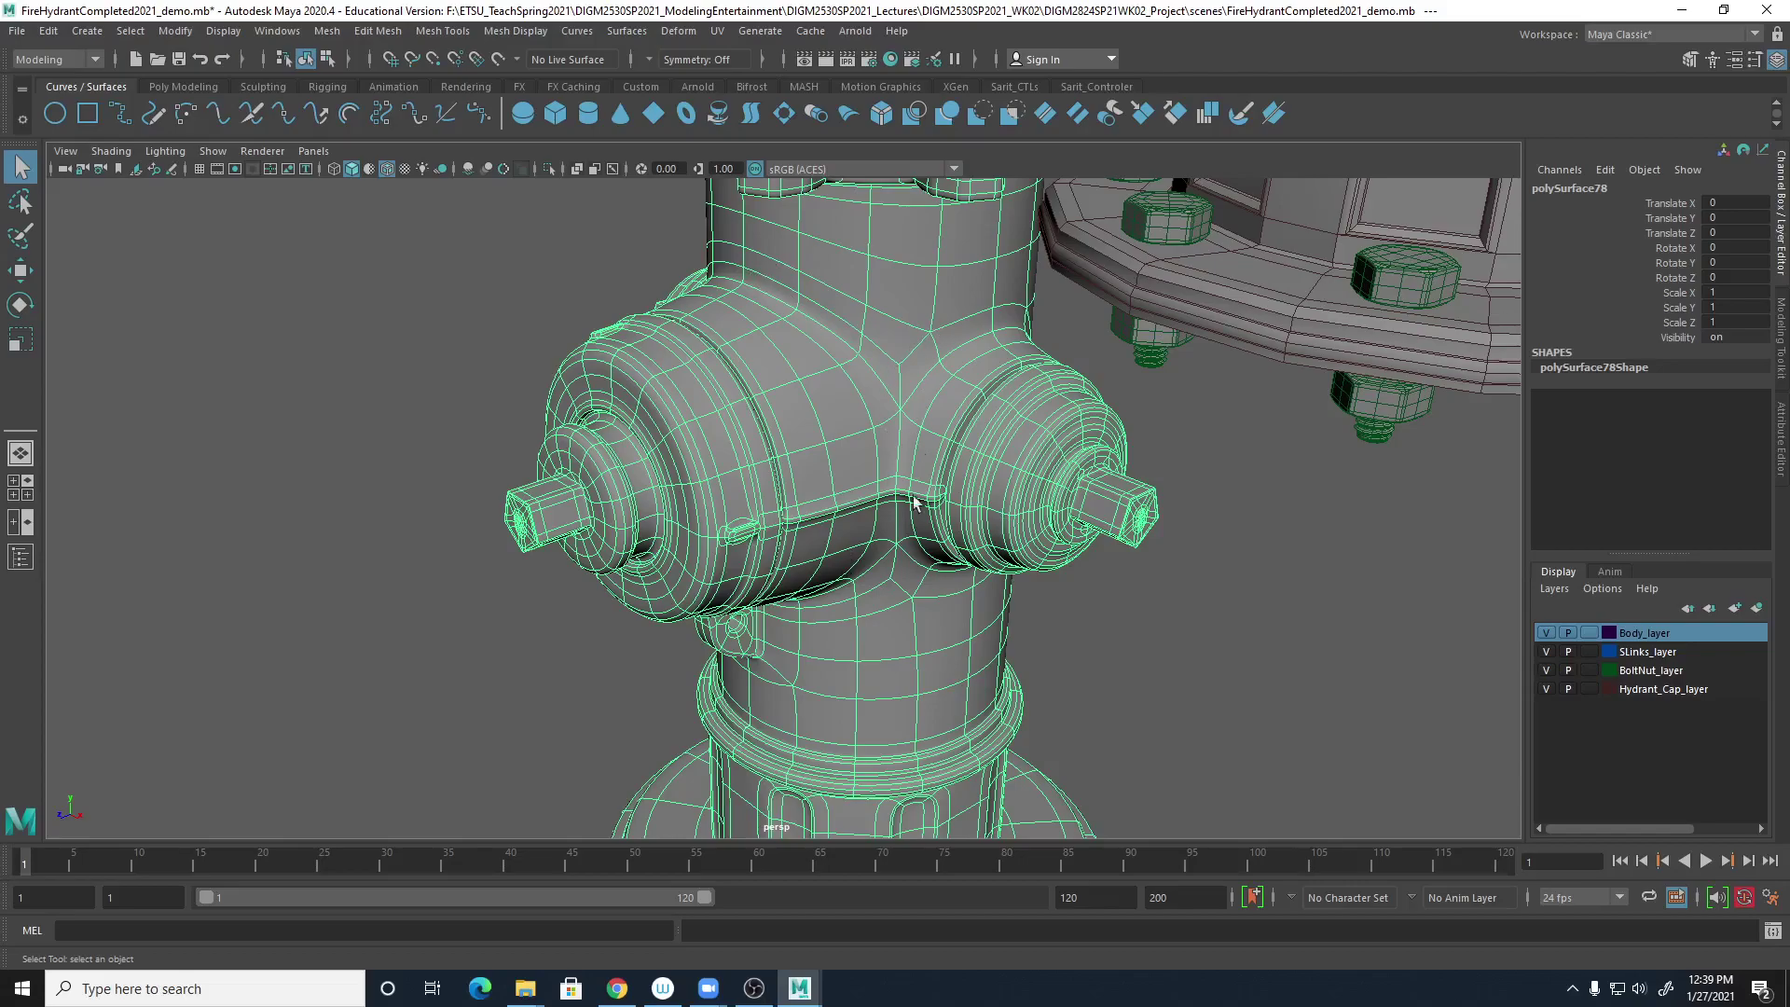
Examine the hydrant body from its side outlets down to the base, and select the domed cap to inspect it with its bolts.
{"action": "left_click_drag", "start_coordinate": [947, 599], "coordinate": [911, 663], "text": "alt"}
{"action": "right_click_drag", "start_coordinate": [911, 663], "coordinate": [823, 606], "text": "alt"}
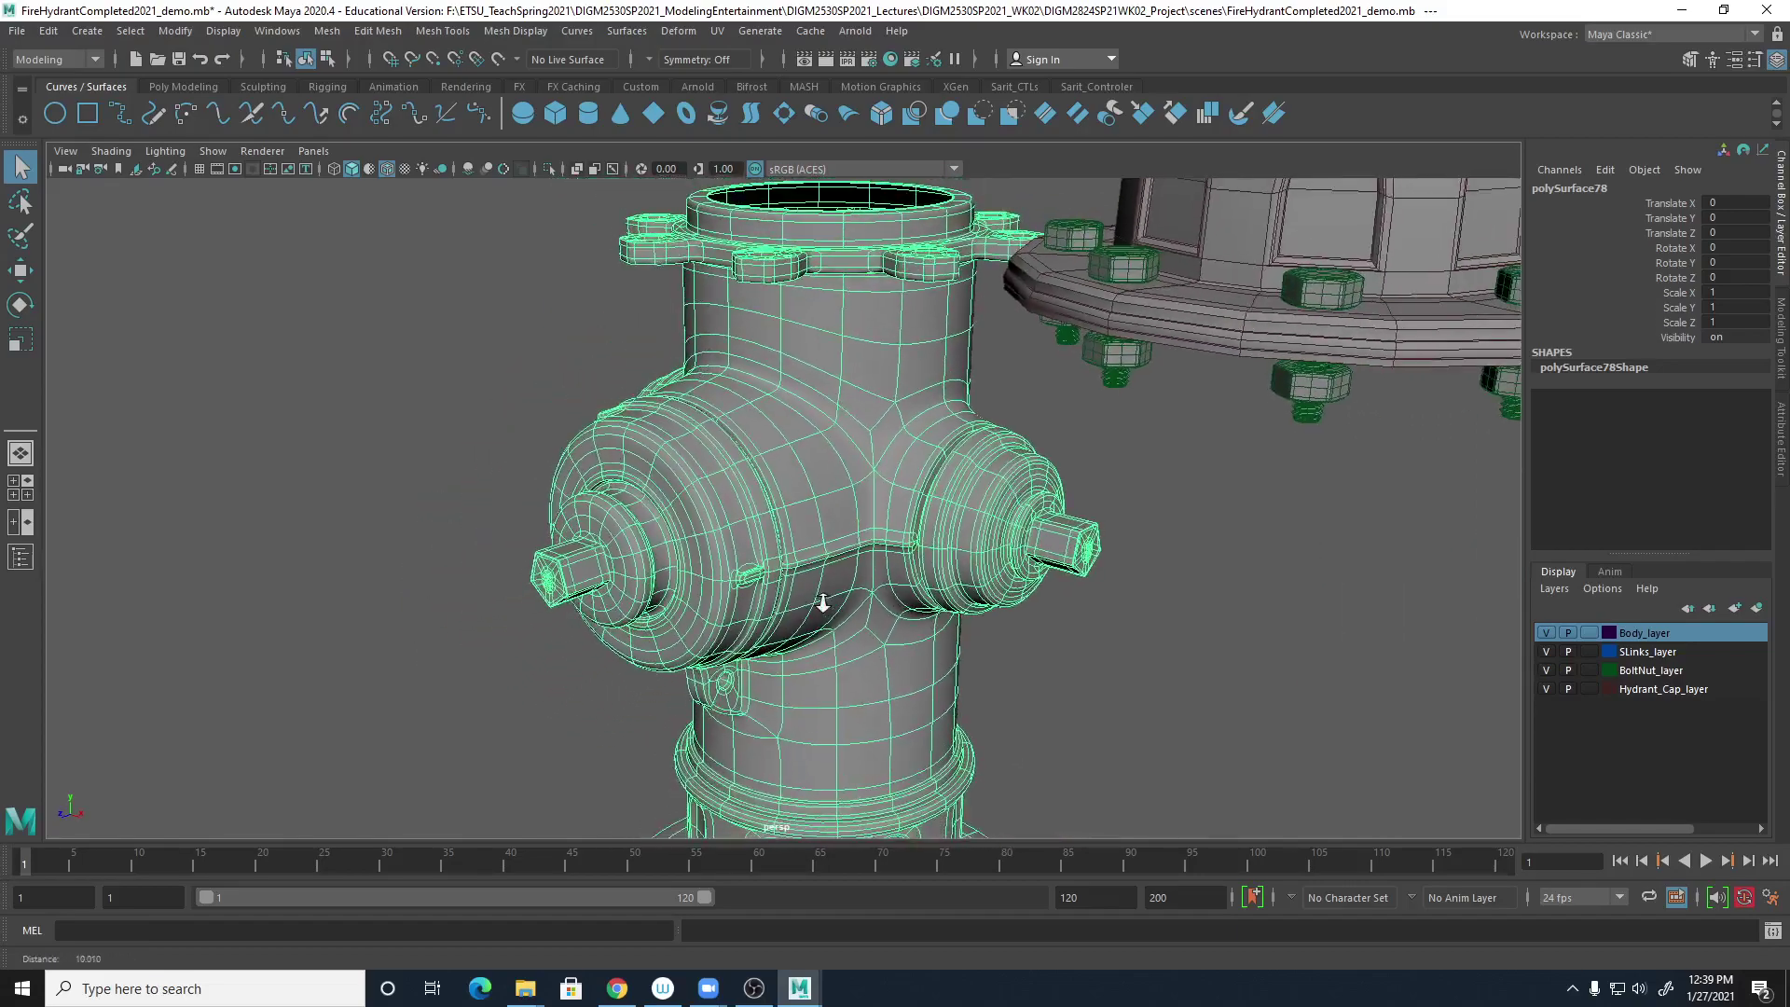
{"action": "left_click_drag", "start_coordinate": [769, 536], "coordinate": [654, 488], "text": "alt"}
{"action": "middle_click_drag", "start_coordinate": [886, 728], "coordinate": [953, 499], "text": "alt"}
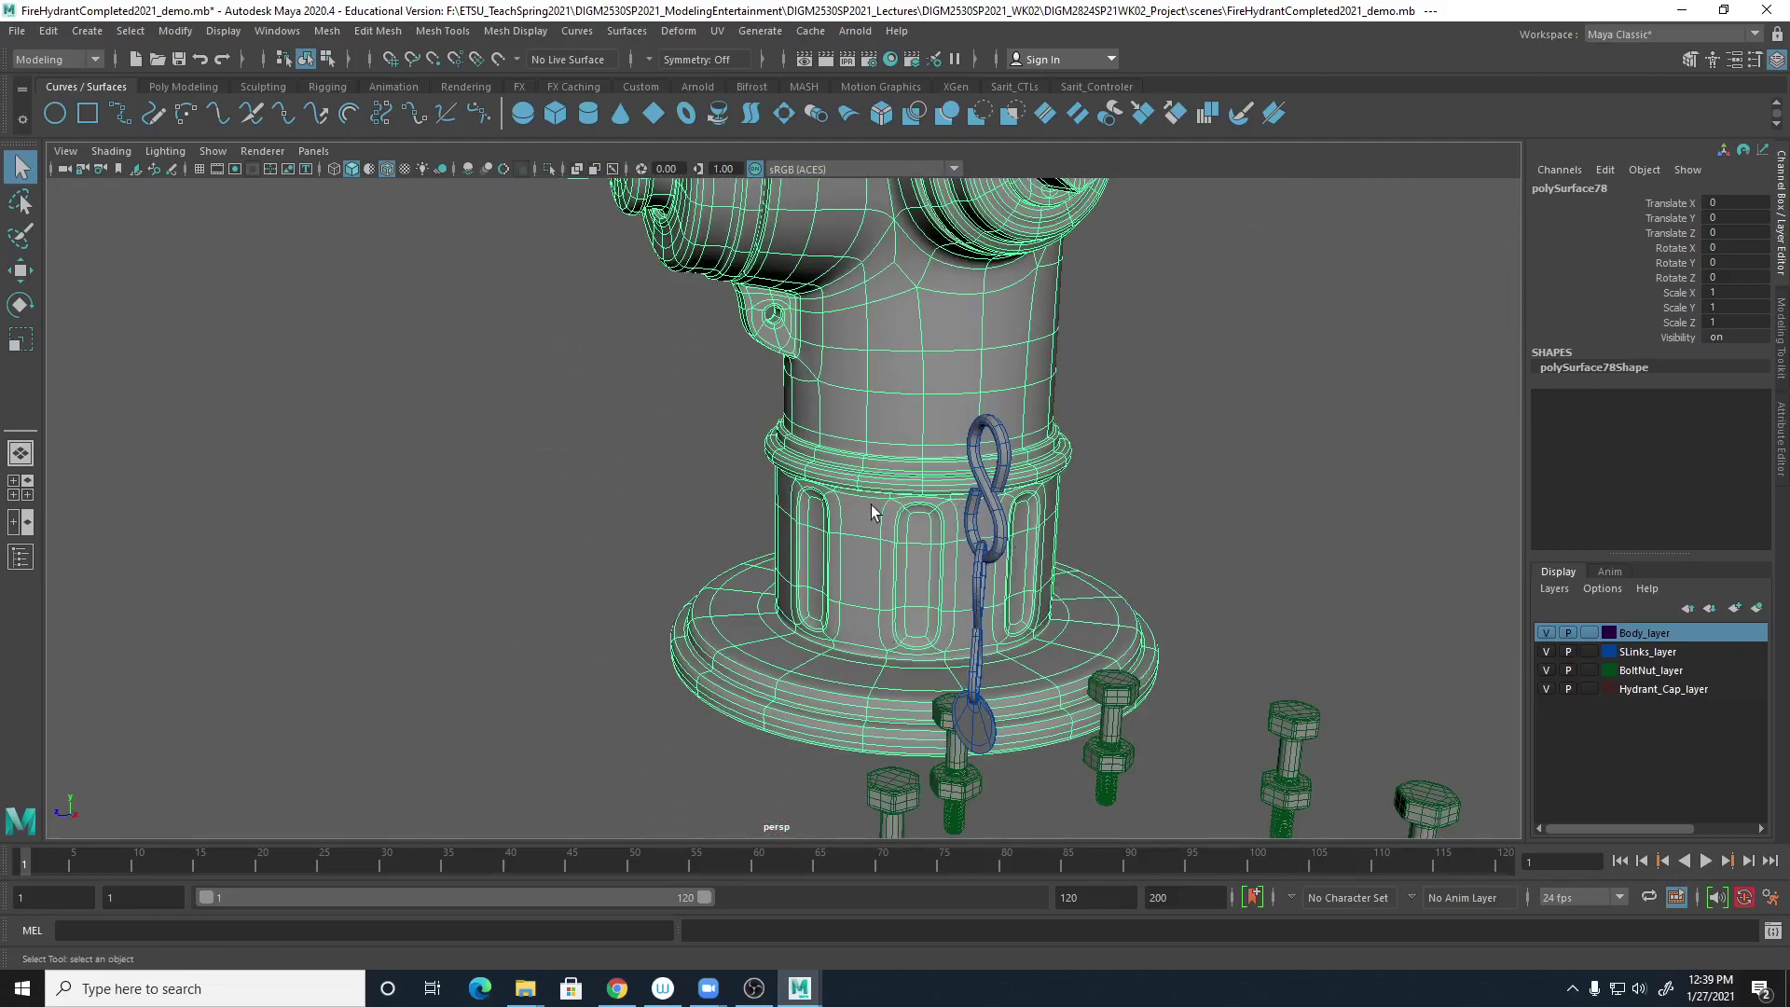
{"action": "middle_click_drag", "start_coordinate": [942, 540], "coordinate": [867, 656], "text": "alt"}
{"action": "scroll", "coordinate": [1027, 690], "scroll_direction": "down", "scroll_amount": 4}
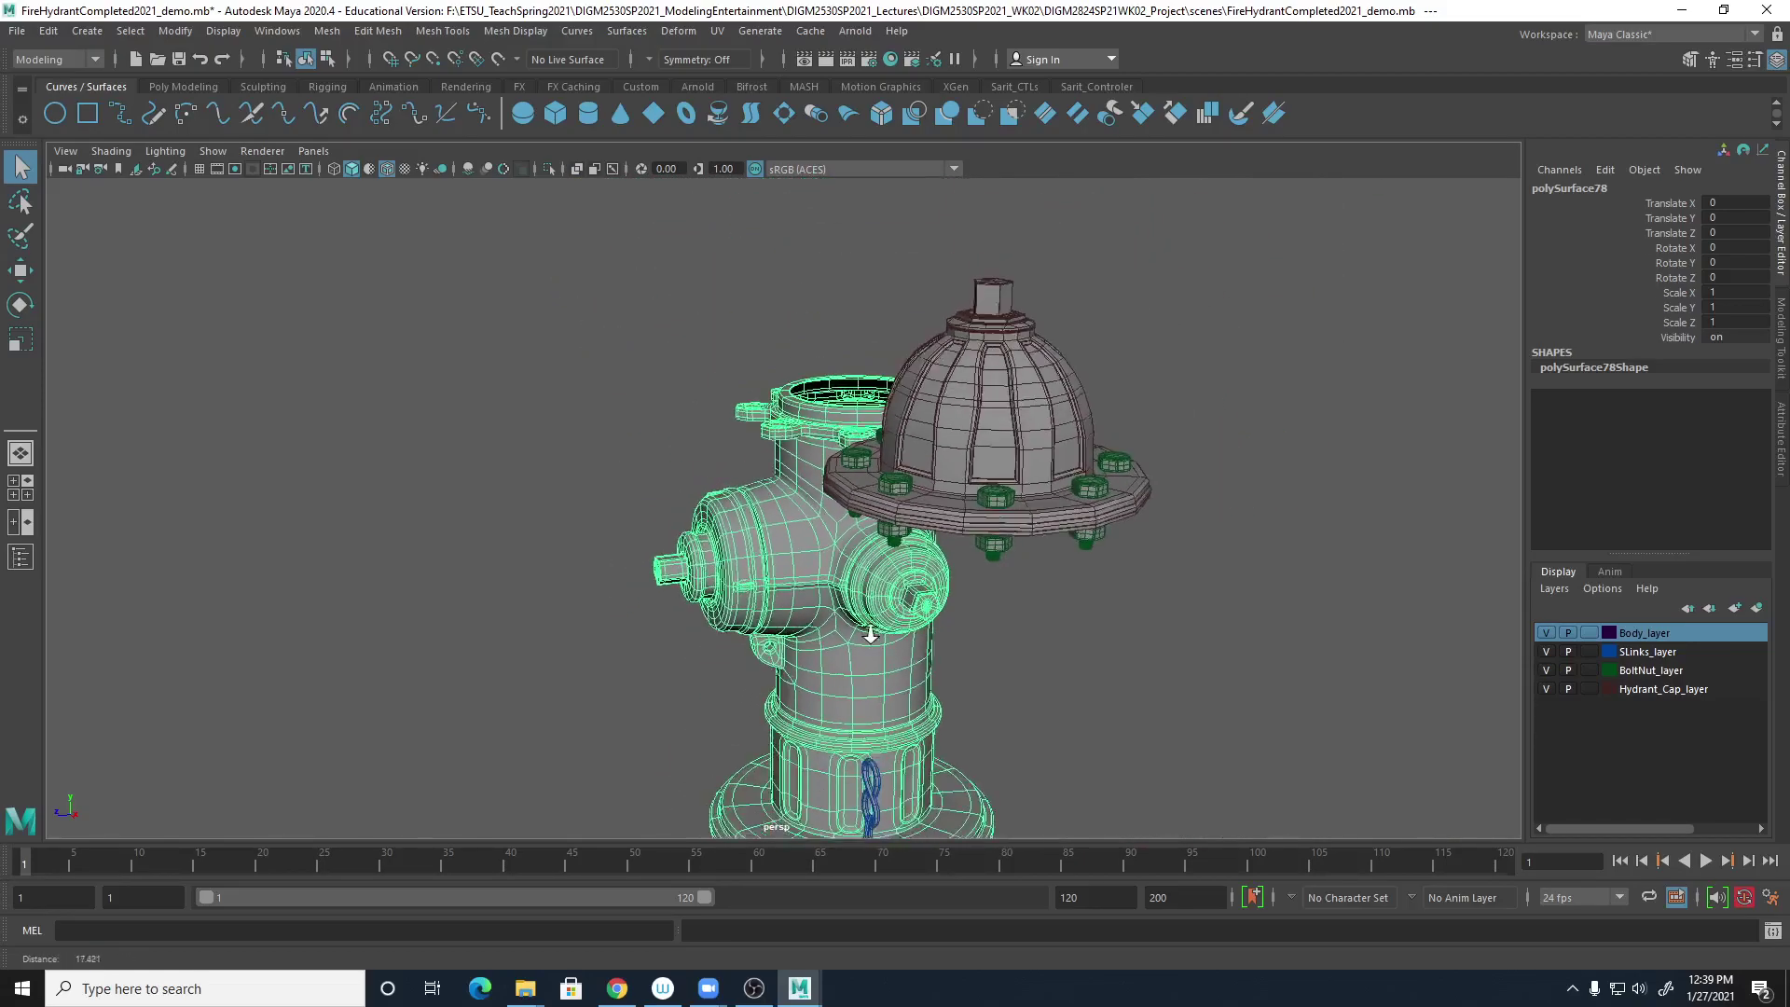
{"action": "left_click", "coordinate": [985, 421]}
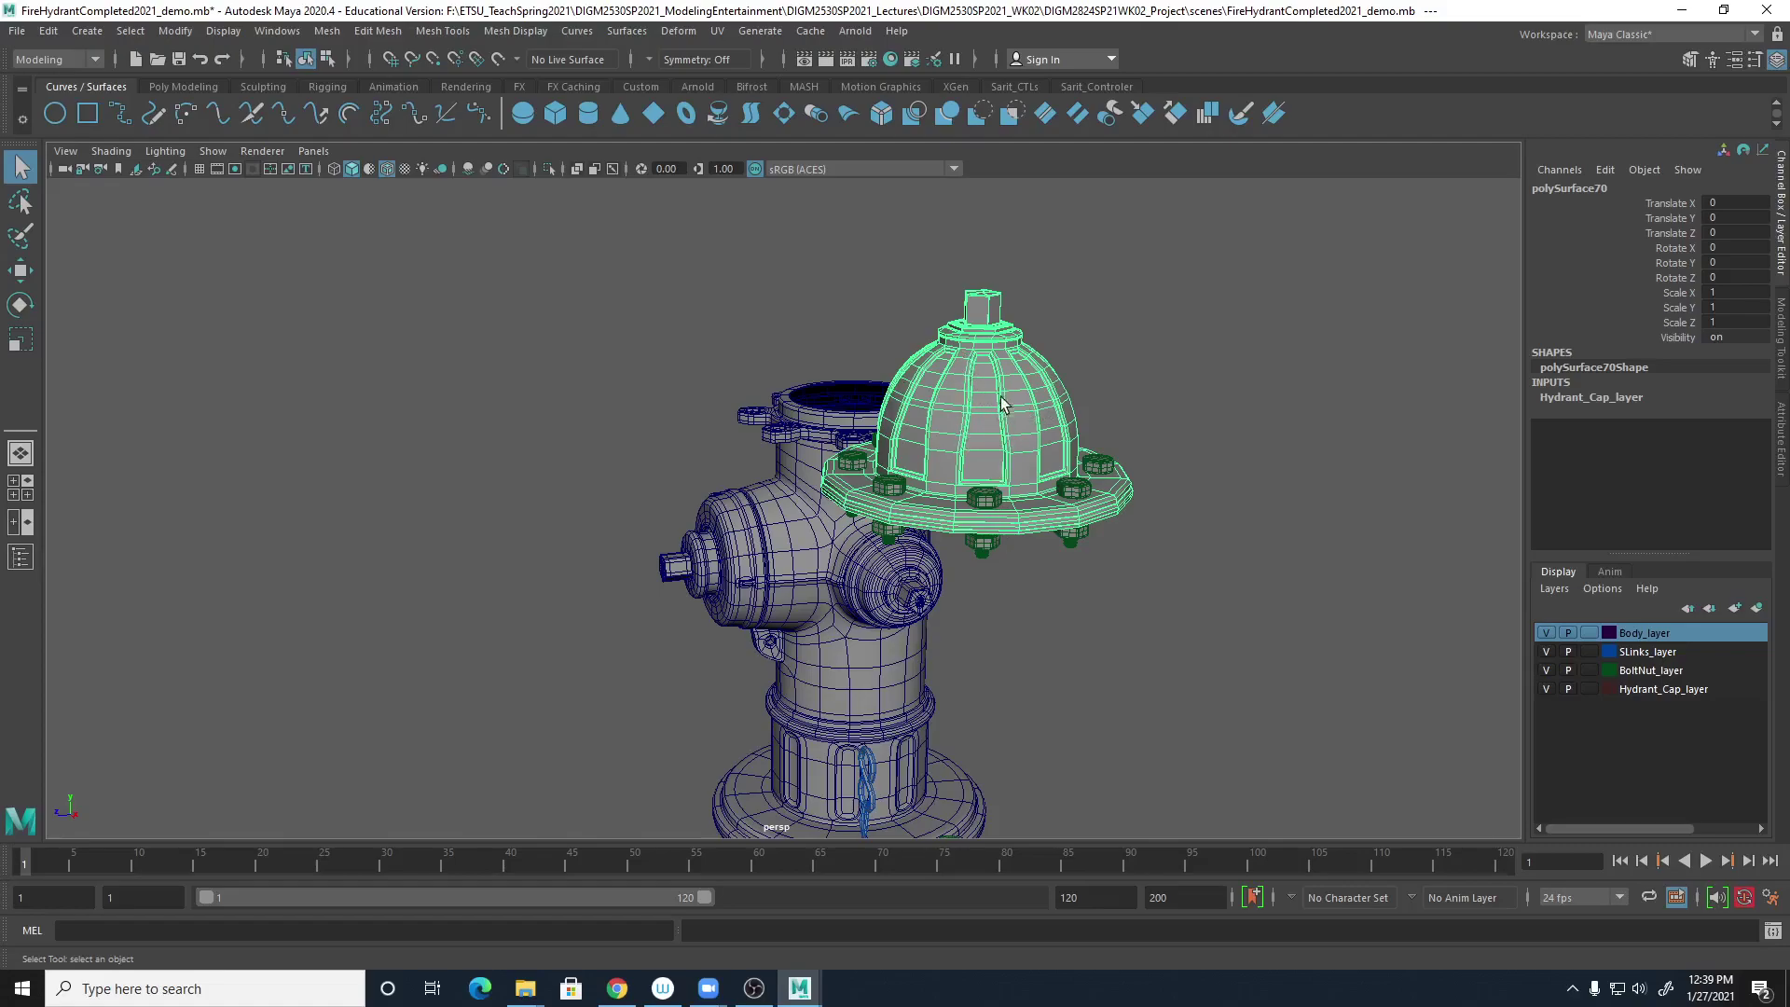
{"action": "left_click_drag", "start_coordinate": [985, 403], "coordinate": [1046, 410], "text": "alt"}
{"action": "right_click_drag", "start_coordinate": [1093, 455], "coordinate": [1314, 458], "text": "alt"}
{"action": "right_click_drag", "start_coordinate": [1216, 378], "coordinate": [1079, 341], "text": "alt"}
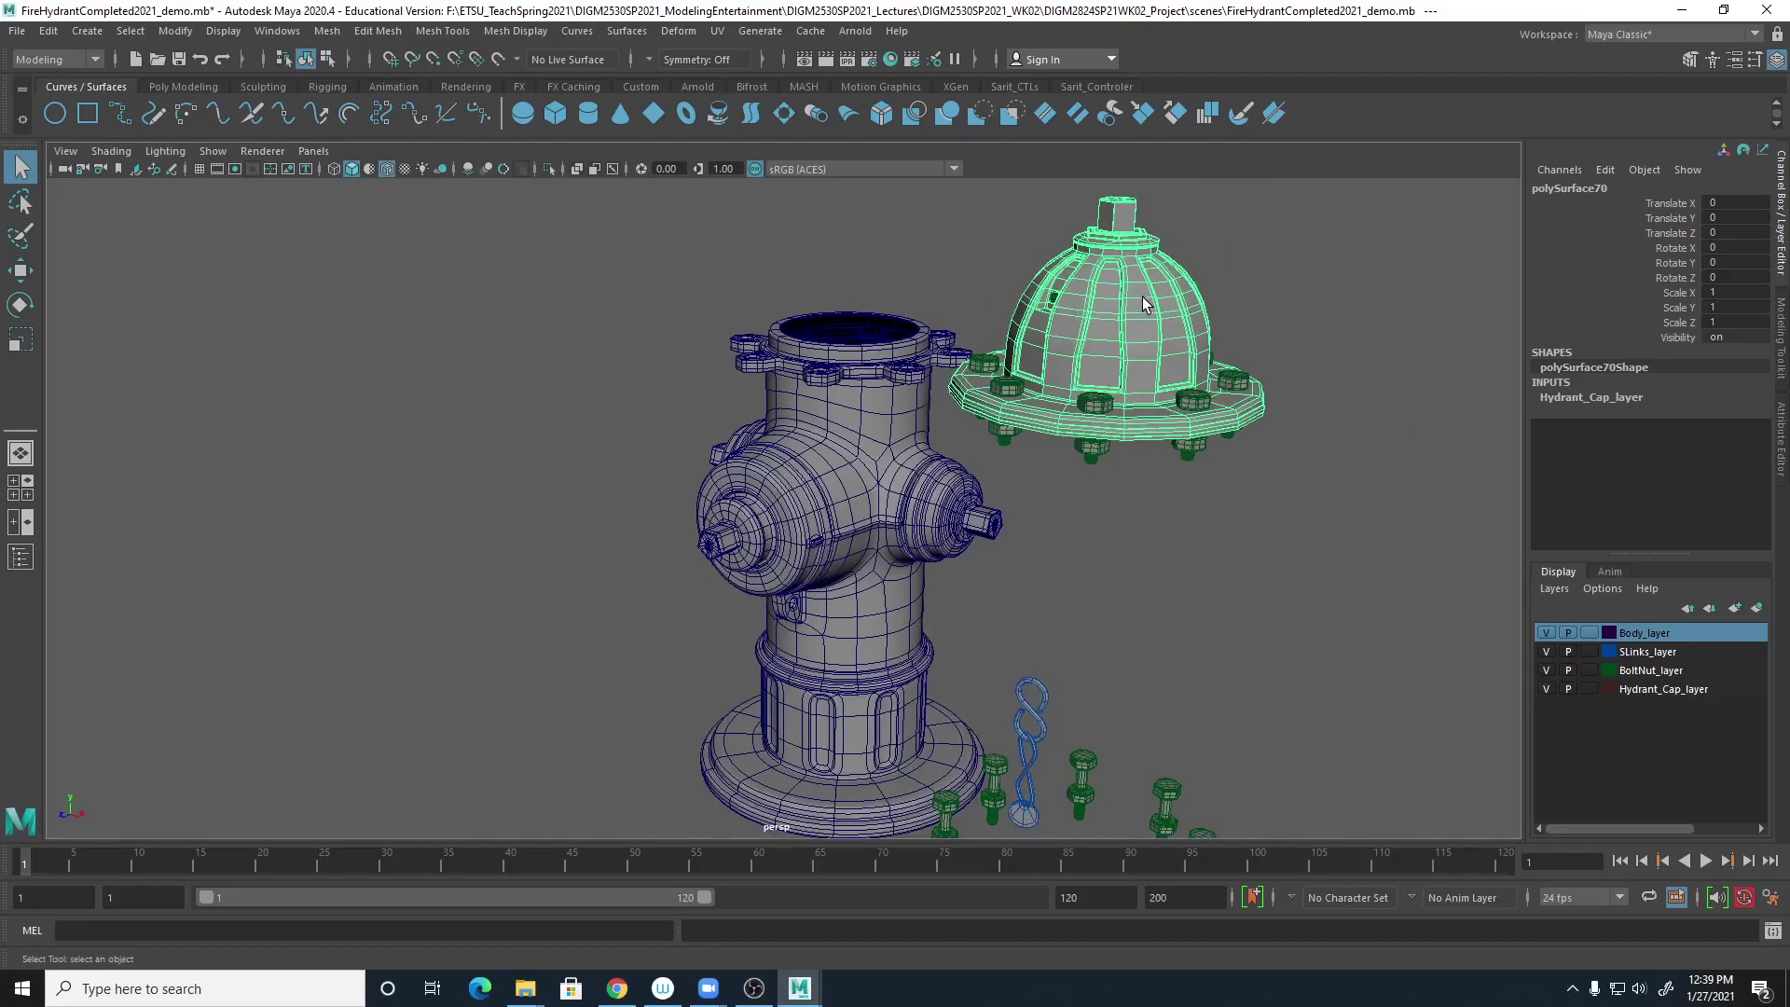
{"action": "left_click_drag", "start_coordinate": [887, 705], "coordinate": [1092, 550], "text": "alt"}
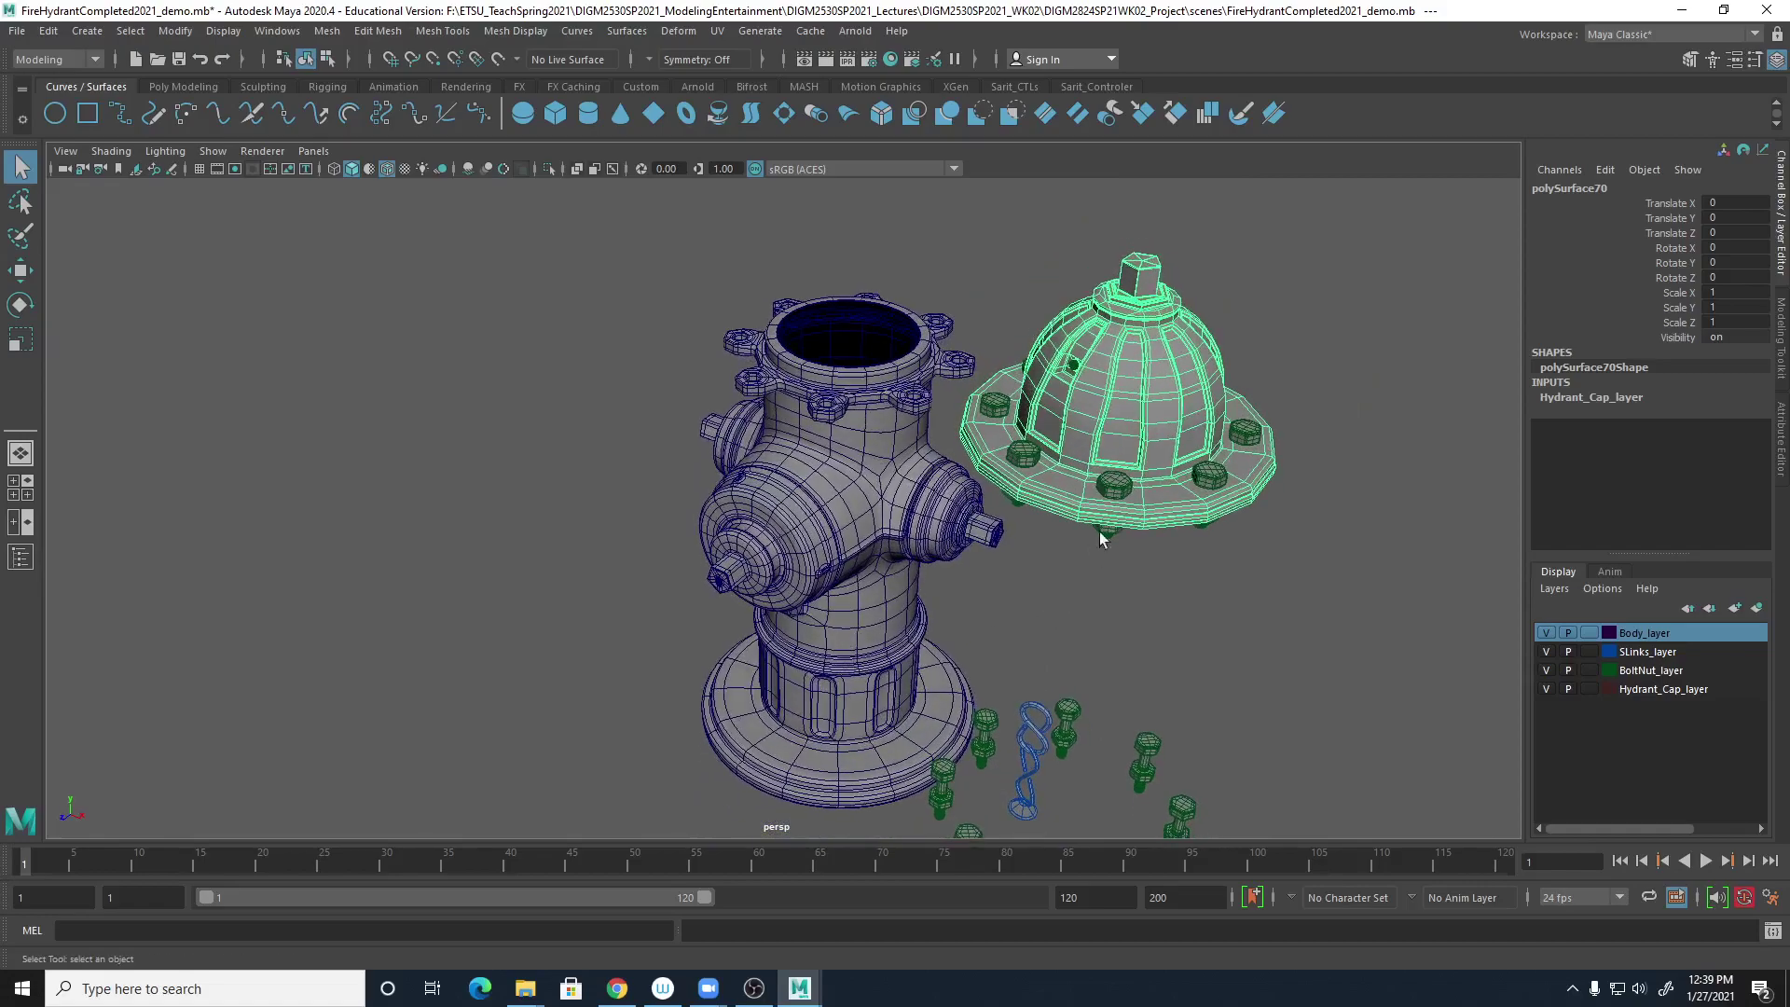
{"action": "left_click_drag", "start_coordinate": [1133, 415], "coordinate": [1045, 382], "text": "alt"}
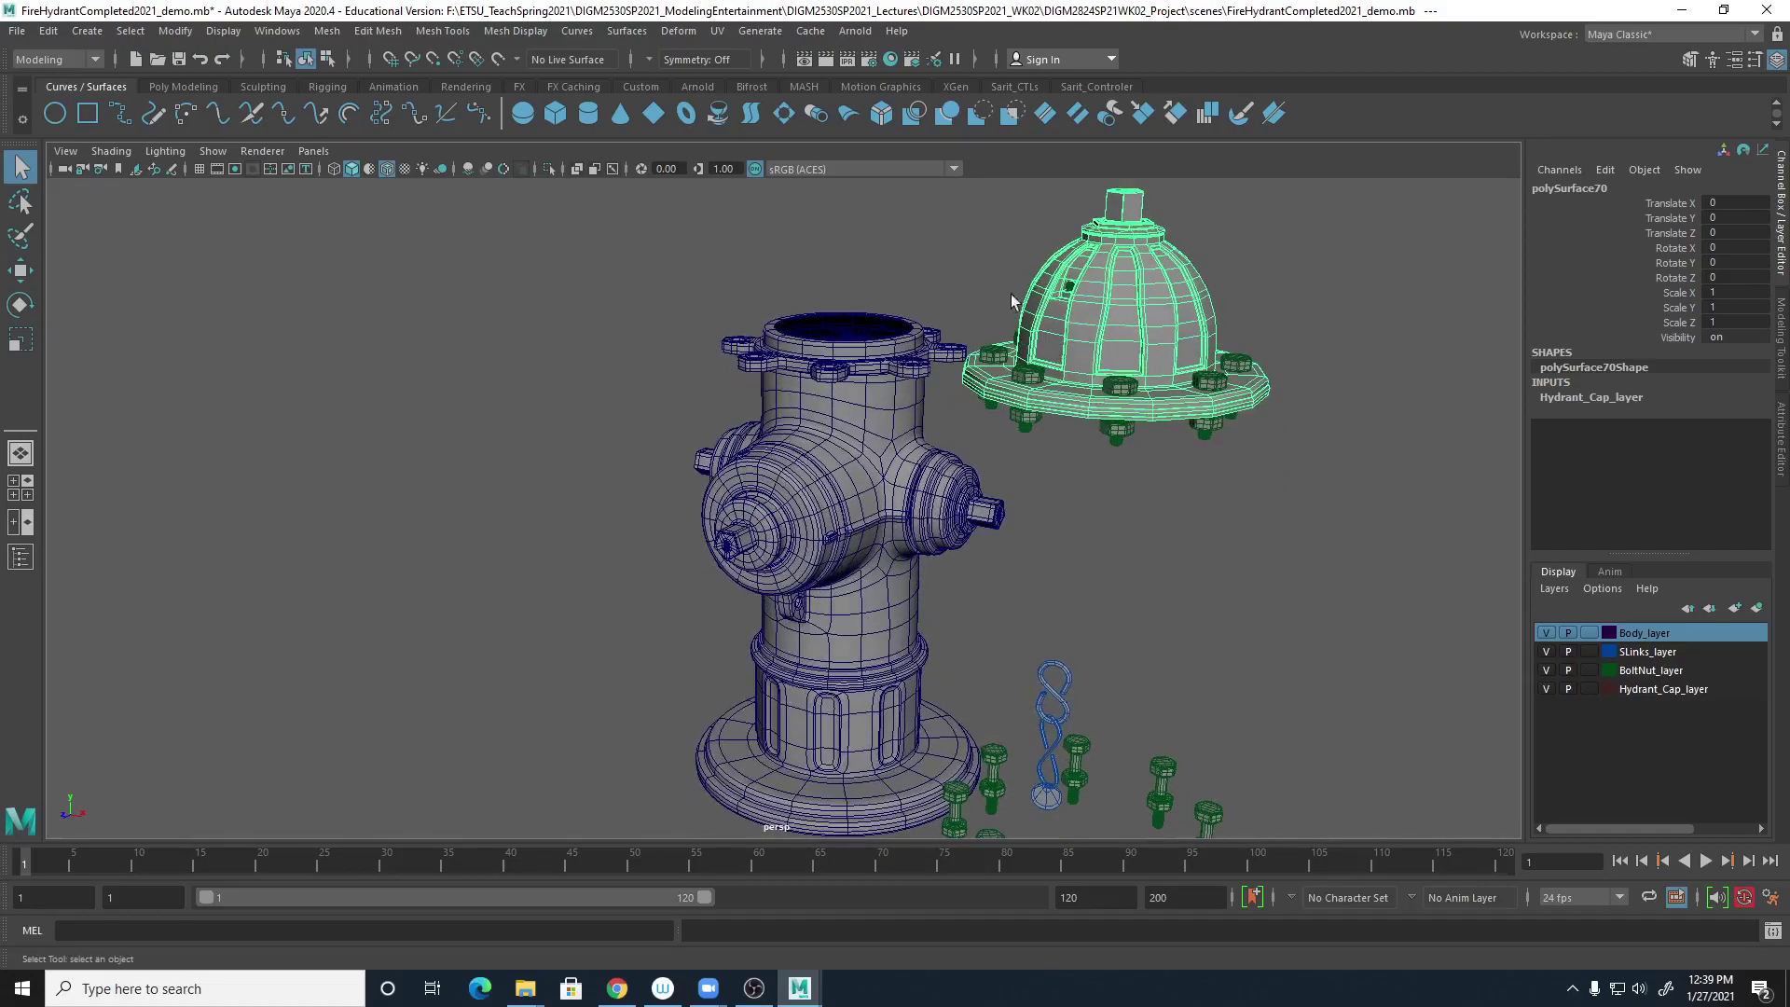
{"action": "left_click_drag", "start_coordinate": [874, 745], "coordinate": [914, 710], "text": "alt"}
Select the hydrant body and examine its base, fluted lower column and the side outlets from up close.
{"action": "left_click", "coordinate": [863, 738]}
{"action": "middle_click_drag", "start_coordinate": [869, 744], "coordinate": [958, 593], "text": "alt"}
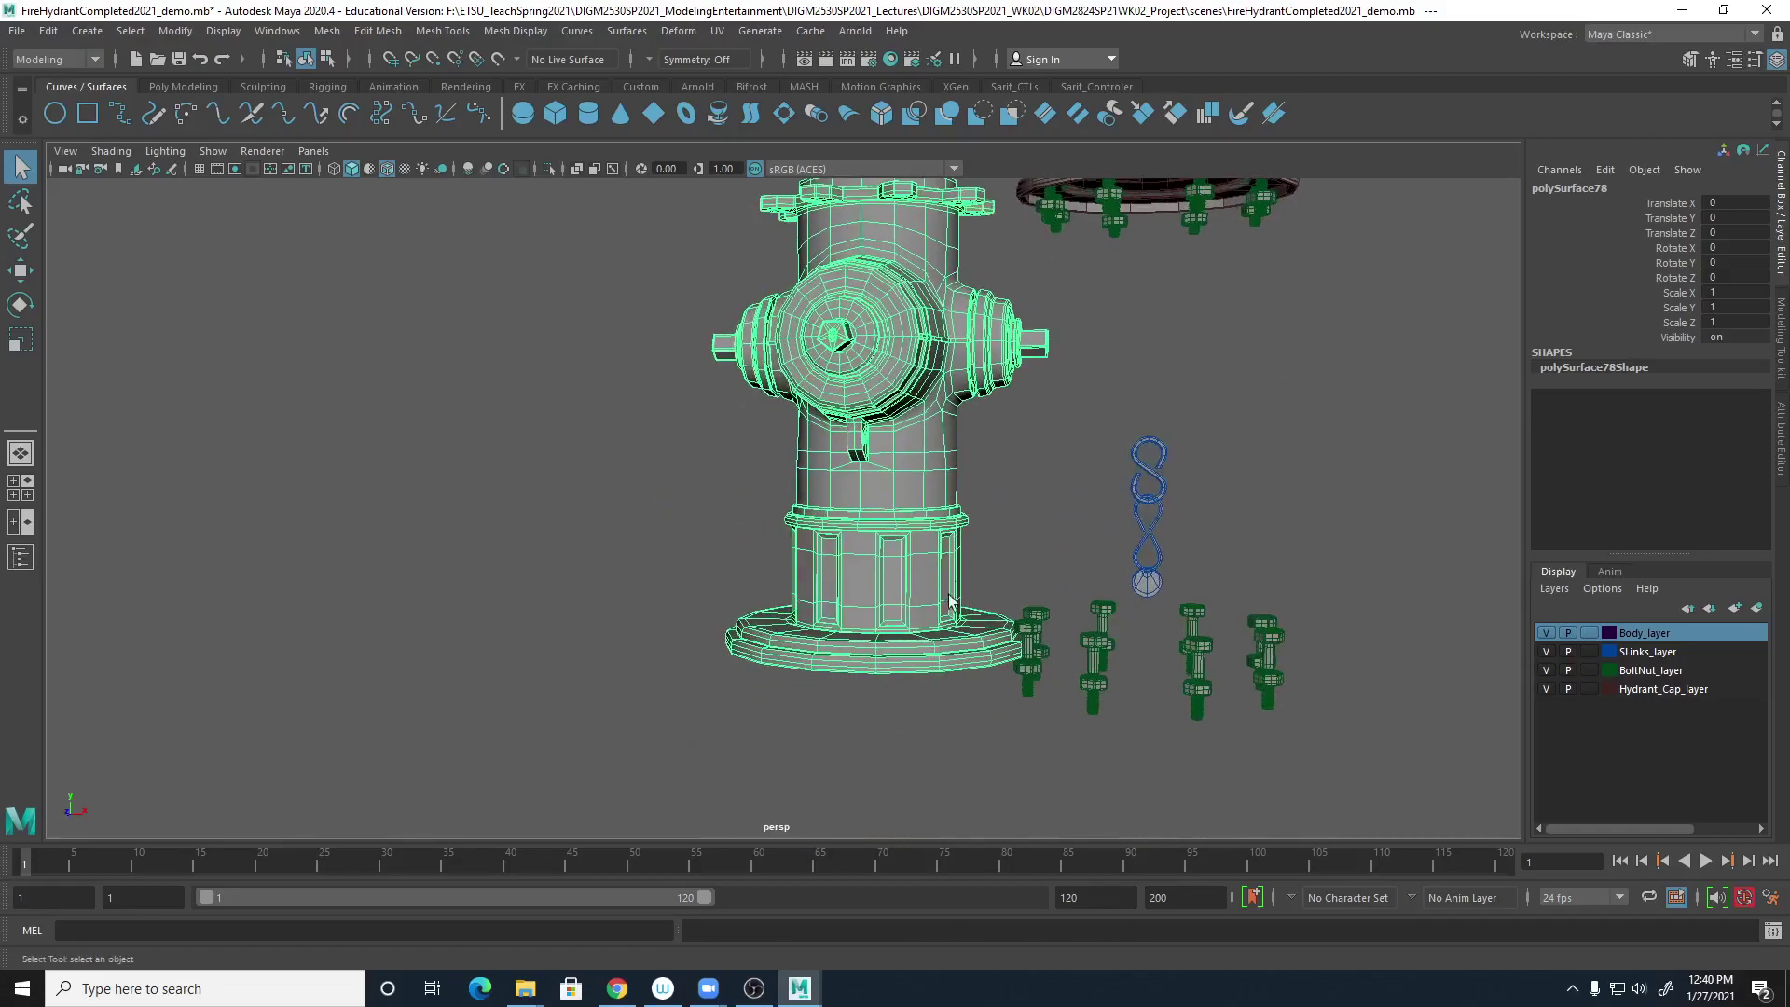
{"action": "right_click_drag", "start_coordinate": [958, 592], "coordinate": [1468, 716], "text": "alt"}
{"action": "middle_click_drag", "start_coordinate": [1093, 676], "coordinate": [1077, 536], "text": "alt"}
{"action": "mouse_move", "coordinate": [1075, 617]}
{"action": "left_mouse_down", "text": "alt"}
{"action": "mouse_move", "coordinate": [1010, 578]}
{"action": "mouse_move", "coordinate": [1087, 619]}
{"action": "mouse_move", "coordinate": [1071, 601]}
{"action": "left_mouse_up", "text": "alt"}
{"action": "right_click_drag", "start_coordinate": [1070, 594], "coordinate": [840, 542], "text": "alt"}
{"action": "middle_click_drag", "start_coordinate": [960, 522], "coordinate": [935, 664], "text": "alt"}
{"action": "left_click_drag", "start_coordinate": [910, 605], "coordinate": [851, 595], "text": "alt"}
{"action": "right_click_drag", "start_coordinate": [902, 494], "coordinate": [804, 495], "text": "alt"}
{"action": "middle_click_drag", "start_coordinate": [834, 479], "coordinate": [836, 582], "text": "alt"}
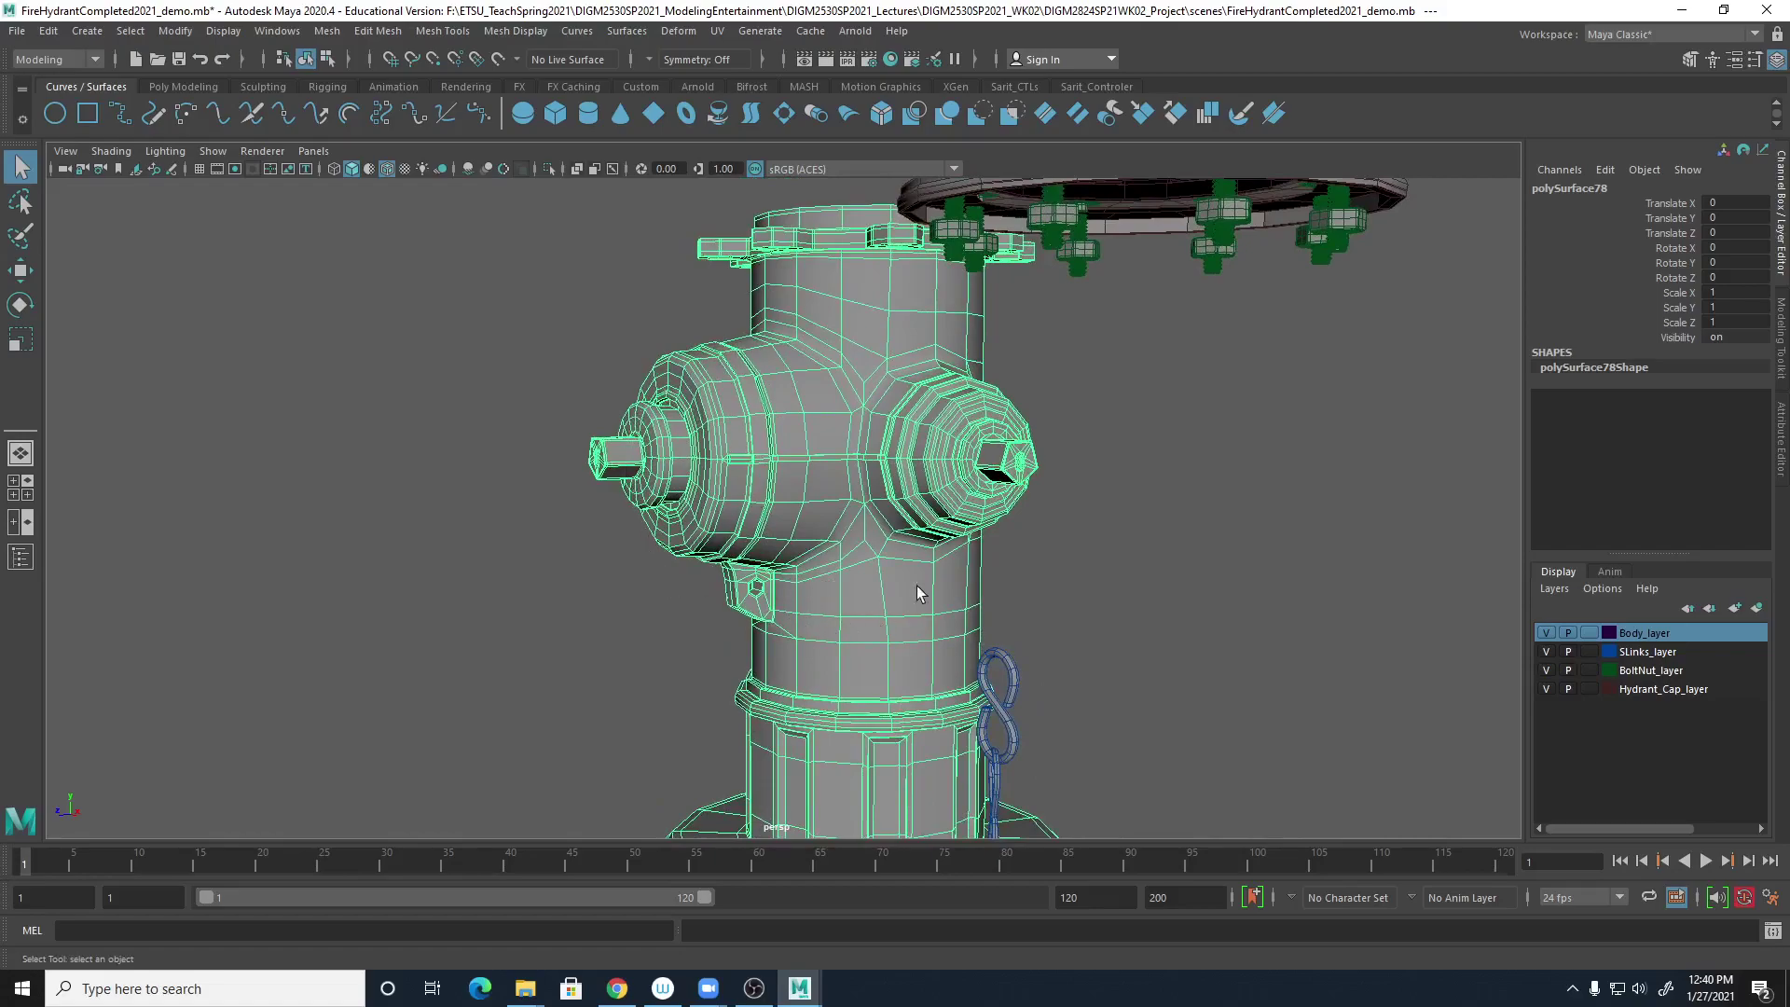
Examine the wireframe topology where the outlets join the barrel, viewing the body from several sides.
{"action": "left_click_drag", "start_coordinate": [932, 555], "coordinate": [1084, 560], "text": "alt"}
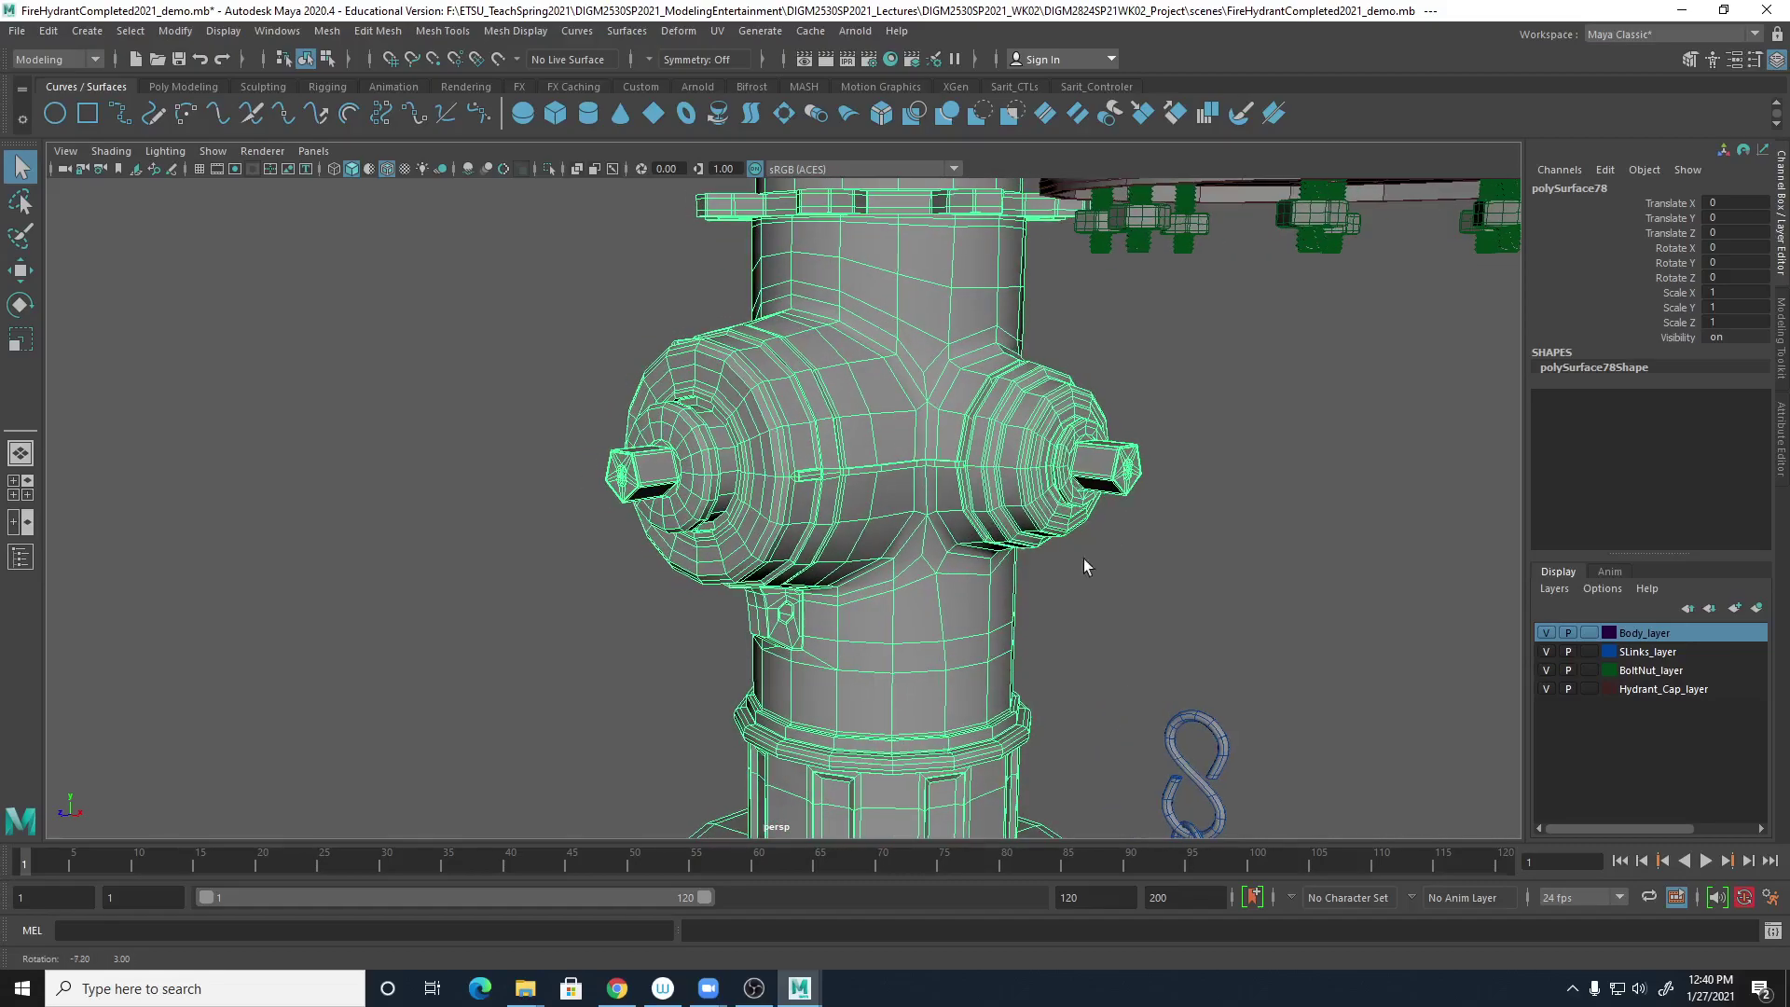
{"action": "right_click_drag", "start_coordinate": [1083, 559], "coordinate": [851, 520], "text": "alt"}
{"action": "middle_click_drag", "start_coordinate": [994, 503], "coordinate": [999, 557], "text": "alt"}
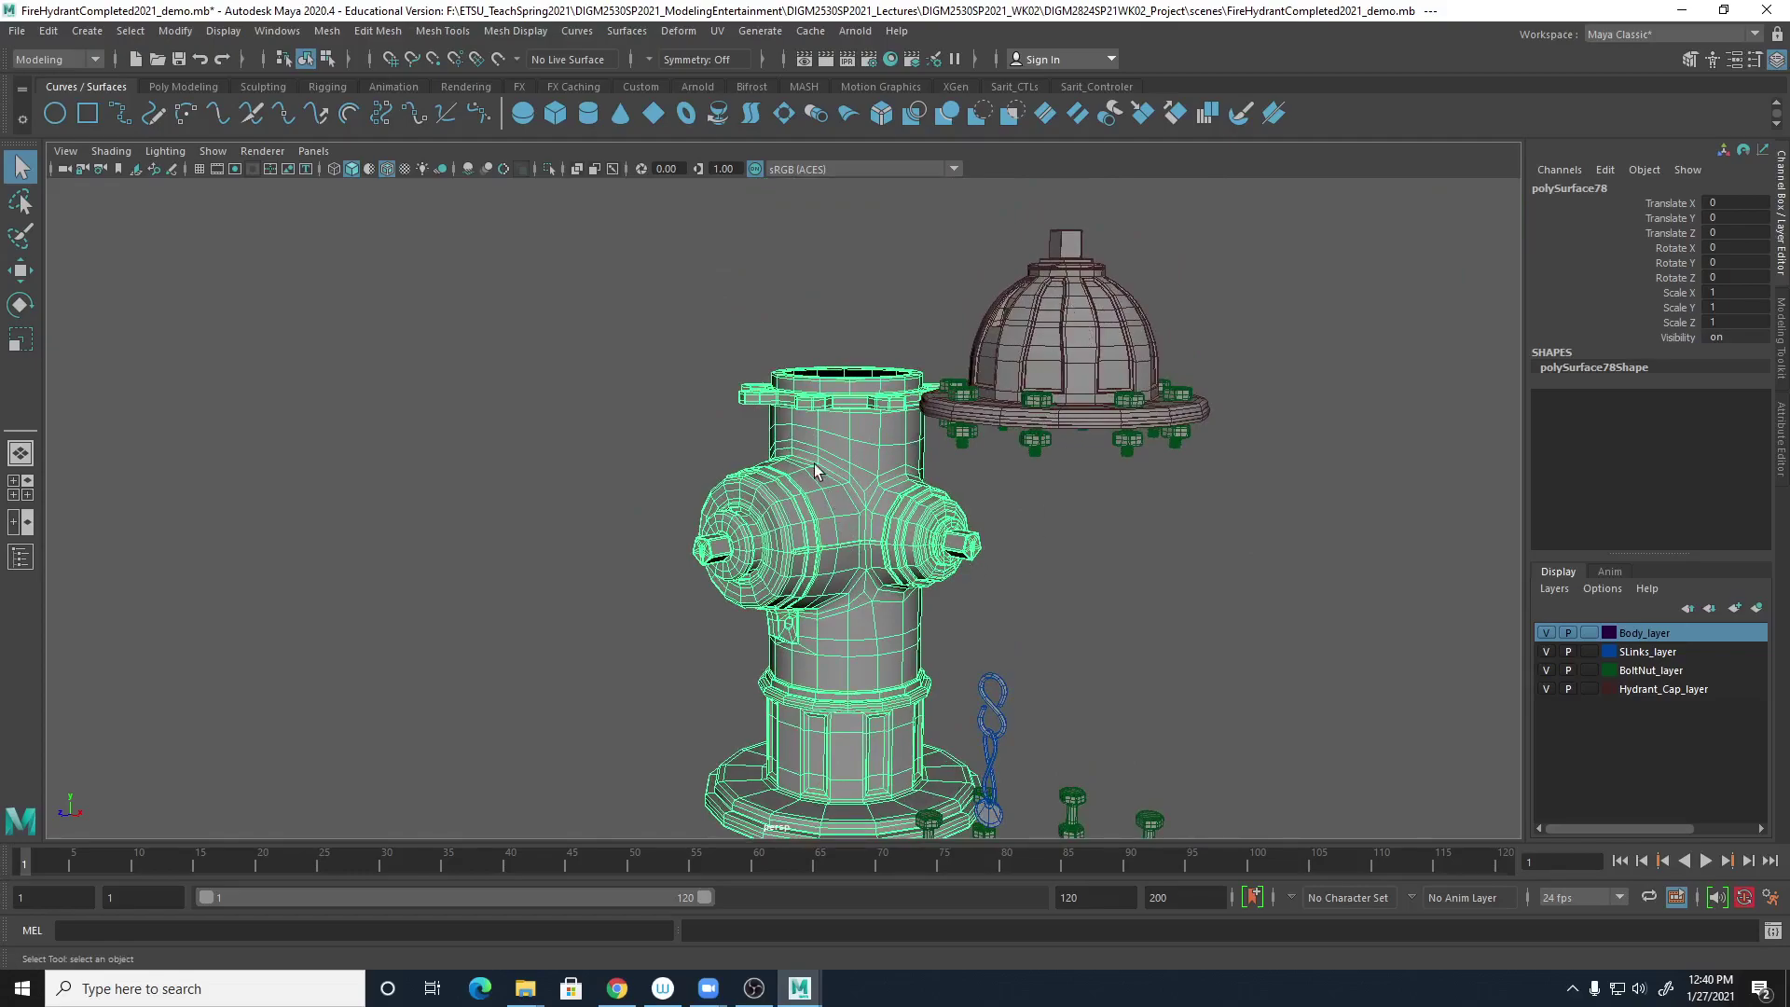
{"action": "left_click_drag", "start_coordinate": [820, 583], "coordinate": [967, 570], "text": "alt"}
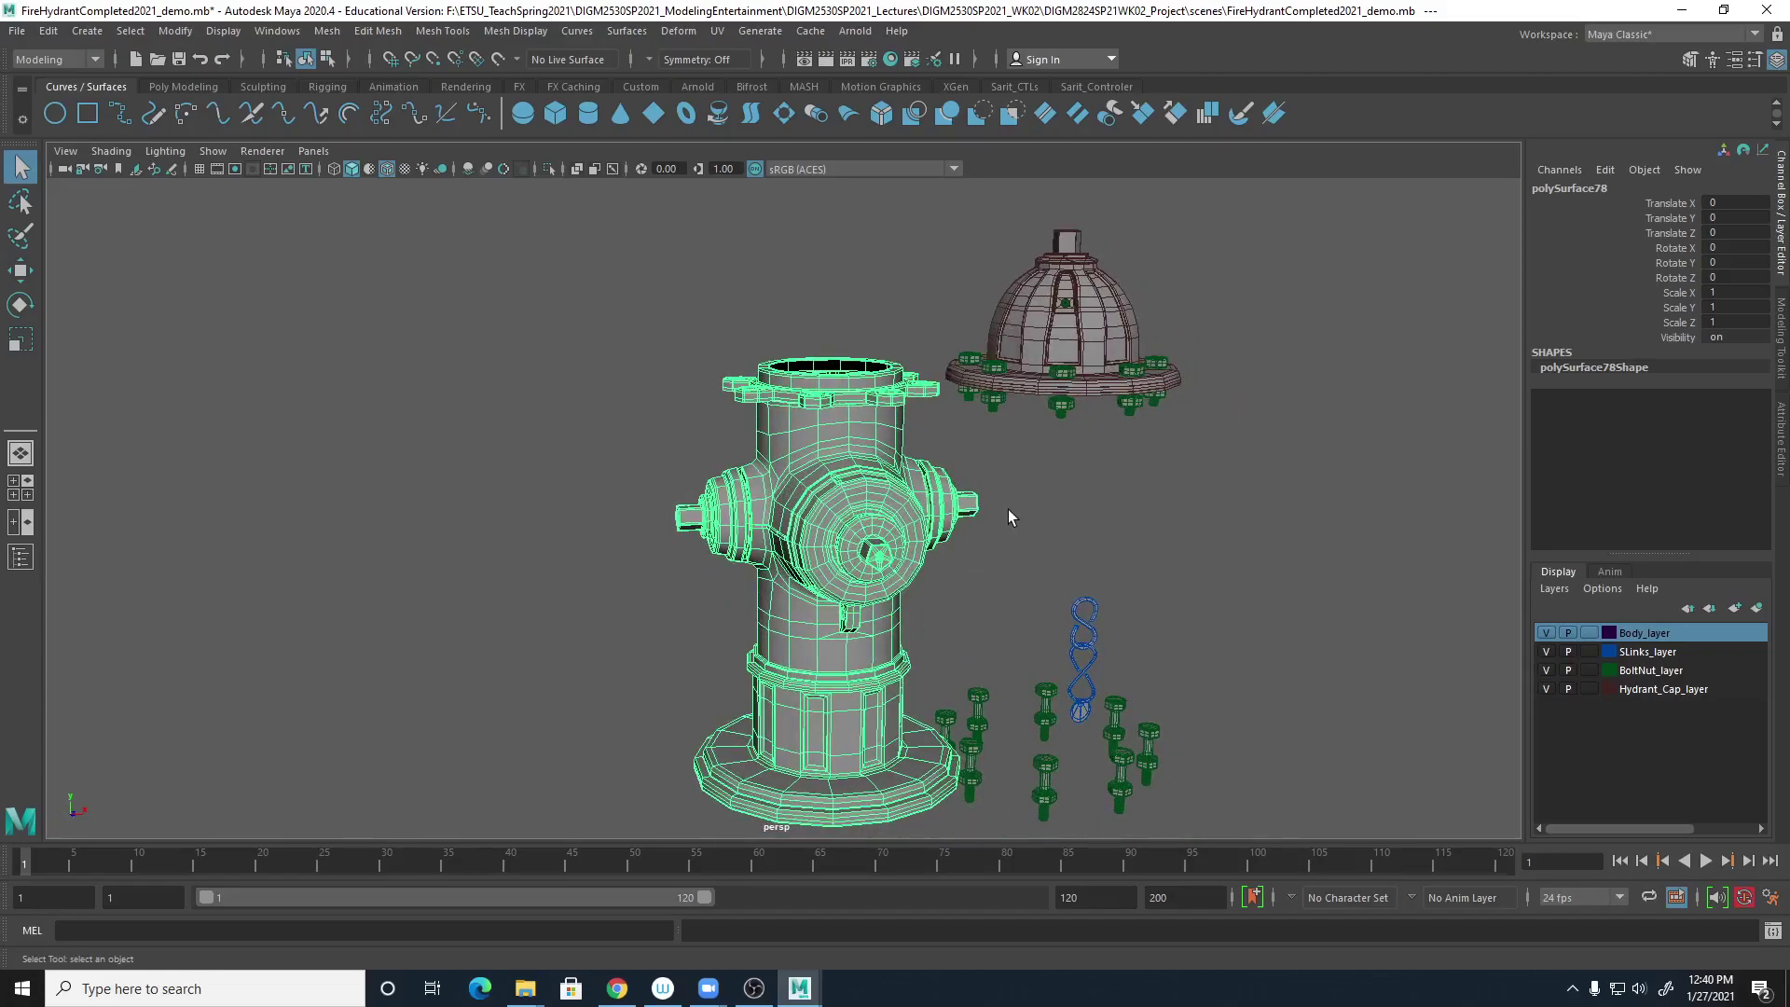
{"action": "left_click_drag", "start_coordinate": [853, 593], "coordinate": [917, 596], "text": "alt"}
{"action": "right_click_drag", "start_coordinate": [905, 599], "coordinate": [1372, 494], "text": "alt"}
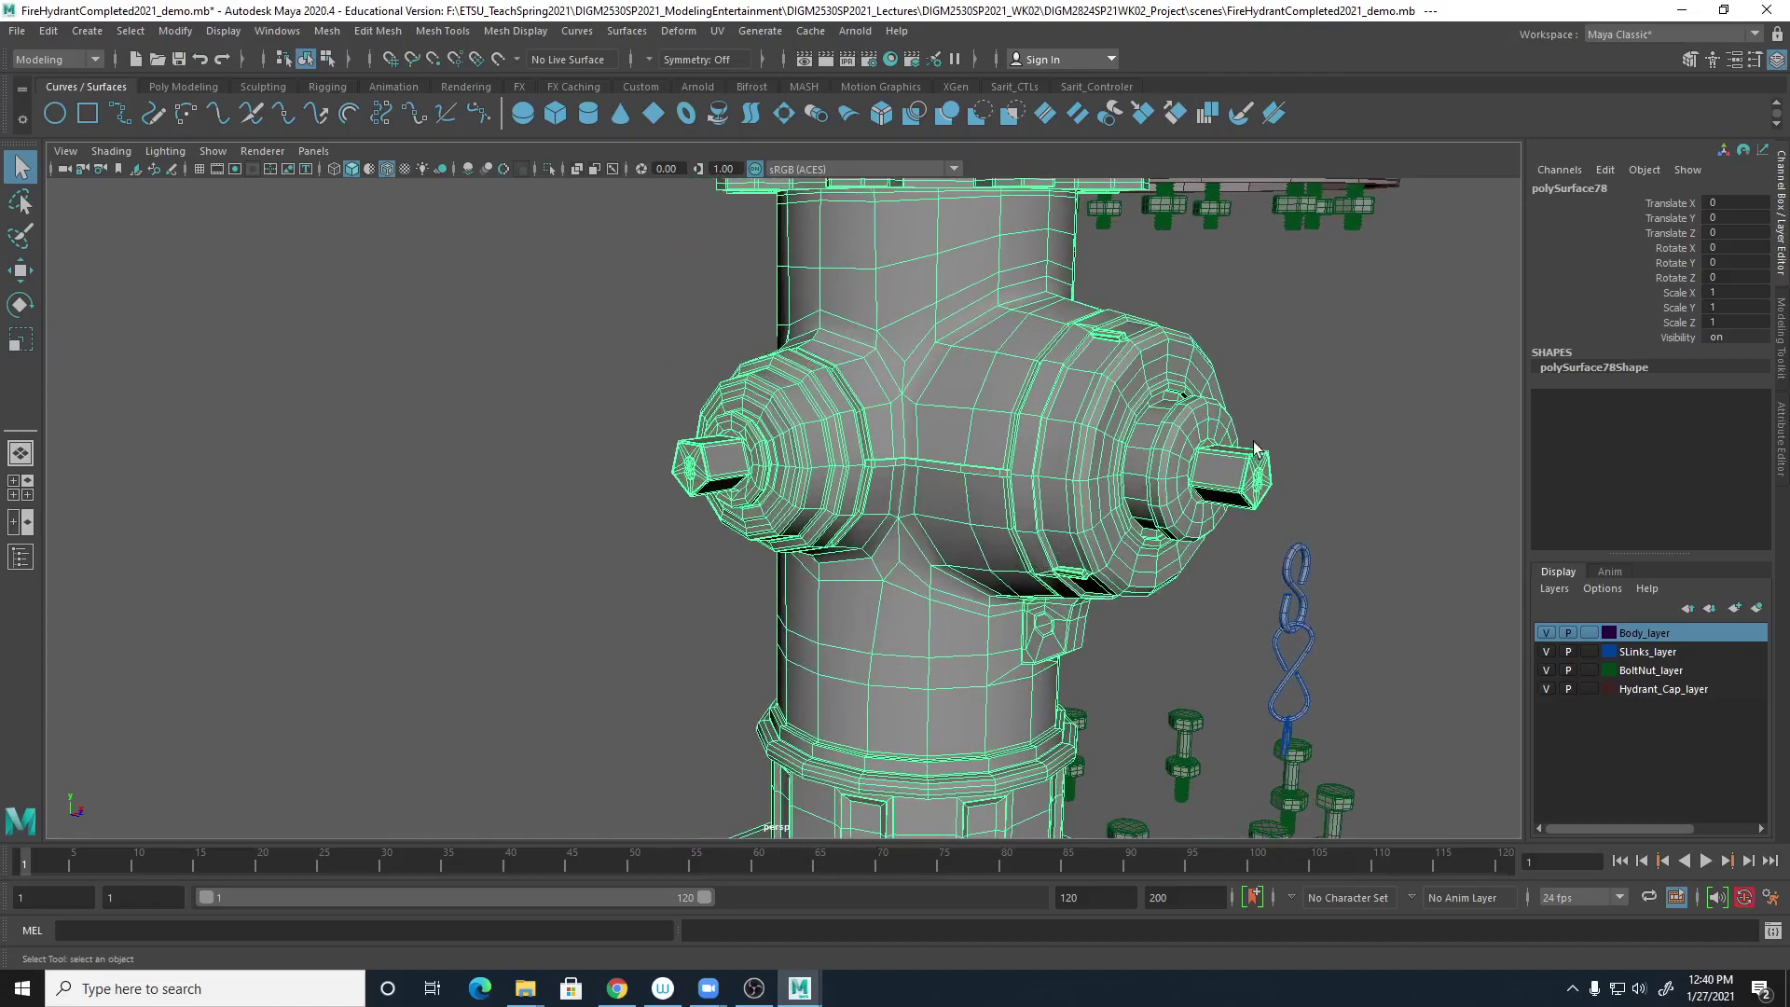
{"action": "right_click_drag", "start_coordinate": [1254, 440], "coordinate": [1028, 398], "text": "alt"}
{"action": "left_click_drag", "start_coordinate": [1230, 437], "coordinate": [1044, 444], "text": "alt"}
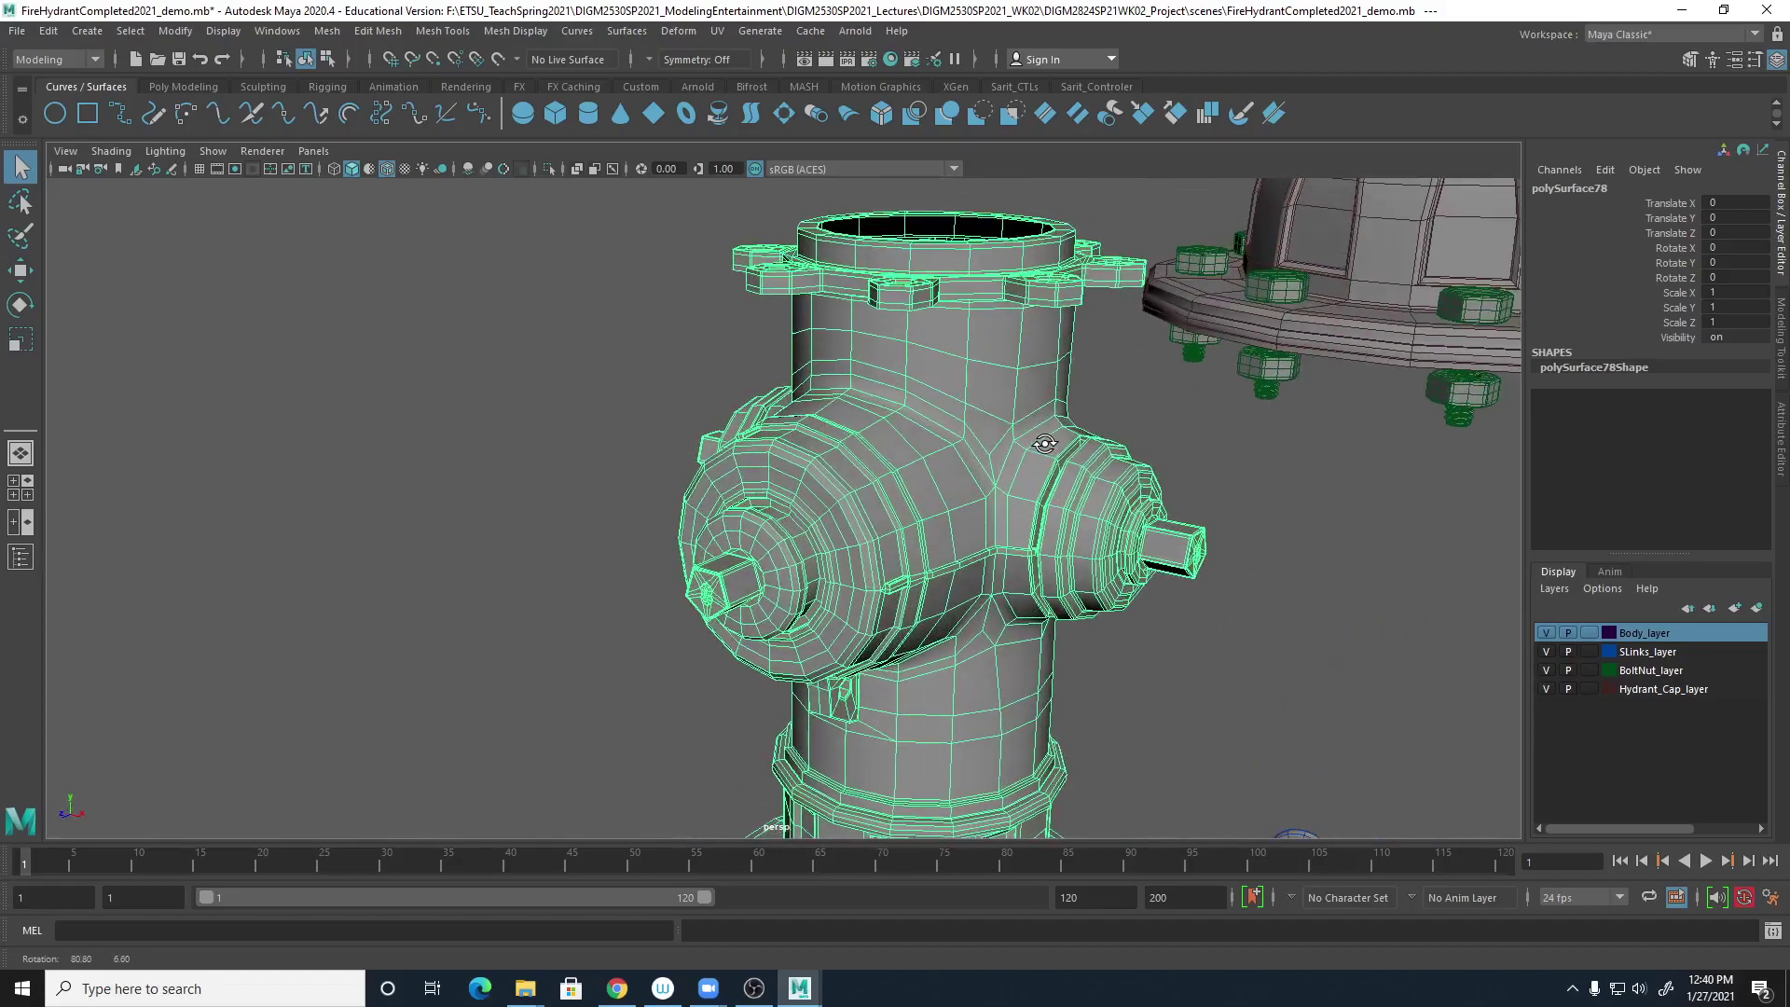
{"action": "right_click_drag", "start_coordinate": [1044, 443], "coordinate": [981, 393], "text": "alt"}
{"action": "middle_click_drag", "start_coordinate": [981, 393], "coordinate": [959, 397], "text": "alt"}
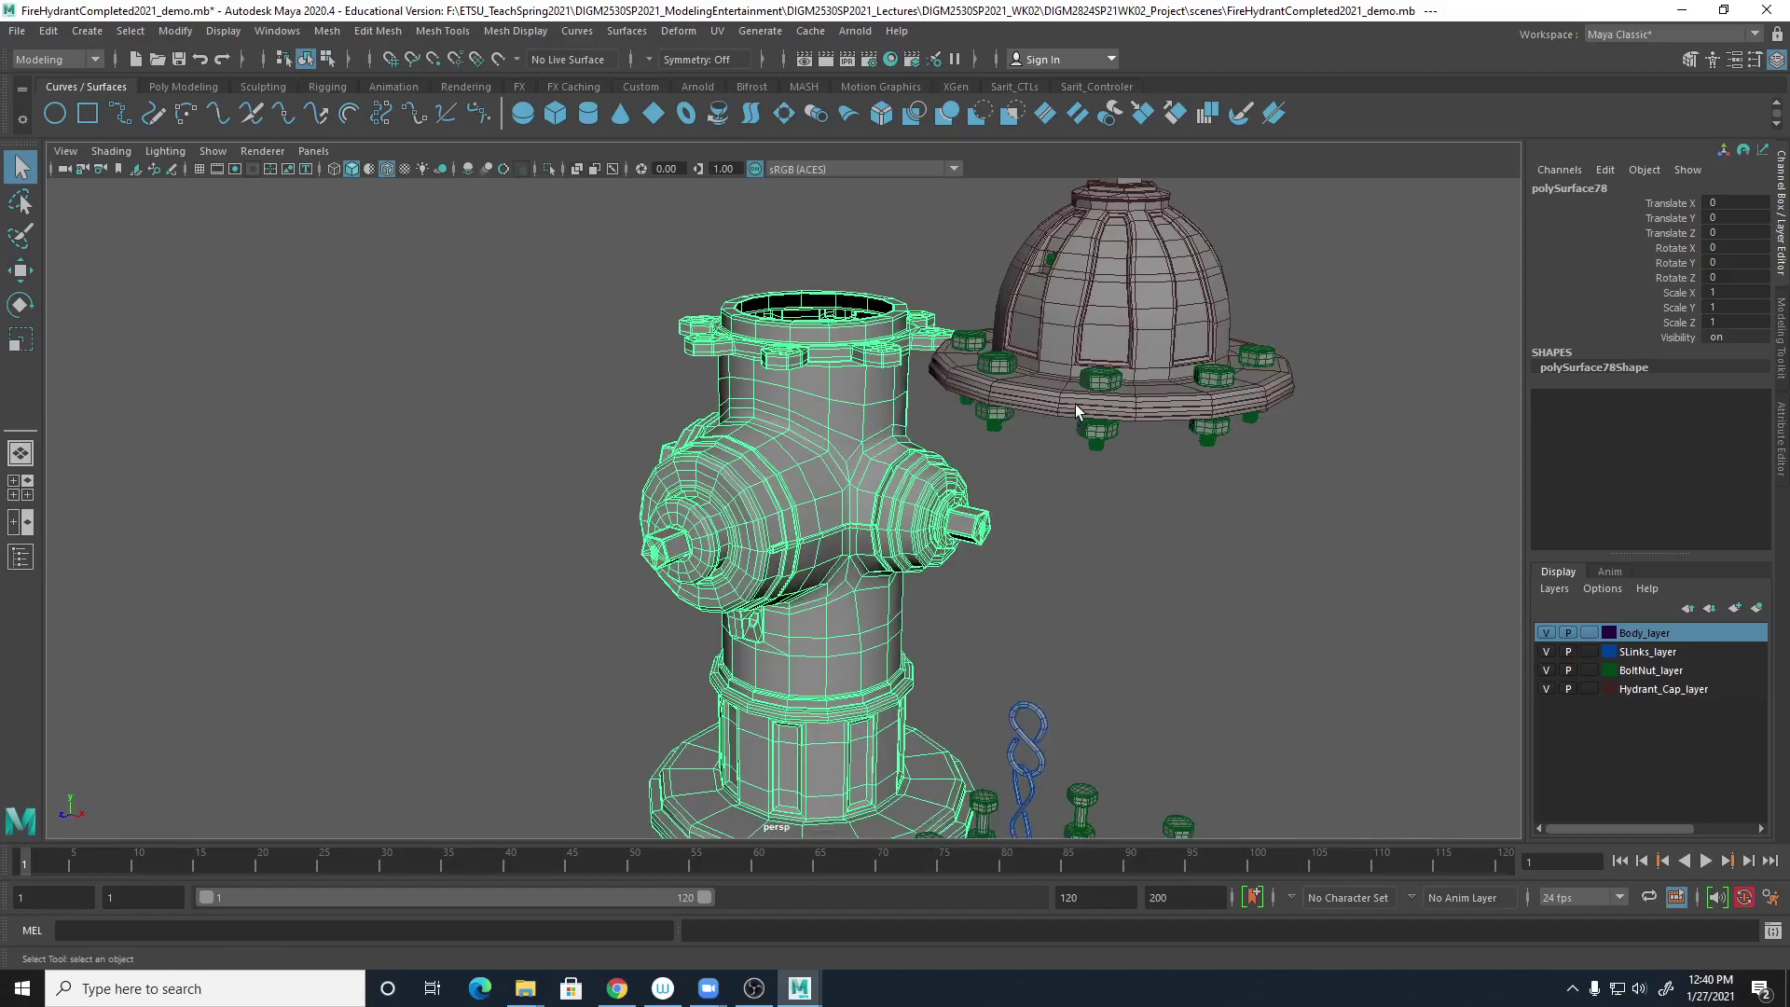
{"action": "right_click_drag", "start_coordinate": [981, 567], "coordinate": [1118, 600], "text": "alt"}
{"action": "middle_click_drag", "start_coordinate": [1118, 600], "coordinate": [1083, 561], "text": "alt"}
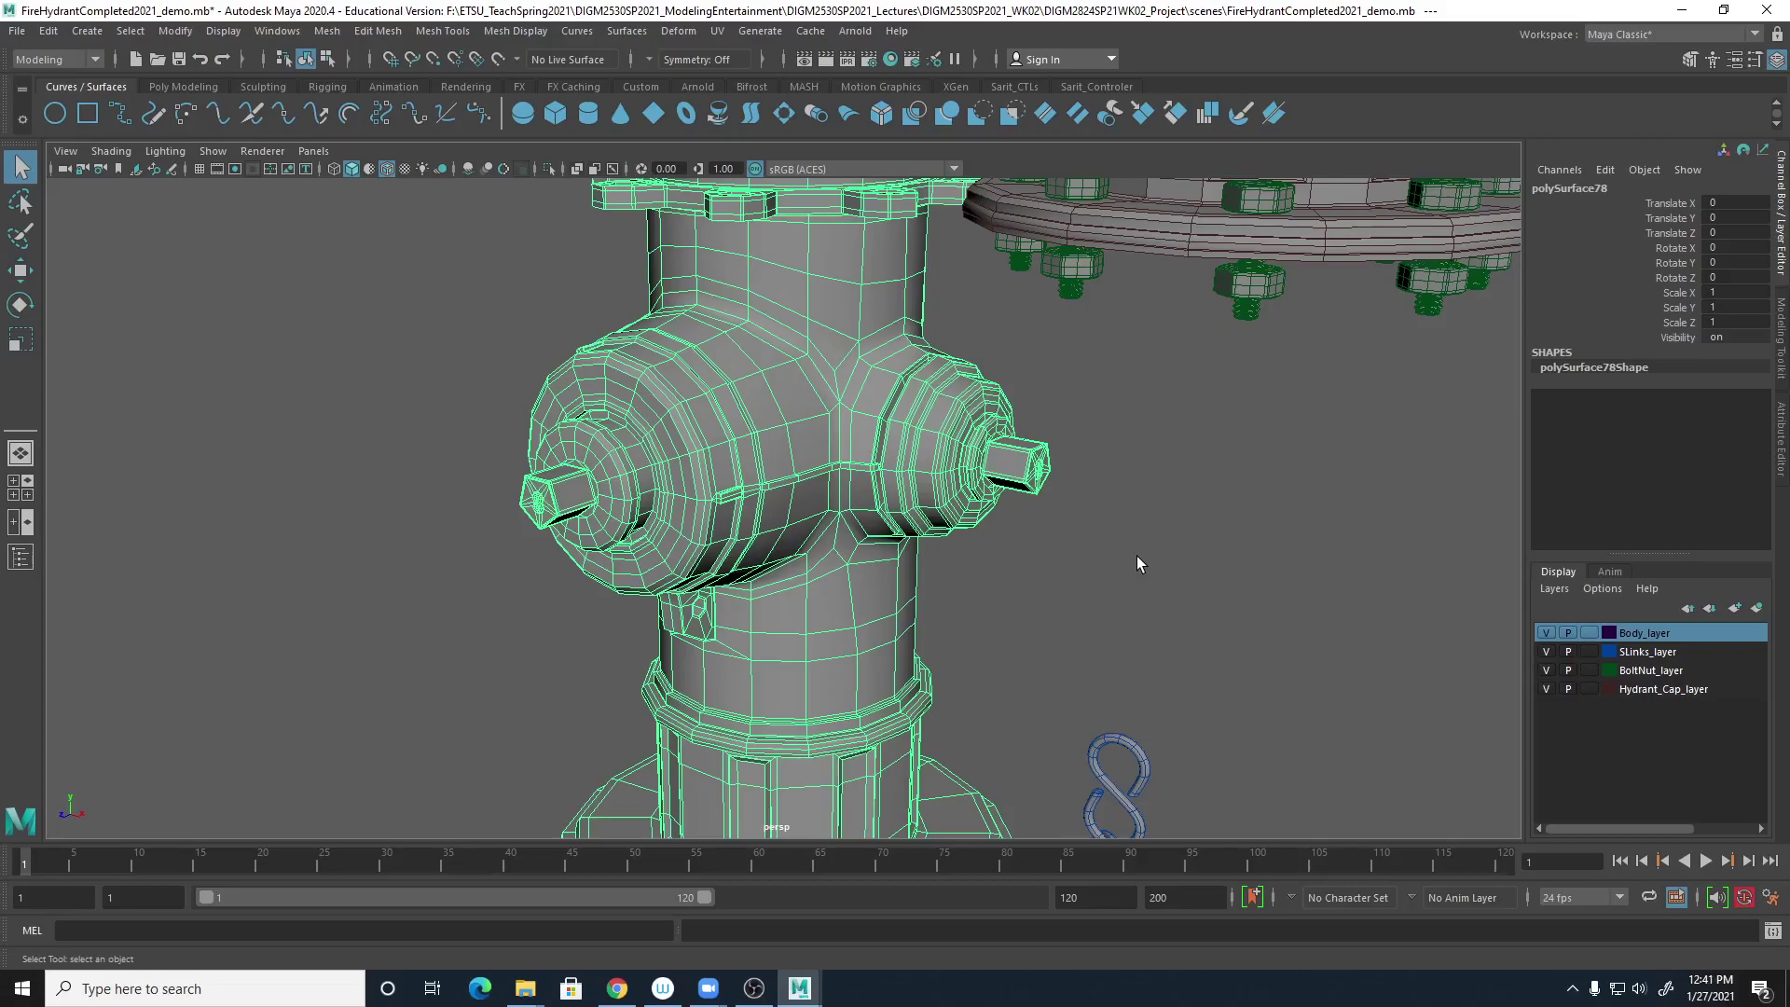
Select the hydrant cap and examine its flange bolts, recessed dome panels and the nut on its top.
{"action": "left_click_drag", "start_coordinate": [1140, 552], "coordinate": [962, 468], "text": "alt"}
{"action": "left_click", "coordinate": [994, 539]}
{"action": "middle_click_drag", "start_coordinate": [998, 542], "coordinate": [919, 507], "text": "alt"}
{"action": "right_click_drag", "start_coordinate": [920, 507], "coordinate": [984, 518], "text": "alt"}
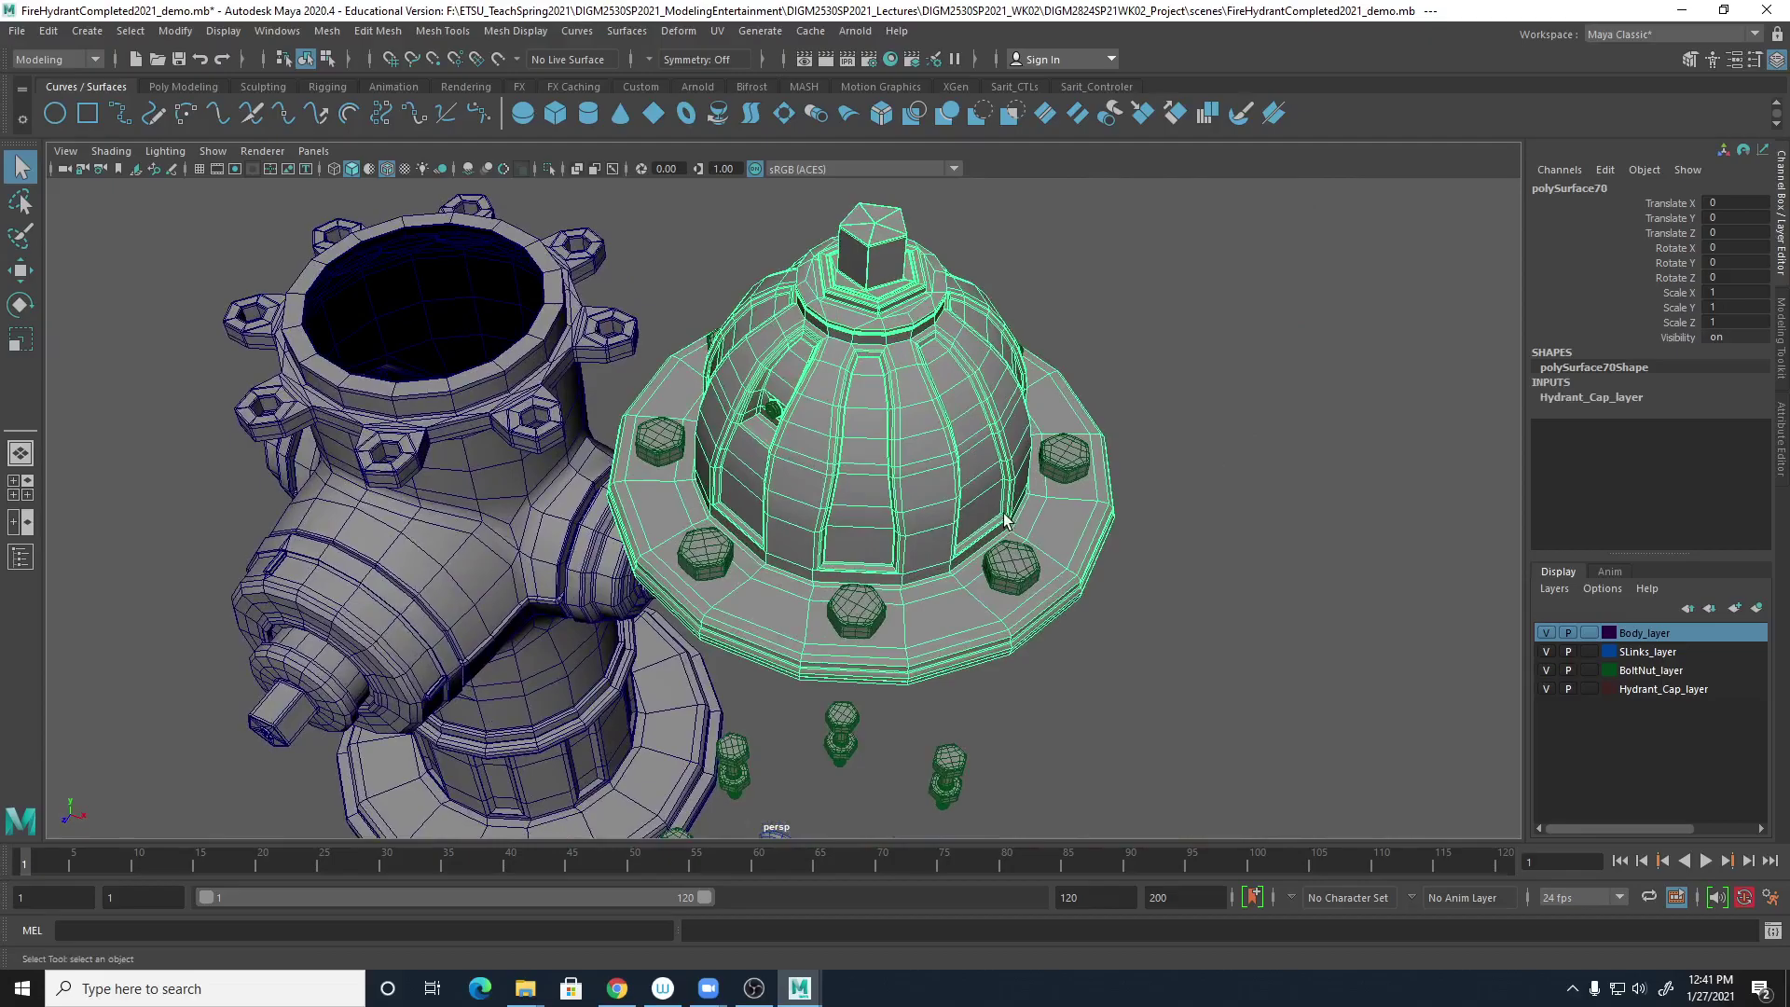
{"action": "left_click_drag", "start_coordinate": [984, 518], "coordinate": [991, 551], "text": "alt"}
{"action": "right_click_drag", "start_coordinate": [991, 551], "coordinate": [1147, 578], "text": "alt"}
{"action": "middle_click_drag", "start_coordinate": [1078, 560], "coordinate": [1070, 598], "text": "alt"}
{"action": "right_click_drag", "start_coordinate": [999, 566], "coordinate": [1118, 562], "text": "alt"}
{"action": "left_click_drag", "start_coordinate": [995, 375], "coordinate": [988, 466], "text": "alt"}
{"action": "middle_click_drag", "start_coordinate": [988, 466], "coordinate": [857, 598], "text": "alt"}
{"action": "left_click_drag", "start_coordinate": [857, 598], "coordinate": [950, 496], "text": "alt"}
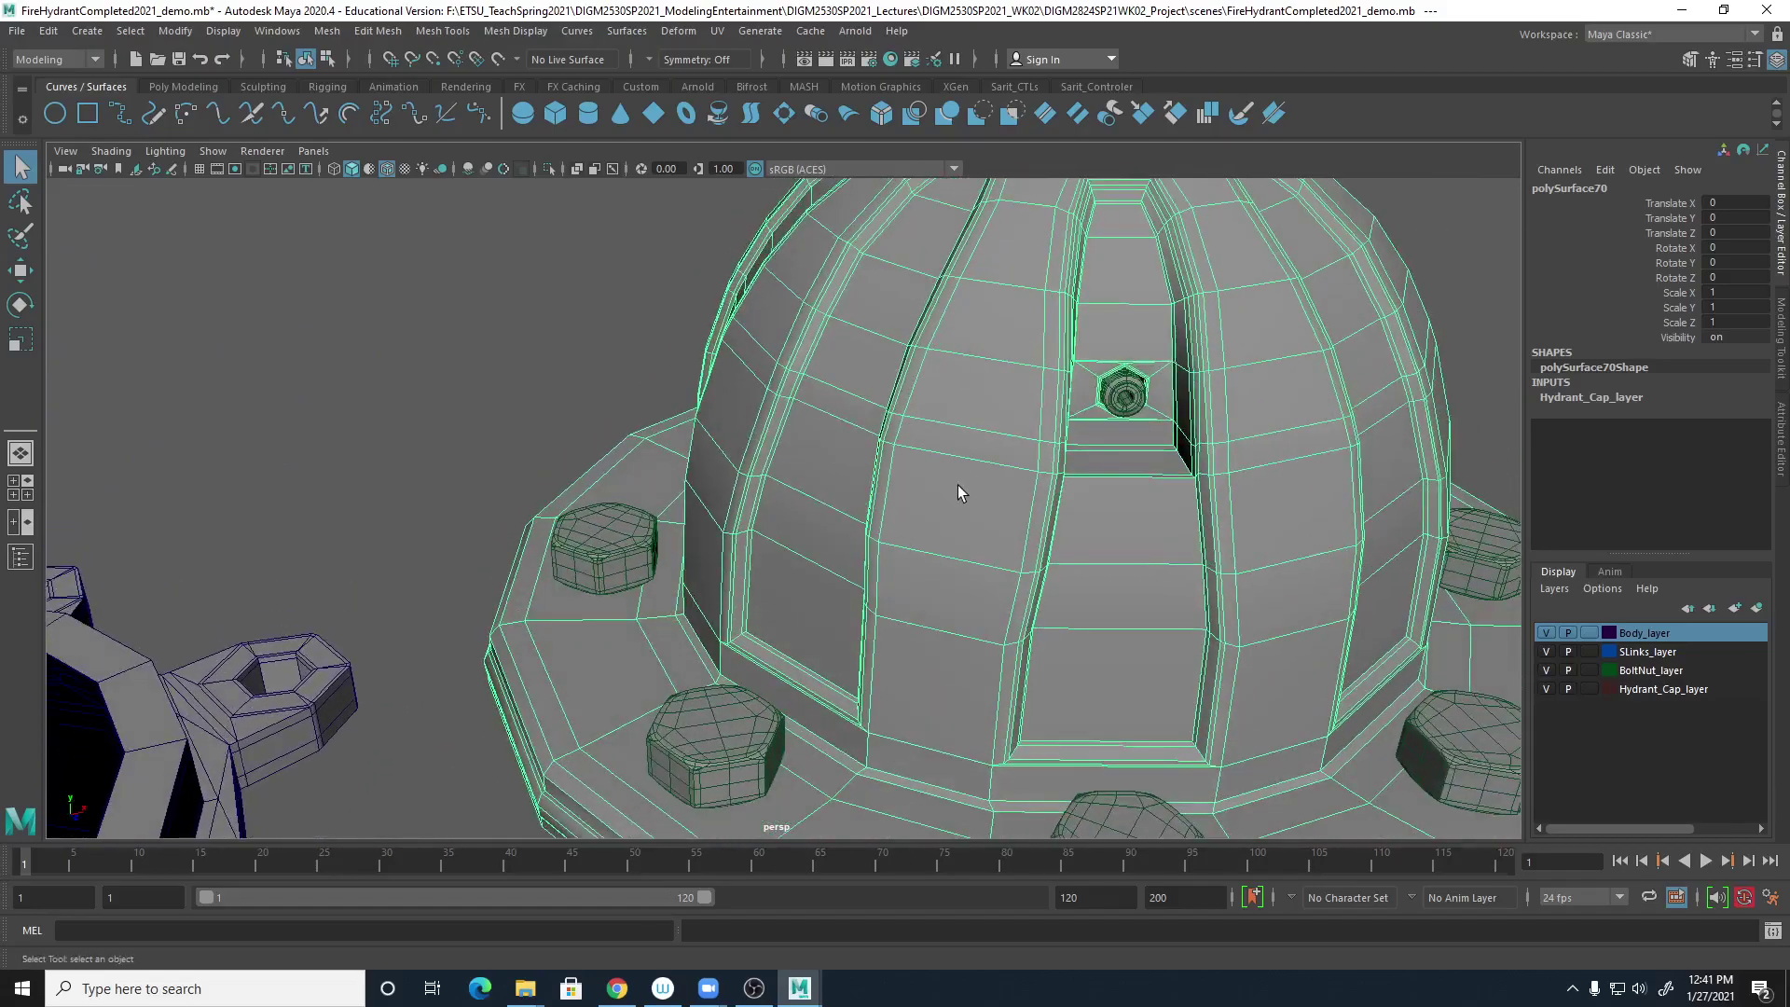
{"action": "middle_click_drag", "start_coordinate": [949, 496], "coordinate": [848, 647], "text": "alt"}
{"action": "right_click_drag", "start_coordinate": [848, 647], "coordinate": [904, 555], "text": "alt"}
{"action": "left_click_drag", "start_coordinate": [884, 518], "coordinate": [921, 477], "text": "alt"}
{"action": "middle_click_drag", "start_coordinate": [987, 343], "coordinate": [972, 559], "text": "alt"}
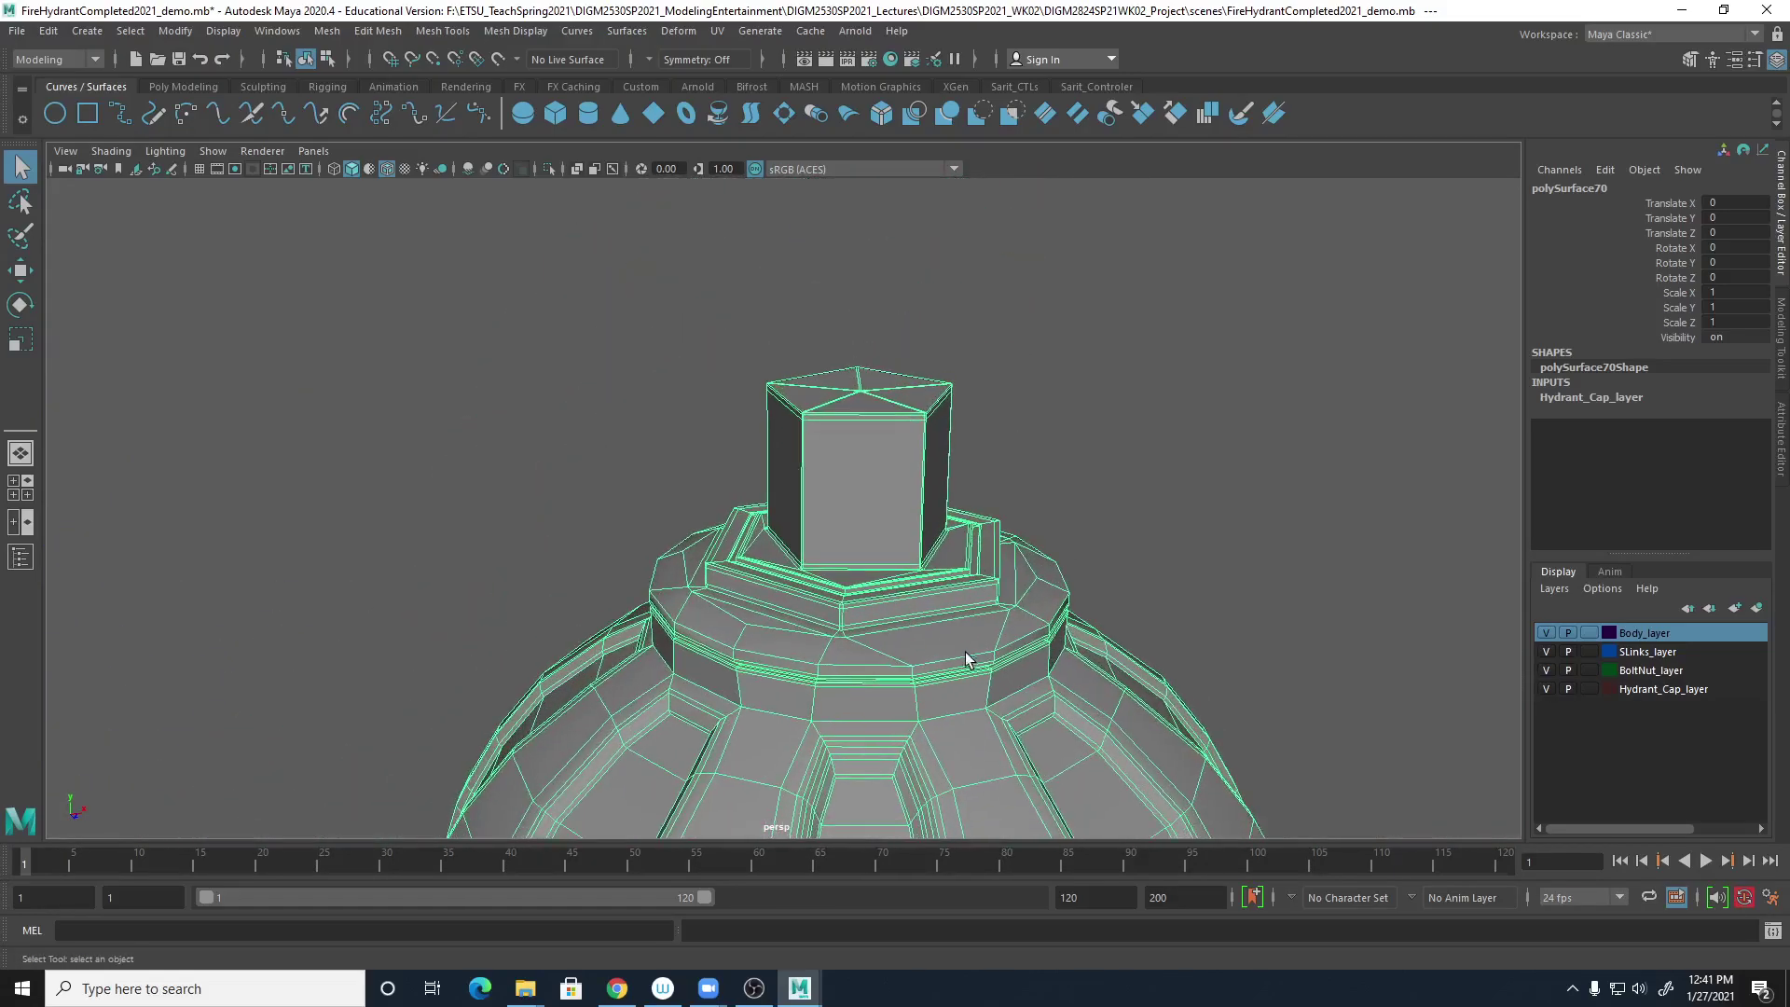
Switch the cap to edge selection and pick edges along the rim of the round collar below the top nut.
{"action": "right_click", "coordinate": [966, 473]}
{"action": "right_click_drag", "start_coordinate": [974, 455], "coordinate": [967, 427]}
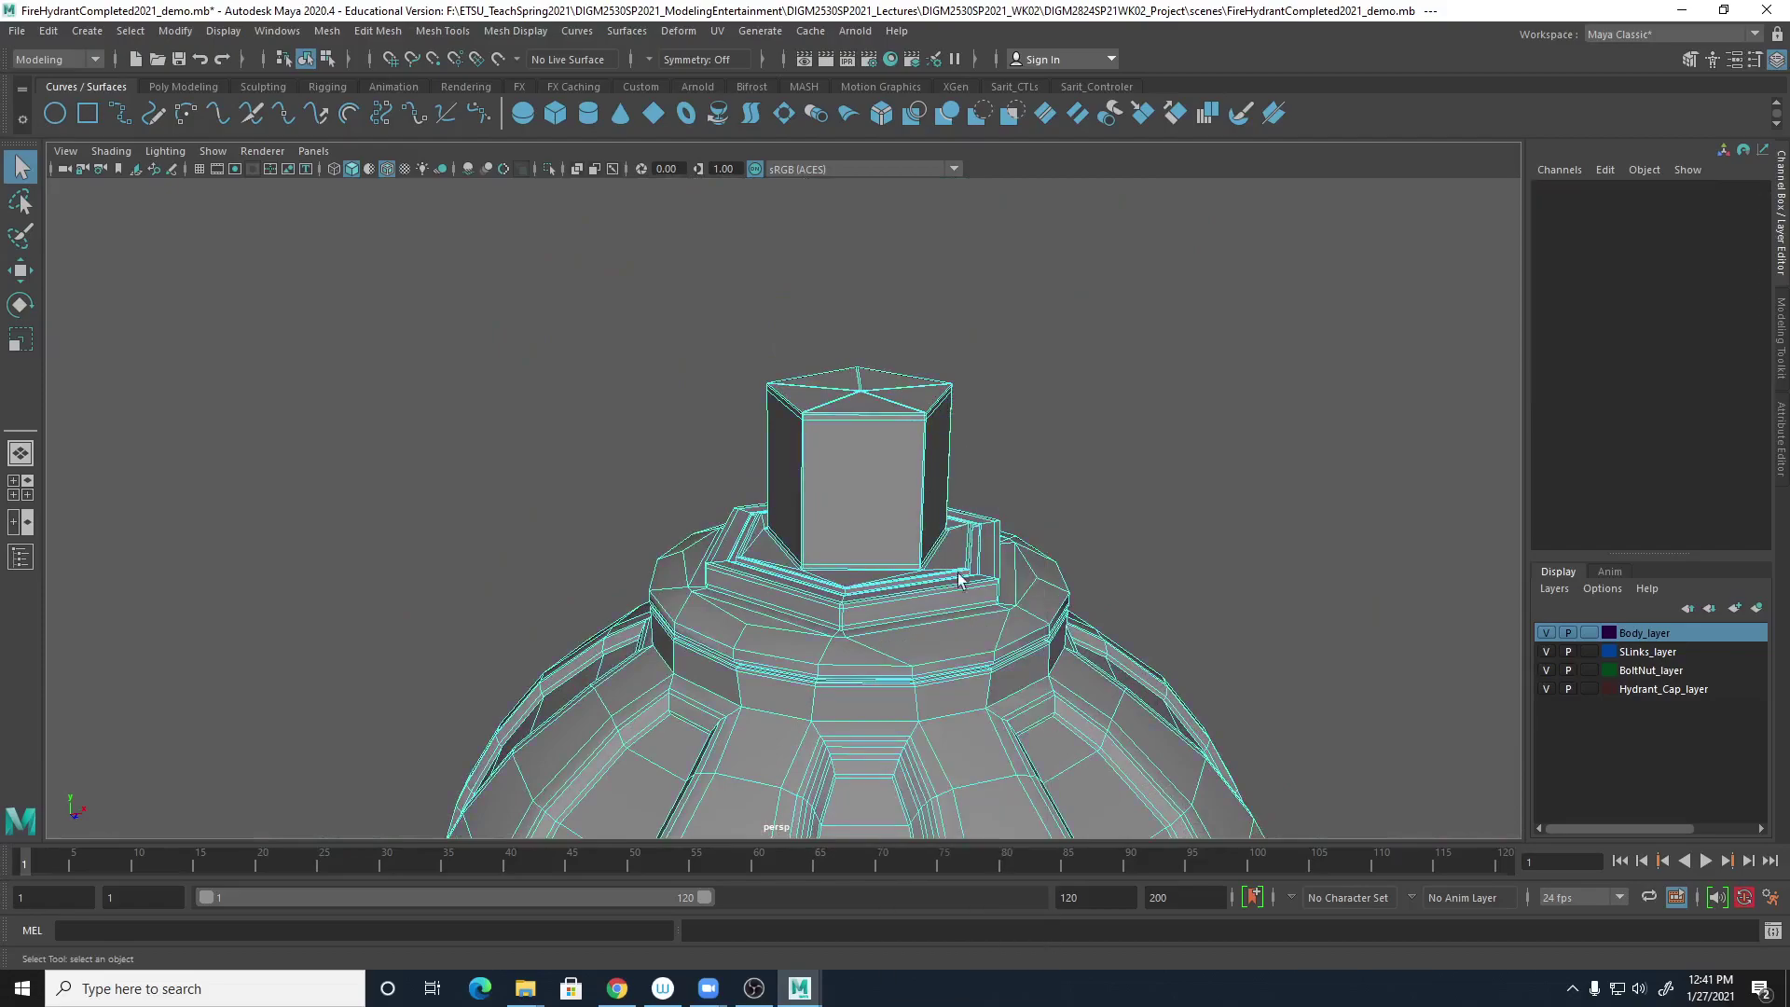
{"action": "left_click", "coordinate": [944, 678]}
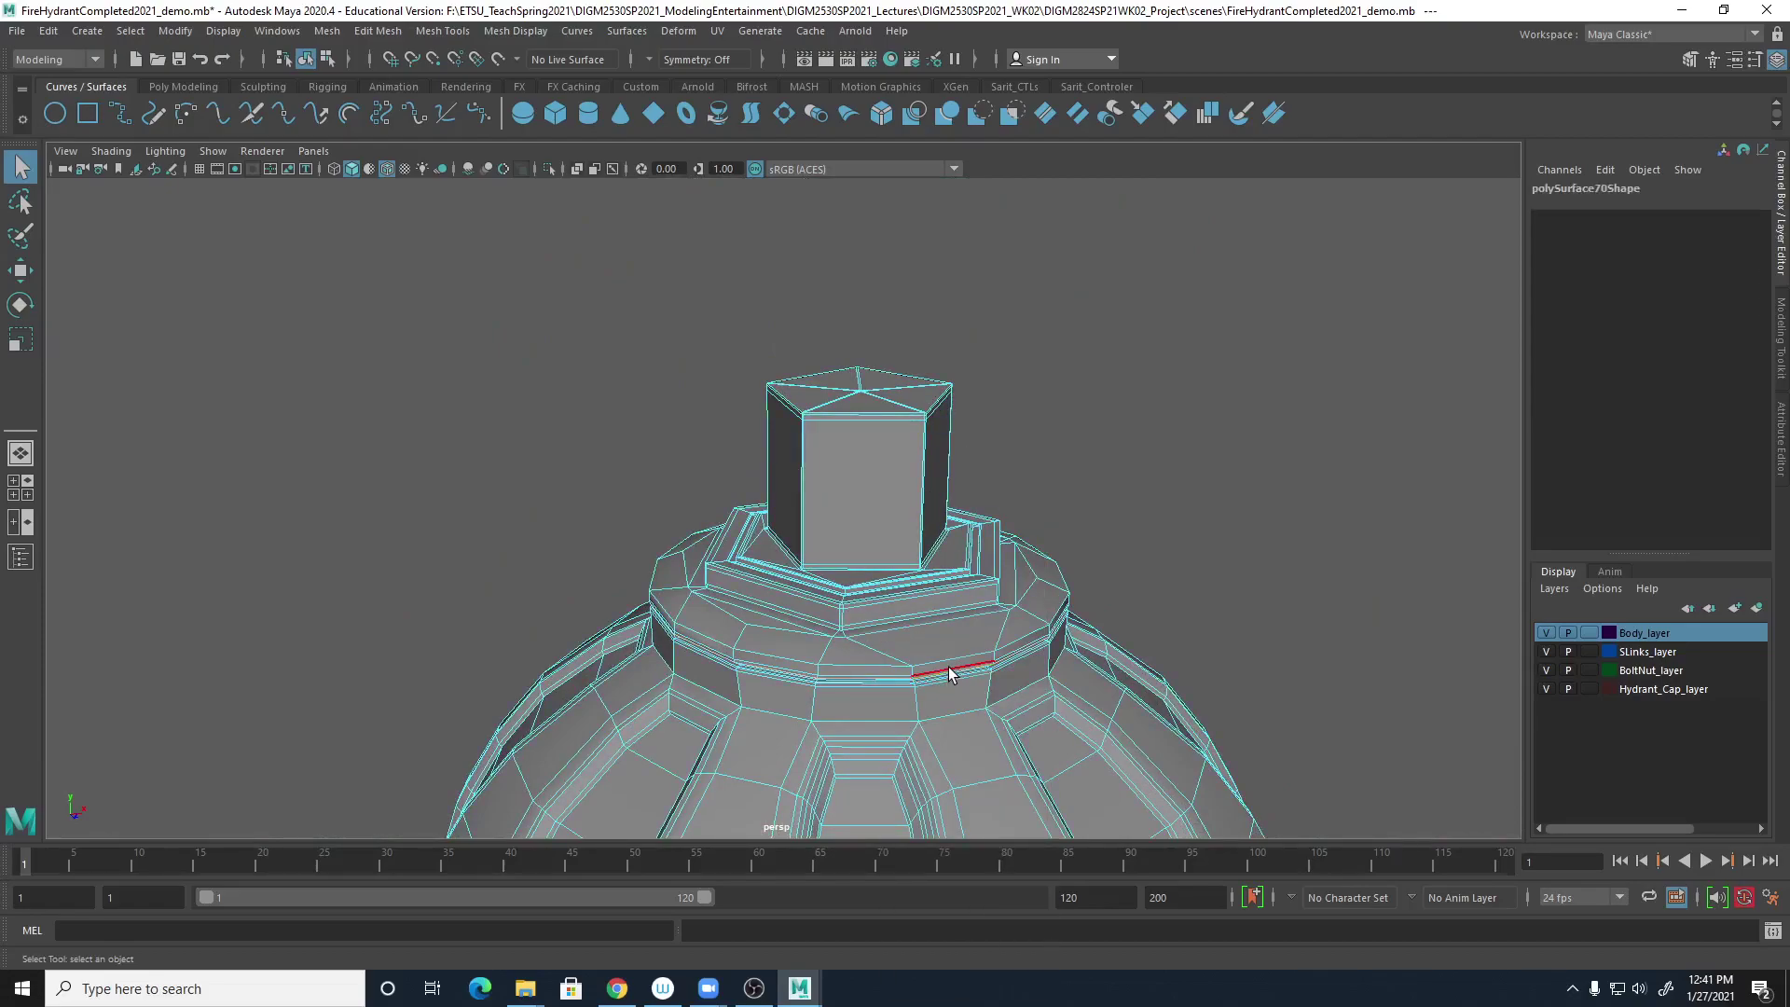
{"action": "scroll", "coordinate": [953, 664], "scroll_direction": "up", "scroll_amount": 5}
{"action": "left_click", "coordinate": [1066, 608]}
{"action": "mouse_move", "coordinate": [1066, 608]}
{"action": "left_mouse_down", "text": "alt"}
{"action": "mouse_move", "coordinate": [1047, 579]}
{"action": "mouse_move", "coordinate": [1068, 594]}
{"action": "left_mouse_up", "text": "alt"}
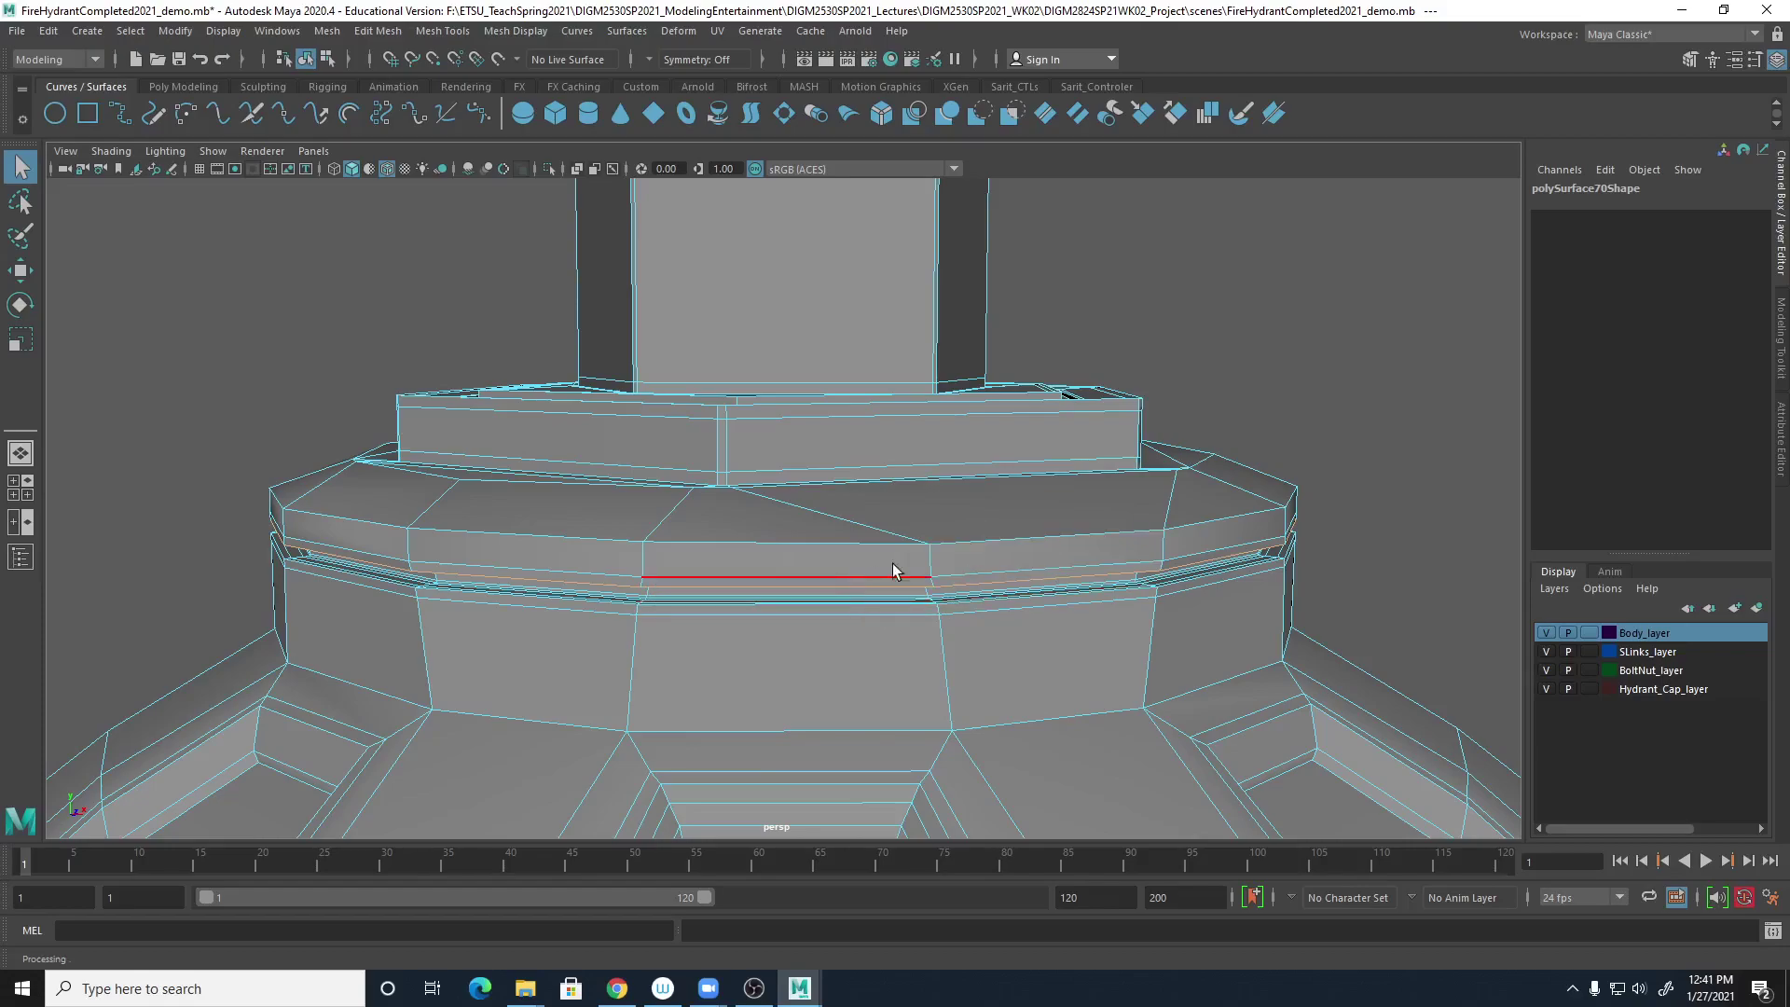
Switch the cap to face selection, select the front face of the collar rim and frame it in the view.
{"action": "right_click_drag", "start_coordinate": [997, 493], "coordinate": [1003, 545]}
{"action": "left_click", "coordinate": [843, 561]}
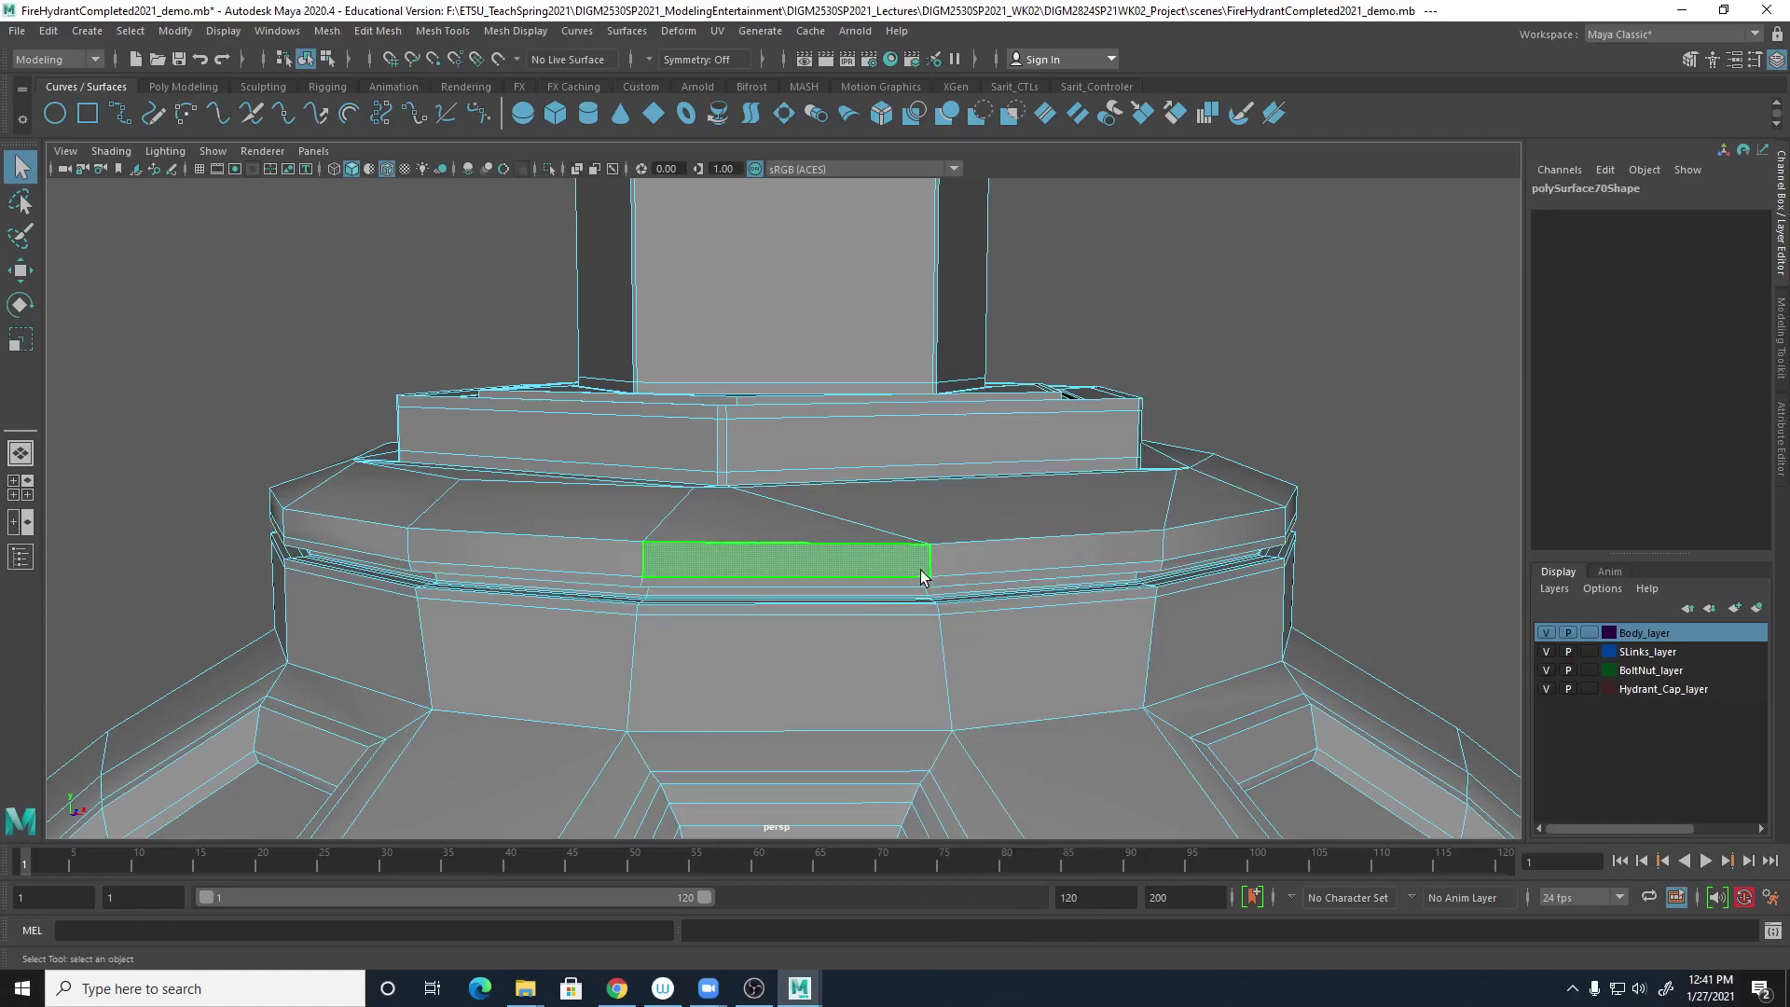
{"action": "key", "text": "f"}
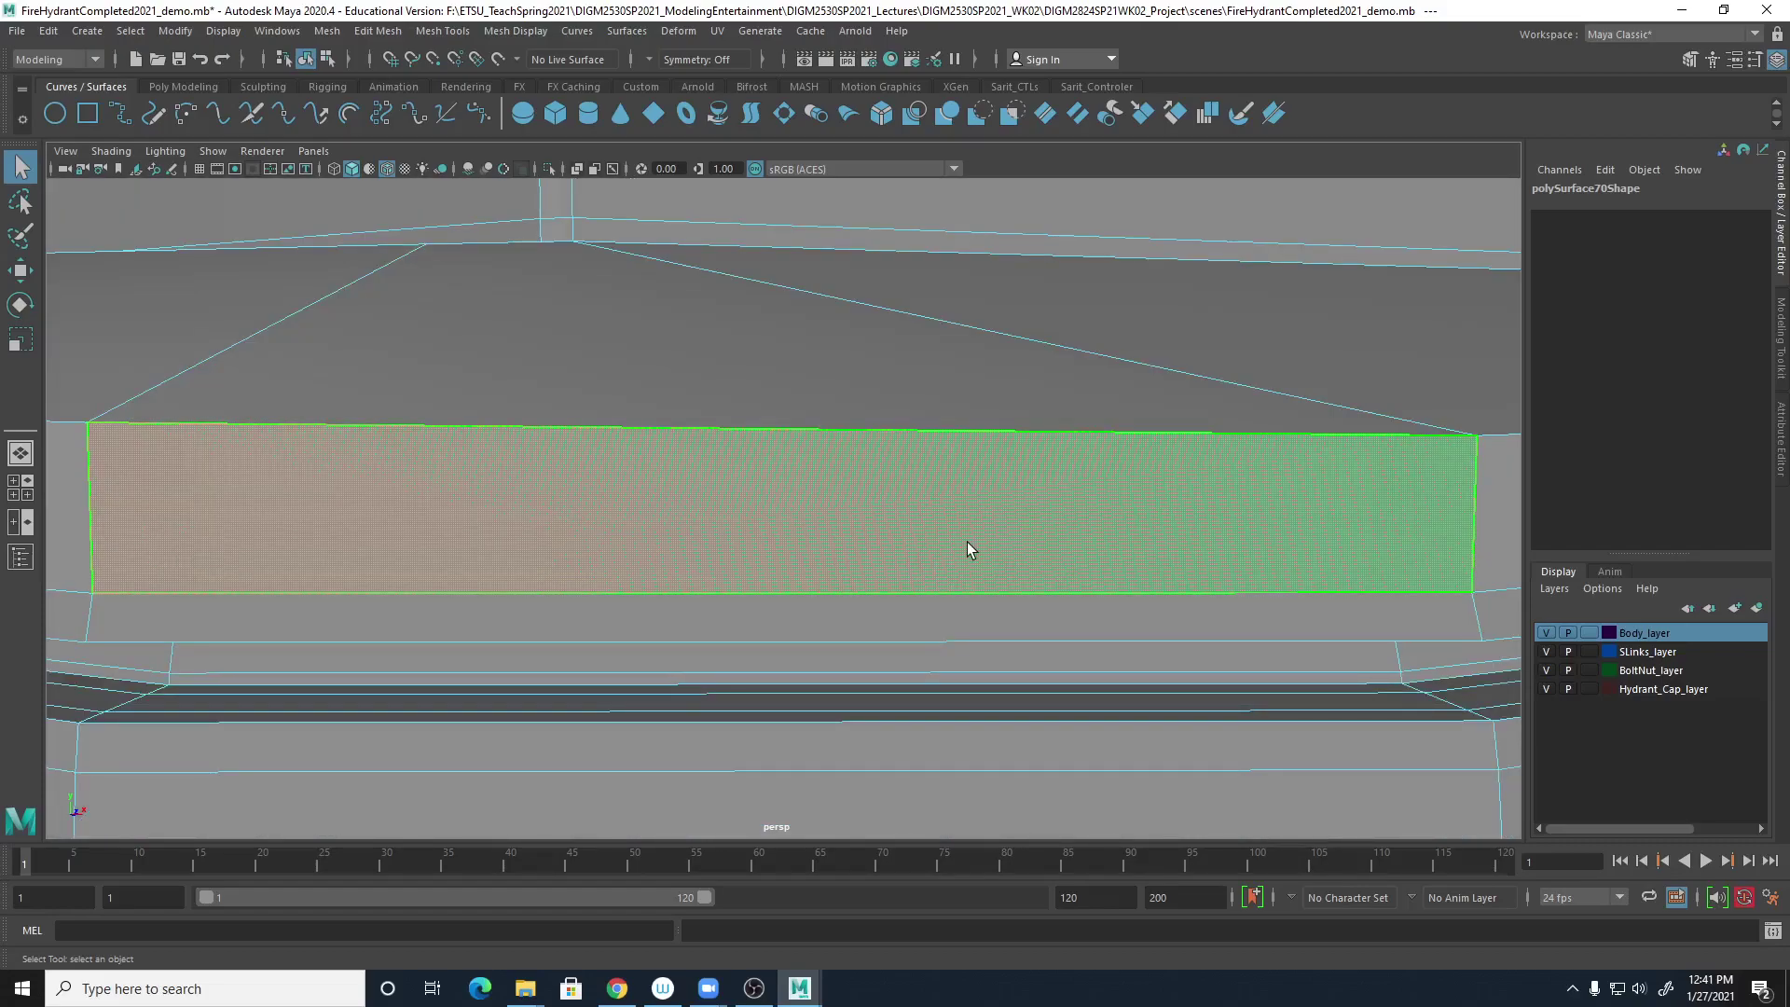
{"action": "scroll", "coordinate": [1176, 504], "scroll_direction": "down", "scroll_amount": 10}
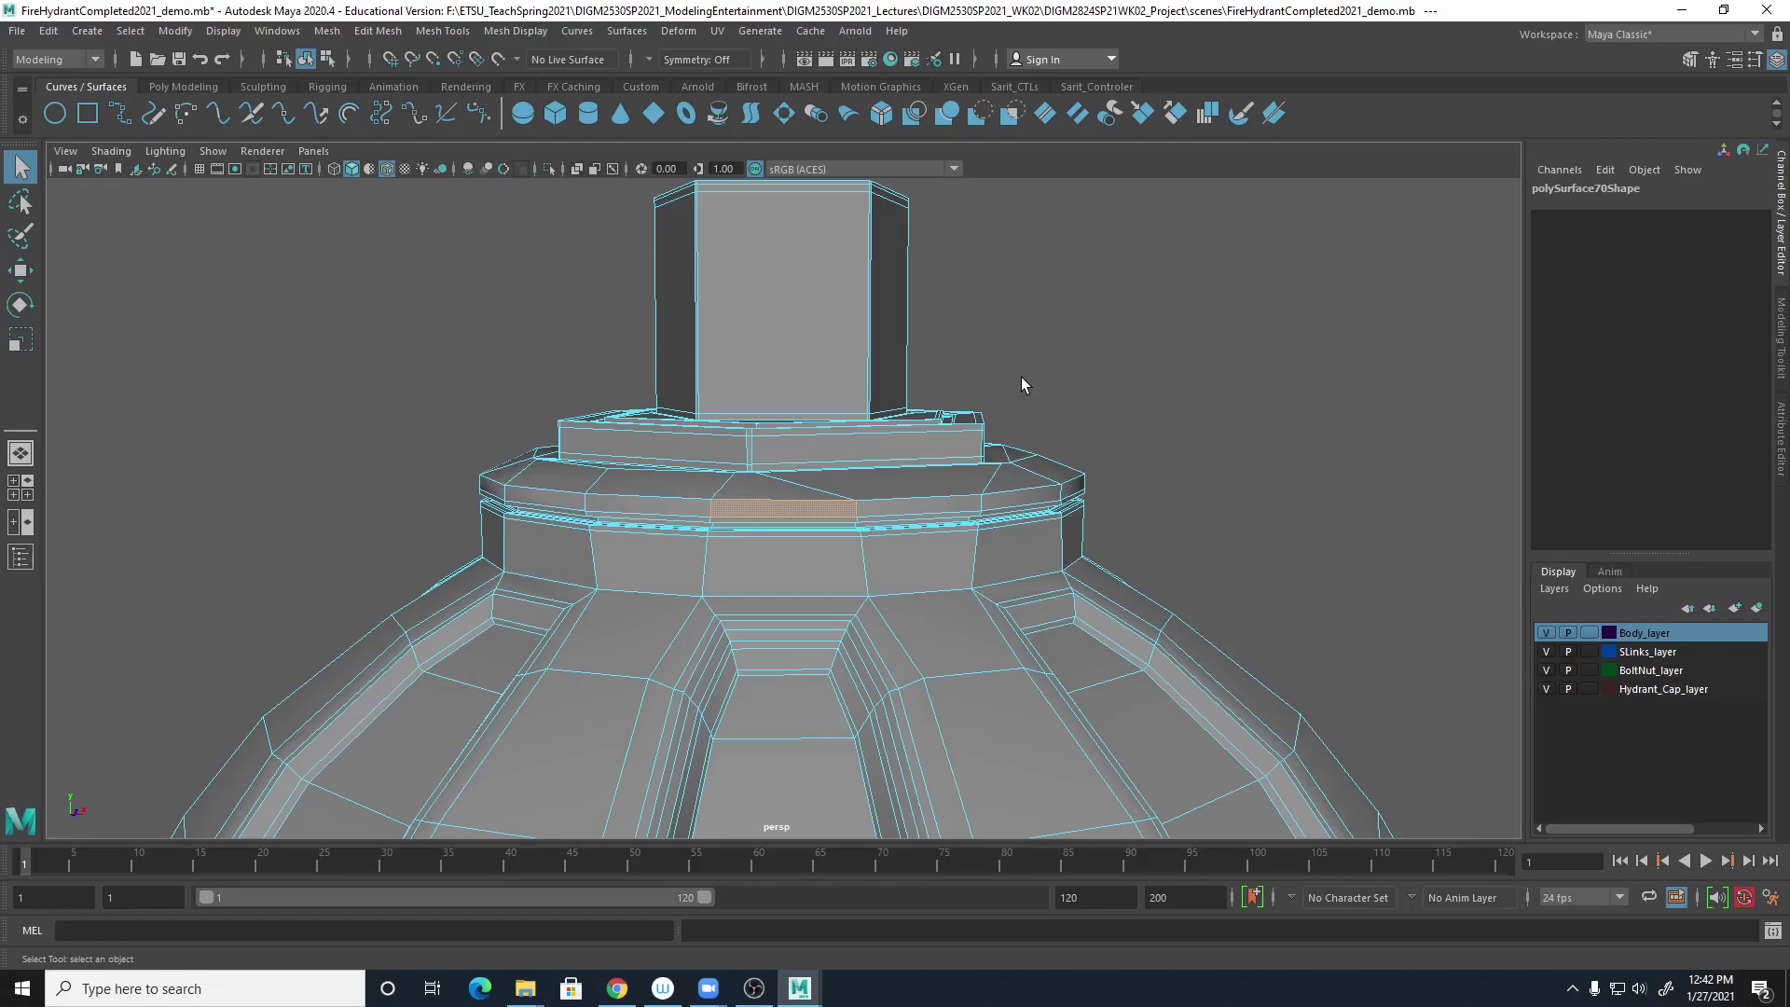
Select single faces around the collar rim and the narrow groove beneath it to inspect their shape.
{"action": "left_click_drag", "start_coordinate": [1078, 428], "coordinate": [847, 500], "text": "alt"}
{"action": "left_click", "coordinate": [816, 505]}
{"action": "left_click_drag", "start_coordinate": [1011, 468], "coordinate": [1161, 543], "text": "alt"}
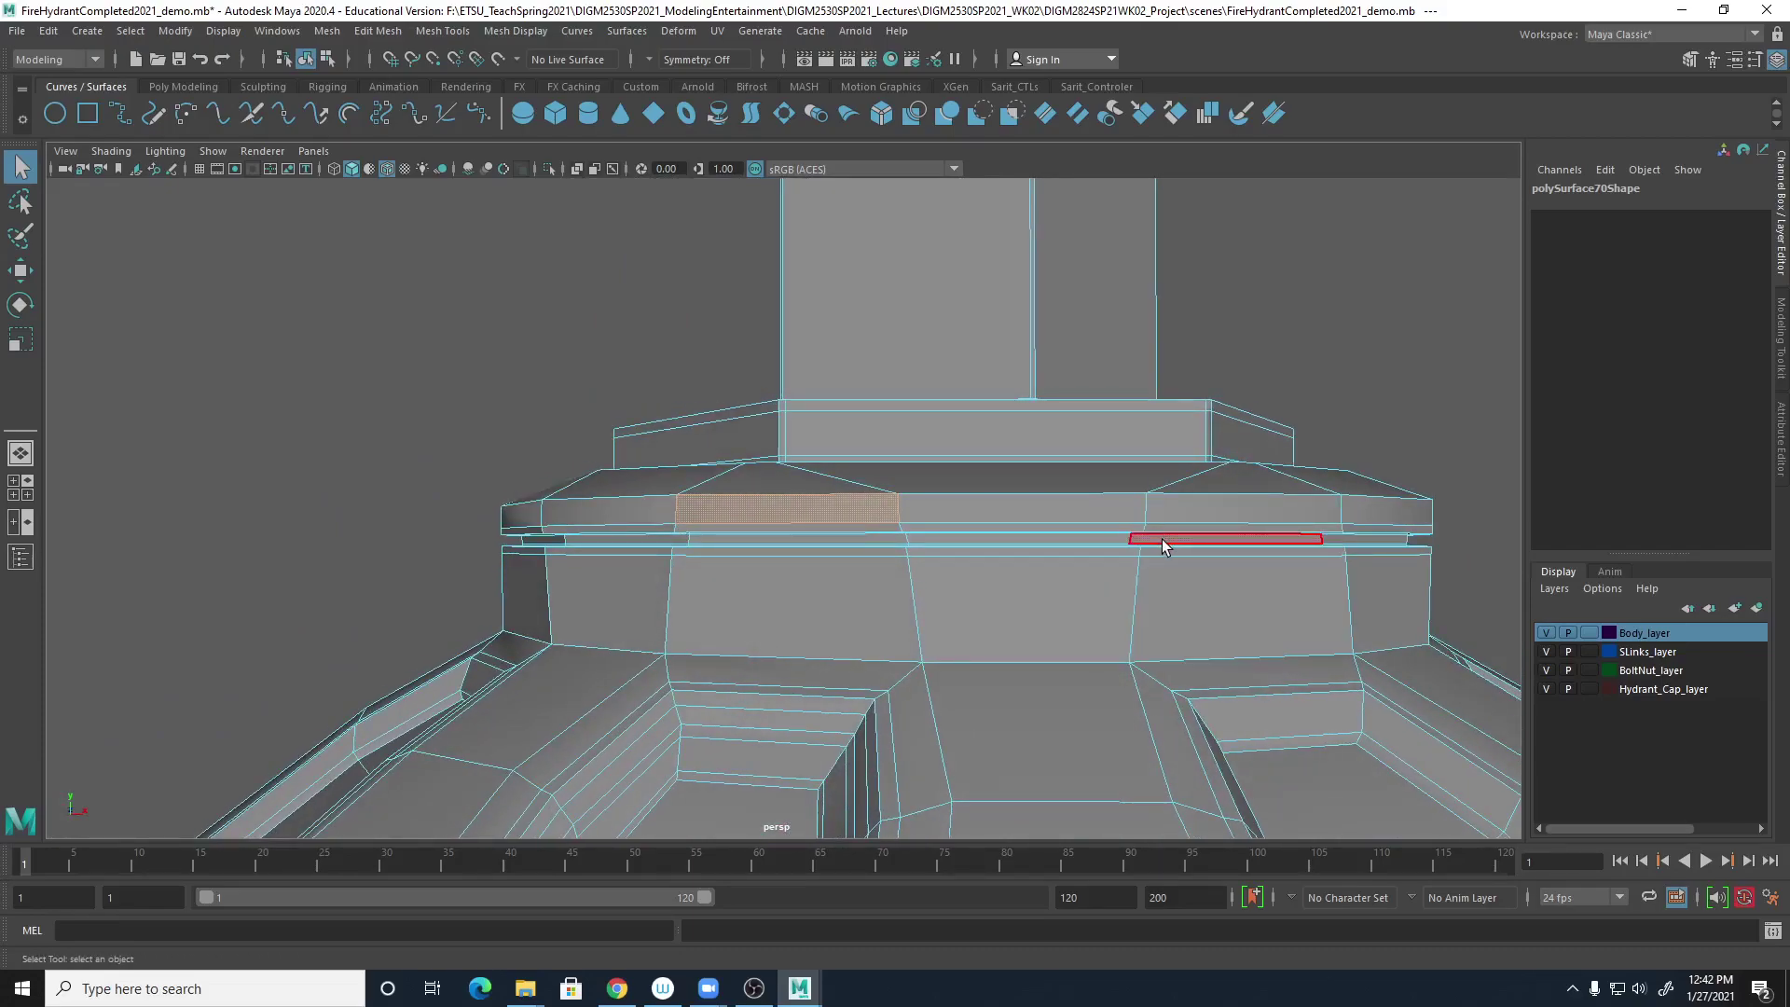
{"action": "left_click", "coordinate": [1165, 541]}
{"action": "left_click_drag", "start_coordinate": [1165, 555], "coordinate": [1160, 584], "text": "alt"}
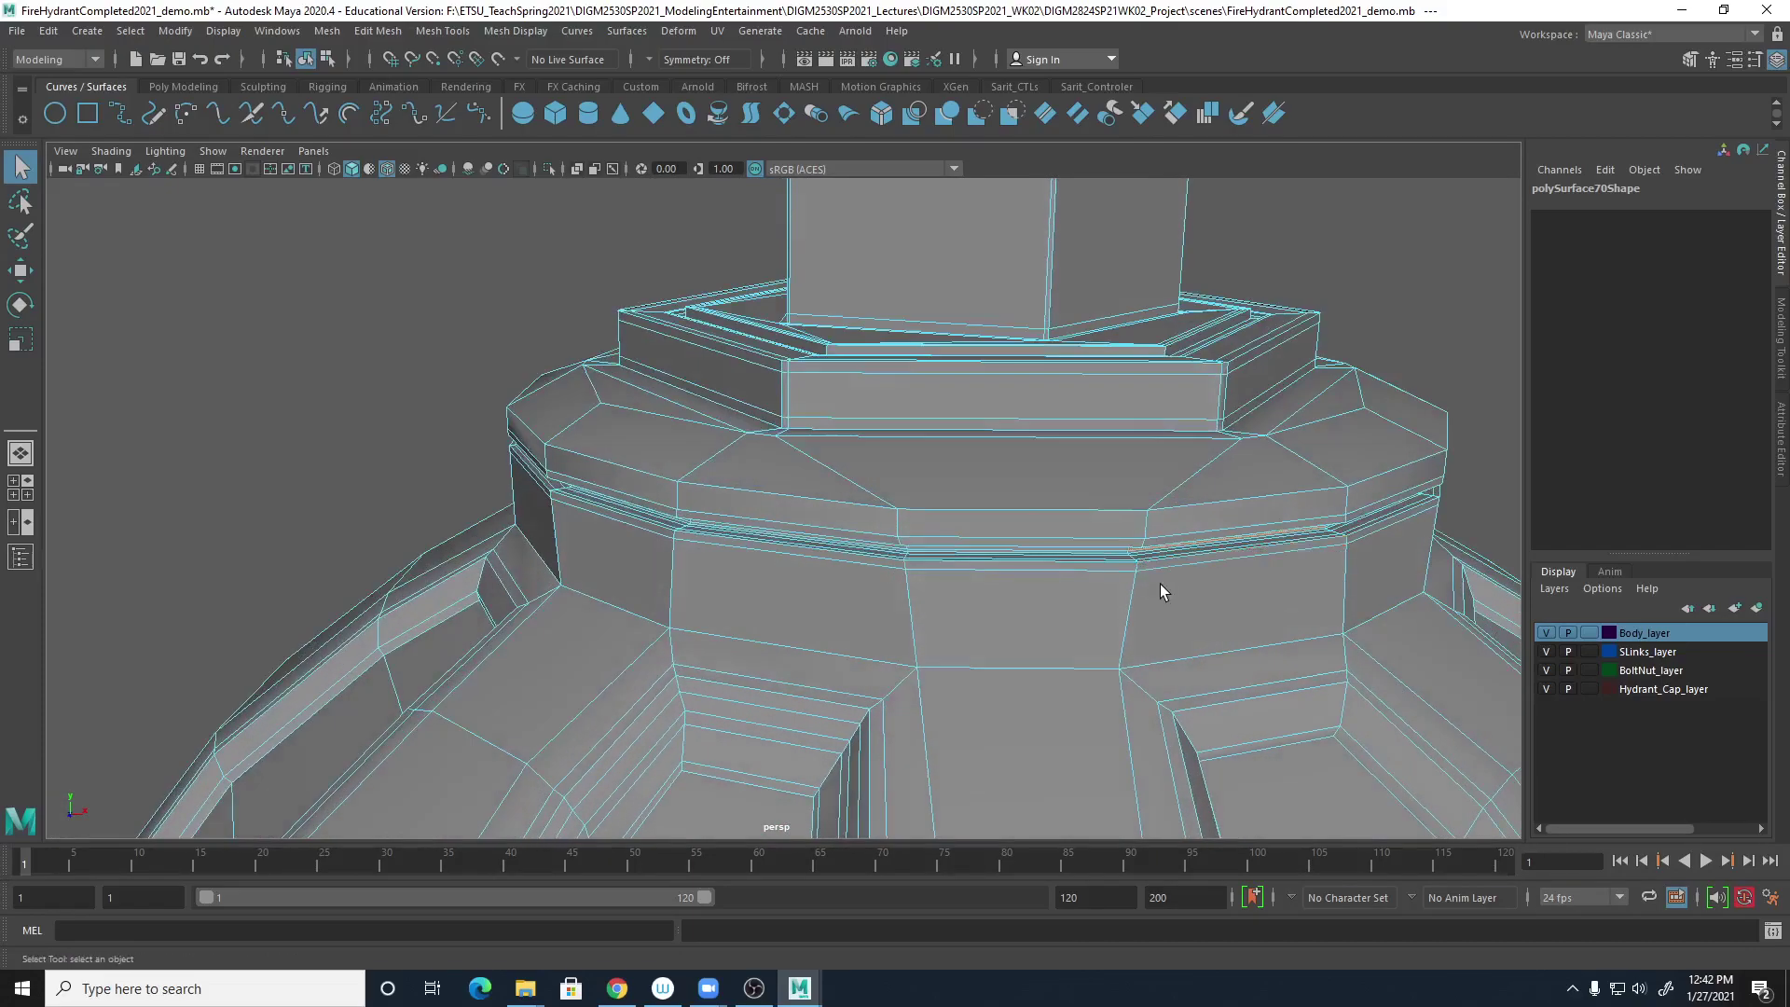
Select all faces of the pentagonal nut on top of the cap and examine it against the round collar and dome.
{"action": "left_click_drag", "start_coordinate": [832, 412], "coordinate": [947, 447], "text": "alt"}
{"action": "right_click_drag", "start_coordinate": [947, 448], "coordinate": [1023, 565], "text": "alt"}
{"action": "right_click_drag", "start_coordinate": [869, 401], "coordinate": [870, 449]}
{"action": "left_click_drag", "start_coordinate": [794, 606], "coordinate": [895, 394], "text": "alt"}
{"action": "left_click_drag", "start_coordinate": [652, 332], "coordinate": [957, 587]}
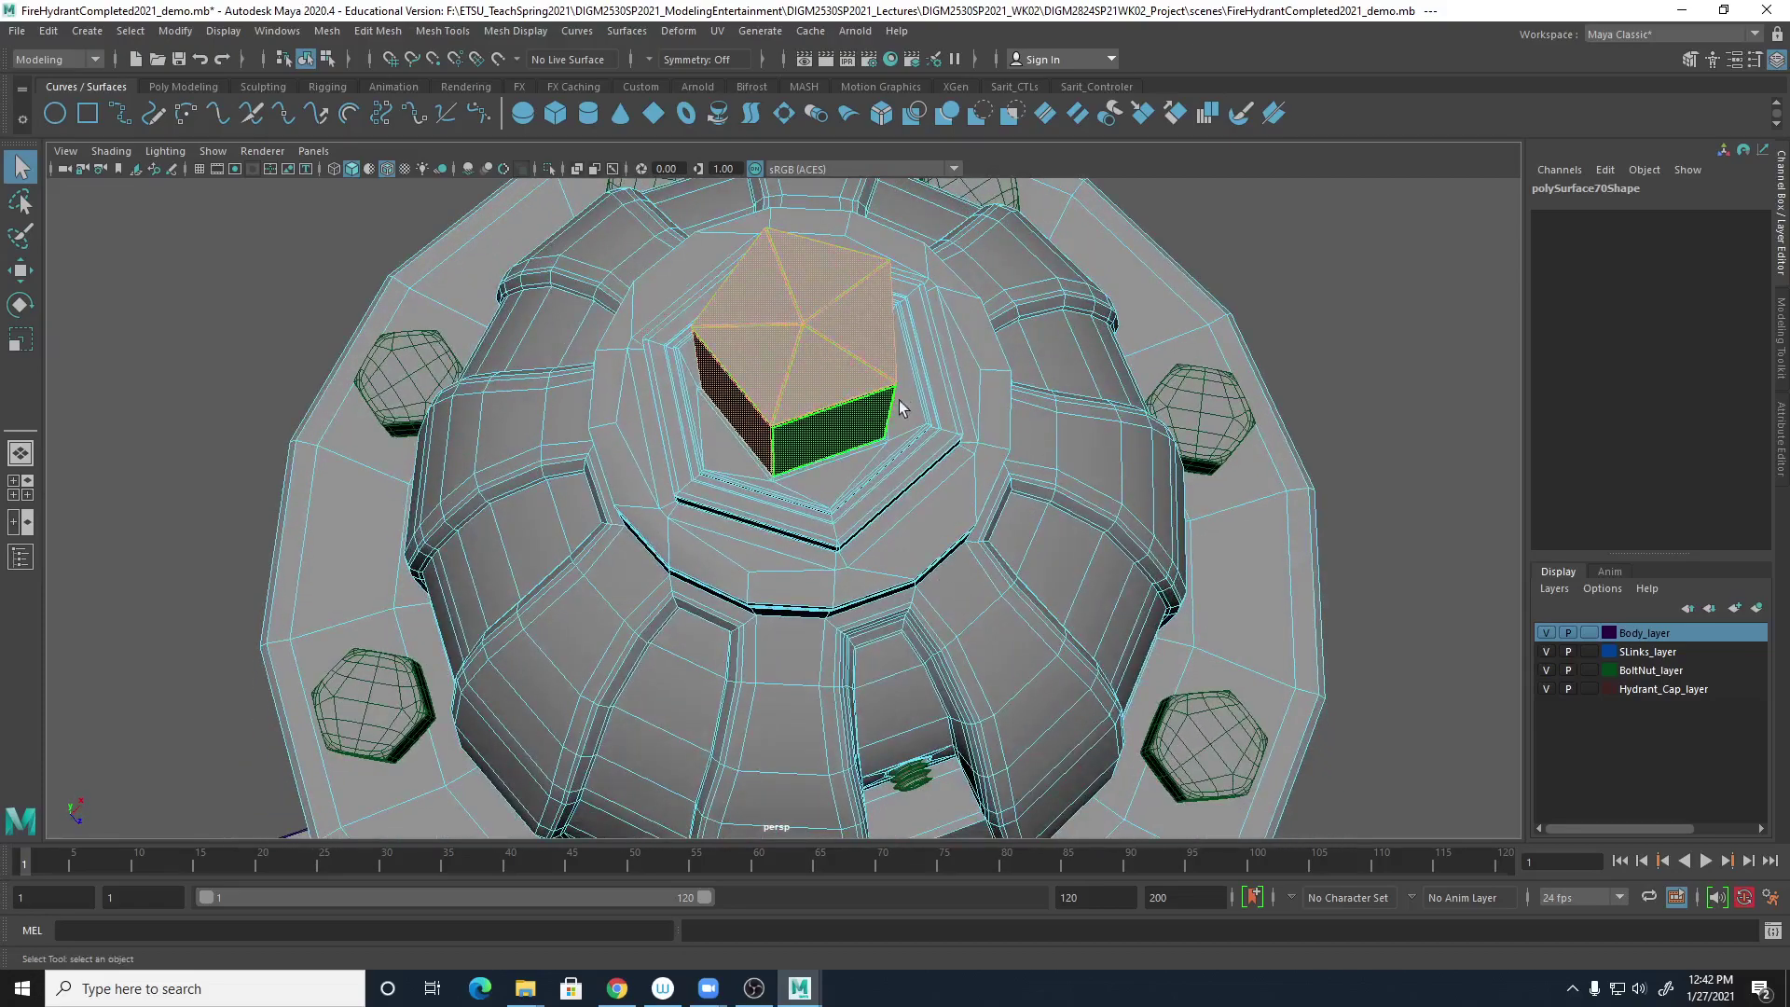
{"action": "left_click_drag", "start_coordinate": [941, 462], "coordinate": [892, 400], "text": "alt"}
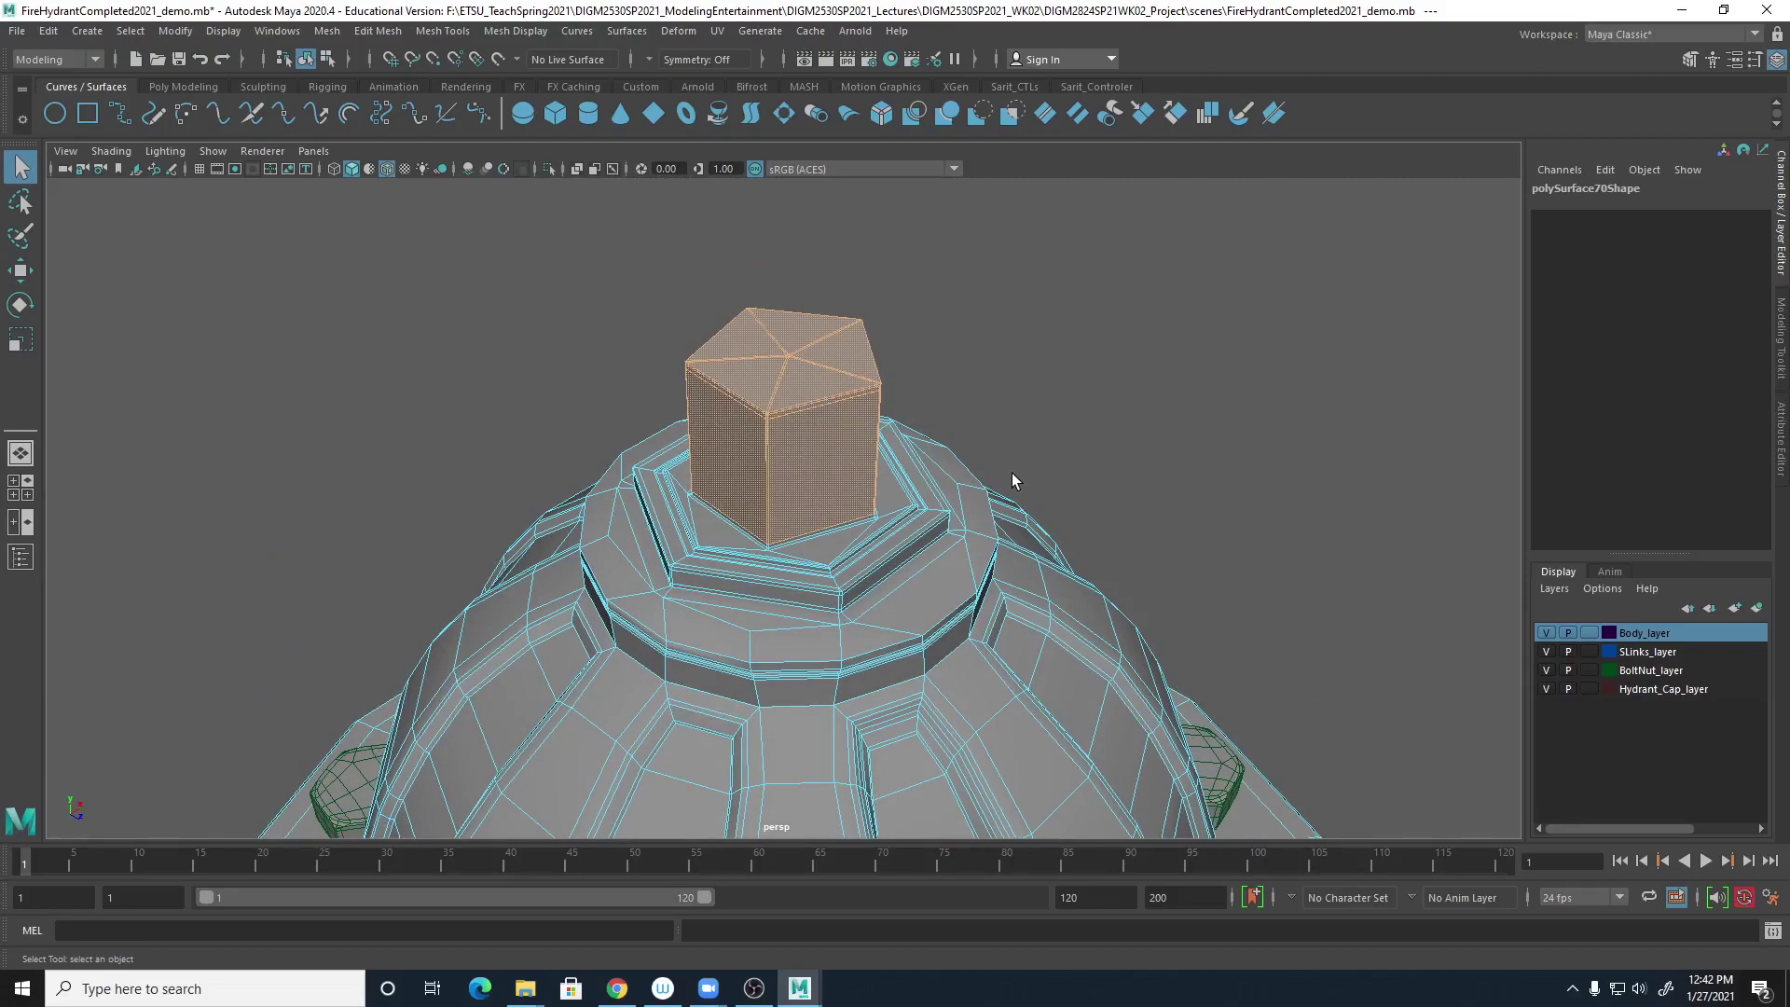
{"action": "left_click_drag", "start_coordinate": [893, 498], "coordinate": [1045, 410], "text": "alt"}
{"action": "scroll", "coordinate": [1163, 426], "scroll_direction": "up", "scroll_amount": 3}
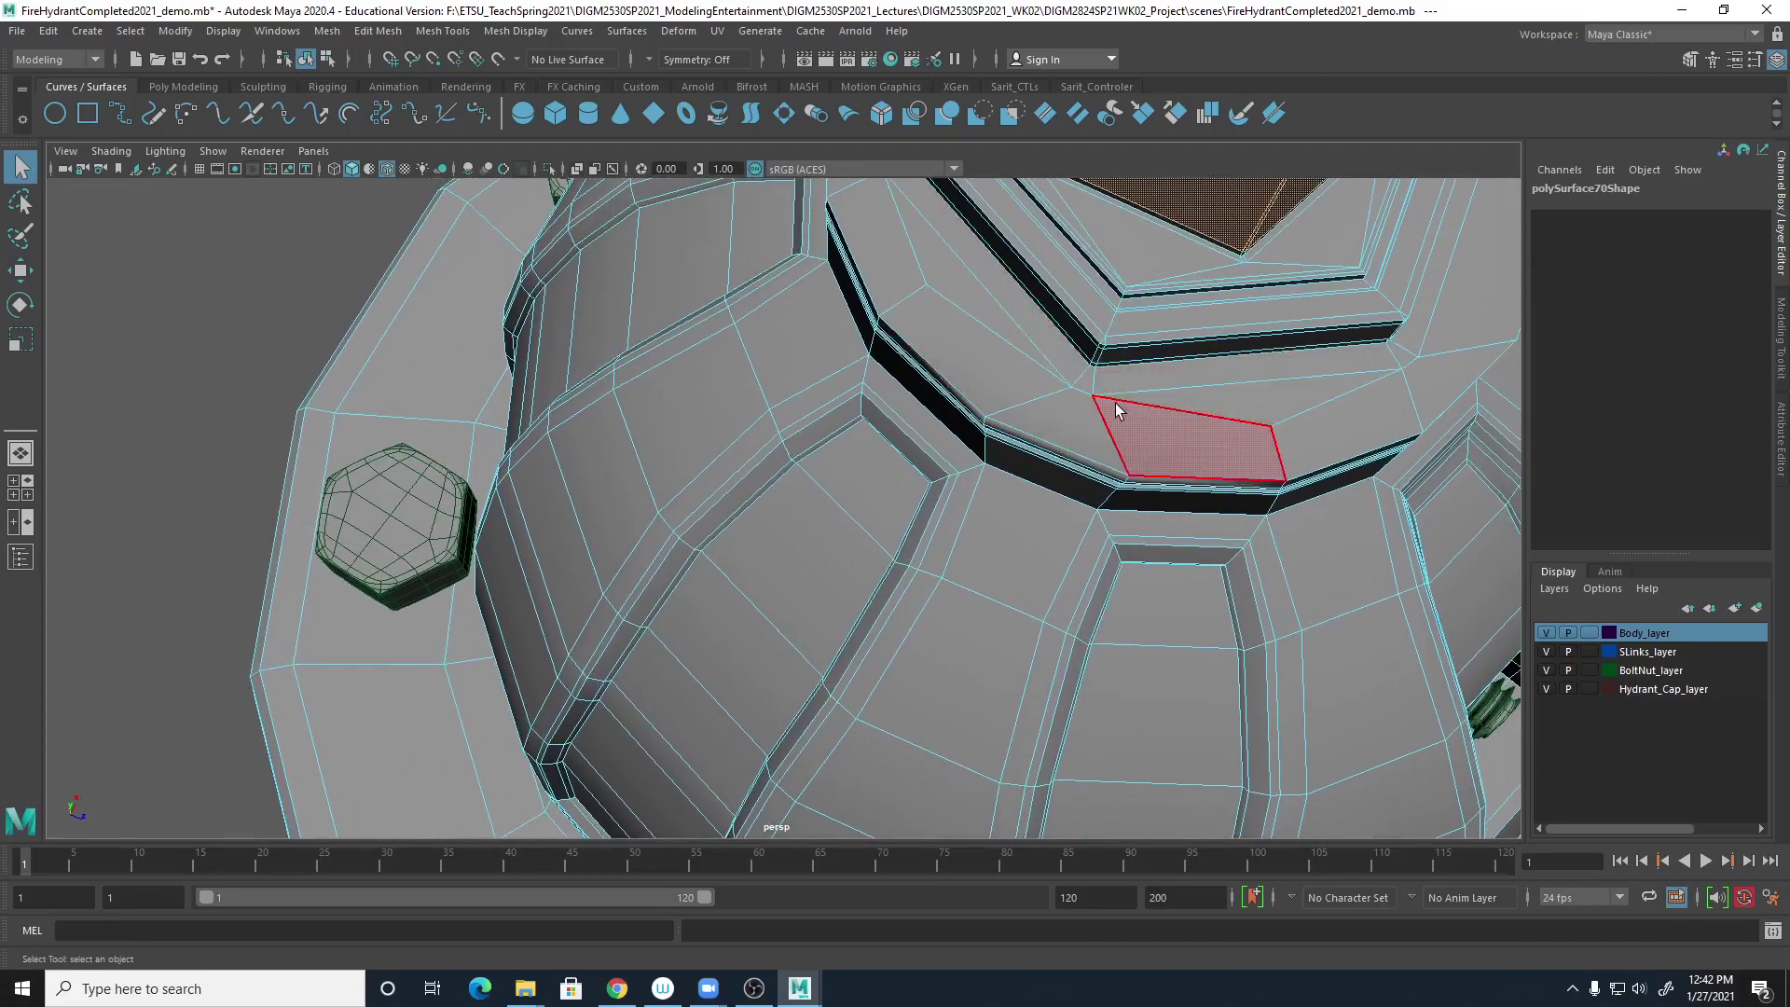
{"action": "scroll", "coordinate": [1044, 401], "scroll_direction": "down", "scroll_amount": 8}
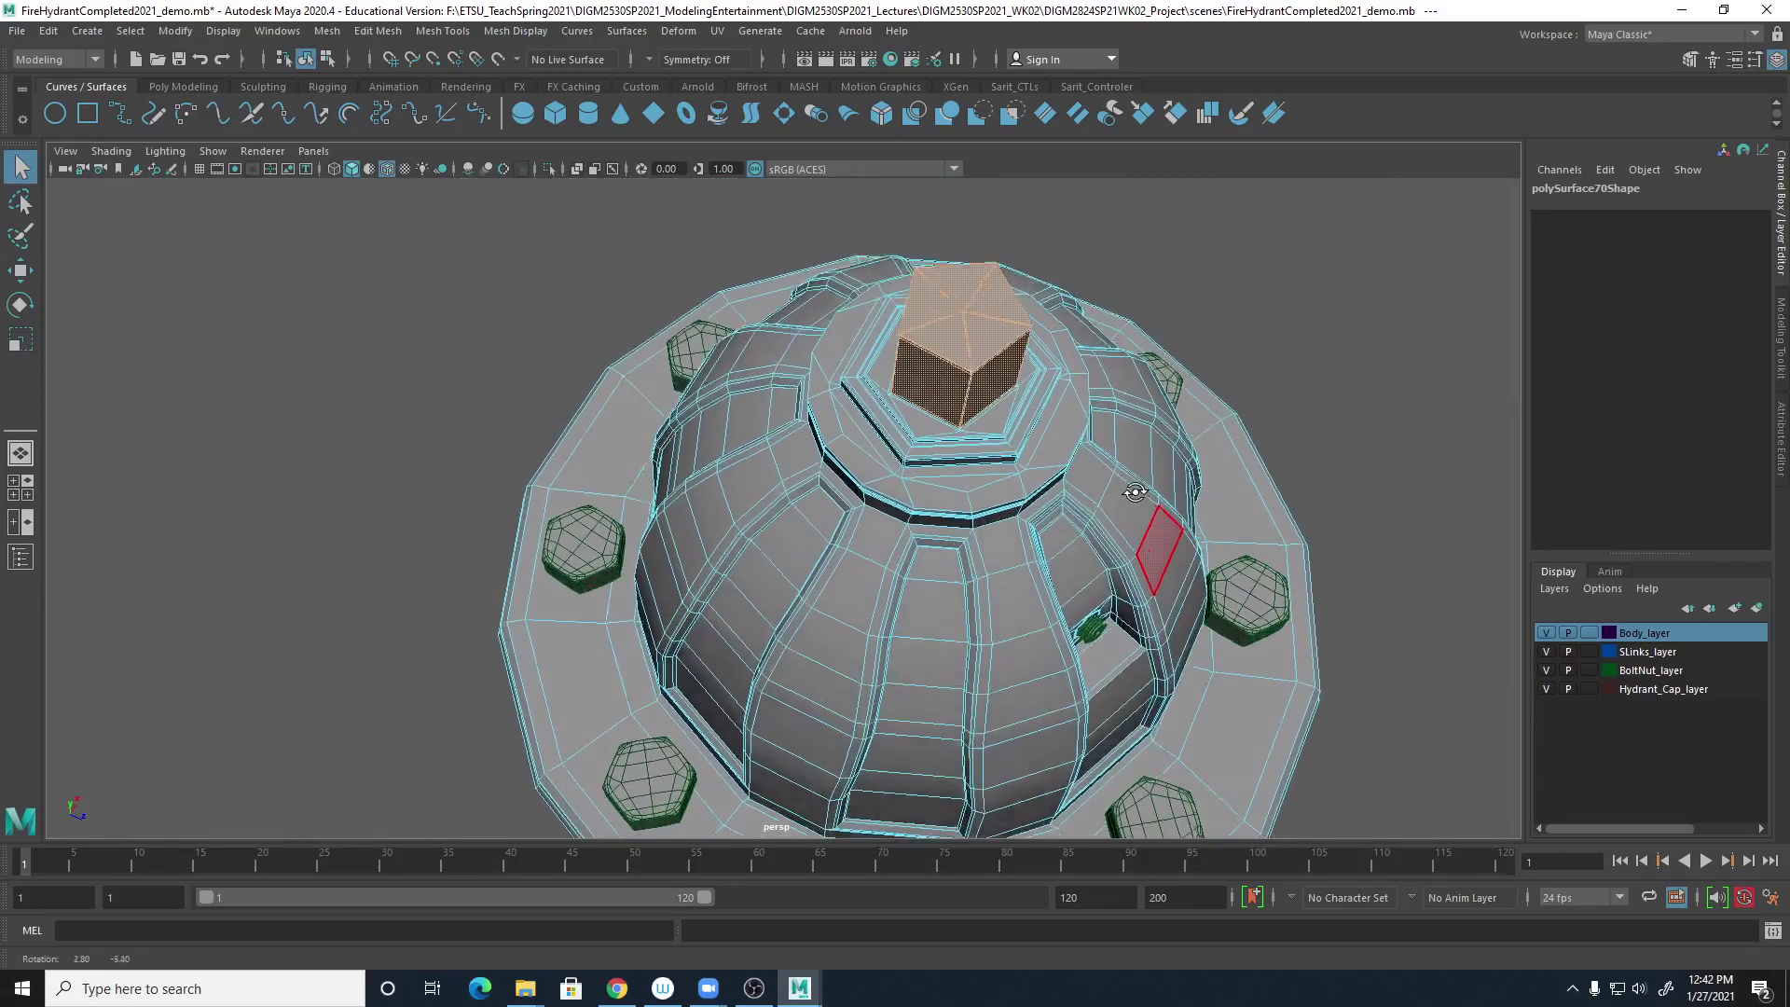
{"action": "left_click_drag", "start_coordinate": [1135, 492], "coordinate": [1024, 401], "text": "alt"}
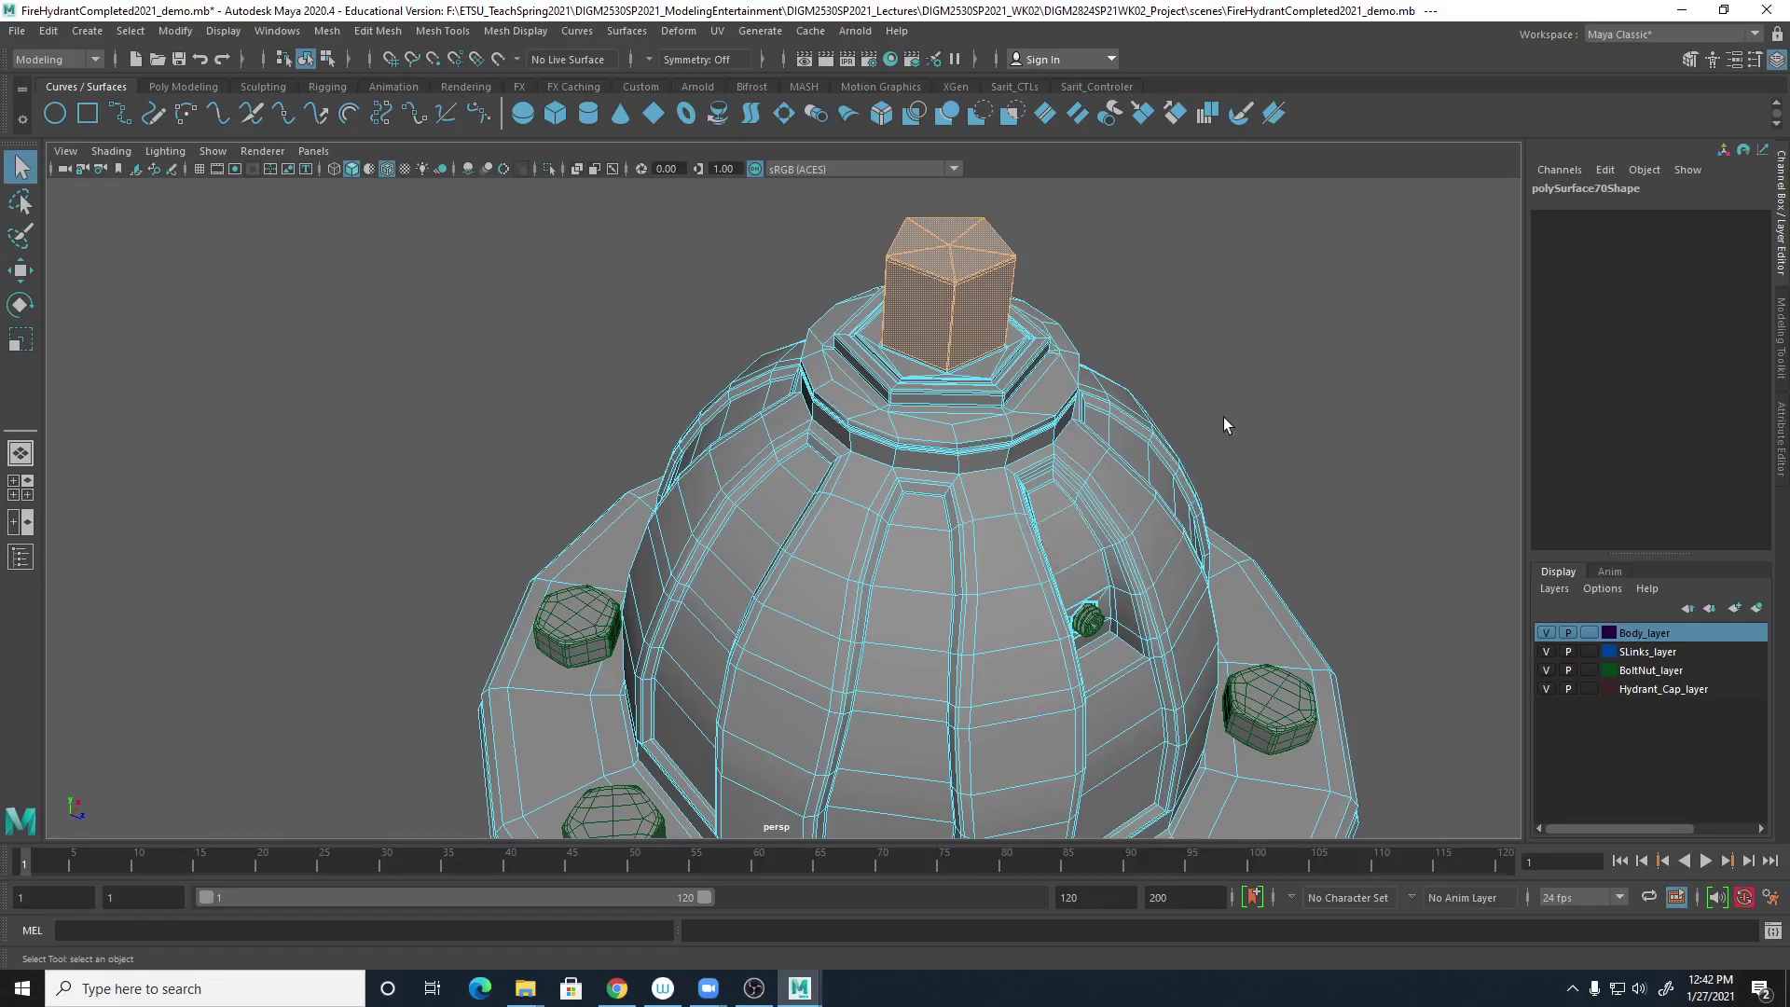
{"action": "mouse_move", "coordinate": [1273, 379]}
{"action": "left_mouse_down", "text": "alt"}
{"action": "mouse_move", "coordinate": [1287, 392]}
{"action": "mouse_move", "coordinate": [1278, 373]}
{"action": "left_mouse_up", "text": "alt"}
{"action": "middle_click_drag", "start_coordinate": [1242, 357], "coordinate": [1114, 299], "text": "alt"}
Set the Maya project to the DIGM2824SP21WK02_Project folder on drive D, inside DIGM2530SP2021_ModelingEntertainment, DIGM2530SP2021_Lectures and DIGM2530SP2021_WK02.
{"action": "left_click", "coordinate": [17, 31]}
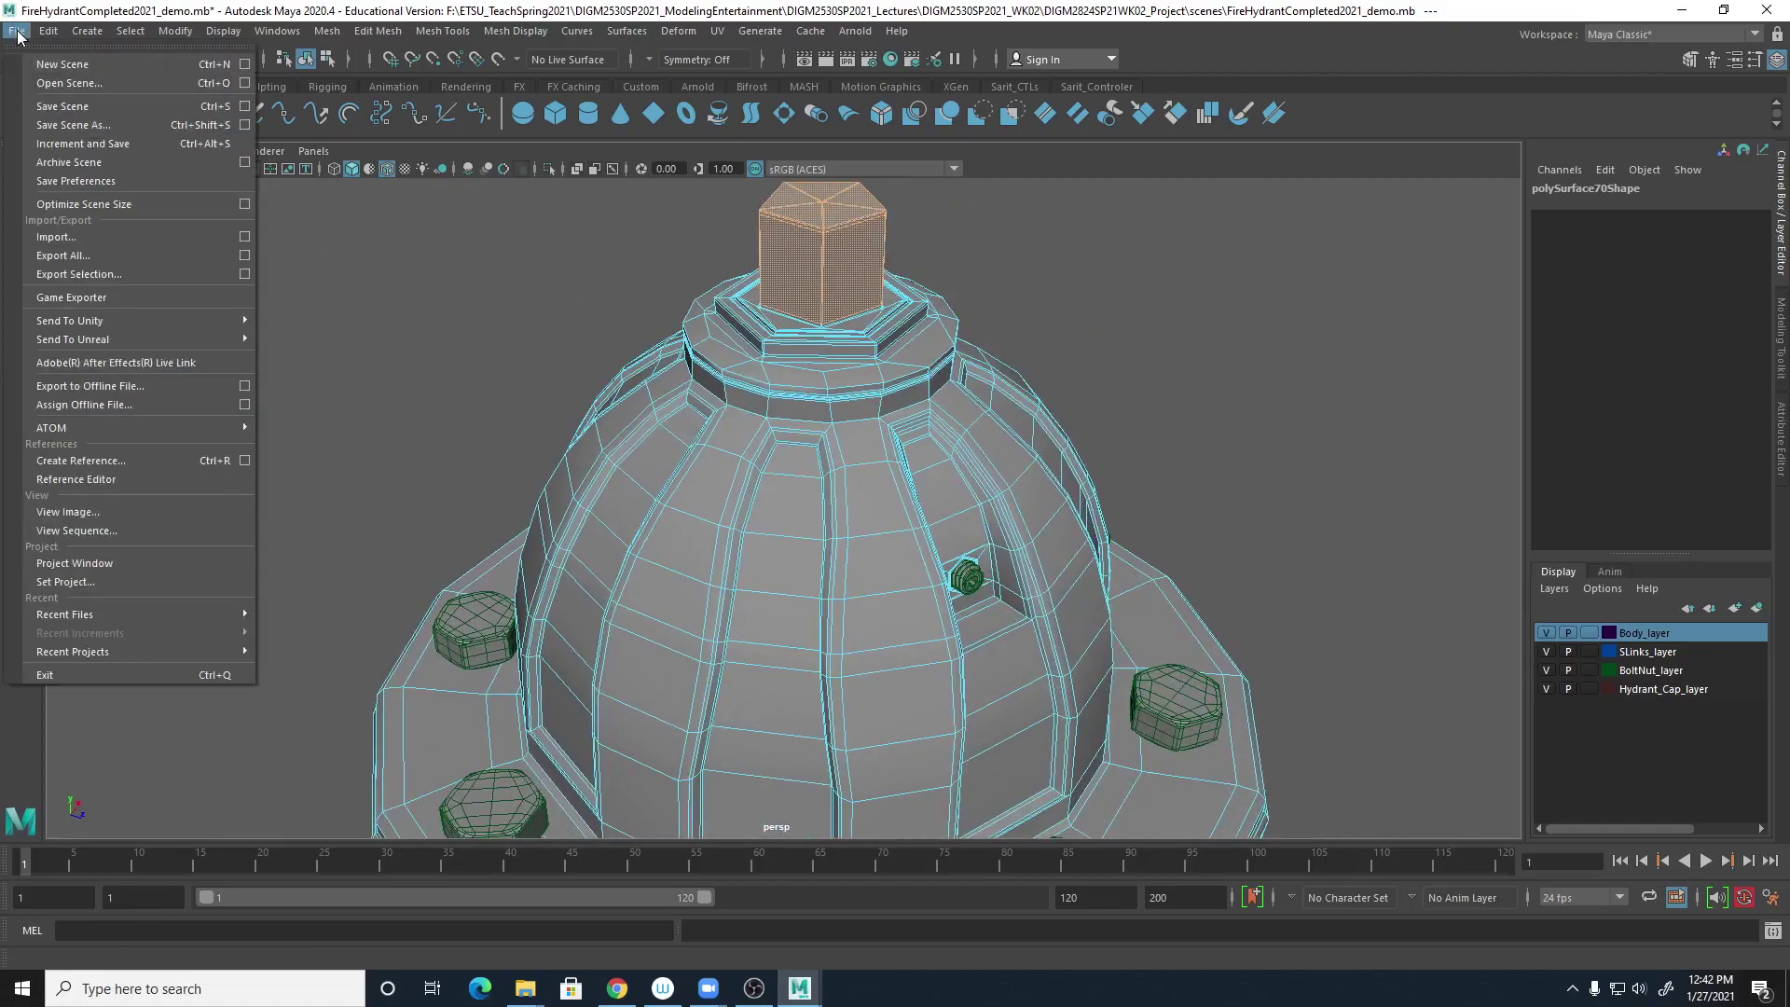
{"action": "left_click", "coordinate": [92, 583]}
{"action": "left_click", "coordinate": [517, 233]}
{"action": "double_click", "coordinate": [641, 258]}
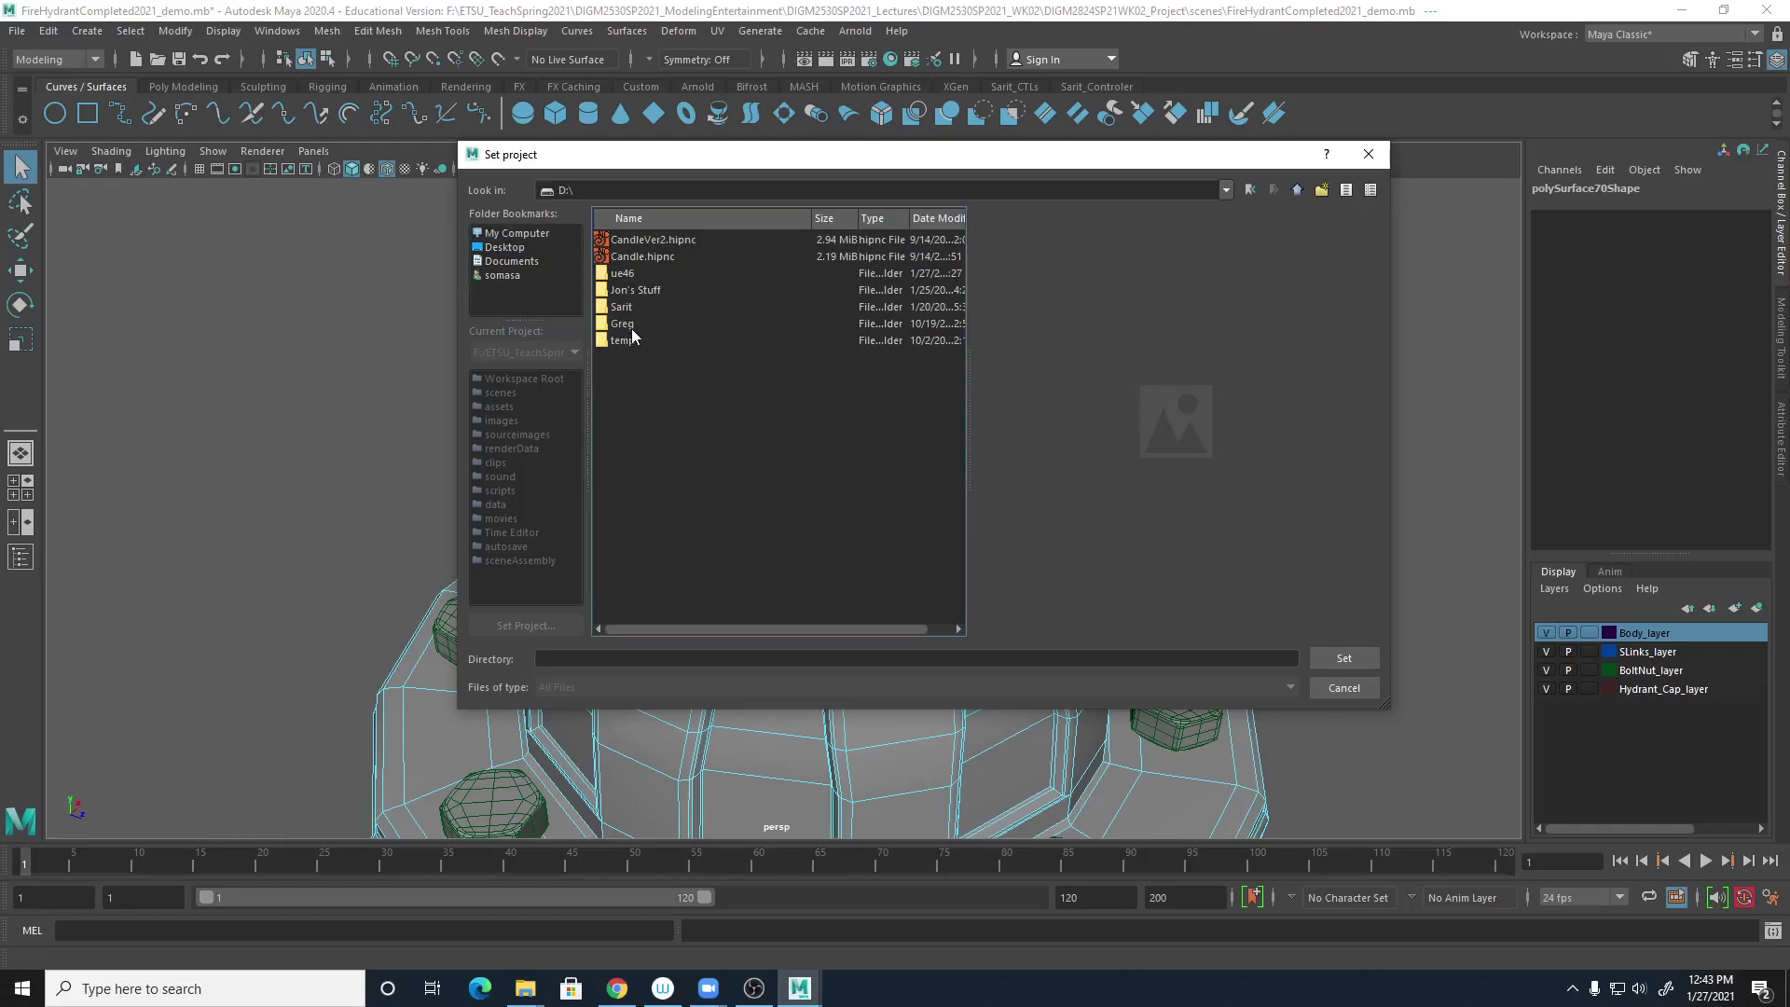
{"action": "double_click", "coordinate": [627, 307]}
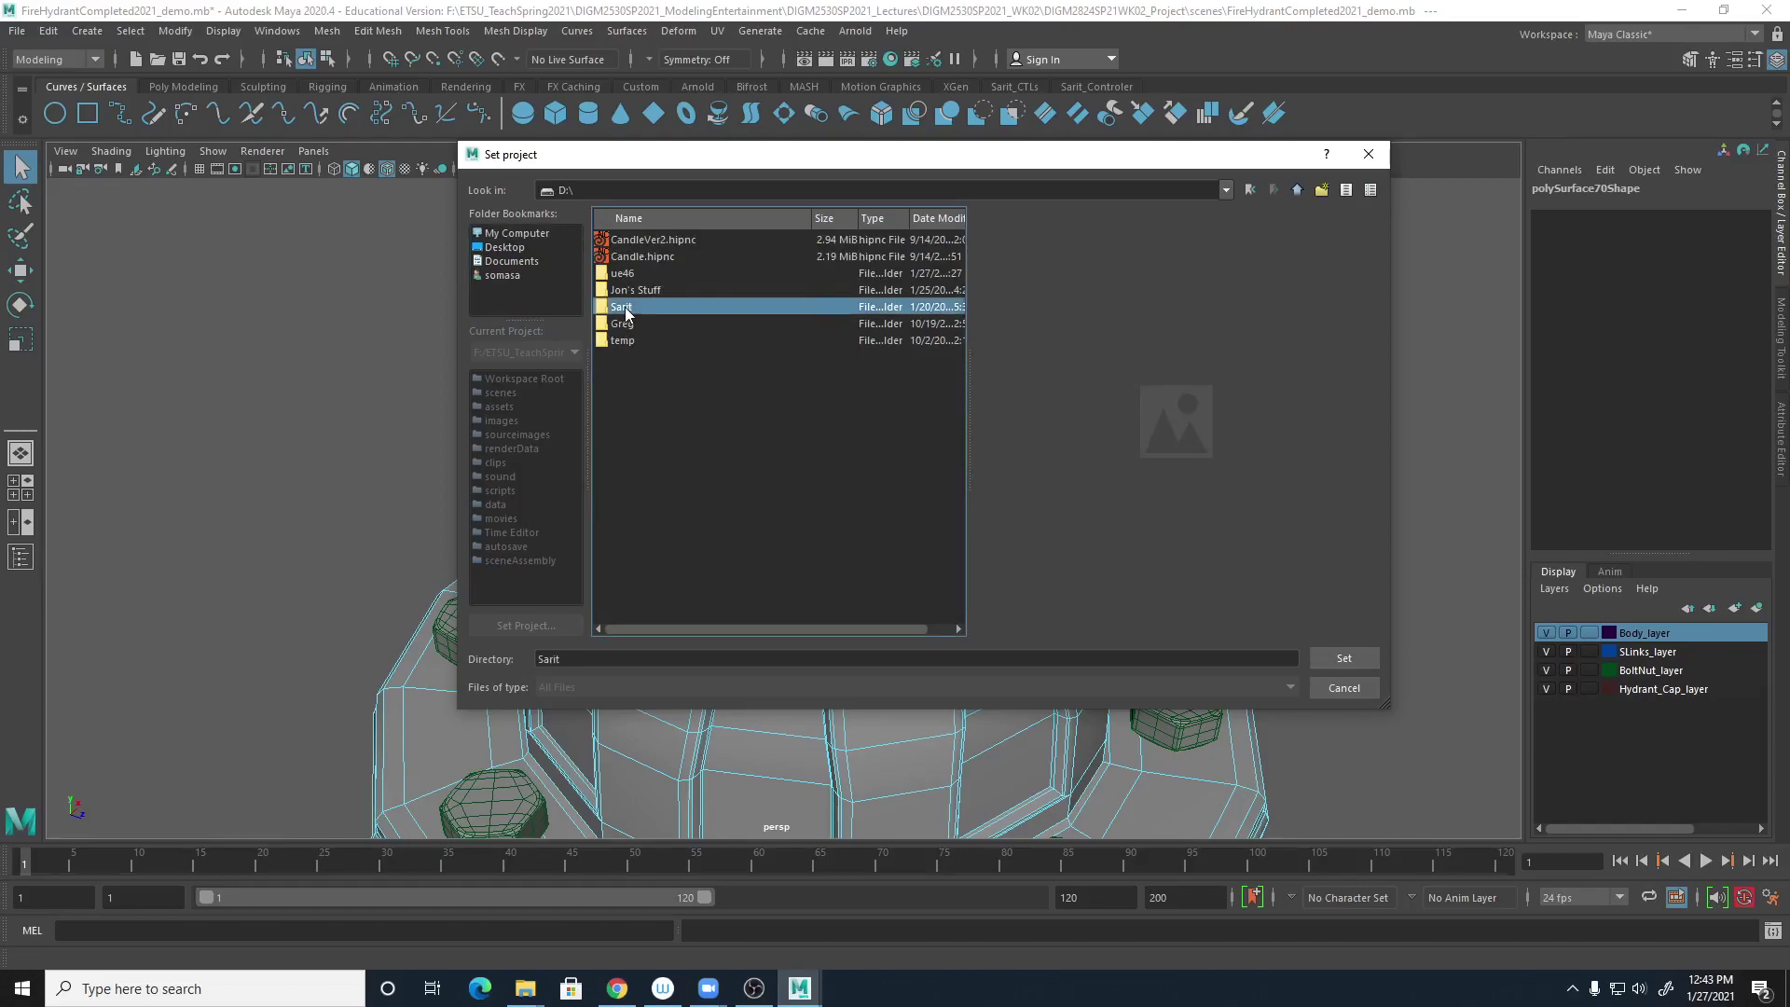
{"action": "double_click", "coordinate": [713, 239]}
{"action": "left_click", "coordinate": [1297, 190]}
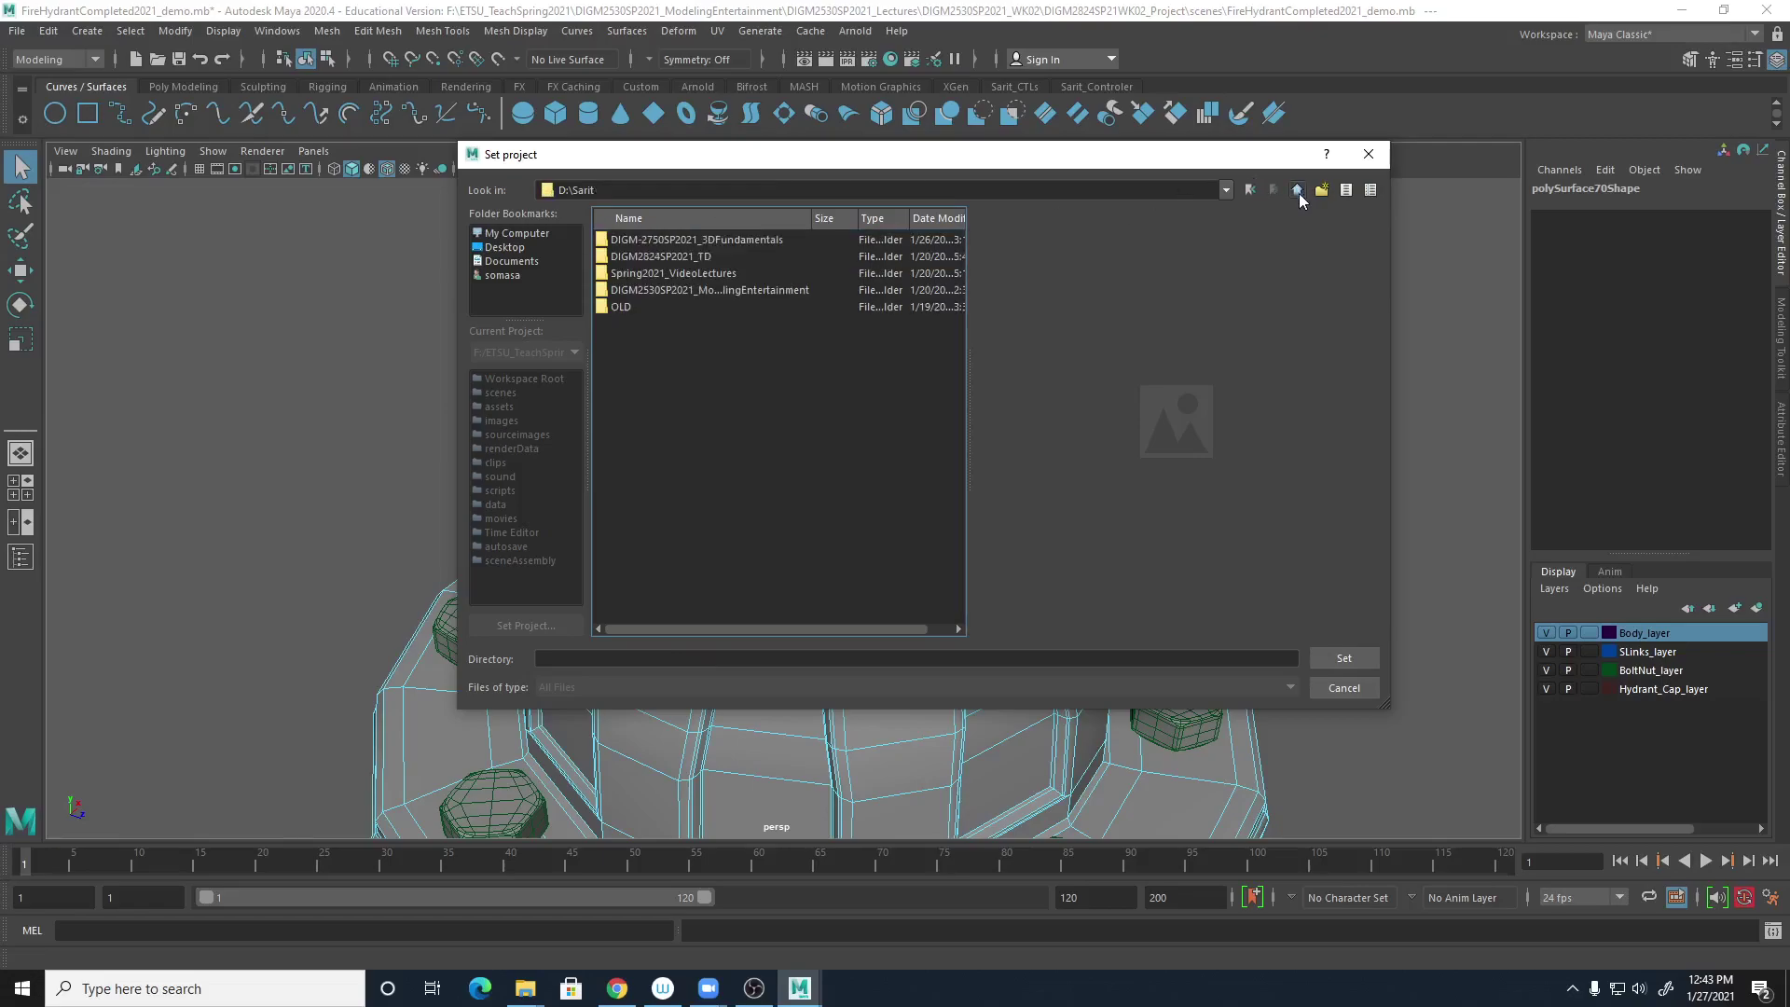
{"action": "double_click", "coordinate": [728, 289]}
{"action": "double_click", "coordinate": [713, 241]}
{"action": "double_click", "coordinate": [690, 239]}
{"action": "double_click", "coordinate": [701, 290]}
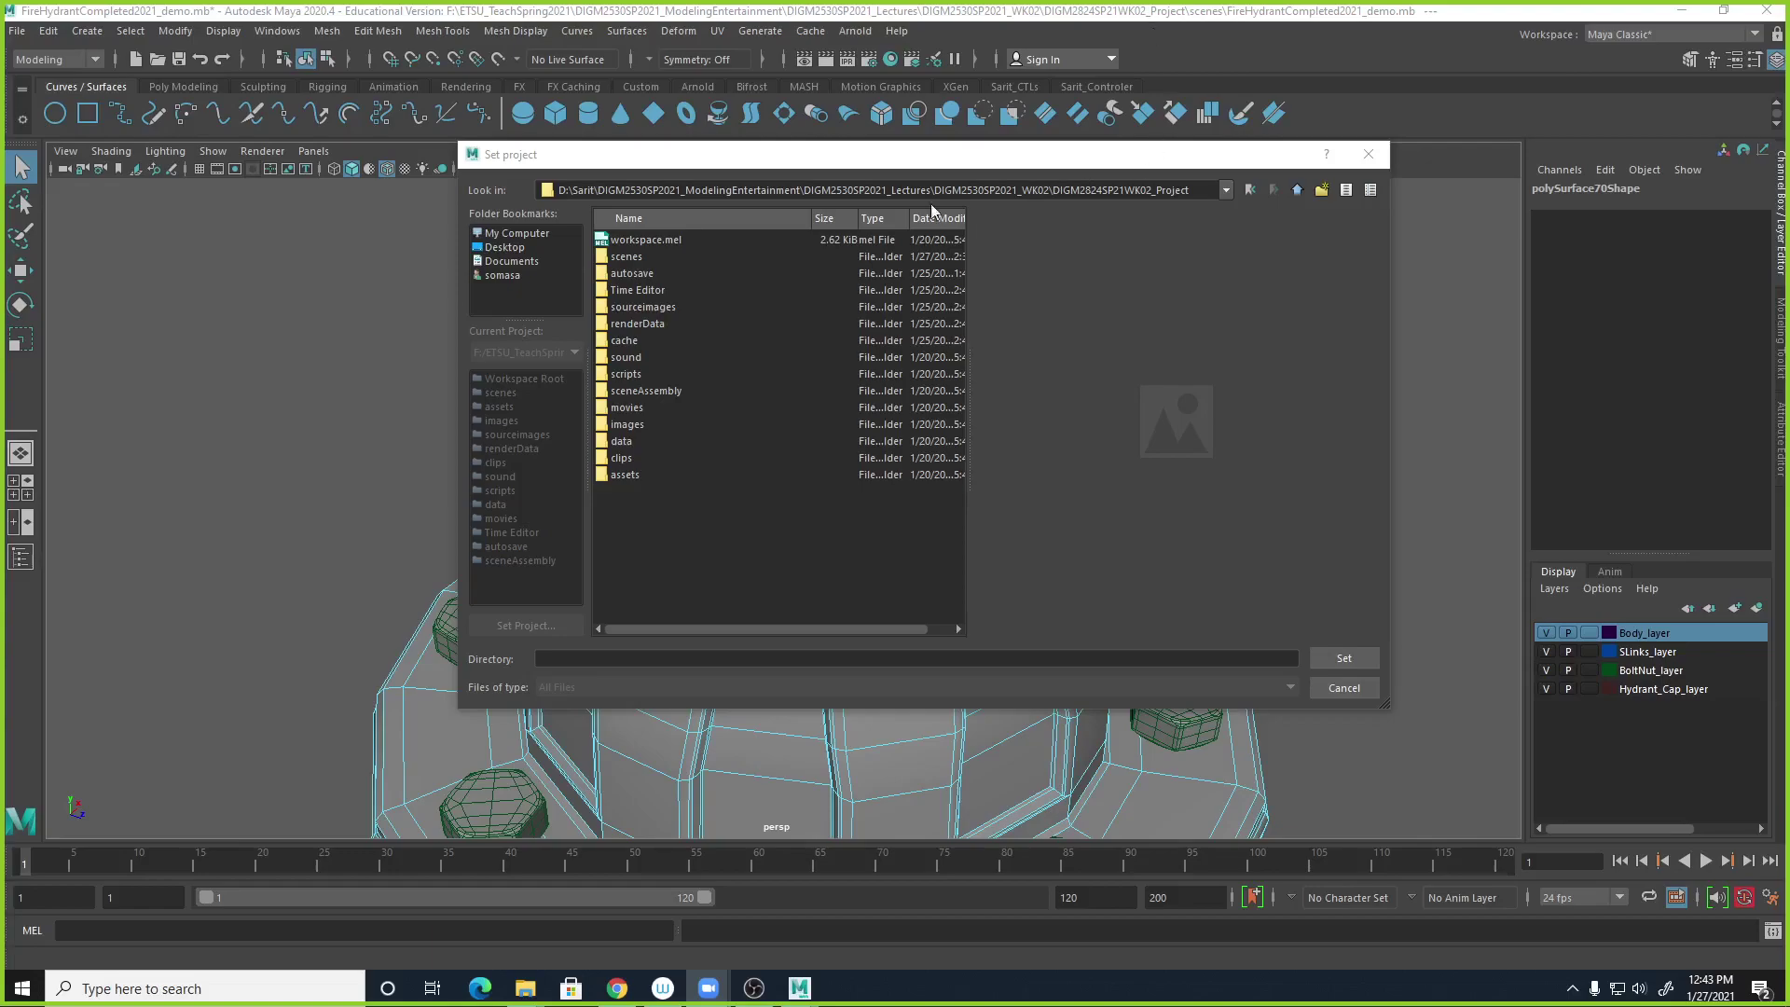
{"action": "left_click", "coordinate": [1346, 662]}
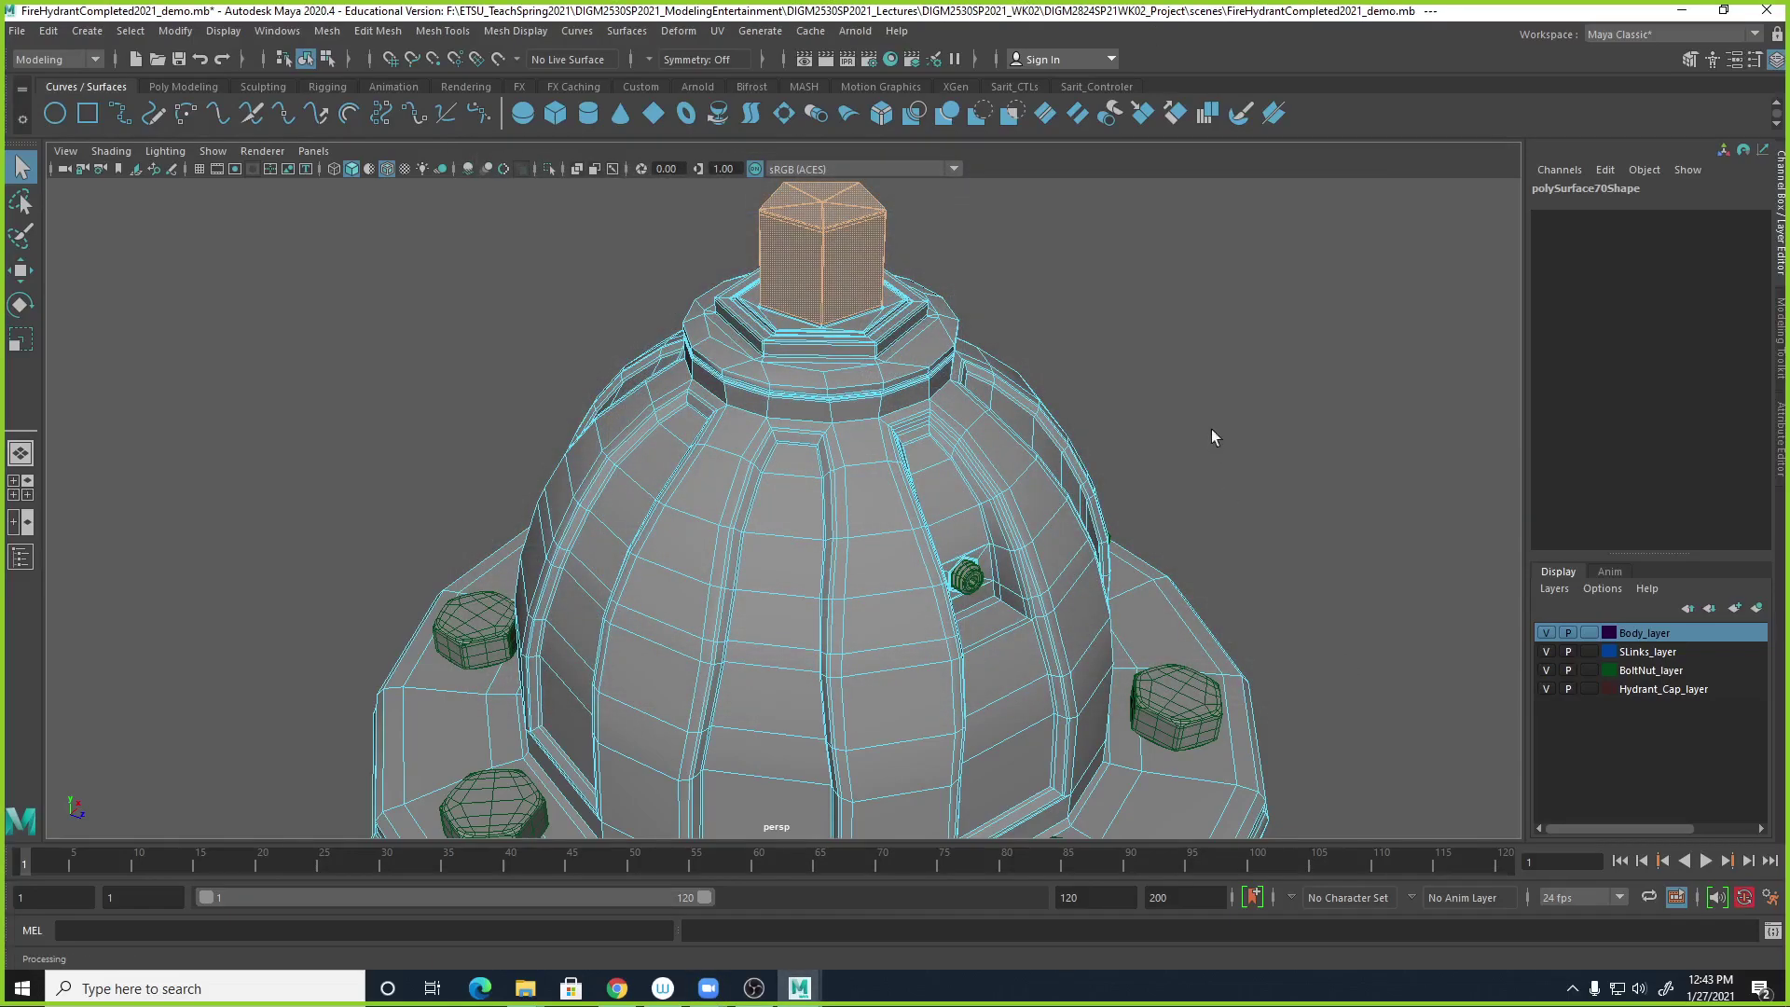
Check which scene files are available in the project's scenes folder without opening any.
{"action": "left_click", "coordinate": [16, 30]}
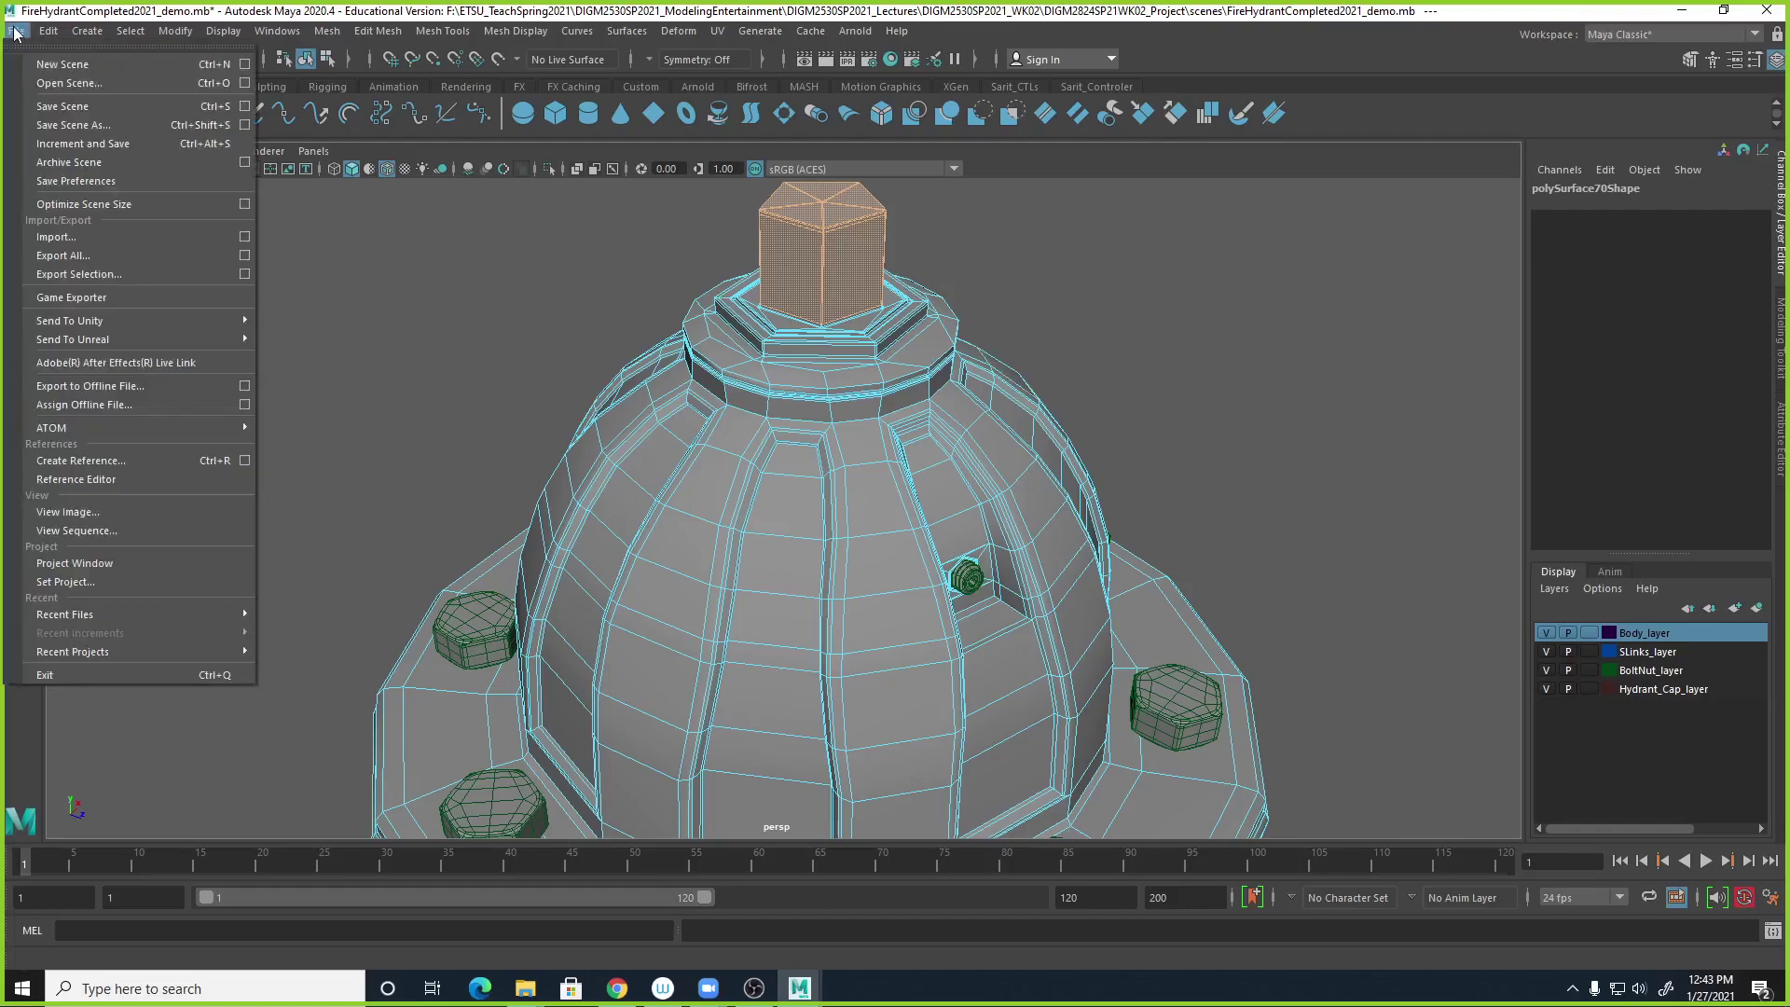
{"action": "left_click", "coordinate": [112, 62]}
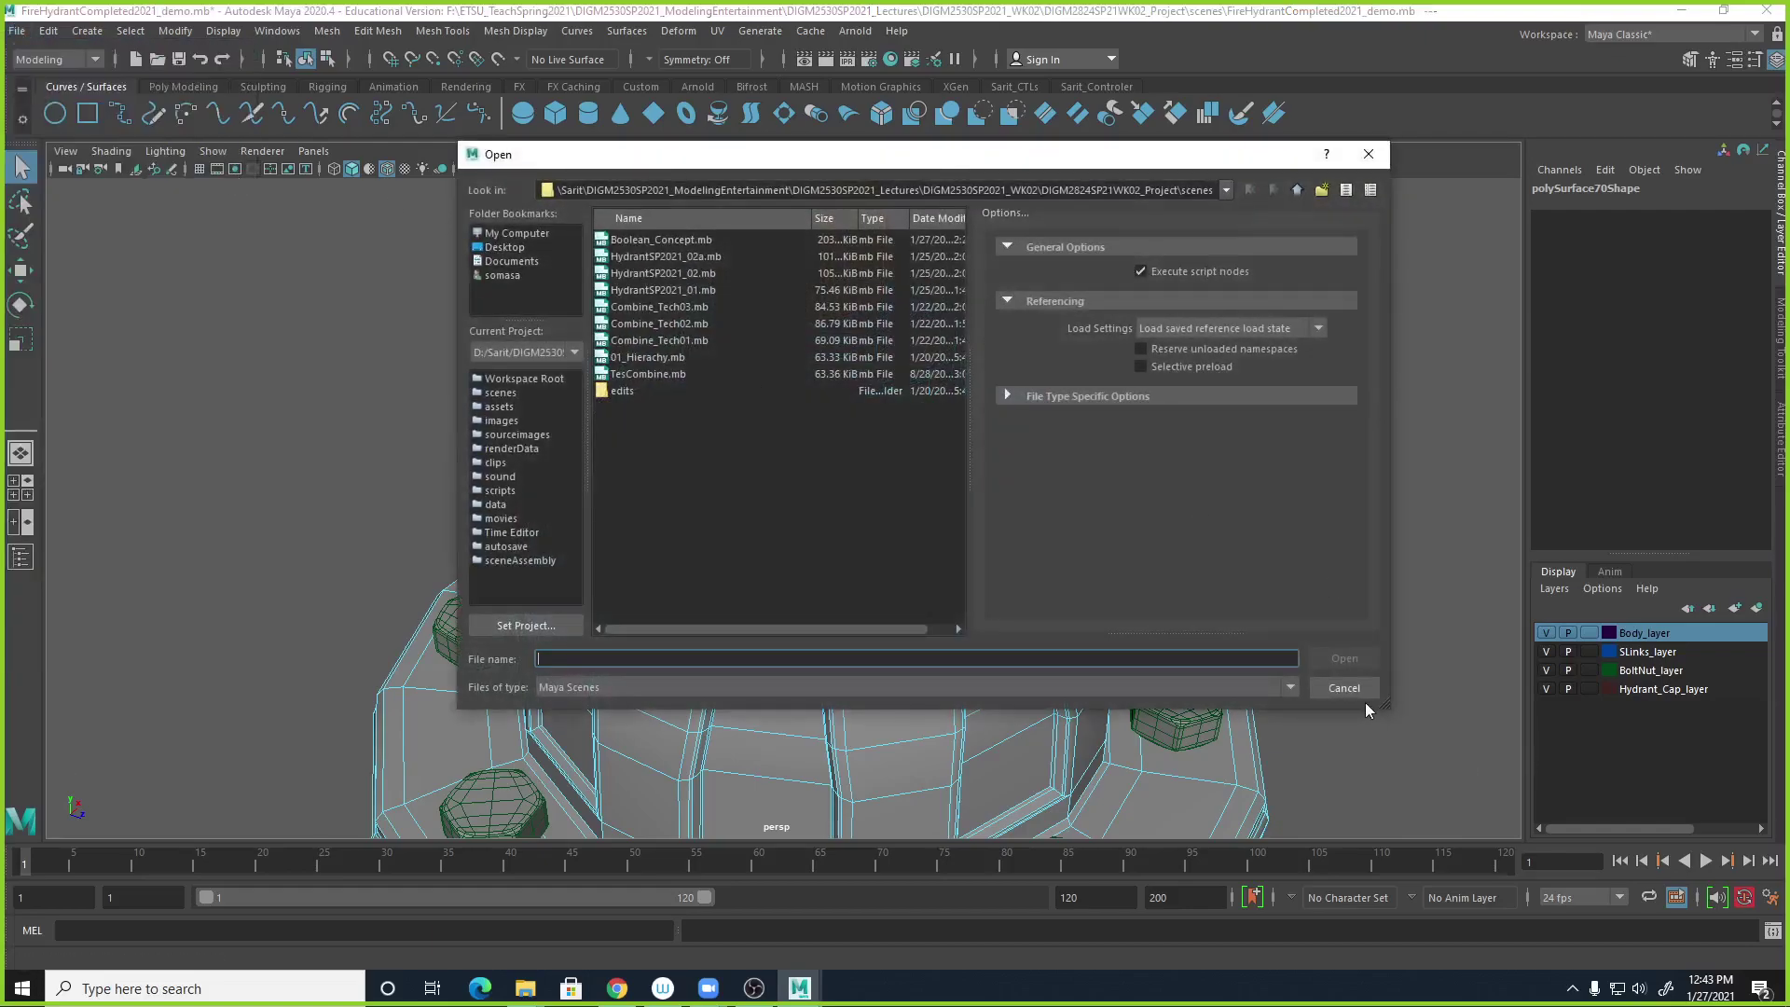
{"action": "left_click", "coordinate": [1363, 690]}
Start a new scene without saving changes to the hydrant file, and show the grid in the perspective view.
{"action": "left_click", "coordinate": [16, 30]}
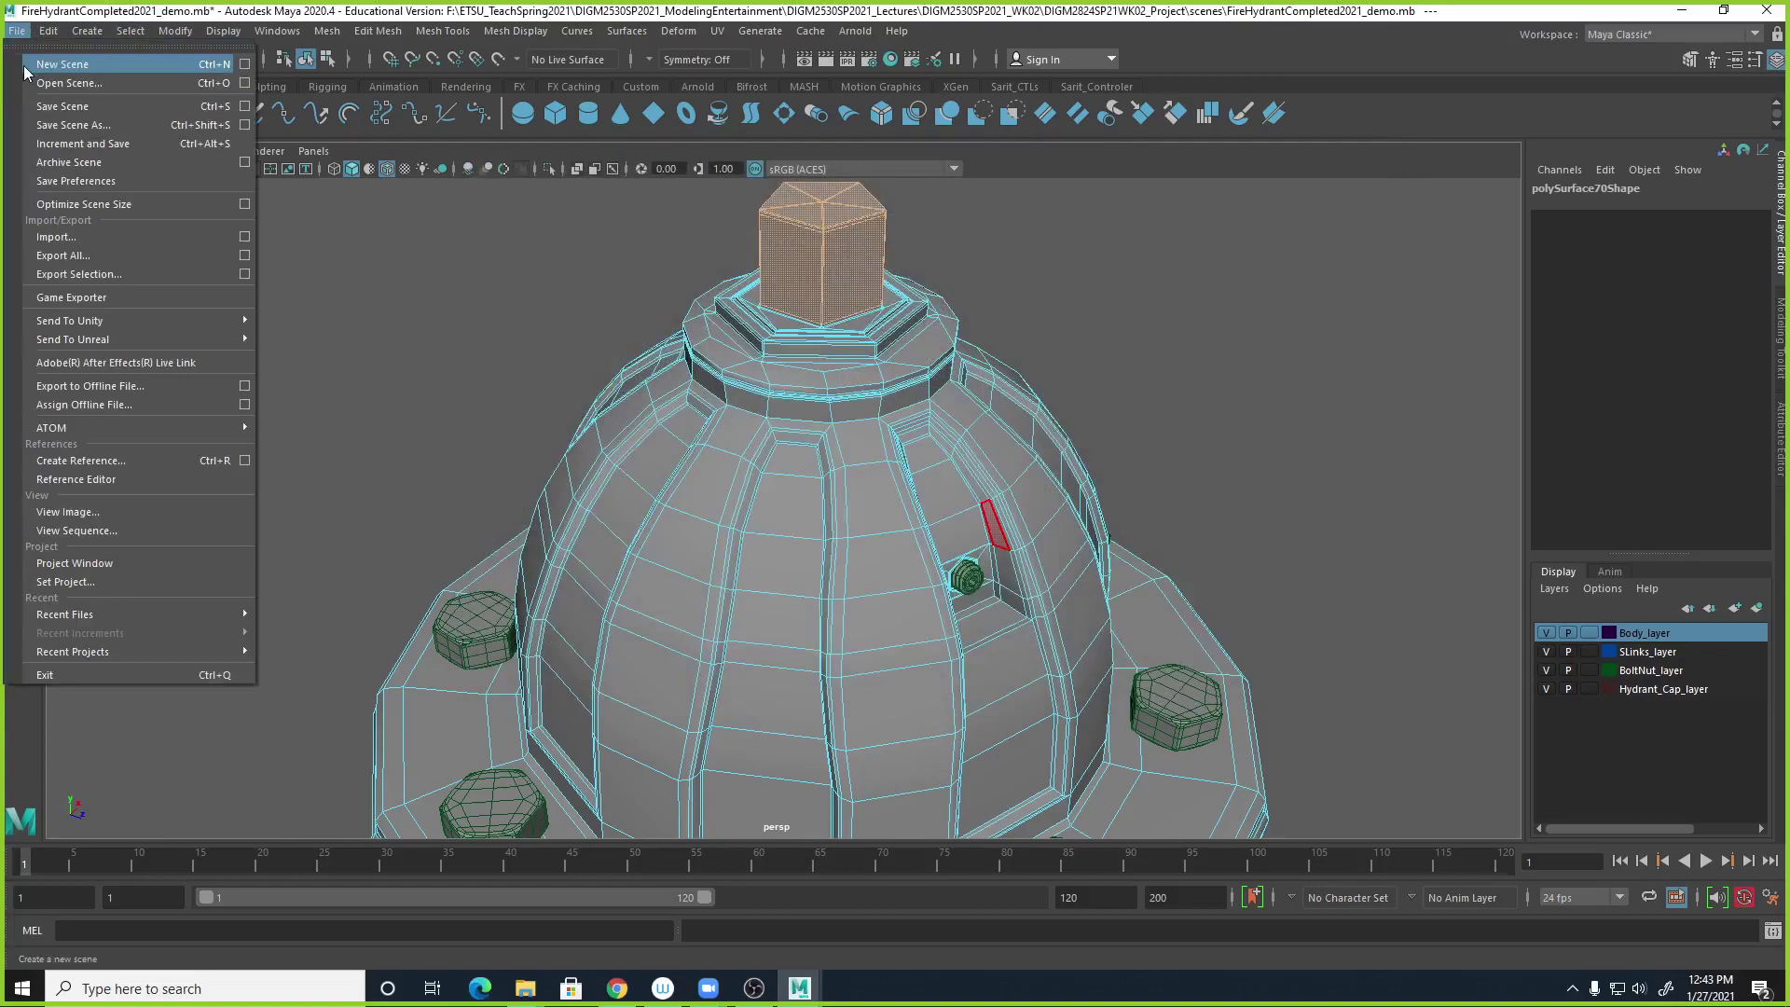
{"action": "left_click", "coordinate": [28, 62]}
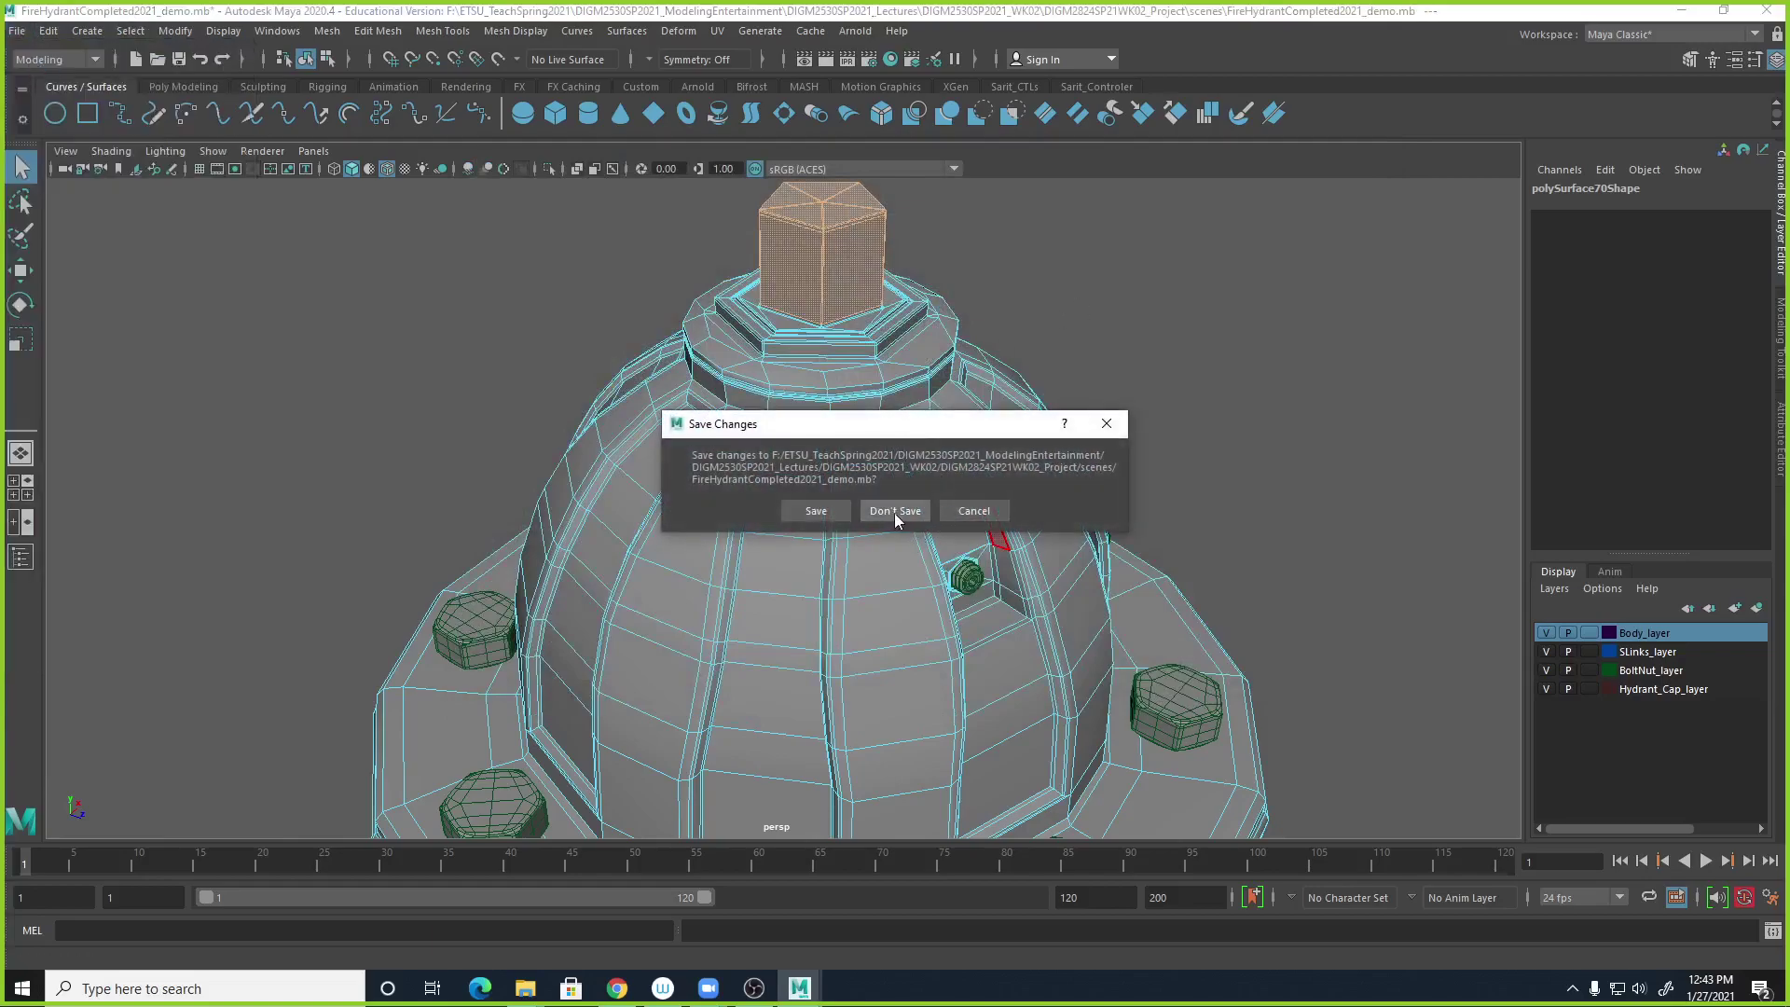
{"action": "left_click", "coordinate": [893, 512]}
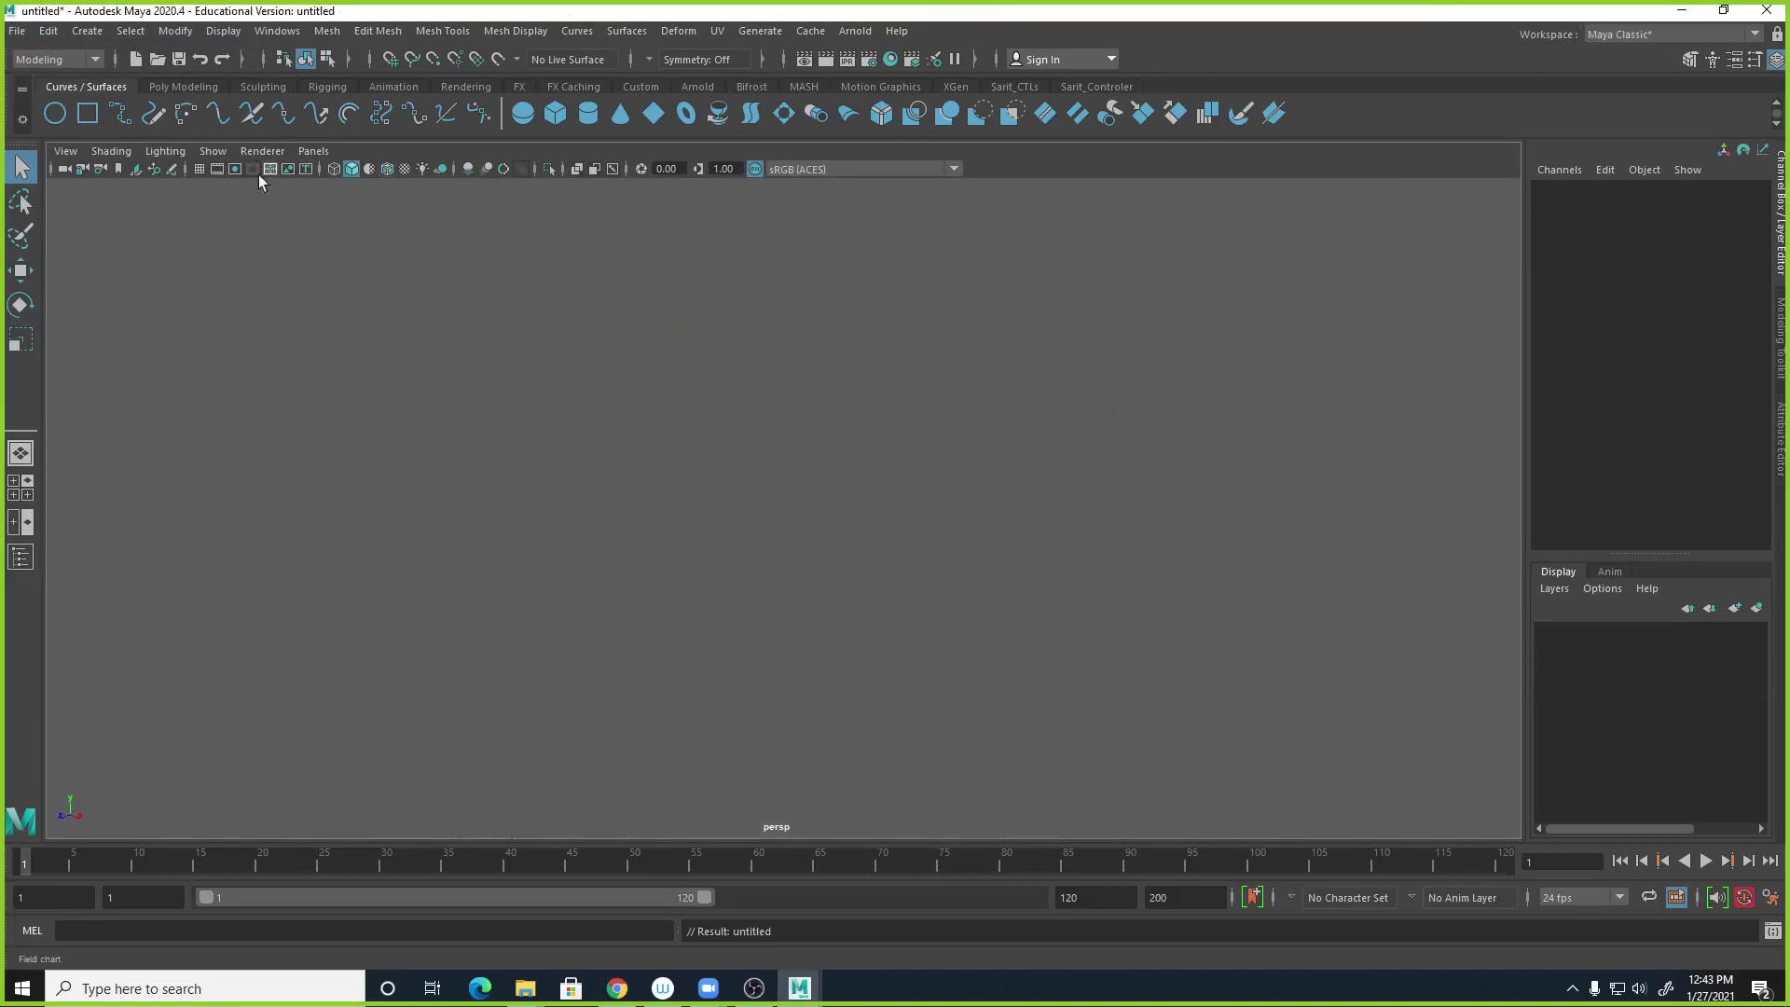
{"action": "left_click", "coordinate": [200, 170]}
{"action": "right_click_drag", "start_coordinate": [859, 514], "coordinate": [1072, 509], "text": "alt"}
{"action": "middle_click_drag", "start_coordinate": [917, 550], "coordinate": [933, 592], "text": "alt"}
Create a polygon cylinder at the origin with 12 axis subdivisions.
{"action": "left_click", "coordinate": [168, 90]}
{"action": "left_click", "coordinate": [119, 113]}
{"action": "right_click_drag", "start_coordinate": [764, 552], "coordinate": [1051, 603], "text": "alt"}
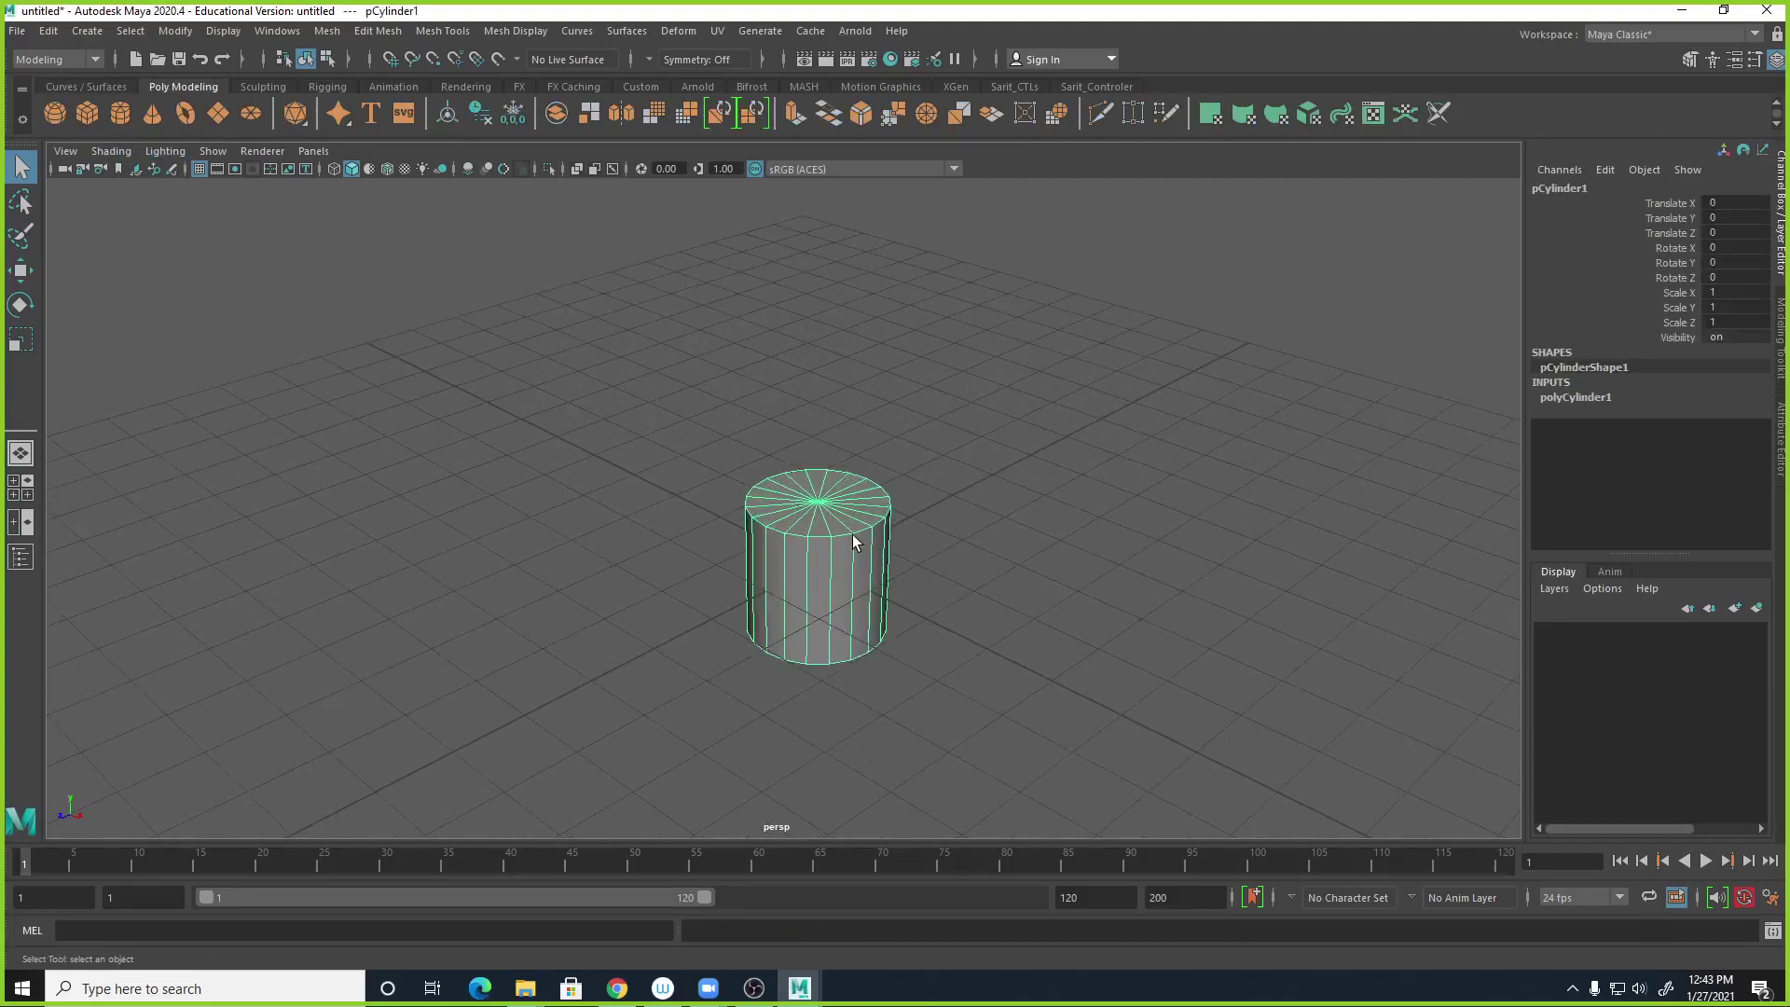
{"action": "left_click", "coordinate": [1583, 398]}
{"action": "left_click", "coordinate": [1715, 441]}
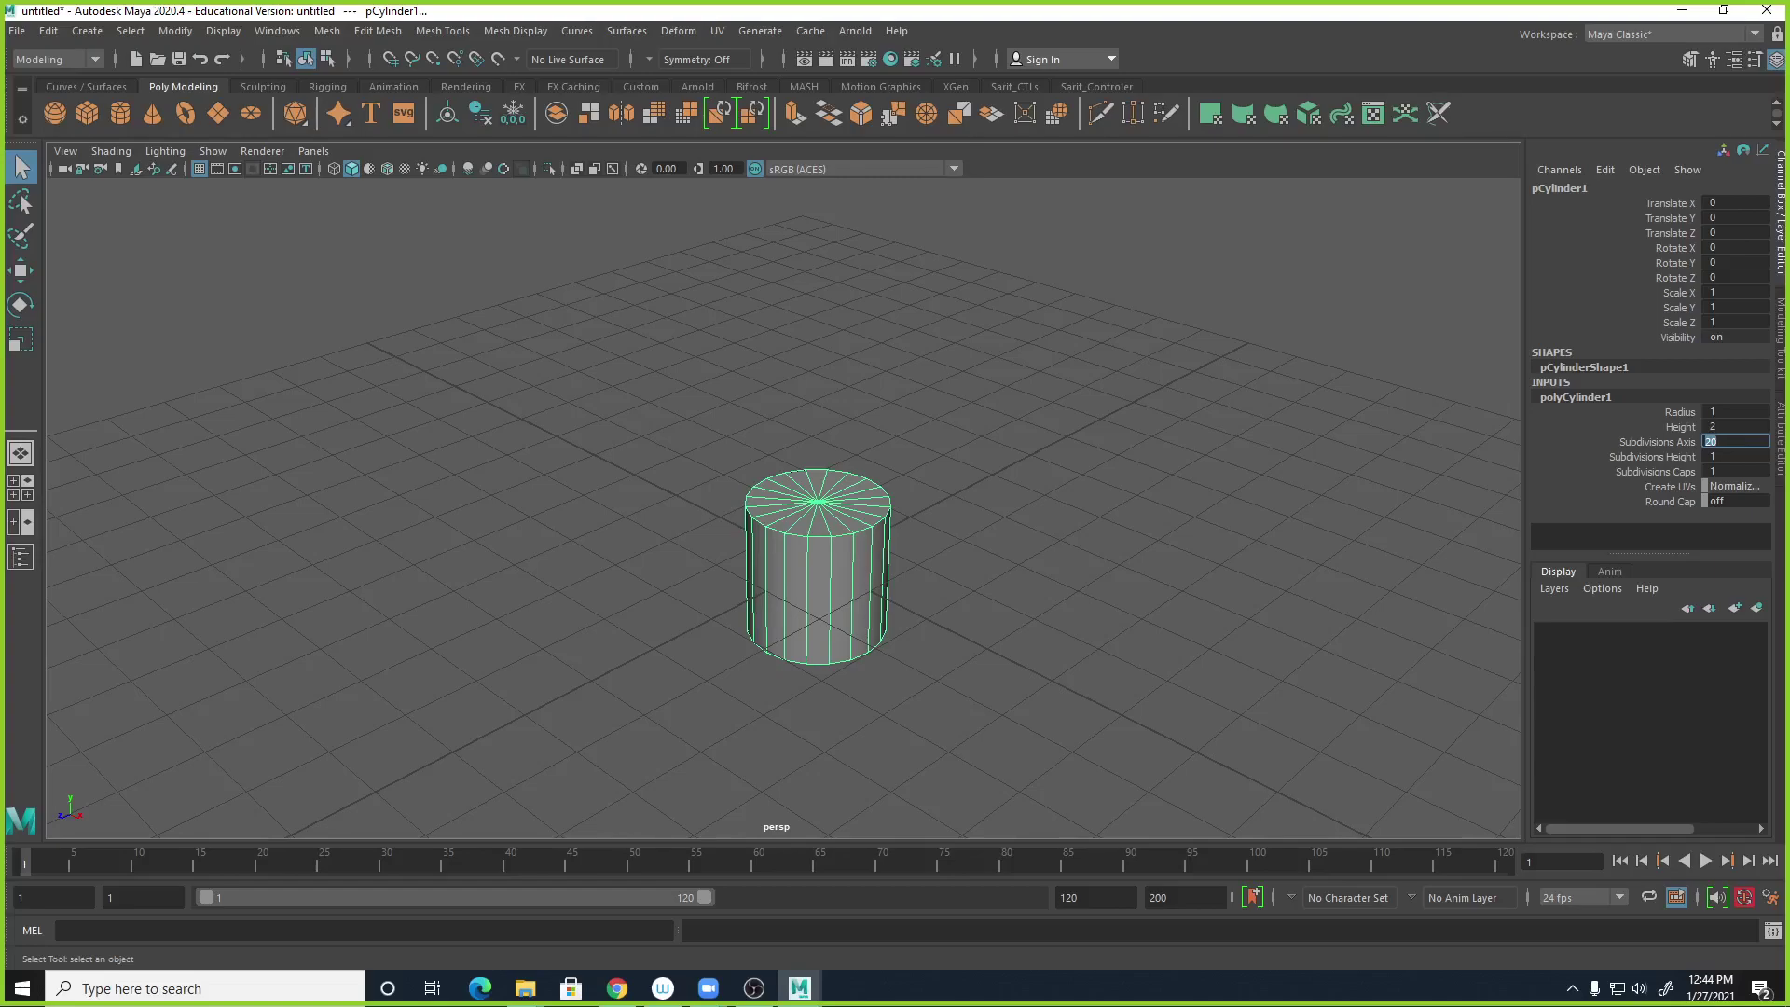
{"action": "key", "text": "Return"}
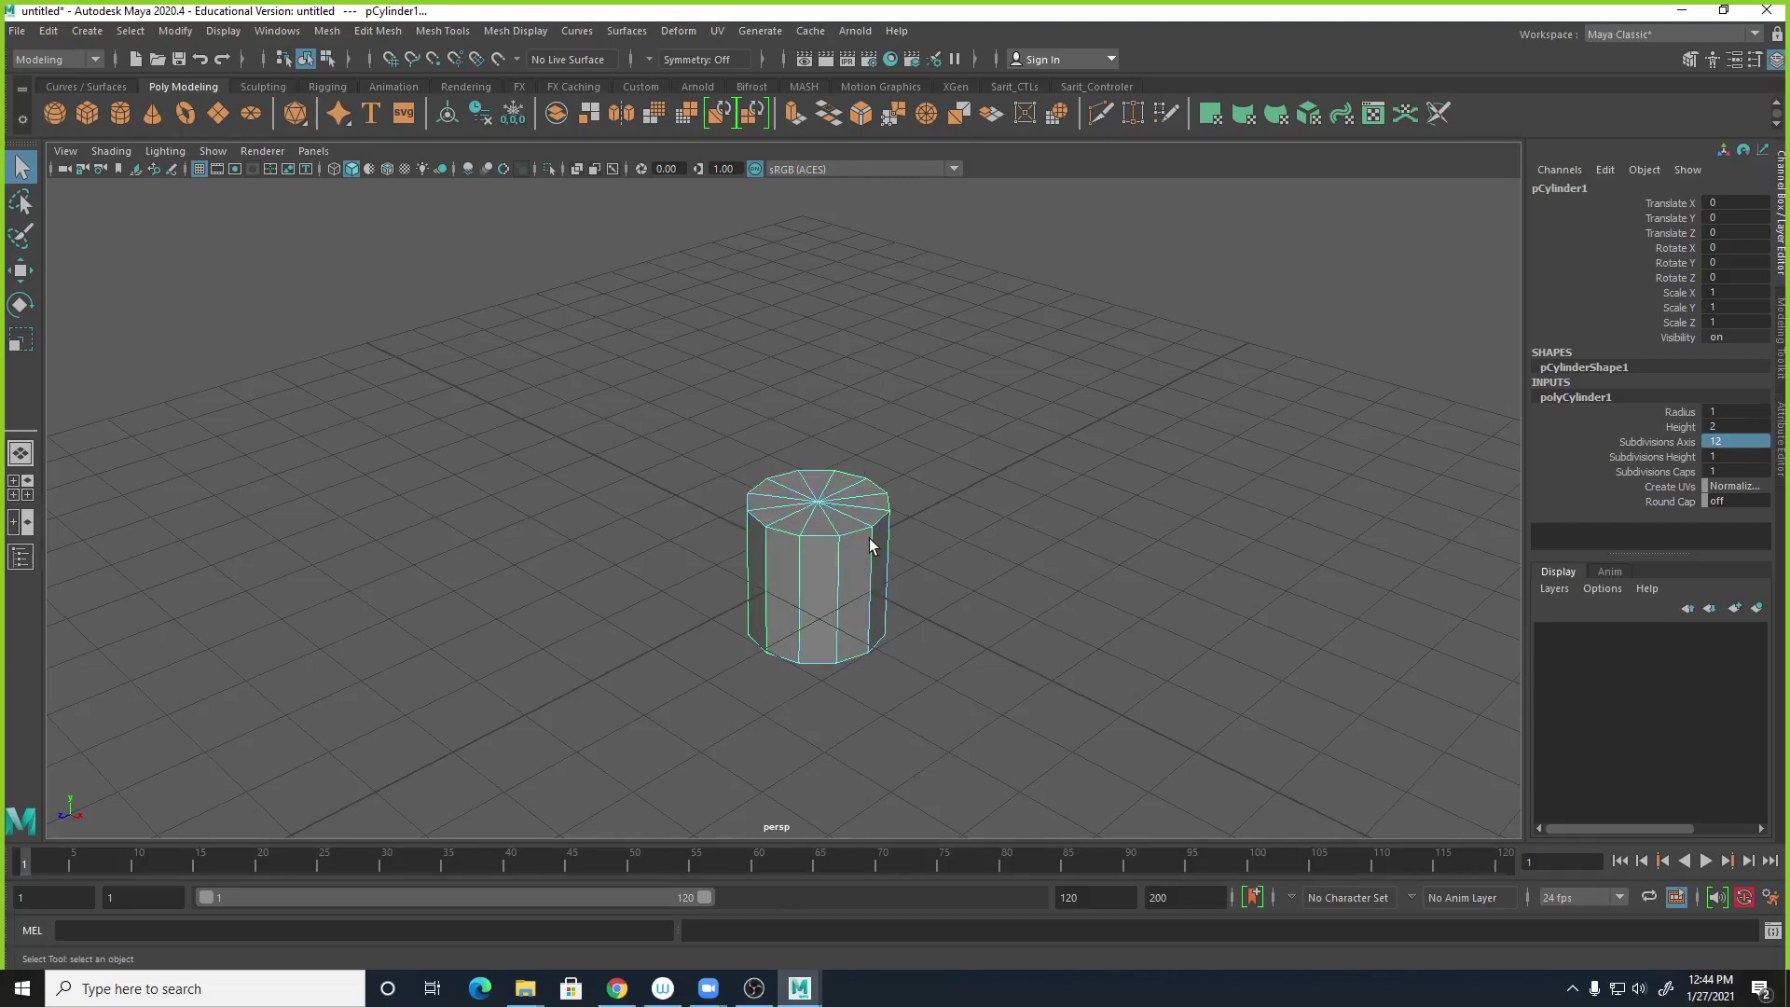
Create a second polygon cylinder and raise it above the first to about 1.96 in Translate Y.
{"action": "right_click_drag", "start_coordinate": [809, 474], "coordinate": [899, 448]}
{"action": "left_click", "coordinate": [120, 112]}
{"action": "key", "text": "w"}
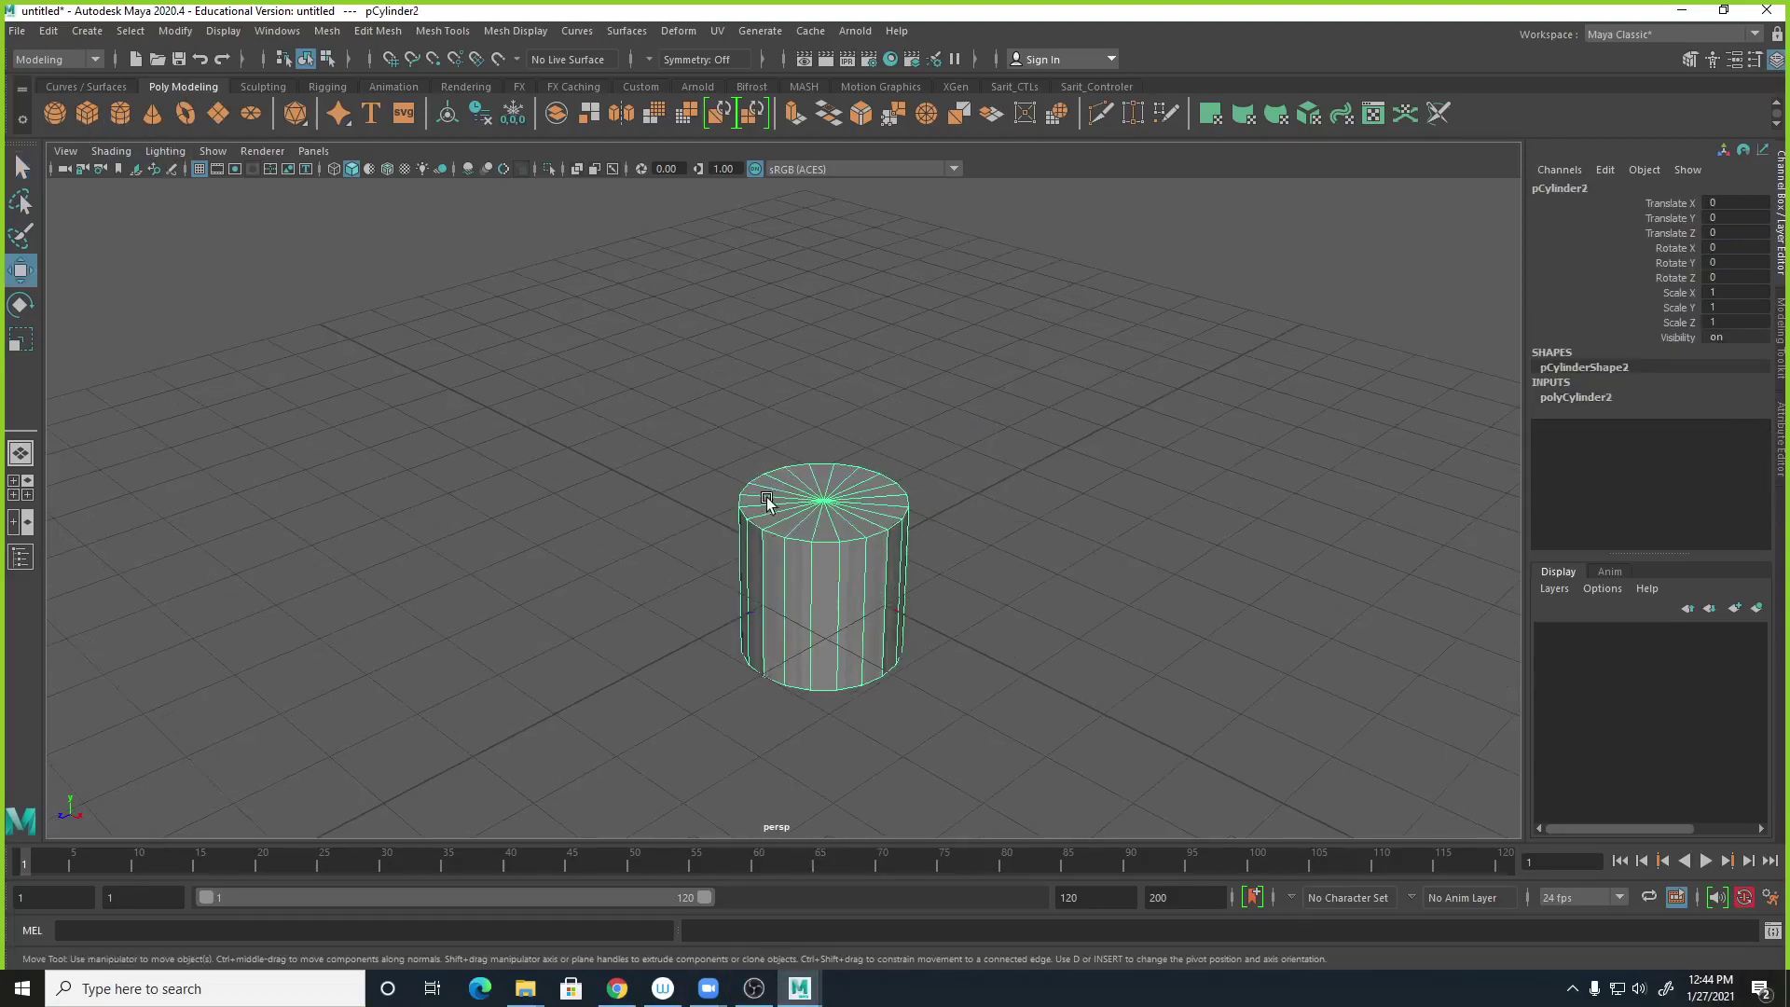
{"action": "left_click_drag", "start_coordinate": [824, 504], "coordinate": [863, 350]}
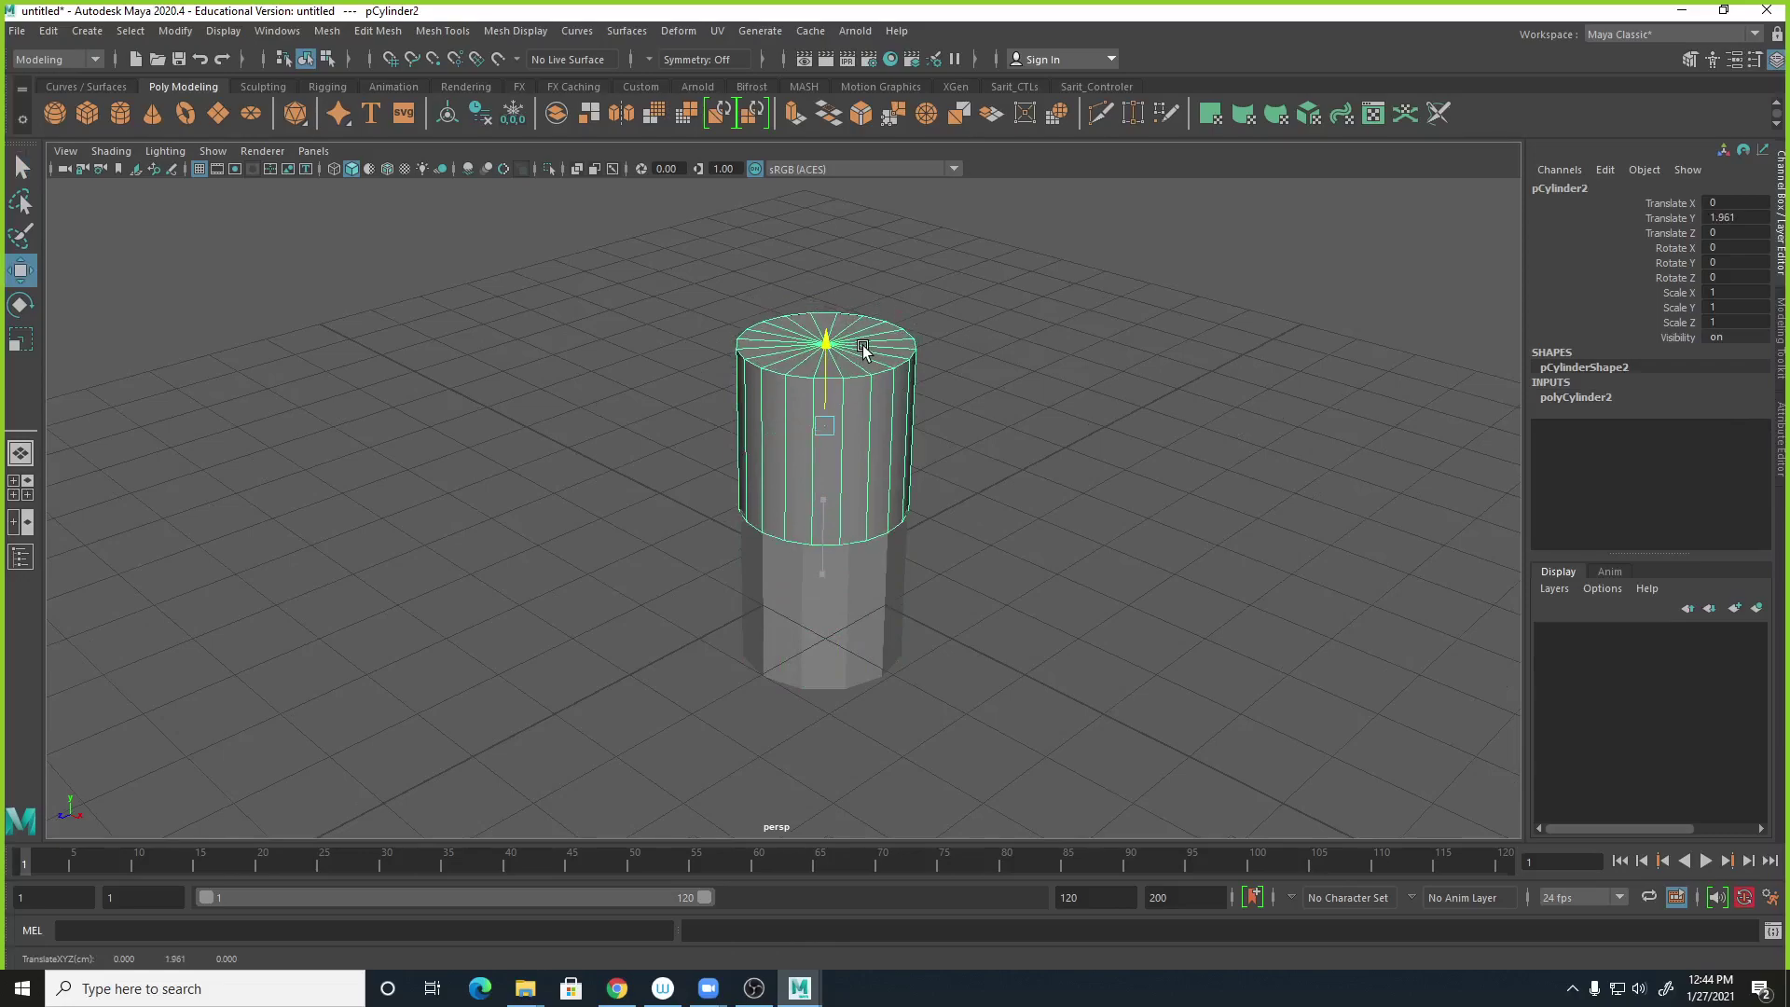
Give the raised cylinder 8 axis subdivisions and reduce its radius to 0.3.
{"action": "left_click", "coordinate": [1577, 397]}
{"action": "left_click", "coordinate": [1735, 441]}
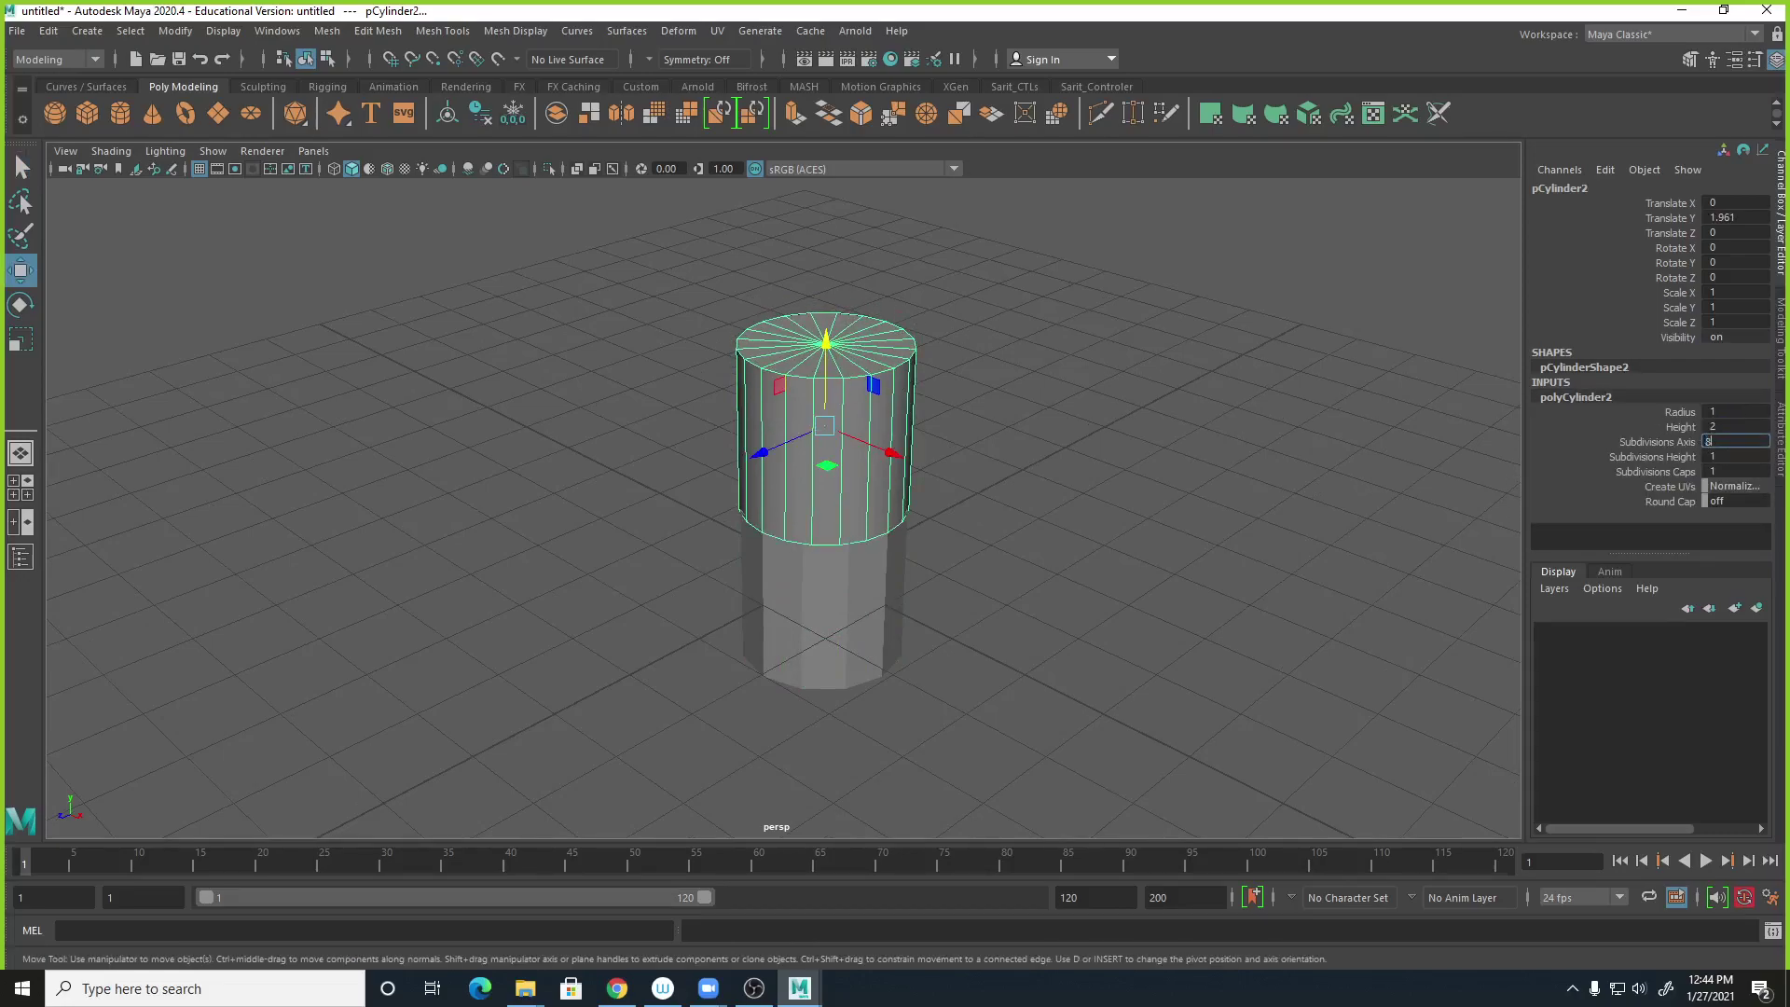
{"action": "type", "text": "8"}
{"action": "key", "text": "Return"}
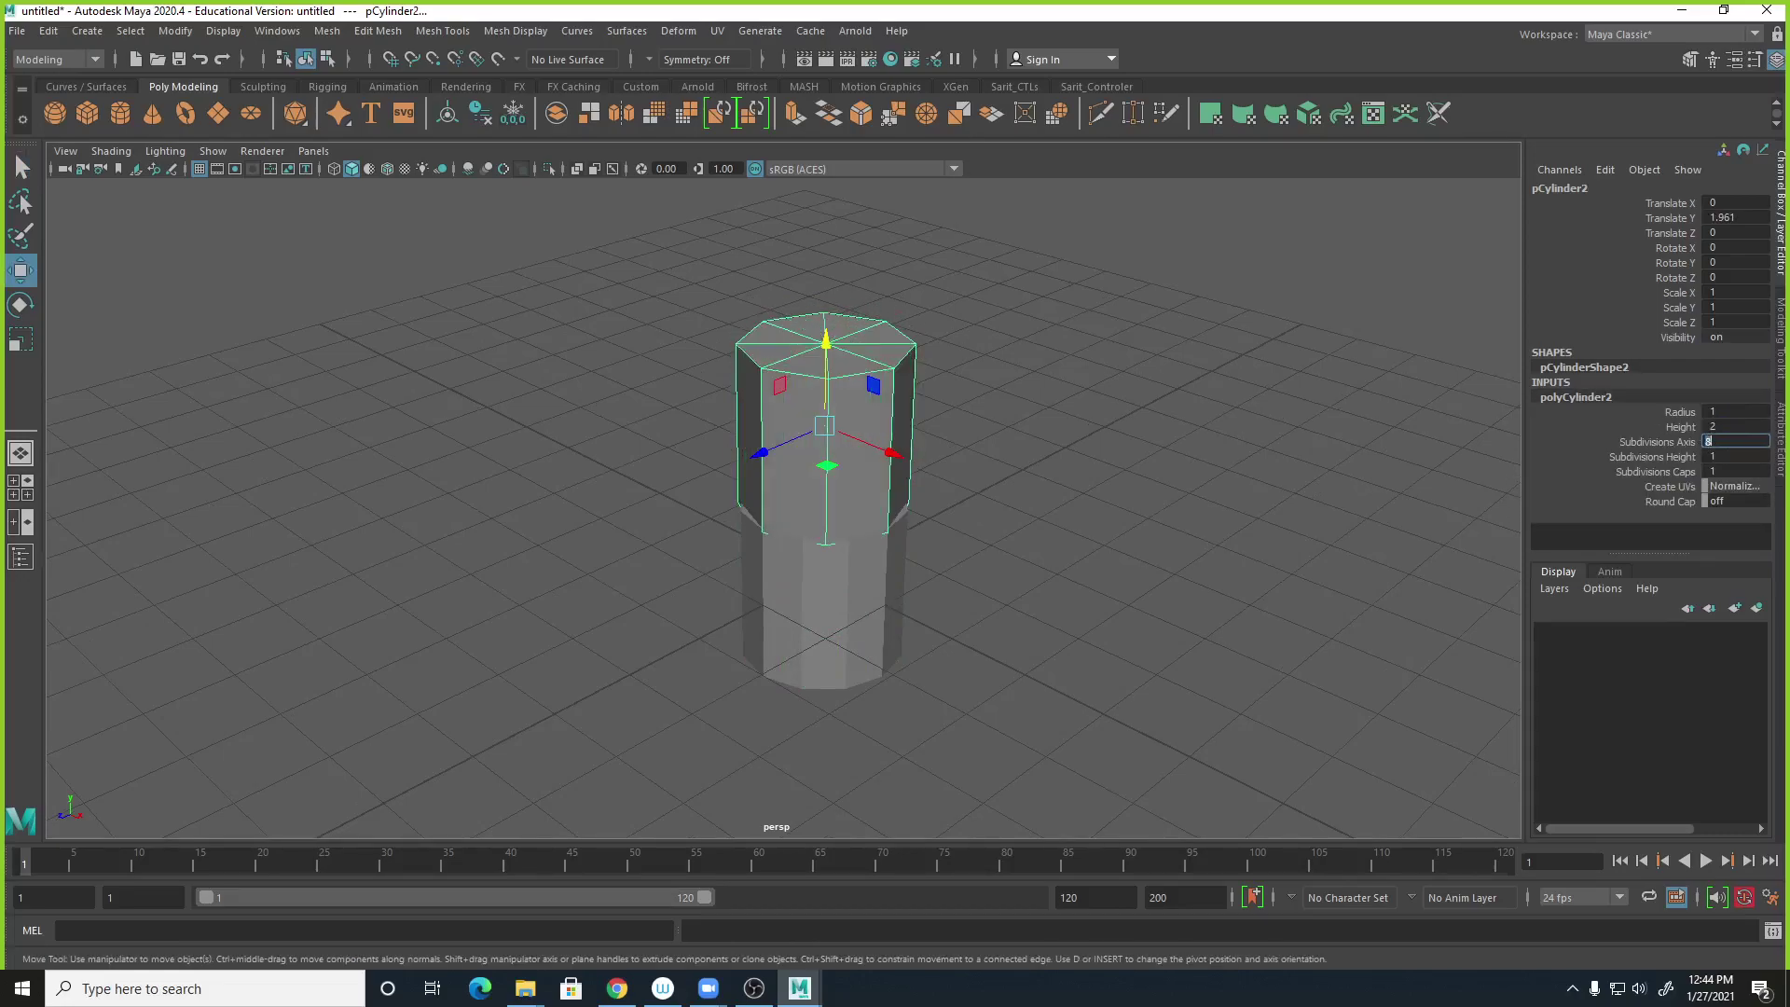
{"action": "left_click", "coordinate": [1682, 412]}
{"action": "middle_click_drag", "start_coordinate": [1490, 483], "coordinate": [1225, 519]}
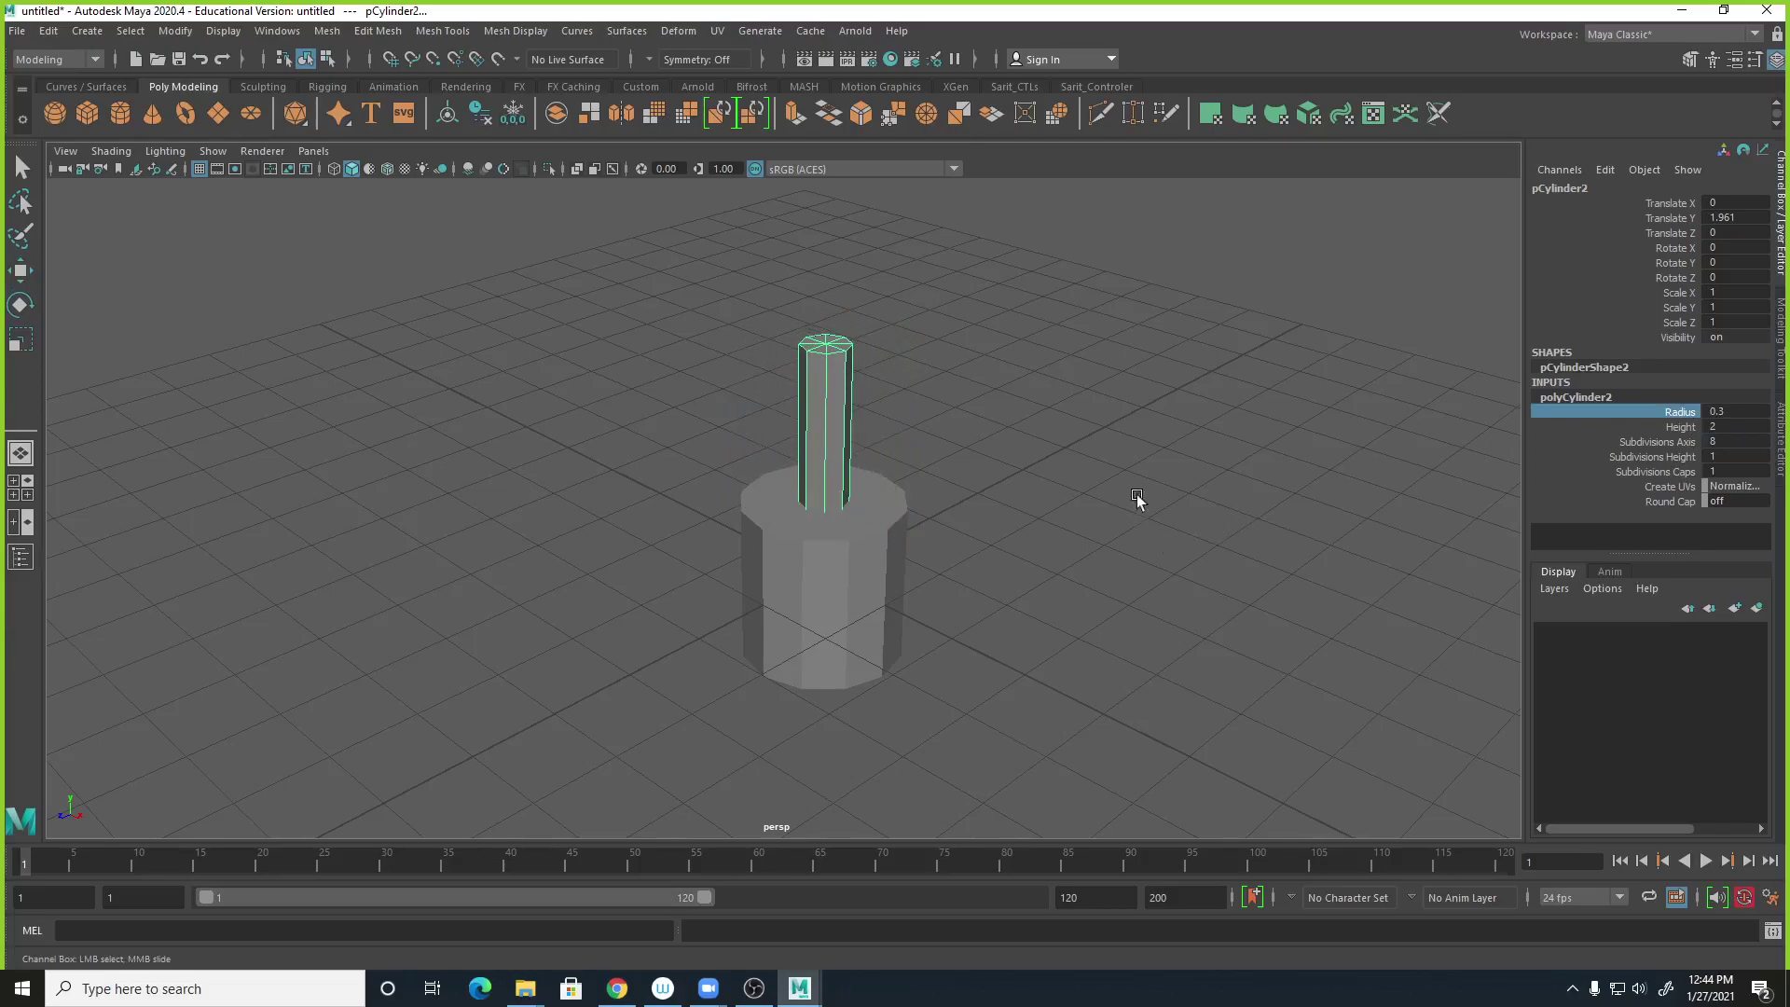
Show wireframes on the shaded models and create a third polygon cylinder with 5 axis subdivisions.
{"action": "left_click", "coordinate": [387, 169]}
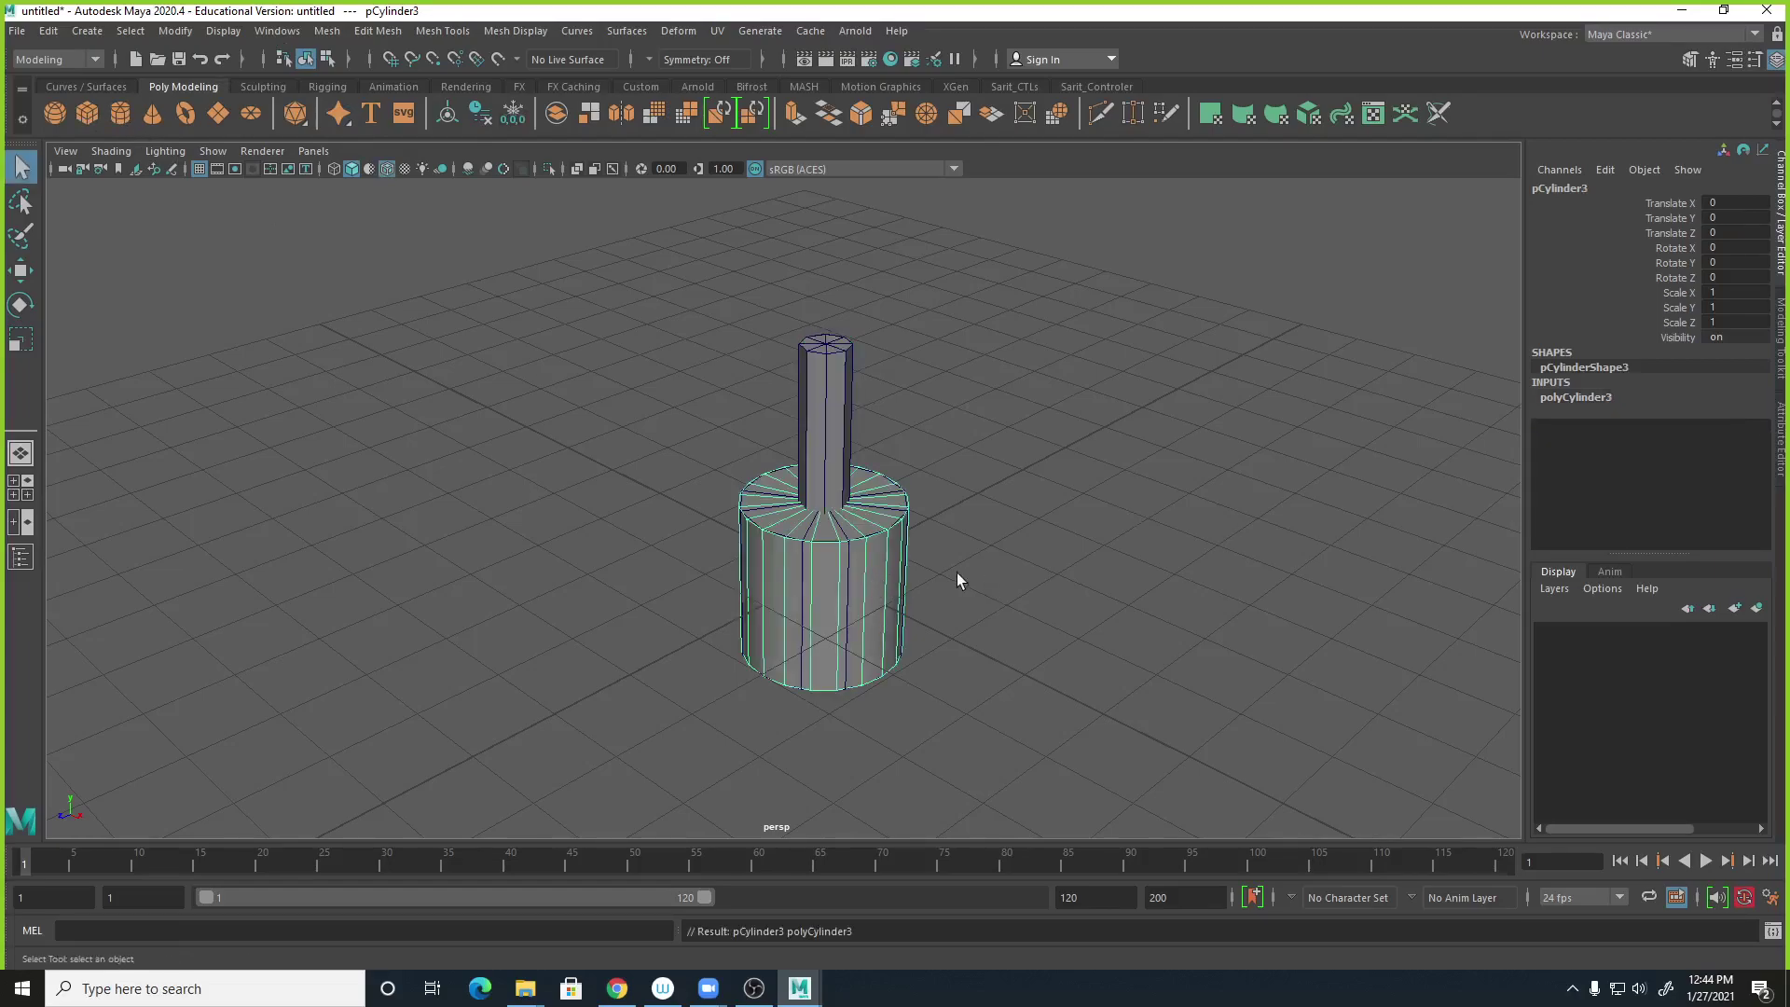
{"action": "left_click", "coordinate": [1582, 399]}
{"action": "double_click", "coordinate": [1713, 441]}
{"action": "type", "text": "5"}
{"action": "key", "text": "Return"}
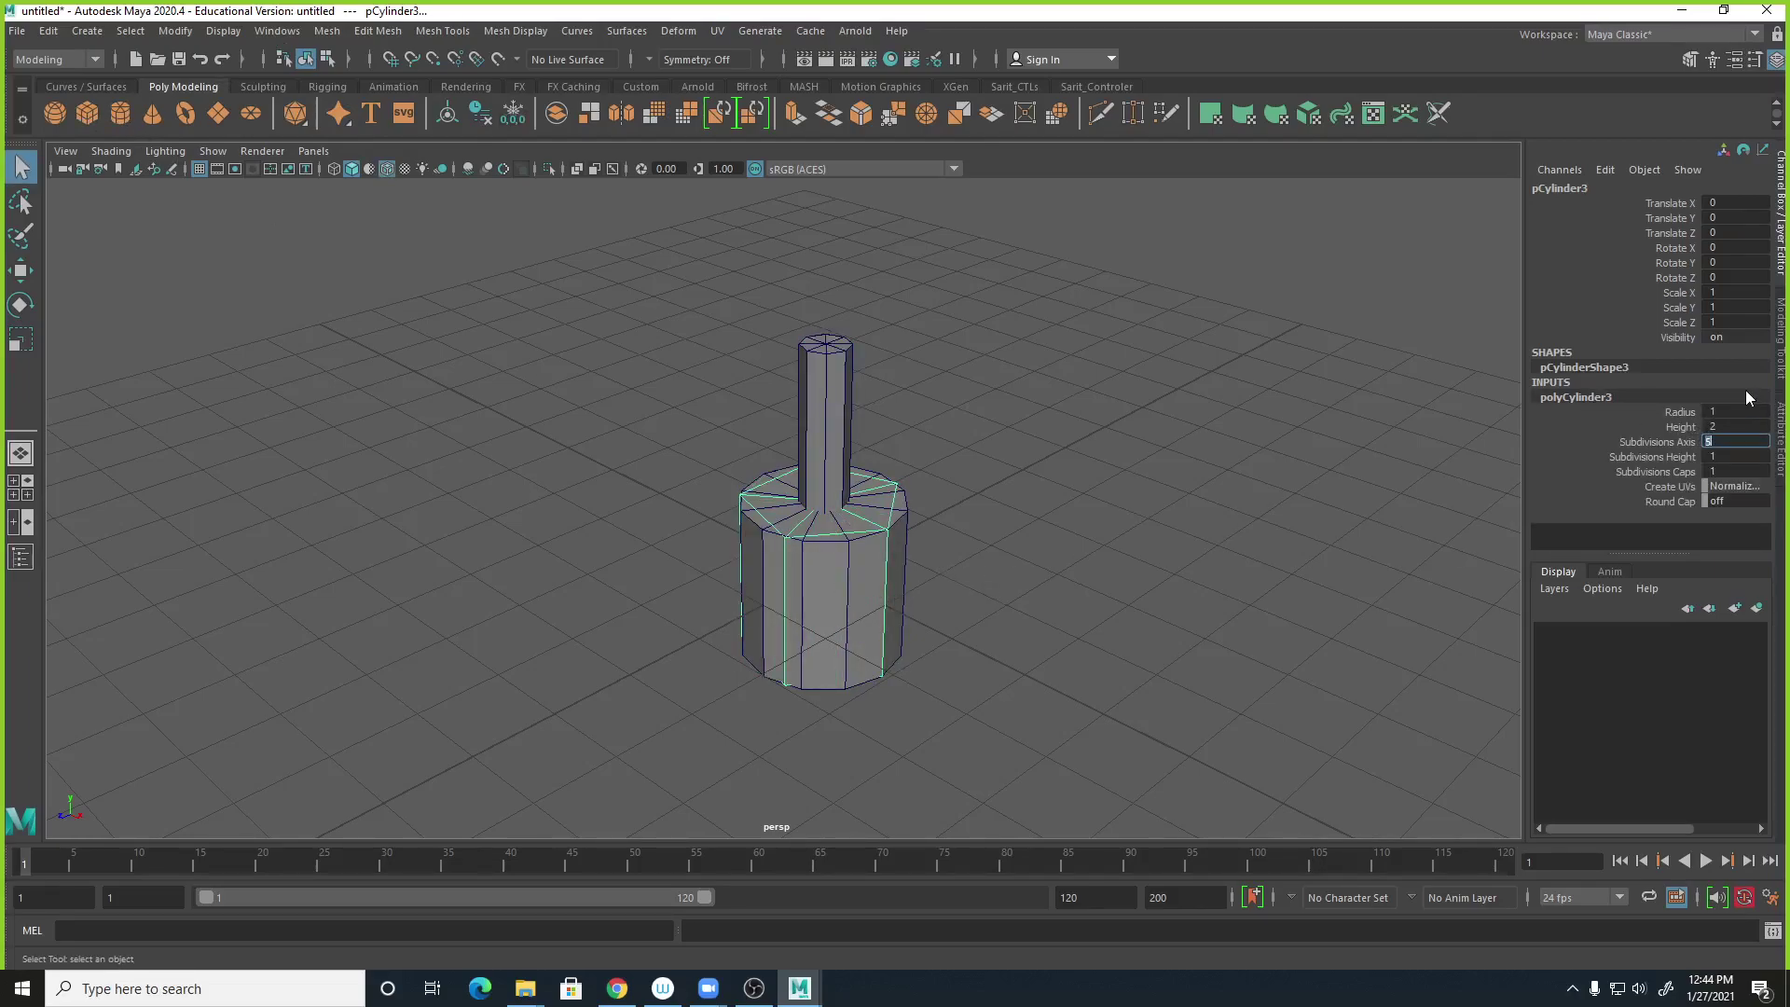
Raise the five-sided cylinder to about 2.61 in Translate Y and set its radius to 0.25.
{"action": "key", "text": "w"}
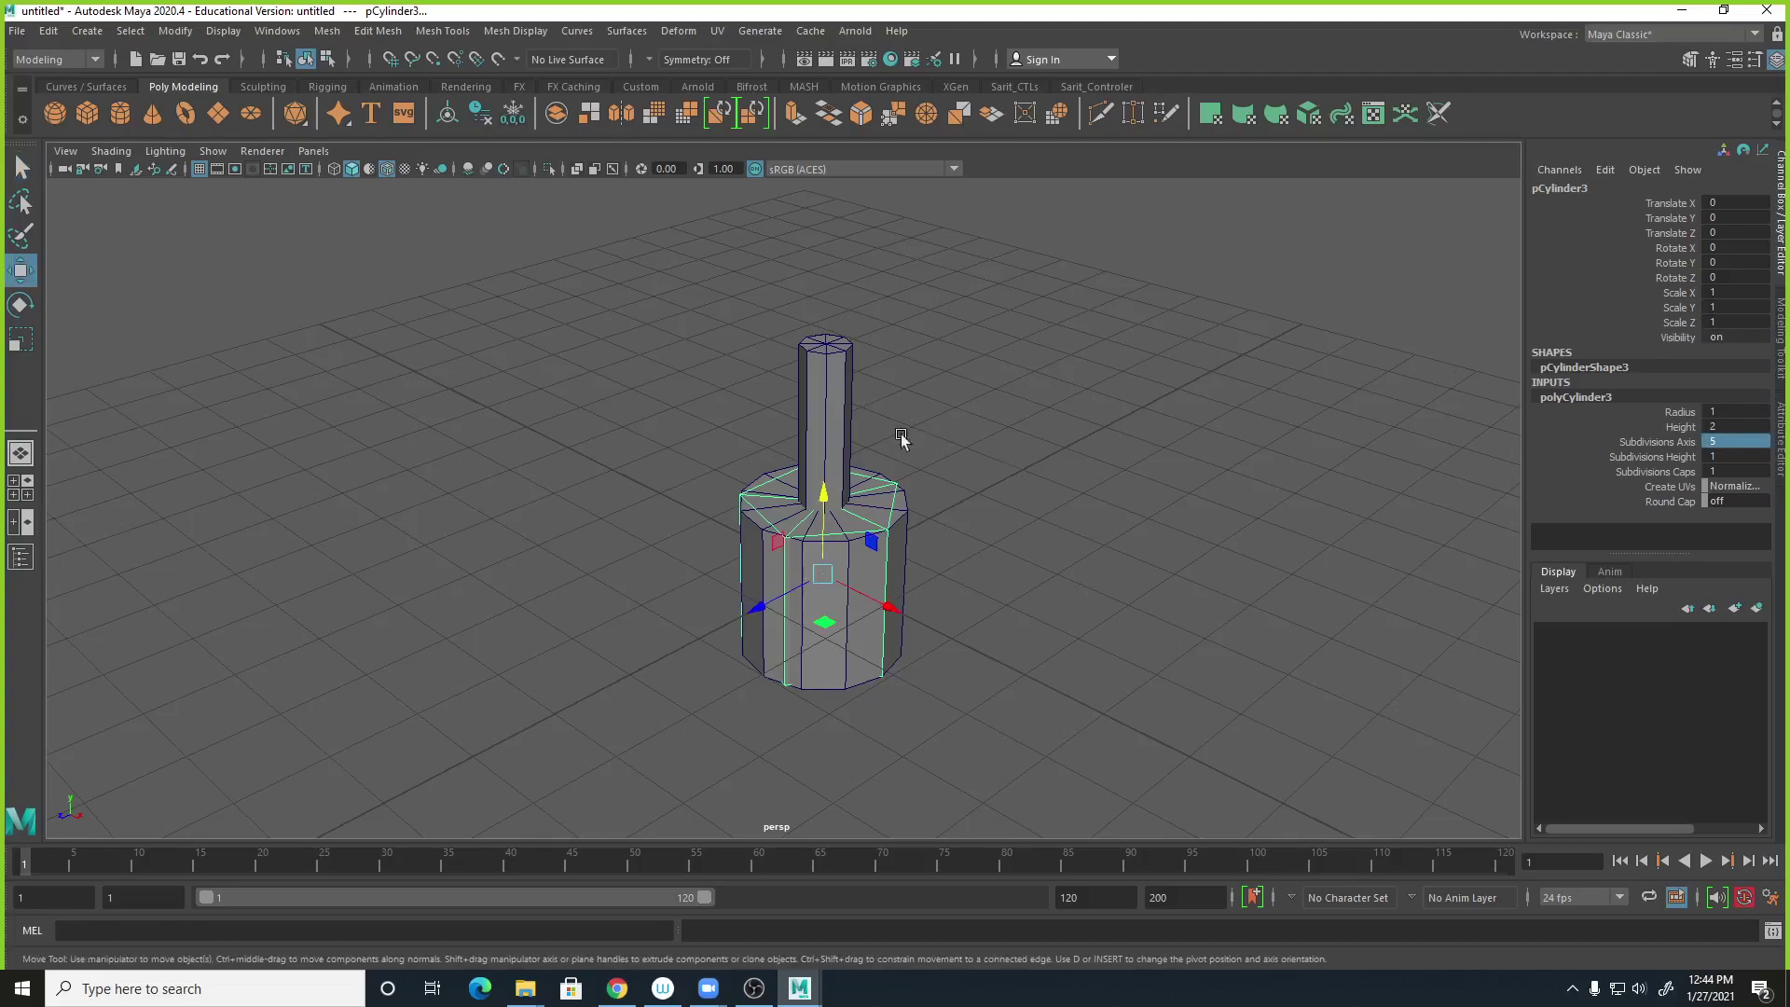
{"action": "left_click_drag", "start_coordinate": [832, 492], "coordinate": [833, 292]}
{"action": "double_click", "coordinate": [1732, 411]}
{"action": "type", "text": "0.5"}
{"action": "key", "text": "Return"}
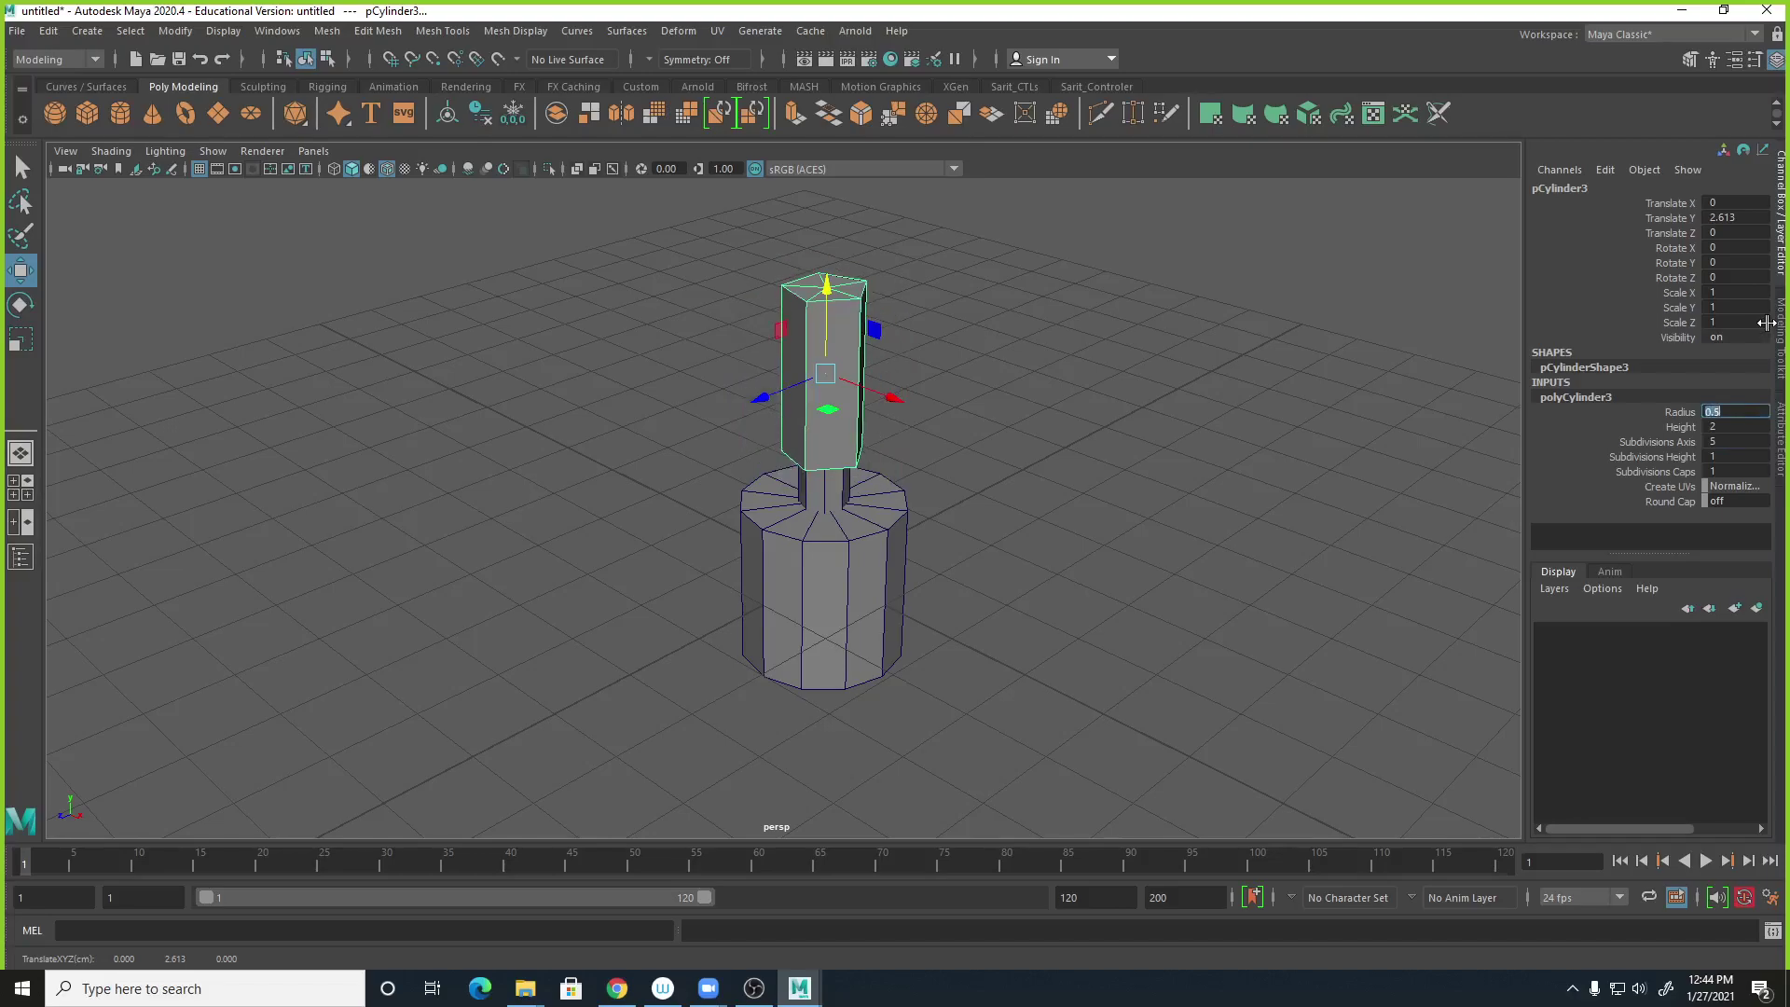
{"action": "type", "text": ".2"}
{"action": "key", "text": "Return"}
Set the radius of the eight-sided middle cylinder to 0.5.
{"action": "left_click", "coordinate": [849, 490]}
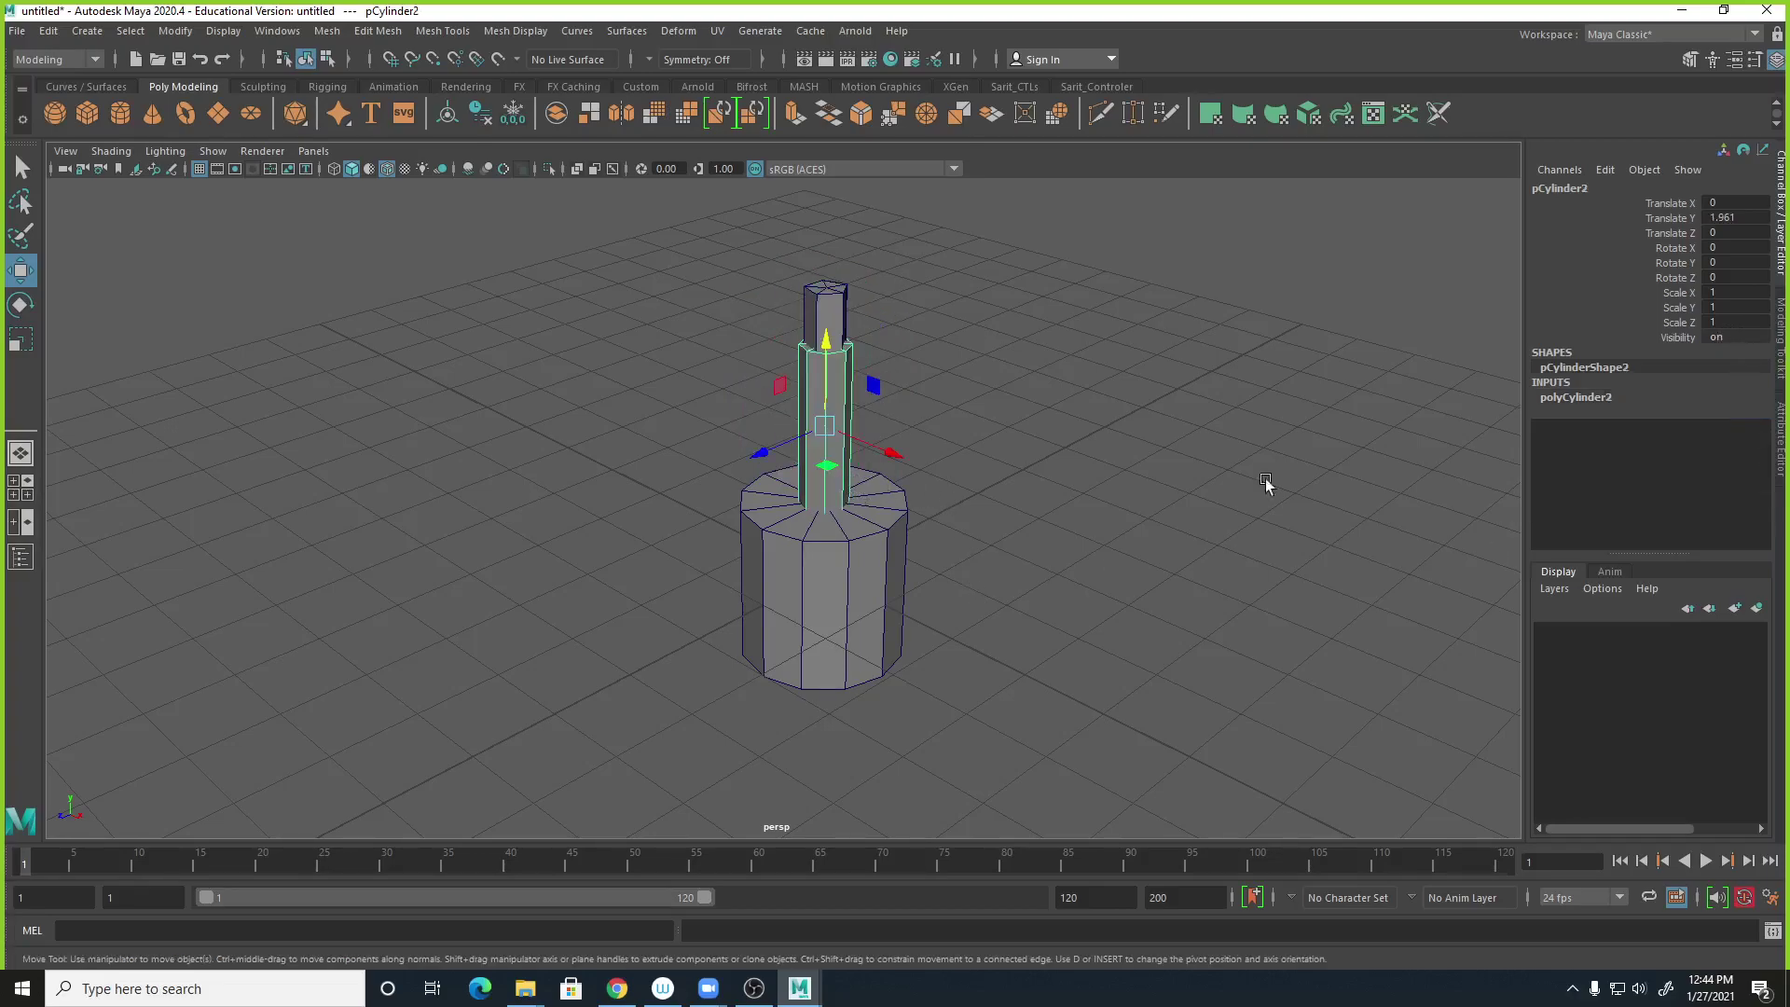
{"action": "left_click", "coordinate": [1590, 397]}
{"action": "left_click", "coordinate": [1734, 411]}
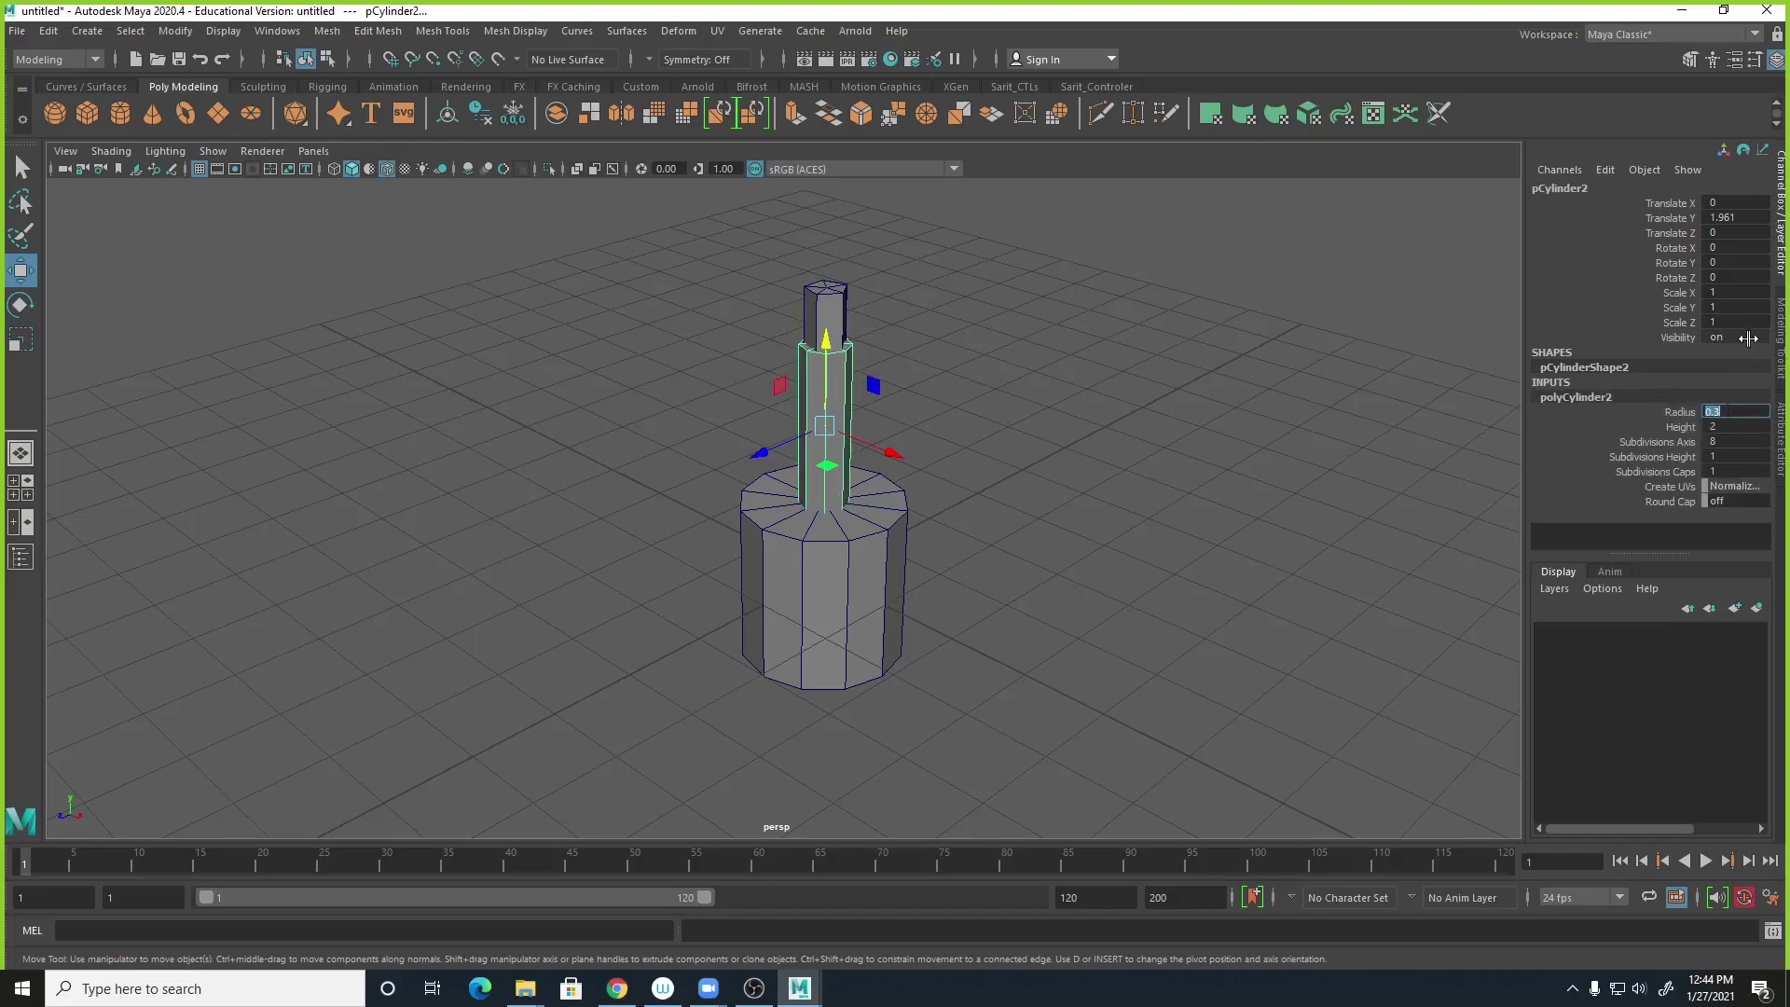
{"action": "type", "text": ".5"}
{"action": "key", "text": "Return"}
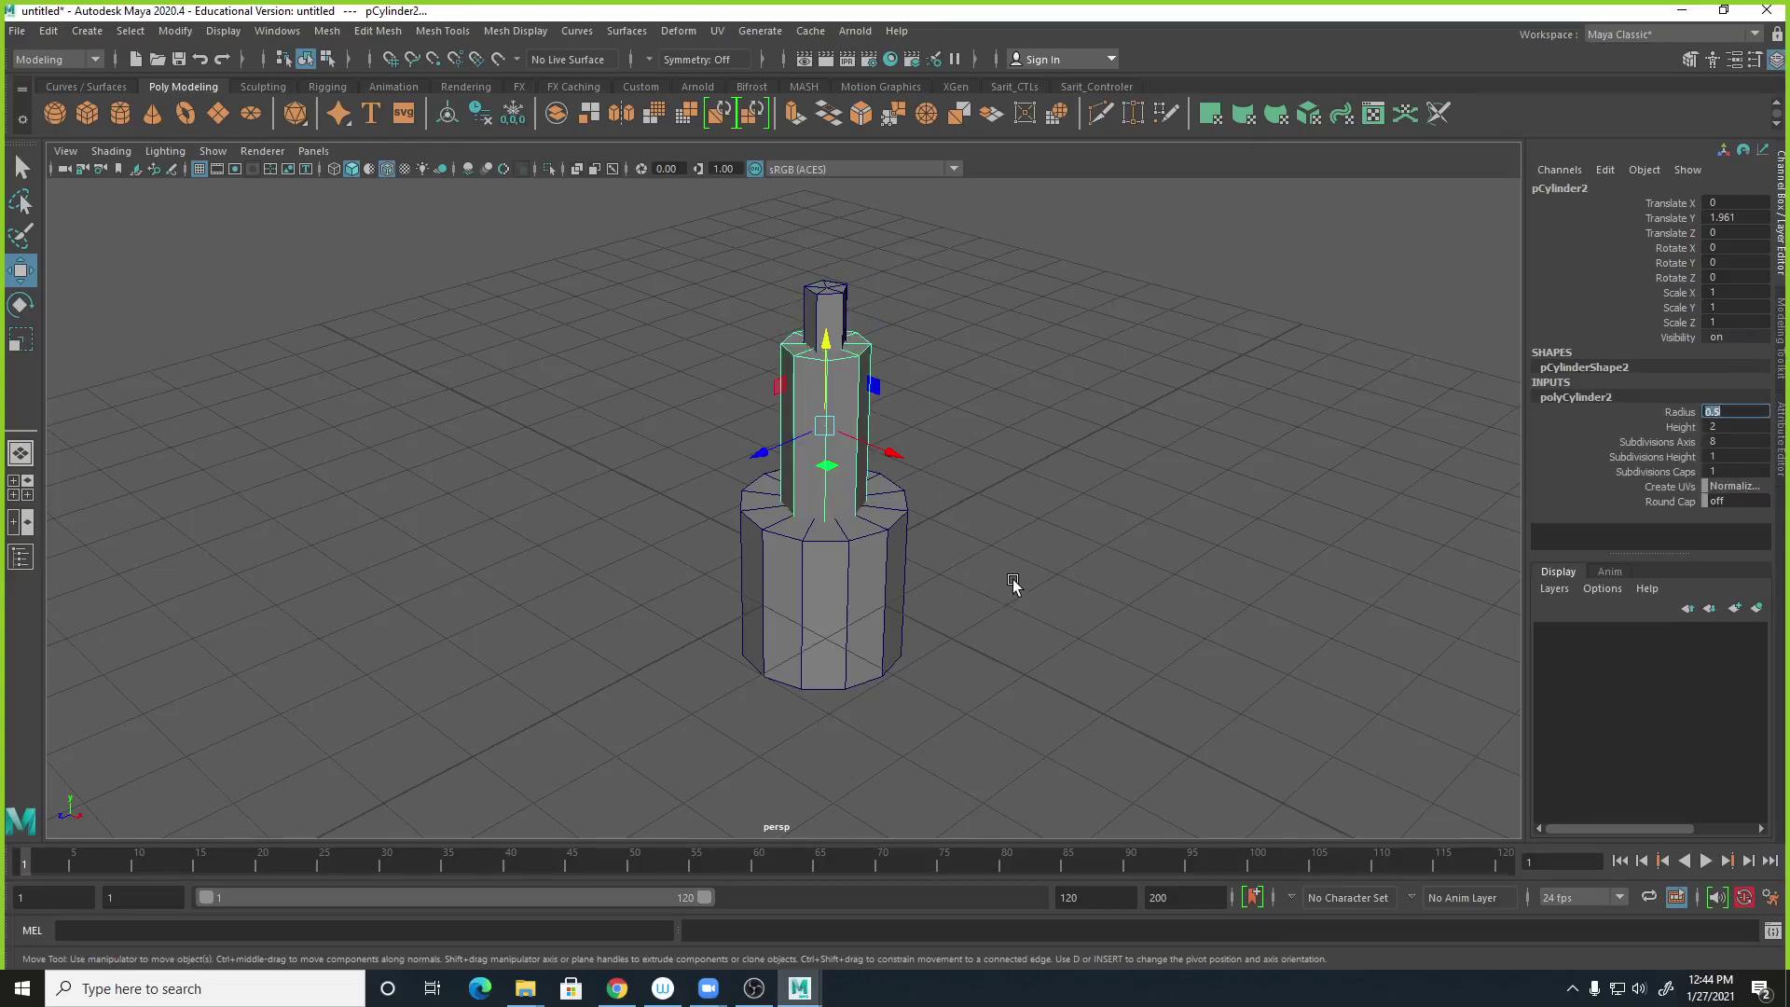
Shorten the eight-sided cylinder to about 0.31 and the five-sided cylinder to about 0.21 in Scale Y.
{"action": "scroll", "coordinate": [1137, 534], "scroll_direction": "up", "scroll_amount": 1}
{"action": "key", "text": "r"}
{"action": "left_click_drag", "start_coordinate": [842, 335], "coordinate": [839, 399]}
{"action": "left_click", "coordinate": [836, 284]}
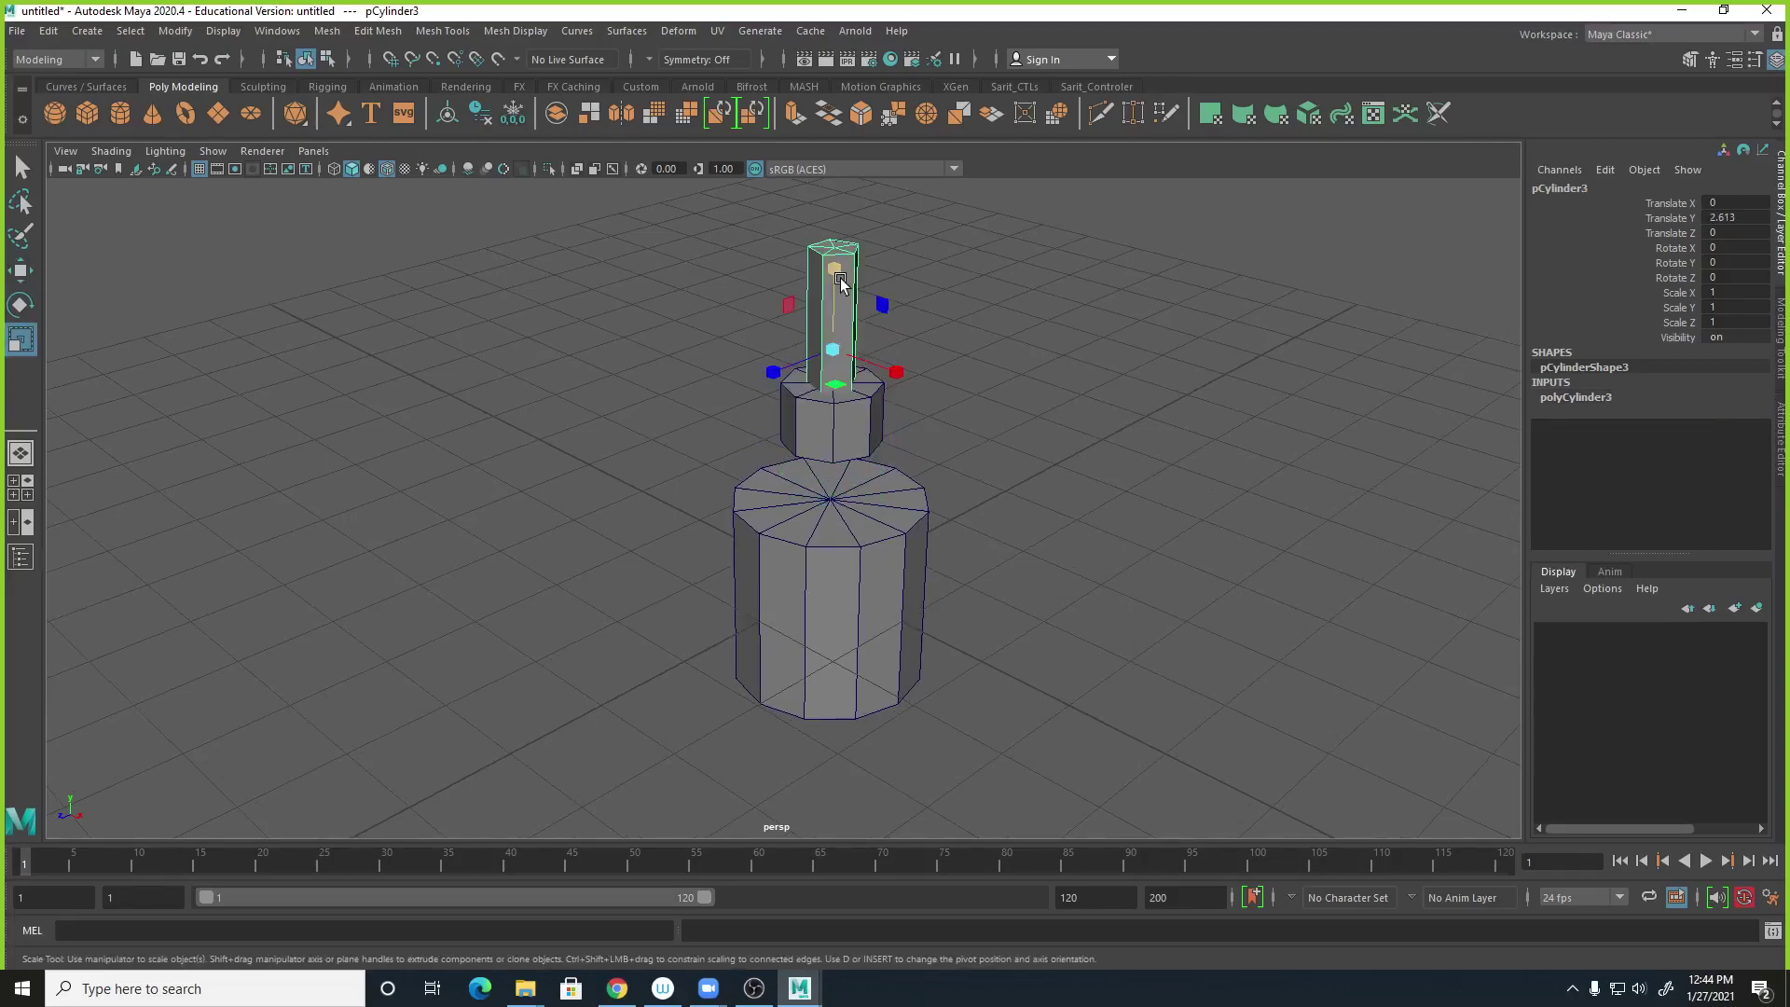
{"action": "left_click_drag", "start_coordinate": [835, 272], "coordinate": [836, 336]}
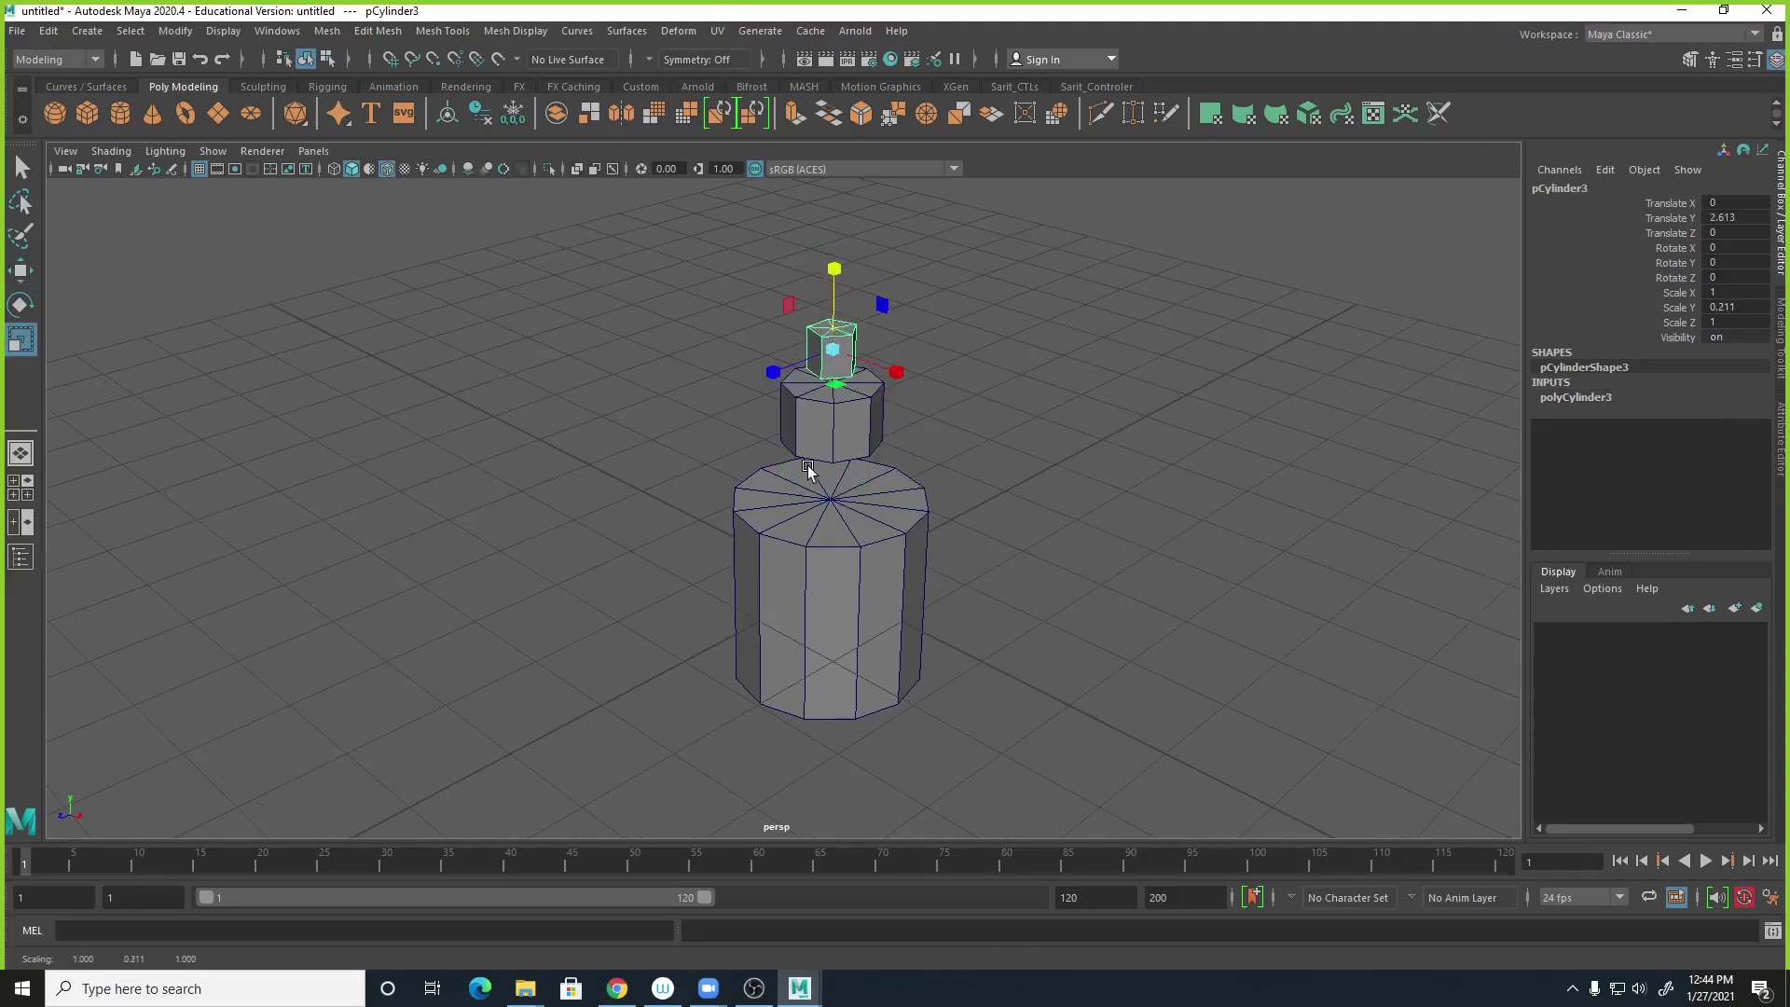
Lower the two small cylinders together, placing the eight-sided one on the base at about 1.19 in Translate Y.
{"action": "left_click", "coordinate": [840, 401]}
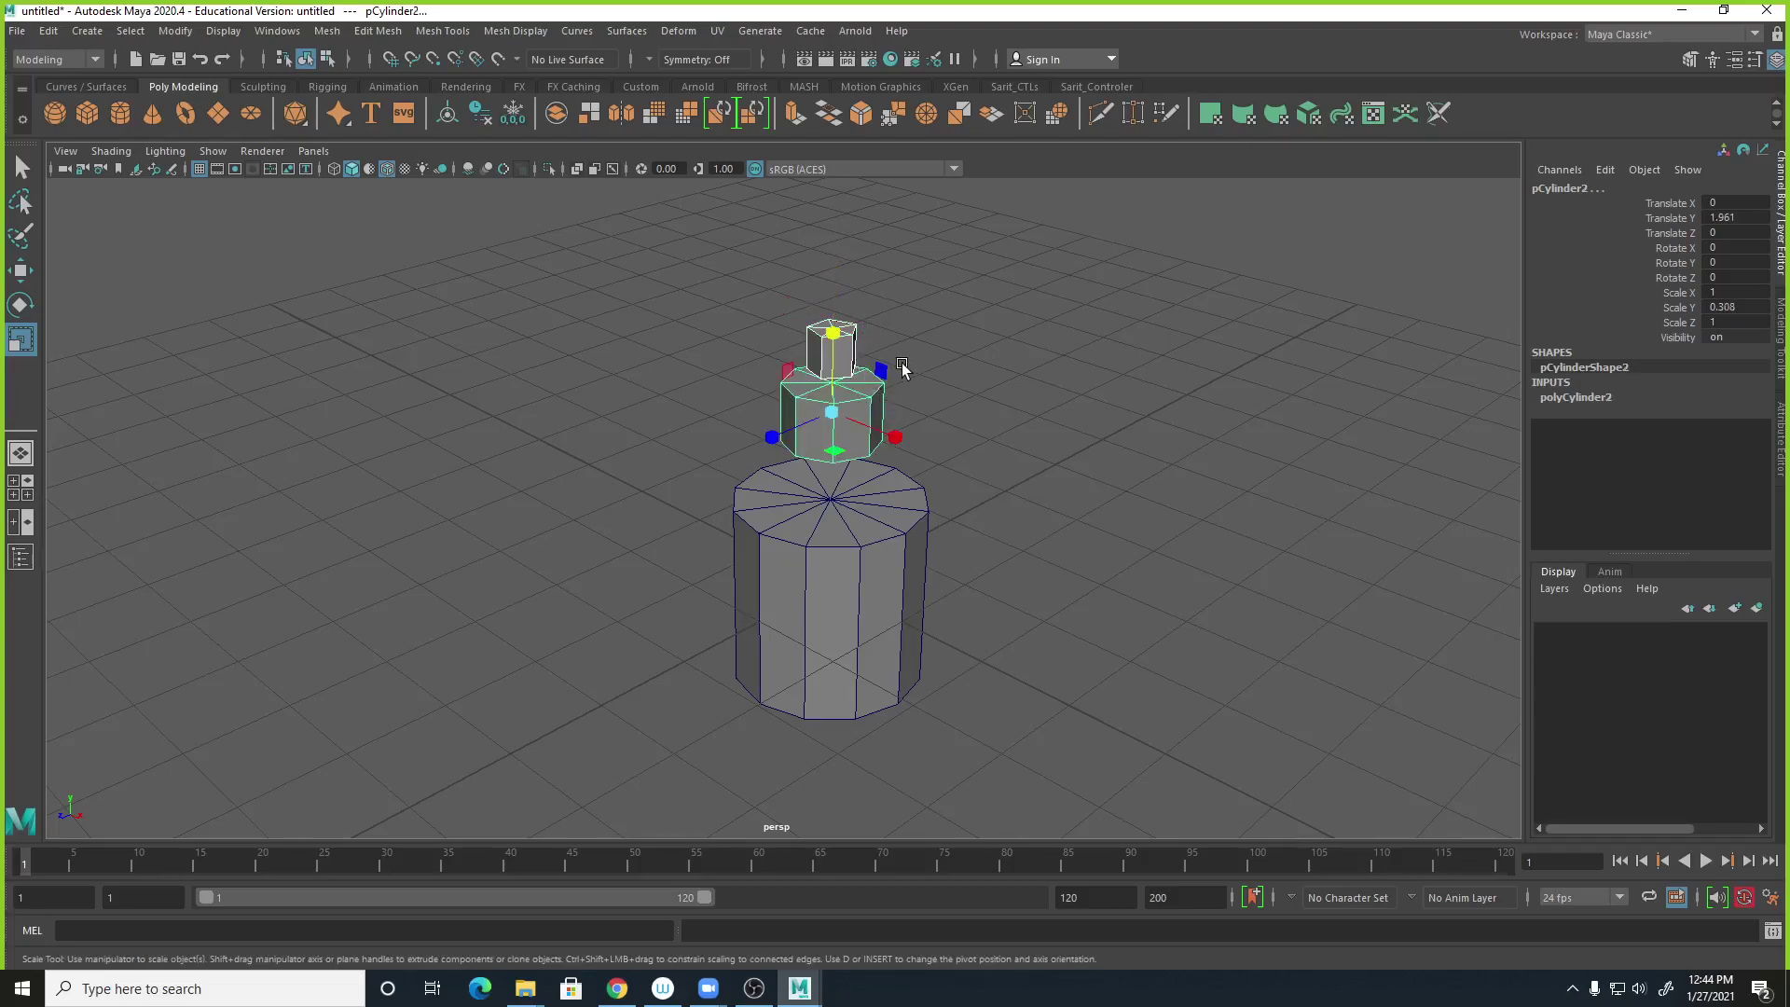
{"action": "key", "text": "w"}
{"action": "left_click_drag", "start_coordinate": [850, 341], "coordinate": [838, 403]}
Lower the five-sided cylinder onto the eight-sided one, to about 1.58 in Translate Y.
{"action": "left_click_drag", "start_coordinate": [955, 445], "coordinate": [915, 527], "text": "alt"}
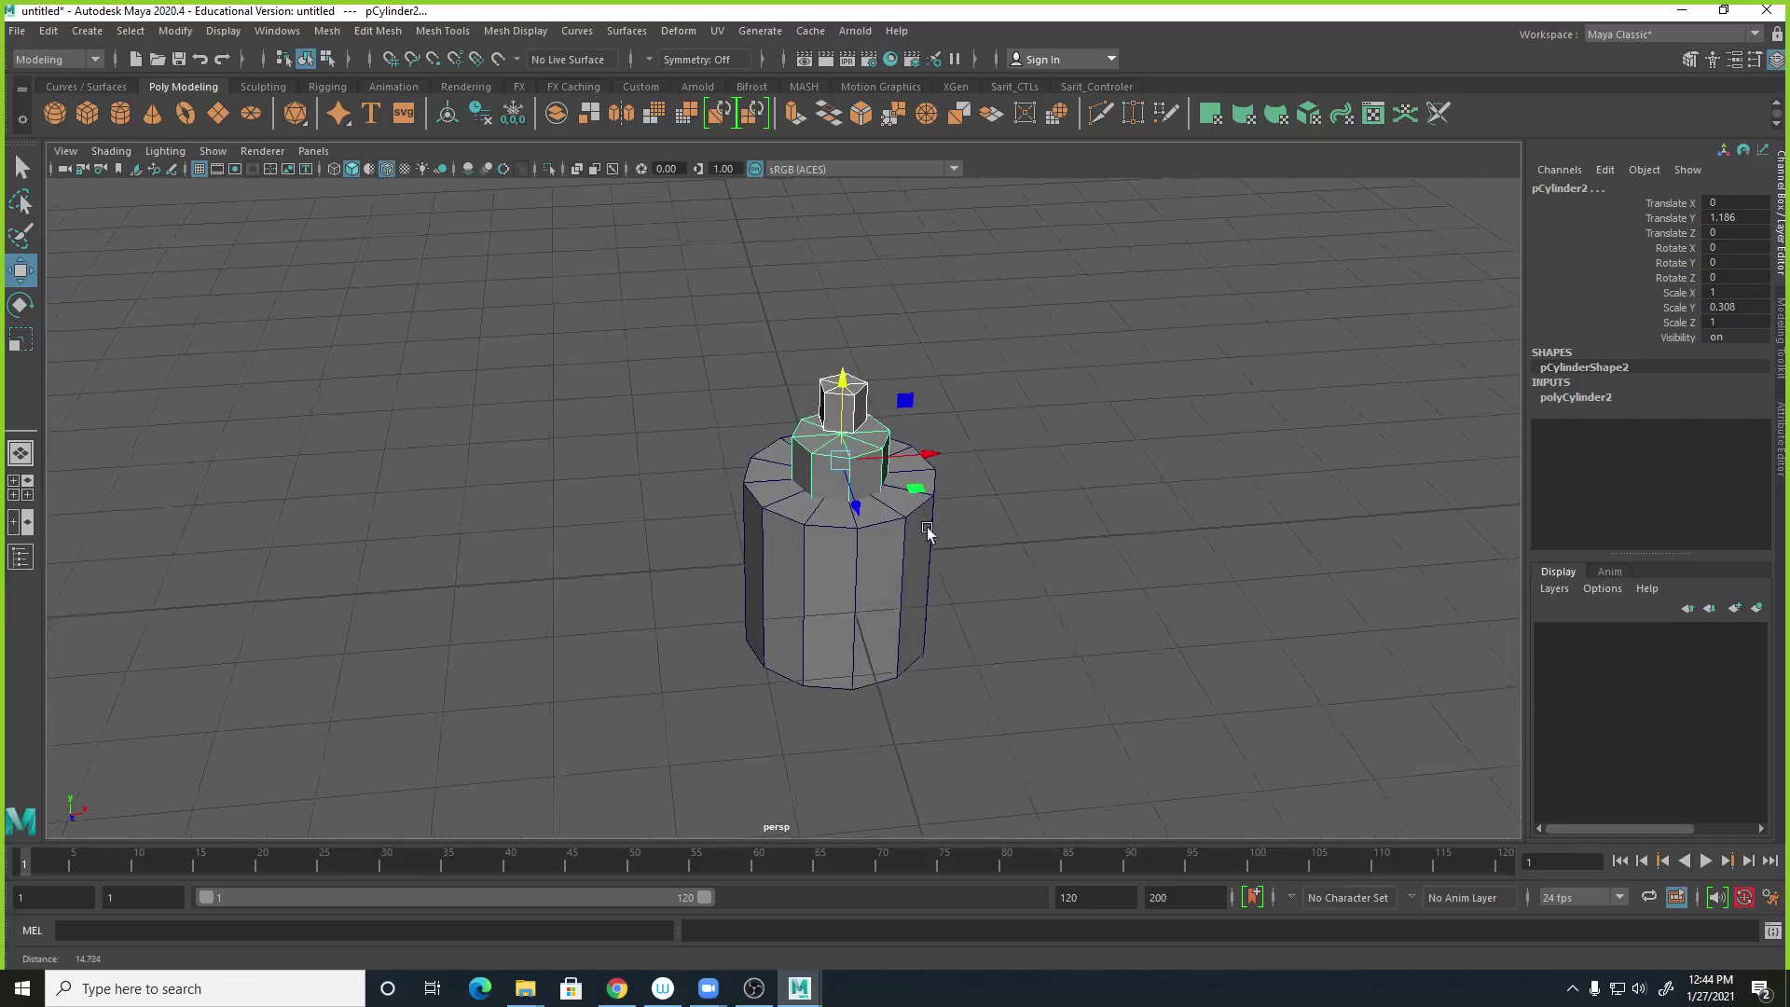
{"action": "right_click_drag", "start_coordinate": [915, 528], "coordinate": [1414, 599], "text": "alt"}
{"action": "left_click", "coordinate": [895, 248]}
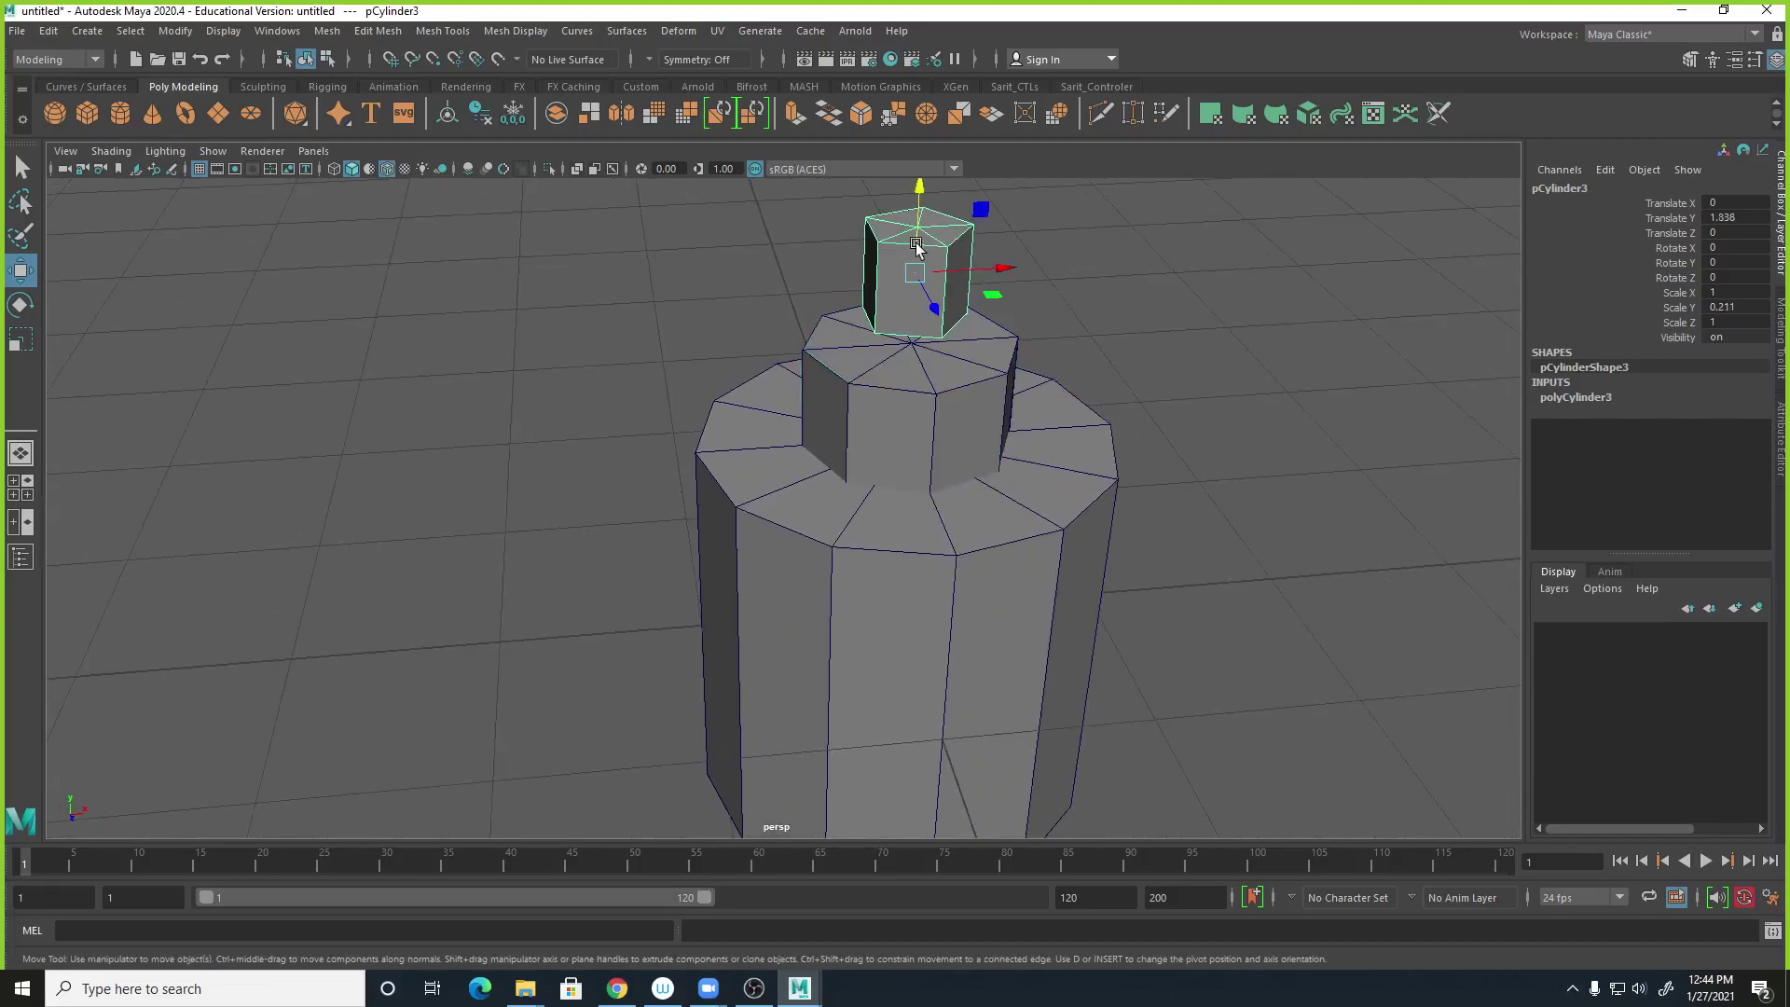
{"action": "left_click_drag", "start_coordinate": [919, 207], "coordinate": [919, 241]}
Set the cap subdivisions of the large 12-sided base cylinder to 0.
{"action": "left_click_drag", "start_coordinate": [1128, 480], "coordinate": [1007, 475], "text": "alt"}
{"action": "left_click", "coordinate": [1007, 475]}
{"action": "left_click", "coordinate": [1568, 399]}
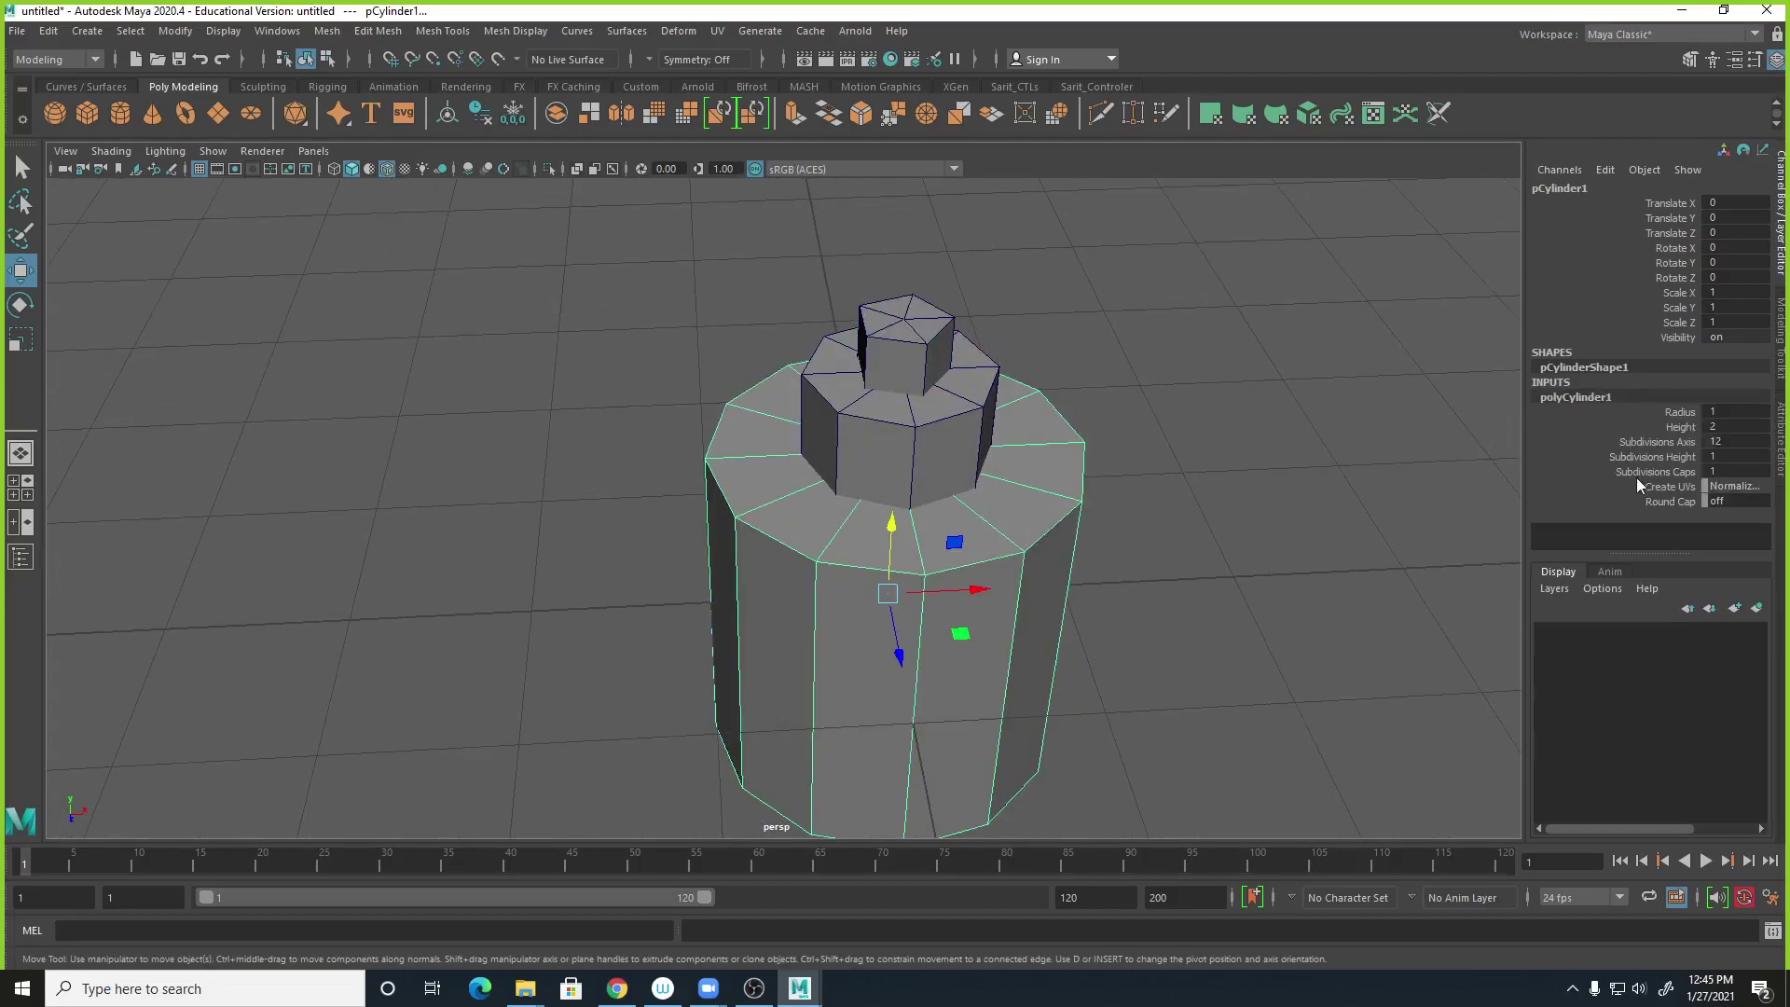
{"action": "double_click", "coordinate": [1718, 471]}
{"action": "type", "text": "0"}
{"action": "key", "text": "Return"}
Set the cap subdivisions of the eight-sided middle cylinder to 0.
{"action": "left_click", "coordinate": [906, 426]}
{"action": "left_click", "coordinate": [1593, 410]}
{"action": "double_click", "coordinate": [1734, 471]}
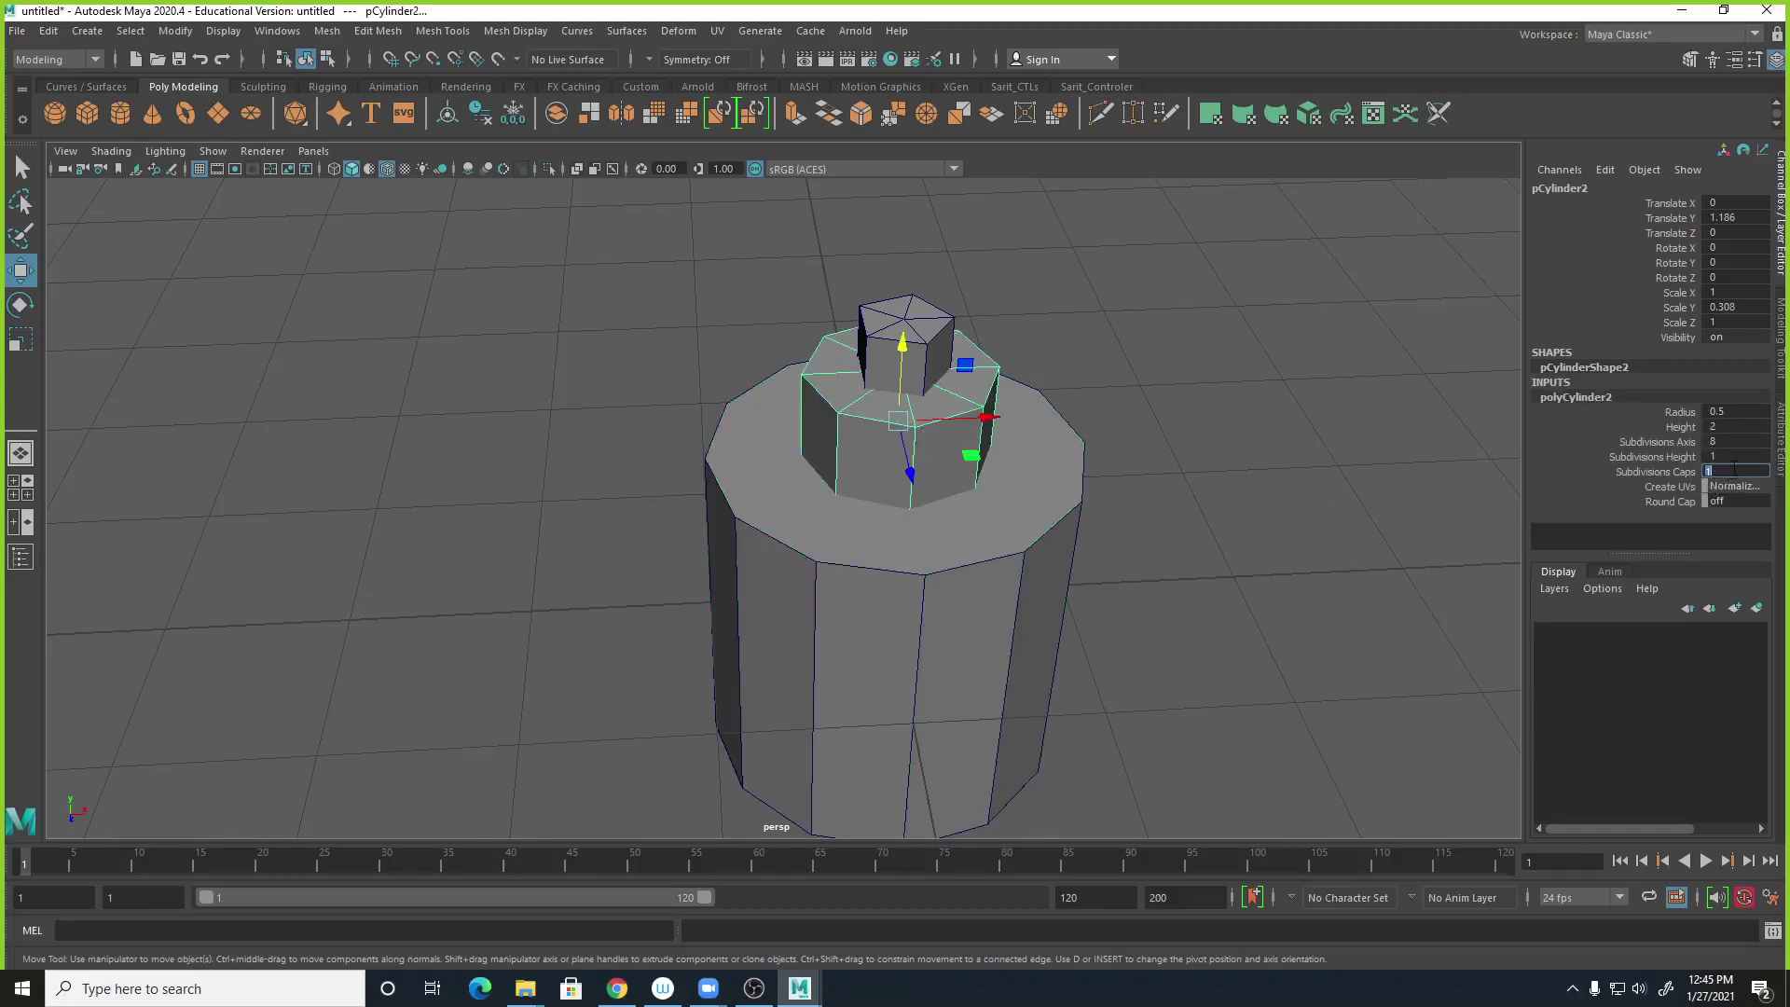
Set the cap subdivisions of the five-sided top cylinder to 0.
{"action": "left_click", "coordinate": [949, 337]}
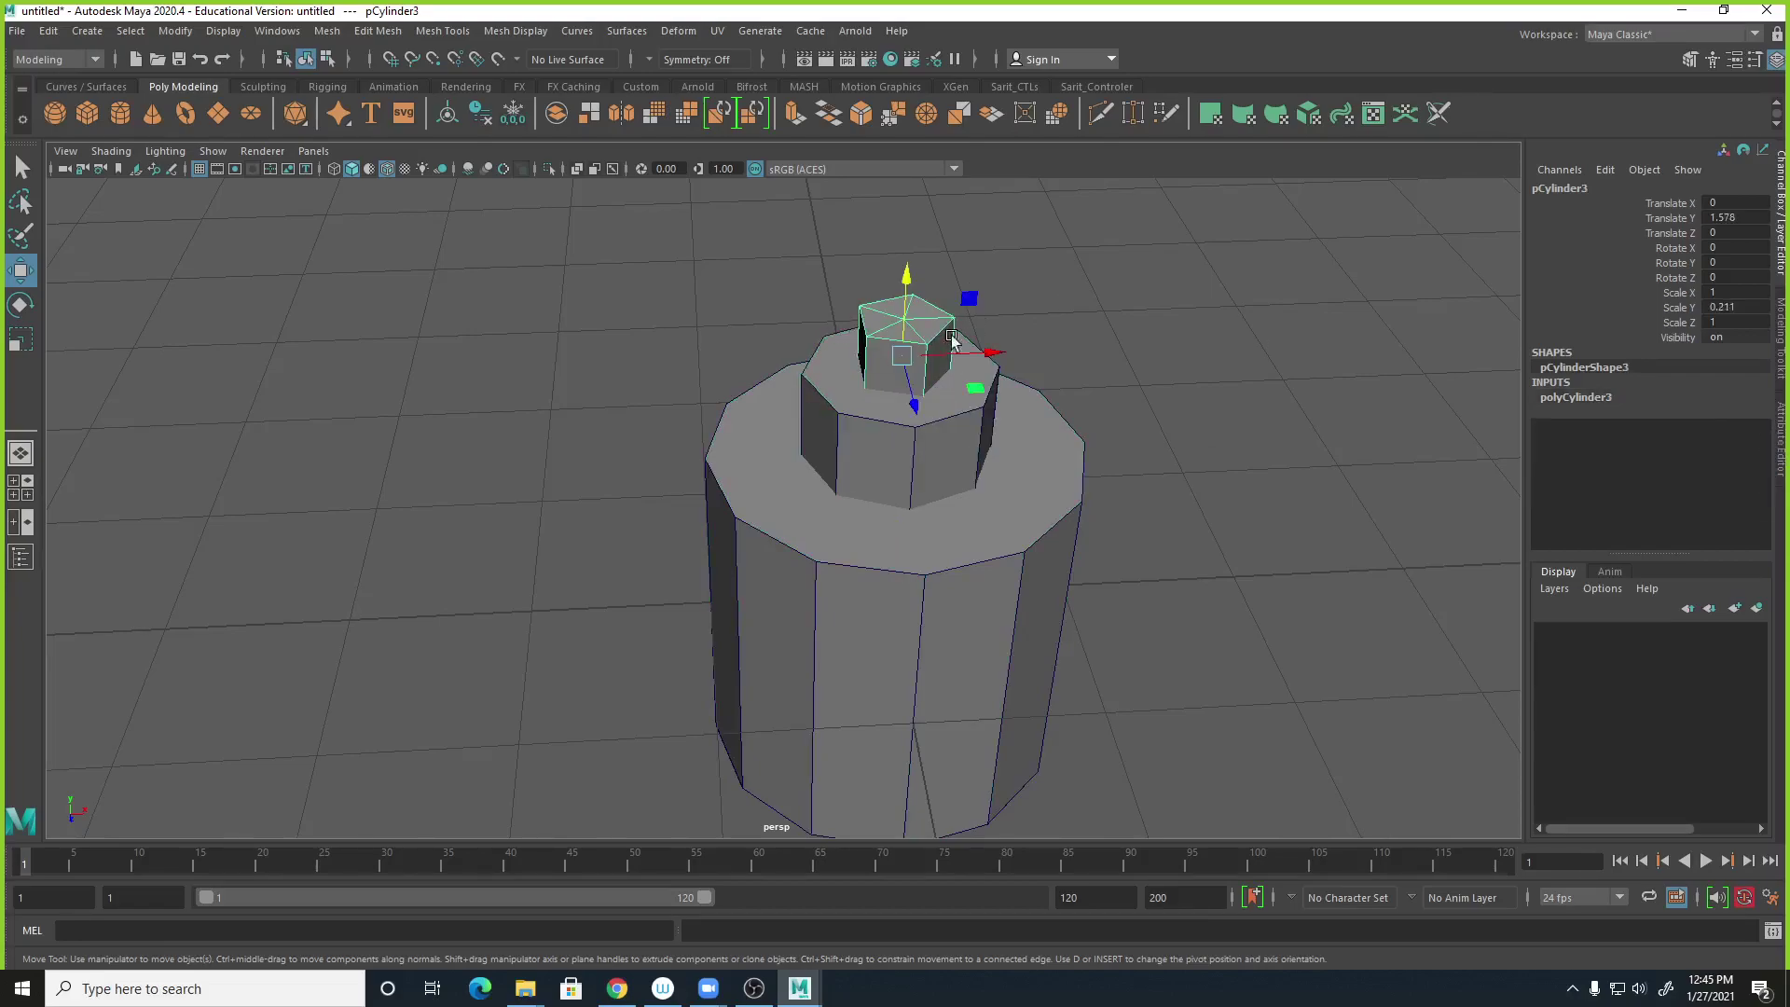
{"action": "left_click", "coordinate": [1601, 399]}
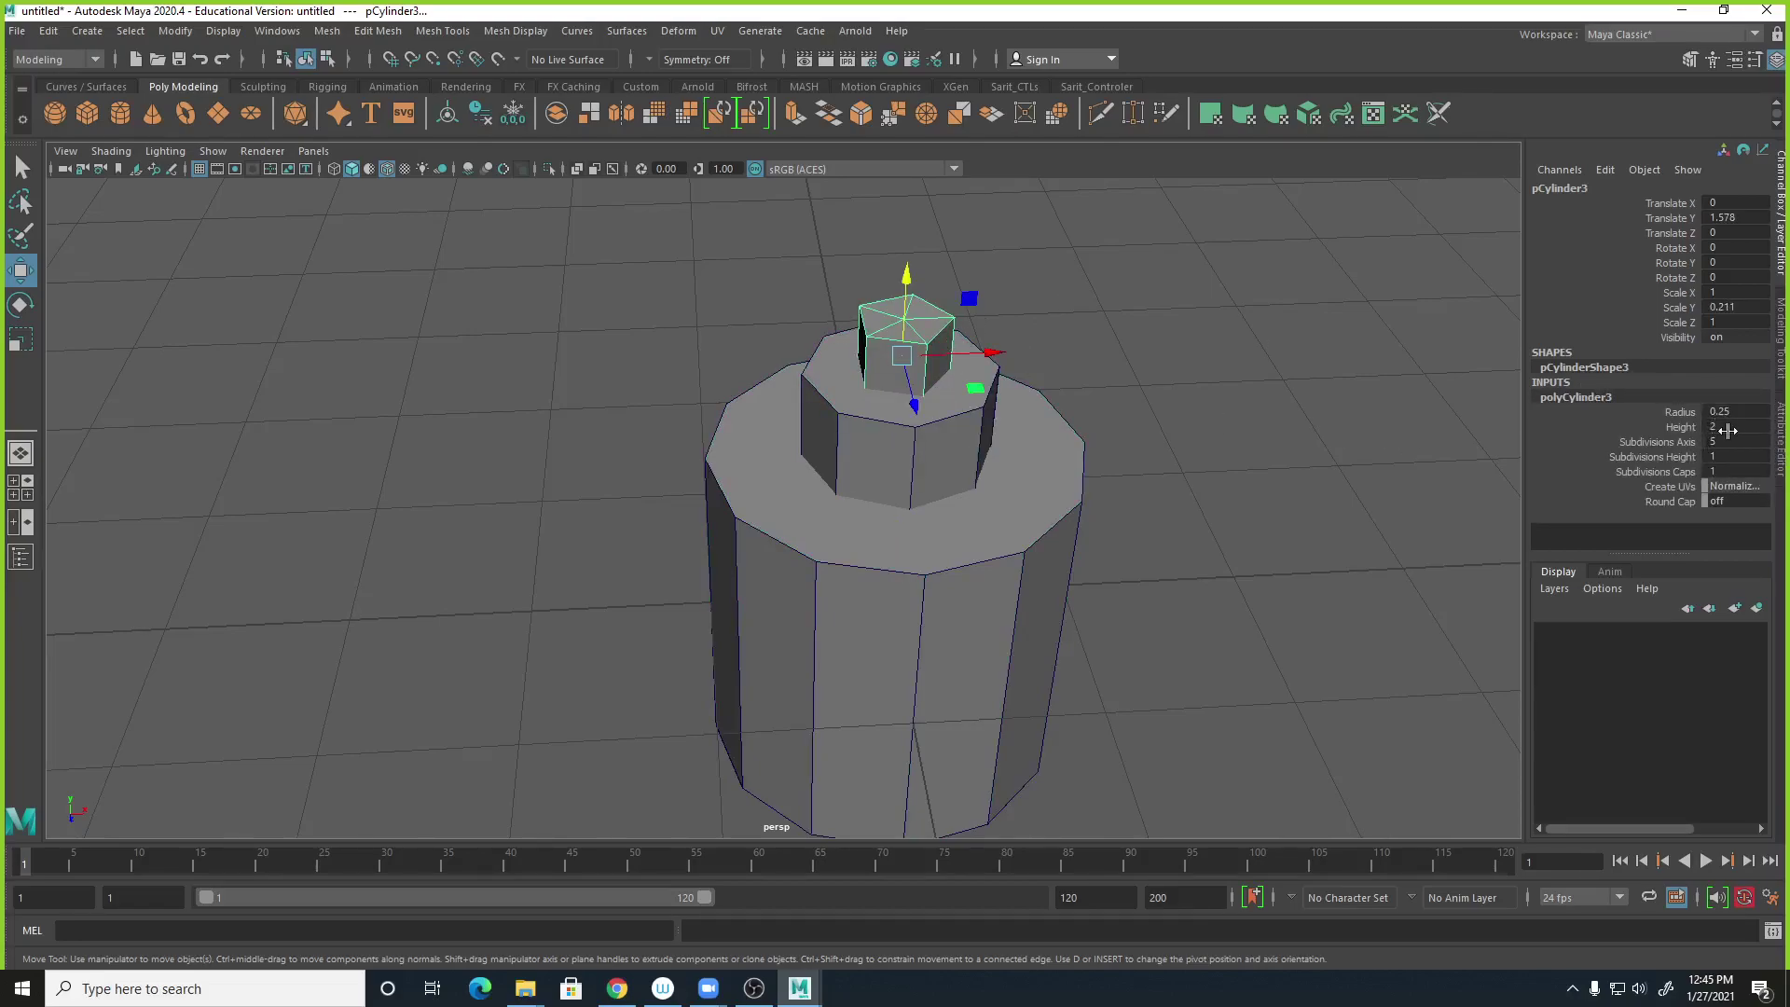
{"action": "double_click", "coordinate": [1727, 471]}
{"action": "type", "text": "0"}
{"action": "key", "text": "Return"}
Select all three stacked cylinders and merge them into one mesh with a Boolean Union.
{"action": "left_click", "coordinate": [1187, 486]}
{"action": "left_click_drag", "start_coordinate": [826, 290], "coordinate": [1072, 729]}
{"action": "mouse_move", "coordinate": [943, 492]}
{"action": "right_mouse_down", "text": "shift"}
{"action": "mouse_move", "coordinate": [949, 854]}
{"action": "mouse_move", "coordinate": [954, 496]}
{"action": "right_mouse_up", "text": "shift"}
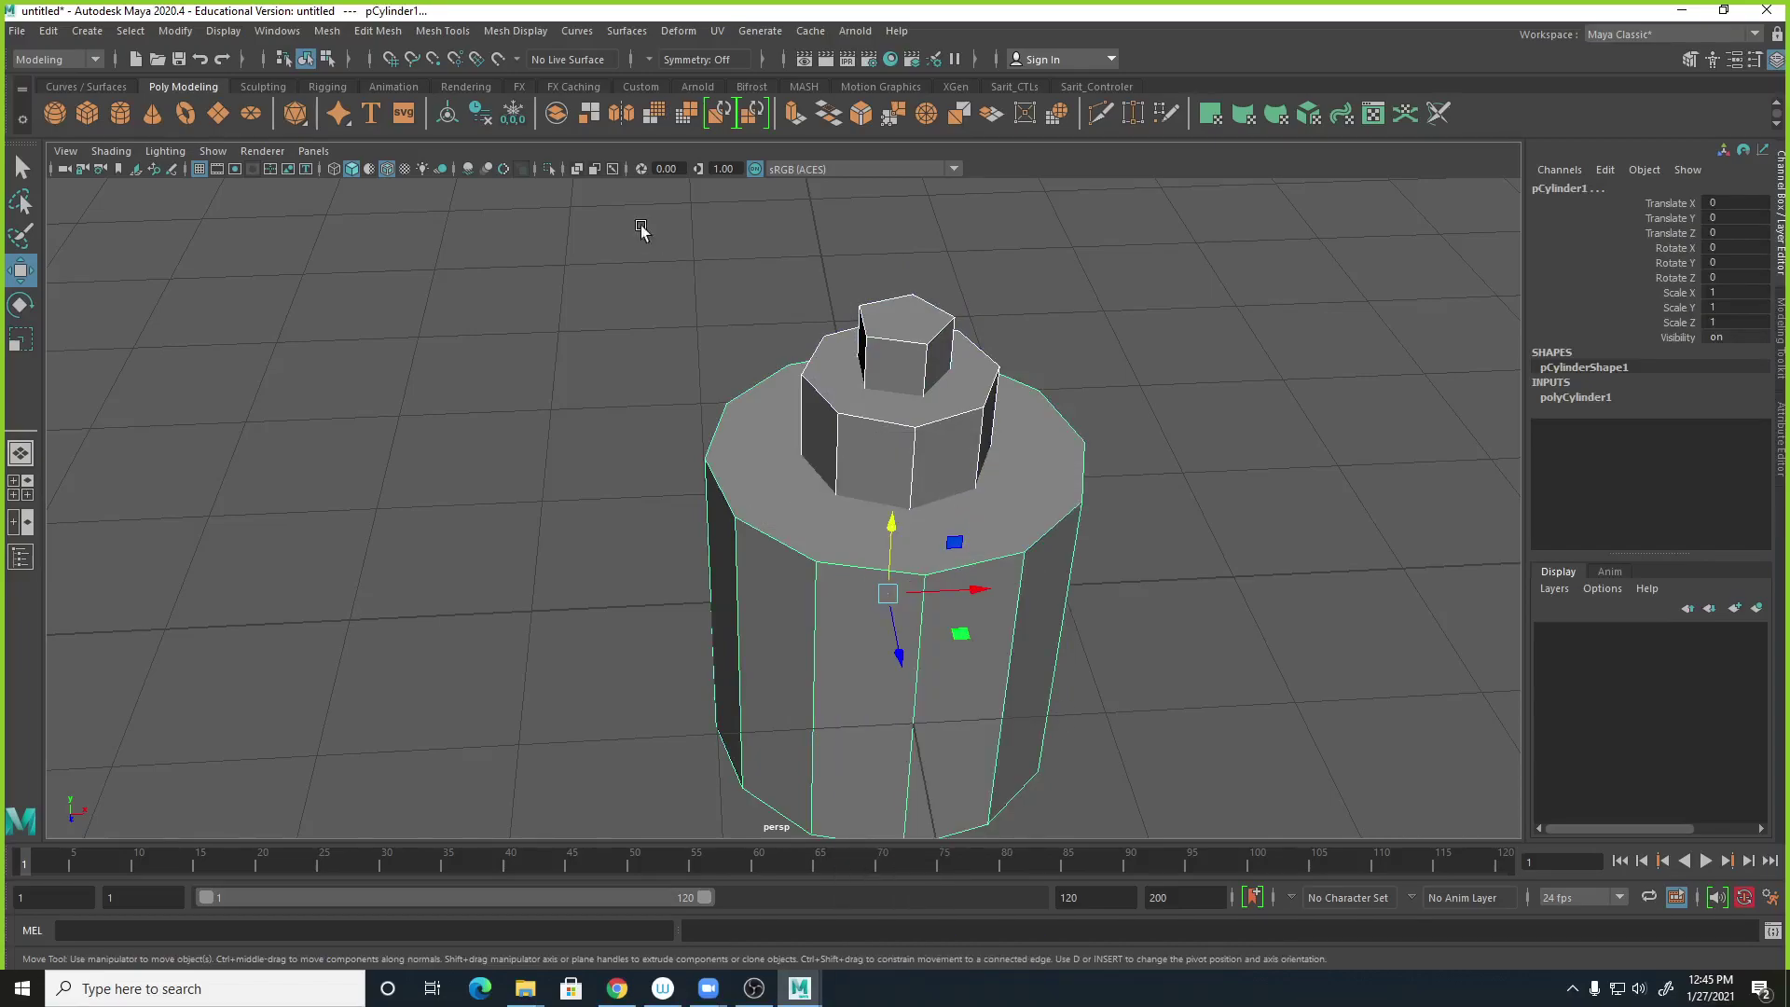
{"action": "left_click", "coordinate": [327, 31]}
{"action": "mouse_move", "coordinate": [366, 85]}
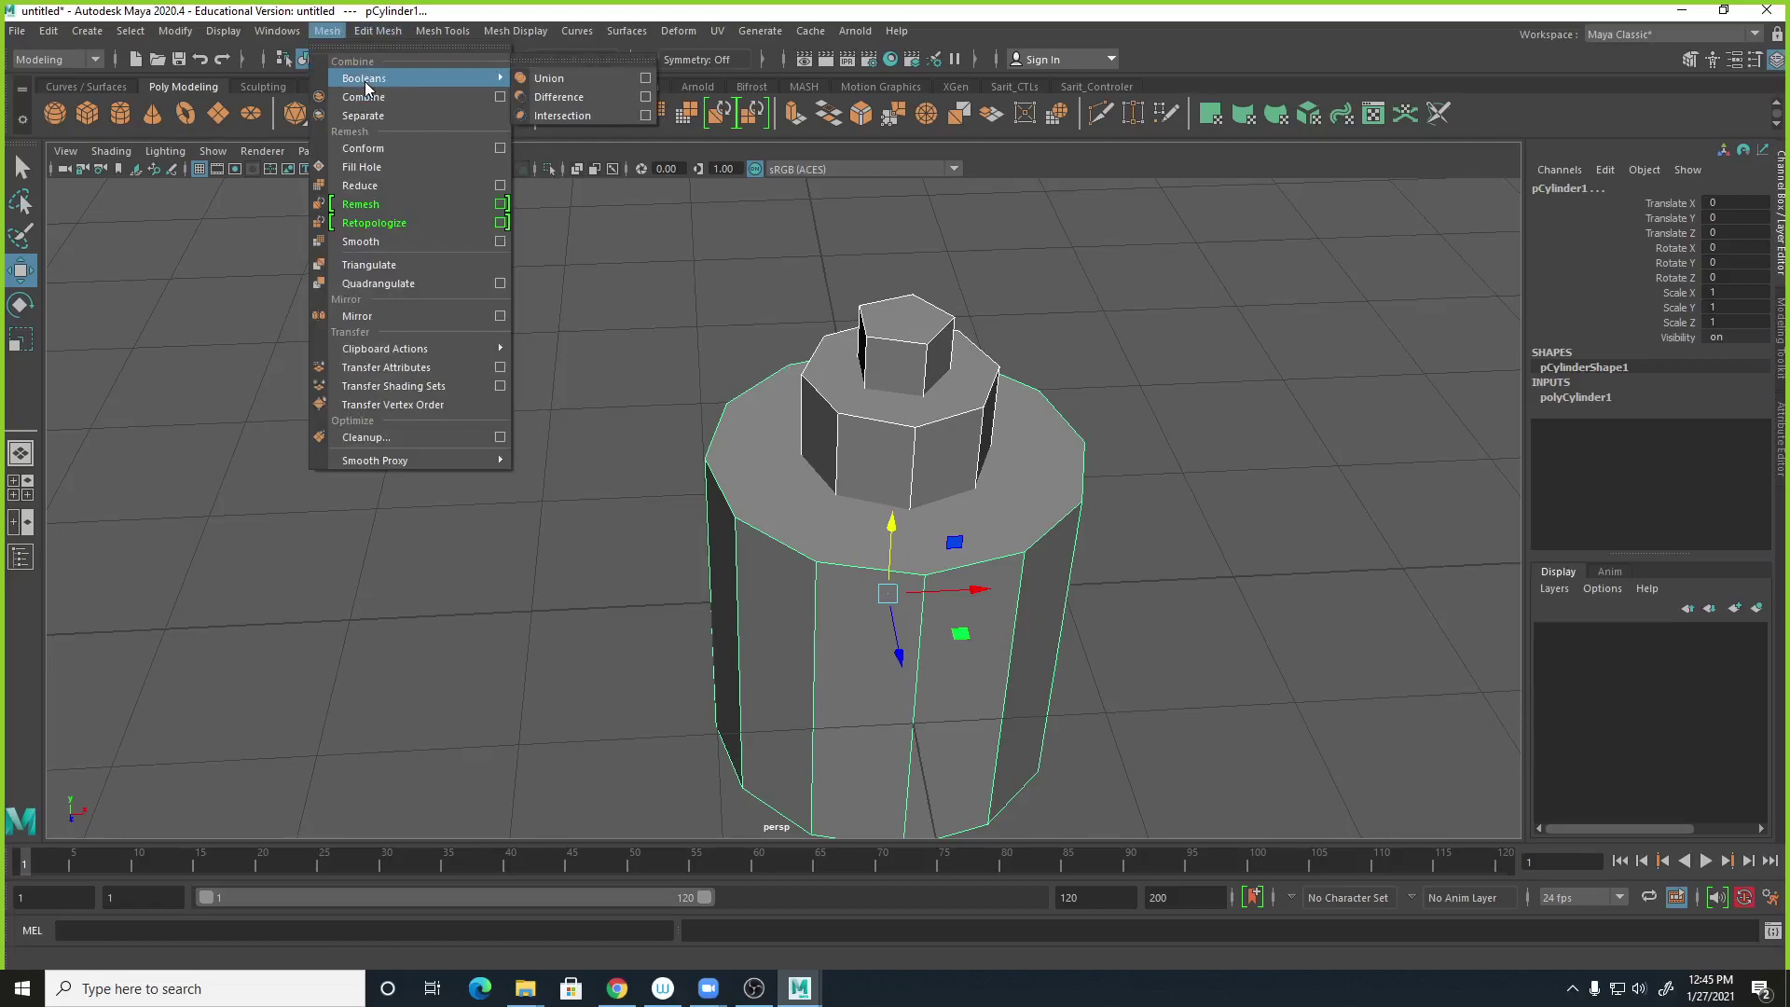
{"action": "left_click", "coordinate": [572, 90]}
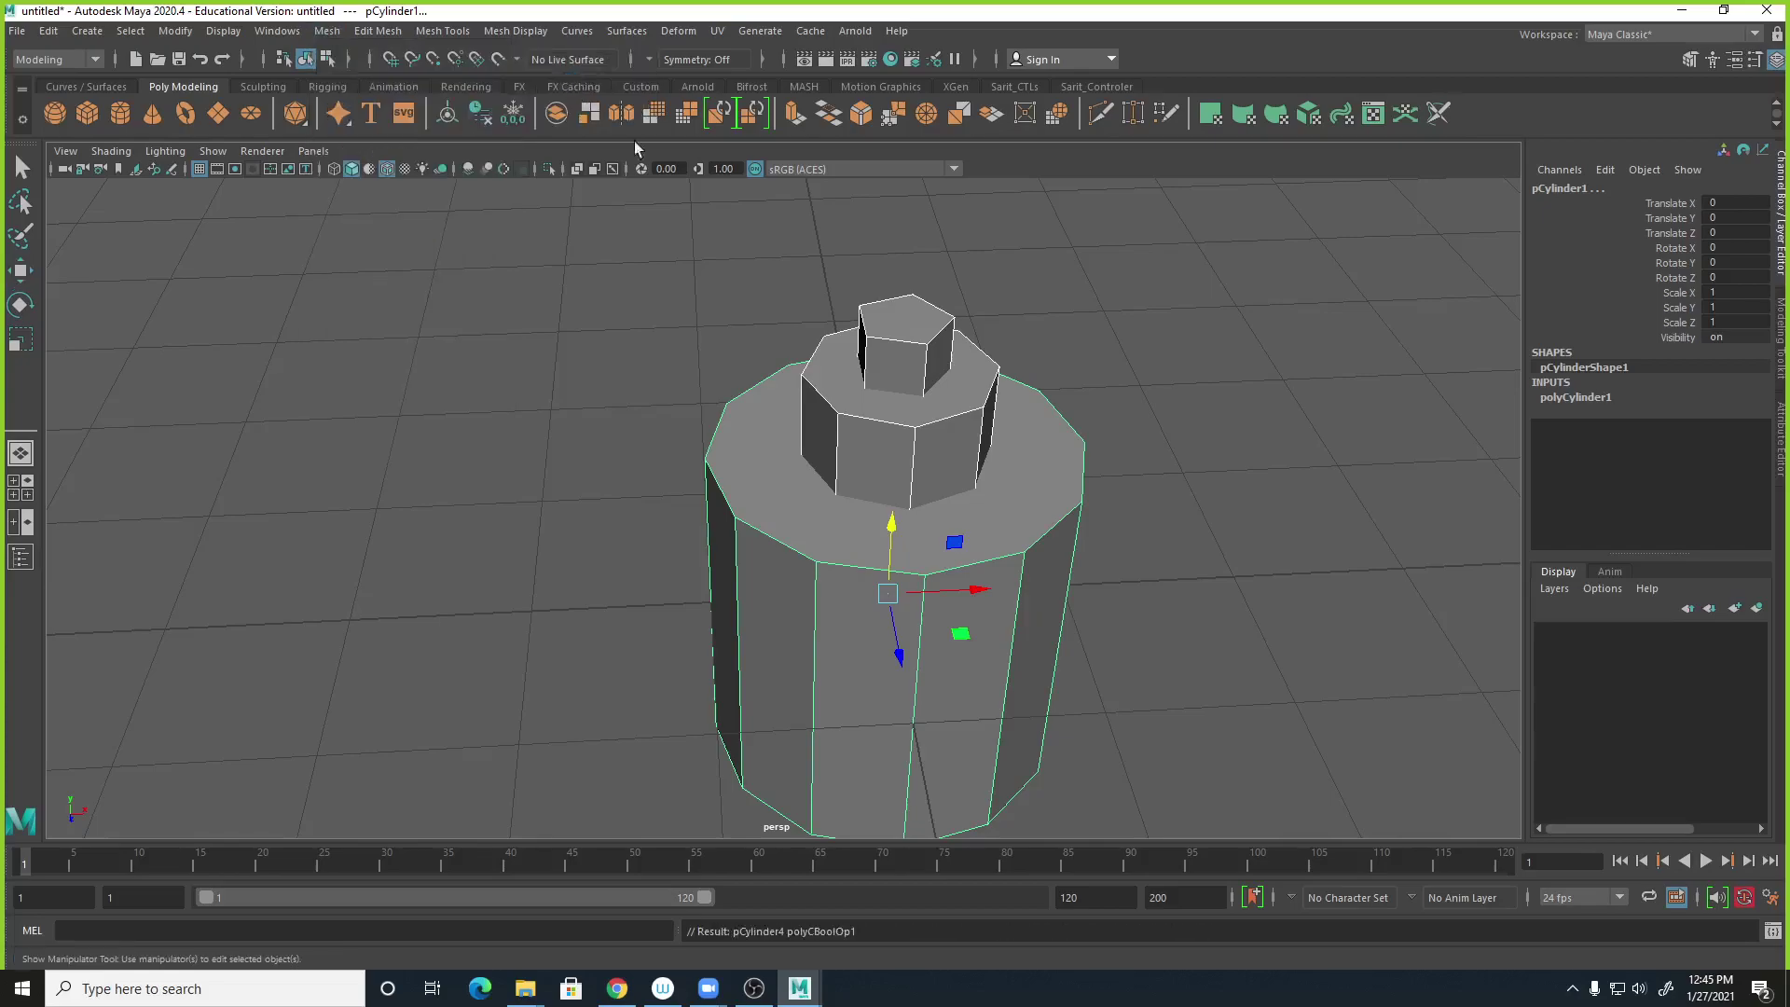
{"action": "mouse_move", "coordinate": [1246, 580]}
{"action": "left_mouse_down", "text": "alt"}
{"action": "mouse_move", "coordinate": [1370, 463]}
{"action": "mouse_move", "coordinate": [1286, 587]}
{"action": "mouse_move", "coordinate": [1240, 578]}
{"action": "left_mouse_up", "text": "alt"}
{"action": "left_click_drag", "start_coordinate": [1017, 462], "coordinate": [1448, 356]}
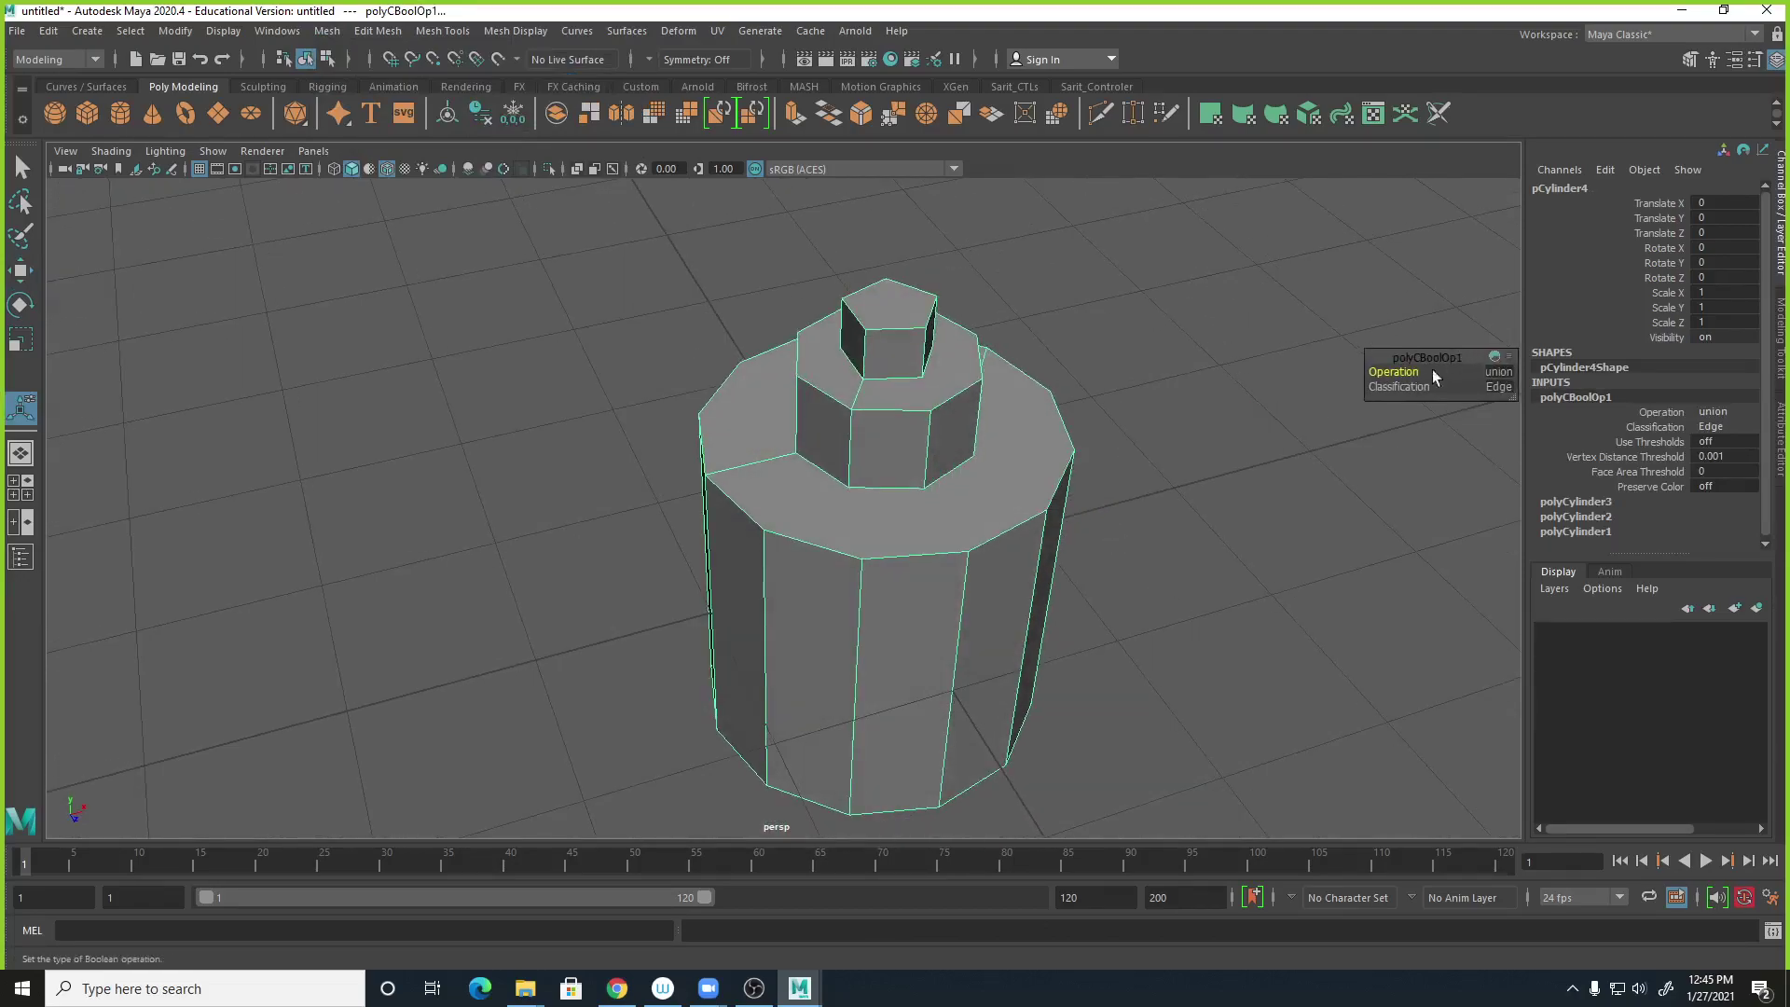
Examine how the Boolean divided the top faces of the base and middle tiers by selecting them, and return to object mode.
{"action": "right_click", "coordinate": [1035, 412]}
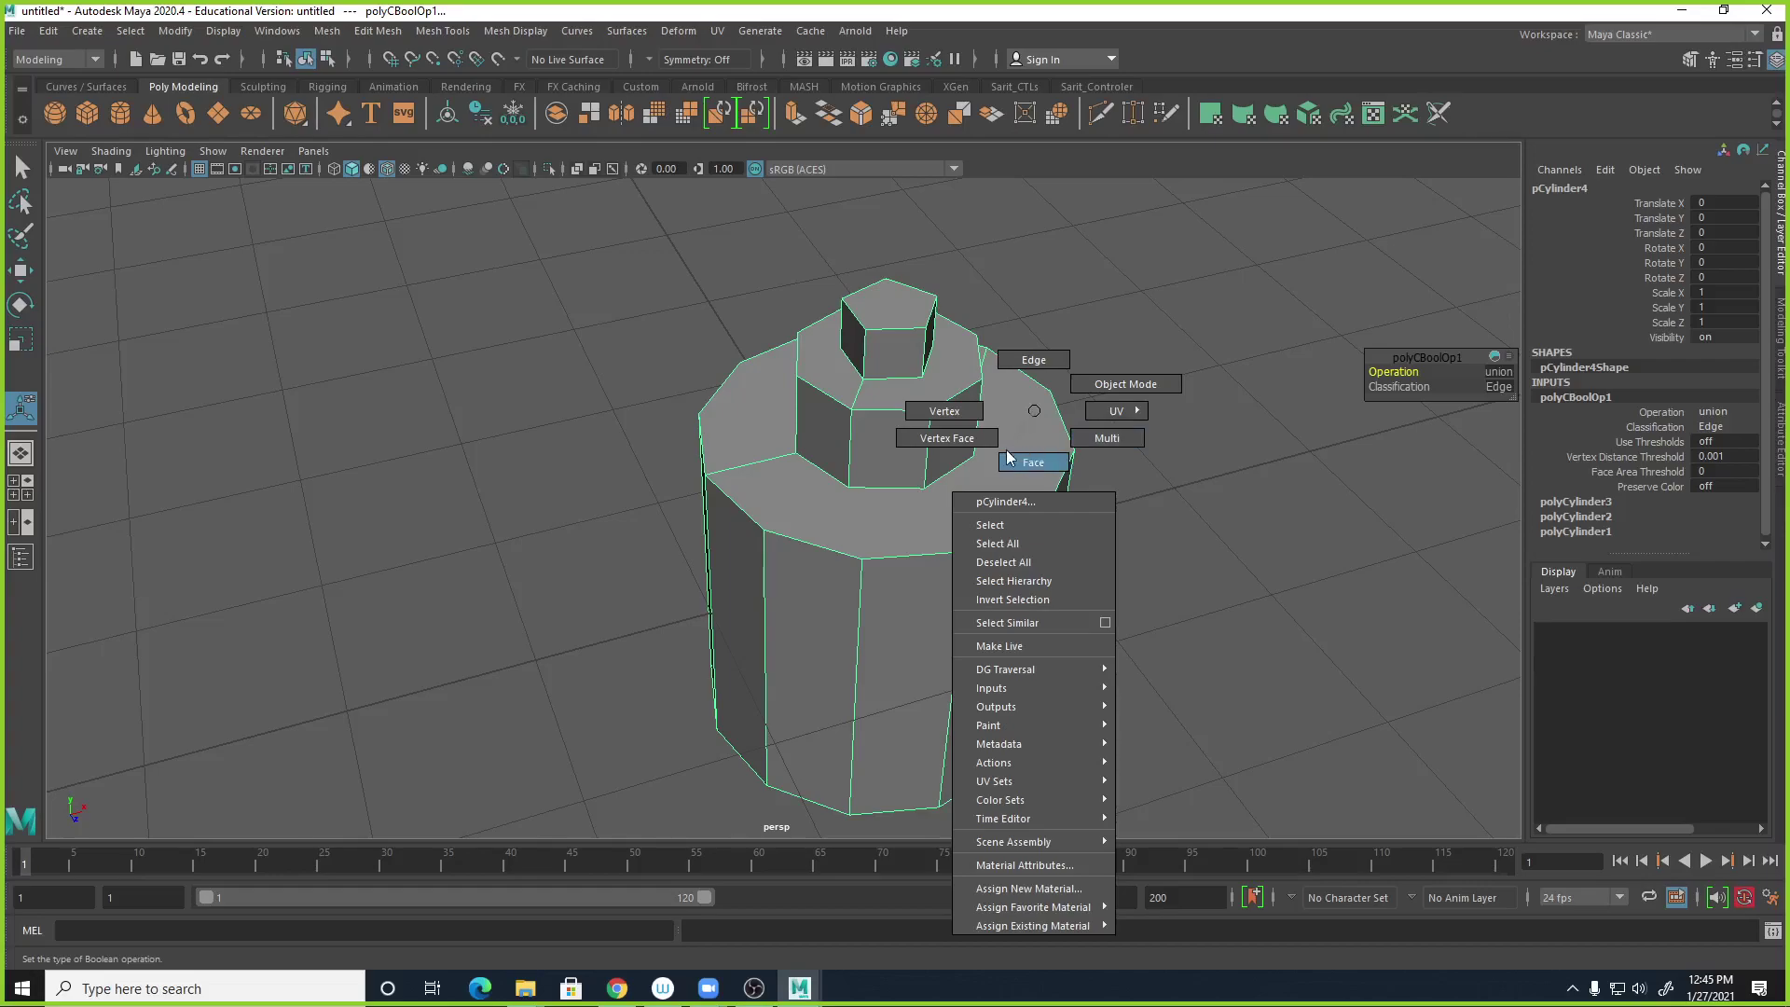
{"action": "left_click_drag", "start_coordinate": [993, 523], "coordinate": [1025, 544], "text": "alt"}
{"action": "right_click_drag", "start_coordinate": [963, 475], "coordinate": [967, 525]}
{"action": "left_click", "coordinate": [963, 507]}
{"action": "left_click_drag", "start_coordinate": [1016, 659], "coordinate": [1109, 667], "text": "alt"}
{"action": "left_click", "coordinate": [742, 447]}
{"action": "mouse_move", "coordinate": [720, 632]}
{"action": "left_mouse_down", "text": "alt"}
{"action": "mouse_move", "coordinate": [979, 640]}
{"action": "mouse_move", "coordinate": [729, 629]}
{"action": "left_mouse_up", "text": "alt"}
{"action": "left_click", "coordinate": [664, 546]}
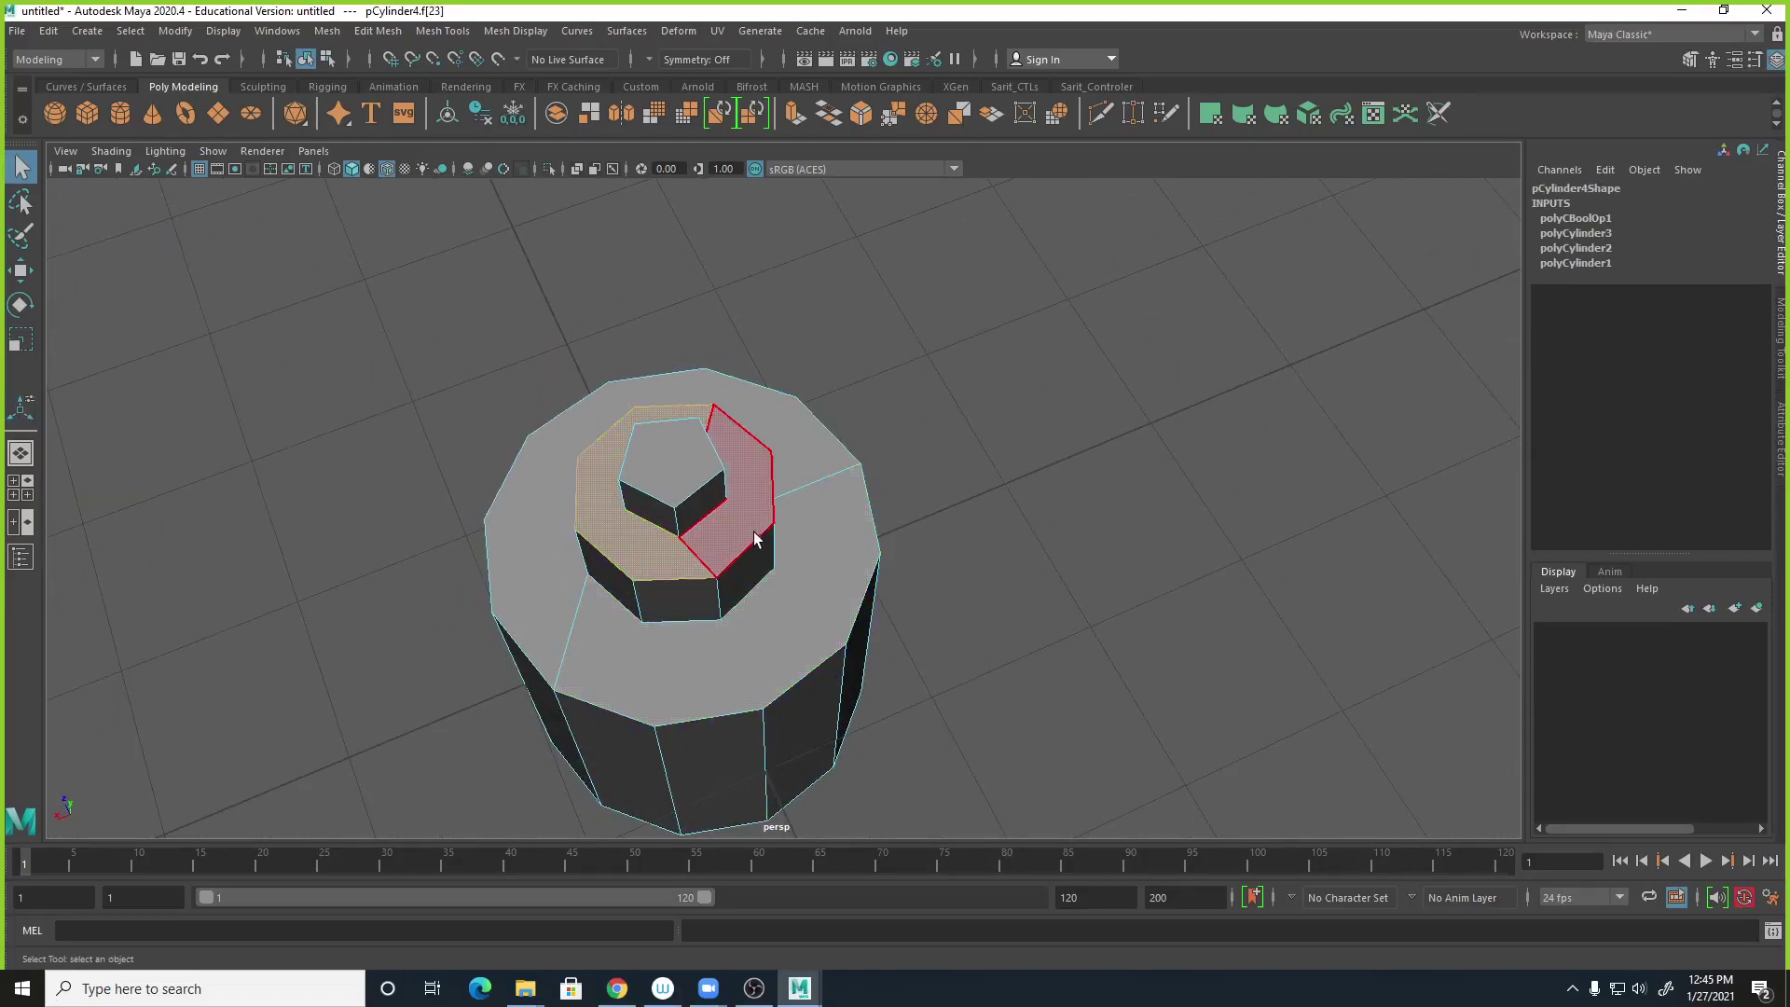
{"action": "left_click_drag", "start_coordinate": [895, 601], "coordinate": [830, 615], "text": "alt"}
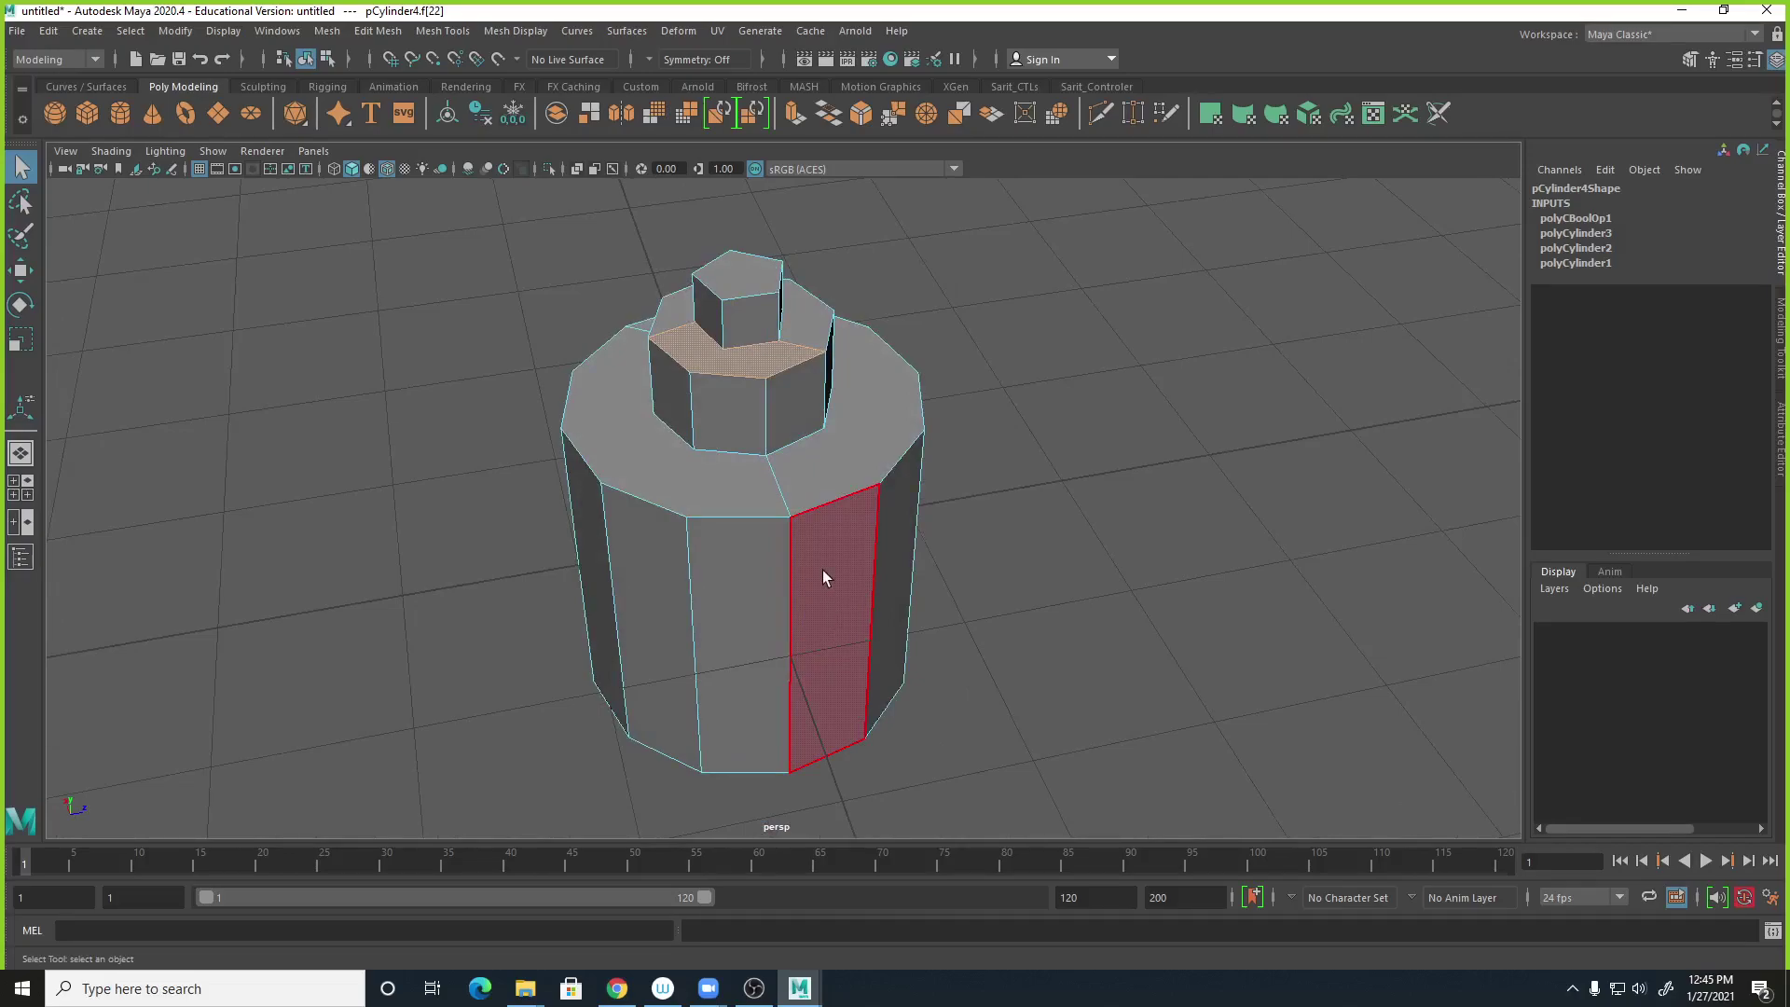
{"action": "left_click_drag", "start_coordinate": [817, 565], "coordinate": [1160, 585], "text": "alt"}
{"action": "right_click_drag", "start_coordinate": [1230, 451], "coordinate": [1310, 417]}
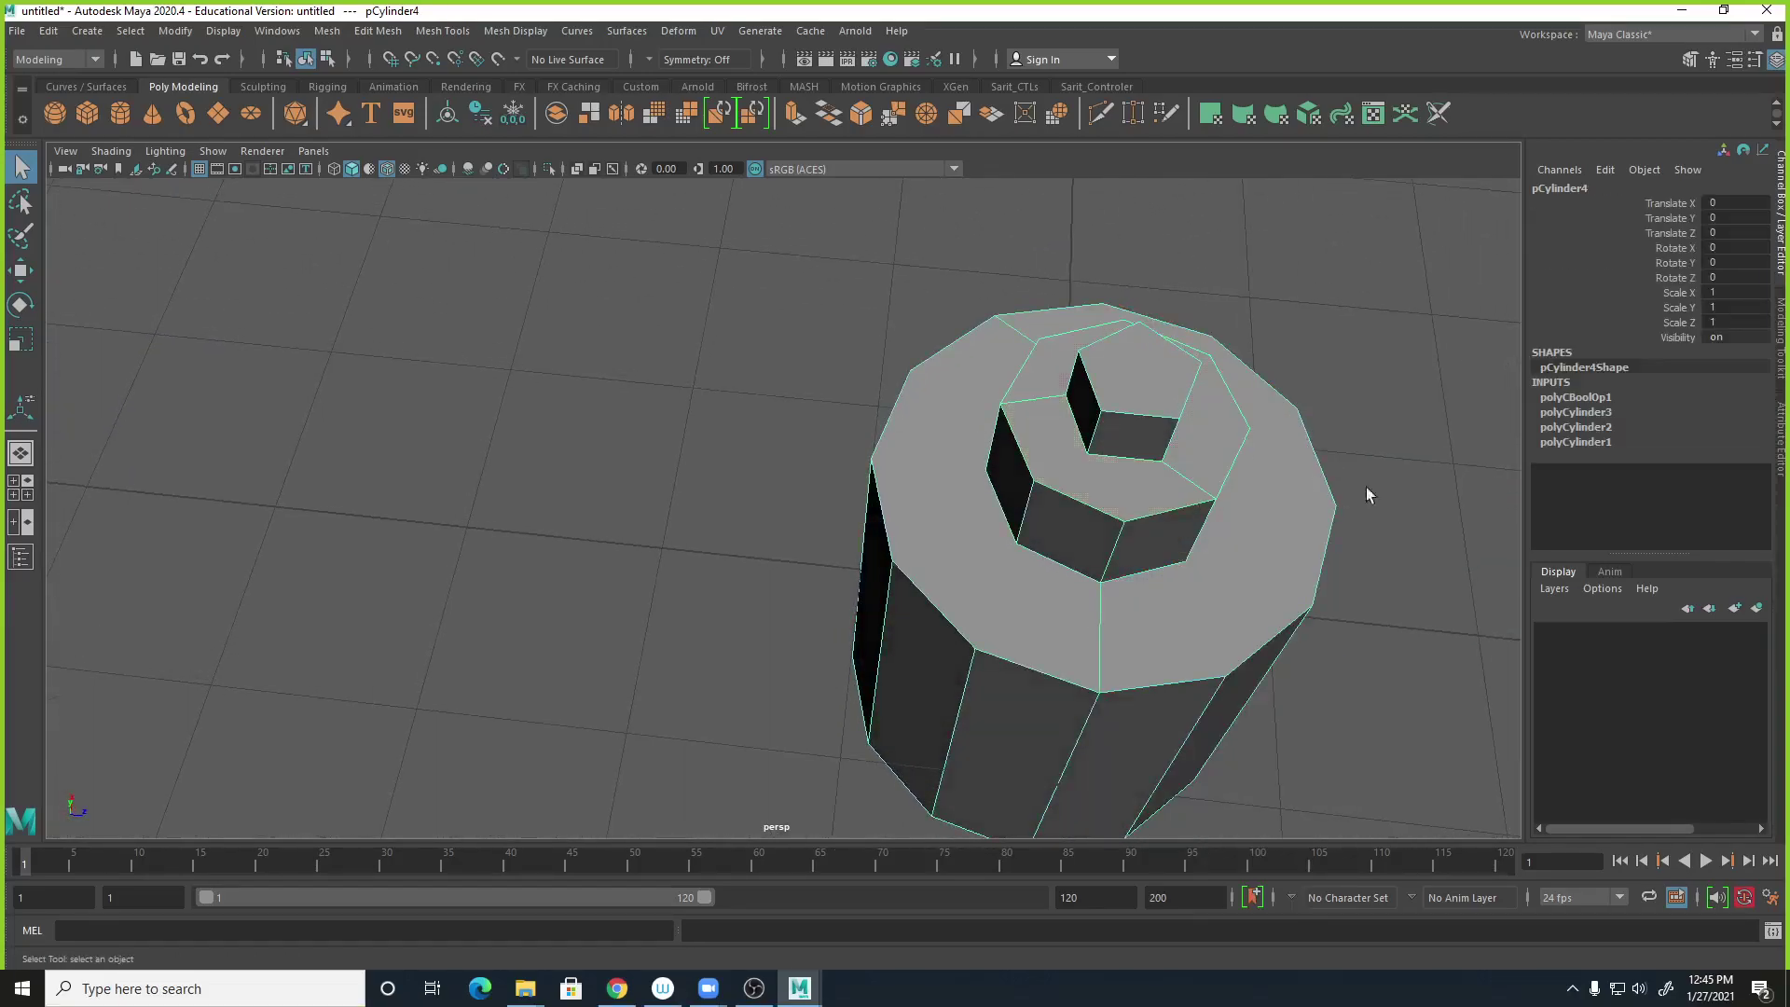
{"action": "left_click_drag", "start_coordinate": [1319, 688], "coordinate": [1349, 667], "text": "alt"}
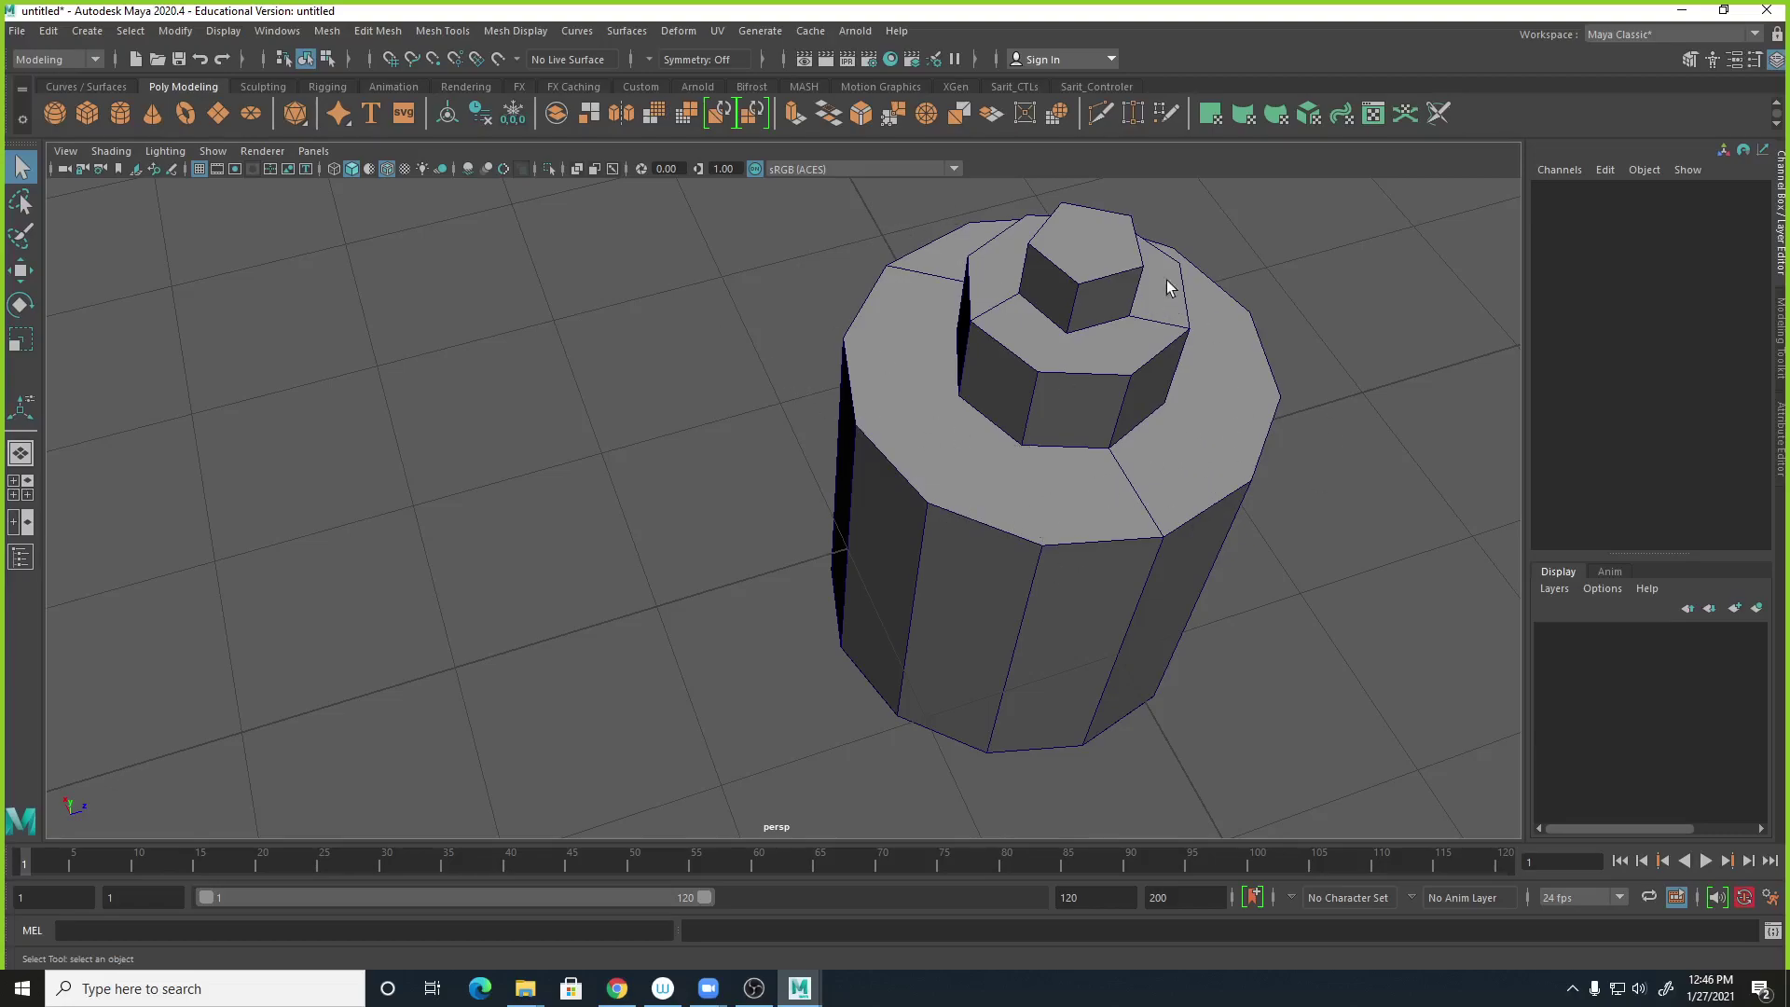
With Multi-Cut, cut the base's top face from an eight-sided tier corner to the nearest rim corner, beside the existing connecting edge.
{"action": "left_click", "coordinate": [959, 448]}
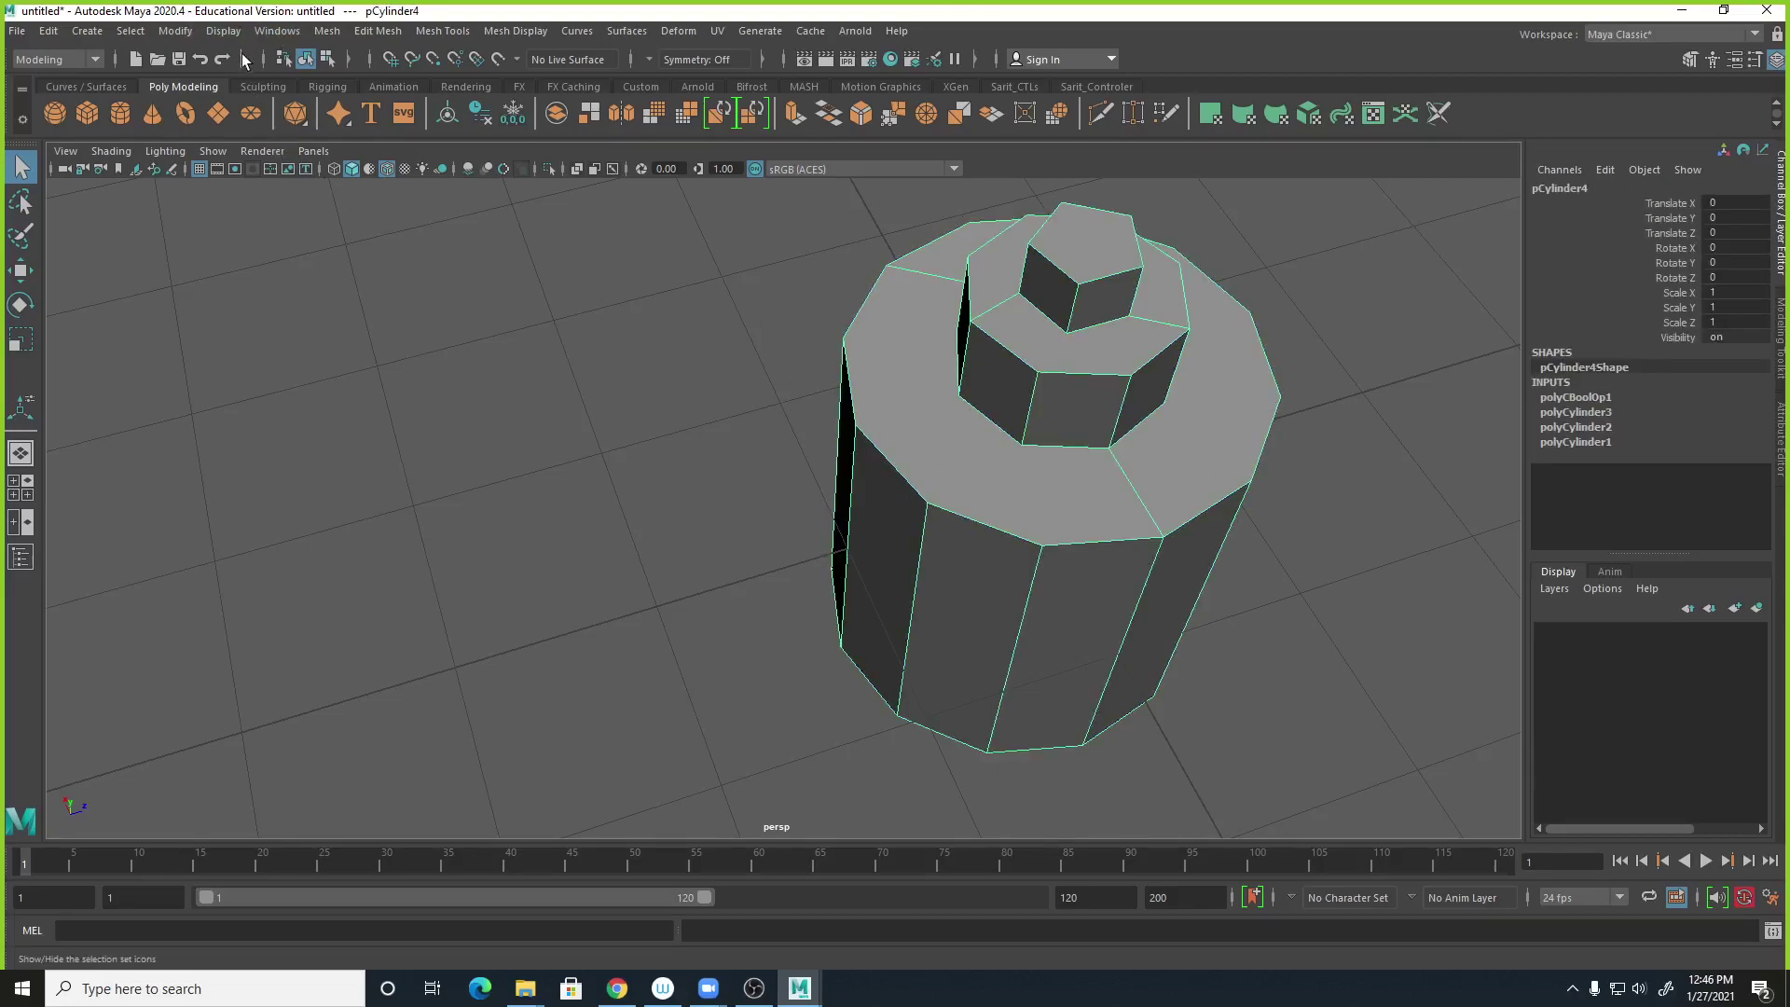
{"action": "left_click", "coordinate": [327, 30]}
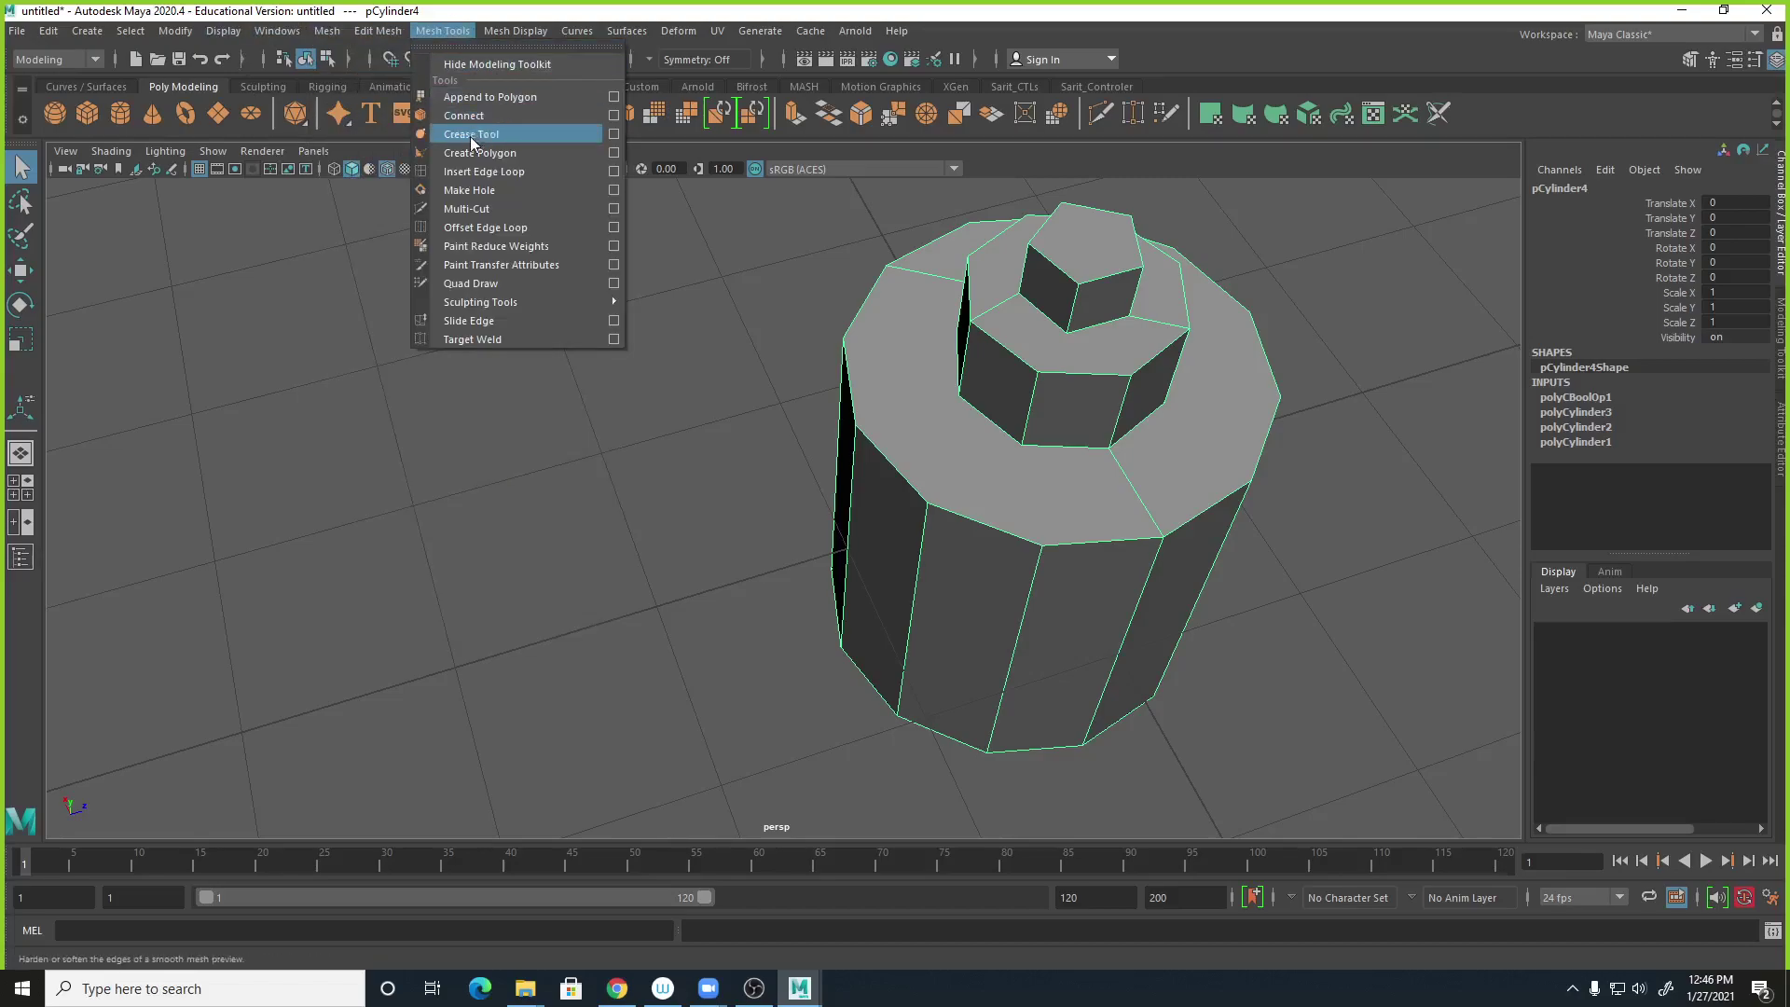
{"action": "left_click", "coordinate": [466, 208]}
{"action": "right_click_drag", "start_coordinate": [898, 513], "coordinate": [1445, 585], "text": "alt"}
{"action": "middle_click_drag", "start_coordinate": [1370, 585], "coordinate": [1211, 560], "text": "alt"}
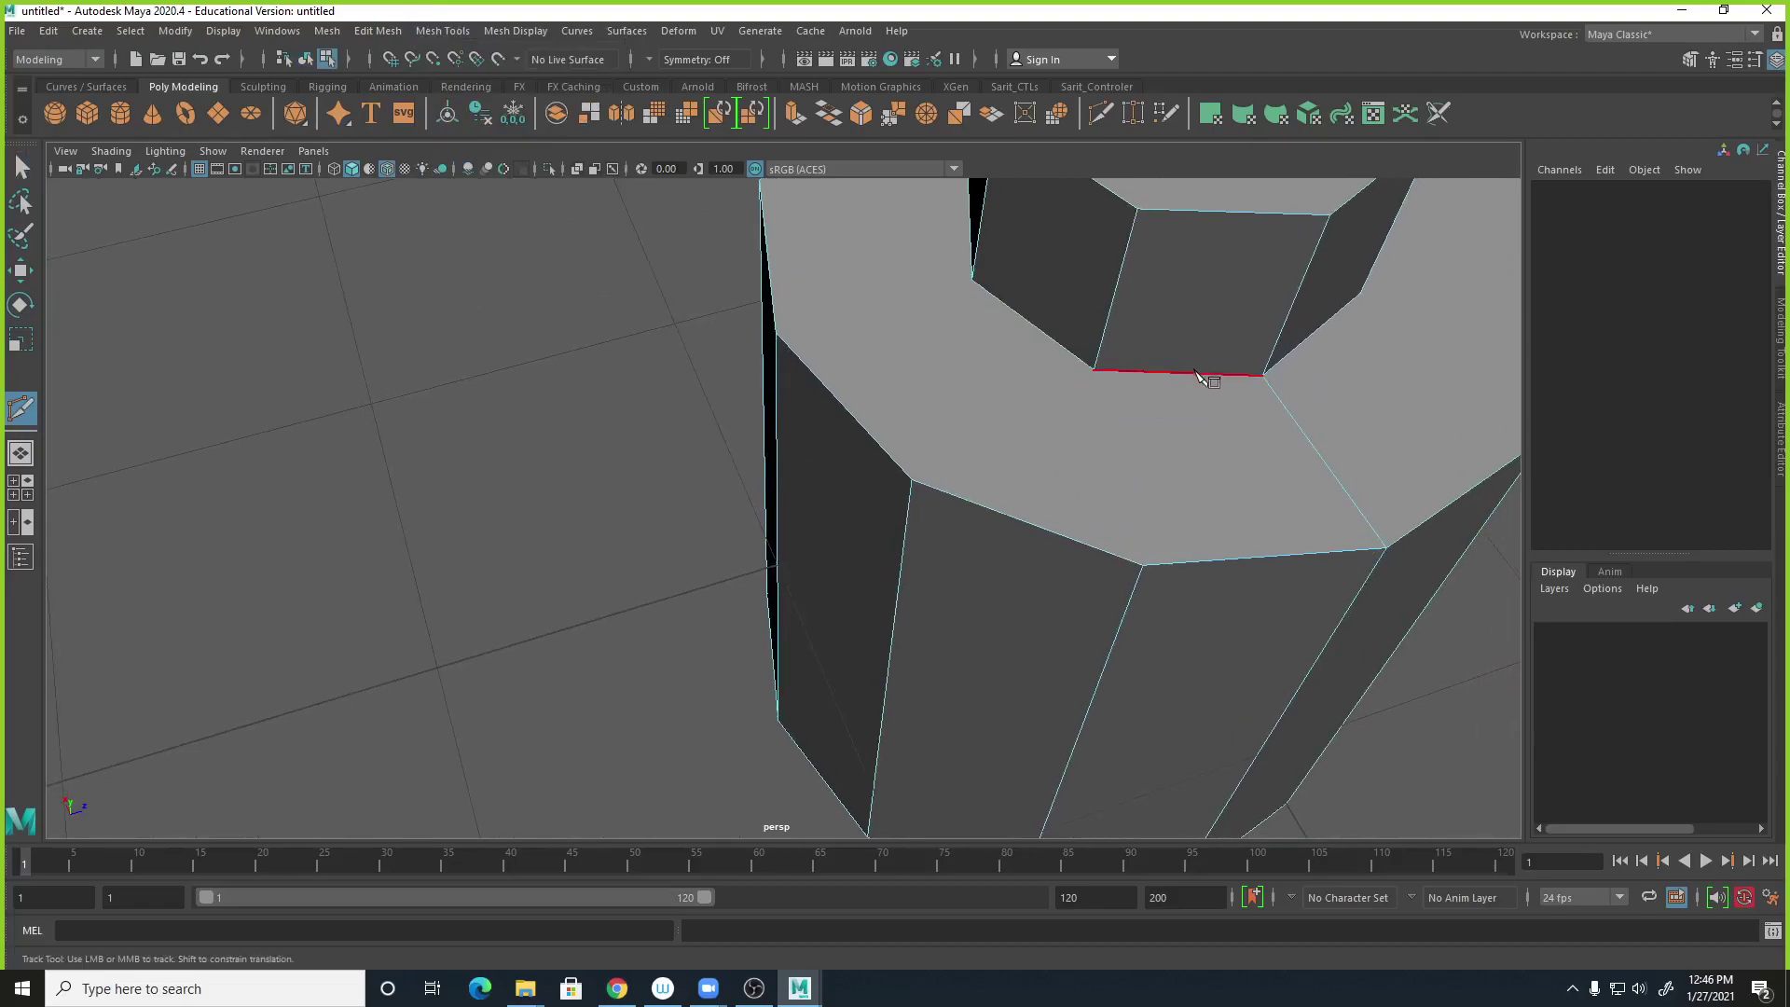
{"action": "left_click_drag", "start_coordinate": [1195, 373], "coordinate": [1082, 418]}
{"action": "left_click_drag", "start_coordinate": [1212, 559], "coordinate": [1126, 599]}
{"action": "key", "text": "Return"}
Cut from the next corner of the eight-sided tier to the next corner on the base's rim.
{"action": "left_click_drag", "start_coordinate": [1034, 427], "coordinate": [1081, 455], "text": "alt"}
{"action": "left_click_drag", "start_coordinate": [925, 242], "coordinate": [897, 233]}
{"action": "left_click_drag", "start_coordinate": [969, 471], "coordinate": [932, 473]}
{"action": "key", "text": "Return"}
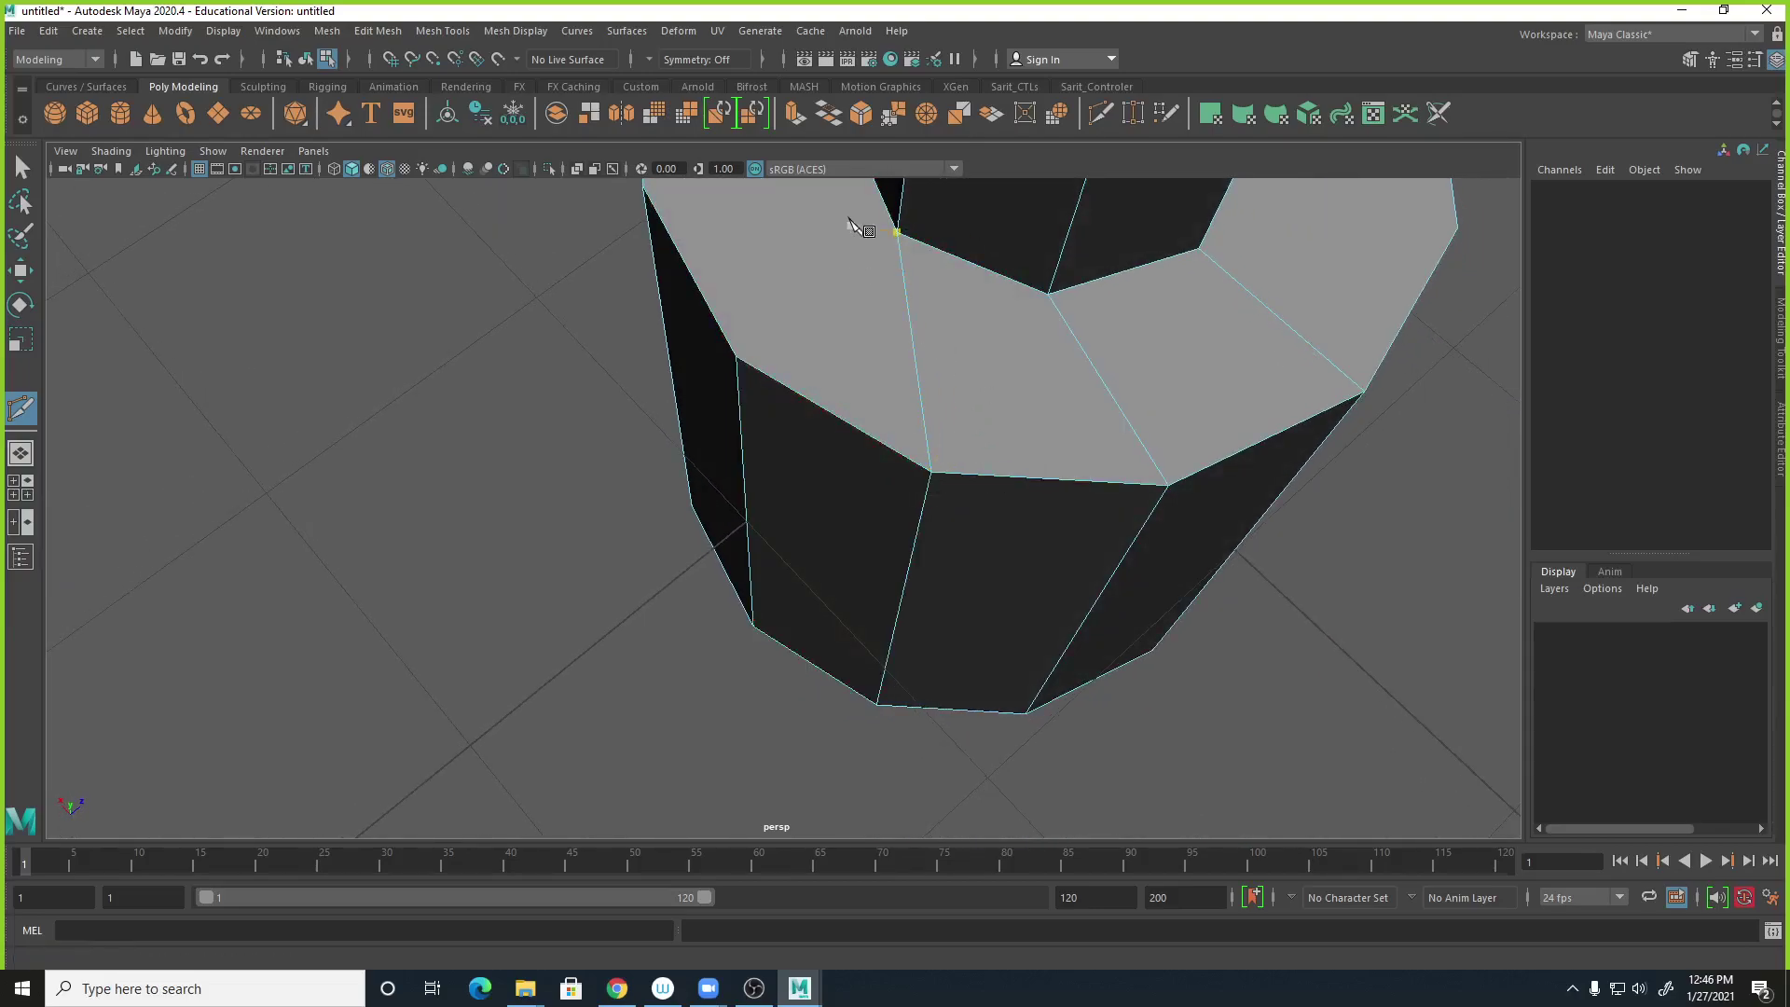
Cut a second edge from that same eight-sided tier corner to the following corner on the base's rim.
{"action": "right_click_drag", "start_coordinate": [839, 299], "coordinate": [788, 431], "text": "alt"}
{"action": "left_click_drag", "start_coordinate": [788, 431], "coordinate": [998, 508], "text": "alt"}
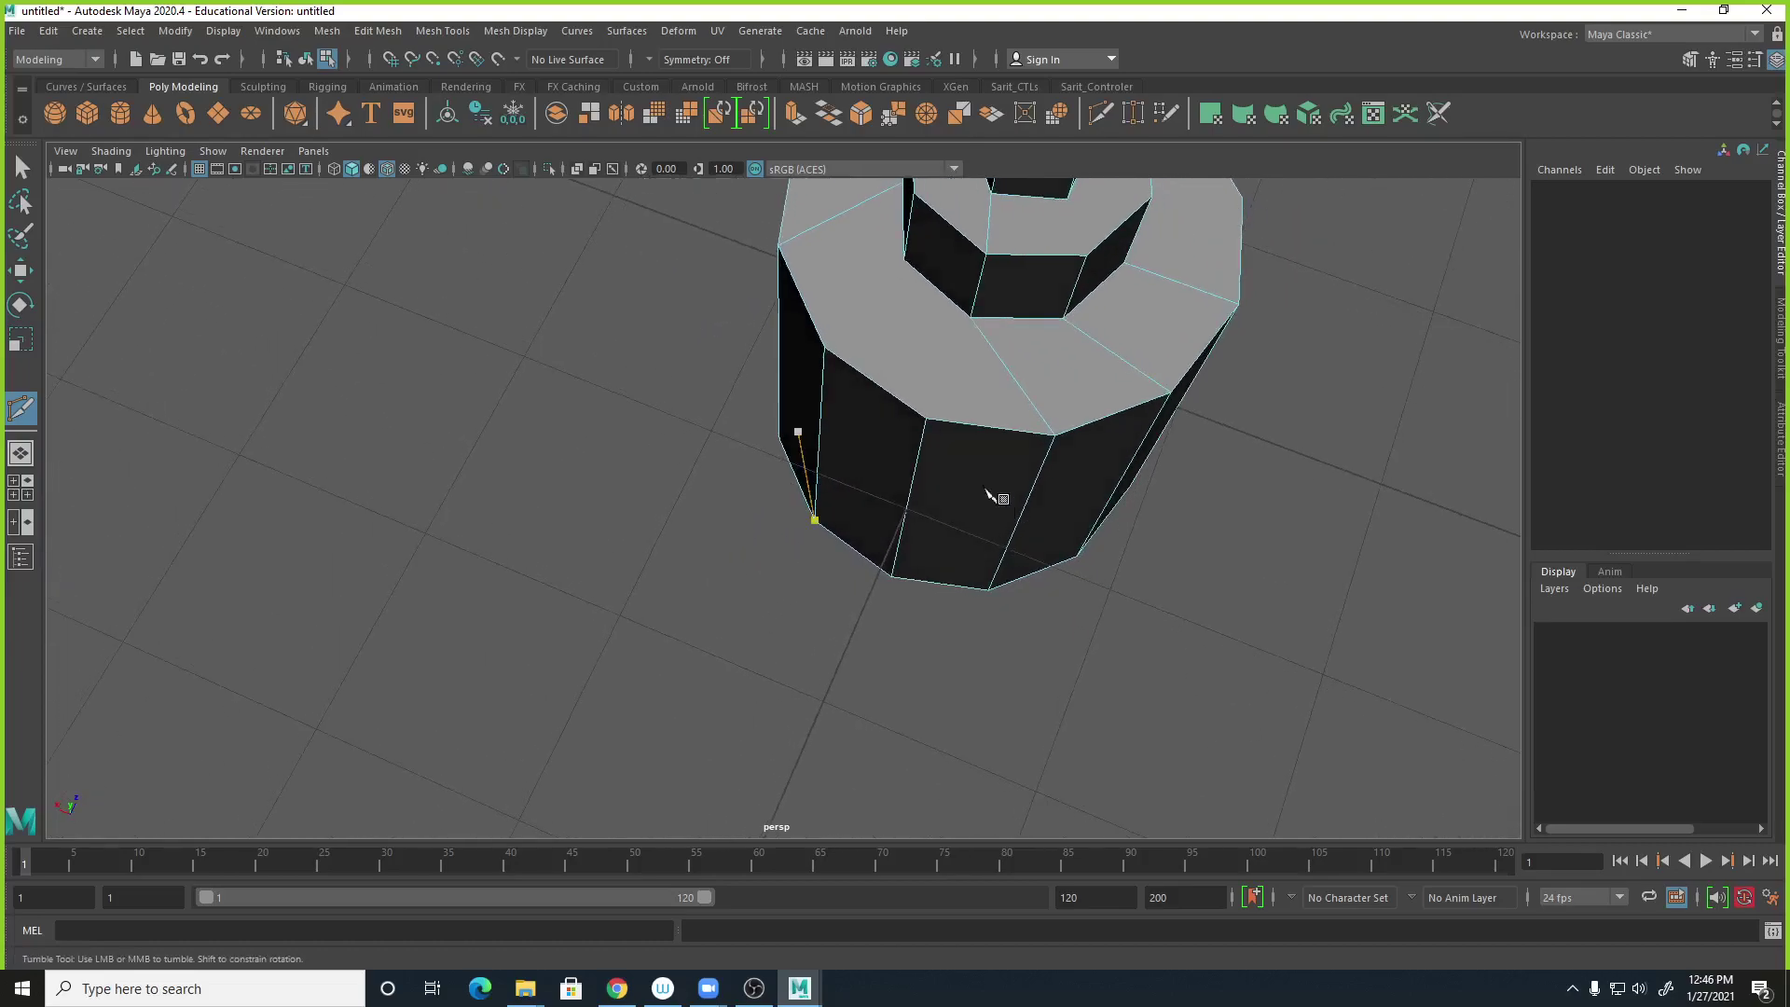
{"action": "left_click", "coordinate": [970, 318]}
{"action": "key", "text": "Return"}
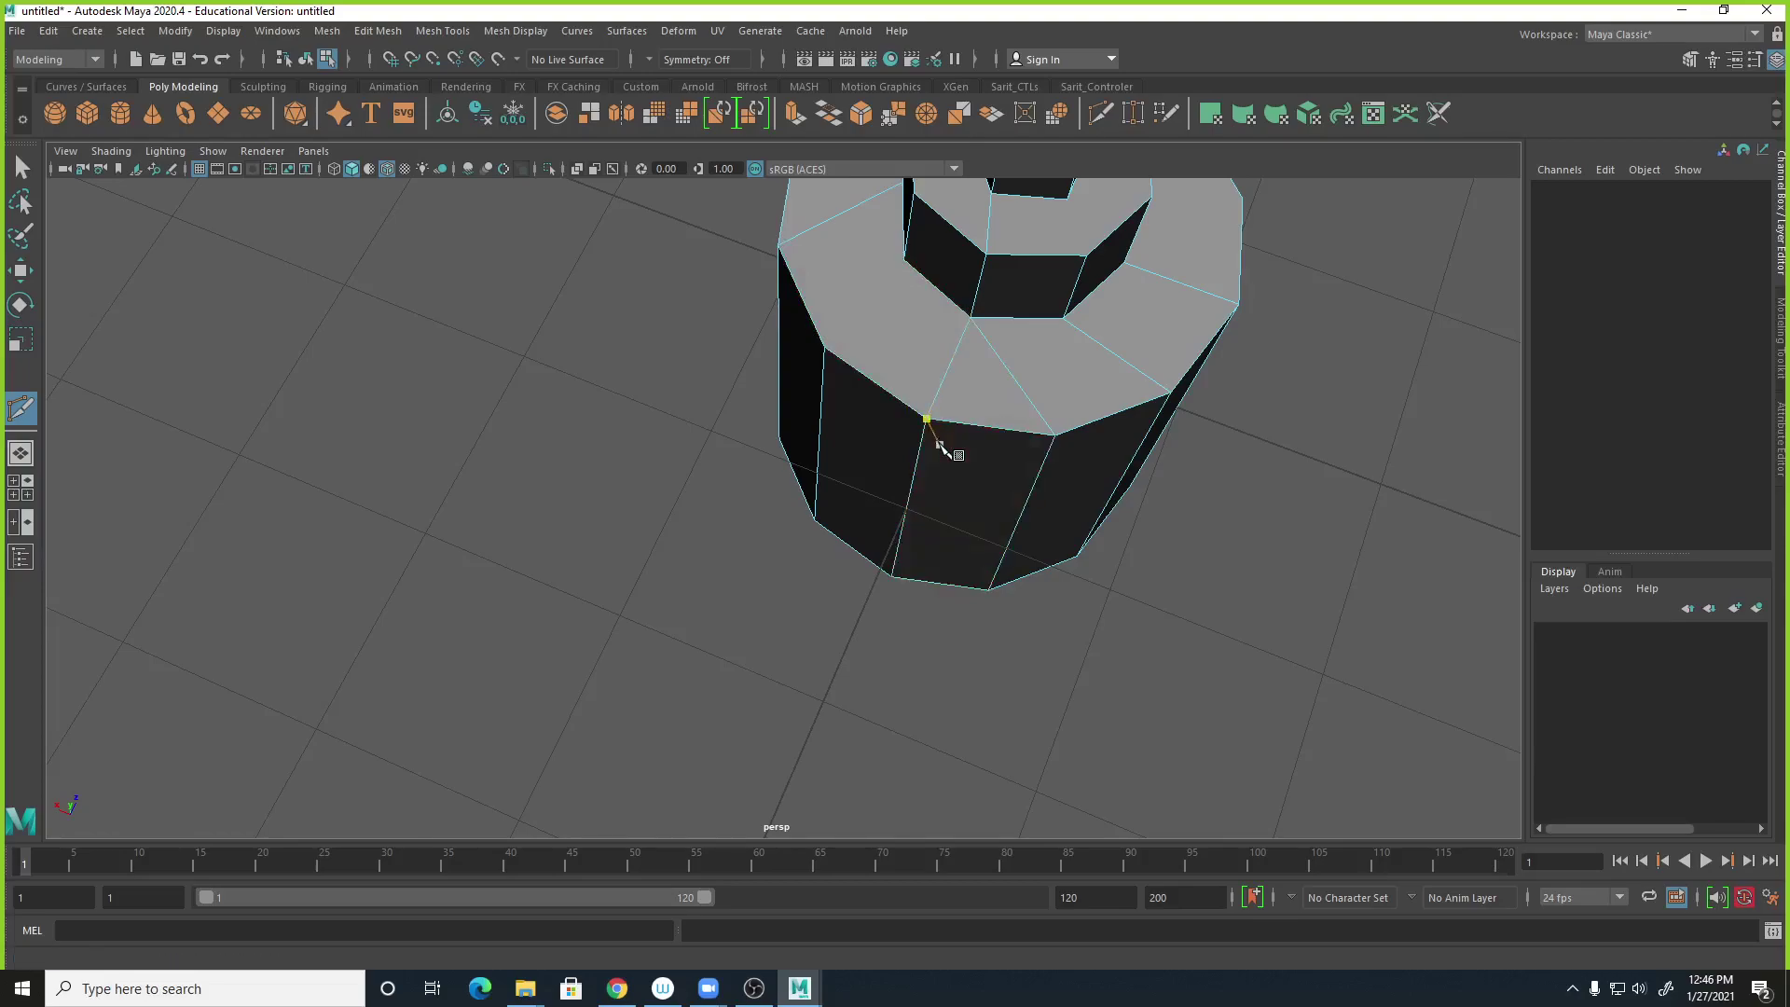
{"action": "left_click", "coordinate": [903, 262]}
{"action": "right_click_drag", "start_coordinate": [1363, 547], "coordinate": [908, 428], "text": "alt"}
{"action": "left_click_drag", "start_coordinate": [907, 428], "coordinate": [887, 566], "text": "alt"}
{"action": "middle_click_drag", "start_coordinate": [887, 567], "coordinate": [1163, 538], "text": "alt"}
{"action": "left_click_drag", "start_coordinate": [1170, 545], "coordinate": [1246, 378], "text": "alt"}
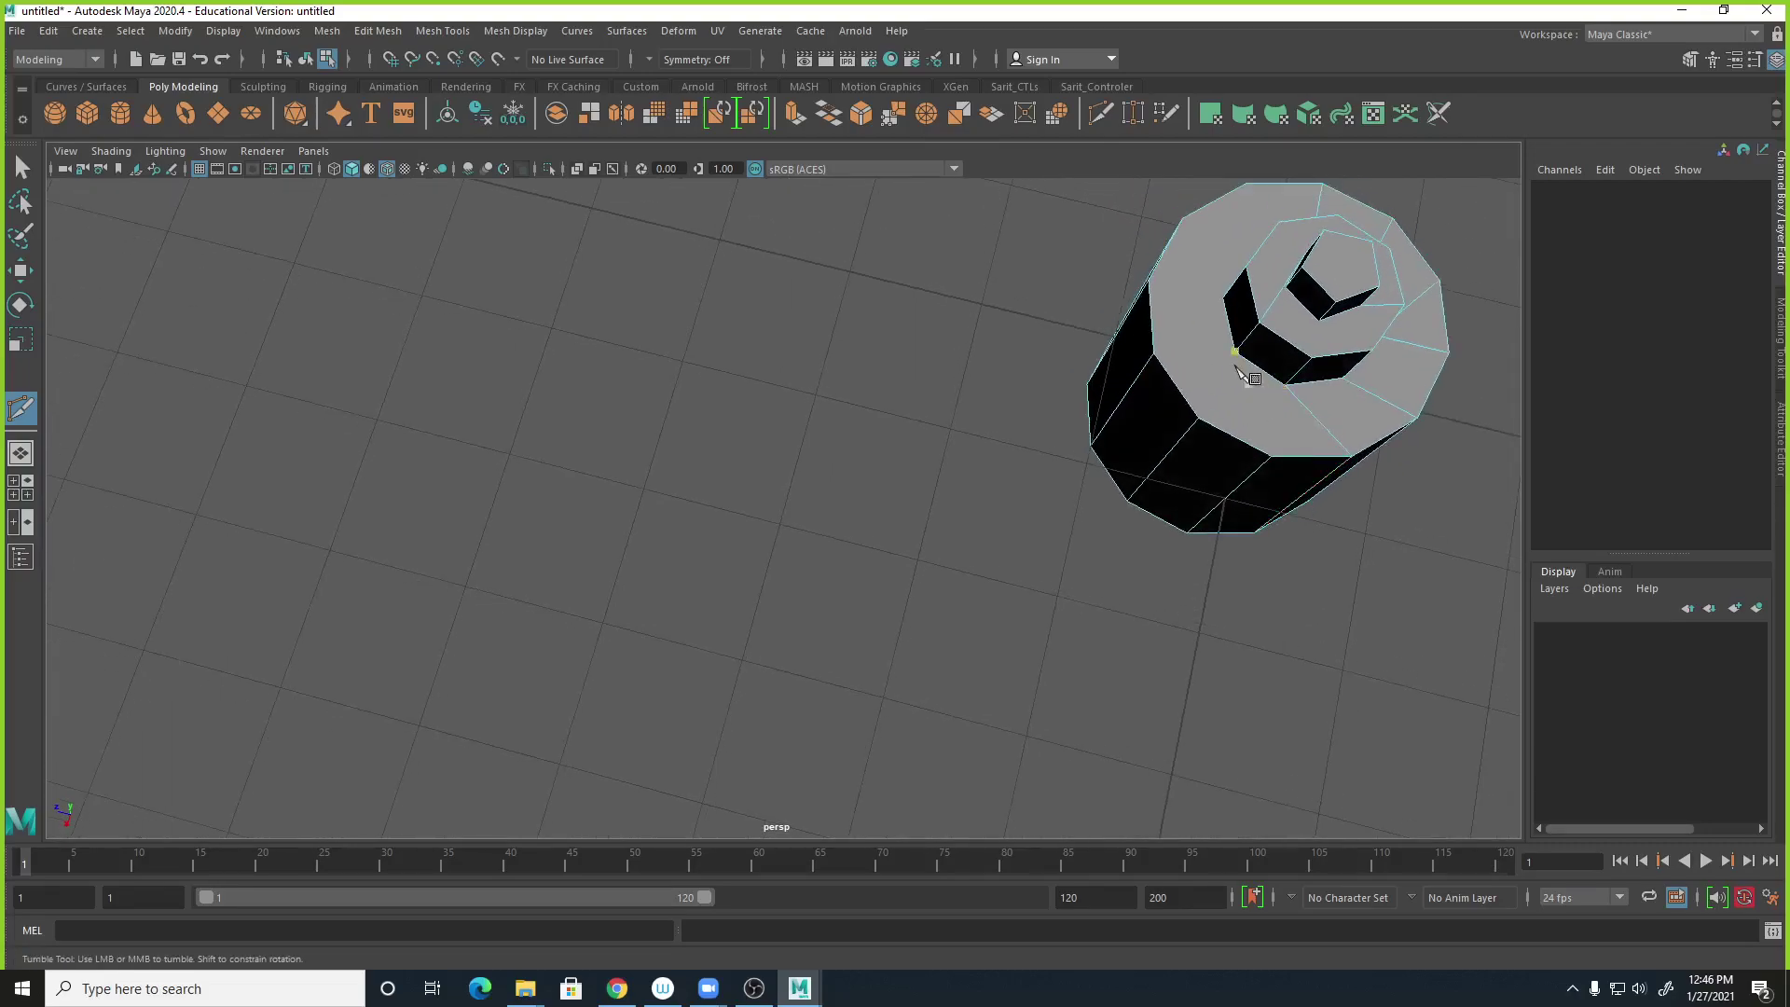
{"action": "left_click", "coordinate": [1283, 383]}
{"action": "left_click", "coordinate": [1272, 456]}
{"action": "right_click", "coordinate": [1243, 458]}
Continue around the base's top face, cutting from the following eight-sided tier corners to their adjacent rim corners.
{"action": "left_click", "coordinate": [1235, 351]}
{"action": "left_click", "coordinate": [1198, 419]}
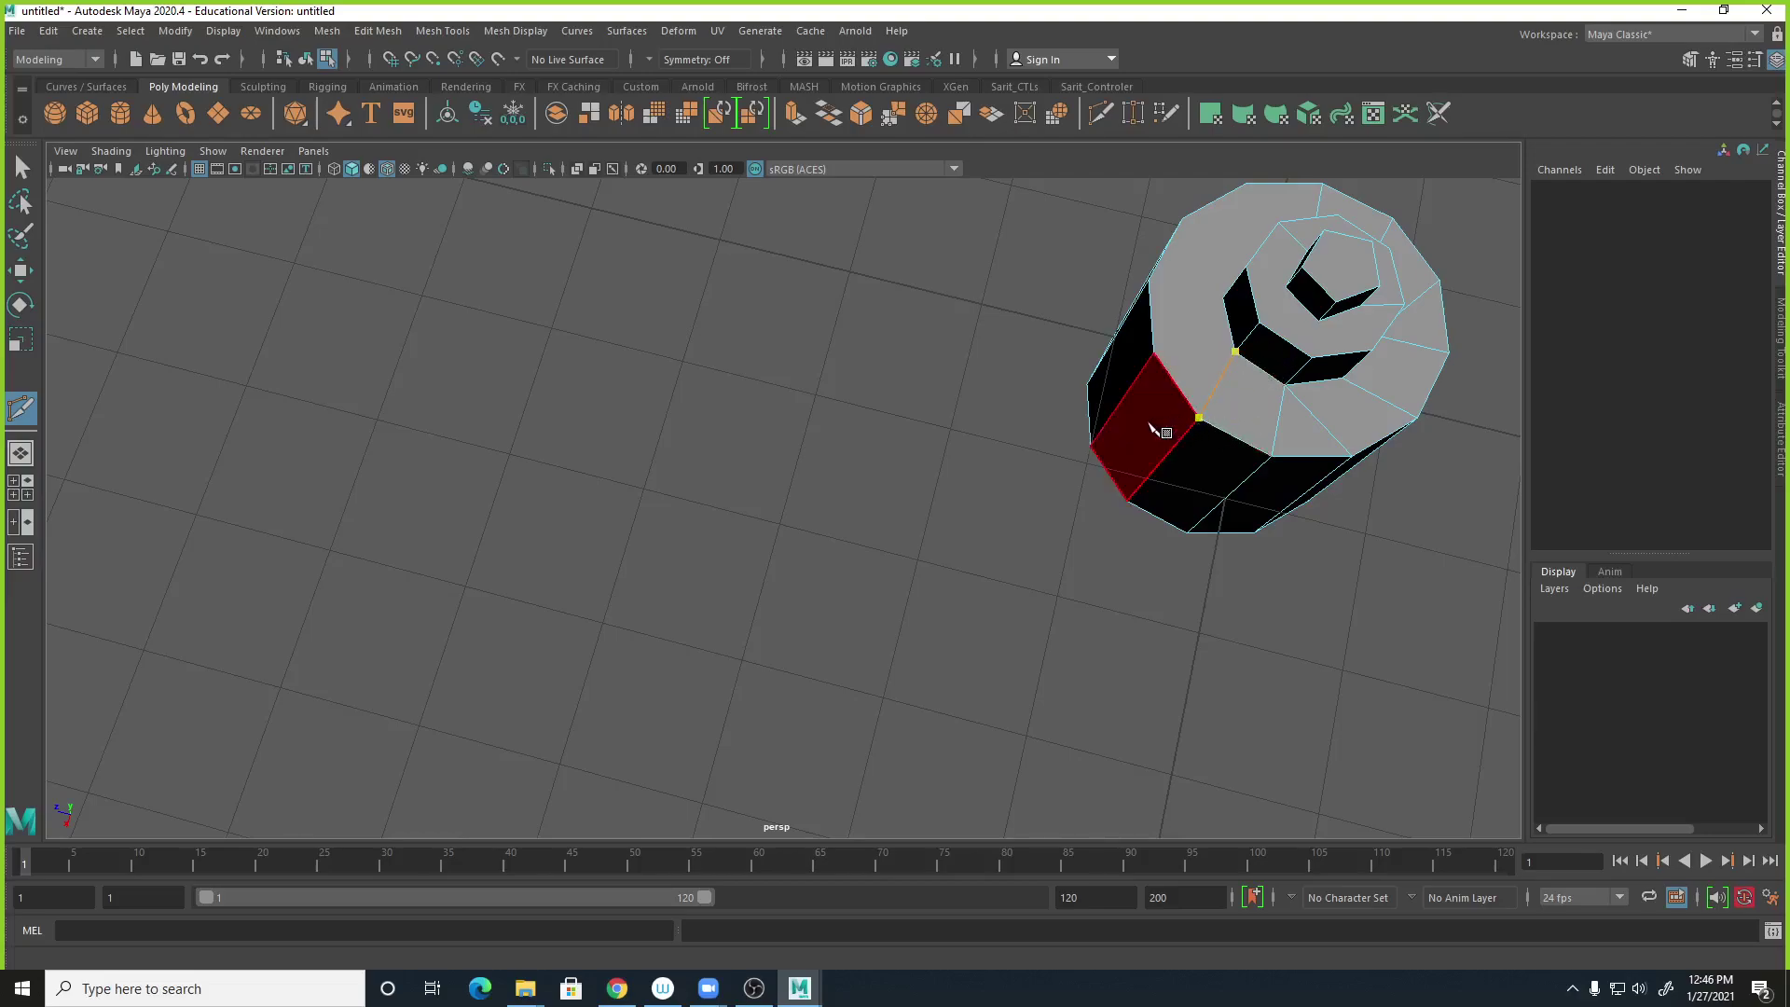
{"action": "right_click", "coordinate": [1150, 425]}
{"action": "left_click", "coordinate": [1154, 355]}
{"action": "left_click", "coordinate": [1154, 353]}
{"action": "left_click", "coordinate": [1232, 324]}
{"action": "left_click_drag", "start_coordinate": [1239, 411], "coordinate": [1245, 462], "text": "alt"}
{"action": "right_click", "coordinate": [1232, 403]}
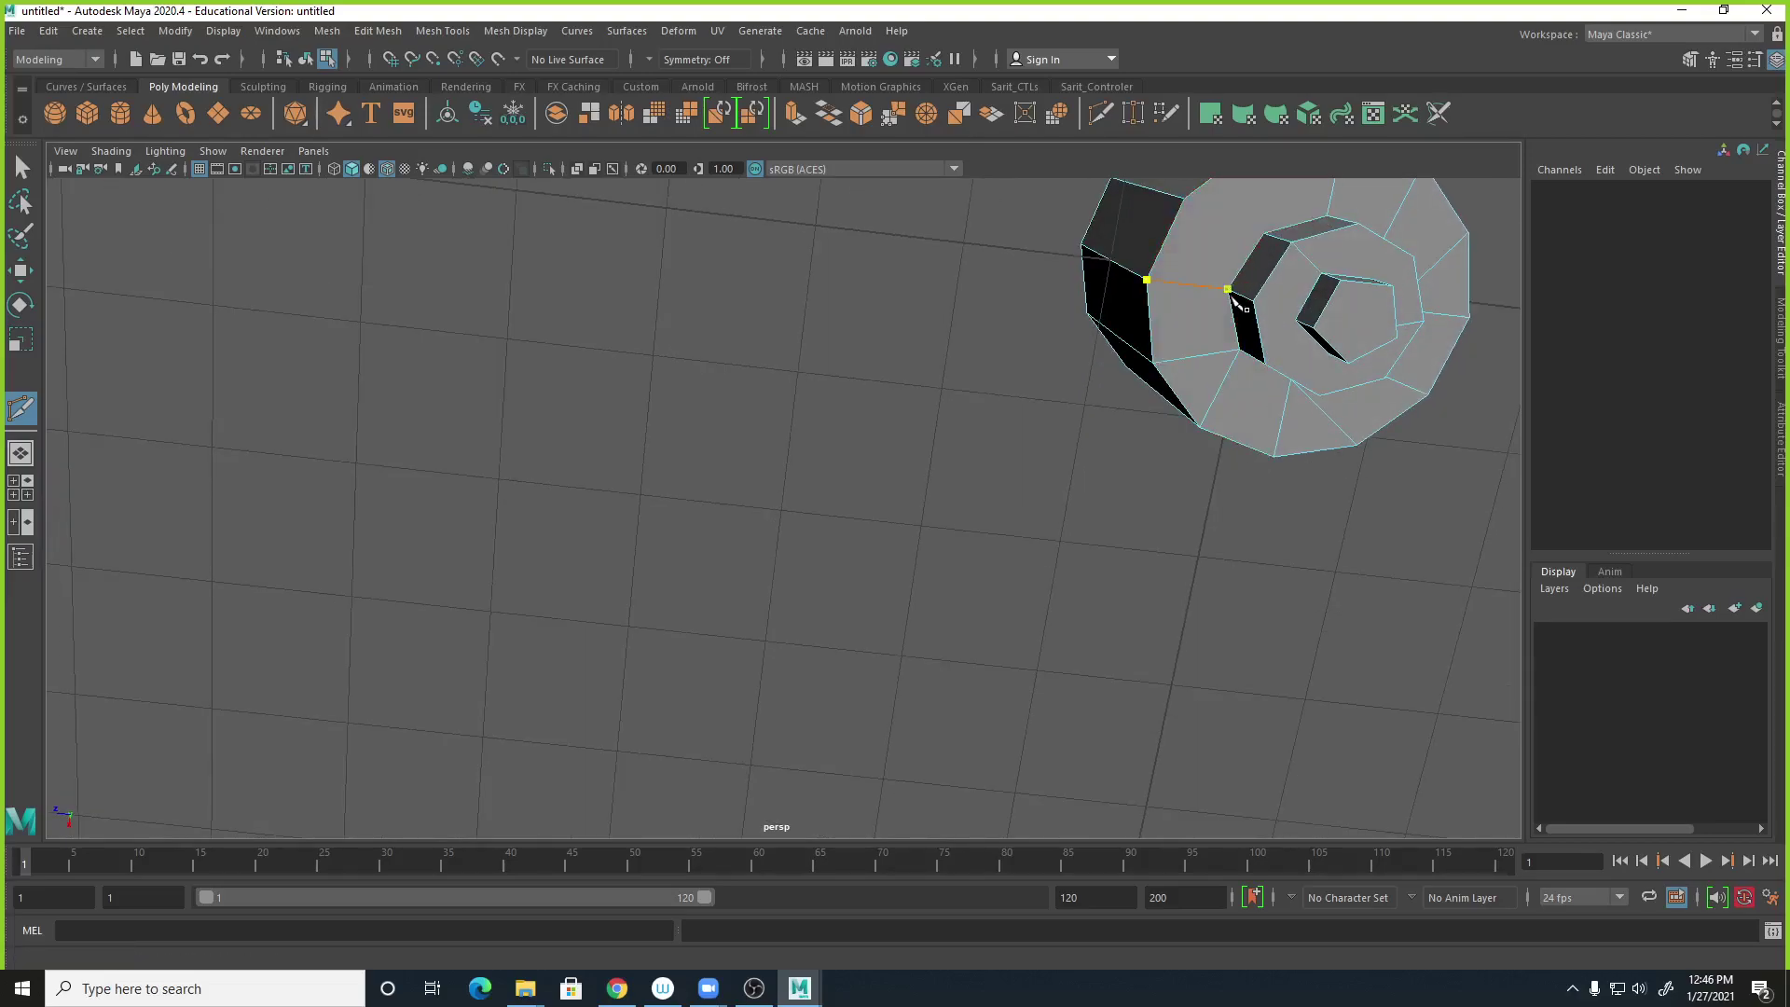
Cut the remaining unconnected rim corners of the base to the eight-sided tier, completing the ring of radial edges.
{"action": "left_click", "coordinate": [1184, 198]}
{"action": "middle_click_drag", "start_coordinate": [1321, 288], "coordinate": [1170, 419], "text": "alt"}
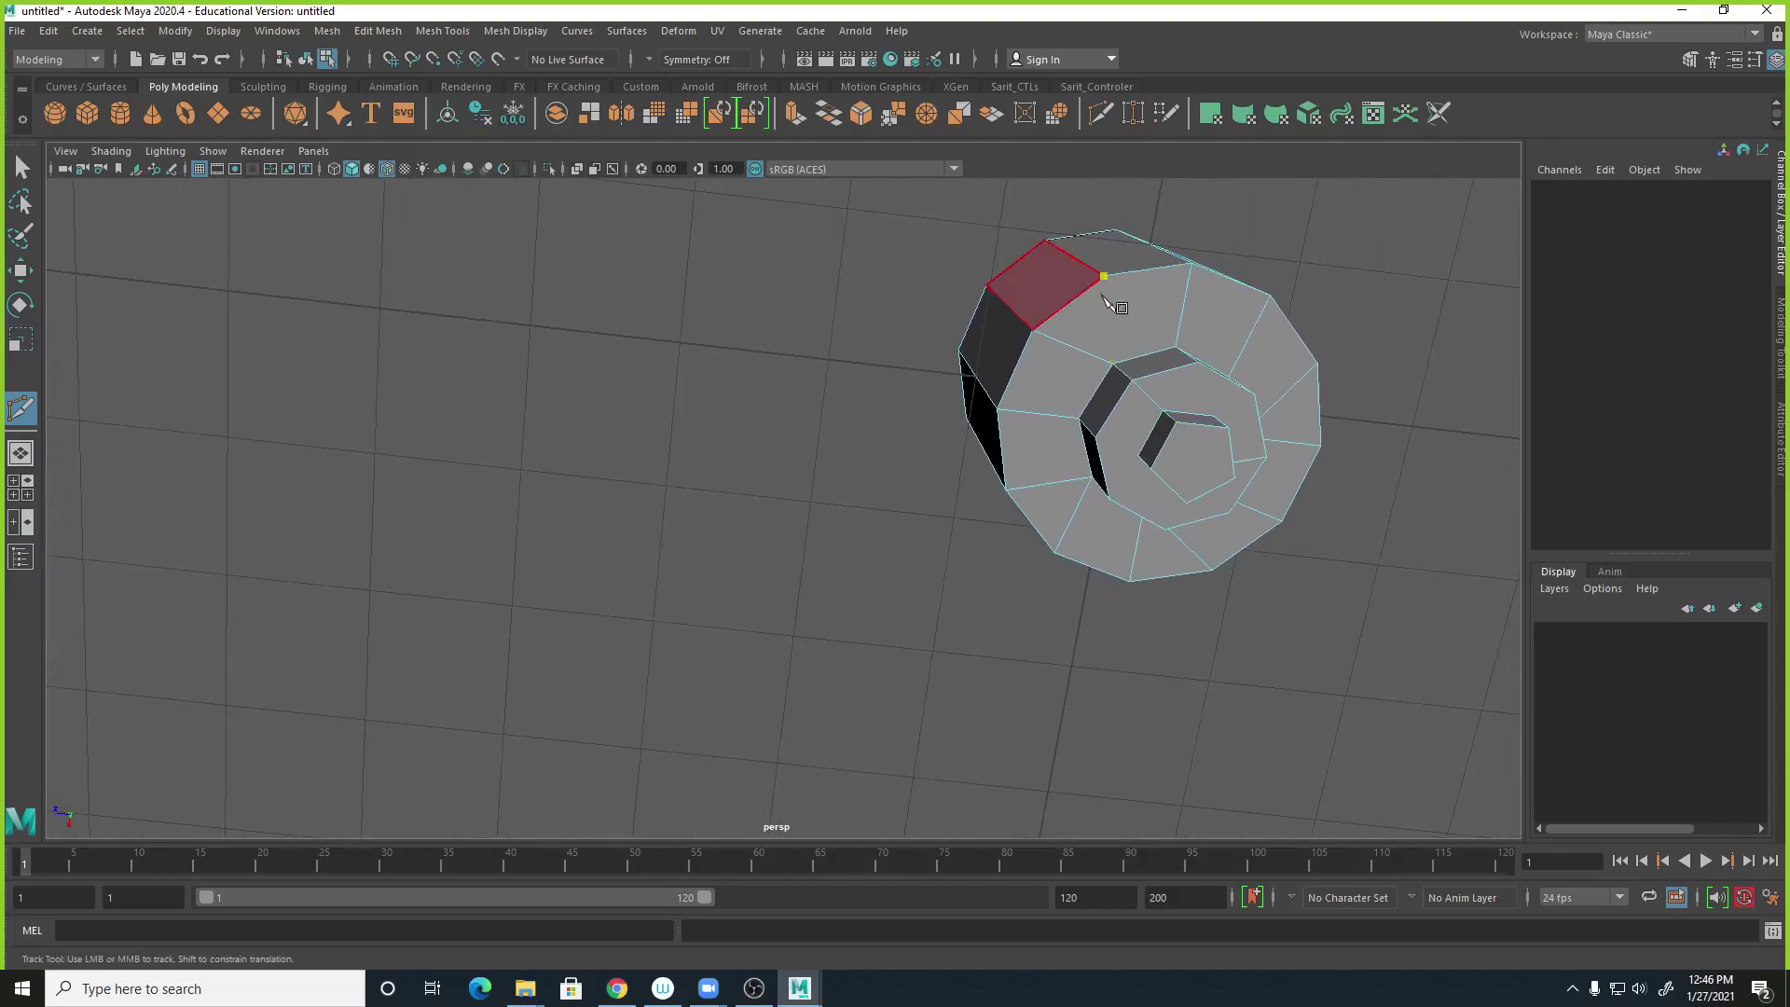
{"action": "left_click", "coordinate": [1079, 417]}
{"action": "key", "text": "Escape"}
Inspect the pattern of radial cuts in the enlarged top view and leave the Multi-Cut tool.
{"action": "left_click_drag", "start_coordinate": [1336, 563], "coordinate": [1249, 484], "text": "alt"}
{"action": "key", "text": "space"}
{"action": "key", "text": "space"}
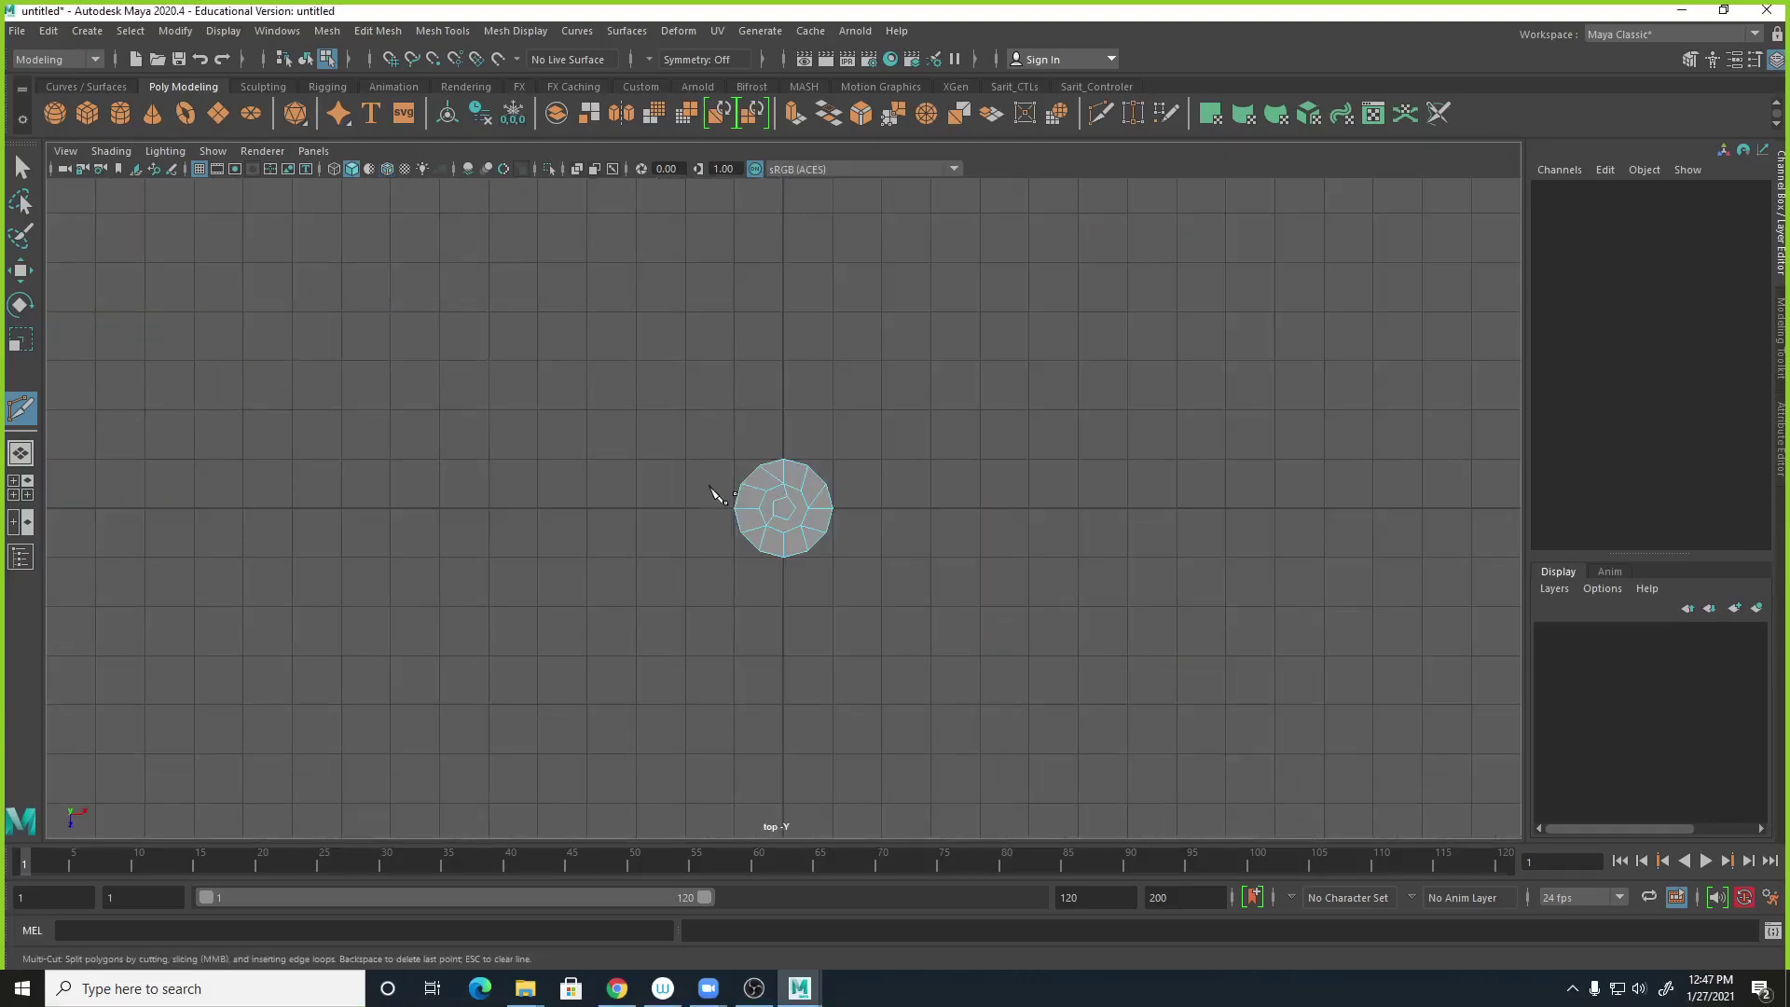
{"action": "scroll", "coordinate": [739, 500], "scroll_direction": "up", "scroll_amount": 5}
{"action": "scroll", "coordinate": [1292, 545], "scroll_direction": "up", "scroll_amount": 1}
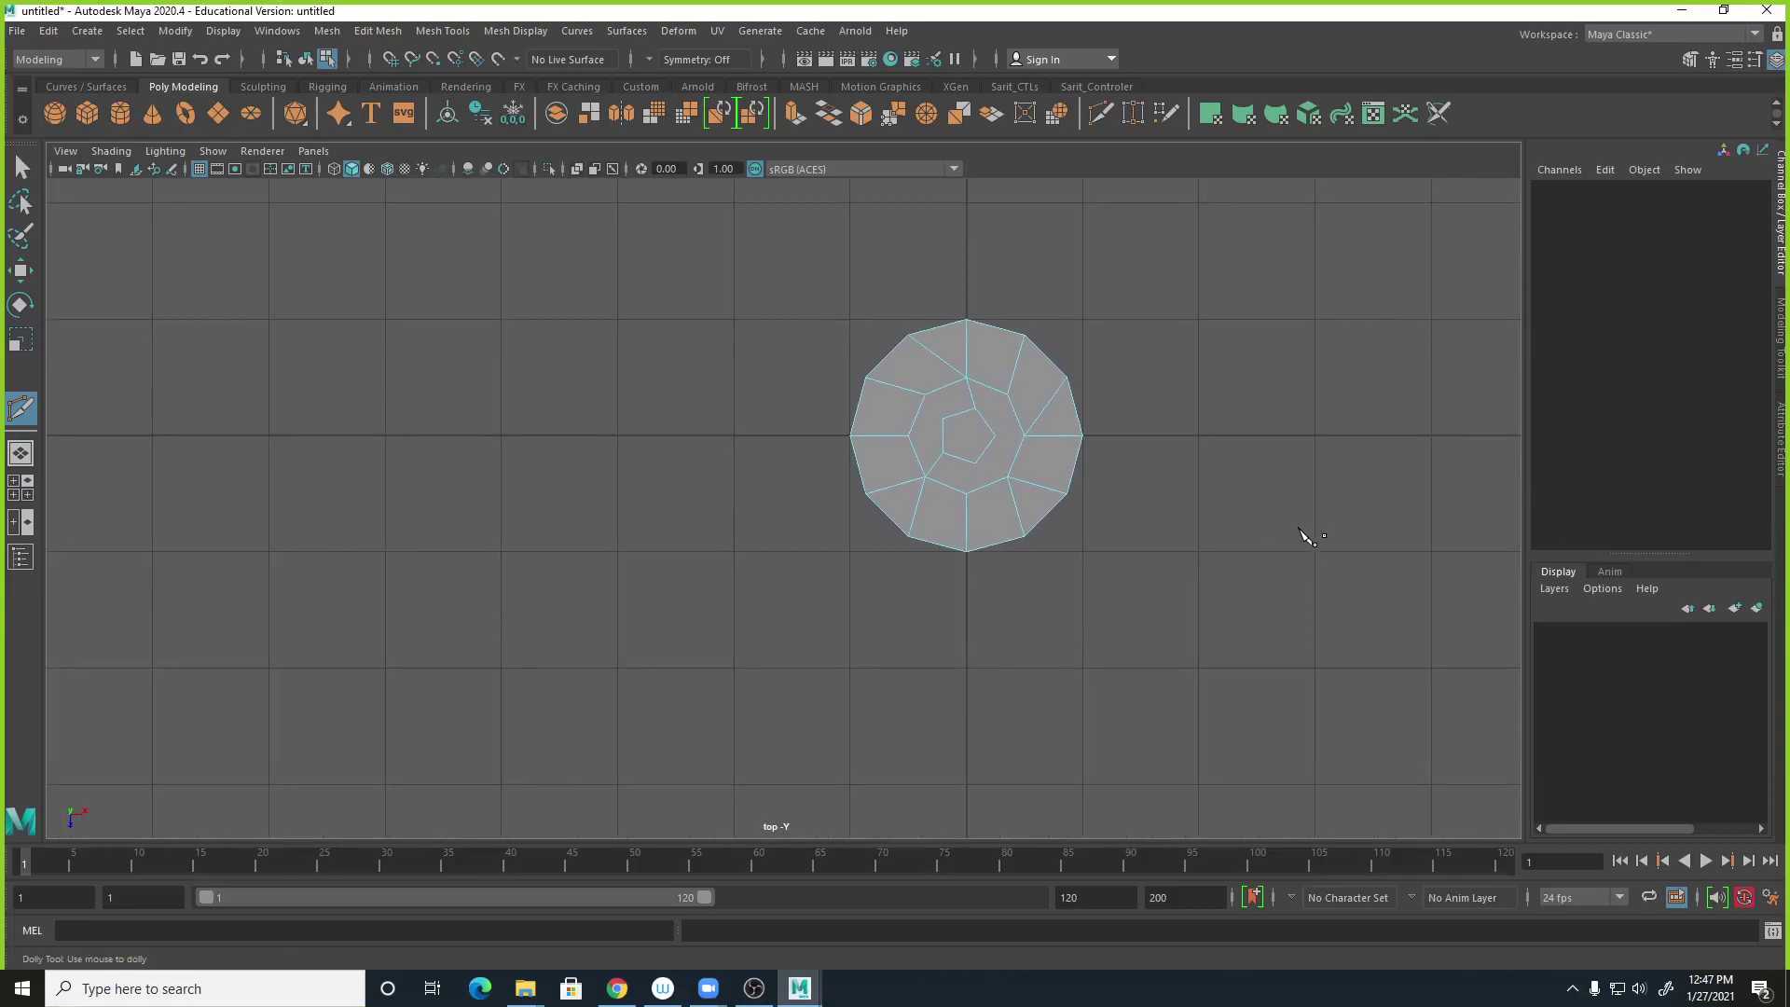
{"action": "key", "text": "q"}
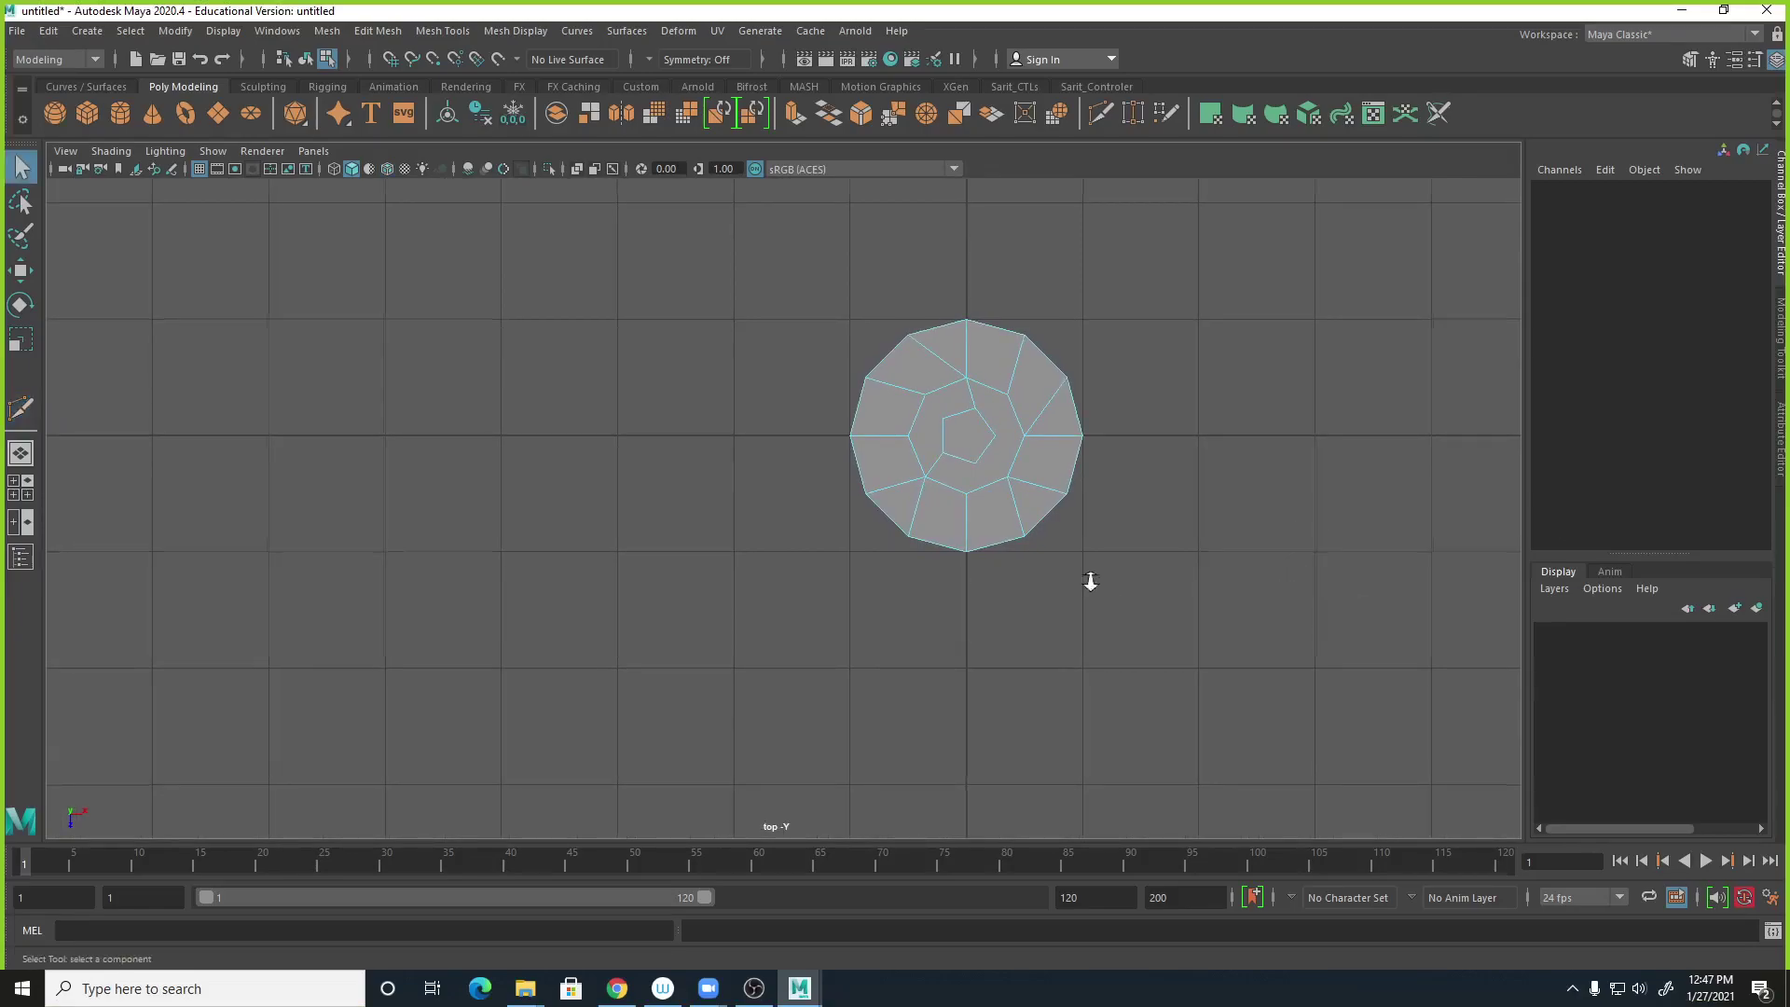
{"action": "right_click_drag", "start_coordinate": [1084, 588], "coordinate": [1490, 583], "text": "alt"}
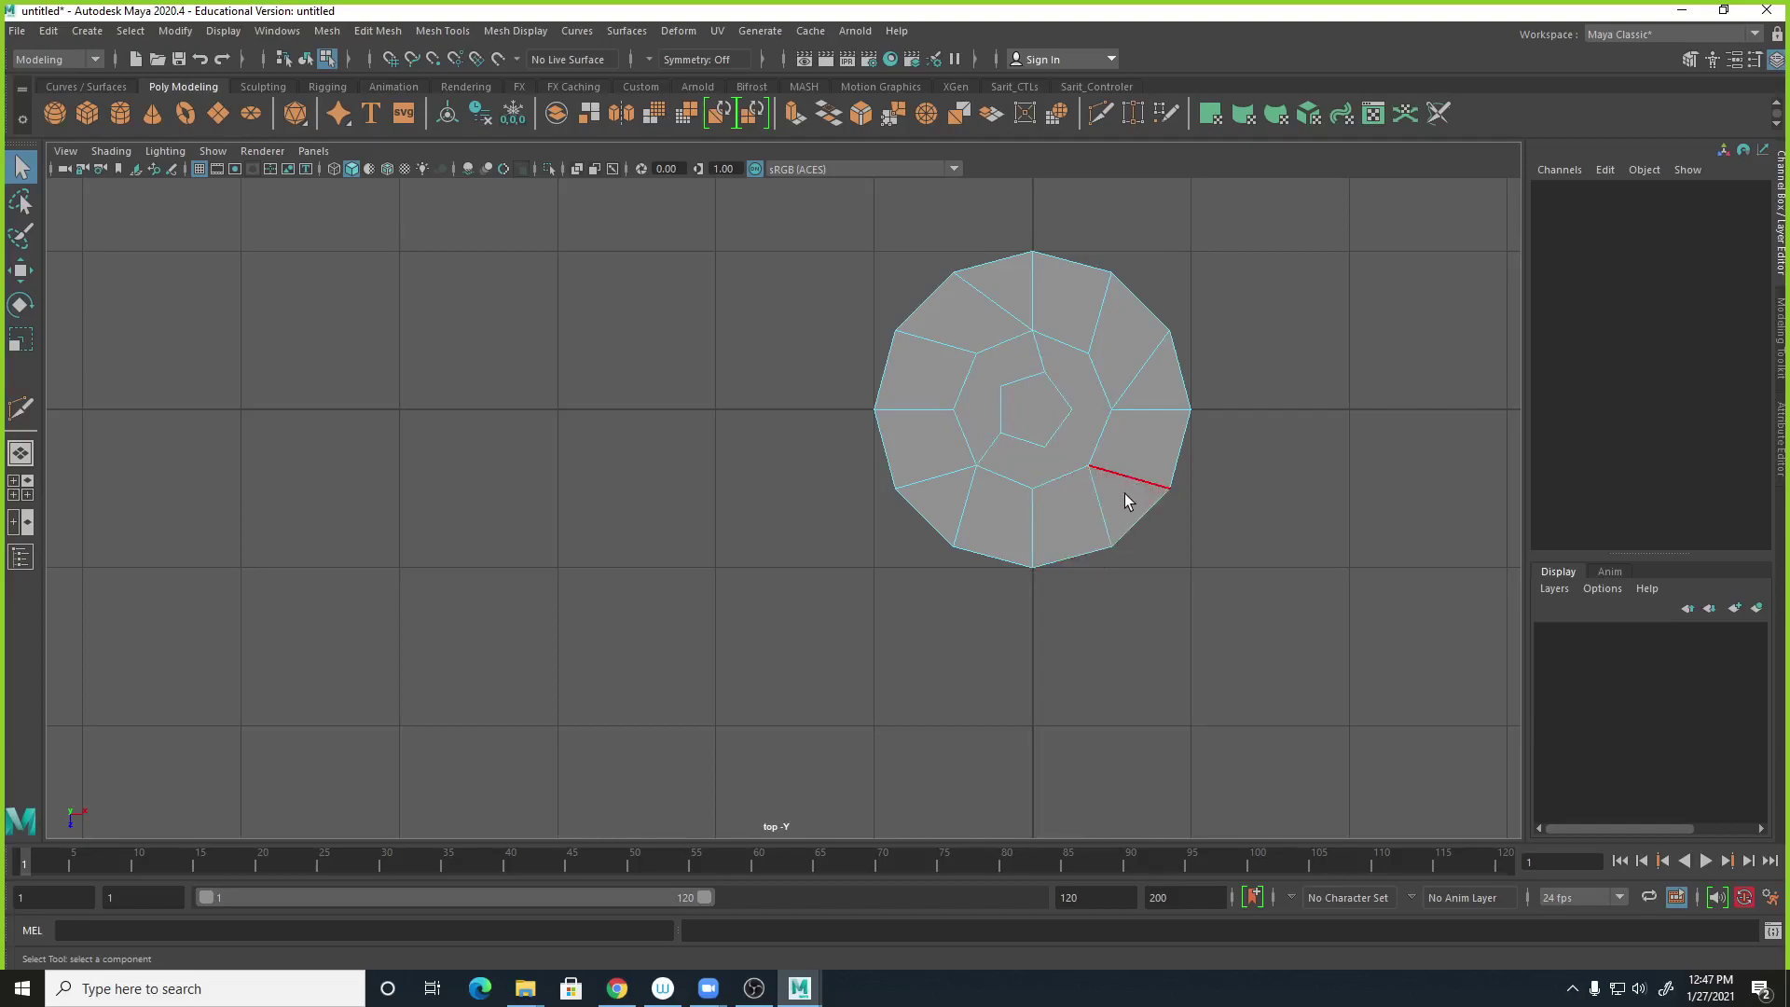
With Multi-Cut, add a radial edge beside each of the two diagonal edges, joining the facing rim and eight-sided tier corners.
{"action": "left_click", "coordinate": [1012, 315]}
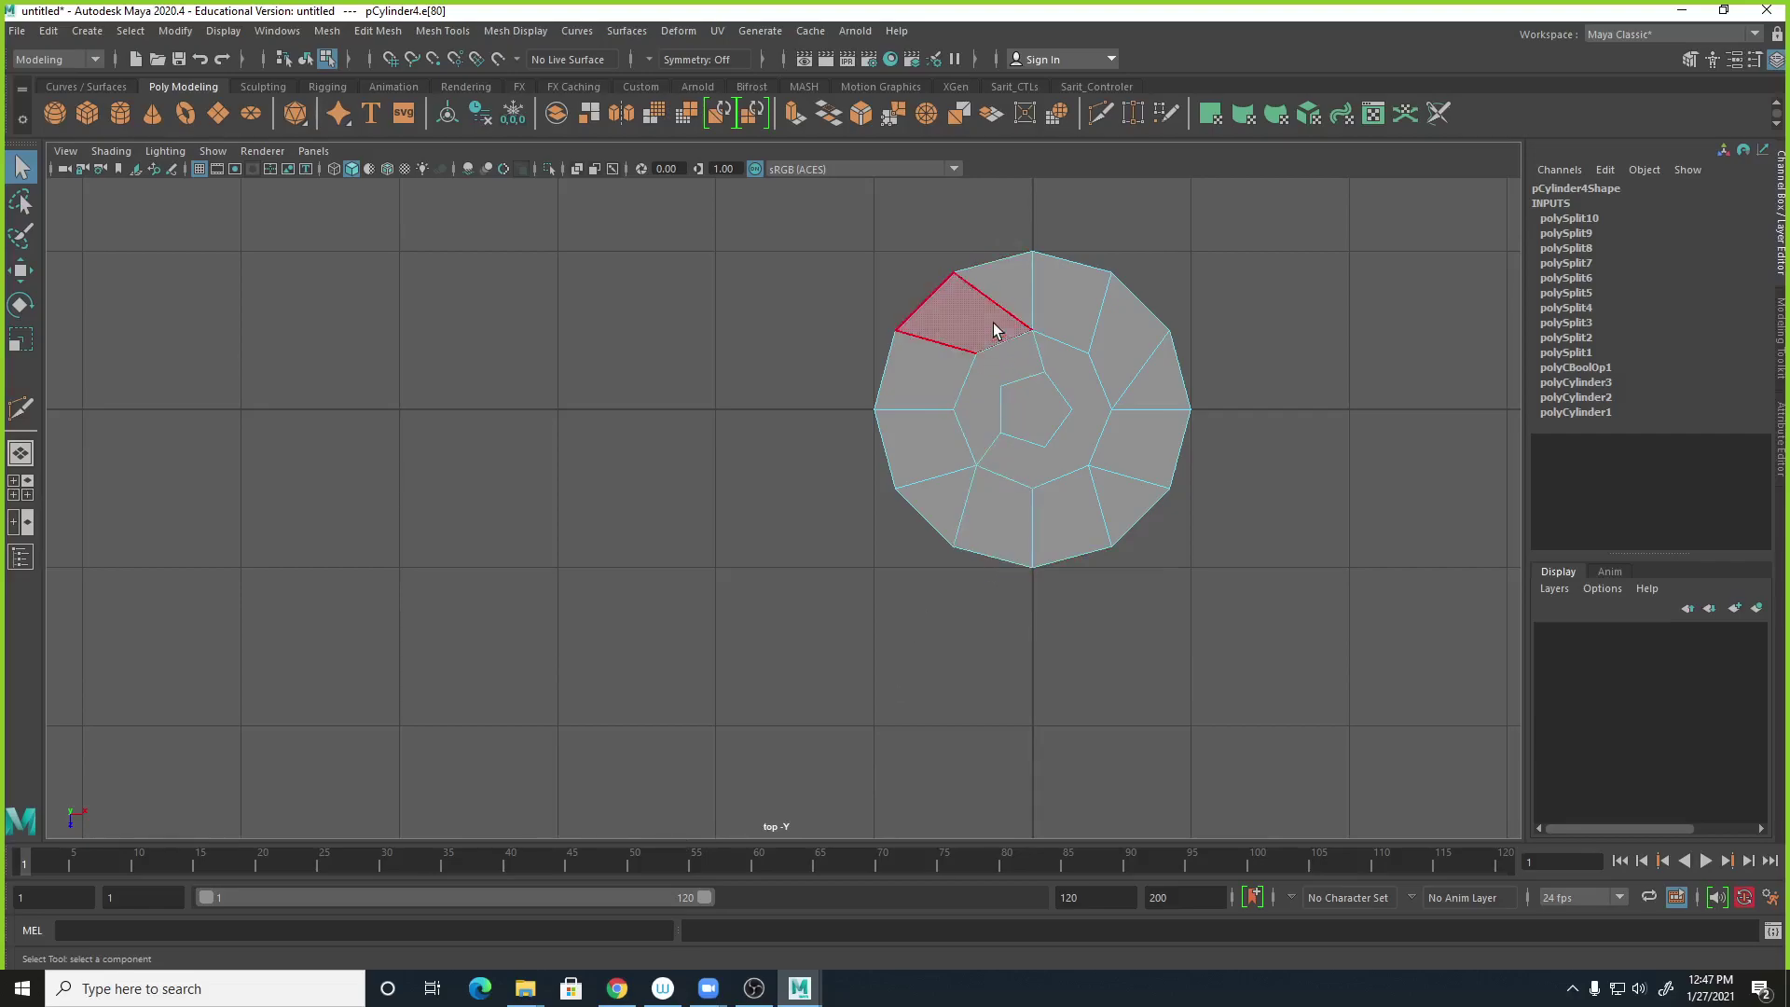
{"action": "right_click_drag", "start_coordinate": [998, 314], "coordinate": [475, 149]}
{"action": "left_click", "coordinate": [376, 31]}
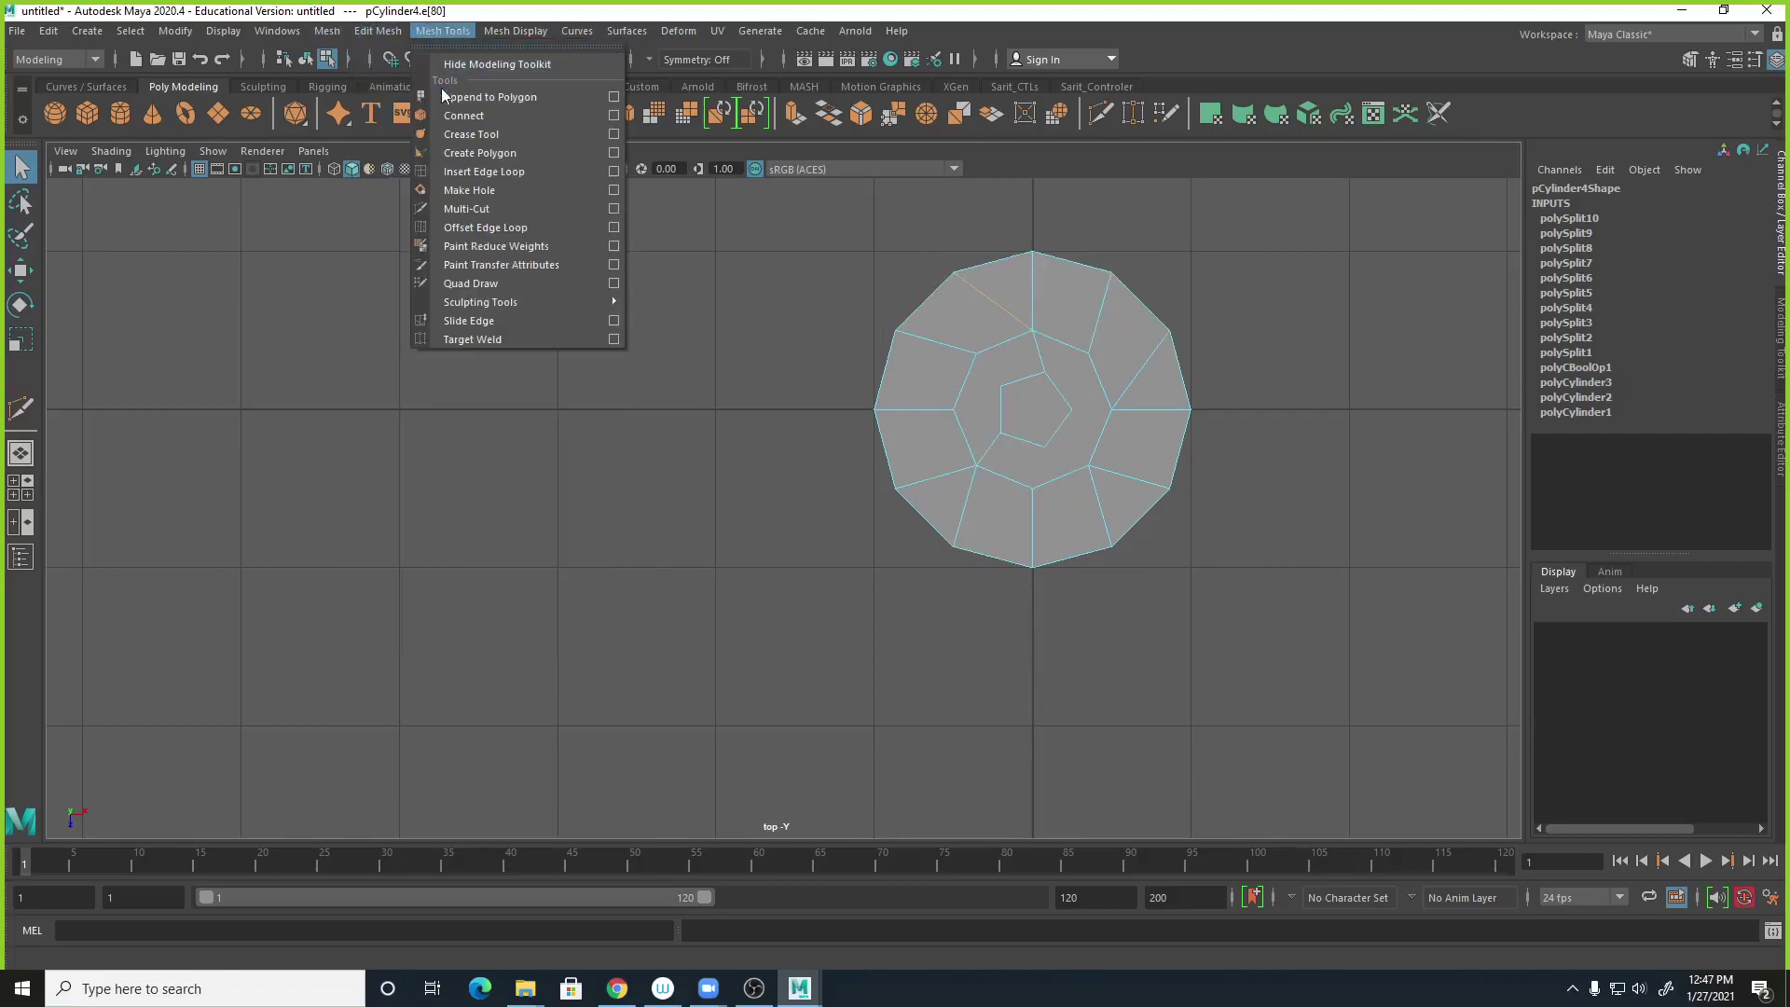
{"action": "left_click", "coordinate": [466, 208]}
{"action": "left_click", "coordinate": [951, 275]}
{"action": "left_click", "coordinate": [976, 353]}
{"action": "right_click", "coordinate": [948, 367]}
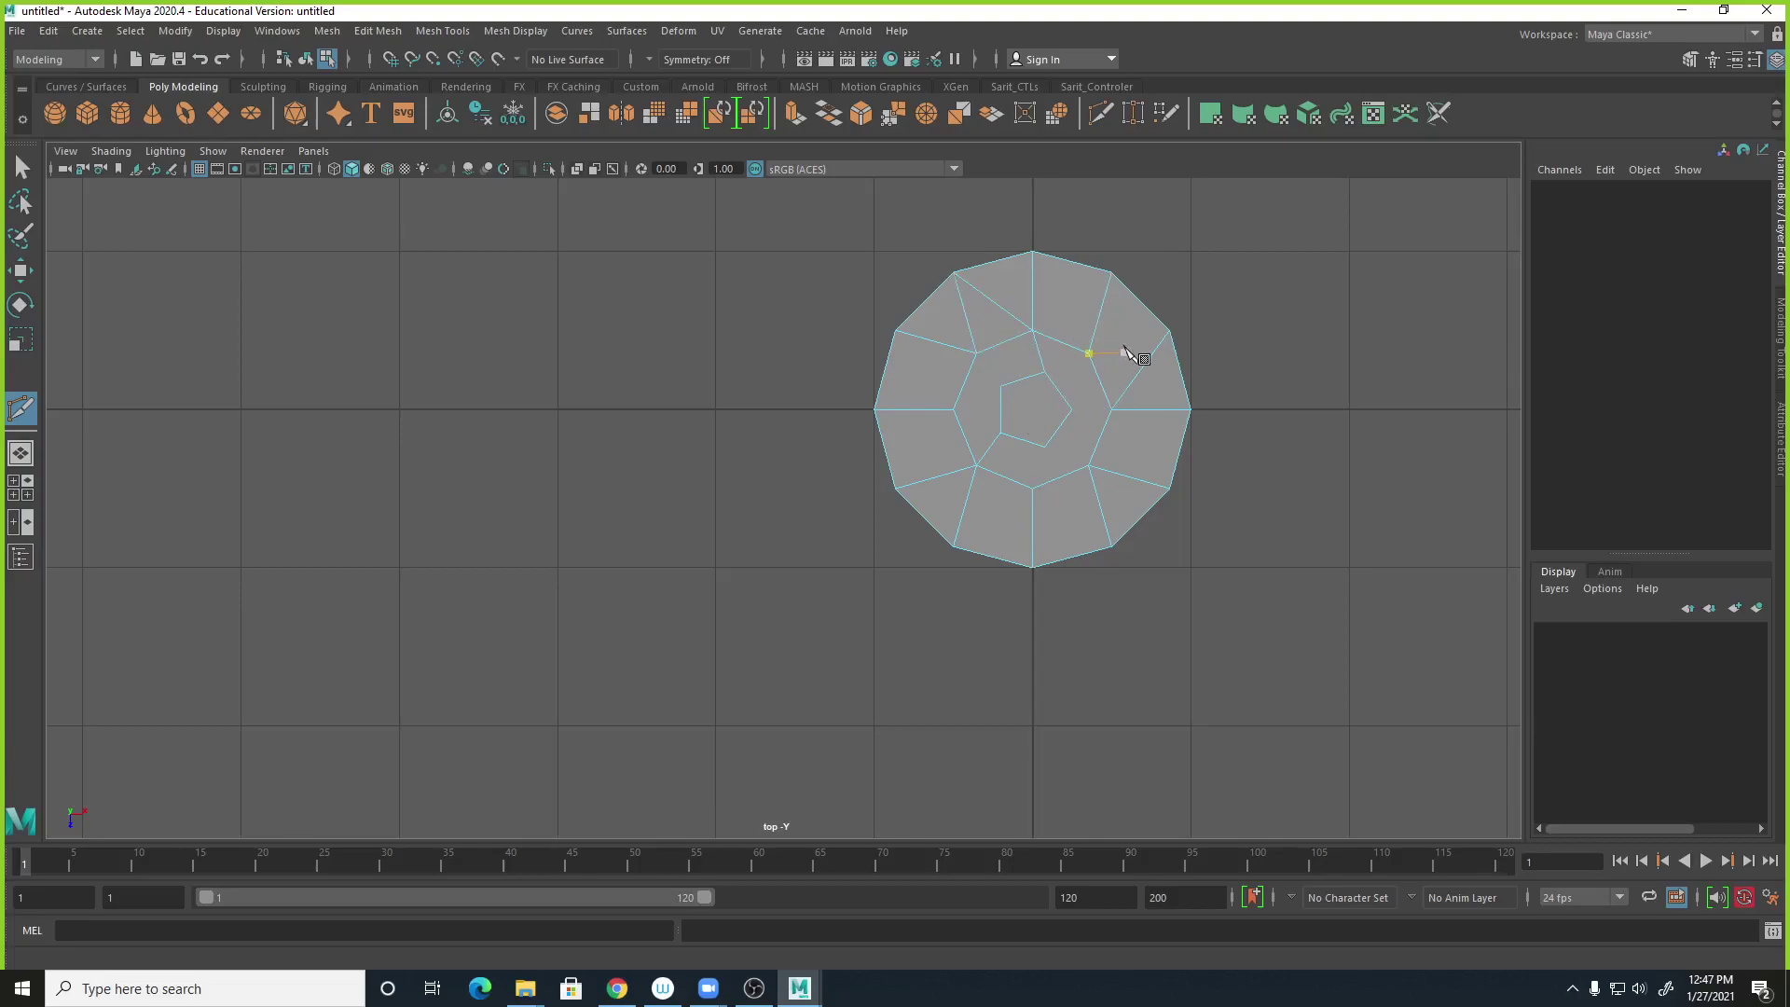
{"action": "left_click", "coordinate": [1089, 354]}
{"action": "key", "text": "q"}
Select the two diagonal edges on the base's top face and remove them with Delete Edge/Vertex.
{"action": "right_click_drag", "start_coordinate": [1010, 359], "coordinate": [1002, 320]}
{"action": "left_click", "coordinate": [999, 318]}
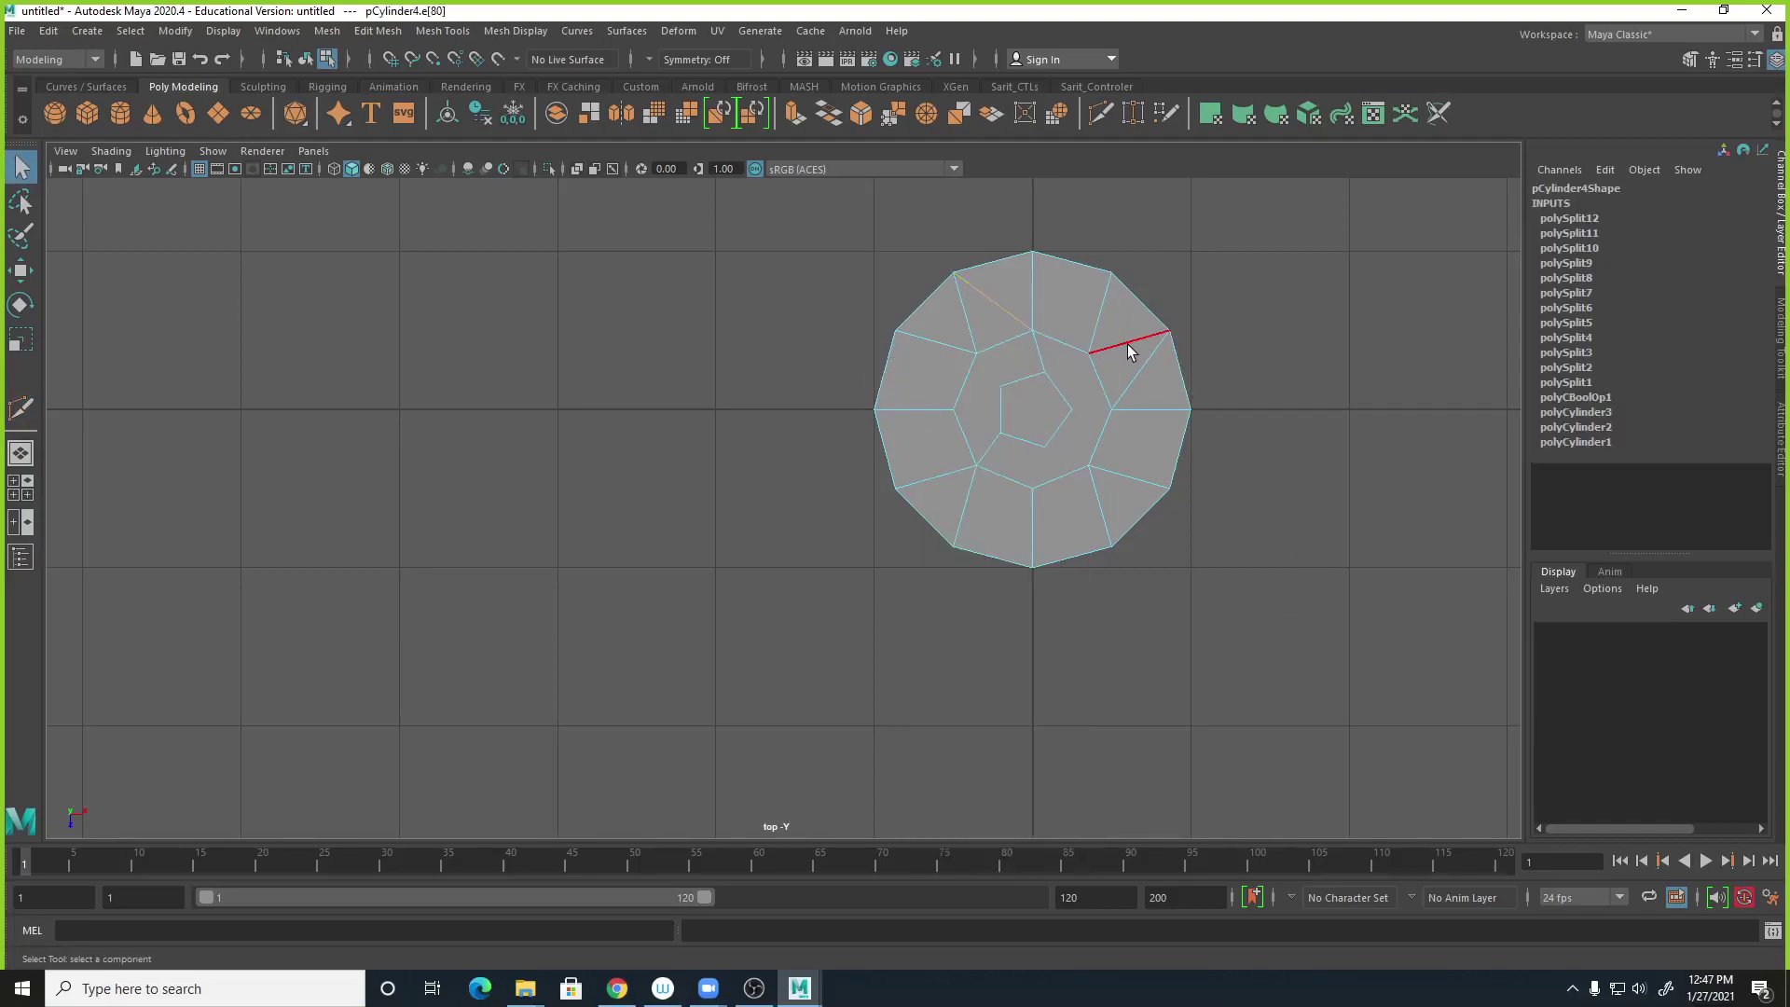
{"action": "right_click", "coordinate": [1135, 374], "text": "shift"}
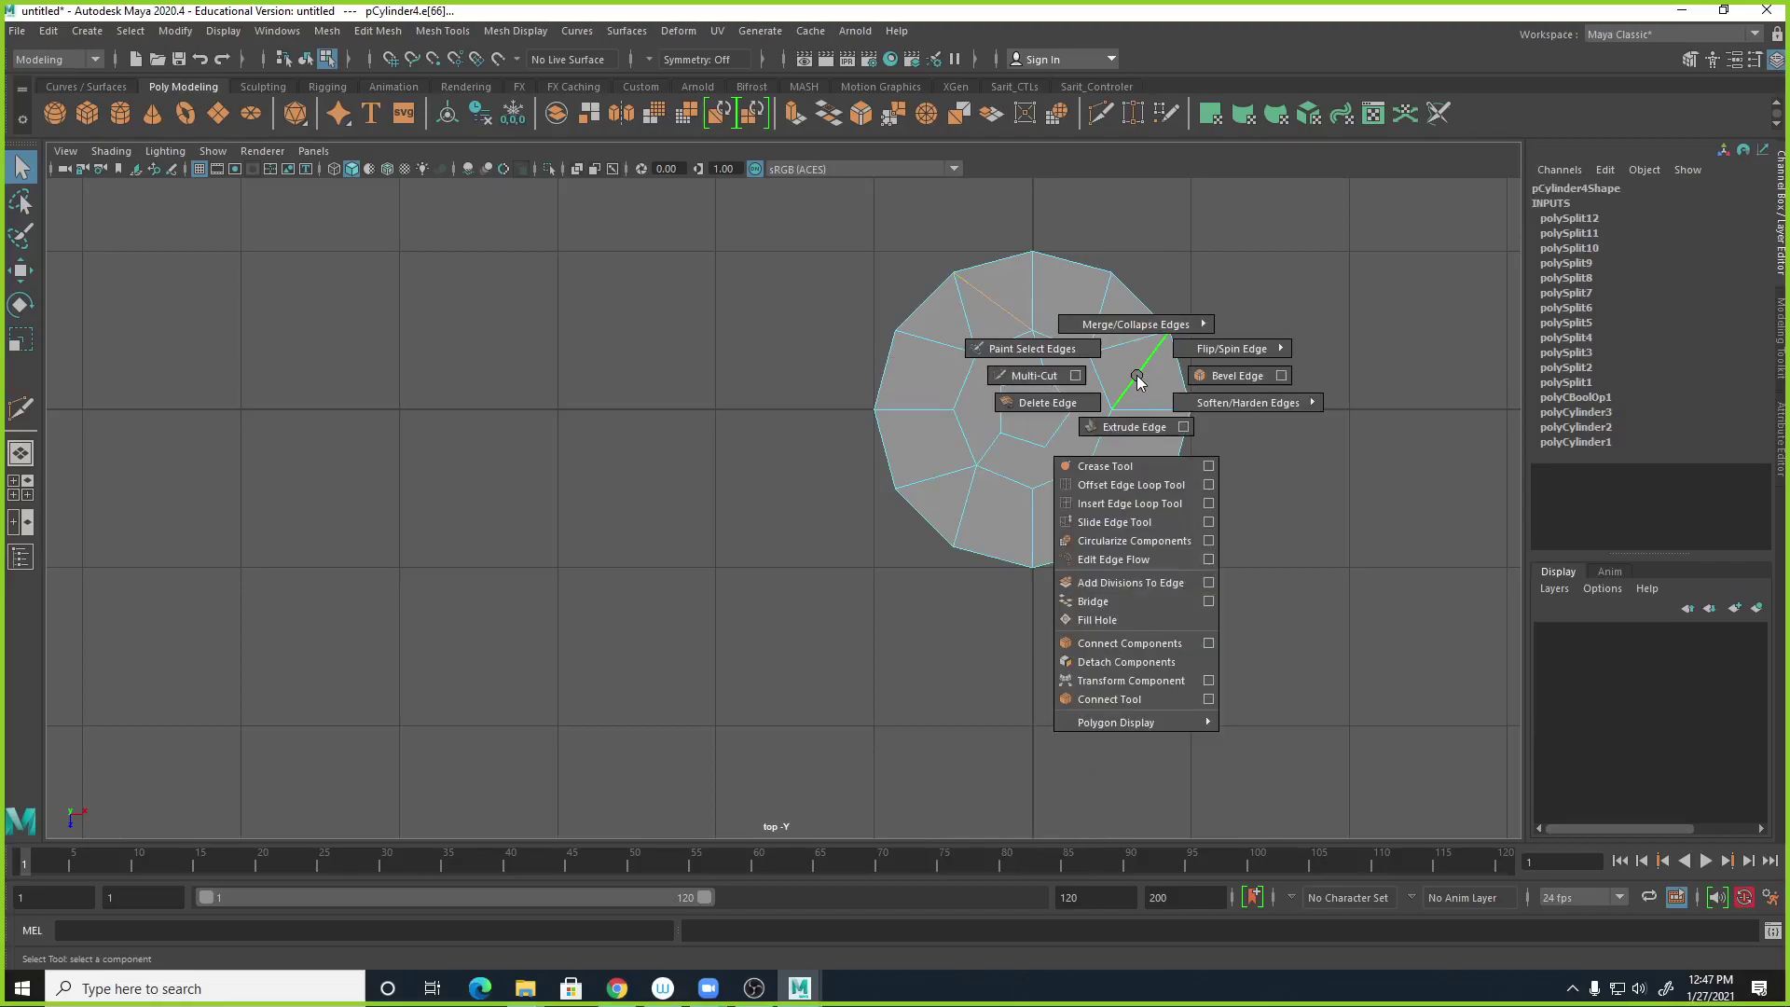
{"action": "left_click", "coordinate": [384, 32]}
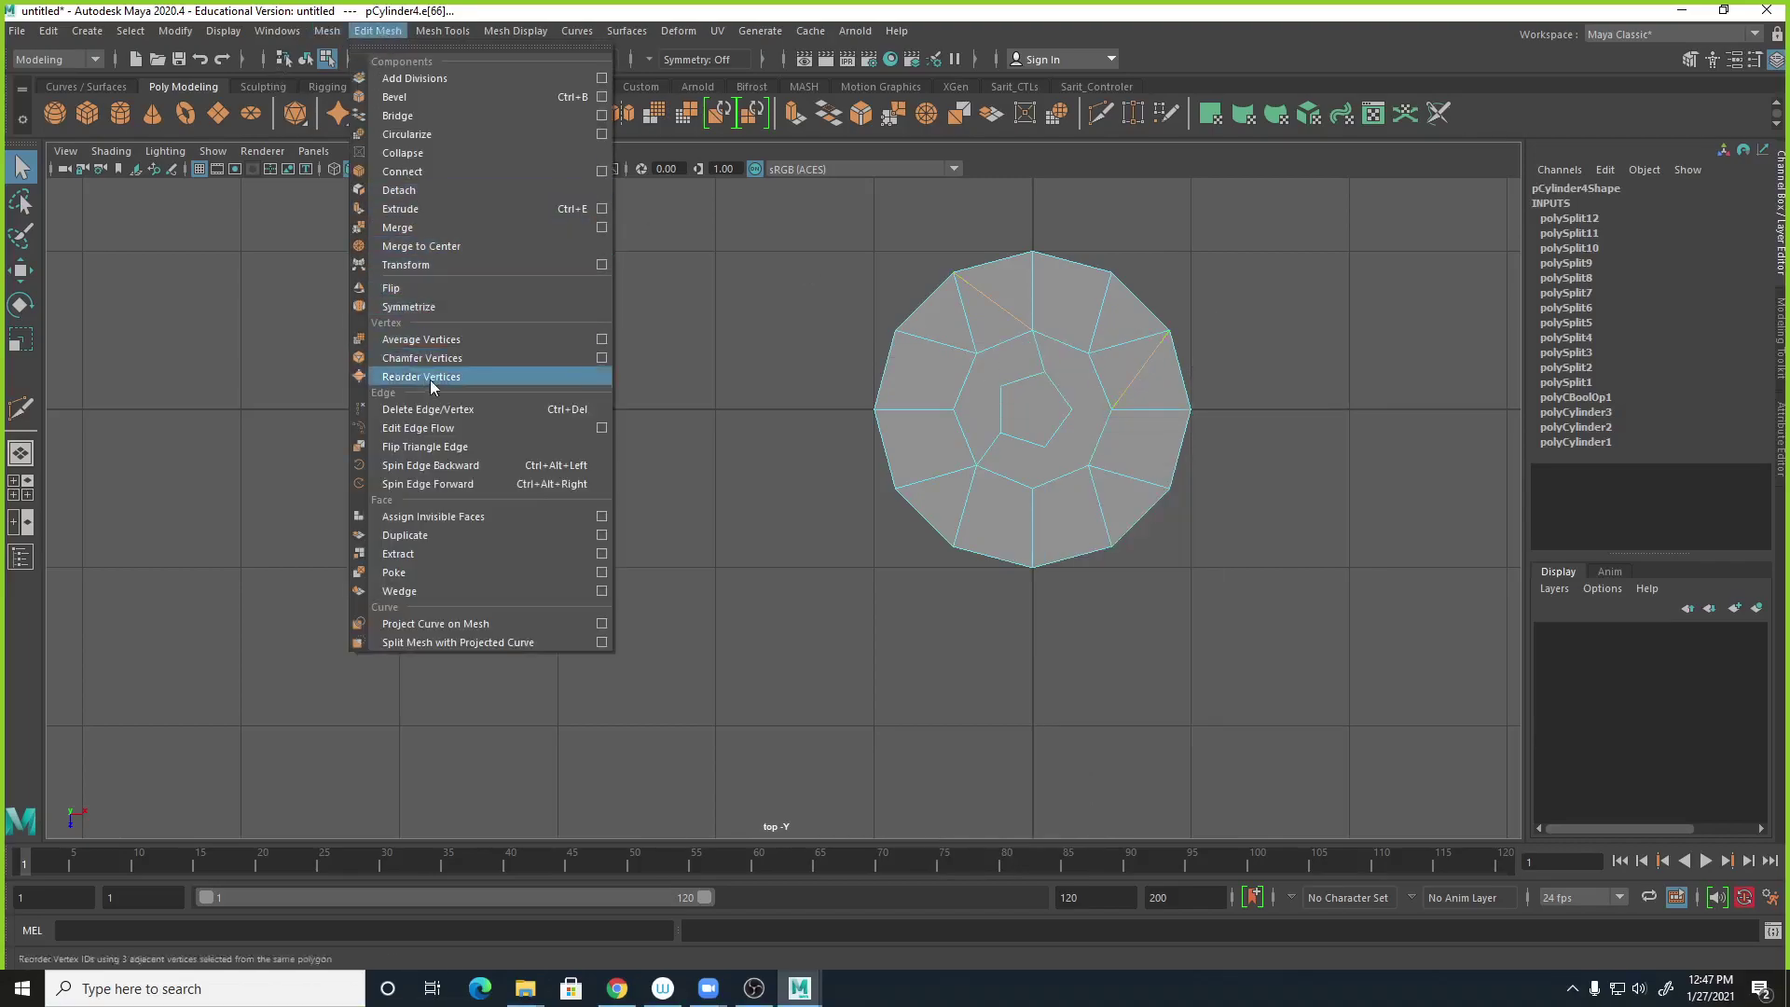
{"action": "left_click", "coordinate": [428, 408]}
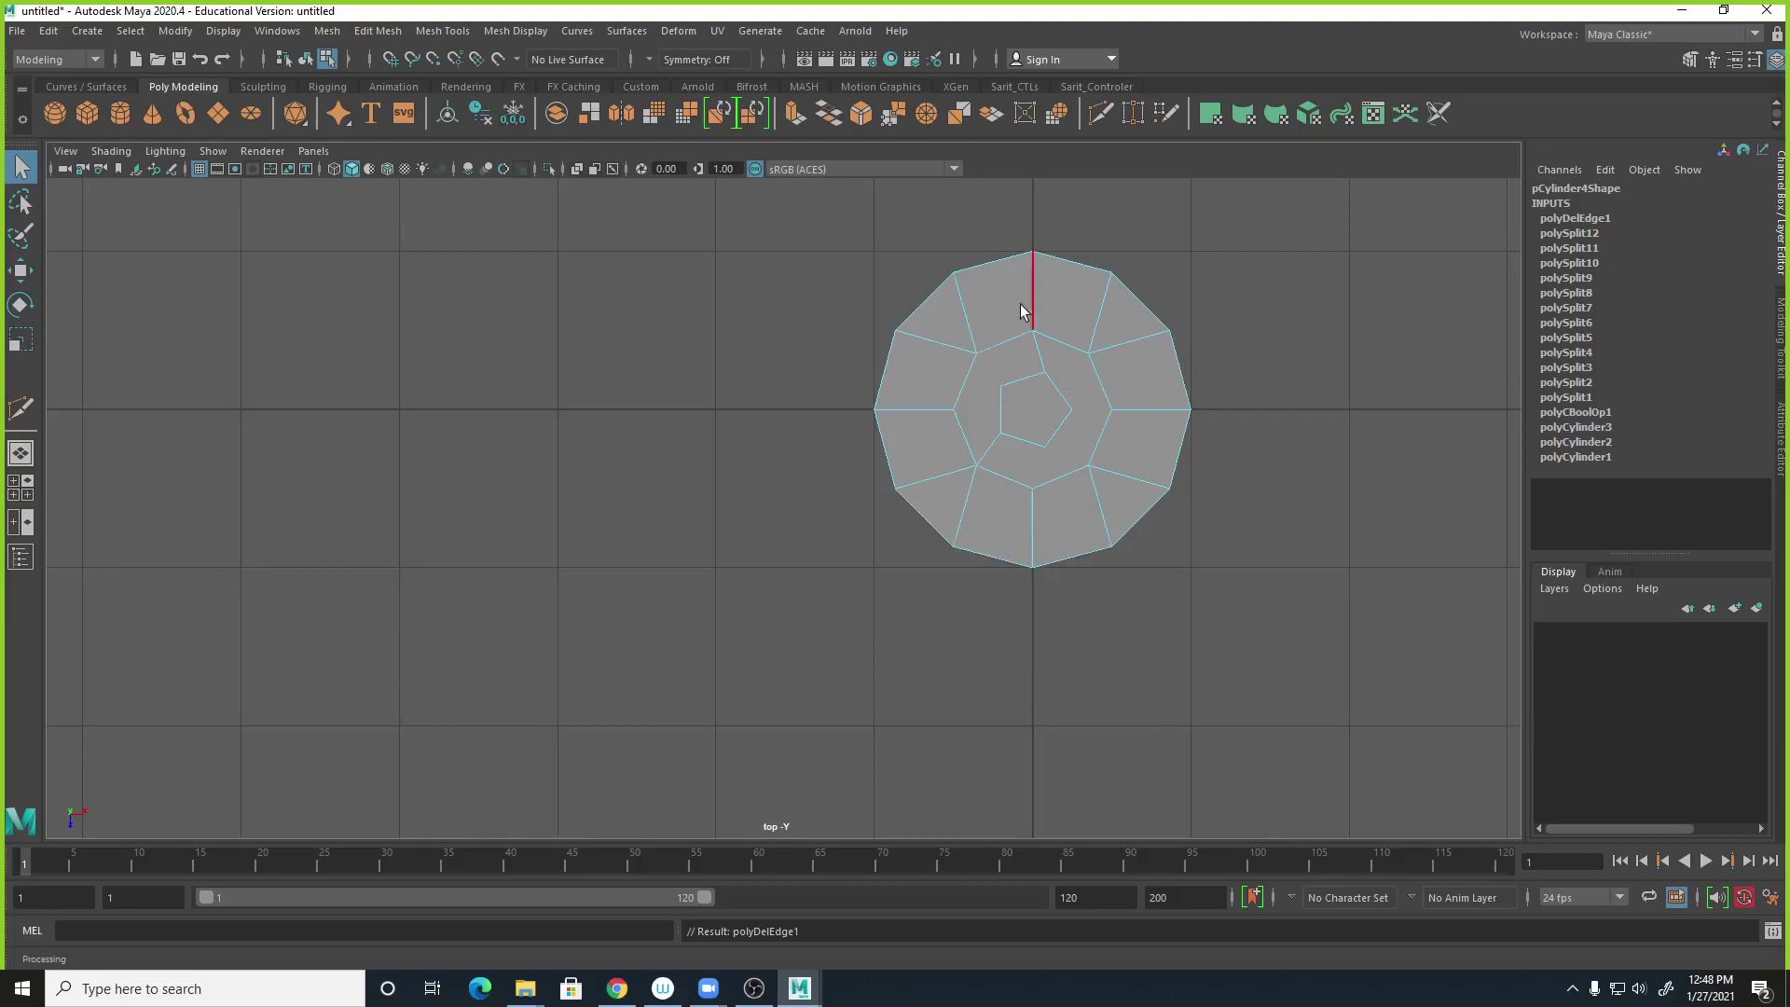
In face mode, select the five-sided tier's faces and rotate them about the vertical axis until one corner faces the eight-sided tier's upper corner.
{"action": "right_click", "coordinate": [1029, 389]}
{"action": "left_click", "coordinate": [1026, 440]}
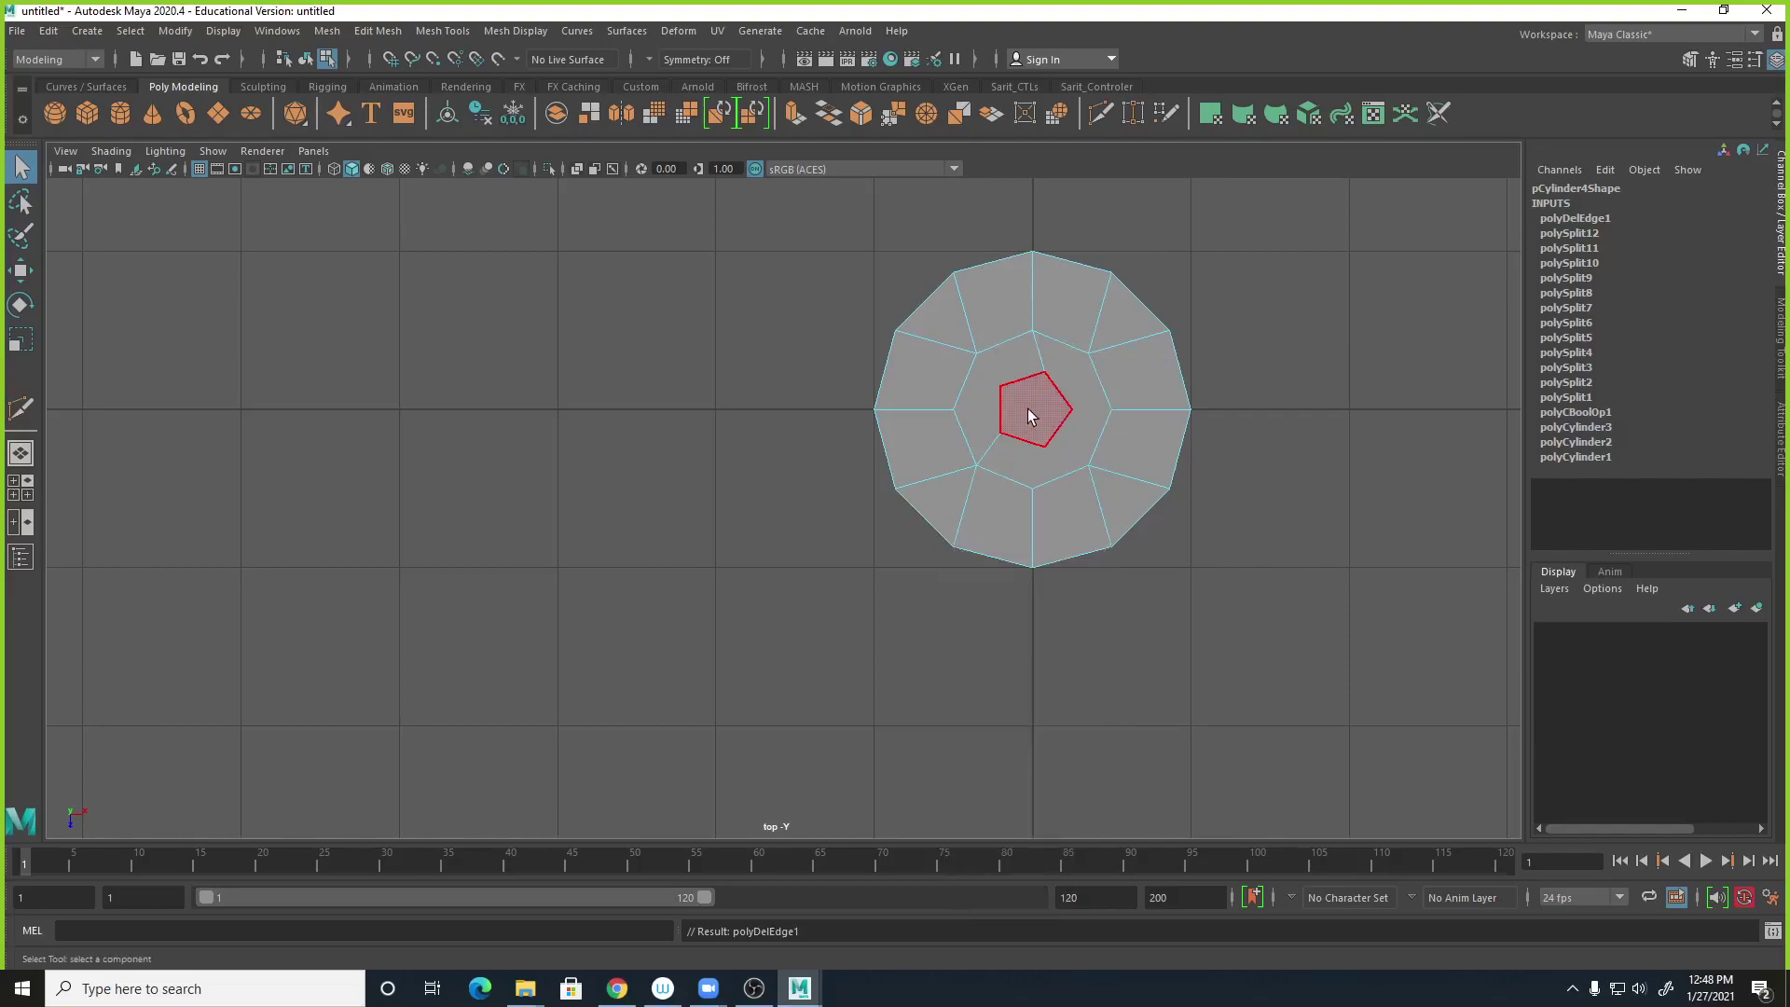
{"action": "left_click", "coordinate": [1030, 410]}
{"action": "key", "text": "space"}
{"action": "left_click_drag", "start_coordinate": [1267, 280], "coordinate": [1192, 385], "text": "alt"}
{"action": "left_click", "coordinate": [1208, 242]}
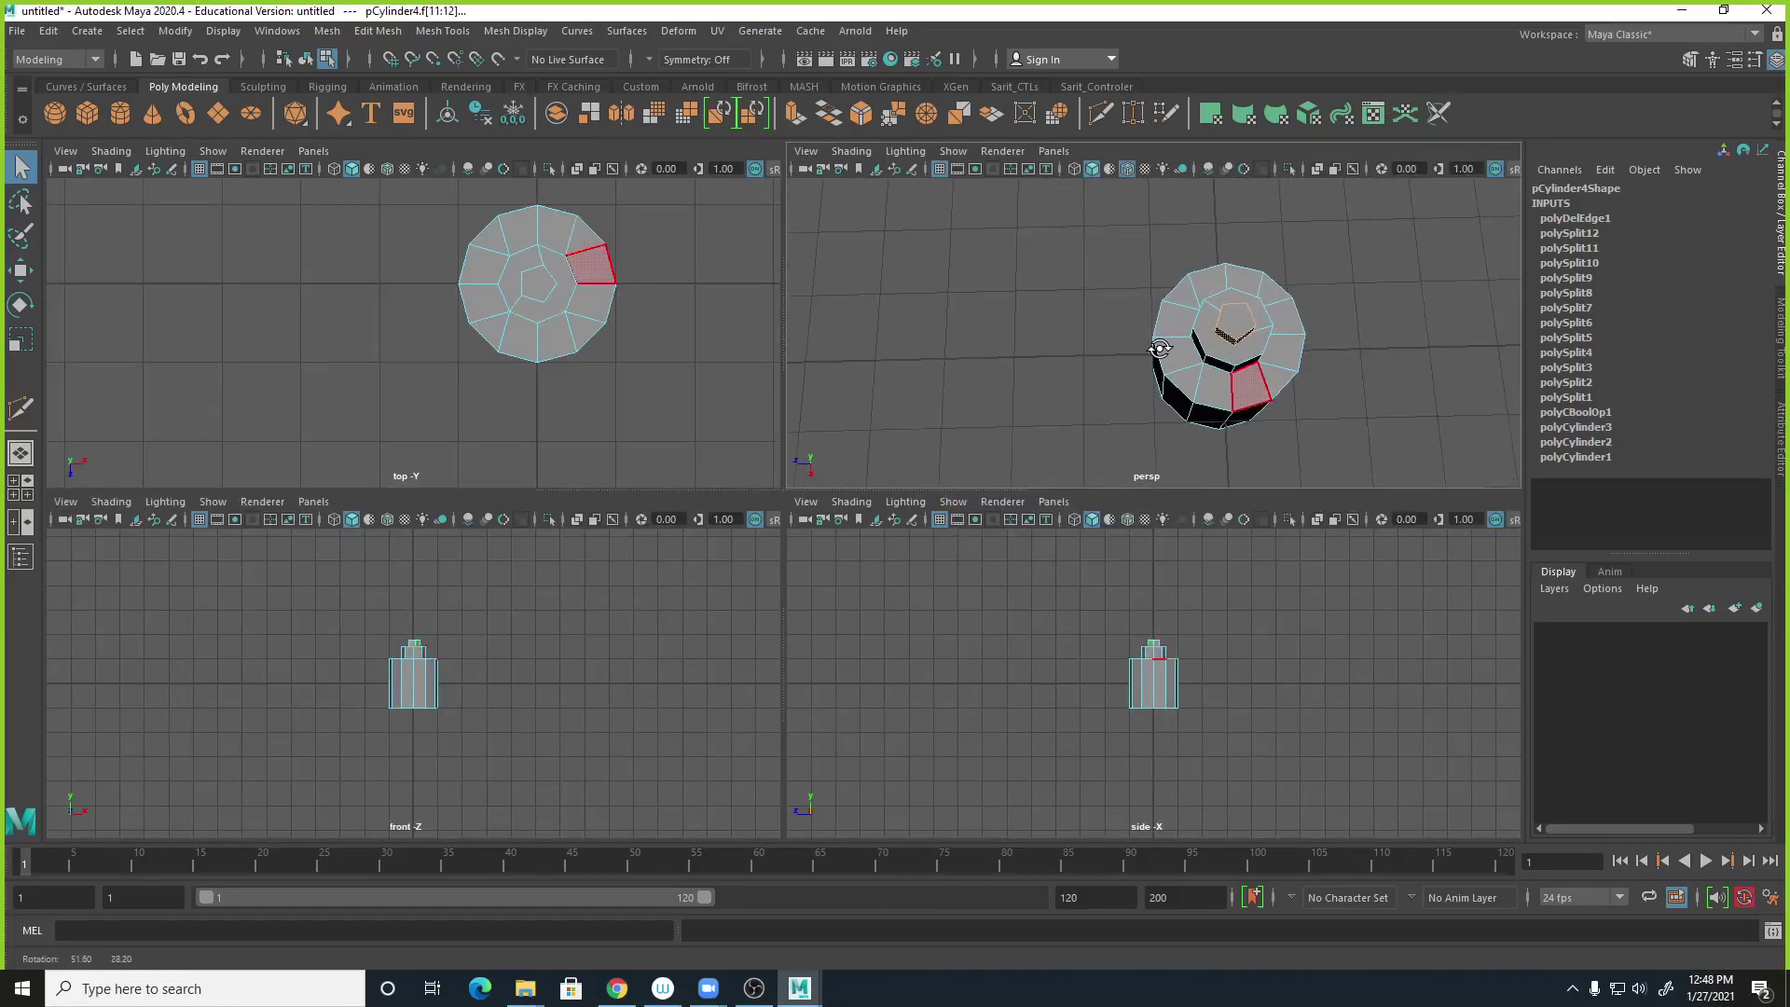
{"action": "key", "text": "e"}
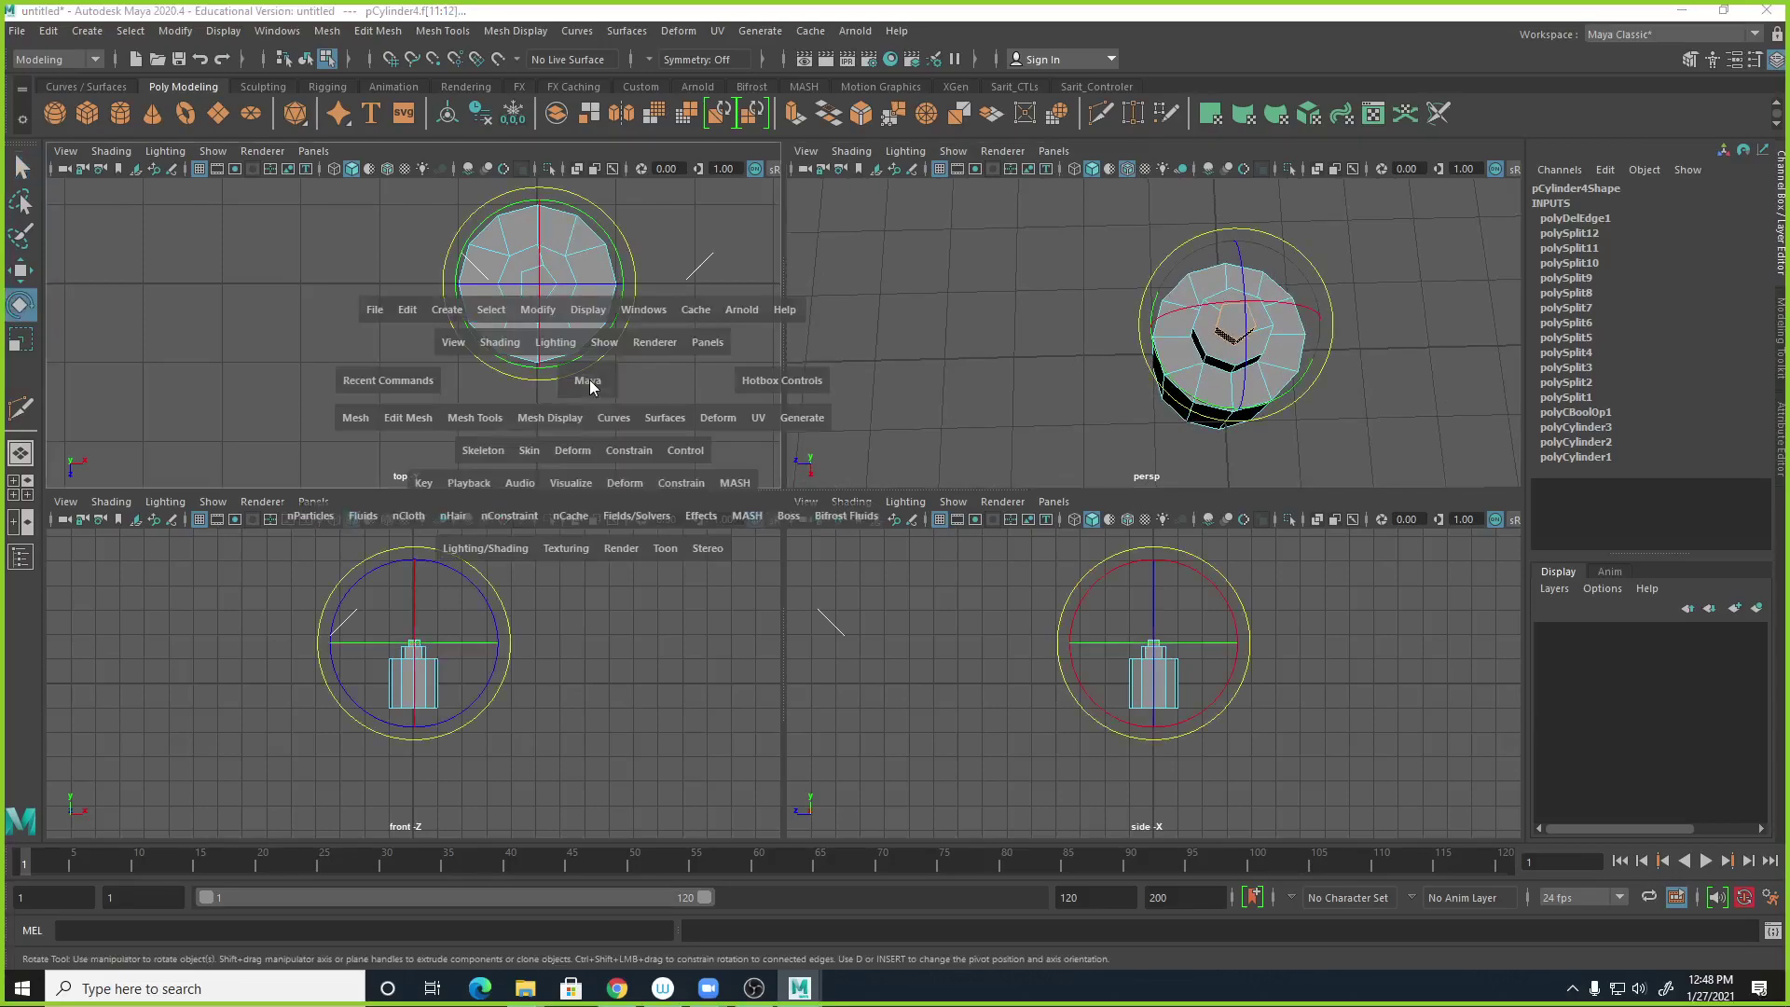
{"action": "key", "text": "space"}
{"action": "scroll", "coordinate": [755, 467], "scroll_direction": "up", "scroll_amount": 3}
{"action": "middle_click_drag", "start_coordinate": [1270, 597], "coordinate": [1166, 487], "text": "alt"}
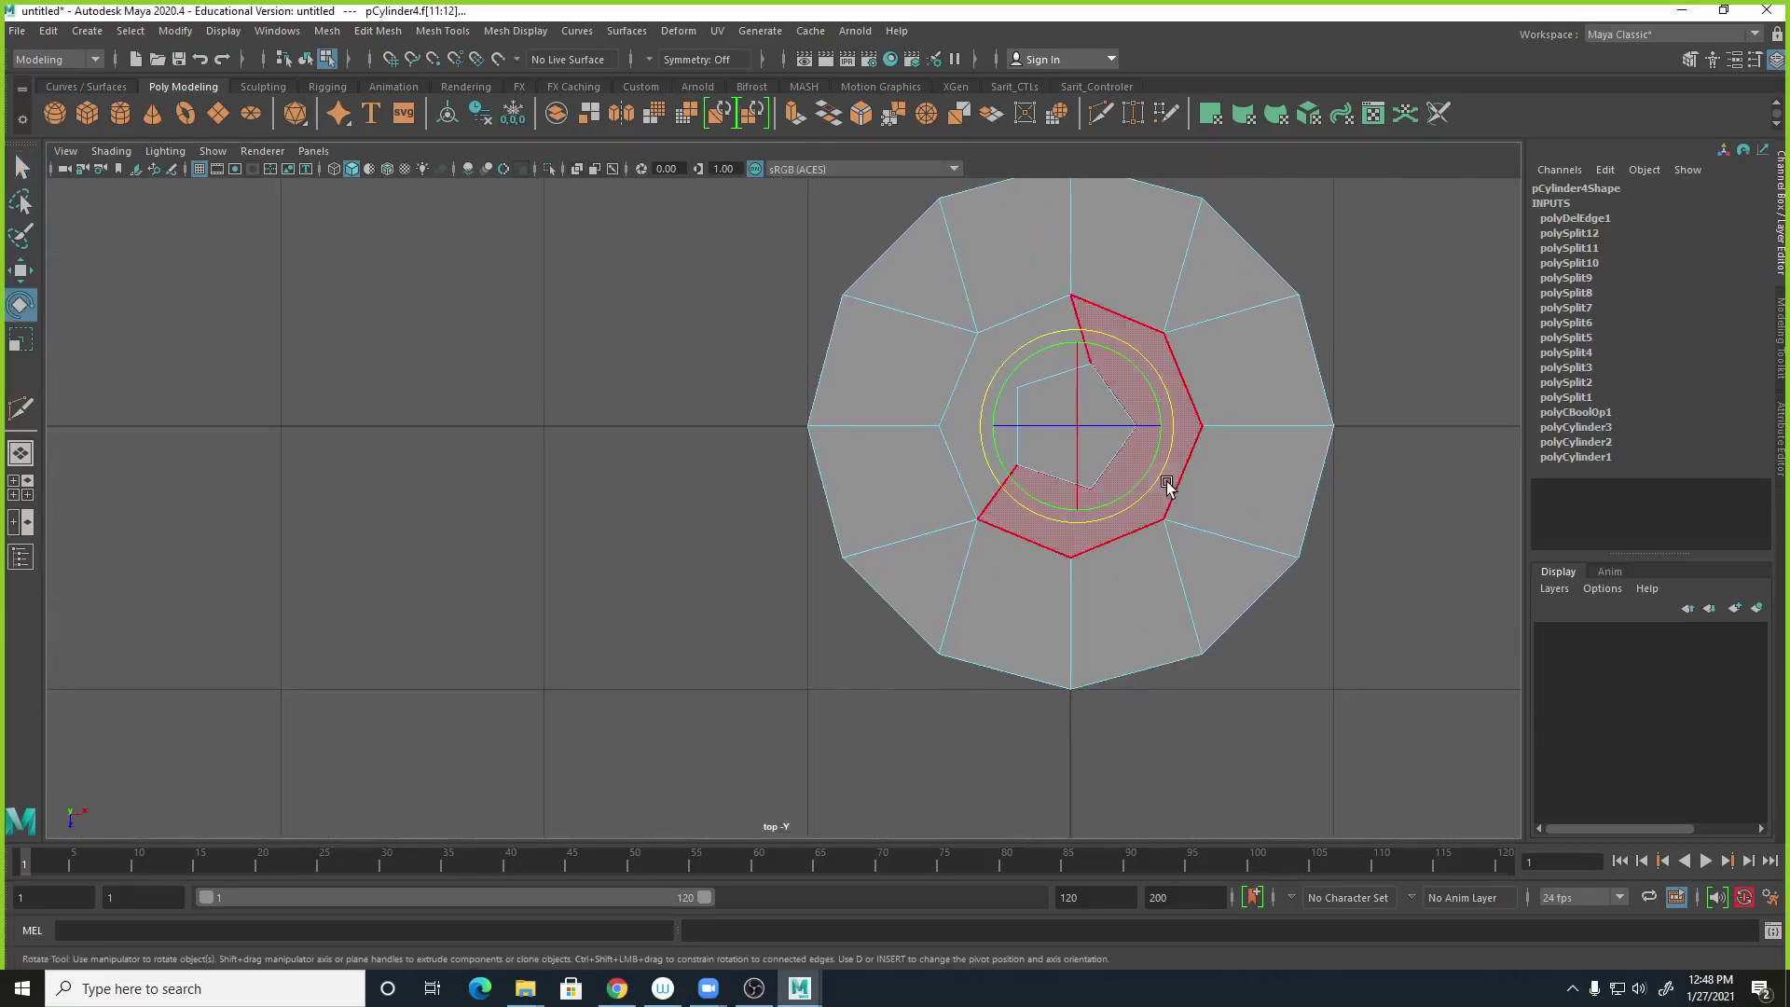
{"action": "left_click_drag", "start_coordinate": [1154, 395], "coordinate": [1141, 373]}
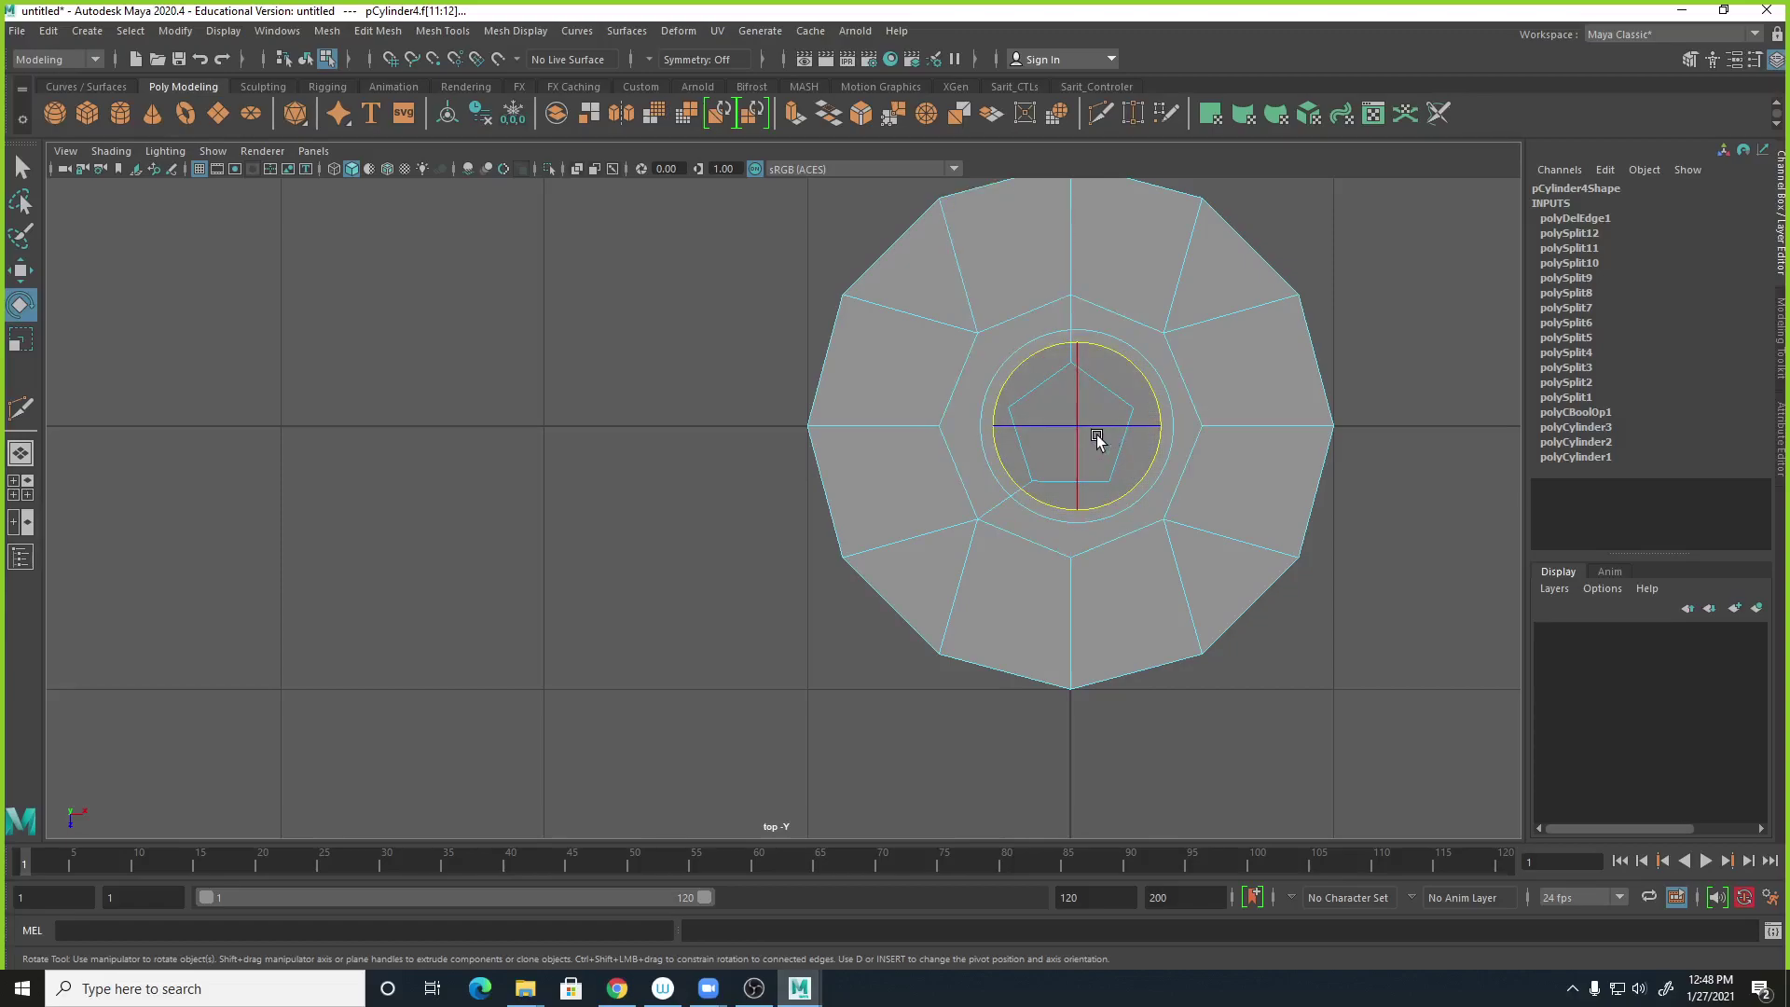
With Multi-Cut, join the pentagon's two upper side corners to the facing upper diagonal corners of the eight-sided tier.
{"action": "left_click", "coordinate": [378, 32]}
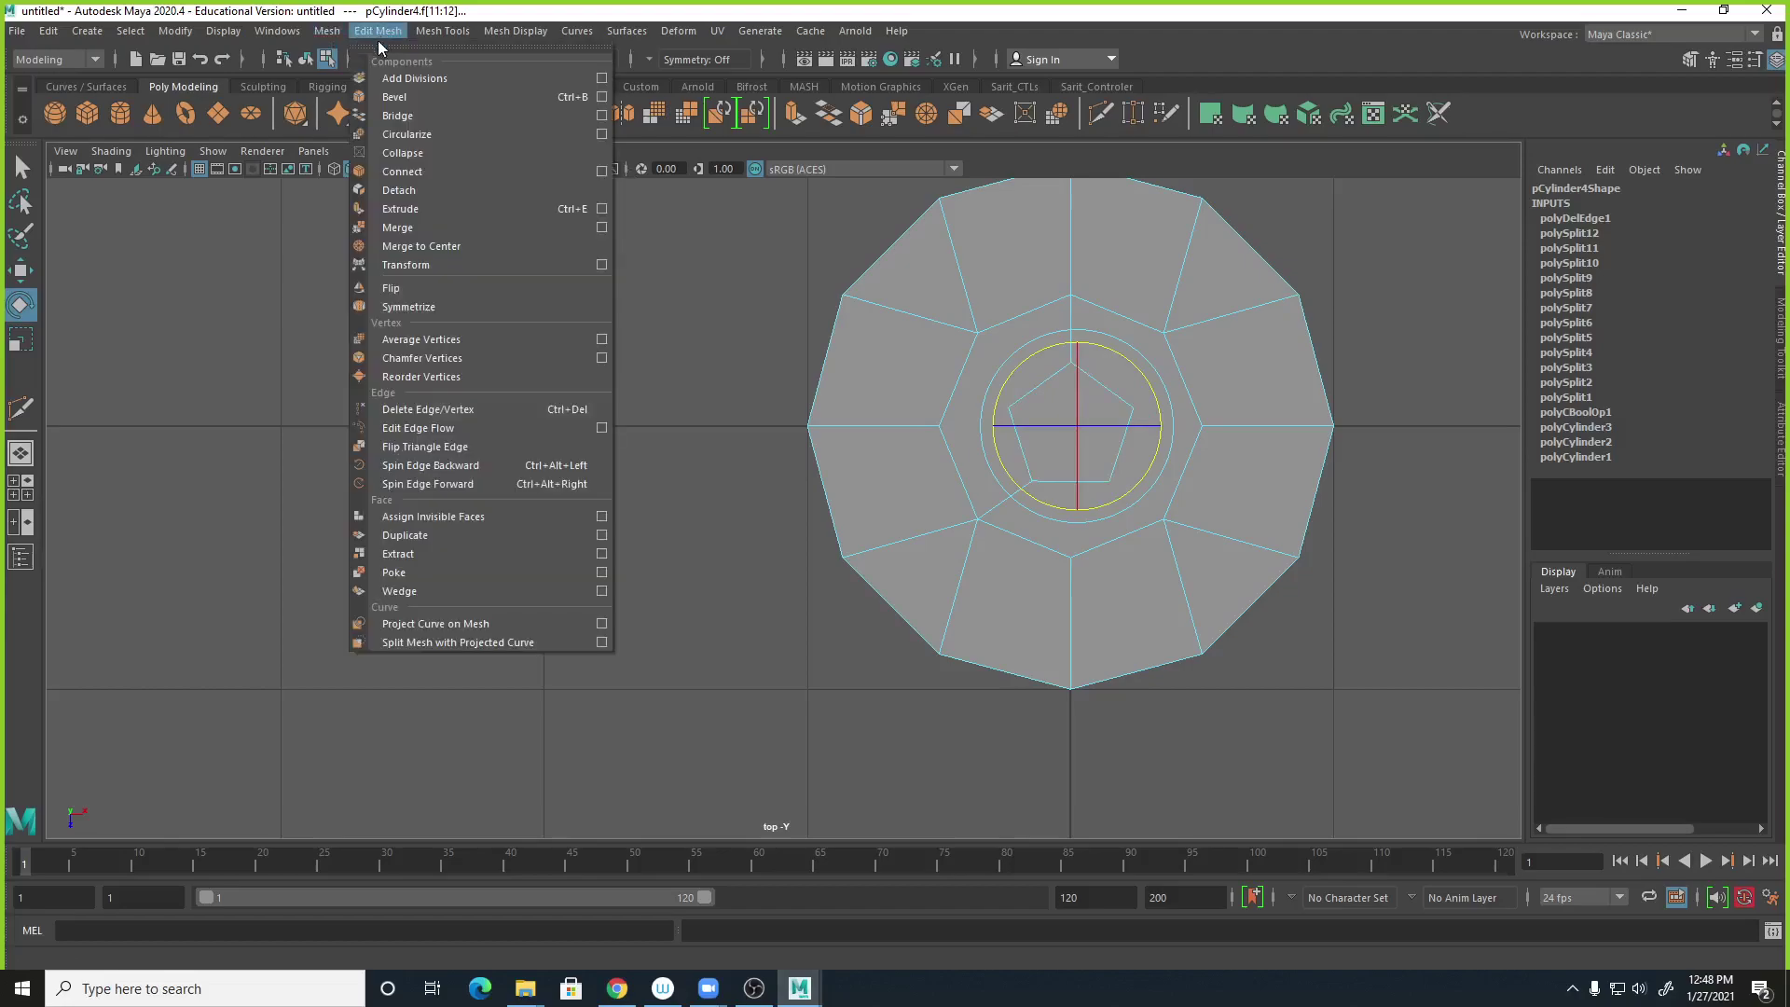
{"action": "mouse_move", "coordinate": [442, 31]}
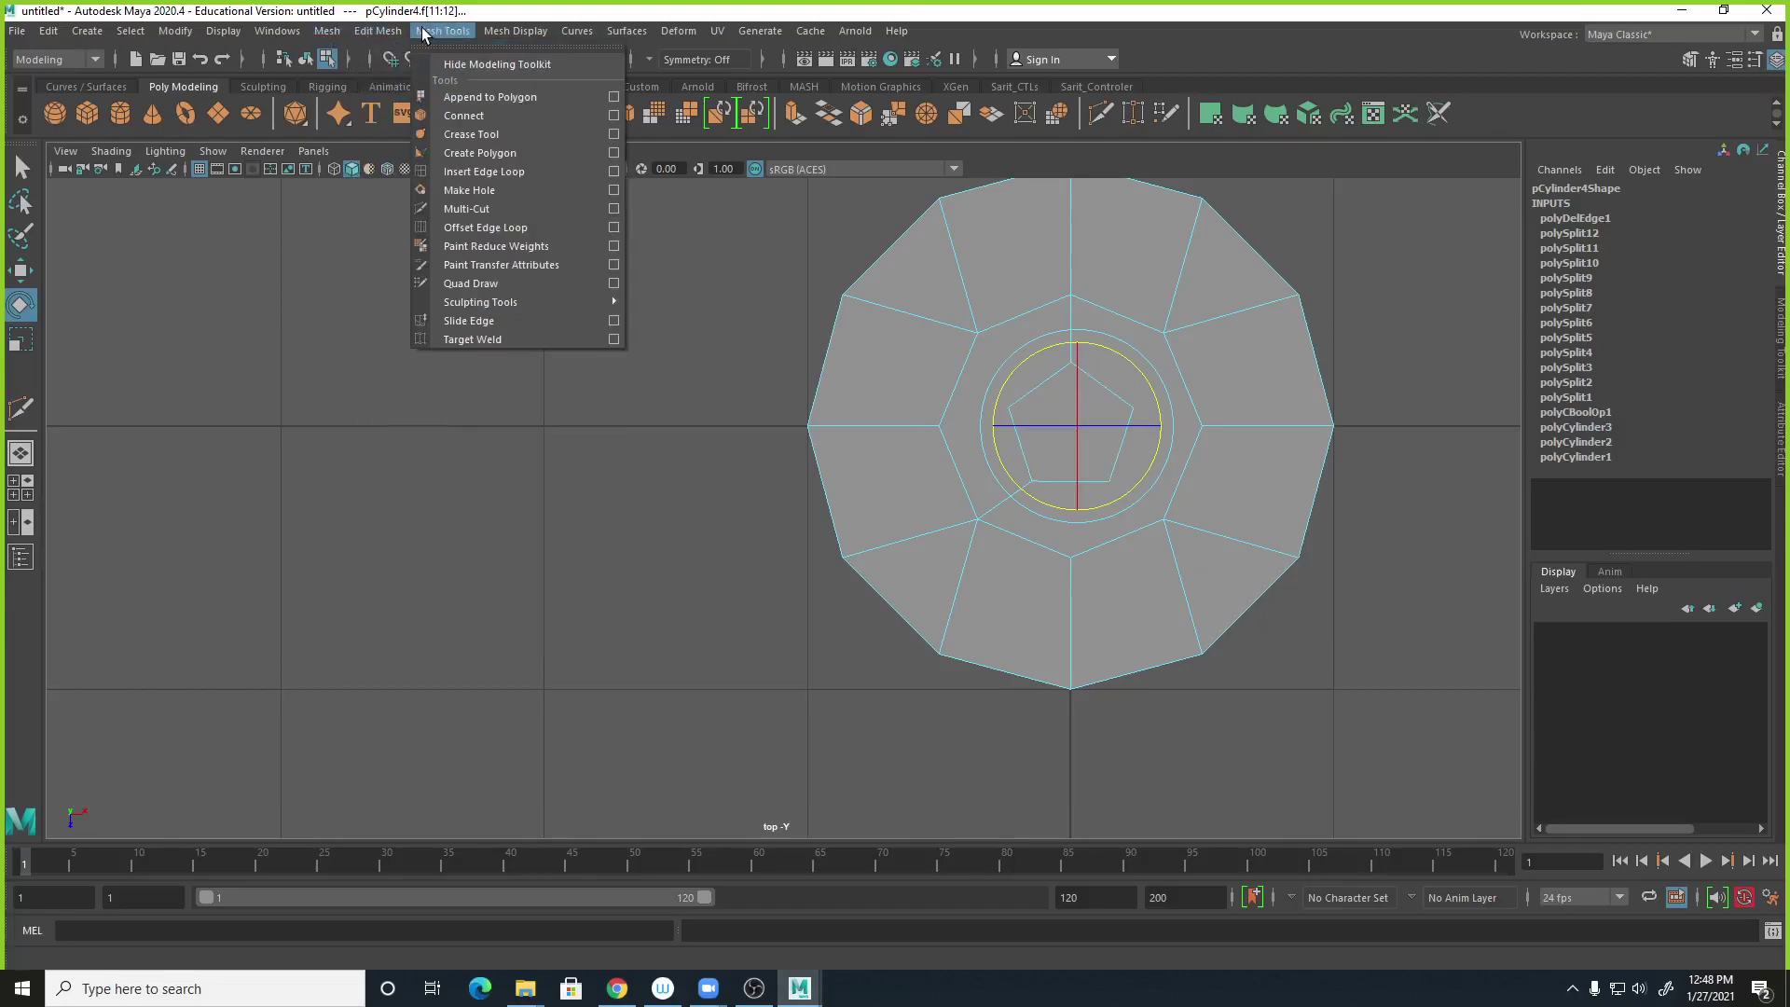
{"action": "left_click", "coordinate": [466, 209]}
{"action": "left_click", "coordinate": [1009, 407]}
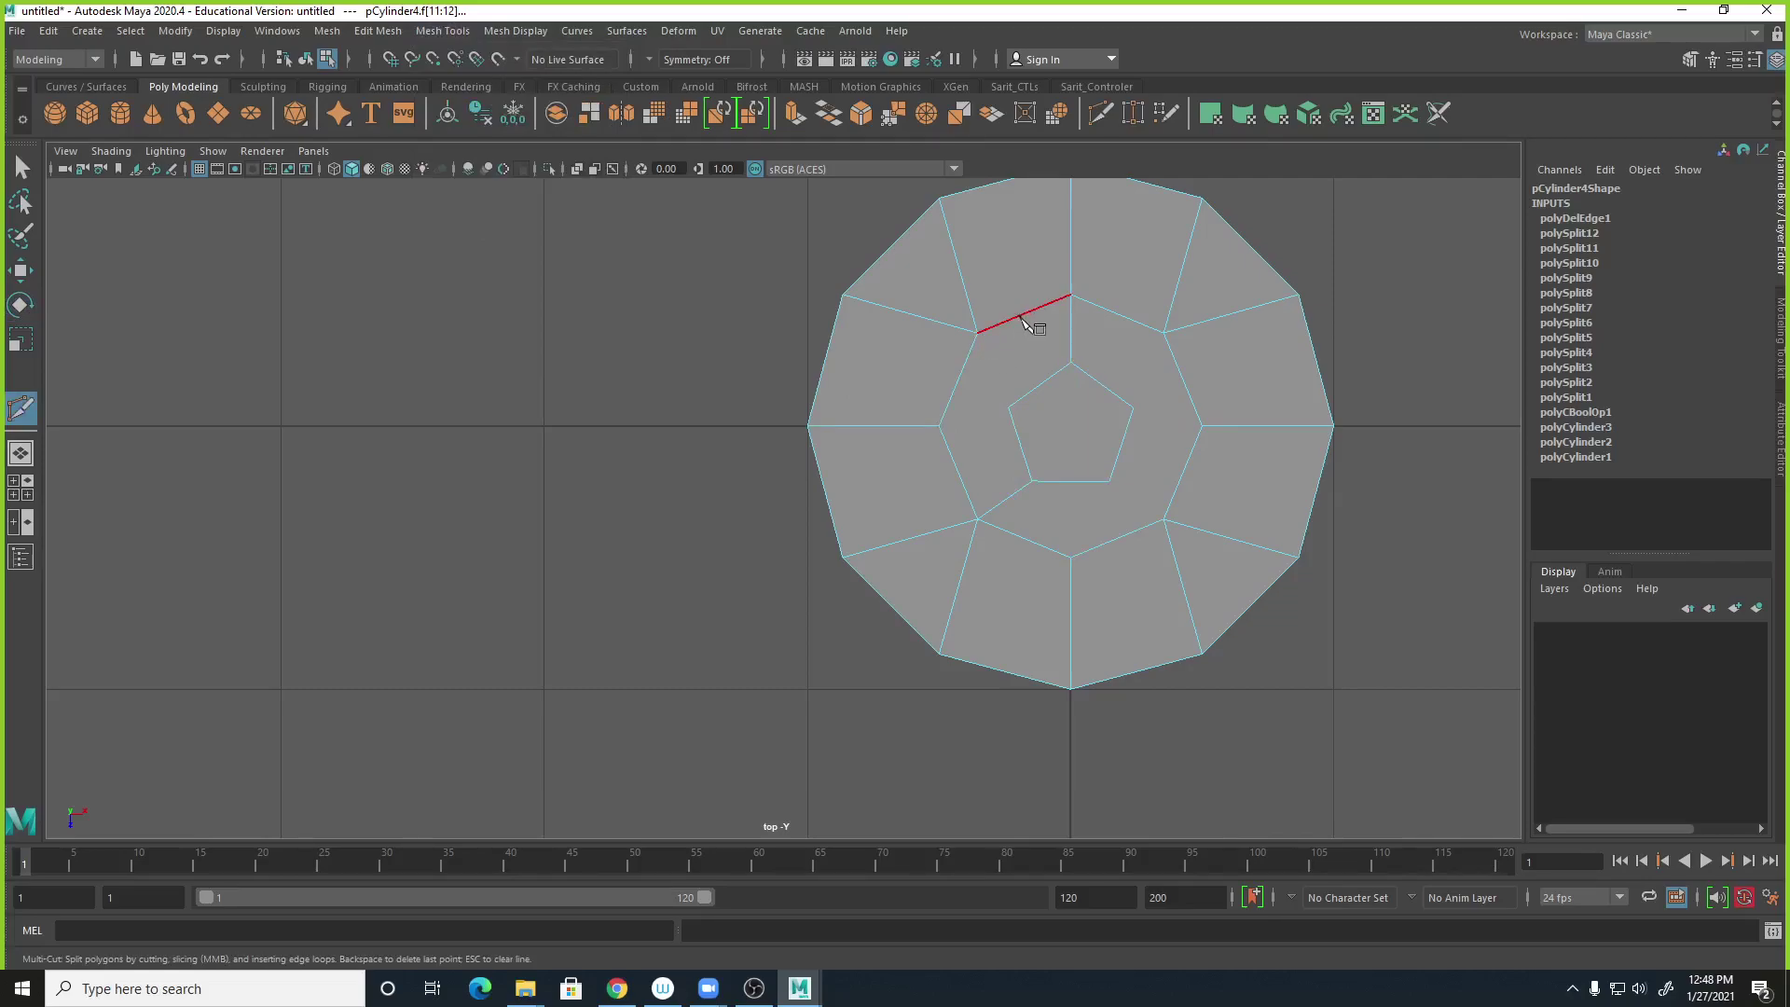
{"action": "left_click", "coordinate": [978, 333]}
{"action": "left_click", "coordinate": [1007, 410]}
{"action": "key", "text": "Return"}
{"action": "left_click", "coordinate": [1165, 335]}
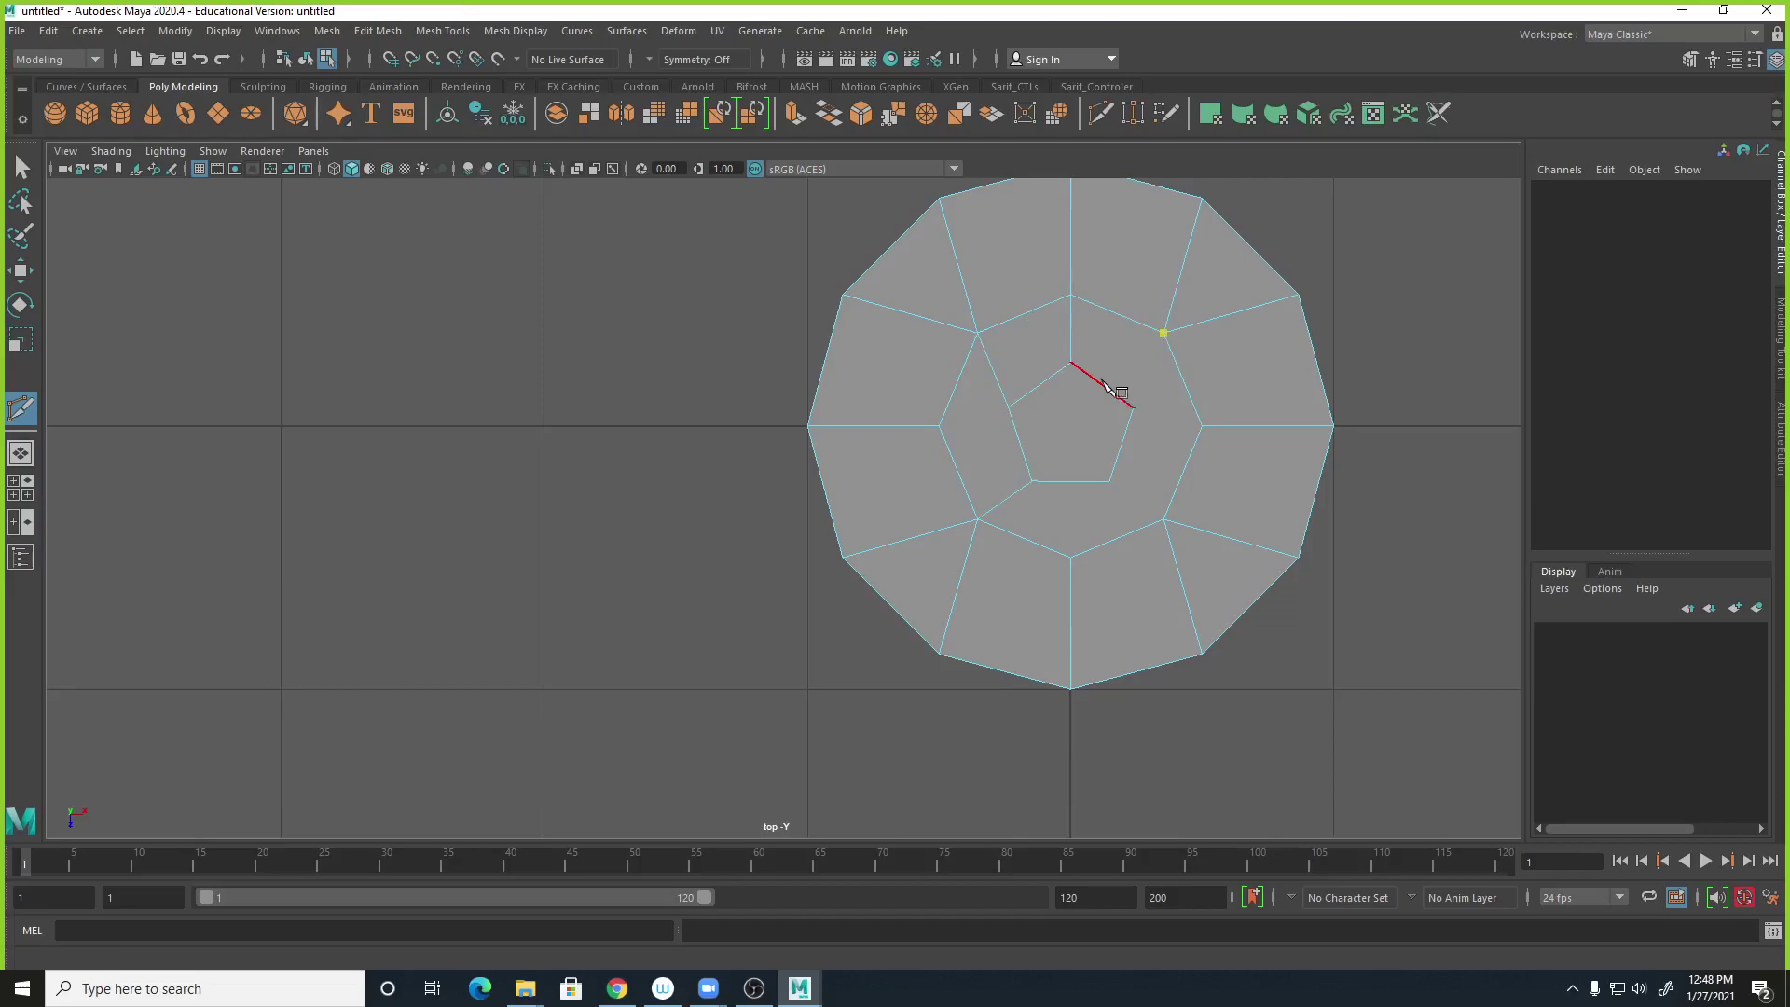
{"action": "left_click", "coordinate": [1134, 409]}
{"action": "key", "text": "Return"}
Cut an edge from the pentagon's lower-right corner to the nearest octagon corner, then join both lower pentagon corners to the octagon's bottom corner.
{"action": "left_click", "coordinate": [1161, 522]}
{"action": "key", "text": "Return"}
{"action": "key", "text": "Return"}
{"action": "left_click", "coordinate": [1032, 481]}
{"action": "left_click", "coordinate": [1071, 558]}
{"action": "left_click", "coordinate": [1109, 481]}
Select the two lower diagonal edges between the pentagon and the octagon and remove them with Delete Edge/Vertex.
{"action": "key", "text": "q"}
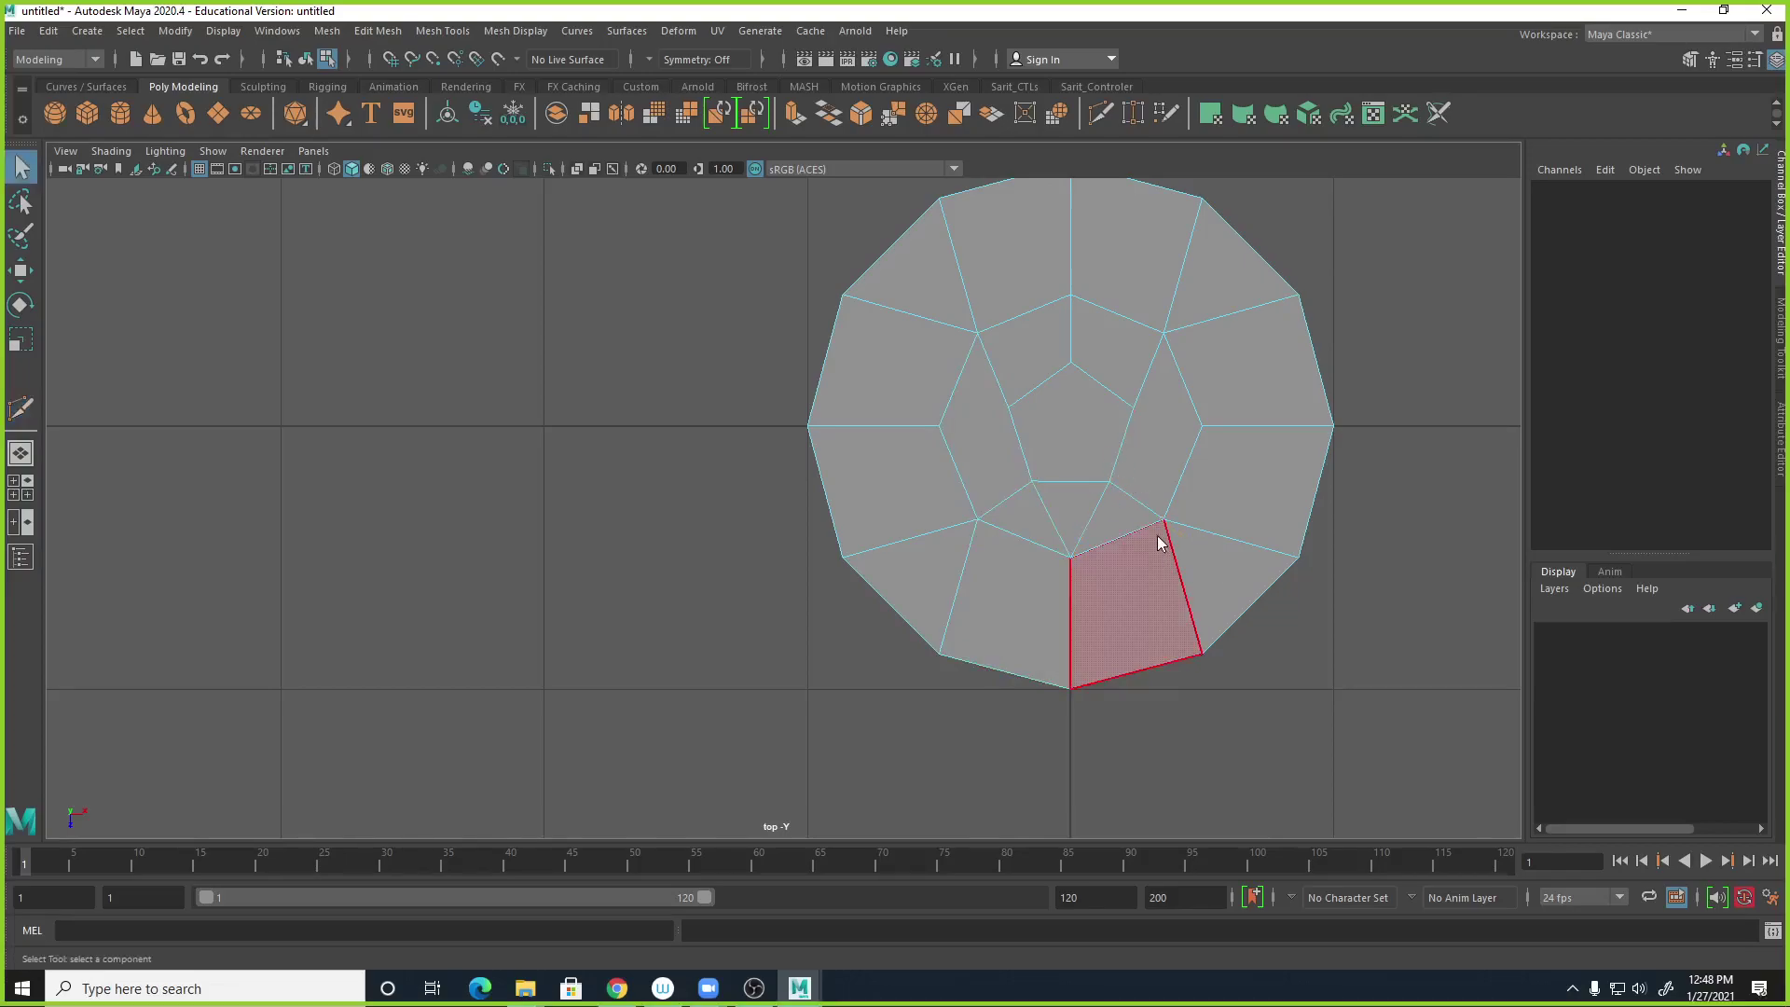
{"action": "left_click", "coordinate": [1145, 504]}
{"action": "left_click", "coordinate": [1011, 499]}
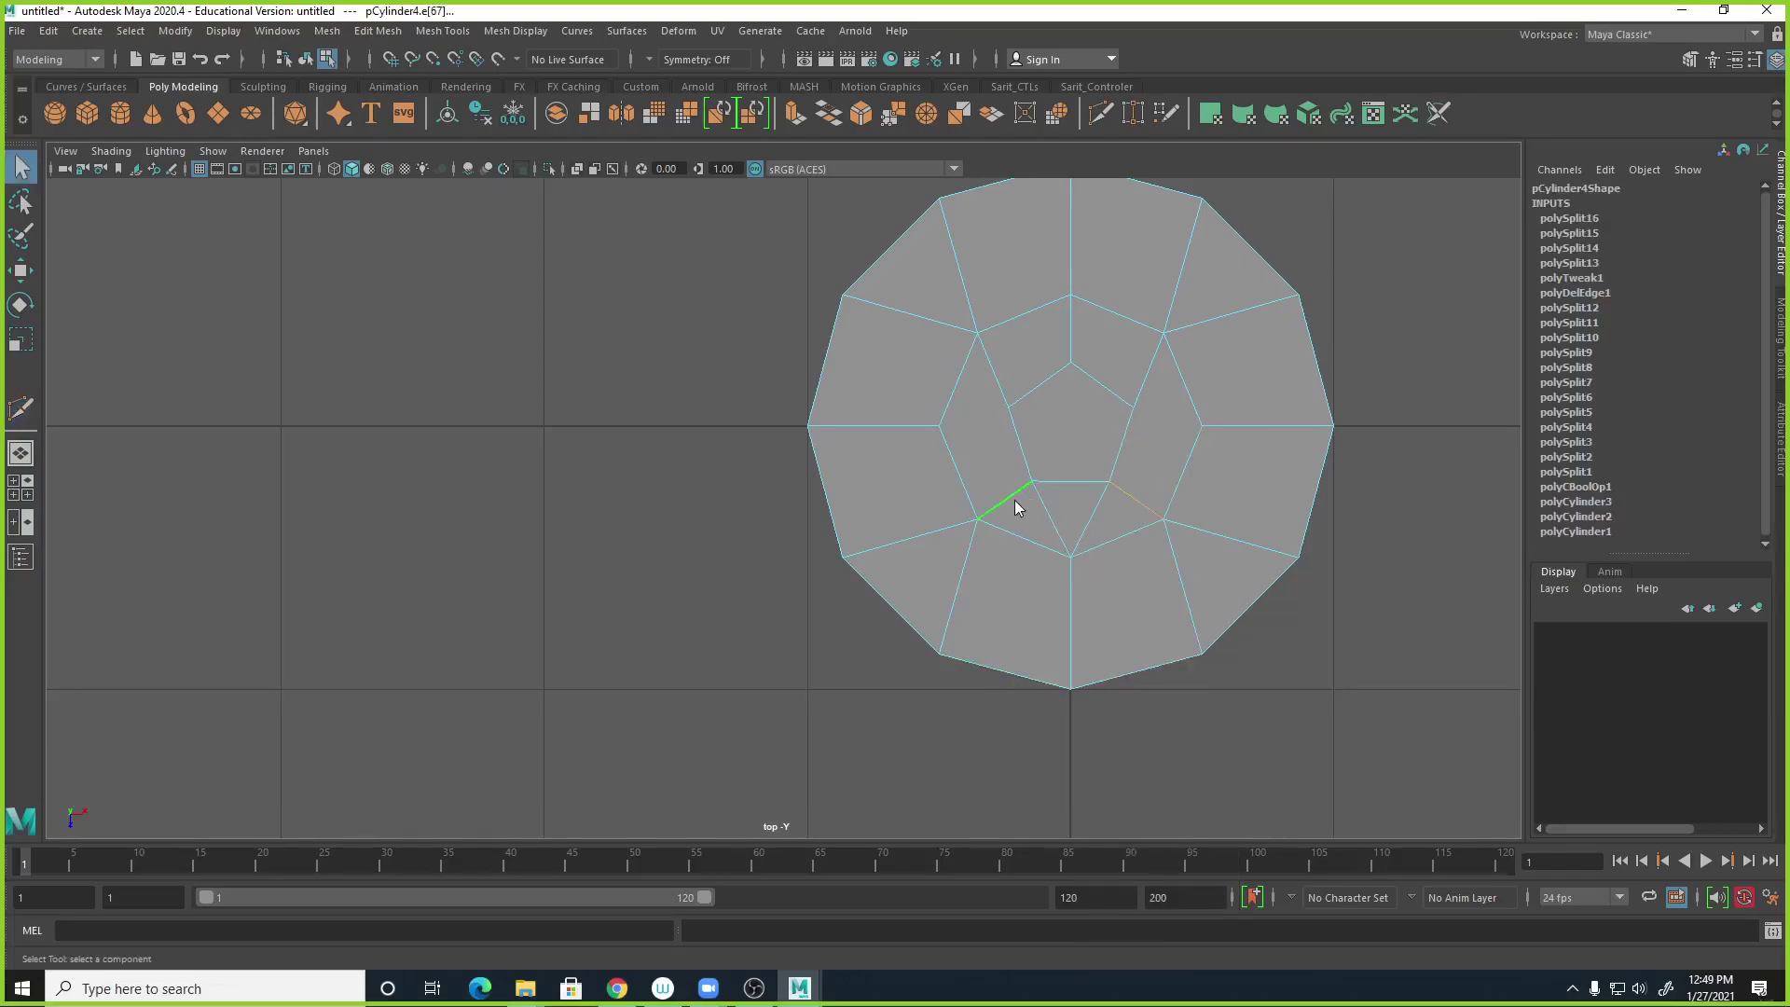
{"action": "right_click", "coordinate": [1014, 503]}
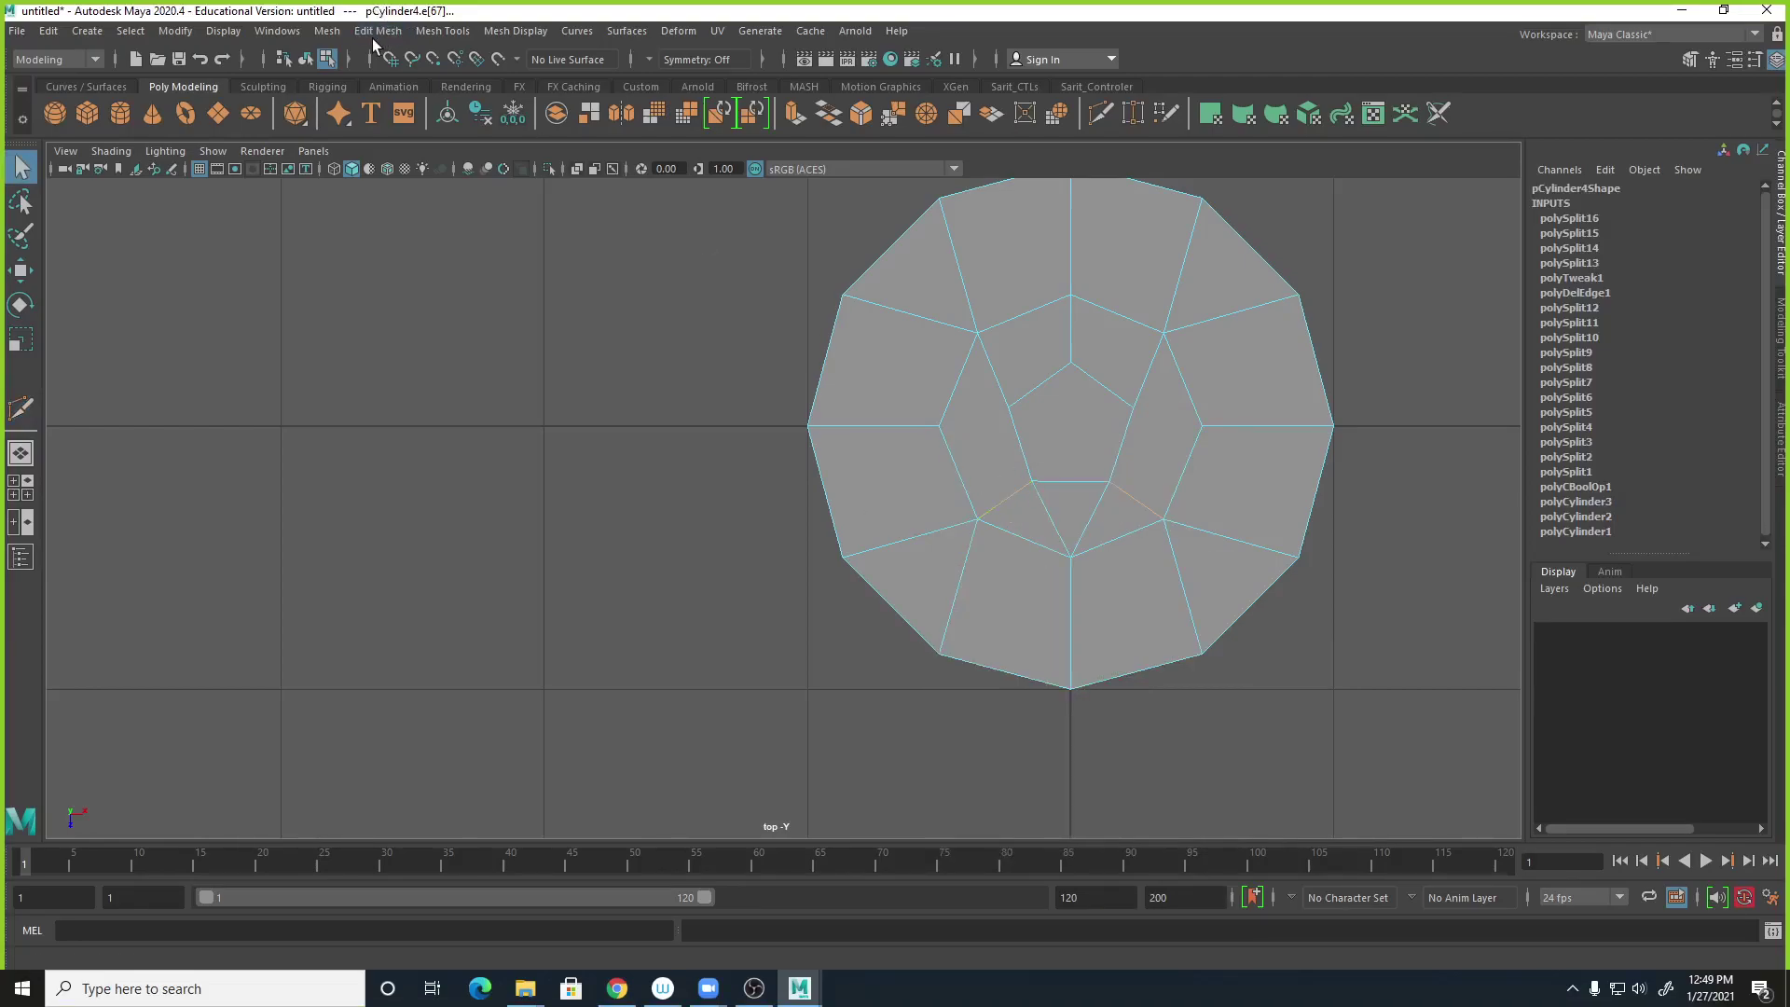
{"action": "left_click", "coordinate": [442, 31]}
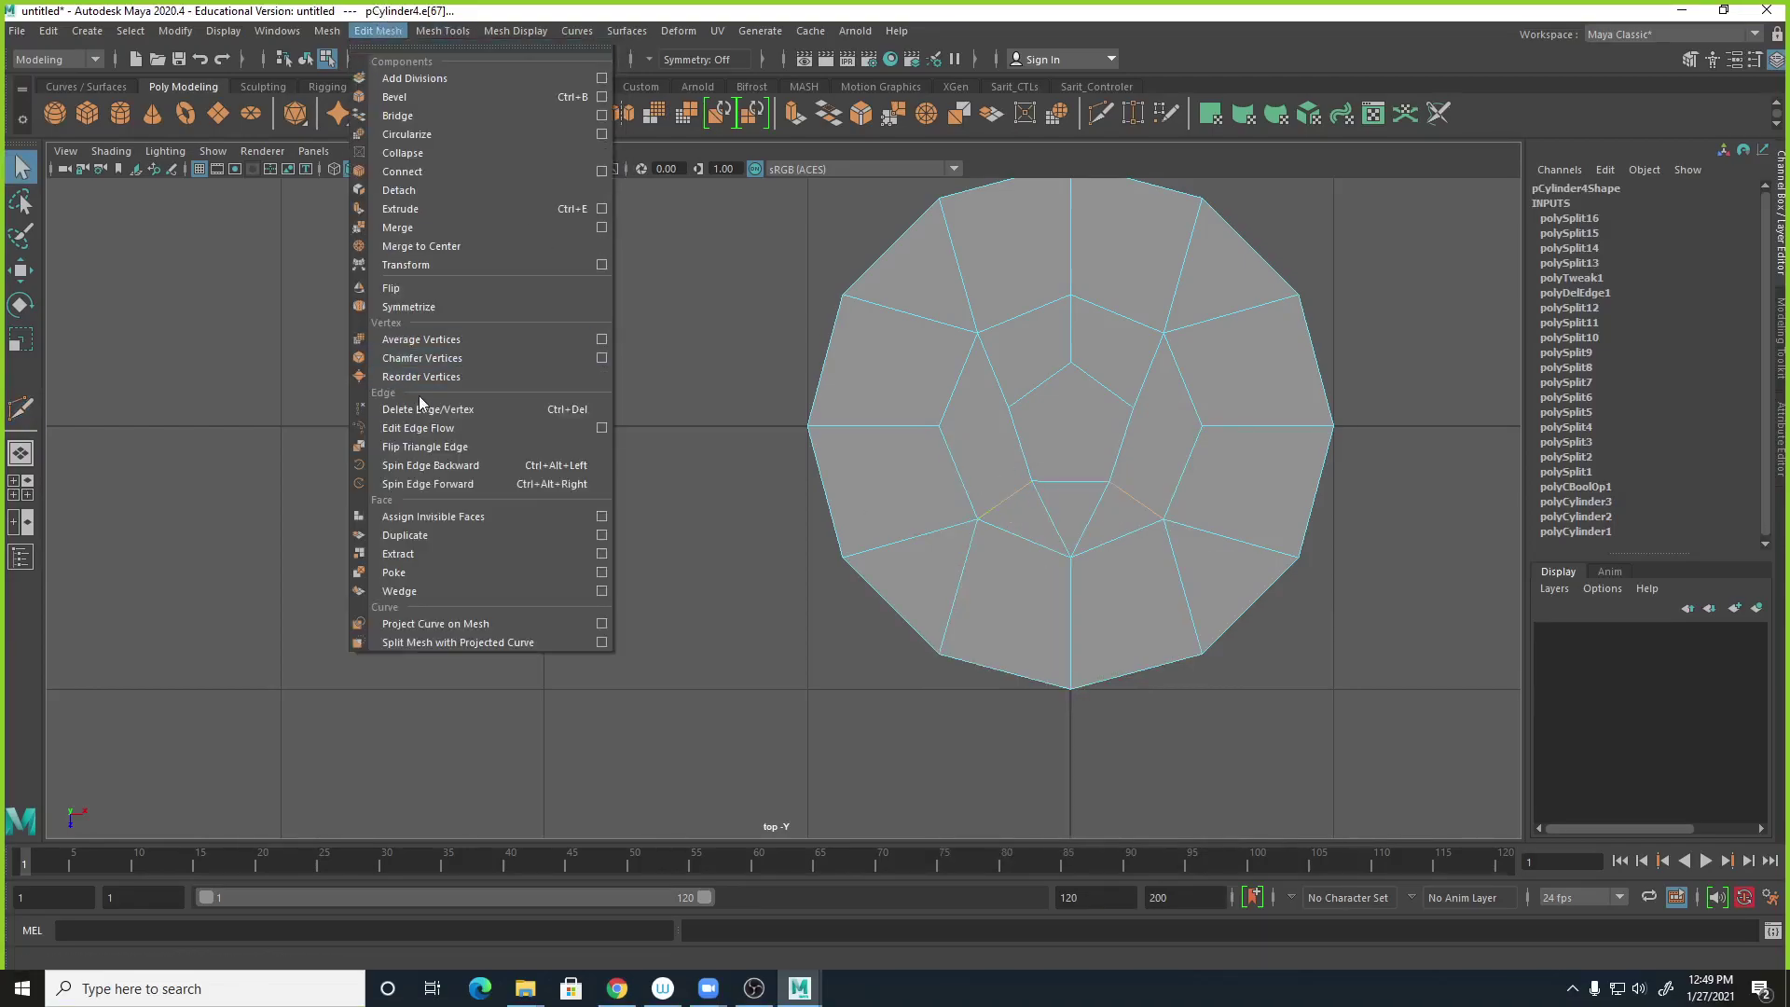
{"action": "left_click", "coordinate": [466, 408]}
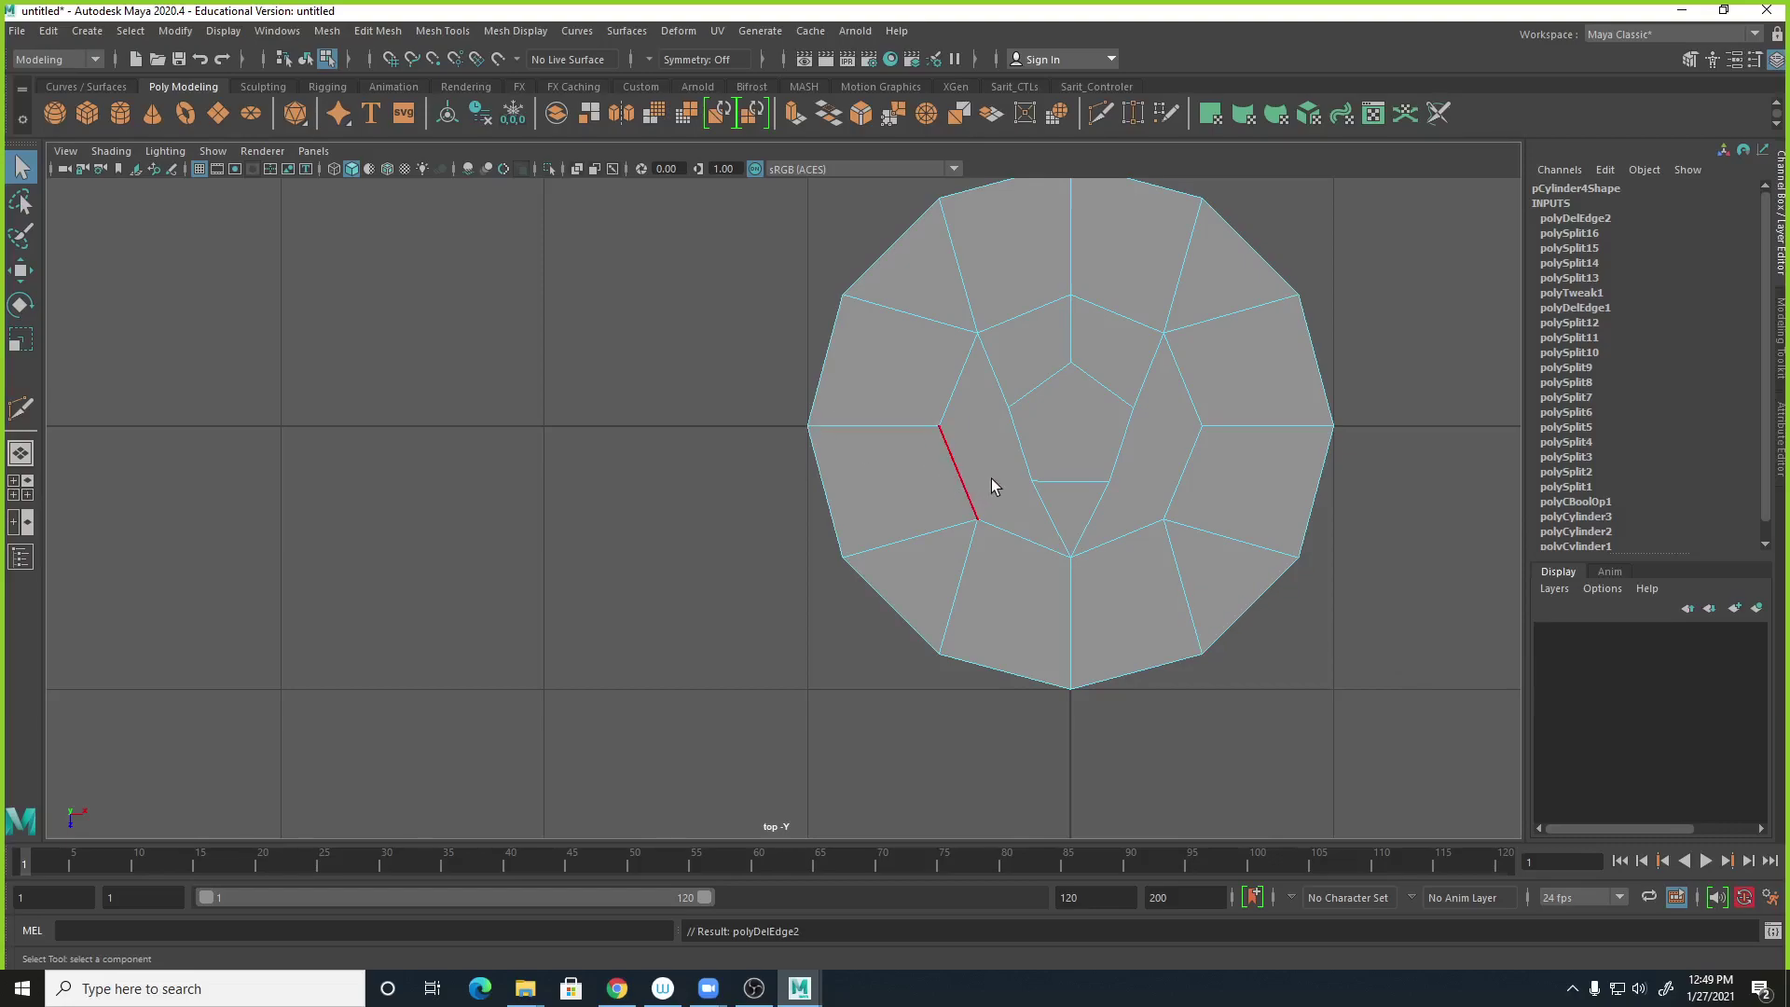
With Multi-Cut, join the octagon's far left and far right corners to the pentagon's upper side corners.
{"action": "right_click", "coordinate": [1028, 479], "text": "shift"}
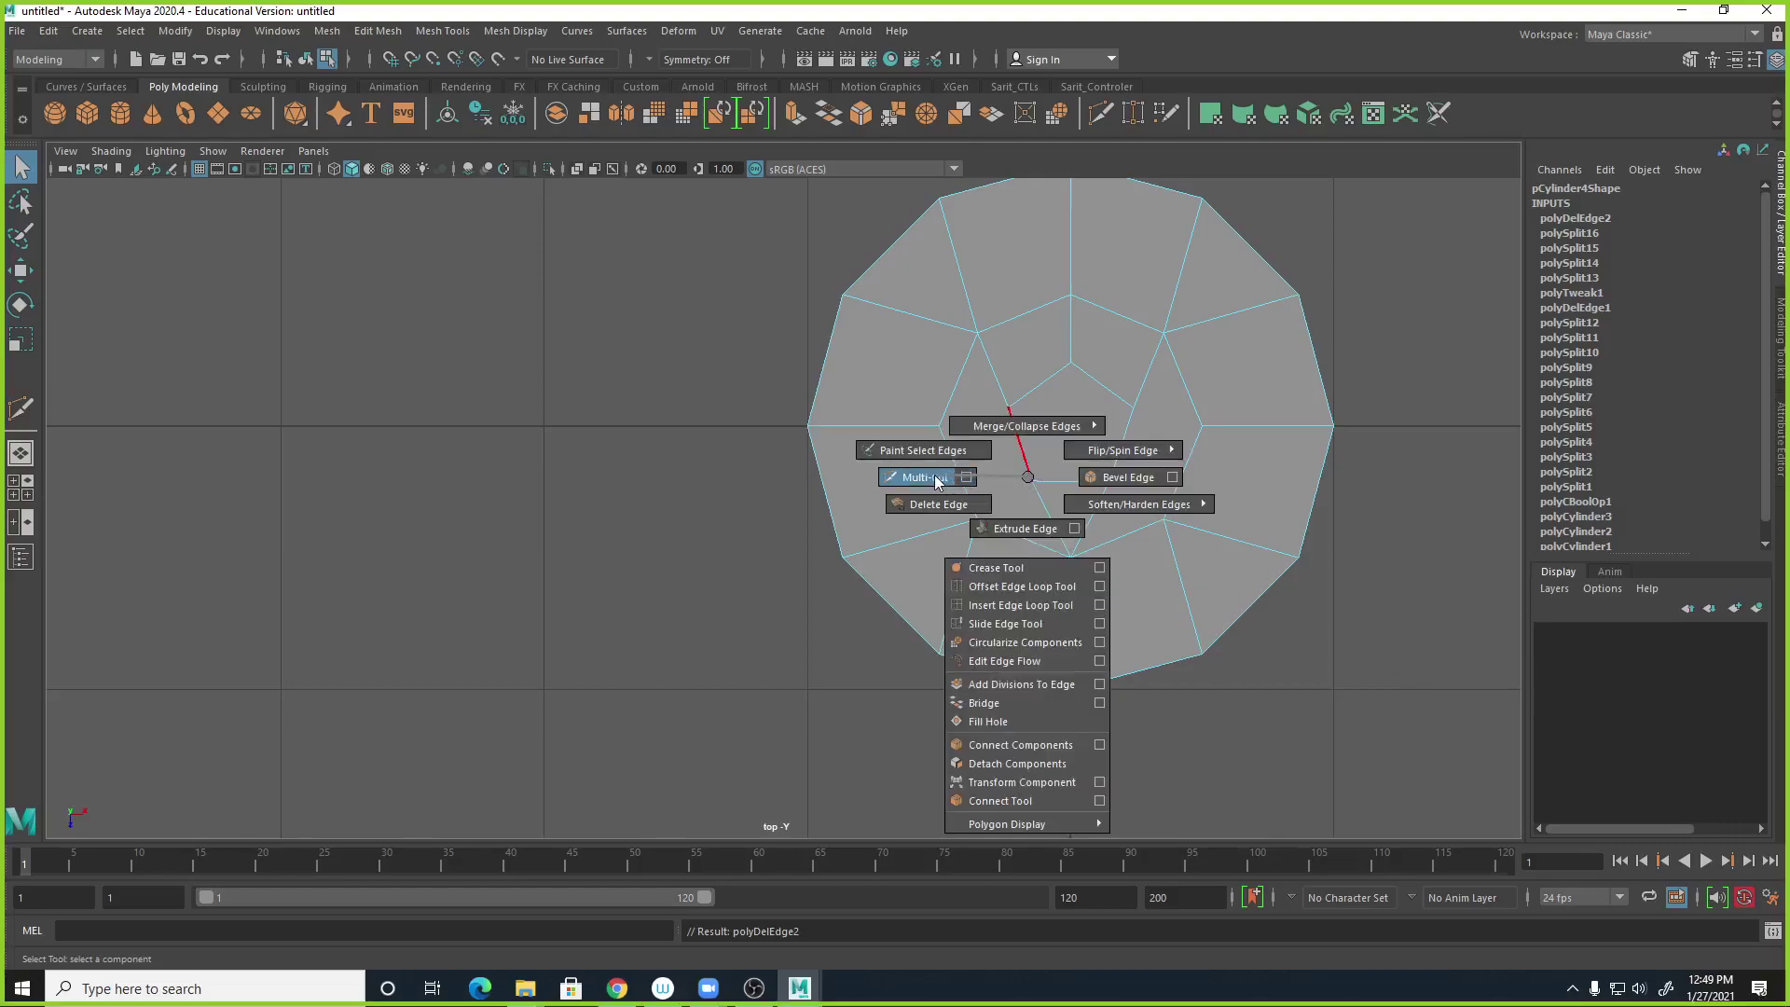
{"action": "left_click", "coordinate": [443, 30]}
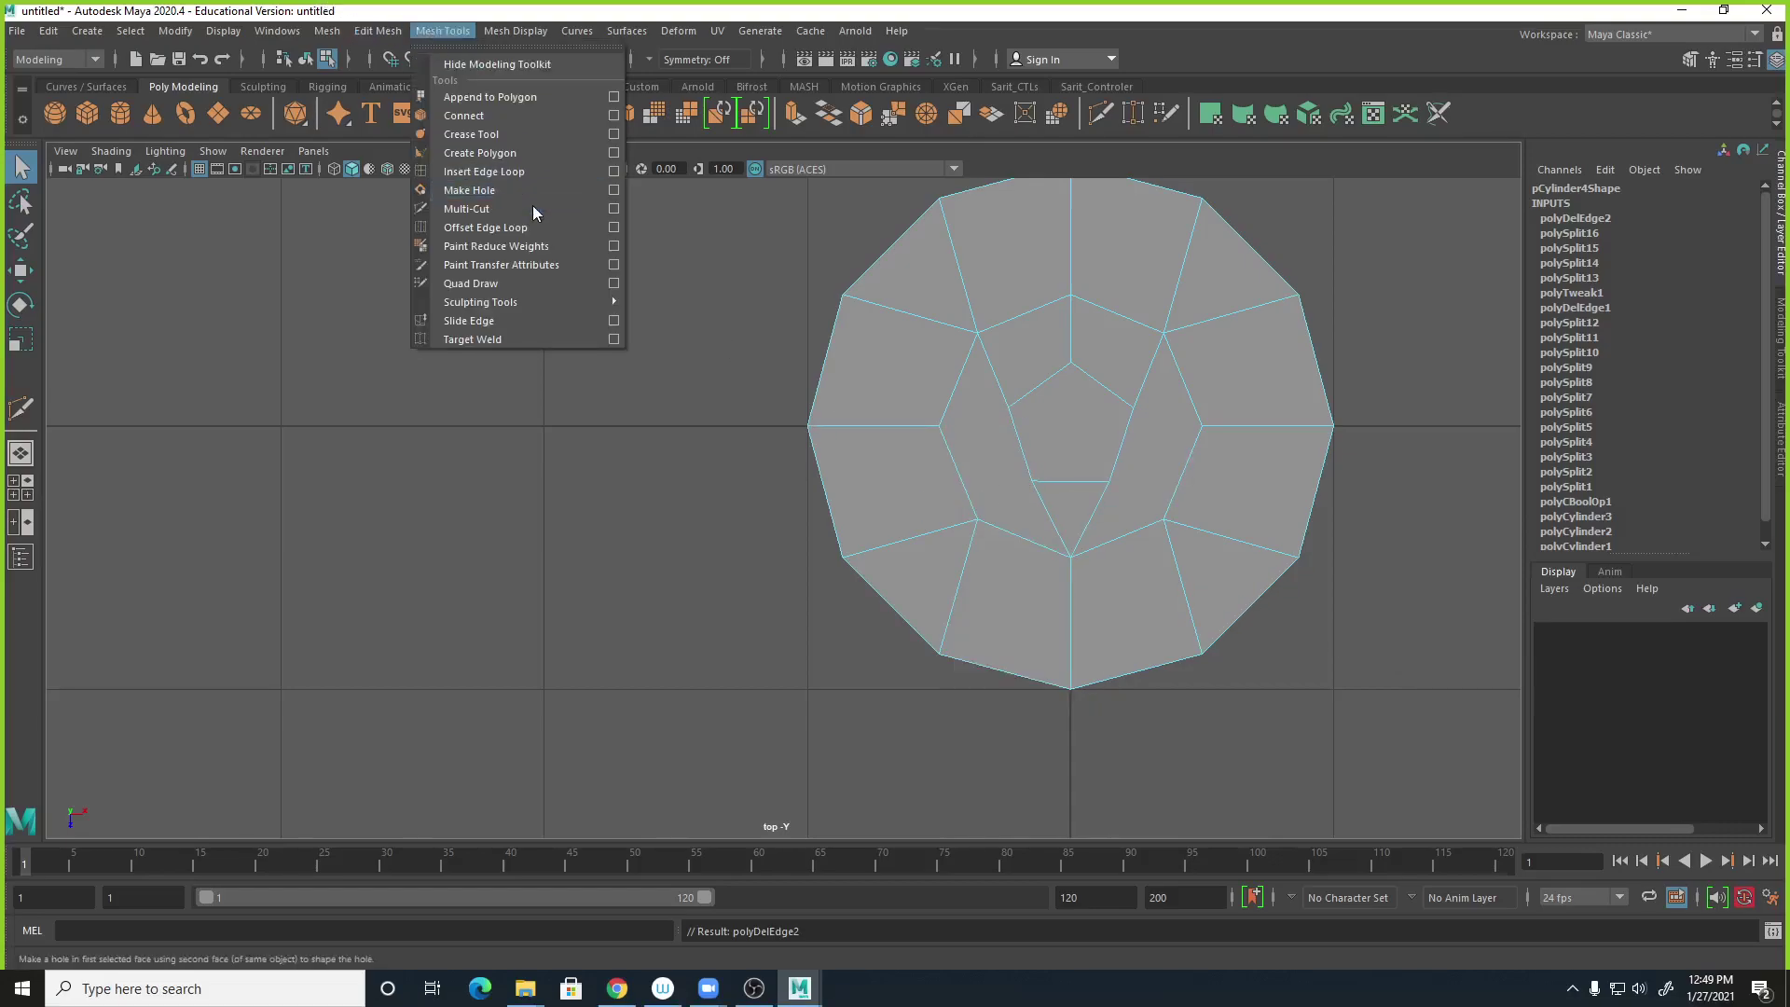
{"action": "left_click", "coordinate": [504, 208]}
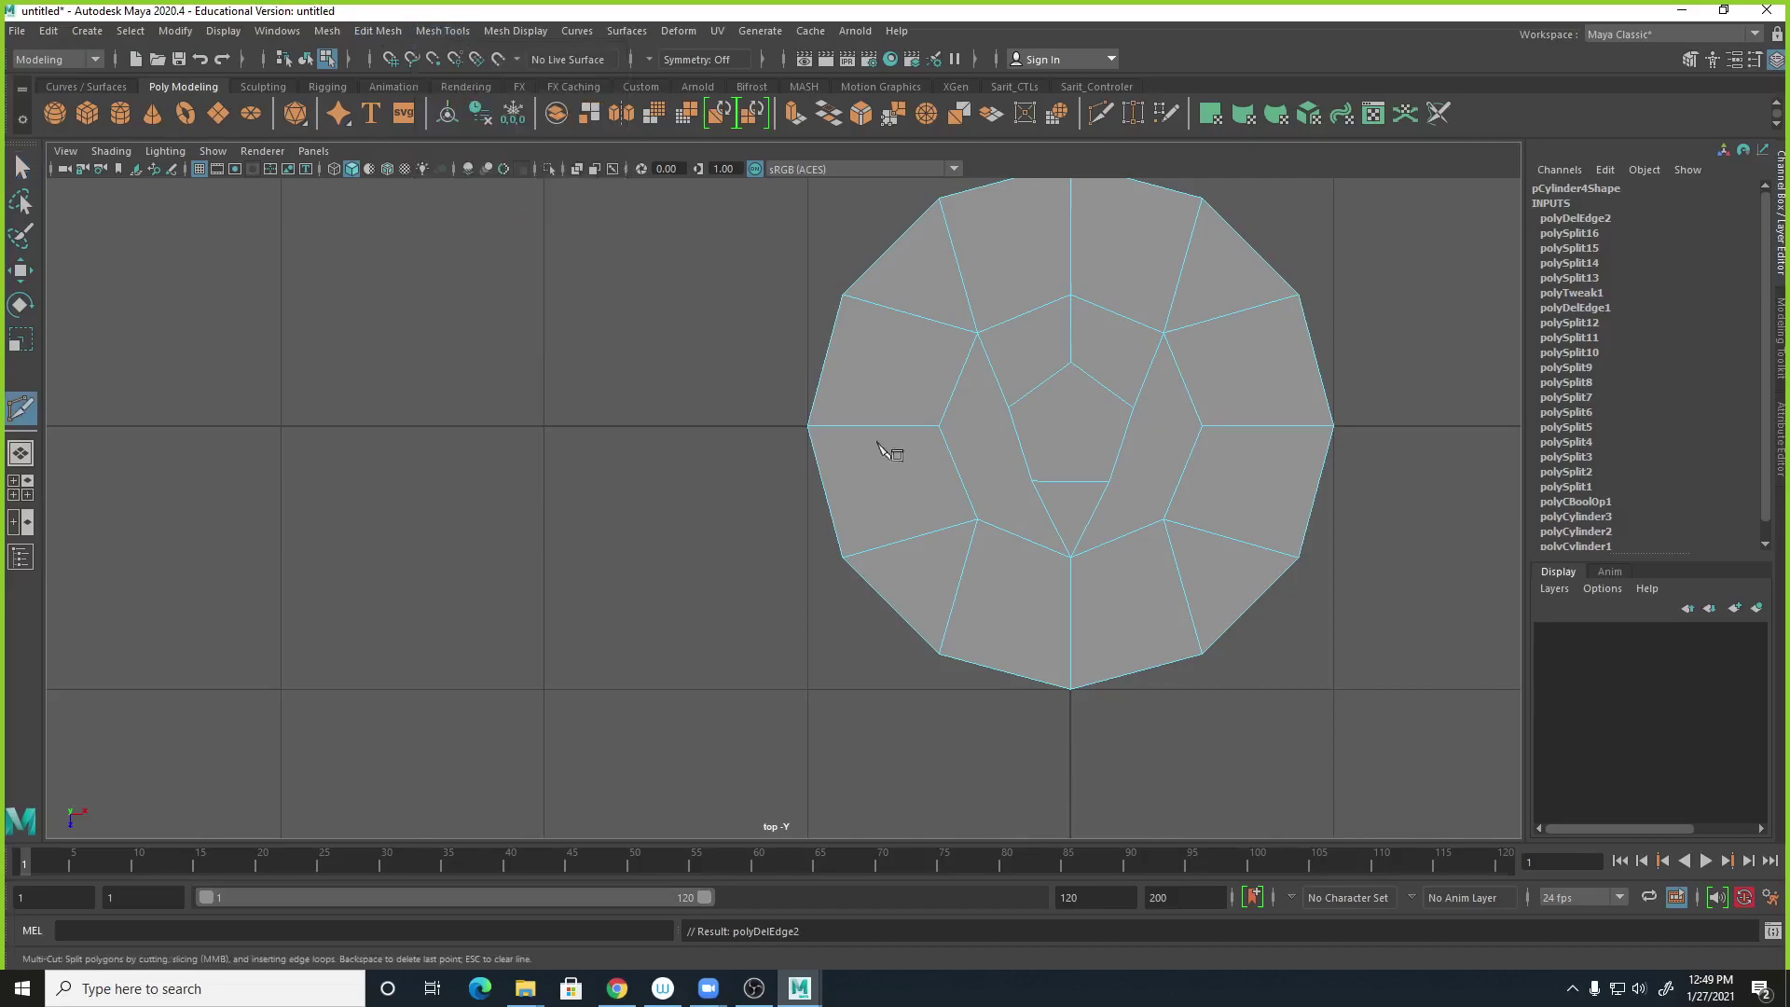
{"action": "left_click", "coordinate": [939, 426]}
{"action": "key", "text": "Return"}
{"action": "left_click", "coordinate": [1133, 407]}
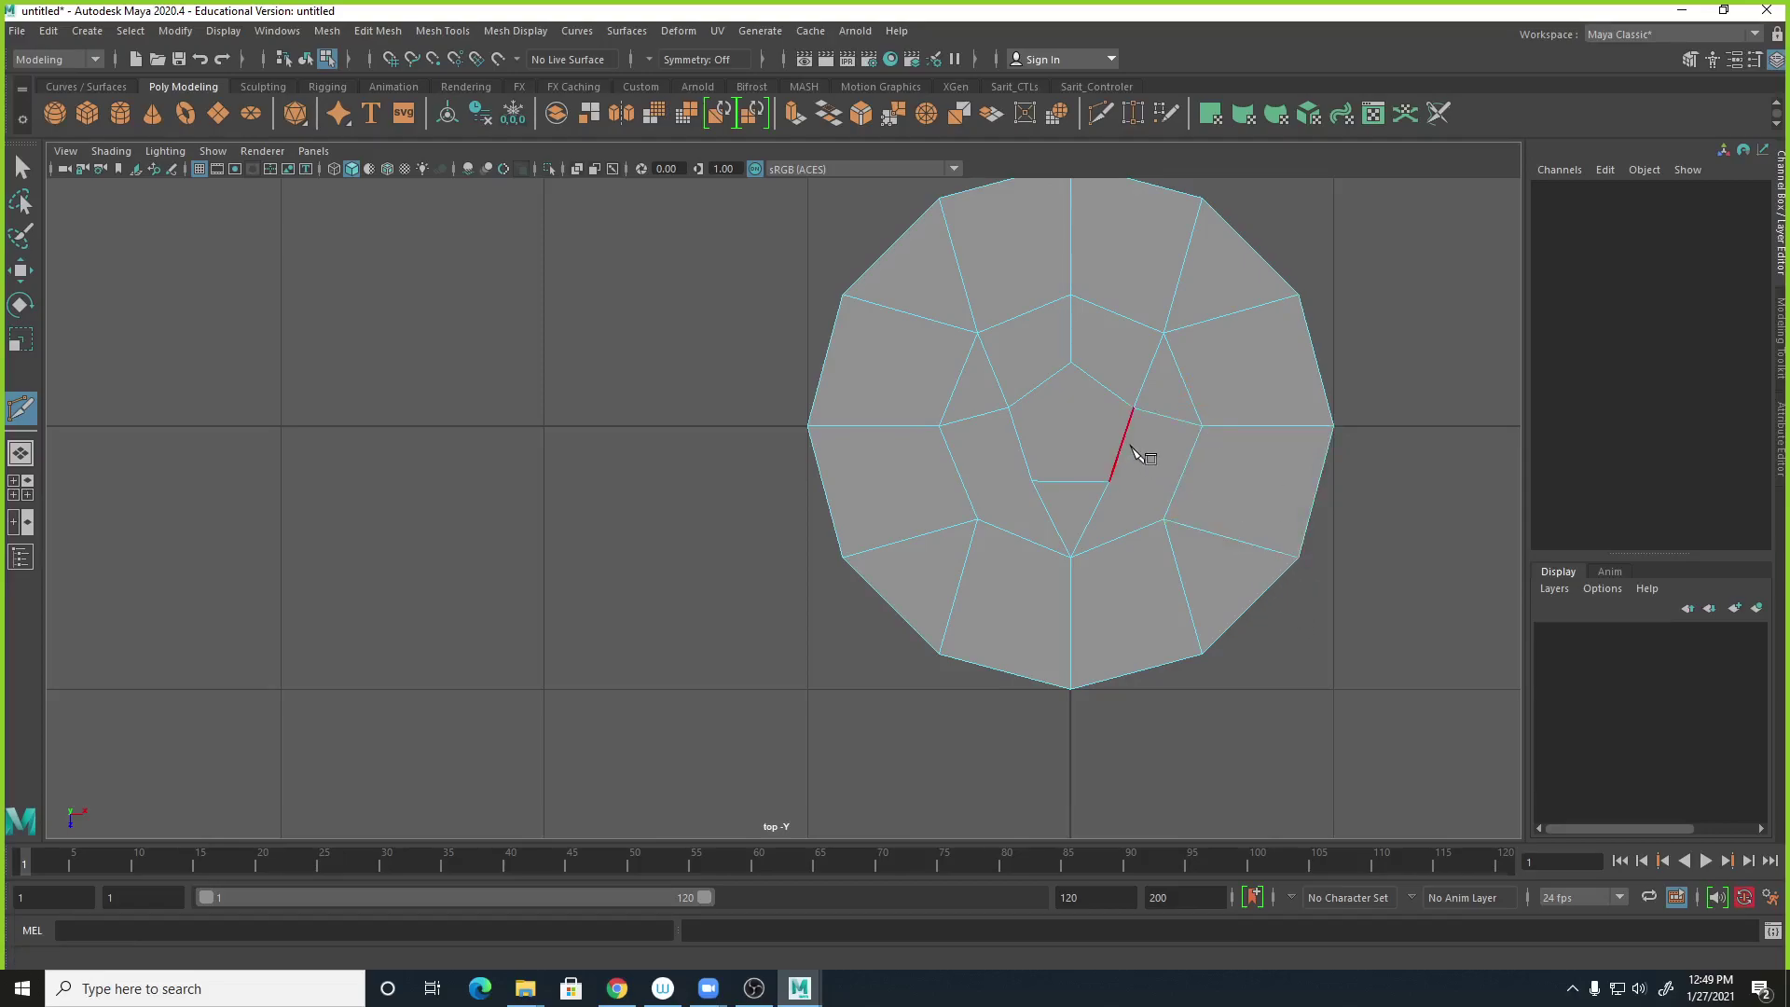
Cut edges from the octagon's two lower diagonal corners to the pentagon's lower corners.
{"action": "left_click", "coordinate": [1163, 520]}
{"action": "key", "text": "Return"}
{"action": "left_click", "coordinate": [977, 518]}
{"action": "left_click", "coordinate": [1032, 481]}
{"action": "left_click", "coordinate": [977, 518]}
{"action": "key", "text": "Return"}
Leave Multi-Cut, return to object mode and examine the cuts on the stacked tiers from several angles in the perspective view.
{"action": "left_click", "coordinate": [22, 169]}
{"action": "left_click_drag", "start_coordinate": [1124, 531], "coordinate": [1142, 438], "text": "alt"}
{"action": "right_click_drag", "start_coordinate": [1094, 345], "coordinate": [1198, 313]}
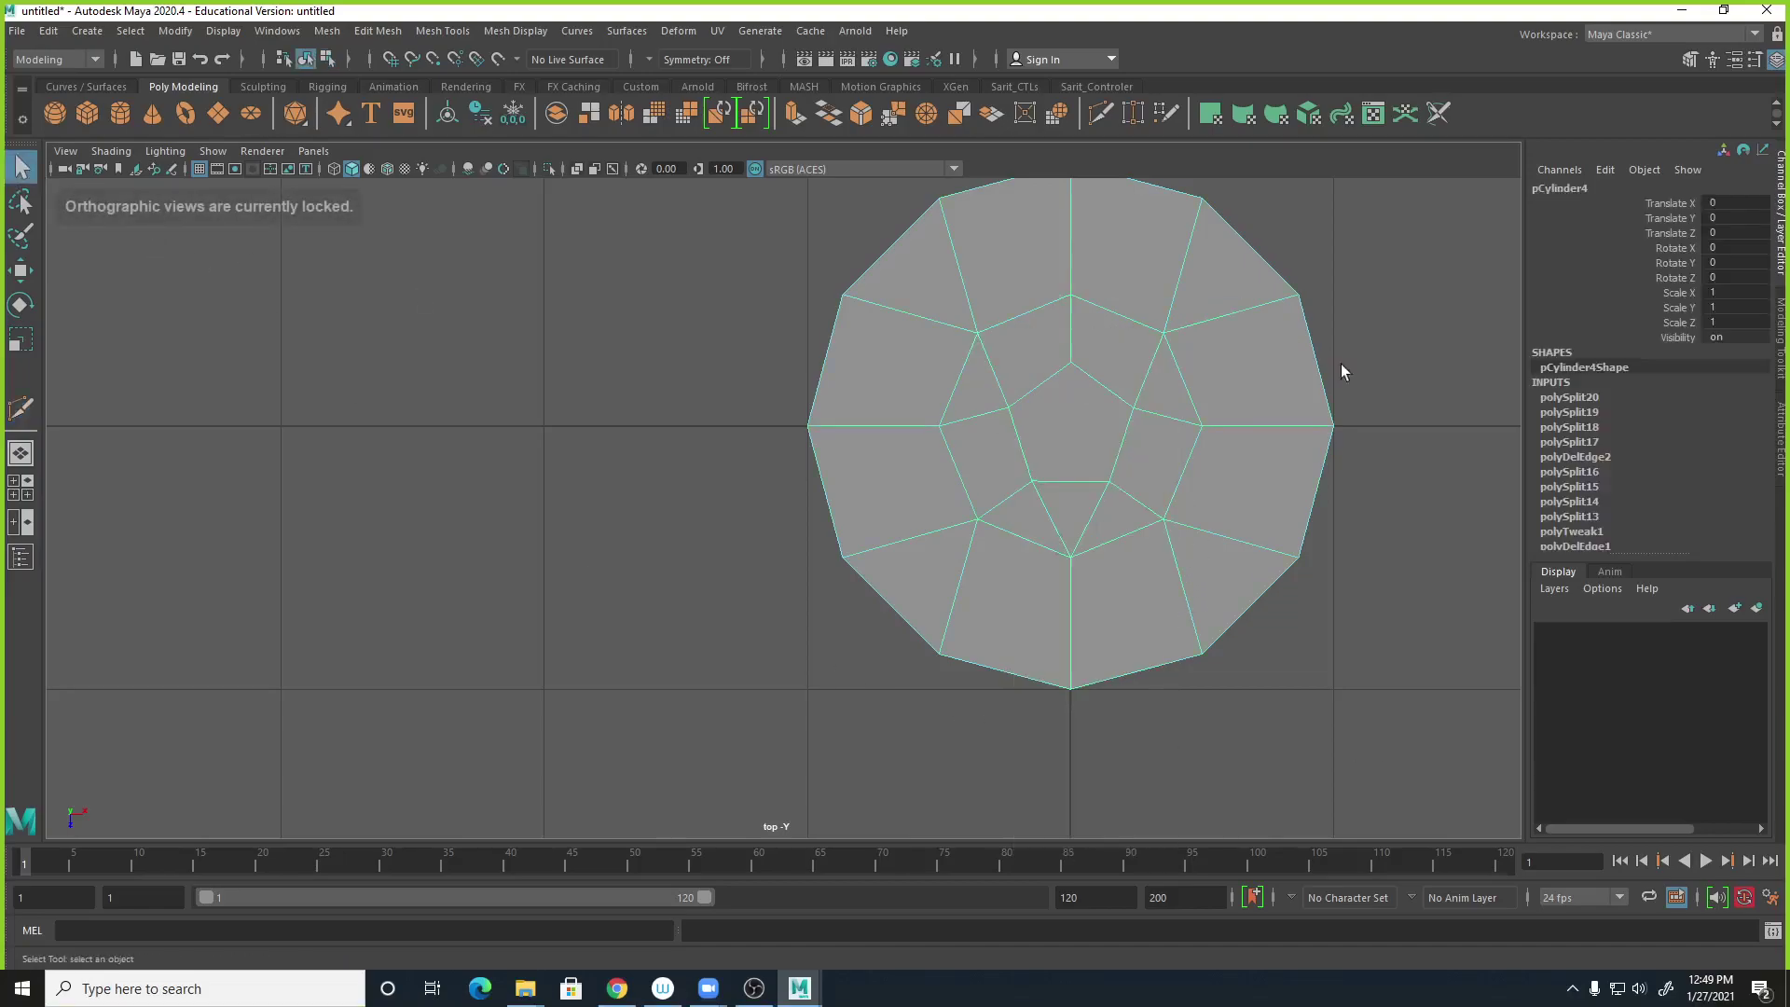
{"action": "key", "text": "space"}
{"action": "mouse_move", "coordinate": [1342, 354]}
{"action": "left_mouse_down", "text": "alt"}
{"action": "mouse_move", "coordinate": [1301, 335]}
{"action": "mouse_move", "coordinate": [1333, 385]}
{"action": "left_mouse_up", "text": "alt"}
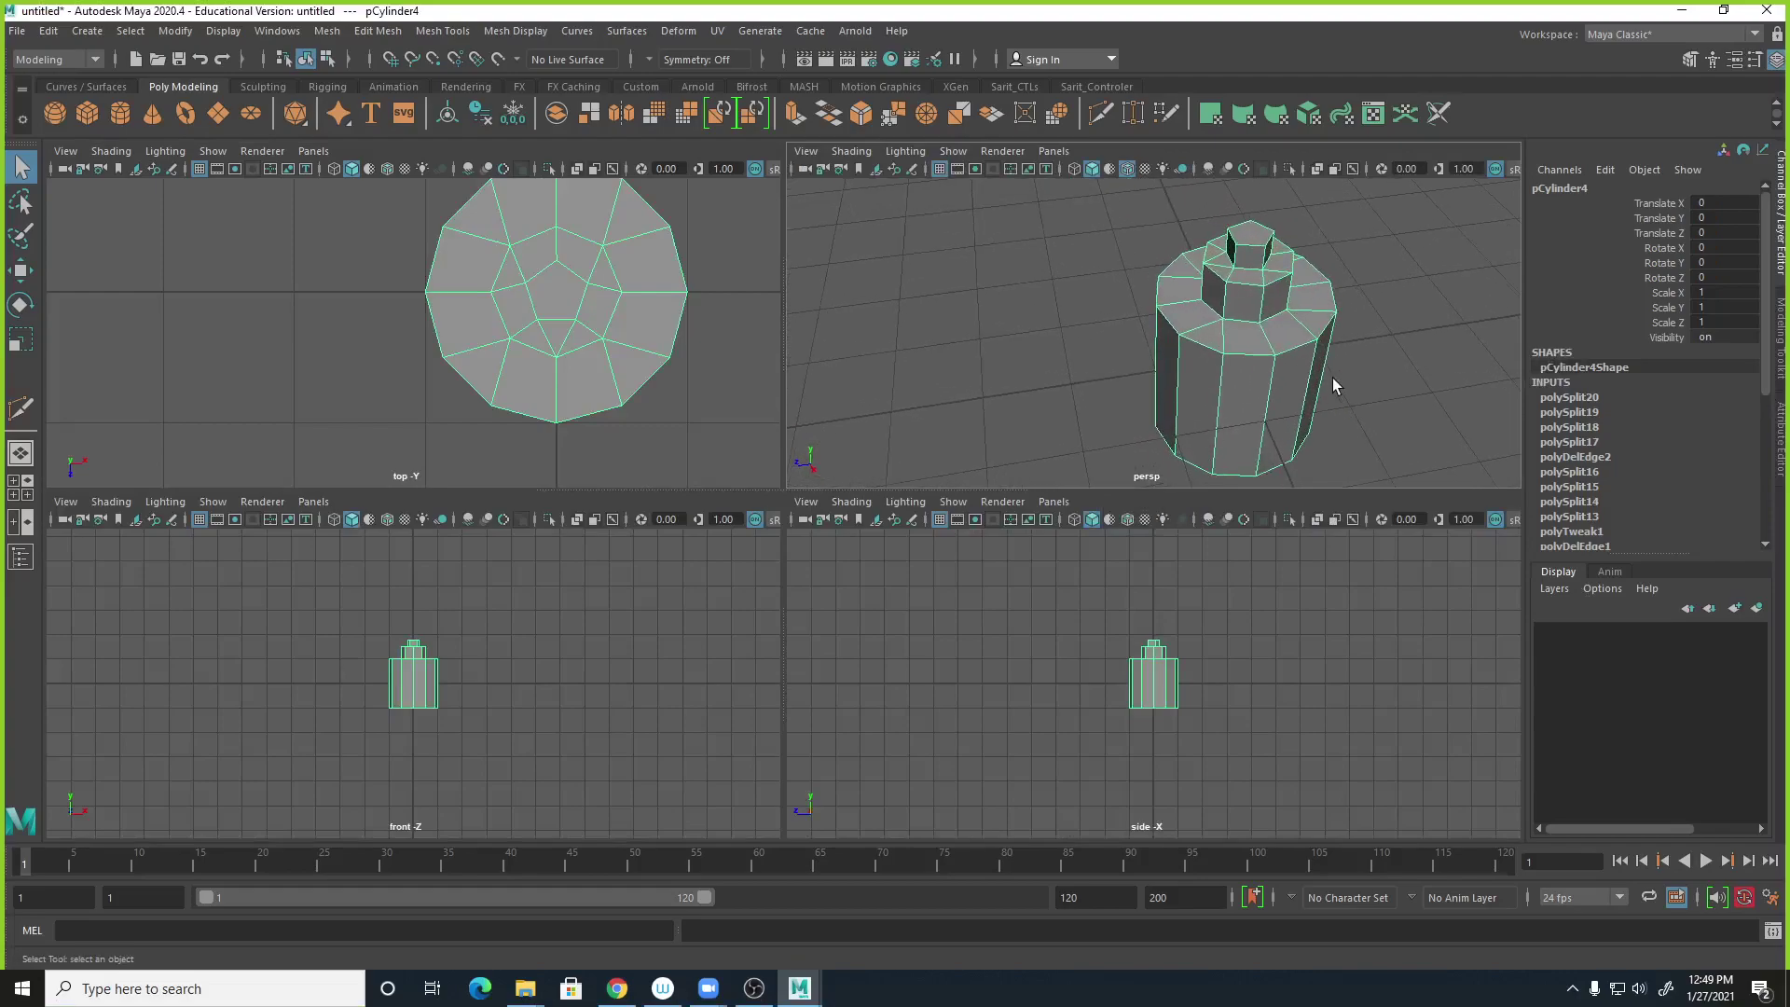
{"action": "right_click_drag", "start_coordinate": [1353, 326], "coordinate": [1408, 315], "text": "alt"}
{"action": "left_click_drag", "start_coordinate": [1390, 346], "coordinate": [1346, 444], "text": "alt"}
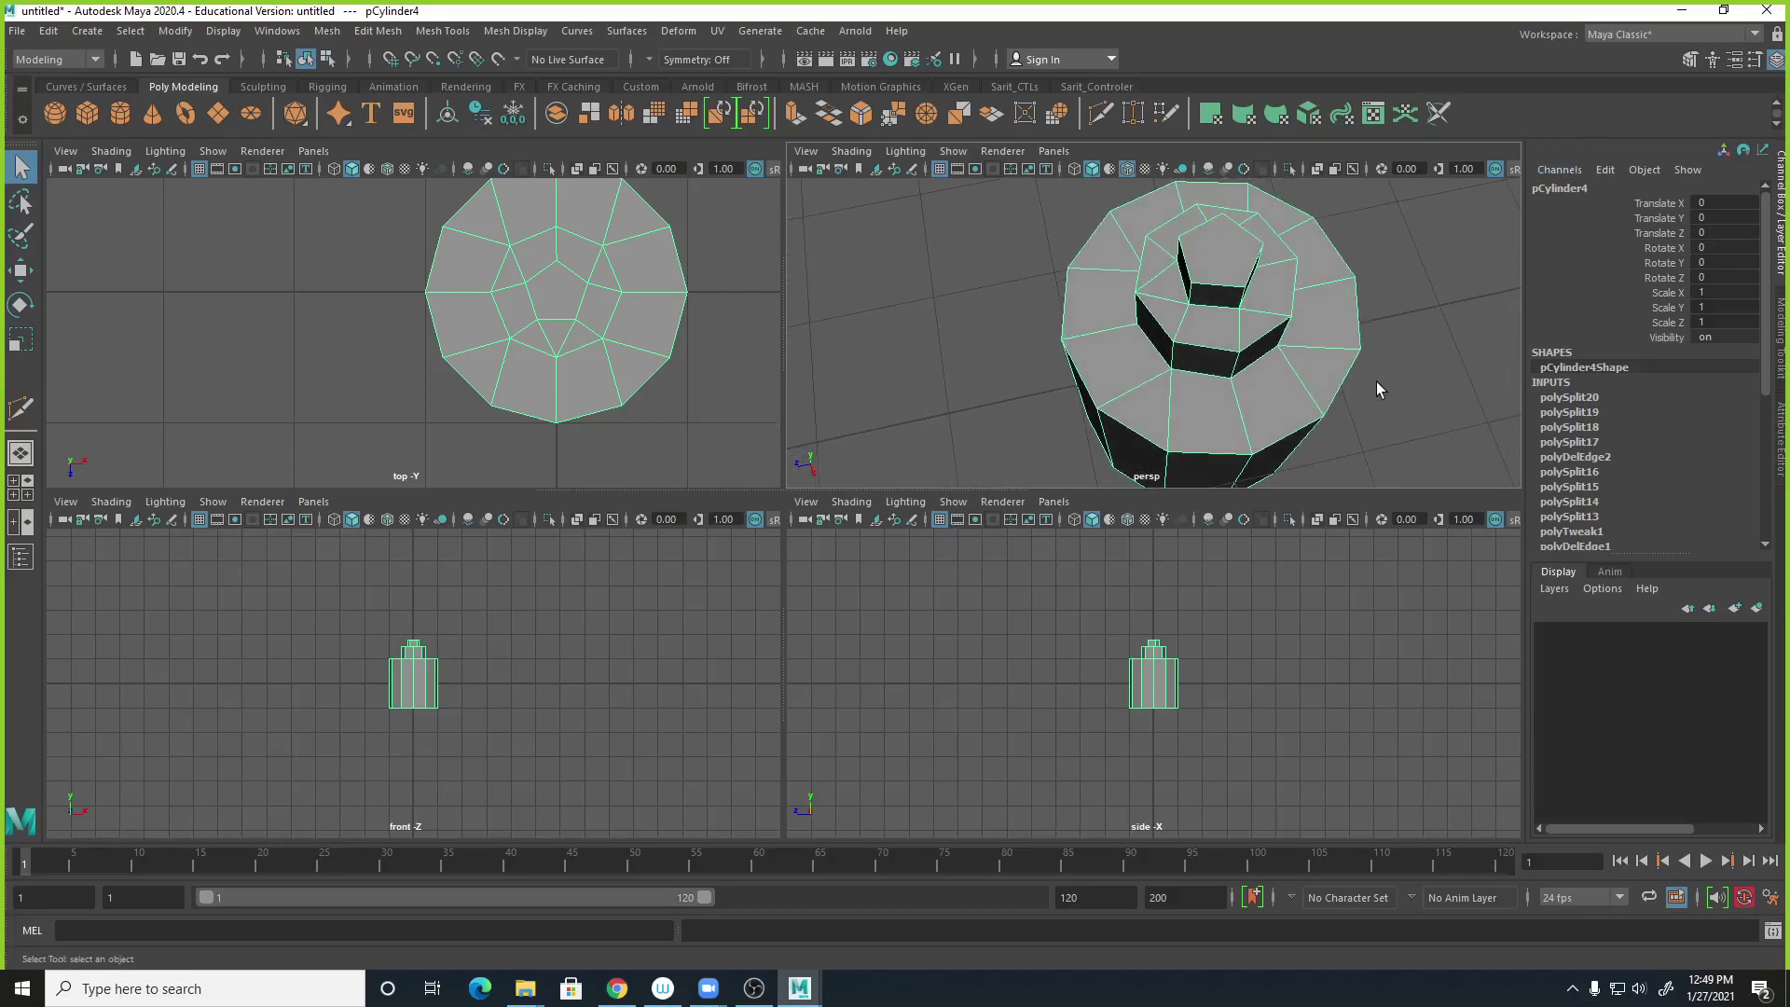
{"action": "left_click_drag", "start_coordinate": [1389, 358], "coordinate": [1453, 382], "text": "alt"}
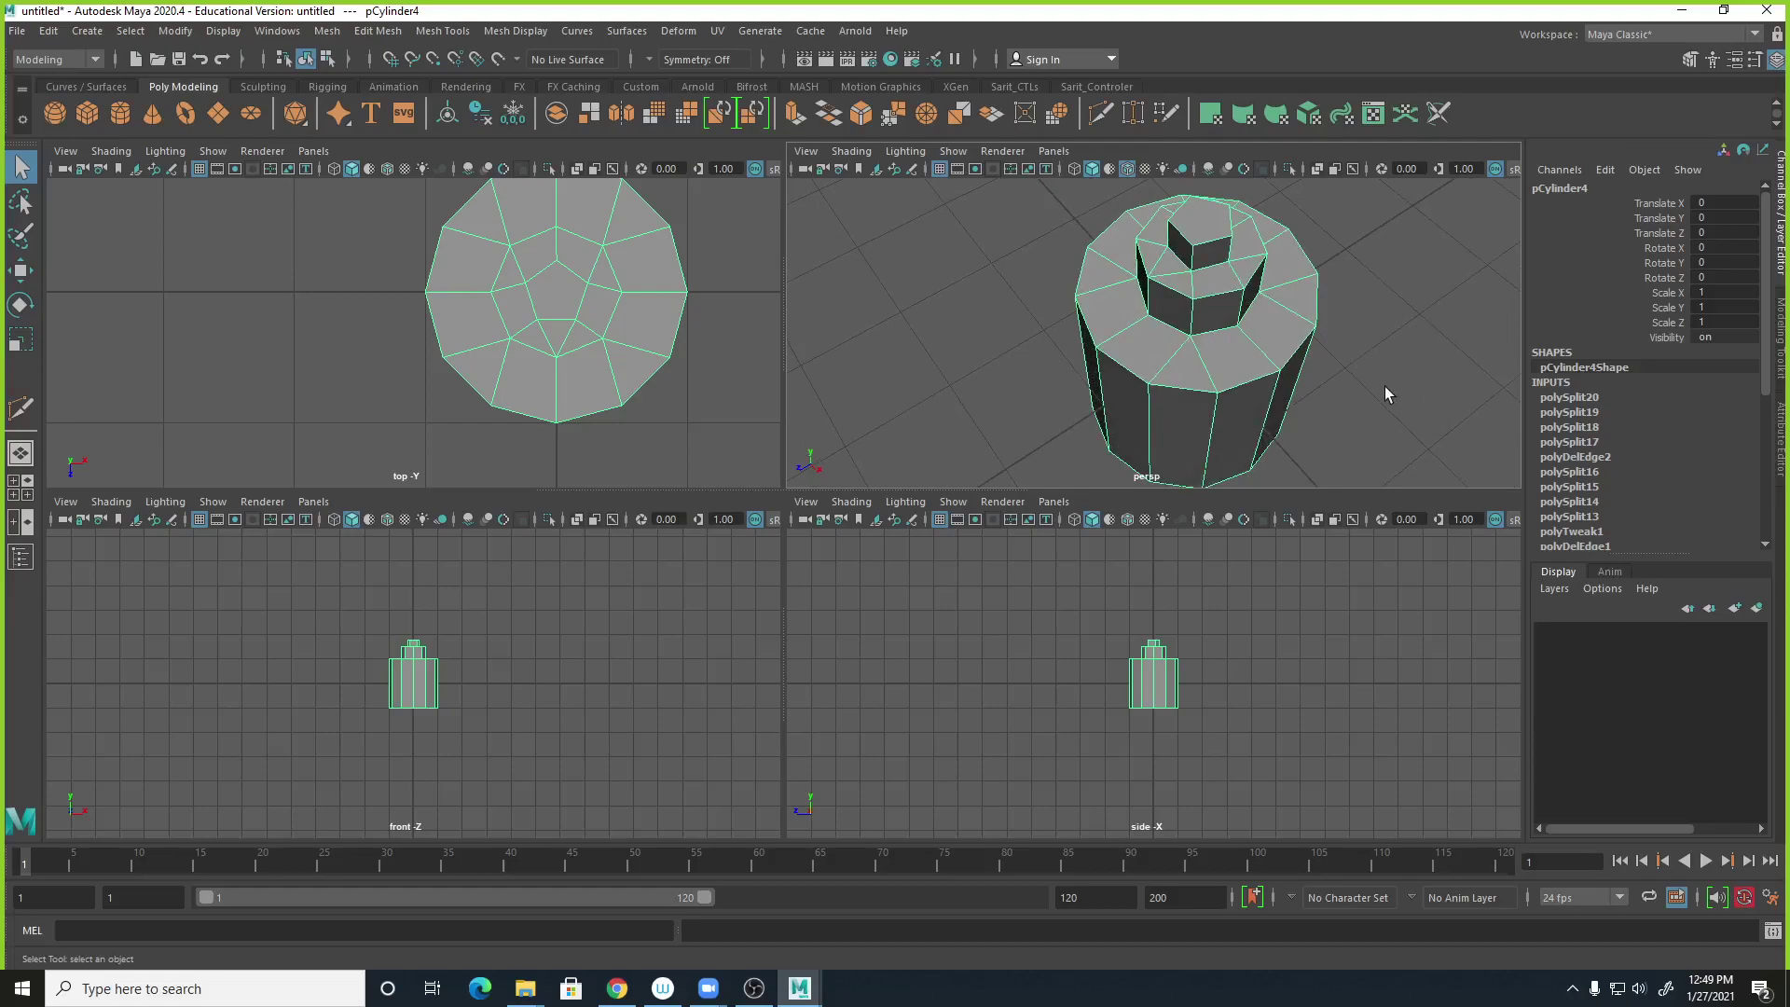
Undo the latest Multi-Cut between the five-sided and eight-sided tiers.
{"action": "key", "text": "ctrl+z"}
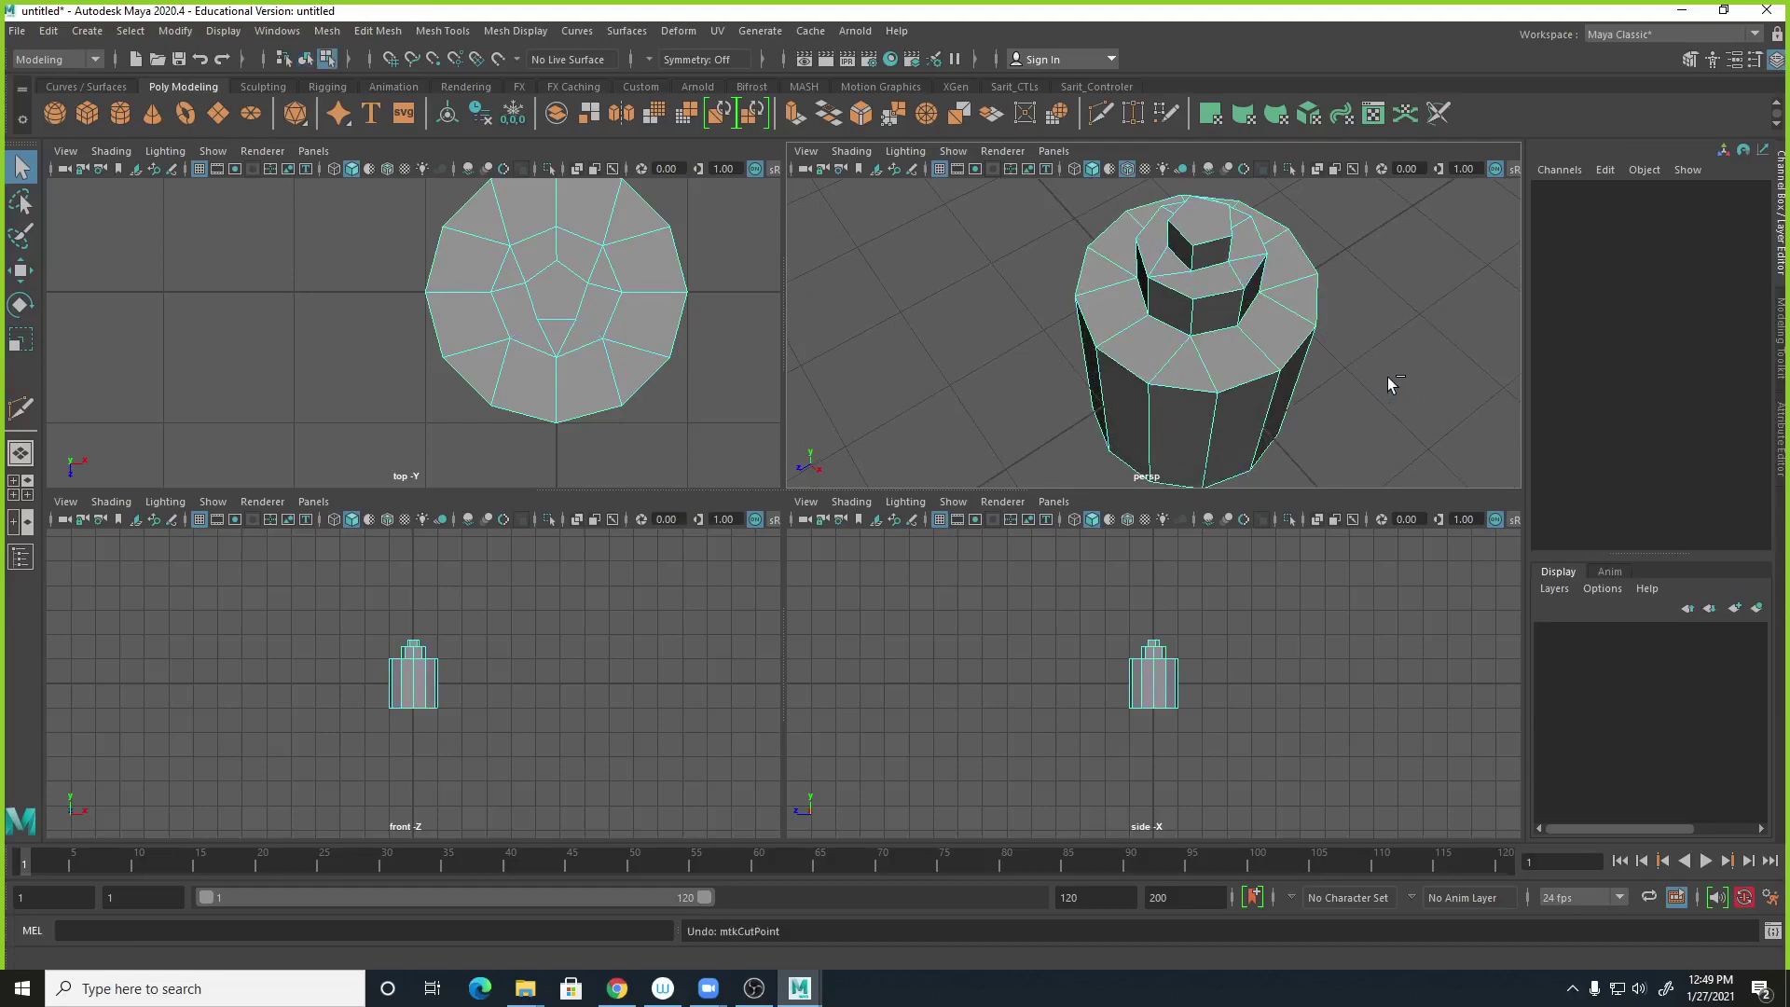
{"action": "scroll", "coordinate": [1310, 350], "scroll_direction": "down", "scroll_amount": 3}
{"action": "mouse_move", "coordinate": [1263, 388]}
{"action": "left_mouse_down", "text": "alt"}
{"action": "mouse_move", "coordinate": [1250, 404]}
{"action": "mouse_move", "coordinate": [1246, 372]}
{"action": "left_mouse_up", "text": "alt"}
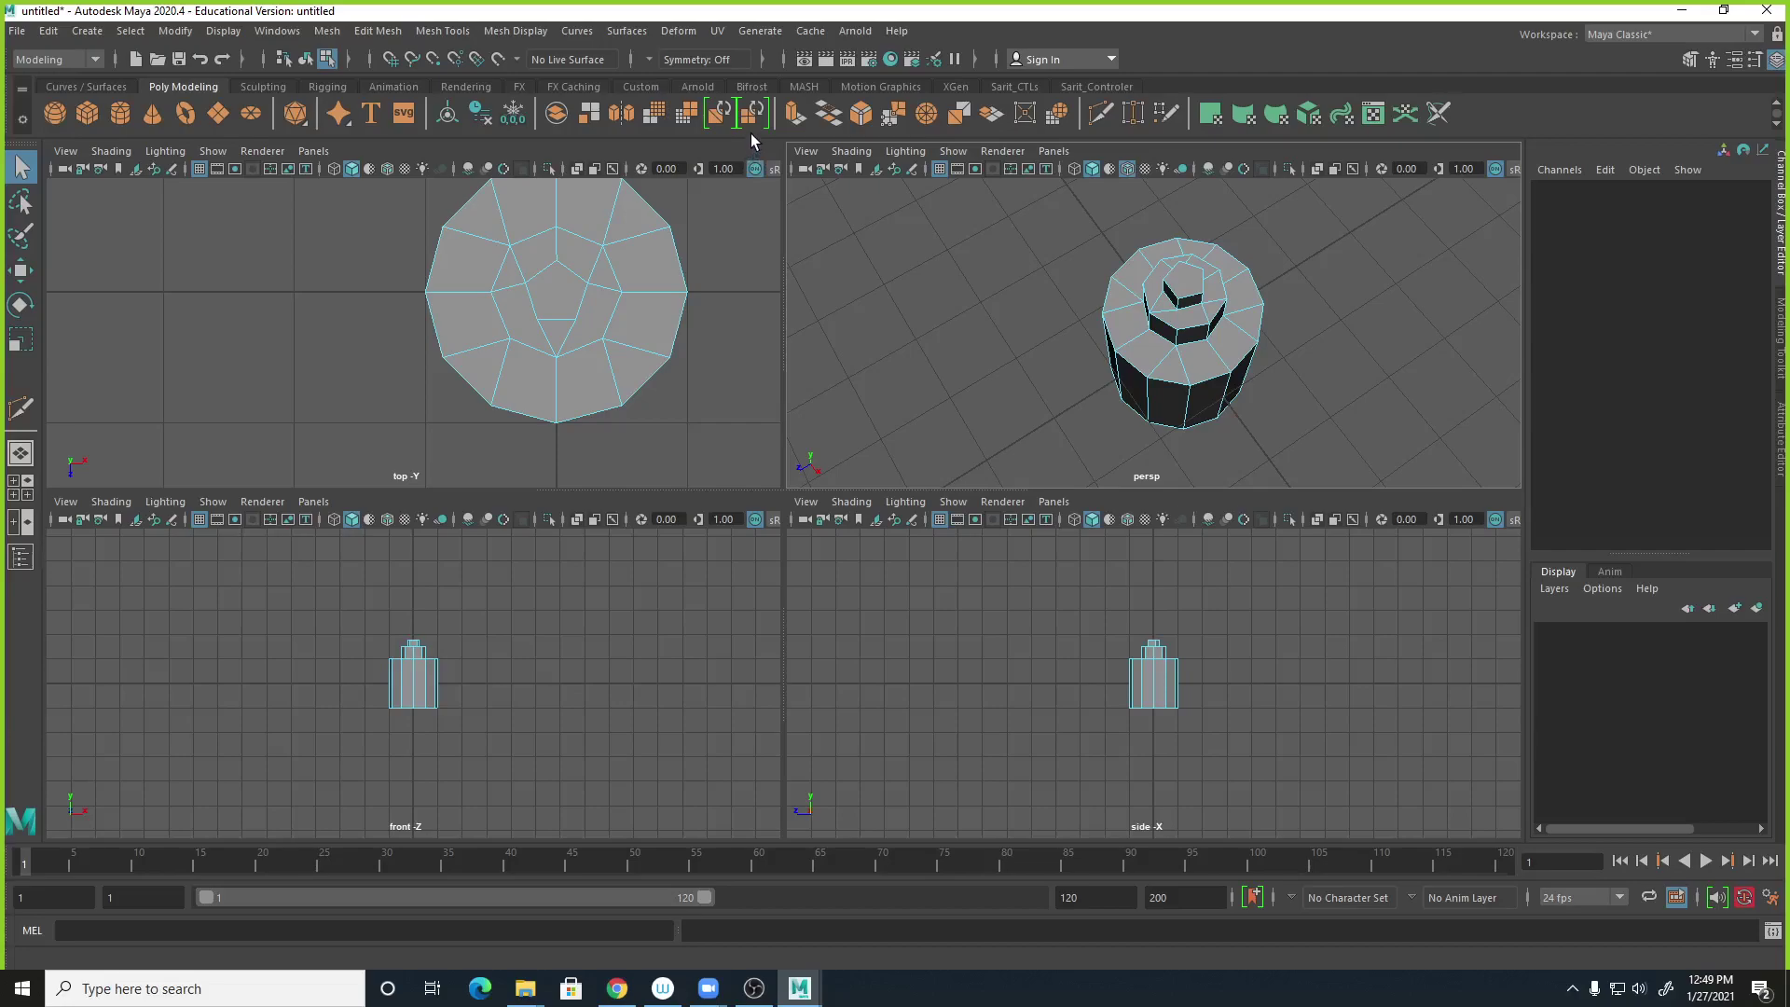
Duplicate the whole hydrant model and move the copy along Z to a Translate Z of -3.431.
{"action": "key", "text": "w"}
{"action": "right_click_drag", "start_coordinate": [1251, 357], "coordinate": [1298, 334]}
{"action": "key", "text": "ctrl+d"}
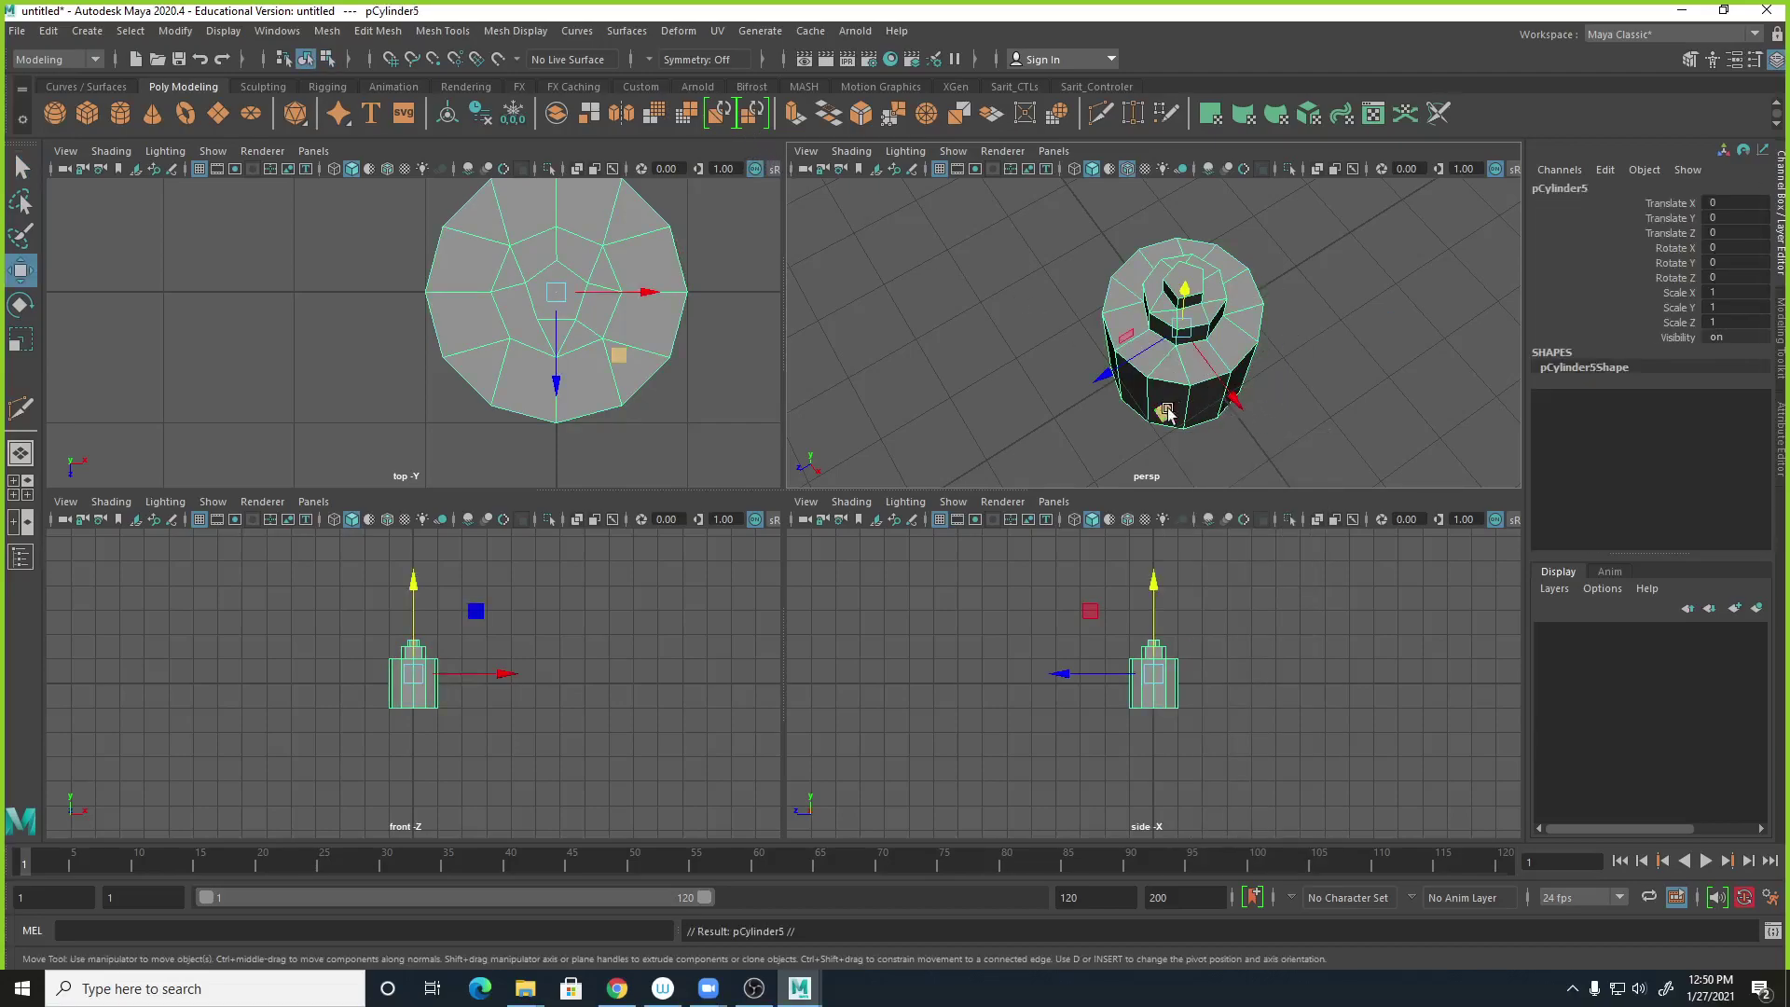
{"action": "left_click_drag", "start_coordinate": [1100, 378], "coordinate": [1330, 289]}
{"action": "middle_click_drag", "start_coordinate": [1294, 406], "coordinate": [1235, 436], "text": "alt"}
Turn on wireframe on shaded in the top, front and side views.
{"action": "left_click", "coordinate": [387, 170]}
{"action": "left_click", "coordinate": [387, 519]}
{"action": "left_click", "coordinate": [1128, 520]}
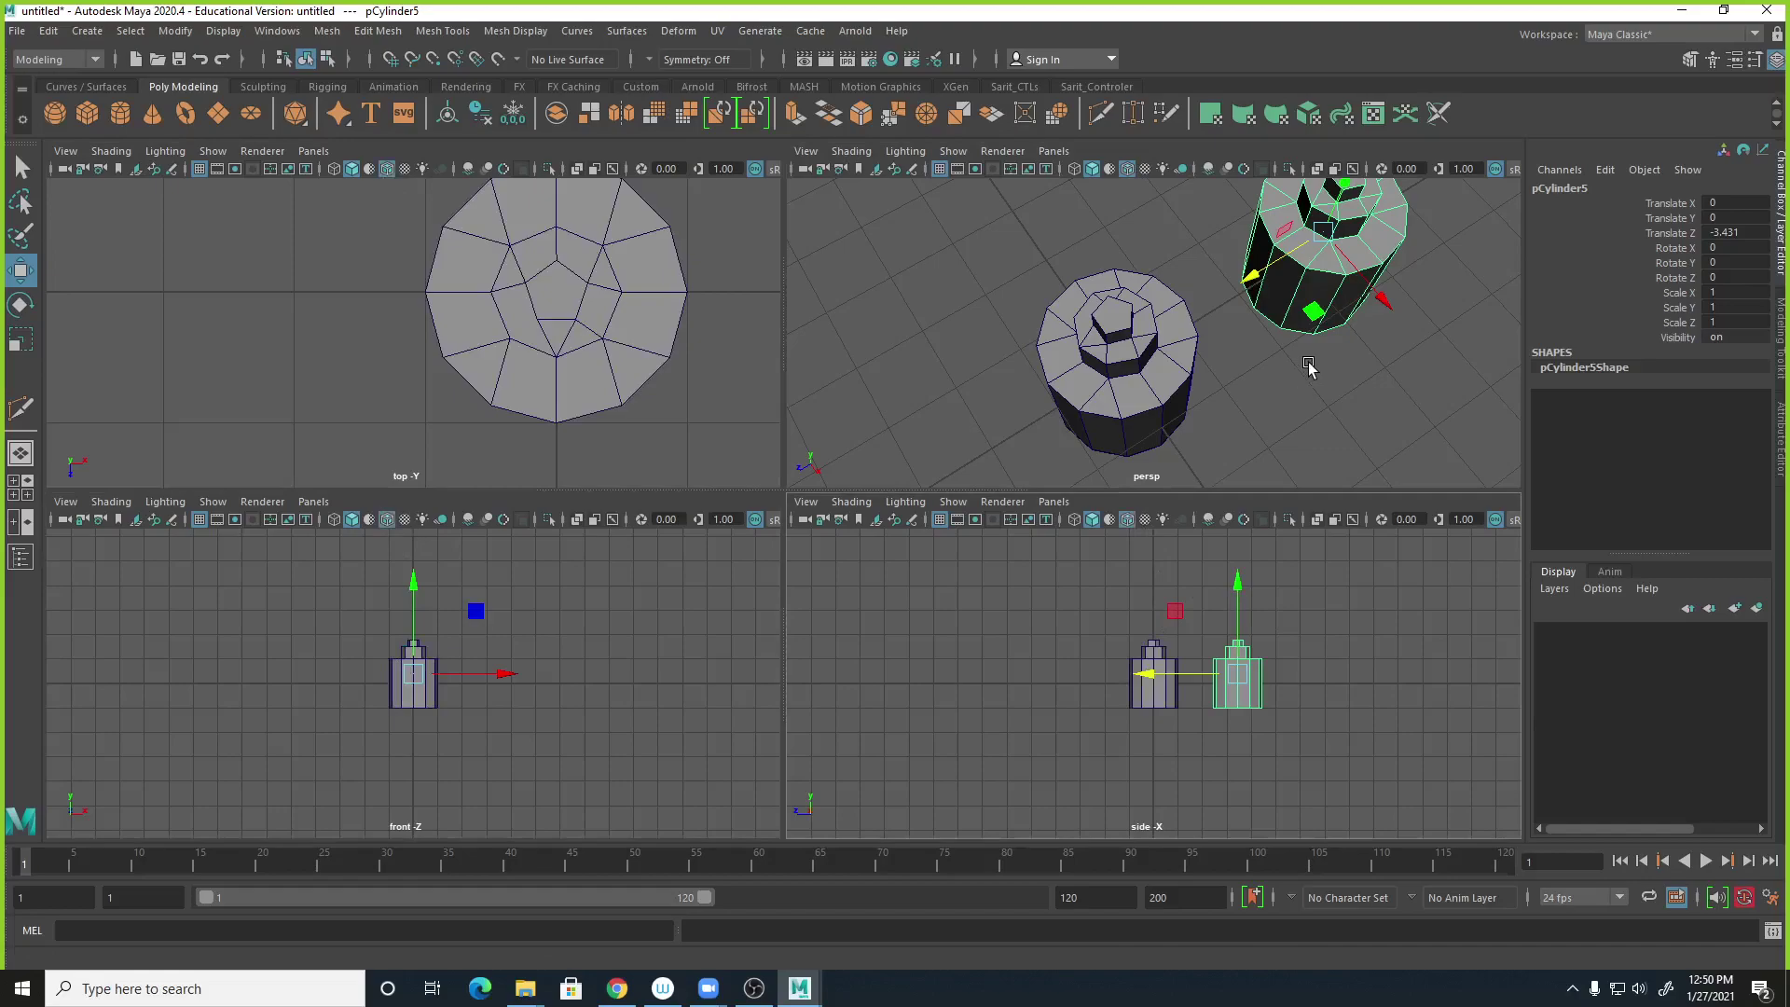
Enlarge the perspective view and select several radial edges on the original model's base top face in edge mode.
{"action": "left_click", "coordinate": [1202, 383]}
{"action": "left_click", "coordinate": [1137, 352]}
{"action": "key", "text": "space"}
{"action": "right_click_drag", "start_coordinate": [887, 425], "coordinate": [887, 348]}
{"action": "left_click", "coordinate": [850, 480]}
{"action": "key", "text": "q"}
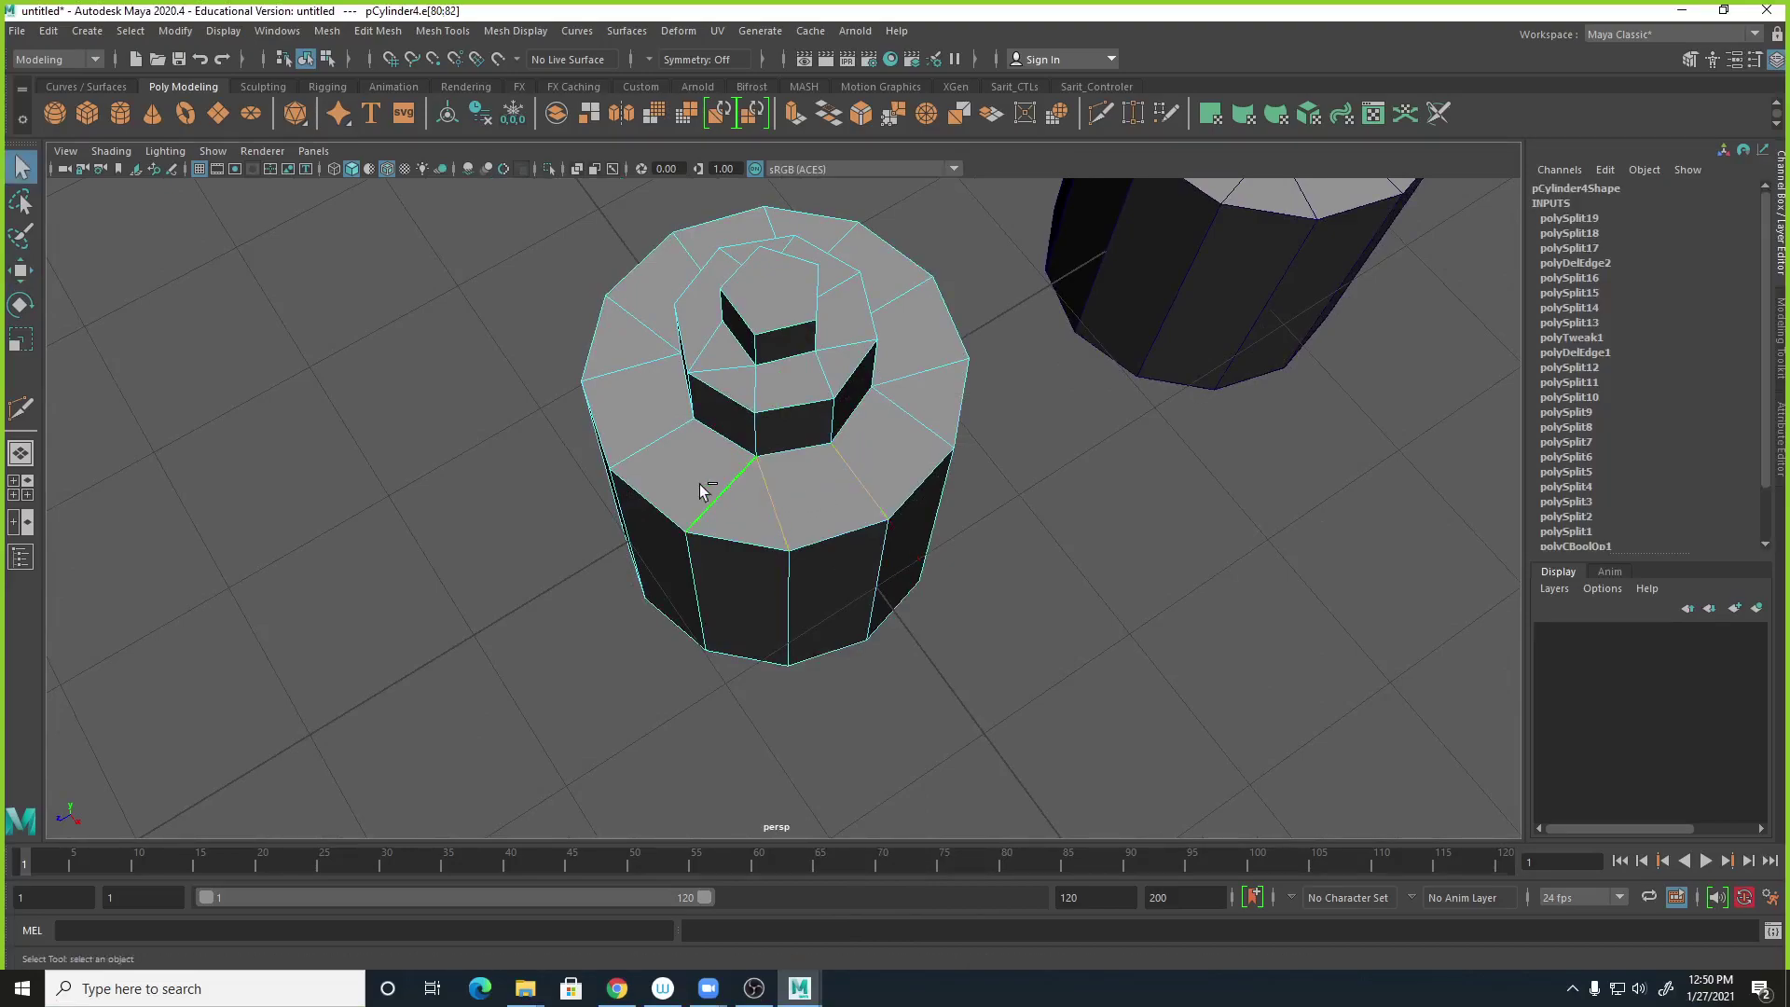
{"action": "left_click", "coordinate": [669, 451], "text": "shift"}
{"action": "left_click", "coordinate": [701, 253], "text": "shift"}
Return the original model to object mode, then undo back to the earlier radial edge selection.
{"action": "scroll", "coordinate": [1123, 435], "scroll_direction": "down", "scroll_amount": 6}
{"action": "right_click_drag", "start_coordinate": [806, 486], "coordinate": [844, 451]}
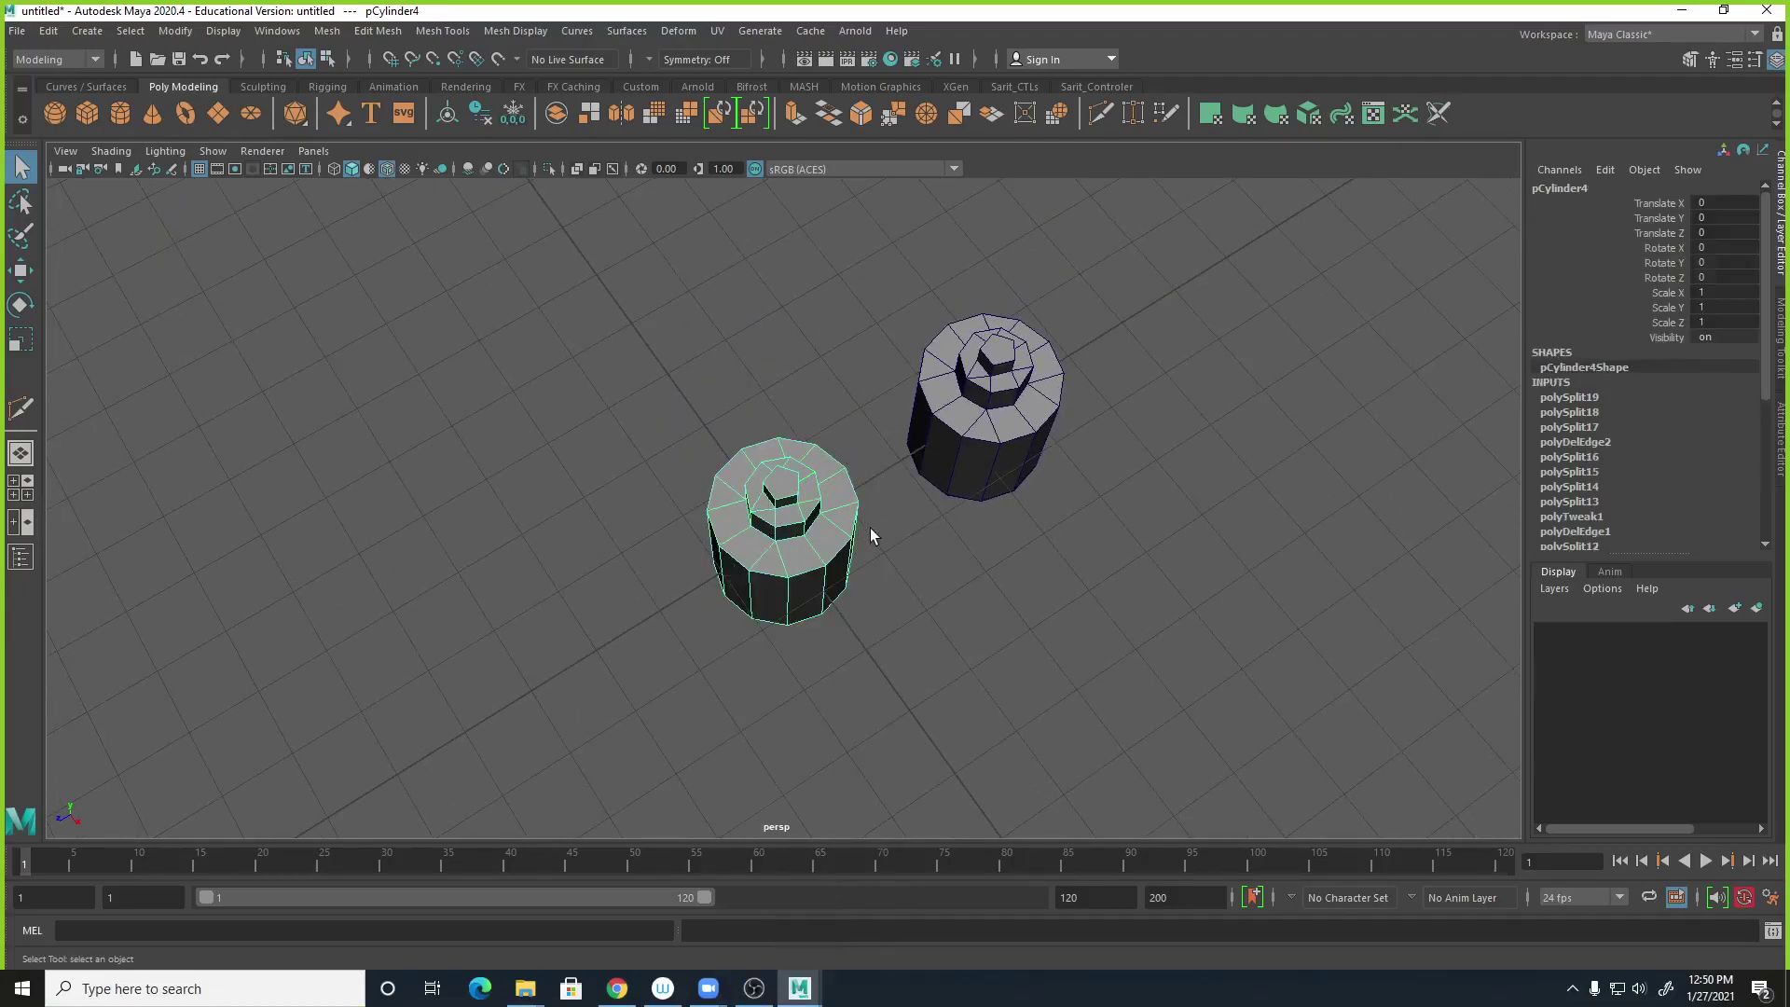
{"action": "left_click_drag", "start_coordinate": [897, 555], "coordinate": [868, 511], "text": "alt"}
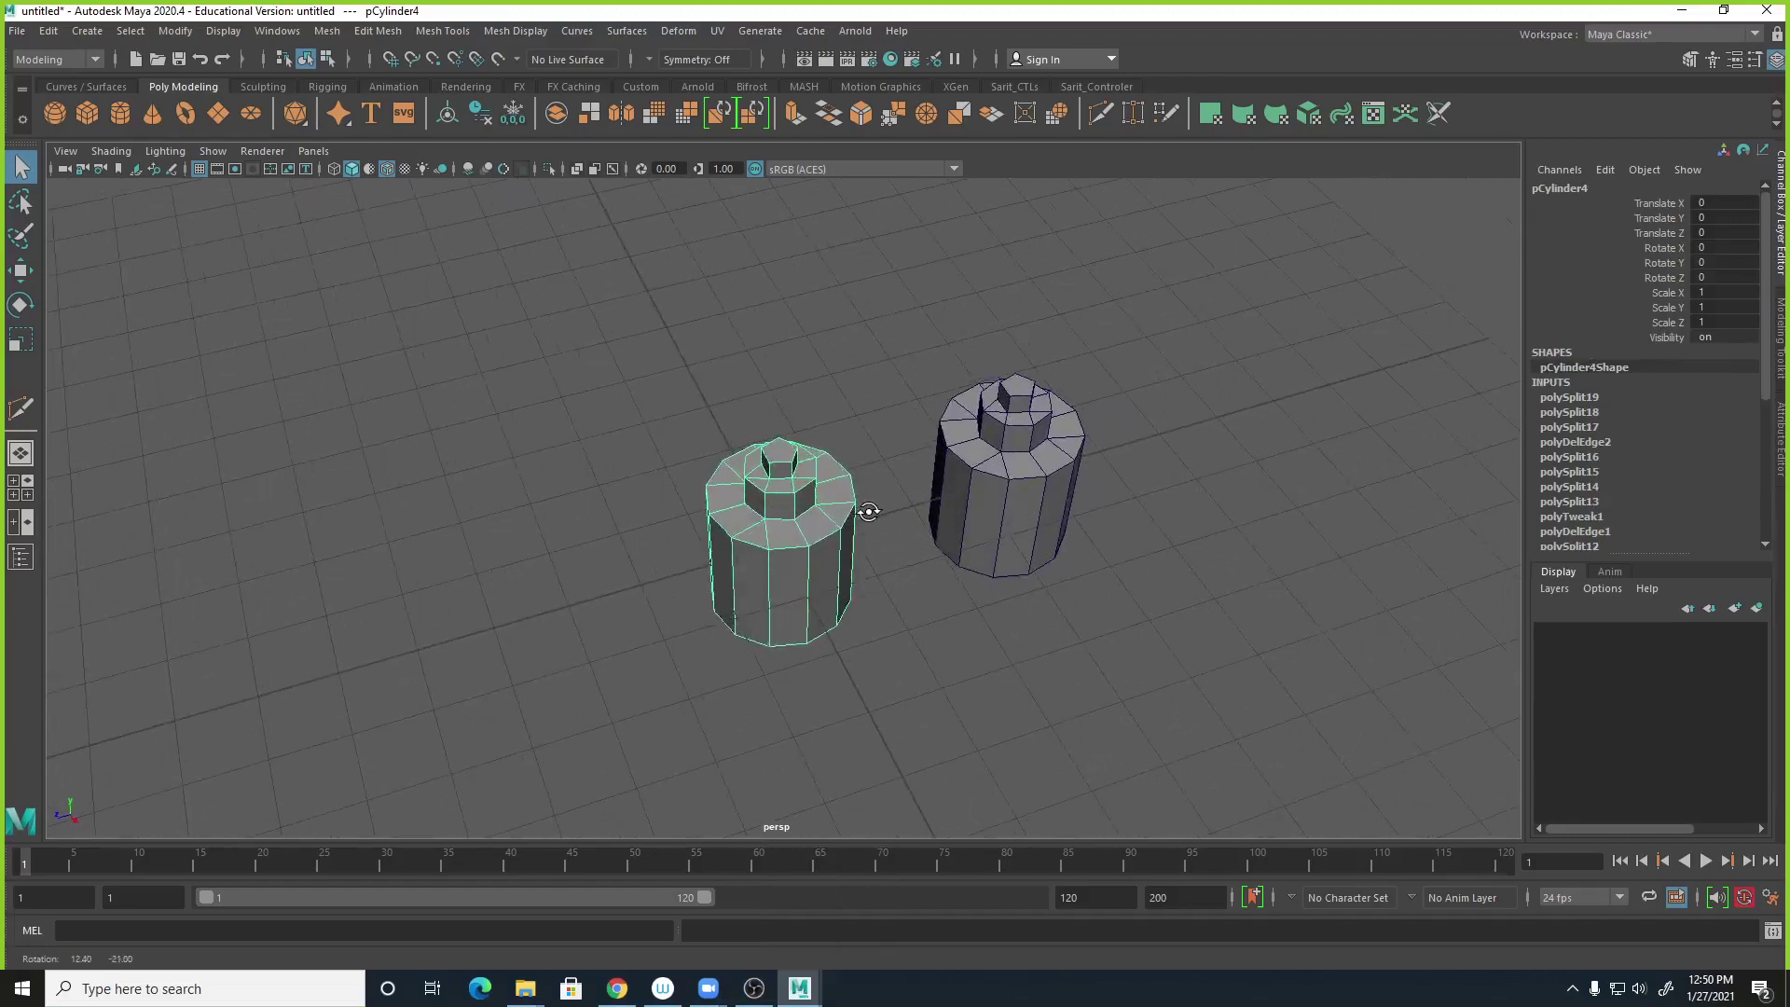
{"action": "key", "text": "ctrl+z"}
{"action": "key", "text": "ctrl+z"}
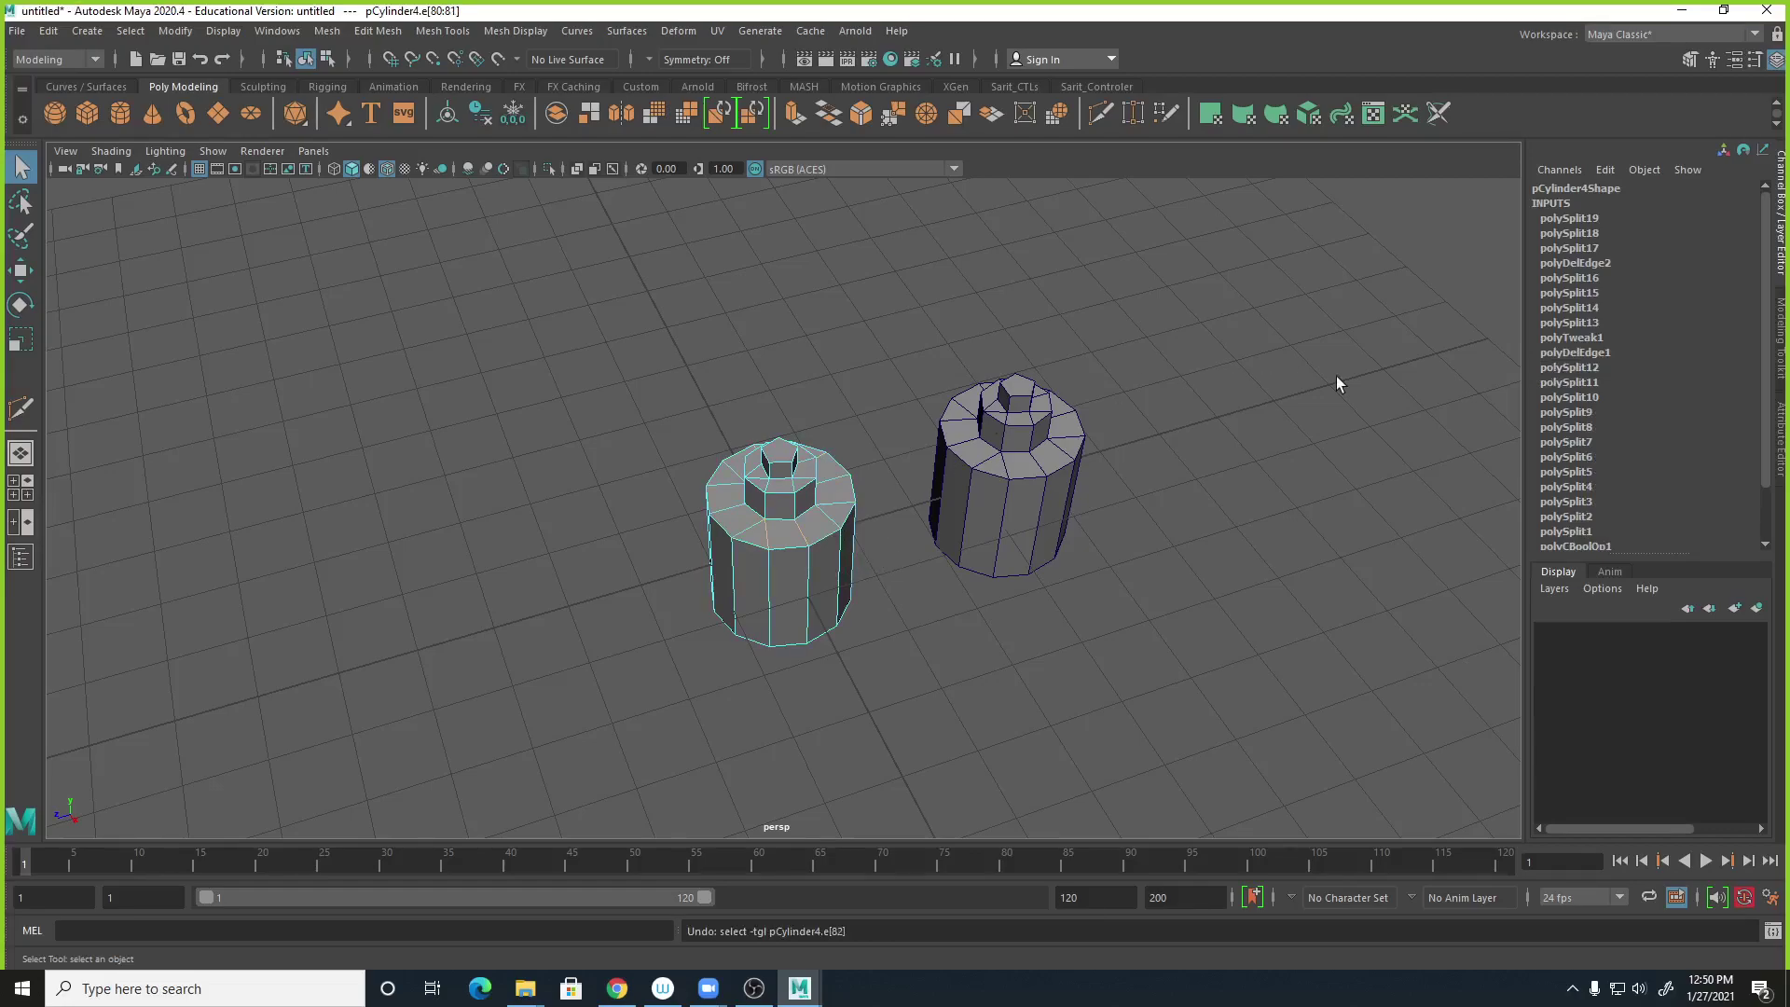
Select the original model as a whole object and open Hypergraph: Connections for it.
{"action": "right_click_drag", "start_coordinate": [842, 522], "coordinate": [859, 464]}
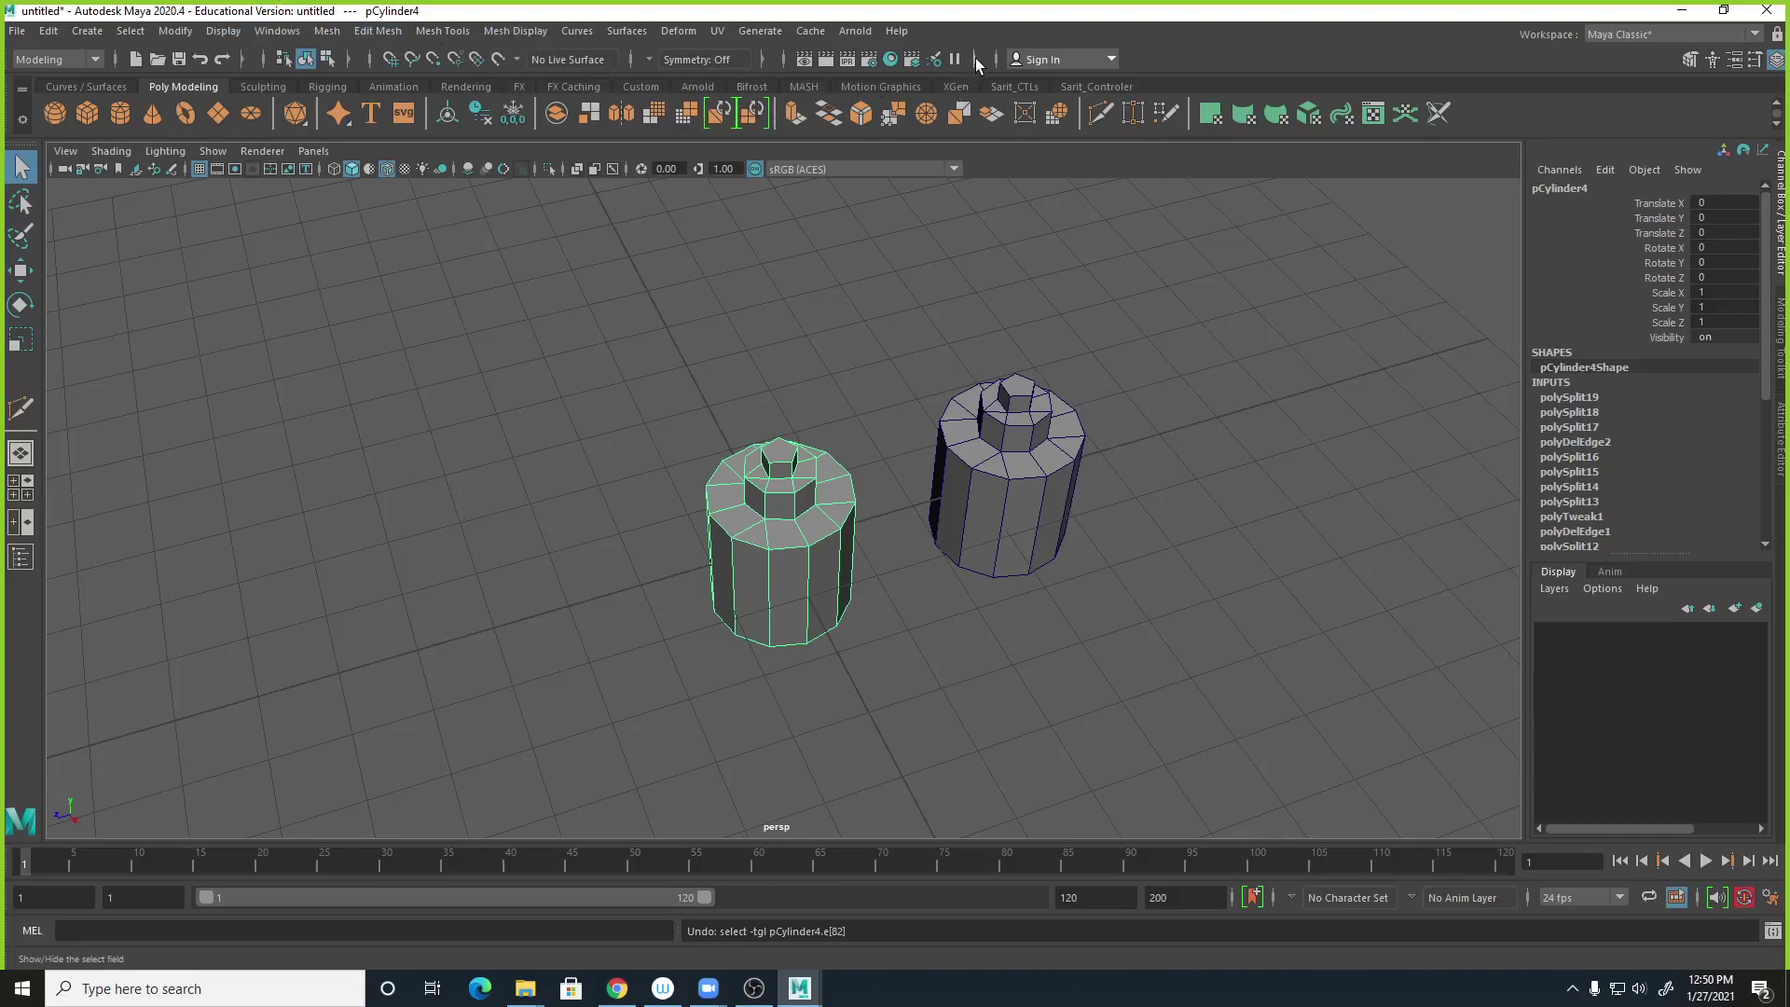
{"action": "left_click", "coordinate": [279, 31]}
{"action": "mouse_move", "coordinate": [320, 170]}
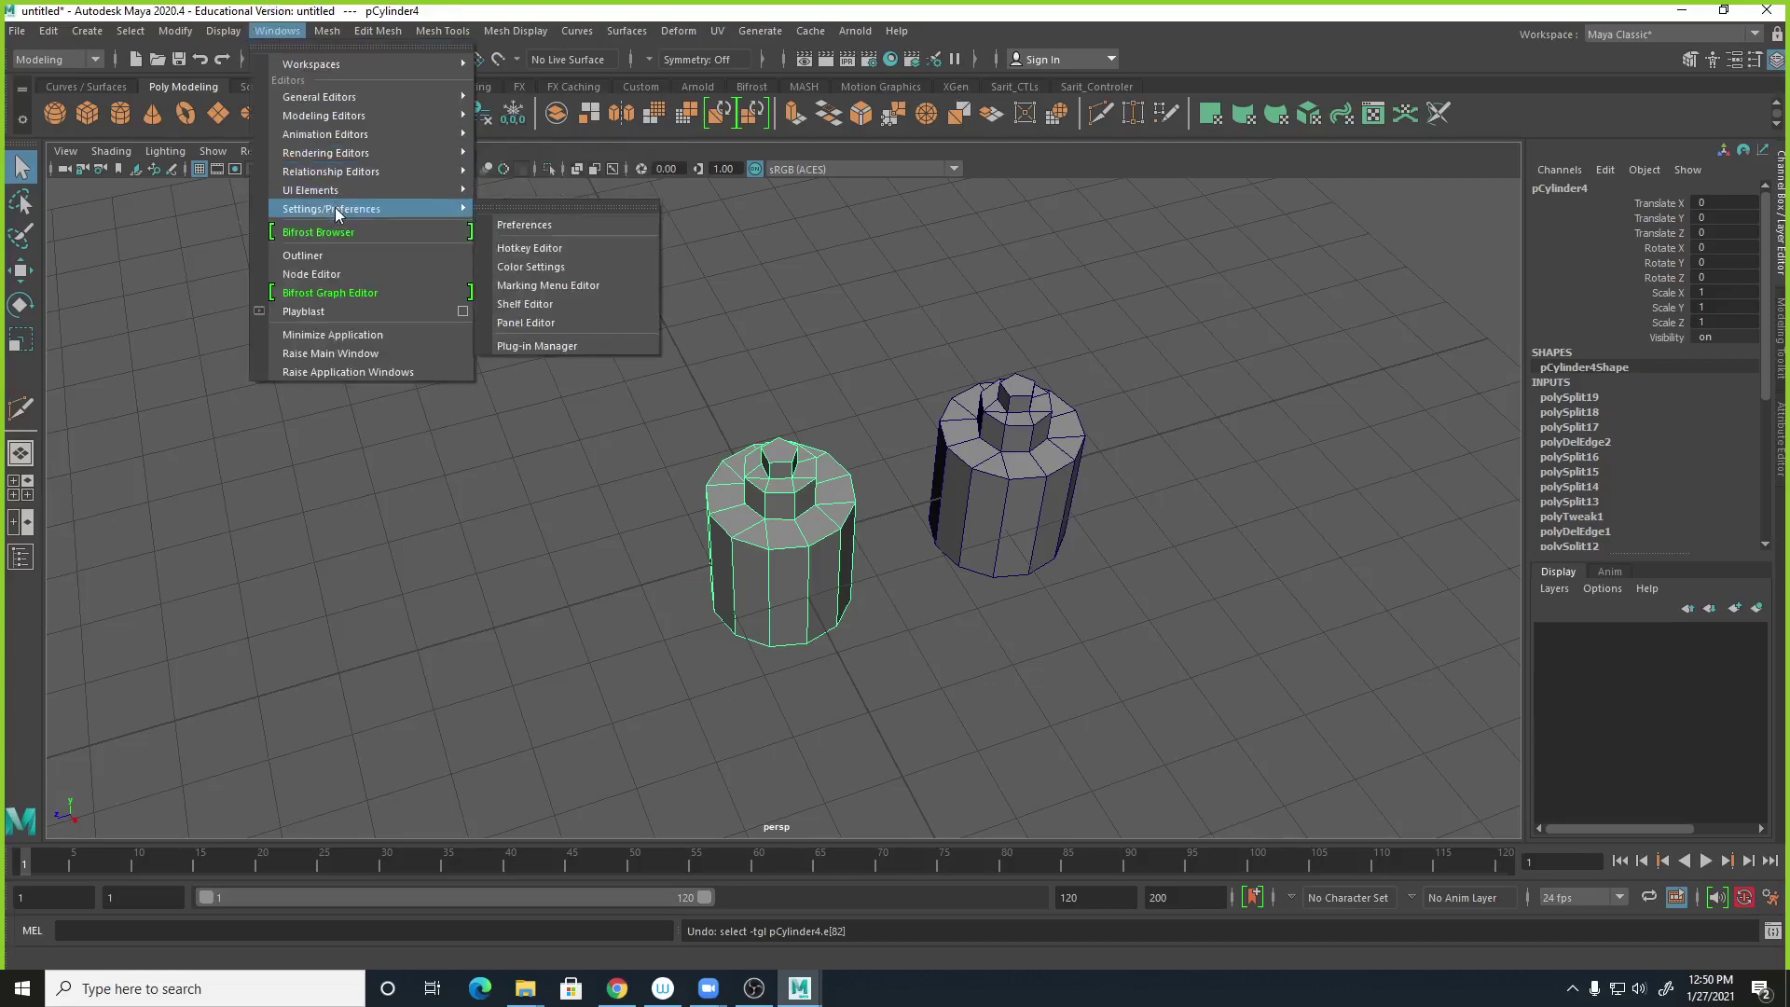
{"action": "mouse_move", "coordinate": [336, 121]}
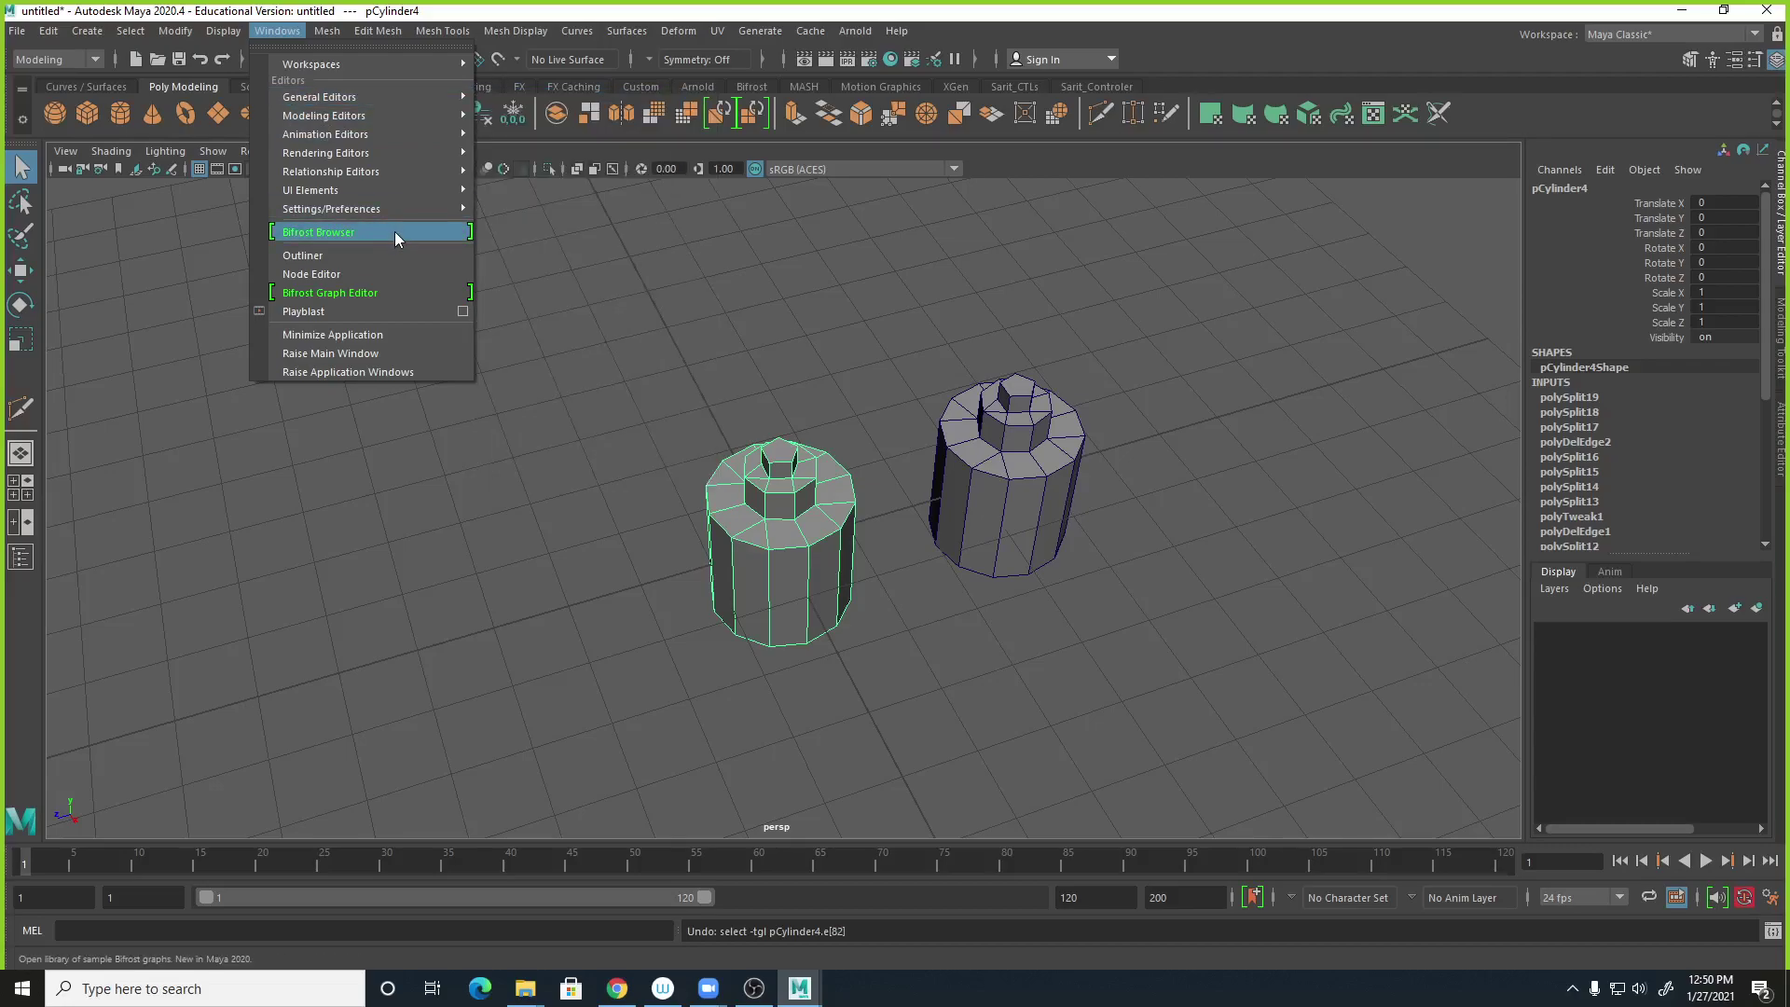
{"action": "mouse_move", "coordinate": [388, 176]}
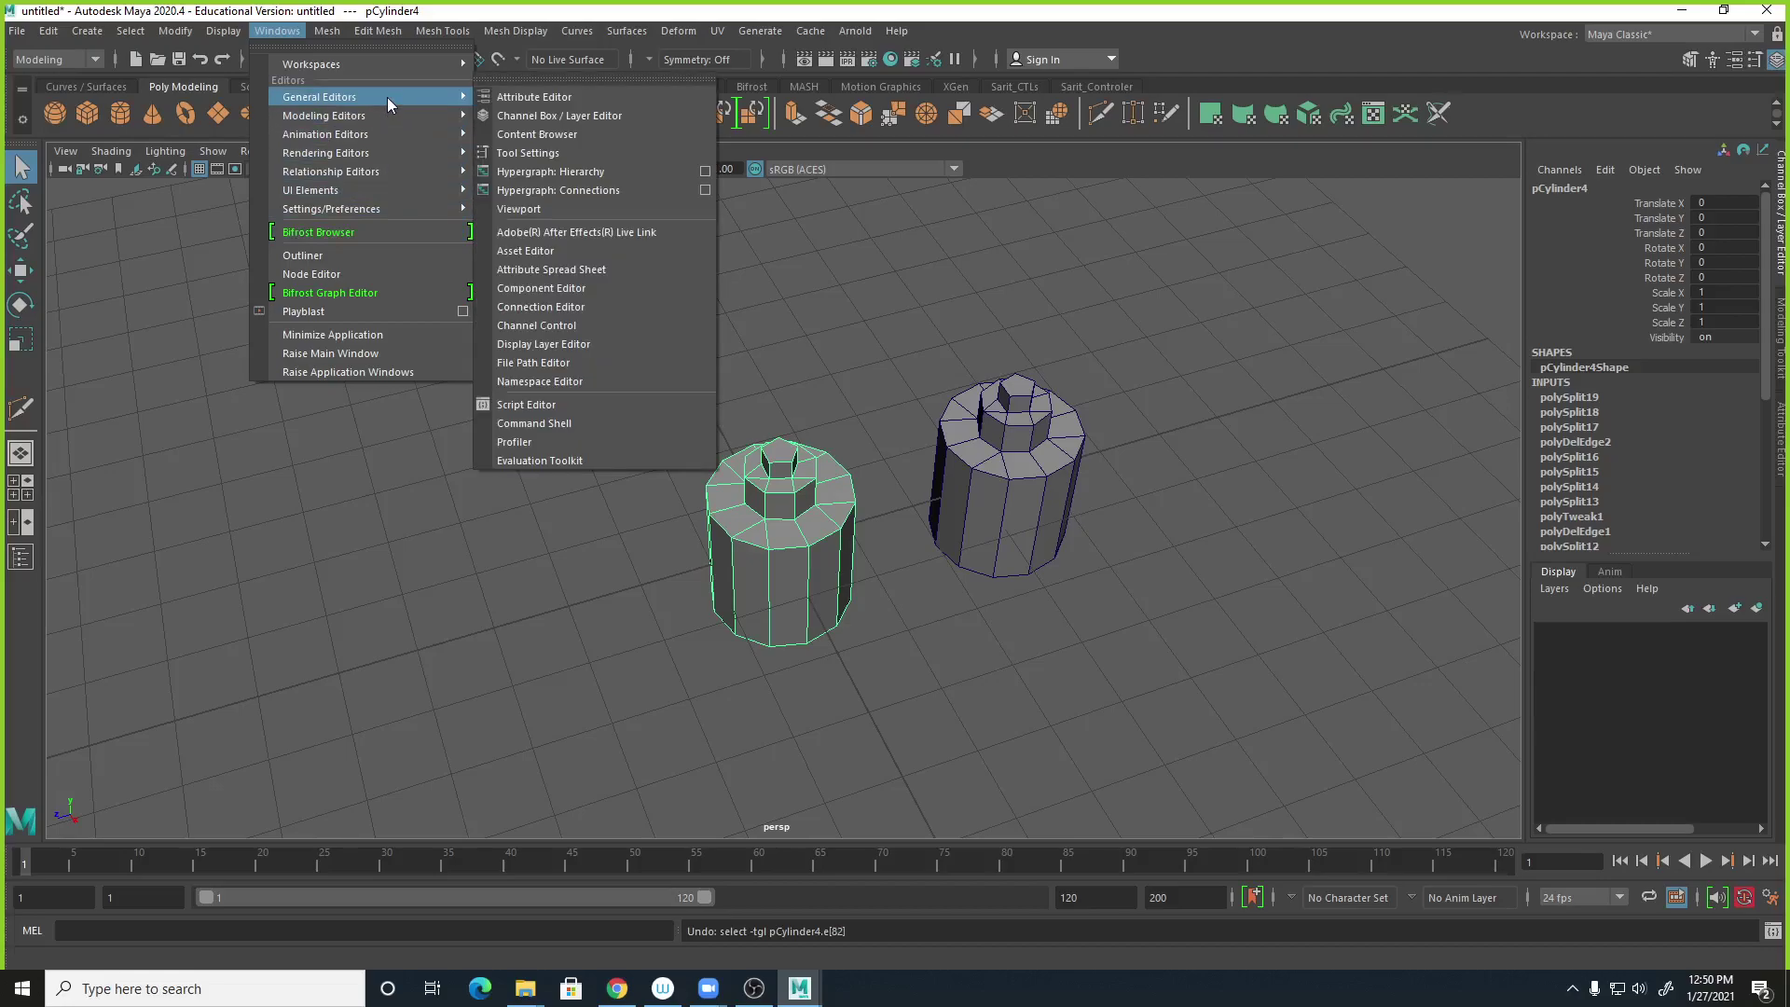
{"action": "left_click", "coordinate": [625, 189]}
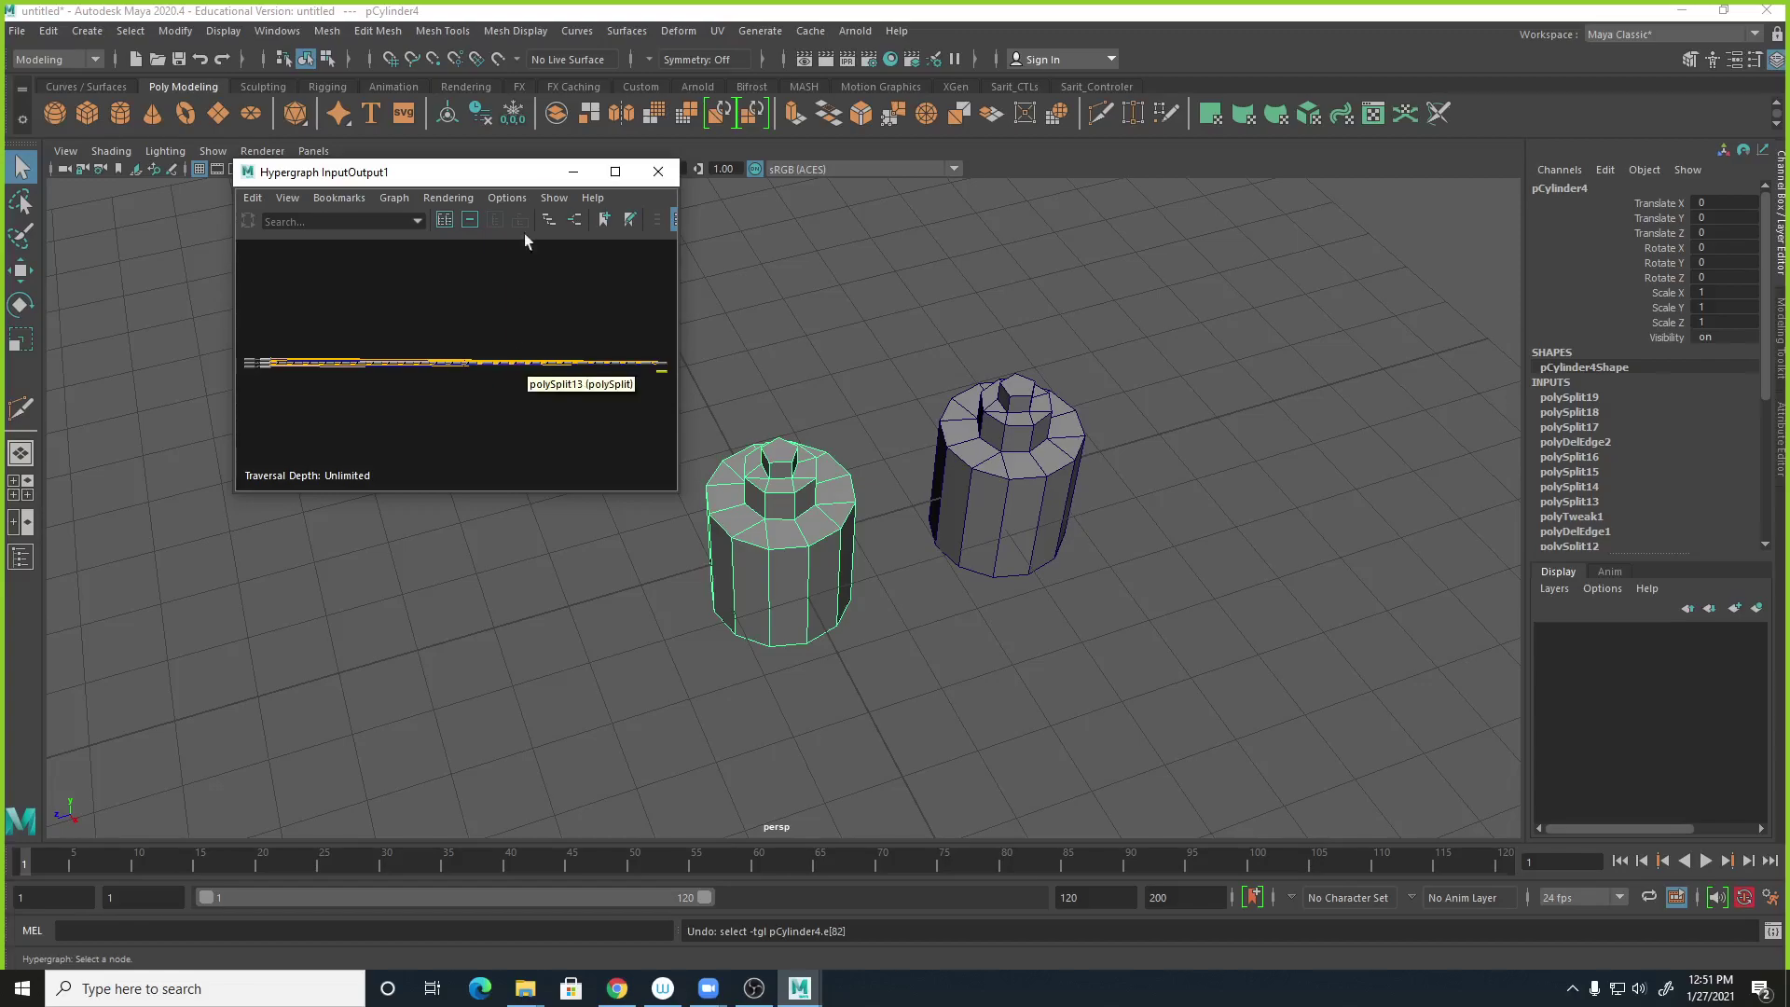
Enlarge the Hypergraph window and examine the chain of history nodes behind the original model.
{"action": "left_click", "coordinate": [615, 172]}
{"action": "middle_click_drag", "start_coordinate": [247, 231], "coordinate": [546, 347], "text": "alt"}
{"action": "right_click_drag", "start_coordinate": [559, 347], "coordinate": [1203, 347], "text": "alt"}
{"action": "middle_click_drag", "start_coordinate": [484, 340], "coordinate": [1399, 769], "text": "alt"}
{"action": "right_click_drag", "start_coordinate": [712, 667], "coordinate": [844, 583], "text": "alt"}
Try deleting the original model's history nodes together in the Hypergraph, then undo the deletion.
{"action": "left_click_drag", "start_coordinate": [420, 378], "coordinate": [1680, 464]}
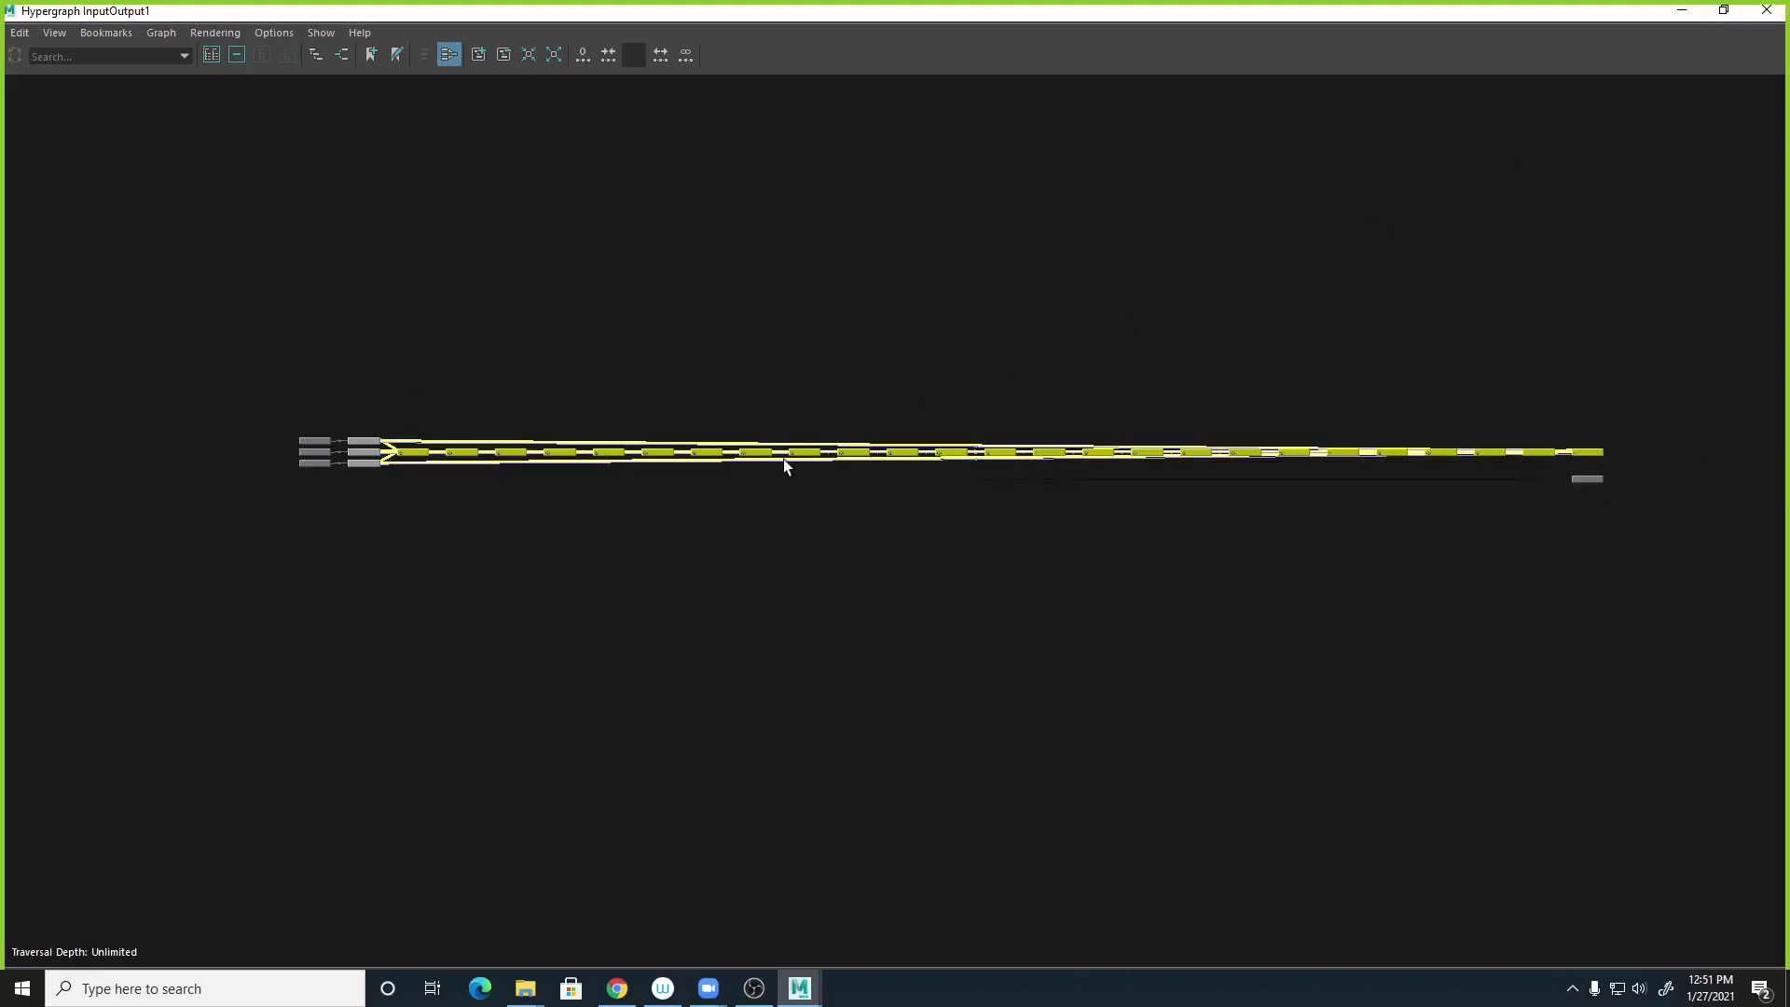
{"action": "key", "text": "f"}
{"action": "right_click_drag", "start_coordinate": [761, 546], "coordinate": [1084, 184], "text": "alt"}
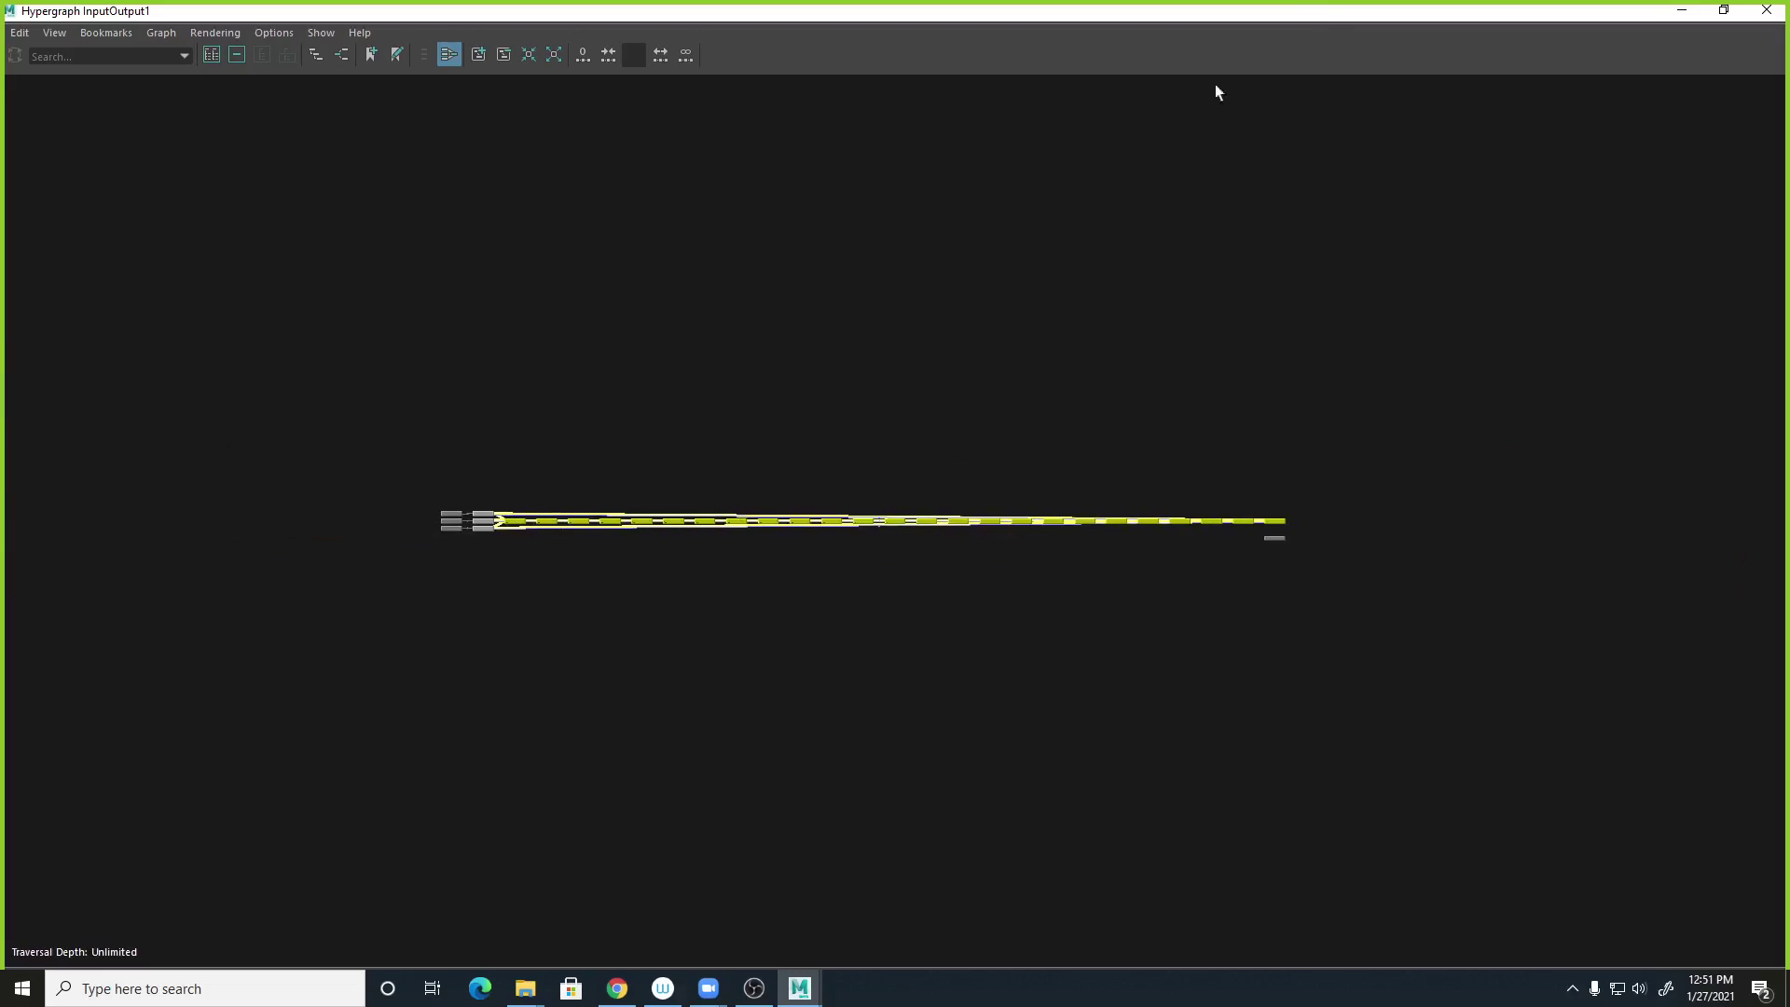
{"action": "left_click", "coordinate": [1723, 10]}
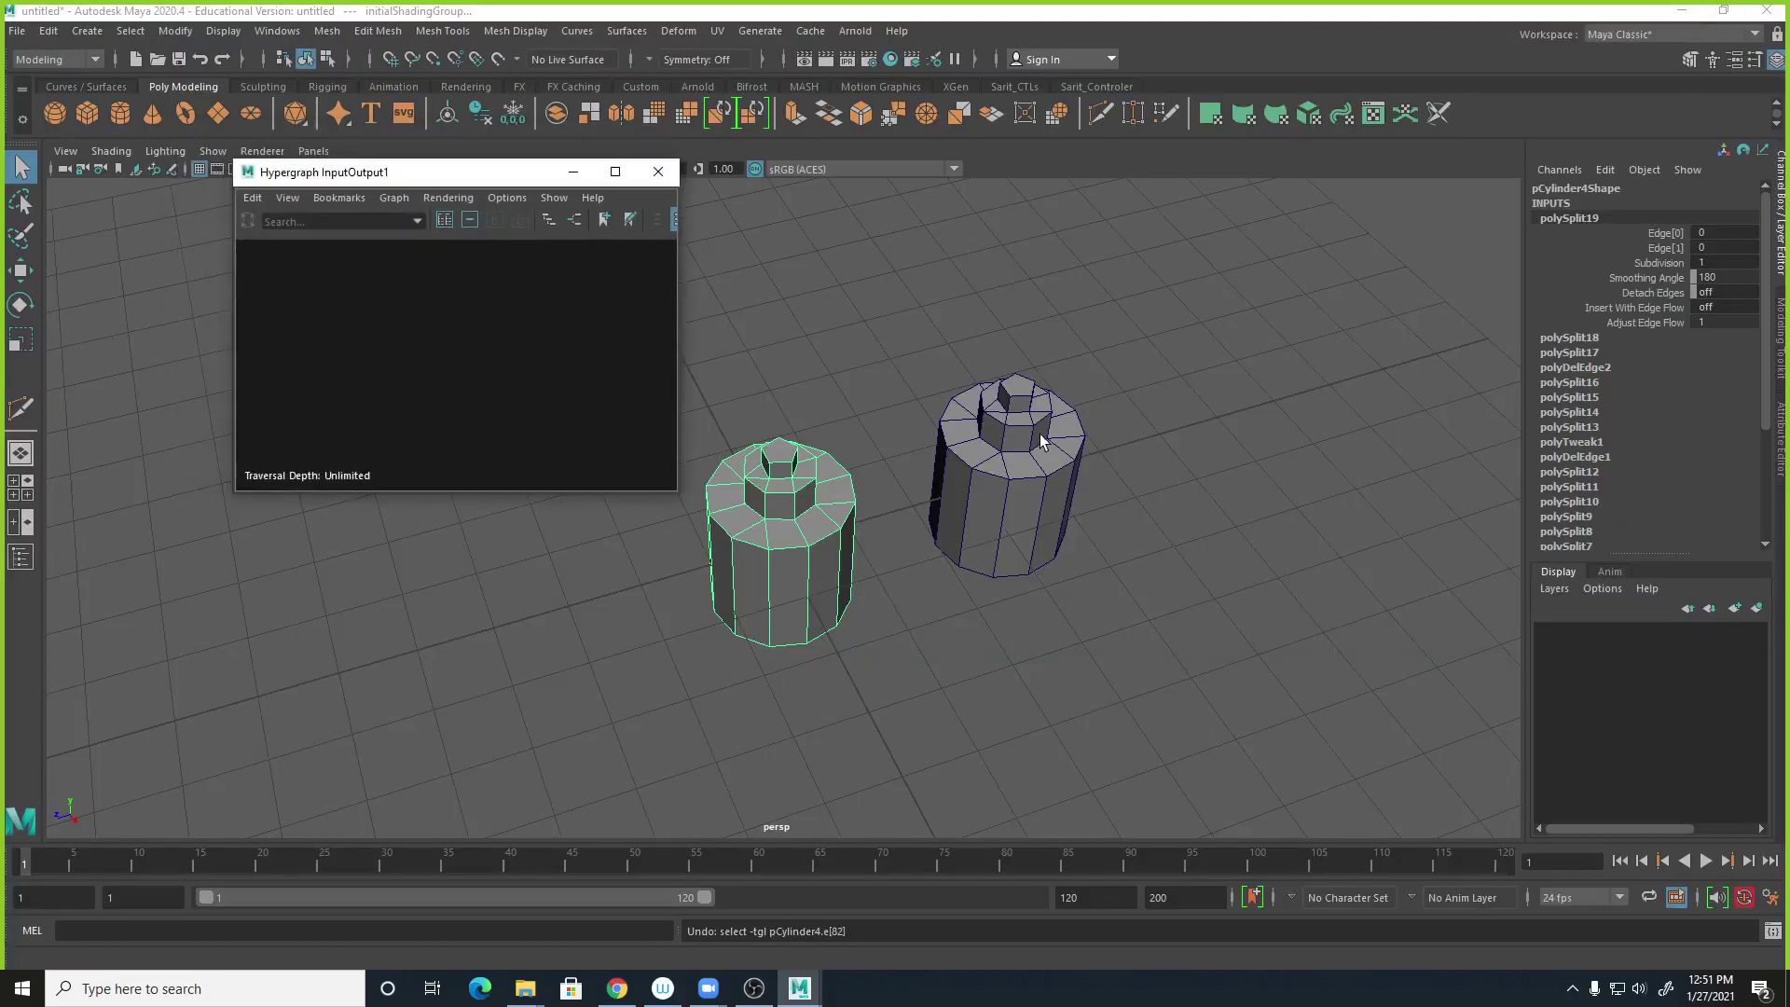
{"action": "key", "text": "Delete"}
{"action": "key", "text": "ctrl+z"}
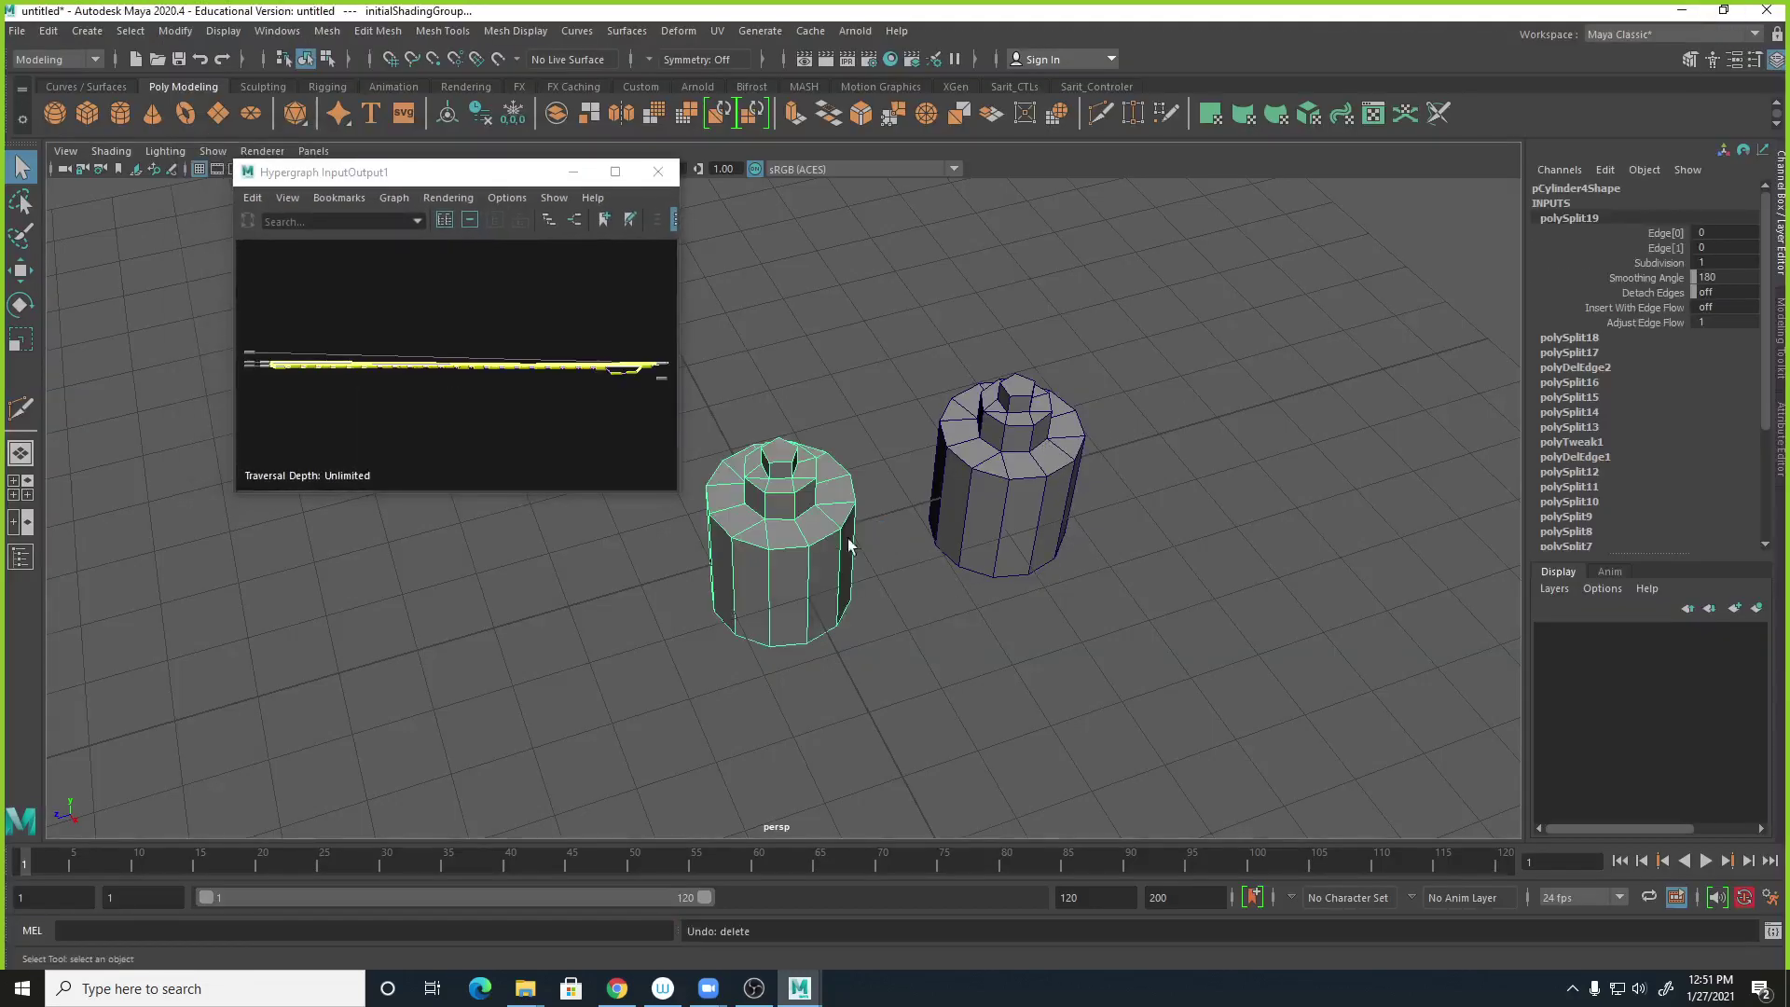
Inspect the end of the history chain in the enlarged Hypergraph, around the polySplit19, pCylinder4Shape and initial shading group nodes.
{"action": "left_click", "coordinate": [615, 172]}
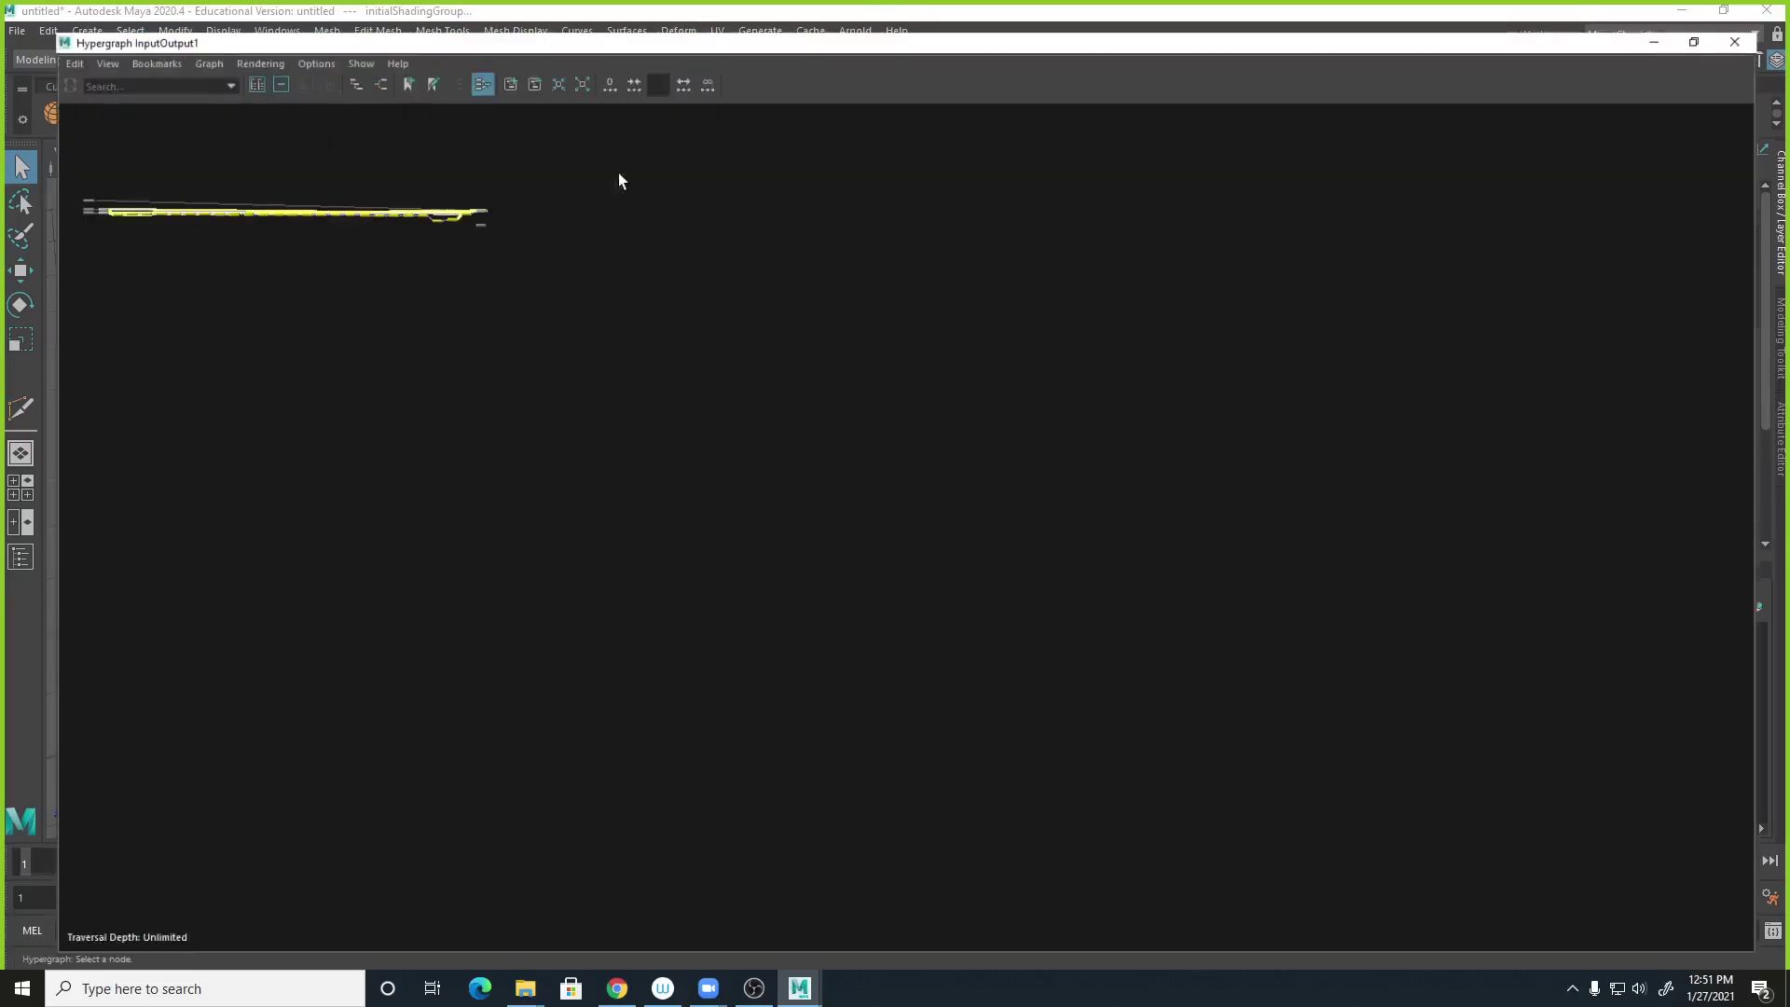
{"action": "right_click_drag", "start_coordinate": [332, 198], "coordinate": [854, 220], "text": "alt"}
{"action": "middle_click_drag", "start_coordinate": [134, 175], "coordinate": [870, 783], "text": "alt"}
{"action": "right_click_drag", "start_coordinate": [592, 569], "coordinate": [1505, 522], "text": "alt"}
{"action": "right_click_drag", "start_coordinate": [589, 596], "coordinate": [685, 589], "text": "alt"}
{"action": "middle_click_drag", "start_coordinate": [330, 685], "coordinate": [596, 663], "text": "alt"}
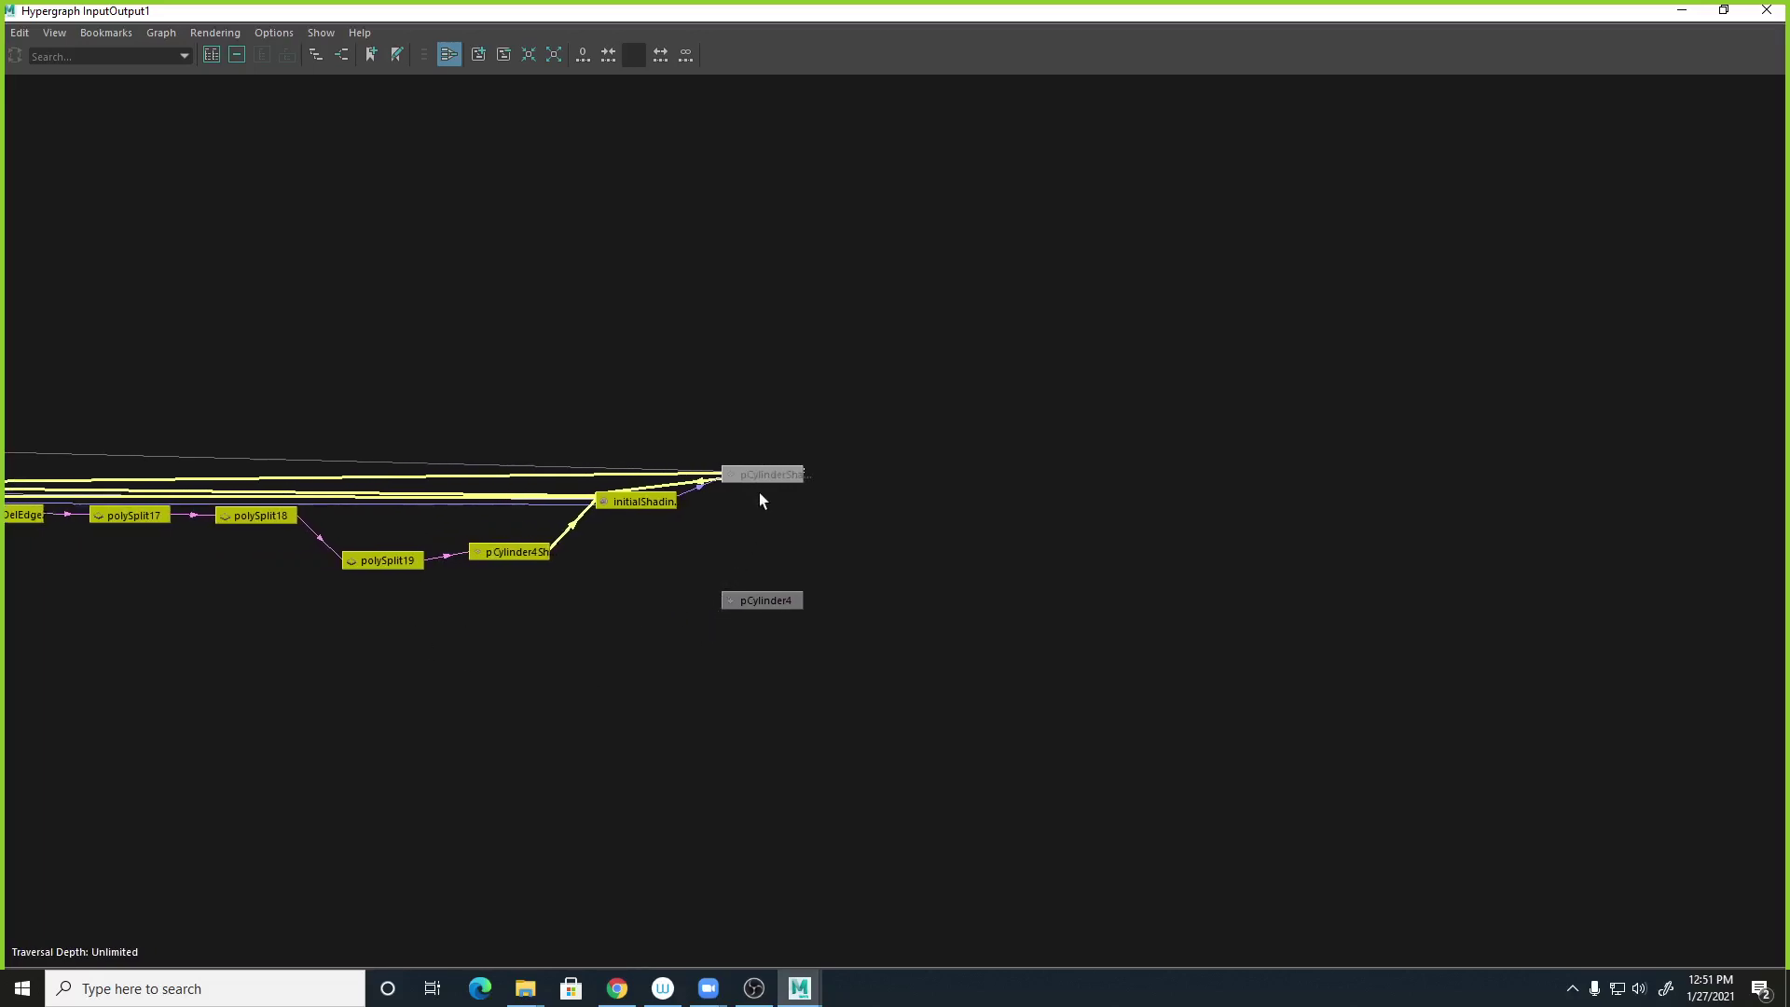
{"action": "right_click", "coordinate": [519, 558]}
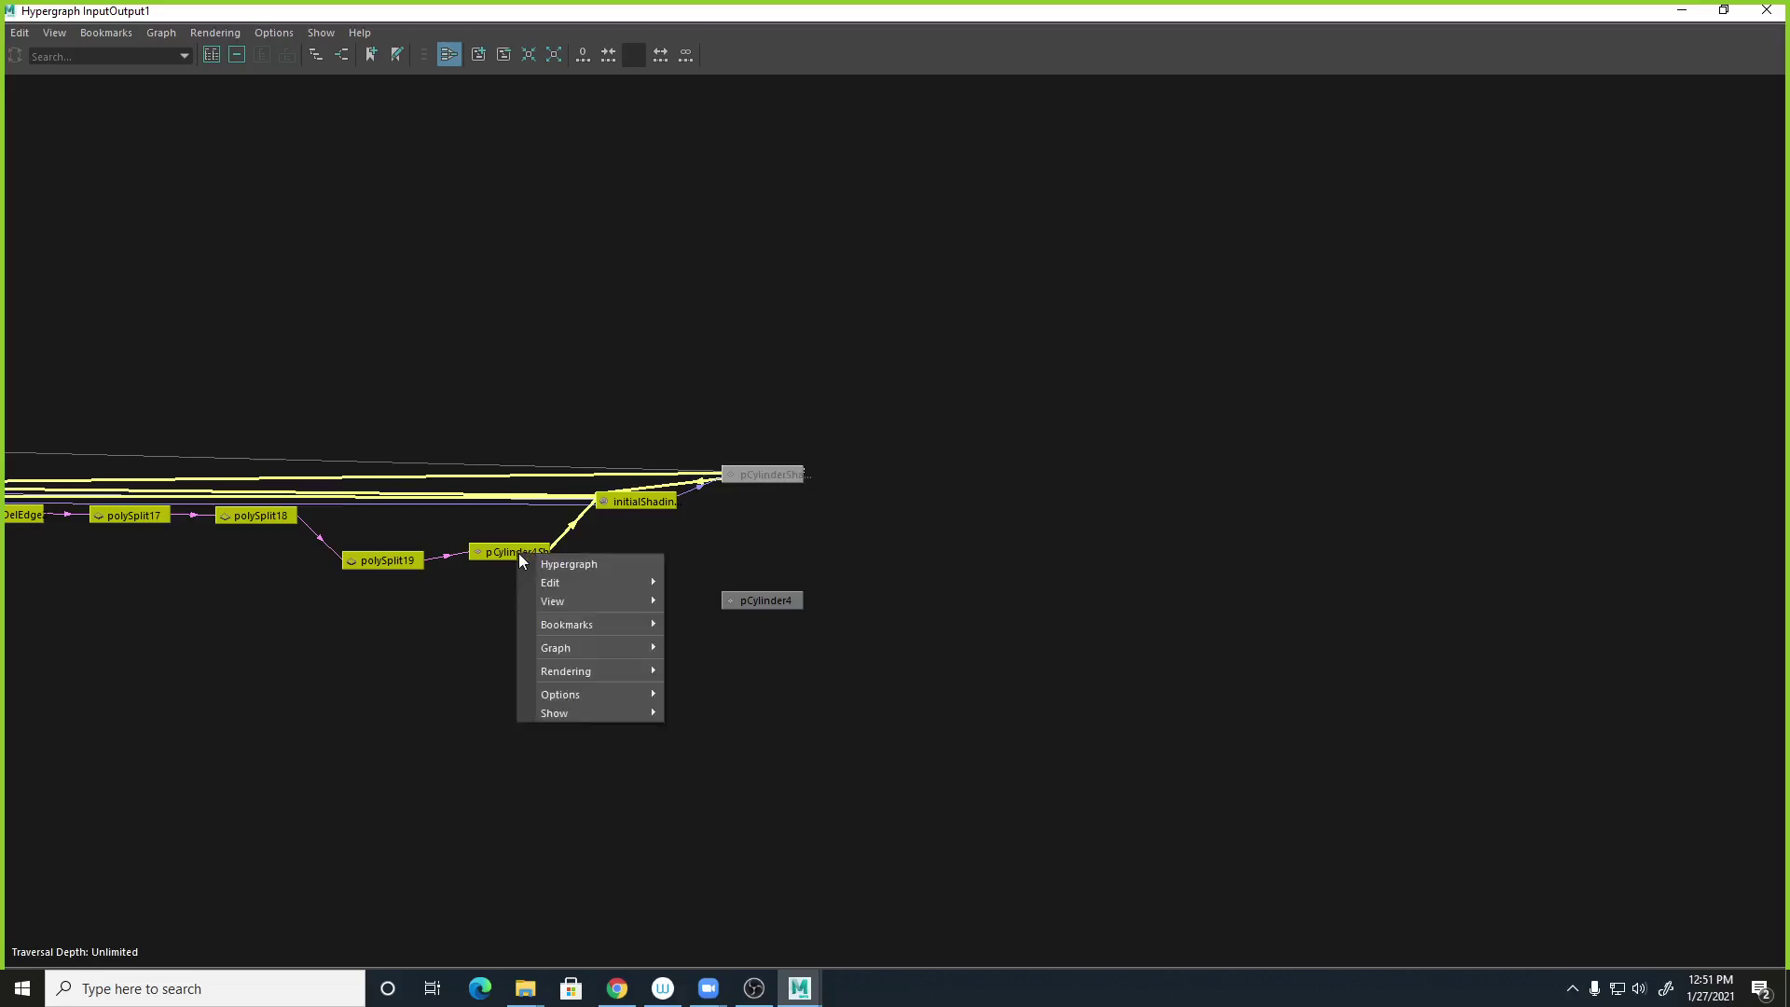
{"action": "left_click", "coordinate": [509, 551]}
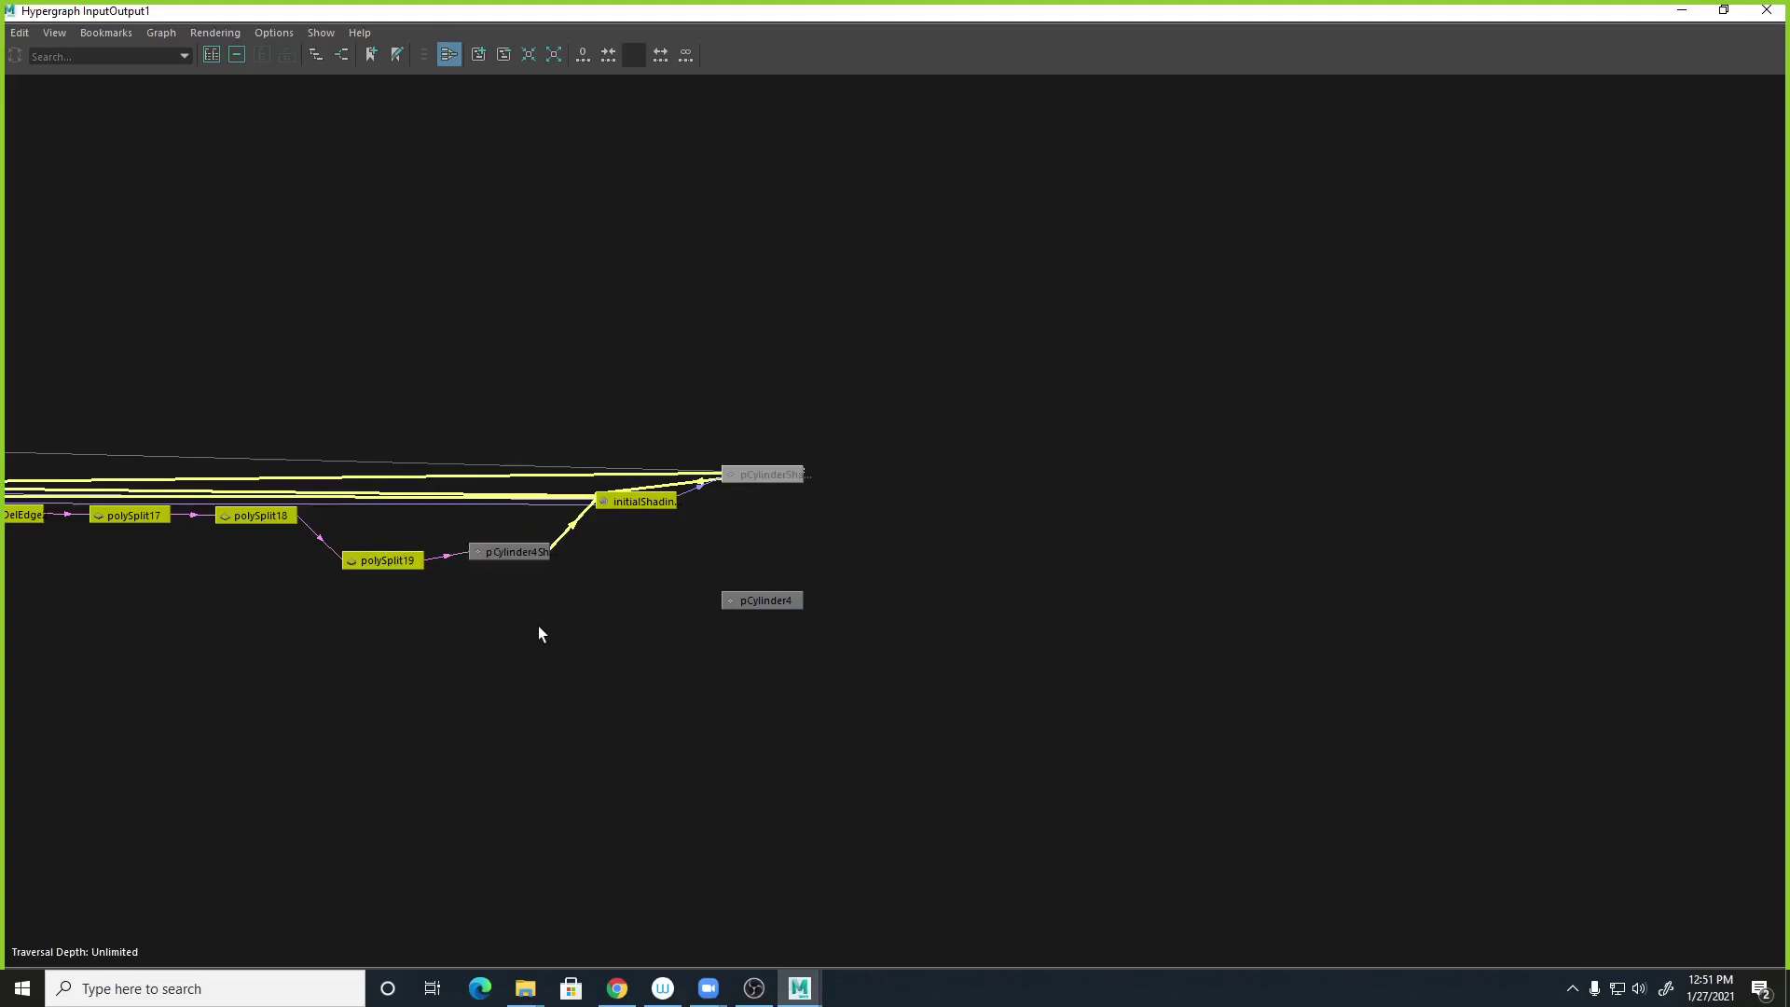
Select the original model, delete its construction history and close the Hypergraph window.
{"action": "left_click", "coordinate": [1724, 10]}
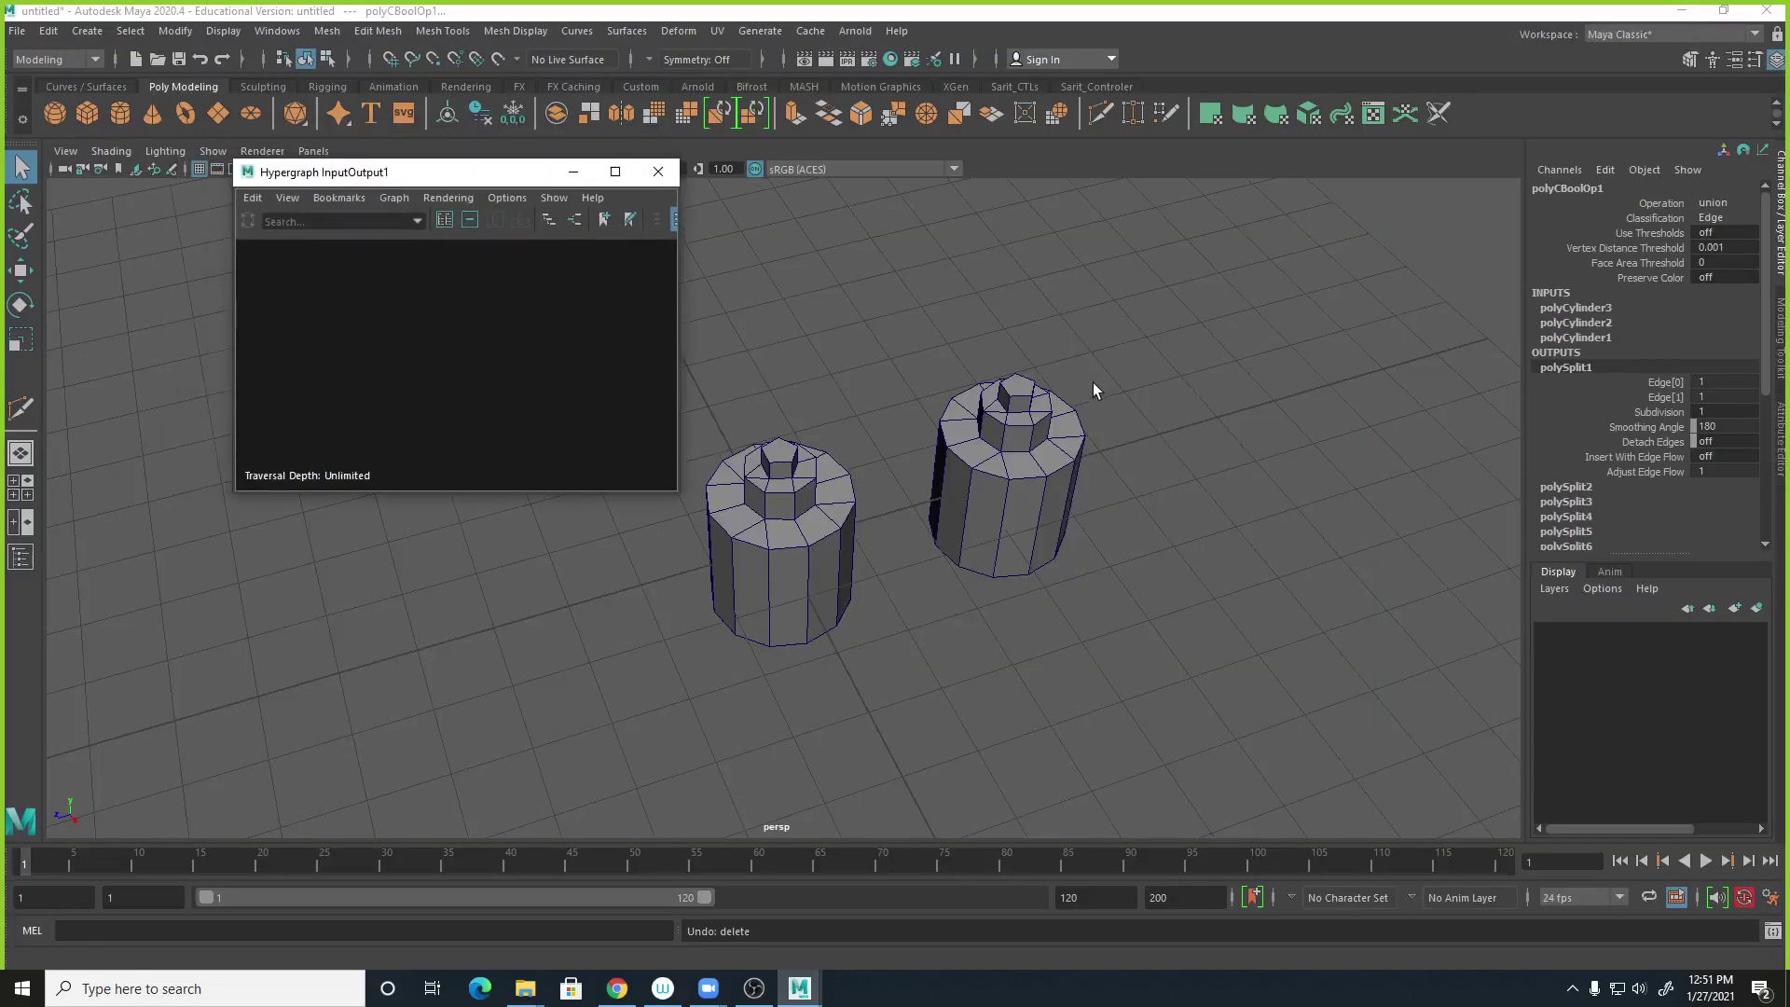
{"action": "left_click", "coordinate": [786, 570]}
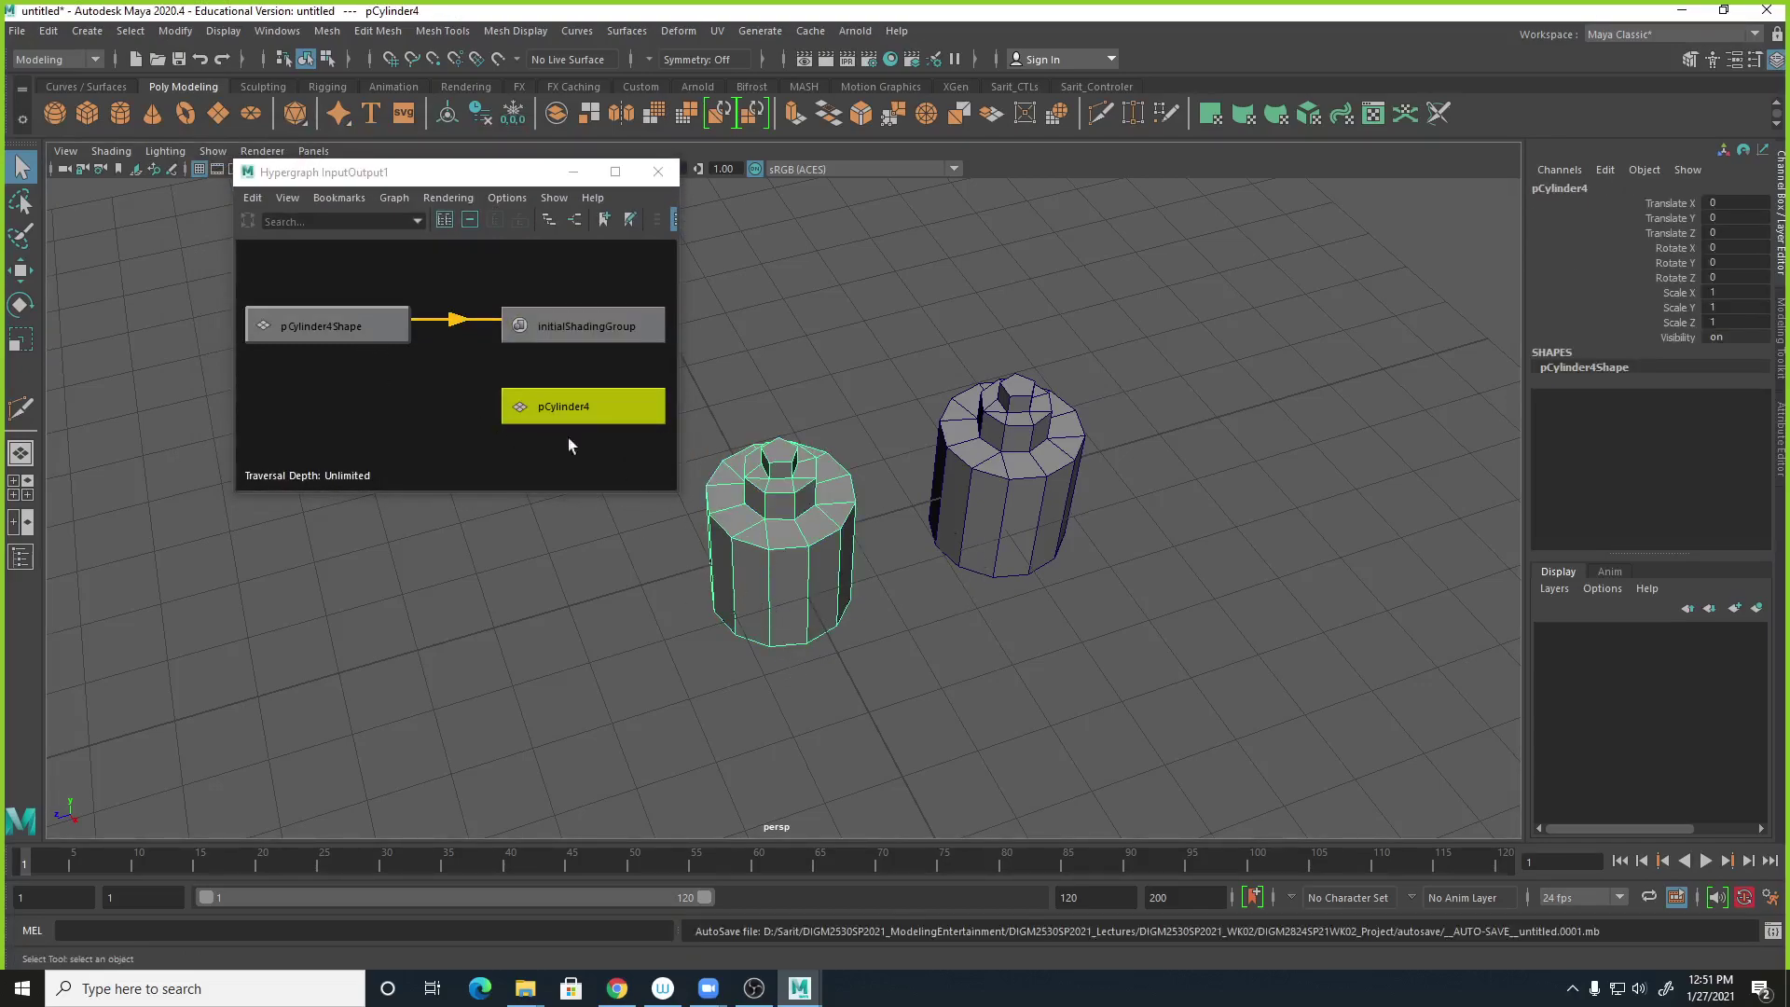
{"action": "left_click", "coordinate": [658, 171]}
Delete the original model and create a polygon cylinder with 12 axis subdivisions at the origin.
{"action": "left_click_drag", "start_coordinate": [764, 634], "coordinate": [803, 584], "text": "alt"}
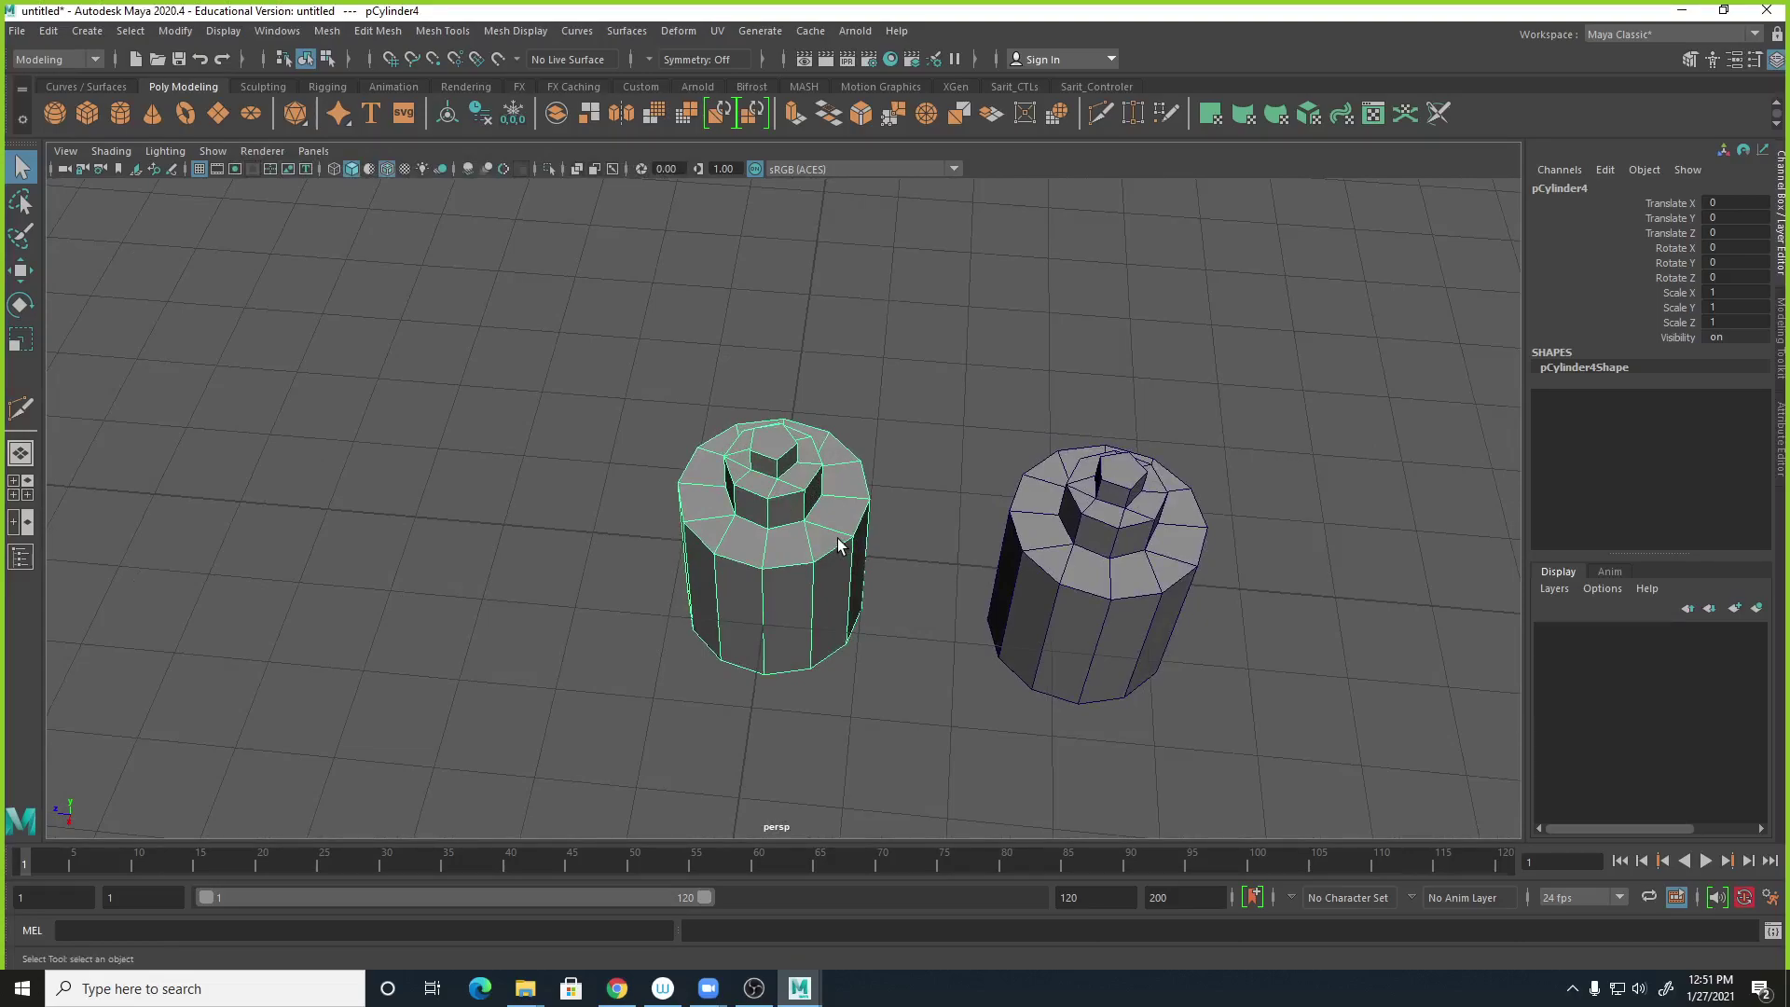
{"action": "key", "text": "Delete"}
{"action": "left_click", "coordinate": [121, 114]}
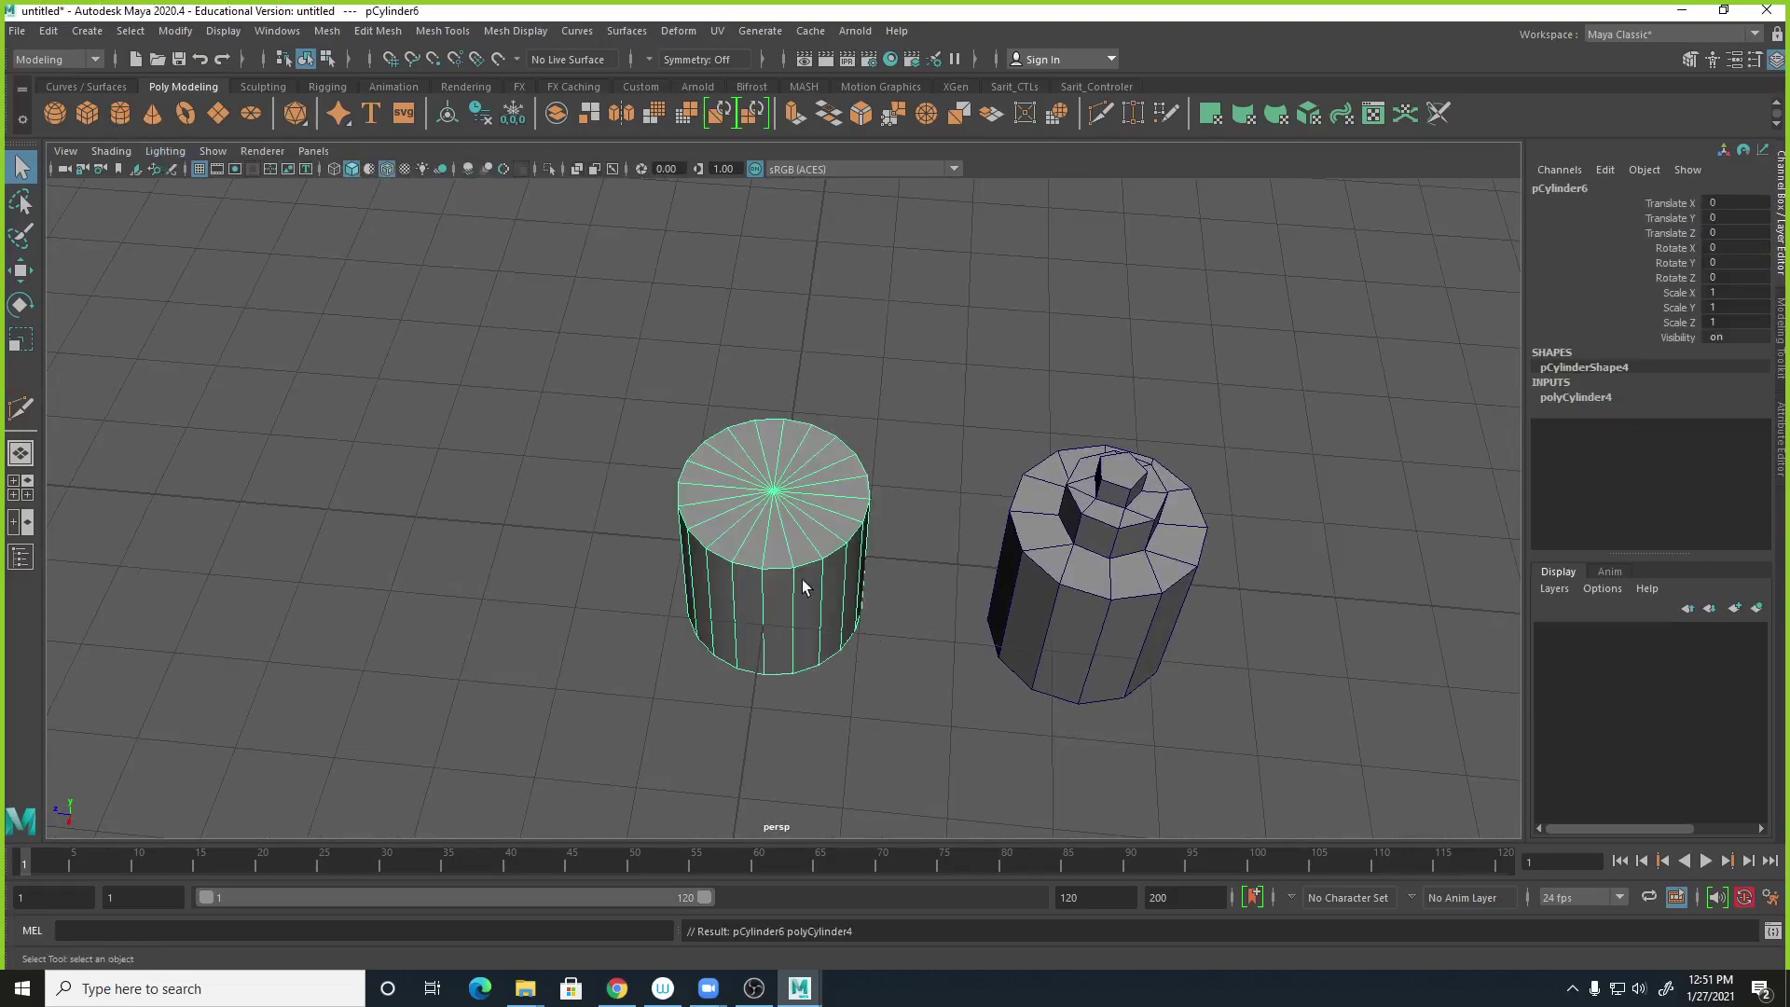
{"action": "left_click", "coordinate": [1554, 398]}
{"action": "double_click", "coordinate": [1722, 440]}
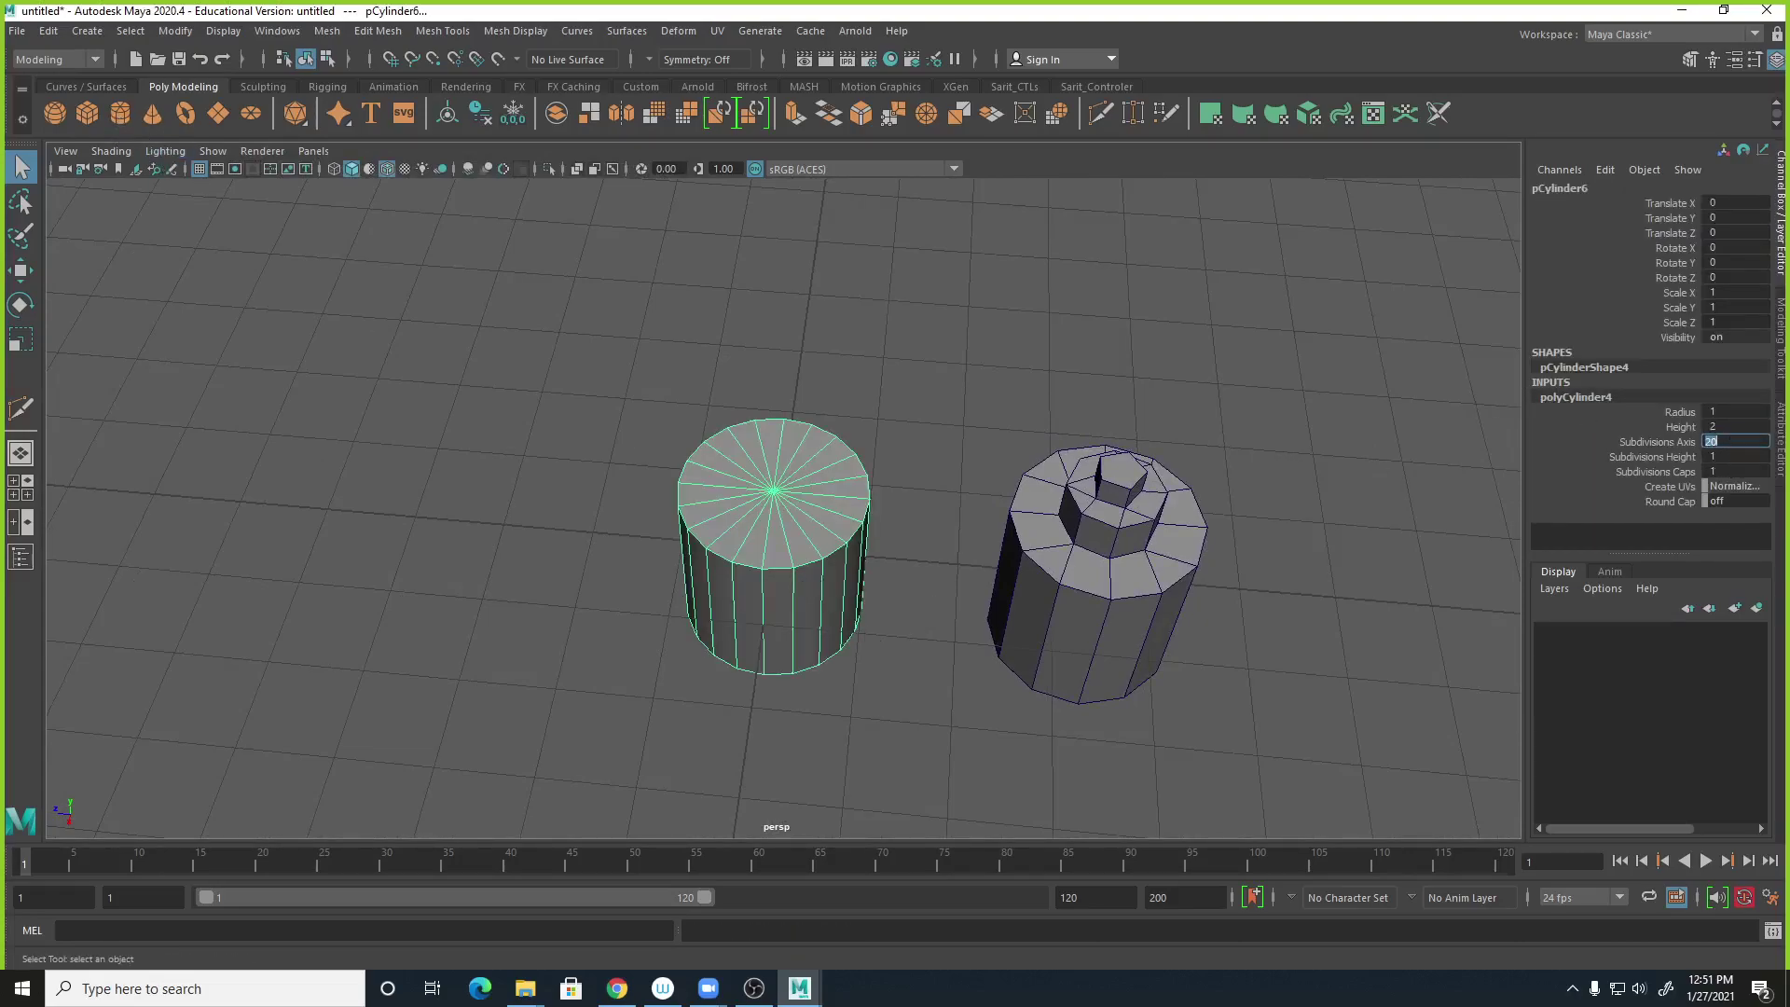
{"action": "type", "text": "12"}
{"action": "key", "text": "Return"}
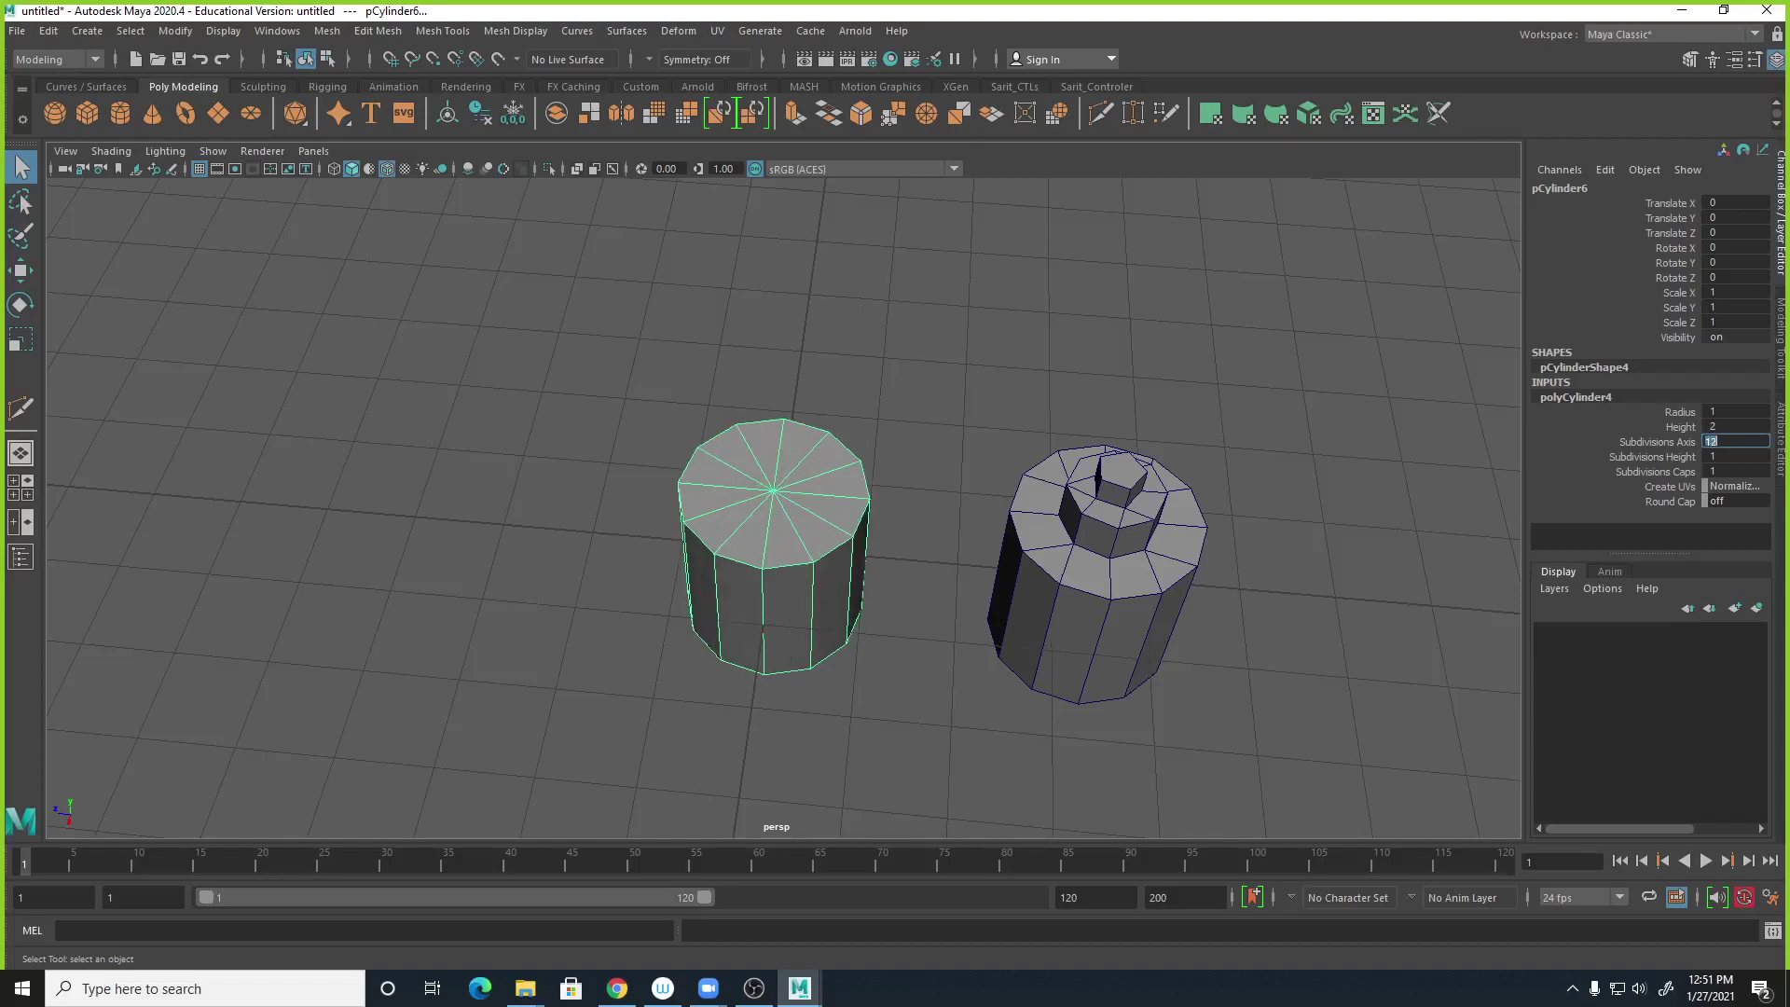
Create a second cylinder with 8 axis subdivisions and radius 0.5, and raise it to about 0.78 in Translate Y.
{"action": "left_click", "coordinate": [129, 119]}
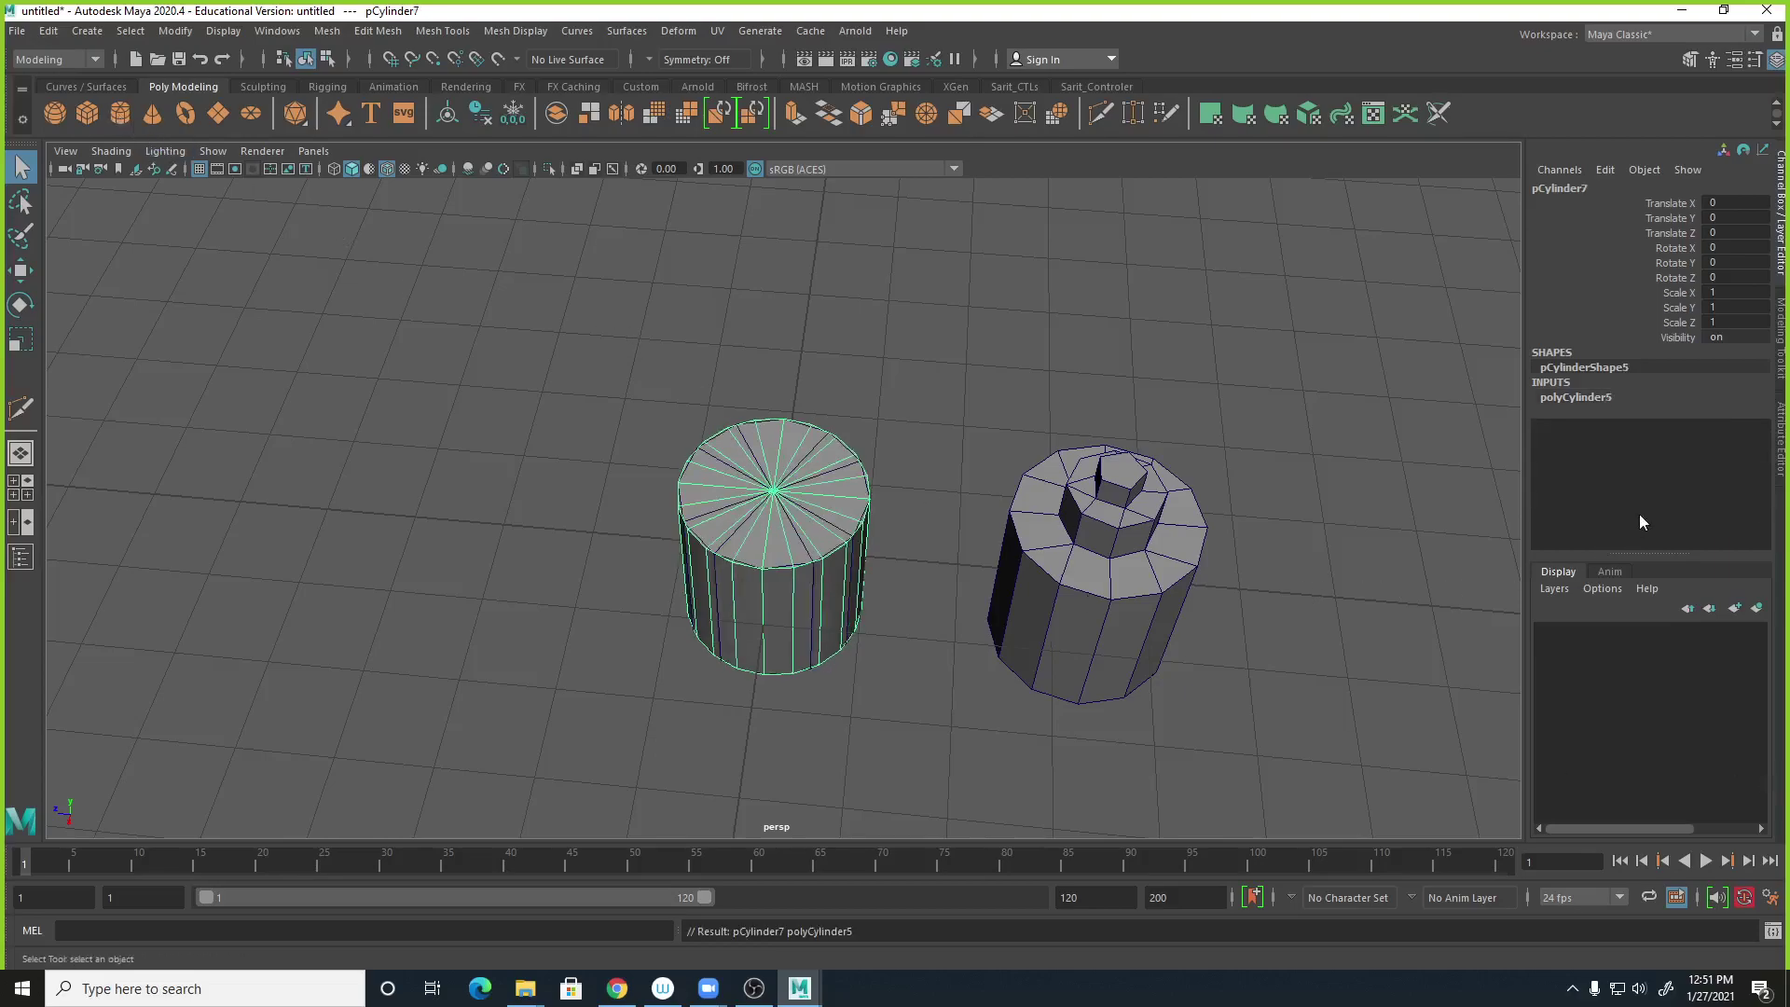
{"action": "left_click", "coordinate": [1585, 400]}
{"action": "double_click", "coordinate": [1718, 442]}
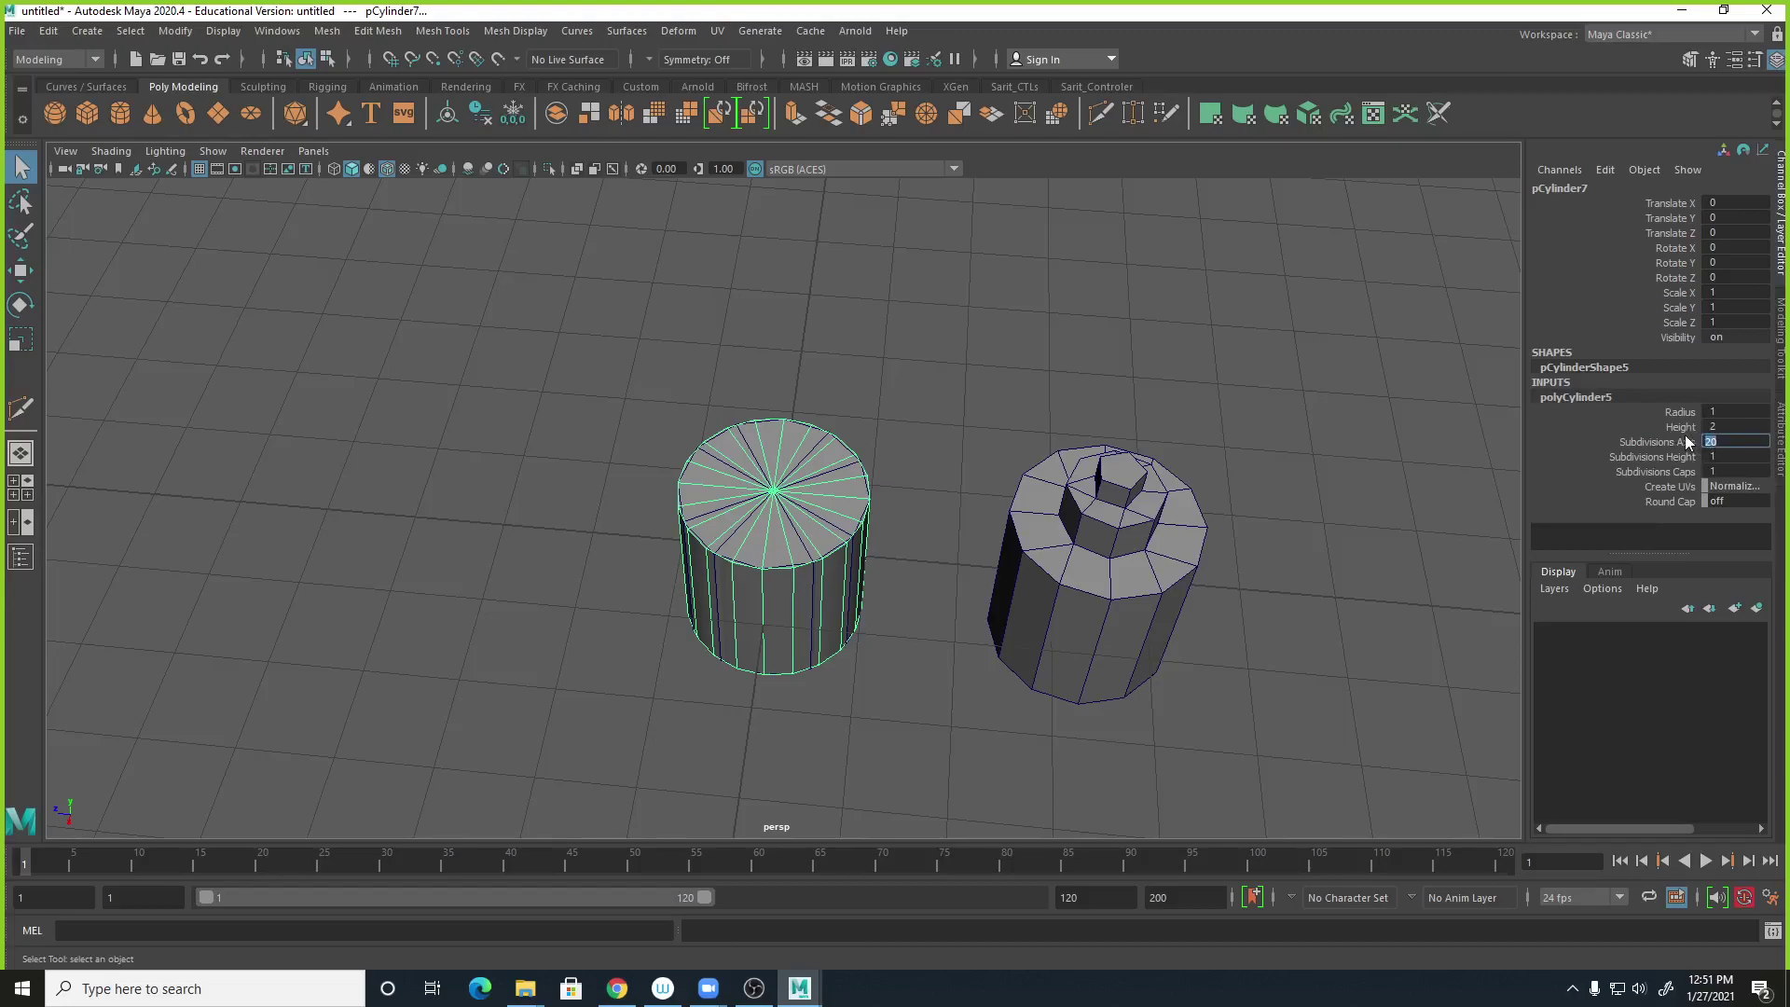
{"action": "type", "text": "8"}
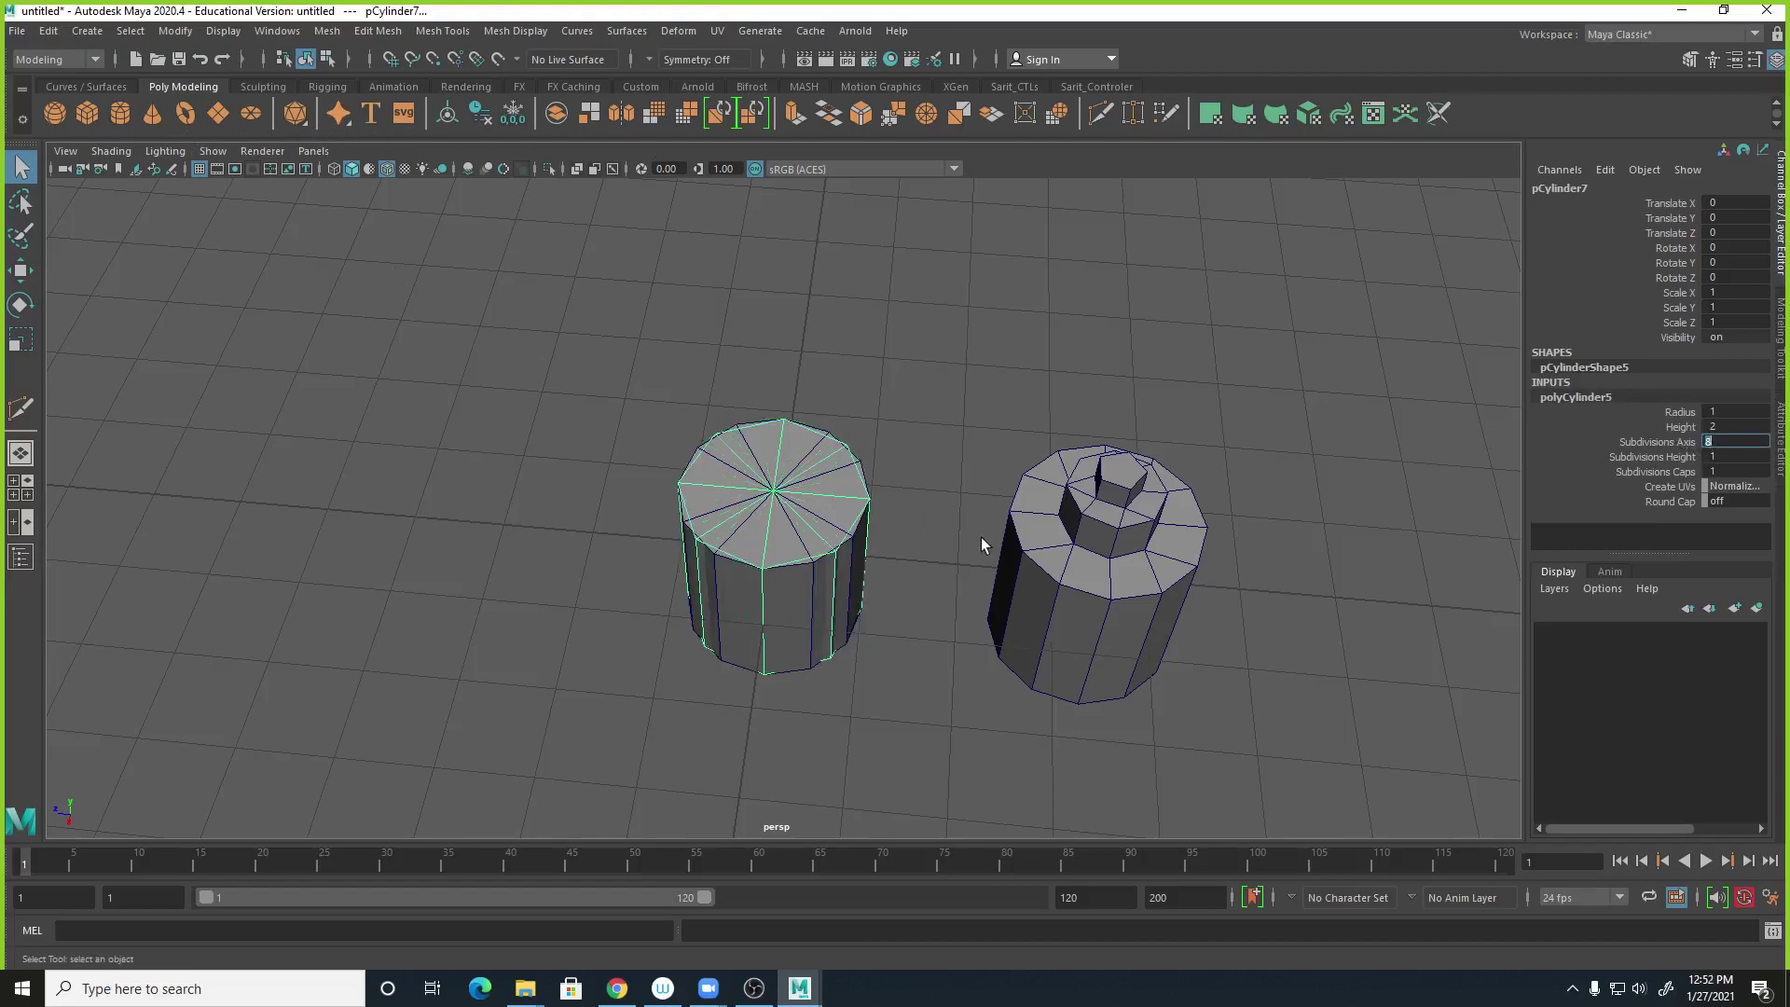
{"action": "double_click", "coordinate": [1730, 412]}
{"action": "type", "text": ".5"}
{"action": "key", "text": "Return"}
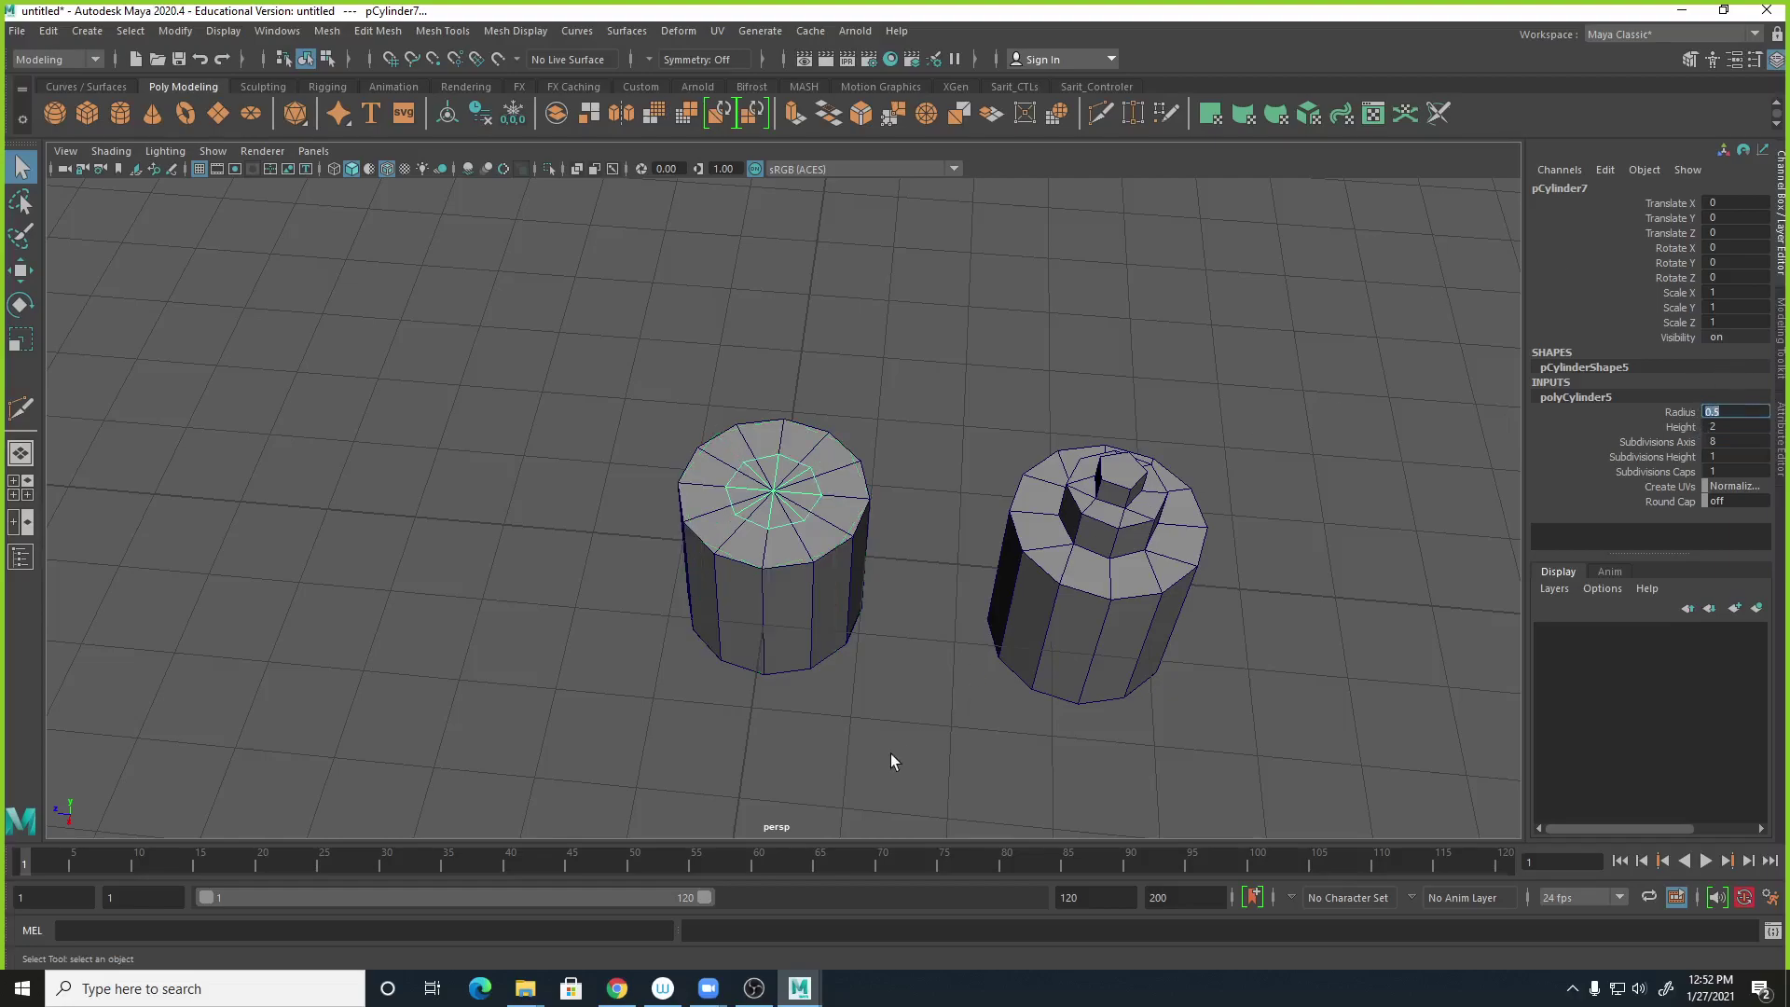
{"action": "key", "text": "Return"}
{"action": "key", "text": "w"}
{"action": "left_click_drag", "start_coordinate": [772, 495], "coordinate": [773, 445]}
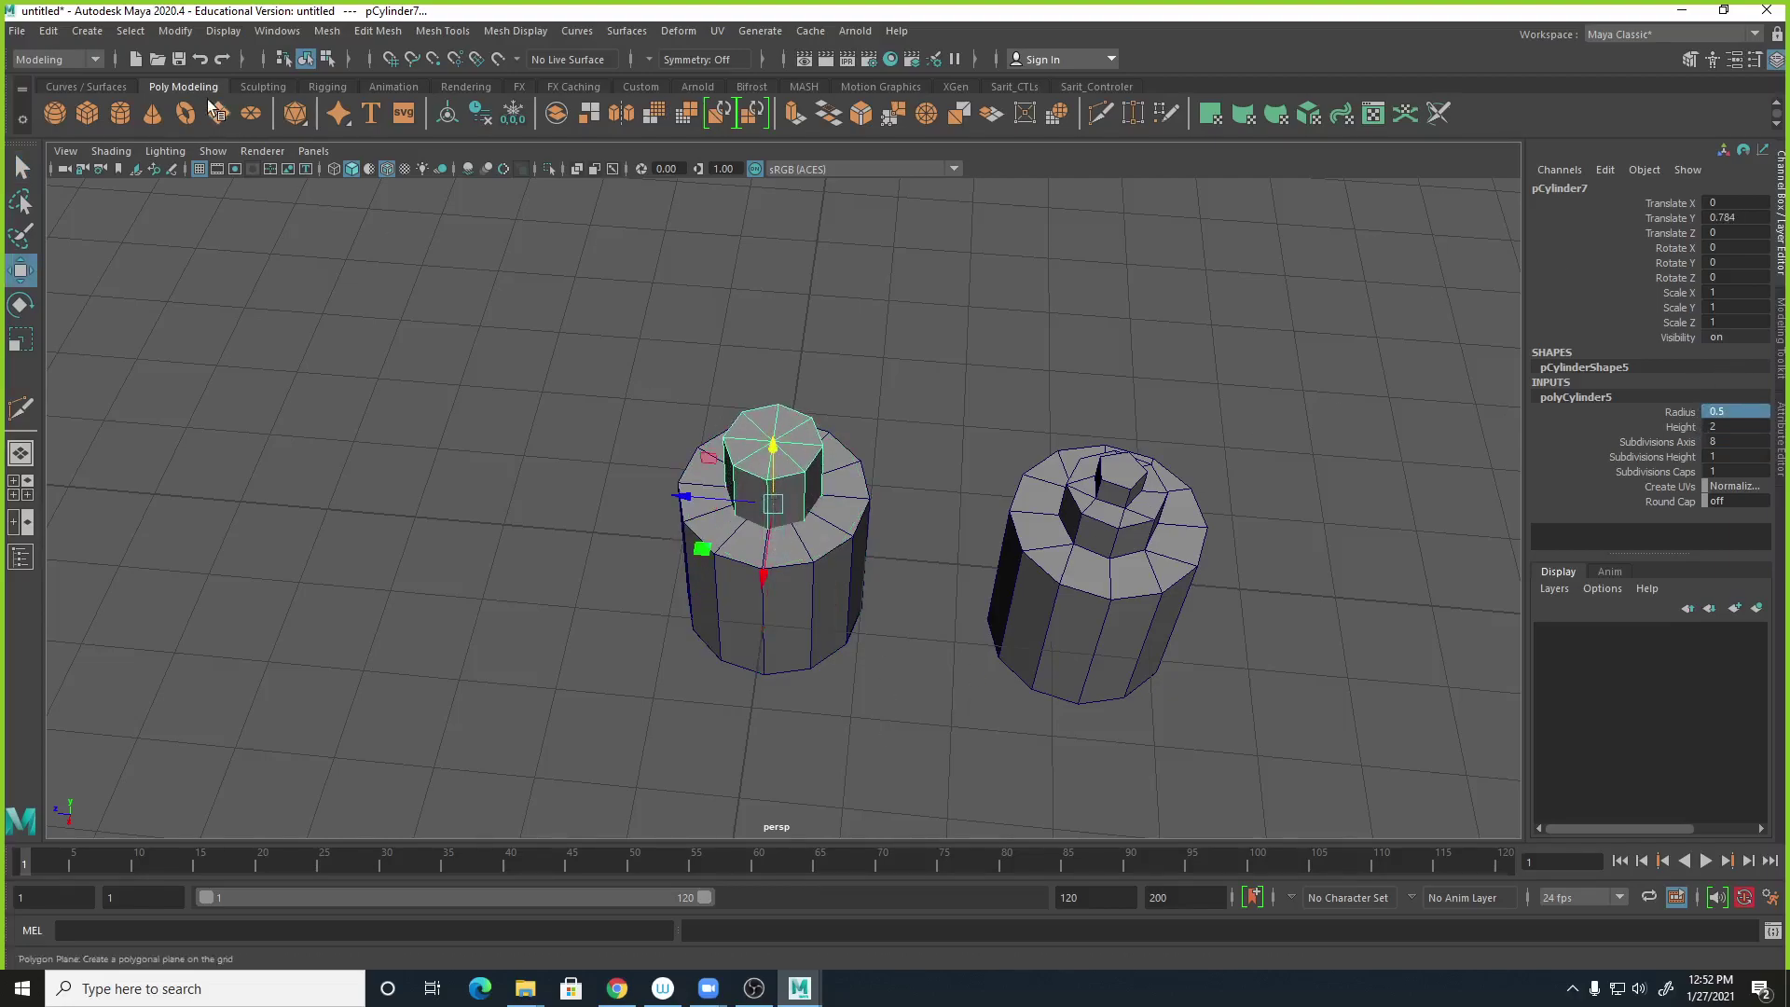
Create a third cylinder with 5 axis subdivisions and radius 0.25, raise it to about 1.42 in Translate Y, and deselect it.
{"action": "left_click", "coordinate": [120, 113]}
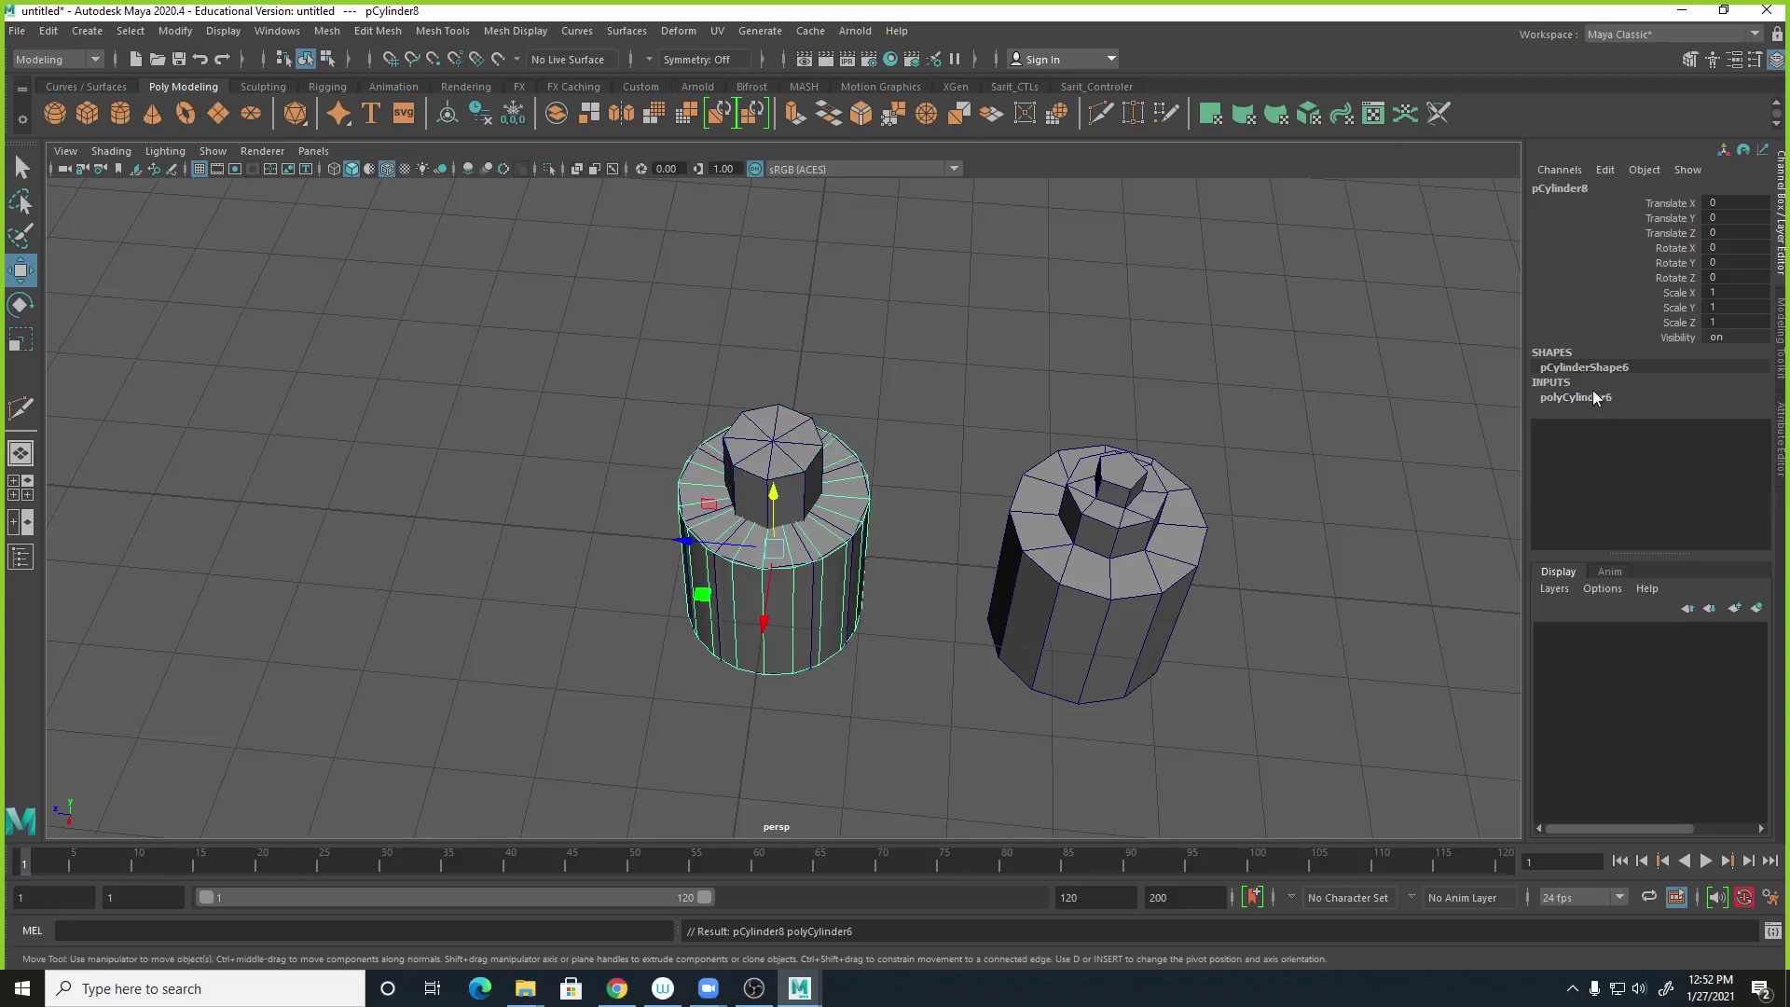
{"action": "left_click", "coordinate": [1595, 398]}
{"action": "double_click", "coordinate": [1720, 442]}
{"action": "type", "text": "8"}
{"action": "key", "text": "Return"}
{"action": "double_click", "coordinate": [1721, 411]}
{"action": "type", "text": ".25"}
{"action": "key", "text": "Return"}
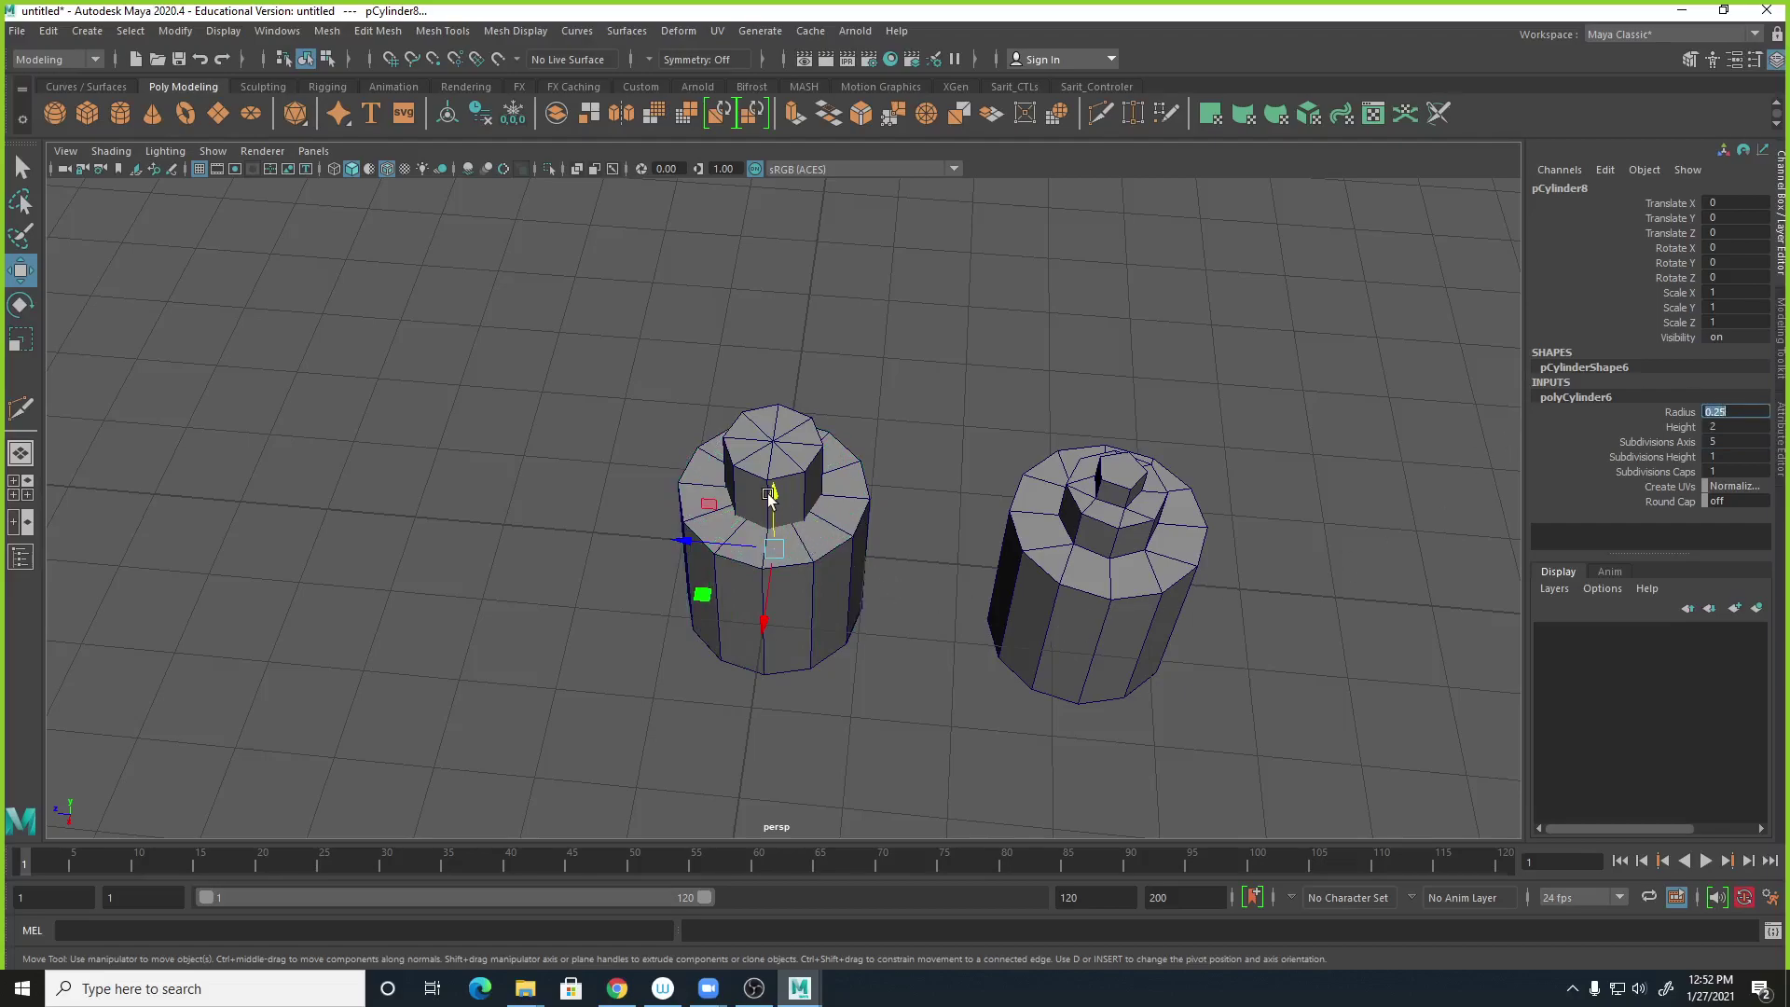
{"action": "left_click_drag", "start_coordinate": [775, 483], "coordinate": [776, 424]}
{"action": "left_click", "coordinate": [866, 520]}
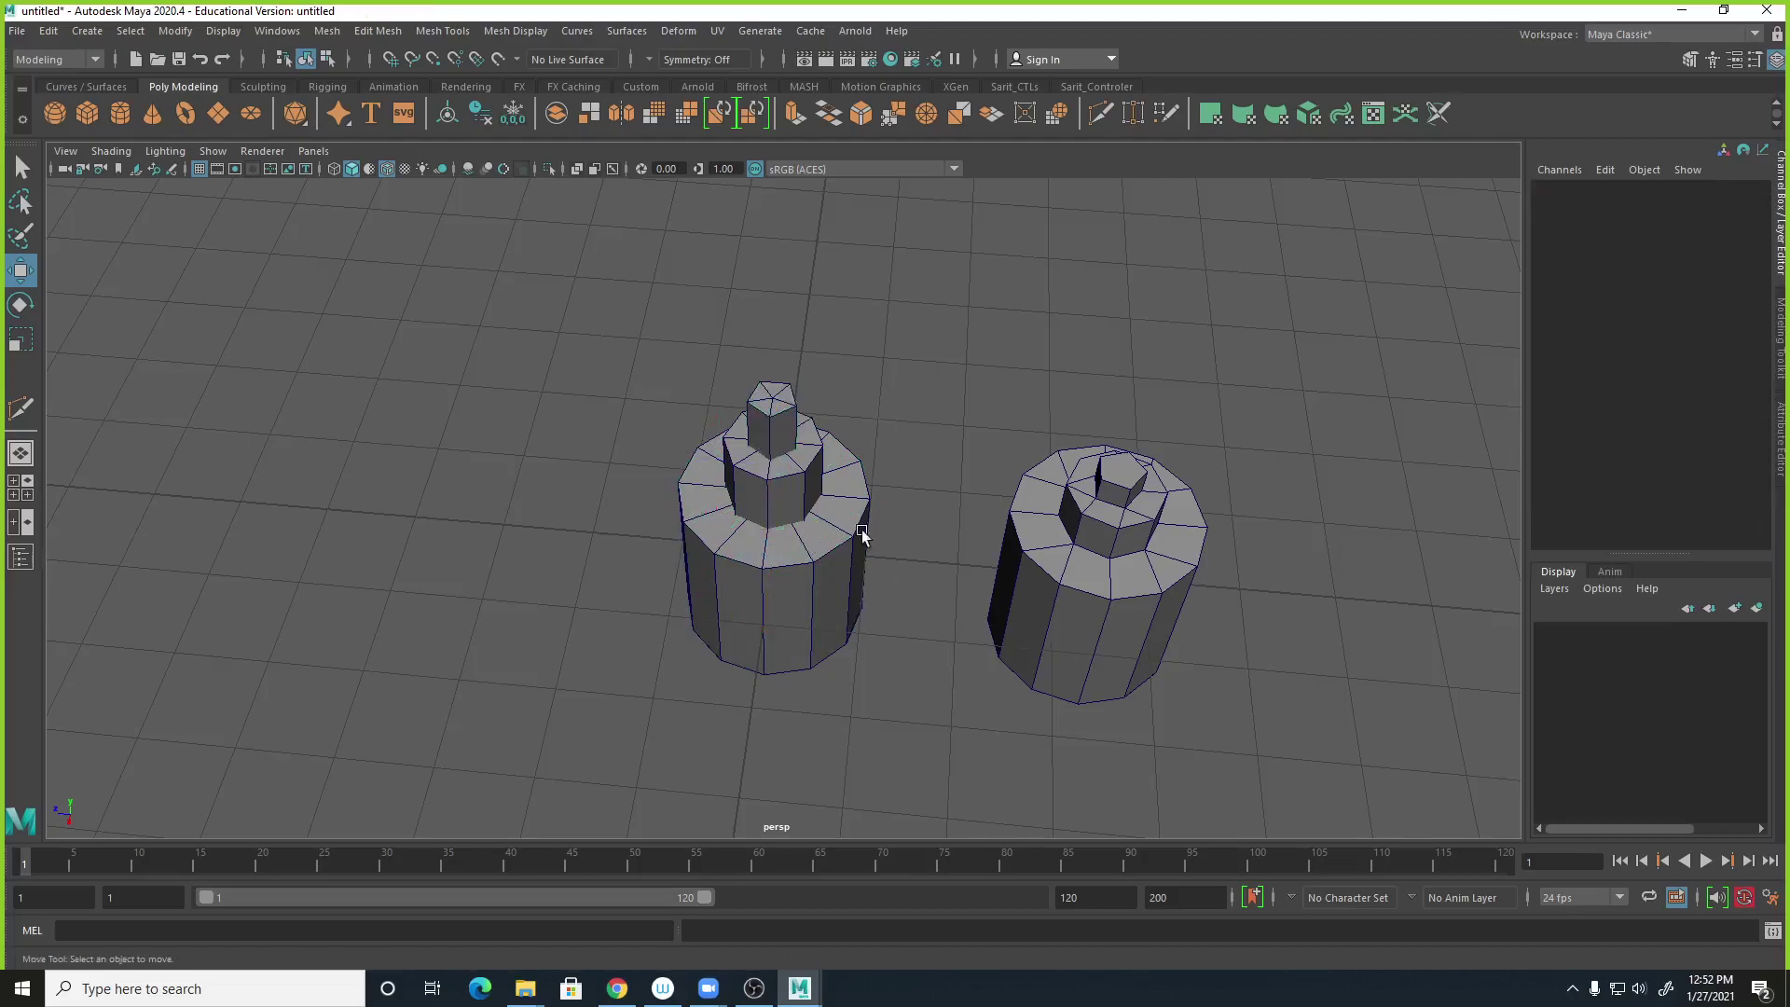
Multi-Cut the duplicate model's pentagonal top face from one corner through a point near its centre to the adjacent corner.
{"action": "left_click_drag", "start_coordinate": [865, 520], "coordinate": [882, 577], "text": "alt"}
{"action": "right_click_drag", "start_coordinate": [881, 576], "coordinate": [1042, 613], "text": "alt"}
{"action": "middle_click_drag", "start_coordinate": [1042, 613], "coordinate": [1060, 625], "text": "alt"}
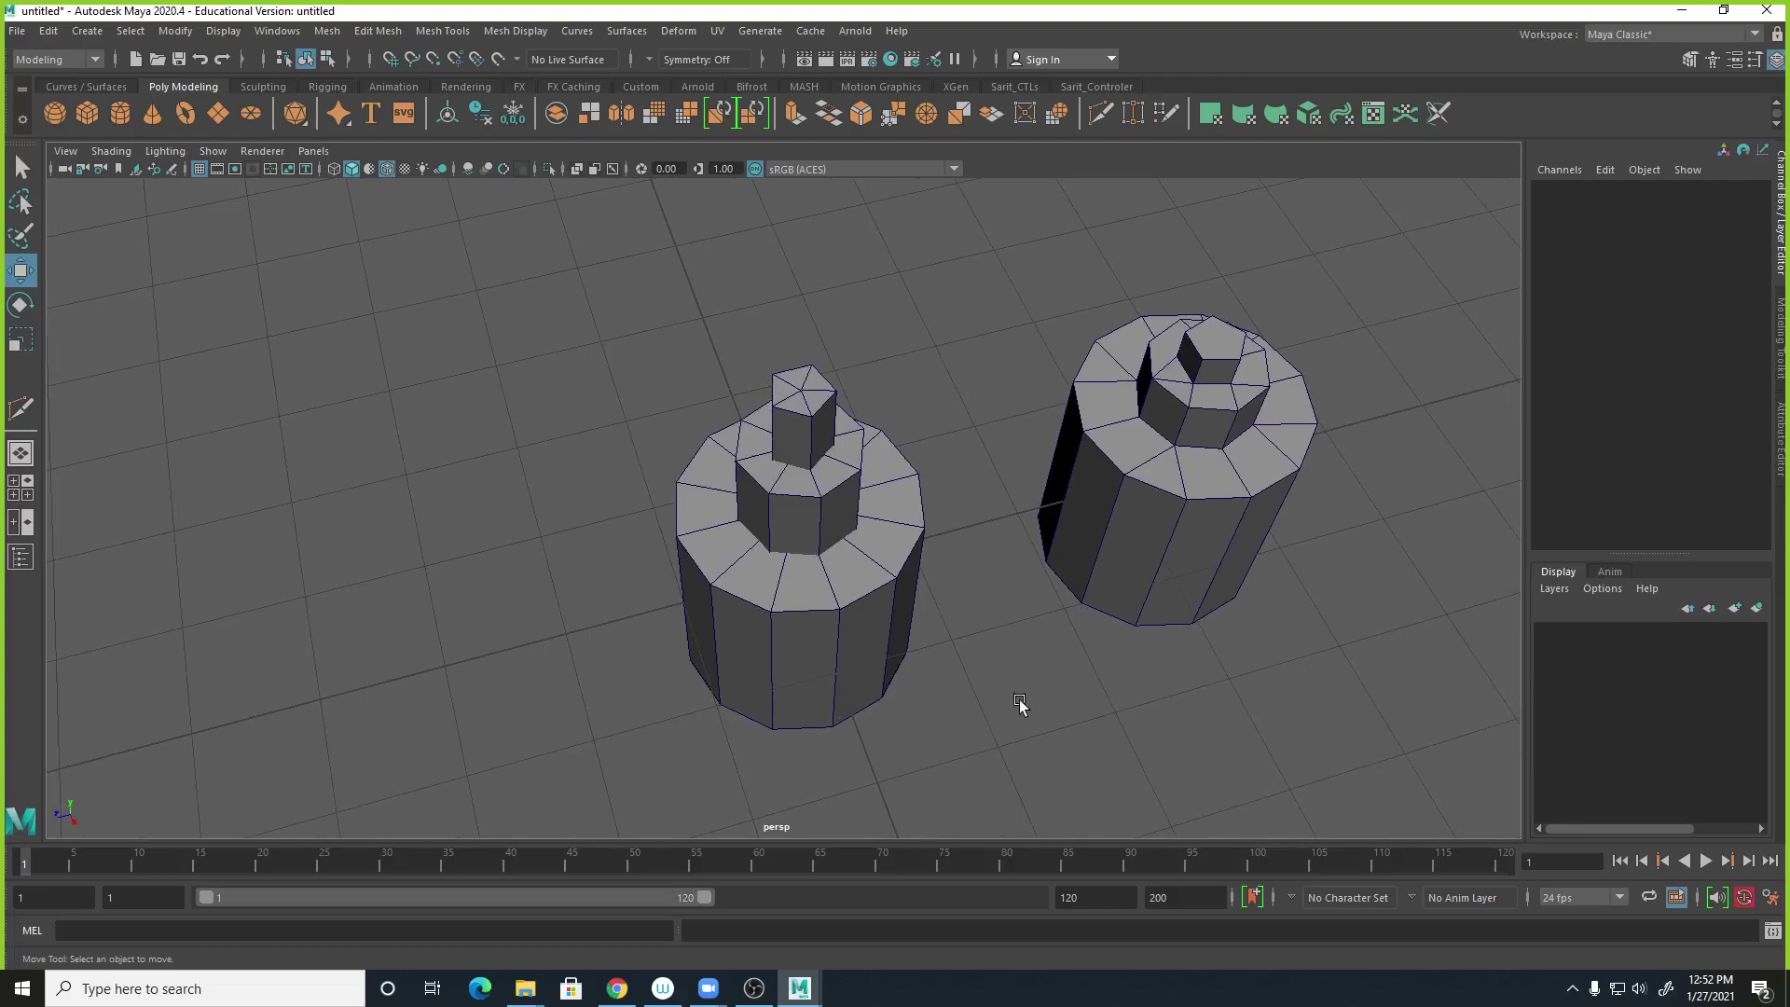
{"action": "left_click", "coordinate": [1158, 443]}
{"action": "middle_click_drag", "start_coordinate": [1164, 471], "coordinate": [923, 534], "text": "alt"}
{"action": "right_click_drag", "start_coordinate": [923, 533], "coordinate": [1387, 495], "text": "alt"}
{"action": "left_click_drag", "start_coordinate": [1387, 495], "coordinate": [1333, 508], "text": "alt"}
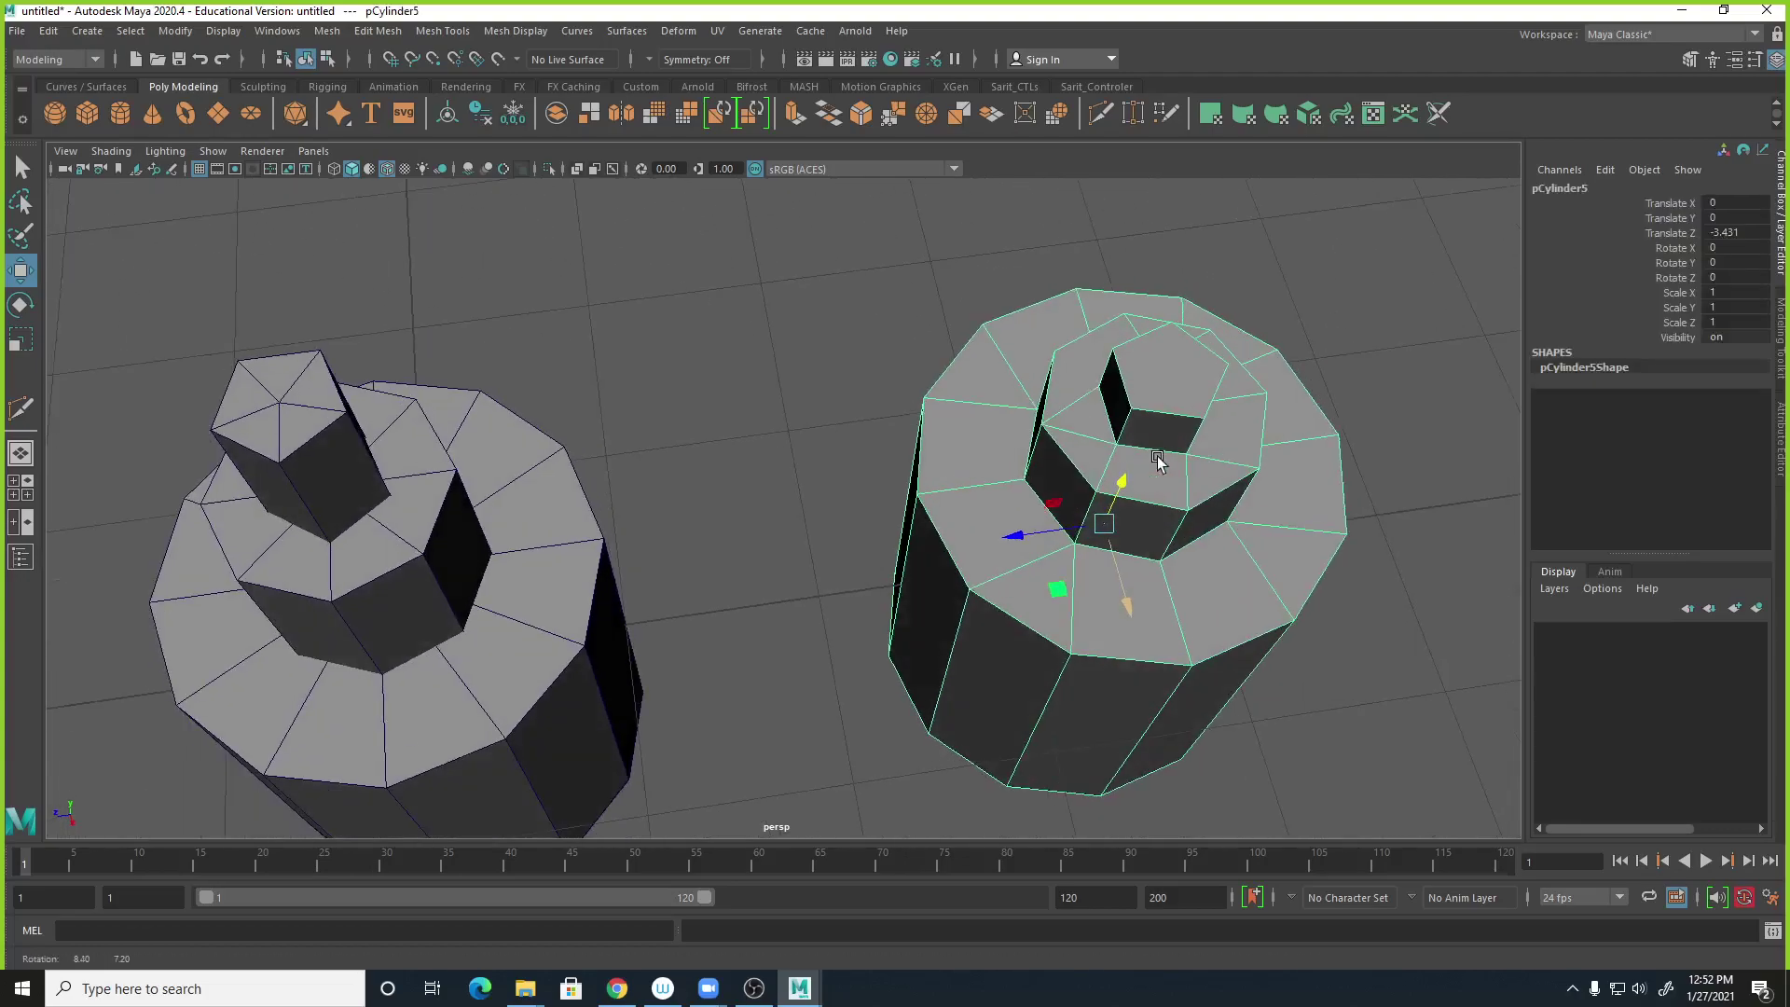
{"action": "right_click_drag", "start_coordinate": [1181, 395], "coordinate": [1135, 396], "text": "shift"}
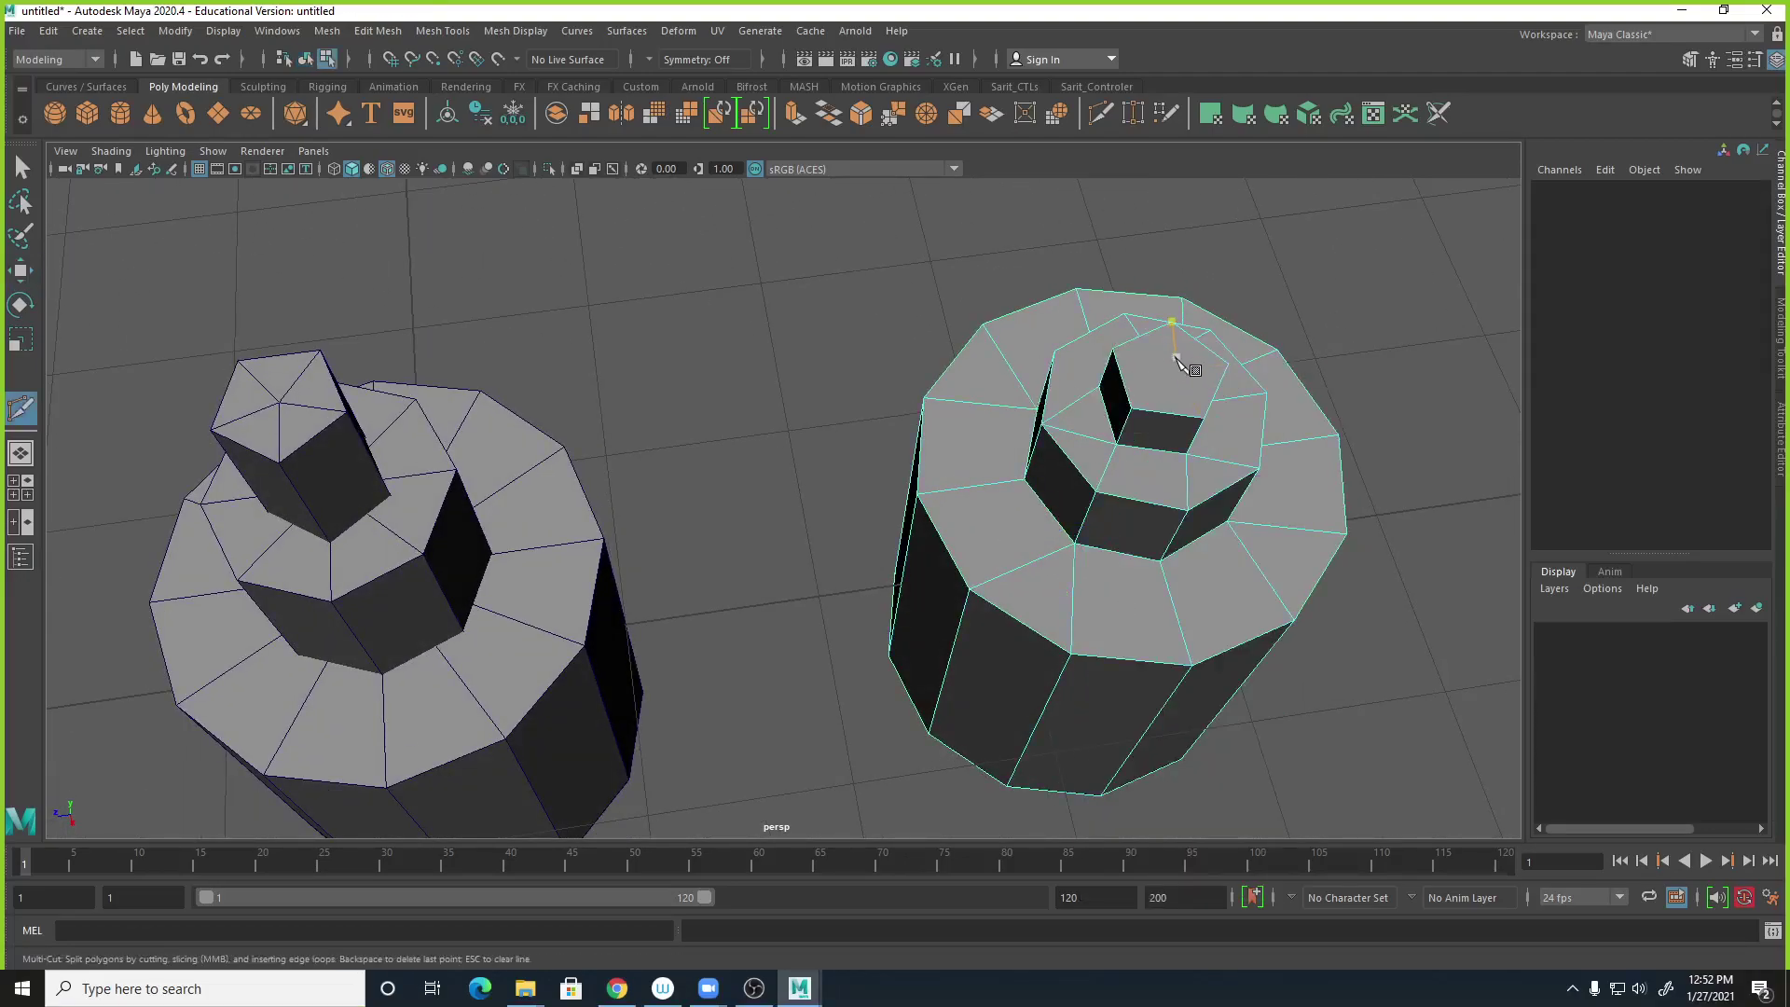
{"action": "left_click_drag", "start_coordinate": [1172, 350], "coordinate": [1171, 397], "text": "alt"}
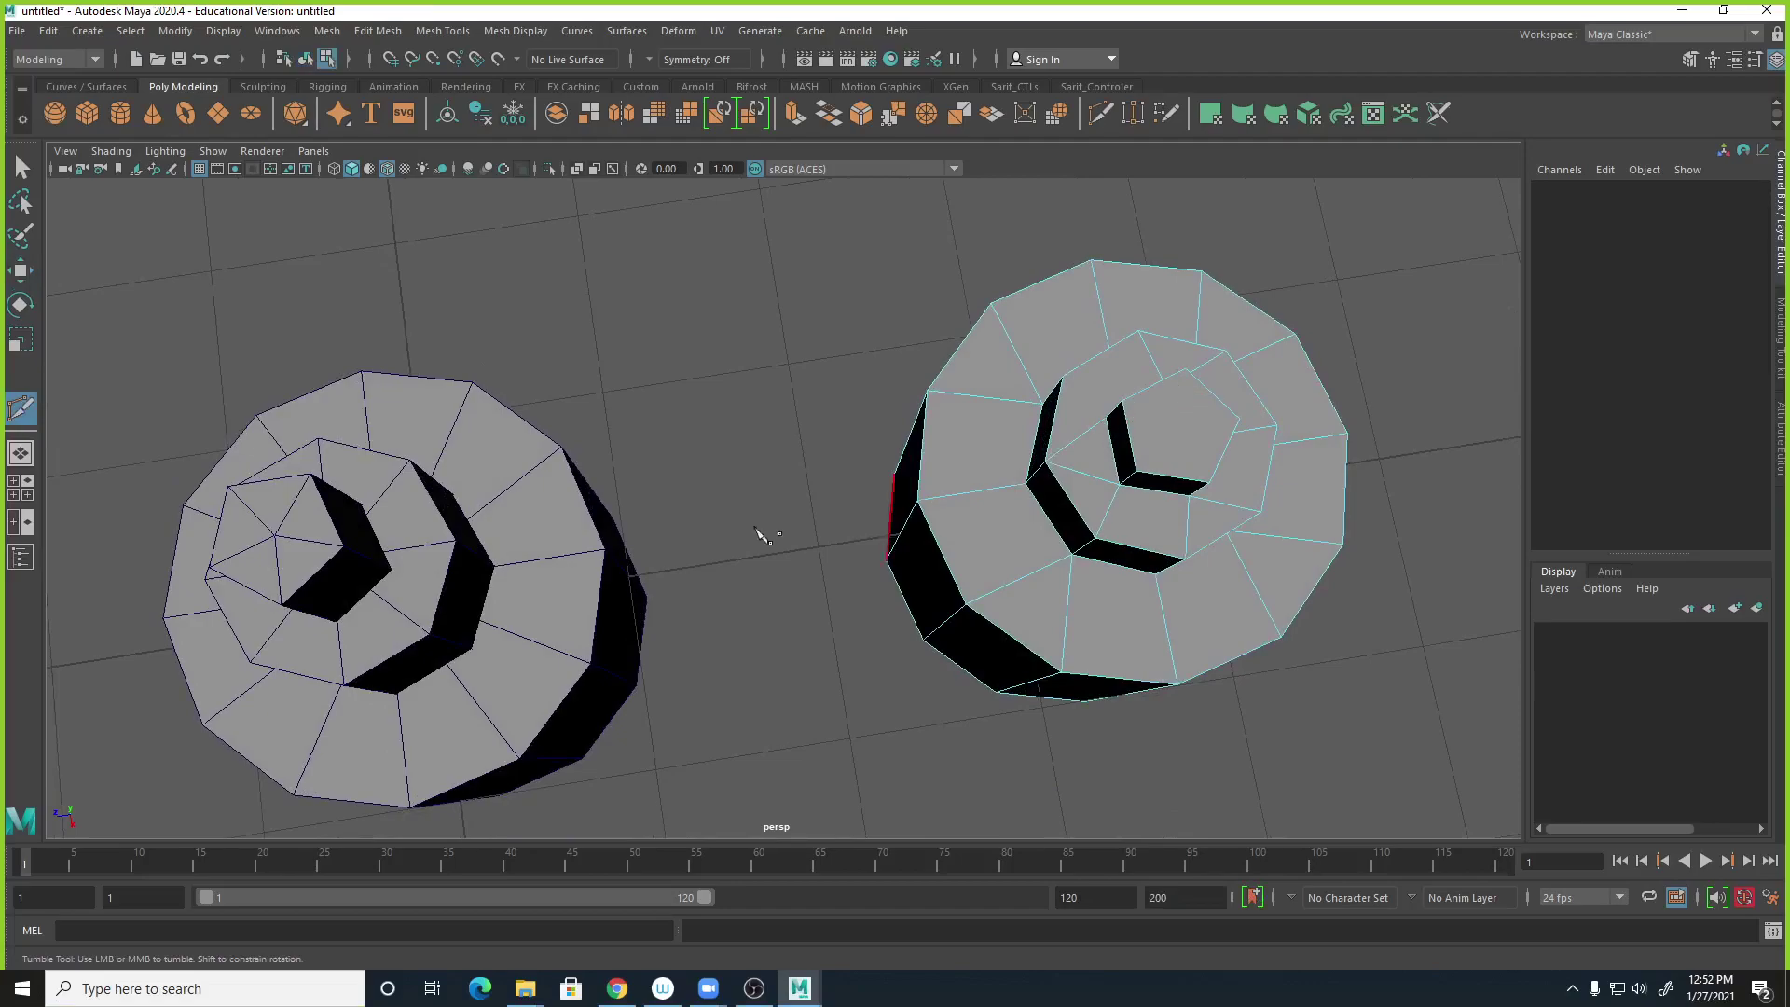
{"action": "right_click_drag", "start_coordinate": [532, 535], "coordinate": [583, 536], "text": "alt"}
{"action": "middle_click_drag", "start_coordinate": [583, 539], "coordinate": [677, 524], "text": "alt"}
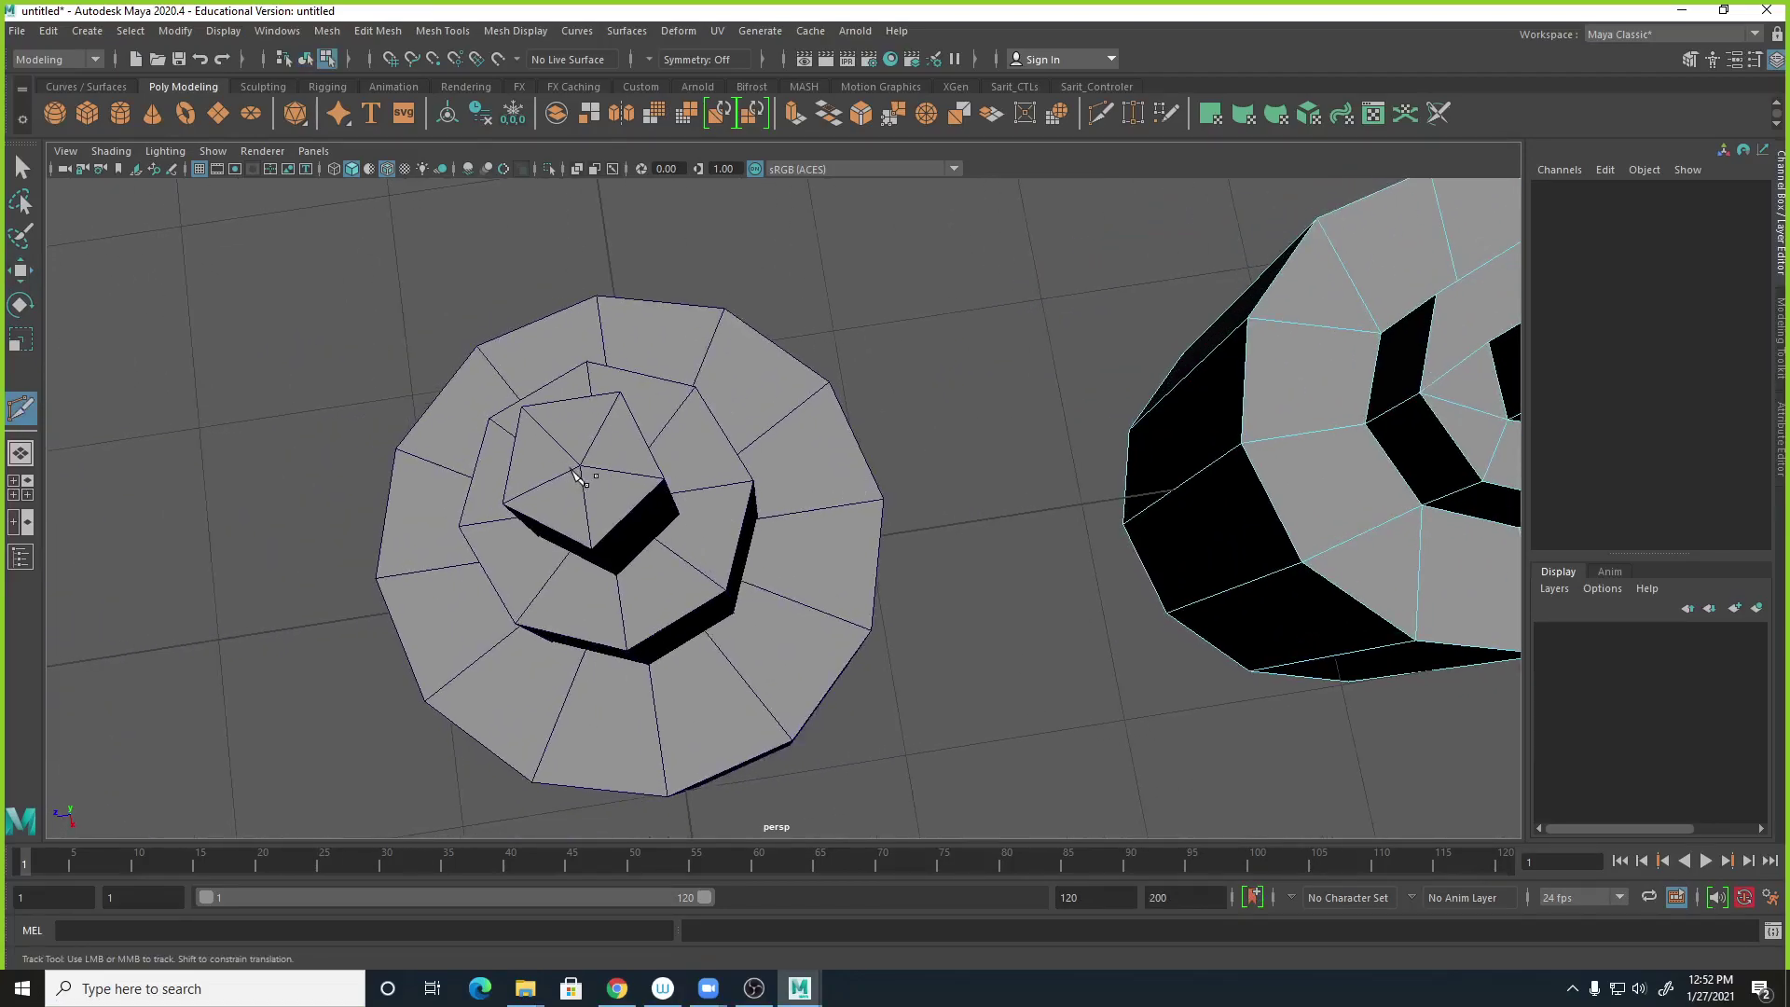
{"action": "middle_click_drag", "start_coordinate": [1353, 564], "coordinate": [945, 574], "text": "alt"}
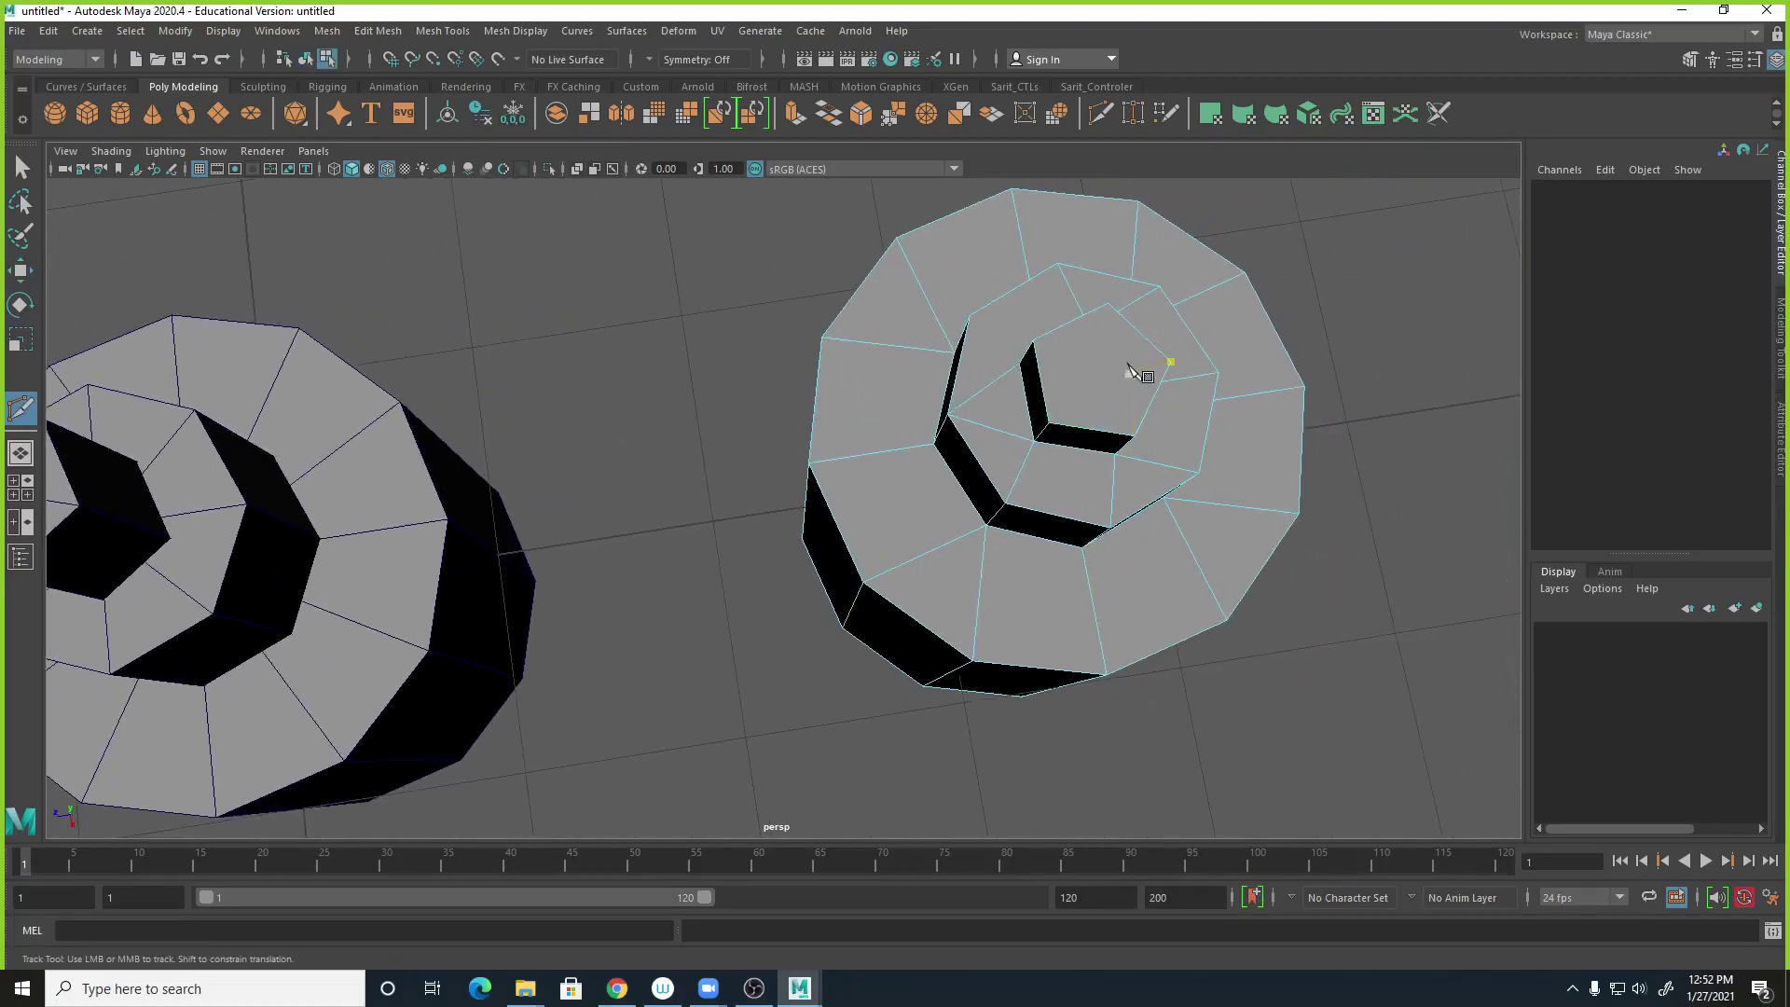
{"action": "left_click", "coordinate": [1108, 304]}
{"action": "left_click", "coordinate": [1071, 328]}
{"action": "left_click", "coordinate": [1173, 363]}
{"action": "key", "text": "Return"}
Cut edges from the new centre point to the remaining corners of the duplicate's pentagonal top face.
{"action": "left_click", "coordinate": [1102, 351]}
{"action": "right_click", "coordinate": [1134, 432]}
{"action": "left_click_drag", "start_coordinate": [1117, 358], "coordinate": [1107, 352]}
{"action": "left_click_drag", "start_coordinate": [1087, 427], "coordinate": [1053, 425]}
{"action": "right_click", "coordinate": [1054, 426]}
Select the new centre vertex on the duplicate's top face and move it closer to the pentagon's middle.
{"action": "key", "text": "w"}
{"action": "right_click_drag", "start_coordinate": [1127, 371], "coordinate": [1102, 354]}
{"action": "left_click", "coordinate": [1102, 351]}
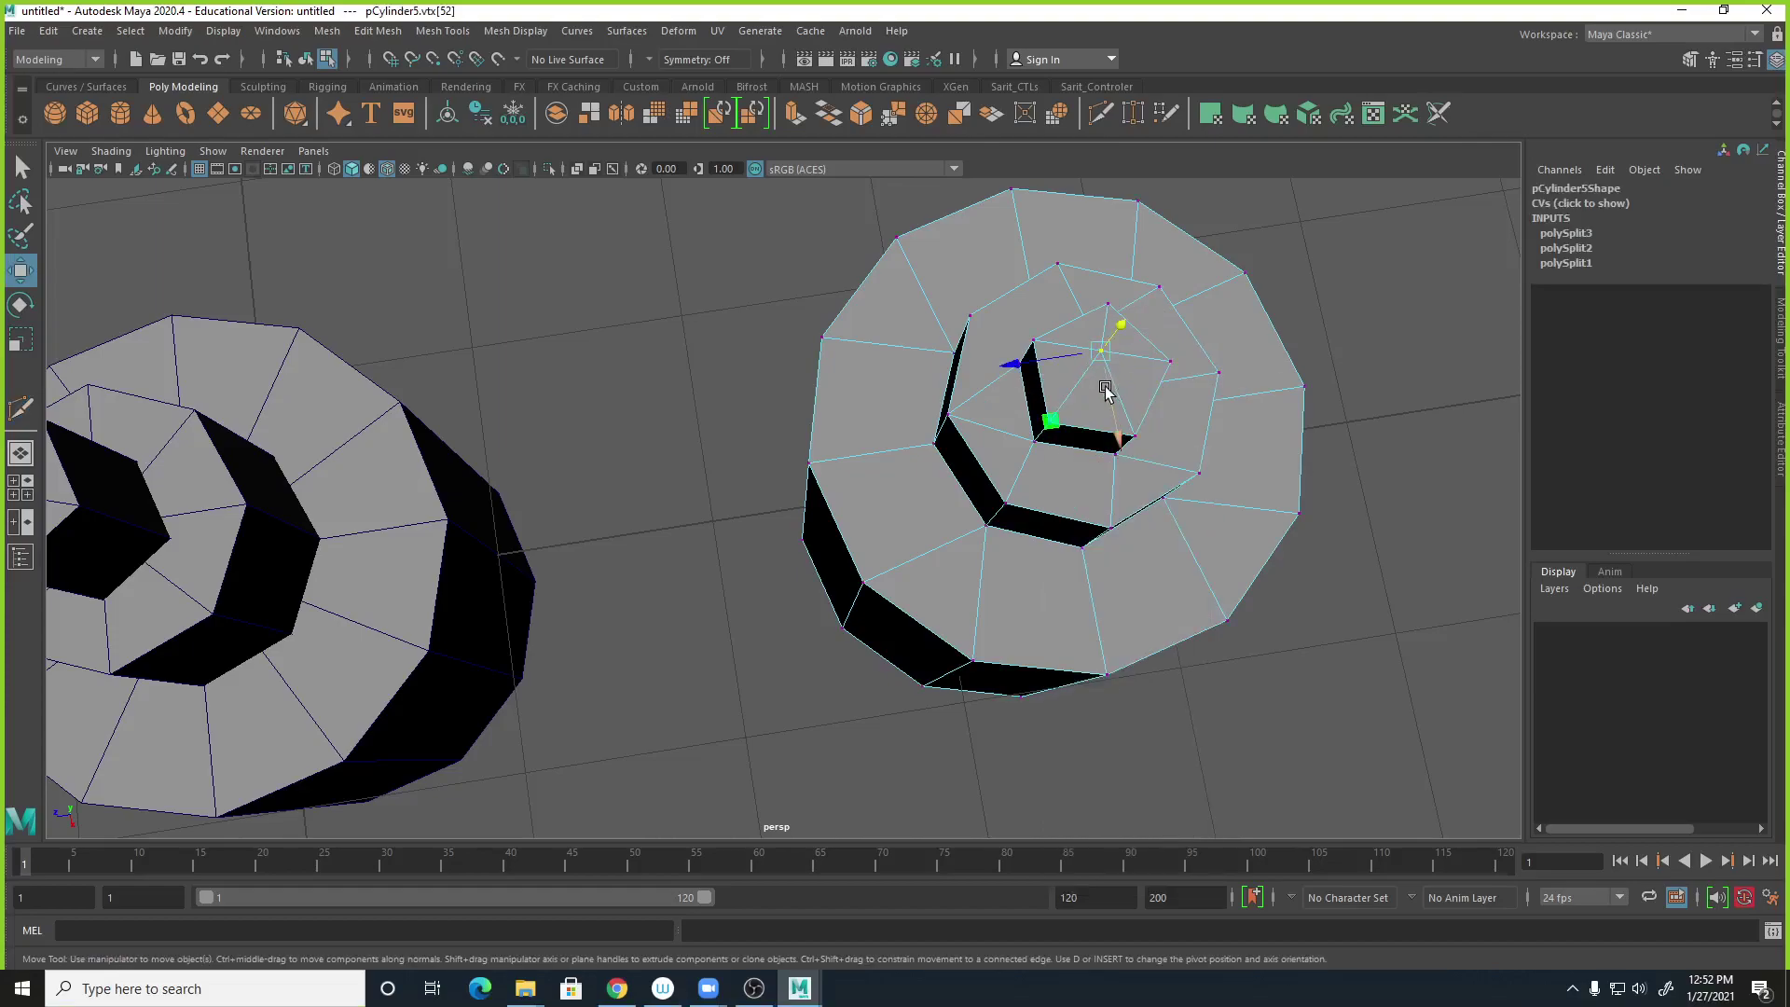
{"action": "left_click_drag", "start_coordinate": [1118, 424], "coordinate": [1045, 386]}
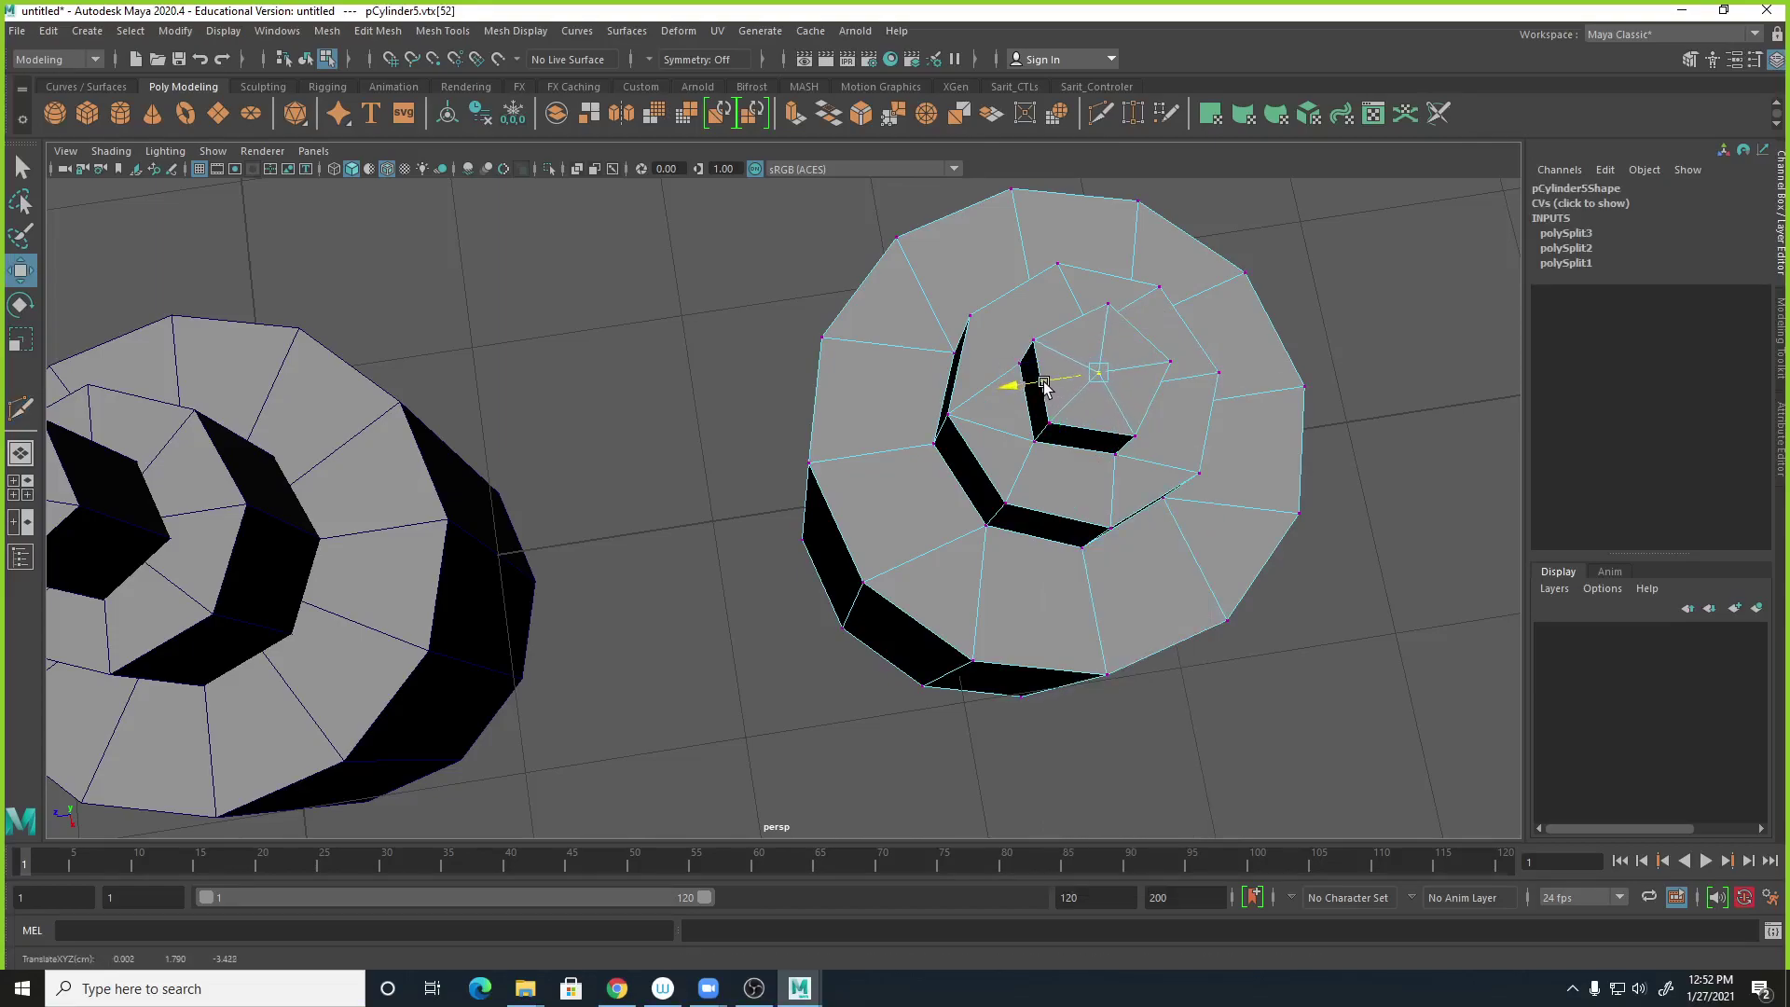
Select the new stack's 5-sided cylinder and rotate it in the top view to about 17.7 degrees in Rotate Y.
{"action": "right_click_drag", "start_coordinate": [1266, 448], "coordinate": [910, 411], "text": "alt"}
{"action": "right_click_drag", "start_coordinate": [455, 475], "coordinate": [526, 449]}
{"action": "middle_click_drag", "start_coordinate": [627, 568], "coordinate": [1139, 551], "text": "alt"}
{"action": "left_click_drag", "start_coordinate": [1138, 551], "coordinate": [1026, 512], "text": "alt"}
{"action": "middle_click_drag", "start_coordinate": [1114, 623], "coordinate": [977, 522], "text": "alt"}
{"action": "left_click_drag", "start_coordinate": [977, 522], "coordinate": [1027, 587], "text": "alt"}
{"action": "left_click", "coordinate": [947, 475]}
{"action": "left_click_drag", "start_coordinate": [932, 501], "coordinate": [969, 560], "text": "alt"}
{"action": "left_click", "coordinate": [960, 610]}
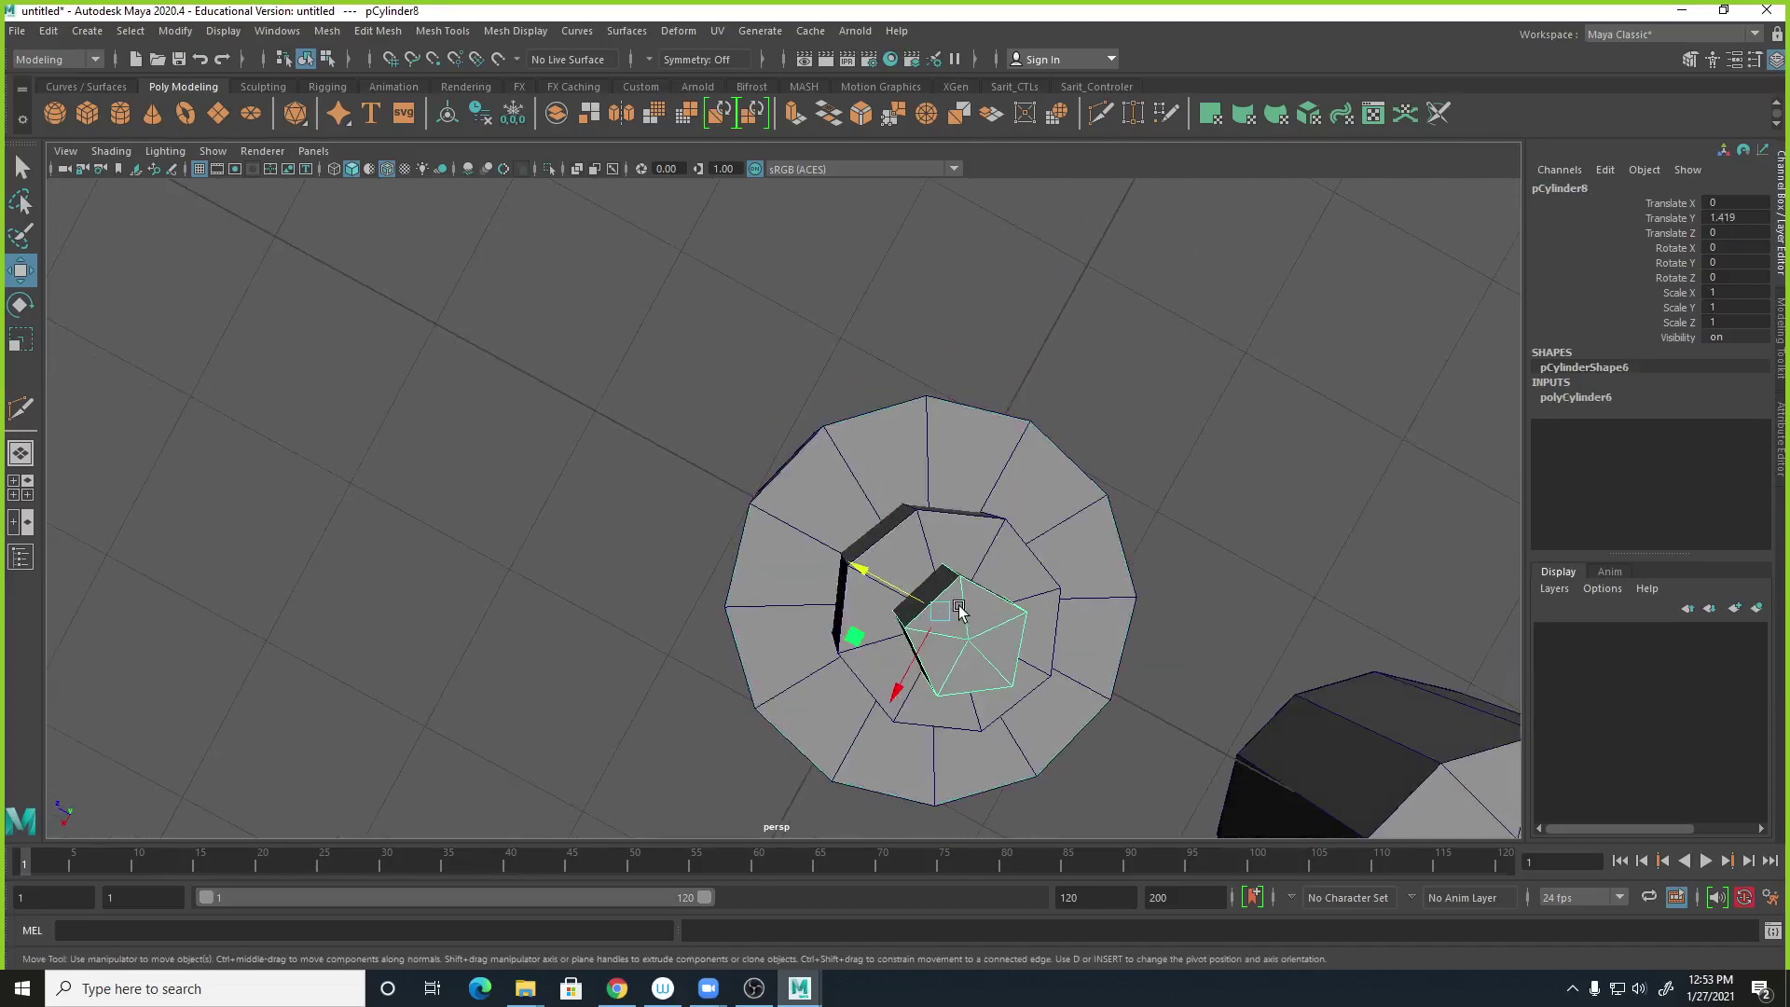
{"action": "key", "text": "space"}
{"action": "key", "text": "space"}
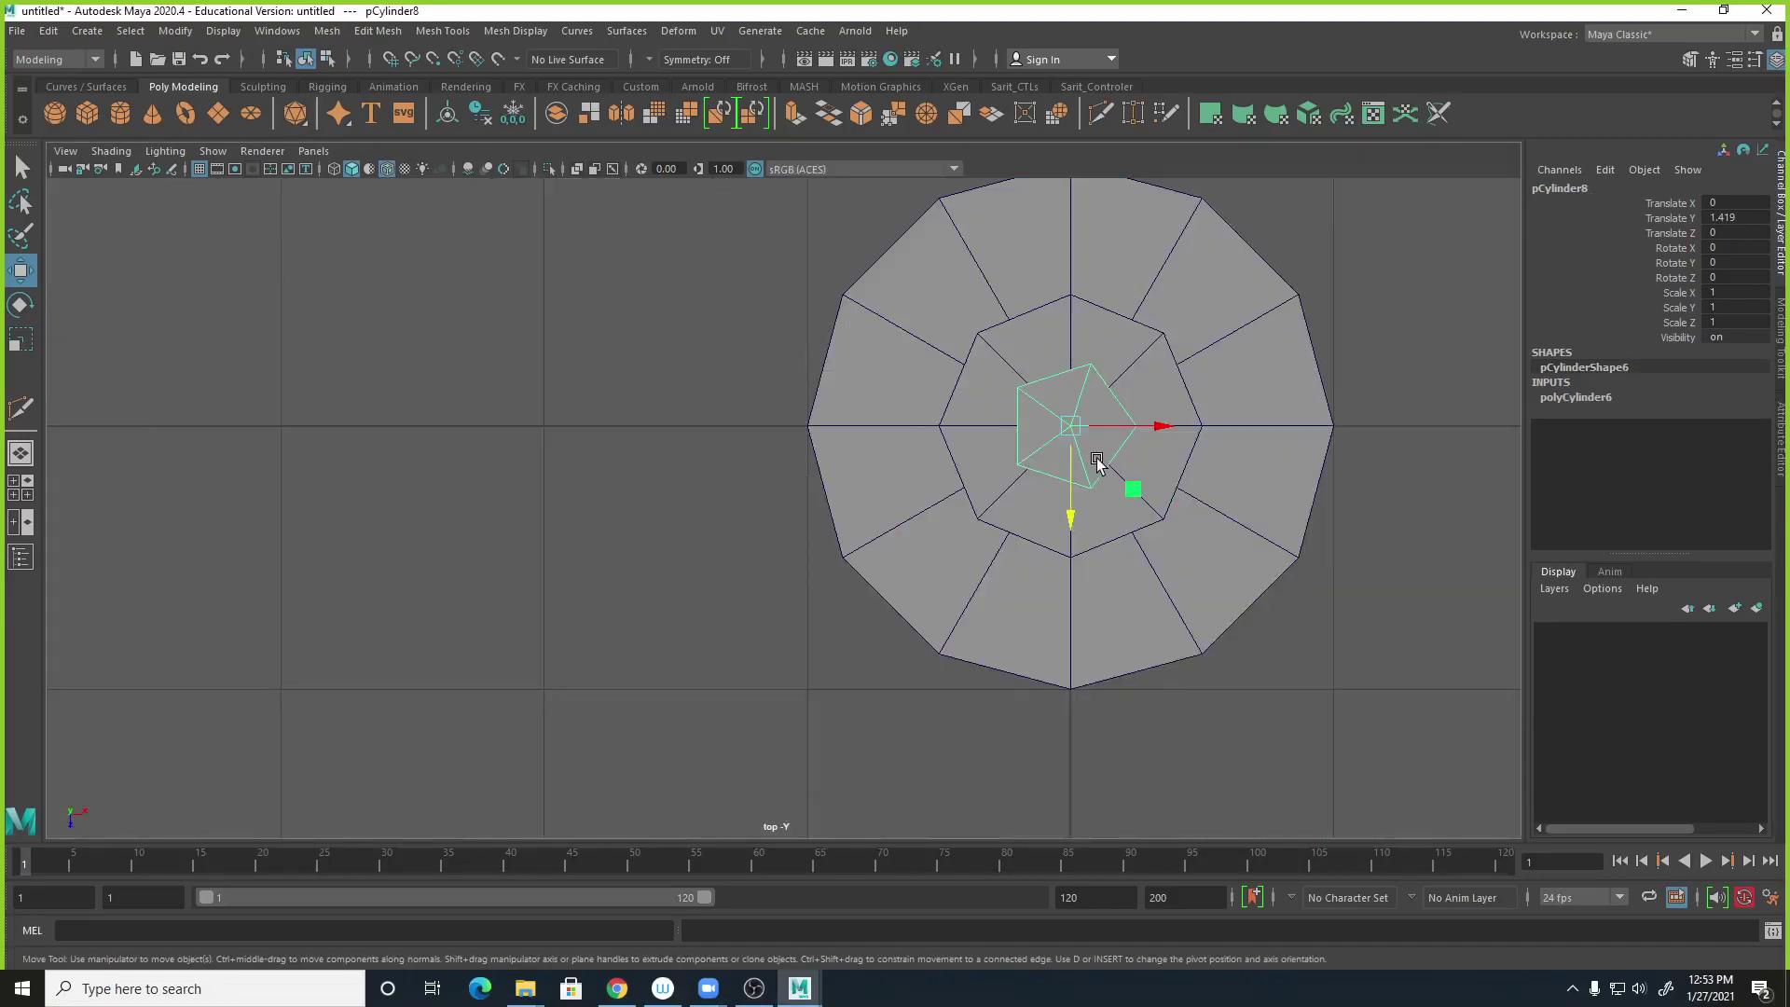
{"action": "key", "text": "e"}
{"action": "left_click_drag", "start_coordinate": [1135, 388], "coordinate": [1121, 366]}
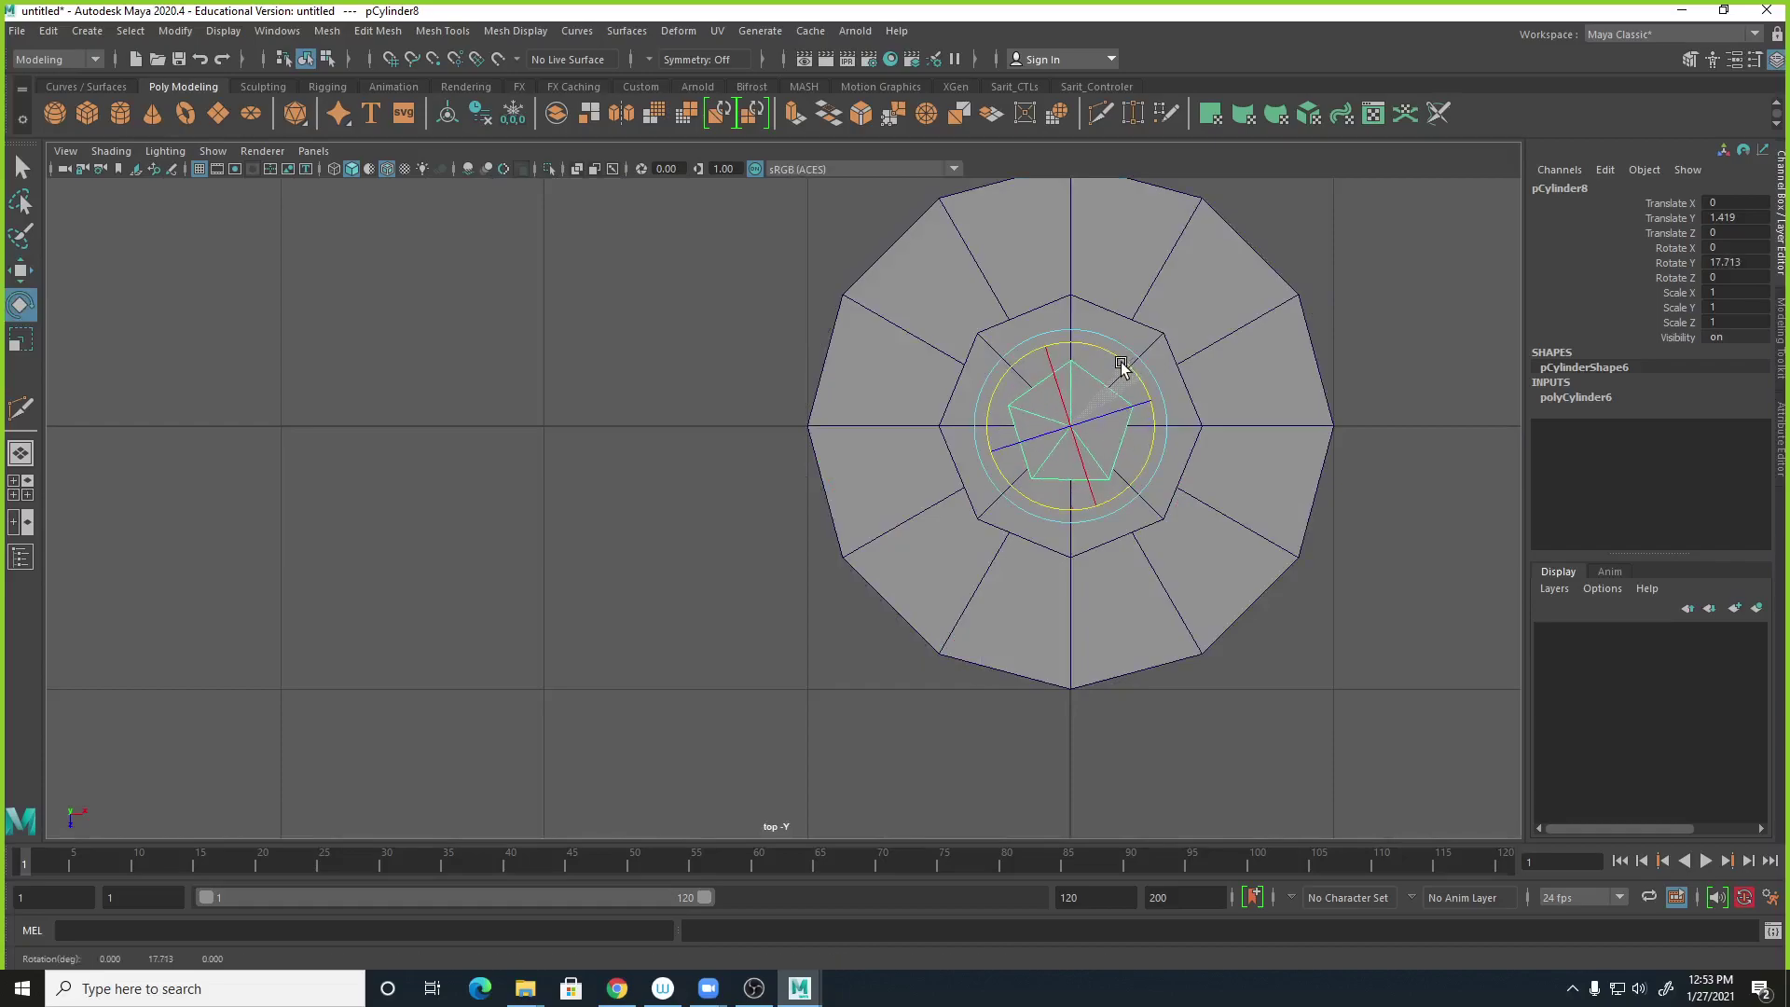
Return to the perspective view and switch the 12-sided base cylinder to edge mode.
{"action": "key", "text": "space"}
{"action": "key", "text": "space"}
{"action": "left_click_drag", "start_coordinate": [1187, 424], "coordinate": [945, 548], "text": "alt"}
{"action": "right_click_drag", "start_coordinate": [946, 548], "coordinate": [1113, 565], "text": "alt"}
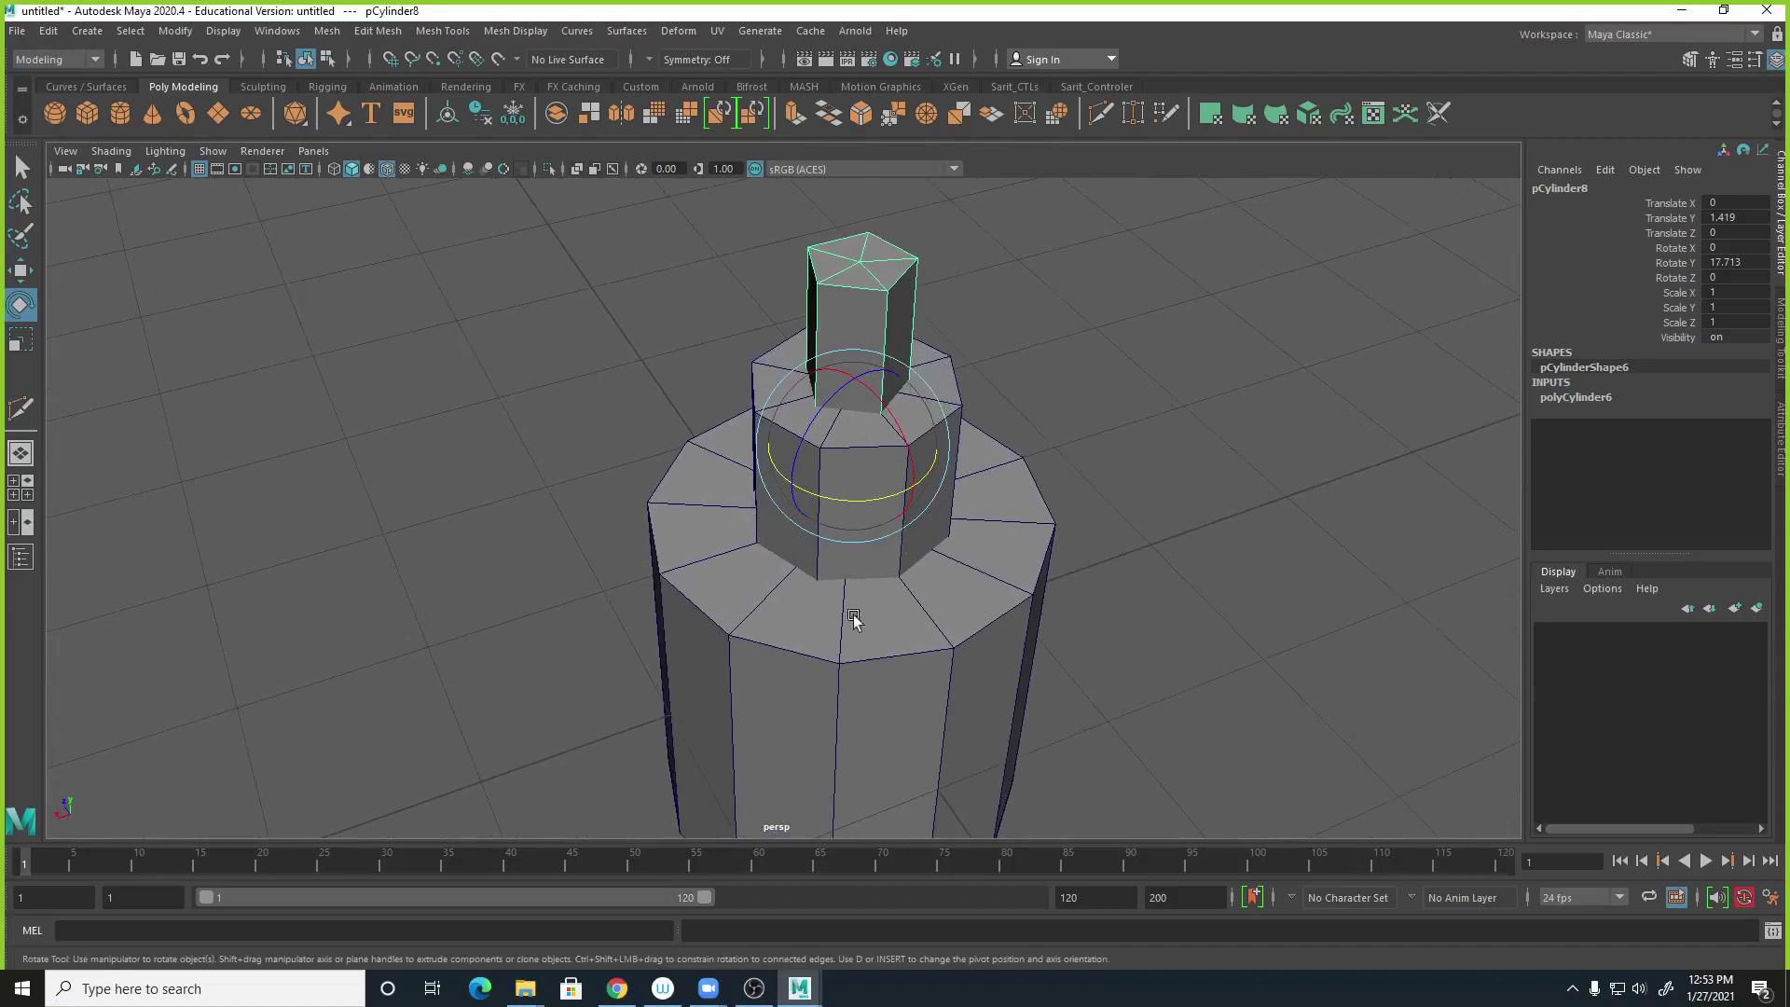
{"action": "mouse_move", "coordinate": [938, 571]}
{"action": "right_mouse_down"}
{"action": "mouse_move", "coordinate": [990, 435]}
{"action": "mouse_move", "coordinate": [971, 419]}
{"action": "right_mouse_up"}
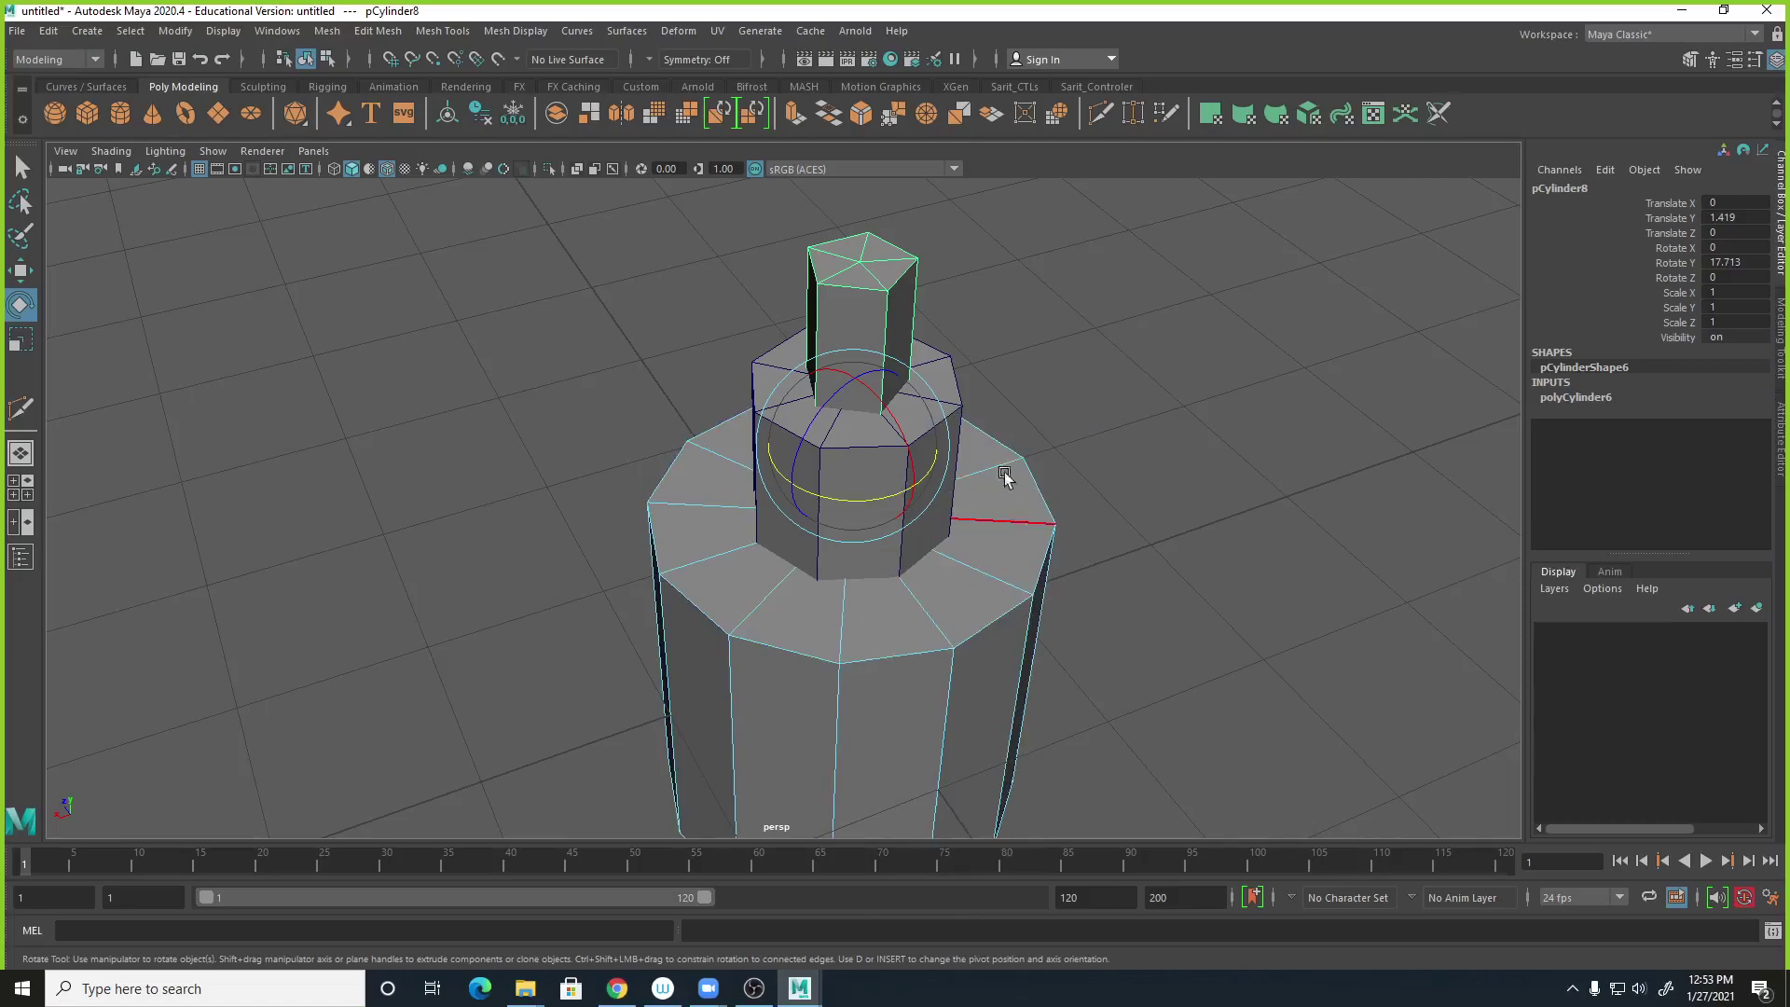
Return to object mode and set Subdivisions Caps to 0 for the 12-sided base and the 5-sided cylinder.
{"action": "right_click_drag", "start_coordinate": [970, 558], "coordinate": [1077, 449]}
{"action": "middle_click_drag", "start_coordinate": [1012, 522], "coordinate": [1037, 492], "text": "alt"}
{"action": "mouse_move", "coordinate": [1038, 493]}
{"action": "left_mouse_down", "text": "alt"}
{"action": "mouse_move", "coordinate": [1064, 500]}
{"action": "mouse_move", "coordinate": [1051, 466]}
{"action": "left_mouse_up", "text": "alt"}
{"action": "left_click", "coordinate": [1574, 399]}
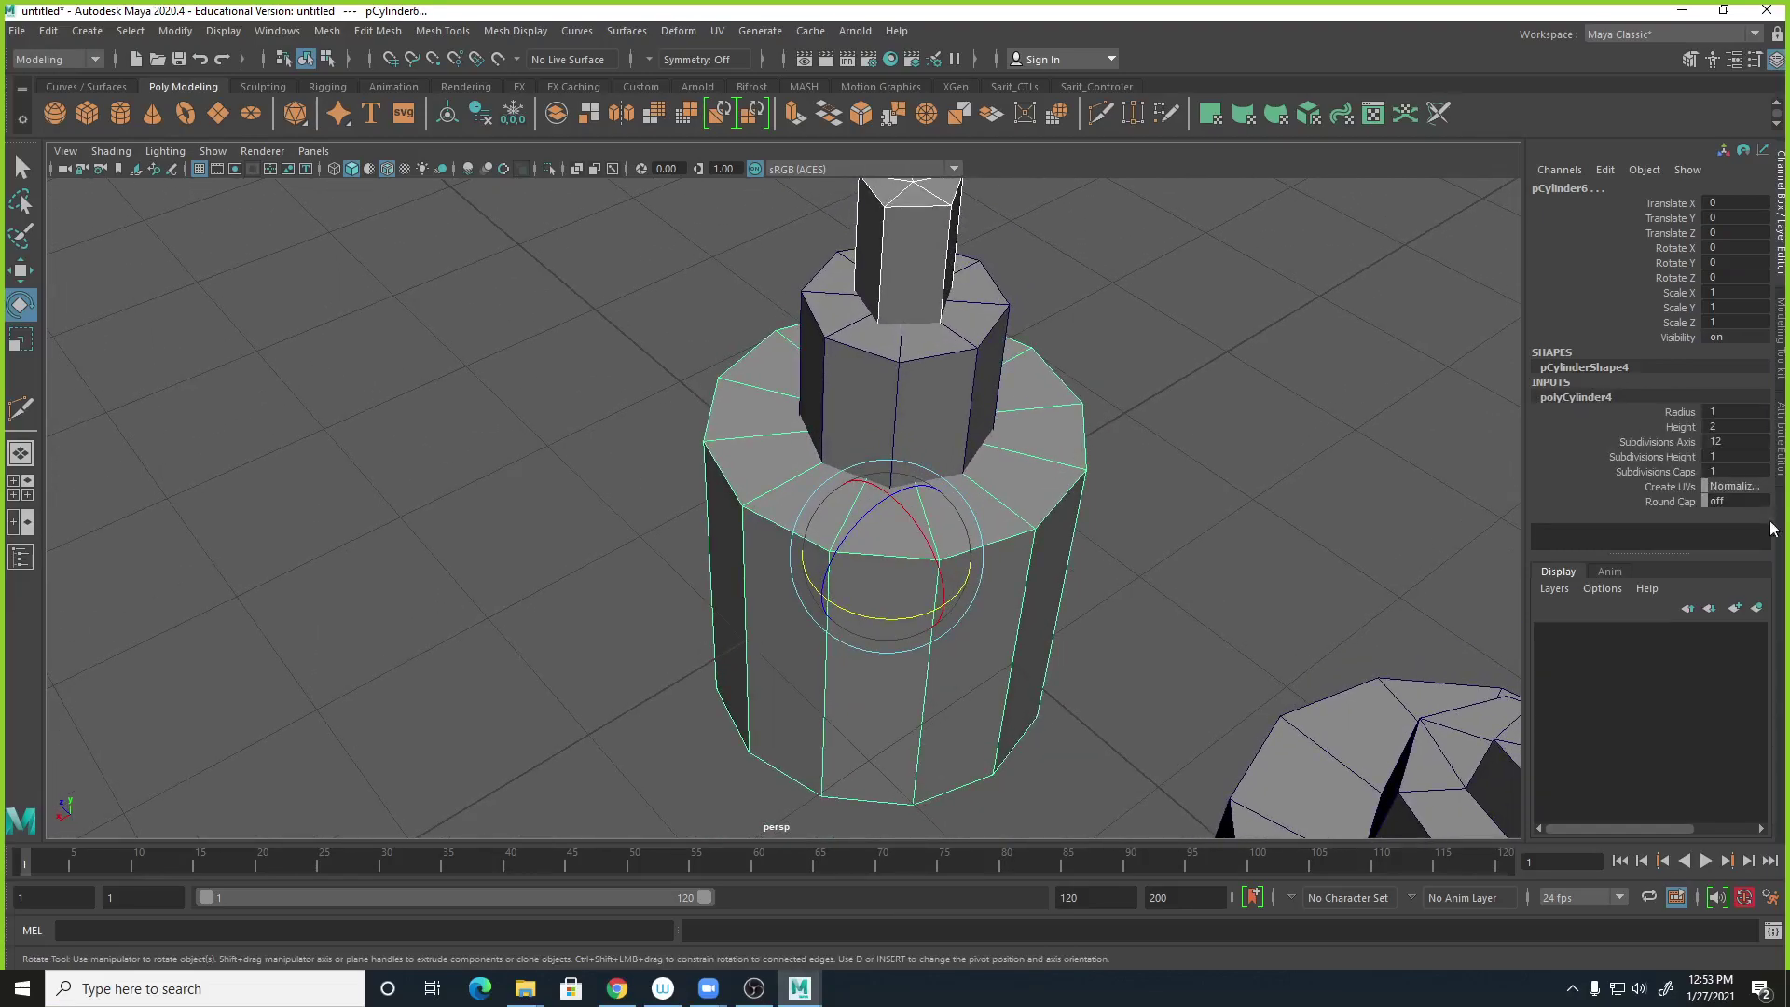
{"action": "left_click", "coordinate": [1726, 470]}
{"action": "type", "text": "0"}
{"action": "key", "text": "Return"}
Select the 8-sided middle cylinder and set its Subdivisions Caps to 0.
{"action": "left_click", "coordinate": [885, 373]}
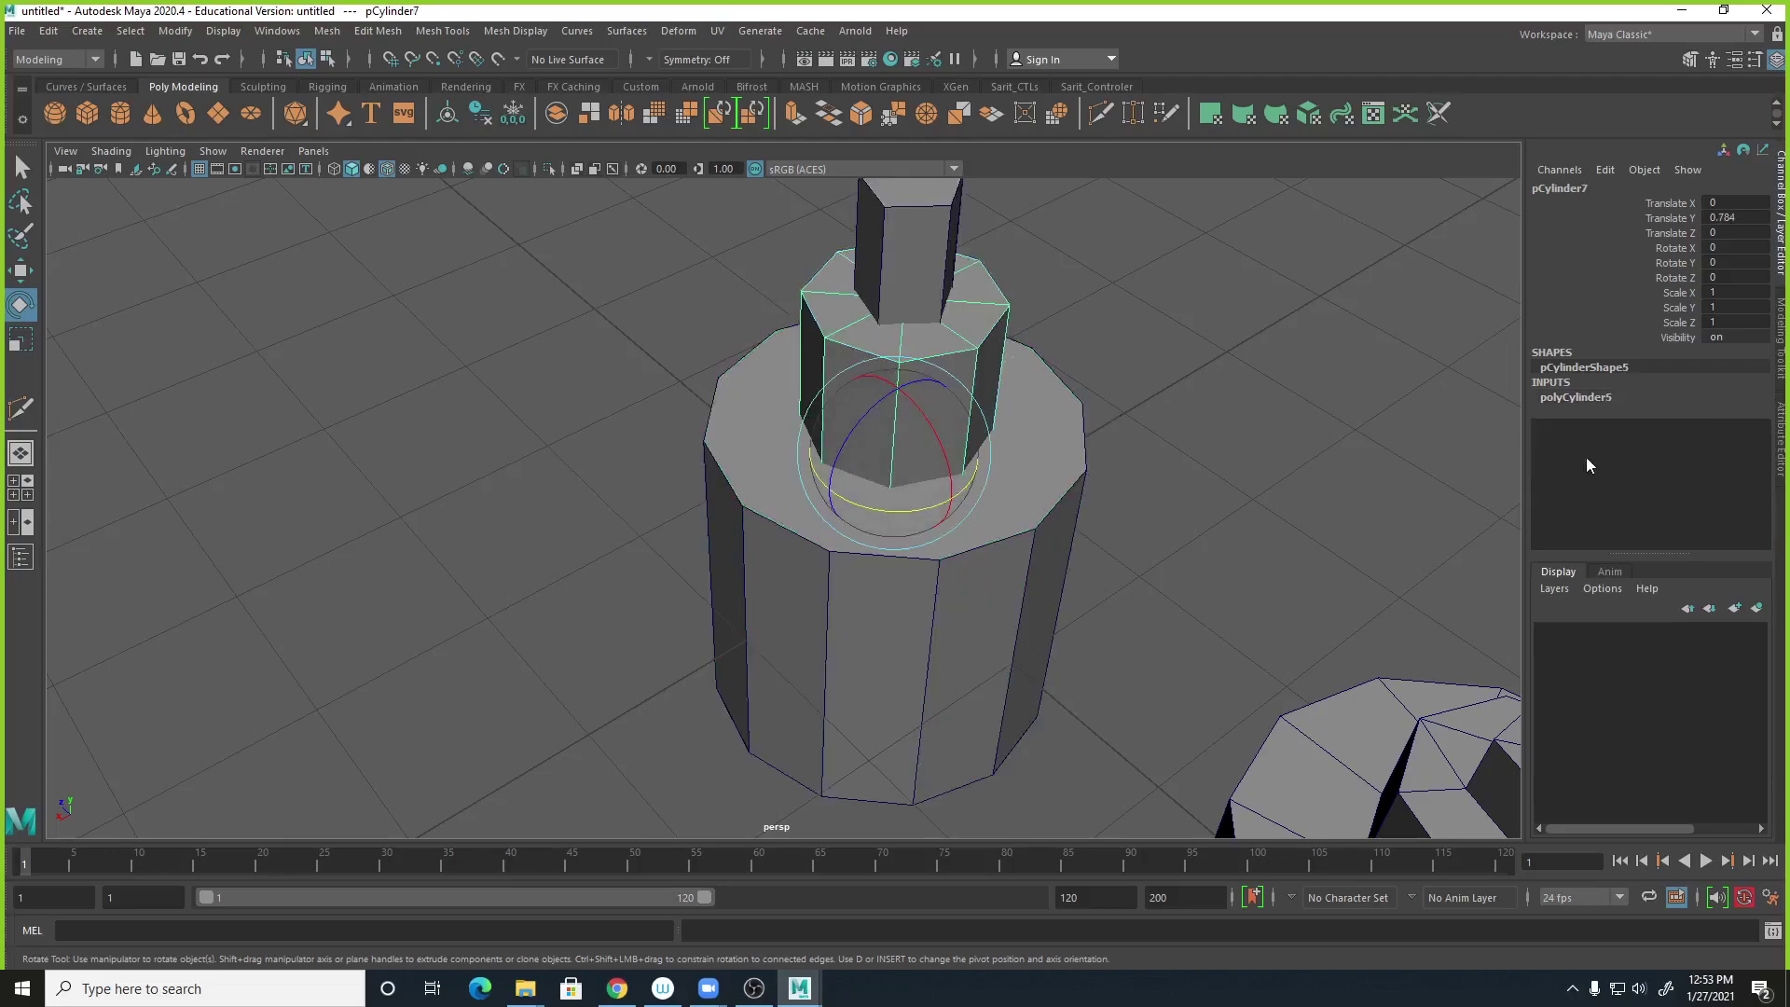
{"action": "left_click", "coordinate": [1576, 399]}
{"action": "left_click", "coordinate": [1719, 471]}
{"action": "type", "text": "0"}
{"action": "key", "text": "Return"}
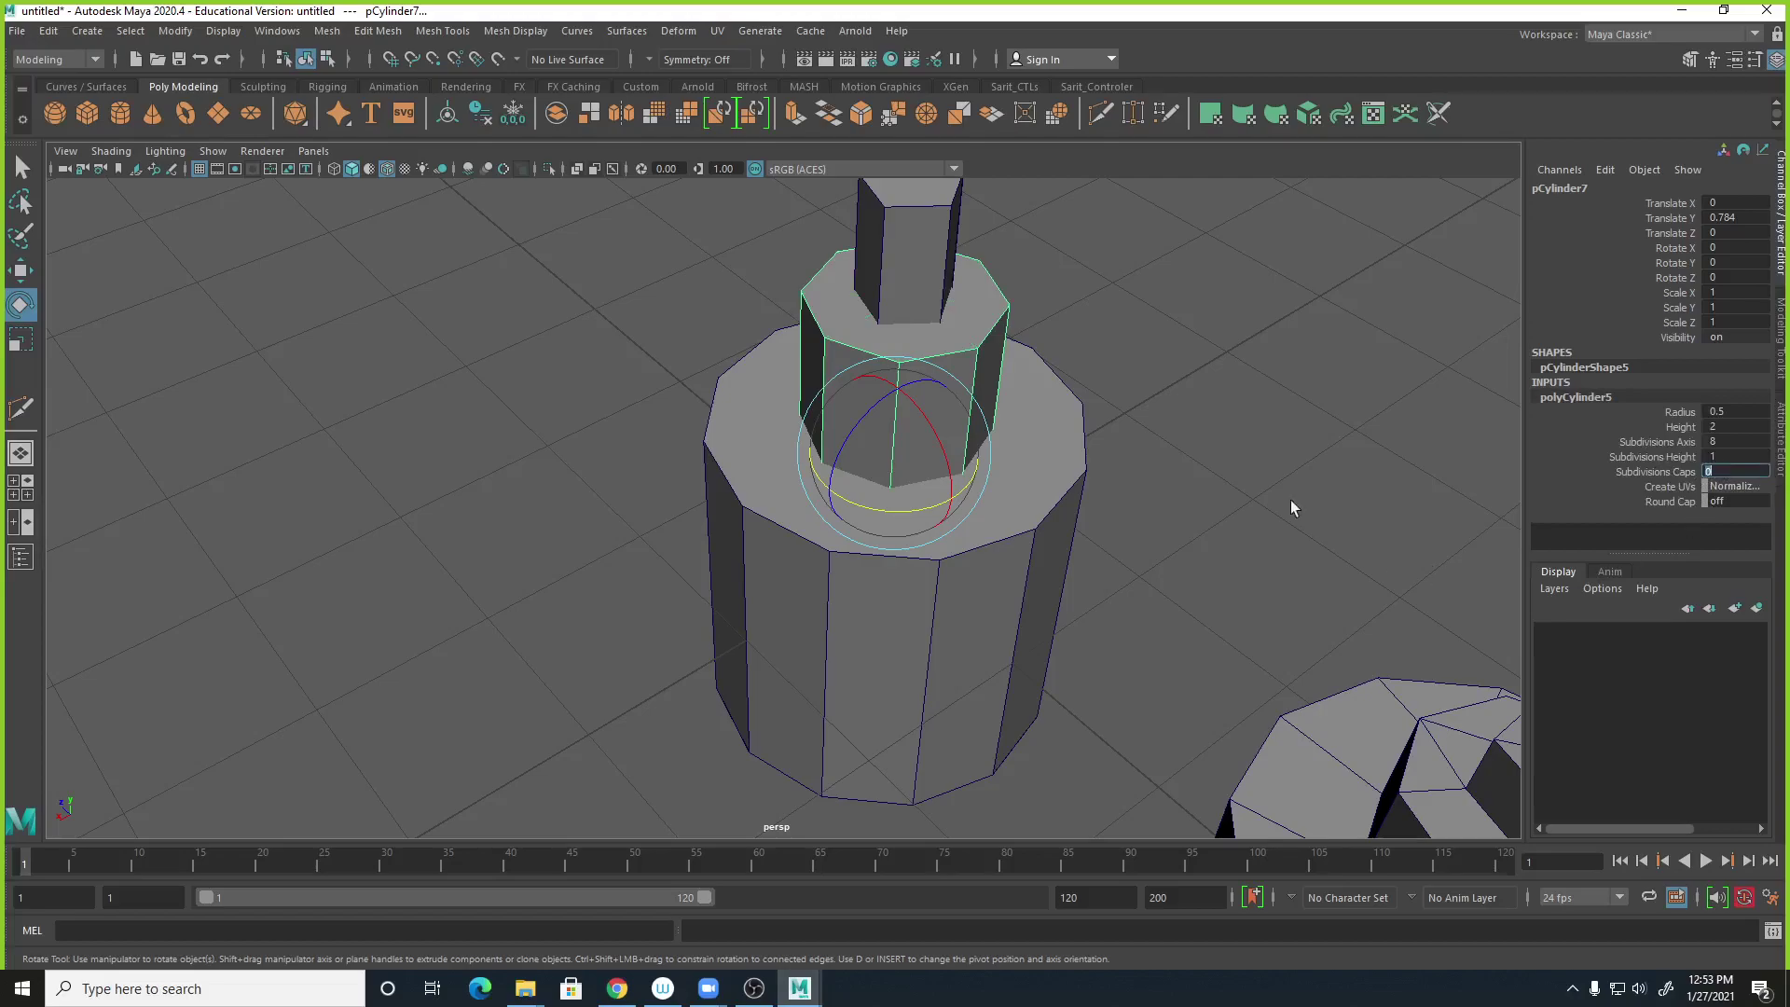
Select all three cylinders of the new stack and join them with a Boolean union.
{"action": "scroll", "coordinate": [1165, 448], "scroll_direction": "down", "scroll_amount": 3}
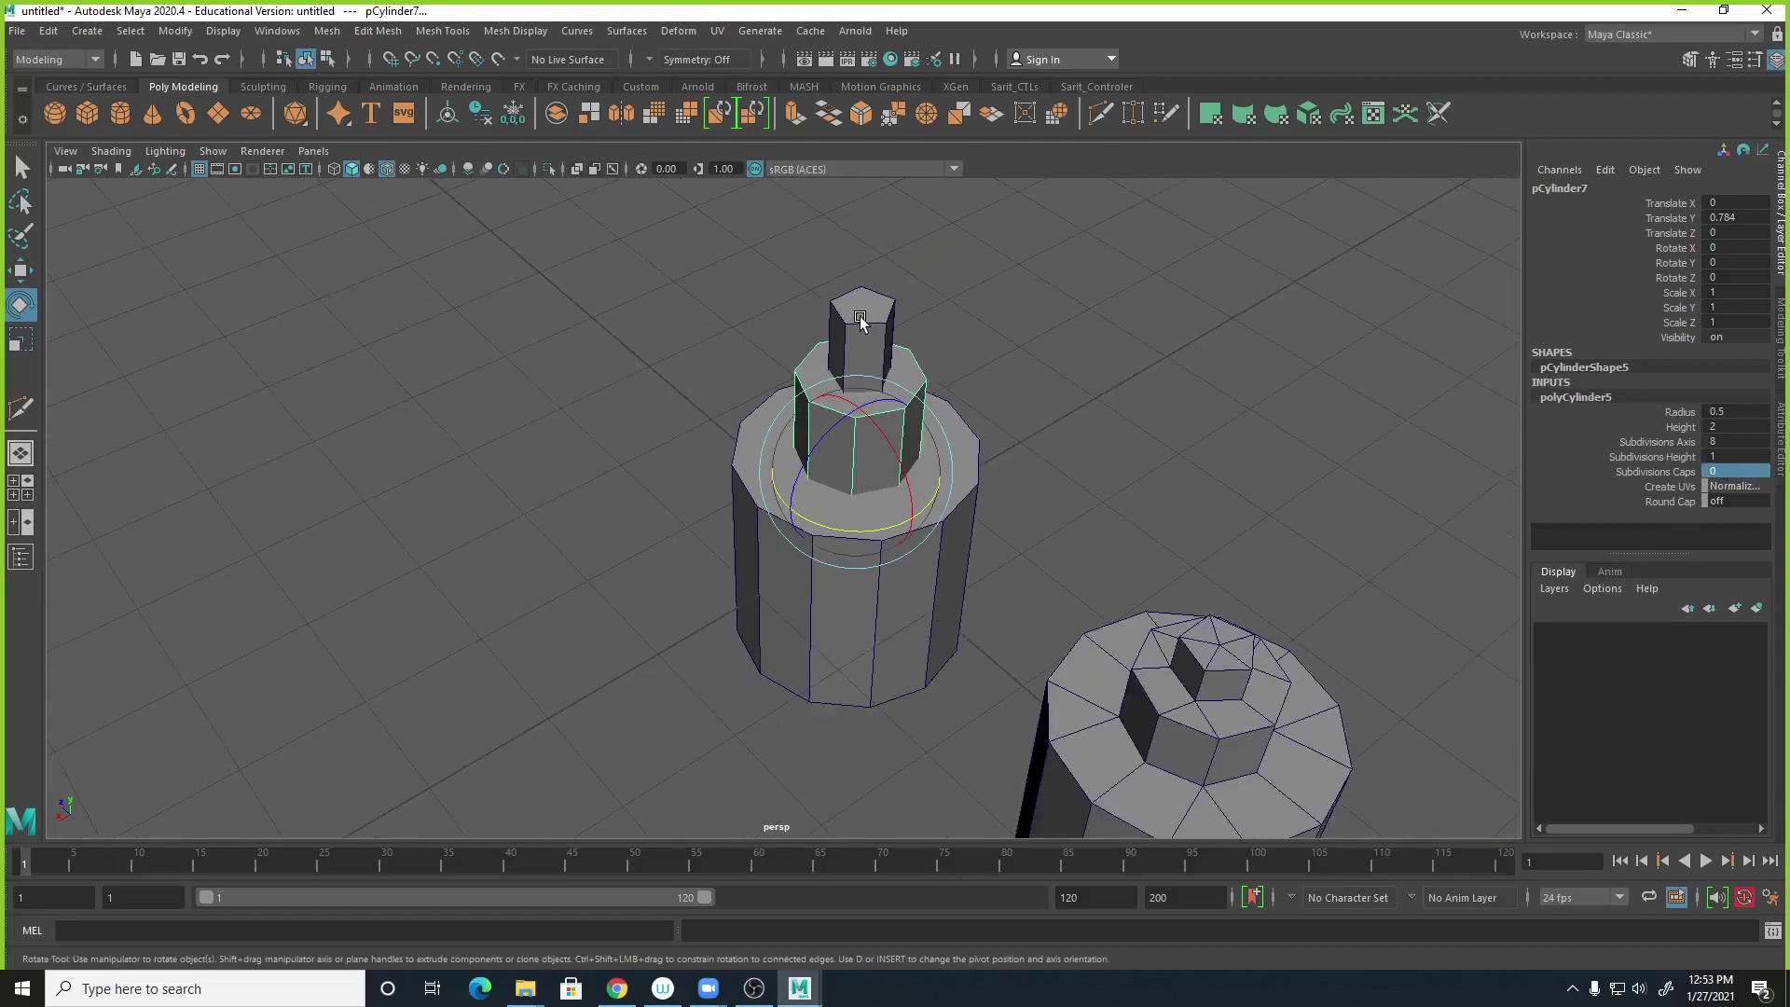
{"action": "left_click_drag", "start_coordinate": [971, 368], "coordinate": [991, 359], "text": "alt"}
{"action": "left_click", "coordinate": [1084, 391]}
{"action": "left_click_drag", "start_coordinate": [730, 300], "coordinate": [912, 564]}
{"action": "mouse_move", "coordinate": [894, 463]}
{"action": "right_mouse_down", "text": "shift"}
{"action": "mouse_move", "coordinate": [893, 932]}
{"action": "mouse_move", "coordinate": [876, 514]}
{"action": "mouse_move", "coordinate": [895, 467]}
{"action": "right_mouse_up", "text": "shift"}
{"action": "left_click", "coordinate": [331, 32]}
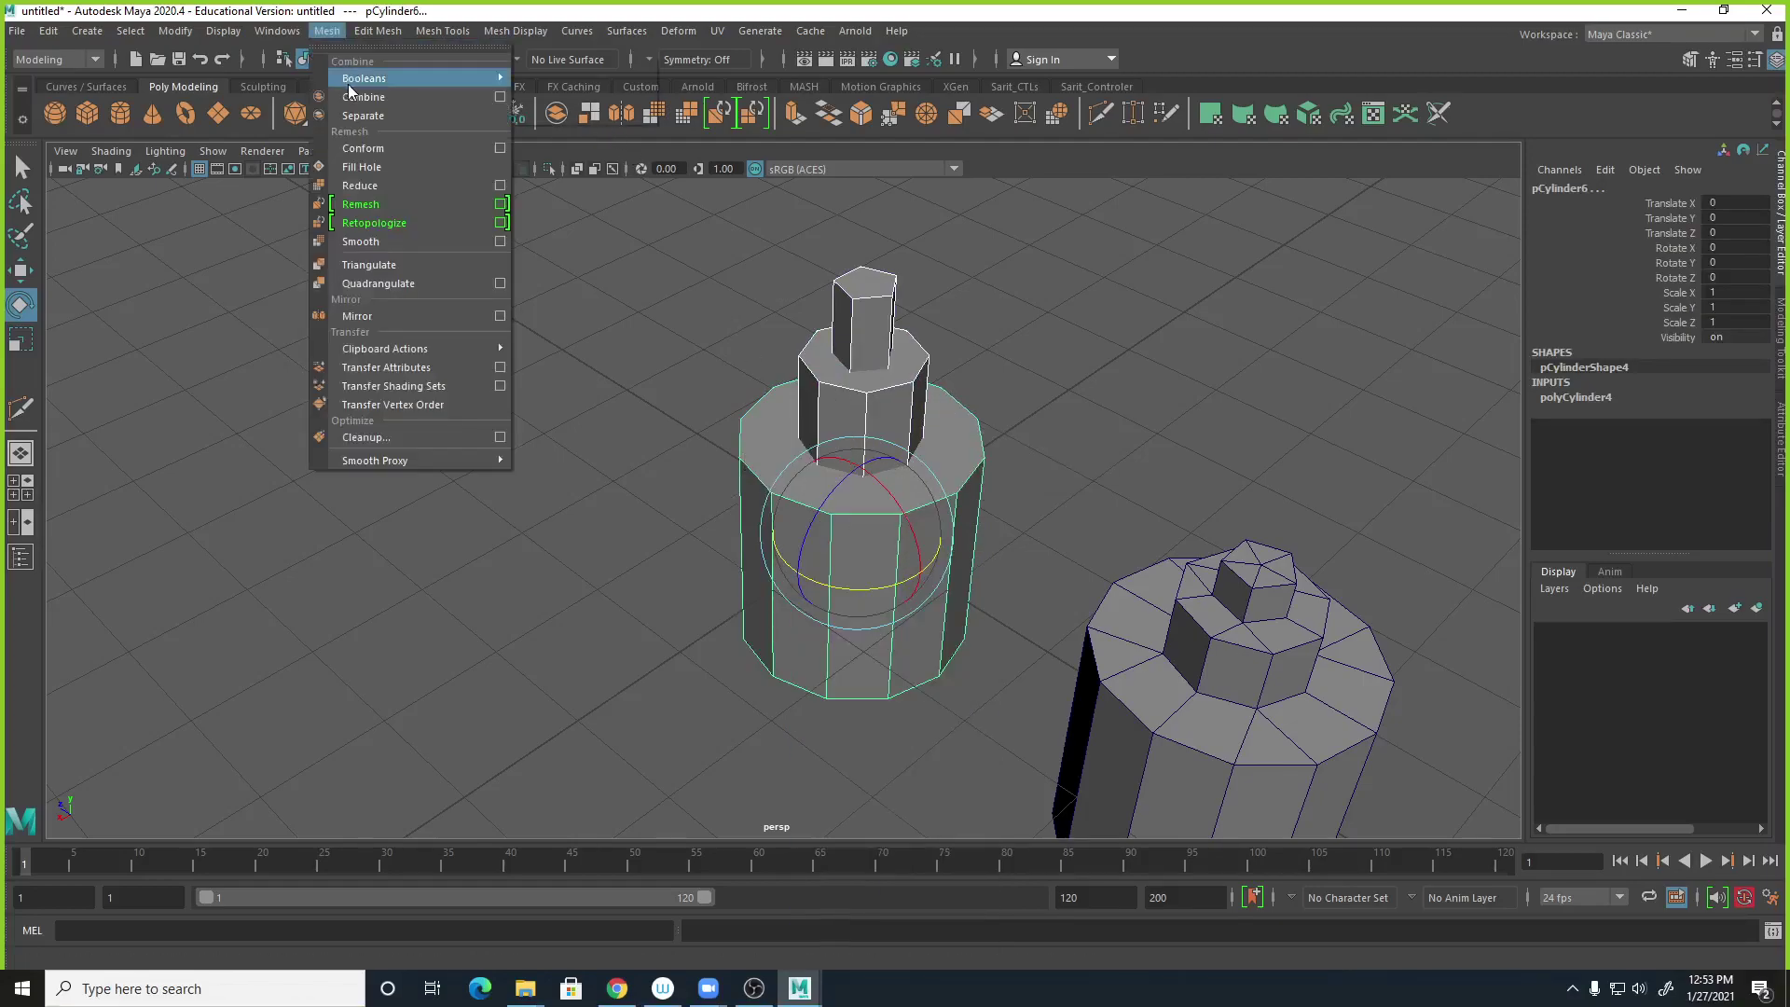
{"action": "mouse_move", "coordinate": [392, 78]}
{"action": "left_click", "coordinate": [540, 84]}
Run Cleanup on the united stack with tessellation of faces with more than 4 sides enabled.
{"action": "left_click_drag", "start_coordinate": [1054, 467], "coordinate": [1165, 466], "text": "alt"}
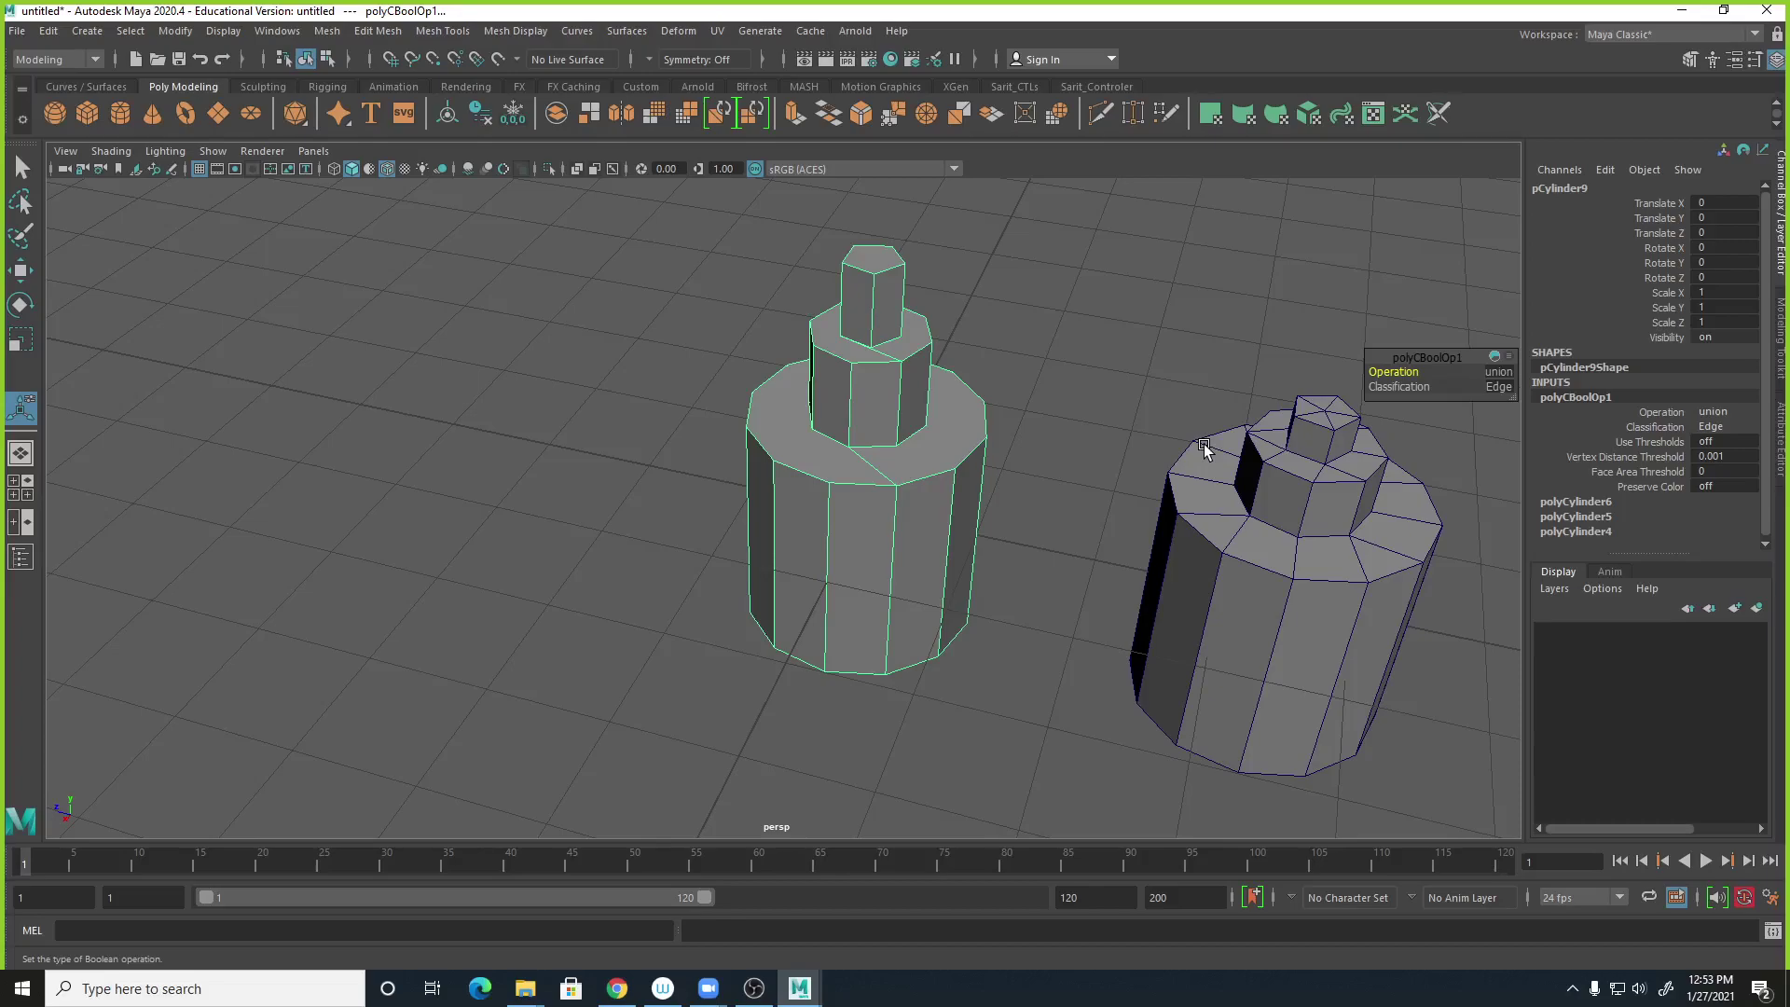
{"action": "right_click_drag", "start_coordinate": [879, 563], "coordinate": [1138, 559], "text": "alt"}
{"action": "middle_click_drag", "start_coordinate": [1139, 559], "coordinate": [938, 595], "text": "alt"}
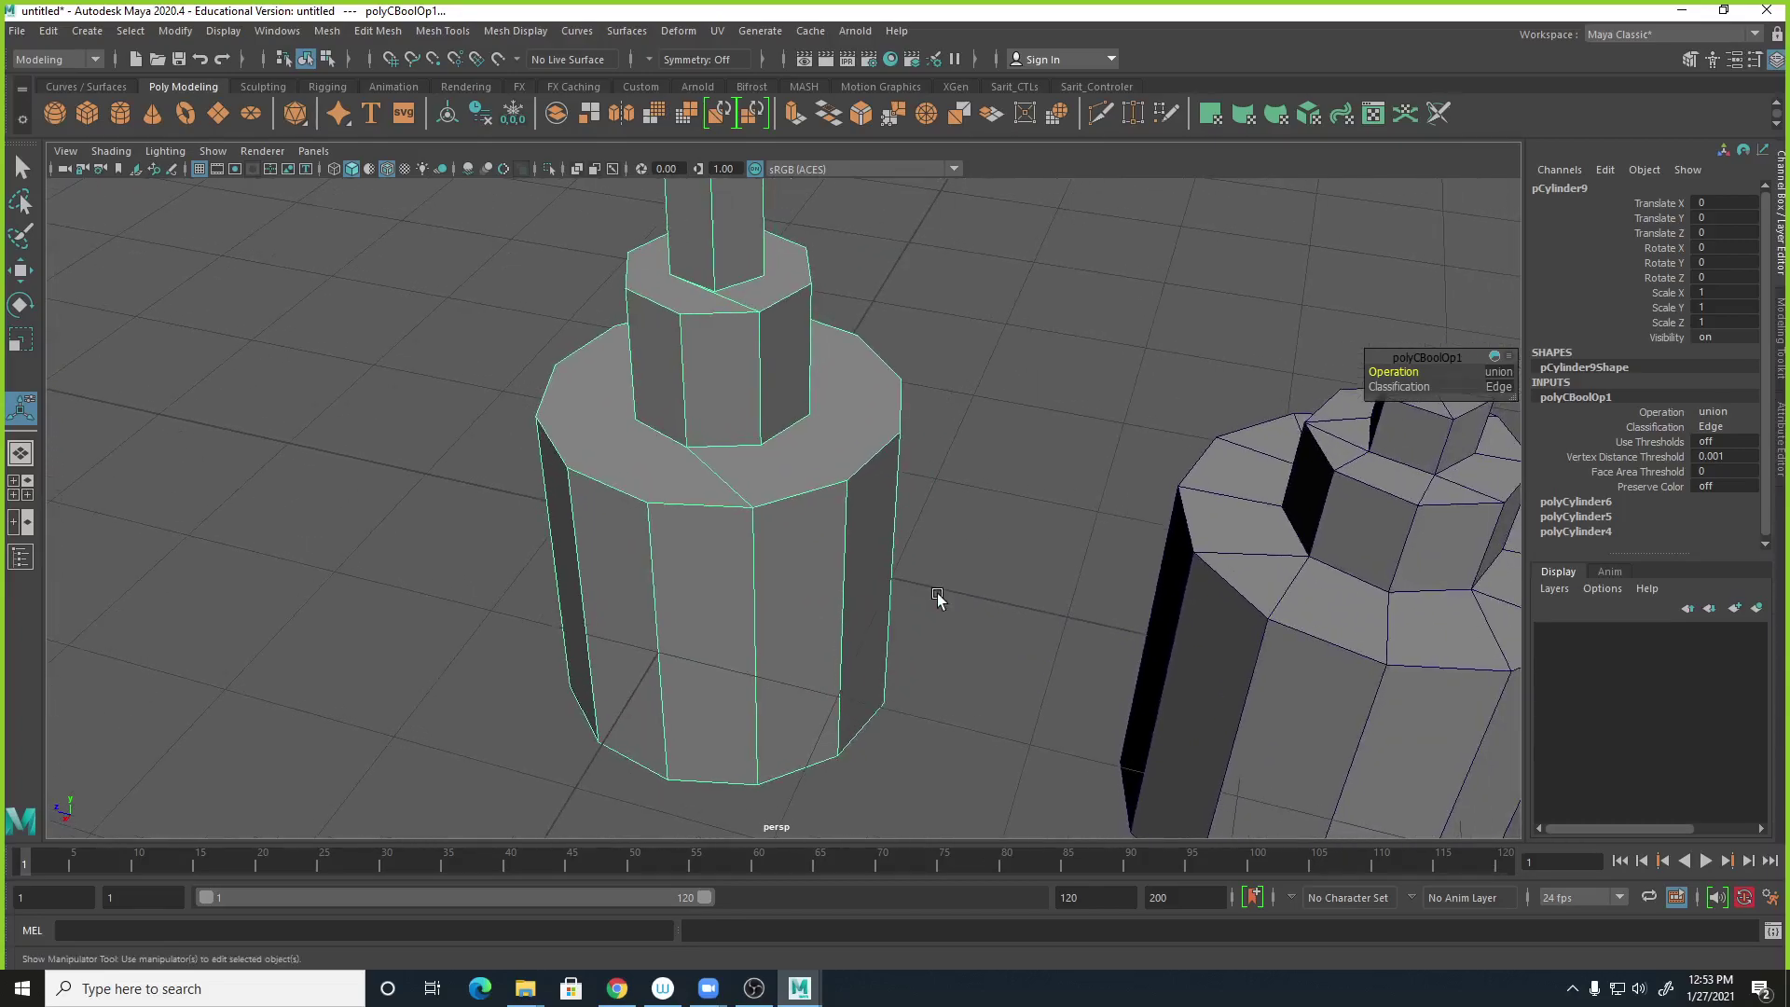
{"action": "left_click_drag", "start_coordinate": [937, 595], "coordinate": [967, 607], "text": "alt"}
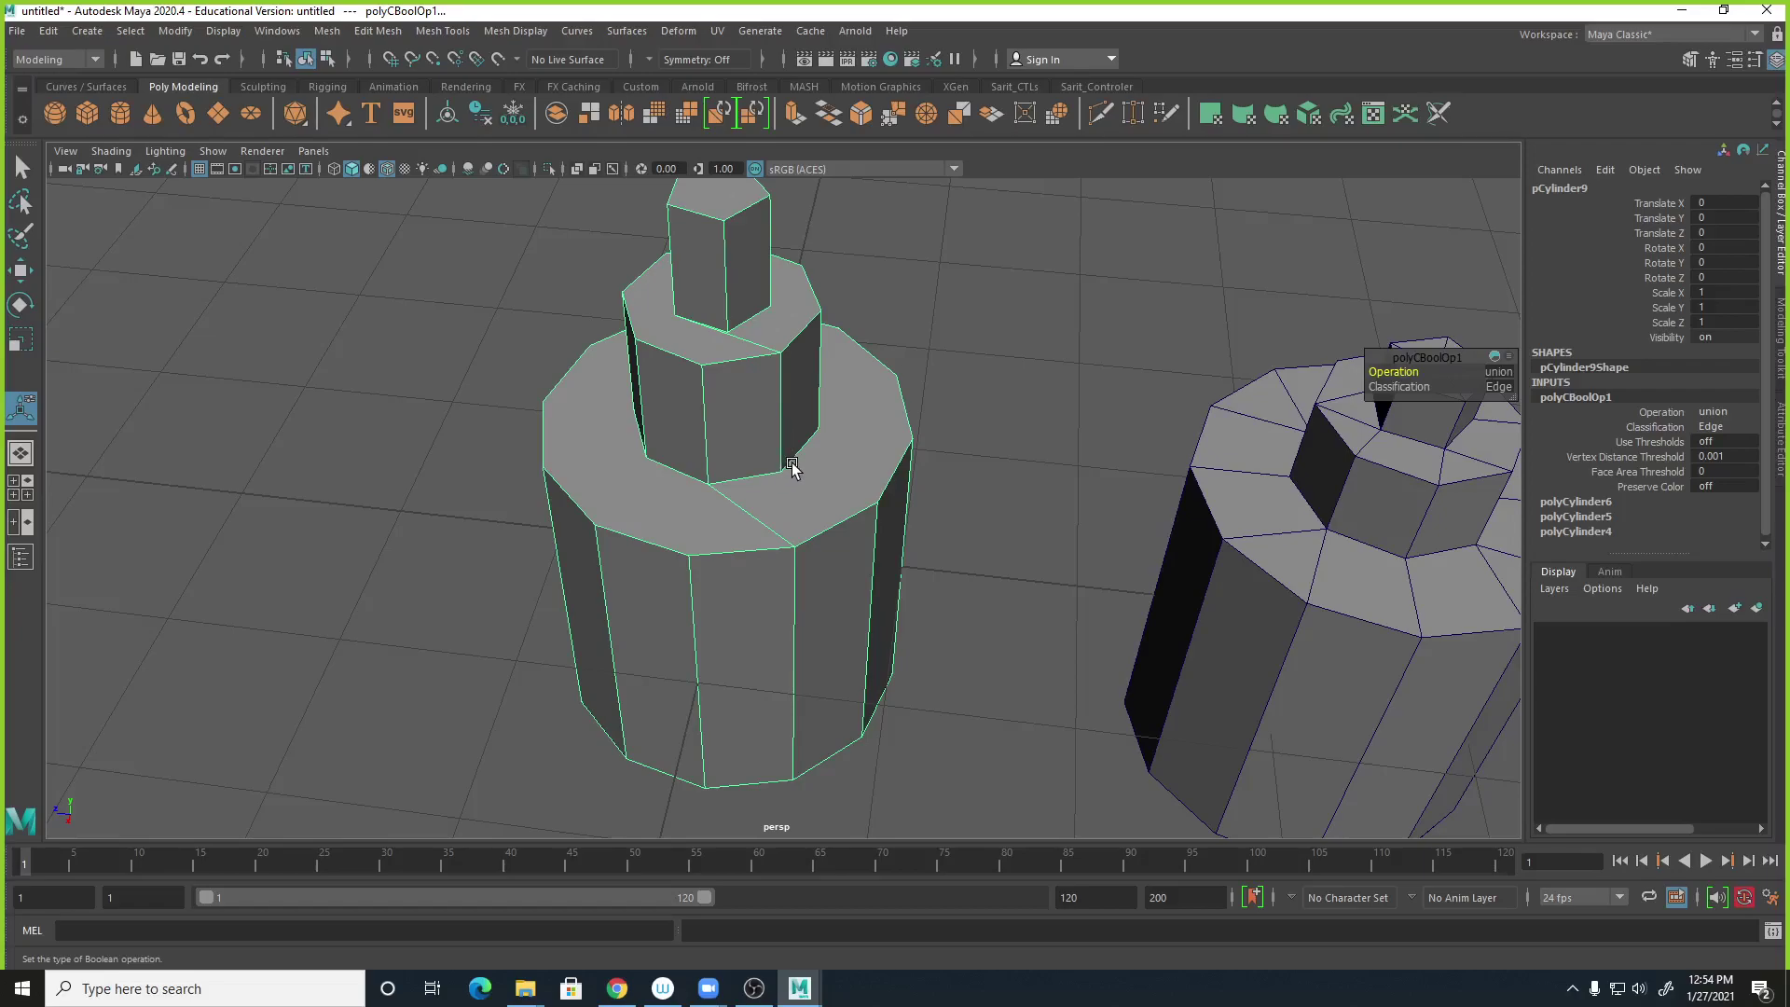
{"action": "left_click", "coordinate": [335, 33]}
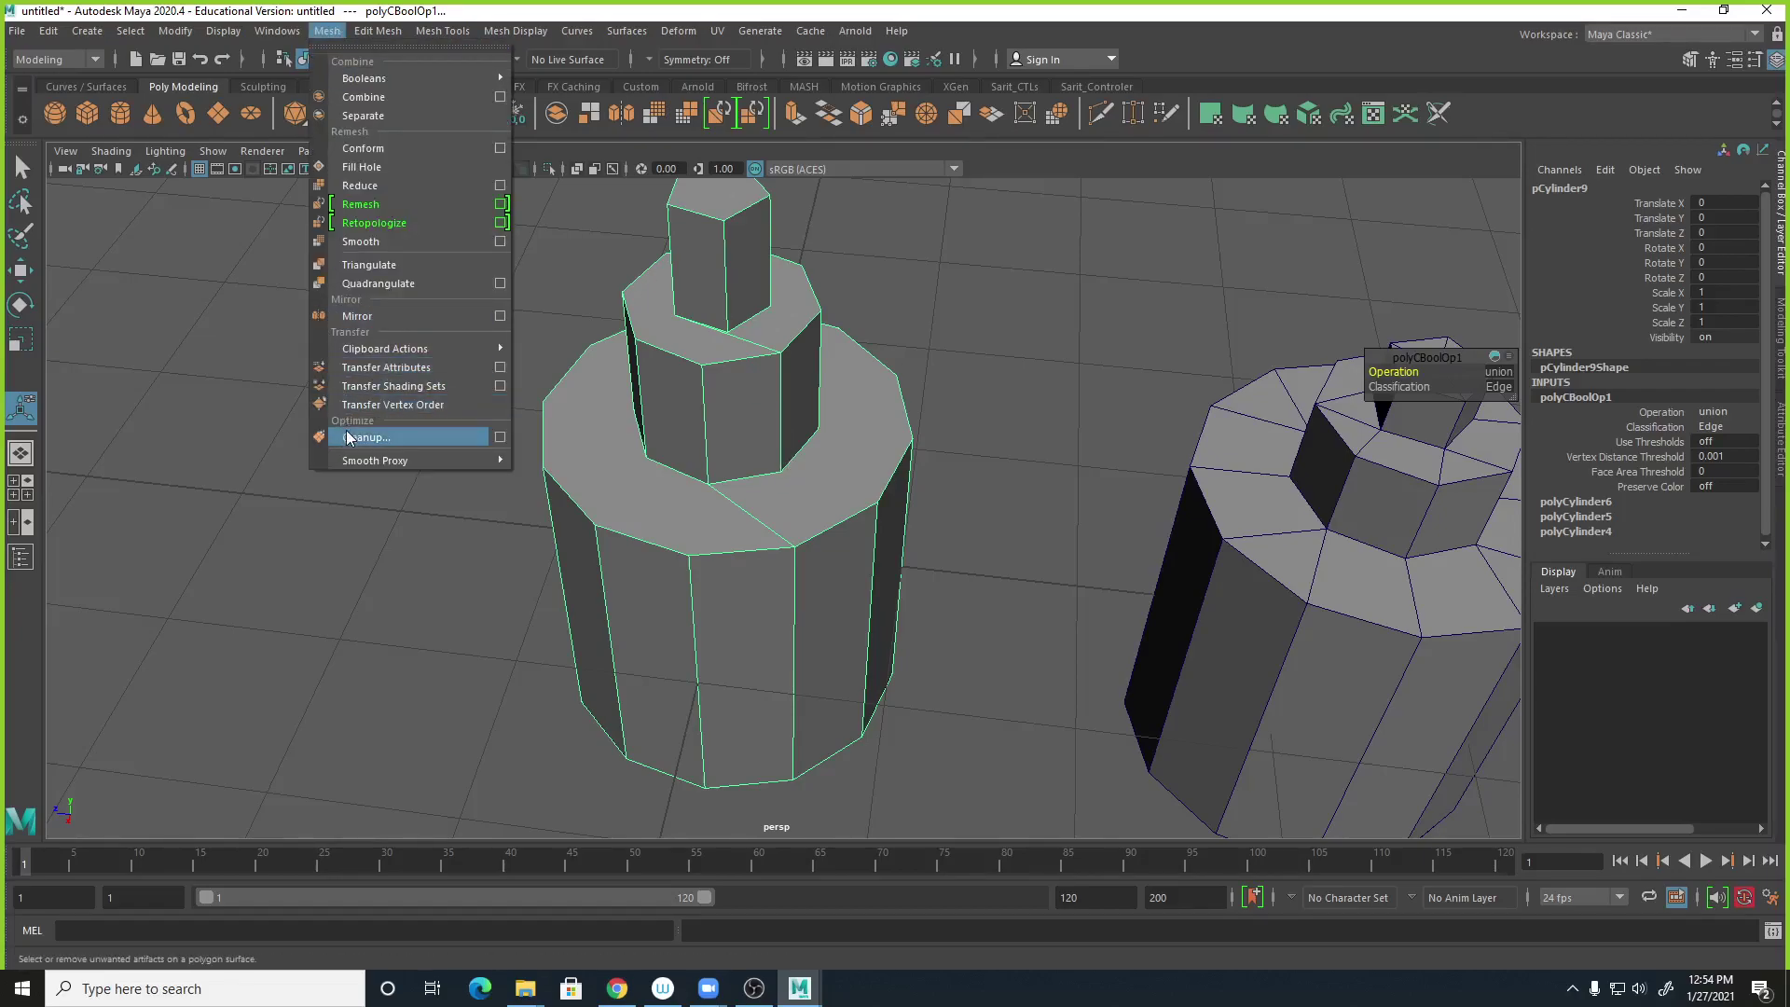
{"action": "left_click", "coordinate": [498, 437]}
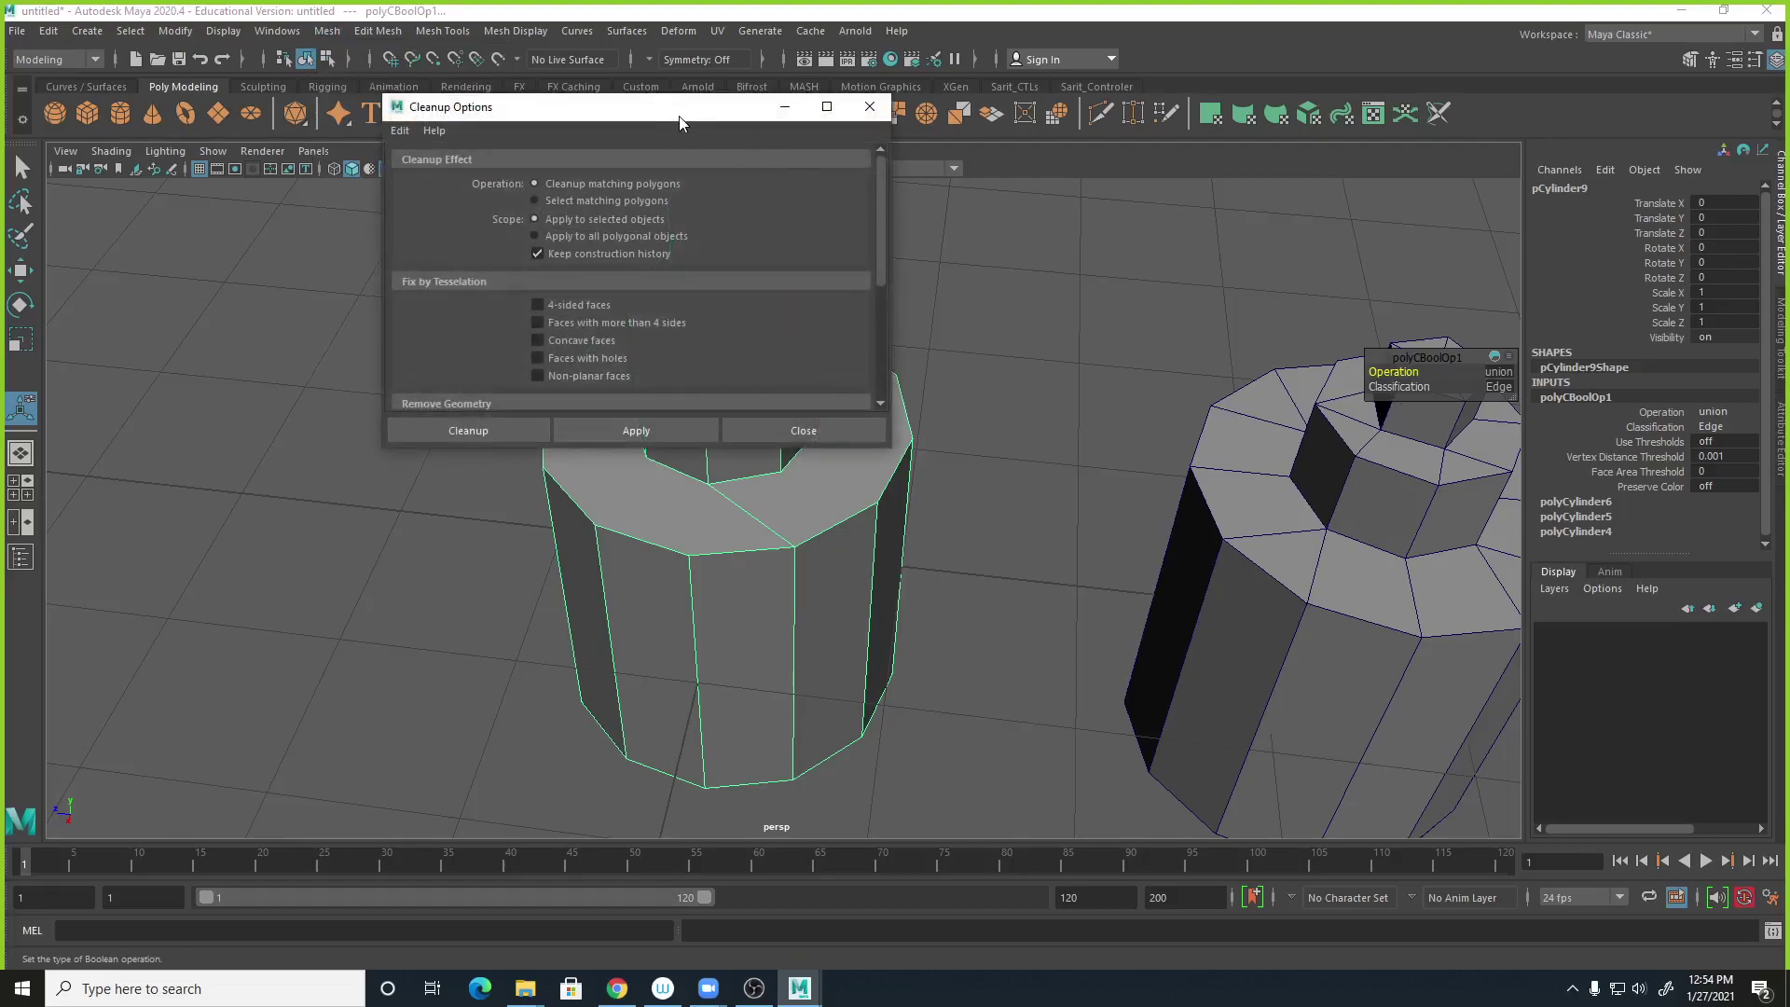
{"action": "left_click_drag", "start_coordinate": [679, 117], "coordinate": [1427, 212]}
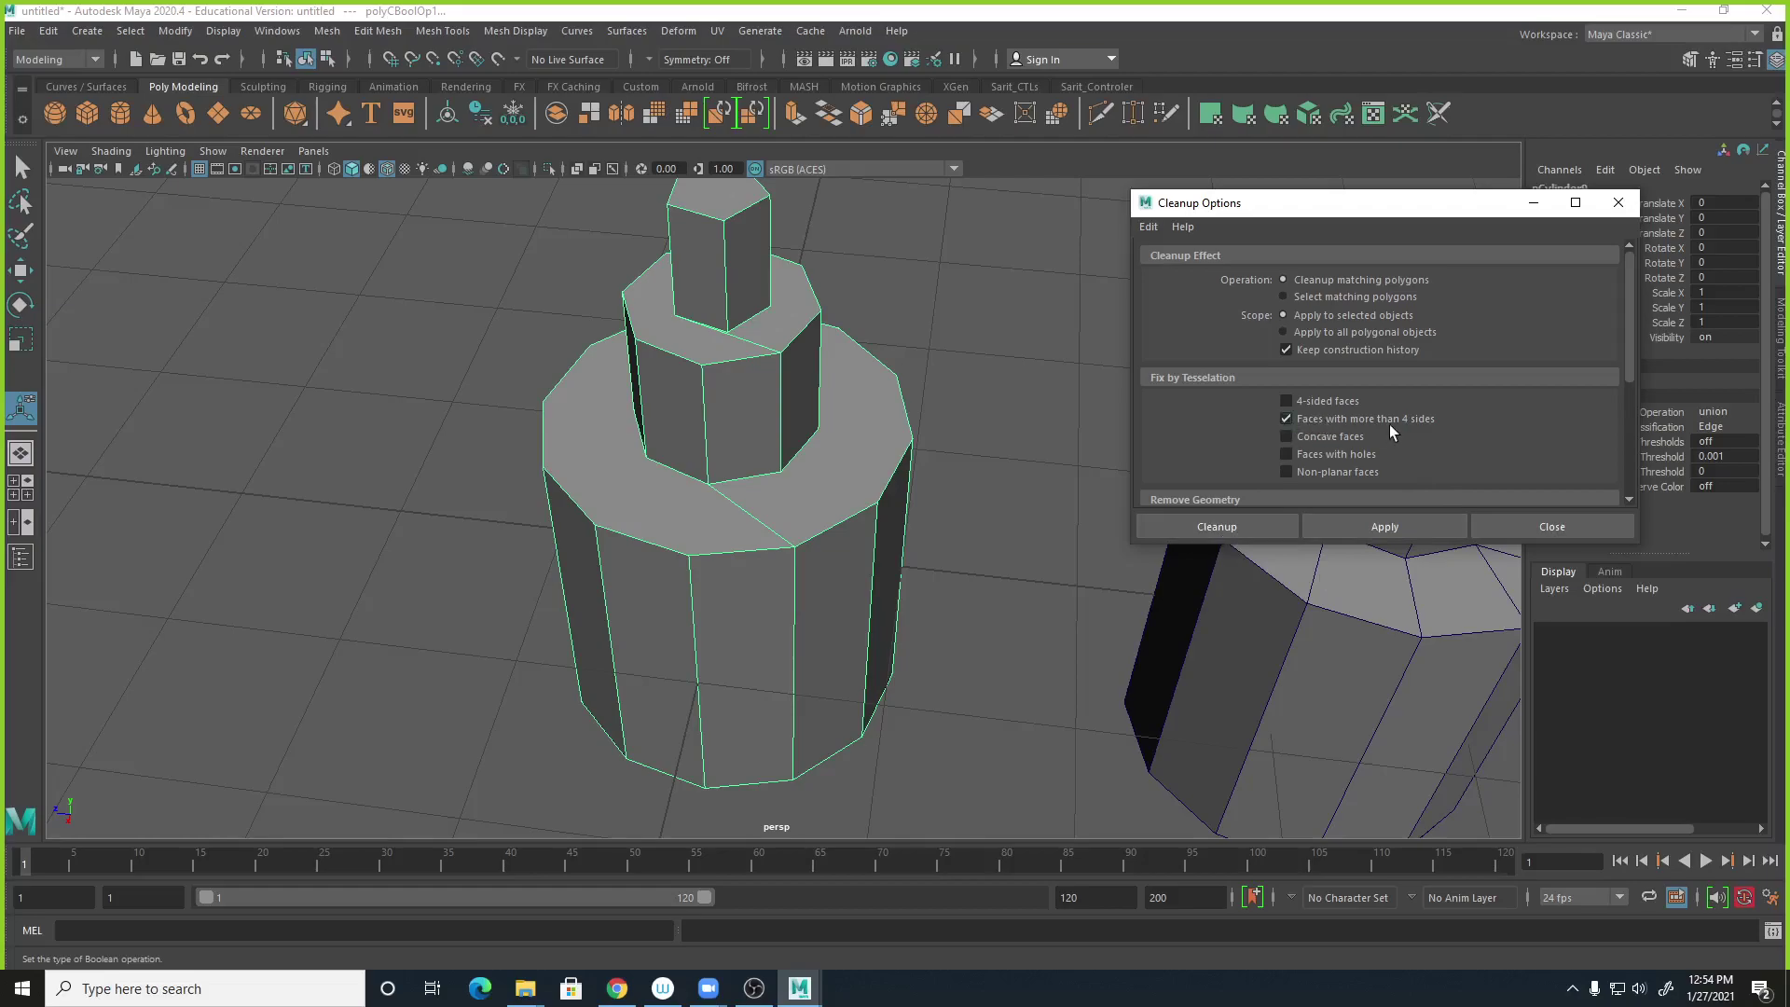
{"action": "left_click", "coordinate": [1263, 526]}
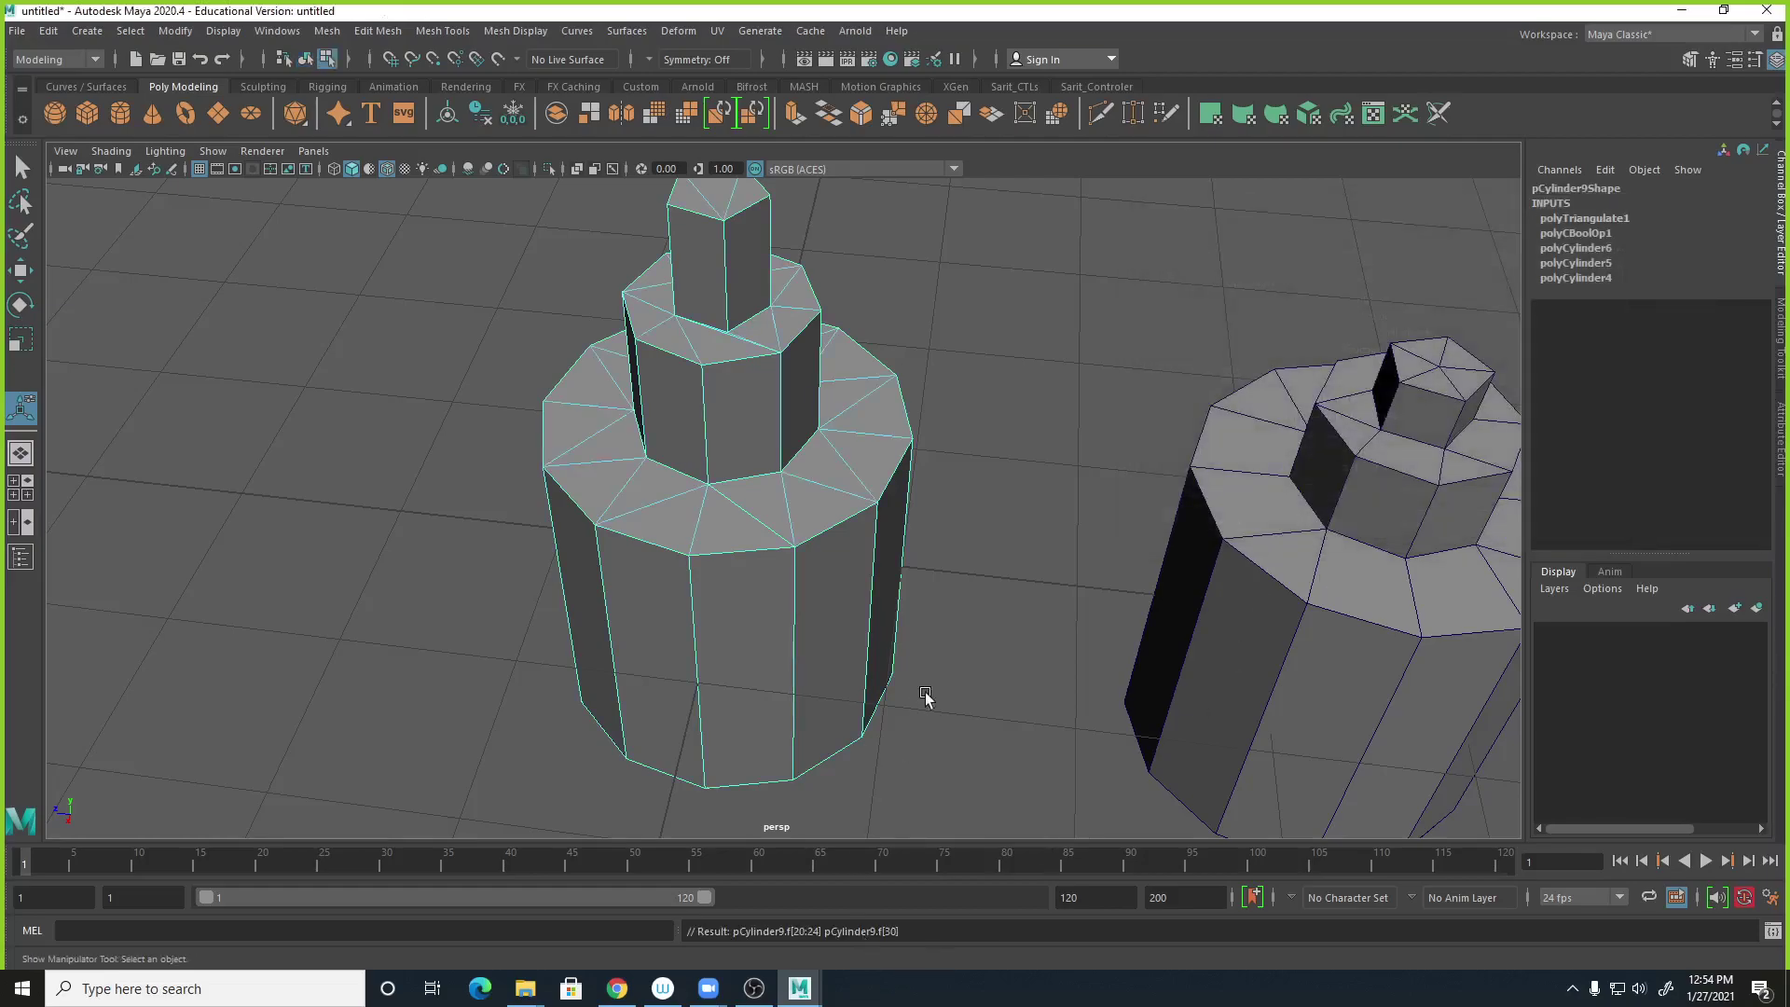
Examine the triangulated top faces of the stack, especially around the base of the 5-sided cylinder.
{"action": "left_click_drag", "start_coordinate": [987, 587], "coordinate": [1308, 632], "text": "alt"}
{"action": "right_click_drag", "start_coordinate": [1308, 632], "coordinate": [1491, 642], "text": "alt"}
{"action": "left_click_drag", "start_coordinate": [1375, 656], "coordinate": [1450, 680], "text": "alt"}
{"action": "right_click_drag", "start_coordinate": [1450, 679], "coordinate": [1206, 589], "text": "alt"}
{"action": "left_click_drag", "start_coordinate": [1207, 588], "coordinate": [775, 585], "text": "alt"}
{"action": "scroll", "coordinate": [1007, 571], "scroll_direction": "up", "scroll_amount": 5}
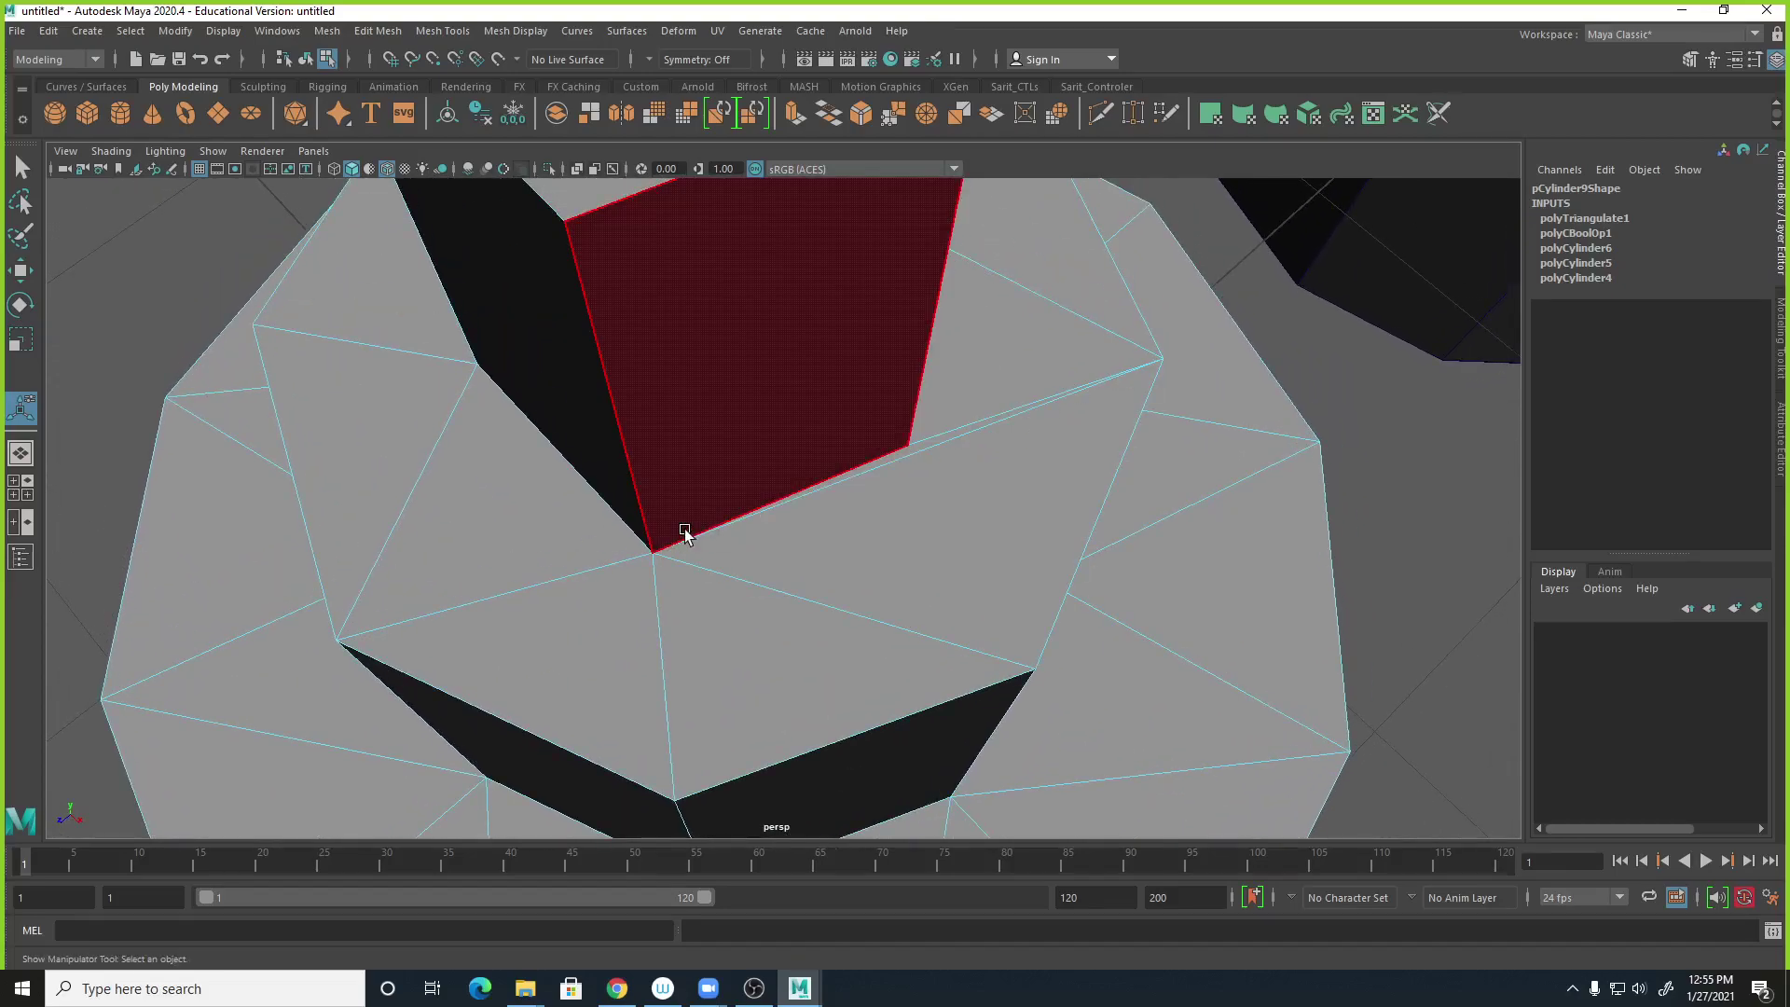
{"action": "right_click_drag", "start_coordinate": [1139, 500], "coordinate": [811, 531], "text": "alt"}
{"action": "left_click_drag", "start_coordinate": [811, 531], "coordinate": [811, 640], "text": "alt"}
{"action": "right_click_drag", "start_coordinate": [792, 611], "coordinate": [1090, 574], "text": "alt"}
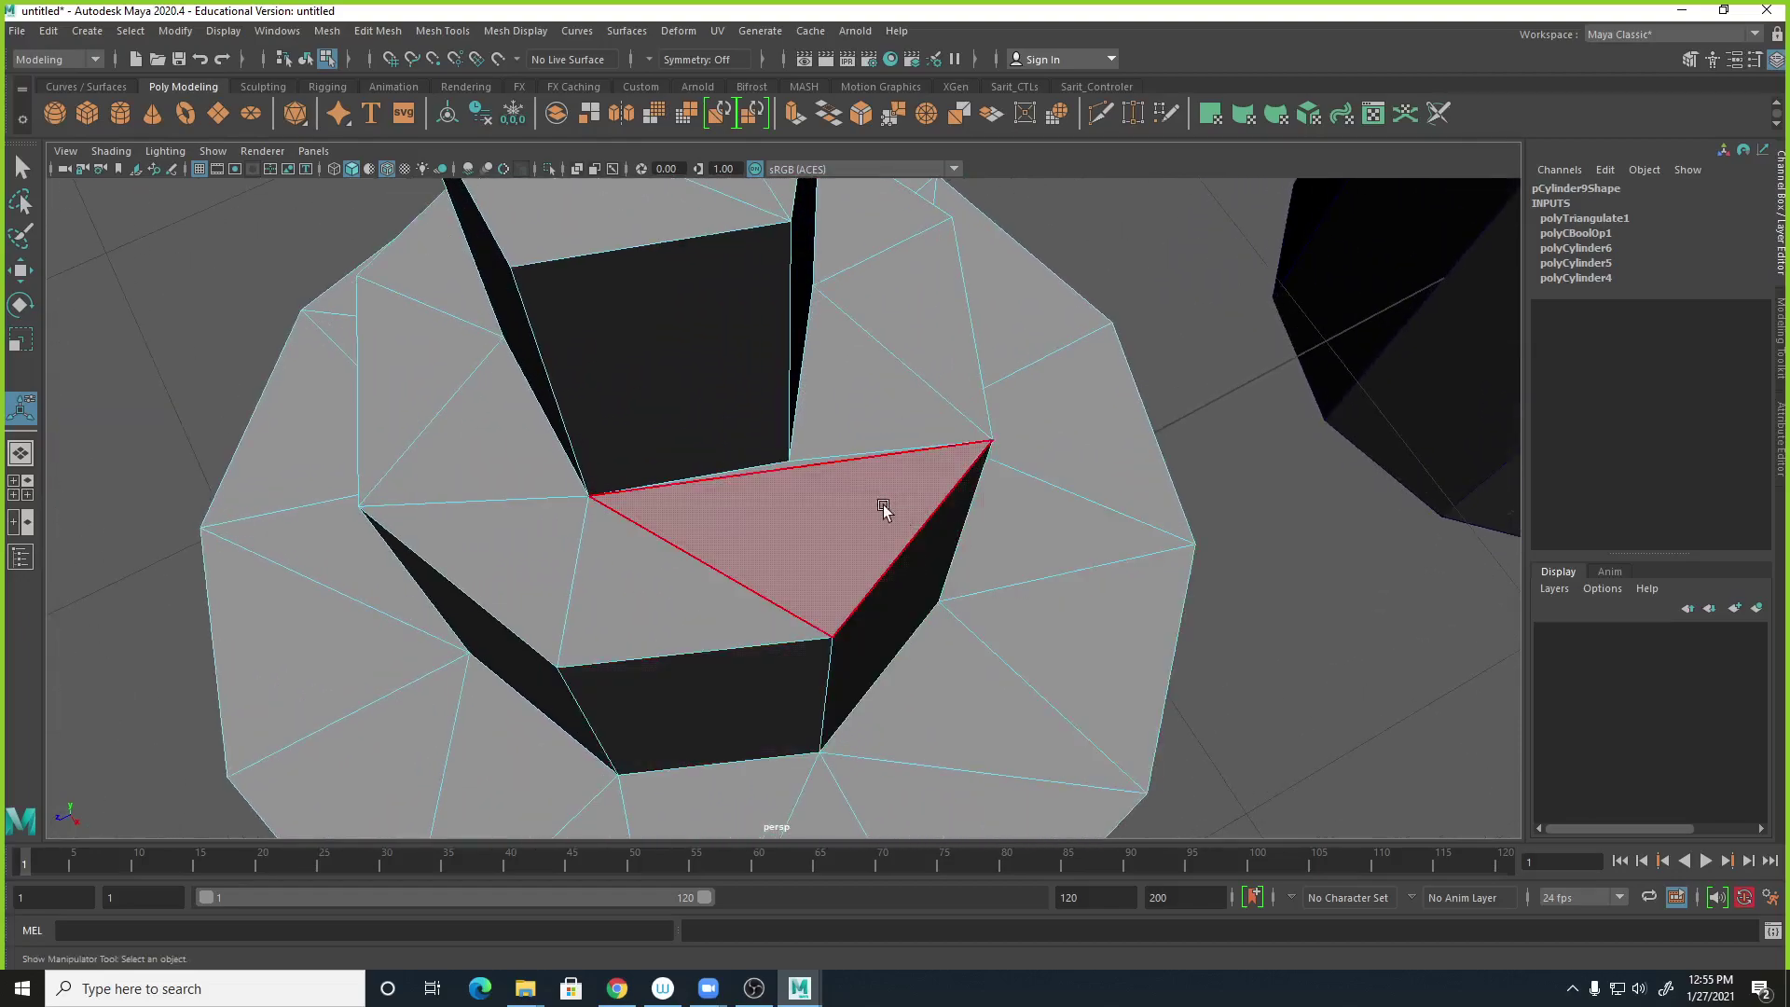
Switch to edge mode and delete the long edge of the sliver triangle beside the 5-sided cylinder's base.
{"action": "right_click_drag", "start_coordinate": [834, 478], "coordinate": [832, 397]}
{"action": "left_click", "coordinate": [809, 468]}
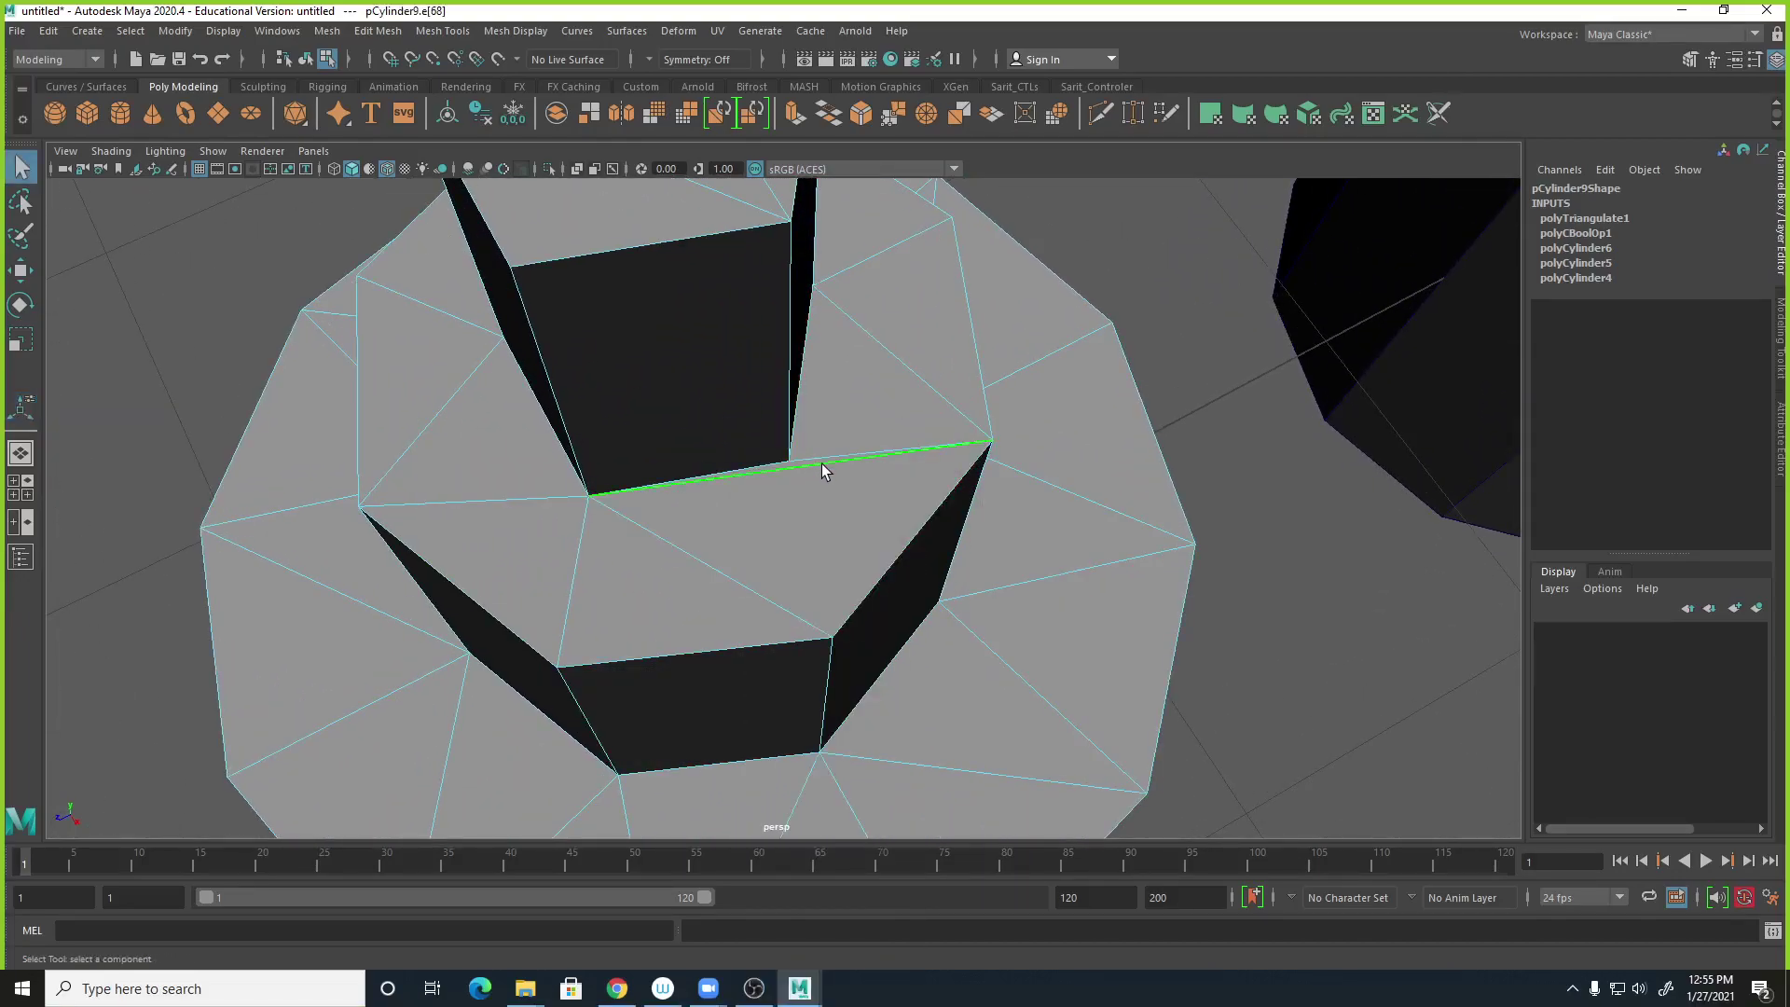
{"action": "right_click", "coordinate": [821, 466], "text": "shift"}
{"action": "left_click", "coordinate": [378, 31]}
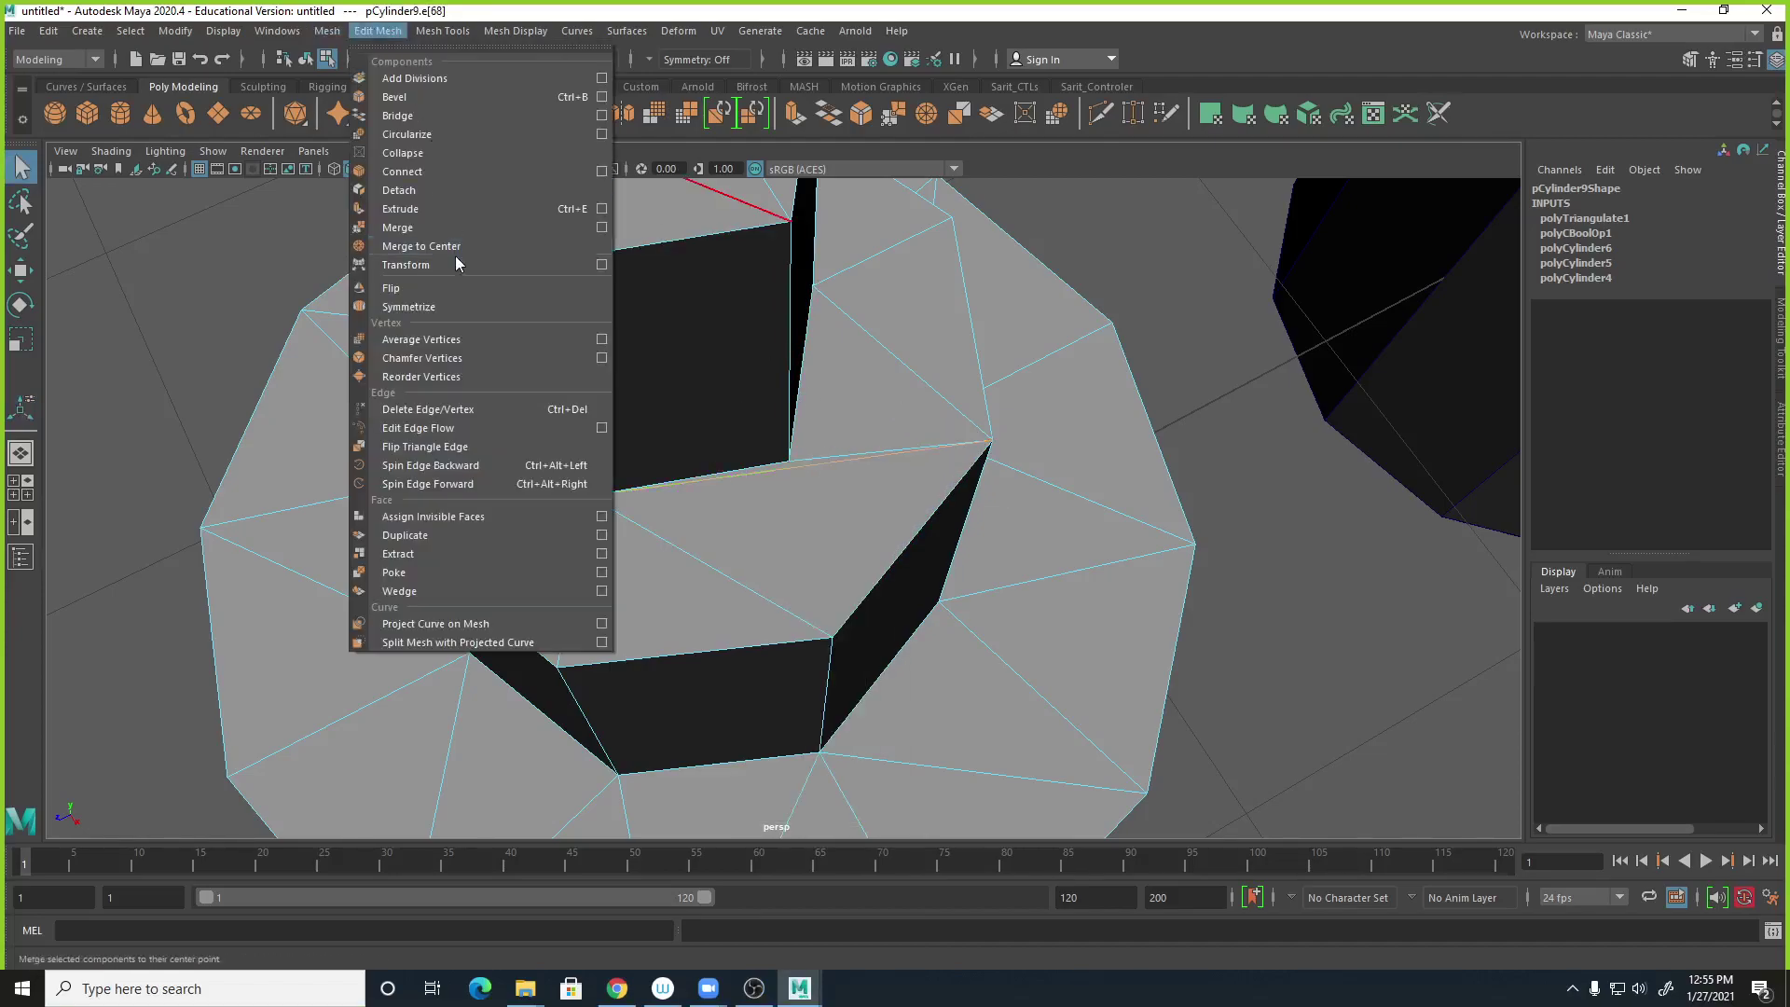
{"action": "left_click", "coordinate": [456, 410]}
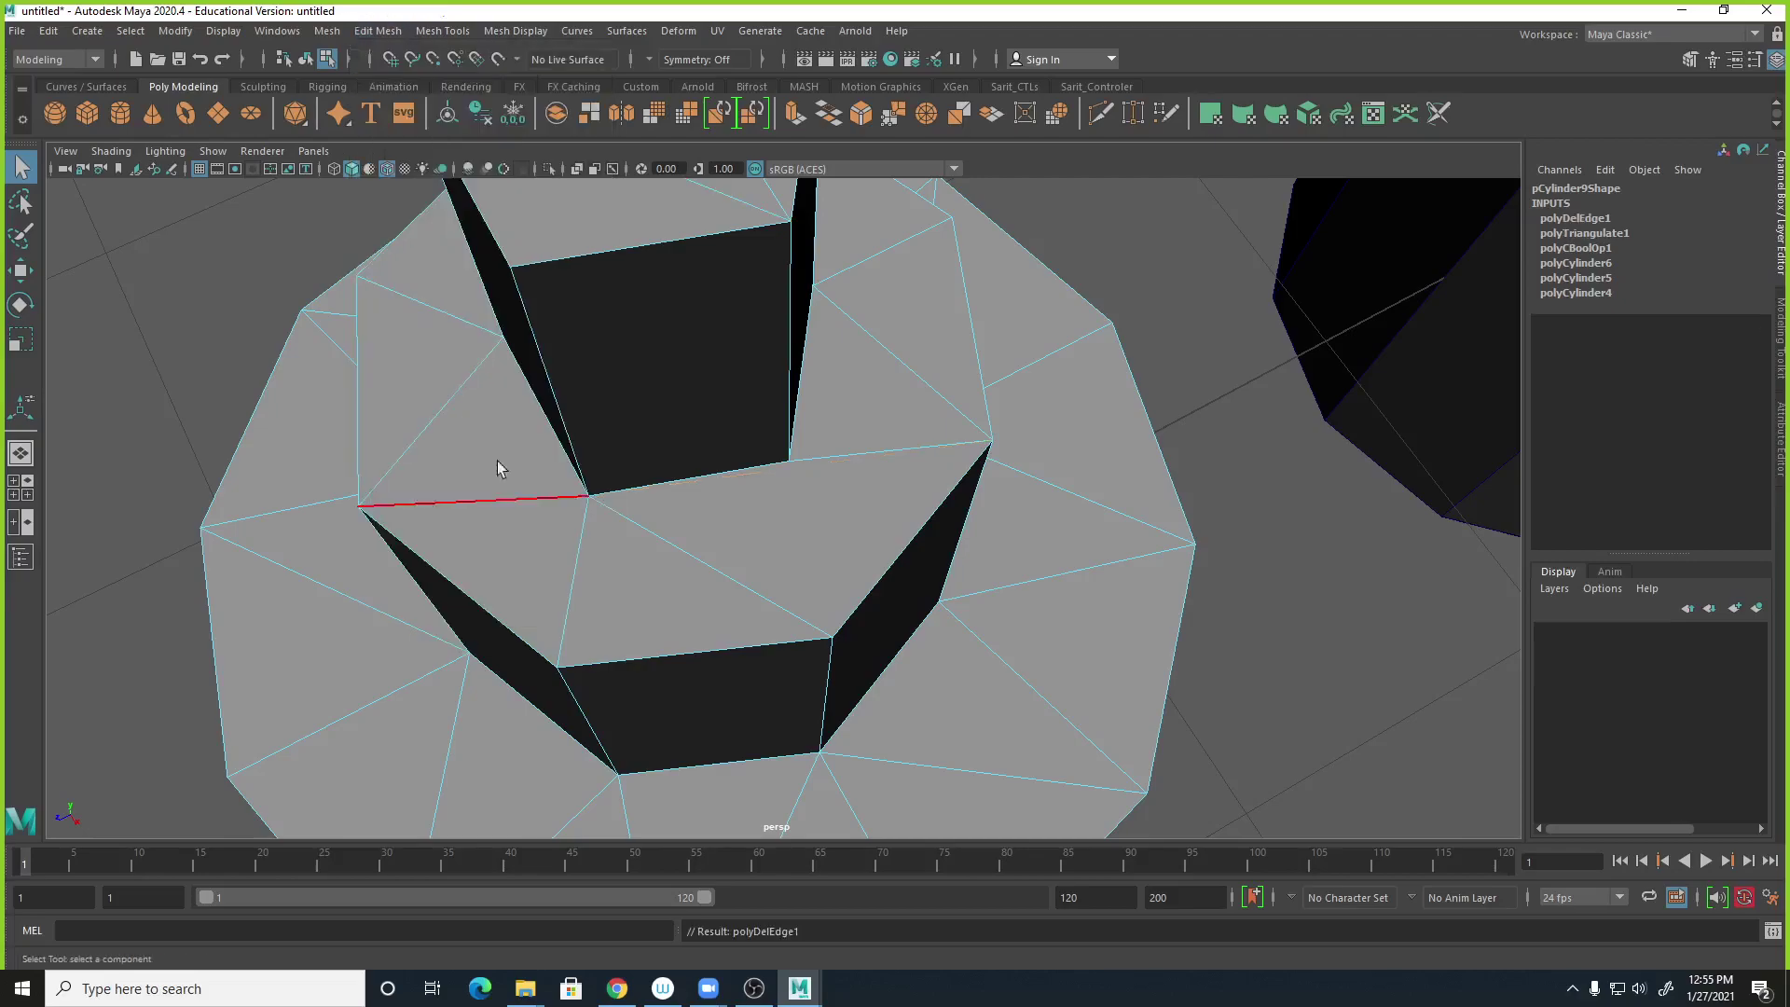
Delete the neighbouring diagonal edge running from the pentagon's base corner to the rim of the octagonal face.
{"action": "left_click", "coordinate": [725, 585]}
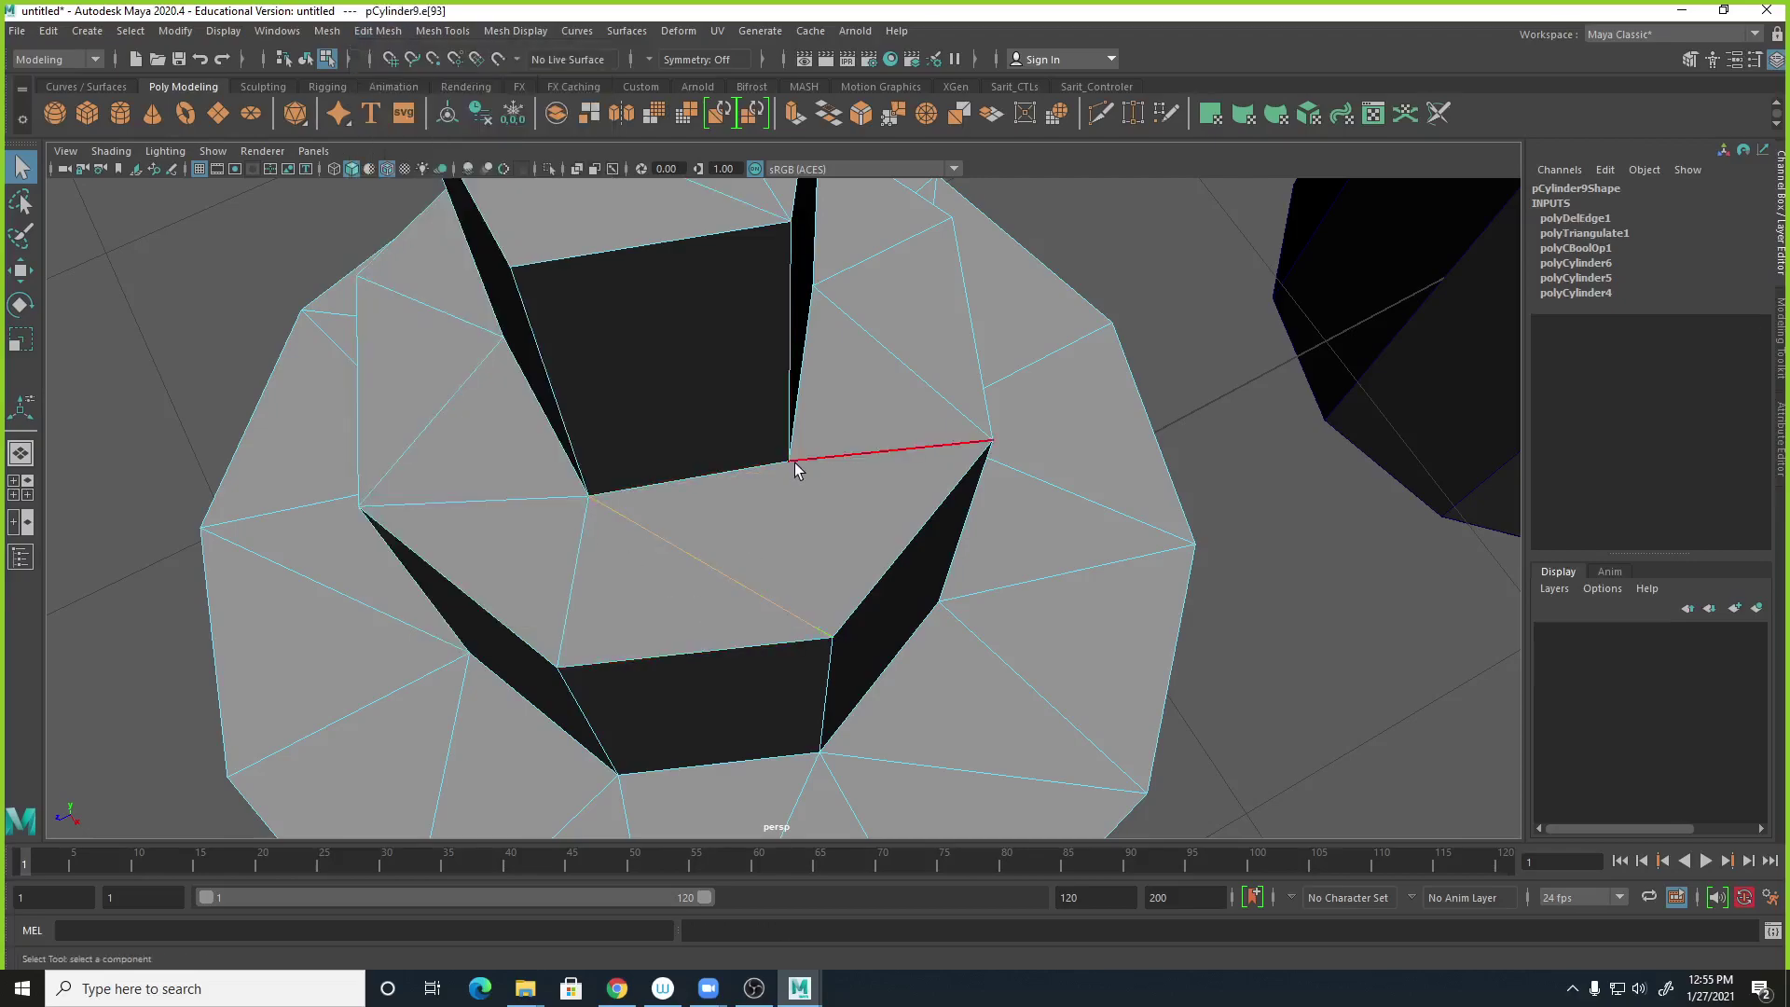
{"action": "left_click", "coordinate": [443, 31]}
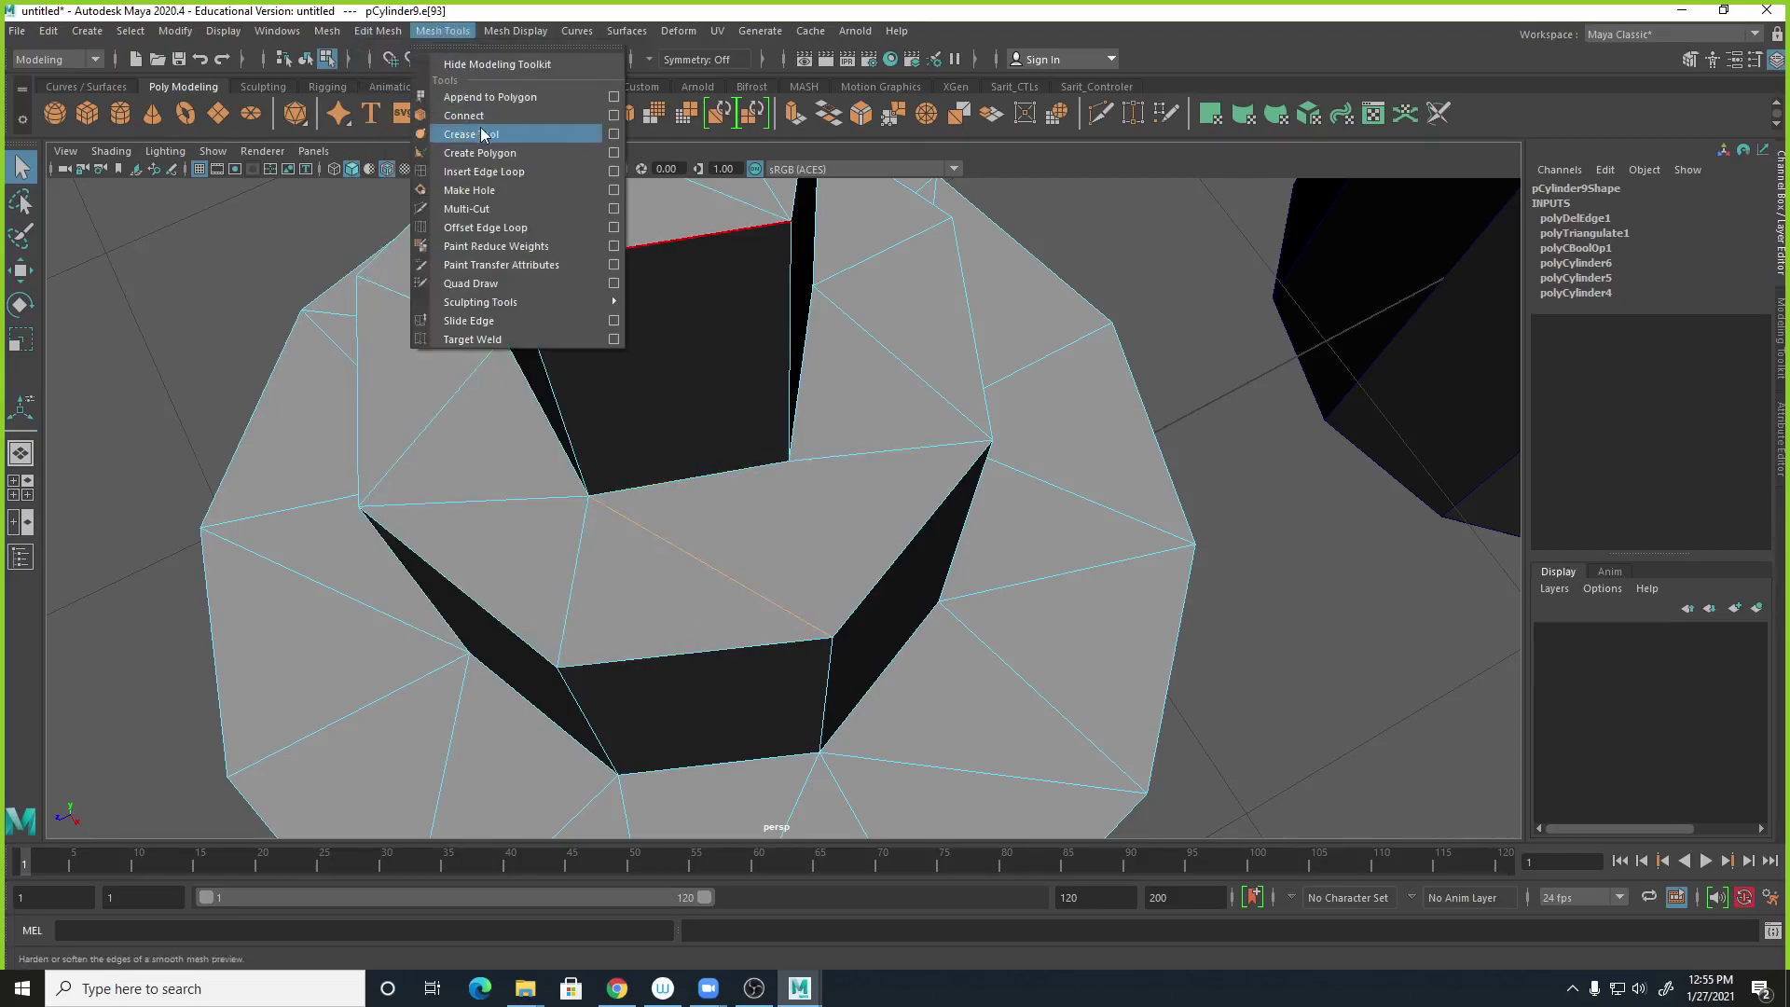
{"action": "left_click", "coordinate": [1218, 270]}
{"action": "key", "text": "space"}
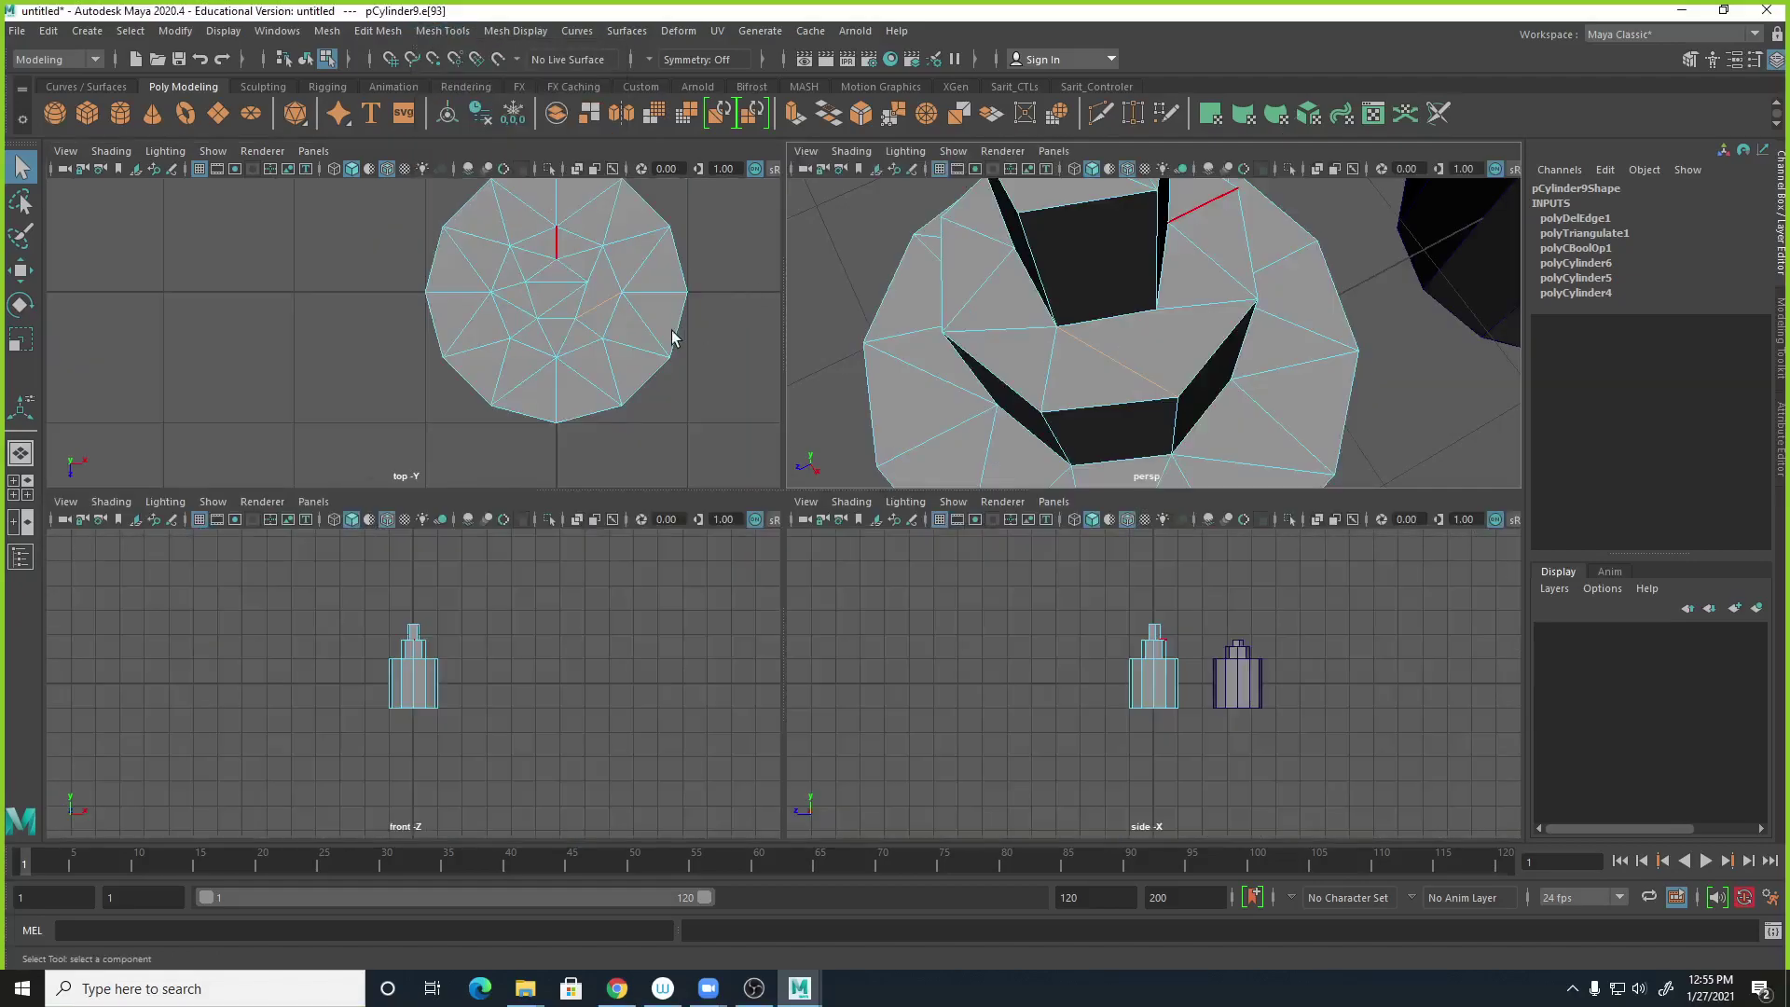
{"action": "key", "text": "space"}
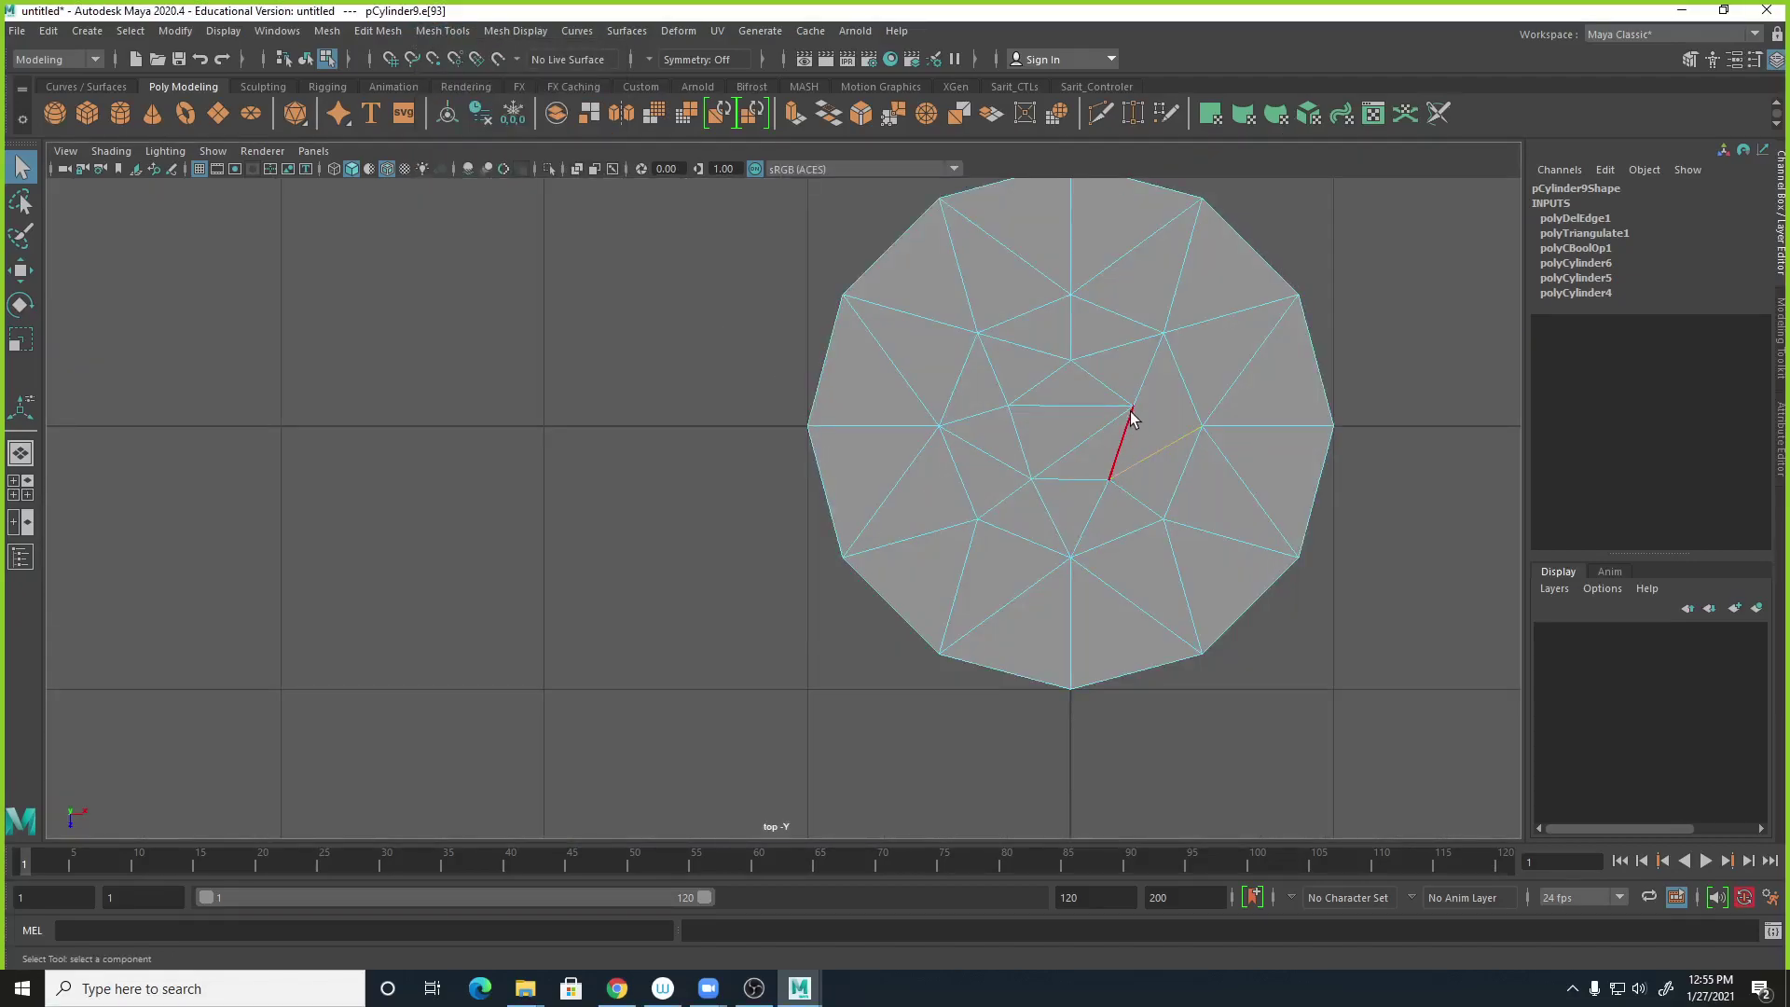
{"action": "key", "text": "space"}
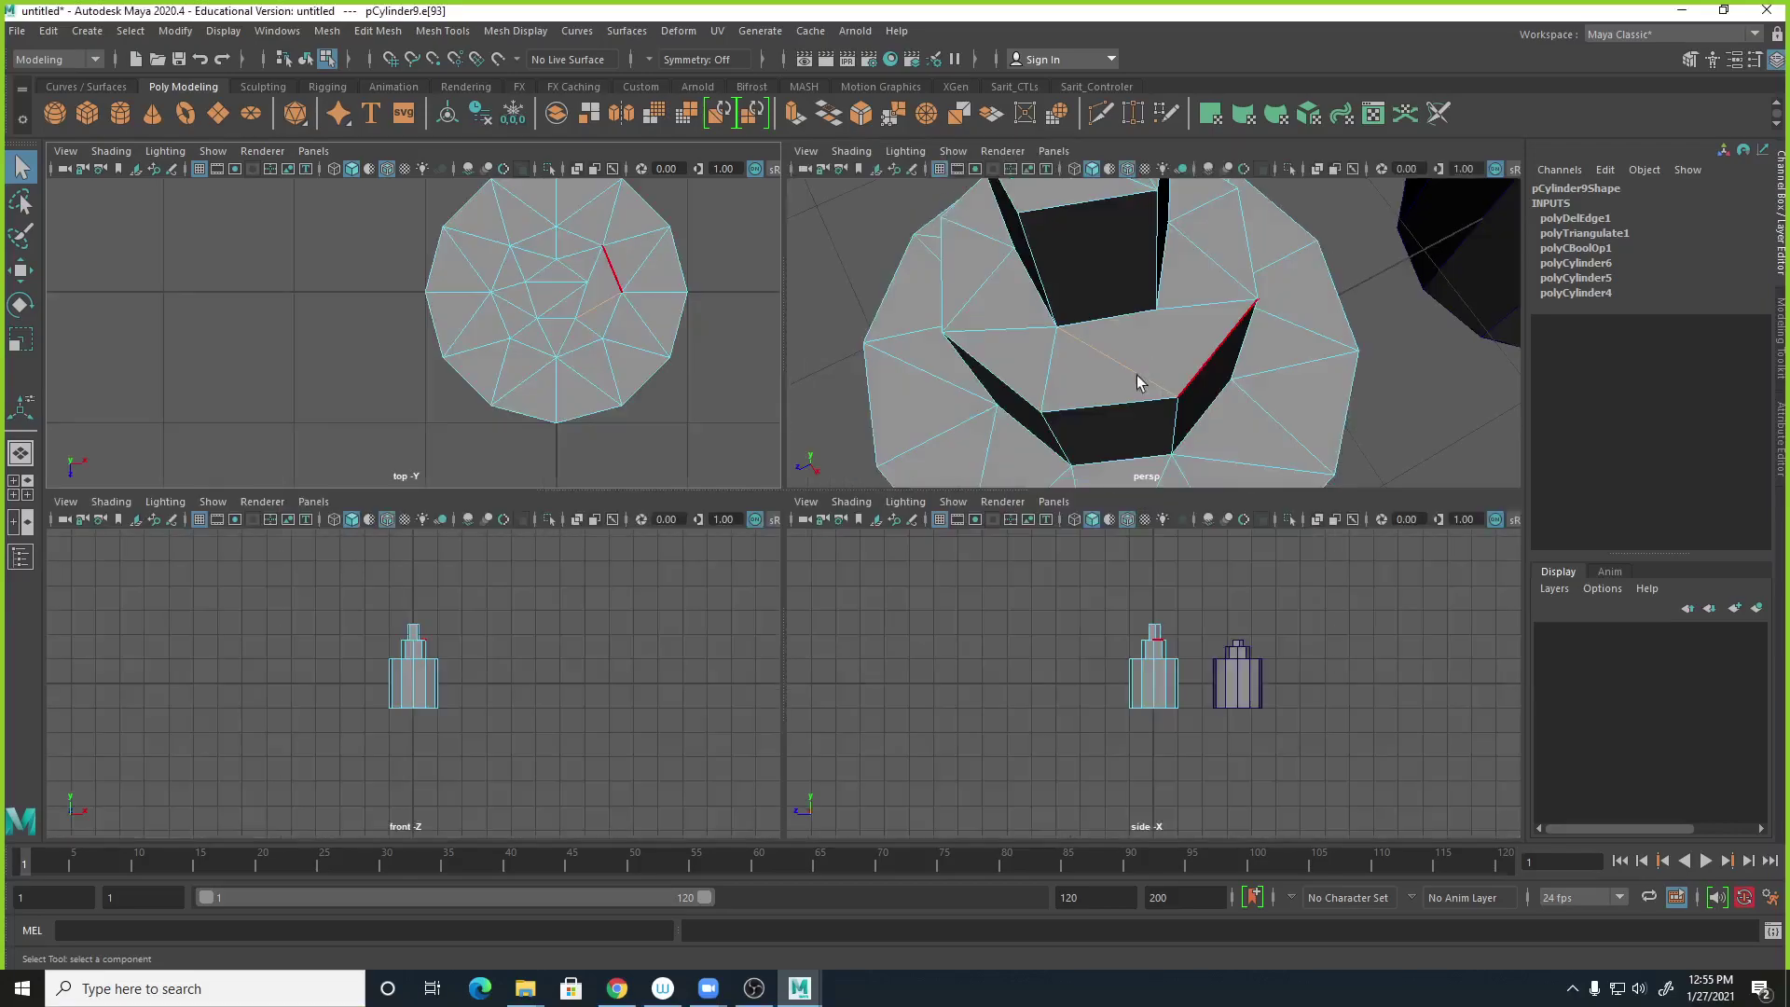
{"action": "scroll", "coordinate": [1126, 347], "scroll_direction": "down", "scroll_amount": 1}
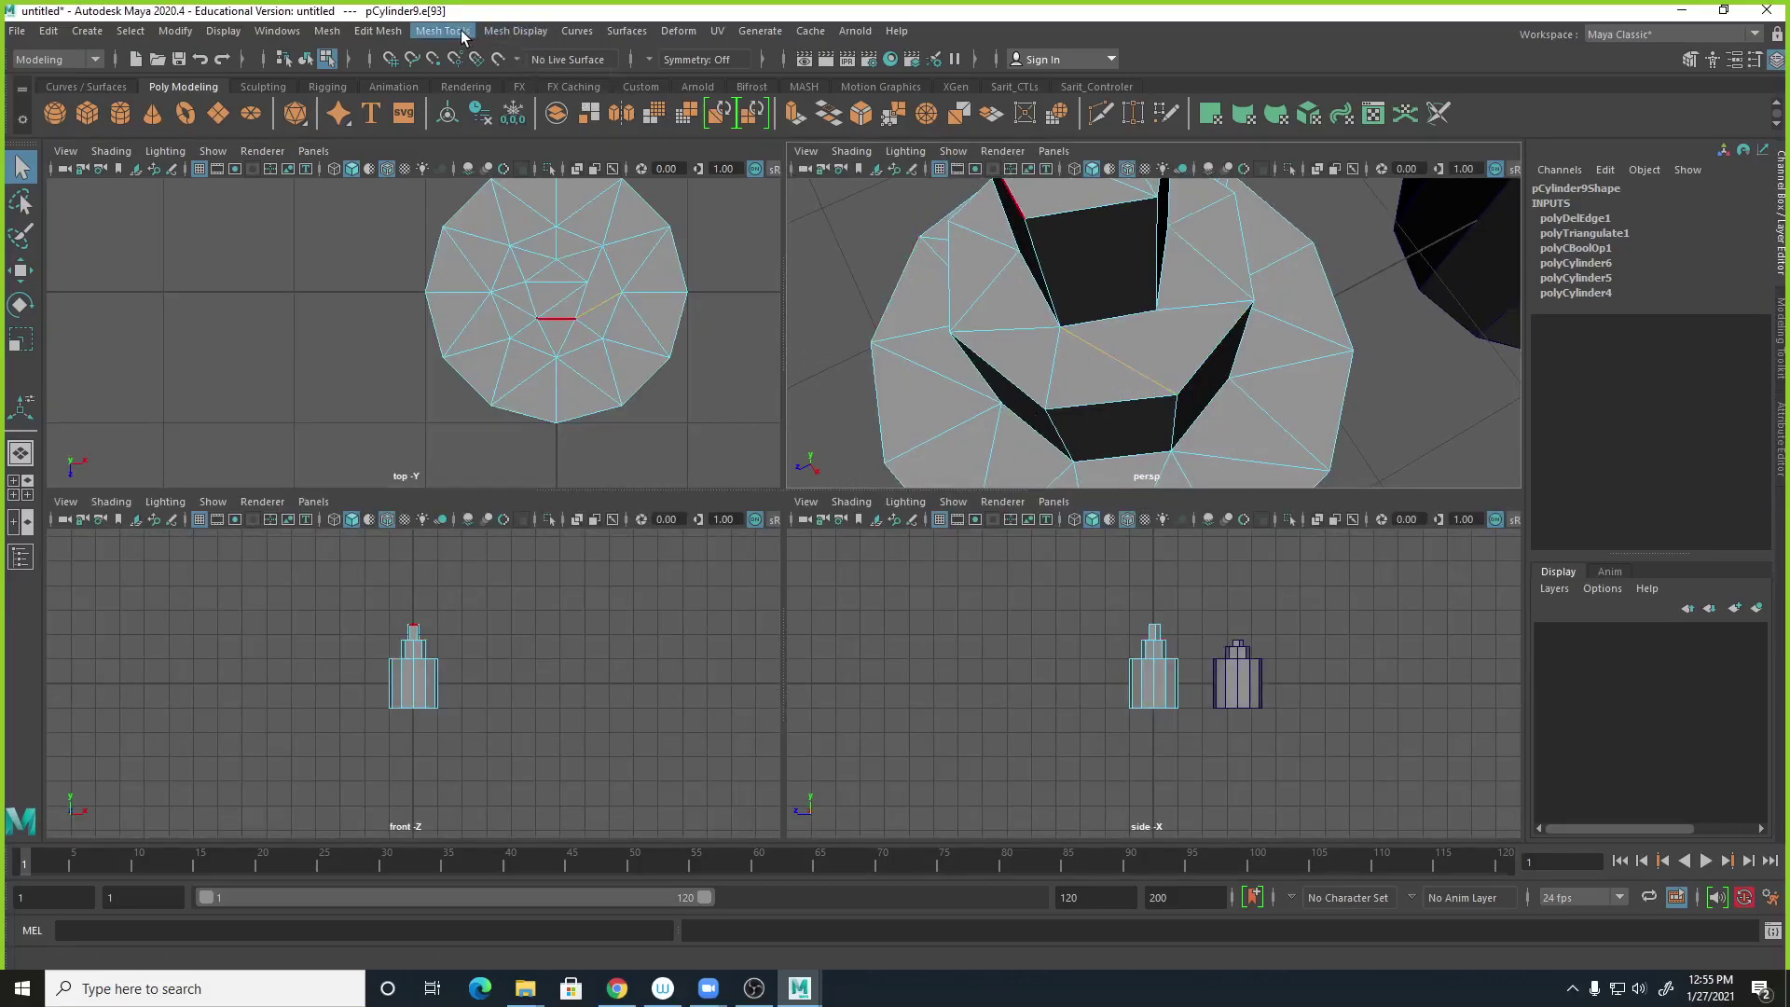
{"action": "right_click", "coordinate": [1110, 364]}
{"action": "left_click", "coordinate": [377, 31]}
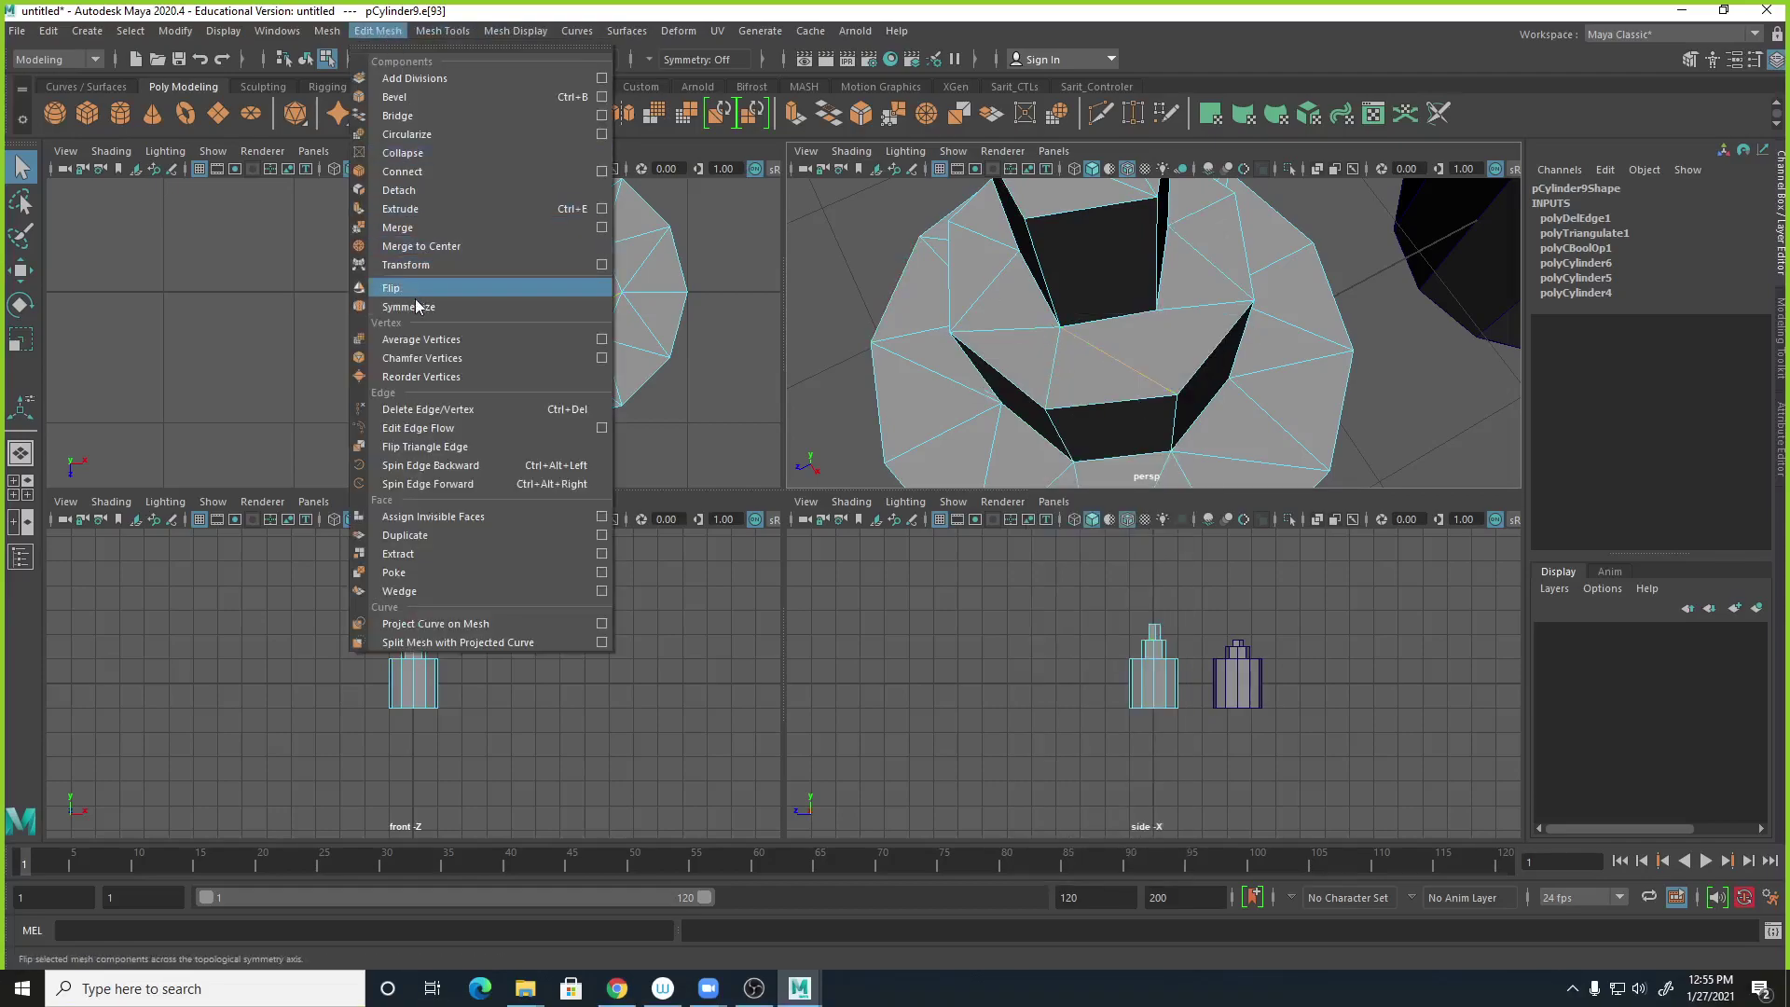
{"action": "left_click", "coordinate": [419, 410]}
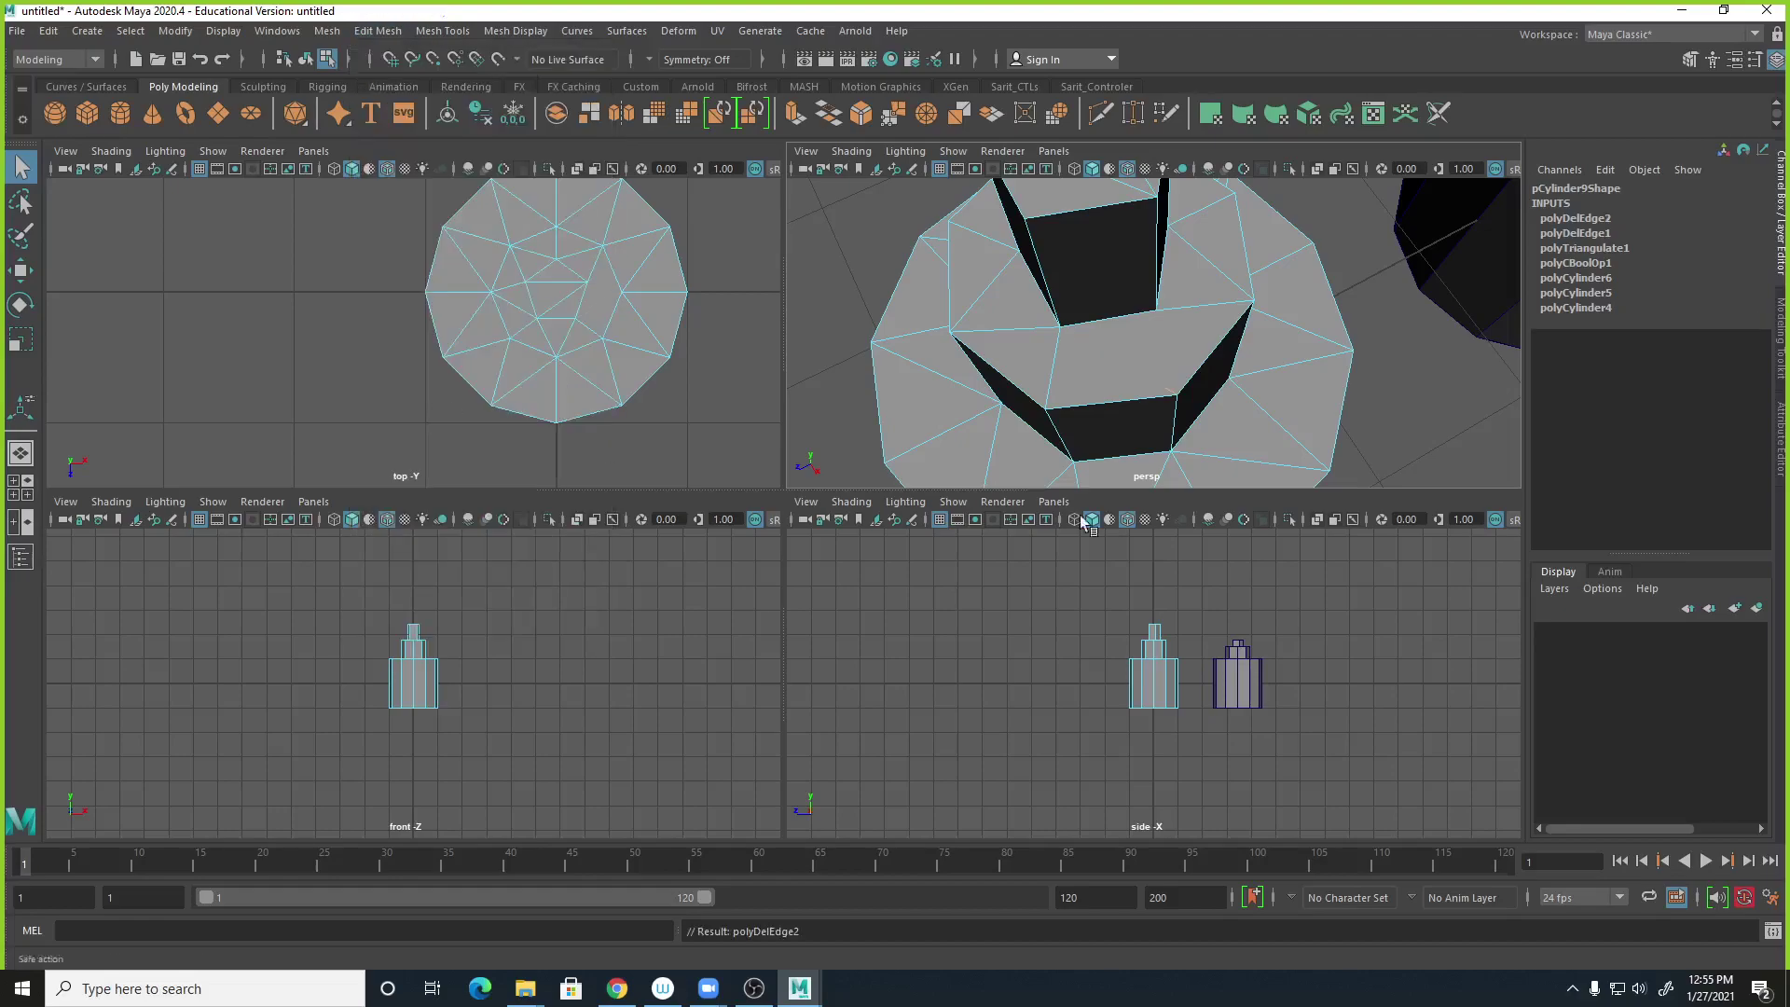
Multi-Cut a new edge from the pentagon's other base corner to the nearby corner of the octagonal face.
{"action": "left_click", "coordinate": [458, 34]}
{"action": "left_click", "coordinate": [475, 205]}
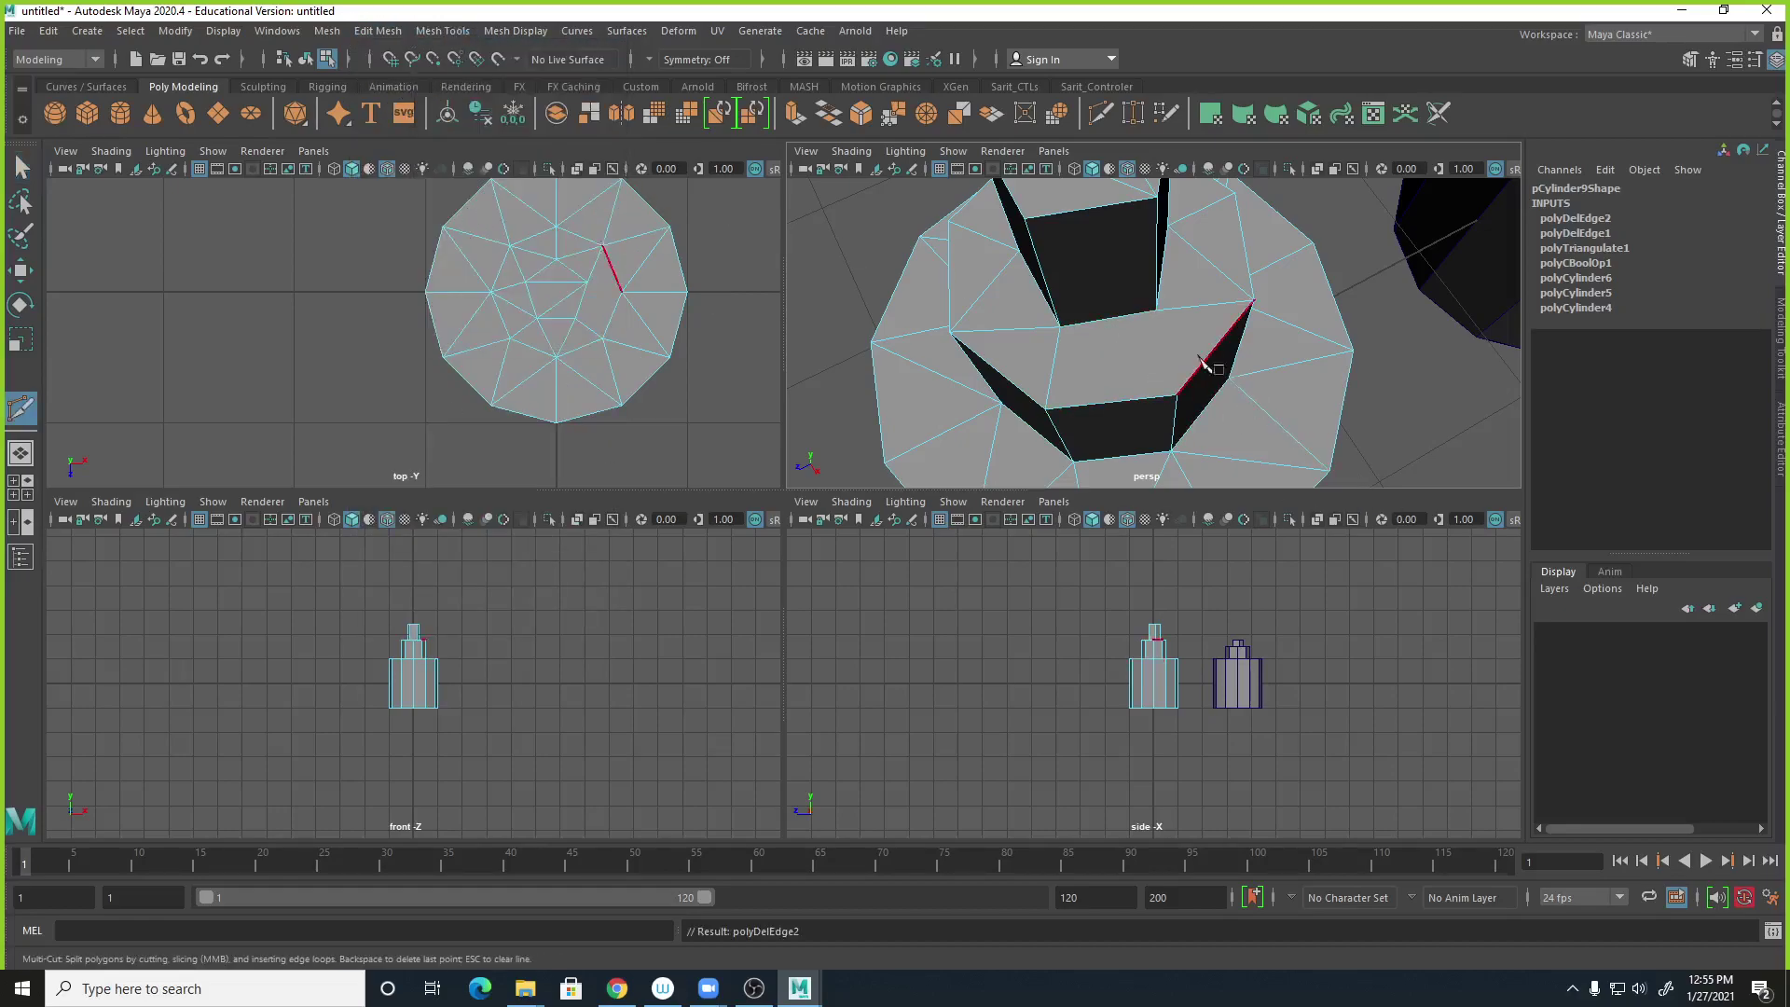
{"action": "left_click", "coordinate": [1156, 310]}
{"action": "left_click", "coordinate": [1178, 395]}
{"action": "right_click", "coordinate": [1167, 415]}
Select the edge joining the pentagon's base to the octagon's corner on the opposite side and delete it.
{"action": "left_click_drag", "start_coordinate": [1150, 435], "coordinate": [1338, 449], "text": "alt"}
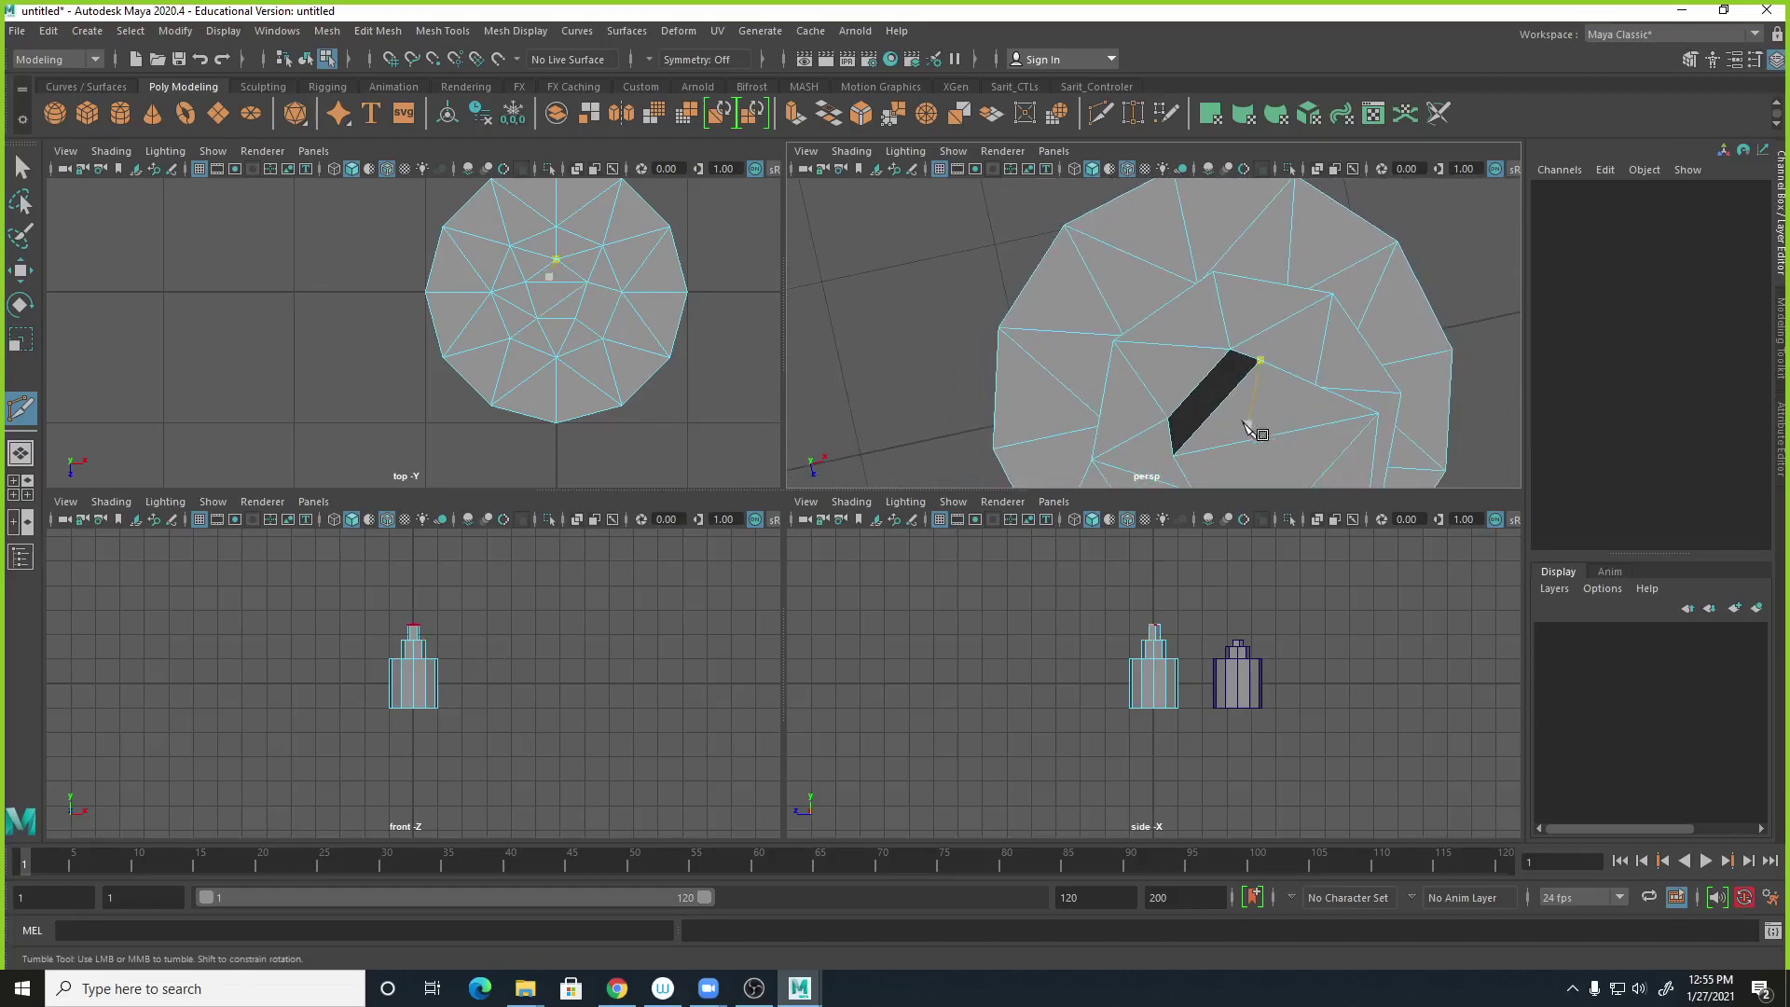
{"action": "left_click_drag", "start_coordinate": [1230, 373], "coordinate": [1212, 333], "text": "alt"}
{"action": "key", "text": "q"}
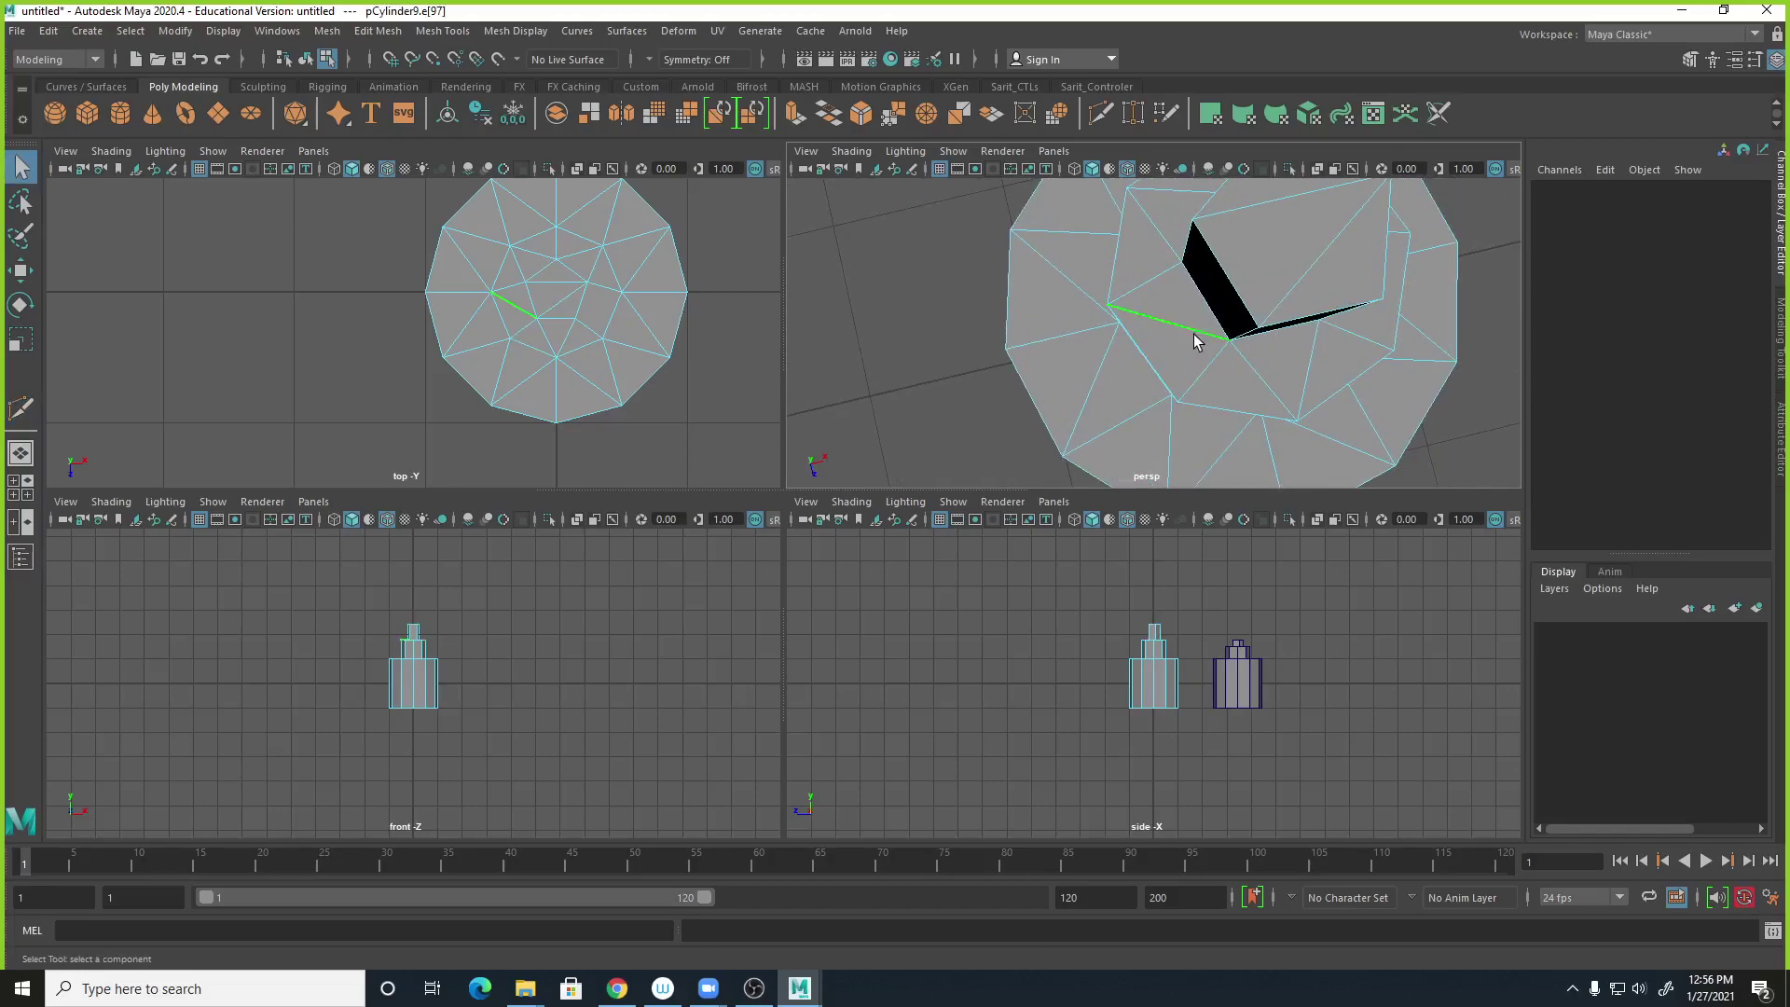
{"action": "left_click", "coordinate": [1195, 341]}
{"action": "left_click", "coordinate": [400, 38]}
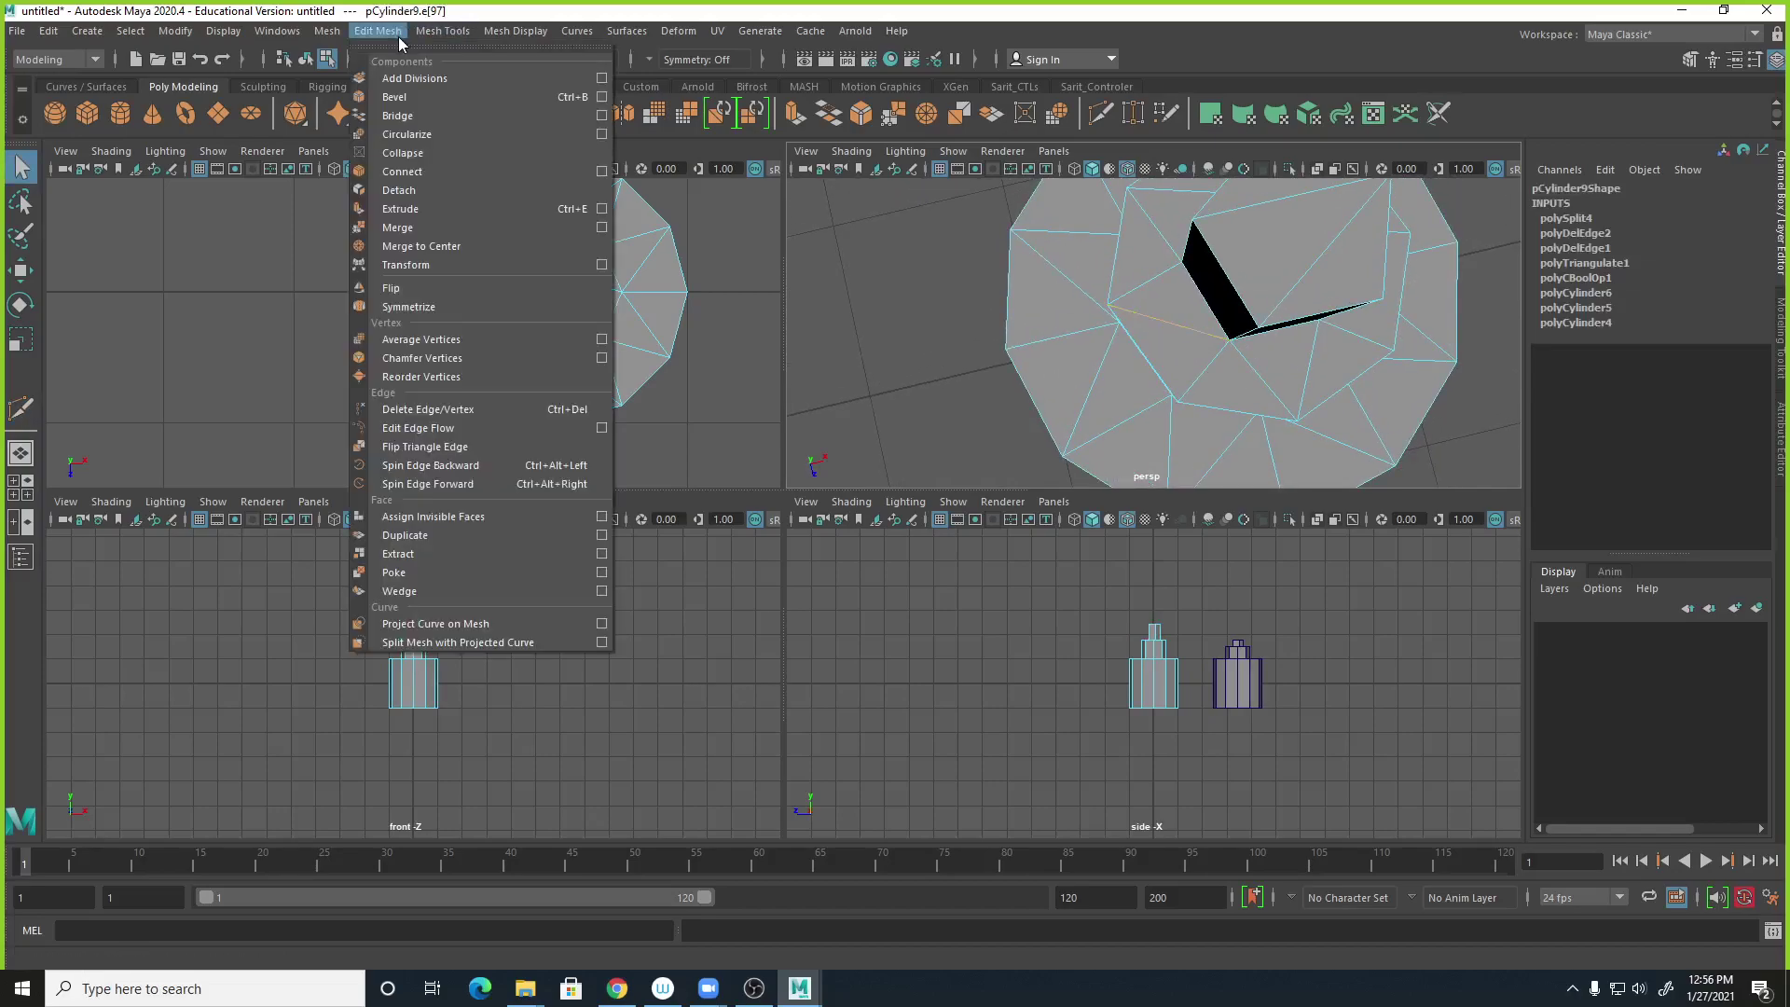
{"action": "left_click", "coordinate": [440, 416]}
In the top view, delete the two mirrored diagonals fanning from the octagon's front corner to the rim of the 12-sided cap.
{"action": "left_click_drag", "start_coordinate": [1152, 411], "coordinate": [1160, 437], "text": "alt"}
{"action": "left_click_drag", "start_coordinate": [1116, 426], "coordinate": [1104, 444], "text": "alt"}
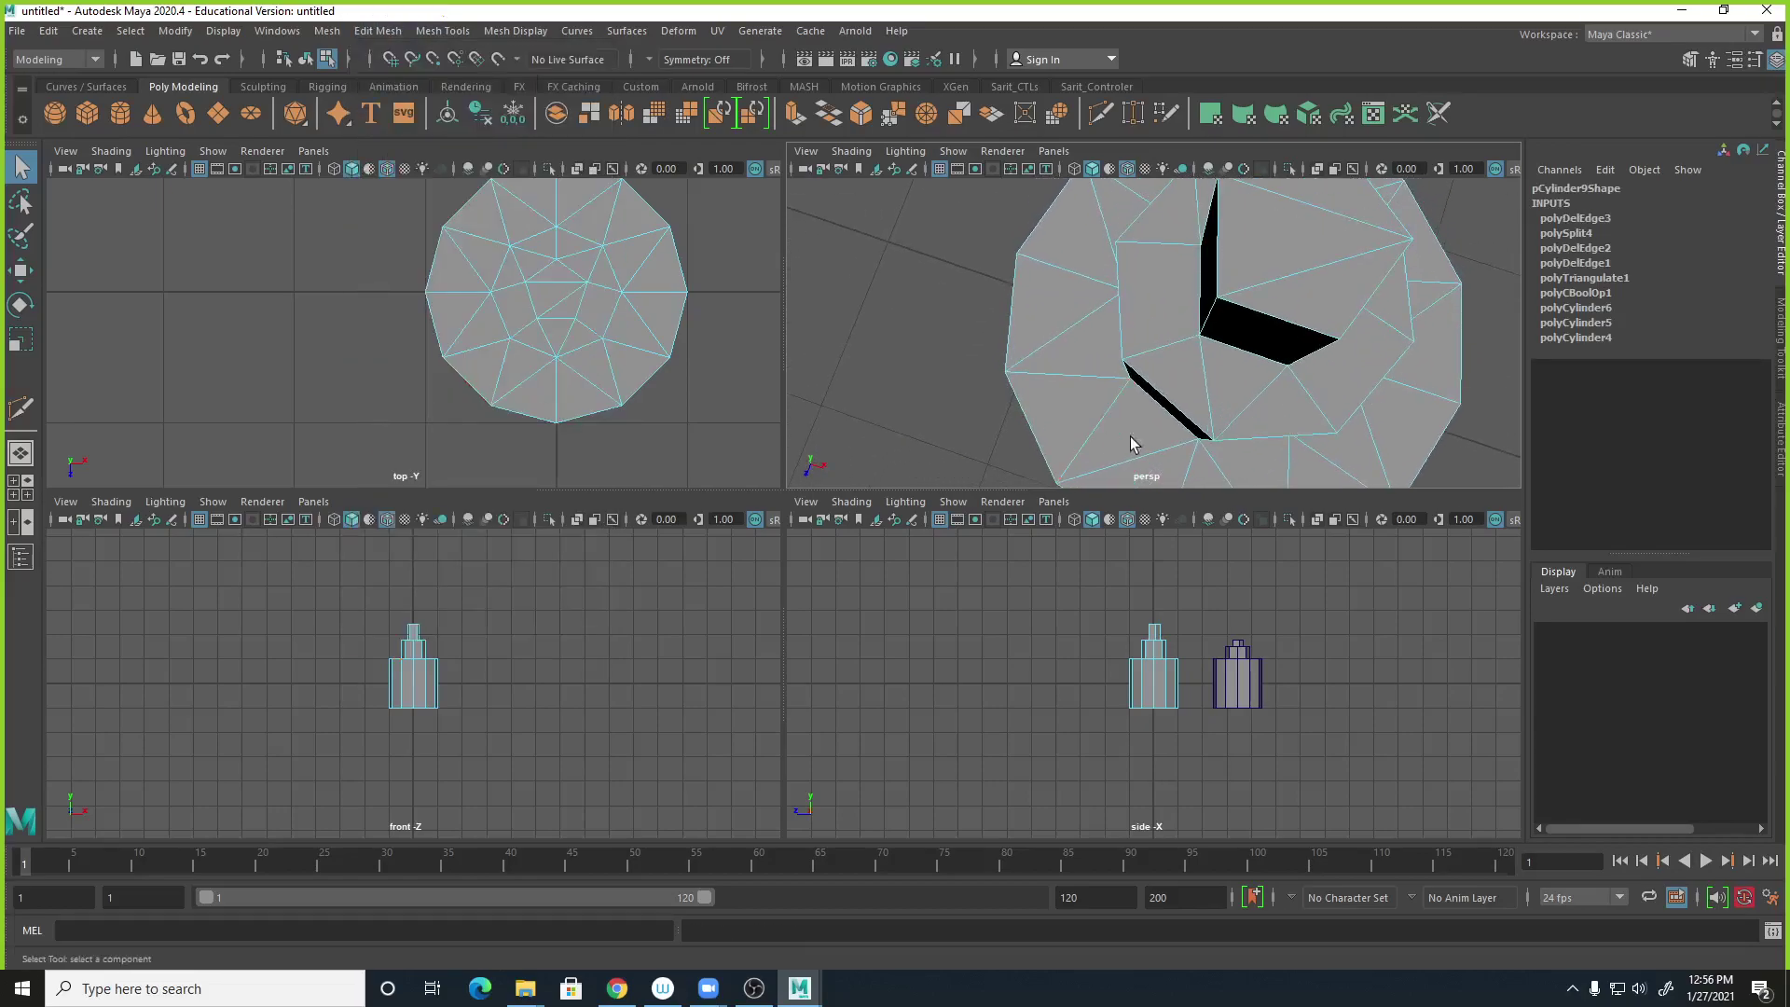
{"action": "left_click_drag", "start_coordinate": [1241, 384], "coordinate": [1184, 433], "text": "alt"}
{"action": "scroll", "coordinate": [1212, 411], "scroll_direction": "down", "scroll_amount": 3}
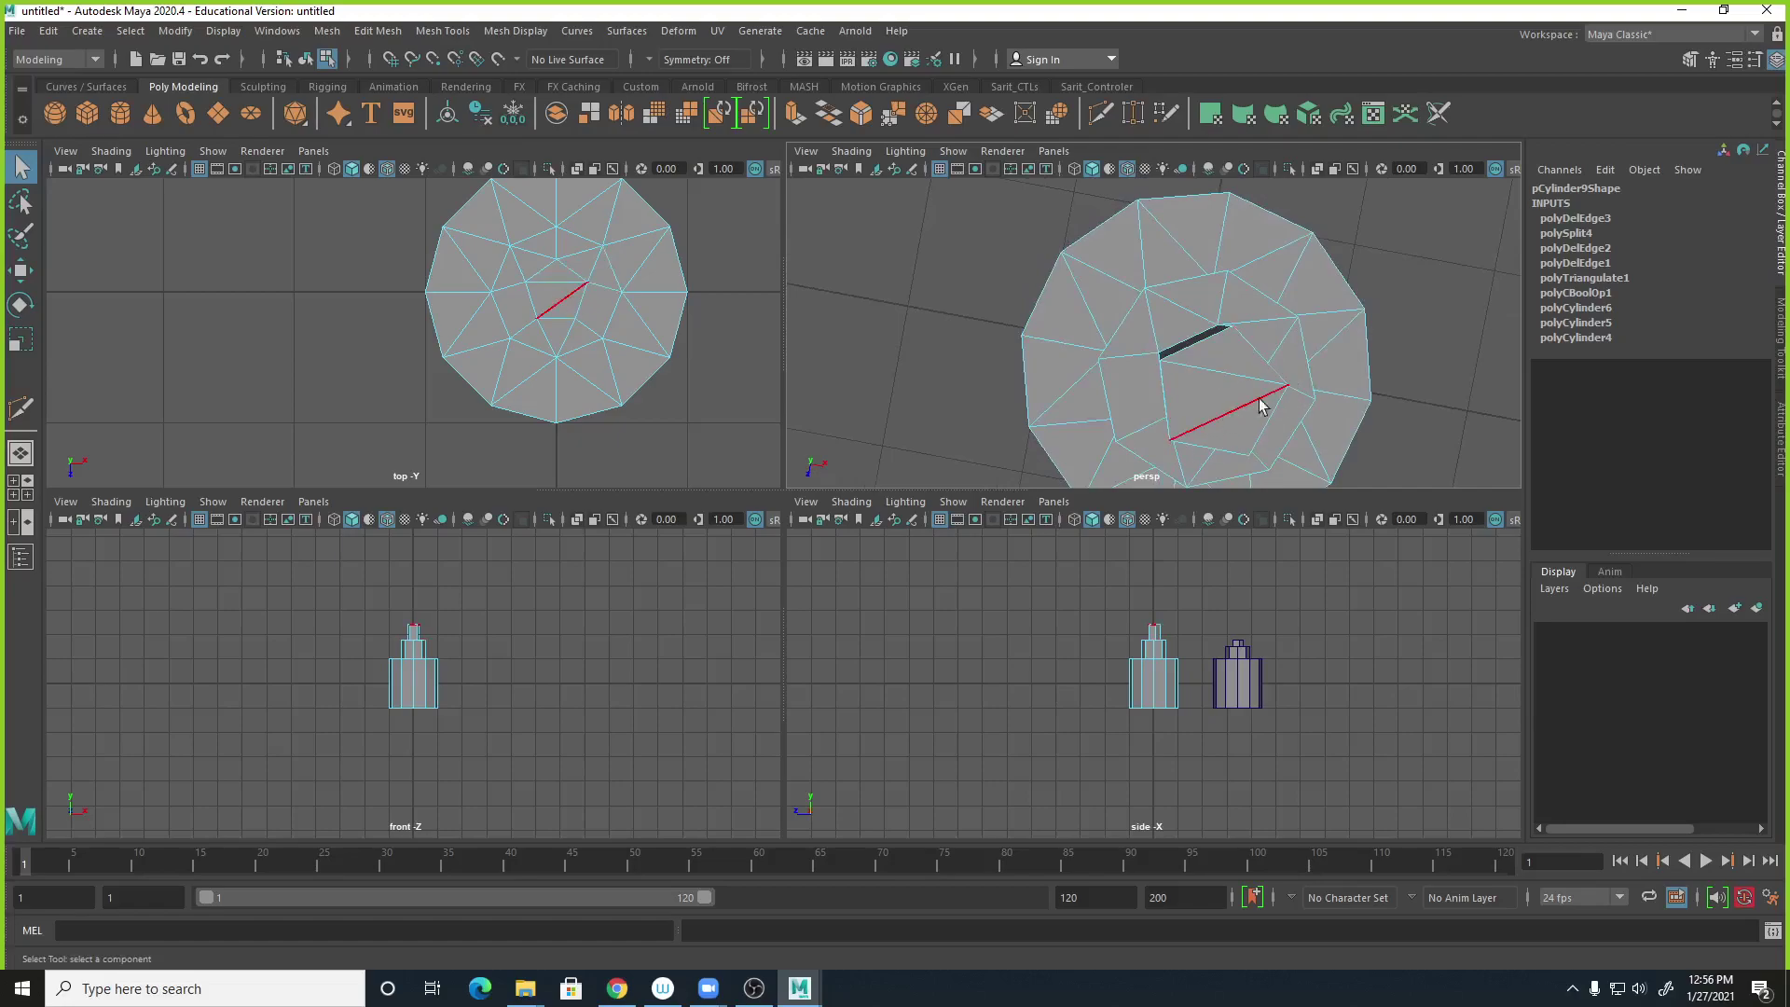
{"action": "mouse_move", "coordinate": [1232, 423]}
{"action": "left_mouse_down", "text": "alt"}
{"action": "mouse_move", "coordinate": [1261, 402]}
{"action": "mouse_move", "coordinate": [1258, 371]}
{"action": "mouse_move", "coordinate": [1222, 423]}
{"action": "mouse_move", "coordinate": [1203, 407]}
{"action": "left_mouse_up", "text": "alt"}
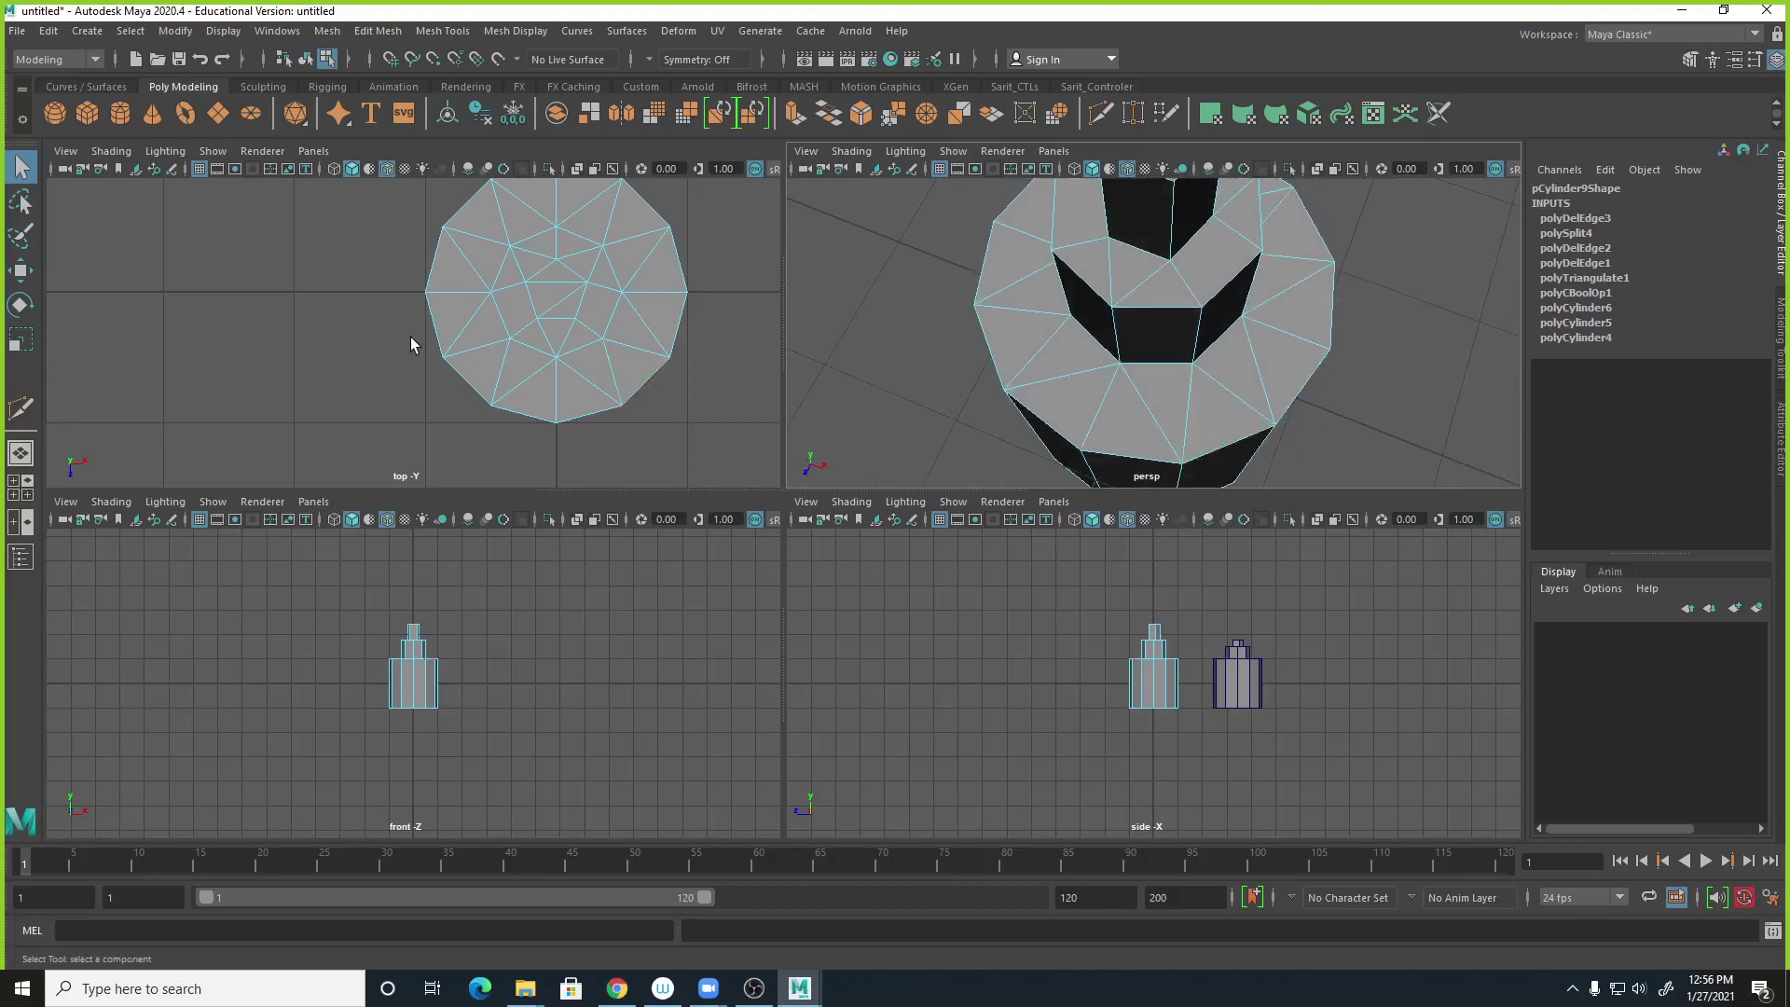
{"action": "key", "text": "space"}
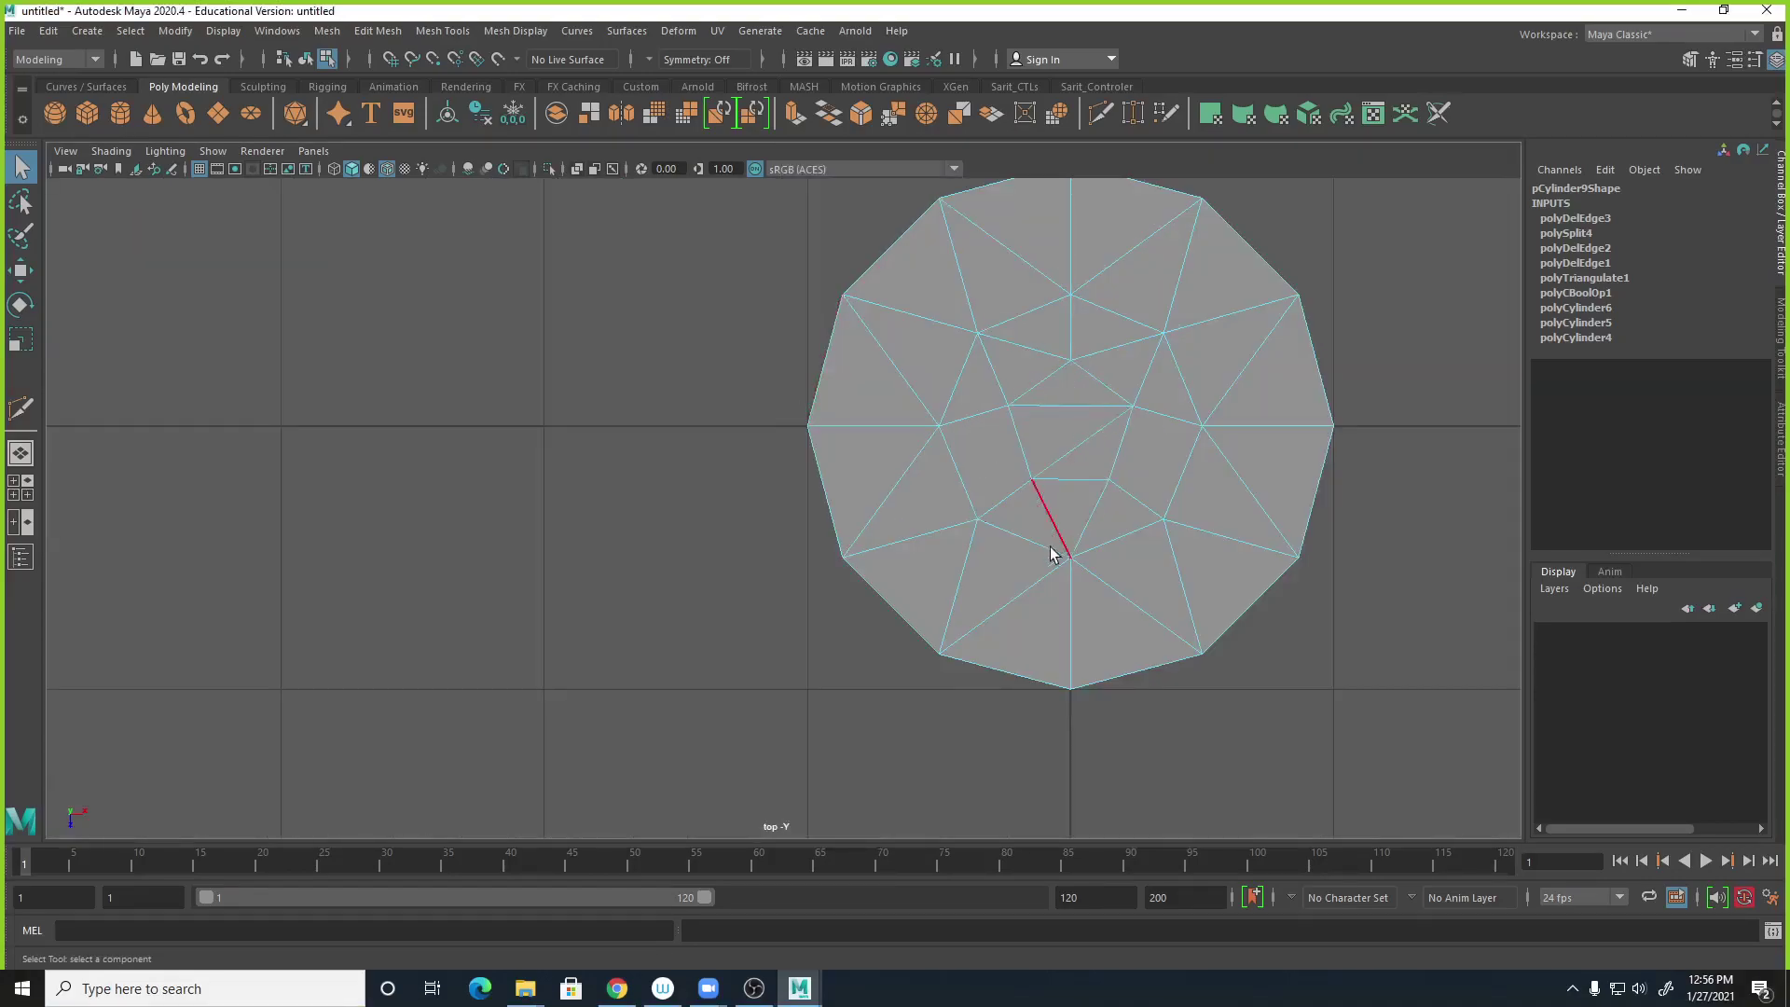
{"action": "left_click", "coordinate": [1031, 591]}
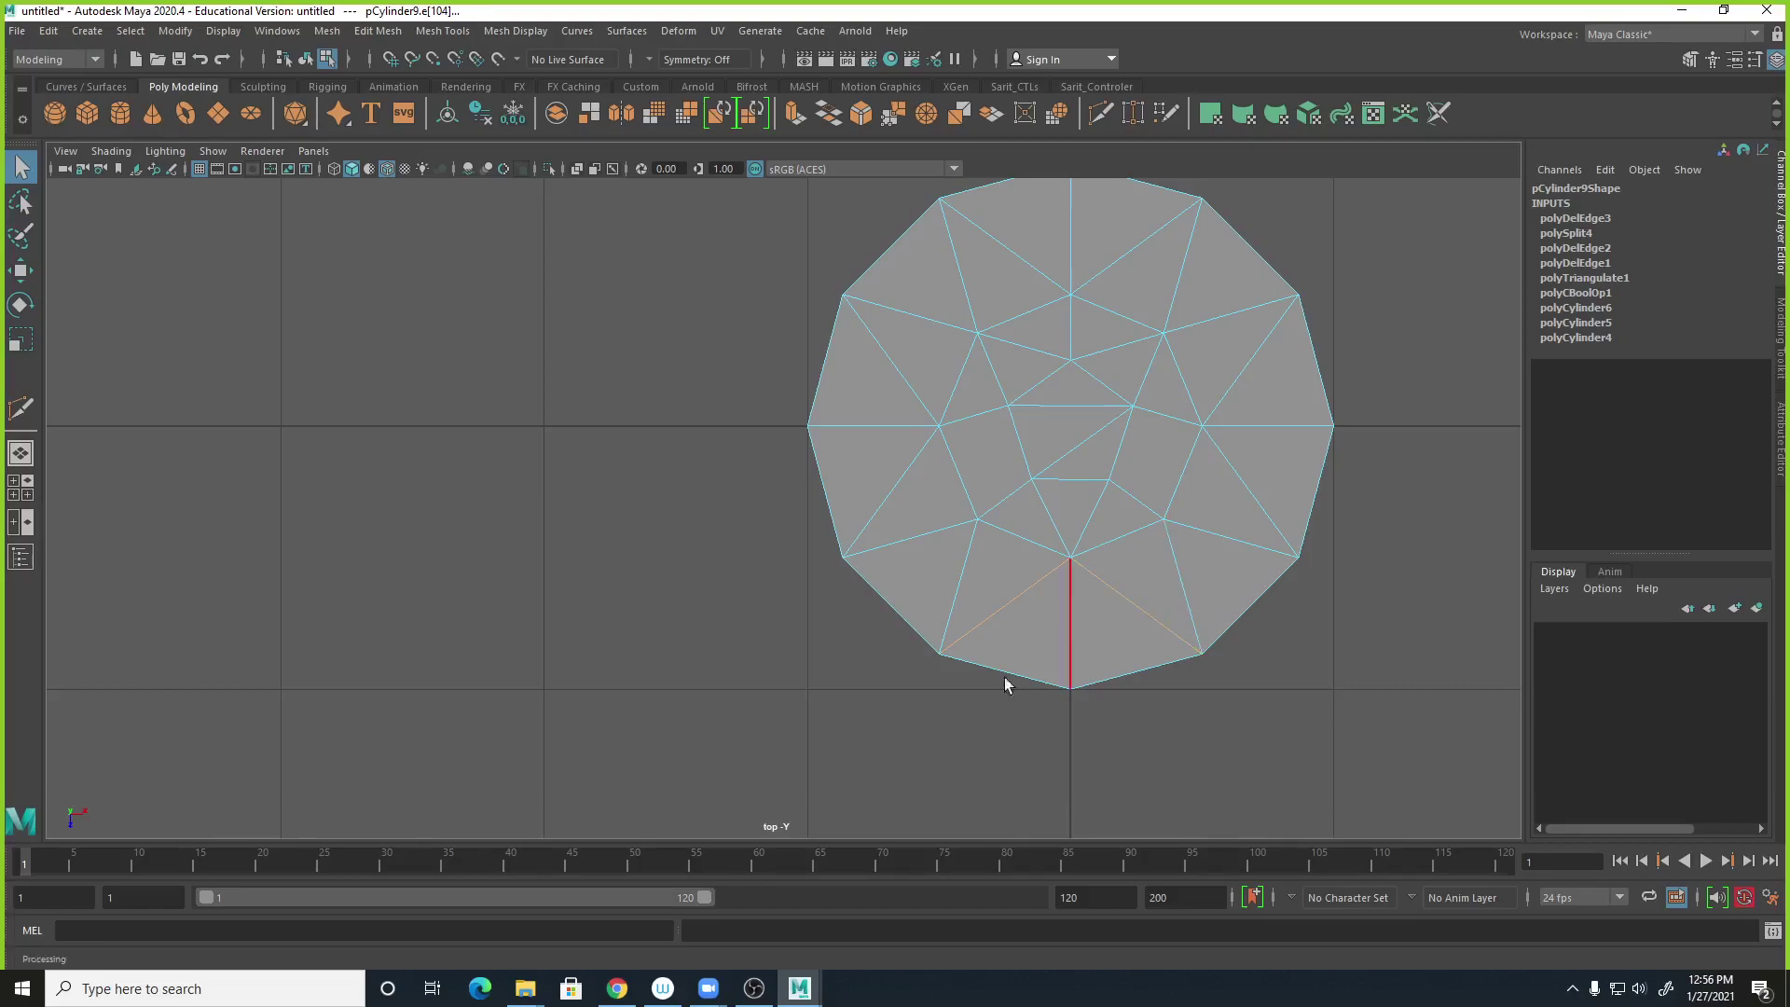
{"action": "left_click", "coordinate": [390, 31]}
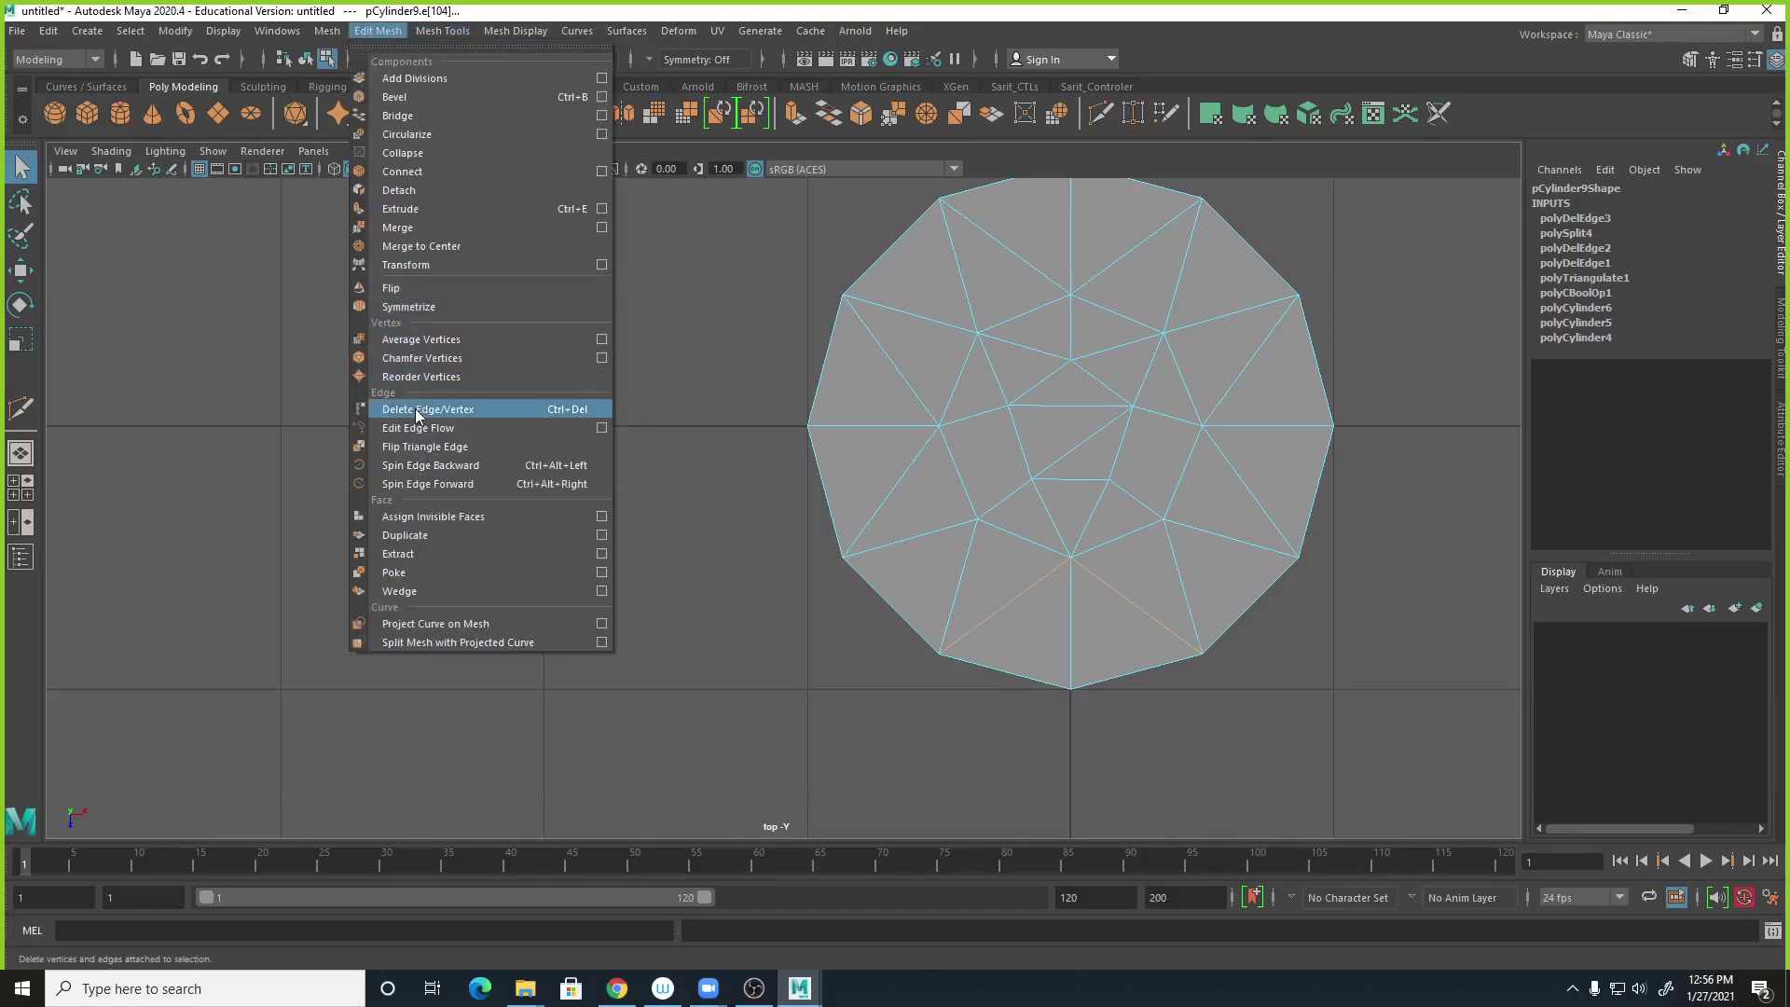
{"action": "left_click", "coordinate": [461, 409]}
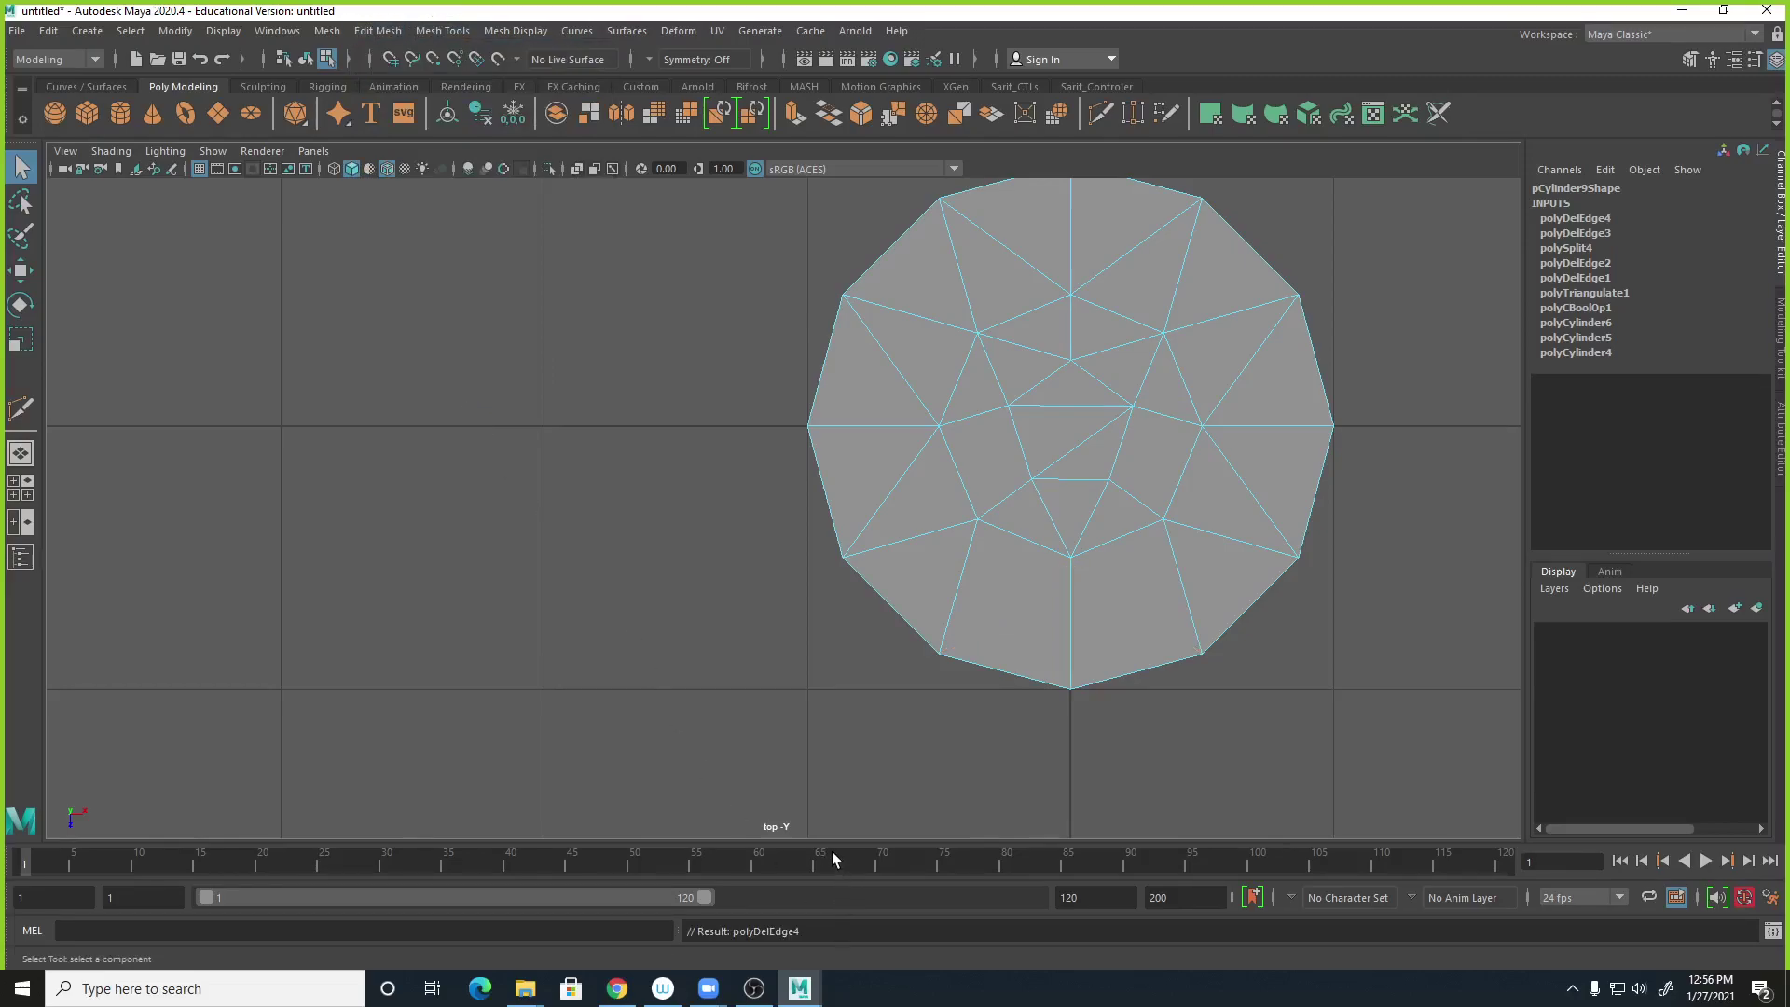
Delete the two mirrored outer-ring diagonals running from the octagon's side corners toward the front half of the 12-sided rim.
{"action": "left_click", "coordinate": [882, 501]}
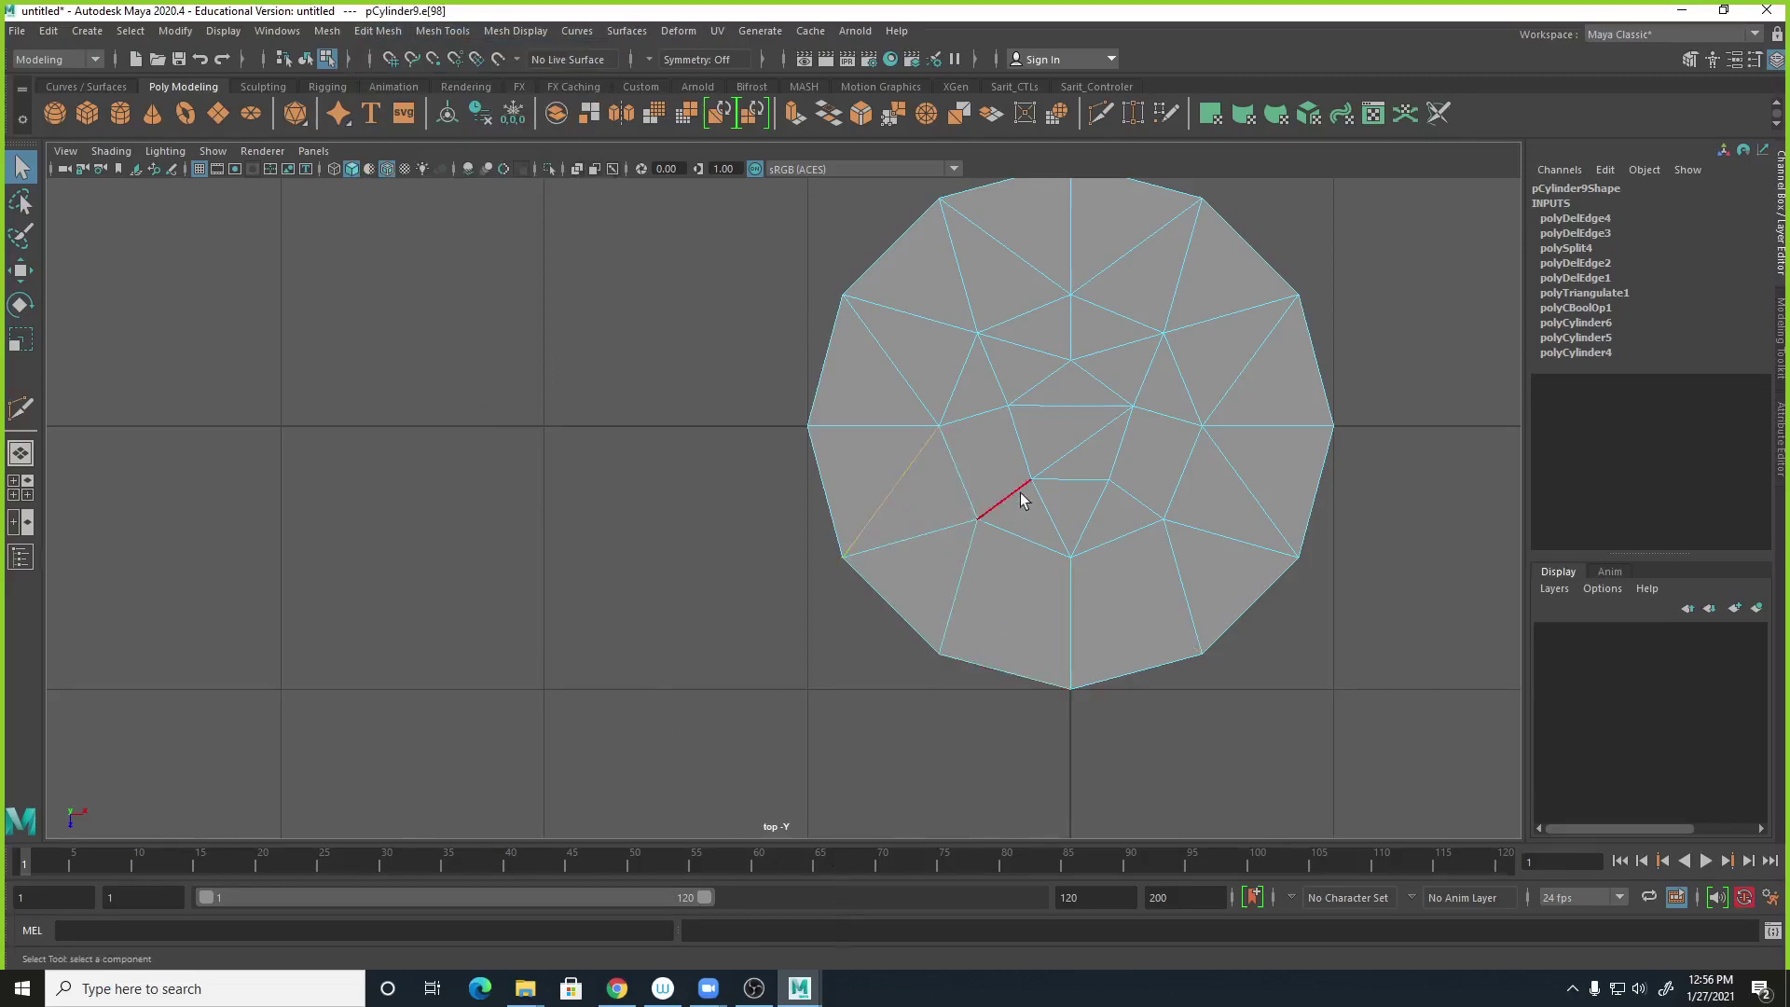
{"action": "left_click", "coordinate": [1228, 471], "text": "shift"}
{"action": "left_click", "coordinate": [378, 30]}
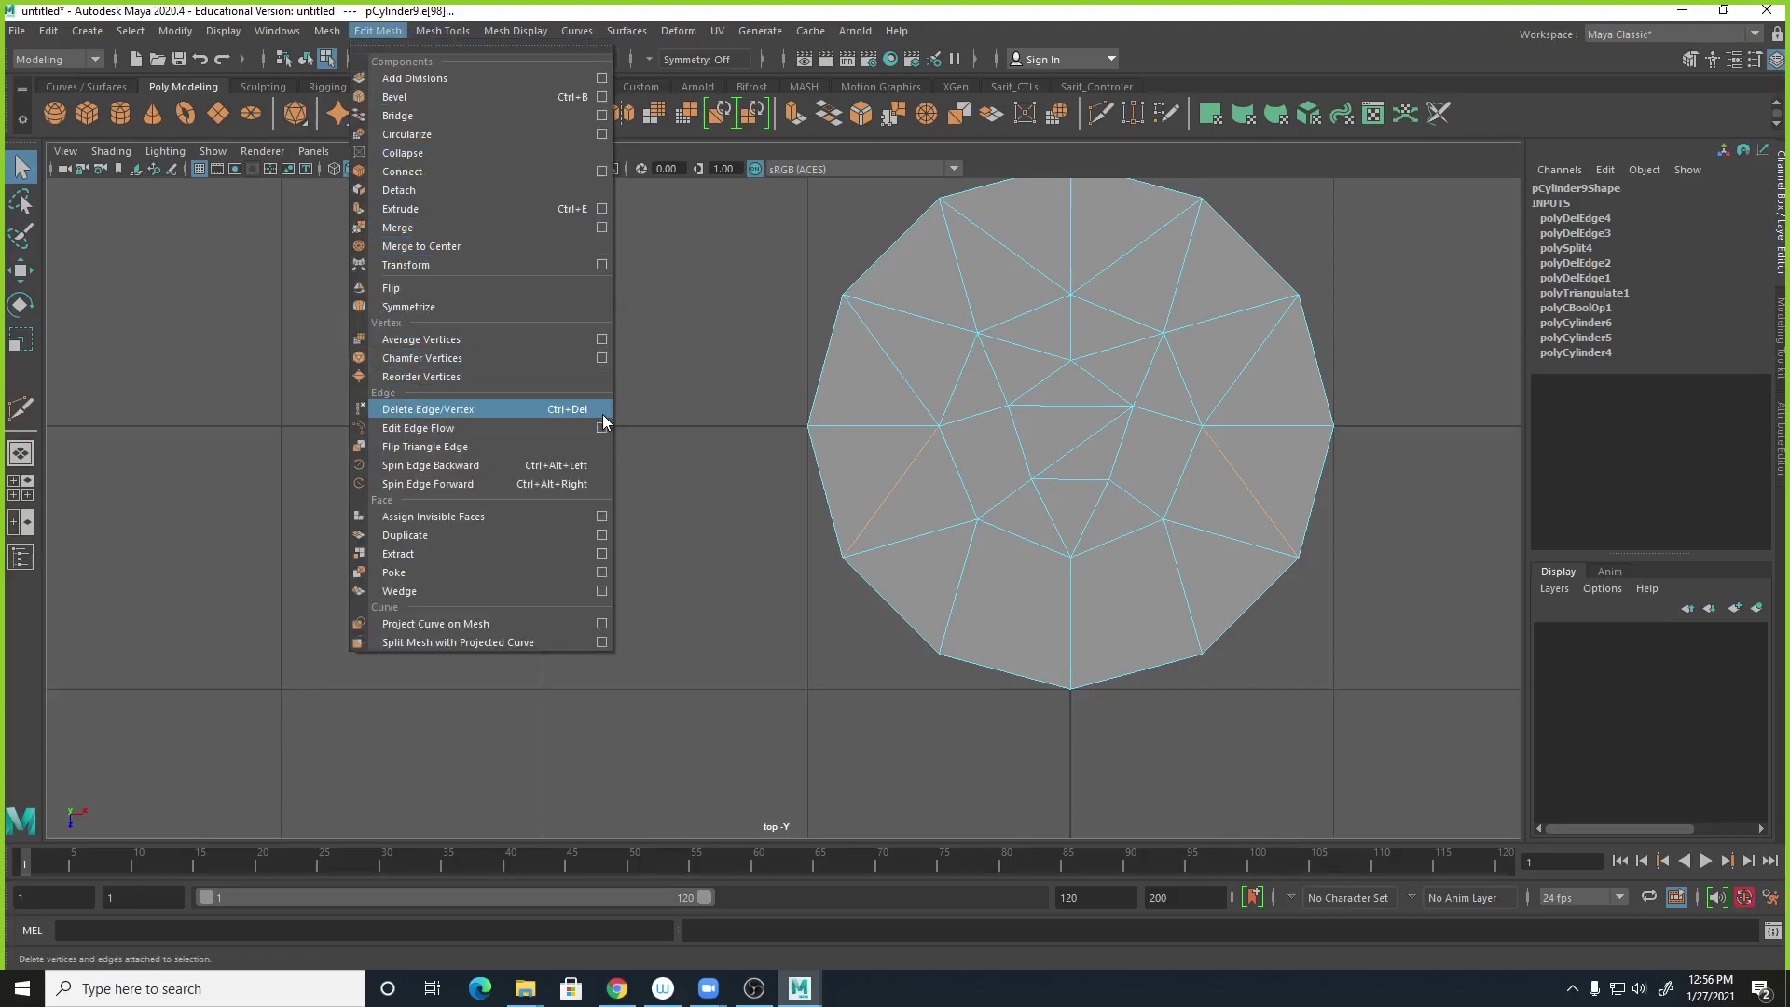
{"action": "left_click", "coordinate": [556, 410]}
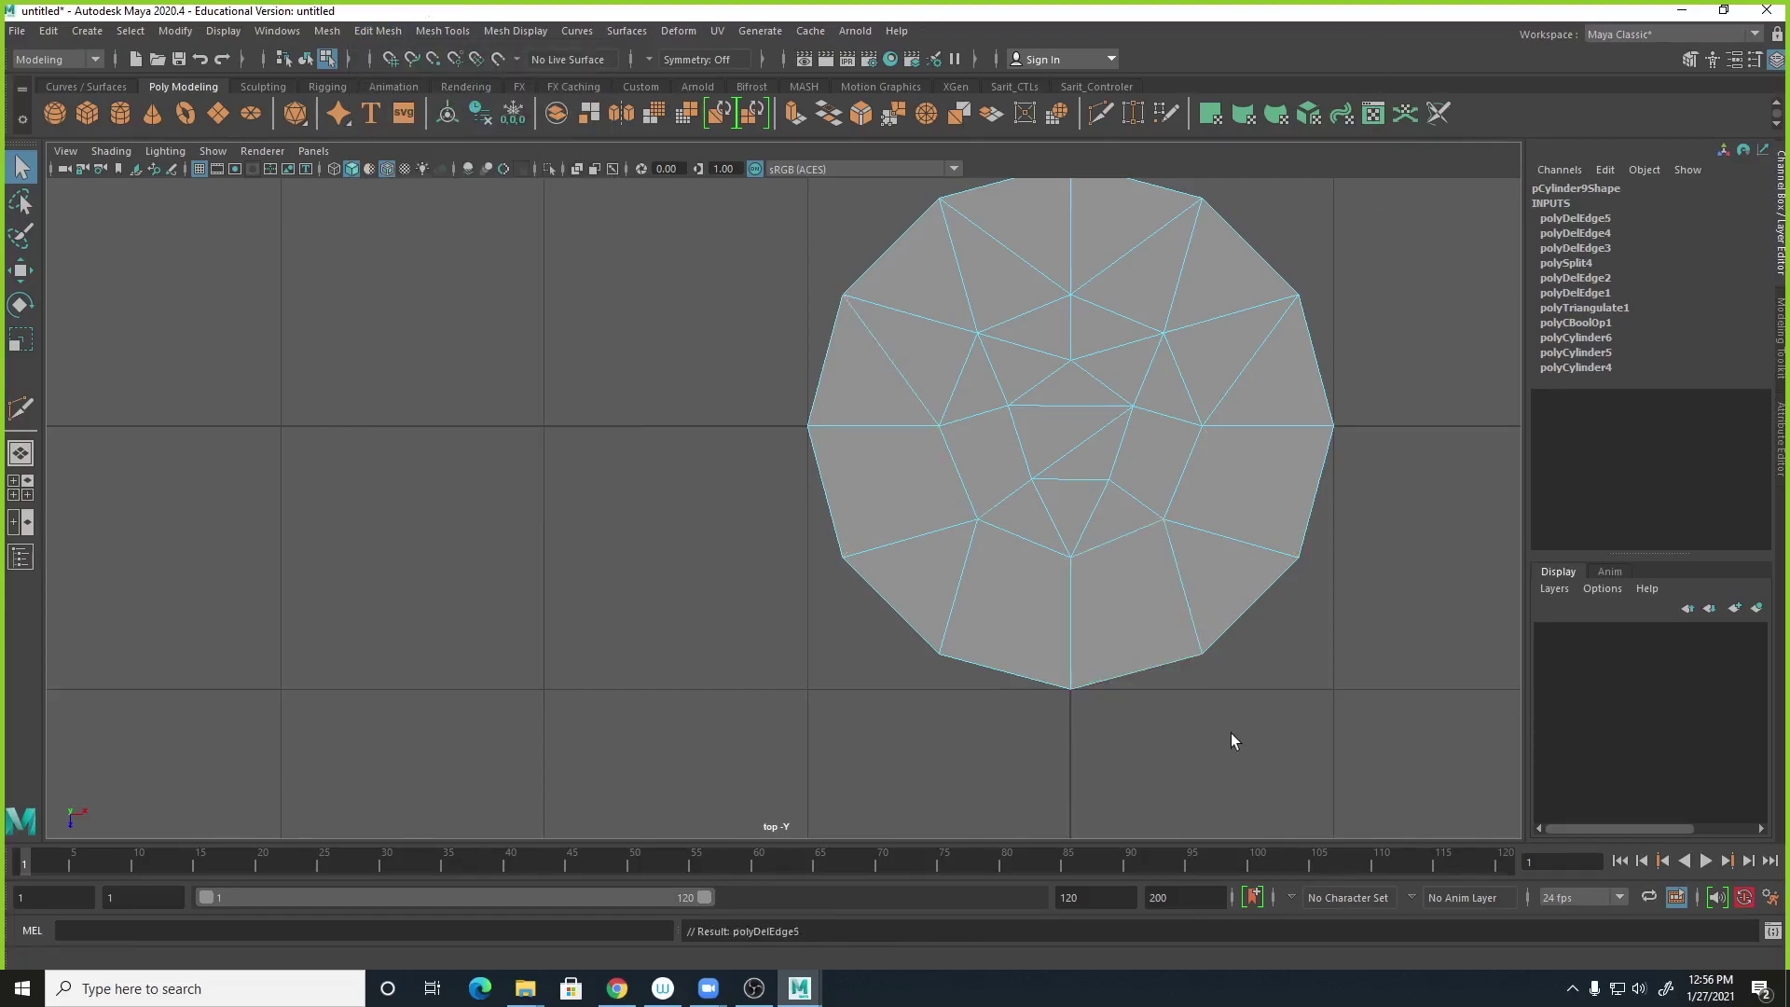
Delete the remaining mirrored diagonals in the back half of the outer ring, leaving straight spokes between octagon and rim.
{"action": "left_click", "coordinate": [904, 382]}
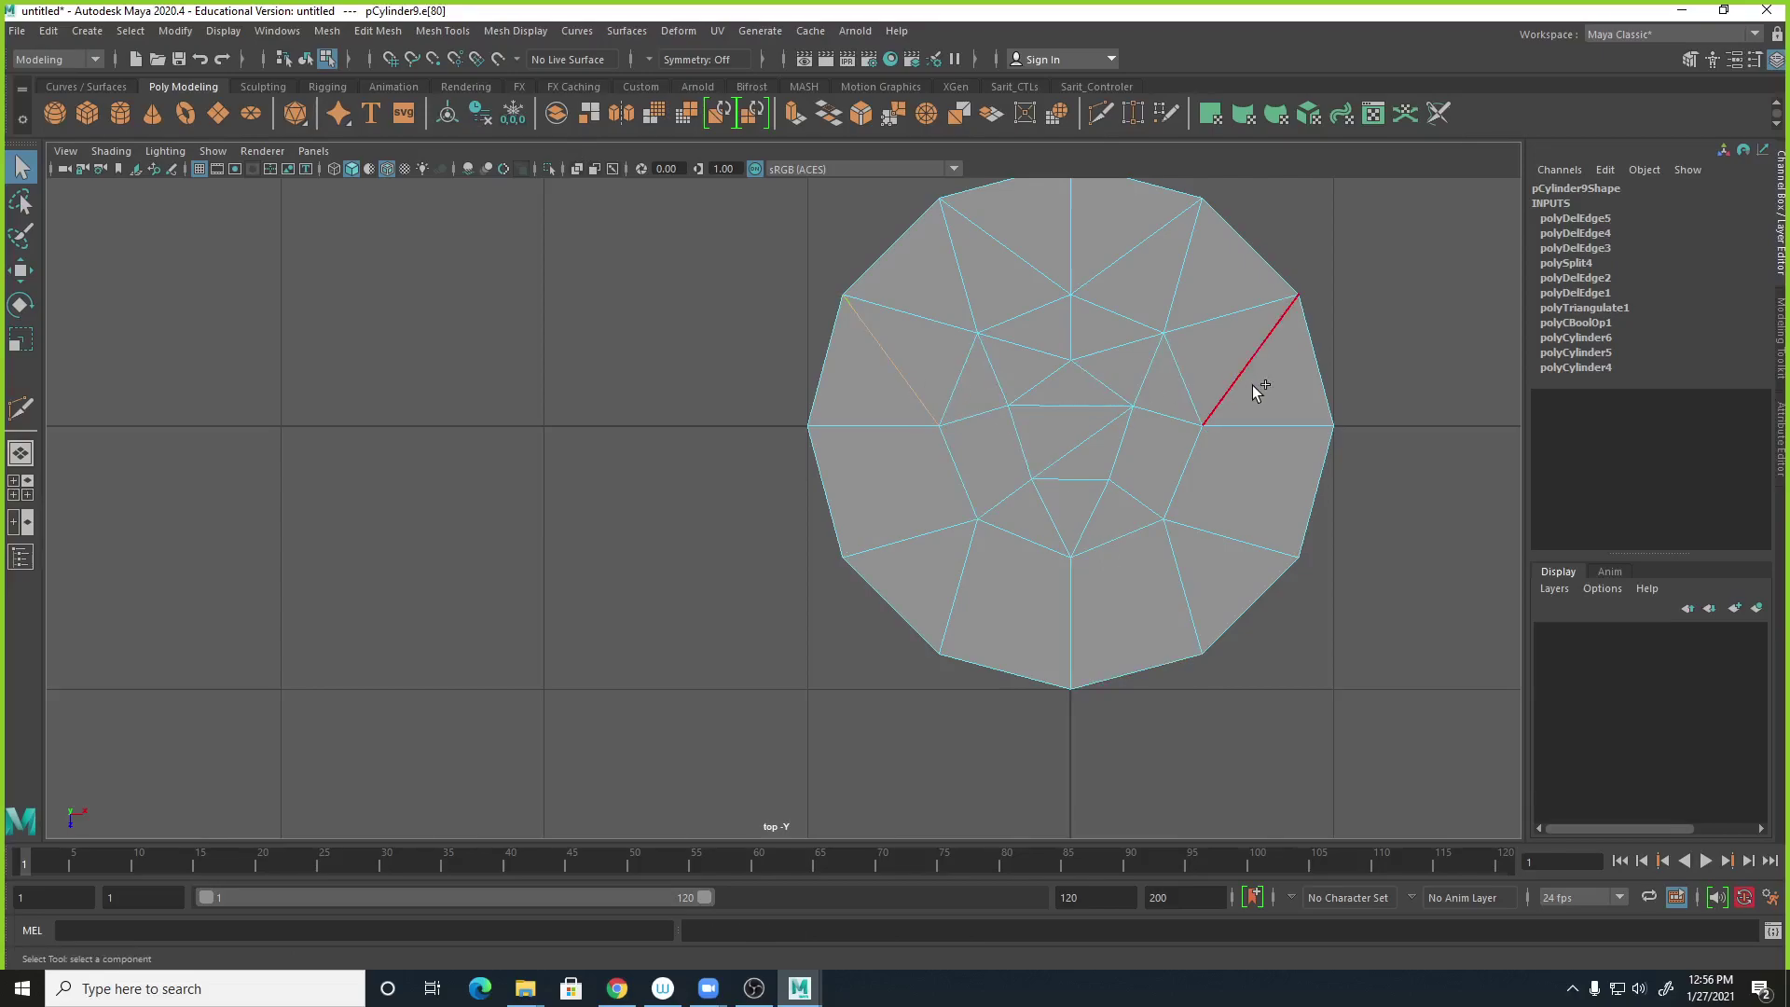
{"action": "key", "text": "ctrl+Delete"}
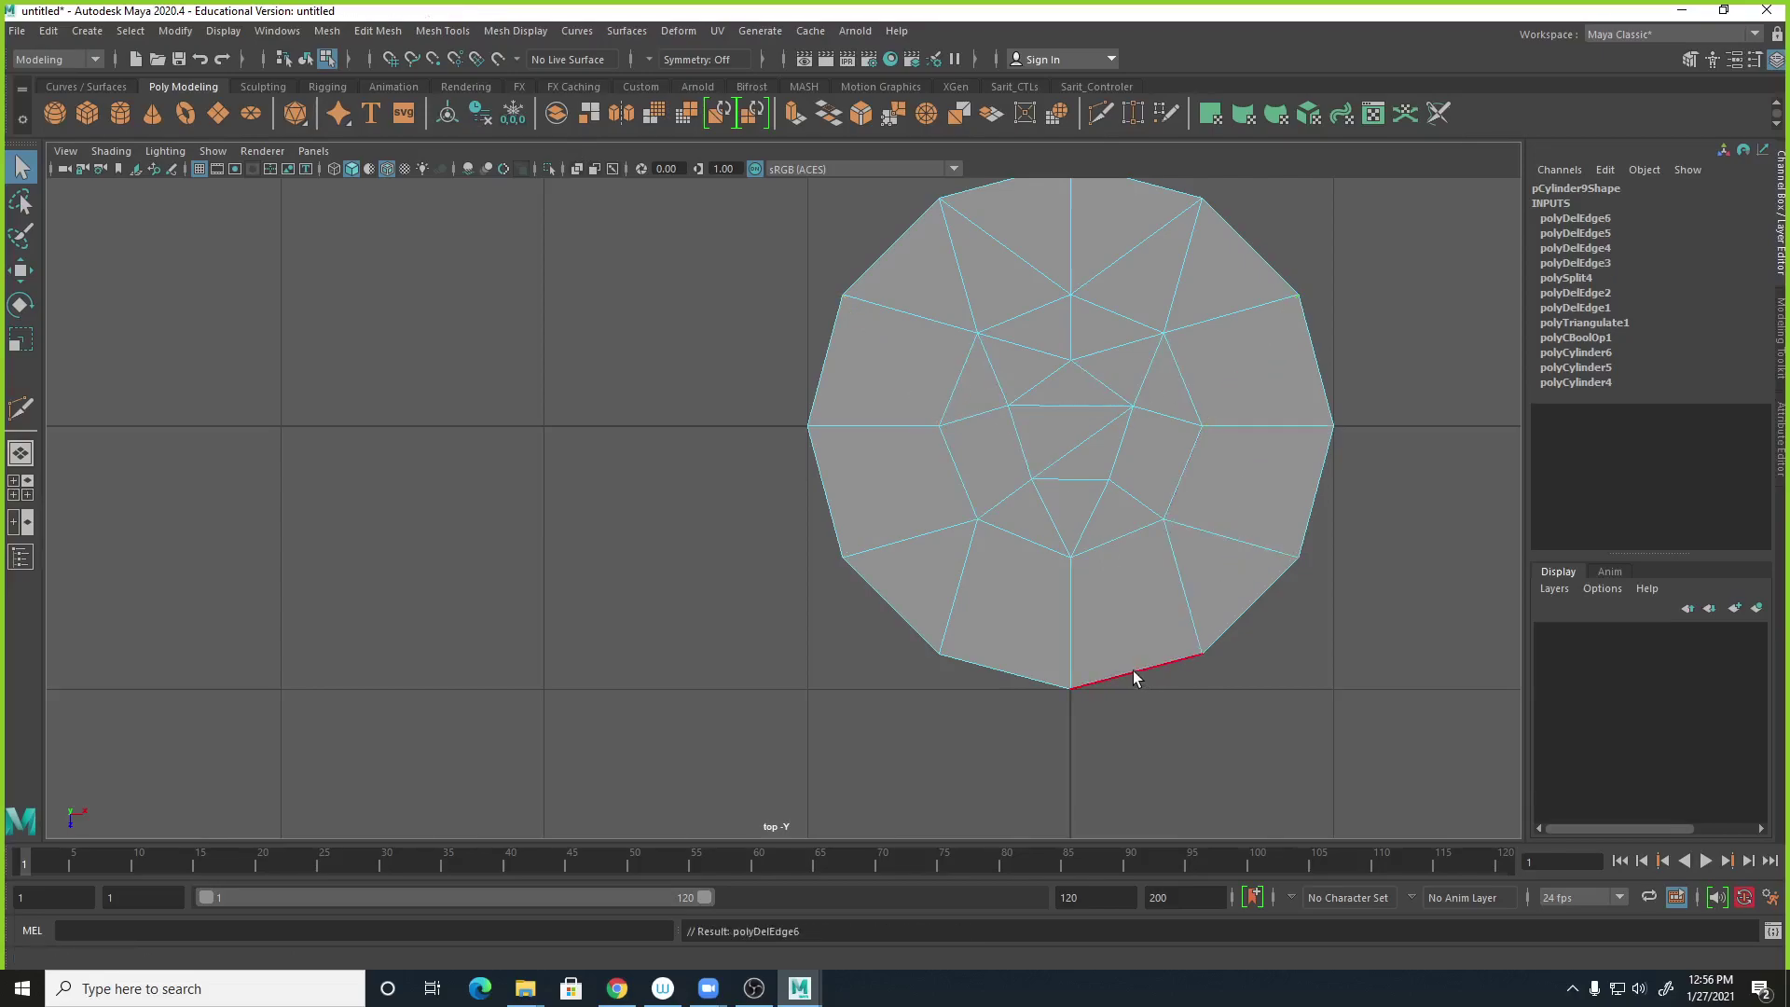
{"action": "left_click", "coordinate": [1044, 276]}
{"action": "left_click", "coordinate": [1119, 264], "text": "shift"}
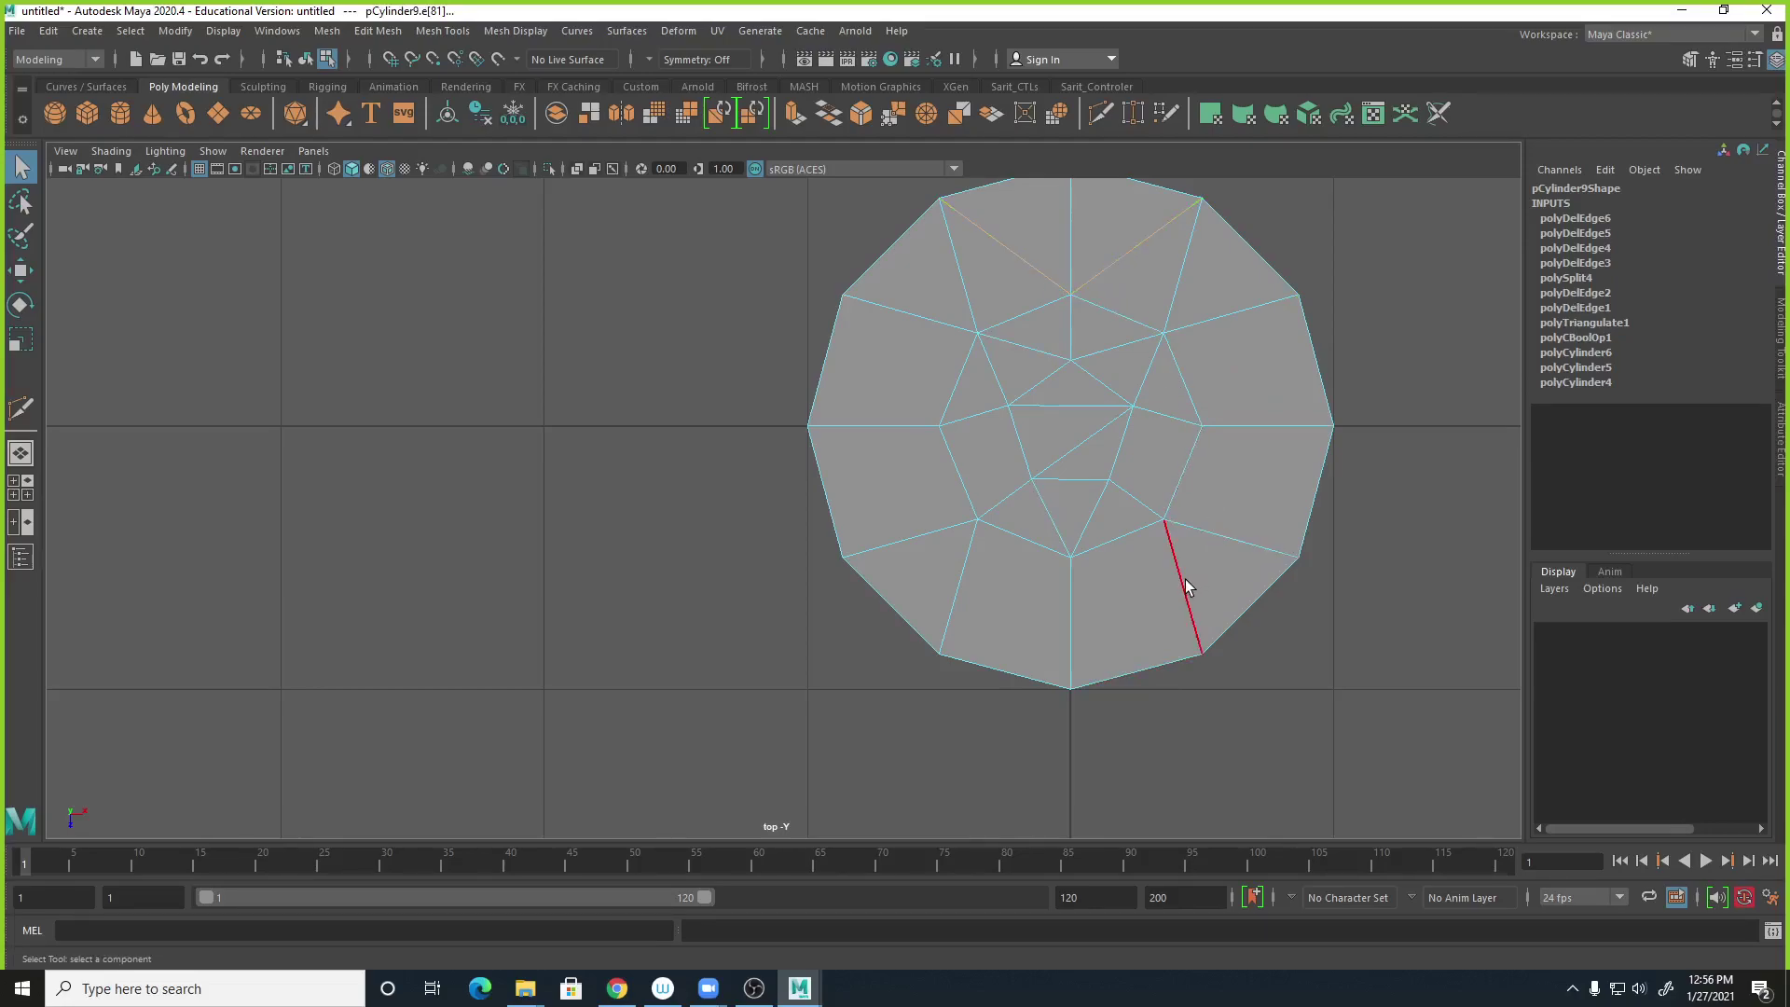
{"action": "key", "text": "ctrl+Delete"}
Delete the diagonal edge across the pentagonal top face and check the tidied model in the perspective view.
{"action": "right_click_drag", "start_coordinate": [1286, 607], "coordinate": [1124, 581], "text": "alt"}
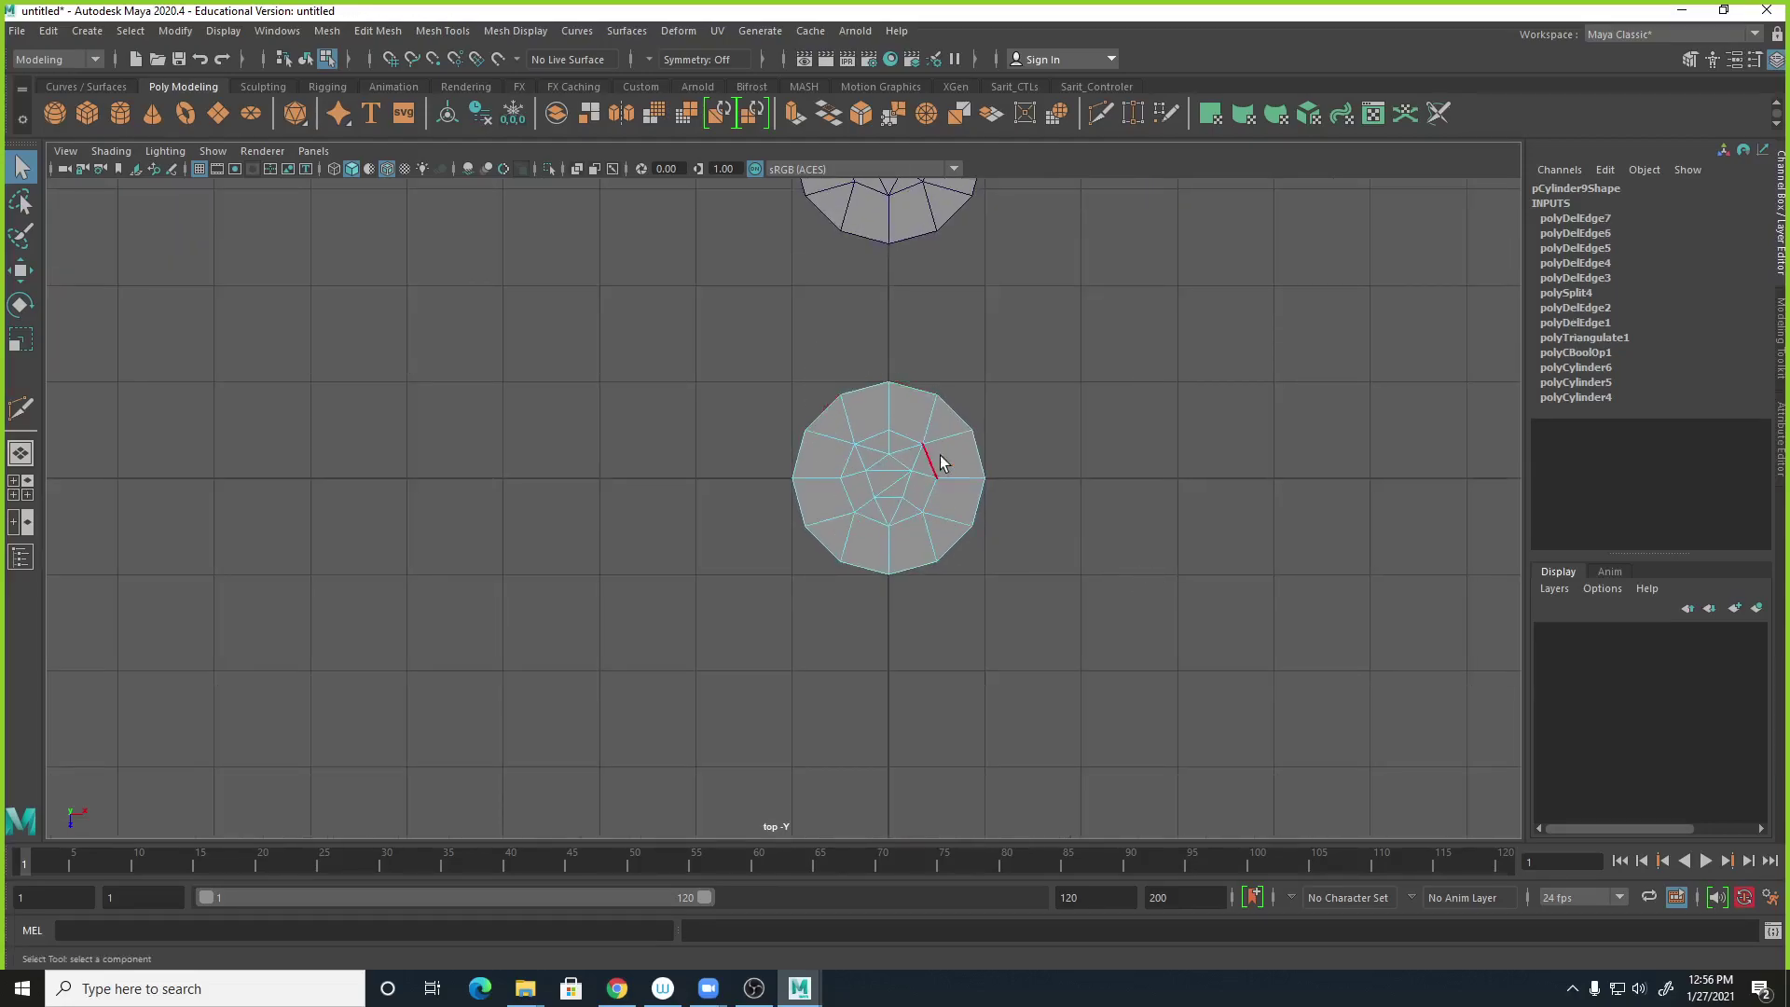
{"action": "left_click", "coordinate": [893, 489]}
{"action": "key", "text": "ctrl+Delete"}
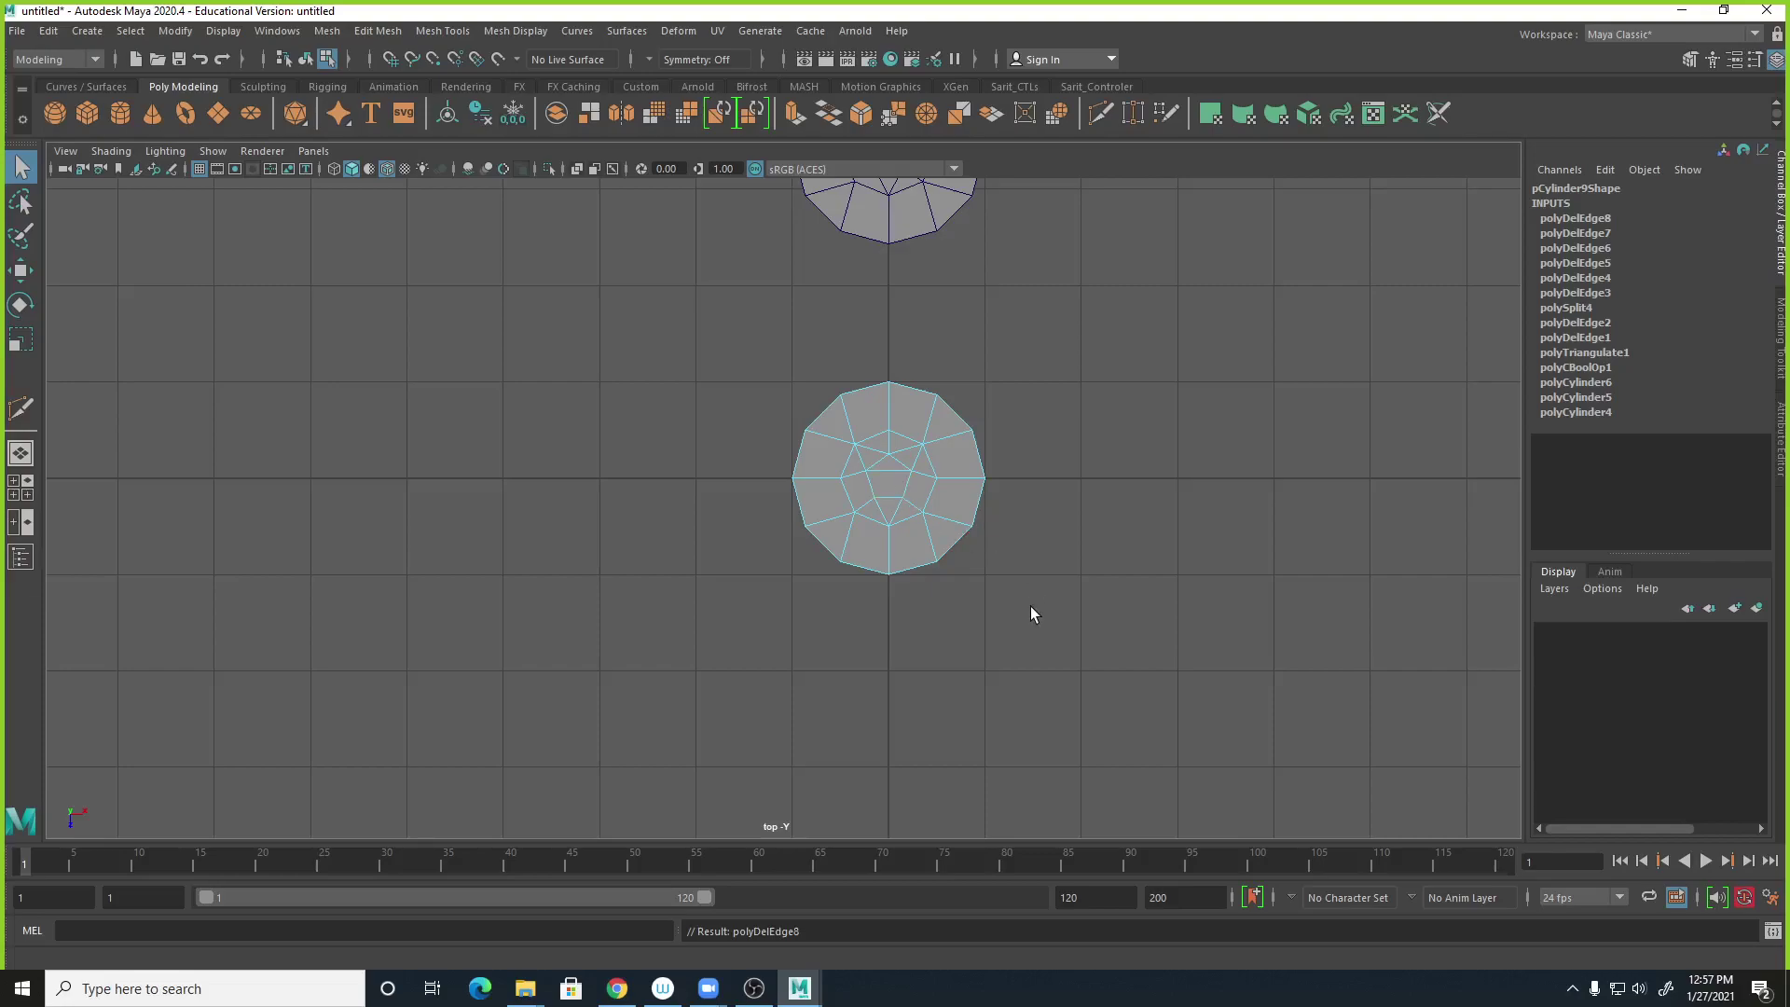
{"action": "key", "text": "space"}
{"action": "key", "text": "space"}
{"action": "right_click_drag", "start_coordinate": [1083, 369], "coordinate": [874, 427], "text": "alt"}
{"action": "left_click_drag", "start_coordinate": [875, 427], "coordinate": [1223, 444], "text": "alt"}
{"action": "right_click_drag", "start_coordinate": [1222, 444], "coordinate": [944, 445], "text": "alt"}
{"action": "left_click_drag", "start_coordinate": [945, 446], "coordinate": [867, 451], "text": "alt"}
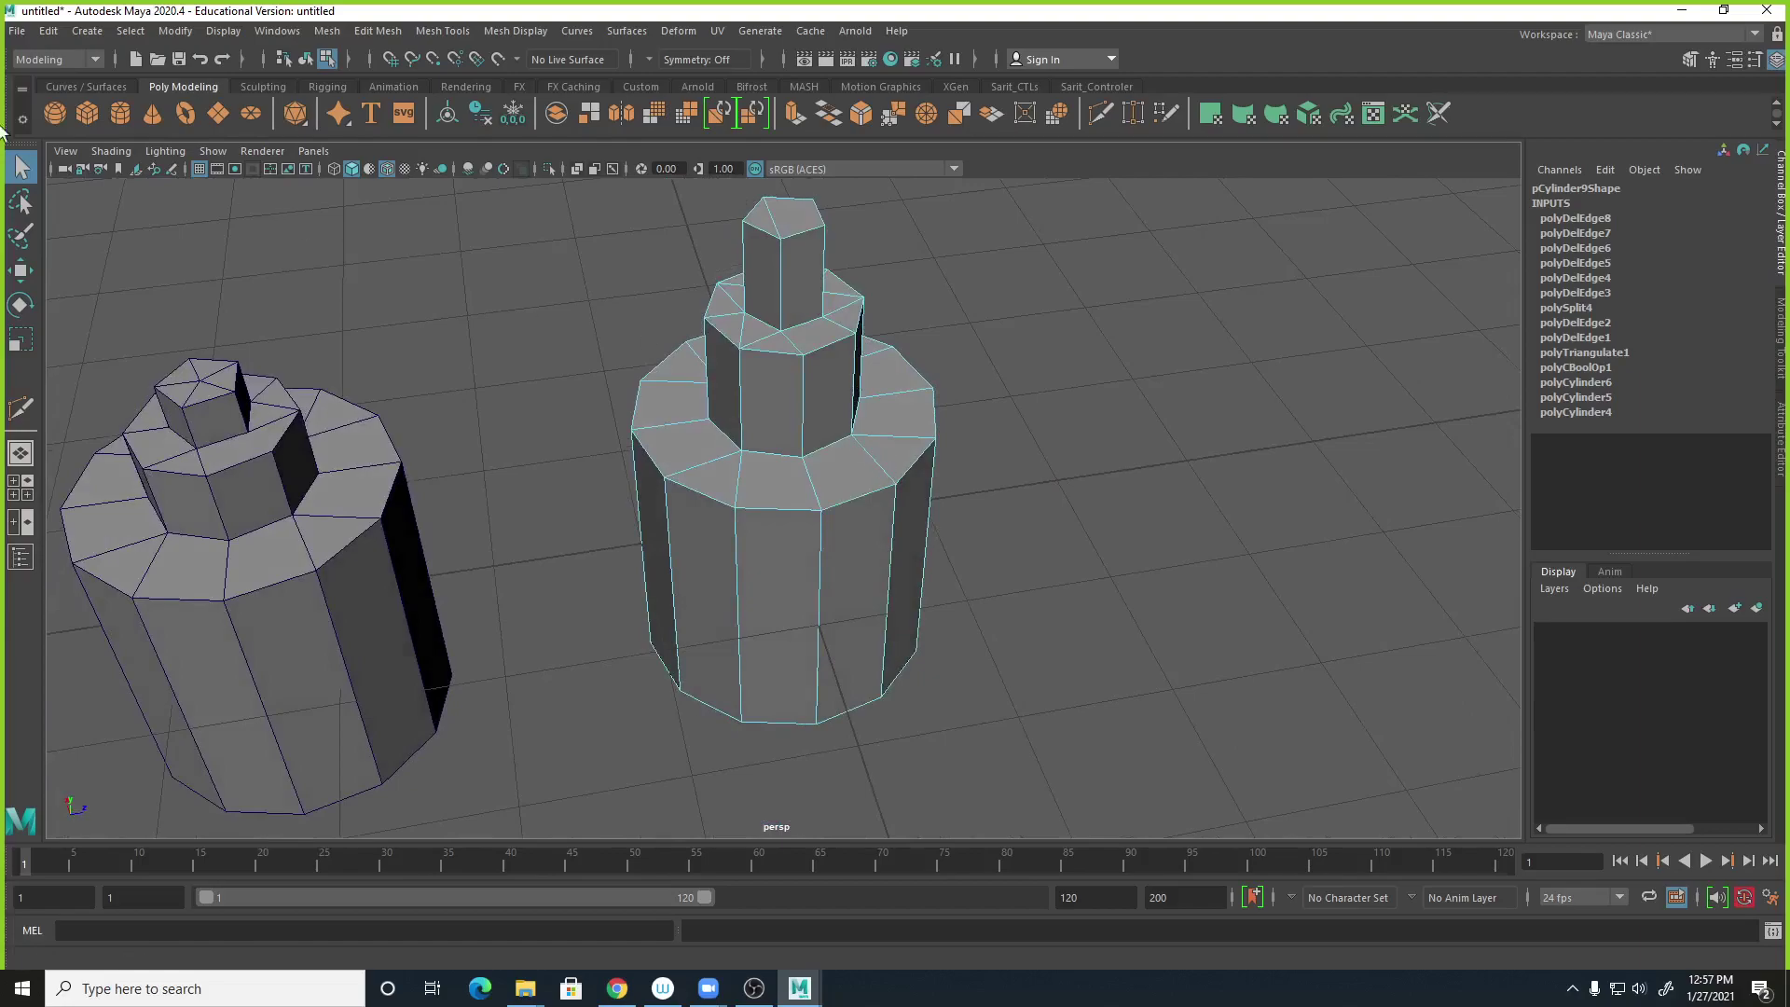
Open the scene HydrantSP2021_02a.mb without saving the untitled scene.
{"action": "left_click", "coordinate": [17, 31]}
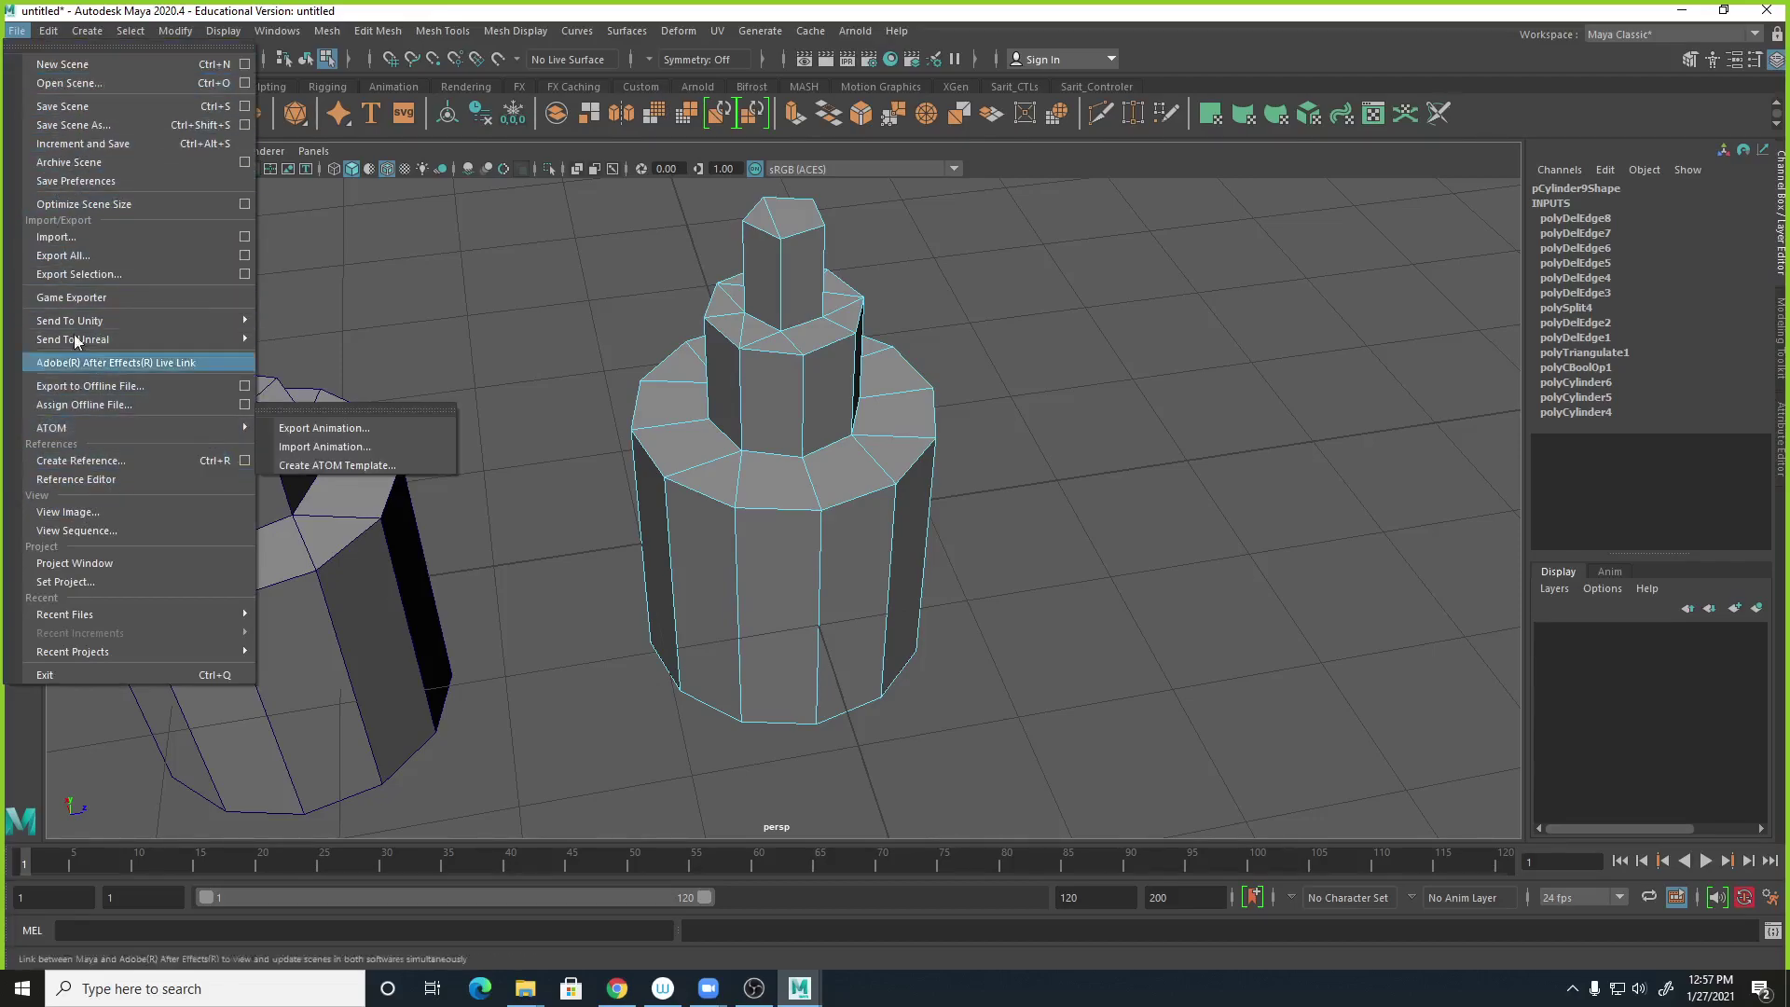
{"action": "left_click", "coordinate": [71, 85]}
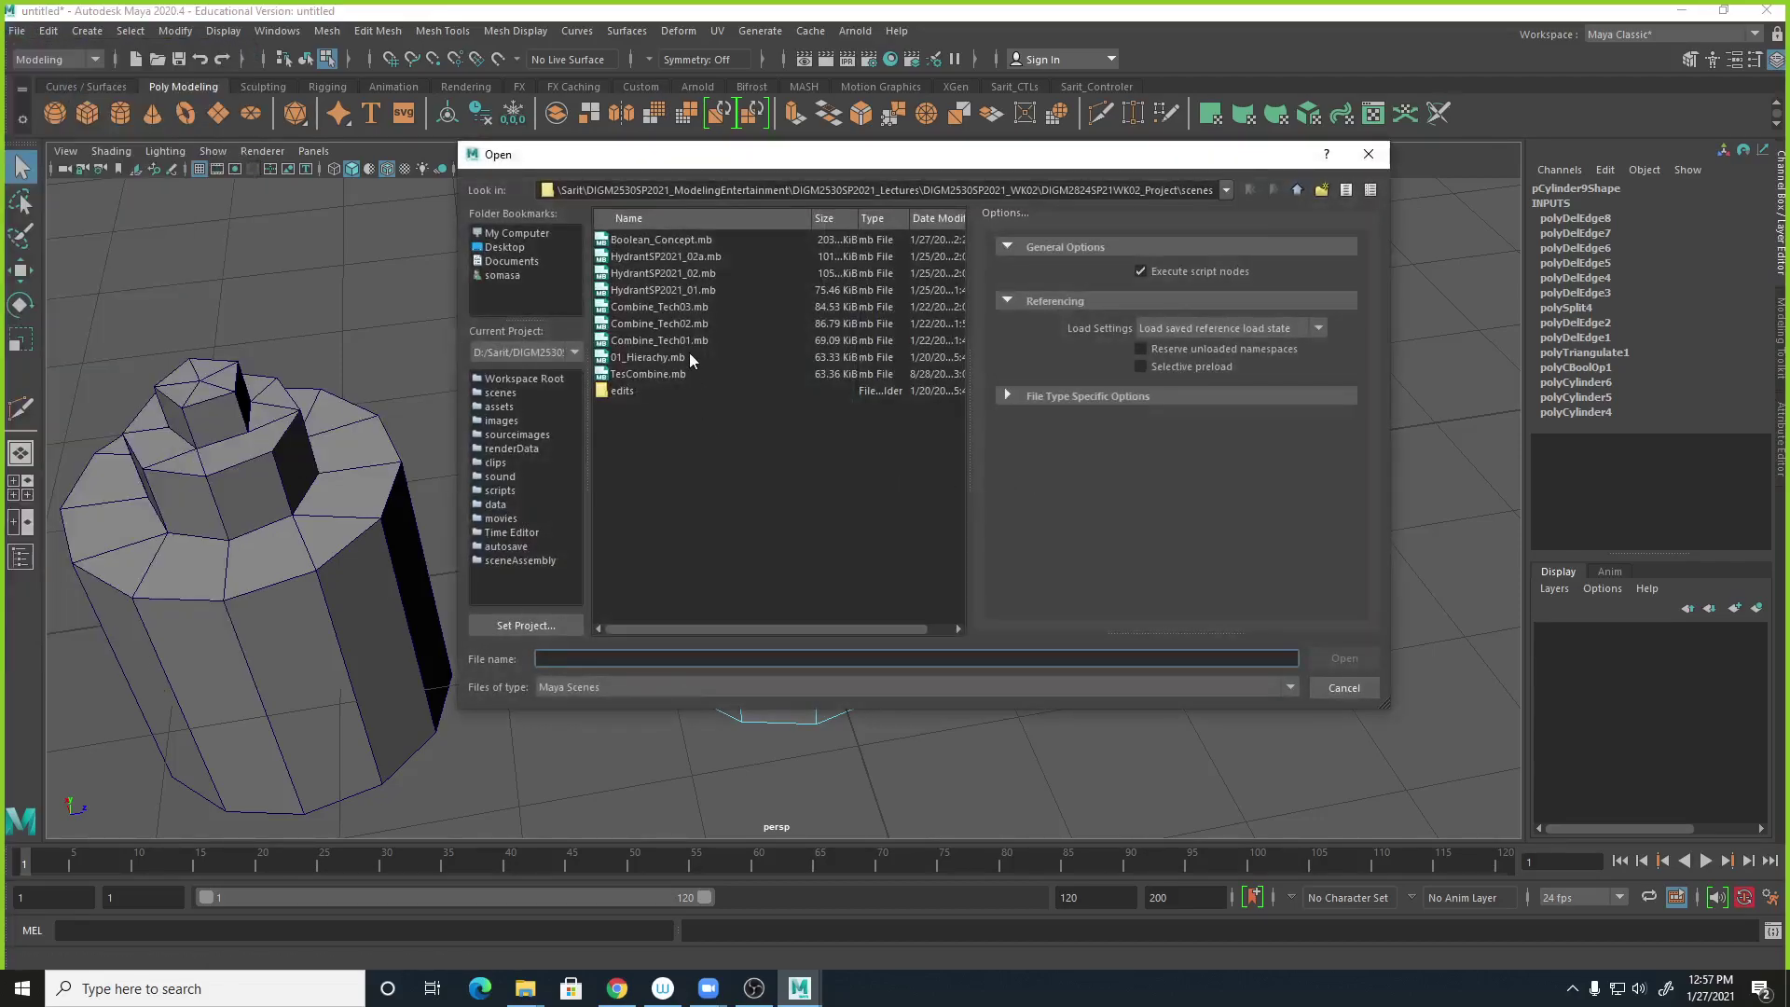
{"action": "left_click", "coordinate": [704, 258]}
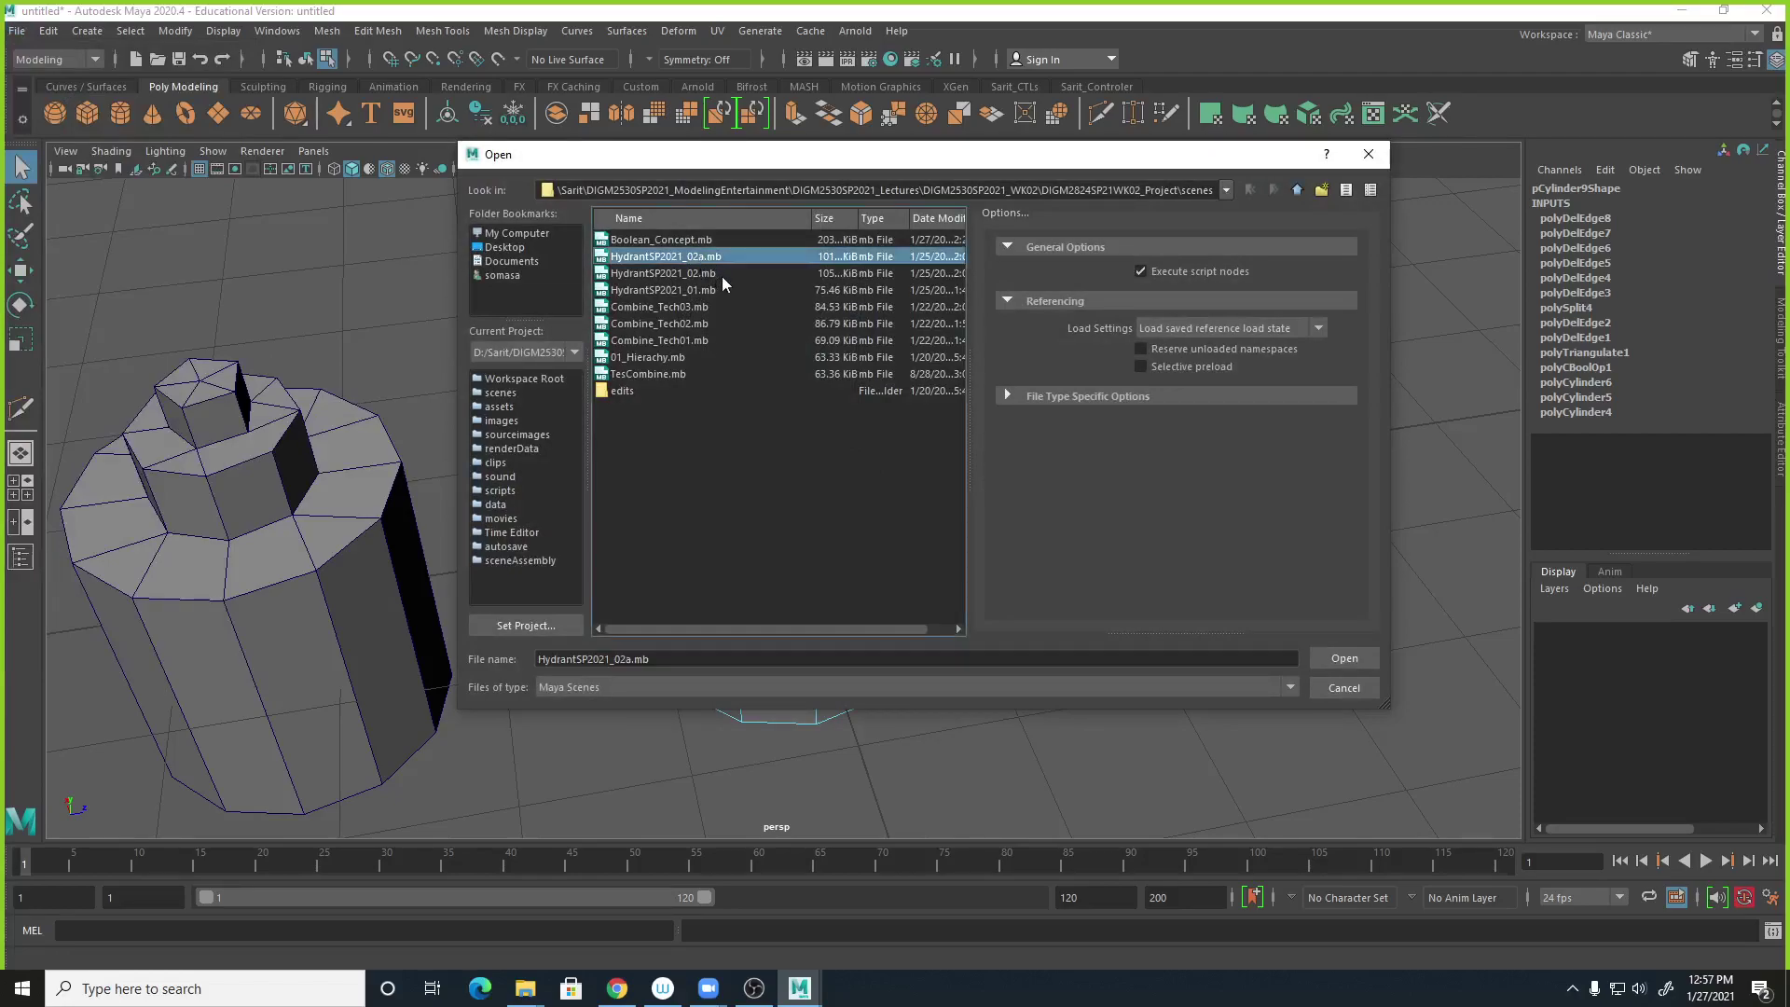
{"action": "left_click", "coordinate": [1341, 658]}
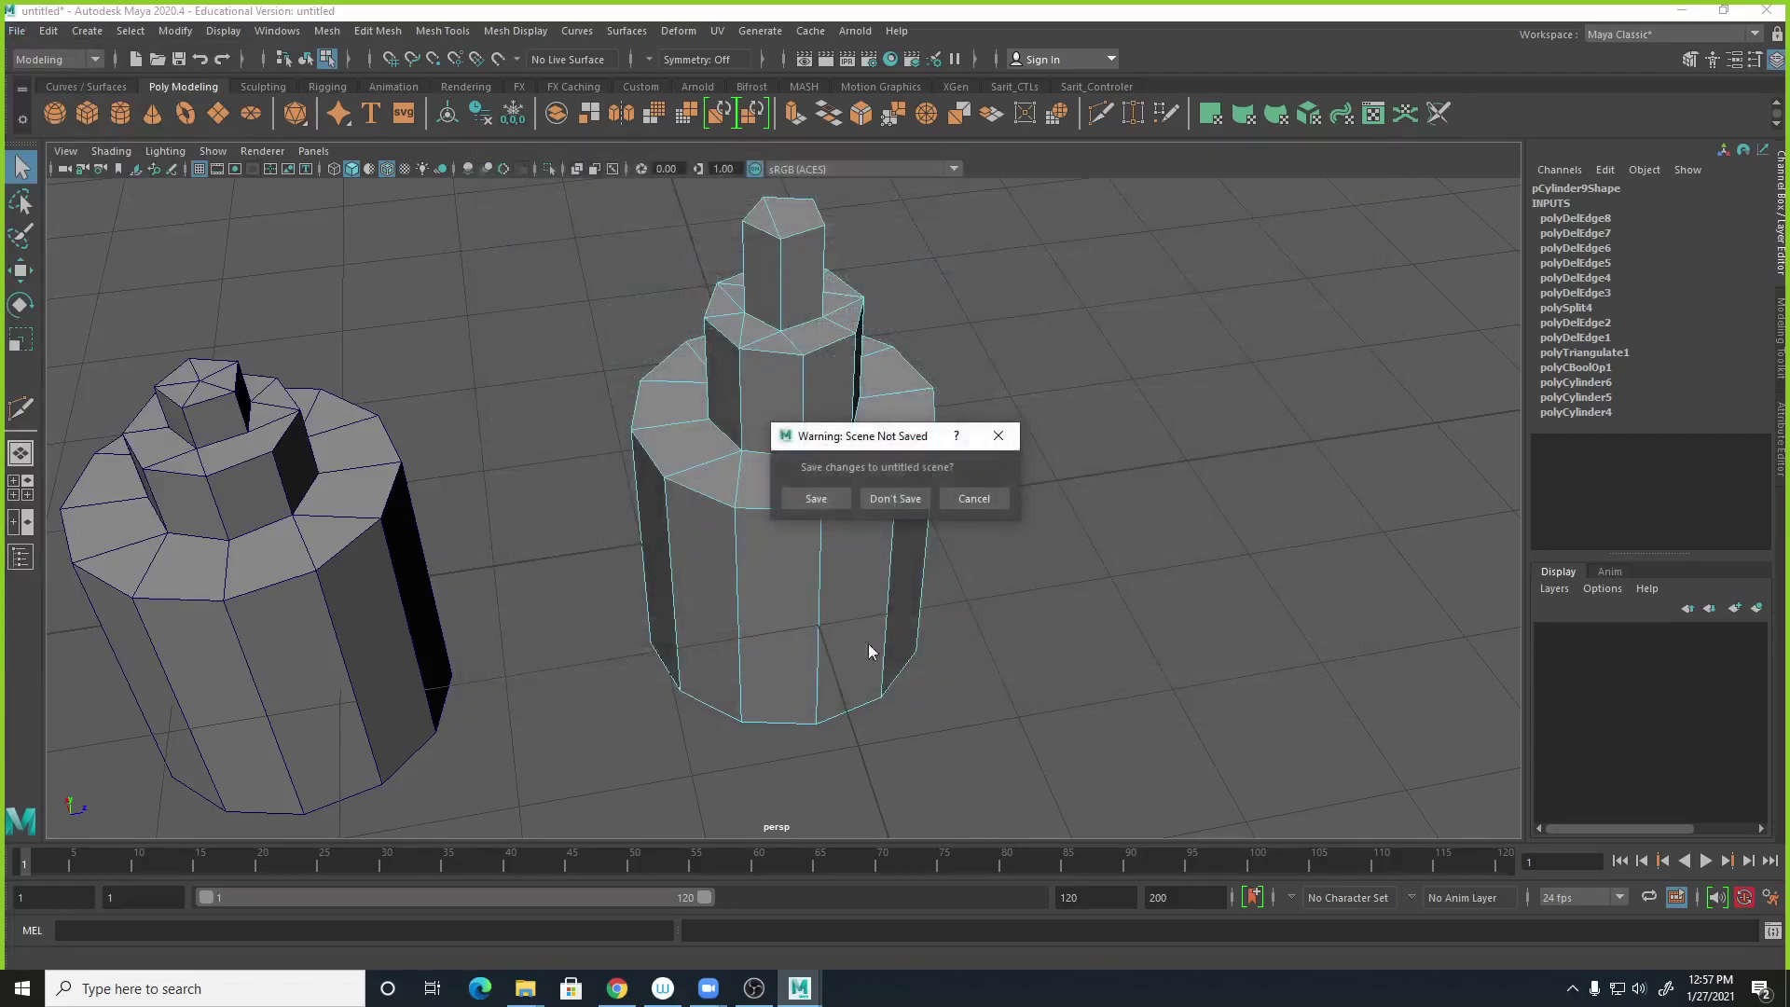
{"action": "left_click", "coordinate": [885, 498]}
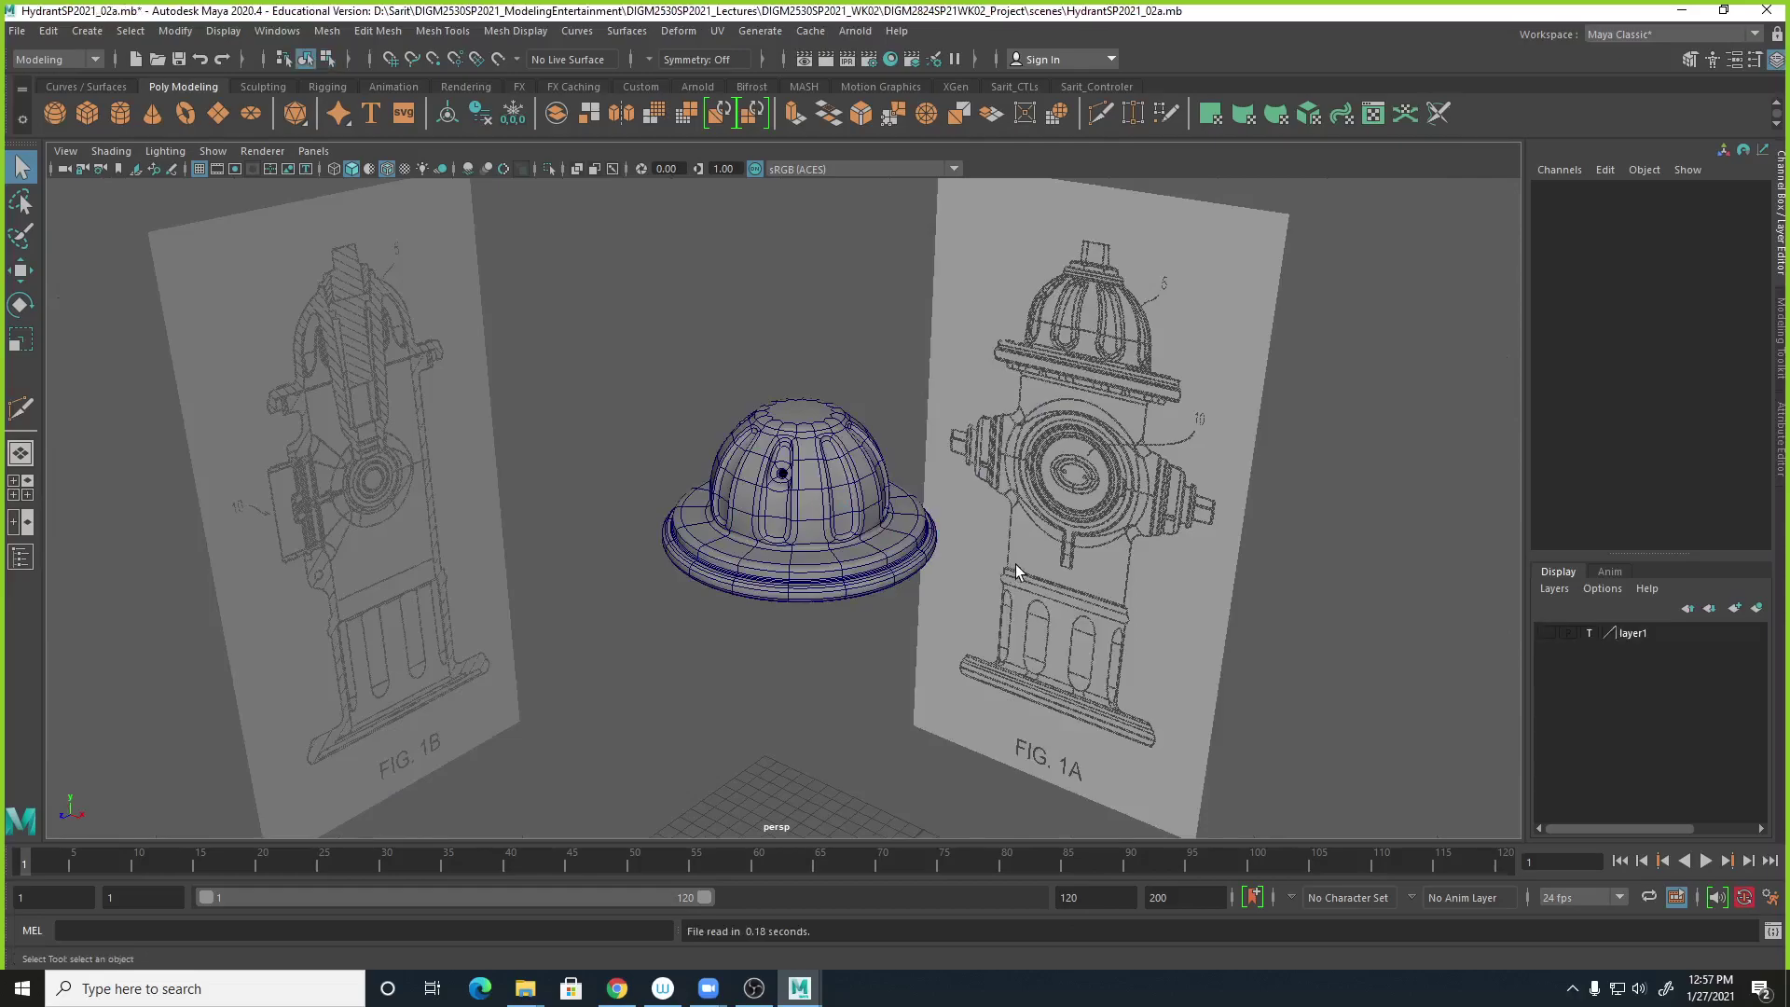
Select the hydrant bonnet and turn off its smooth mesh preview.
{"action": "left_click_drag", "start_coordinate": [1021, 556], "coordinate": [927, 589], "text": "alt"}
{"action": "left_click", "coordinate": [846, 585]}
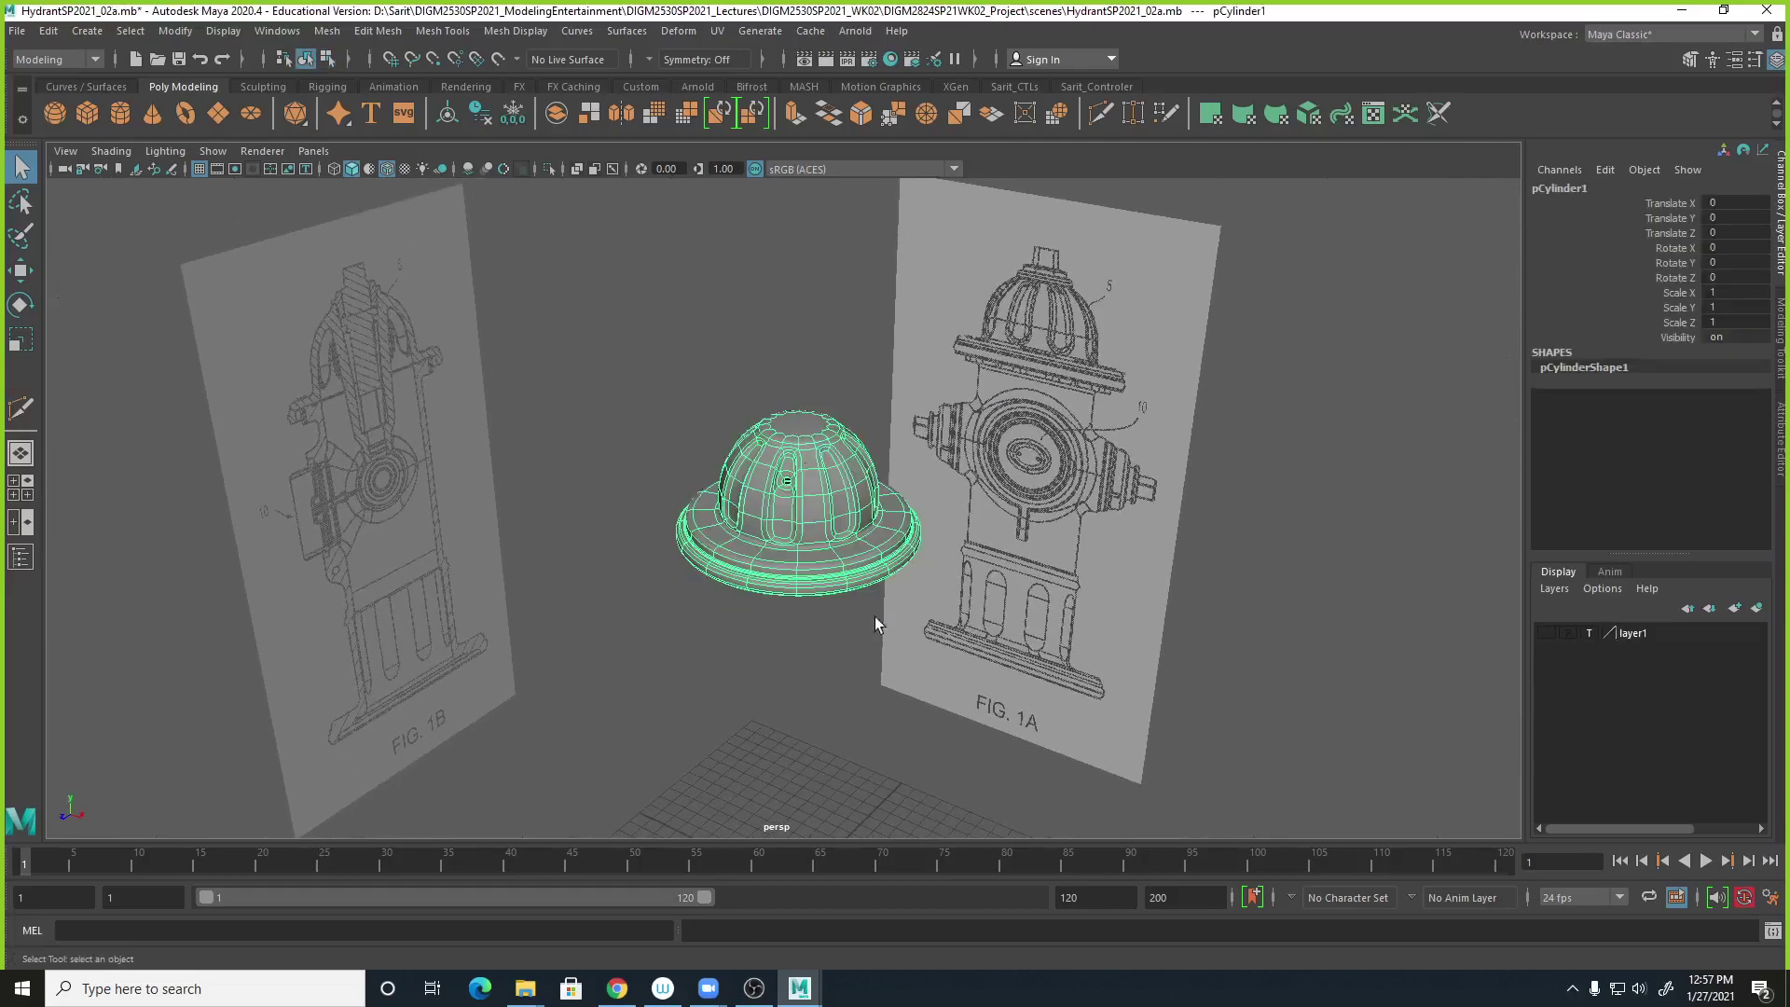
{"action": "key", "text": "1"}
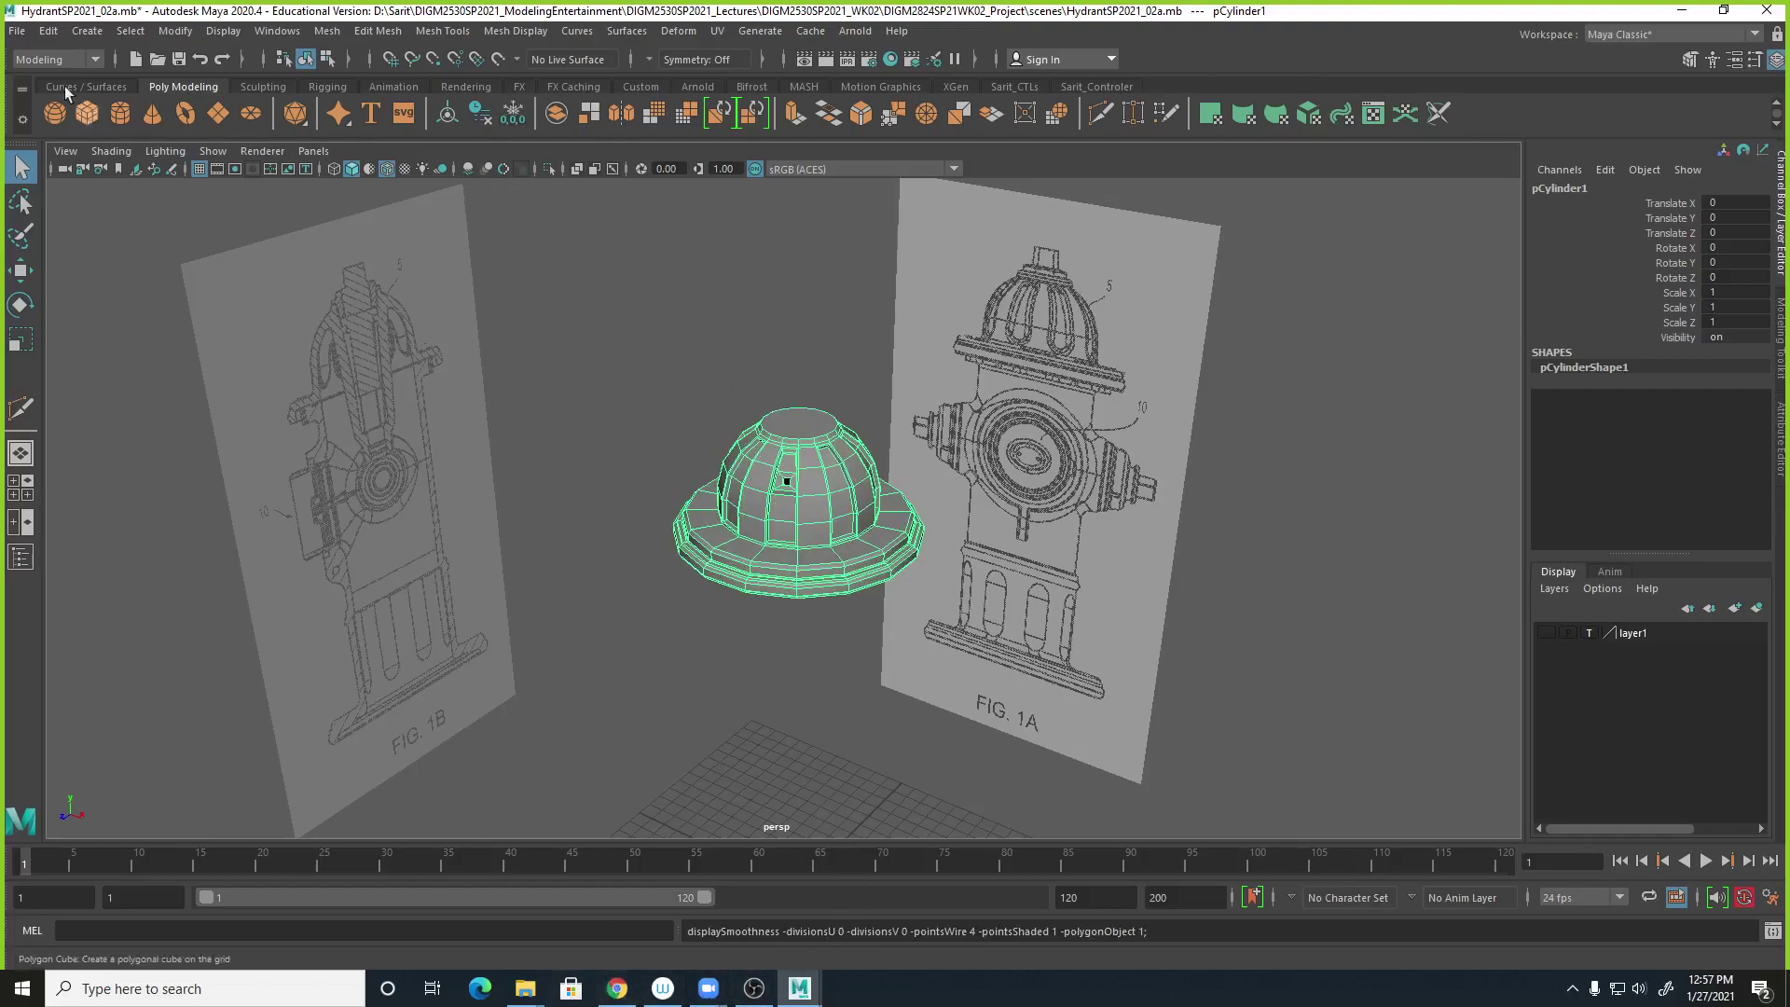
Save the scene under the new name HydrantSP2021_03.mb.
{"action": "left_click", "coordinate": [17, 30]}
{"action": "left_click", "coordinate": [65, 110]}
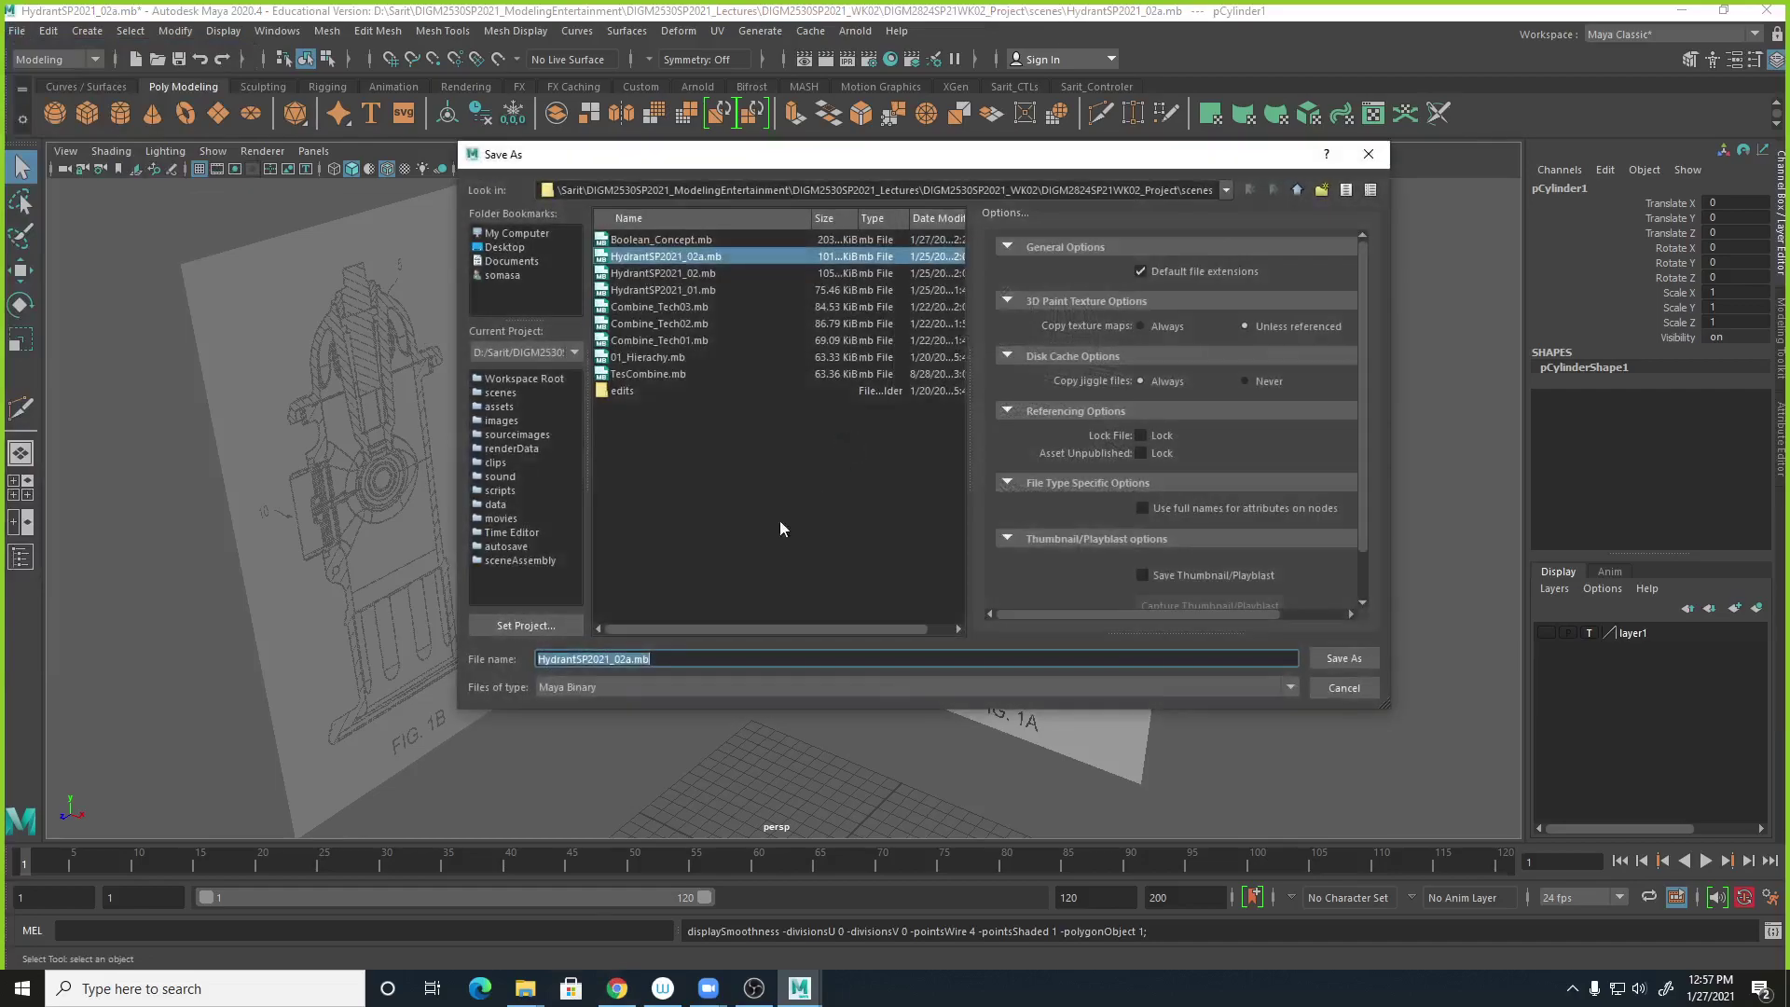
{"action": "left_click_drag", "start_coordinate": [622, 663], "coordinate": [764, 664]}
{"action": "type", "text": "3"}
{"action": "key", "text": "Return"}
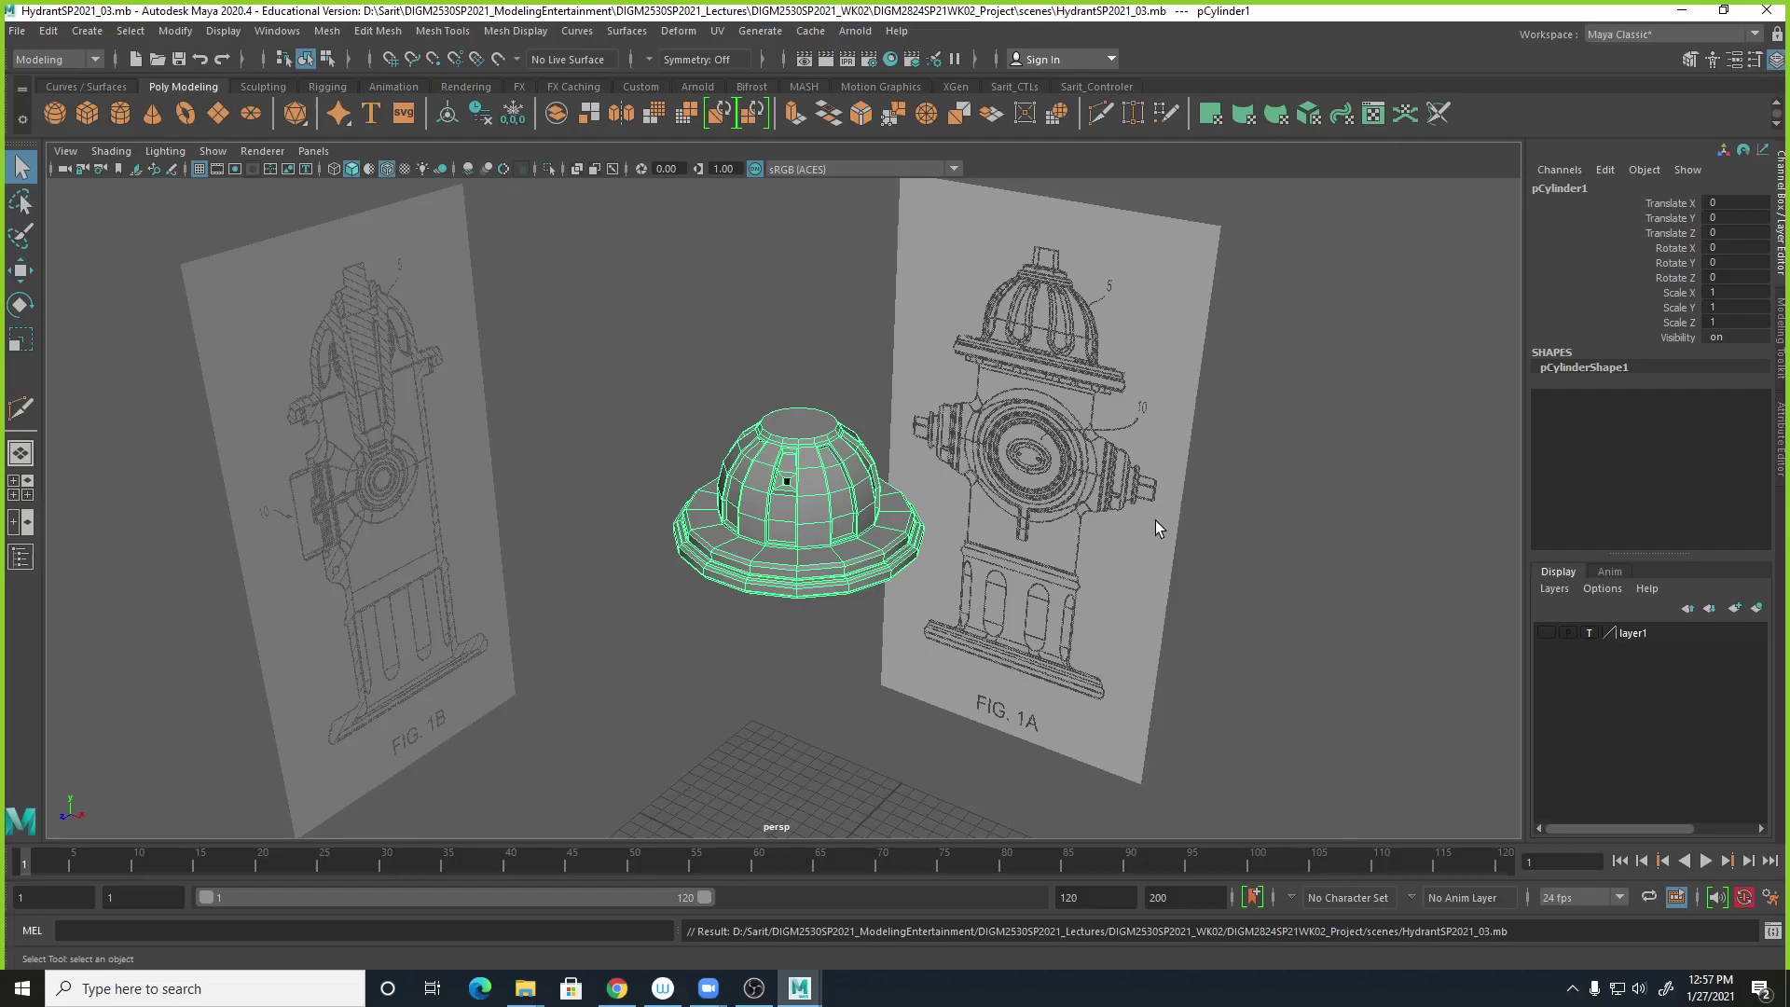
{"action": "left_click_drag", "start_coordinate": [1087, 520], "coordinate": [1026, 640], "text": "alt"}
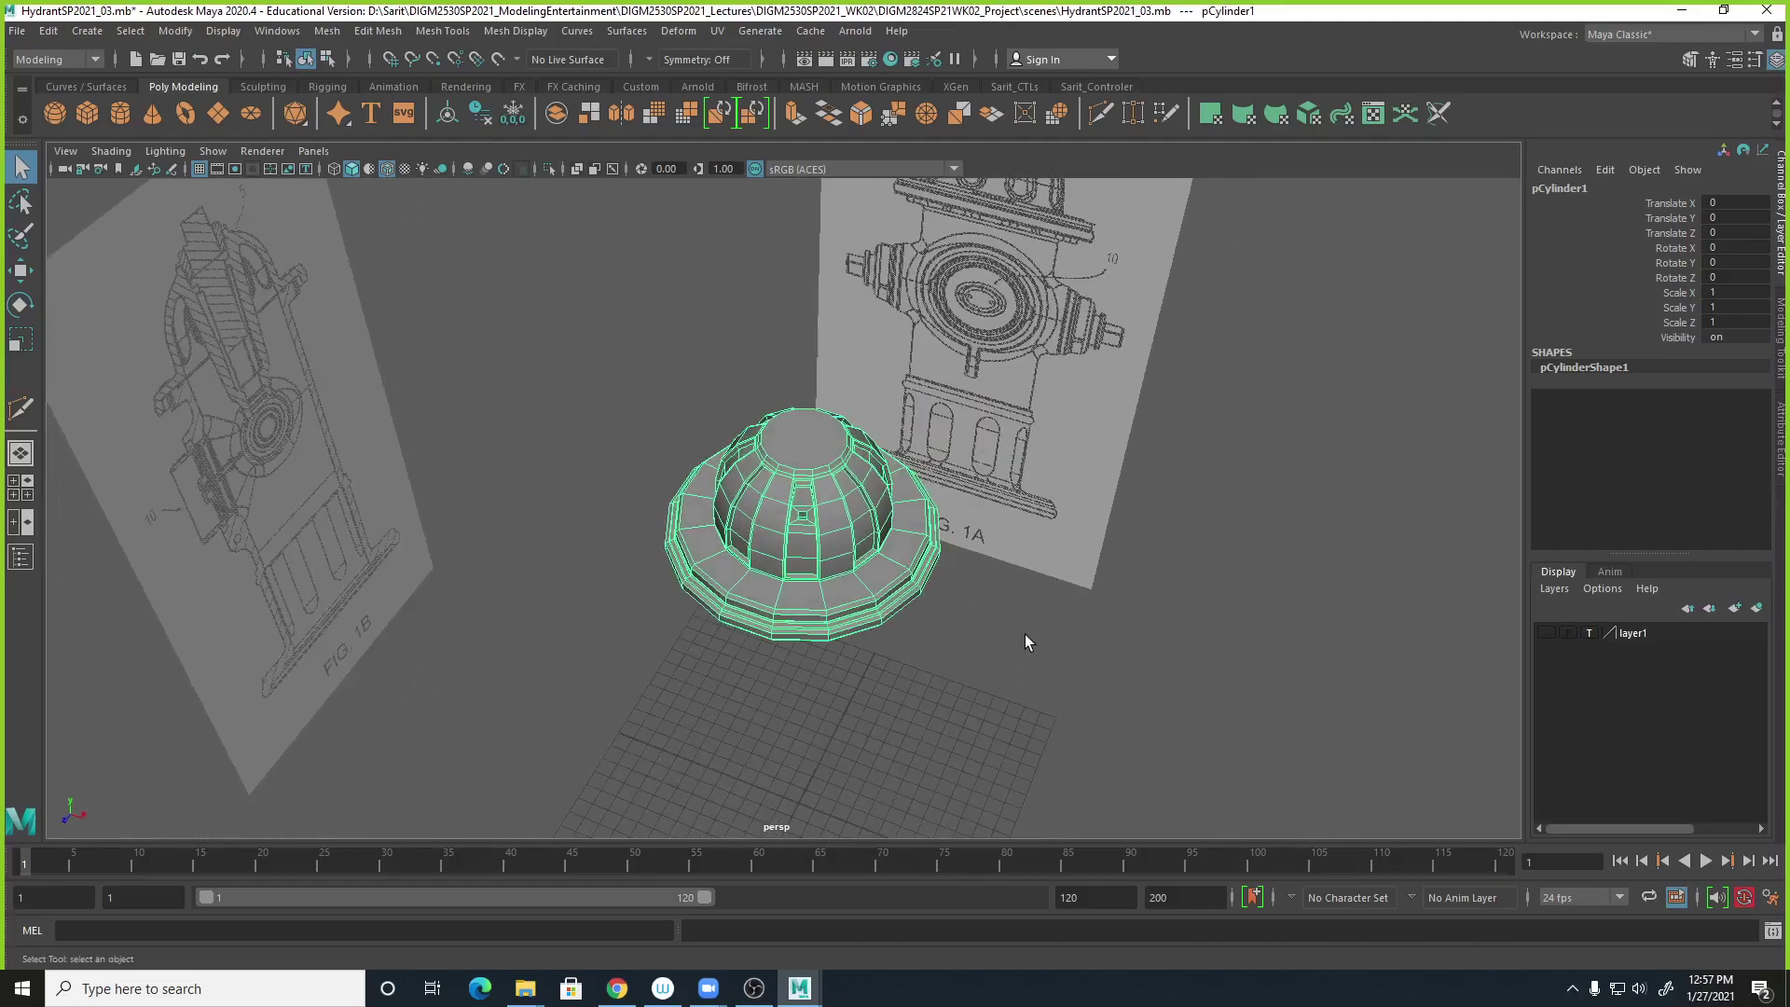
Switch to File Explorer, examine the bonnet's top in Fire Hydrant 002.JPG from the ReferenceHydrant Temp folder, and return to Maya.
{"action": "mouse_move", "coordinate": [525, 988]}
{"action": "left_click", "coordinate": [585, 926]}
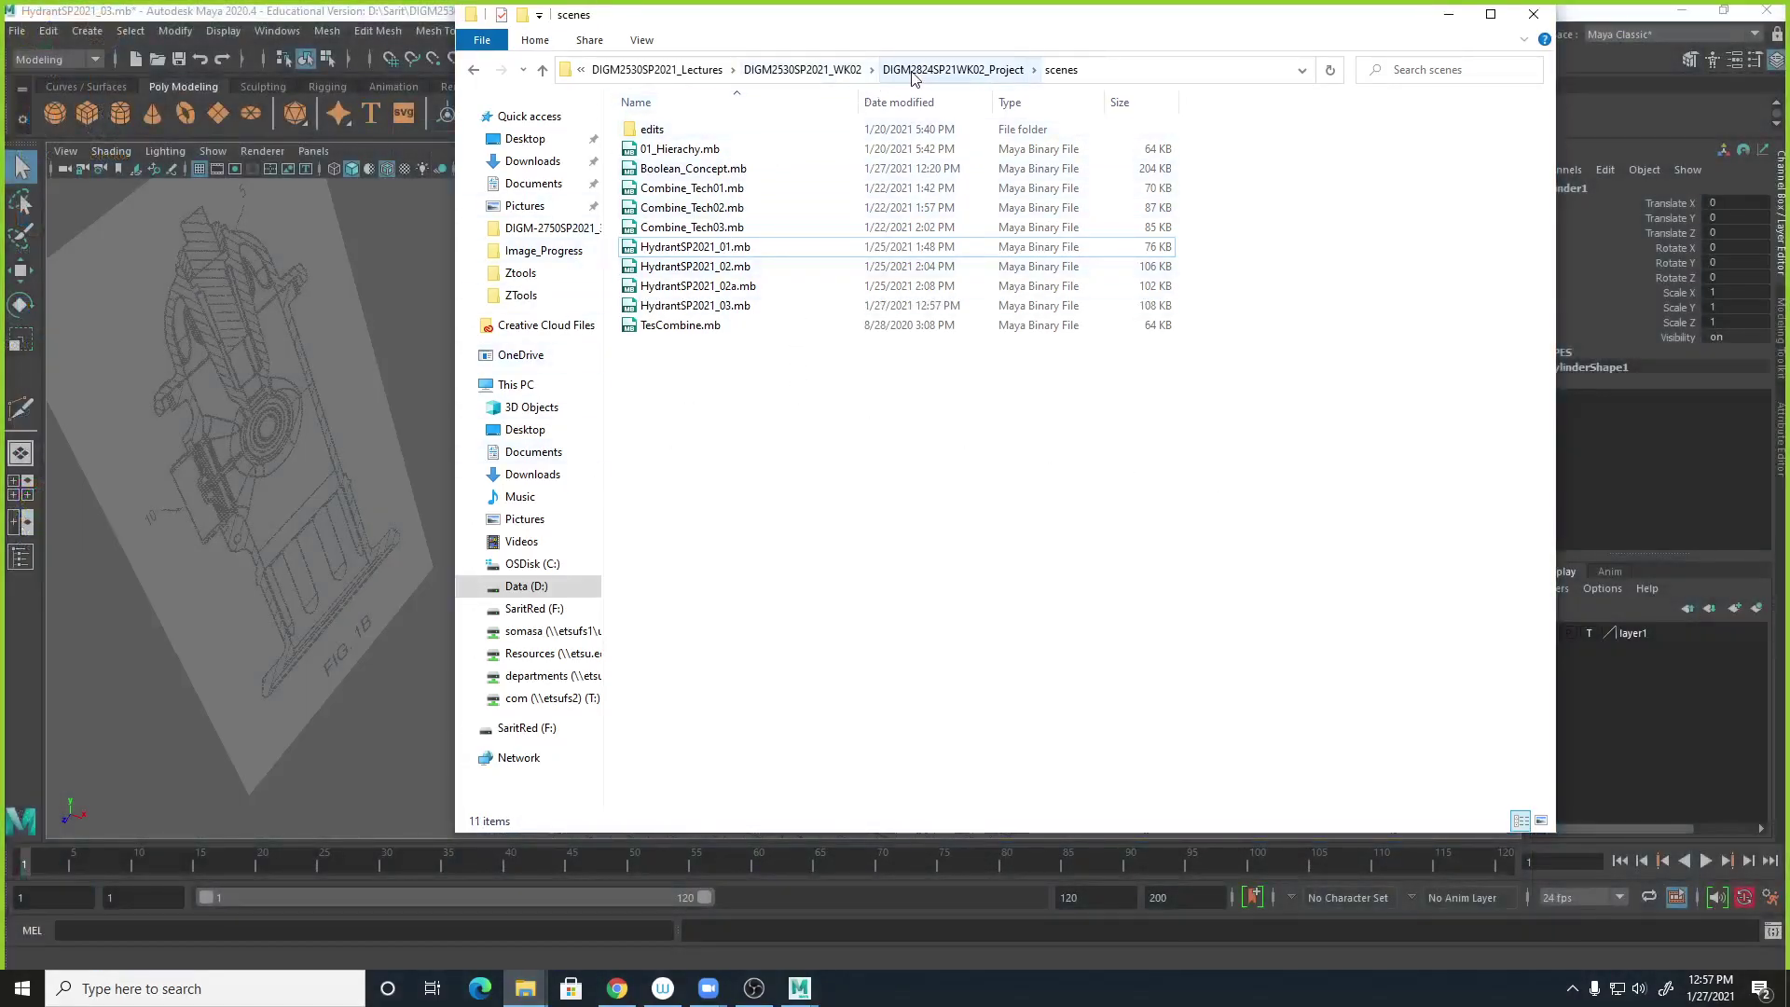
{"action": "left_click", "coordinate": [804, 71]}
{"action": "double_click", "coordinate": [685, 189]}
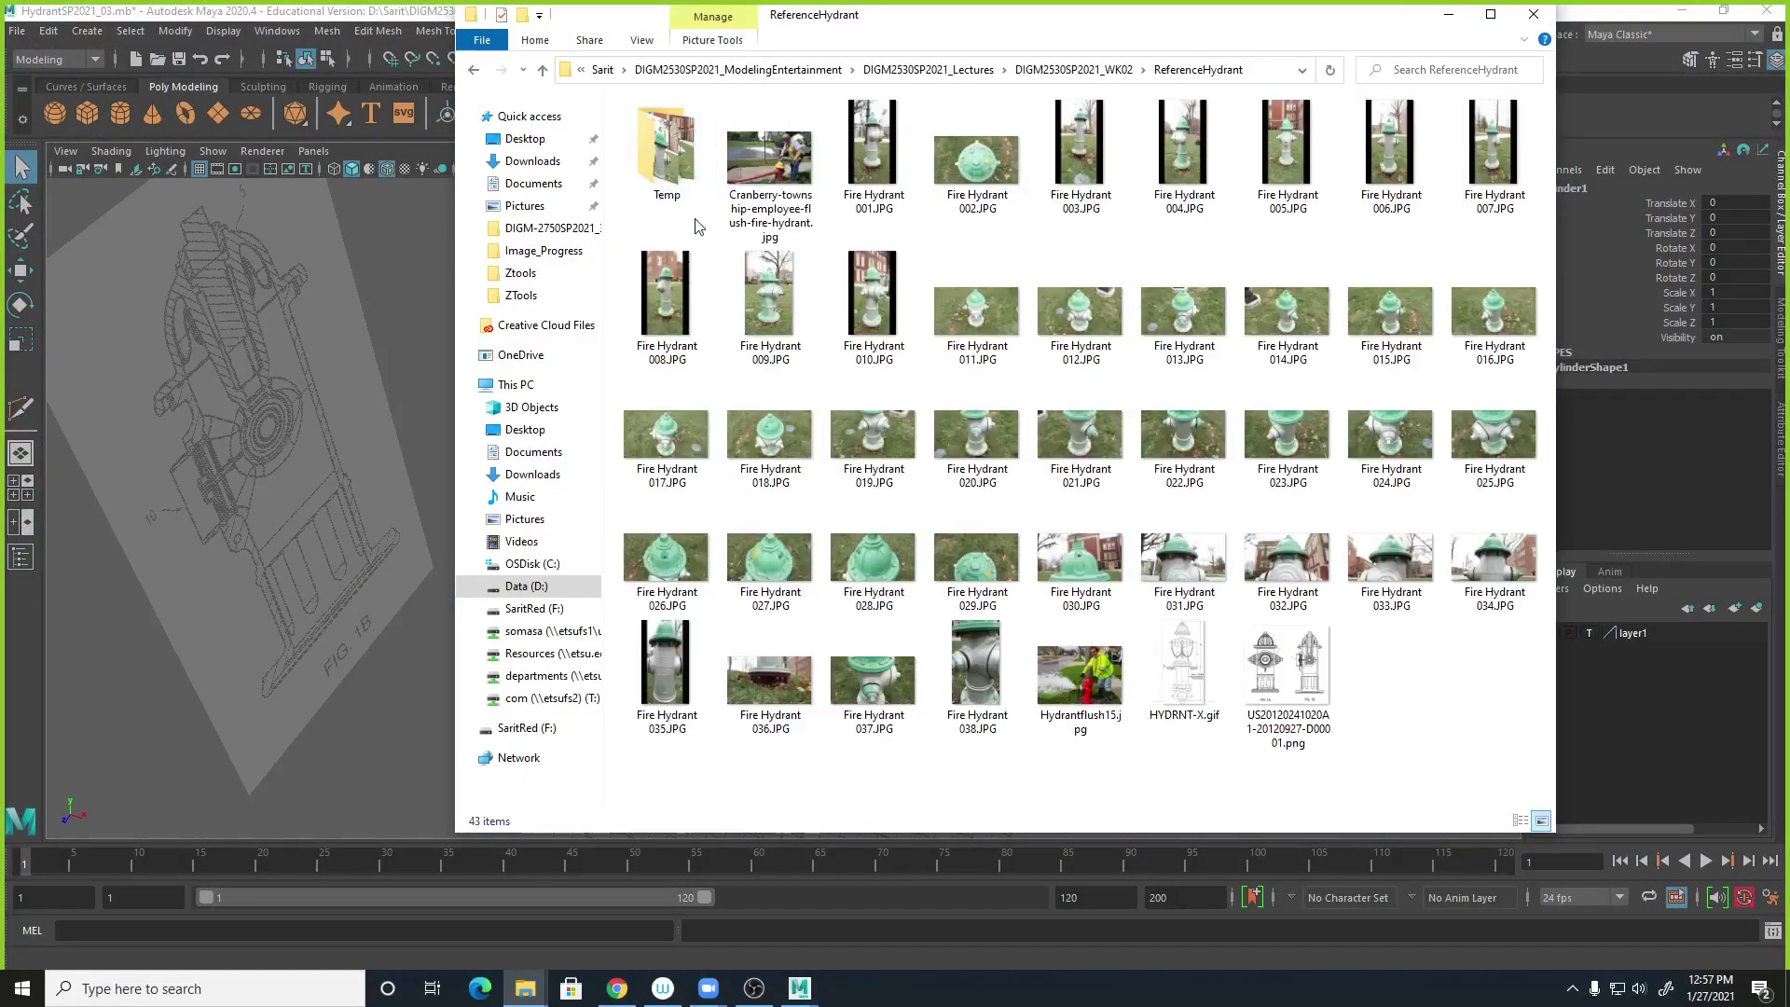
{"action": "double_click", "coordinate": [664, 163]}
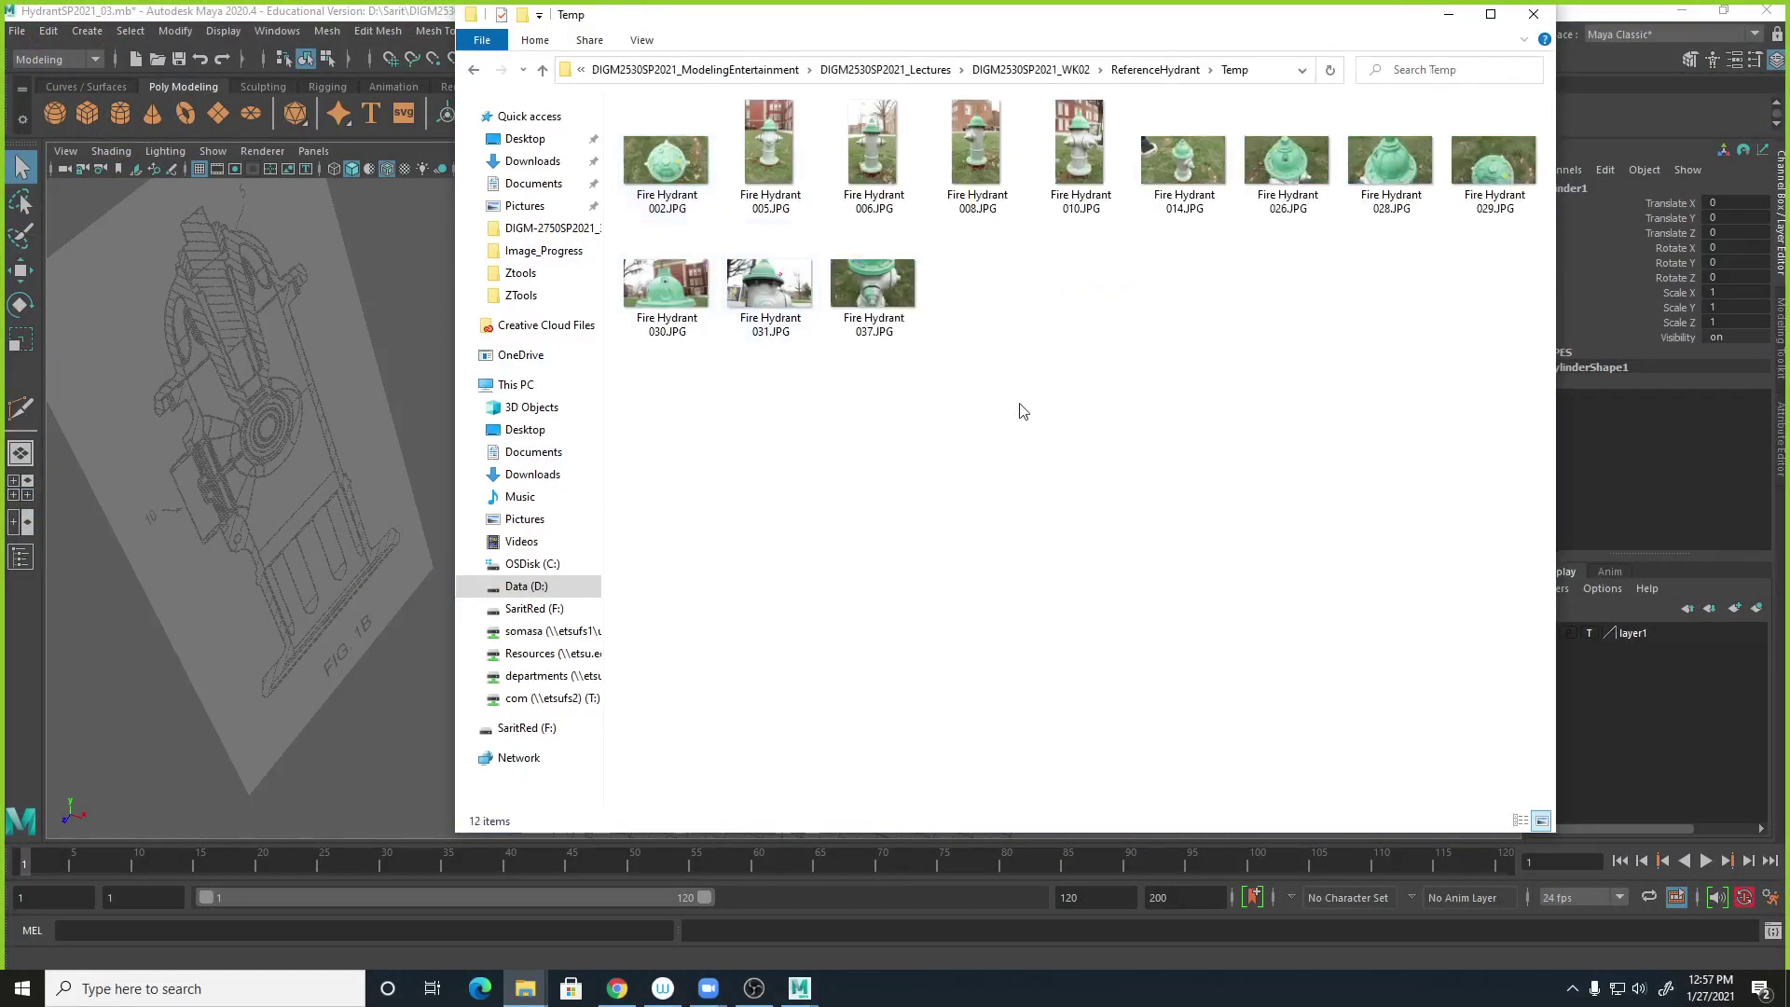
{"action": "double_click", "coordinate": [684, 210]}
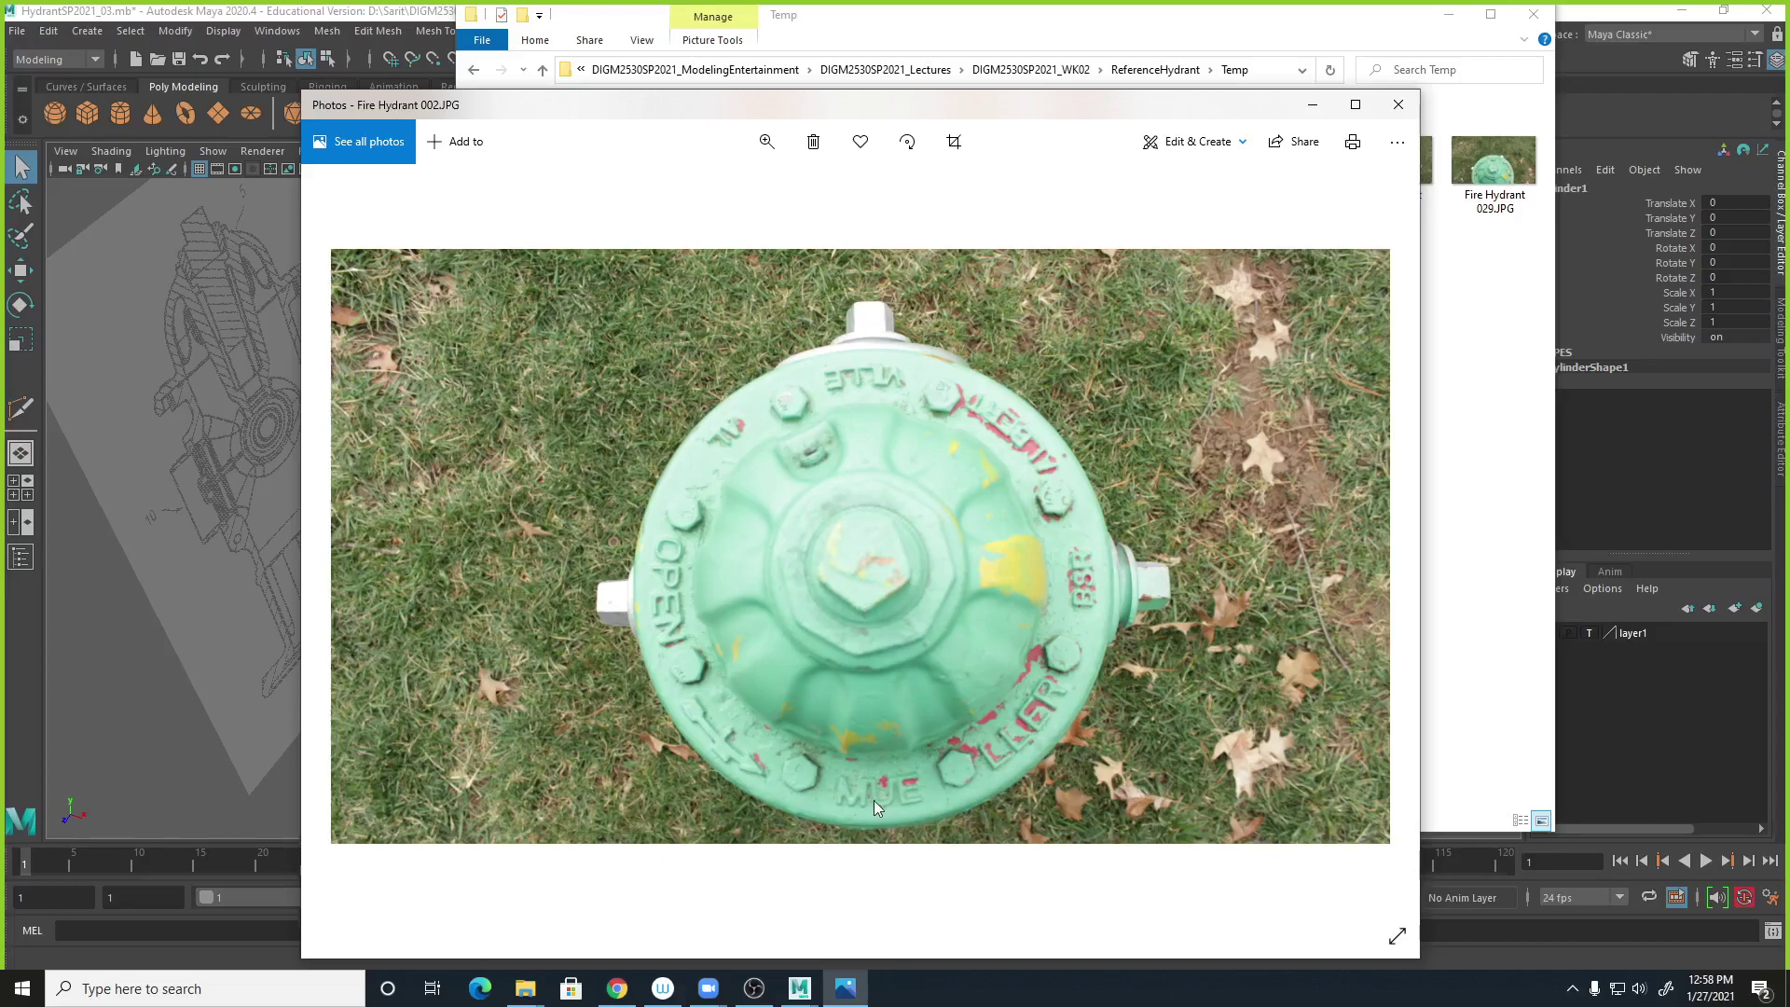
{"action": "left_click", "coordinate": [1571, 41]}
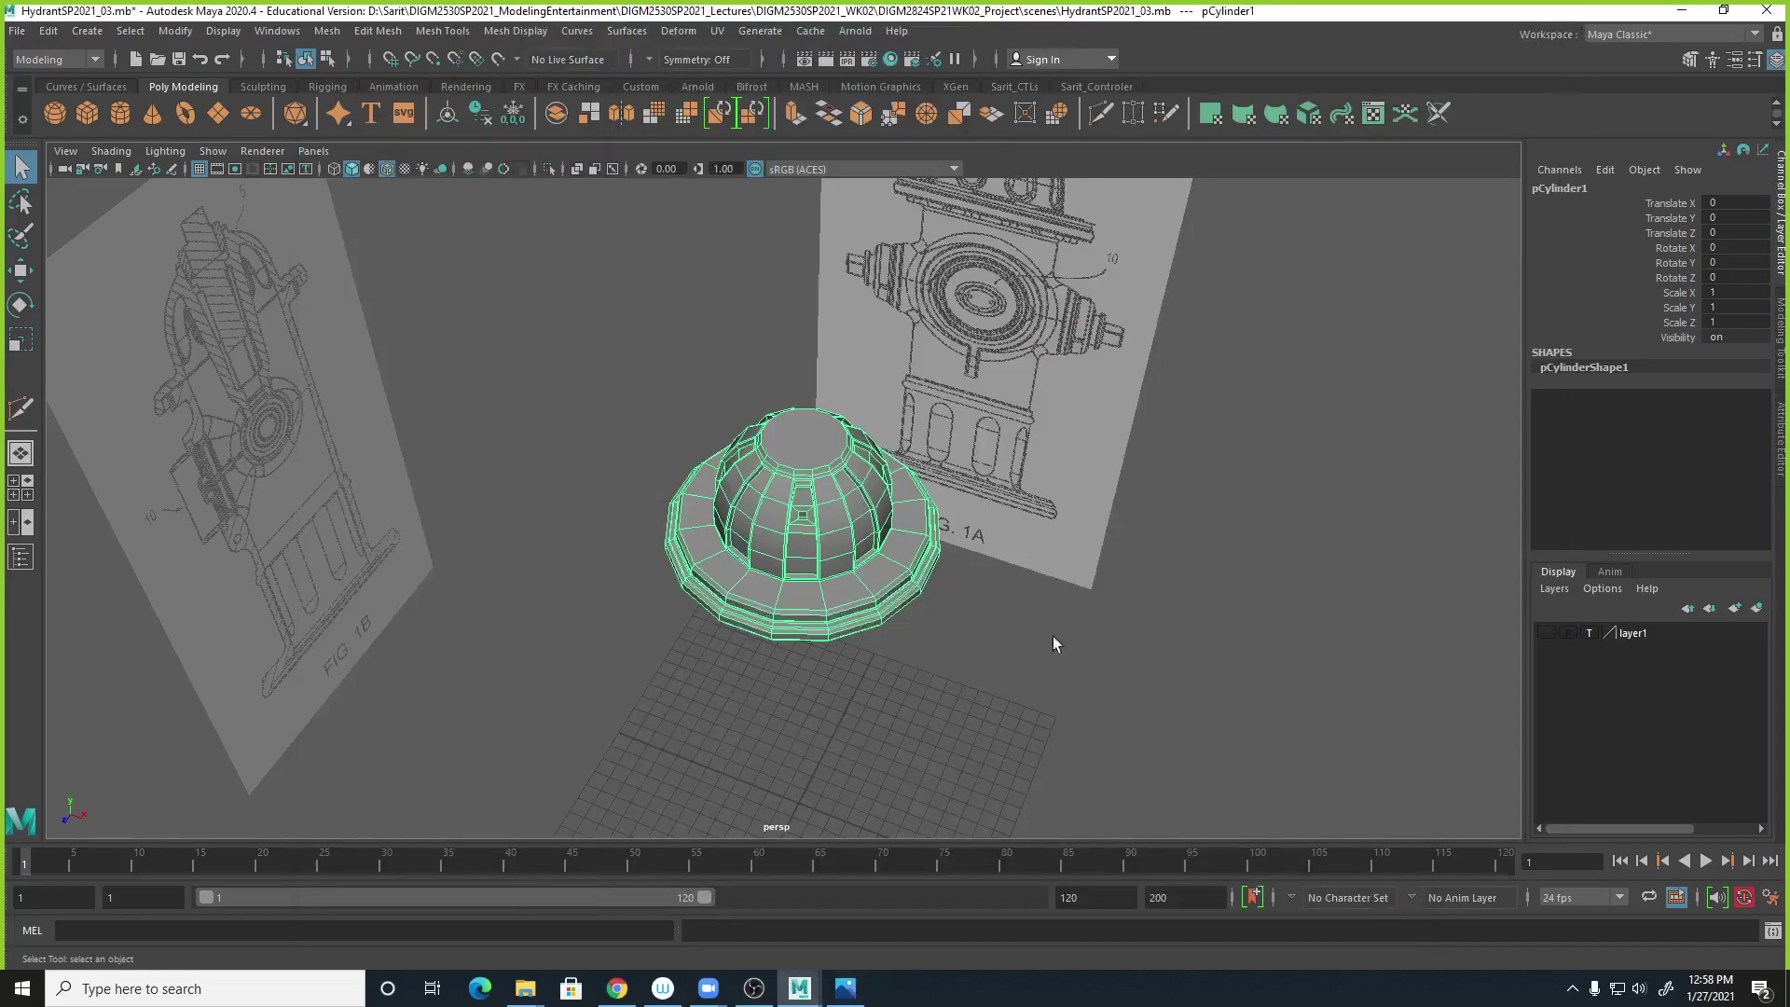
Create a polygon cylinder and raise it to Translate Y 29.798, centred on top of the hydrant bonnet.
{"action": "left_click", "coordinate": [120, 116]}
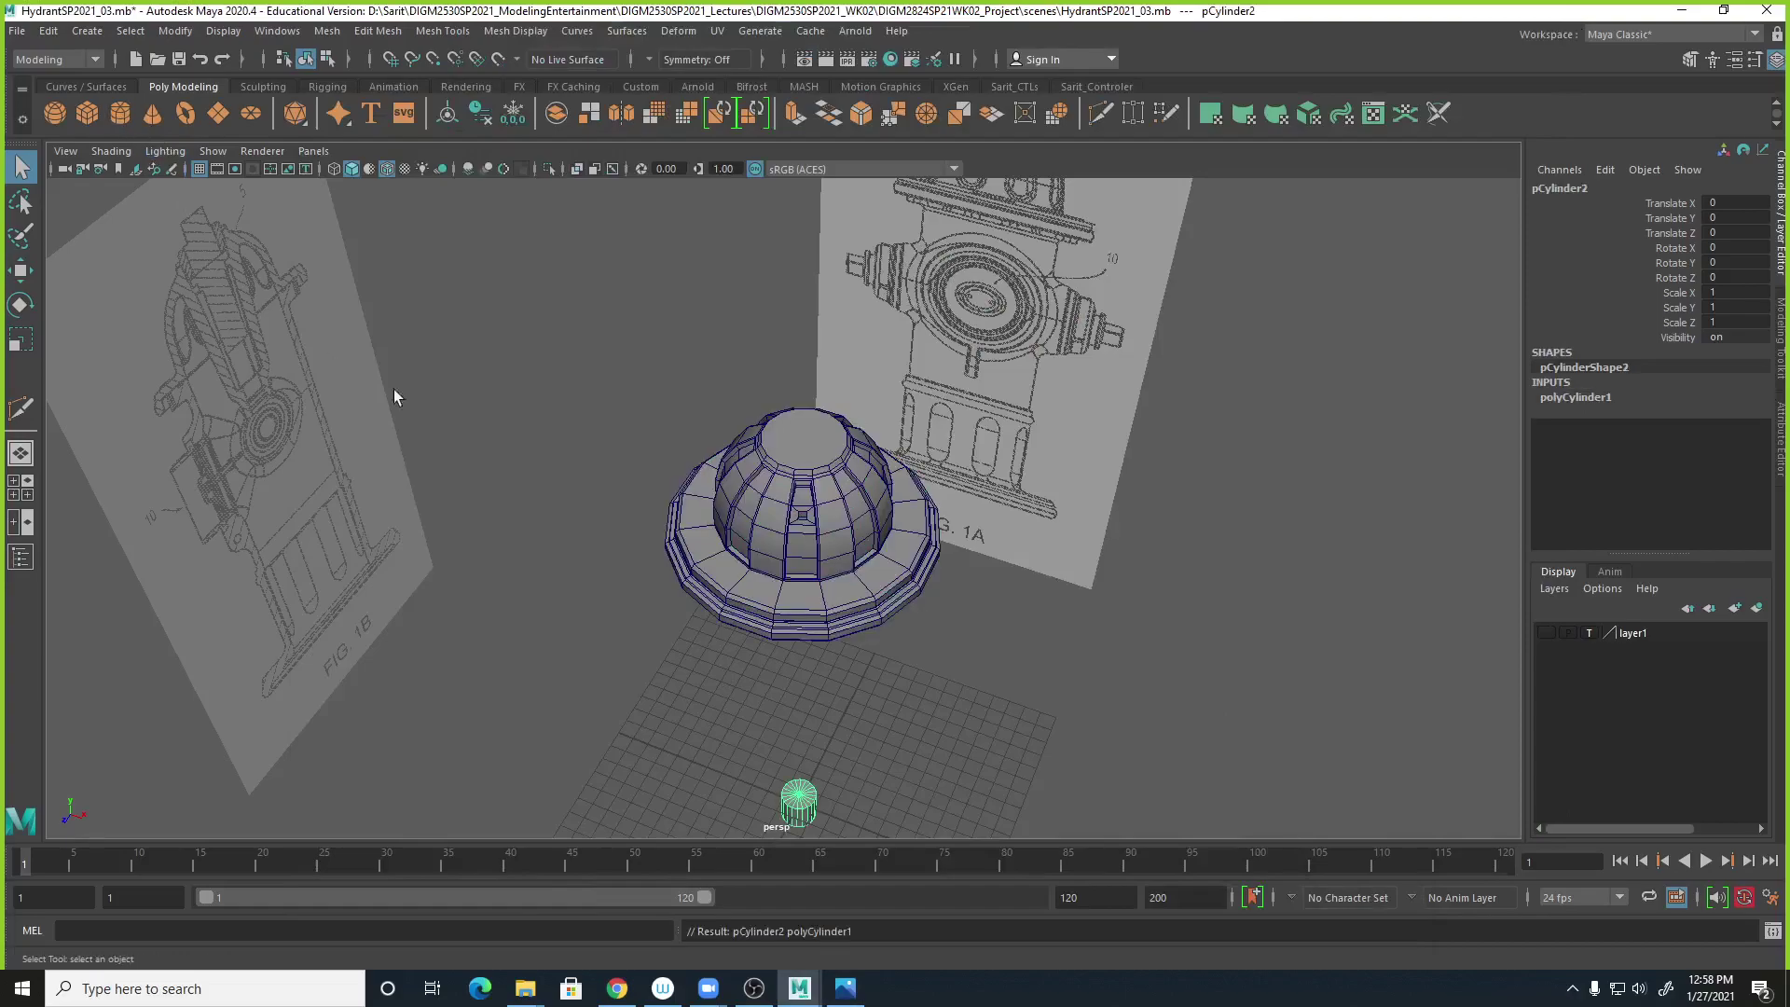
{"action": "key", "text": "w"}
{"action": "left_click_drag", "start_coordinate": [815, 757], "coordinate": [810, 365]}
{"action": "scroll", "coordinate": [802, 505], "scroll_direction": "up", "scroll_amount": 1}
{"action": "scroll", "coordinate": [802, 505], "scroll_direction": "up", "scroll_amount": 3}
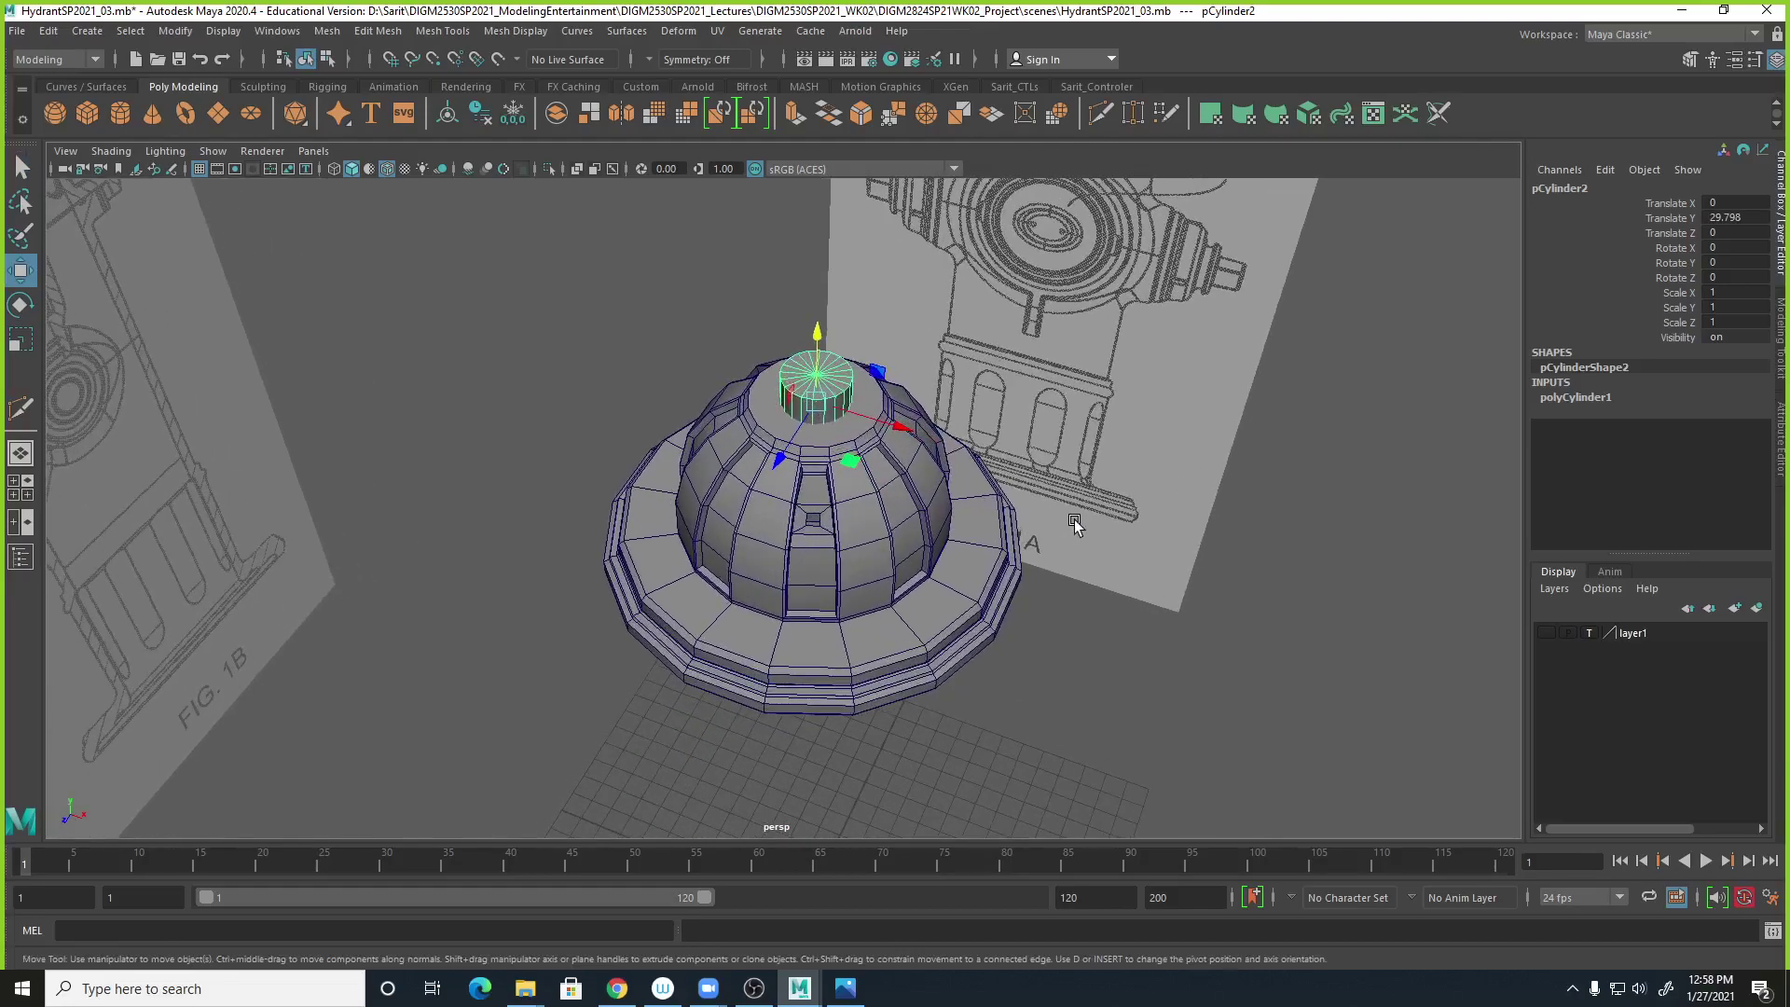
Set the new cylinder's Subdivisions Axis to 8.
{"action": "left_click", "coordinate": [1575, 397]}
{"action": "left_click", "coordinate": [1720, 442]}
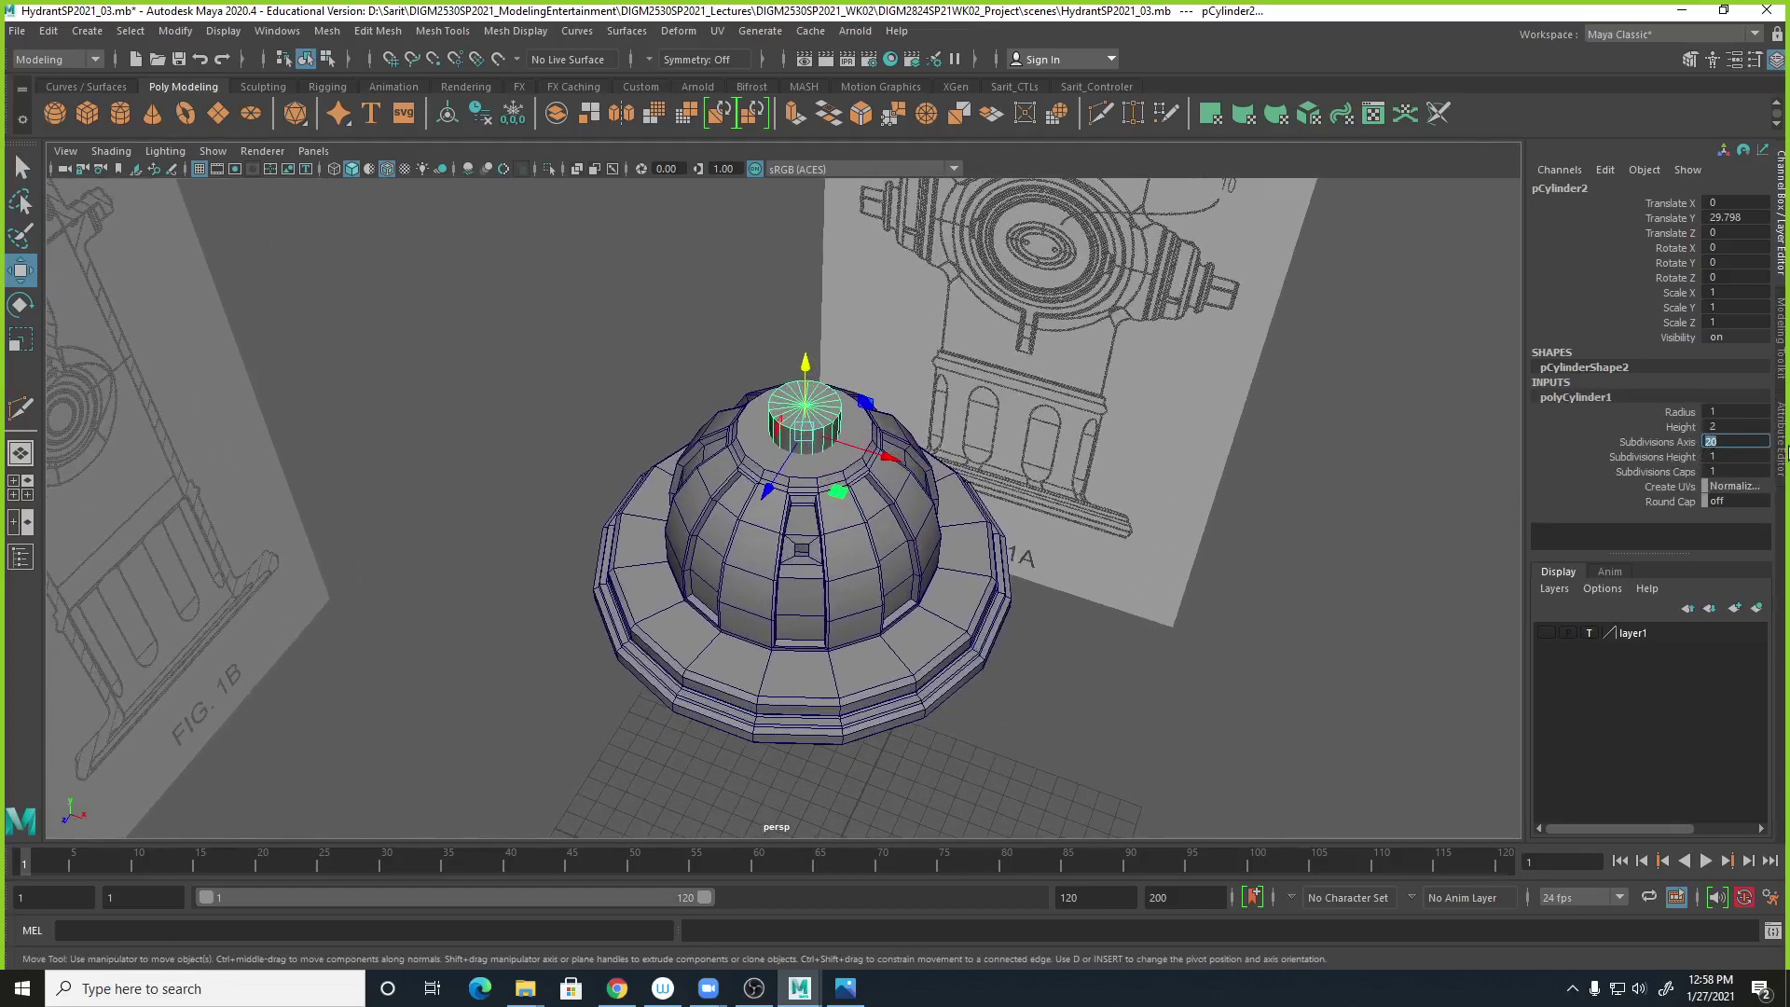
{"action": "type", "text": "8"}
{"action": "key", "text": "Return"}
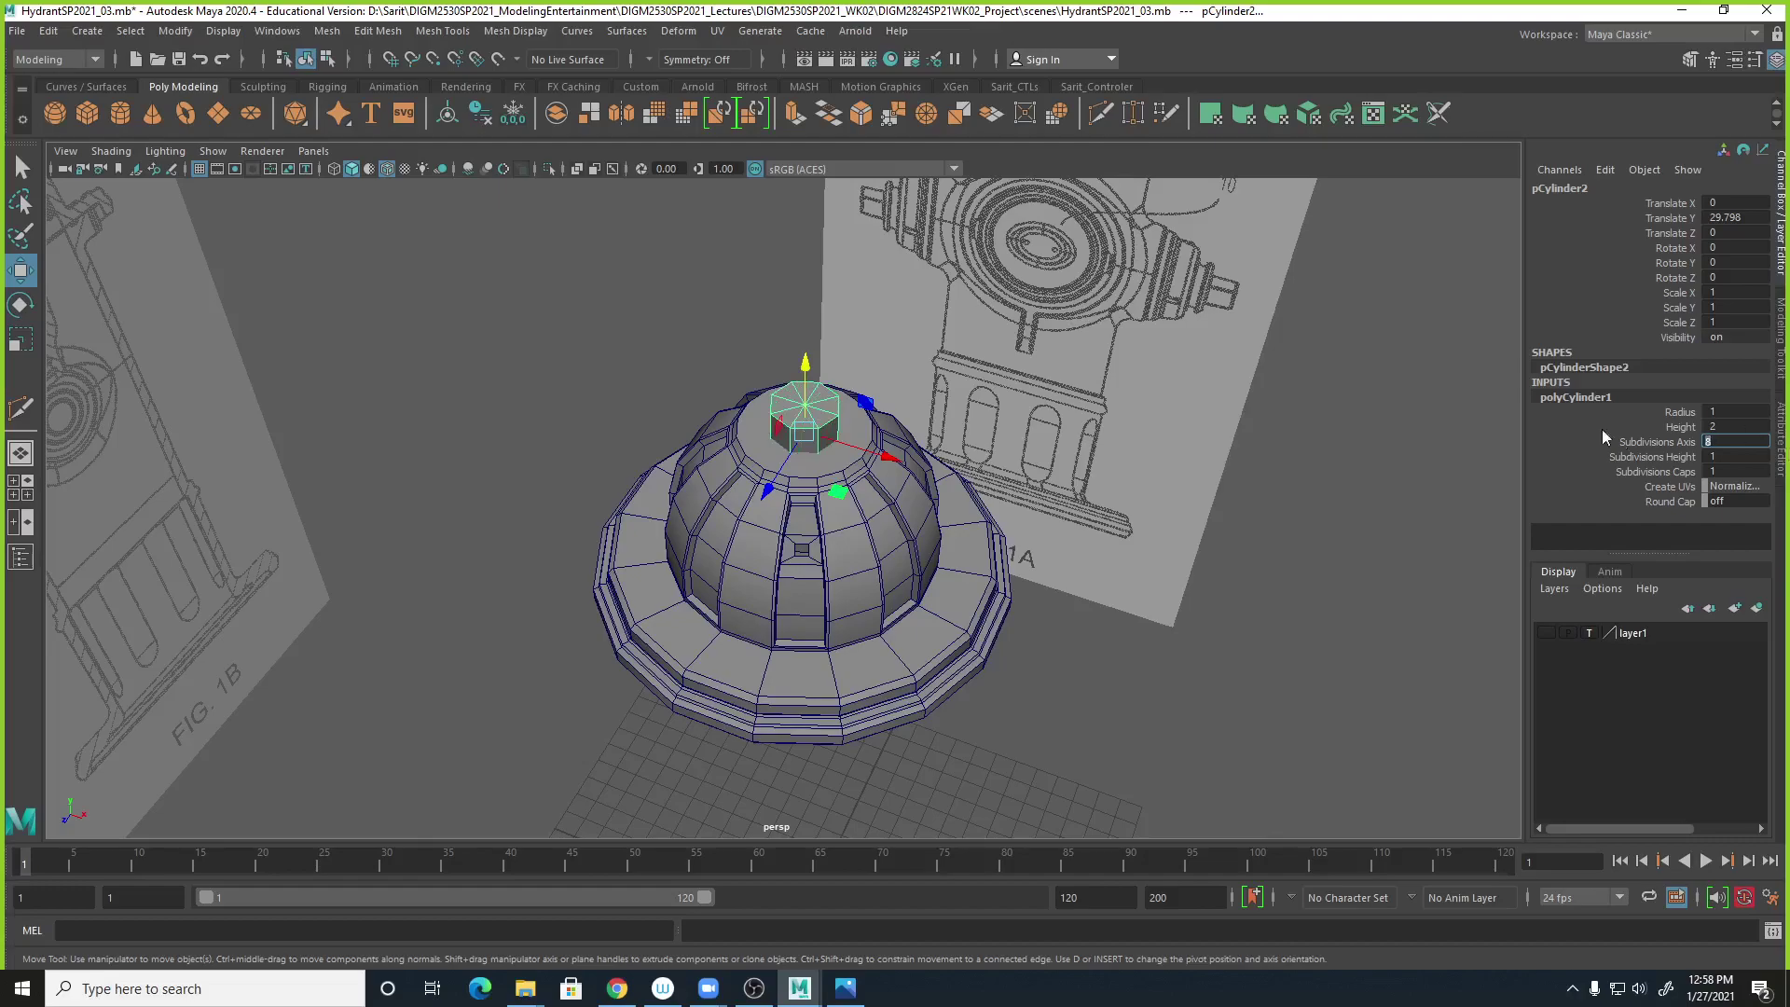
Set the eight-sided cylinder's Subdivisions Caps to 0.
{"action": "left_click", "coordinate": [1720, 471]}
{"action": "type", "text": "0"}
{"action": "key", "text": "Return"}
Create another polygon cylinder and raise it to Translate Y 30.79, above the eight-sided cylinder on the bonnet.
{"action": "left_click", "coordinate": [122, 117]}
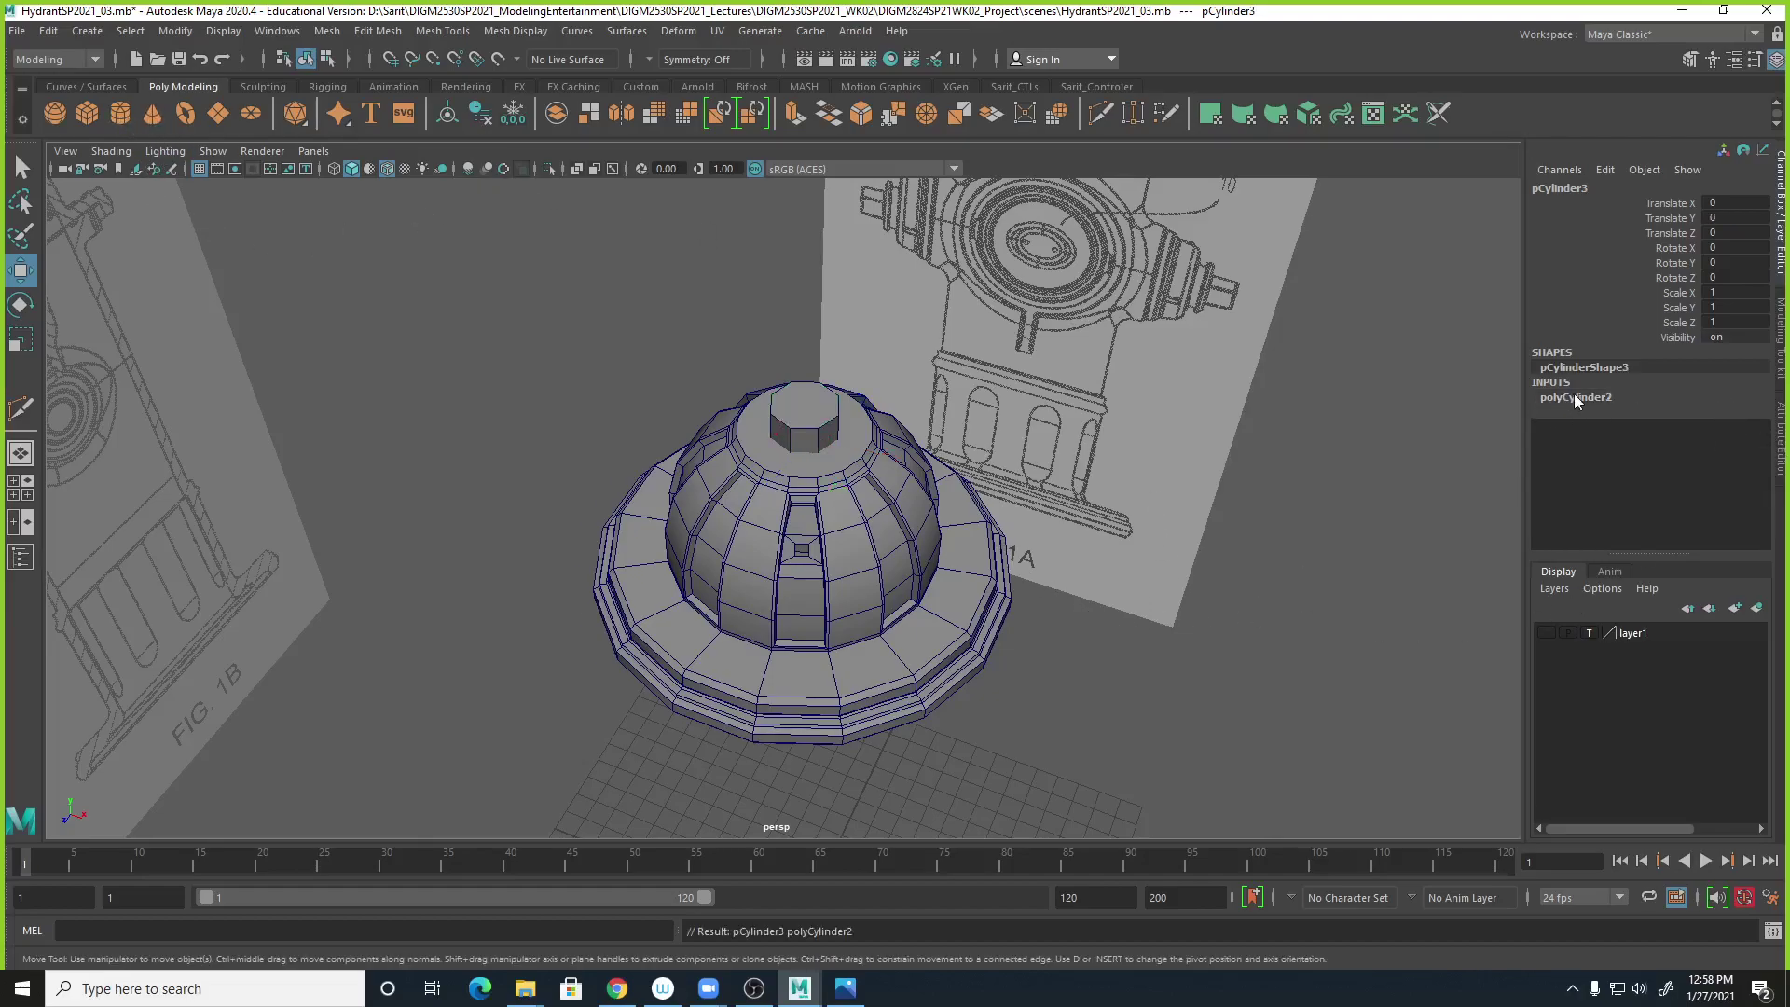
{"action": "right_click_drag", "start_coordinate": [1156, 625], "coordinate": [951, 660], "text": "alt"}
{"action": "left_click_drag", "start_coordinate": [795, 780], "coordinate": [817, 371]}
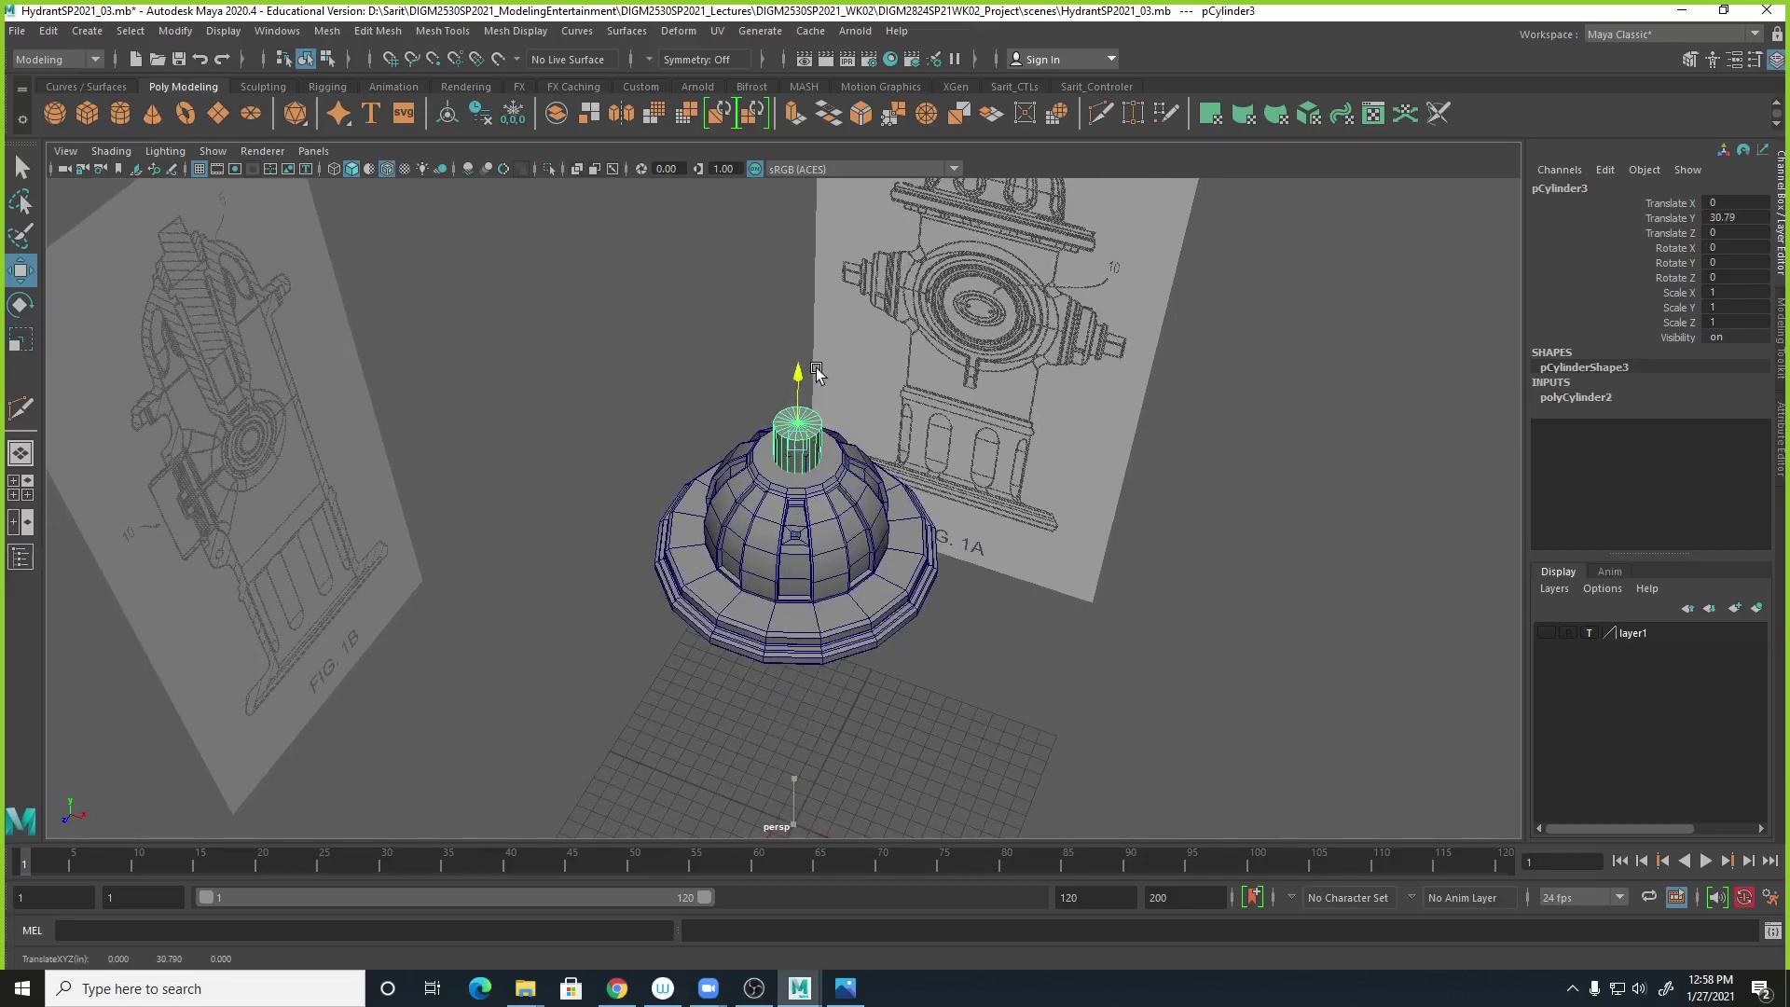
Set the upper cylinder's Subdivisions Axis to 5.
{"action": "left_click", "coordinate": [1576, 397]}
{"action": "double_click", "coordinate": [1720, 441]}
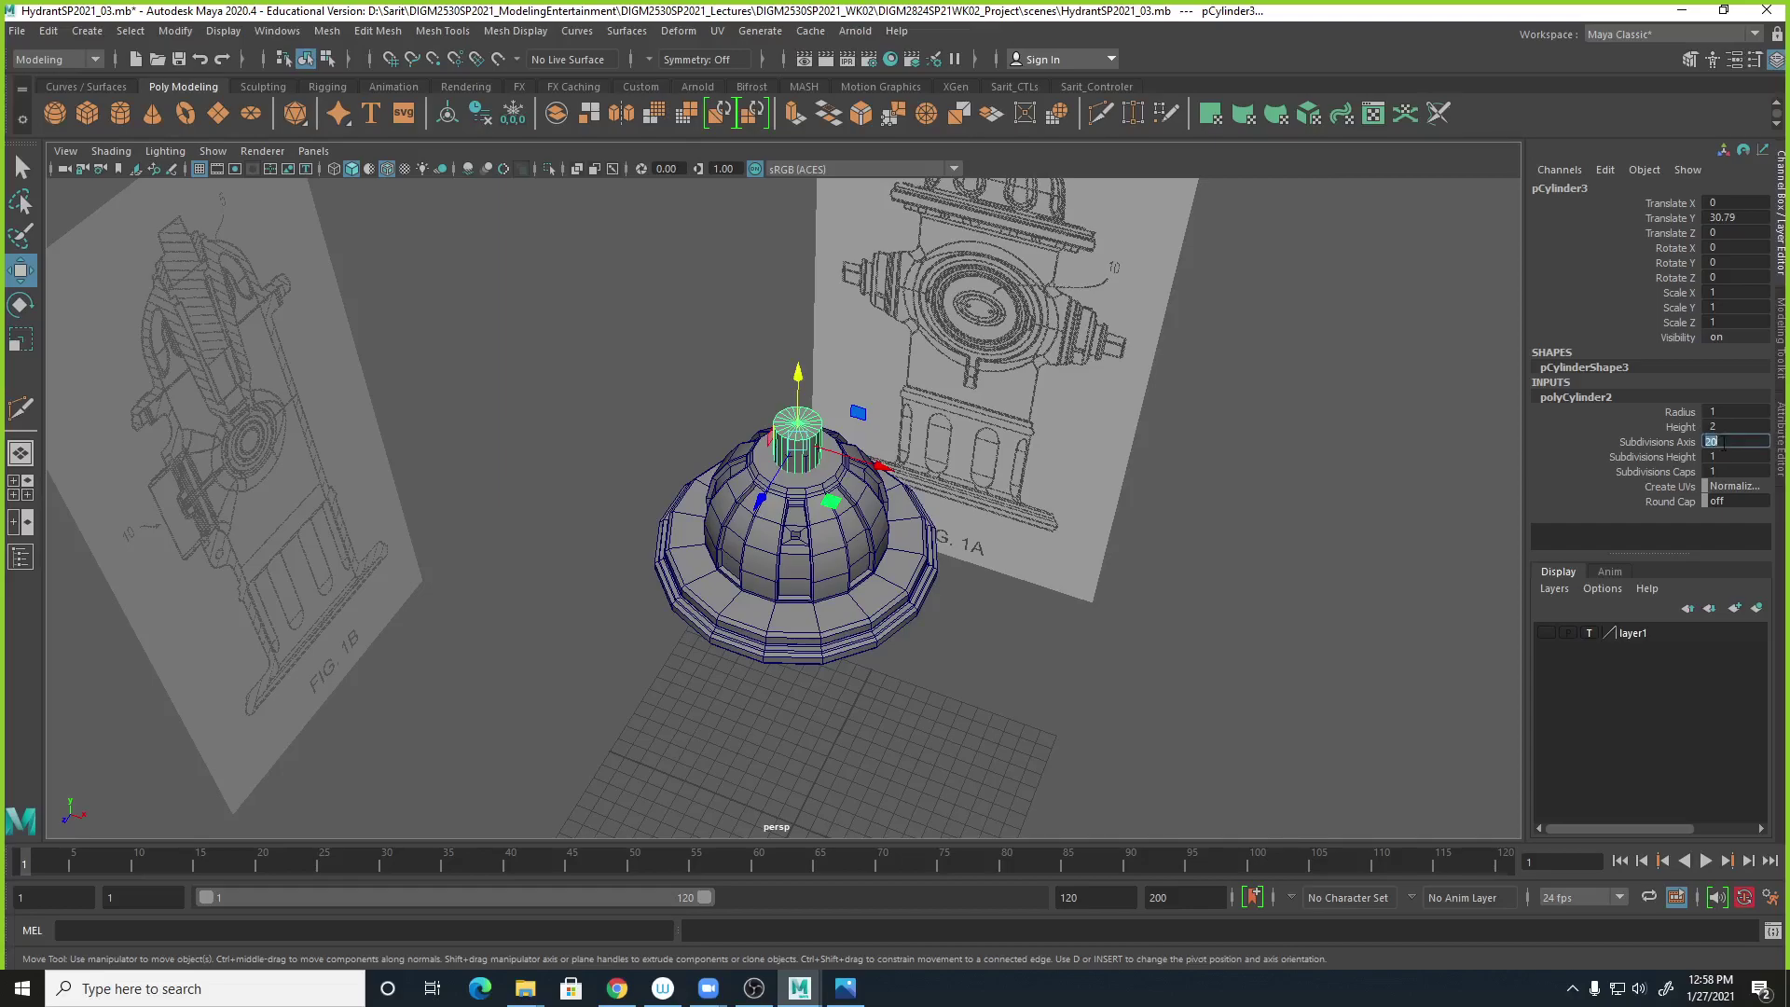
{"action": "type", "text": "5"}
{"action": "key", "text": "Return"}
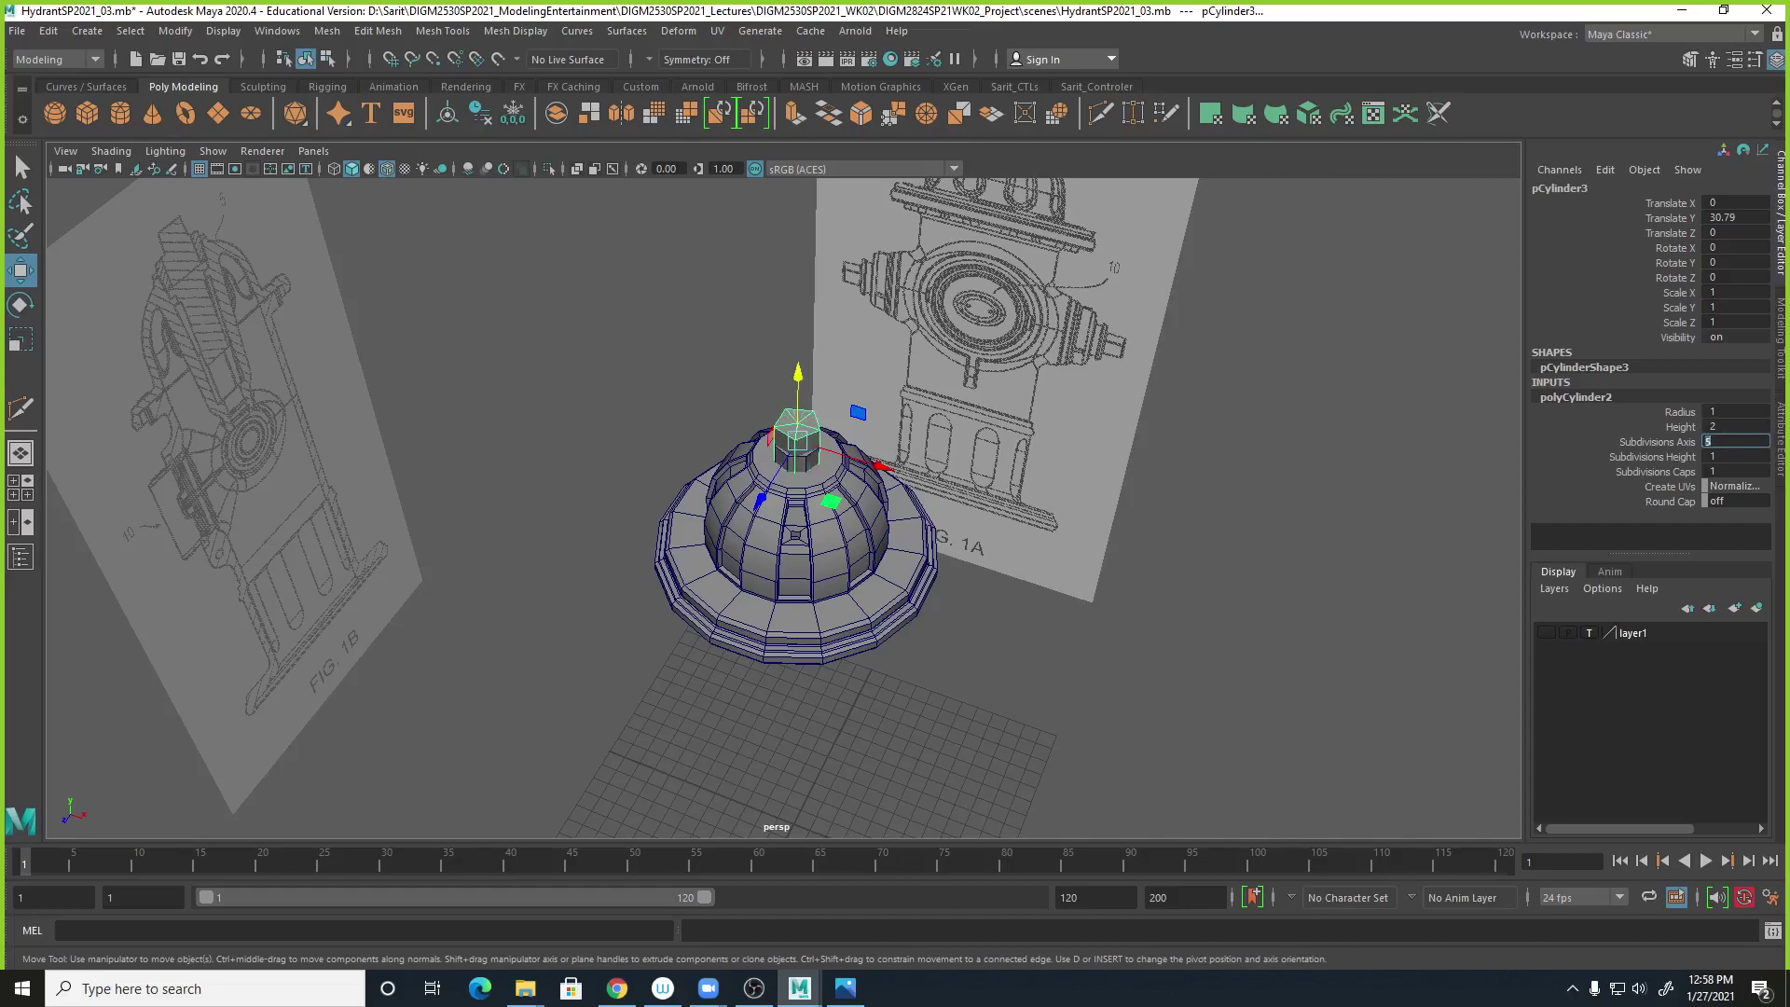
{"action": "left_click_drag", "start_coordinate": [1278, 540], "coordinate": [1123, 516], "text": "alt"}
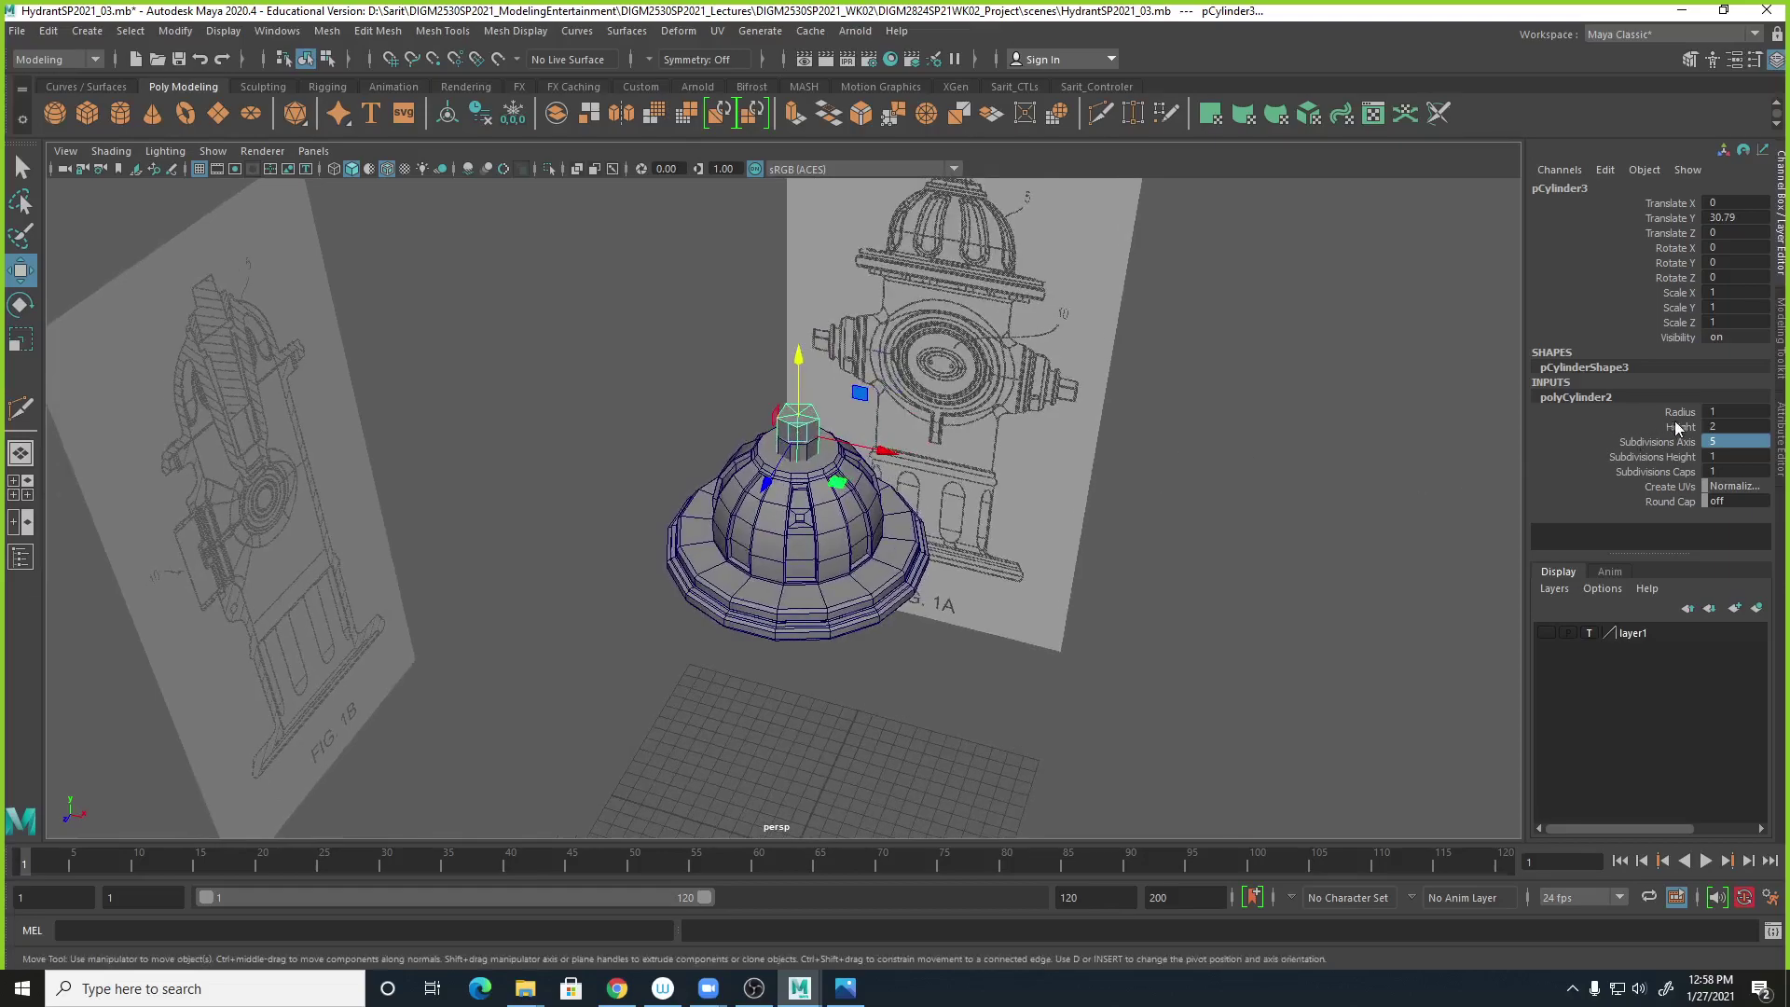
{"action": "scroll", "coordinate": [999, 470], "scroll_direction": "up", "scroll_amount": 3}
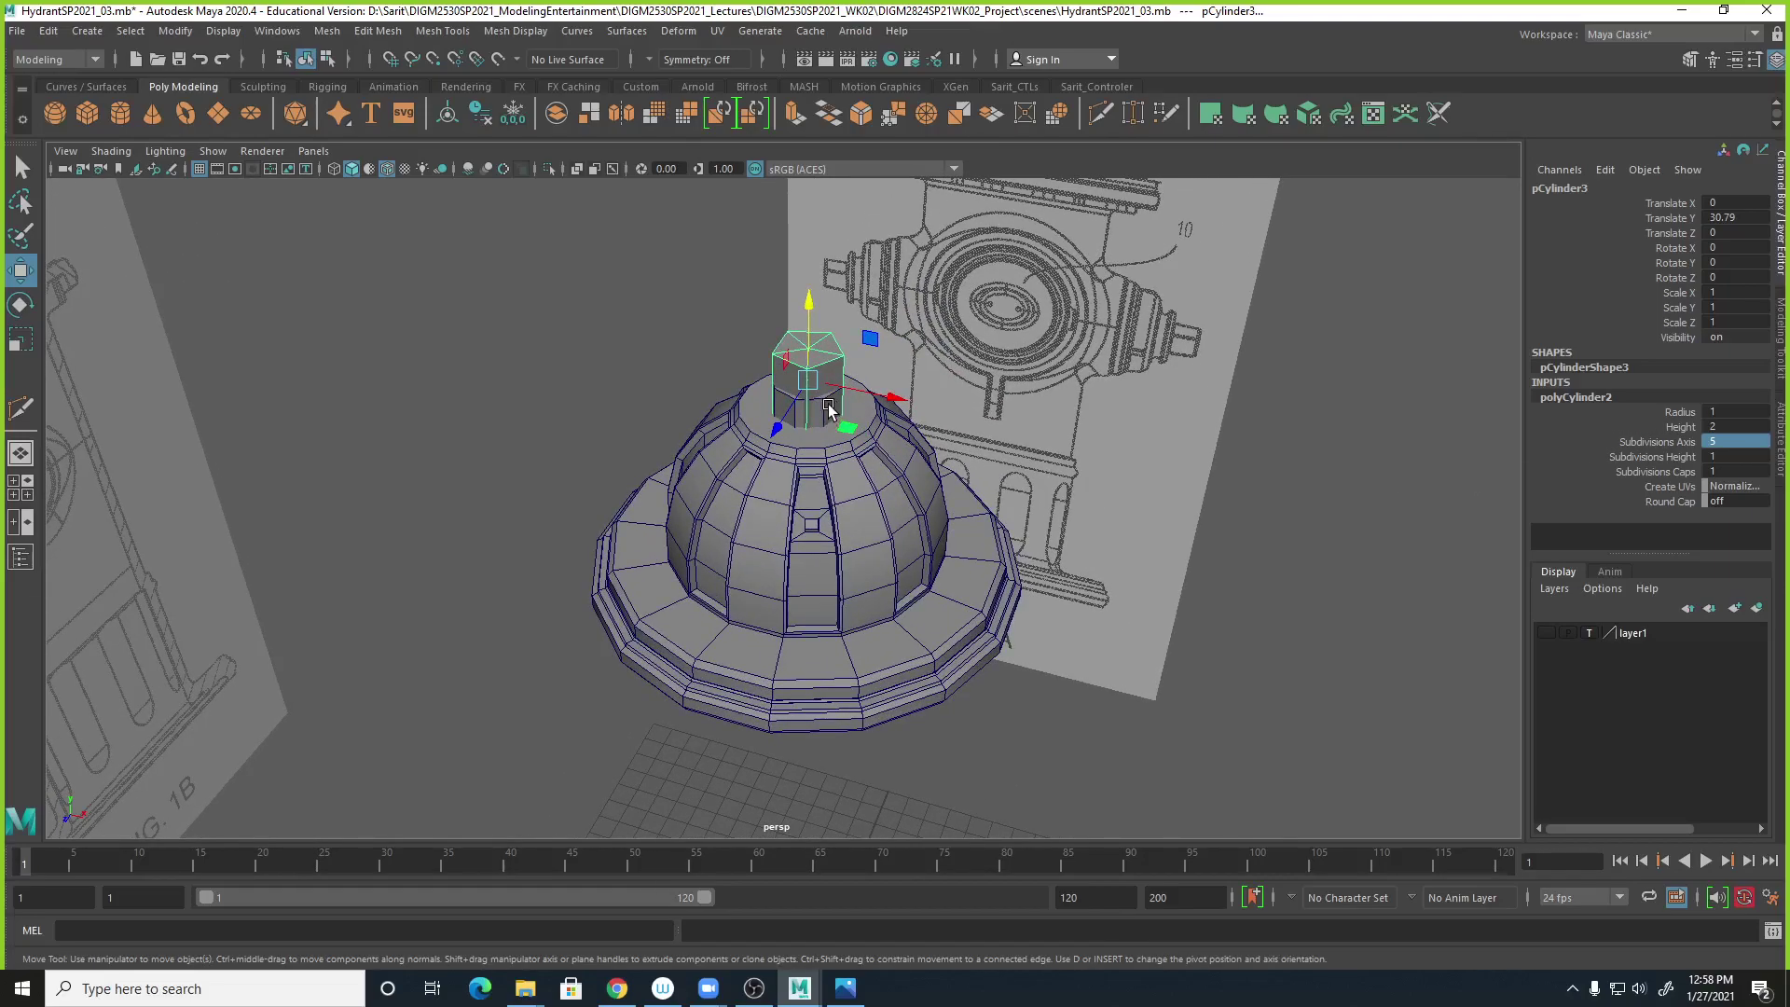
Set the Radius of the lower, eight-sided cylinder to 1.2 and deselect it.
{"action": "left_click", "coordinate": [829, 410]}
{"action": "left_click", "coordinate": [1582, 401]}
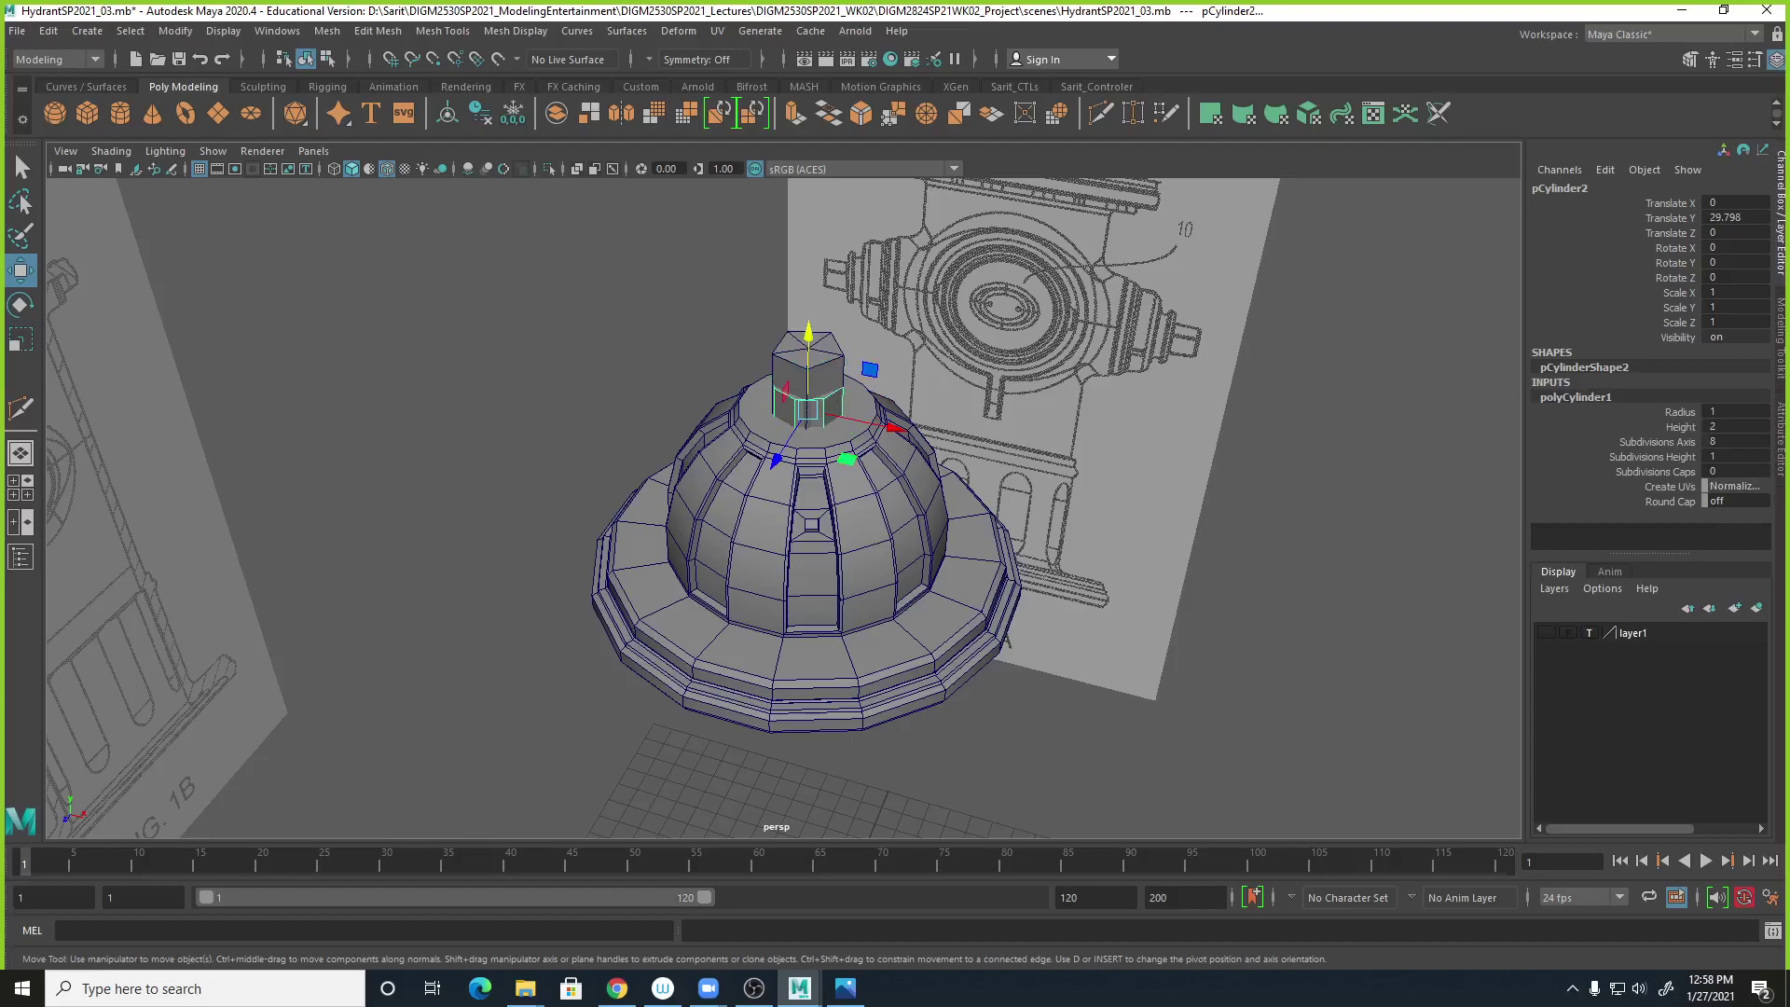
{"action": "left_click", "coordinate": [1736, 412]}
{"action": "key", "text": "Return"}
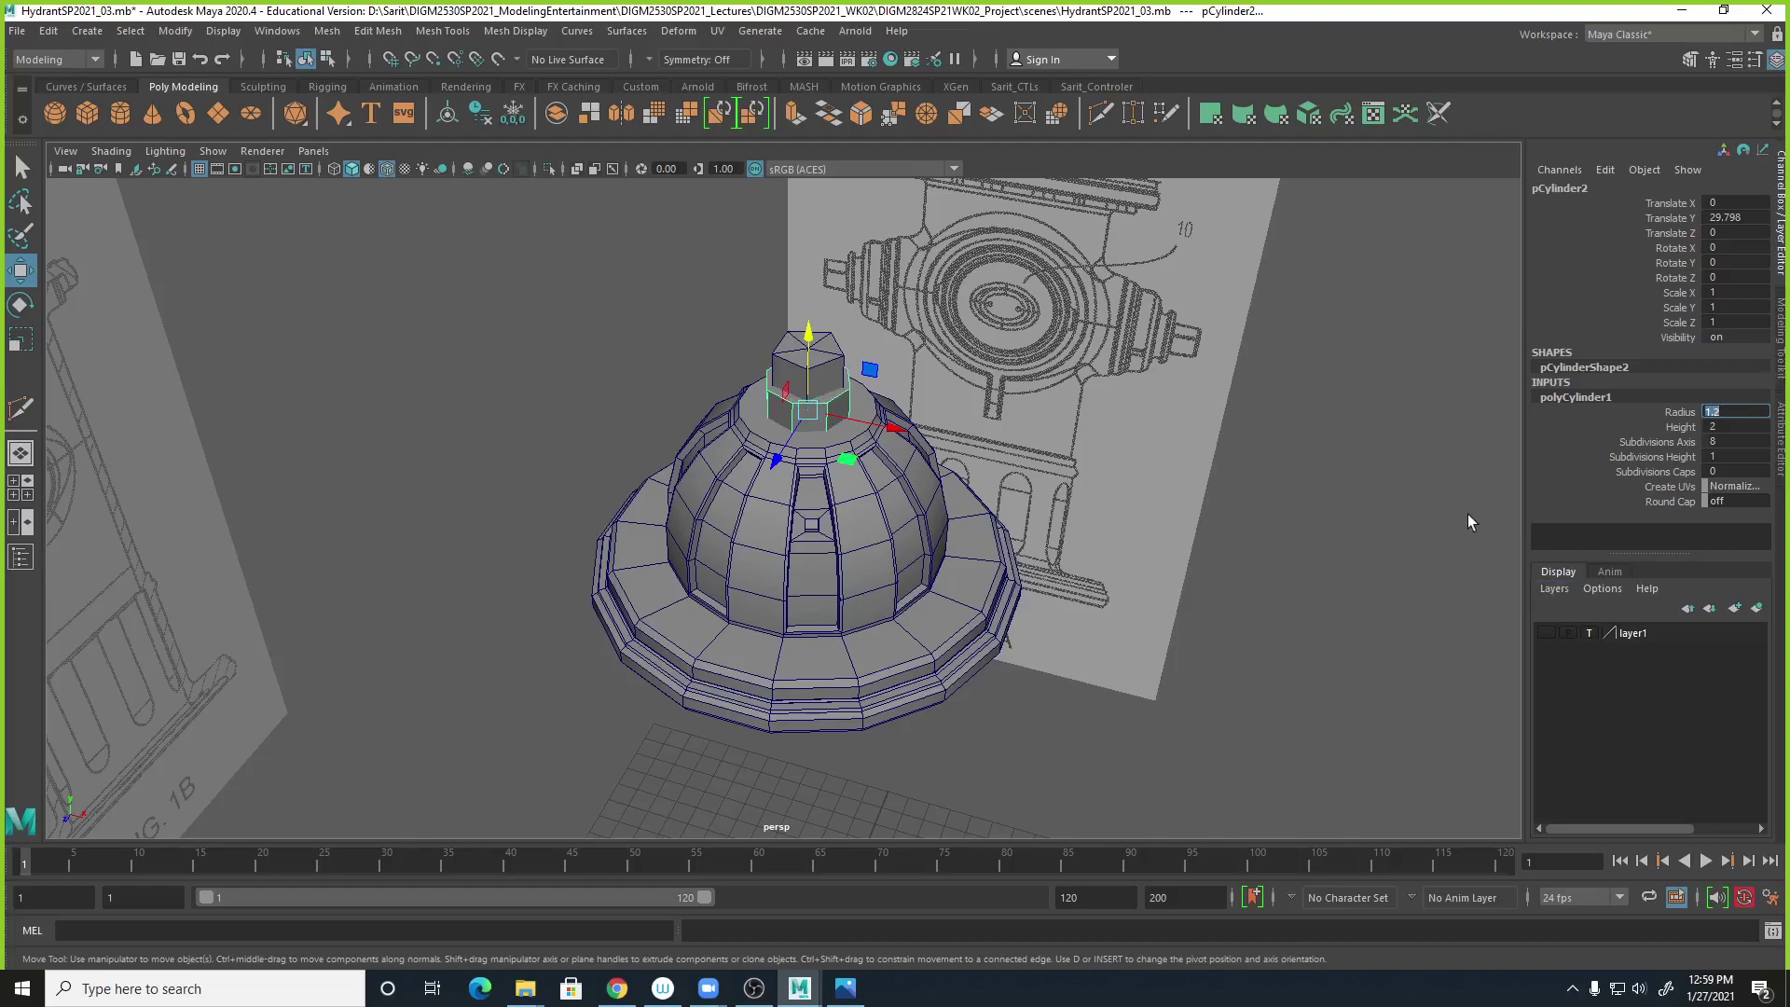
{"action": "left_click", "coordinate": [1327, 668]}
{"action": "right_click_drag", "start_coordinate": [1252, 689], "coordinate": [1262, 638], "text": "alt"}
{"action": "middle_click_drag", "start_coordinate": [1250, 648], "coordinate": [1239, 683], "text": "alt"}
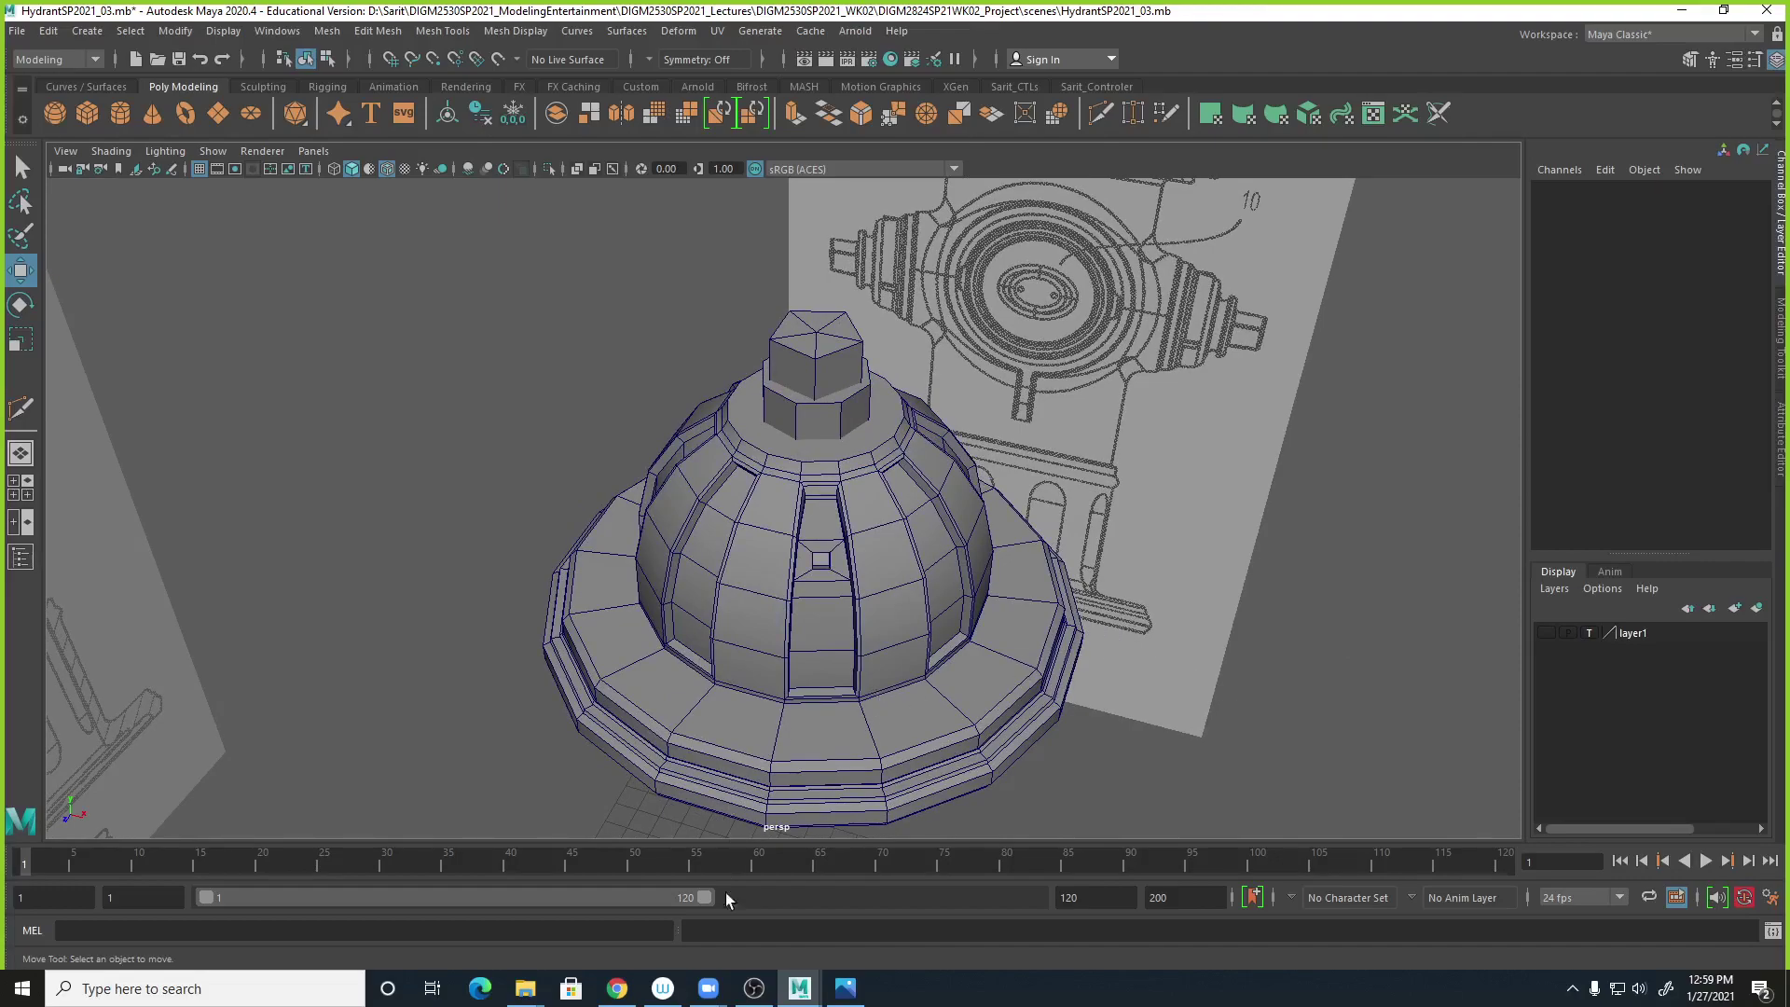
Examine the bonnet's top in Fire Hydrant 002.JPG in Photos, return to Maya and show the model in the top view.
{"action": "left_click", "coordinate": [844, 987]}
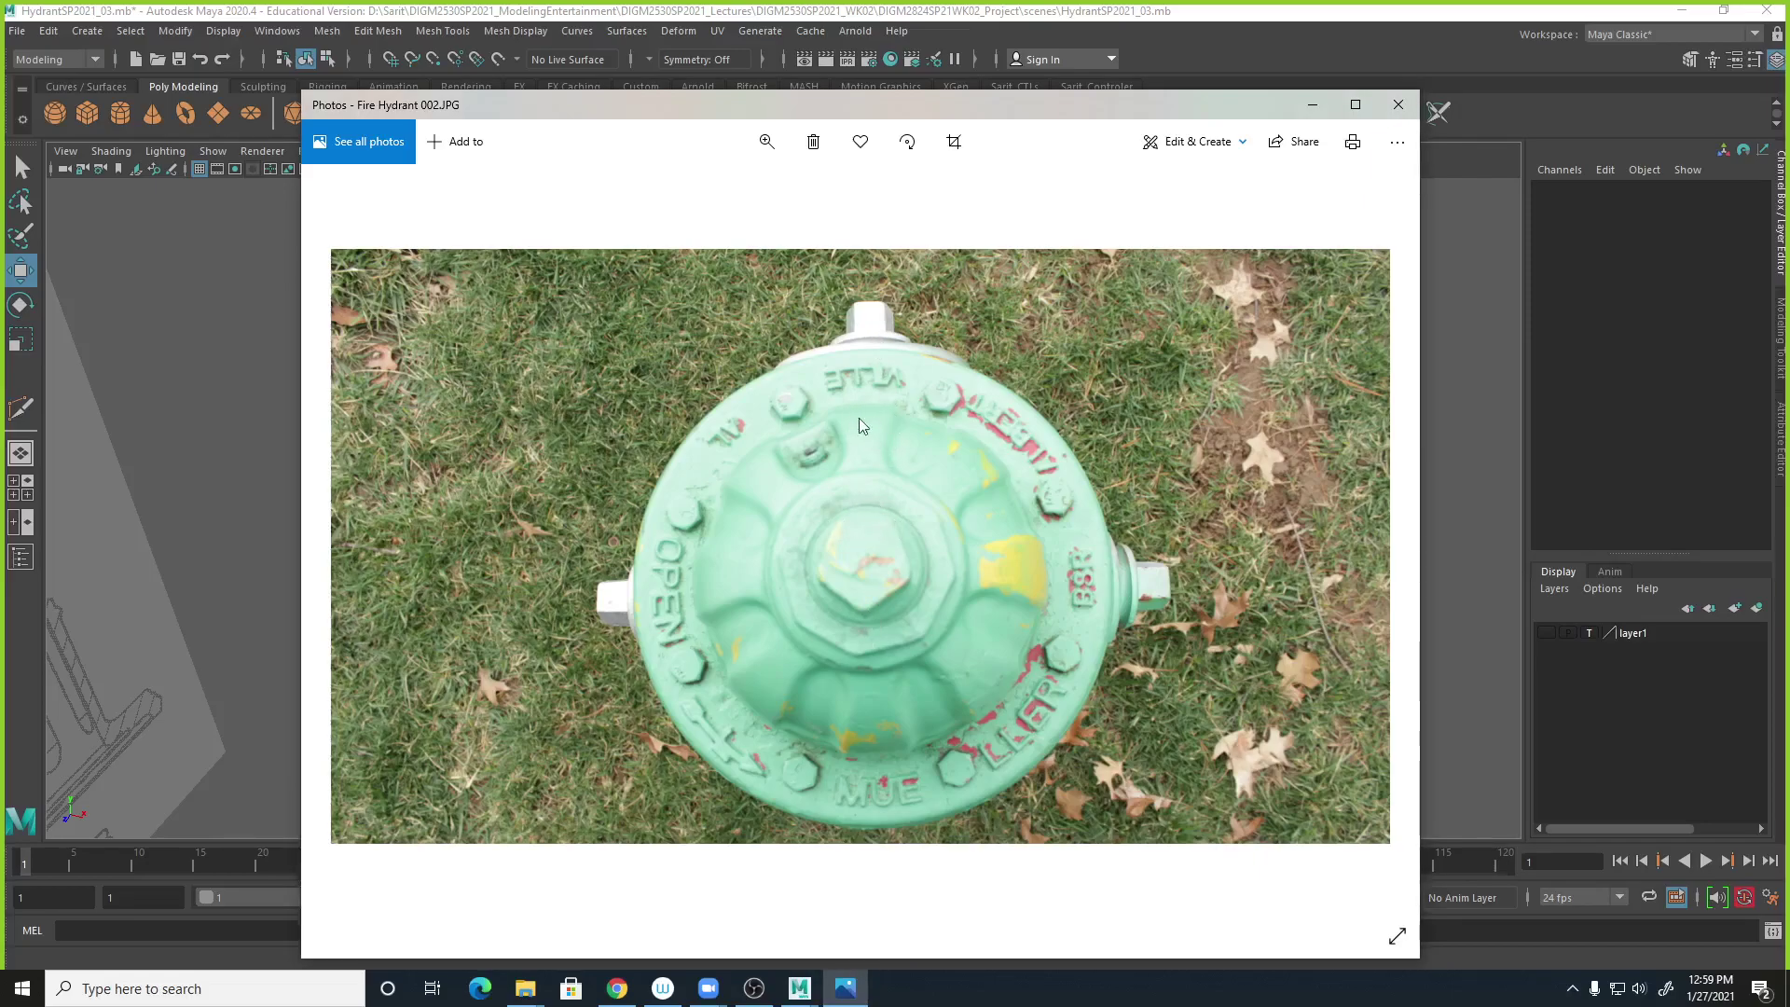
{"action": "key", "text": "alt+Tab"}
{"action": "key", "text": "space"}
{"action": "key", "text": "space"}
{"action": "scroll", "coordinate": [1019, 449], "scroll_direction": "down", "scroll_amount": 5}
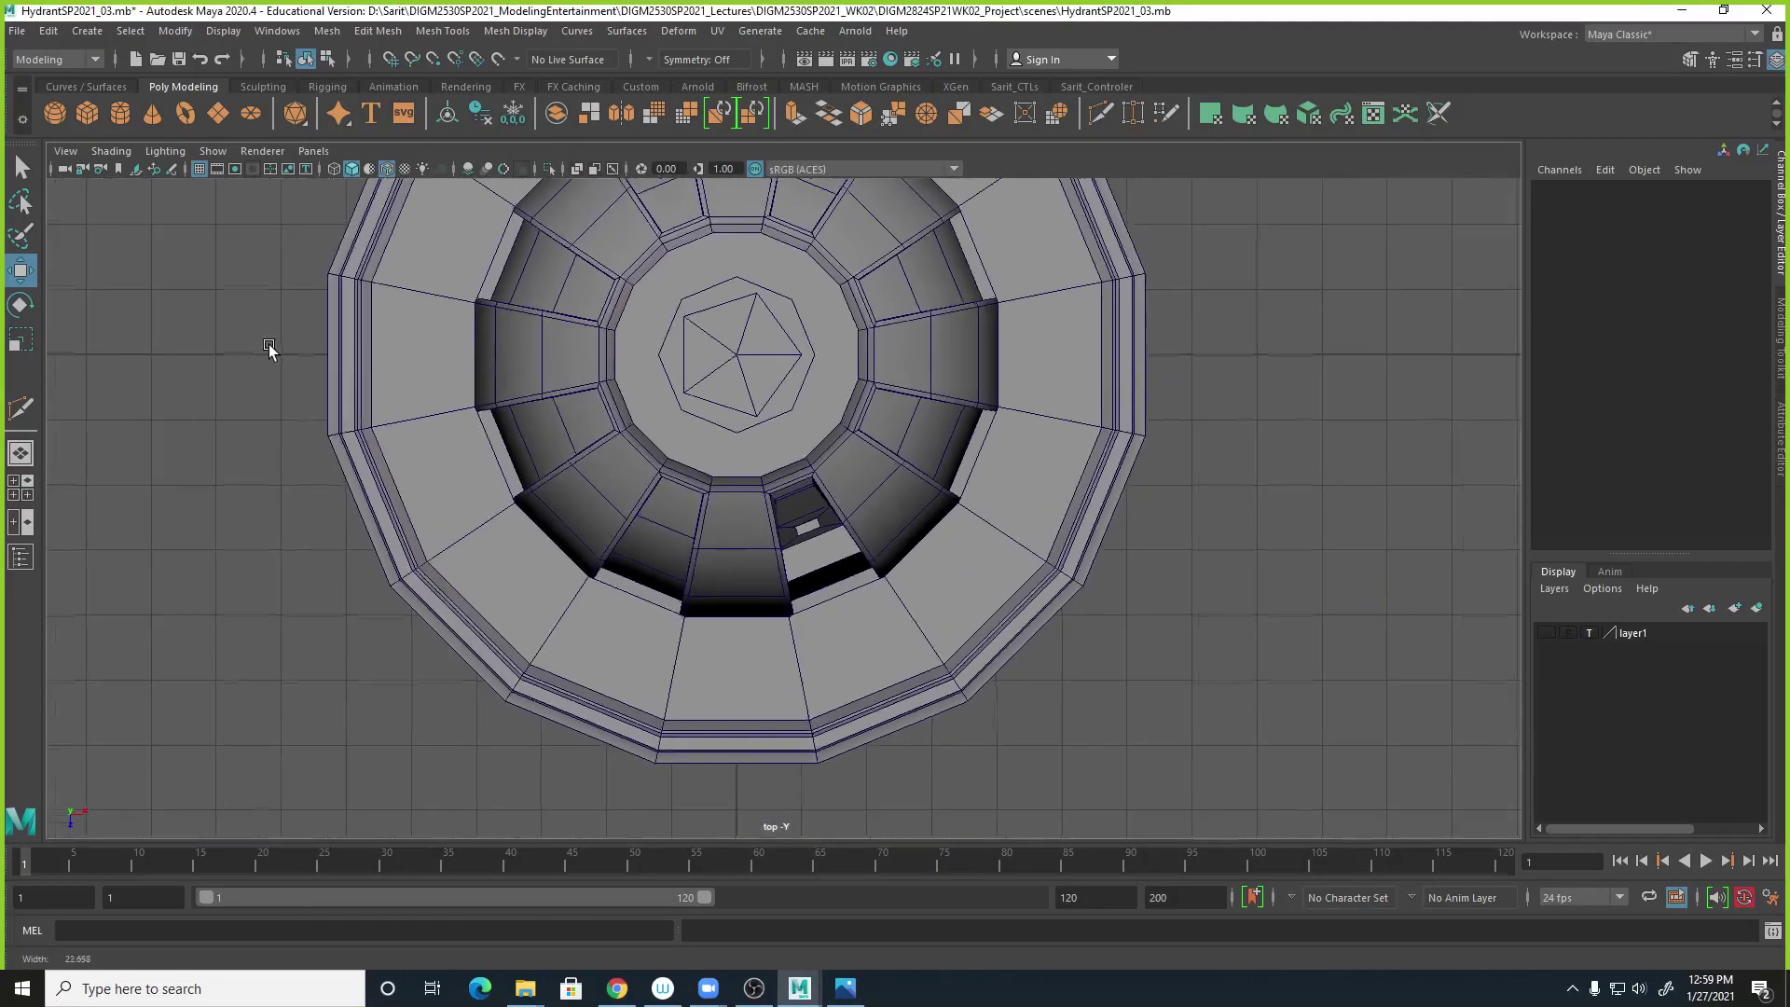
Rotate the five-sided cylinder about 18 degrees around Y so that one of its sides lies horizontal in the top view.
{"action": "left_click", "coordinate": [748, 371]}
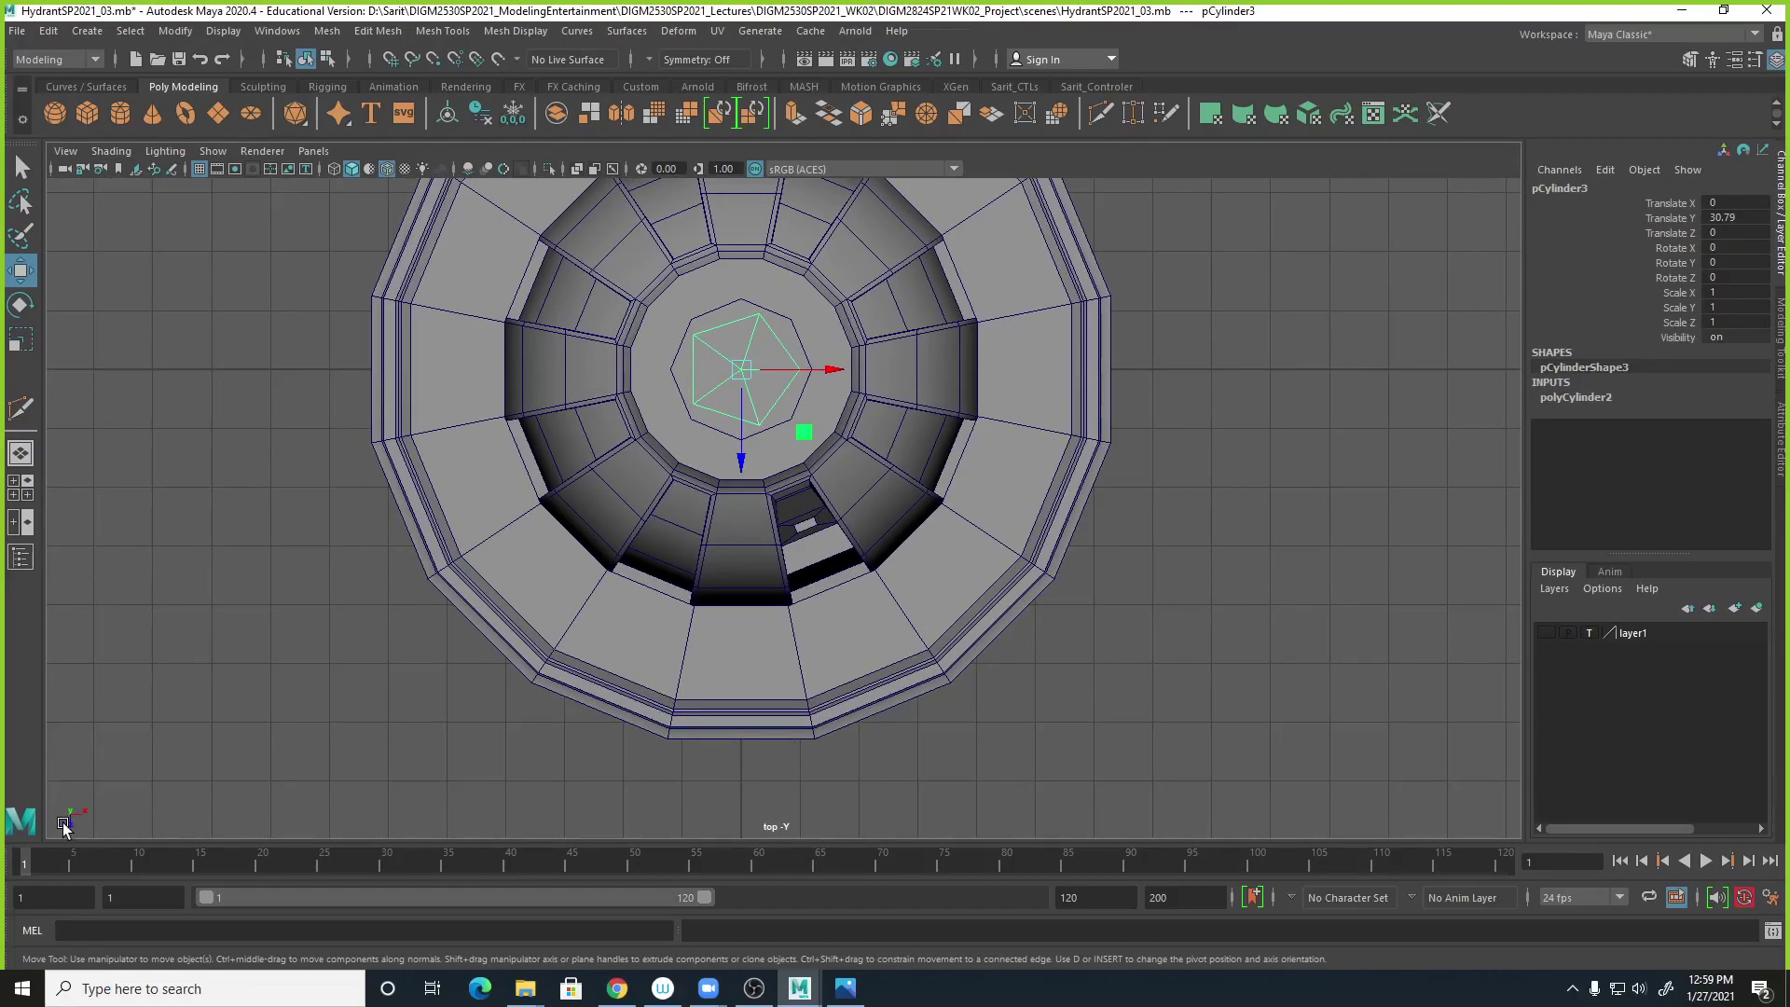
{"action": "key", "text": "e"}
{"action": "right_click_drag", "start_coordinate": [708, 514], "coordinate": [1375, 592], "text": "alt"}
{"action": "middle_click_drag", "start_coordinate": [1049, 523], "coordinate": [1164, 728], "text": "alt"}
{"action": "right_click_drag", "start_coordinate": [723, 522], "coordinate": [1190, 595], "text": "alt"}
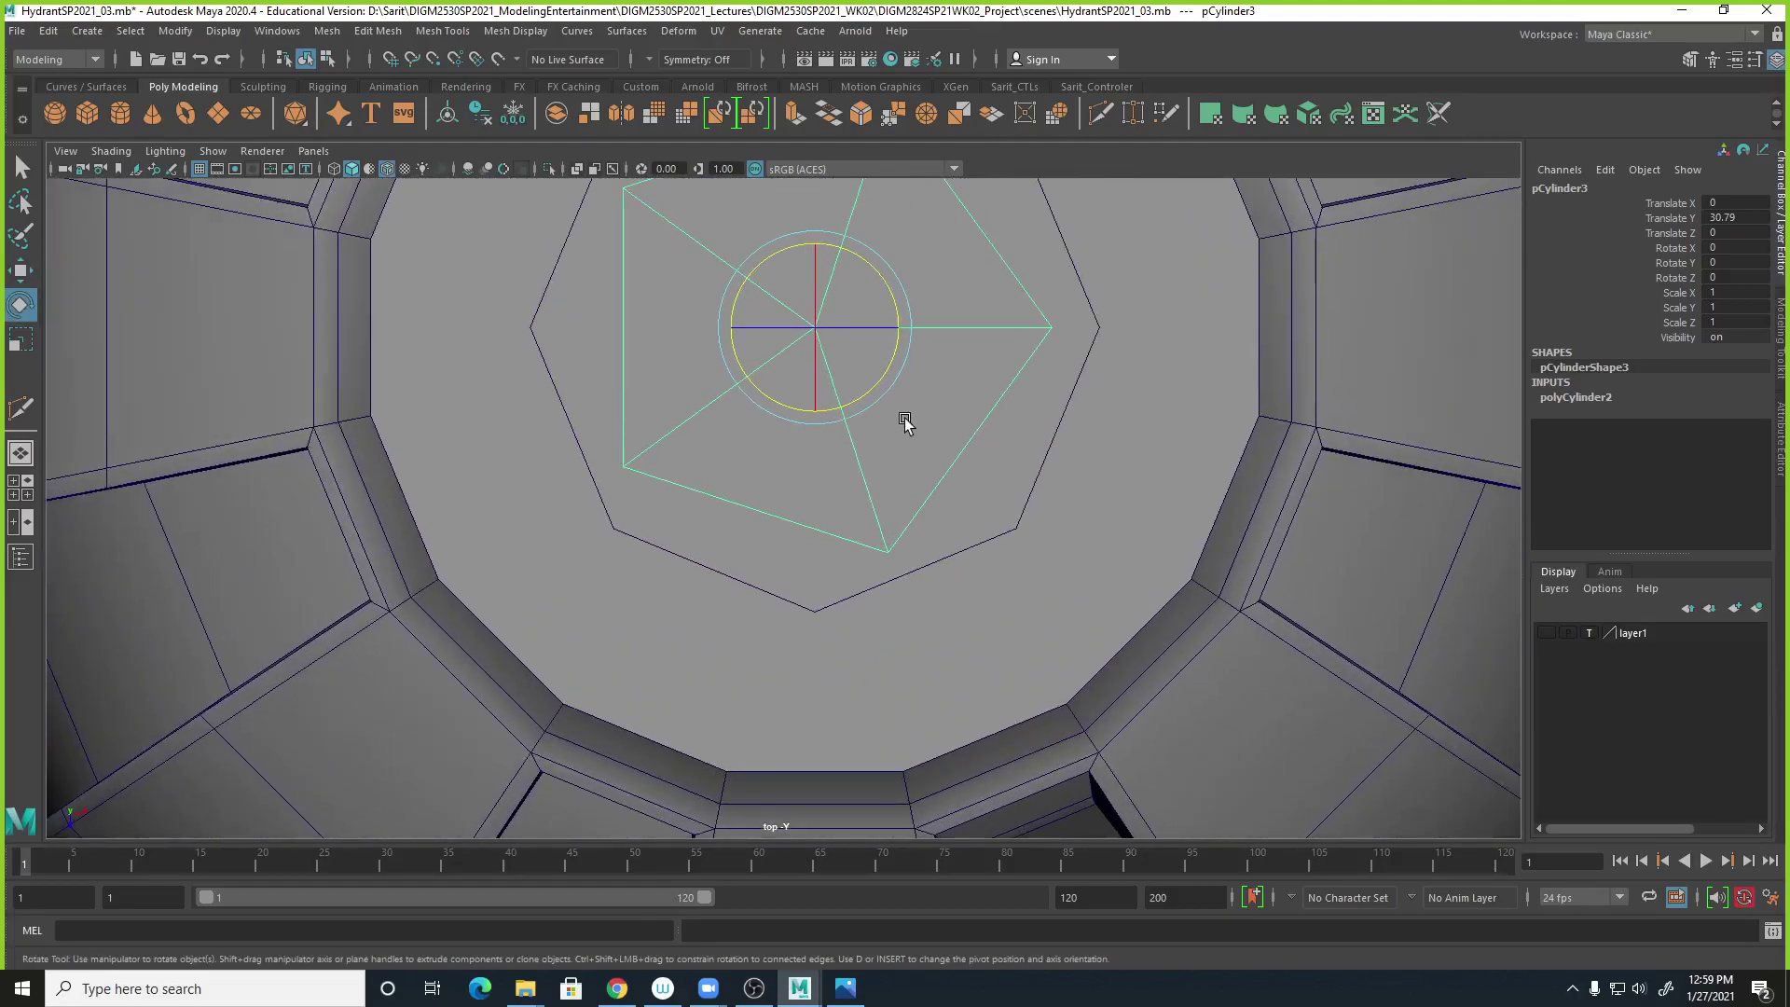
{"action": "left_click_drag", "start_coordinate": [858, 399], "coordinate": [873, 380]}
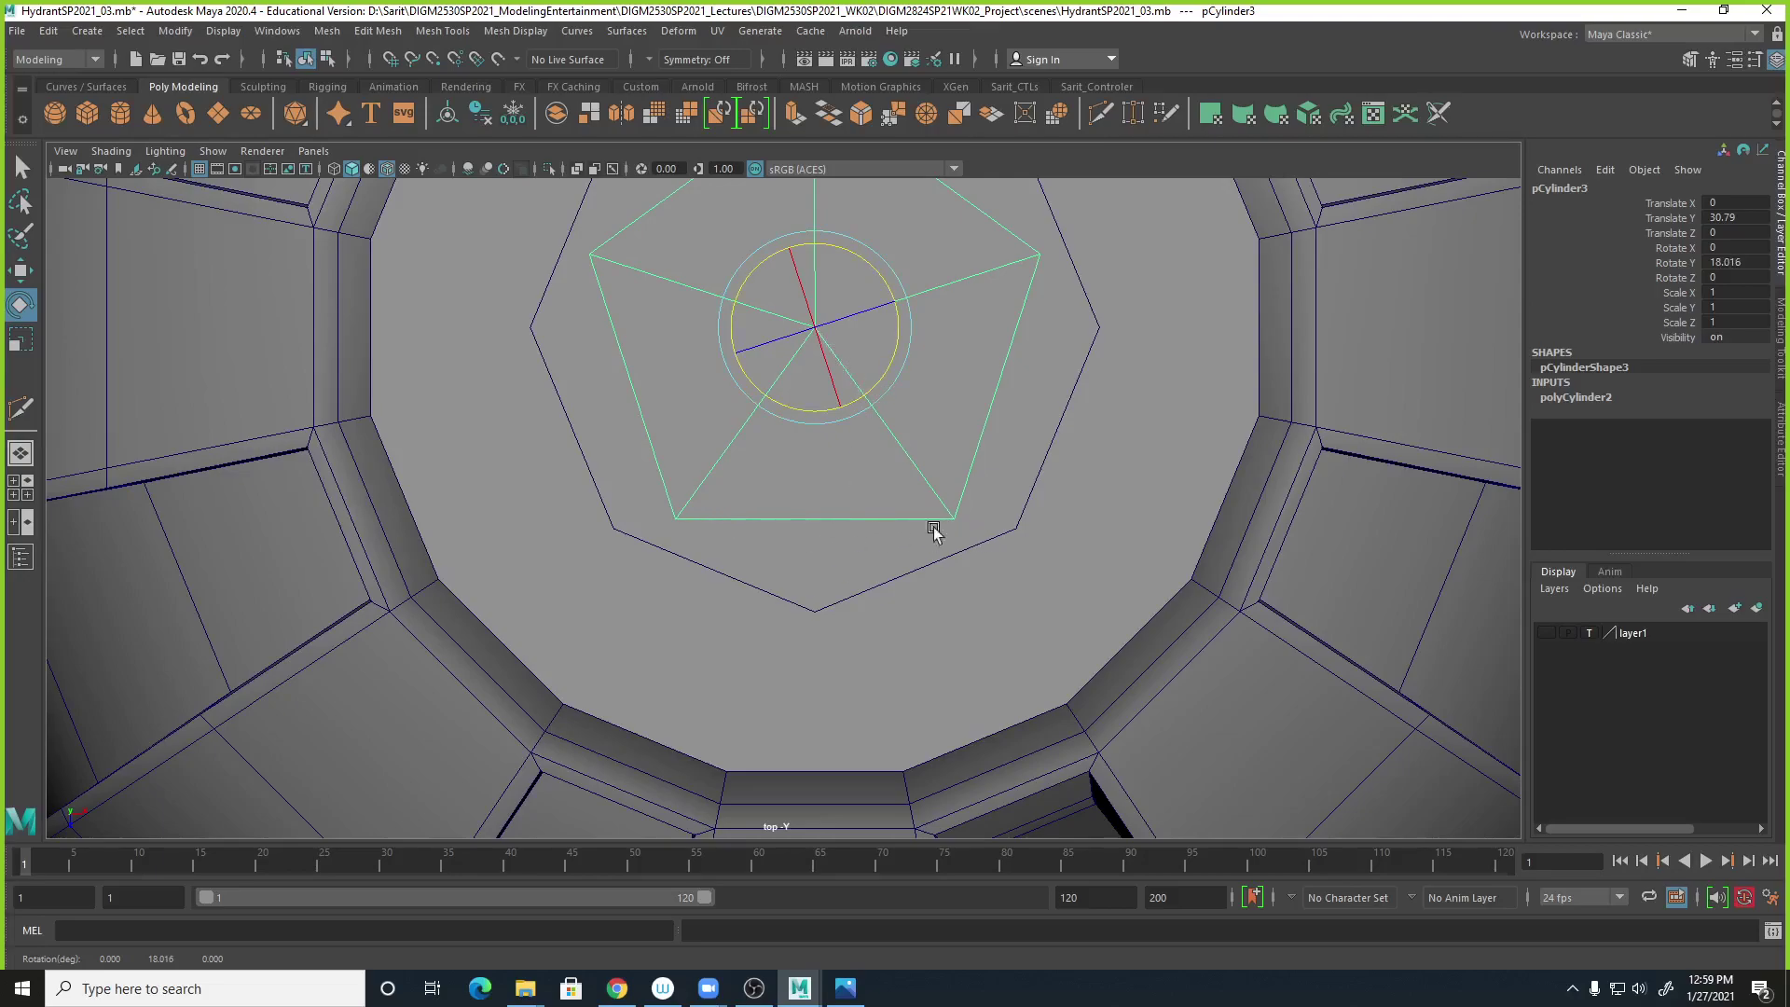
Set the five-sided cylinder's Rotate Y to exactly 18.
{"action": "scroll", "coordinate": [1012, 573], "scroll_direction": "up", "scroll_amount": 1}
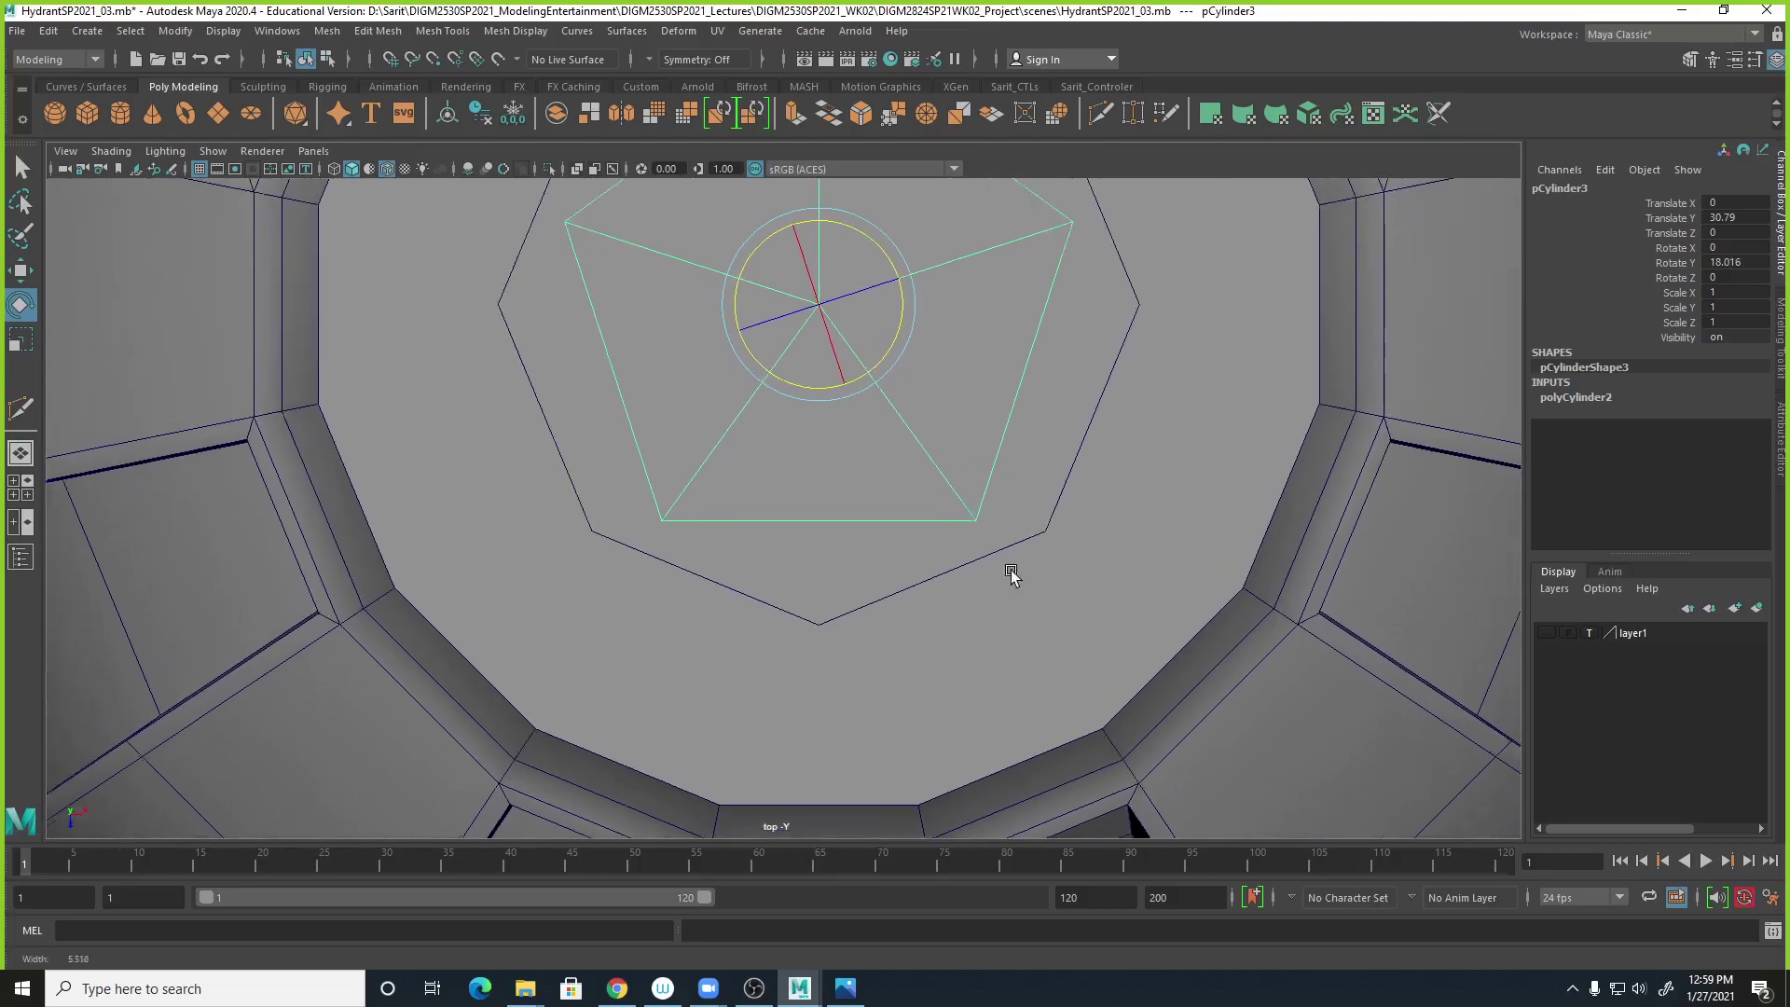
{"action": "scroll", "coordinate": [820, 606], "scroll_direction": "up", "scroll_amount": 5}
{"action": "scroll", "coordinate": [936, 639], "scroll_direction": "up", "scroll_amount": 1}
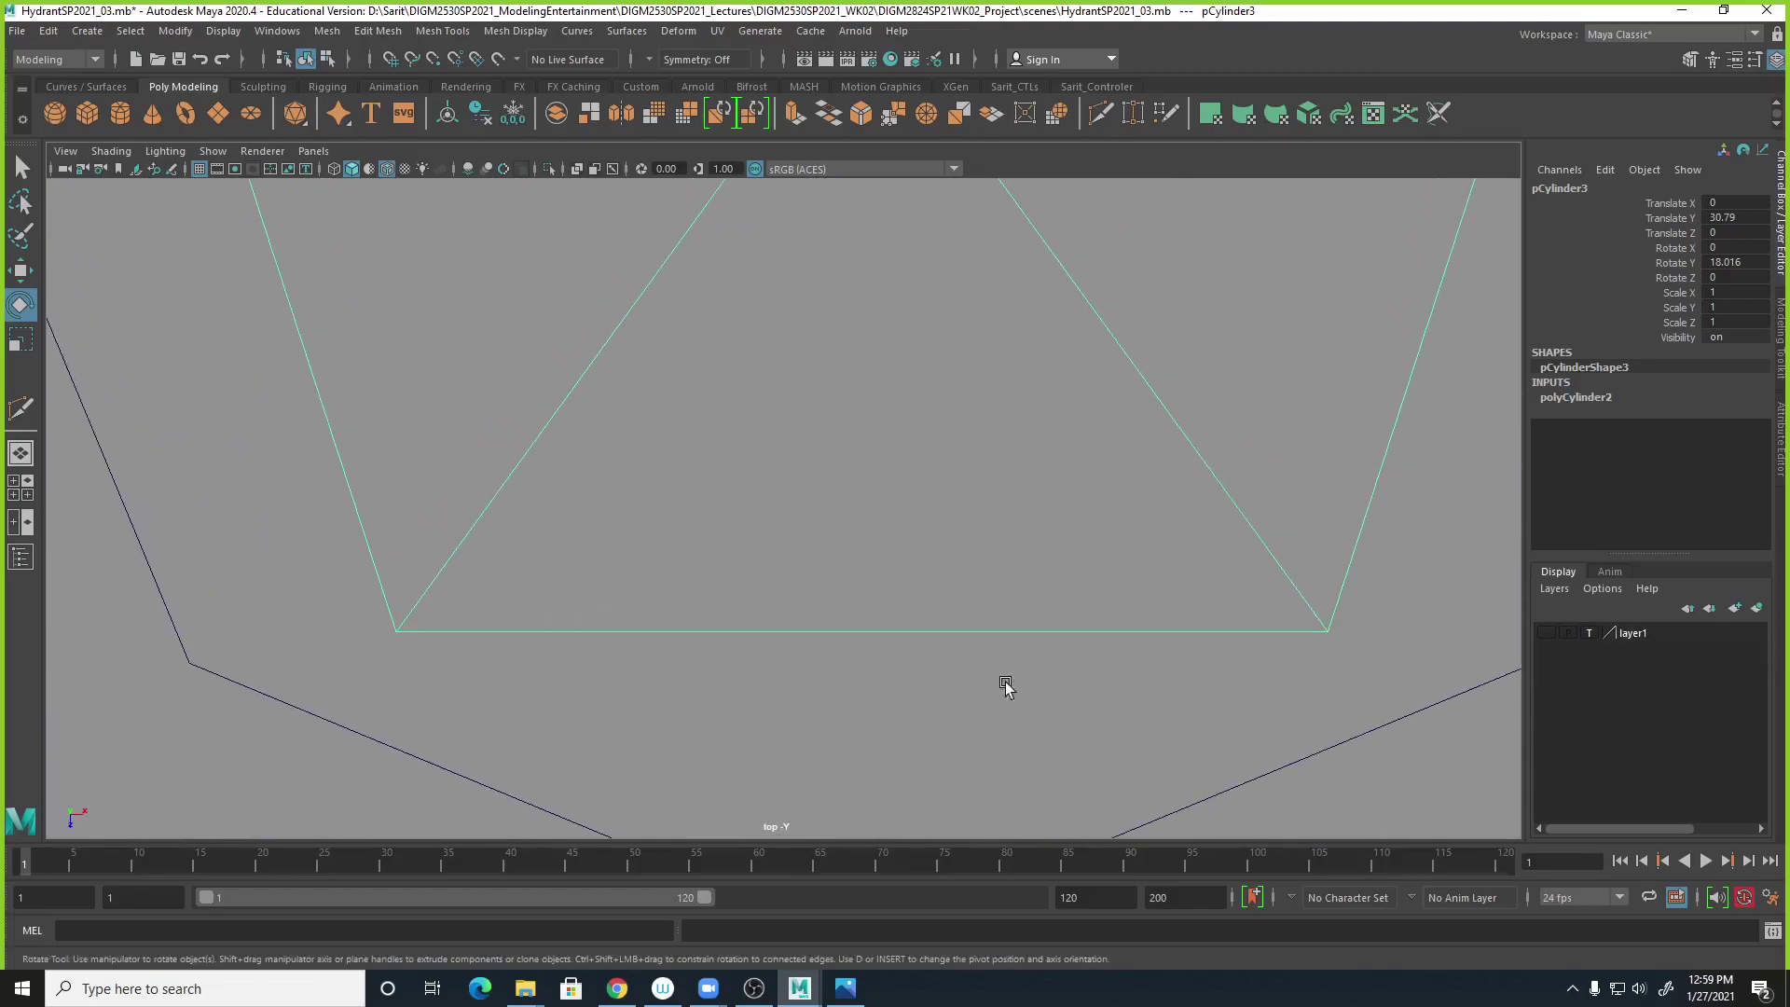
{"action": "scroll", "coordinate": [1005, 680], "scroll_direction": "down", "scroll_amount": 5}
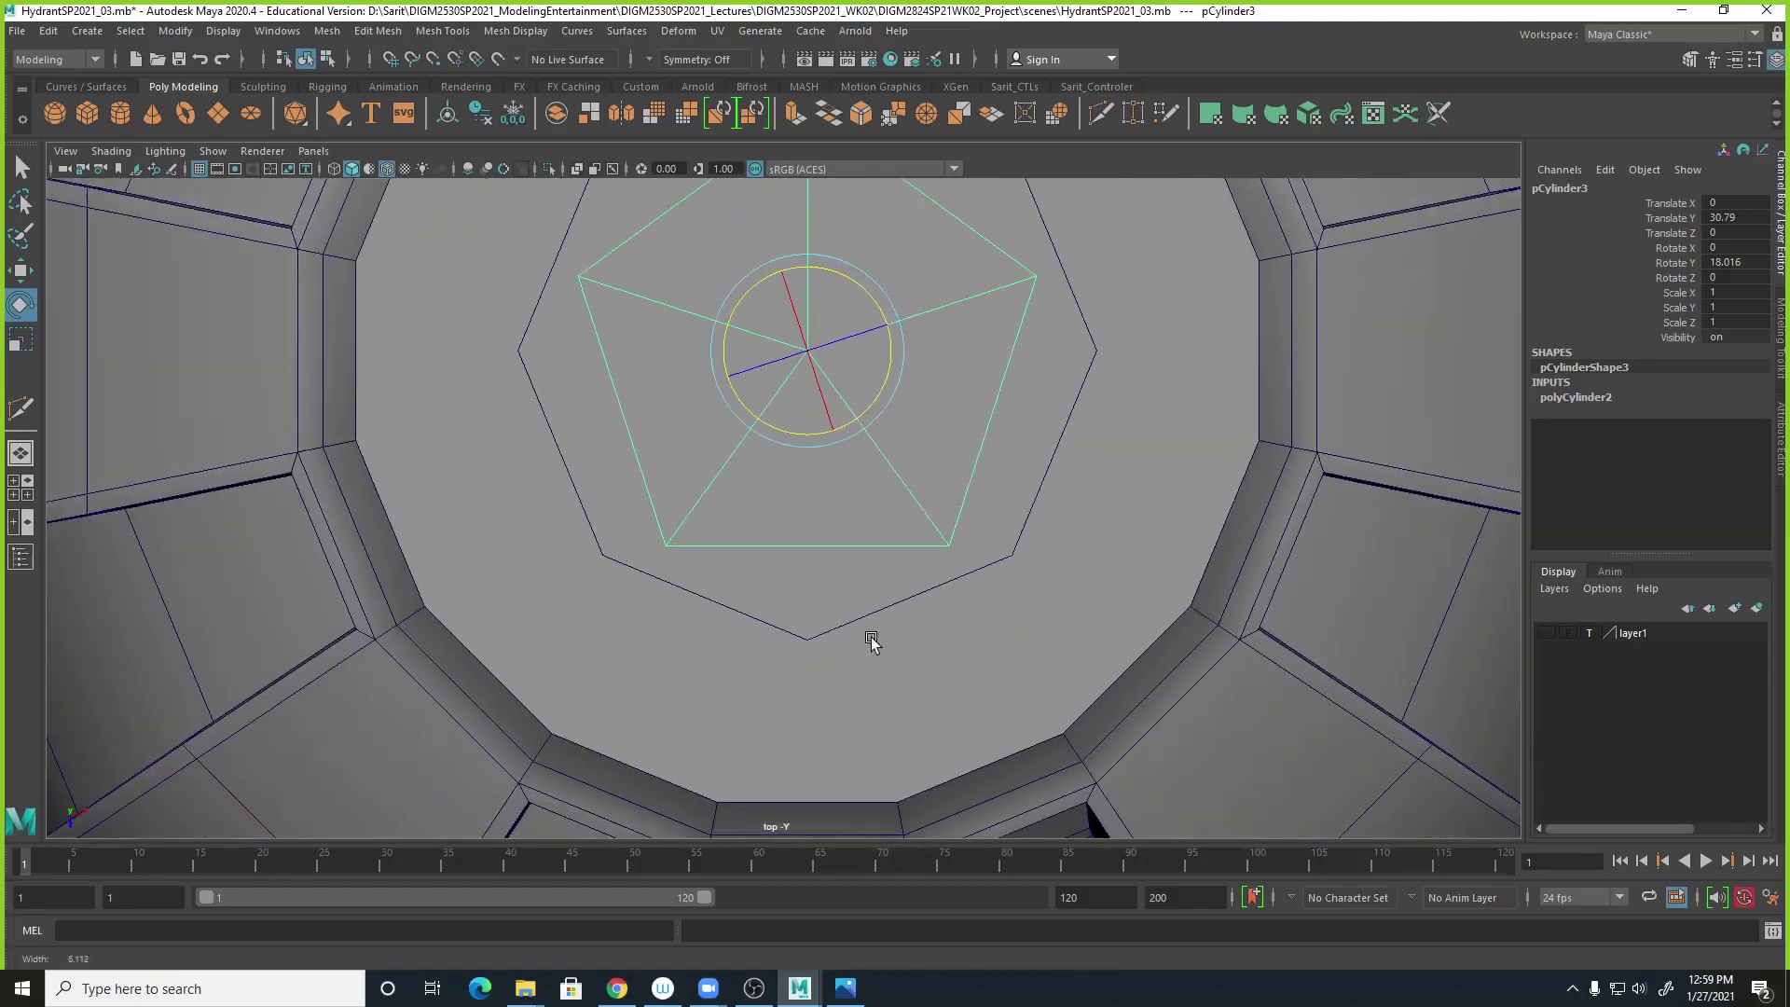
{"action": "double_click", "coordinate": [1732, 263]}
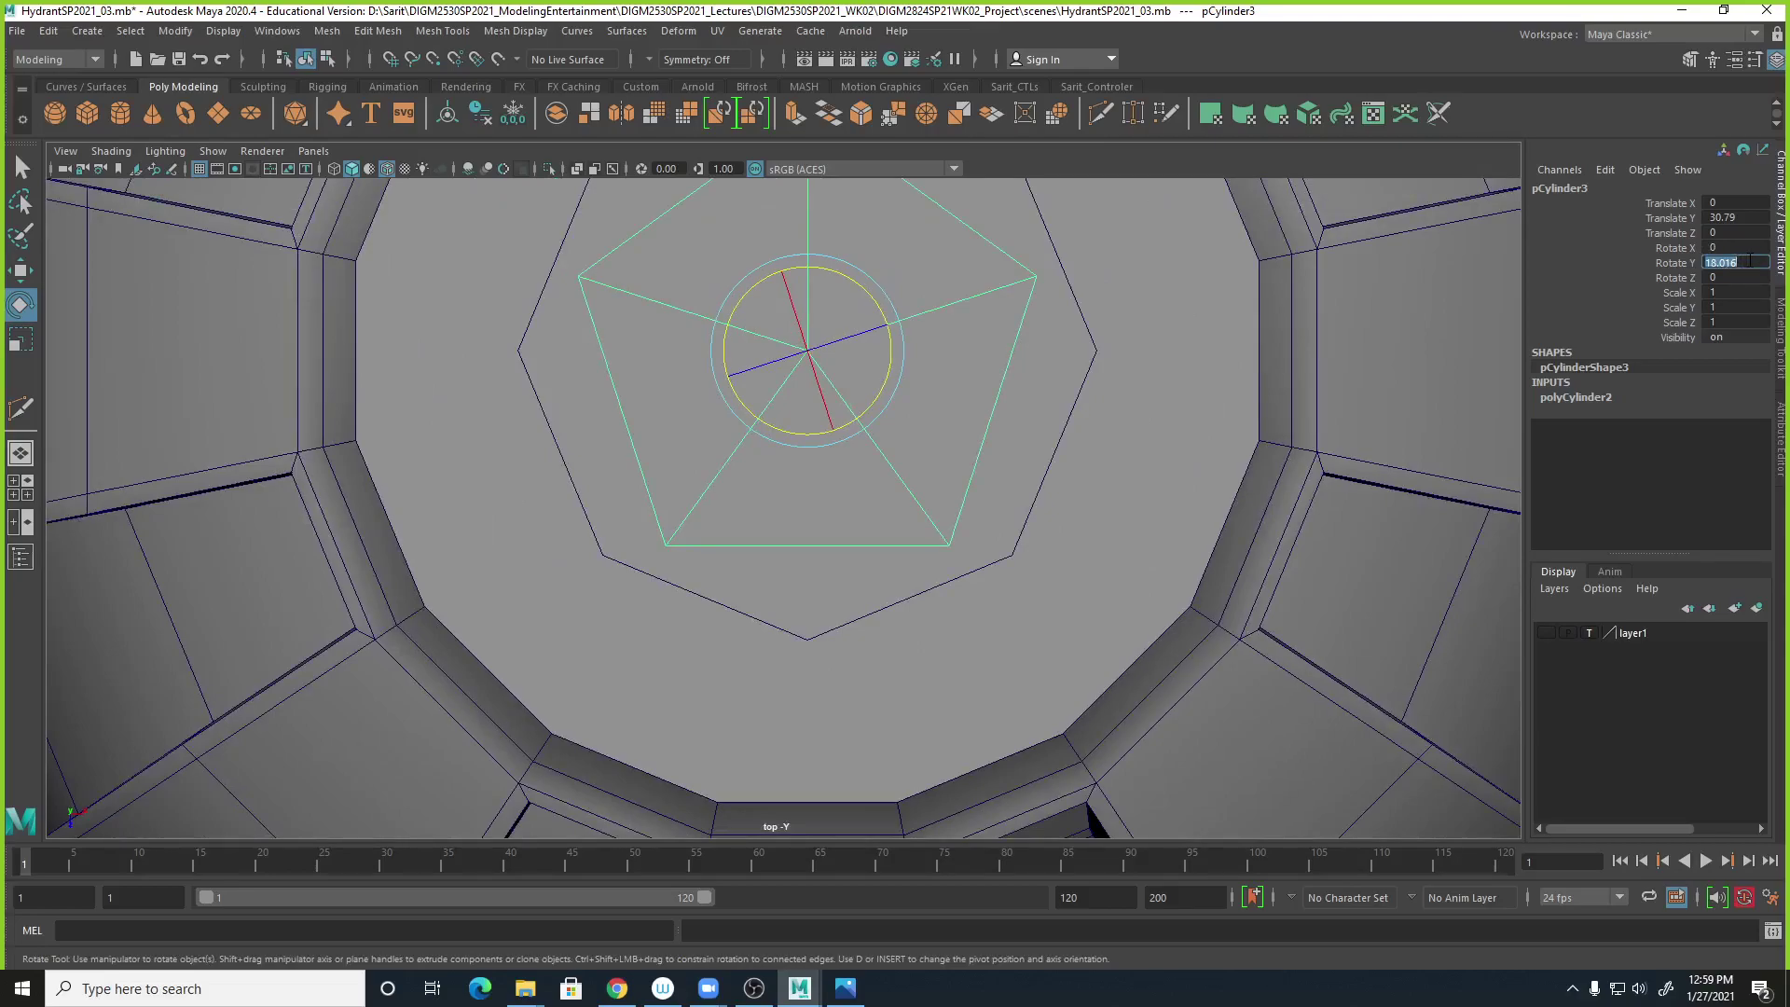
{"action": "left_click", "coordinate": [1747, 263]}
{"action": "key", "text": "Return"}
{"action": "scroll", "coordinate": [1170, 604], "scroll_direction": "down", "scroll_amount": 5}
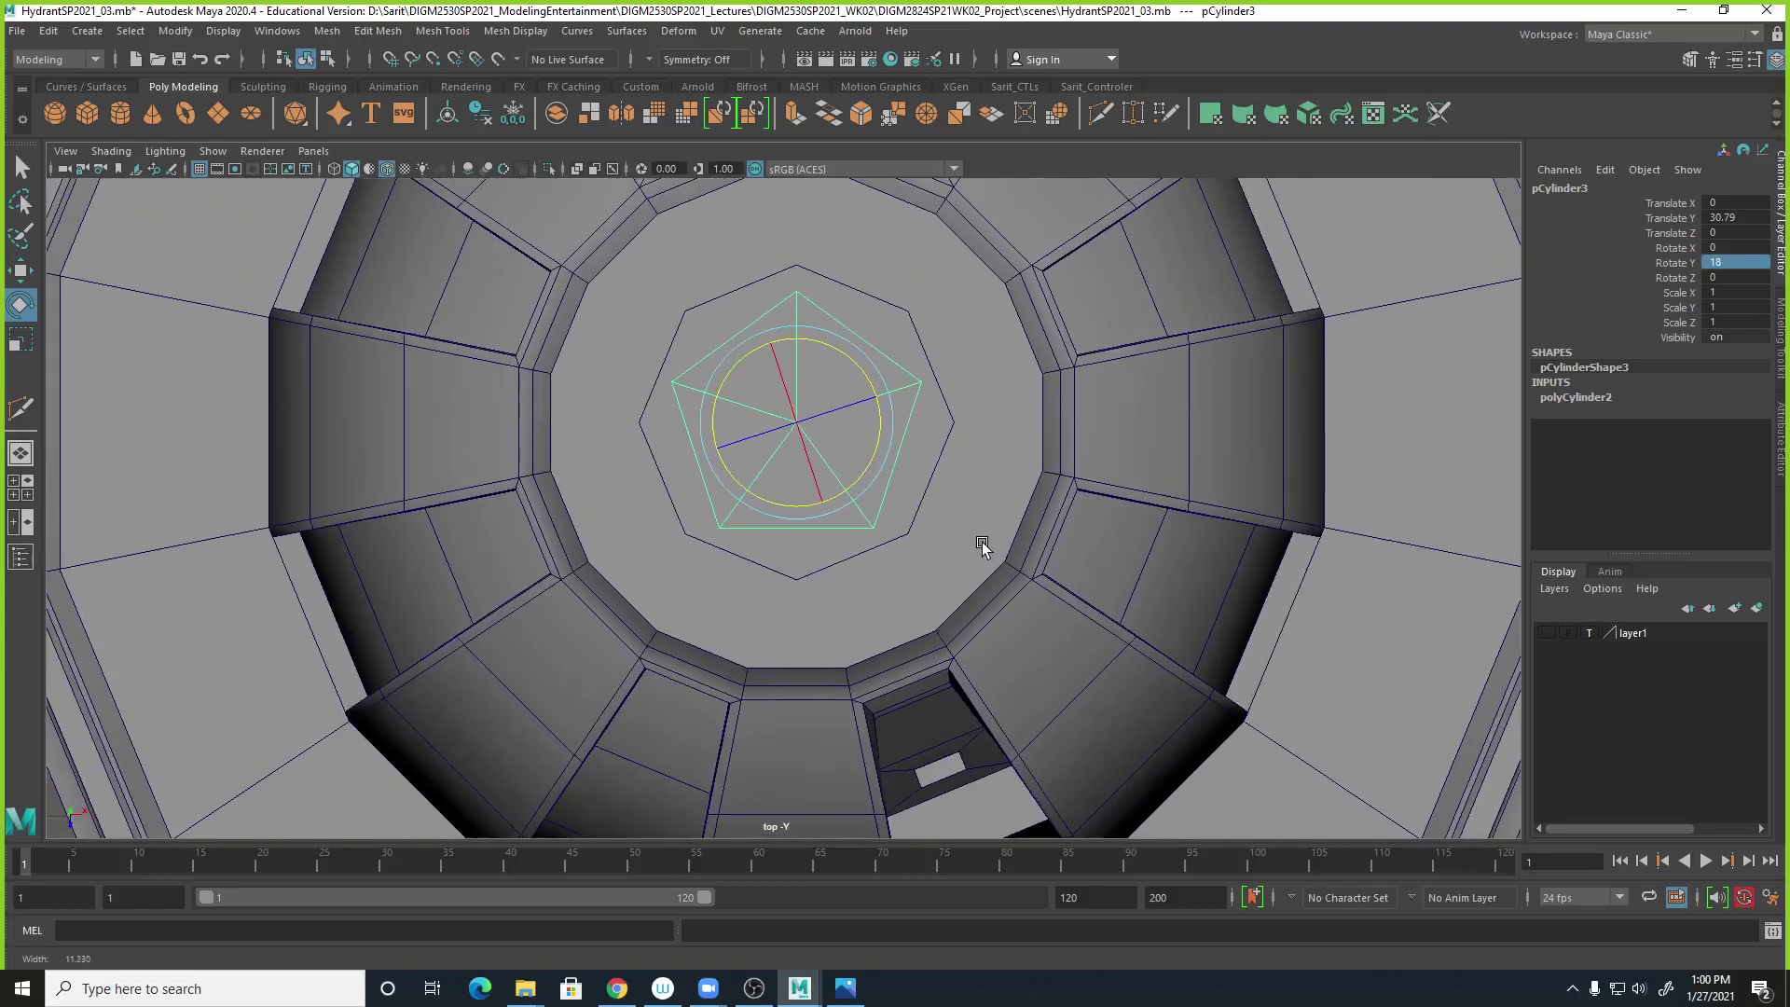
Select the eight-sided cylinder and examine the nut and collar on the bonnet up close in Fire Hydrant 002.JPG in Photos.
{"action": "left_click", "coordinate": [906, 534]}
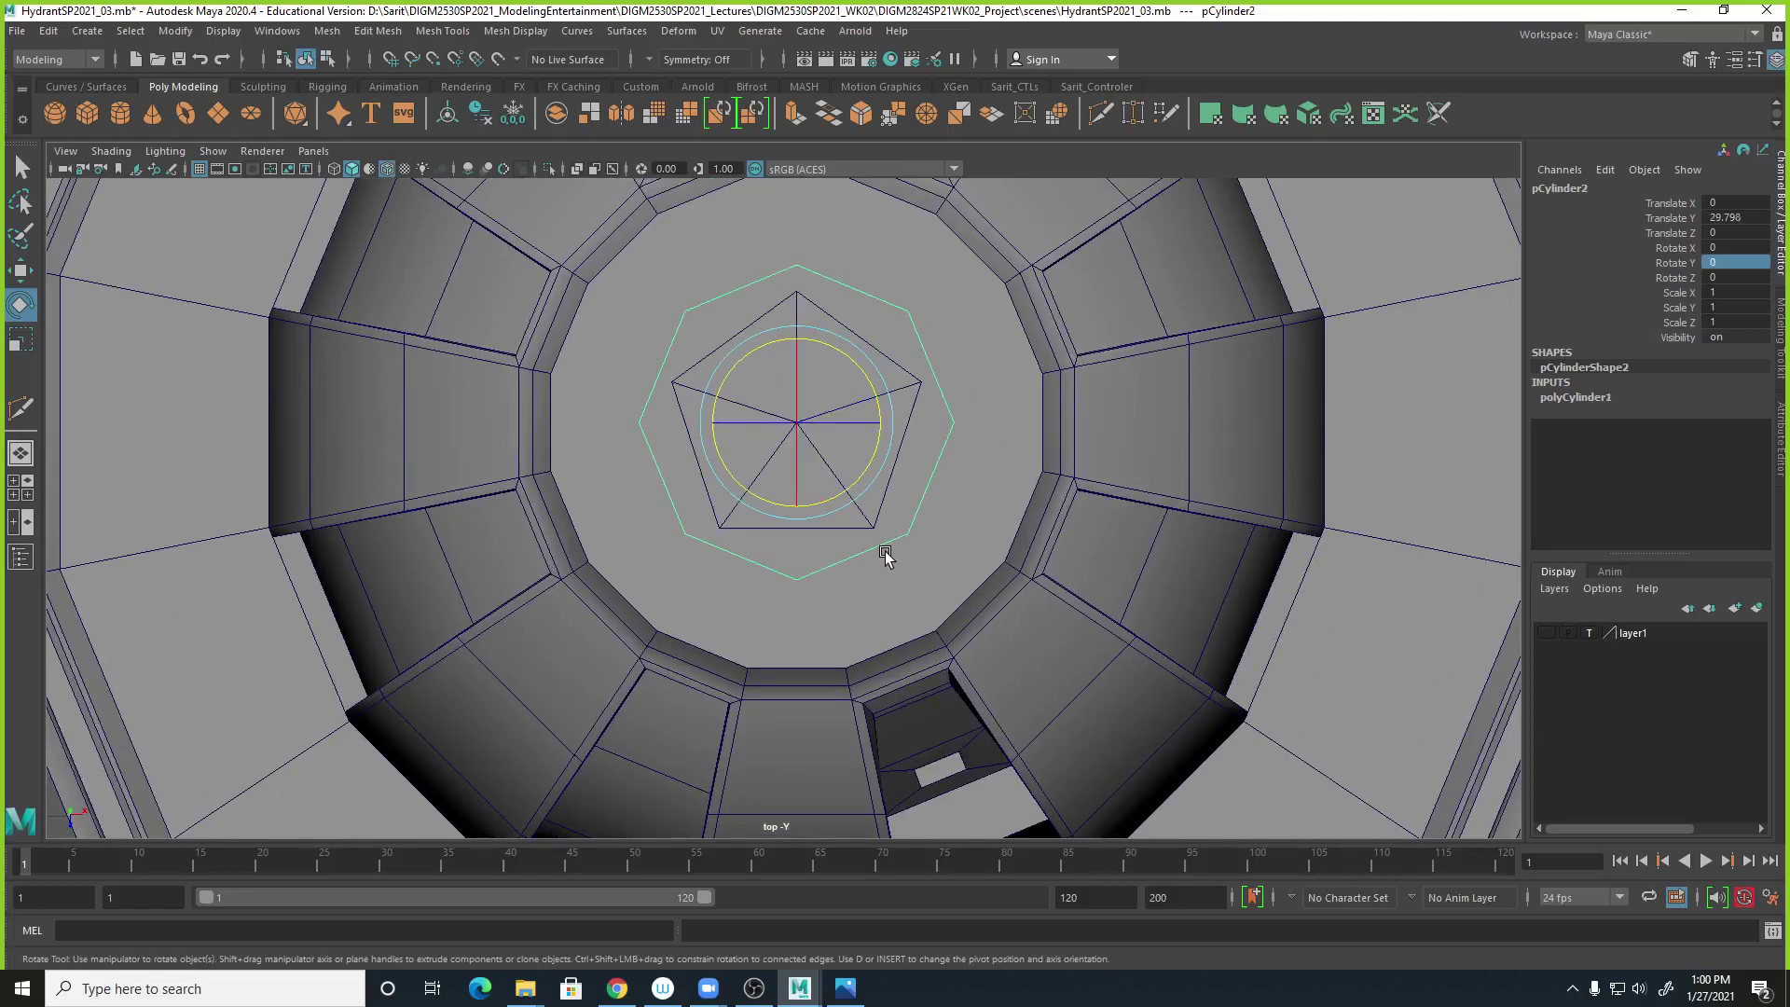
{"action": "key", "text": "space"}
{"action": "left_click", "coordinate": [845, 988]}
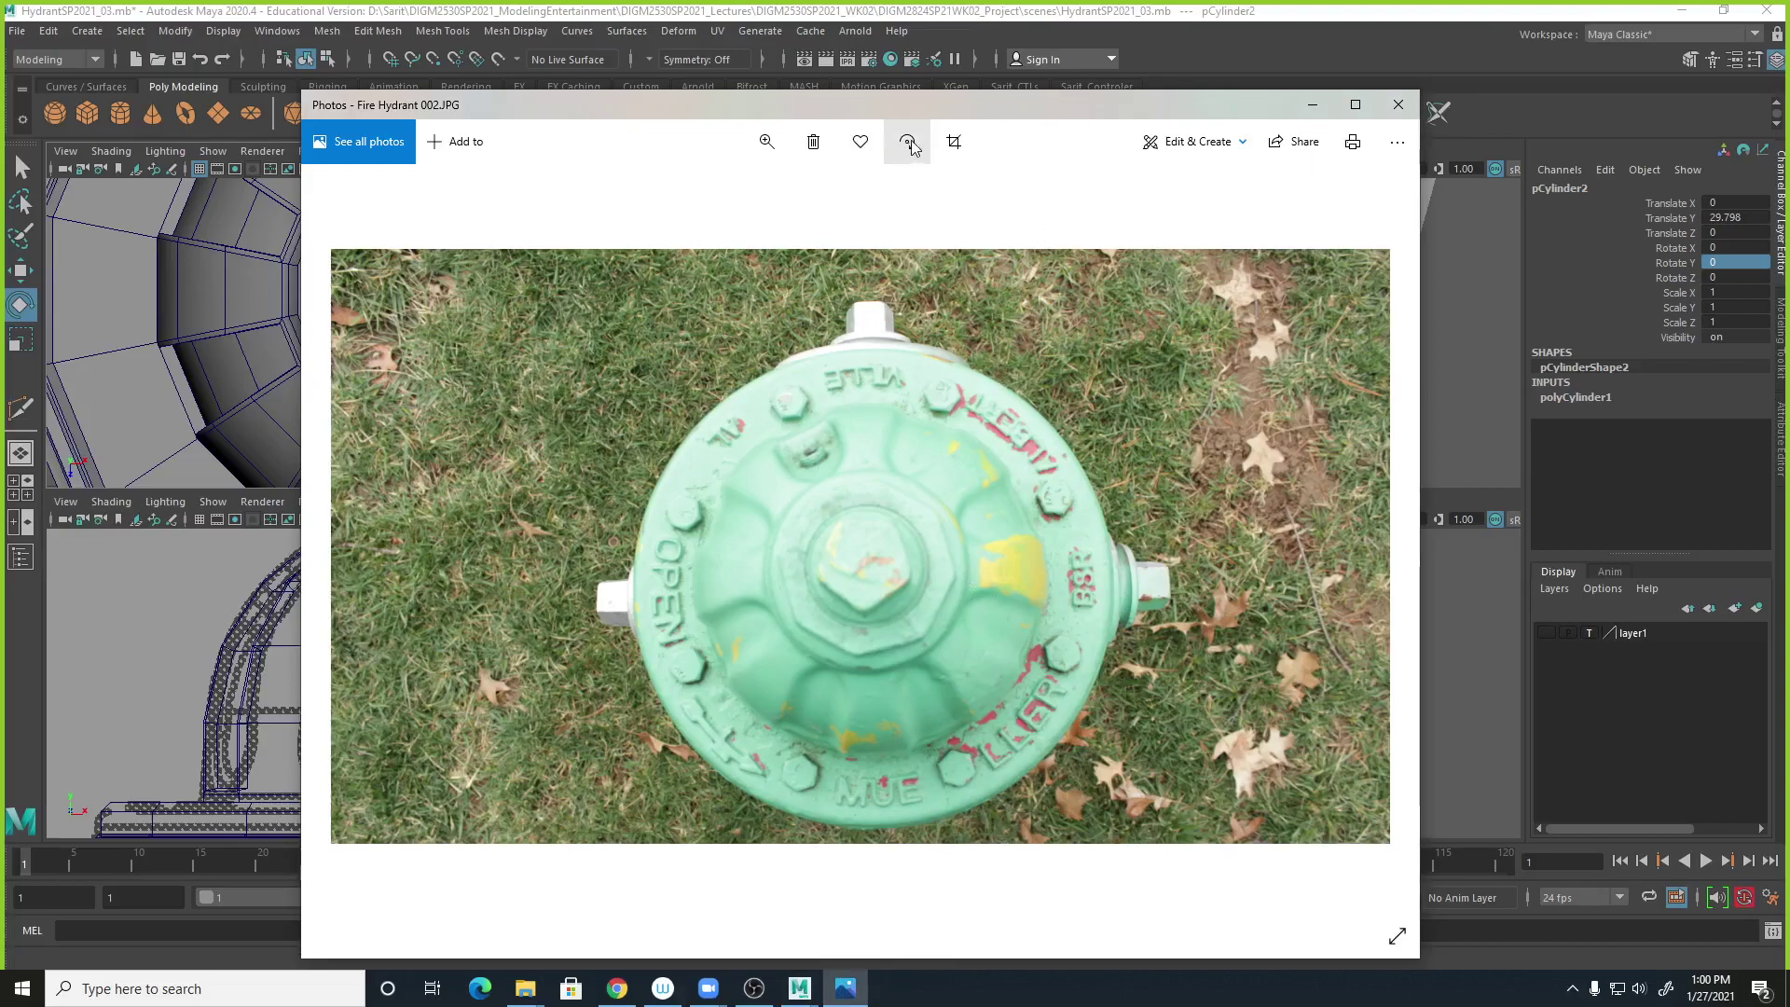
{"action": "left_click", "coordinate": [767, 142]}
{"action": "left_click_drag", "start_coordinate": [681, 193], "coordinate": [687, 190]}
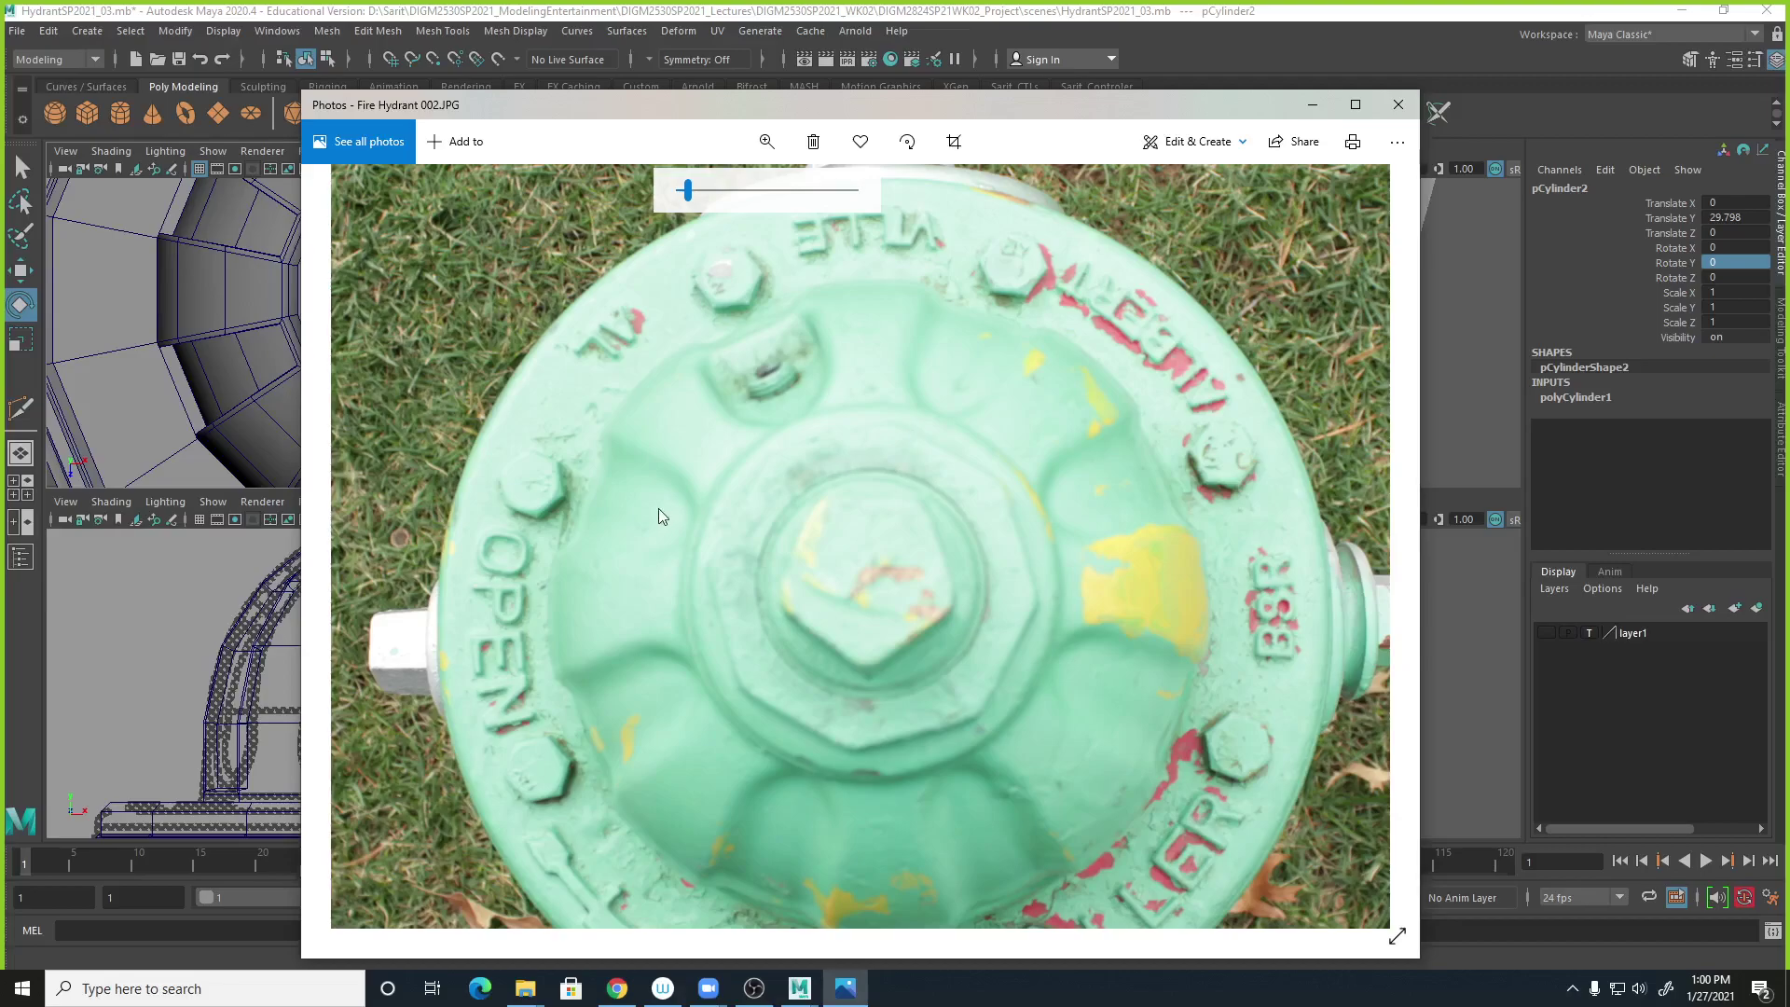
{"action": "left_click", "coordinate": [845, 988]}
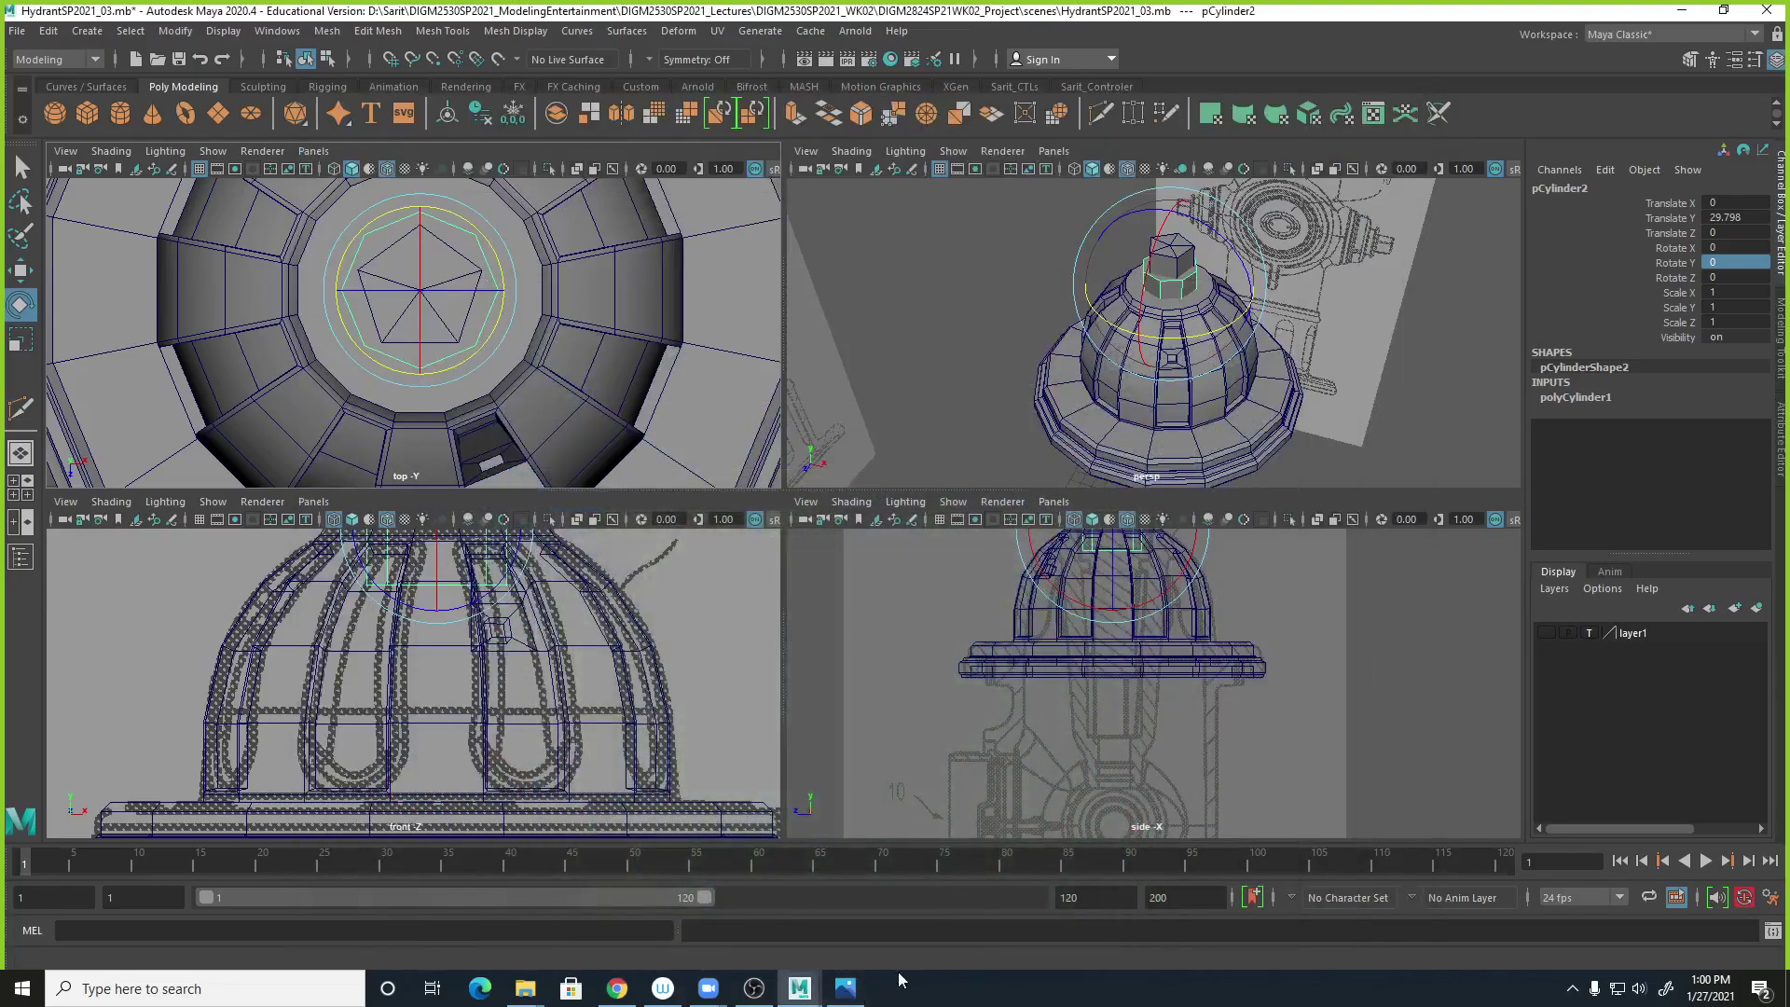
{"action": "left_click", "coordinate": [845, 988]}
{"action": "mouse_move", "coordinate": [526, 988]}
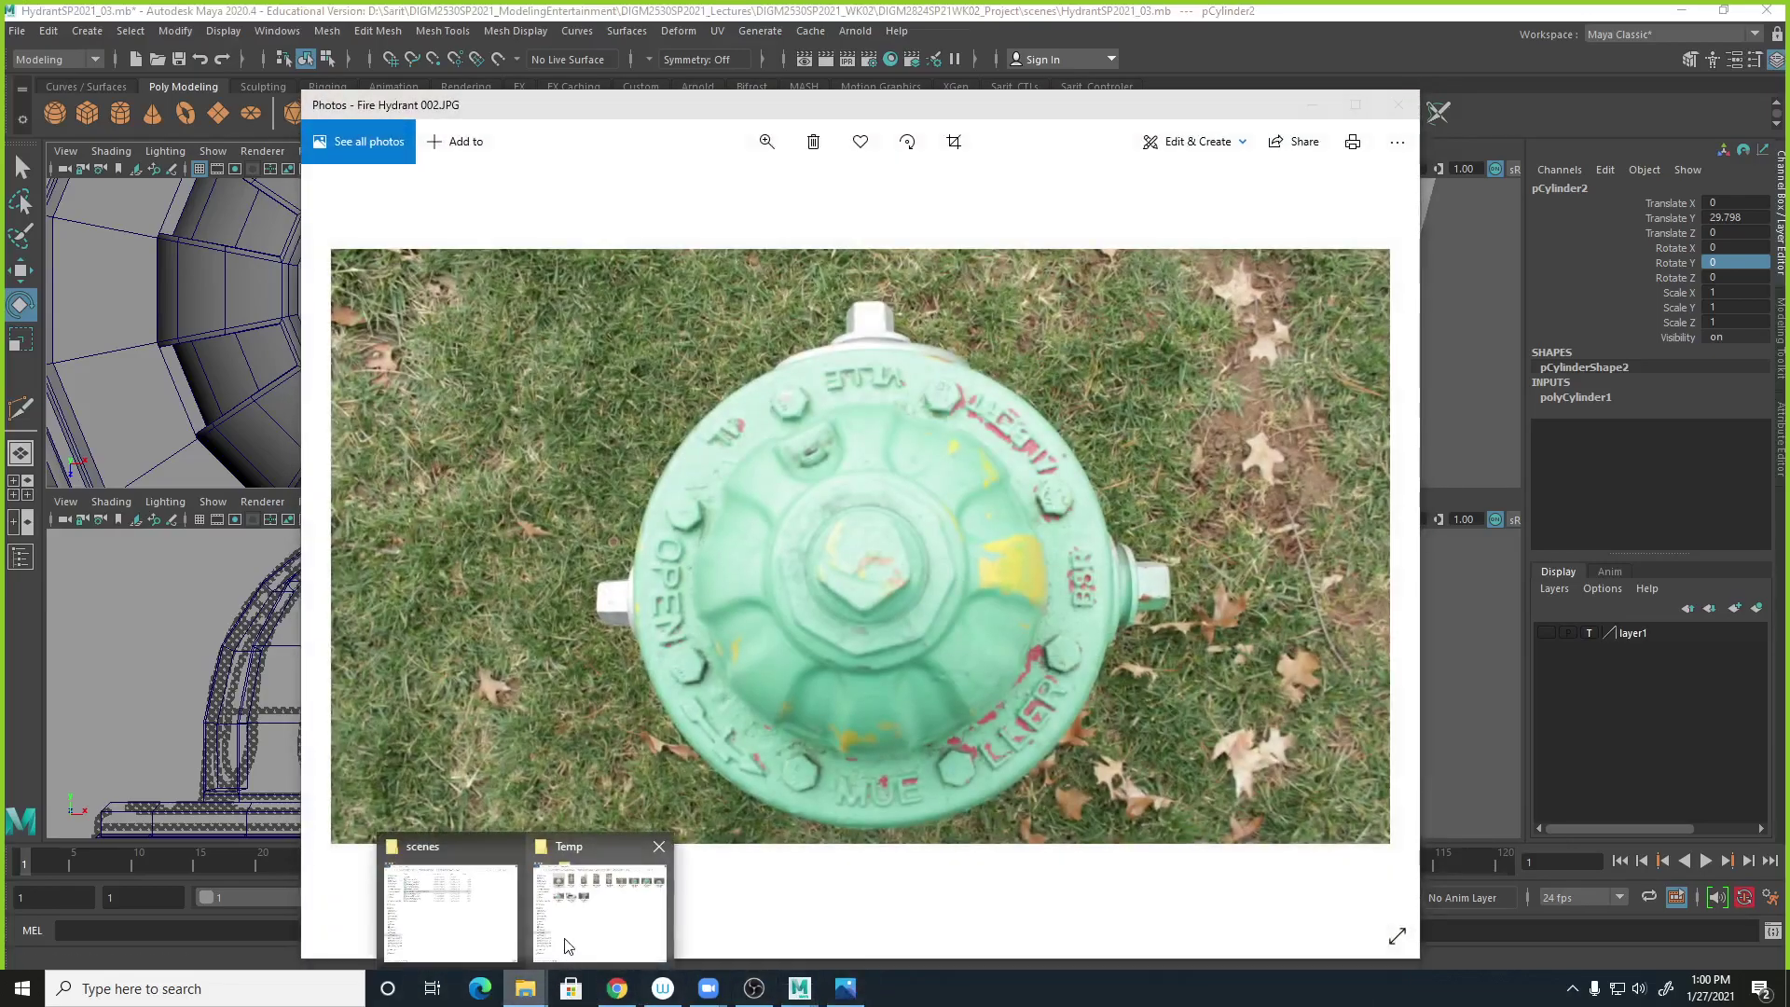
{"action": "left_click", "coordinate": [566, 946]}
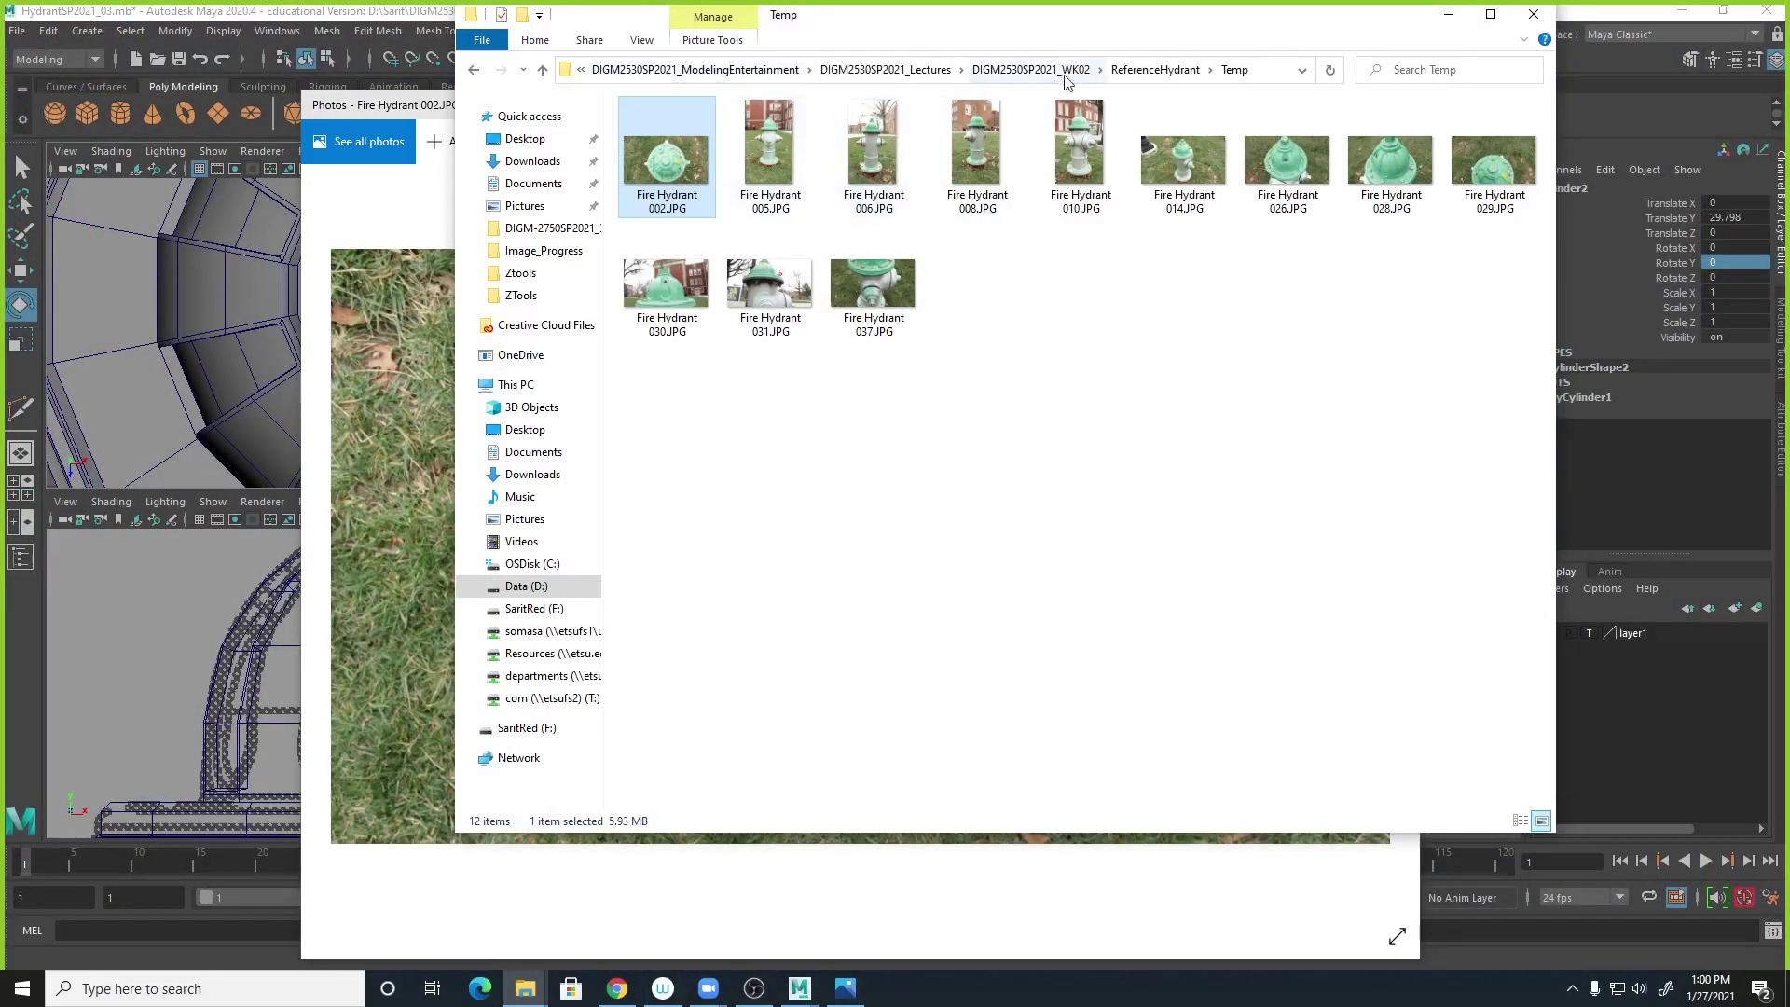
{"action": "left_click", "coordinate": [1161, 71]}
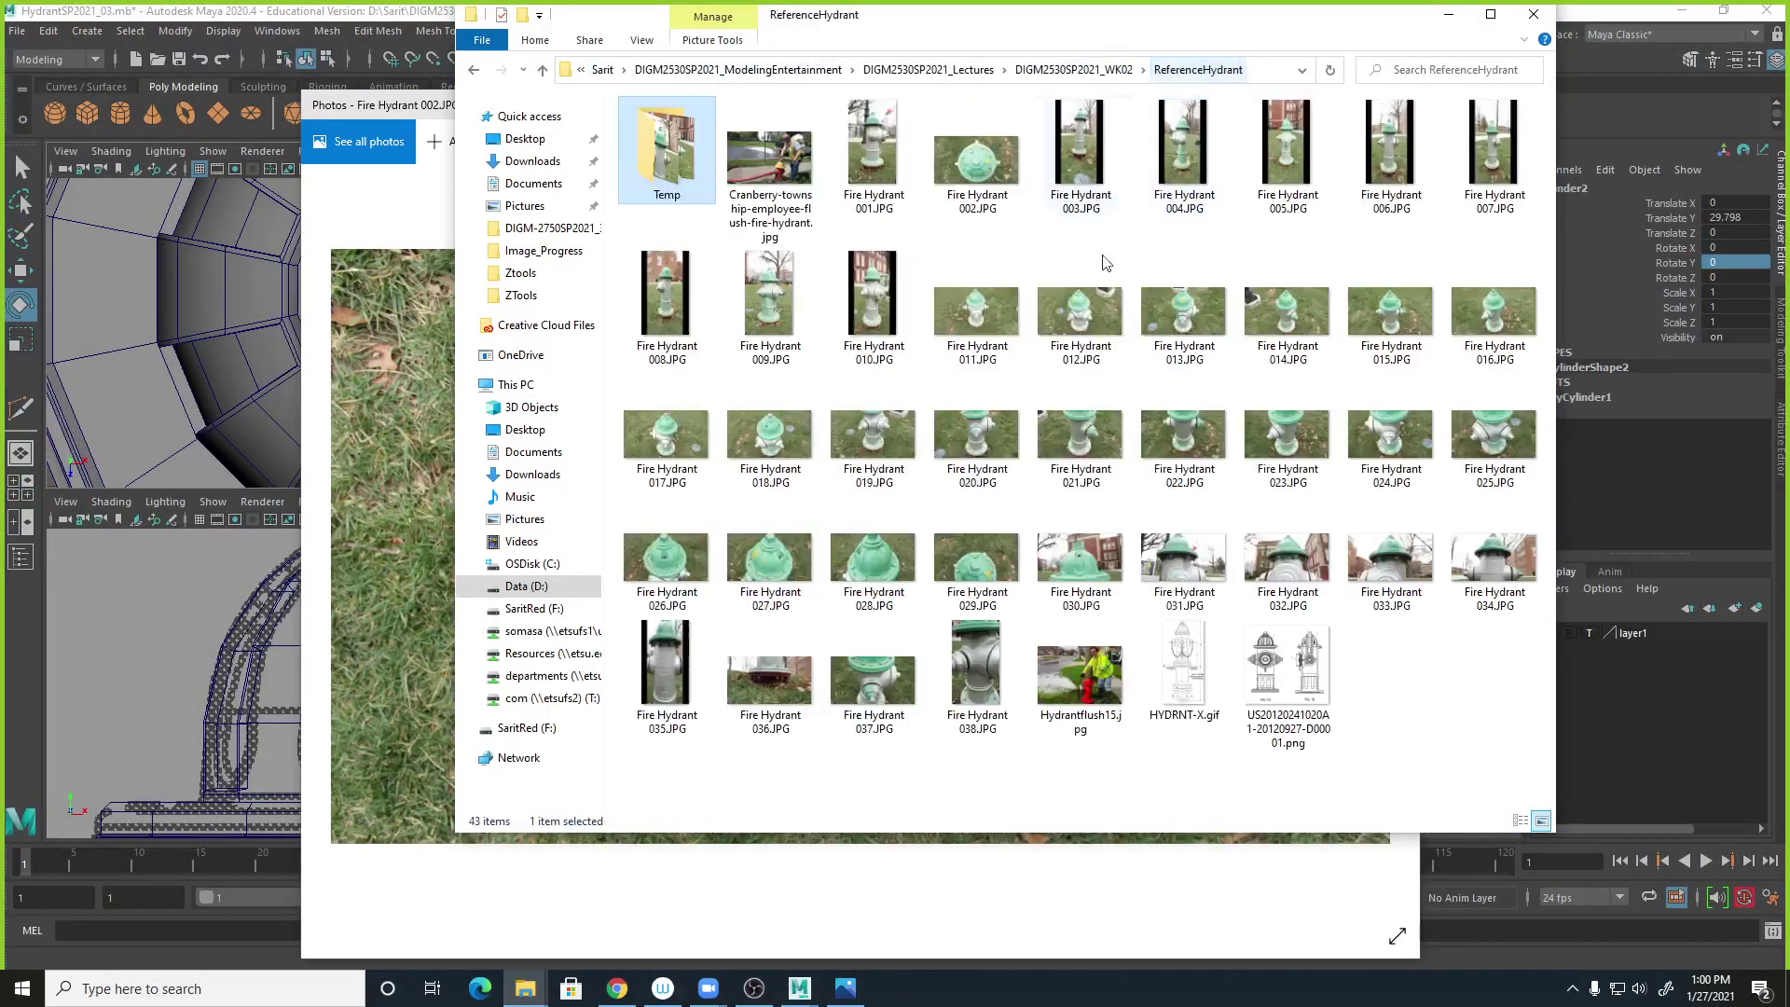
{"action": "double_click", "coordinate": [1260, 664]}
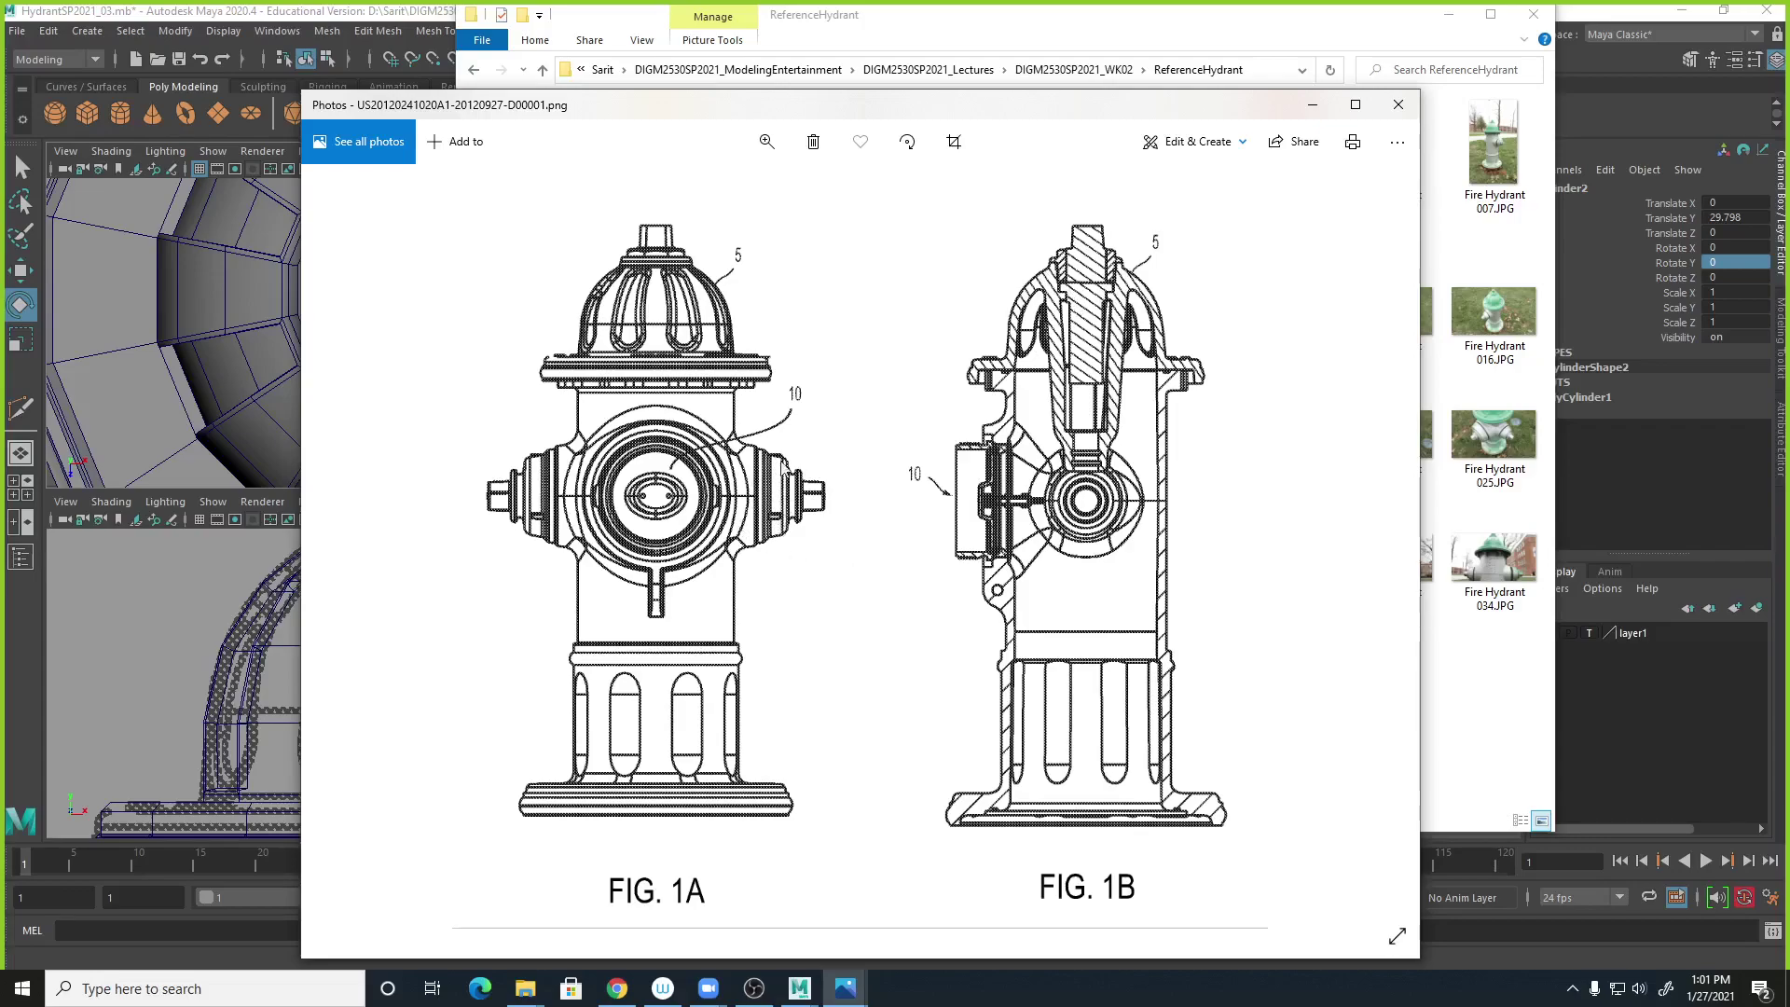
{"action": "mouse_move", "coordinate": [1056, 114]}
{"action": "left_mouse_down"}
{"action": "mouse_move", "coordinate": [1789, 140]}
{"action": "mouse_move", "coordinate": [1380, 51]}
{"action": "mouse_move", "coordinate": [1101, 95]}
{"action": "left_mouse_up"}
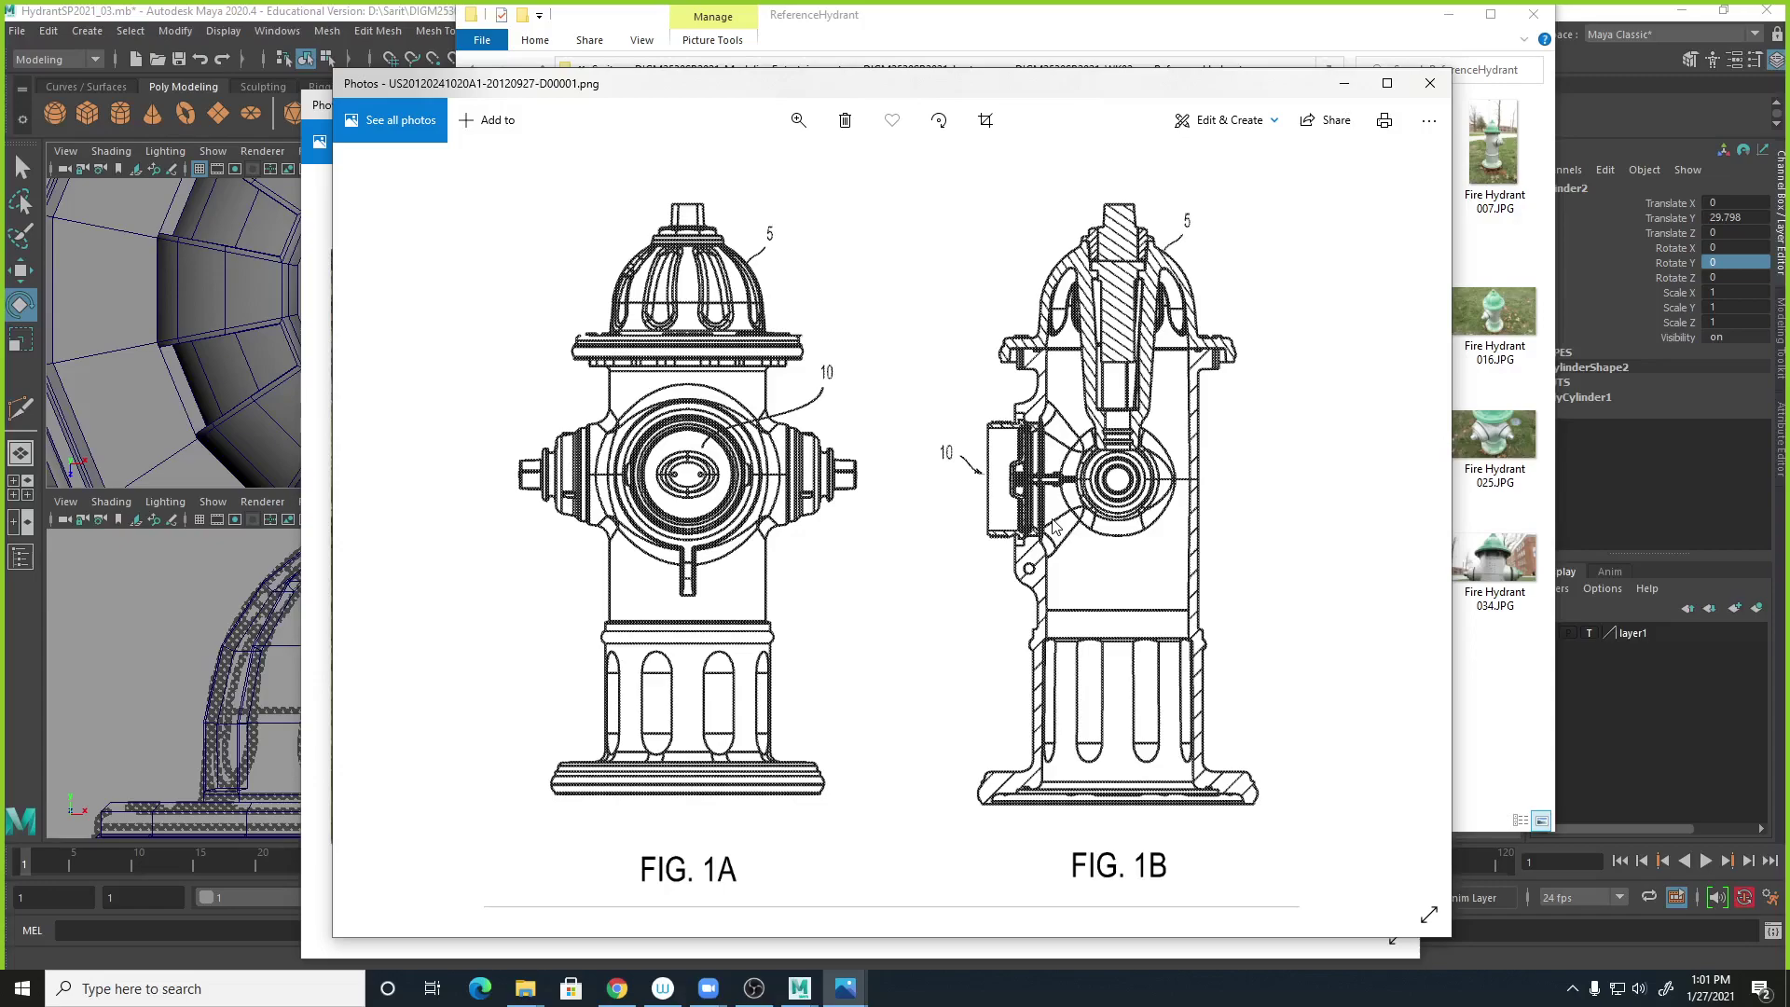
{"action": "left_click_drag", "start_coordinate": [1136, 90], "coordinate": [1789, 140]}
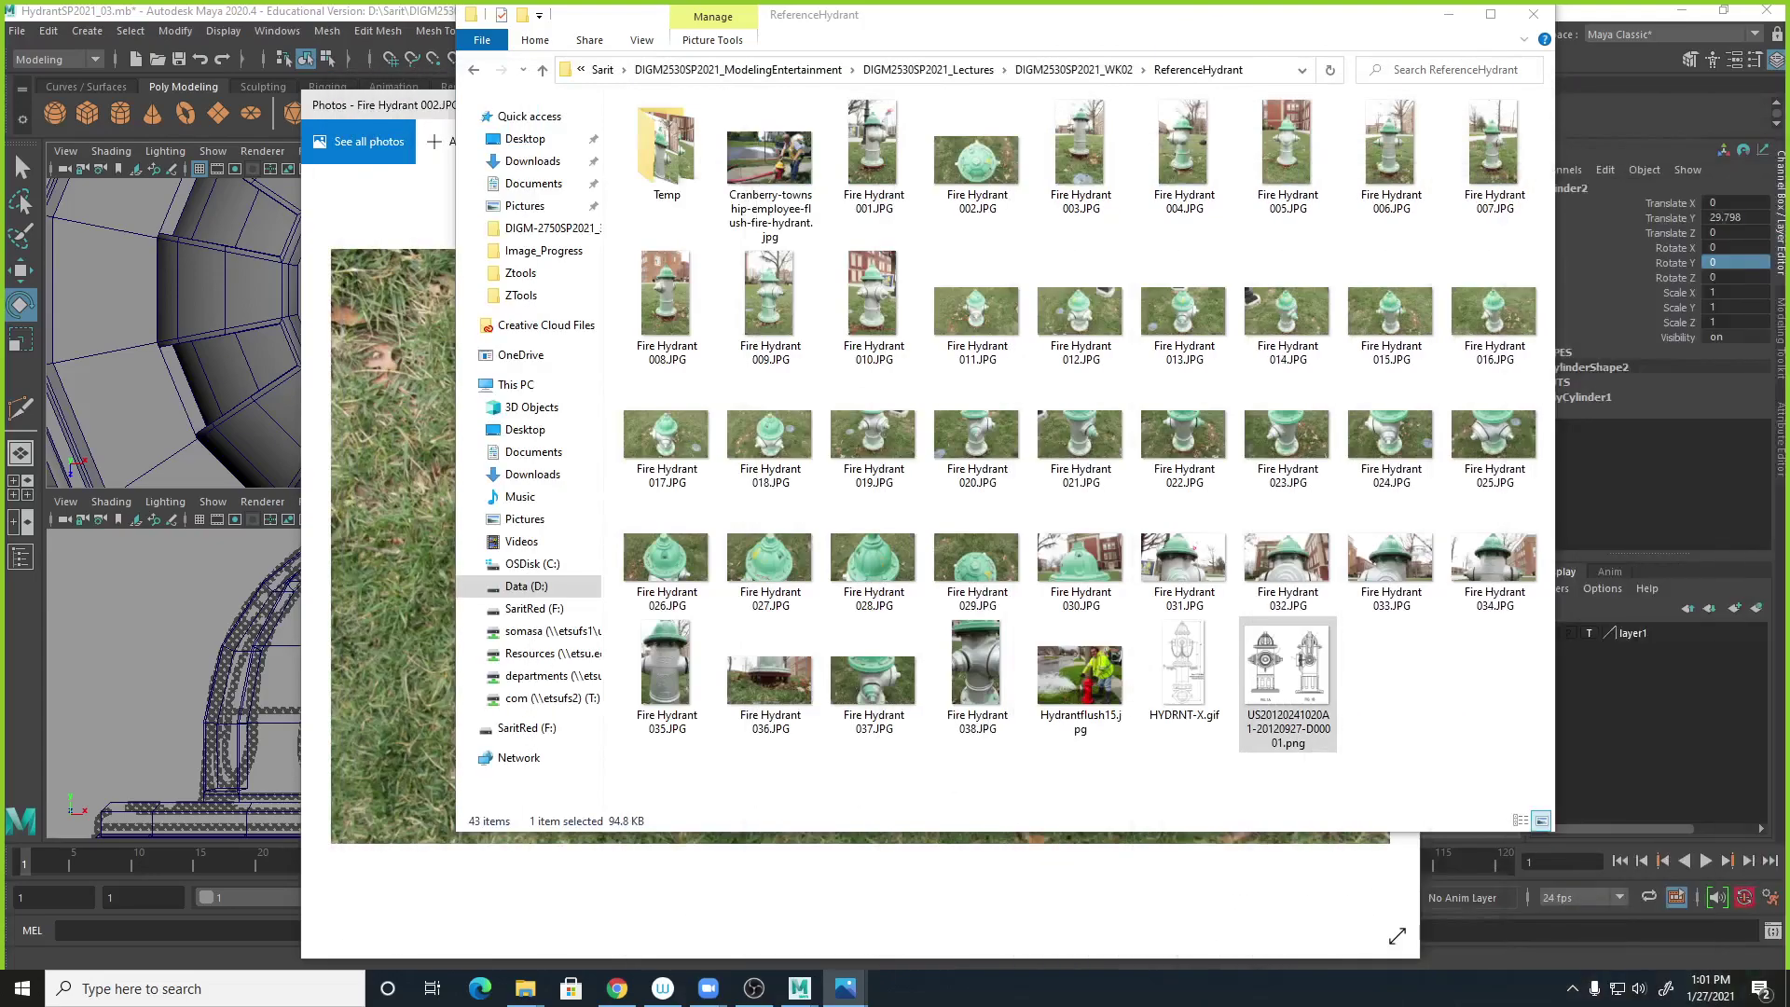
{"action": "left_click_drag", "start_coordinate": [1316, 21], "coordinate": [1789, 23]}
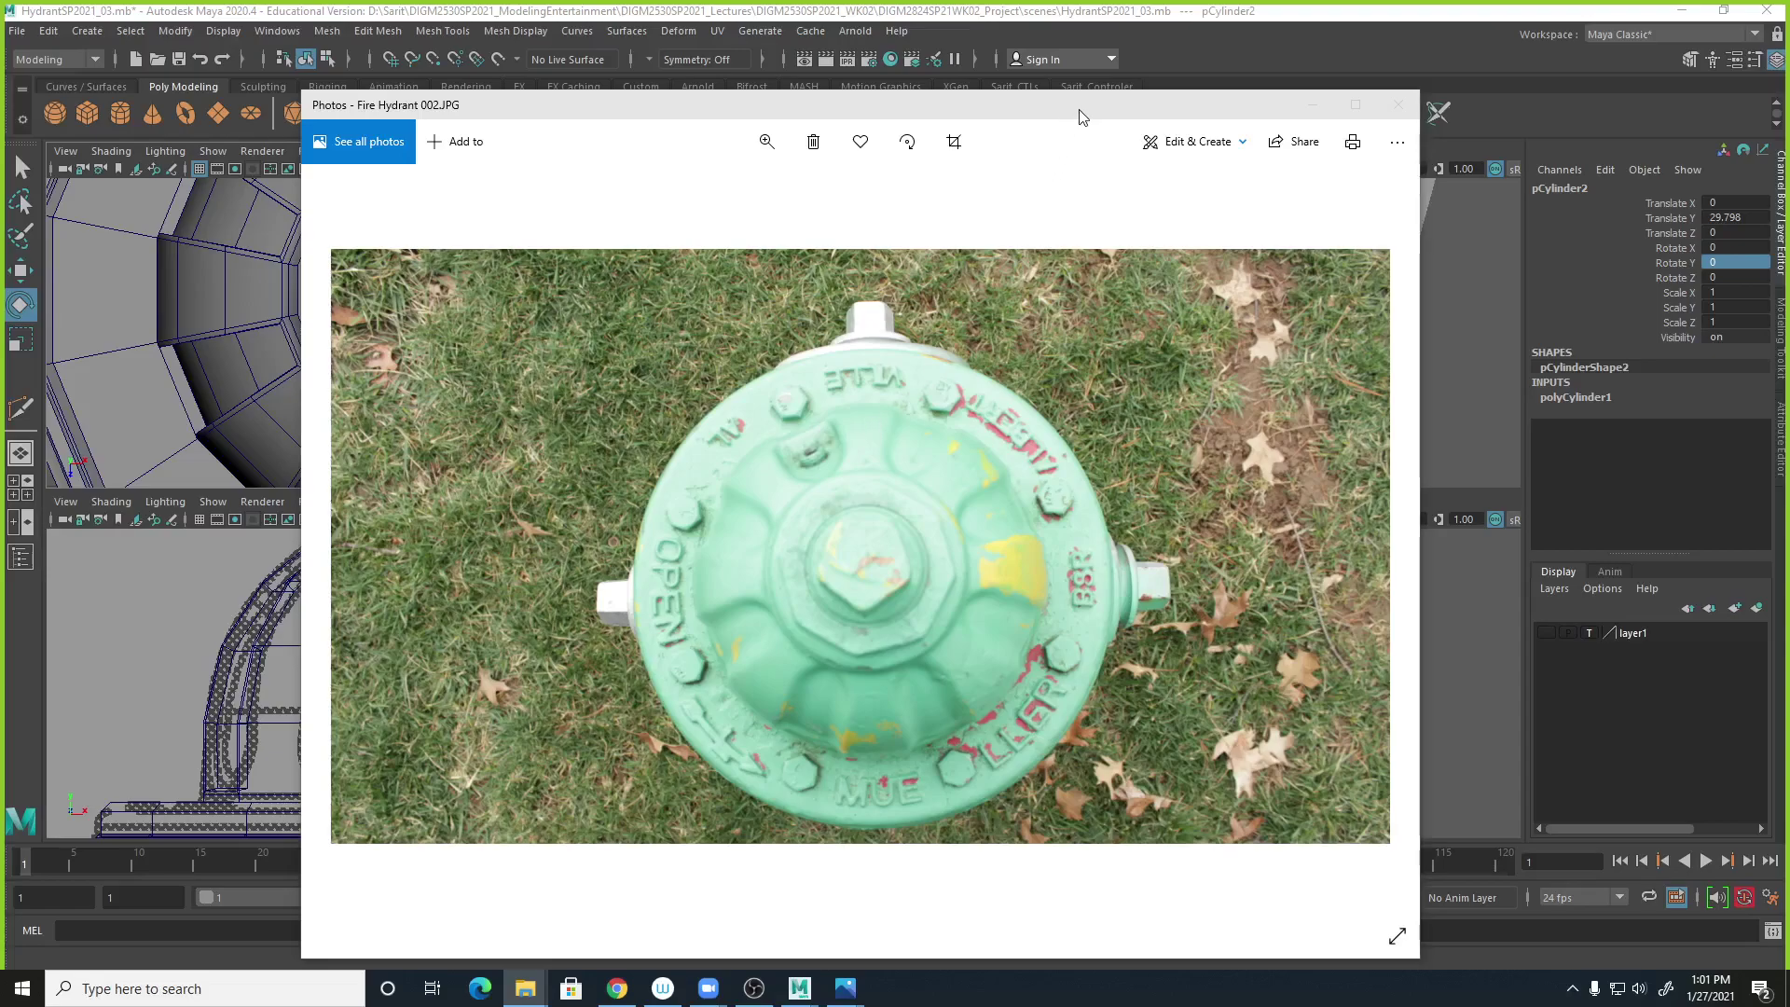
{"action": "left_click_drag", "start_coordinate": [1080, 112], "coordinate": [1789, 177]}
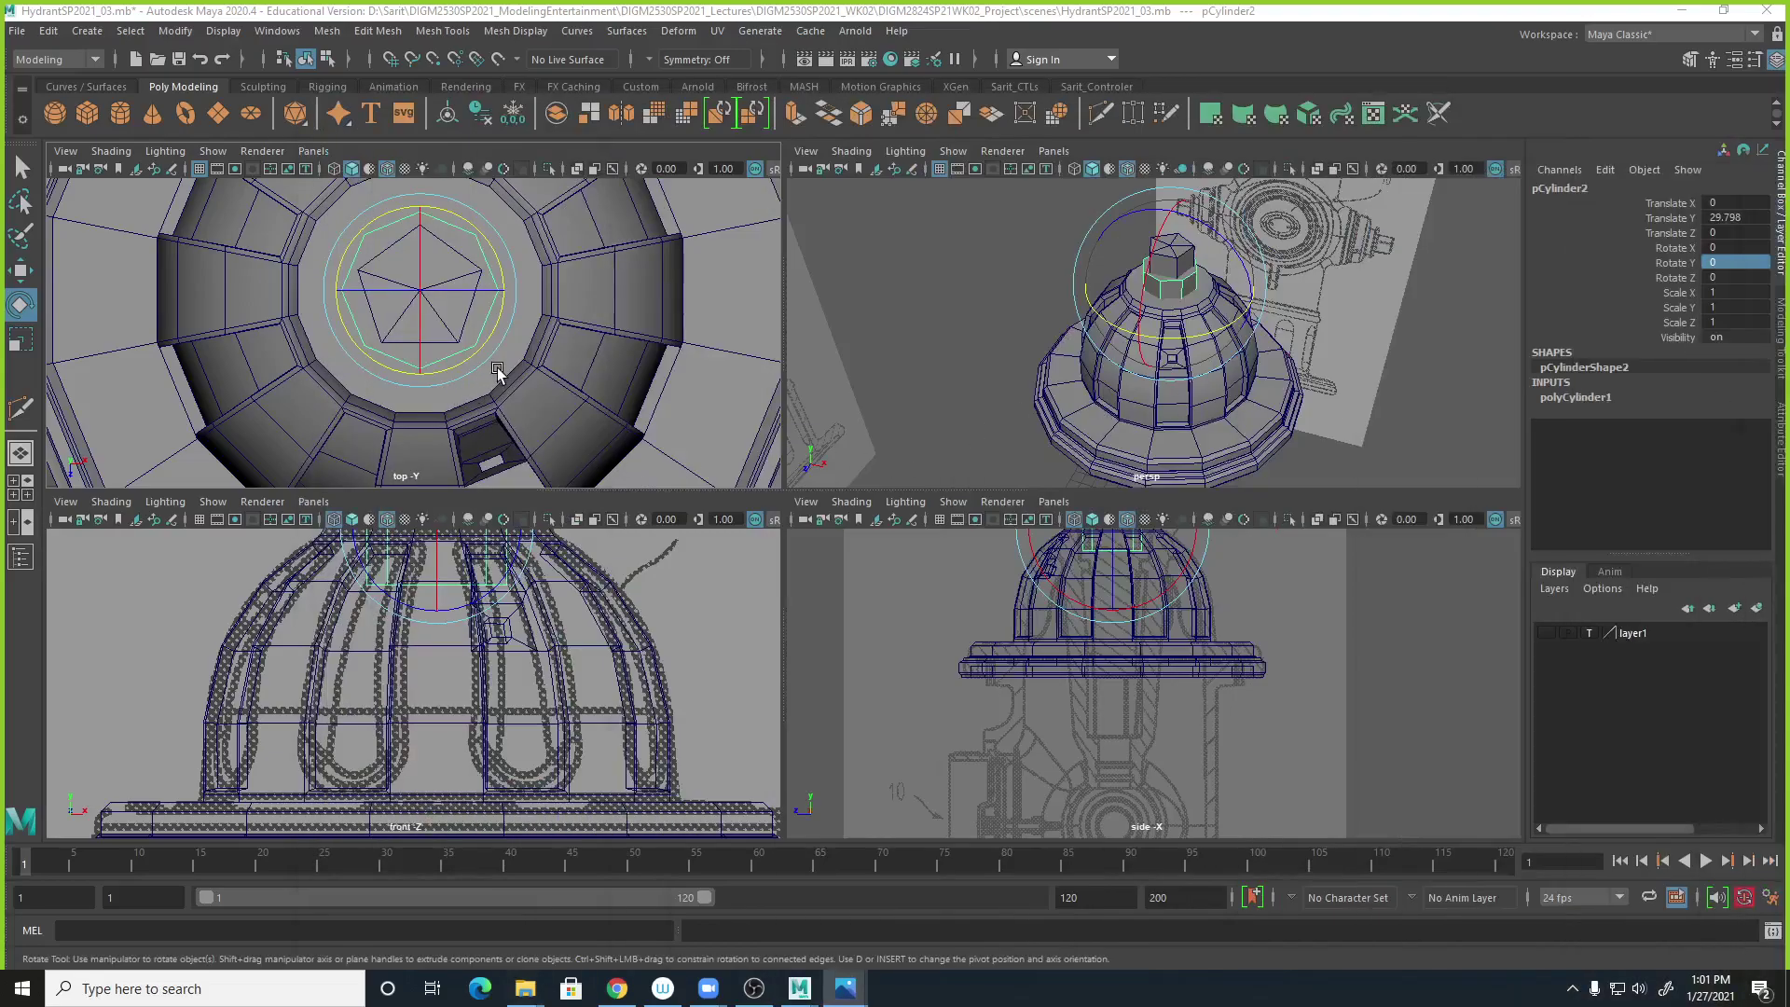
Reselect the eight-sided cylinder with the Select tool and compare its orientation with the bonnet's sides in the top view.
{"action": "left_click", "coordinate": [709, 406]}
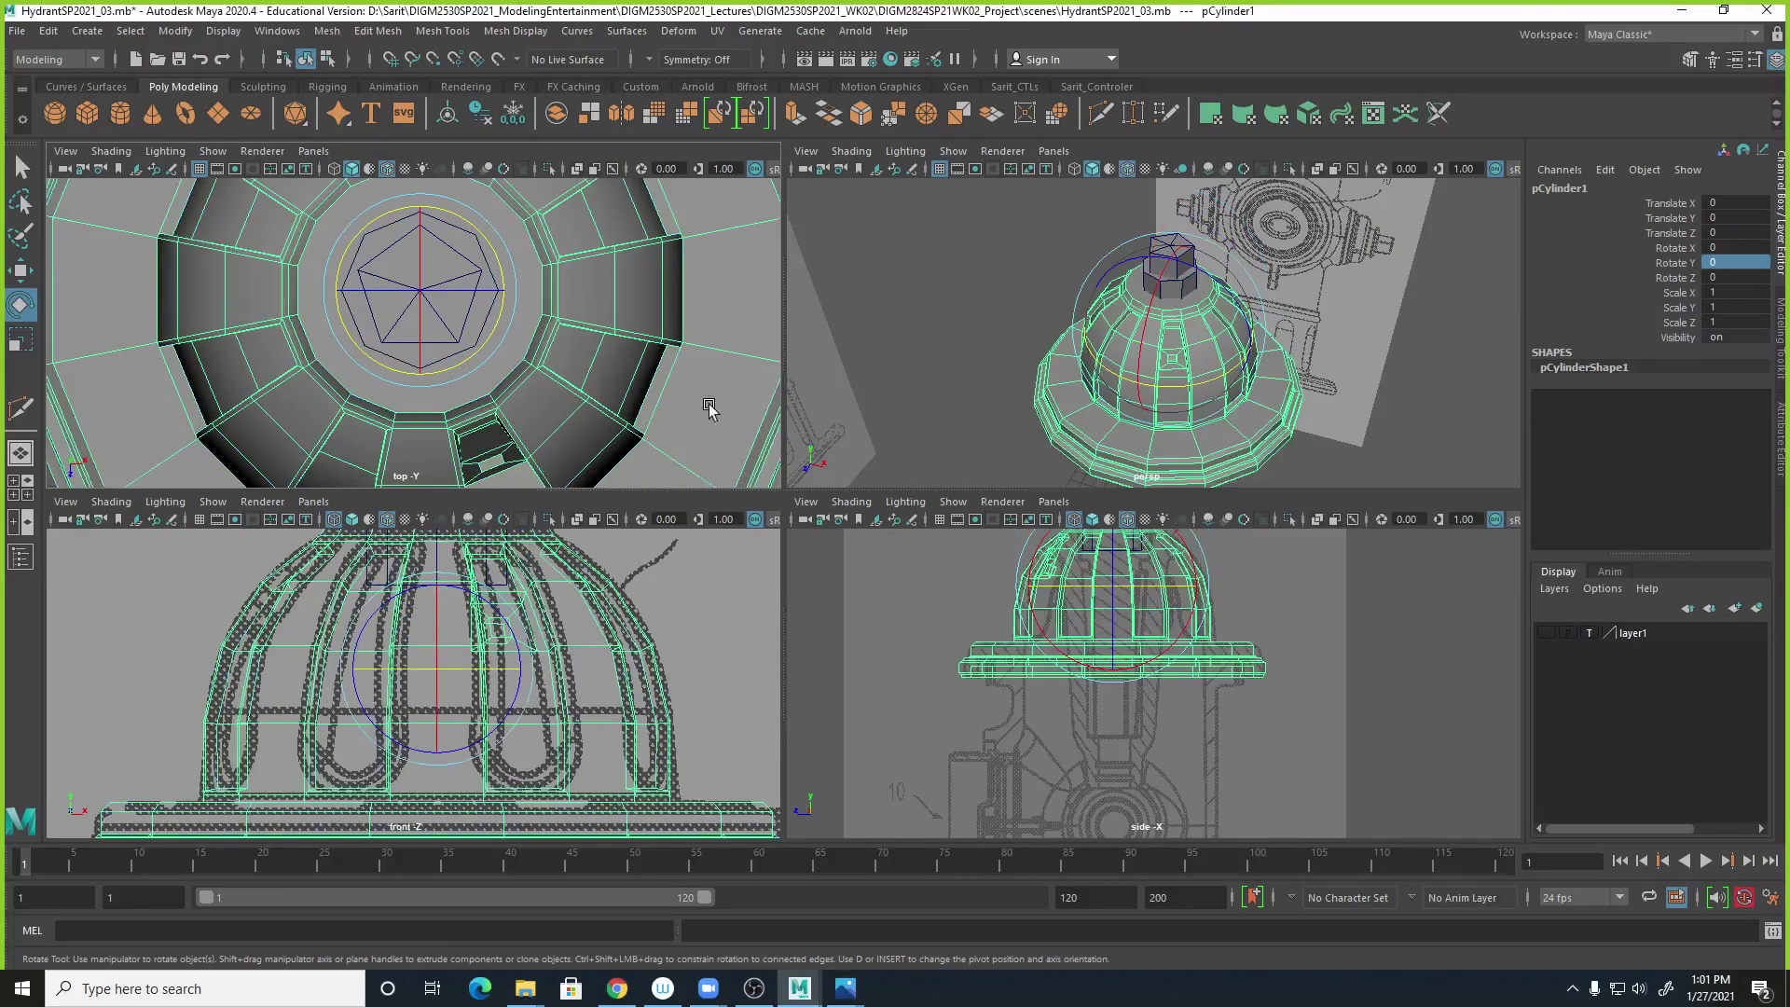
{"action": "left_click", "coordinate": [453, 358]}
{"action": "key", "text": "q"}
{"action": "left_click", "coordinate": [454, 355]}
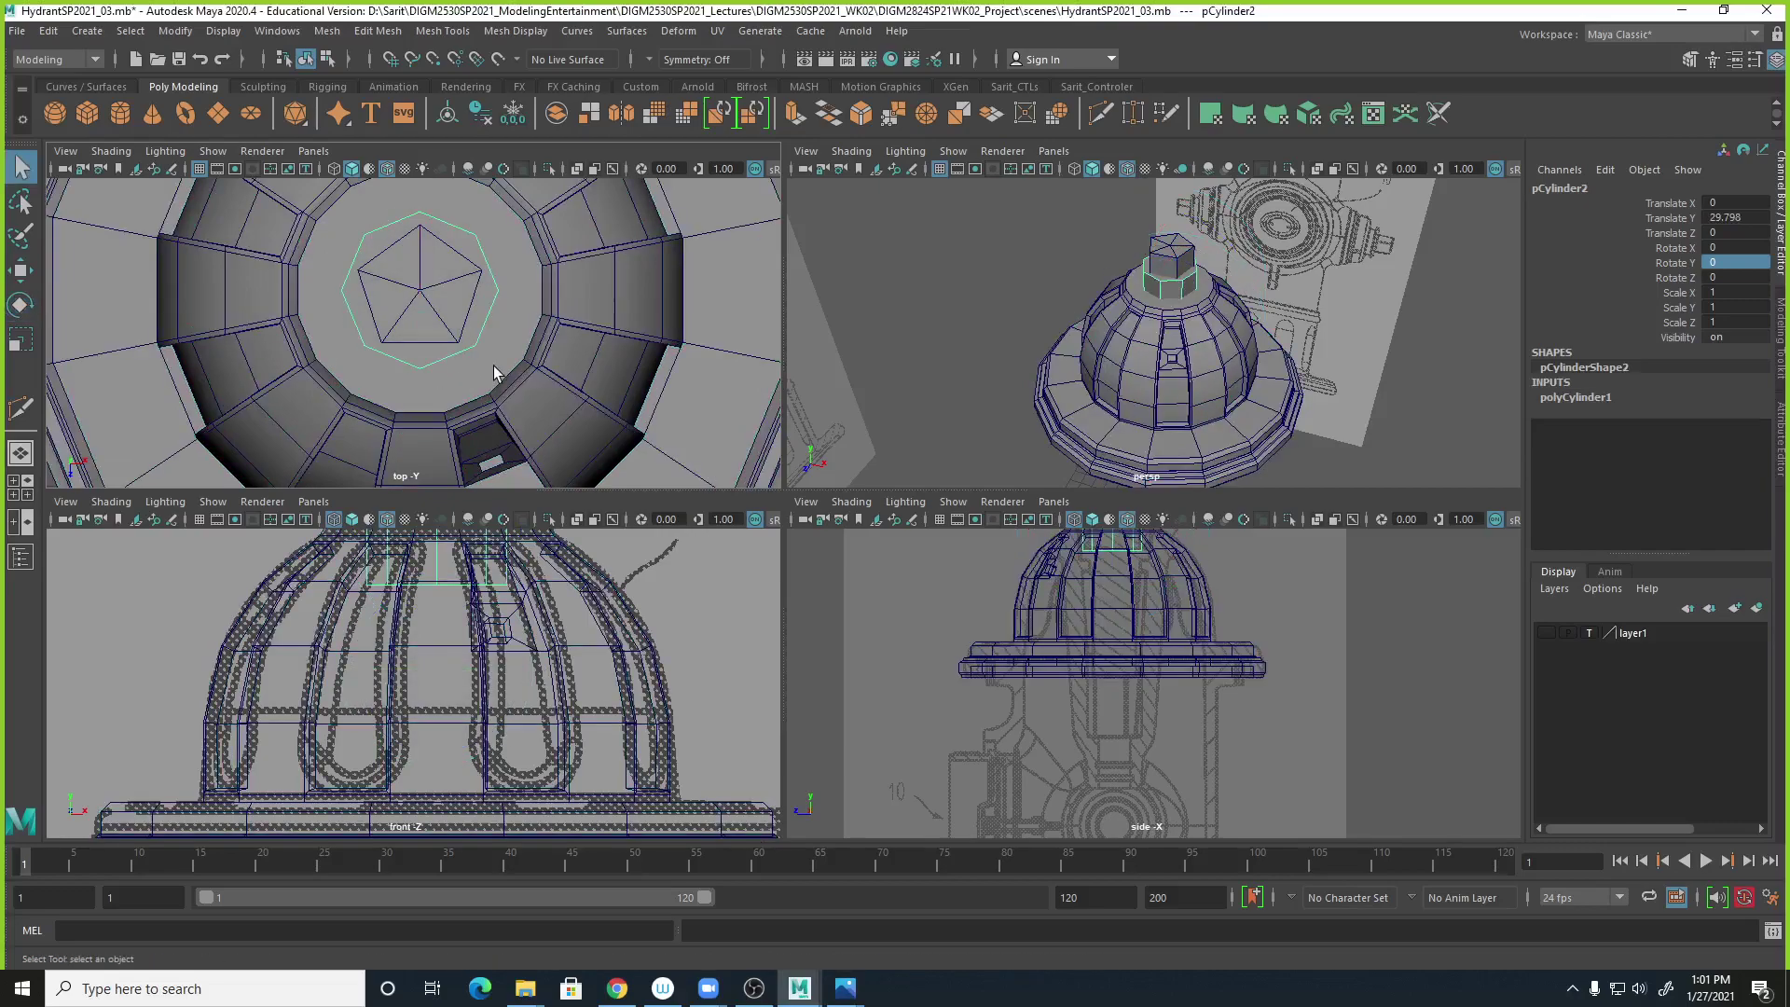
{"action": "key", "text": "space"}
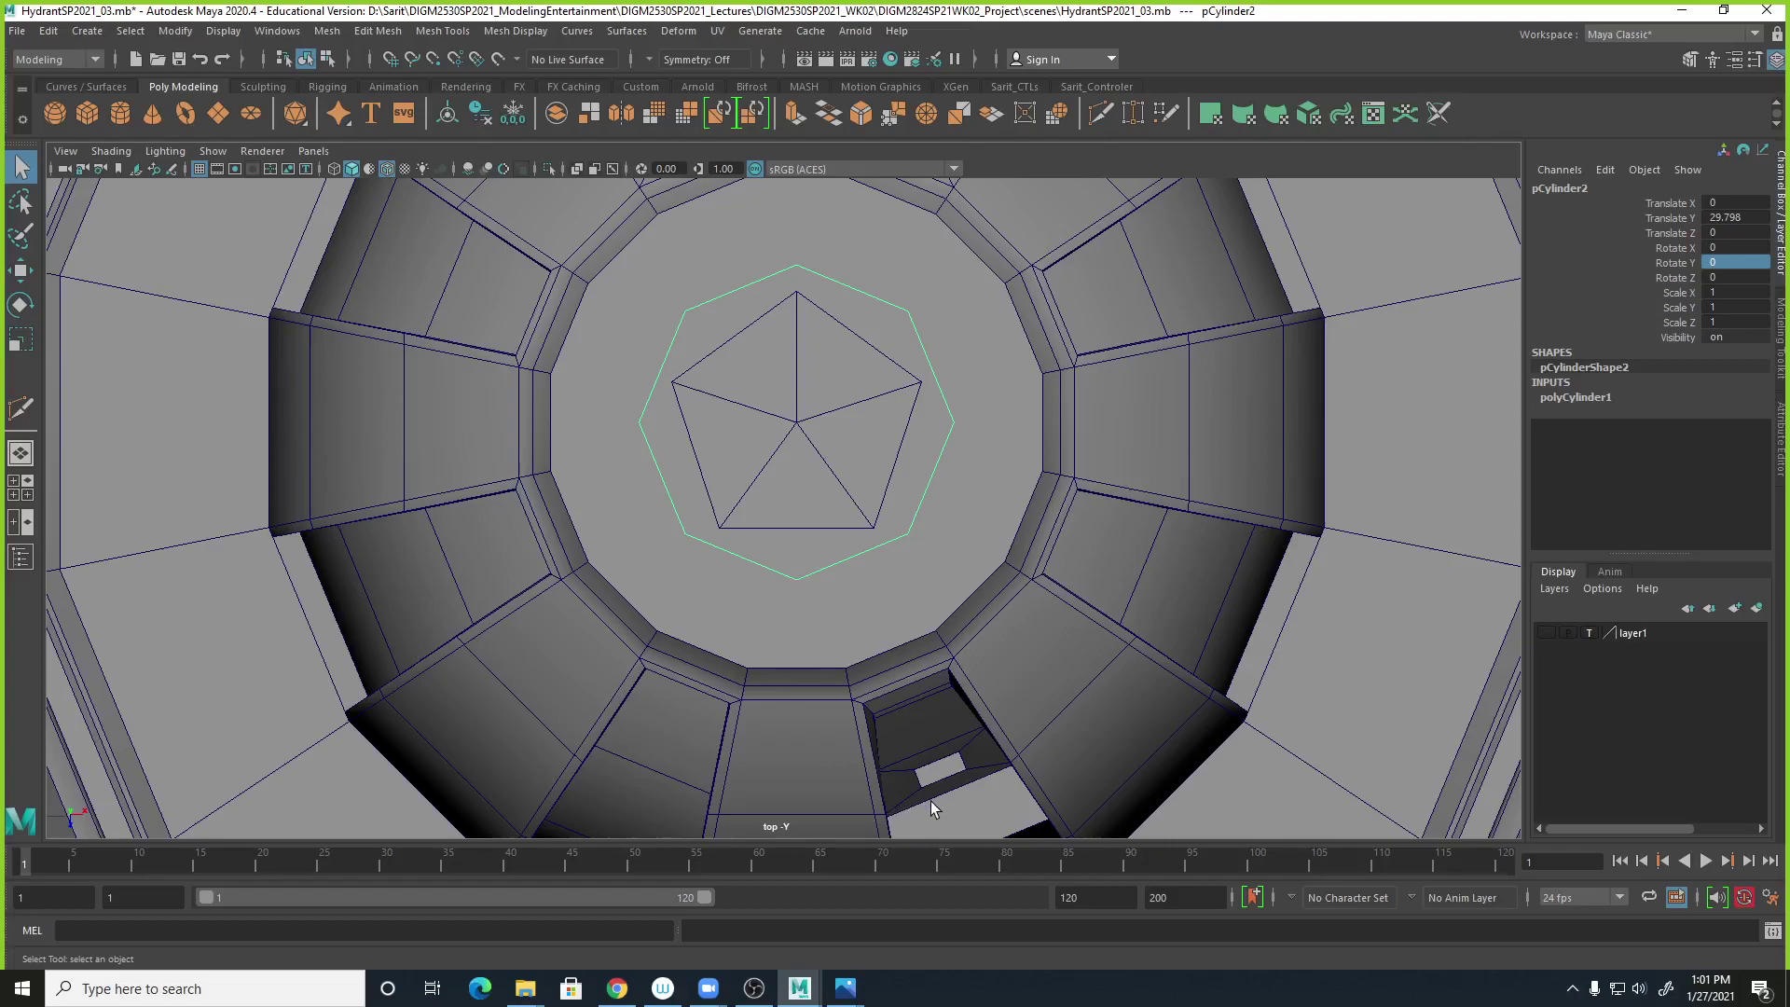
{"action": "key", "text": "space"}
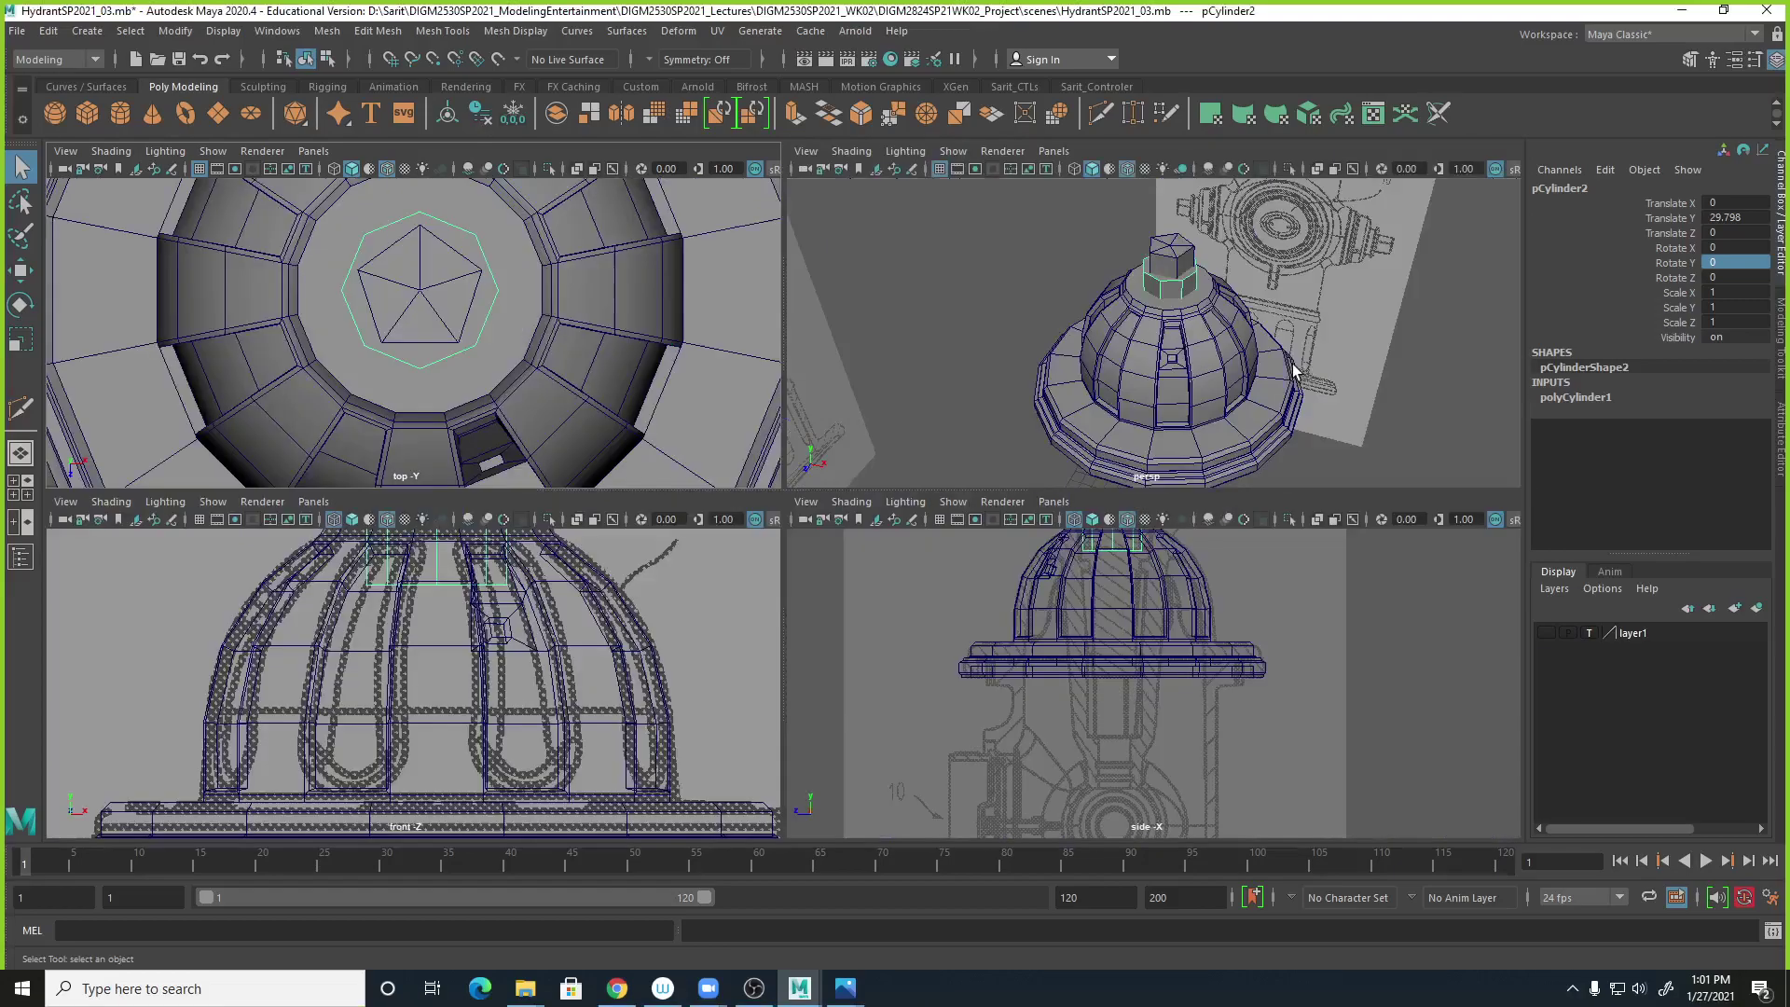
Examine how the eight-sided collar's edges line up with the bonnet's segments around the perspective view, selecting the bonnet mesh.
{"action": "left_click_drag", "start_coordinate": [1243, 359], "coordinate": [1231, 324], "text": "alt"}
{"action": "right_click_drag", "start_coordinate": [1231, 324], "coordinate": [1340, 337], "text": "alt"}
{"action": "key", "text": "space"}
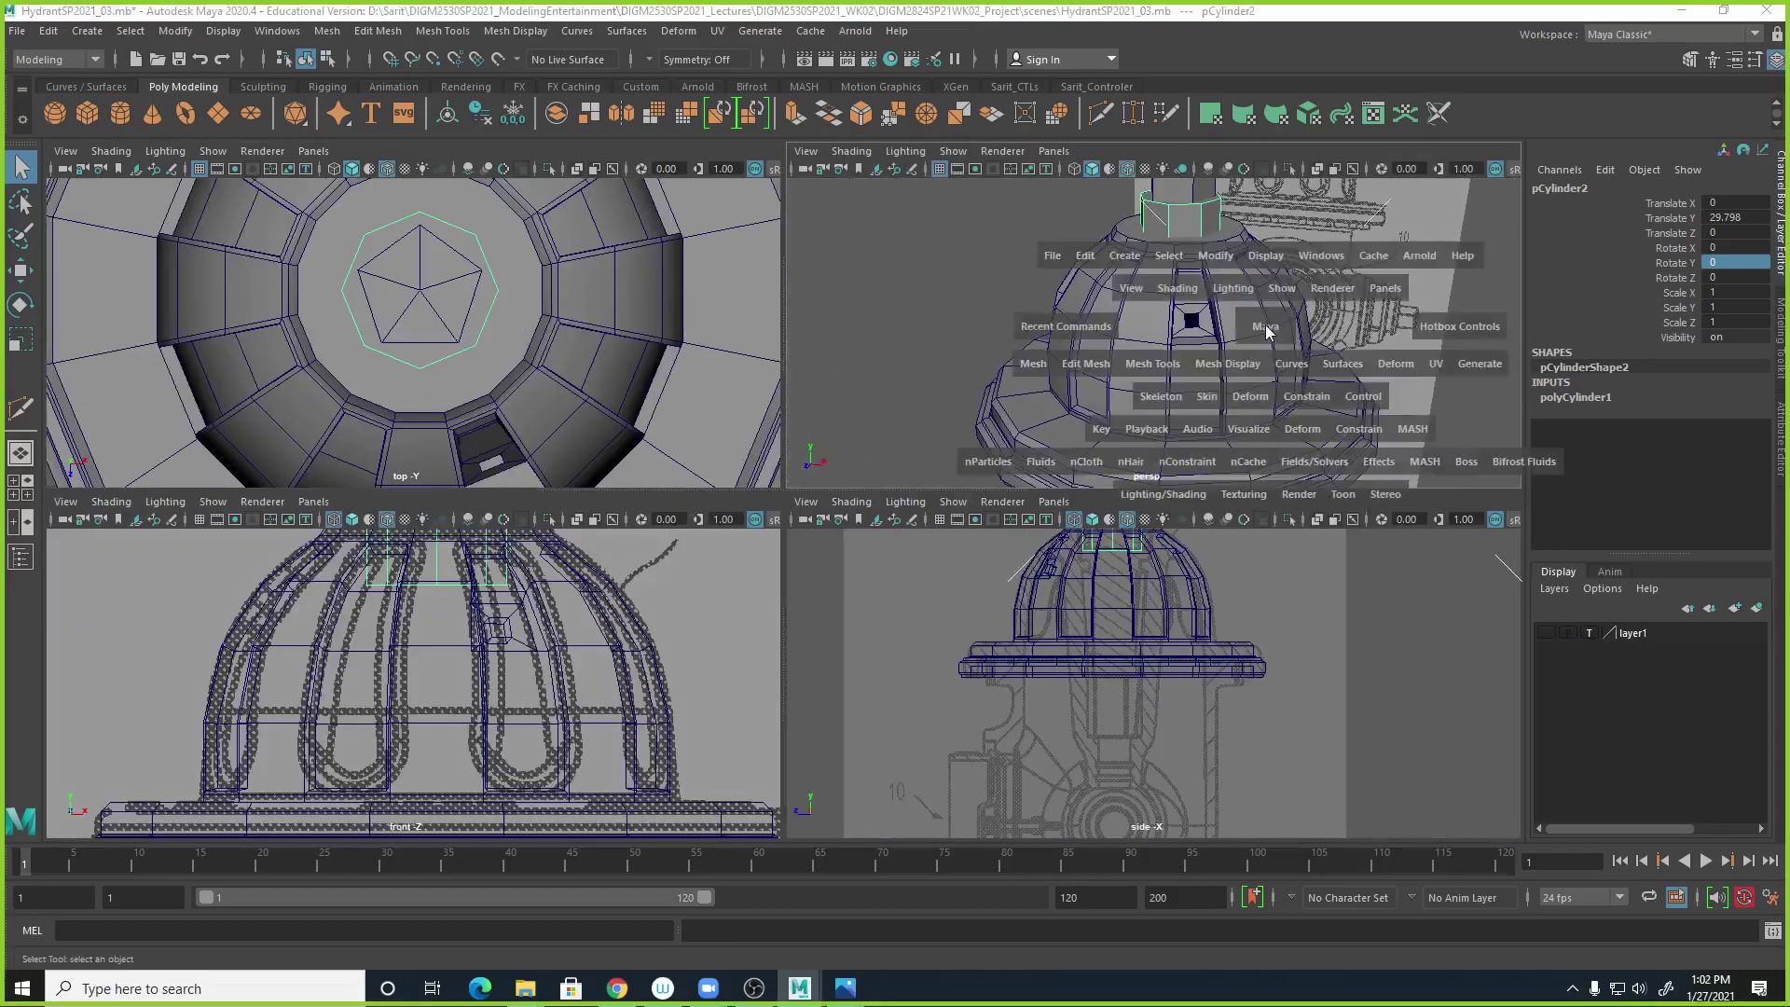
{"action": "middle_click_drag", "start_coordinate": [941, 445], "coordinate": [937, 550], "text": "alt"}
{"action": "right_click_drag", "start_coordinate": [937, 550], "coordinate": [1109, 518], "text": "alt"}
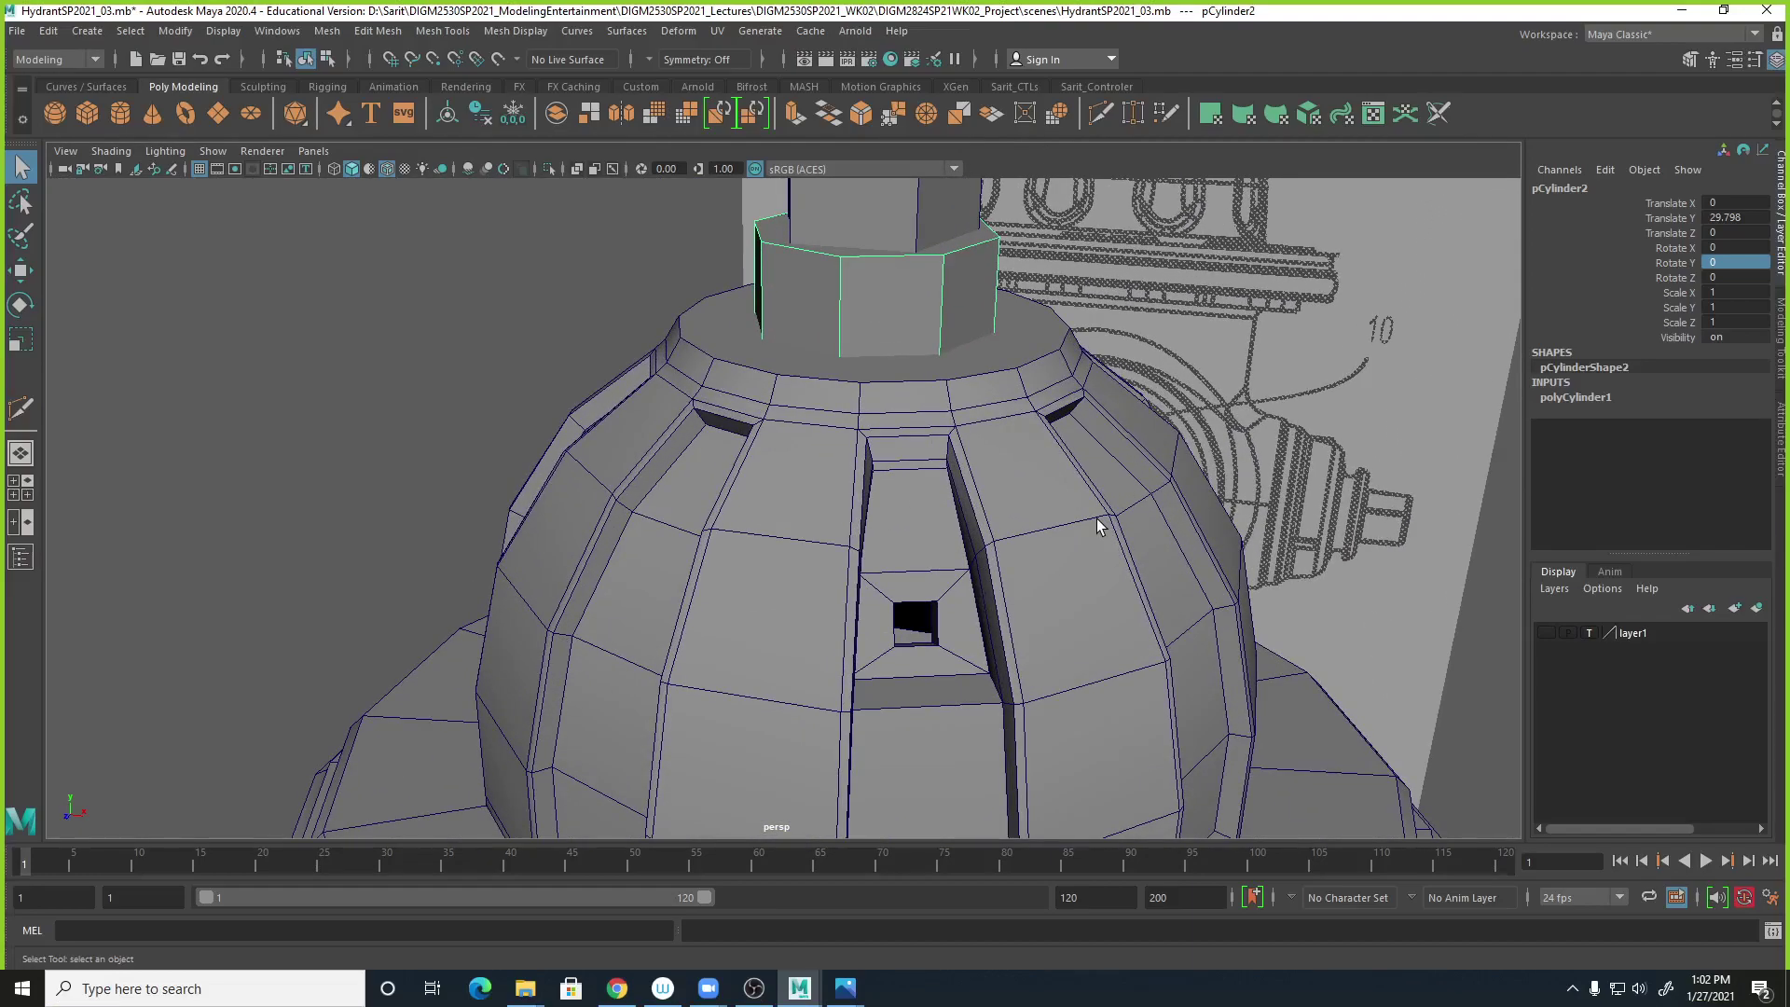
{"action": "left_click_drag", "start_coordinate": [910, 264], "coordinate": [977, 324], "text": "alt"}
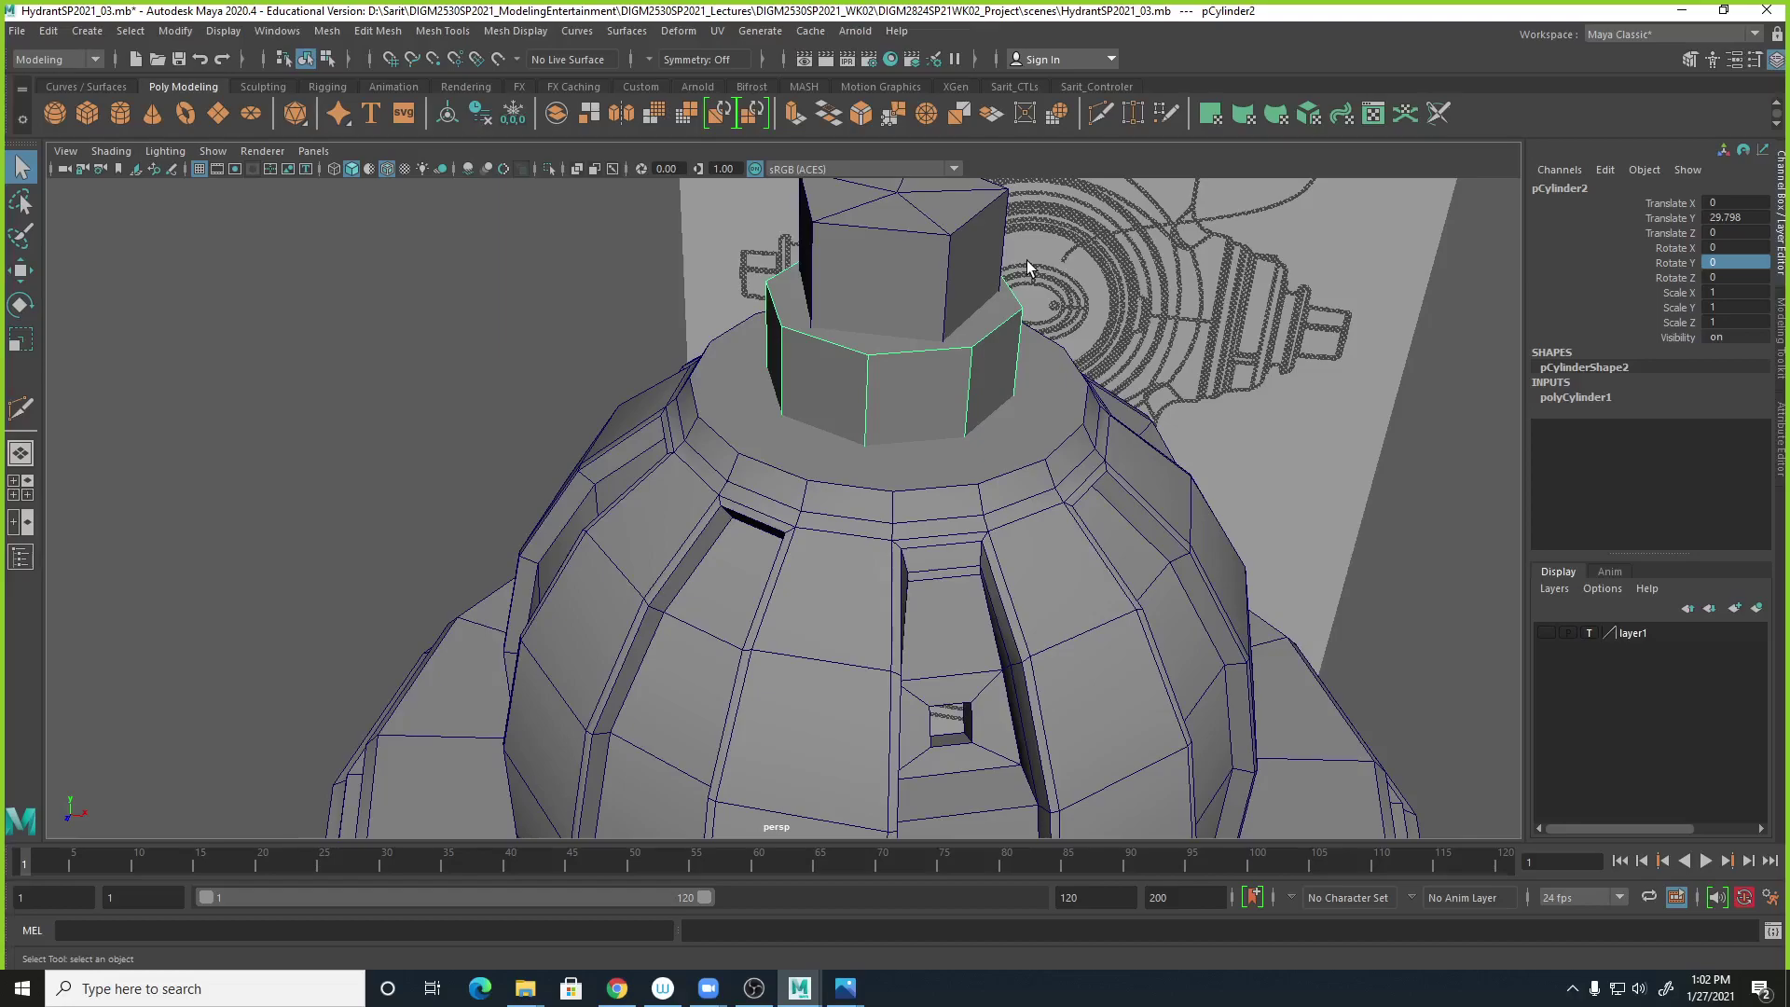
{"action": "left_click_drag", "start_coordinate": [970, 426], "coordinate": [975, 420], "text": "alt"}
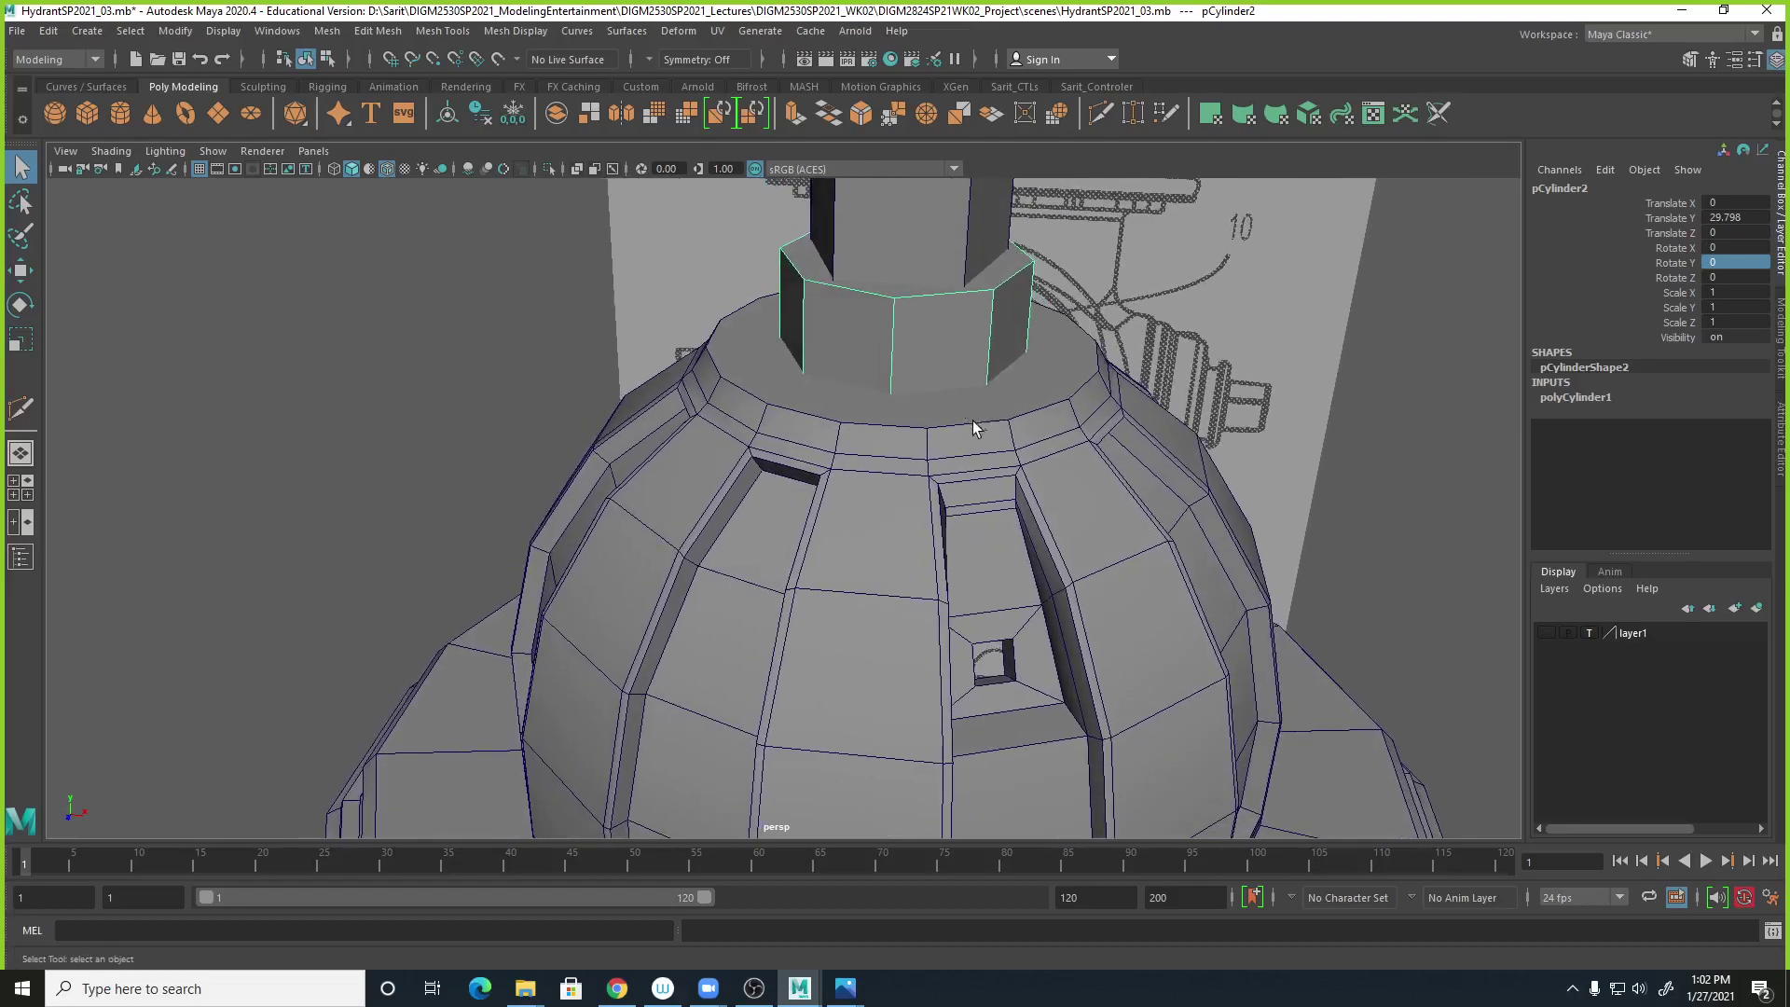
{"action": "left_click_drag", "start_coordinate": [1296, 468], "coordinate": [956, 451], "text": "alt"}
{"action": "left_click", "coordinate": [1004, 497]}
{"action": "left_click_drag", "start_coordinate": [953, 561], "coordinate": [1054, 575], "text": "alt"}
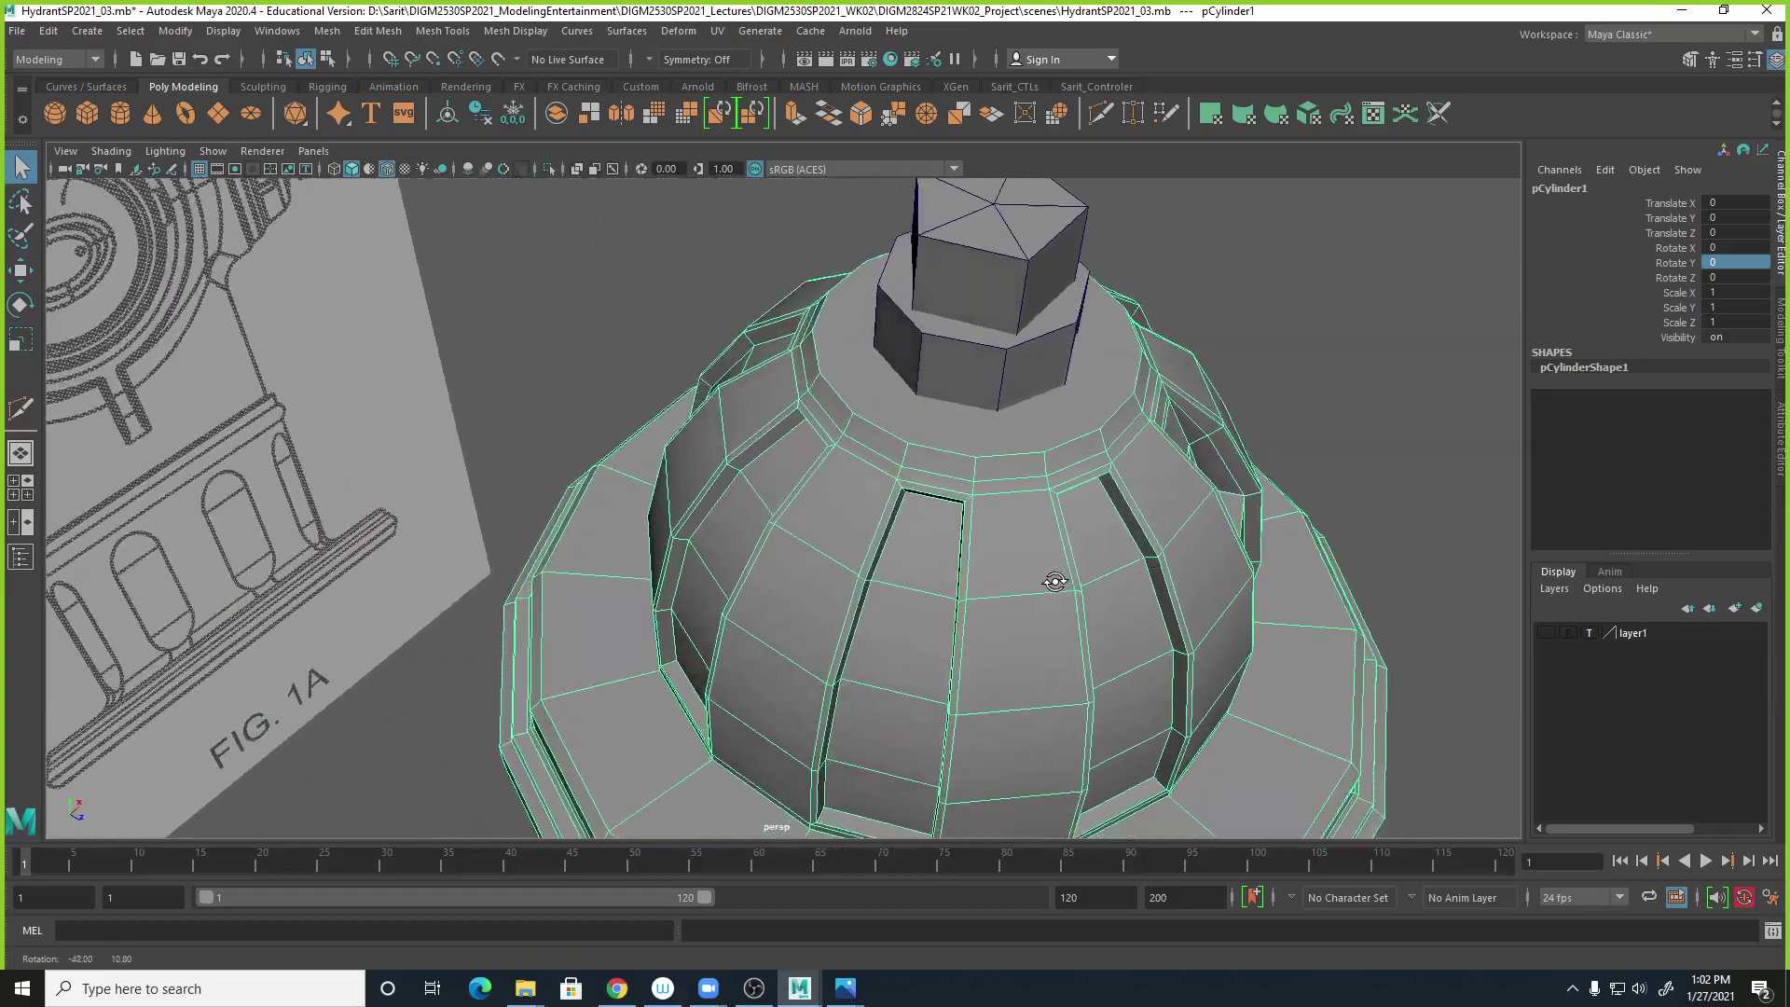
{"action": "left_click_drag", "start_coordinate": [1014, 466], "coordinate": [1098, 488], "text": "alt"}
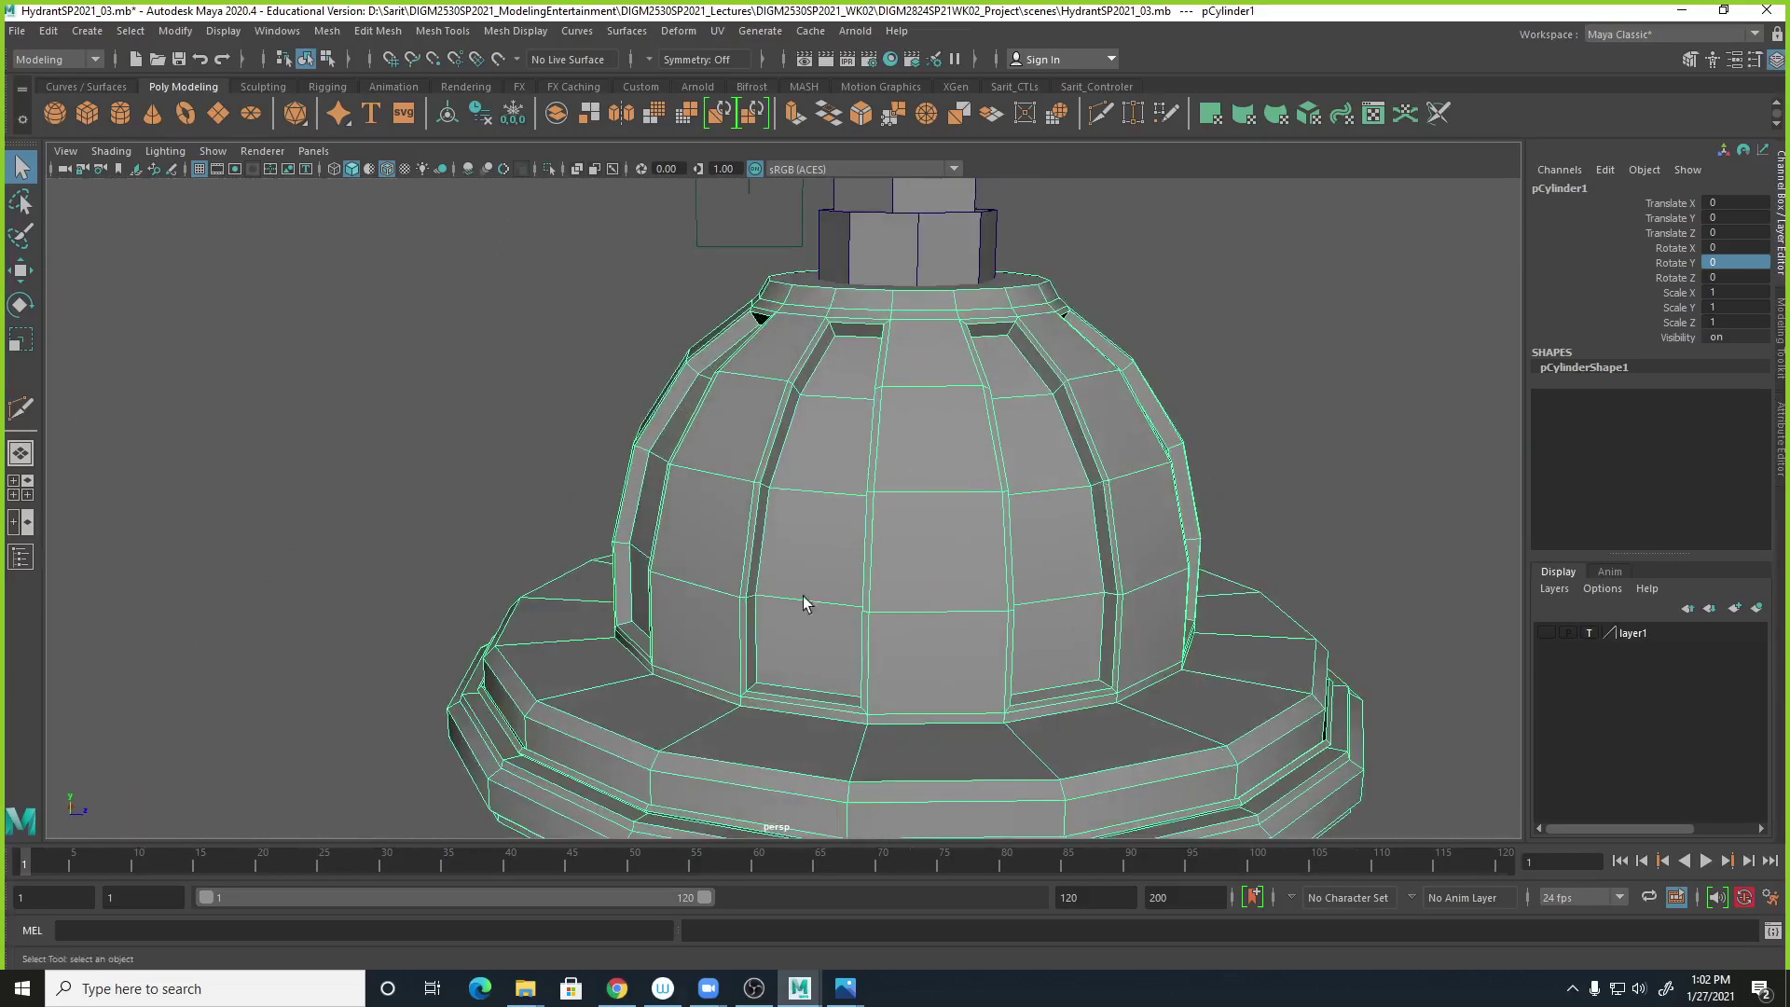
{"action": "left_click_drag", "start_coordinate": [1060, 587], "coordinate": [960, 587], "text": "alt"}
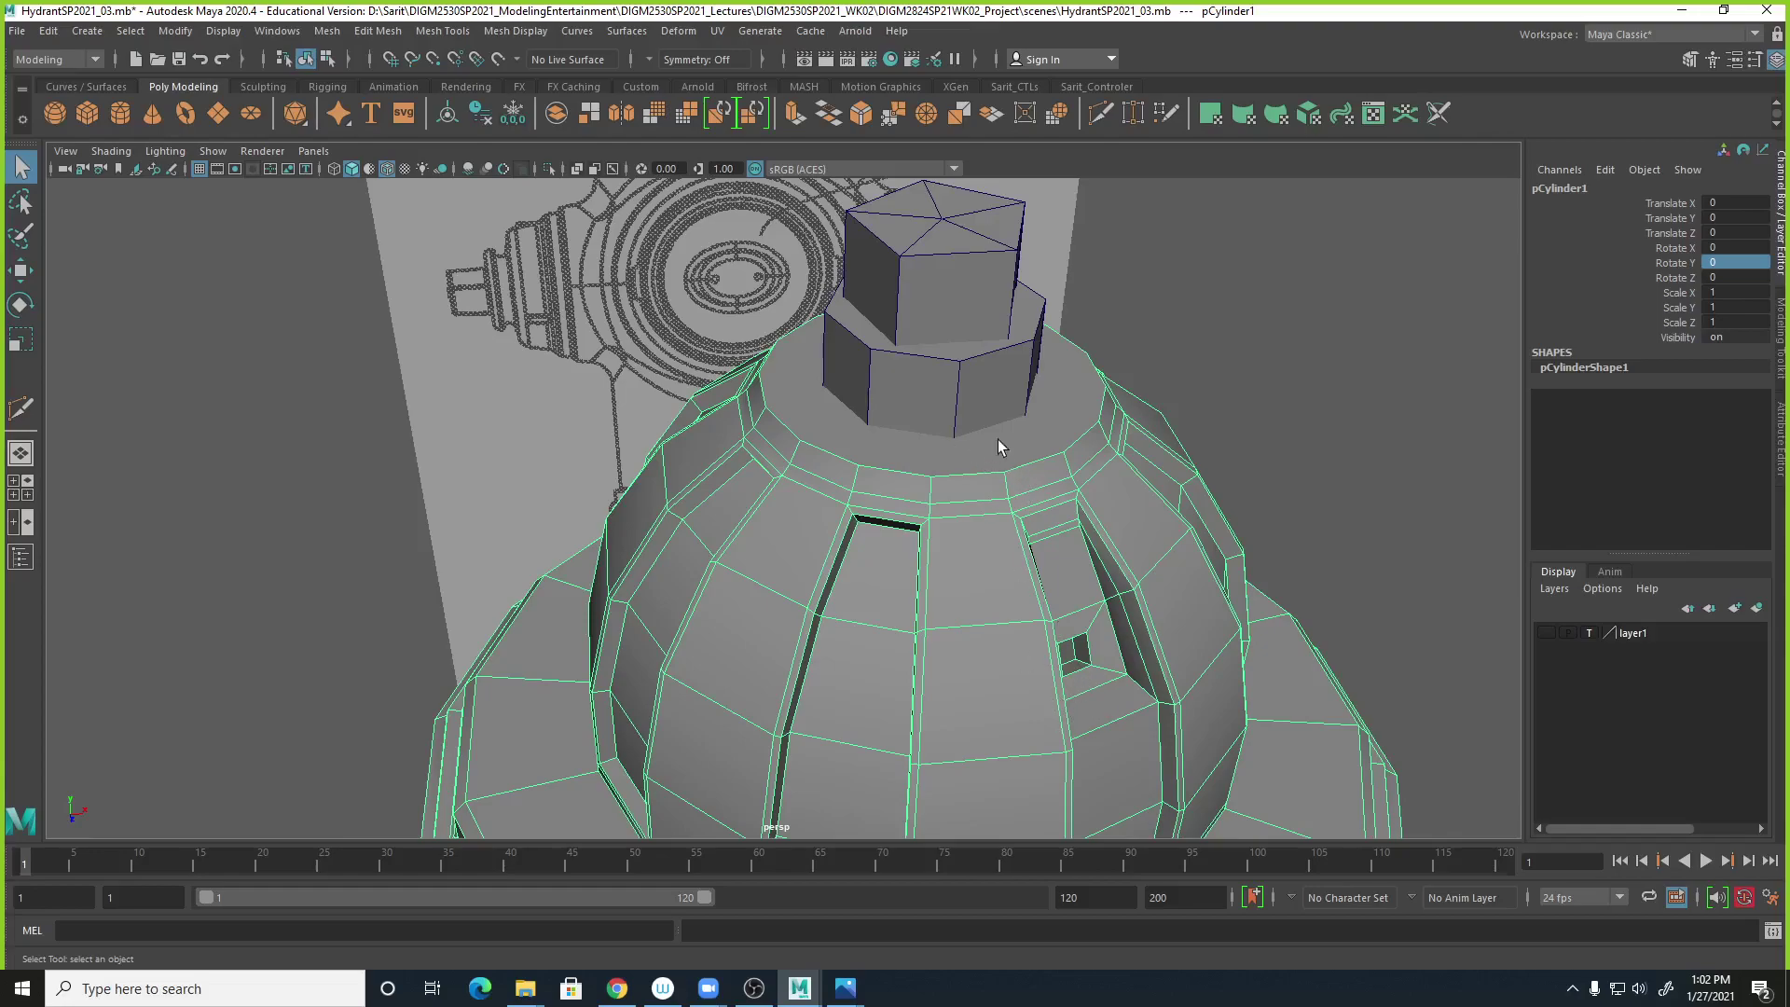
Select the nut, the collar and the bonnet in turn and compare their side divisions from above.
{"action": "left_click", "coordinate": [949, 291]}
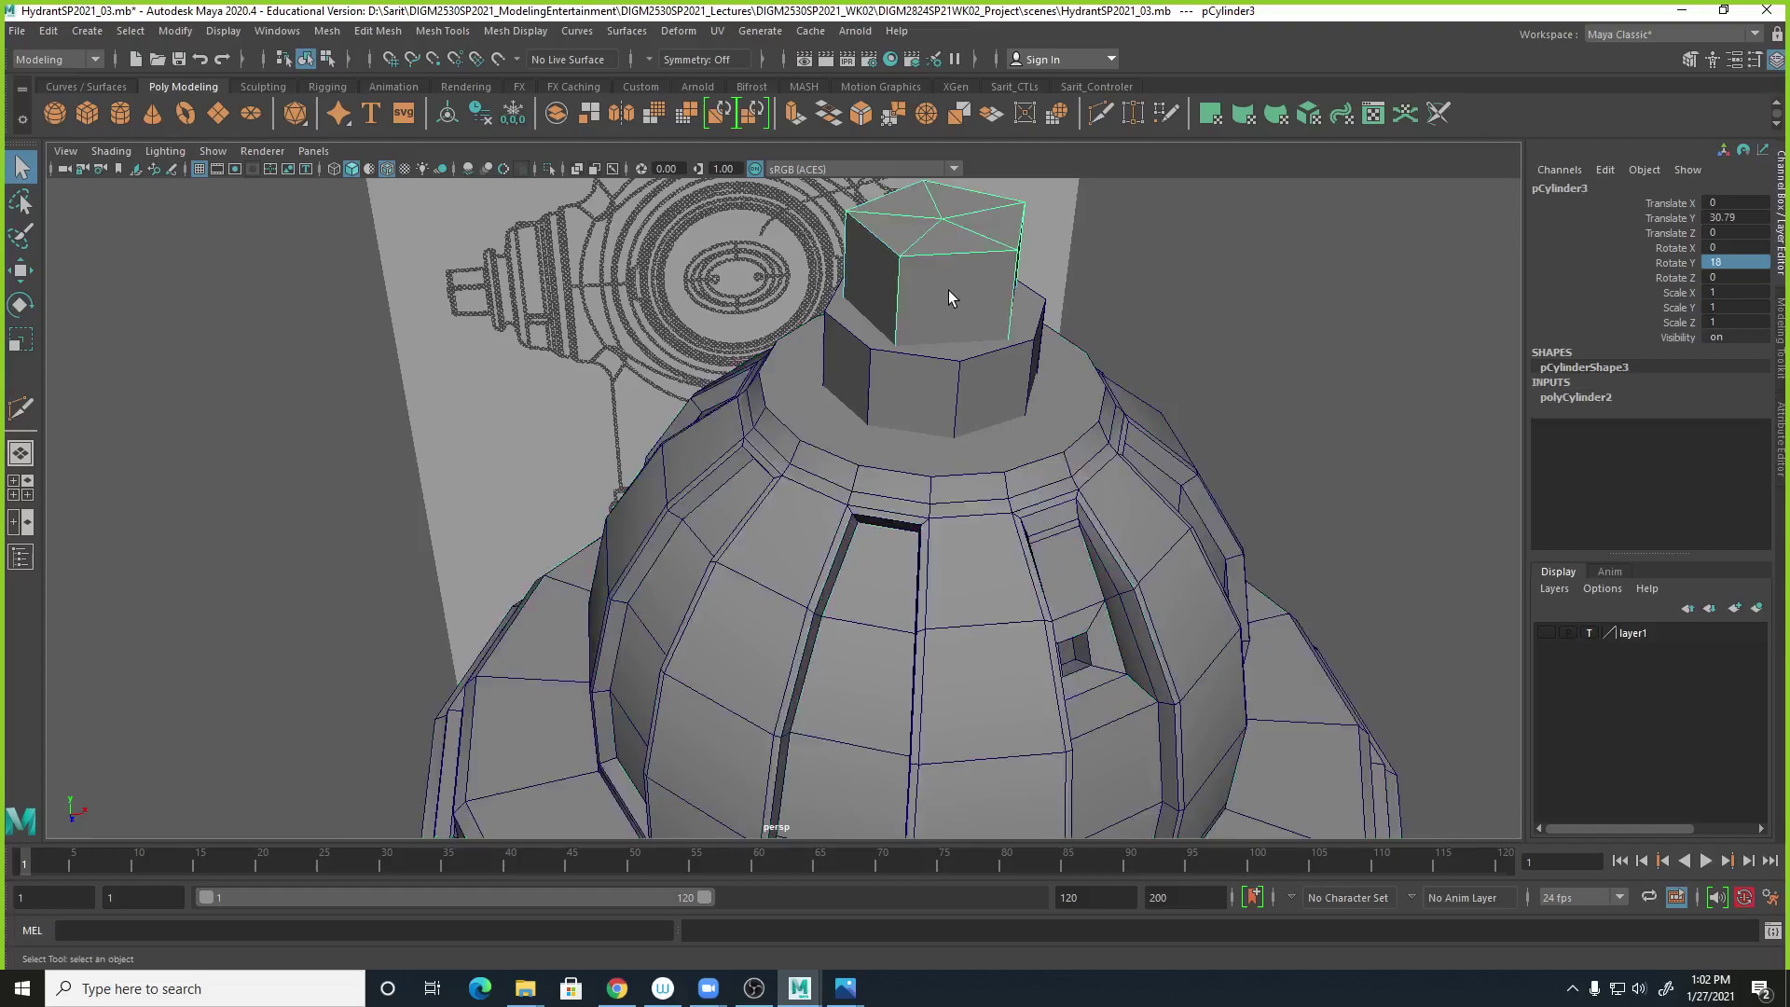
{"action": "left_click", "coordinate": [936, 401]}
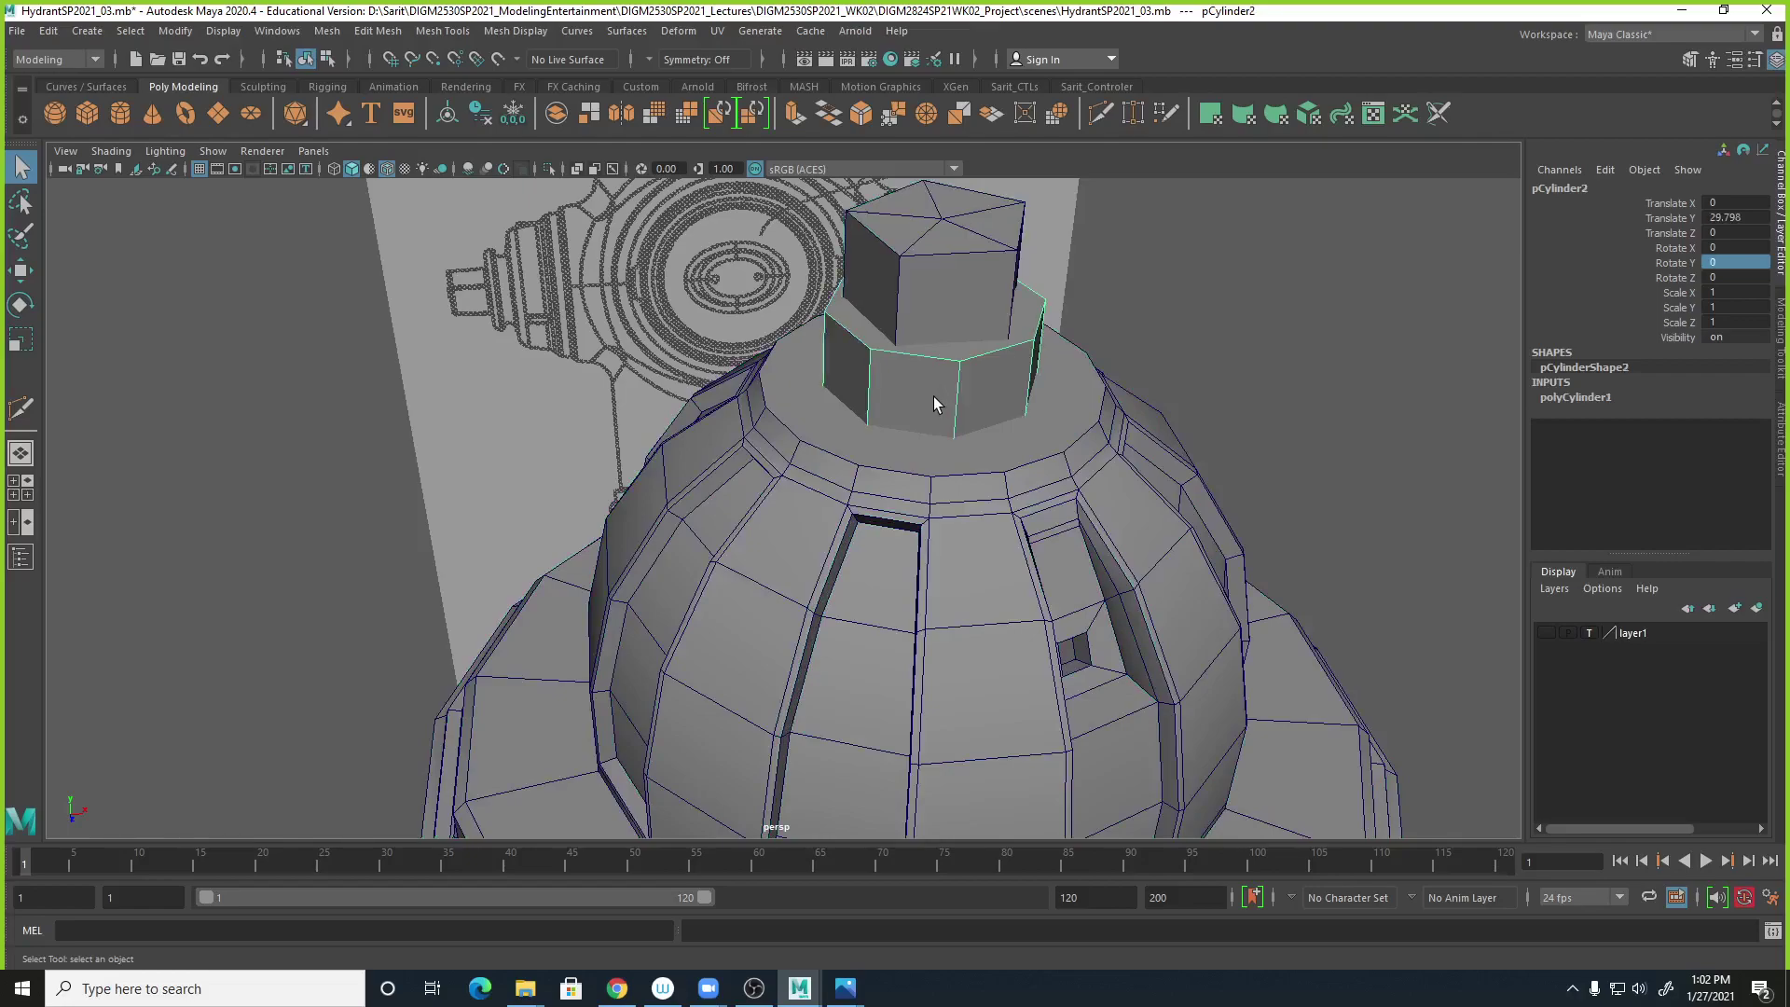
{"action": "left_click", "coordinate": [852, 449]}
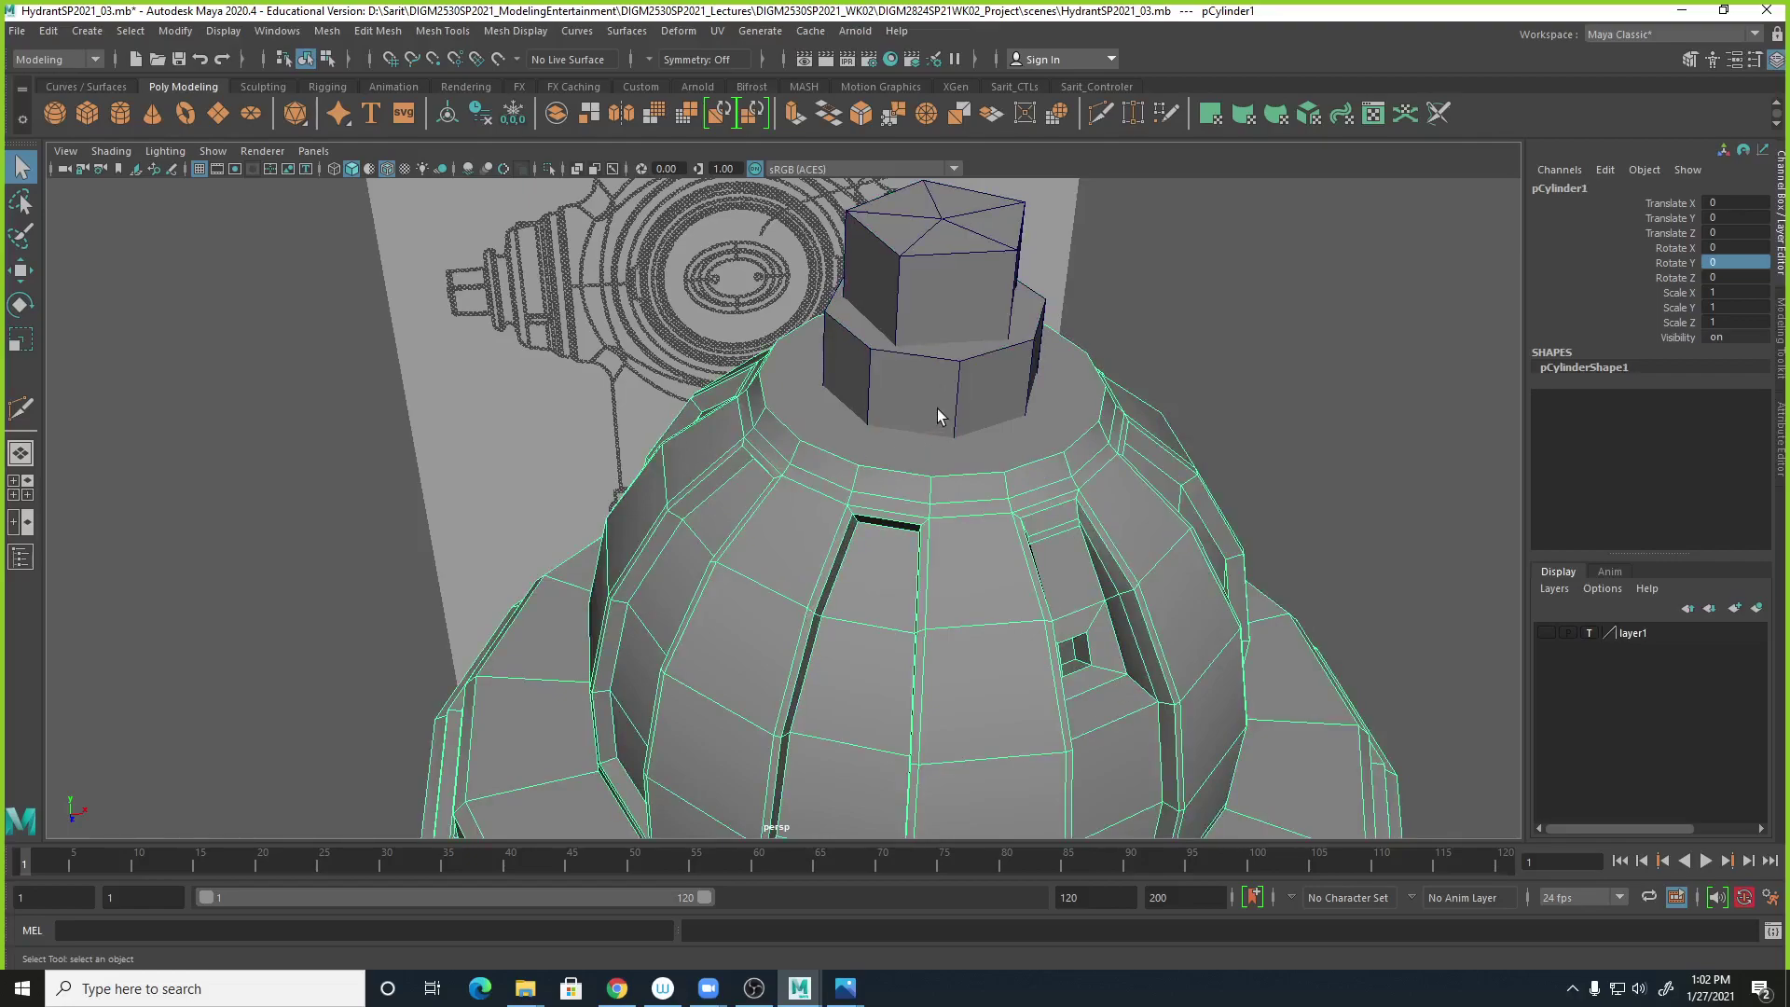
{"action": "left_click_drag", "start_coordinate": [955, 405], "coordinate": [919, 466], "text": "alt"}
{"action": "left_click_drag", "start_coordinate": [937, 499], "coordinate": [1109, 474], "text": "alt"}
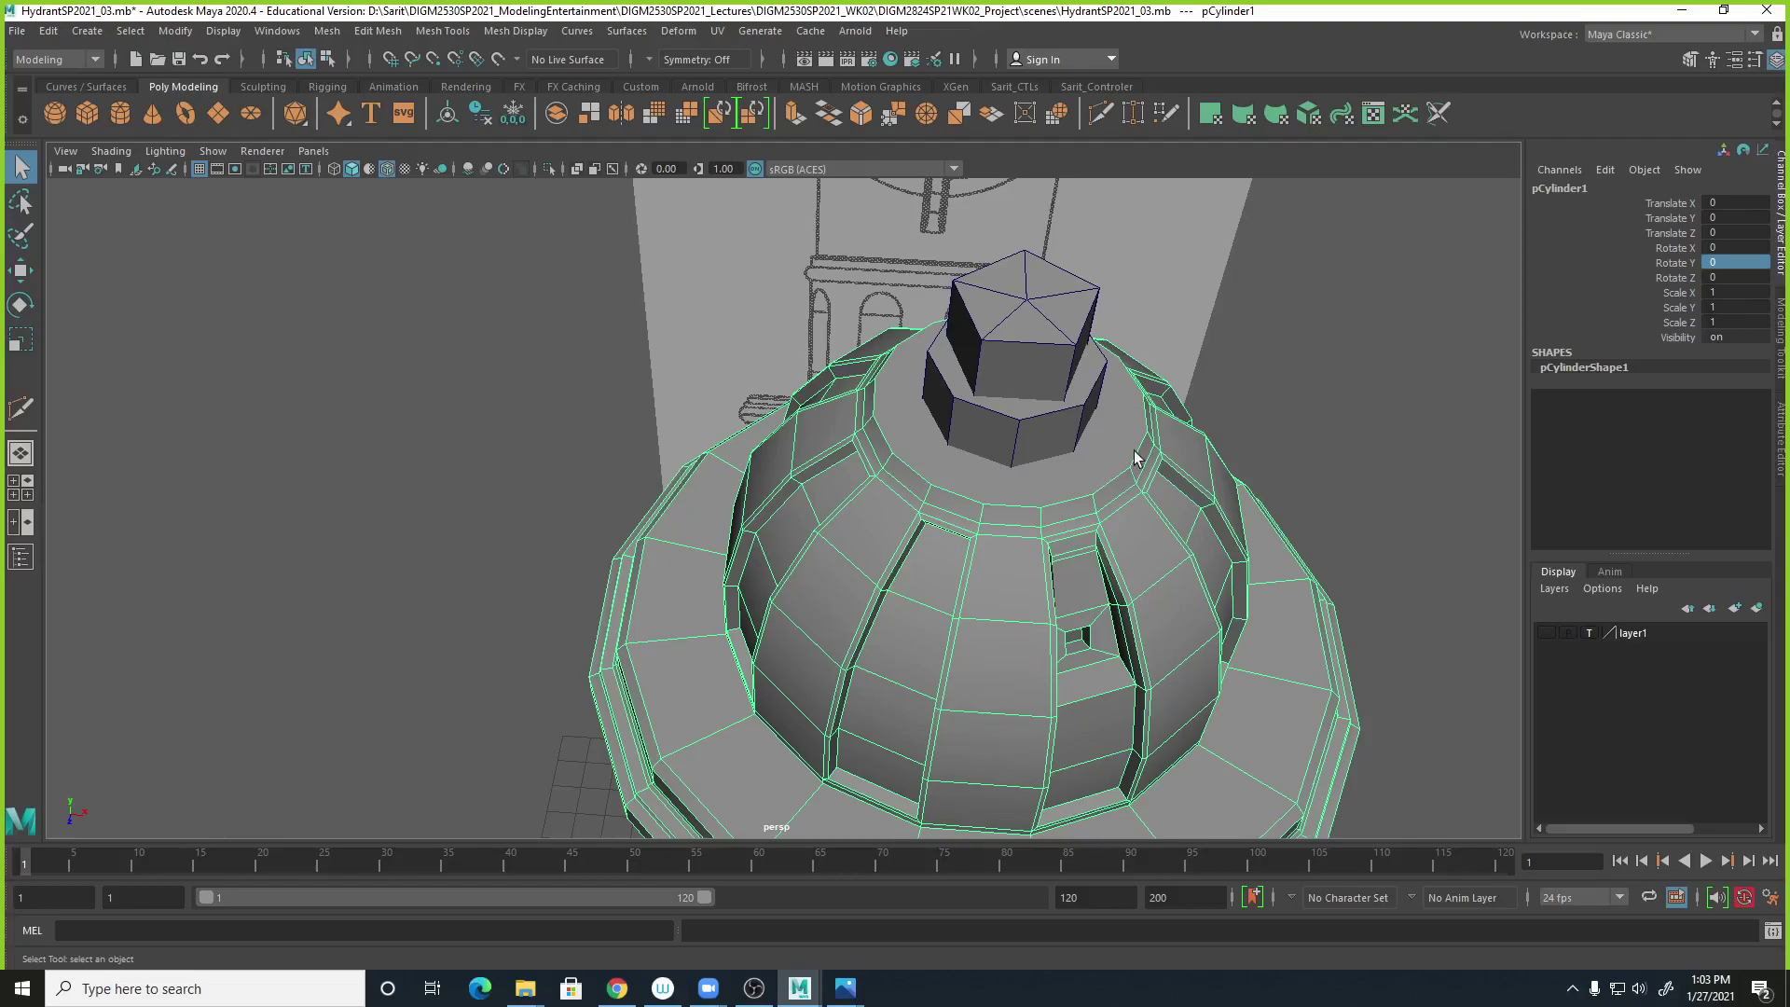
{"action": "scroll", "coordinate": [1085, 504], "scroll_direction": "up", "scroll_amount": 5}
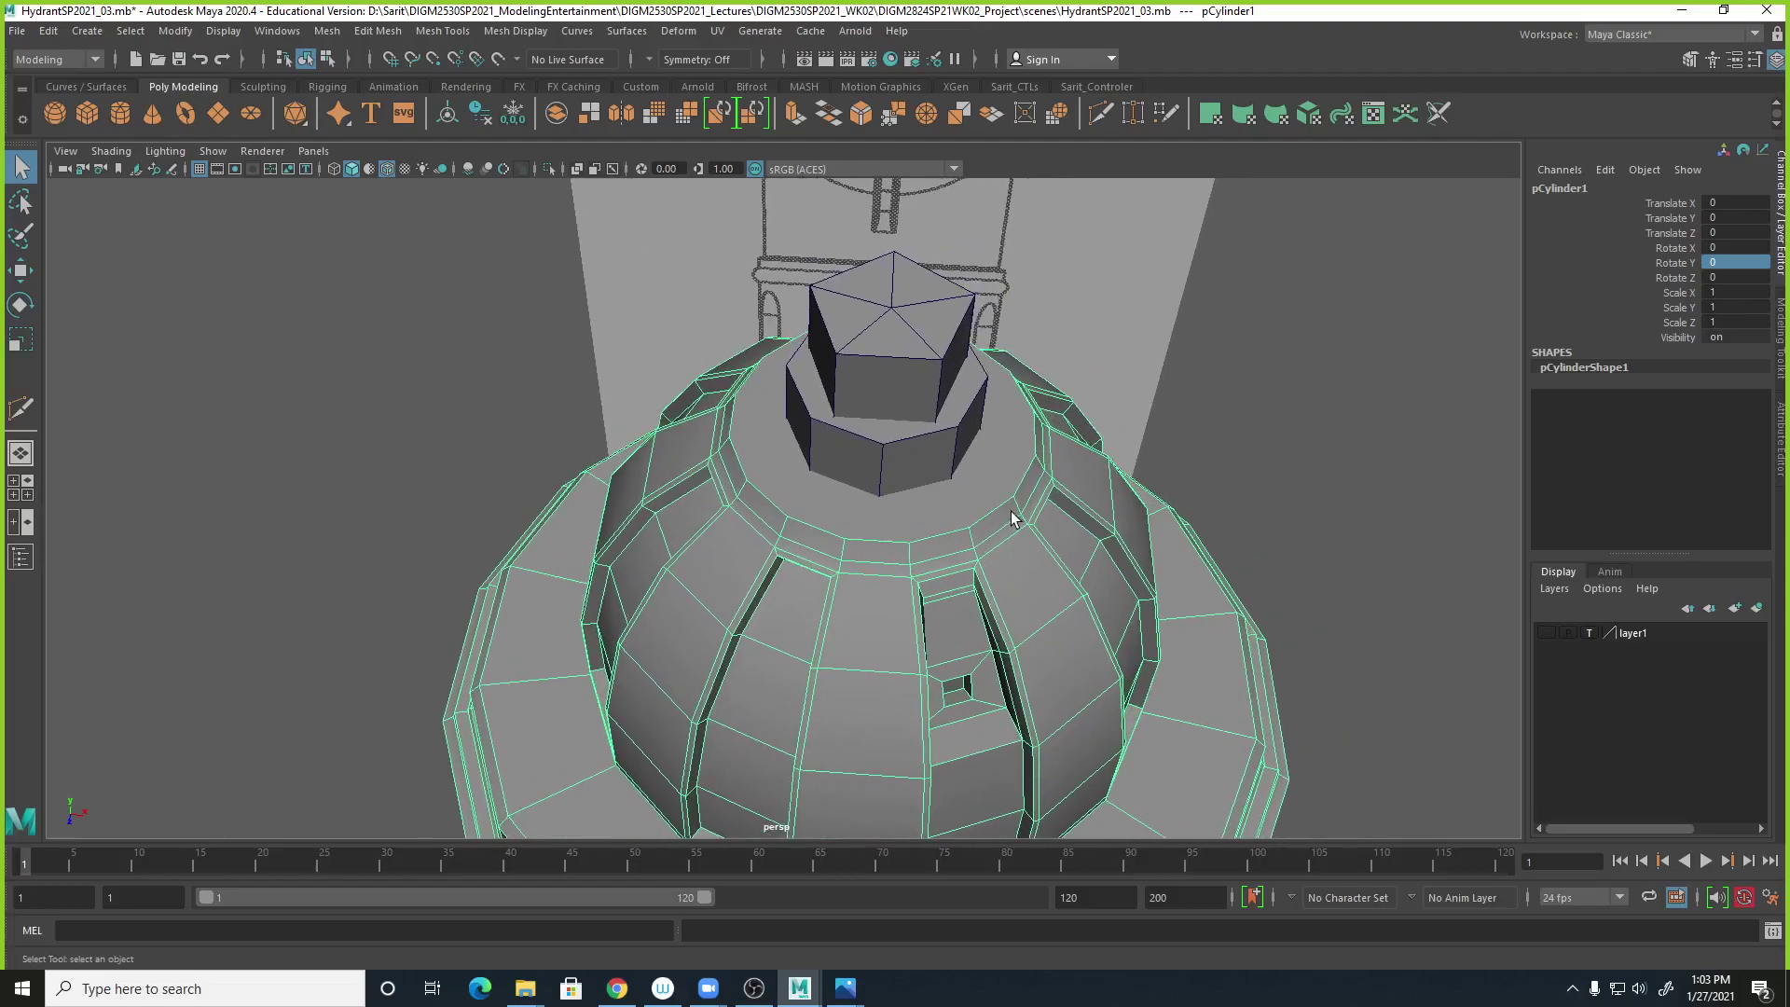
Set the five-sided nut cylinder's Radius to 0.9, fitting it to the side-view reference drawing.
{"action": "left_click", "coordinate": [886, 353]}
{"action": "key", "text": "space"}
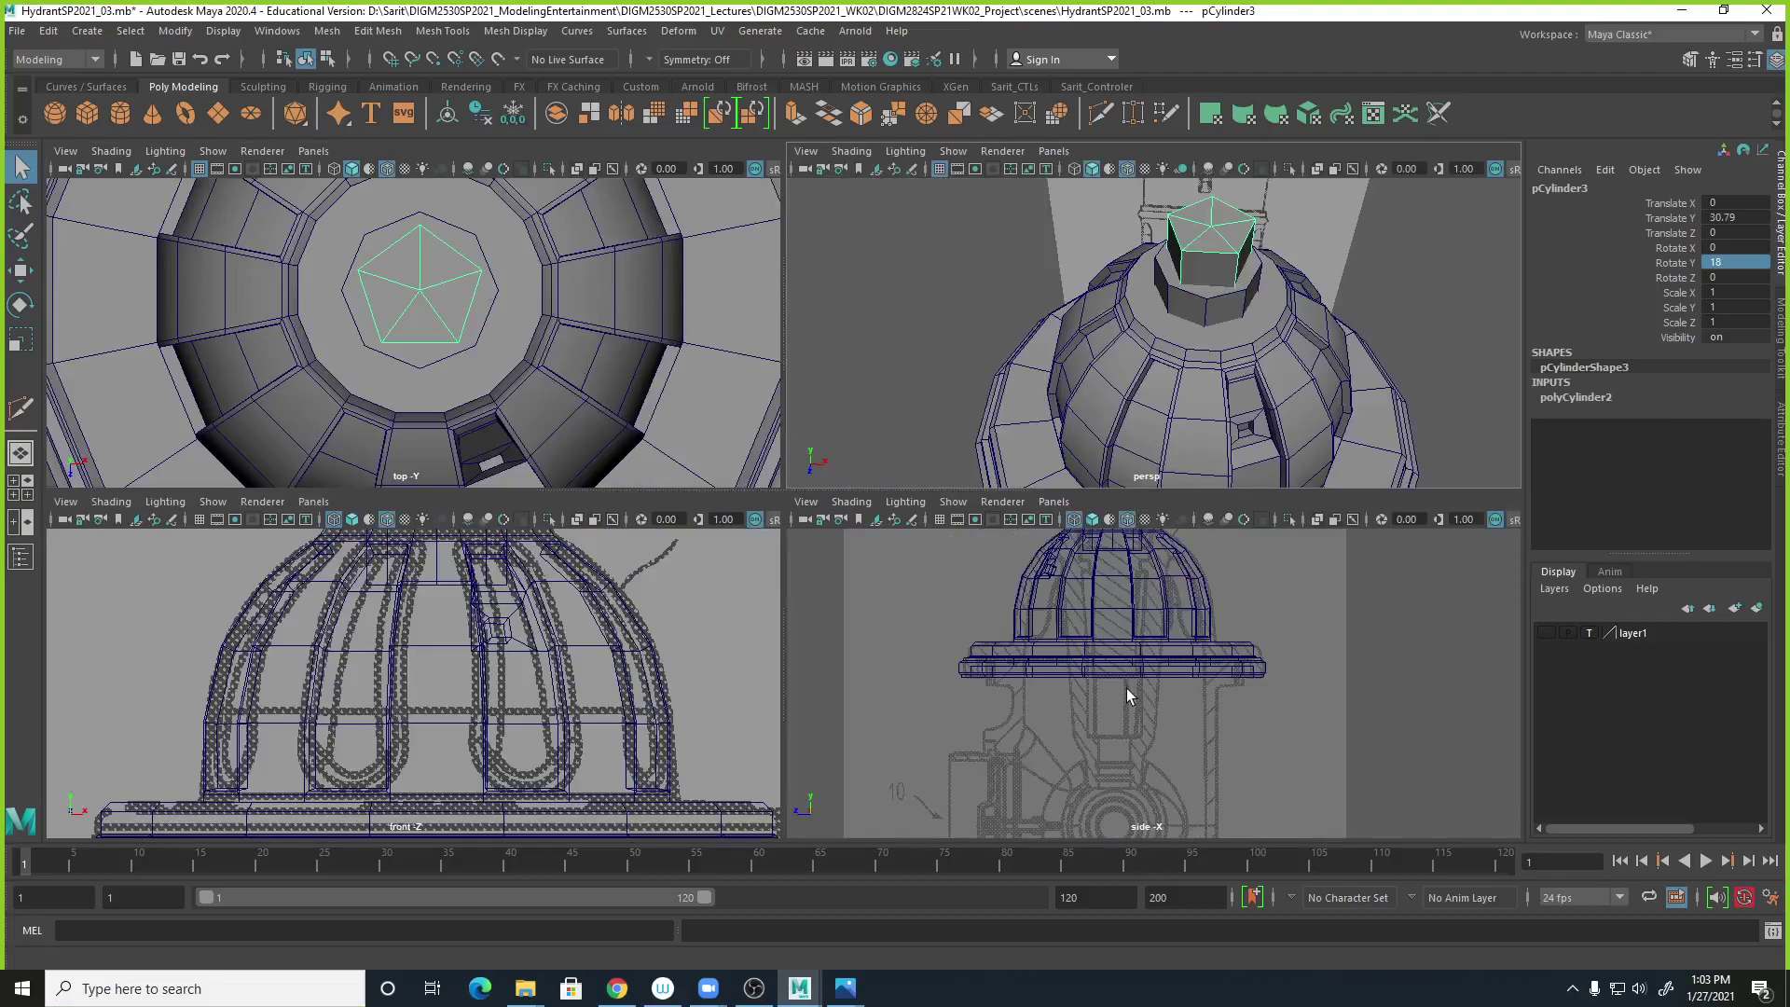
{"action": "key", "text": "space"}
{"action": "middle_click_drag", "start_coordinate": [1137, 635], "coordinate": [990, 695], "text": "alt"}
{"action": "right_click_drag", "start_coordinate": [588, 523], "coordinate": [994, 518], "text": "alt"}
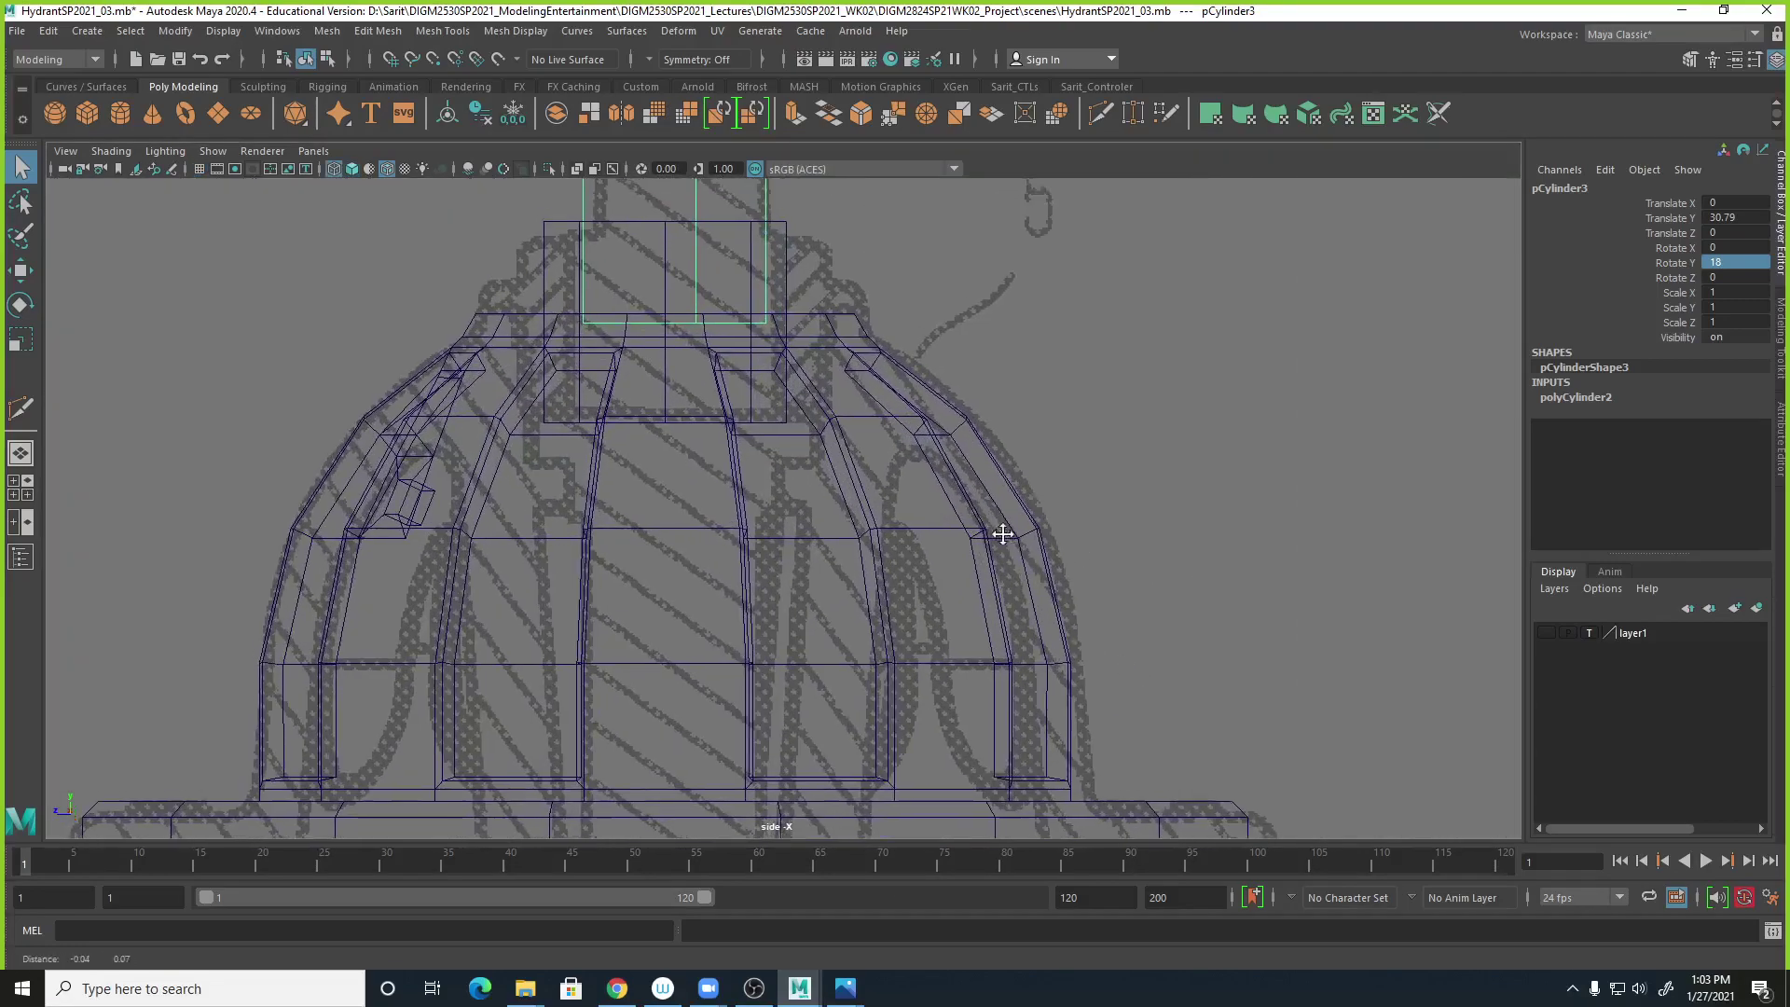
{"action": "middle_click_drag", "start_coordinate": [994, 517], "coordinate": [1101, 737], "text": "alt"}
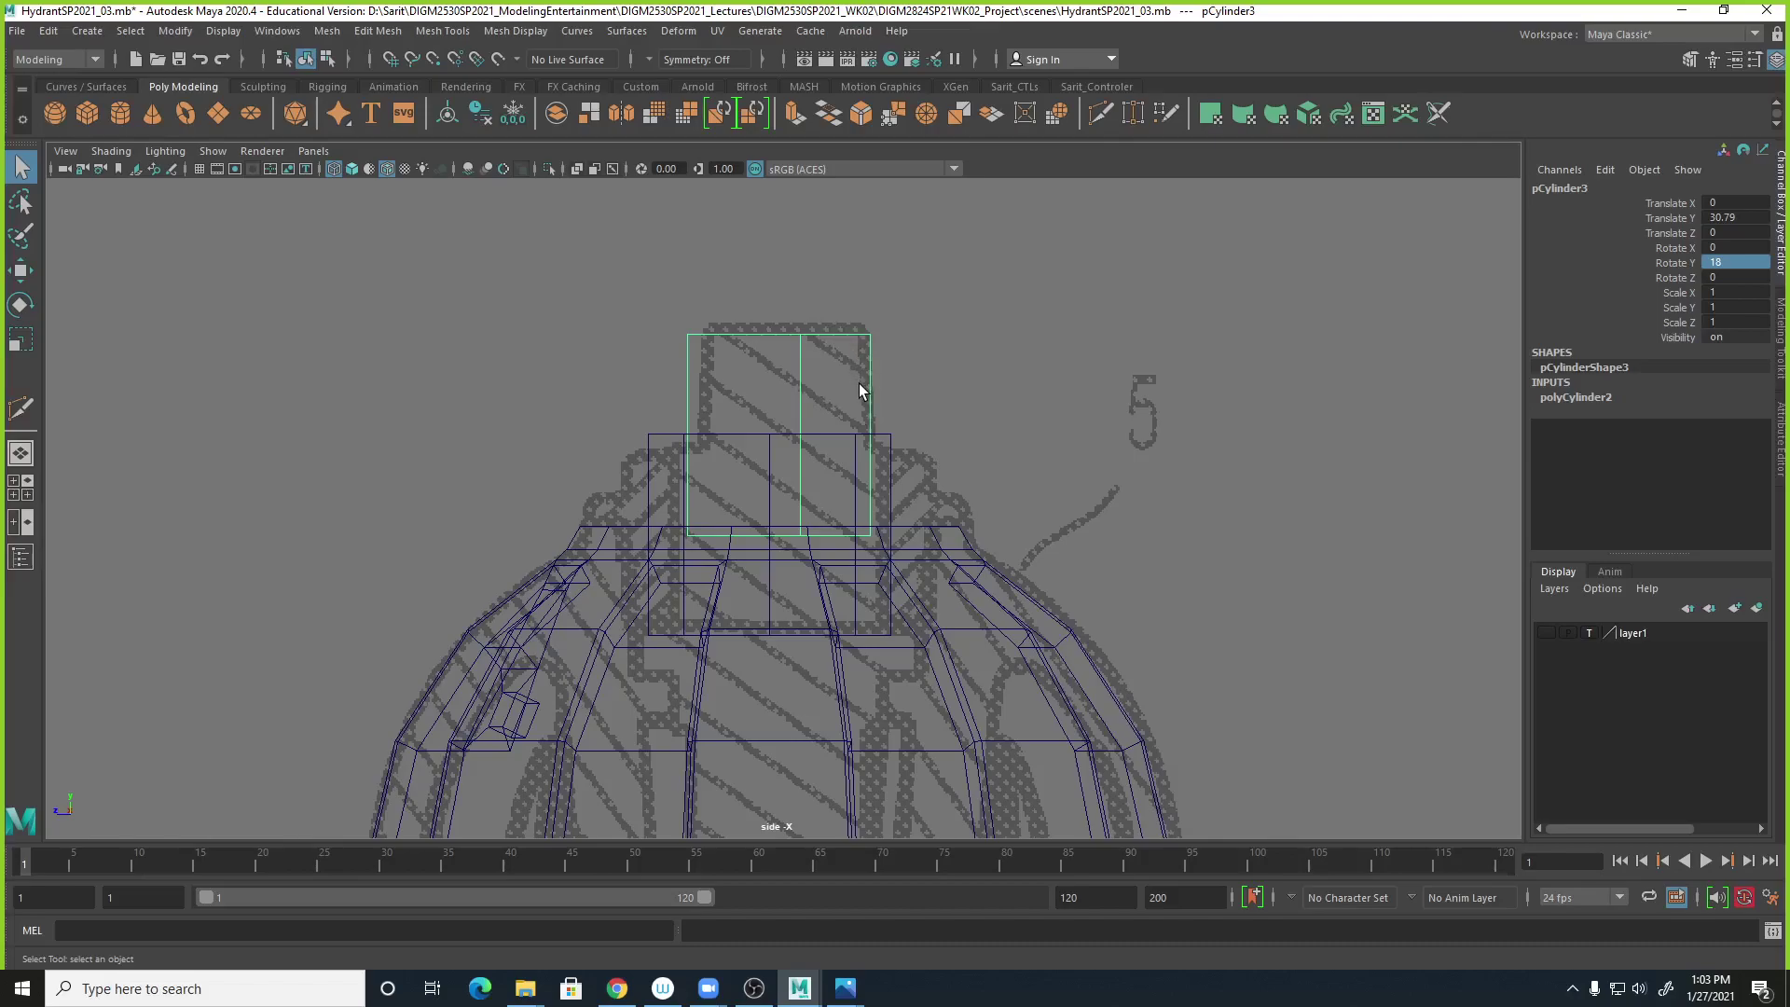
{"action": "left_click", "coordinate": [1578, 396]}
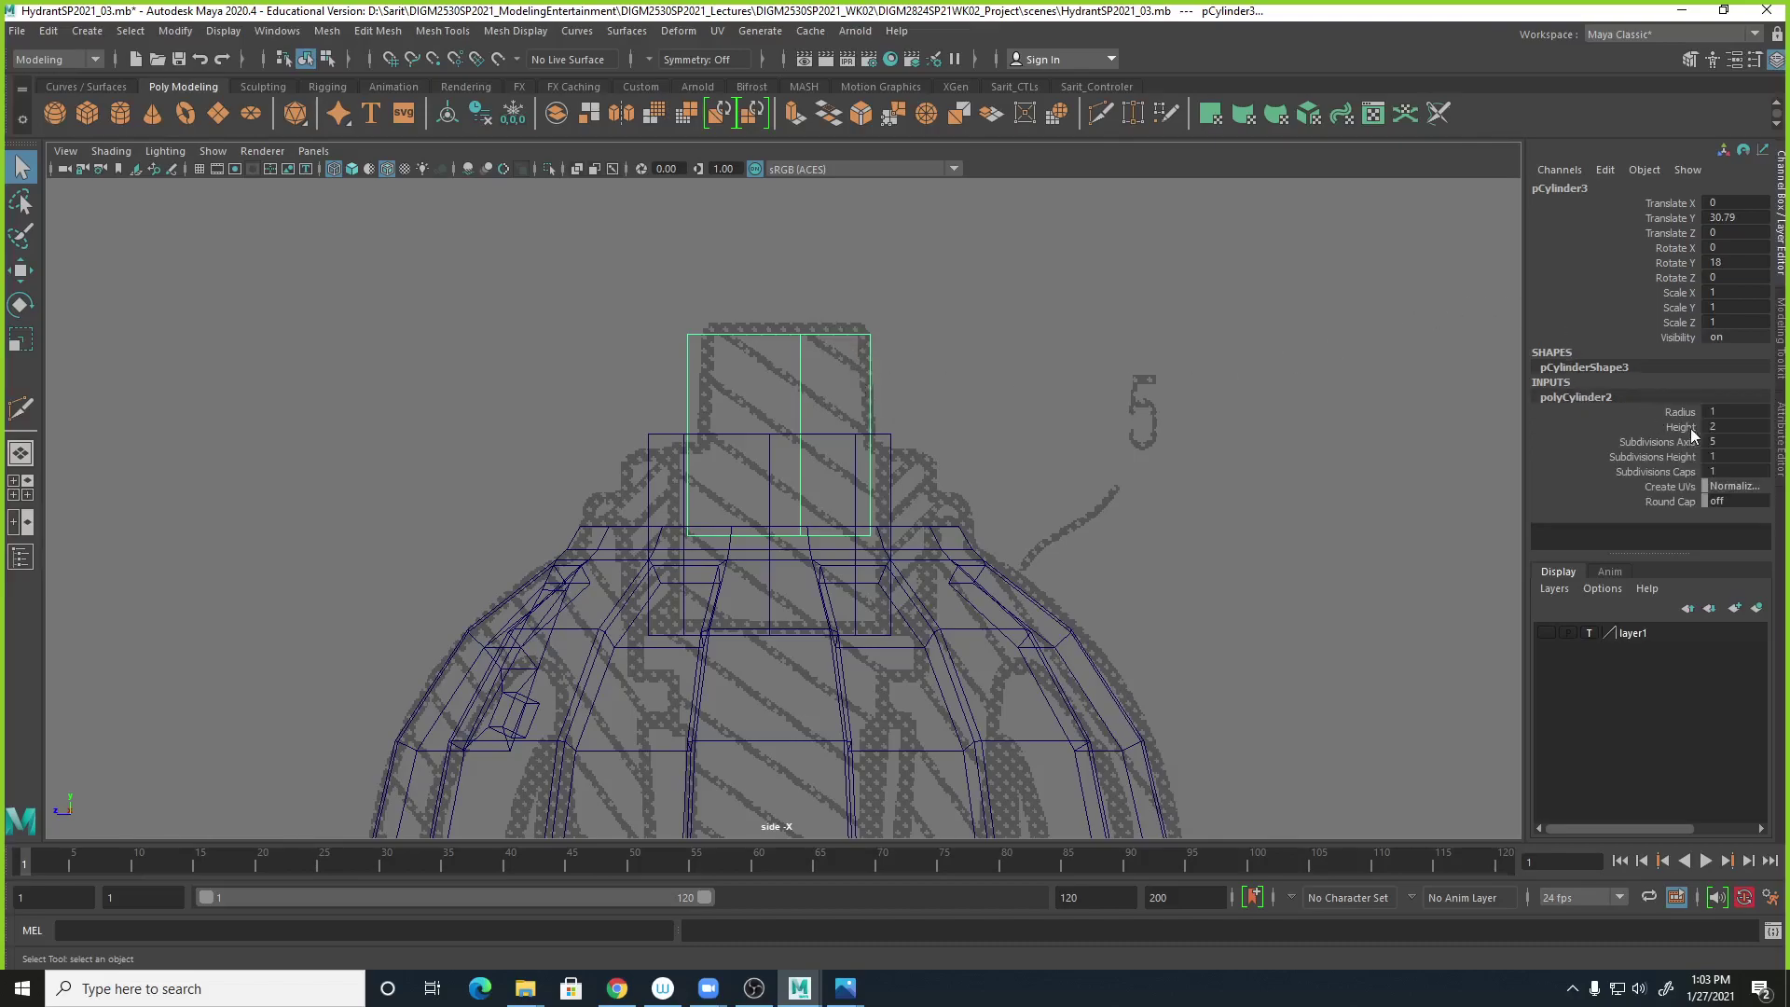
{"action": "left_click", "coordinate": [1690, 413]}
{"action": "middle_click_drag", "start_coordinate": [1172, 378], "coordinate": [1168, 373]}
Set the eight-sided collar cylinder's Radius to 1.5, matching the collar outline in the side-view reference.
{"action": "key", "text": "space"}
{"action": "scroll", "coordinate": [1178, 405], "scroll_direction": "down", "scroll_amount": 3}
{"action": "middle_click_drag", "start_coordinate": [1178, 405], "coordinate": [1181, 328], "text": "alt"}
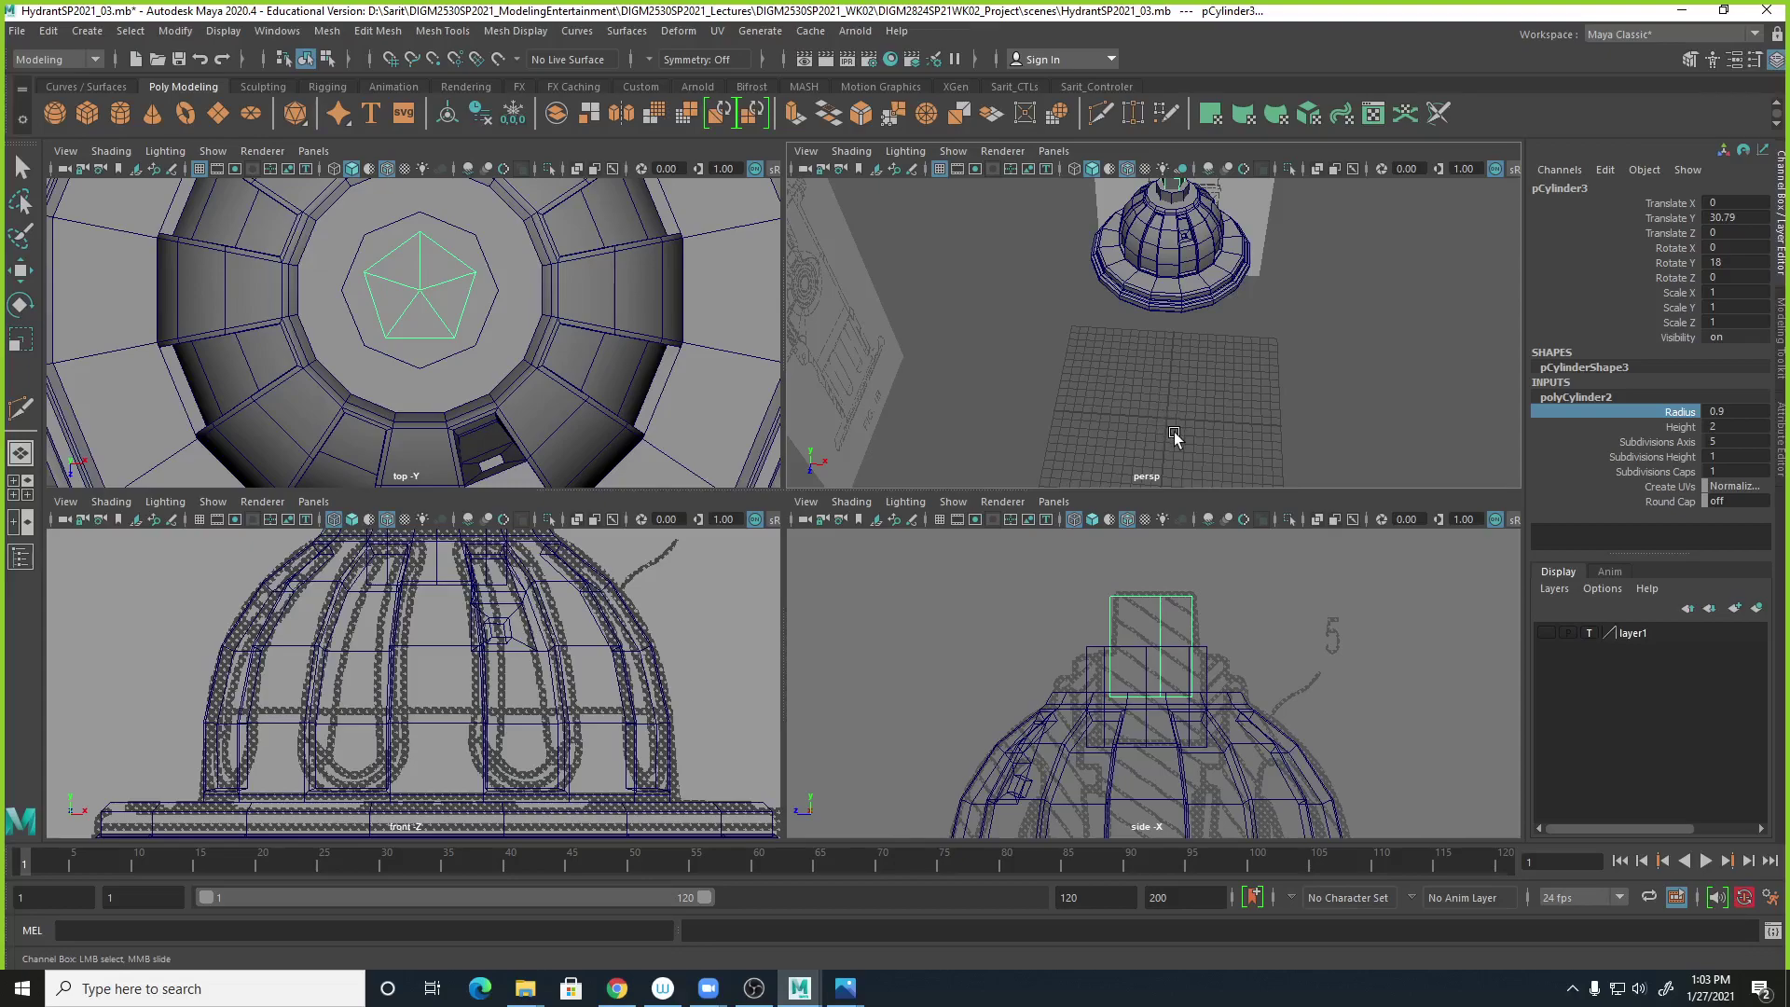
{"action": "middle_click_drag", "start_coordinate": [1198, 377], "coordinate": [1185, 414], "text": "alt"}
{"action": "key", "text": "w"}
{"action": "left_click_drag", "start_coordinate": [1260, 410], "coordinate": [1165, 329], "text": "alt"}
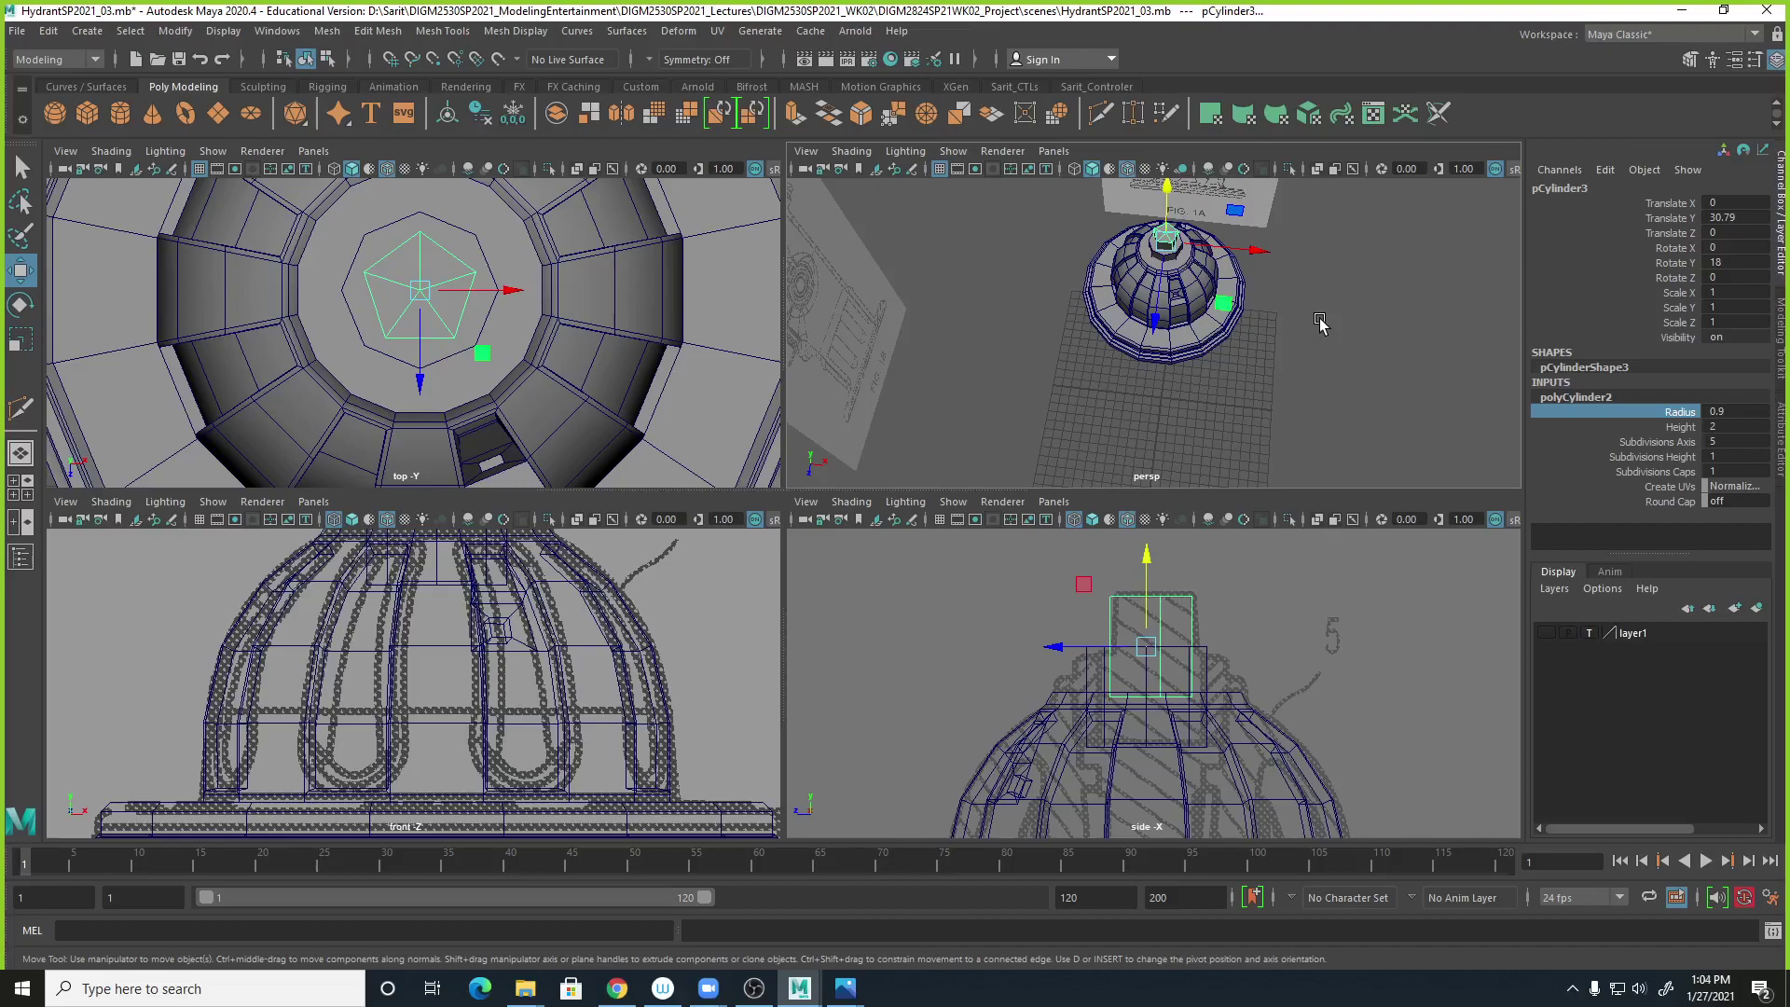
{"action": "left_click", "coordinate": [1209, 687]}
{"action": "key", "text": "space"}
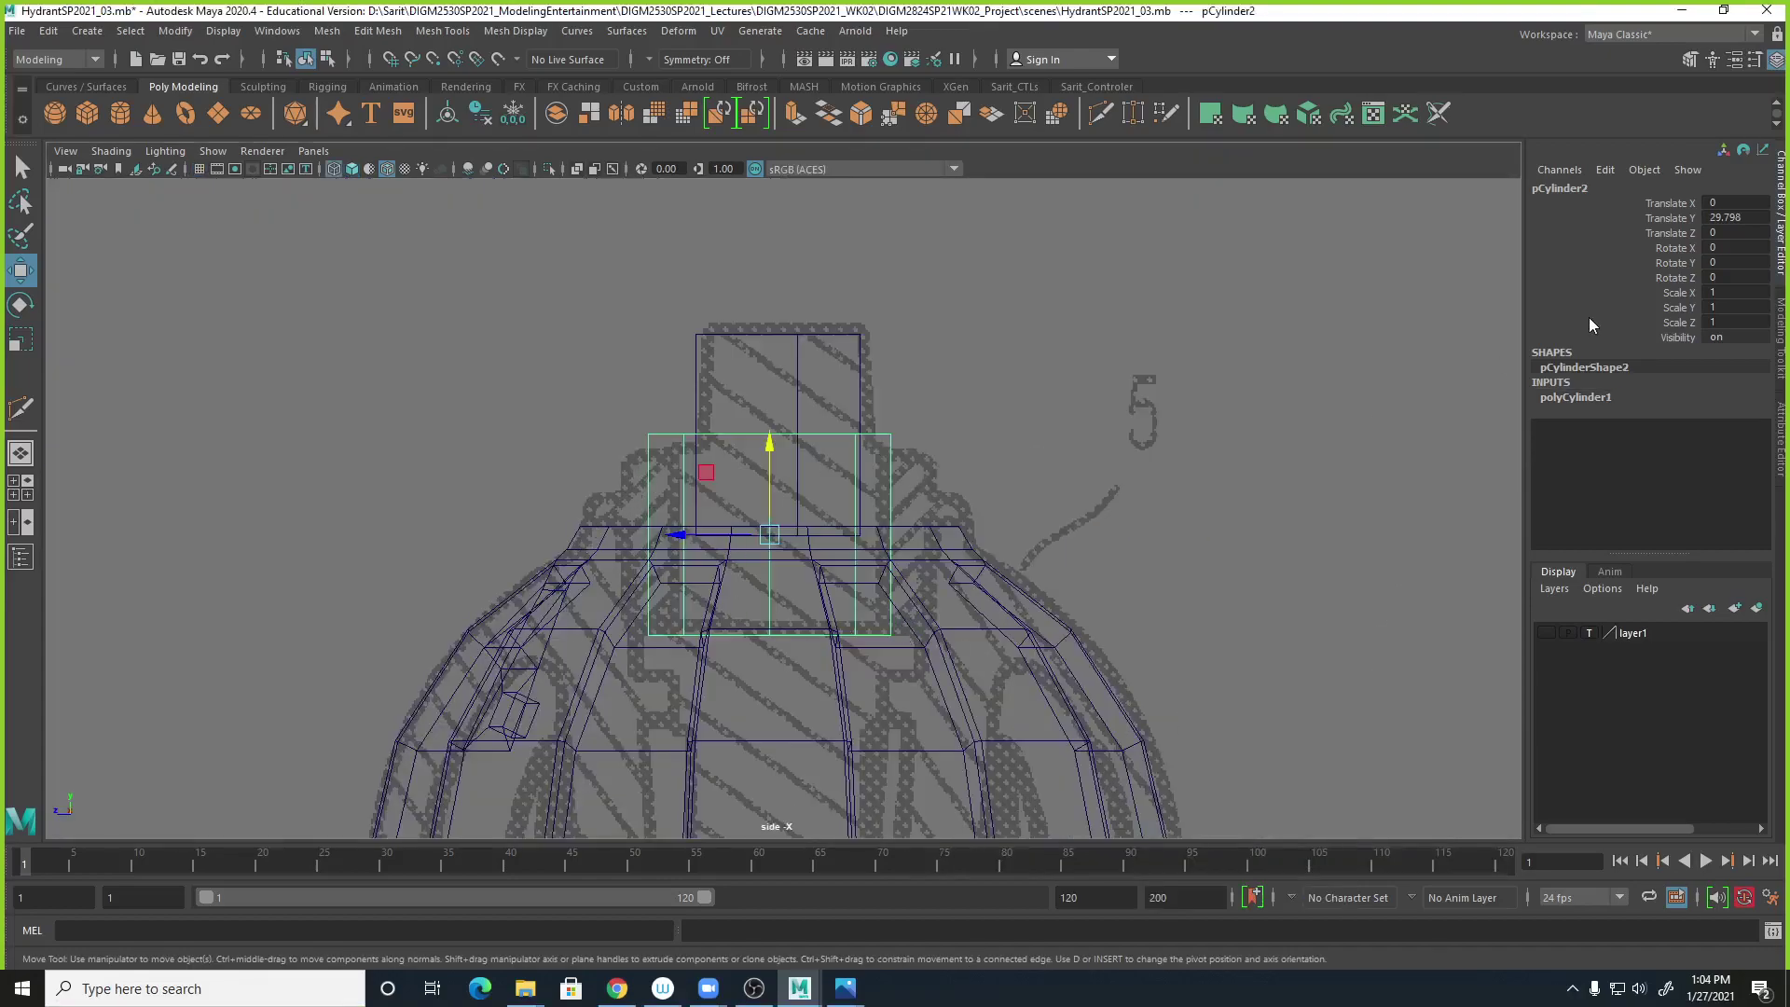
{"action": "left_click", "coordinate": [1583, 397]}
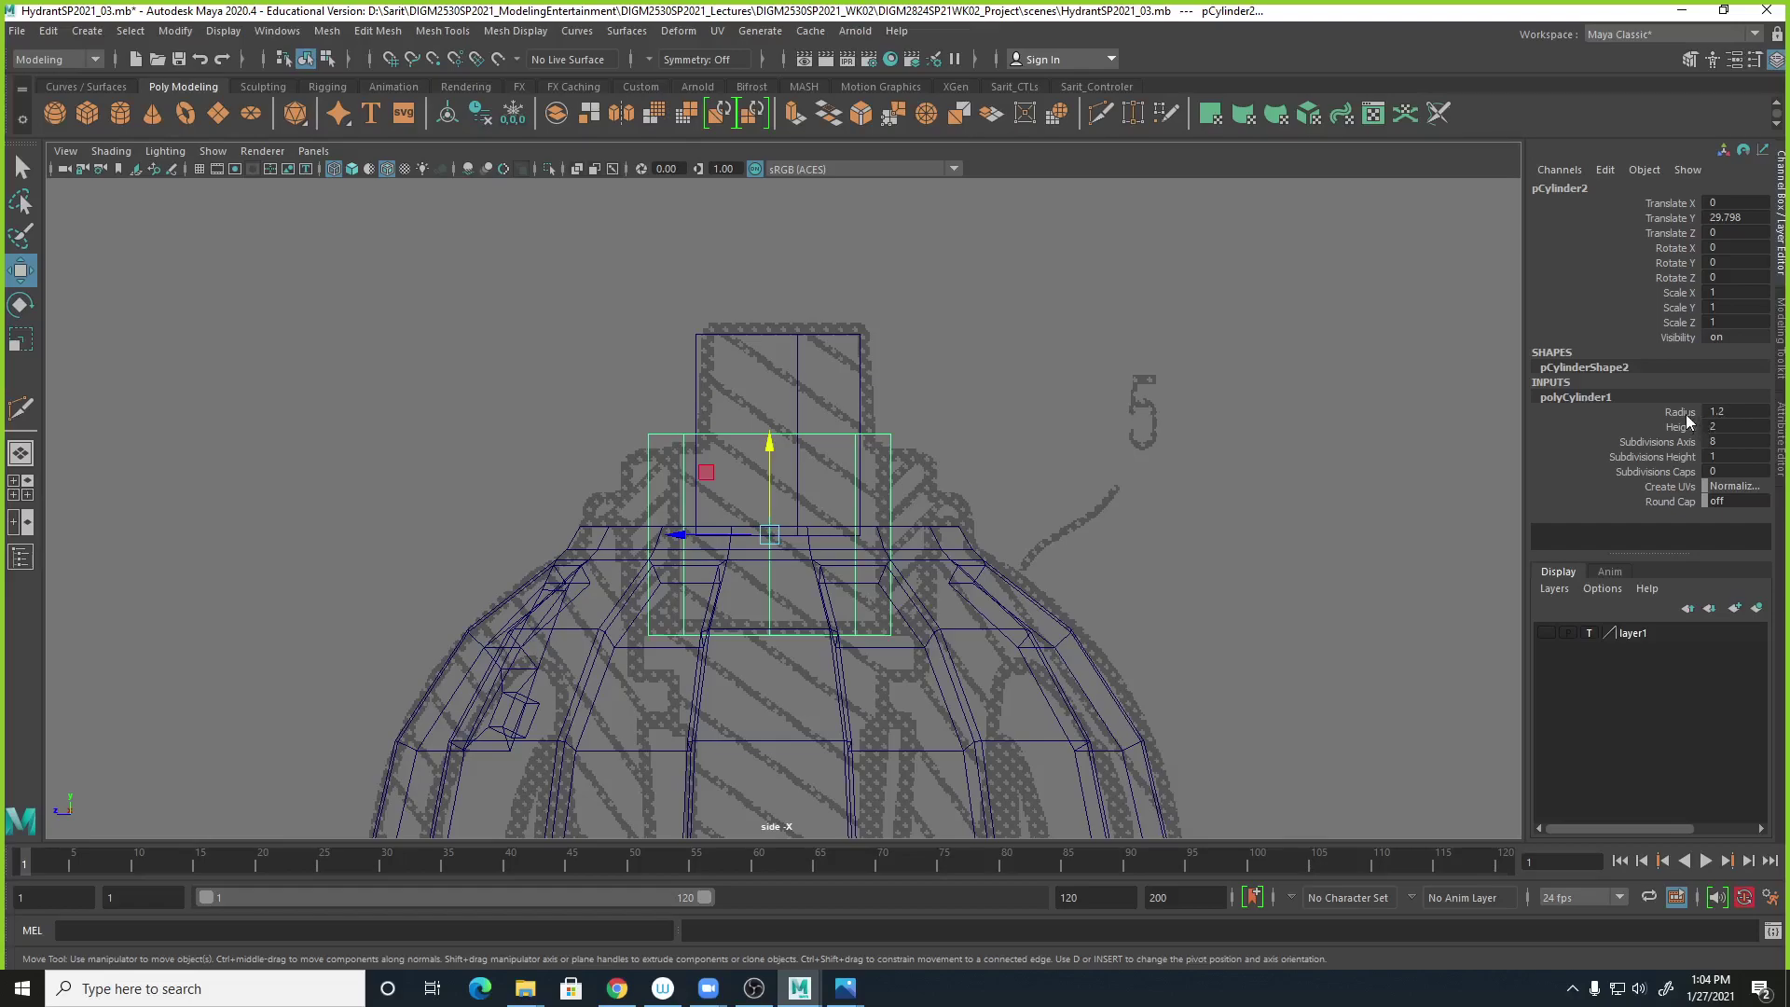
{"action": "left_click", "coordinate": [1680, 412]}
{"action": "middle_click_drag", "start_coordinate": [1232, 472], "coordinate": [1241, 472]}
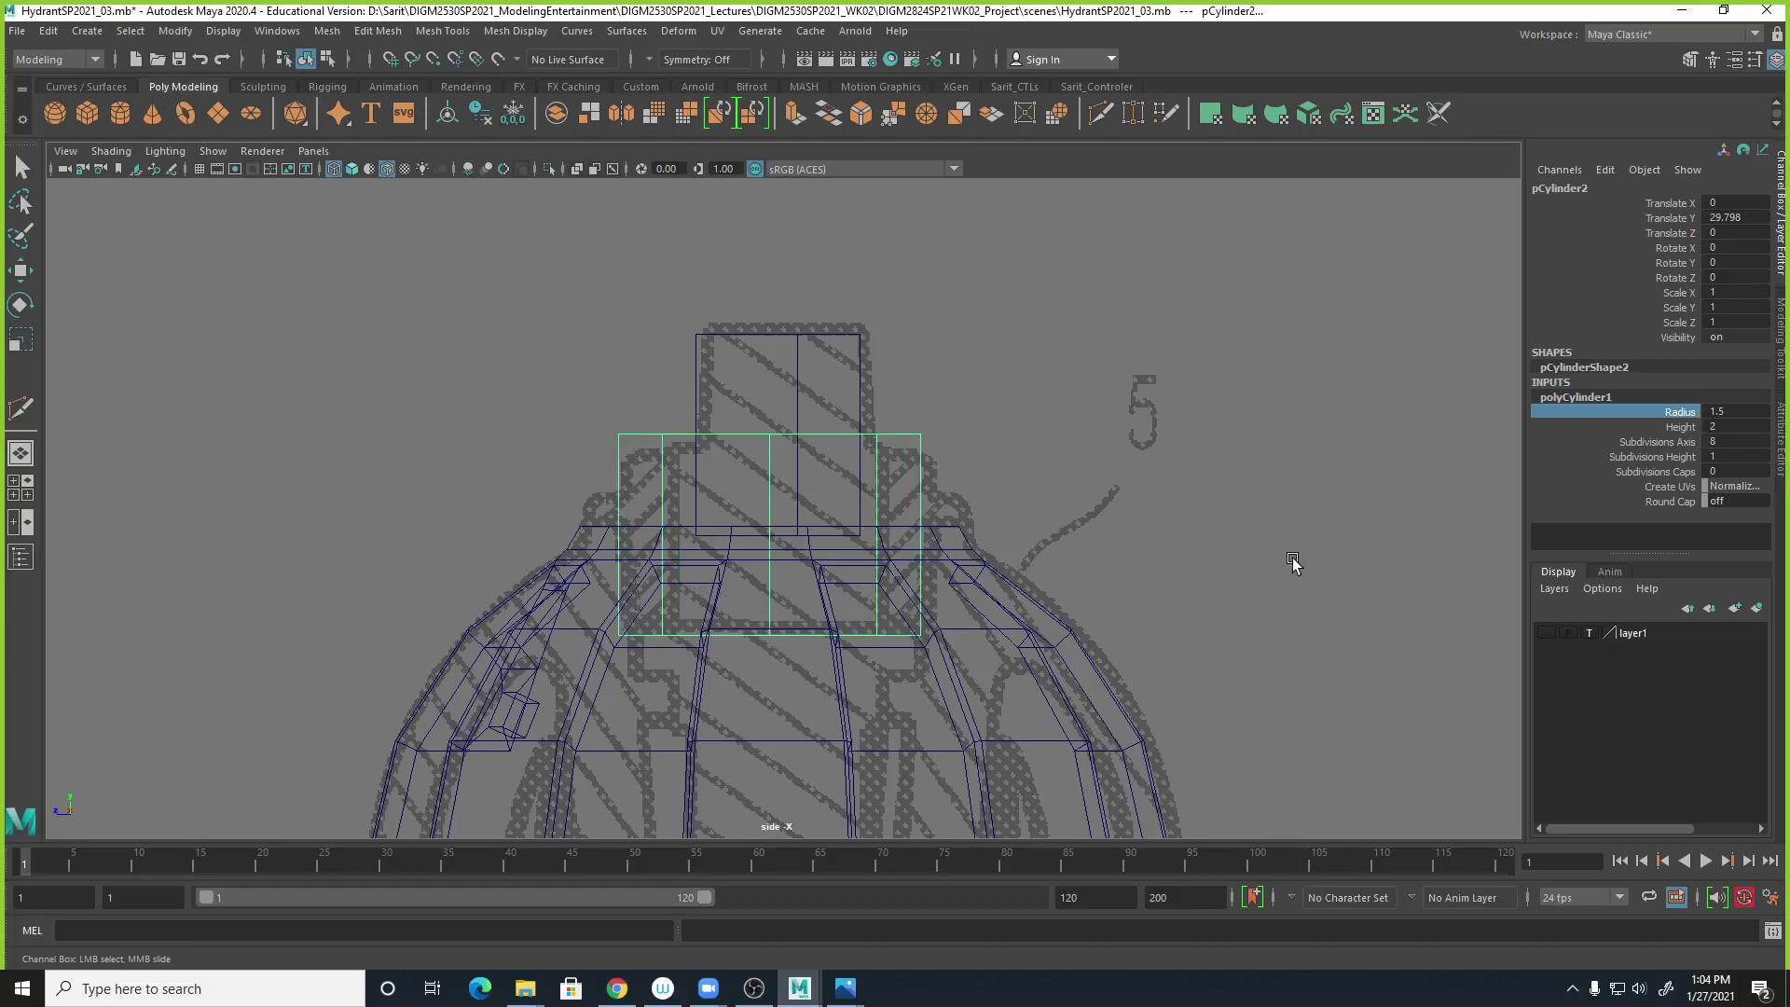
Select the nut and collar cylinders together and inspect their new proportions on the bonnet in the perspective view.
{"action": "key", "text": "space"}
{"action": "key", "text": "space"}
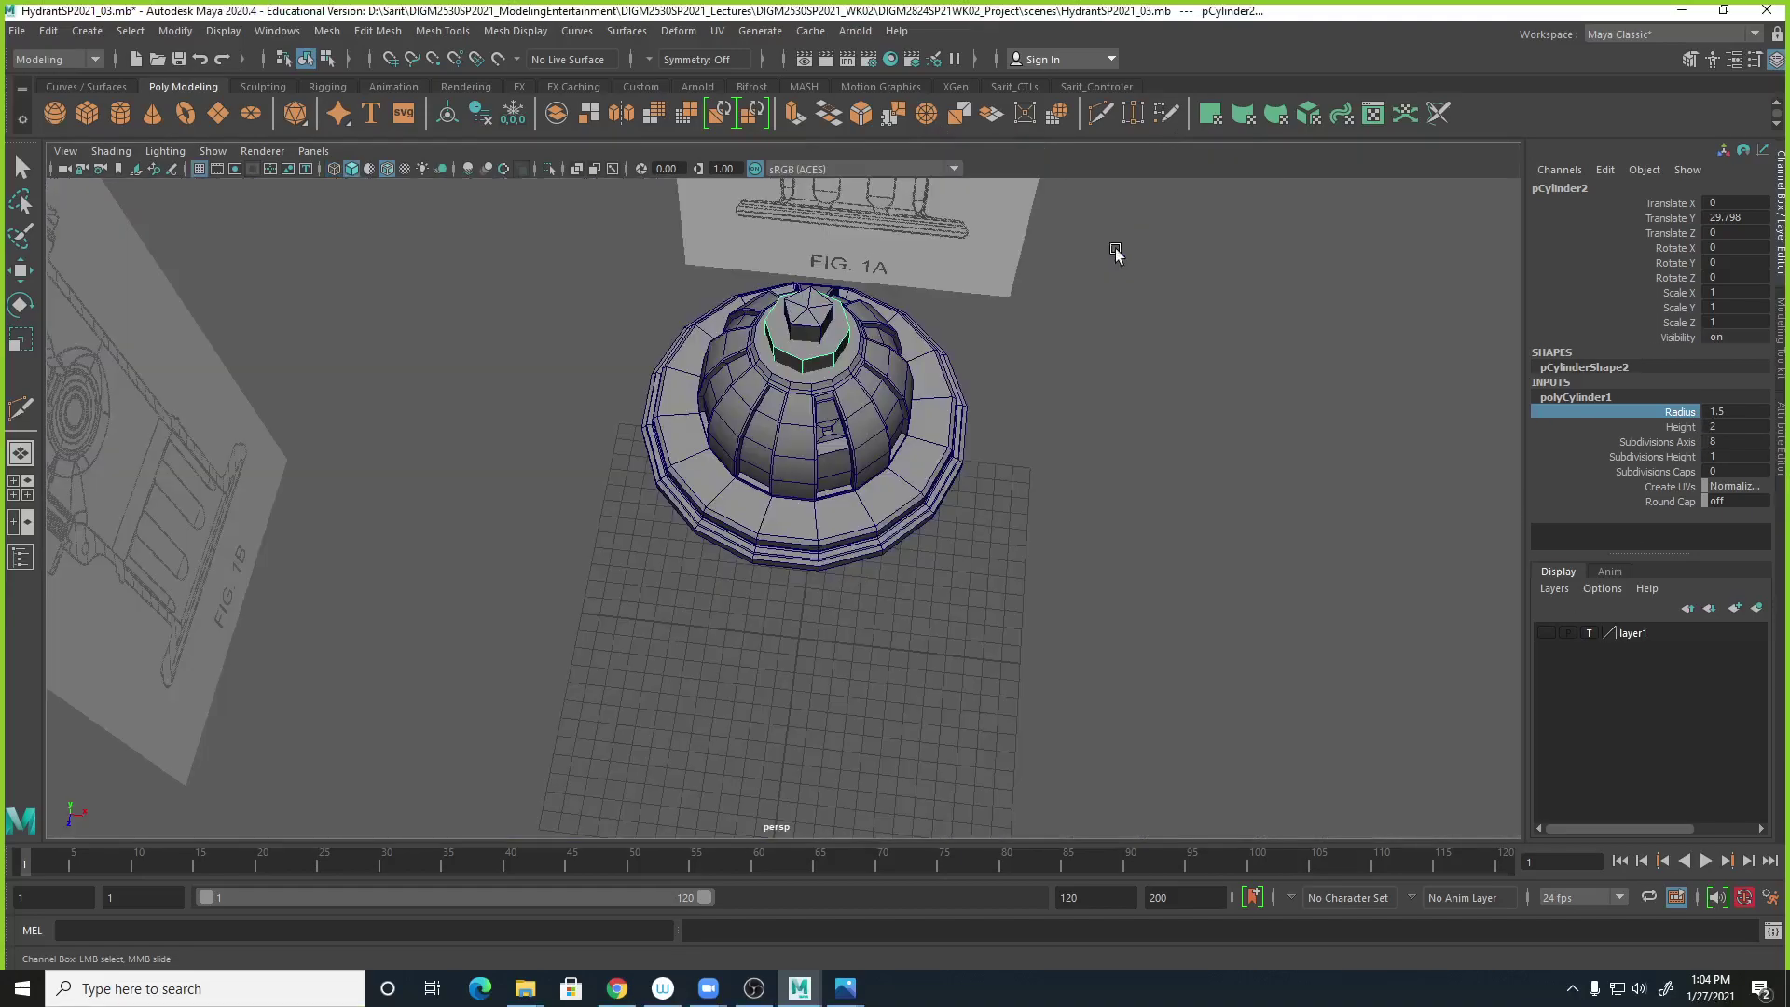
{"action": "mouse_move", "coordinate": [889, 408]}
{"action": "left_mouse_down", "text": "alt"}
{"action": "mouse_move", "coordinate": [979, 428]}
{"action": "mouse_move", "coordinate": [1000, 362]}
{"action": "mouse_move", "coordinate": [998, 460]}
{"action": "left_mouse_up", "text": "alt"}
{"action": "right_click_drag", "start_coordinate": [998, 460], "coordinate": [1098, 449], "text": "alt"}
{"action": "left_click_drag", "start_coordinate": [1098, 449], "coordinate": [1098, 538], "text": "alt"}
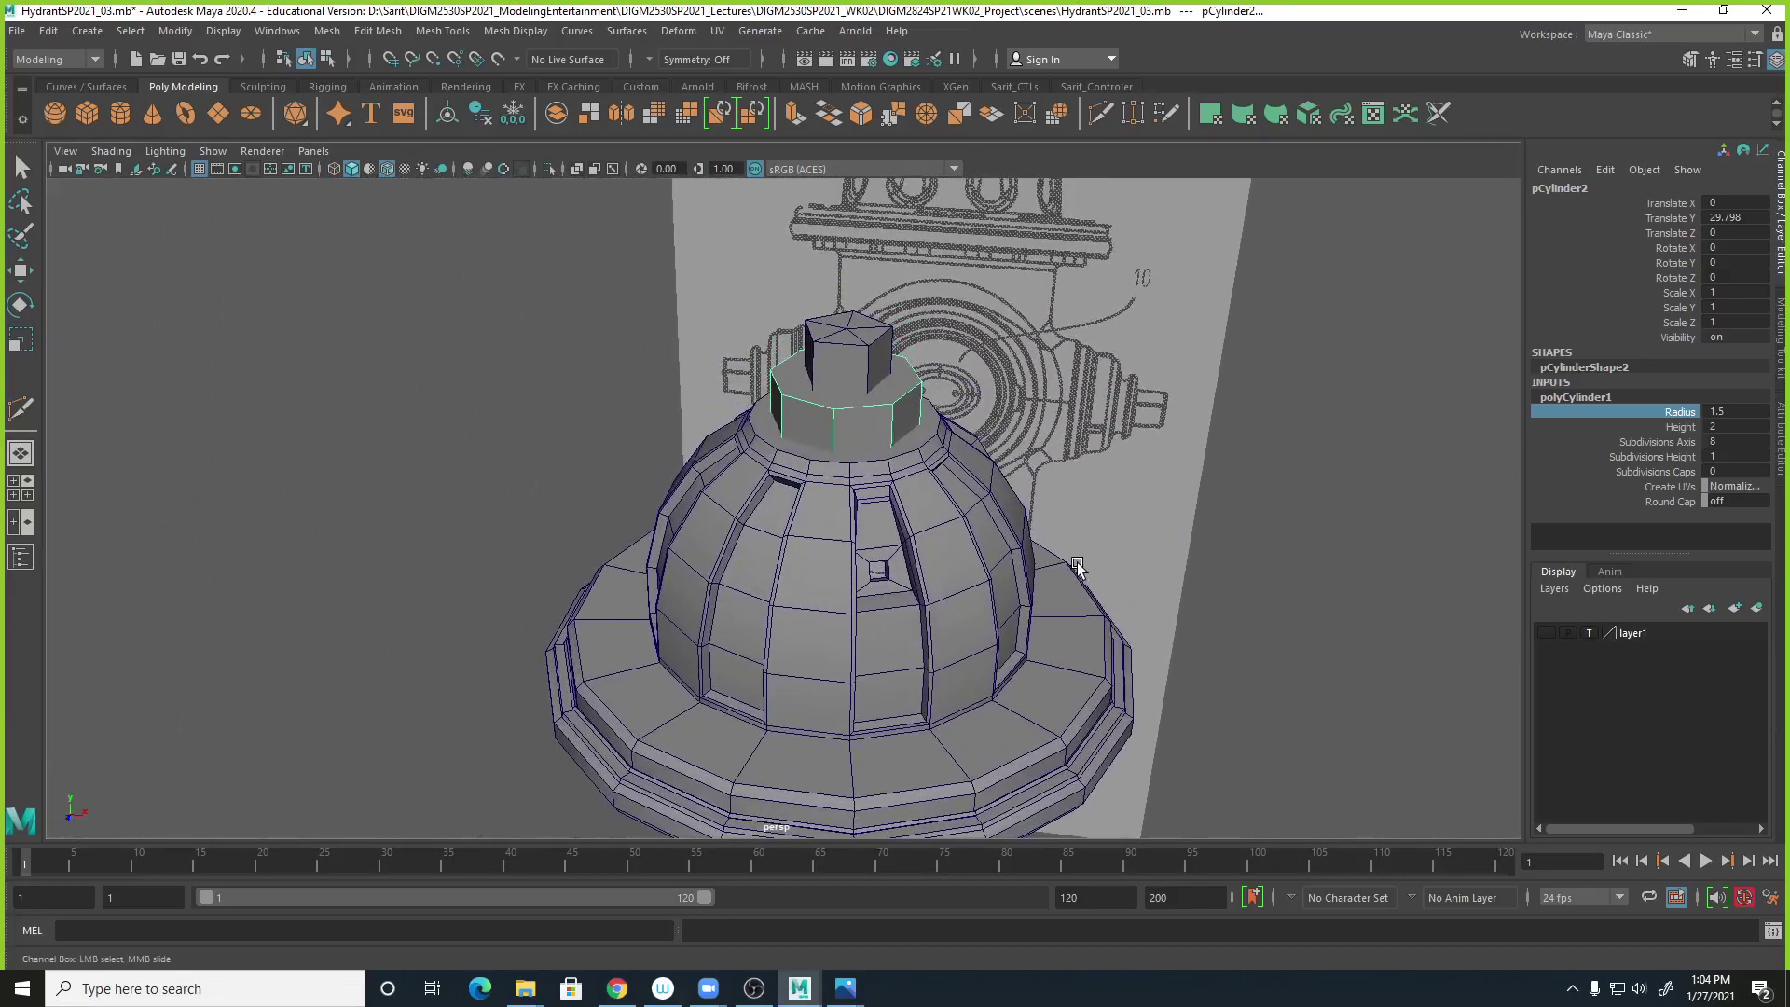
{"action": "key", "text": "w"}
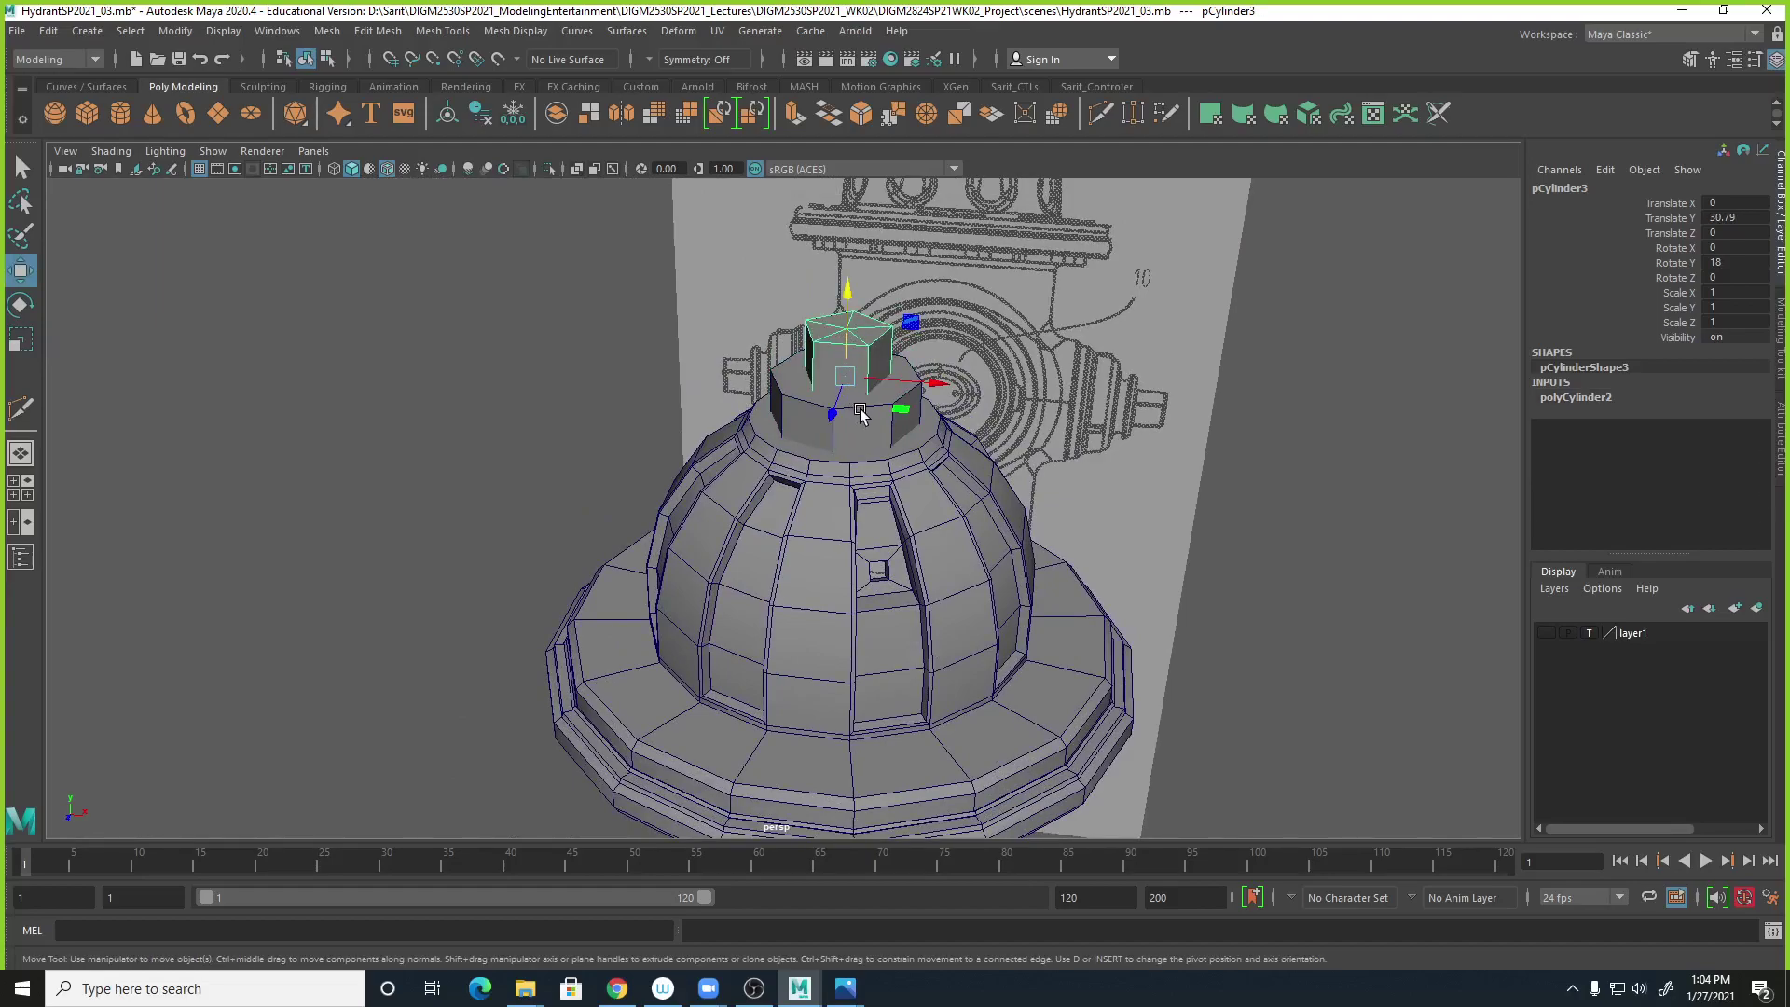
{"action": "left_click", "coordinate": [786, 410], "text": "shift"}
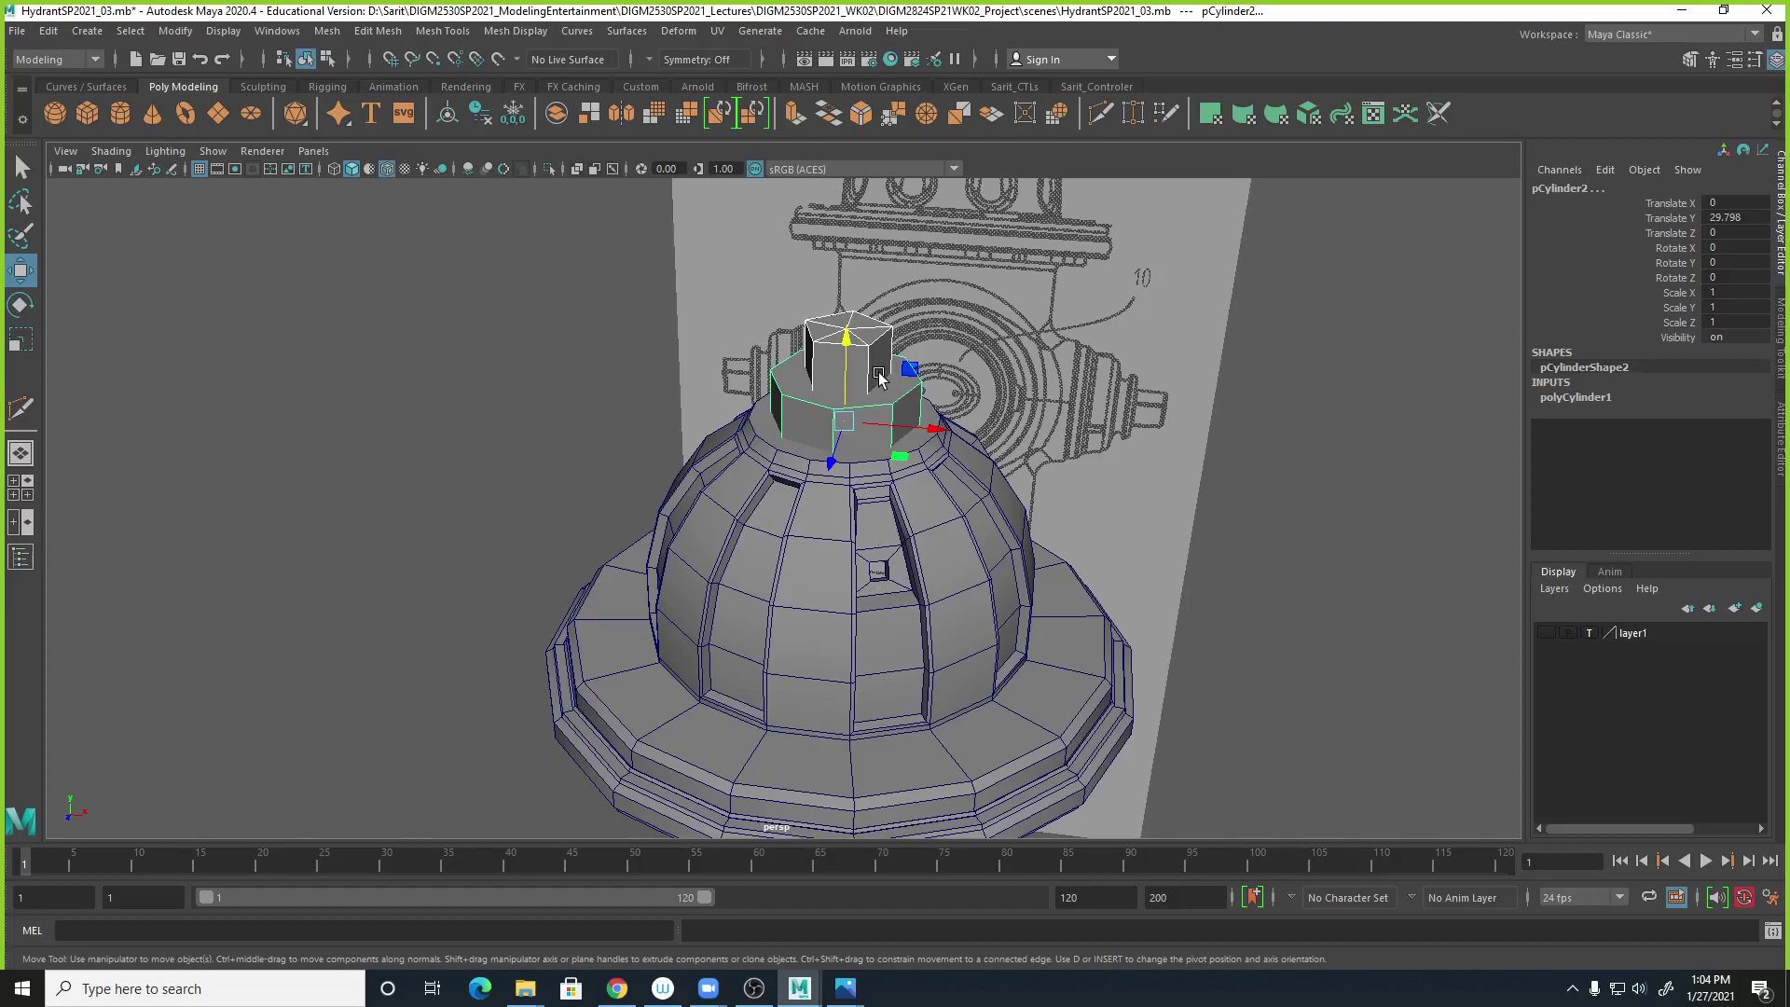
{"action": "key", "text": "q"}
{"action": "left_click_drag", "start_coordinate": [946, 564], "coordinate": [1012, 553], "text": "alt"}
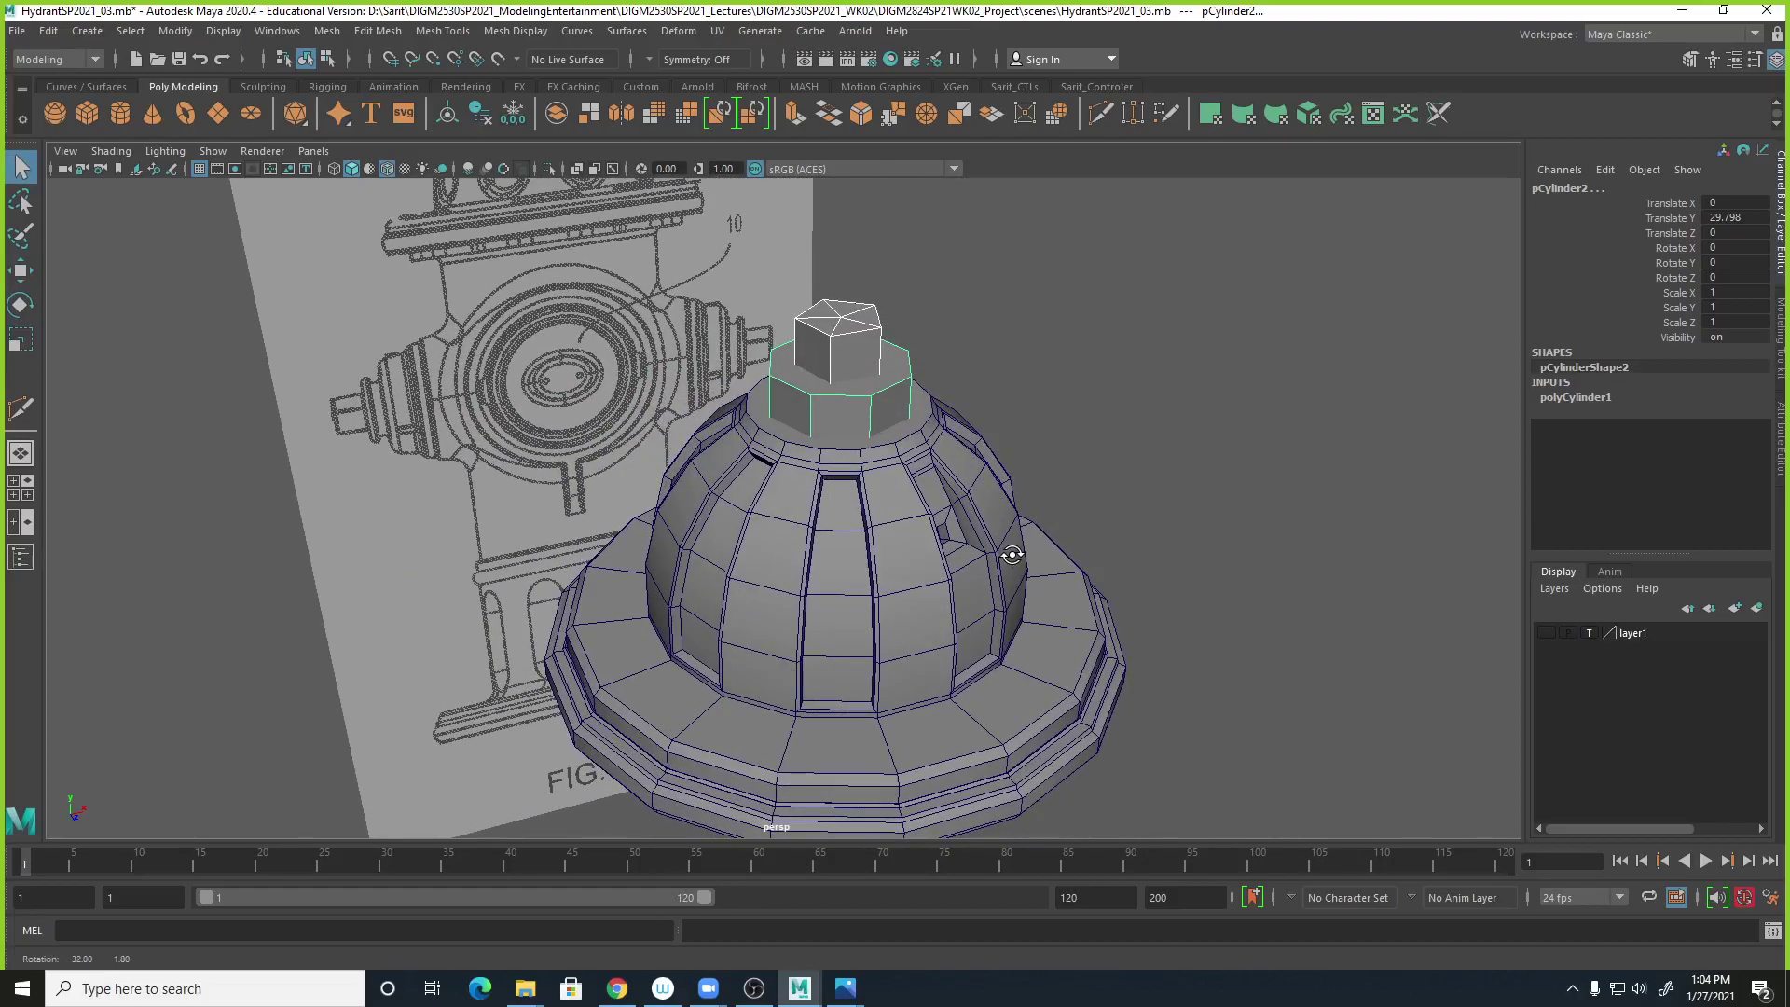
Create a display layer from the selected bonnet mesh and name it Hydrant_Cap_layer.
{"action": "left_click", "coordinate": [898, 505]}
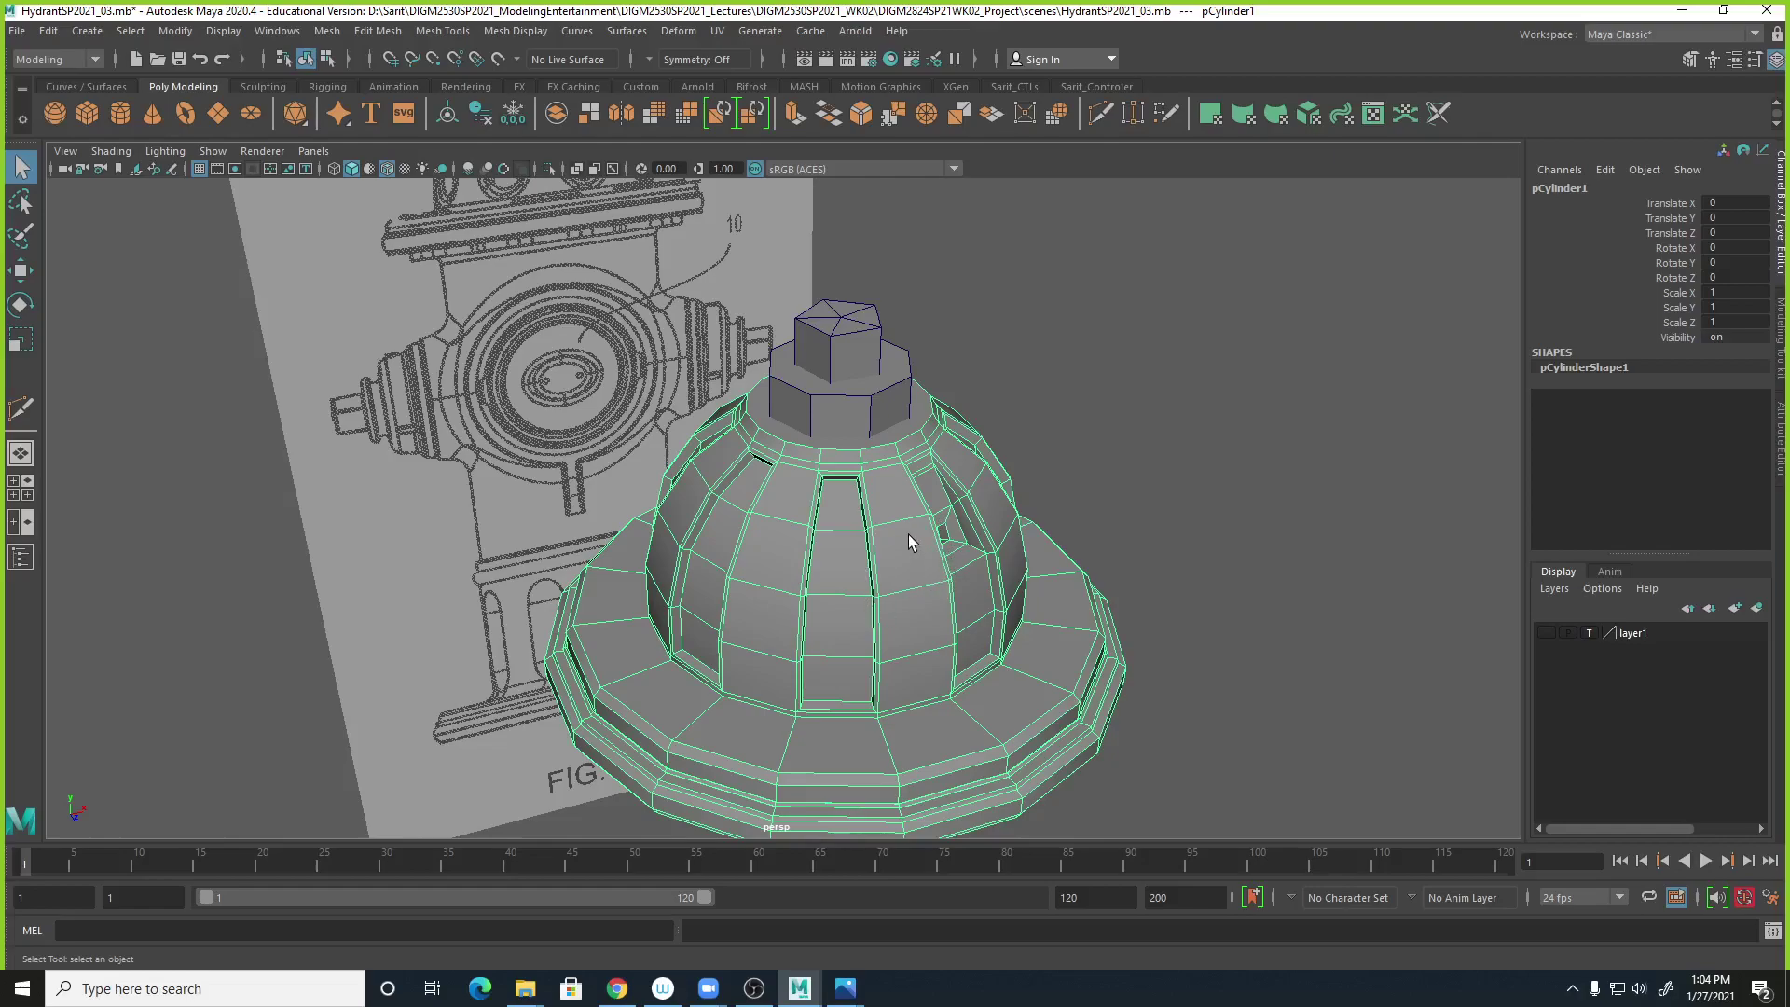
{"action": "left_click", "coordinate": [1553, 589]}
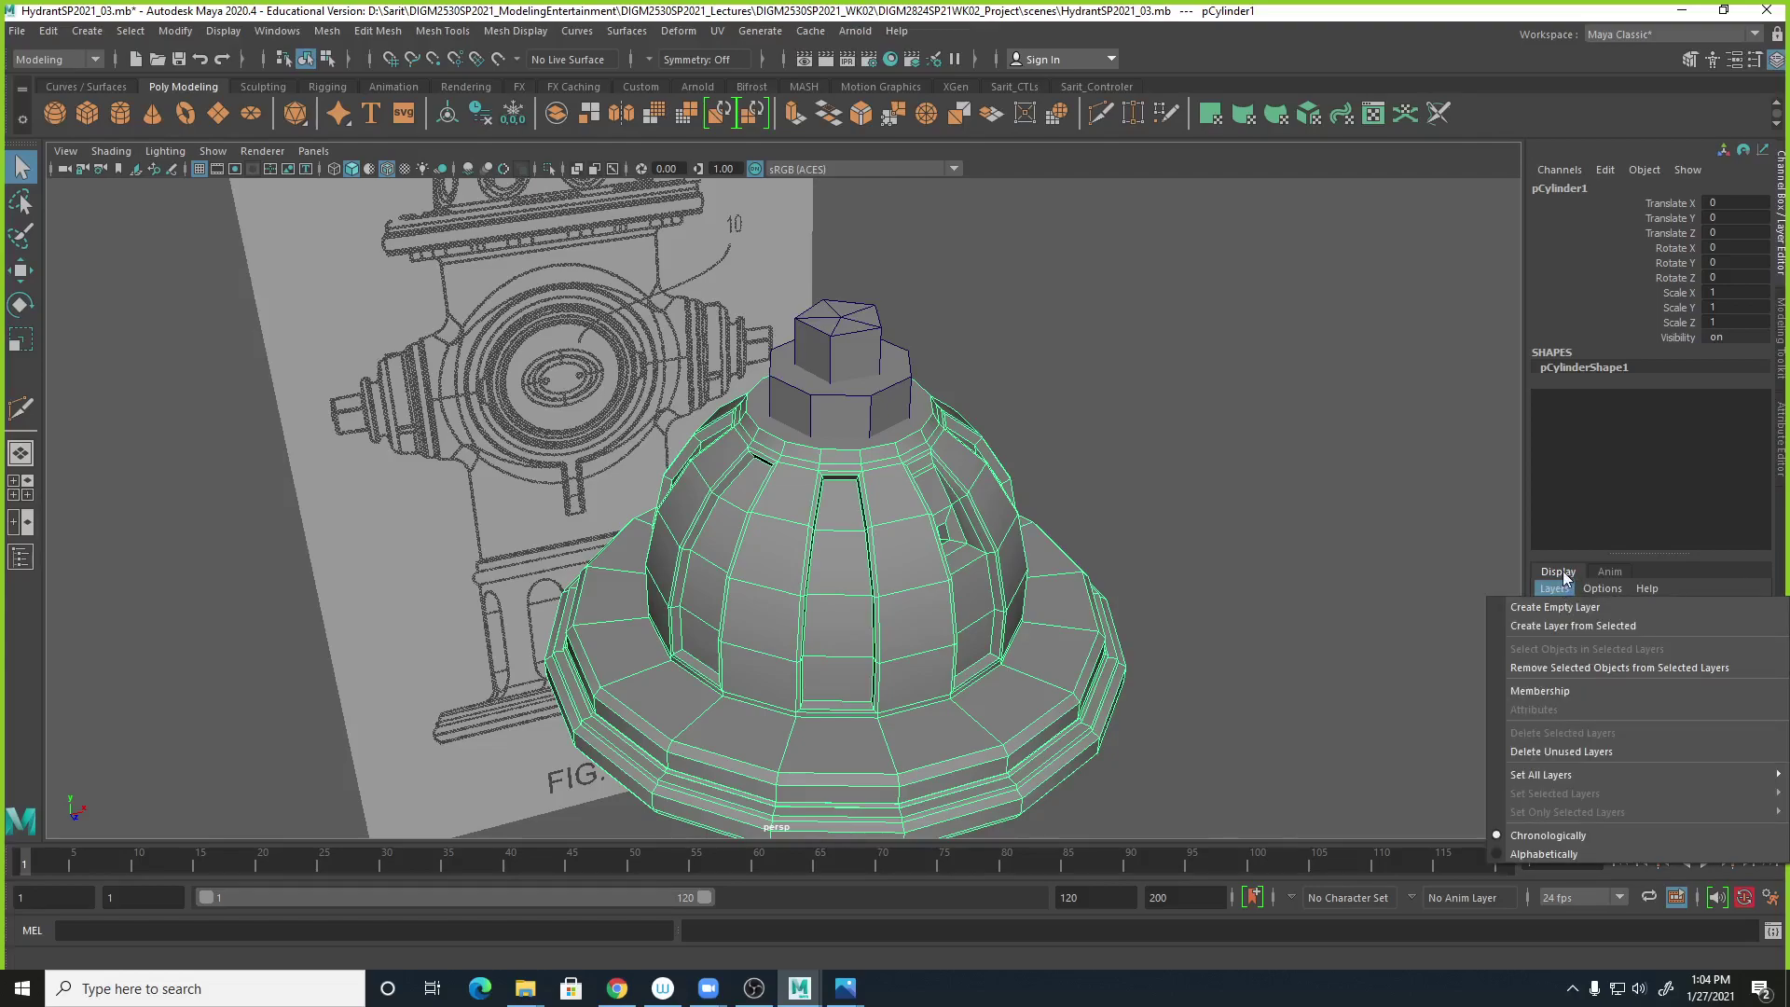
{"action": "left_click", "coordinate": [1551, 625]}
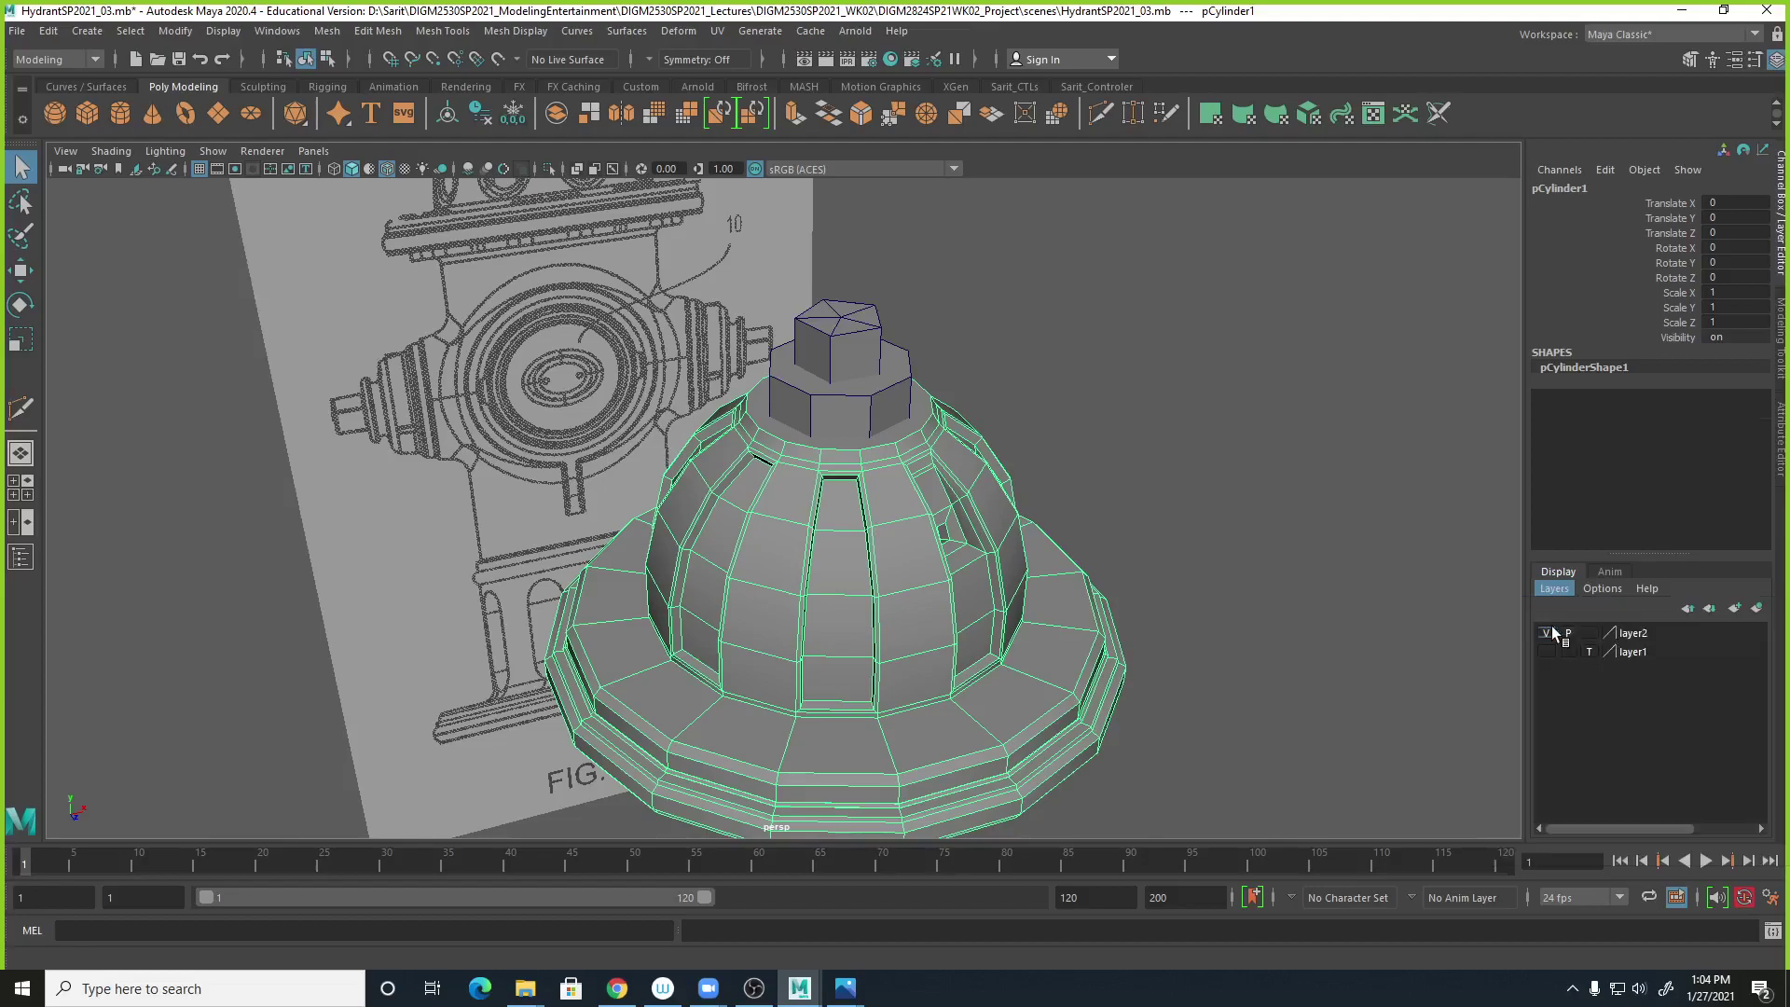
{"action": "double_click", "coordinate": [1642, 634]}
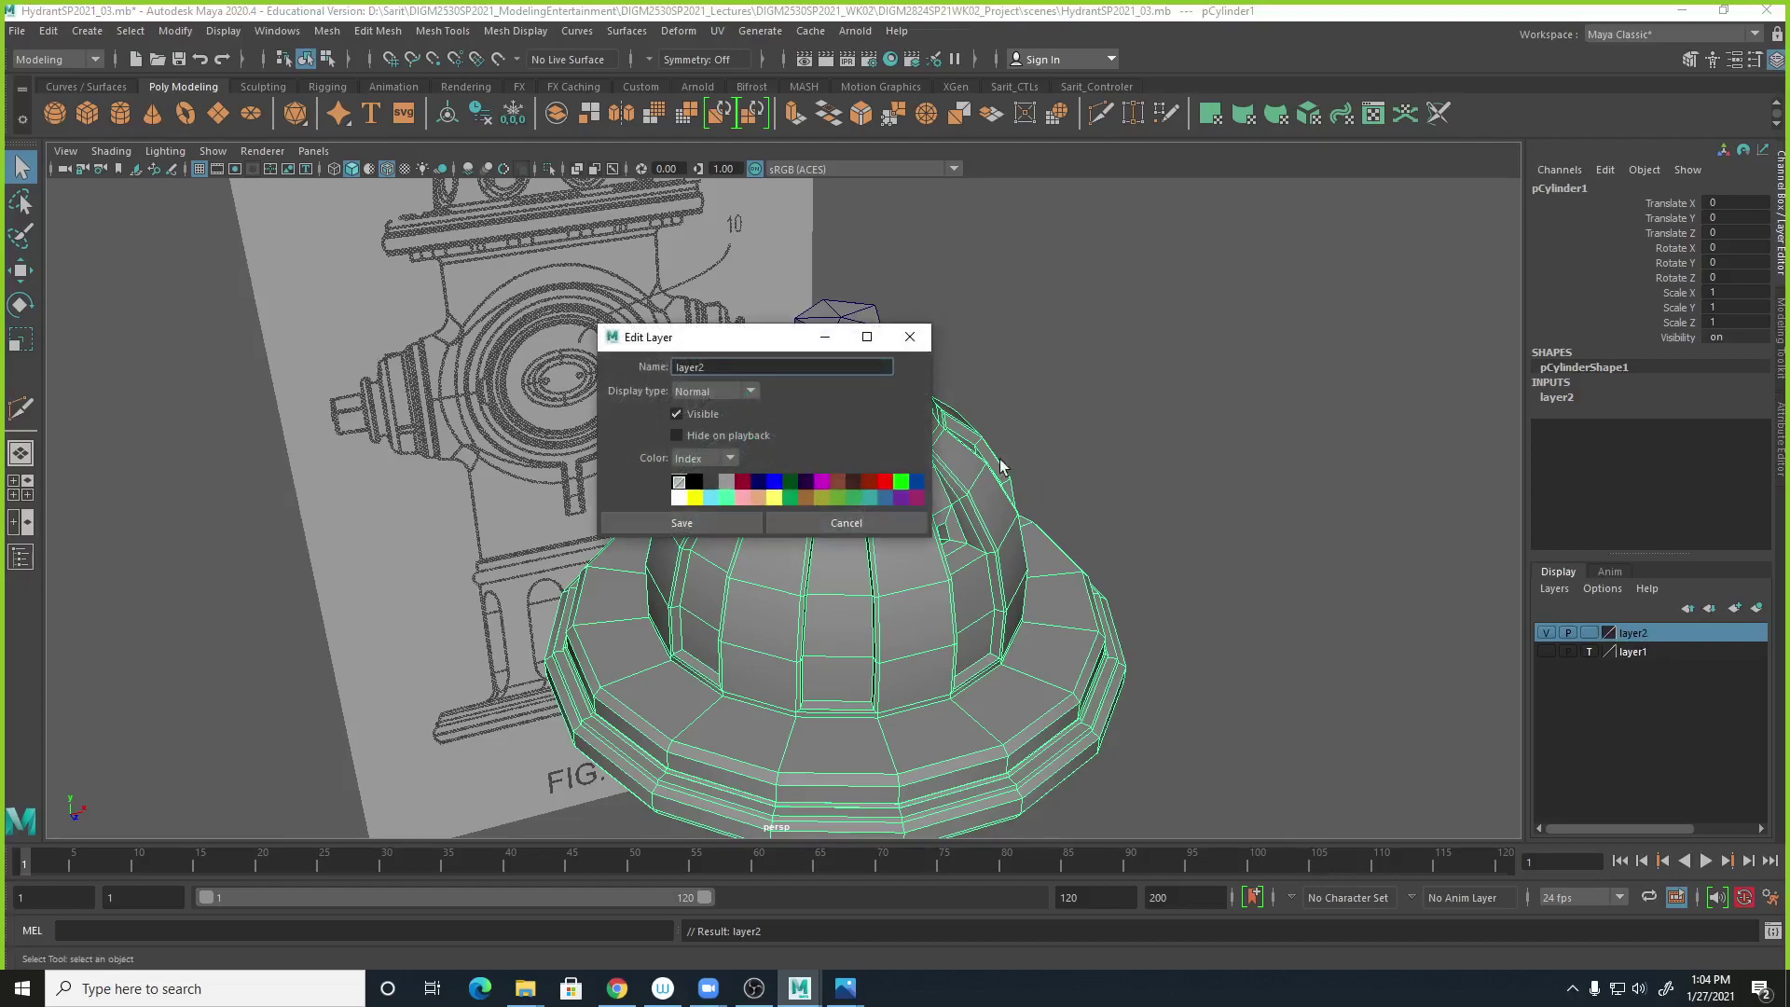
{"action": "key", "text": "BackSpace"}
{"action": "type", "text": "Hydrant_Cap_"}
{"action": "left_click", "coordinate": [680, 526]}
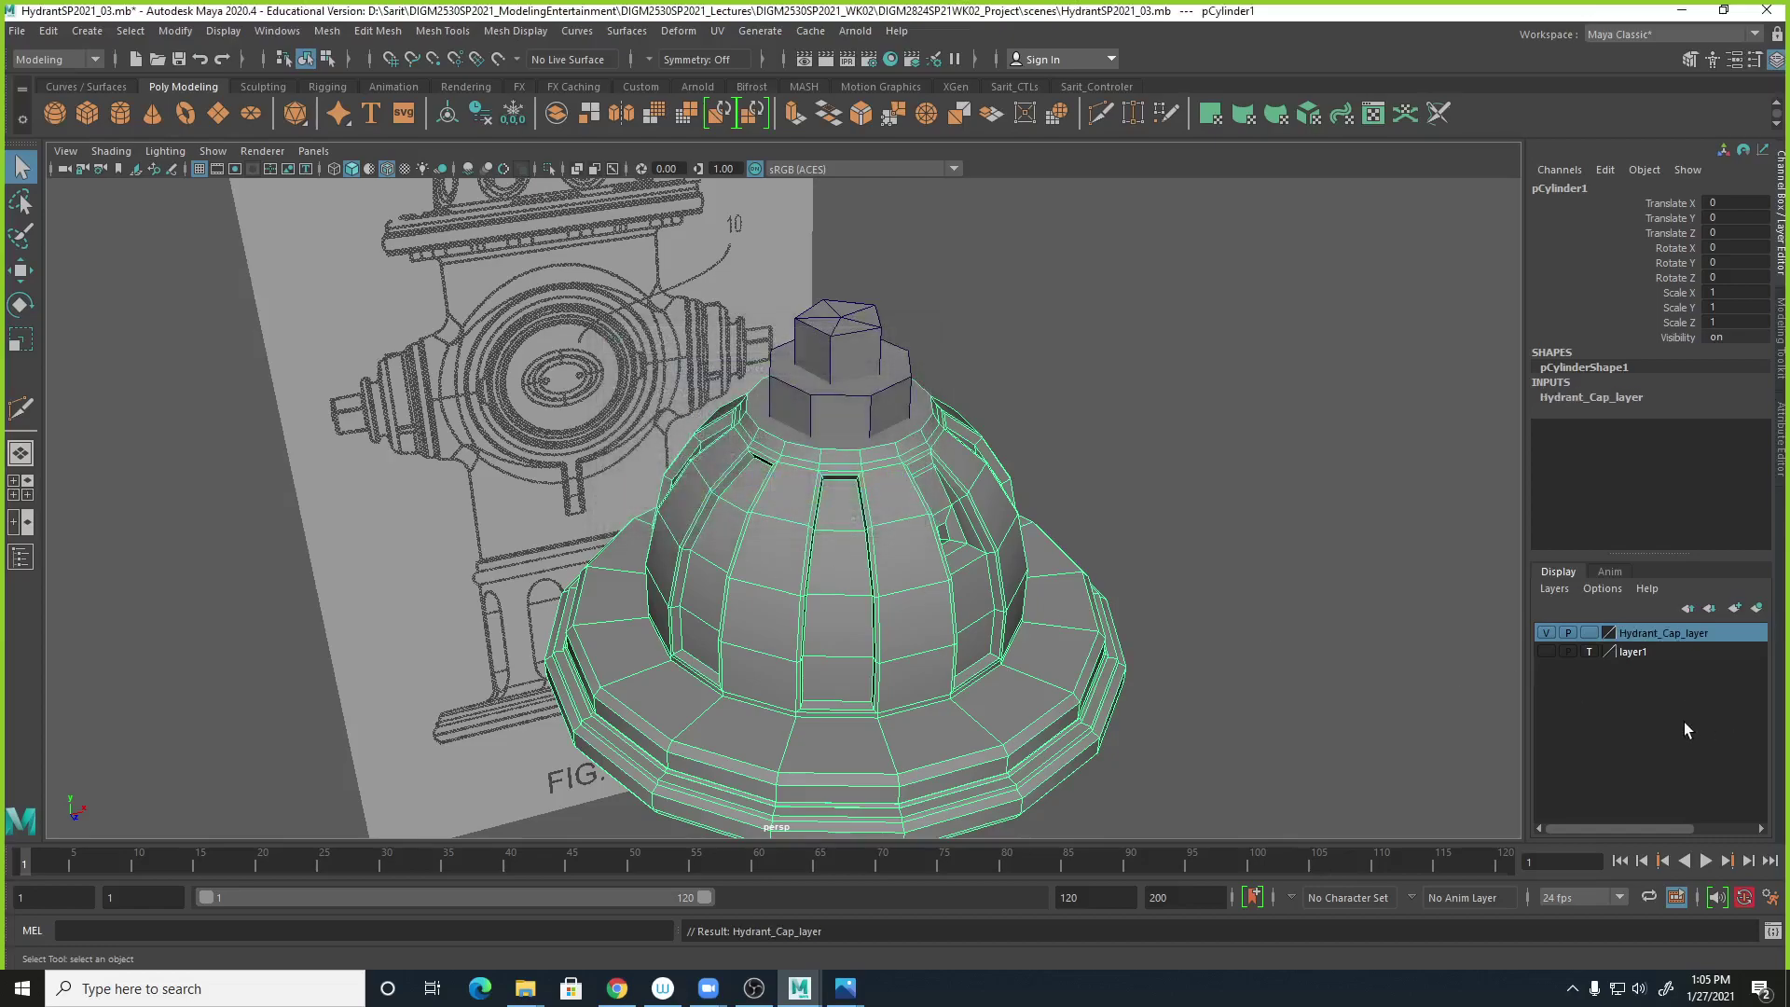
Cycle Hydrant_Cap_layer through its display types and leave it set to Template.
{"action": "left_click", "coordinate": [1589, 634]}
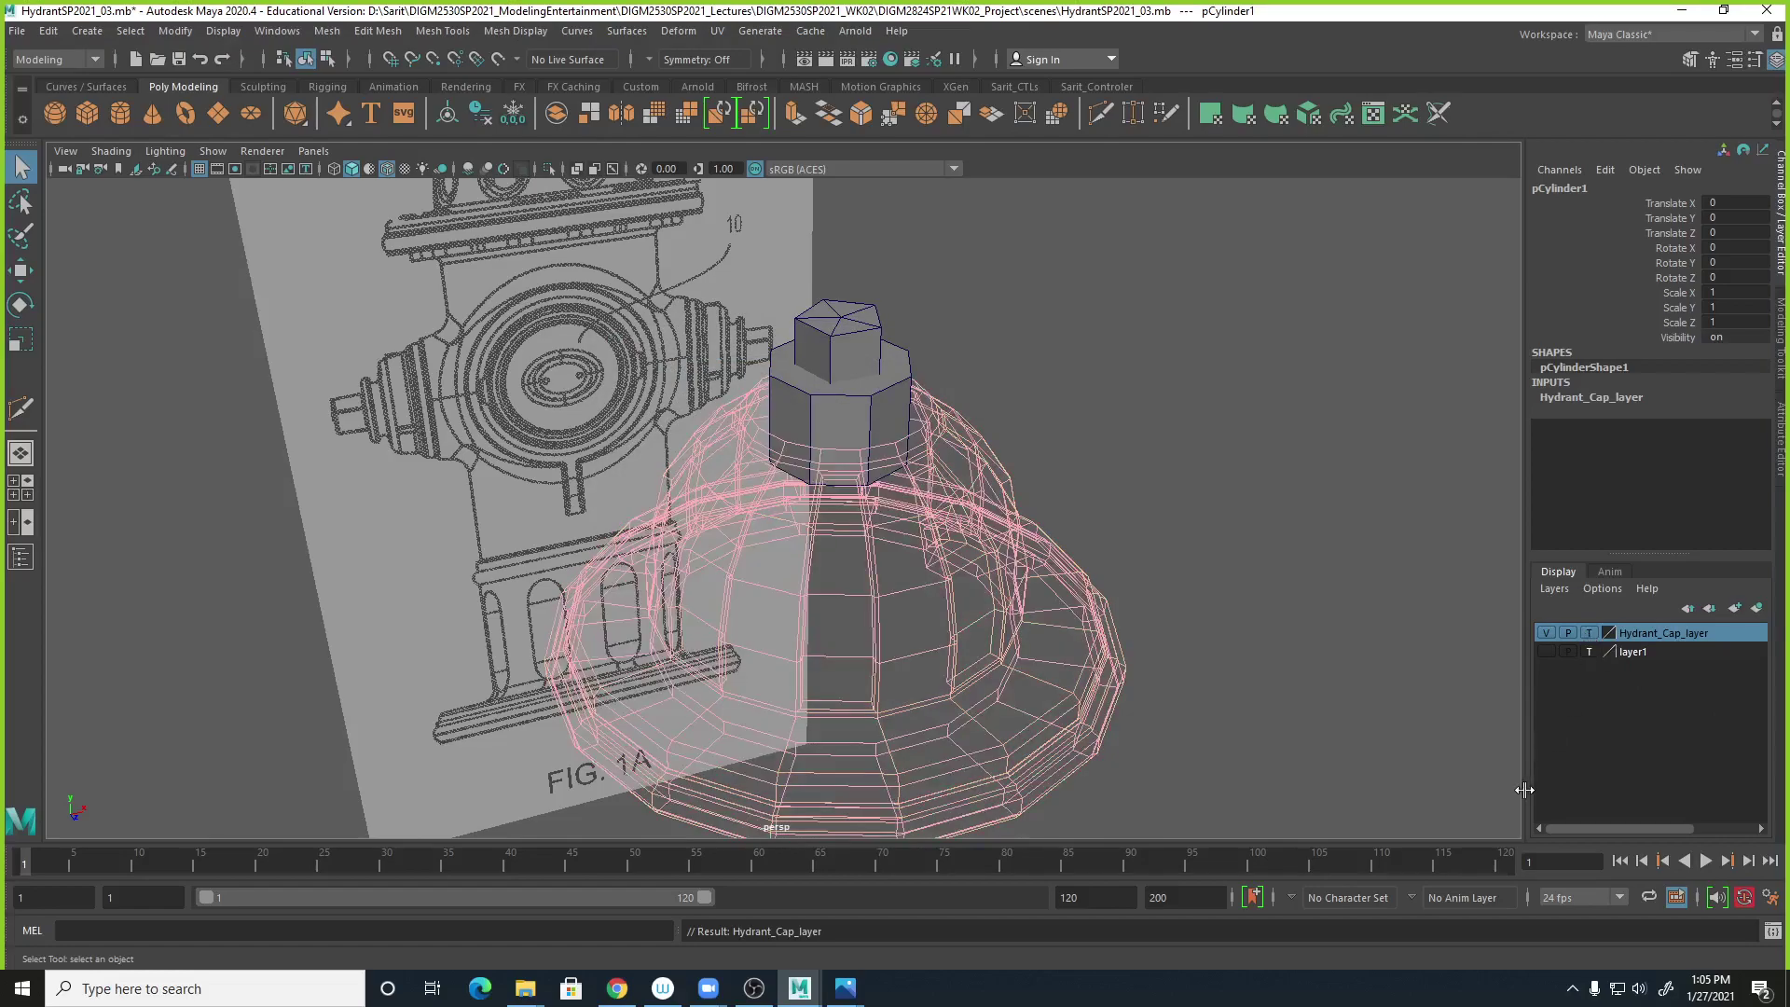
{"action": "left_click", "coordinate": [1589, 634]}
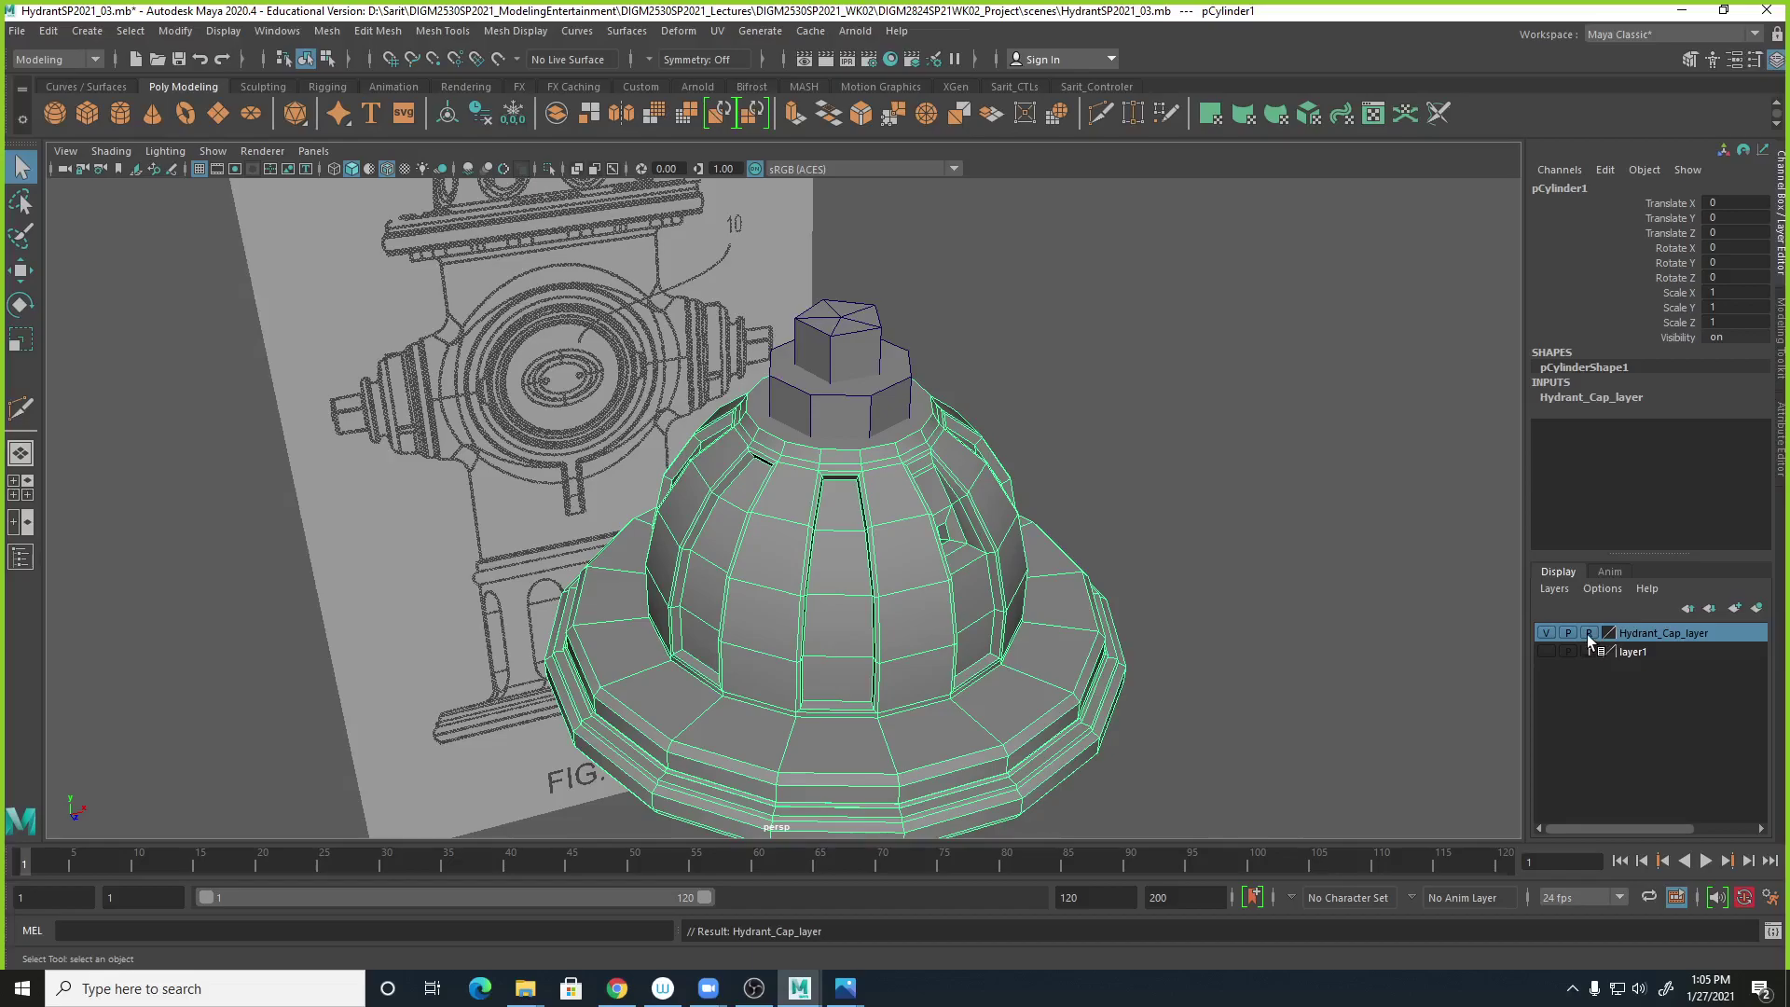
{"action": "left_click", "coordinate": [1591, 634]}
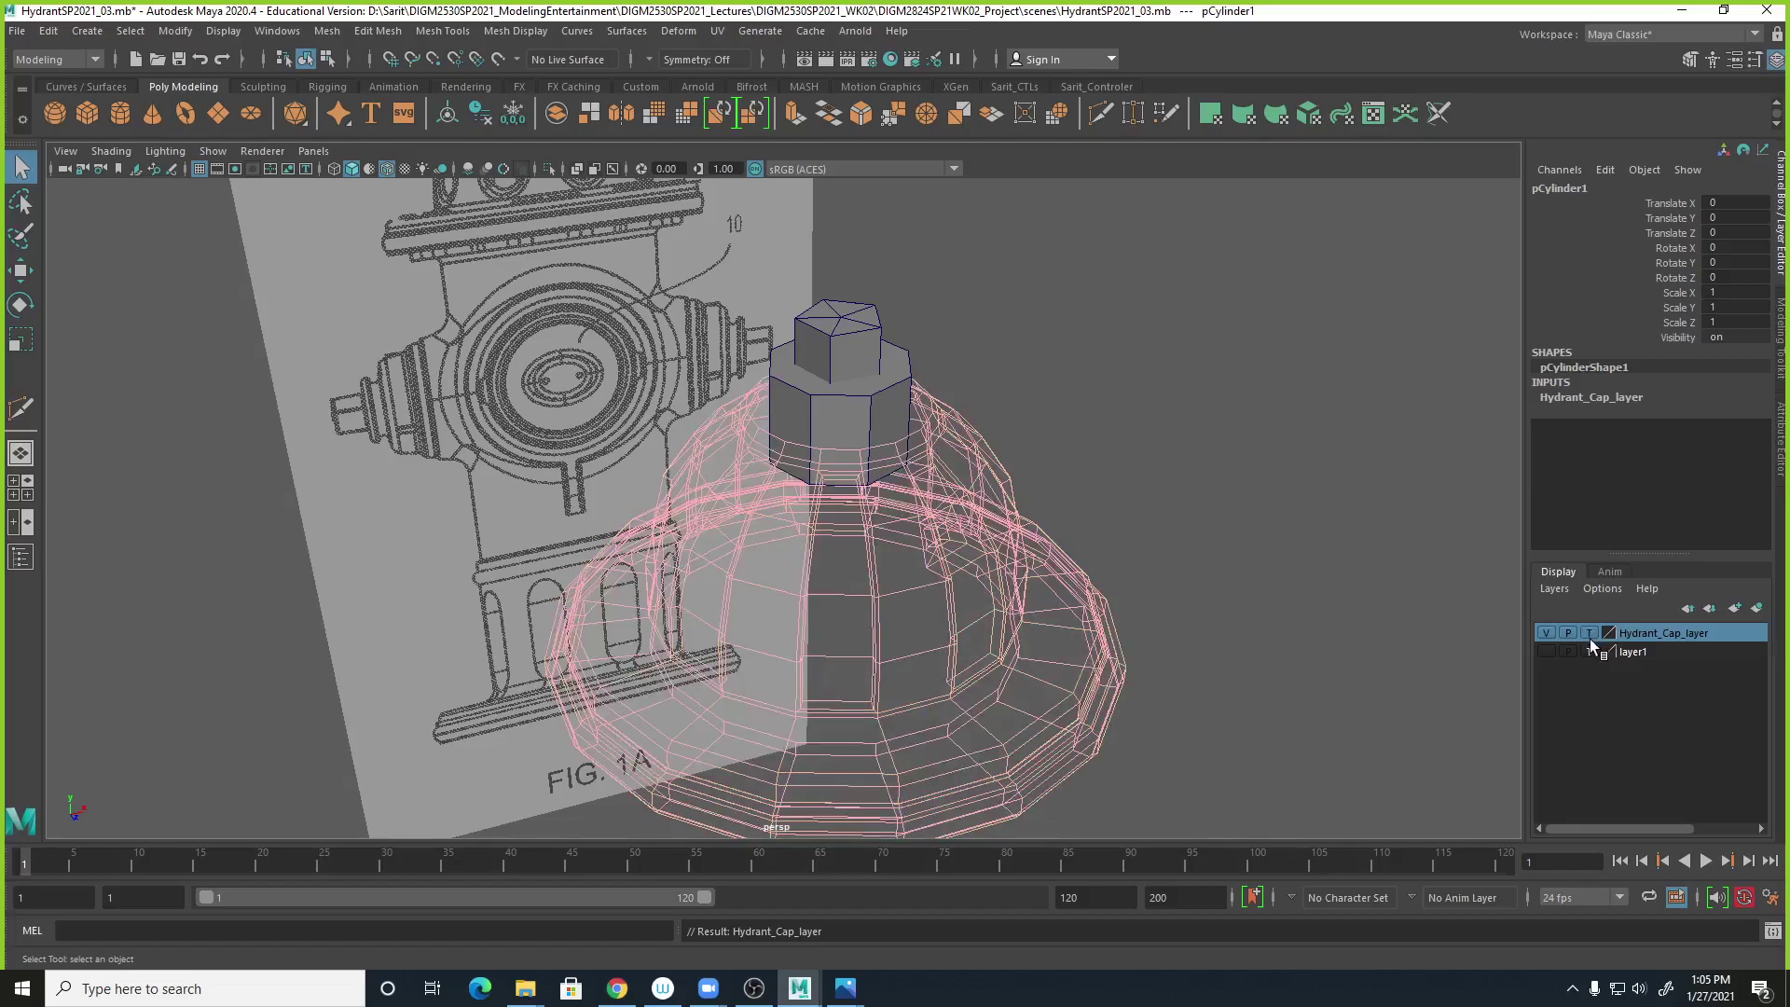
Select the nut and collar cylinders together and show the perspective view in wireframe with smooth preview off.
{"action": "left_click", "coordinate": [1199, 473]}
{"action": "left_click_drag", "start_coordinate": [1139, 560], "coordinate": [1203, 580], "text": "alt"}
{"action": "scroll", "coordinate": [1072, 567], "scroll_direction": "up", "scroll_amount": 2}
{"action": "left_click", "coordinate": [835, 284]}
{"action": "left_click", "coordinate": [839, 377]}
{"action": "left_click_drag", "start_coordinate": [1138, 516], "coordinate": [1047, 476], "text": "alt"}
{"action": "key", "text": "4"}
{"action": "key", "text": "1"}
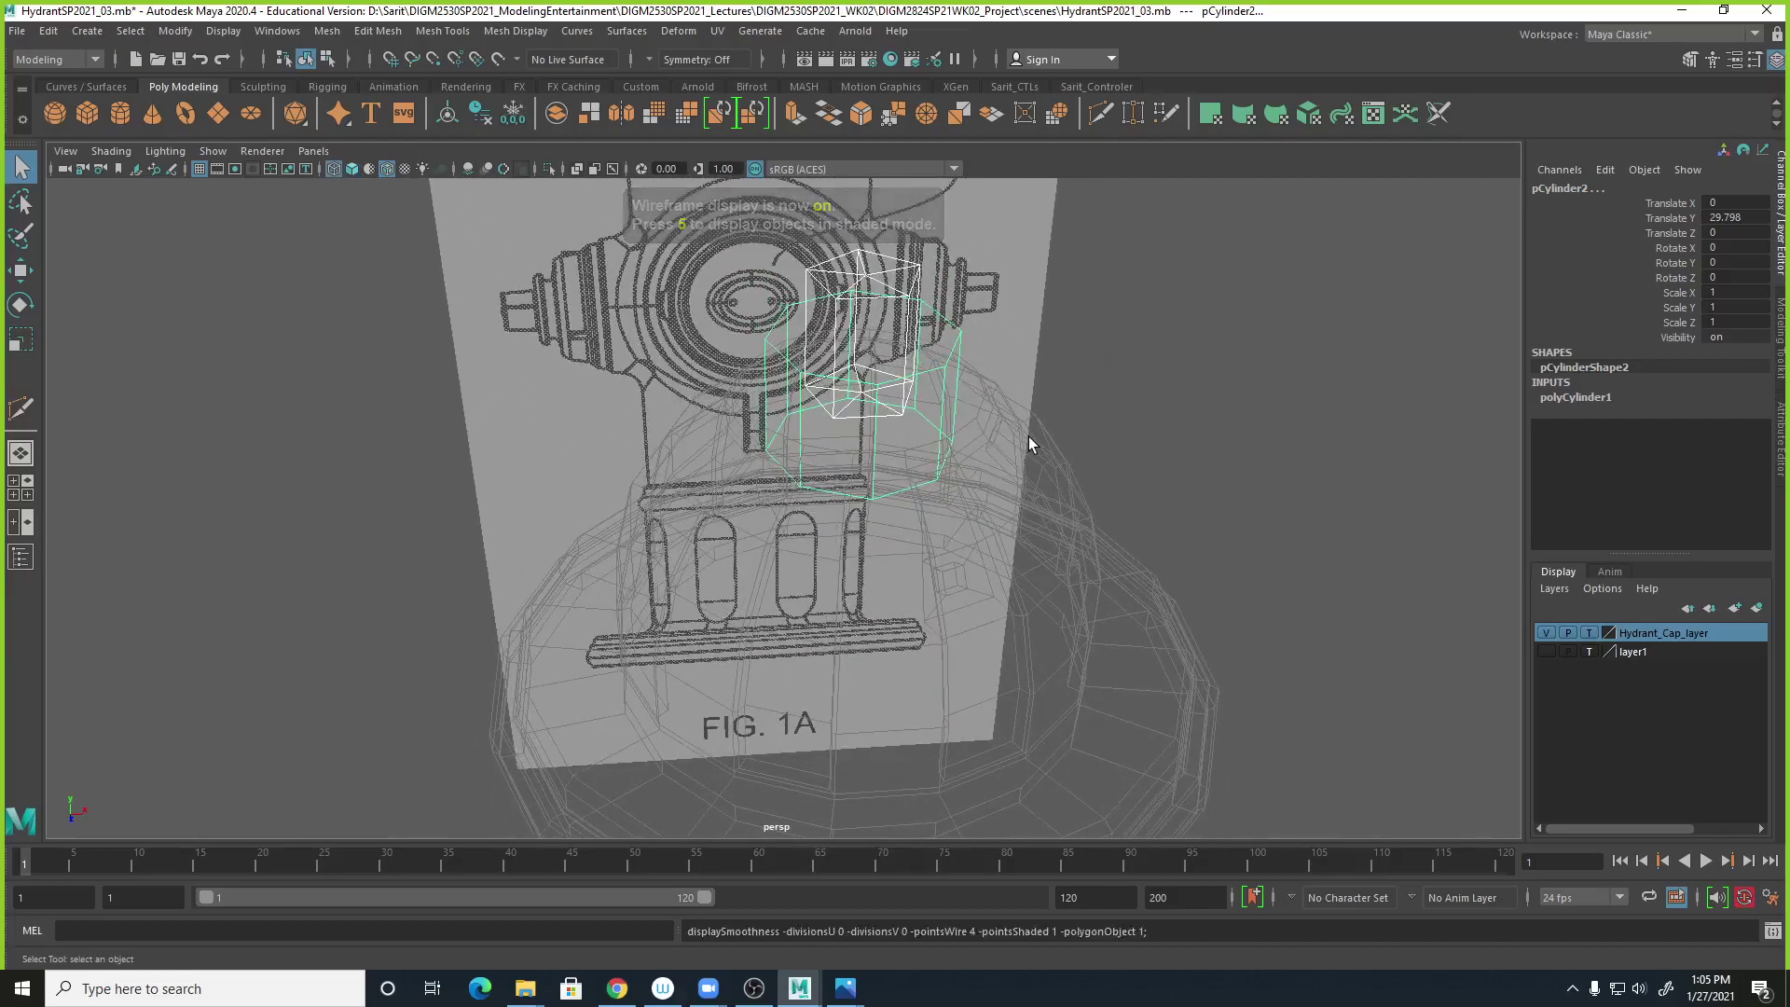
Return the perspective view to shaded display and frame the selected nut and collar cylinders from above.
{"action": "key", "text": "5"}
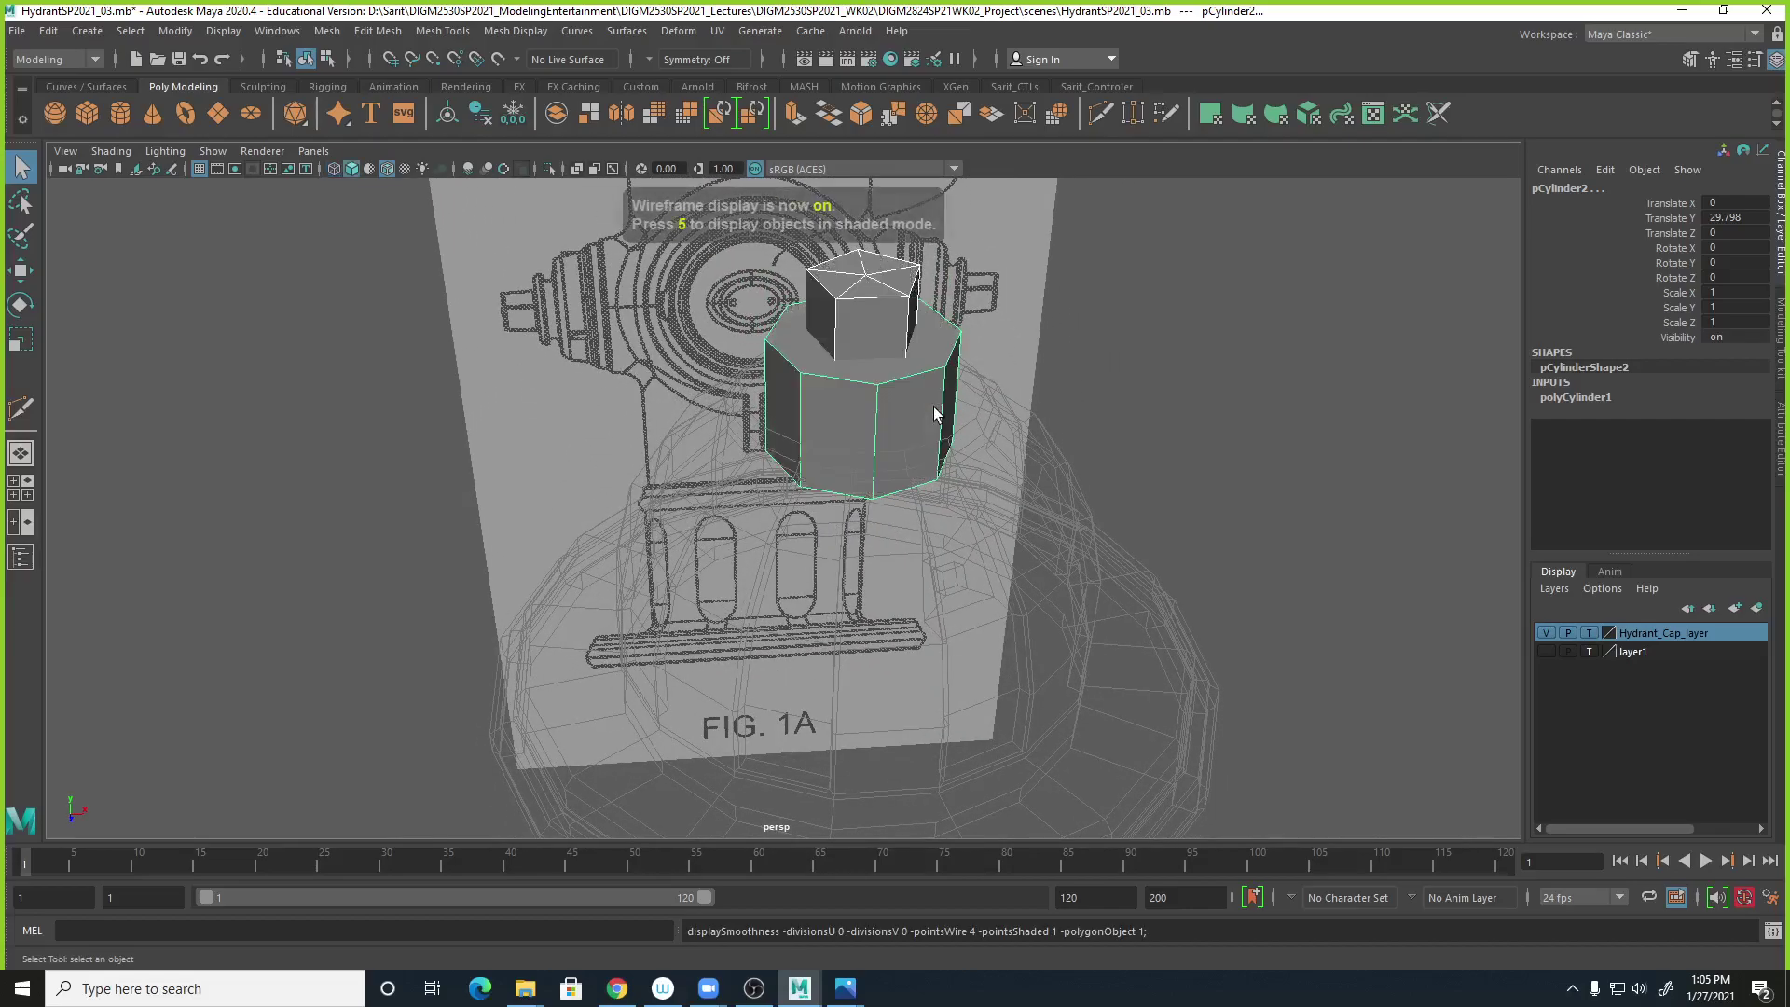
{"action": "left_click_drag", "start_coordinate": [930, 440], "coordinate": [949, 350], "text": "alt"}
{"action": "left_click_drag", "start_coordinate": [883, 487], "coordinate": [887, 569], "text": "alt"}
{"action": "middle_click_drag", "start_coordinate": [947, 442], "coordinate": [961, 498], "text": "alt"}
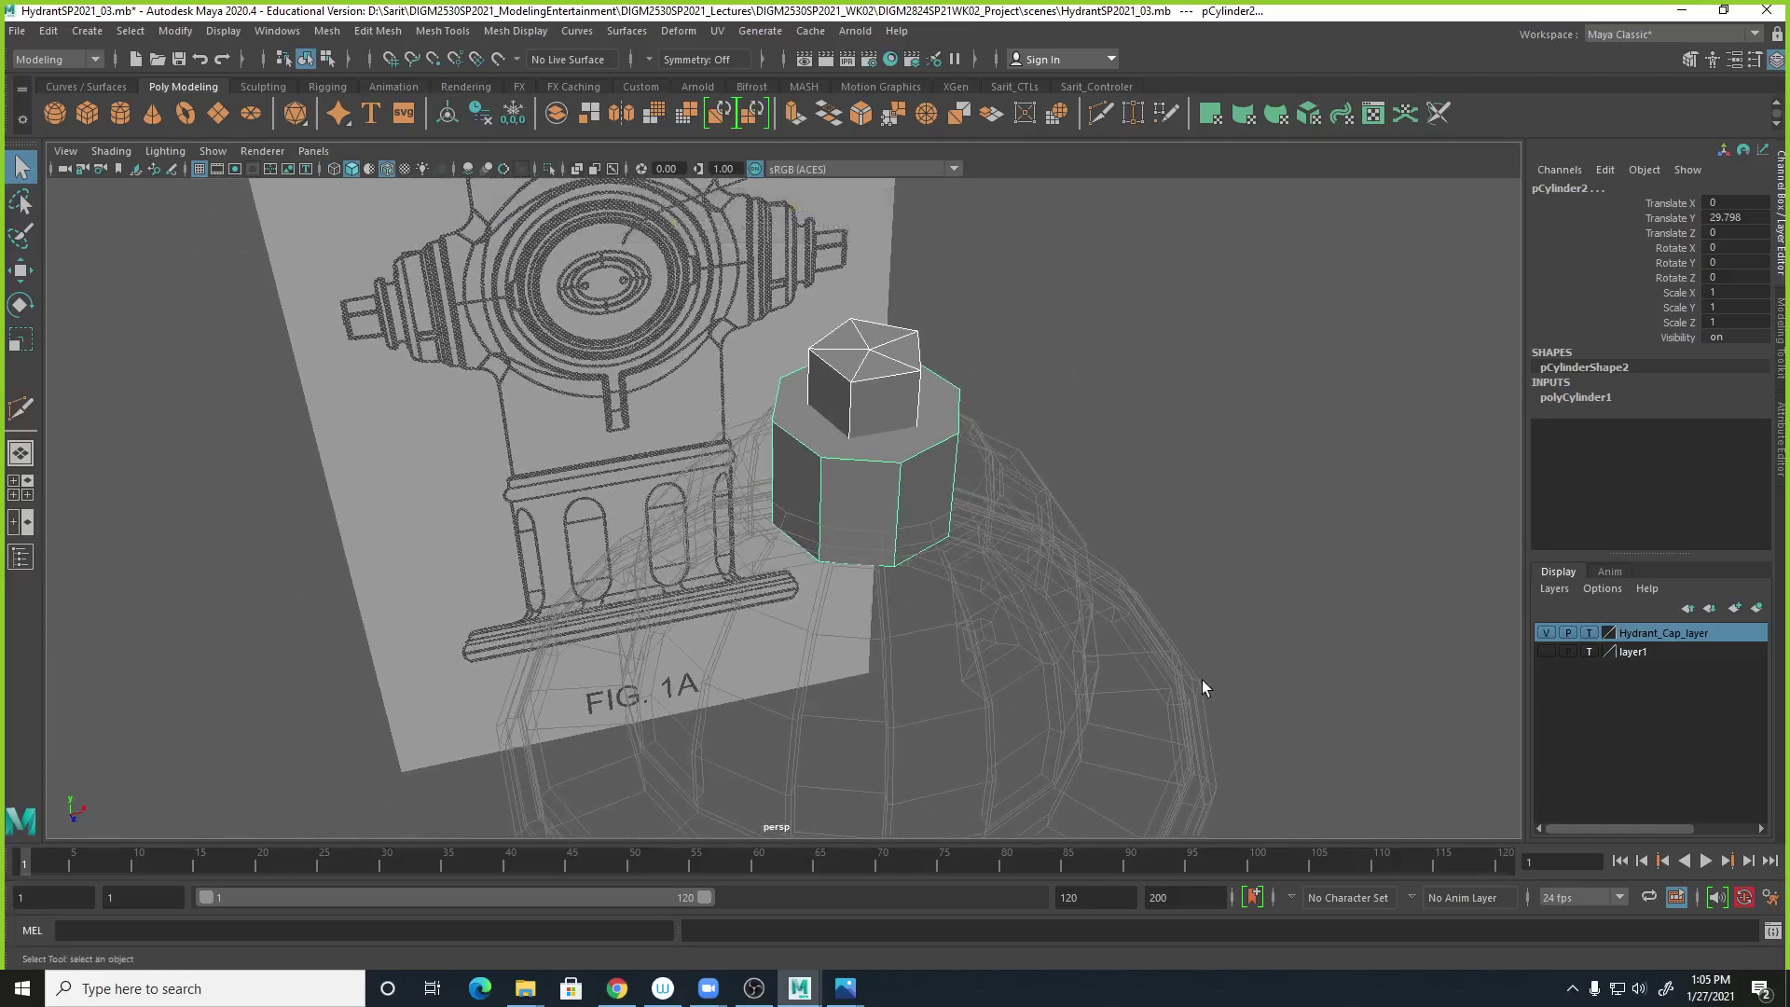
Detach the Boolean commands as a floating palette and place it beside the nut and collar.
{"action": "left_click", "coordinate": [341, 34]}
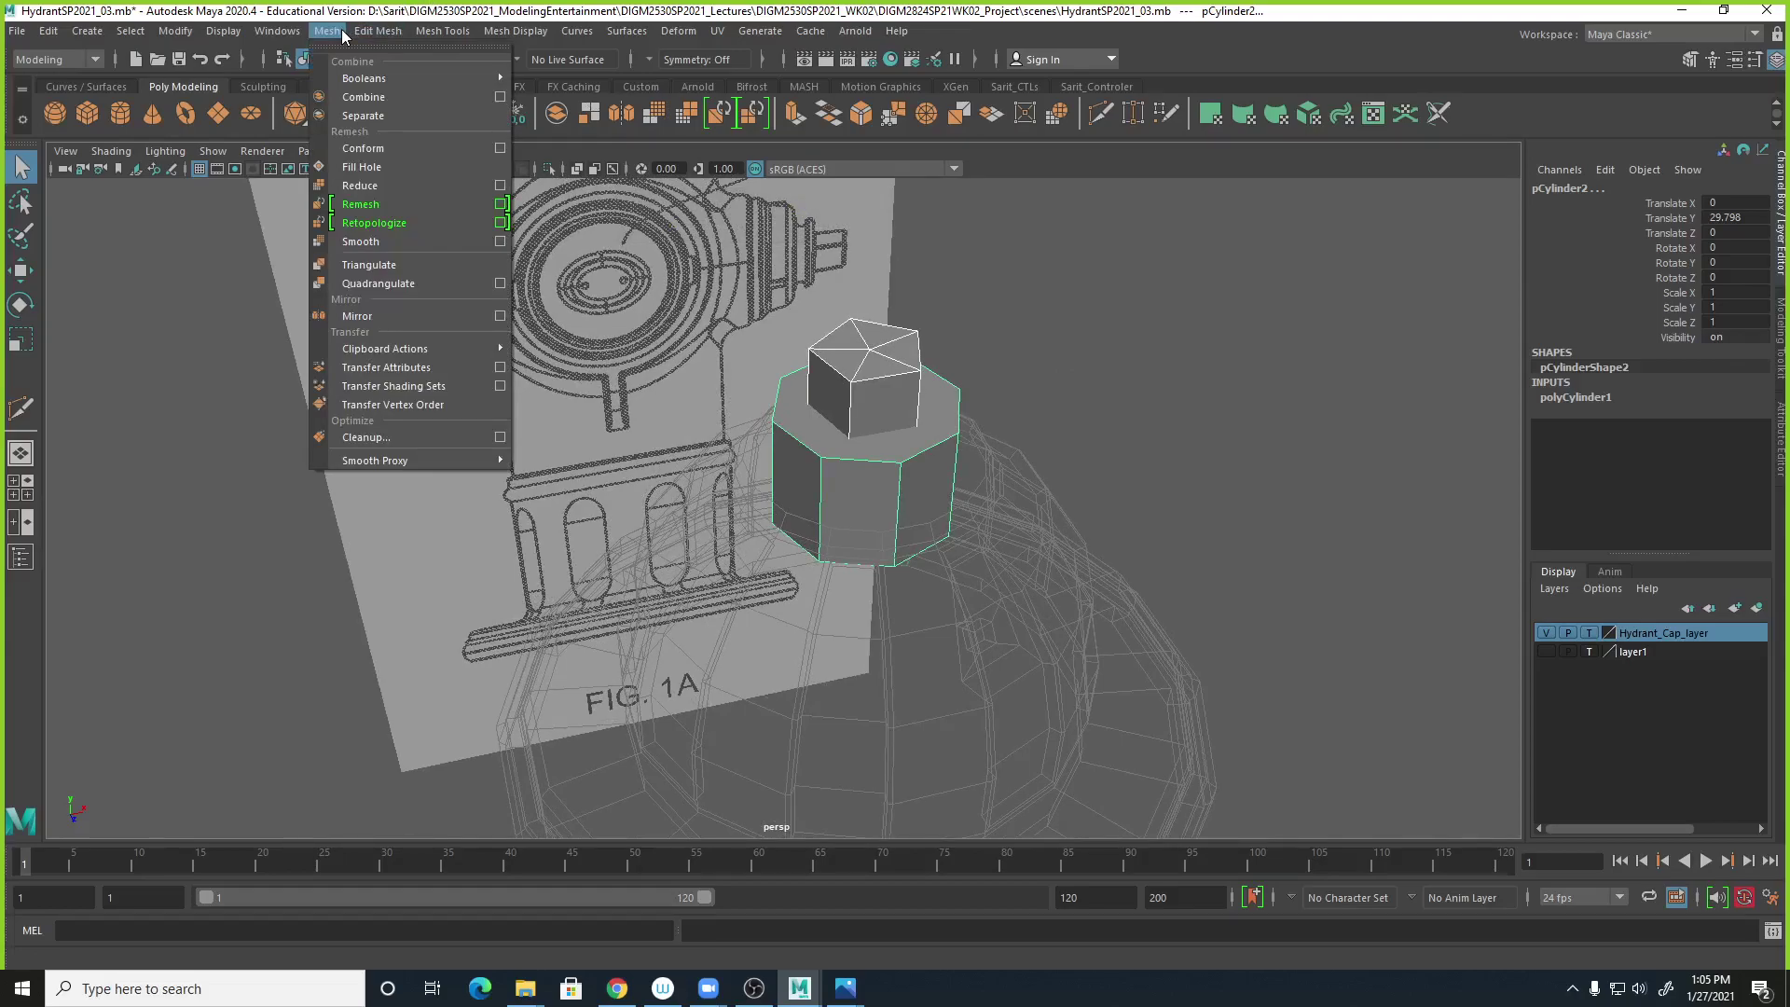
{"action": "mouse_move", "coordinate": [350, 81]}
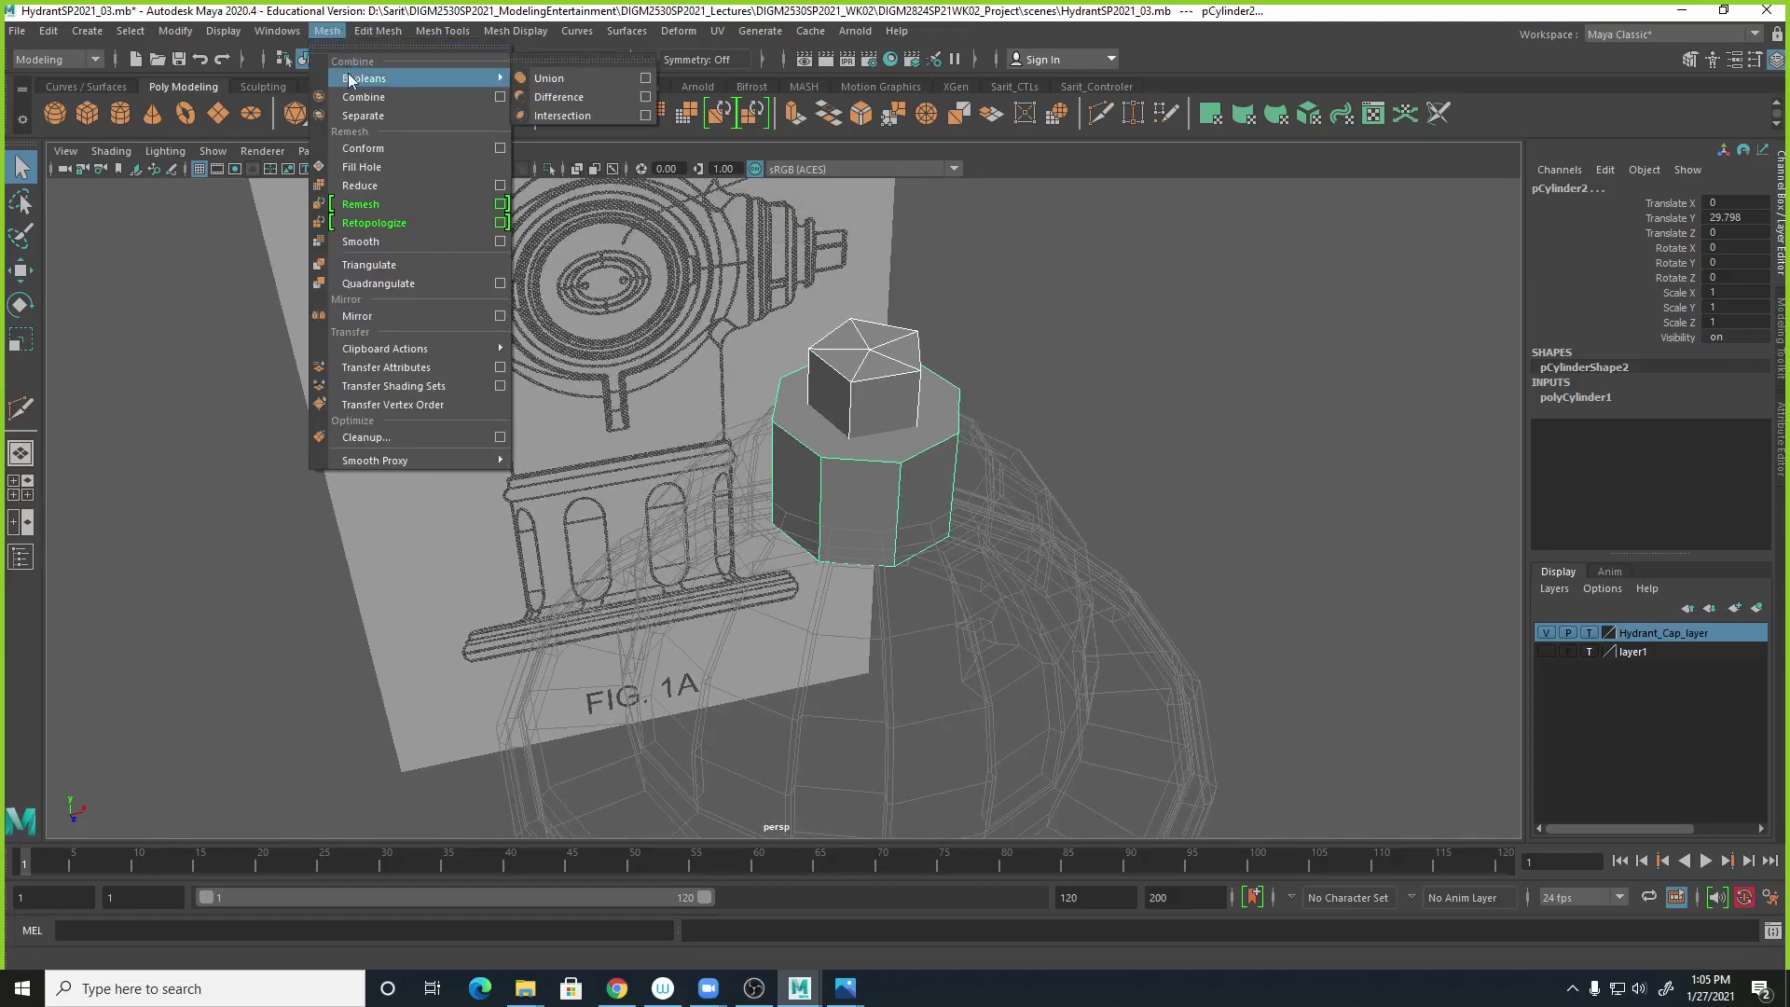
{"action": "left_click", "coordinate": [537, 62]}
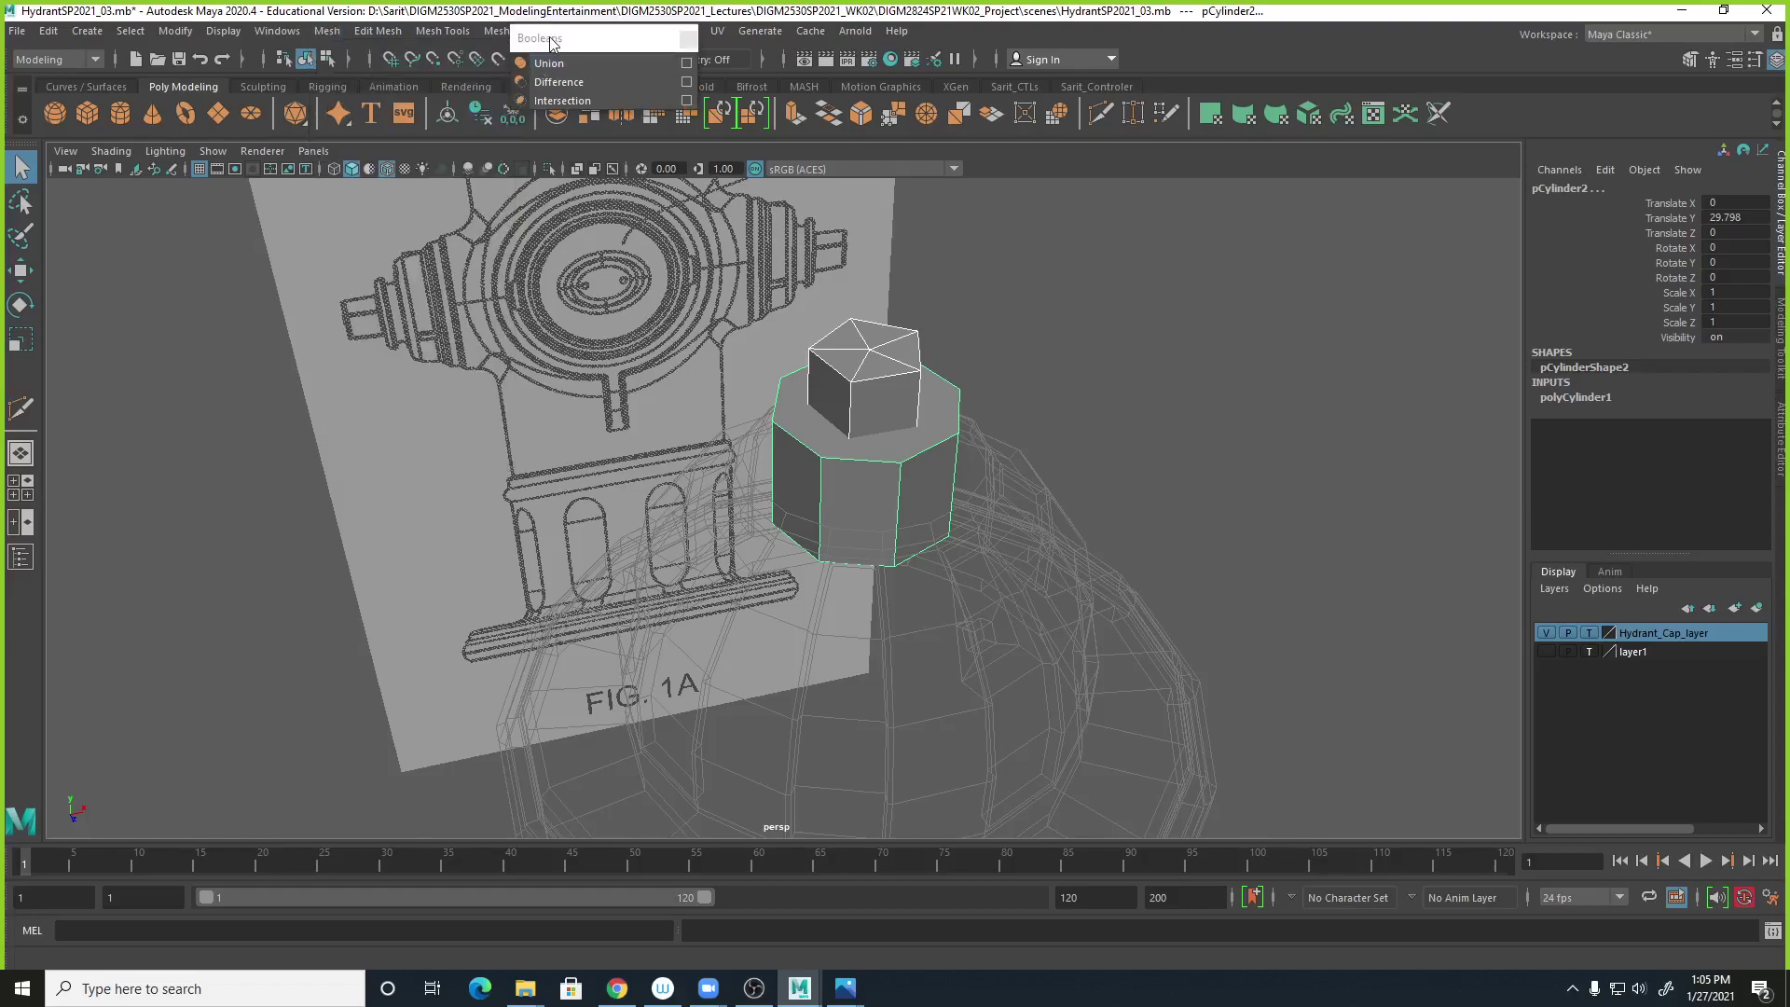
{"action": "left_click", "coordinate": [687, 39]}
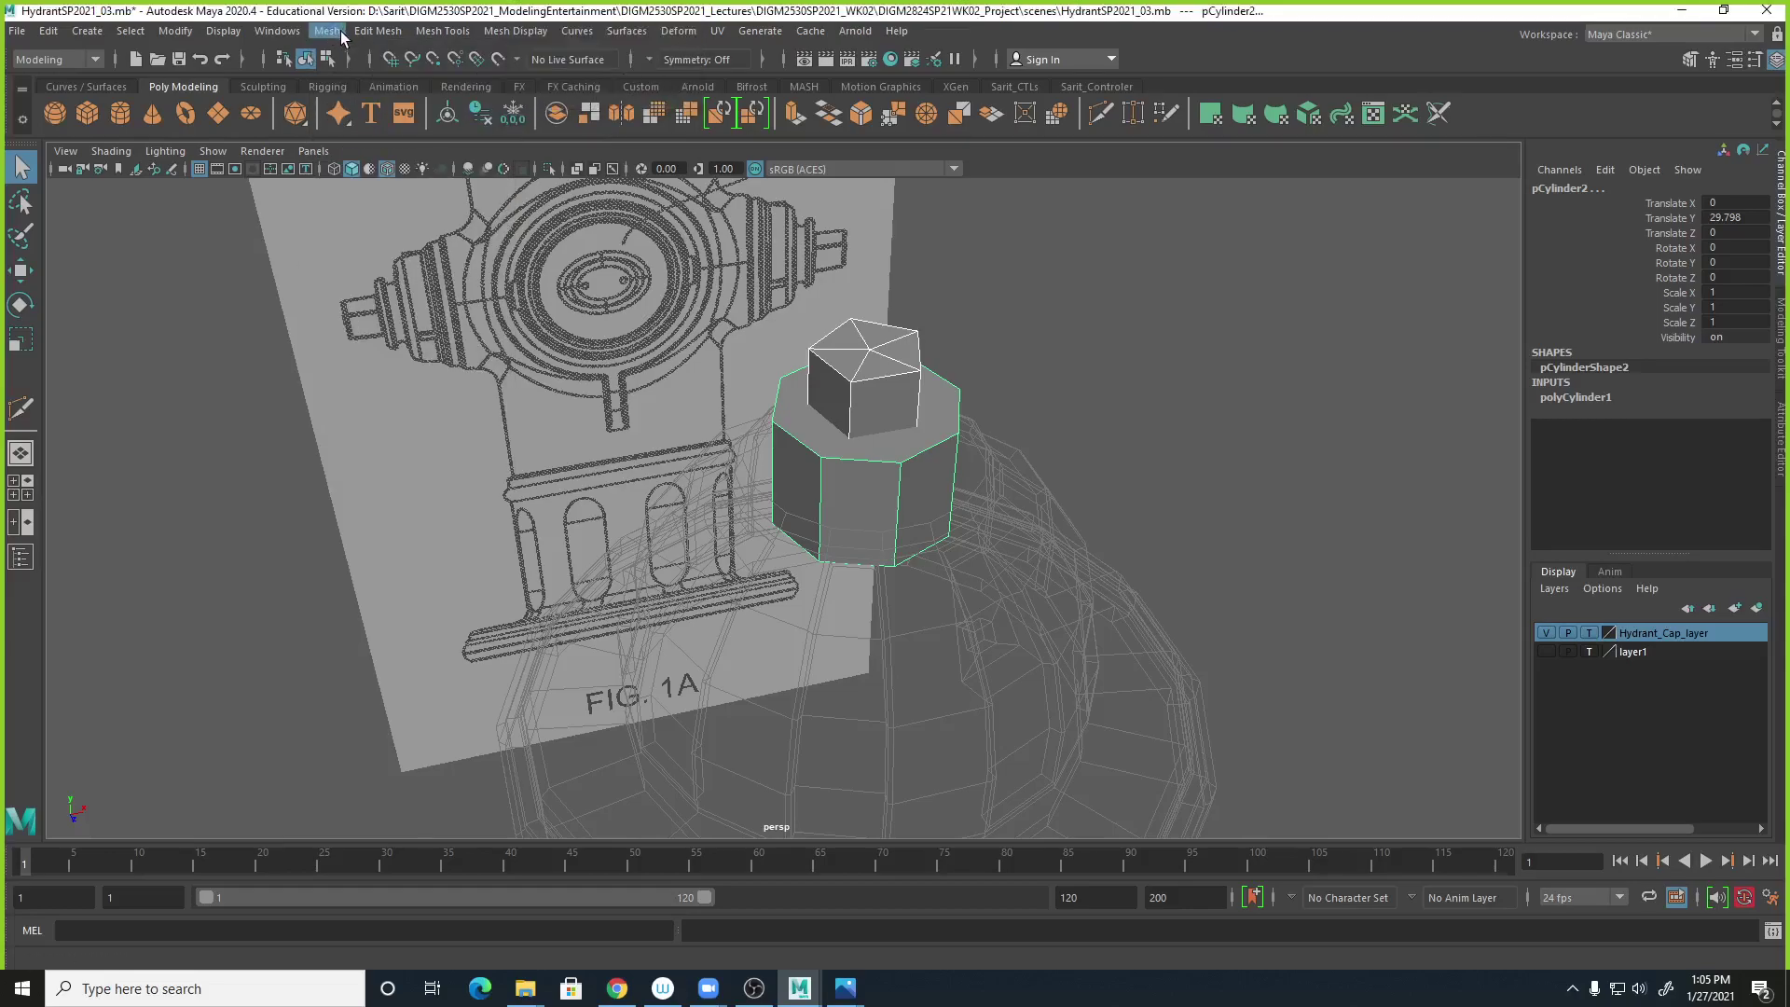
{"action": "left_click", "coordinate": [332, 34]}
{"action": "mouse_move", "coordinate": [339, 78]}
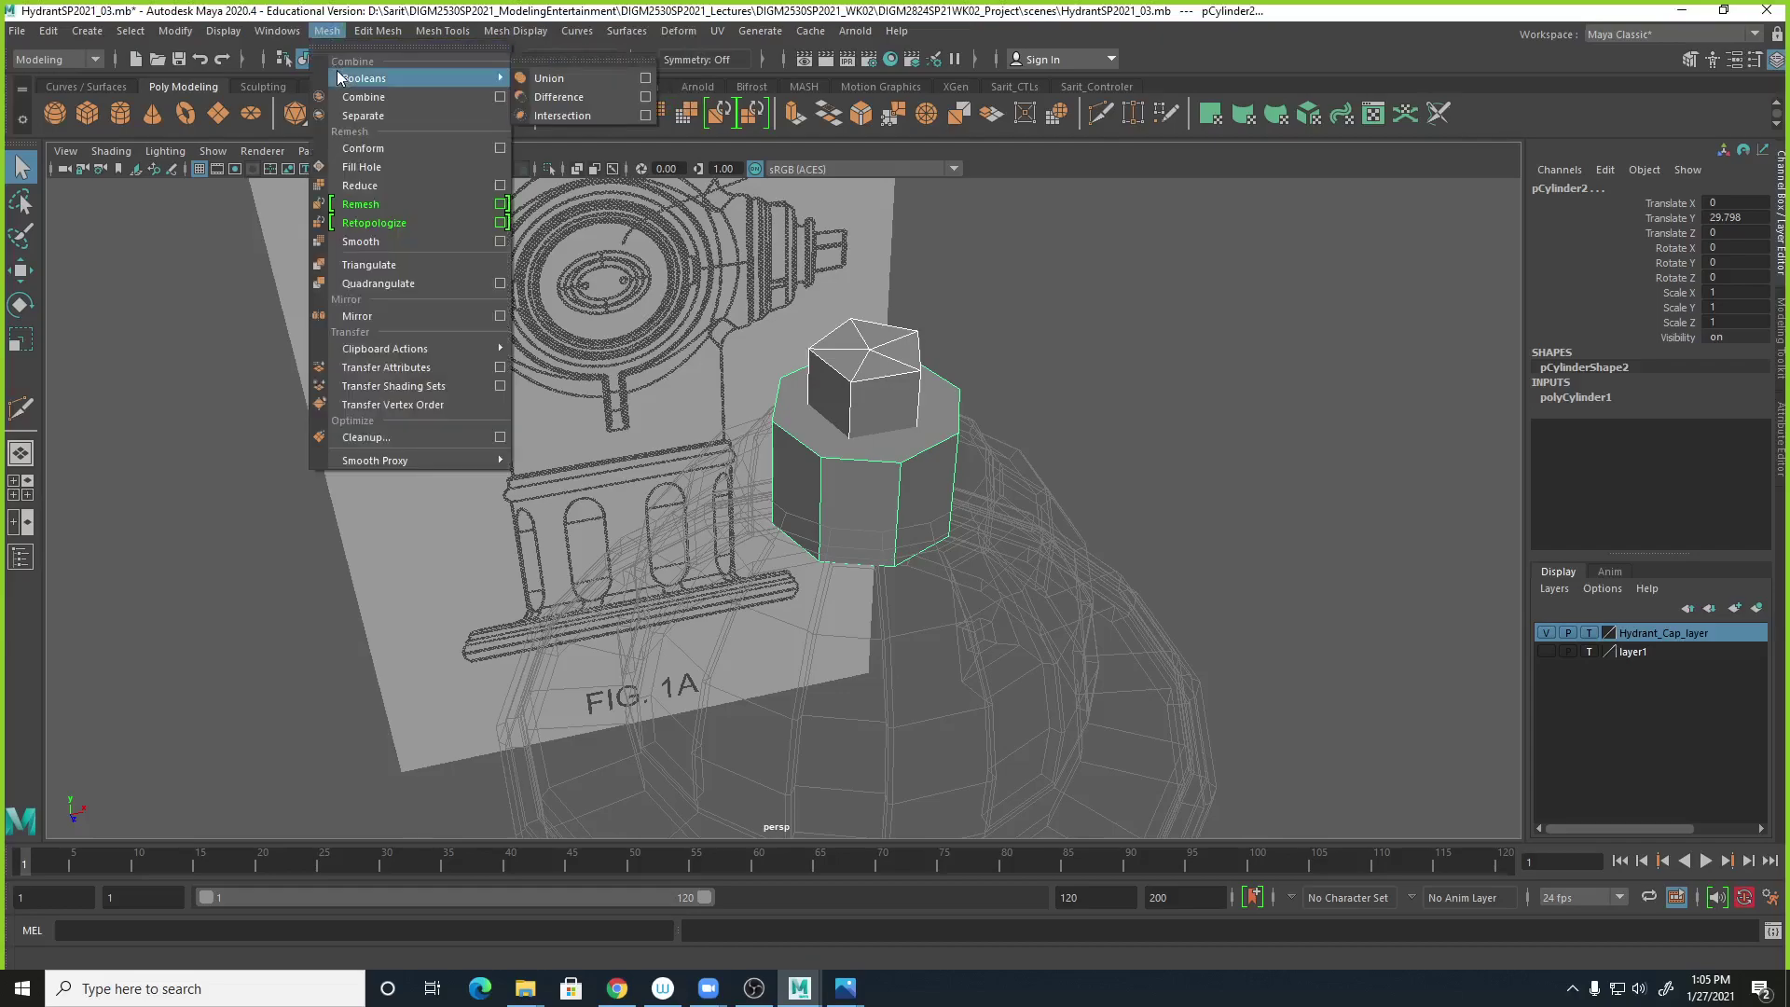
{"action": "left_click", "coordinate": [543, 61]}
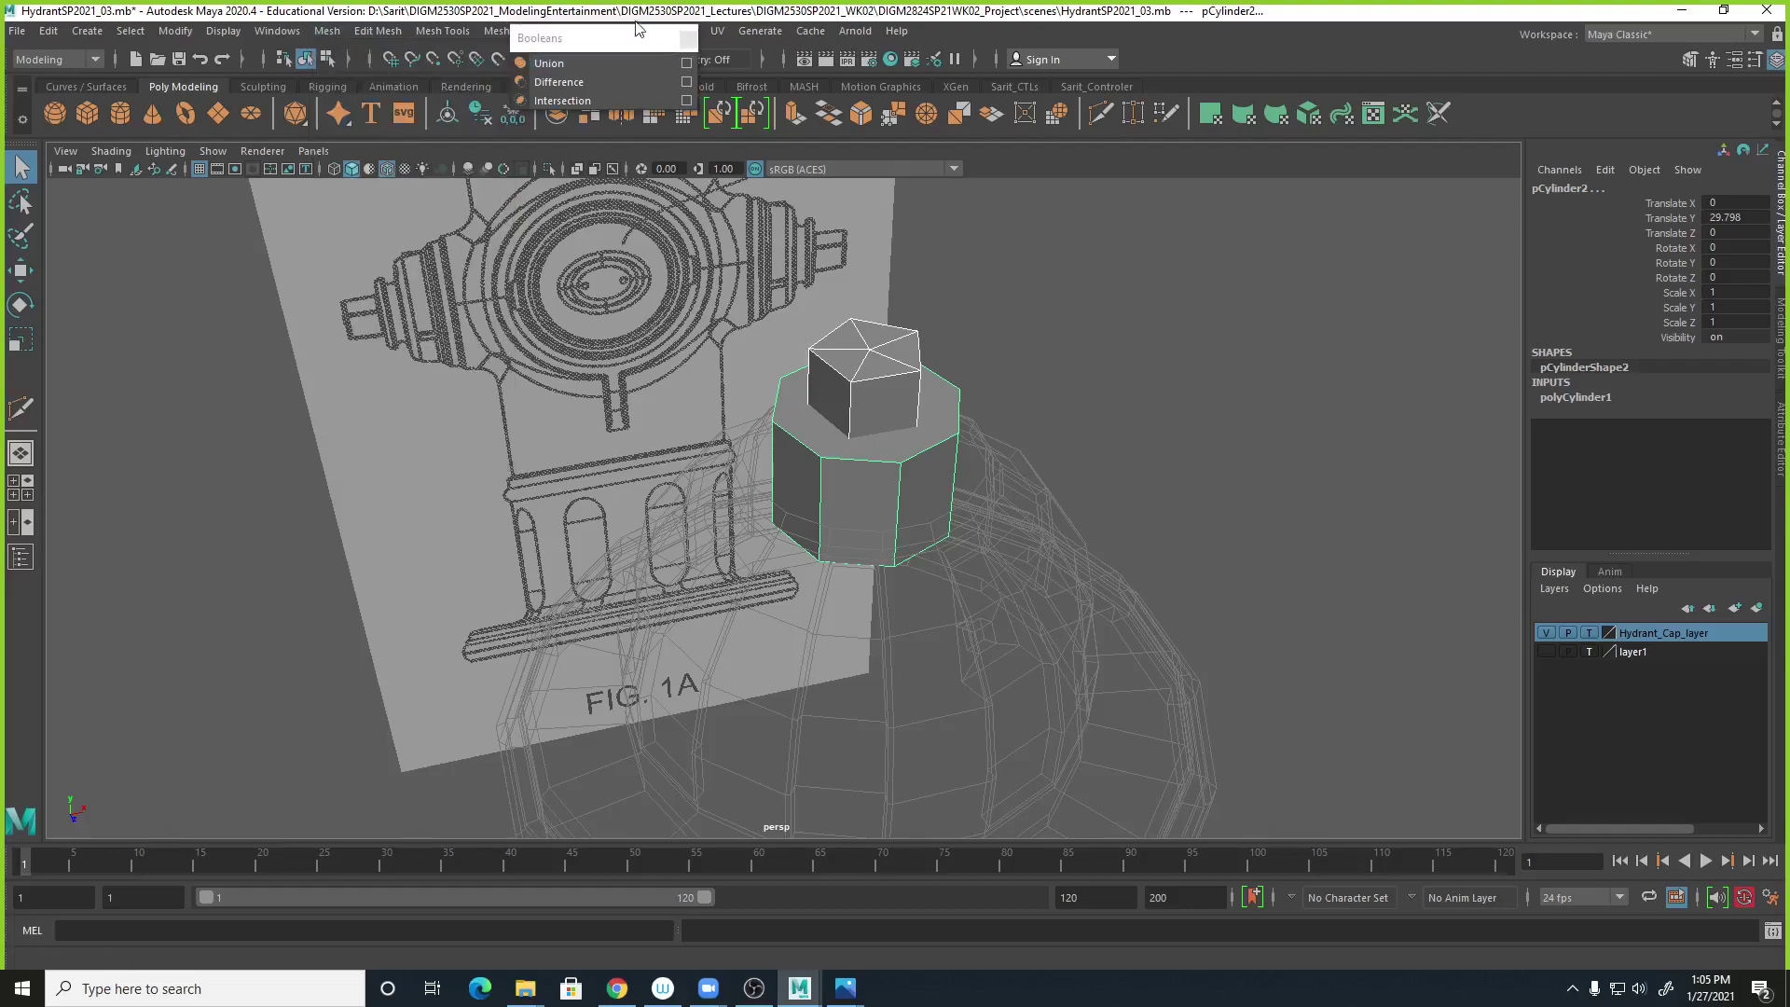
{"action": "left_click_drag", "start_coordinate": [602, 47], "coordinate": [1223, 265]}
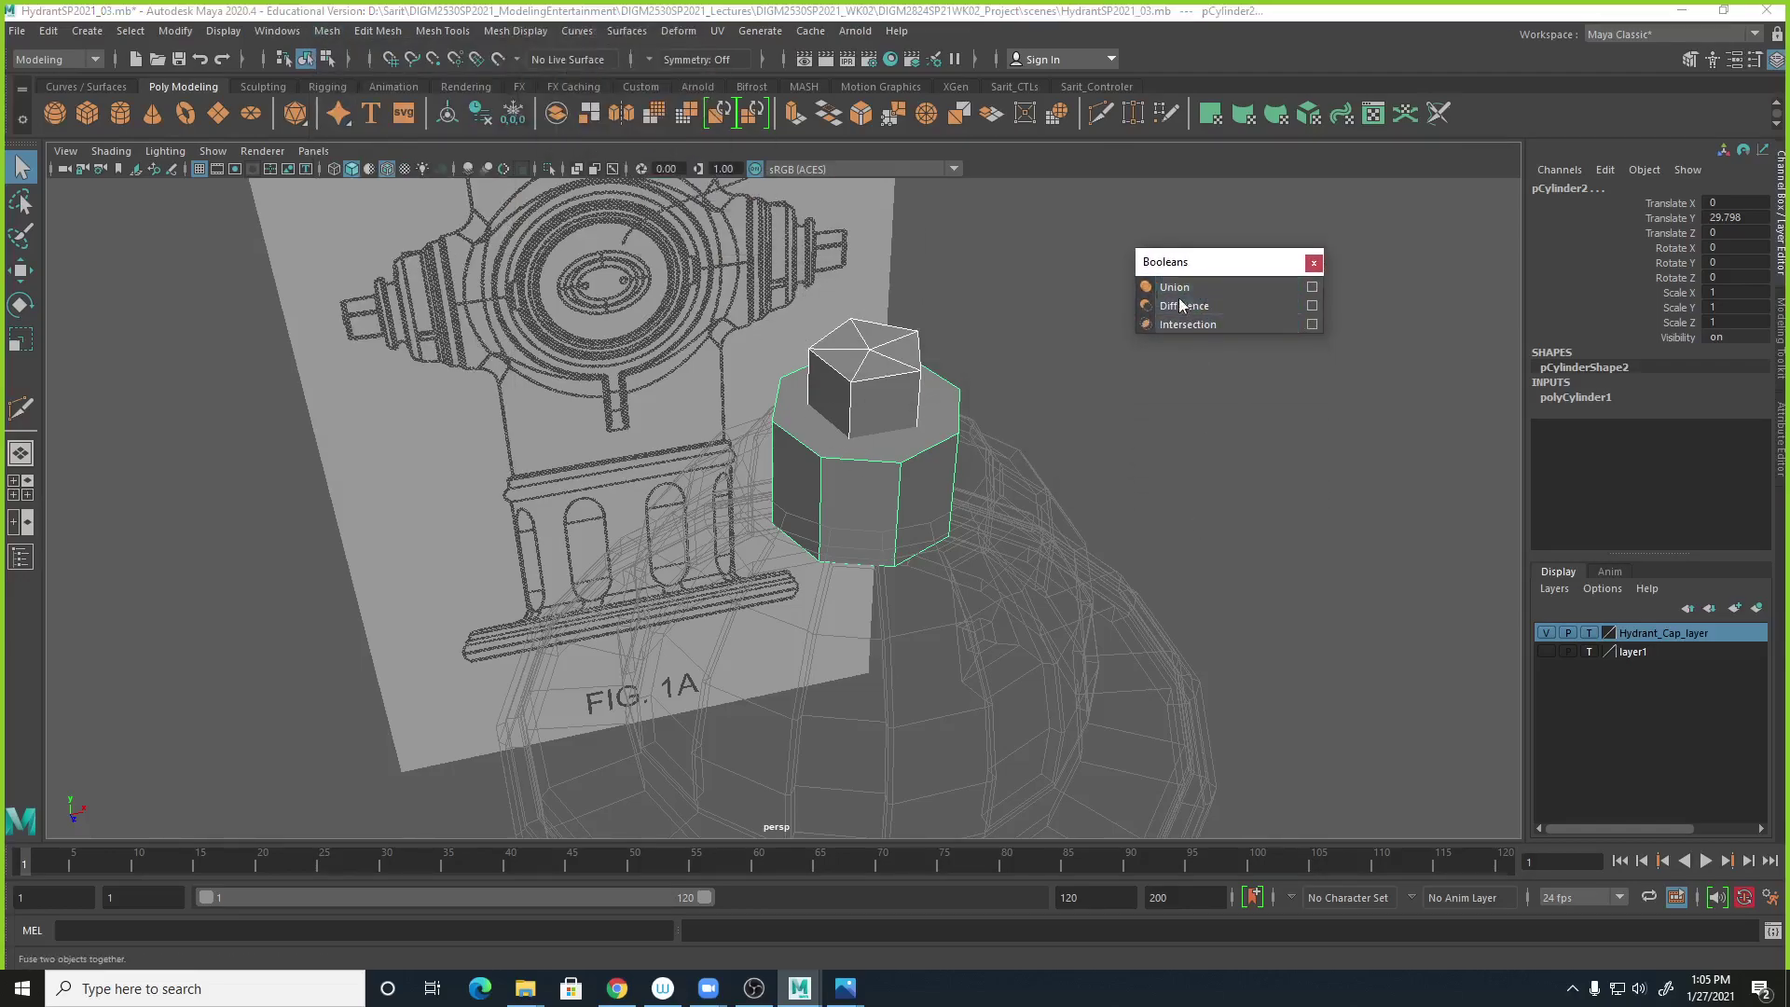
Review the option settings of the Union, Difference and Intersection operations without applying any of them.
{"action": "left_click_drag", "start_coordinate": [1035, 475], "coordinate": [1193, 578], "text": "alt"}
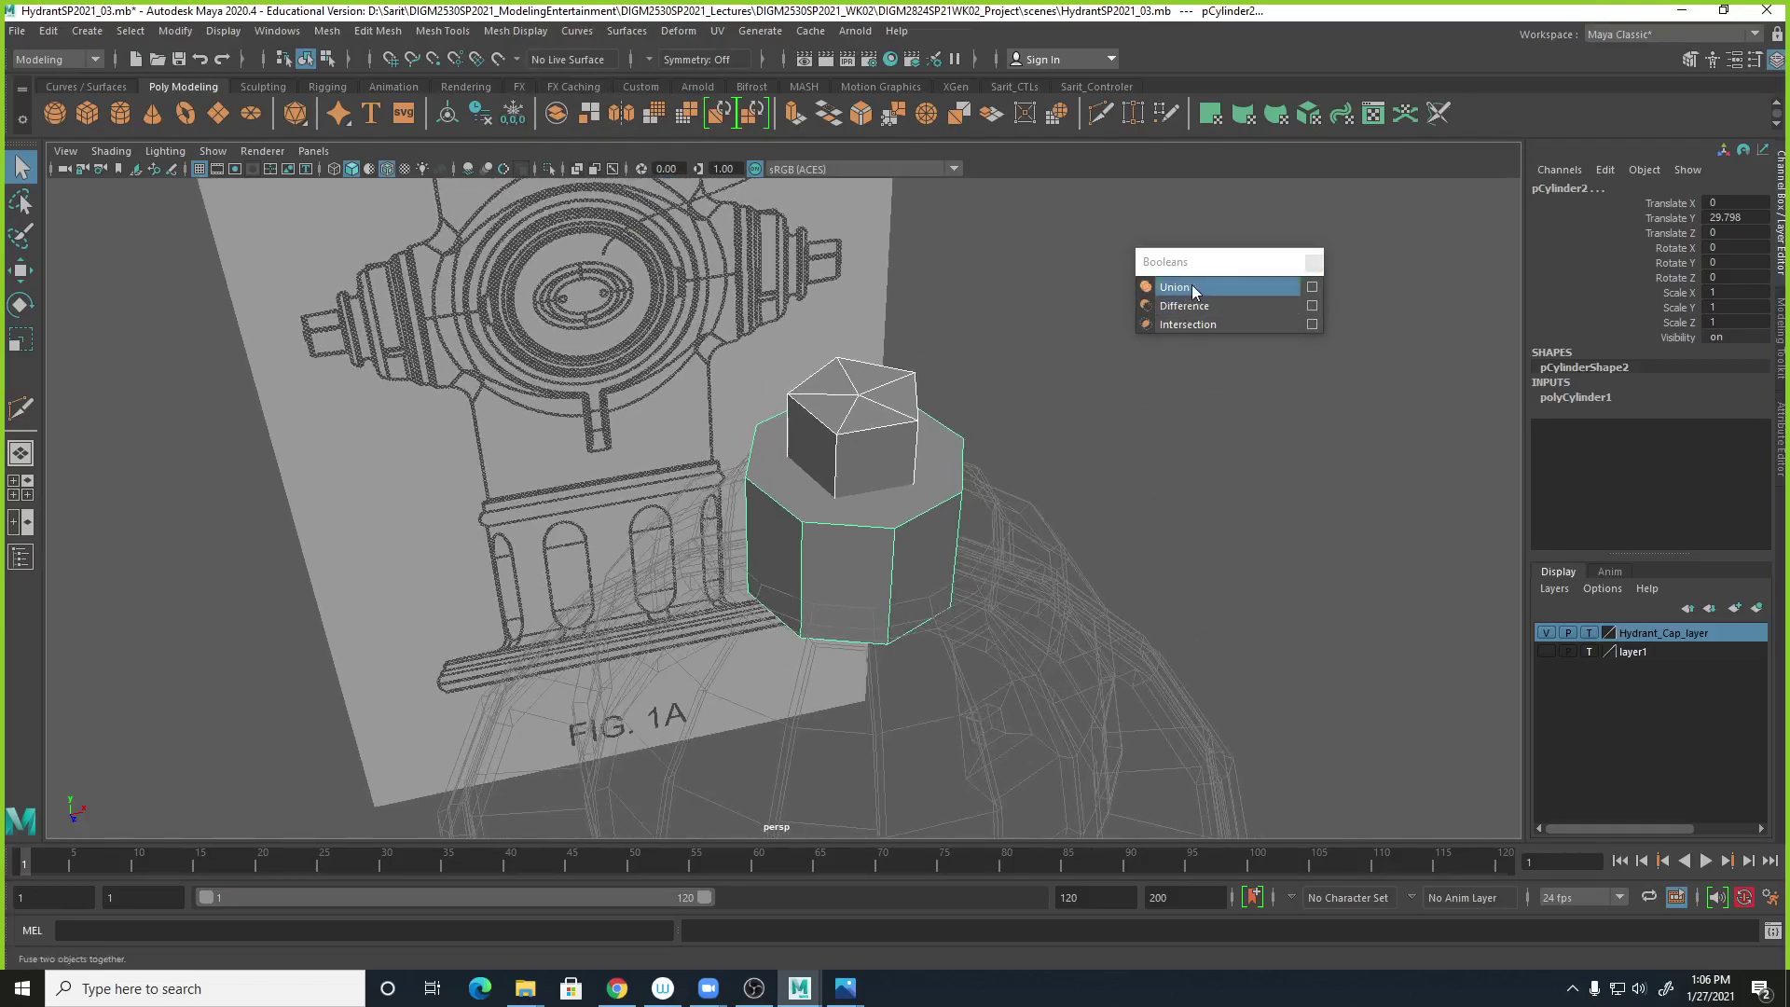
{"action": "left_click", "coordinate": [1312, 288]}
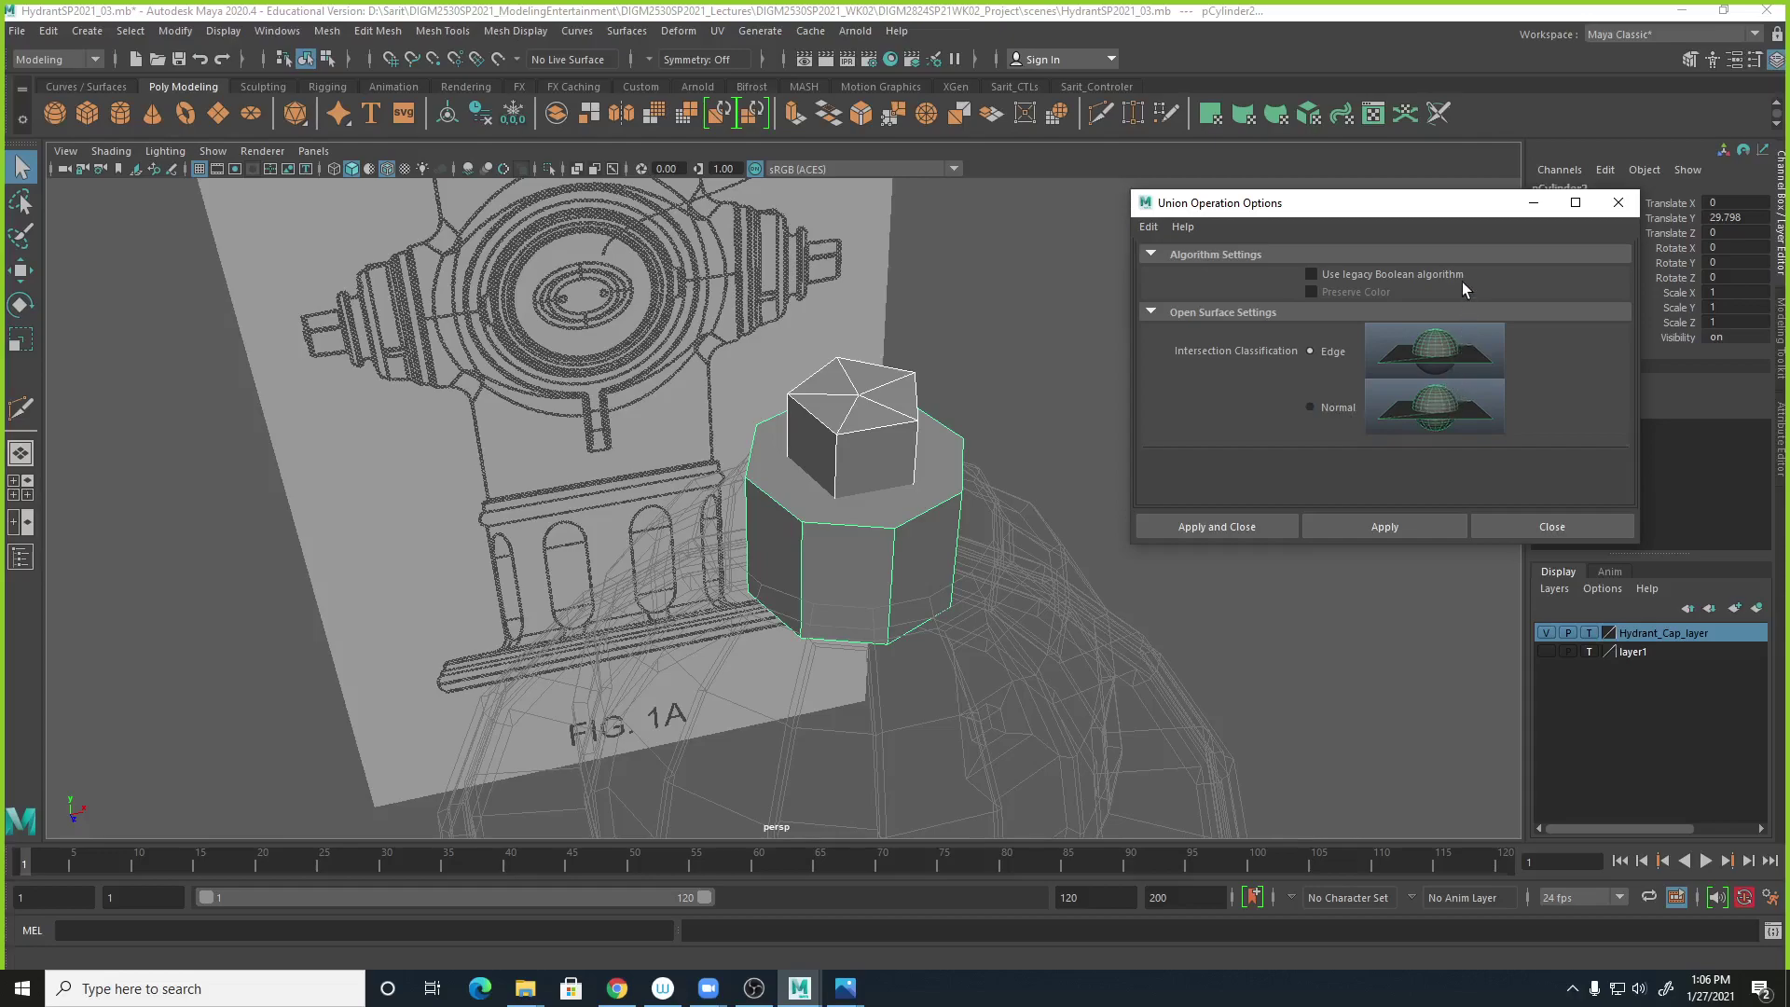
{"action": "left_click", "coordinate": [1526, 528]}
{"action": "left_click", "coordinate": [1310, 307]}
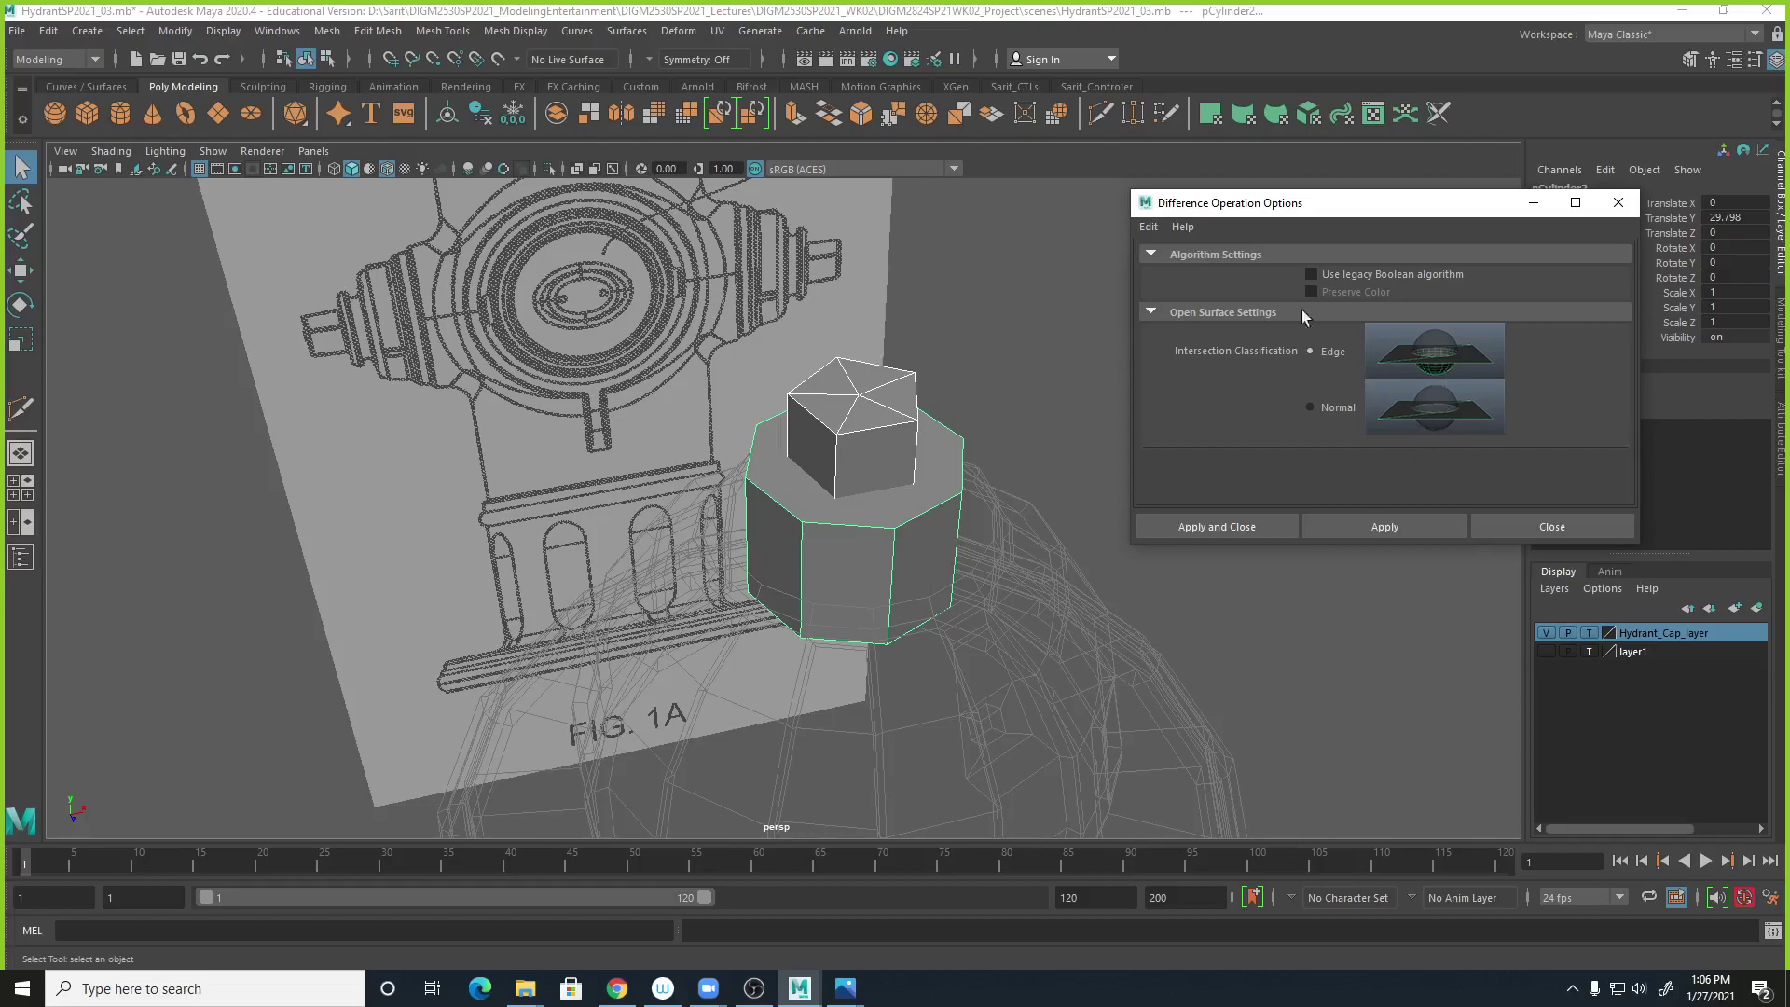
{"action": "left_click_drag", "start_coordinate": [1417, 206], "coordinate": [1392, 363]}
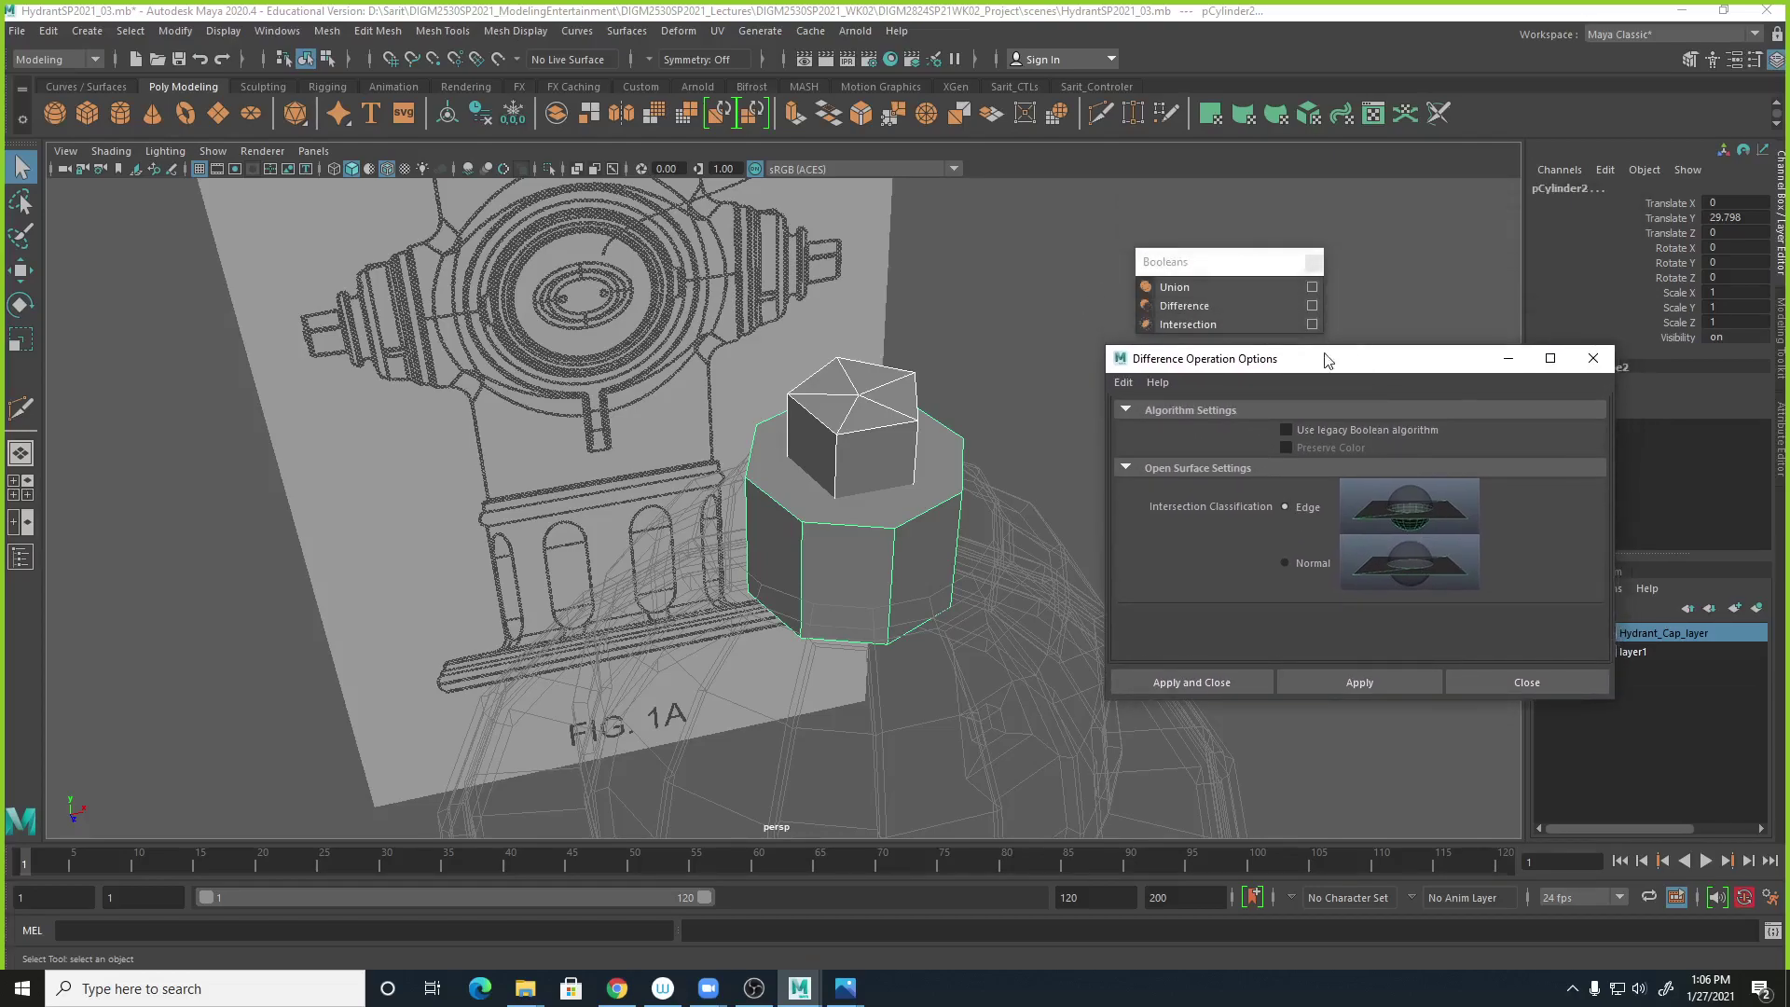
{"action": "left_click", "coordinate": [1312, 325]}
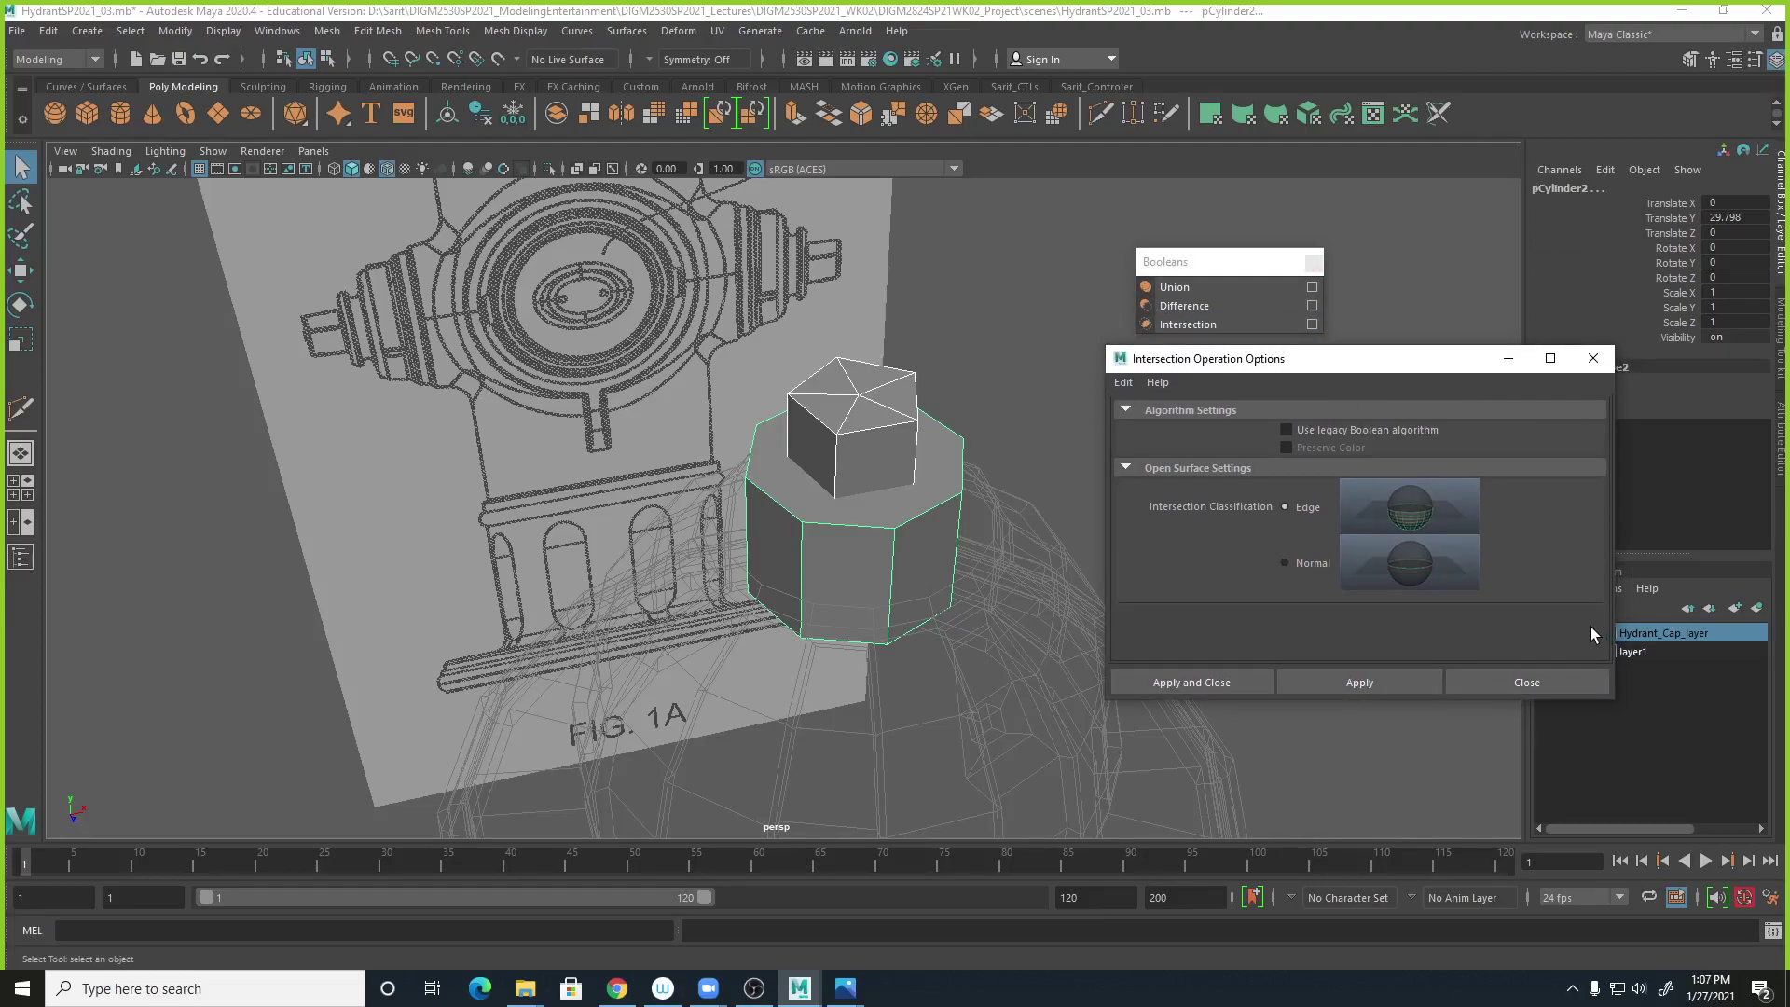
{"action": "left_click", "coordinate": [1592, 358]}
Try a Boolean Difference that subtracts the collar from the nut, selecting the nut first.
{"action": "left_click", "coordinate": [1016, 440]}
{"action": "left_click", "coordinate": [858, 438]}
{"action": "left_click", "coordinate": [891, 545], "text": "shift"}
{"action": "left_click", "coordinate": [1299, 314]}
{"action": "left_click_drag", "start_coordinate": [1212, 508], "coordinate": [1174, 471], "text": "alt"}
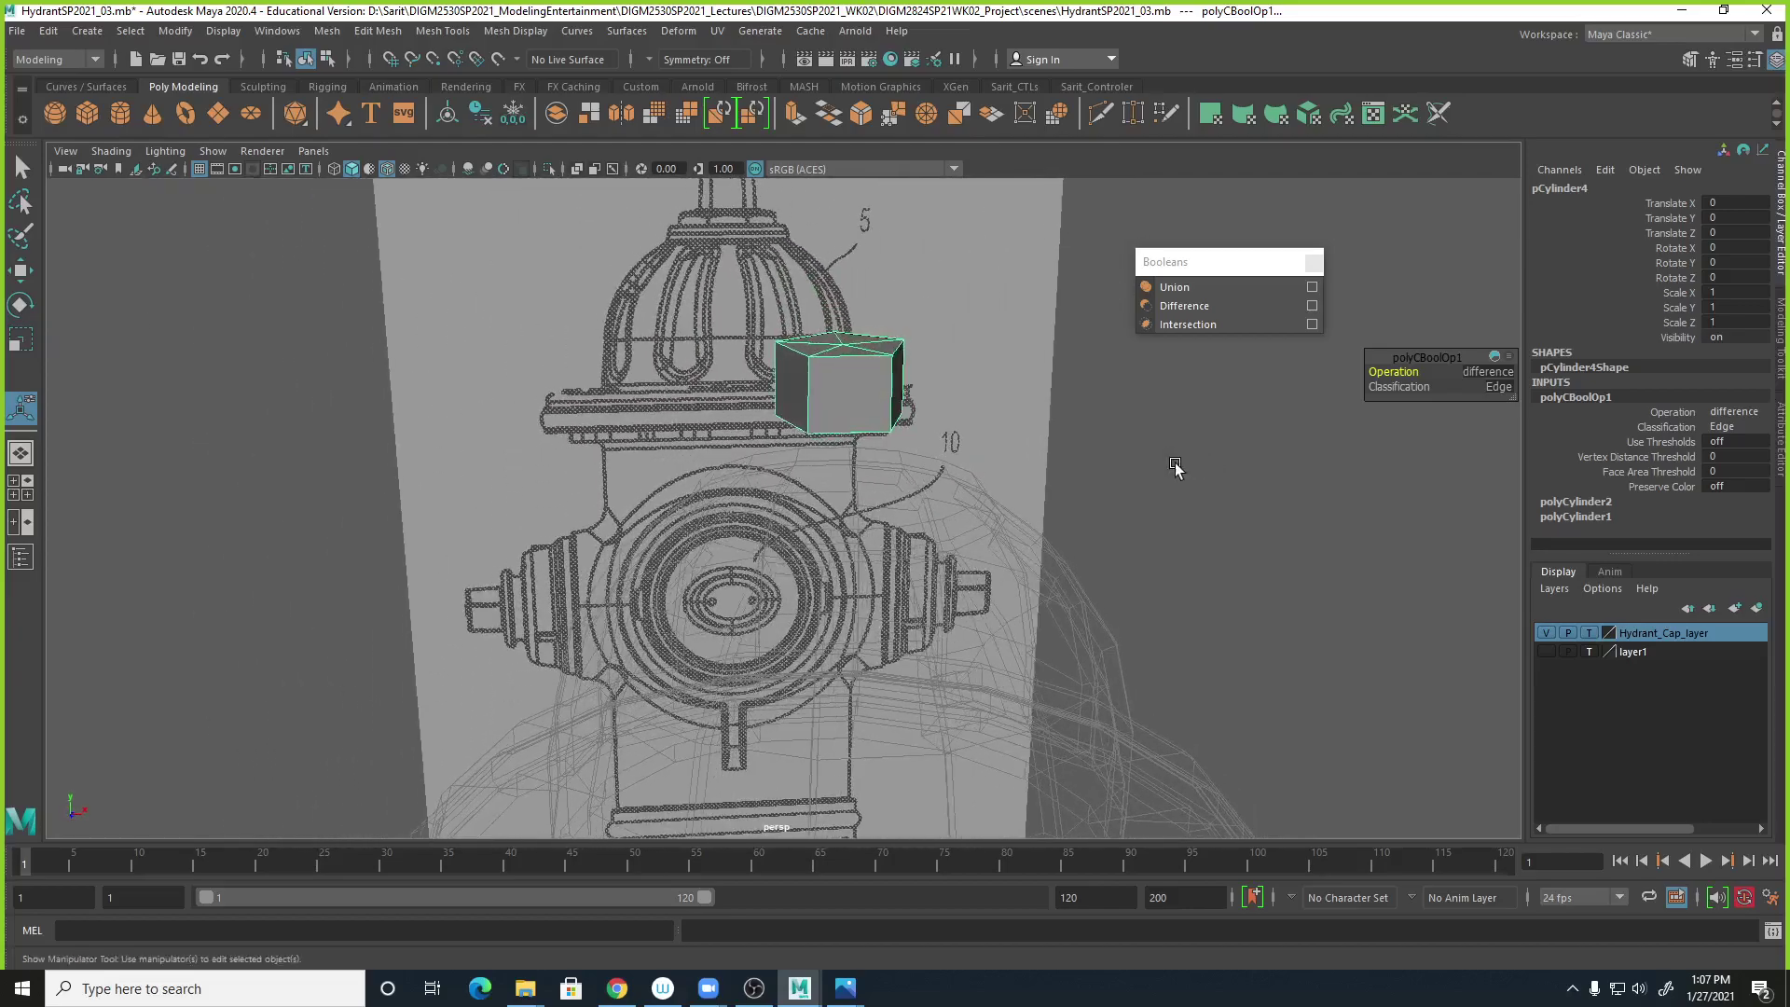
Switch the Boolean operation to intersection and back to difference, and undo the Boolean to restore both cylinders.
{"action": "left_click", "coordinate": [1497, 384]}
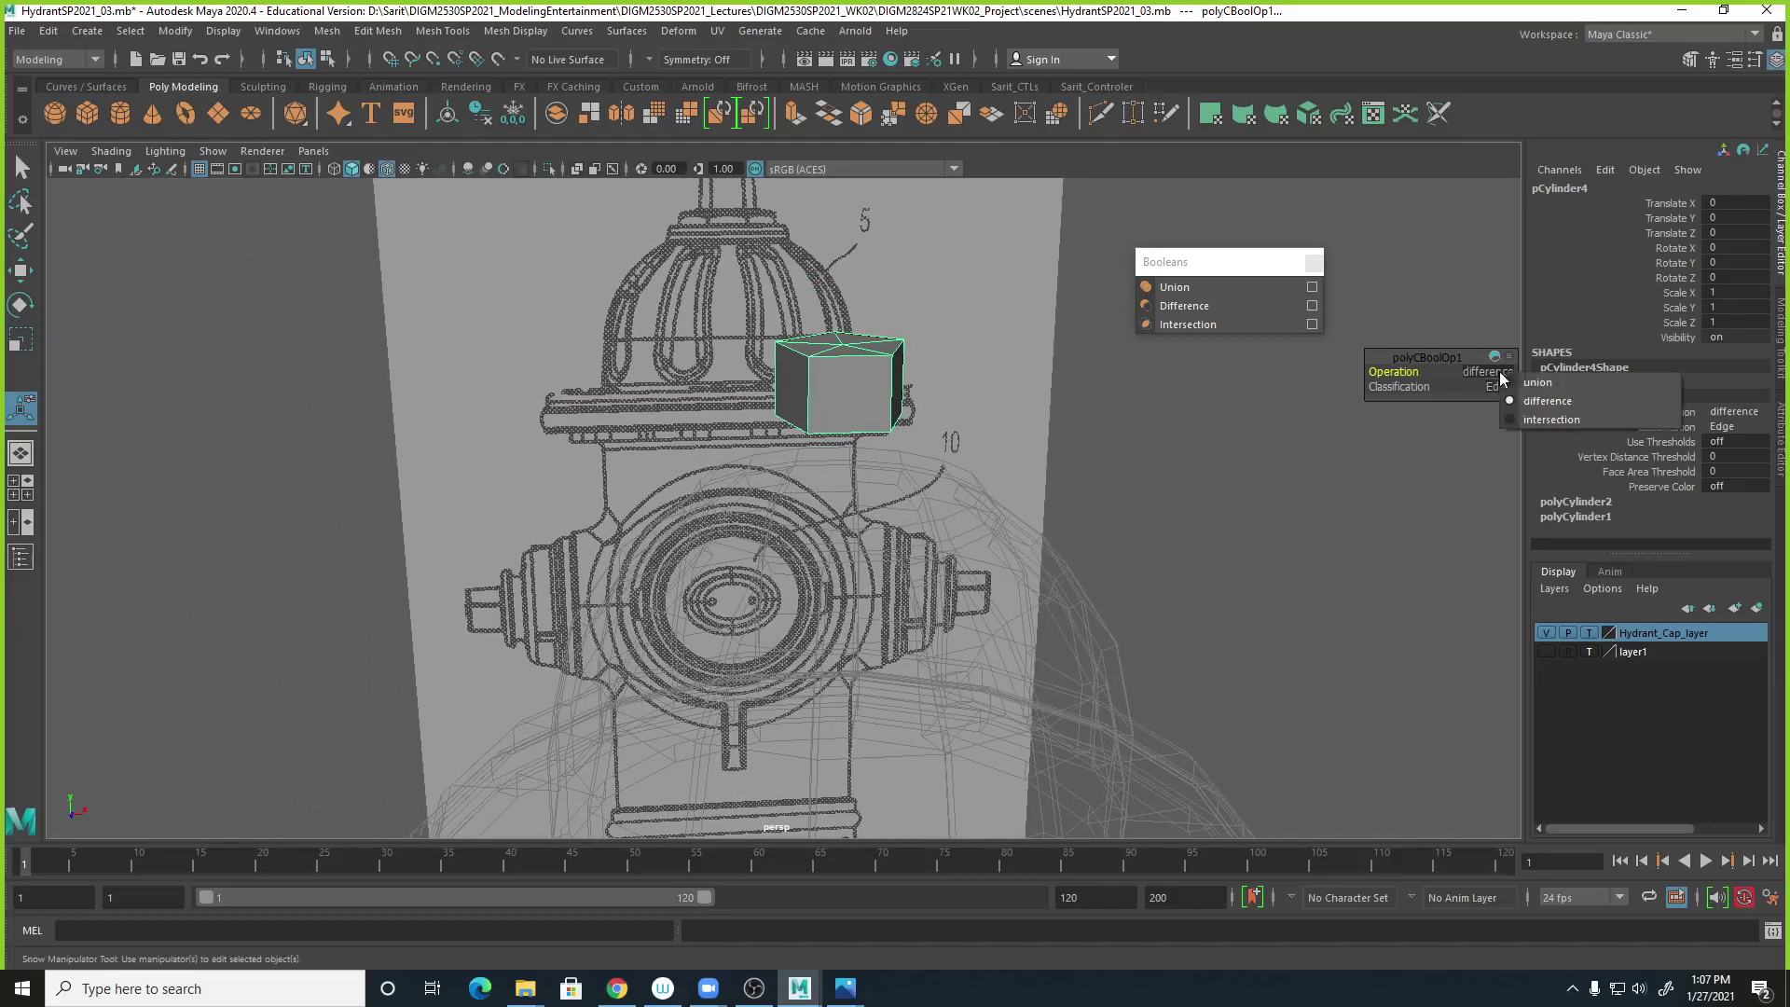
{"action": "left_click", "coordinate": [1523, 418]}
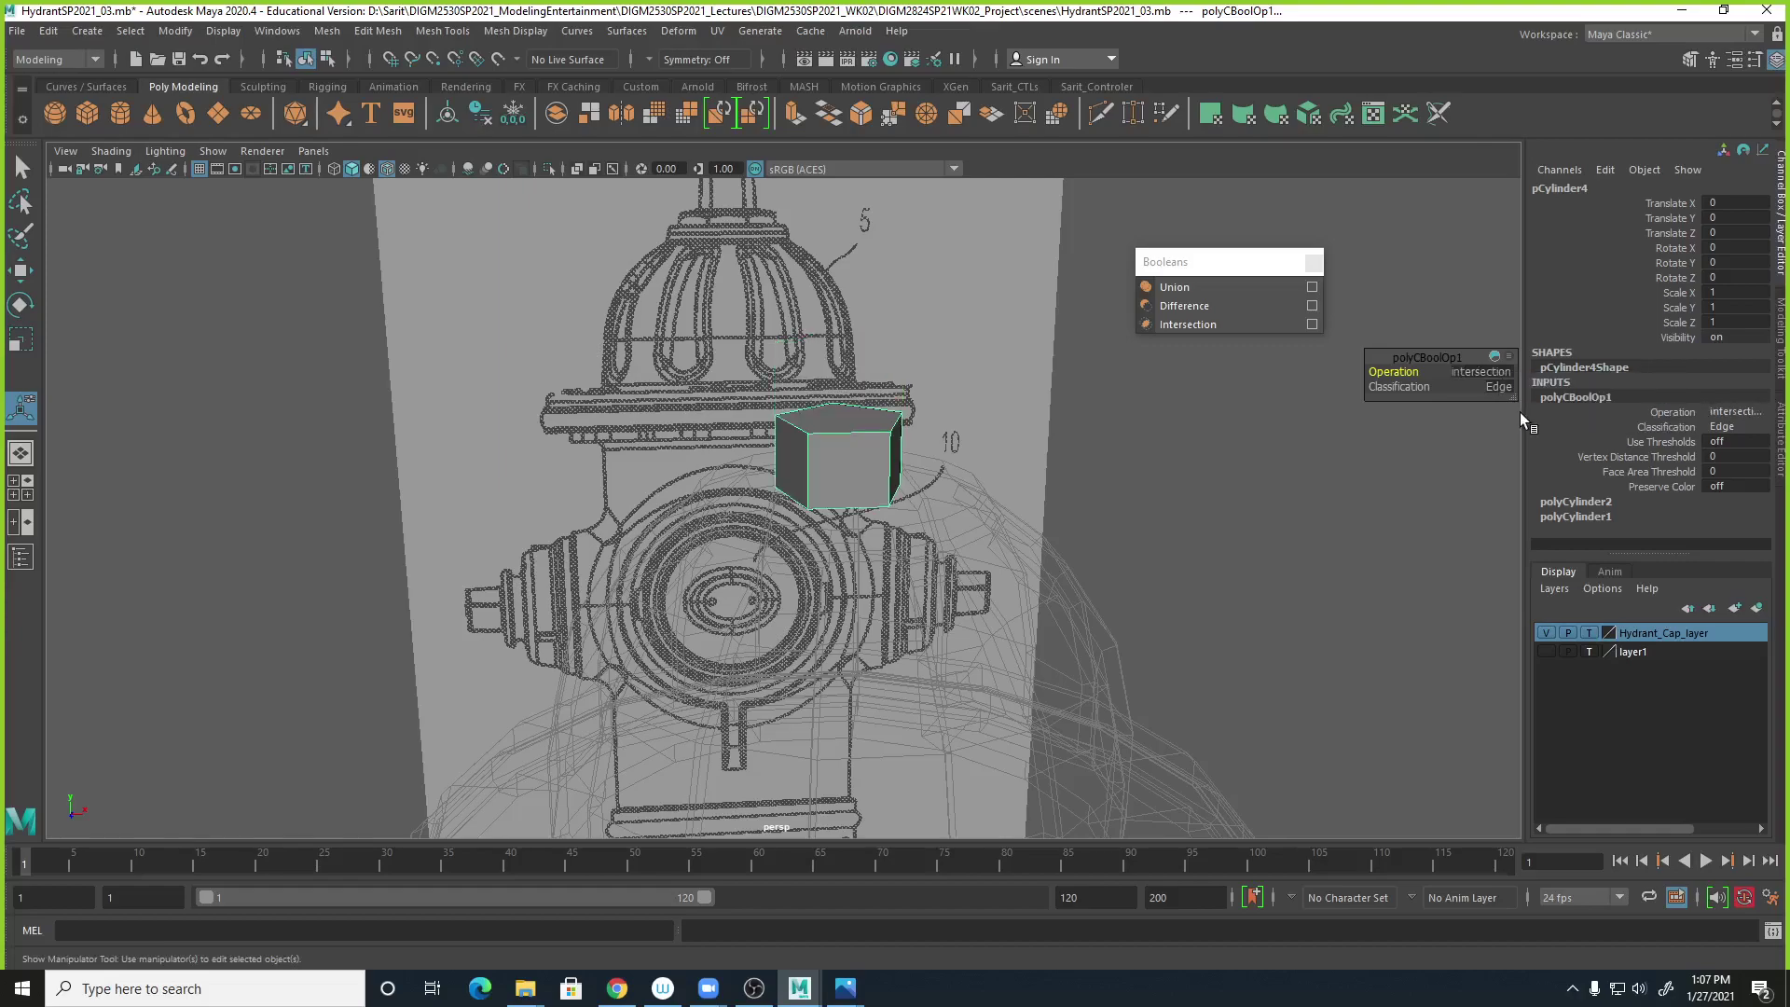
{"action": "left_click", "coordinate": [1497, 380]}
{"action": "left_click", "coordinate": [1518, 399]}
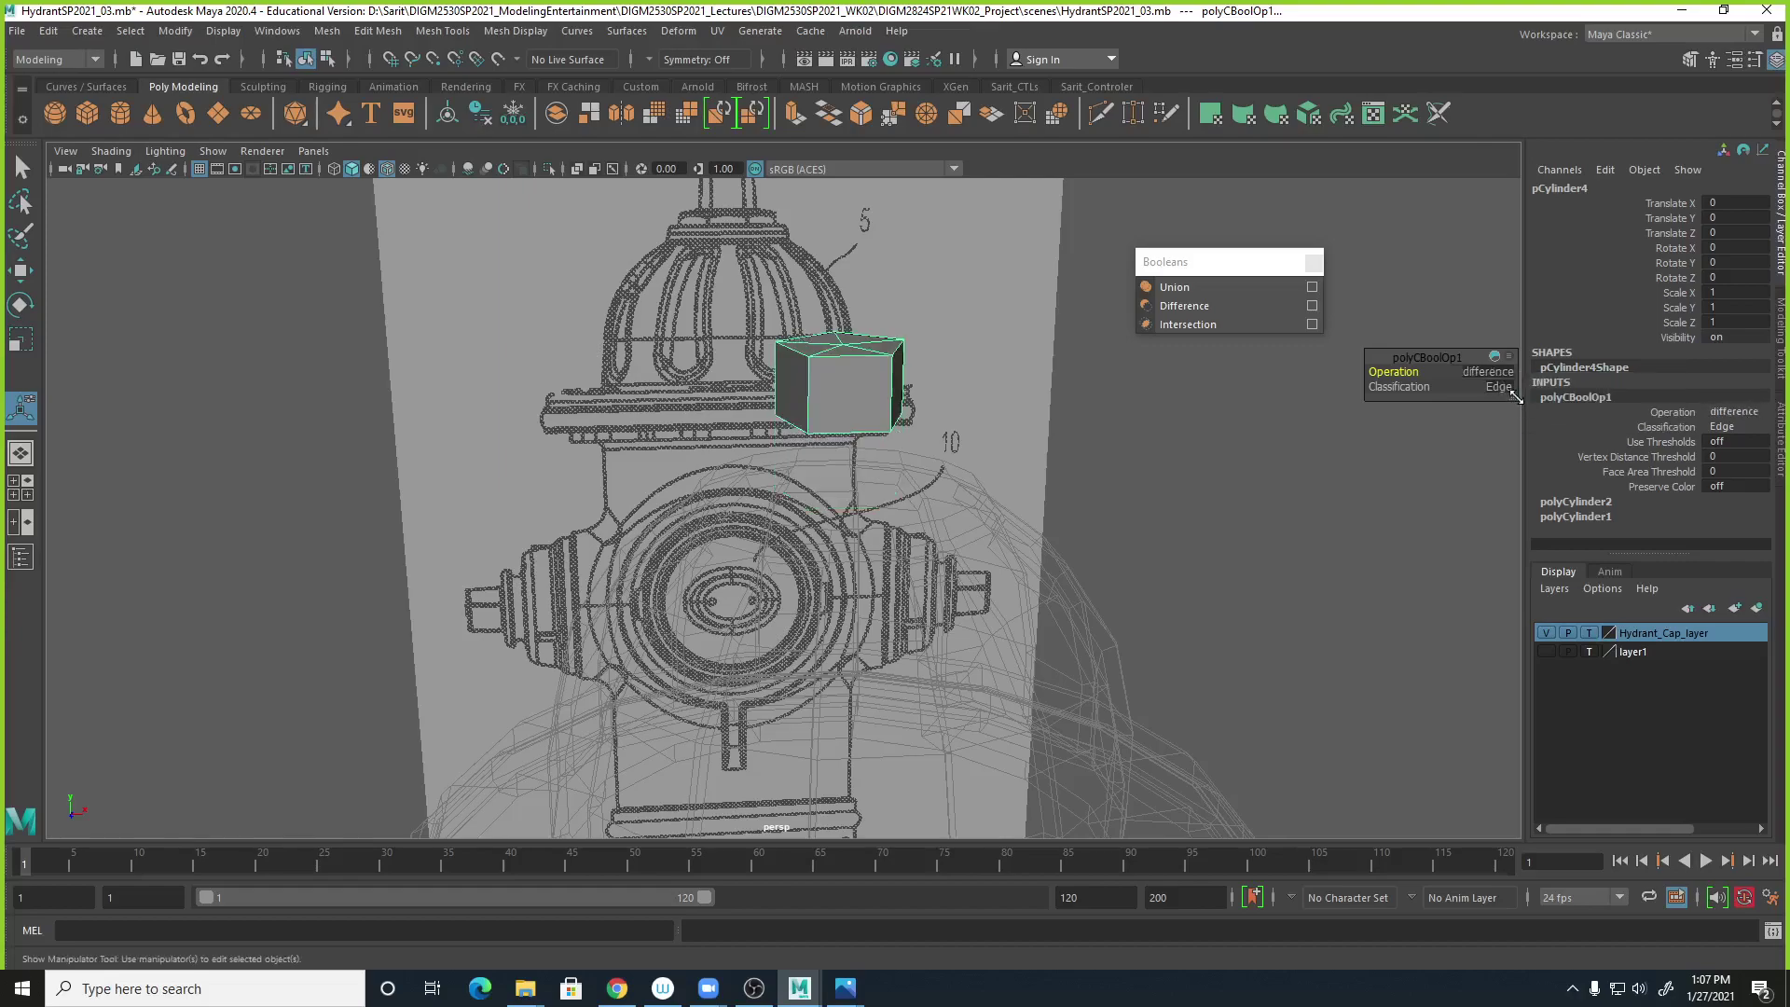
{"action": "key", "text": "ctrl+z"}
{"action": "key", "text": "ctrl+z"}
{"action": "key", "text": "ctrl+z"}
Try a Boolean Difference that cuts the nut out of the collar, inspect the recess from above, and undo it.
{"action": "left_click", "coordinate": [1075, 496]}
{"action": "left_click", "coordinate": [929, 512]}
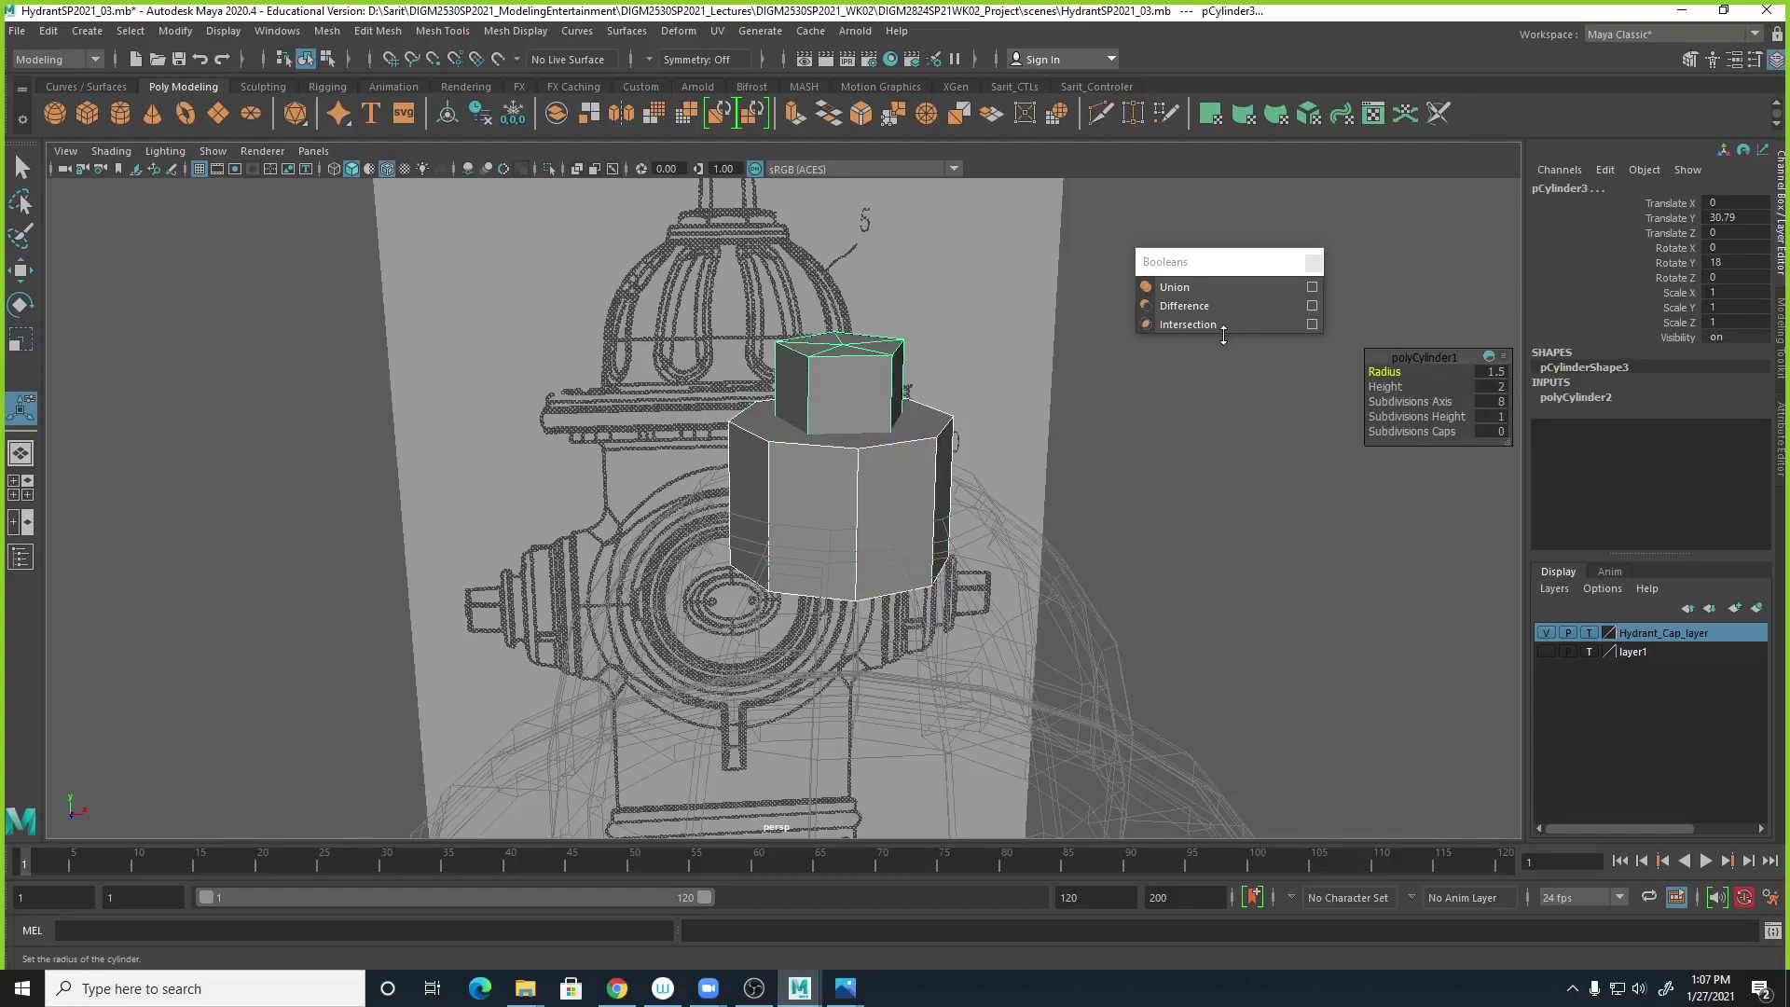
{"action": "left_click", "coordinate": [1231, 308]}
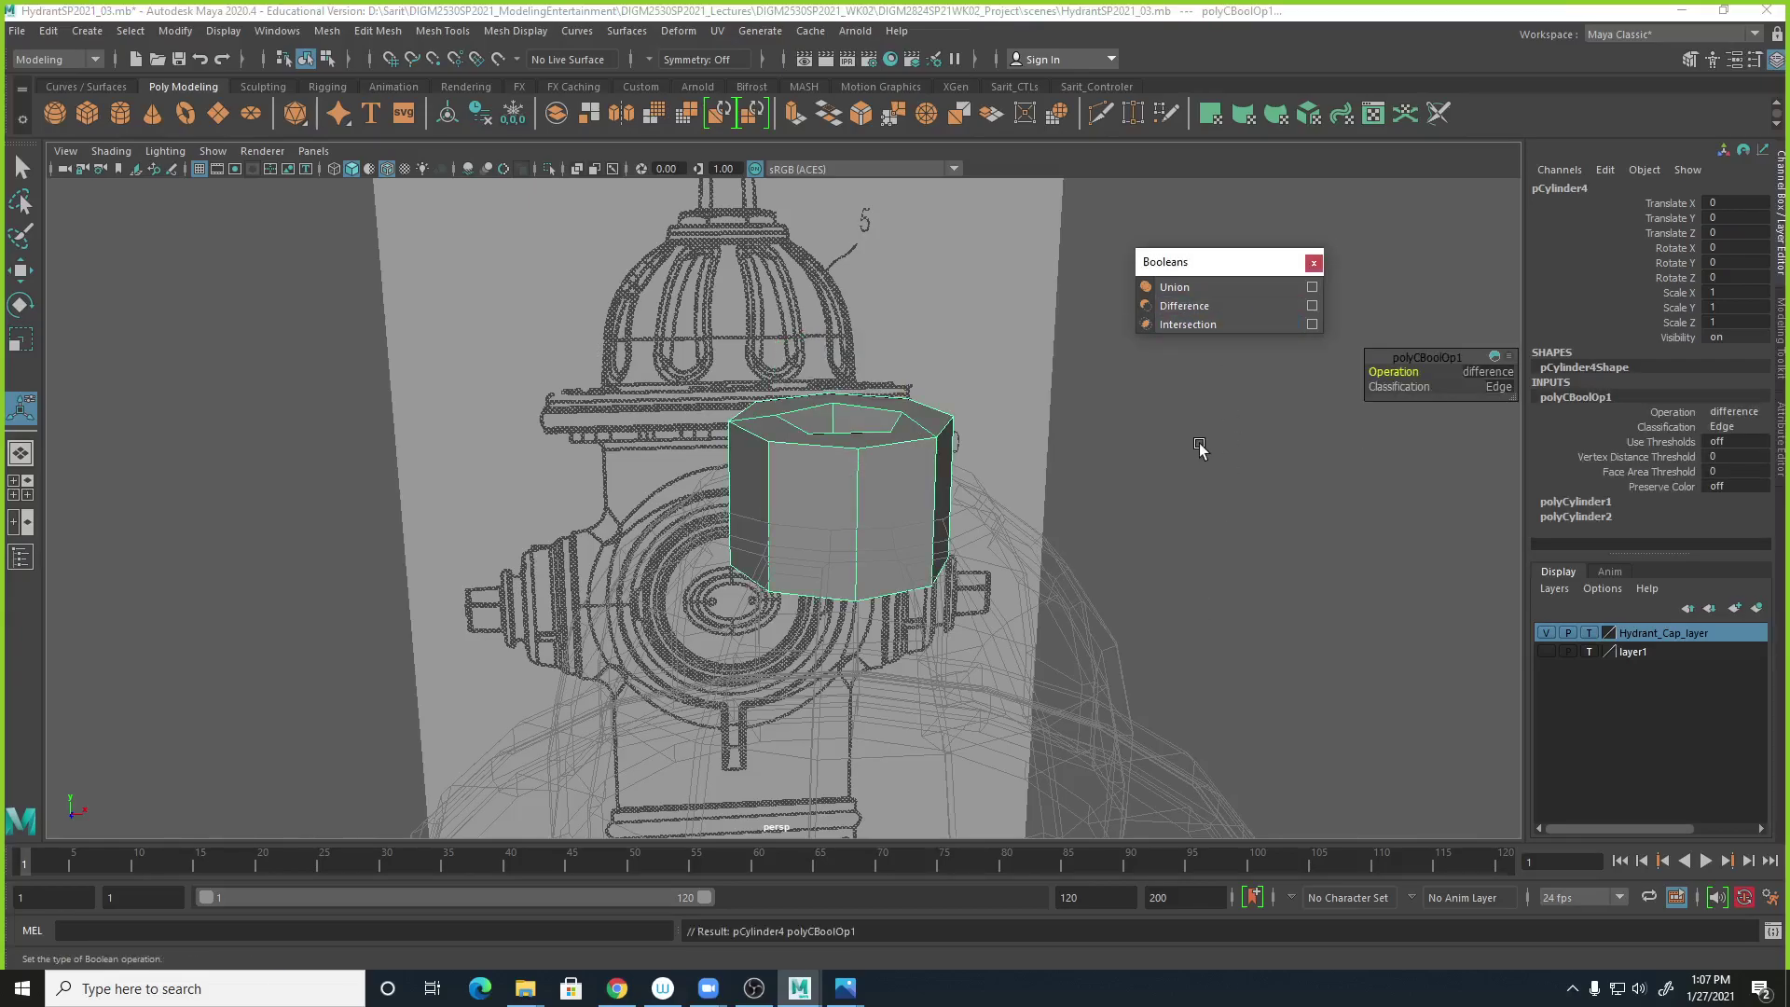
{"action": "left_click_drag", "start_coordinate": [1199, 438], "coordinate": [1199, 523], "text": "alt"}
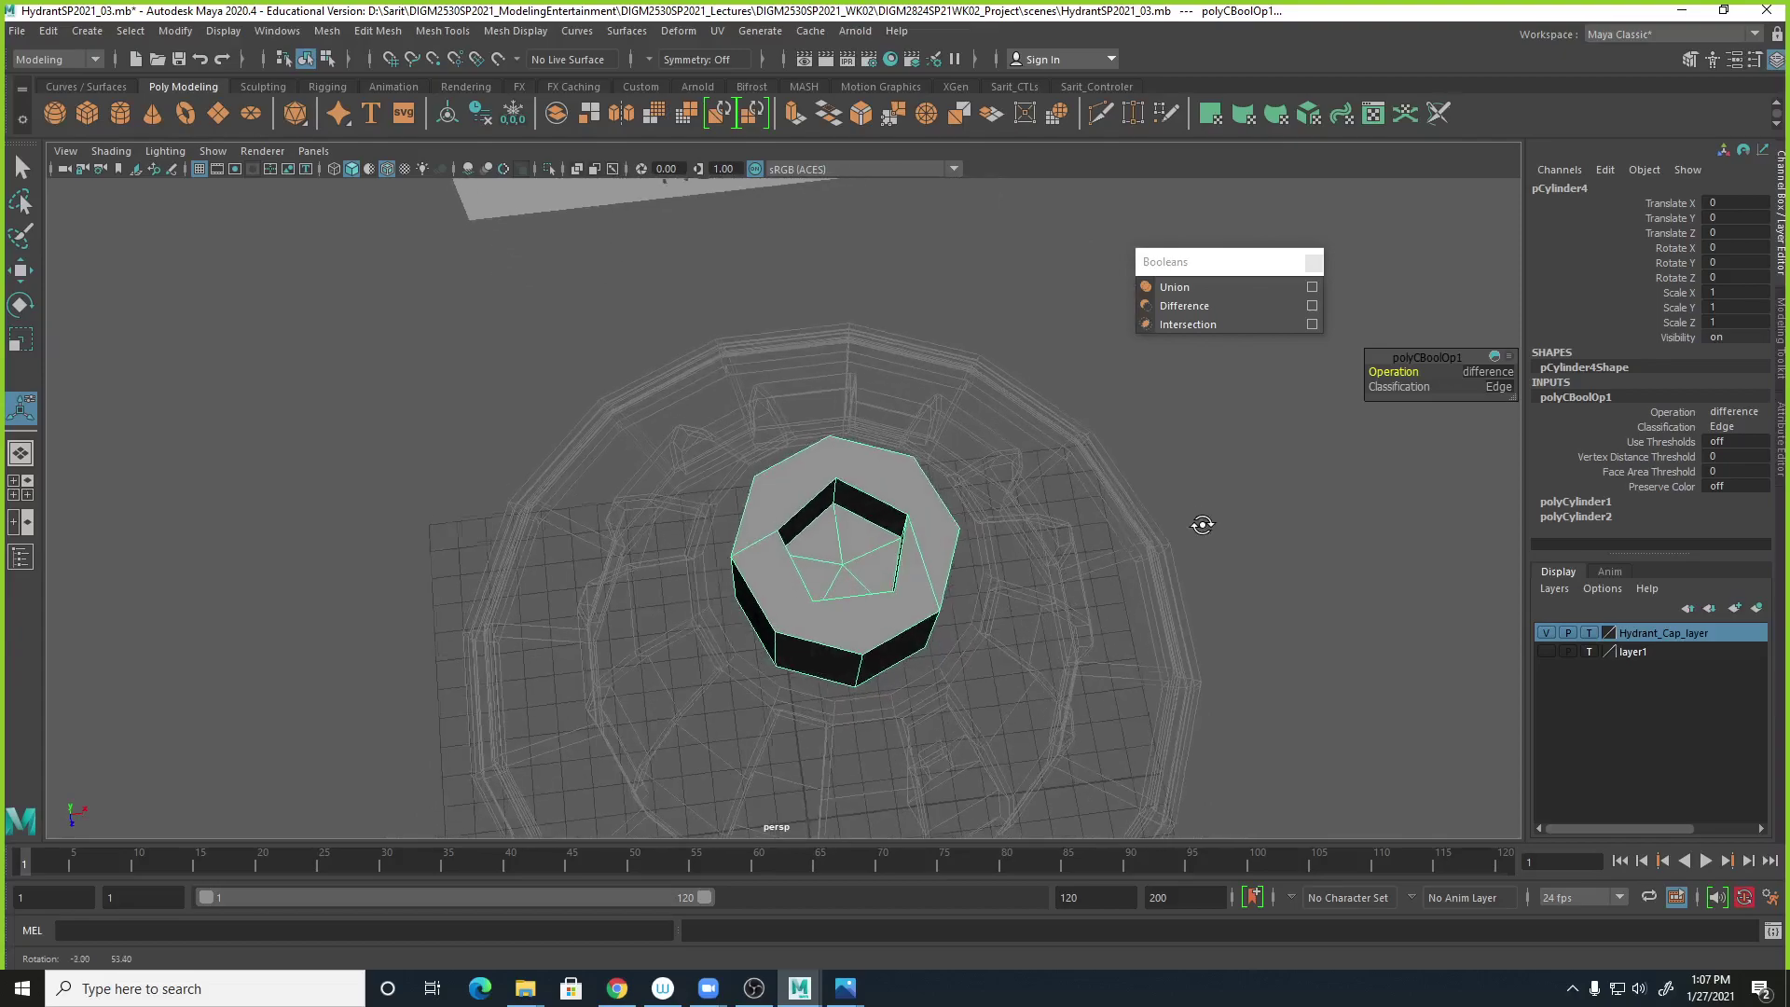
{"action": "key", "text": "ctrl+z"}
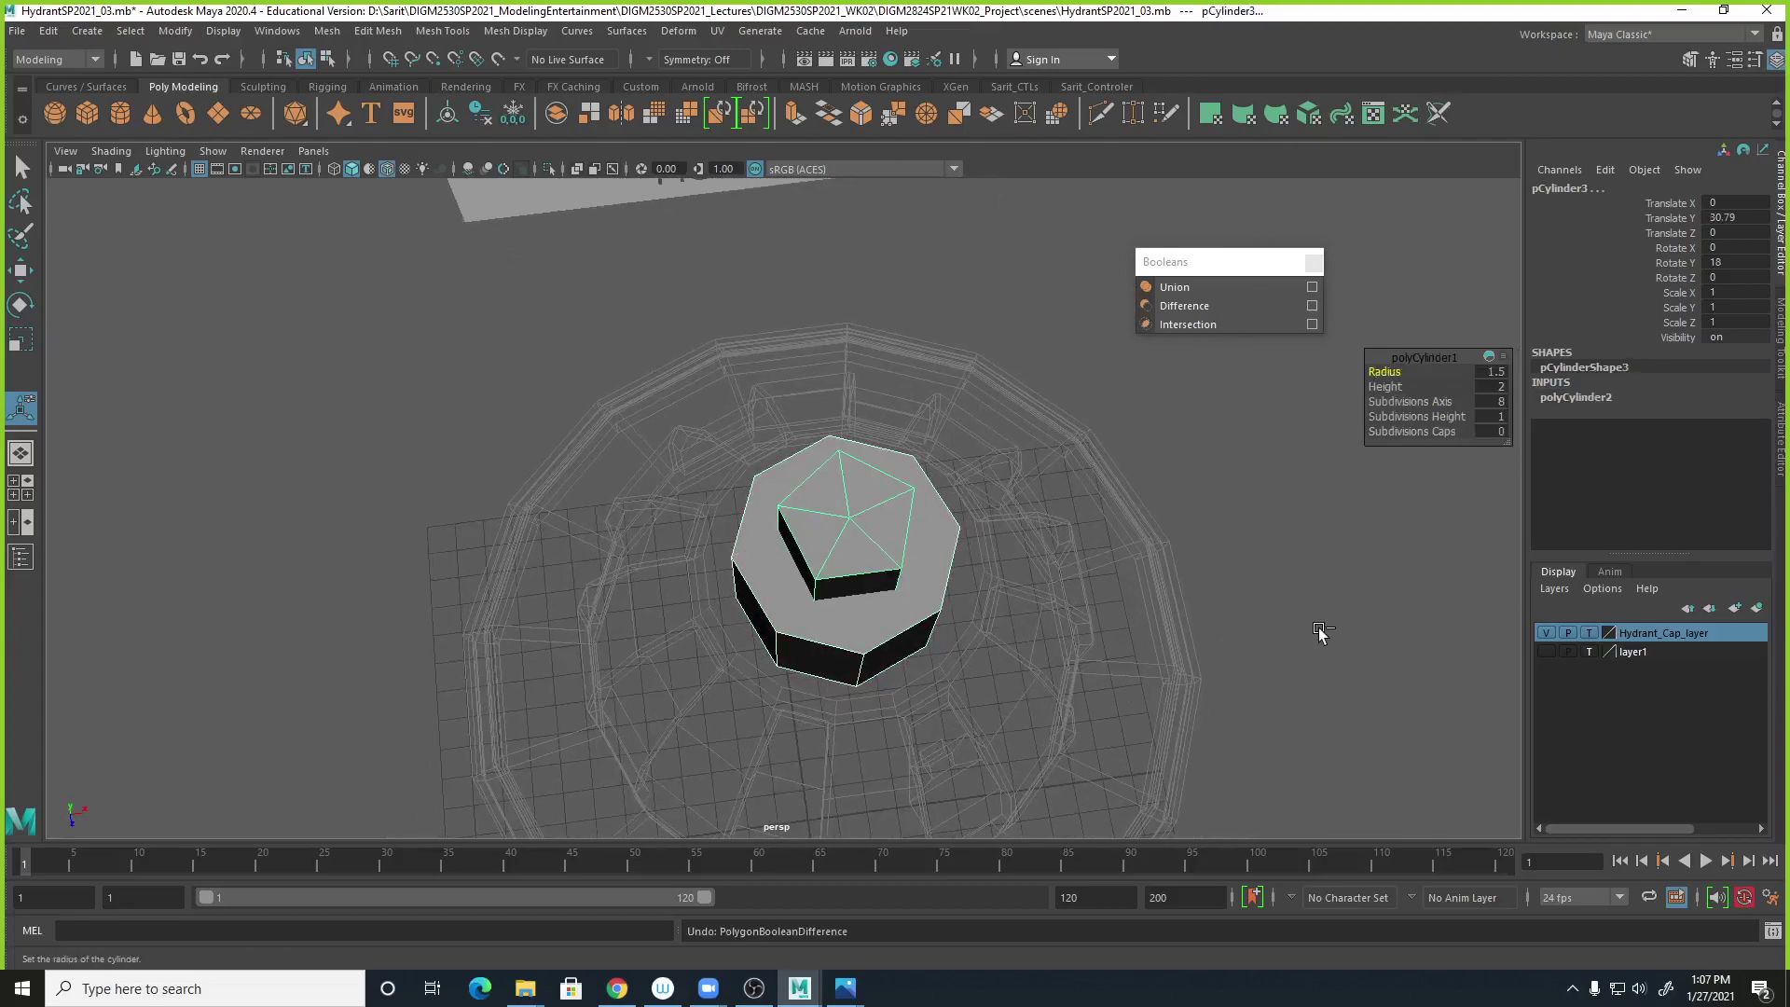
Select the nut and the collar and merge them into one mesh with a Boolean Union.
{"action": "left_click_drag", "start_coordinate": [1274, 637], "coordinate": [1250, 559], "text": "alt"}
{"action": "left_click", "coordinate": [1250, 559]}
{"action": "left_click", "coordinate": [843, 472]}
{"action": "left_click", "coordinate": [858, 532], "text": "shift"}
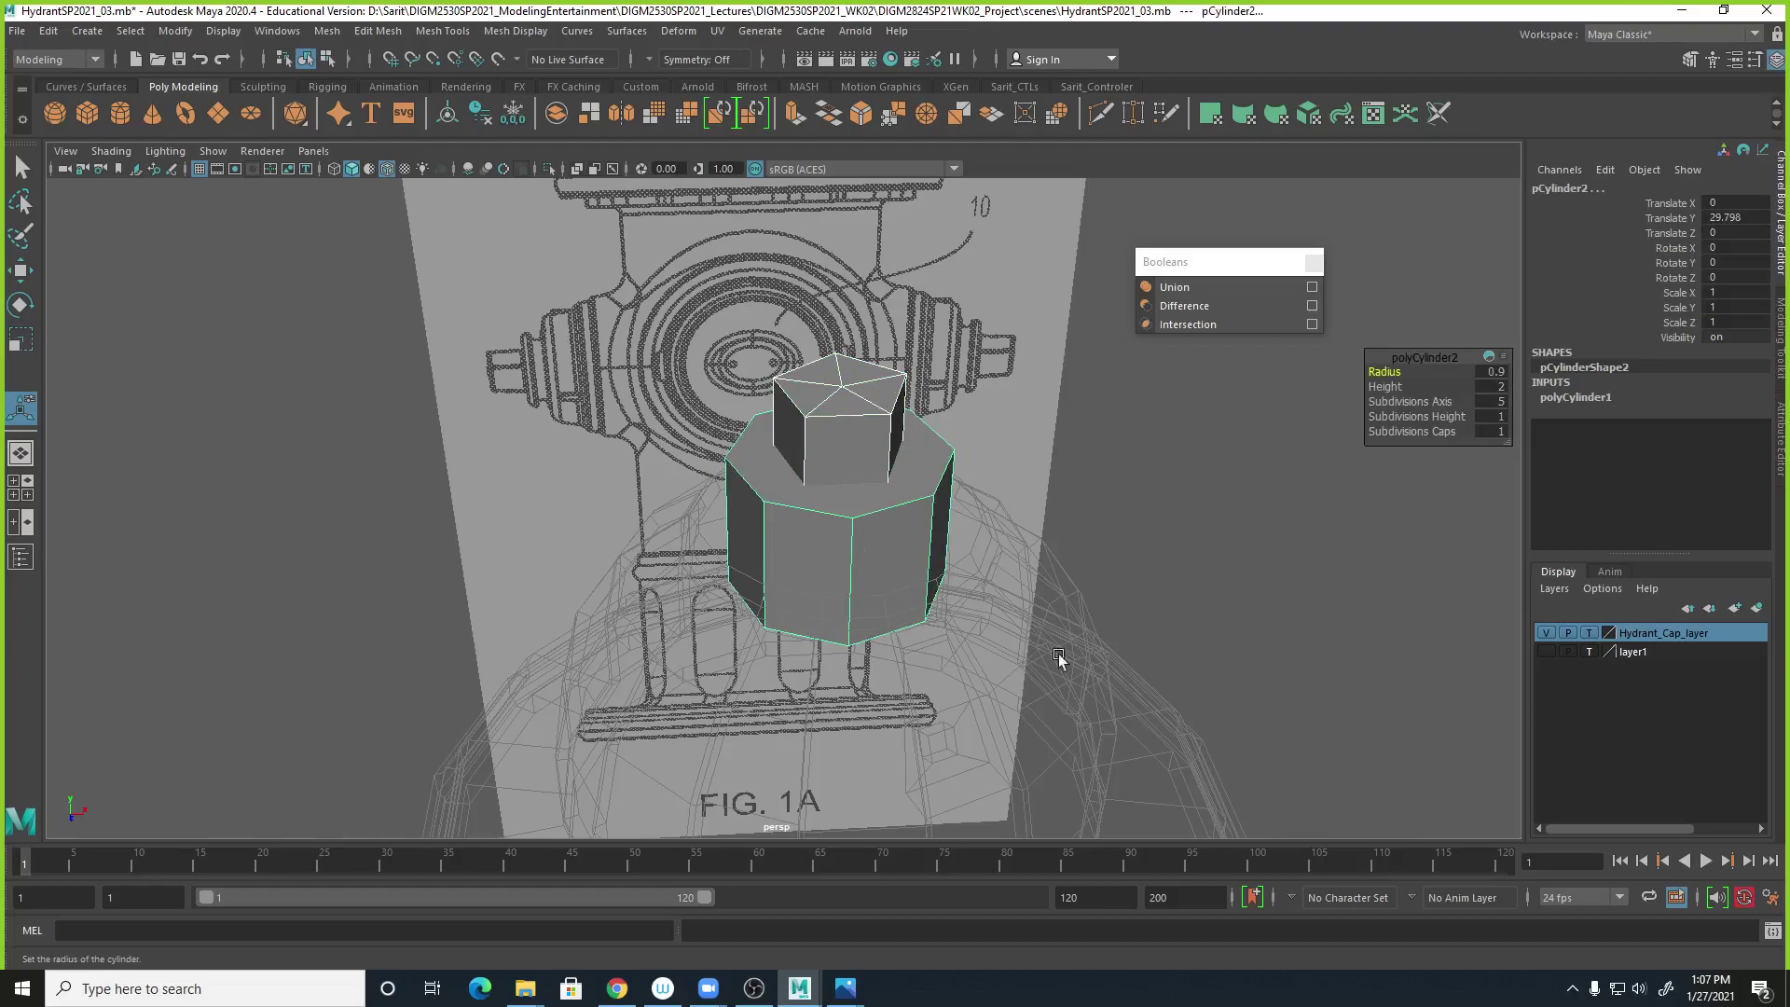
{"action": "left_click", "coordinate": [1189, 287]}
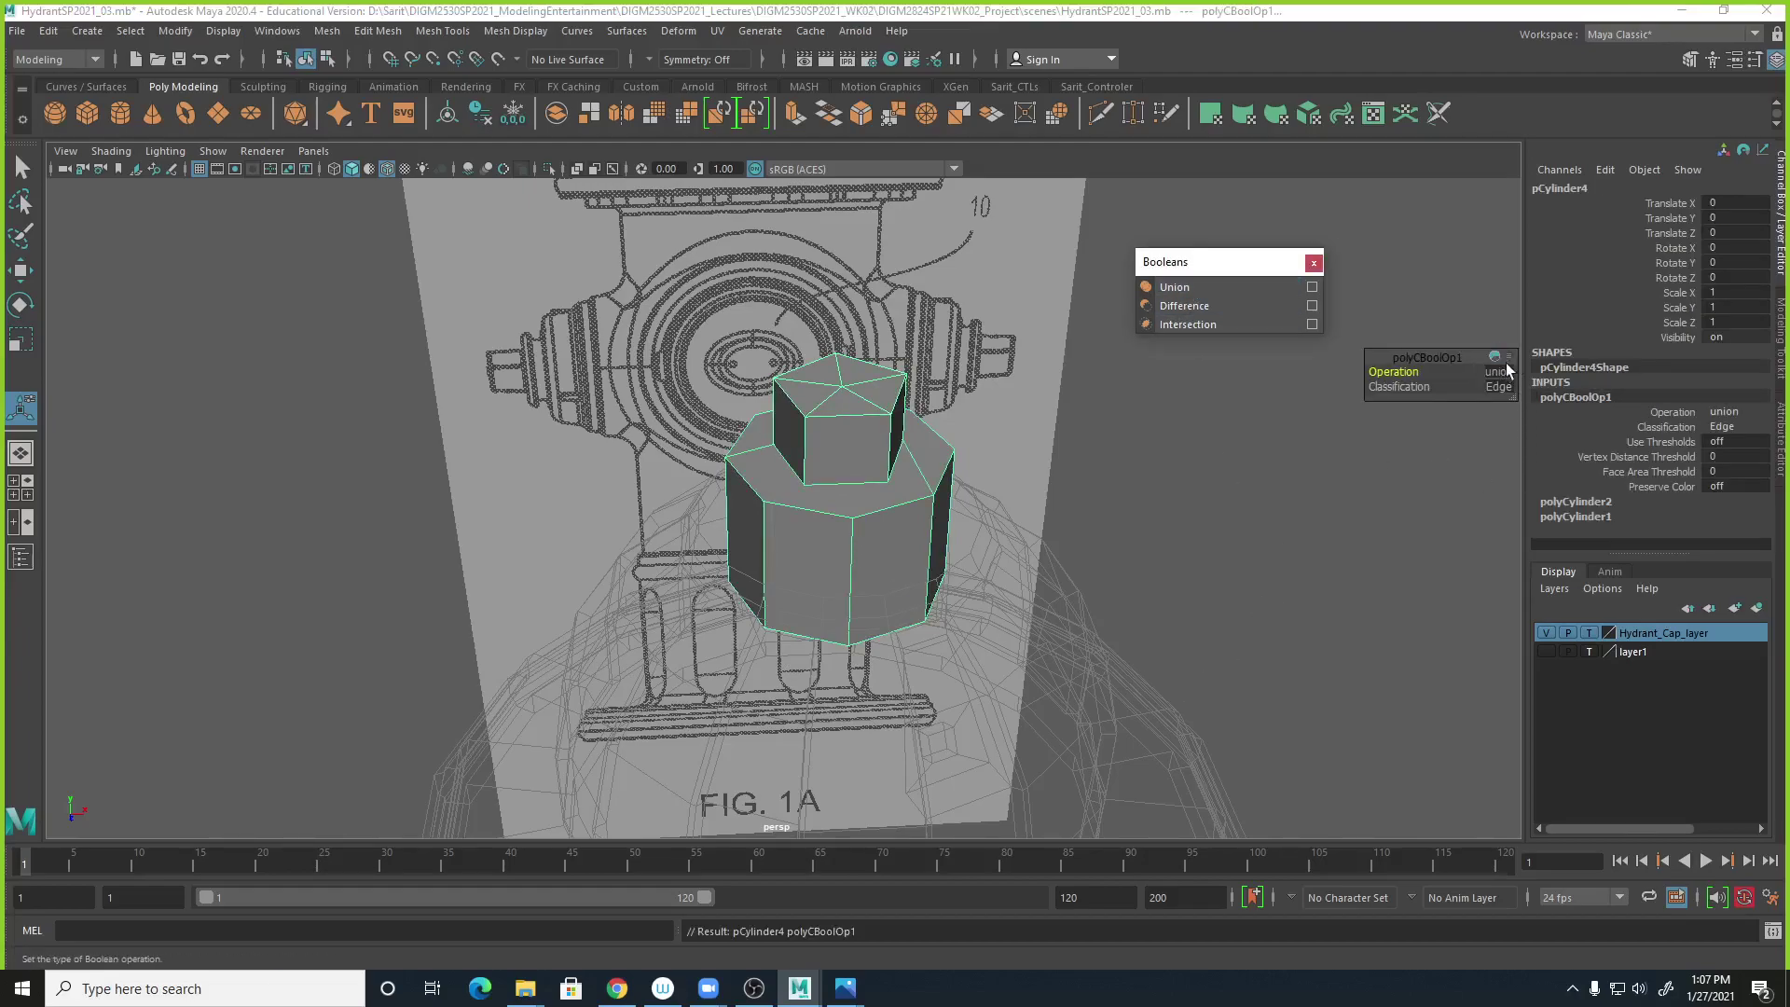
Close the floating Booleans palette and select the united nut-and-collar mesh with the Select Tool.
{"action": "left_click_drag", "start_coordinate": [941, 549], "coordinate": [1138, 503], "text": "alt"}
{"action": "left_click_drag", "start_coordinate": [939, 560], "coordinate": [860, 568], "text": "alt"}
{"action": "right_click_drag", "start_coordinate": [869, 574], "coordinate": [1028, 428], "text": "shift"}
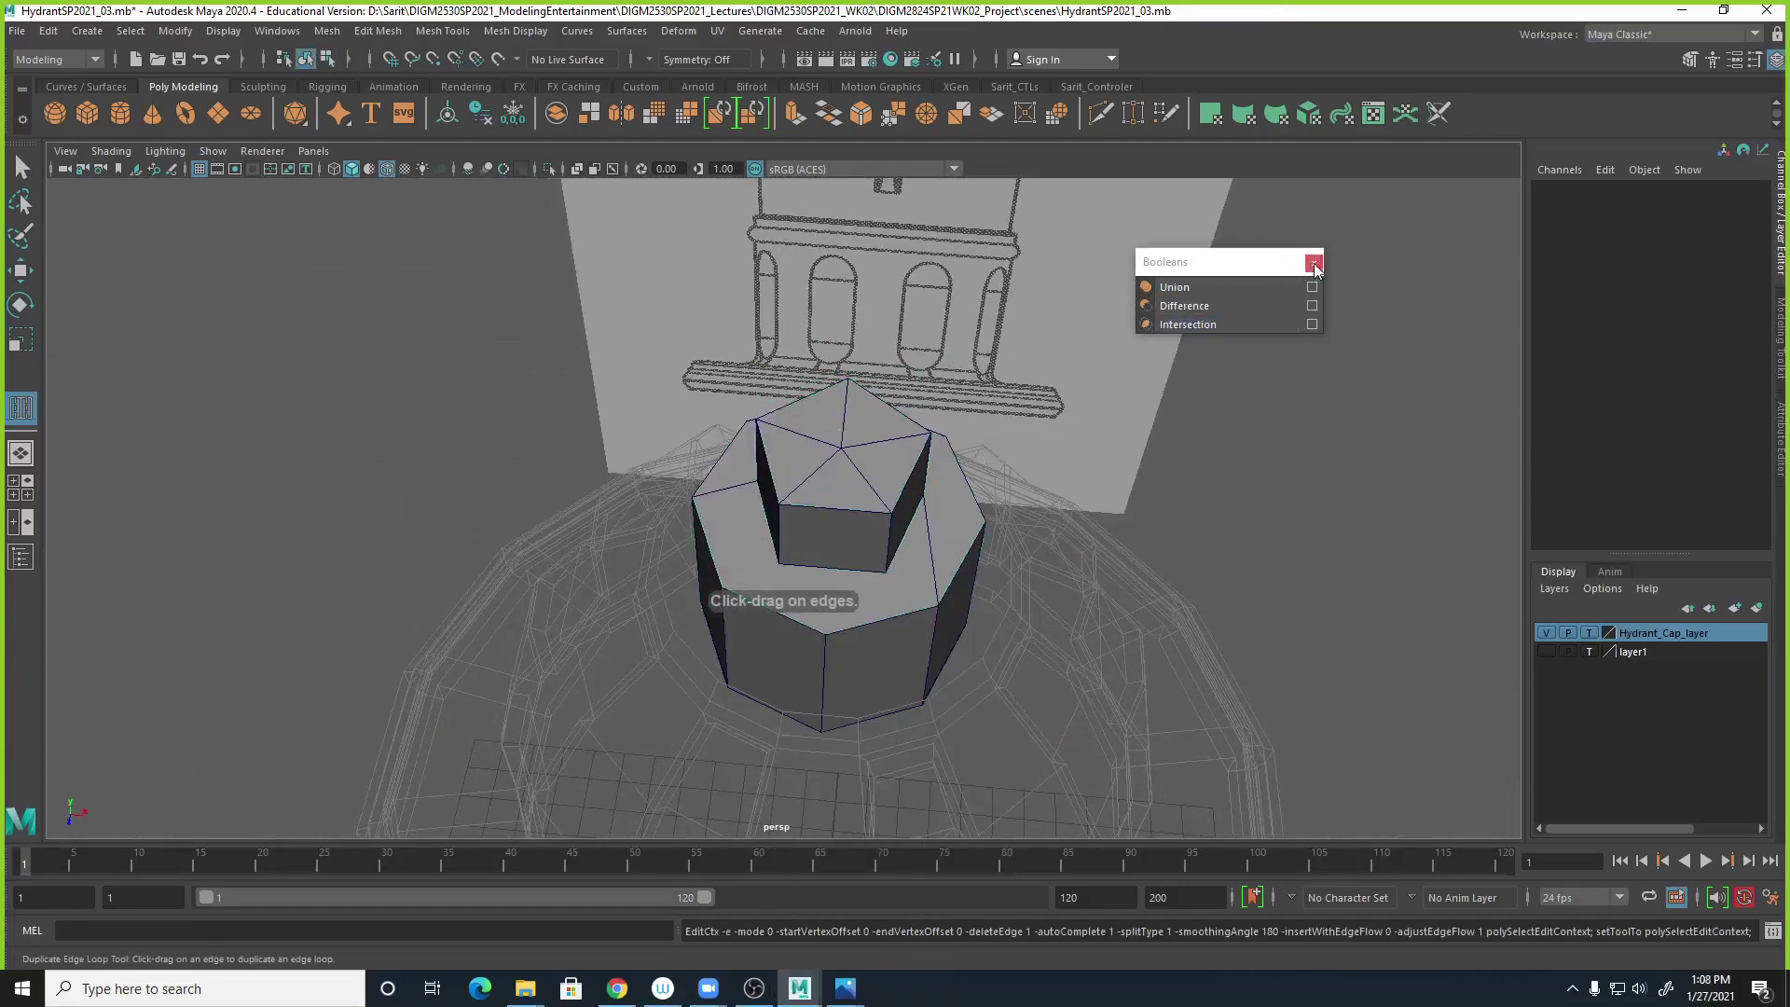
{"action": "left_click", "coordinate": [1312, 261]}
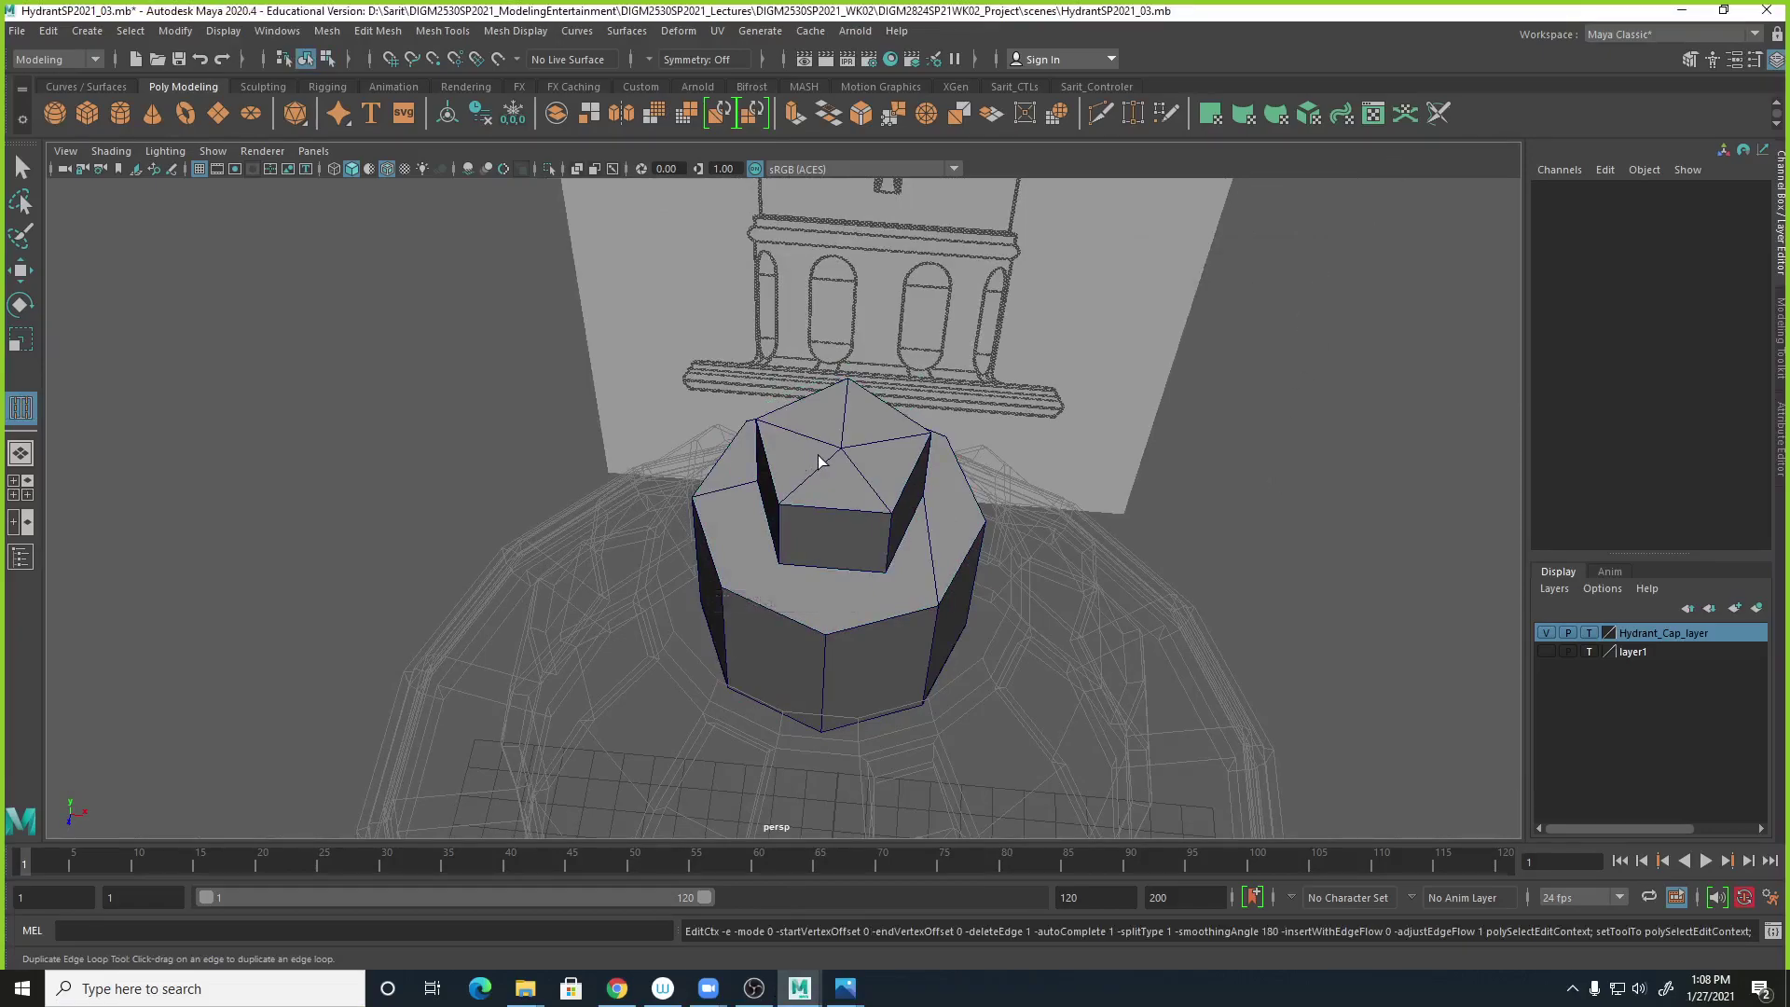
{"action": "key", "text": "q"}
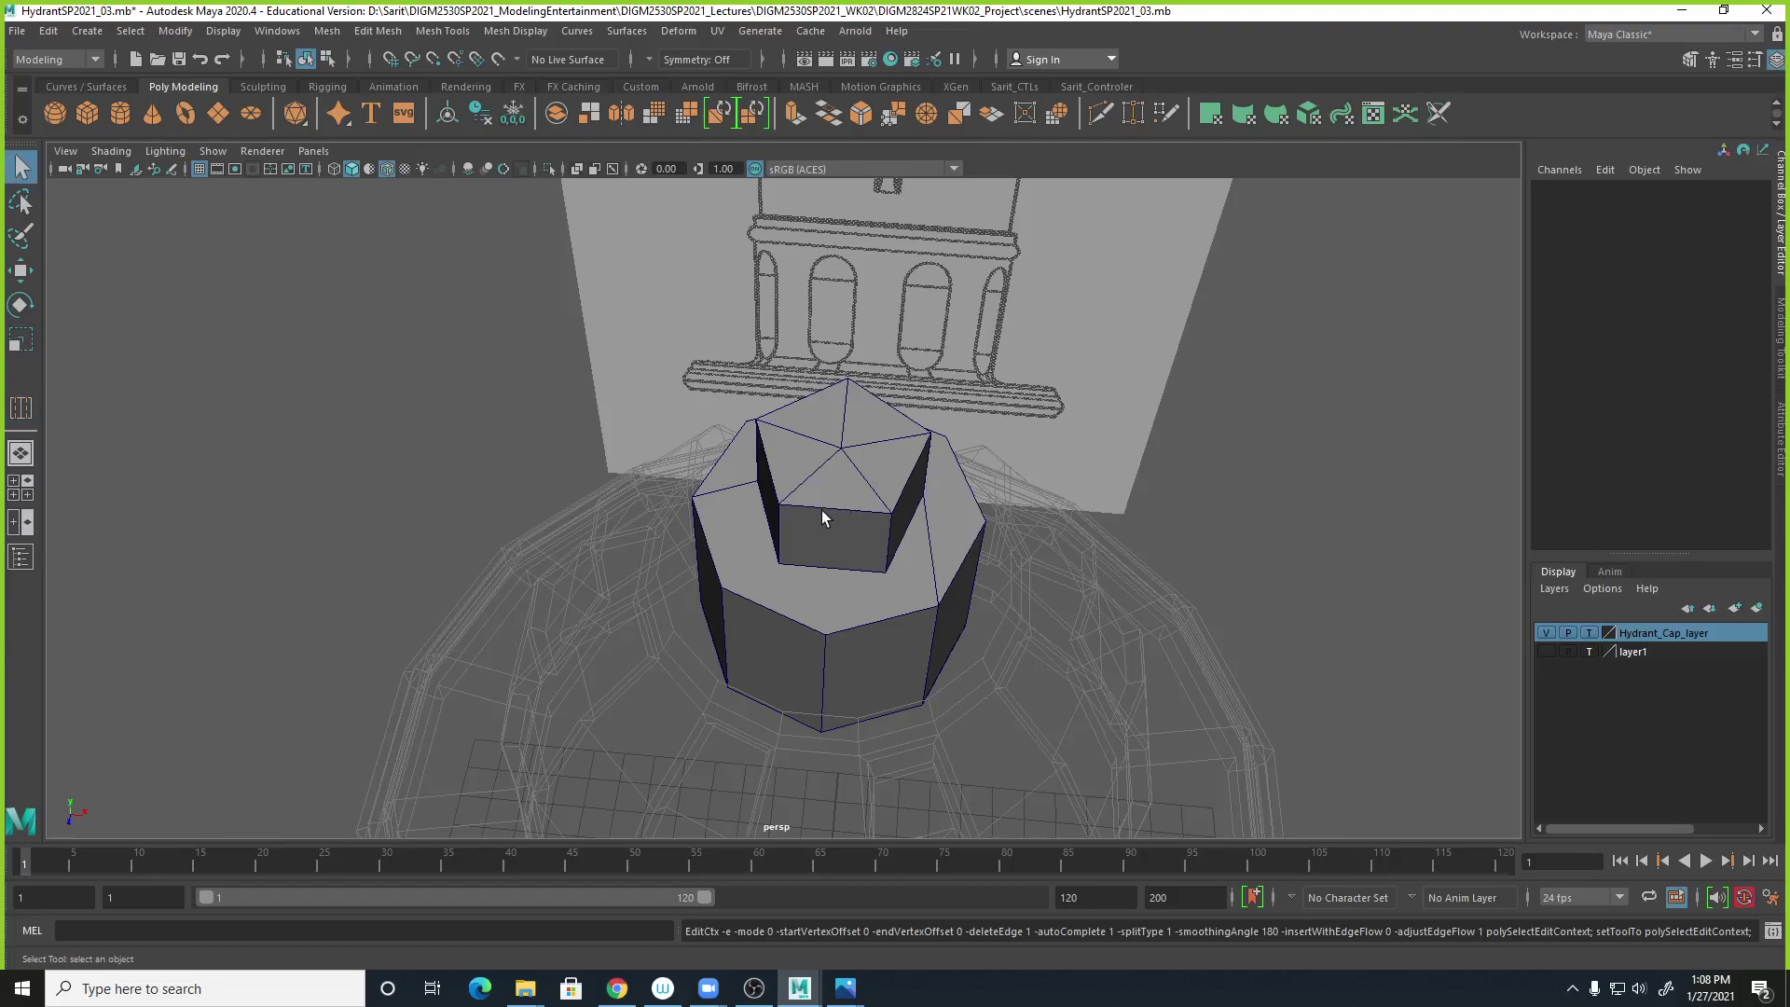
{"action": "left_click", "coordinate": [821, 511]}
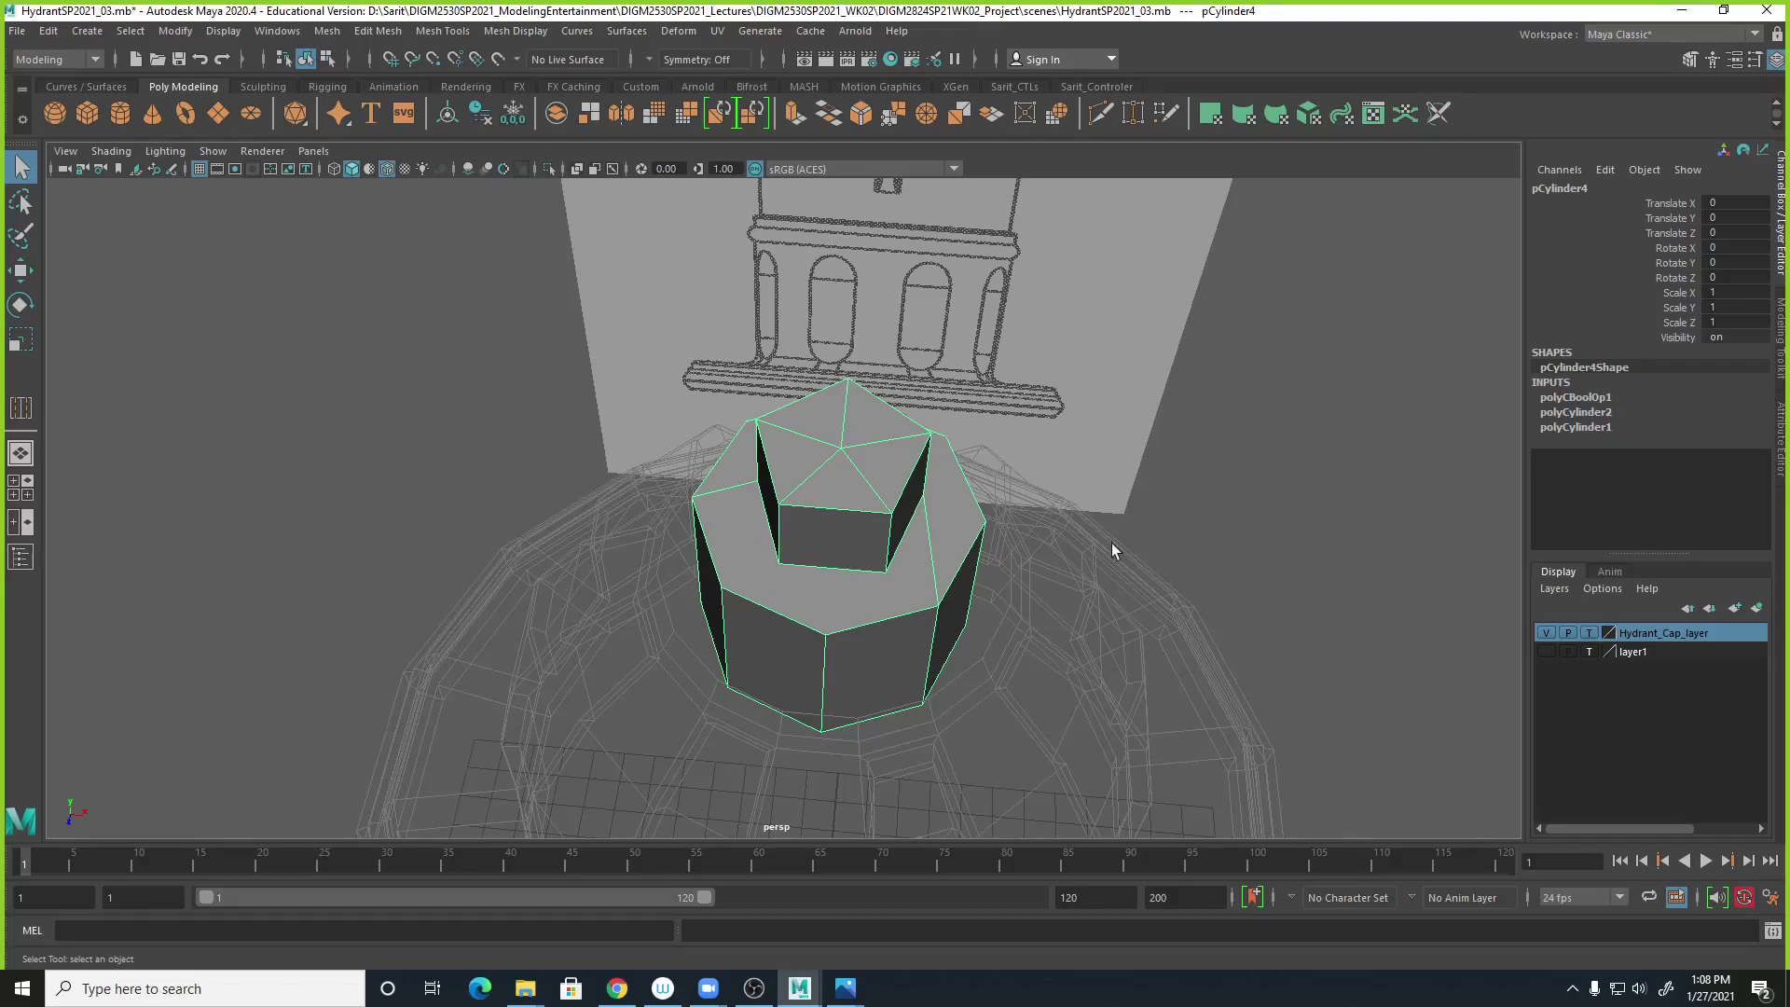
Reset the Cleanup options and clean up the selected nut-and-collar mesh, tessellating faces with more than 4 sides.
{"action": "mouse_move", "coordinate": [1087, 517]}
{"action": "left_mouse_down", "text": "alt"}
{"action": "mouse_move", "coordinate": [1131, 515]}
{"action": "mouse_move", "coordinate": [1095, 536]}
{"action": "left_mouse_up", "text": "alt"}
{"action": "middle_click_drag", "start_coordinate": [1095, 535], "coordinate": [1103, 425], "text": "alt"}
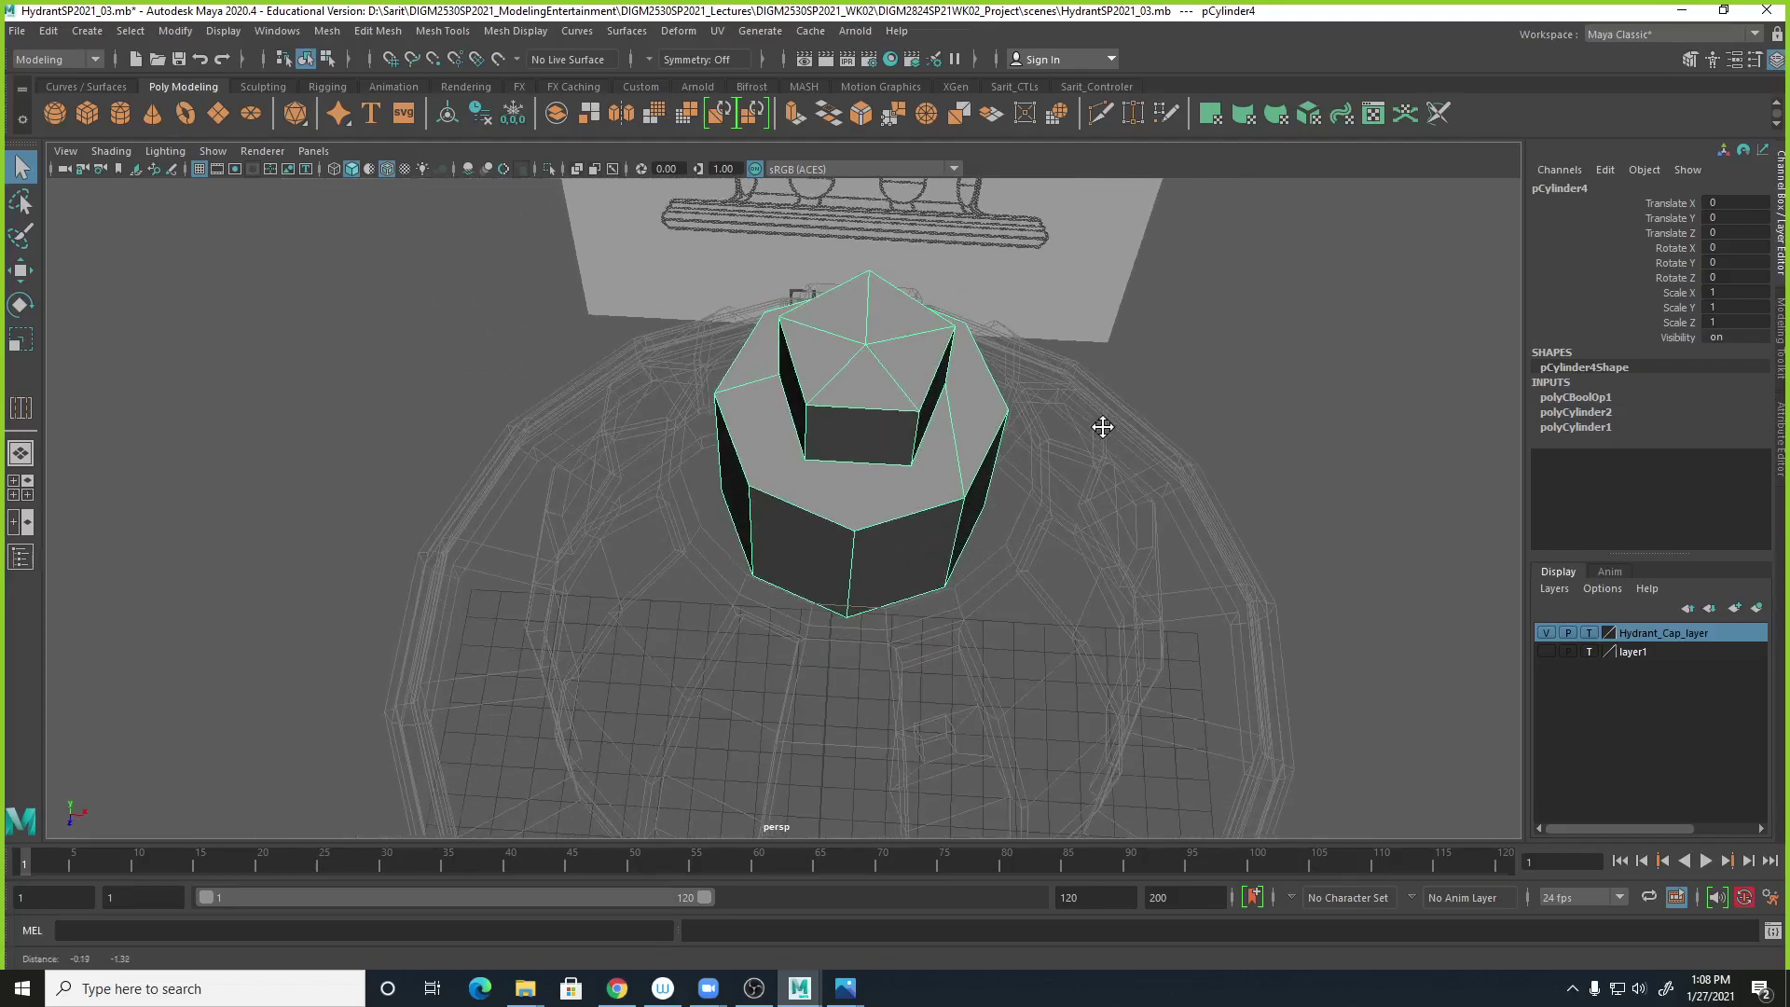
{"action": "right_click_drag", "start_coordinate": [1103, 425], "coordinate": [1207, 464], "text": "alt"}
{"action": "left_click_drag", "start_coordinate": [1207, 465], "coordinate": [1163, 492], "text": "alt"}
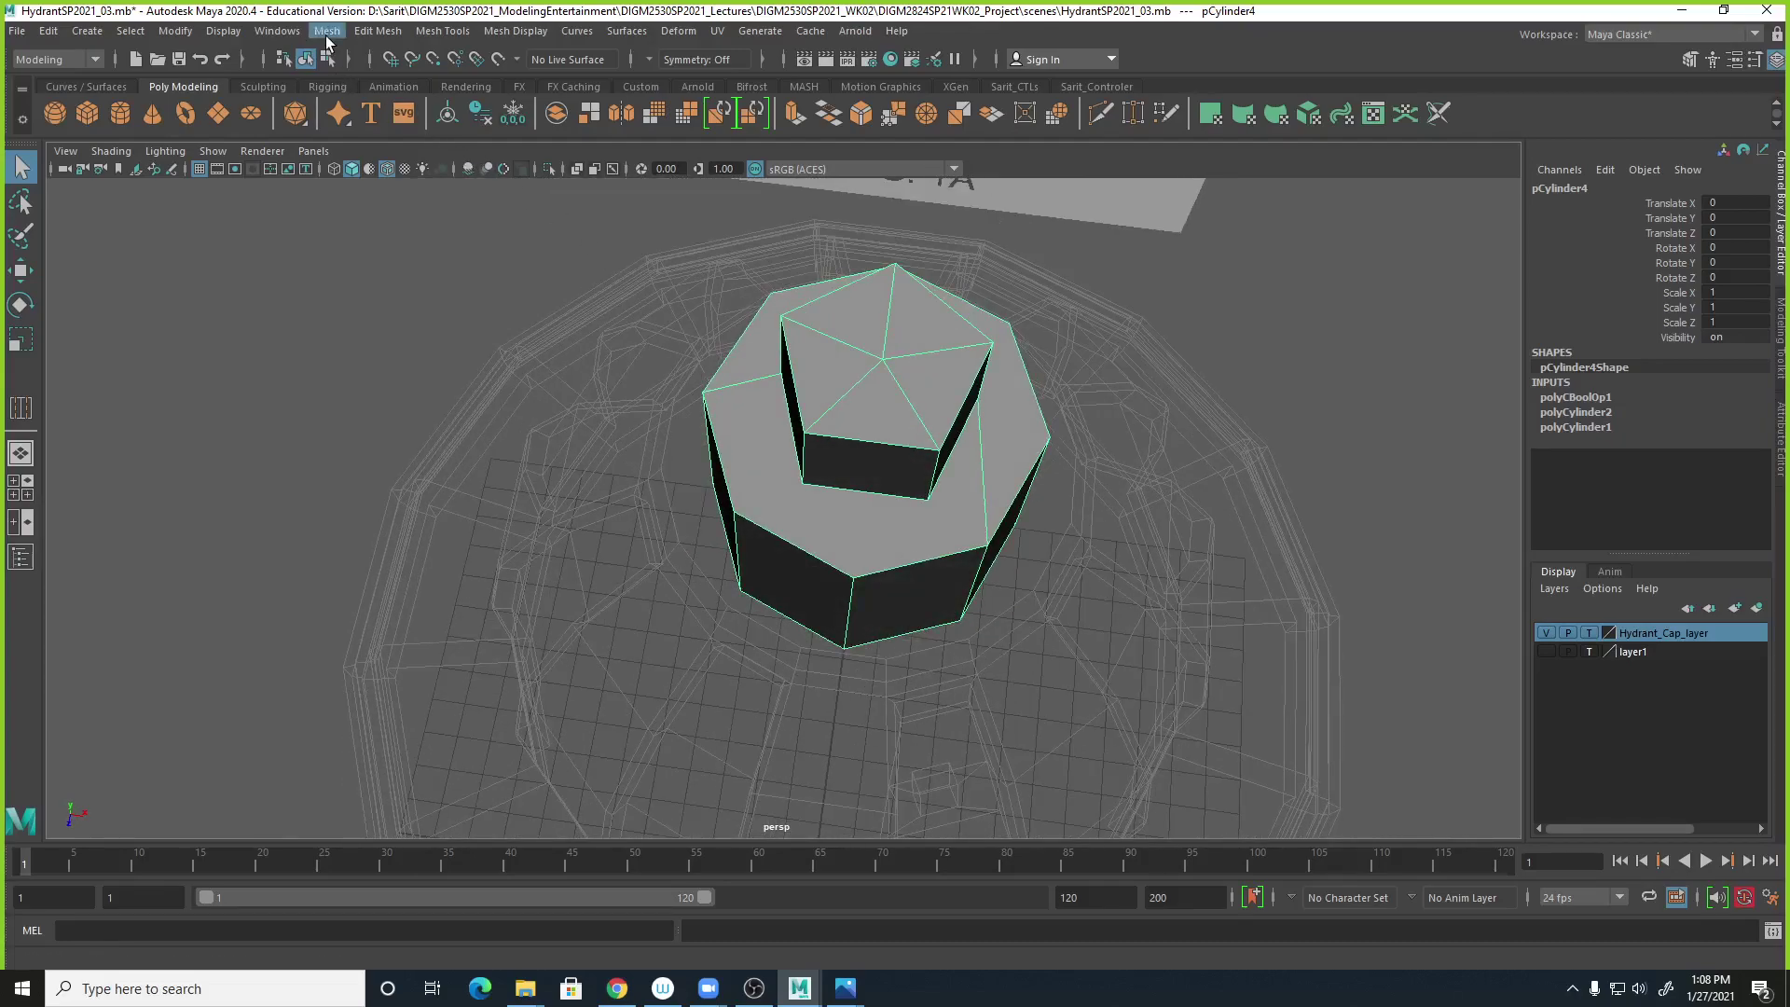
{"action": "left_click", "coordinate": [338, 34]}
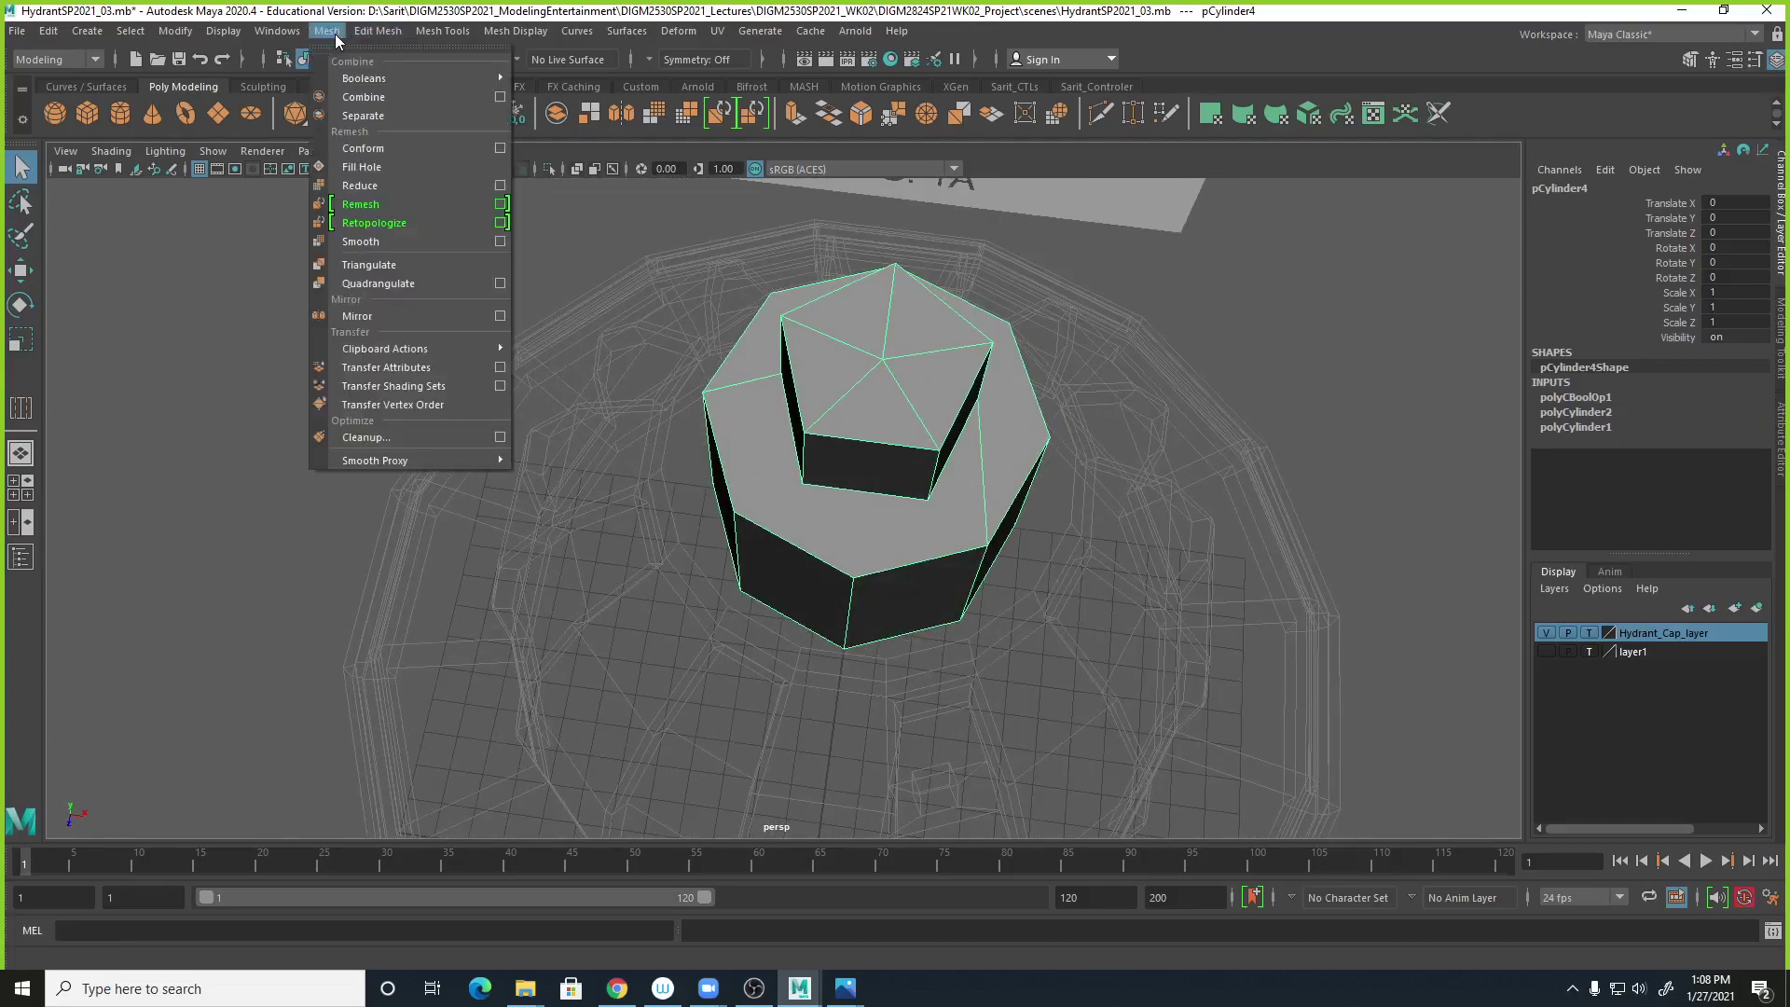
{"action": "left_click", "coordinate": [500, 437]}
{"action": "left_click", "coordinate": [1124, 383]}
{"action": "left_click", "coordinate": [1129, 419]}
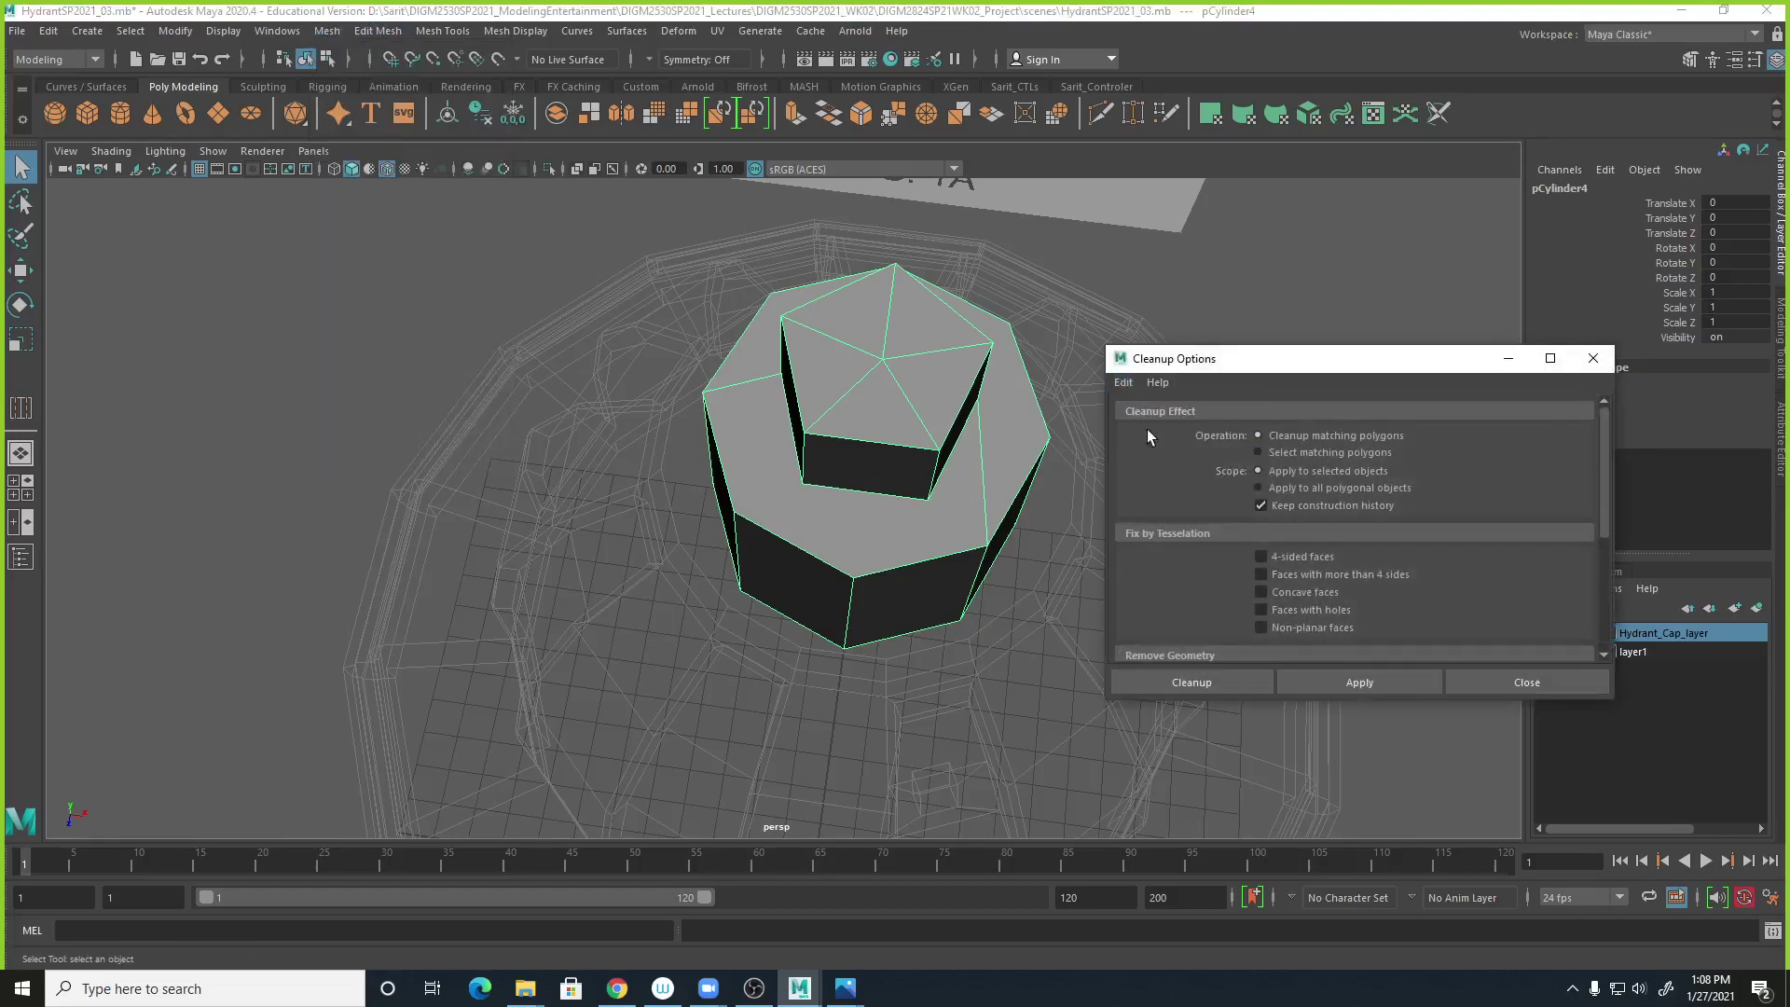
{"action": "left_click_drag", "start_coordinate": [1385, 372], "coordinate": [1418, 153]}
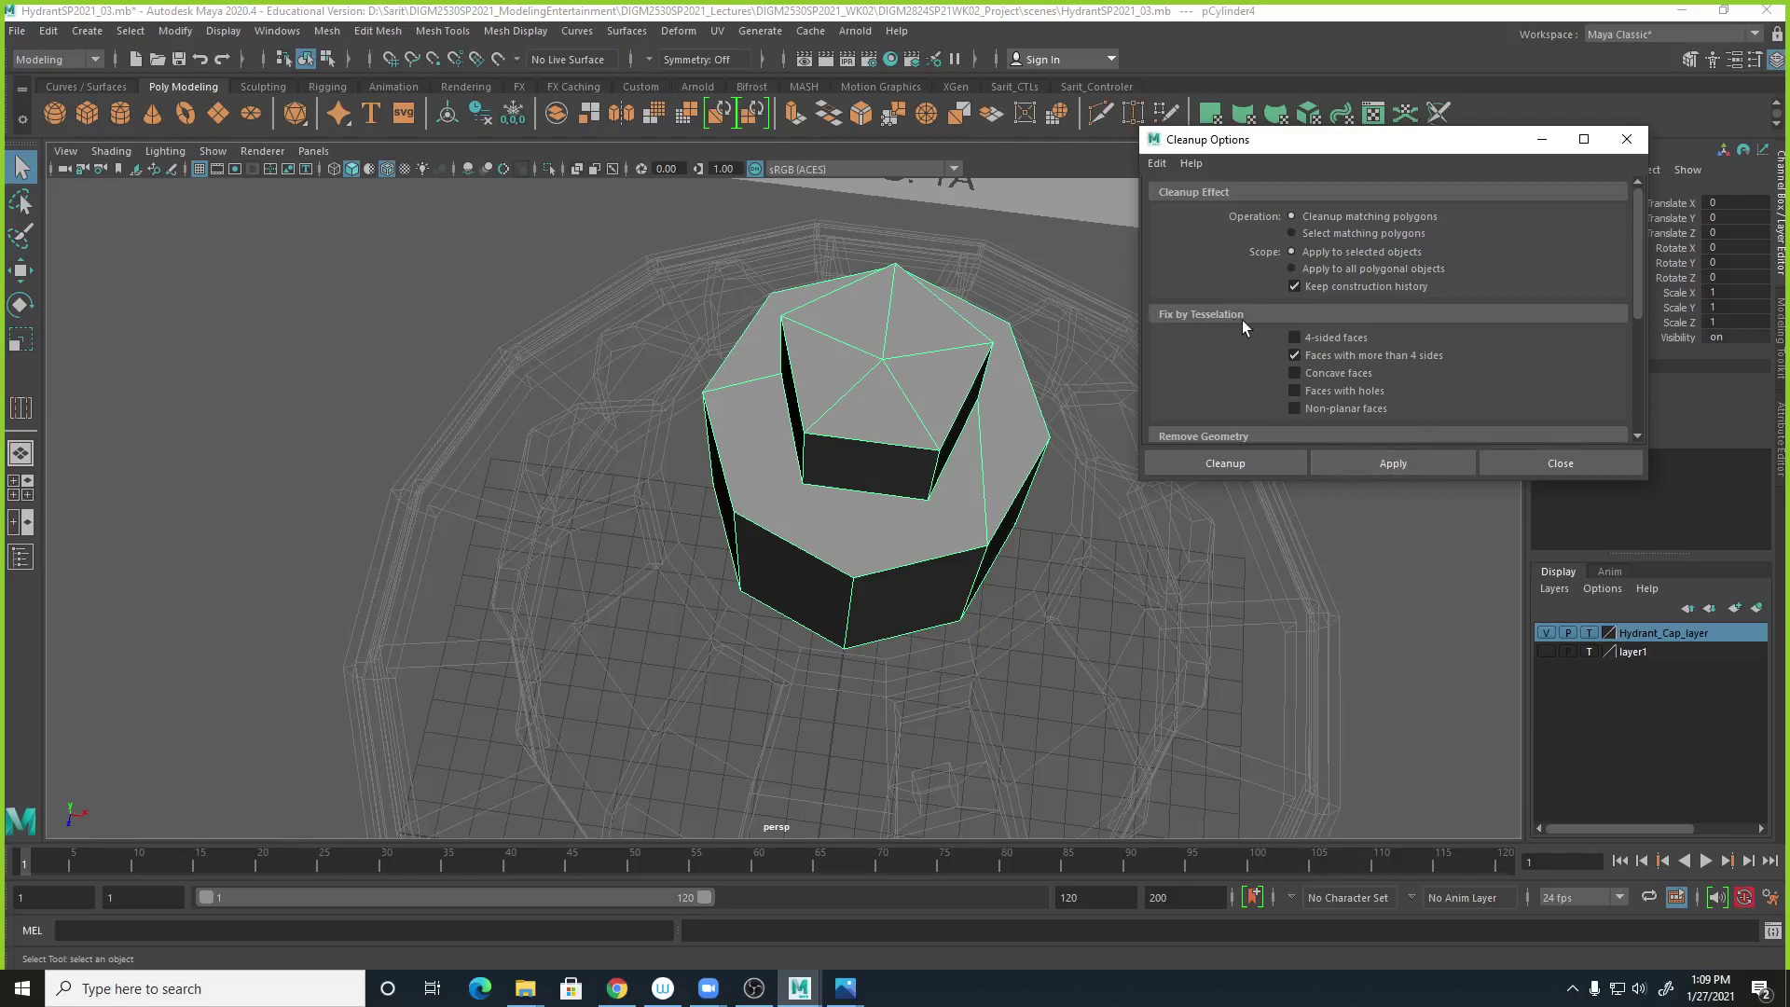
{"action": "left_click", "coordinate": [1266, 461]}
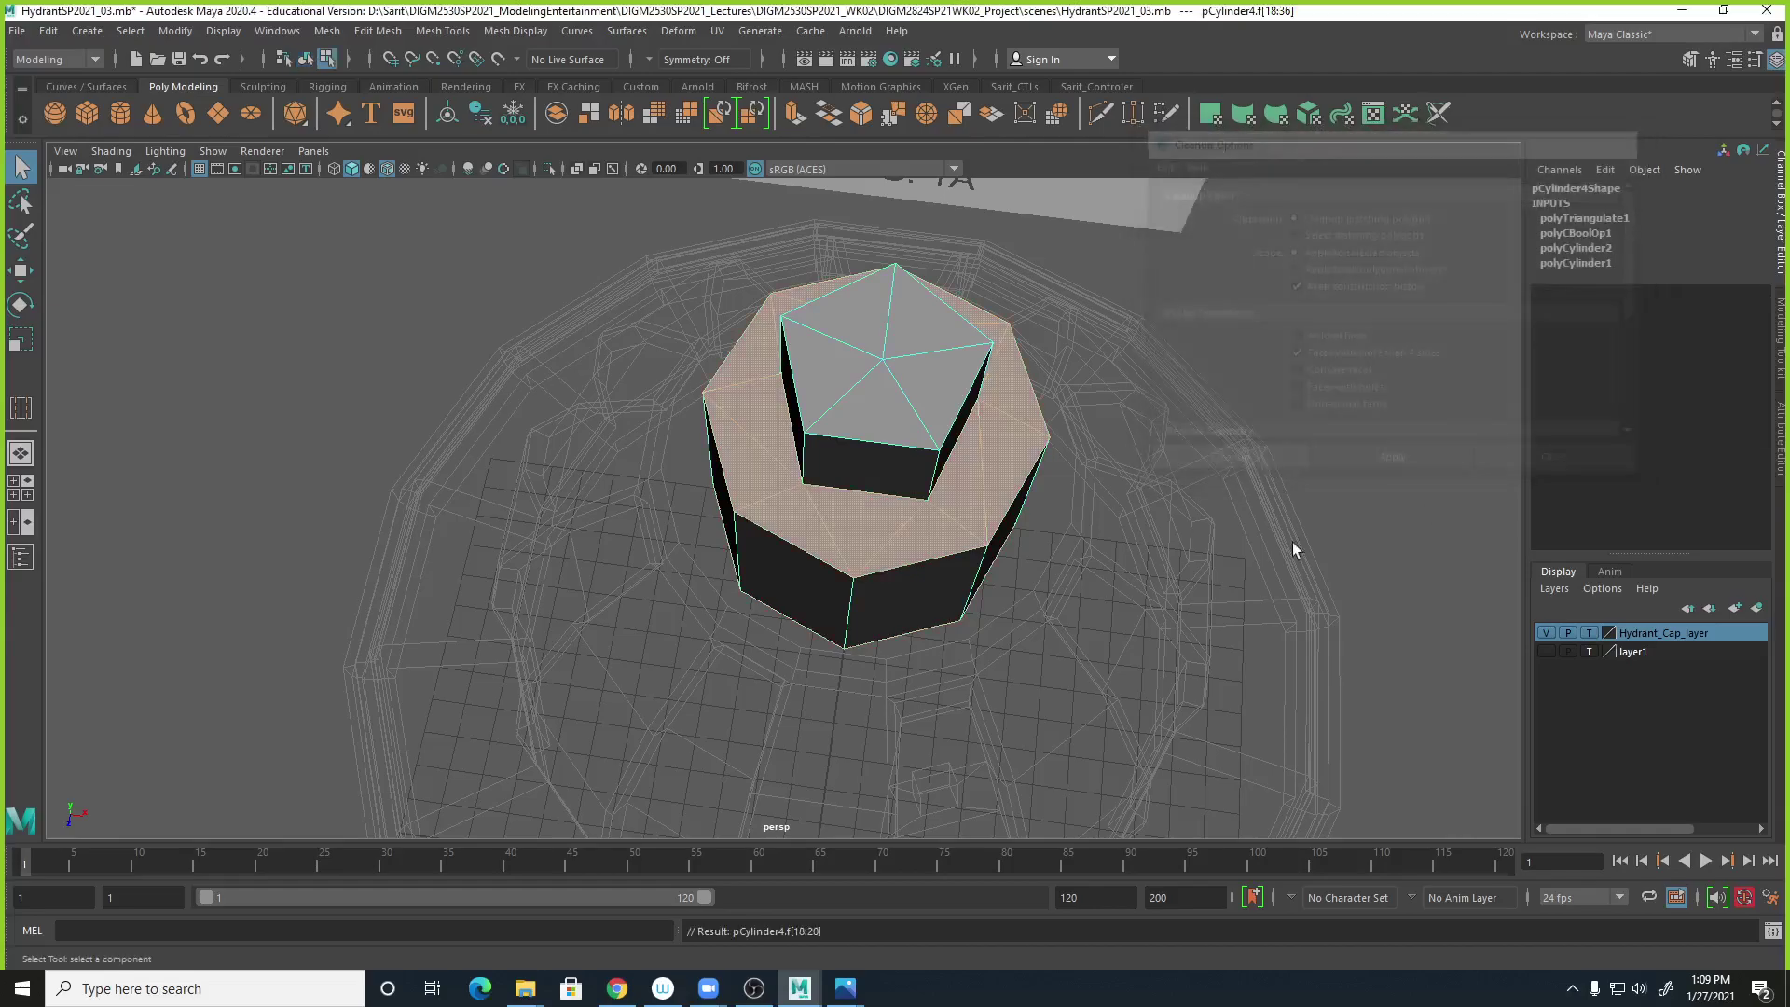
Delete the two selected diagonal edges on the collar's upper face, on opposite sides of the nut, to turn the adjoining triangles into quads.
{"action": "left_click", "coordinate": [1176, 422]}
{"action": "left_click_drag", "start_coordinate": [1156, 522], "coordinate": [1165, 594], "text": "alt"}
{"action": "key", "text": "space"}
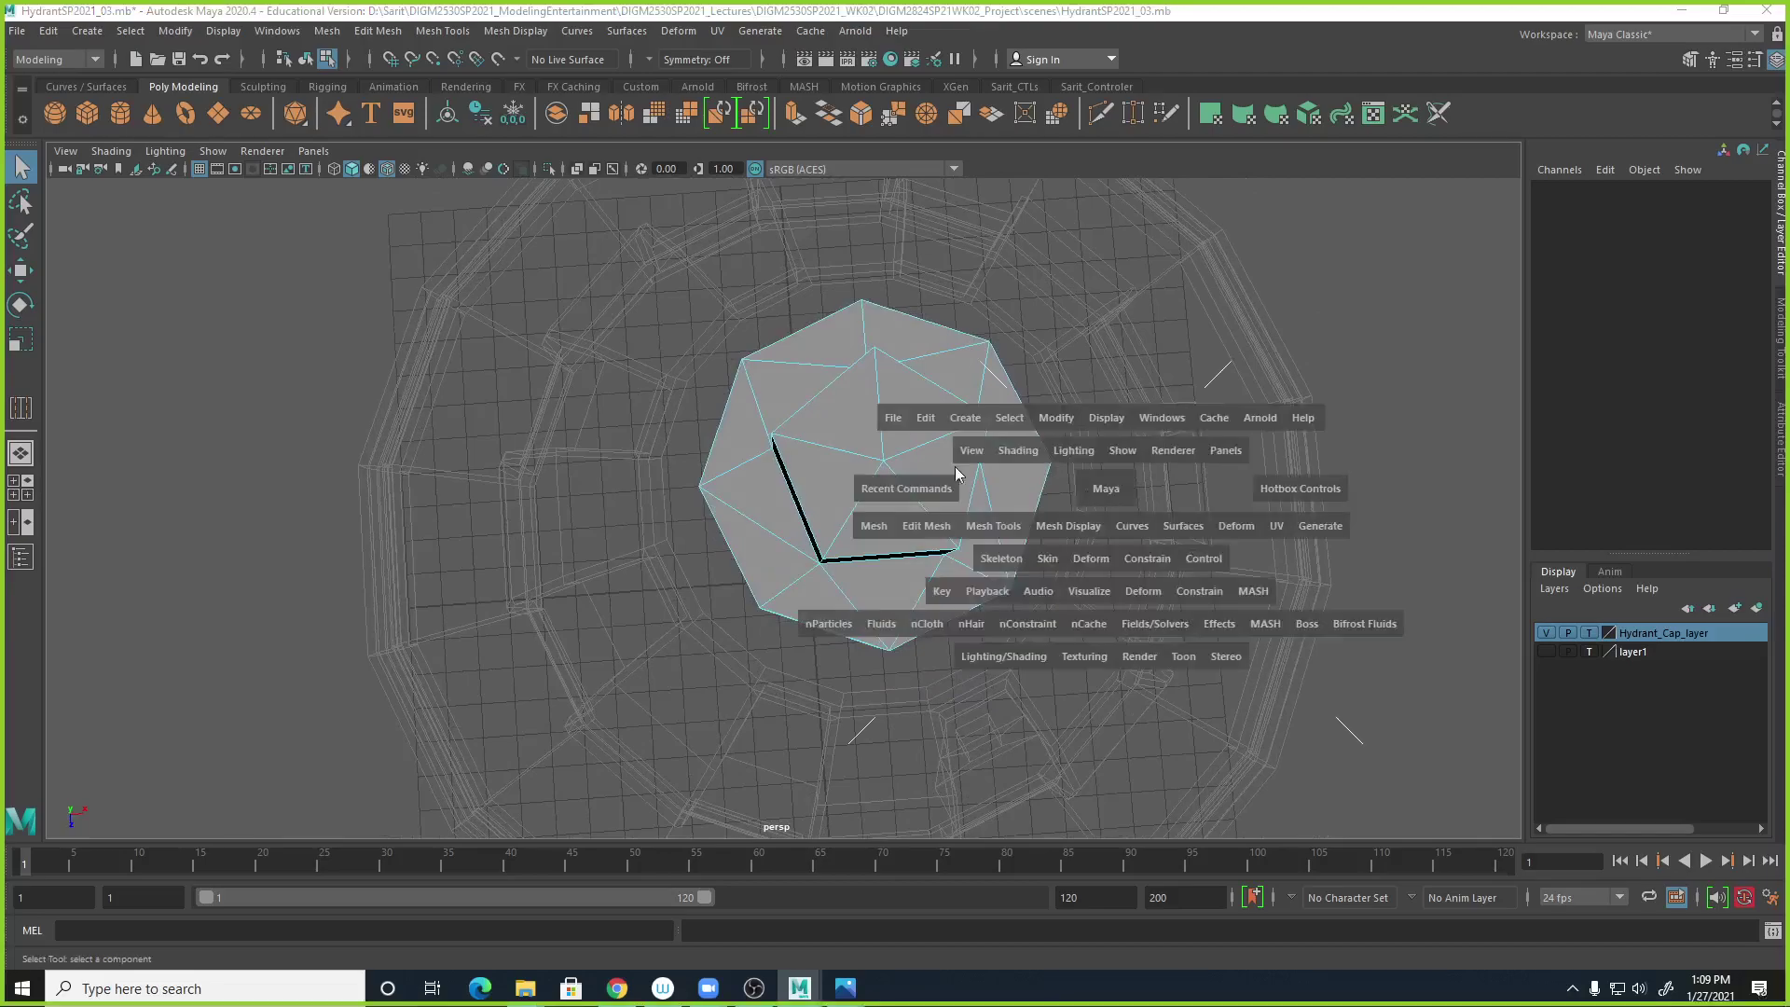
{"action": "key", "text": "space"}
{"action": "middle_click_drag", "start_coordinate": [1130, 564], "coordinate": [1165, 545], "text": "alt"}
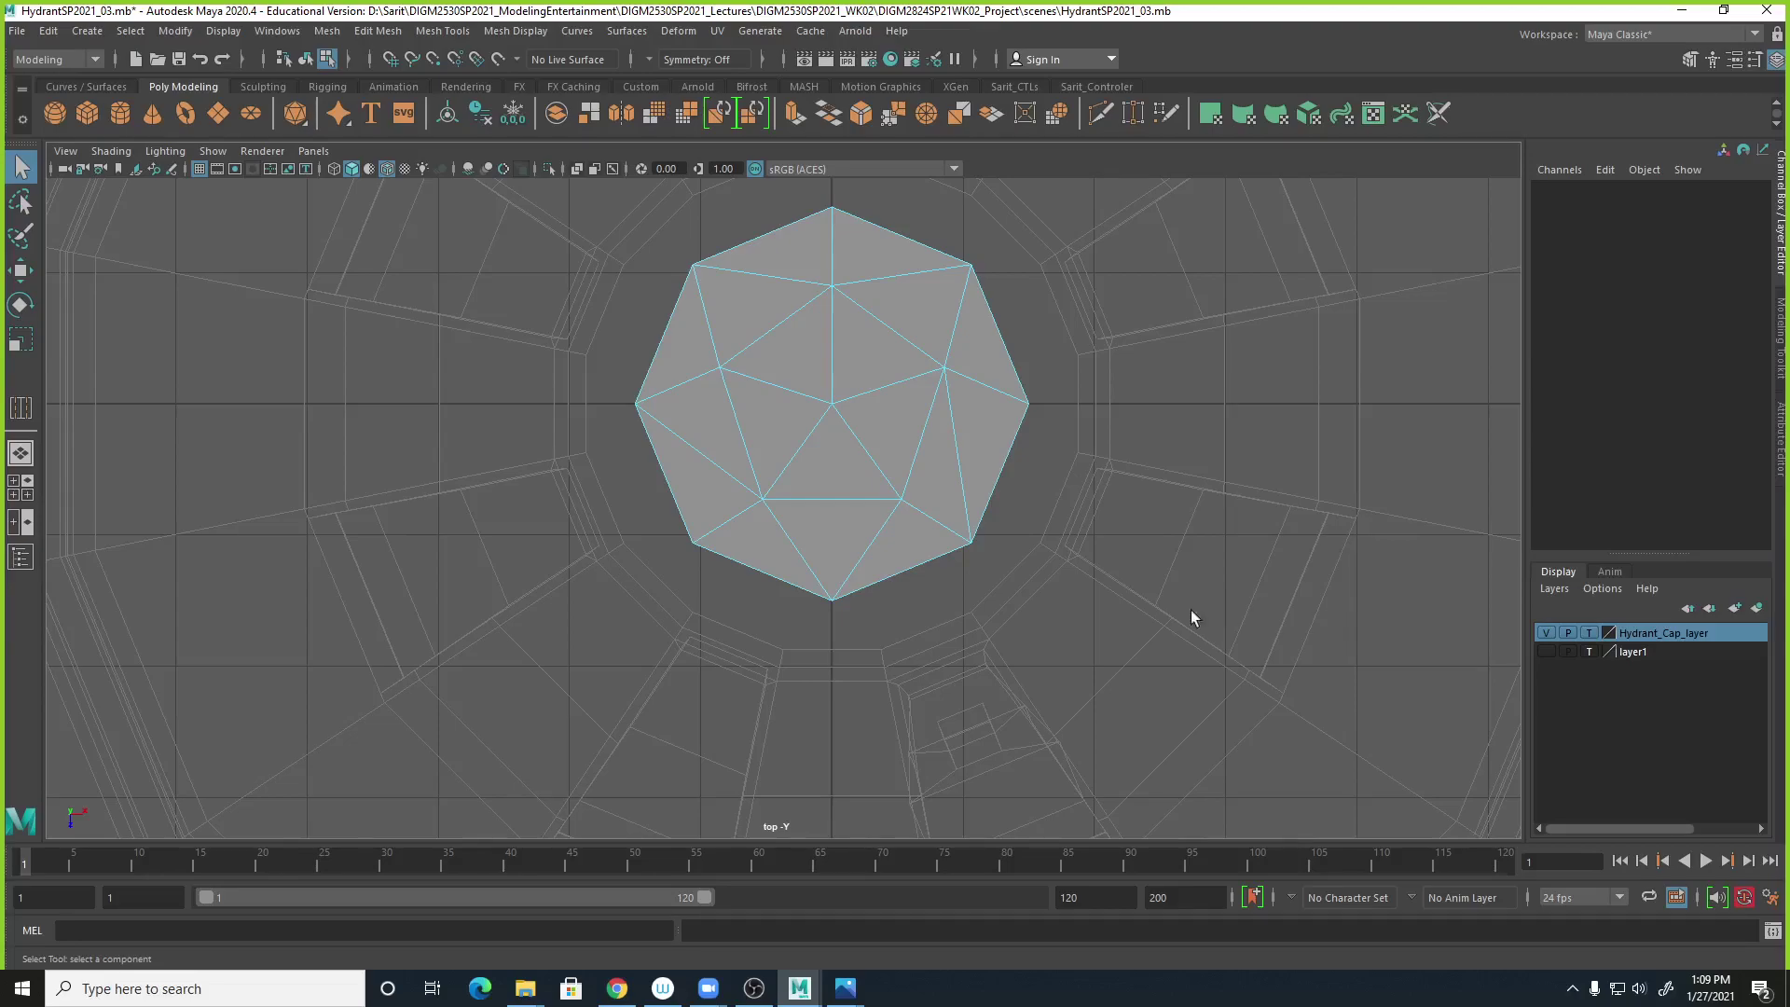
{"action": "right_click_drag", "start_coordinate": [725, 480], "coordinate": [732, 420]}
{"action": "left_click", "coordinate": [964, 499]}
{"action": "left_click", "coordinate": [732, 473], "text": "shift"}
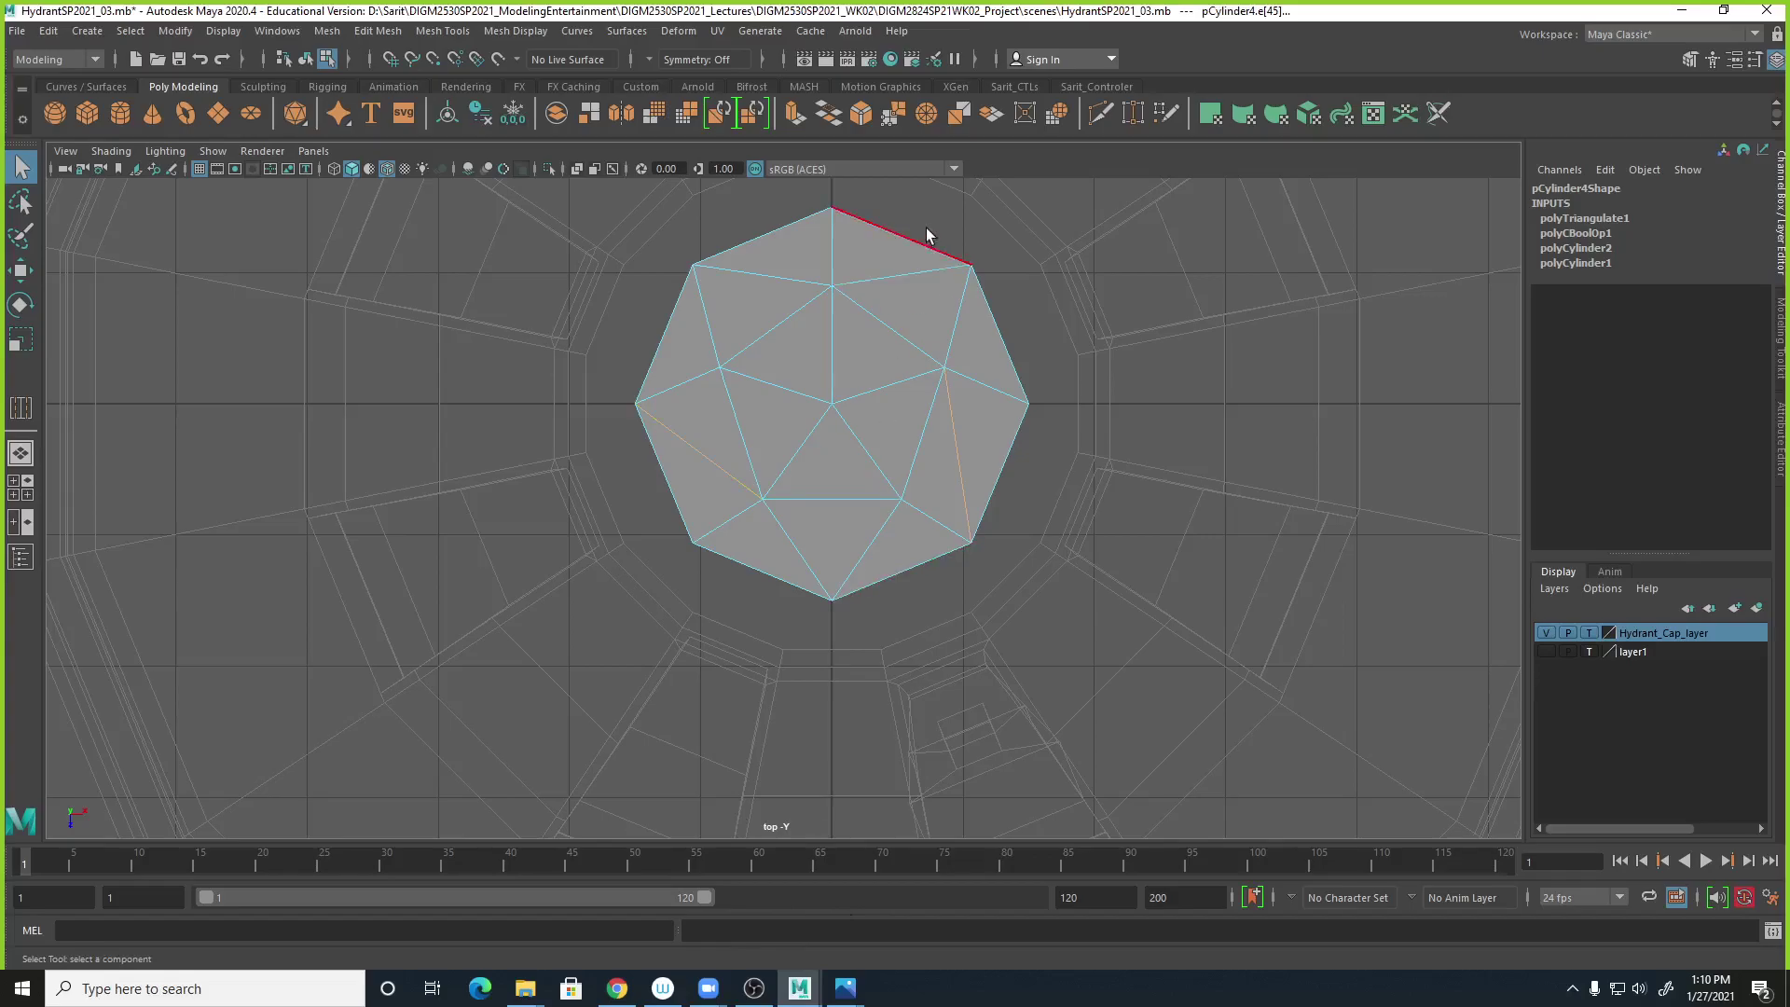
{"action": "key", "text": "space"}
{"action": "left_click_drag", "start_coordinate": [1031, 400], "coordinate": [1111, 362]}
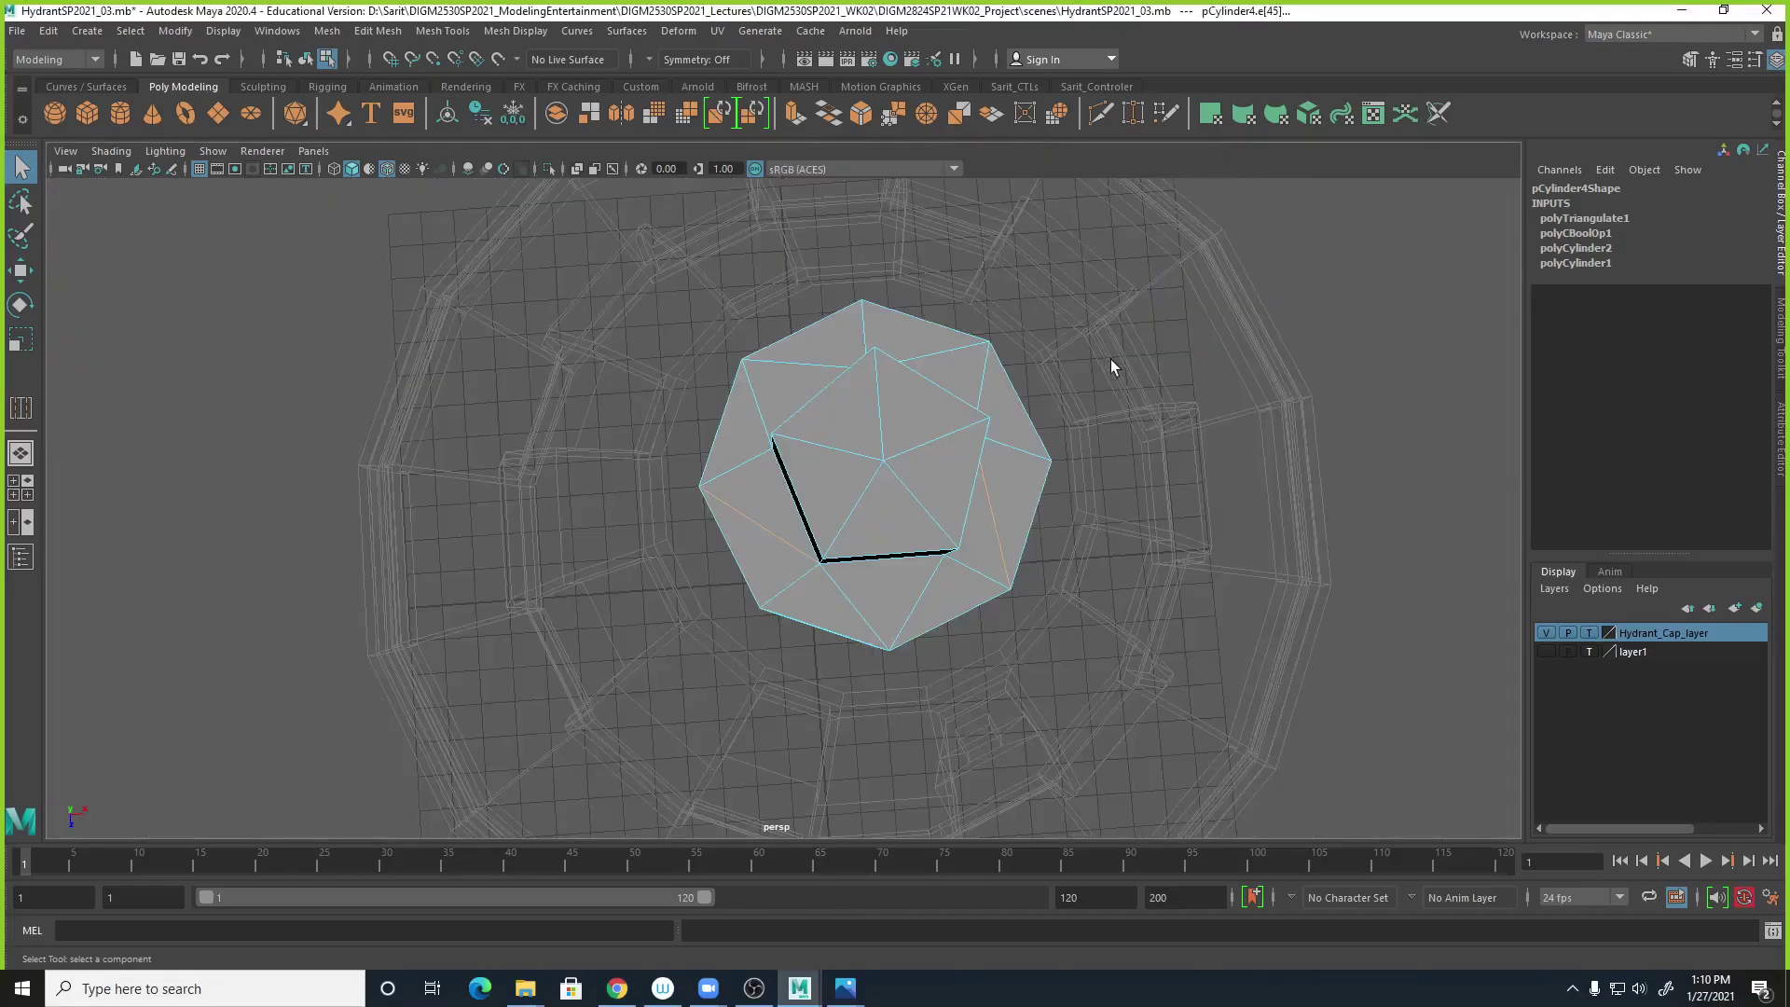
{"action": "right_click_drag", "start_coordinate": [1046, 393], "coordinate": [1247, 427], "text": "alt"}
{"action": "left_click_drag", "start_coordinate": [1246, 427], "coordinate": [1159, 439], "text": "alt"}
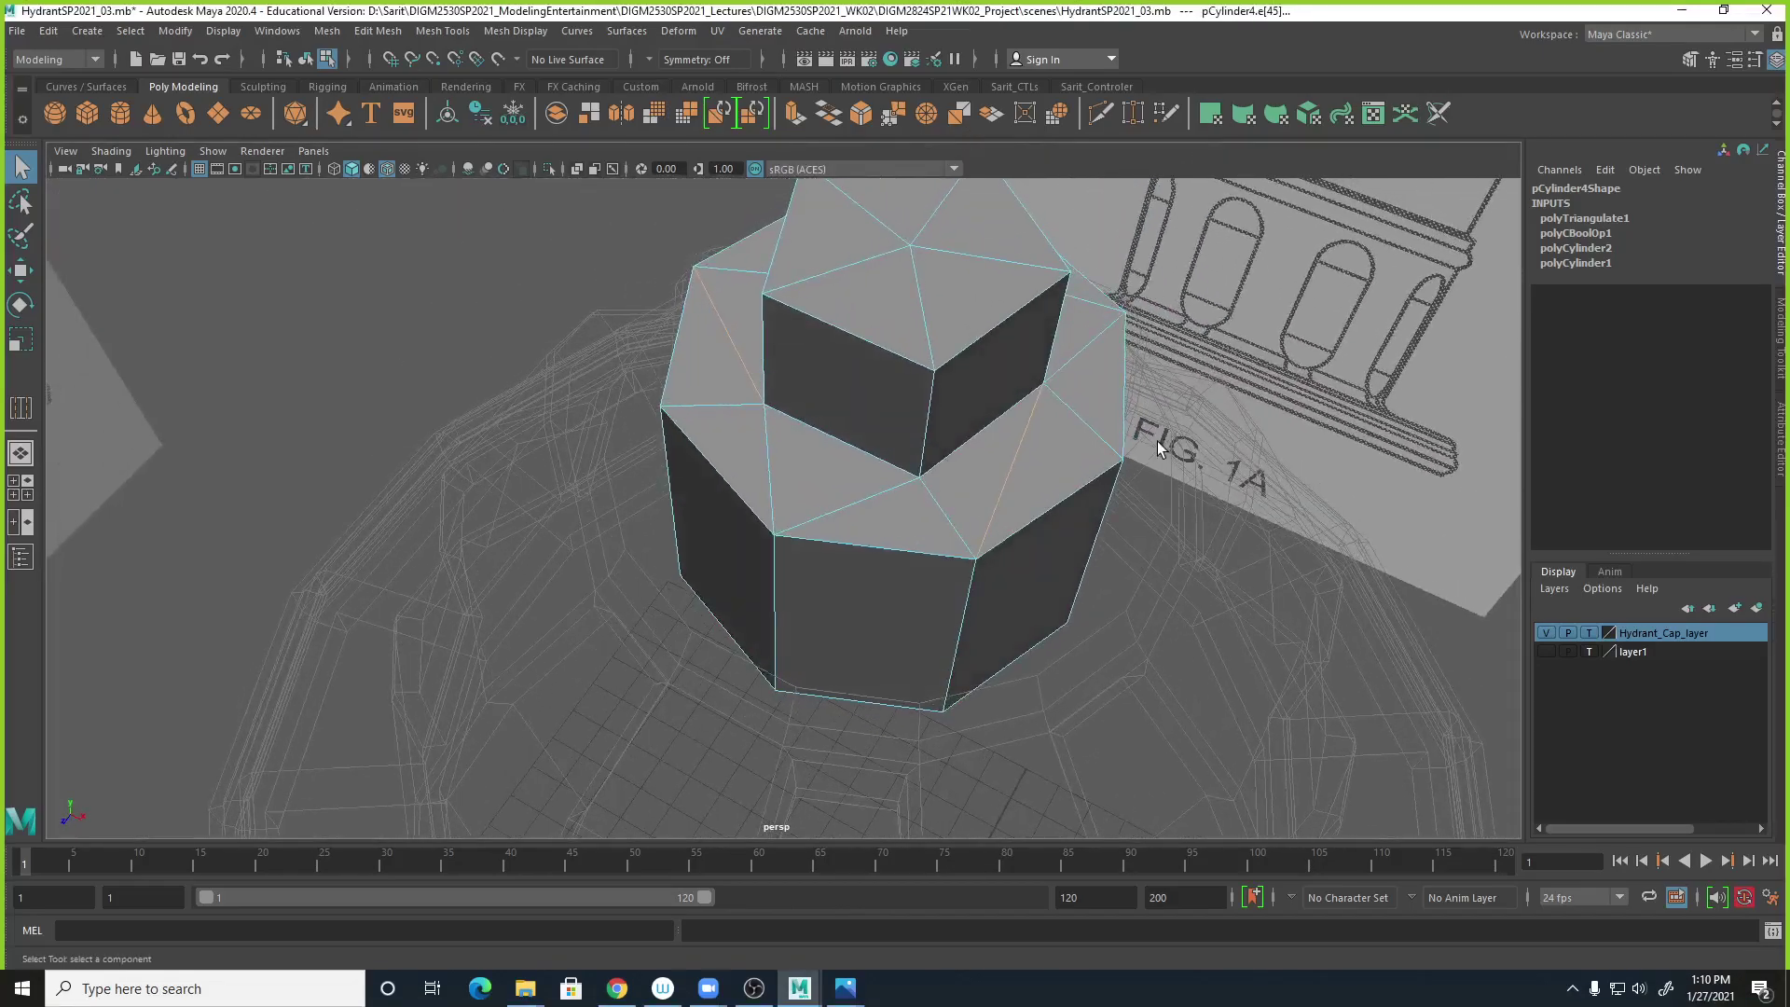
{"action": "right_click_drag", "start_coordinate": [1159, 439], "coordinate": [1294, 519], "text": "alt"}
{"action": "middle_click_drag", "start_coordinate": [1294, 519], "coordinate": [1210, 521], "text": "alt"}
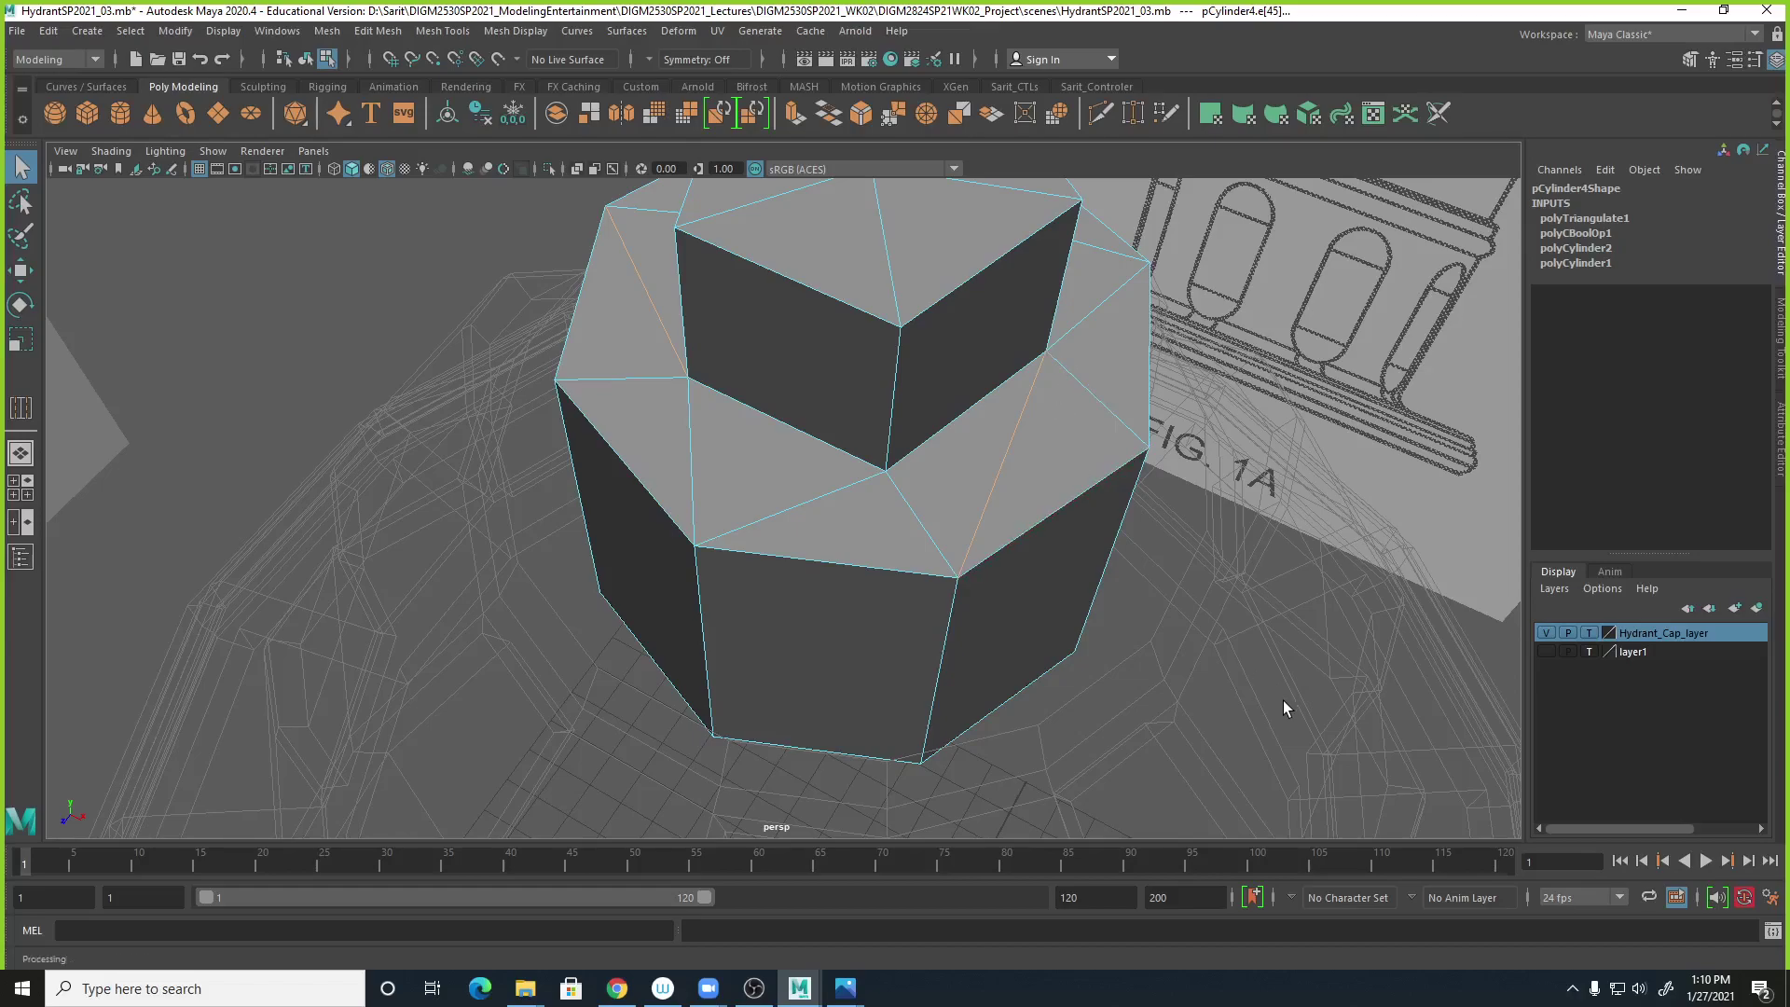
{"action": "left_click", "coordinate": [446, 32]}
{"action": "mouse_move", "coordinate": [387, 32]}
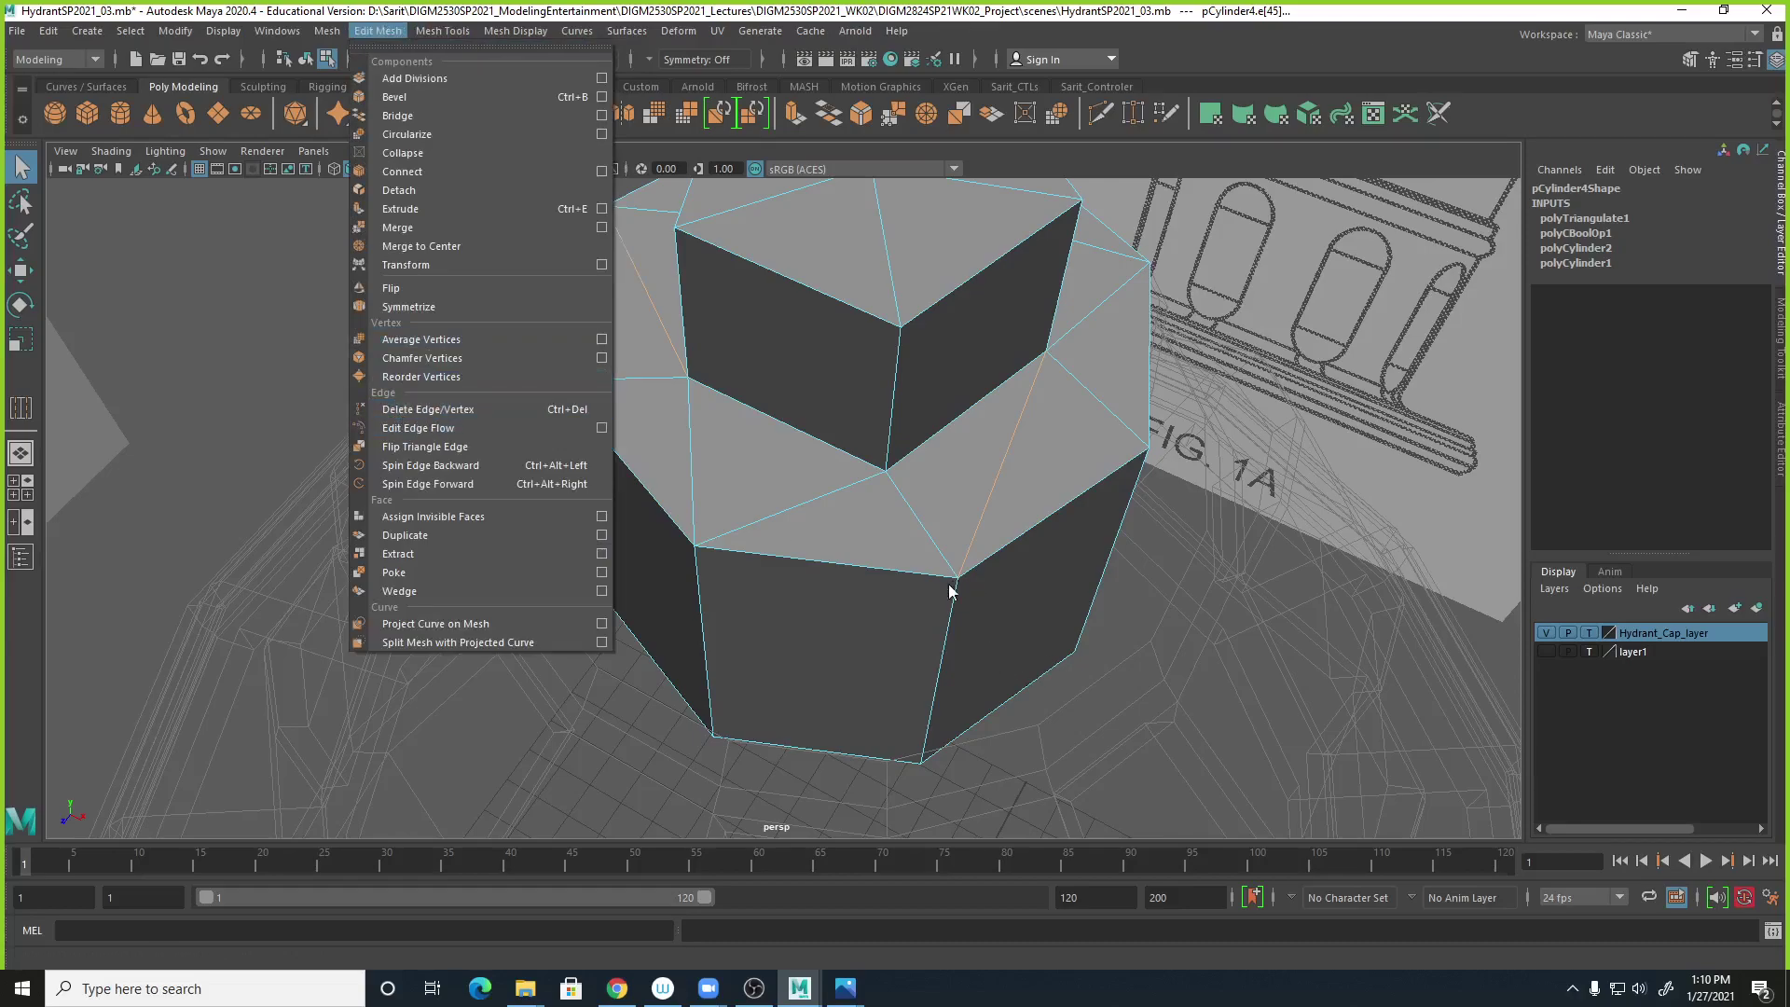
{"action": "left_click", "coordinate": [1199, 651]}
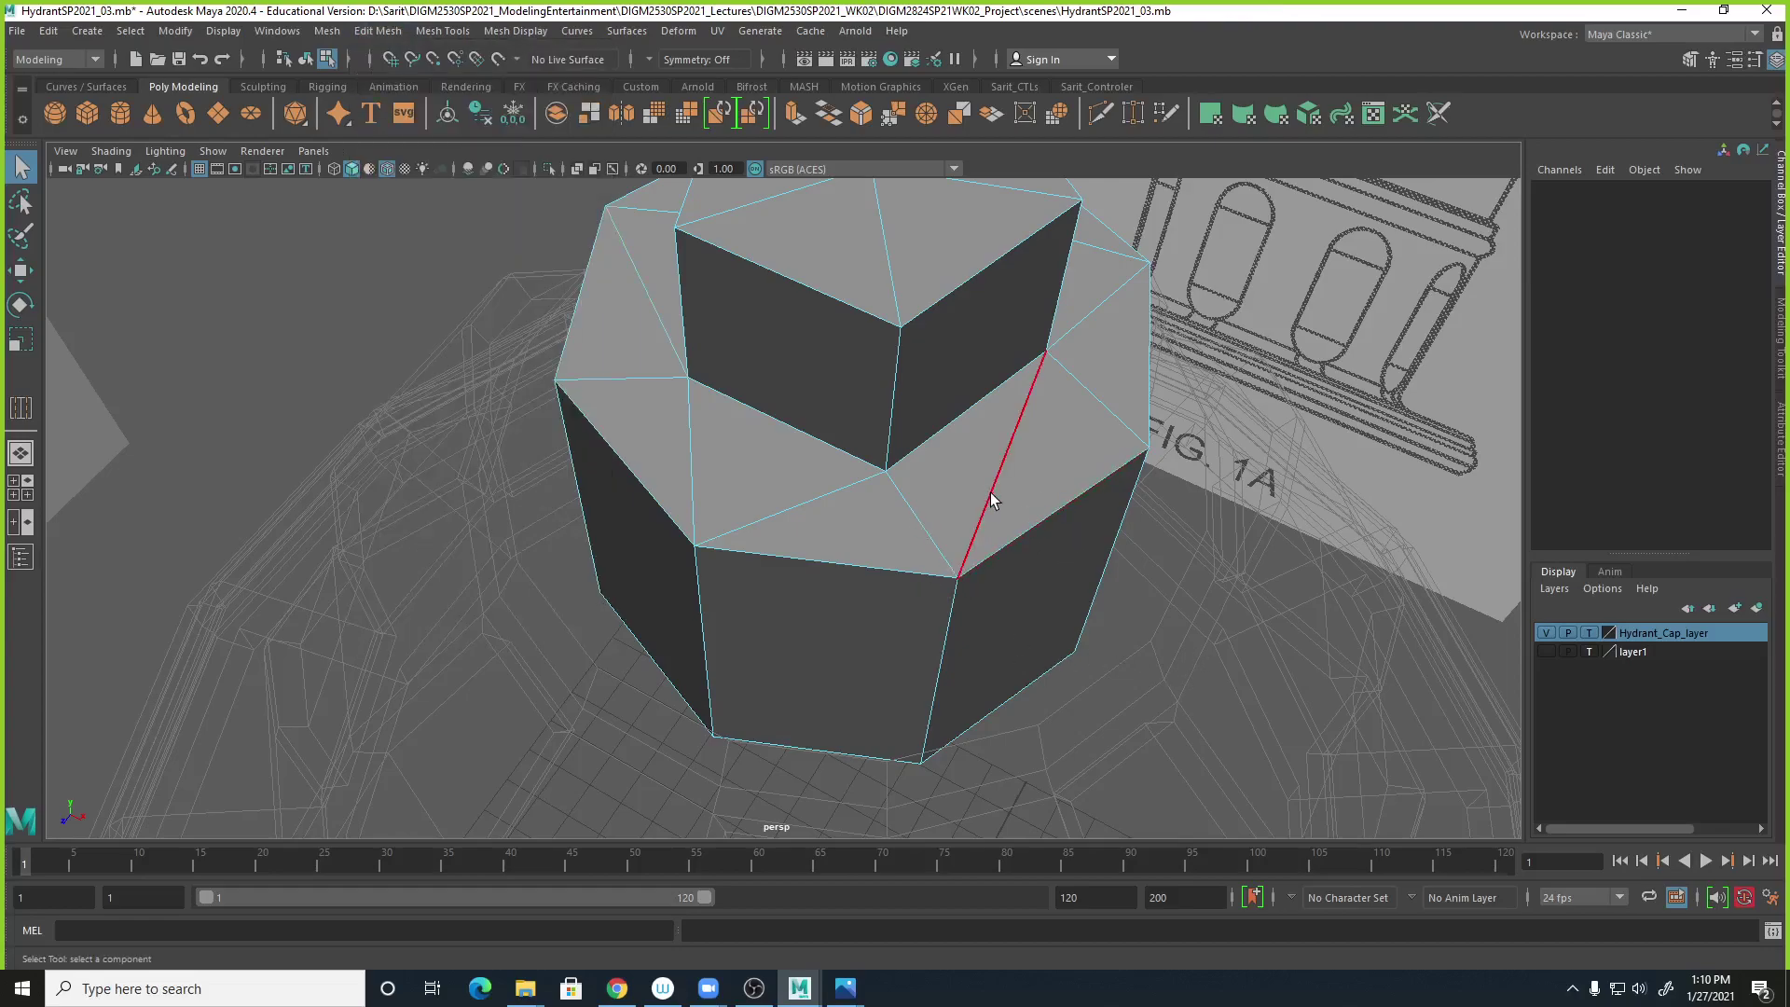
{"action": "key", "text": "Delete"}
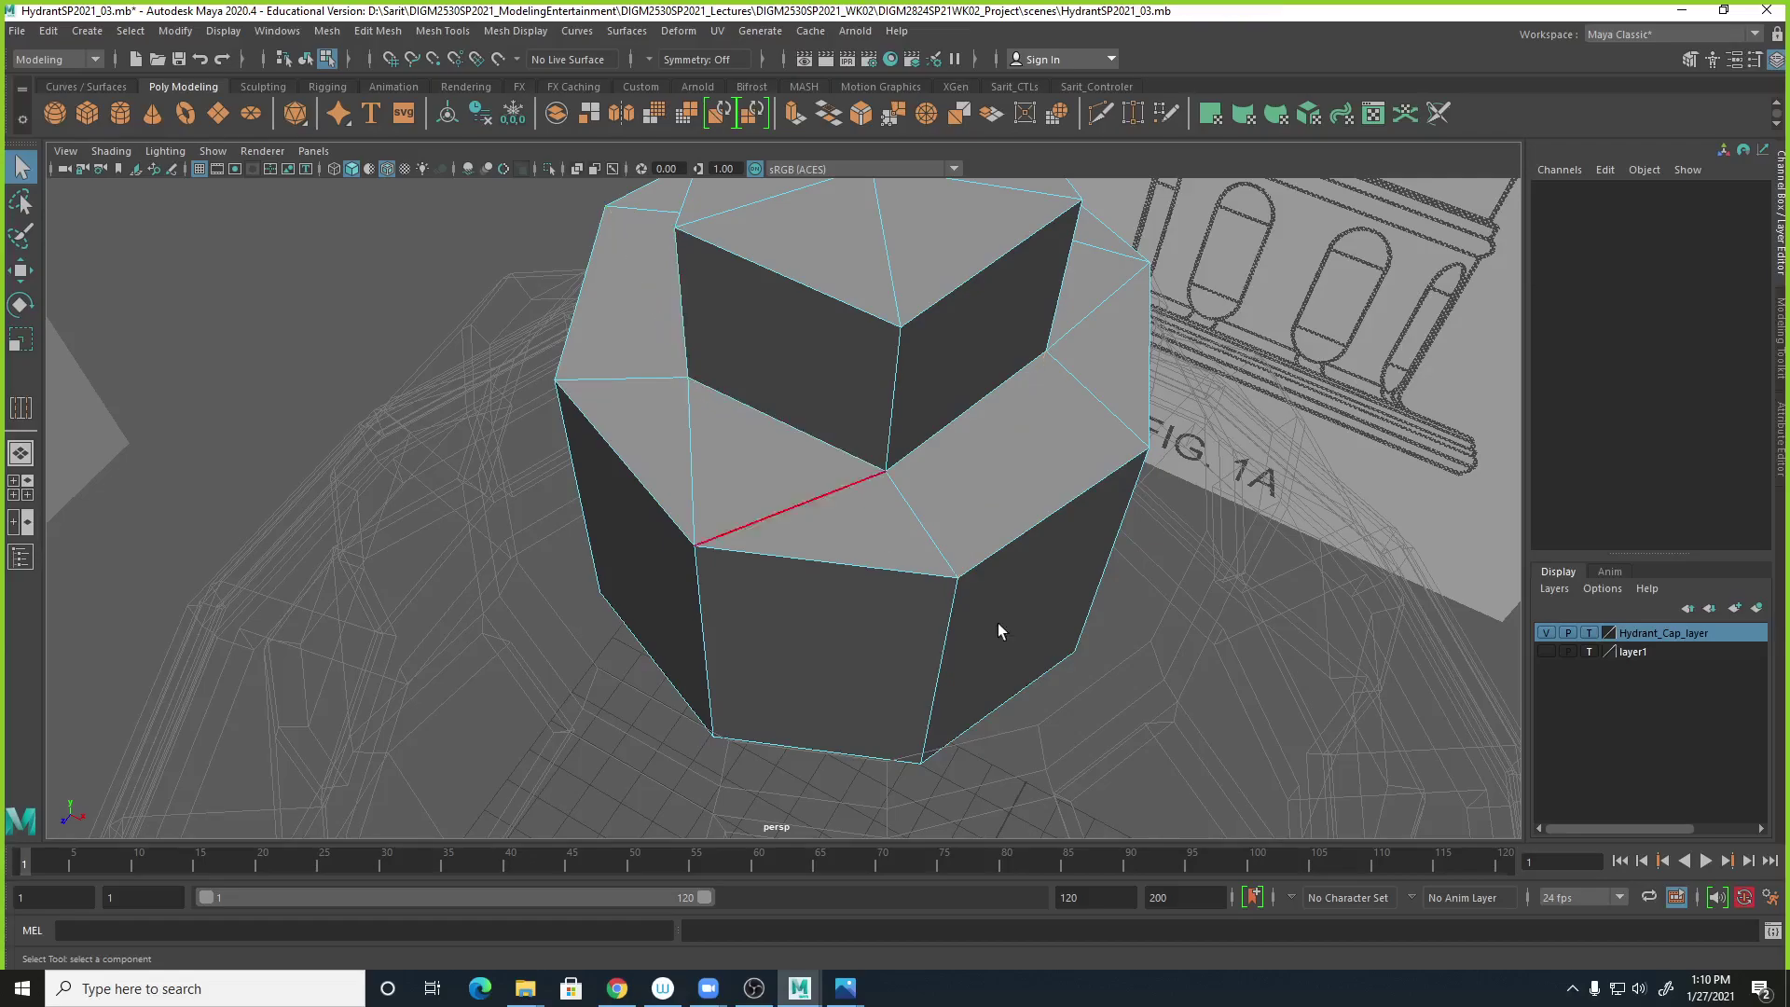
Switch Hydrant_Cap_layer from template to normal display so the bonnet is shaded and selectable.
{"action": "left_click_drag", "start_coordinate": [888, 512], "coordinate": [963, 606], "text": "alt"}
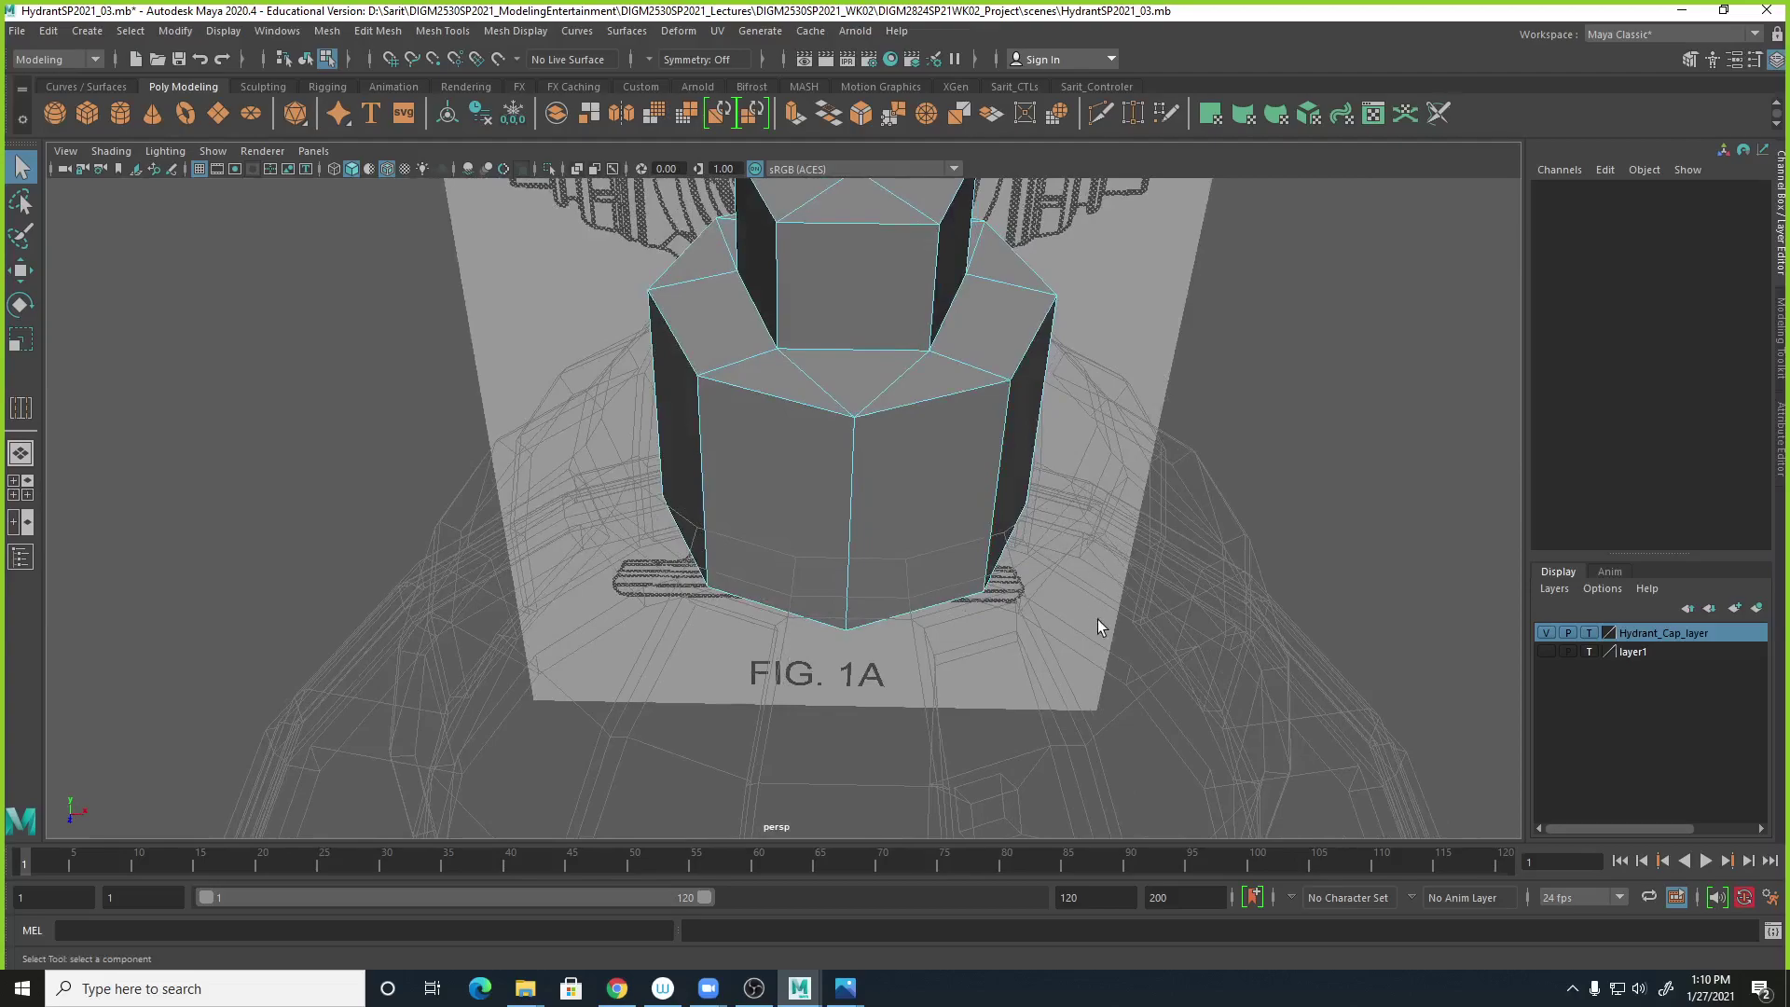
{"action": "left_click", "coordinate": [1590, 633]}
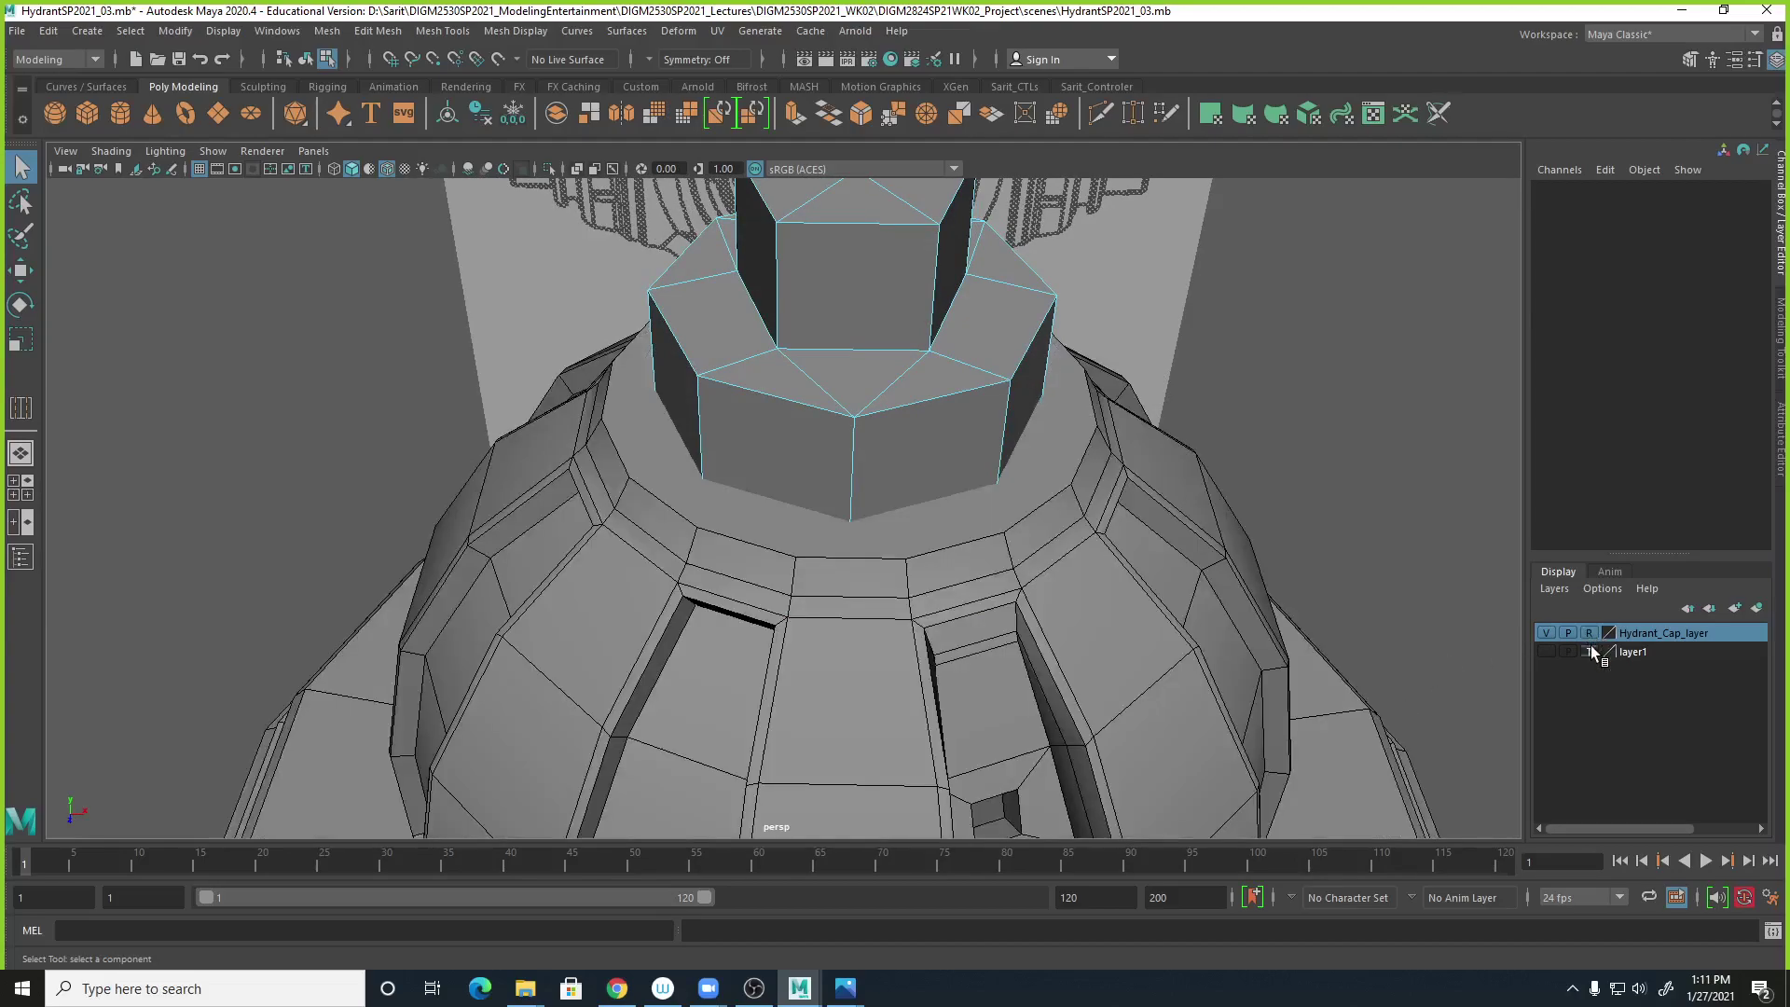
{"action": "right_click_drag", "start_coordinate": [1406, 619], "coordinate": [1100, 603], "text": "alt"}
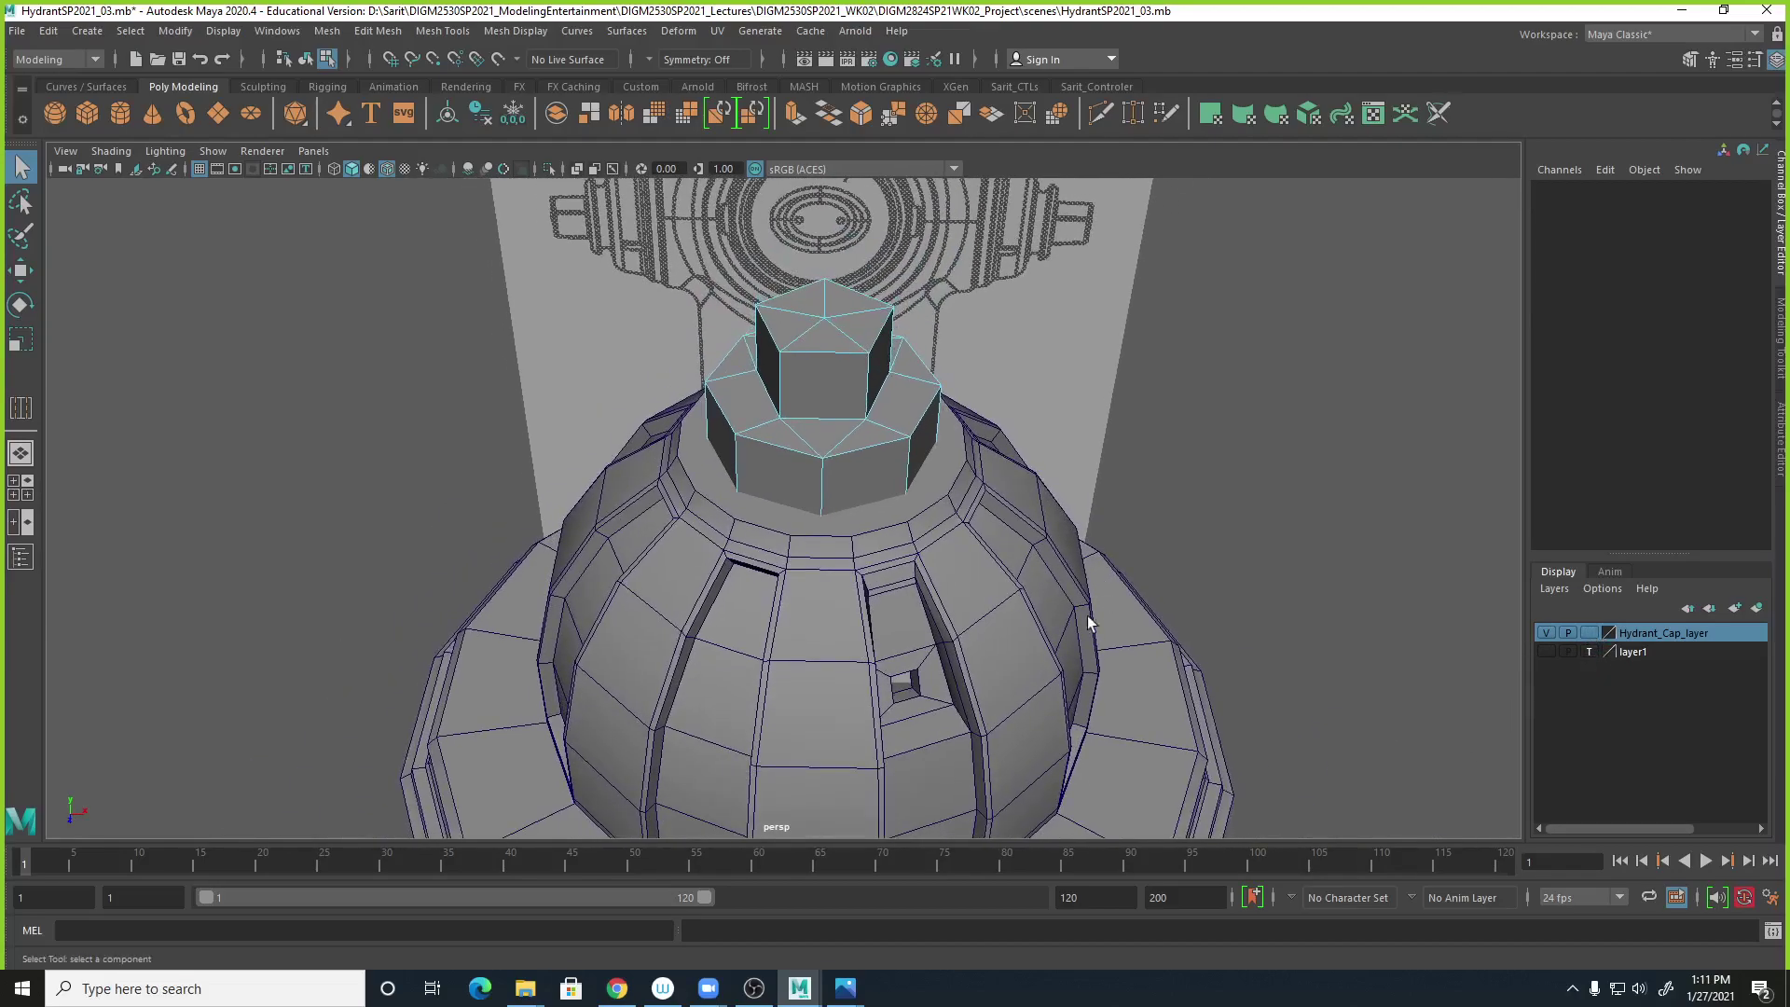
Return to object selection and select the nut-and-collar mesh together with the bonnet dome.
{"action": "left_click", "coordinate": [965, 587]}
{"action": "right_click_drag", "start_coordinate": [942, 574], "coordinate": [1040, 453]}
{"action": "left_click", "coordinate": [887, 461]}
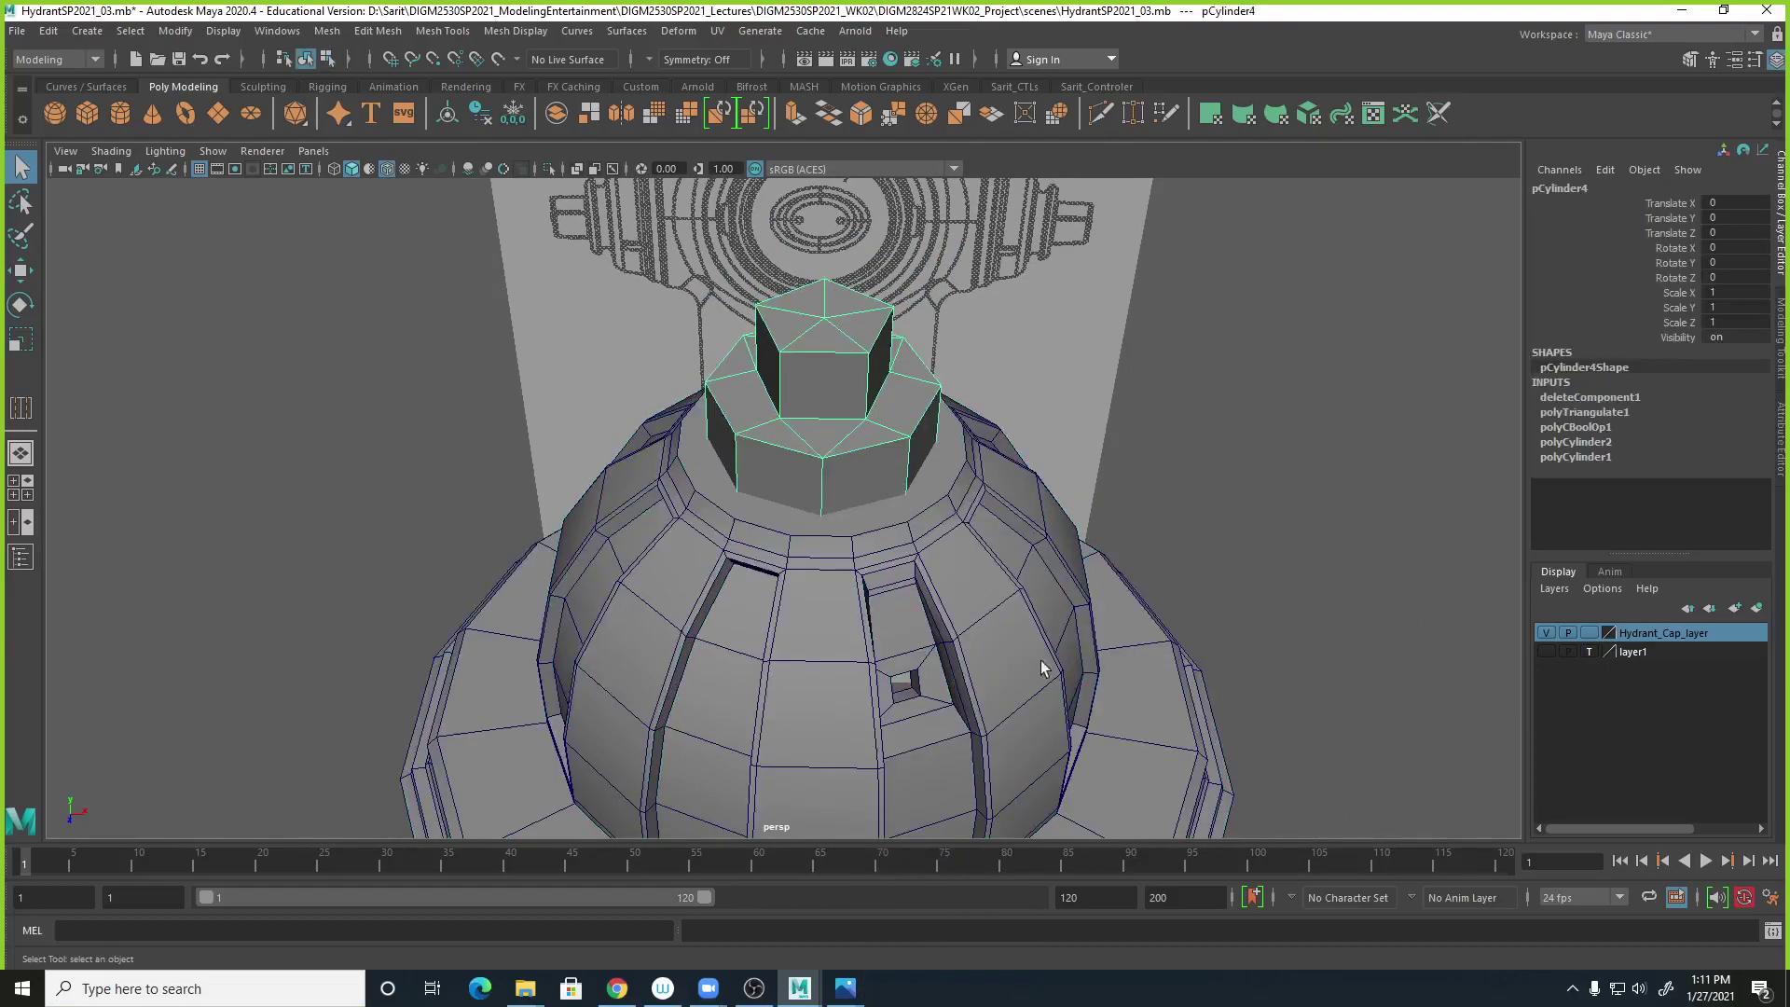
{"action": "left_click", "coordinate": [937, 570], "text": "shift"}
{"action": "left_click_drag", "start_coordinate": [938, 749], "coordinate": [1100, 746], "text": "alt"}
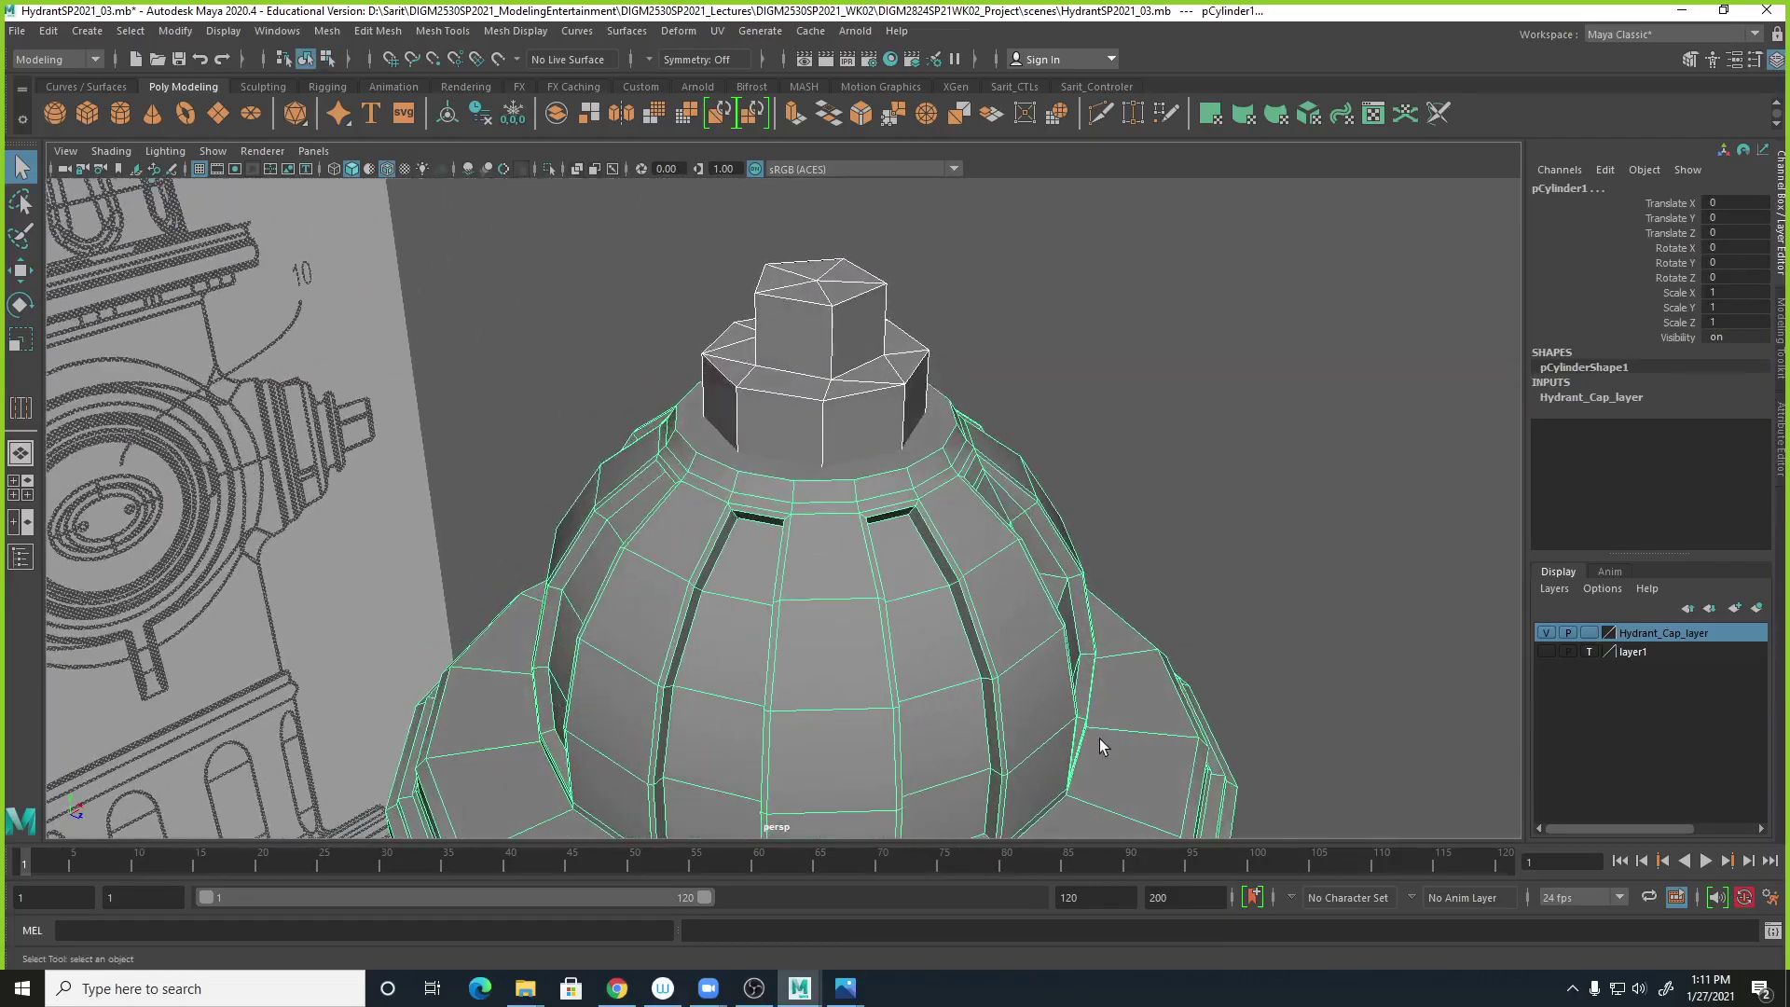
Examine the dome cap from outside and below, including its top face around the base of the nut.
{"action": "left_click_drag", "start_coordinate": [1123, 627], "coordinate": [1019, 536], "text": "alt"}
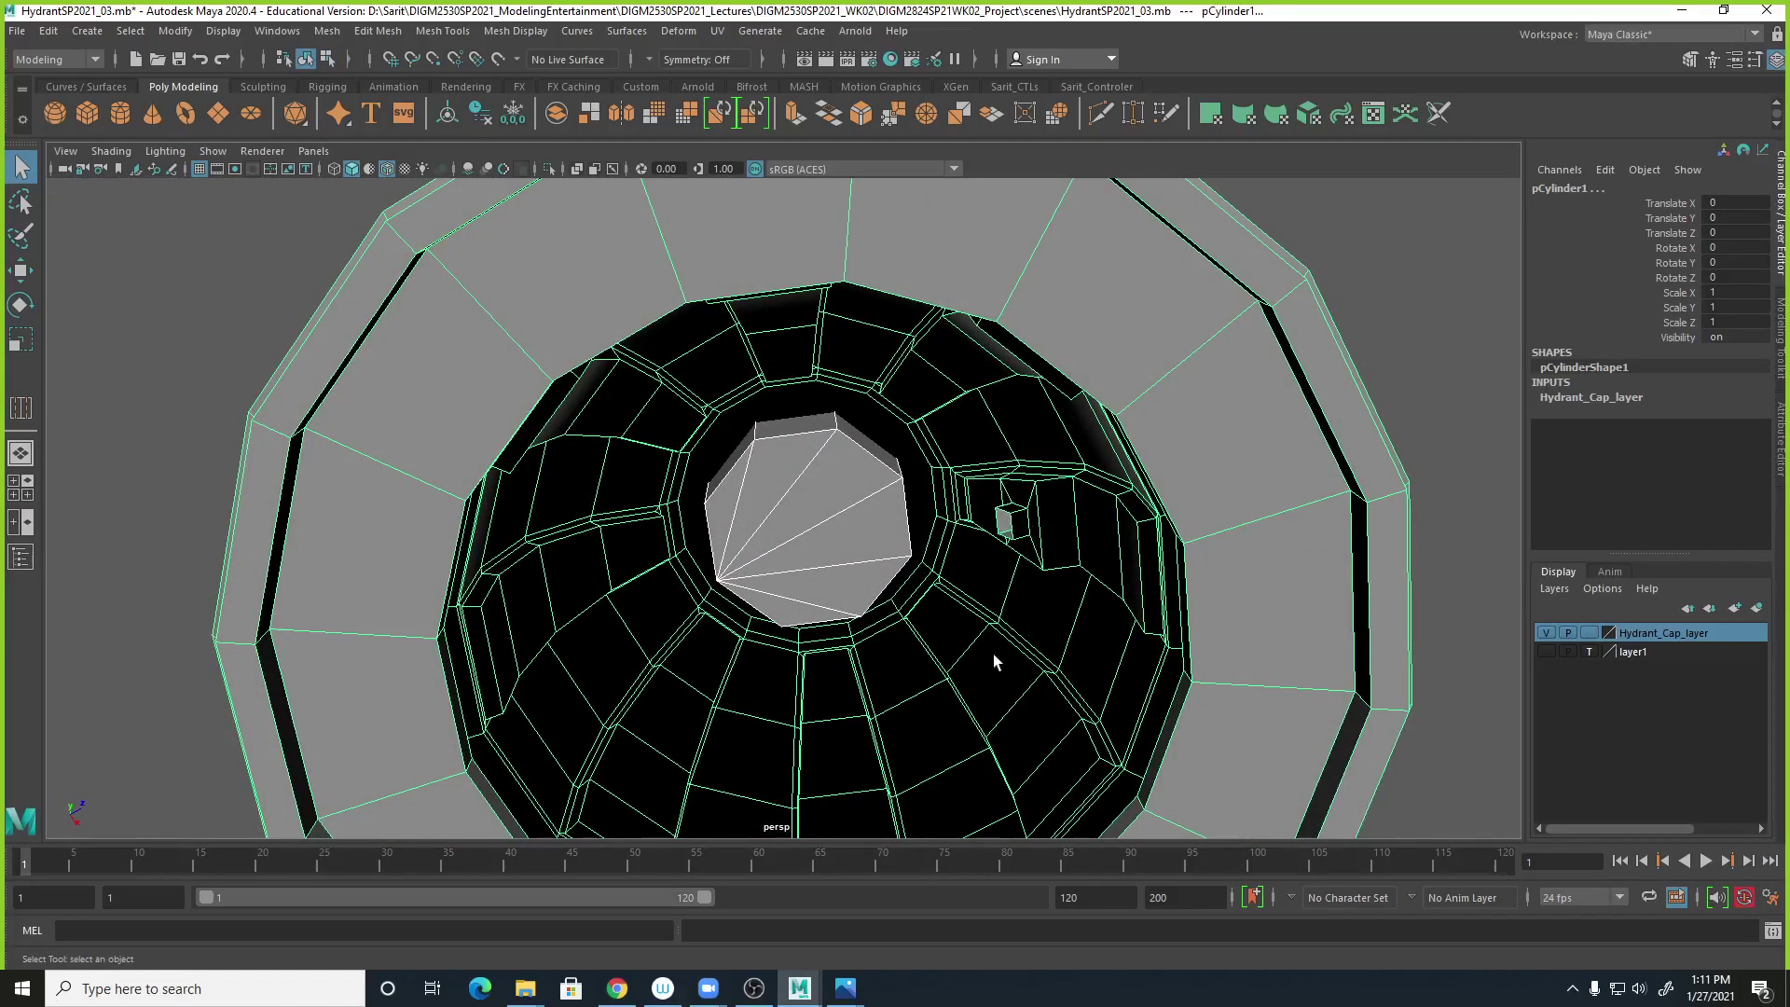
{"action": "left_click_drag", "start_coordinate": [971, 662], "coordinate": [865, 672], "text": "alt"}
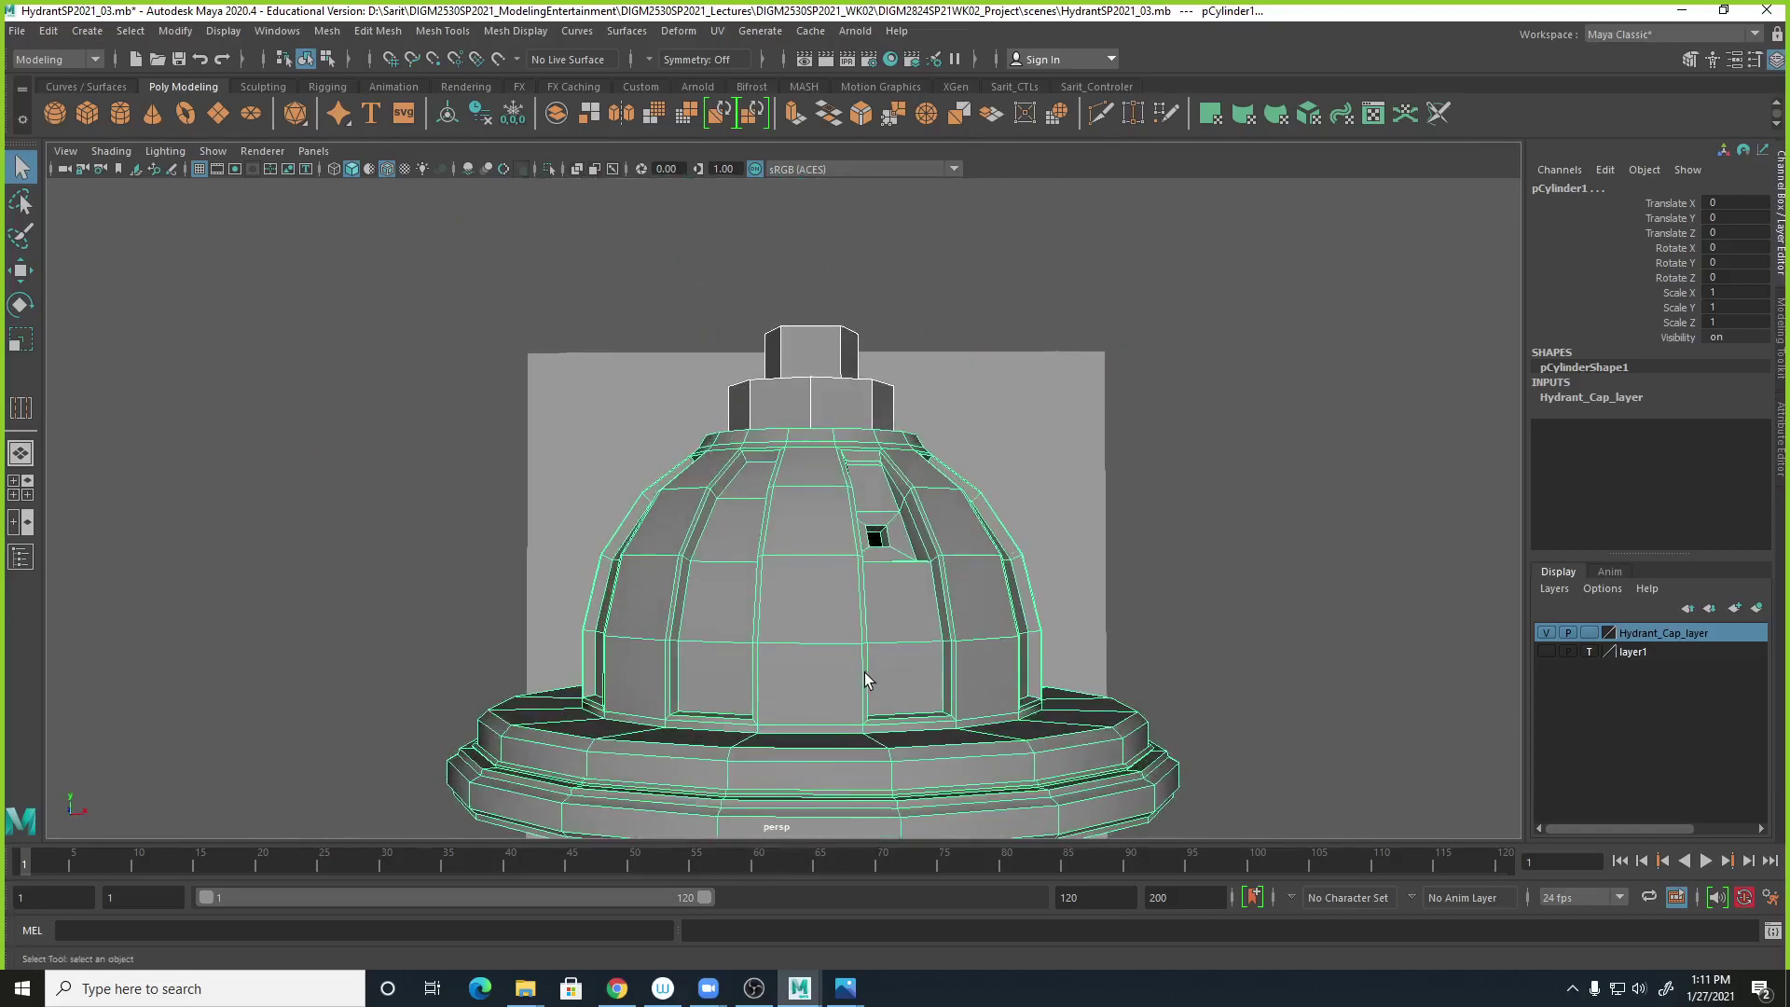
{"action": "mouse_move", "coordinate": [976, 519]}
{"action": "left_mouse_down", "text": "alt"}
{"action": "mouse_move", "coordinate": [971, 467]}
{"action": "mouse_move", "coordinate": [998, 531]}
{"action": "left_mouse_up", "text": "alt"}
{"action": "left_click_drag", "start_coordinate": [947, 641], "coordinate": [1011, 713], "text": "alt"}
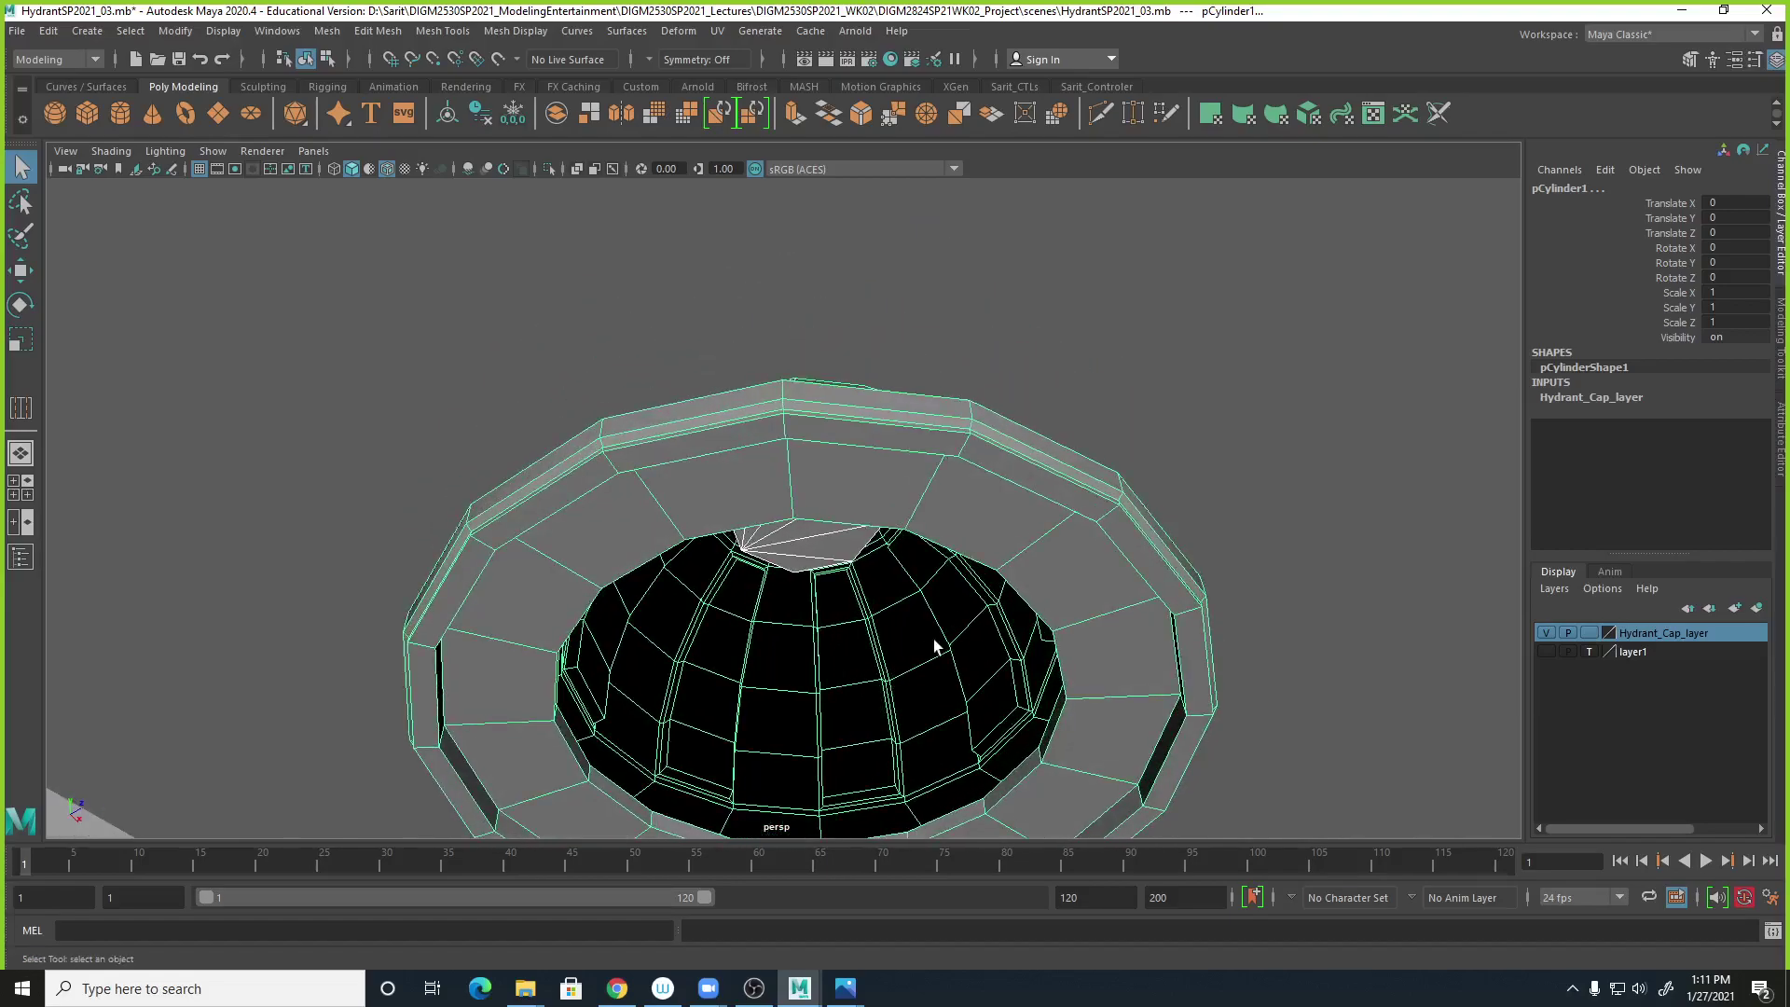
{"action": "left_click_drag", "start_coordinate": [955, 612], "coordinate": [737, 683], "text": "alt"}
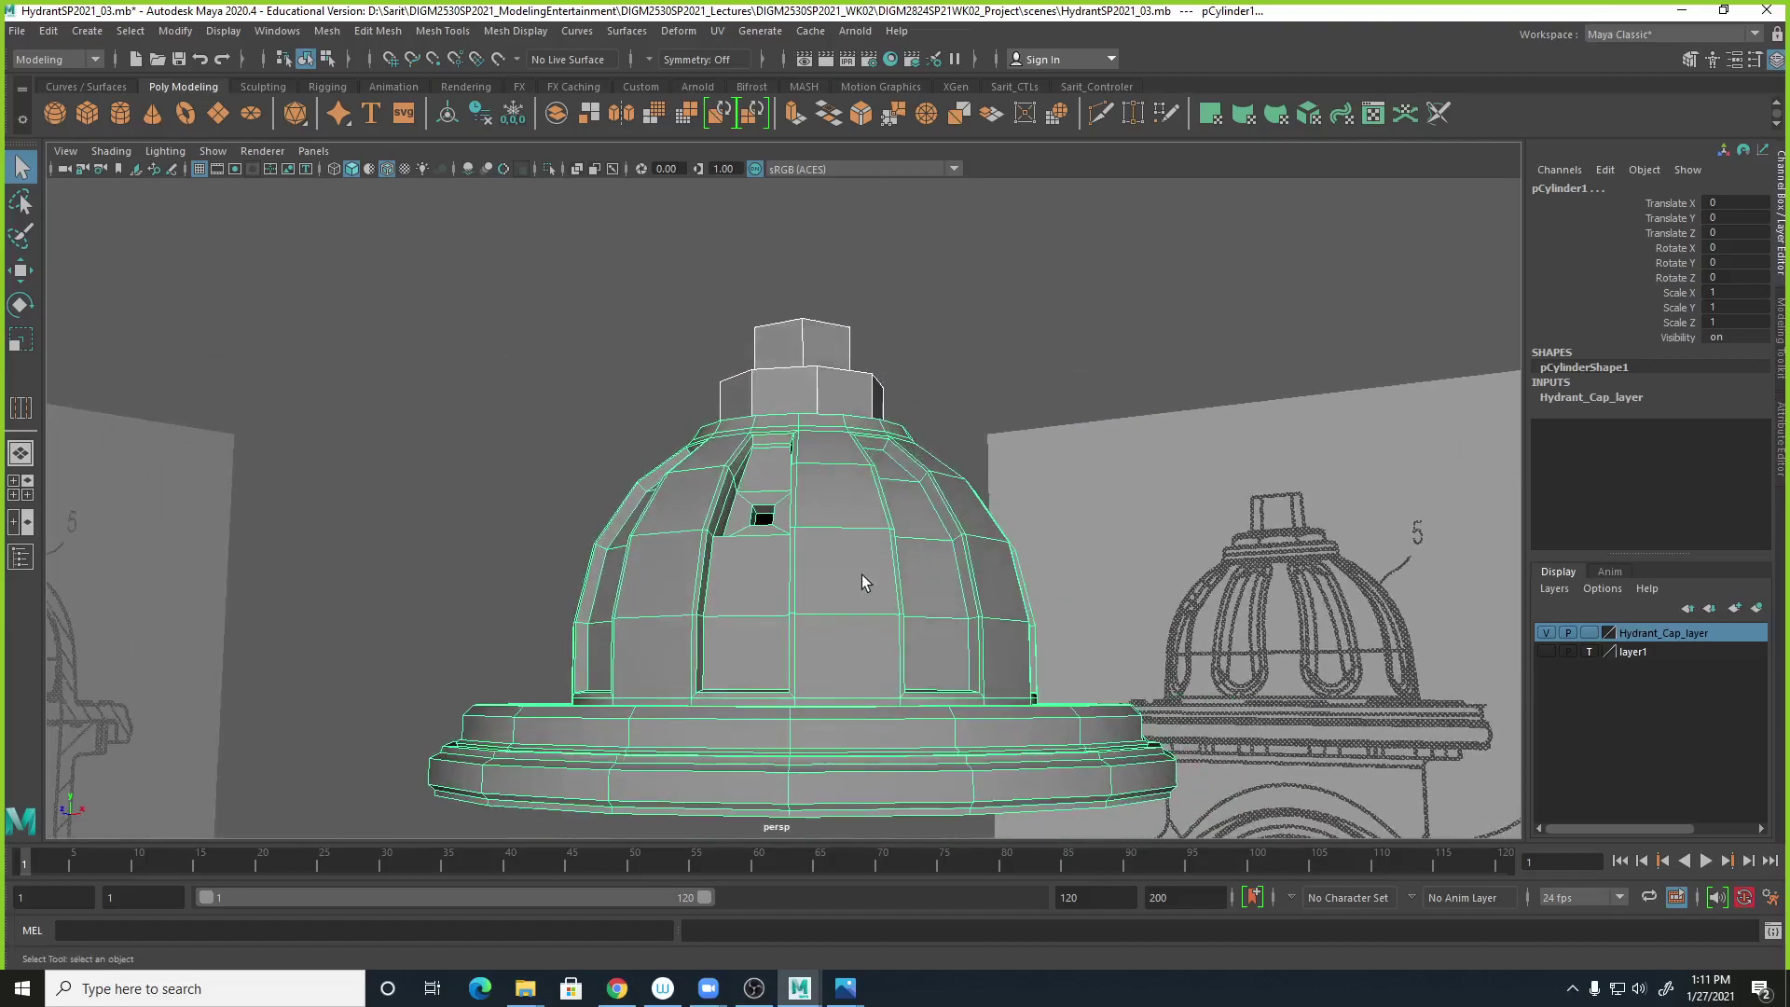
{"action": "left_click_drag", "start_coordinate": [859, 558], "coordinate": [897, 666], "text": "alt"}
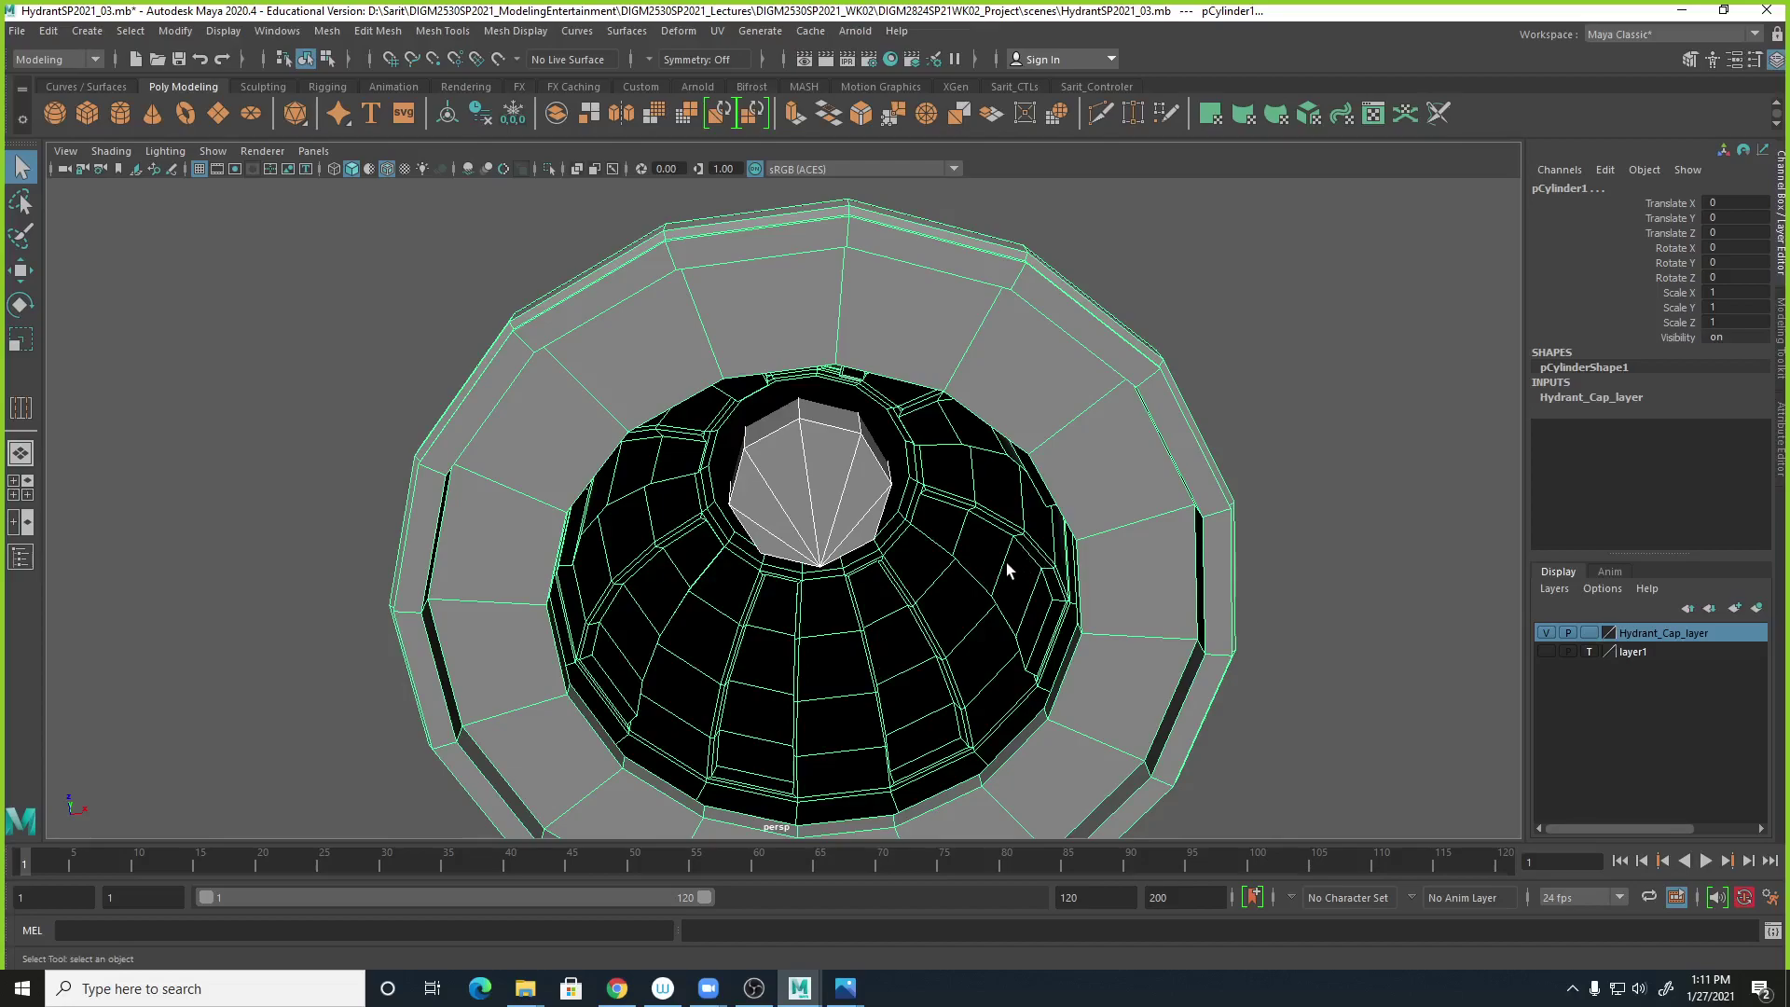
{"action": "left_click_drag", "start_coordinate": [1037, 572], "coordinate": [938, 706], "text": "alt"}
{"action": "scroll", "coordinate": [938, 707], "scroll_direction": "up", "scroll_amount": 2}
{"action": "right_click_drag", "start_coordinate": [931, 438], "coordinate": [933, 488]}
{"action": "left_click", "coordinate": [956, 428]}
{"action": "right_click_drag", "start_coordinate": [955, 428], "coordinate": [956, 479]}
{"action": "left_click", "coordinate": [973, 432]}
{"action": "left_click_drag", "start_coordinate": [1131, 531], "coordinate": [1324, 495], "text": "alt"}
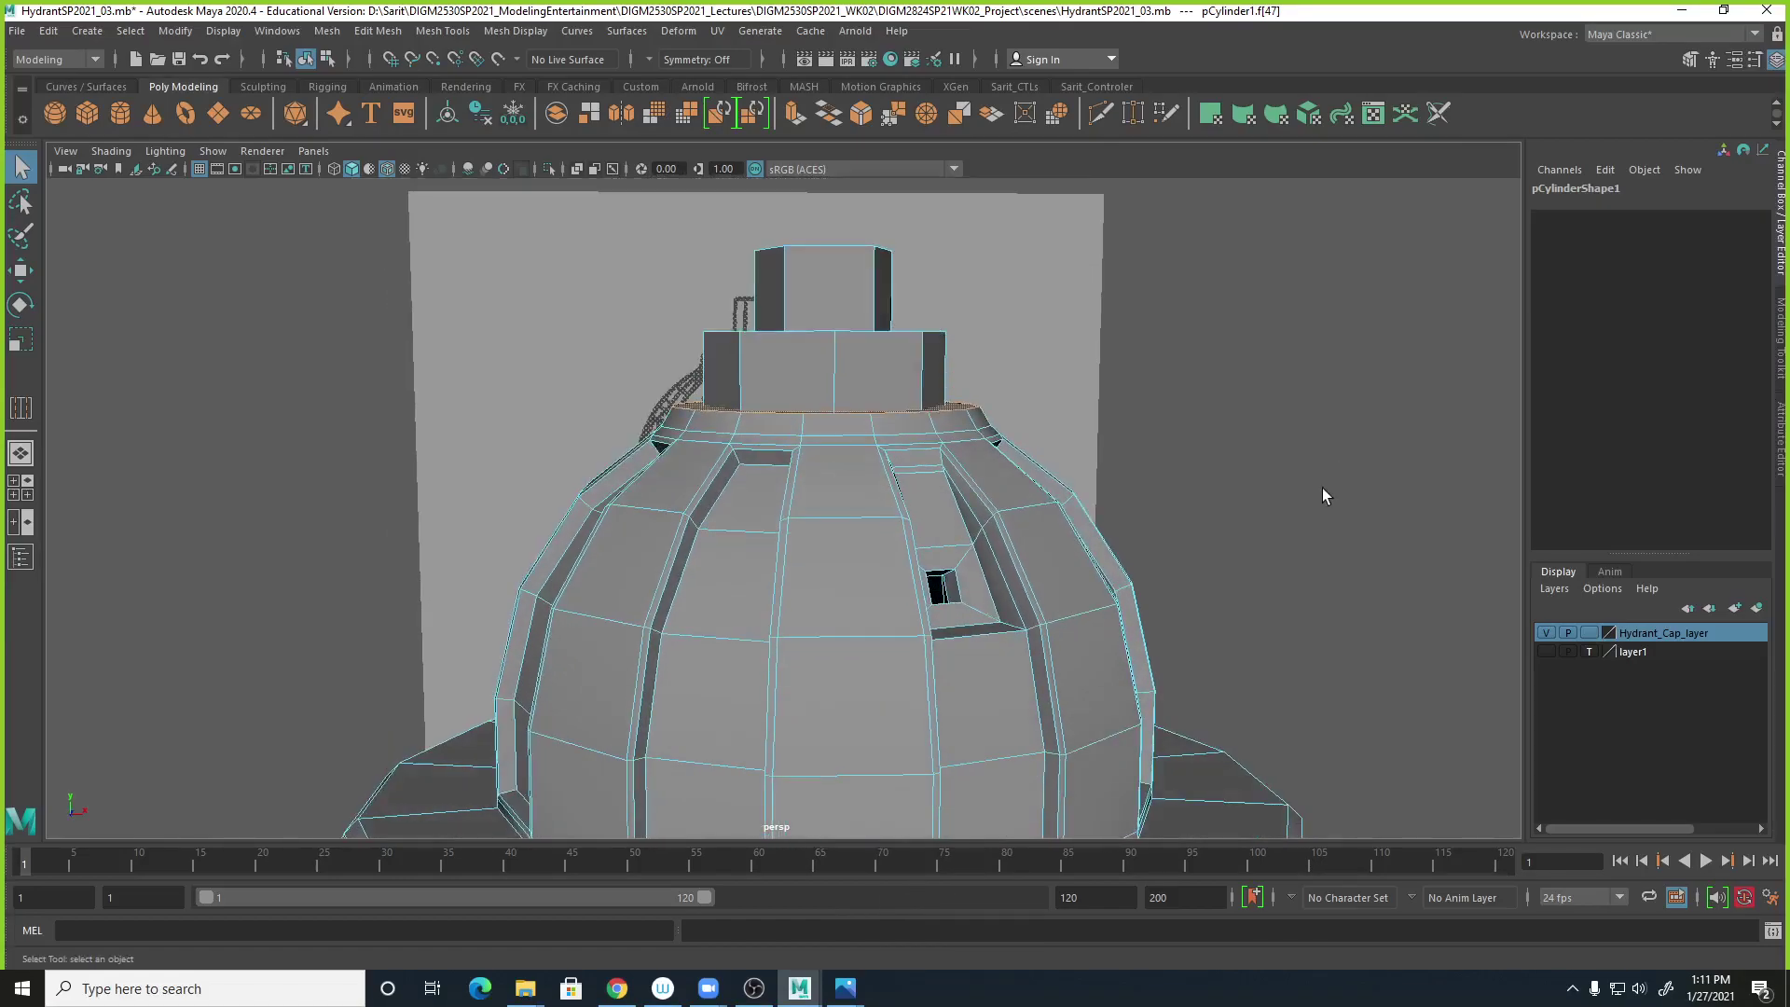
Compare the nut and the dome's top rim with the reference drawing in the front view.
{"action": "key", "text": "space"}
{"action": "key", "text": "space"}
{"action": "middle_click_drag", "start_coordinate": [779, 522], "coordinate": [779, 583], "text": "alt"}
{"action": "right_click_drag", "start_coordinate": [780, 584], "coordinate": [1250, 582], "text": "alt"}
{"action": "middle_click_drag", "start_coordinate": [1077, 503], "coordinate": [1086, 750], "text": "alt"}
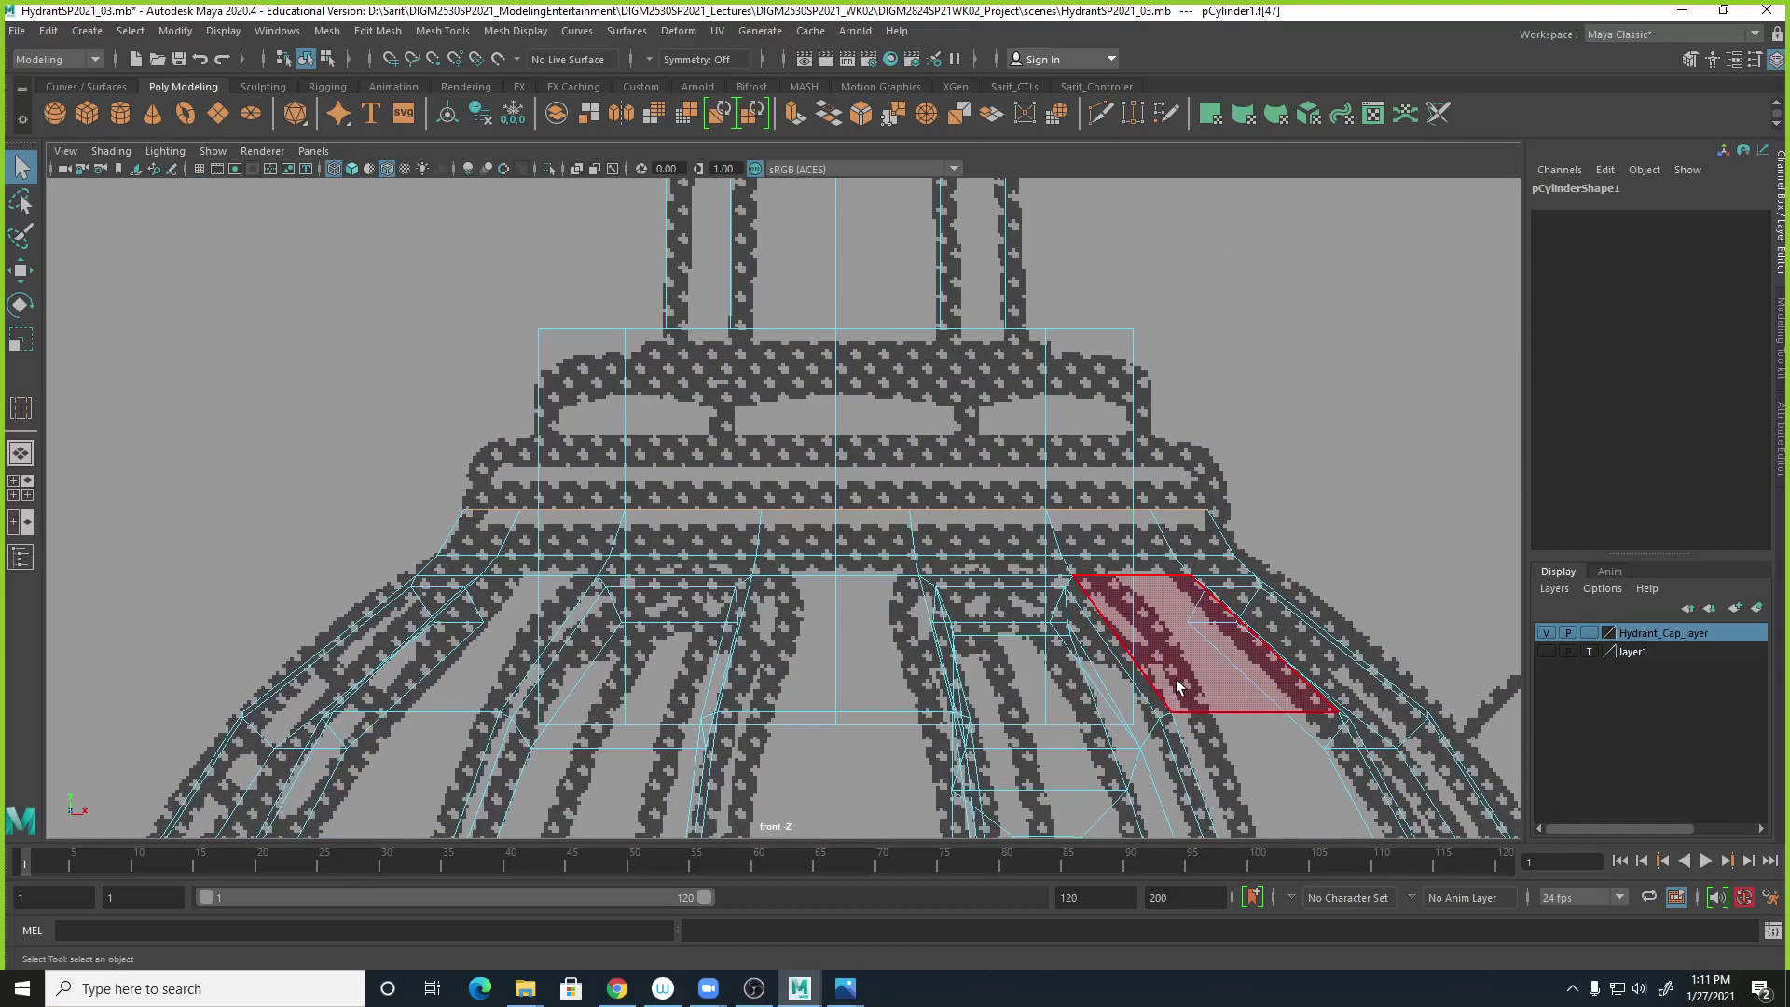
{"action": "left_click", "coordinate": [1107, 287]}
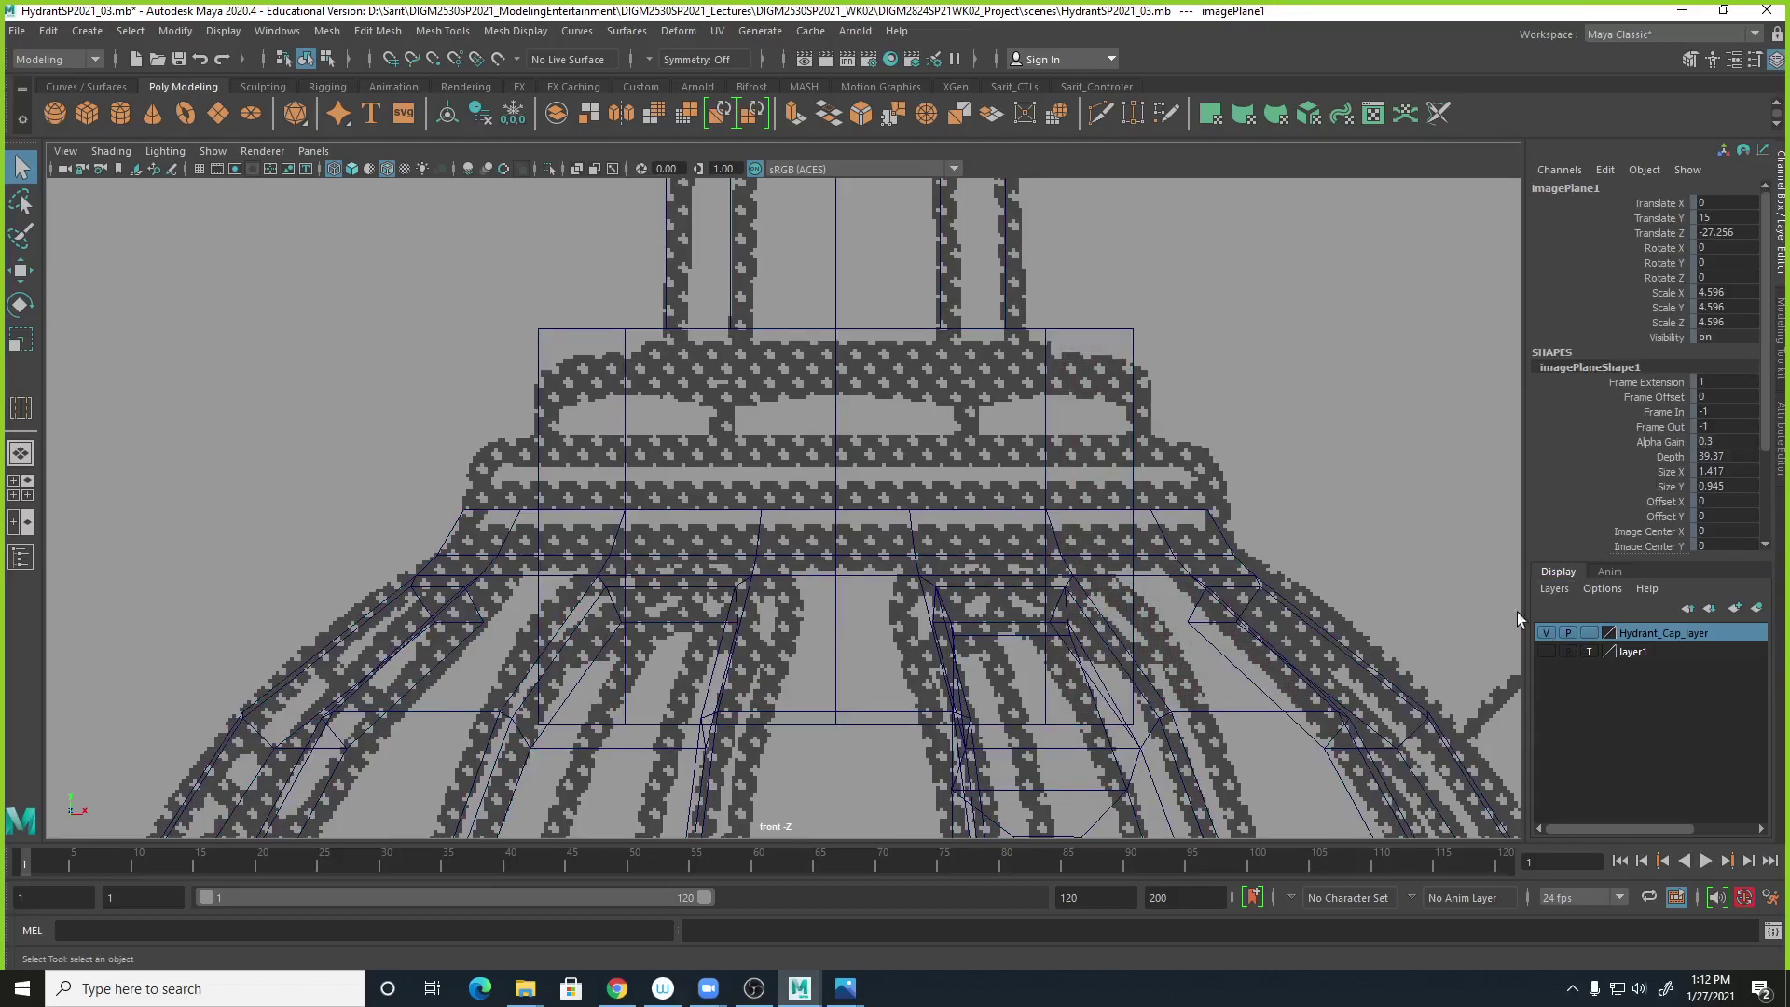
Hide Hydrant_Cap_layer and delete all the triangular faces closing the underside of the nut.
{"action": "key", "text": "space"}
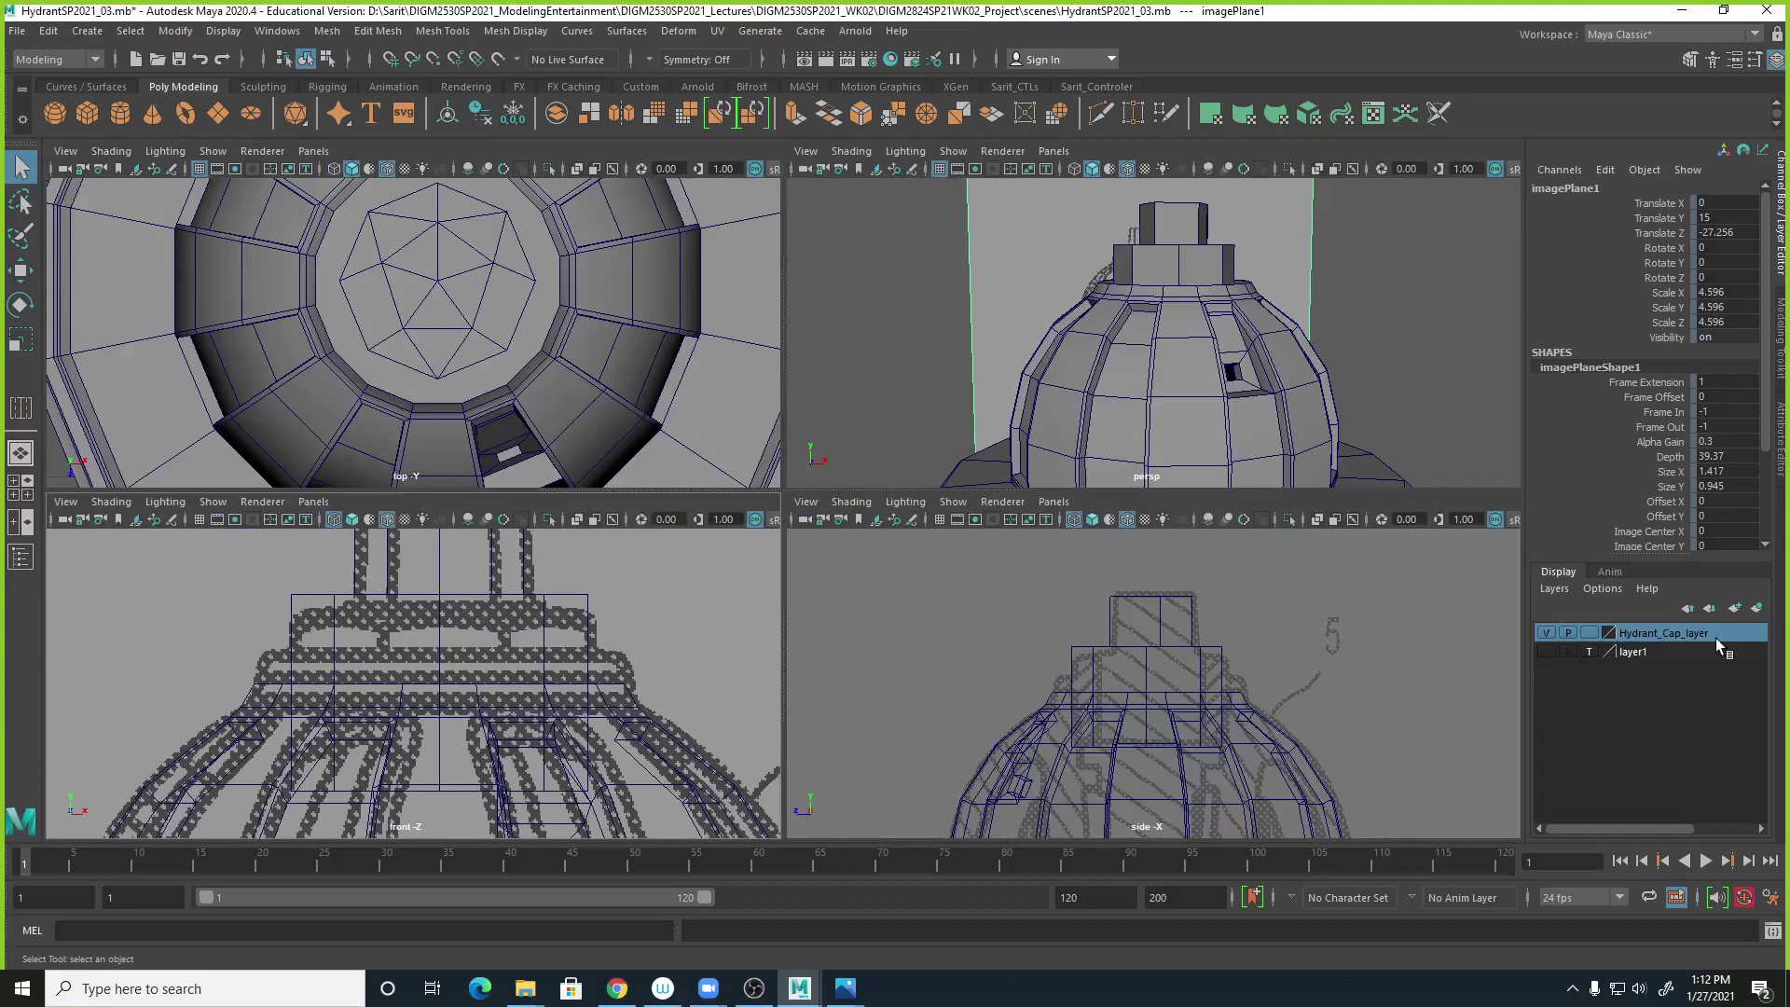
{"action": "left_click", "coordinate": [1549, 633]}
{"action": "left_click_drag", "start_coordinate": [1239, 428], "coordinate": [1219, 334], "text": "alt"}
{"action": "left_click", "coordinate": [1180, 318]}
{"action": "right_click_drag", "start_coordinate": [1187, 324], "coordinate": [1180, 352]}
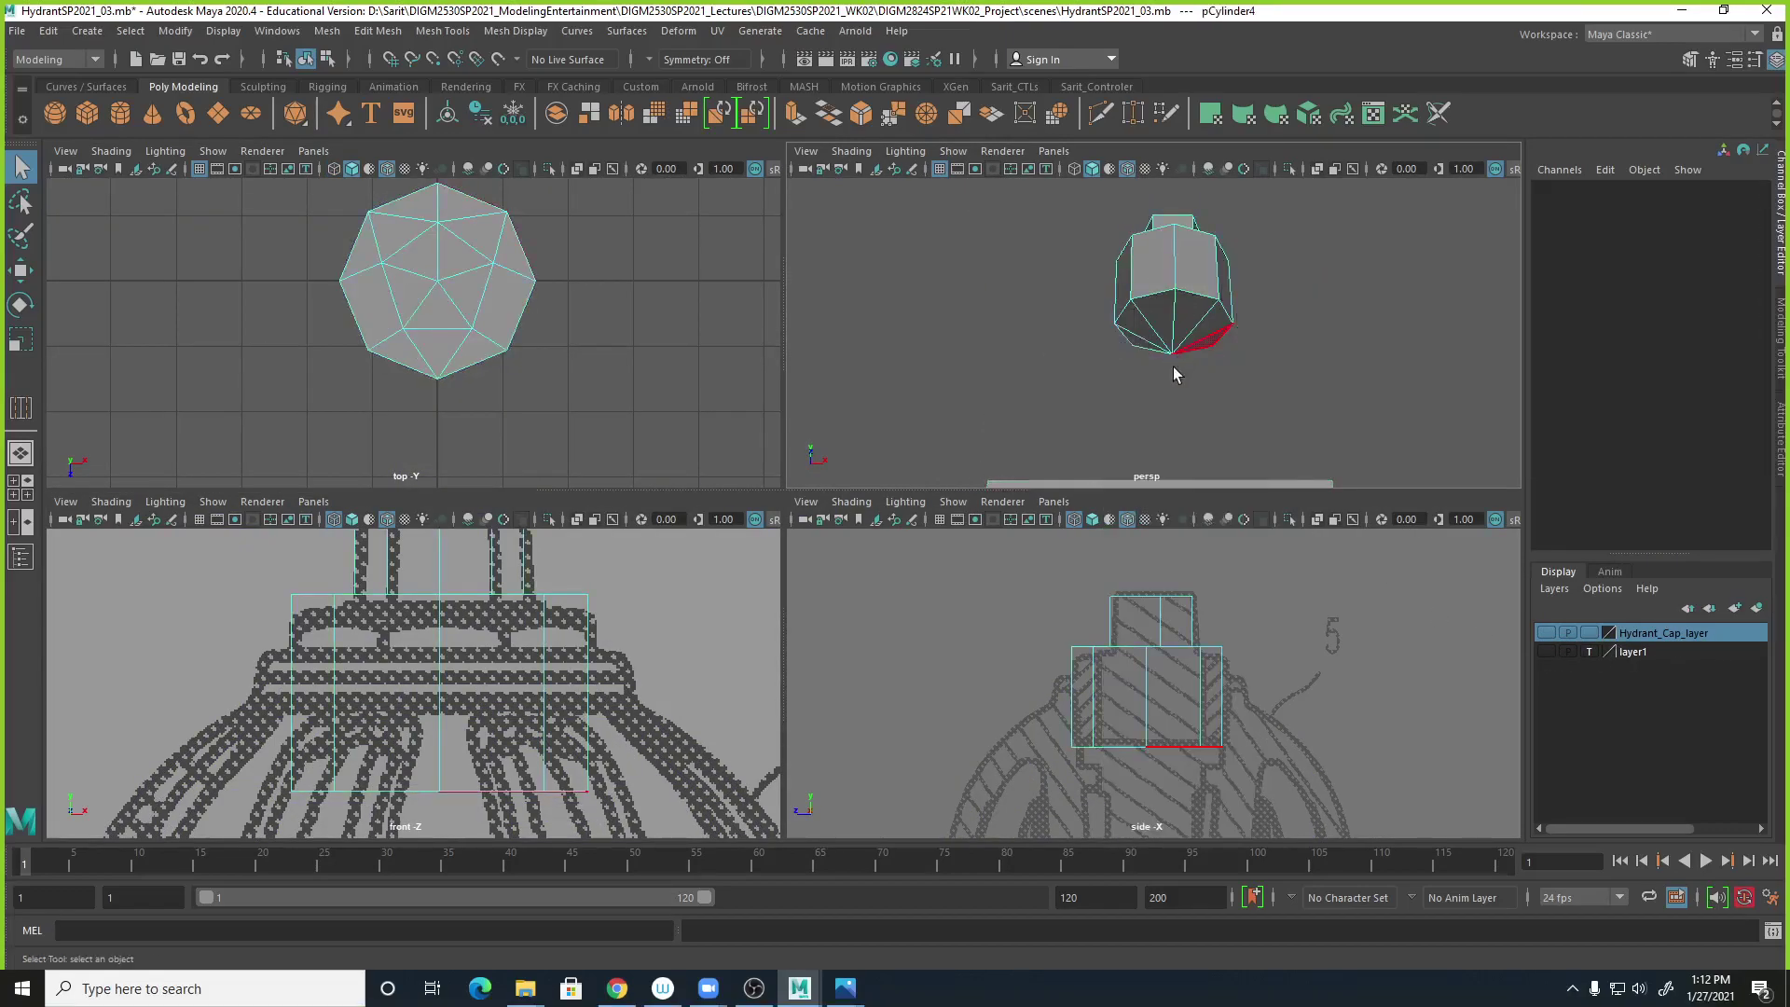
{"action": "scroll", "coordinate": [1203, 335], "scroll_direction": "up", "scroll_amount": 4}
{"action": "left_click", "coordinate": [1185, 277]}
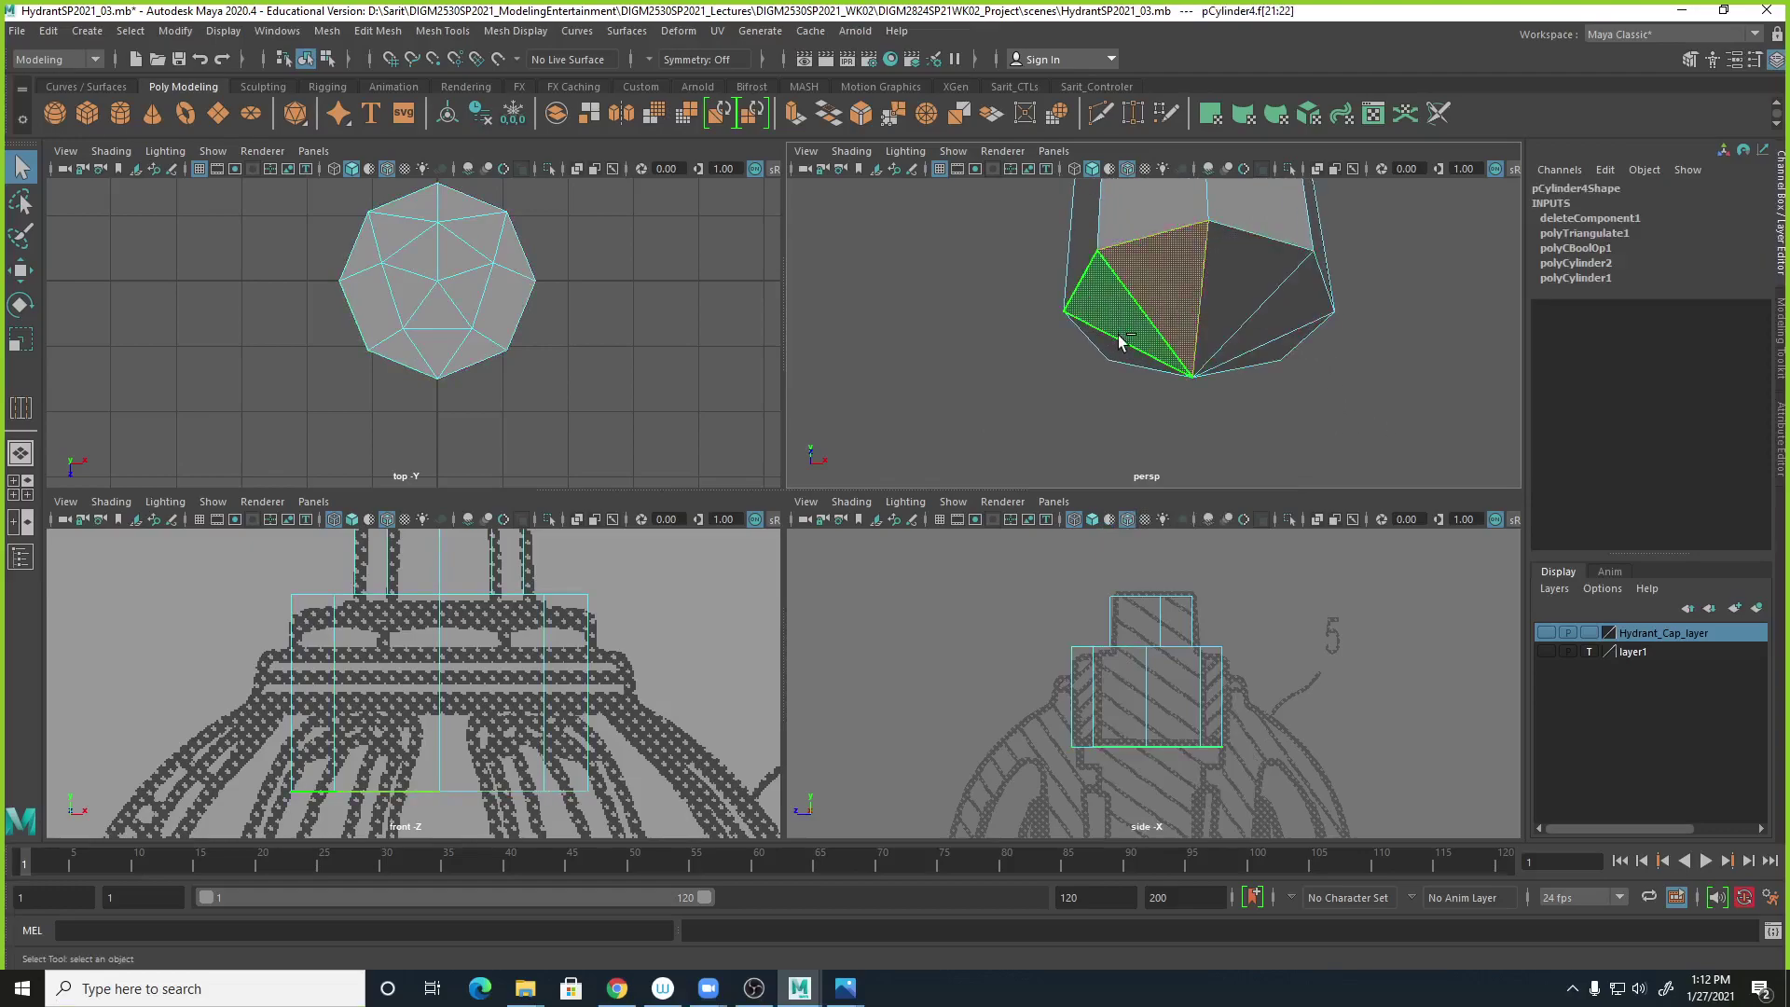
{"action": "left_click", "coordinate": [1249, 280], "text": "shift"}
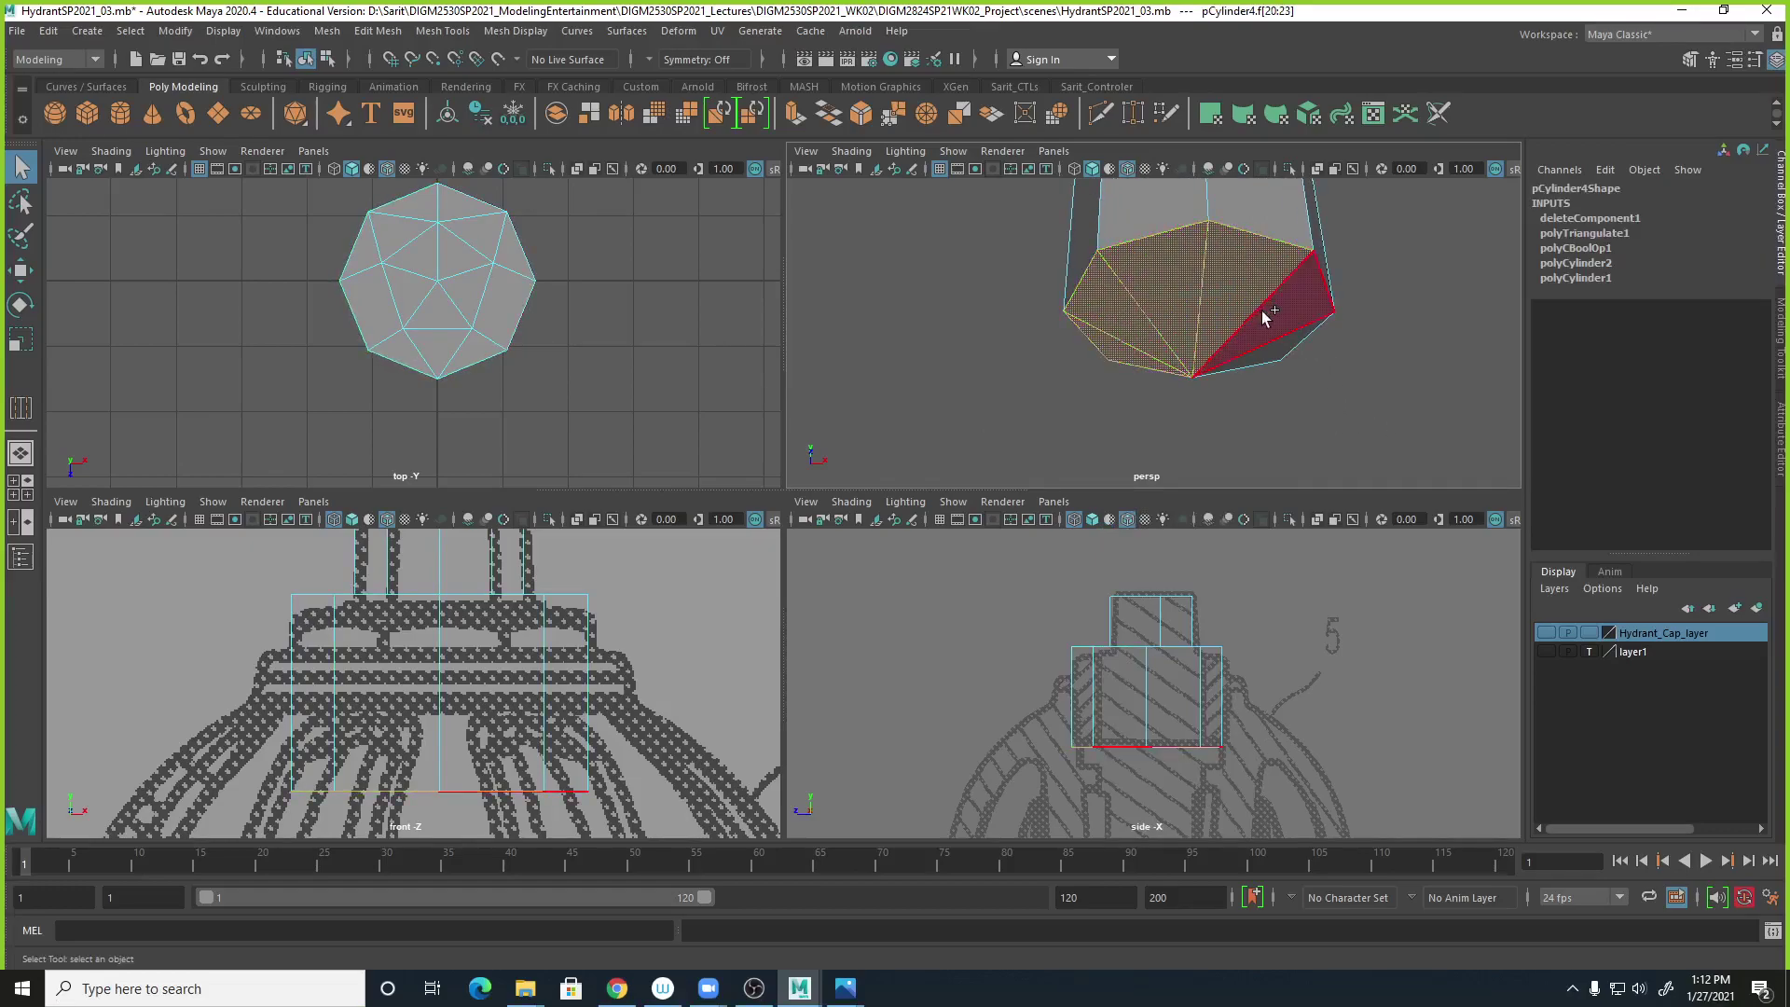
{"action": "left_click", "coordinate": [1272, 347], "text": "shift"}
{"action": "key", "text": "Delete"}
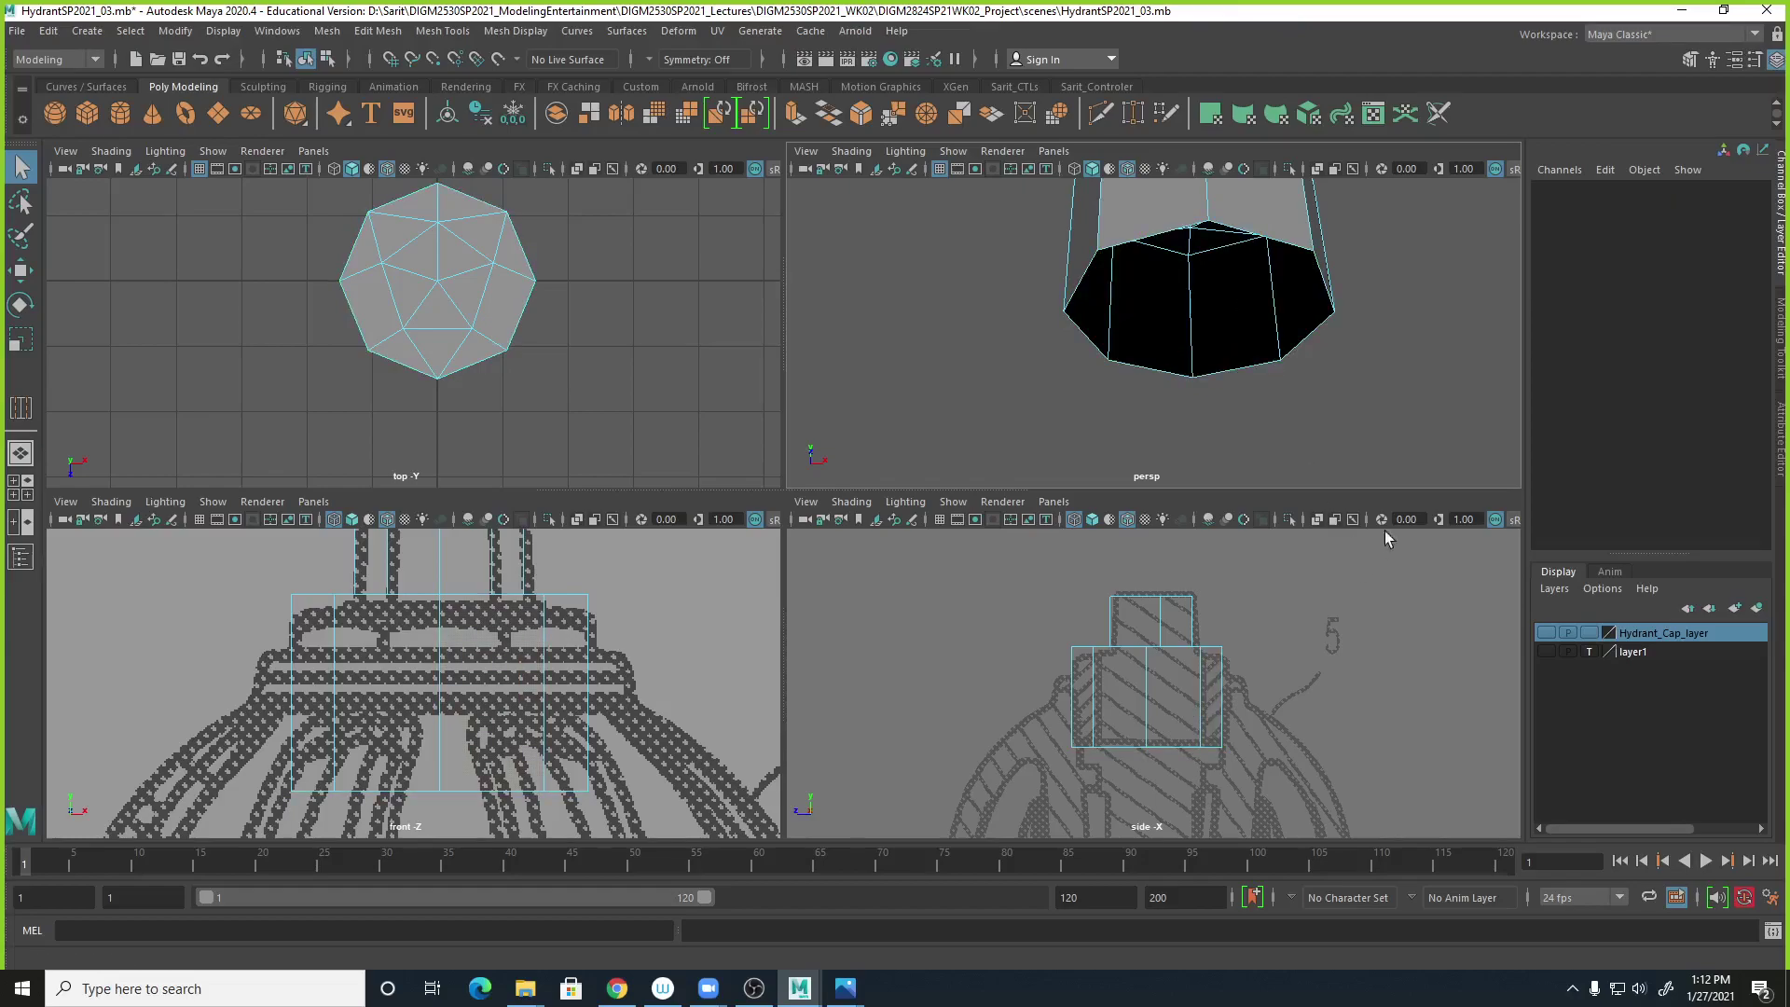
Show Hydrant_Cap_layer again and raise the nut's bottom vertices in the side view to the level of the dome's top rim.
{"action": "left_click", "coordinate": [1545, 634]}
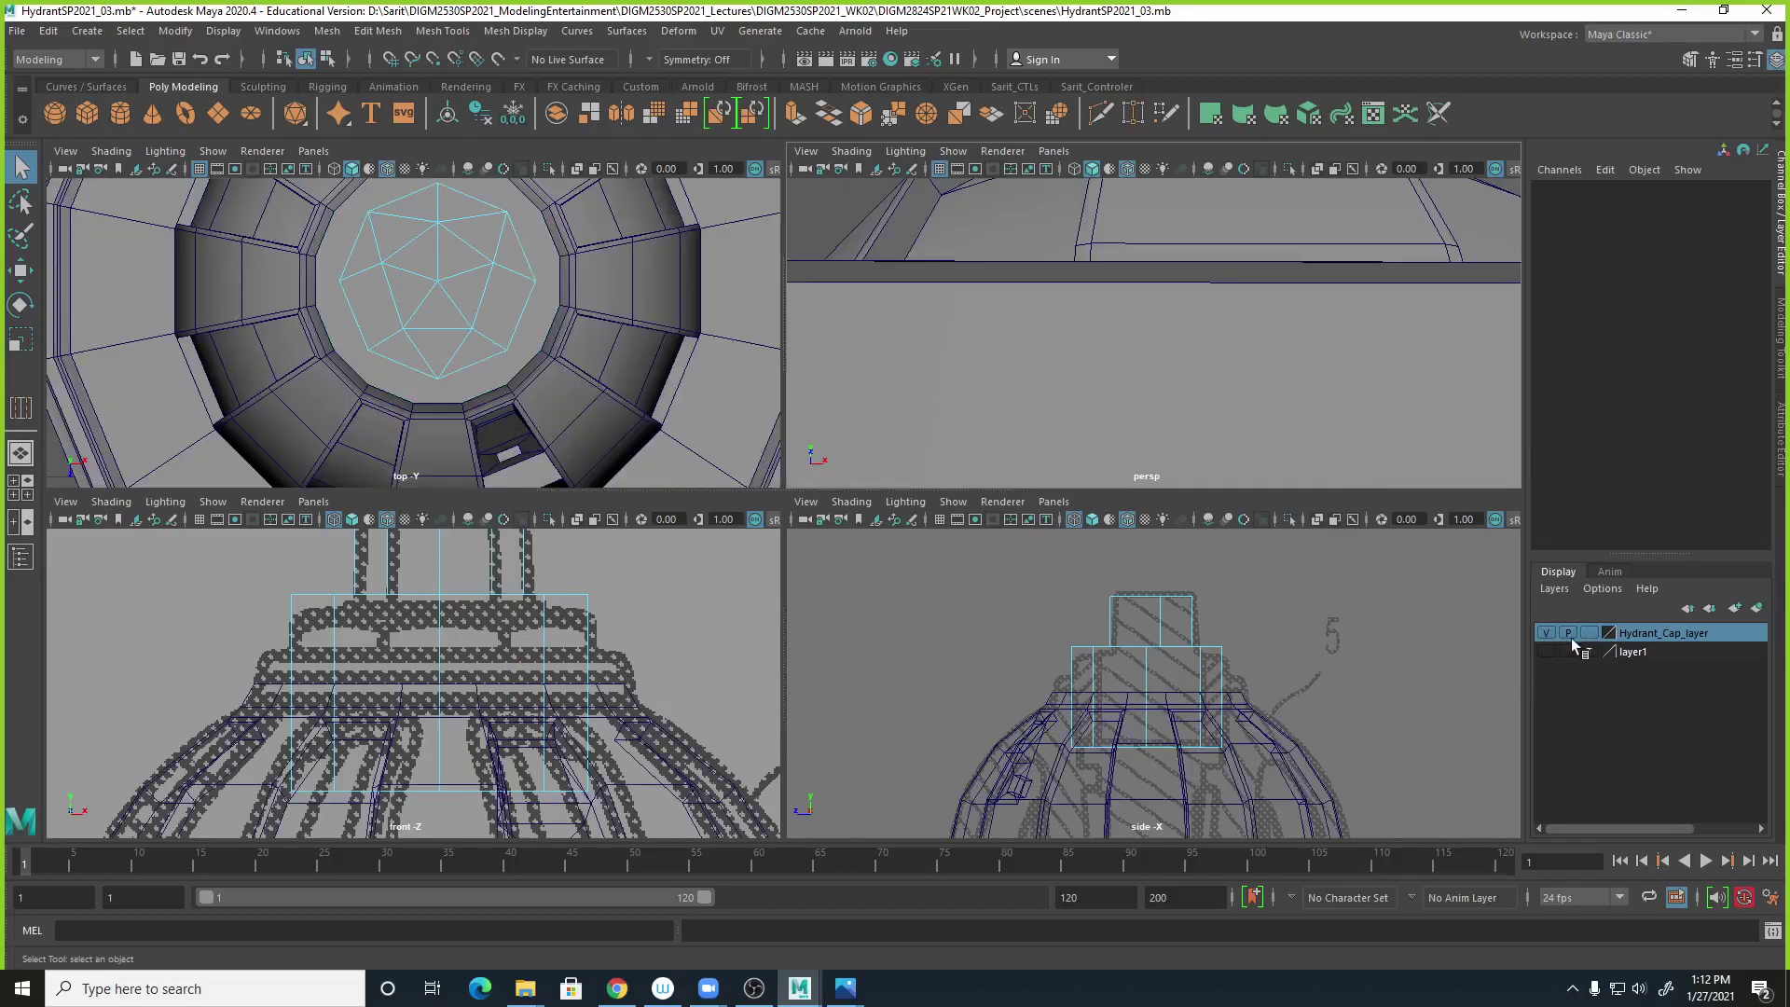
{"action": "right_click_drag", "start_coordinate": [1221, 678], "coordinate": [1130, 477]}
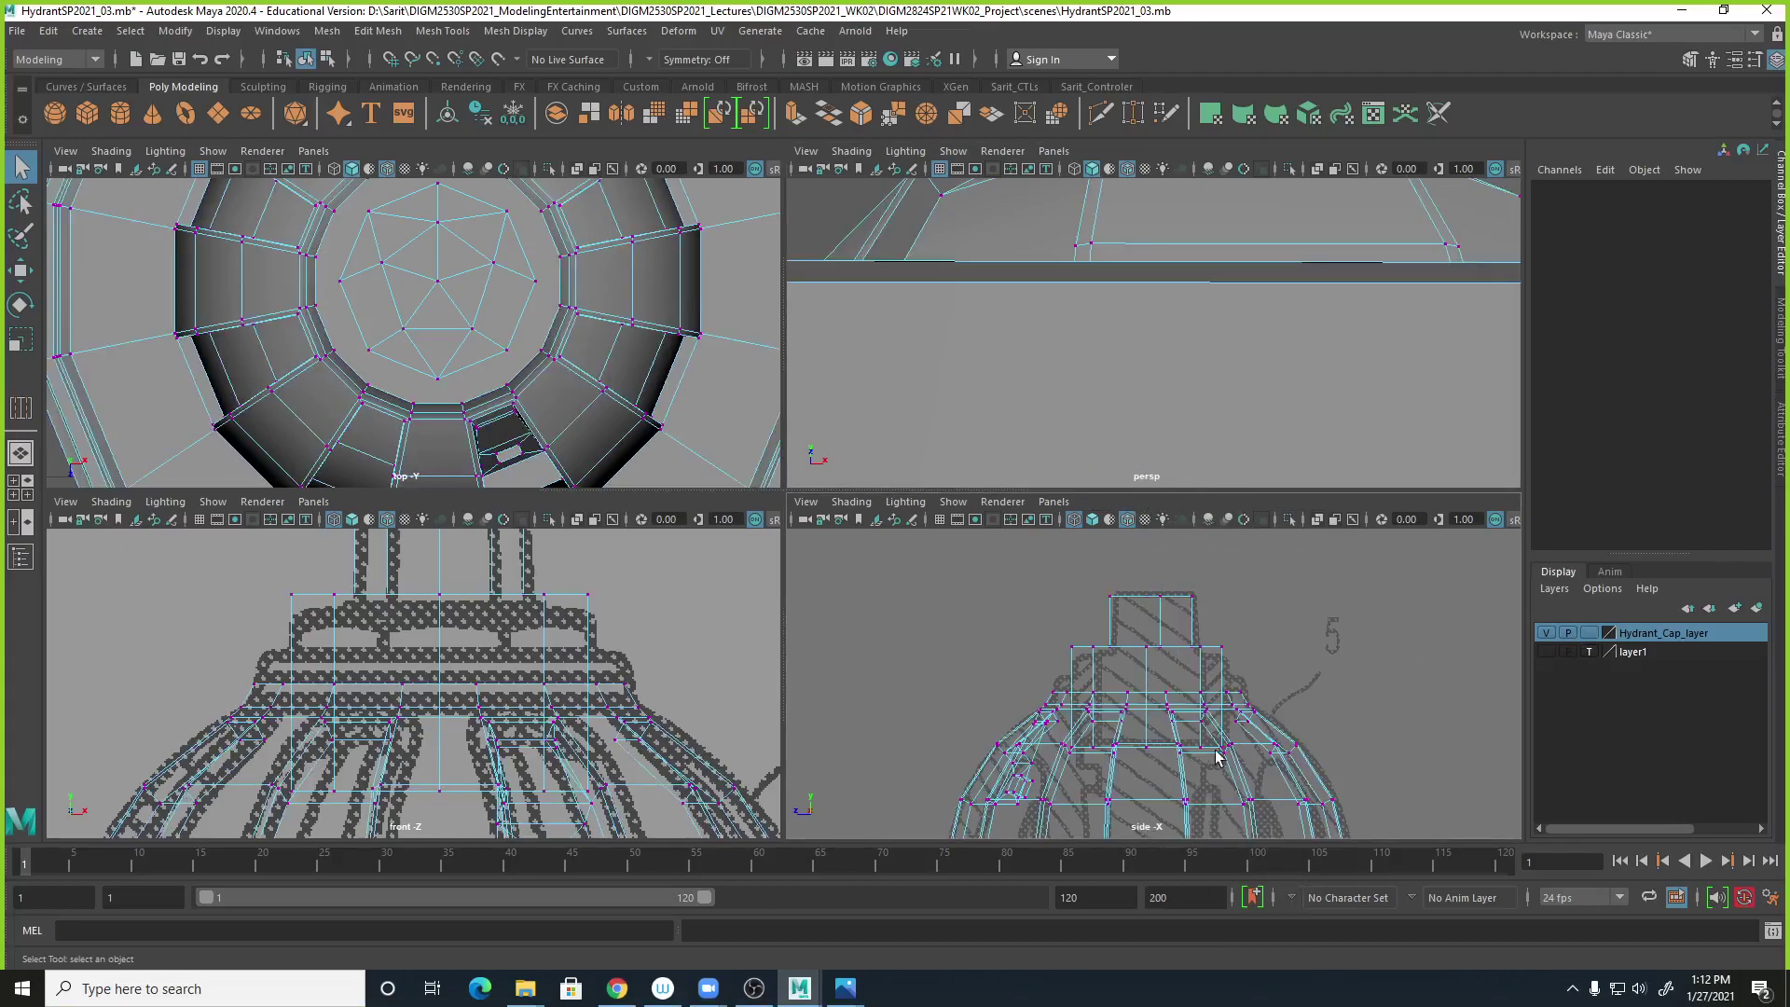
{"action": "key", "text": "ctrl+z"}
{"action": "right_click_drag", "start_coordinate": [1294, 200], "coordinate": [1079, 214], "text": "alt"}
{"action": "left_click_drag", "start_coordinate": [1242, 242], "coordinate": [1208, 349], "text": "alt"}
{"action": "left_click_drag", "start_coordinate": [1270, 774], "coordinate": [998, 696]}
{"action": "key", "text": "w"}
{"action": "key", "text": "space"}
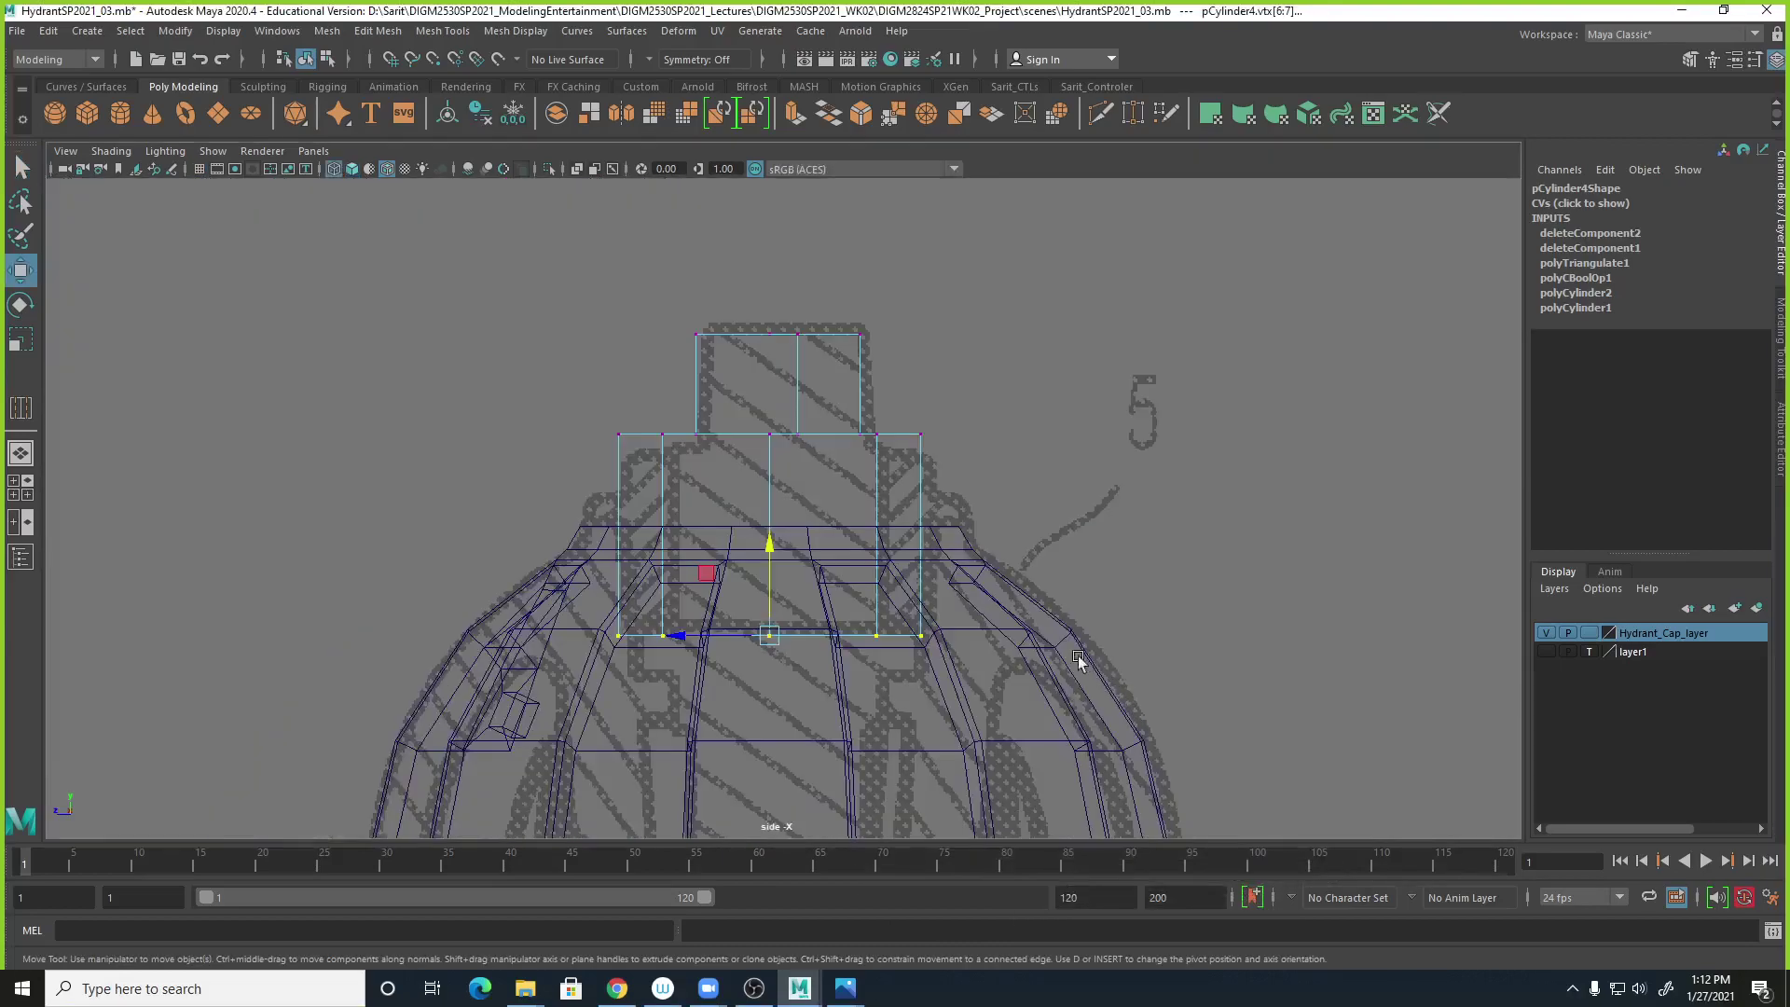
{"action": "right_click_drag", "start_coordinate": [724, 567], "coordinate": [780, 607], "text": "alt"}
{"action": "left_click_drag", "start_coordinate": [781, 606], "coordinate": [787, 450]}
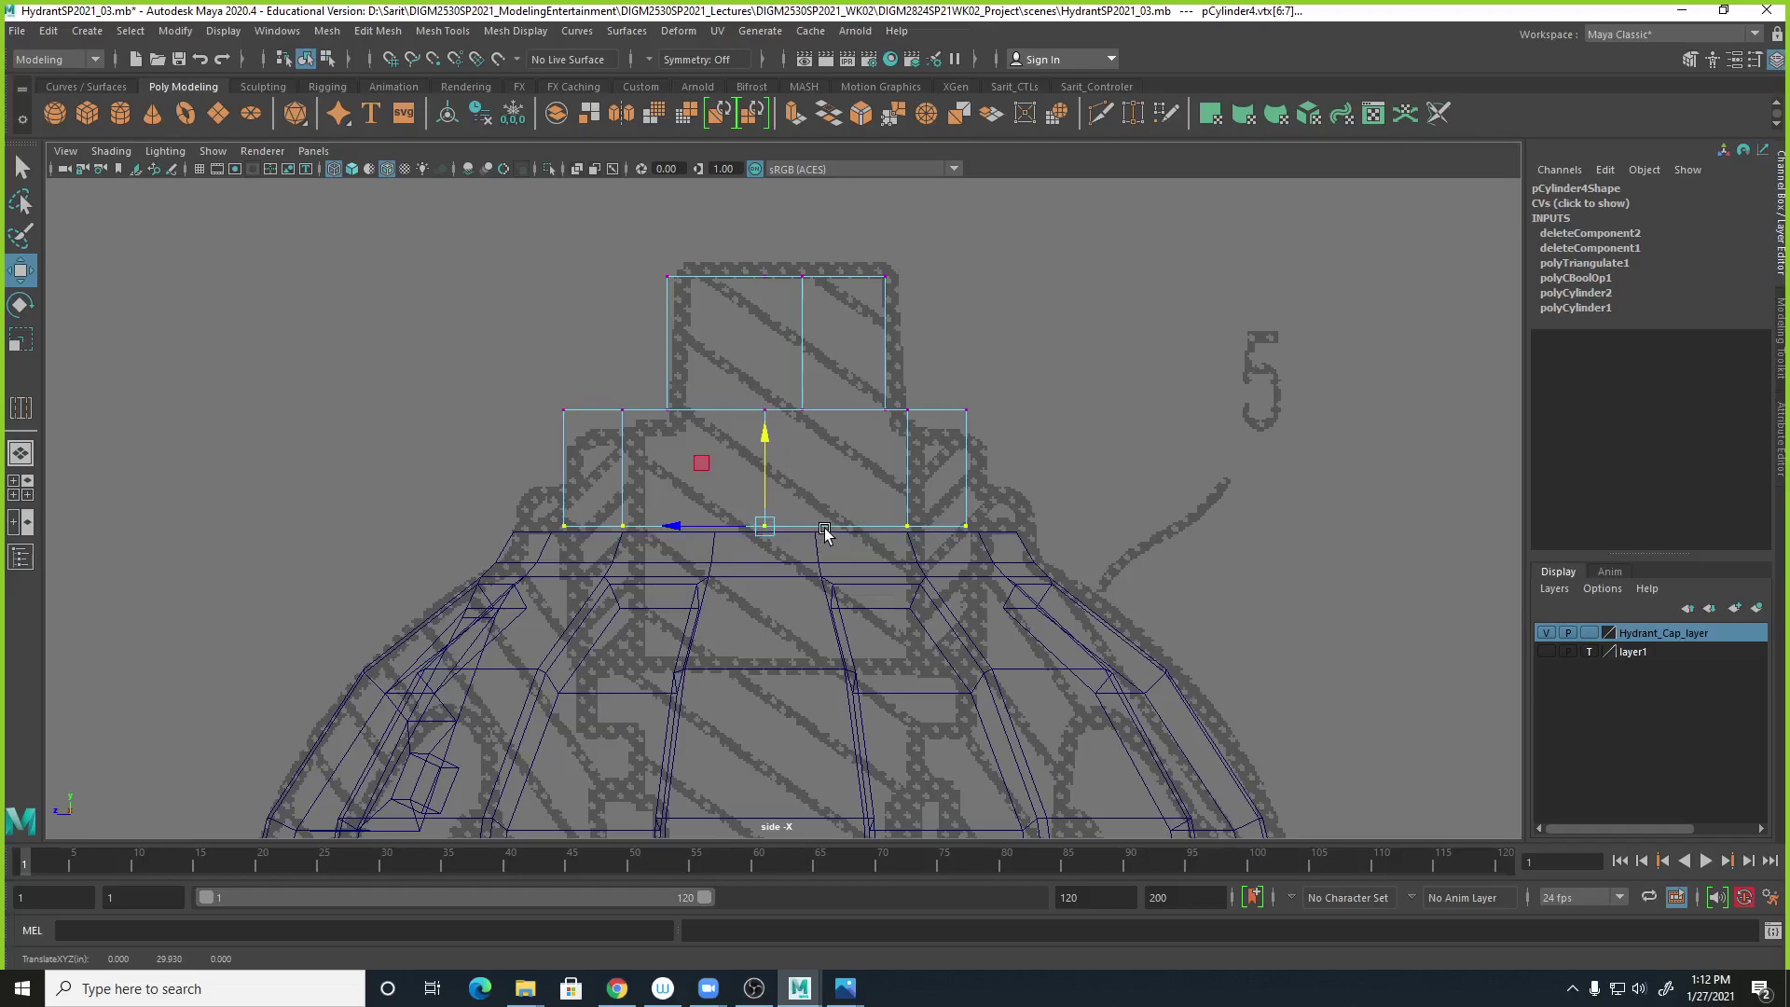
Flatten the nut's bottom vertices and the dome's top rim vertices vertically into one level row, and lower them slightly.
{"action": "left_click", "coordinate": [1028, 566]}
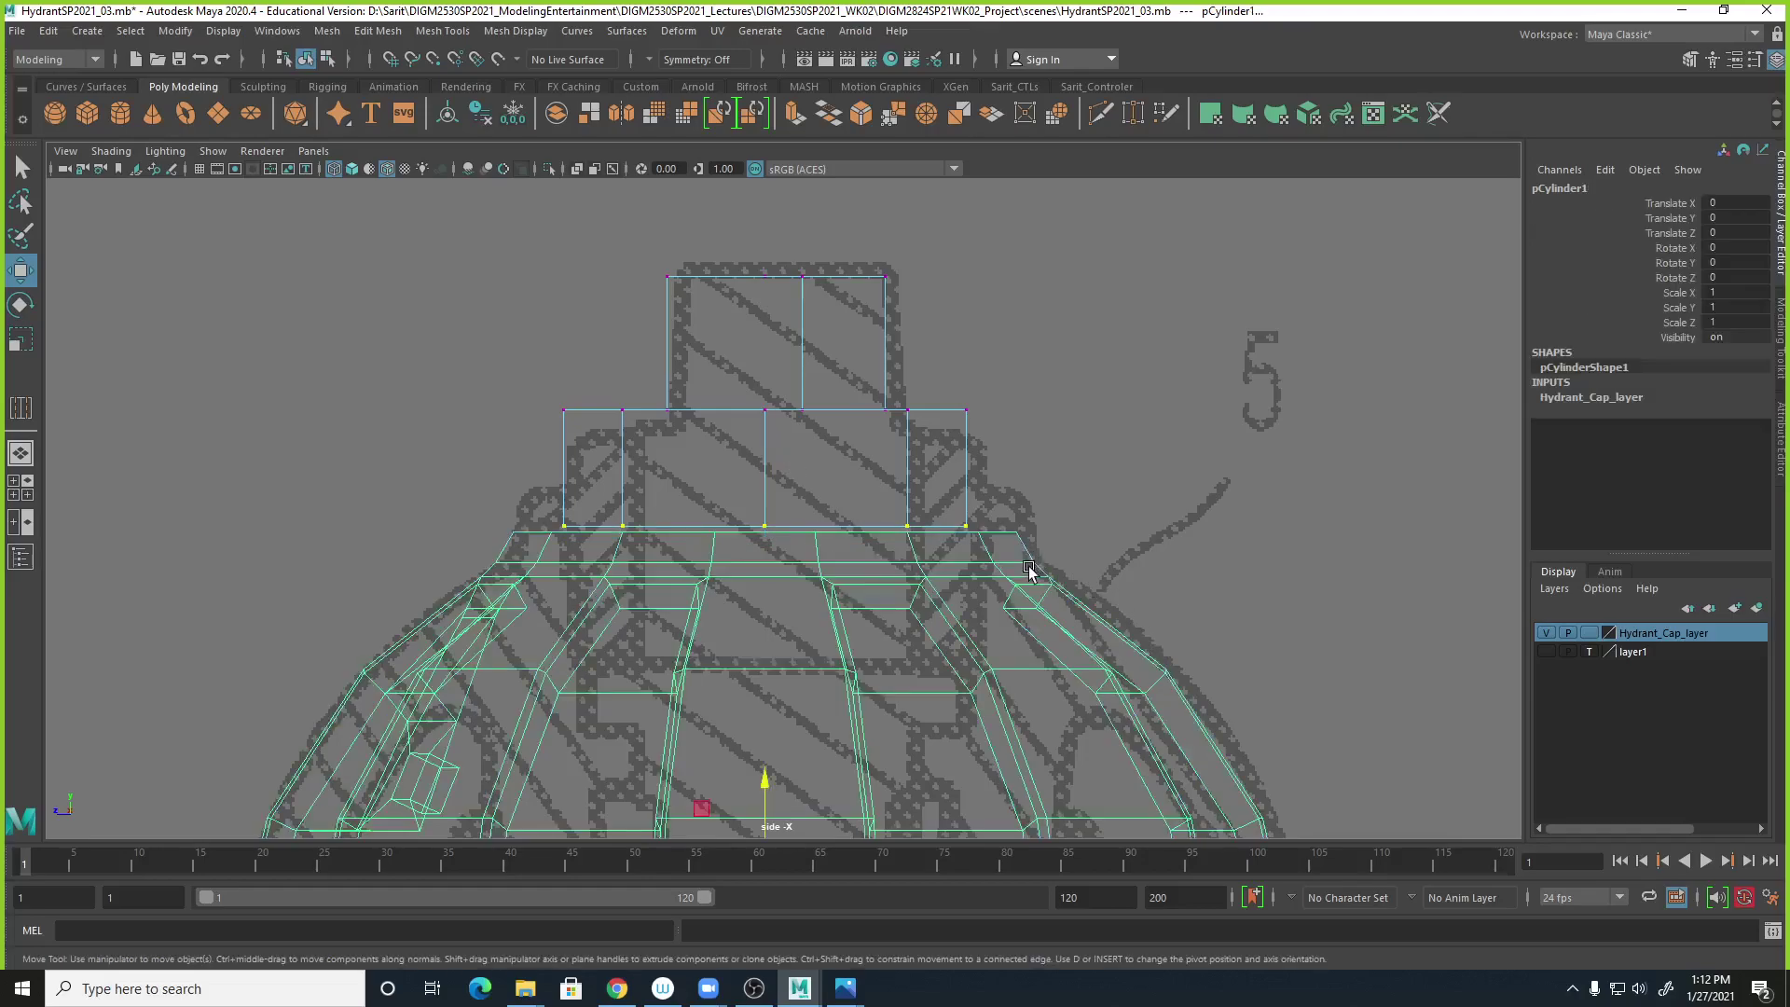
{"action": "right_click_drag", "start_coordinate": [1029, 473], "coordinate": [925, 463]}
{"action": "left_click_drag", "start_coordinate": [381, 484], "coordinate": [1171, 558]}
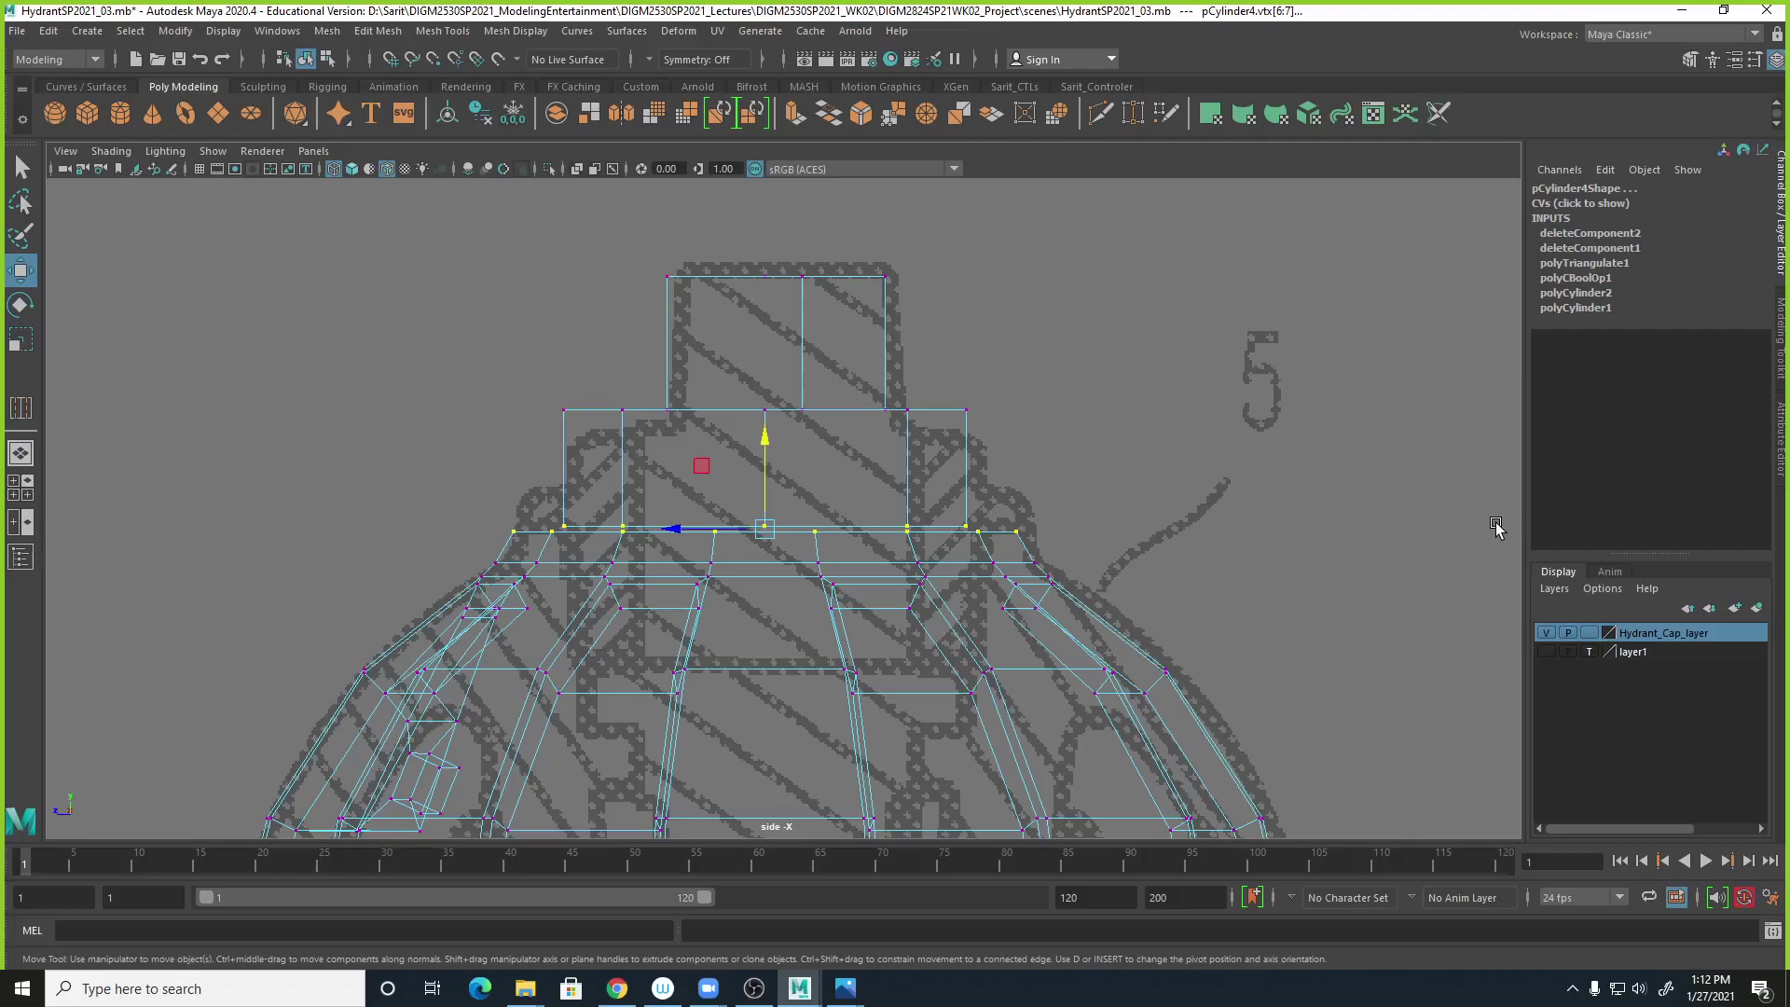
{"action": "key", "text": "r"}
{"action": "left_click_drag", "start_coordinate": [783, 450], "coordinate": [760, 486]}
{"action": "left_click_drag", "start_coordinate": [758, 697], "coordinate": [769, 875]}
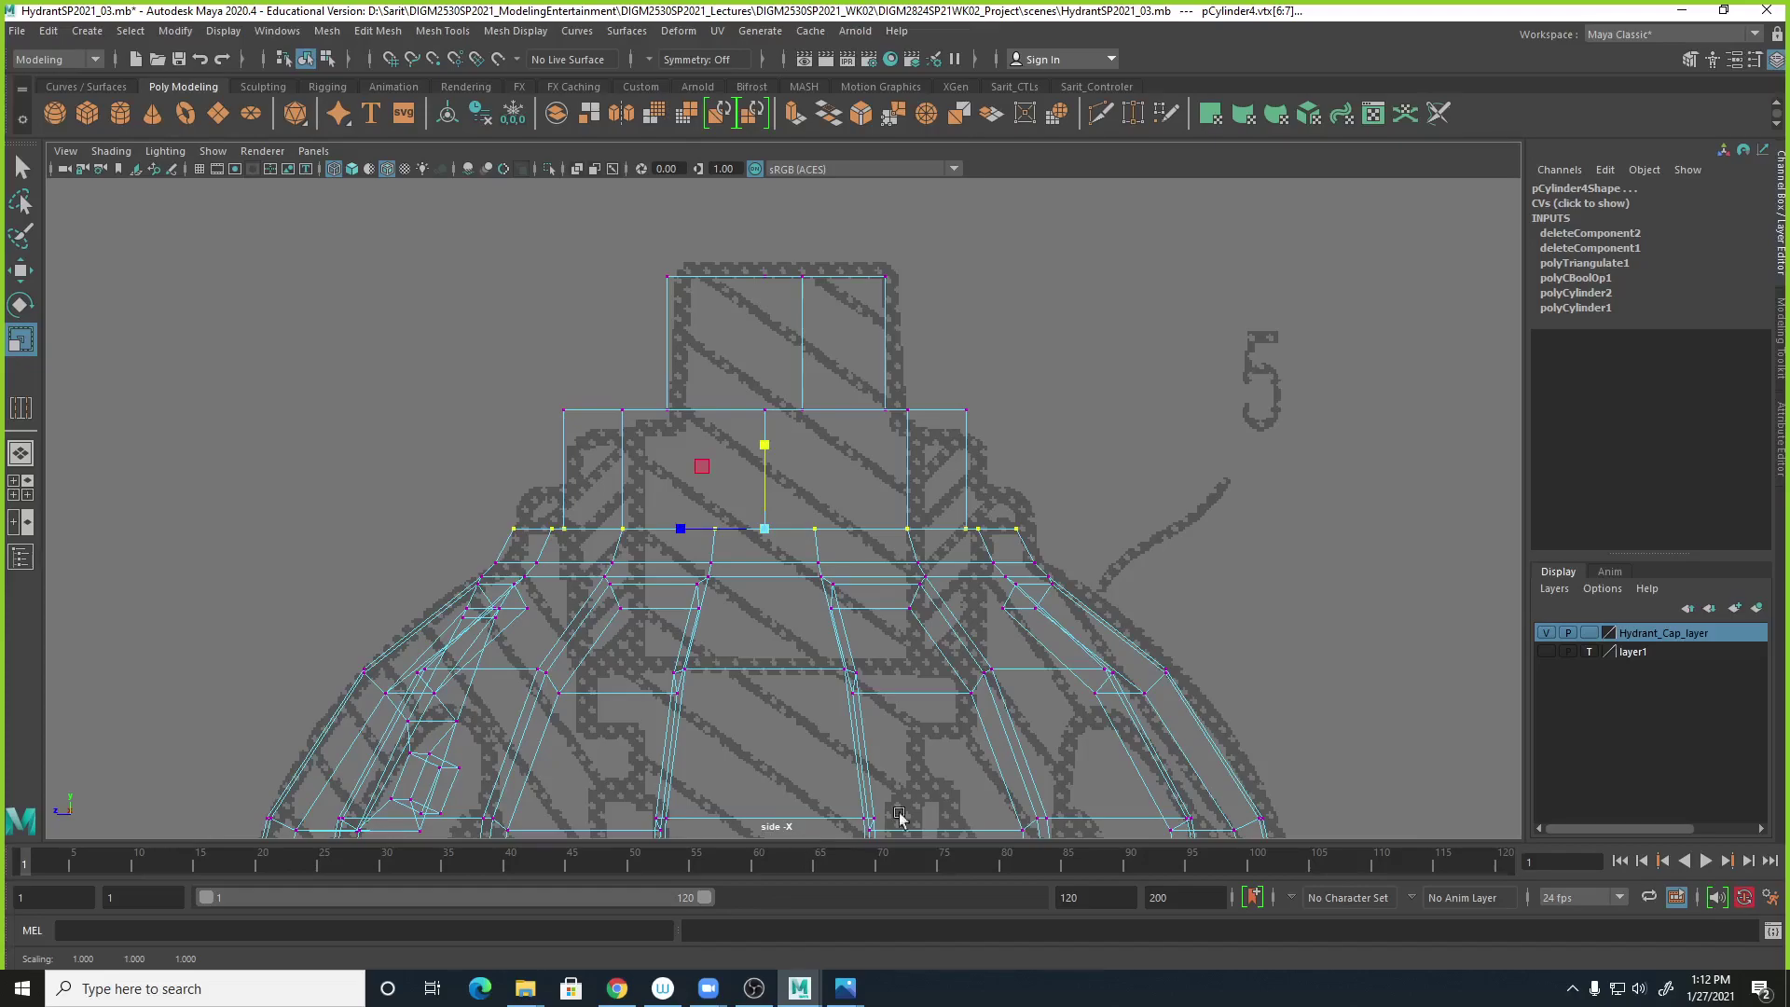
{"action": "key", "text": "w"}
{"action": "left_click_drag", "start_coordinate": [765, 442], "coordinate": [767, 446]}
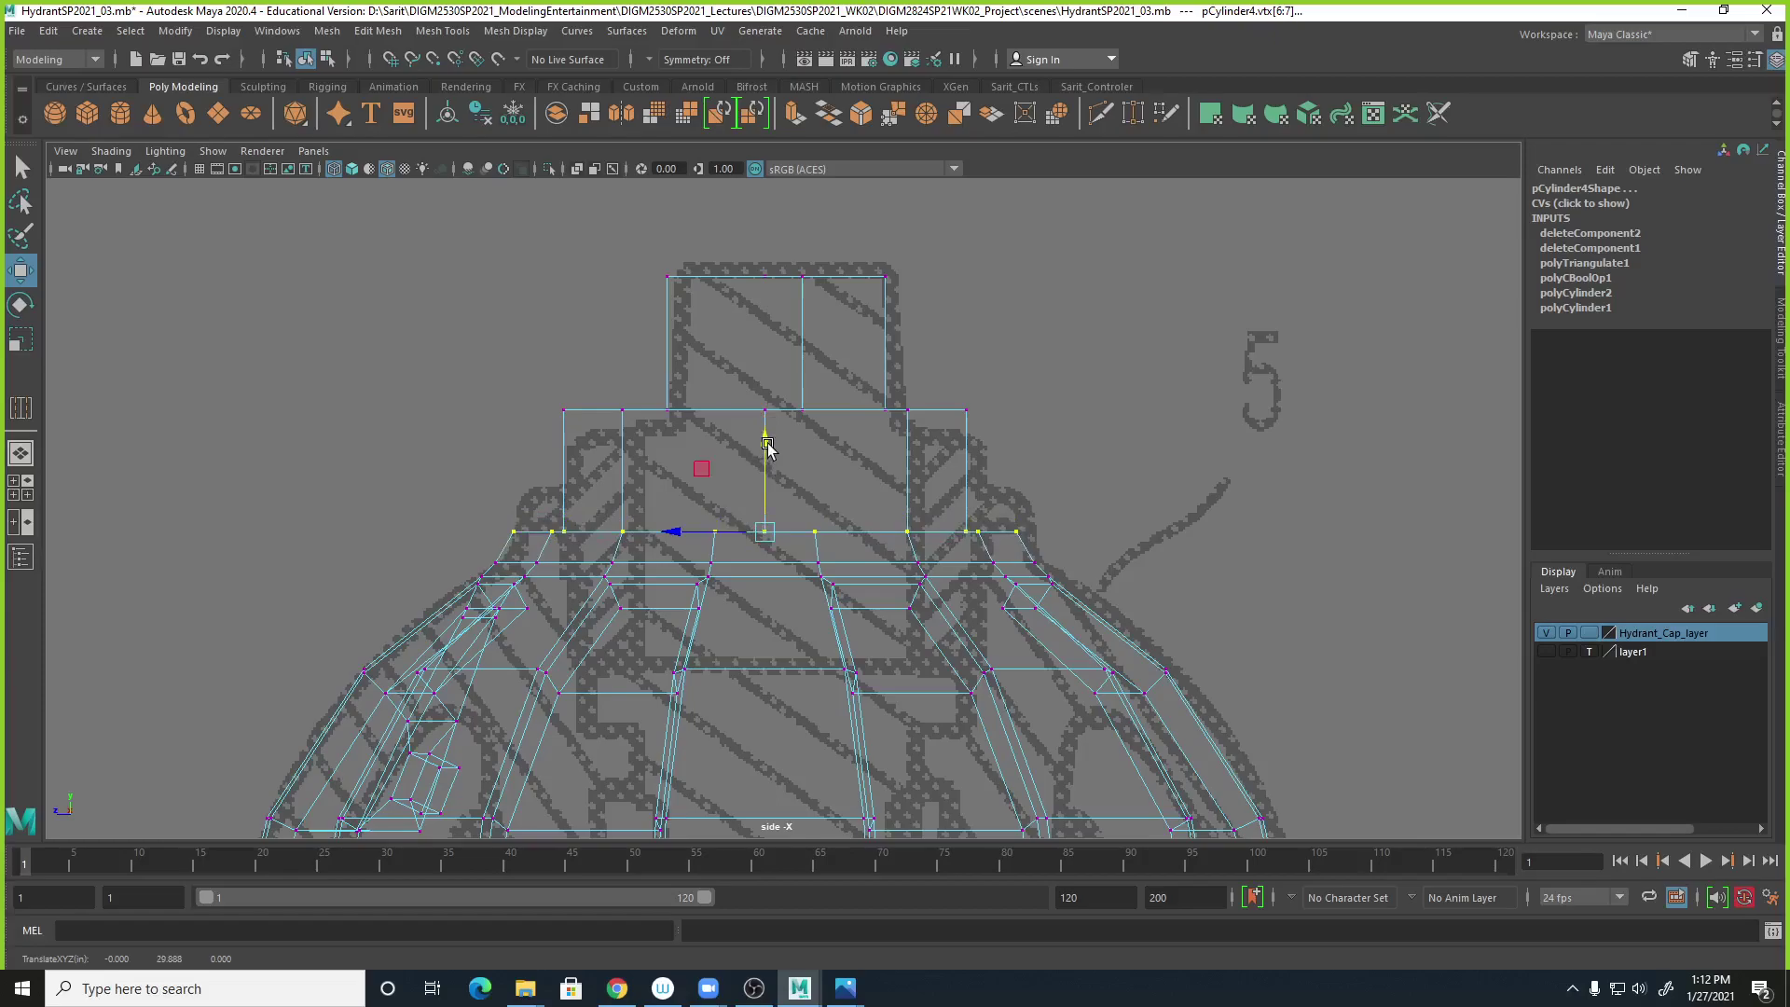
Delete the flat top face of the dome around the base of the nut.
{"action": "key", "text": "space"}
{"action": "key", "text": "space"}
{"action": "mouse_move", "coordinate": [1129, 399]}
{"action": "left_mouse_down", "text": "alt"}
{"action": "mouse_move", "coordinate": [1177, 506]}
{"action": "mouse_move", "coordinate": [1233, 494]}
{"action": "left_mouse_up", "text": "alt"}
{"action": "left_click", "coordinate": [1171, 512]}
{"action": "right_click_drag", "start_coordinate": [1177, 528], "coordinate": [1270, 649], "text": "alt"}
{"action": "right_click_drag", "start_coordinate": [869, 578], "coordinate": [895, 527]}
{"action": "double_click", "coordinate": [886, 574]}
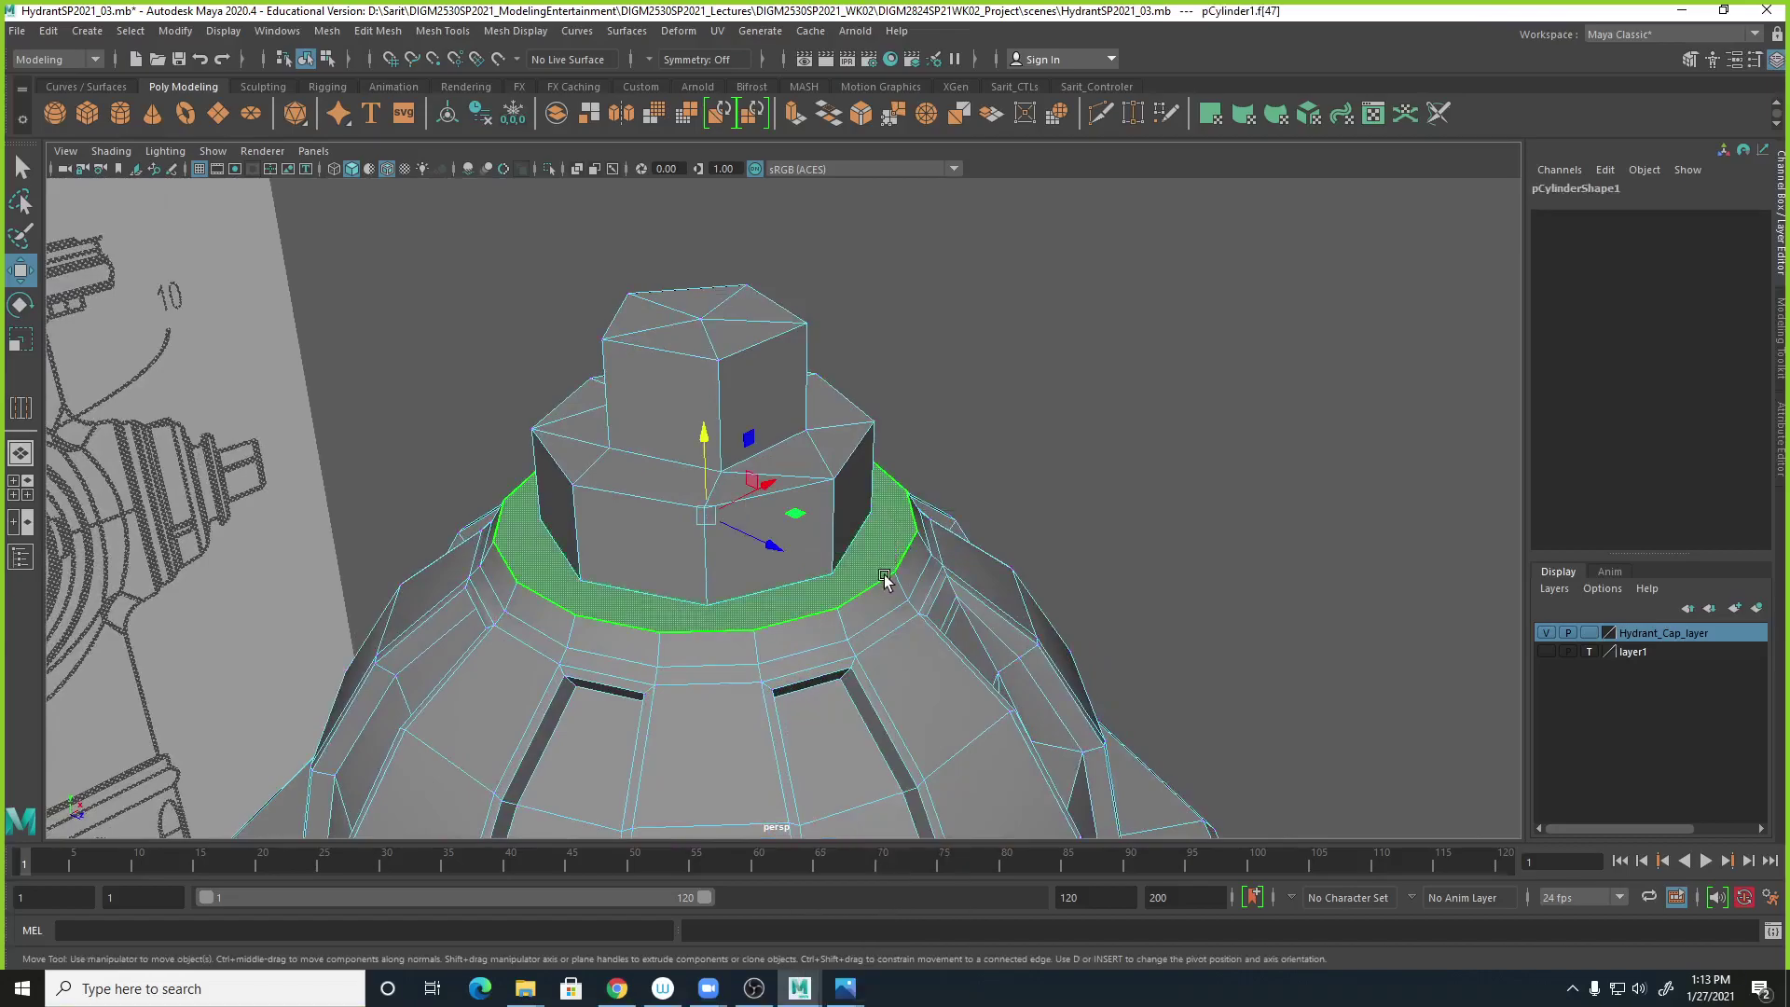
{"action": "key", "text": "Delete"}
Select the nut and the dome as objects and combine them into a single mesh.
{"action": "left_click_drag", "start_coordinate": [1154, 531], "coordinate": [870, 488], "text": "alt"}
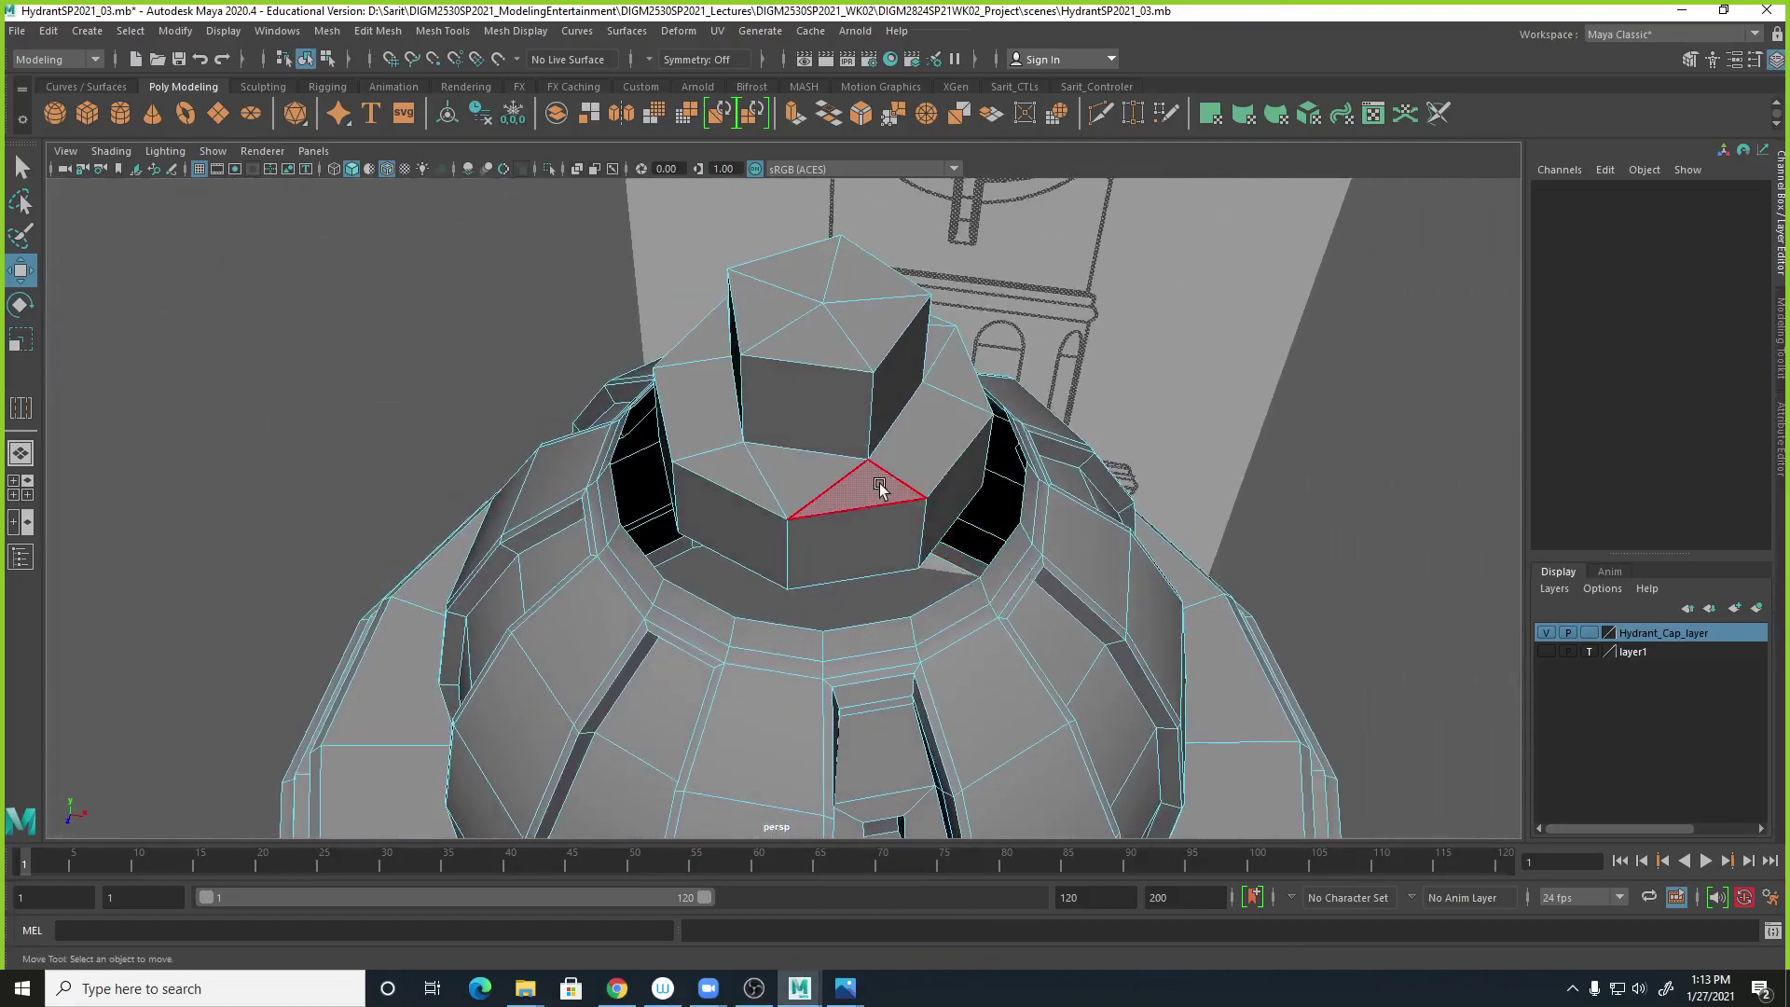
{"action": "right_click_drag", "start_coordinate": [910, 471], "coordinate": [982, 454]}
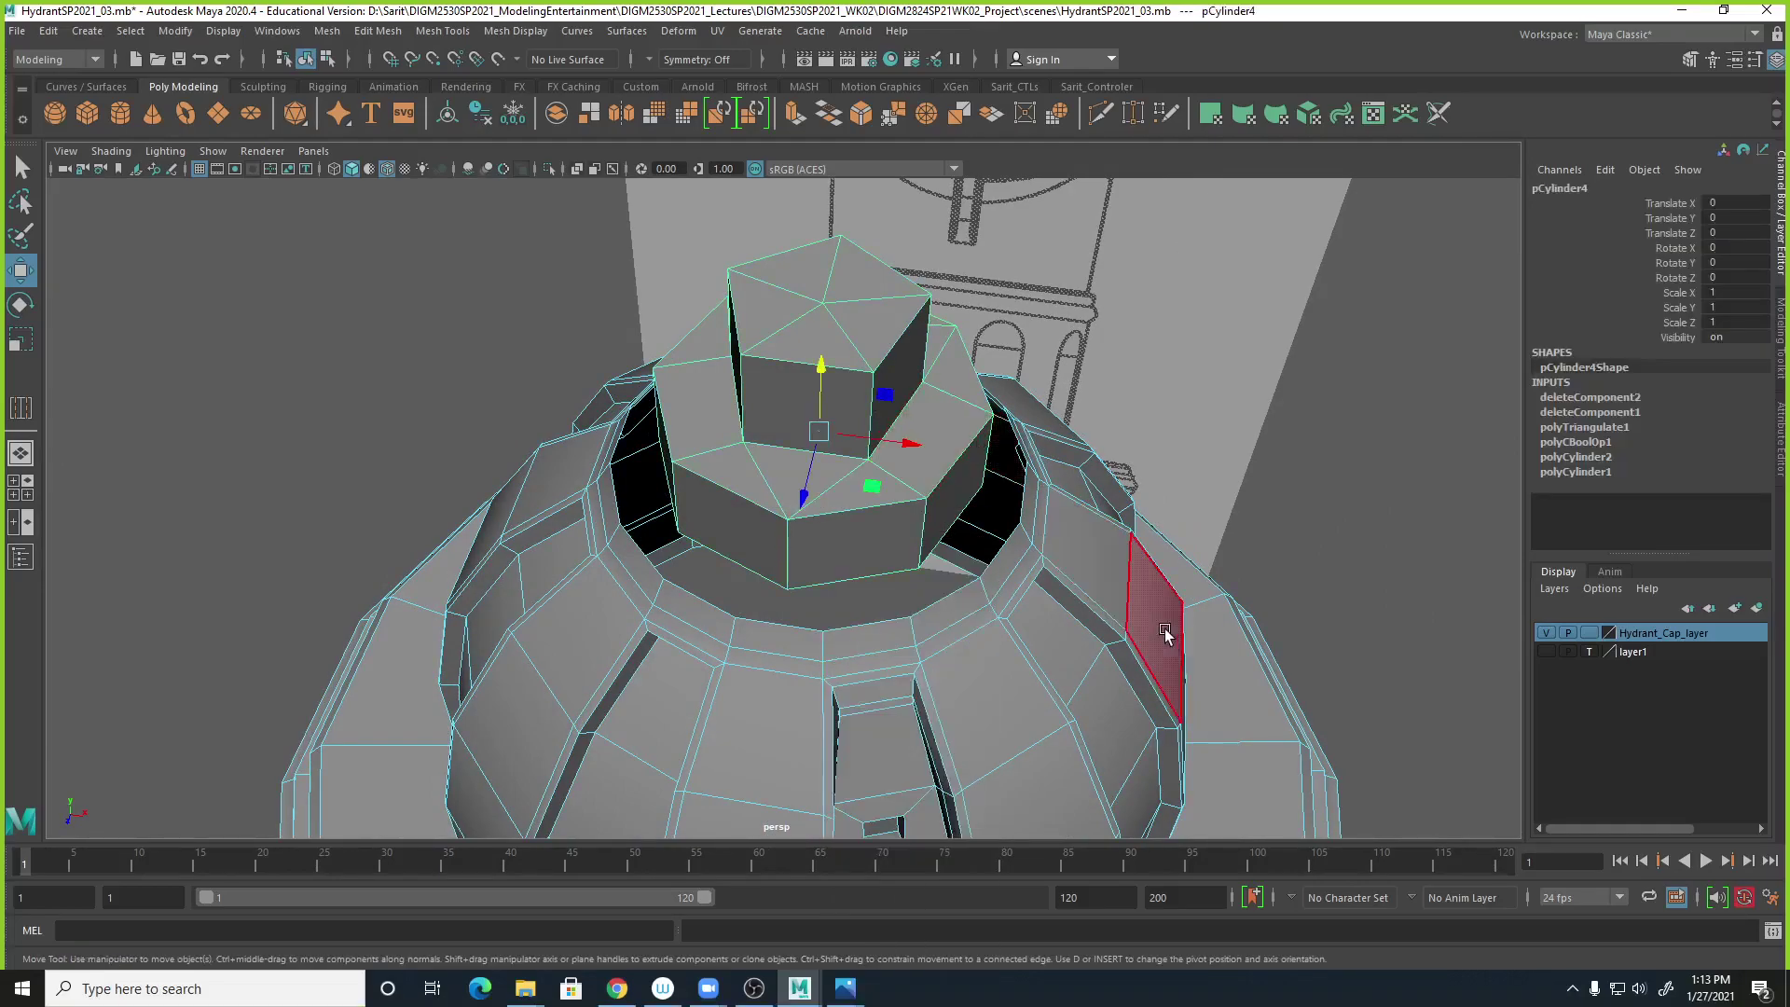
{"action": "right_click_drag", "start_coordinate": [1118, 476], "coordinate": [1232, 453]}
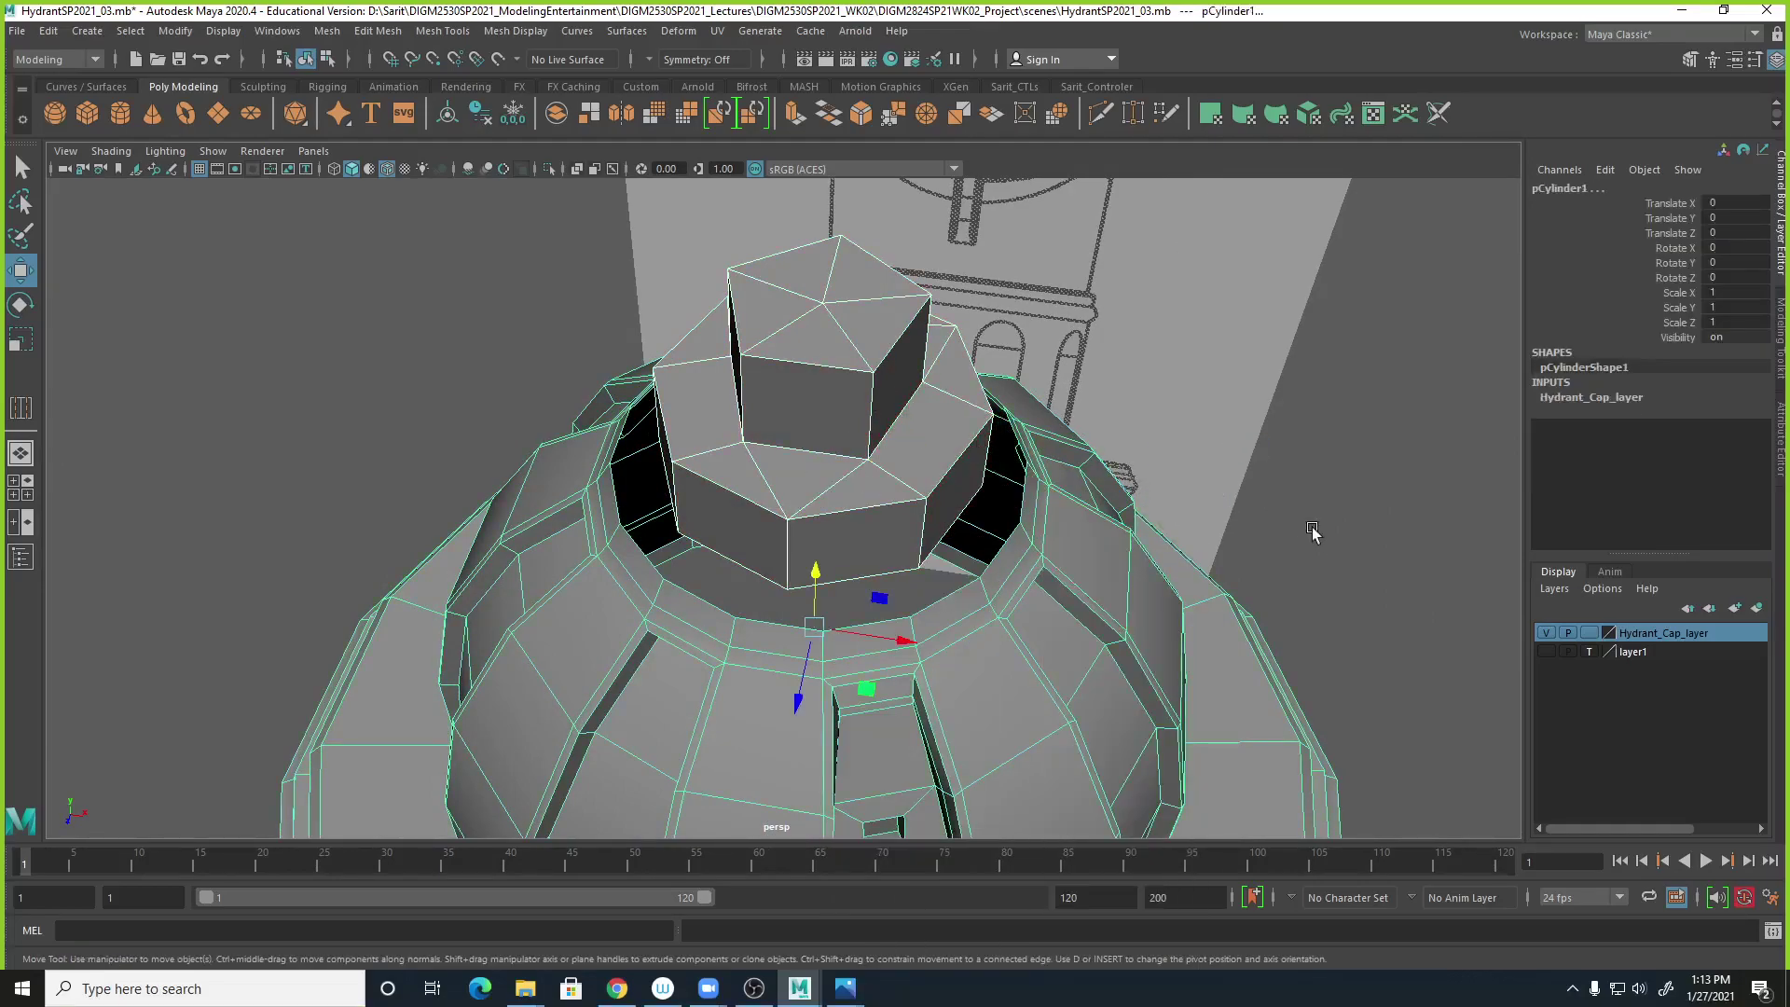
{"action": "left_click", "coordinate": [1394, 663]}
{"action": "scroll", "coordinate": [1389, 658], "scroll_direction": "down", "scroll_amount": 5}
{"action": "left_click", "coordinate": [848, 570]}
{"action": "left_click", "coordinate": [822, 536]}
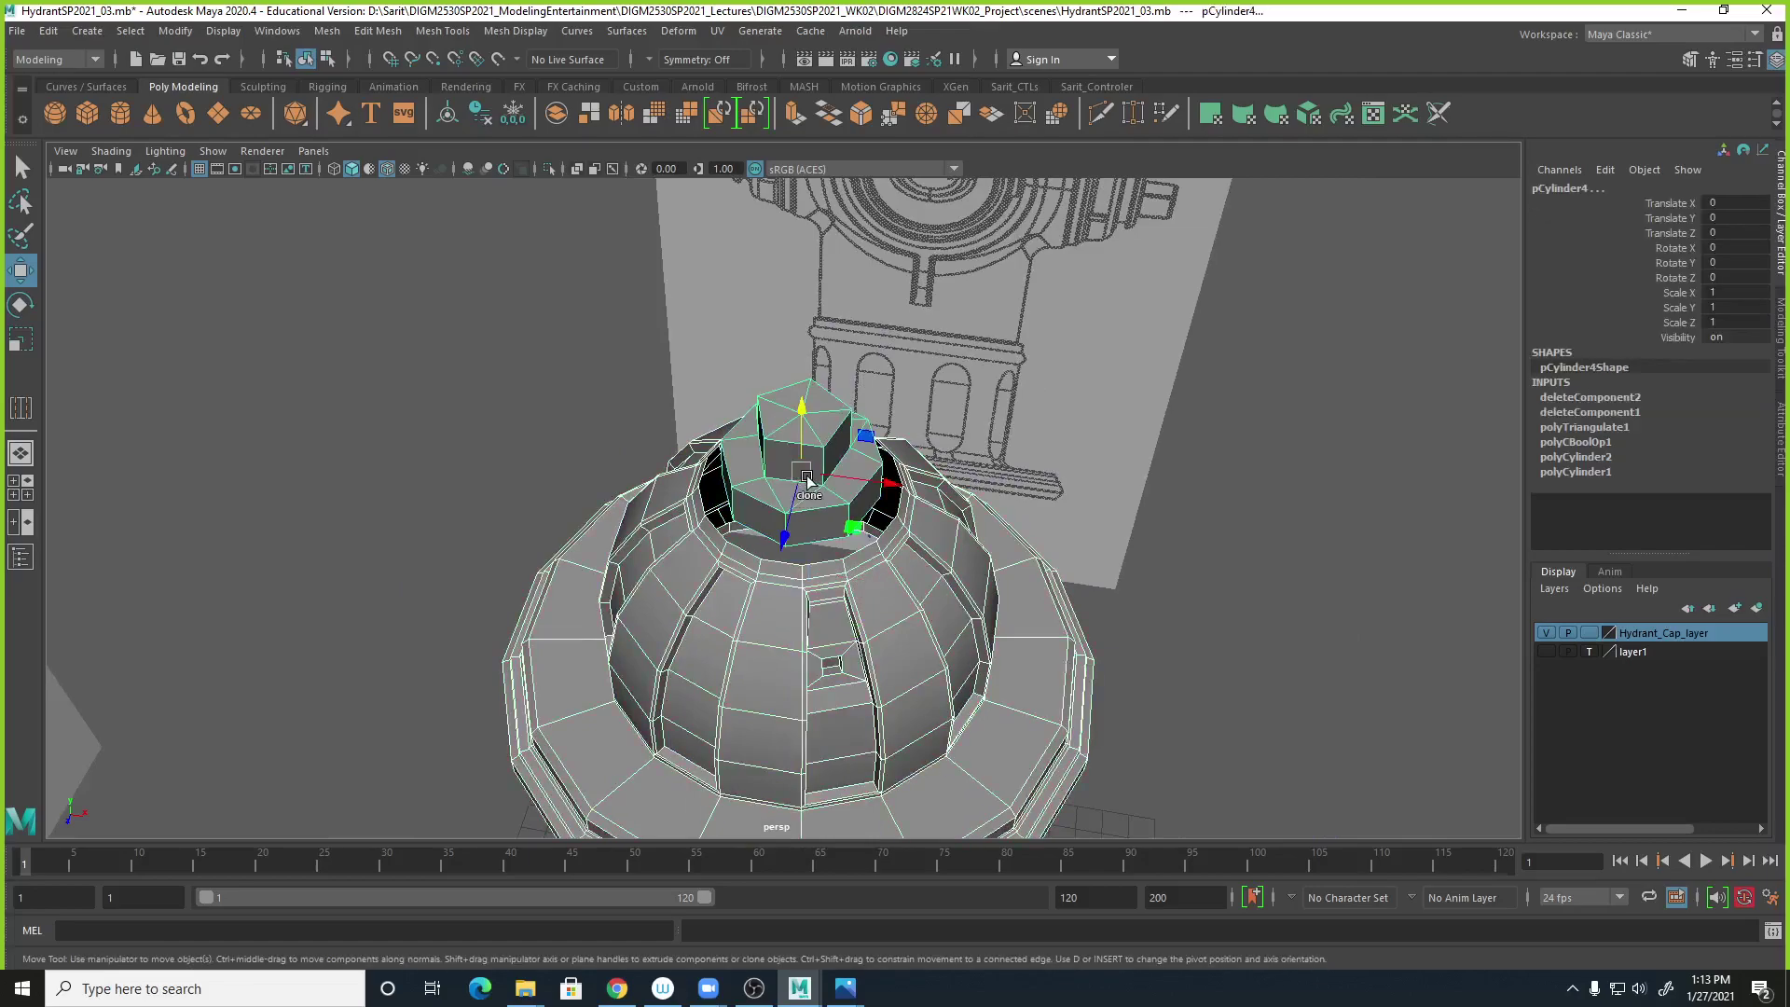
{"action": "right_click_drag", "start_coordinate": [824, 493], "coordinate": [825, 492]}
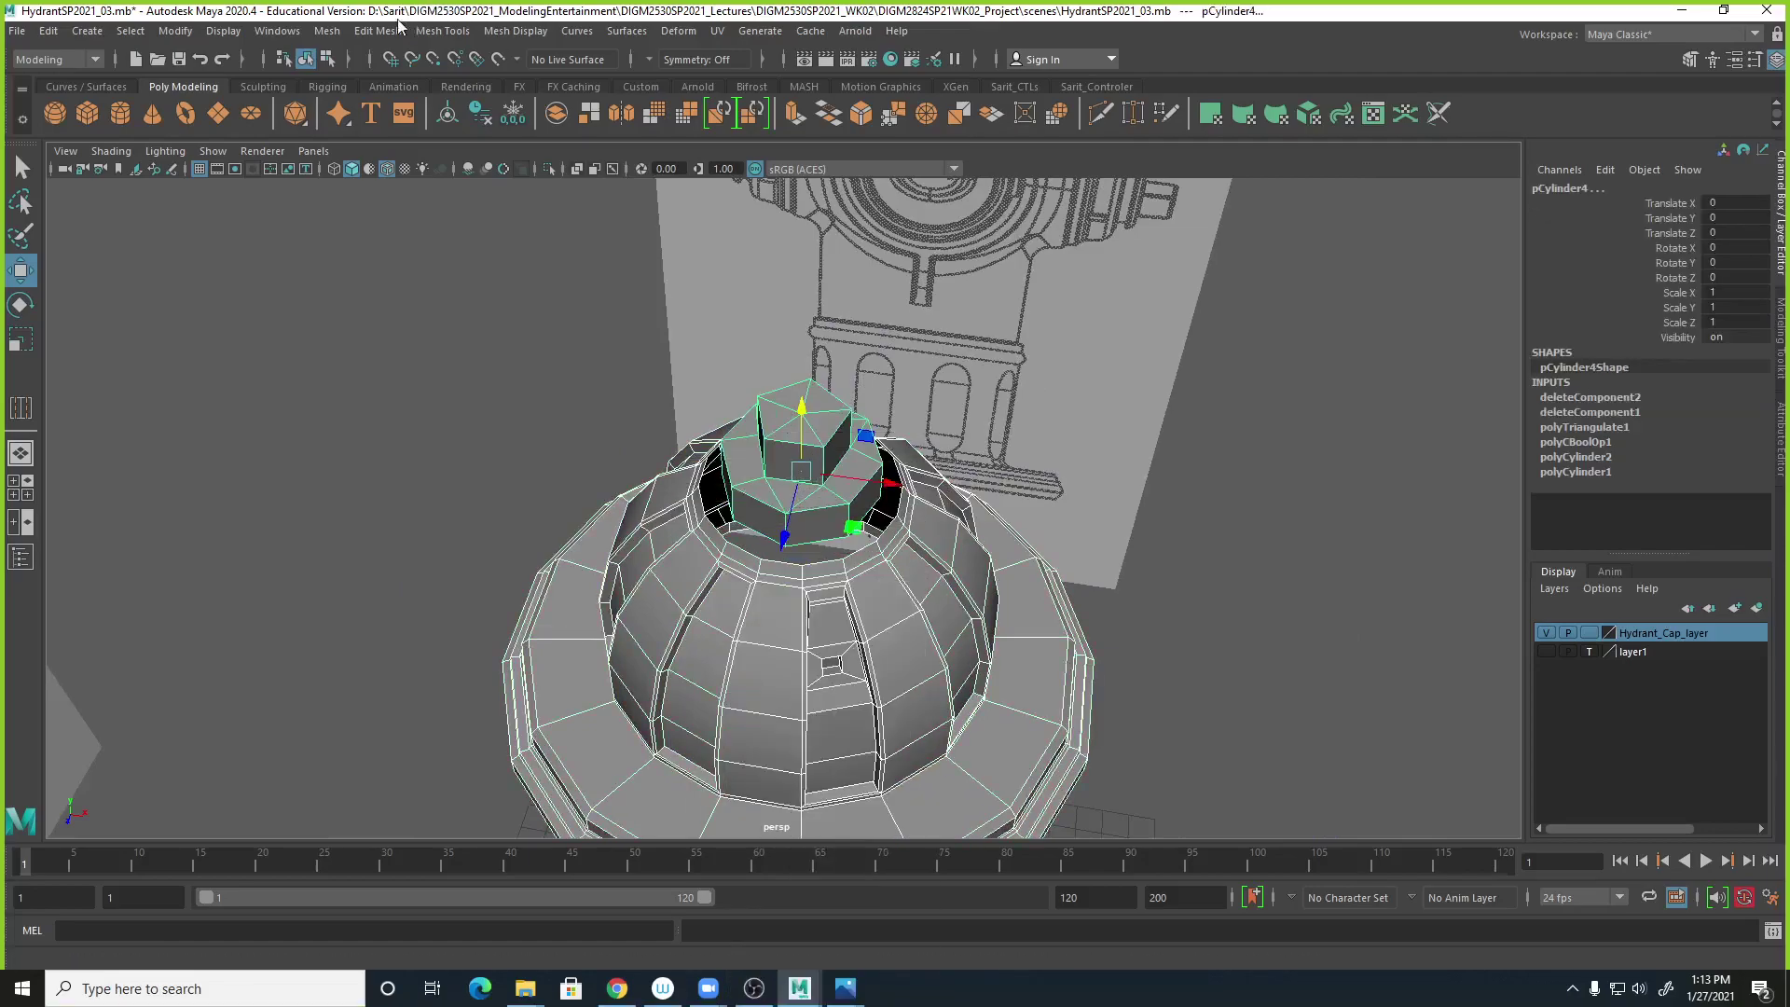
{"action": "left_click", "coordinate": [335, 33]}
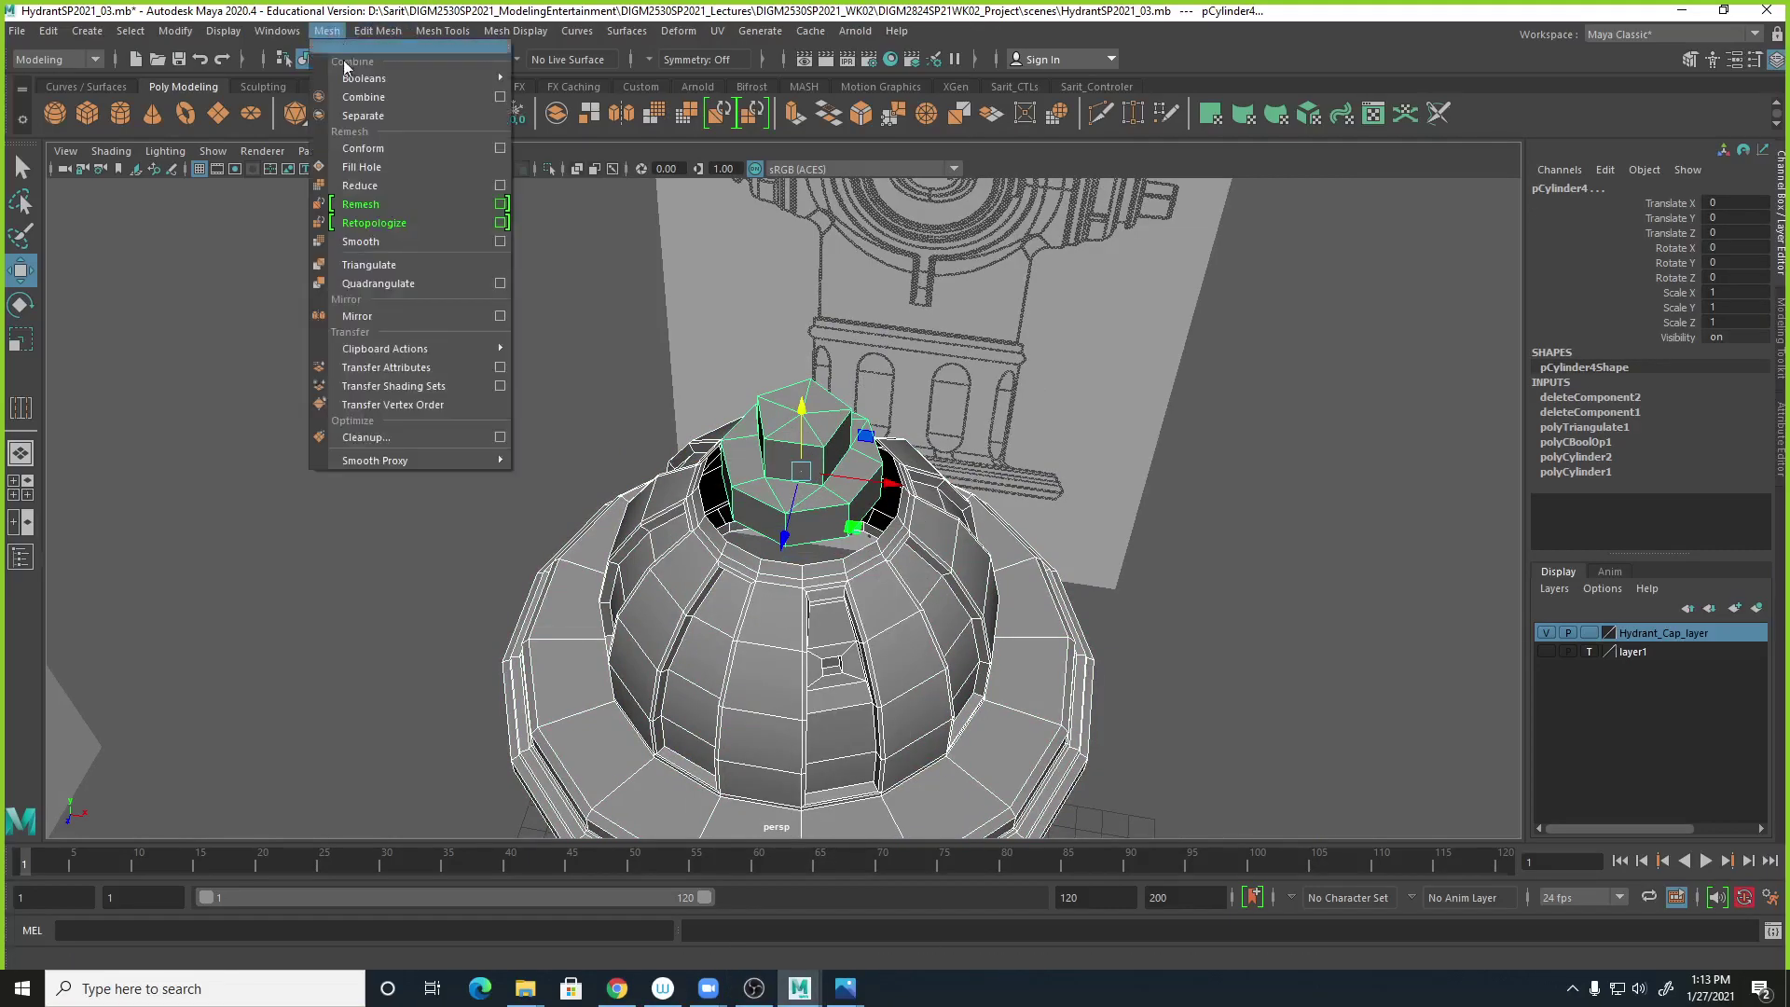
{"action": "left_click", "coordinate": [353, 103]}
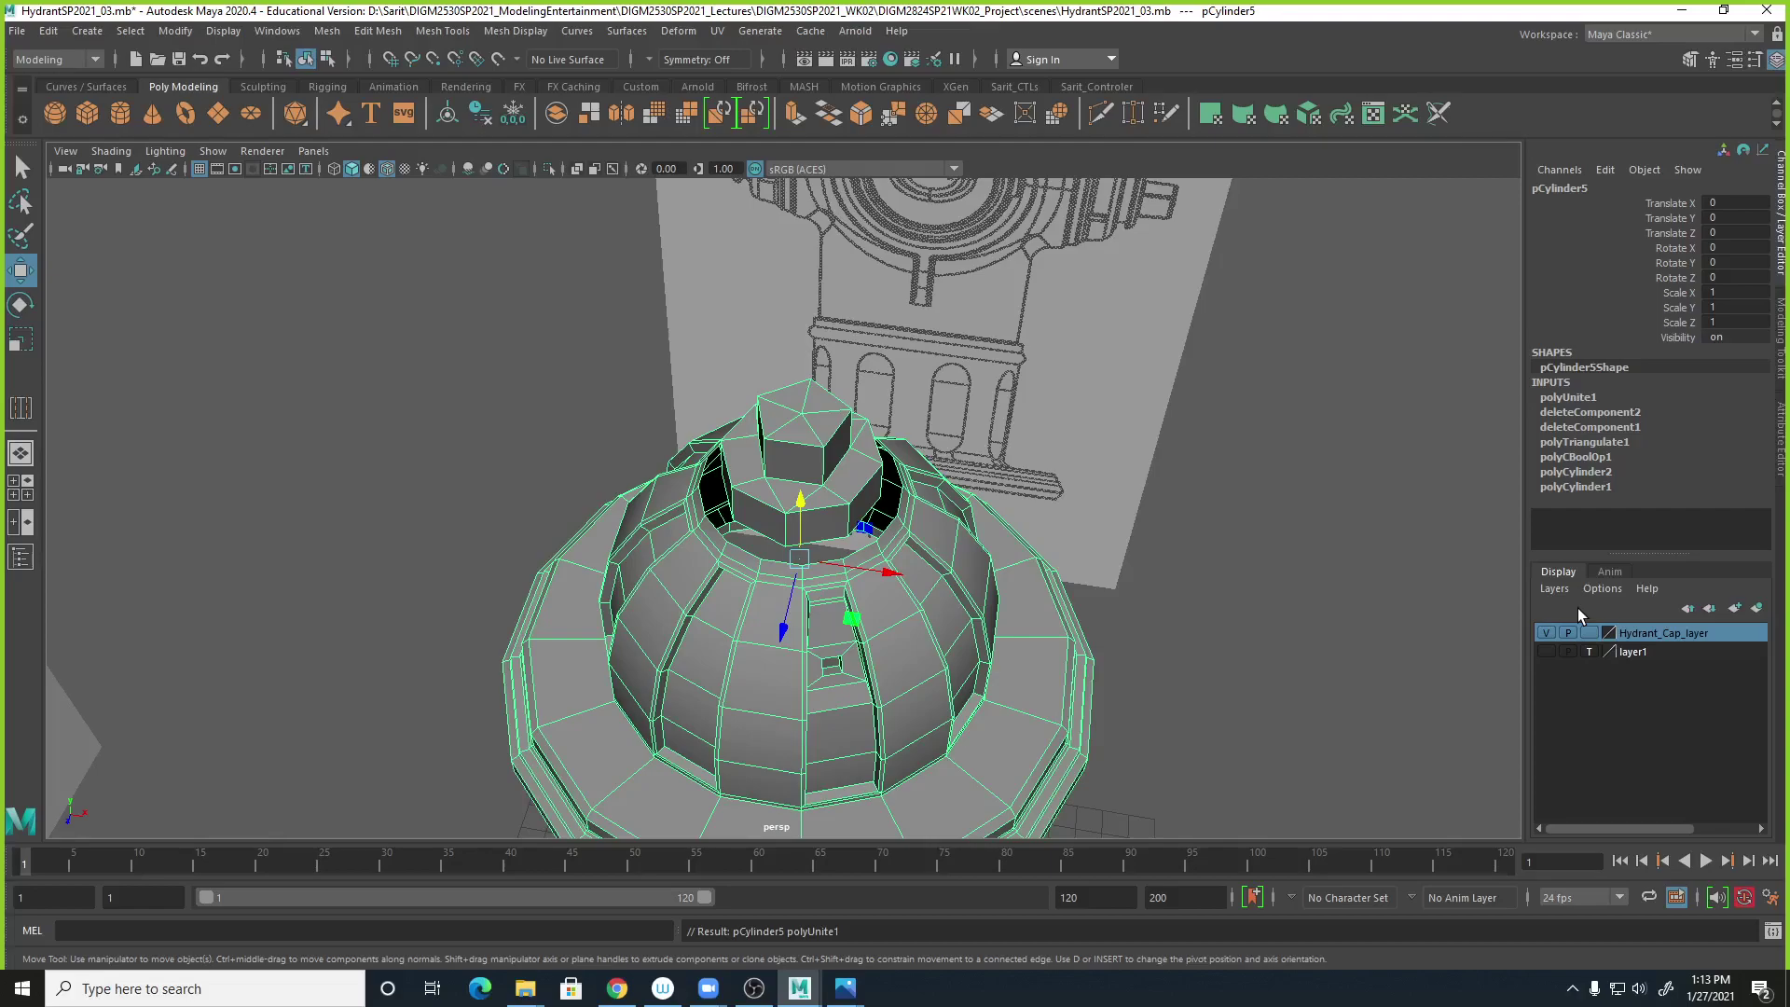
Check the combined mesh by selecting the dome's faces and the nut's faces as separate shells.
{"action": "right_click_drag", "start_coordinate": [961, 504], "coordinate": [967, 529]}
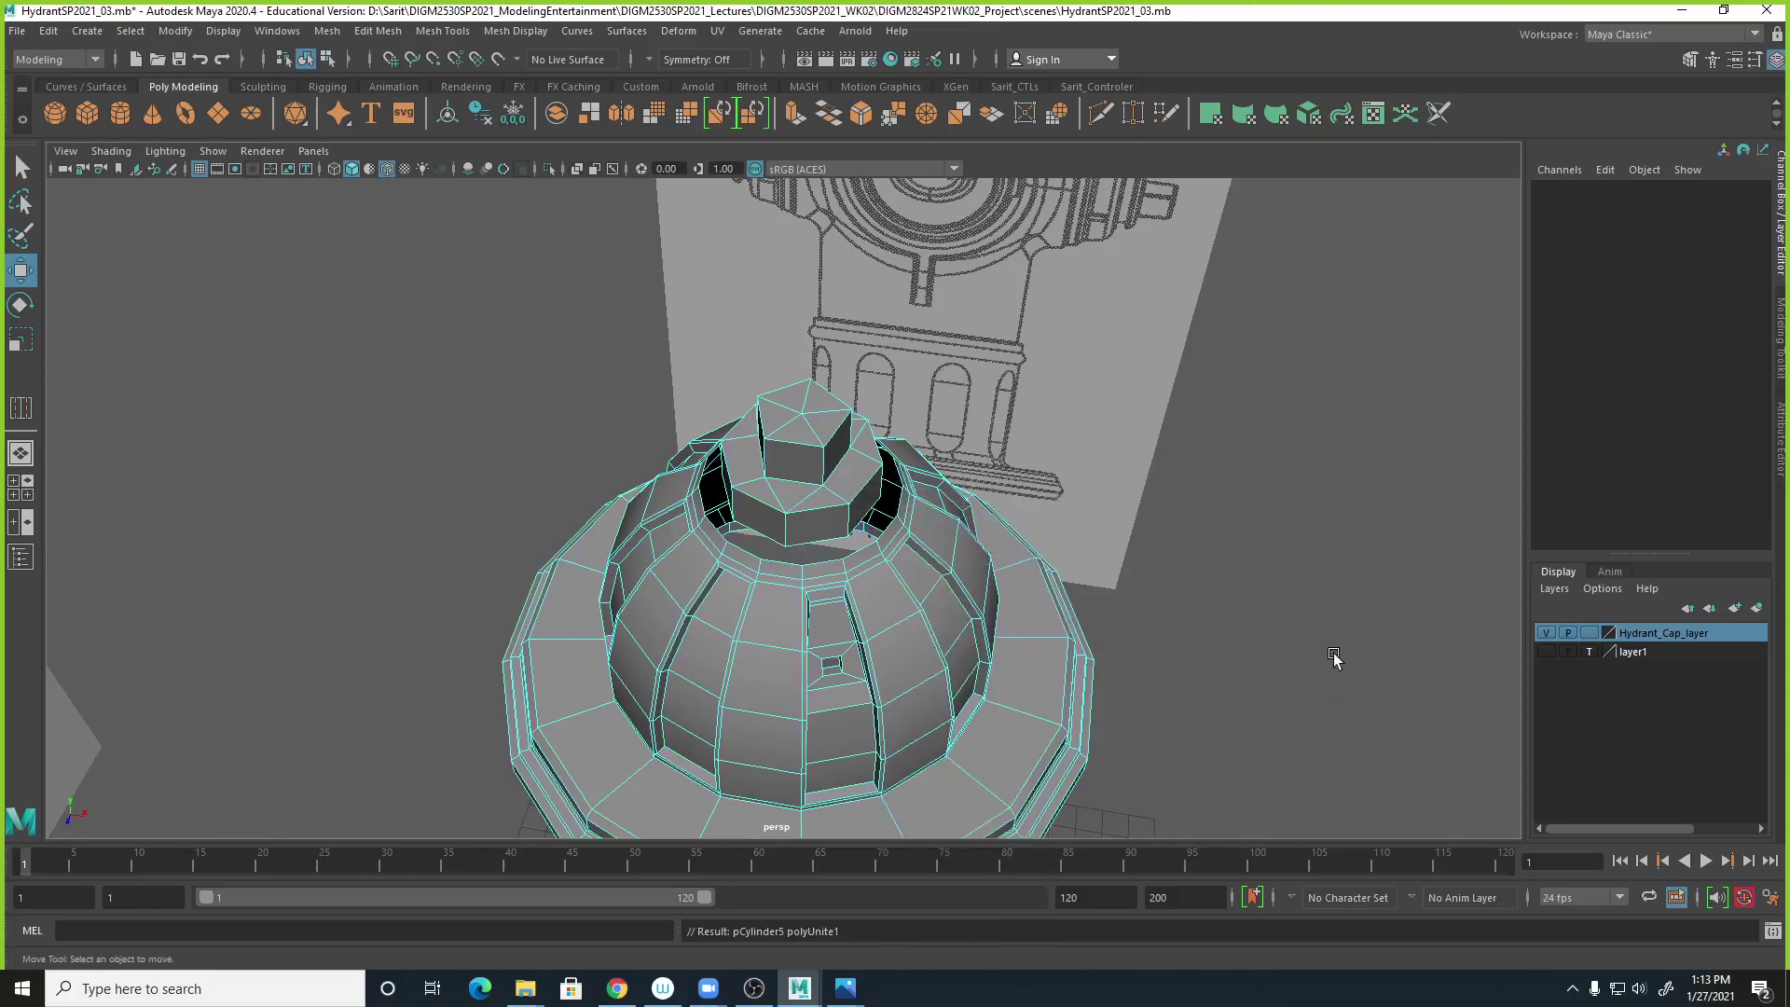
{"action": "left_click_drag", "start_coordinate": [1306, 607], "coordinate": [991, 599], "text": "alt"}
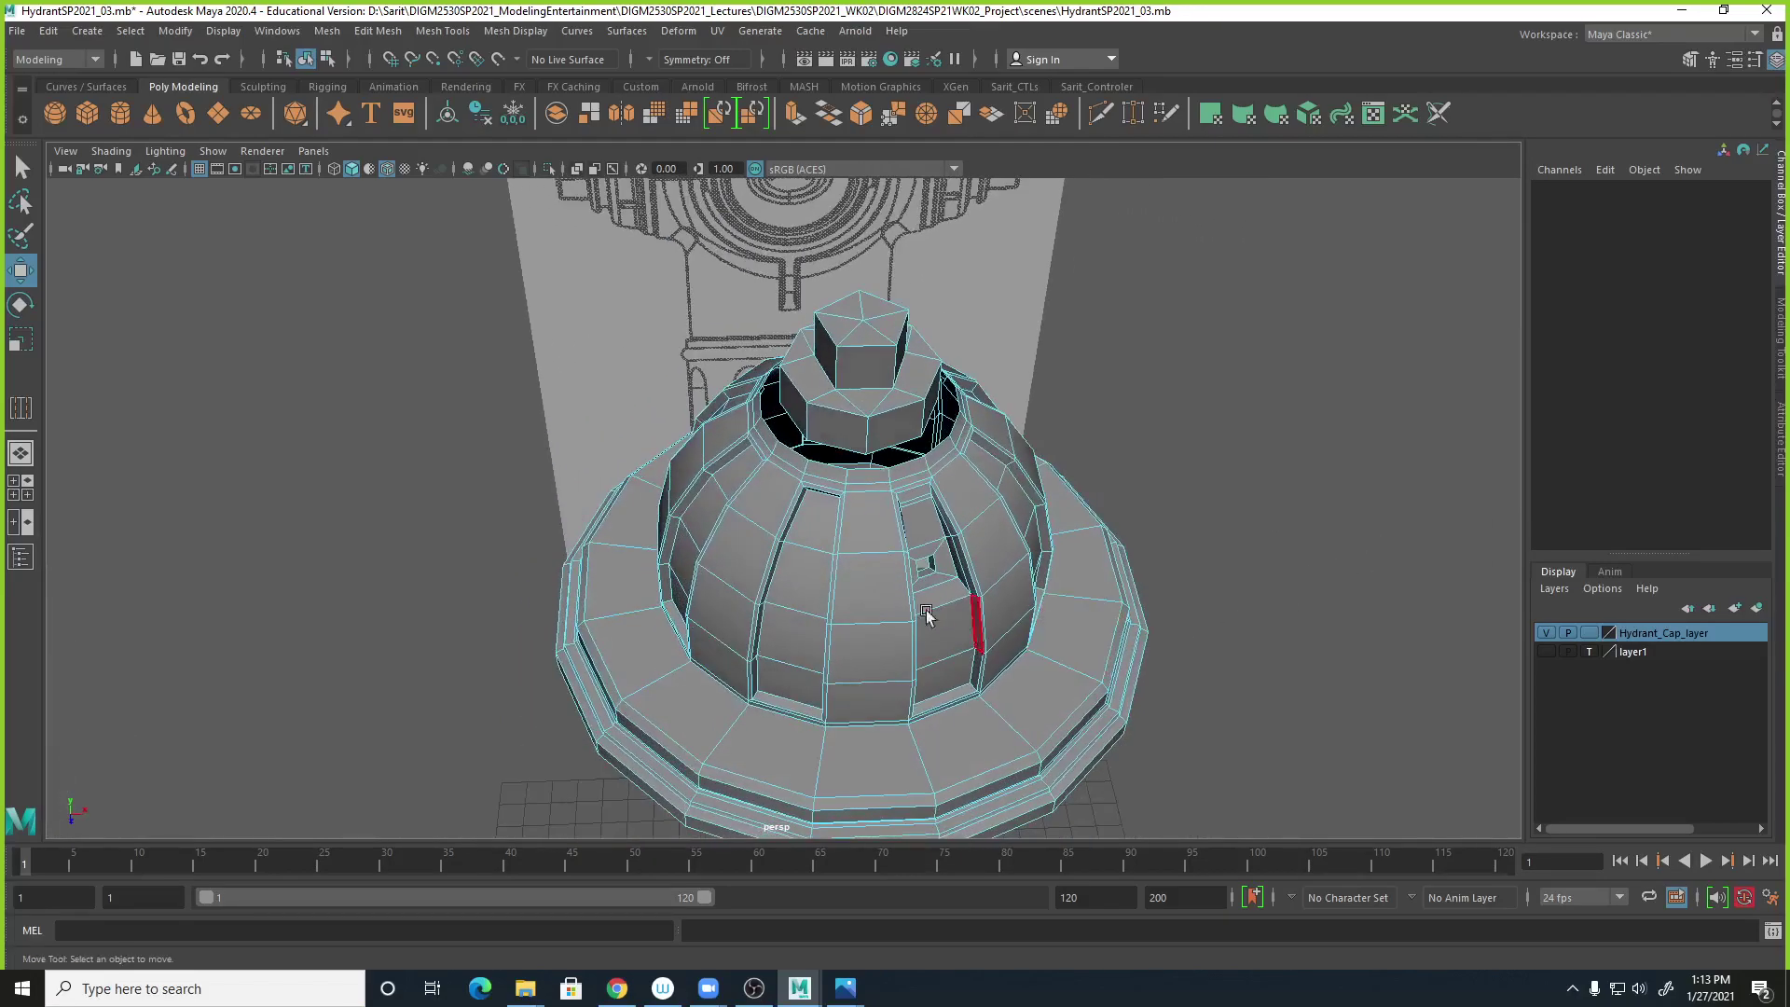
{"action": "left_click", "coordinate": [862, 520]}
{"action": "left_click_drag", "start_coordinate": [1343, 715], "coordinate": [1510, 701], "text": "alt"}
{"action": "key", "text": "f"}
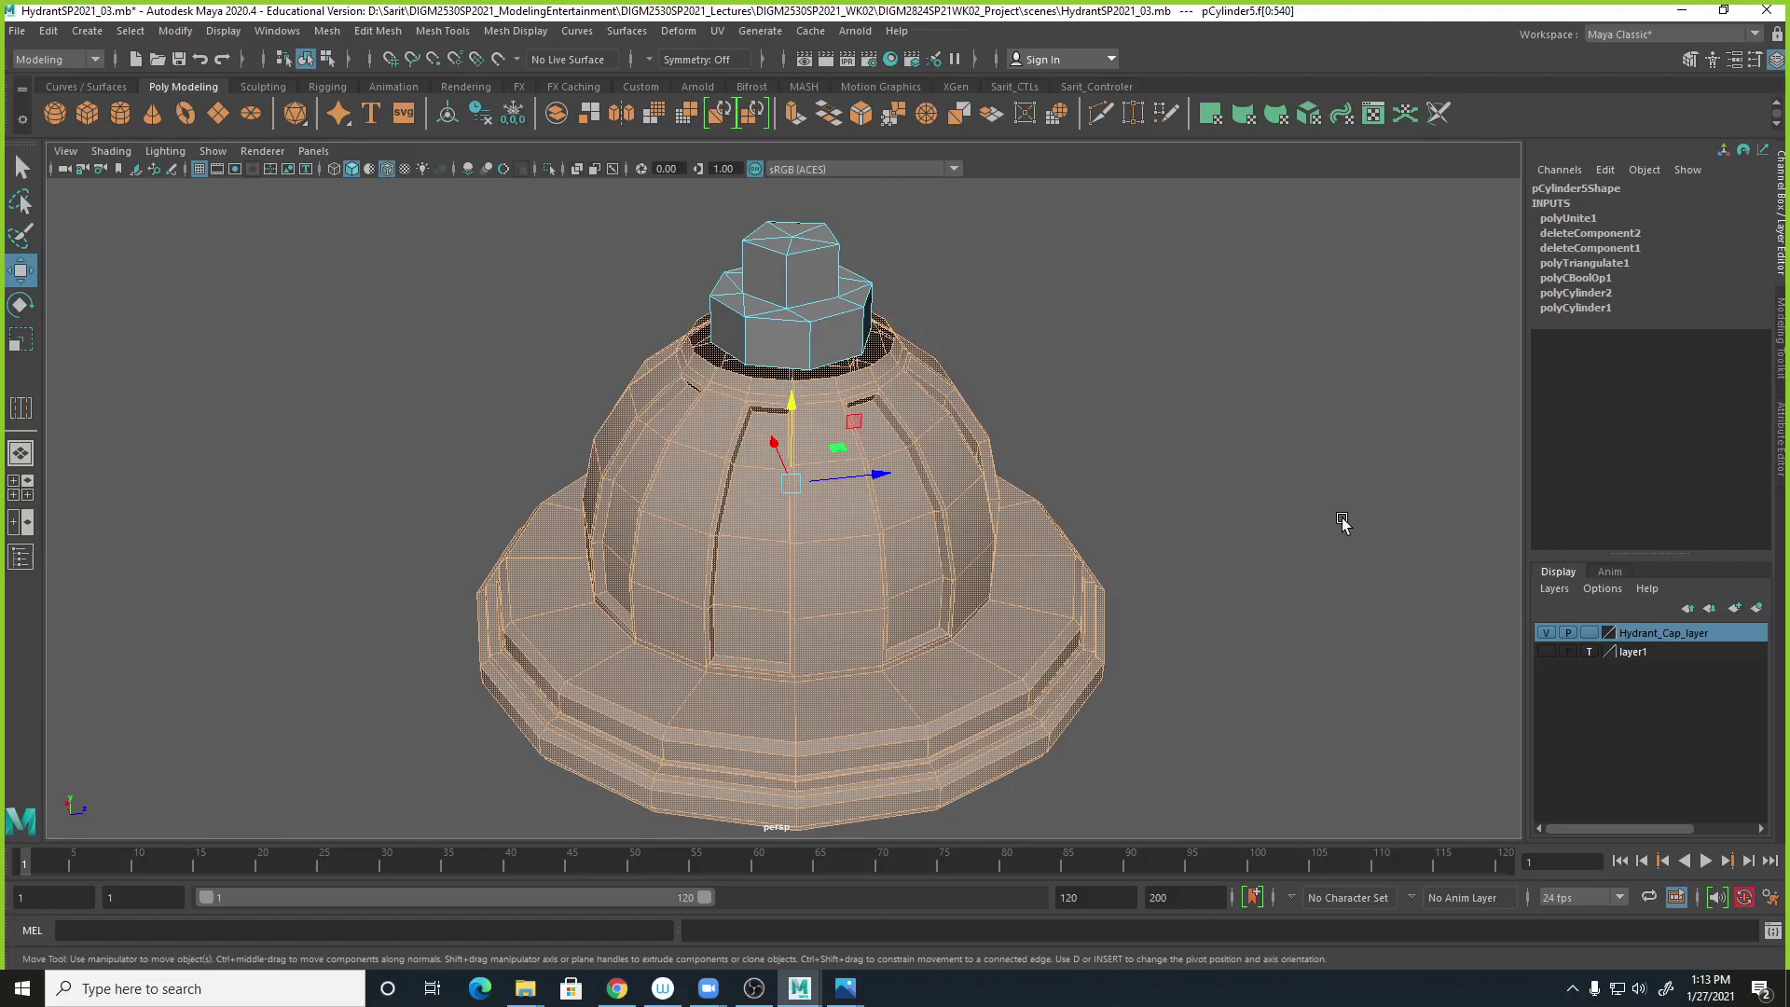
{"action": "left_click", "coordinate": [994, 357]}
{"action": "double_click", "coordinate": [813, 334]}
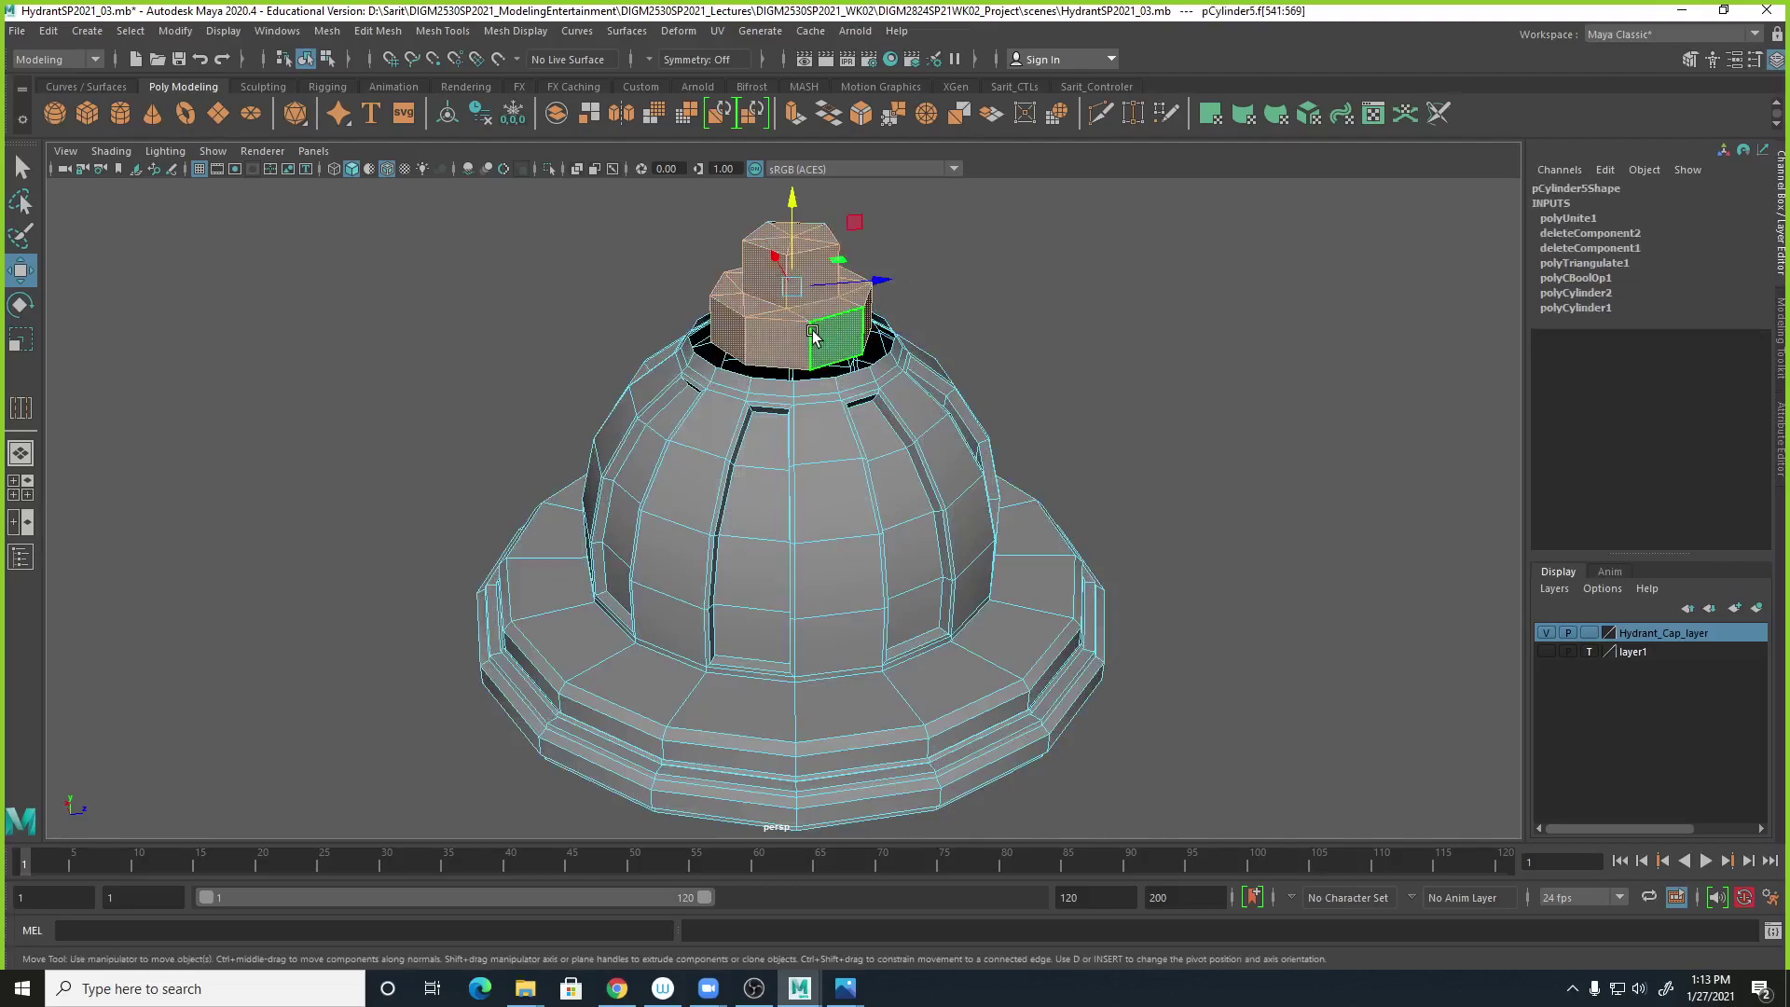
{"action": "left_click_drag", "start_coordinate": [872, 490], "coordinate": [753, 492], "text": "alt"}
{"action": "scroll", "coordinate": [753, 493], "scroll_direction": "up", "scroll_amount": 1}
{"action": "left_click", "coordinate": [859, 384]}
{"action": "left_click", "coordinate": [1058, 294]}
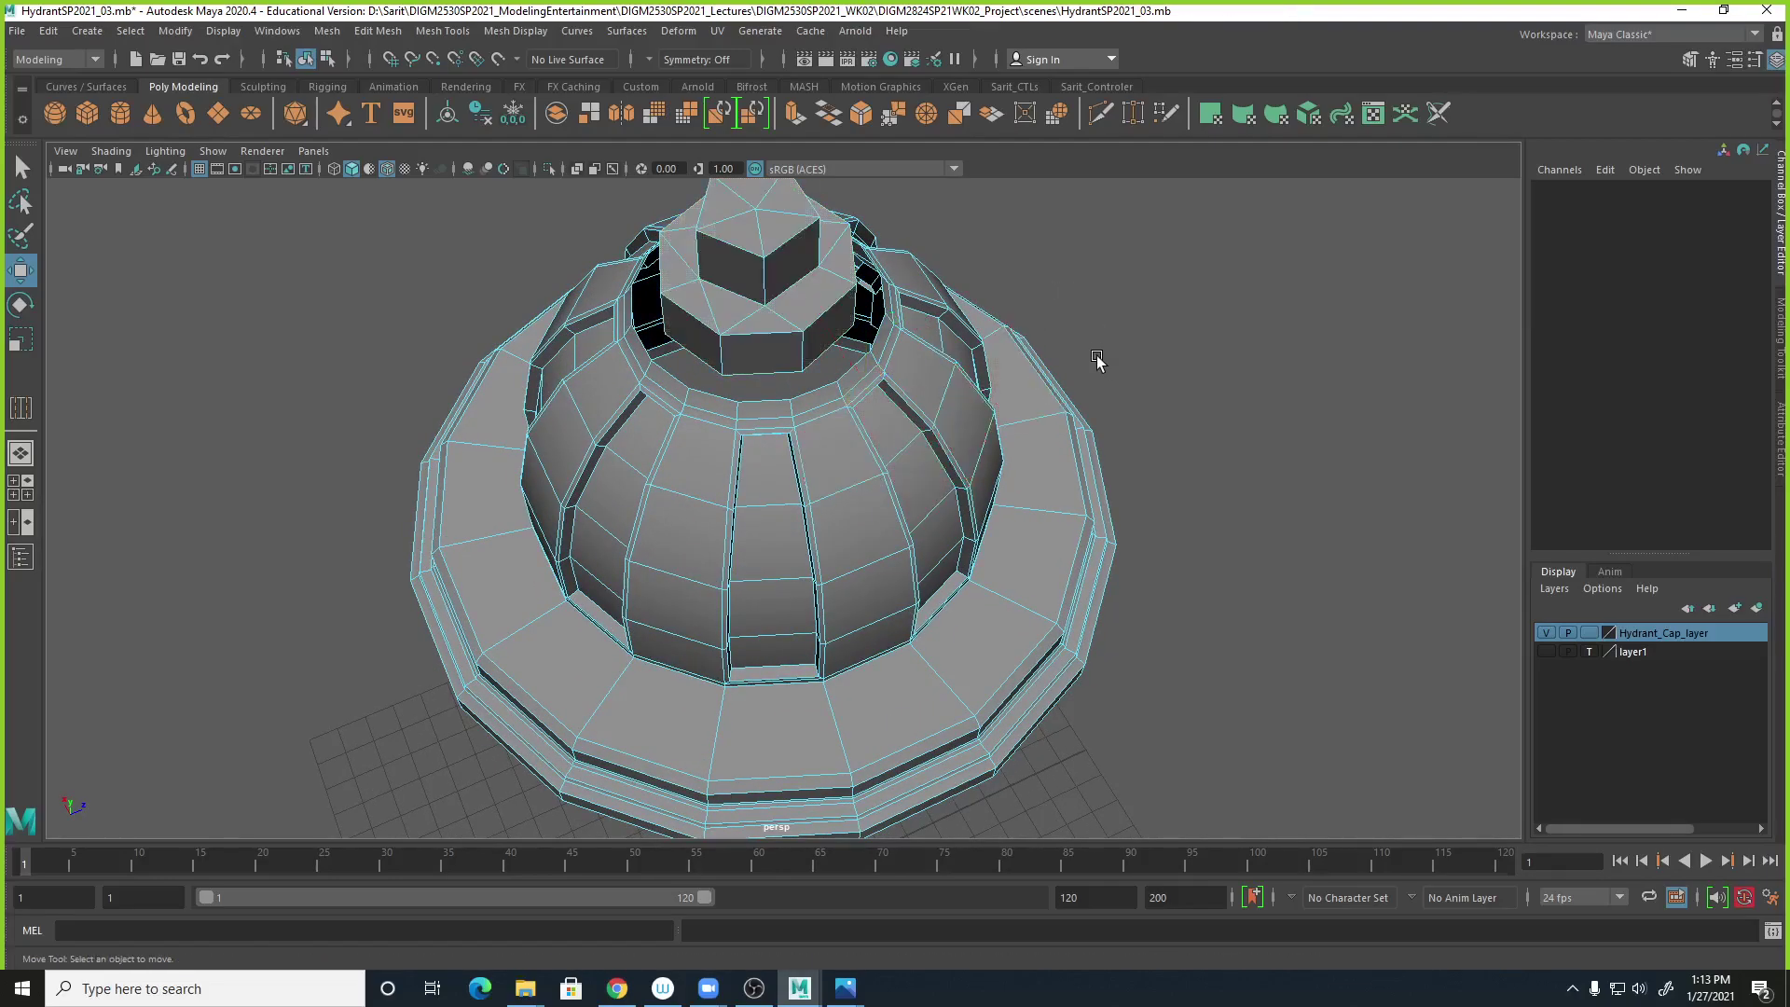
Reselect the whole combined cap mesh in object mode.
{"action": "left_click_drag", "start_coordinate": [1098, 371], "coordinate": [1082, 428], "text": "alt"}
{"action": "right_click", "coordinate": [889, 339]}
{"action": "left_click", "coordinate": [937, 308]}
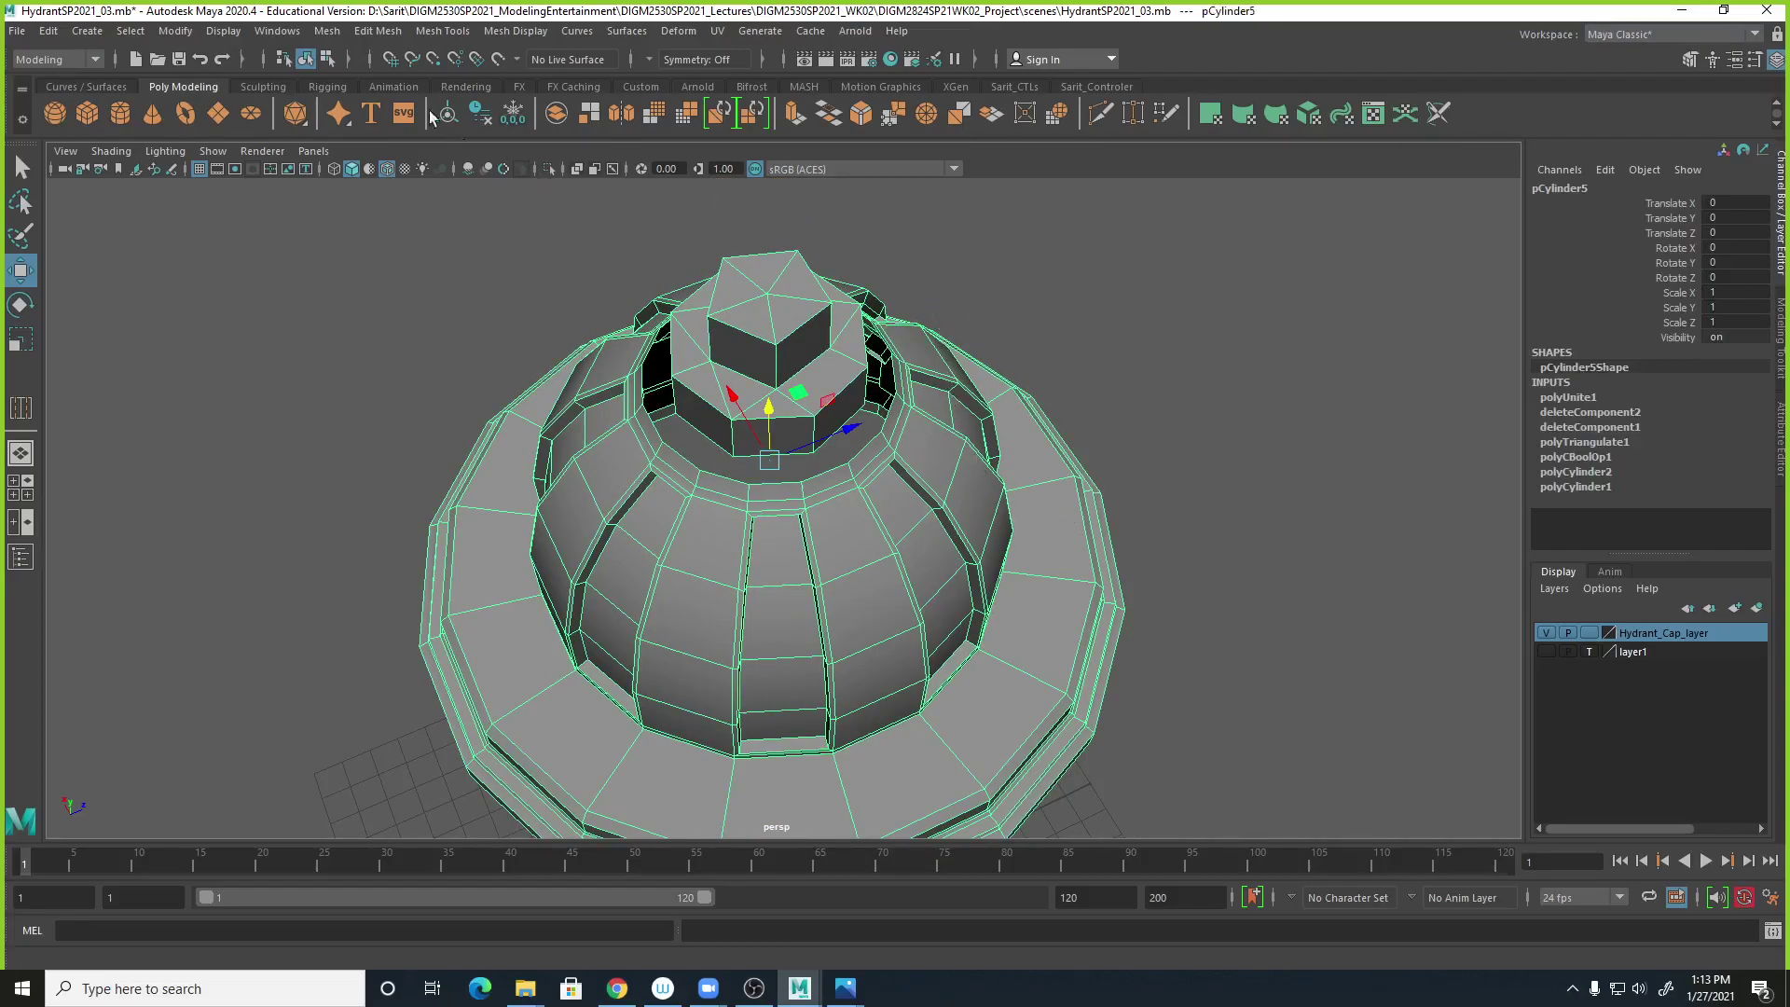
Use Append to Polygon to bridge one bottom edge of the nut to the facing edge of the dome's open rim with a quad.
{"action": "left_click", "coordinate": [436, 33]}
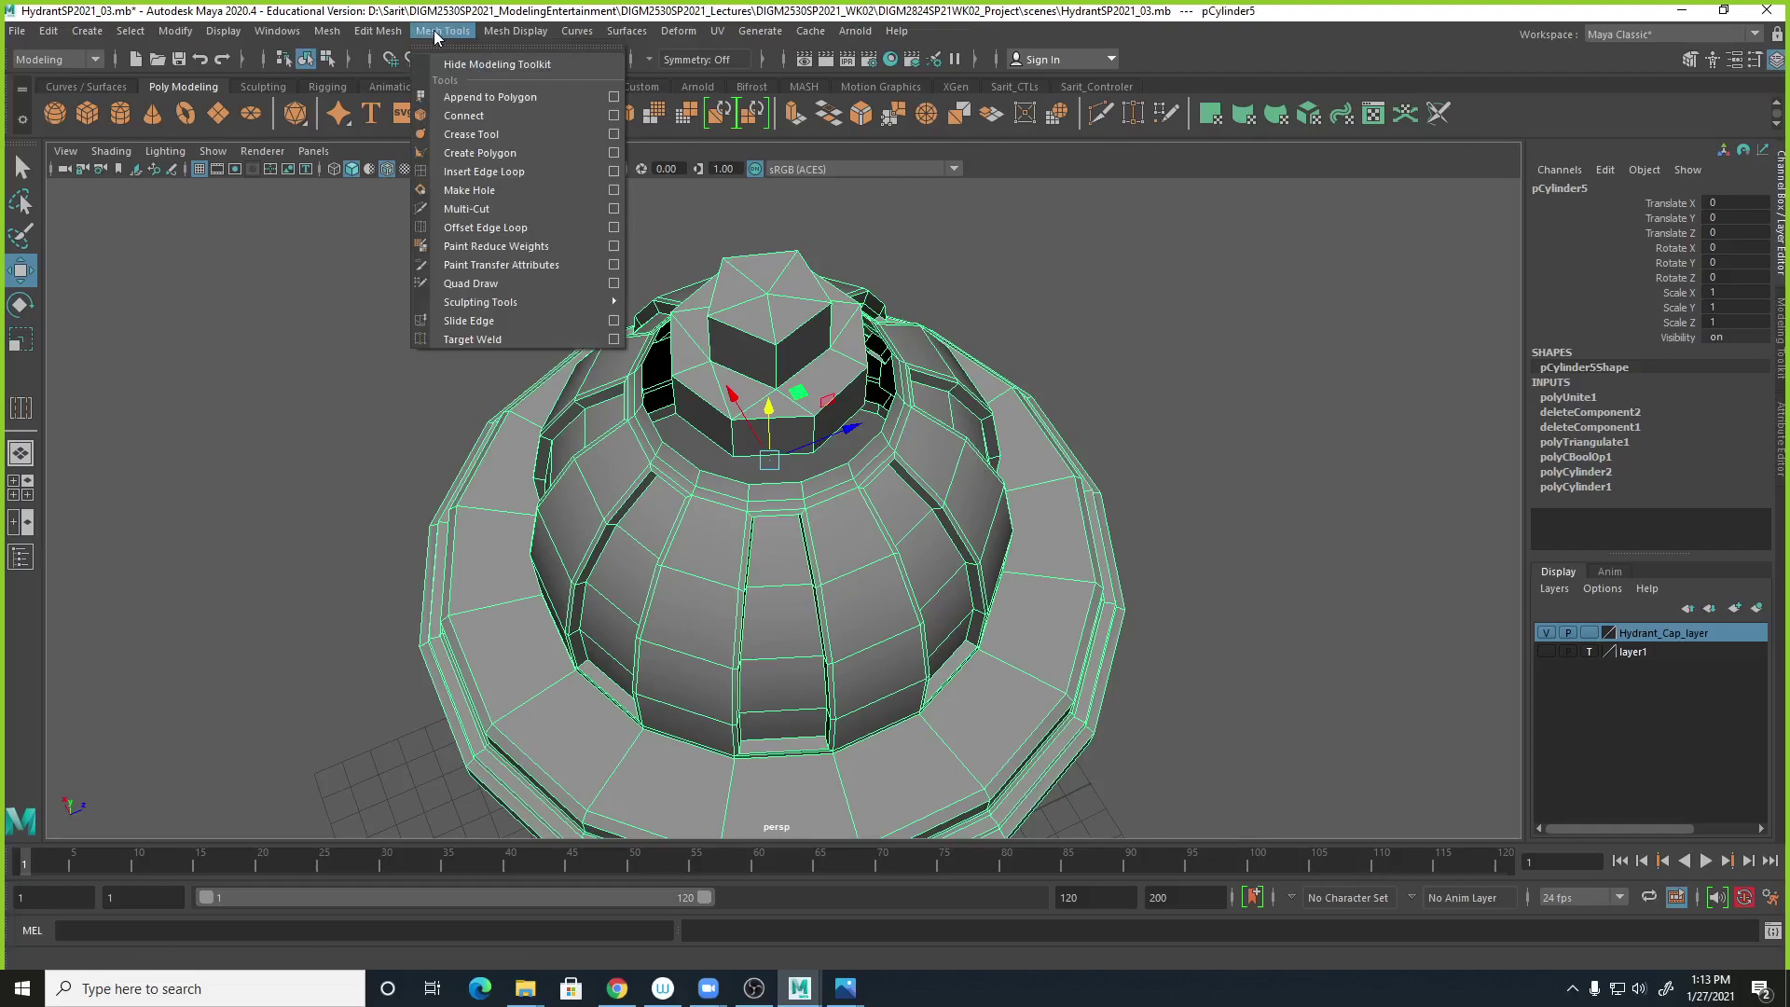
{"action": "left_click", "coordinate": [479, 99]}
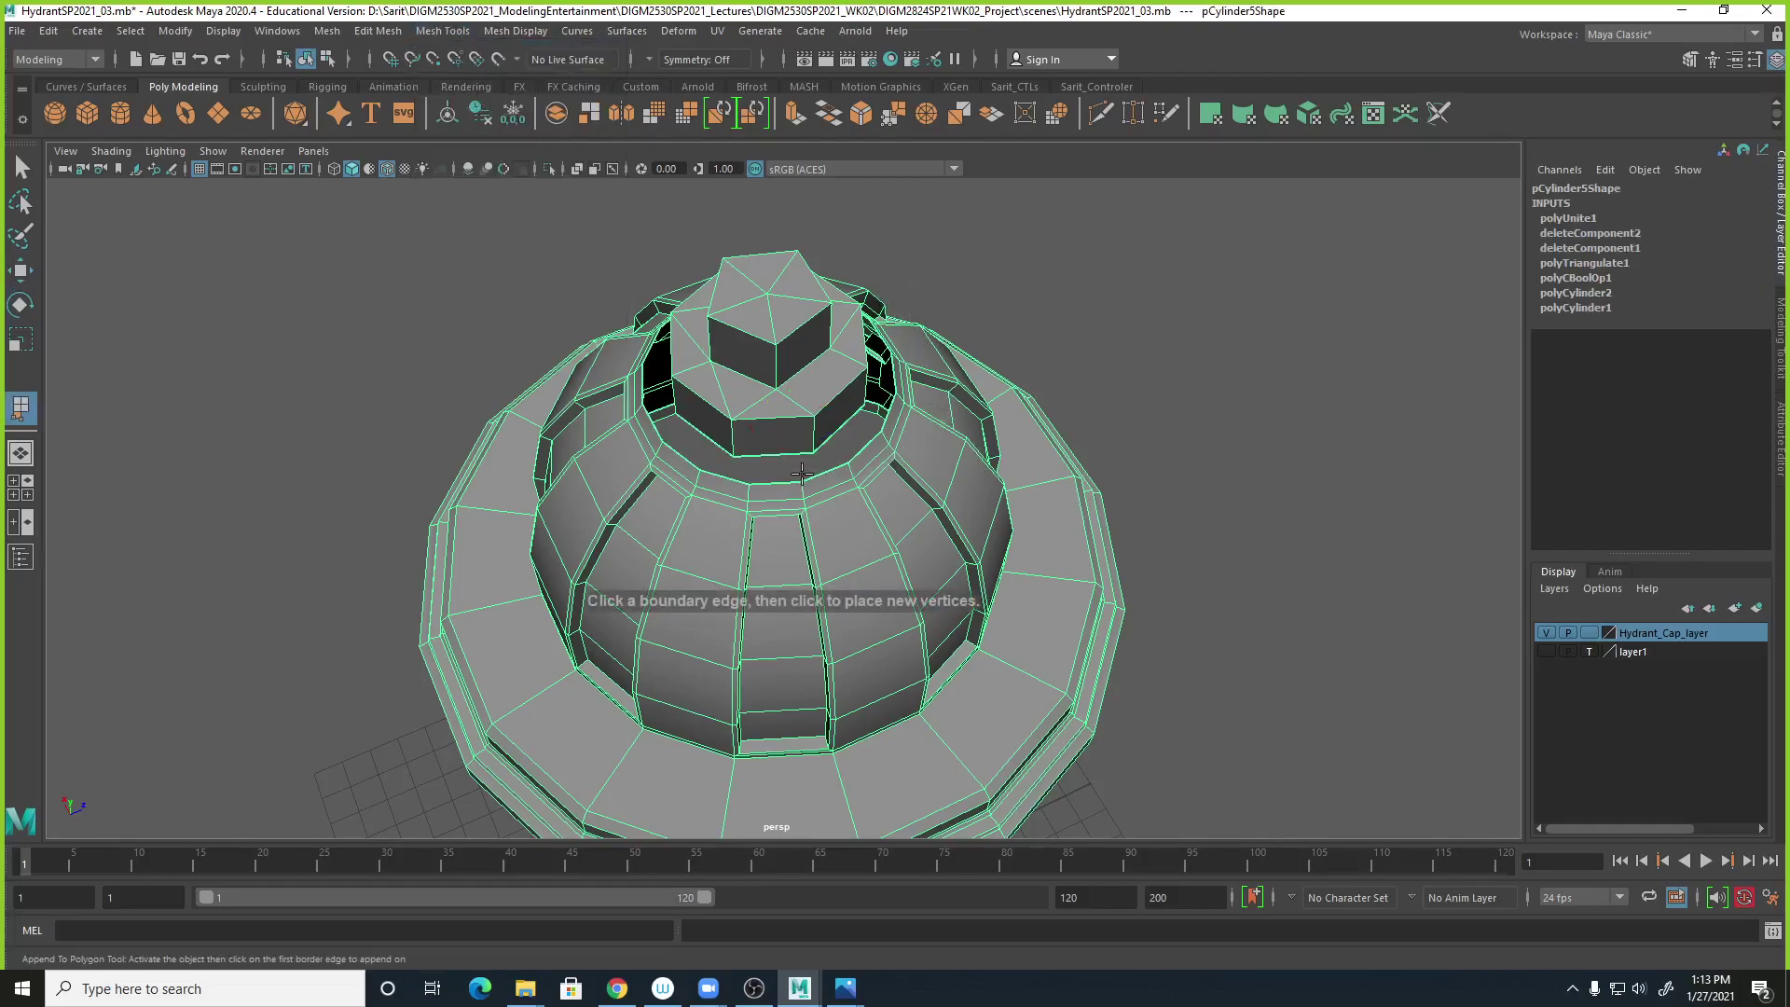
{"action": "left_click", "coordinate": [777, 455]}
{"action": "key", "text": "space"}
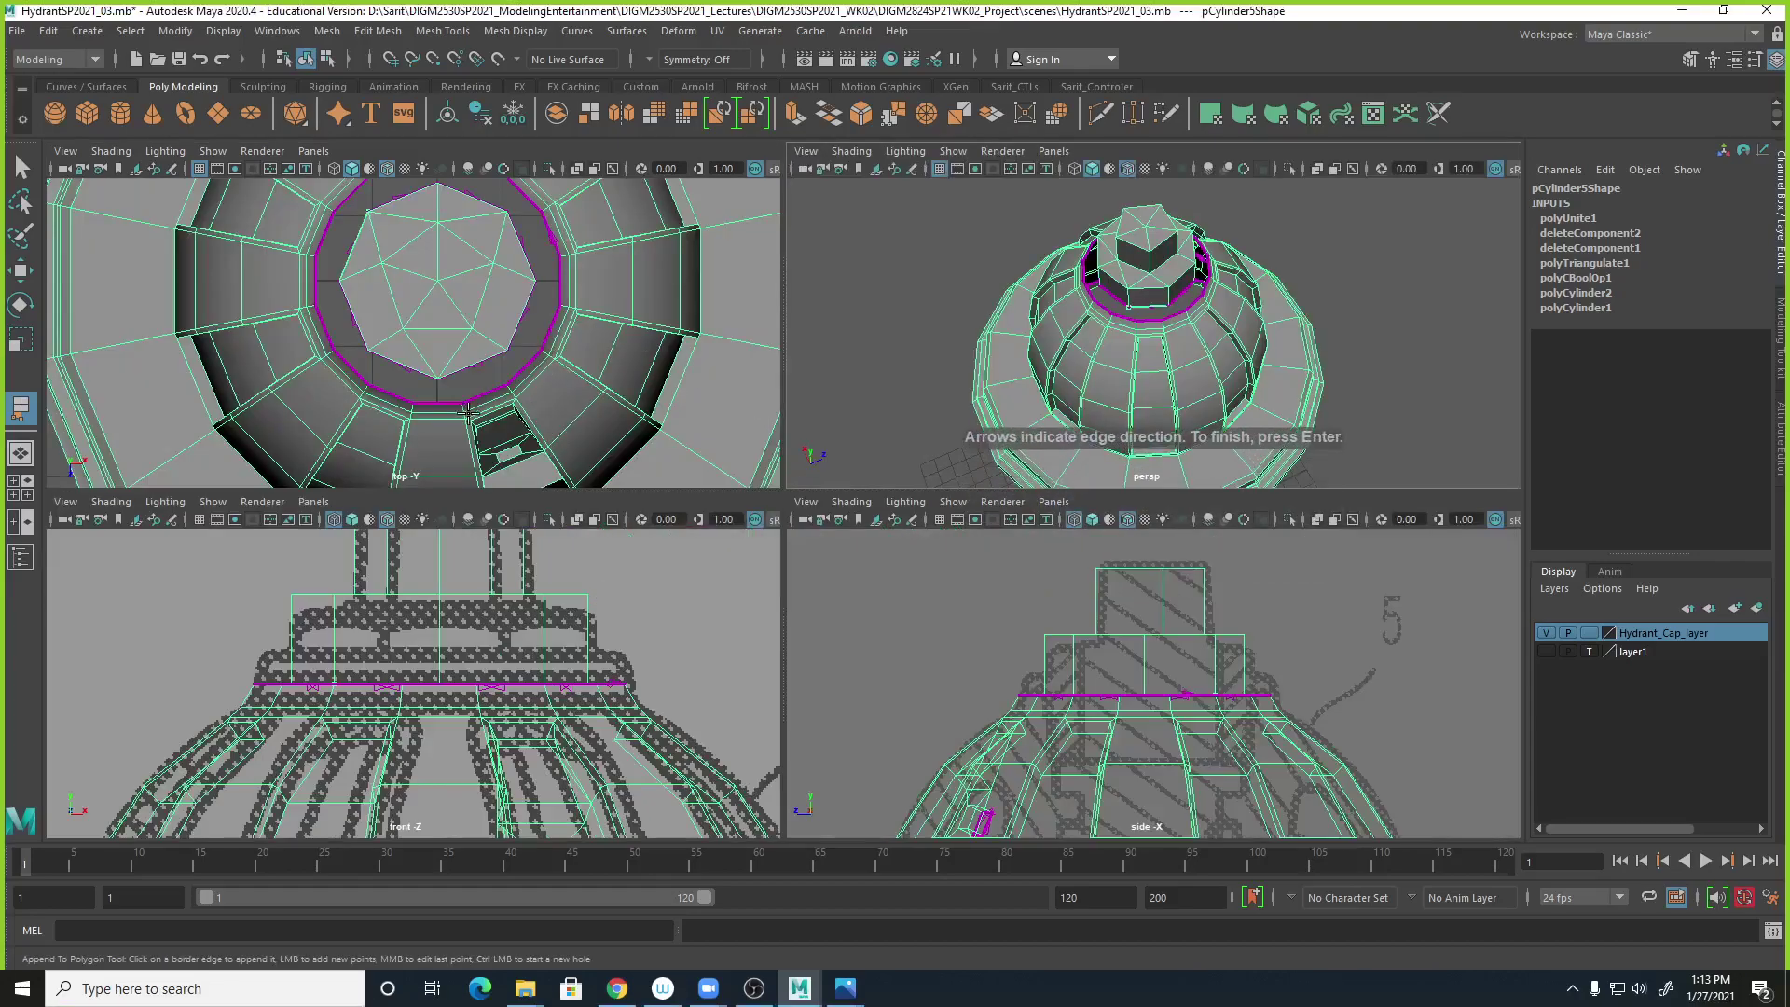
{"action": "middle_click_drag", "start_coordinate": [550, 365], "coordinate": [562, 412], "text": "alt"}
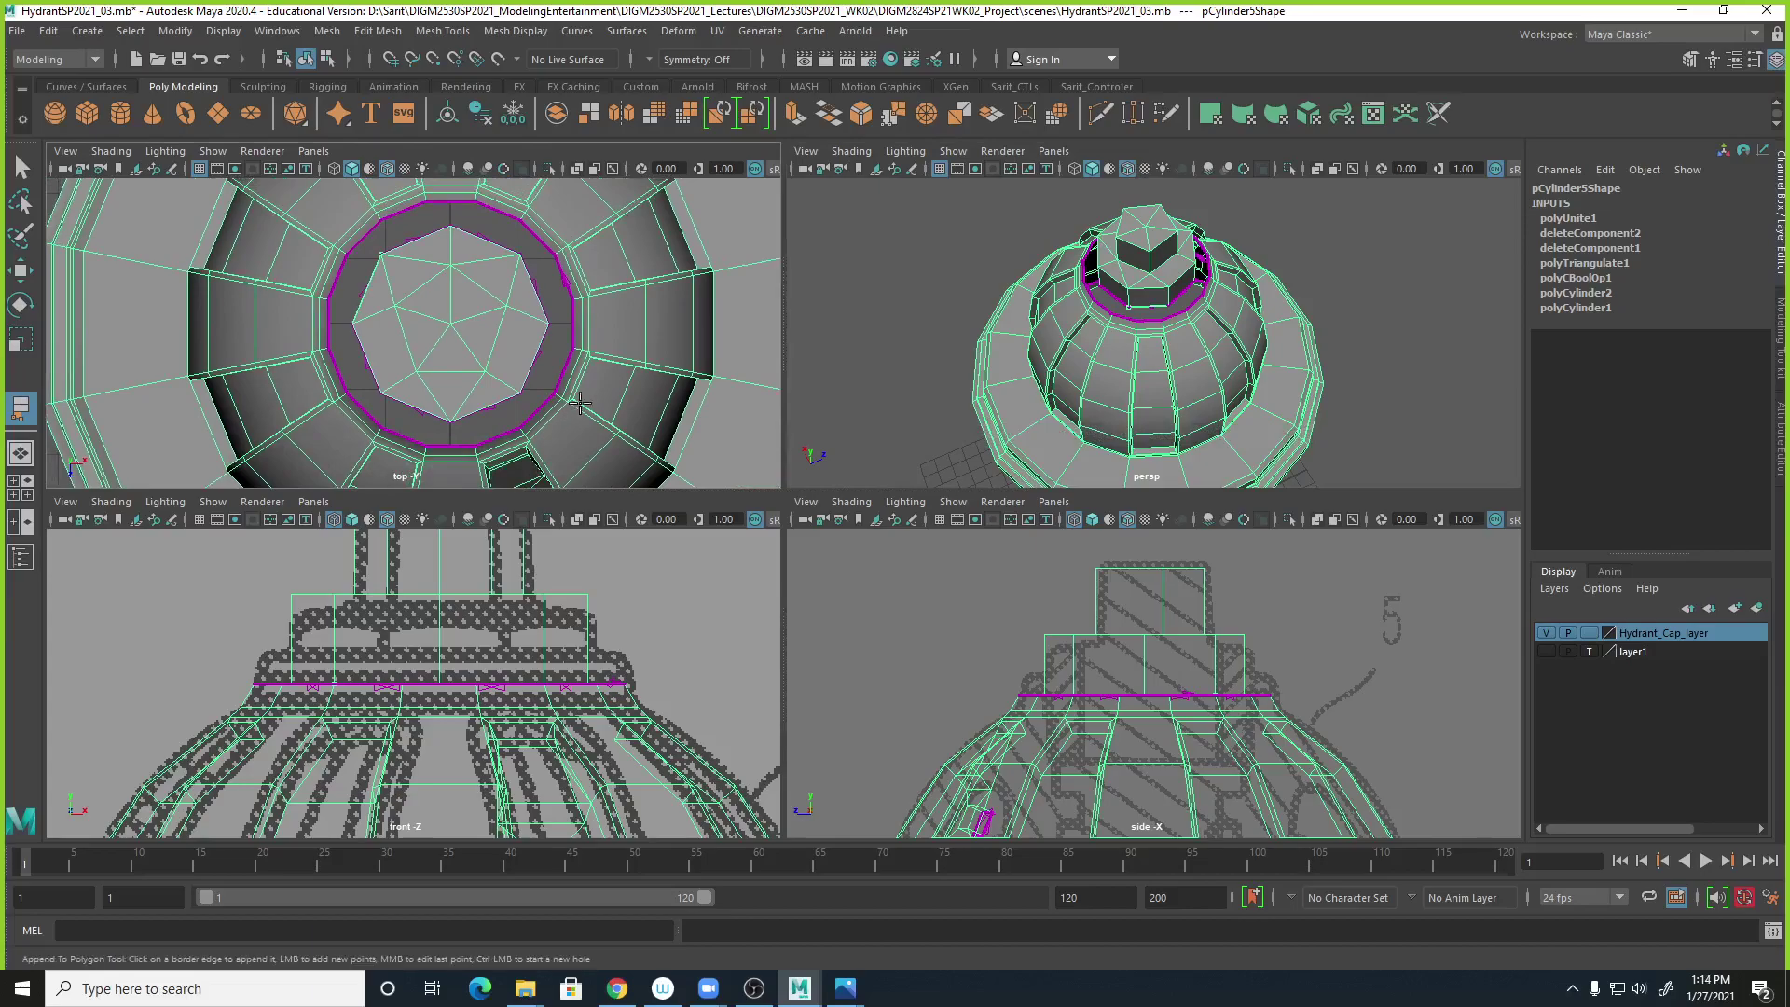
{"action": "key", "text": "space"}
{"action": "left_click_drag", "start_coordinate": [824, 512], "coordinate": [887, 519], "text": "alt"}
{"action": "right_click_drag", "start_coordinate": [887, 519], "coordinate": [916, 571], "text": "alt"}
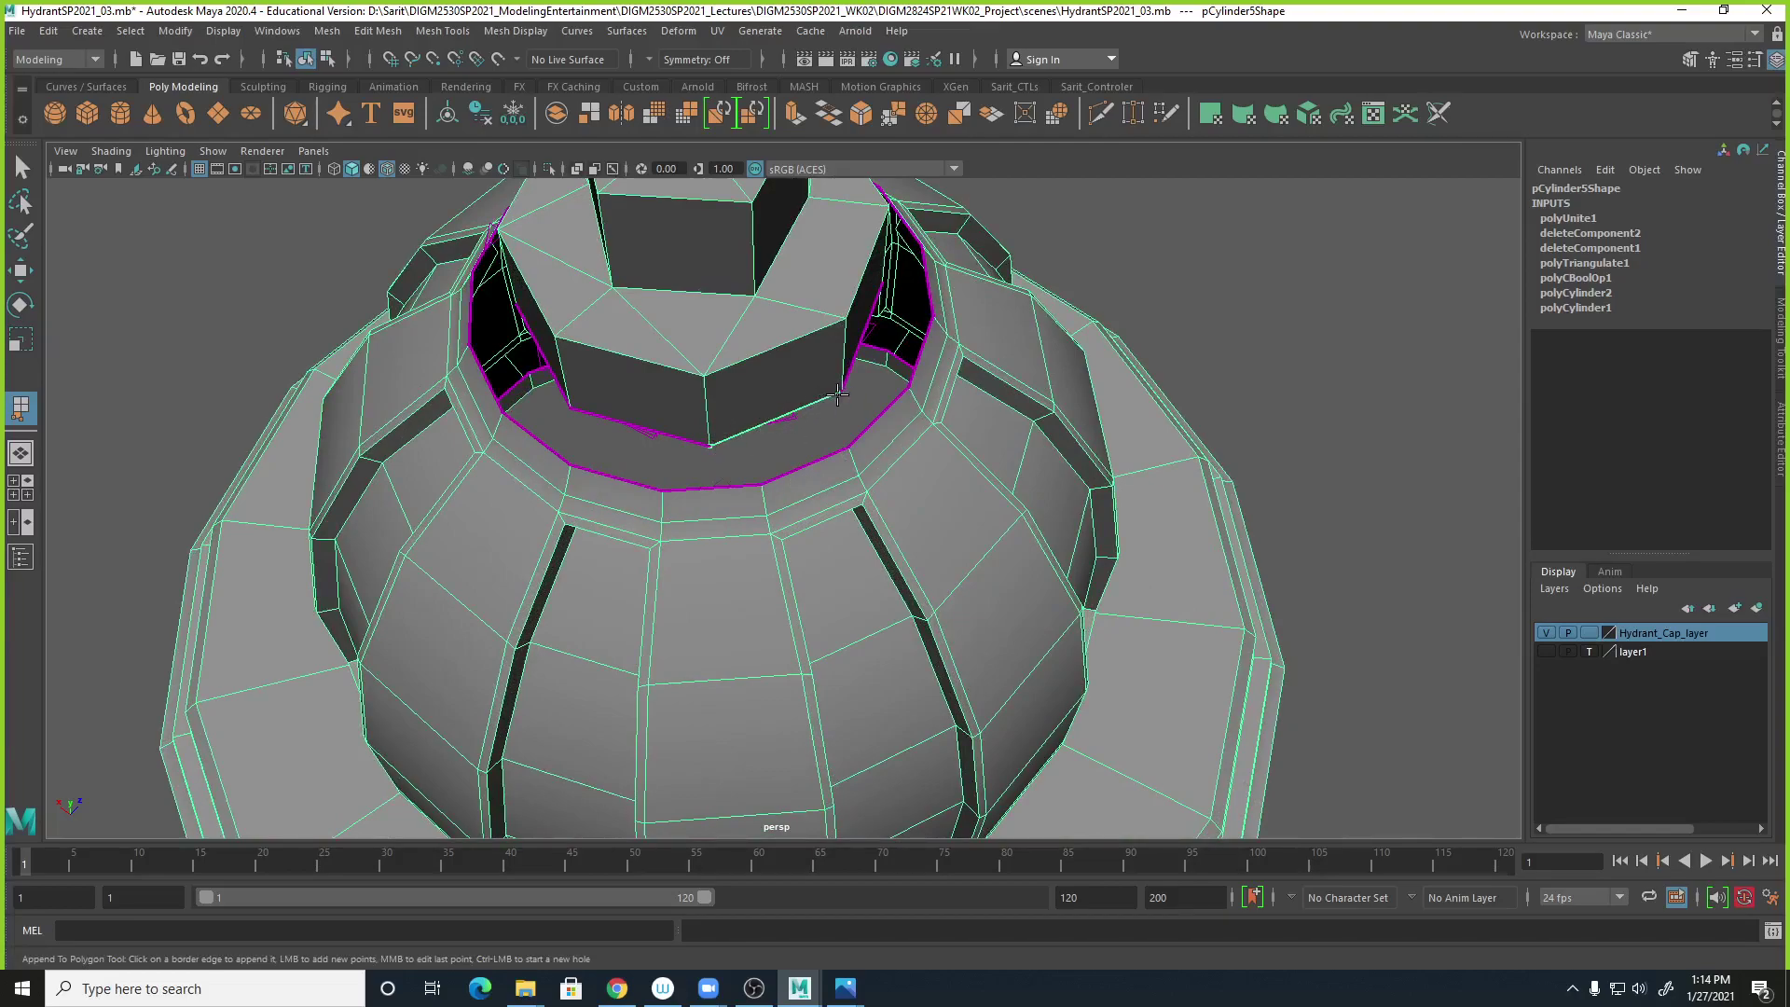
{"action": "left_click", "coordinate": [805, 463]}
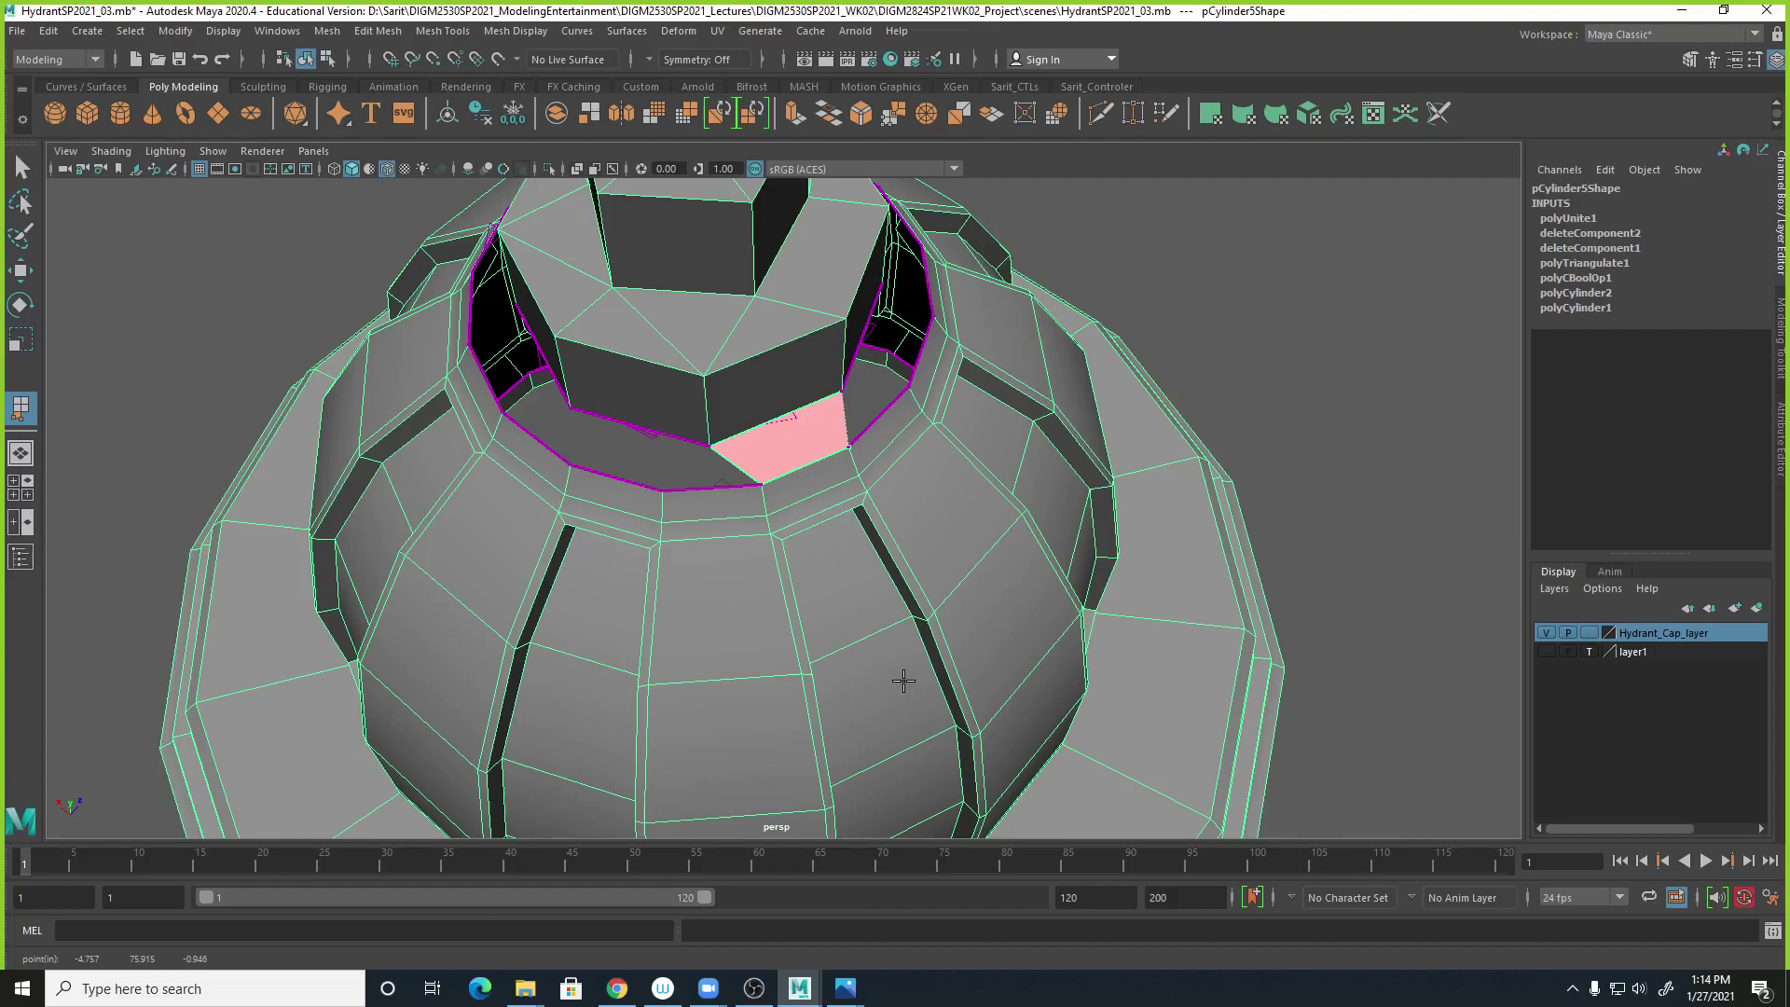
{"action": "key", "text": "Return"}
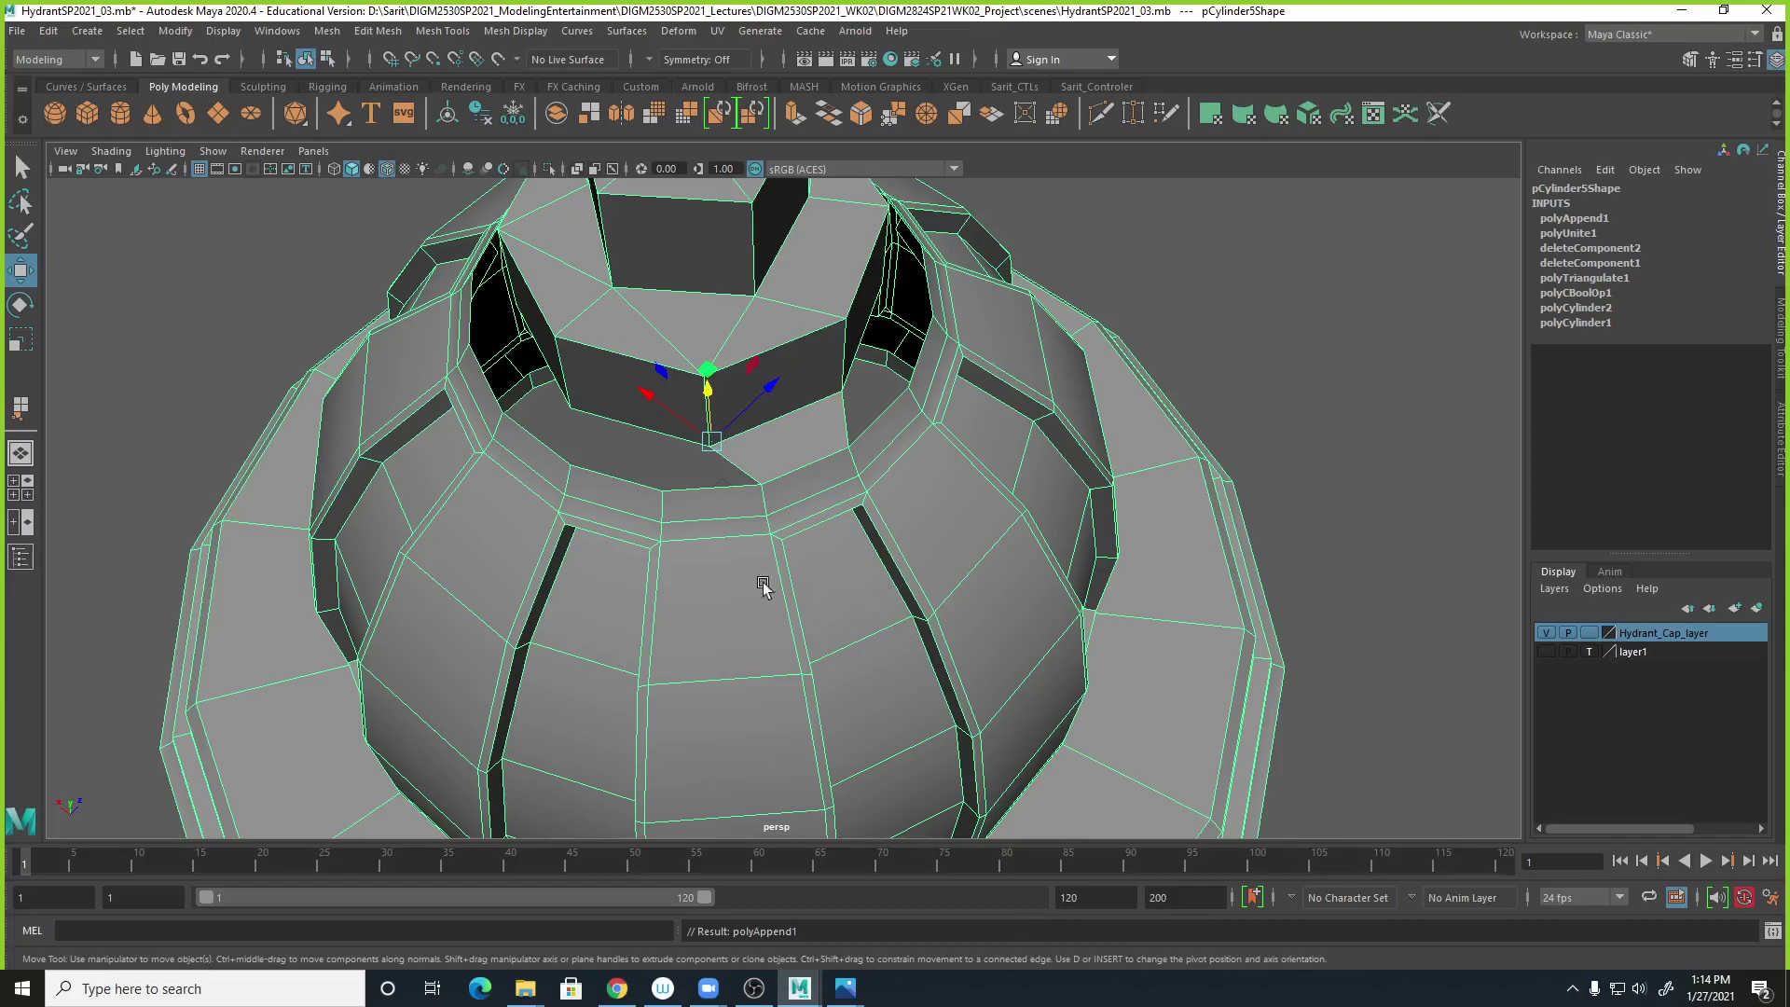
Append a second quad from the neighbouring bottom edge of the nut to its facing dome rim edge, skipping one rim edge in between.
{"action": "key", "text": "y"}
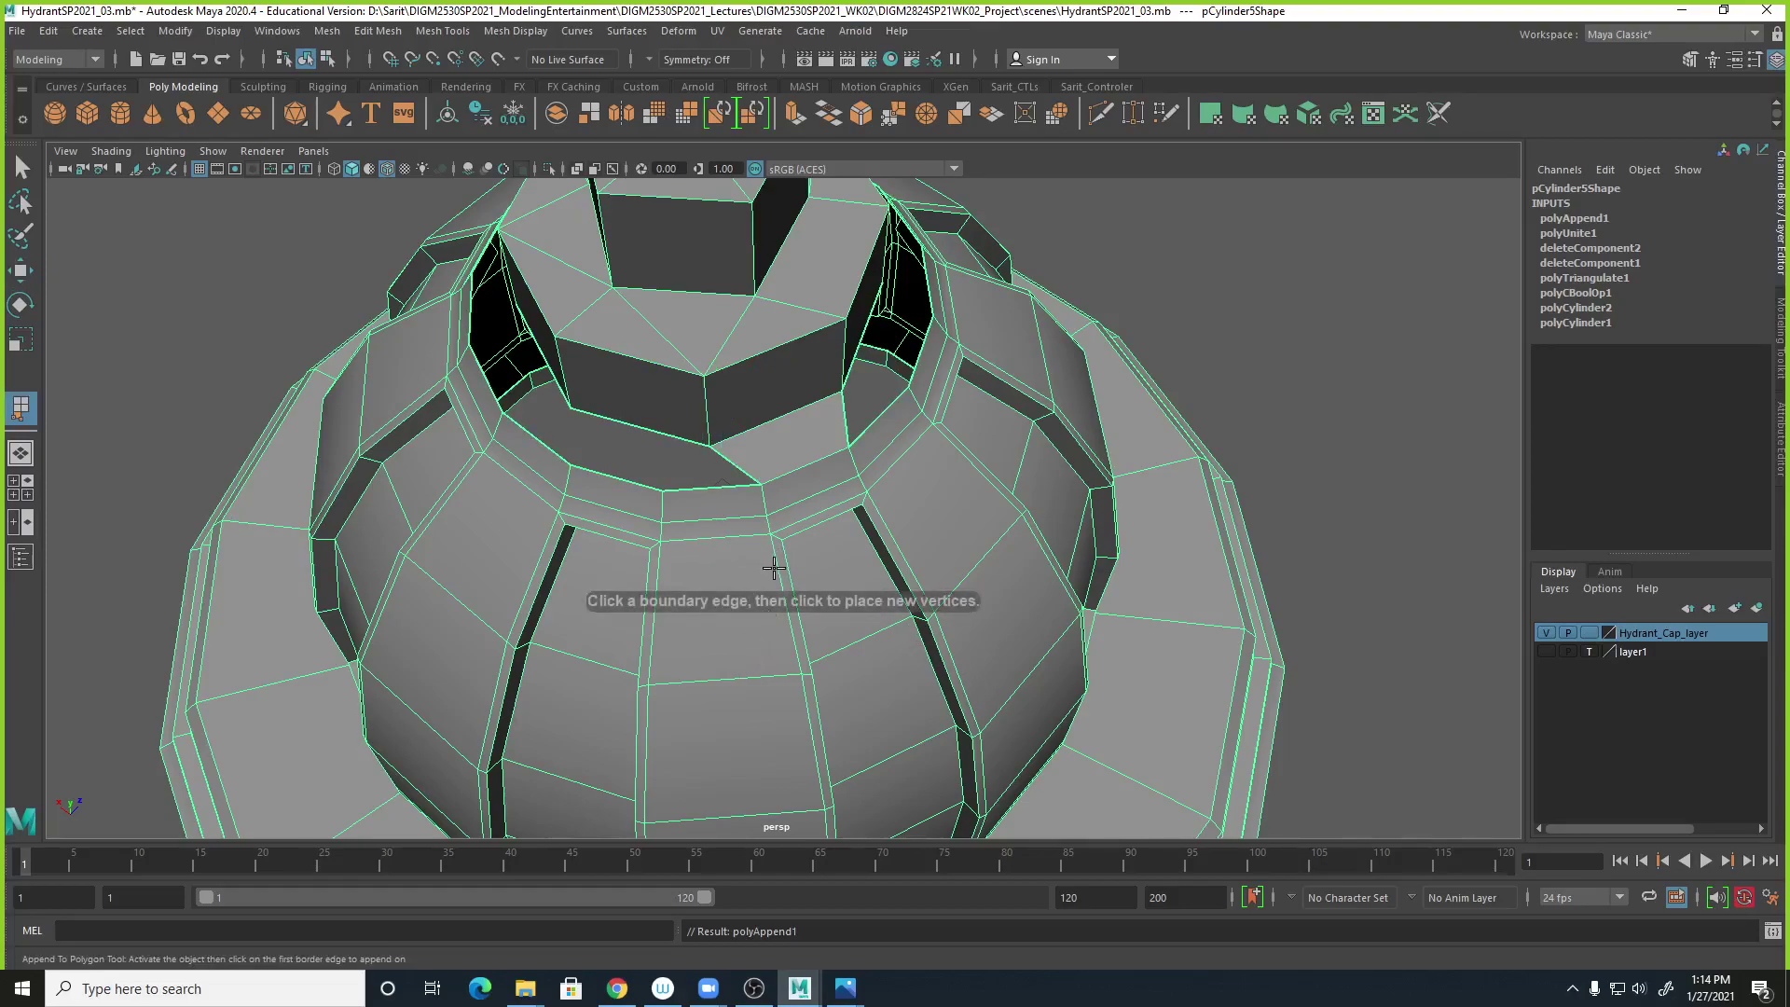
{"action": "left_click_drag", "start_coordinate": [763, 560], "coordinate": [795, 575], "text": "alt"}
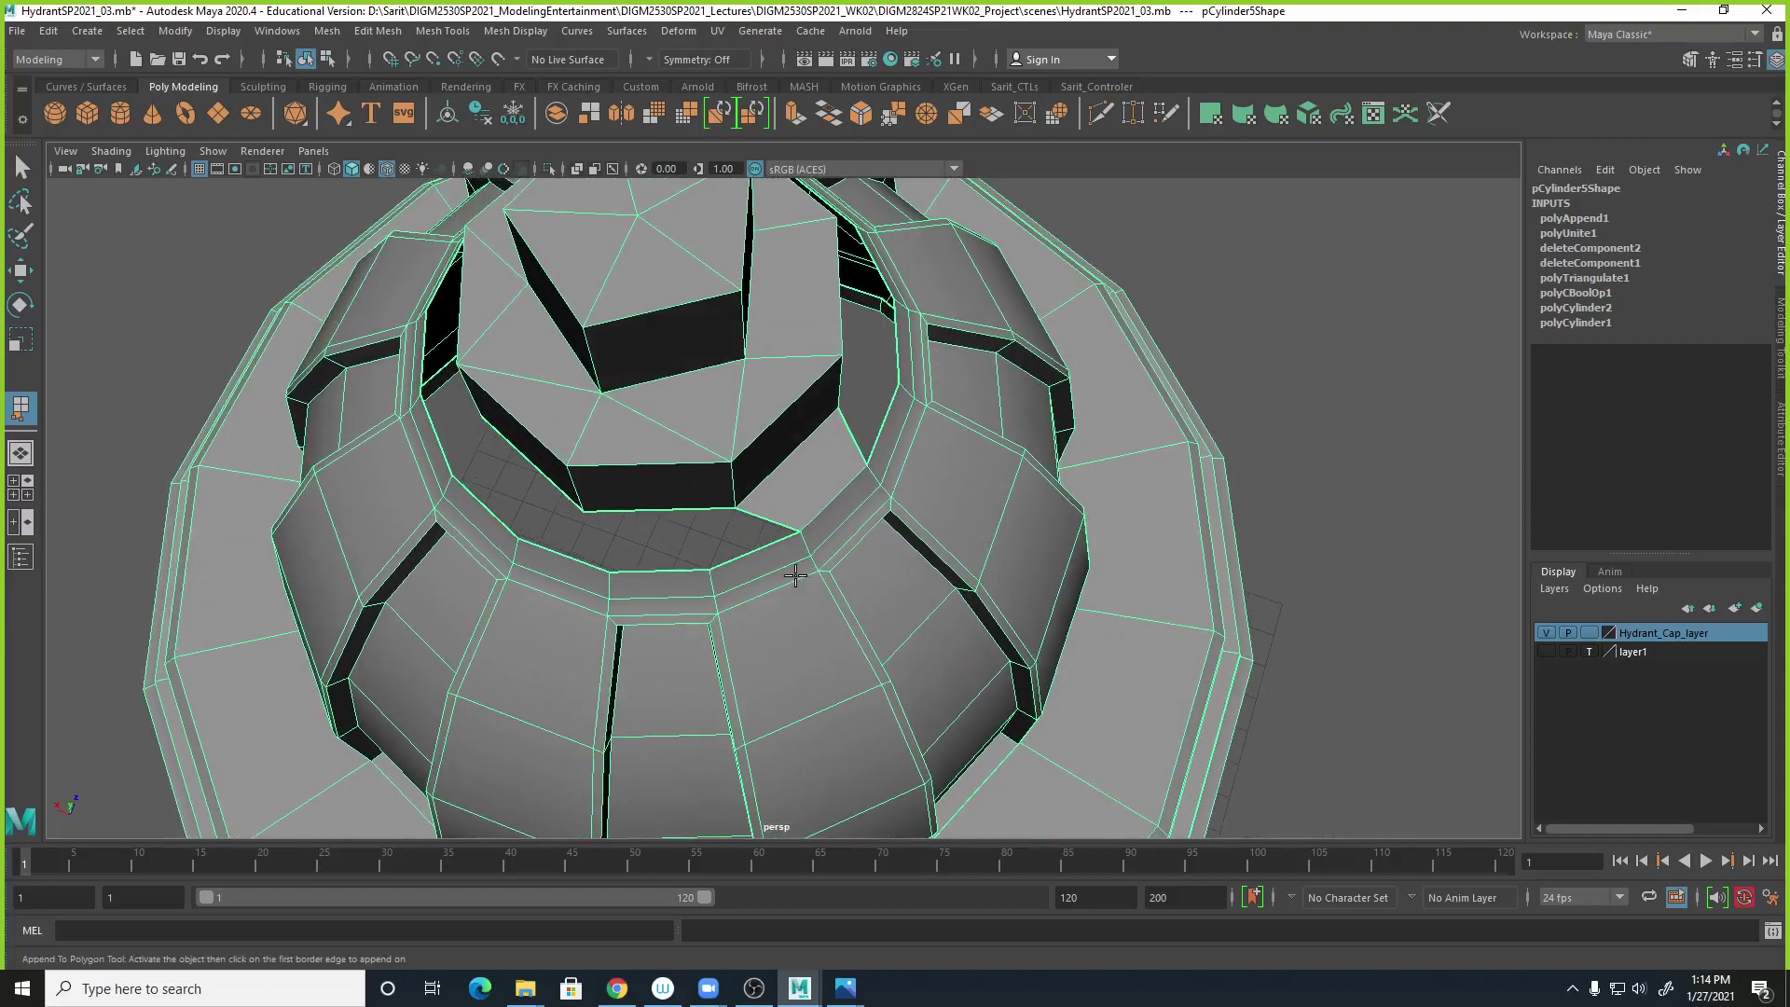
{"action": "left_click", "coordinate": [654, 509]}
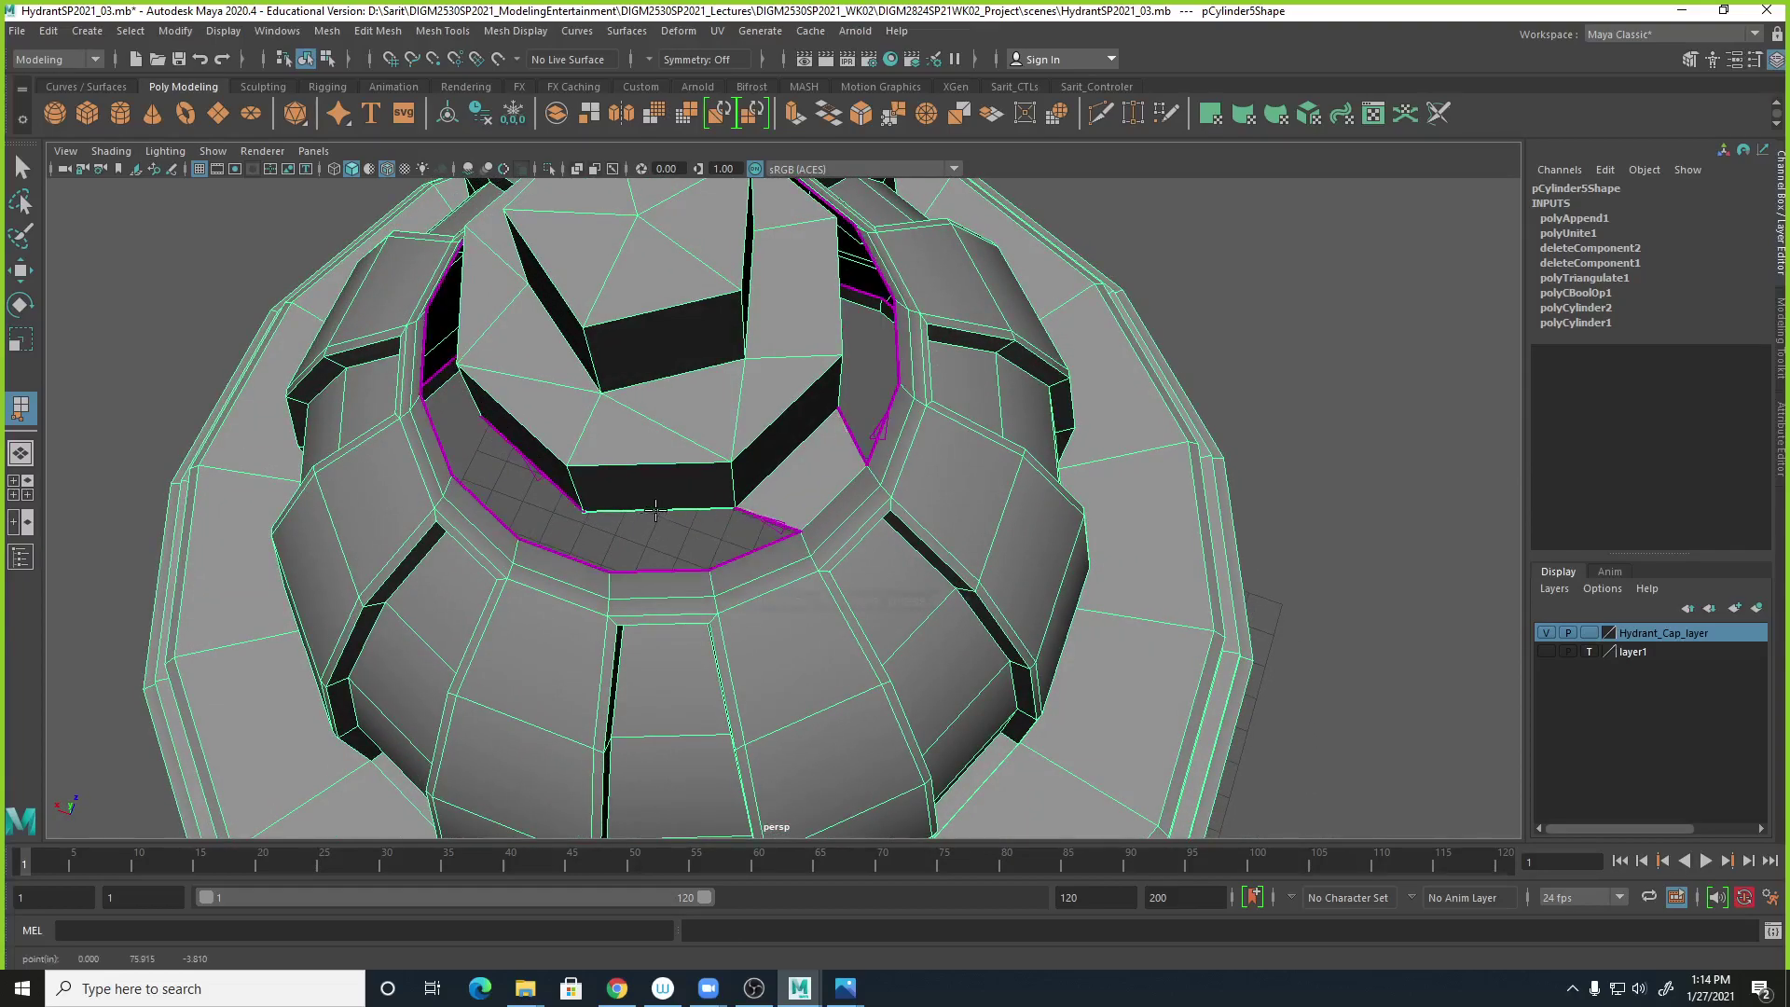
{"action": "left_click", "coordinate": [662, 569]}
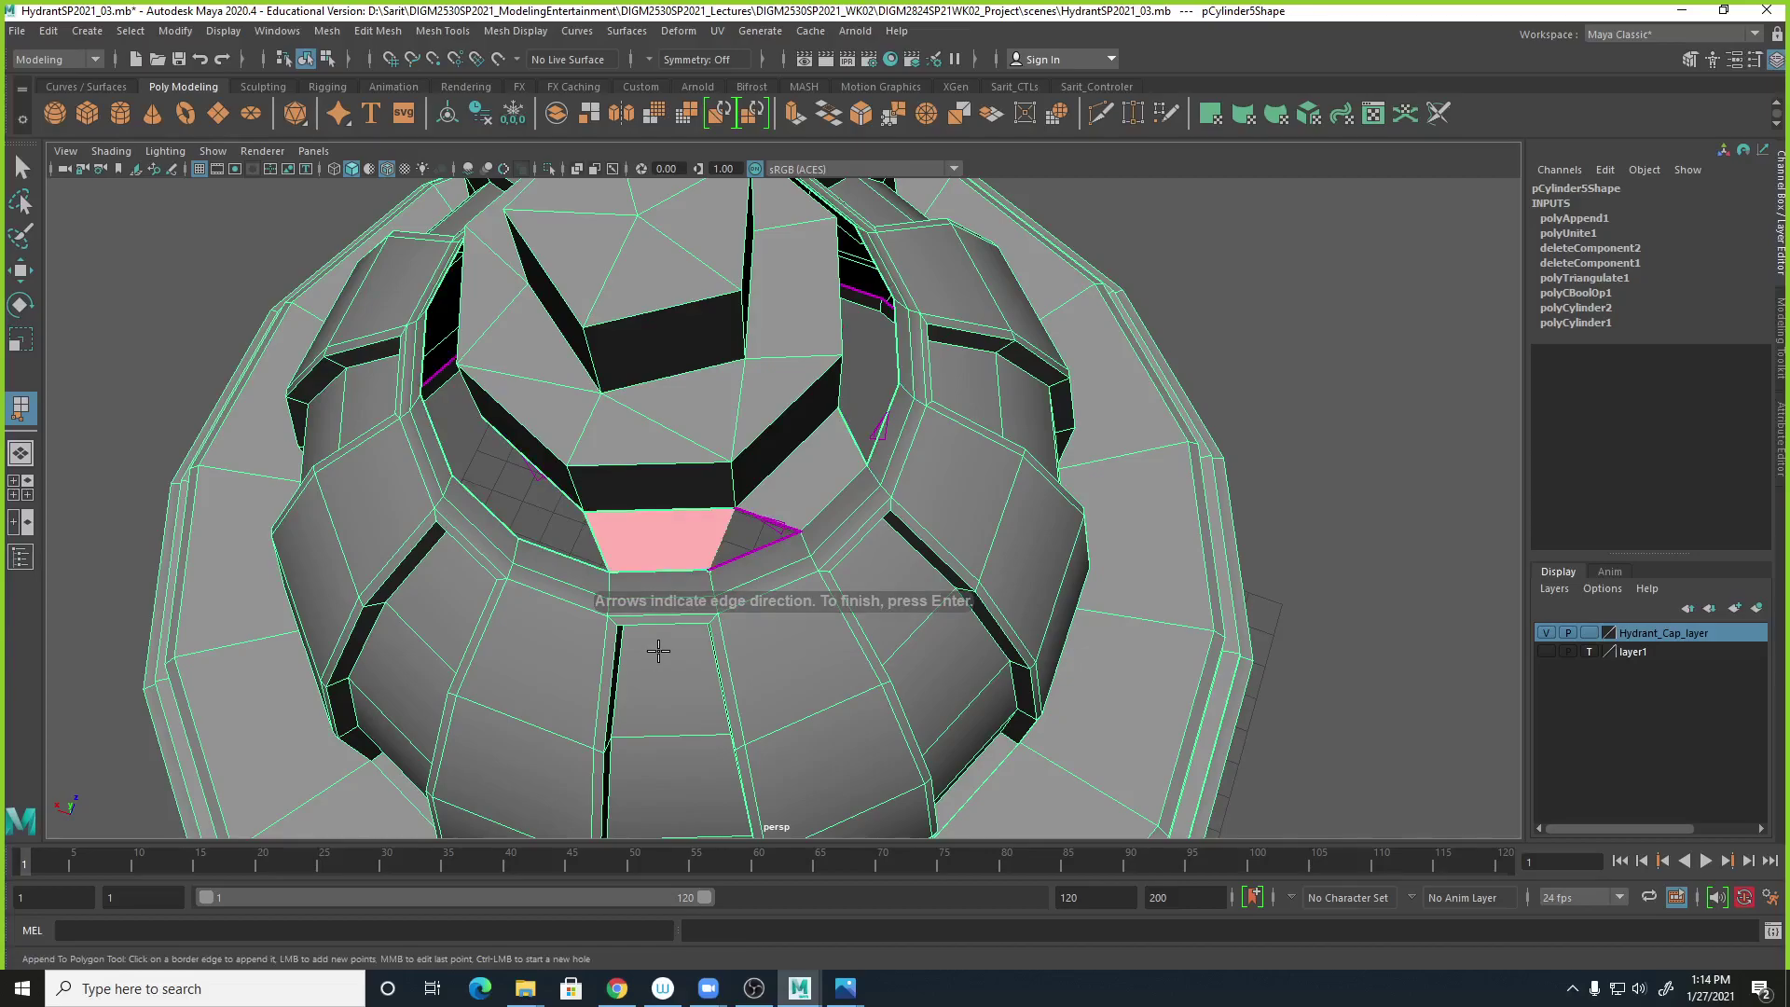
{"action": "key", "text": "Return"}
Append a third quad between the nut's next bottom edge and the parallel dome rim edge, rejecting the wrongly picked adjacent rim edge.
{"action": "left_click_drag", "start_coordinate": [669, 611], "coordinate": [697, 389], "text": "alt"}
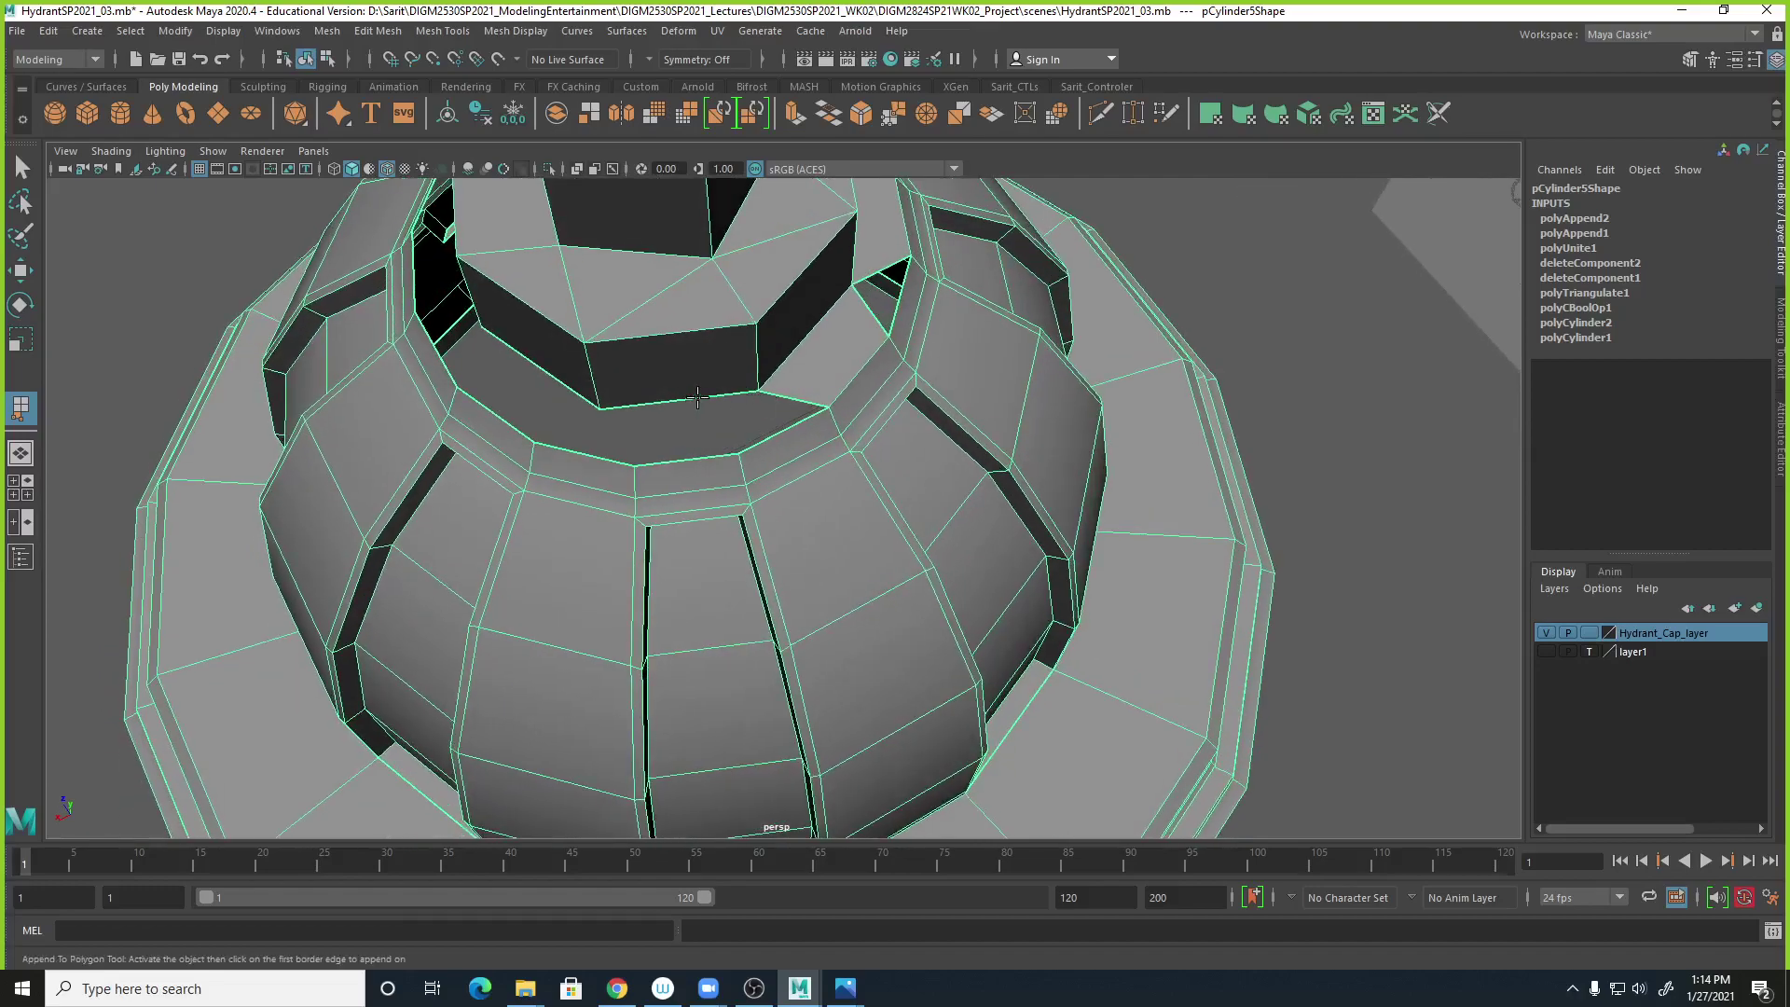
{"action": "left_click", "coordinate": [697, 397]}
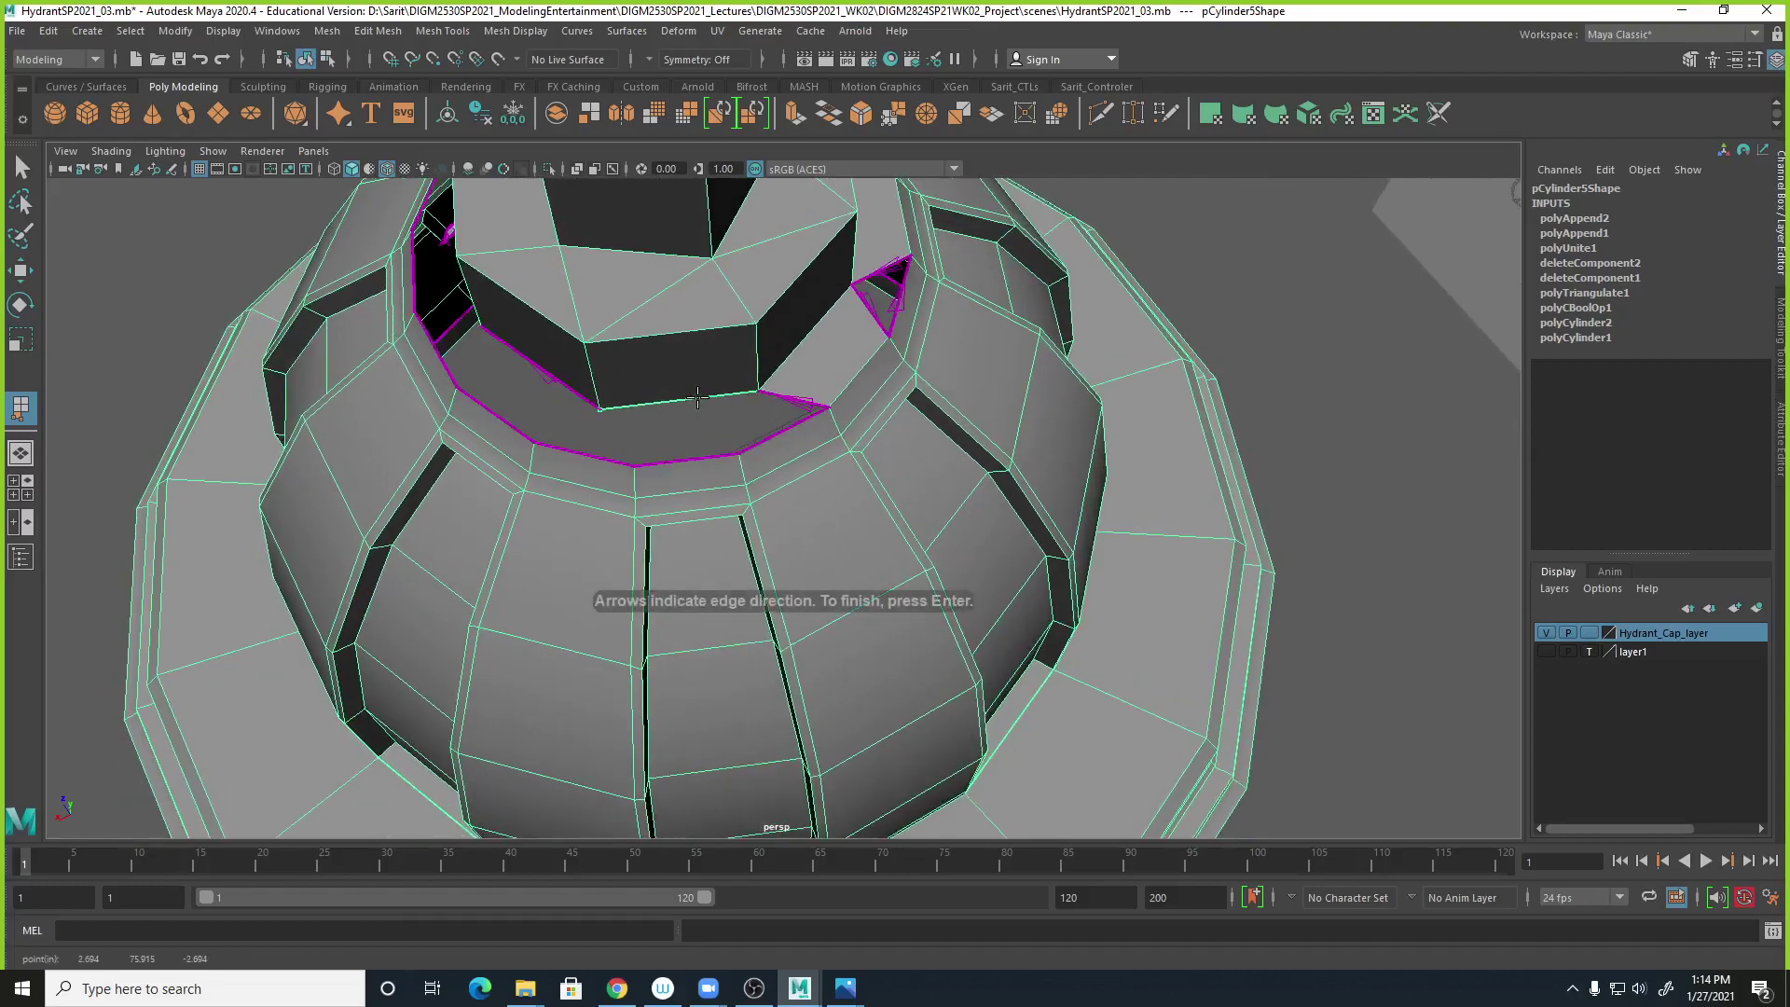
{"action": "left_click", "coordinate": [783, 429]}
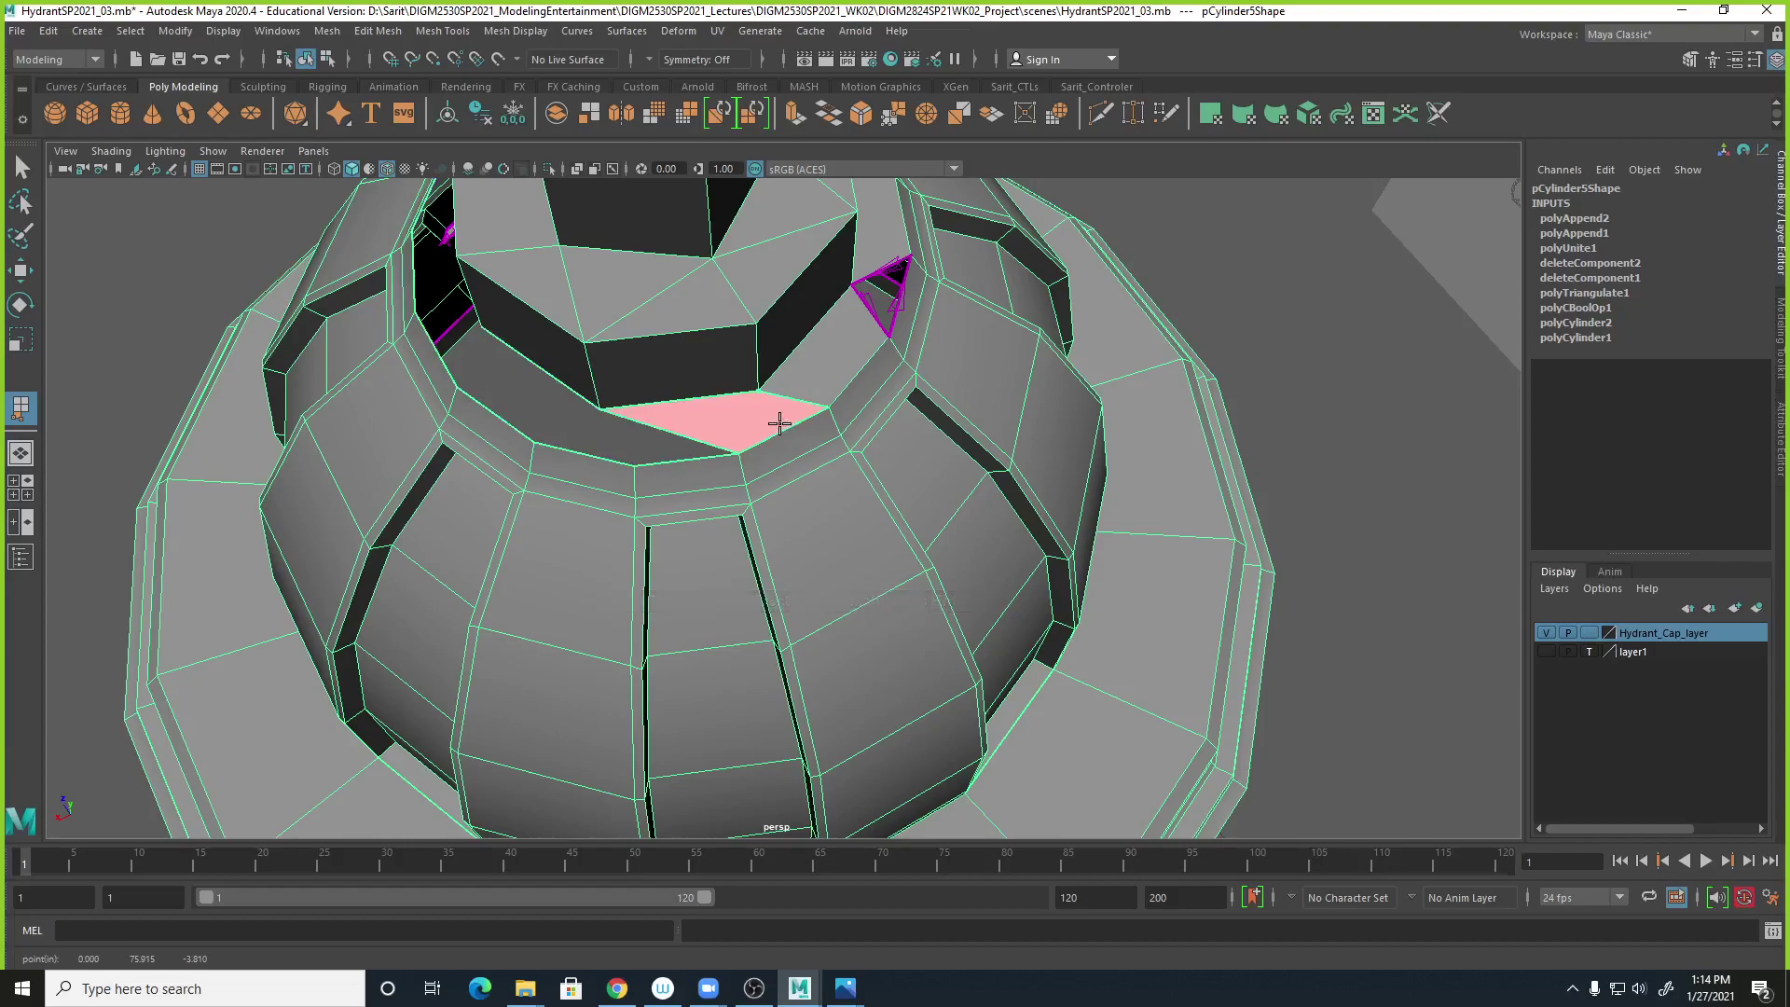
{"action": "key", "text": "Return"}
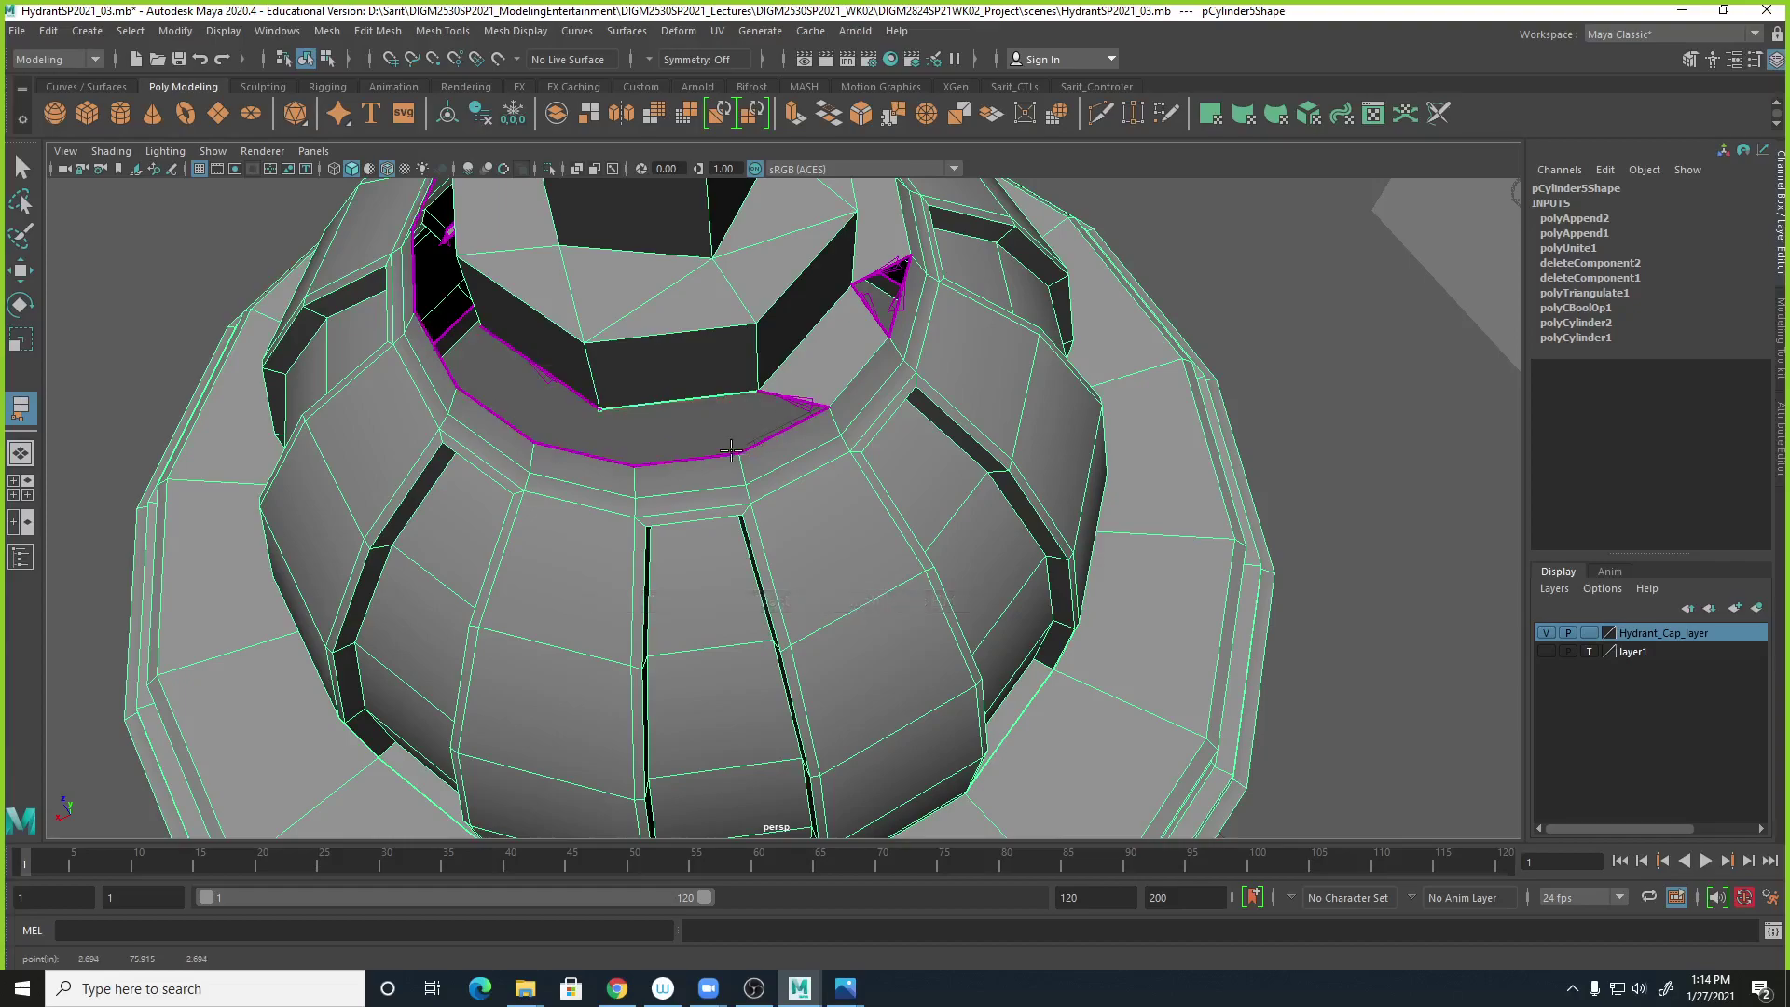
{"action": "left_click", "coordinate": [690, 457]}
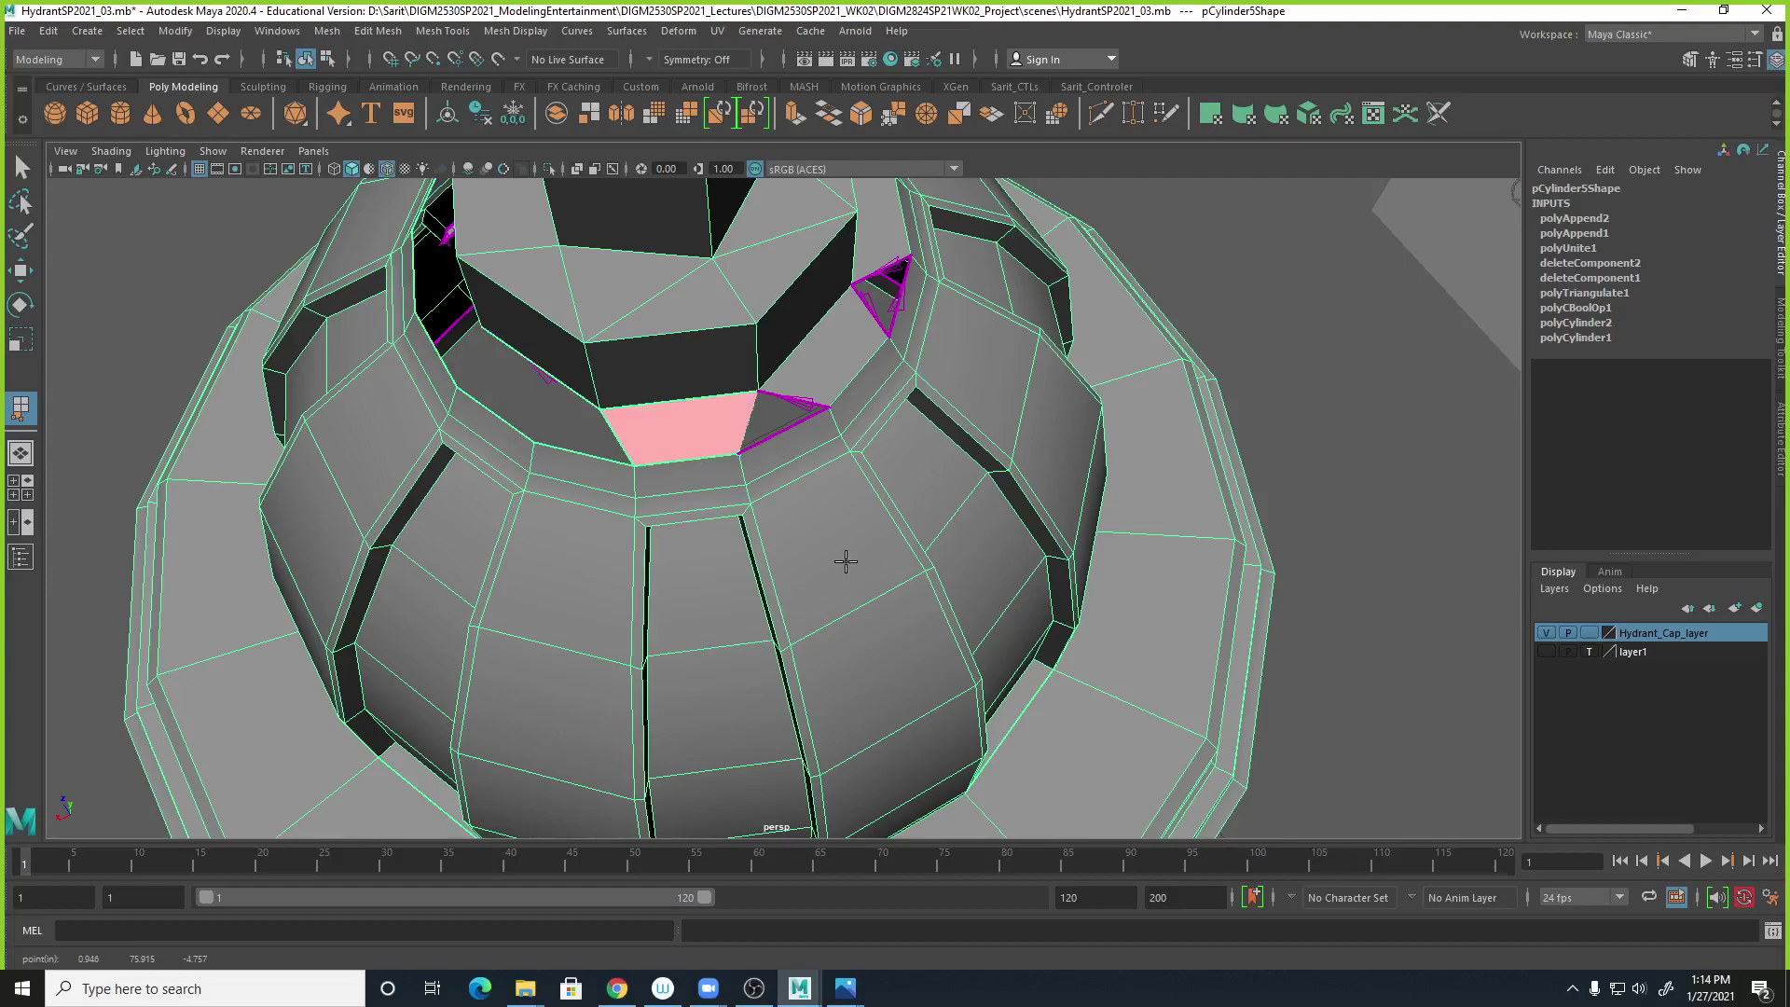
{"action": "key", "text": "Return"}
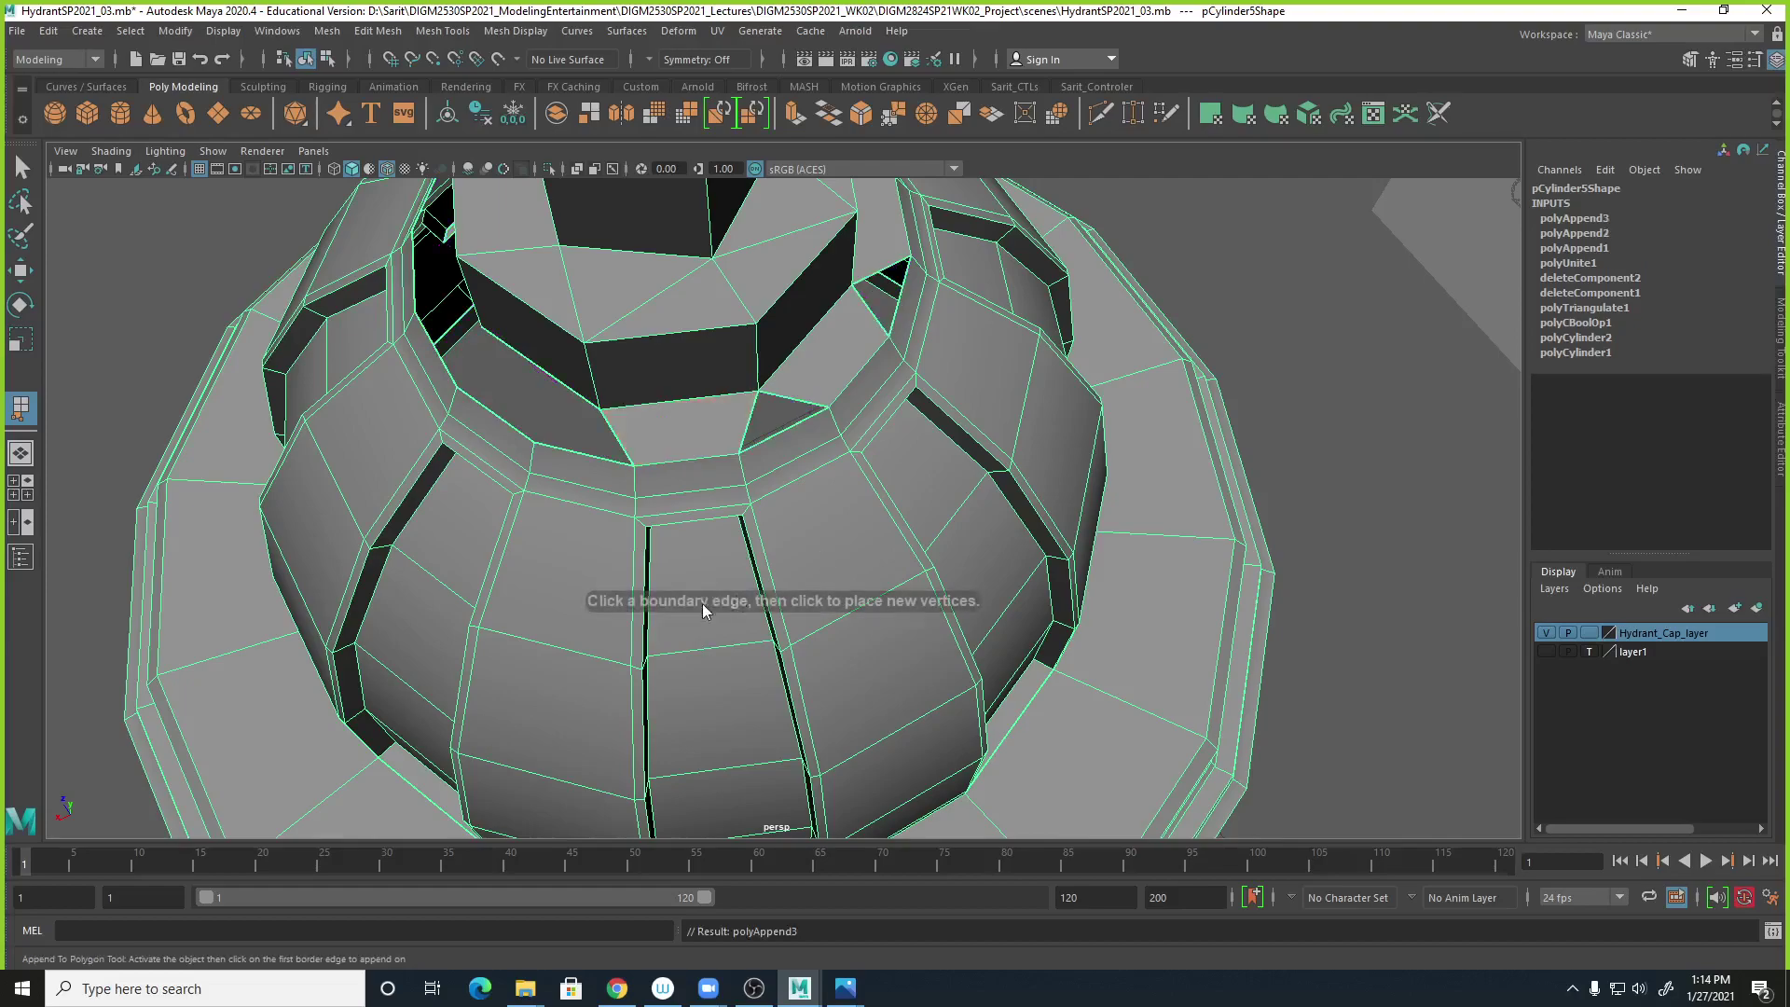
Append the fourth and fifth quads around the nut, joining each next bottom edge to its parallel dome rim edge.
{"action": "left_click_drag", "start_coordinate": [607, 476], "coordinate": [641, 505], "text": "alt"}
{"action": "left_click", "coordinate": [589, 476]}
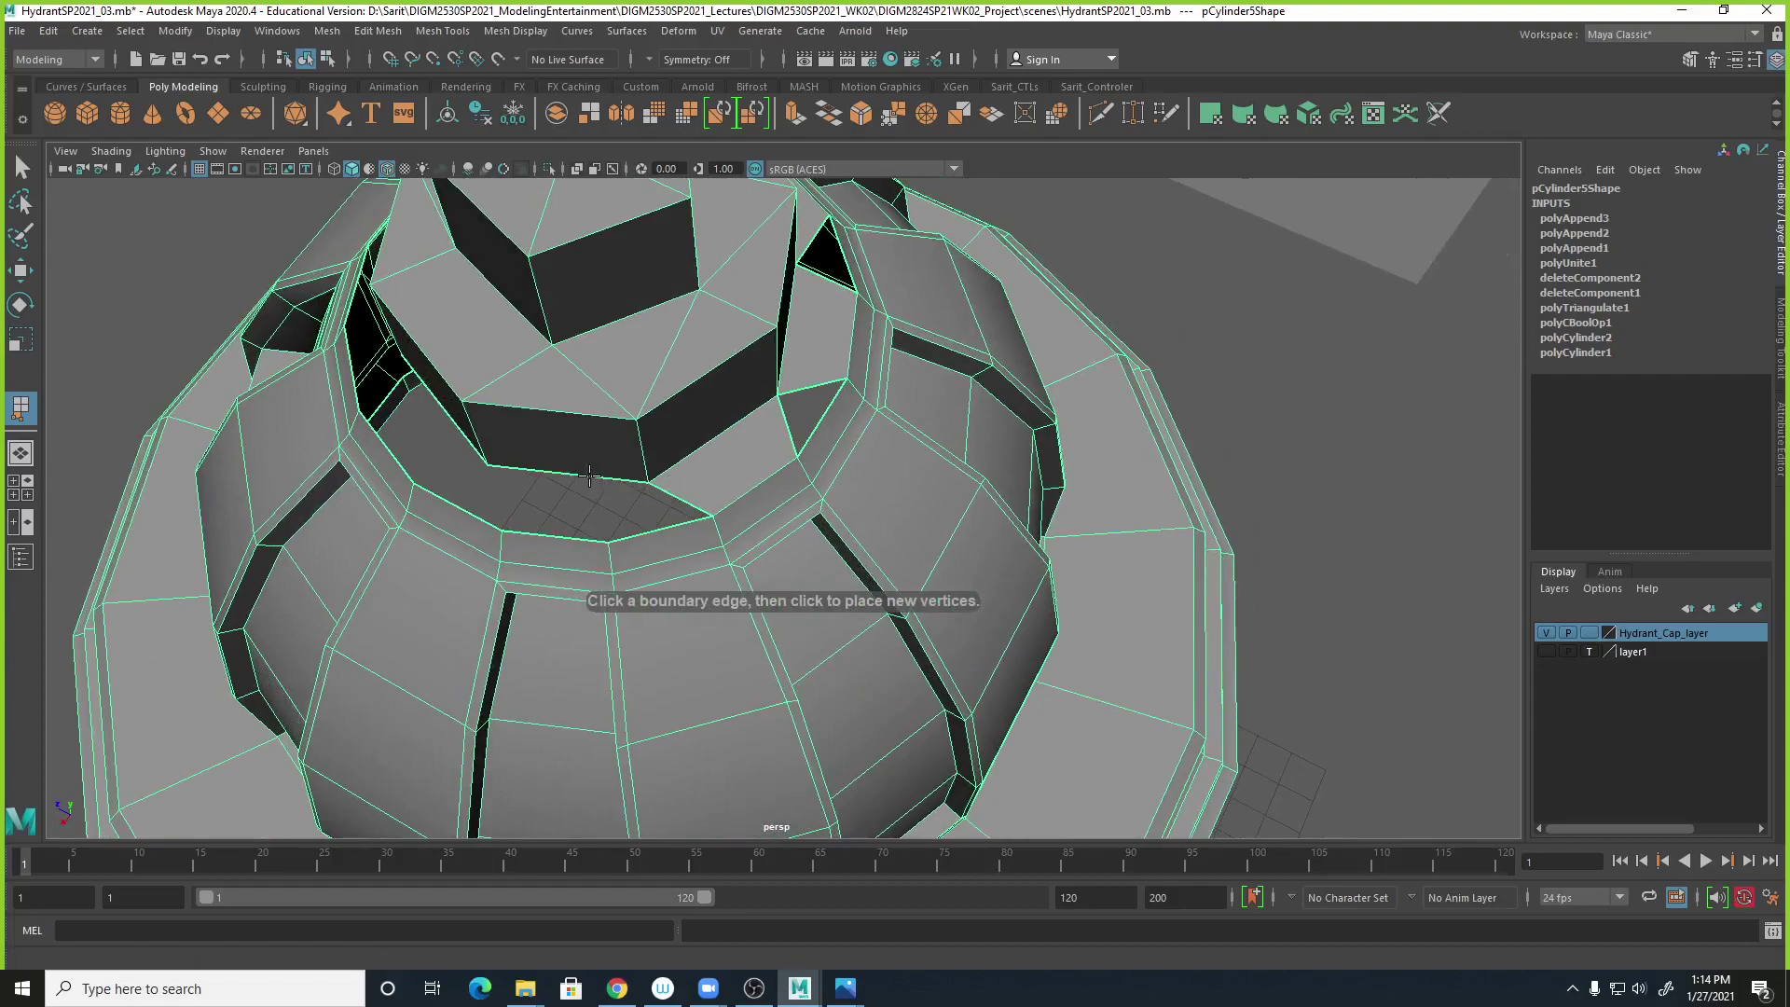
{"action": "left_click", "coordinate": [572, 539]}
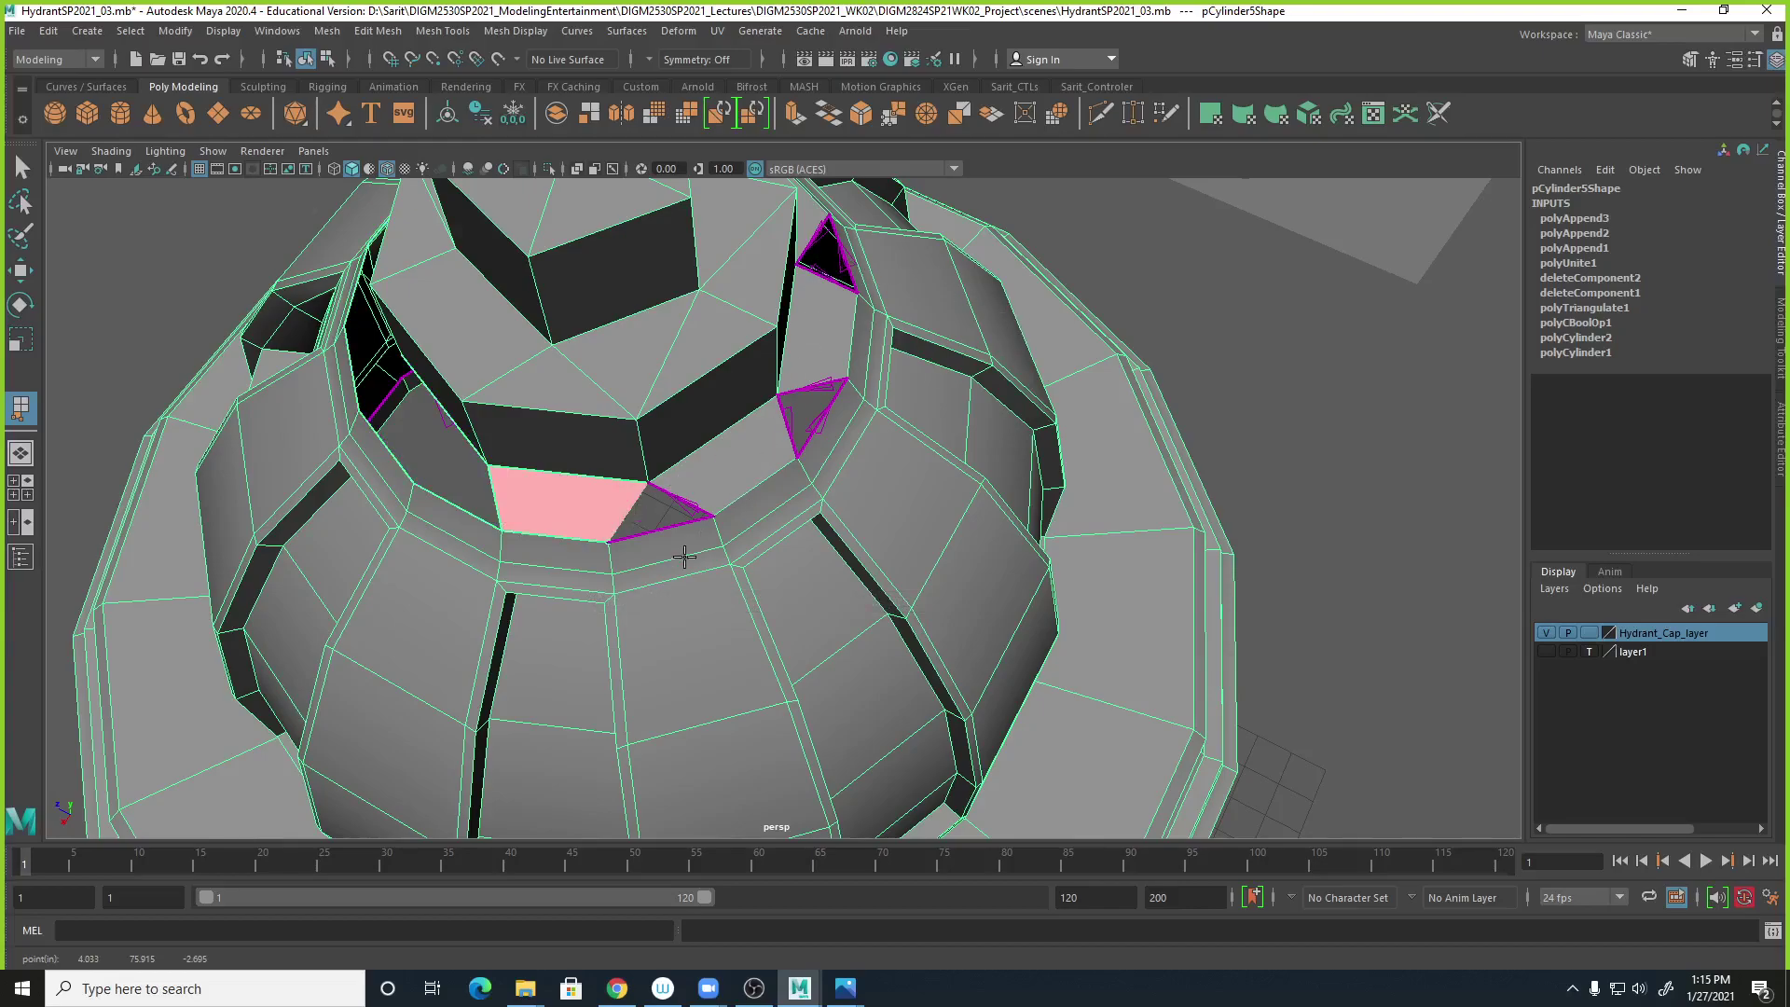
{"action": "key", "text": "Return"}
{"action": "left_click_drag", "start_coordinate": [664, 551], "coordinate": [835, 413], "text": "alt"}
{"action": "left_click", "coordinate": [833, 407]}
{"action": "left_click", "coordinate": [798, 463]}
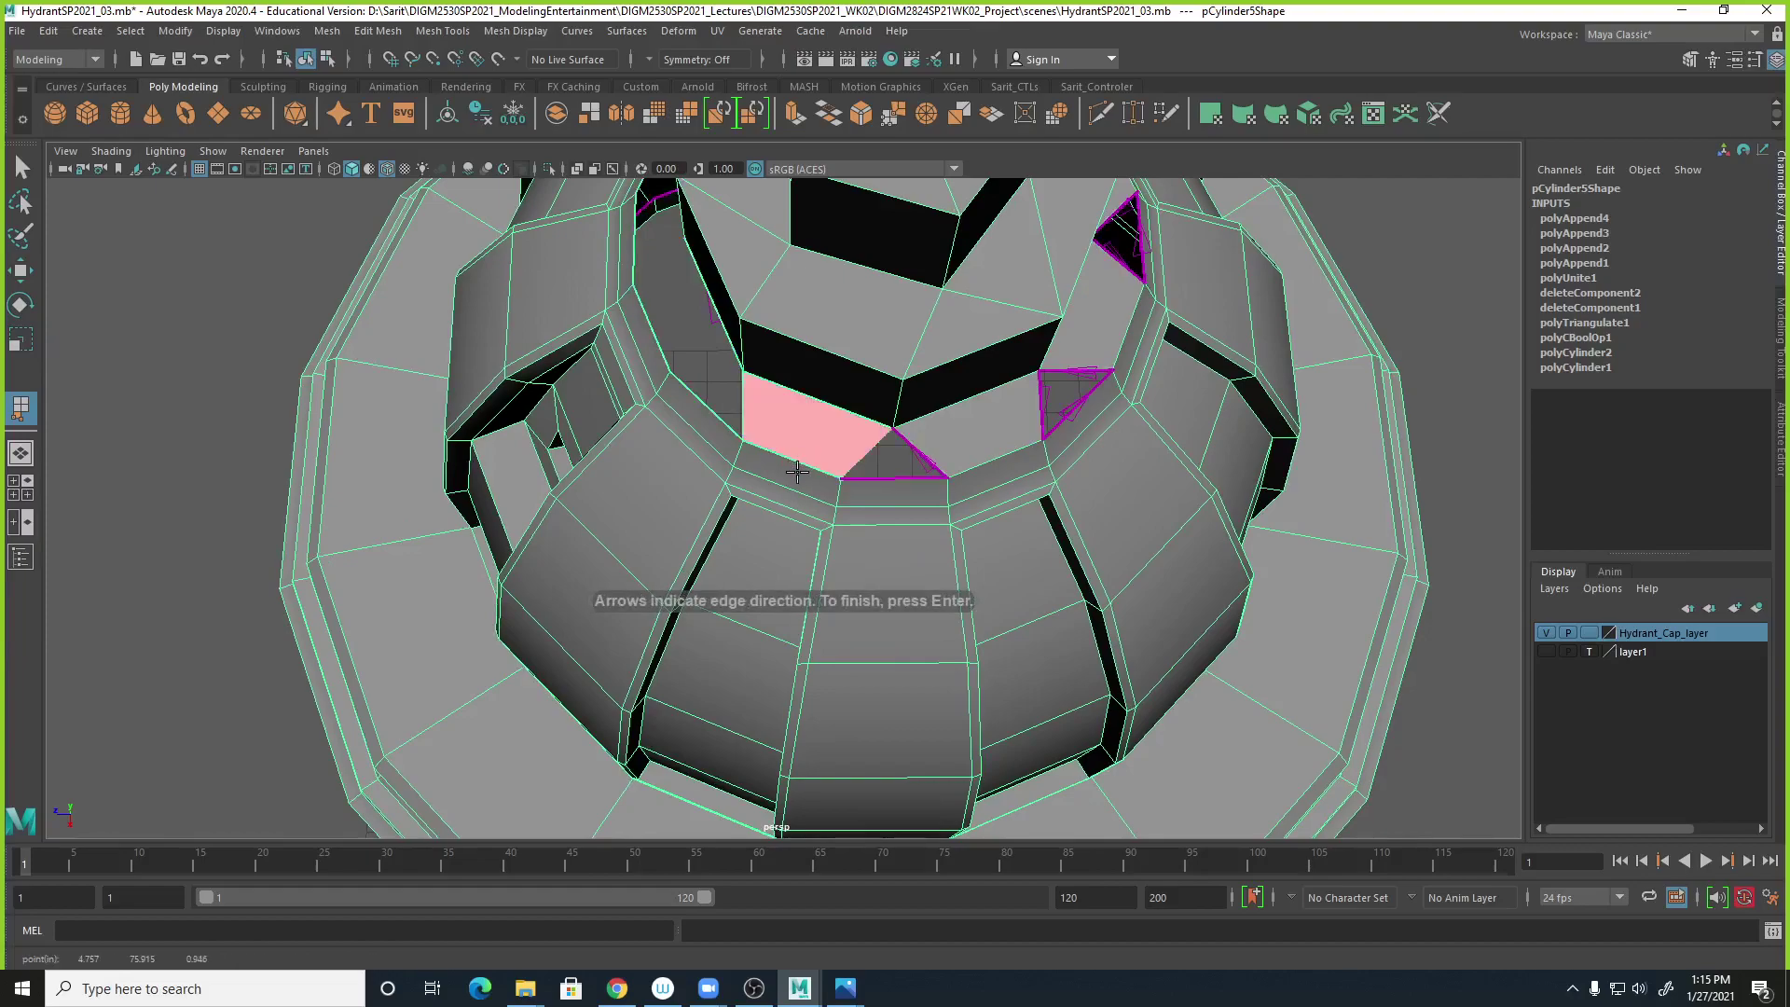
{"action": "key", "text": "Return"}
Append the sixth and seventh quads between the nut's next bottom edges and the matching dome rim edges.
{"action": "left_click_drag", "start_coordinate": [767, 507], "coordinate": [791, 500], "text": "alt"}
{"action": "left_click", "coordinate": [665, 412]}
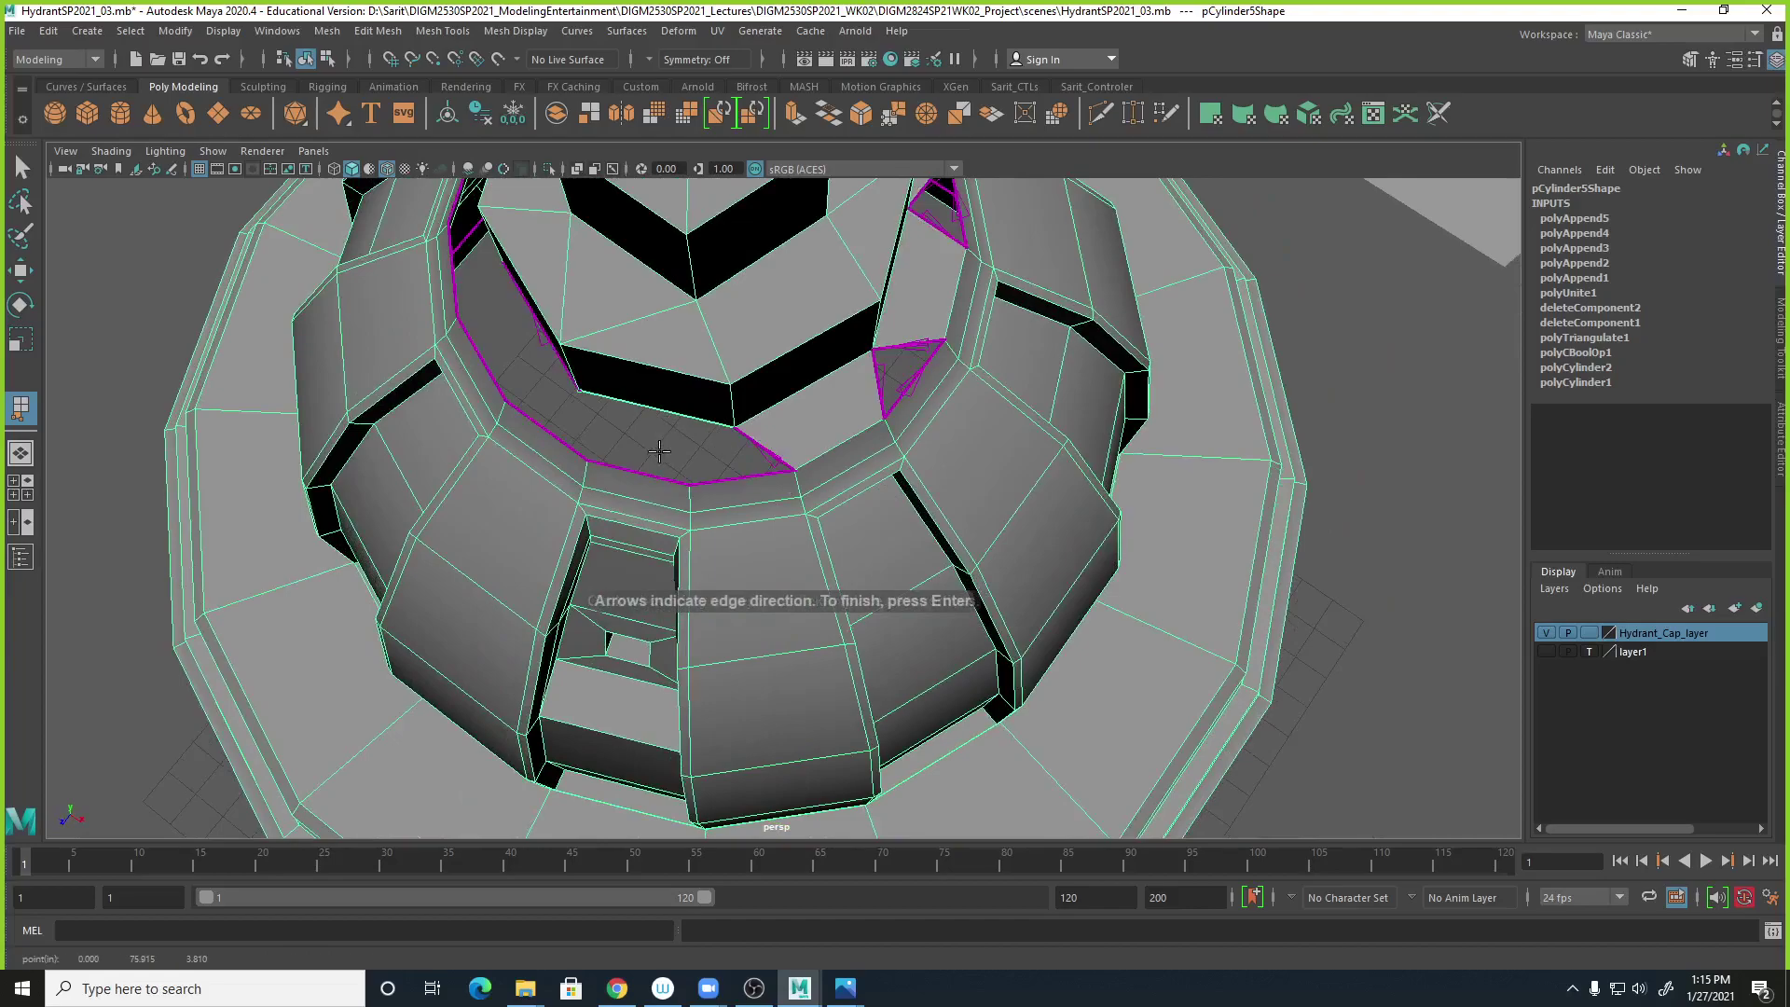
{"action": "left_click", "coordinate": [649, 475]}
{"action": "key", "text": "Return"}
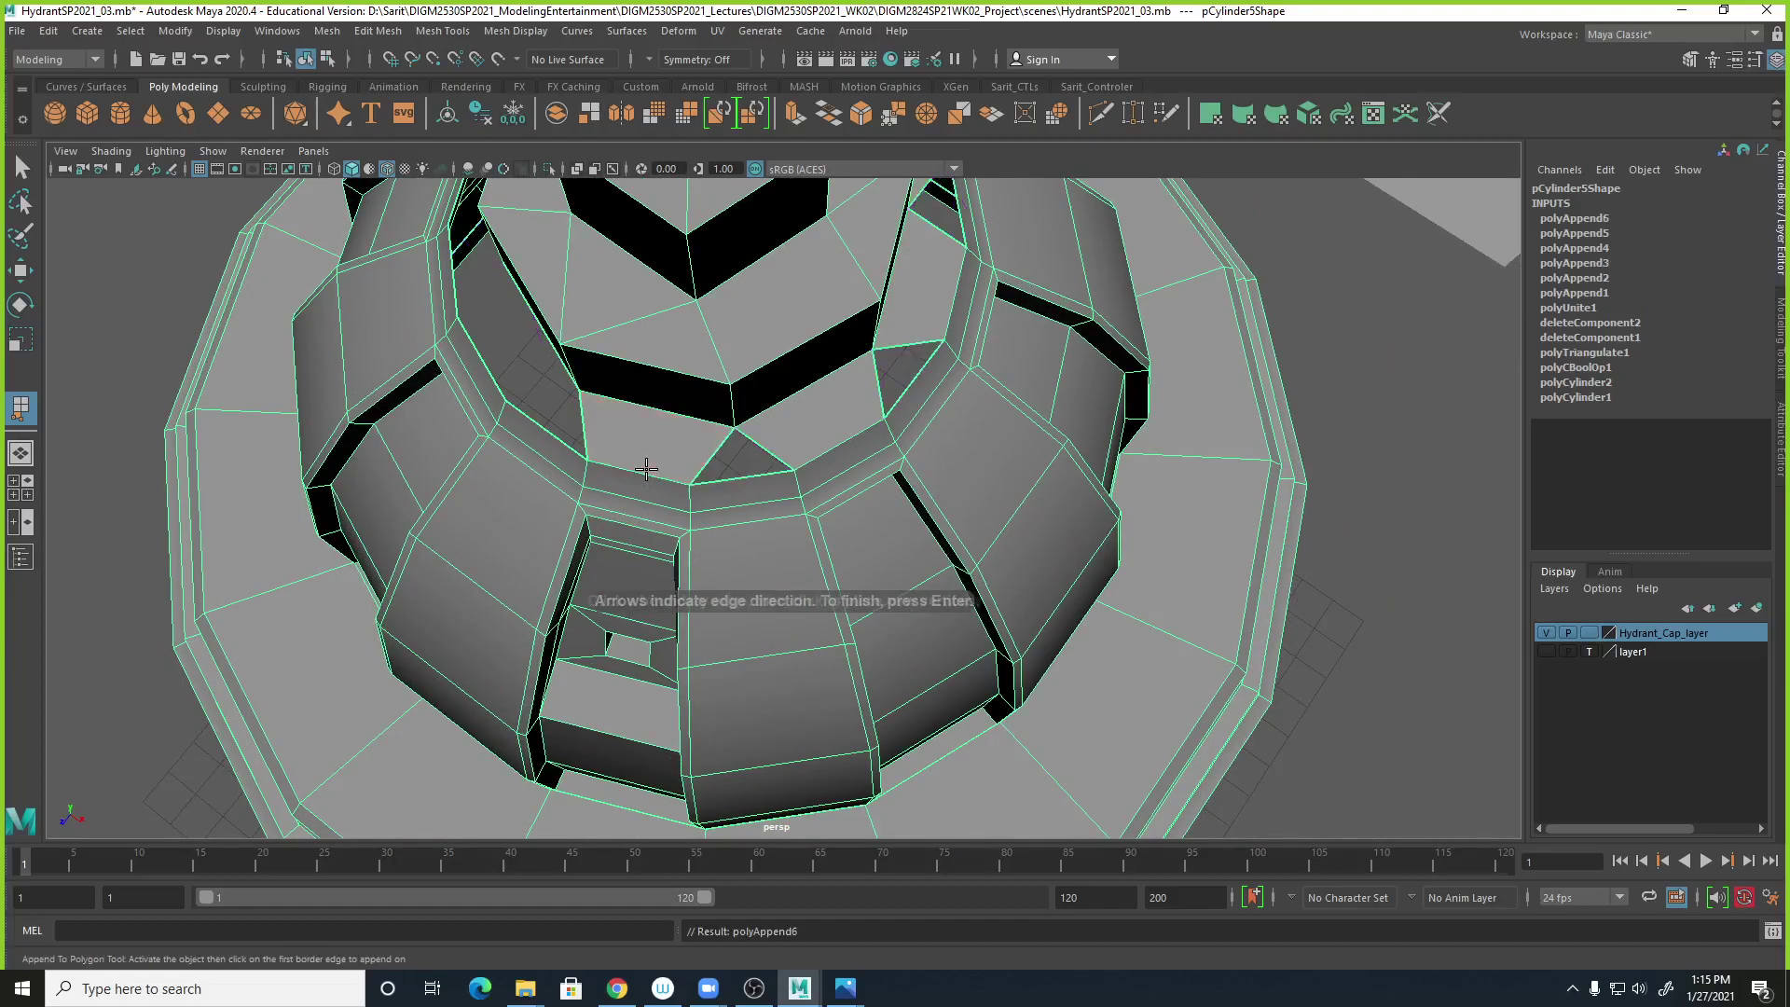
{"action": "left_click_drag", "start_coordinate": [559, 513], "coordinate": [575, 524], "text": "alt"}
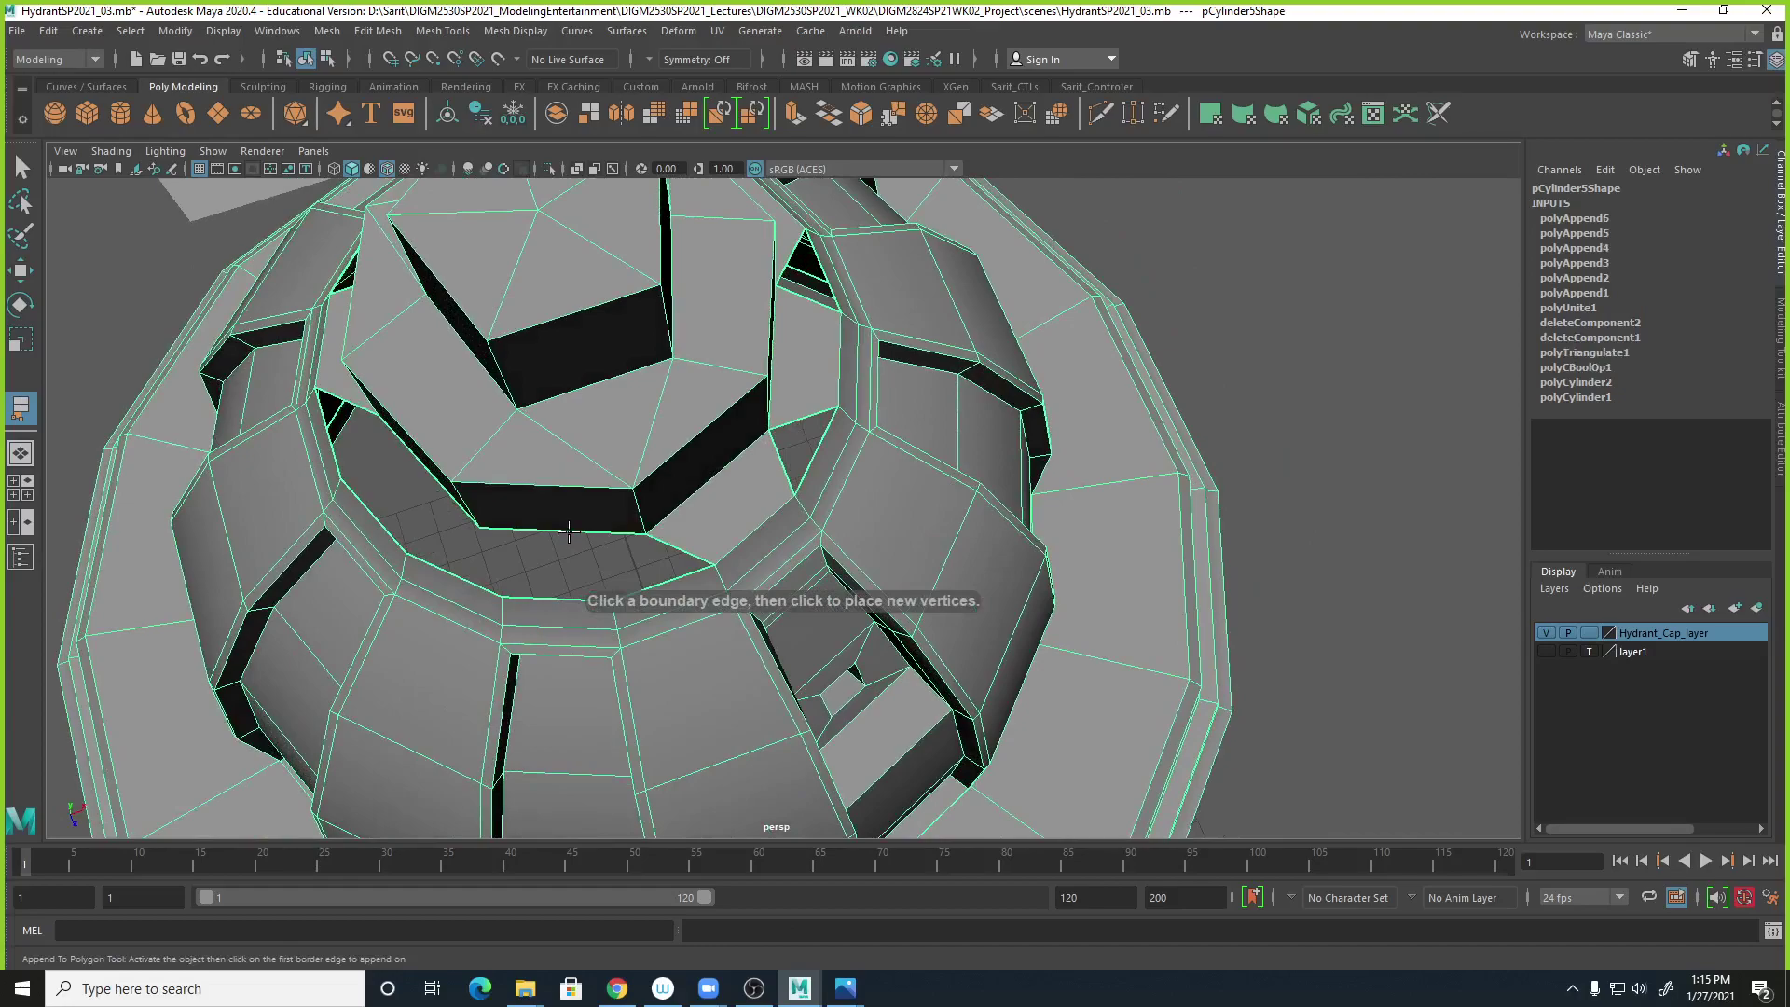
{"action": "left_click", "coordinate": [569, 532]}
{"action": "left_click", "coordinate": [564, 597]}
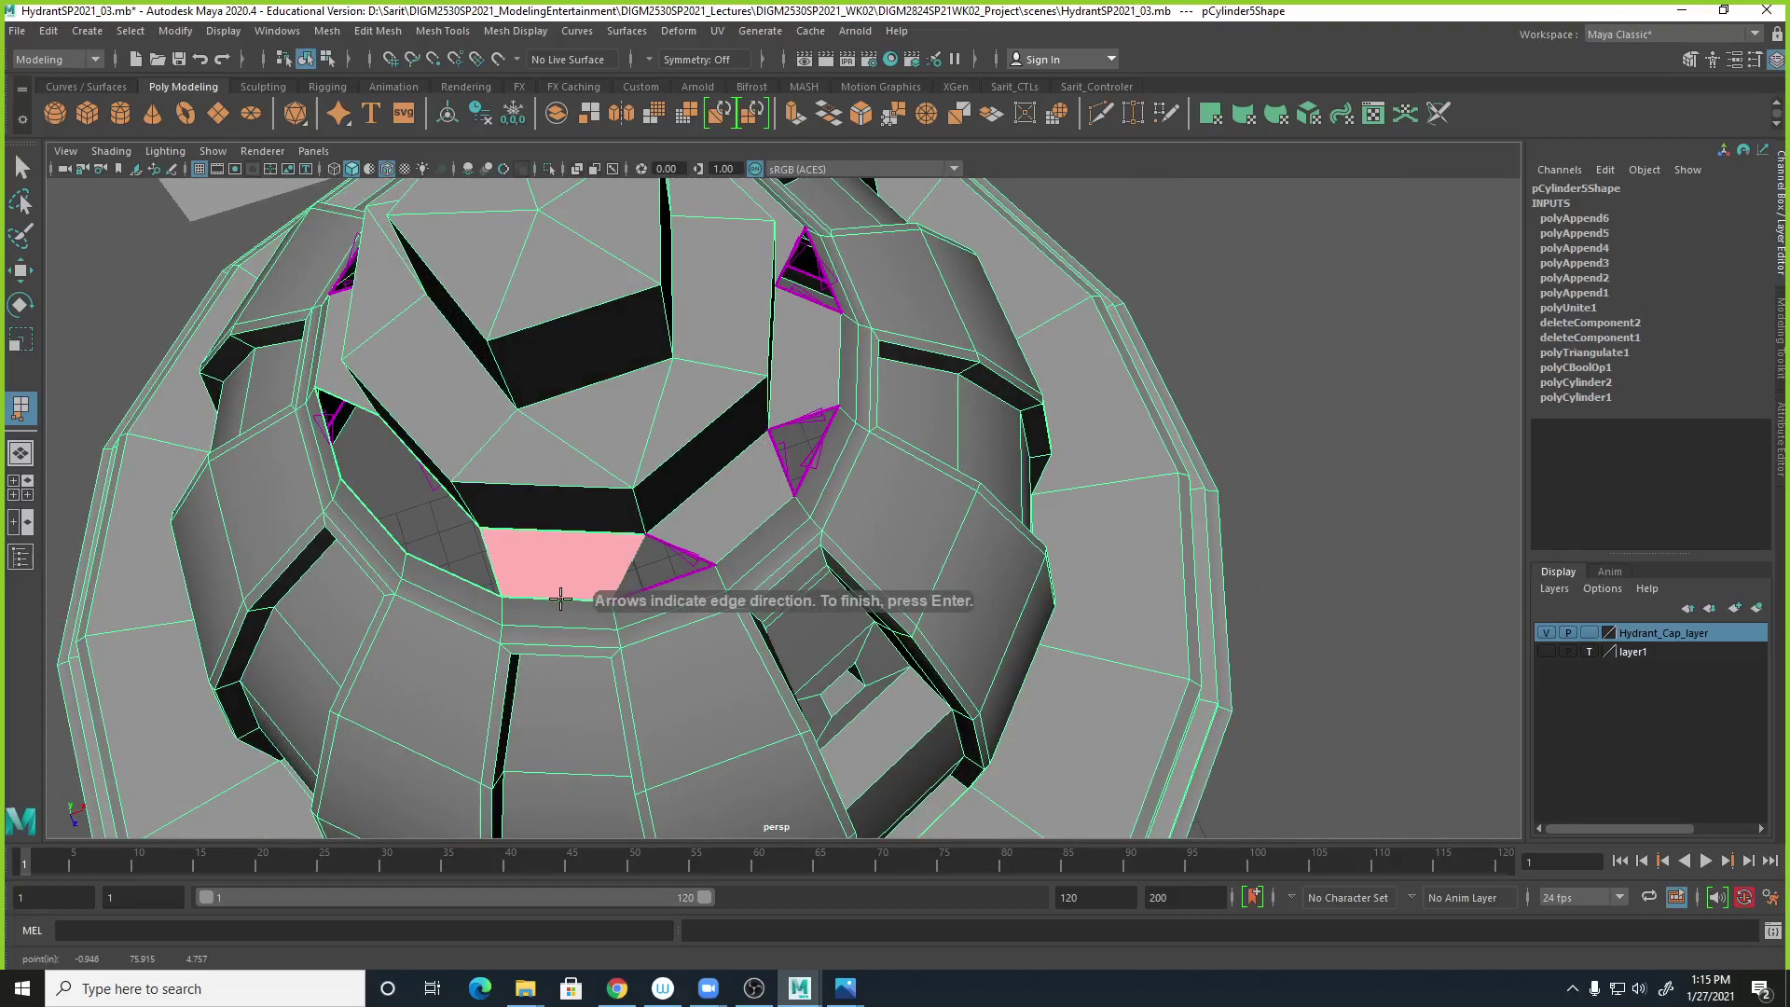
{"action": "key", "text": "Return"}
Append the eighth quad between the nut's last open bottom edge and the dome rim, leaving only triangular gaps.
{"action": "left_click_drag", "start_coordinate": [583, 610], "coordinate": [1035, 467], "text": "alt"}
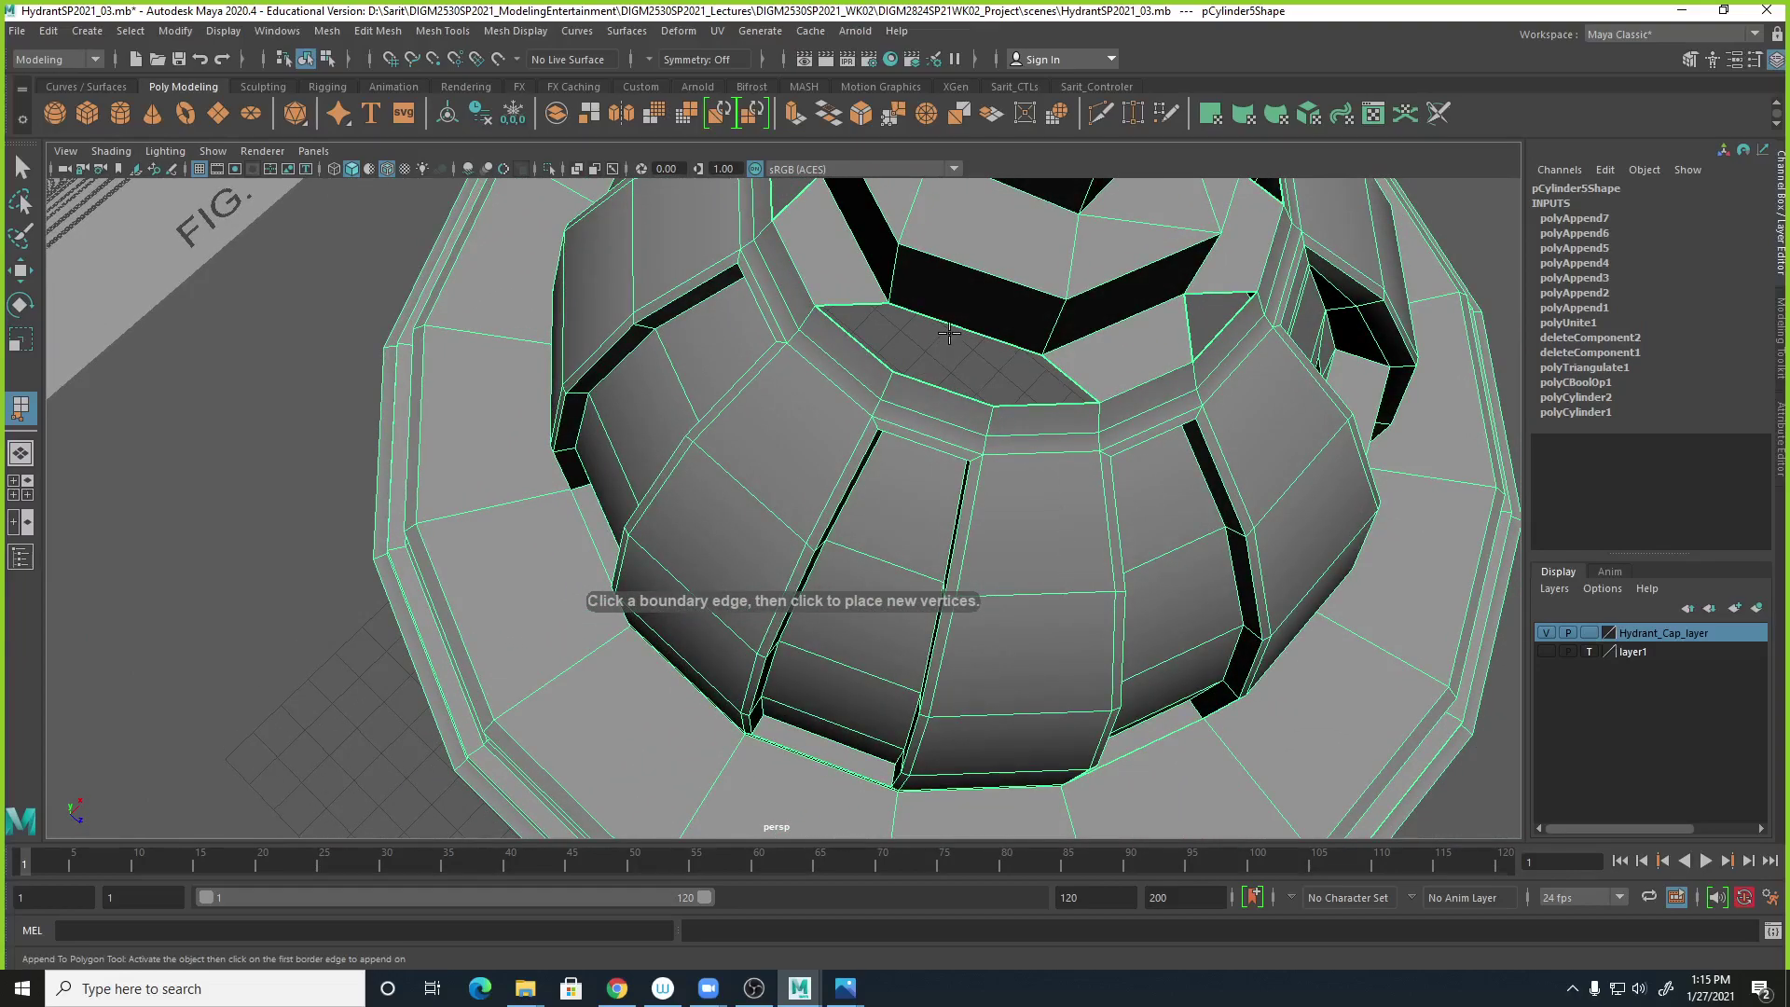
{"action": "left_click", "coordinate": [942, 386]}
{"action": "left_click", "coordinate": [942, 386]}
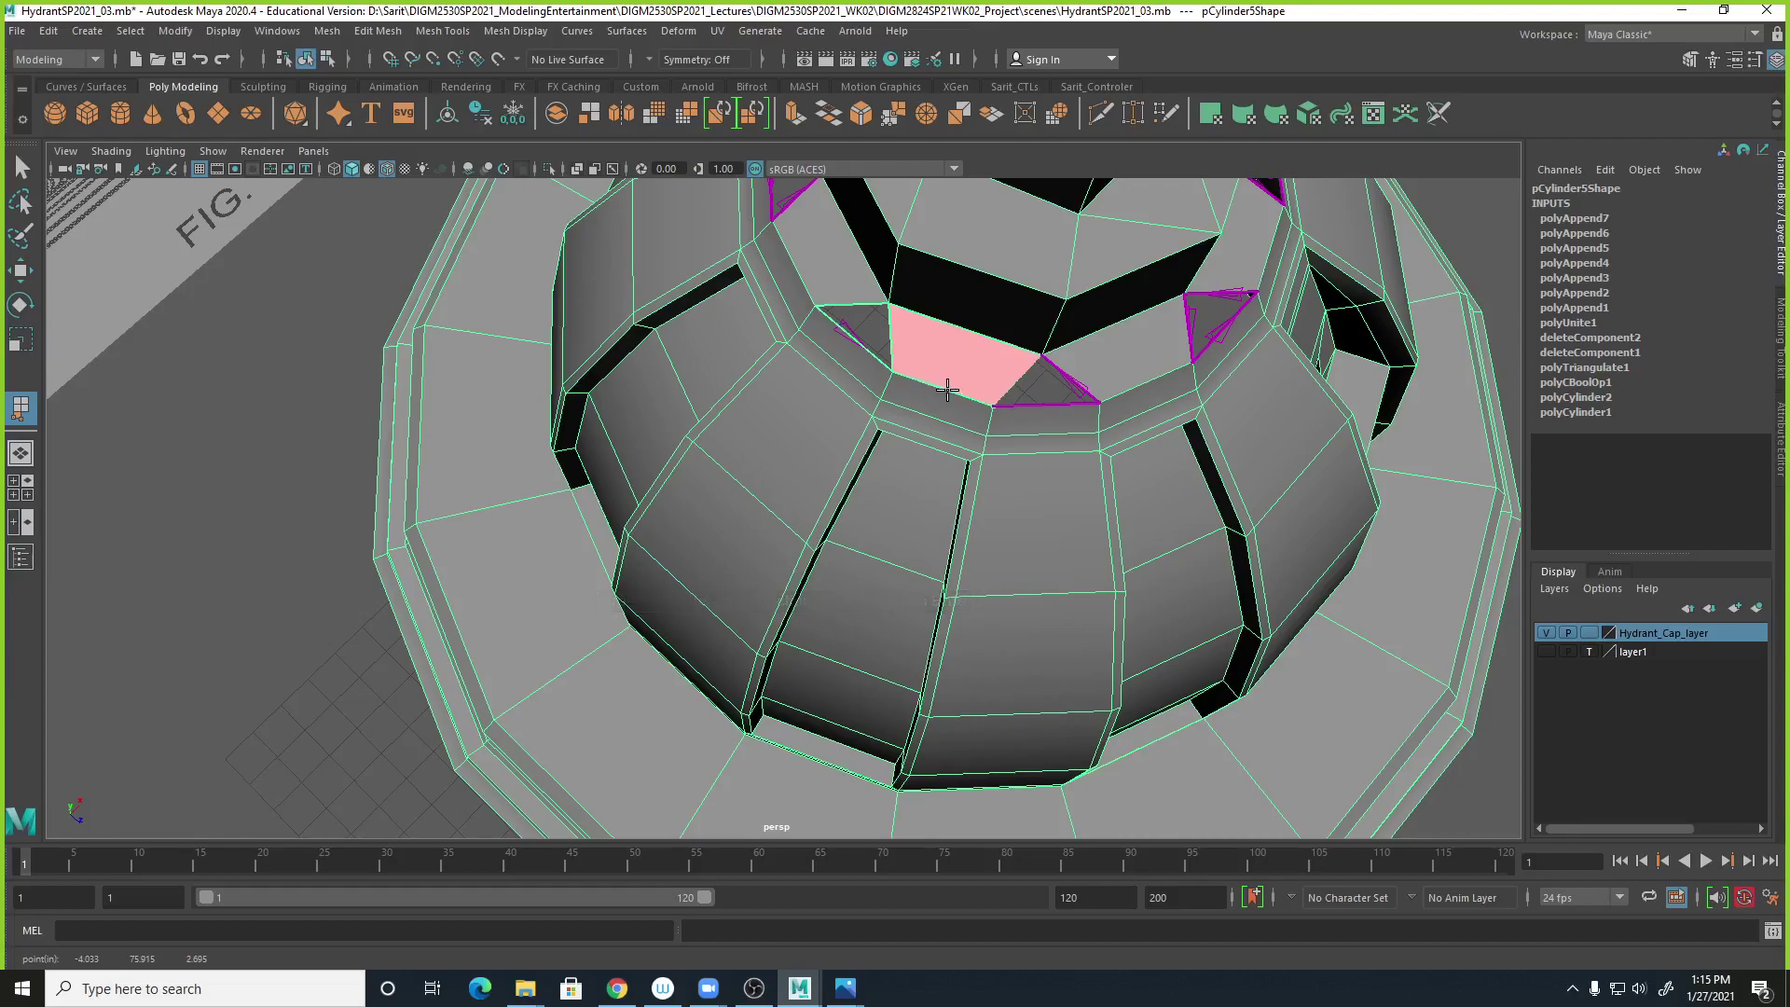
{"action": "key", "text": "Return"}
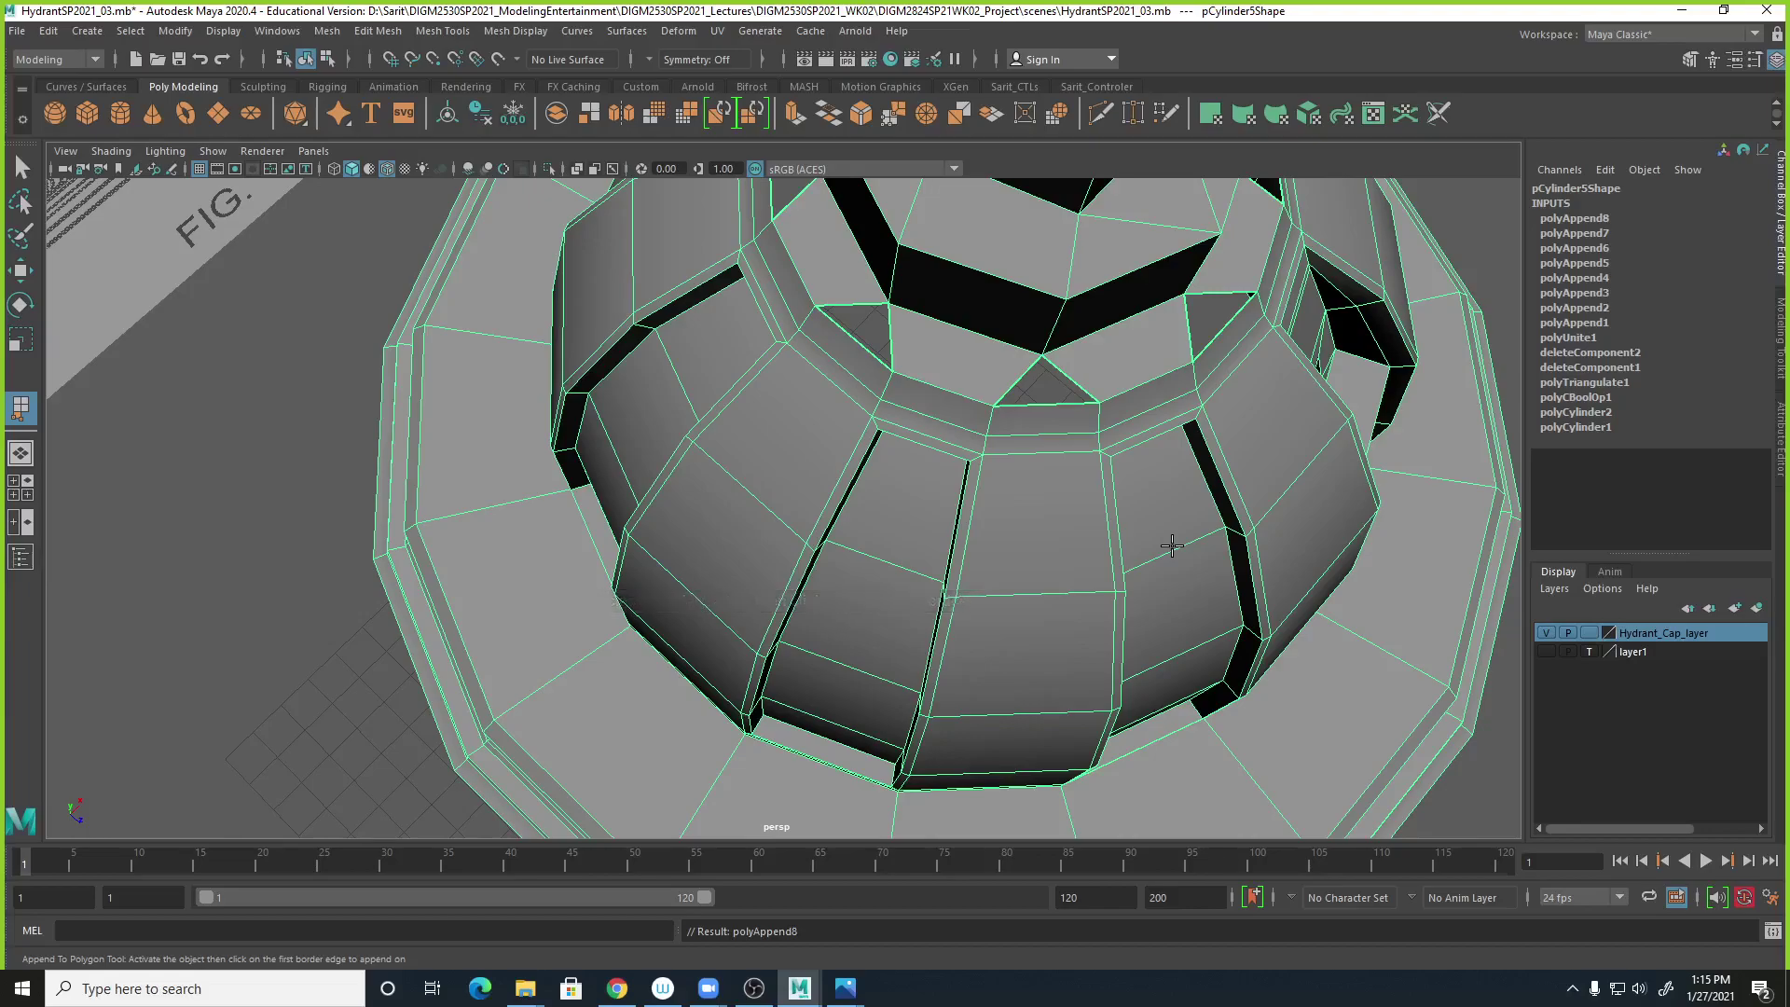
Fill two neighbouring triangular gaps between the appended quads with Append to Polygon faces.
{"action": "left_click_drag", "start_coordinate": [1258, 570], "coordinate": [1018, 525], "text": "alt"}
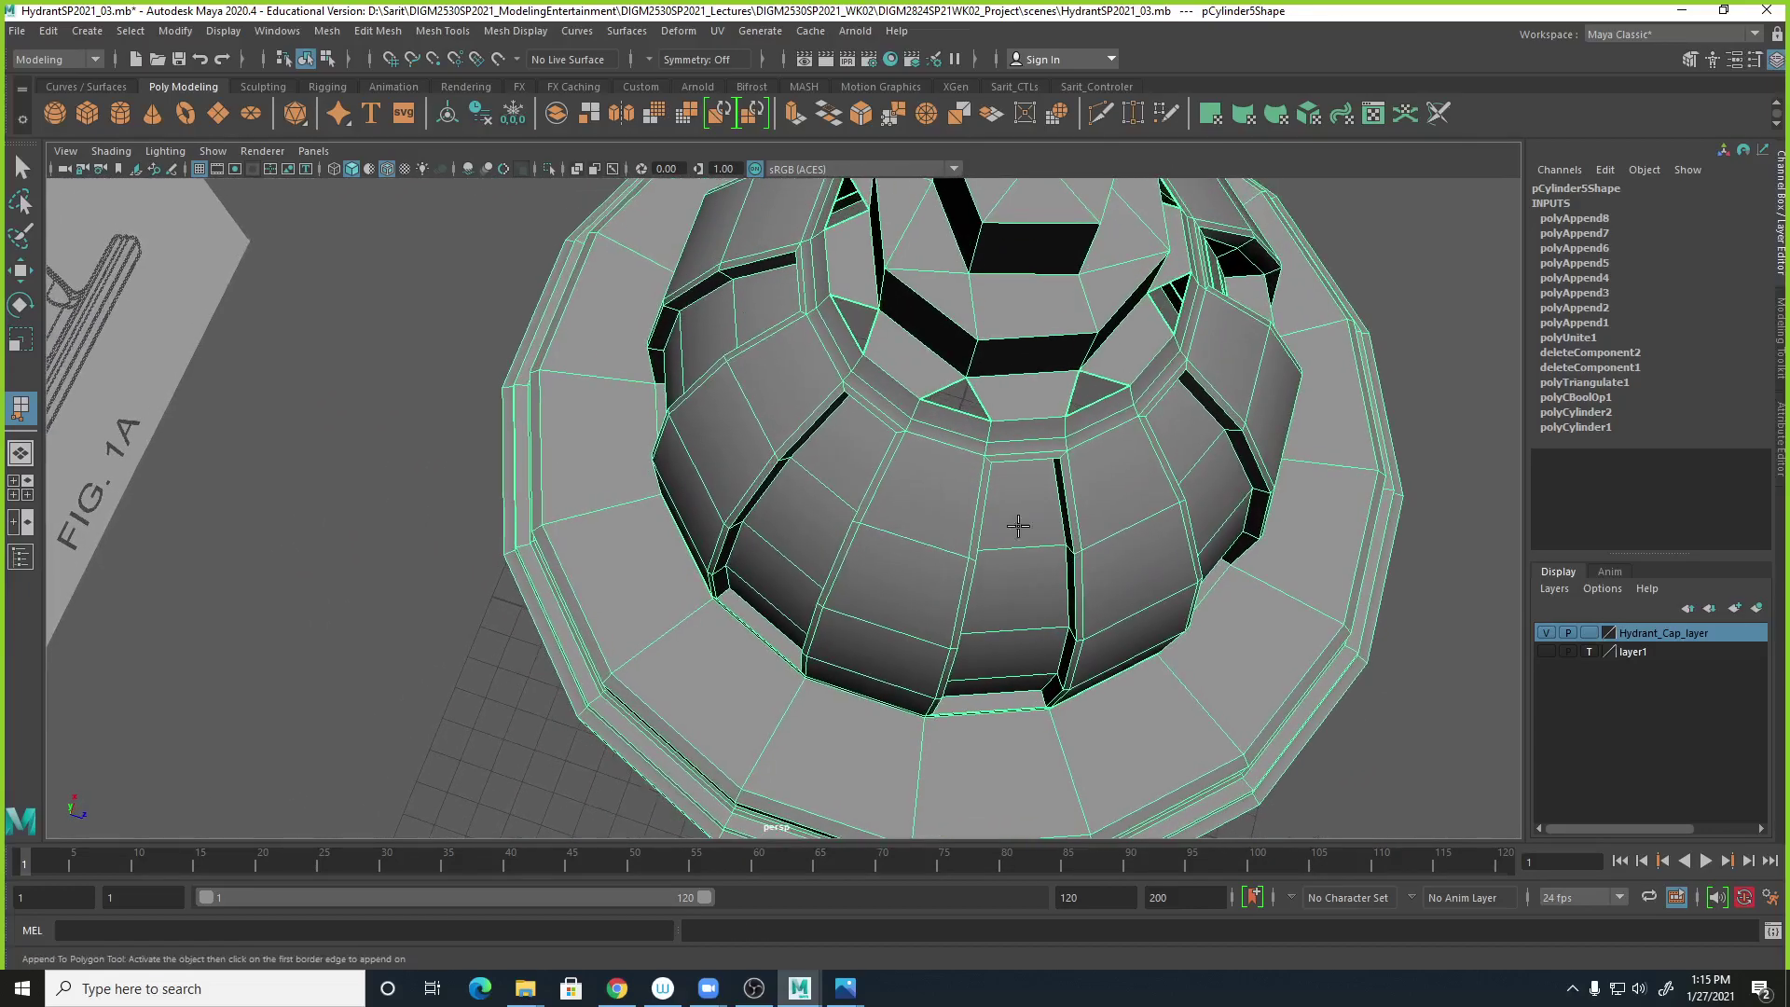
{"action": "left_click", "coordinate": [947, 385]}
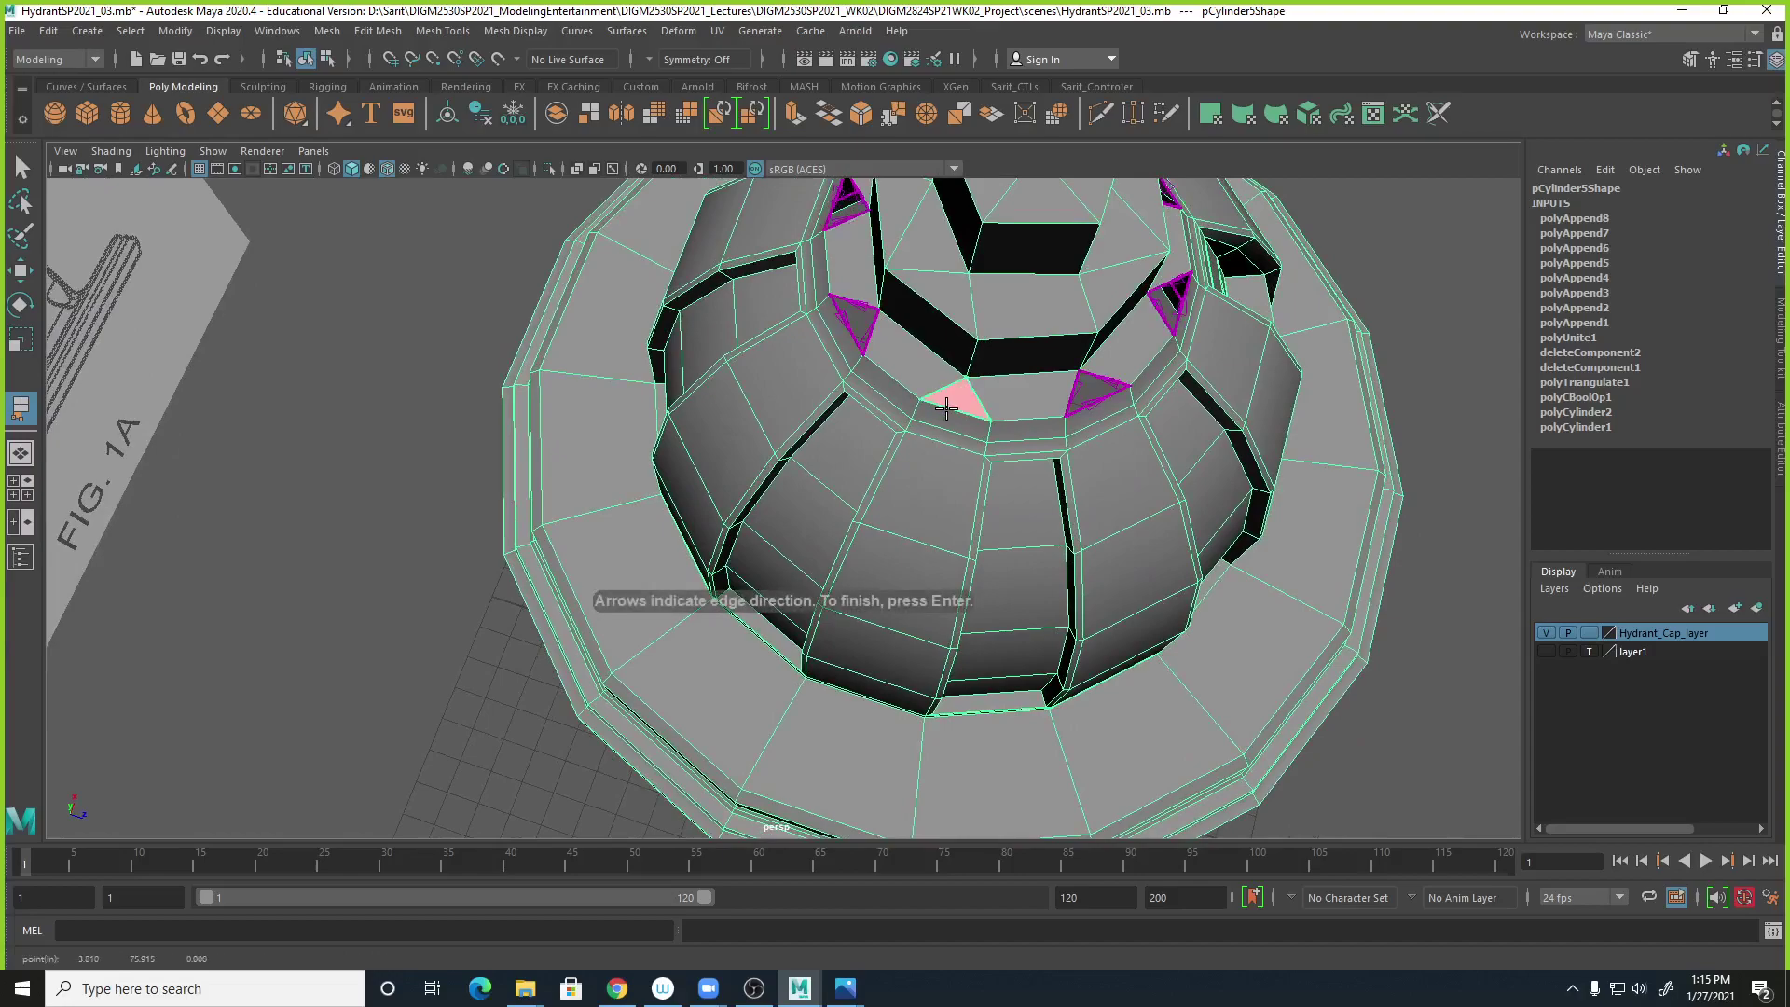
{"action": "key", "text": "Return"}
{"action": "left_click", "coordinate": [845, 321]}
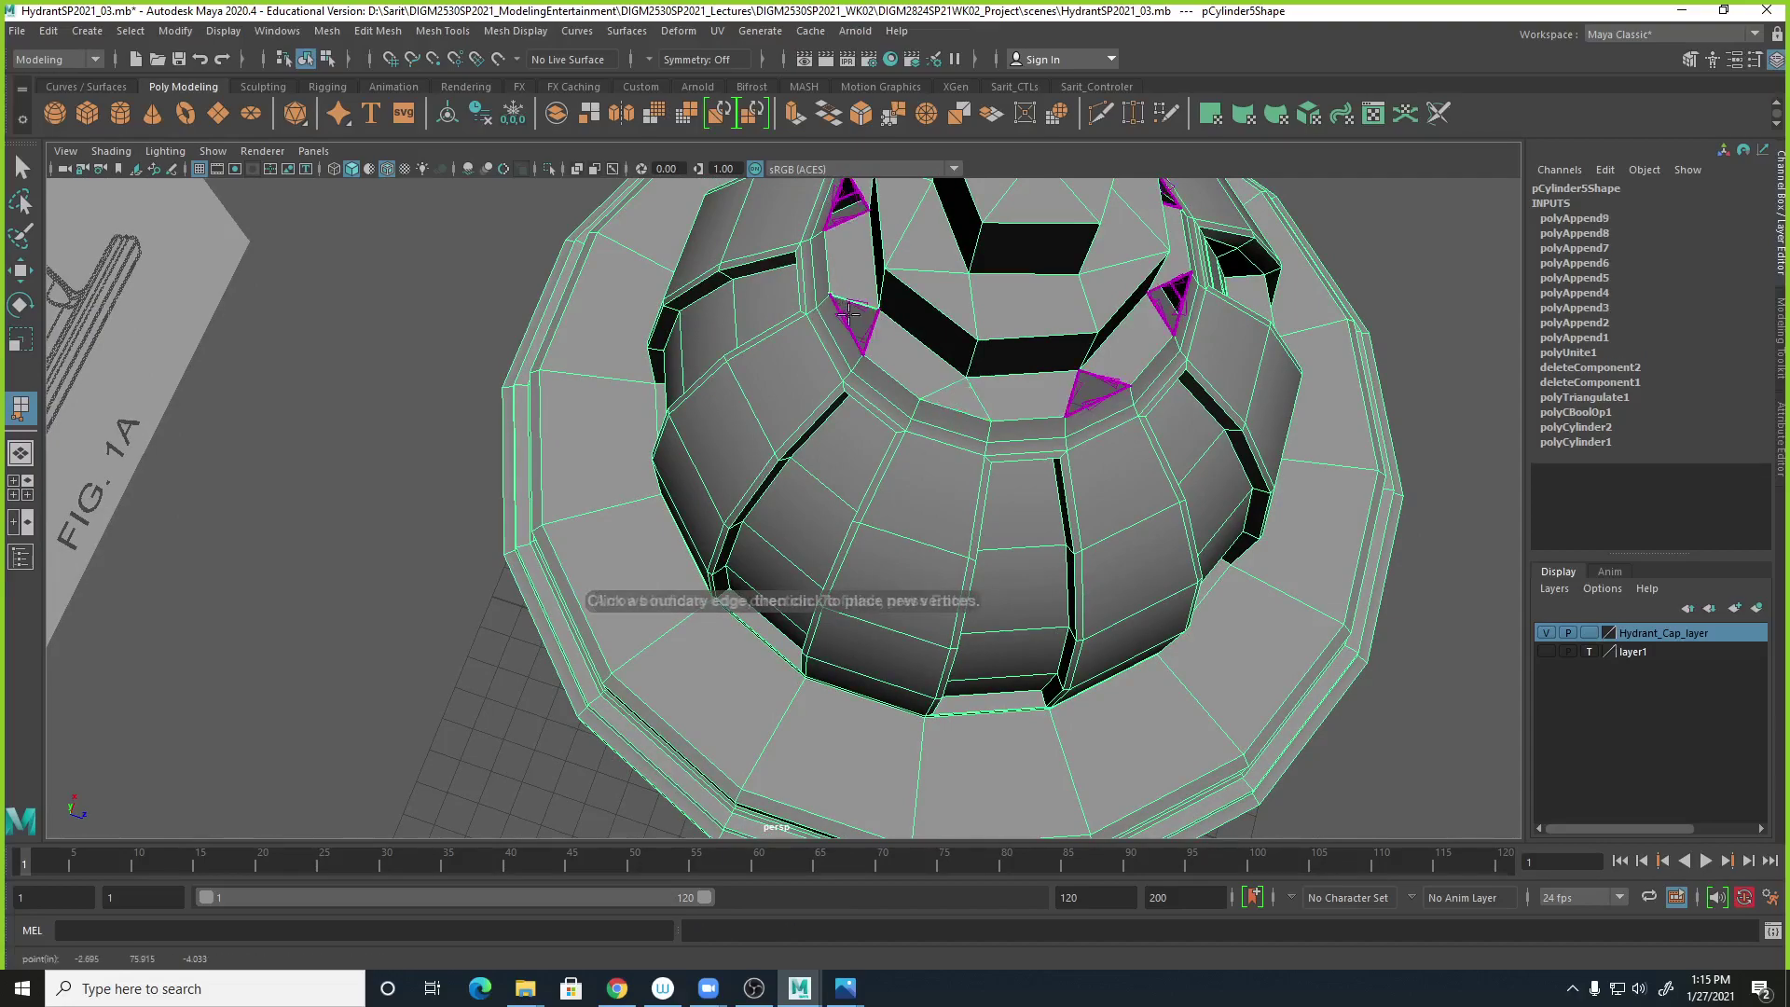
{"action": "key", "text": "Return"}
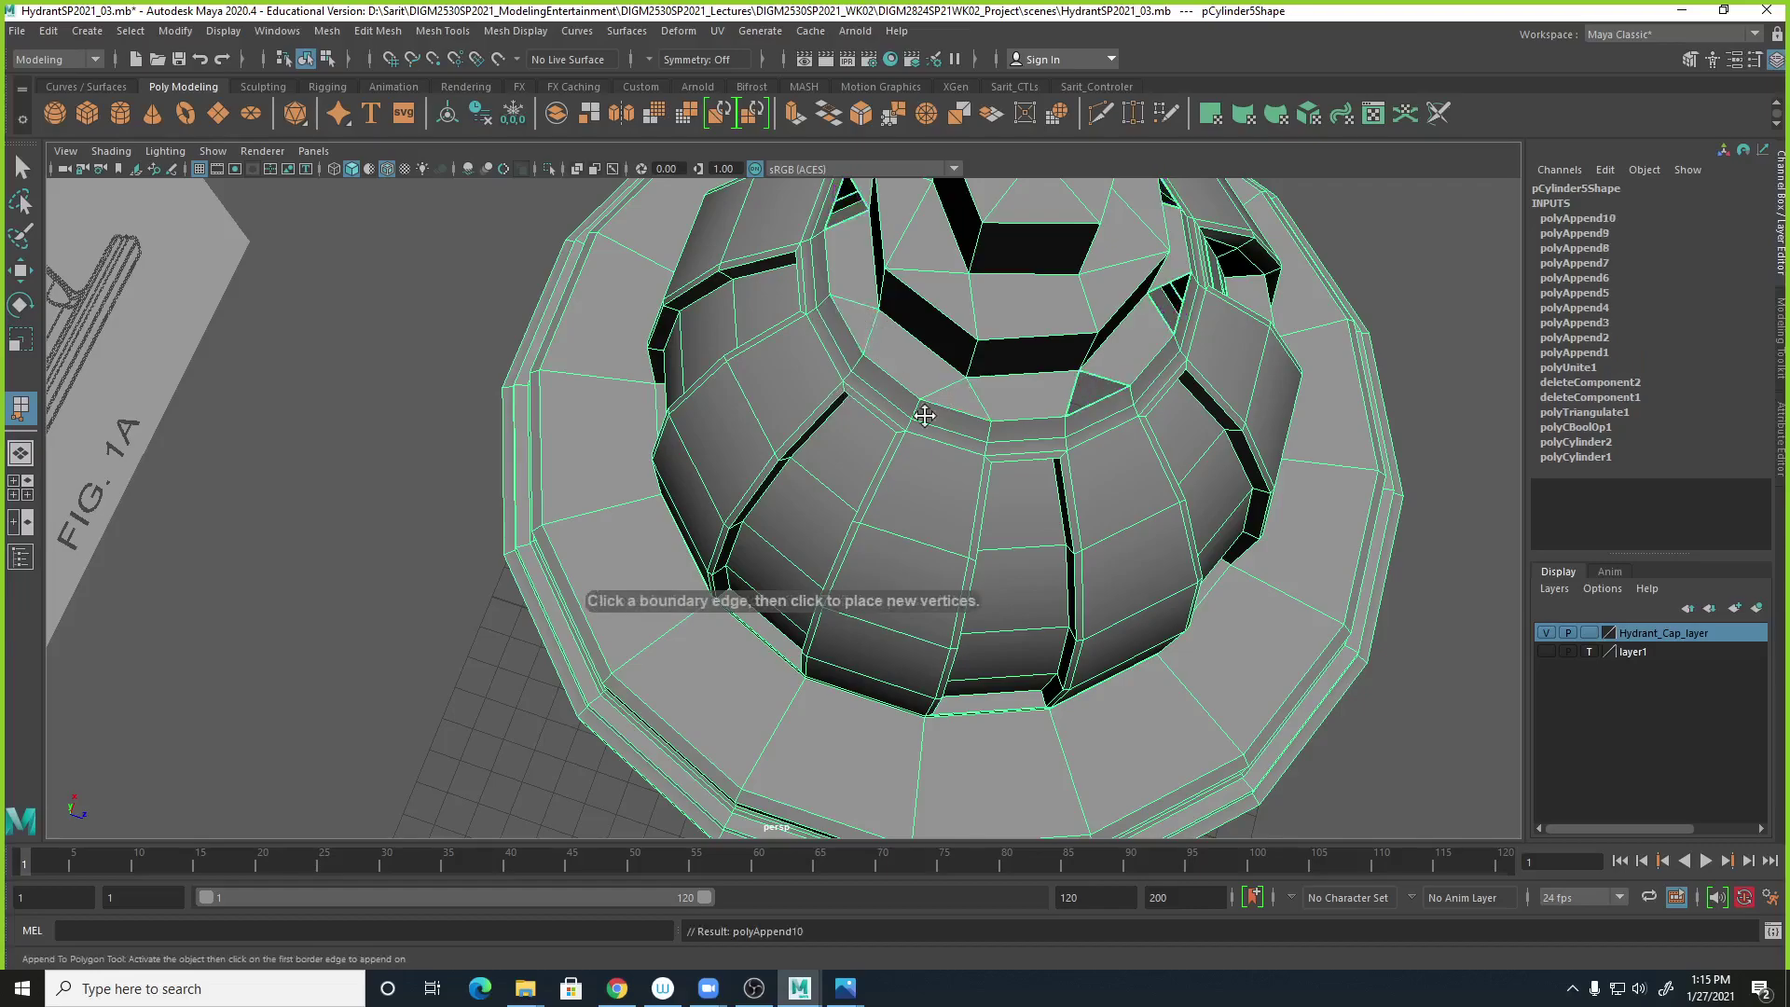
Fill two more triangular gaps around the nut's base with appended faces, then return to the Move tool.
{"action": "left_click_drag", "start_coordinate": [905, 389], "coordinate": [1035, 420], "text": "alt"}
{"action": "left_click", "coordinate": [1027, 414]}
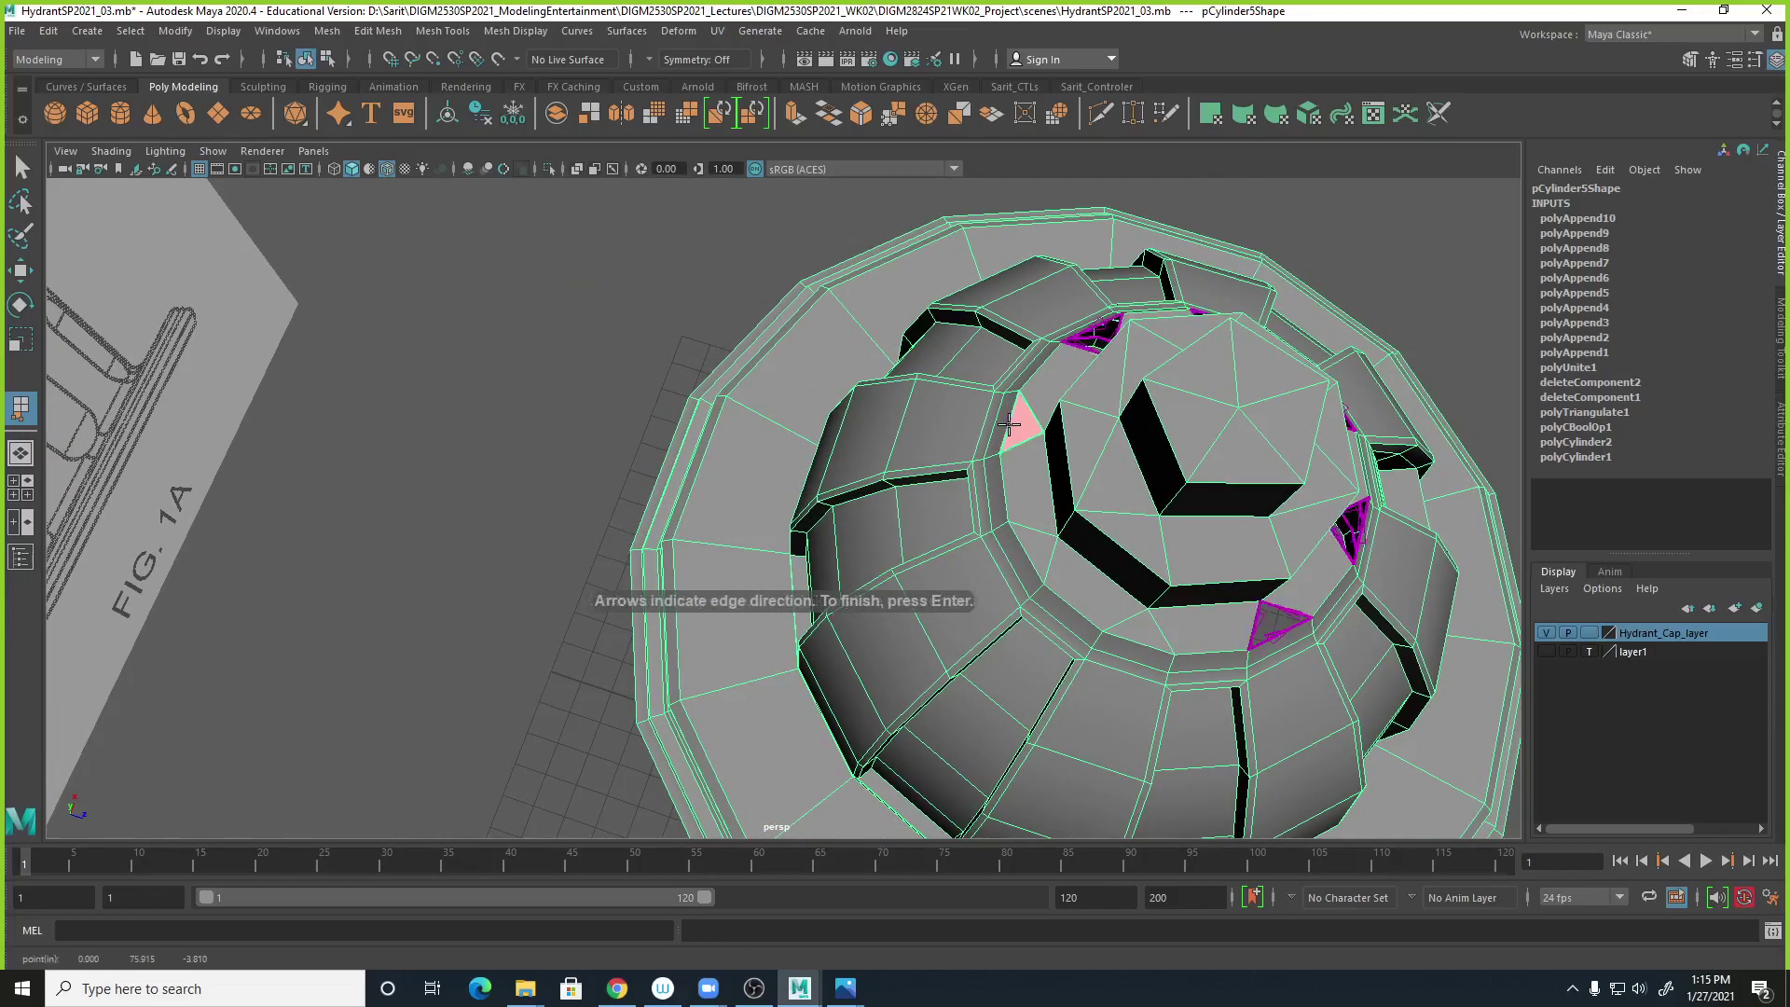
{"action": "key", "text": "Return"}
{"action": "left_click_drag", "start_coordinate": [1068, 389], "coordinate": [1327, 391], "text": "alt"}
{"action": "middle_click_drag", "start_coordinate": [560, 446], "coordinate": [1087, 615], "text": "alt"}
{"action": "scroll", "coordinate": [1087, 507], "scroll_direction": "up", "scroll_amount": 4}
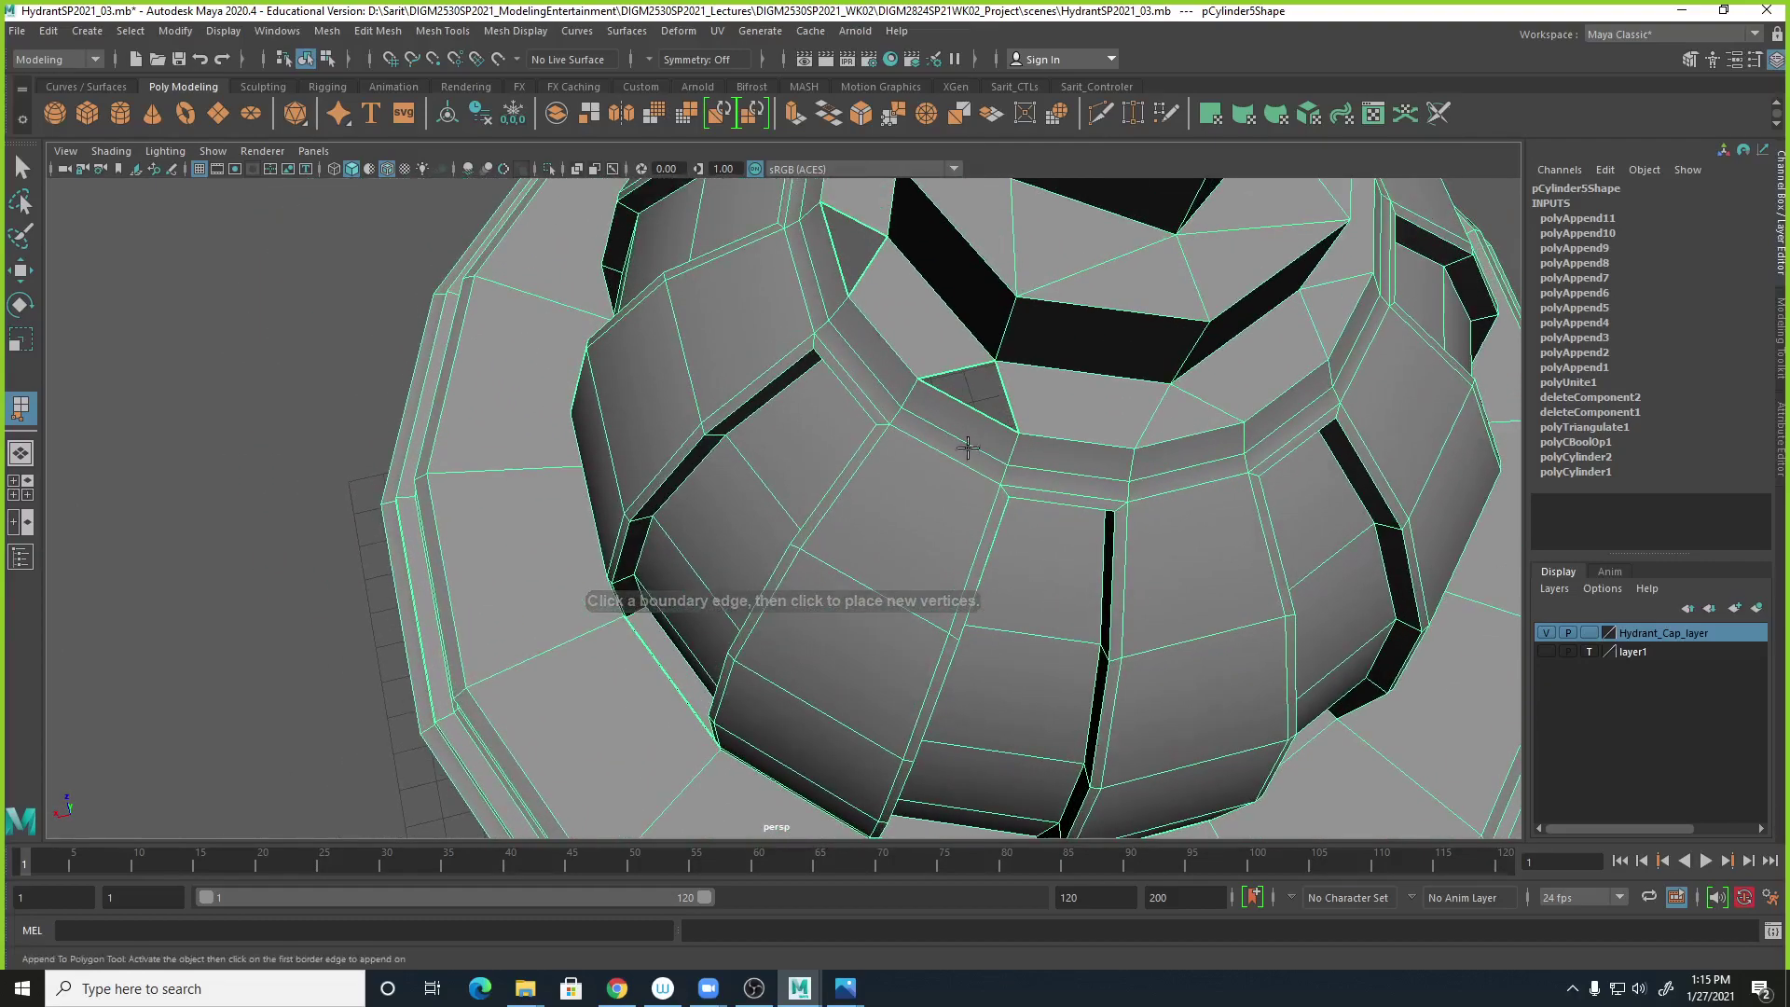
{"action": "left_click", "coordinate": [948, 369]}
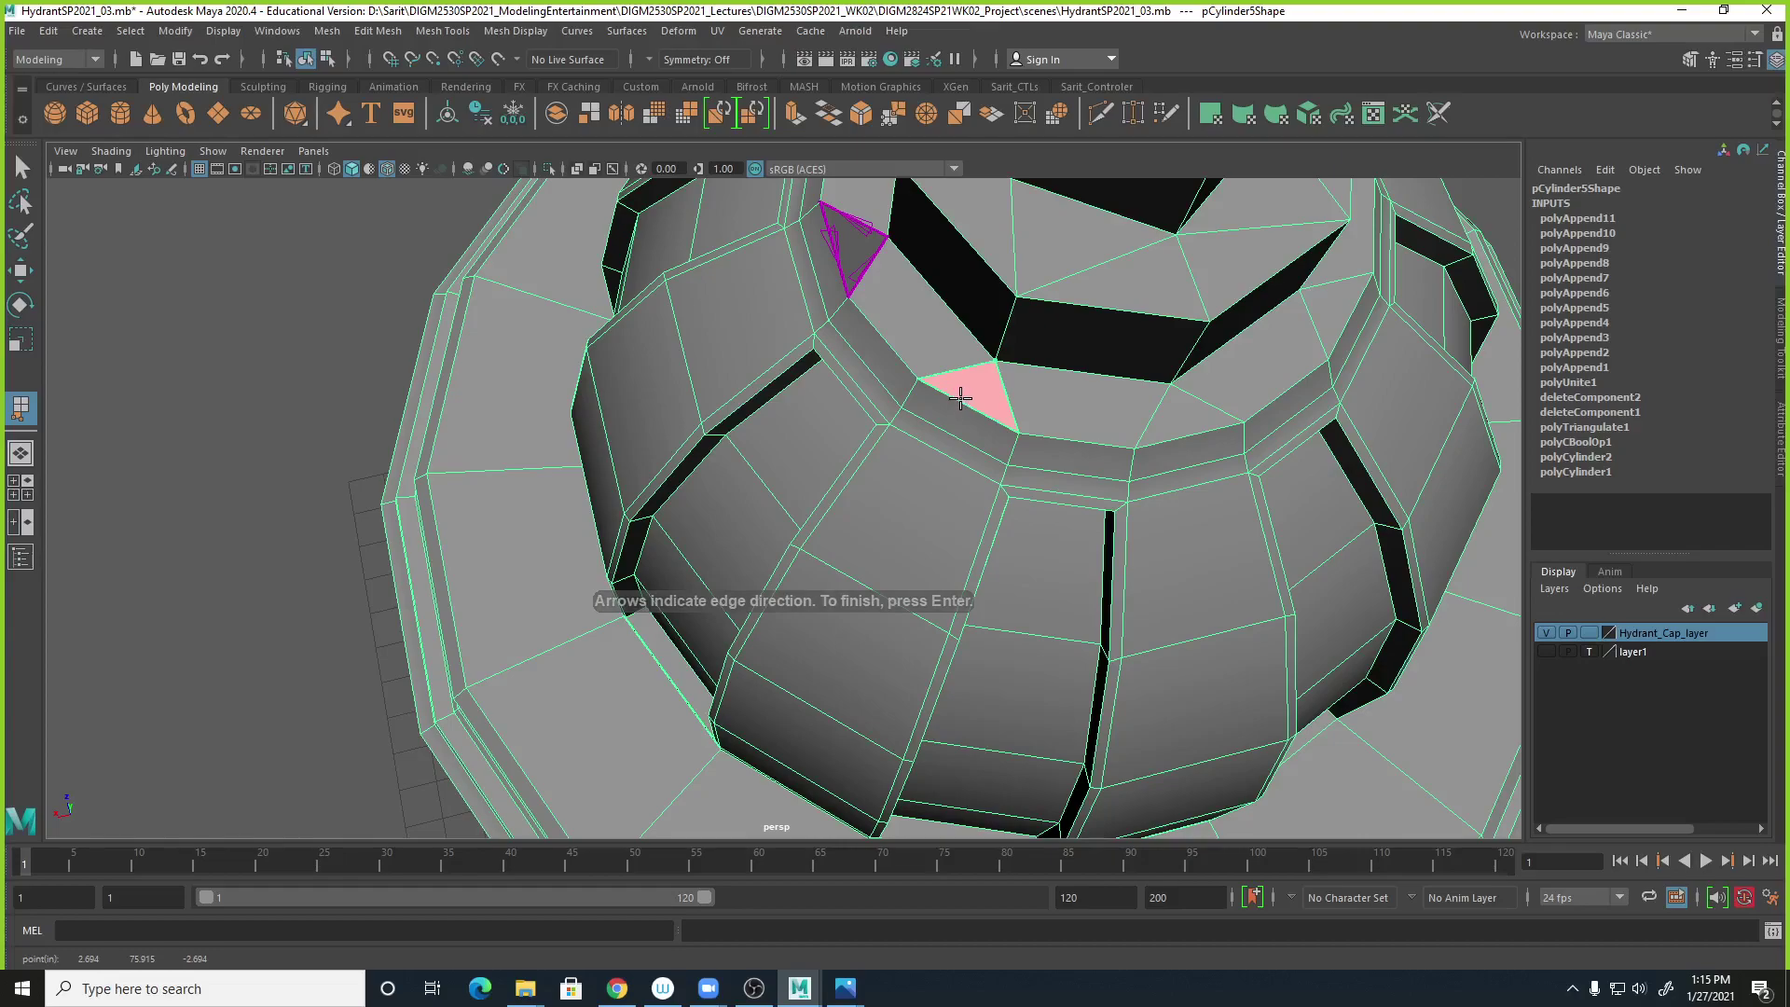
{"action": "key", "text": "Return"}
{"action": "key", "text": "w"}
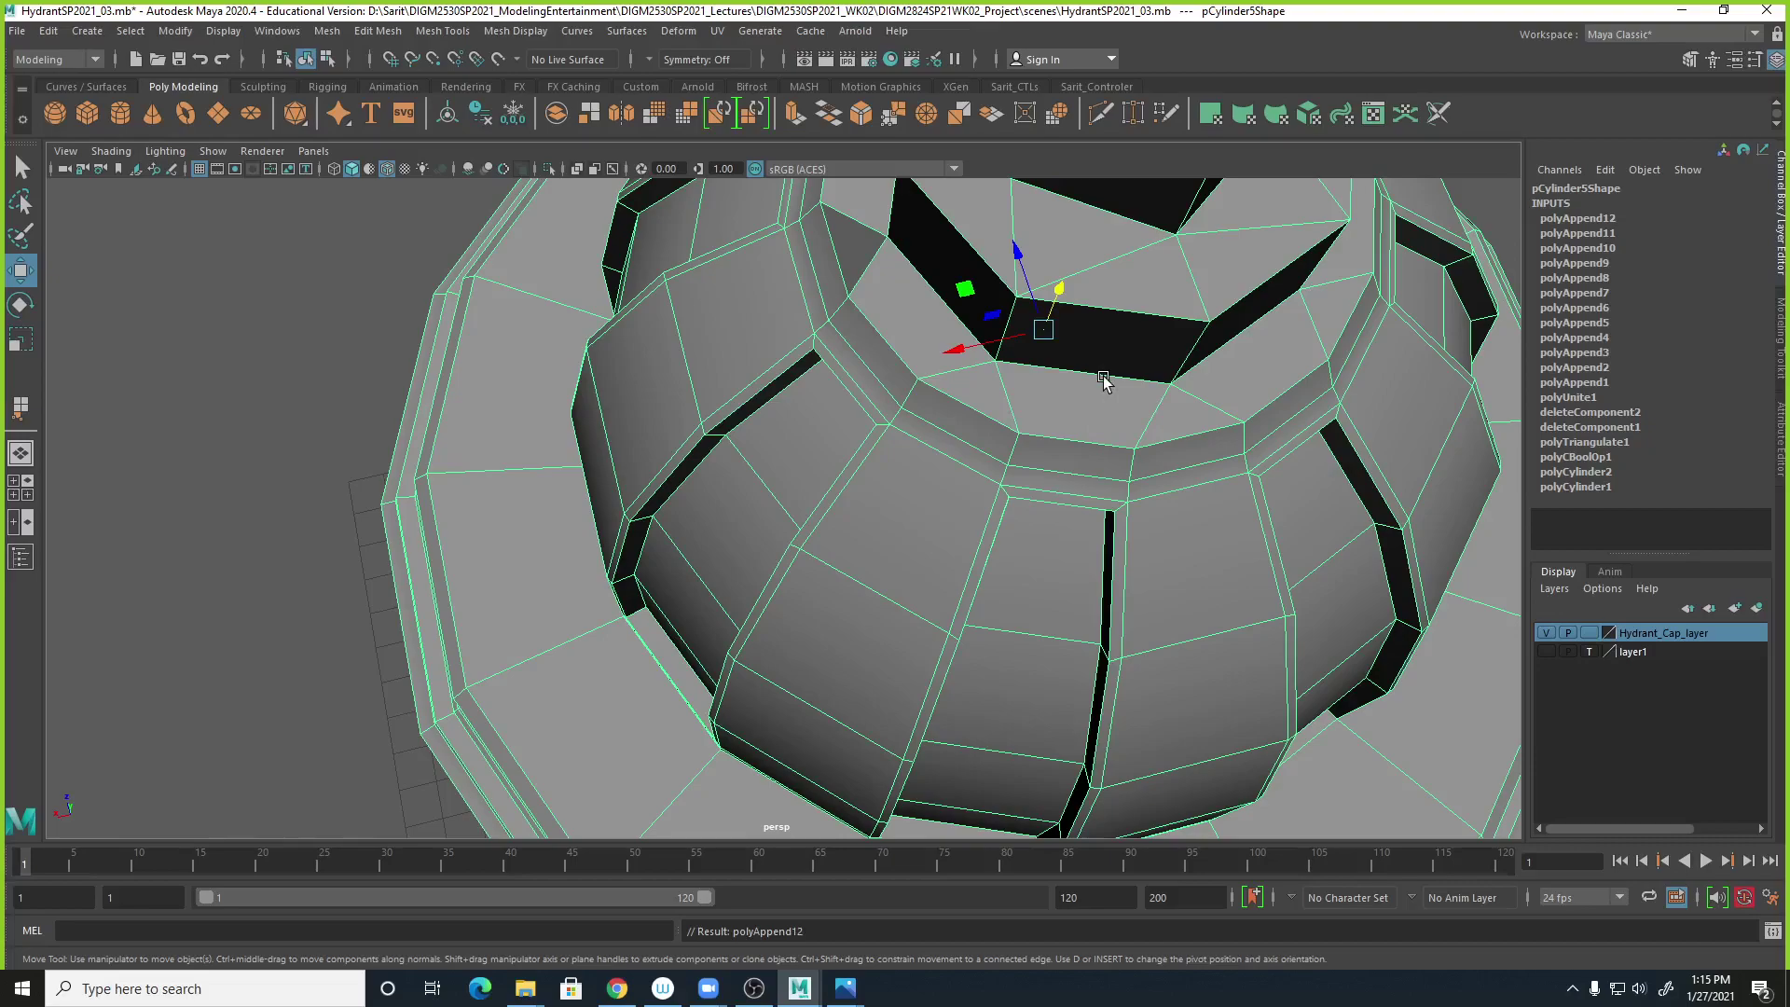
Fill the next two adjacent triangular gaps between the nut's base and the dome rim with Append to Polygon faces.
{"action": "left_click_drag", "start_coordinate": [1252, 371], "coordinate": [1131, 236], "text": "alt"}
{"action": "left_click_drag", "start_coordinate": [1079, 308], "coordinate": [1127, 428], "text": "alt"}
{"action": "mouse_move", "coordinate": [920, 418]}
{"action": "left_mouse_down", "text": "alt"}
{"action": "mouse_move", "coordinate": [995, 438]}
{"action": "mouse_move", "coordinate": [913, 431]}
{"action": "left_mouse_up", "text": "alt"}
{"action": "middle_click_drag", "start_coordinate": [914, 432], "coordinate": [1127, 479], "text": "alt"}
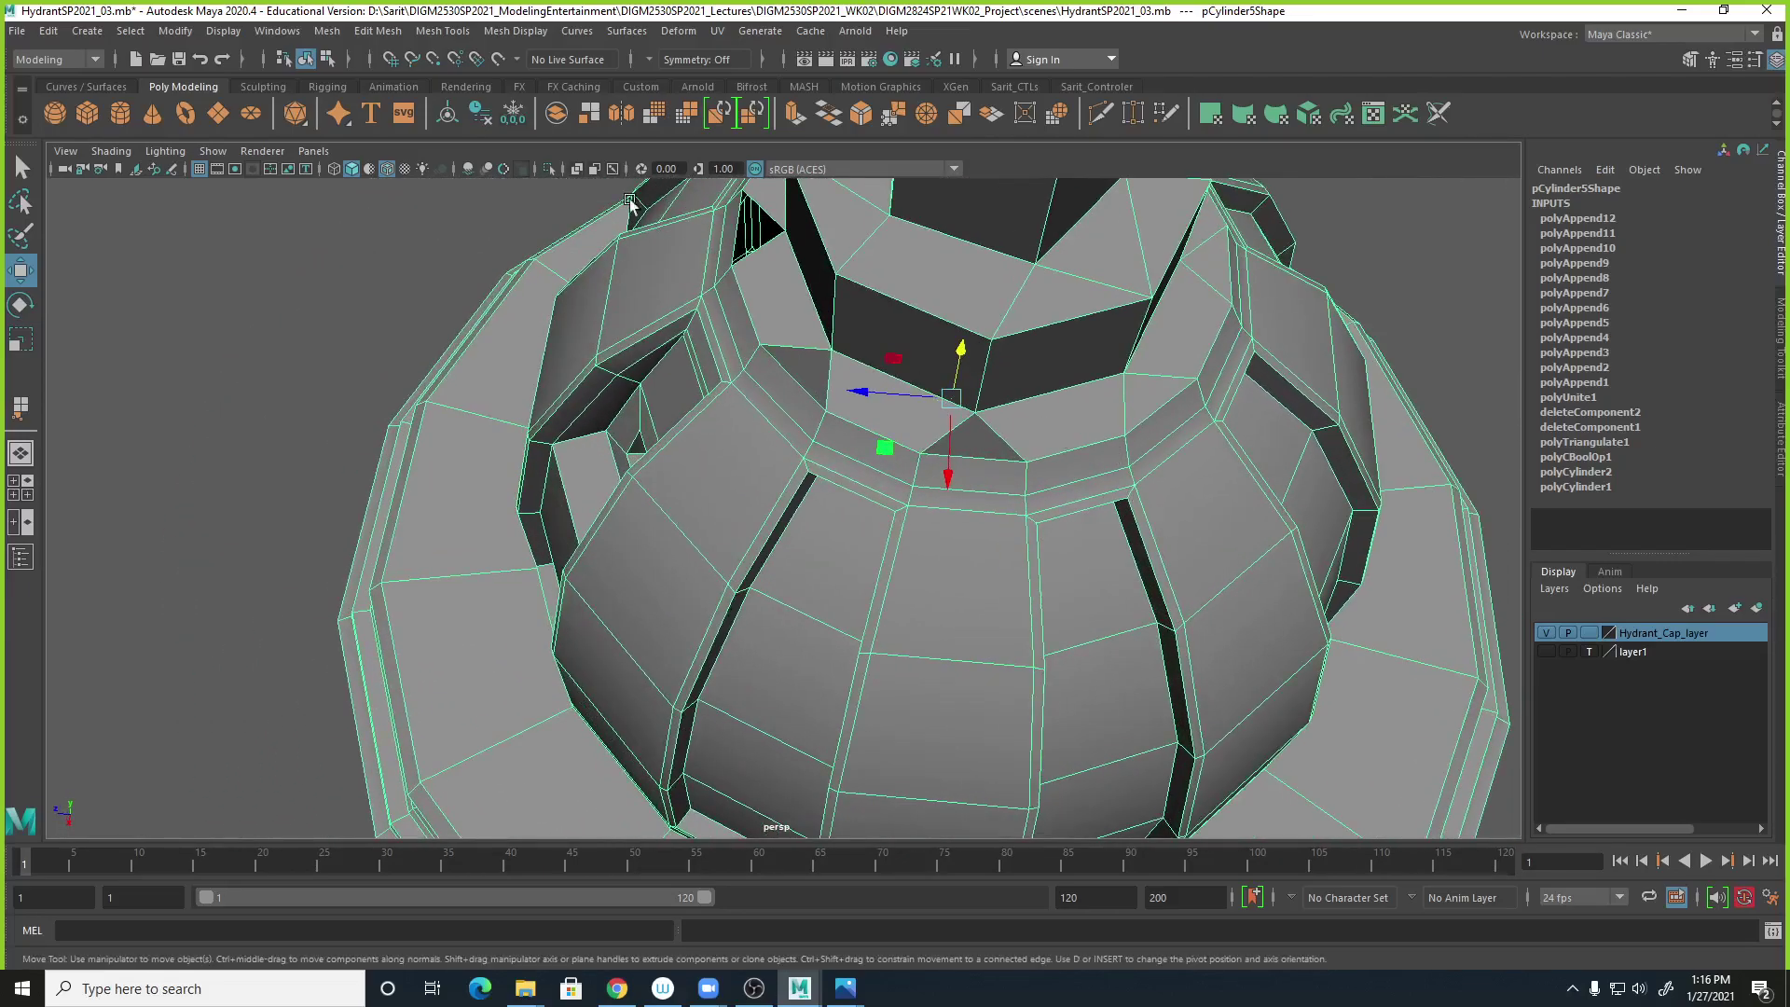
{"action": "left_click", "coordinate": [981, 420]}
{"action": "left_click", "coordinate": [940, 459]}
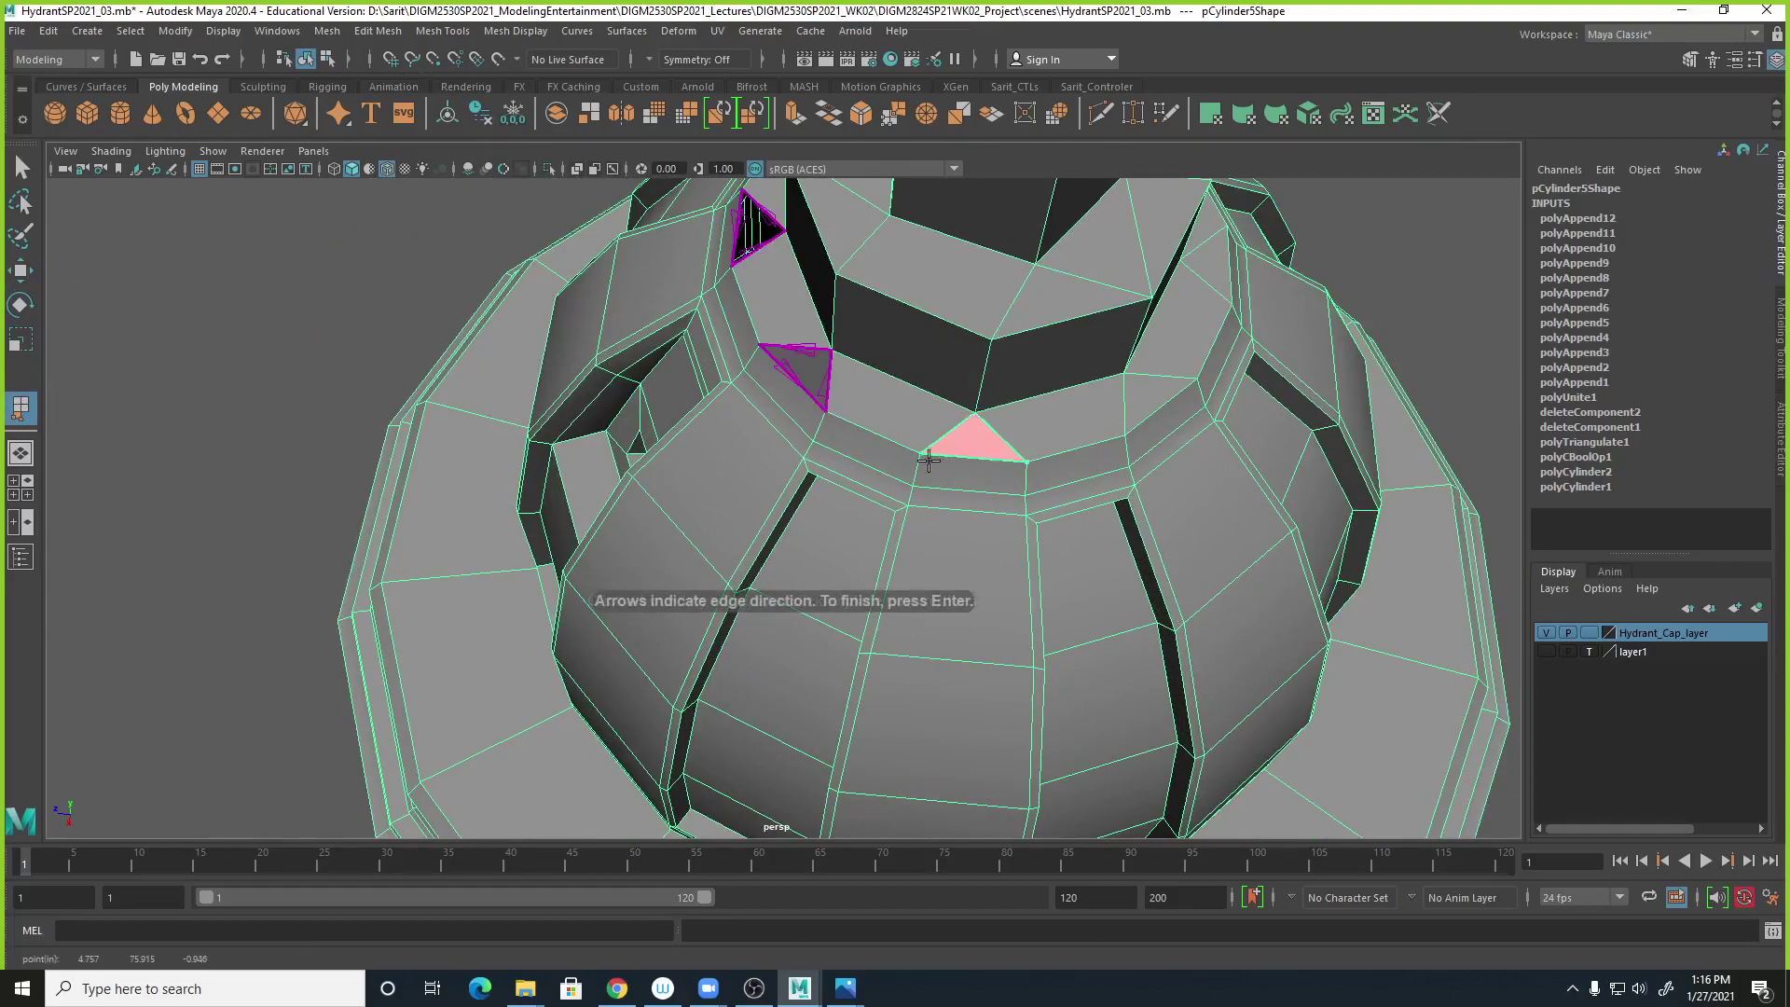
{"action": "key", "text": "Return"}
{"action": "left_click", "coordinate": [792, 348]}
{"action": "left_click", "coordinate": [818, 389]}
{"action": "key", "text": "Return"}
Close the last two triangular gaps around the nut's base with appended faces, then return to the Move tool.
{"action": "left_click", "coordinate": [972, 522]}
{"action": "middle_click_drag", "start_coordinate": [714, 408], "coordinate": [1130, 600], "text": "alt"}
{"action": "left_click", "coordinate": [1160, 401]}
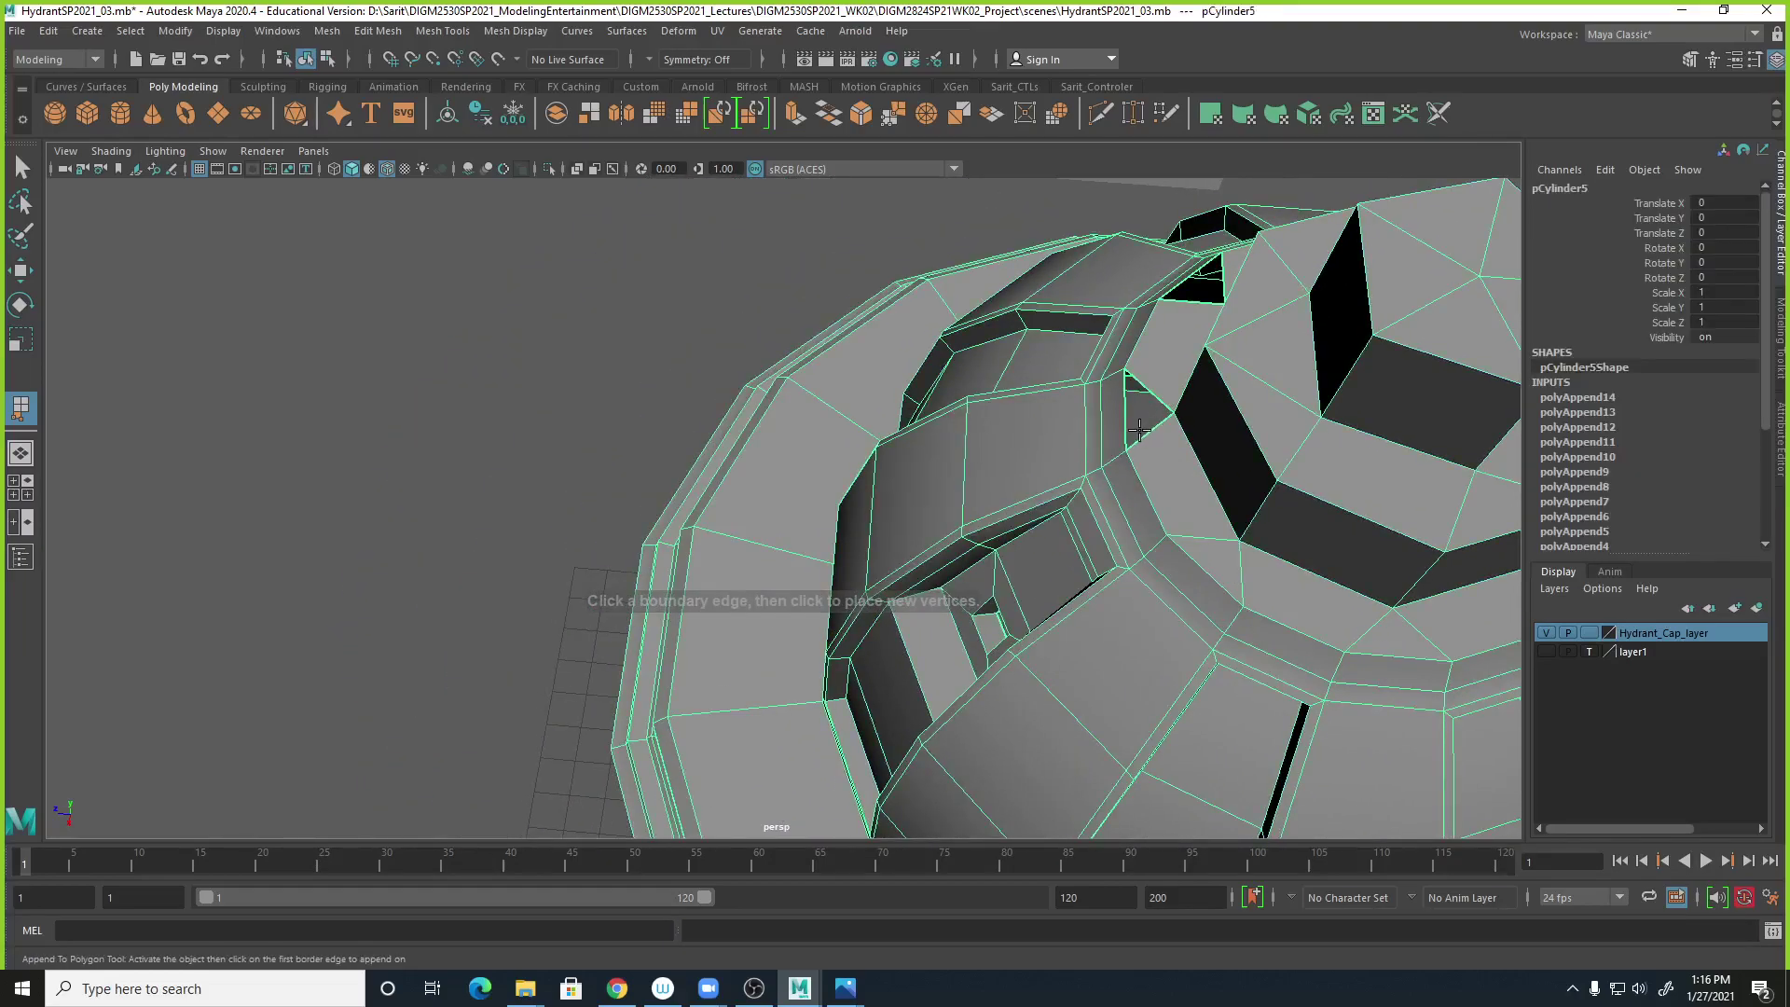
{"action": "left_click", "coordinate": [1124, 421]}
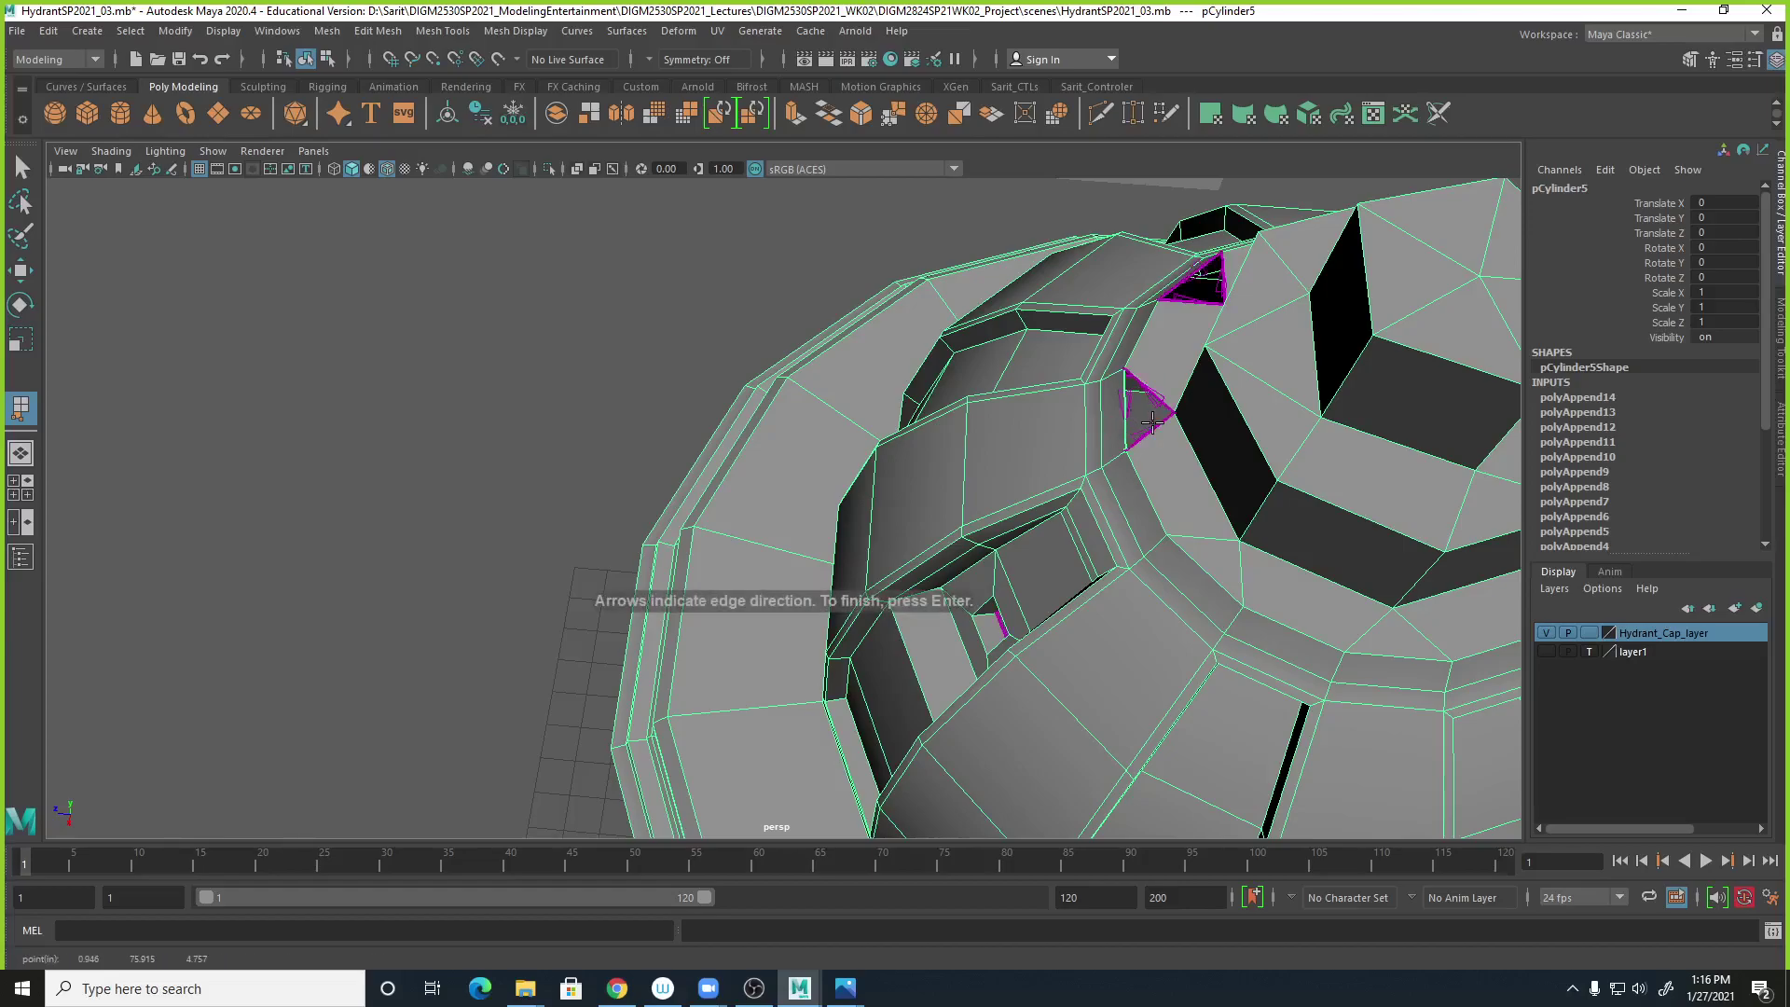
{"action": "left_click", "coordinate": [1154, 424]}
{"action": "key", "text": "Return"}
{"action": "left_click_drag", "start_coordinate": [1152, 425], "coordinate": [1455, 429], "text": "alt"}
{"action": "middle_click_drag", "start_coordinate": [685, 447], "coordinate": [1042, 559], "text": "alt"}
{"action": "left_click", "coordinate": [768, 531]}
{"action": "left_click", "coordinate": [771, 551]}
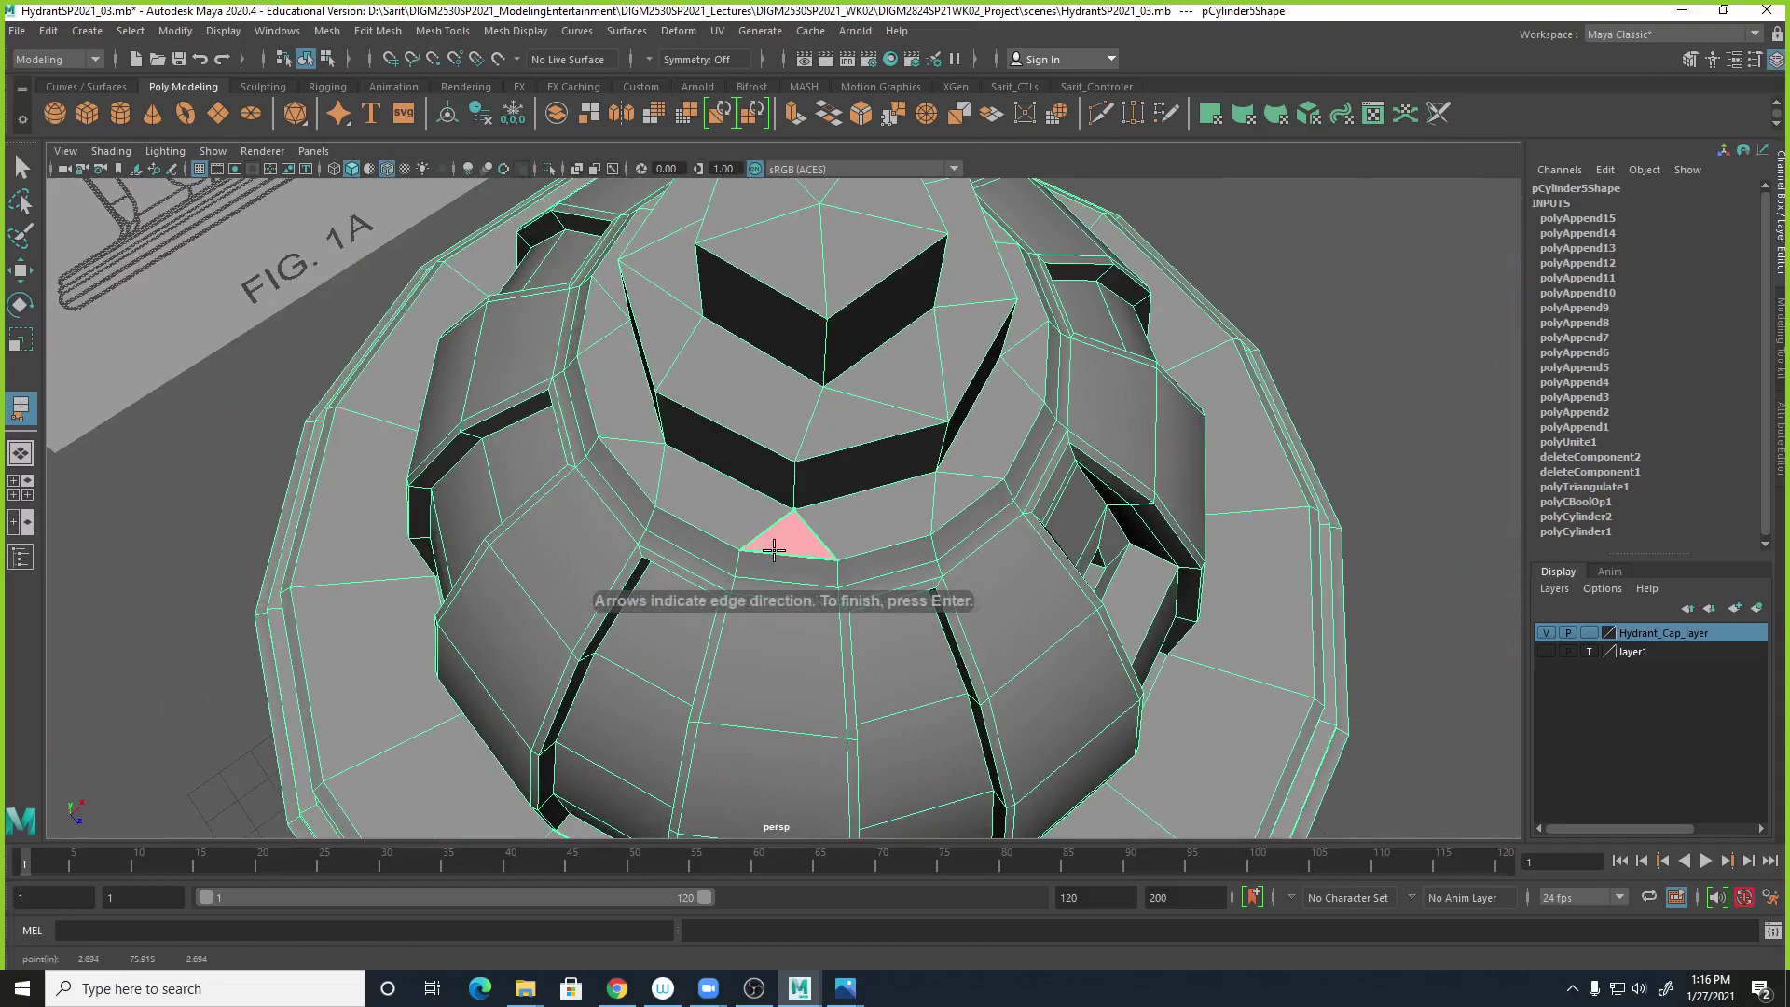
{"action": "key", "text": "Return"}
{"action": "key", "text": "w"}
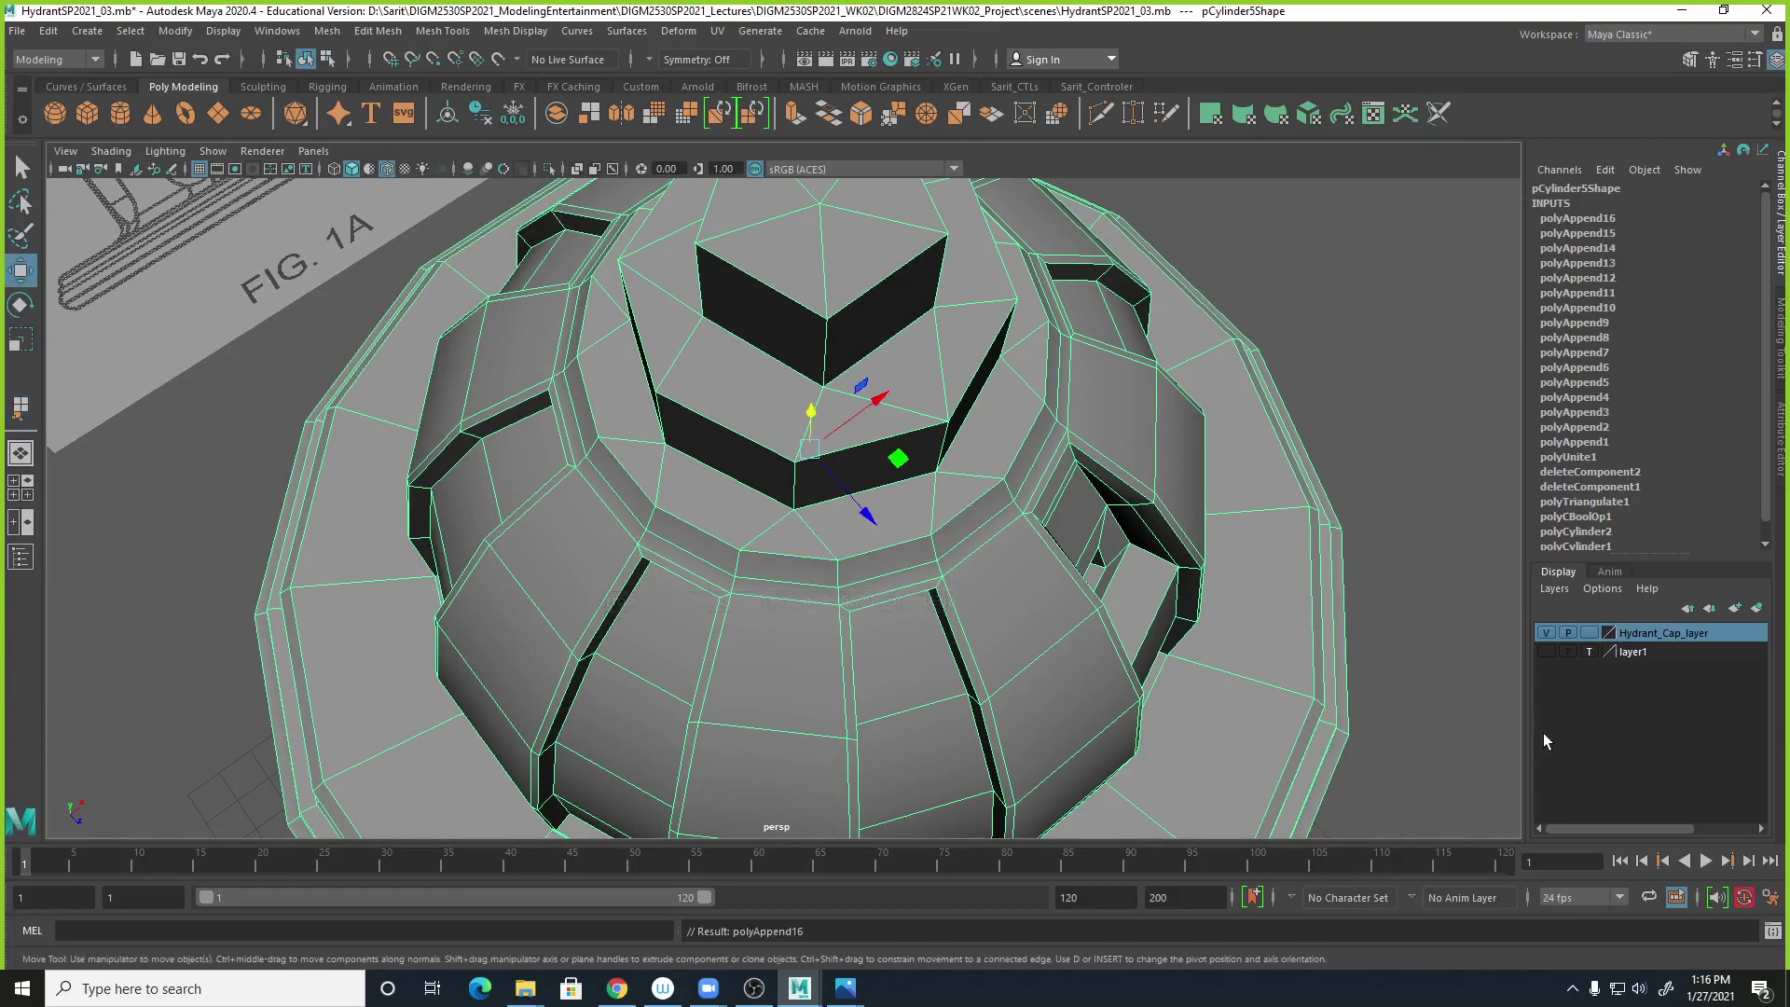
Return to object mode and deselect the cap mesh.
{"action": "right_click_drag", "start_coordinate": [976, 318], "coordinate": [1046, 294]}
{"action": "right_click_drag", "start_coordinate": [1393, 640], "coordinate": [1116, 582], "text": "alt"}
{"action": "left_click", "coordinate": [1295, 522]}
{"action": "left_click_drag", "start_coordinate": [1281, 613], "coordinate": [1273, 664], "text": "alt"}
{"action": "left_click_drag", "start_coordinate": [1075, 594], "coordinate": [932, 488], "text": "alt"}
{"action": "left_click_drag", "start_coordinate": [1181, 597], "coordinate": [1058, 650], "text": "alt"}
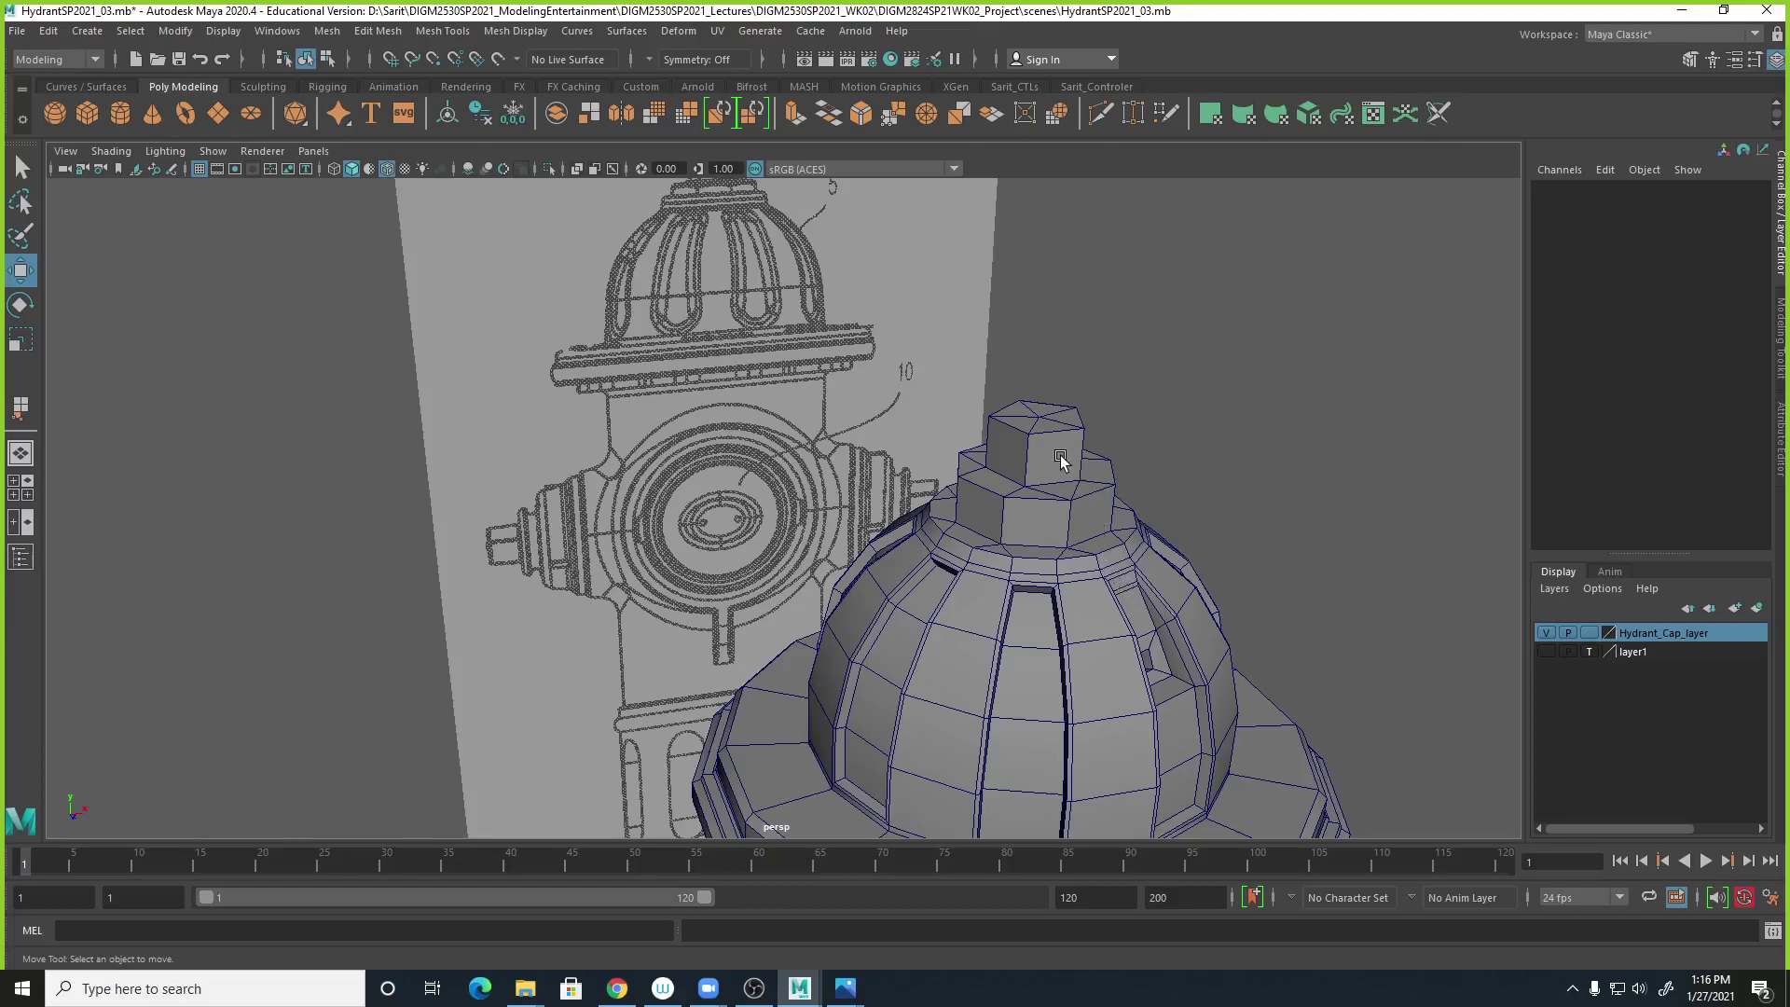
Delete the construction history of the combined cap mesh and deselect it.
{"action": "left_click", "coordinate": [1059, 525]}
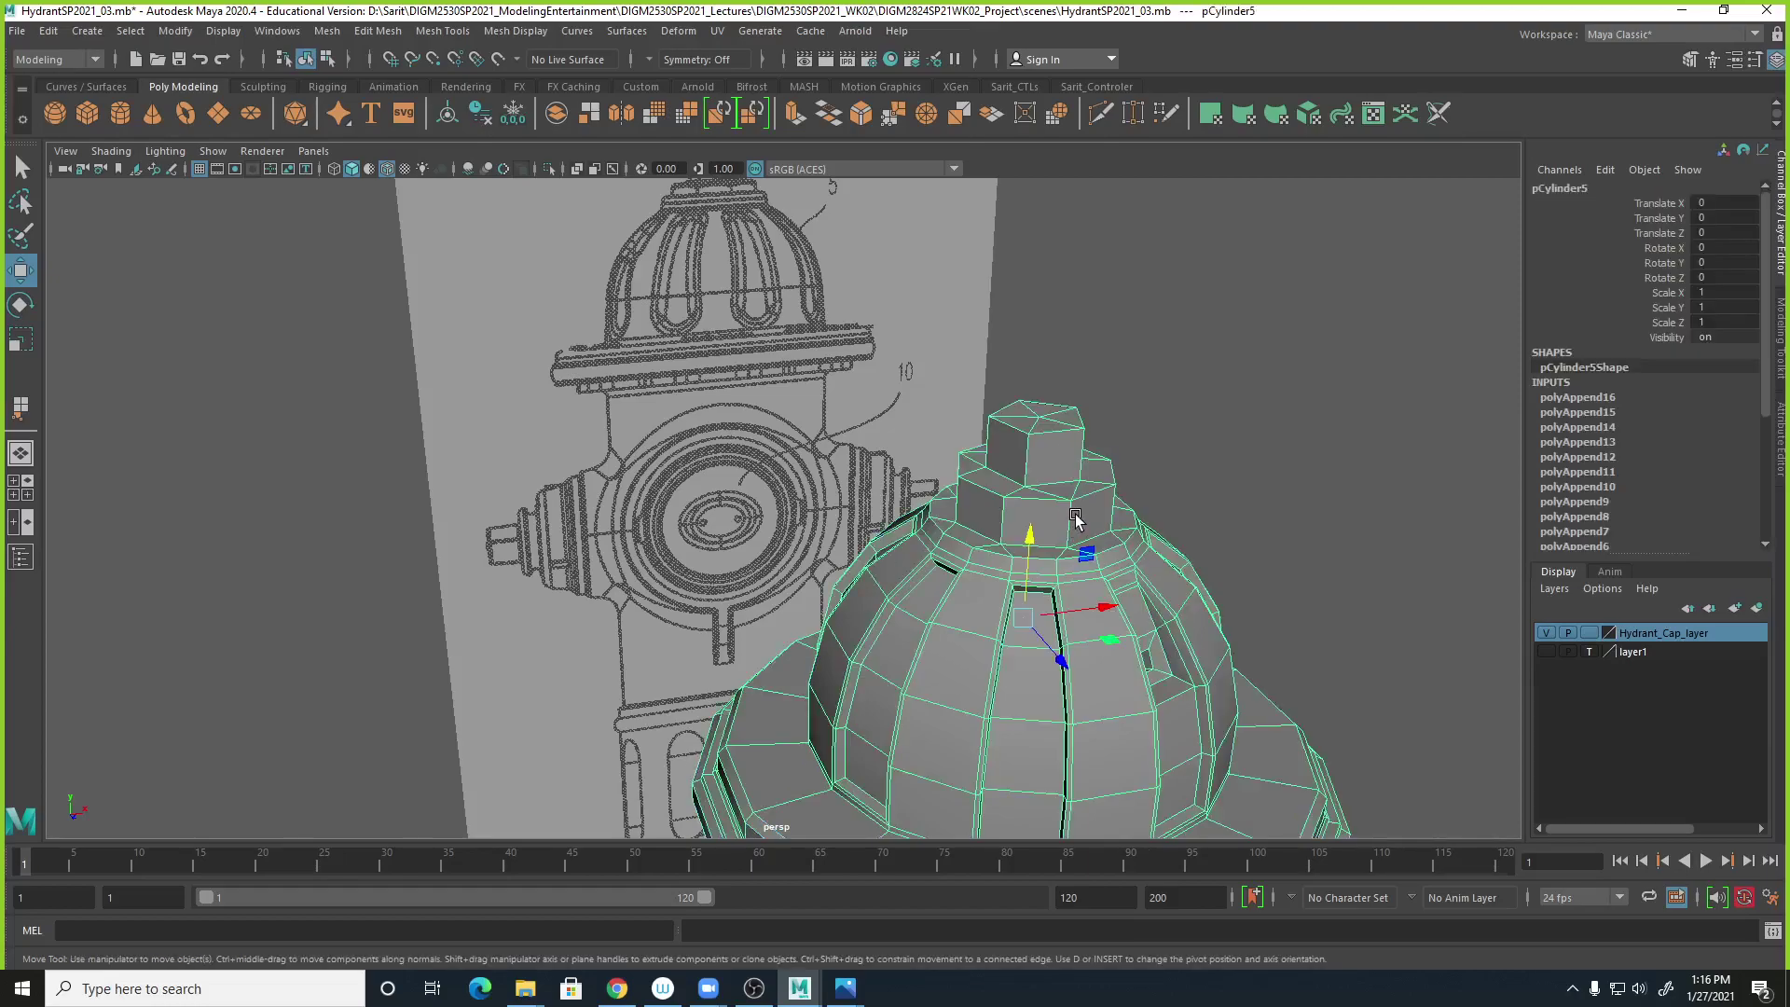
{"action": "scroll", "coordinate": [1698, 376], "scroll_direction": "down", "scroll_amount": 5}
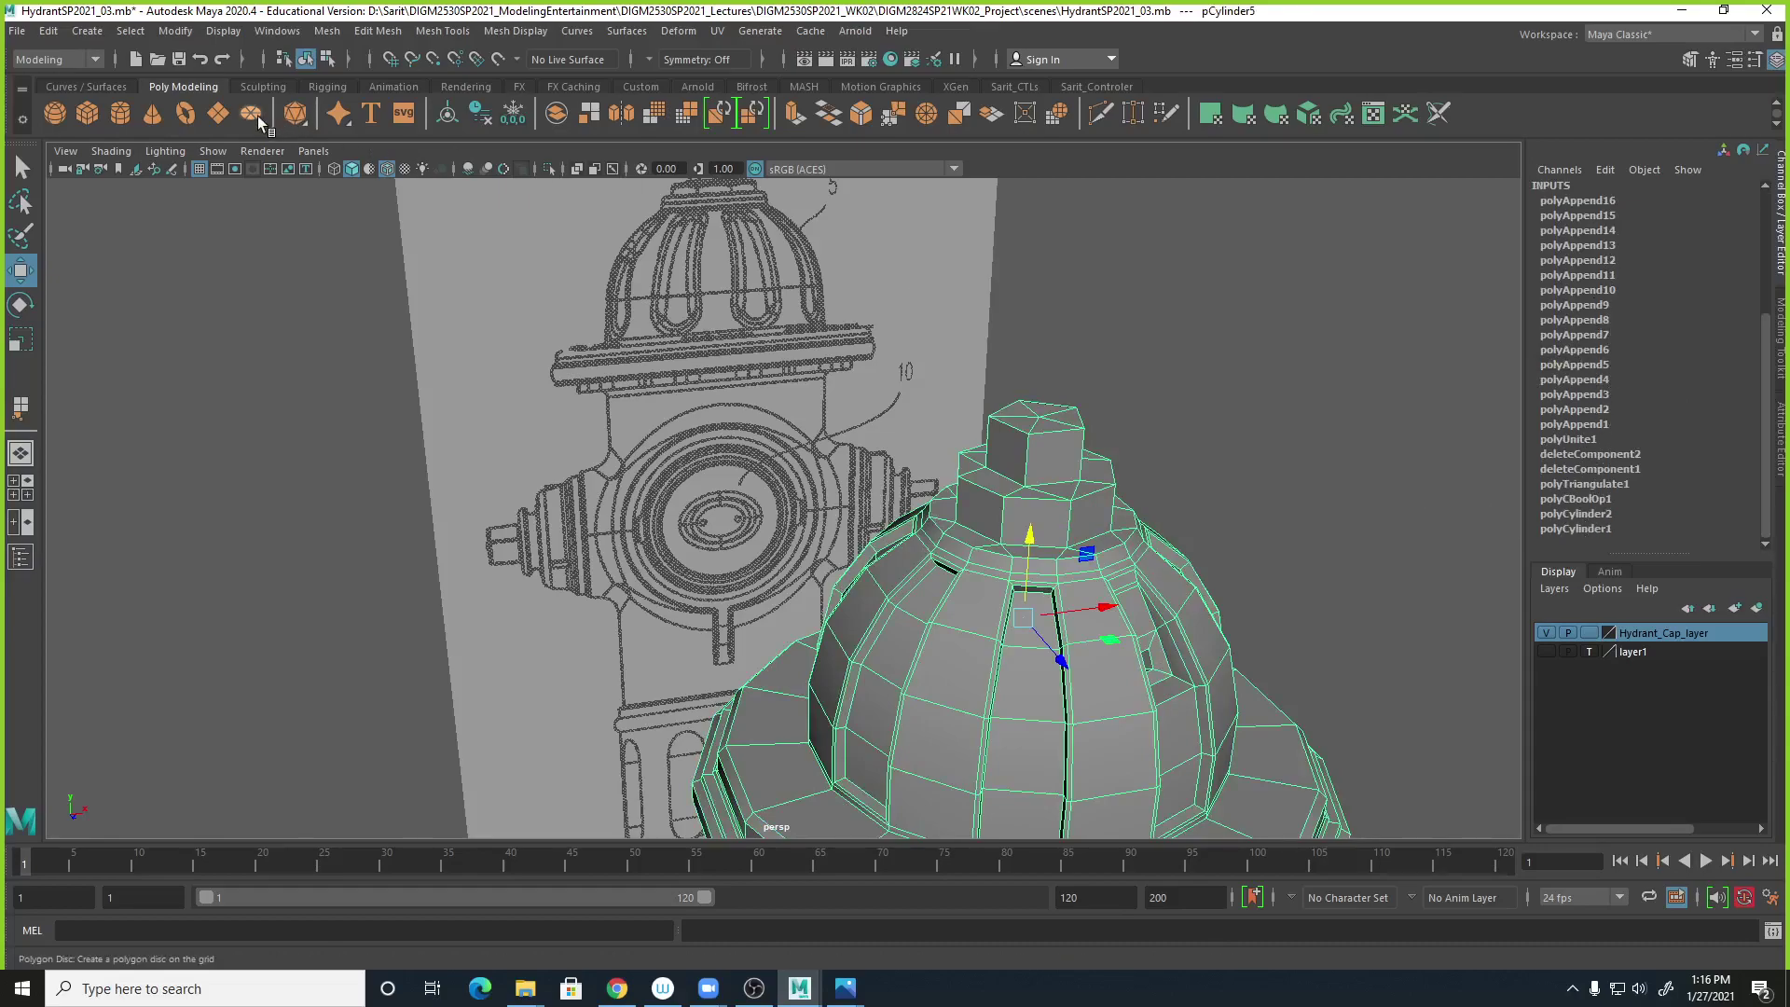
{"action": "left_click", "coordinate": [47, 31]}
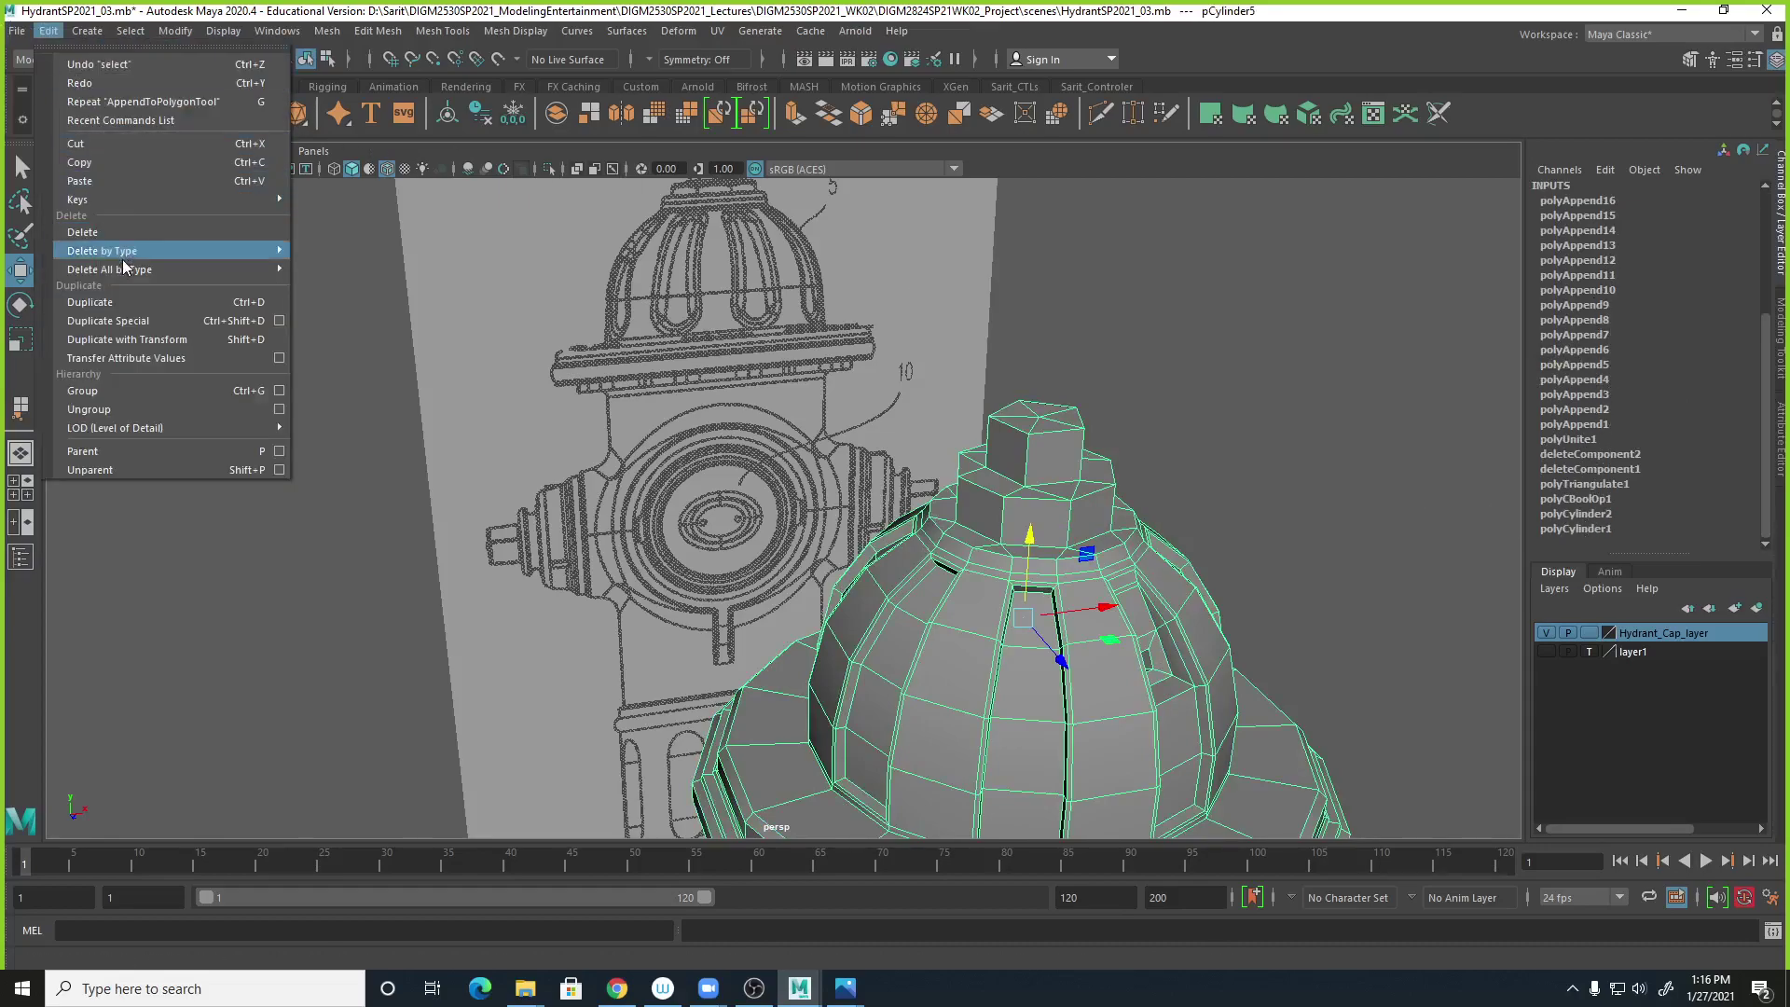
{"action": "mouse_move", "coordinate": [125, 252]}
{"action": "left_click", "coordinate": [326, 250]}
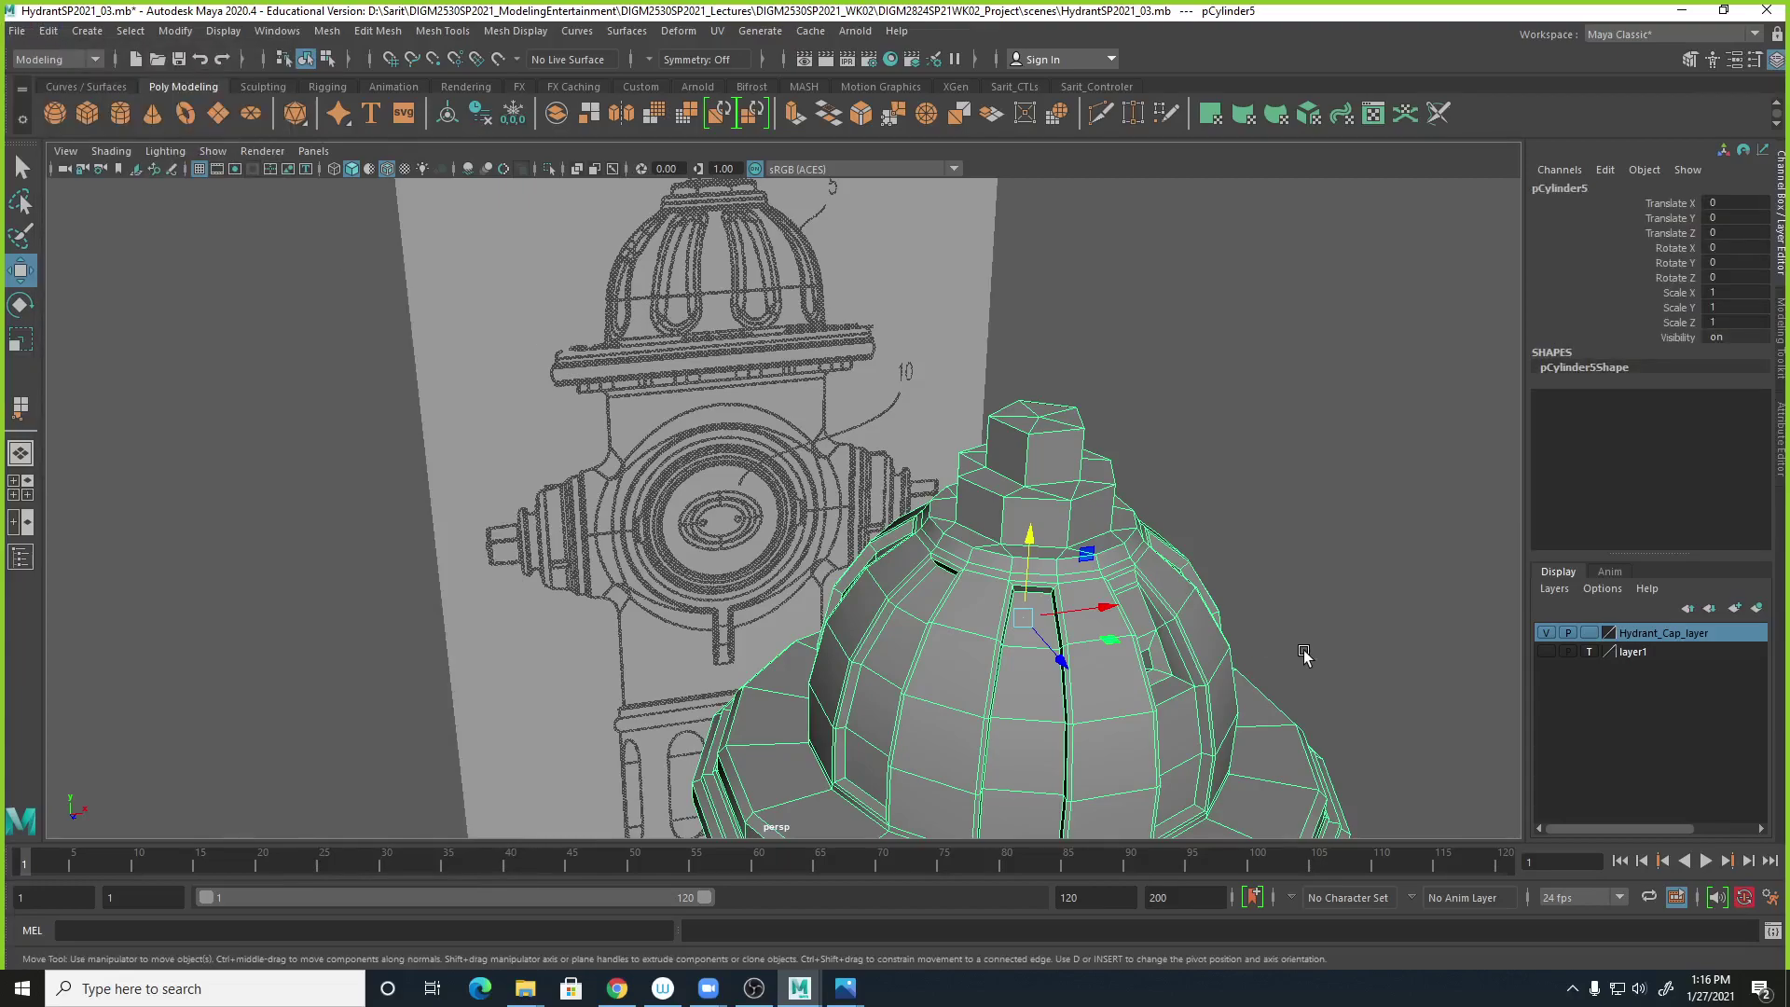
{"action": "left_click", "coordinate": [1276, 416]}
Preview the cap with smoothed display, examine the nut and dome transition, then restore the unsmoothed display.
{"action": "middle_click_drag", "start_coordinate": [1236, 496], "coordinate": [1277, 399], "text": "alt"}
{"action": "right_click_drag", "start_coordinate": [1278, 399], "coordinate": [1326, 474], "text": "alt"}
{"action": "left_click_drag", "start_coordinate": [1239, 523], "coordinate": [1237, 542], "text": "alt"}
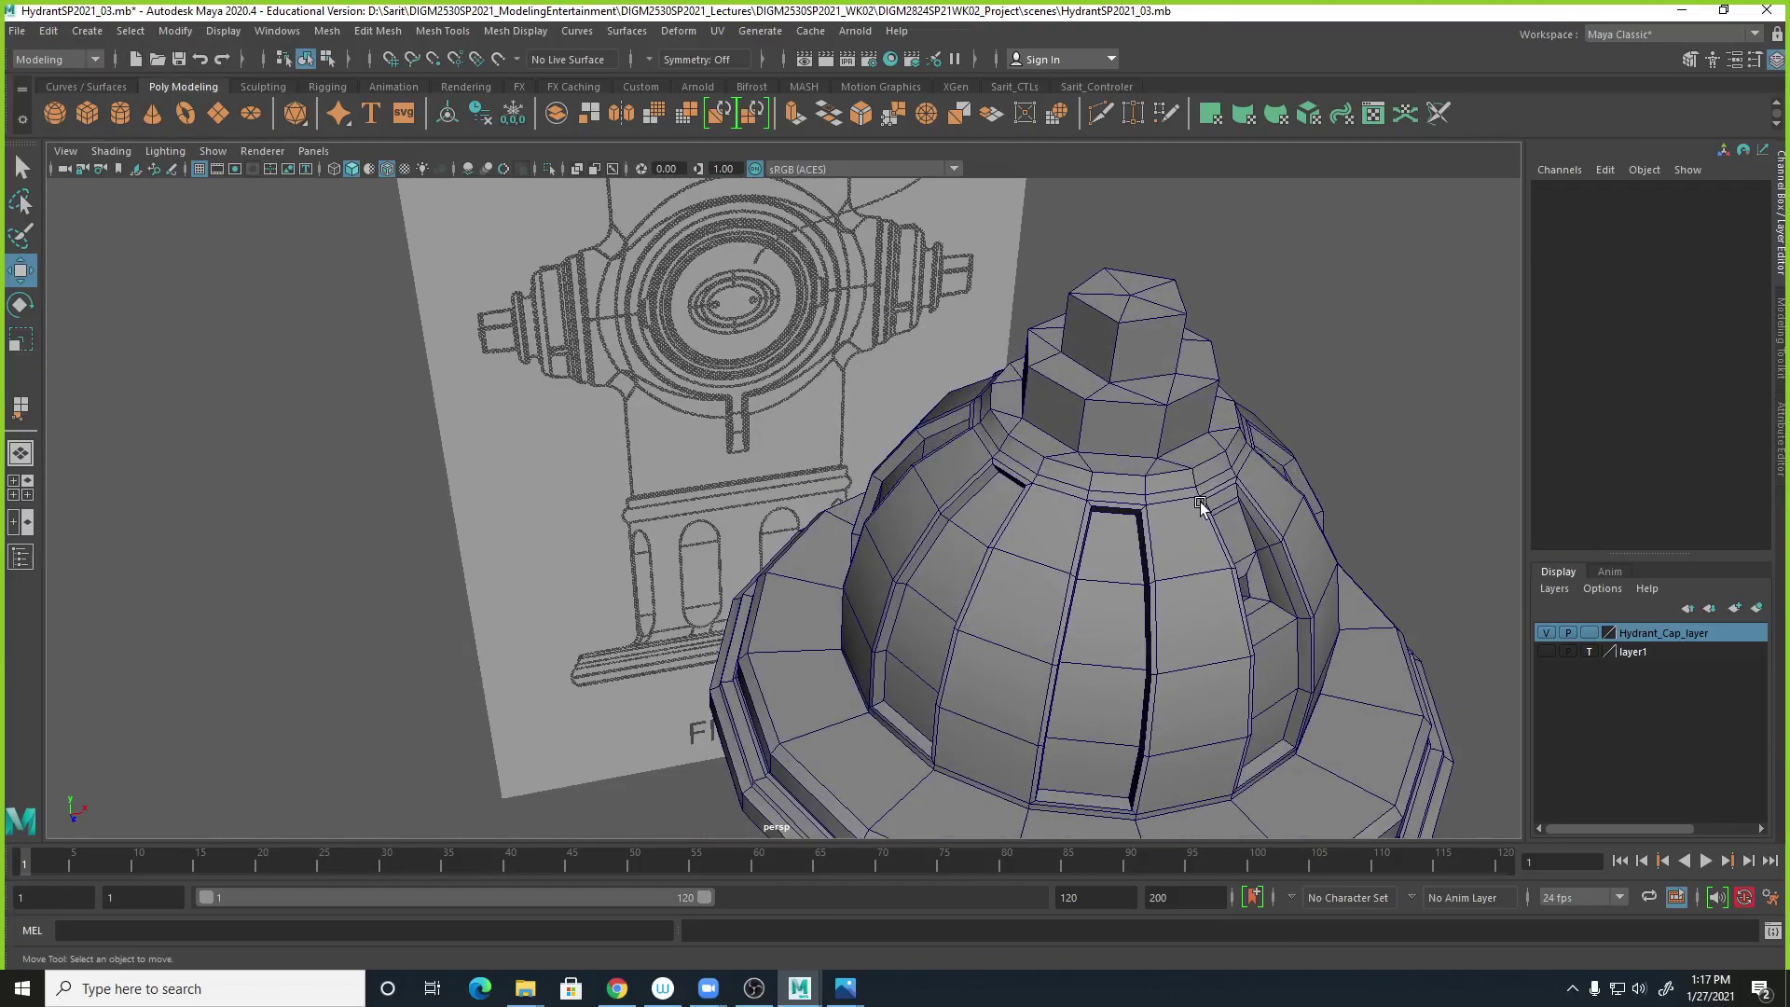
{"action": "left_click", "coordinate": [1201, 506]}
{"action": "key", "text": "3"}
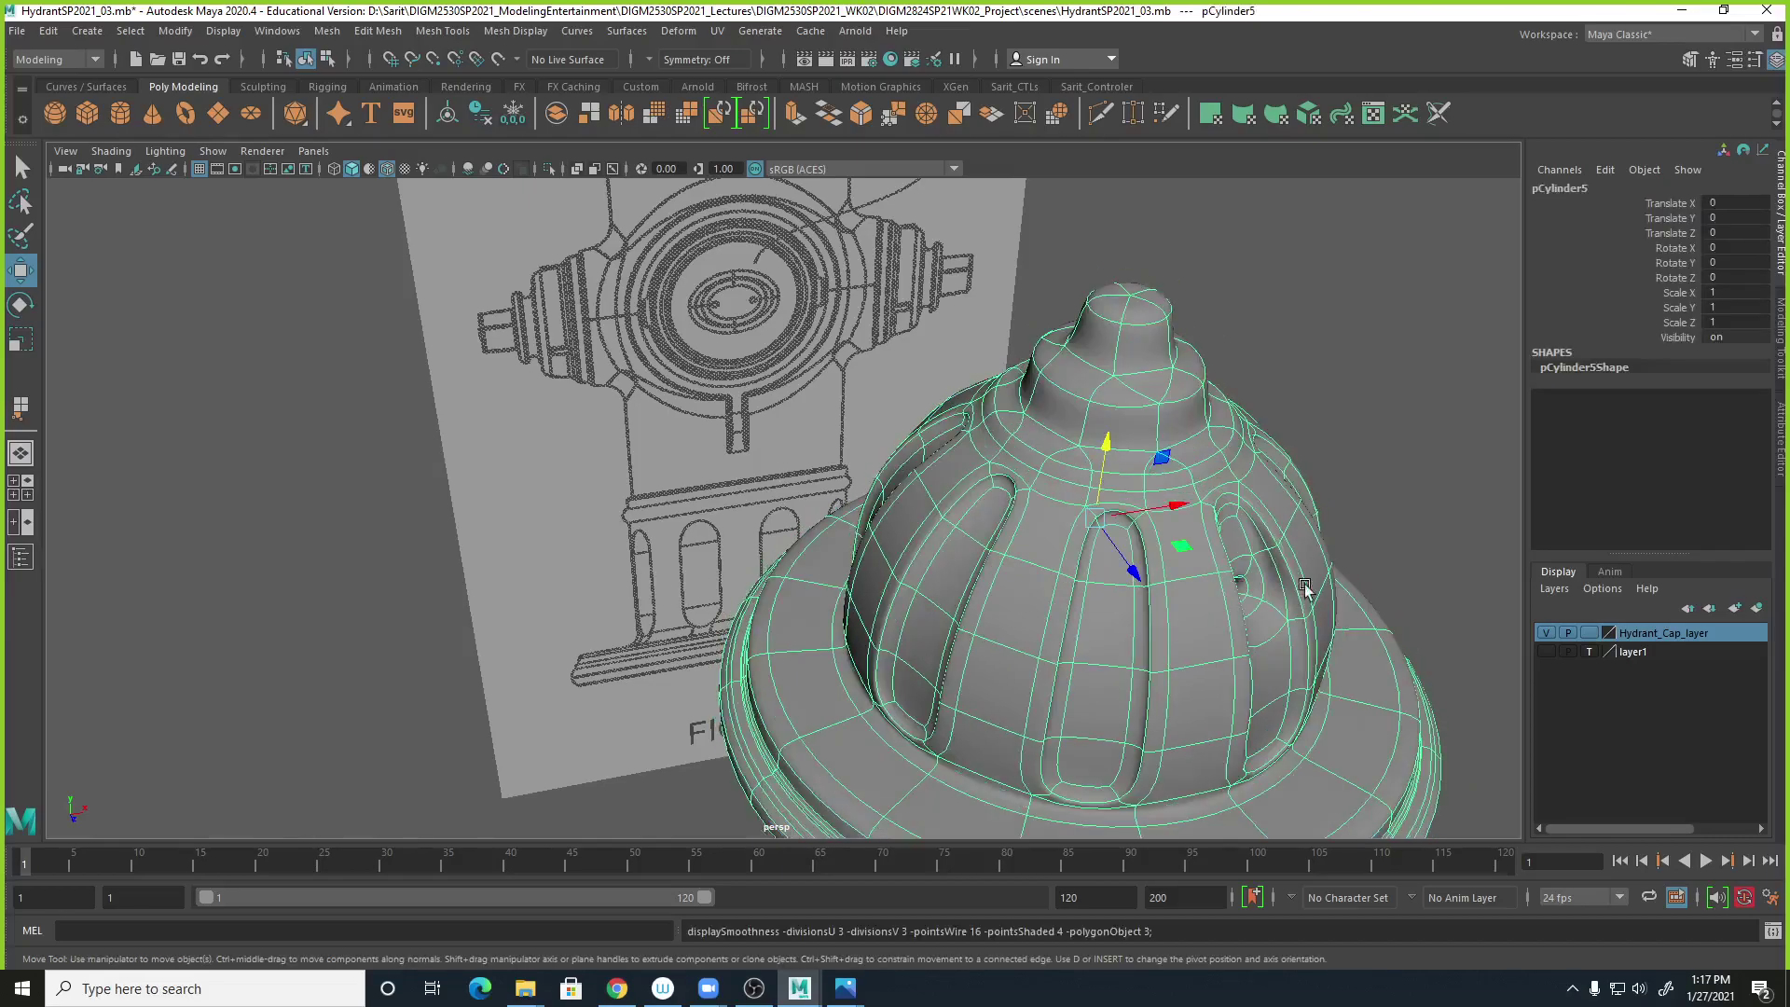
{"action": "left_click", "coordinate": [1394, 389]}
{"action": "left_click", "coordinate": [1200, 544]}
{"action": "left_click_drag", "start_coordinate": [1176, 611], "coordinate": [1274, 632], "text": "alt"}
{"action": "middle_click_drag", "start_coordinate": [1148, 496], "coordinate": [1151, 687], "text": "alt"}
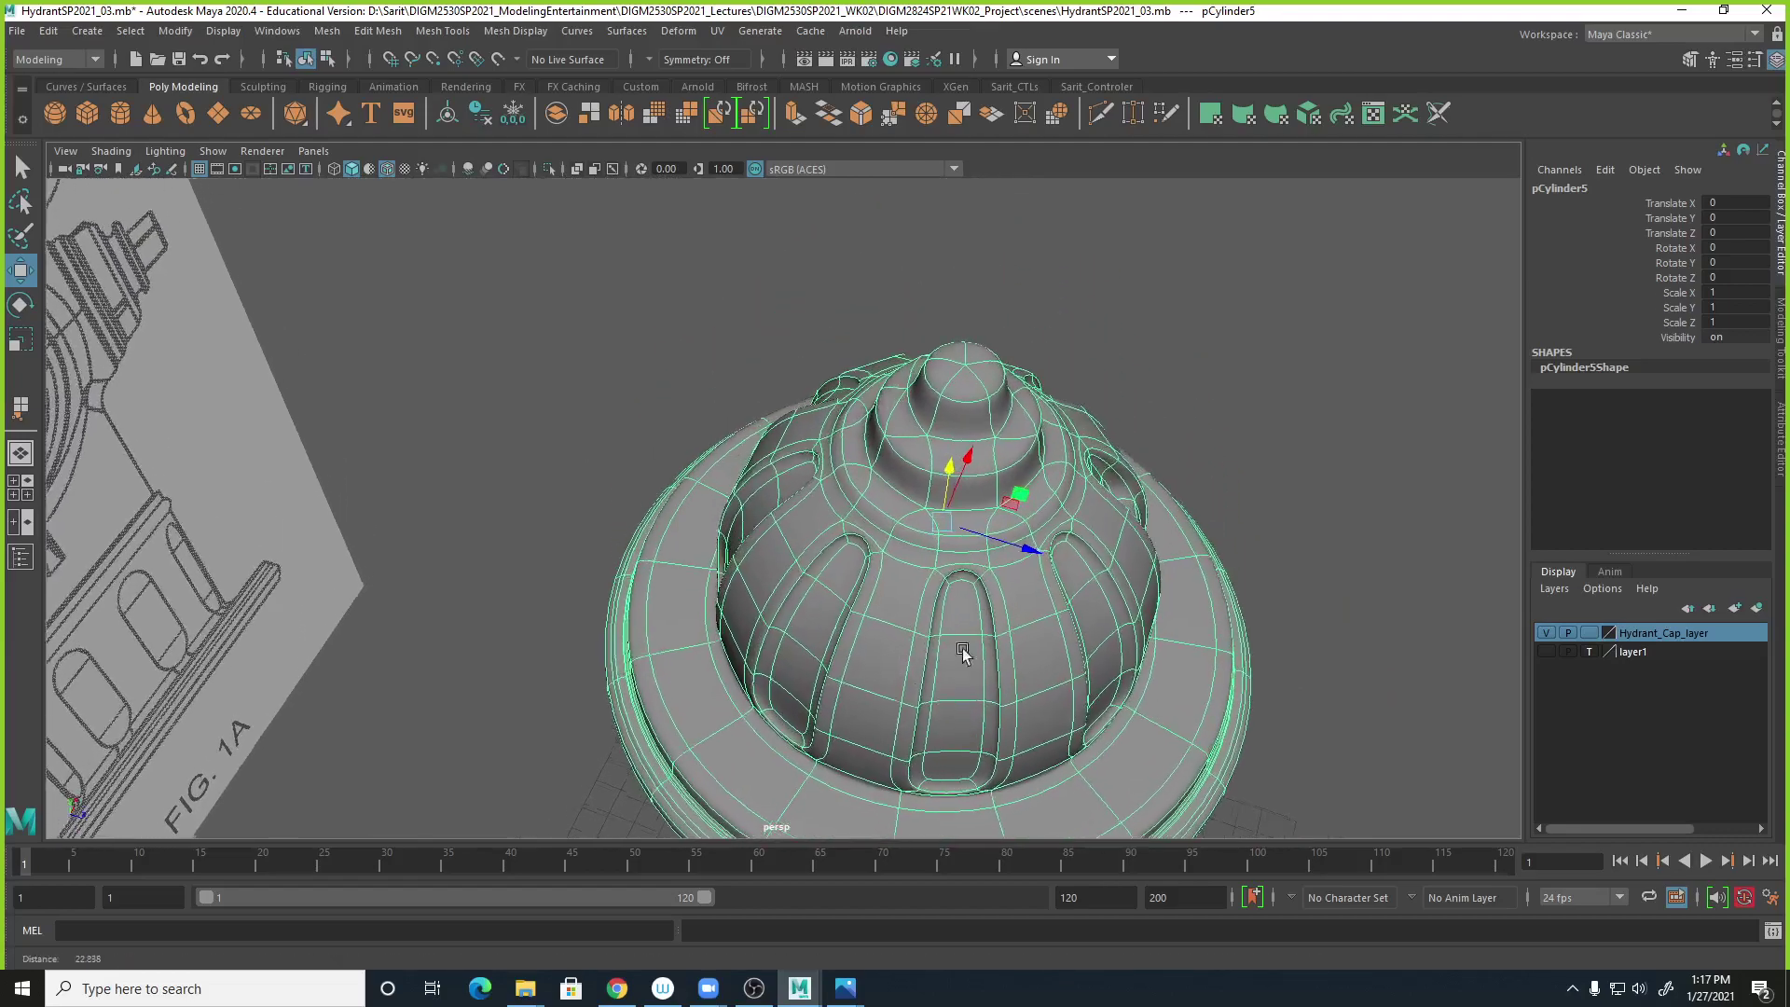
{"action": "right_click_drag", "start_coordinate": [931, 643], "coordinate": [1398, 646], "text": "alt"}
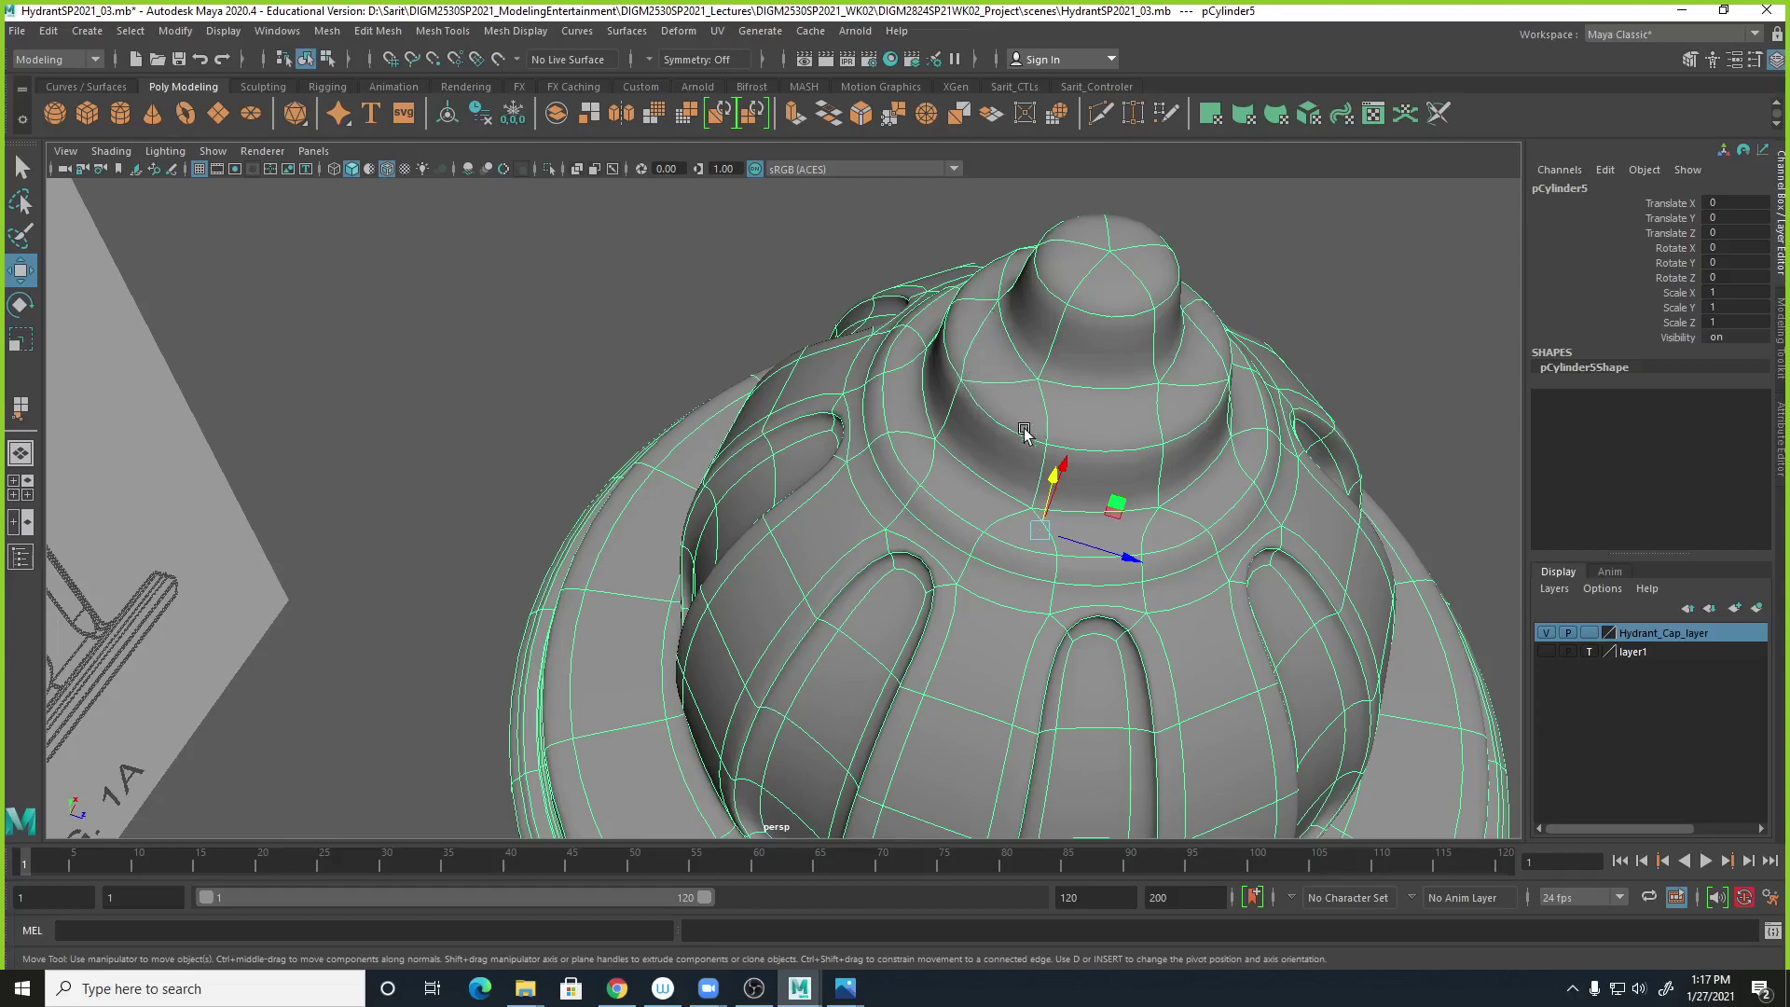
{"action": "key", "text": "1"}
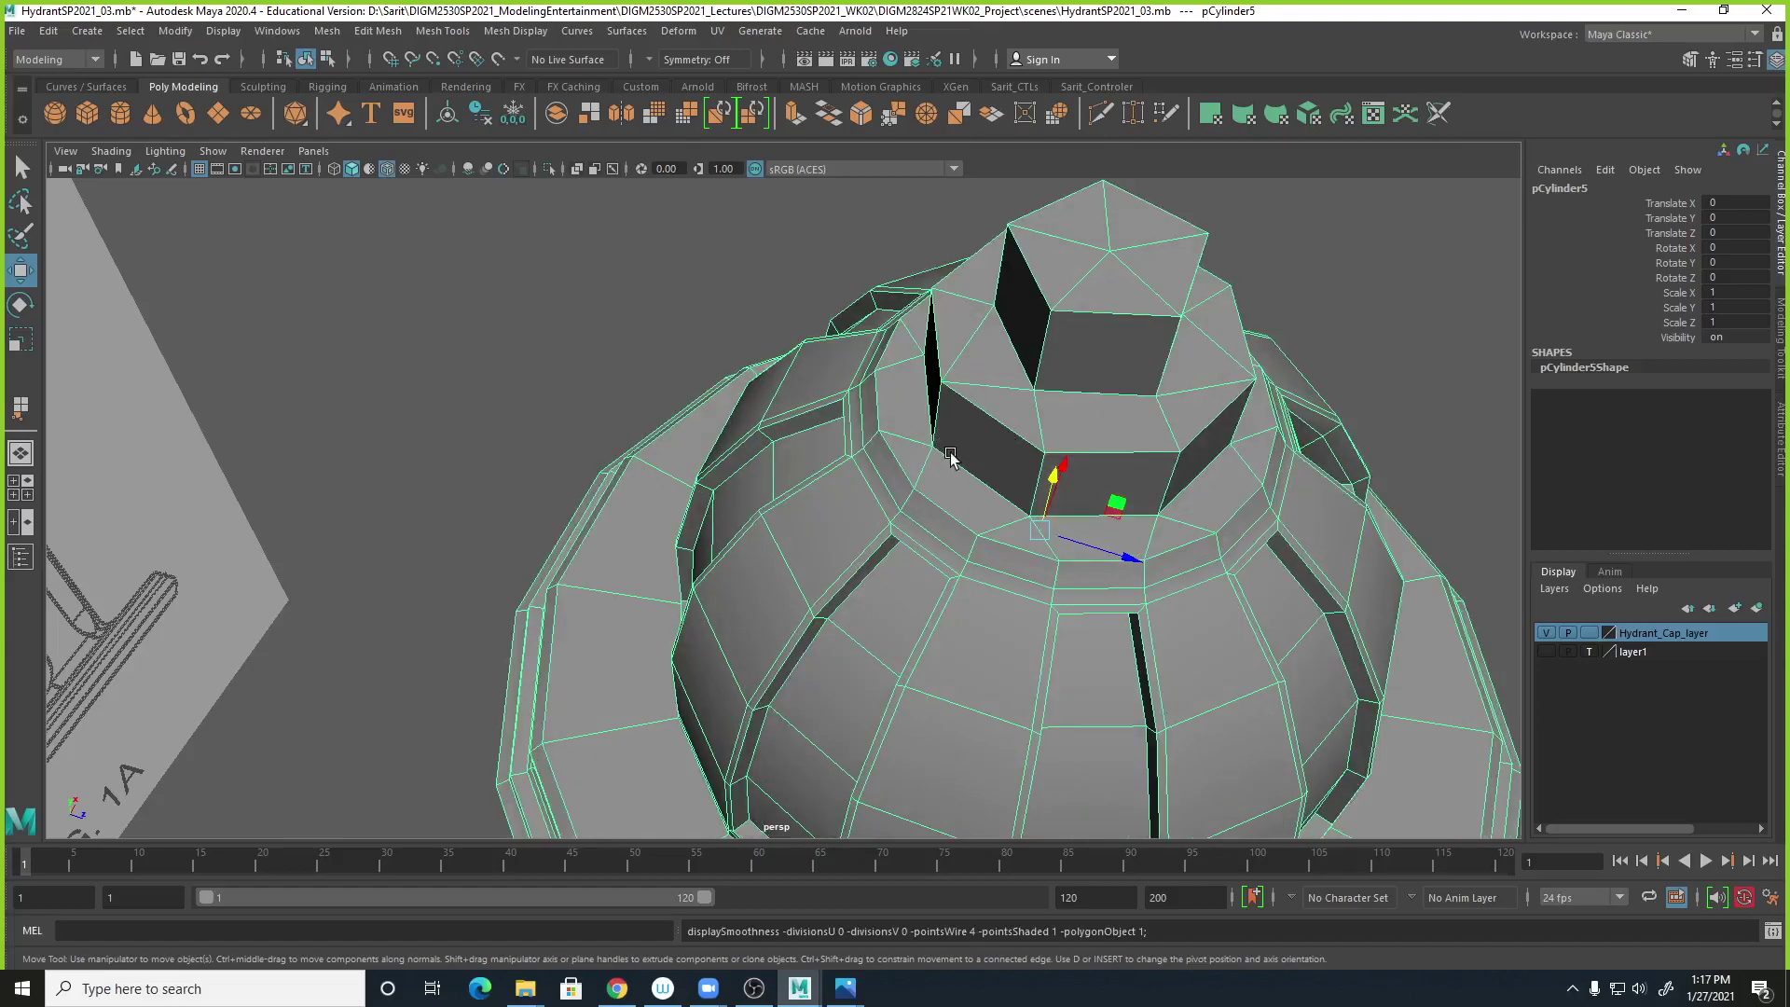
{"action": "right_click_drag", "start_coordinate": [959, 422], "coordinate": [1139, 427], "text": "alt"}
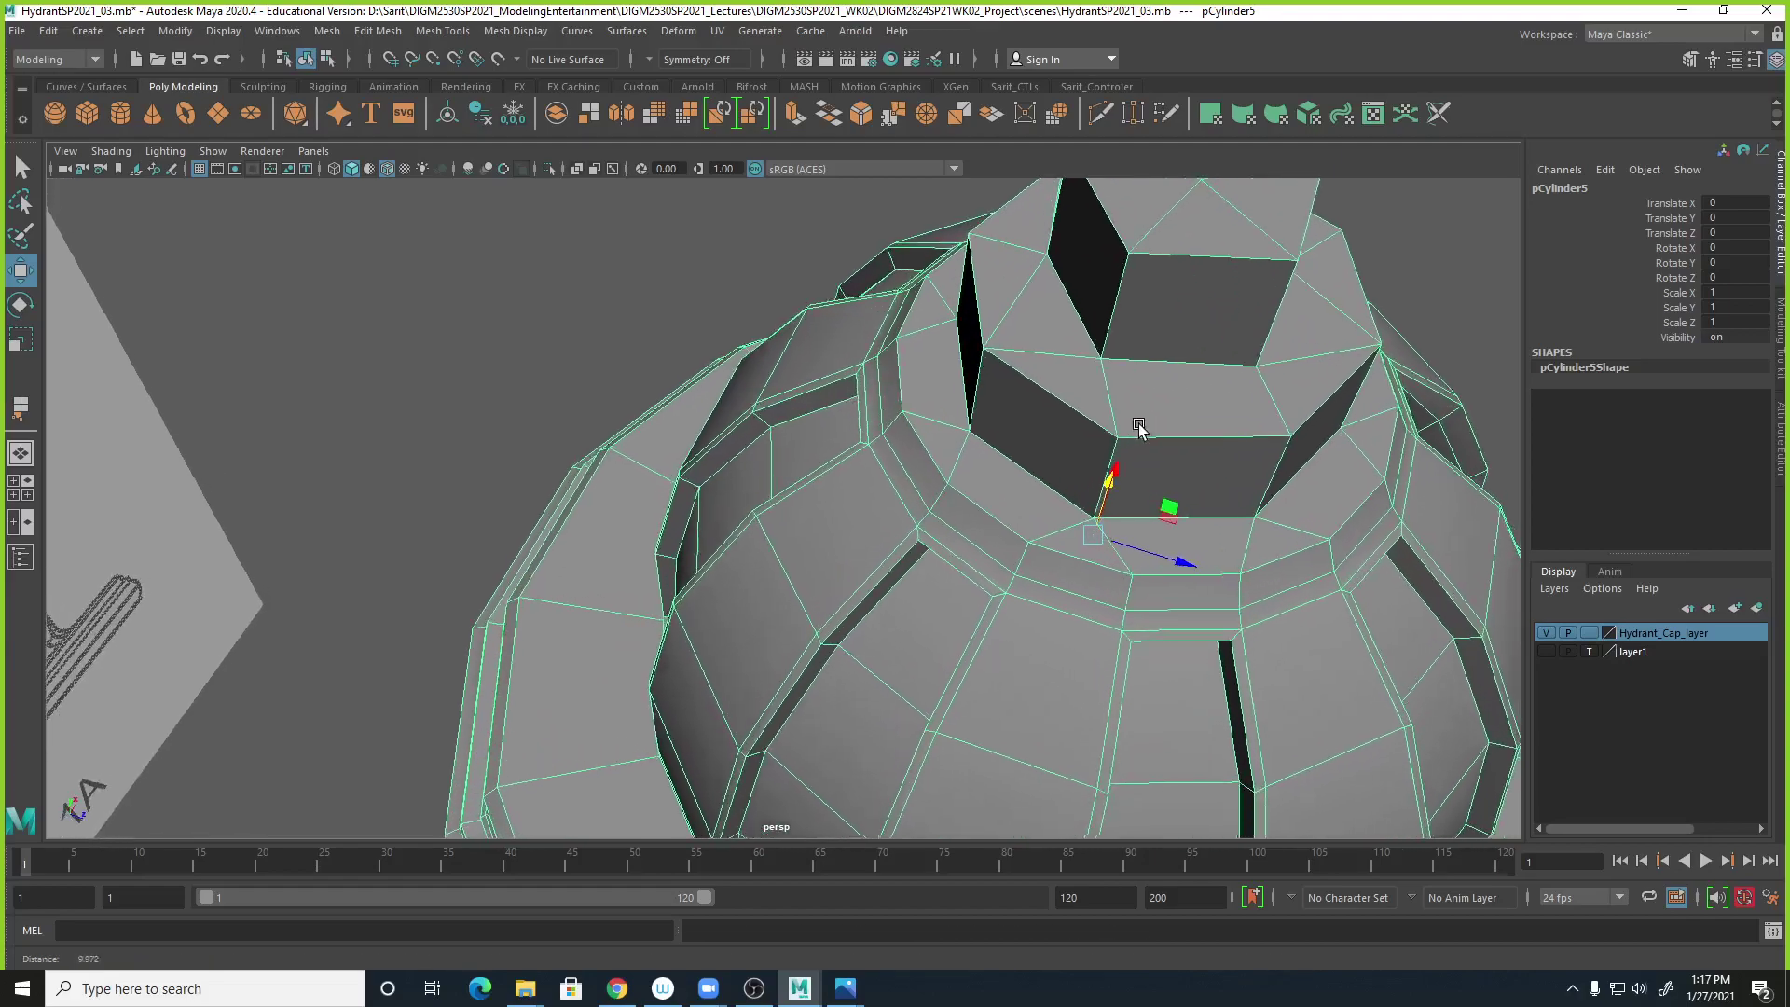
{"action": "middle_click_drag", "start_coordinate": [1119, 428], "coordinate": [1099, 467], "text": "alt"}
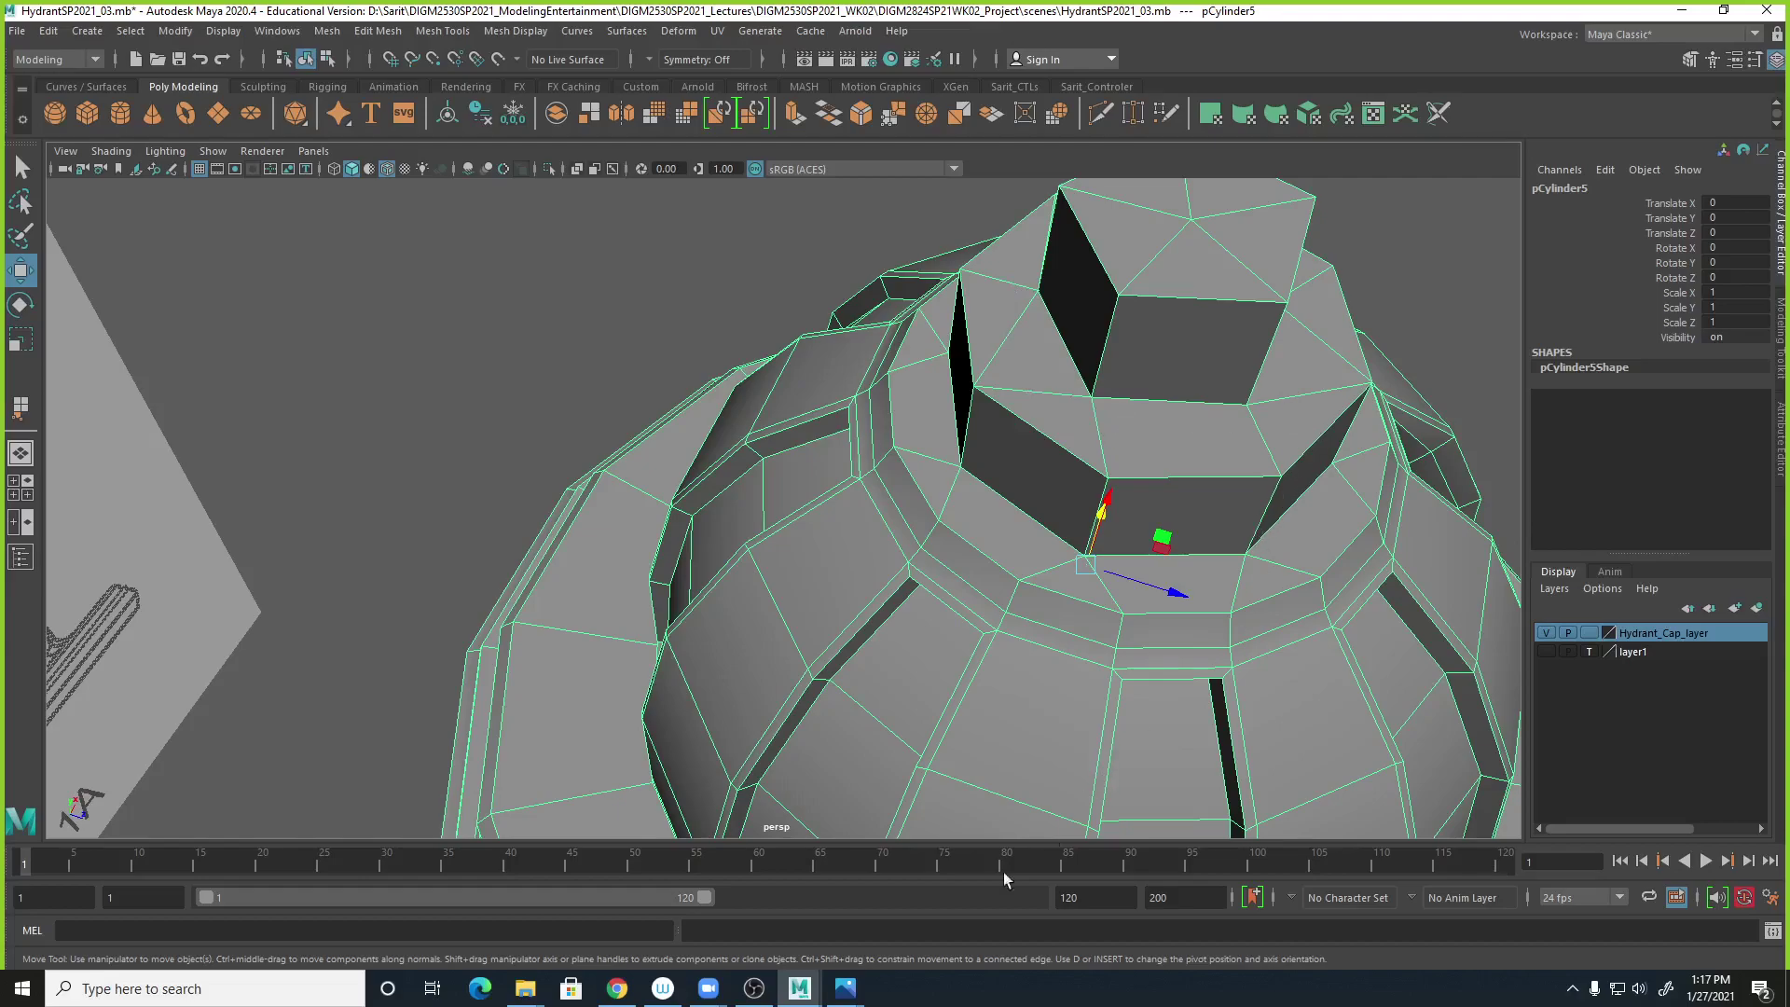
Switch to the Photos app, browse to Fire Hydrant 014.JPG, examine the top nut up close, and return to Maya.
{"action": "left_click", "coordinate": [845, 987]}
{"action": "left_click", "coordinate": [791, 917]}
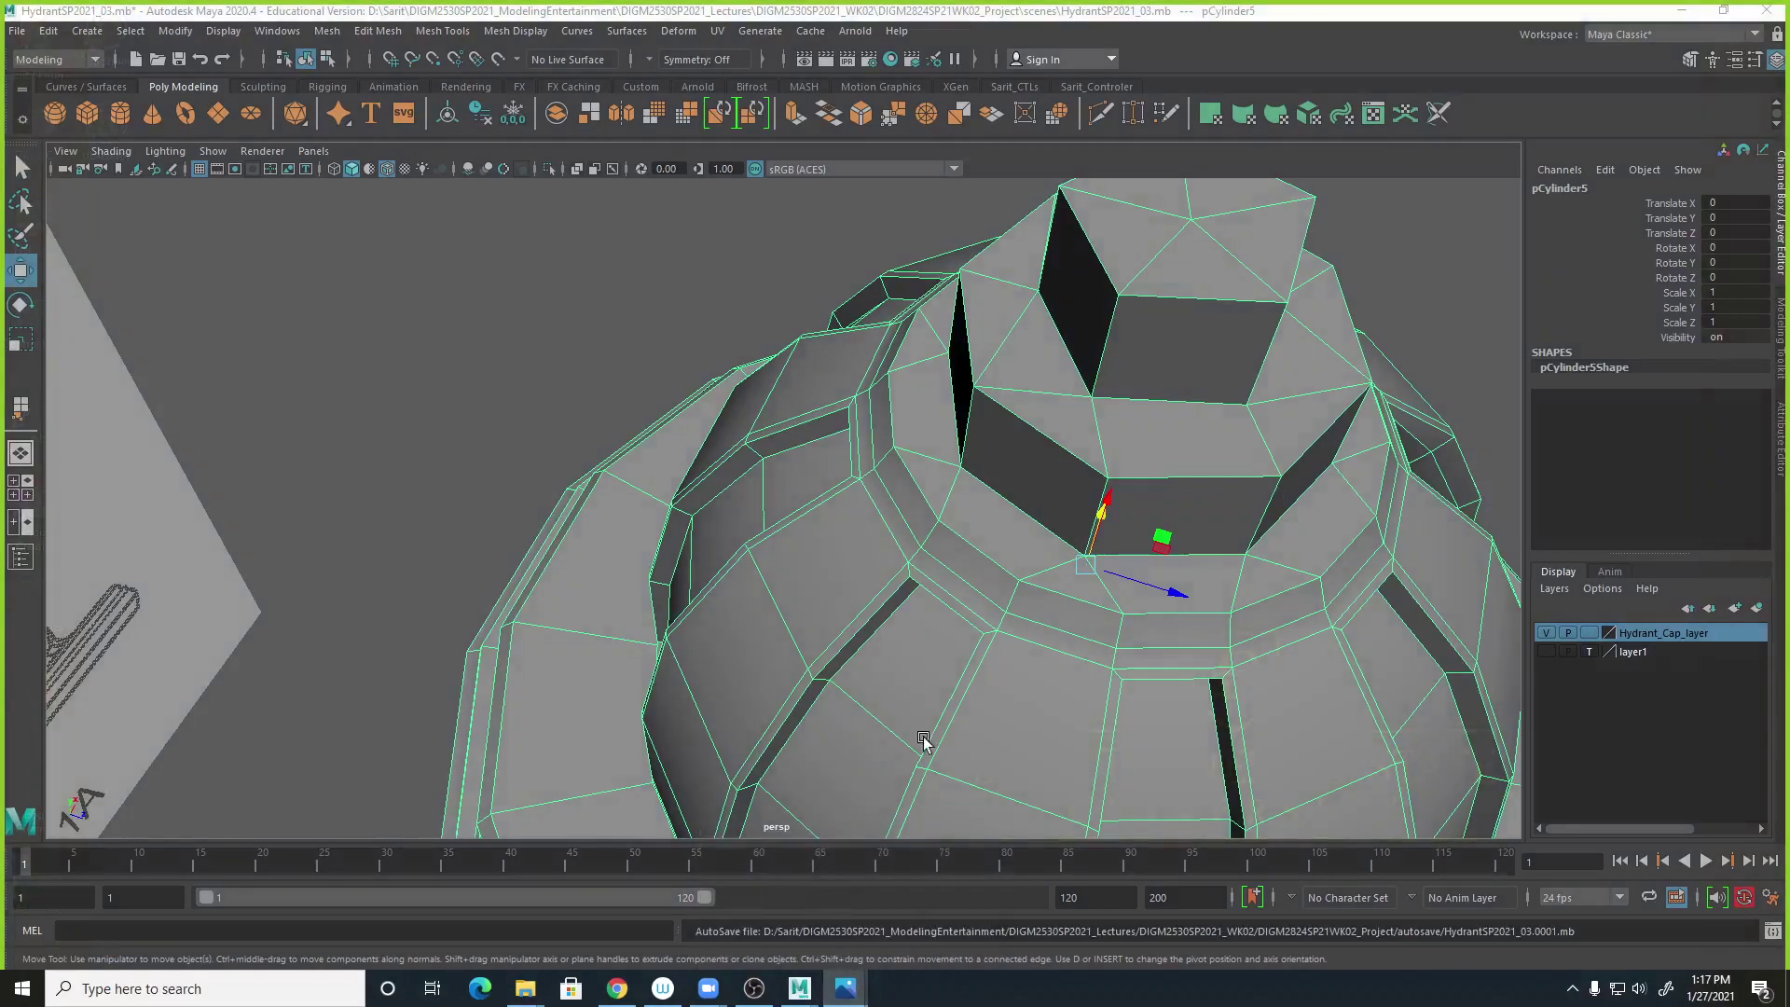
{"action": "left_click_drag", "start_coordinate": [991, 2], "coordinate": [735, 32]}
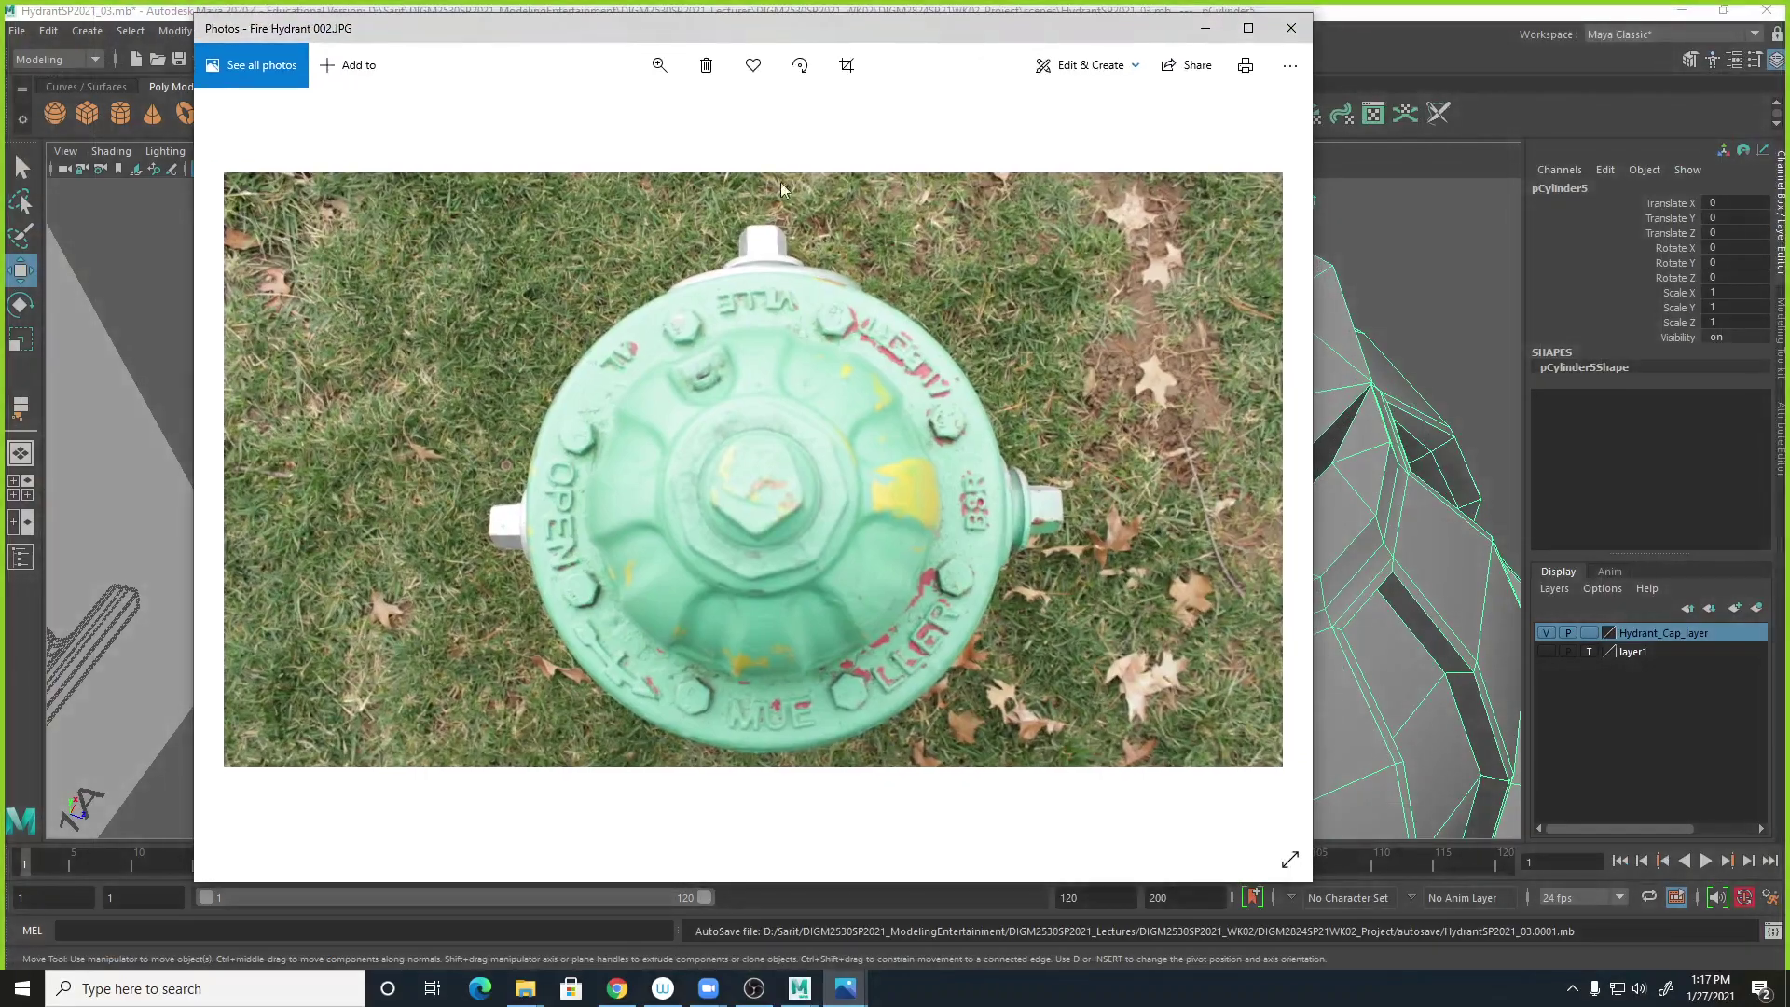
{"action": "scroll", "coordinate": [803, 300], "scroll_direction": "down", "scroll_amount": 1}
{"action": "scroll", "coordinate": [860, 361], "scroll_direction": "down", "scroll_amount": 4}
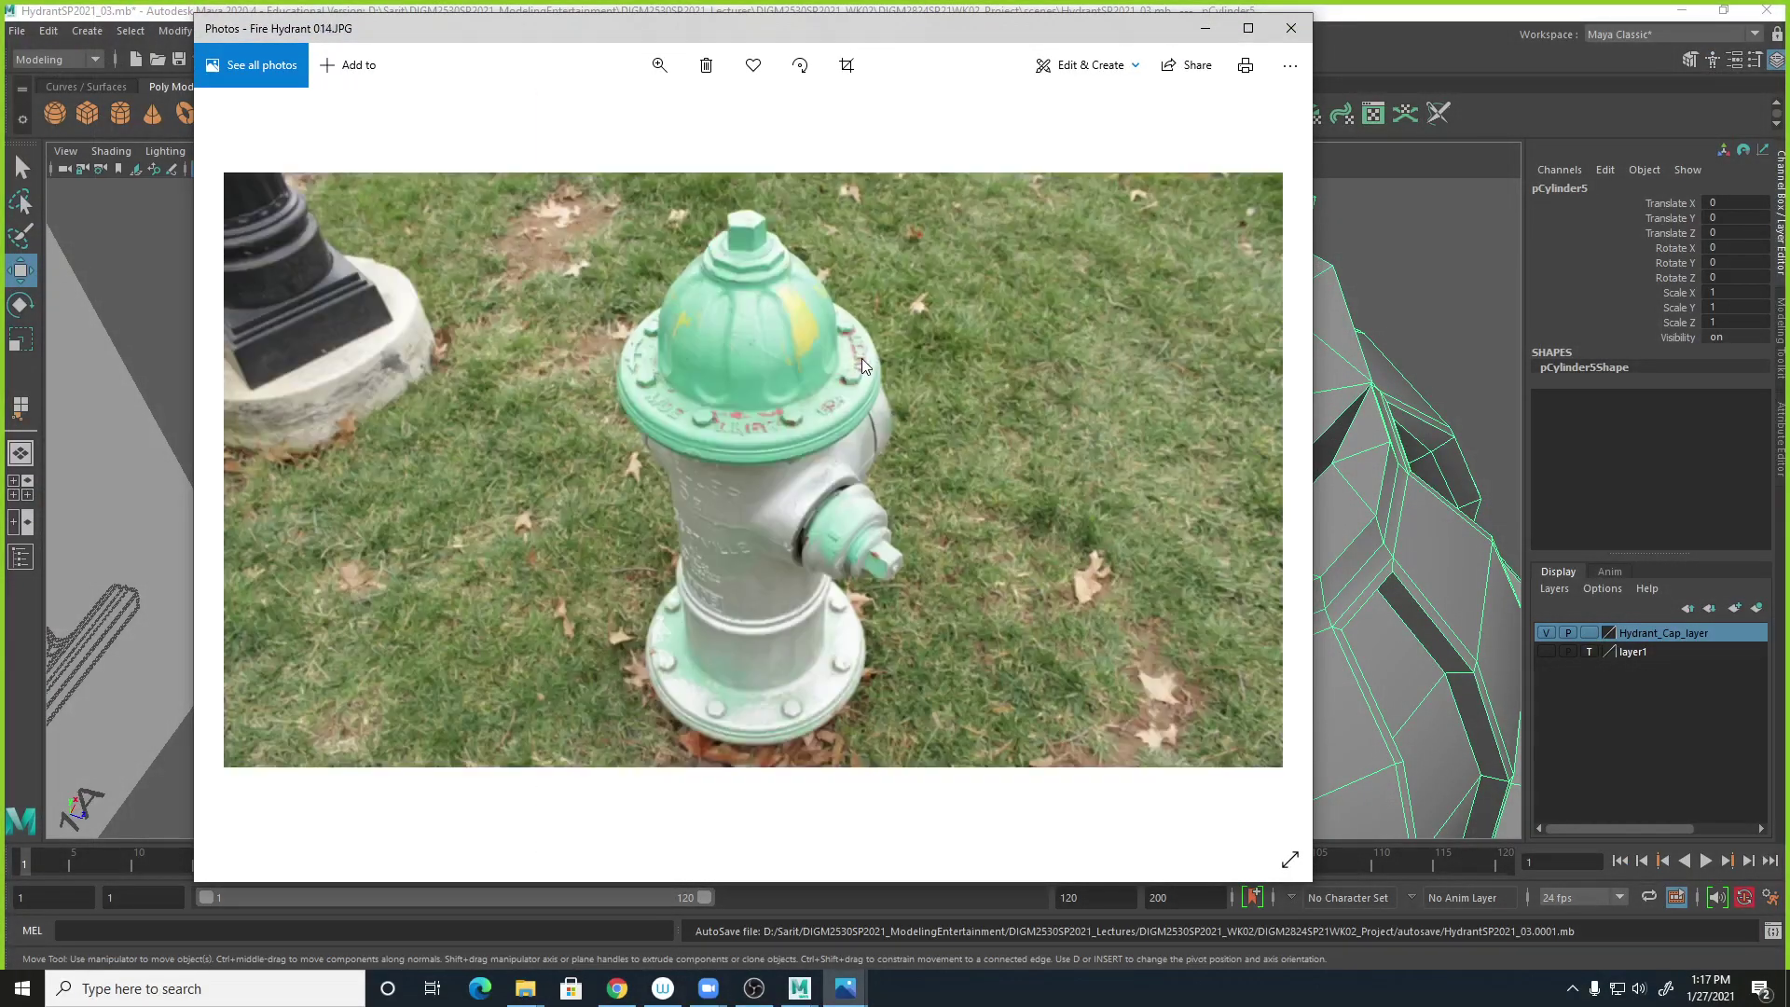
{"action": "left_click", "coordinate": [659, 65]}
{"action": "left_click_drag", "start_coordinate": [575, 114], "coordinate": [640, 128]}
{"action": "left_click_drag", "start_coordinate": [897, 597], "coordinate": [909, 796]}
{"action": "left_click_drag", "start_coordinate": [913, 368], "coordinate": [925, 819]}
{"action": "left_click_drag", "start_coordinate": [932, 233], "coordinate": [948, 970]}
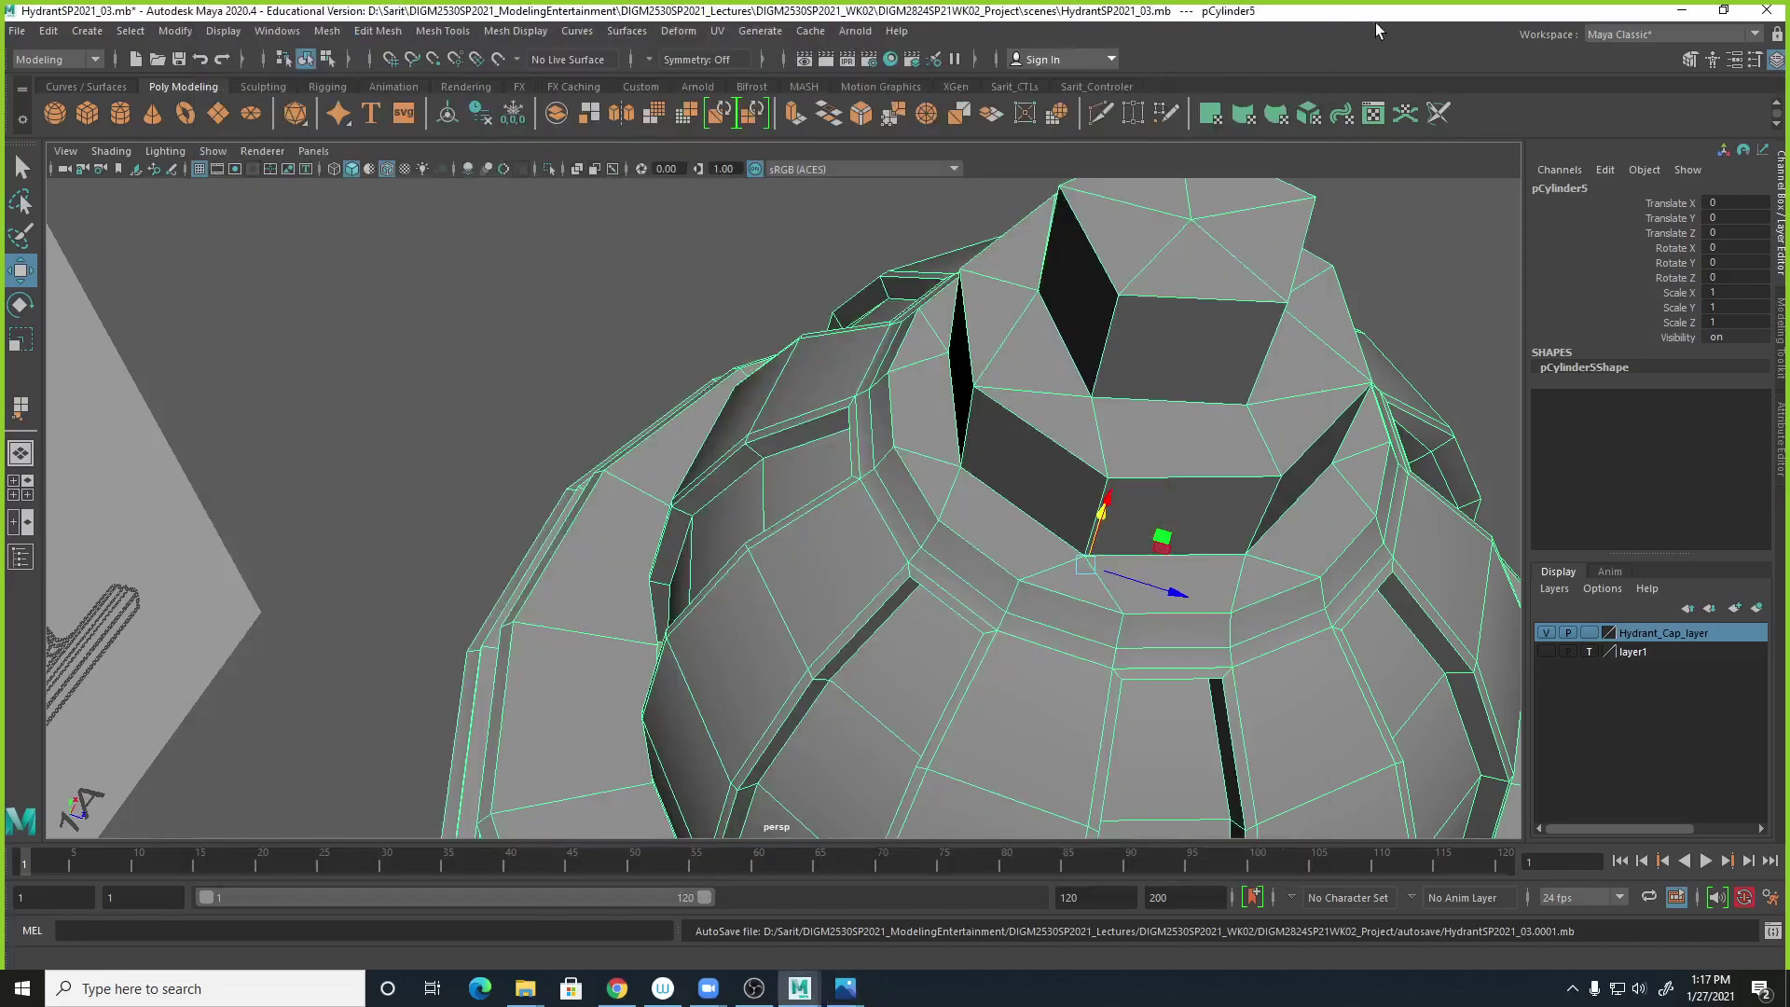
{"action": "left_click", "coordinate": [1374, 23]}
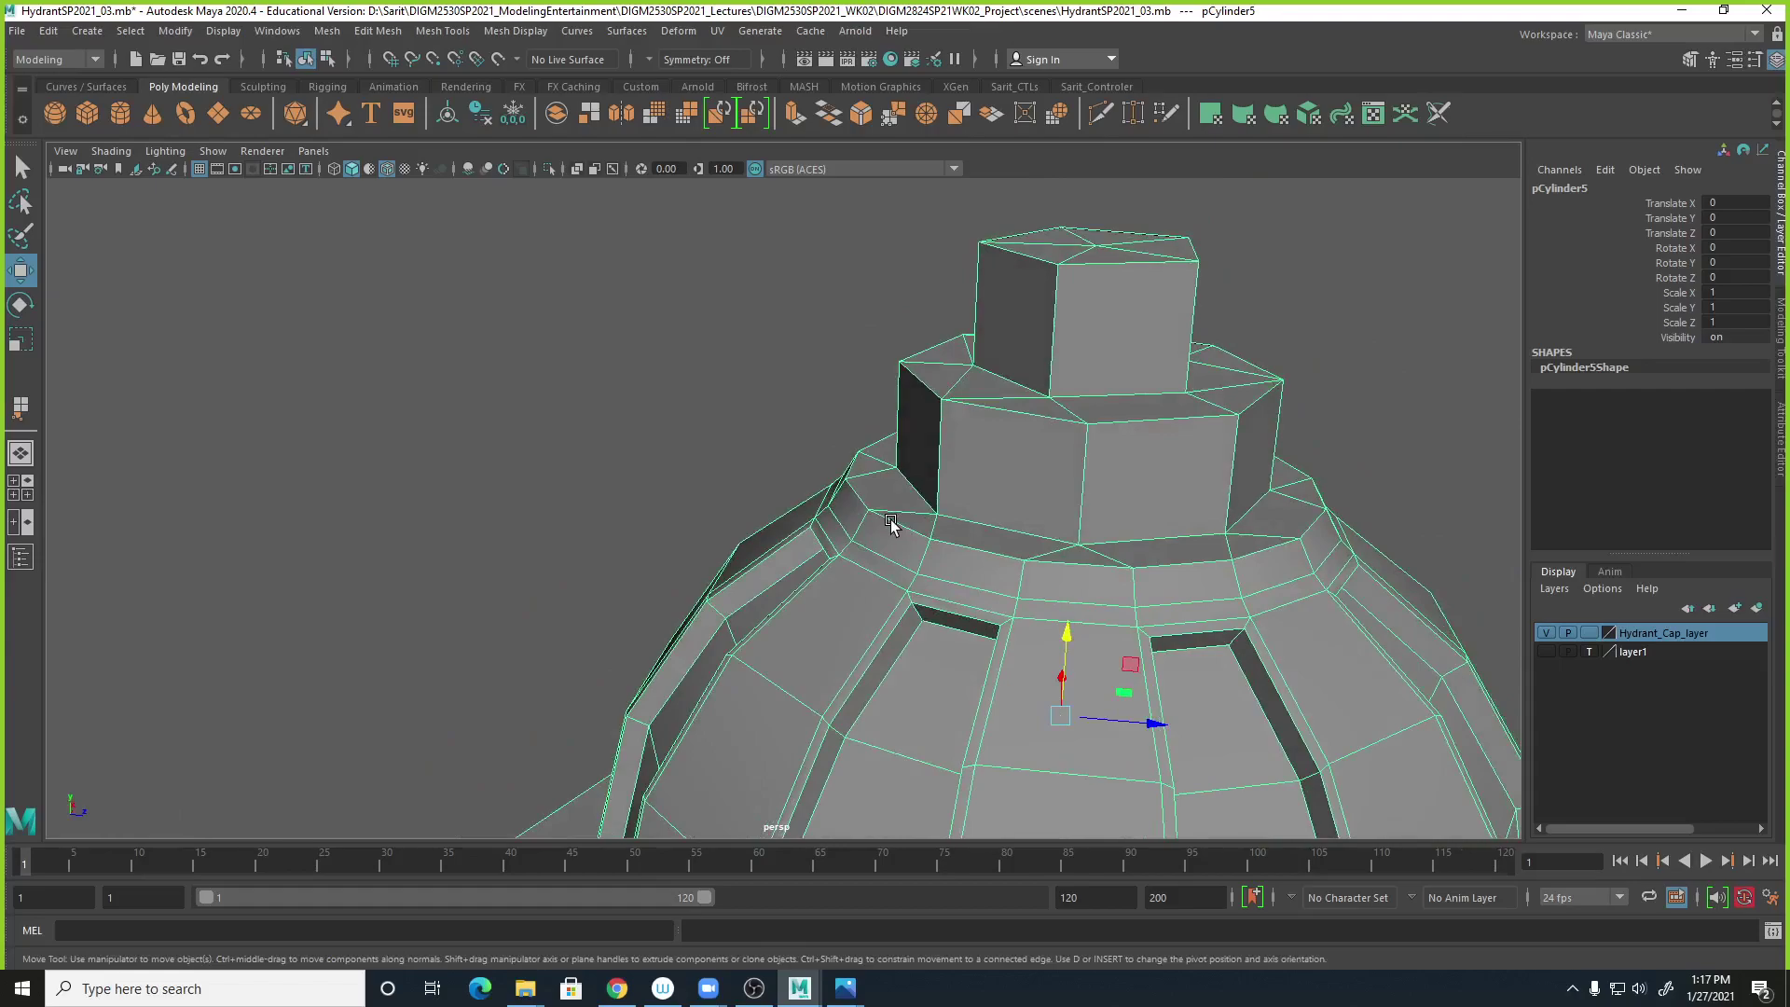
Compare the nut and its octagonal collar in smoothed preview and in unsmoothed display.
{"action": "left_click_drag", "start_coordinate": [1047, 403], "coordinate": [1007, 563], "text": "alt"}
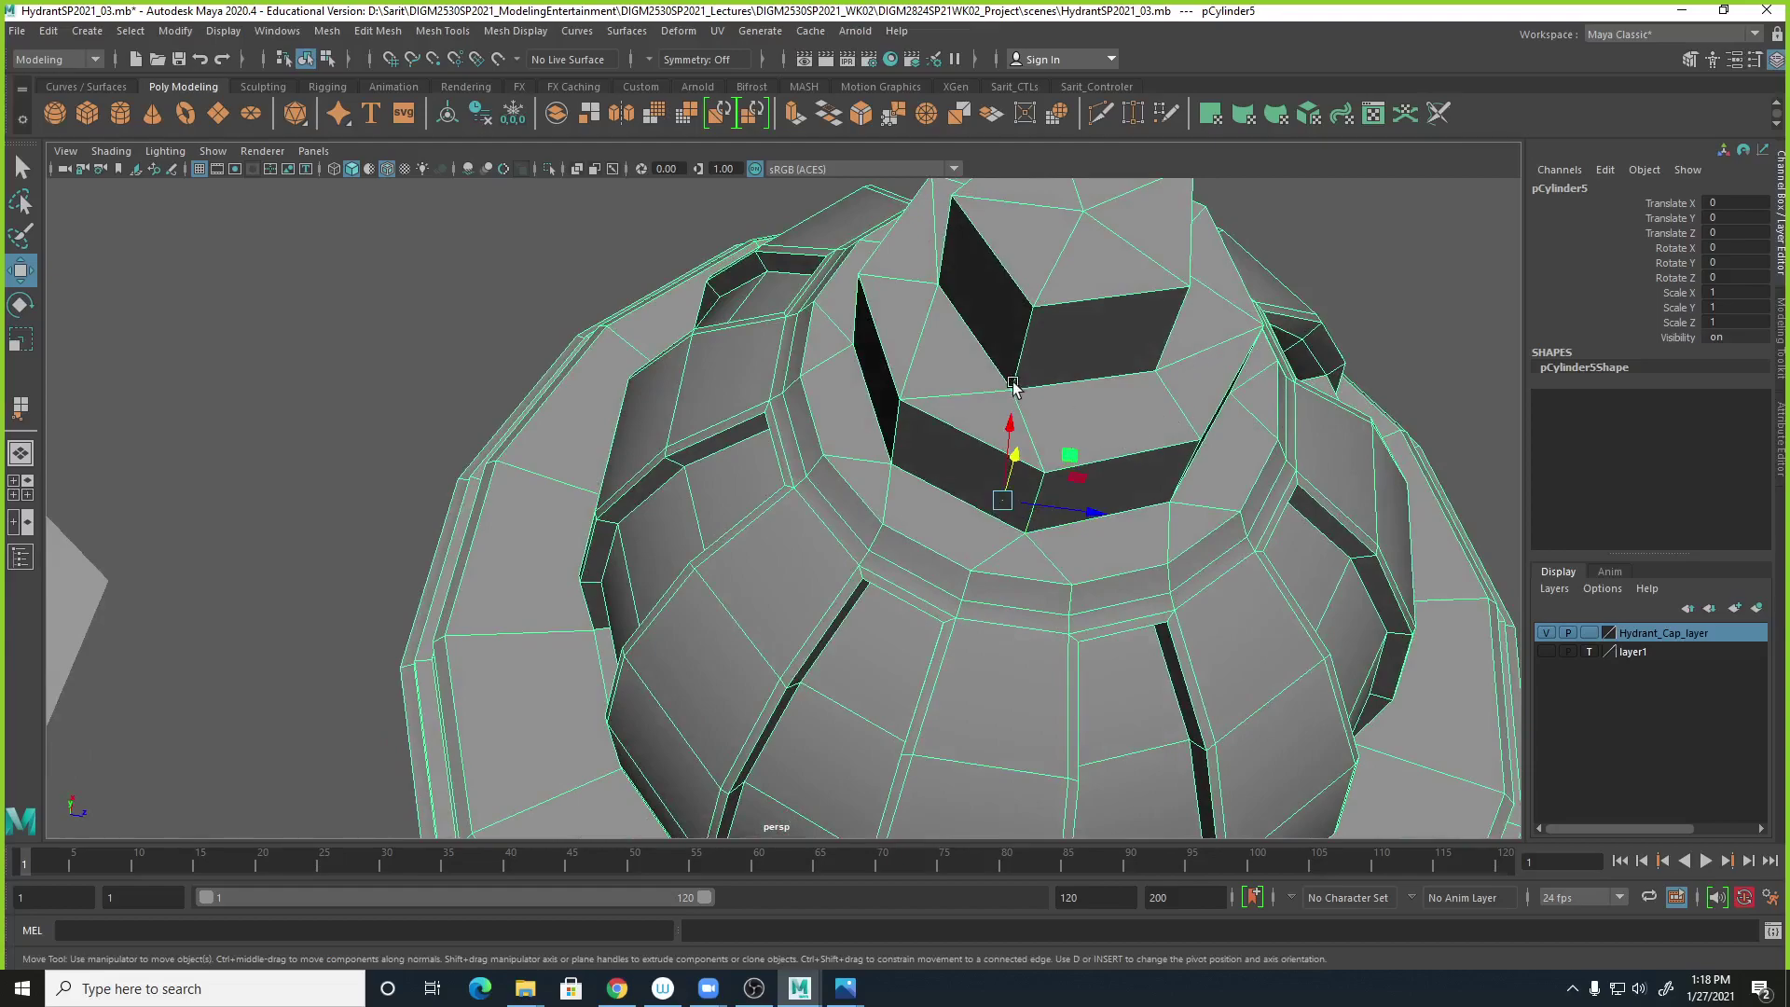
{"action": "key", "text": "3"}
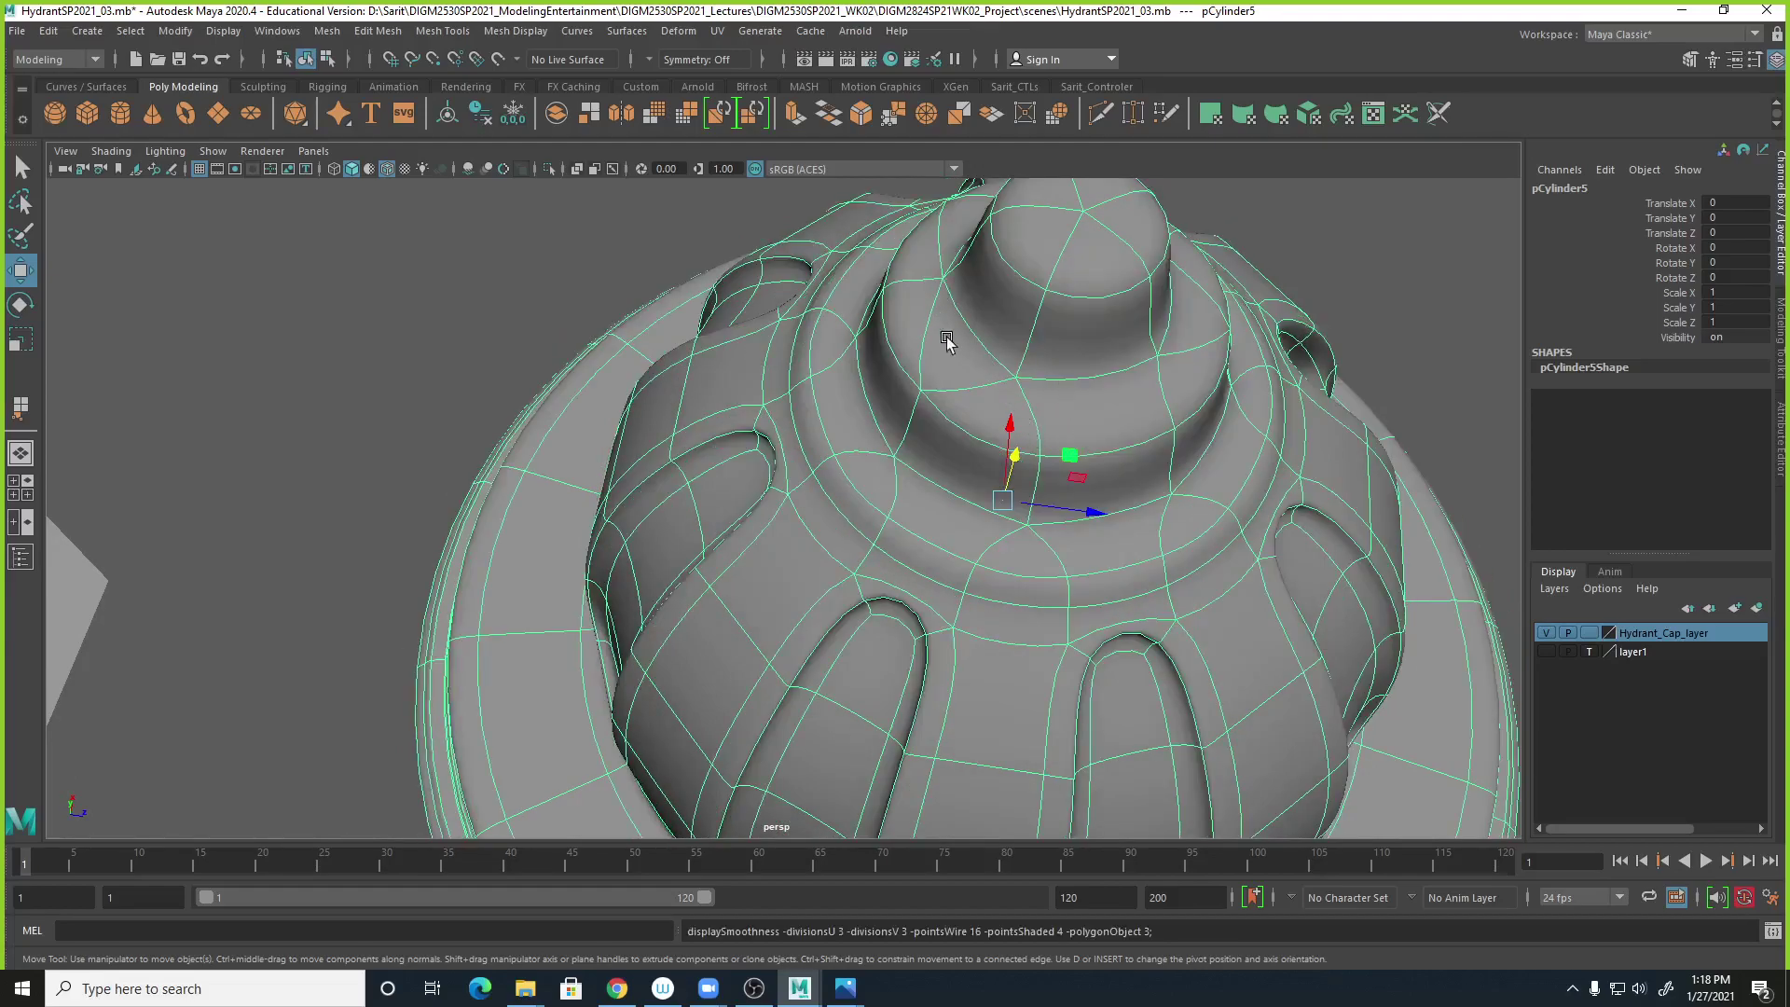
{"action": "key", "text": "1"}
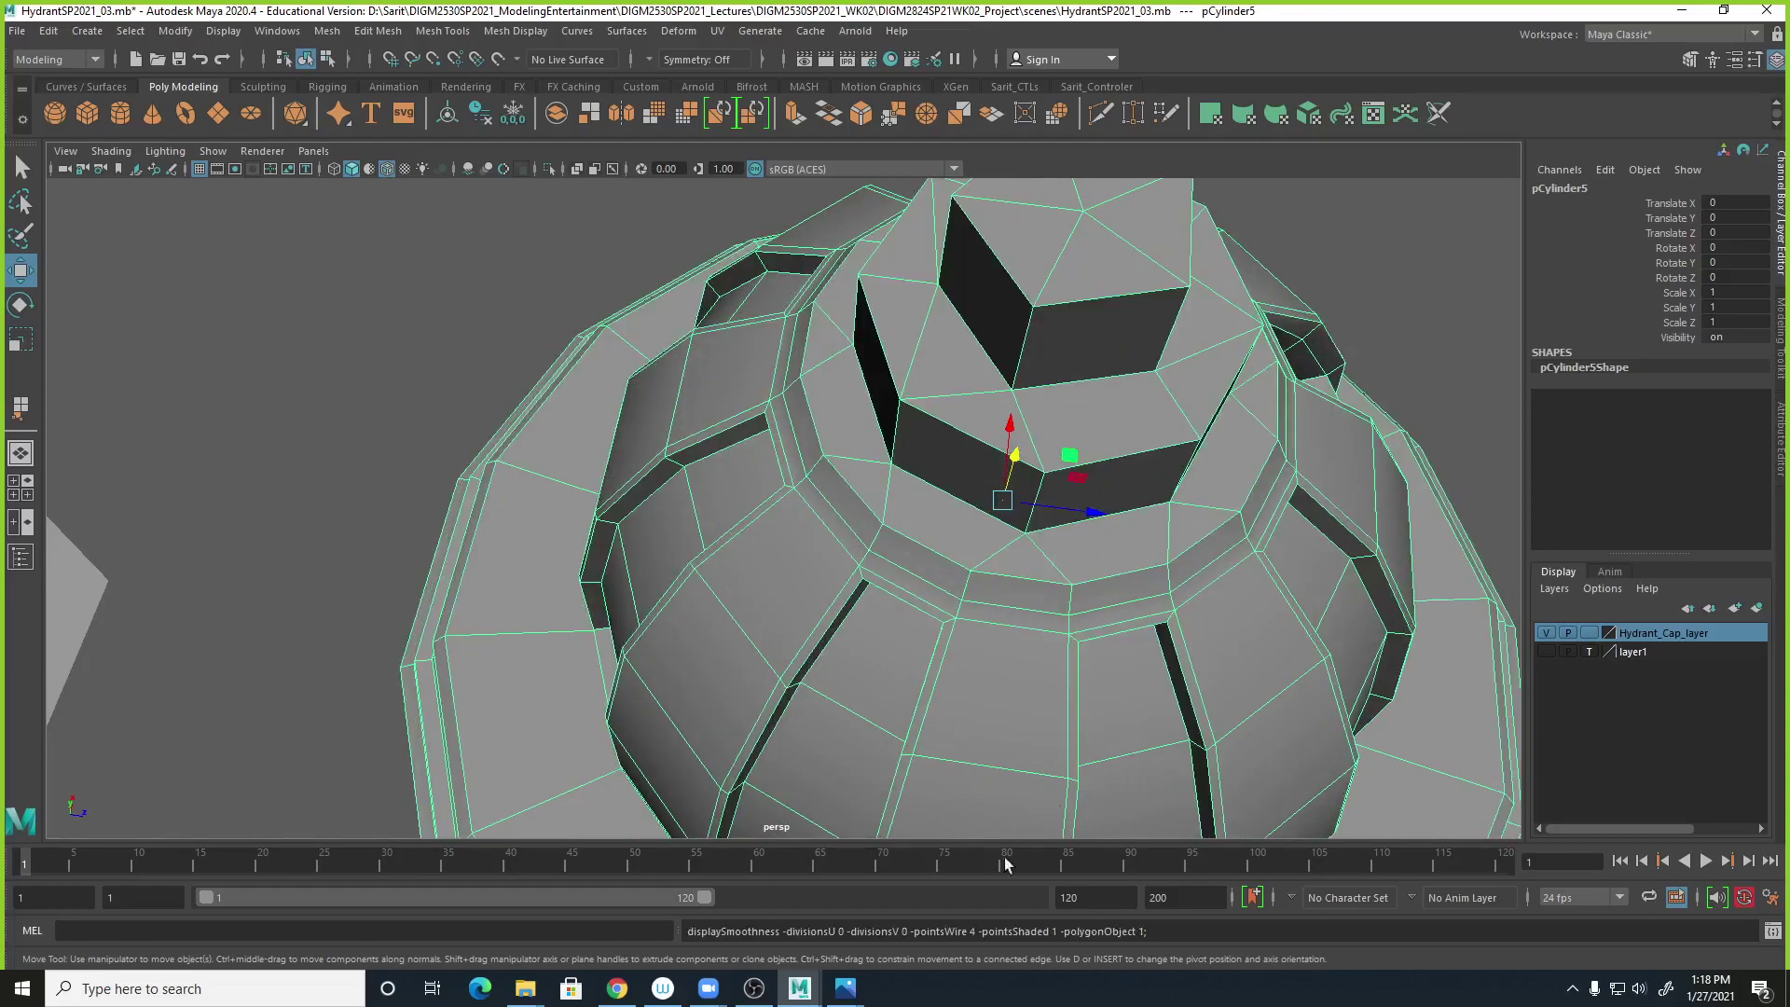
Examine the edges of the top nut, collar and side outlet in the Fire Hydrant 014.JPG photo, then return to Maya.
{"action": "mouse_move", "coordinate": [863, 984]}
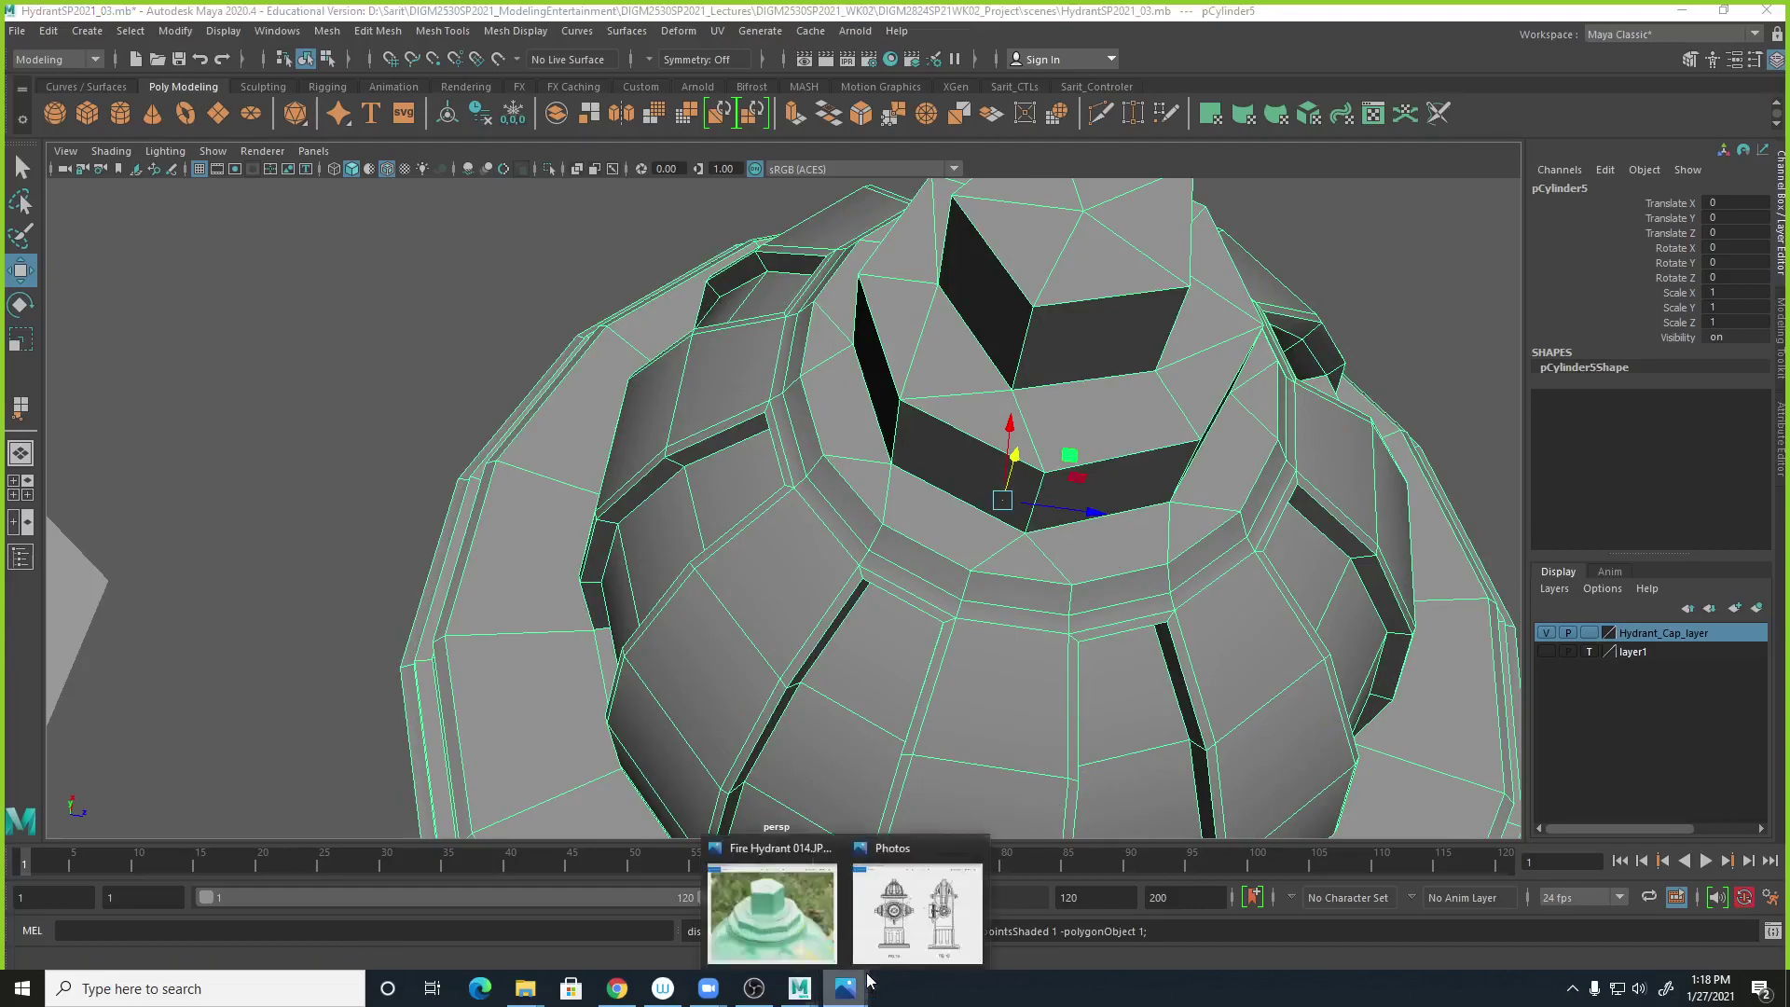
{"action": "left_click", "coordinate": [792, 909]}
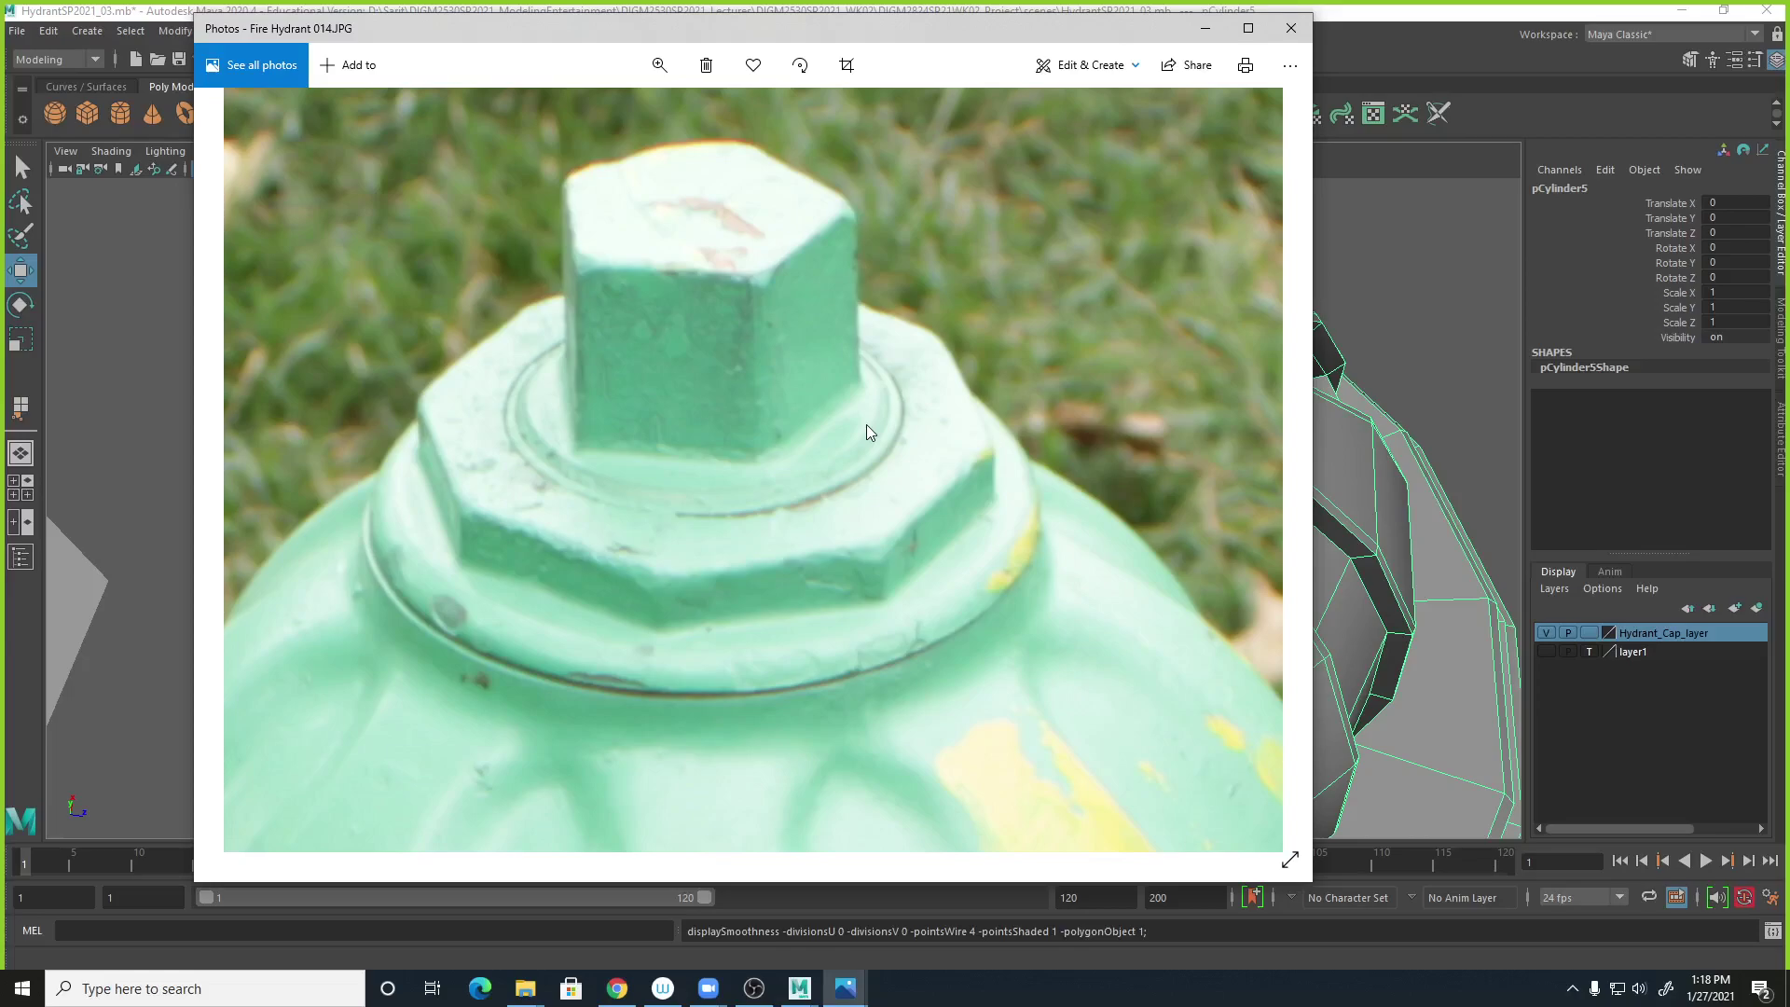
{"action": "mouse_move", "coordinate": [891, 653]}
{"action": "left_mouse_down"}
{"action": "mouse_move", "coordinate": [806, 159]}
{"action": "mouse_move", "coordinate": [643, 94]}
{"action": "left_mouse_up"}
{"action": "left_click_drag", "start_coordinate": [770, 634], "coordinate": [607, 71]}
{"action": "mouse_move", "coordinate": [839, 644]}
{"action": "left_mouse_down"}
{"action": "mouse_move", "coordinate": [446, 117]}
{"action": "mouse_move", "coordinate": [724, 293]}
{"action": "left_mouse_up"}
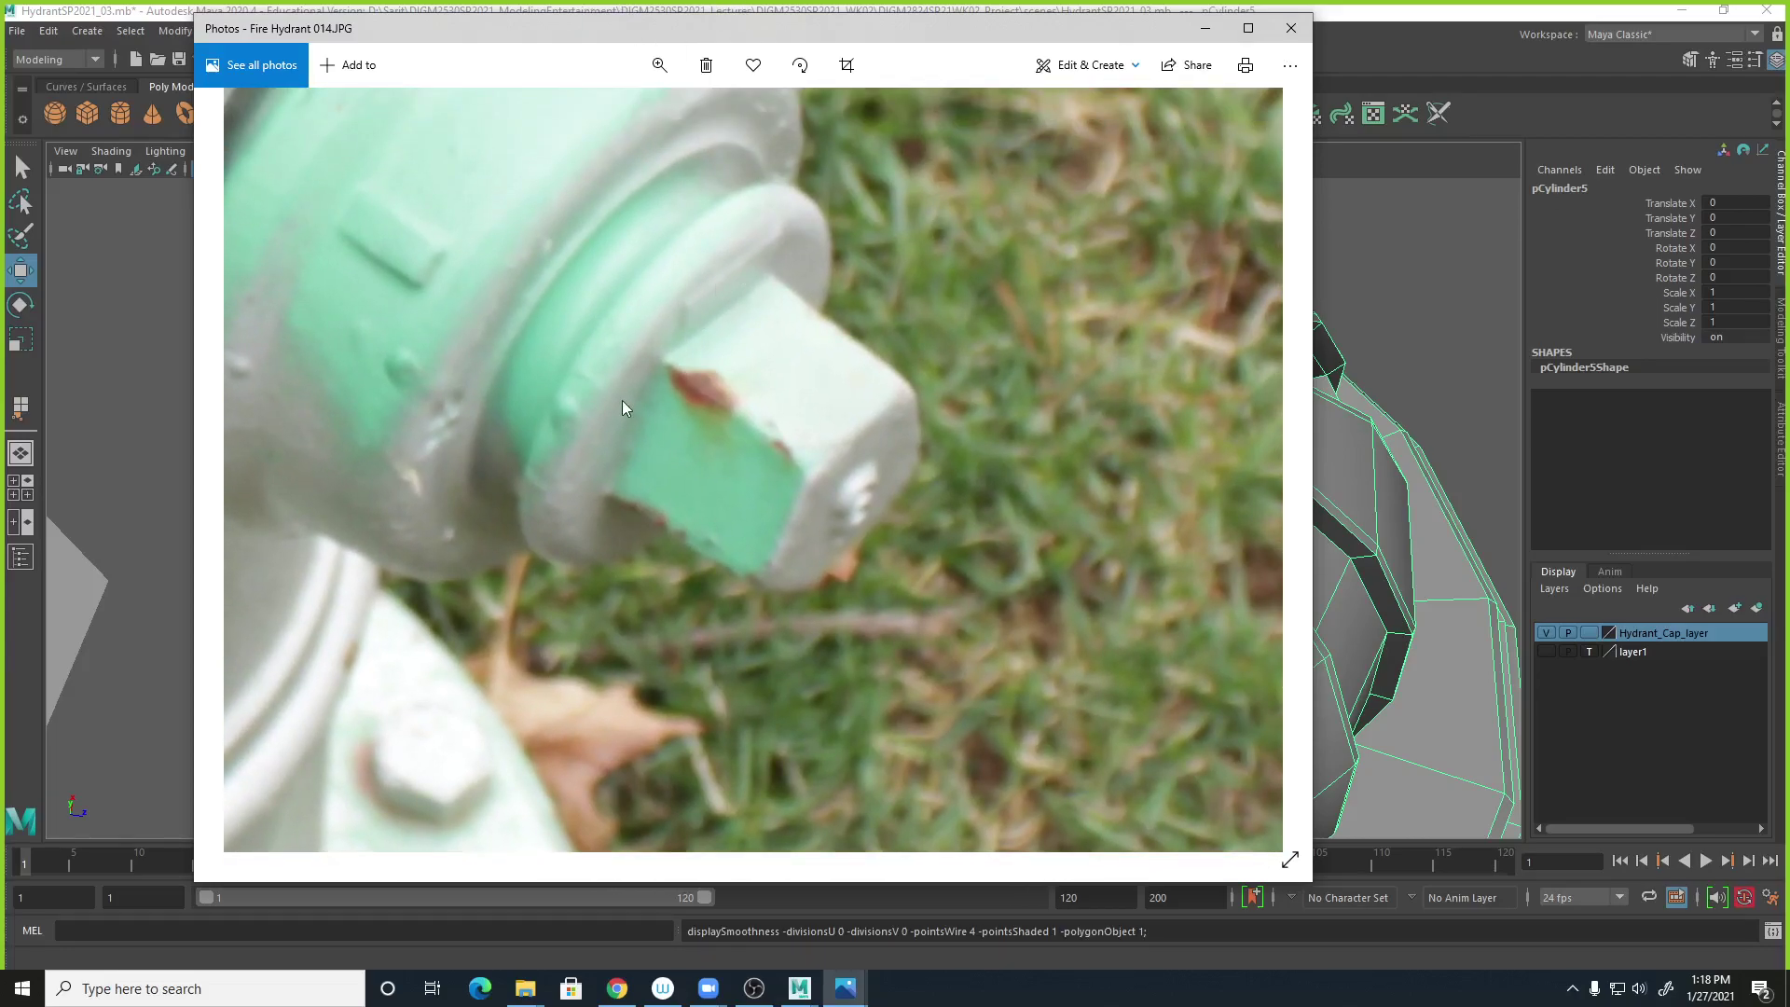
{"action": "left_click", "coordinate": [1446, 157]}
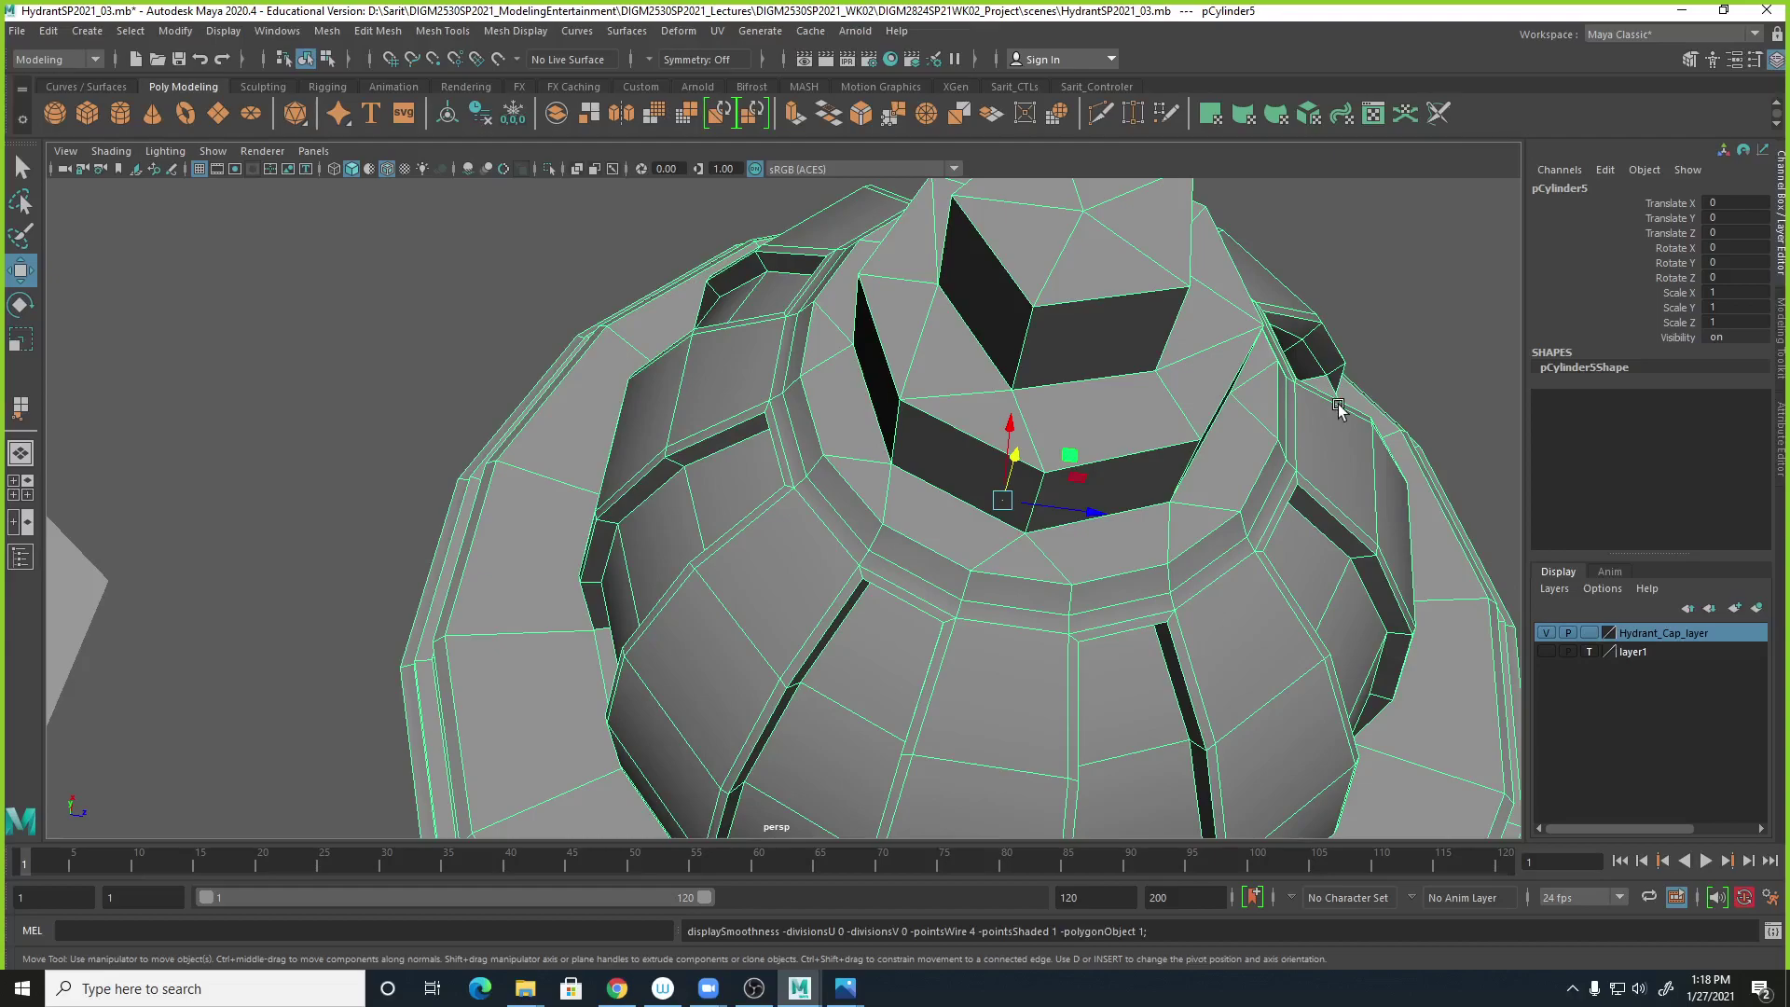
Insert an edge loop around the octagonal collar's side faces, just below its upper edge.
{"action": "left_click_drag", "start_coordinate": [1048, 421], "coordinate": [1012, 466], "text": "alt"}
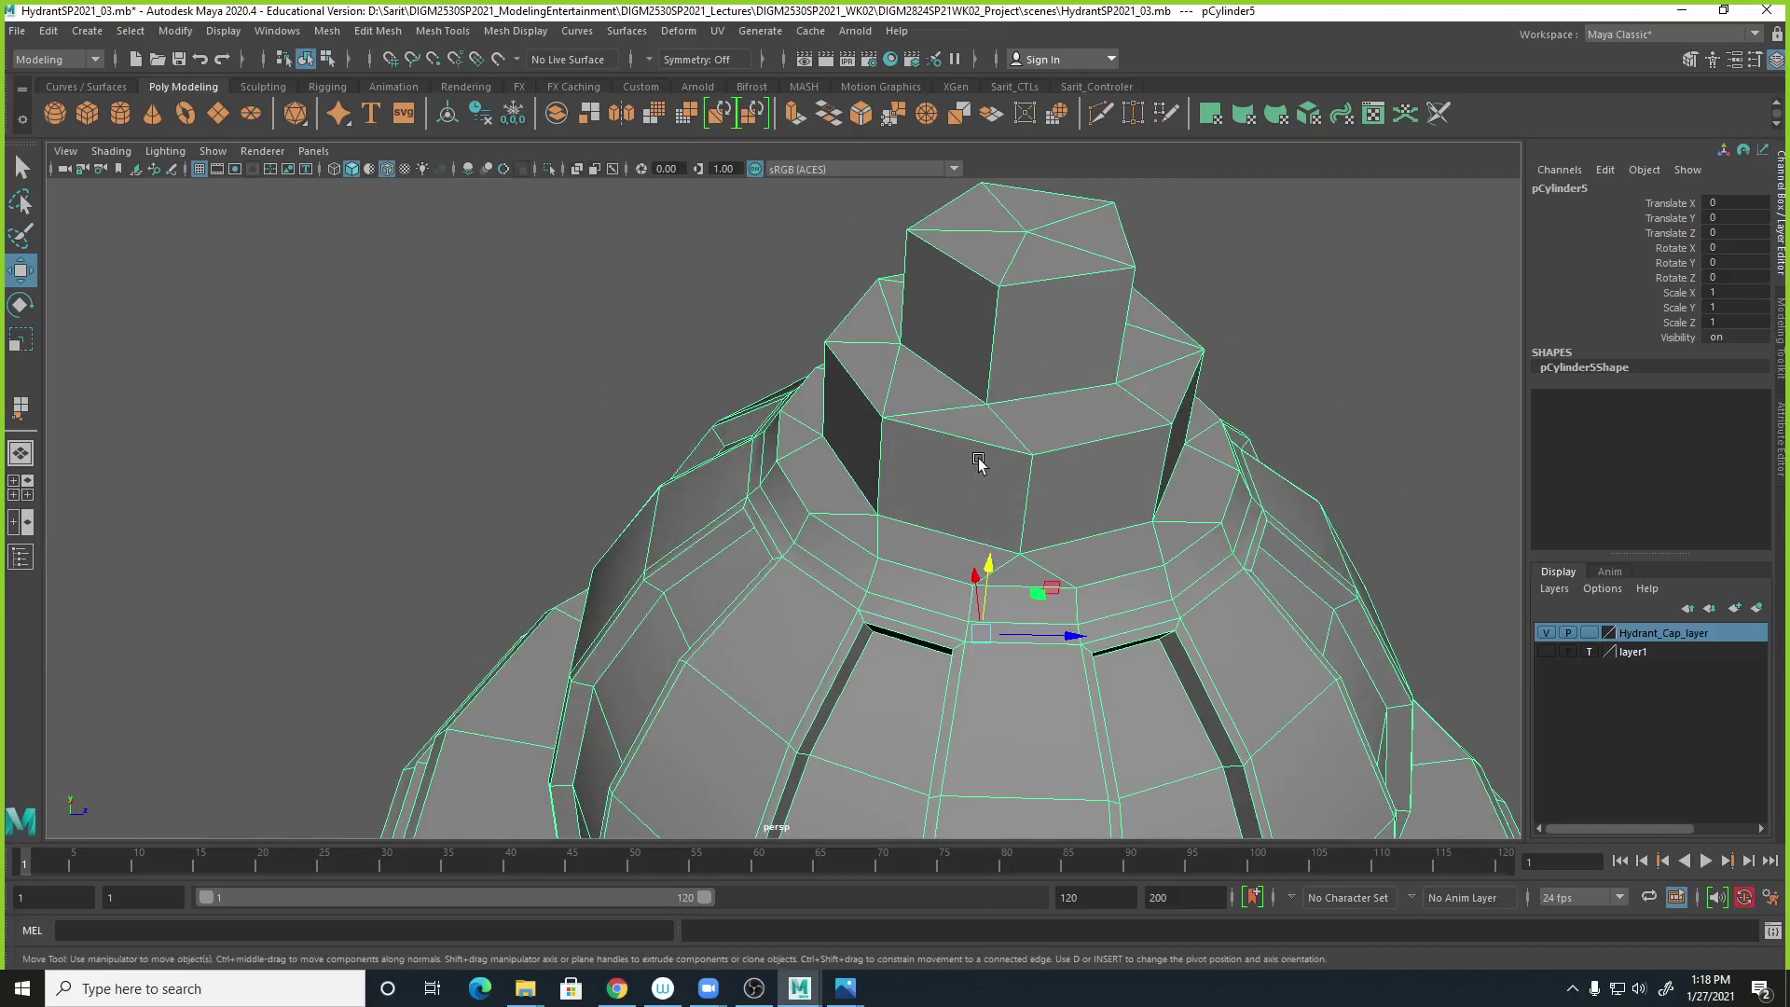
{"action": "right_click", "coordinate": [1001, 445], "text": "shift"}
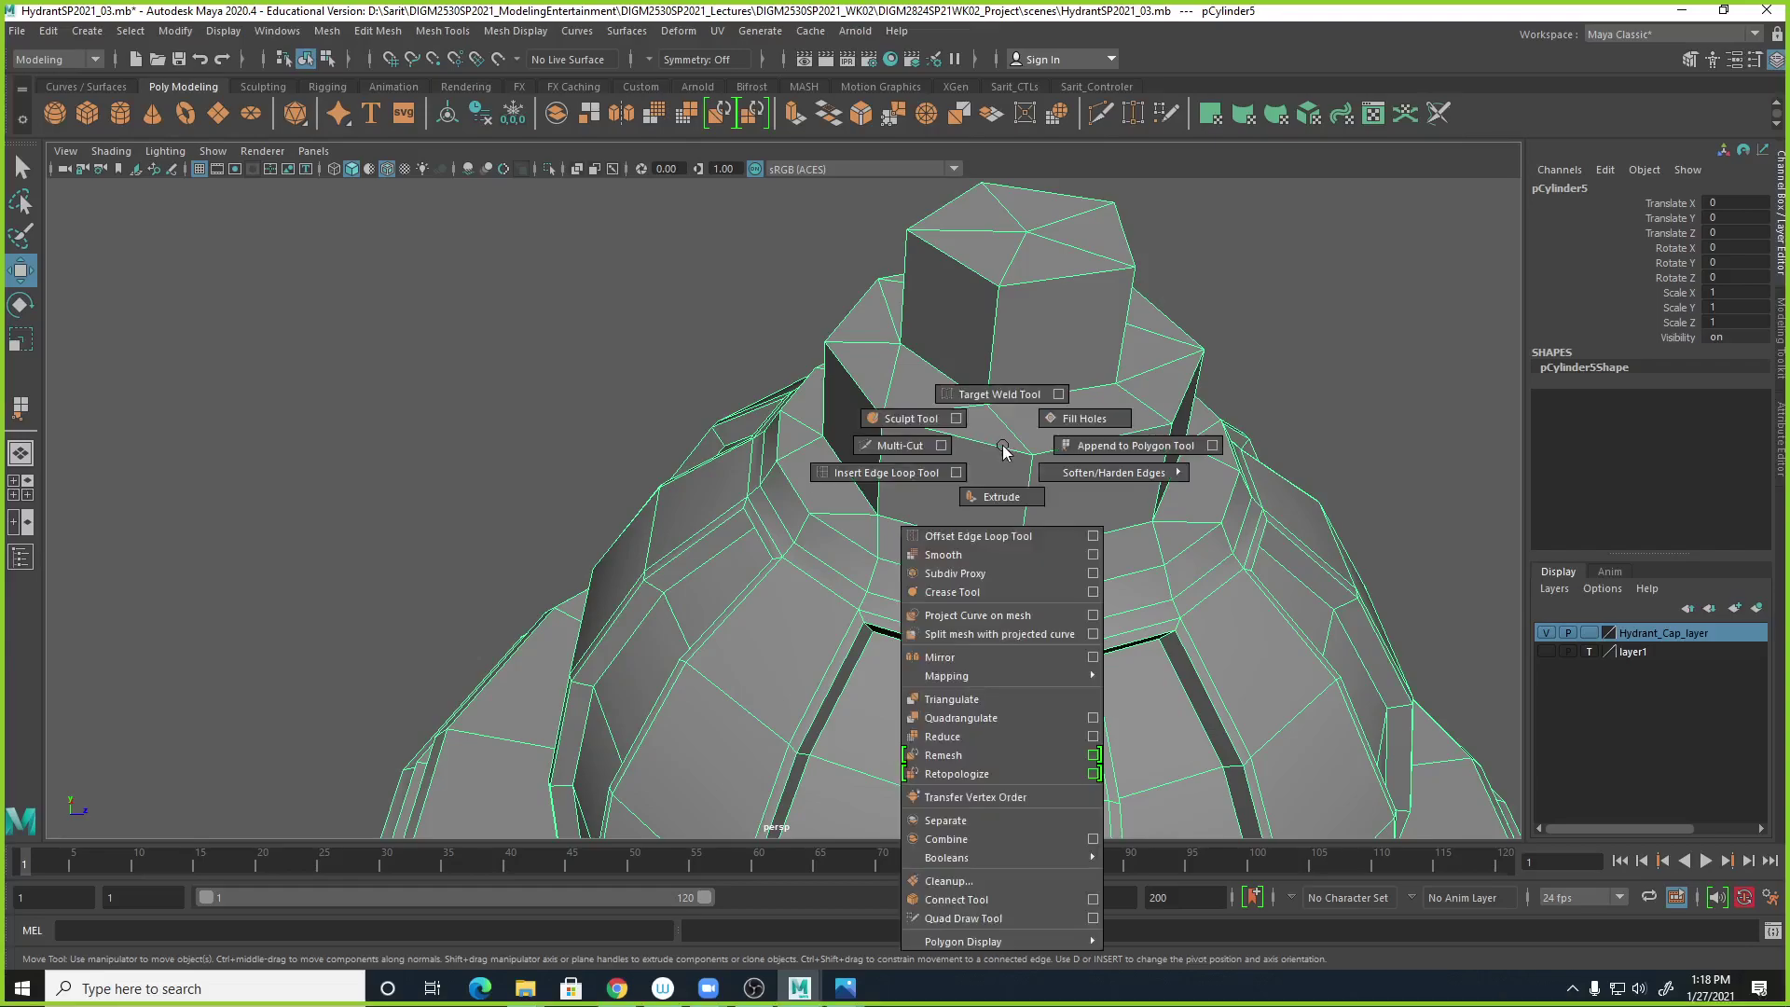
{"action": "left_click", "coordinate": [464, 33]}
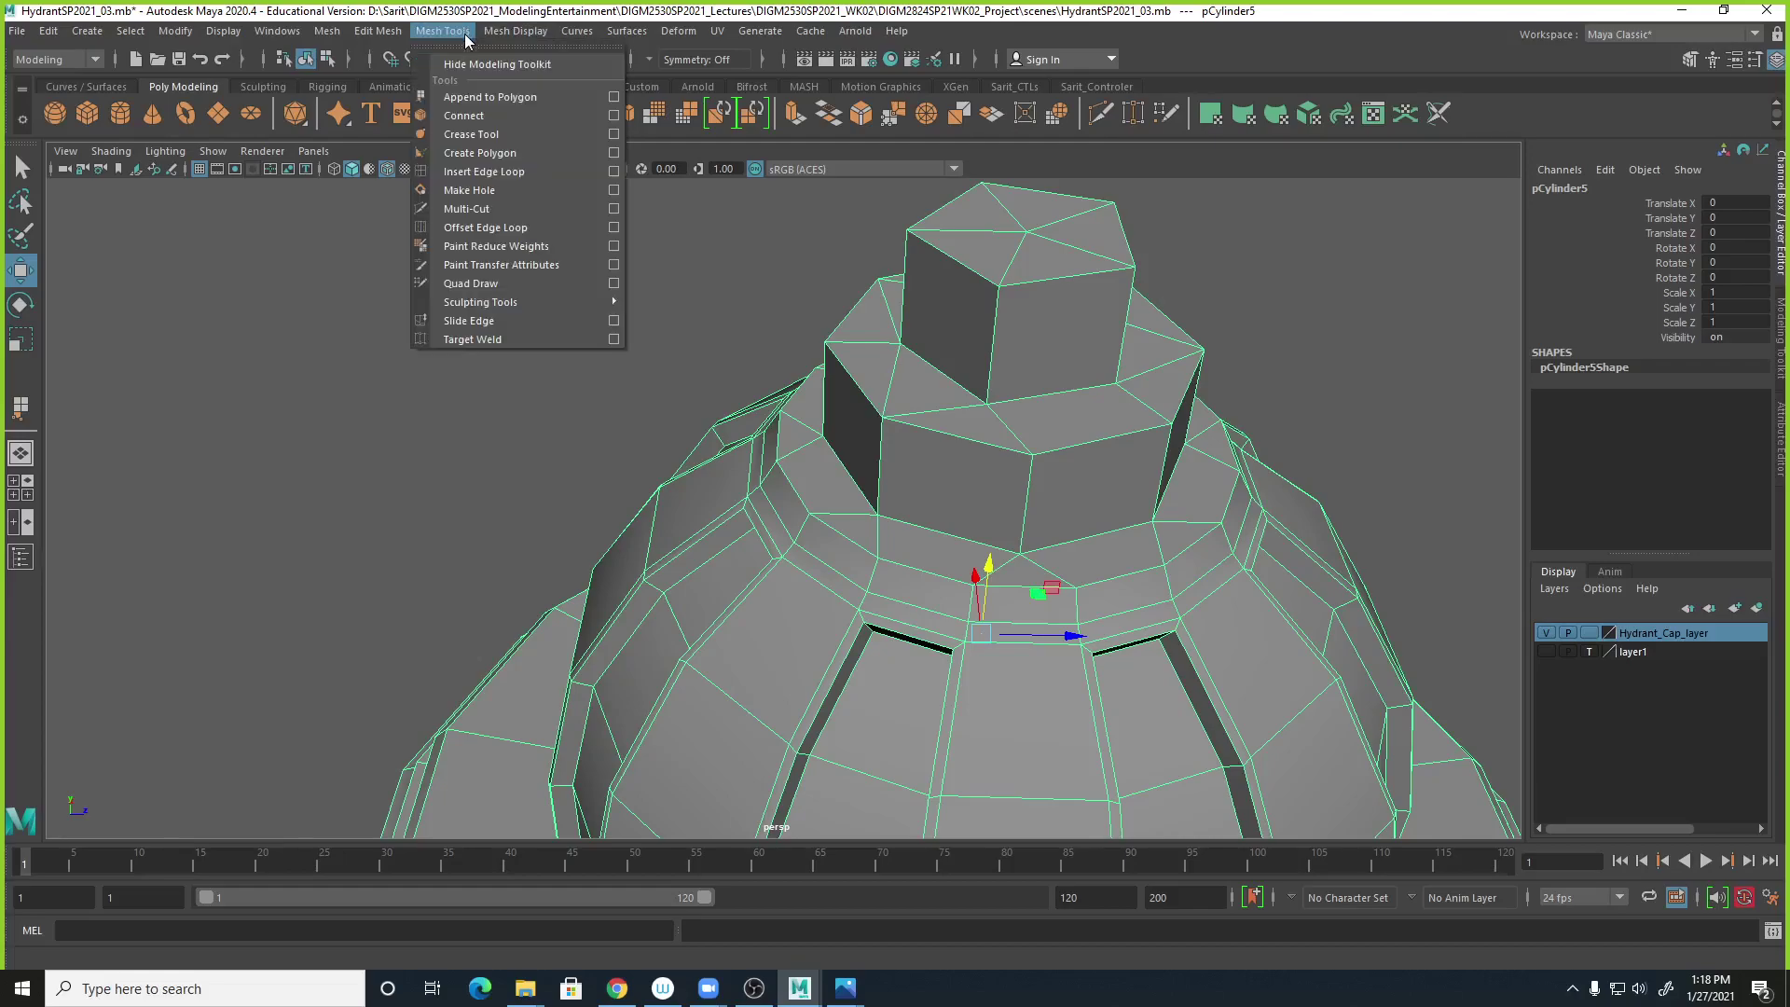
{"action": "left_click", "coordinate": [484, 173]}
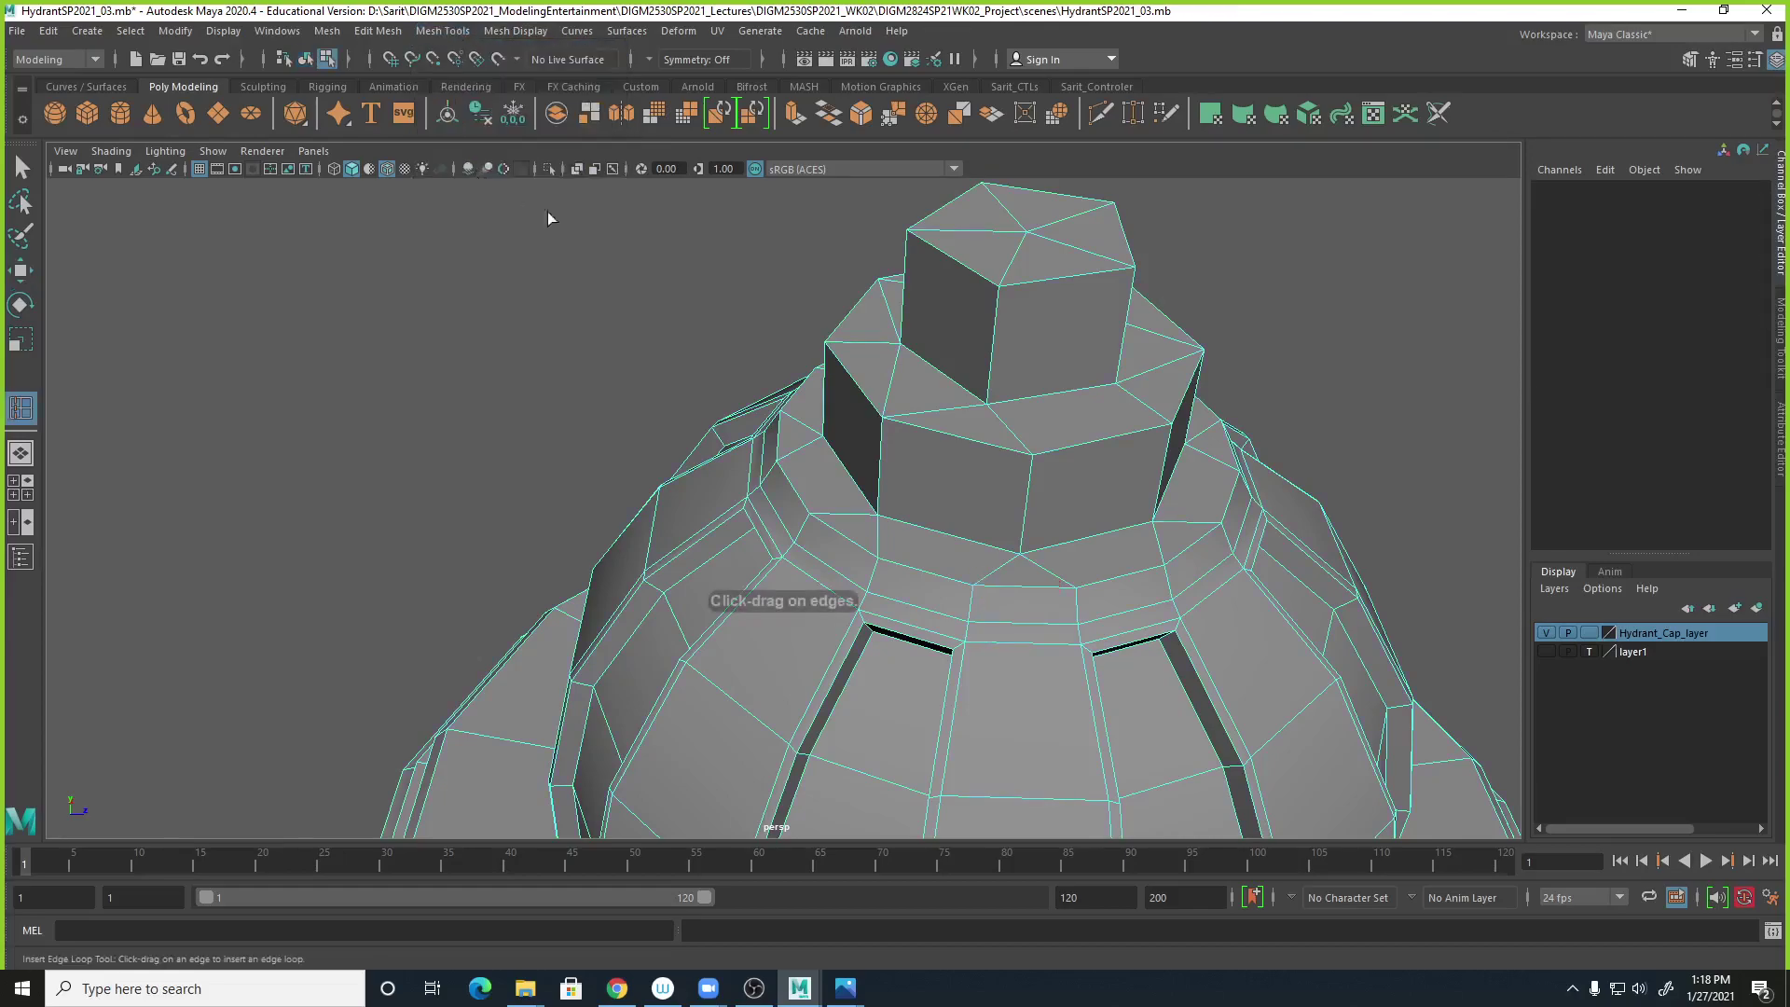
{"action": "left_click", "coordinate": [883, 434]}
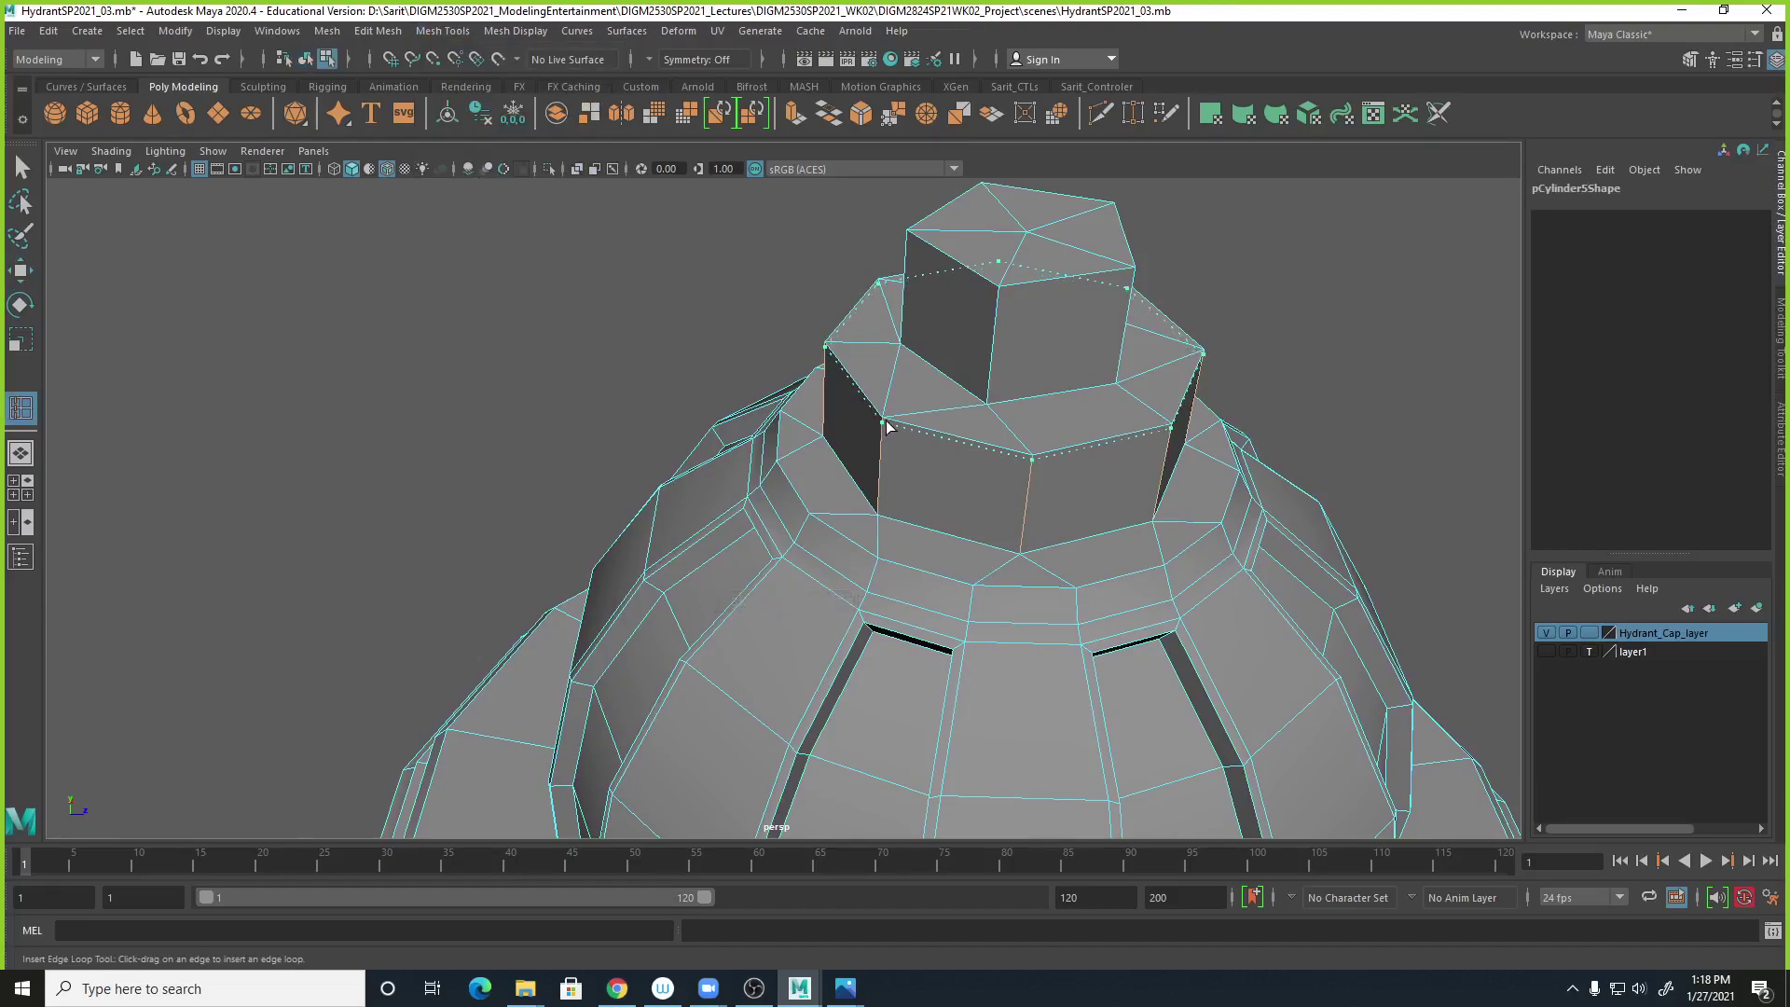
{"action": "left_click_drag", "start_coordinate": [888, 427], "coordinate": [888, 428]}
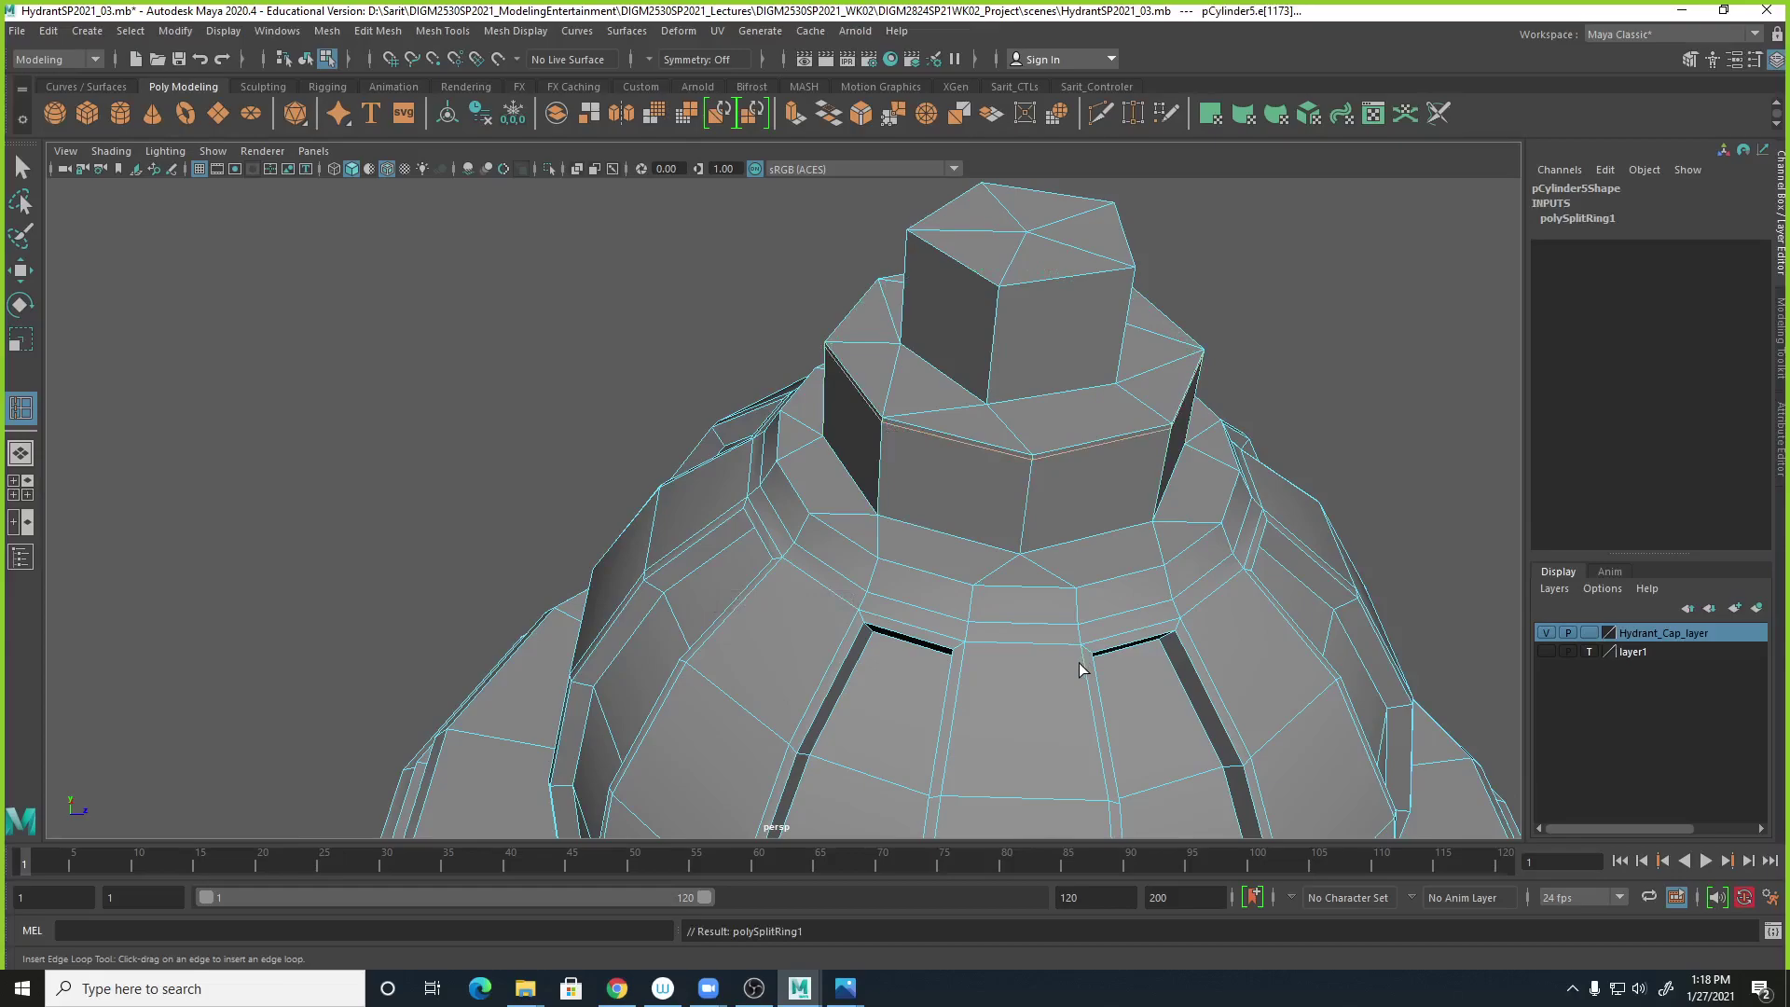
Select the collar's uppermost edge loop and scale it inward horizontally toward the nut's base.
{"action": "key", "text": "q"}
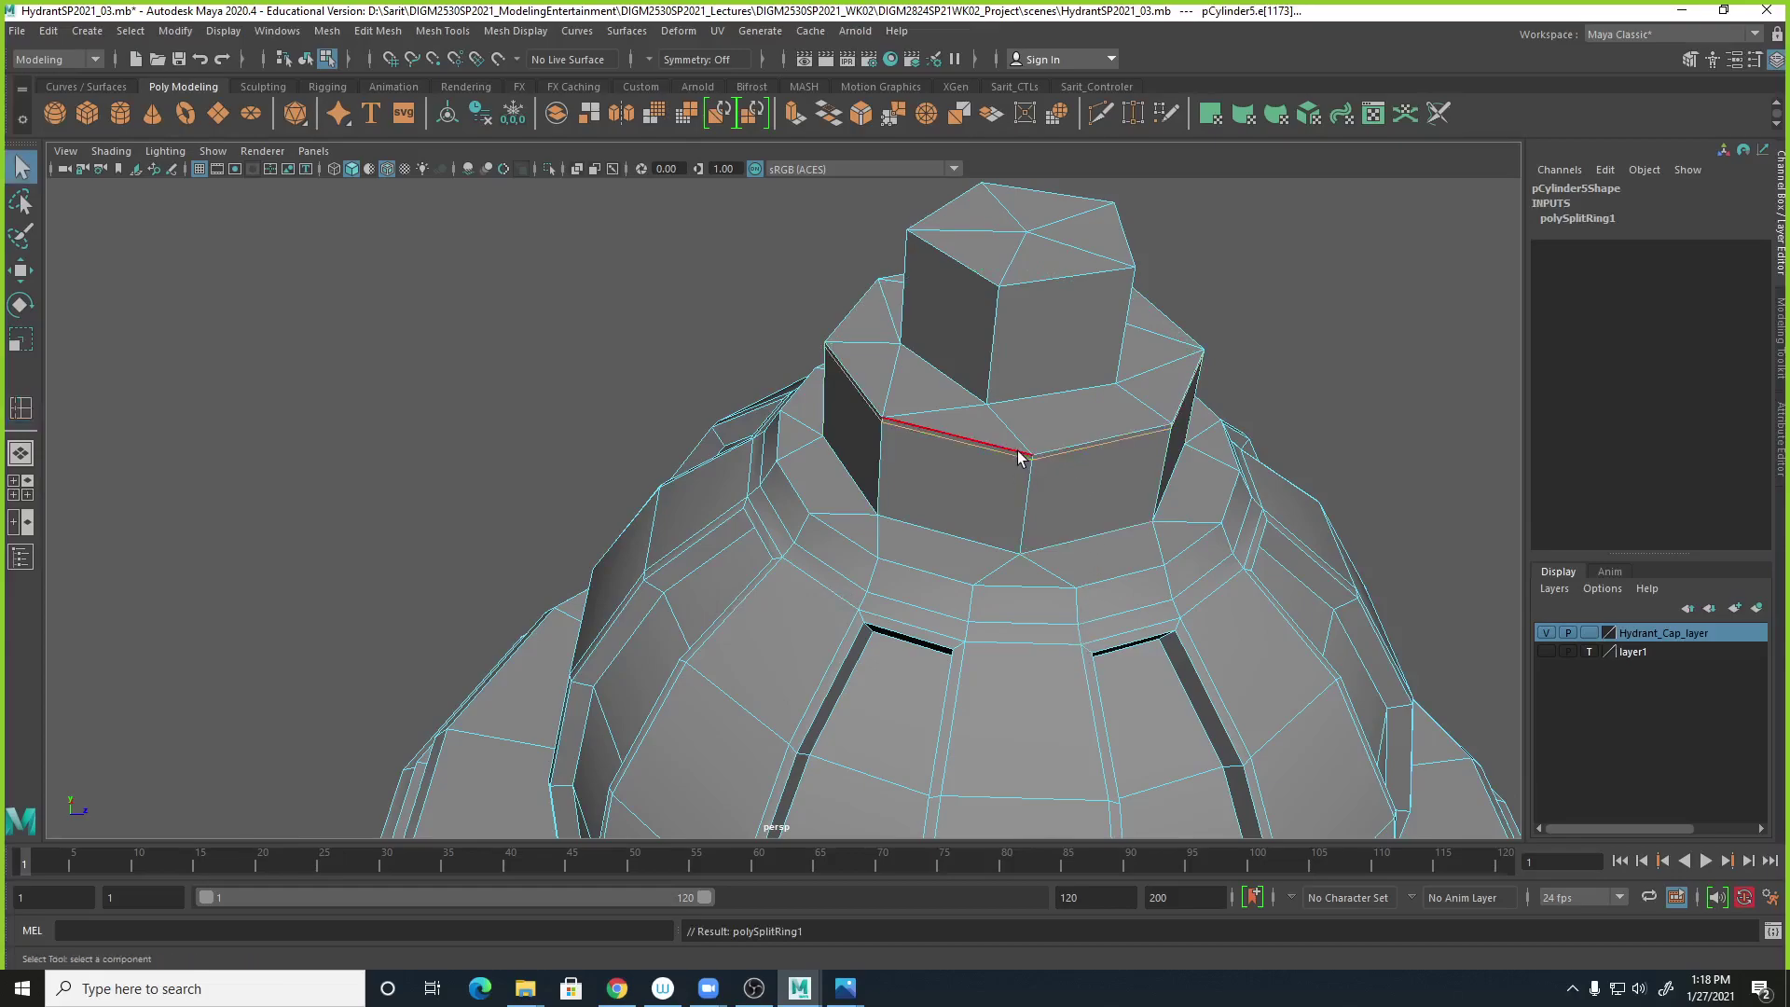
{"action": "left_click", "coordinate": [1101, 430]}
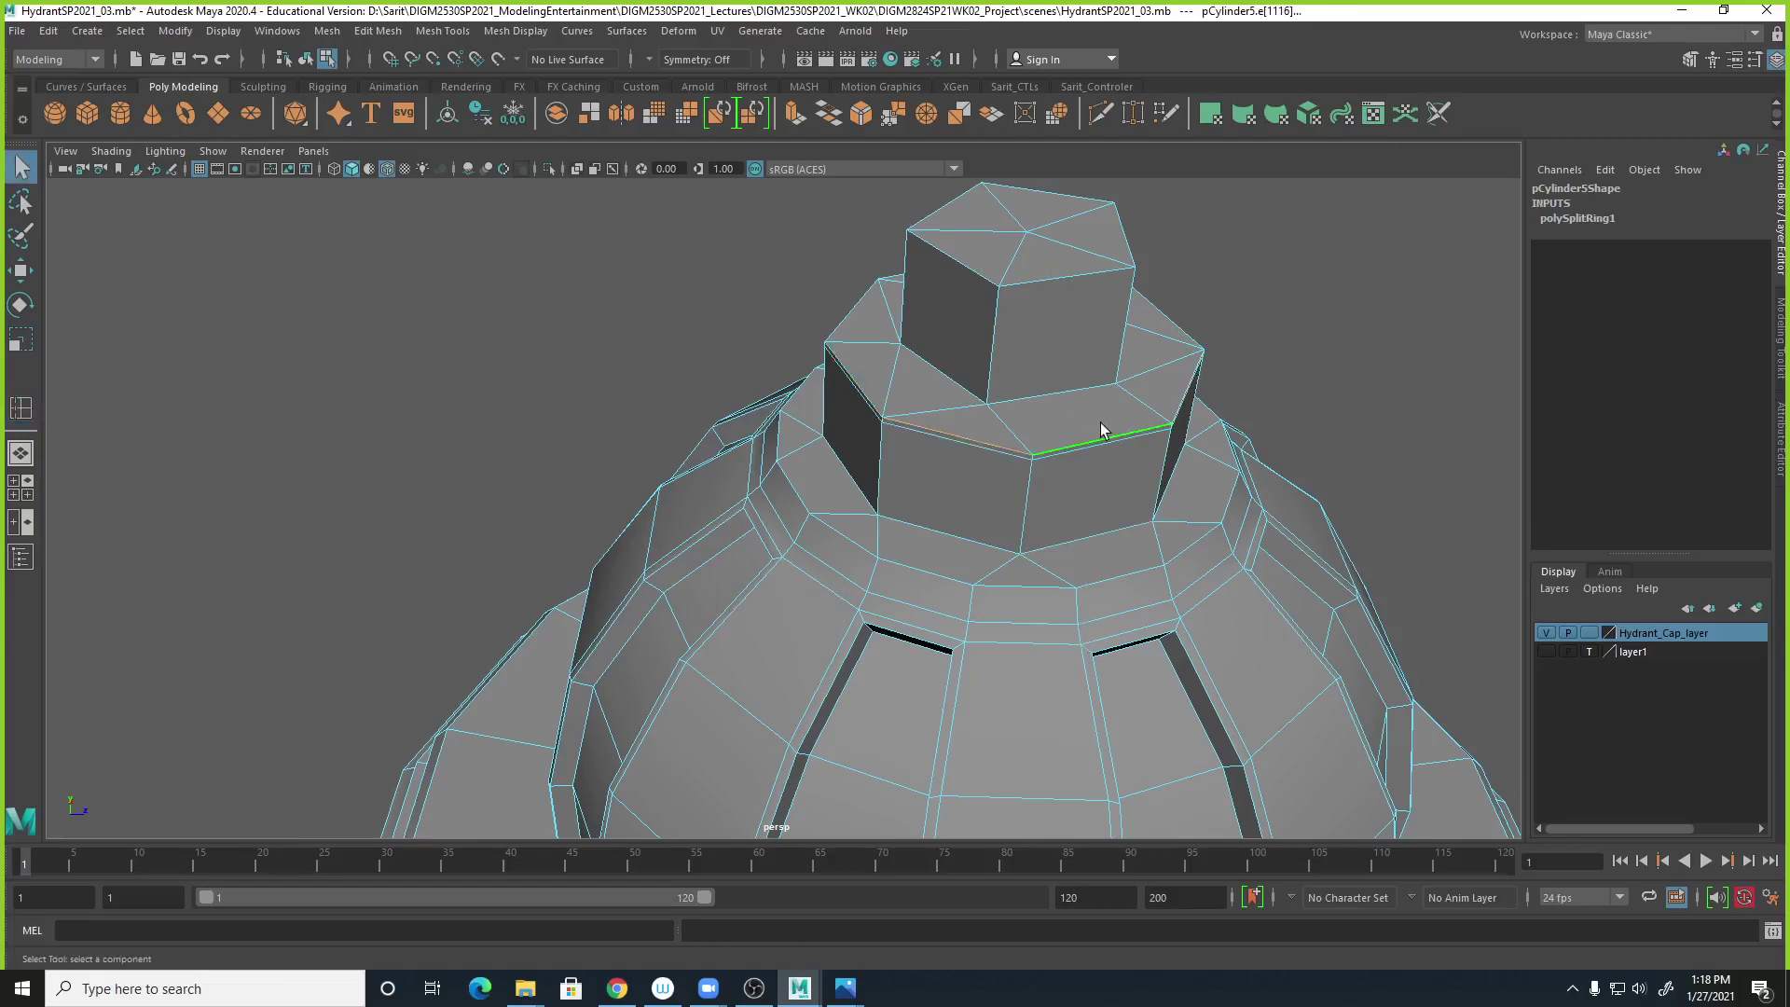
{"action": "key", "text": "f"}
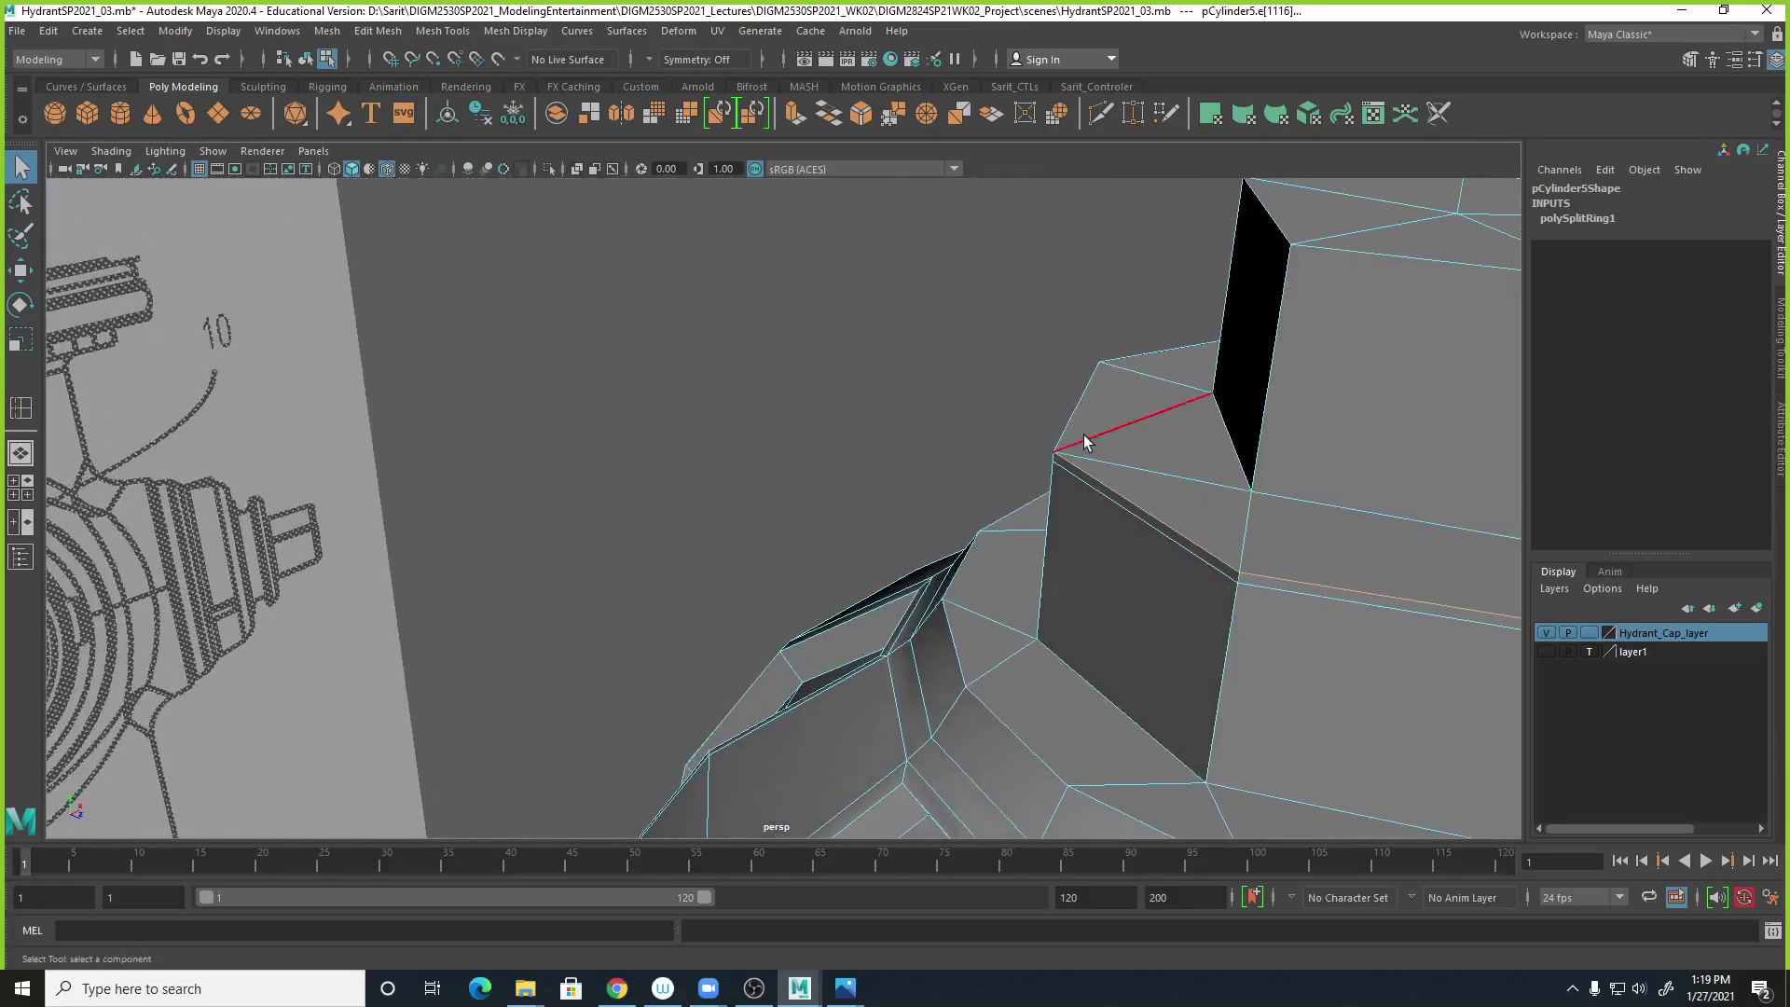
{"action": "left_click", "coordinate": [1069, 421]}
{"action": "mouse_move", "coordinate": [1250, 451]}
{"action": "left_mouse_down", "text": "alt"}
{"action": "mouse_move", "coordinate": [1275, 526]}
{"action": "mouse_move", "coordinate": [1251, 523]}
{"action": "mouse_move", "coordinate": [1407, 599]}
{"action": "mouse_move", "coordinate": [1324, 597]}
{"action": "mouse_move", "coordinate": [1231, 647]}
{"action": "mouse_move", "coordinate": [1276, 681]}
{"action": "mouse_move", "coordinate": [1399, 628]}
{"action": "mouse_move", "coordinate": [1227, 616]}
{"action": "left_mouse_up", "text": "alt"}
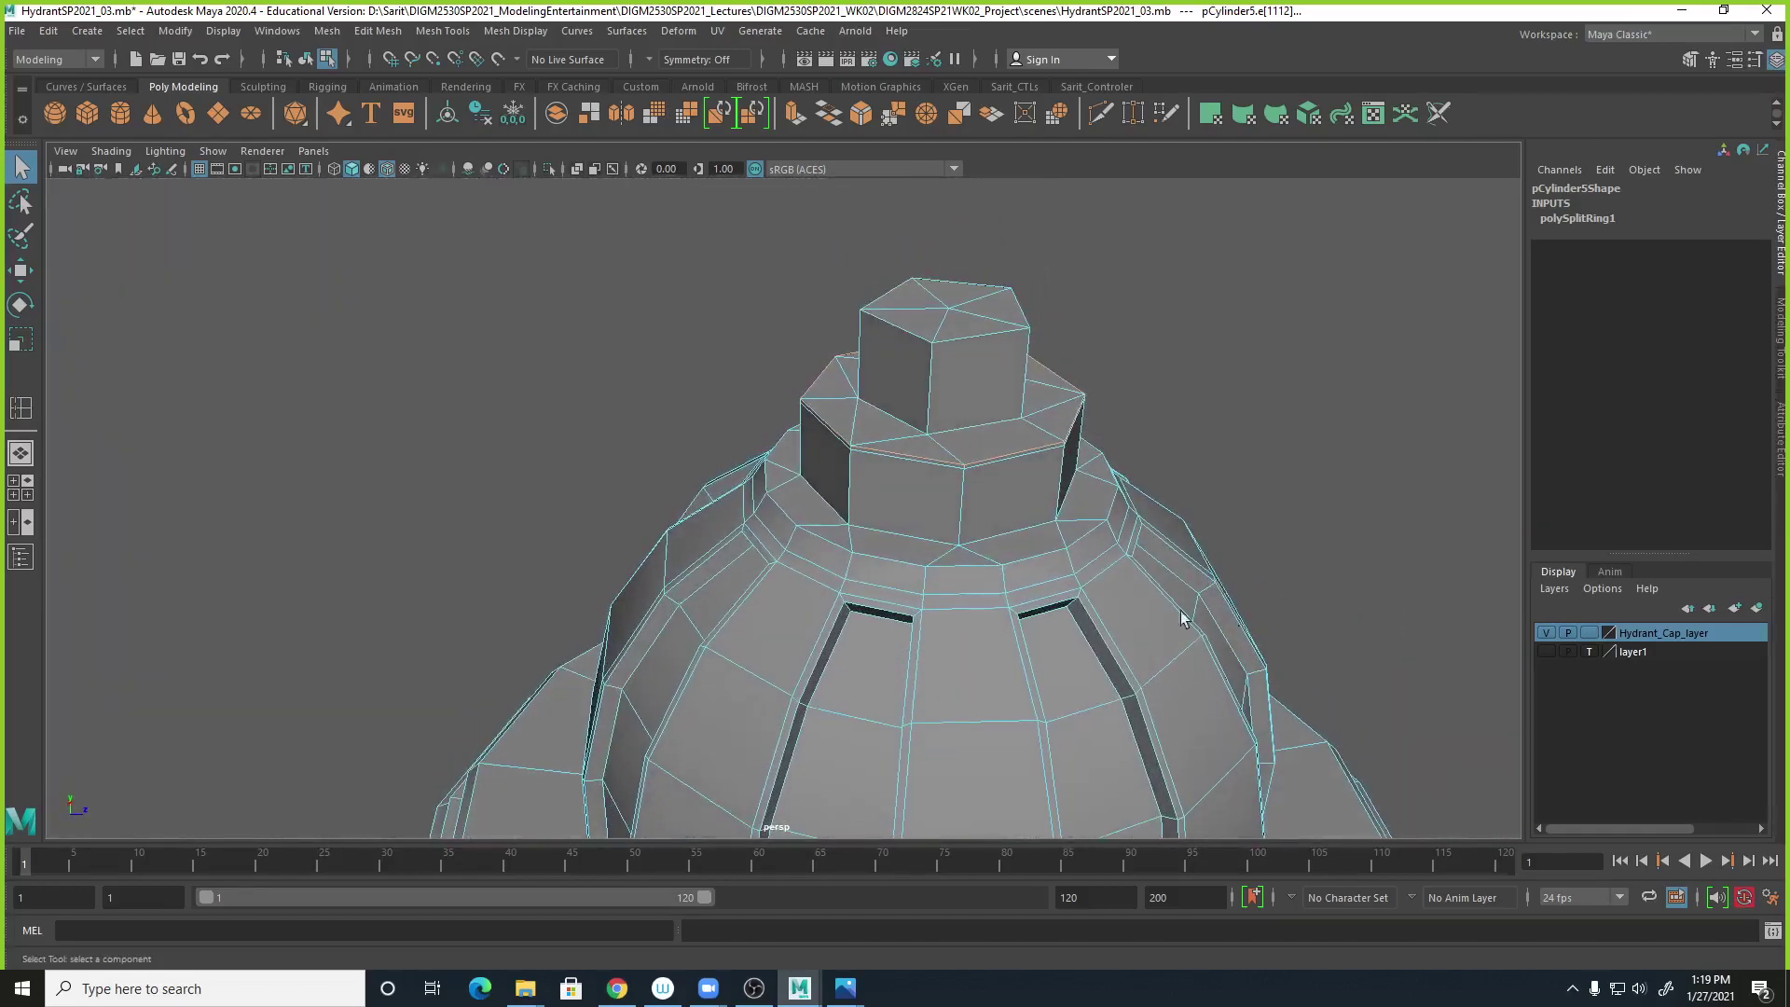
{"action": "scroll", "coordinate": [1227, 616], "scroll_direction": "up", "scroll_amount": 3}
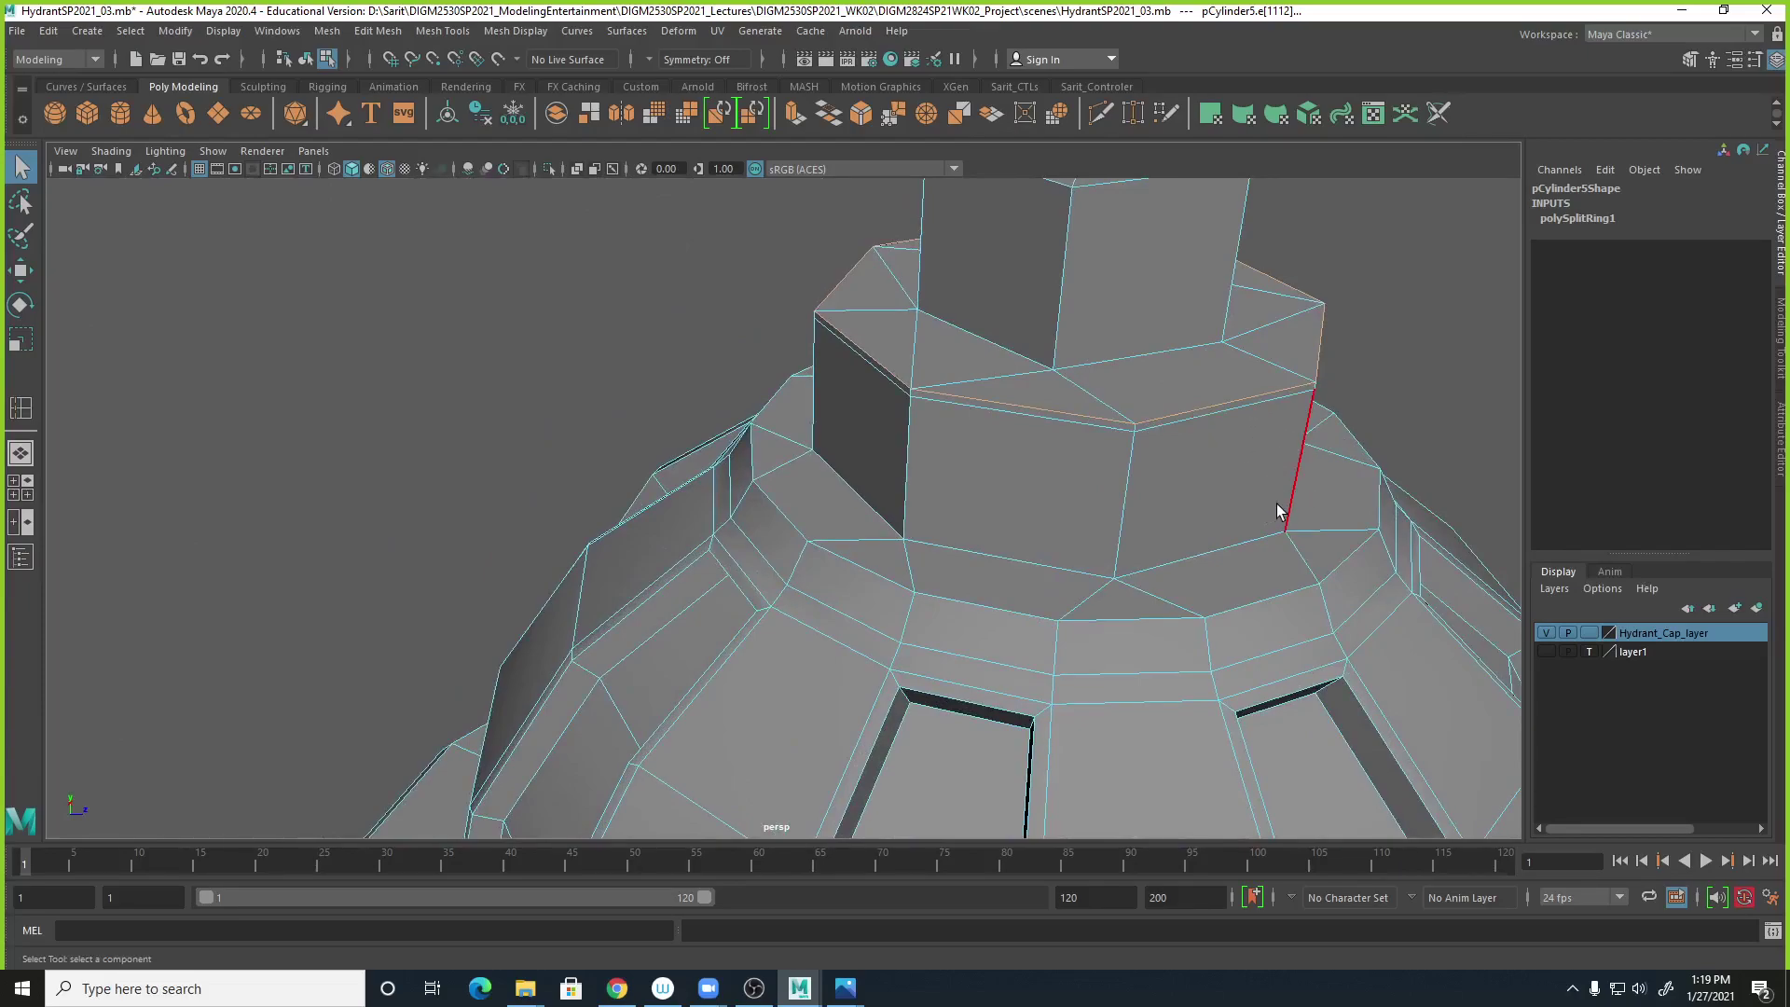
{"action": "key", "text": "r"}
{"action": "left_click_drag", "start_coordinate": [1263, 518], "coordinate": [1079, 523], "text": "alt"}
{"action": "left_click_drag", "start_coordinate": [1212, 483], "coordinate": [1074, 424], "text": "alt"}
{"action": "left_click", "coordinate": [1217, 466]}
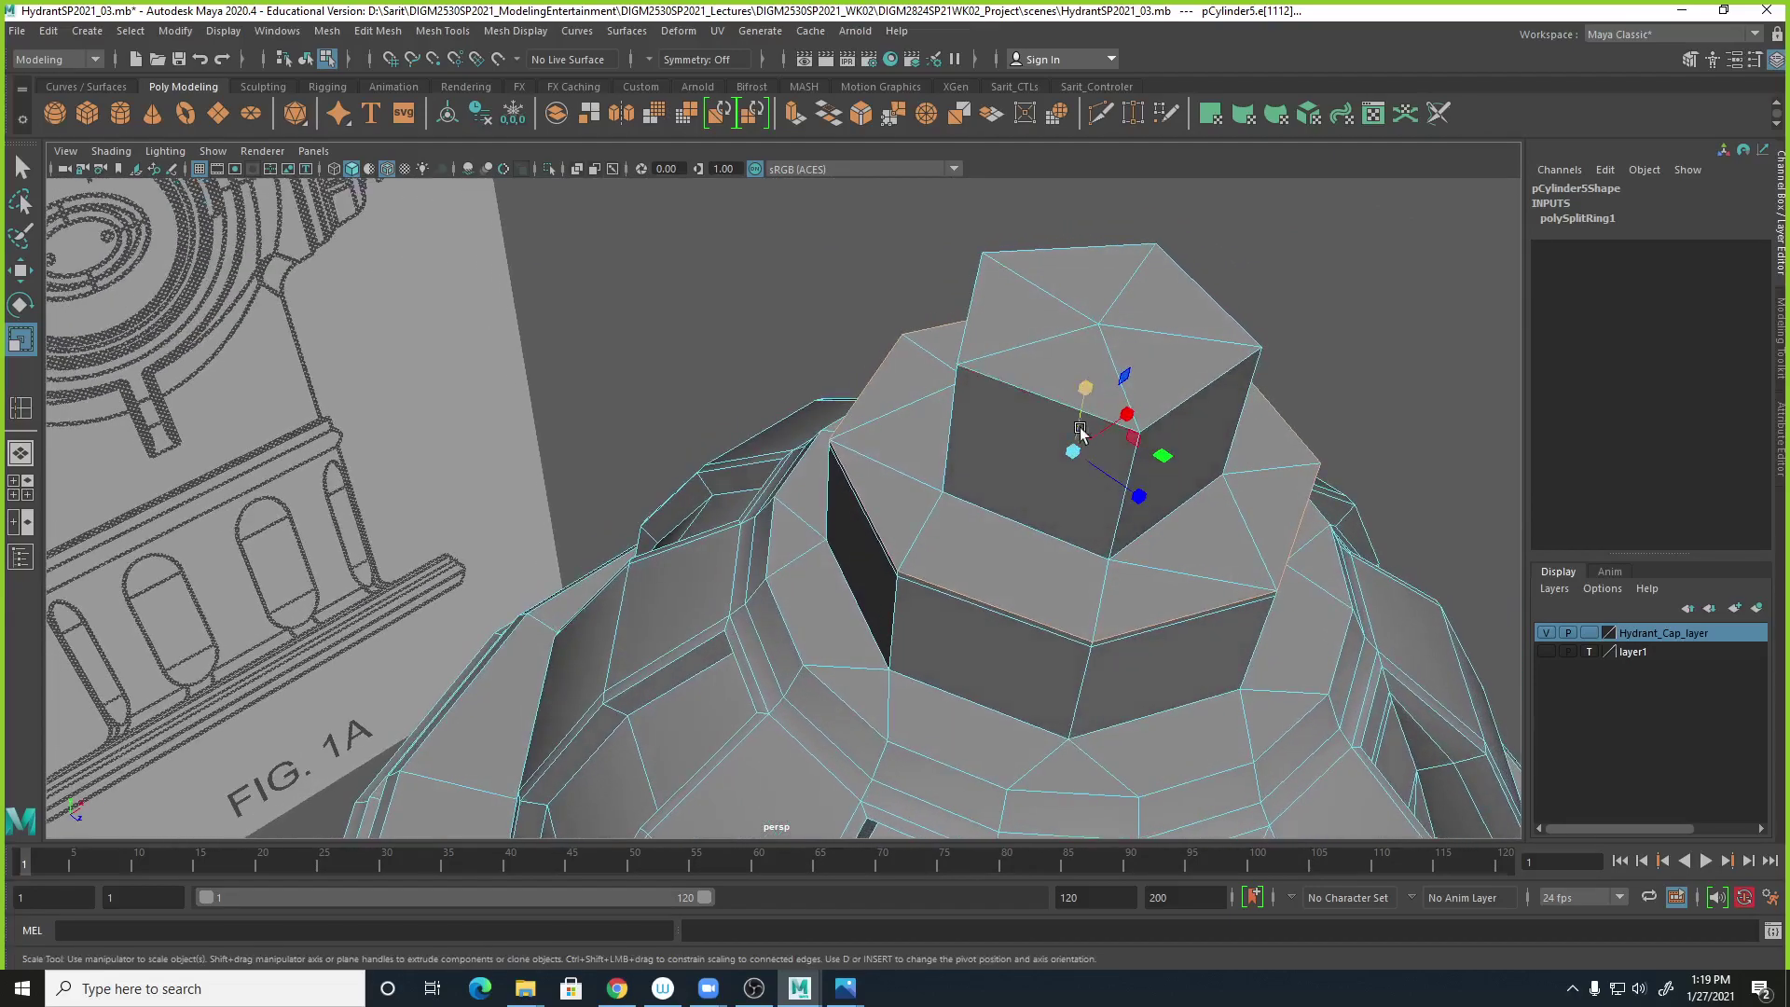
{"action": "left_click", "coordinate": [1164, 456]}
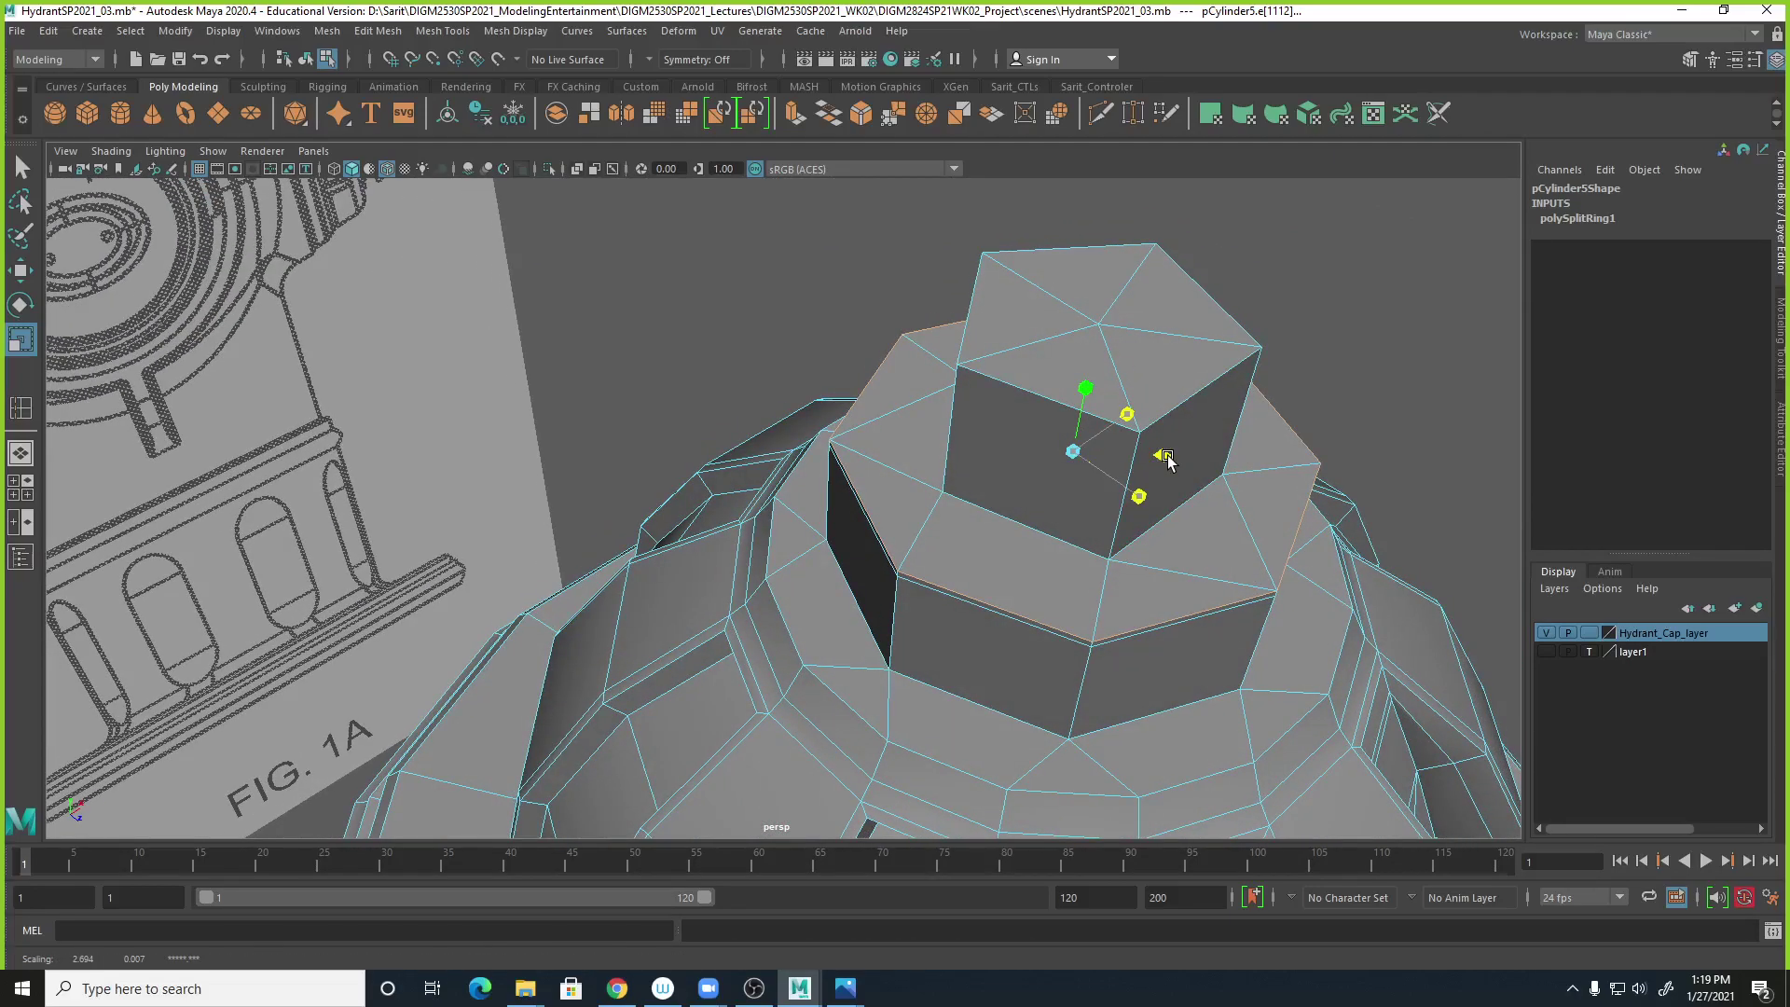
{"action": "left_click_drag", "start_coordinate": [1166, 458], "coordinate": [1167, 459]}
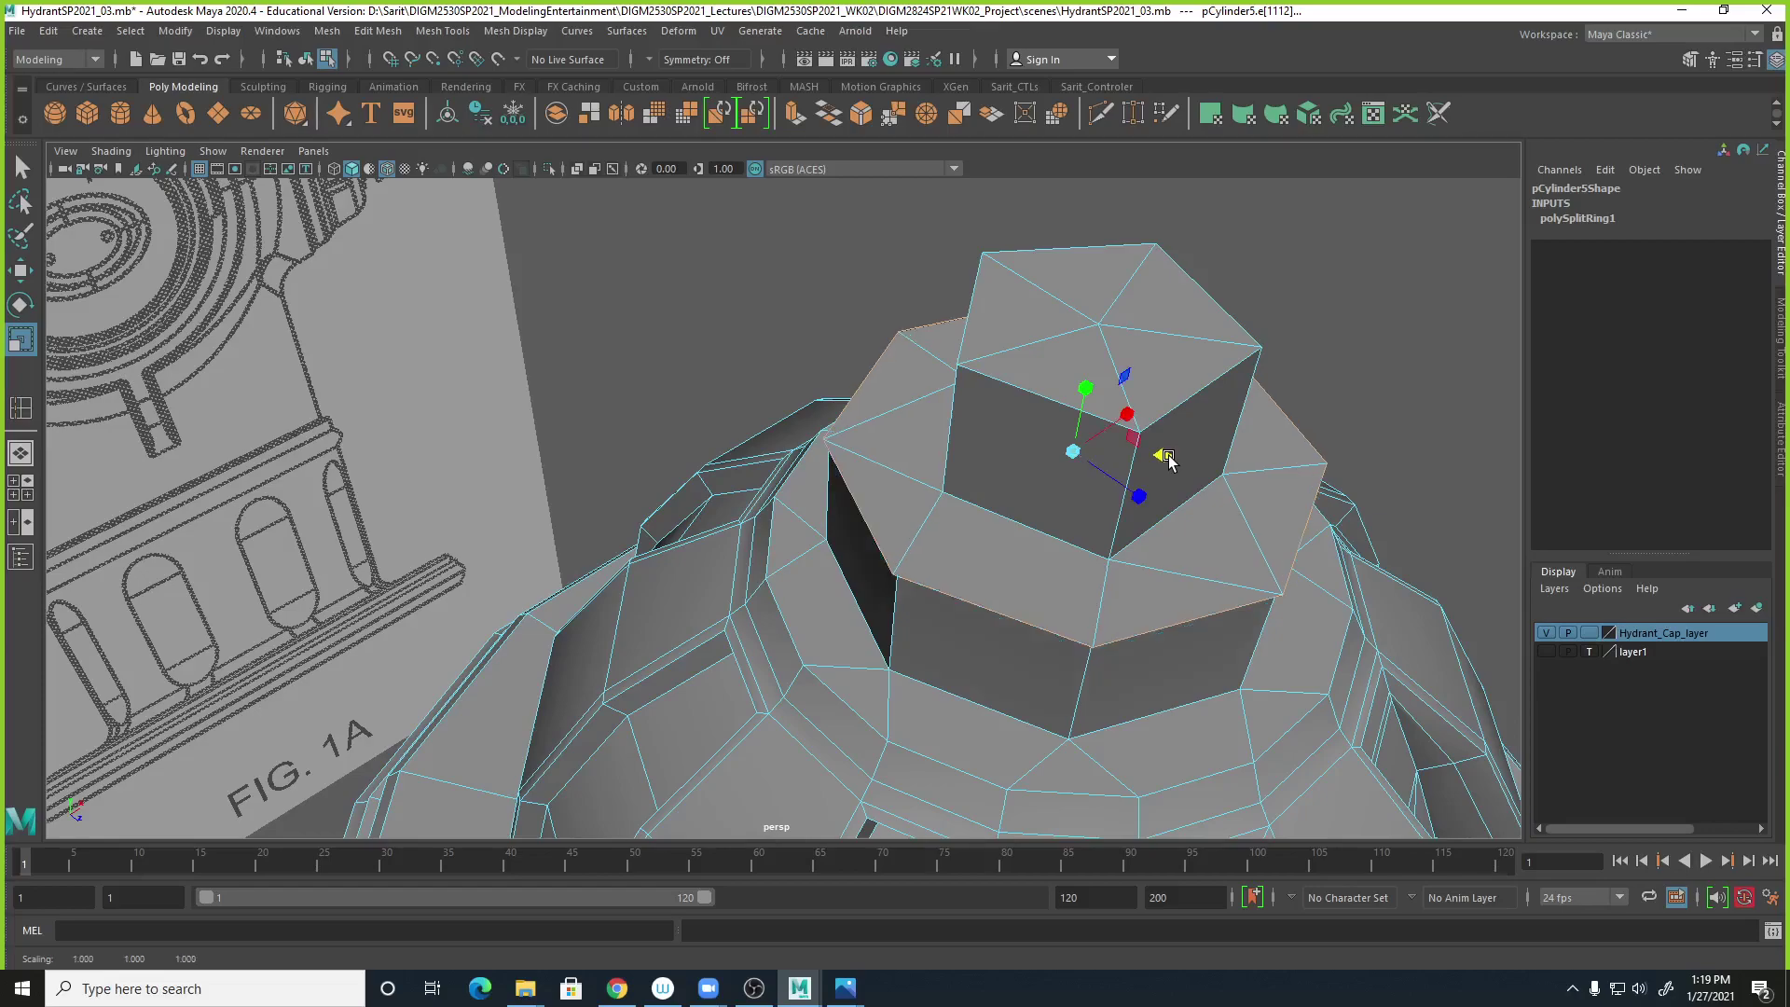
{"action": "left_click", "coordinate": [1166, 458]}
{"action": "left_click_drag", "start_coordinate": [1163, 458], "coordinate": [1155, 454]}
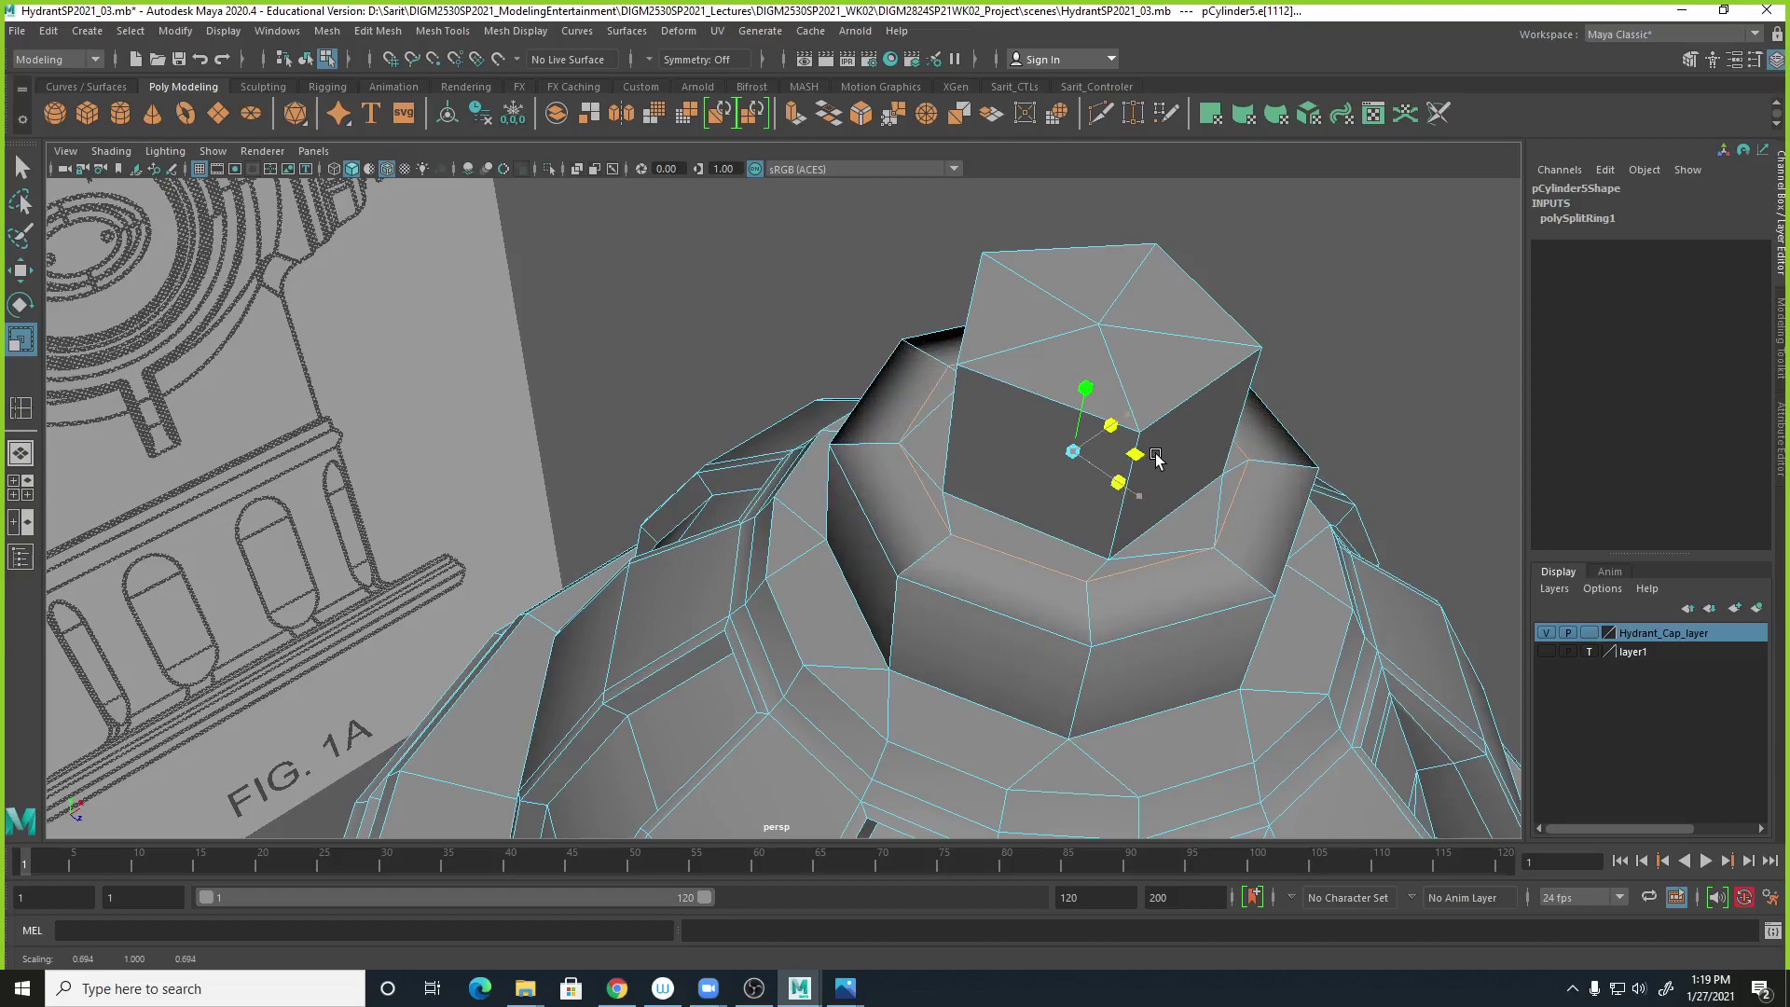
{"action": "left_click_drag", "start_coordinate": [1155, 456], "coordinate": [1157, 459]}
Select both the inner and outer edge loops on the collar's top and try to flatten them vertically.
{"action": "left_click_drag", "start_coordinate": [1145, 550], "coordinate": [1292, 596], "text": "alt"}
{"action": "right_click_drag", "start_coordinate": [1291, 597], "coordinate": [1390, 515], "text": "alt"}
{"action": "middle_click_drag", "start_coordinate": [1156, 473], "coordinate": [1215, 734], "text": "alt"}
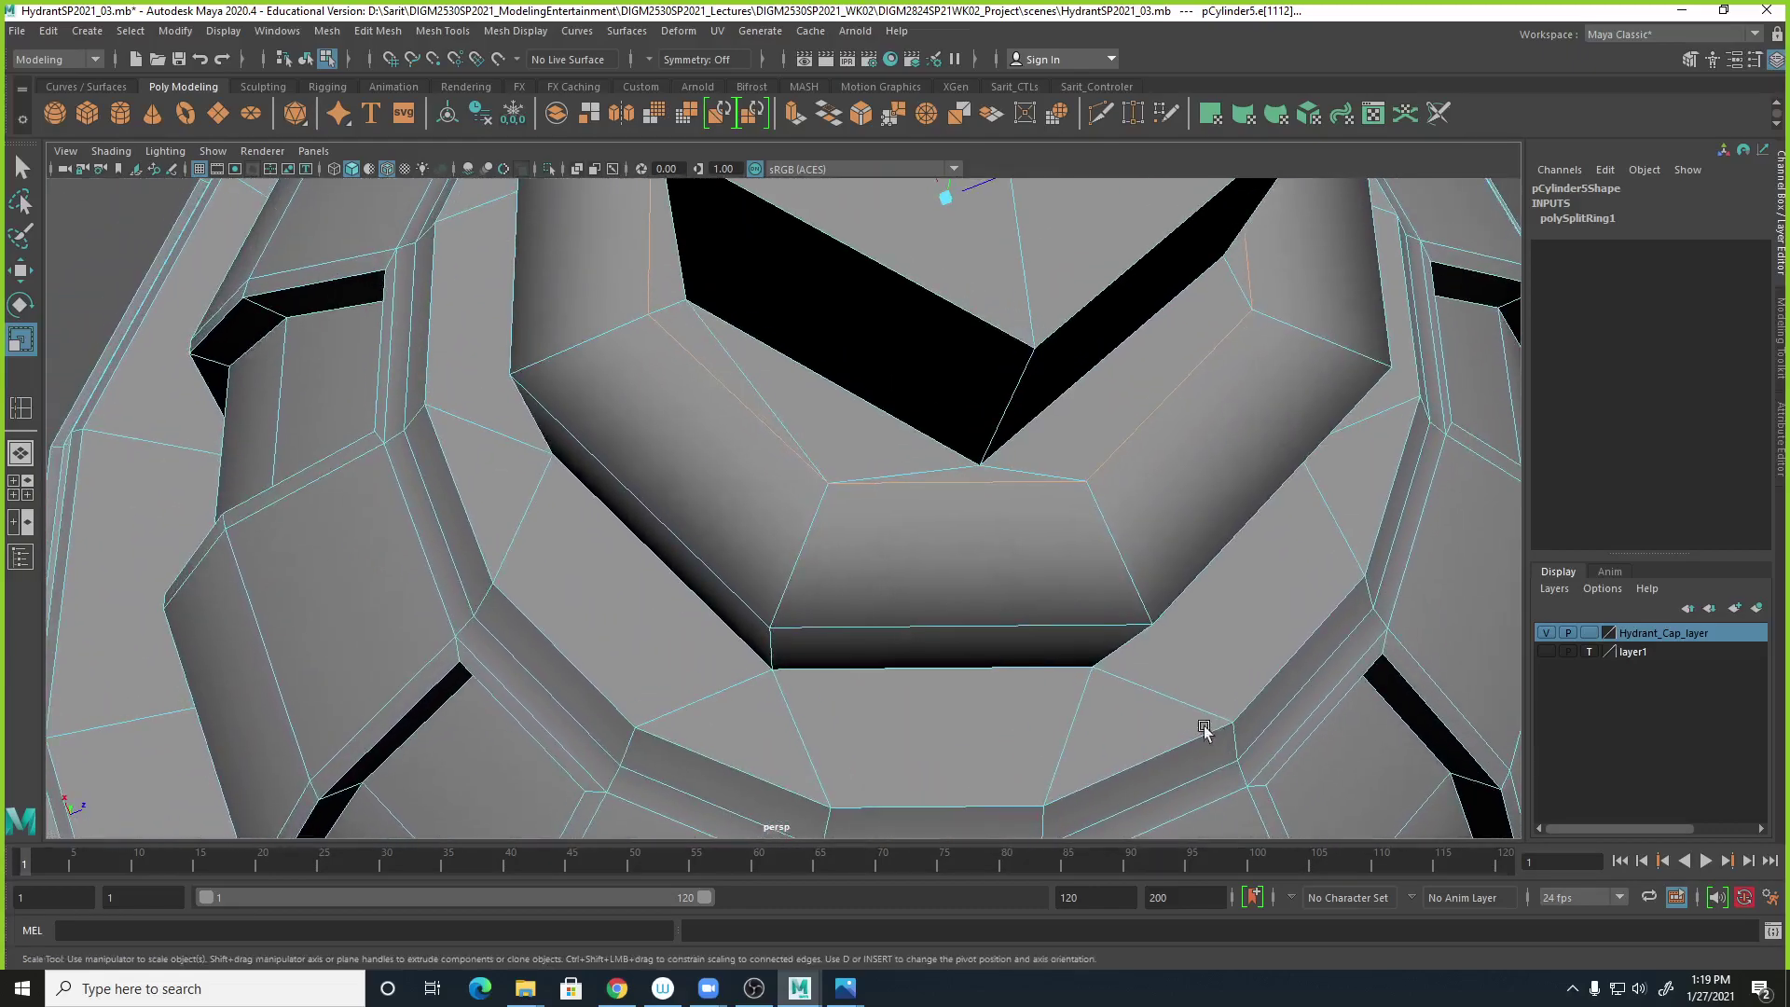
{"action": "right_click_drag", "start_coordinate": [1054, 602], "coordinate": [1093, 617], "text": "alt"}
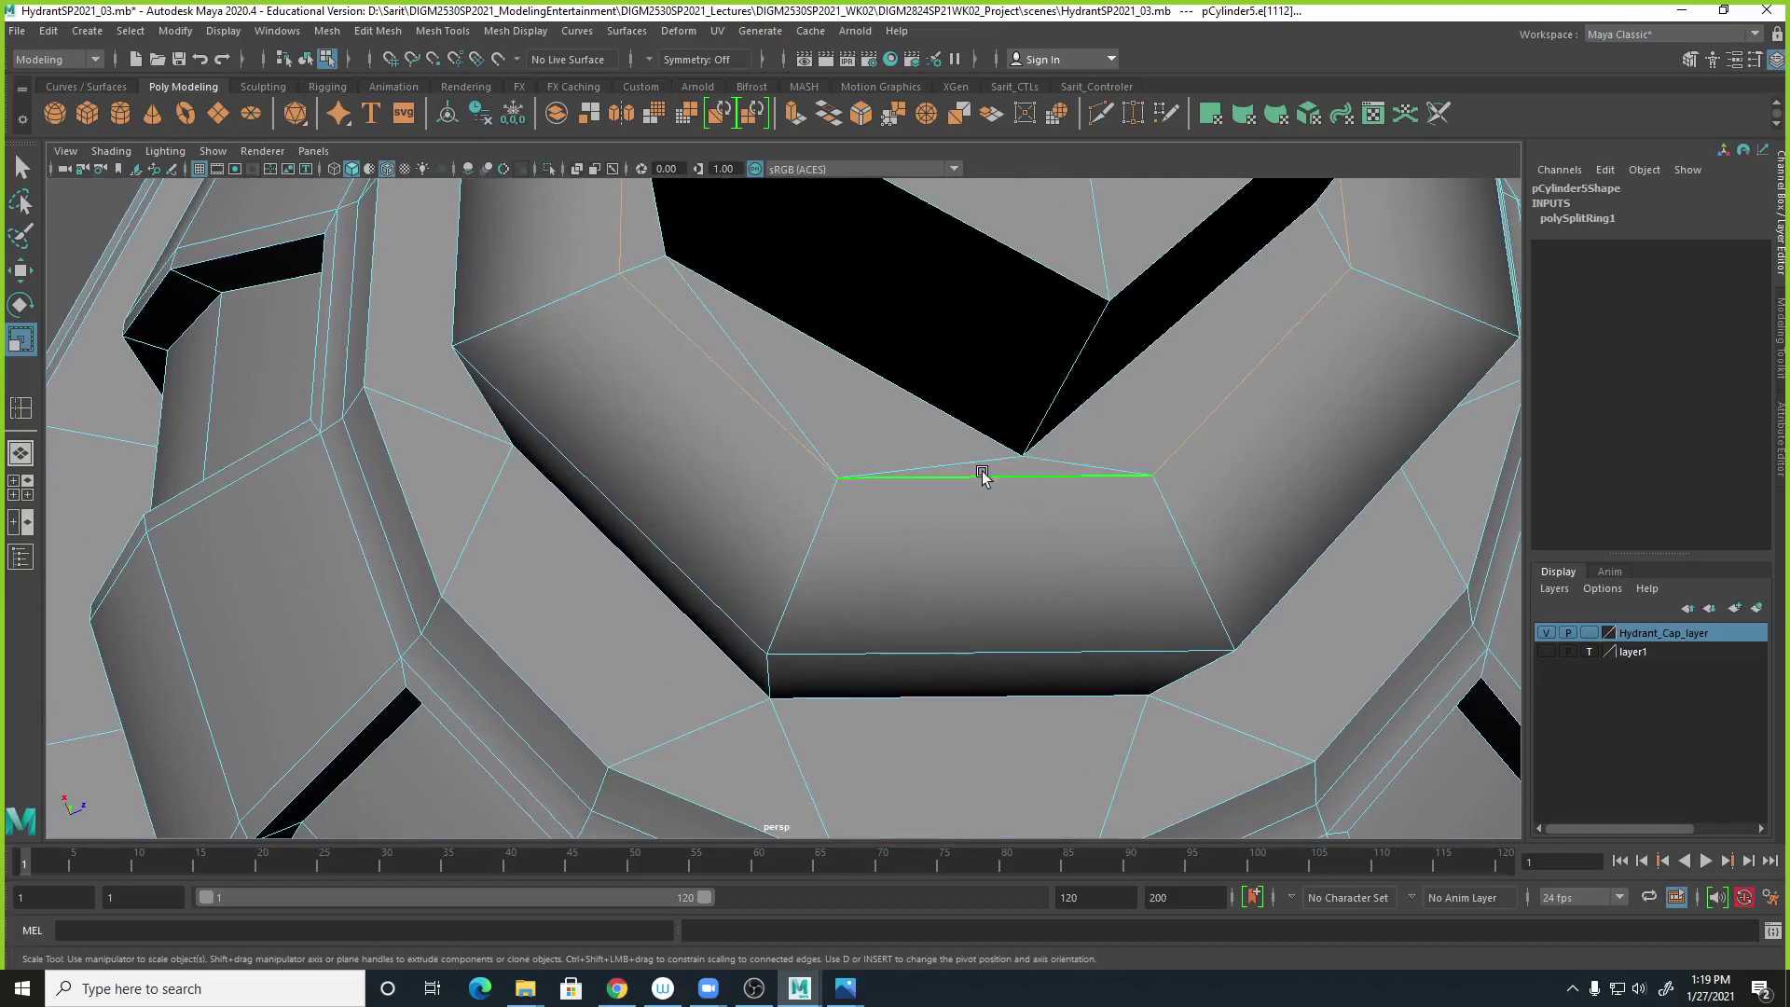
{"action": "left_click_drag", "start_coordinate": [1197, 551], "coordinate": [1156, 463], "text": "alt"}
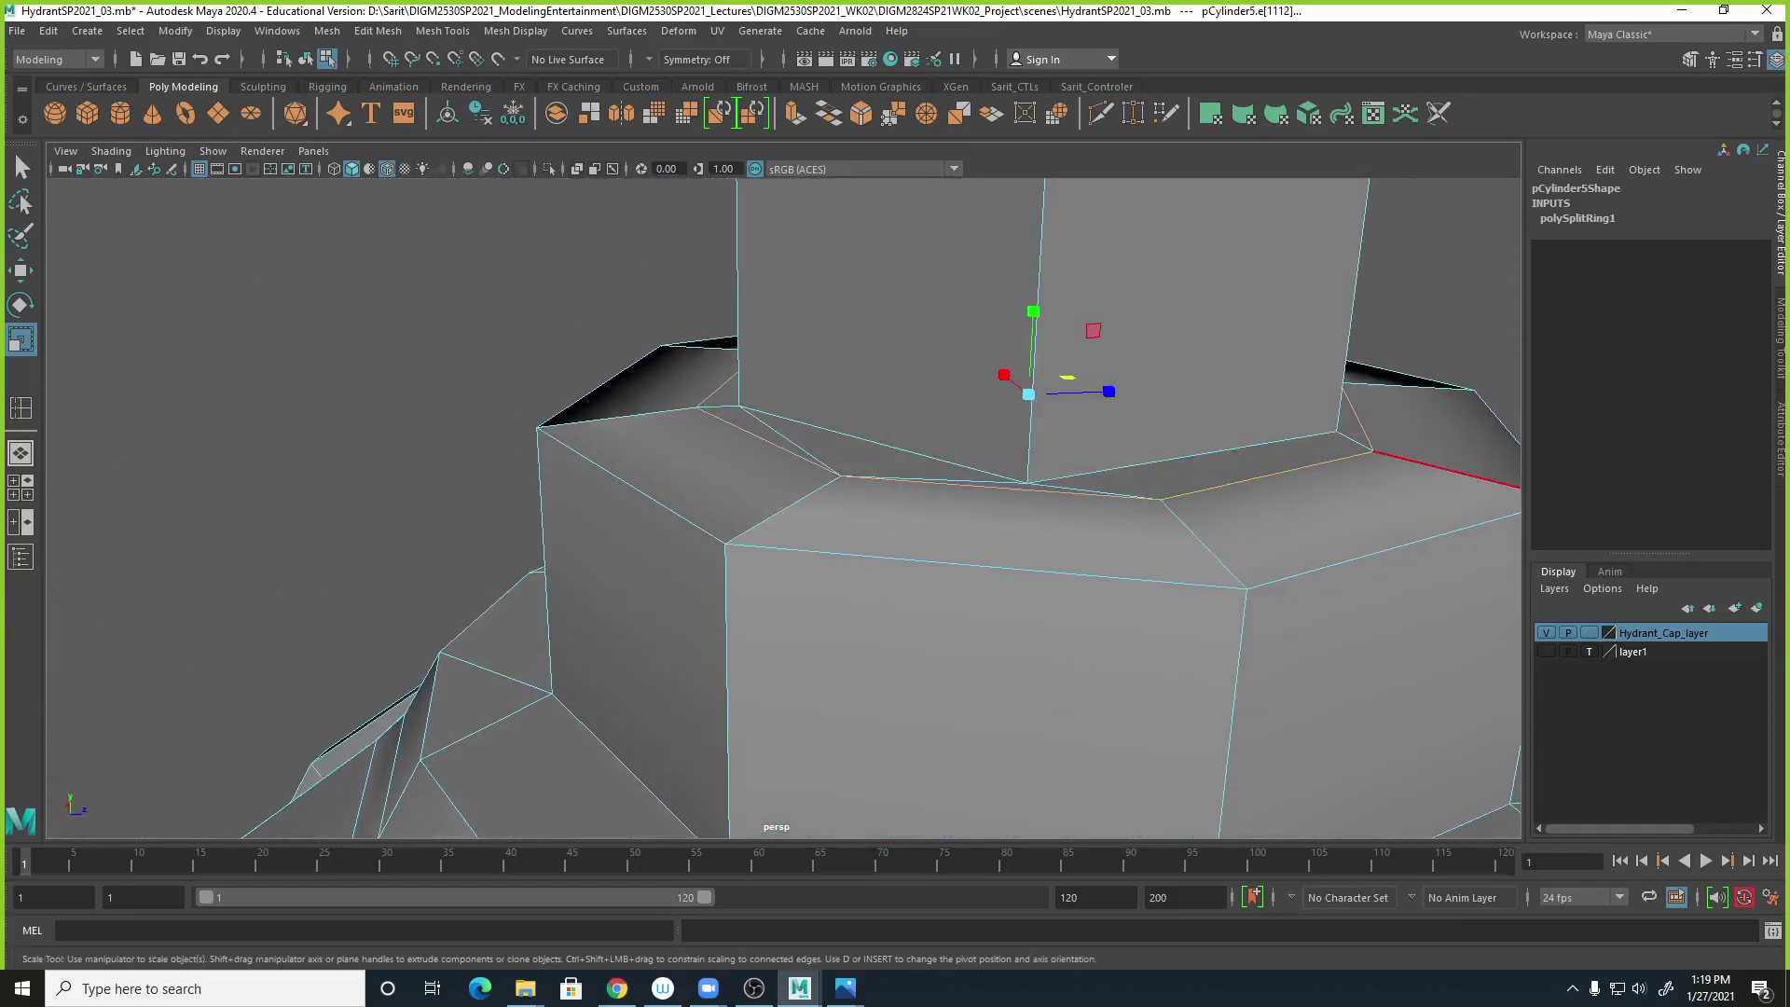
{"action": "key", "text": "q"}
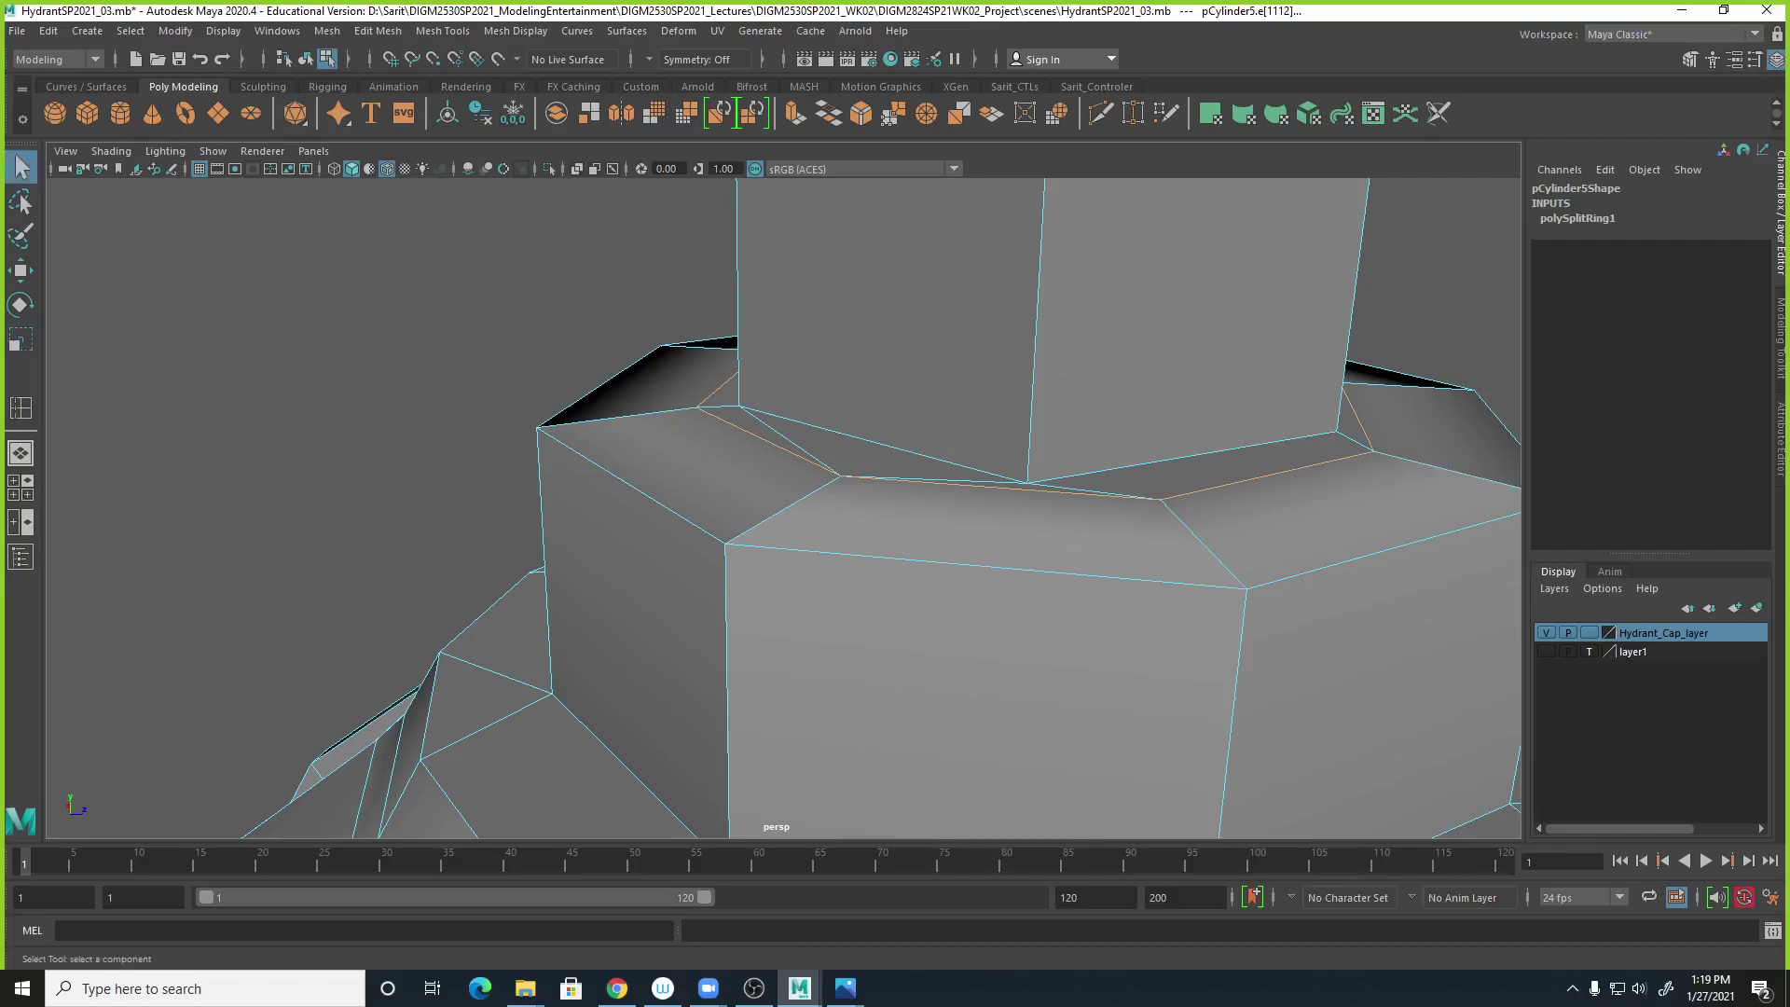
{"action": "scroll", "coordinate": [986, 593], "scroll_direction": "down", "scroll_amount": 3}
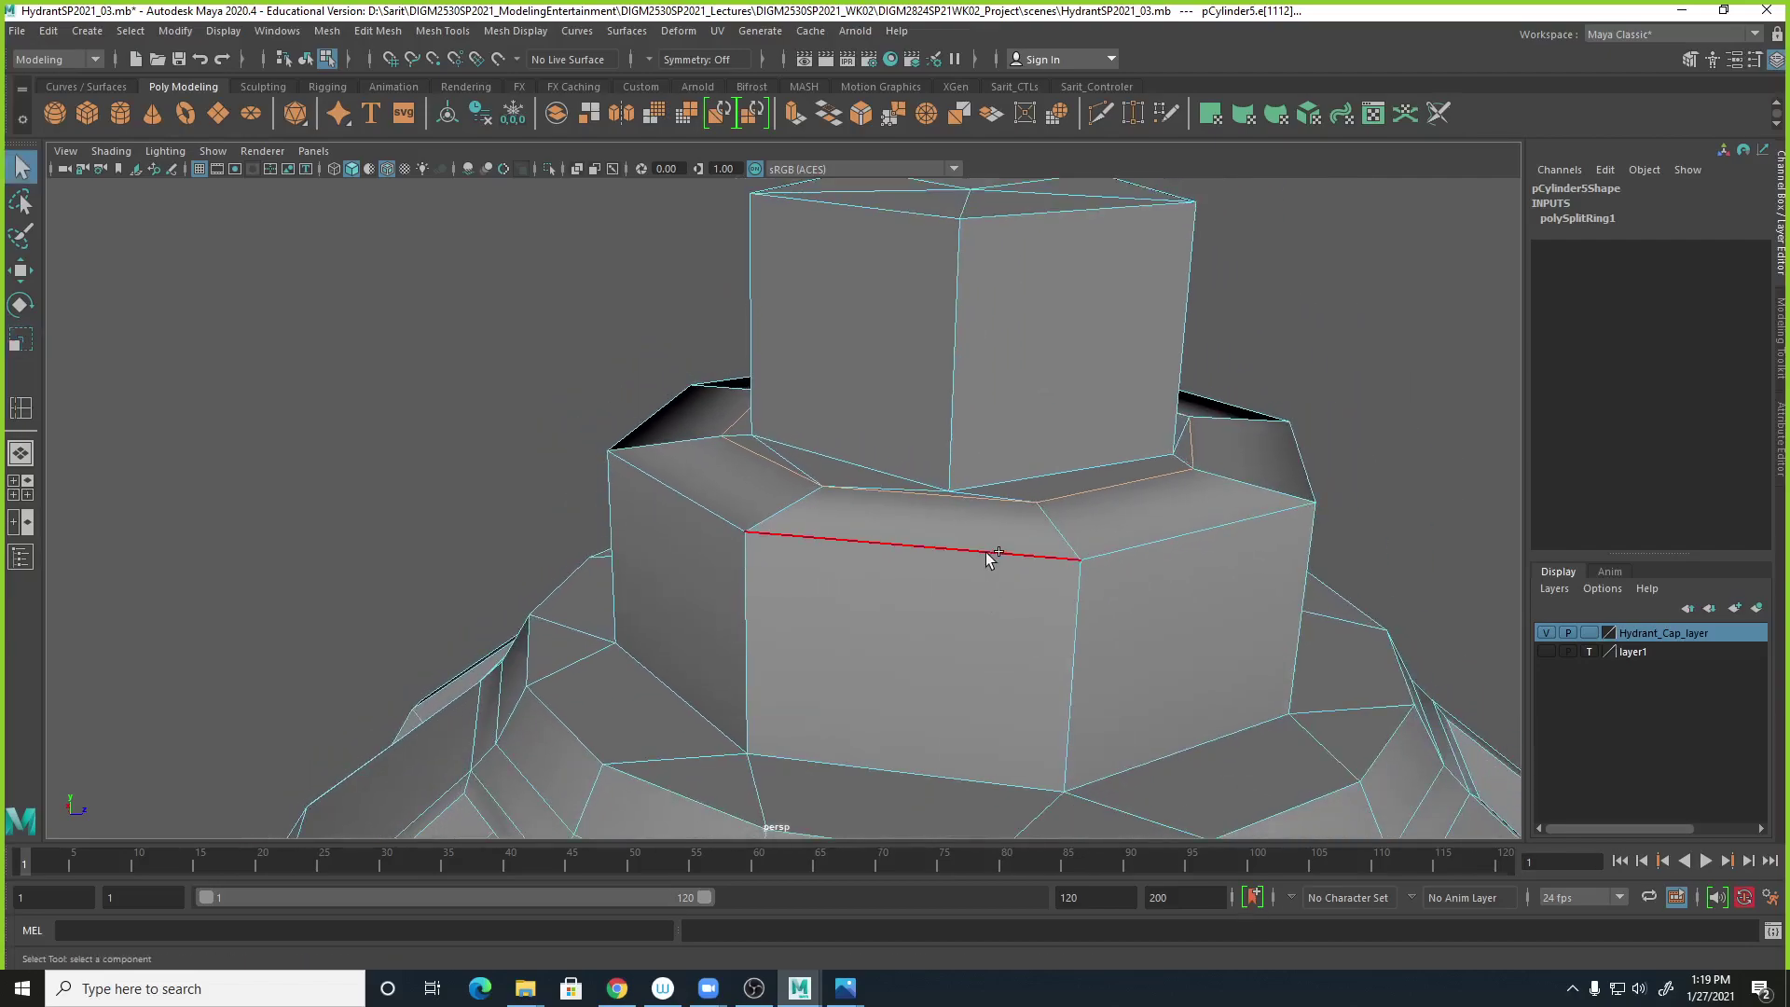
{"action": "left_click_drag", "start_coordinate": [1020, 588], "coordinate": [1011, 541], "text": "alt"}
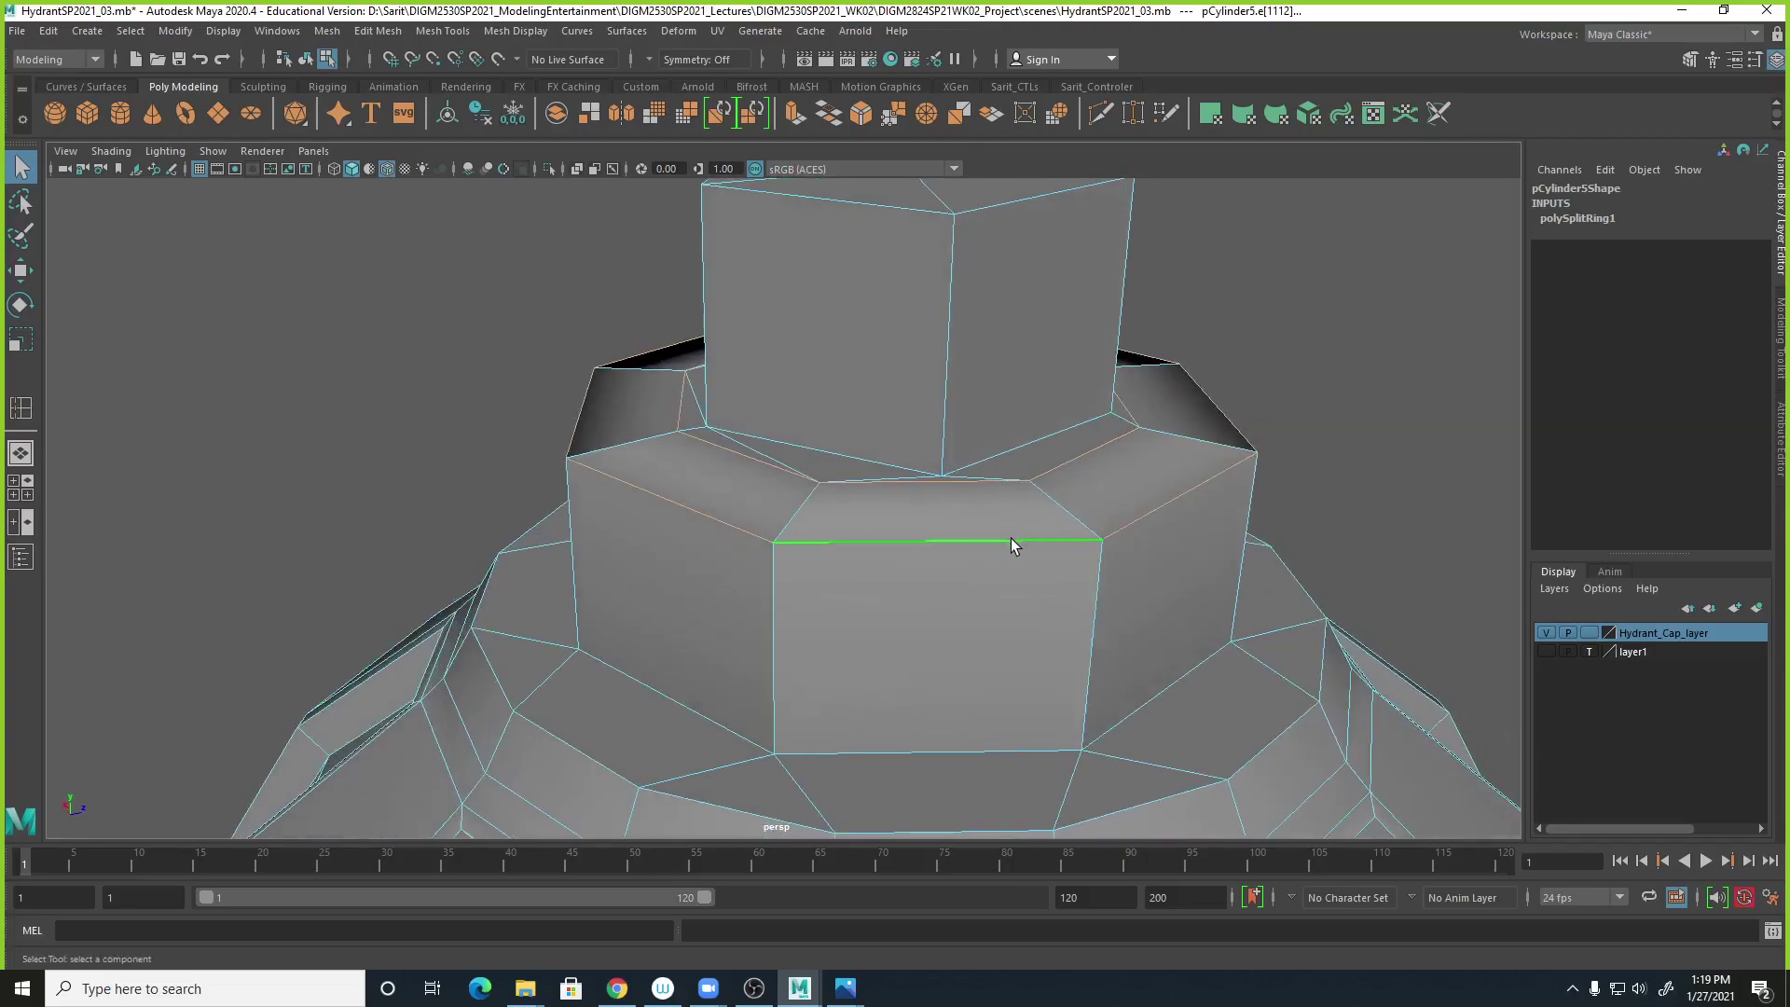
{"action": "key", "text": "r"}
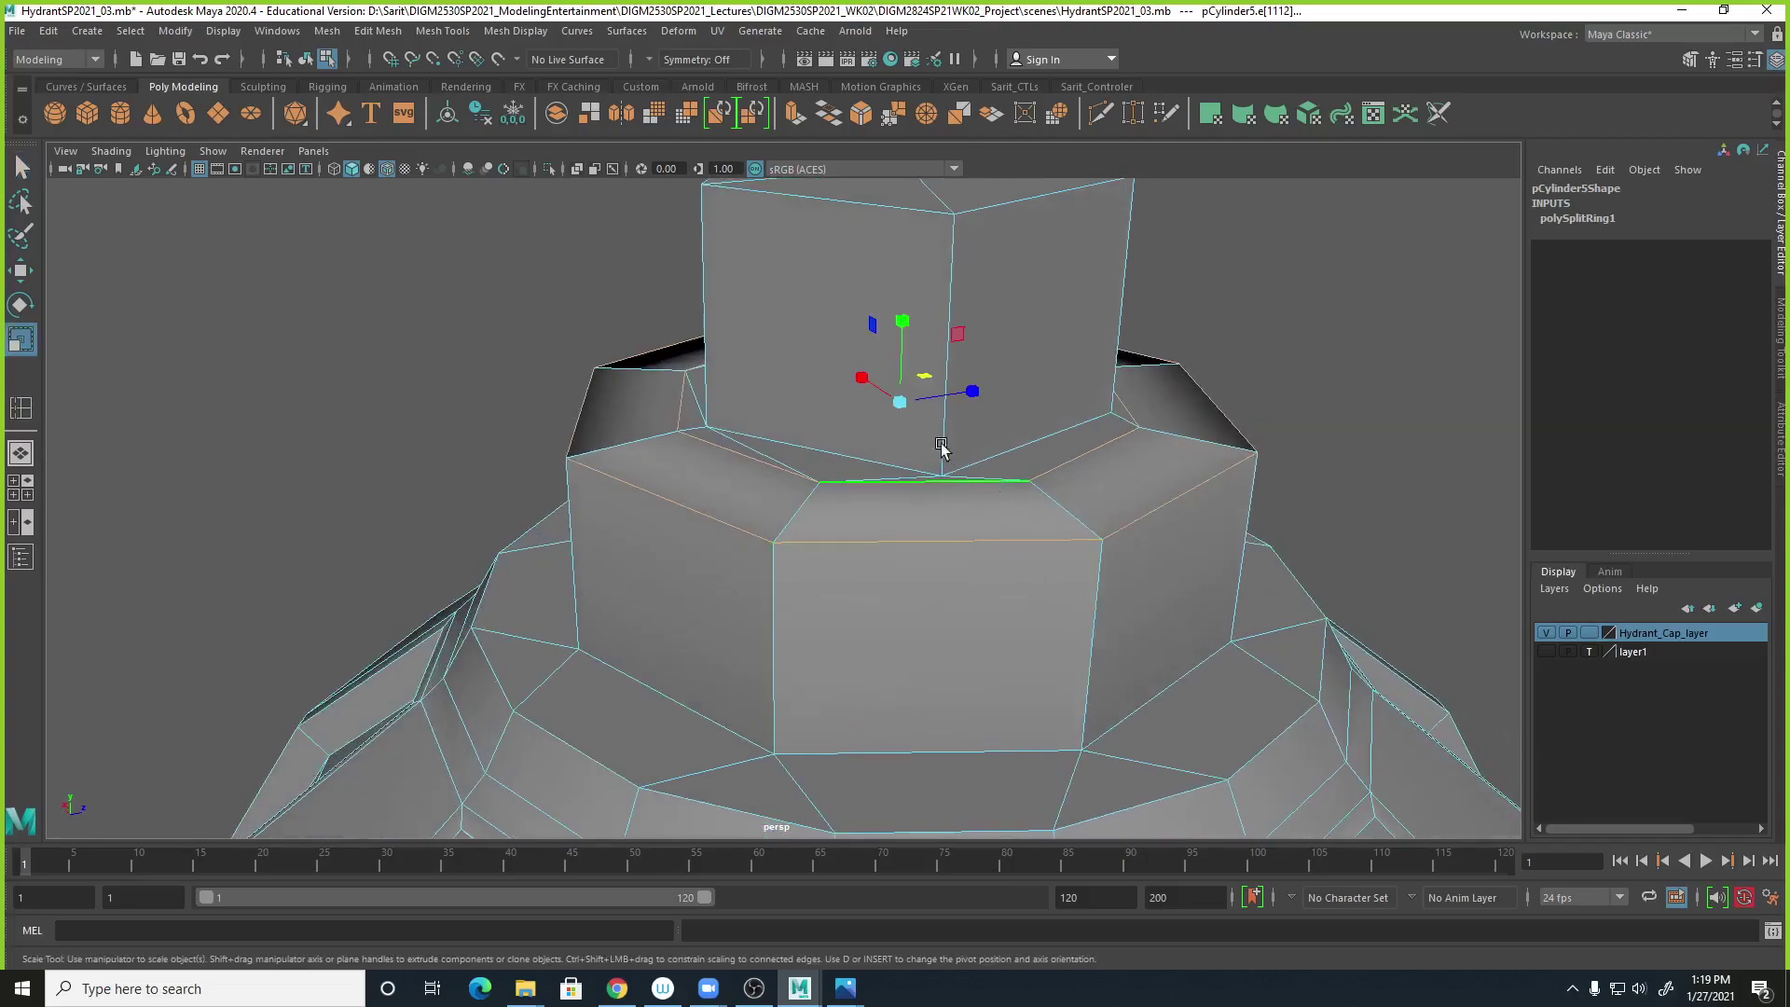
{"action": "left_click_drag", "start_coordinate": [901, 313], "coordinate": [893, 863]}
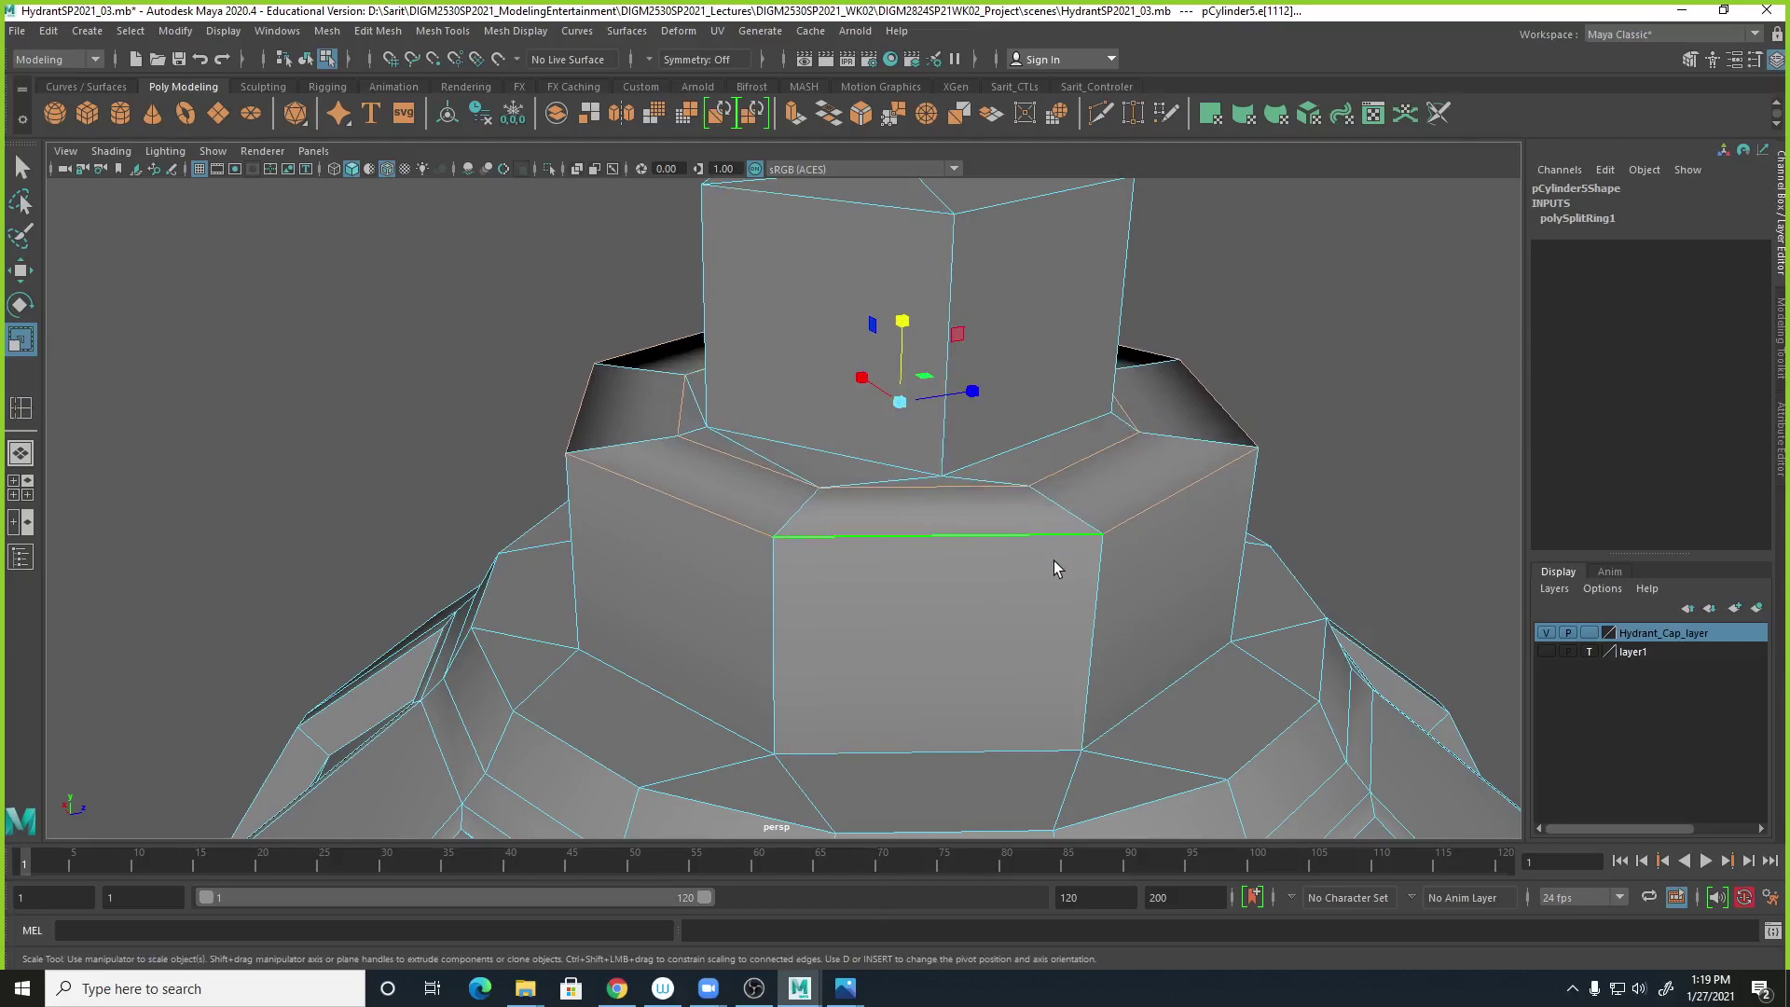
{"action": "key", "text": "ctrl+z"}
In the front view, scale the two selected collar loops flat along the vertical axis.
{"action": "key", "text": "space"}
{"action": "key", "text": "space"}
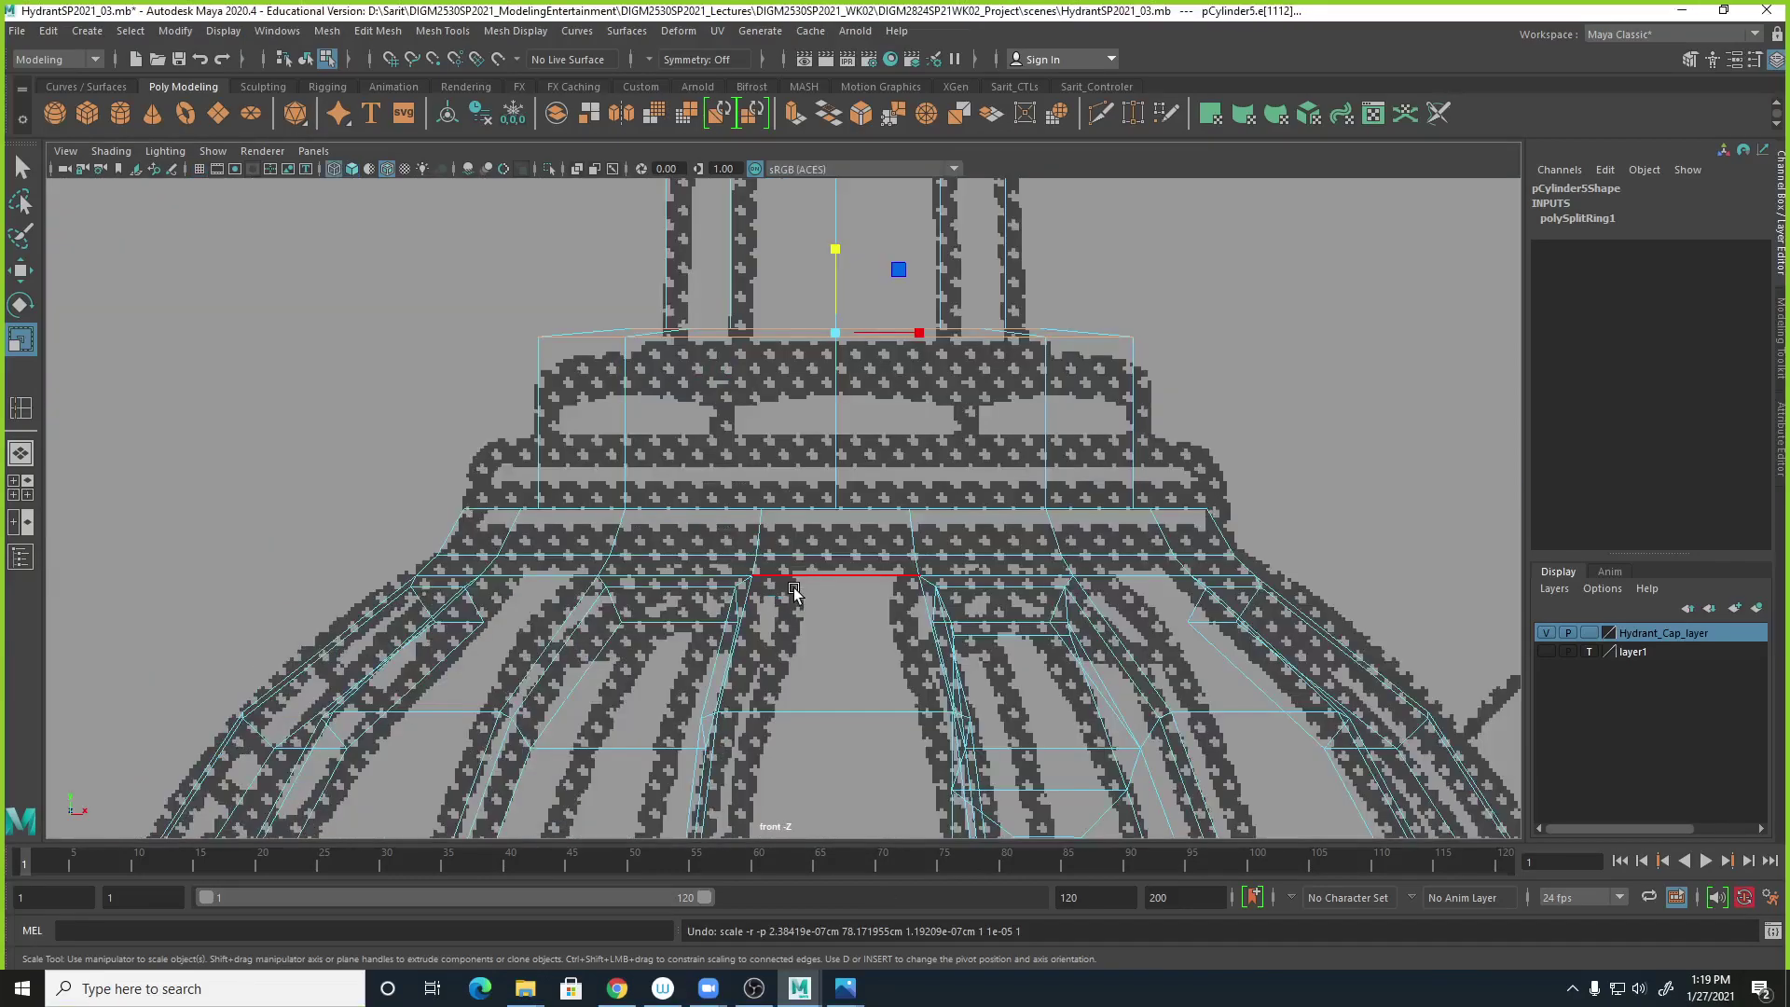
{"action": "middle_click_drag", "start_coordinate": [594, 608], "coordinate": [666, 635], "text": "alt"}
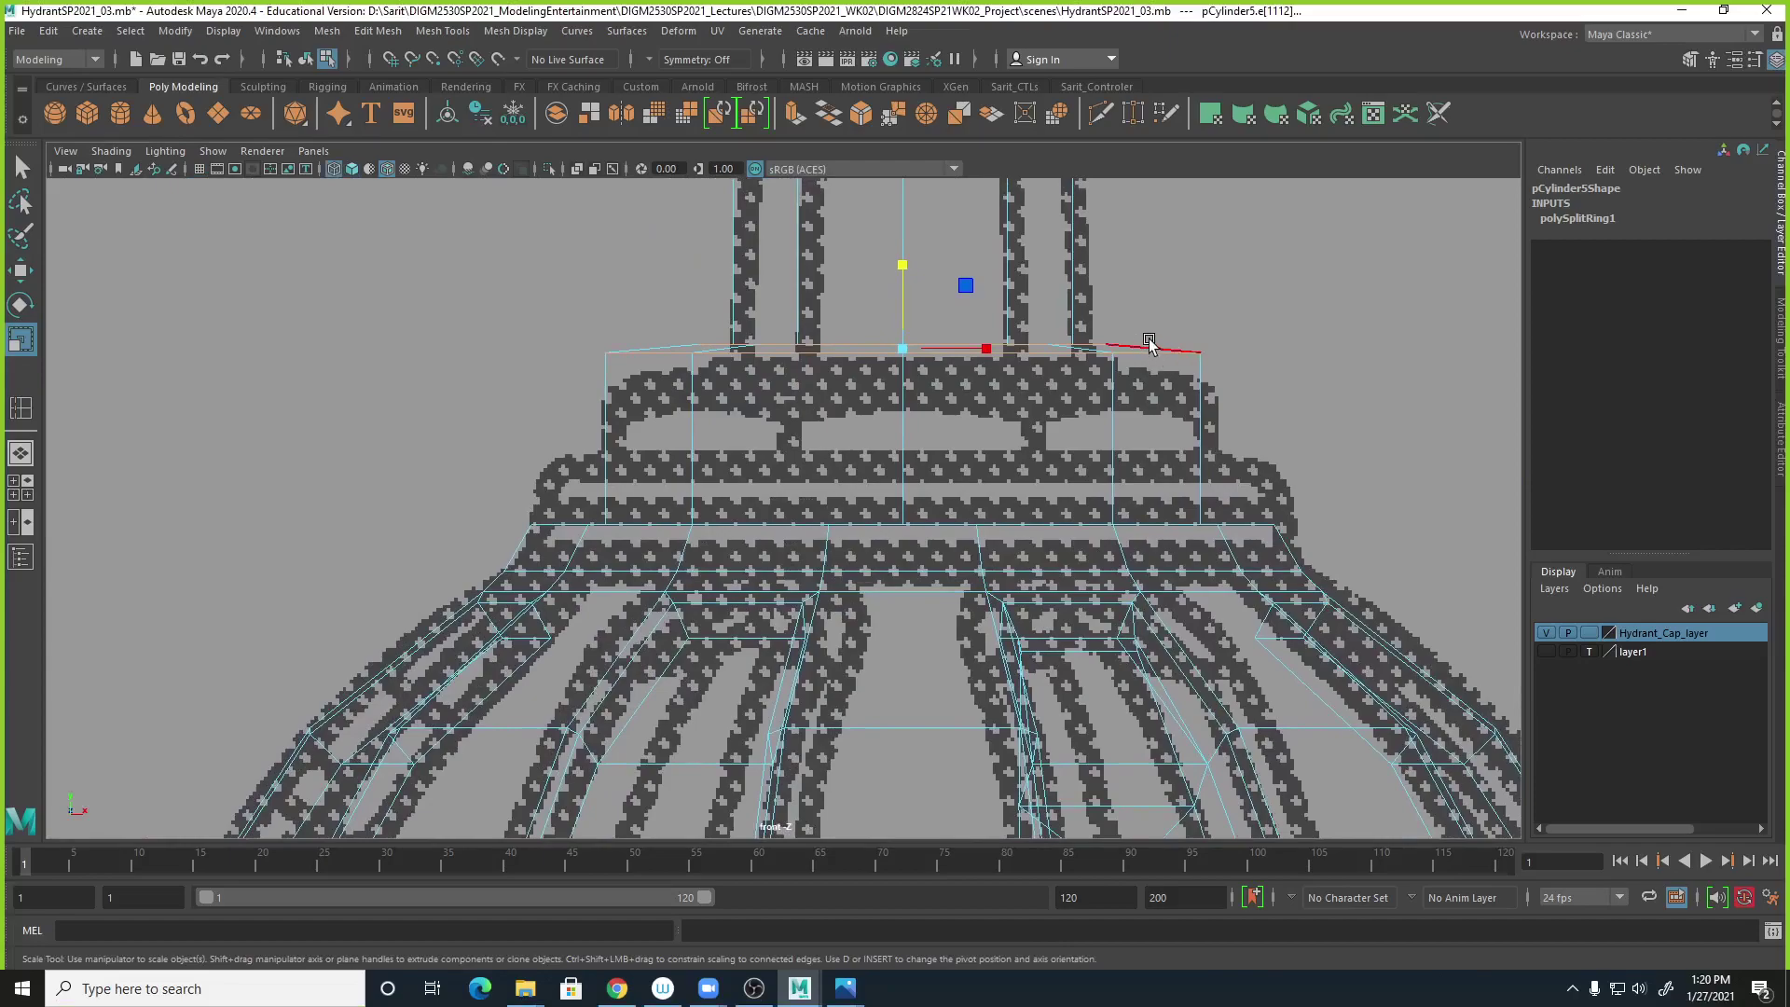
{"action": "left_click_drag", "start_coordinate": [902, 265], "coordinate": [902, 380]}
{"action": "left_click_drag", "start_coordinate": [900, 688], "coordinate": [902, 695]}
{"action": "key", "text": "w"}
{"action": "left_click_drag", "start_coordinate": [902, 265], "coordinate": [902, 271]}
{"action": "key", "text": "ctrl+z"}
Add the edges around the nut's base to the collar loop selection and lower them all to the reference drawing's collar top in the front view.
{"action": "key", "text": "space"}
{"action": "key", "text": "space"}
{"action": "left_click_drag", "start_coordinate": [1282, 318], "coordinate": [1269, 331], "text": "alt"}
{"action": "left_click", "coordinate": [1052, 423], "text": "shift"}
{"action": "left_click", "coordinate": [772, 435], "text": "shift"}
{"action": "left_click_drag", "start_coordinate": [727, 457], "coordinate": [701, 547], "text": "alt"}
{"action": "left_click", "coordinate": [688, 717], "text": "shift"}
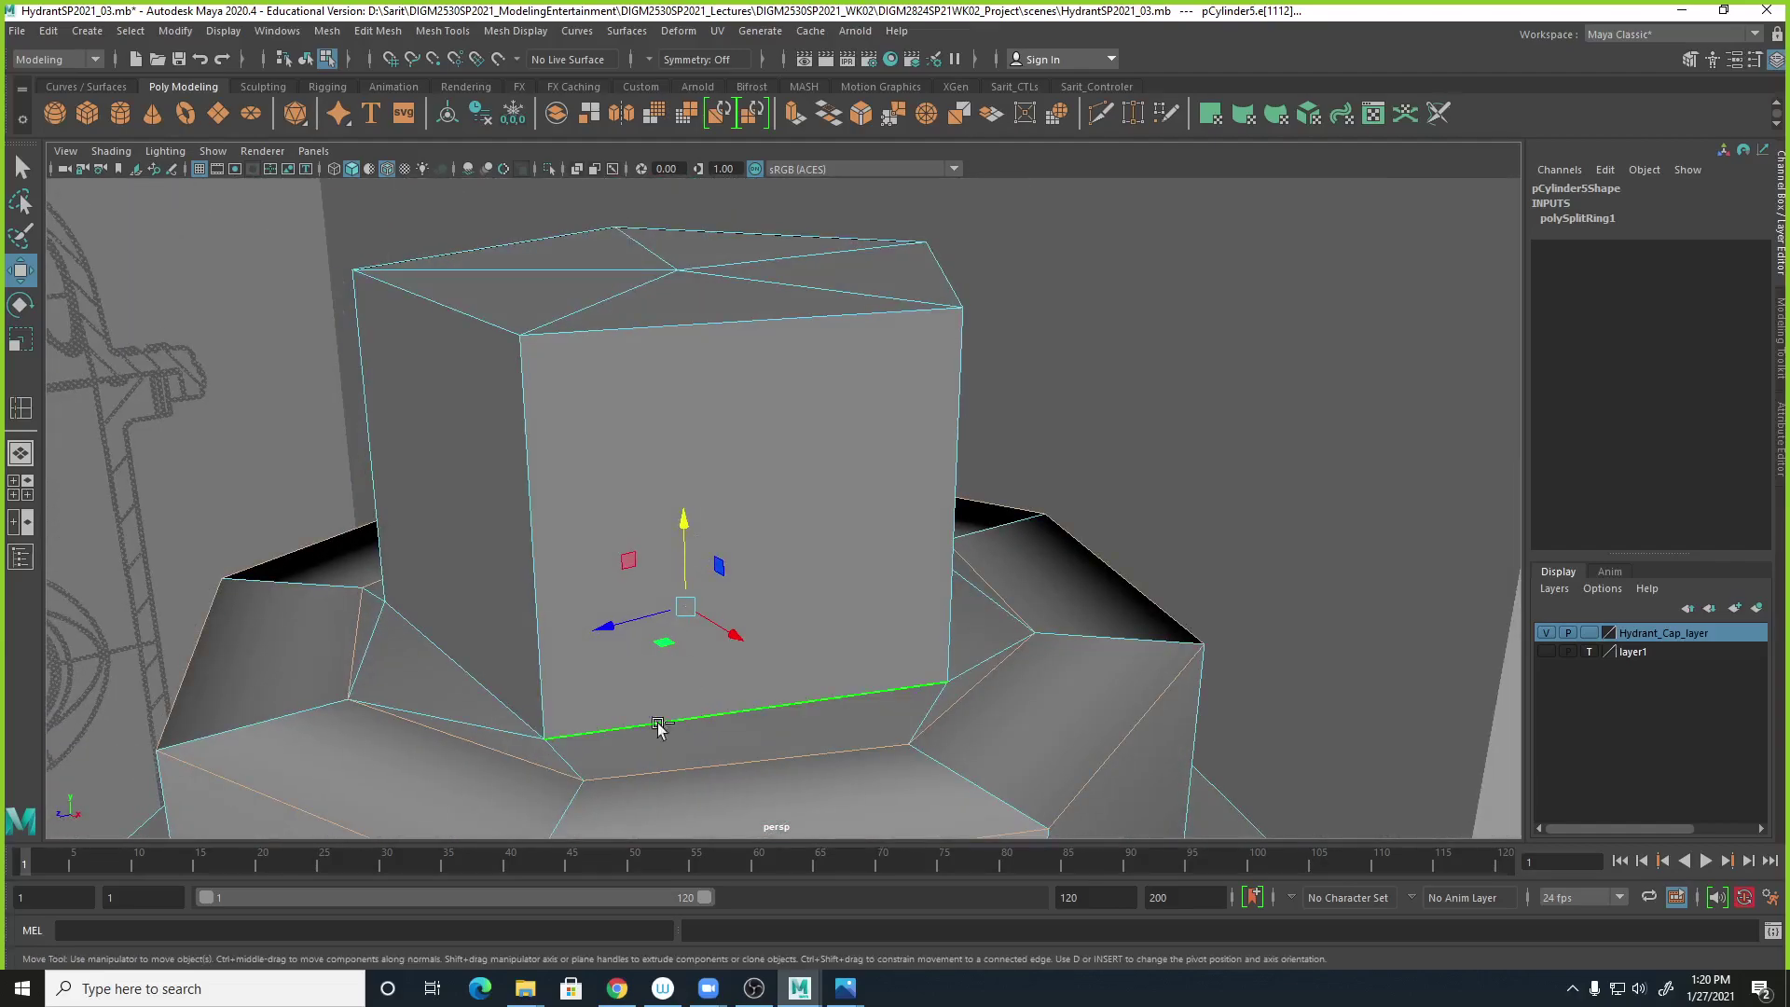
{"action": "left_click", "coordinate": [427, 669], "text": "shift"}
{"action": "left_click_drag", "start_coordinate": [524, 687], "coordinate": [1212, 720], "text": "alt"}
{"action": "key", "text": "4"}
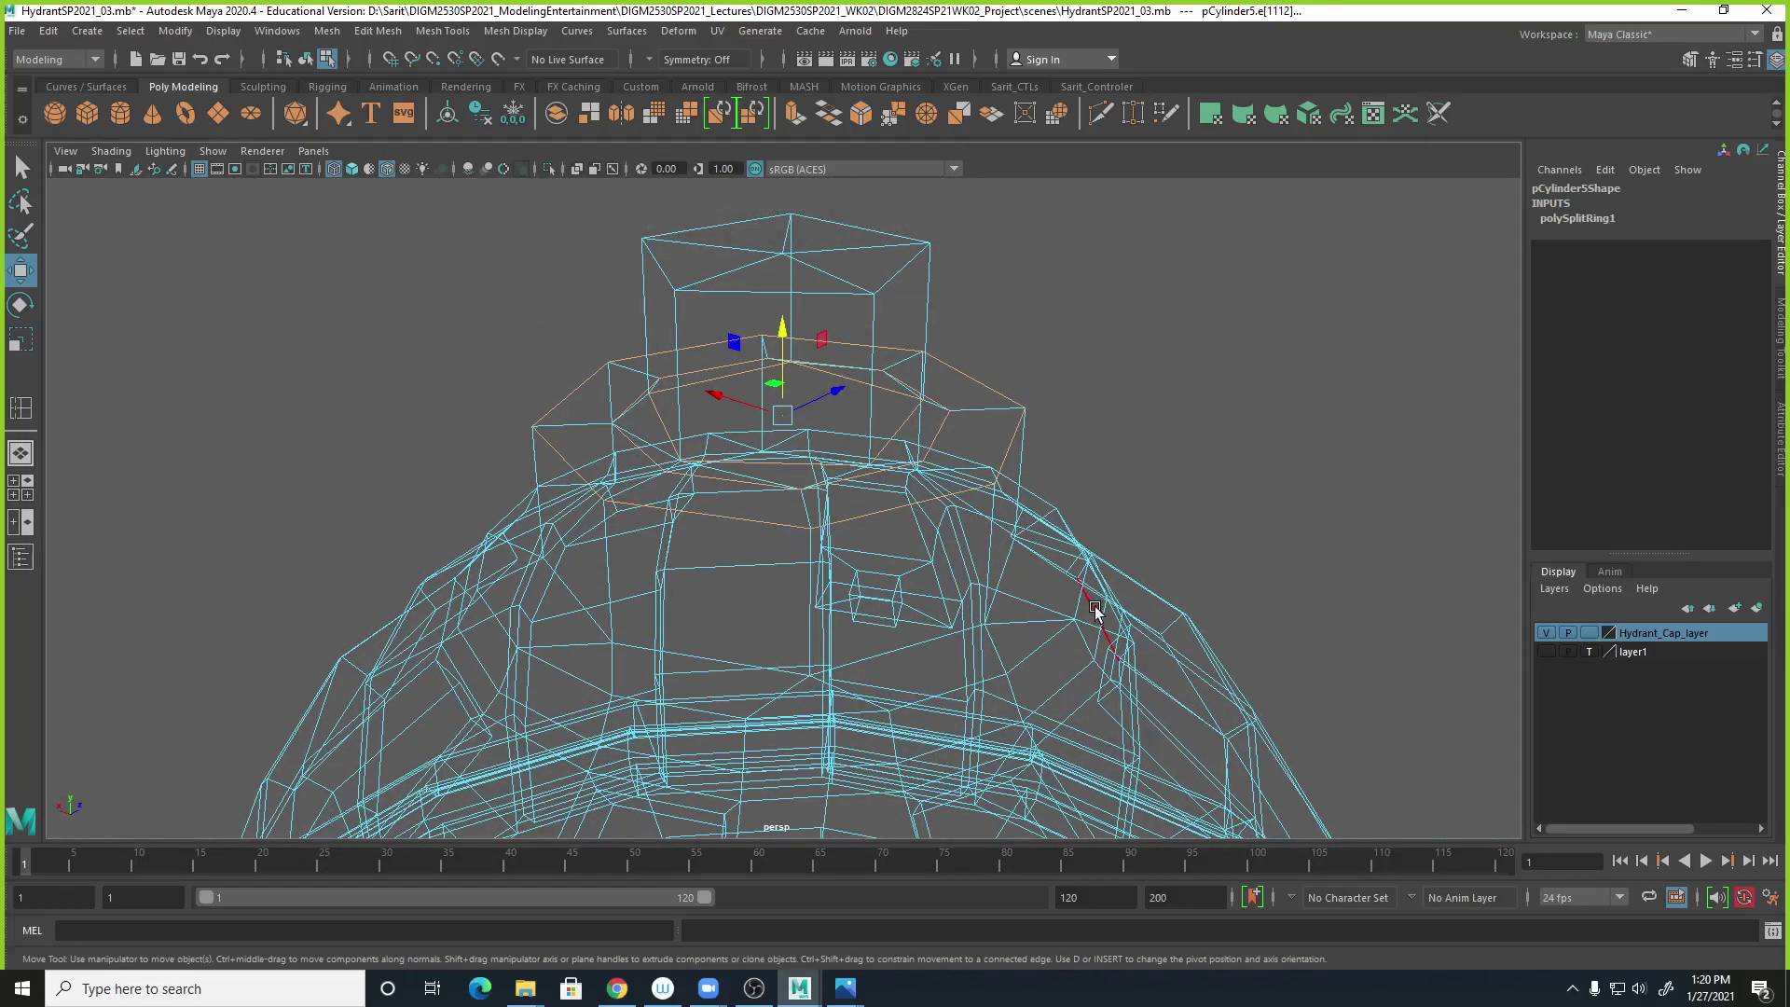
{"action": "key", "text": "space"}
{"action": "key", "text": "space"}
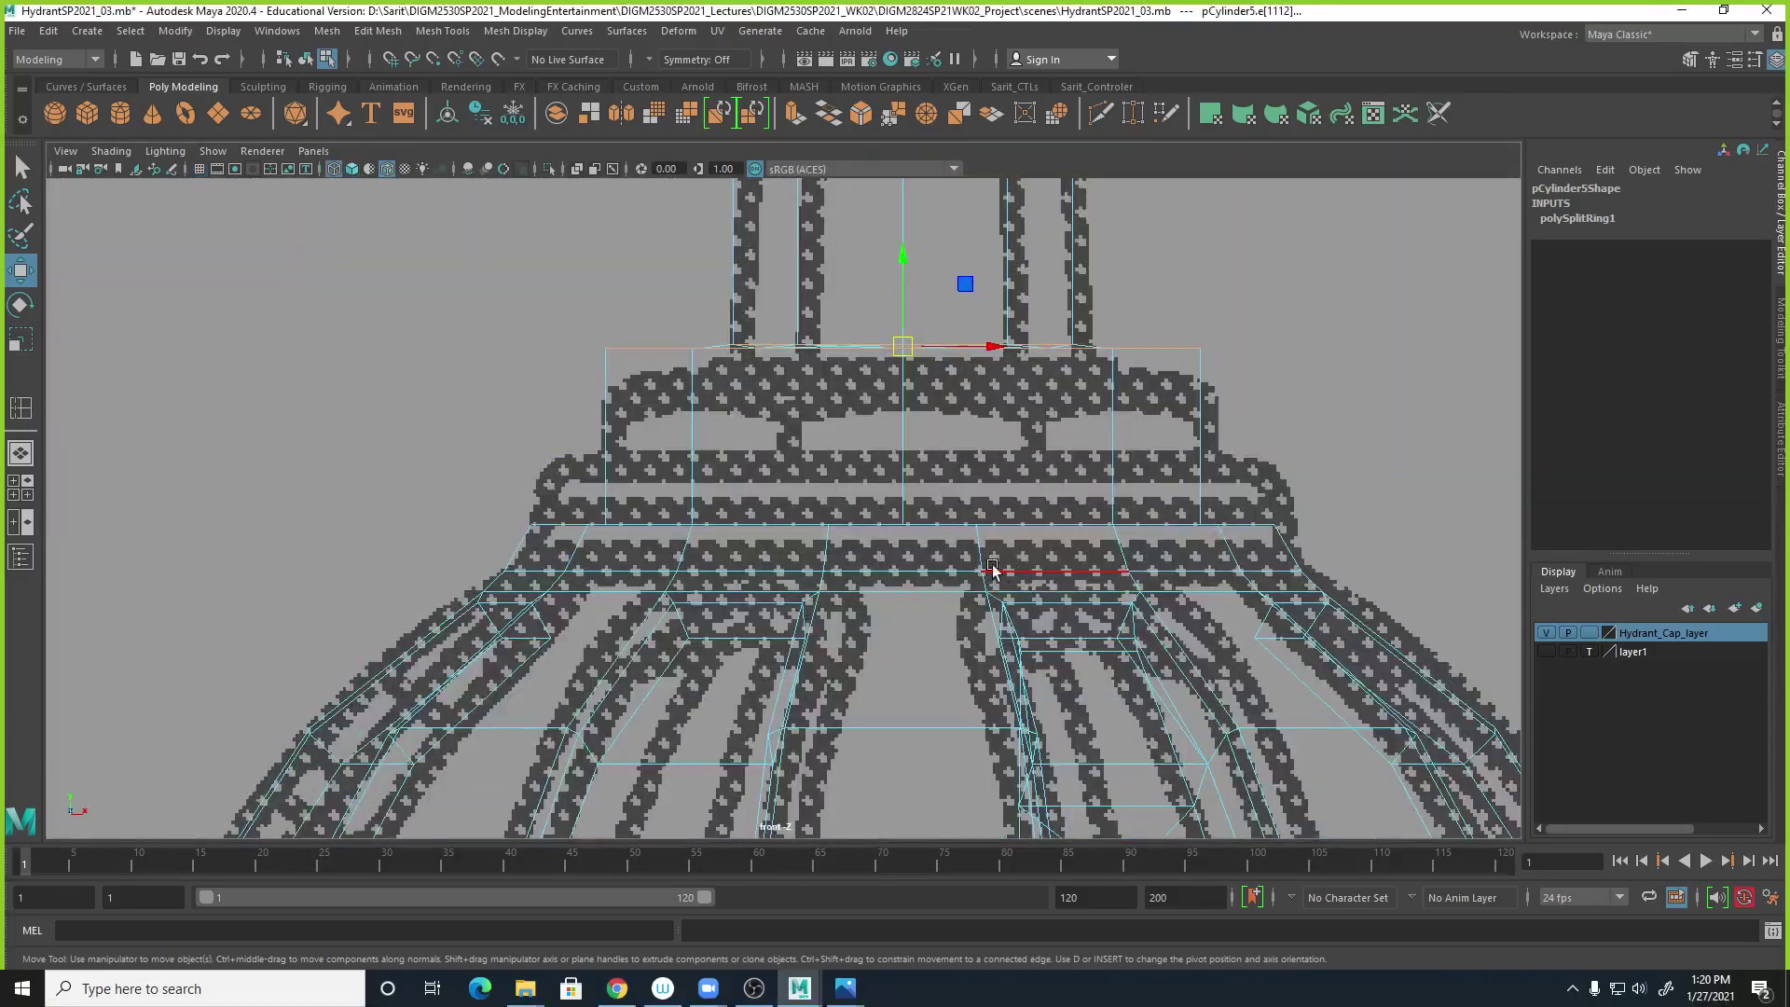
{"action": "left_click_drag", "start_coordinate": [914, 248], "coordinate": [919, 279]}
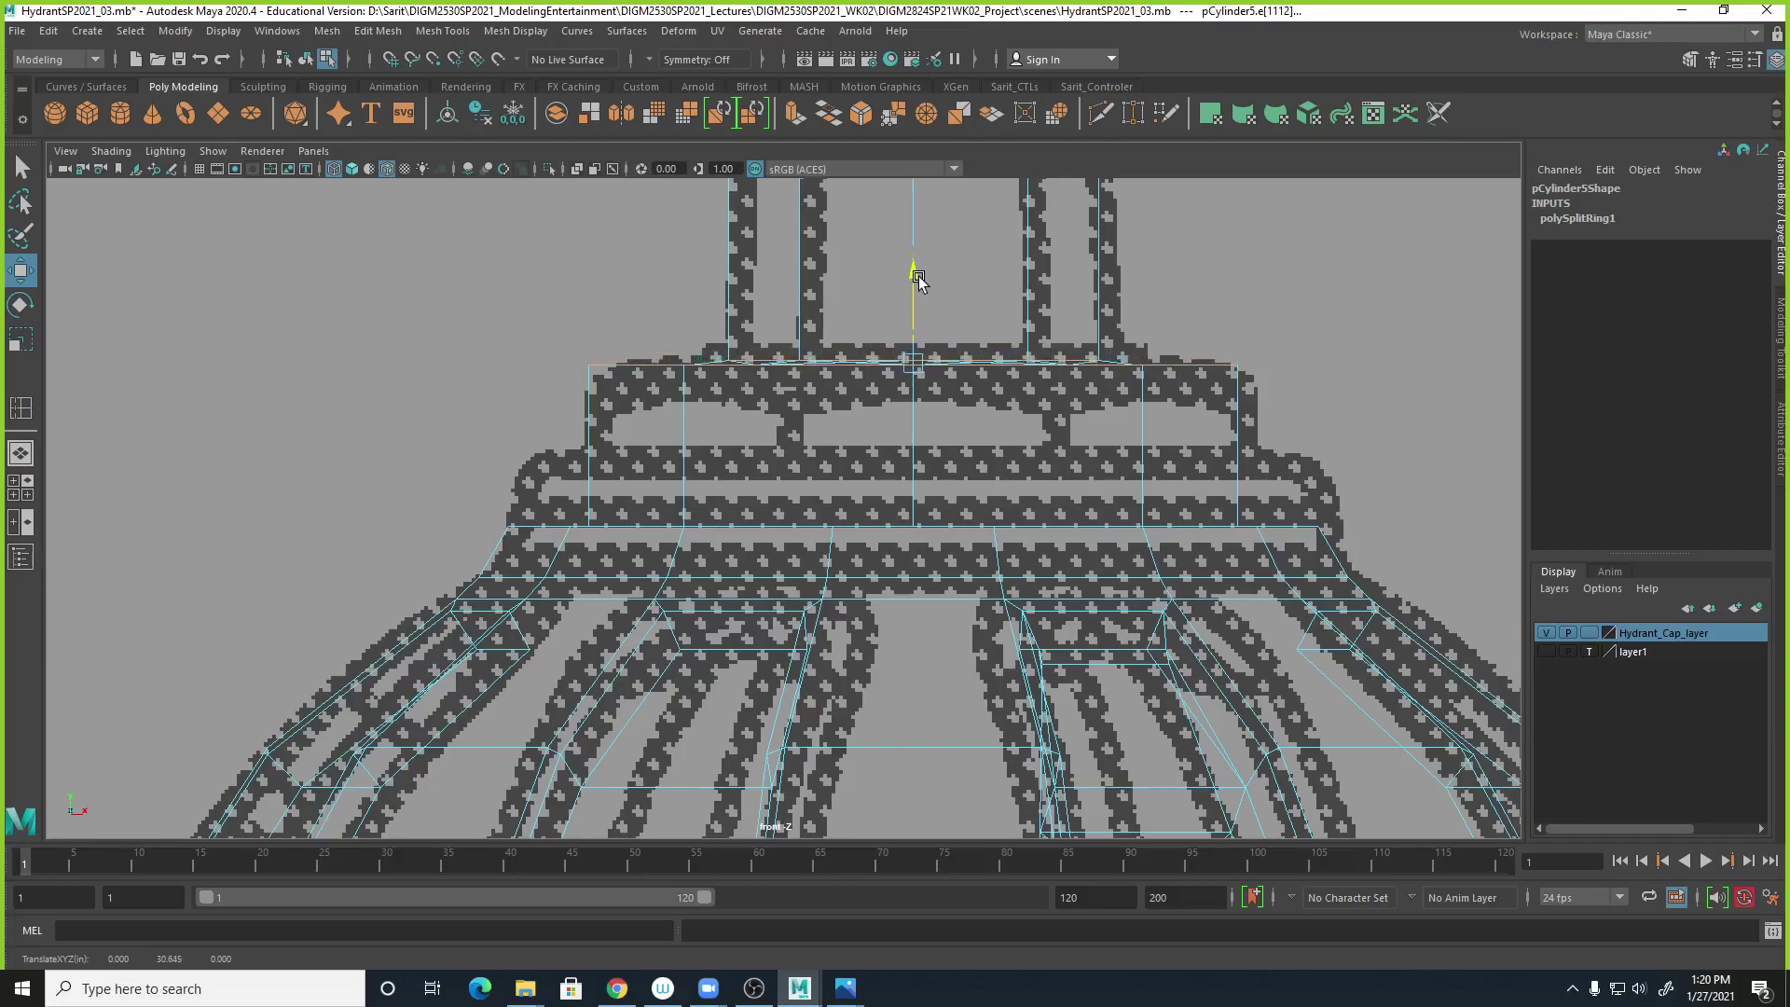
{"action": "key", "text": "r"}
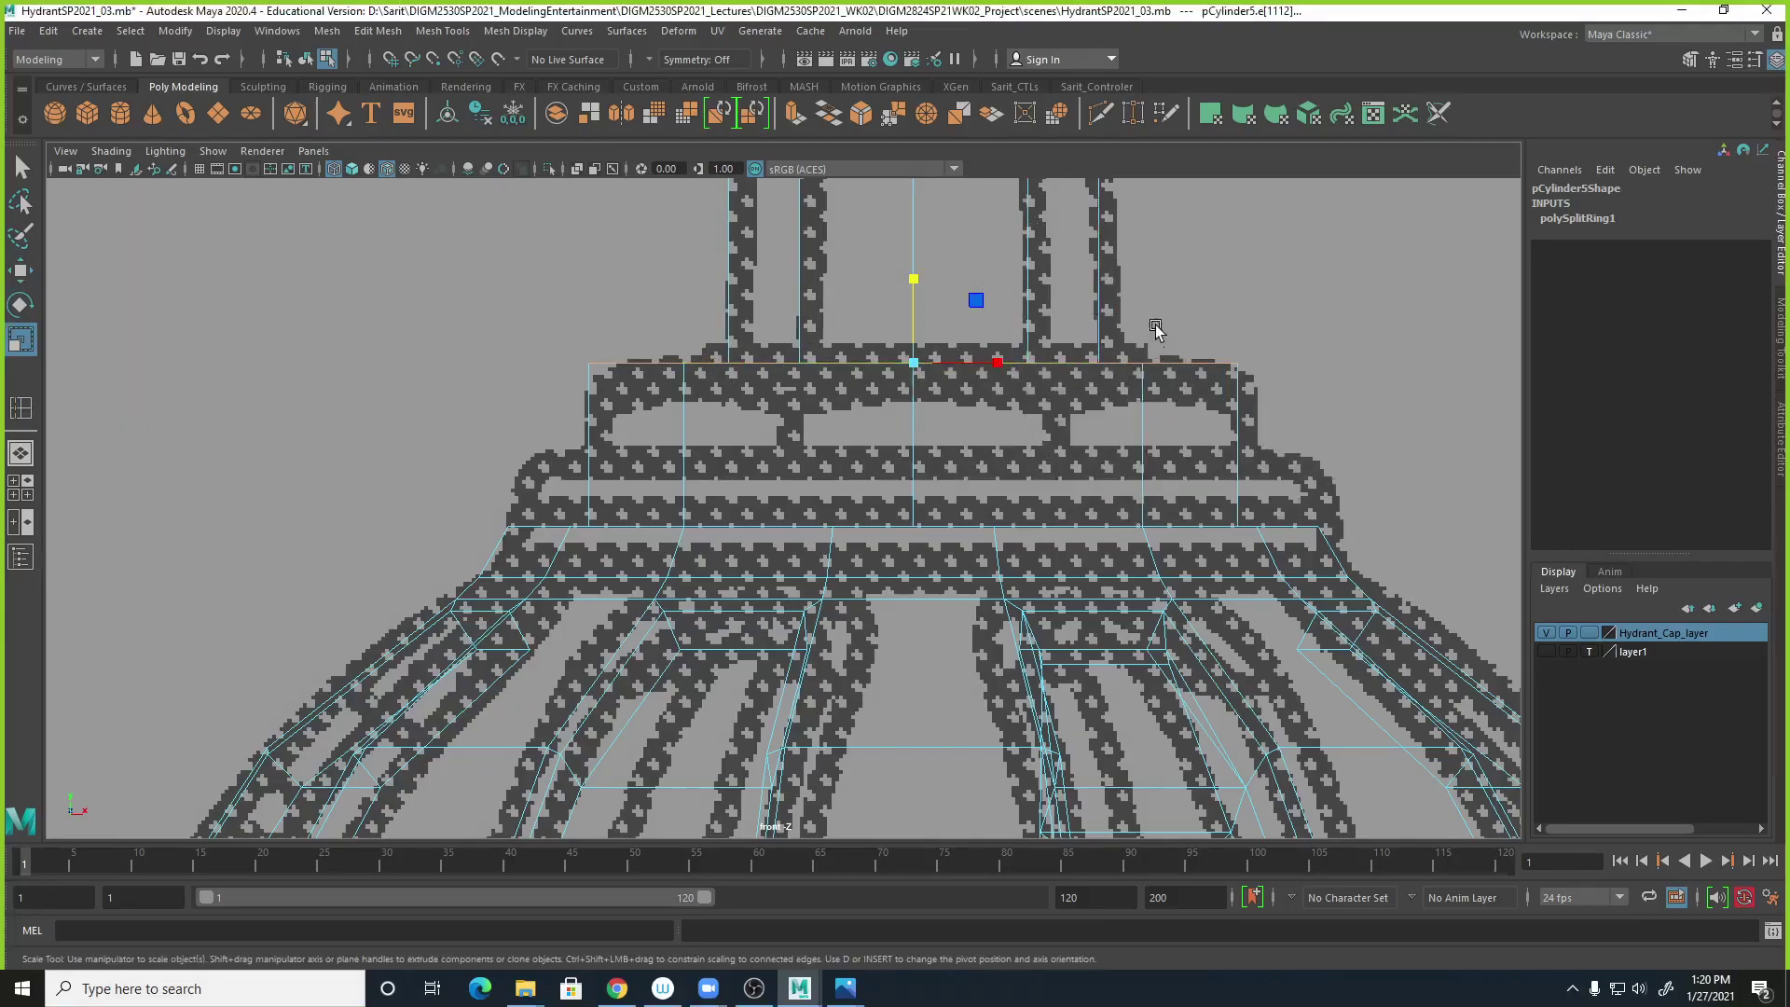
Return to the shaded perspective view, examine the collar's top and the nut's base, and clear the edge selection.
{"action": "key", "text": "space"}
{"action": "key", "text": "space"}
{"action": "left_click_drag", "start_coordinate": [1131, 396], "coordinate": [1121, 414], "text": "alt"}
{"action": "key", "text": "5"}
{"action": "mouse_move", "coordinate": [1026, 483]}
{"action": "left_mouse_down", "text": "alt"}
{"action": "mouse_move", "coordinate": [899, 520]}
{"action": "mouse_move", "coordinate": [1007, 544]}
{"action": "mouse_move", "coordinate": [969, 555]}
{"action": "left_mouse_up", "text": "alt"}
{"action": "right_click_drag", "start_coordinate": [970, 555], "coordinate": [922, 604], "text": "alt"}
{"action": "middle_click_drag", "start_coordinate": [923, 604], "coordinate": [1003, 512], "text": "alt"}
{"action": "left_click_drag", "start_coordinate": [923, 584], "coordinate": [914, 547], "text": "alt"}
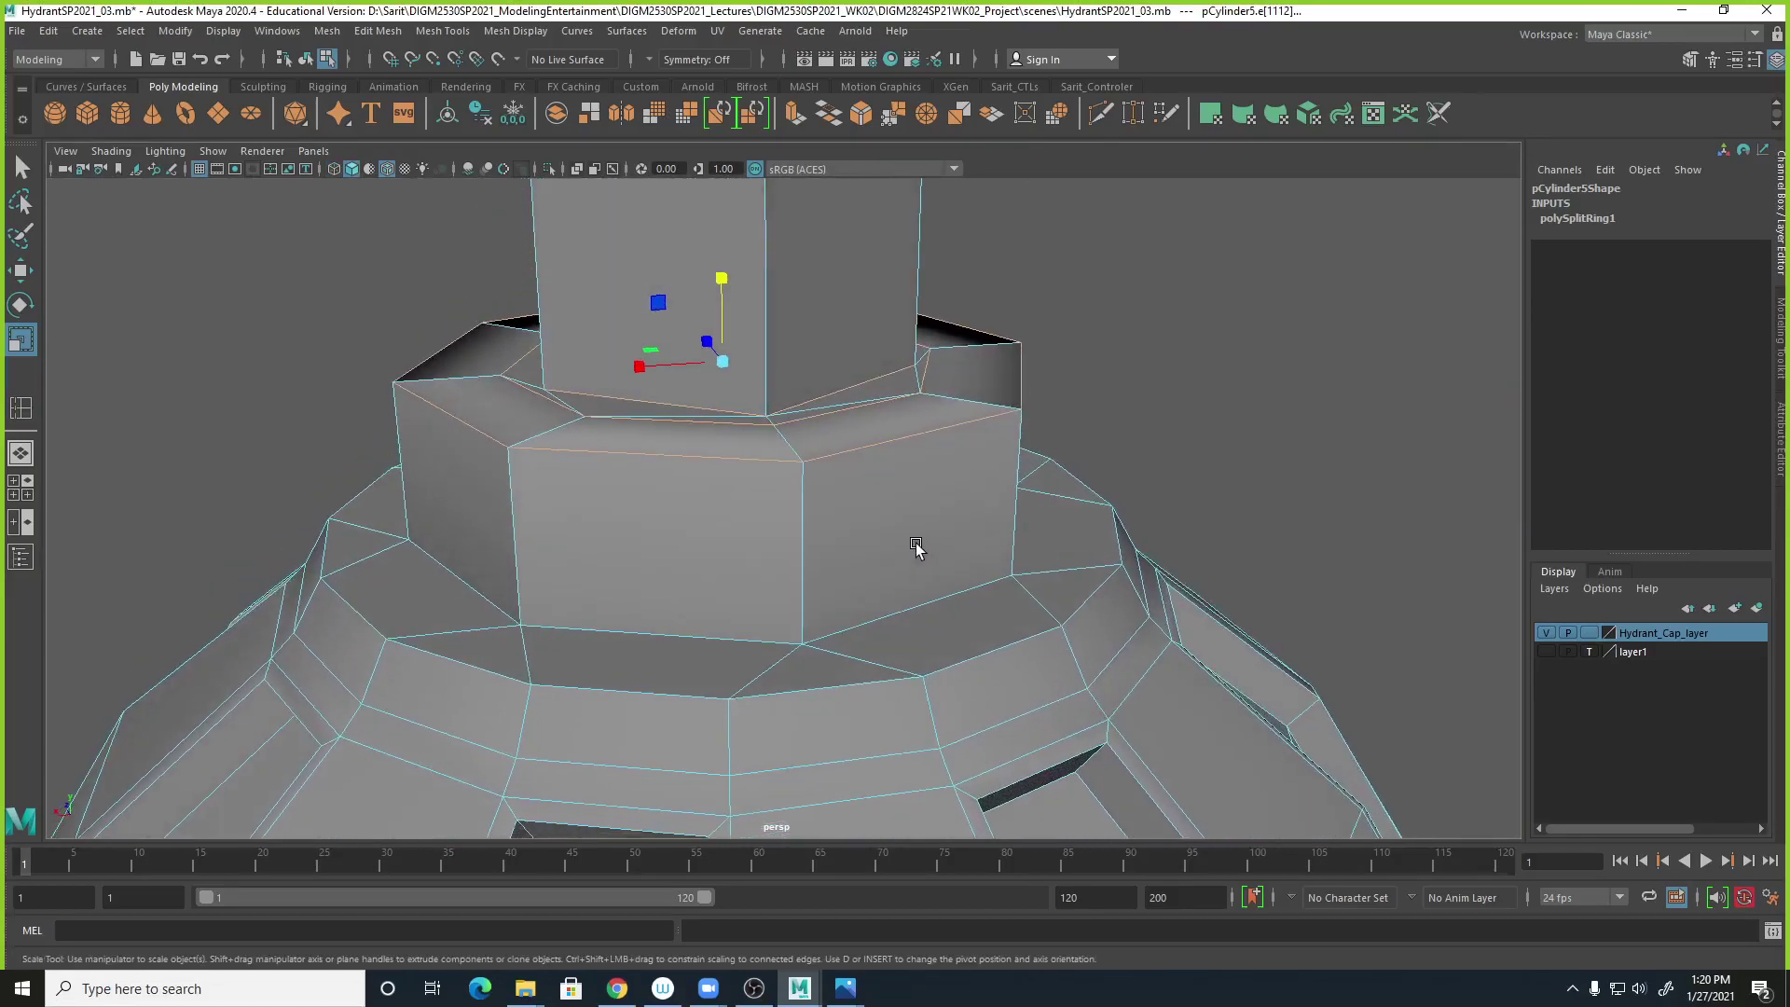
{"action": "left_click", "coordinate": [1324, 443]}
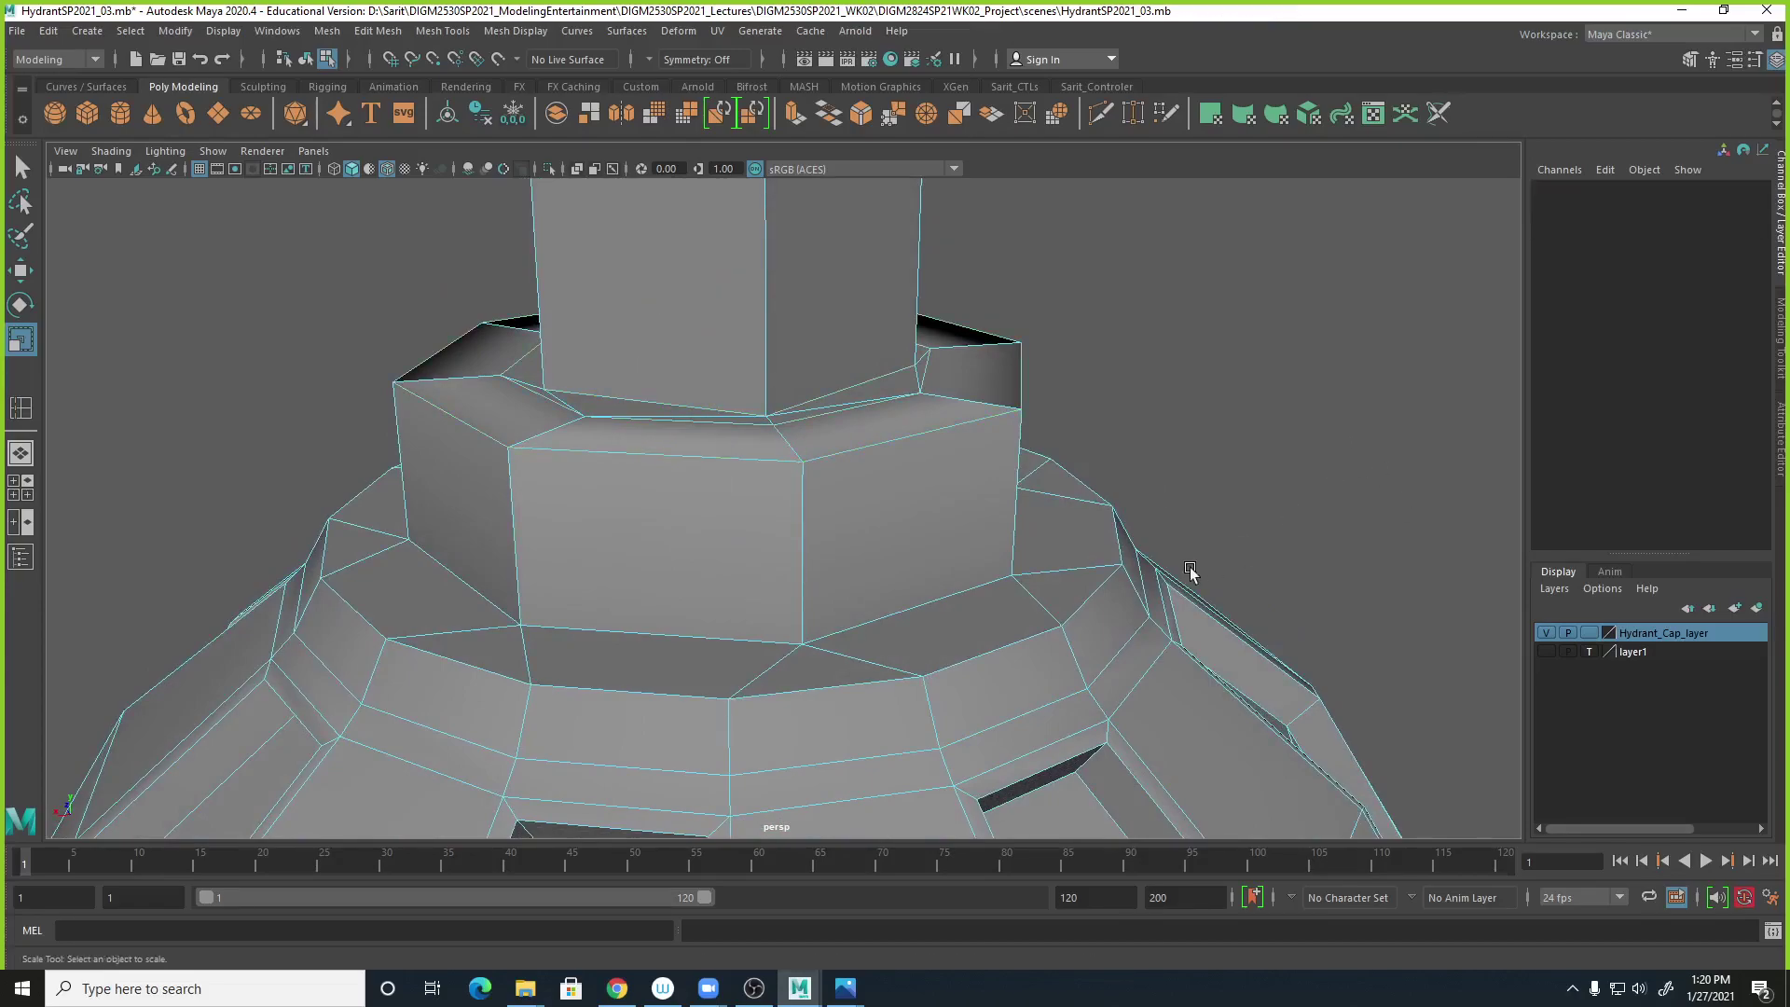
Preview the cap with smoothed display and examine the nut and collar from above.
{"action": "left_click_drag", "start_coordinate": [1324, 443], "coordinate": [1139, 639], "text": "alt"}
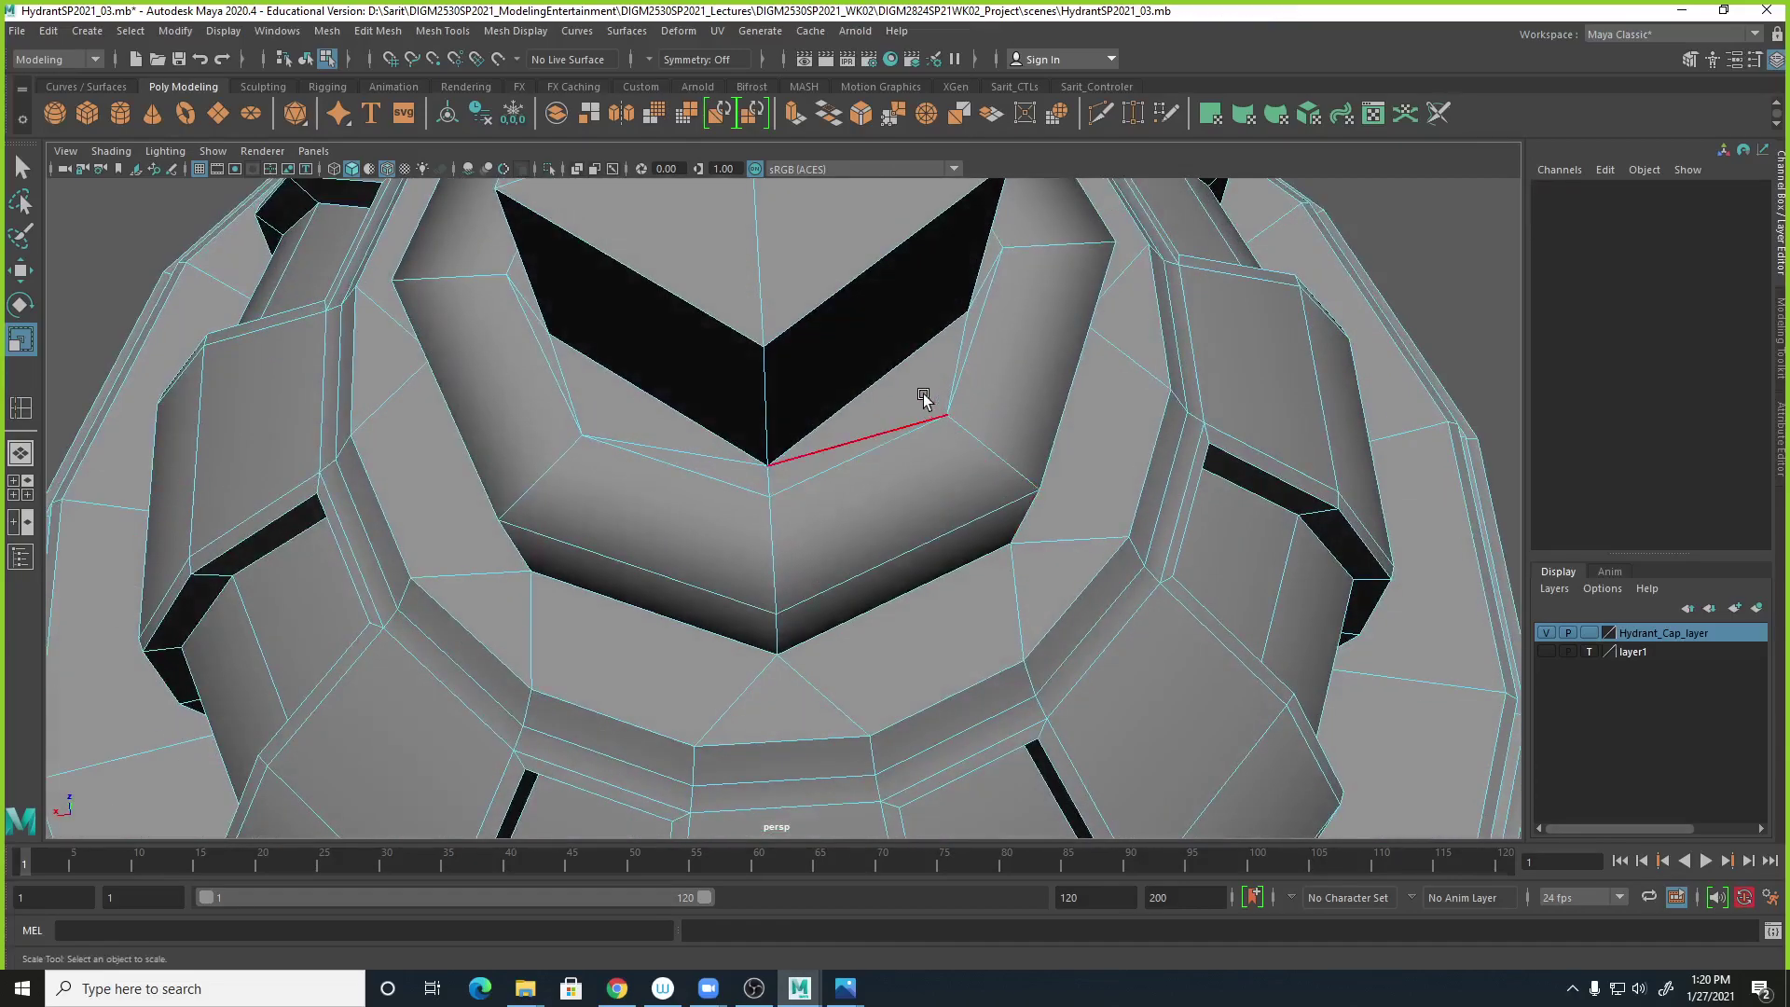
{"action": "key", "text": "3"}
{"action": "right_click_drag", "start_coordinate": [1238, 562], "coordinate": [731, 471], "text": "alt"}
{"action": "left_click_drag", "start_coordinate": [731, 472], "coordinate": [759, 547], "text": "alt"}
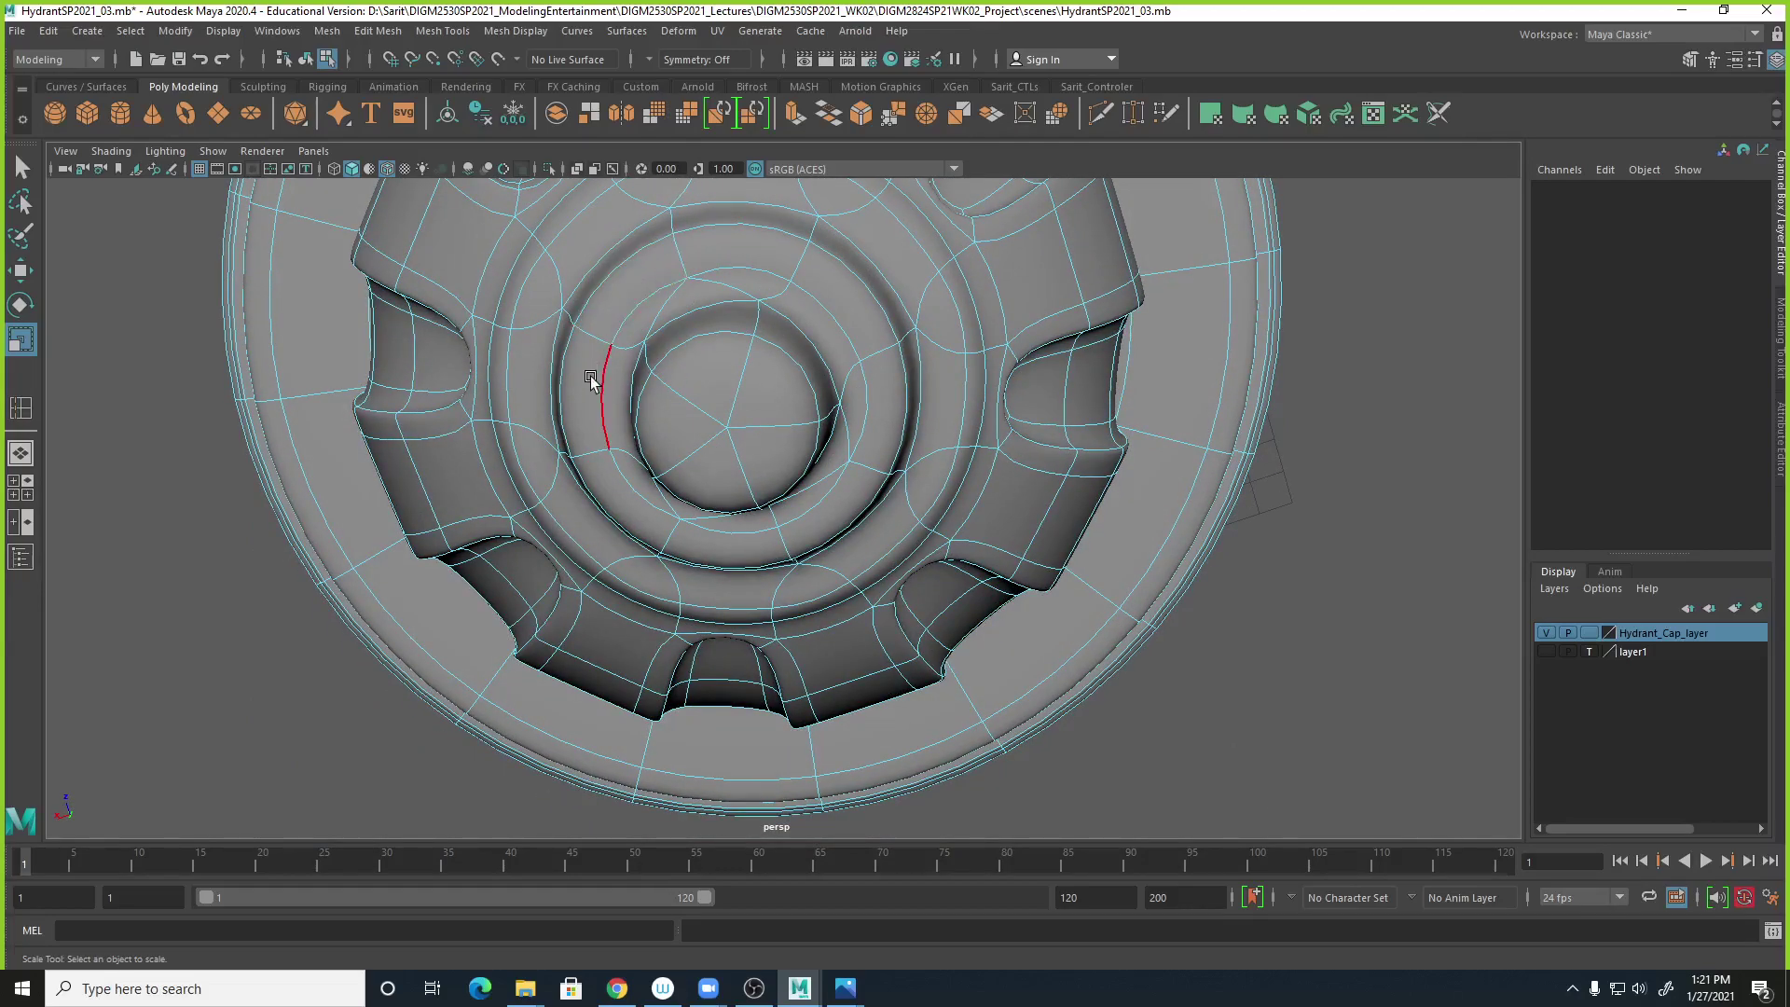
{"action": "left_click_drag", "start_coordinate": [759, 320], "coordinate": [731, 288], "text": "alt"}
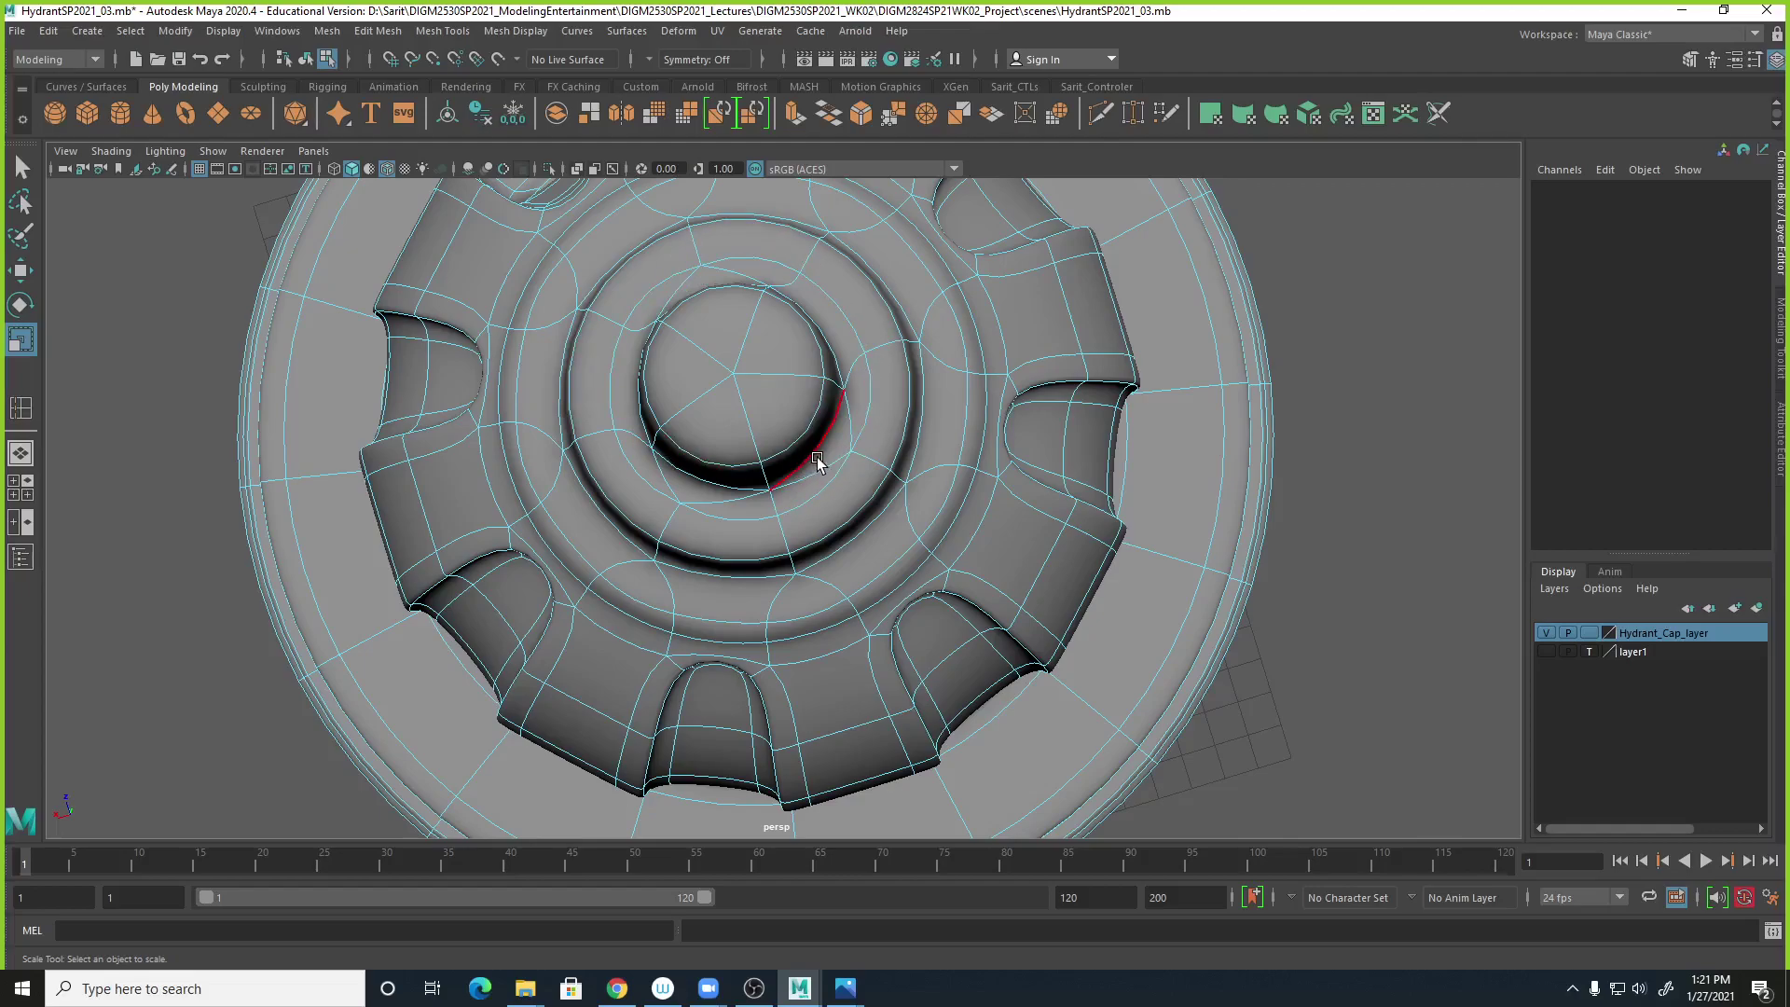
Insert an edge loop around the collar's top face near its inner edge, and preview the result with smoothed display.
{"action": "key", "text": "1"}
{"action": "left_click_drag", "start_coordinate": [757, 534], "coordinate": [775, 498], "text": "alt"}
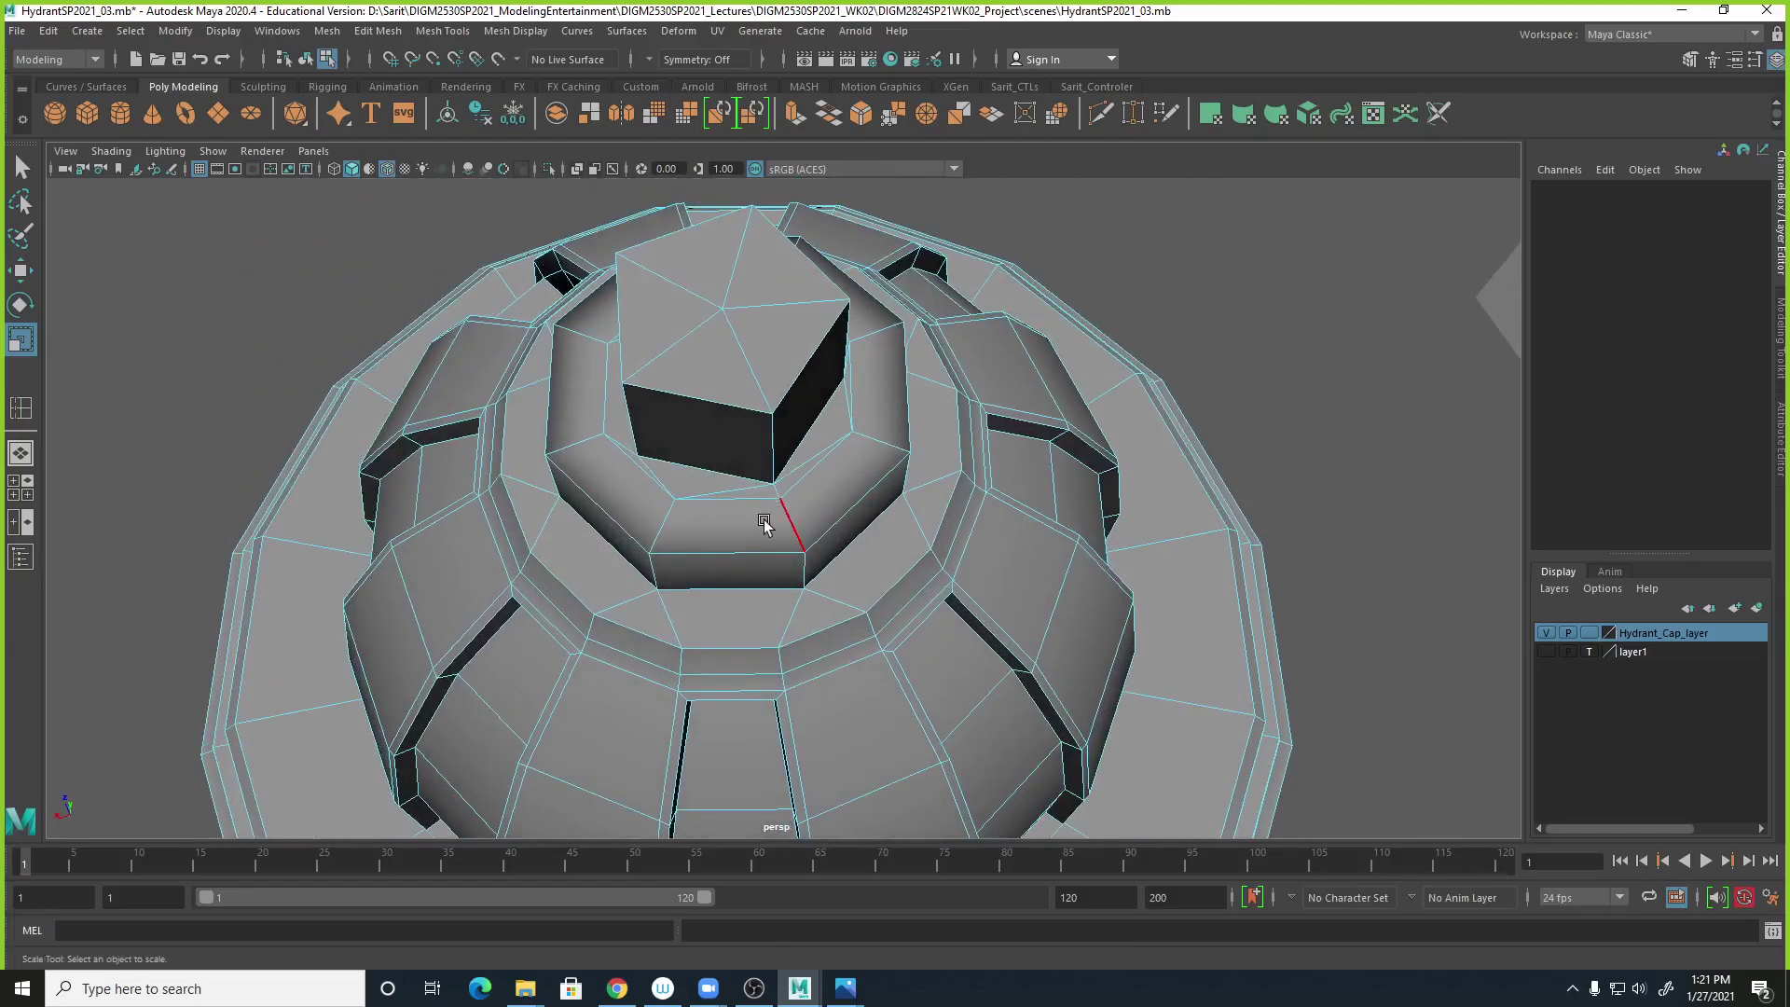
{"action": "left_click", "coordinate": [443, 31]}
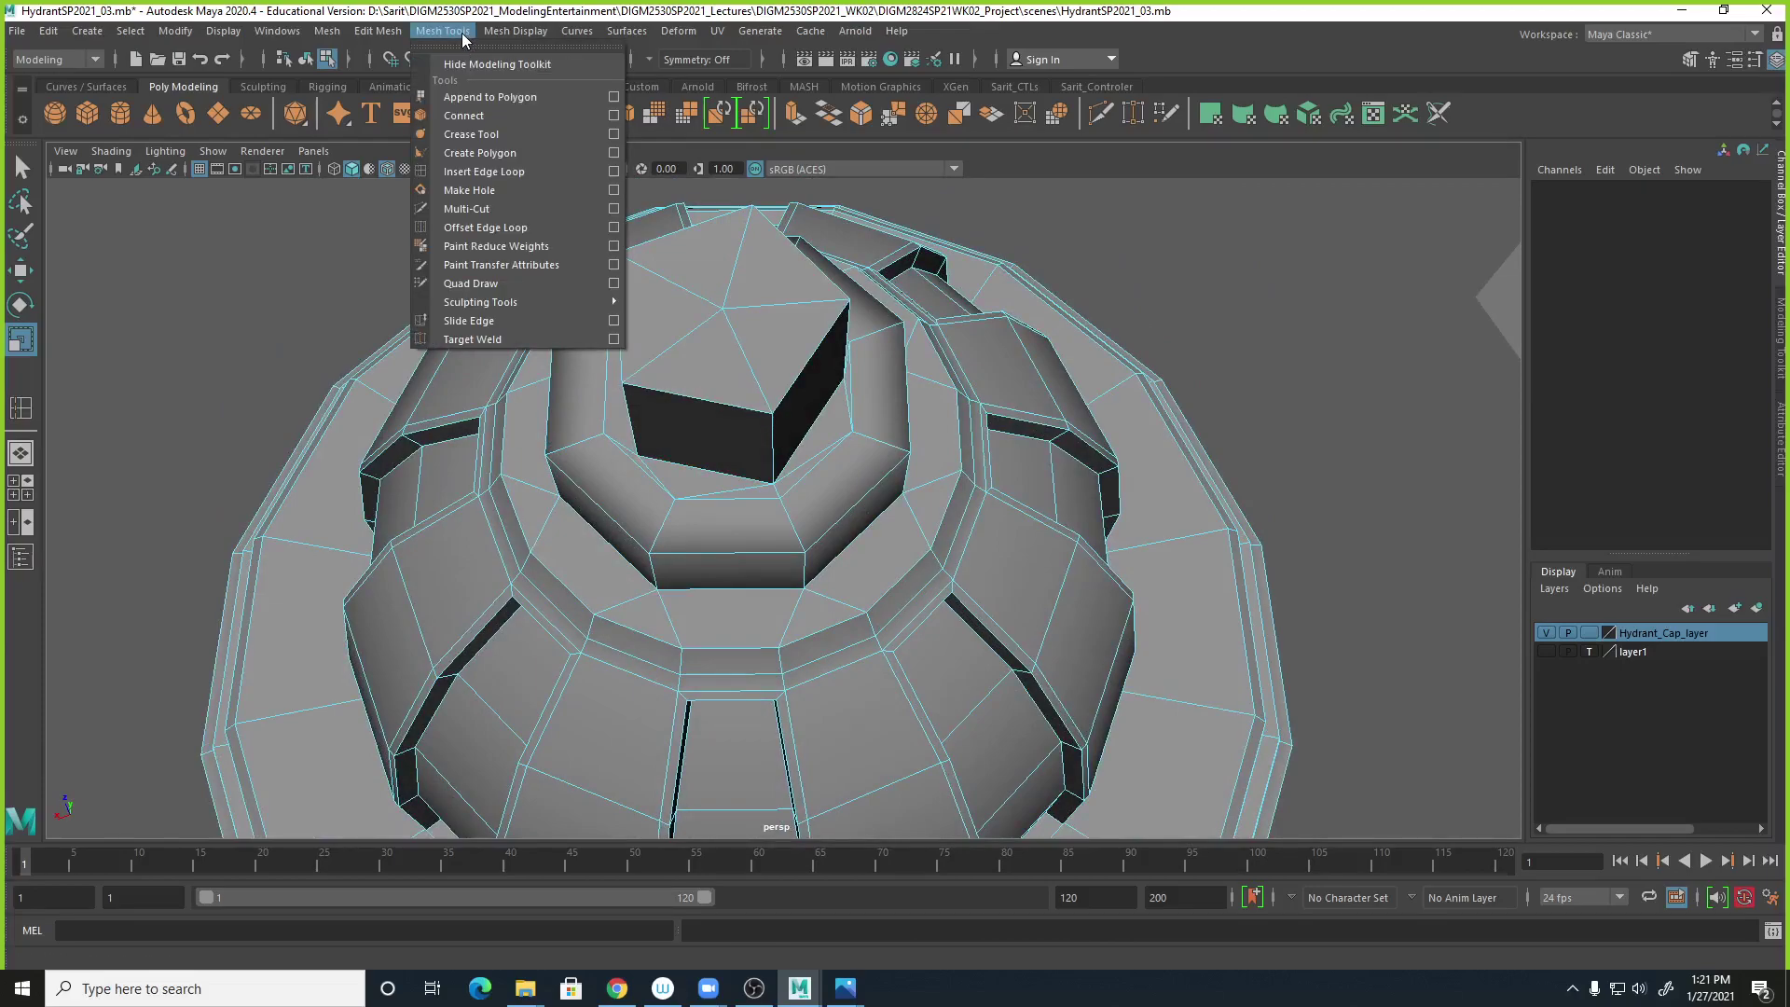
{"action": "left_click", "coordinate": [487, 173]}
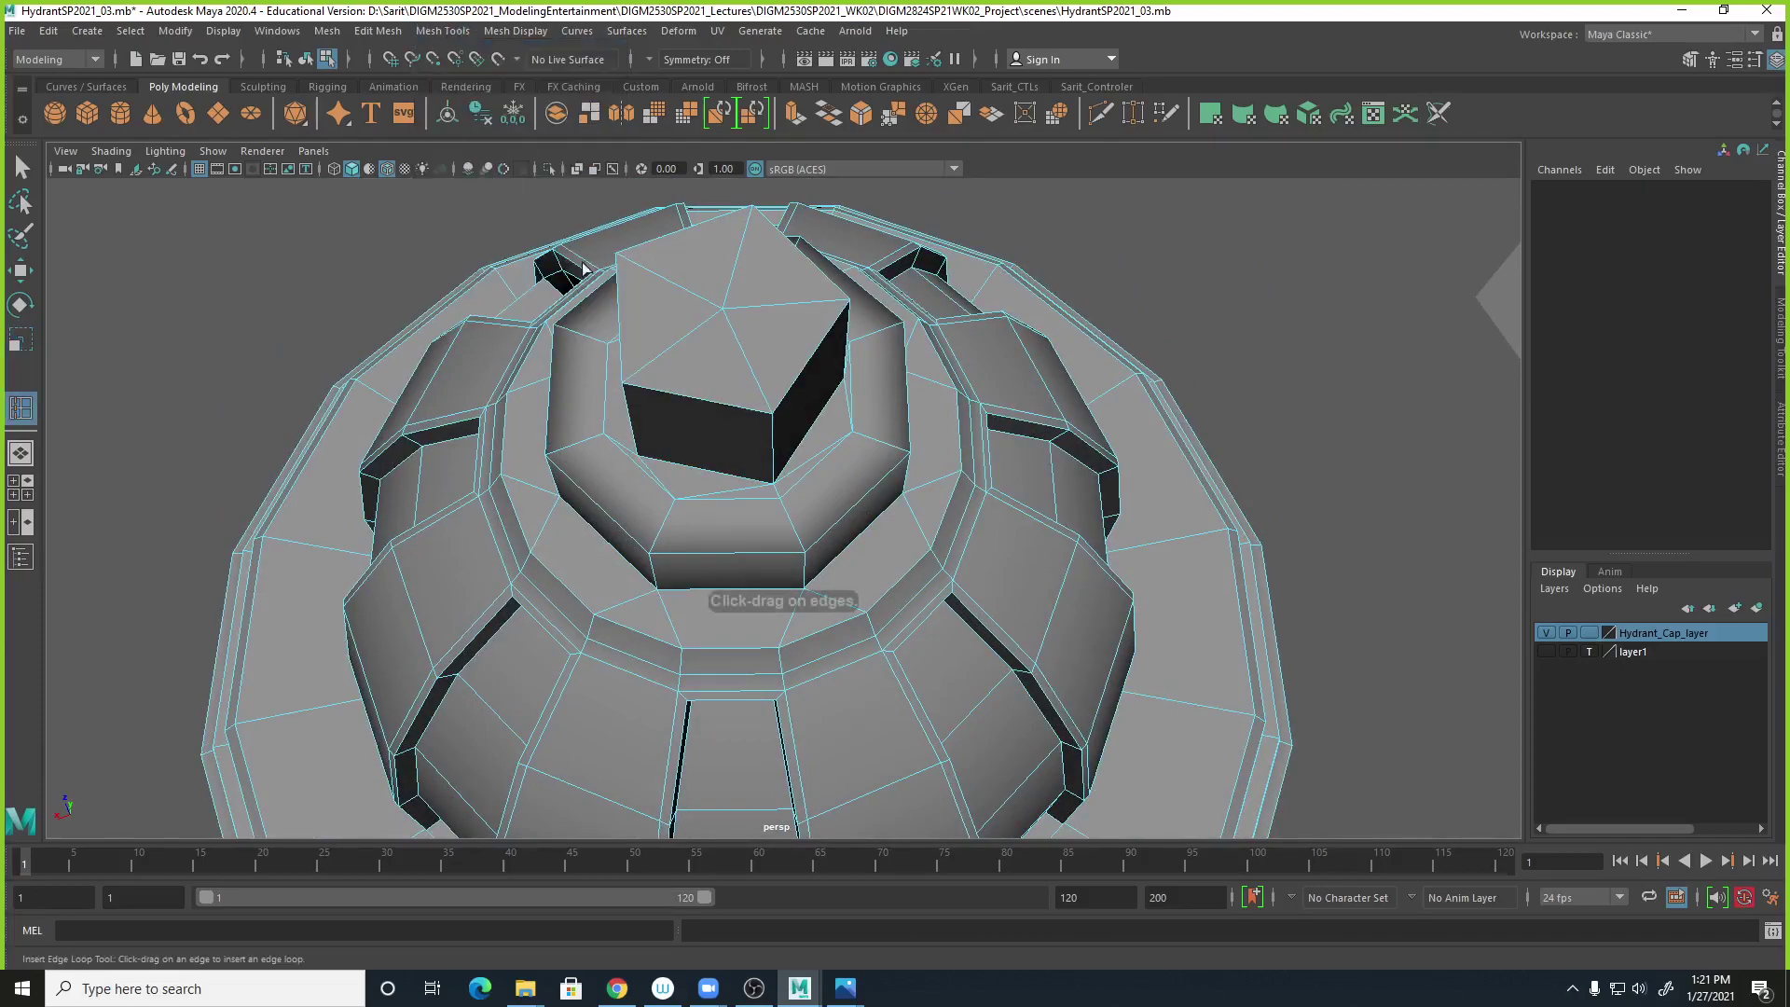
{"action": "left_click", "coordinate": [672, 515]}
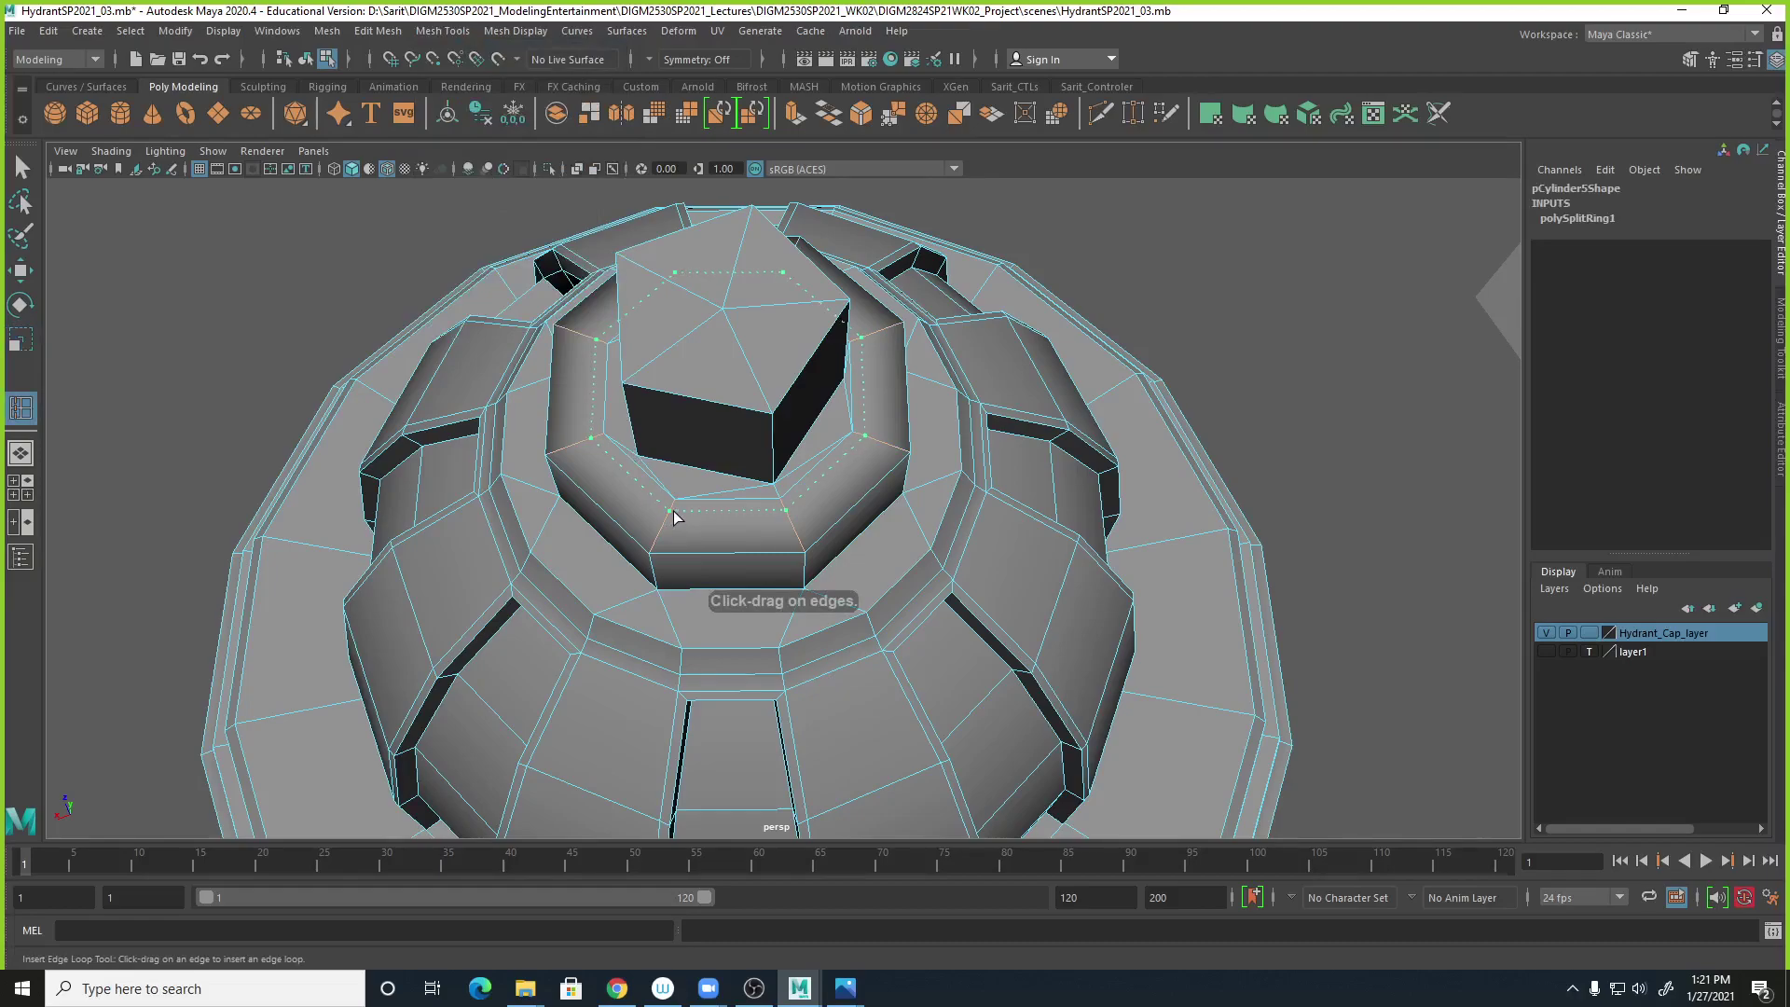
{"action": "left_click_drag", "start_coordinate": [674, 508], "coordinate": [677, 513]}
{"action": "key", "text": "3"}
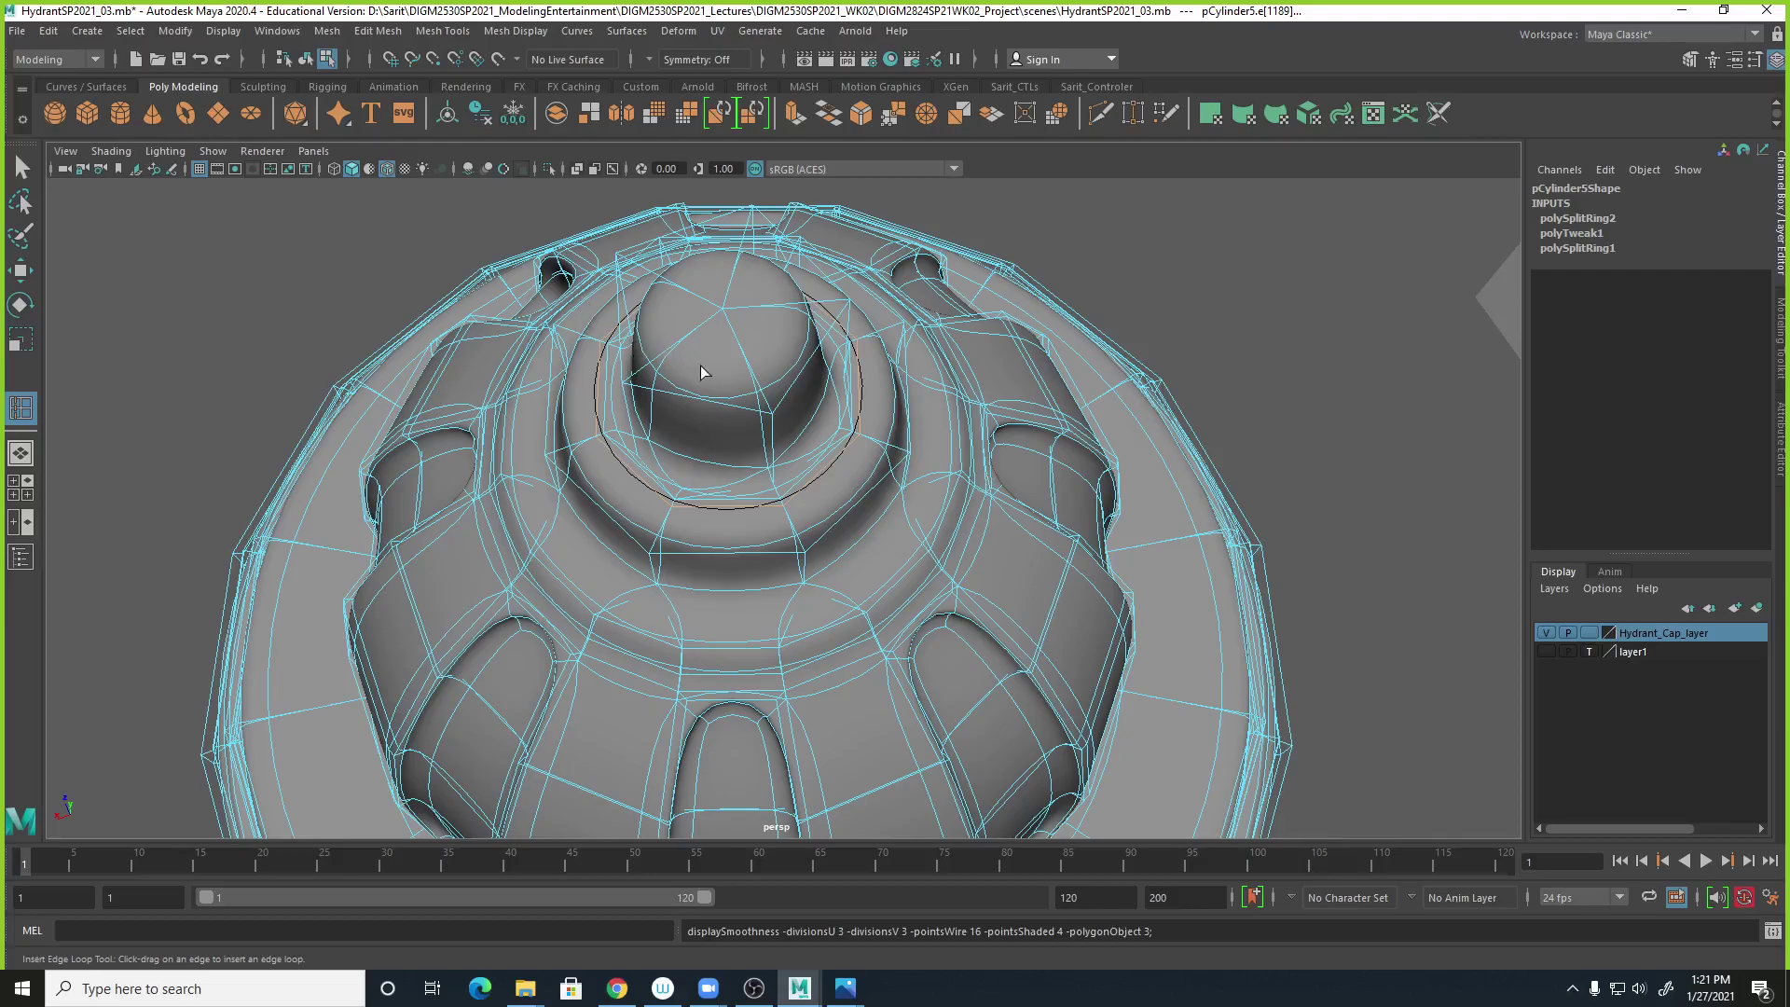
{"action": "left_click", "coordinate": [20, 168]}
{"action": "left_click_drag", "start_coordinate": [949, 515], "coordinate": [893, 444], "text": "alt"}
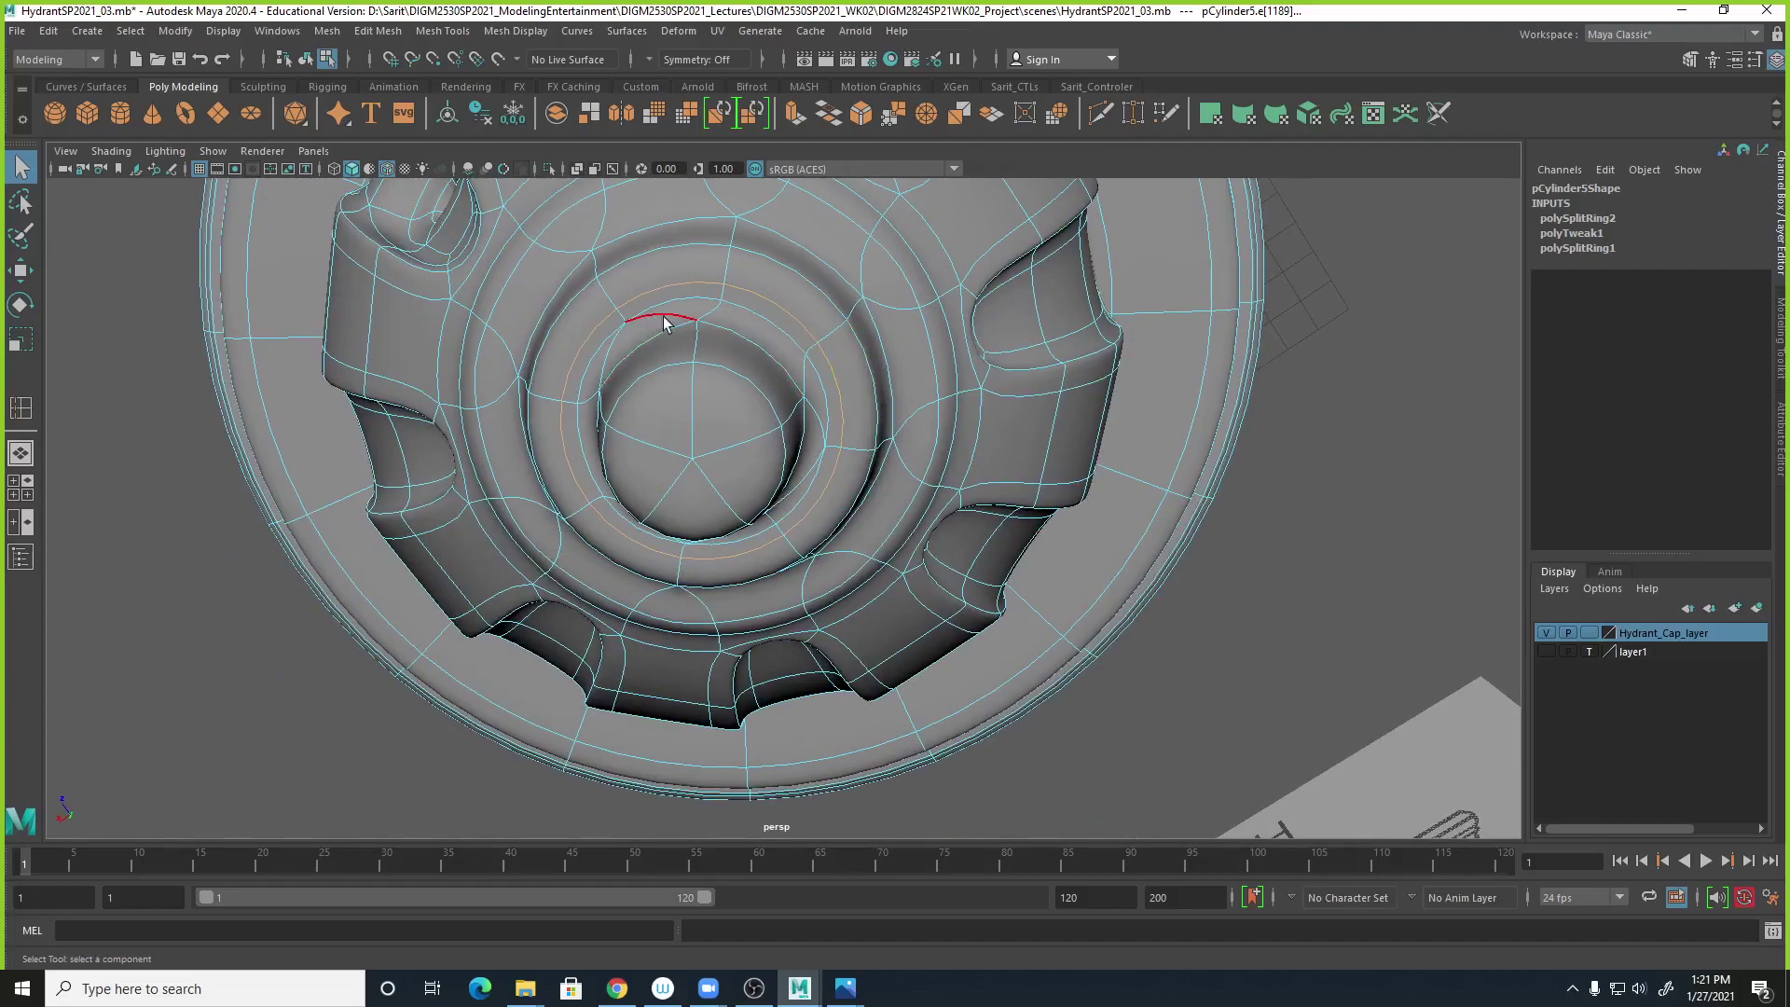
In unsmoothed display, select the innermost edge loop on the collar's top around the nut's base for scaling.
{"action": "key", "text": "1"}
{"action": "left_click_drag", "start_coordinate": [745, 361], "coordinate": [911, 391], "text": "alt"}
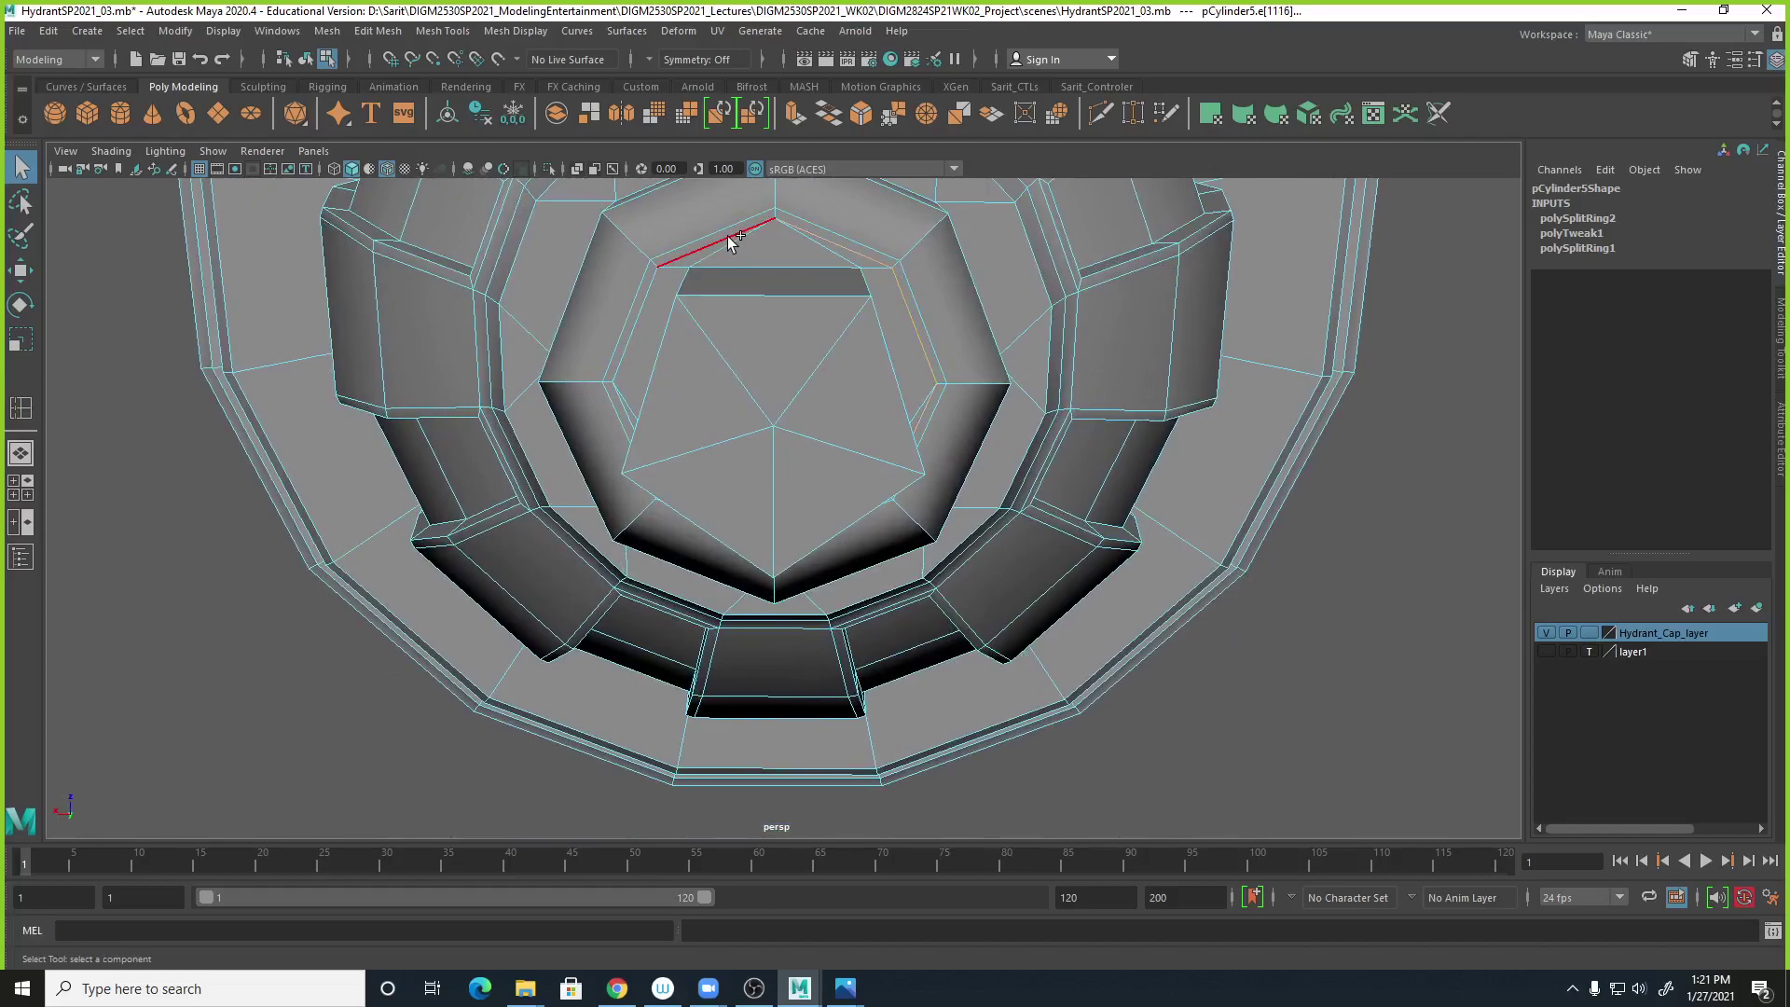
{"action": "left_click_drag", "start_coordinate": [729, 242], "coordinate": [741, 415], "text": "alt"}
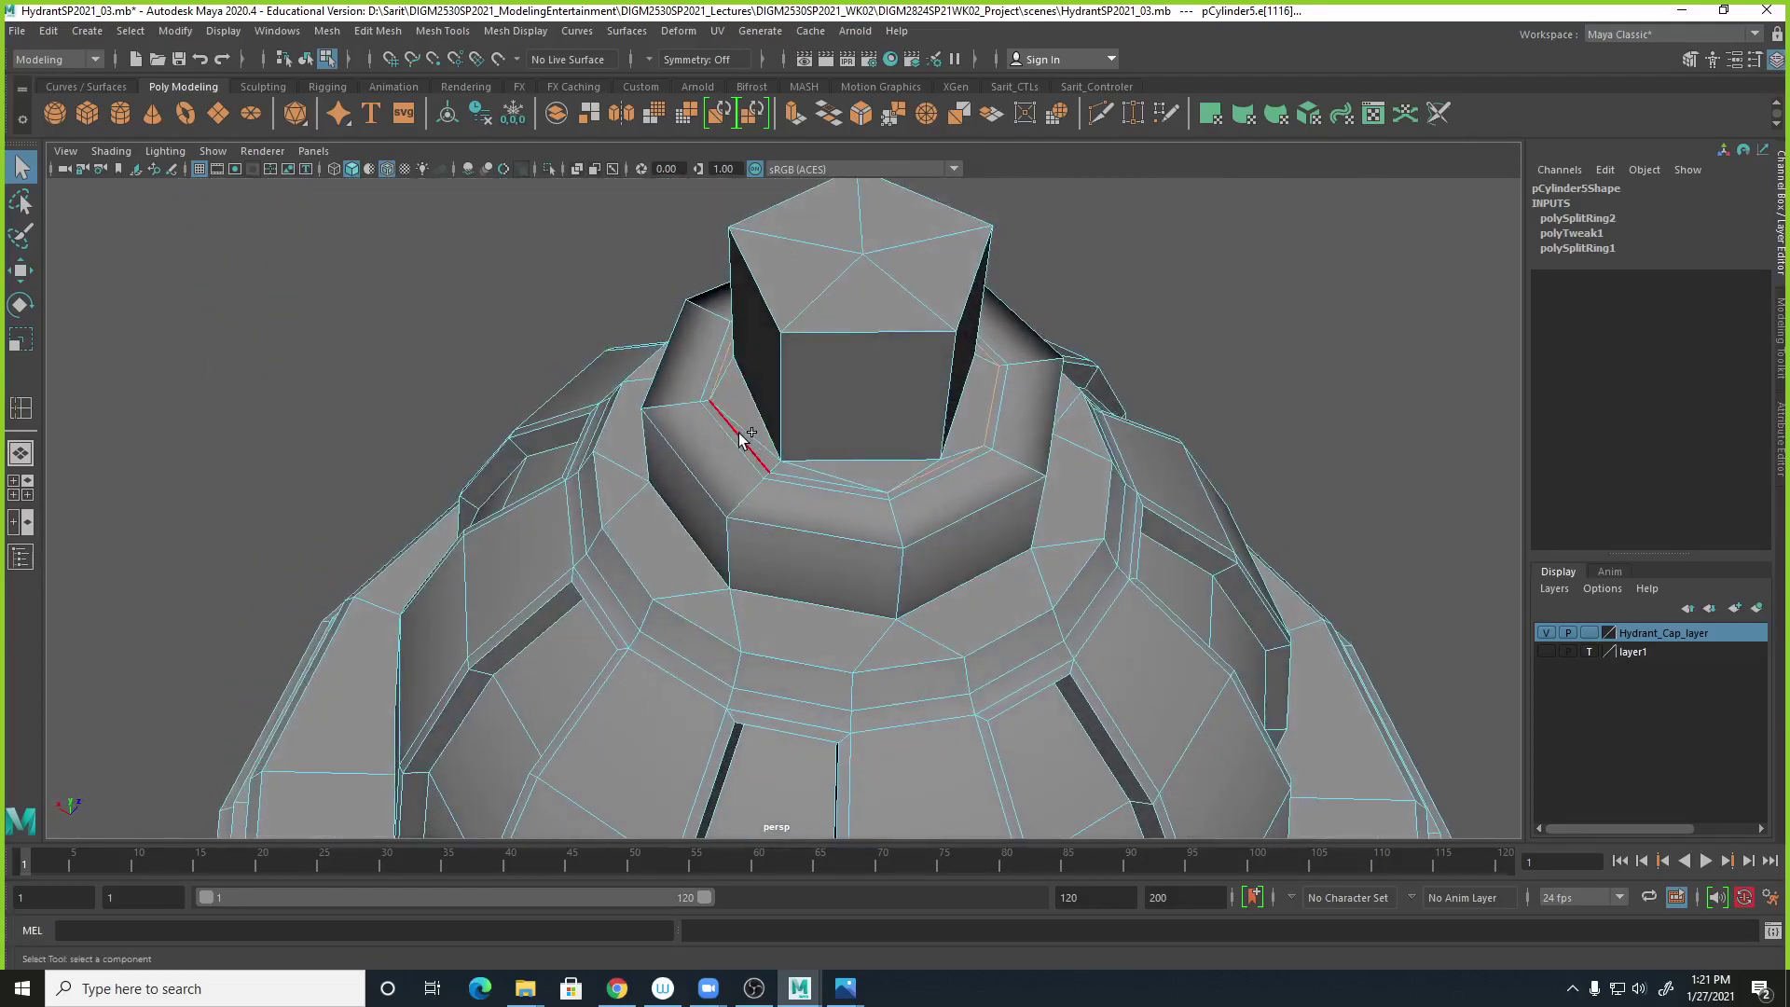
{"action": "right_click_drag", "start_coordinate": [899, 520], "coordinate": [1351, 568], "text": "alt"}
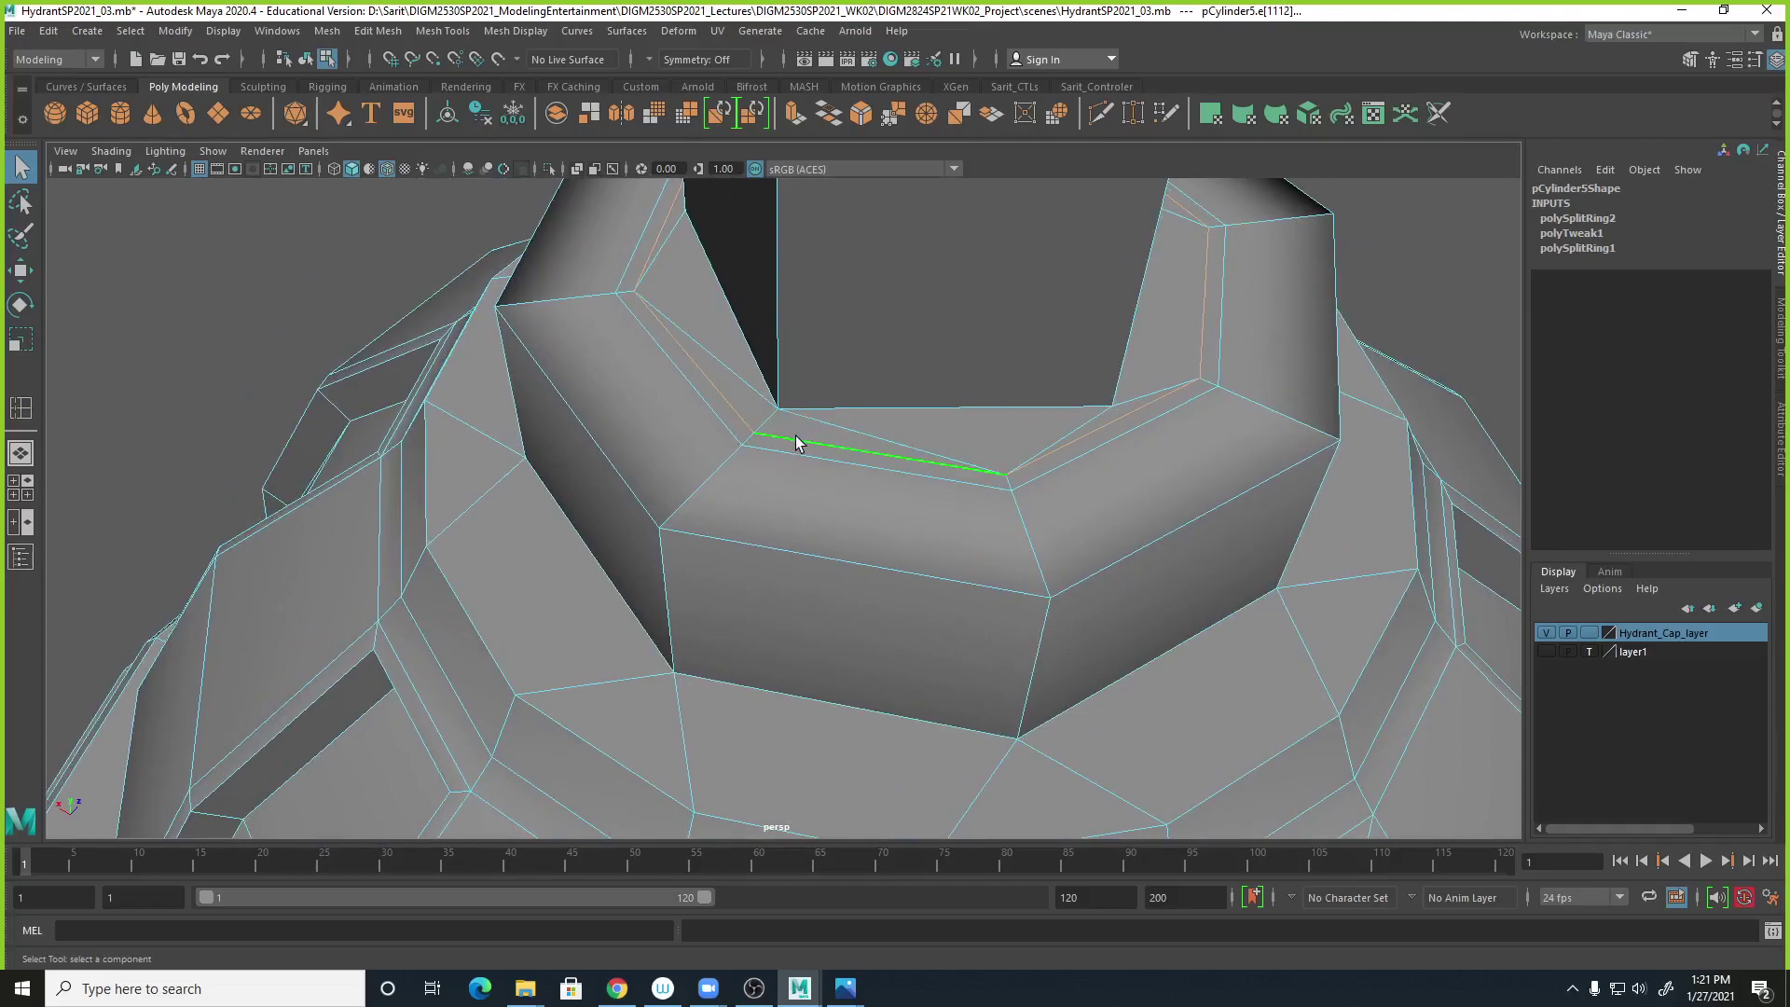
{"action": "key", "text": "r"}
{"action": "left_click_drag", "start_coordinate": [1028, 360], "coordinate": [918, 328], "text": "alt"}
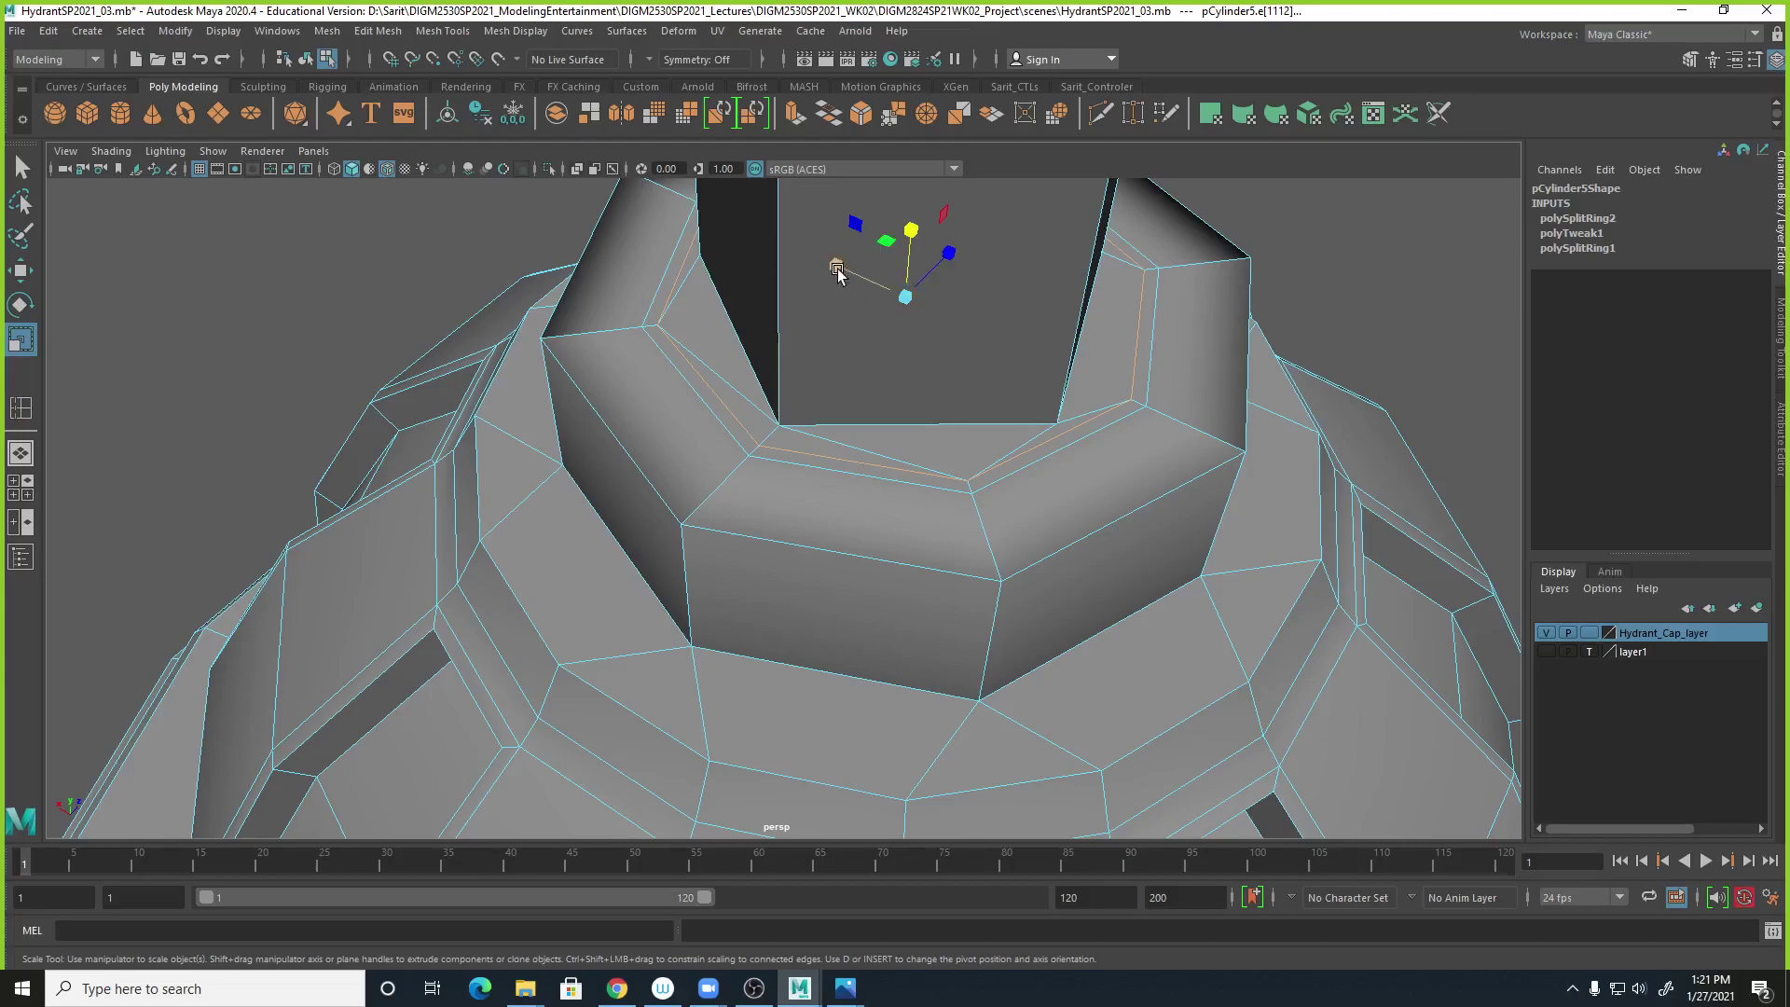
Try scaling the collar's selected inner loop inward in the horizontal plane, and undo that scaling.
{"action": "left_click_drag", "start_coordinate": [884, 244], "coordinate": [893, 248]}
{"action": "right_click_drag", "start_coordinate": [1127, 508], "coordinate": [1566, 578], "text": "alt"}
{"action": "middle_click_drag", "start_coordinate": [1510, 552], "coordinate": [1087, 627], "text": "alt"}
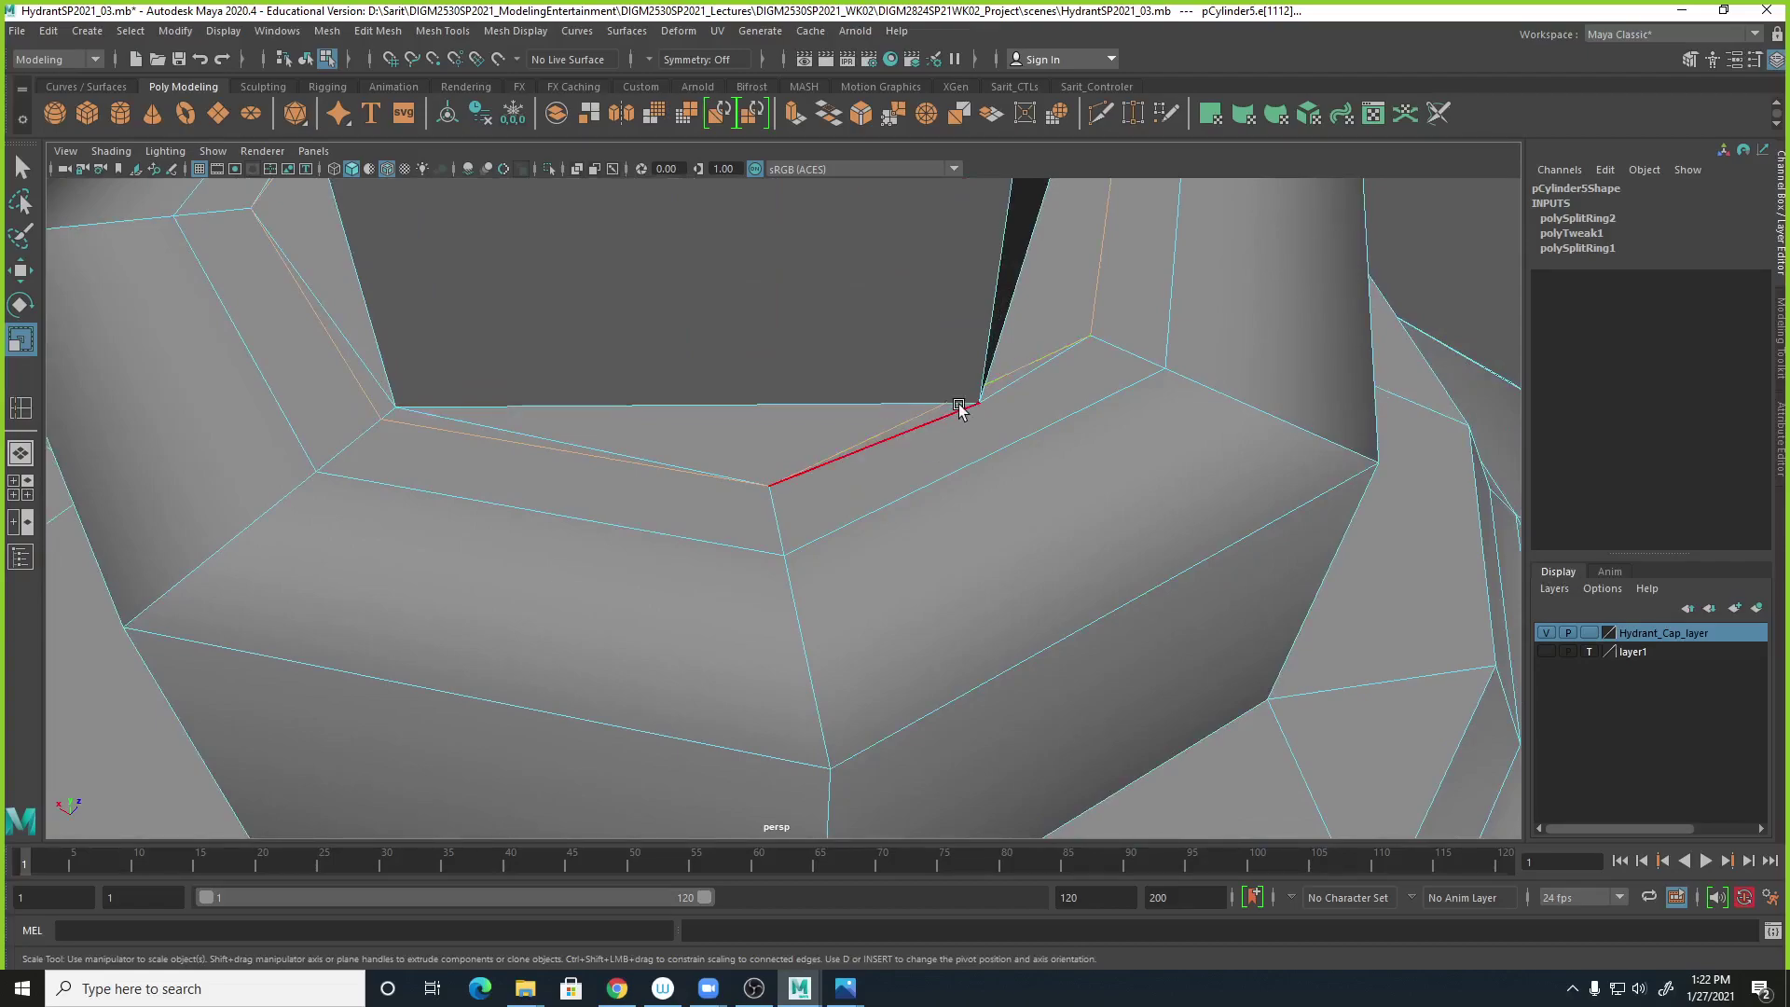
{"action": "scroll", "coordinate": [944, 475], "scroll_direction": "down", "scroll_amount": 5}
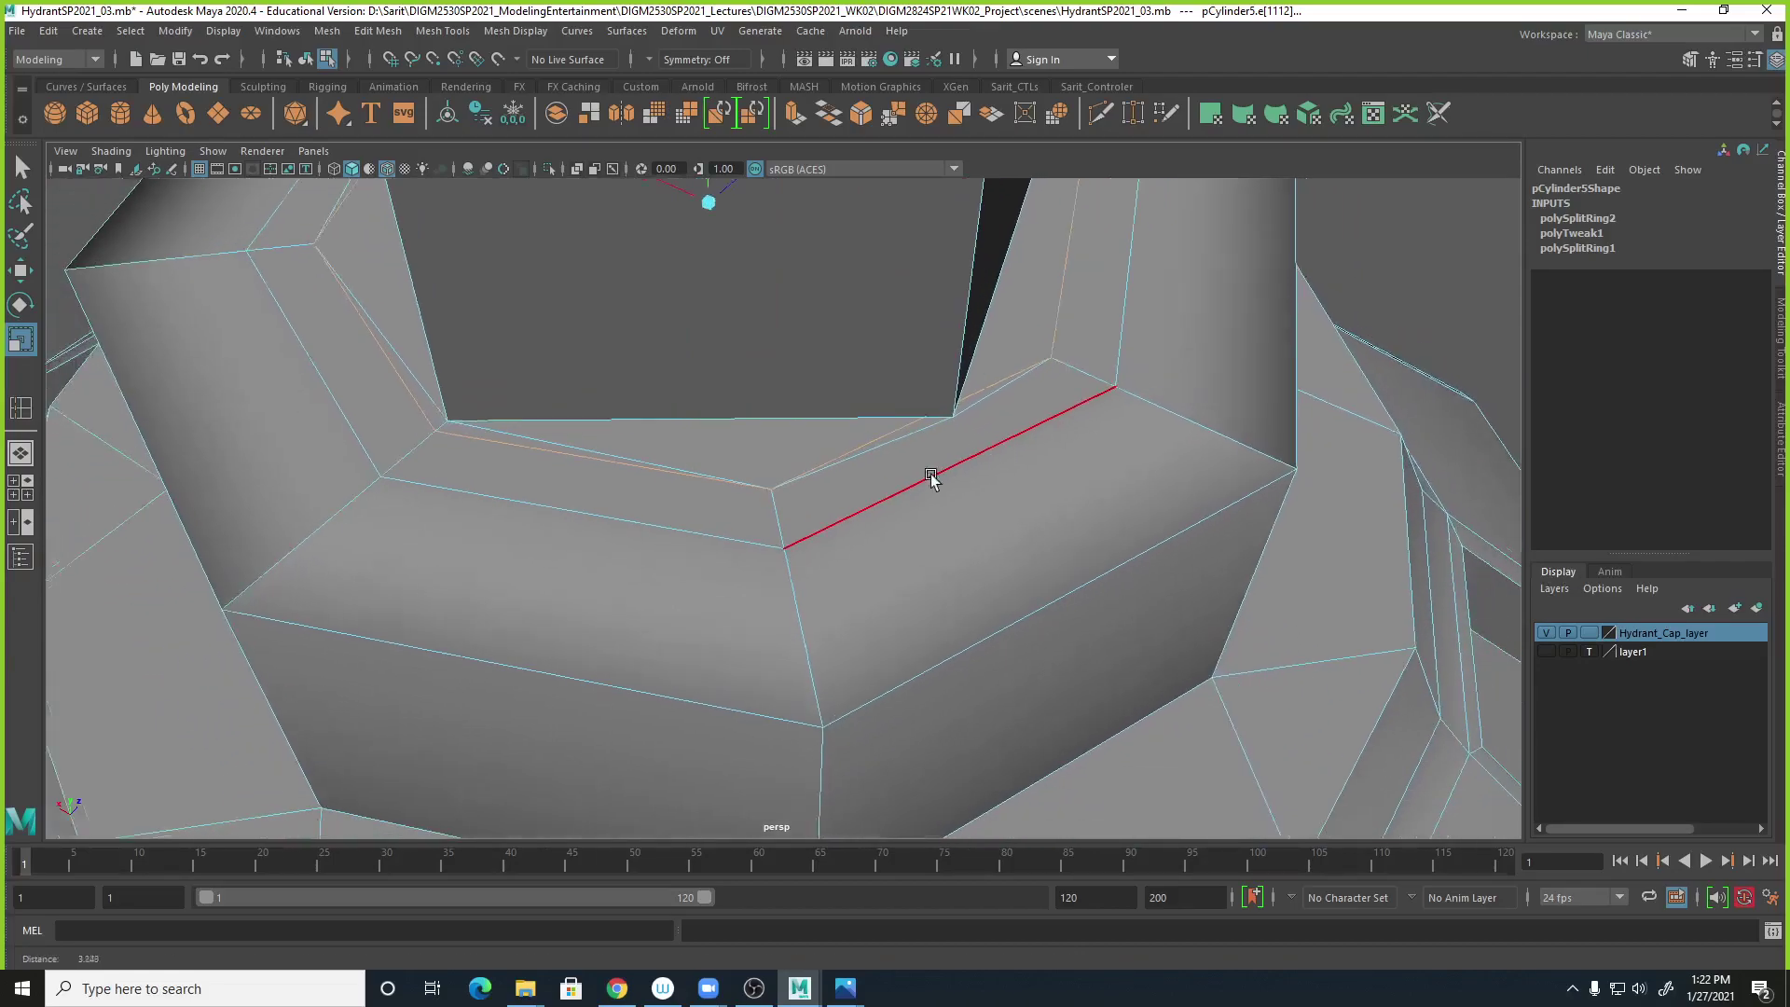
{"action": "key", "text": "ctrl+z"}
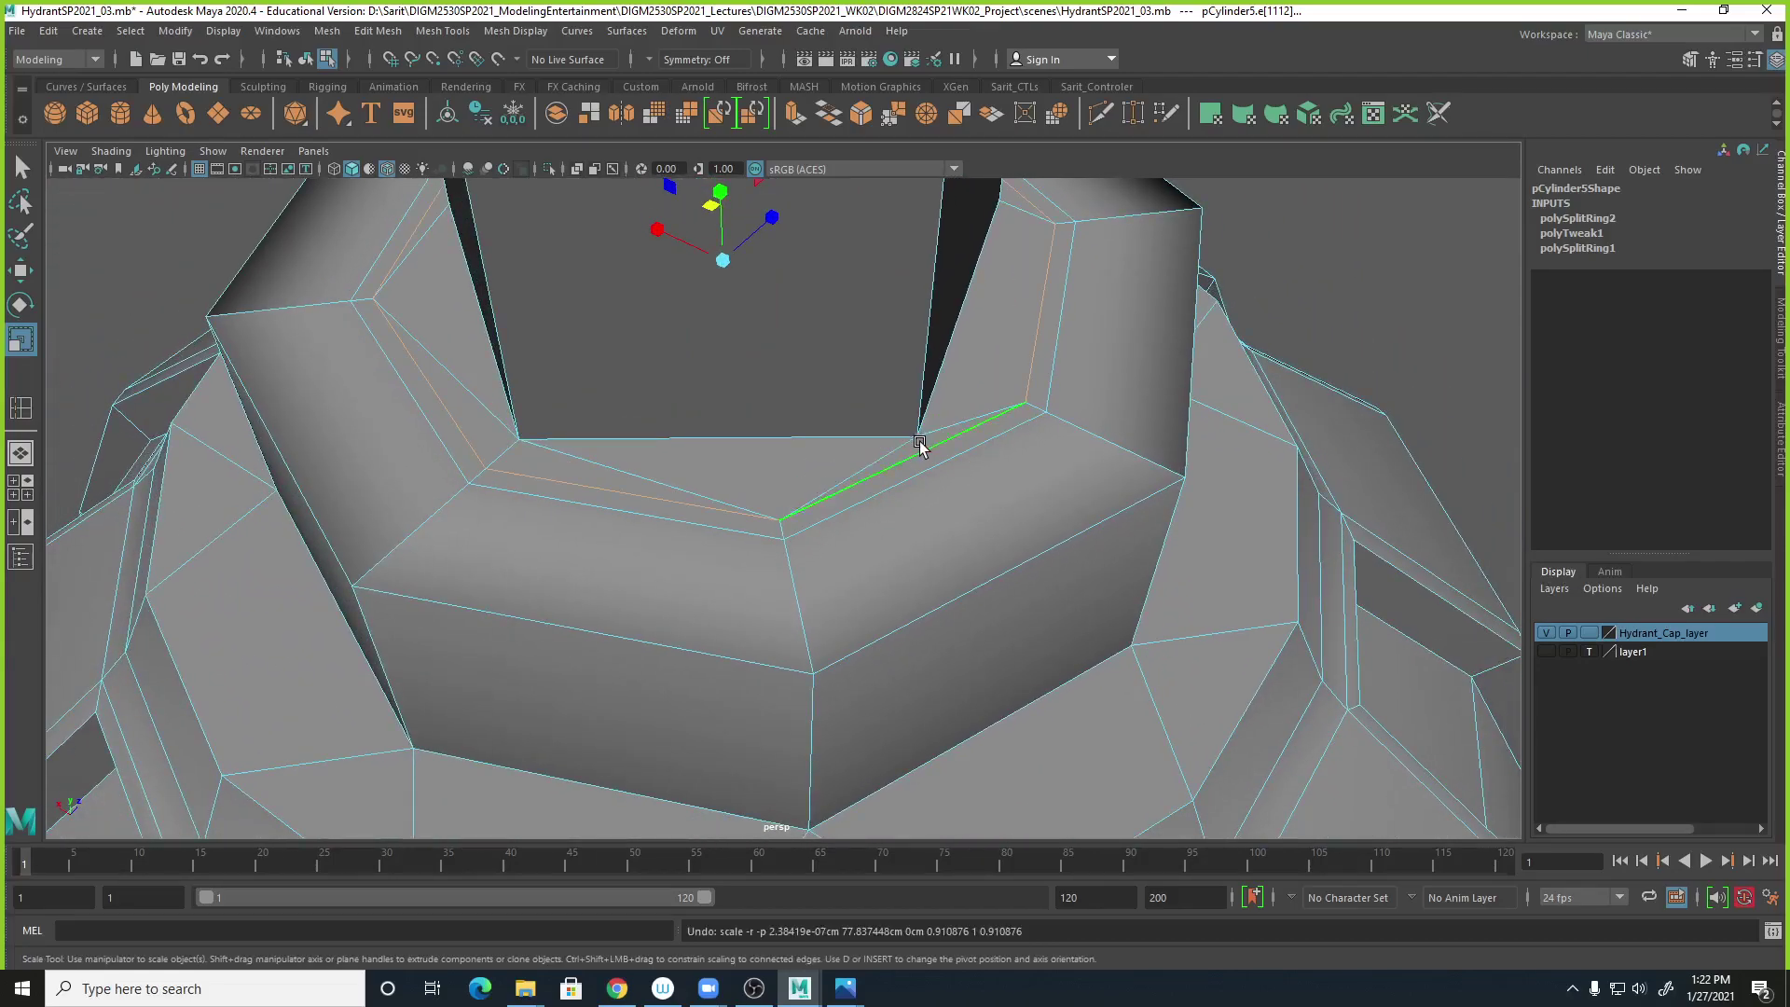
Scale the collar's inner edge loop slightly inward toward the nut's base and check the collar in smoothed display.
{"action": "left_click_drag", "start_coordinate": [711, 207], "coordinate": [708, 206]}
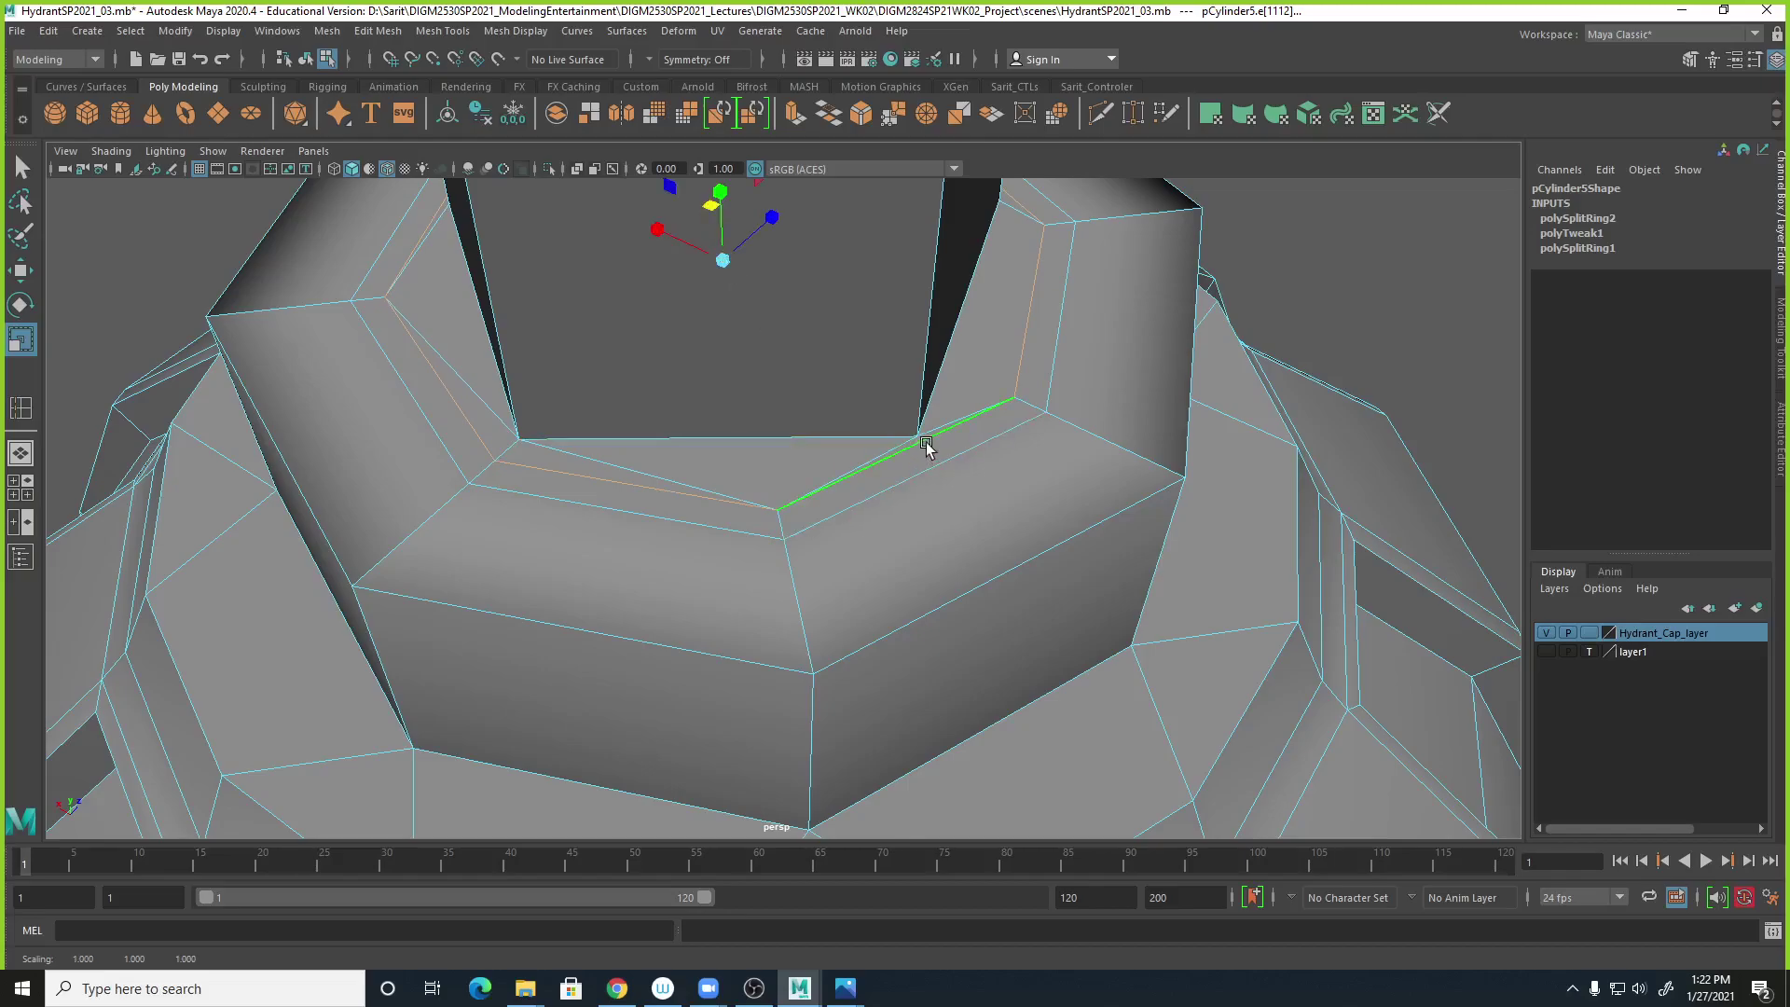
{"action": "right_click_drag", "start_coordinate": [1043, 619], "coordinate": [799, 576], "text": "alt"}
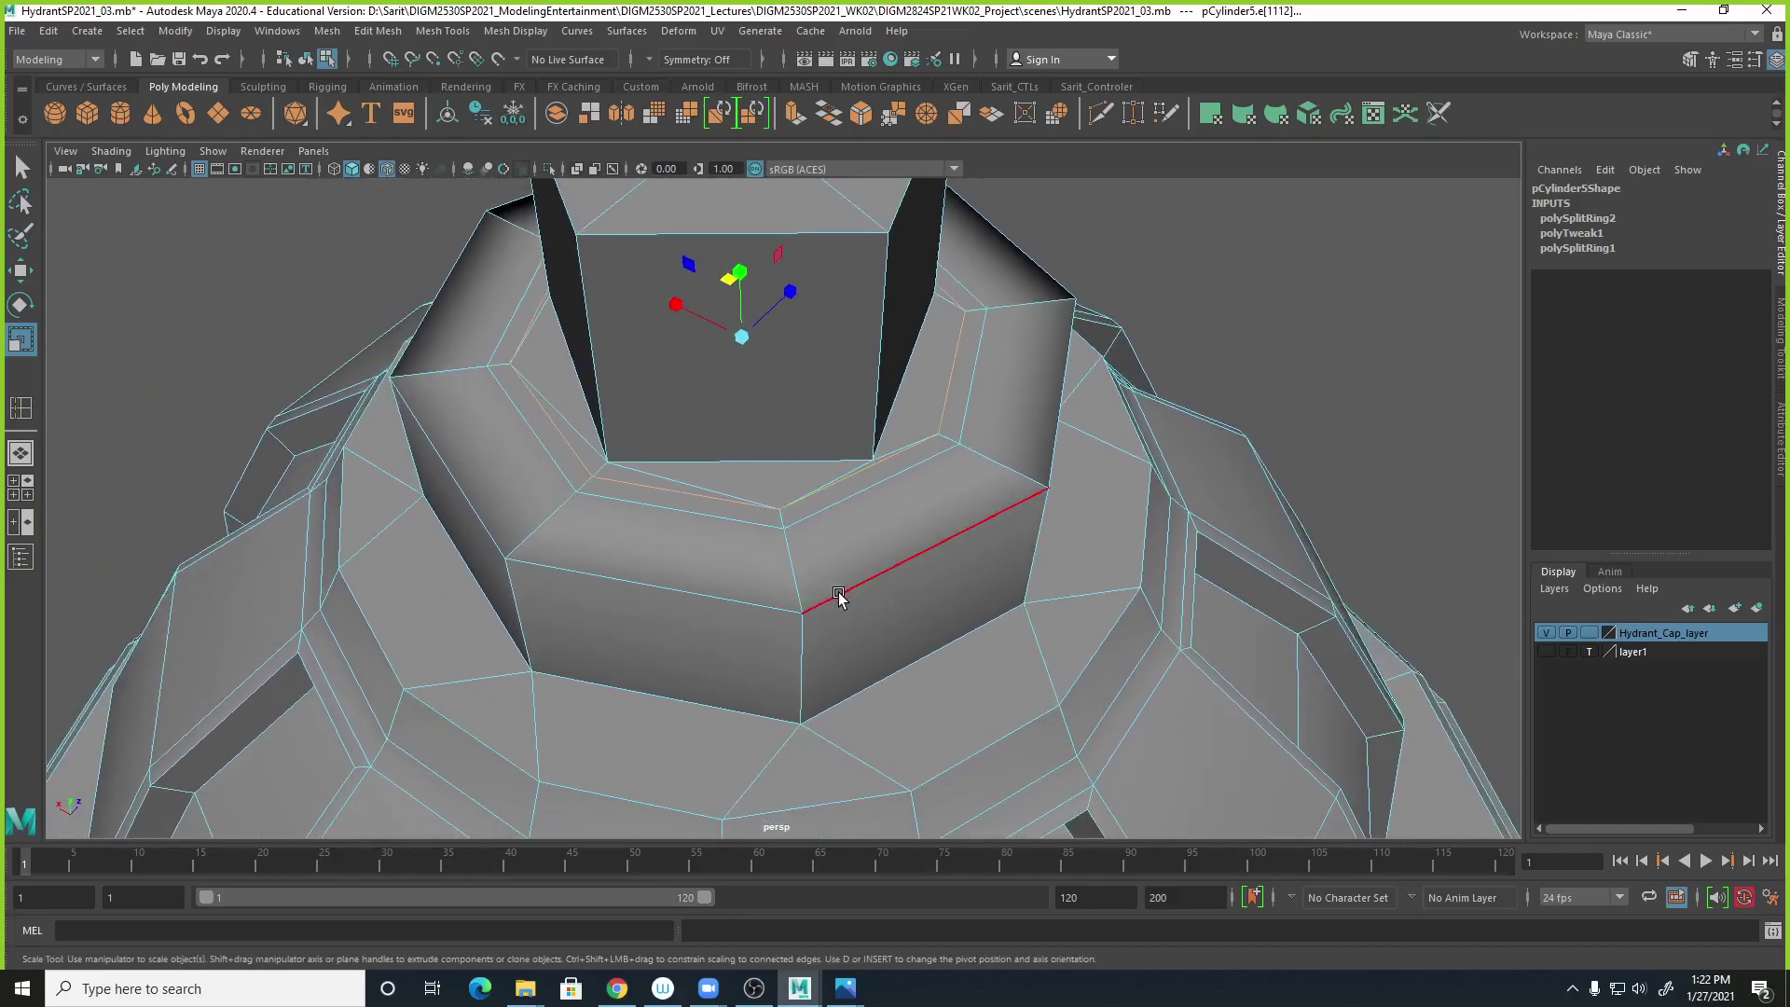
{"action": "key", "text": "3"}
{"action": "right_click_drag", "start_coordinate": [962, 576], "coordinate": [788, 606], "text": "alt"}
{"action": "left_click_drag", "start_coordinate": [771, 656], "coordinate": [826, 592], "text": "alt"}
Return to unsmoothed display and insert an edge loop around the nut just above its base.
{"action": "key", "text": "1"}
{"action": "right_click_drag", "start_coordinate": [774, 578], "coordinate": [848, 424], "text": "alt"}
{"action": "left_click", "coordinate": [417, 31]}
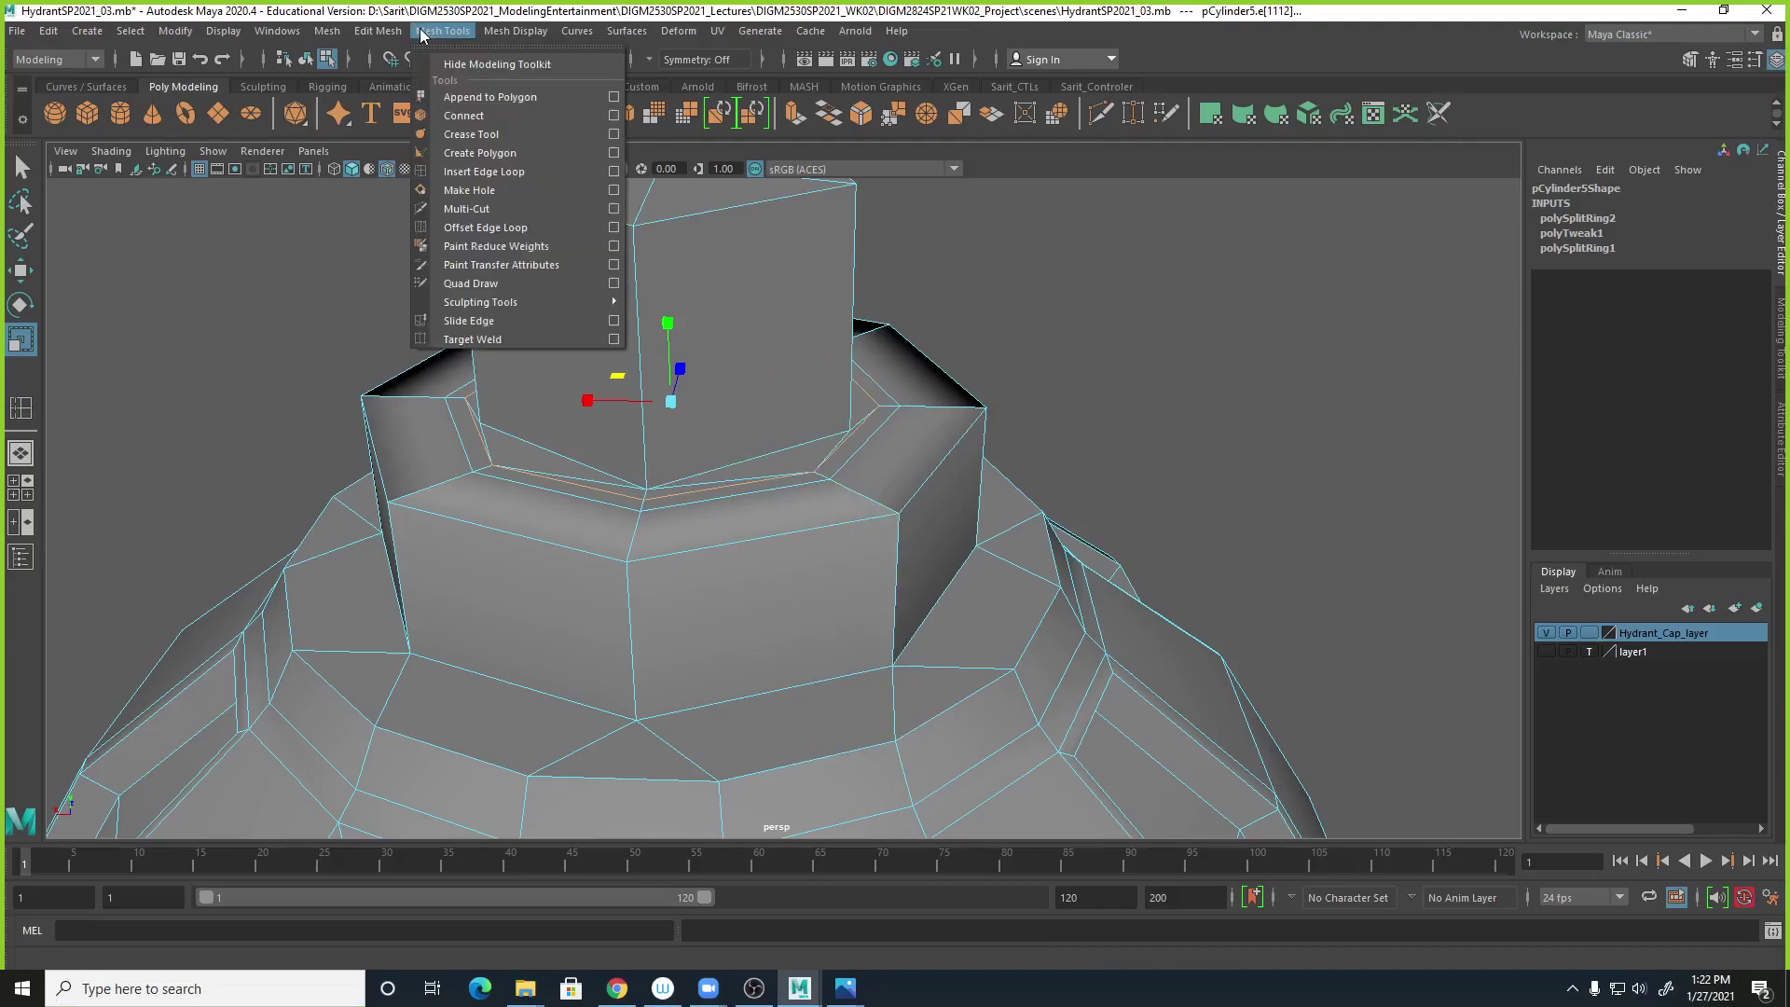
{"action": "left_click", "coordinate": [471, 187]}
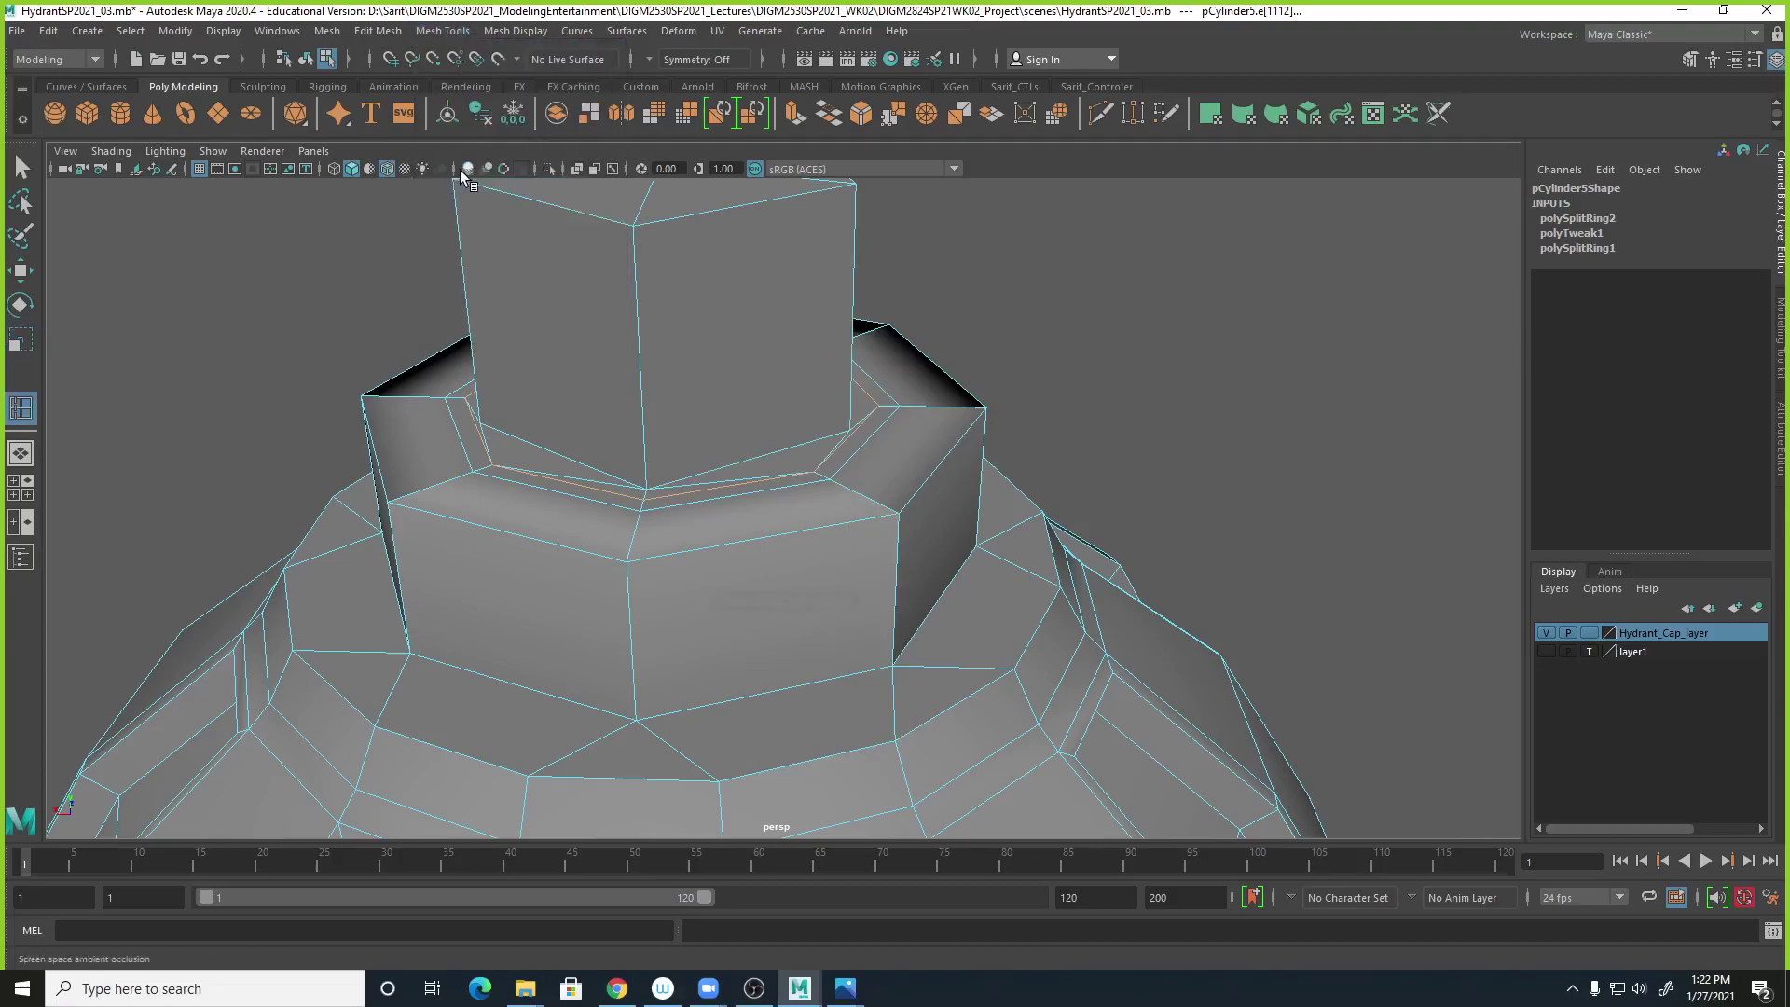
{"action": "left_click", "coordinate": [648, 480]}
Preview the nut's base smoothed, check it in the four-view layout, and return to the unsmoothed perspective view.
{"action": "key", "text": "3"}
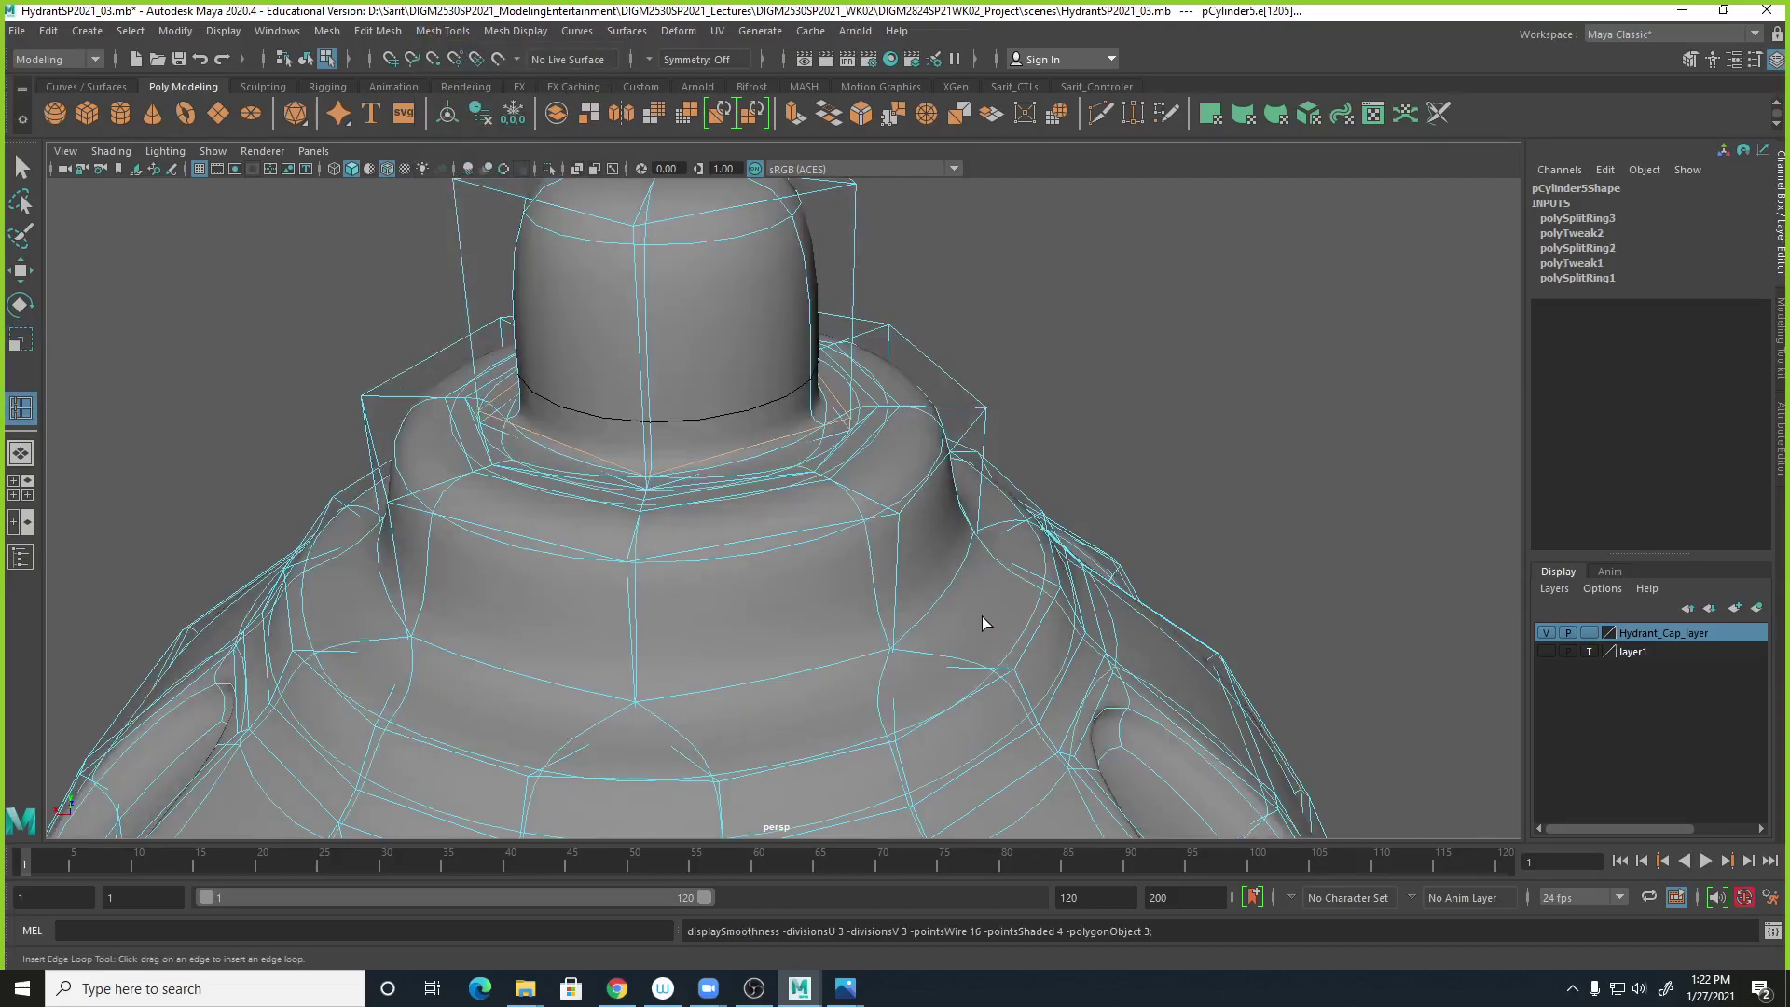
{"action": "key", "text": "space"}
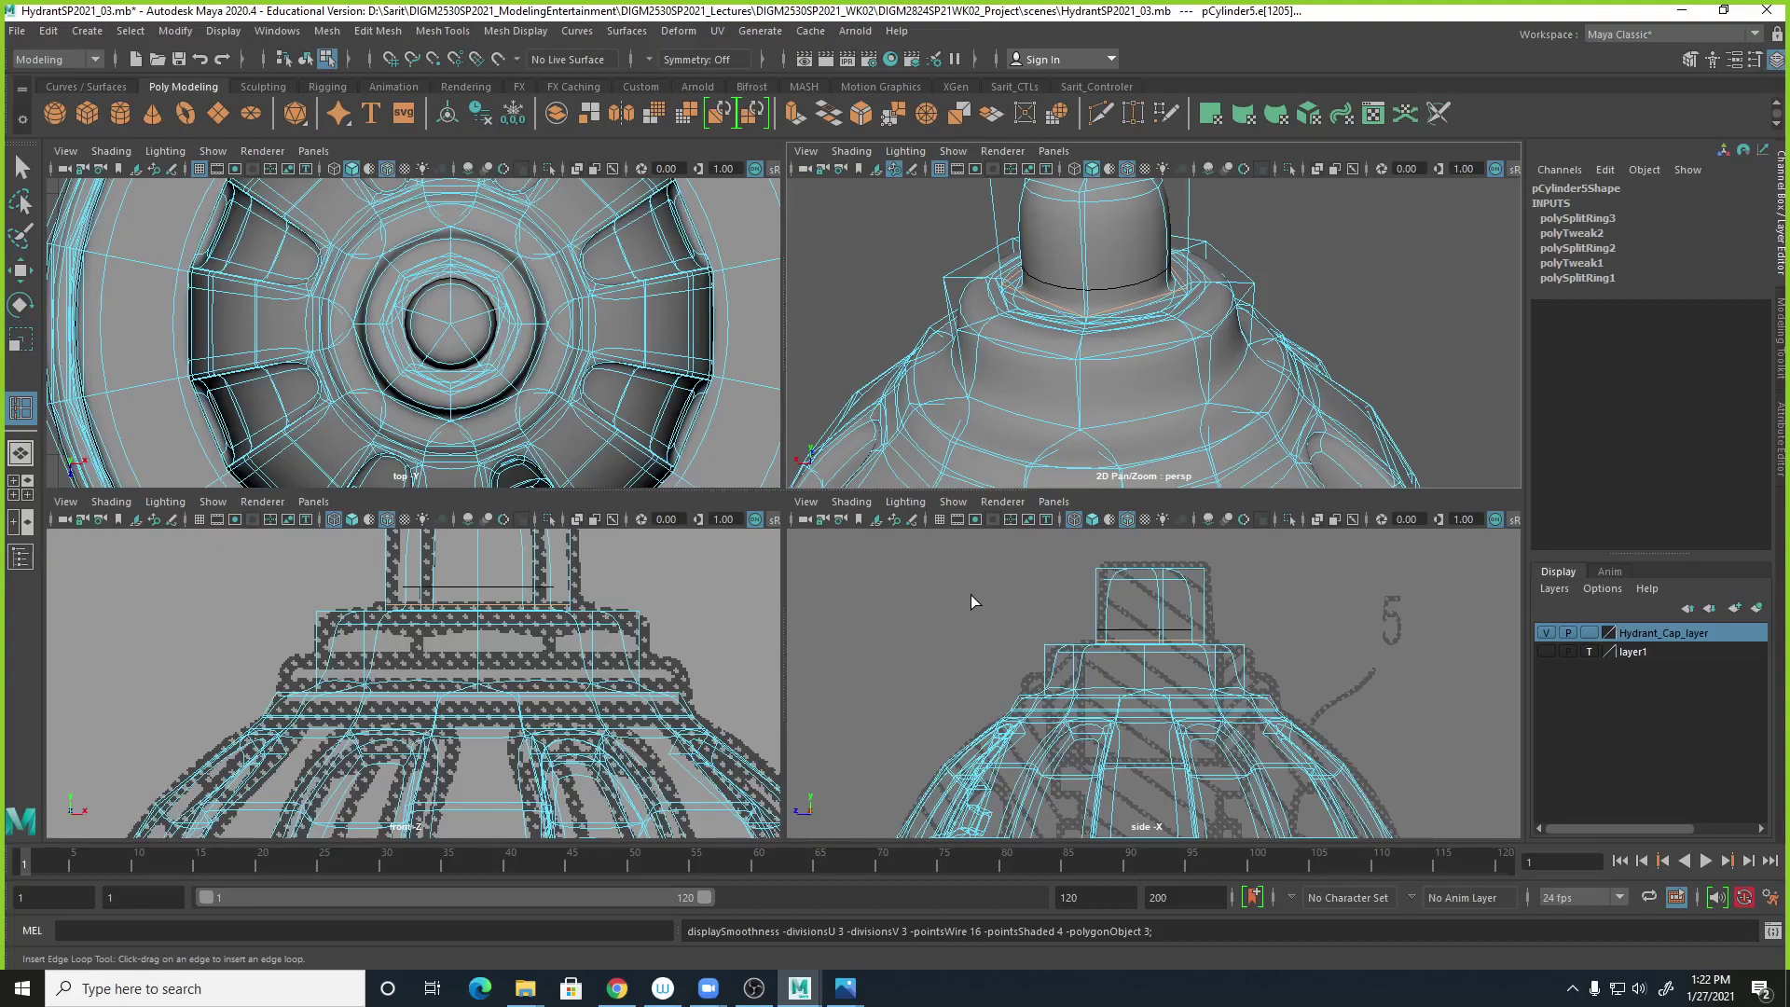
{"action": "left_click", "coordinate": [32, 179]}
{"action": "key", "text": "space"}
{"action": "left_click_drag", "start_coordinate": [1123, 380], "coordinate": [842, 542], "text": "alt"}
{"action": "key", "text": "1"}
Switch to Photos and examine the nut and octagonal collar up close in Fire Hydrant 014.JPG.
{"action": "mouse_move", "coordinate": [847, 996]}
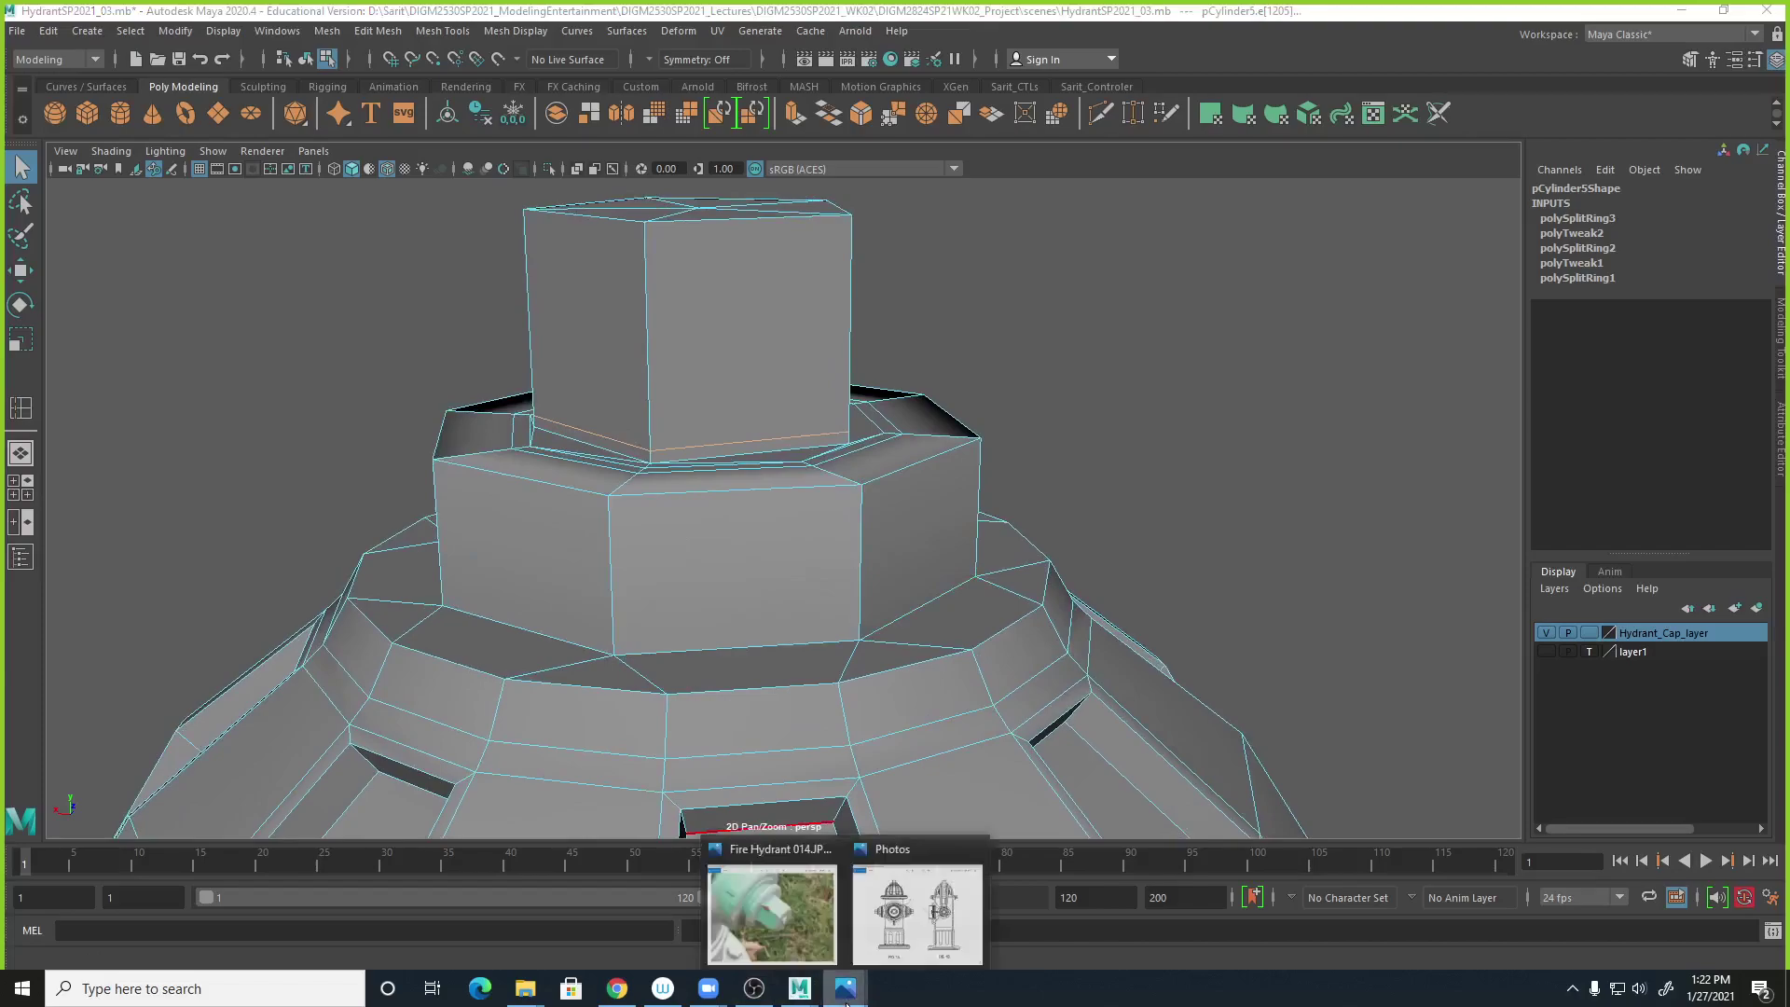
{"action": "left_click", "coordinate": [792, 926]}
{"action": "scroll", "coordinate": [954, 741], "scroll_direction": "up", "scroll_amount": 10}
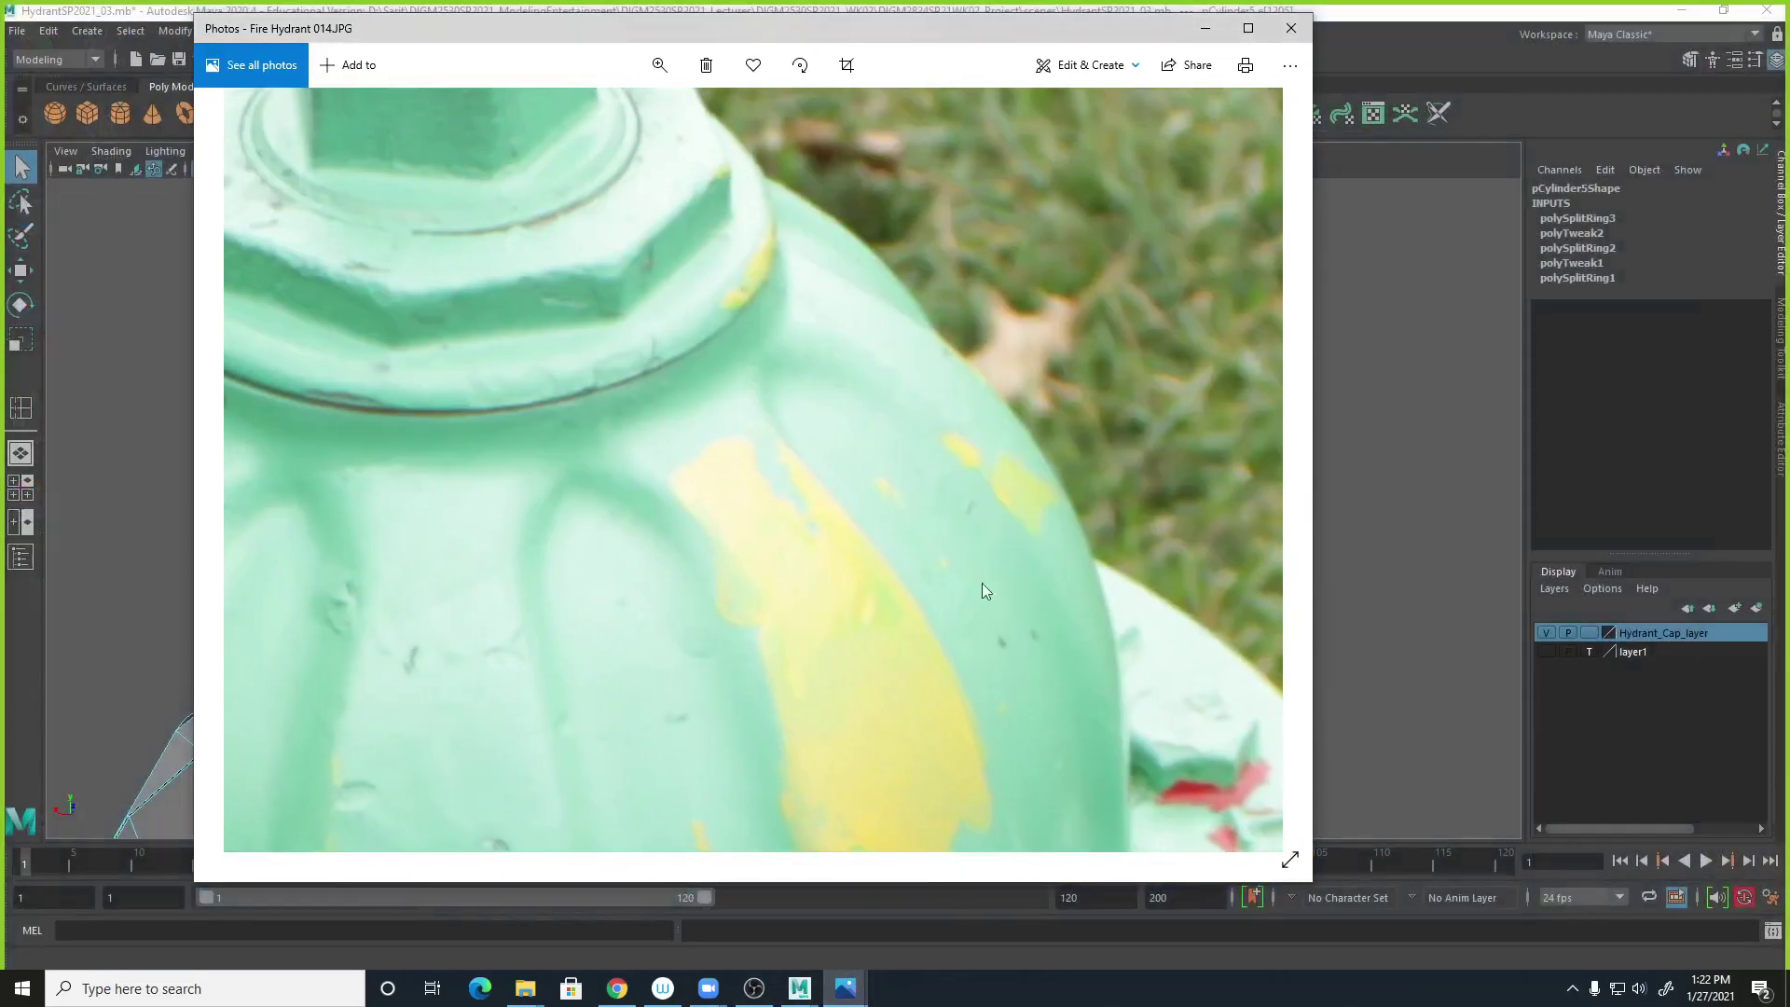
{"action": "scroll", "coordinate": [999, 634], "scroll_direction": "down", "scroll_amount": 3}
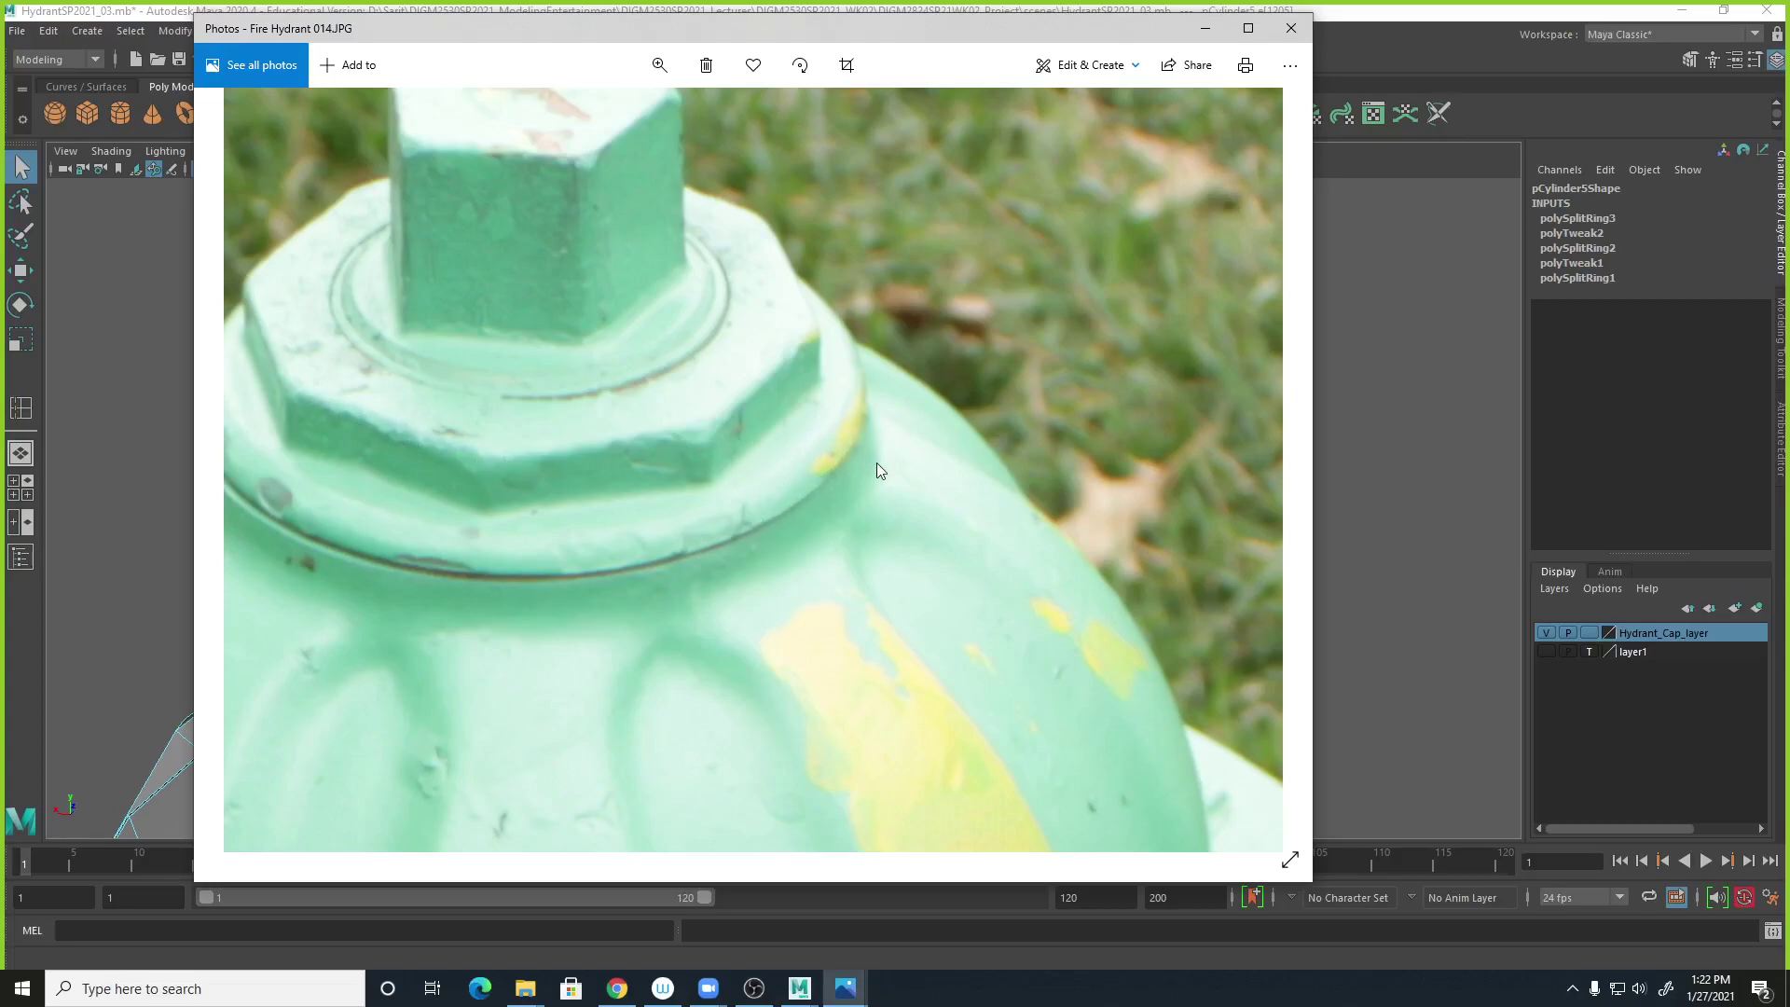
Browse the reference photos to Fire Hydrant 010.JPG and examine the side profile of the nut and collar up close.
{"action": "left_click", "coordinate": [663, 69]}
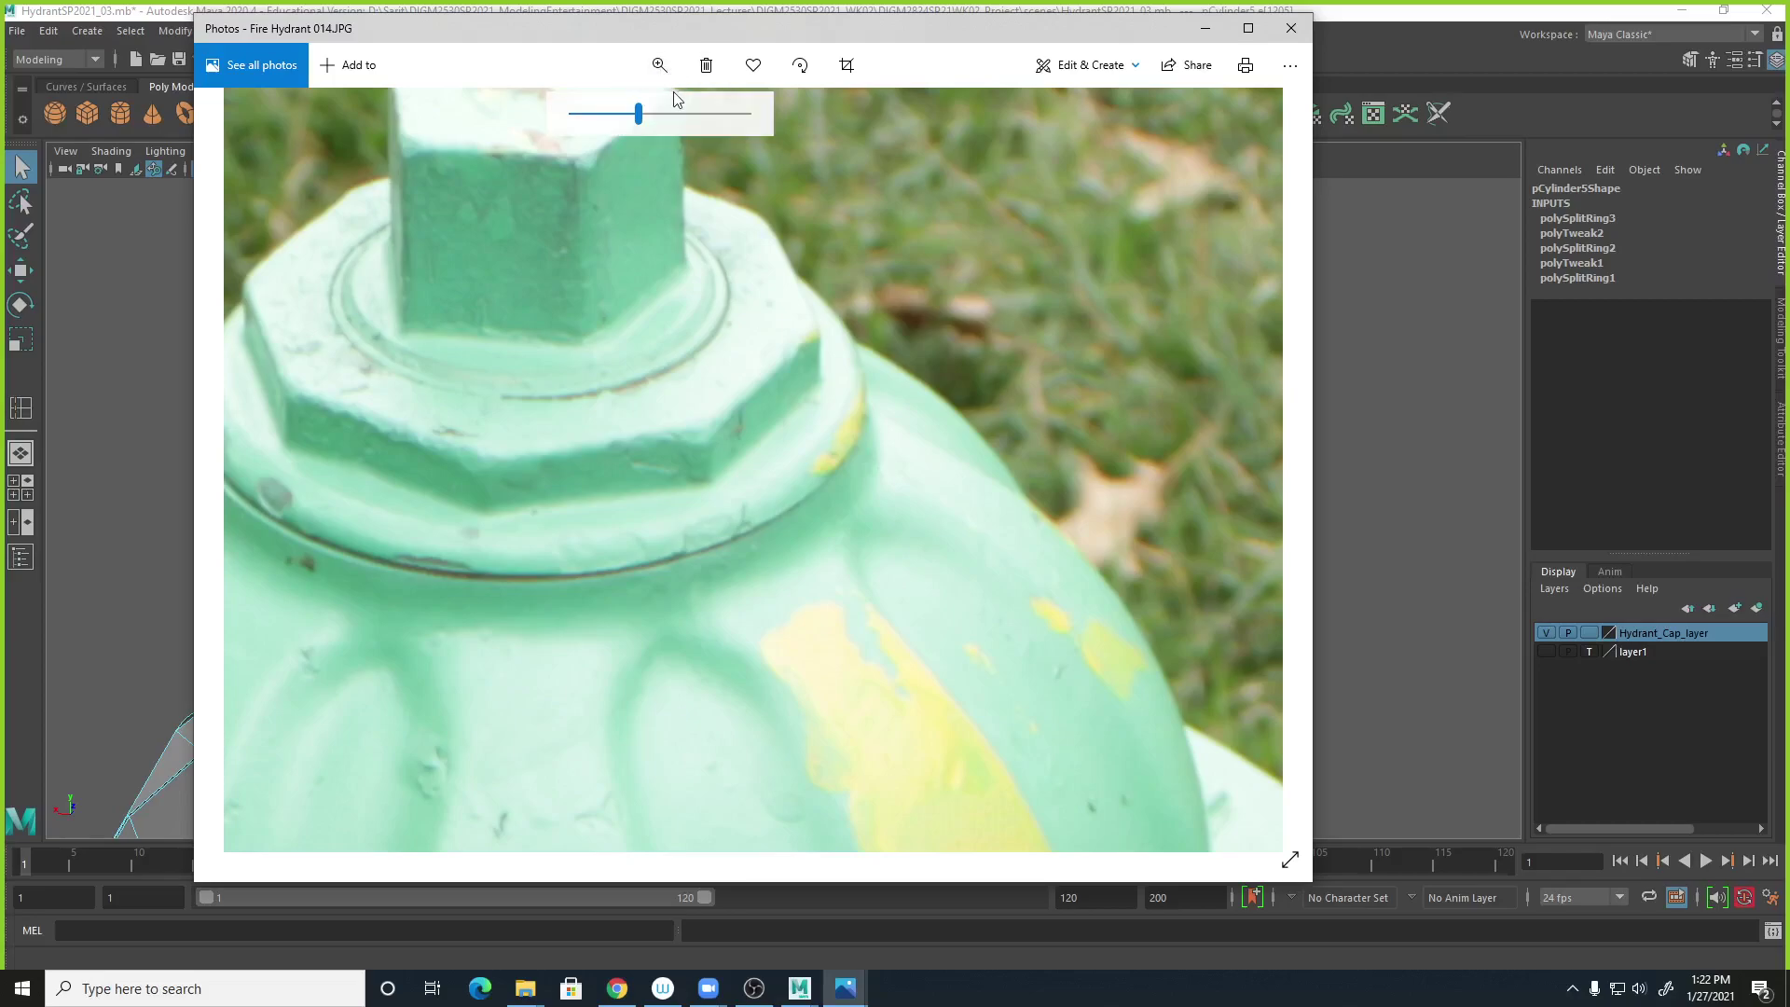
{"action": "left_click_drag", "start_coordinate": [641, 113], "coordinate": [433, 116]}
{"action": "scroll", "coordinate": [801, 463], "scroll_direction": "down", "scroll_amount": 1}
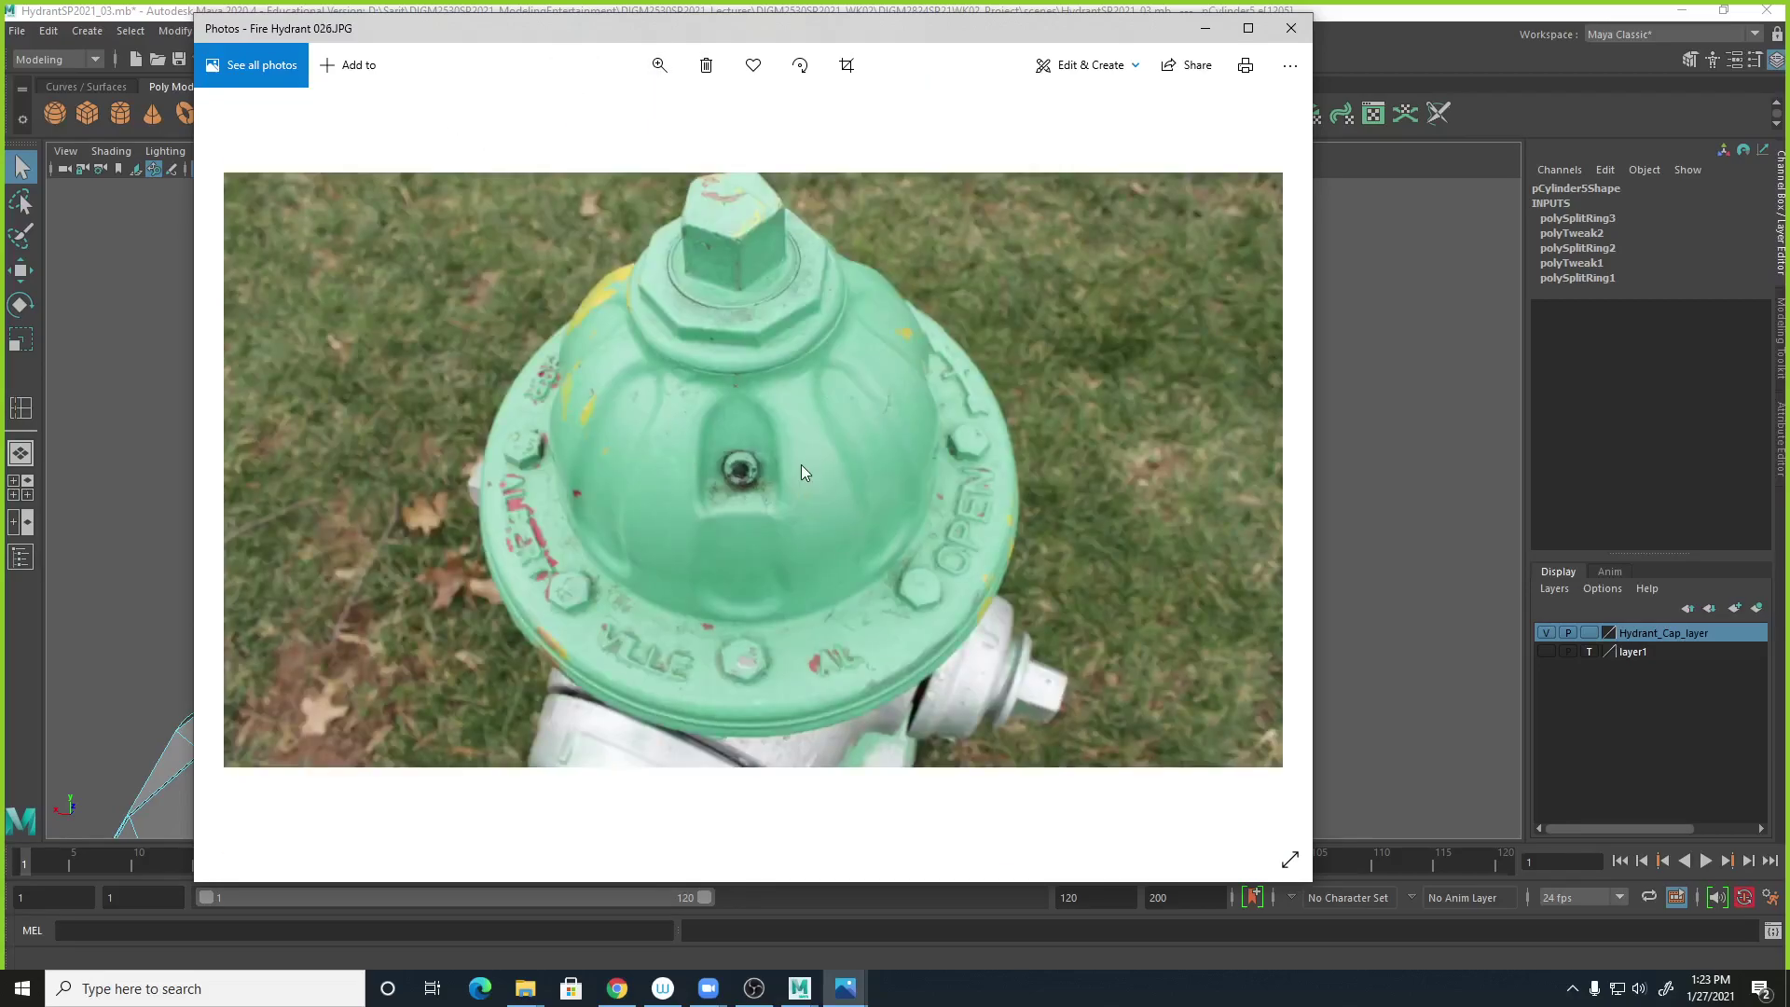
{"action": "scroll", "coordinate": [802, 465], "scroll_direction": "down", "scroll_amount": 4}
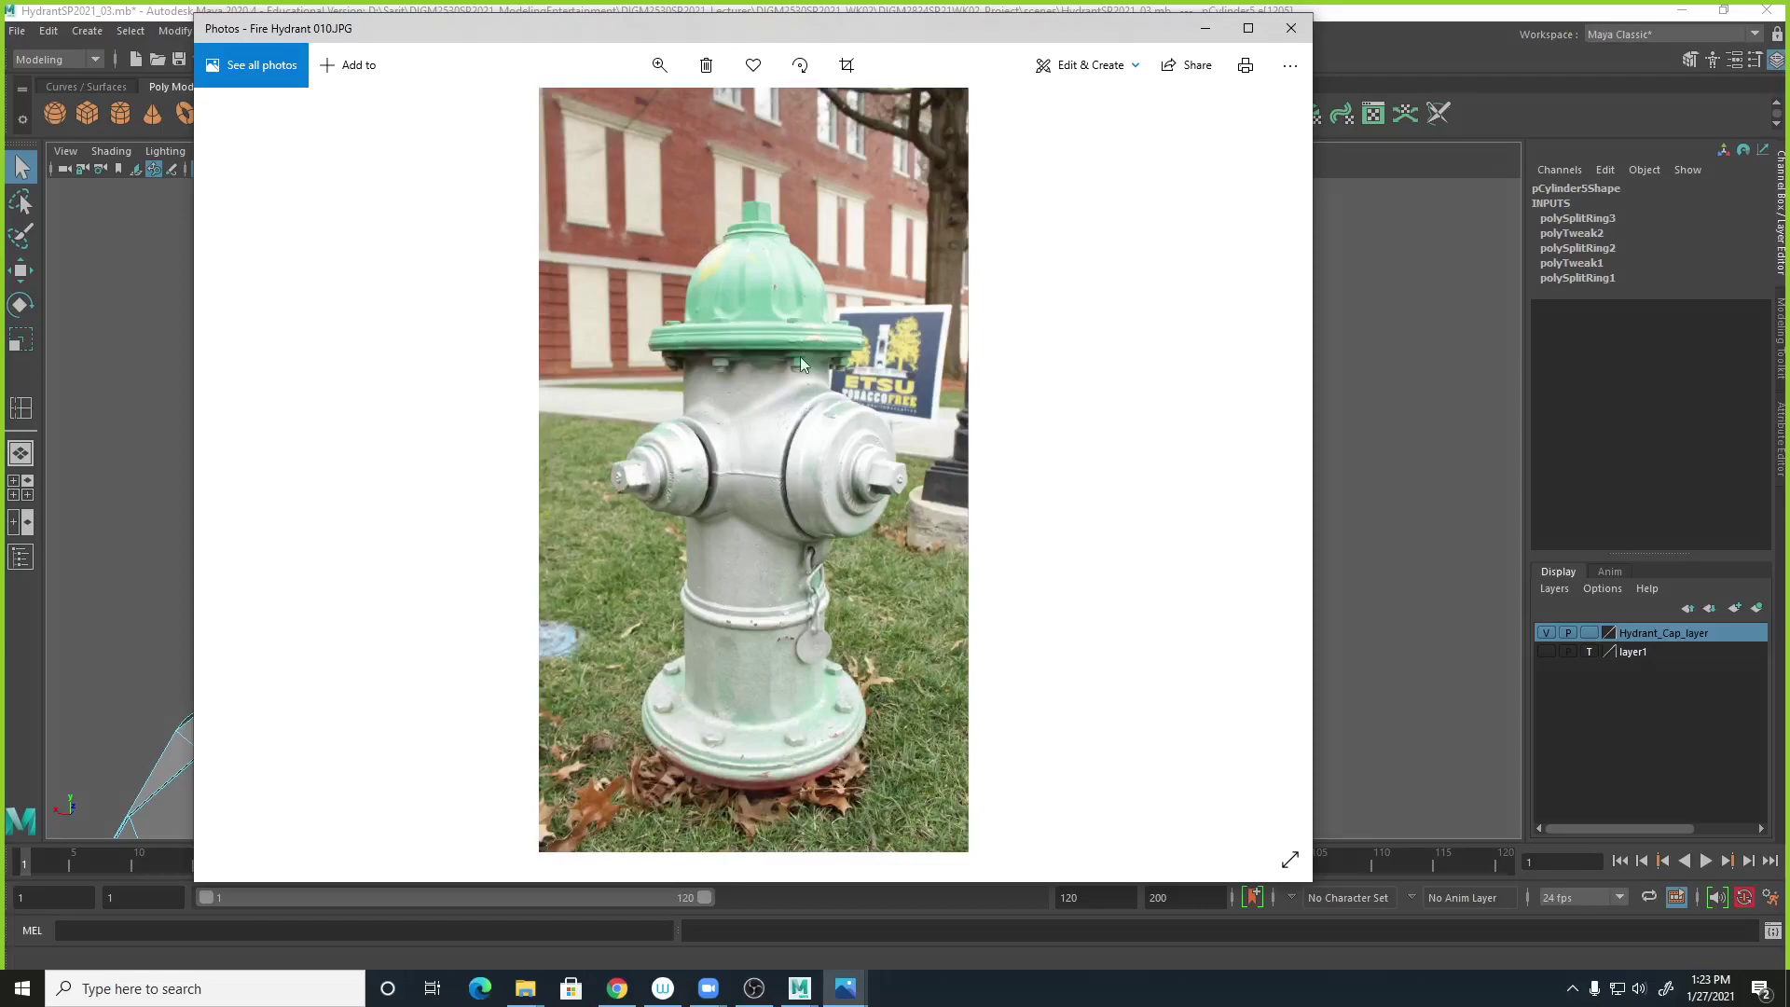
{"action": "left_click", "coordinate": [660, 66]}
{"action": "left_click", "coordinate": [667, 65]}
{"action": "left_click_drag", "start_coordinate": [574, 114], "coordinate": [639, 116]}
{"action": "left_click_drag", "start_coordinate": [849, 461], "coordinate": [927, 620]}
{"action": "left_click_drag", "start_coordinate": [946, 280], "coordinate": [1014, 941]}
{"action": "left_click_drag", "start_coordinate": [1062, 256], "coordinate": [1100, 1001]}
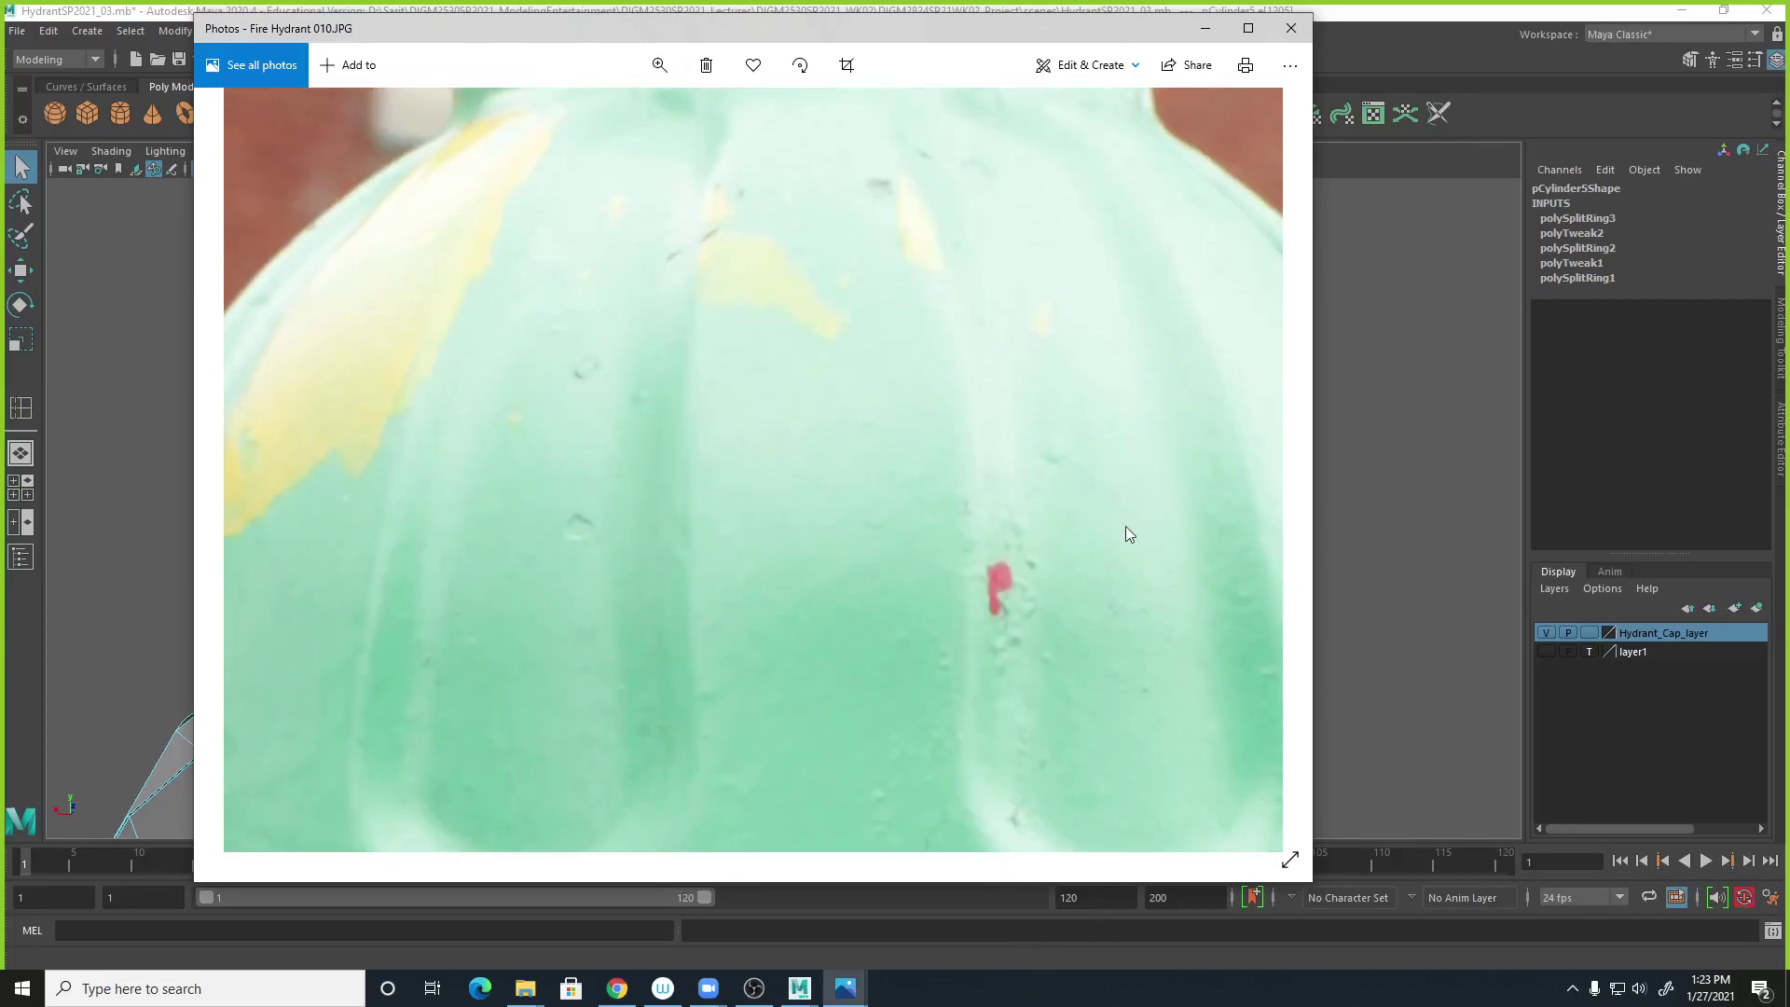
{"action": "left_click_drag", "start_coordinate": [987, 388], "coordinate": [984, 891]}
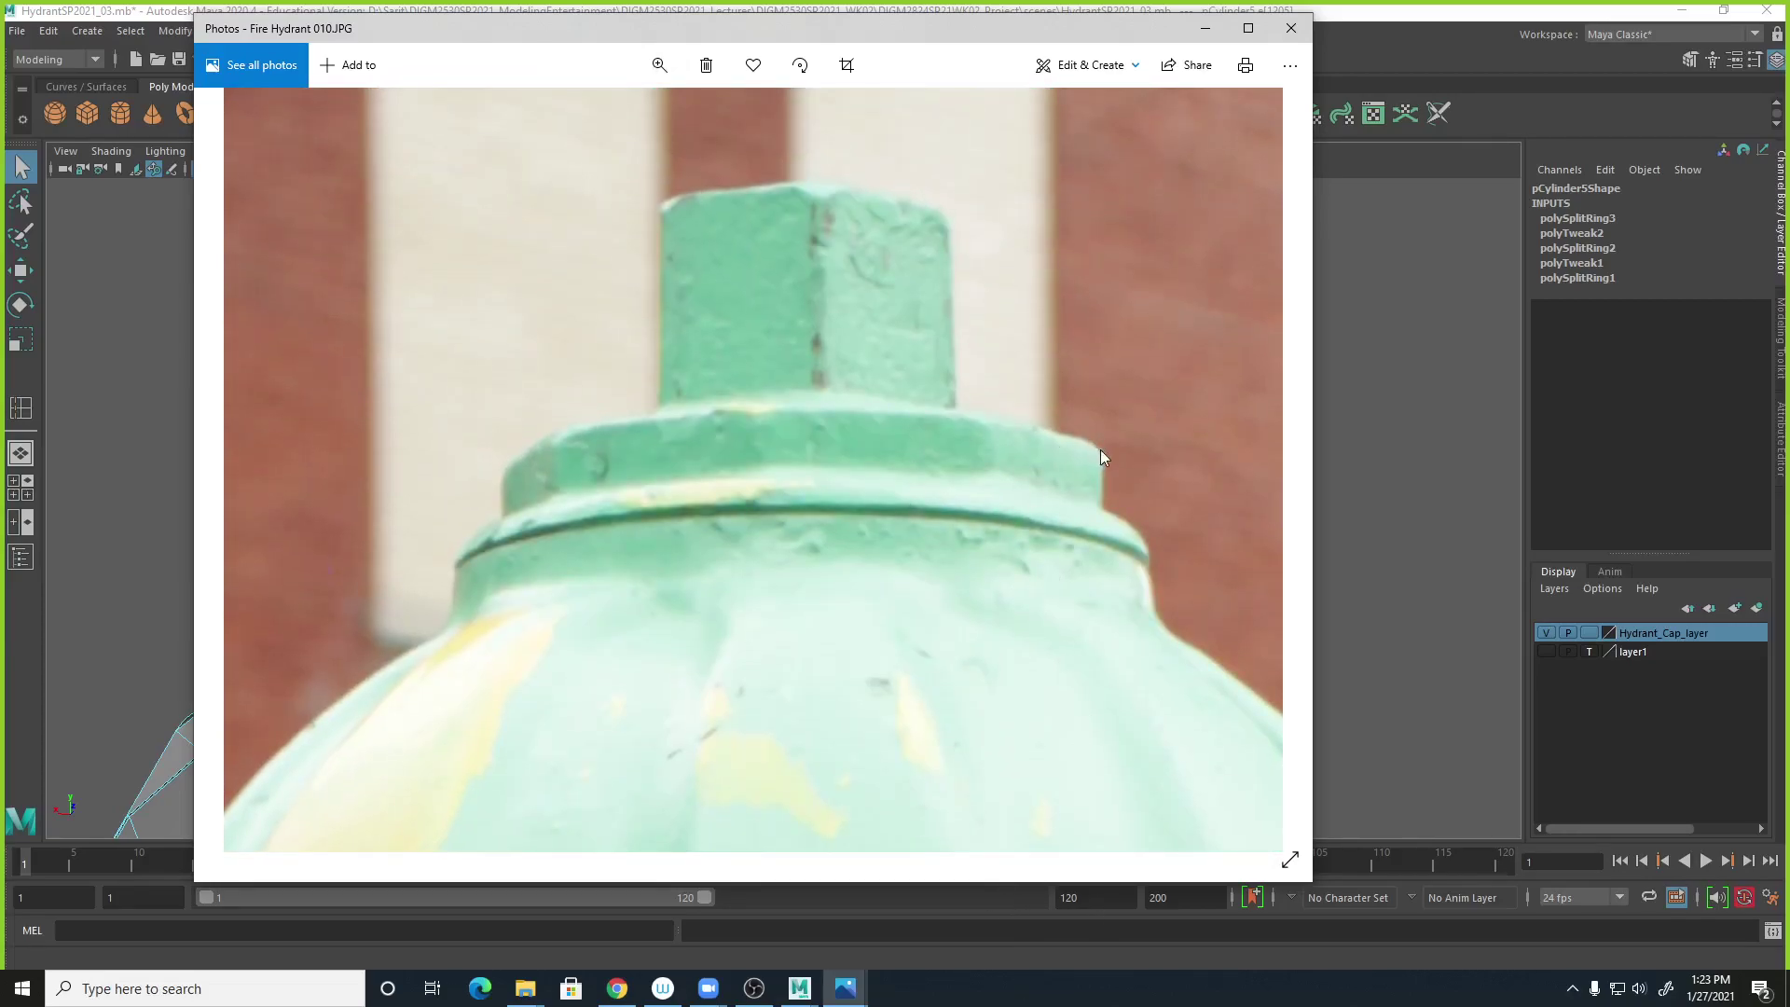
Return to Maya to view the modeled nut and collar, and check the hydrant cap in the patent reference drawing.
{"action": "left_click", "coordinate": [1379, 19]}
{"action": "left_click_drag", "start_coordinate": [1042, 692], "coordinate": [857, 492], "text": "alt"}
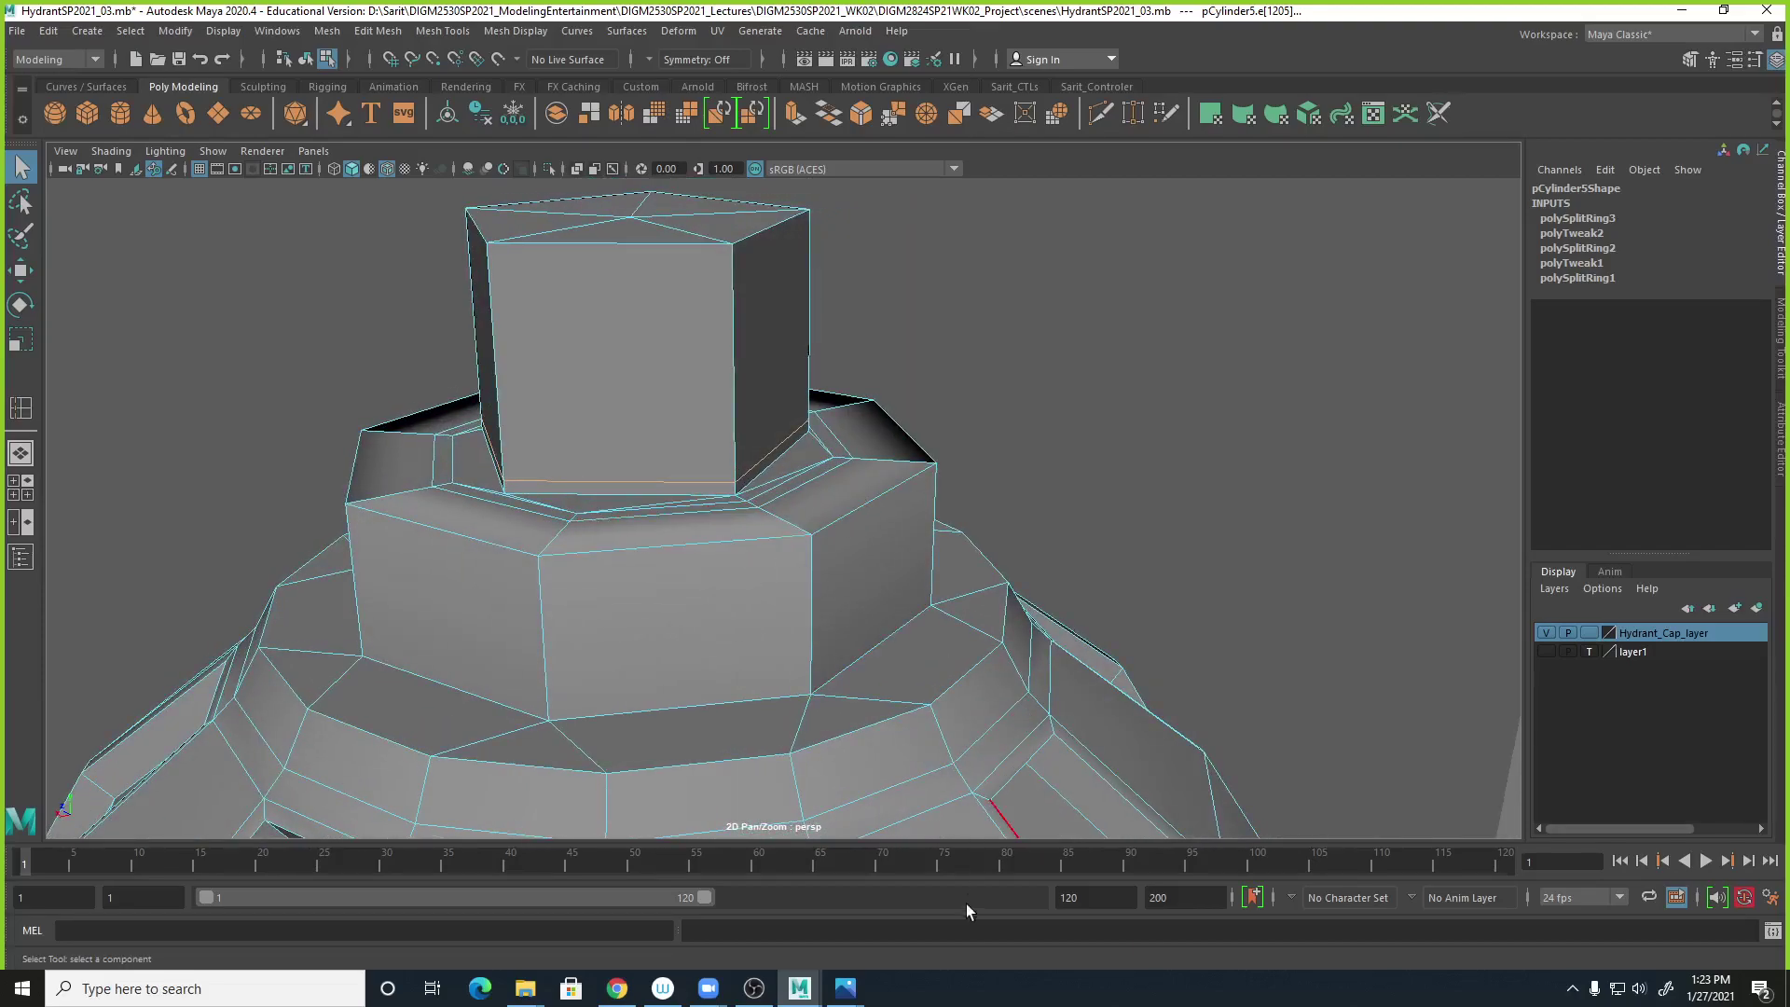
{"action": "left_click", "coordinate": [844, 988]}
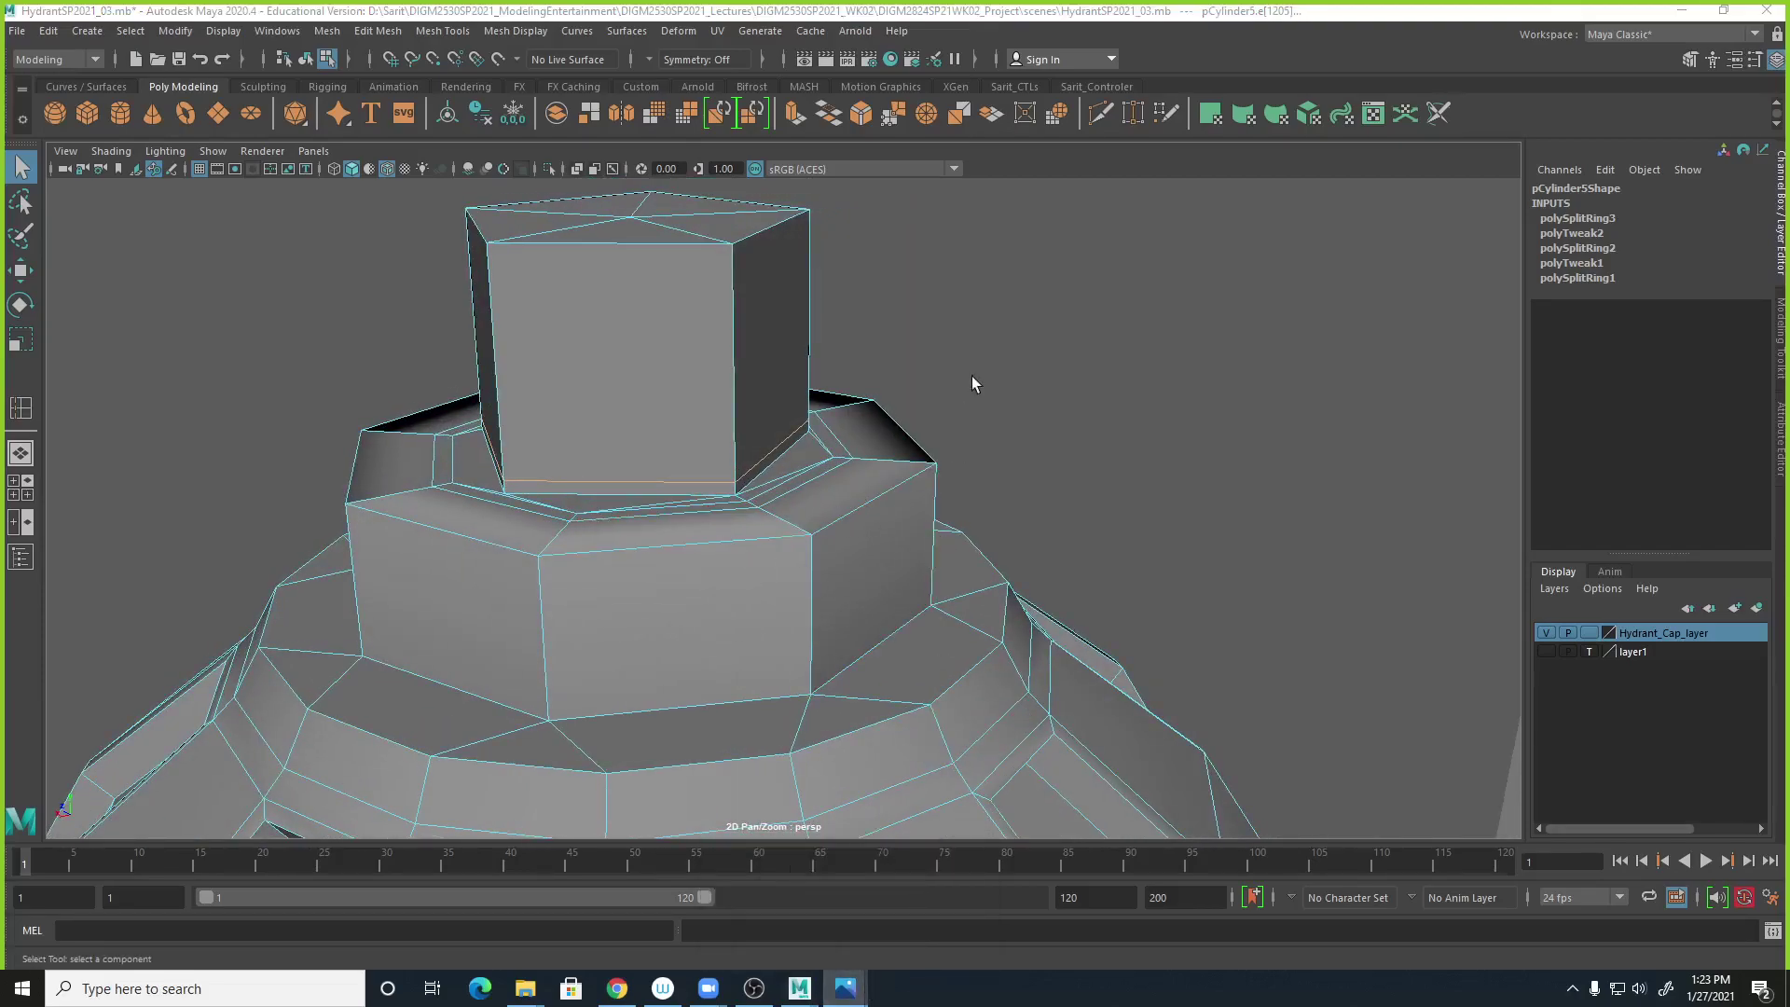
{"action": "left_click_drag", "start_coordinate": [786, 2], "coordinate": [785, 153]}
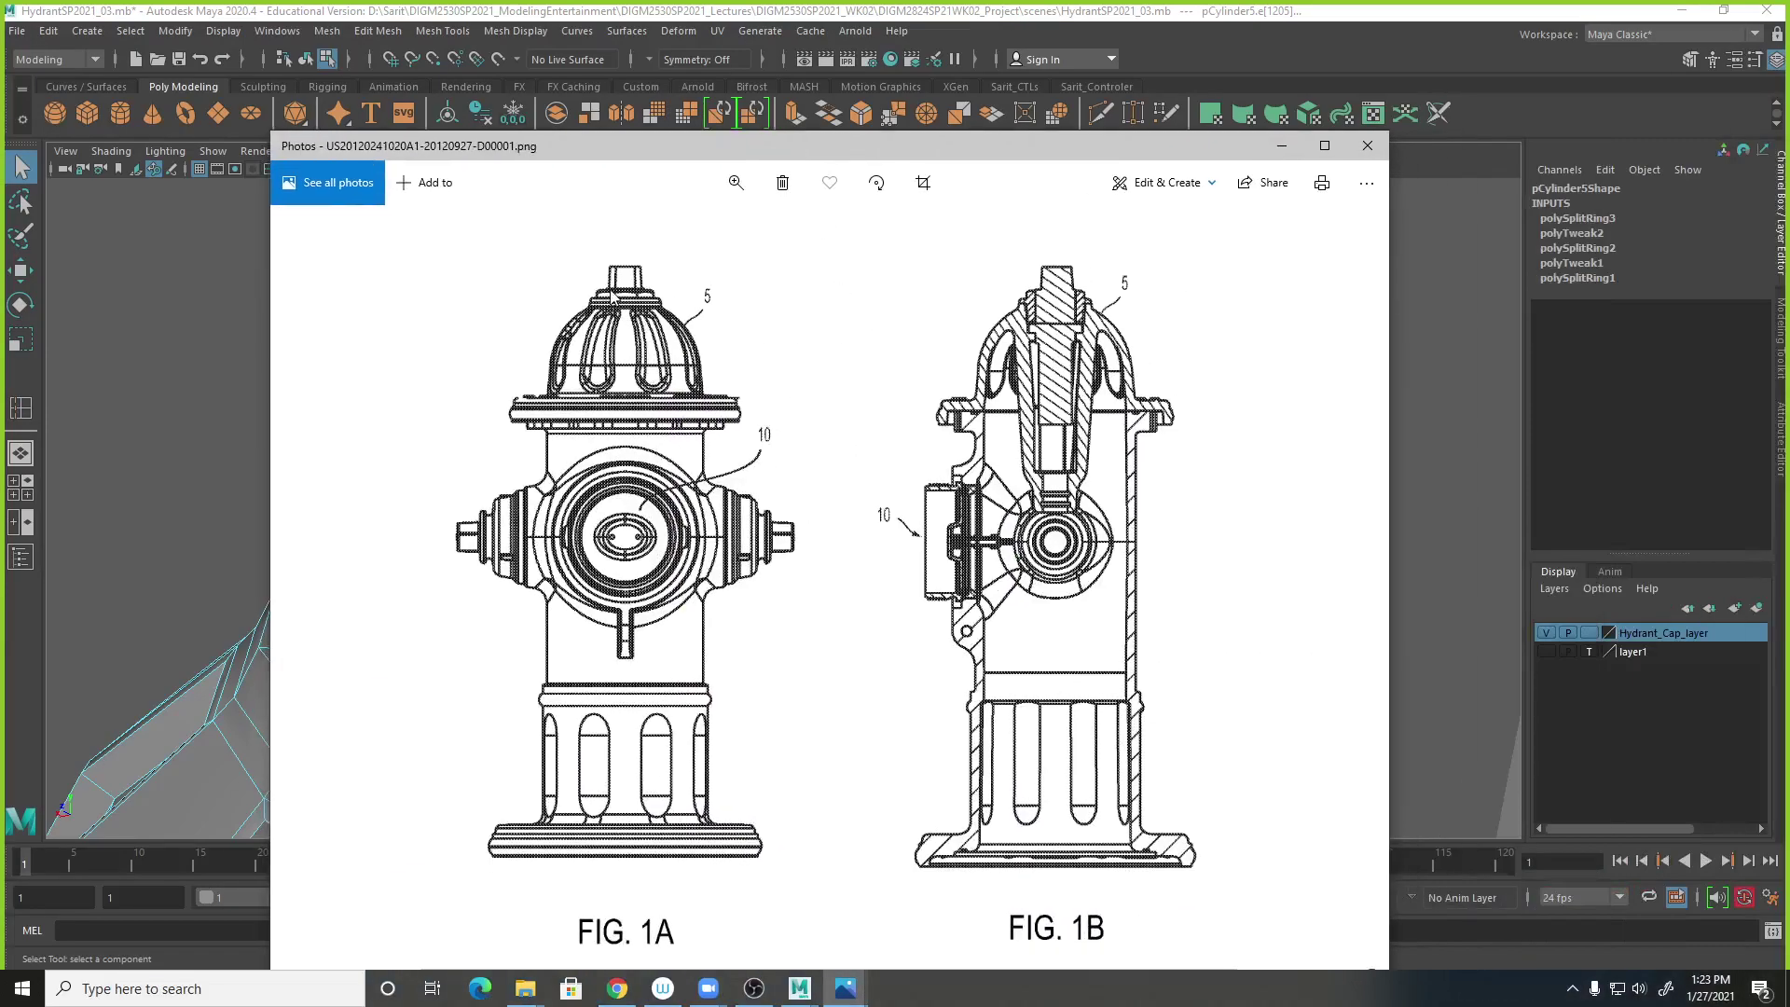
{"action": "left_click", "coordinate": [1281, 145]}
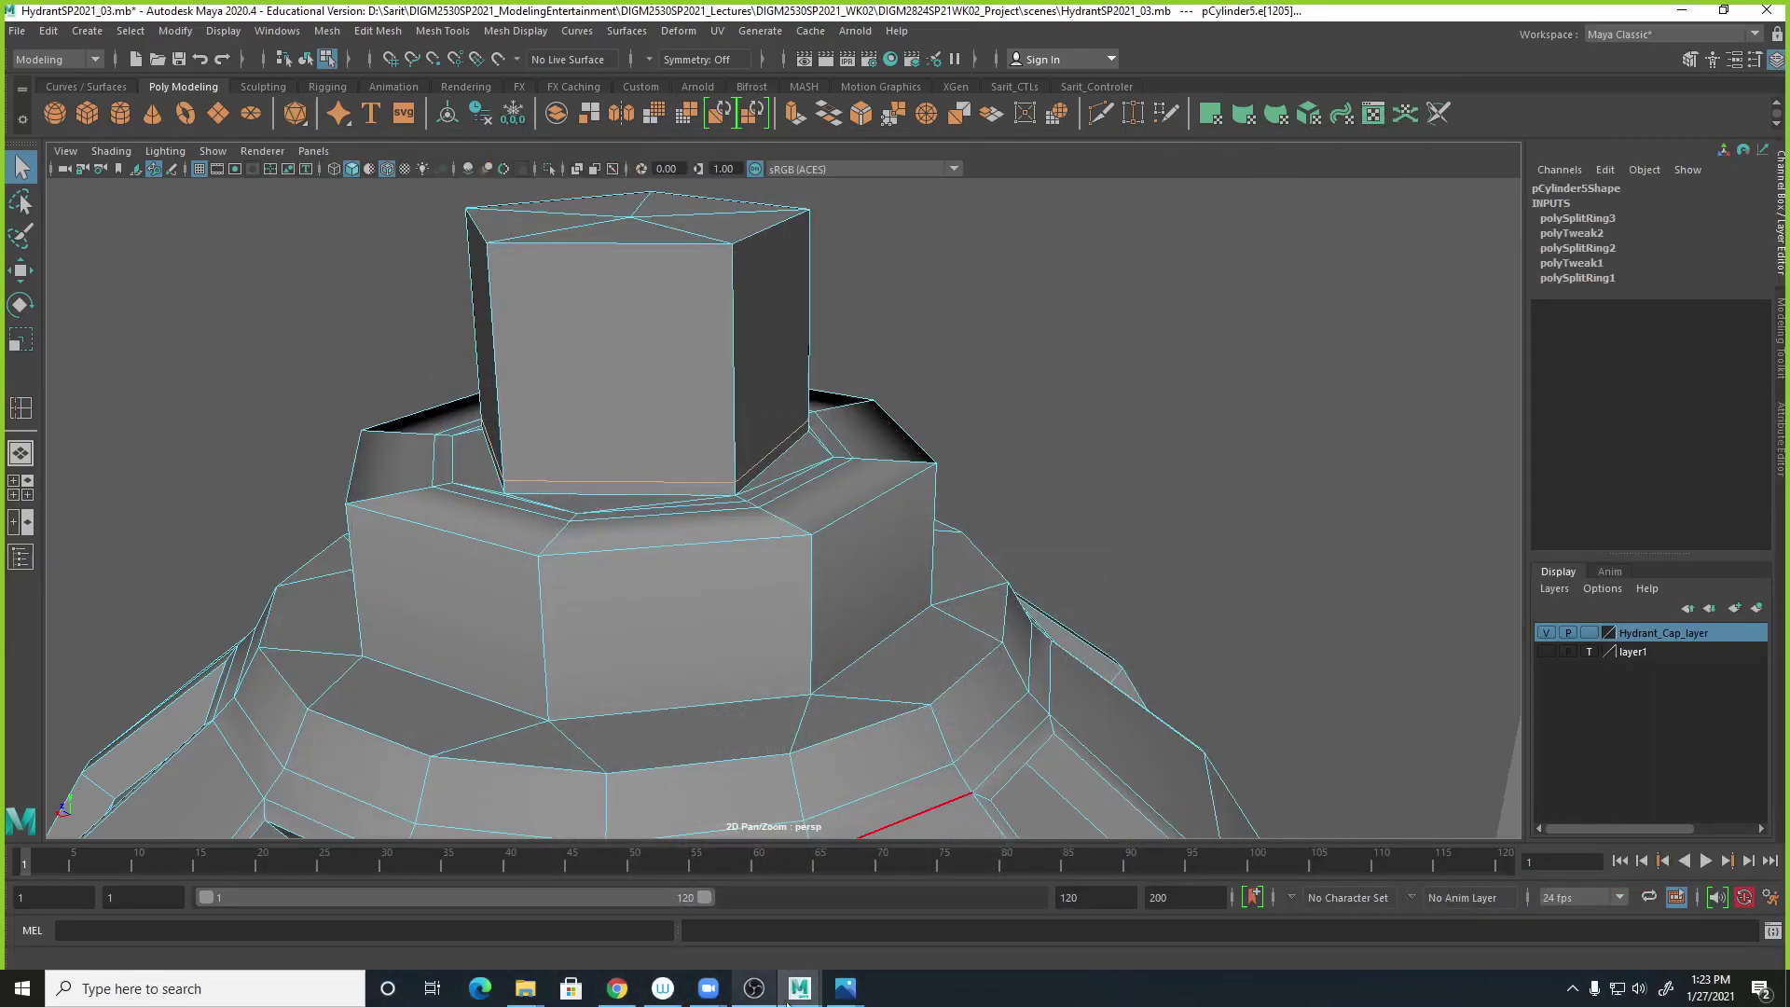
Switch back to the reference photos and examine the collar's top surface in Fire Hydrant 026.JPG and Fire Hydrant 028.JPG.
{"action": "mouse_move", "coordinate": [846, 990]}
{"action": "left_click", "coordinate": [824, 922]}
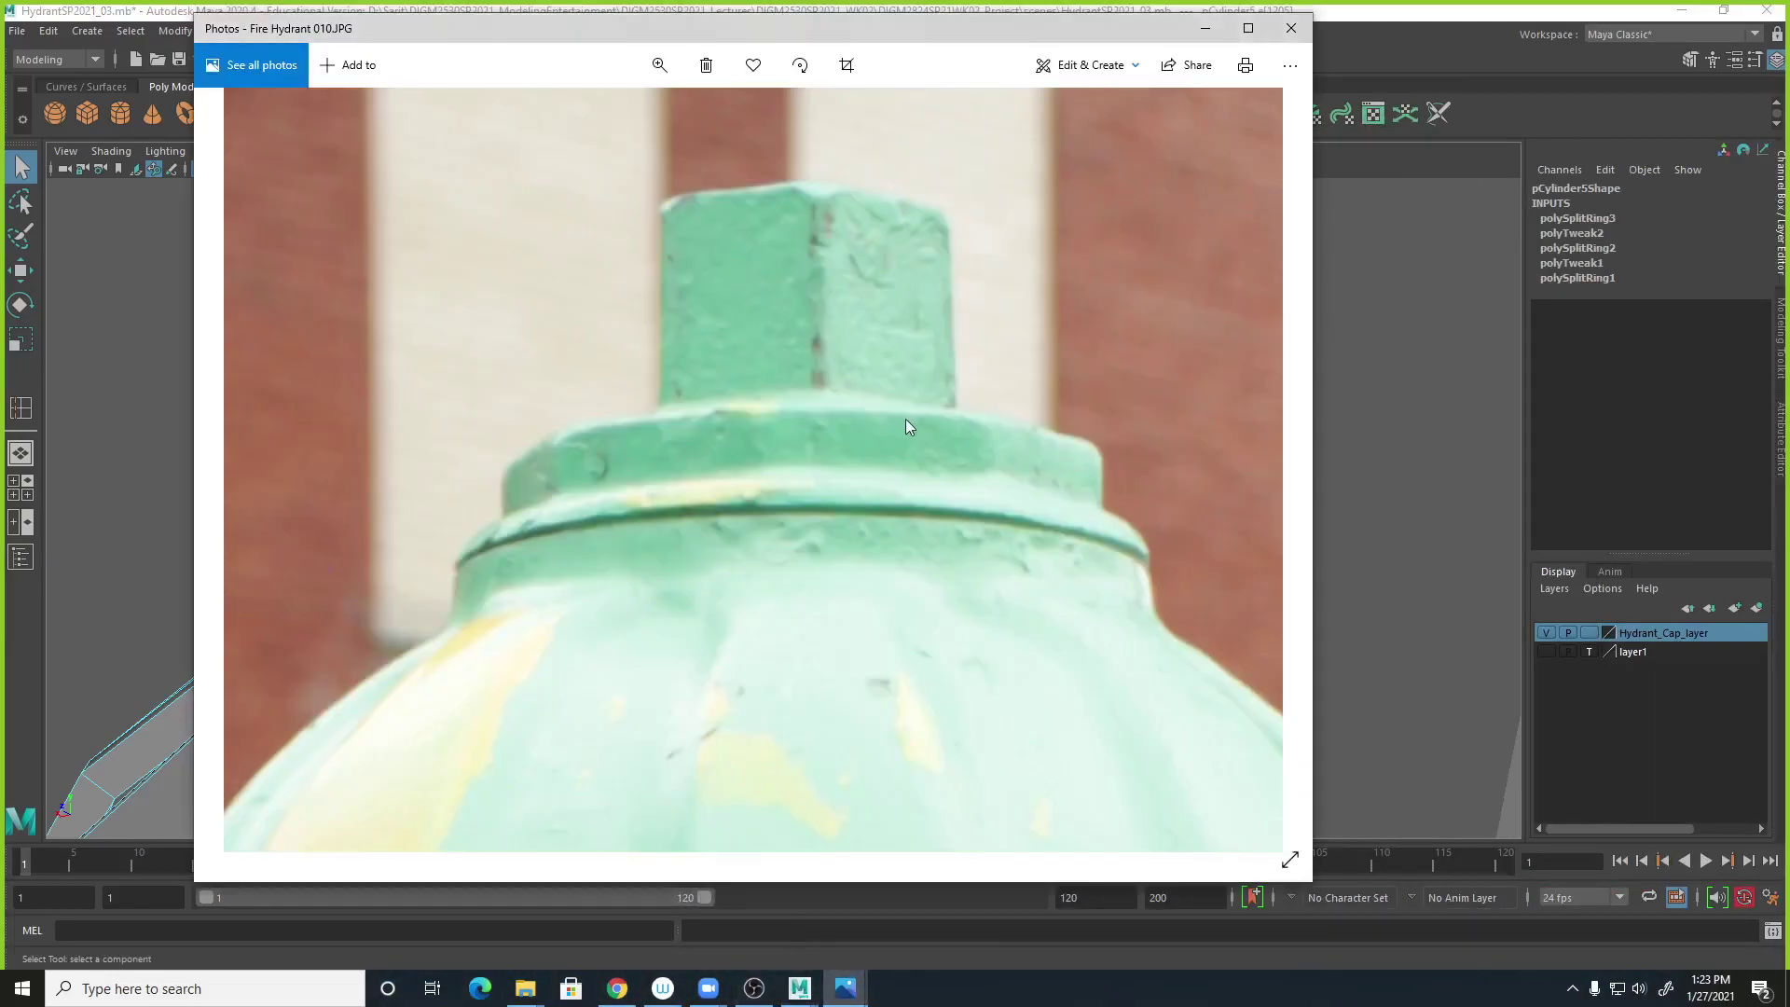
{"action": "left_click", "coordinate": [645, 83]}
{"action": "left_click_drag", "start_coordinate": [642, 113], "coordinate": [561, 116]}
{"action": "scroll", "coordinate": [892, 410], "scroll_direction": "down", "scroll_amount": 1}
{"action": "scroll", "coordinate": [892, 411], "scroll_direction": "down", "scroll_amount": 1}
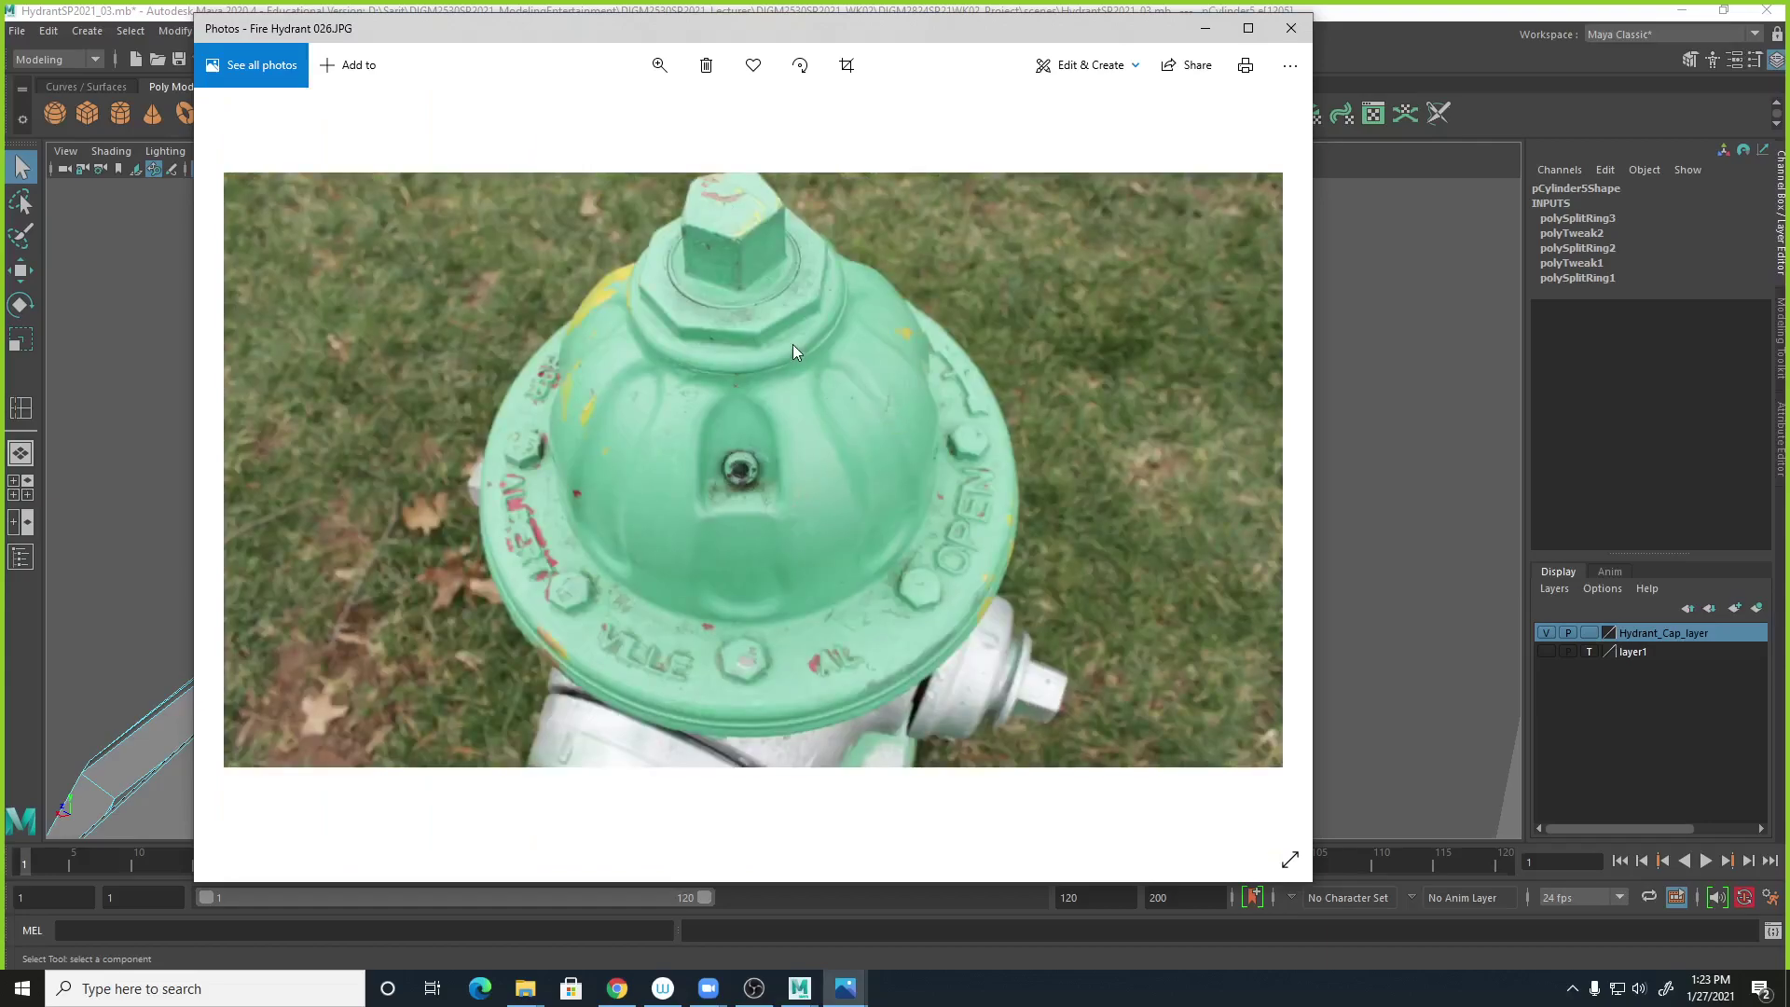
{"action": "scroll", "coordinate": [796, 350], "scroll_direction": "down", "scroll_amount": 1}
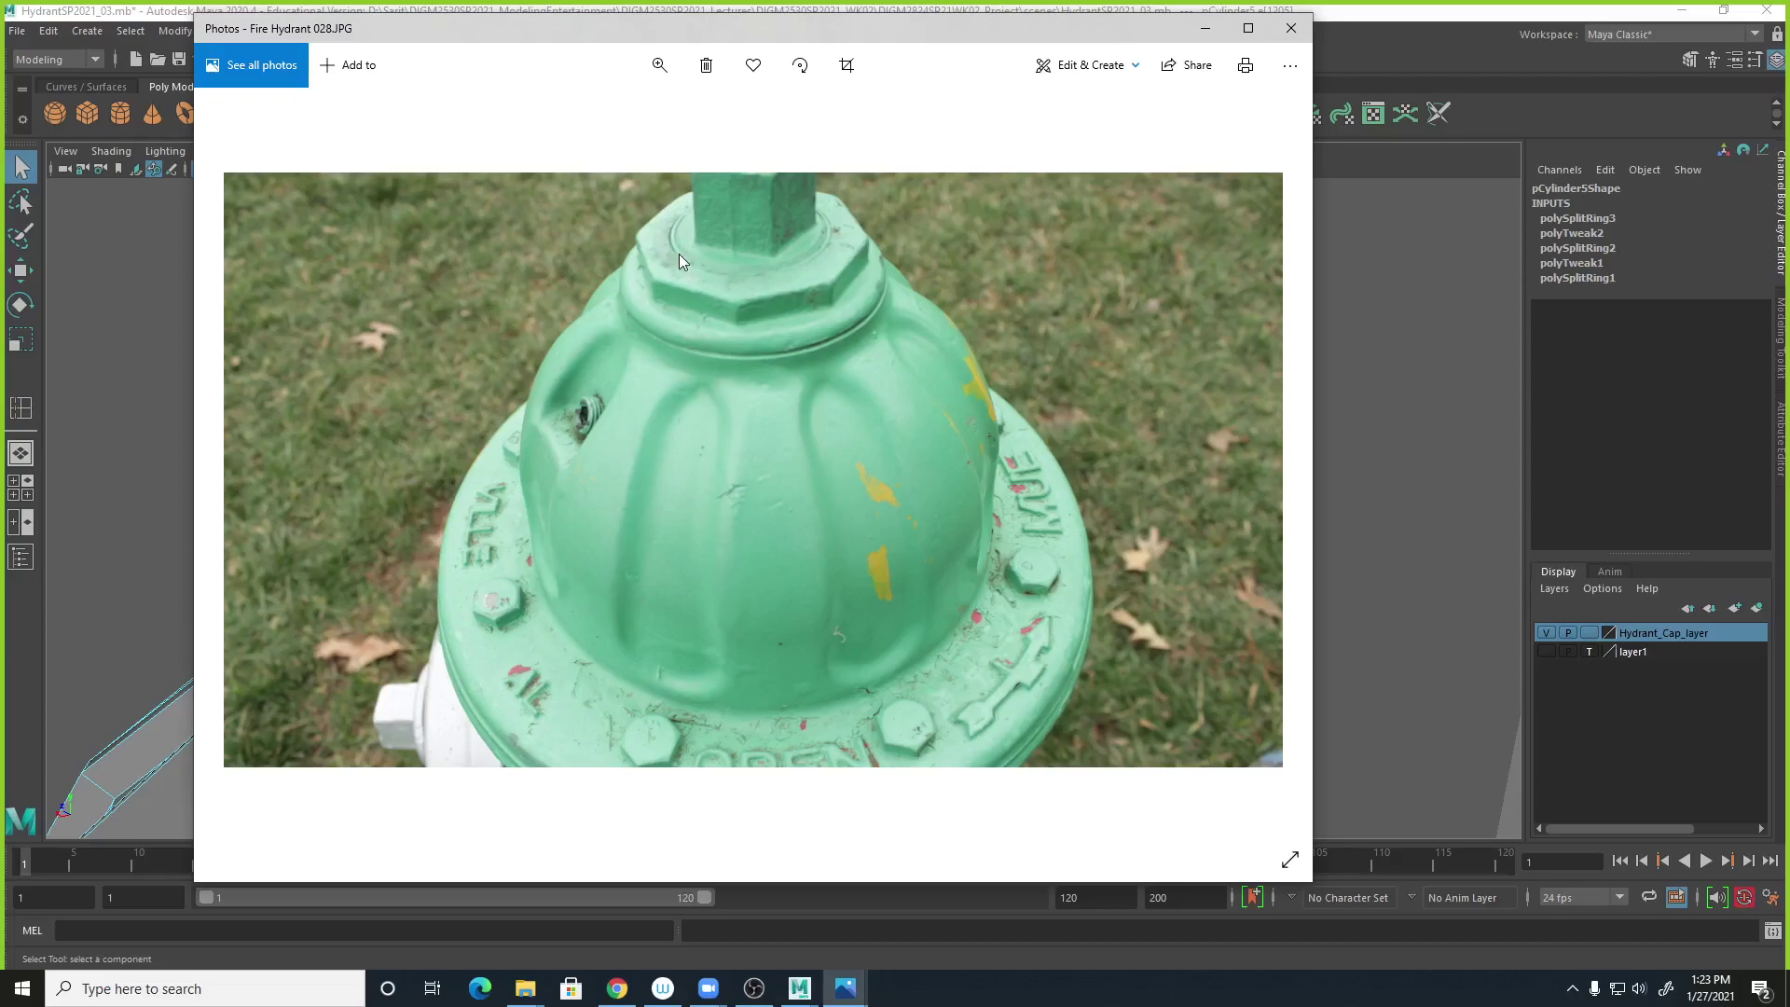
Return to Maya and insert an edge loop around the octagonal collar's top, near the inner edge of its rim.
{"action": "left_click", "coordinate": [1413, 80]}
{"action": "left_click_drag", "start_coordinate": [772, 340], "coordinate": [739, 578], "text": "alt"}
{"action": "right_click", "coordinate": [658, 642], "text": "shift"}
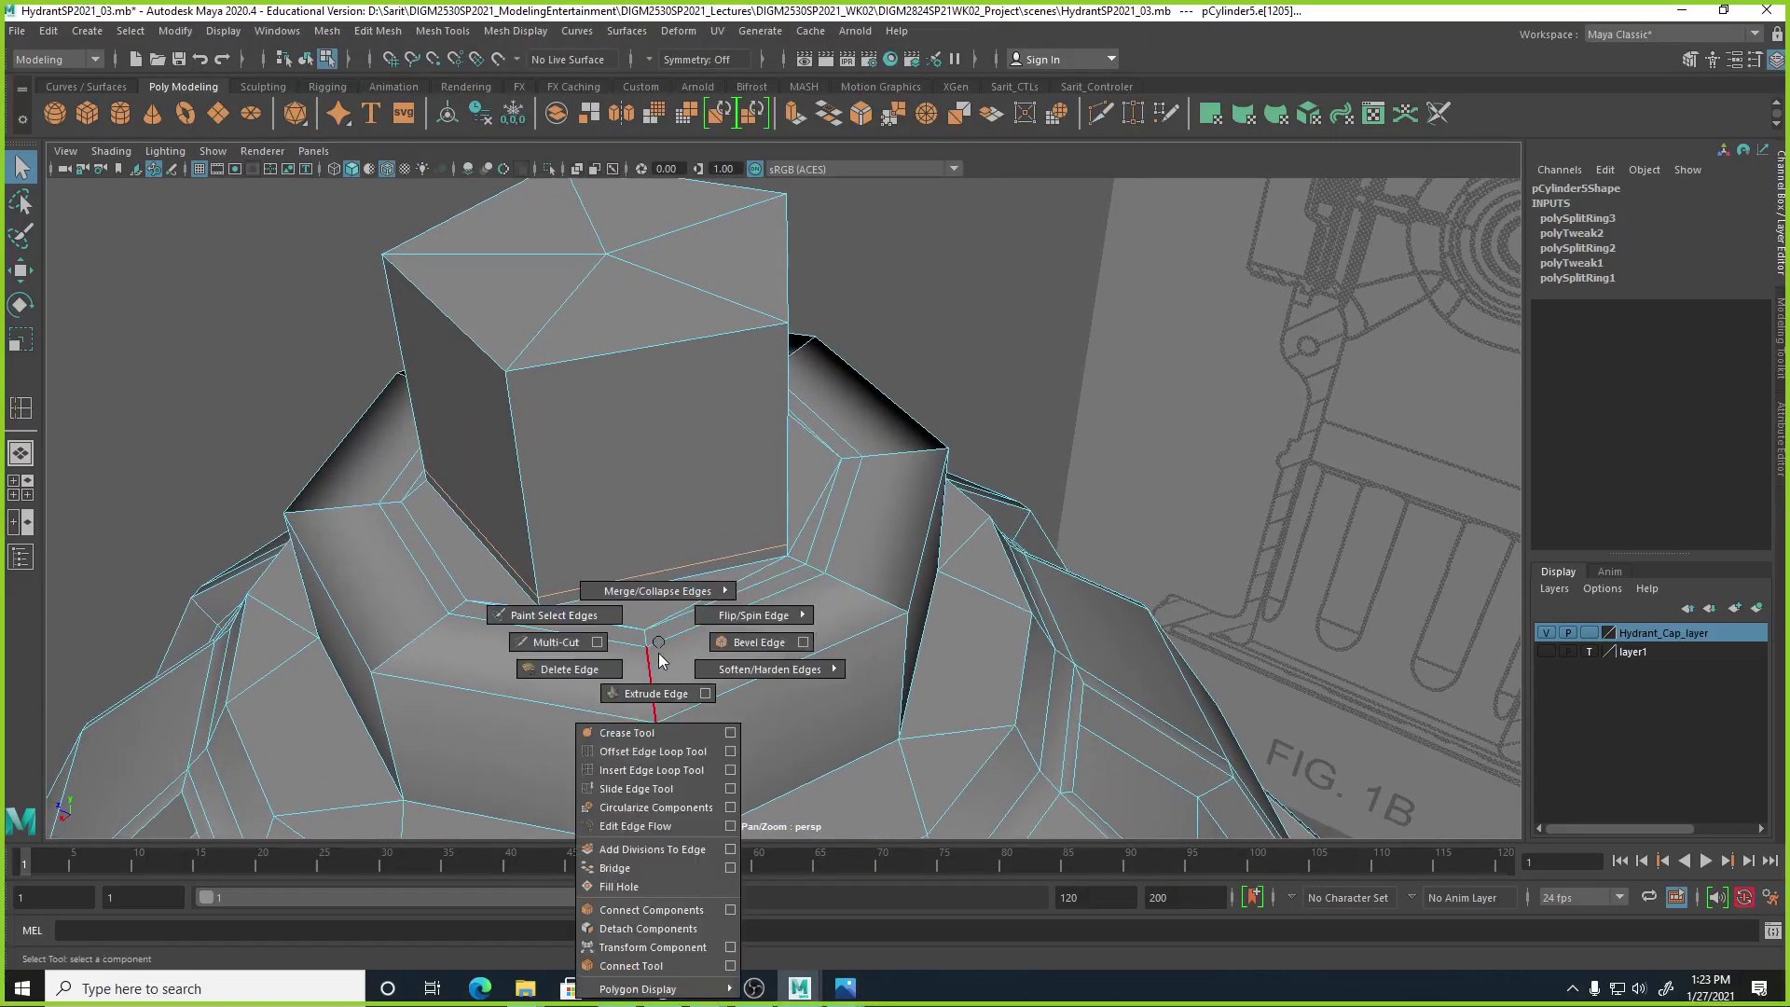
{"action": "right_click_drag", "start_coordinate": [658, 653], "coordinate": [664, 634], "text": "shift"}
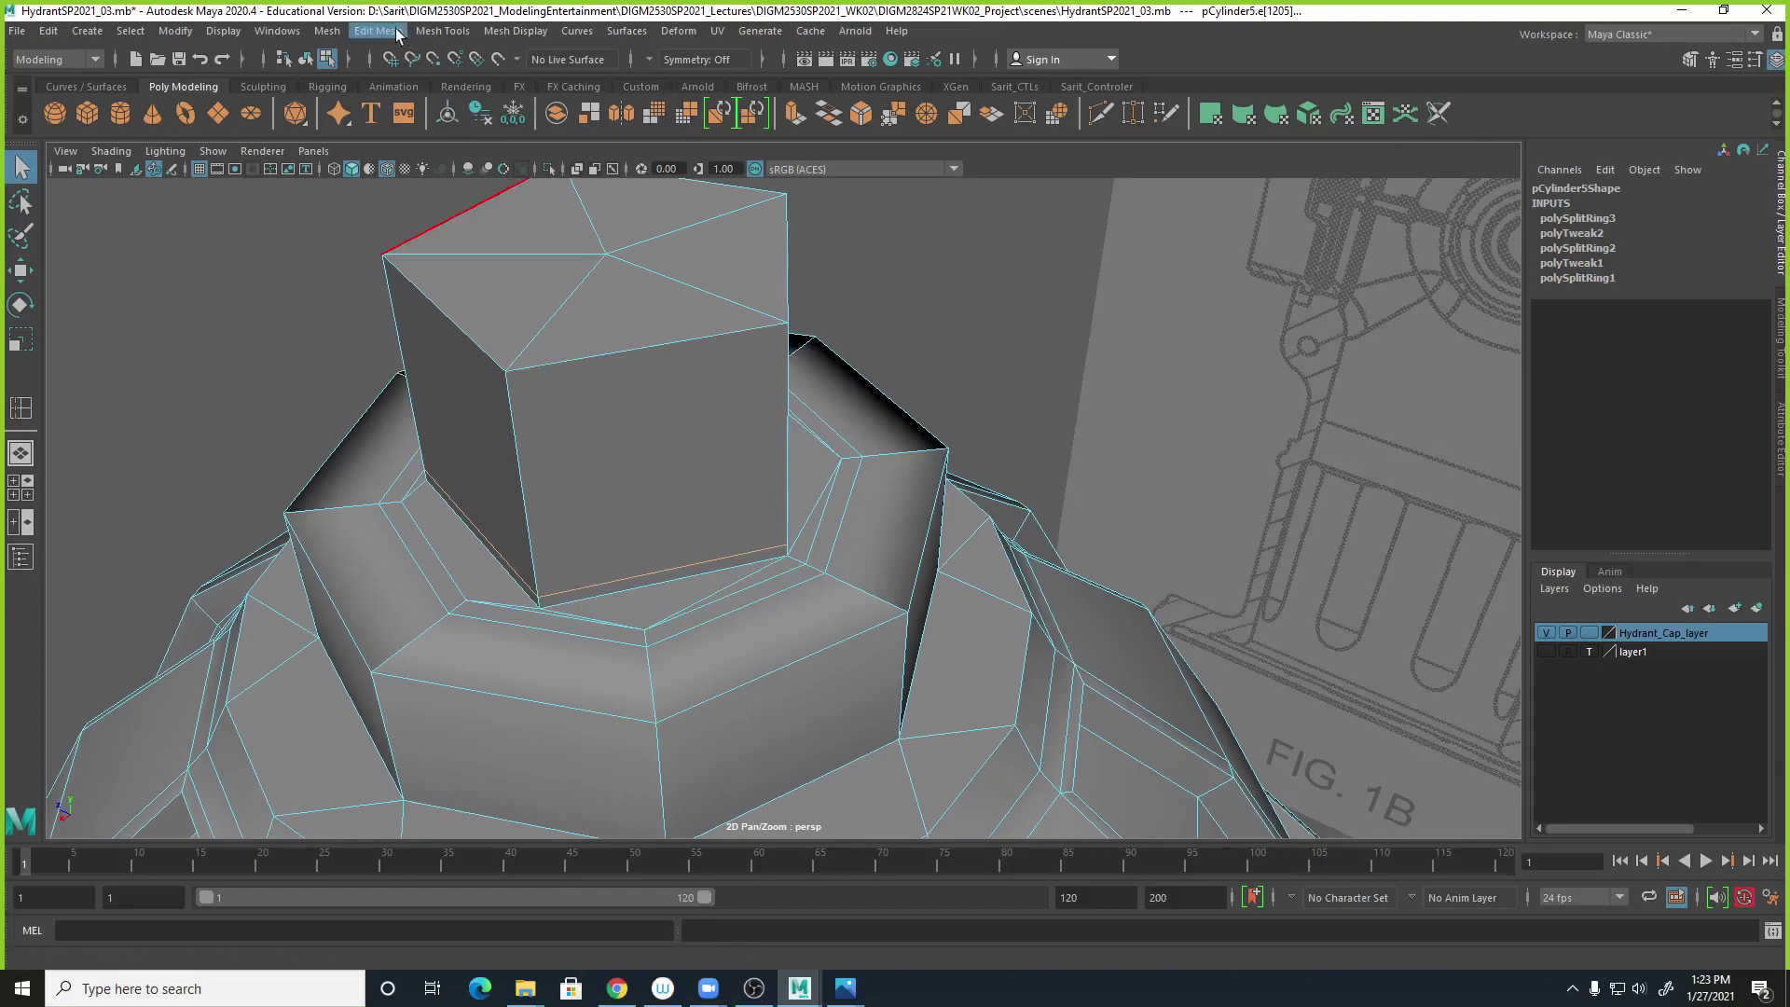
{"action": "left_click", "coordinate": [431, 34]}
{"action": "left_click", "coordinate": [471, 168]}
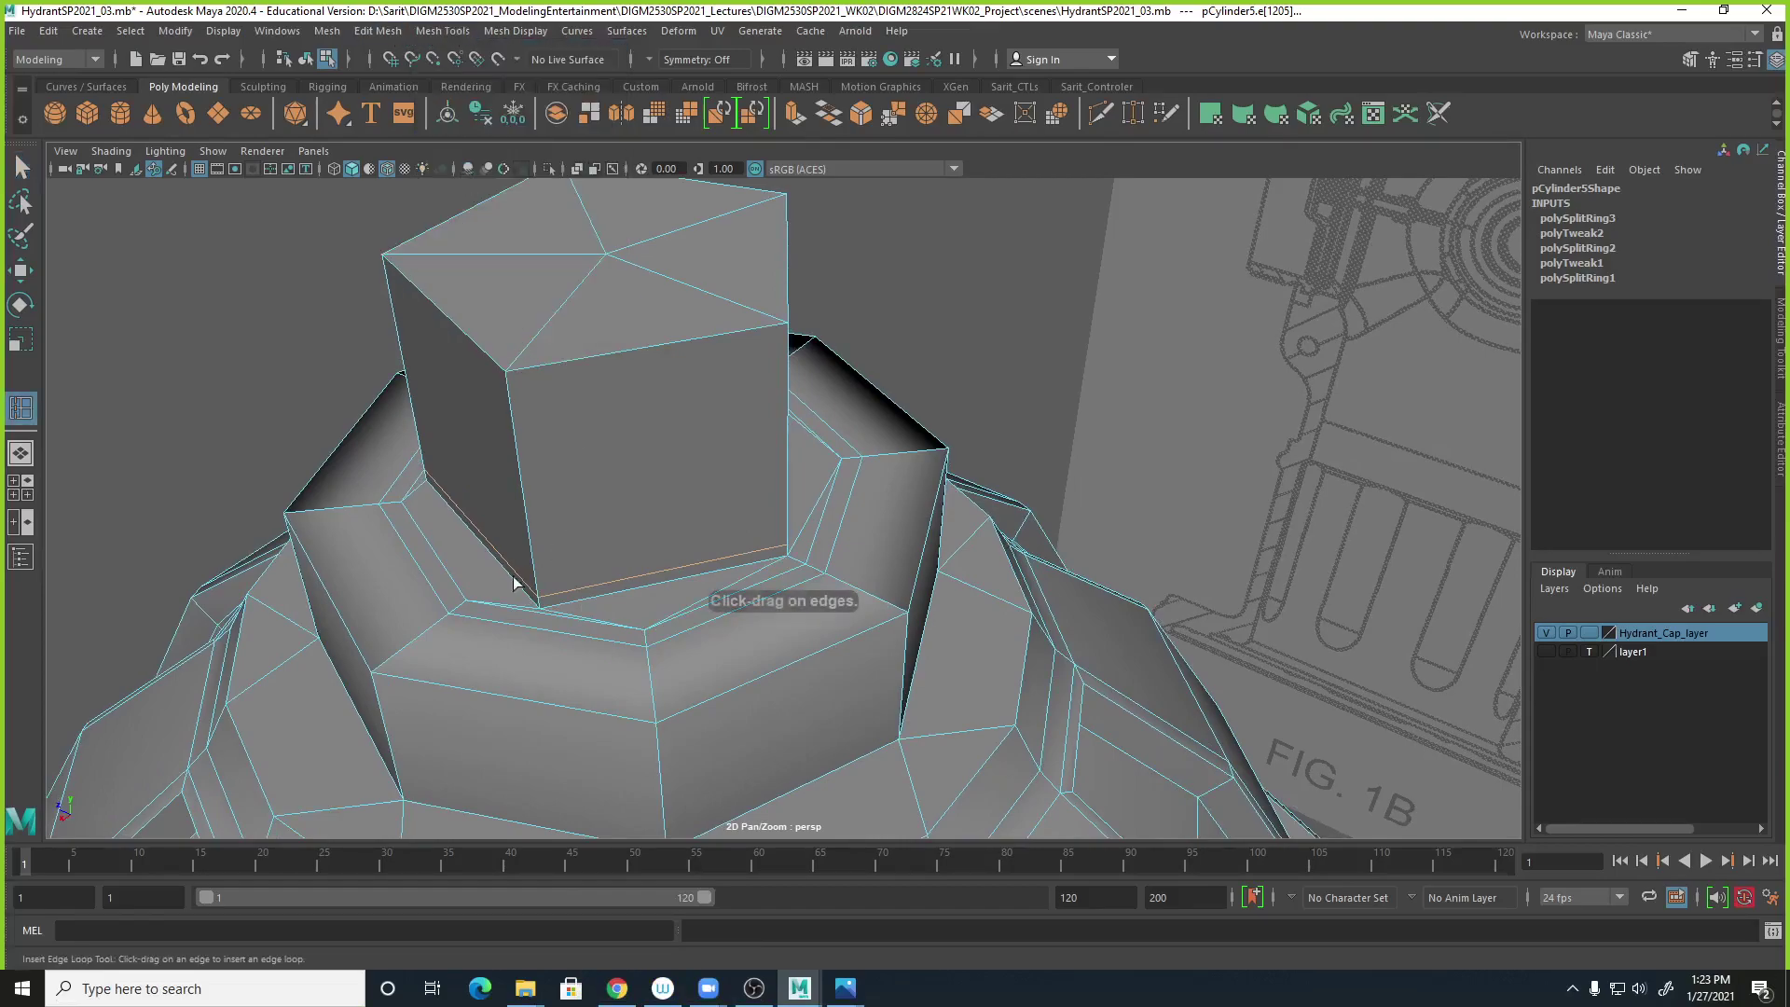
{"action": "left_click", "coordinate": [440, 634]}
{"action": "left_click_drag", "start_coordinate": [746, 657], "coordinate": [988, 587], "text": "alt"}
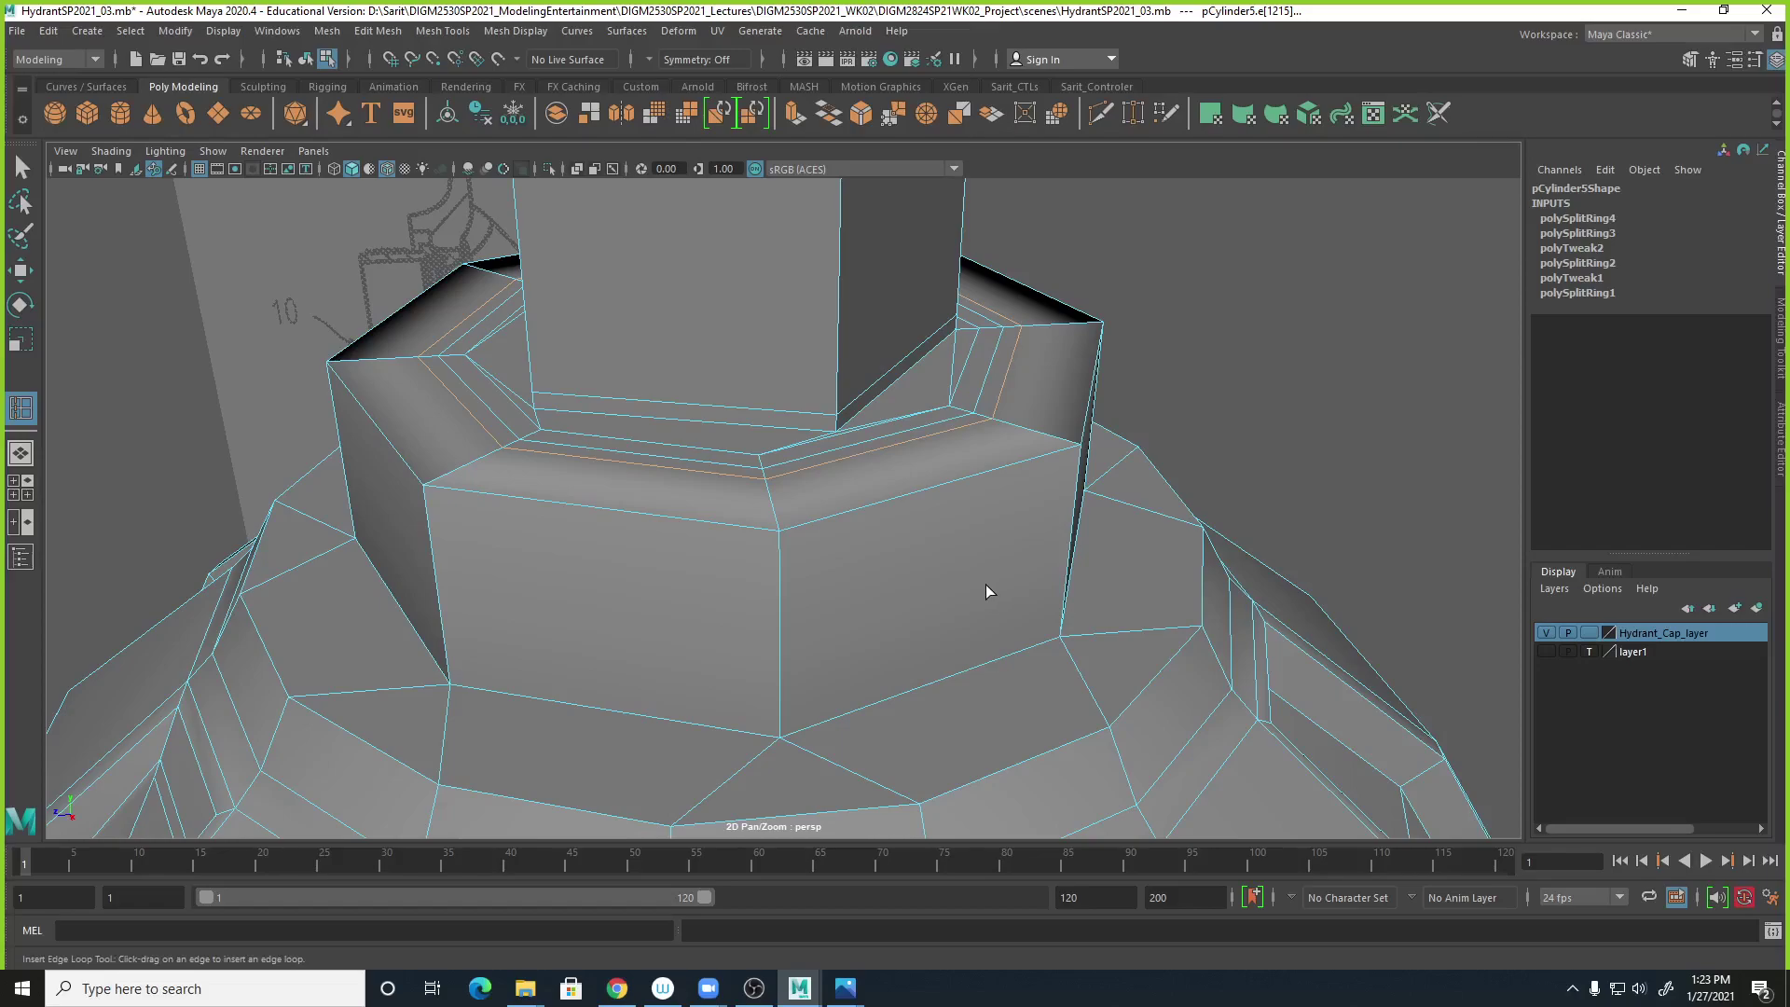
Select the narrow ring of faces on the collar's top and extrude it inward to a Local Translate Z of about -0.03.
{"action": "key", "text": "q"}
{"action": "right_click", "coordinate": [943, 424]}
{"action": "right_click_drag", "start_coordinate": [946, 445], "coordinate": [944, 461]}
{"action": "left_click", "coordinate": [945, 426]}
{"action": "double_click", "coordinate": [988, 398], "text": "shift"}
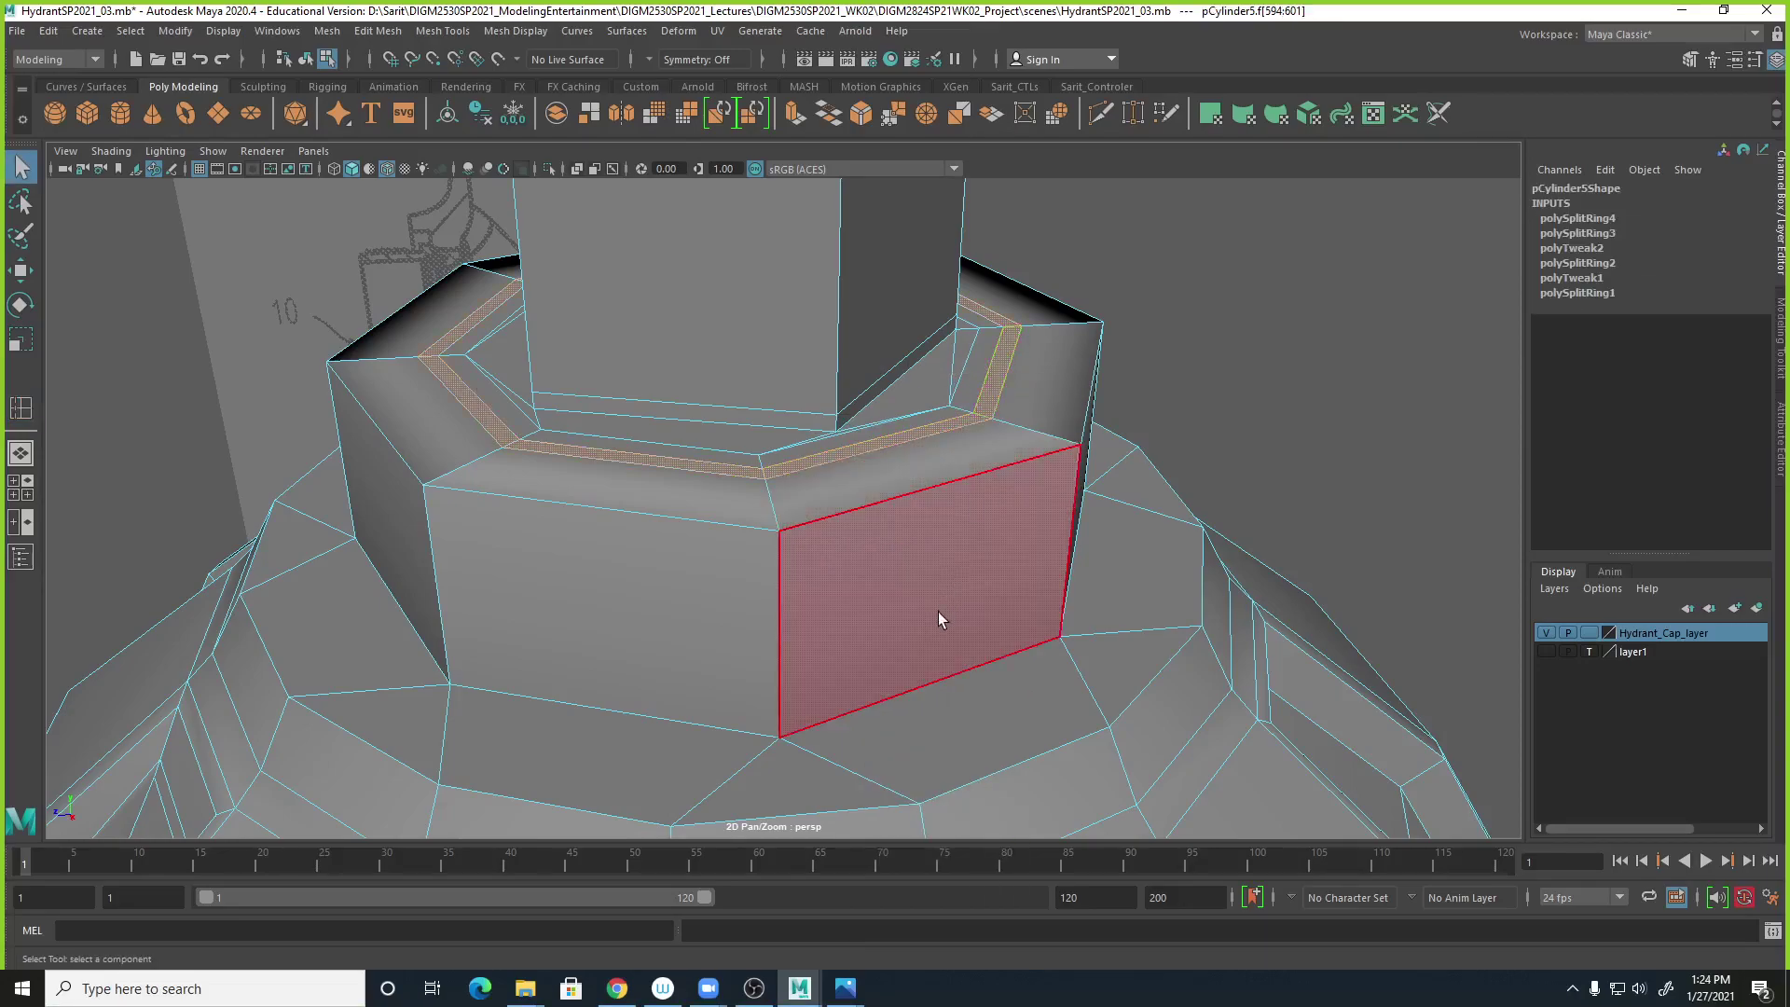
{"action": "left_click", "coordinate": [899, 437]}
{"action": "double_click", "coordinate": [990, 404], "text": "shift"}
{"action": "left_click_drag", "start_coordinate": [1338, 524], "coordinate": [1197, 550], "text": "alt"}
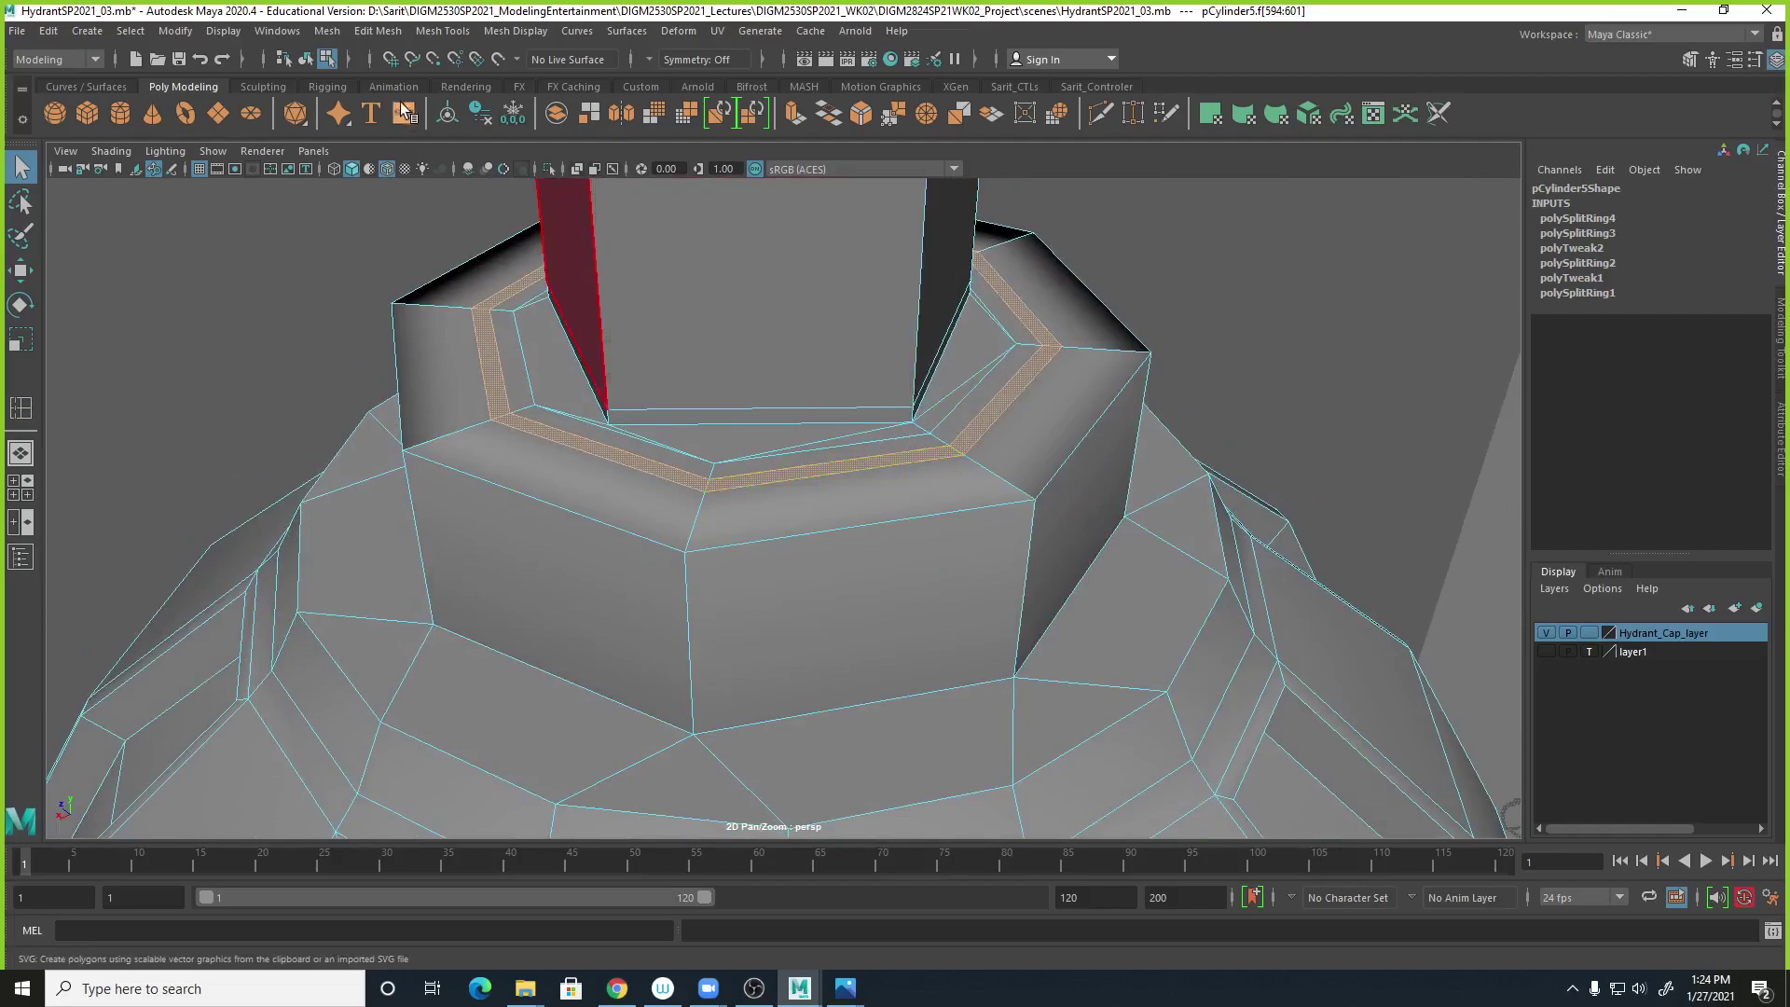
{"action": "left_click", "coordinate": [377, 31]}
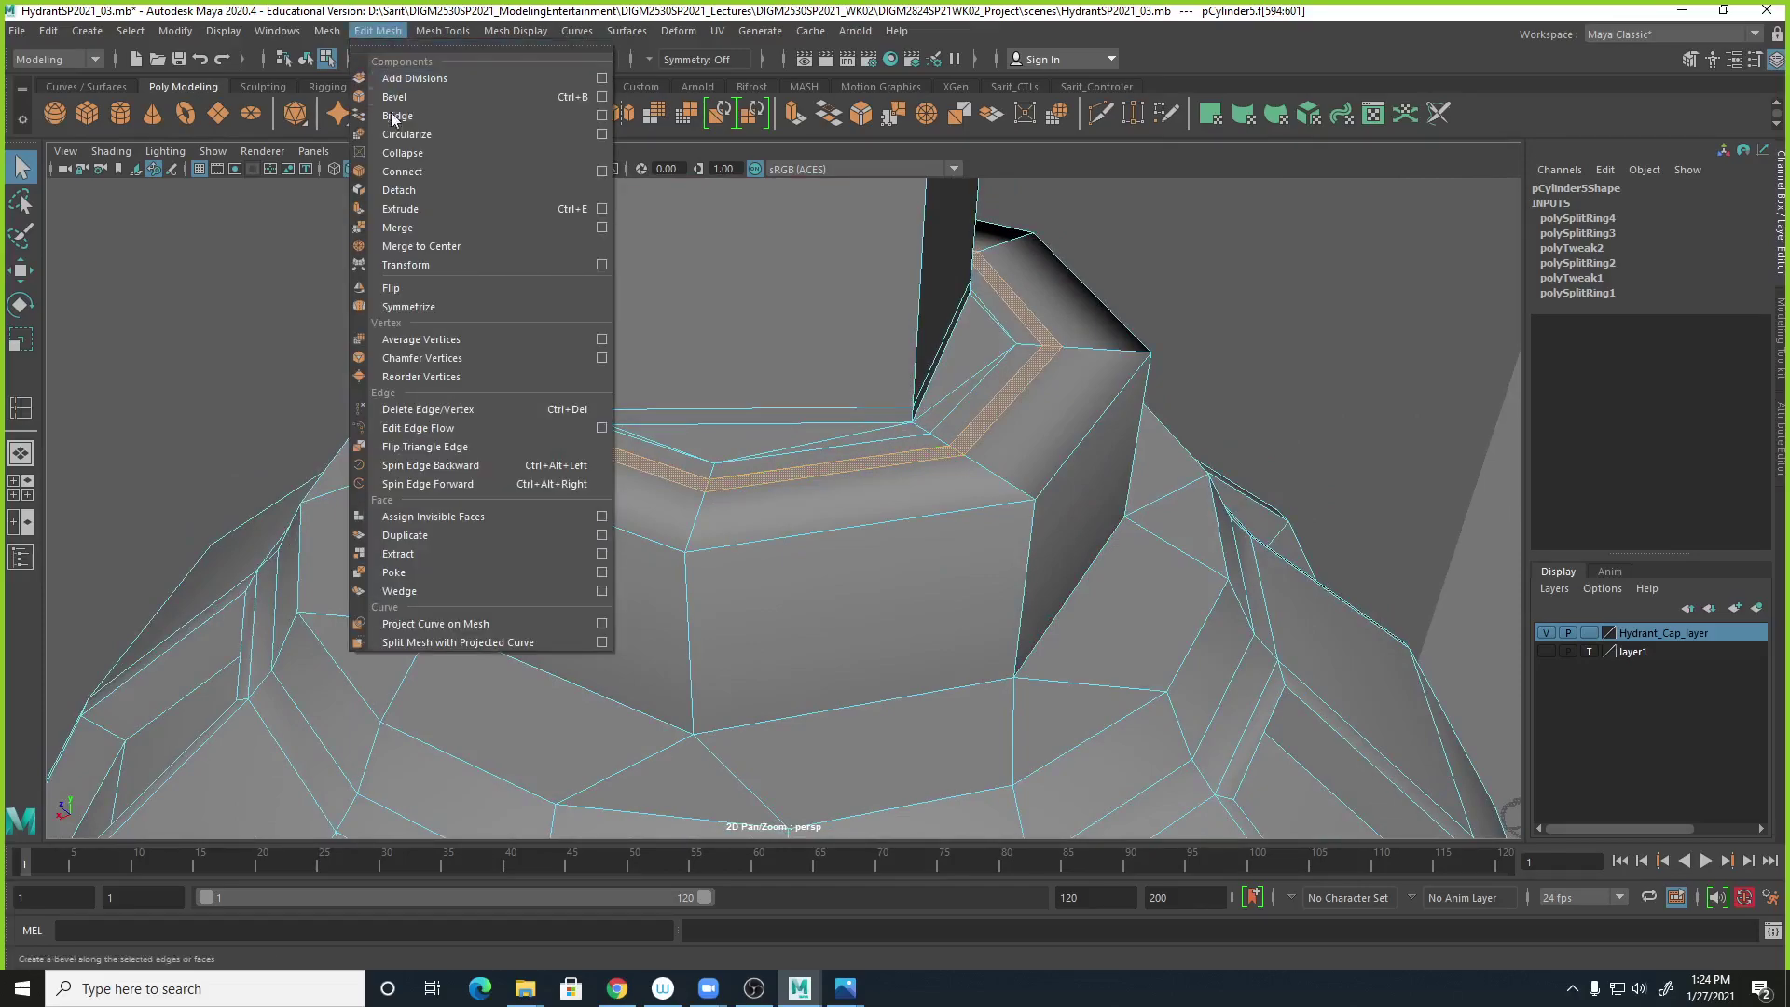
{"action": "left_click", "coordinate": [401, 203]}
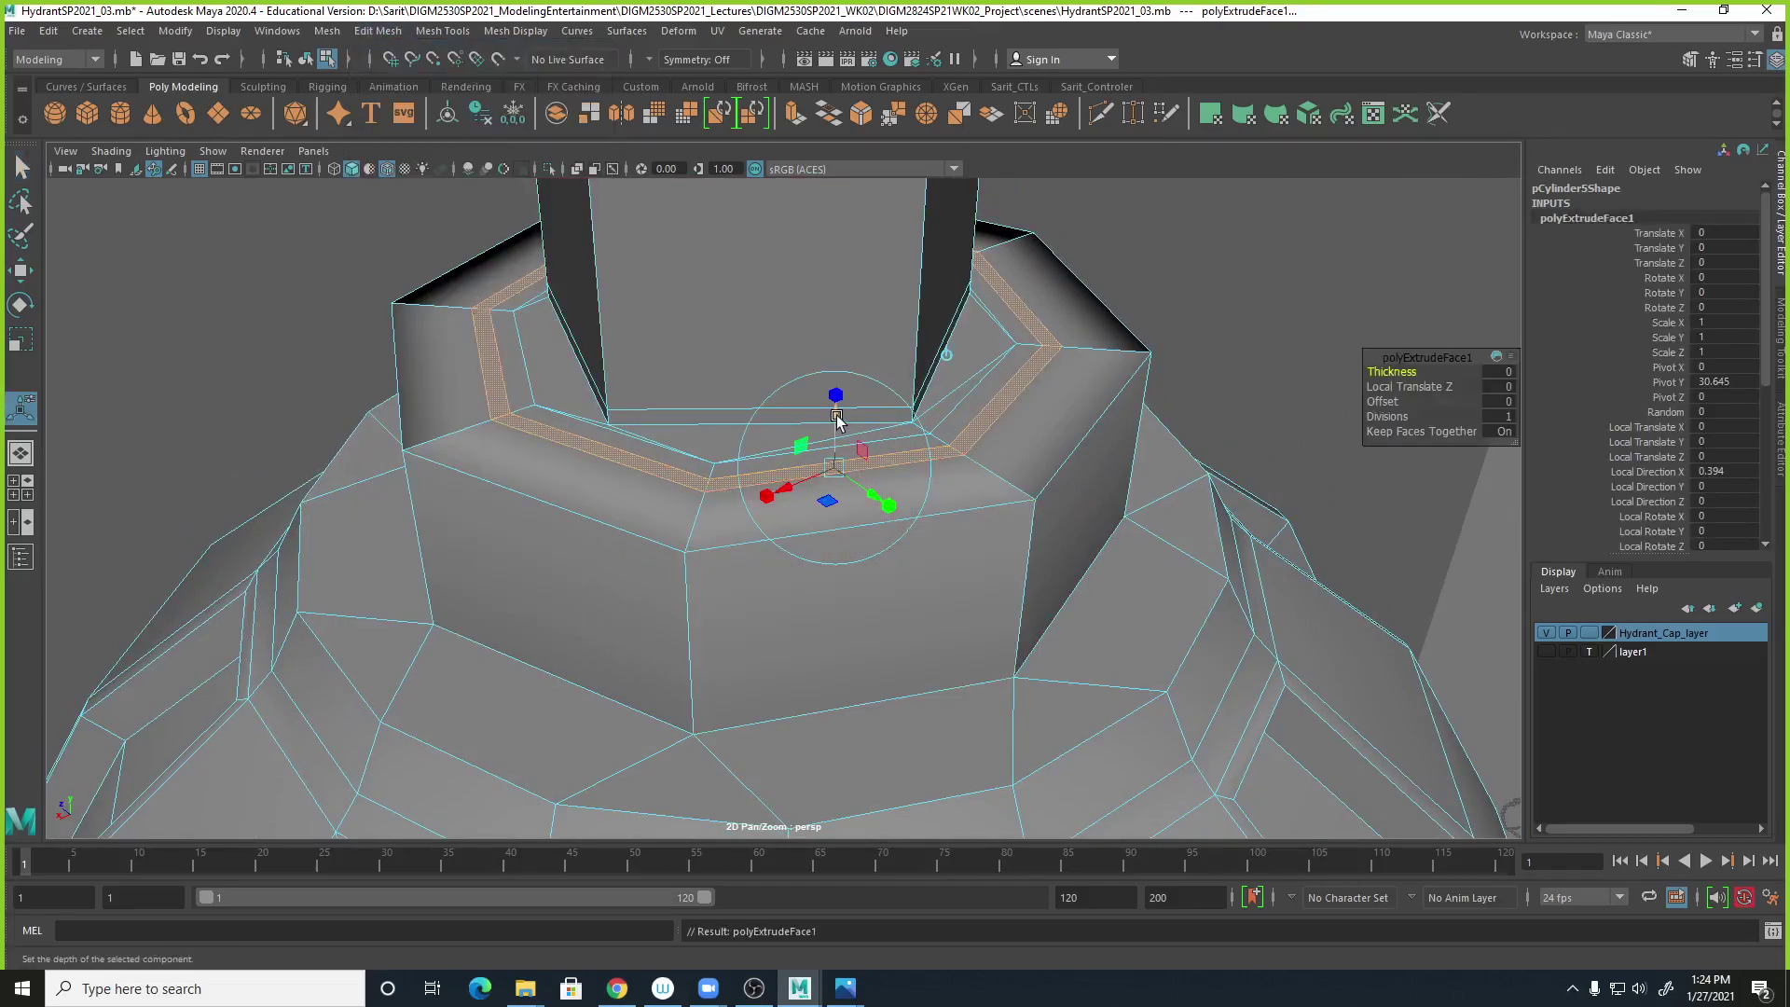
{"action": "left_click_drag", "start_coordinate": [836, 419], "coordinate": [837, 428]}
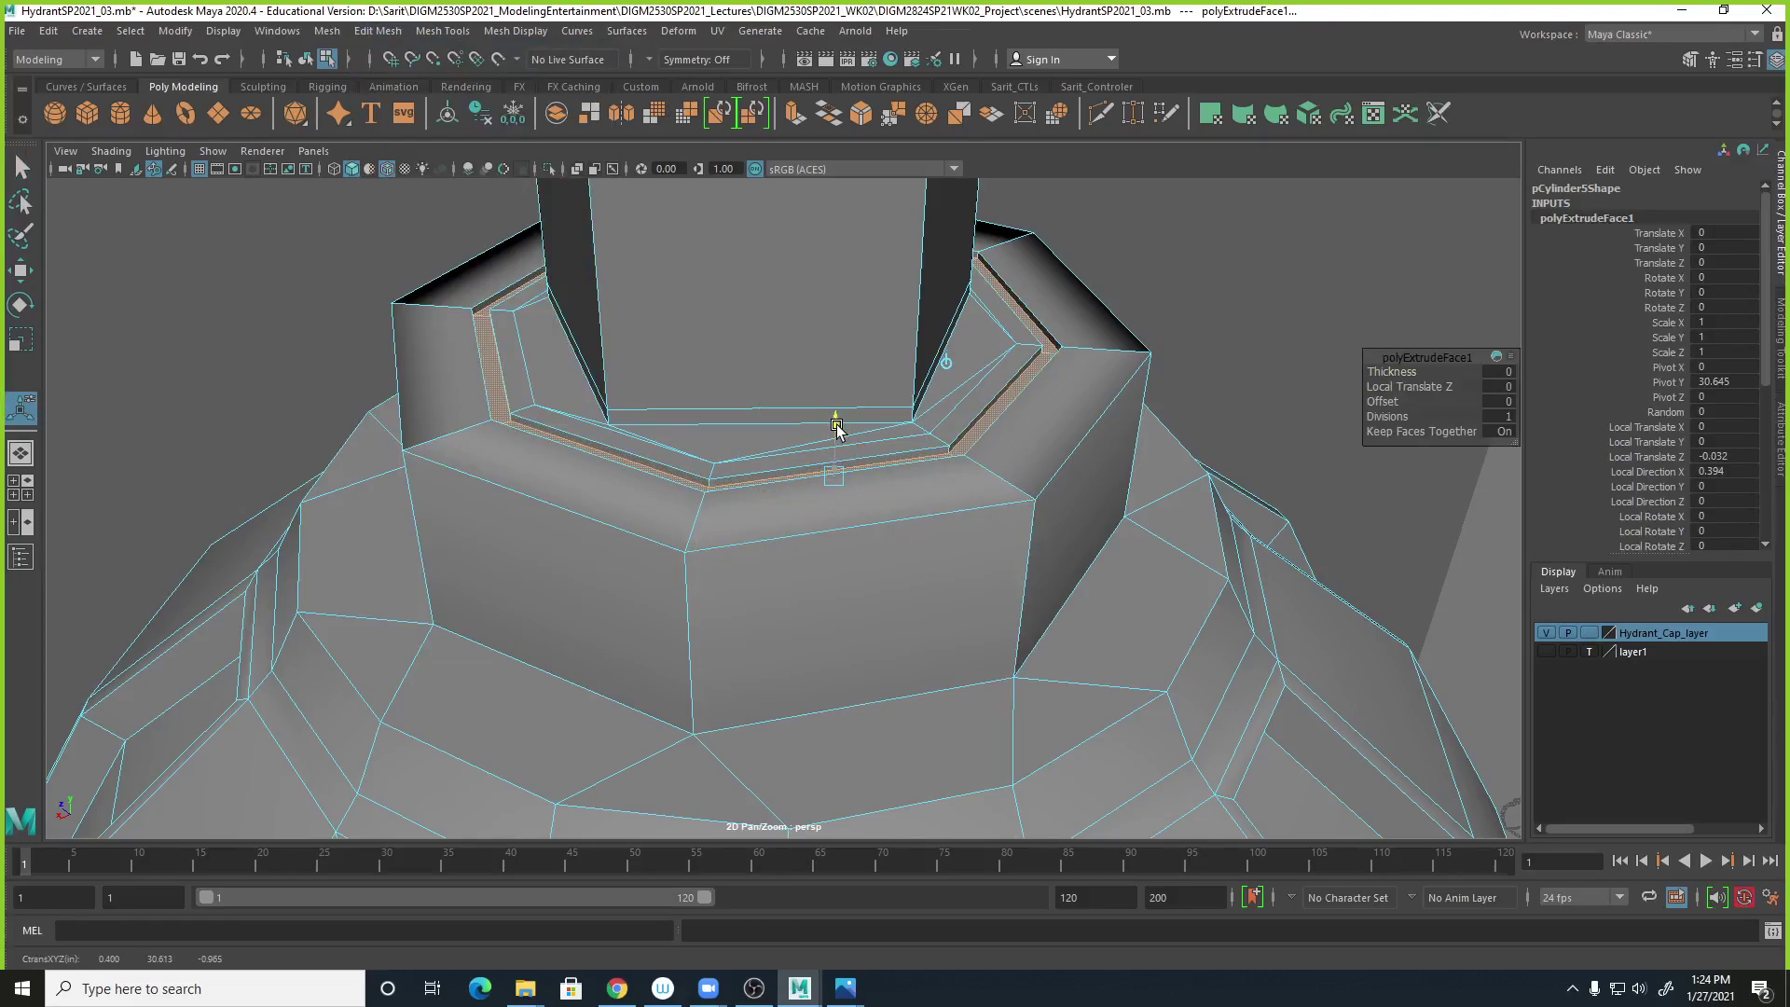
Preview the recessed groove on the collar in smoothed display with nothing selected, and return to the unsmoothed mesh.
{"action": "left_click_drag", "start_coordinate": [916, 735], "coordinate": [1025, 665], "text": "alt"}
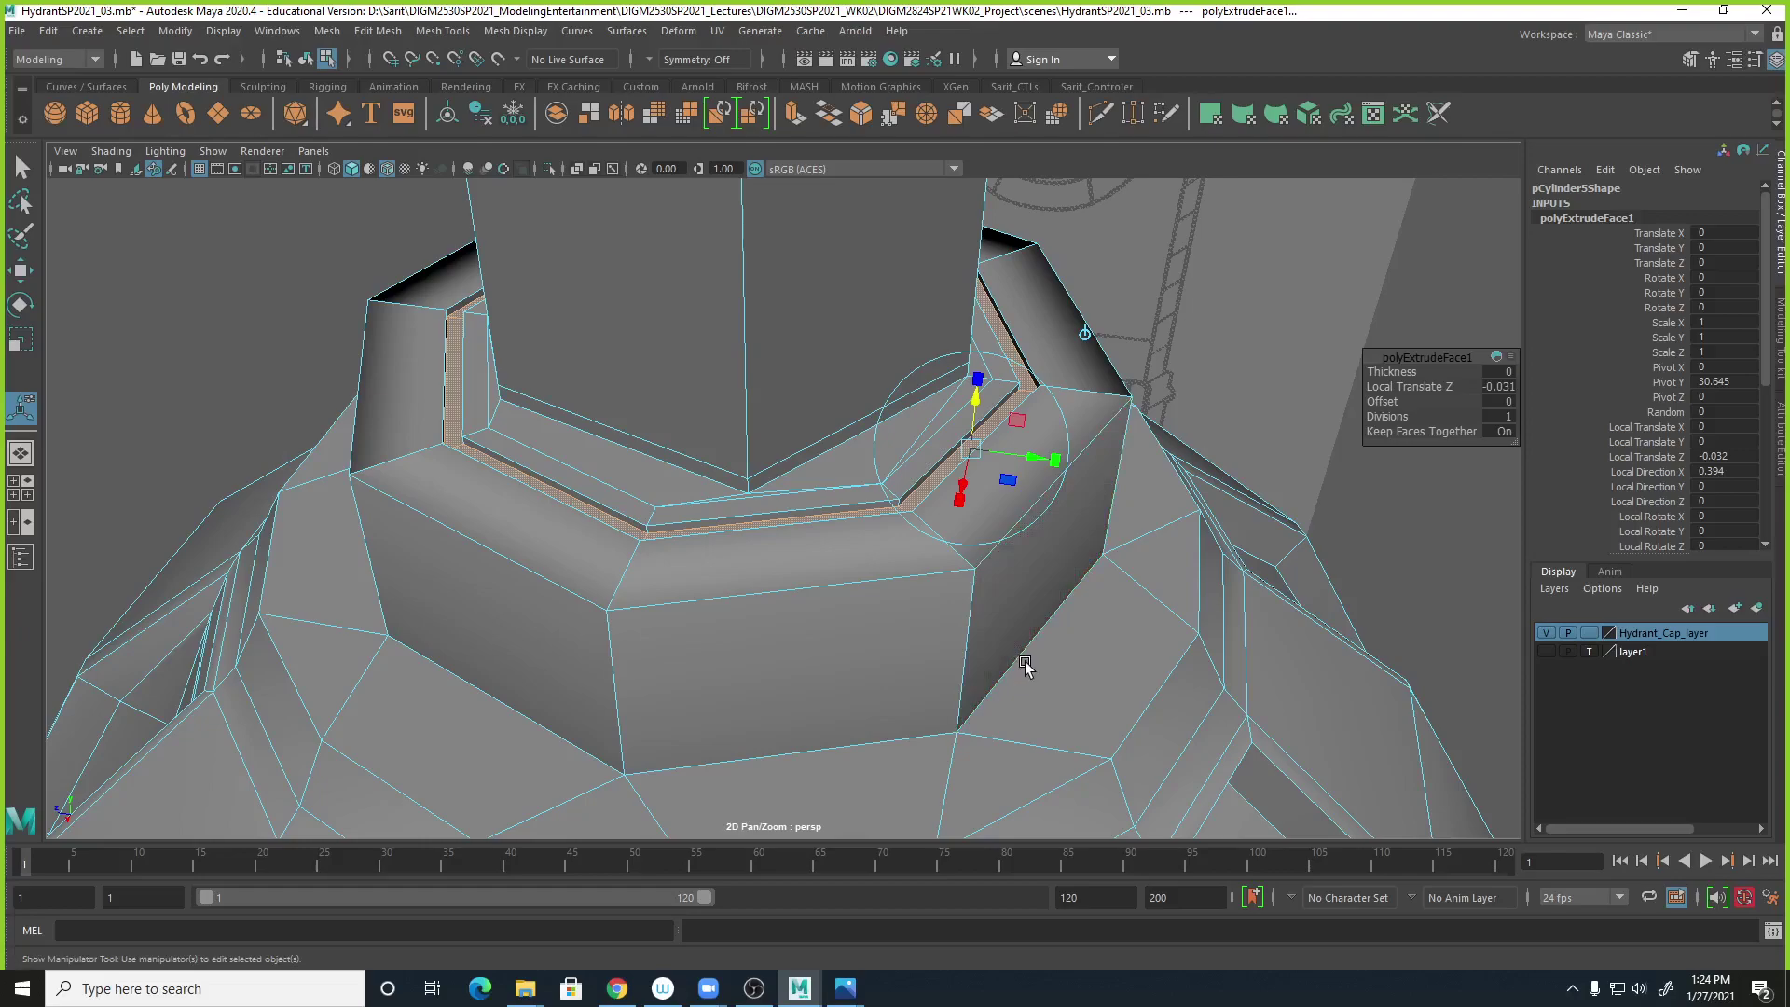
{"action": "key", "text": "3"}
{"action": "left_click_drag", "start_coordinate": [1151, 568], "coordinate": [1147, 536], "text": "alt"}
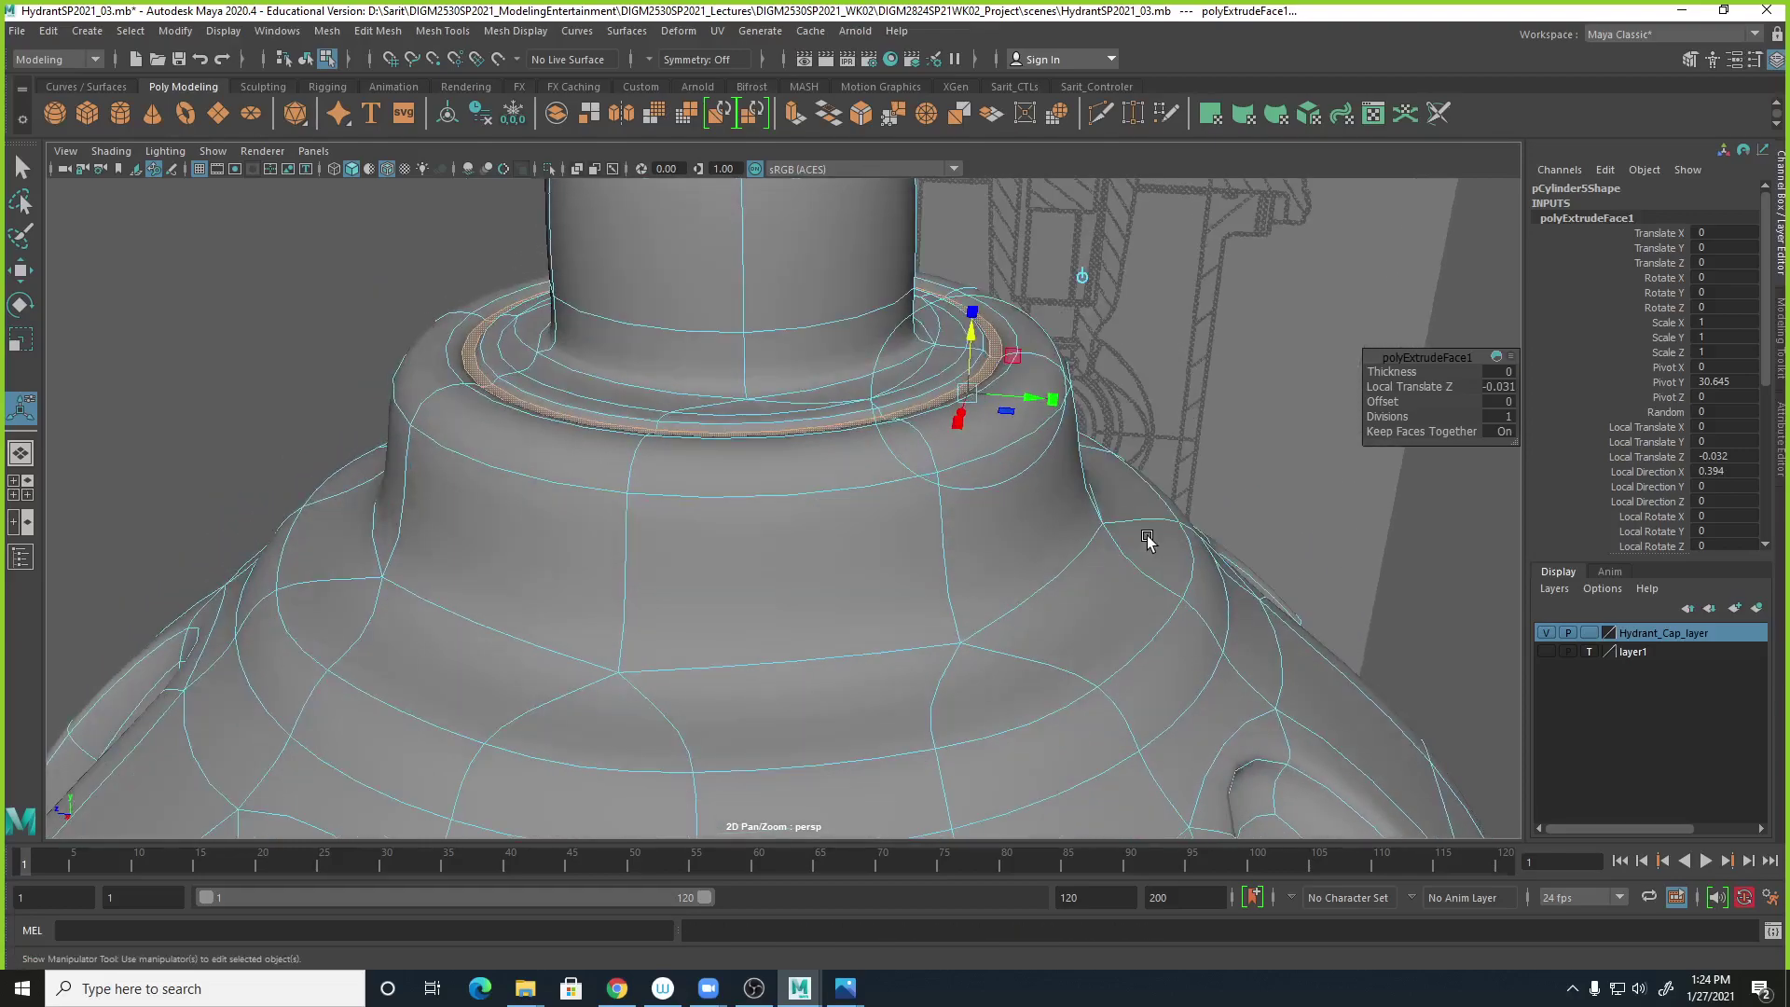
{"action": "left_click", "coordinate": [22, 168]}
{"action": "right_click_drag", "start_coordinate": [686, 450], "coordinate": [1015, 457]}
{"action": "left_click", "coordinate": [1450, 584]}
{"action": "left_click_drag", "start_coordinate": [1450, 584], "coordinate": [1306, 541], "text": "alt"}
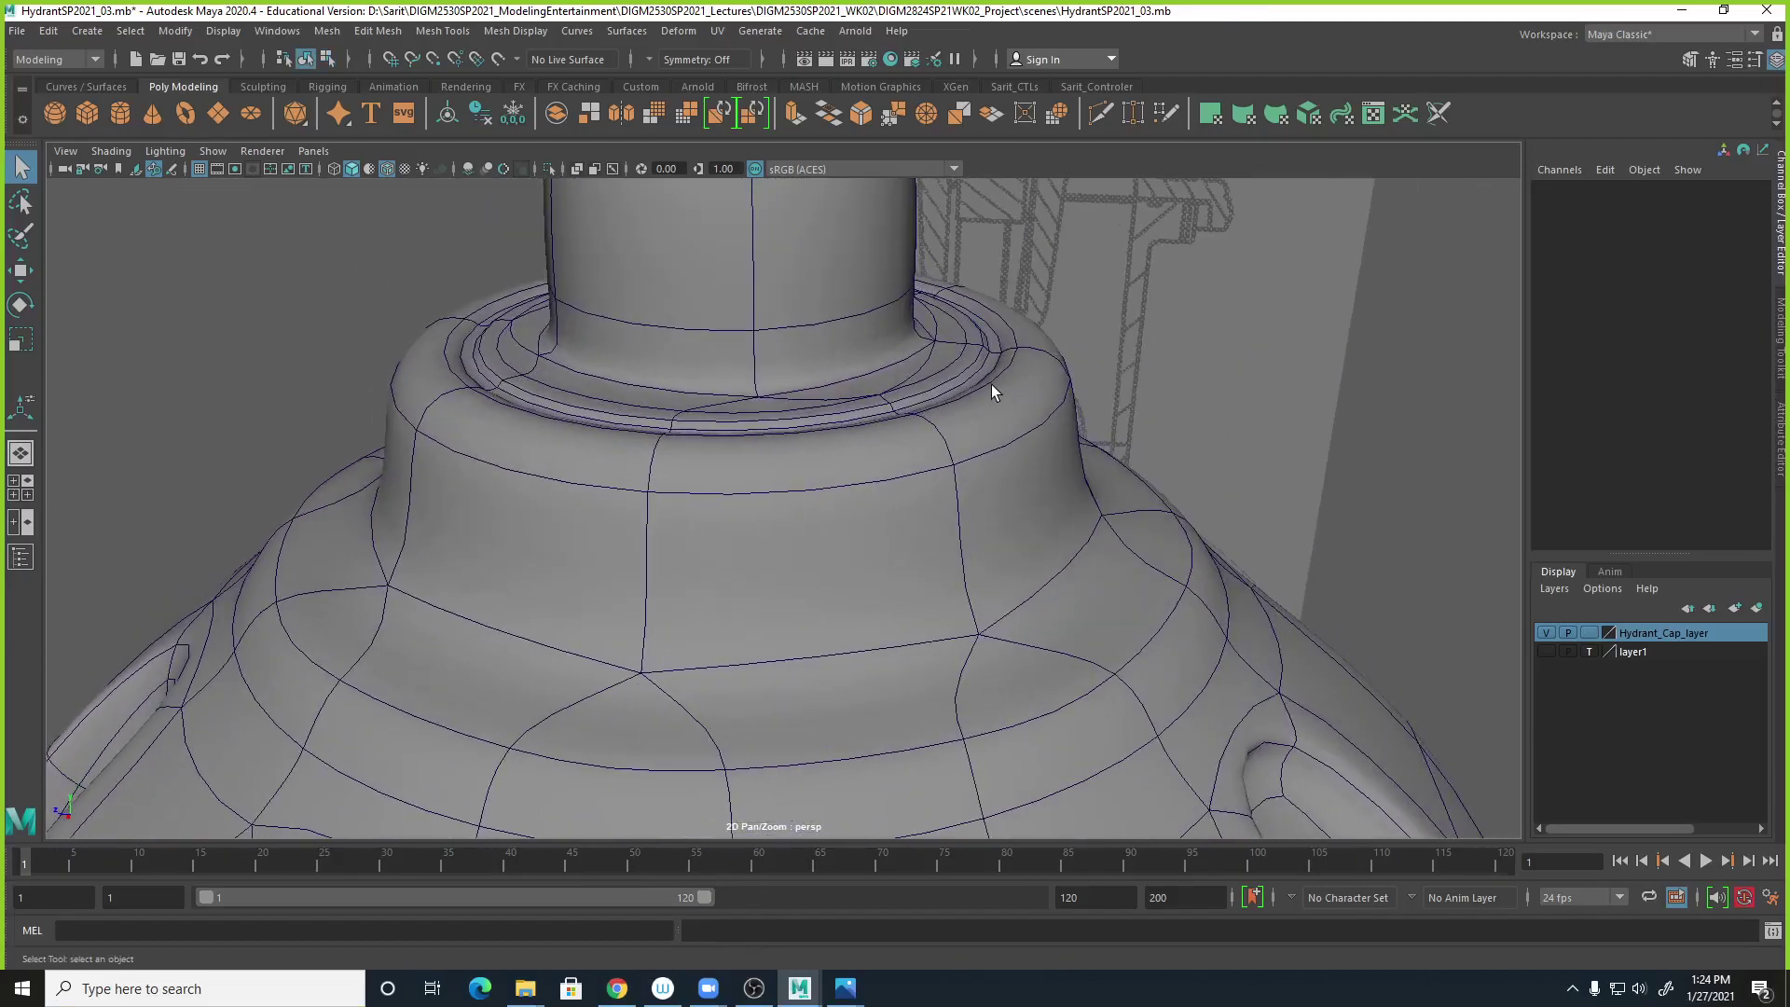
{"action": "left_click", "coordinate": [992, 384]}
{"action": "key", "text": "1"}
{"action": "right_click_drag", "start_coordinate": [876, 445], "coordinate": [1072, 454], "text": "alt"}
{"action": "left_click_drag", "start_coordinate": [1071, 454], "coordinate": [939, 528], "text": "alt"}
{"action": "right_click_drag", "start_coordinate": [936, 494], "coordinate": [937, 538], "text": "shift"}
{"action": "key", "text": "ctrl+z"}
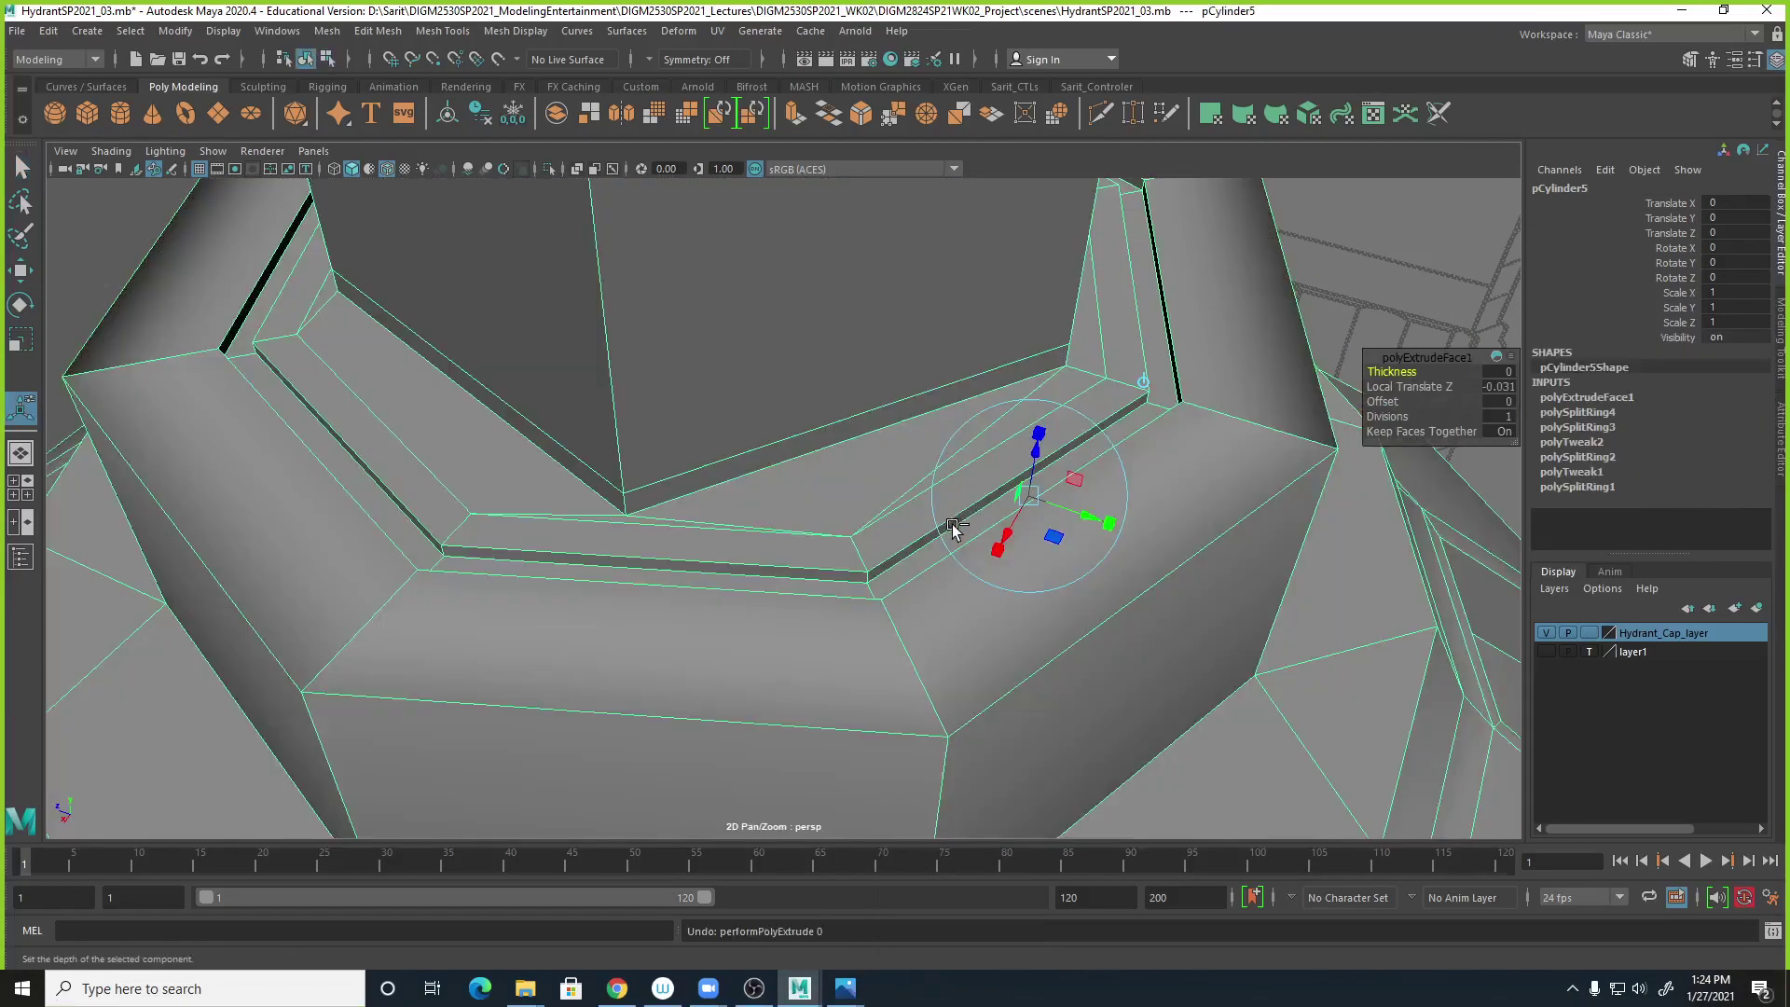
{"action": "key", "text": "ctrl+z"}
{"action": "key", "text": "ctrl+z"}
{"action": "left_click", "coordinate": [957, 481]}
{"action": "key", "text": "ctrl+z"}
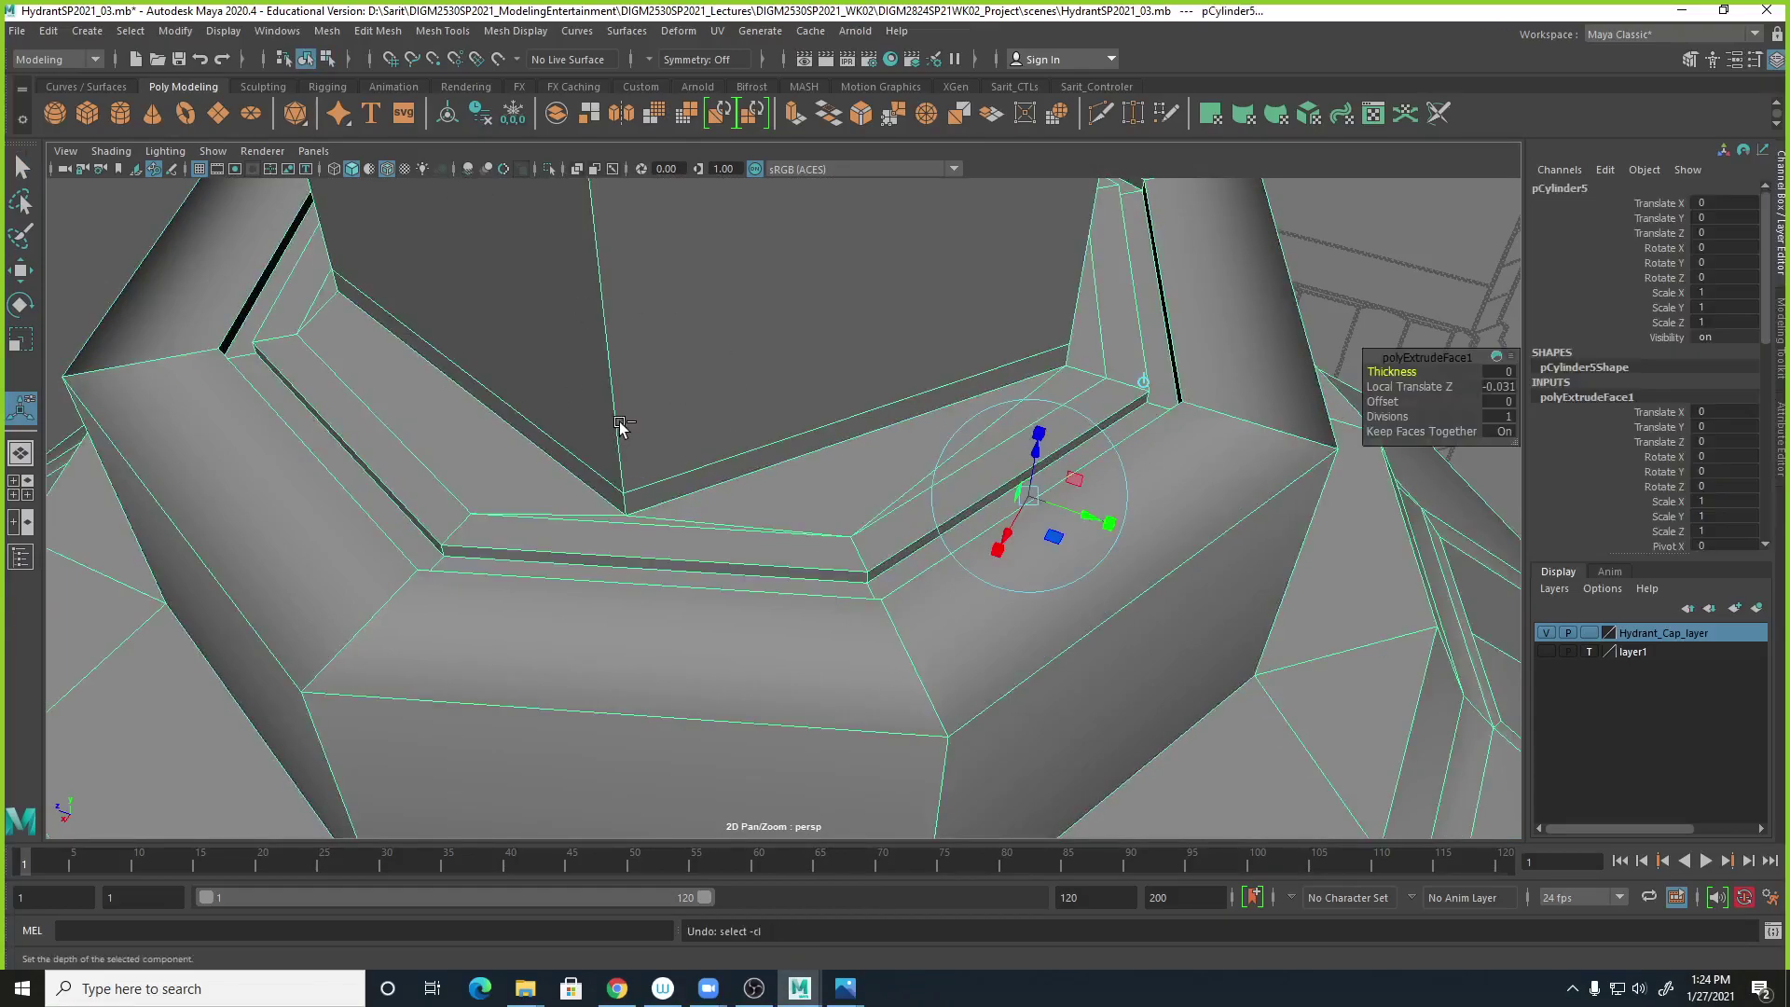
{"action": "scroll", "coordinate": [1588, 422], "scroll_direction": "down", "scroll_amount": 4}
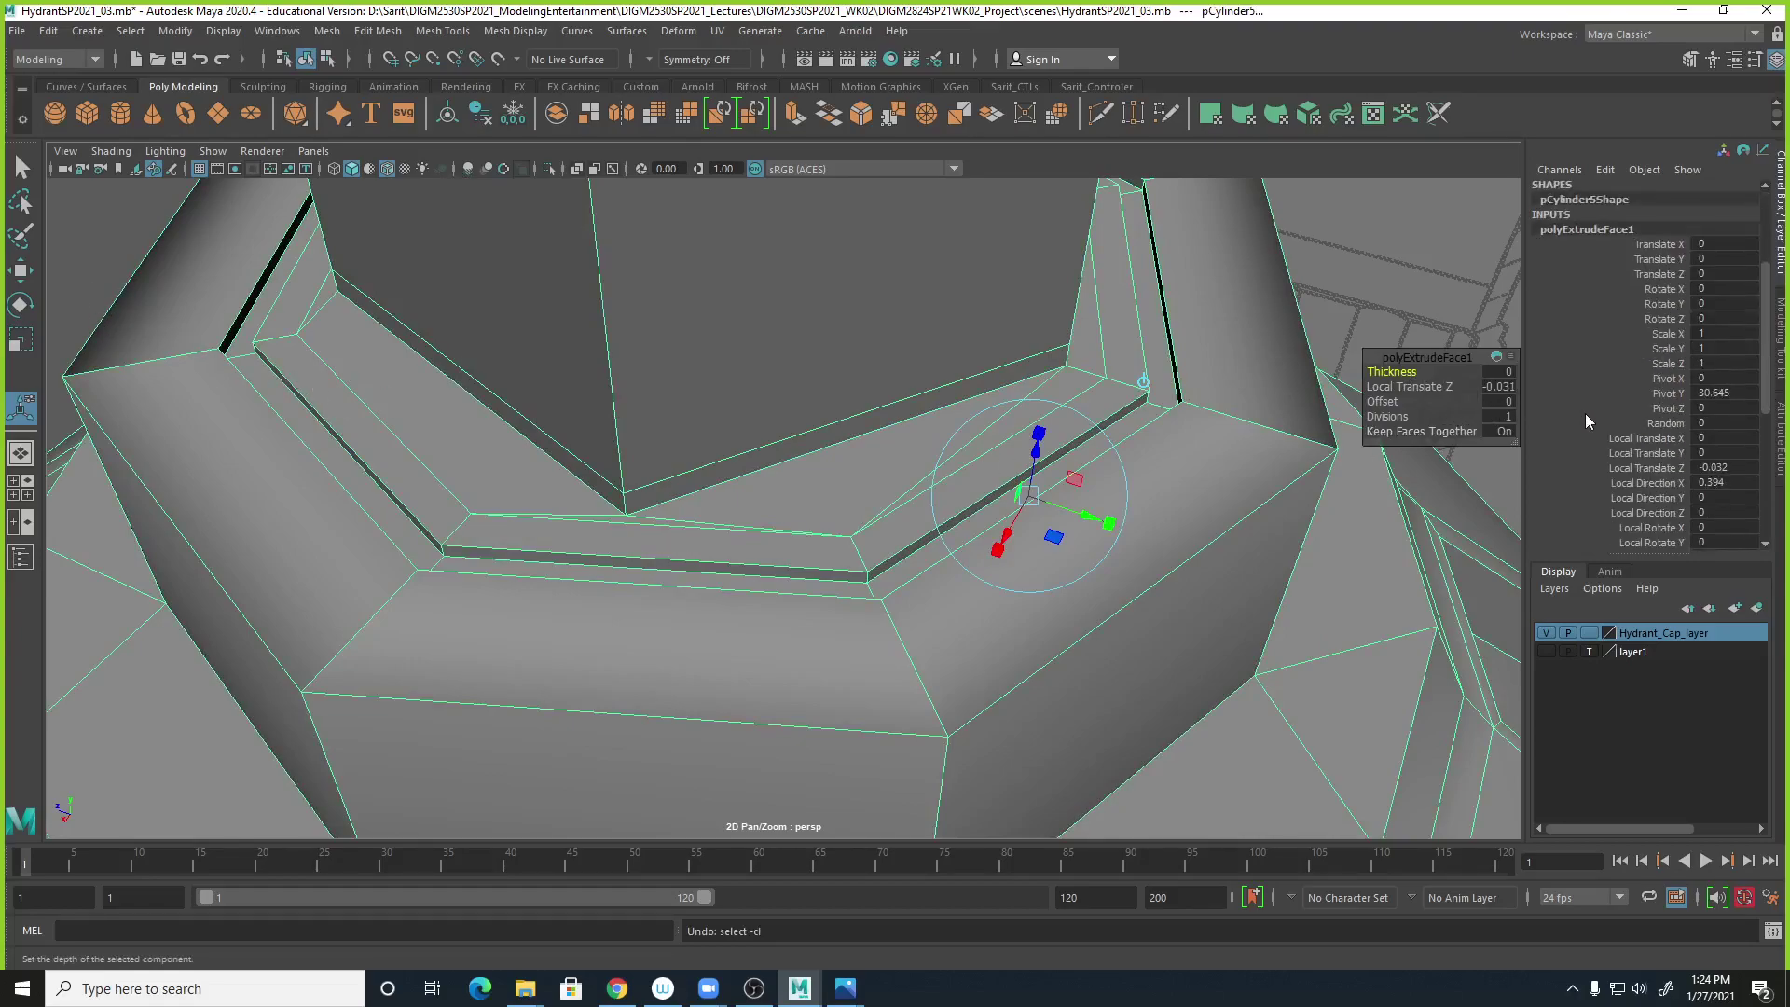
{"action": "scroll", "coordinate": [1588, 421], "scroll_direction": "up", "scroll_amount": 3}
{"action": "right_click_drag", "start_coordinate": [388, 346], "coordinate": [448, 322]}
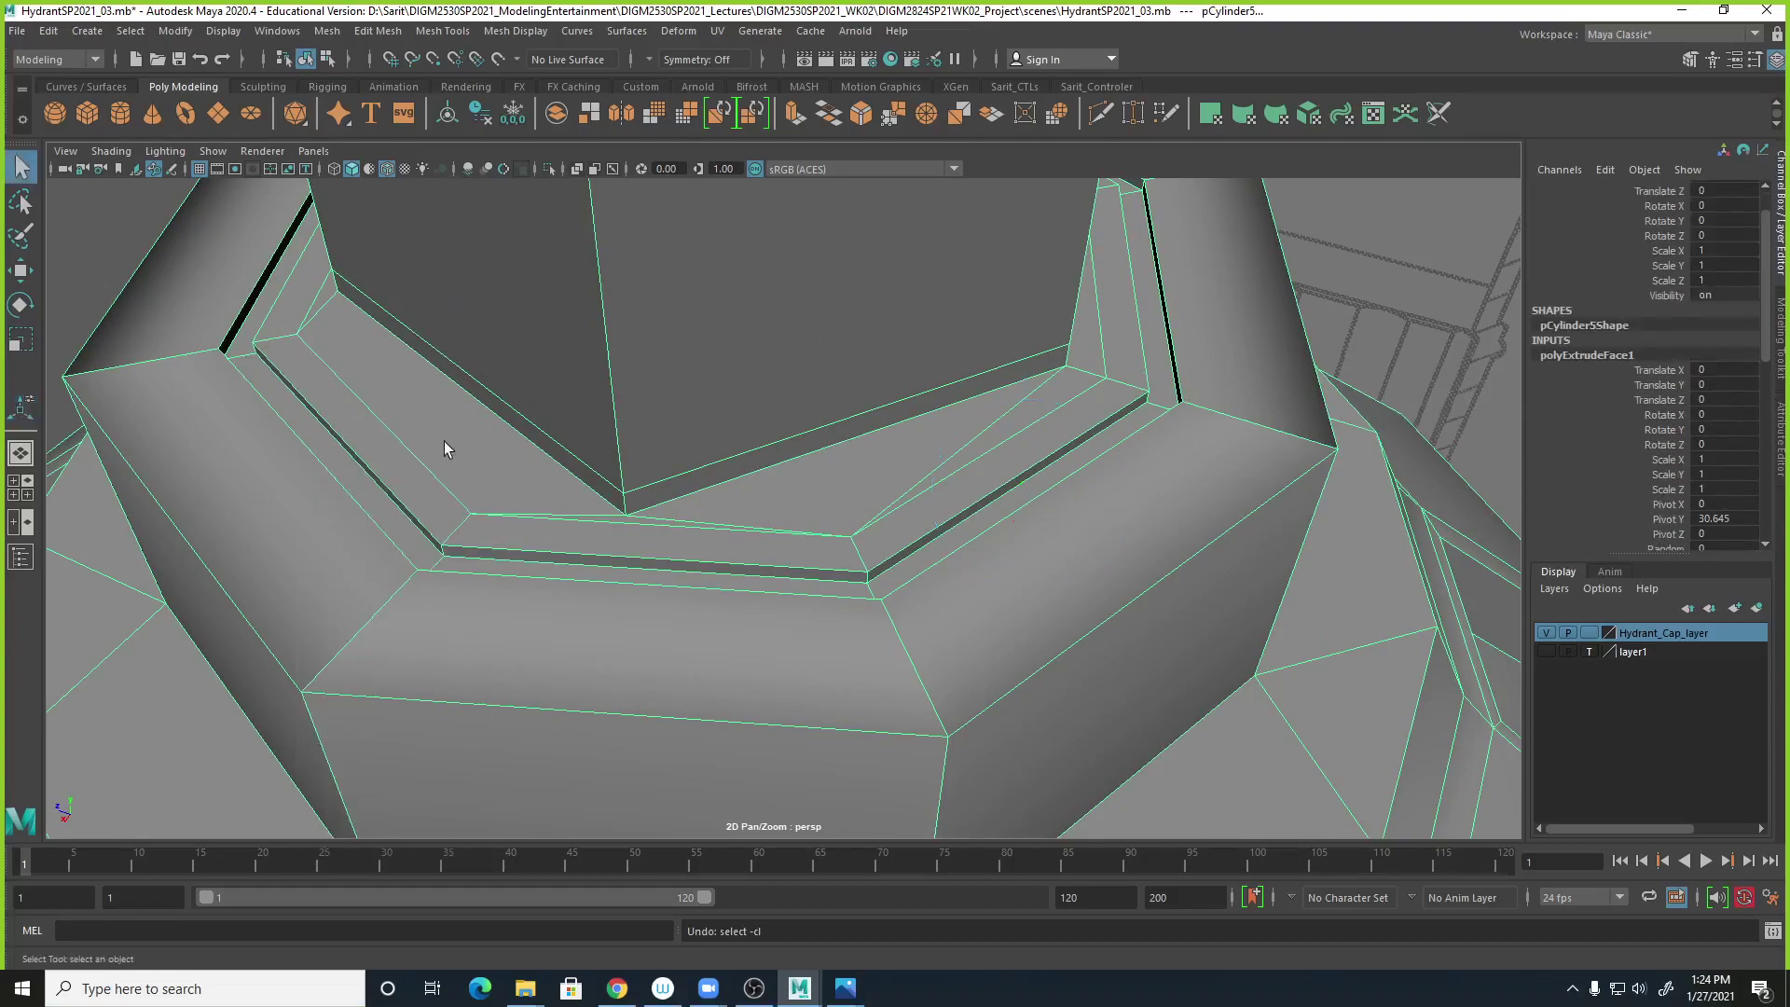
Insert two supporting edge loops alongside the recessed groove on the collar's top.
{"action": "left_click_drag", "start_coordinate": [802, 485], "coordinate": [881, 634], "text": "alt"}
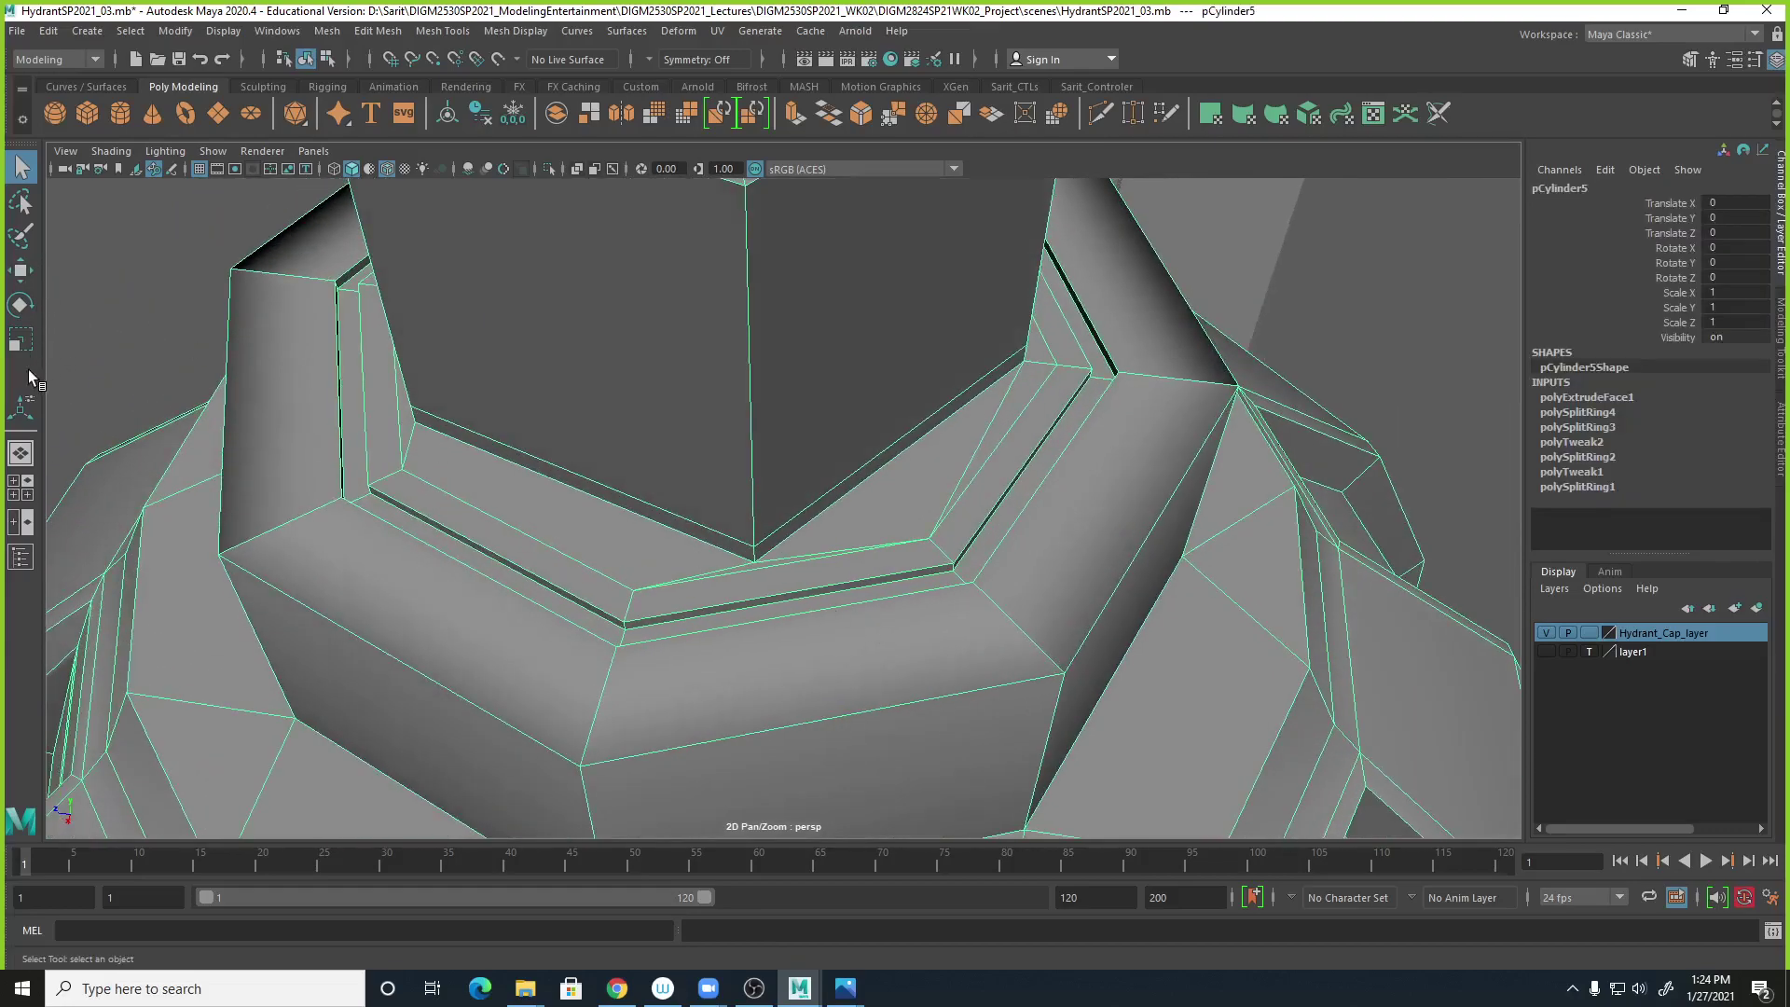
{"action": "left_click", "coordinate": [442, 31]}
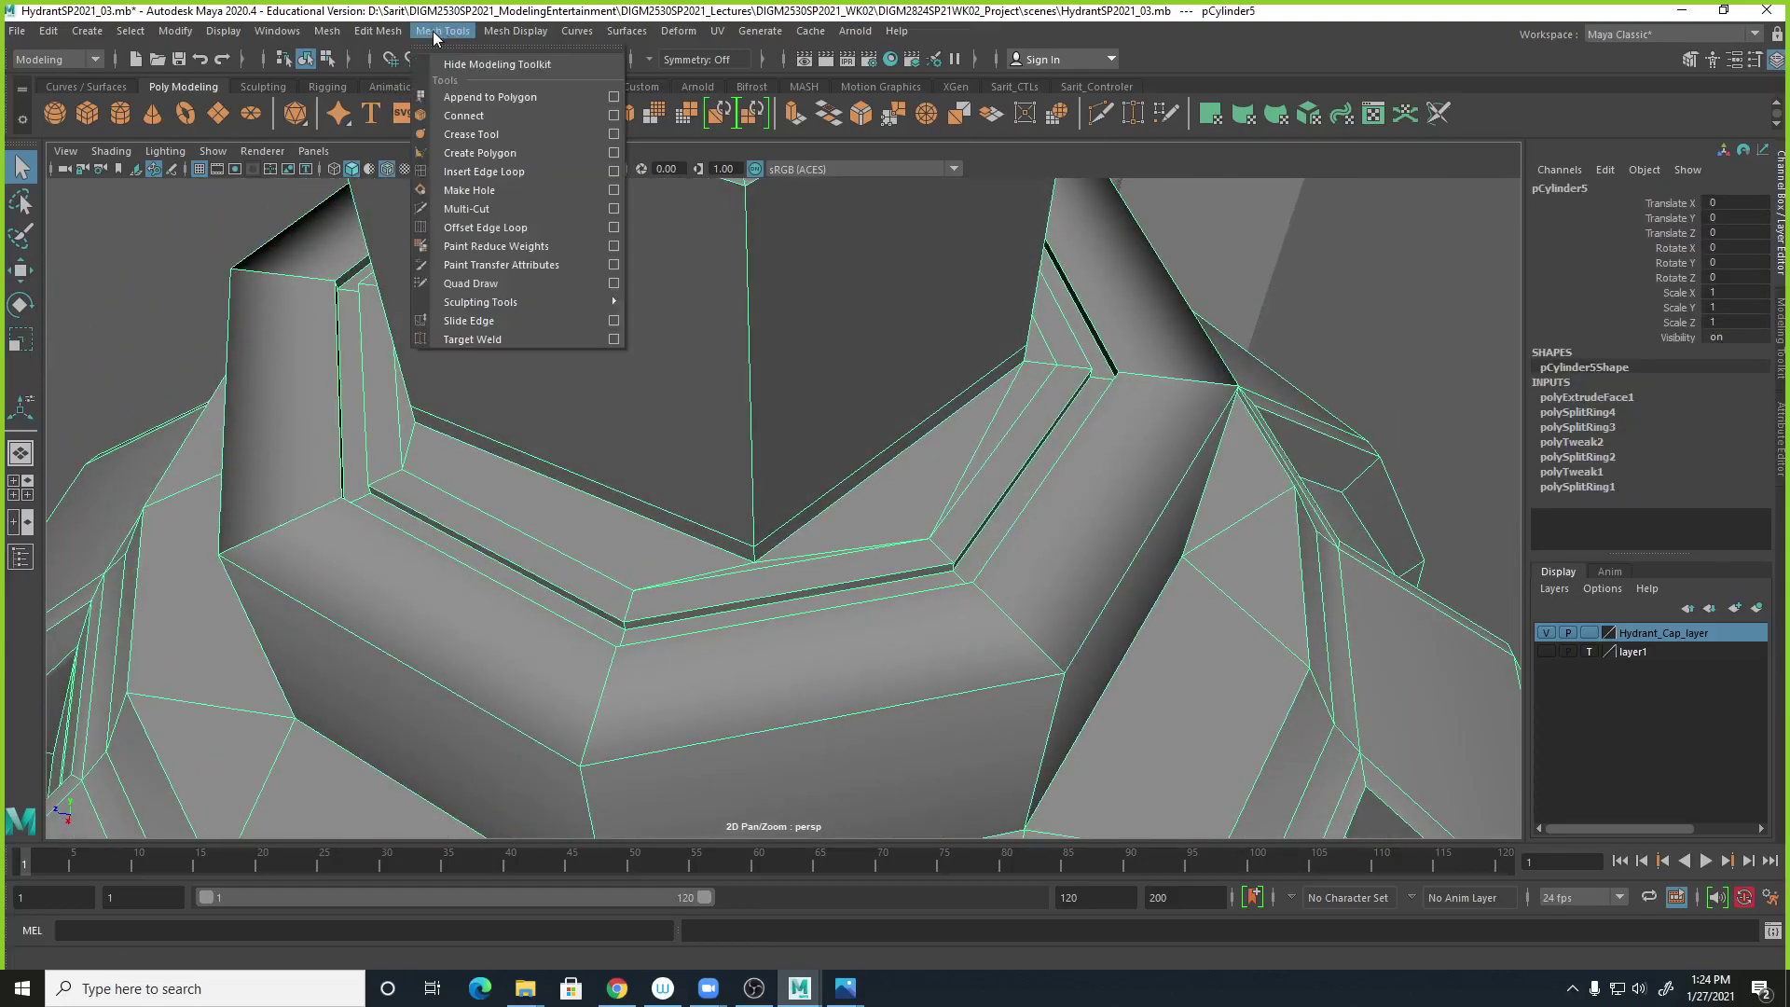
{"action": "left_click", "coordinate": [504, 190]}
{"action": "scroll", "coordinate": [760, 568], "scroll_direction": "up", "scroll_amount": 5}
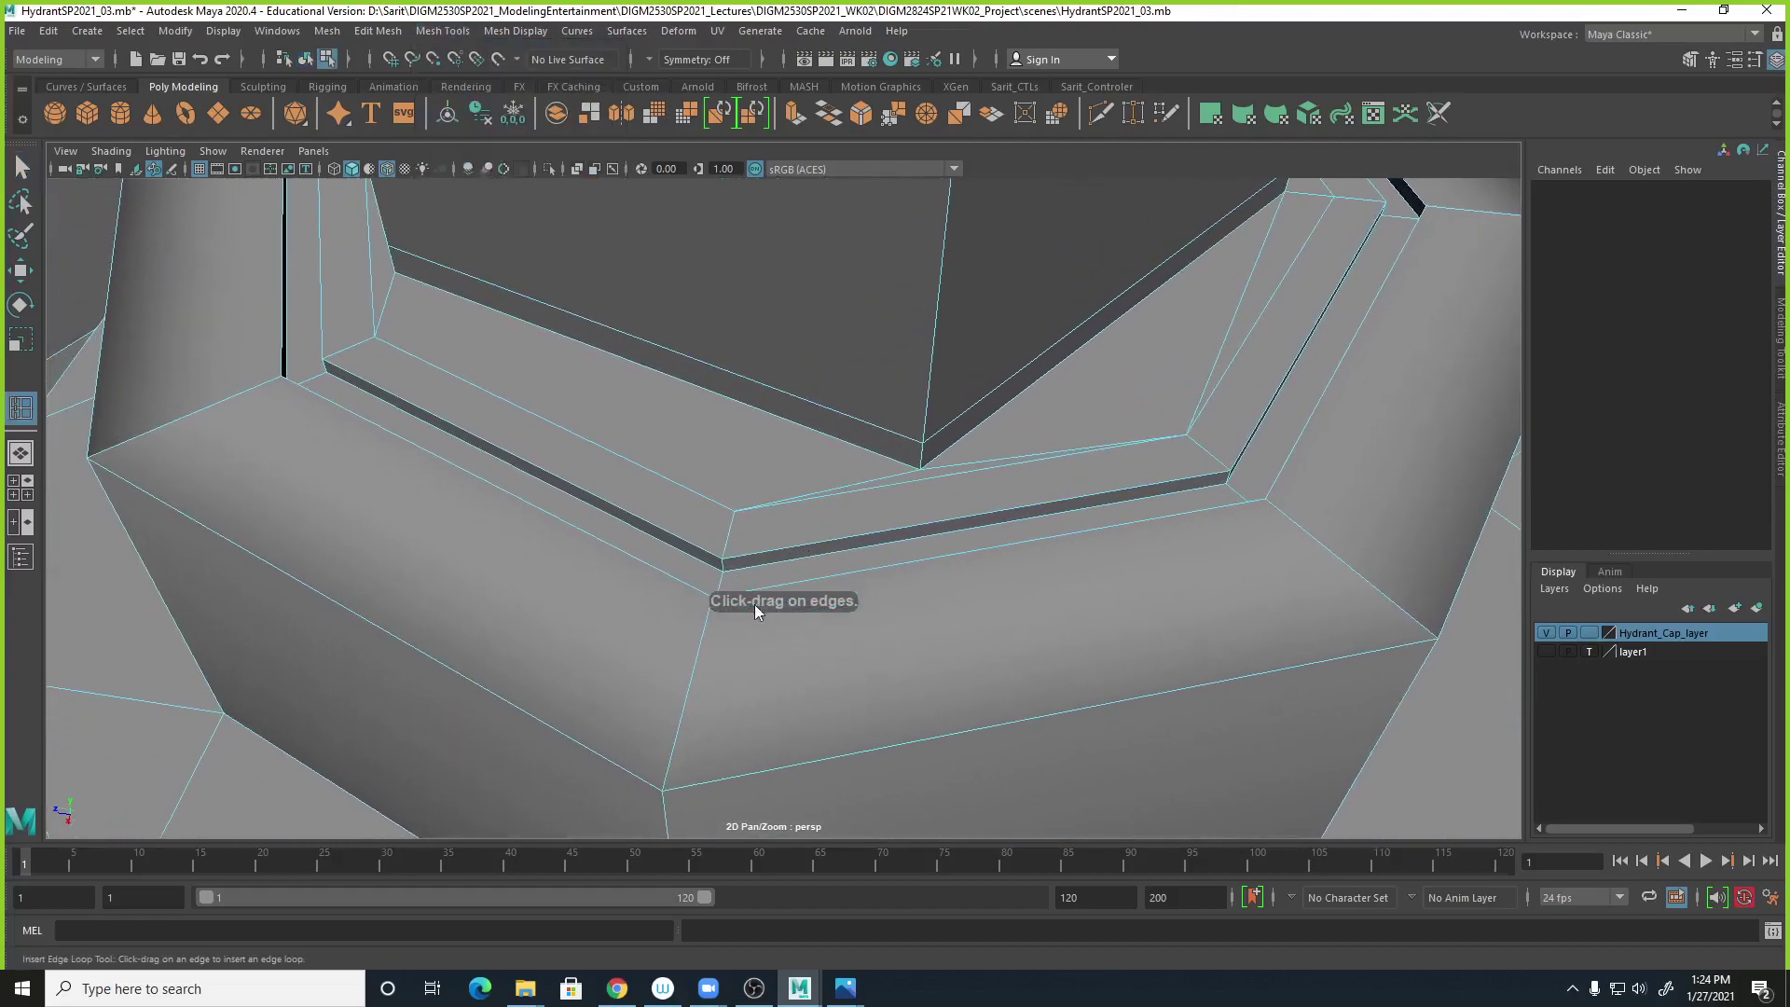
{"action": "left_click_drag", "start_coordinate": [729, 554], "coordinate": [719, 605]}
Examine the reinforced collar groove and nut in smoothed display from several angles, and return to the unsmoothed mesh.
{"action": "key", "text": "3"}
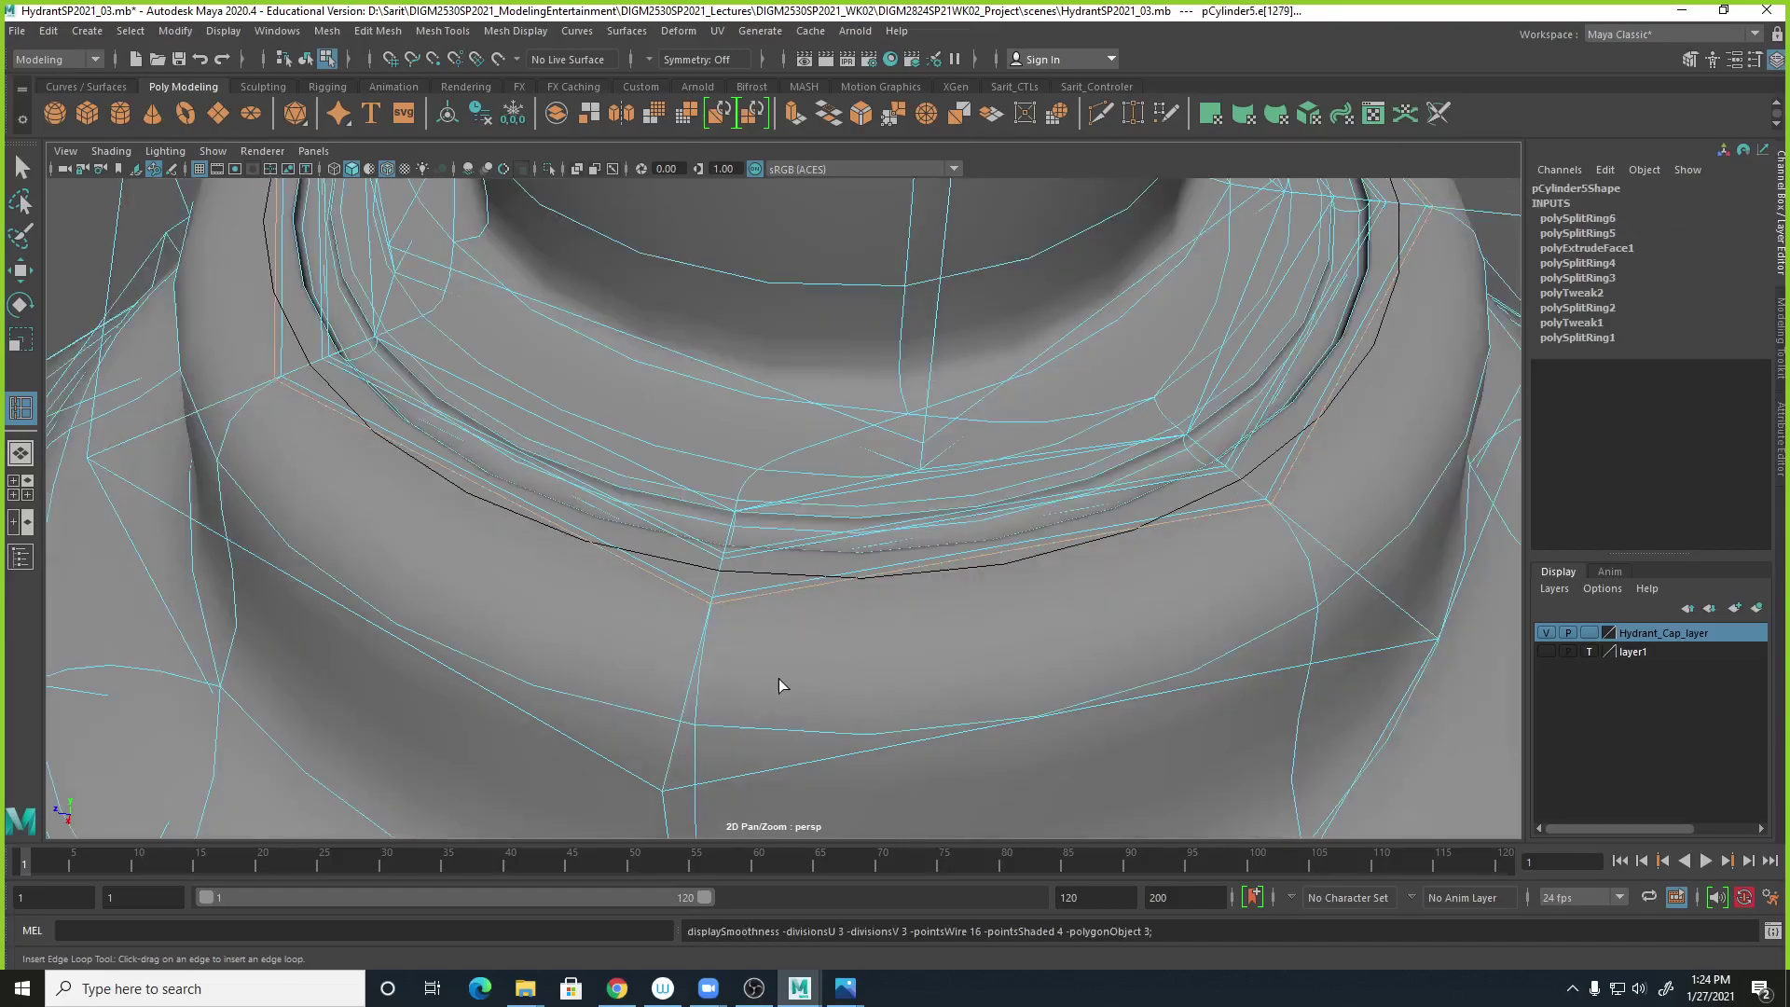
{"action": "right_click_drag", "start_coordinate": [1011, 651], "coordinate": [707, 611], "text": "alt"}
{"action": "left_click_drag", "start_coordinate": [707, 610], "coordinate": [662, 579], "text": "alt"}
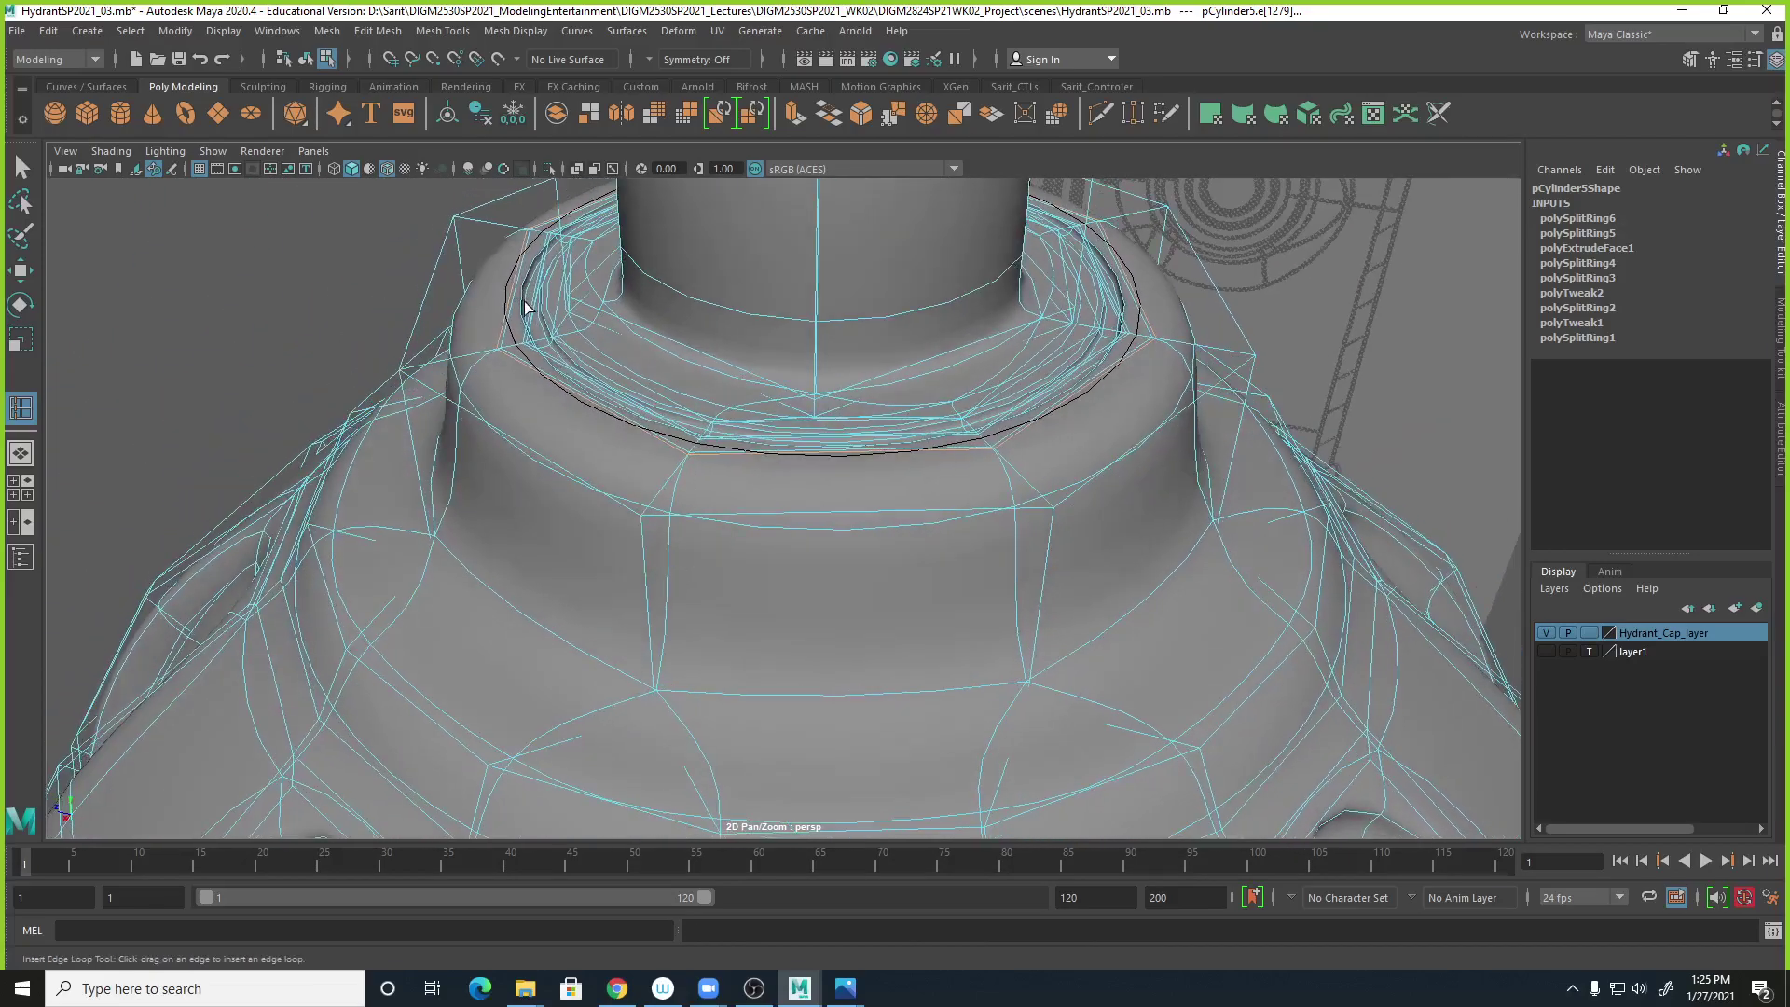
{"action": "left_click", "coordinate": [22, 168]}
{"action": "right_click_drag", "start_coordinate": [595, 442], "coordinate": [639, 420]}
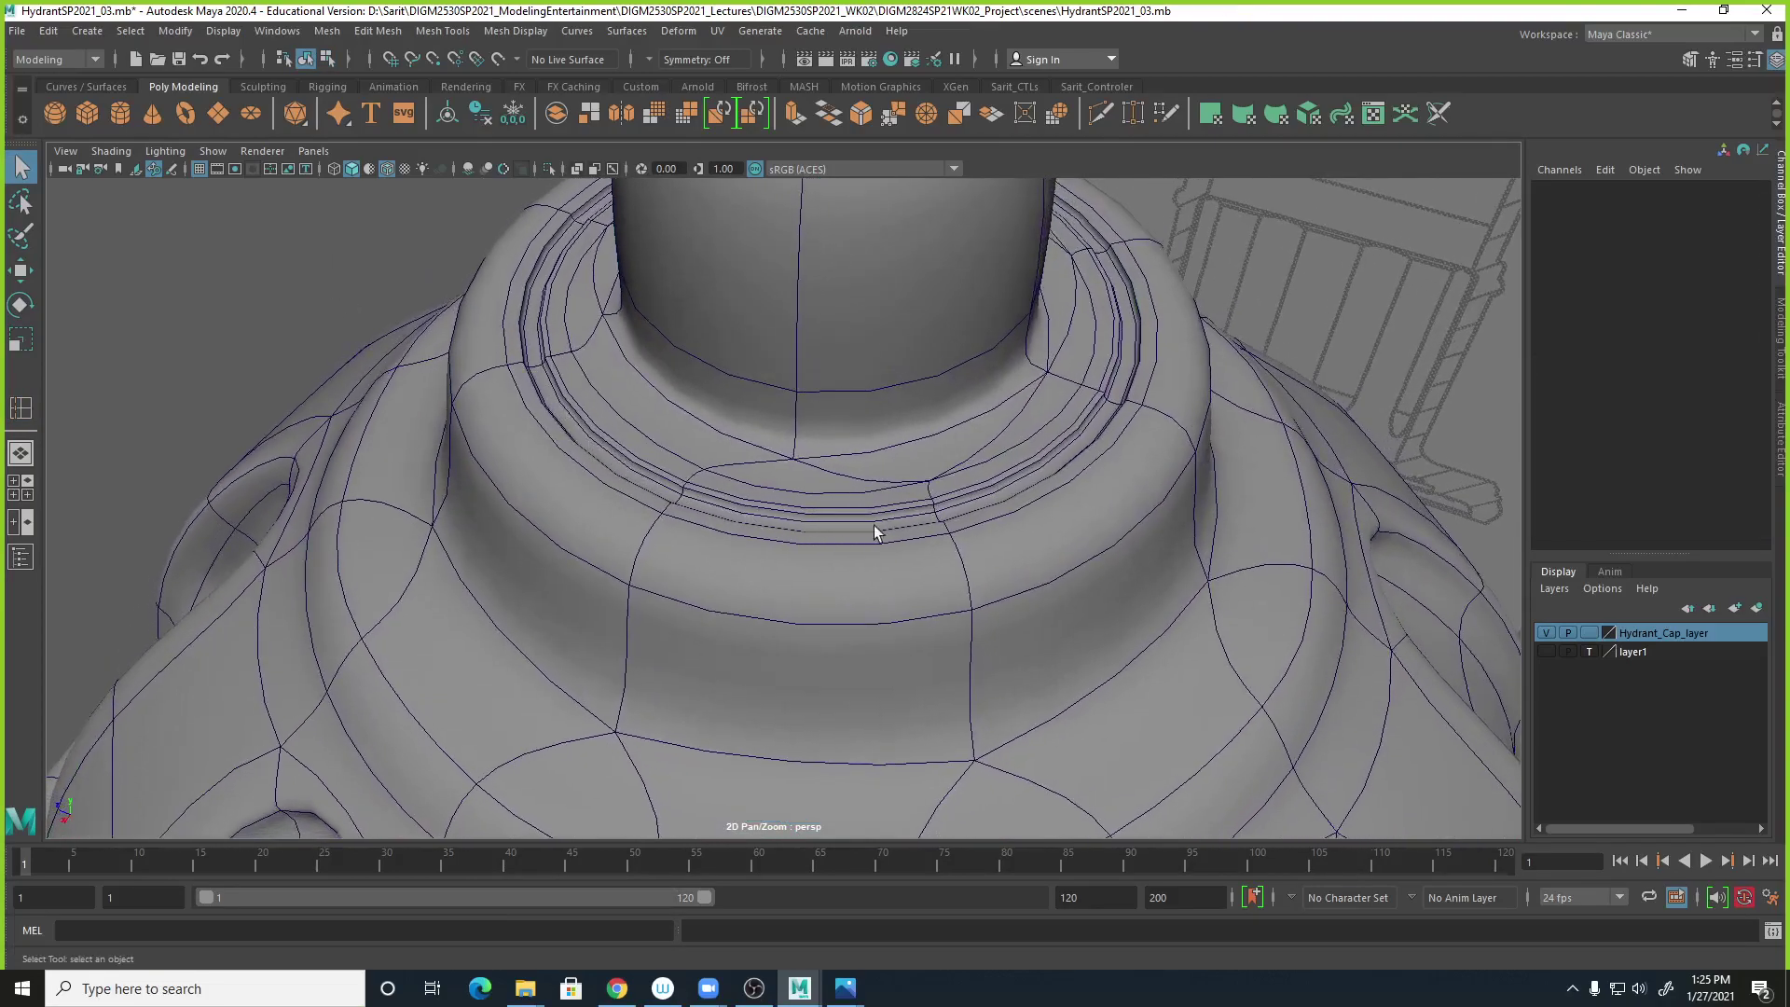
{"action": "left_click_drag", "start_coordinate": [1172, 528], "coordinate": [1179, 483], "text": "alt"}
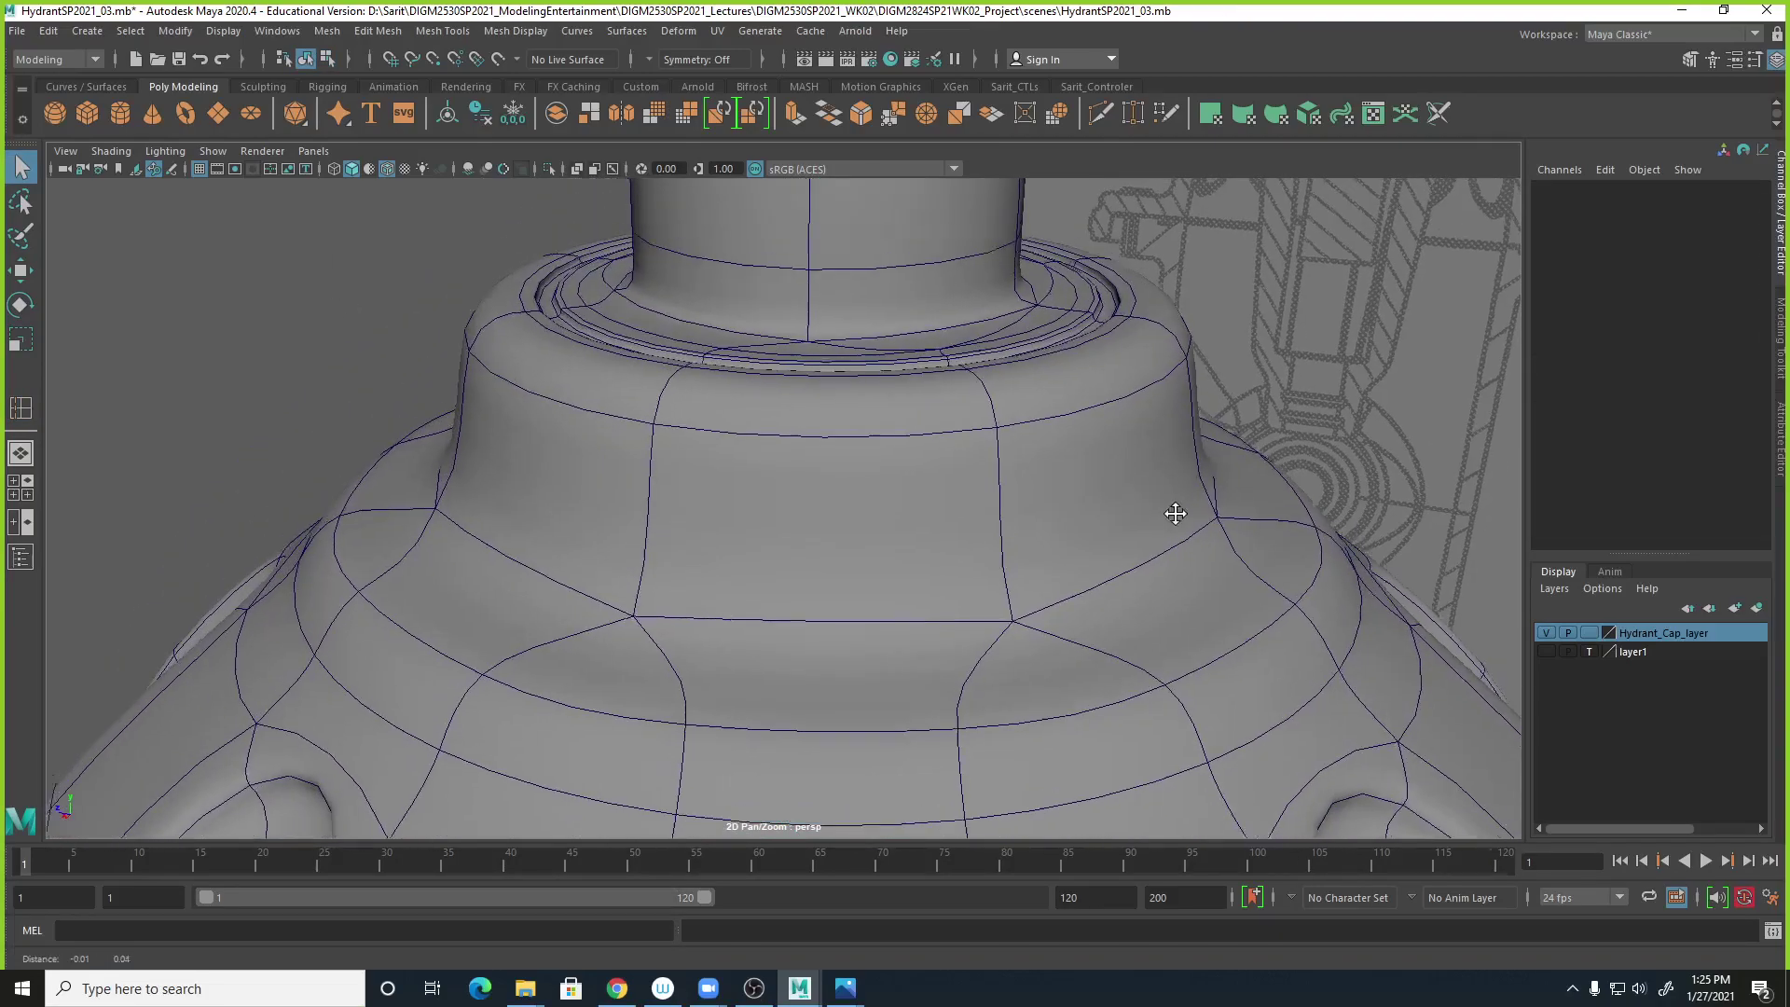
{"action": "middle_click_drag", "start_coordinate": [1174, 505], "coordinate": [1115, 567], "text": "alt"}
{"action": "right_click_drag", "start_coordinate": [1115, 568], "coordinate": [847, 523], "text": "alt"}
{"action": "left_click_drag", "start_coordinate": [847, 523], "coordinate": [858, 560], "text": "alt"}
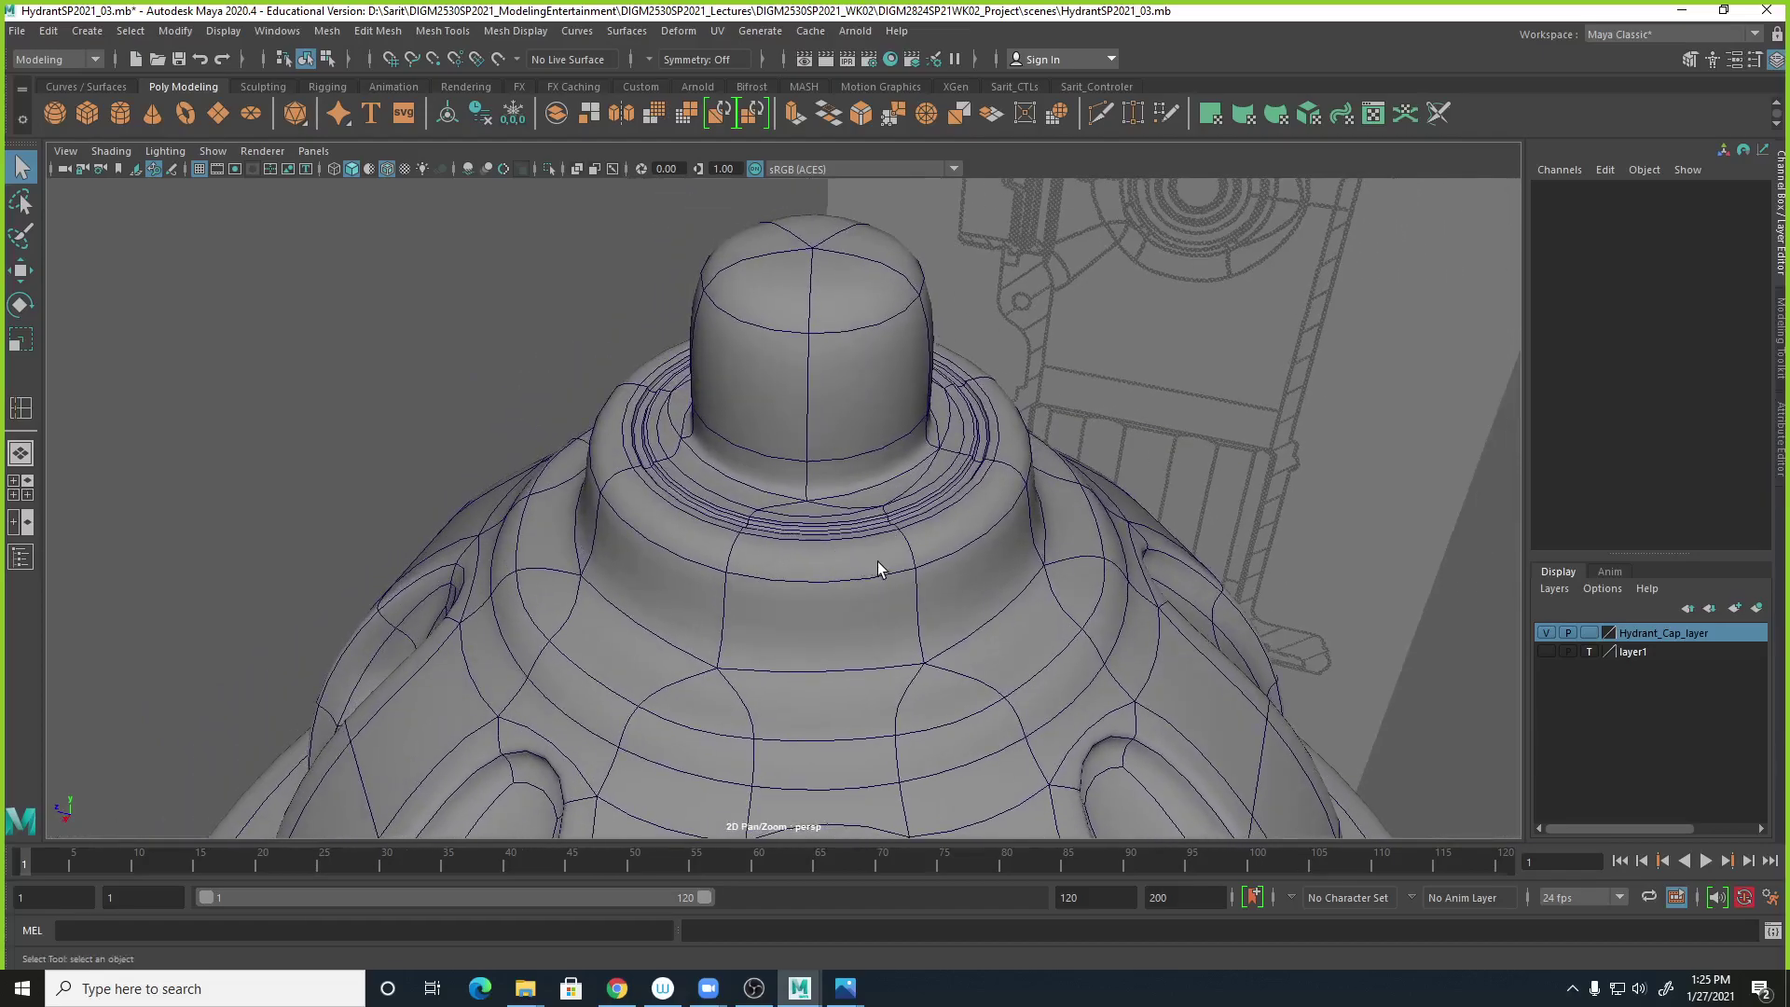
{"action": "left_click", "coordinate": [901, 463]}
{"action": "key", "text": "1"}
Select edge loops on the collar and just below it, comparing them with the reference drawing in the four-view layout.
{"action": "left_click_drag", "start_coordinate": [846, 640], "coordinate": [988, 616], "text": "alt"}
{"action": "right_click_drag", "start_coordinate": [988, 617], "coordinate": [874, 570], "text": "alt"}
{"action": "right_click_drag", "start_coordinate": [958, 497], "coordinate": [961, 425]}
{"action": "double_click", "coordinate": [971, 479]}
{"action": "key", "text": "space"}
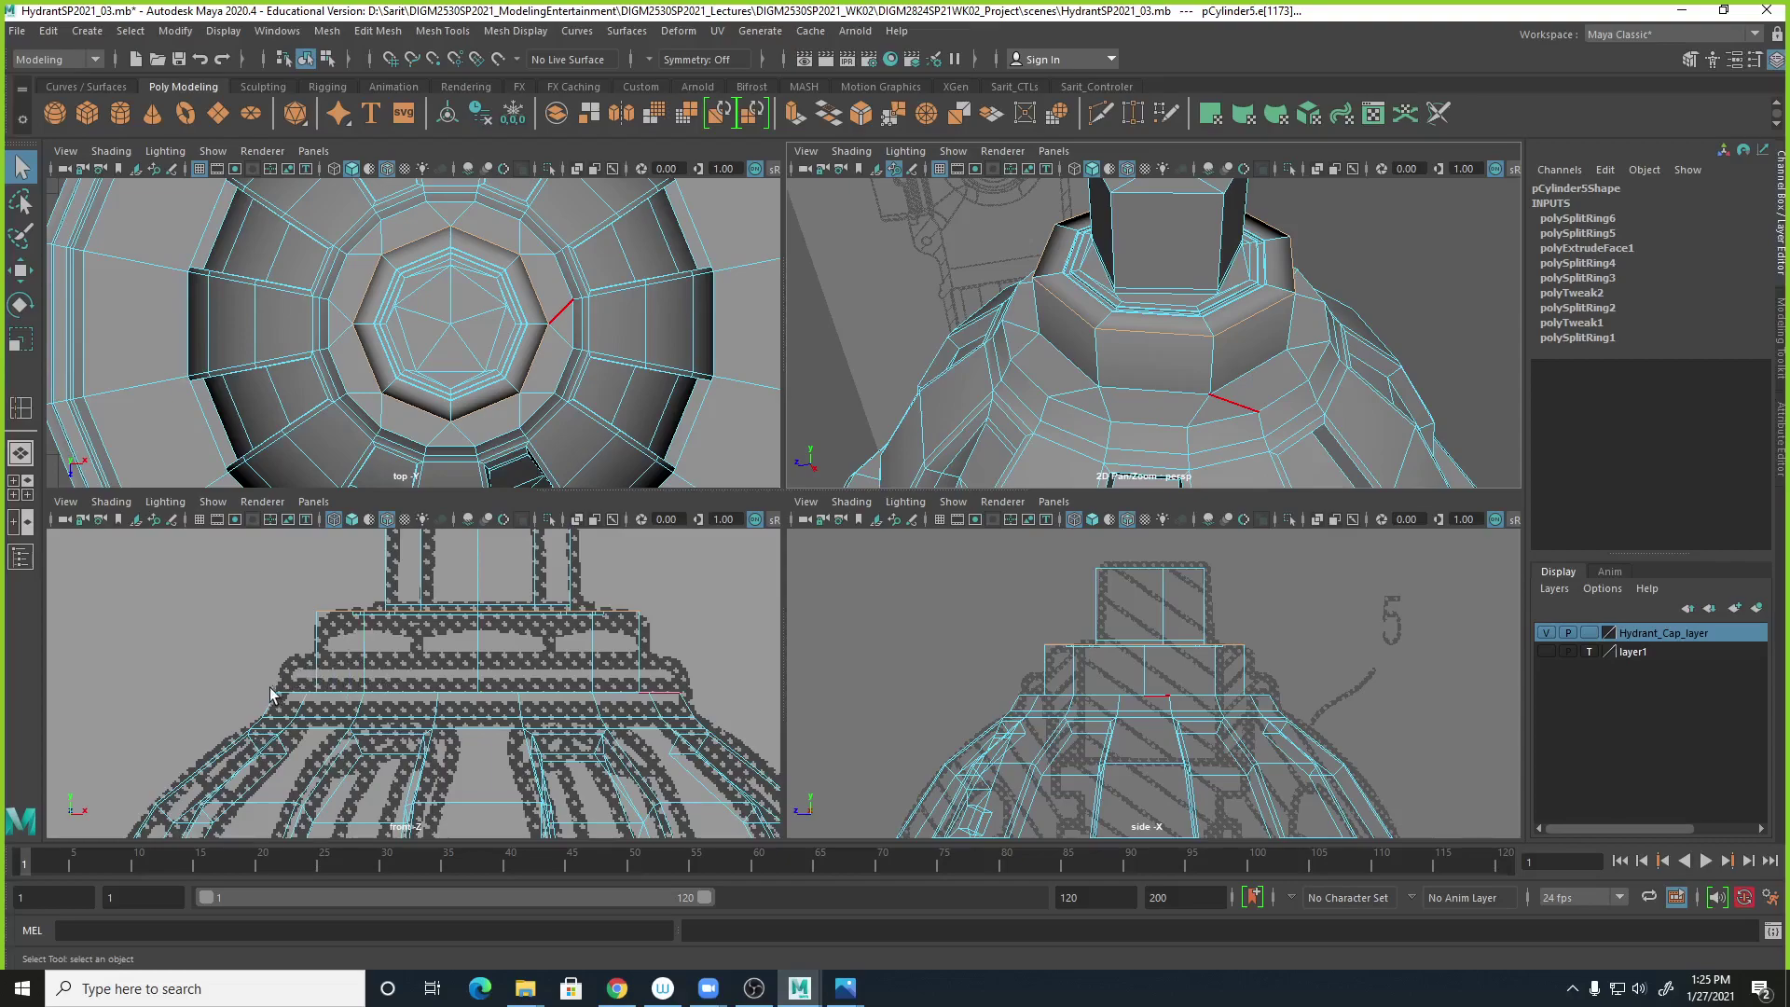
{"action": "right_click_drag", "start_coordinate": [1272, 385], "coordinate": [1273, 331]}
{"action": "left_click_drag", "start_coordinate": [1274, 465], "coordinate": [1265, 428], "text": "alt"}
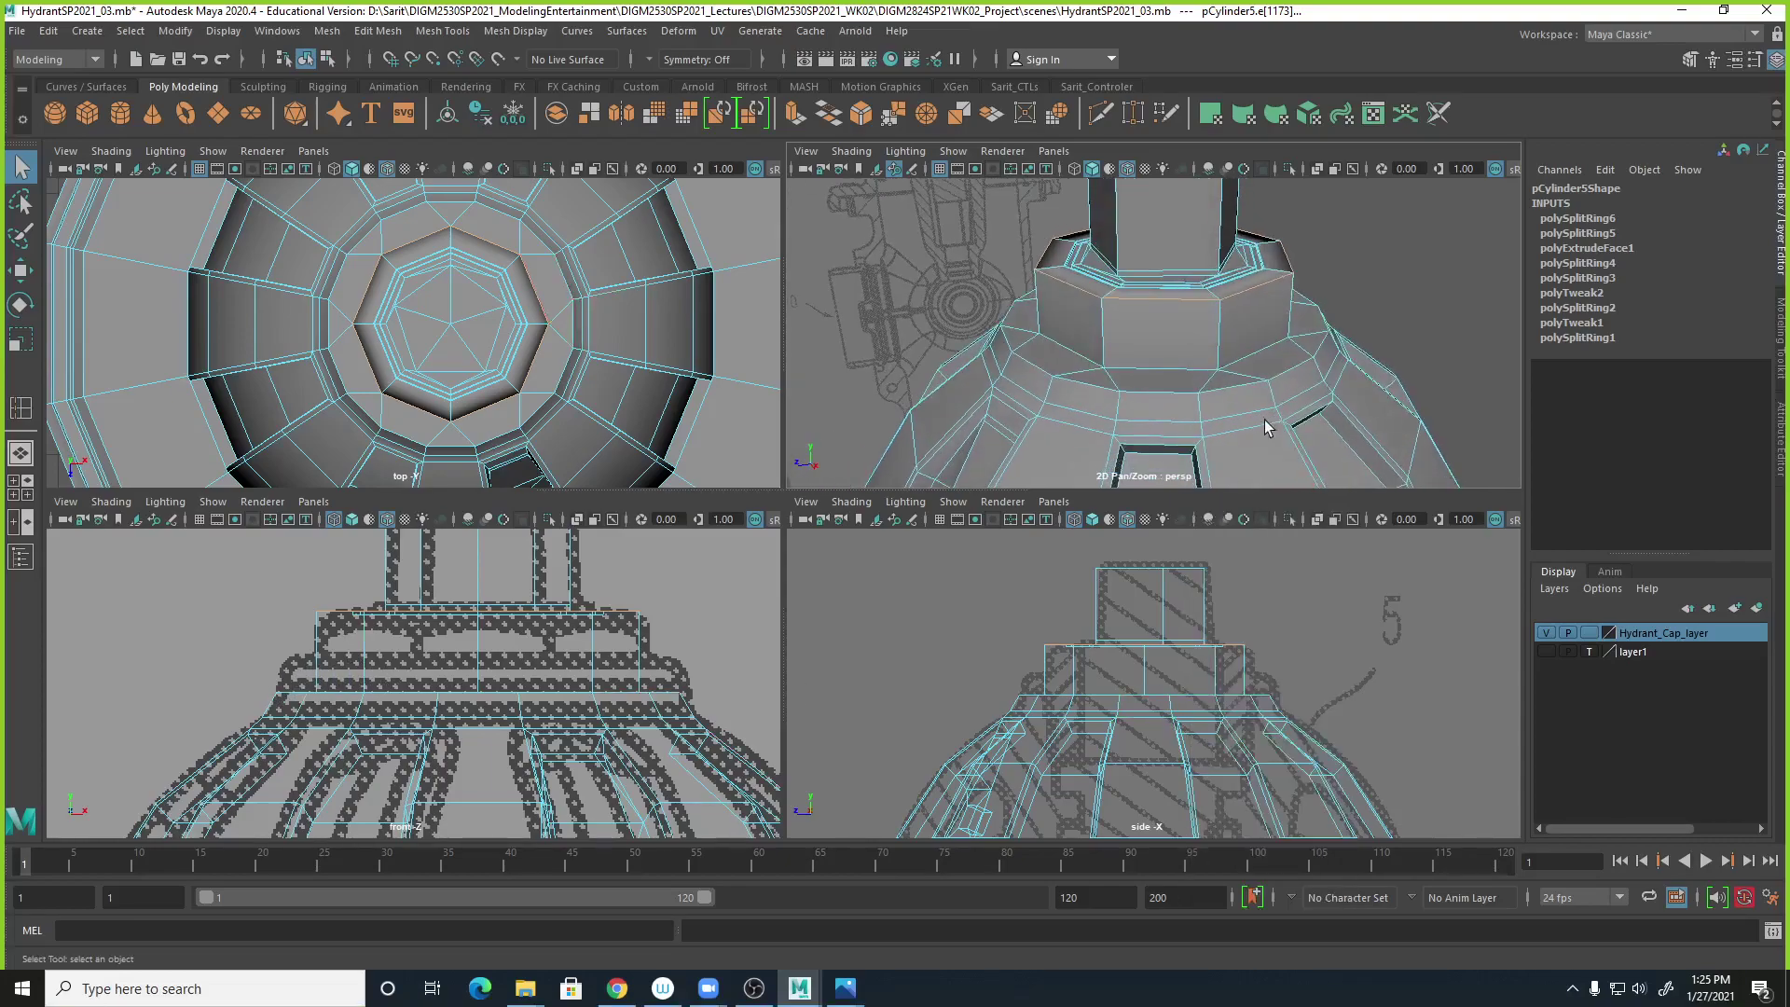
{"action": "double_click", "coordinate": [1189, 372]}
{"action": "left_click_drag", "start_coordinate": [1342, 350], "coordinate": [1291, 383], "text": "alt"}
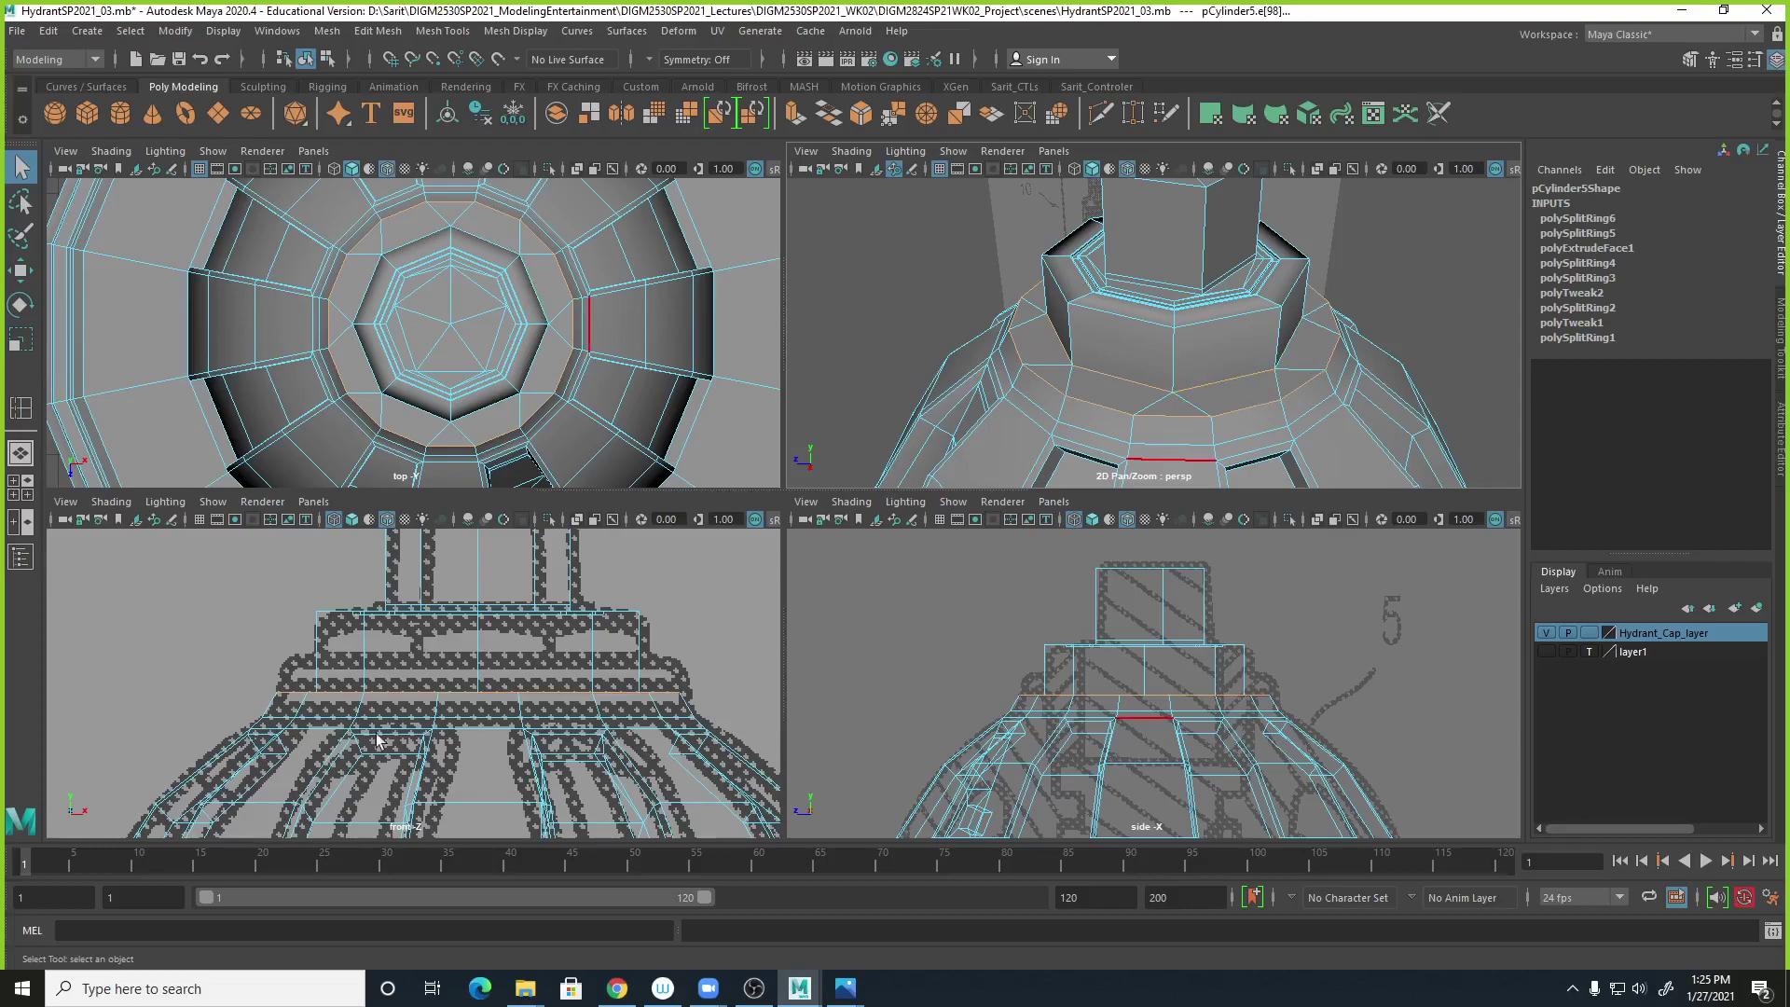
Select the vertex row at the collar's base in the side view and raise it to the top of the drawing's stepped ring.
{"action": "left_click", "coordinate": [483, 688]}
{"action": "right_click_drag", "start_coordinate": [504, 686], "coordinate": [429, 476]}
{"action": "right_click", "coordinate": [512, 616]}
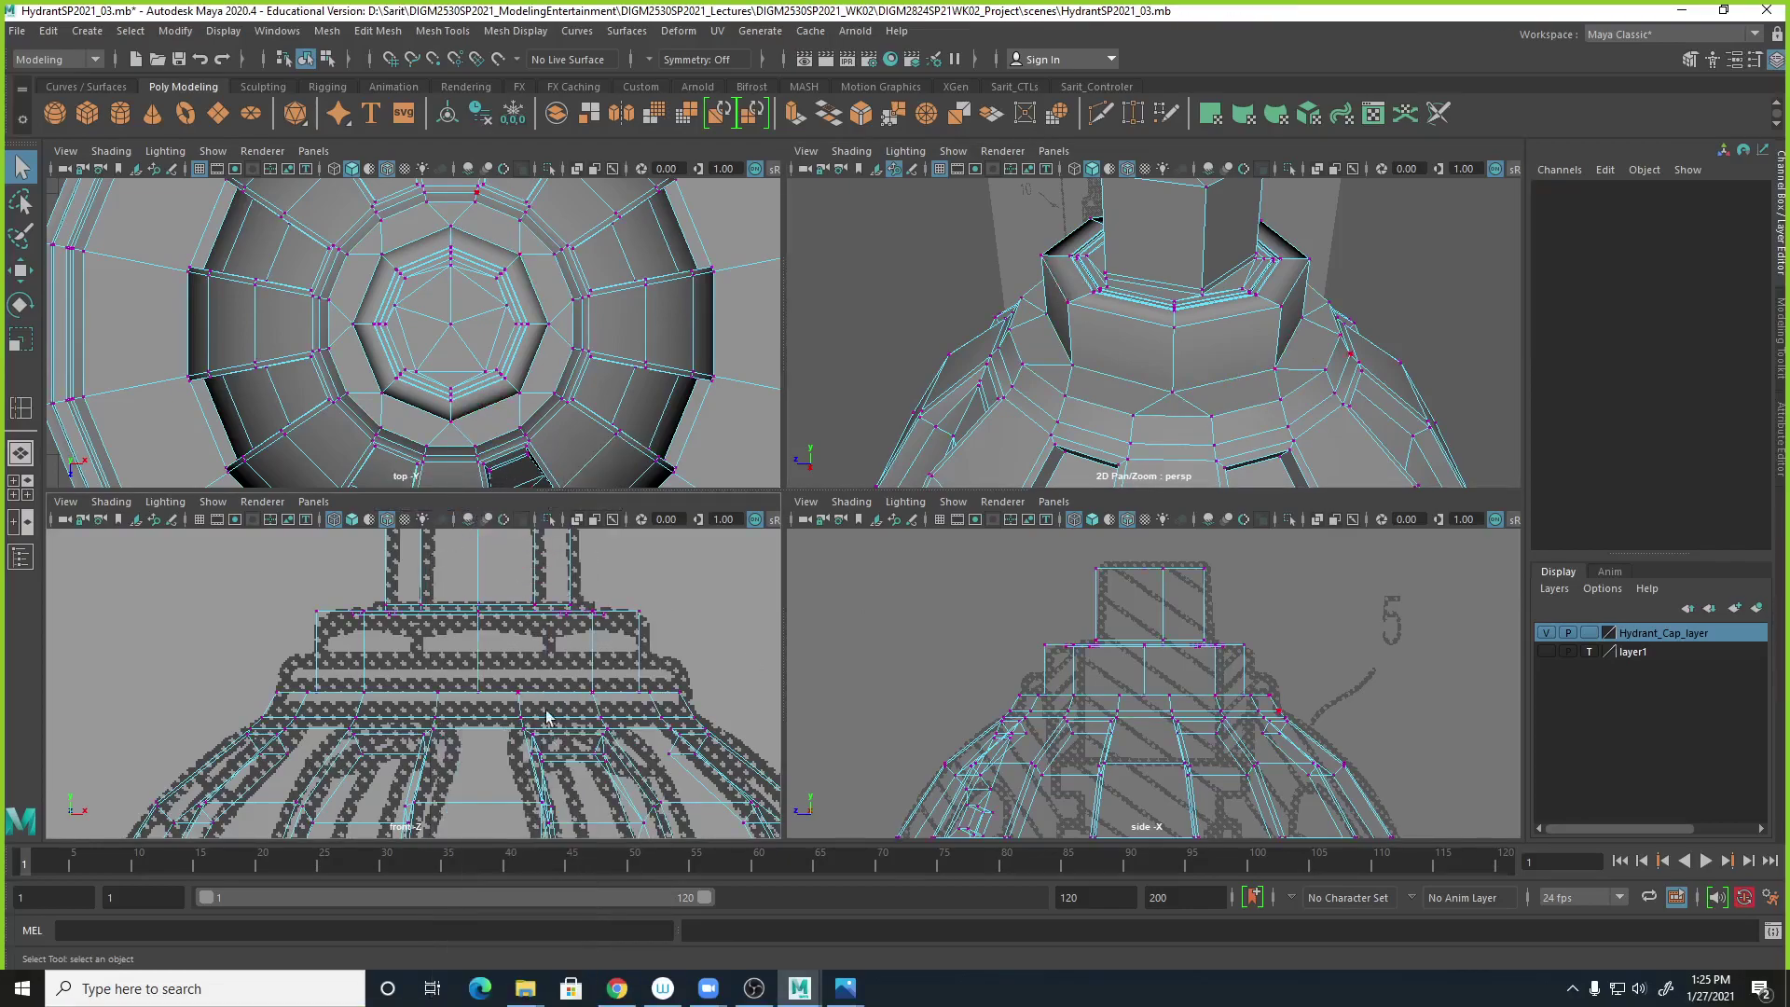
{"action": "key", "text": "space"}
{"action": "key", "text": "space"}
{"action": "key", "text": "space"}
{"action": "middle_click_drag", "start_coordinate": [1082, 705], "coordinate": [1077, 588], "text": "alt"}
{"action": "scroll", "coordinate": [988, 584], "scroll_direction": "up", "scroll_amount": 2}
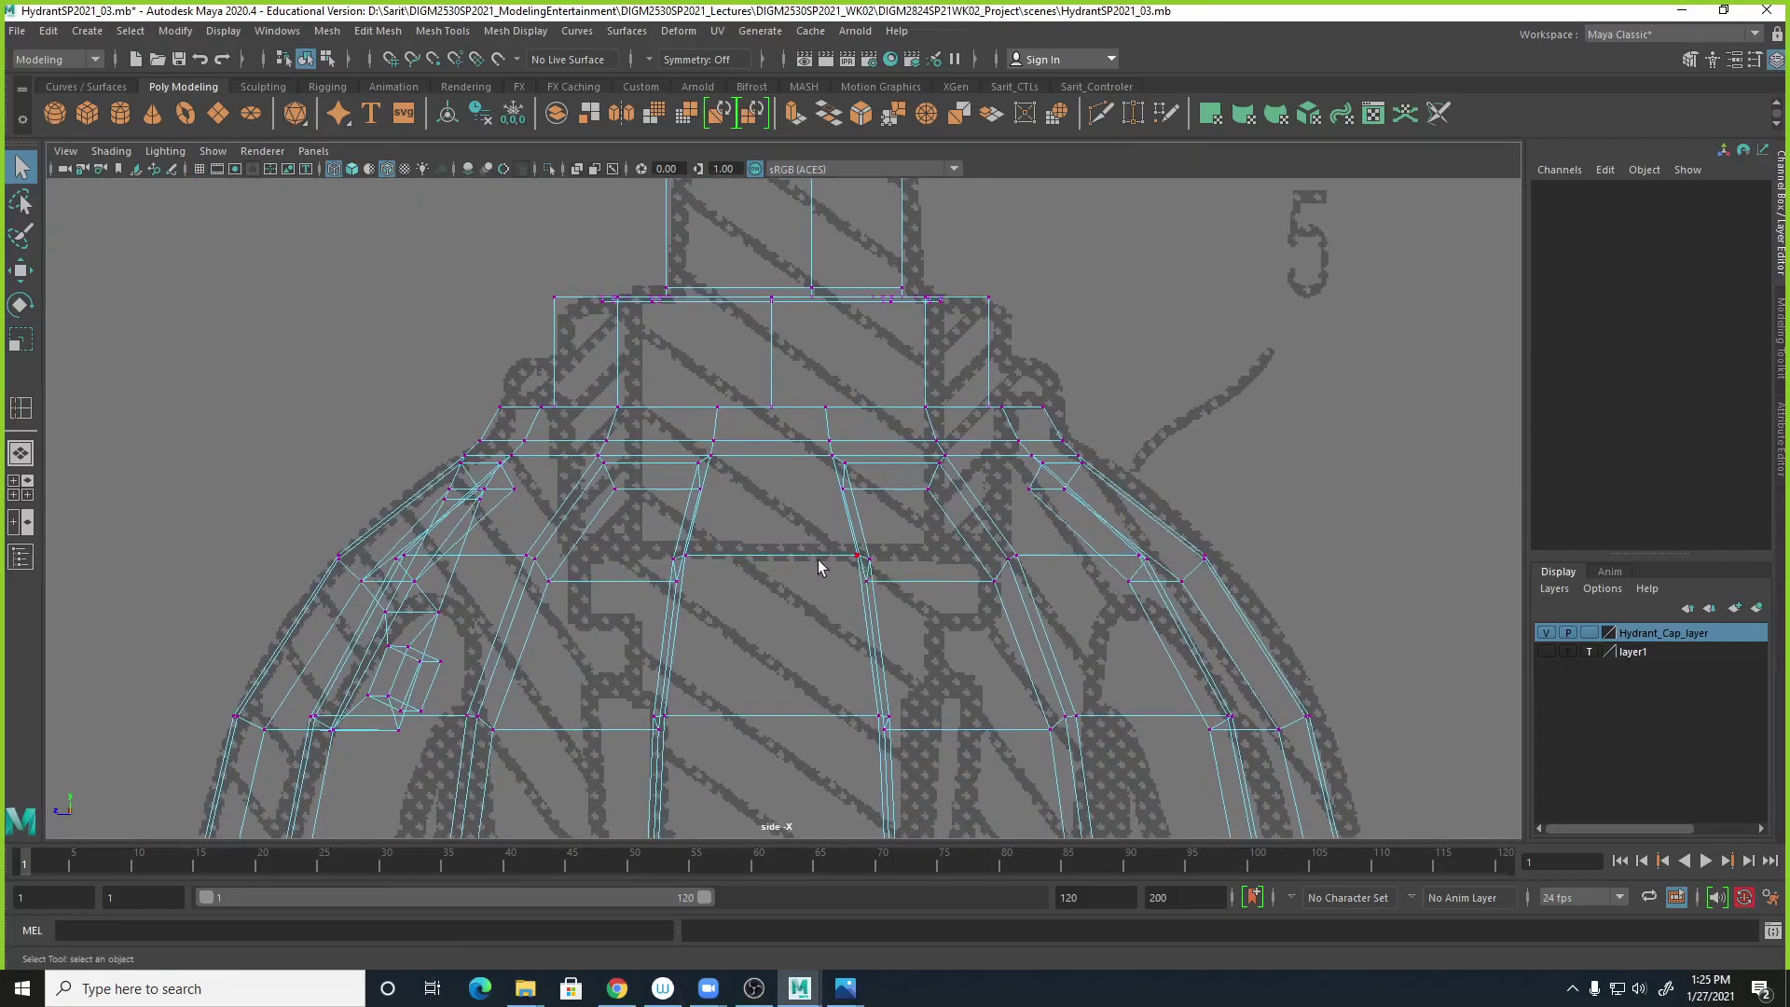
{"action": "left_click_drag", "start_coordinate": [448, 357], "coordinate": [1082, 425]}
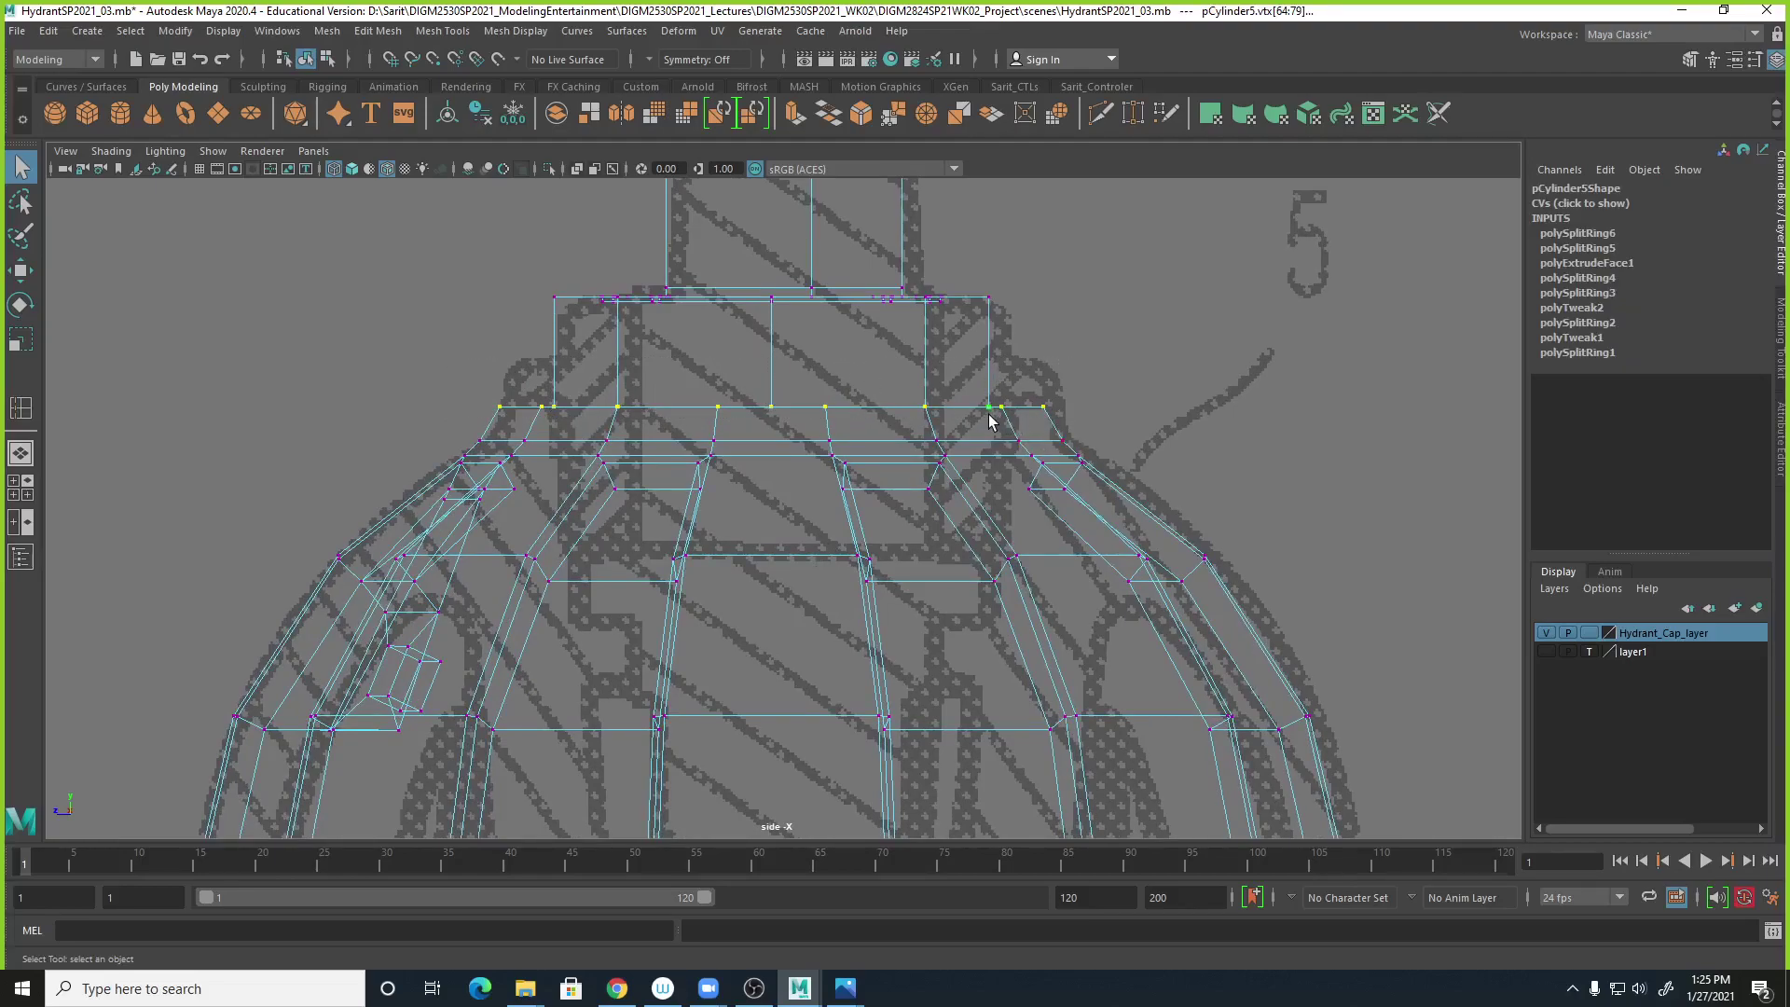
{"action": "key", "text": "w"}
{"action": "left_click_drag", "start_coordinate": [779, 360], "coordinate": [803, 310]}
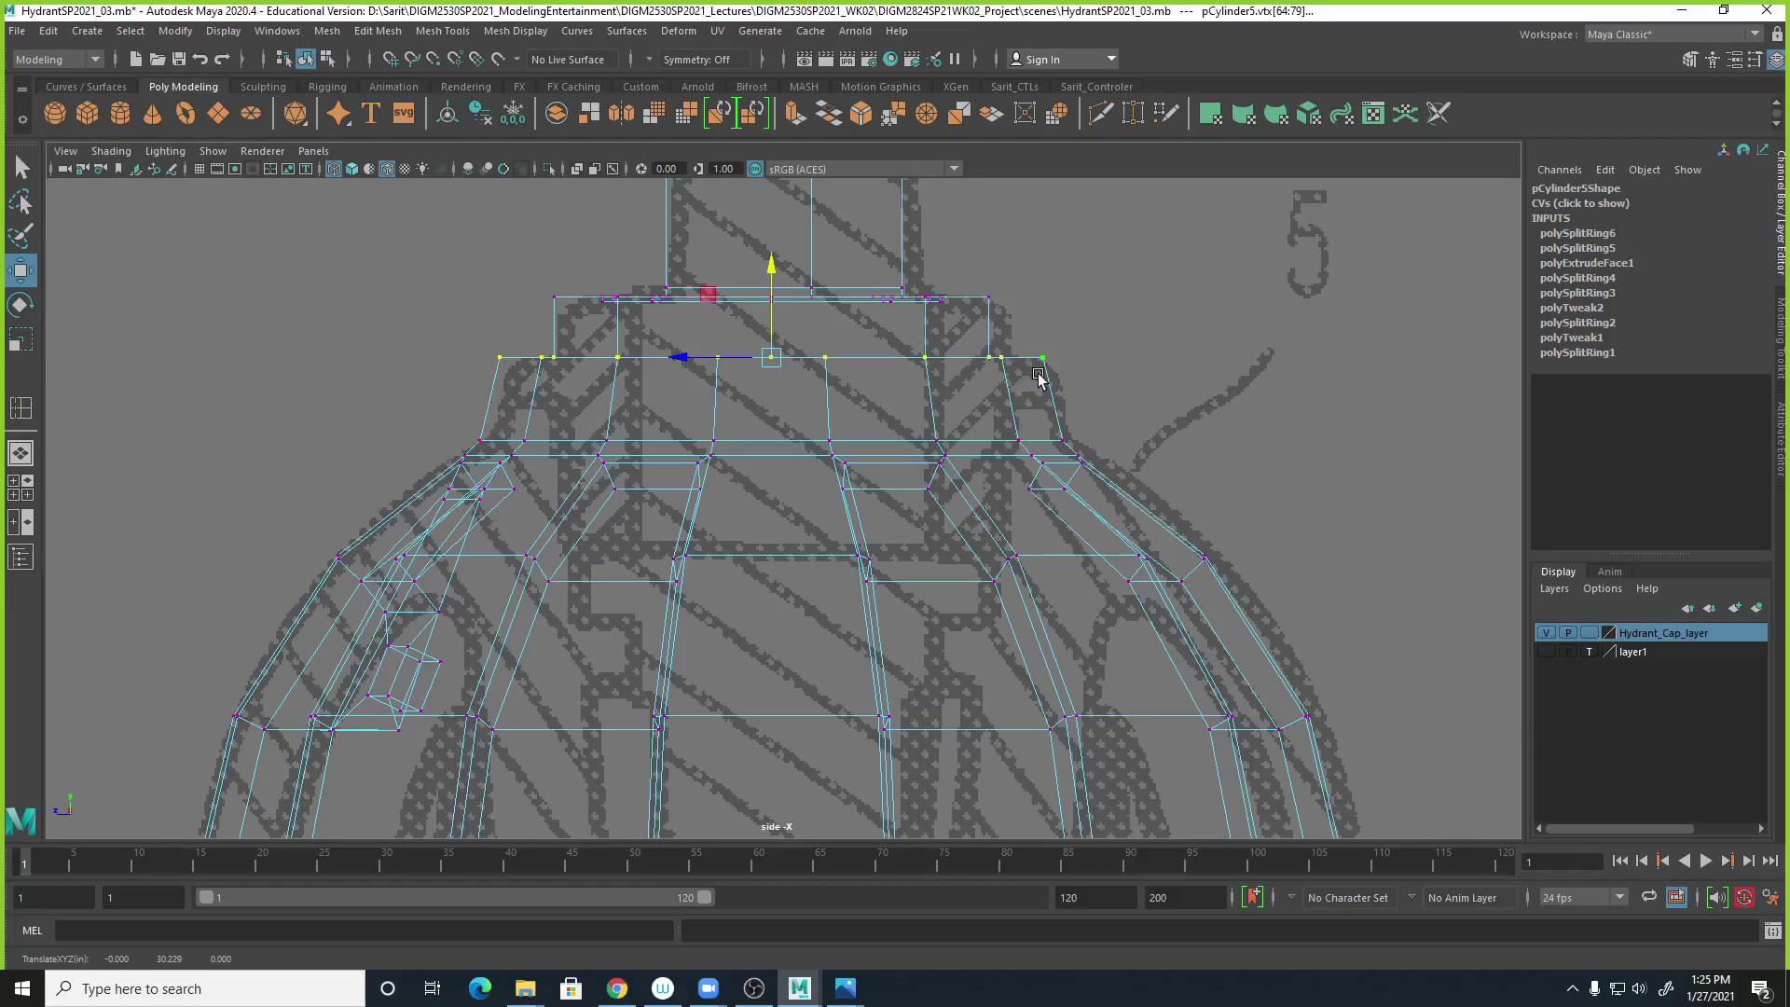
Try to scale the raised vertex row horizontally around the collar's base, and undo the scaling.
{"action": "left_click_drag", "start_coordinate": [1059, 344], "coordinate": [1087, 403], "text": "alt"}
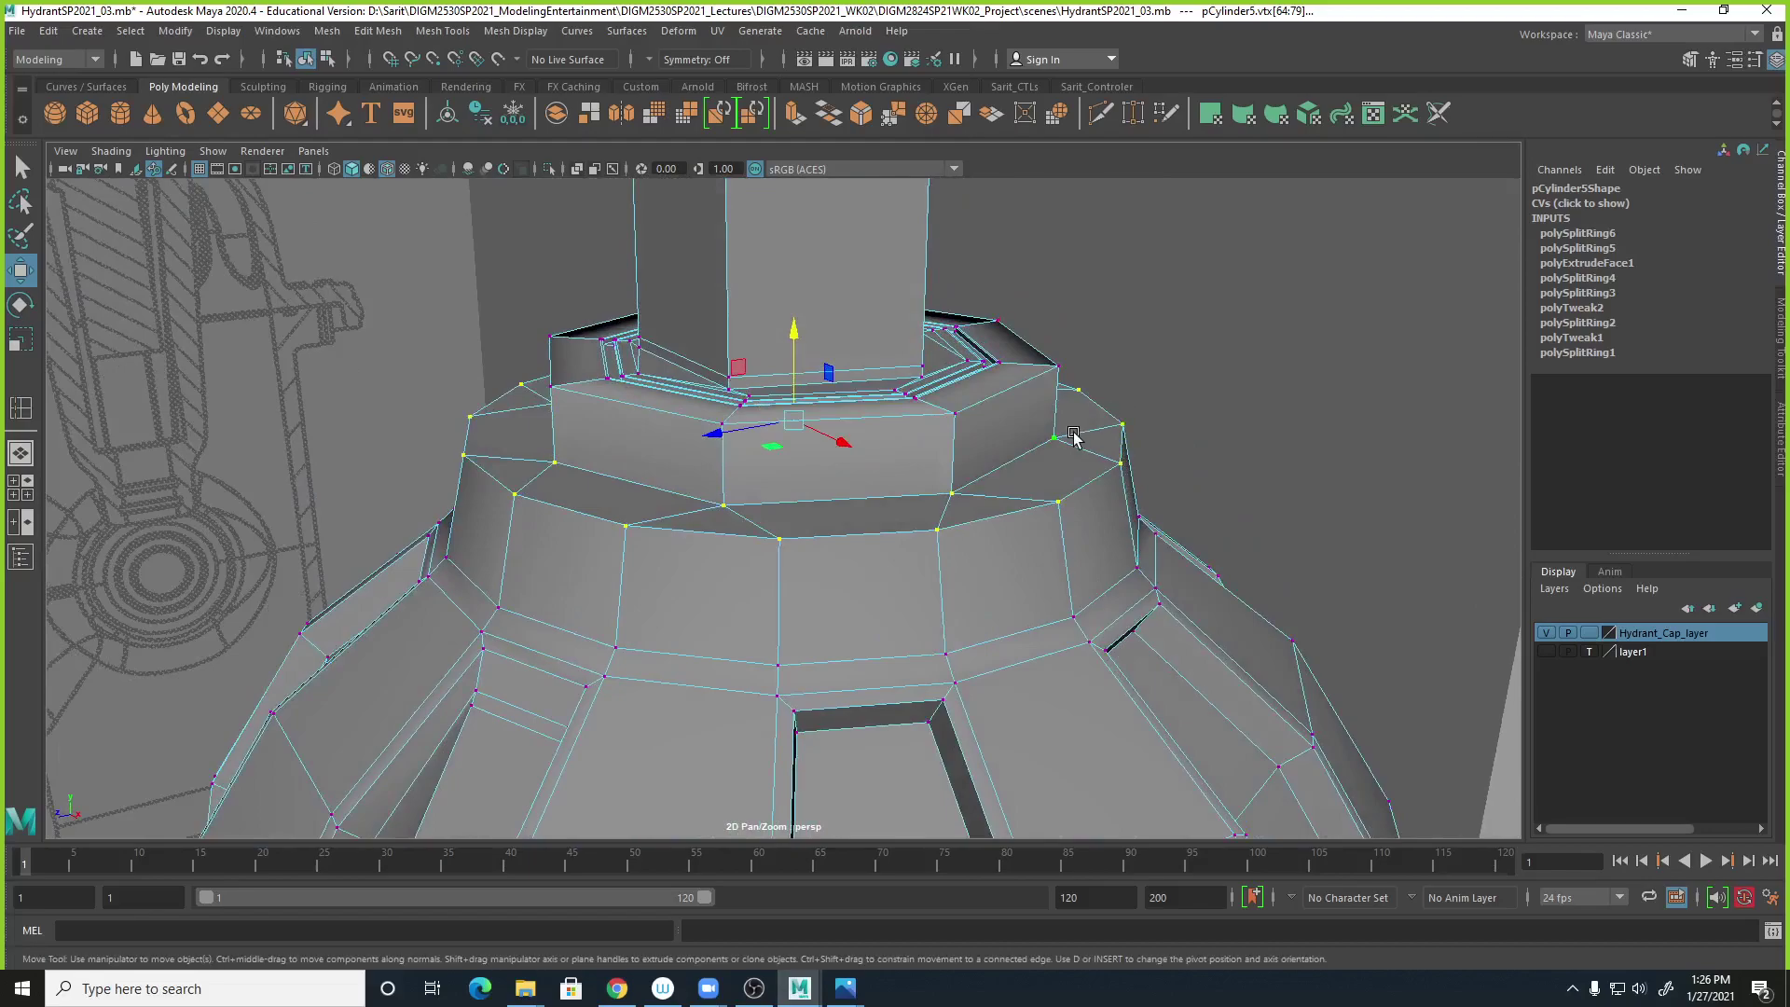
{"action": "key", "text": "r"}
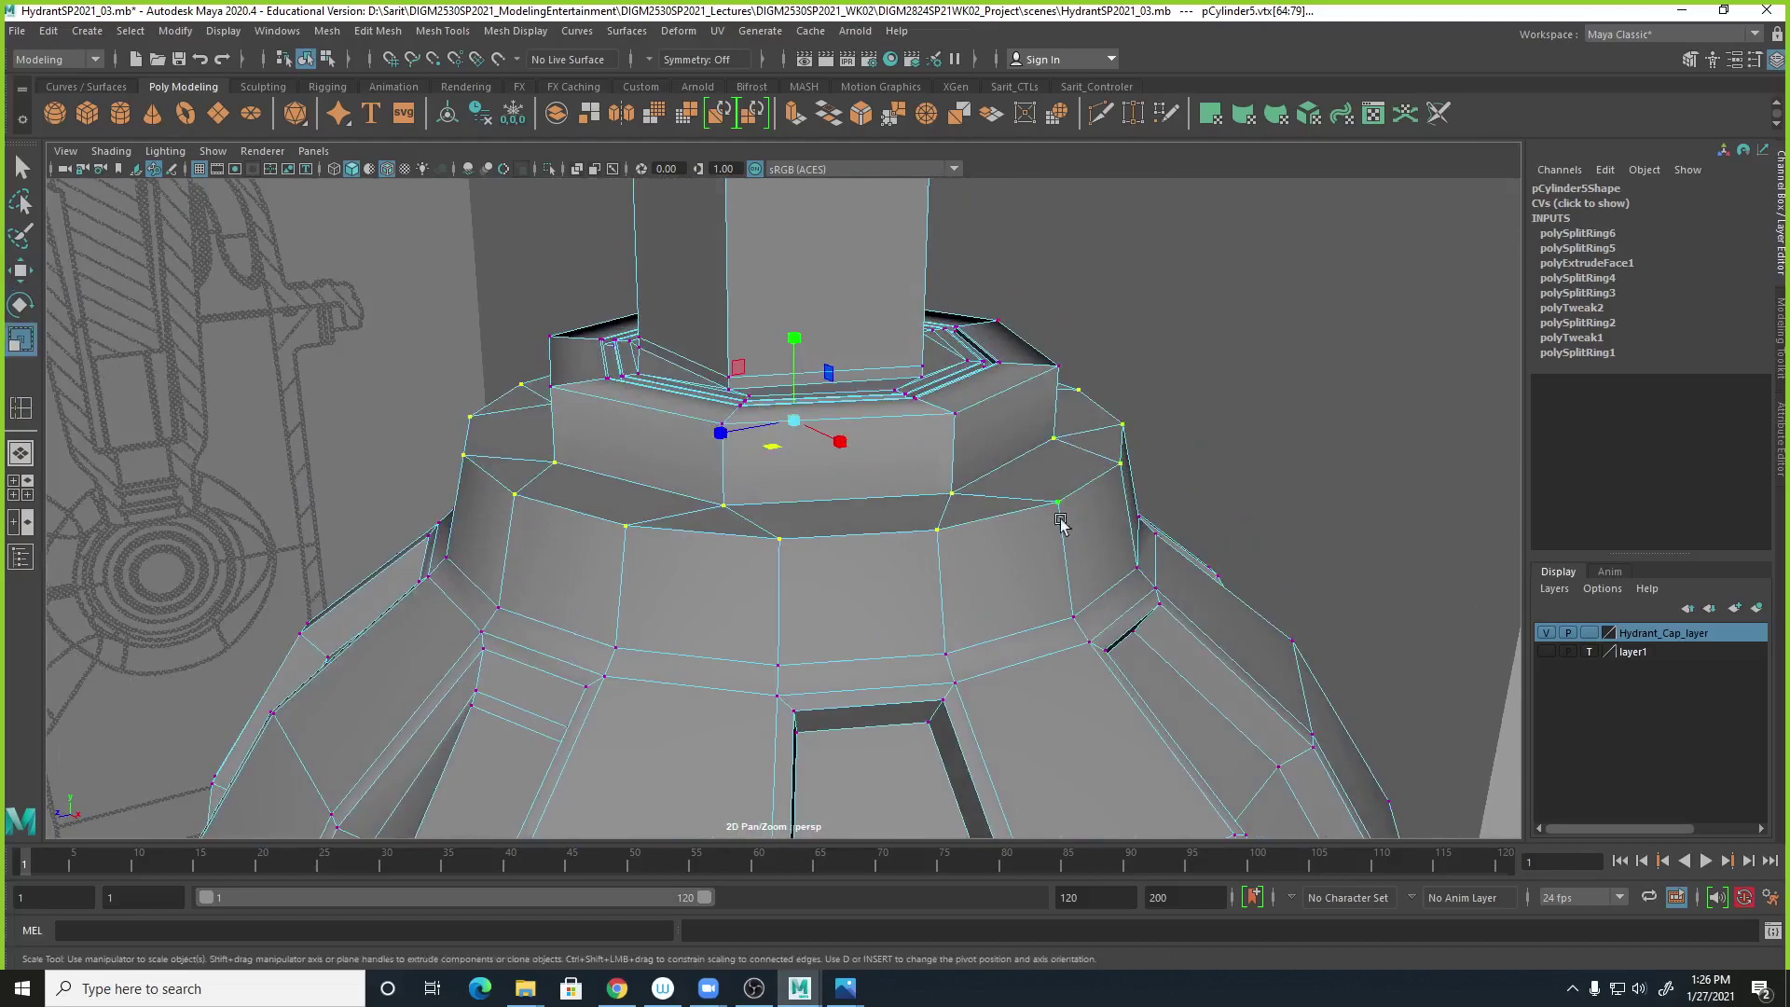
{"action": "left_click_drag", "start_coordinate": [776, 454], "coordinate": [778, 466], "text": "alt"}
{"action": "left_click", "coordinate": [774, 462]}
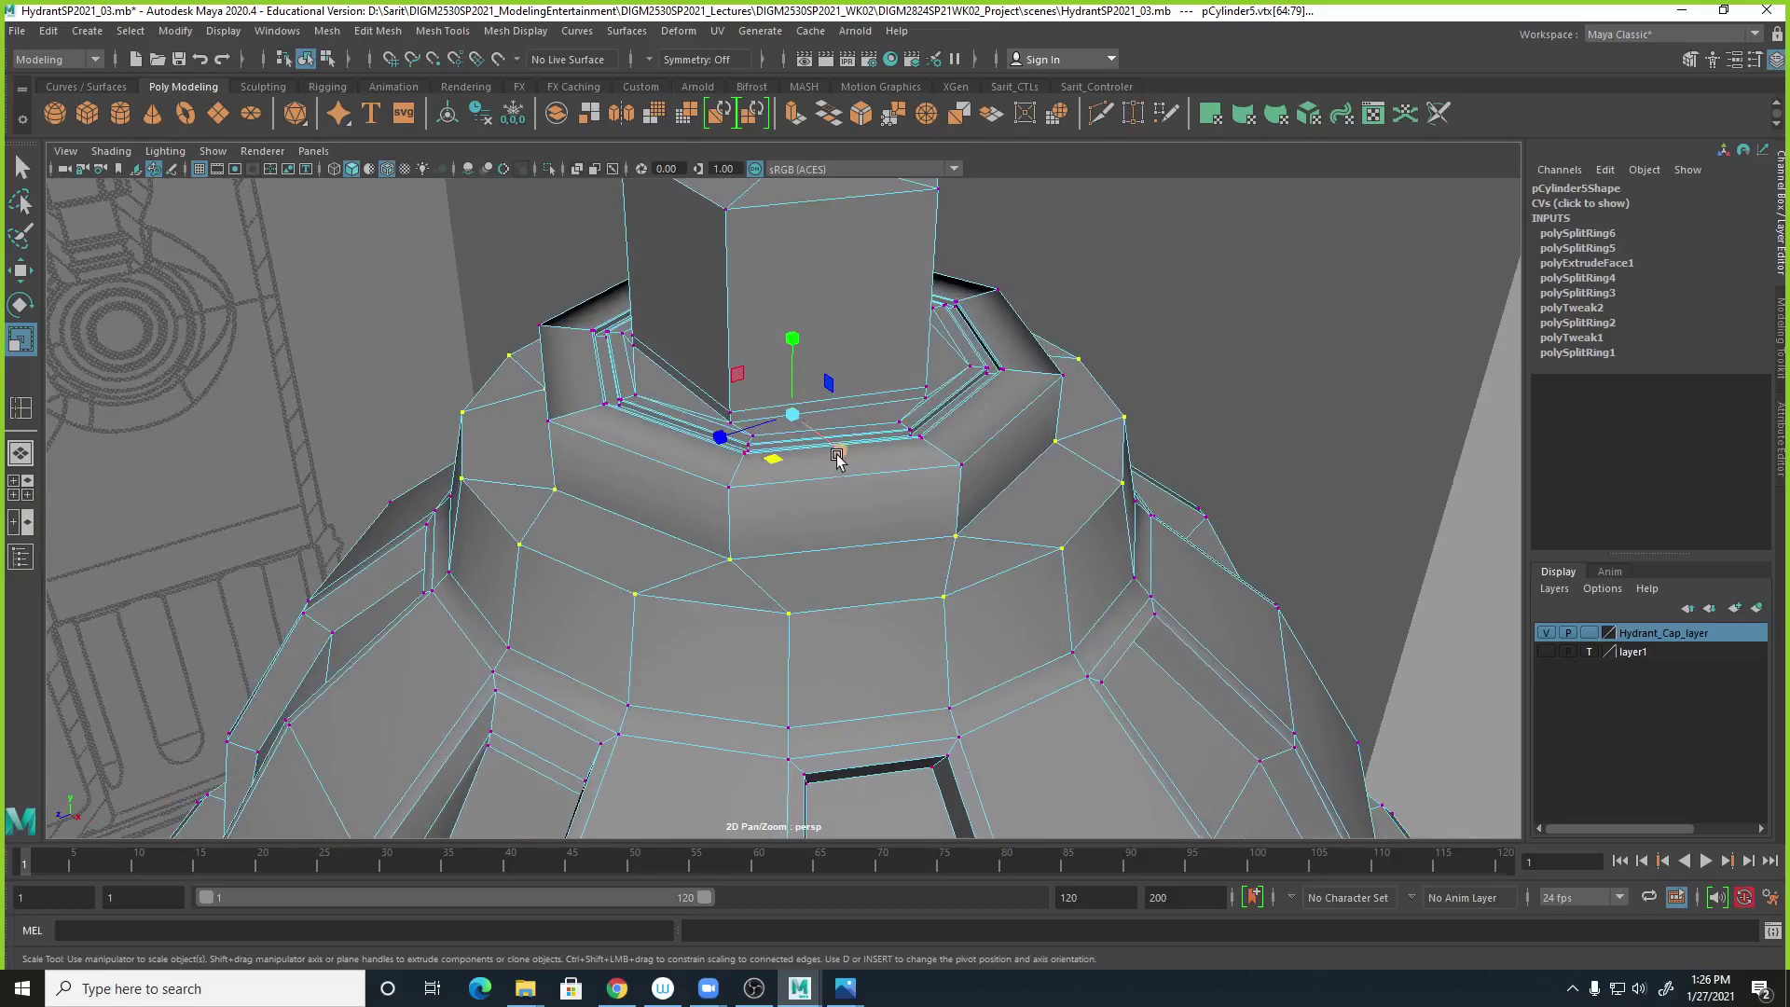
{"action": "left_click", "coordinate": [773, 459]}
{"action": "left_click_drag", "start_coordinate": [773, 458], "coordinate": [778, 459]}
{"action": "key", "text": "ctrl+z"}
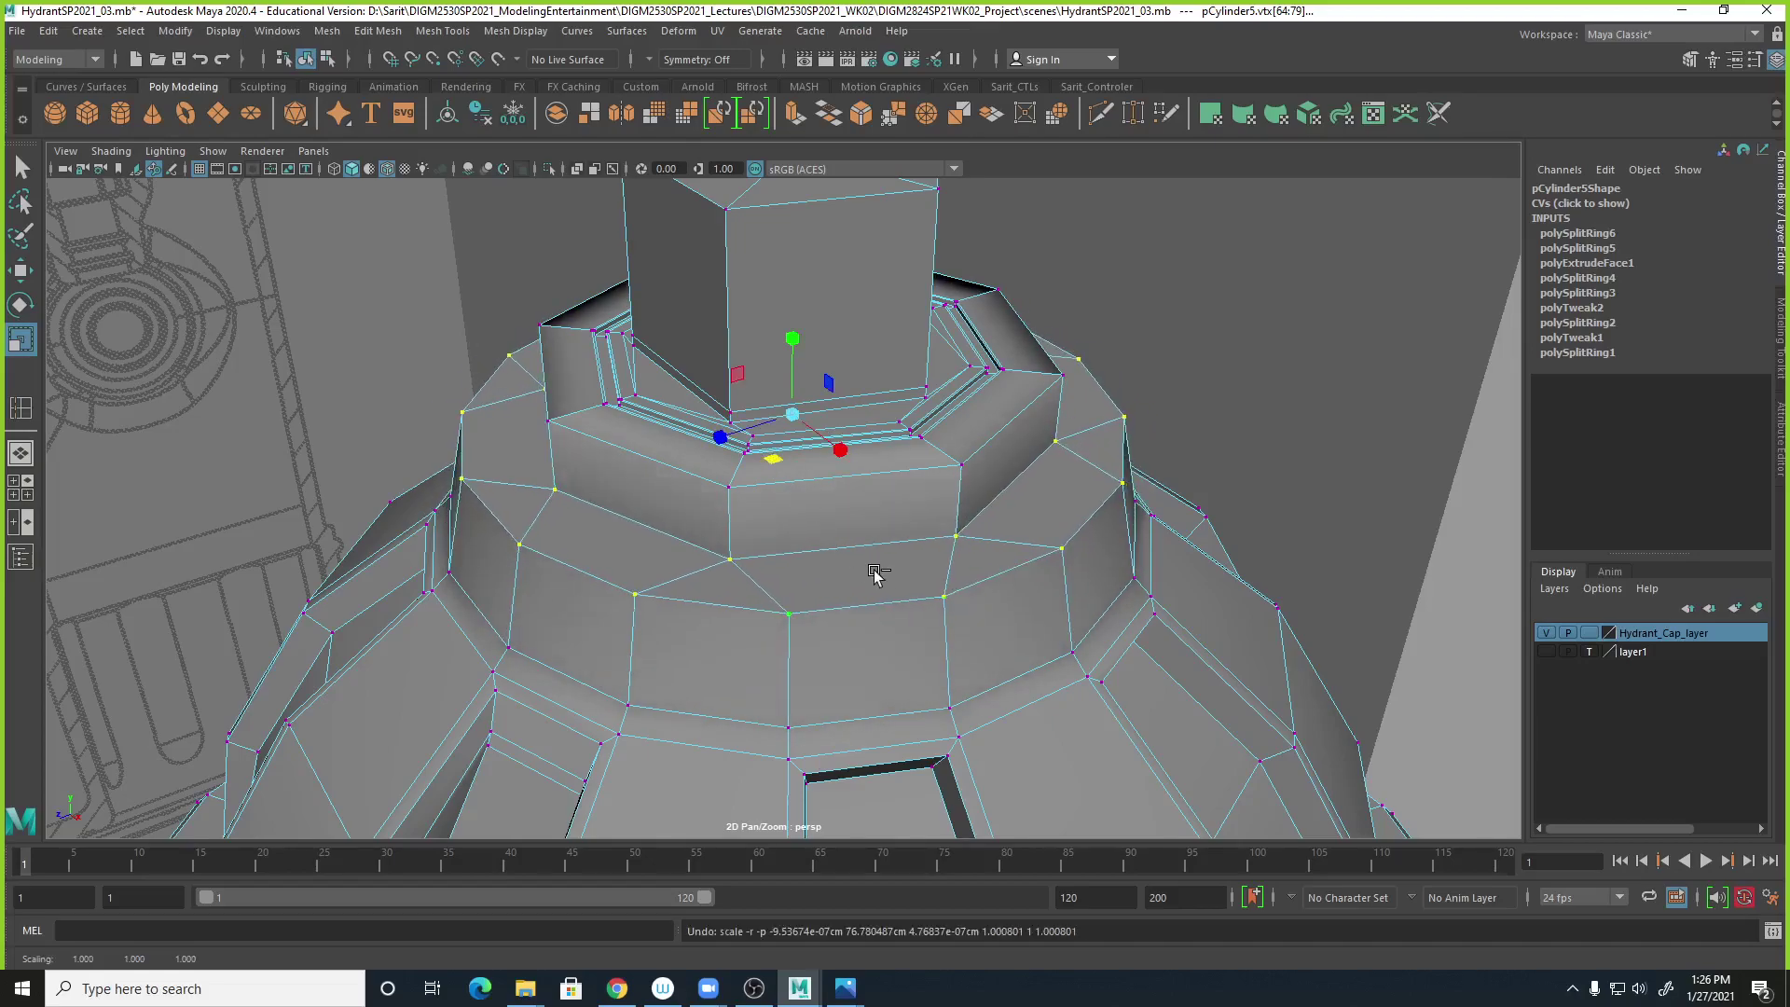
Select the edge loop along the stepped ring's top, scale it inward horizontally, and check its profile against the side-view drawing.
{"action": "key", "text": "space"}
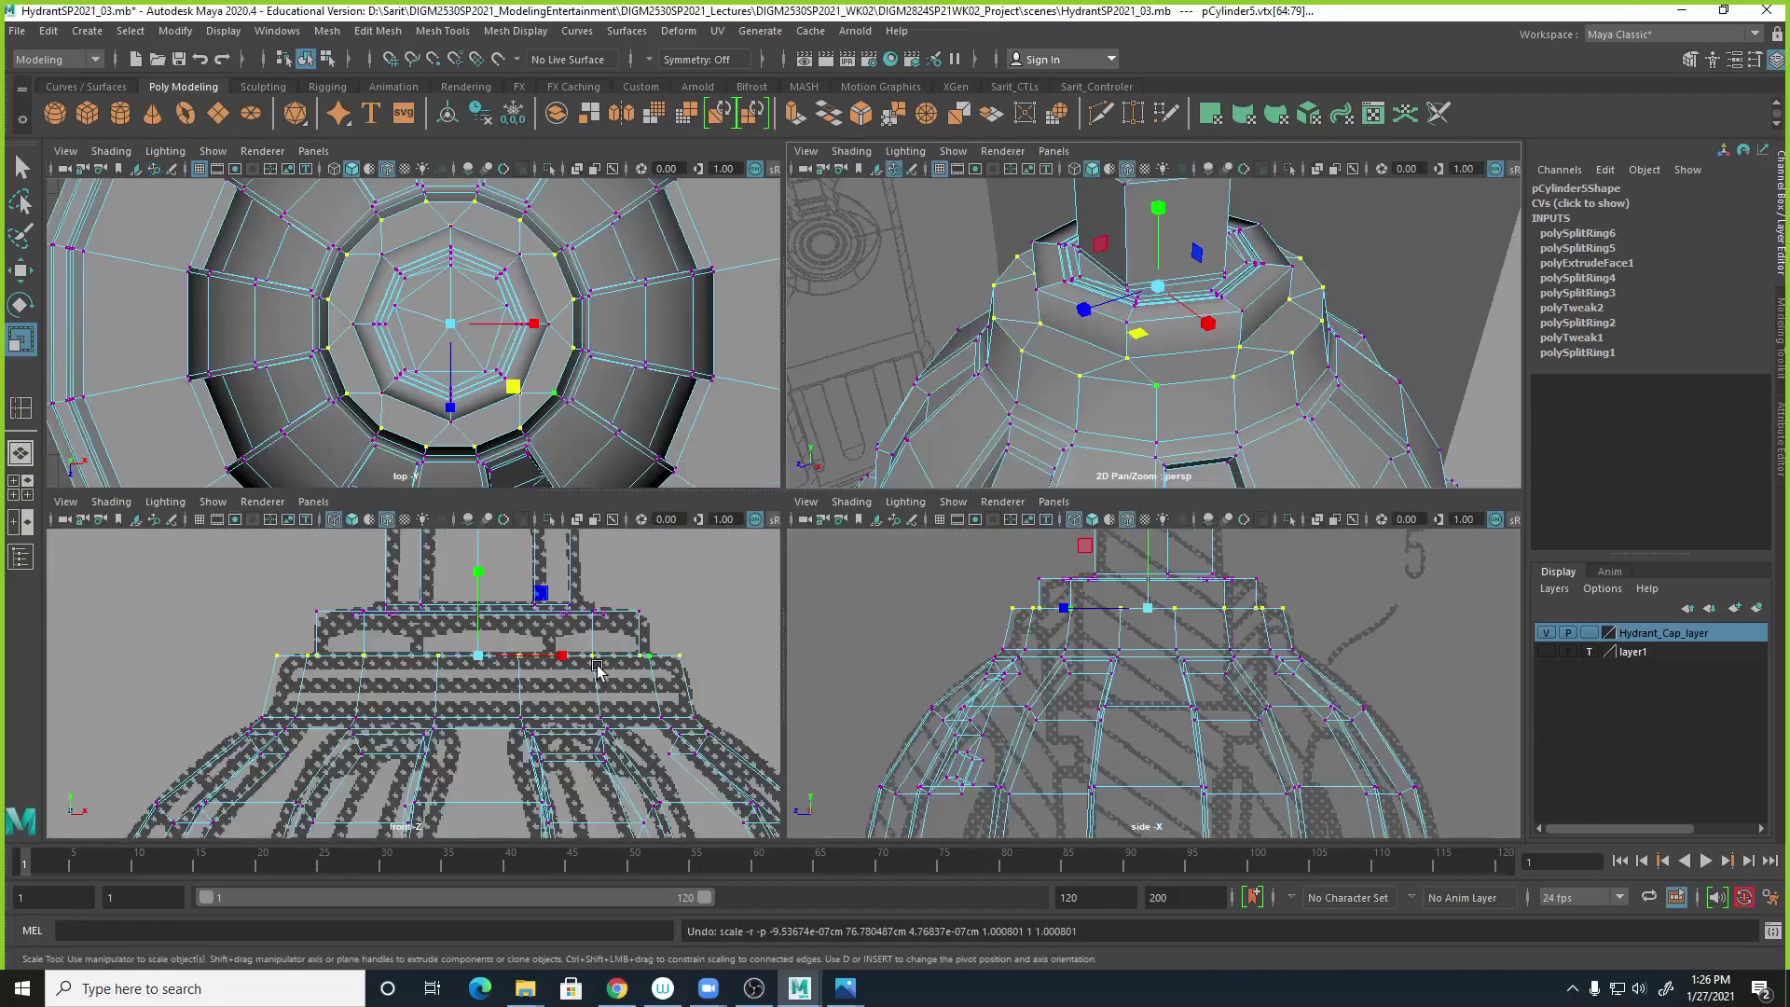
{"action": "right_click_drag", "start_coordinate": [1080, 371], "coordinate": [1084, 313]}
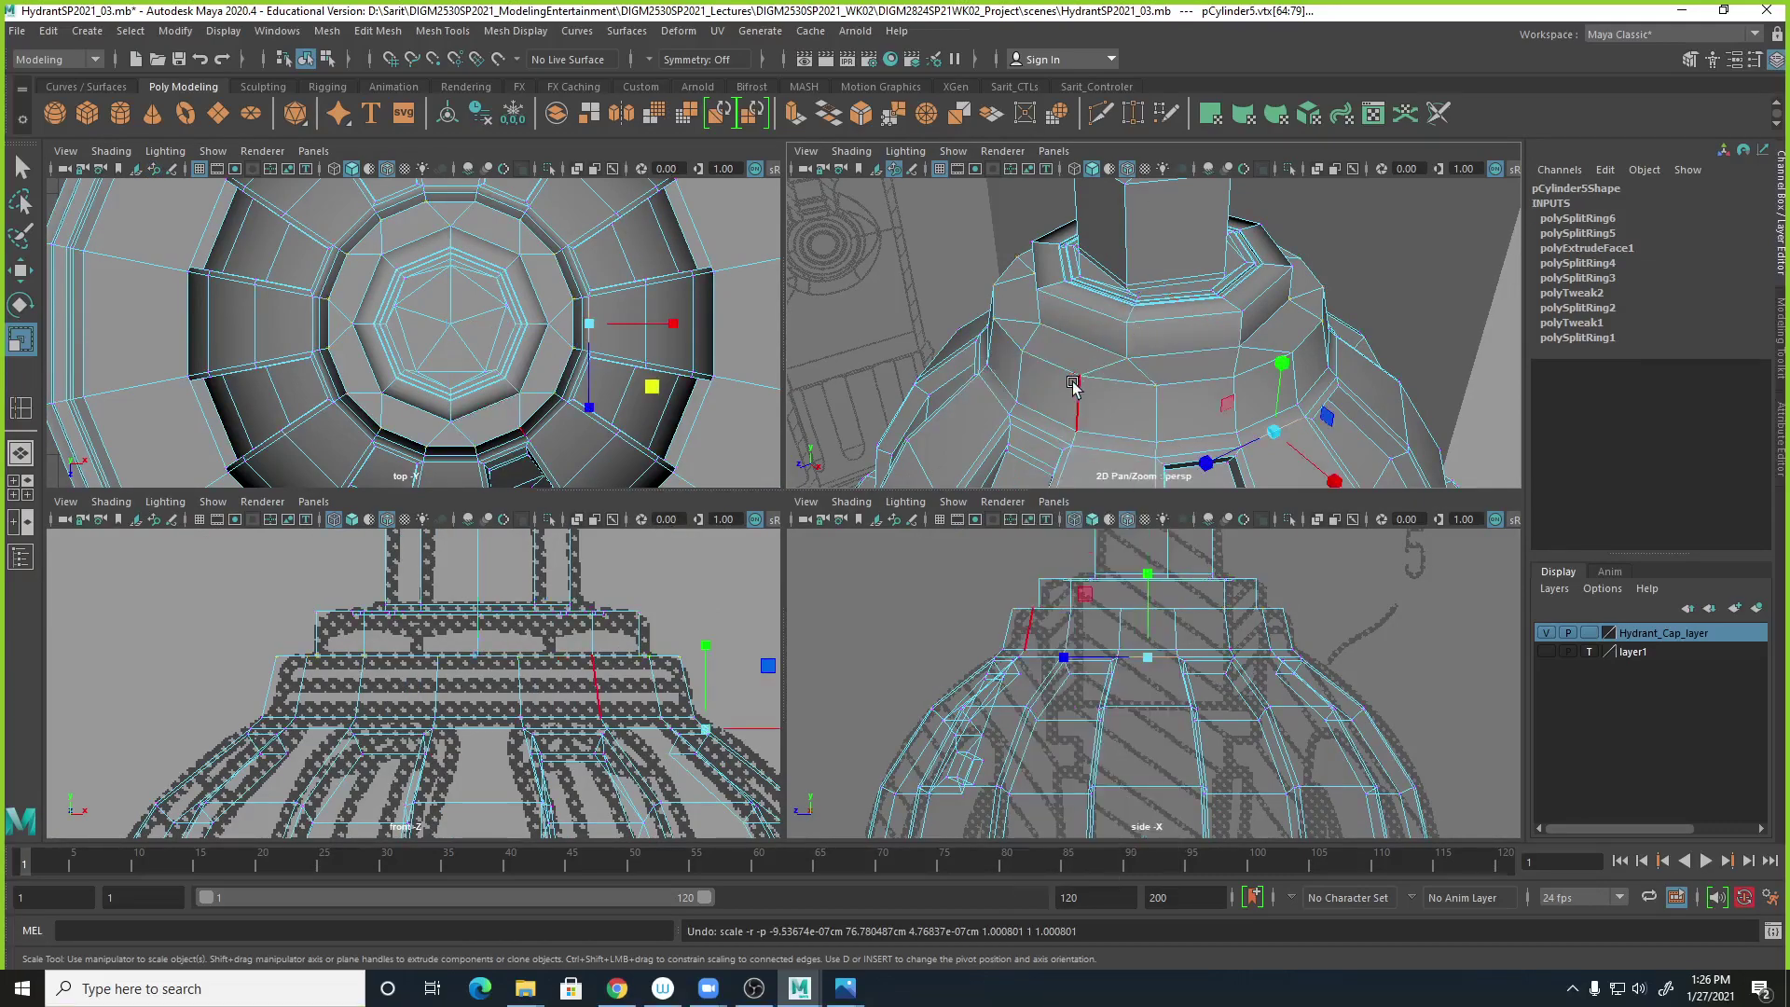
{"action": "left_click", "coordinate": [1061, 367]}
{"action": "double_click", "coordinate": [1061, 366]}
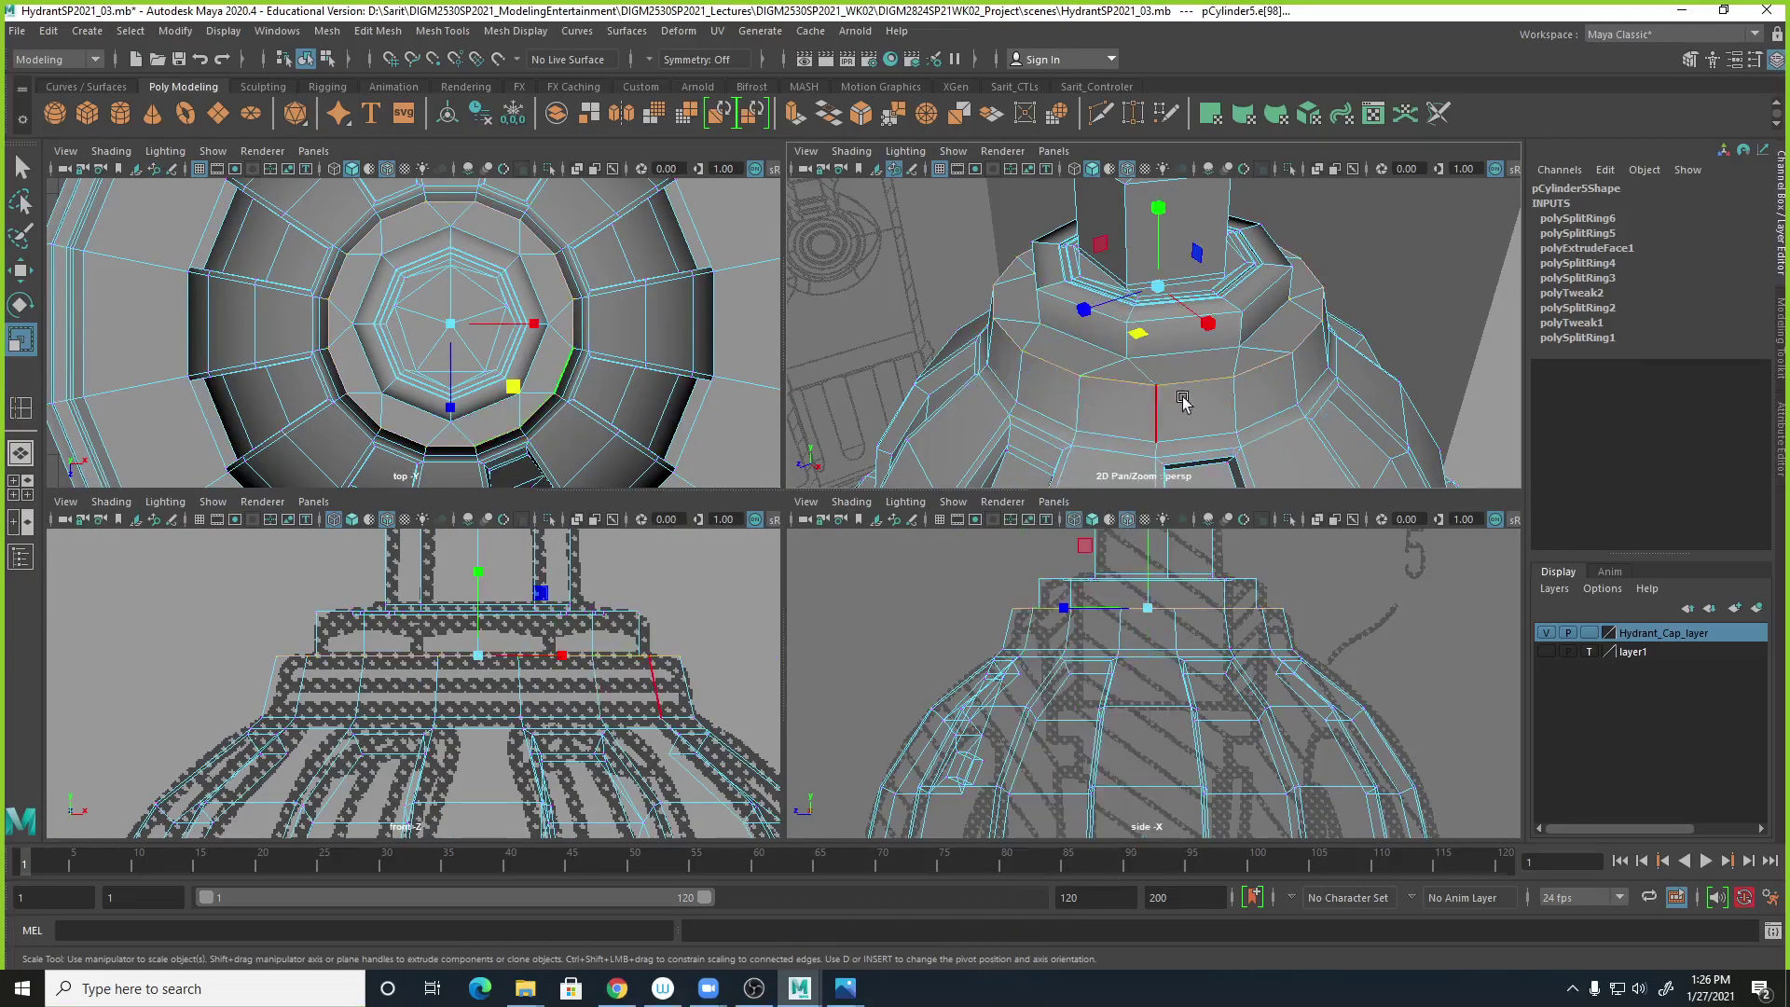
{"action": "key", "text": "r"}
{"action": "left_click_drag", "start_coordinate": [1136, 336], "coordinate": [1152, 344]}
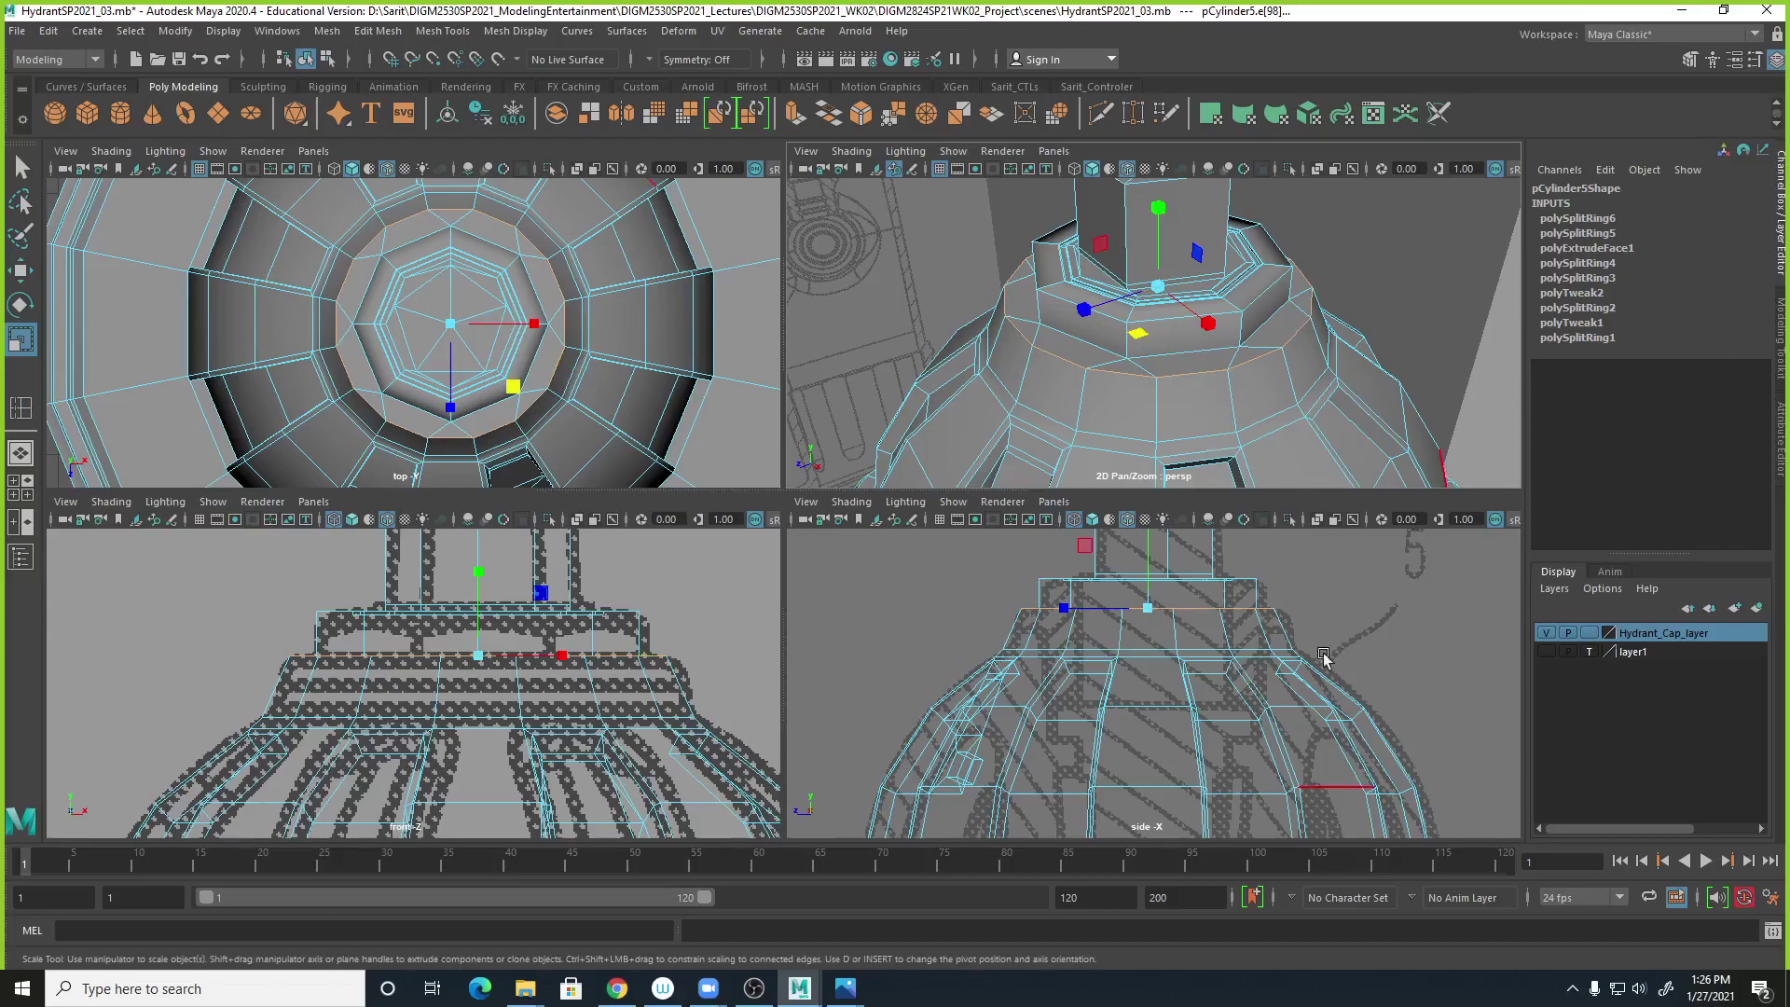
{"action": "key", "text": "space"}
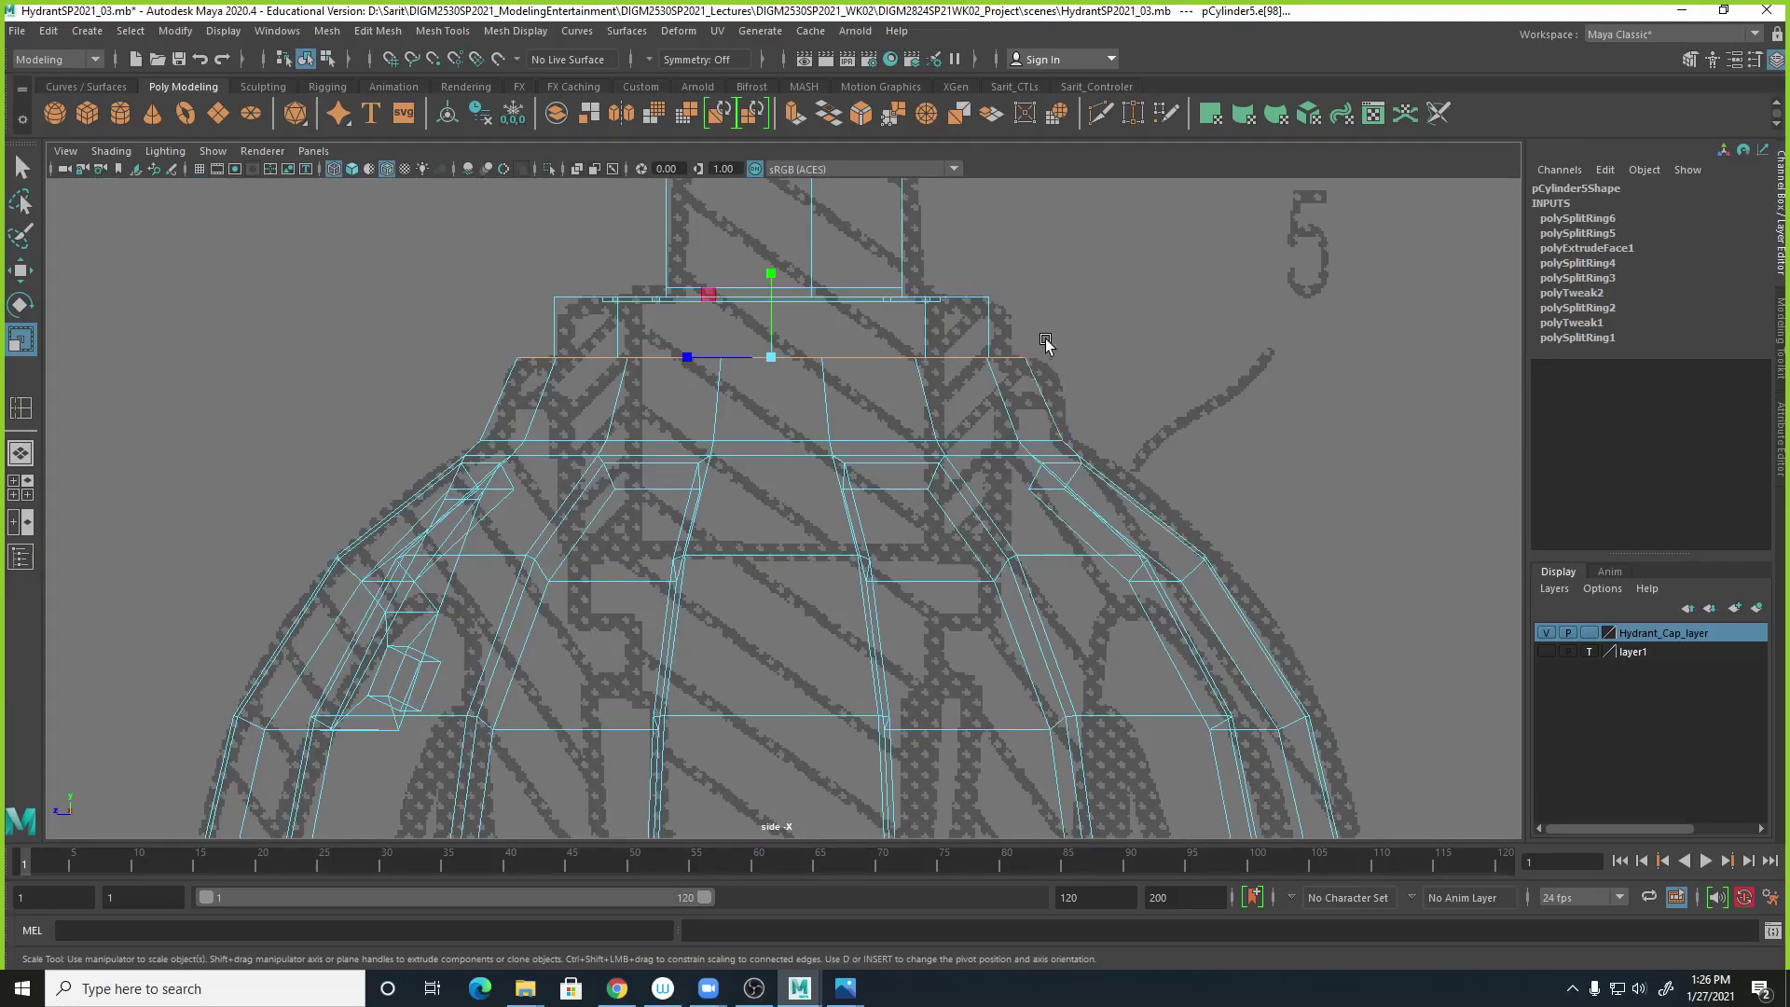
{"action": "key", "text": "space"}
{"action": "key", "text": "space"}
Insert an edge loop around the stepped ring just below its top edge.
{"action": "mouse_move", "coordinate": [1100, 440]}
{"action": "left_mouse_down", "text": "alt"}
{"action": "mouse_move", "coordinate": [1092, 471]}
{"action": "mouse_move", "coordinate": [1125, 455]}
{"action": "left_mouse_up", "text": "alt"}
{"action": "left_click", "coordinate": [784, 602]}
{"action": "left_click_drag", "start_coordinate": [783, 603], "coordinate": [856, 607], "text": "alt"}
{"action": "right_click_drag", "start_coordinate": [867, 611], "coordinate": [969, 617], "text": "alt"}
{"action": "middle_click_drag", "start_coordinate": [884, 655], "coordinate": [950, 584], "text": "alt"}
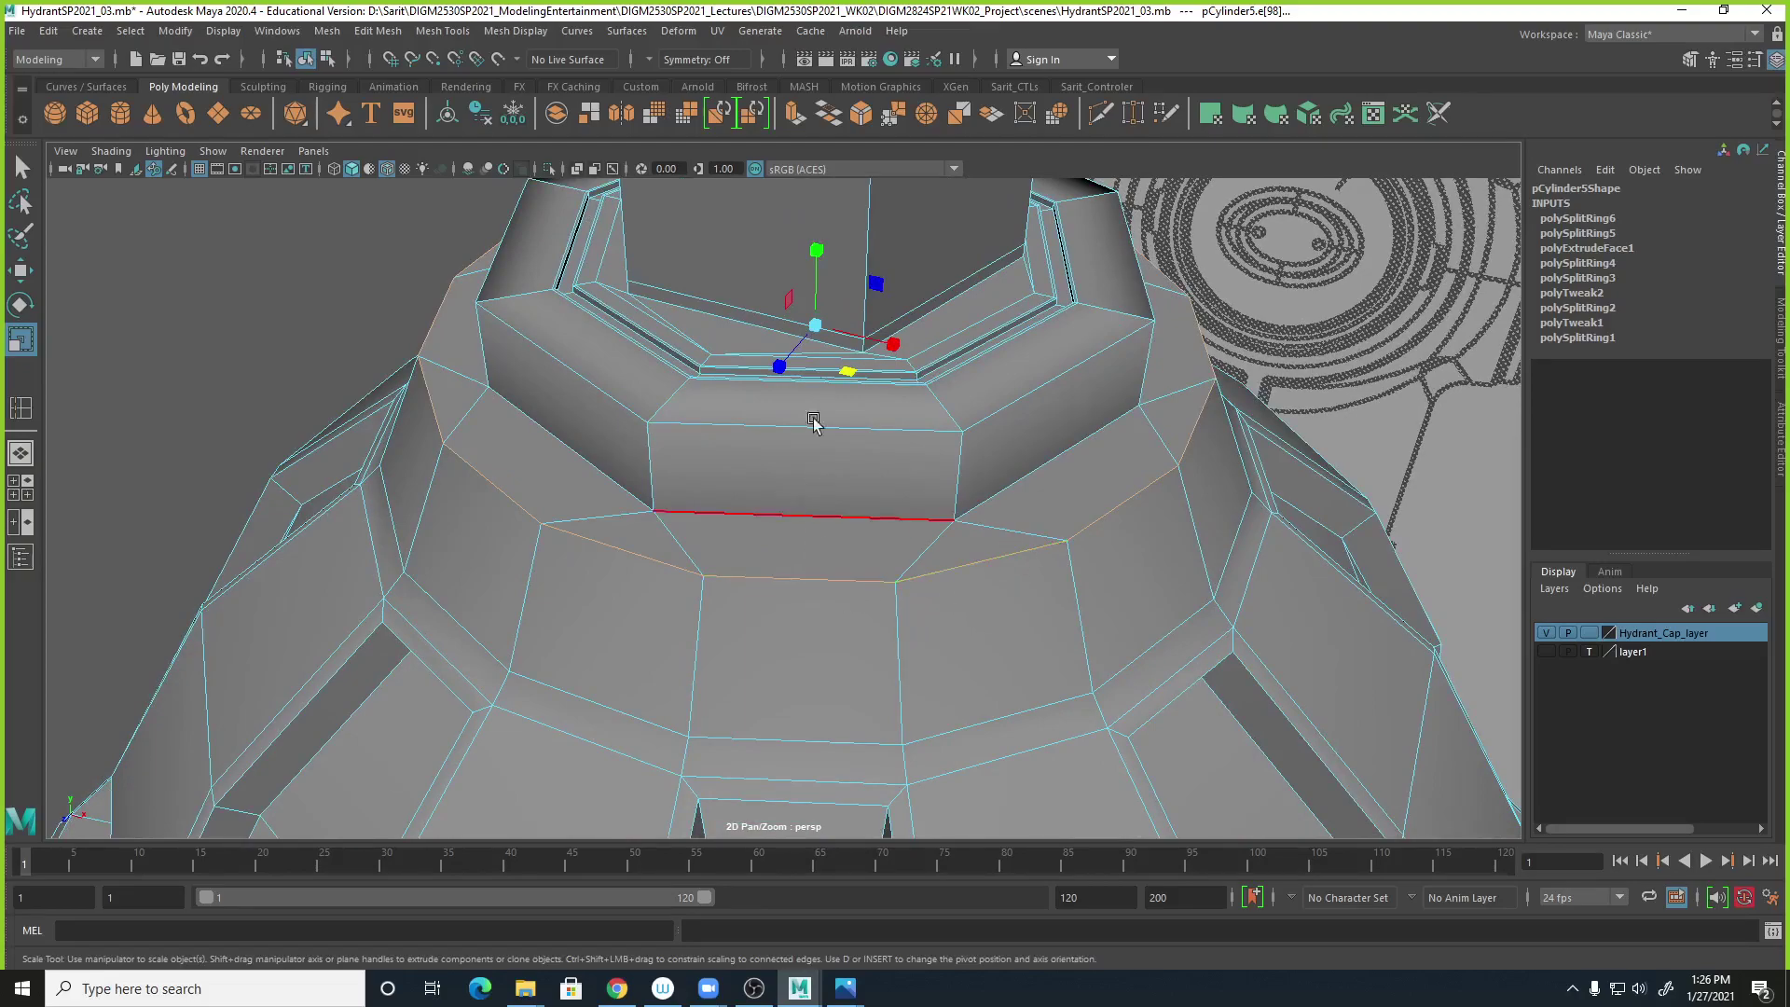
{"action": "left_click", "coordinate": [449, 34]}
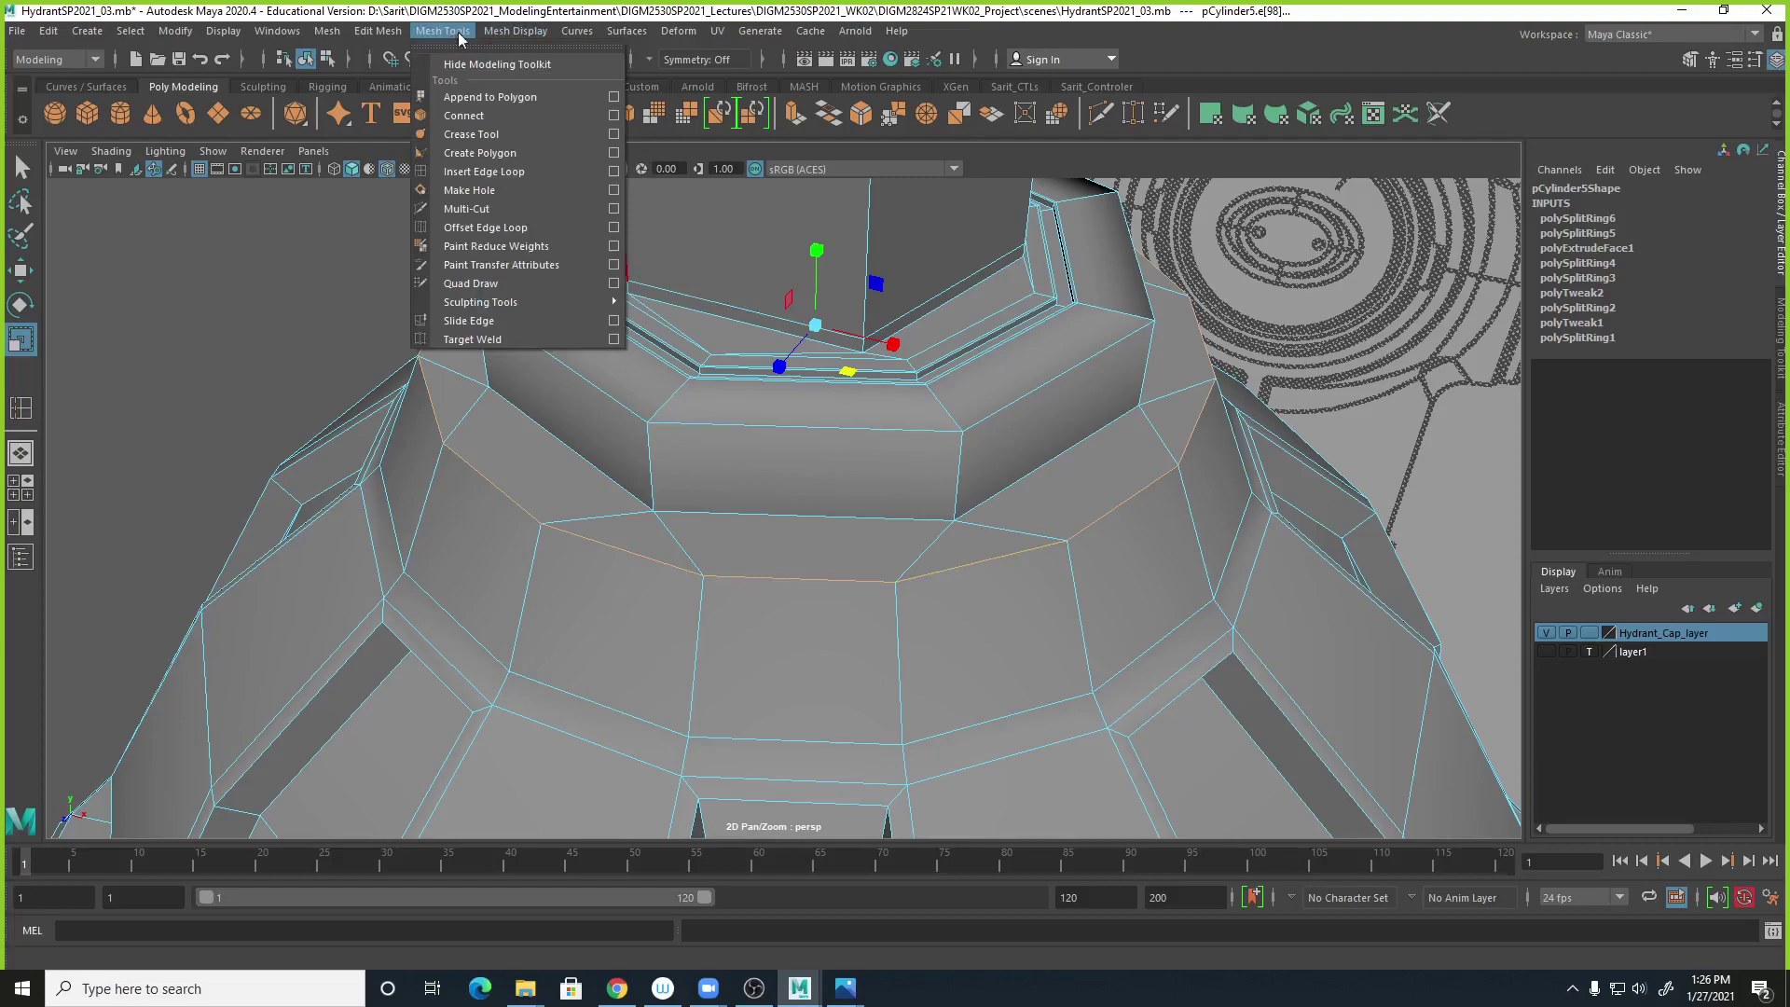
{"action": "left_click", "coordinate": [484, 172]}
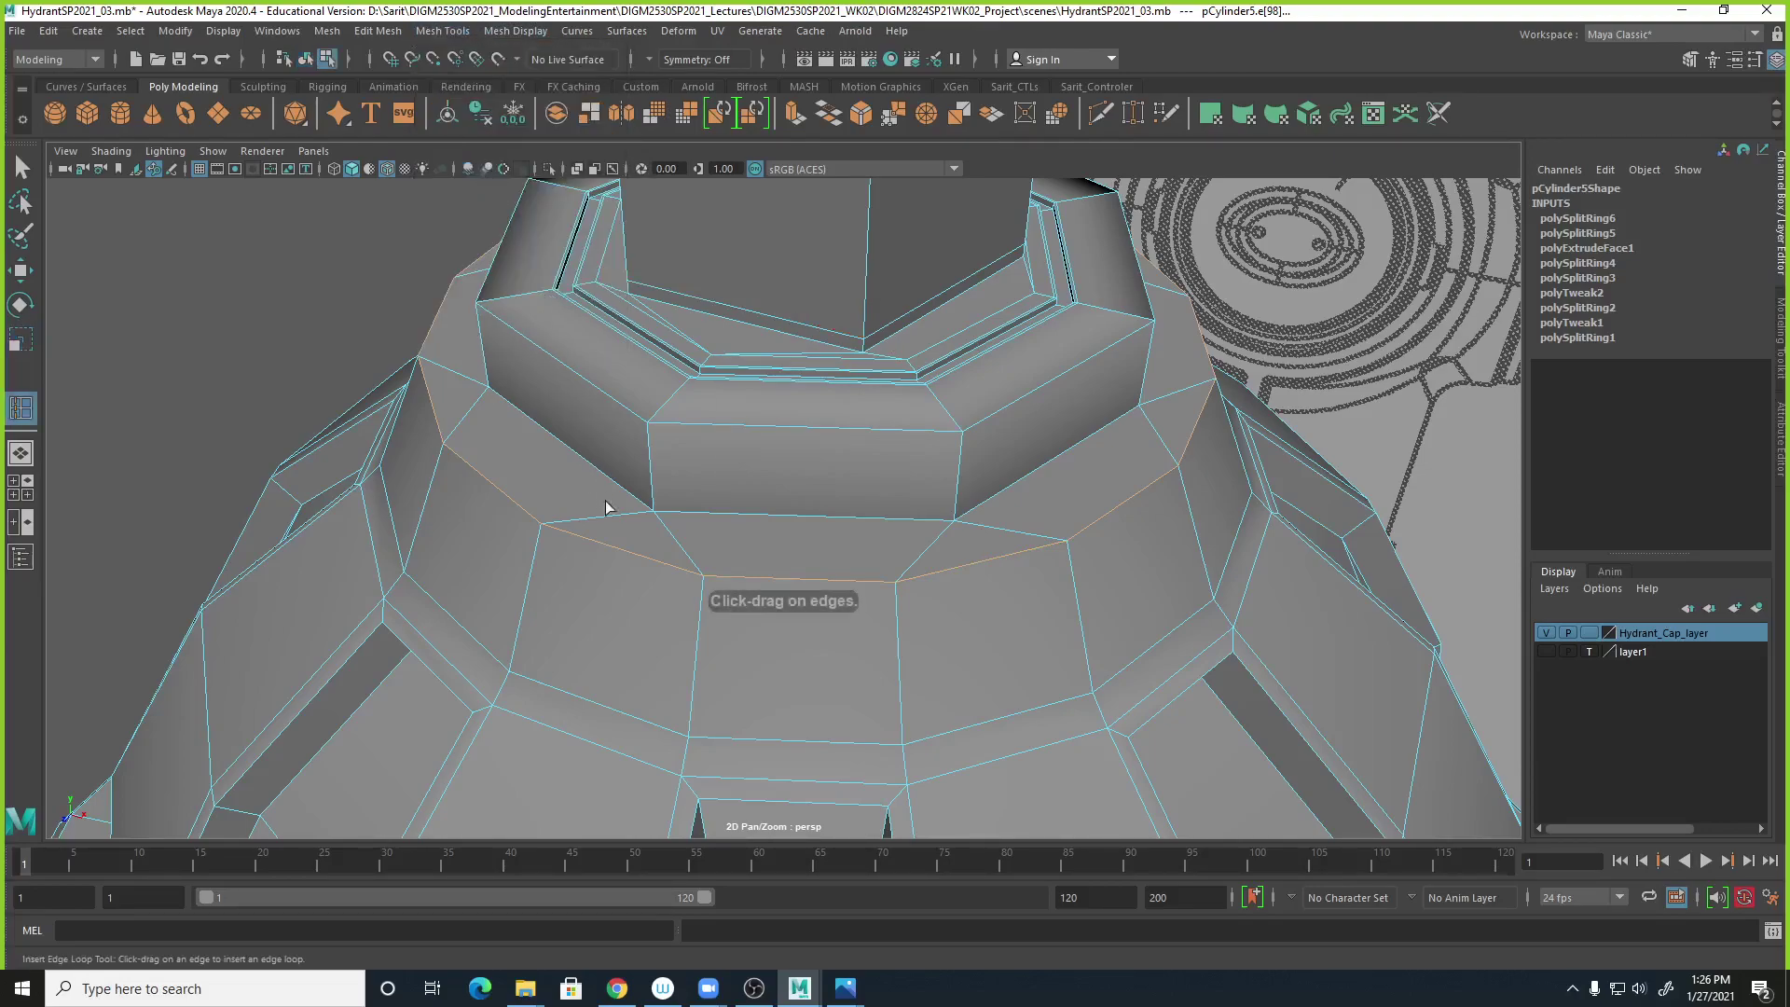
{"action": "left_click", "coordinate": [704, 588]}
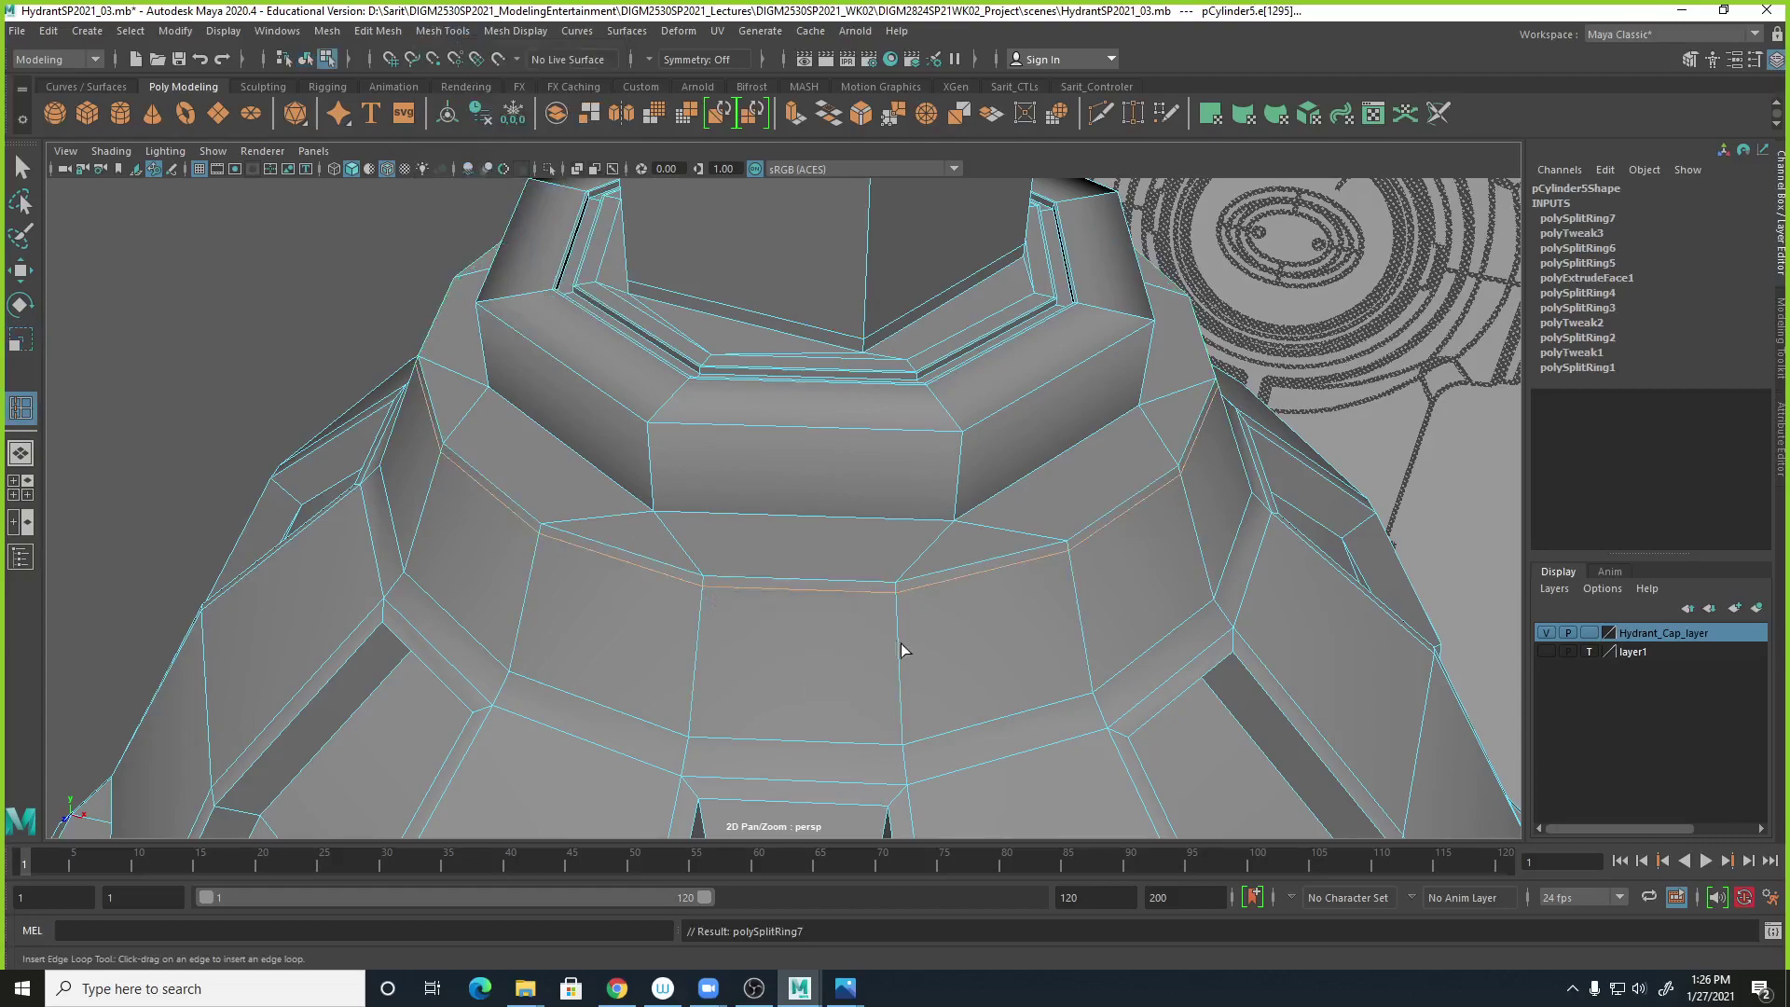
Scale the stepped ring's uppermost edge loop inward toward the collar's base and check the bevel in smoothed display.
{"action": "key", "text": "q"}
{"action": "left_click", "coordinate": [869, 585]}
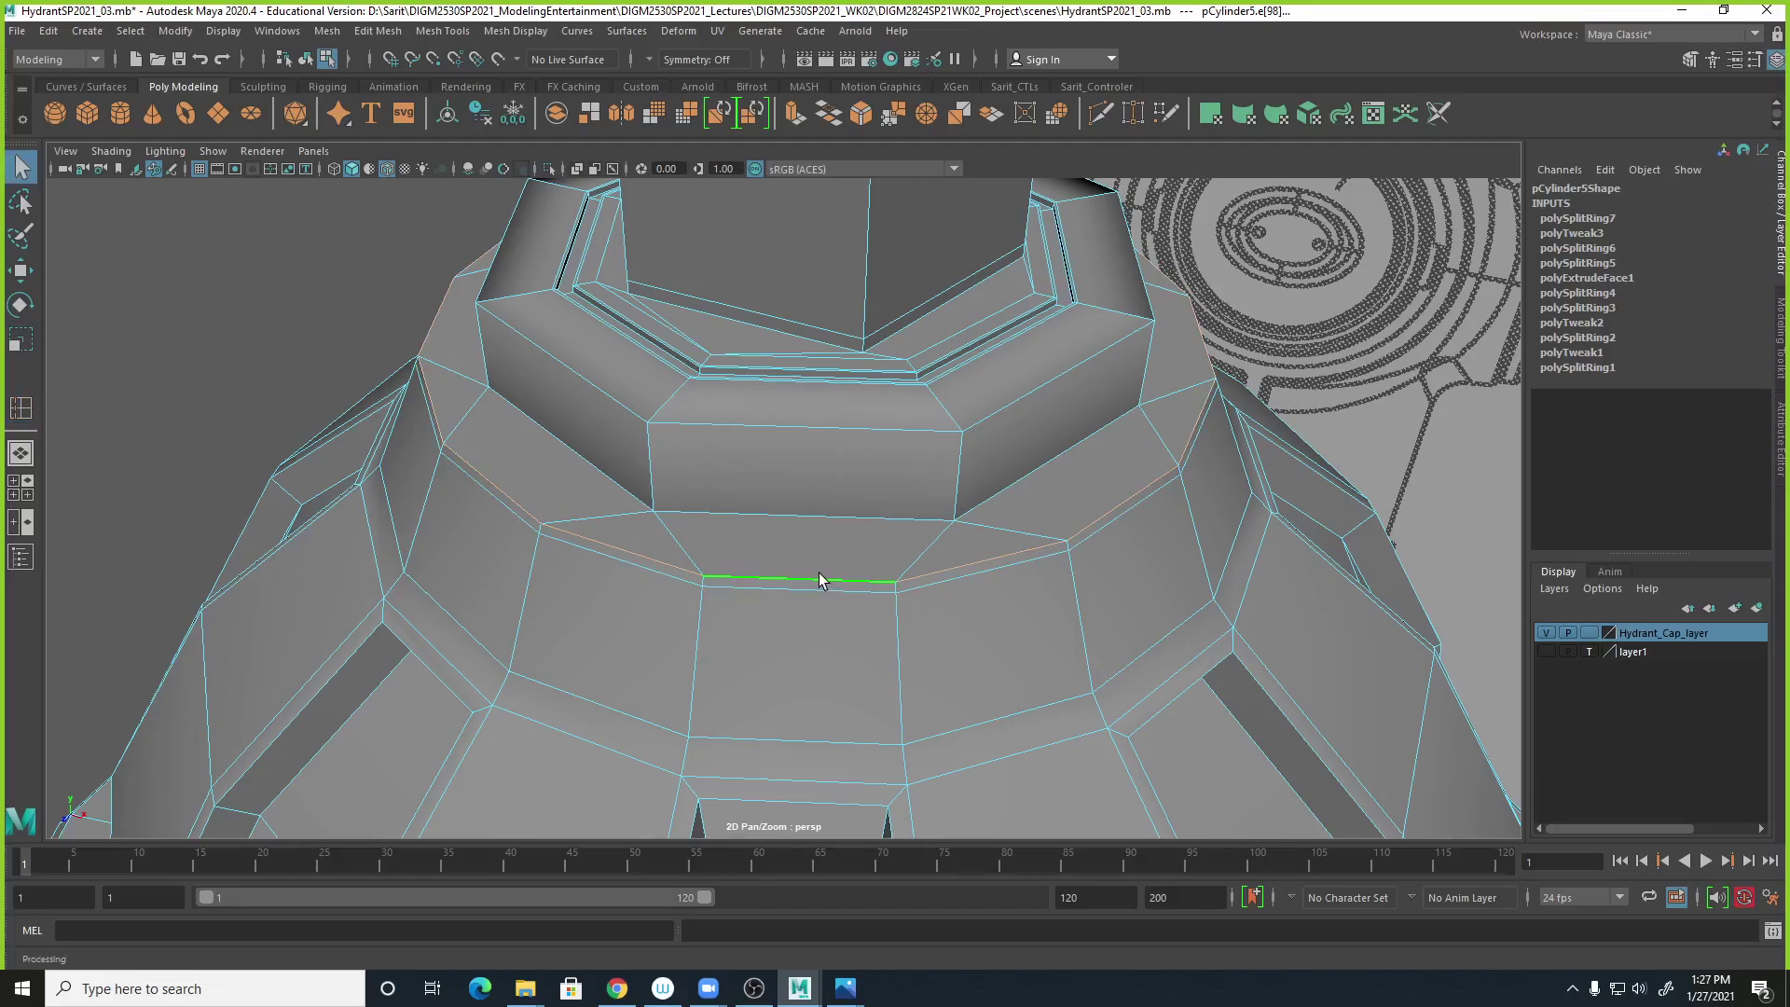
{"action": "key", "text": "r"}
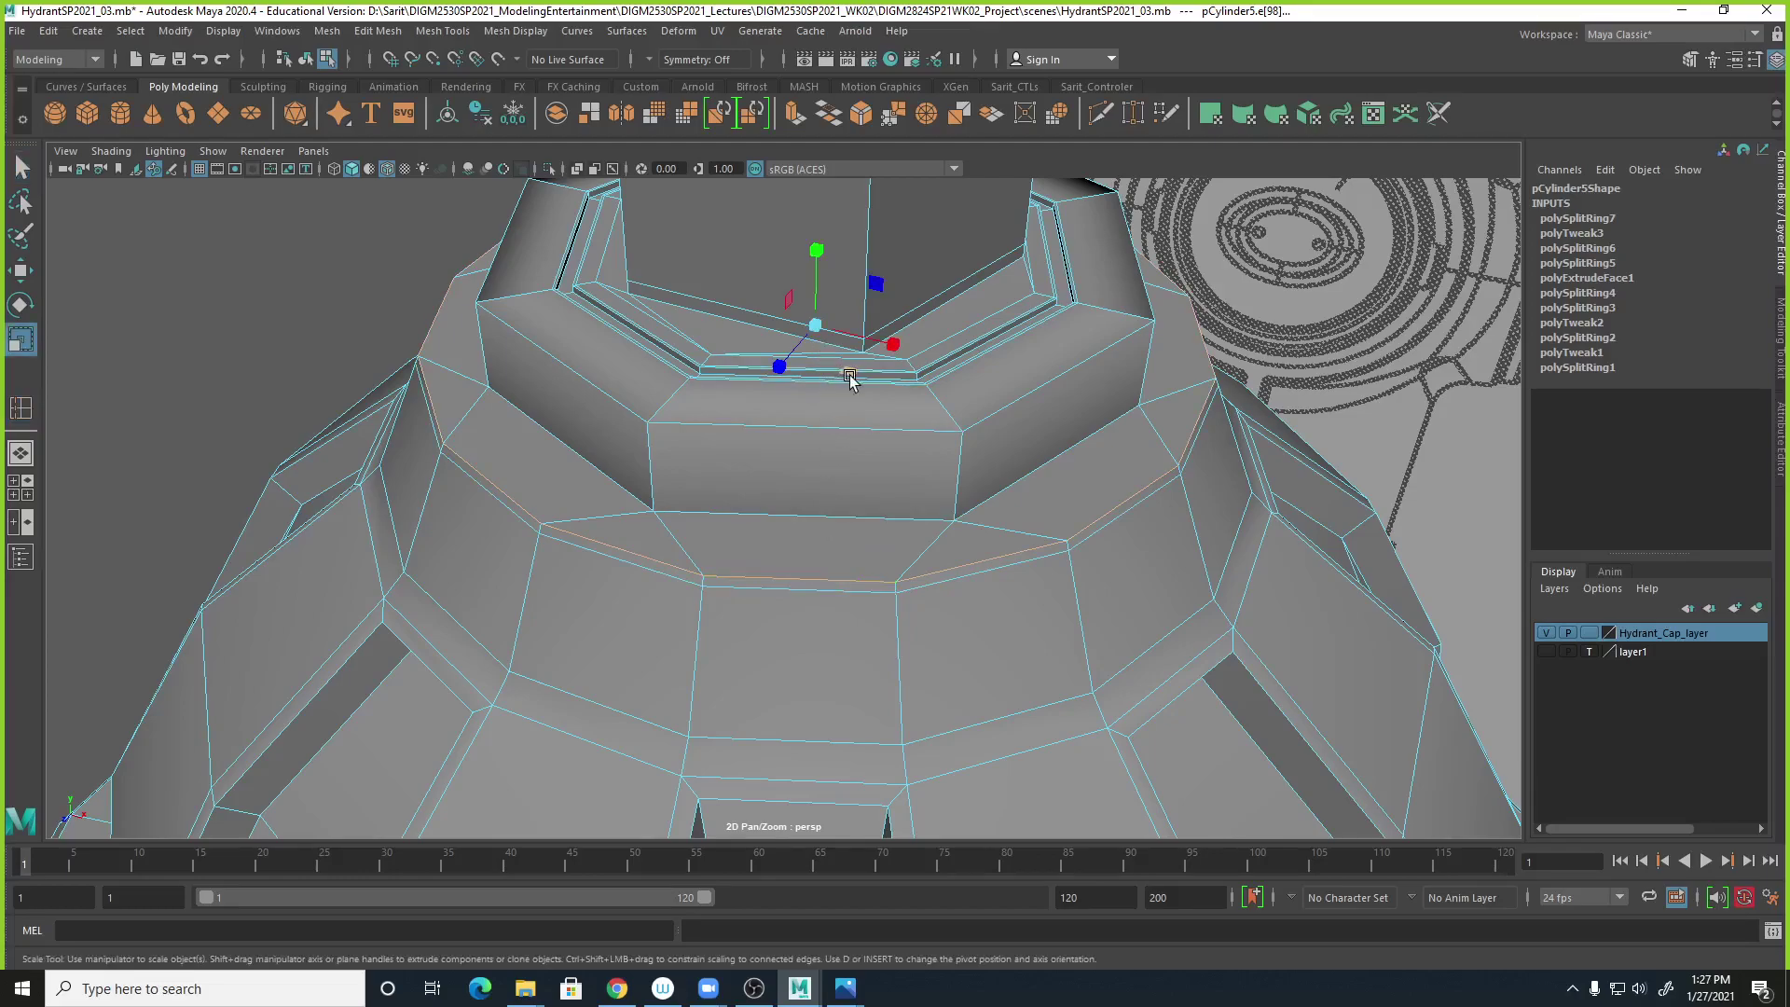
{"action": "left_click_drag", "start_coordinate": [851, 376], "coordinate": [842, 376]}
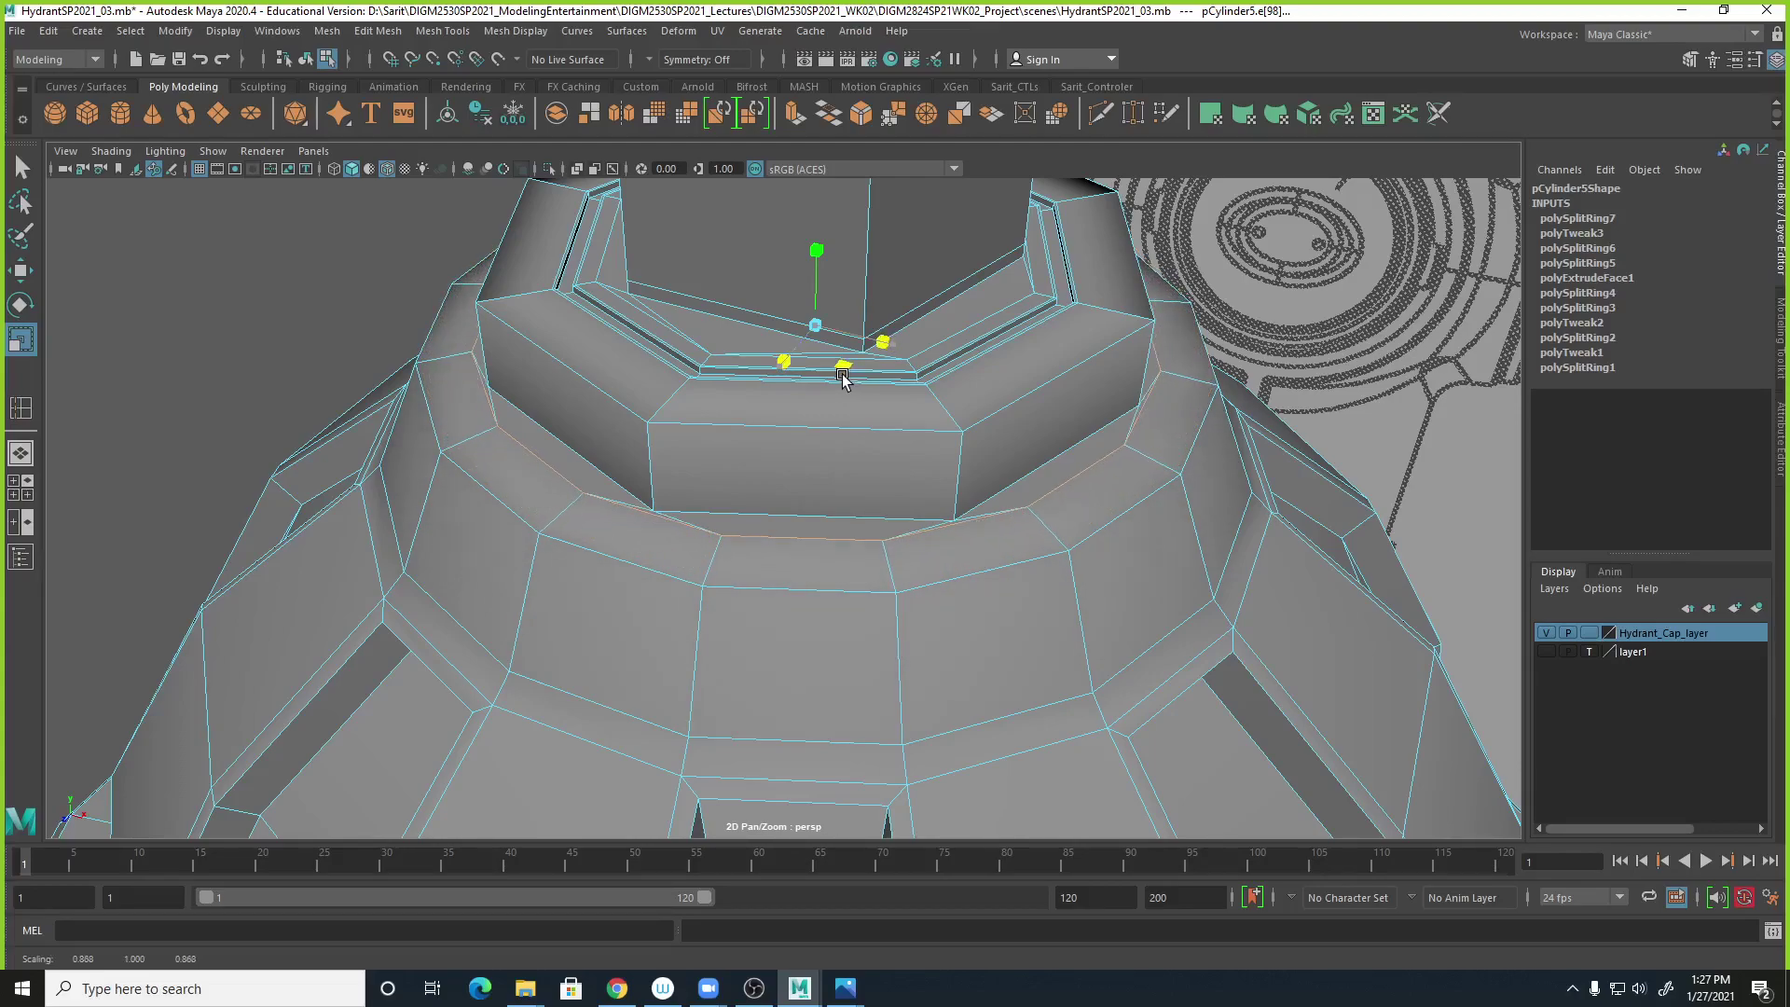
{"action": "left_click_drag", "start_coordinate": [975, 585], "coordinate": [1054, 615], "text": "alt"}
{"action": "right_click_drag", "start_coordinate": [1056, 616], "coordinate": [1313, 545], "text": "alt"}
{"action": "left_click_drag", "start_coordinate": [1134, 628], "coordinate": [979, 564], "text": "alt"}
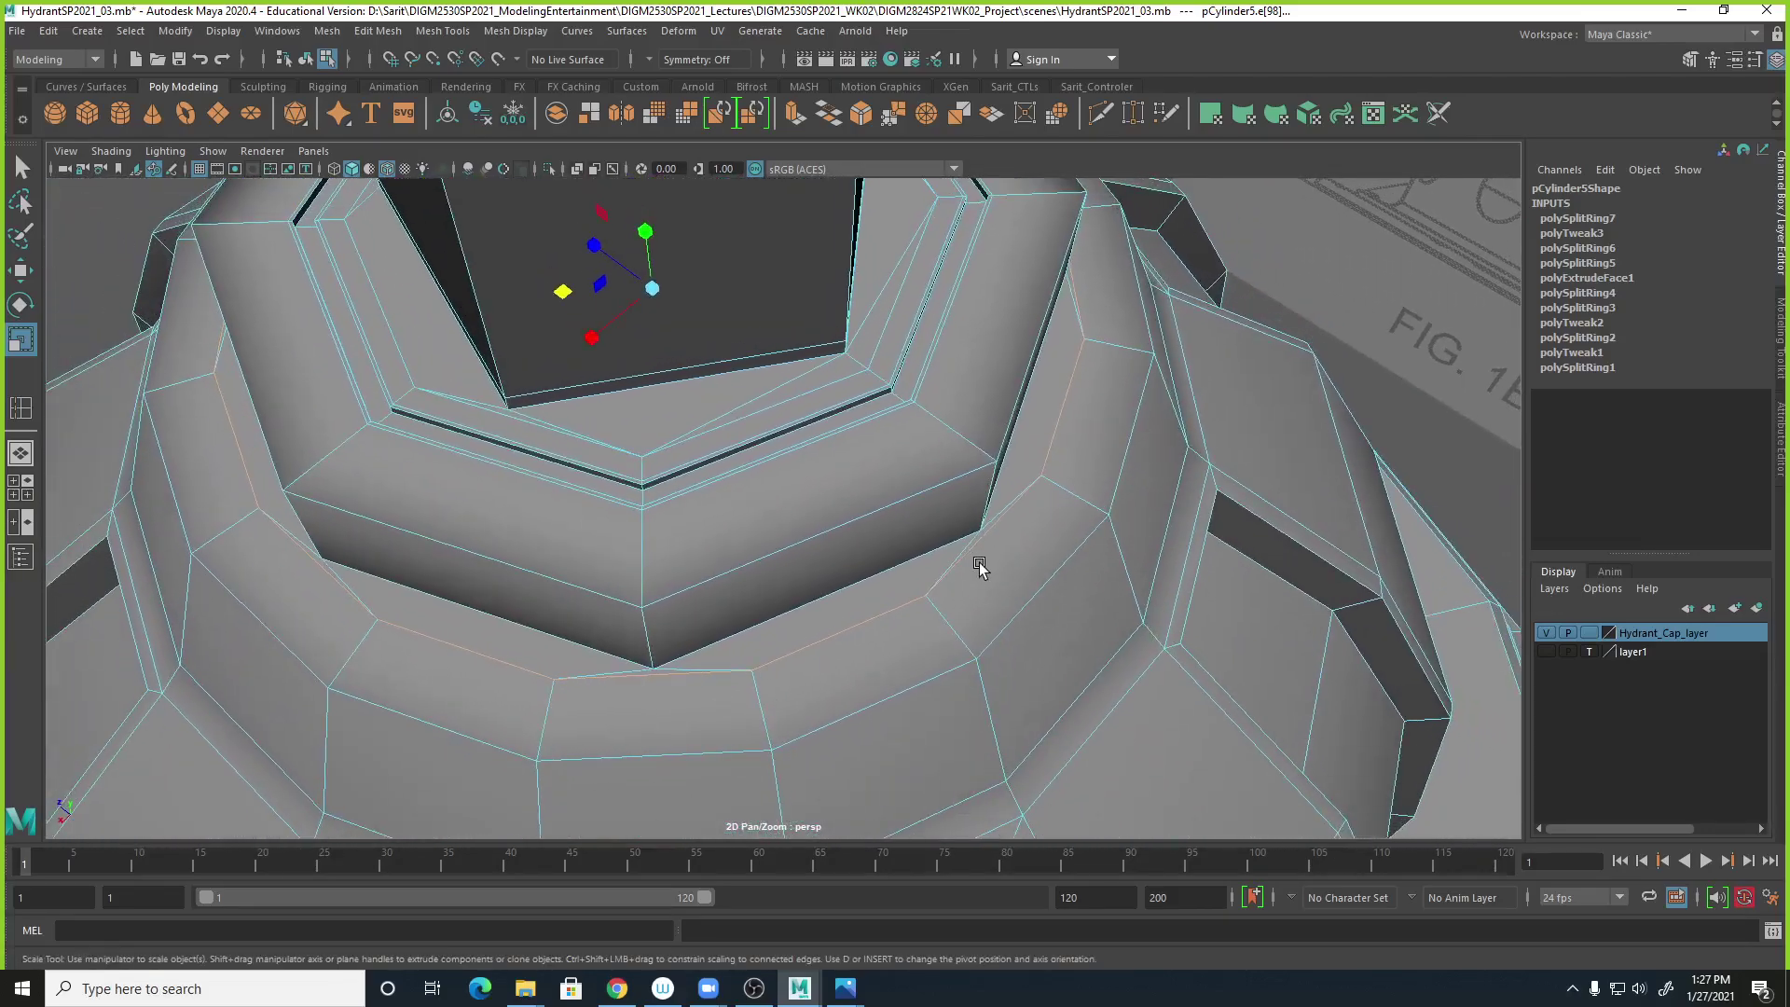
{"action": "key", "text": "3"}
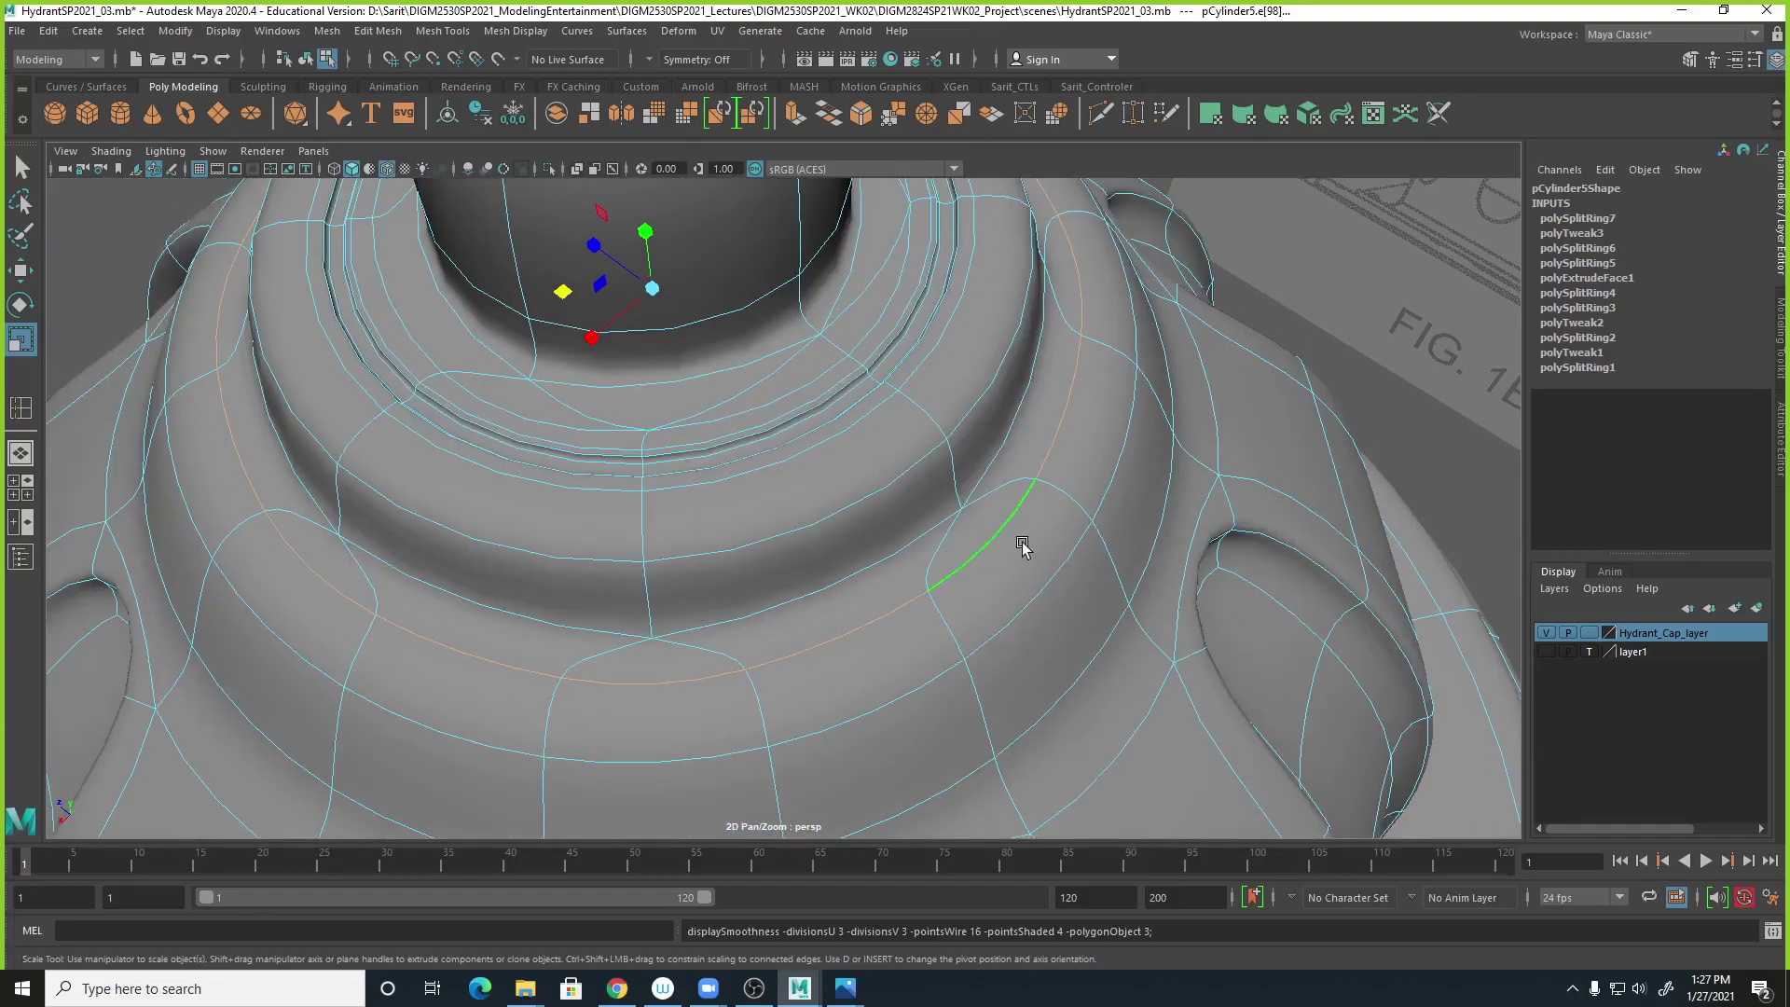
{"action": "key", "text": "1"}
Add the edge loop below to the selection and flatten both loops vertically to one level in the front view.
{"action": "left_click_drag", "start_coordinate": [1026, 560], "coordinate": [968, 583], "text": "alt"}
{"action": "double_click", "coordinate": [973, 482], "text": "shift"}
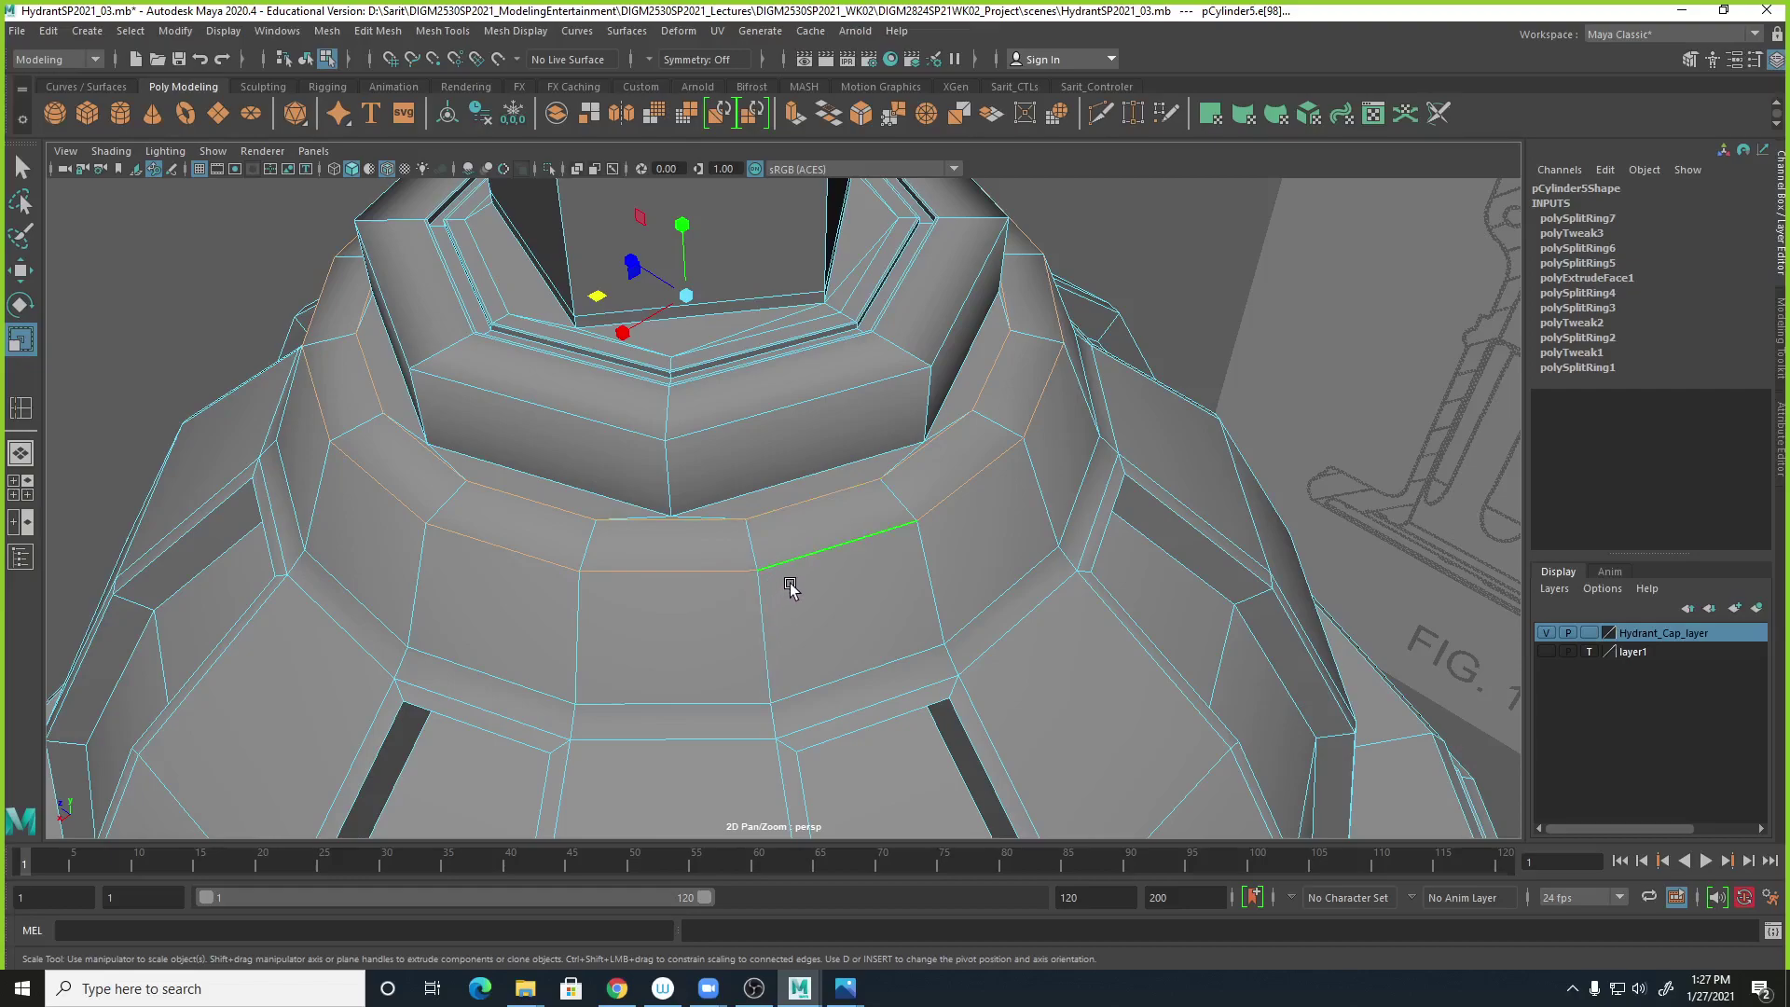
{"action": "key", "text": "space"}
{"action": "key", "text": "space"}
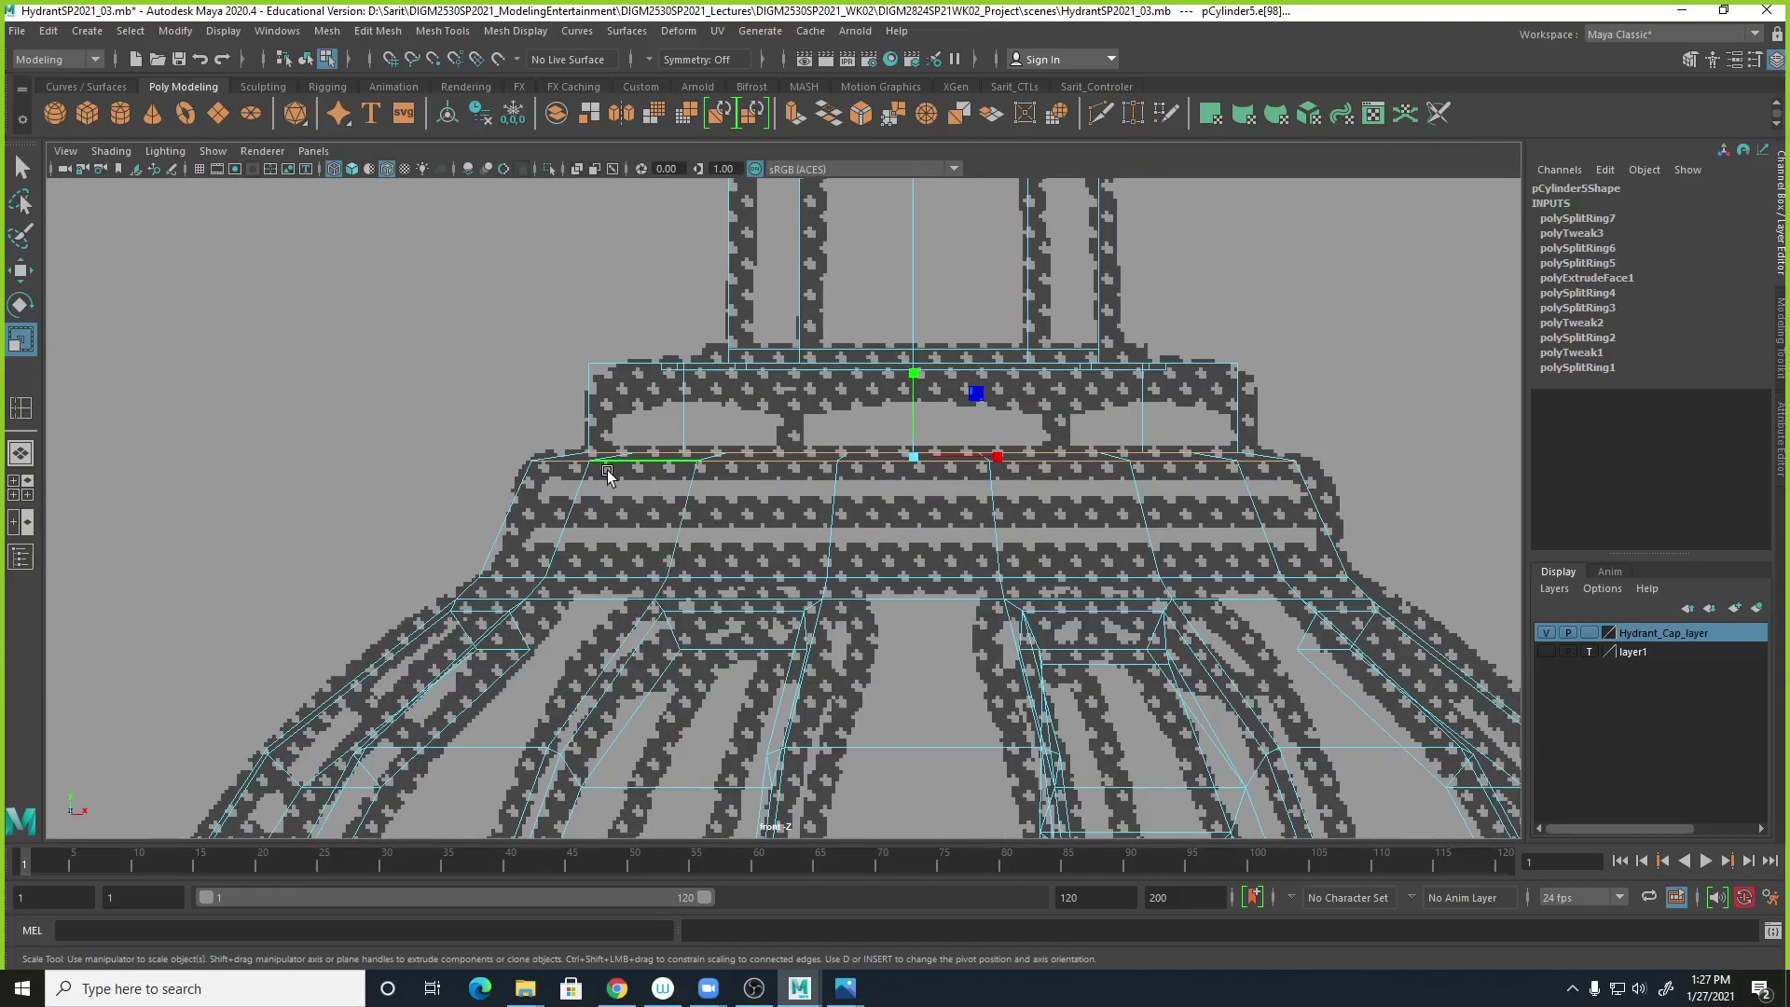
{"action": "left_click_drag", "start_coordinate": [914, 374], "coordinate": [966, 994]}
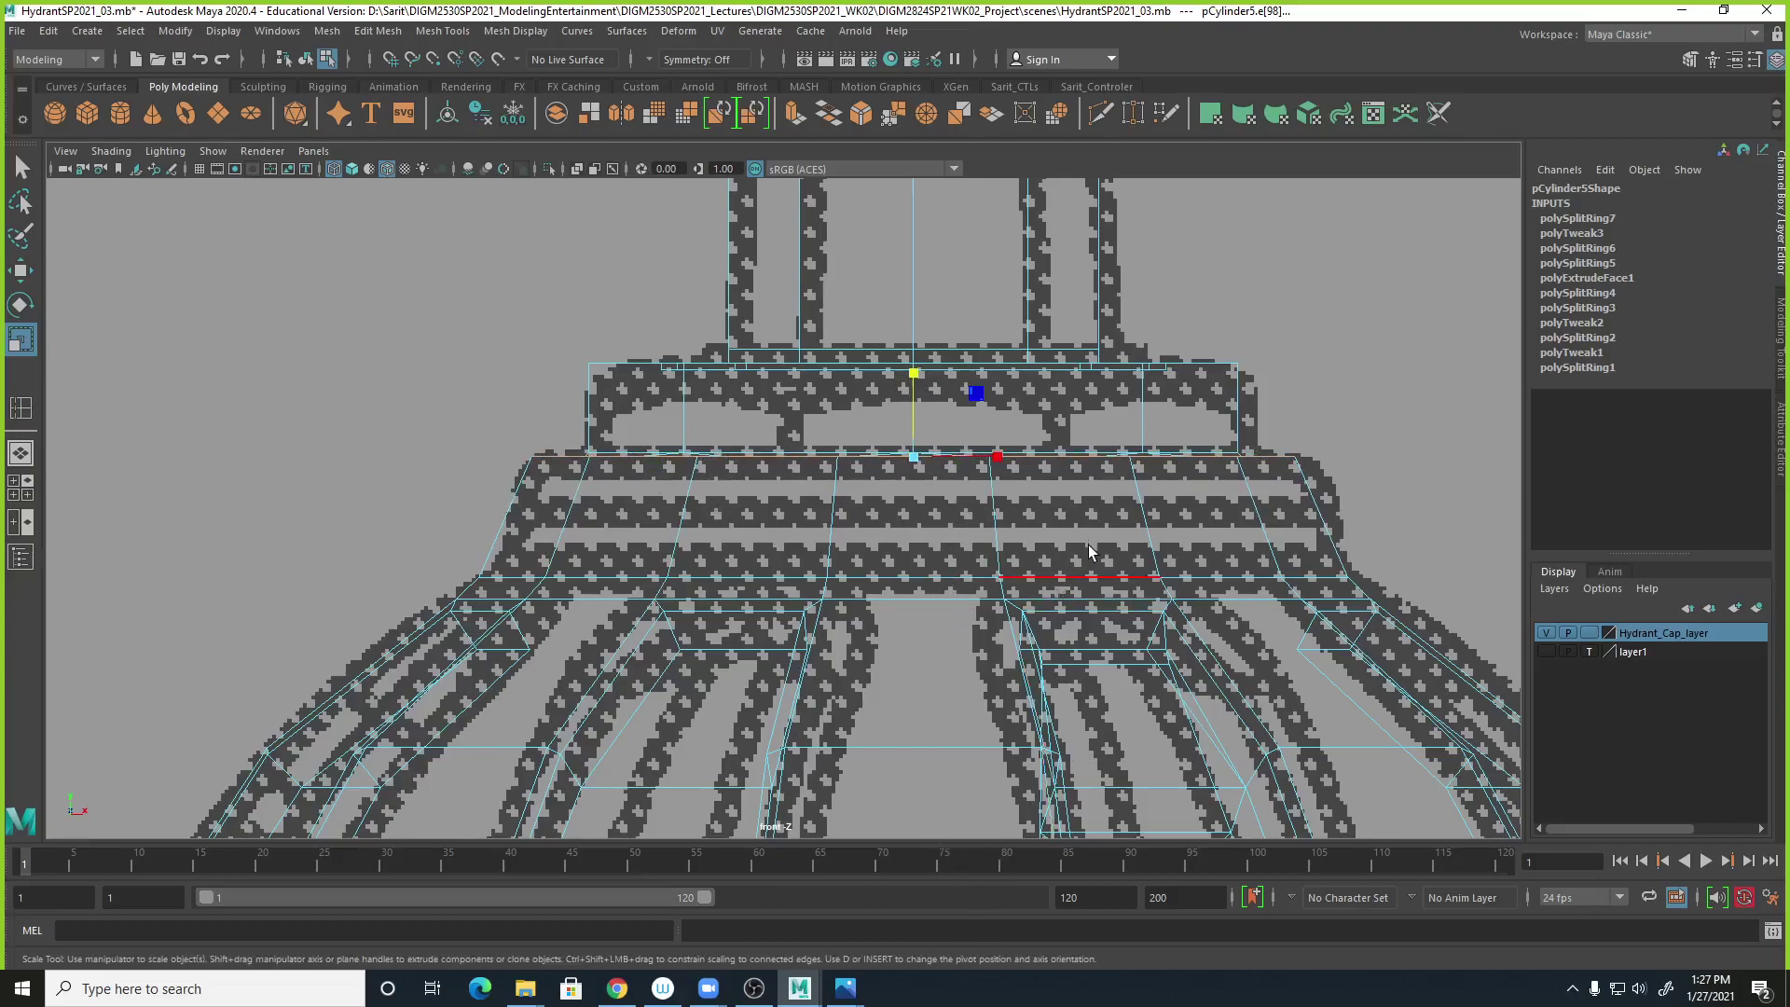
Clear the edge selection, return to object mode and select the front view's reference image plane.
{"action": "key", "text": "space"}
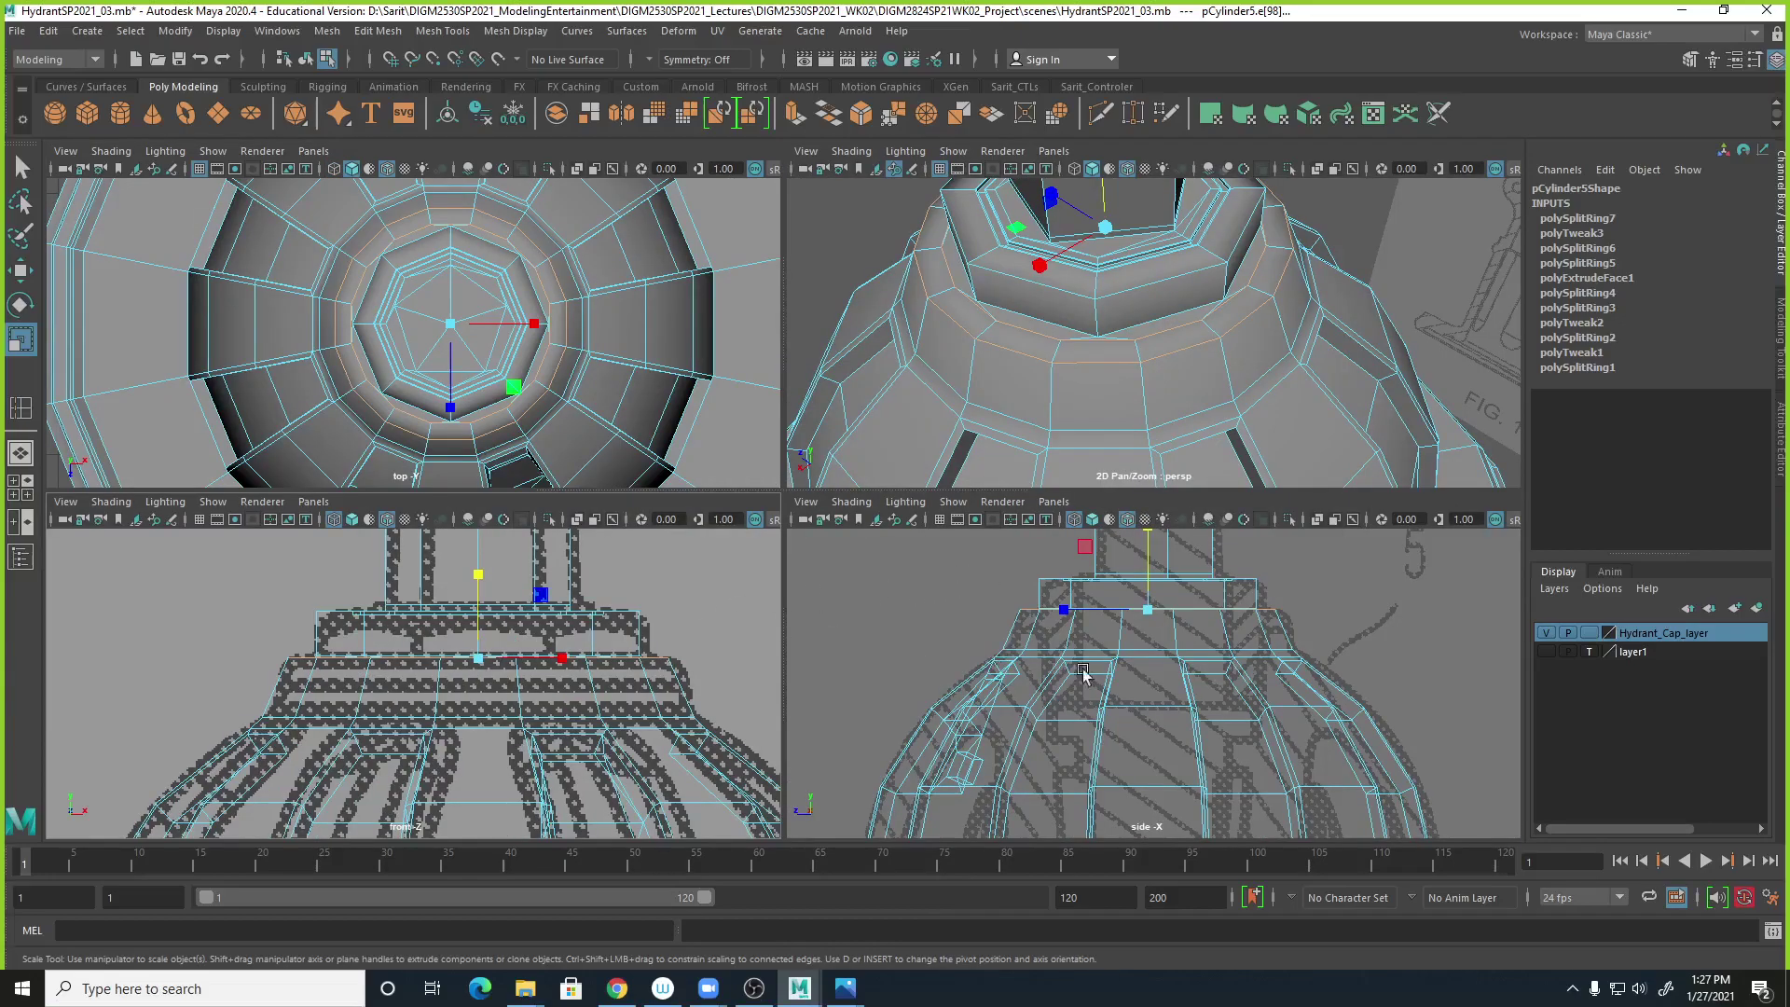
{"action": "left_click_drag", "start_coordinate": [1298, 340], "coordinate": [1288, 301], "text": "alt"}
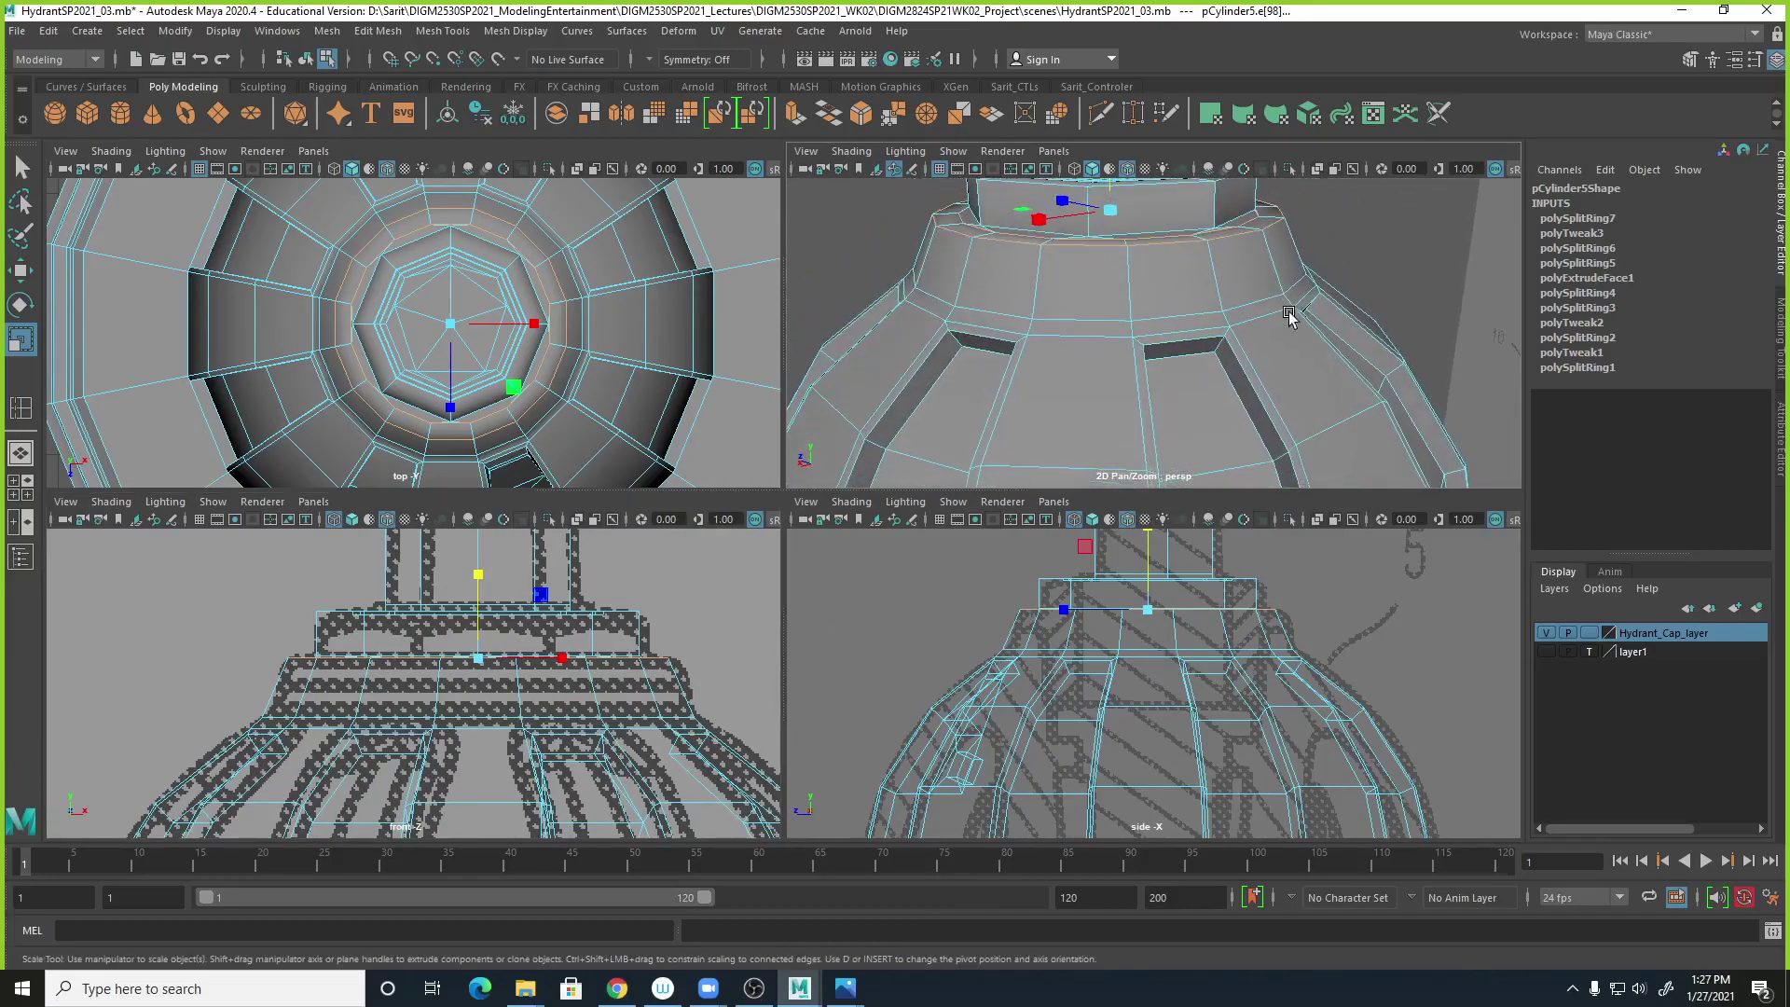
{"action": "scroll", "coordinate": [1287, 302], "scroll_direction": "down", "scroll_amount": 5}
{"action": "scroll", "coordinate": [497, 665], "scroll_direction": "down", "scroll_amount": 6}
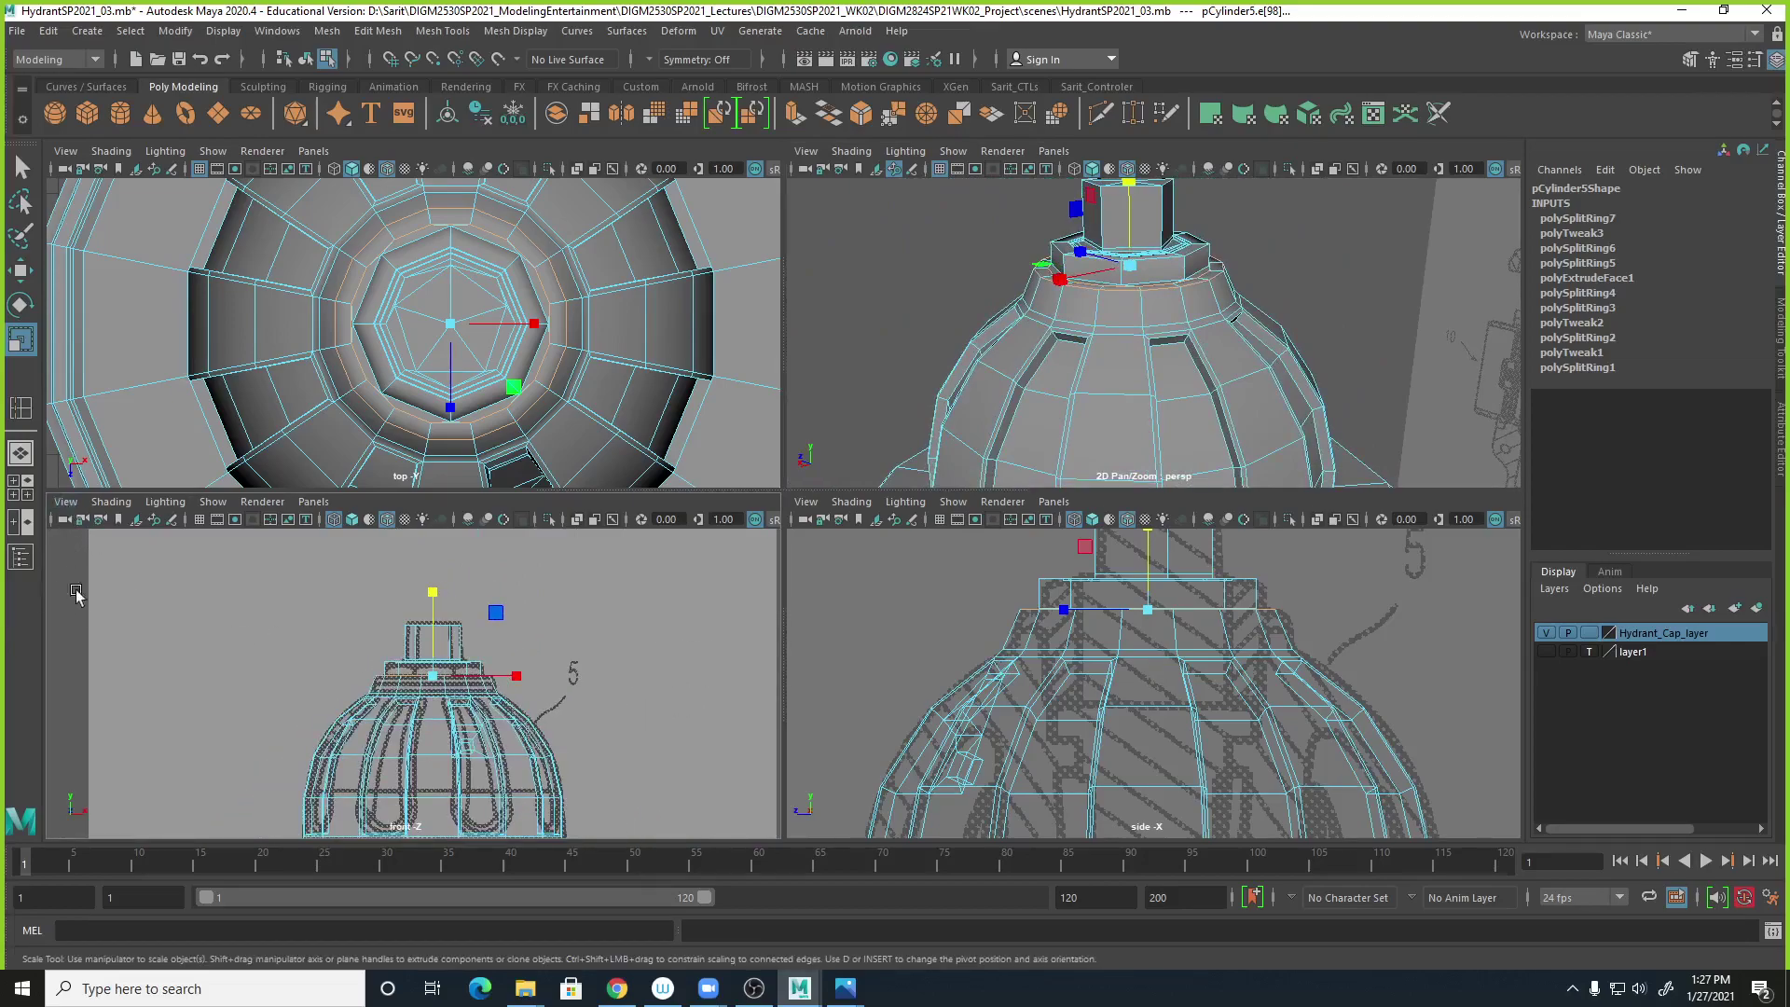
{"action": "left_click", "coordinate": [154, 657]}
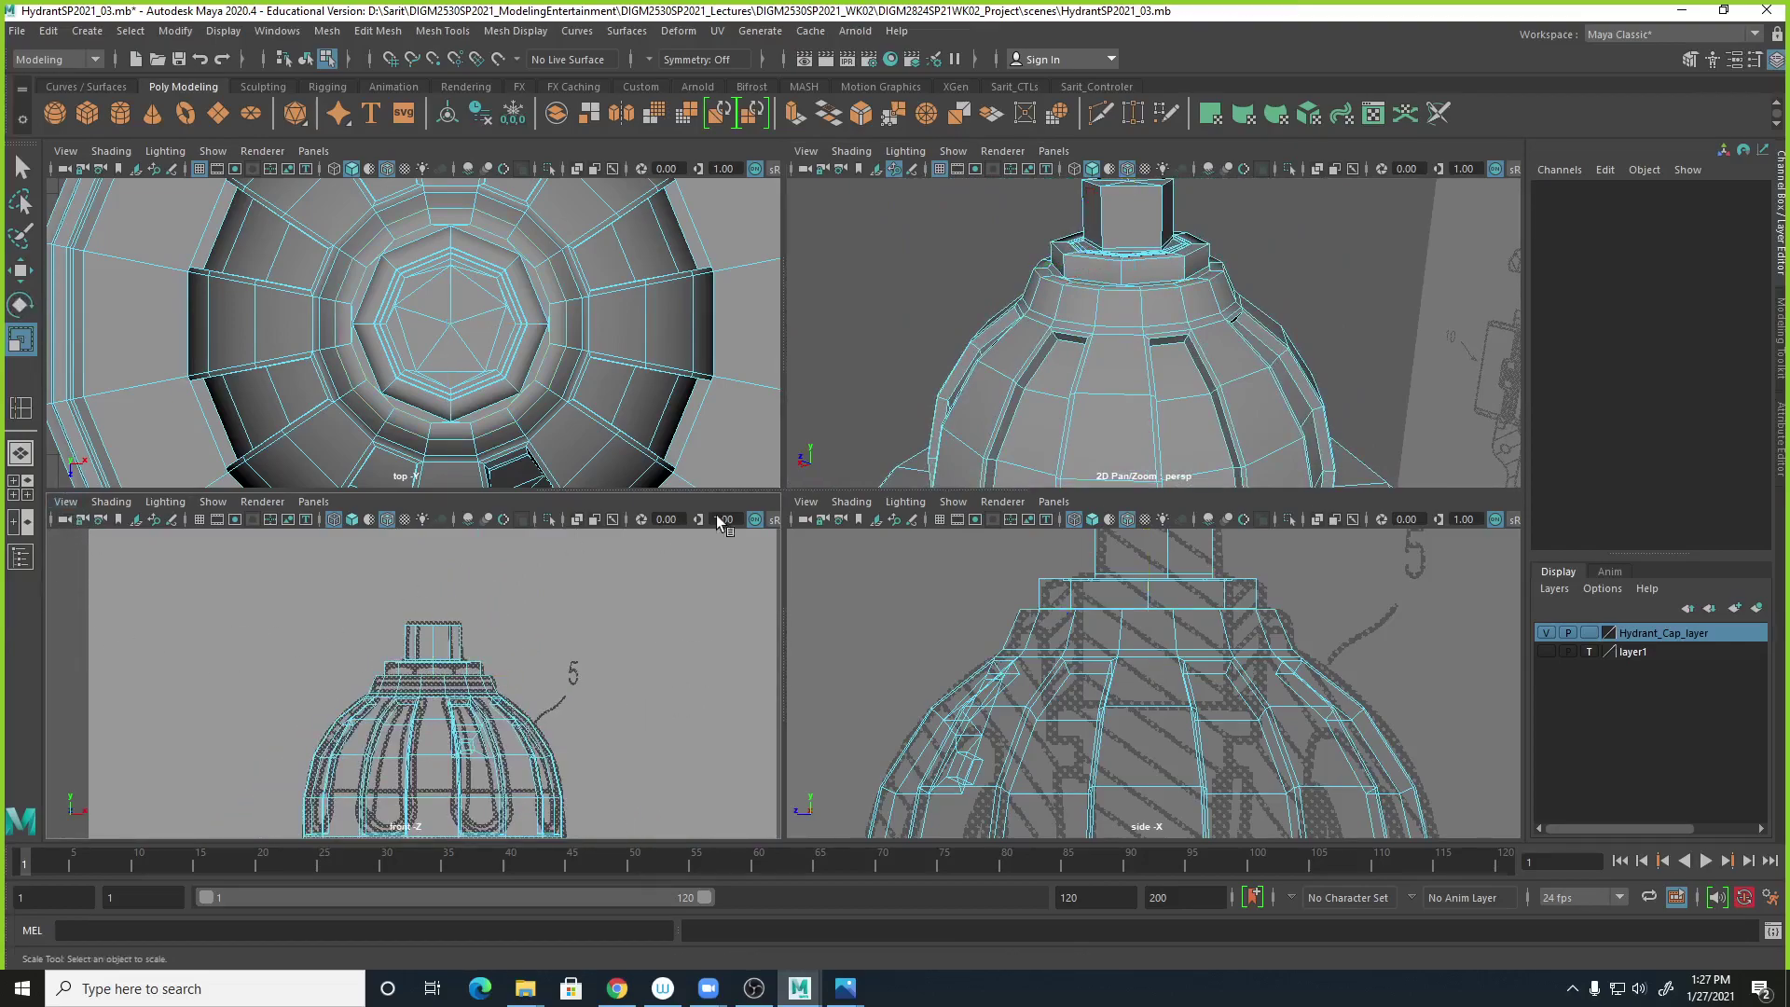
{"action": "right_click_drag", "start_coordinate": [471, 697], "coordinate": [571, 454]}
{"action": "left_click_drag", "start_coordinate": [88, 591], "coordinate": [186, 692]}
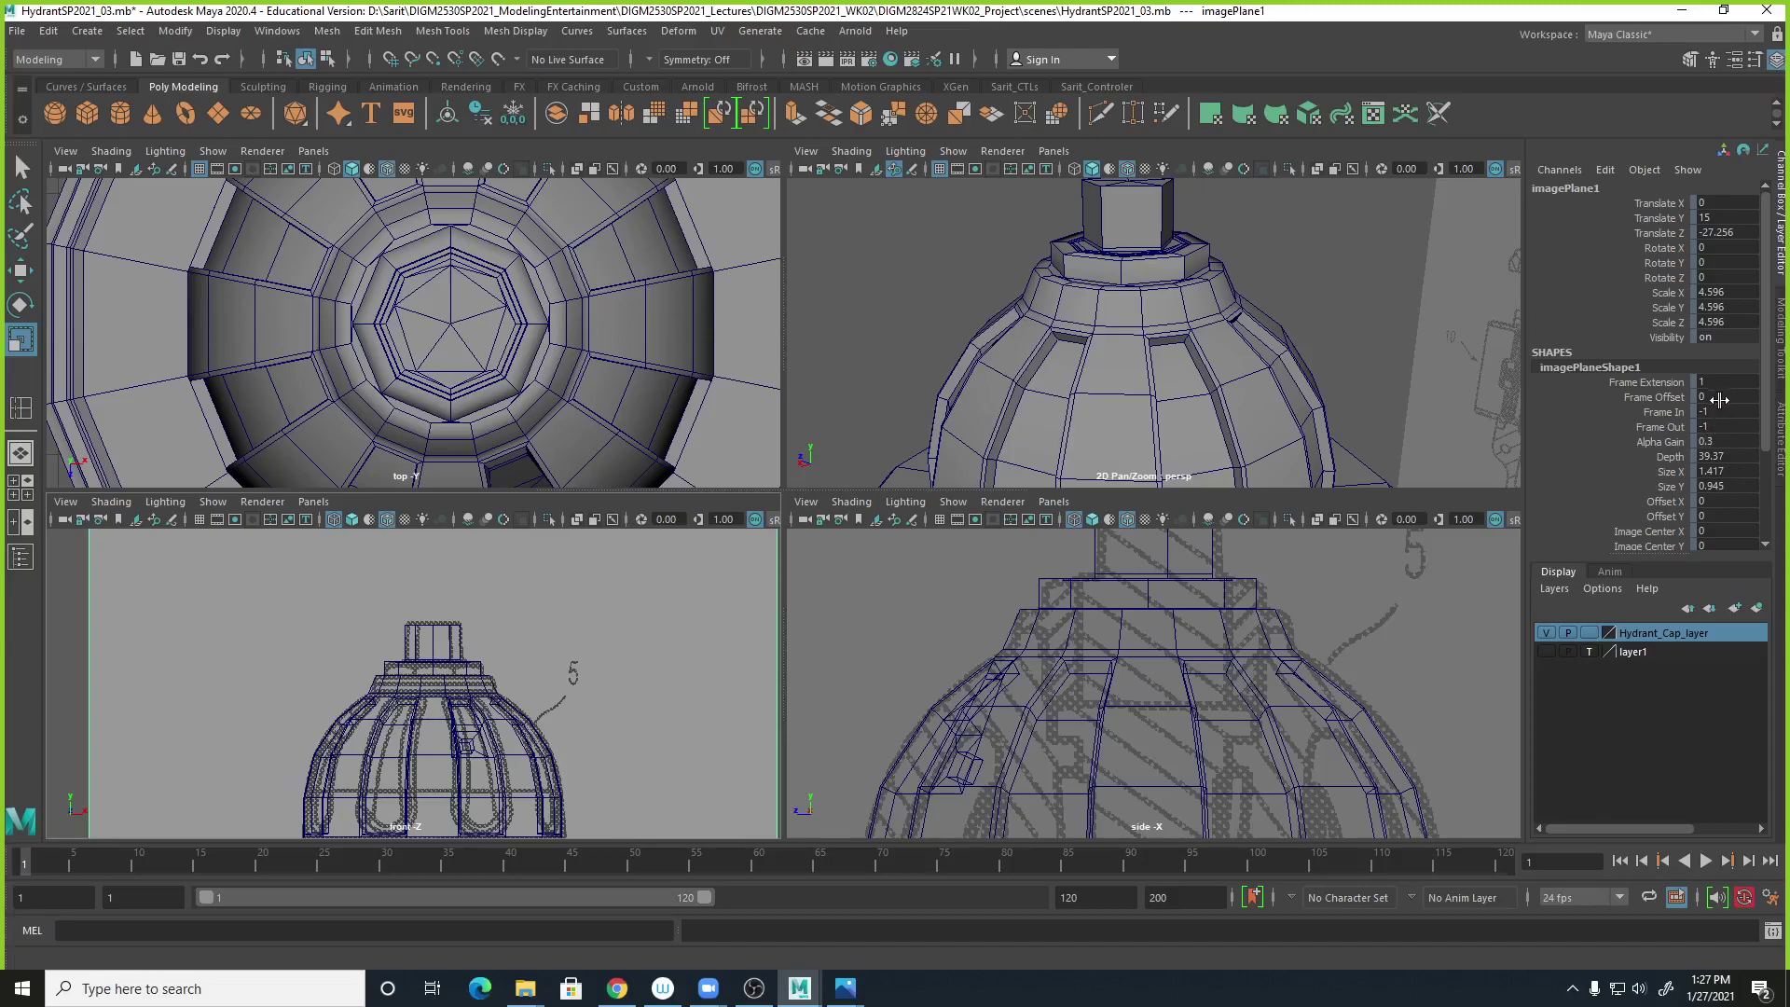
Unlock the front image plane's Alpha Gain, try 0.1, and set it to 0.05.
{"action": "left_click", "coordinate": [1724, 441]}
{"action": "left_click", "coordinate": [1659, 442]}
{"action": "right_click", "coordinate": [1669, 440]}
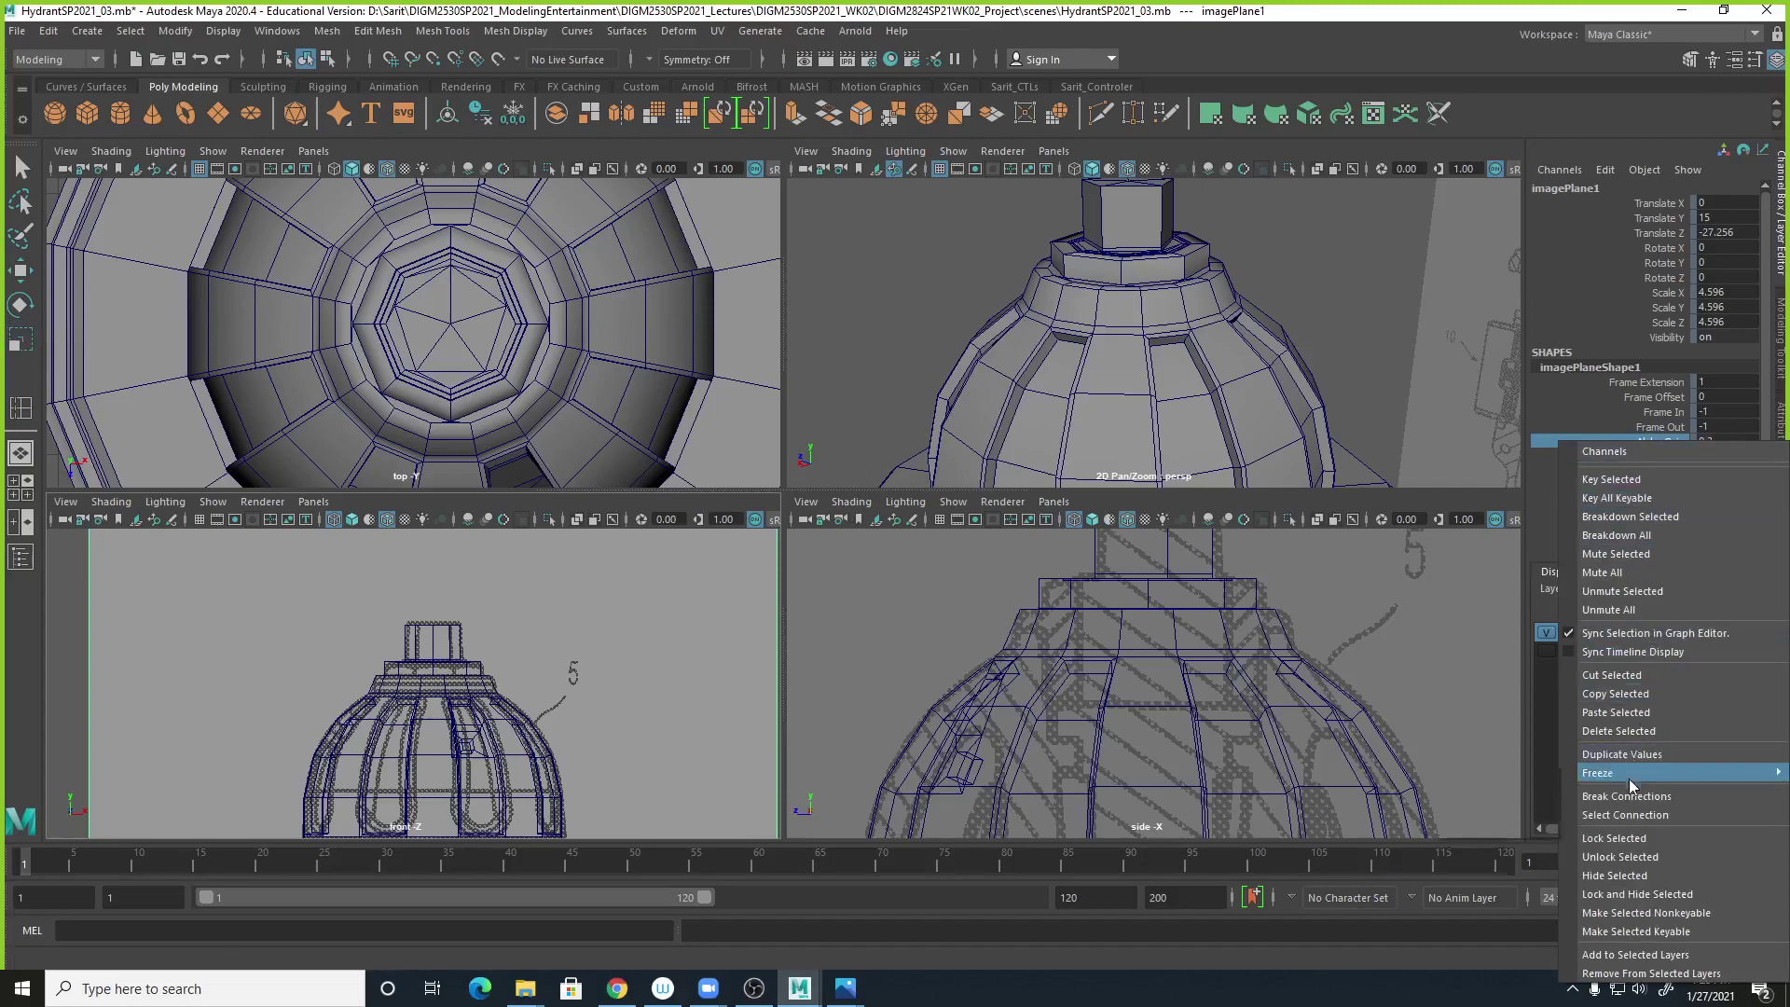
{"action": "left_click", "coordinate": [1641, 856]}
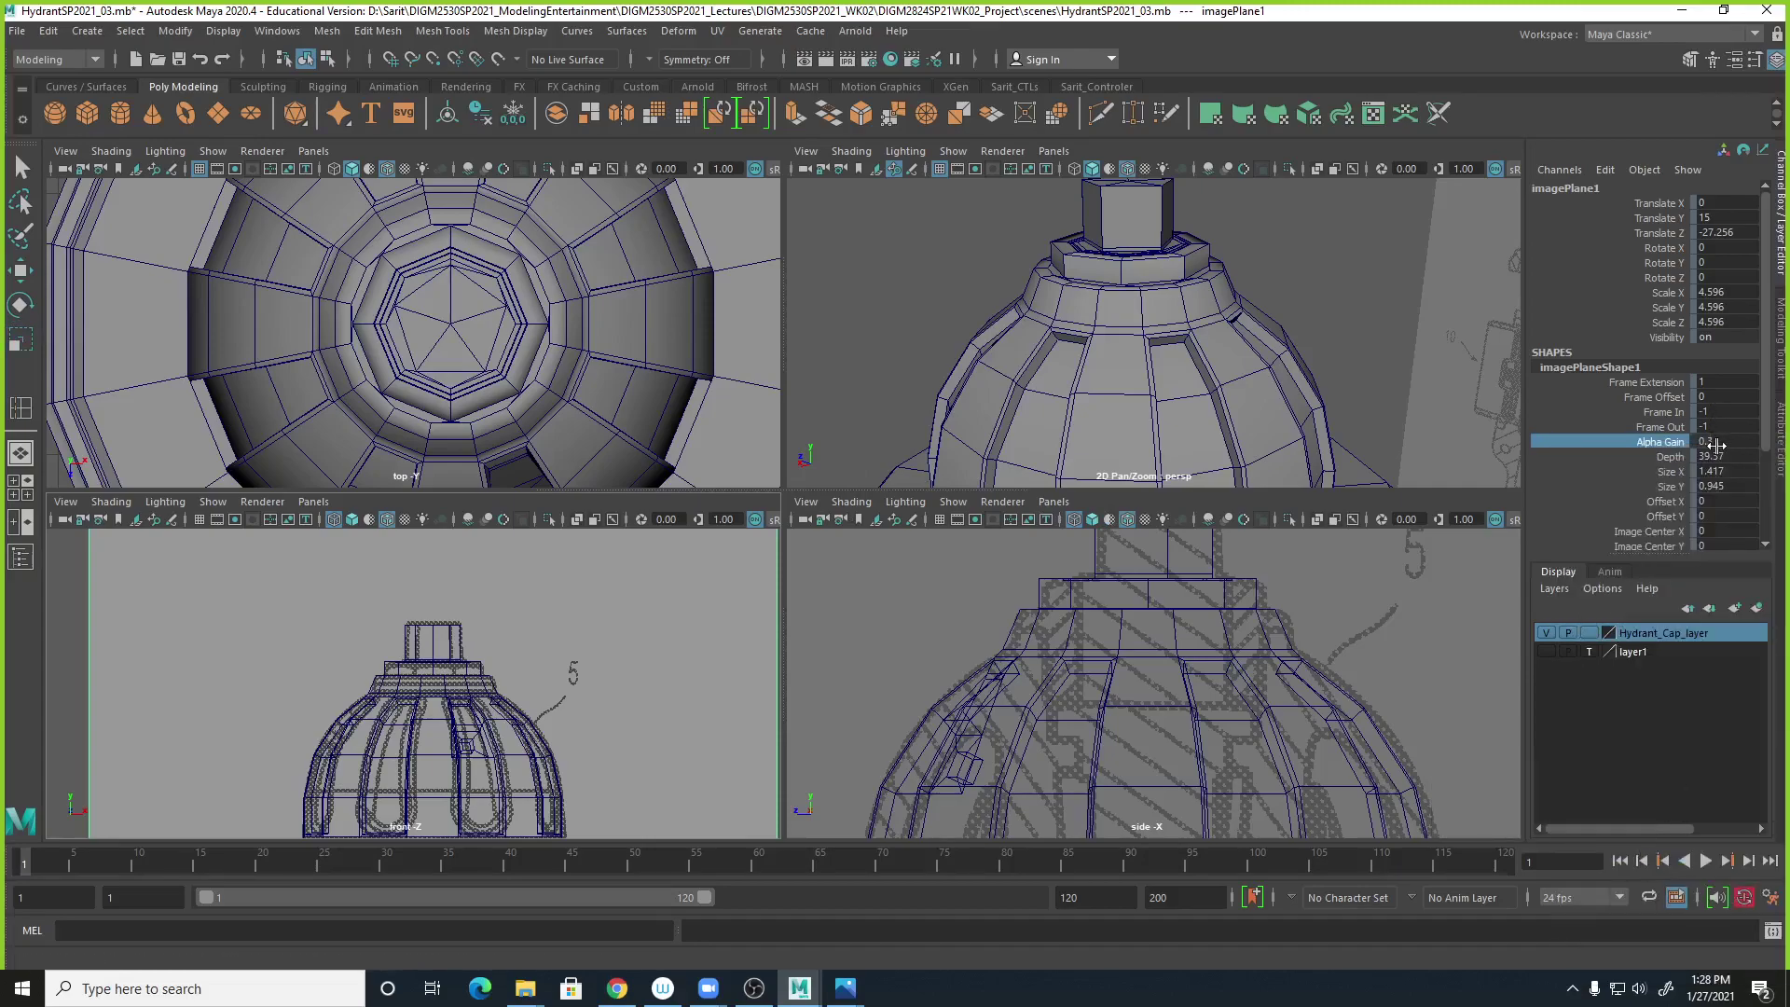
{"action": "double_click", "coordinate": [1718, 444]}
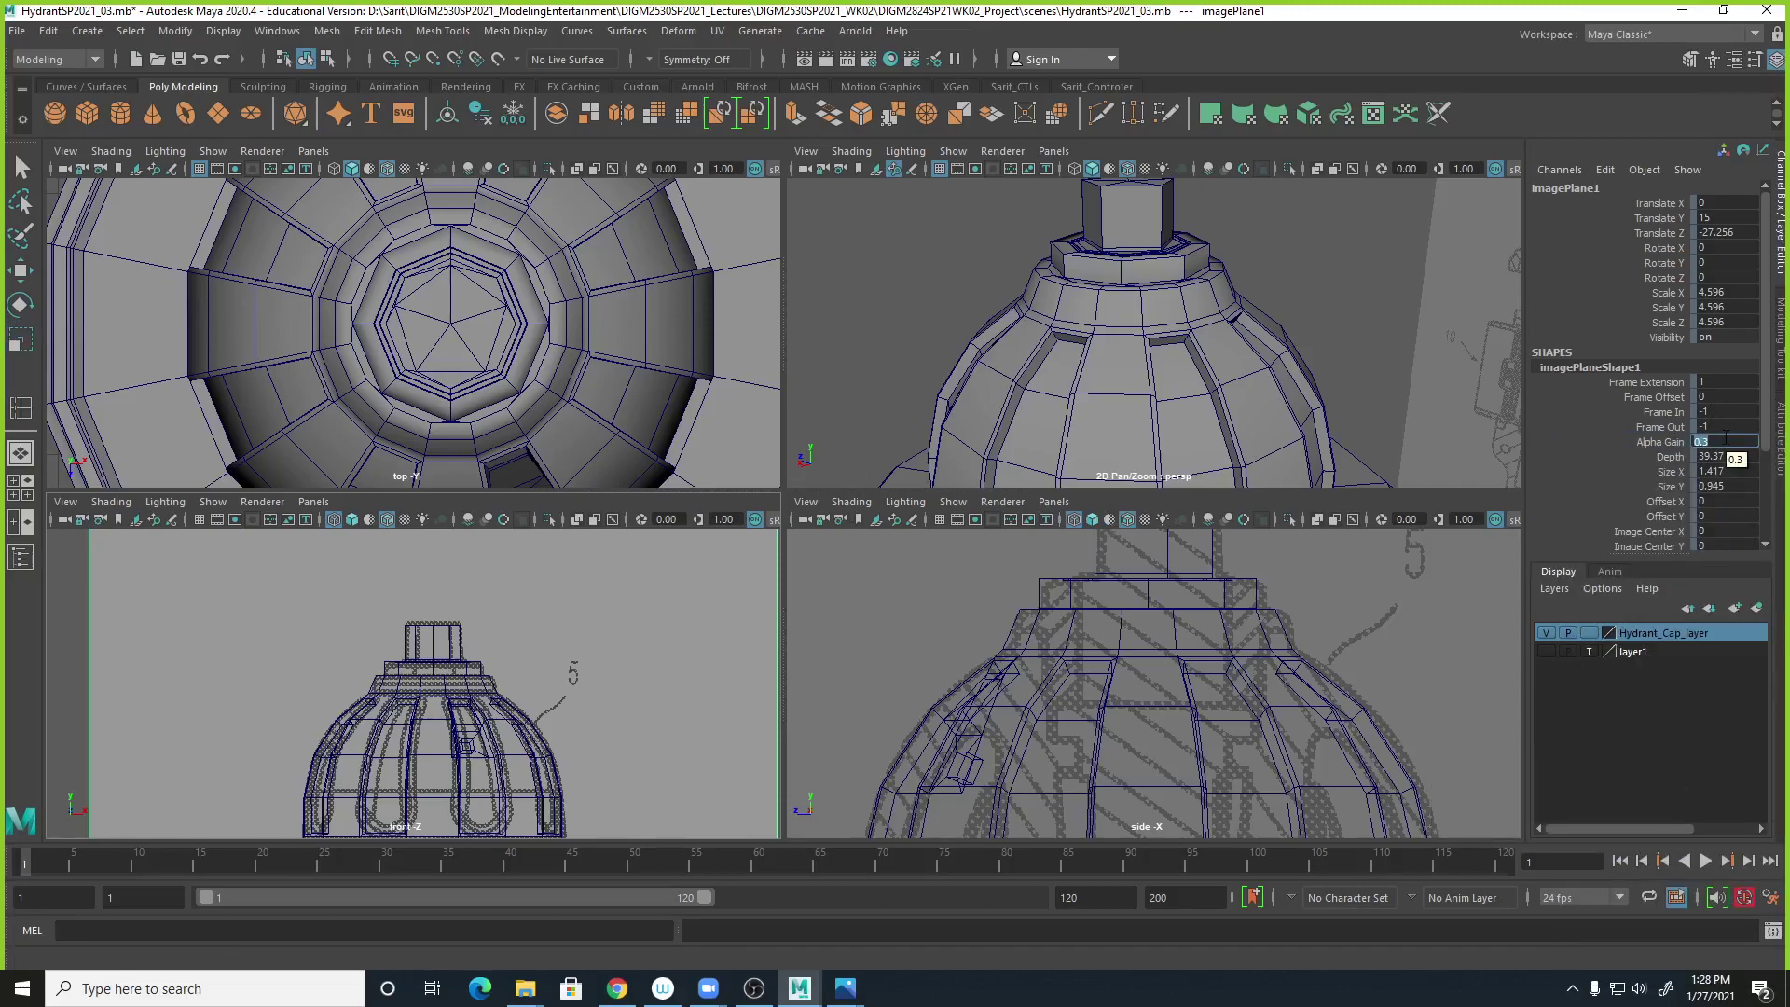
{"action": "type", "text": "0.1"}
{"action": "key", "text": "Return"}
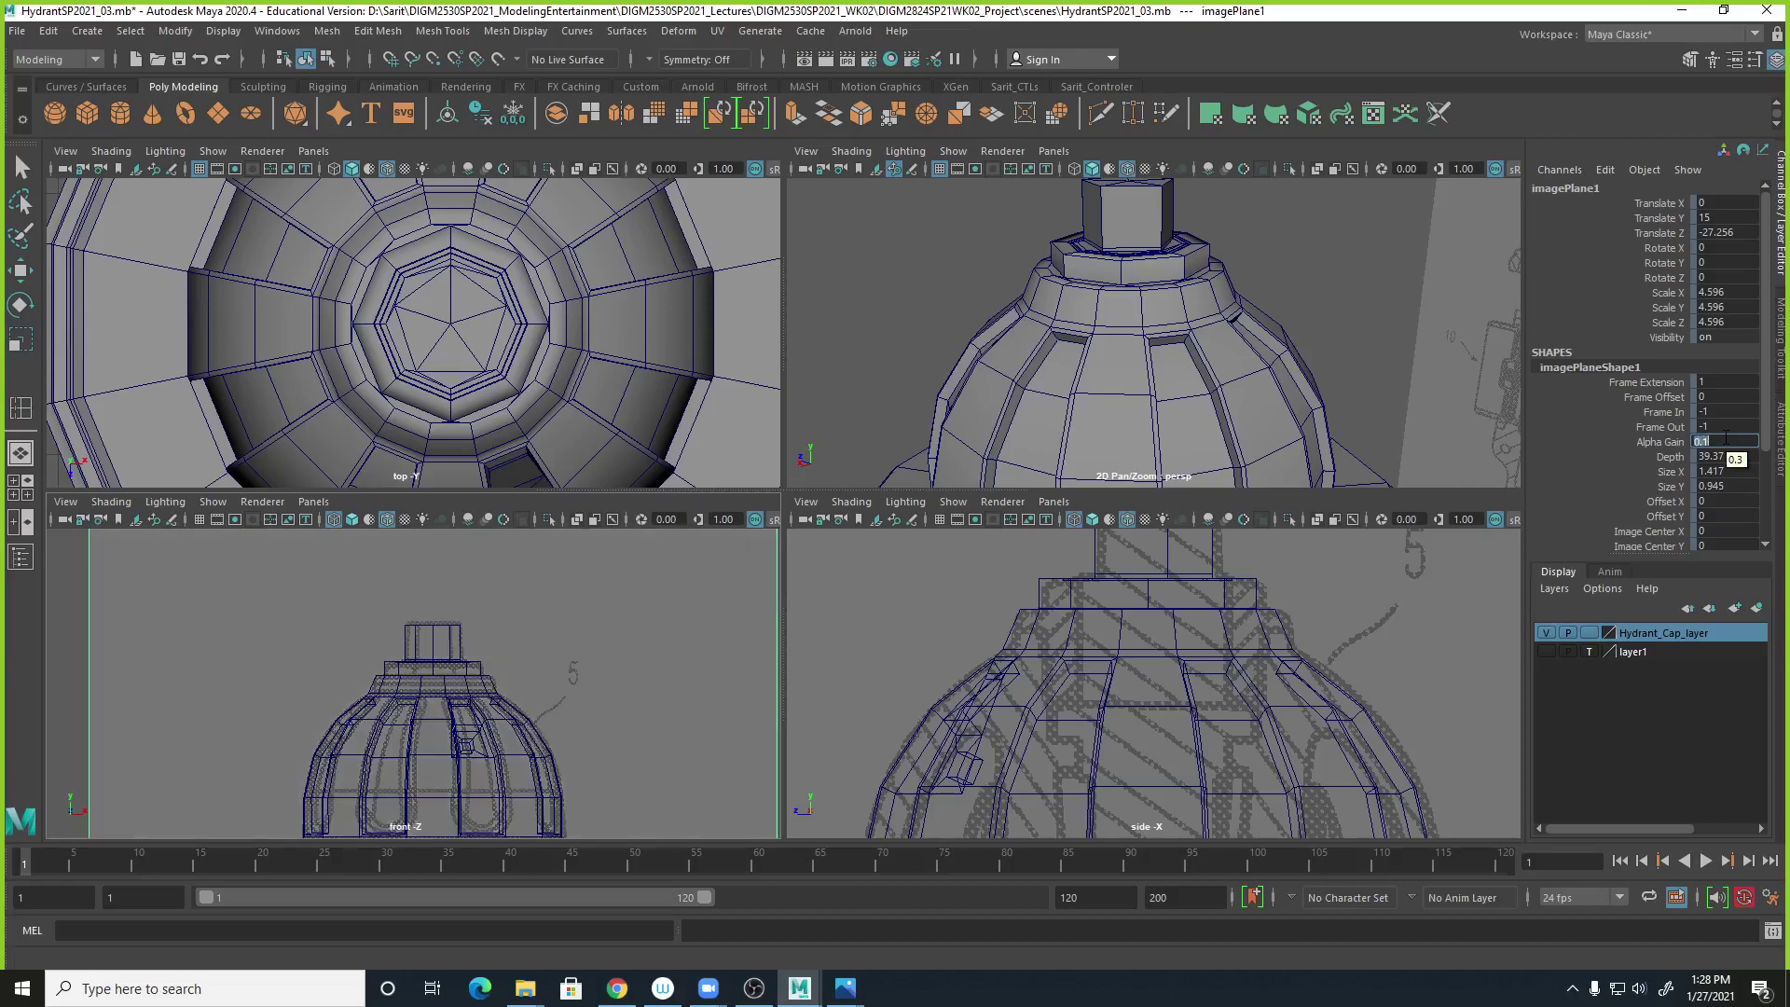
{"action": "type", "text": "0.05"}
{"action": "key", "text": "Return"}
Lock the front image plane's Alpha Gain attribute.
{"action": "left_click", "coordinate": [1675, 442]}
{"action": "right_click", "coordinate": [1675, 442]}
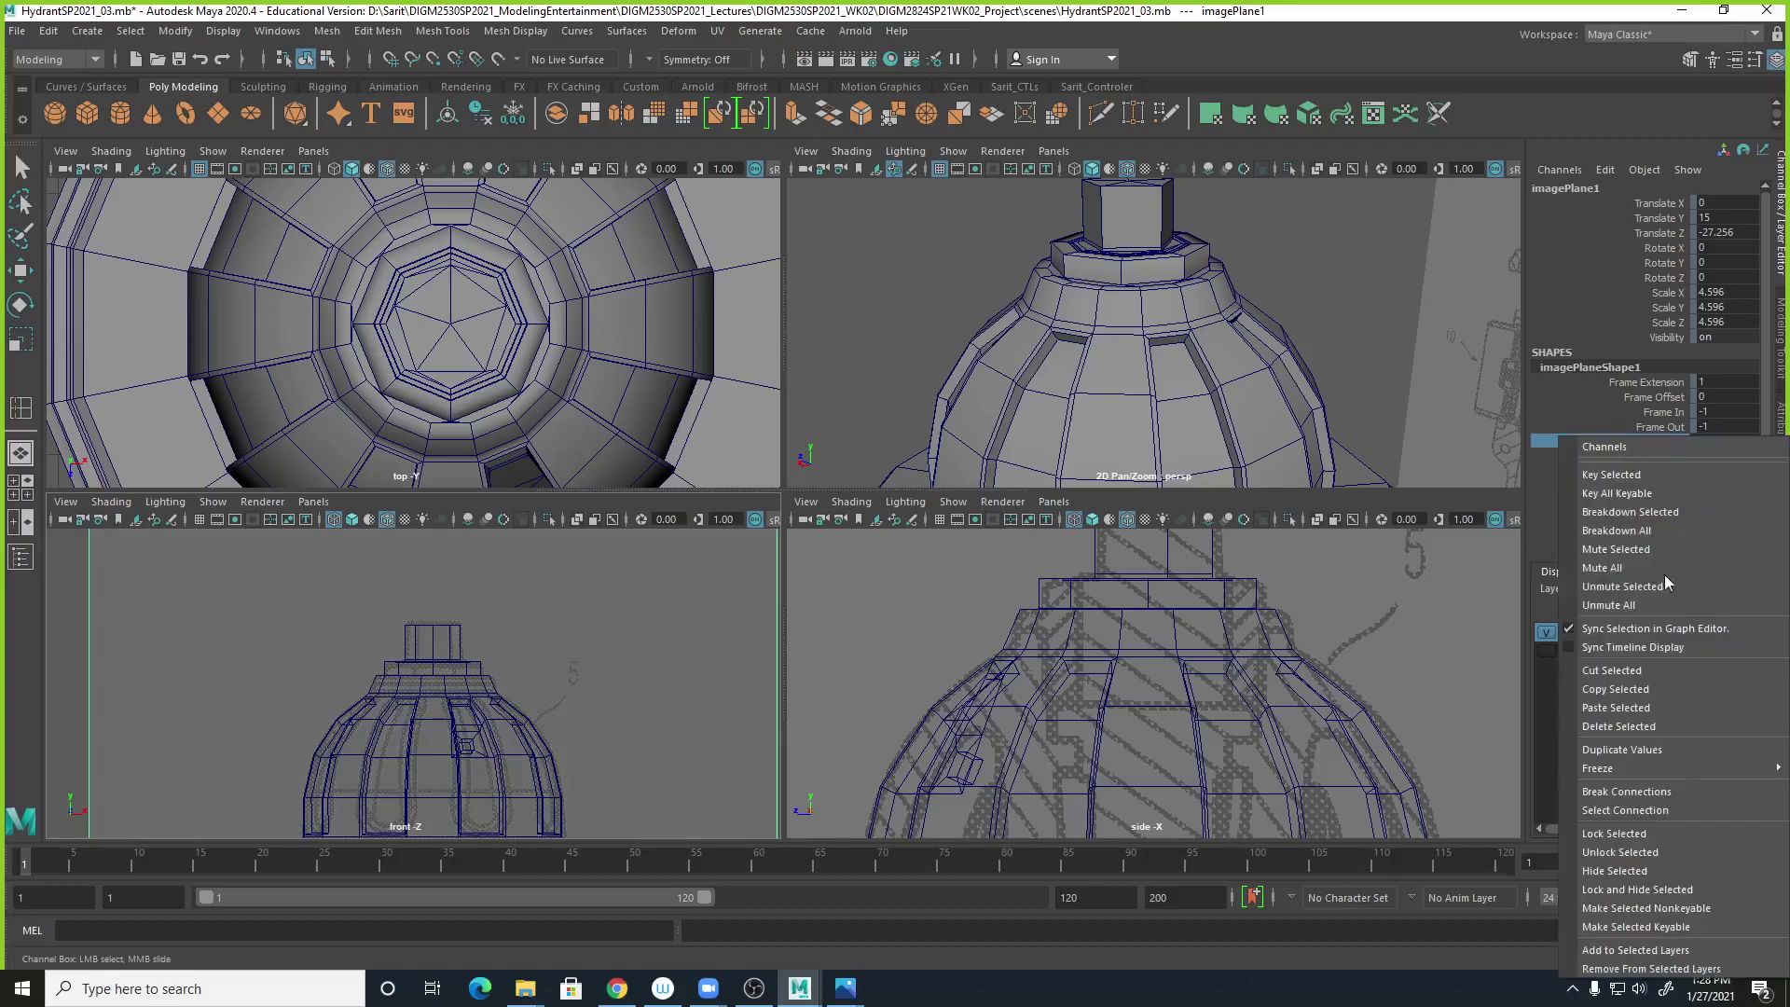
{"action": "left_click", "coordinate": [1627, 835]}
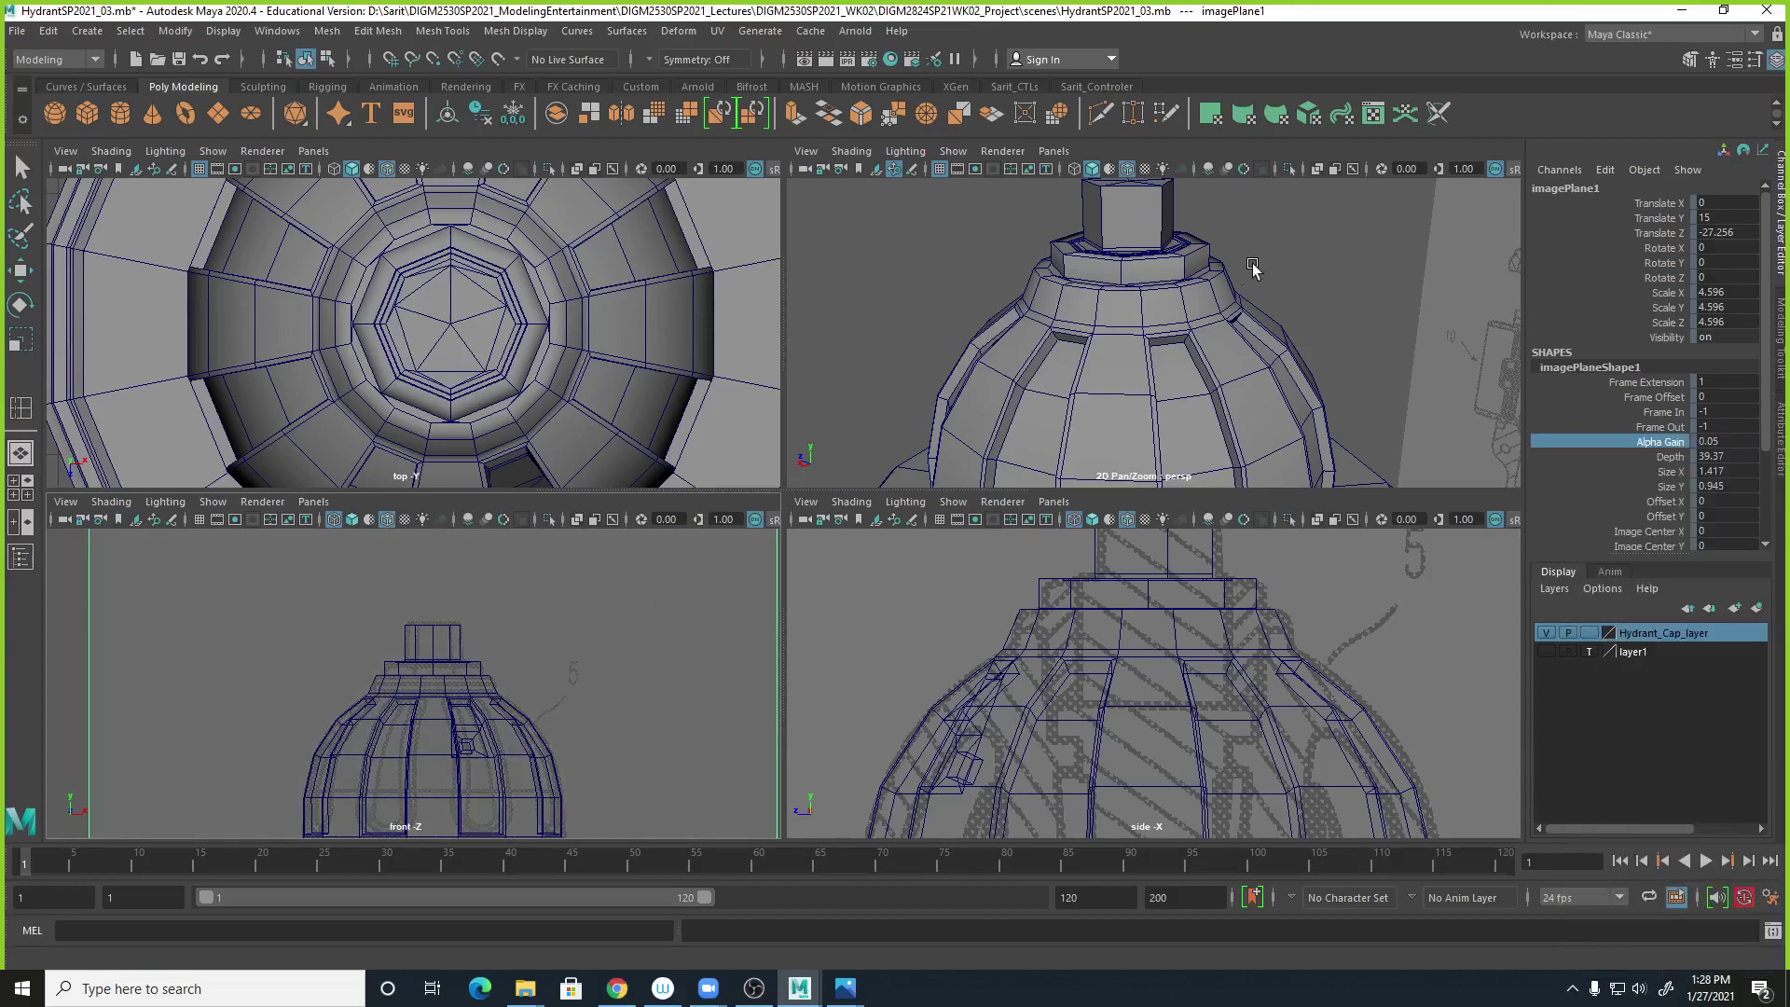
Select the hydrant cap and compare its collar and stepped ring with the Fire Hydrant 028.JPG reference in Photos.
{"action": "left_click", "coordinate": [1117, 301]}
{"action": "left_click_drag", "start_coordinate": [1156, 304], "coordinate": [1189, 320], "text": "alt"}
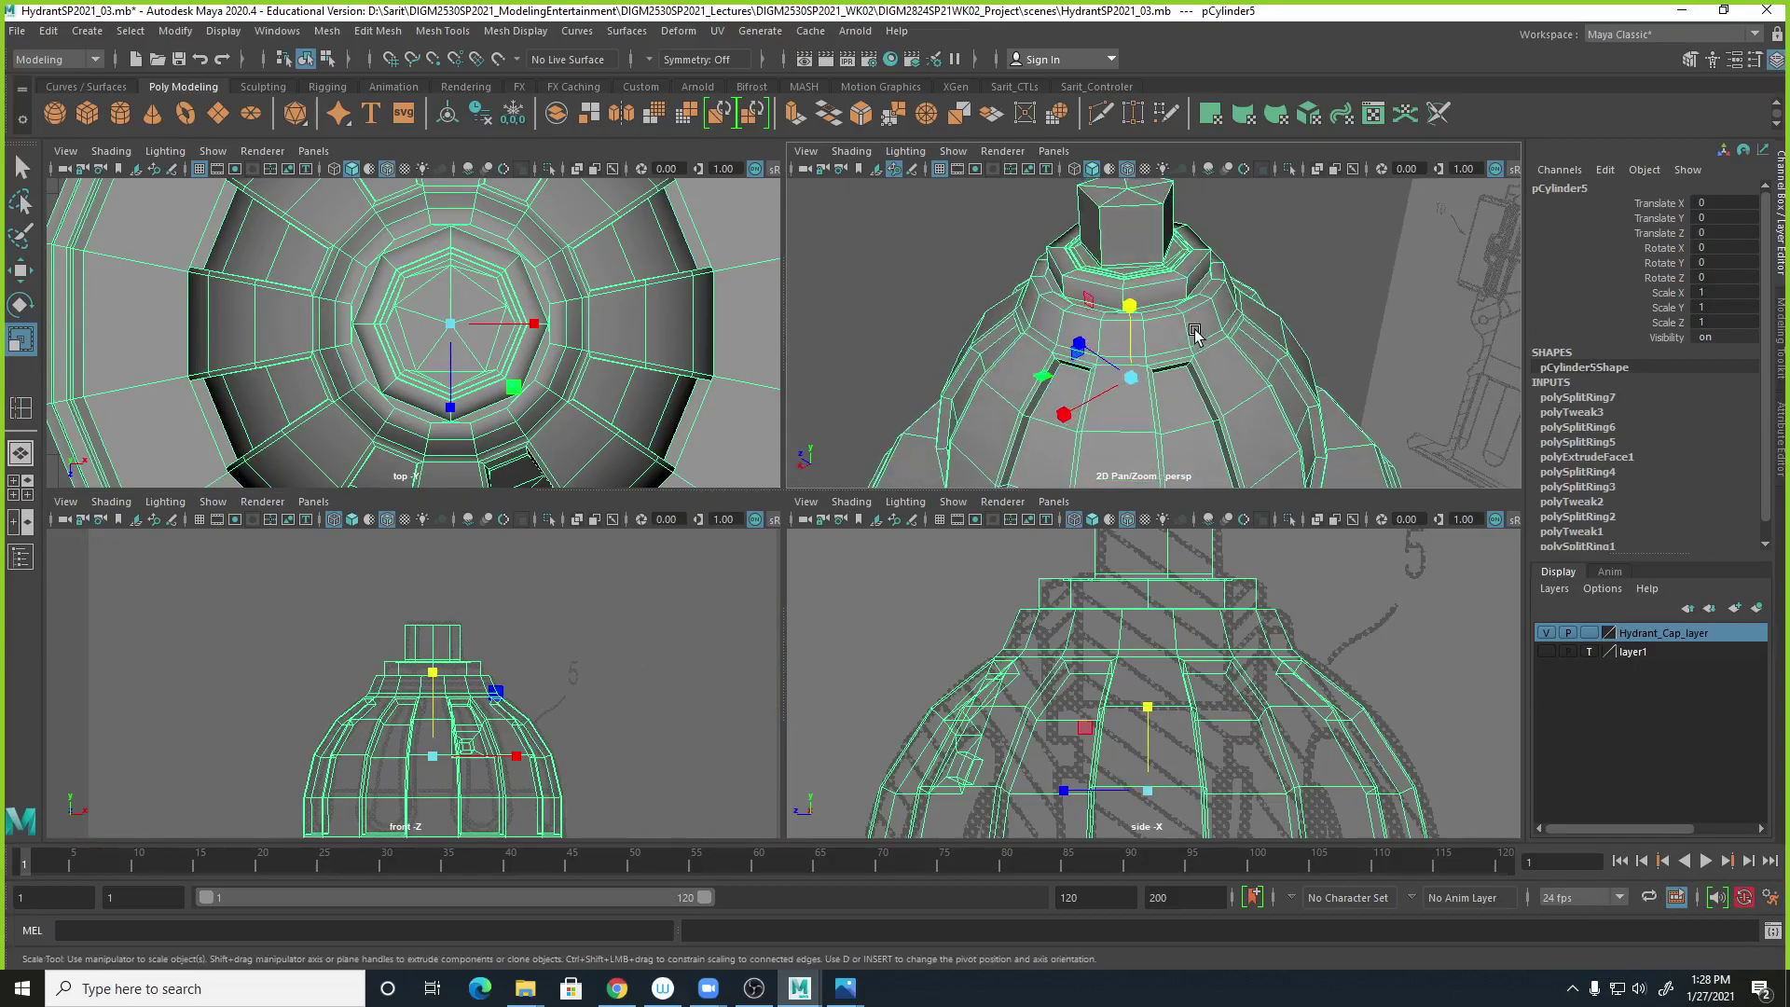
{"action": "key", "text": "space"}
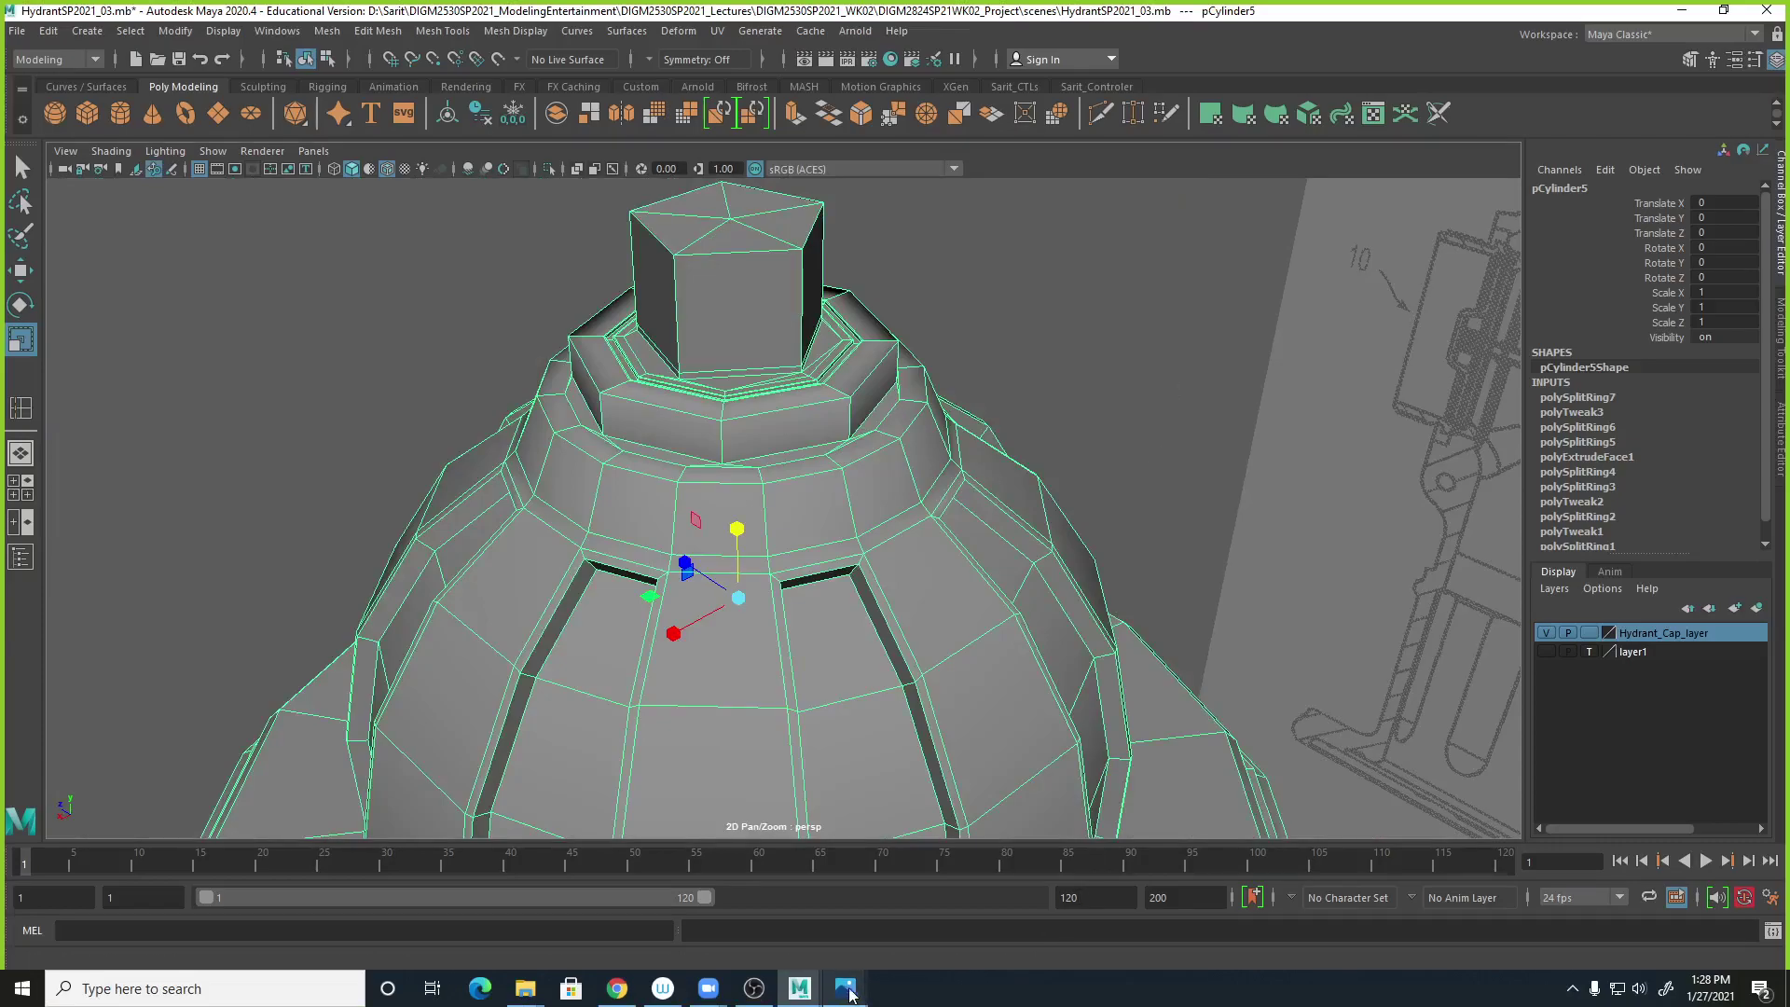
{"action": "mouse_move", "coordinate": [845, 988]}
{"action": "left_click", "coordinate": [772, 909]}
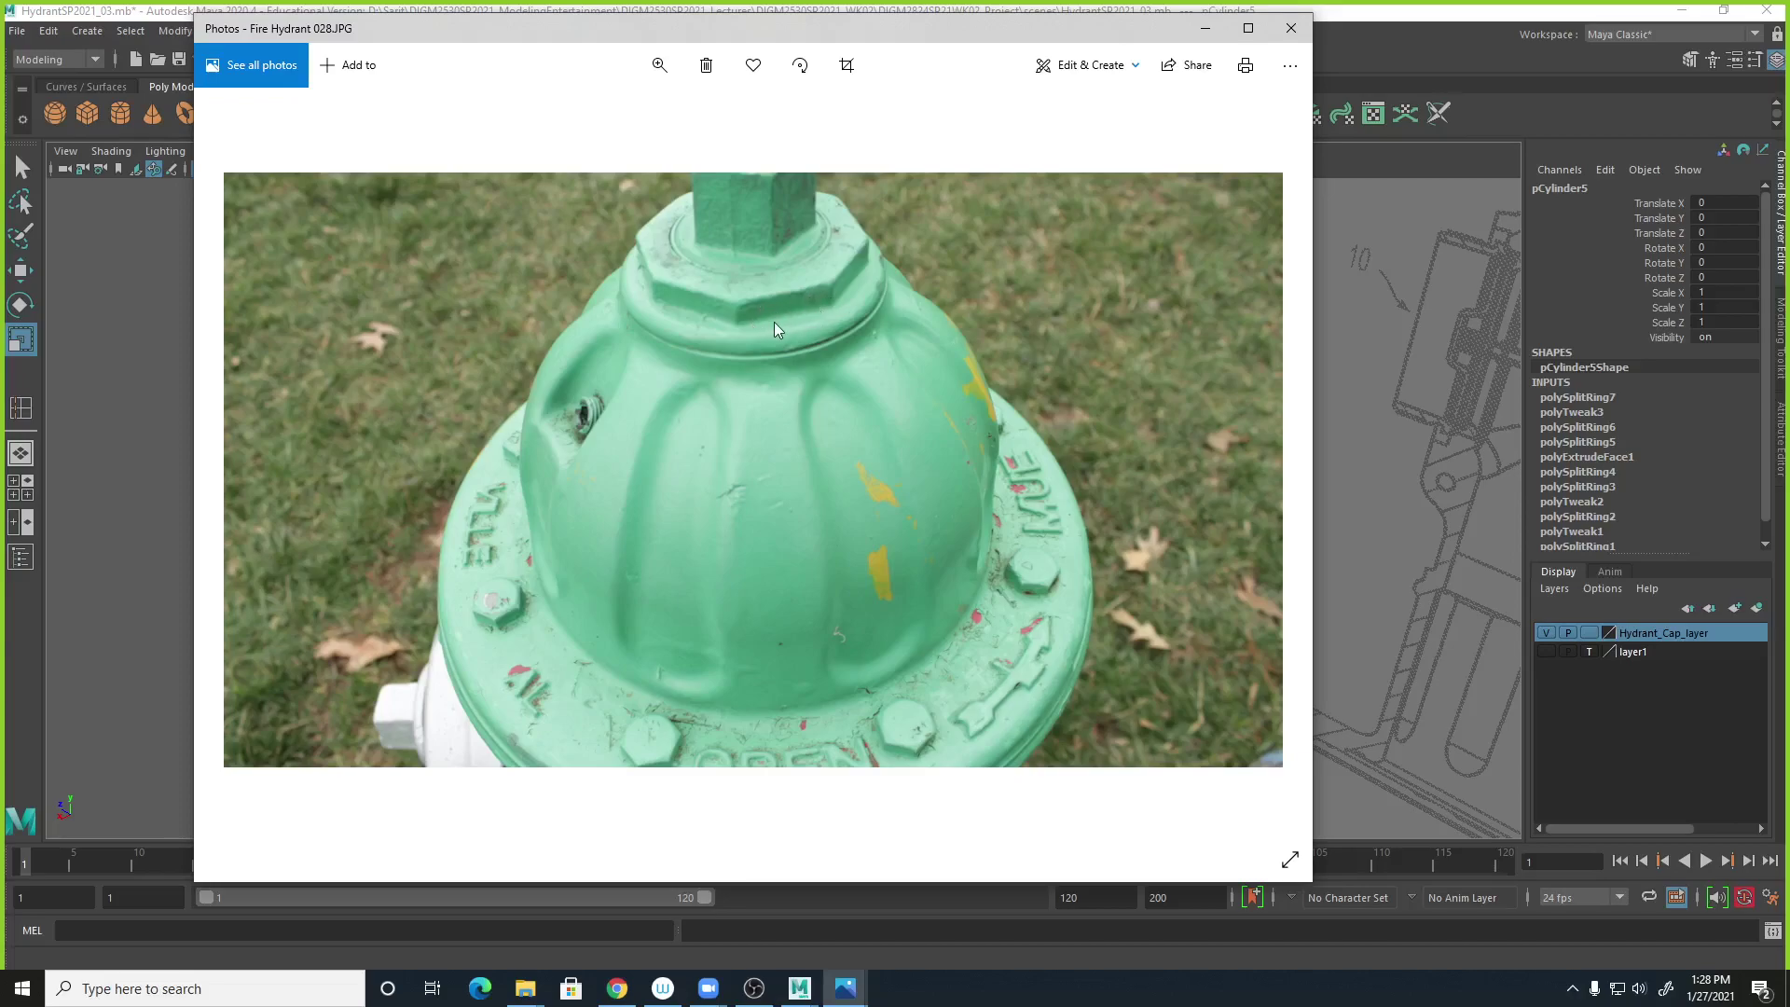
{"action": "key", "text": "alt+Tab"}
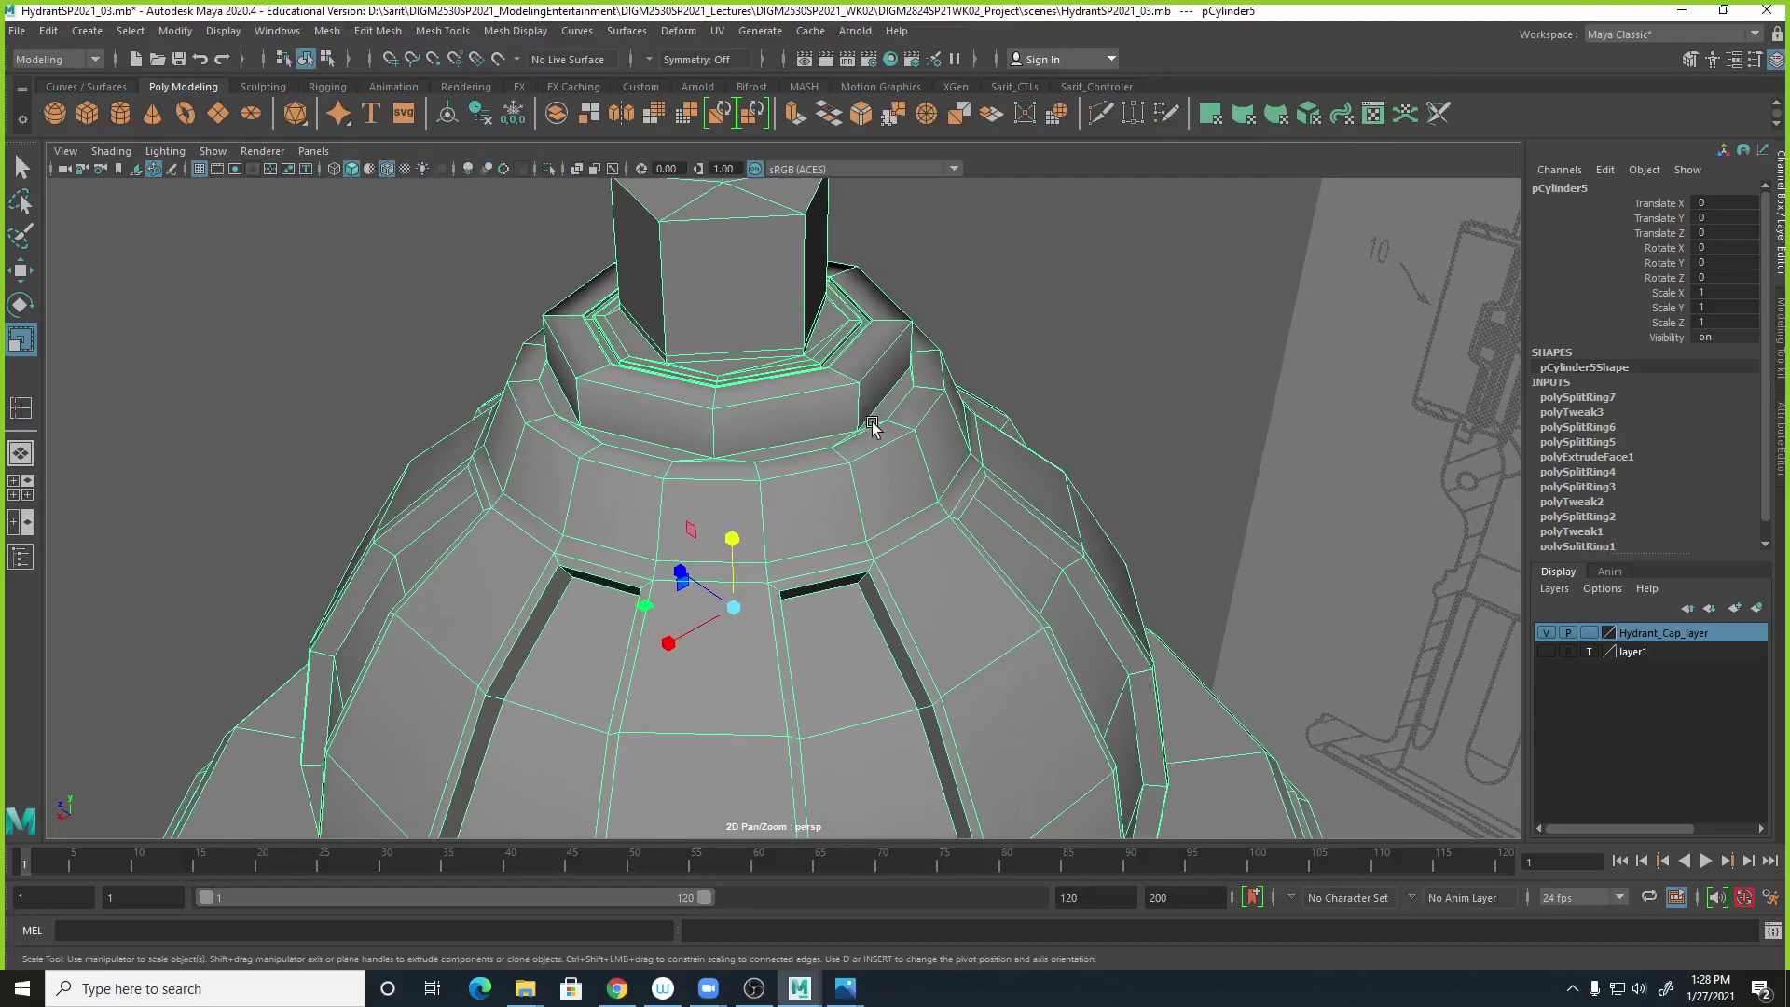
Insert an edge loop around the octagonal collar just above its bottom edge.
{"action": "left_click", "coordinate": [442, 30]}
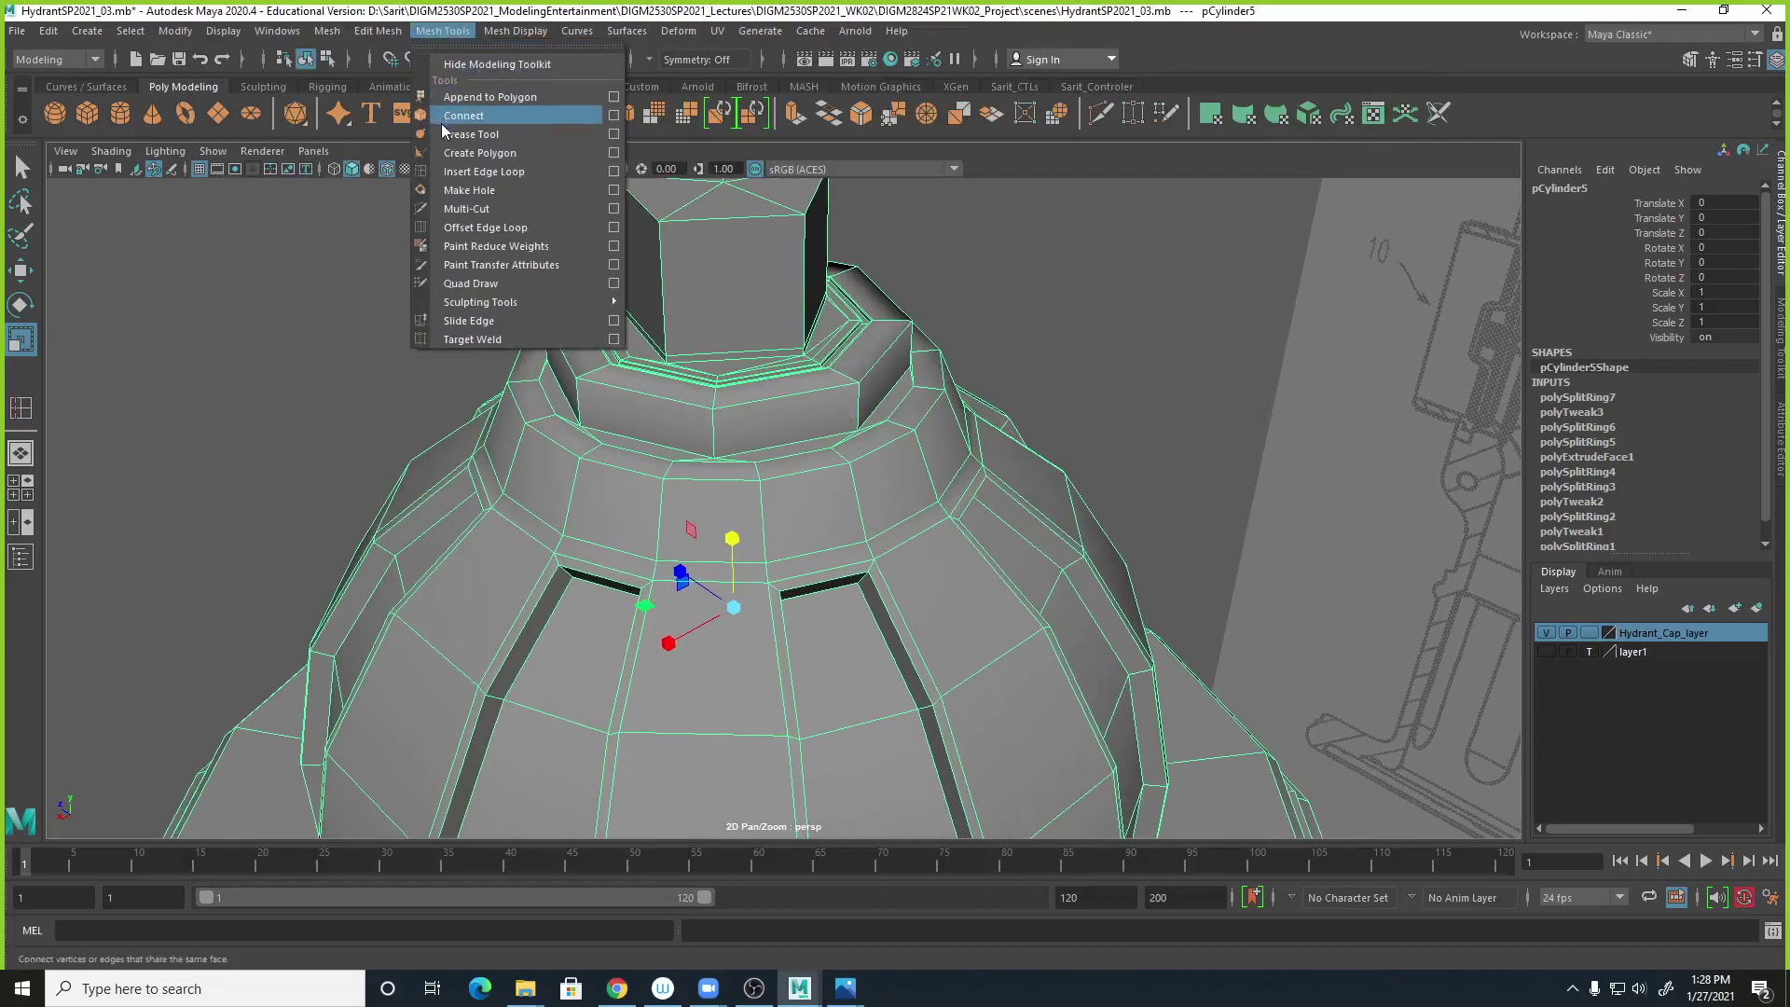
{"action": "left_click", "coordinate": [464, 171]}
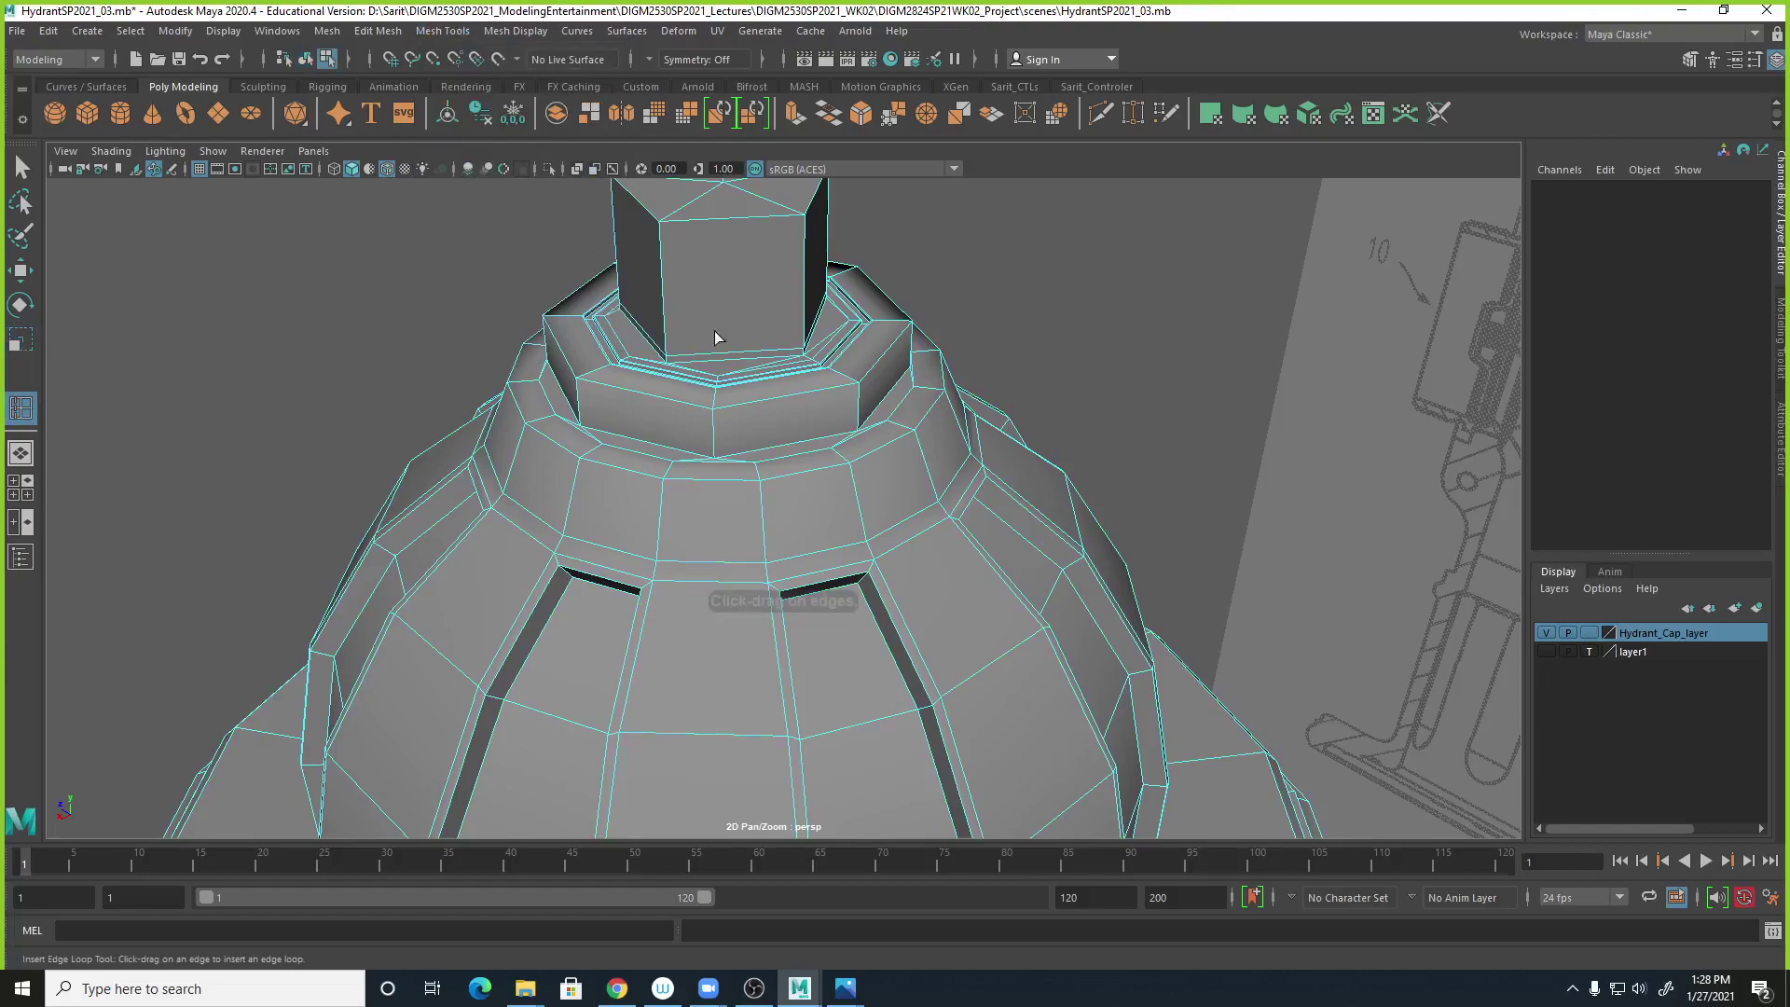
{"action": "left_click", "coordinate": [716, 455]}
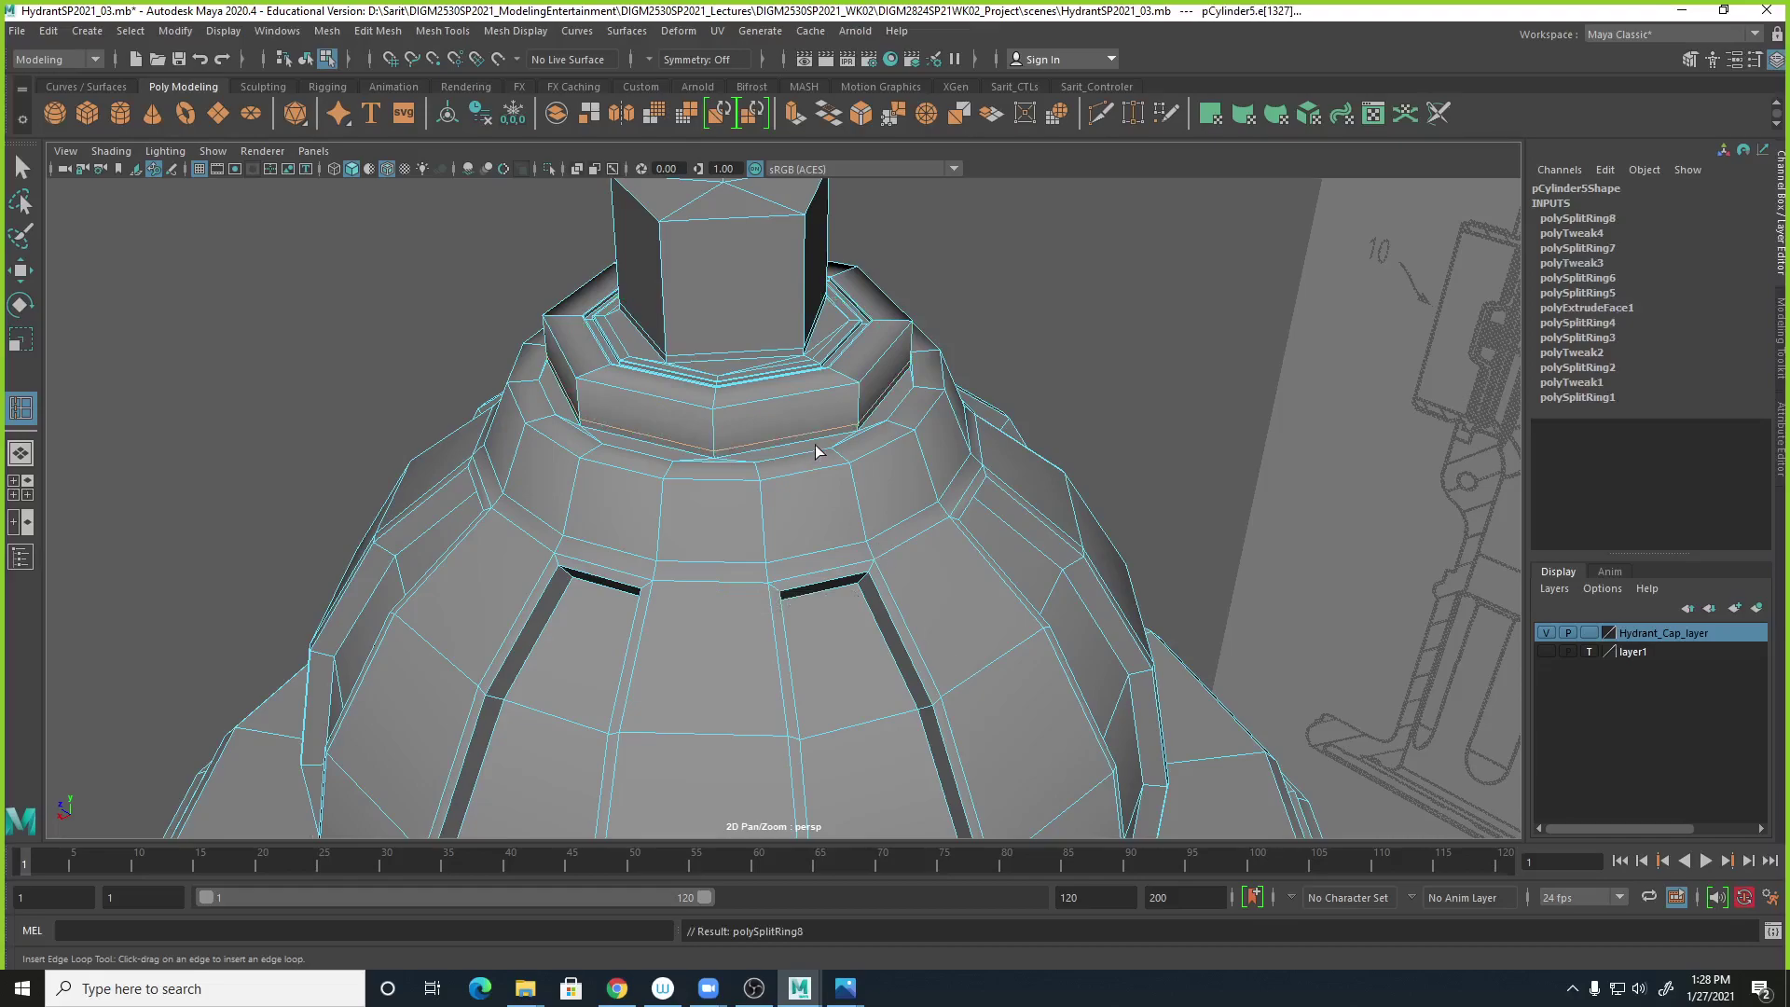
Insert an edge loop around the octagonal collar just below its top edge and check the rounded result in smooth preview.
{"action": "left_click_drag", "start_coordinate": [814, 452], "coordinate": [772, 399], "text": "alt"}
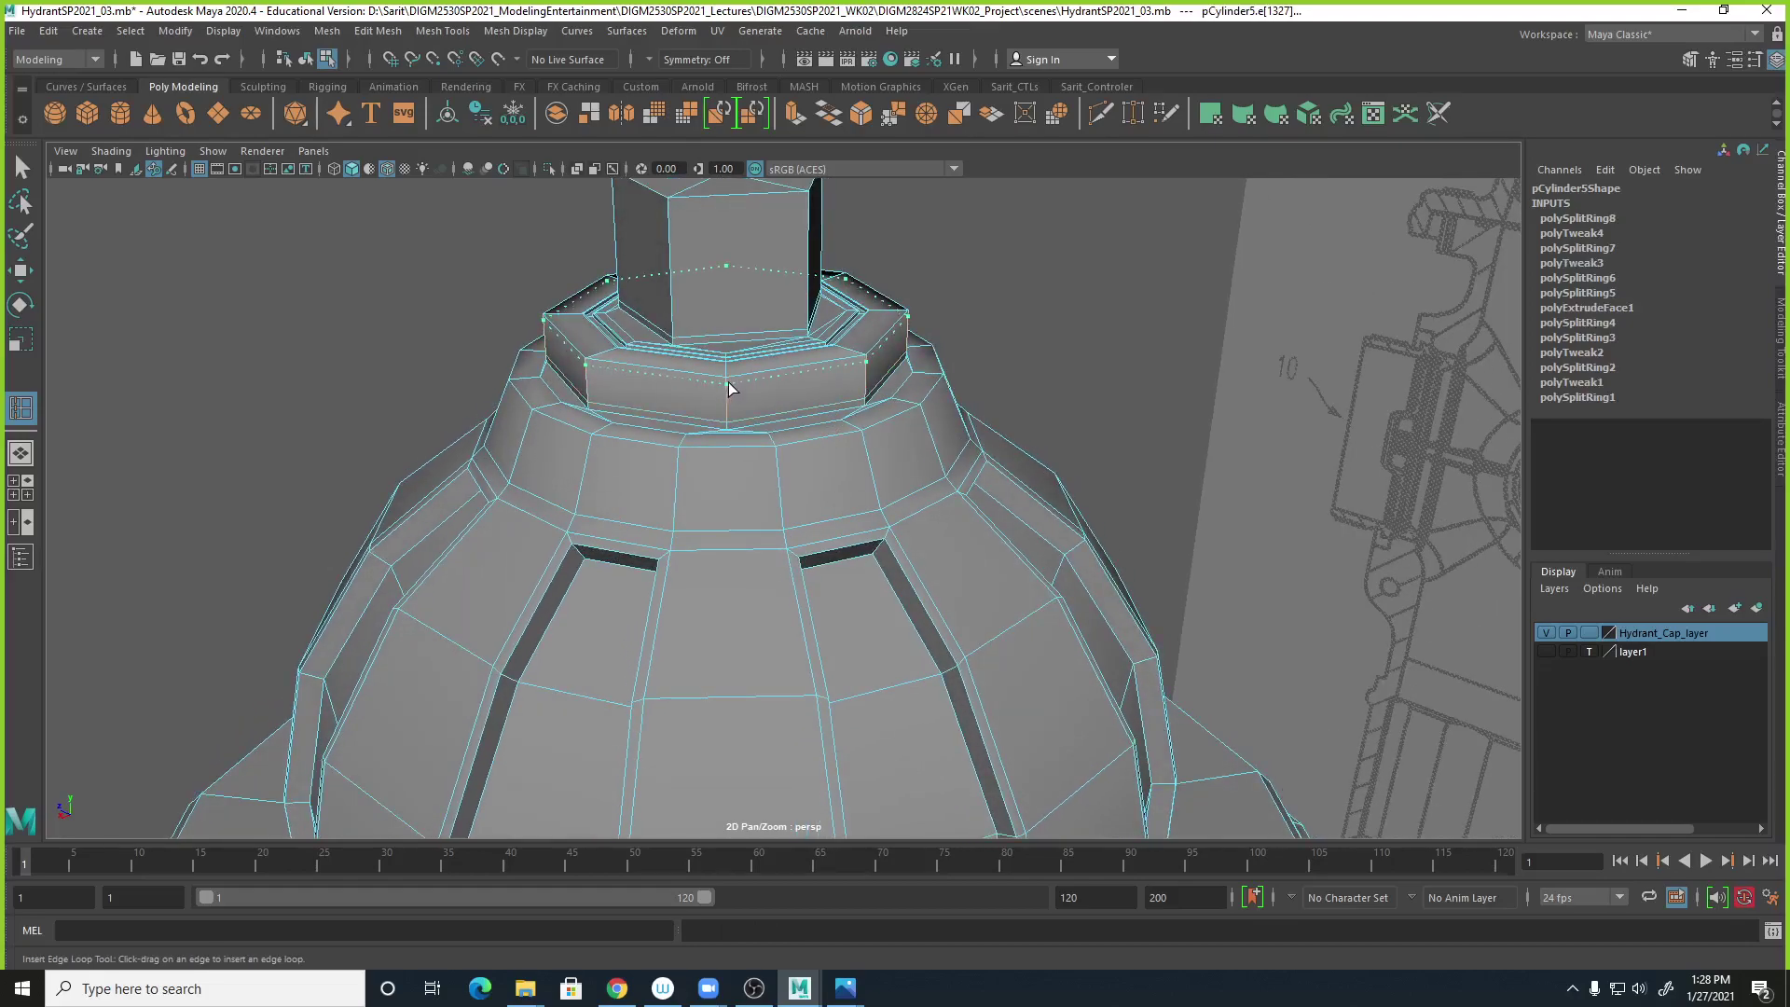
{"action": "left_click", "coordinate": [730, 387]}
{"action": "key", "text": "3"}
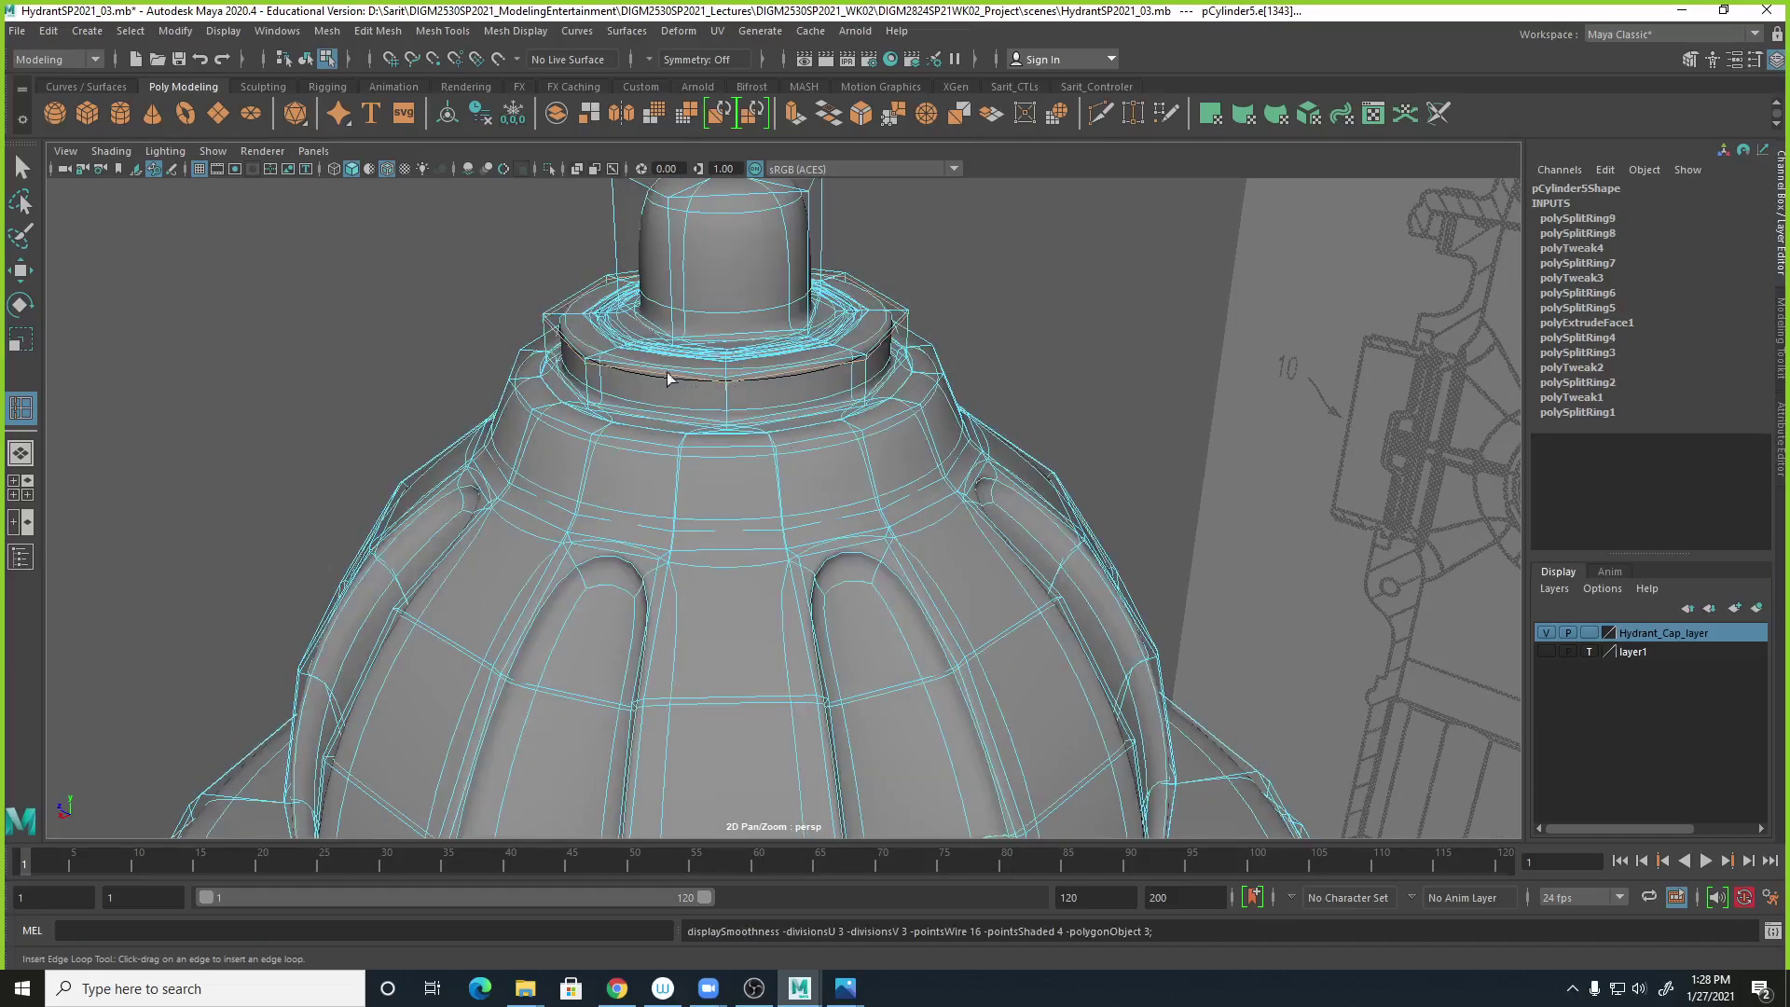
{"action": "left_click", "coordinate": [22, 168]}
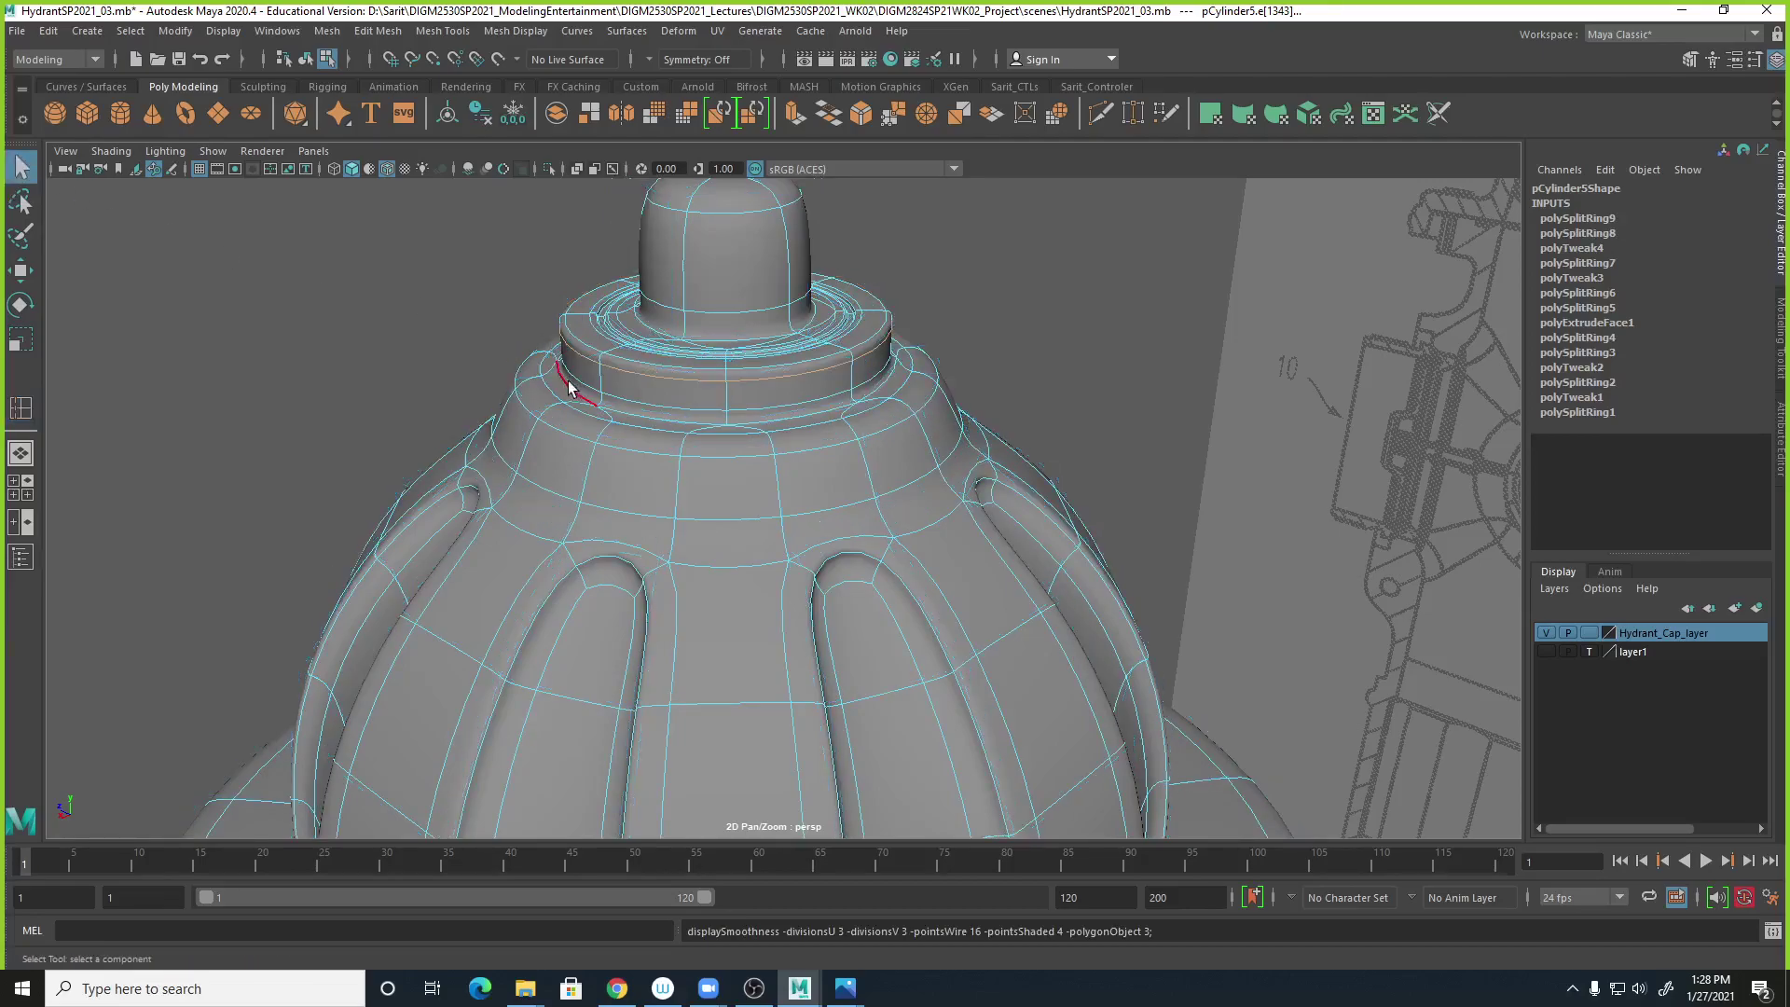
{"action": "mouse_move", "coordinate": [1033, 515]}
{"action": "left_mouse_down", "text": "alt"}
{"action": "mouse_move", "coordinate": [783, 516]}
{"action": "mouse_move", "coordinate": [843, 564]}
{"action": "mouse_move", "coordinate": [943, 491]}
{"action": "mouse_move", "coordinate": [1059, 500]}
{"action": "mouse_move", "coordinate": [975, 507]}
{"action": "mouse_move", "coordinate": [999, 507]}
{"action": "left_mouse_up", "text": "alt"}
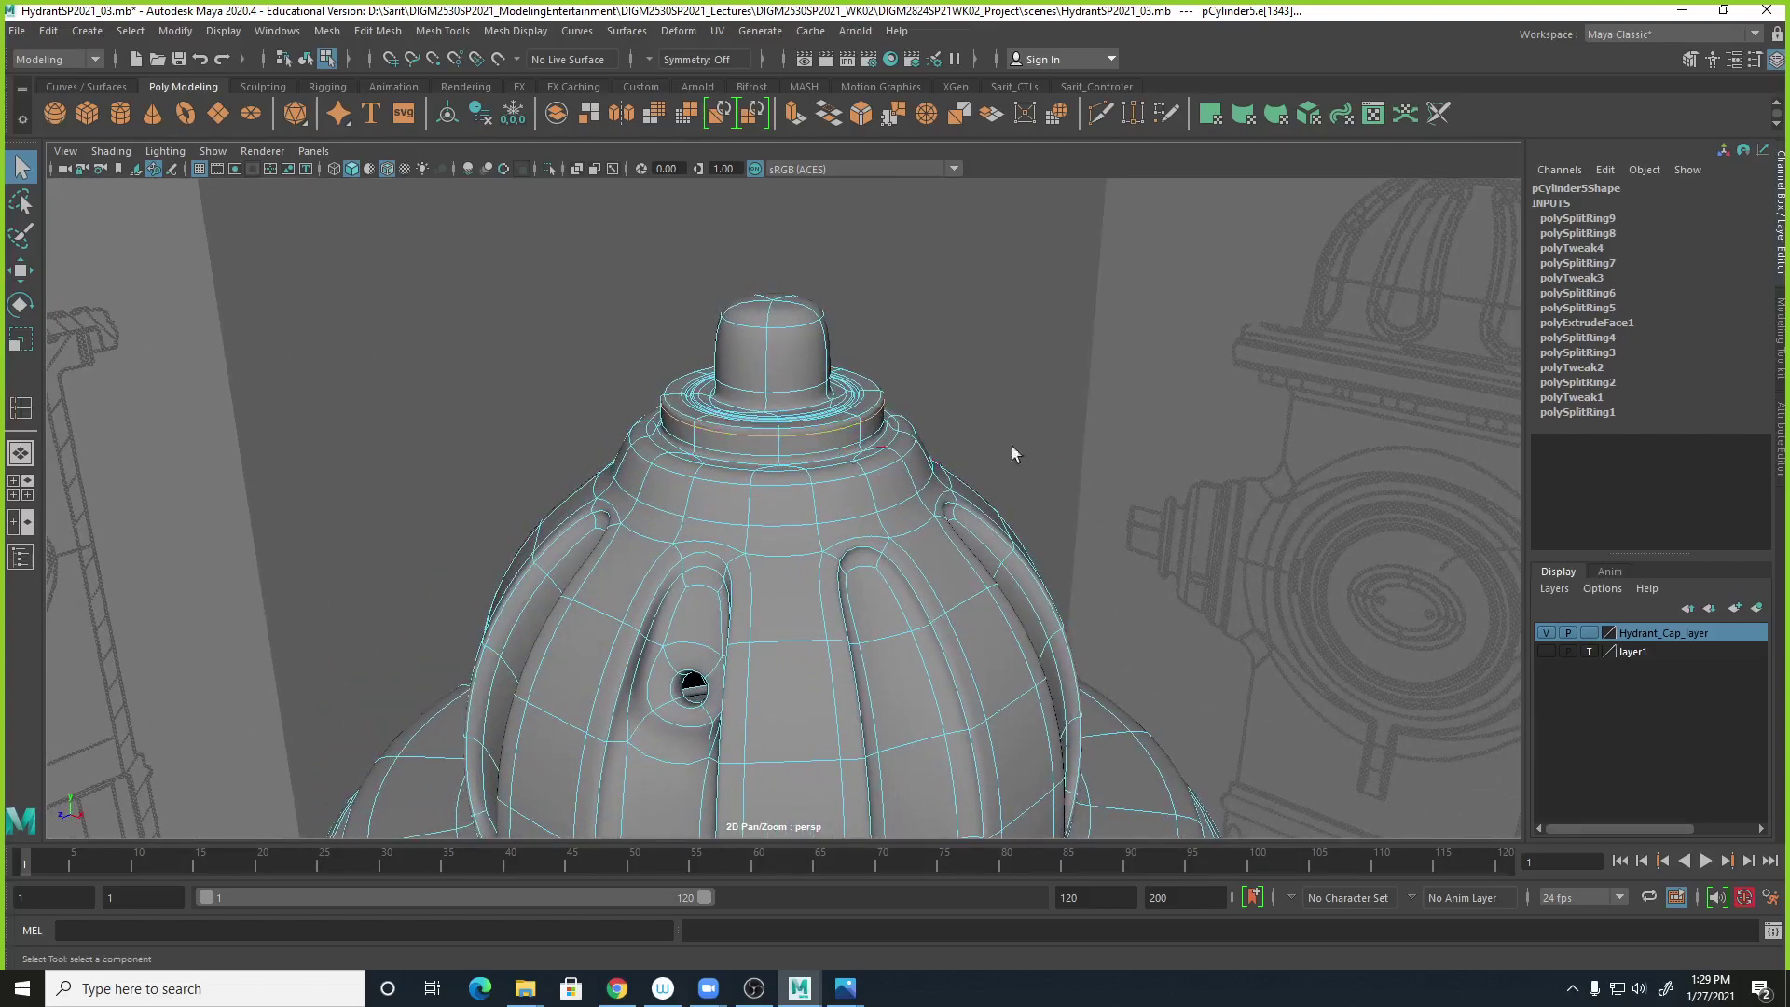
{"action": "key", "text": "1"}
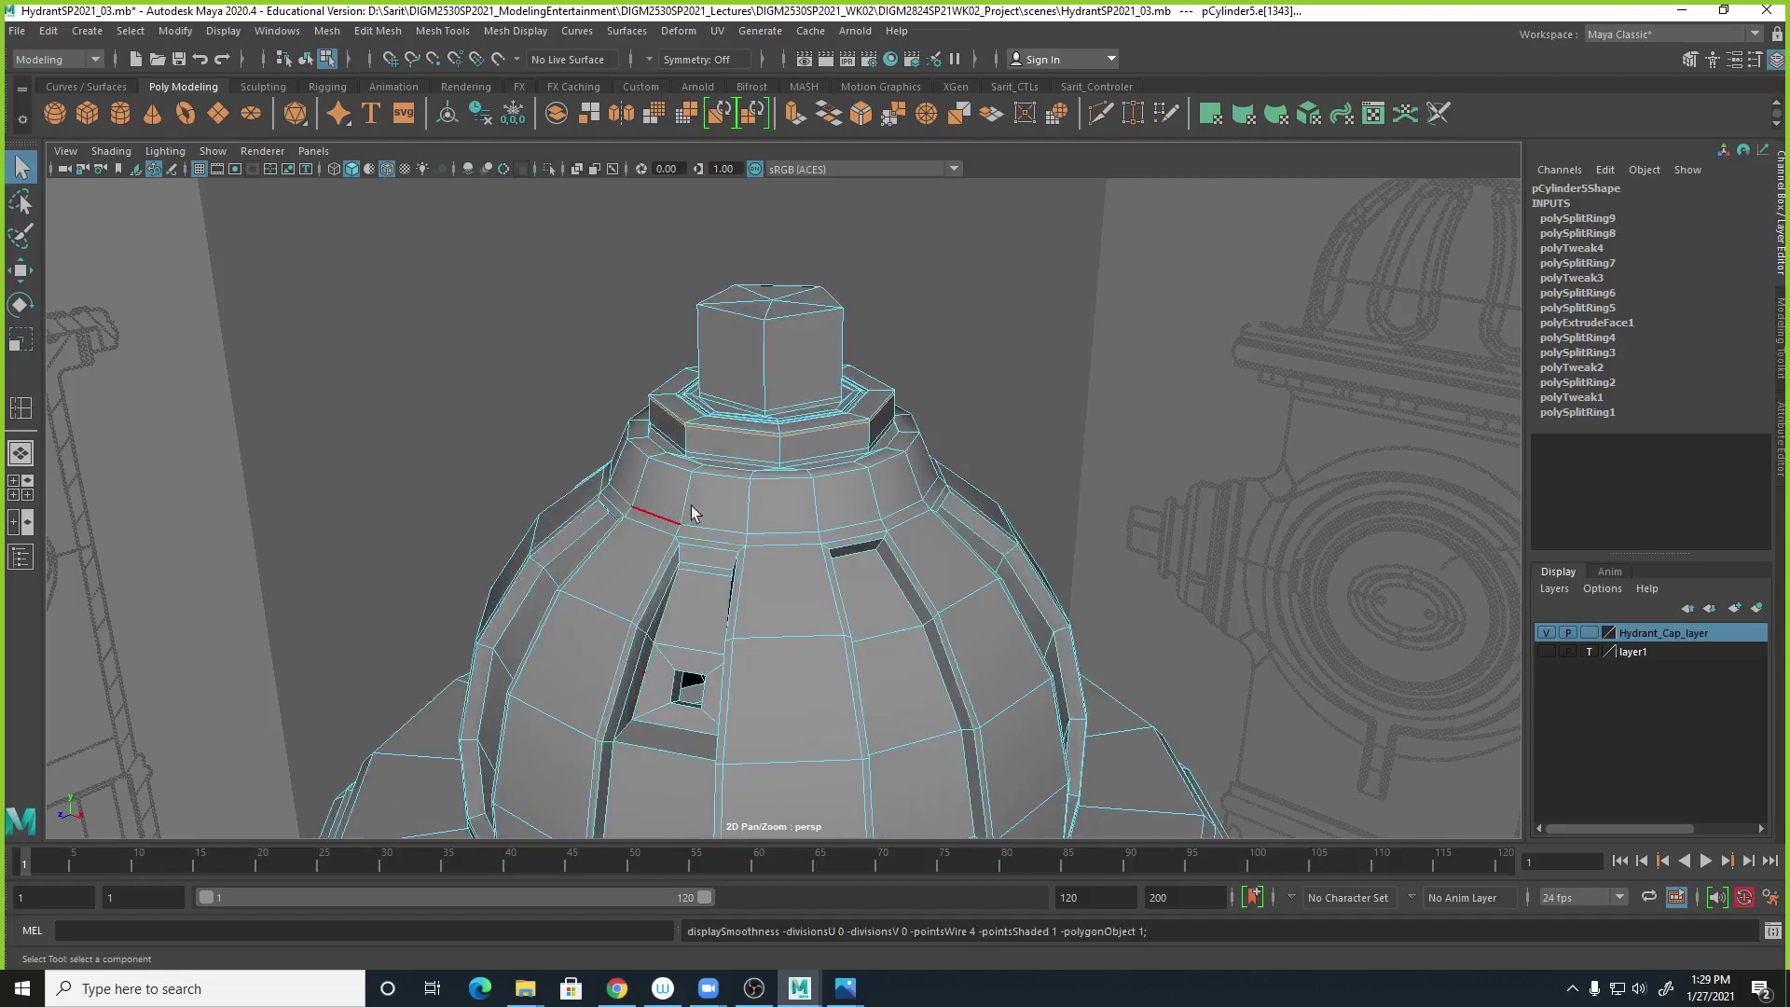
Select the whole hydrant cap in object mode and inspect its collar and stepped ring from several angles, with and without smooth preview.
{"action": "left_click_drag", "start_coordinate": [1059, 448], "coordinate": [1290, 532], "text": "alt"}
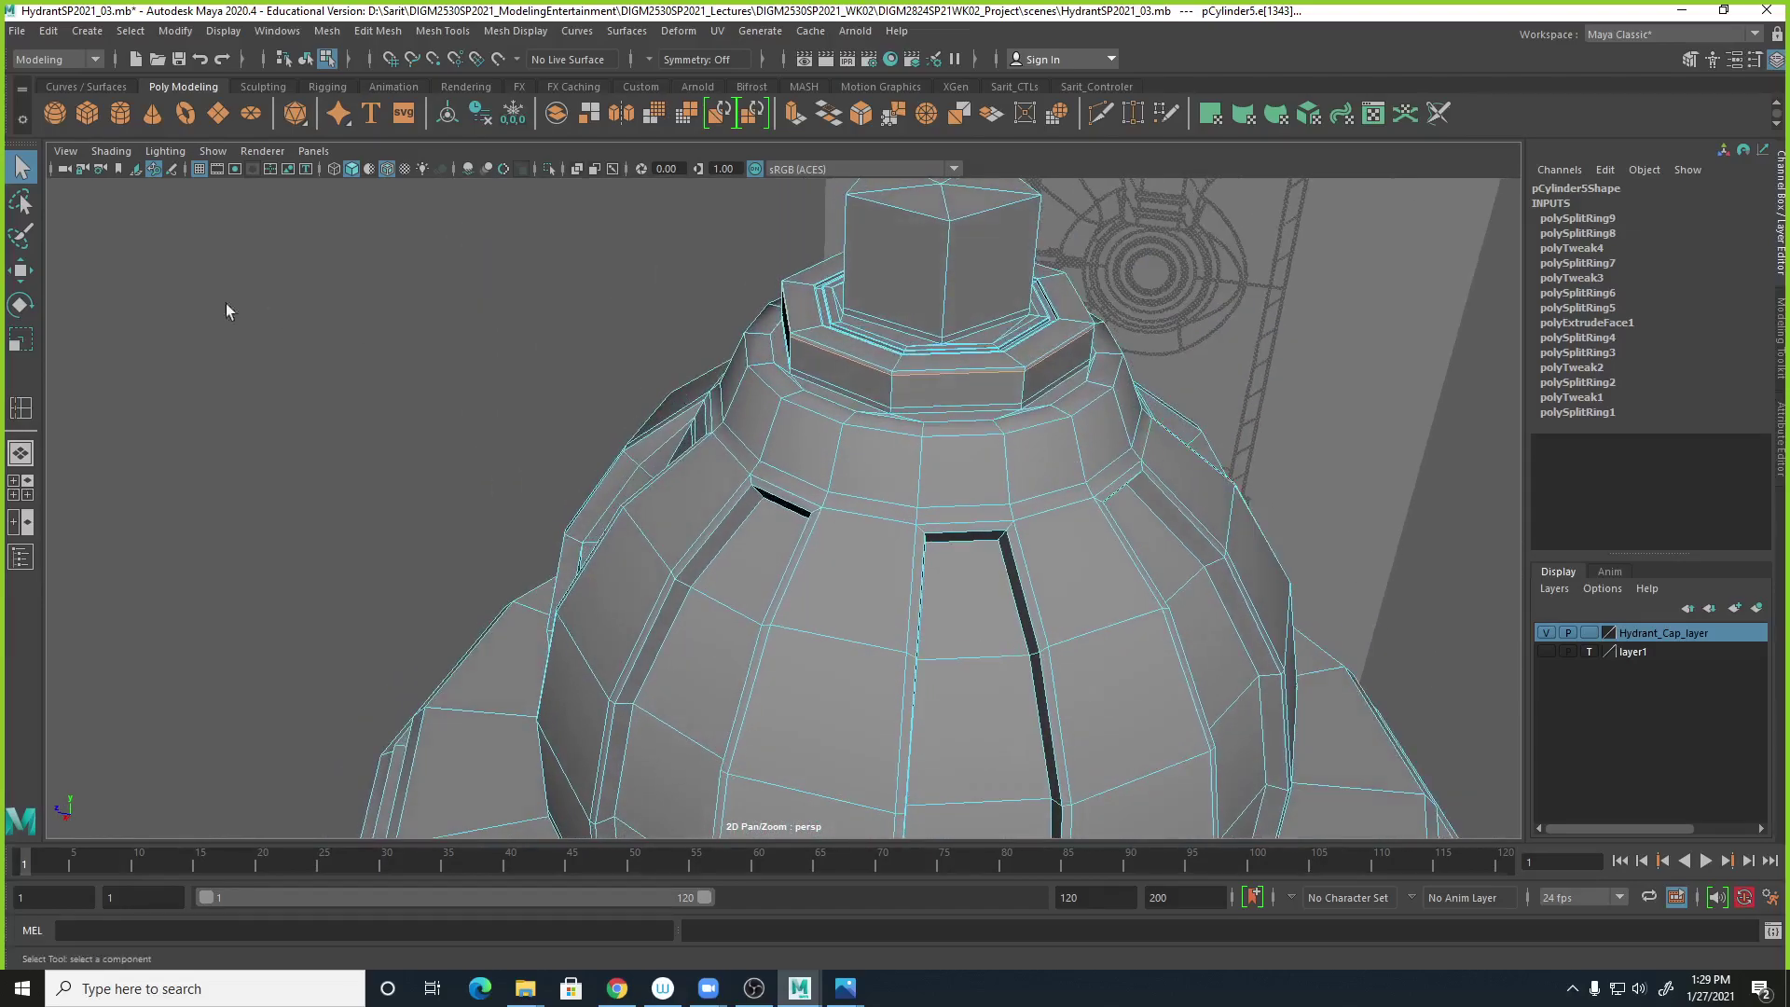
{"action": "right_click_drag", "start_coordinate": [797, 411], "coordinate": [933, 355]}
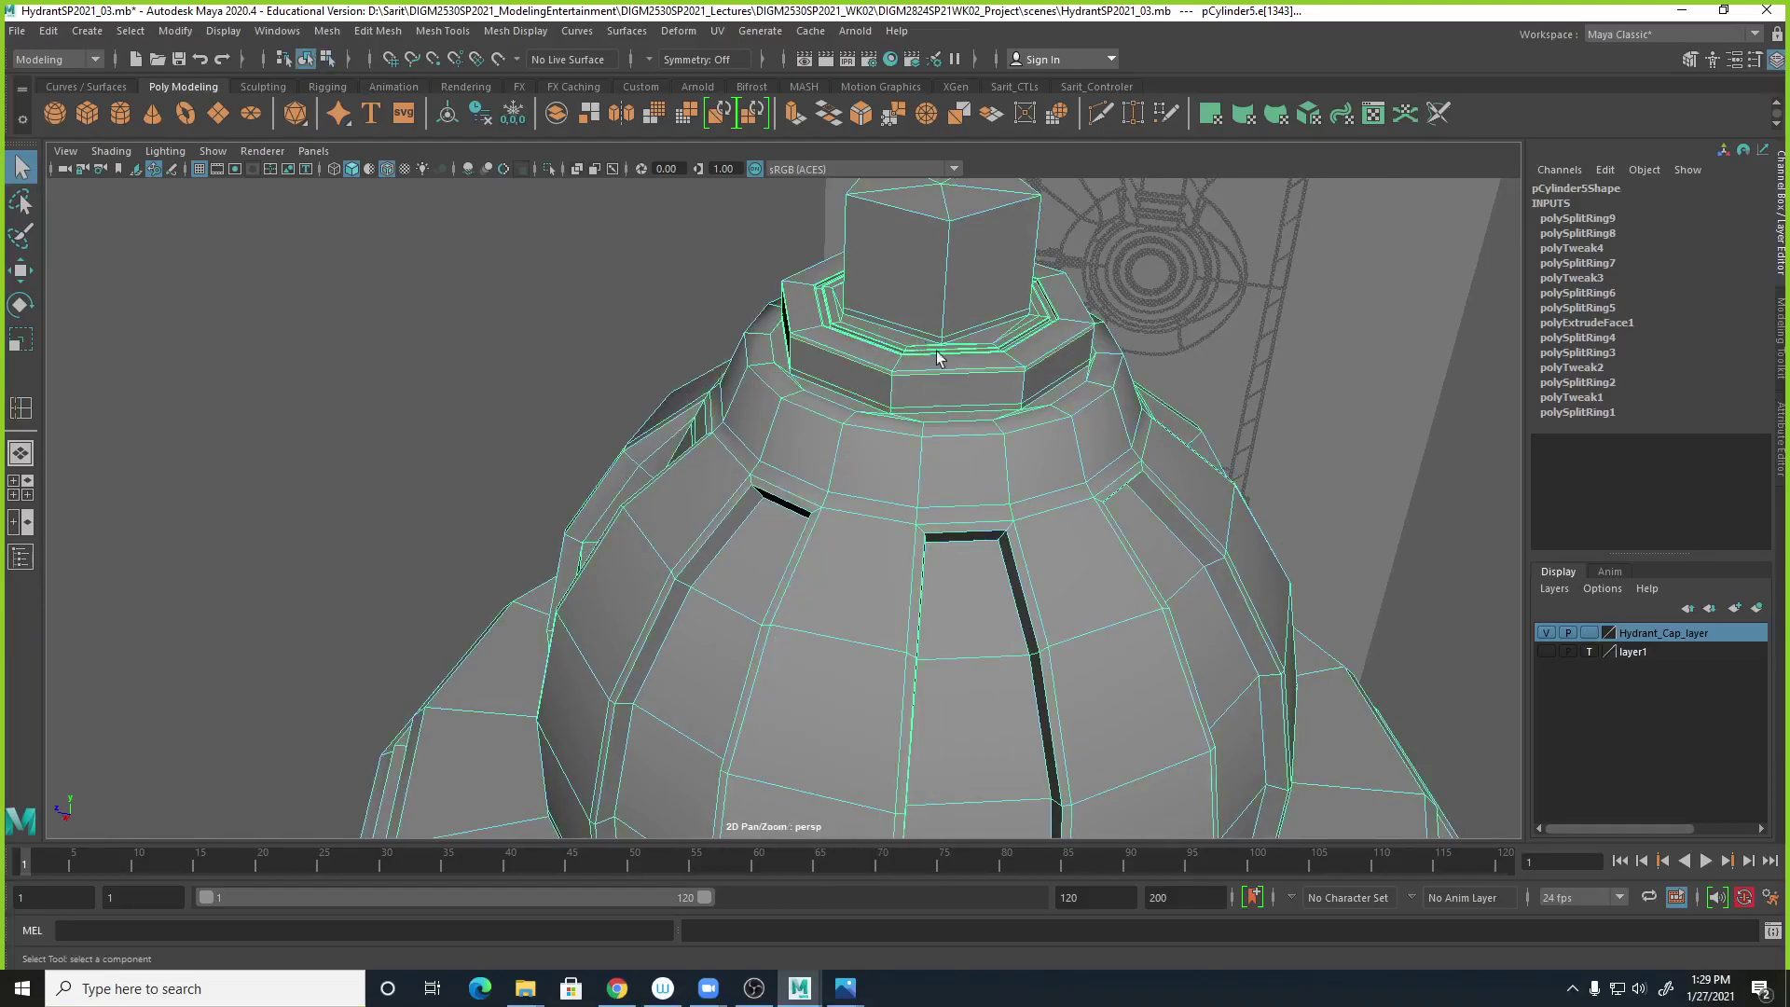
{"action": "left_click", "coordinate": [1450, 604]}
{"action": "left_click_drag", "start_coordinate": [1449, 604], "coordinate": [899, 424], "text": "alt"}
{"action": "left_click", "coordinate": [901, 427]}
{"action": "left_click_drag", "start_coordinate": [907, 568], "coordinate": [813, 568], "text": "alt"}
{"action": "right_click_drag", "start_coordinate": [813, 568], "coordinate": [1131, 575], "text": "alt"}
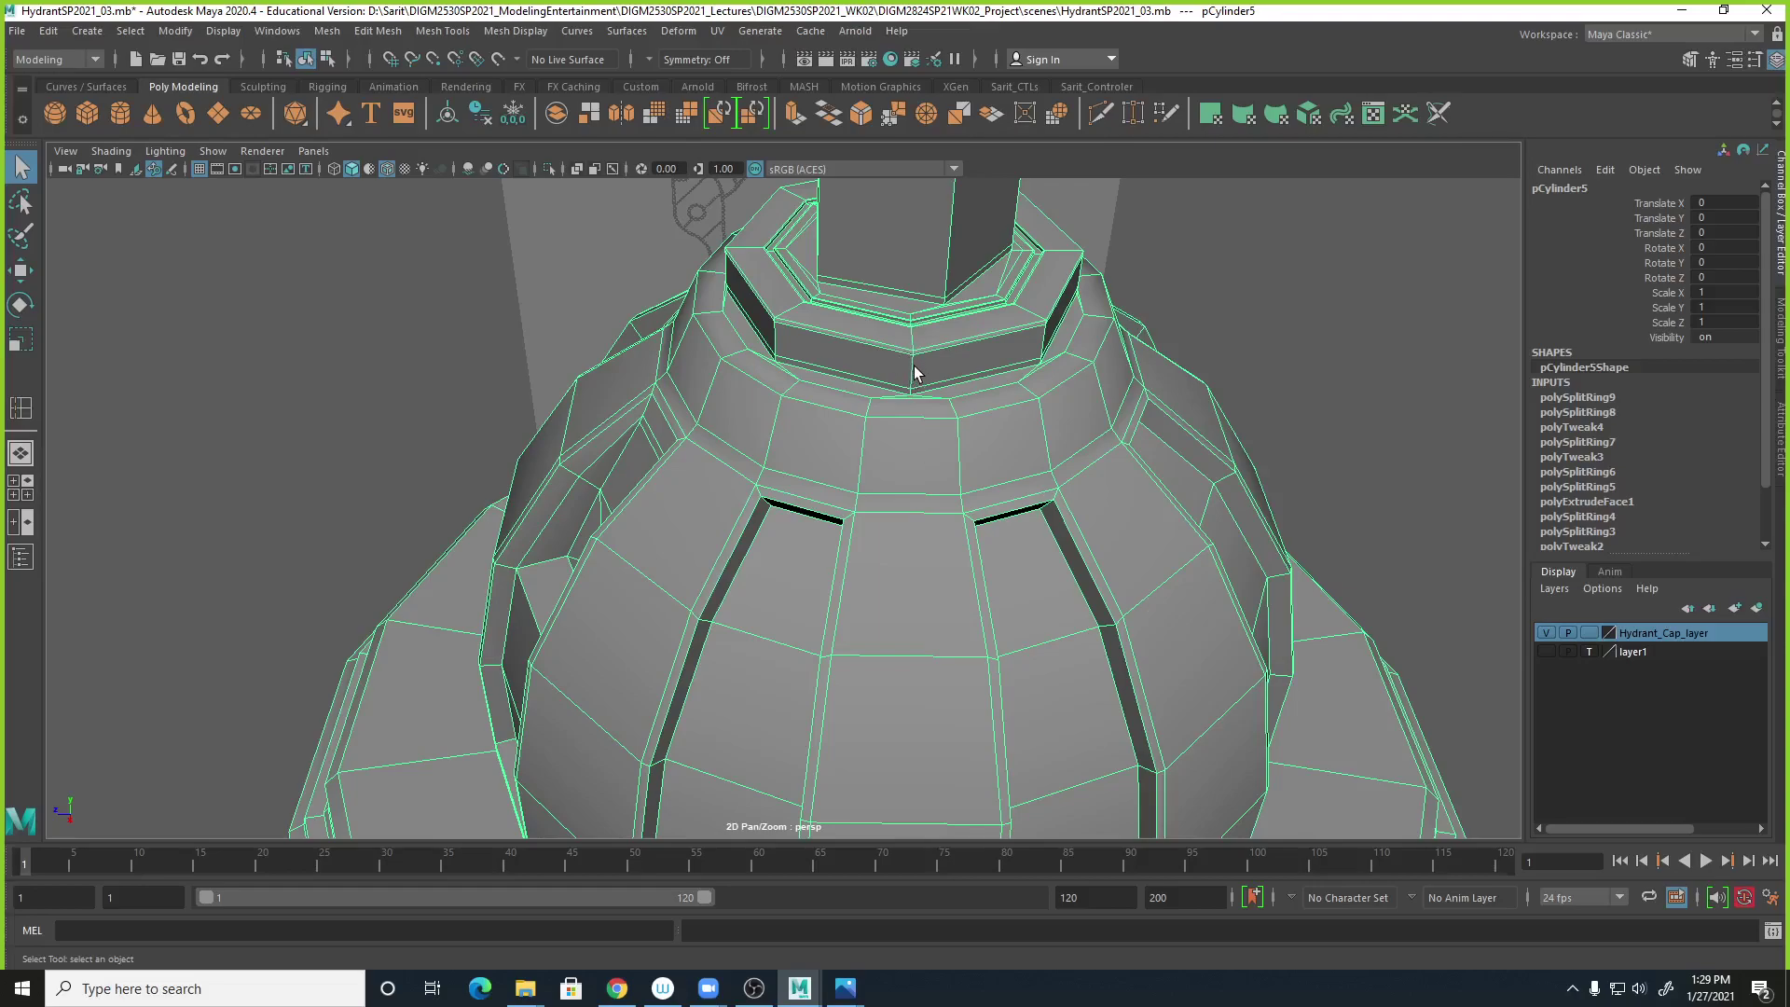
{"action": "key", "text": "3"}
{"action": "scroll", "coordinate": [917, 452], "scroll_direction": "down", "scroll_amount": 3}
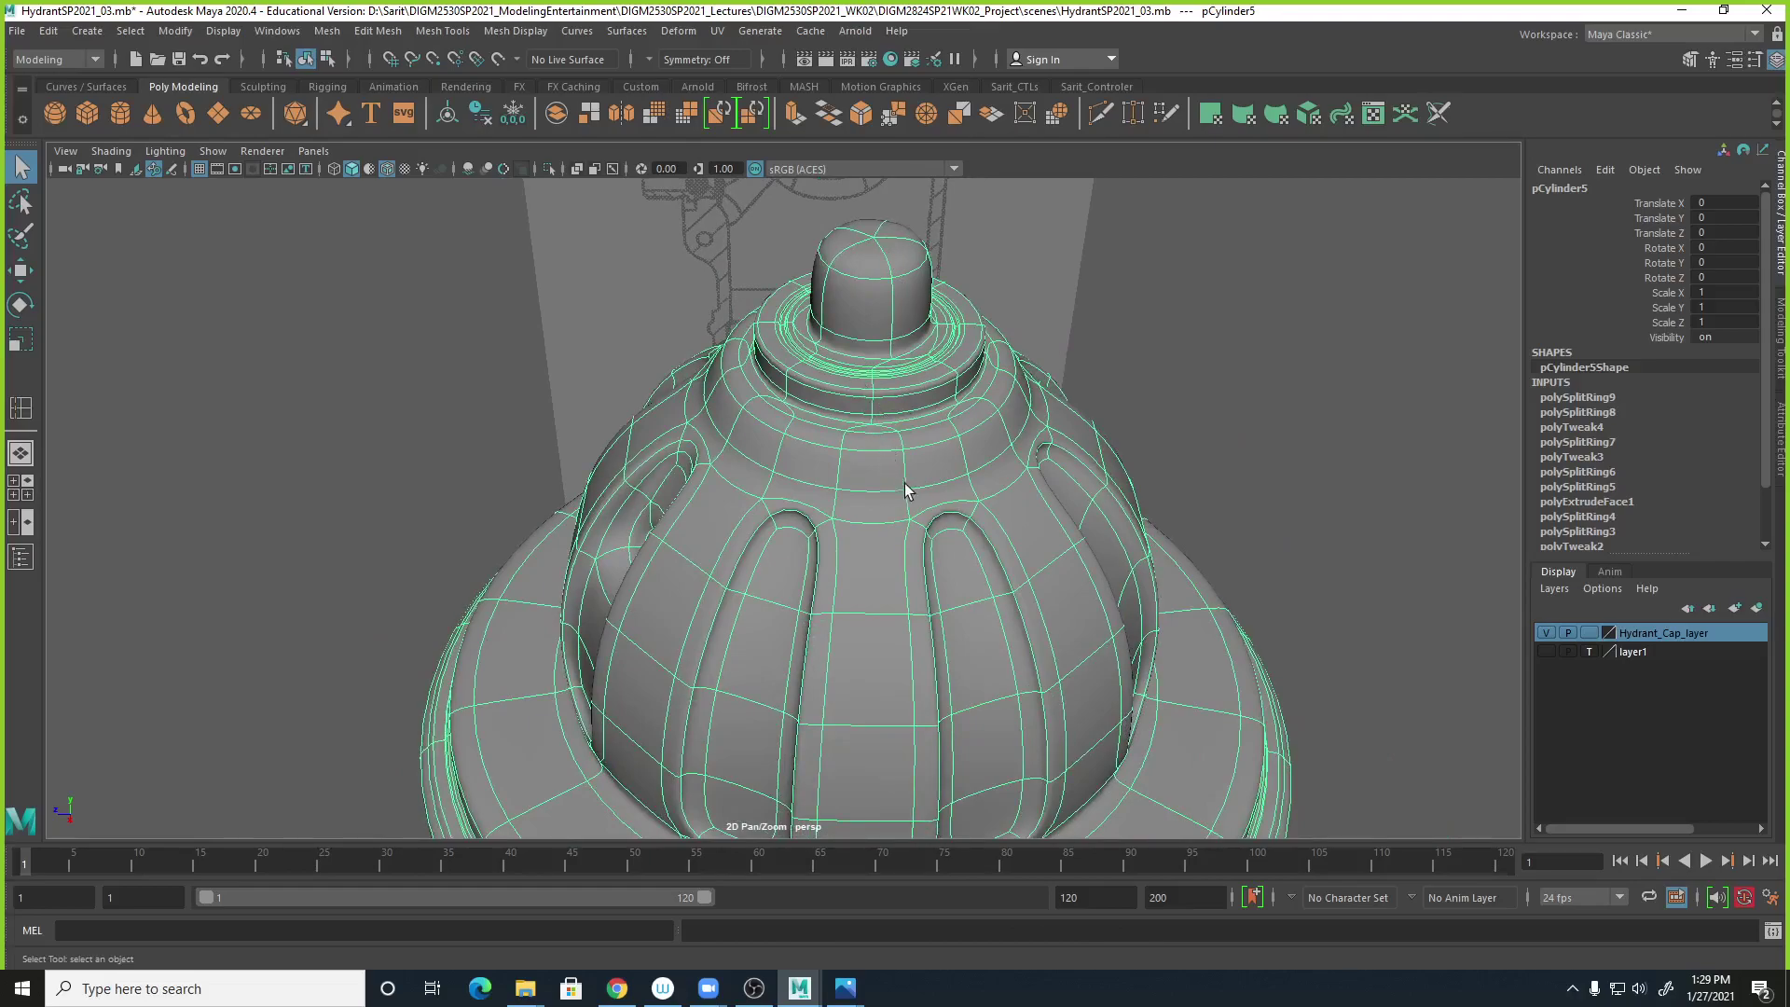
{"action": "key", "text": "1"}
{"action": "left_click_drag", "start_coordinate": [998, 547], "coordinate": [971, 520], "text": "alt"}
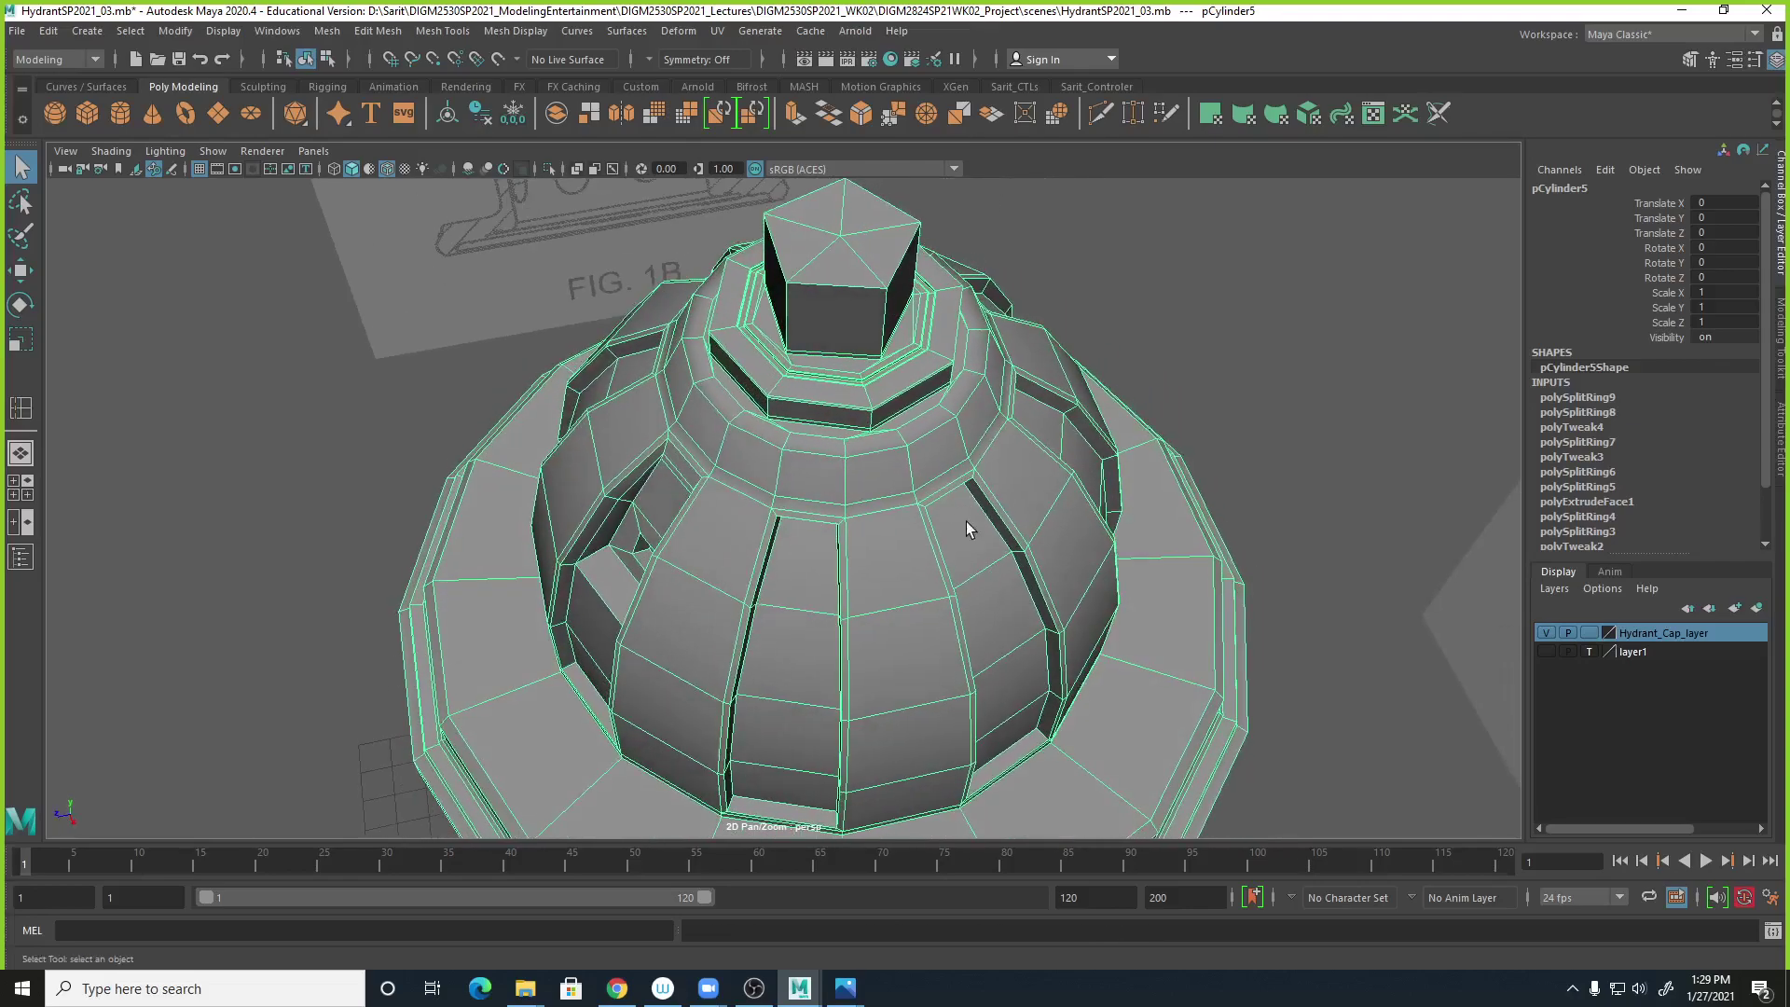
{"action": "scroll", "coordinate": [1185, 527], "scroll_direction": "up", "scroll_amount": 3}
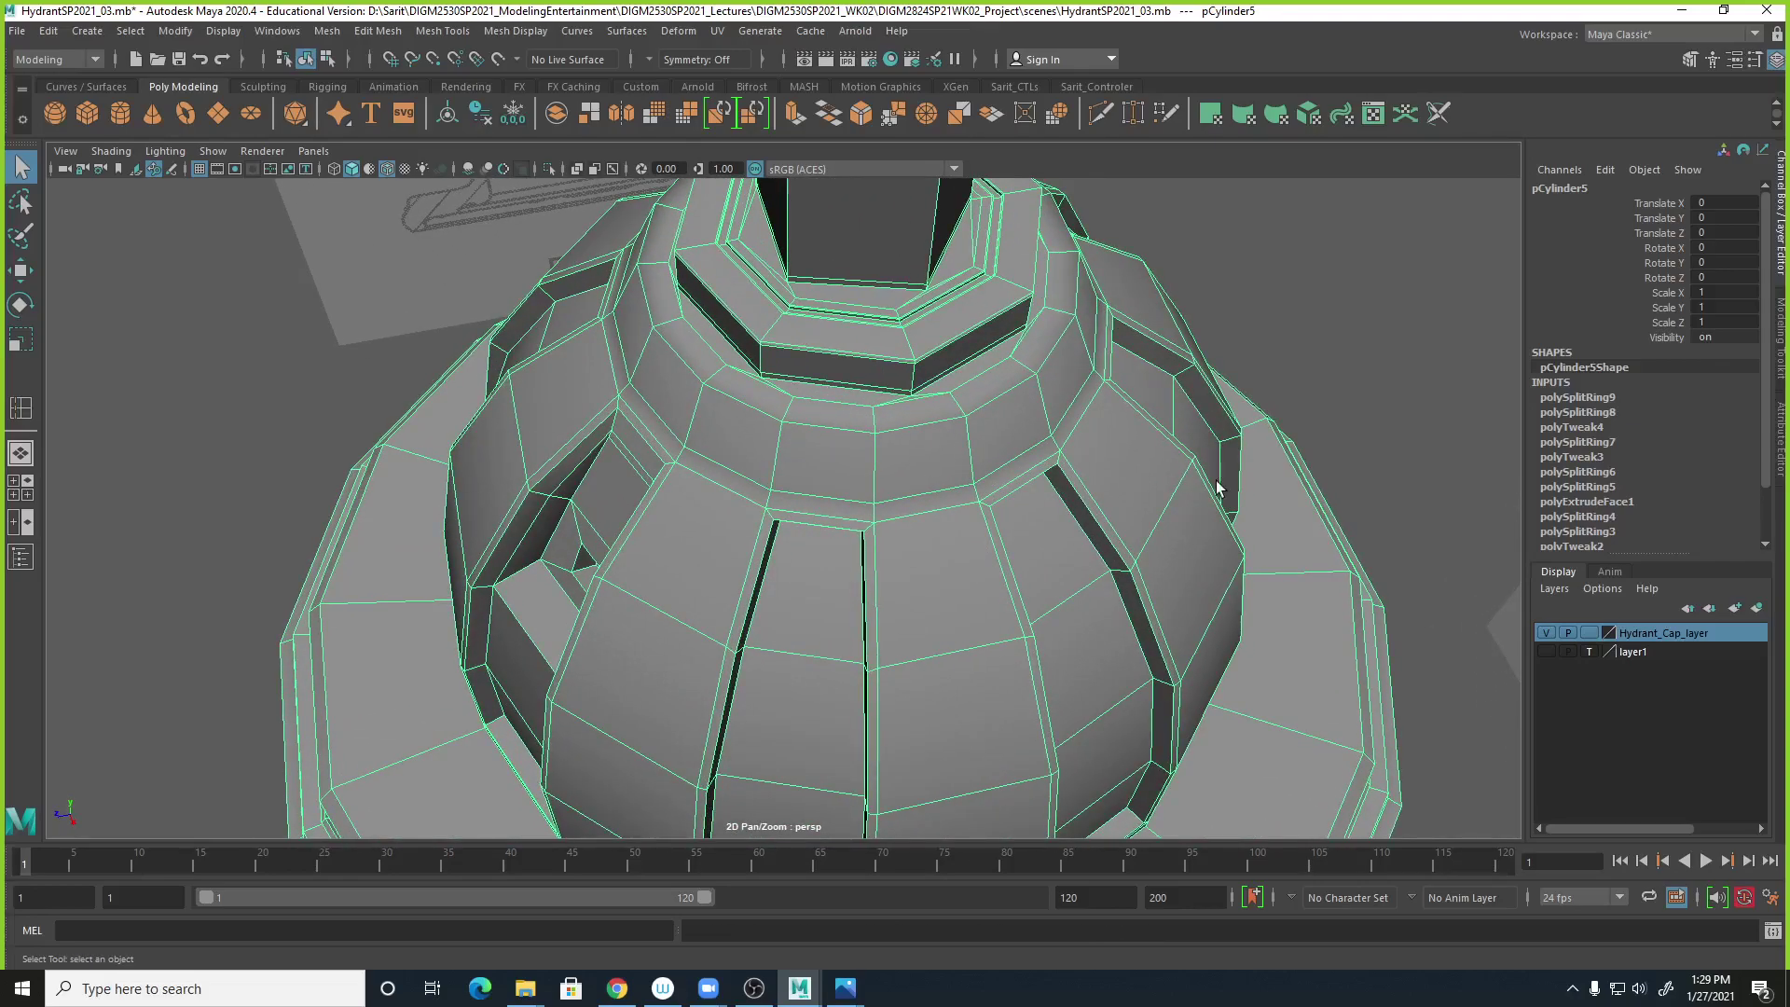
{"action": "left_click_drag", "start_coordinate": [1182, 490], "coordinate": [911, 380], "text": "alt"}
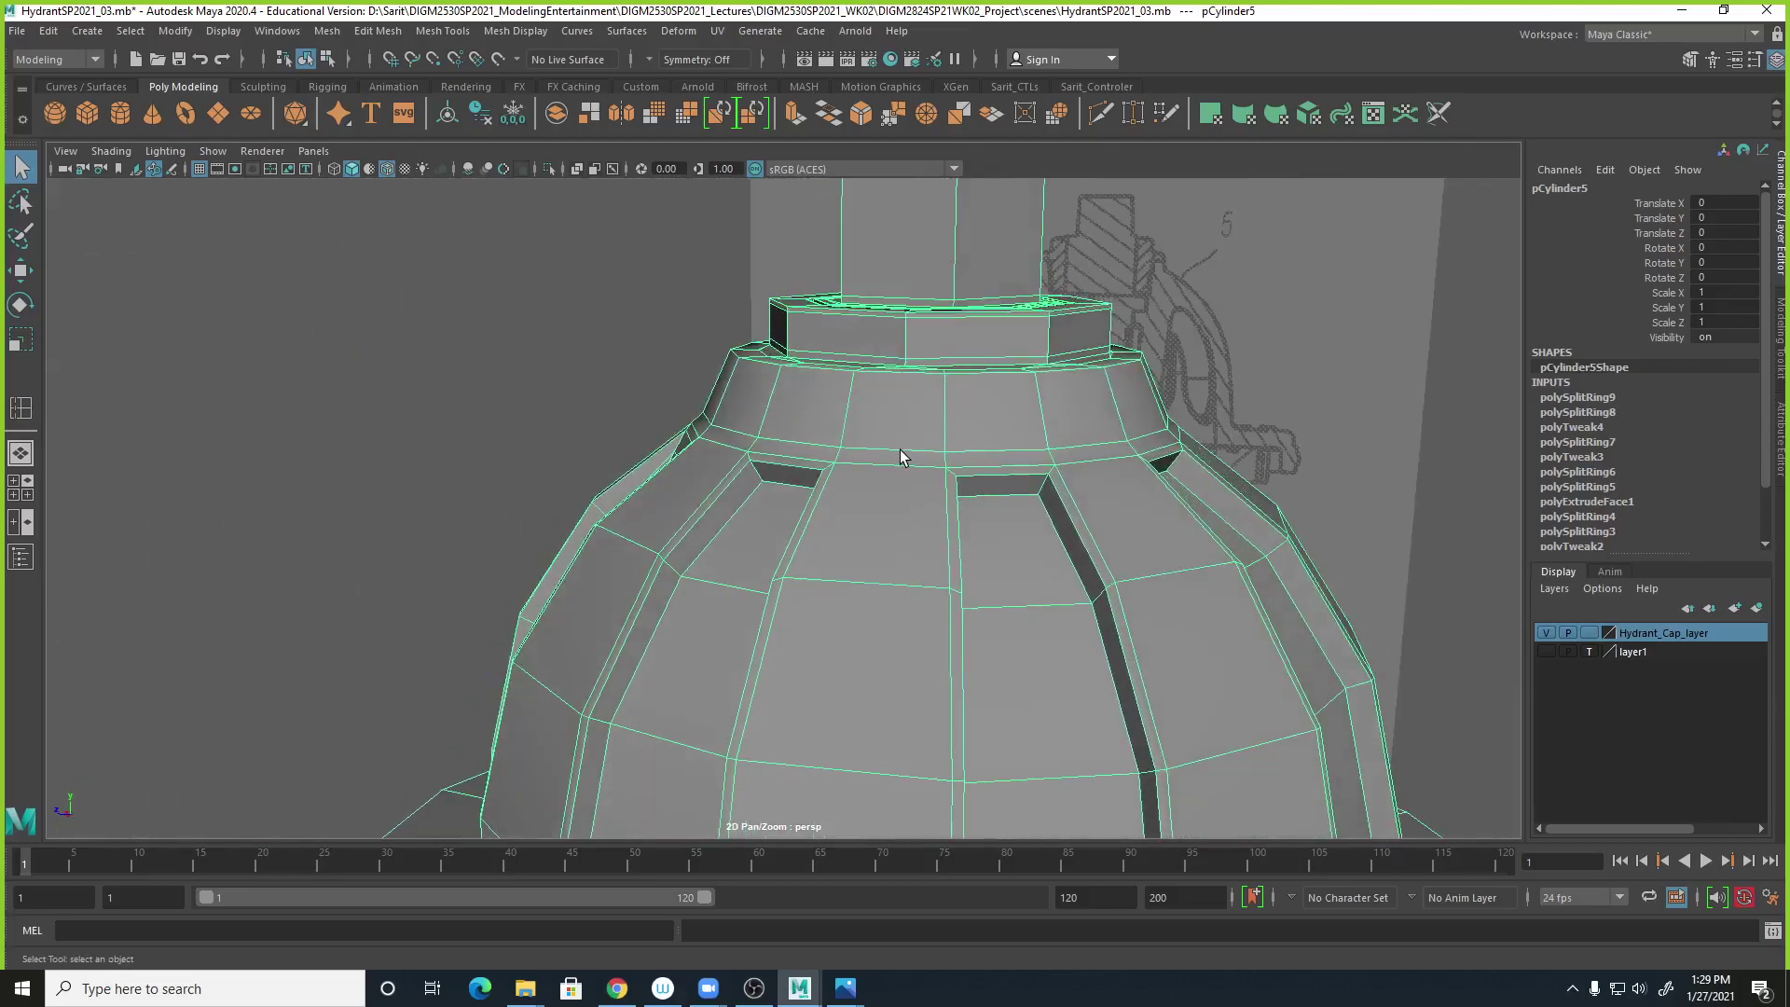
{"action": "left_click_drag", "start_coordinate": [903, 456], "coordinate": [966, 451], "text": "alt"}
In the front view, insert two closely spaced edge loops around the middle of the sloped ring beneath the collar.
{"action": "key", "text": "space"}
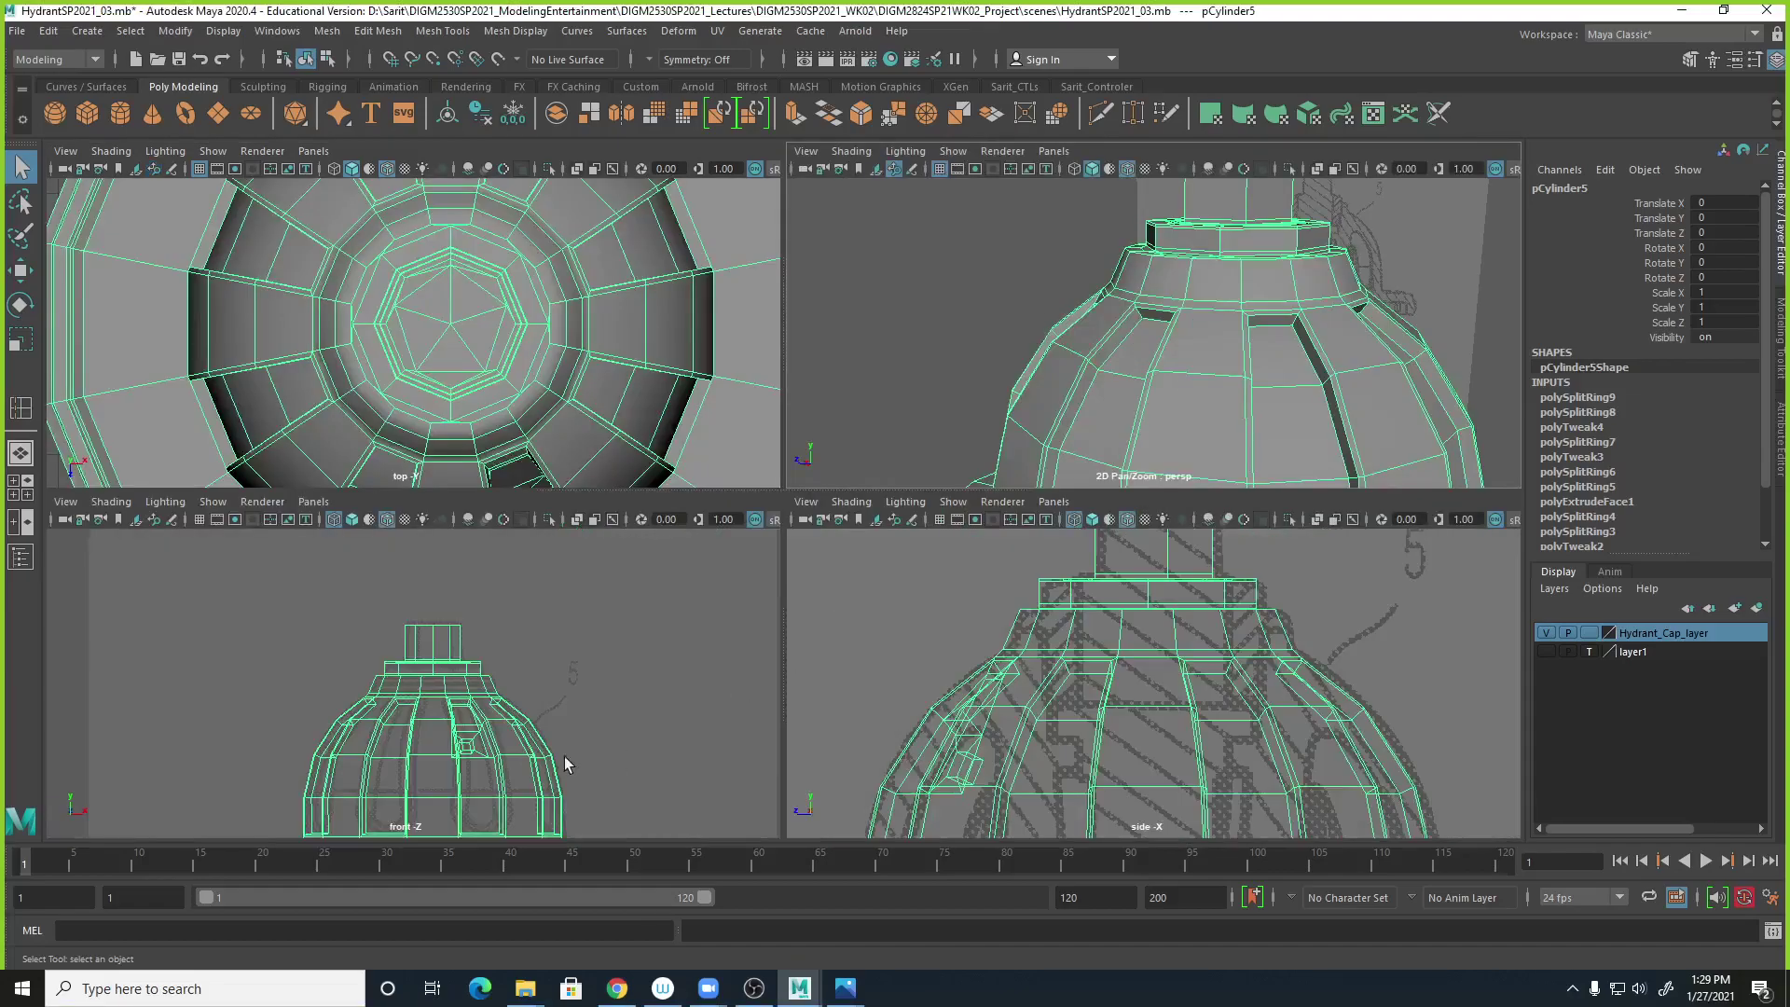
{"action": "key", "text": "space"}
{"action": "right_click_drag", "start_coordinate": [540, 597], "coordinate": [1291, 599], "text": "alt"}
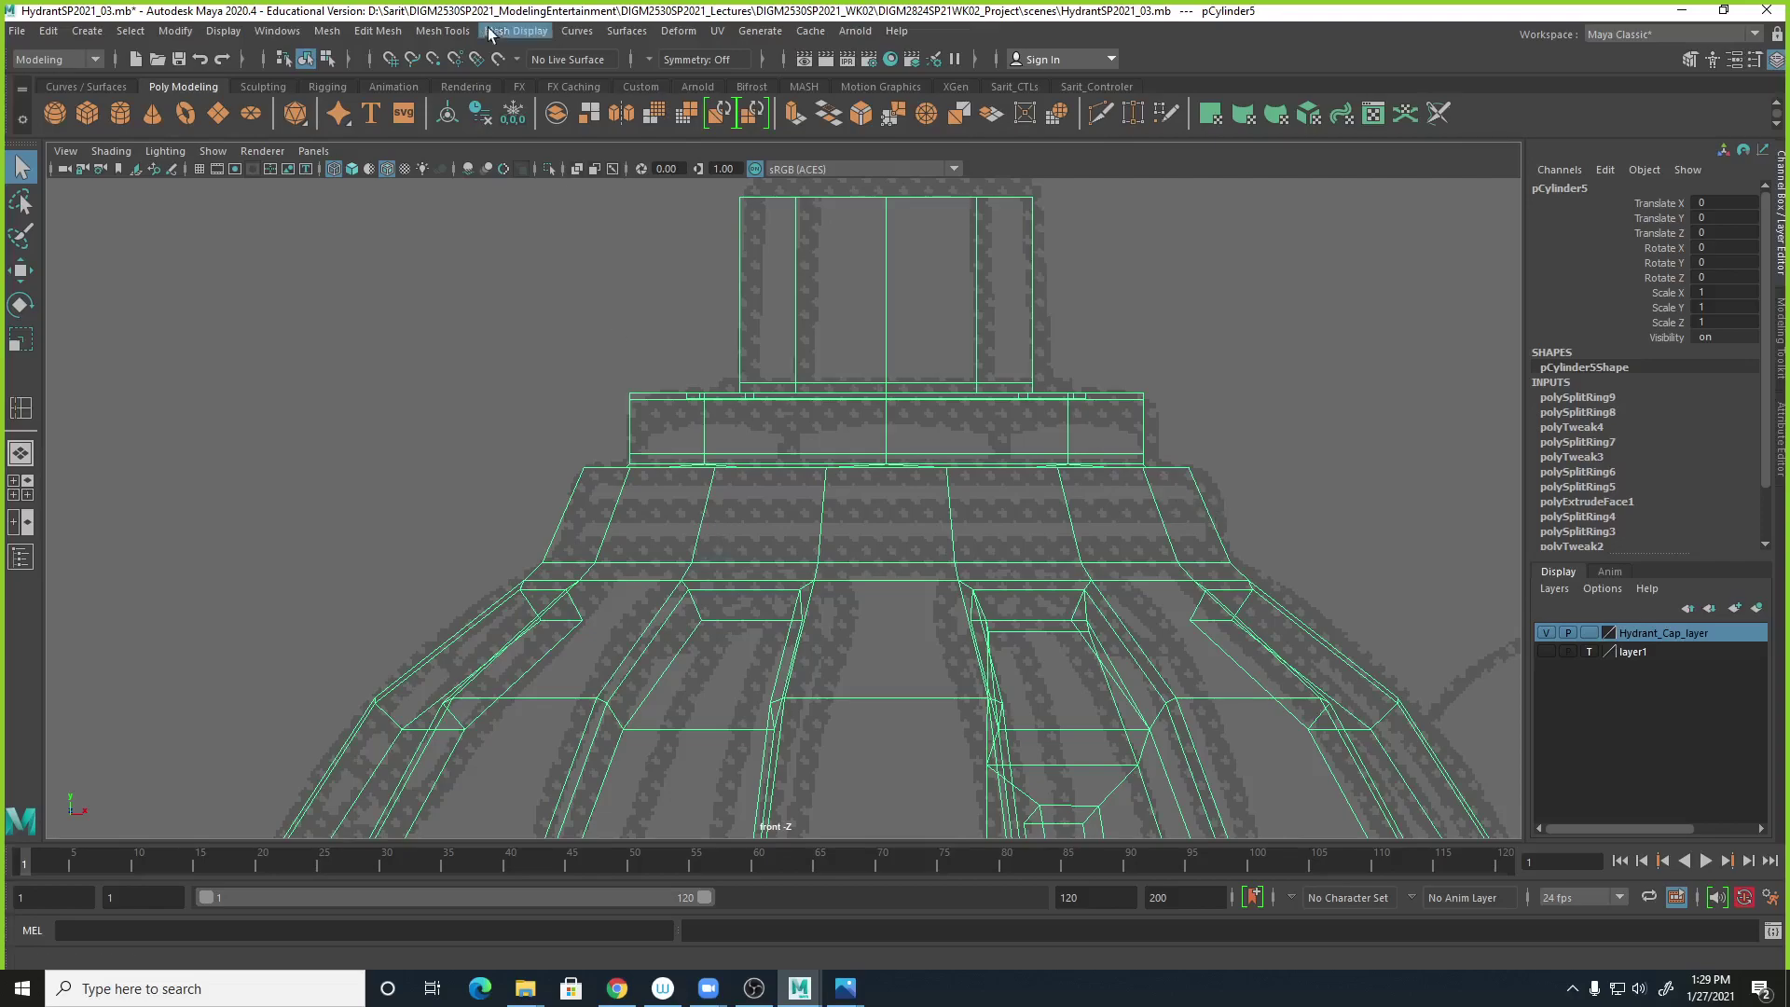
{"action": "left_click", "coordinate": [442, 30]}
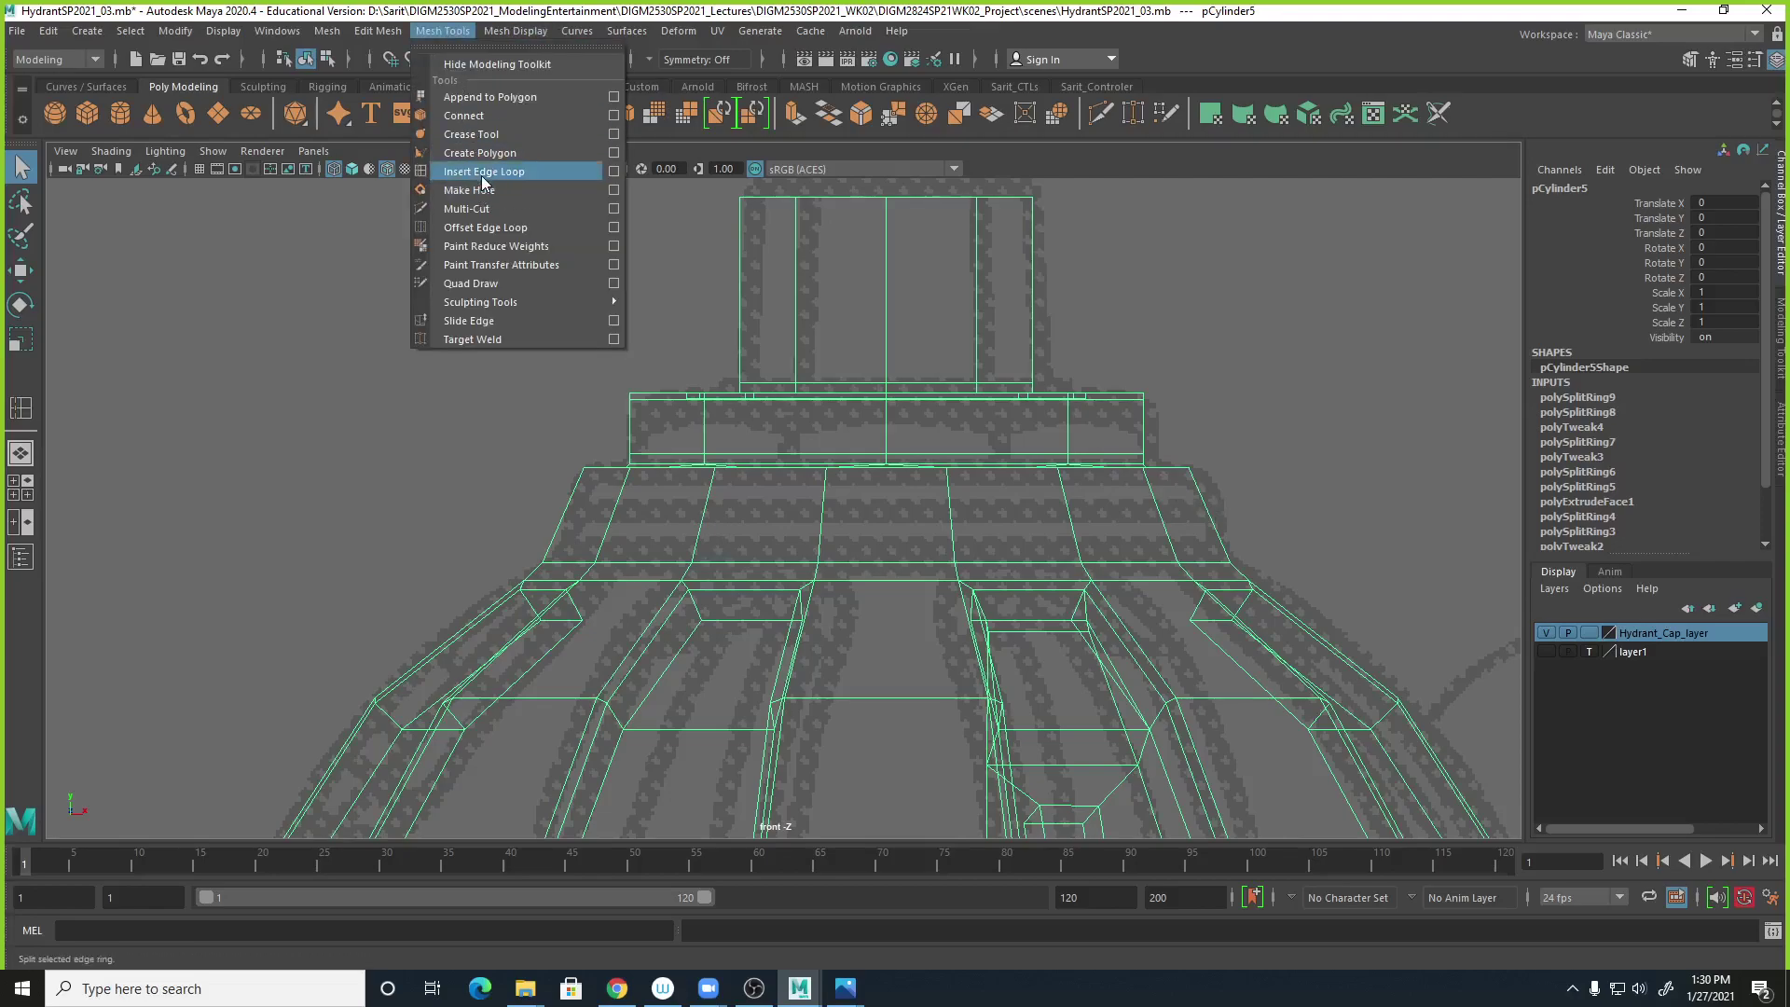
{"action": "left_click", "coordinate": [482, 175]}
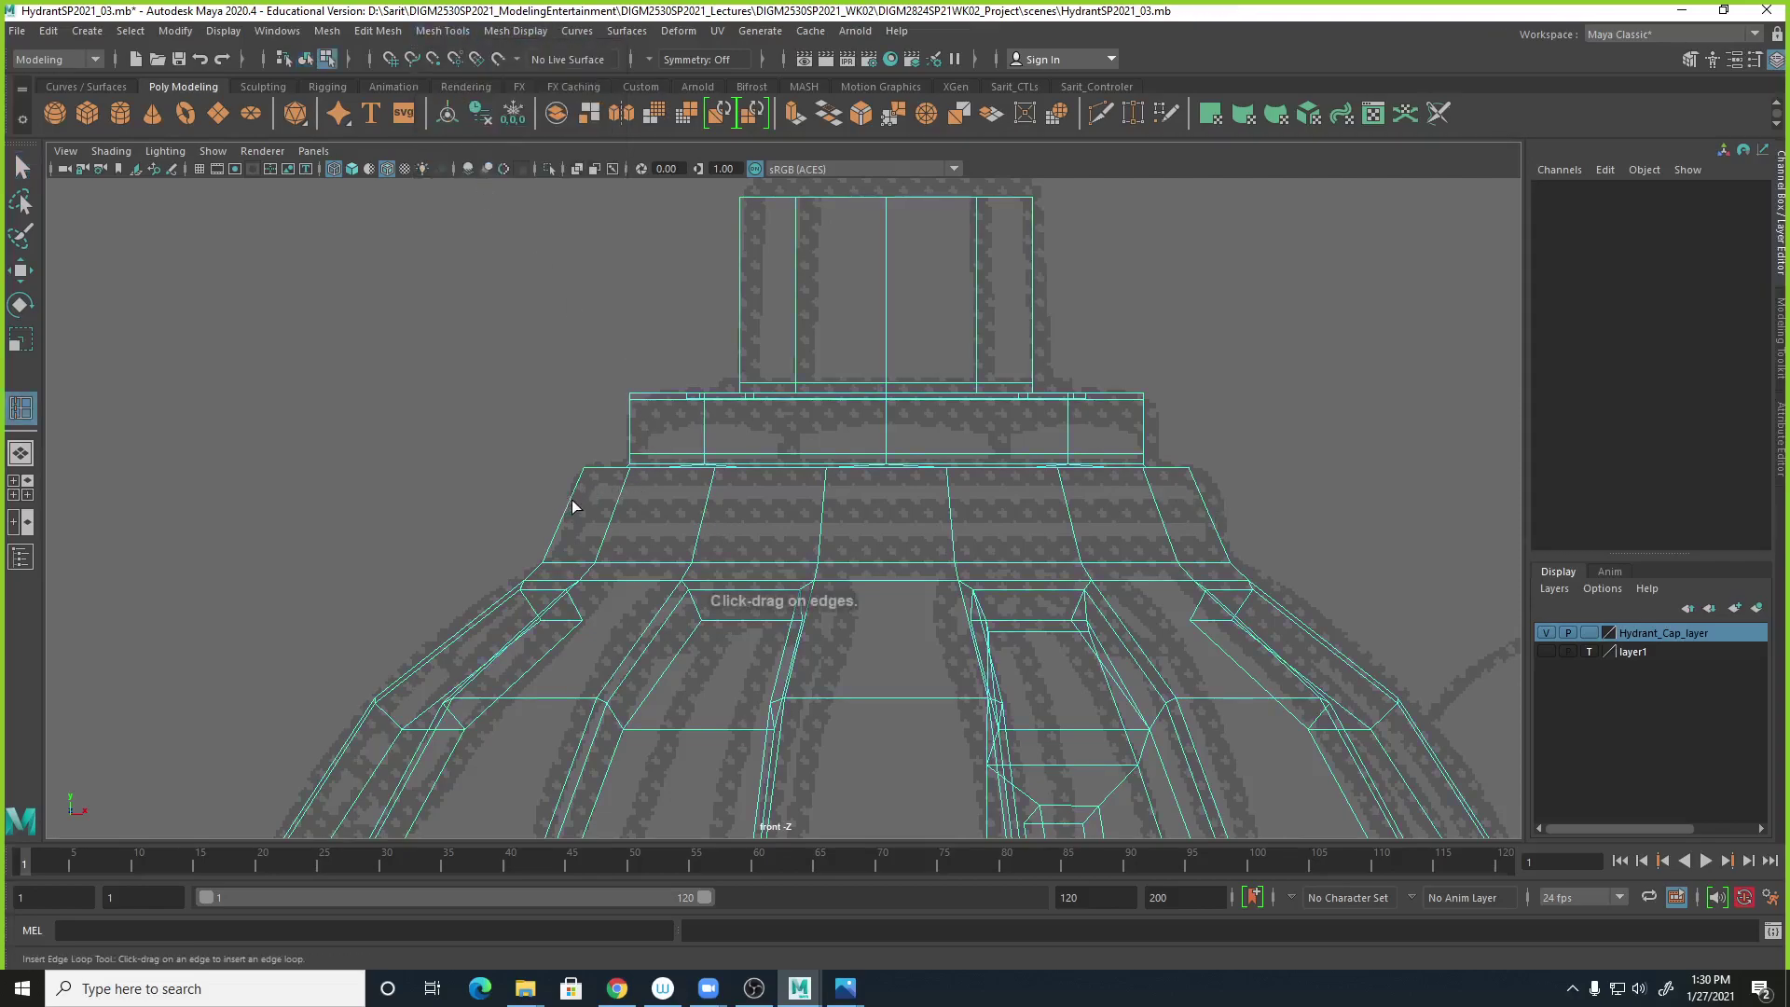
{"action": "left_click_drag", "start_coordinate": [573, 505], "coordinate": [568, 518]}
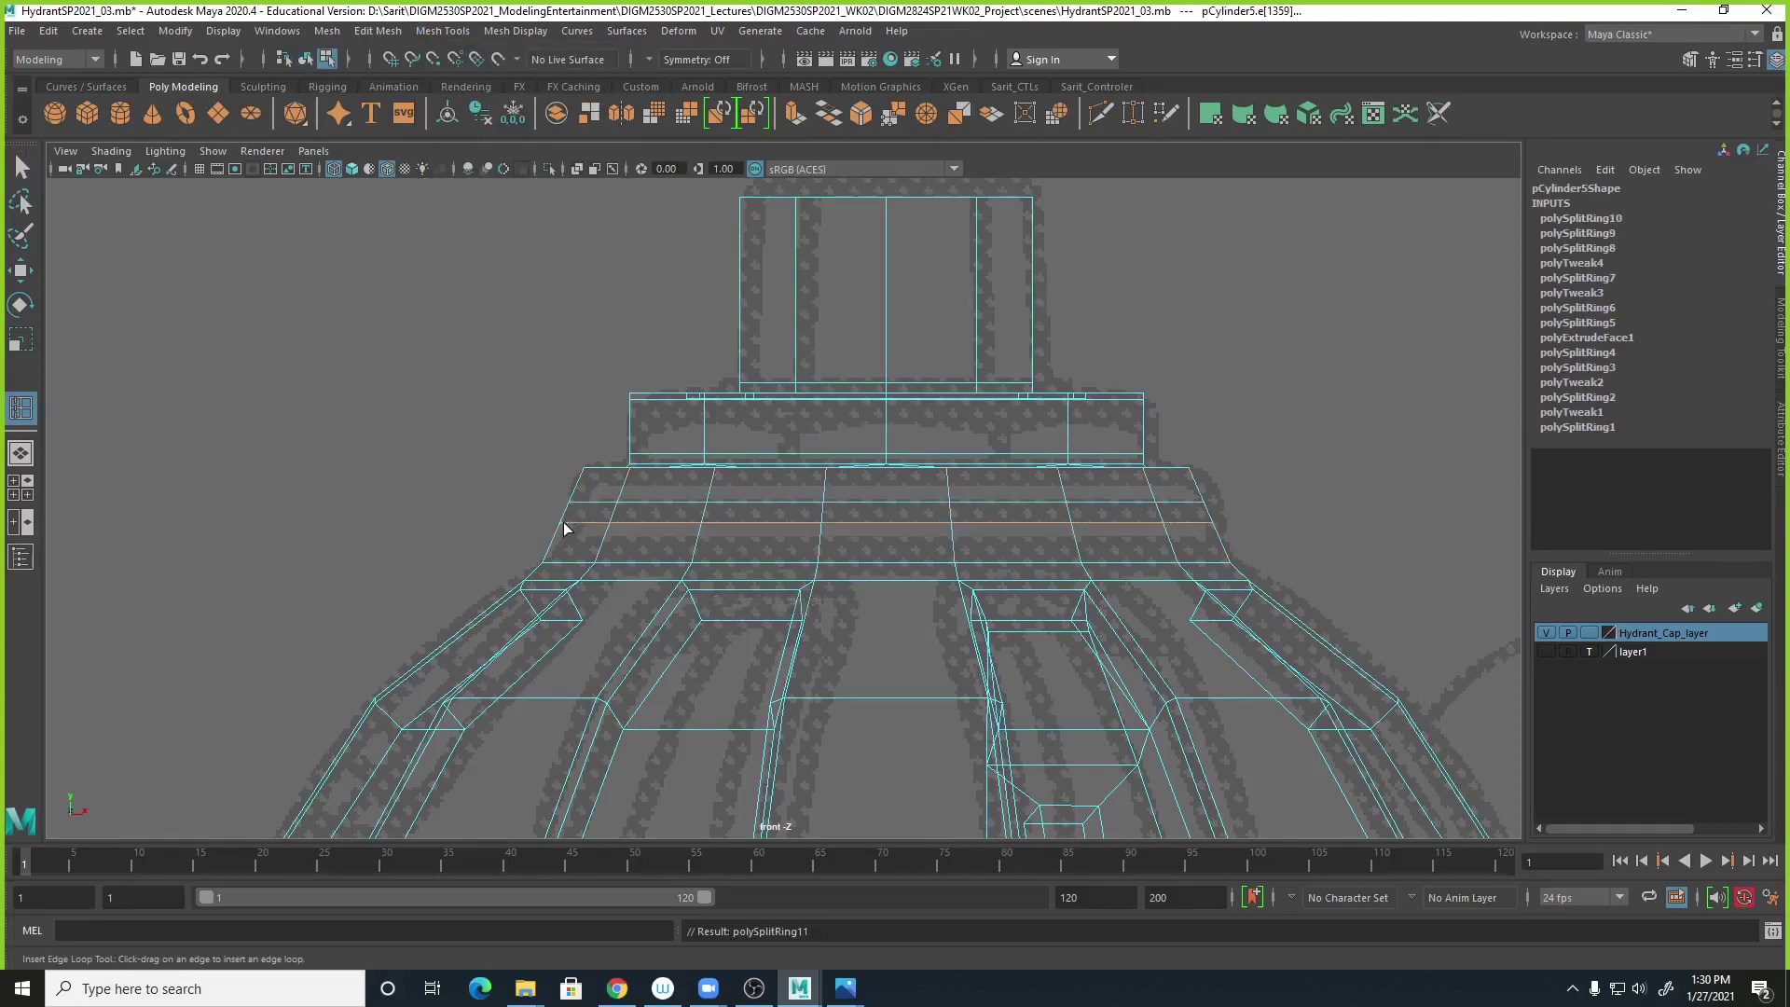
{"action": "left_click", "coordinate": [564, 529]}
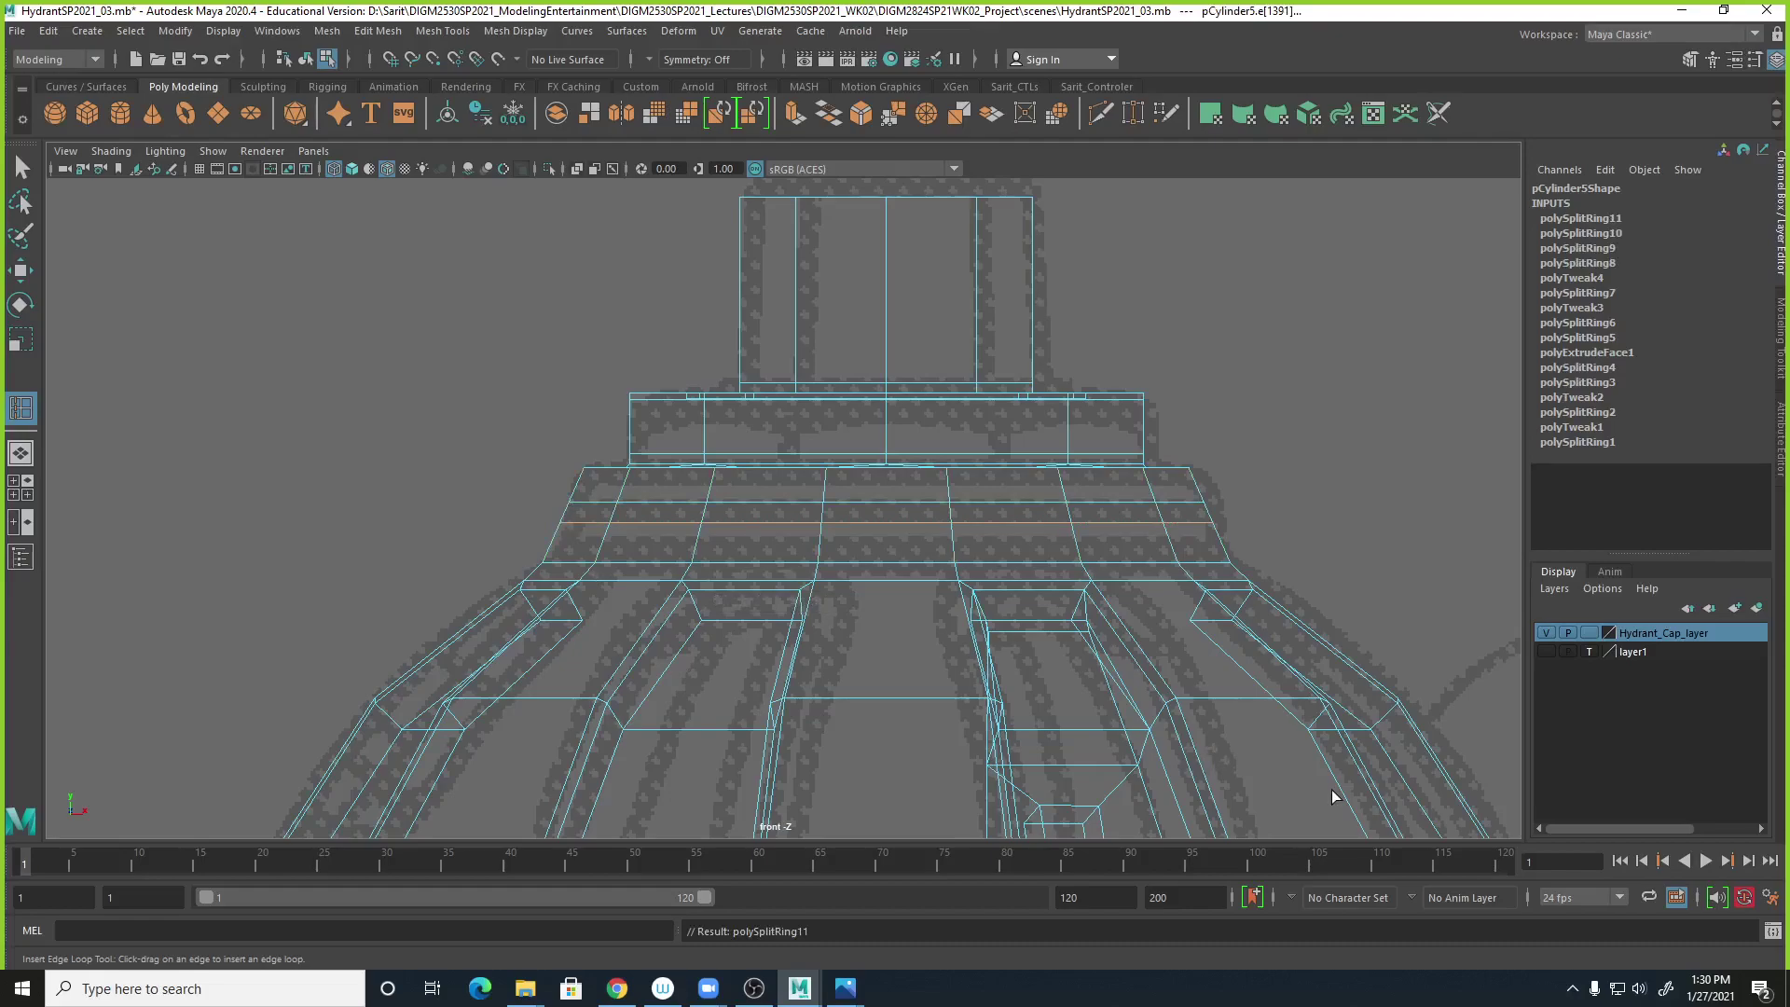
{"action": "key", "text": "q"}
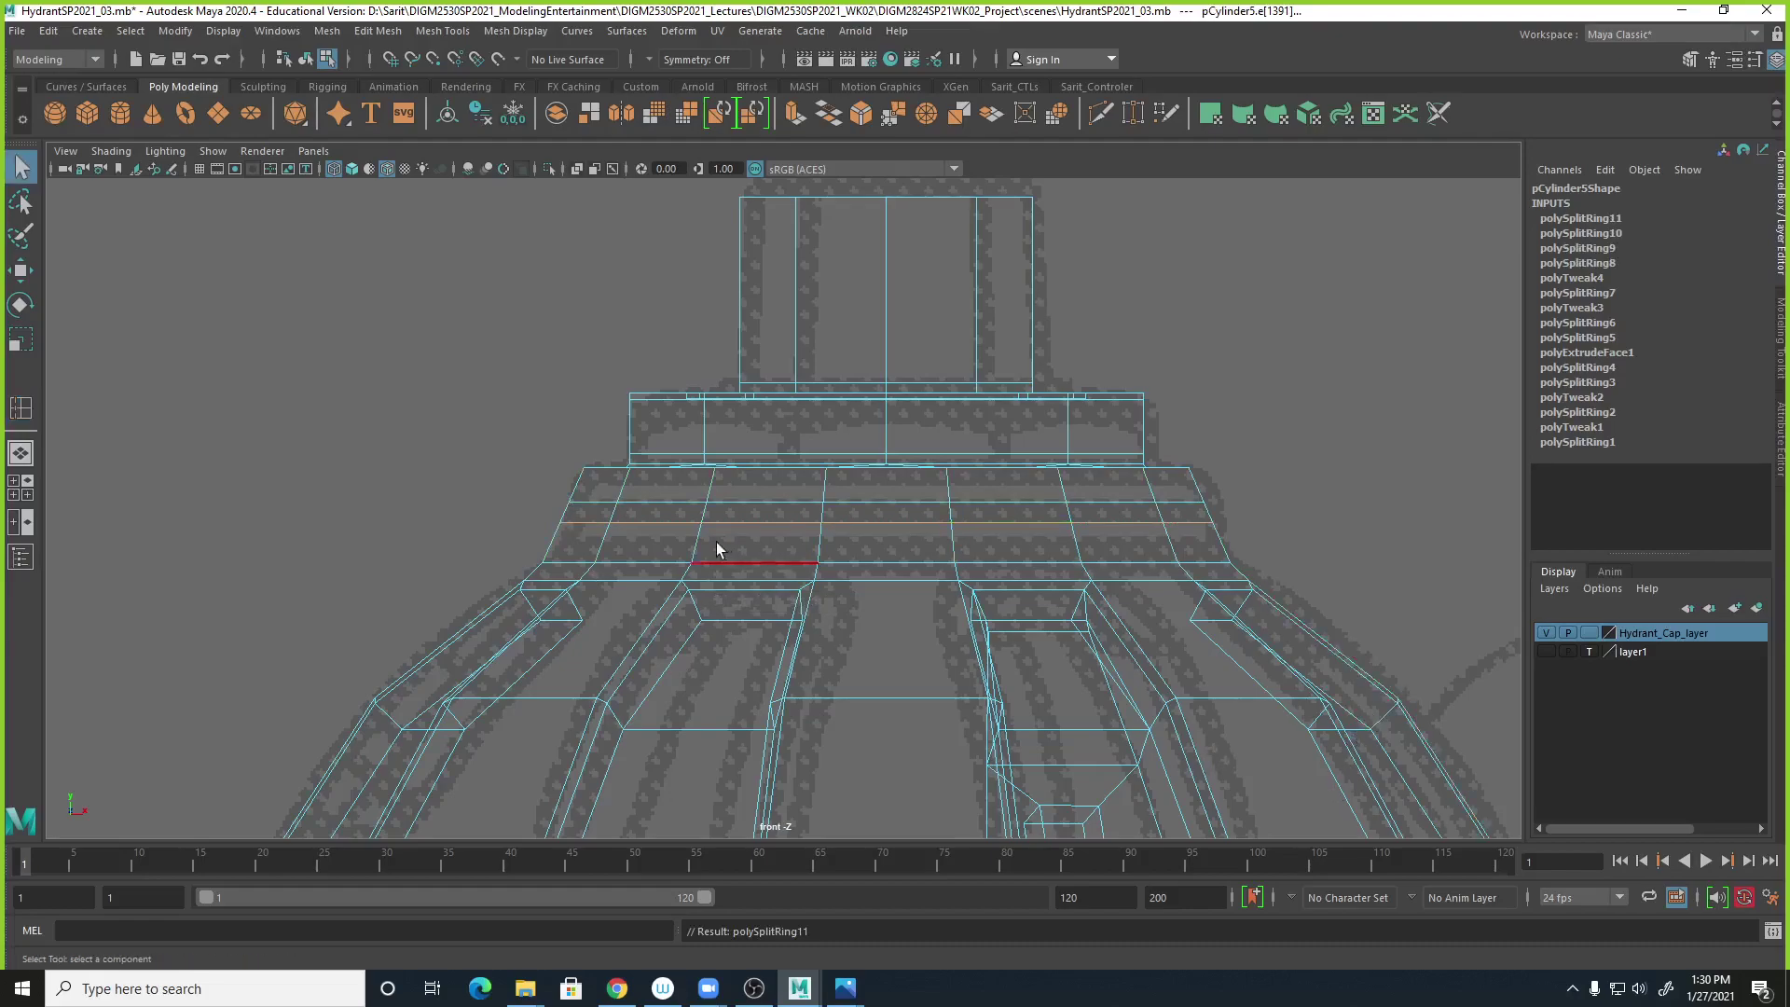
{"action": "right_click", "coordinate": [619, 511]}
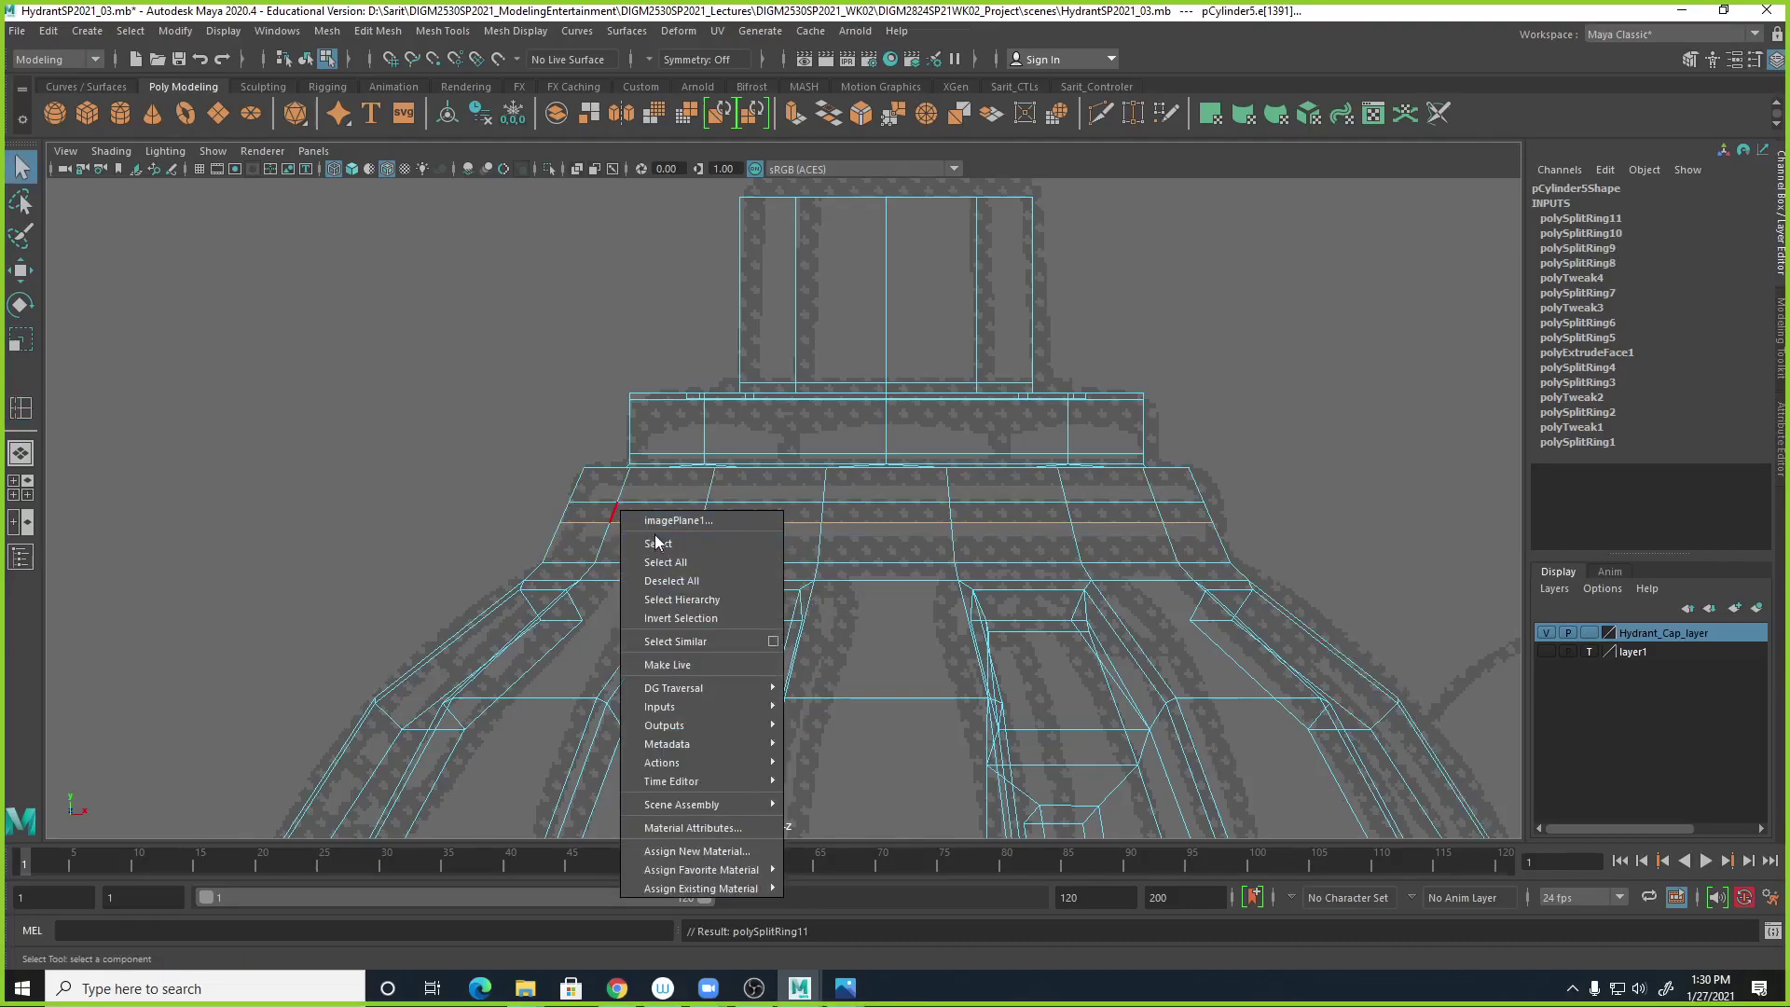
{"action": "left_click", "coordinate": [651, 481]}
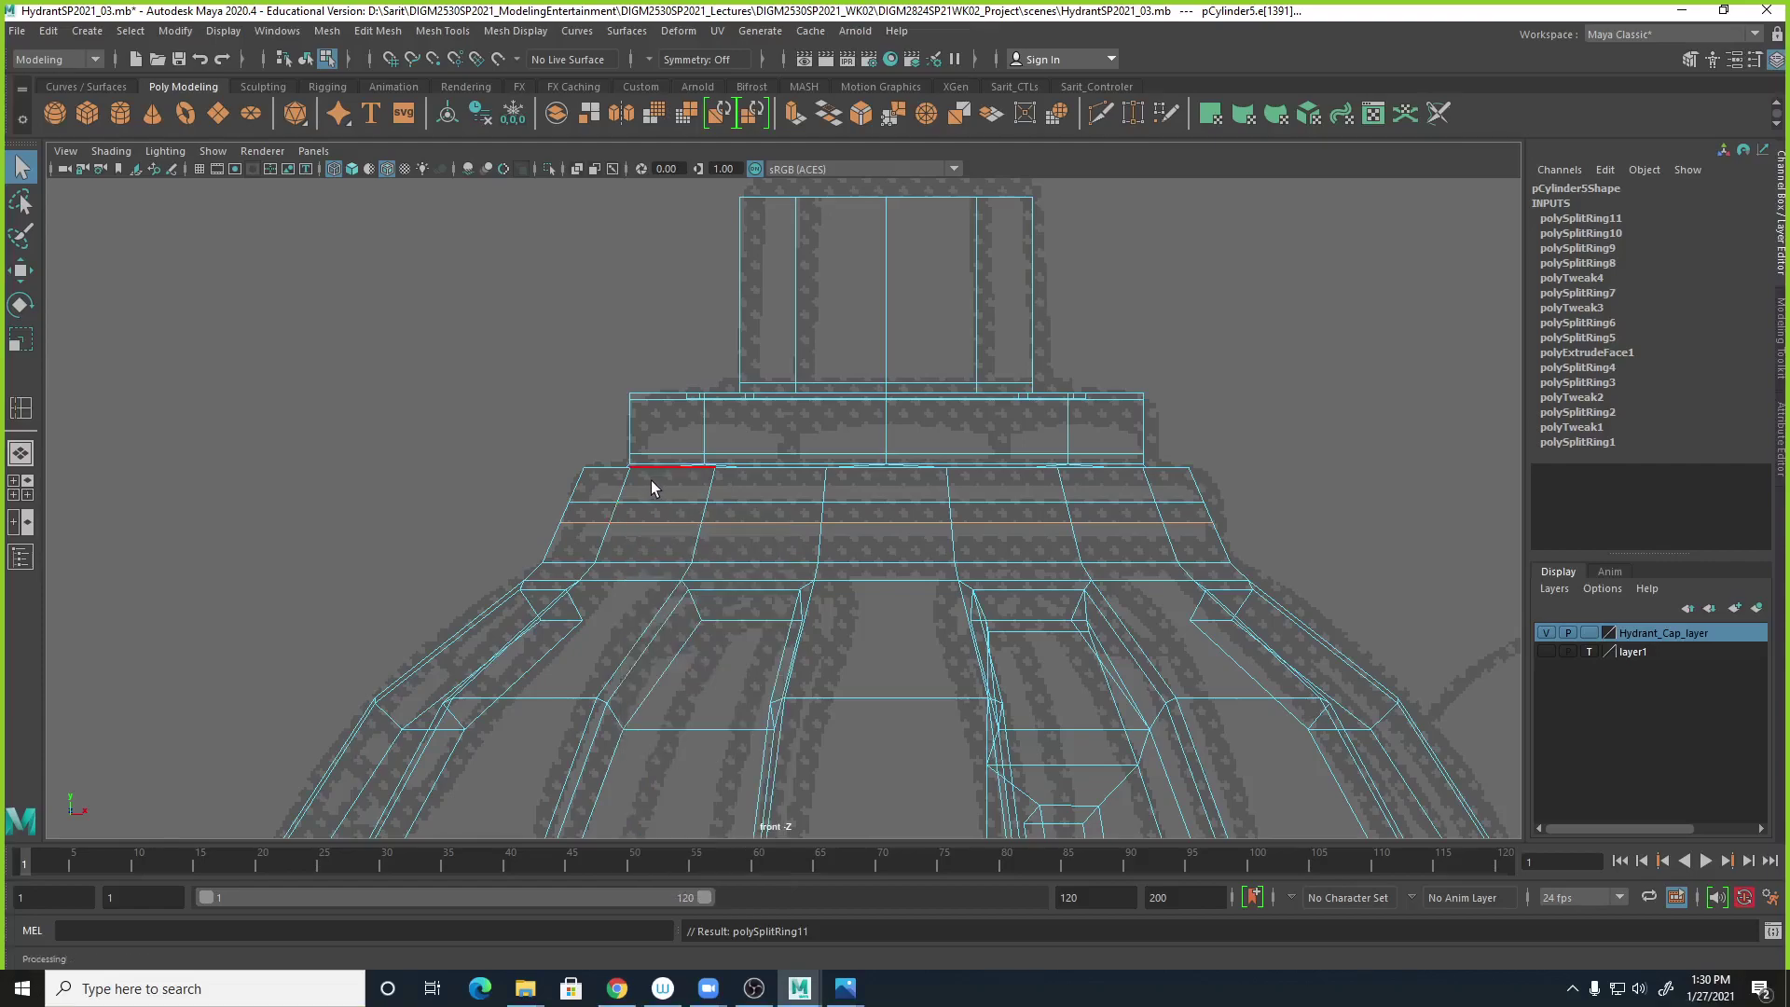
Examine the groove beneath the collar in the Fire Hydrant 028.JPG and Fire Hydrant 010.JPG reference photos, then return to Maya.
{"action": "mouse_move", "coordinate": [845, 987]}
{"action": "left_click", "coordinate": [781, 907]}
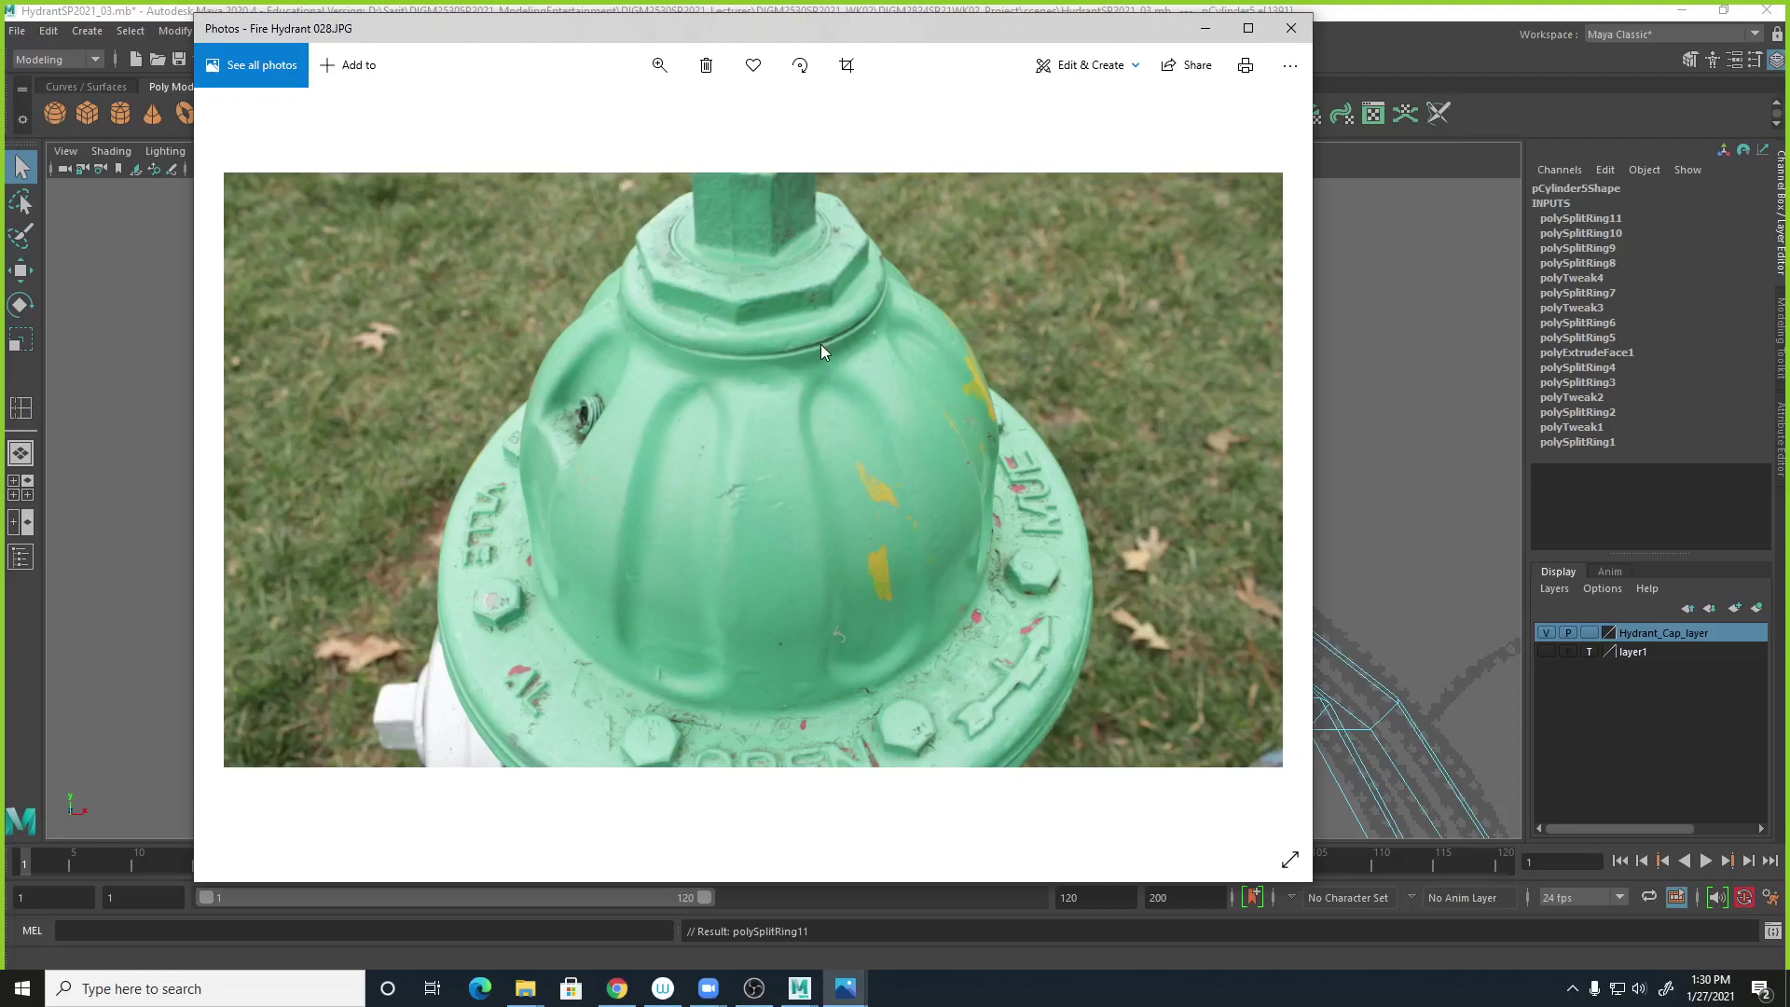
{"action": "scroll", "coordinate": [822, 344], "scroll_direction": "down", "scroll_amount": 1}
{"action": "scroll", "coordinate": [826, 343], "scroll_direction": "up", "scroll_amount": 1}
{"action": "scroll", "coordinate": [826, 349], "scroll_direction": "up", "scroll_amount": 1}
{"action": "scroll", "coordinate": [826, 350], "scroll_direction": "up", "scroll_amount": 2}
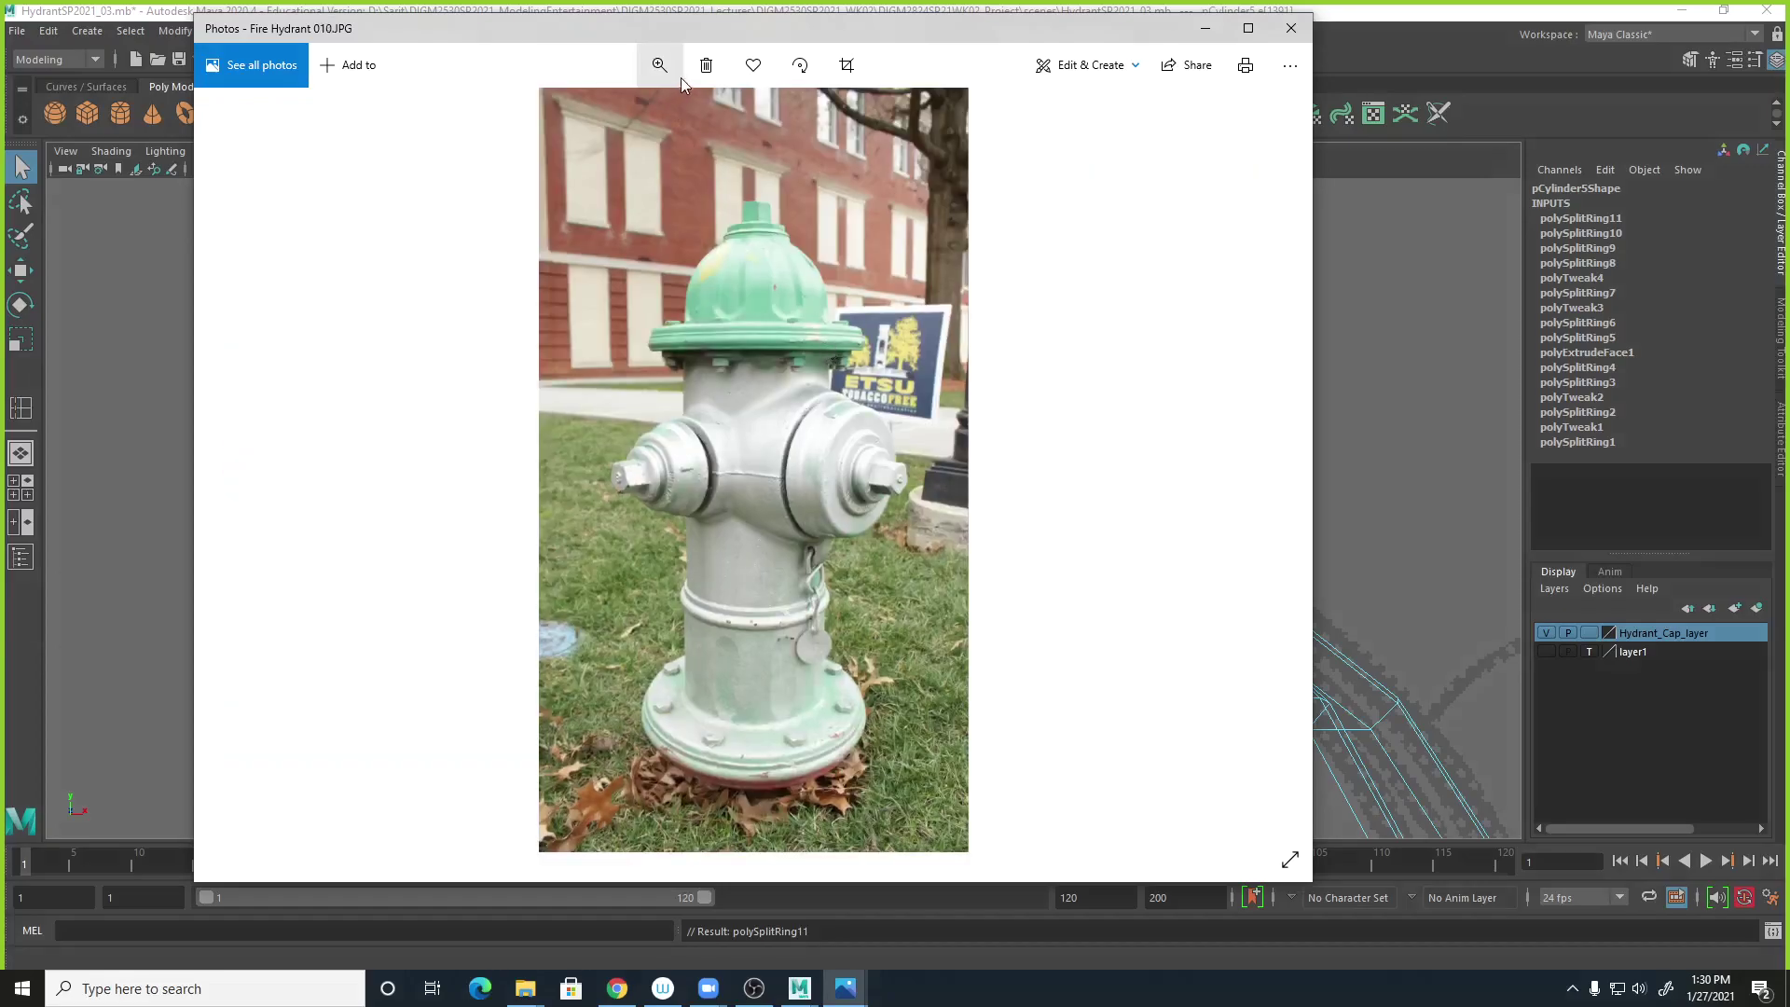
{"action": "left_click", "coordinate": [679, 78]}
{"action": "left_click_drag", "start_coordinate": [573, 114], "coordinate": [648, 114]}
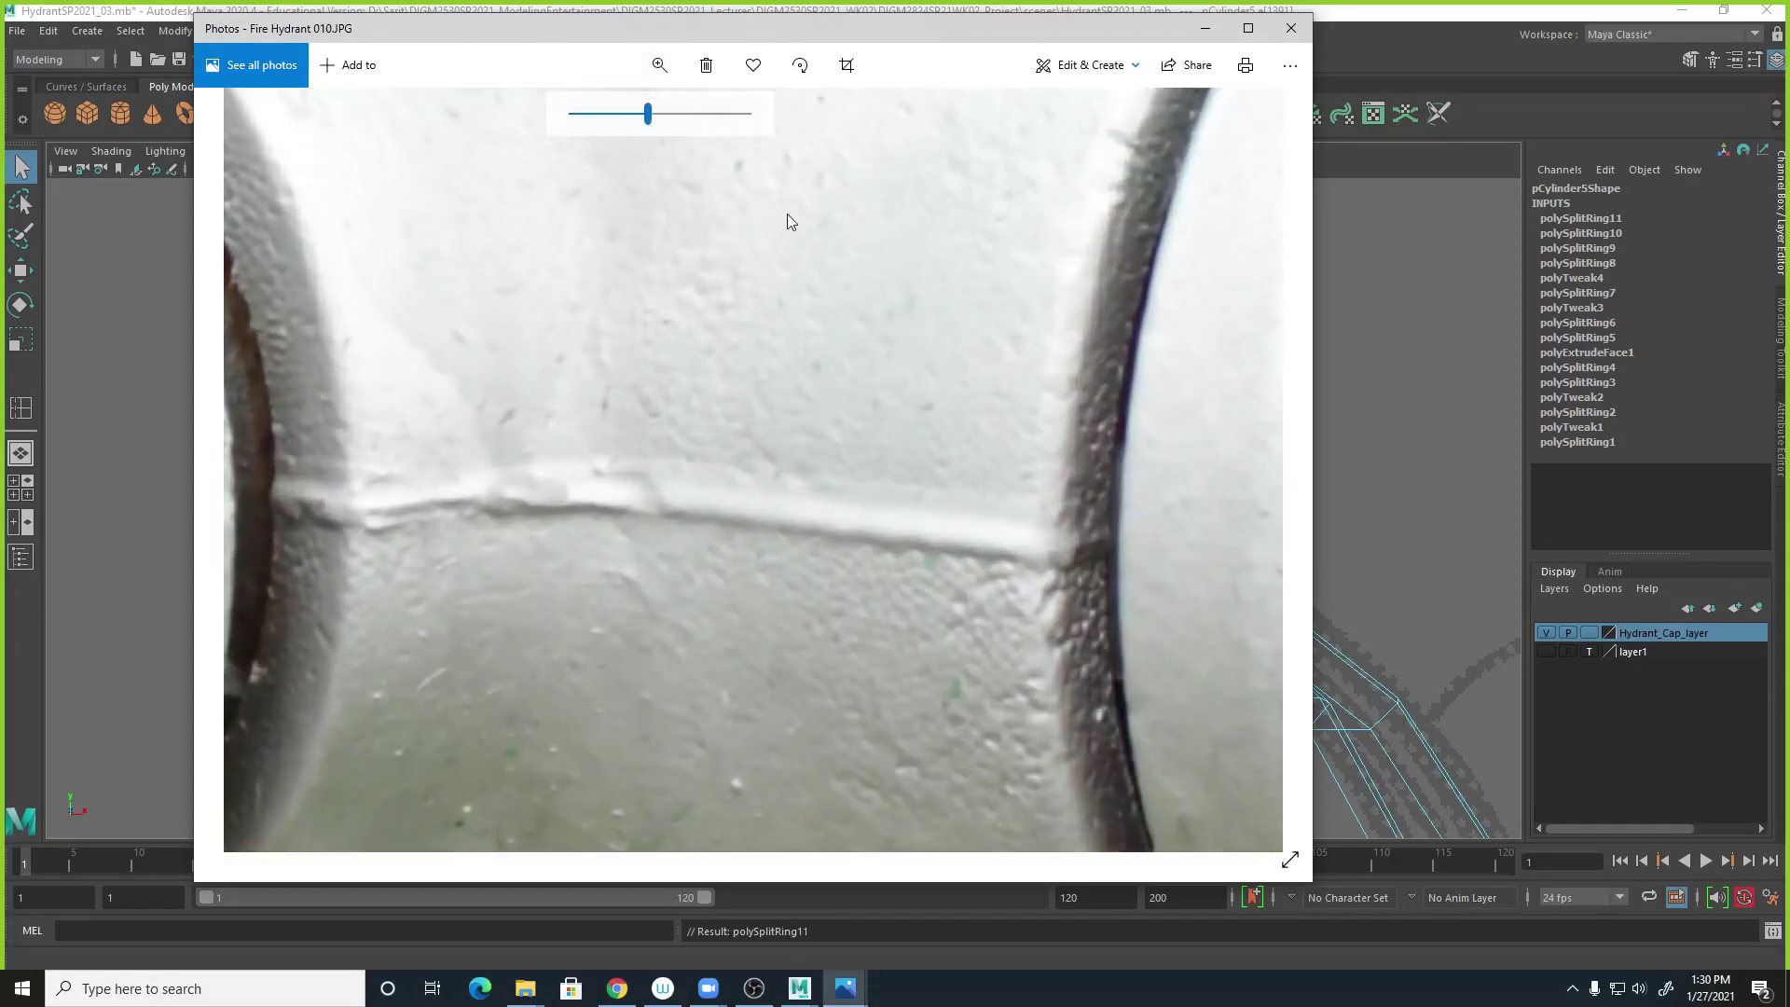
{"action": "scroll", "coordinate": [975, 416], "scroll_direction": "up", "scroll_amount": 4}
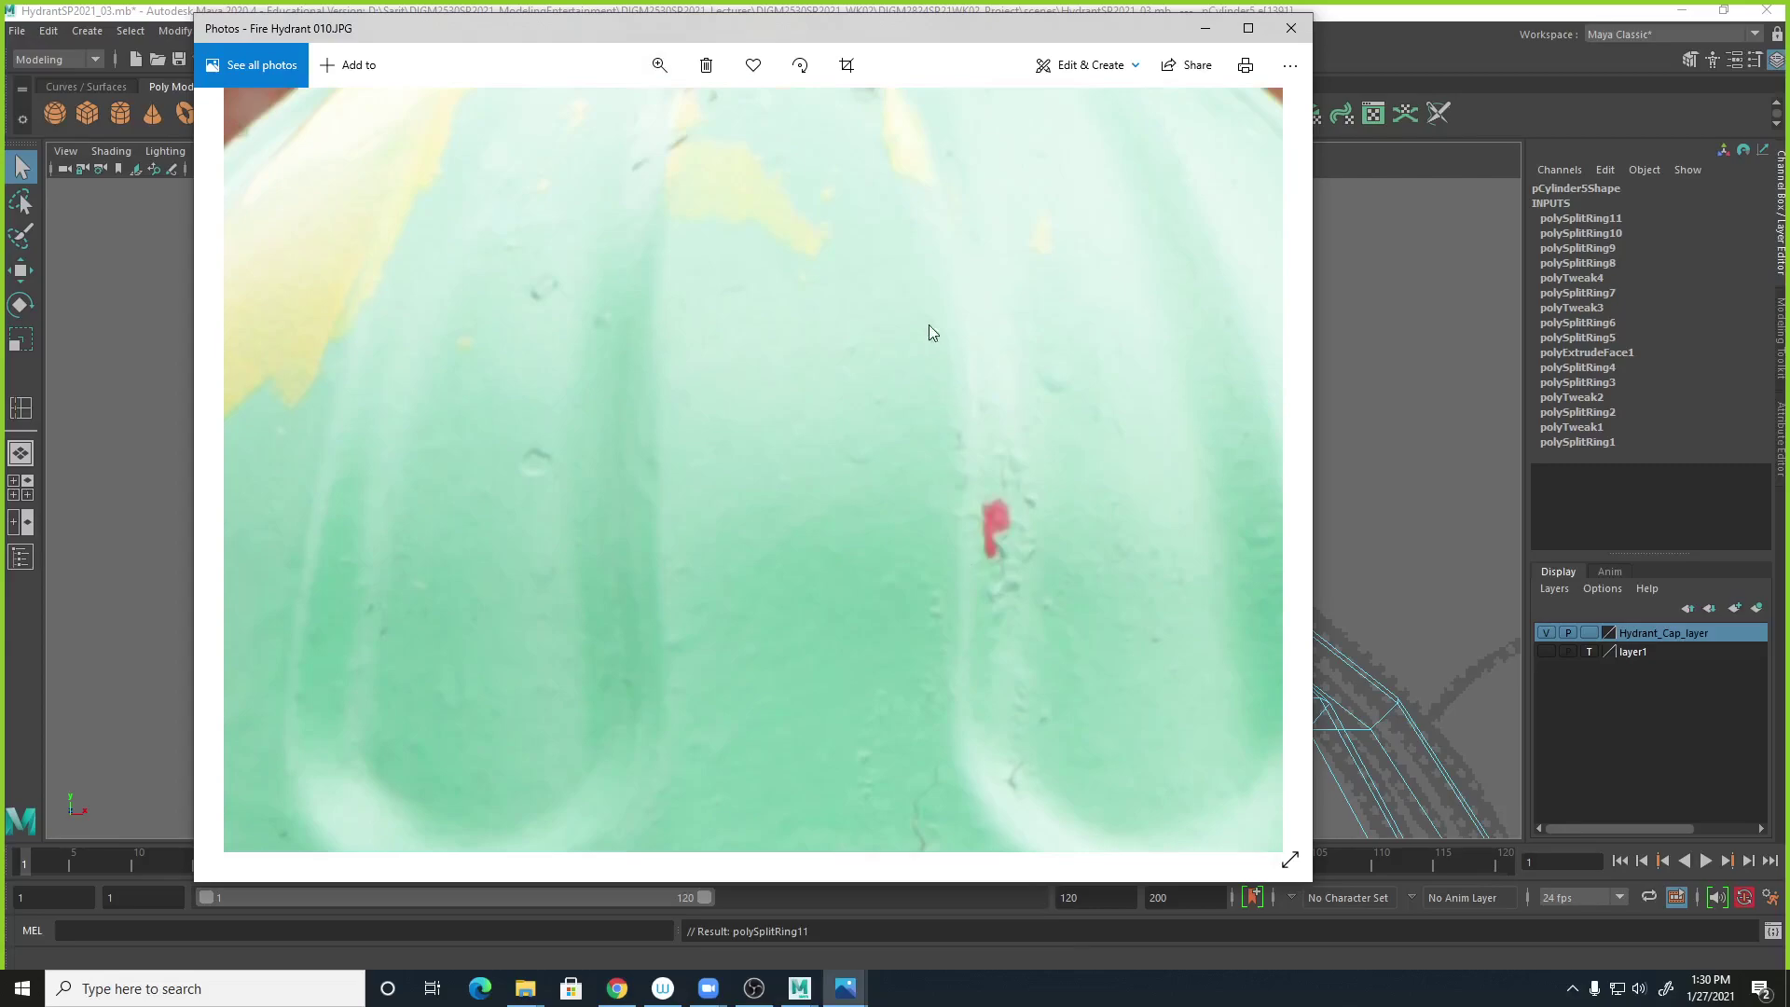
{"action": "scroll", "coordinate": [930, 345], "scroll_direction": "up", "scroll_amount": 3}
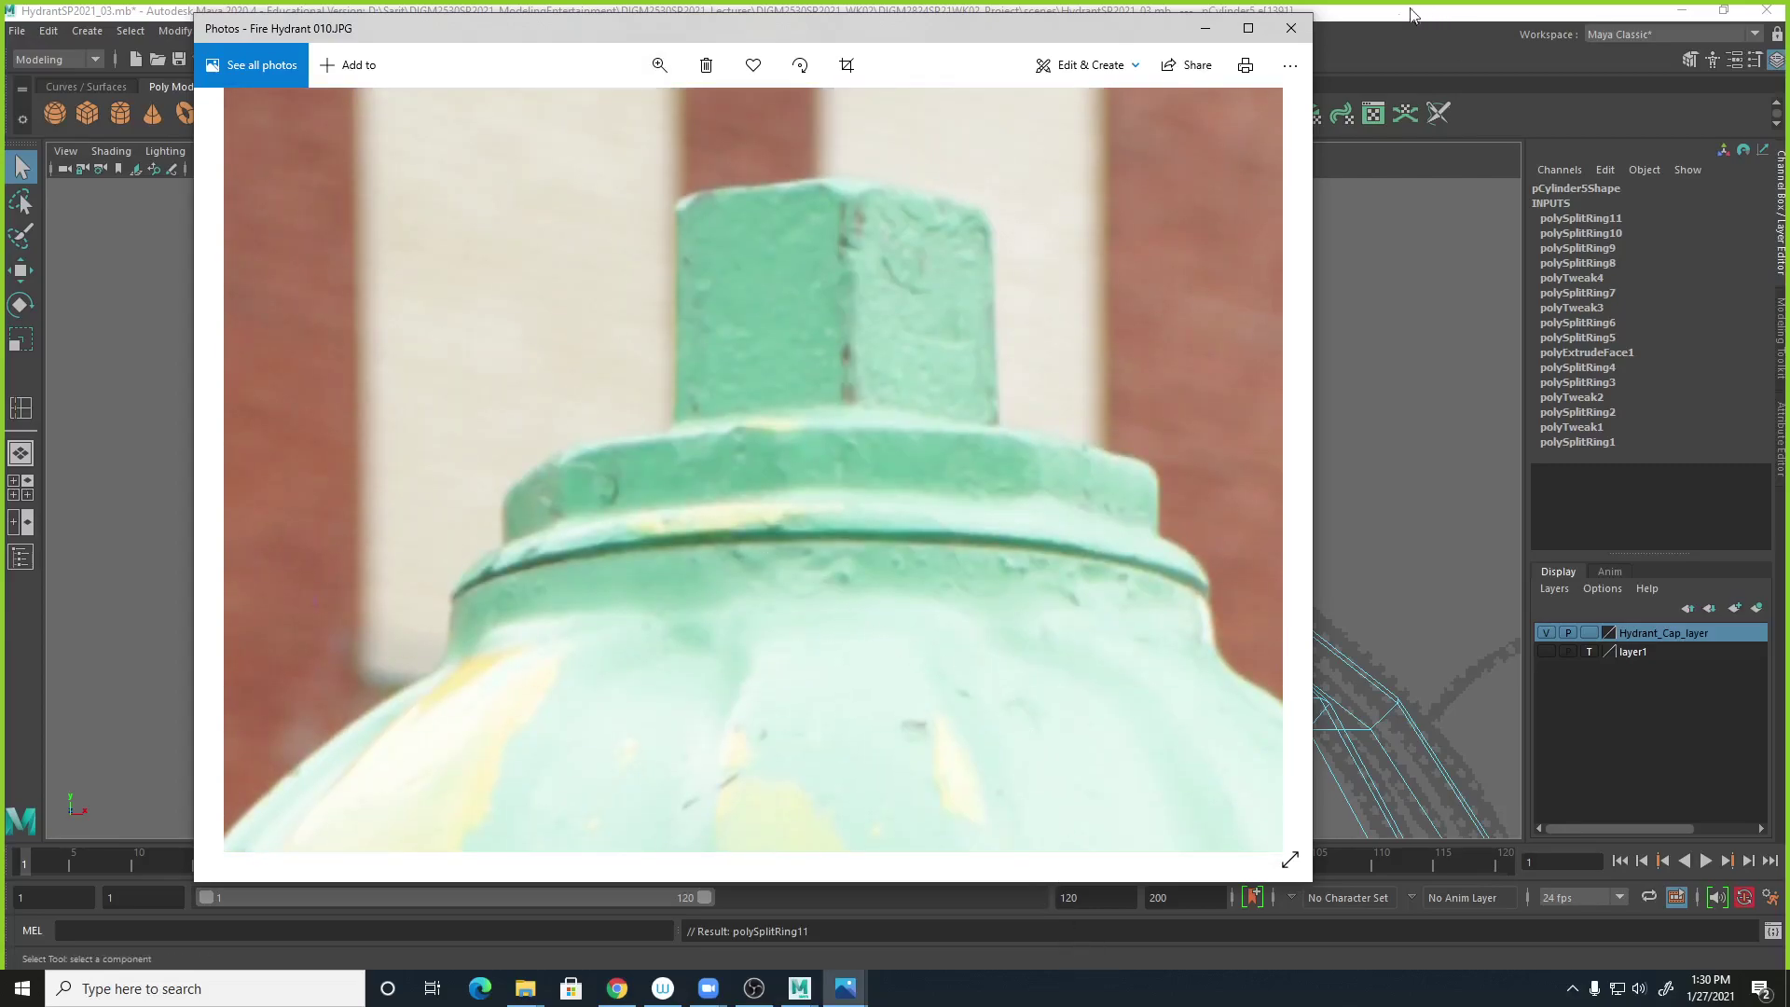
{"action": "left_click", "coordinate": [1204, 28]}
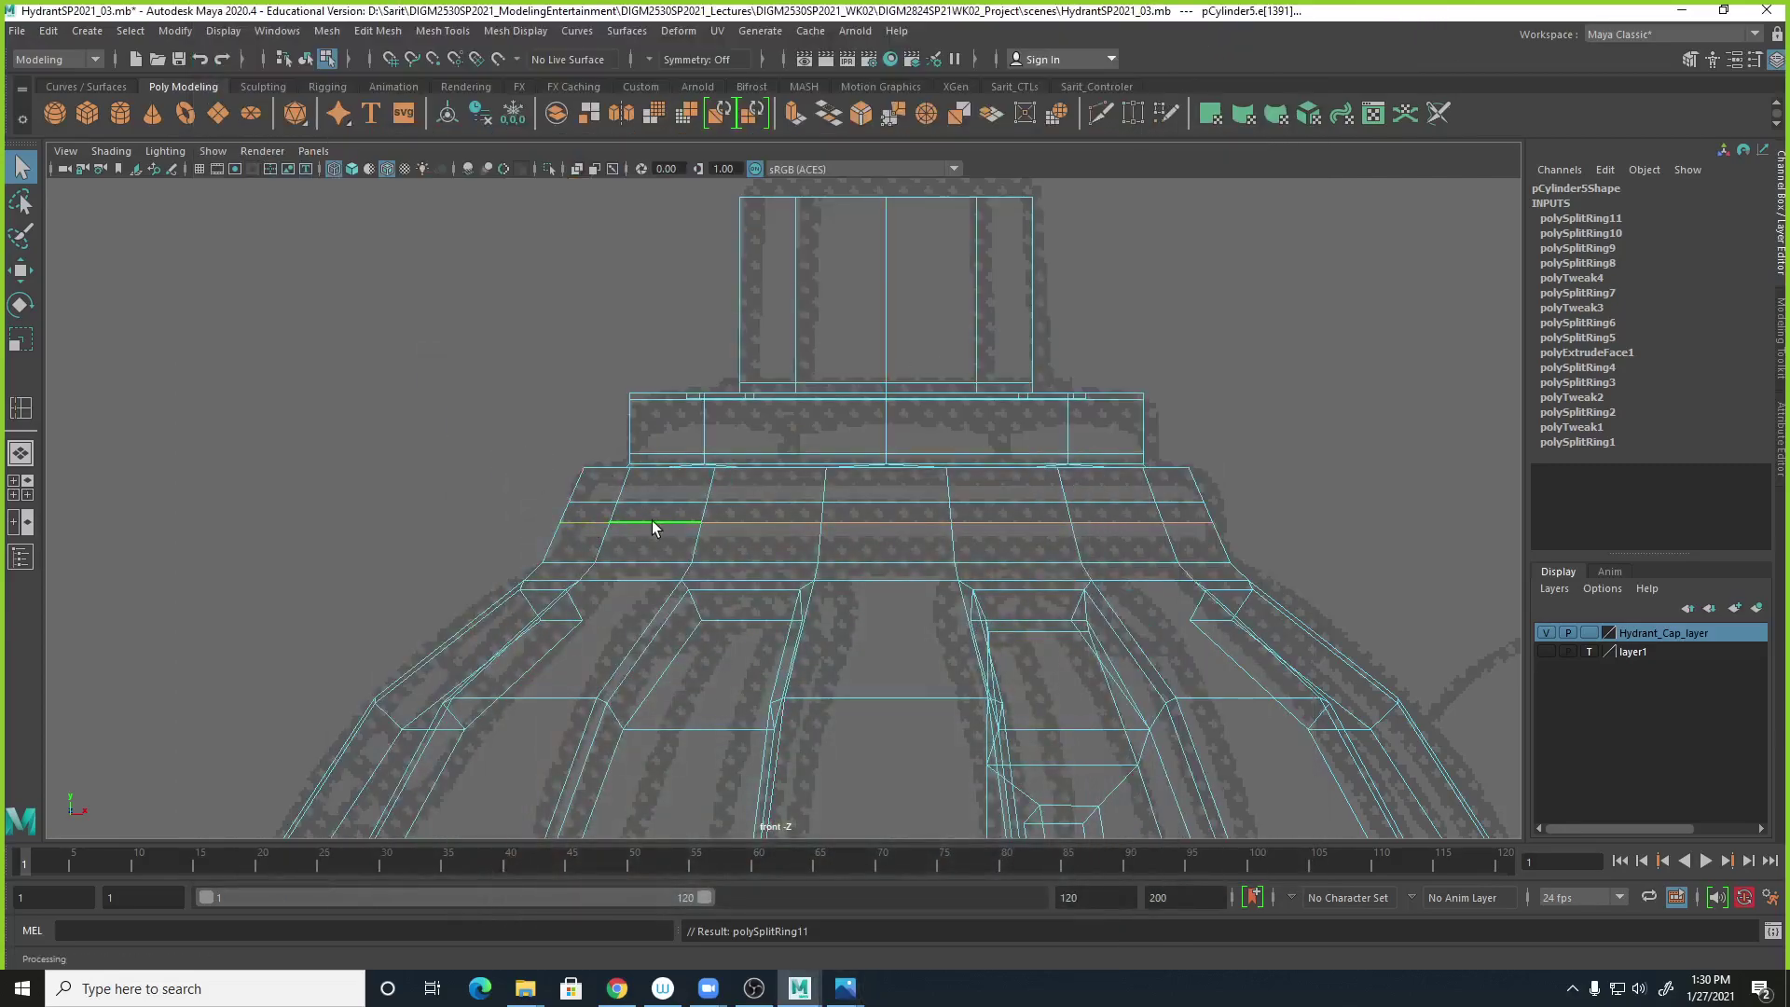
Select the upper of the two new edge loops around the sloped ring.
{"action": "scroll", "coordinate": [998, 519], "scroll_direction": "up", "scroll_amount": 5}
{"action": "scroll", "coordinate": [1193, 518], "scroll_direction": "up", "scroll_amount": 1}
{"action": "left_click", "coordinate": [1154, 343]}
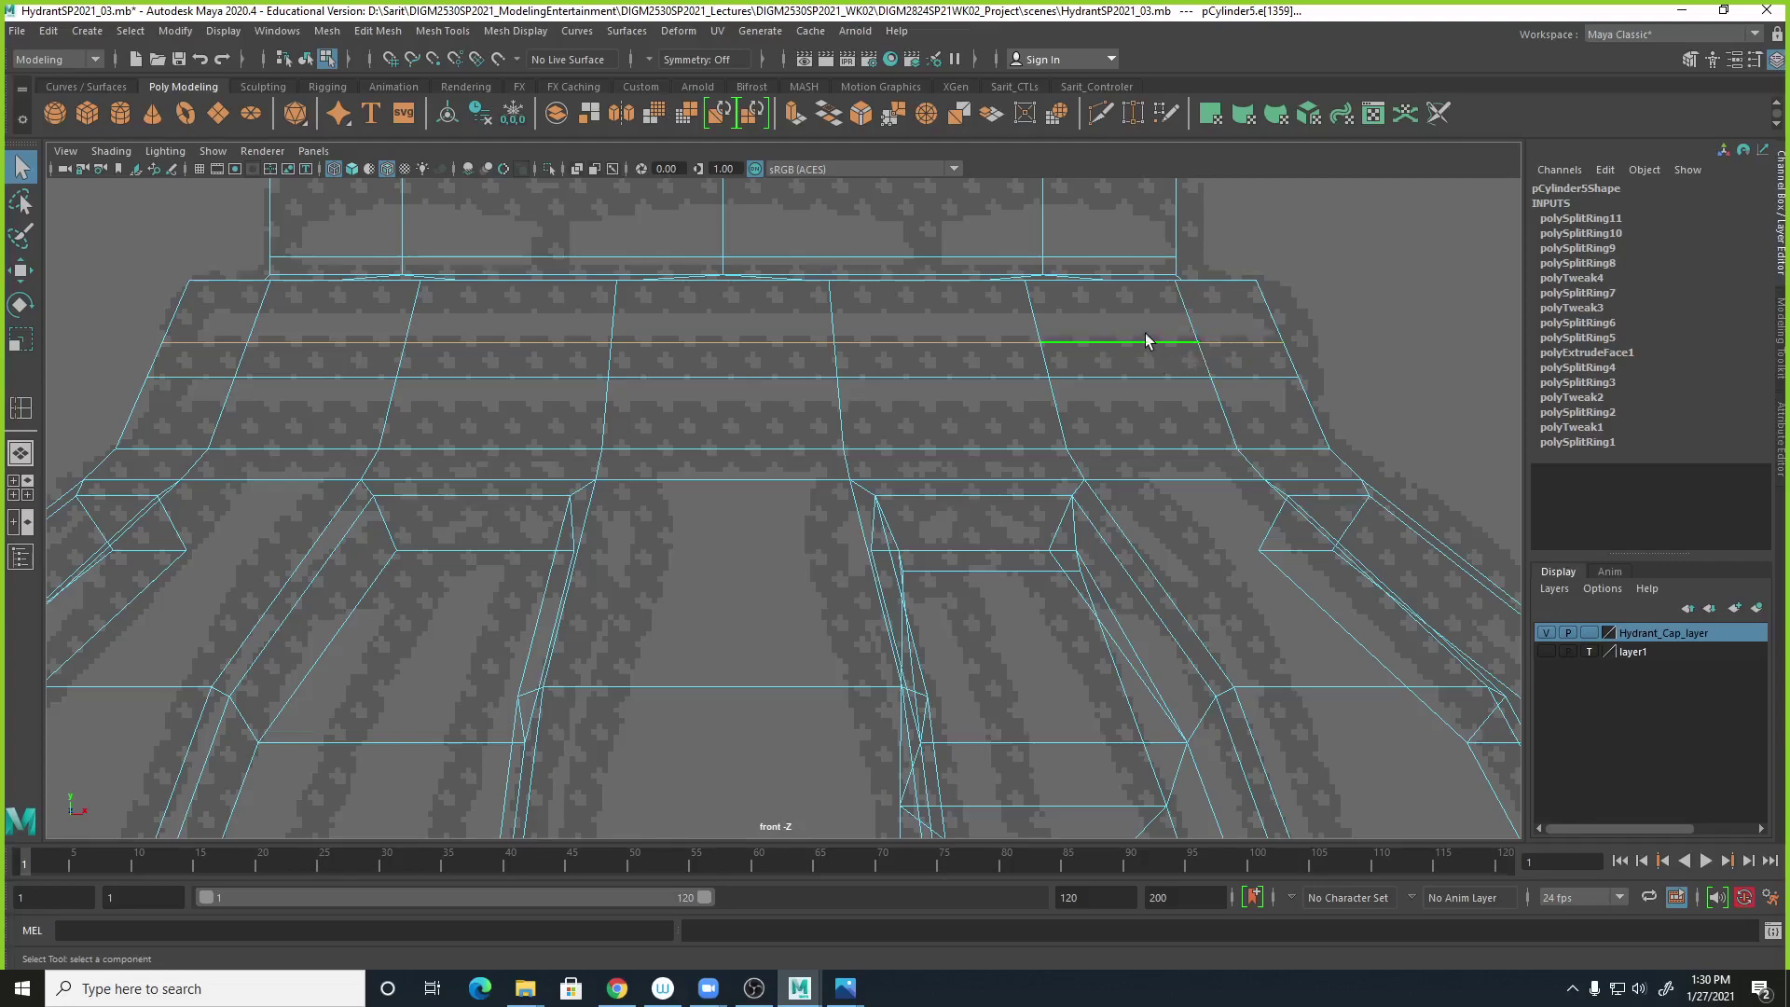
Try to move the selected upper edge loop straight down toward the lower one.
{"action": "key", "text": "w"}
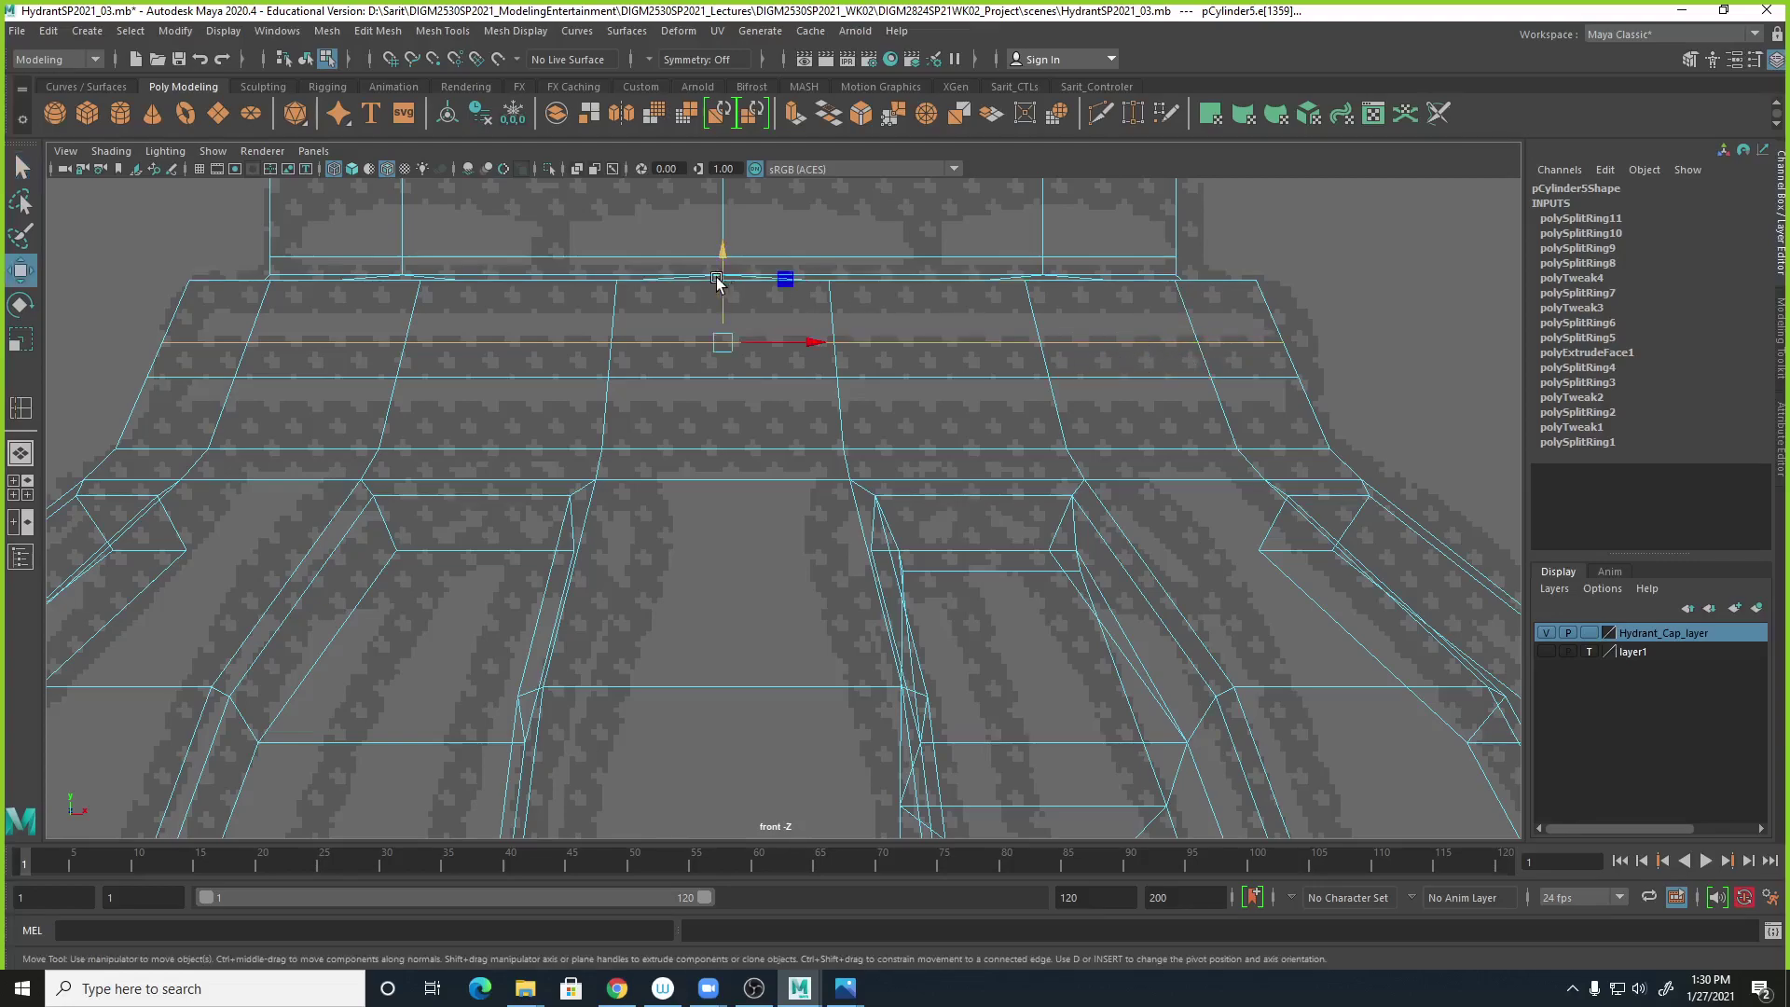
{"action": "left_click_drag", "start_coordinate": [726, 259], "coordinate": [731, 282]}
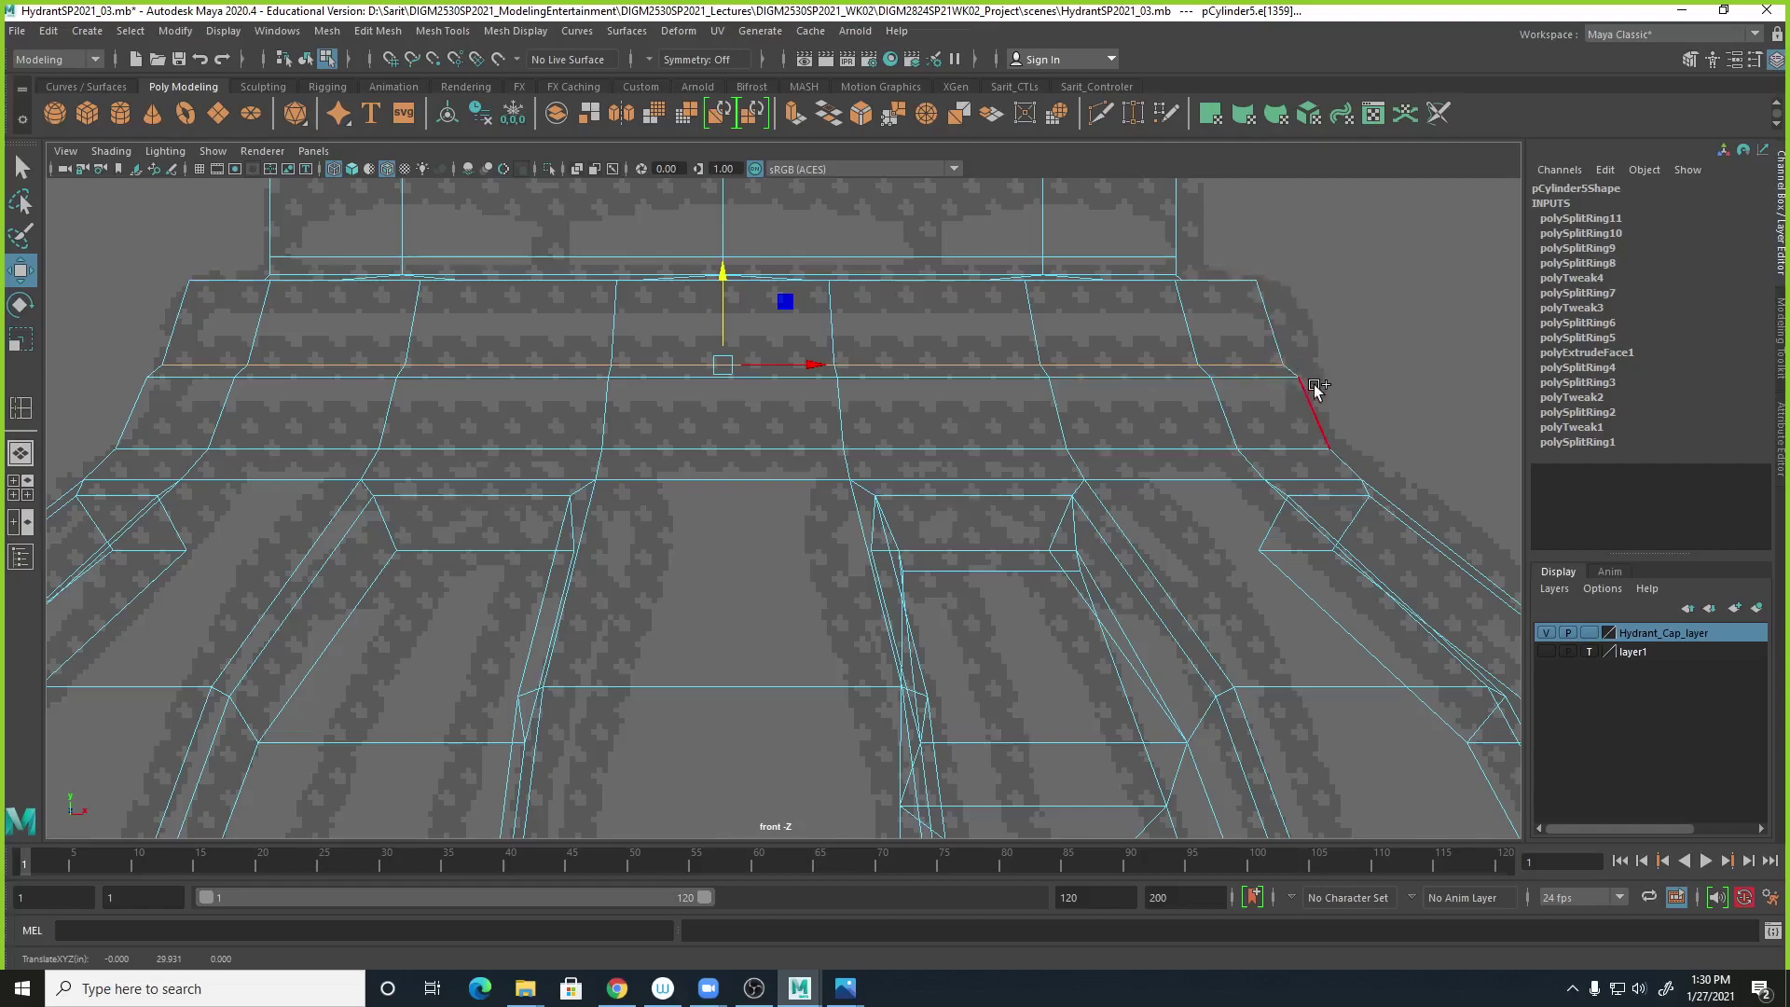
{"action": "key", "text": "ctrl+z"}
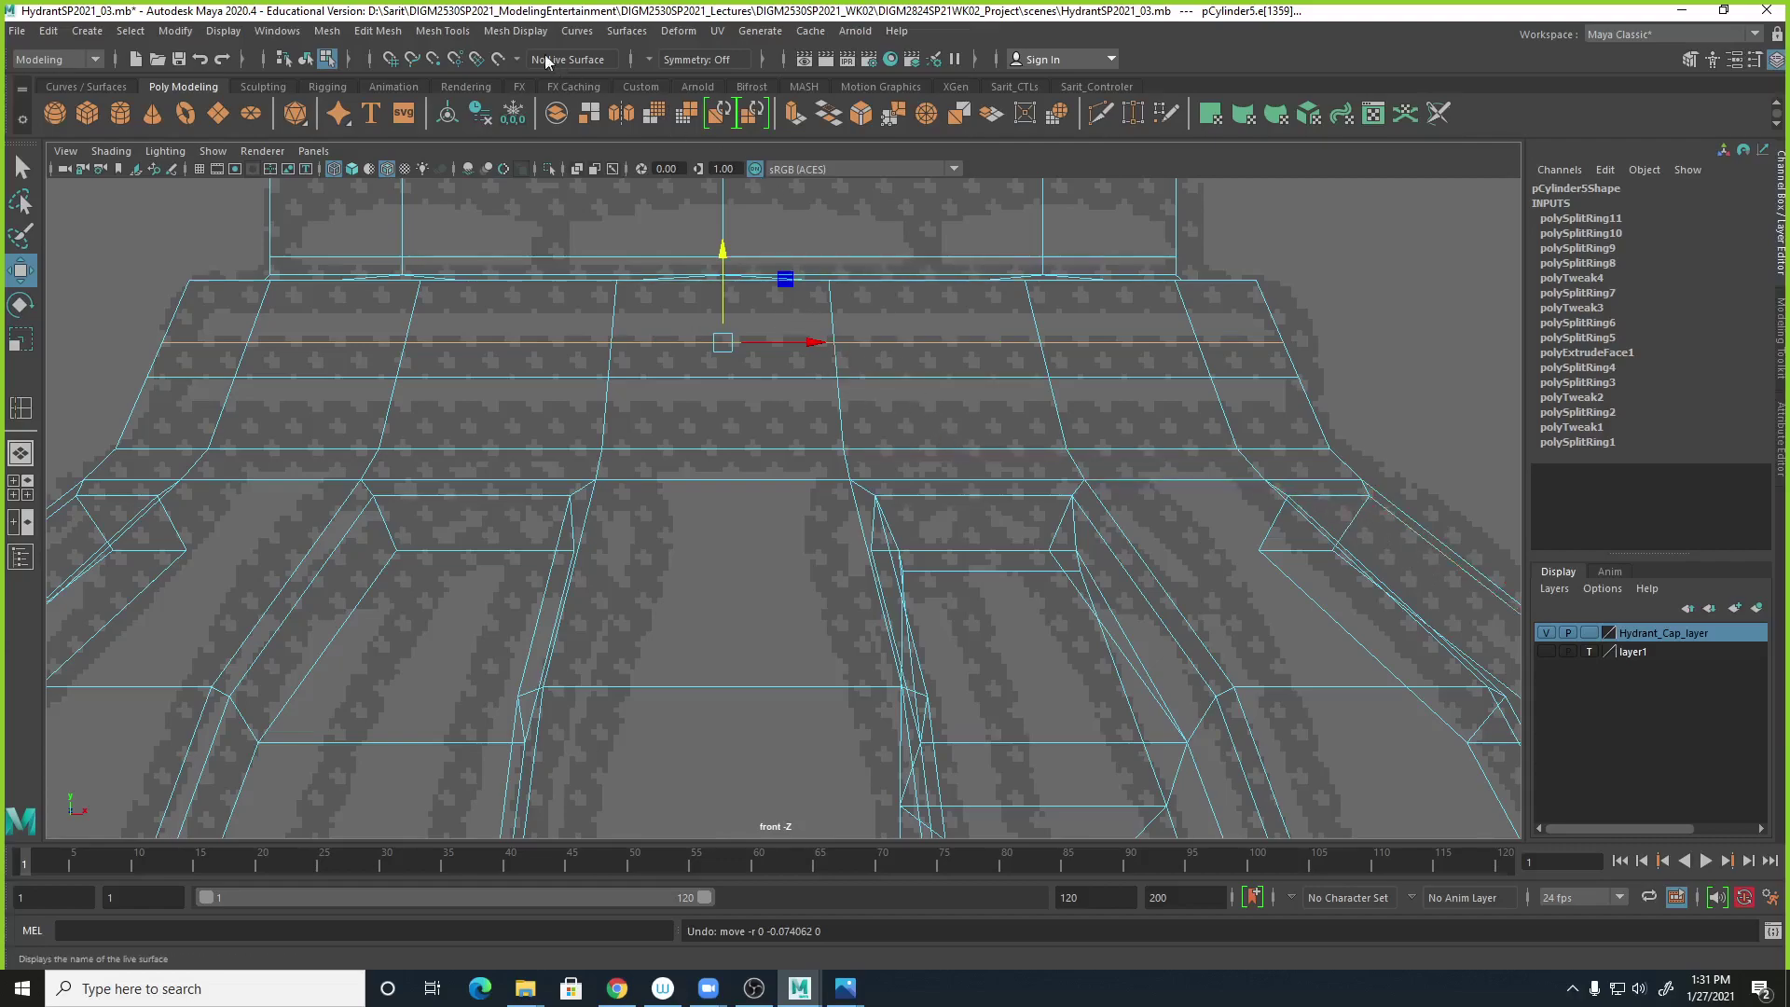
Use Slide Edge to slide the upper edge loop down along the ring's sloped surface, close to the lower loop.
{"action": "left_click", "coordinate": [509, 34]}
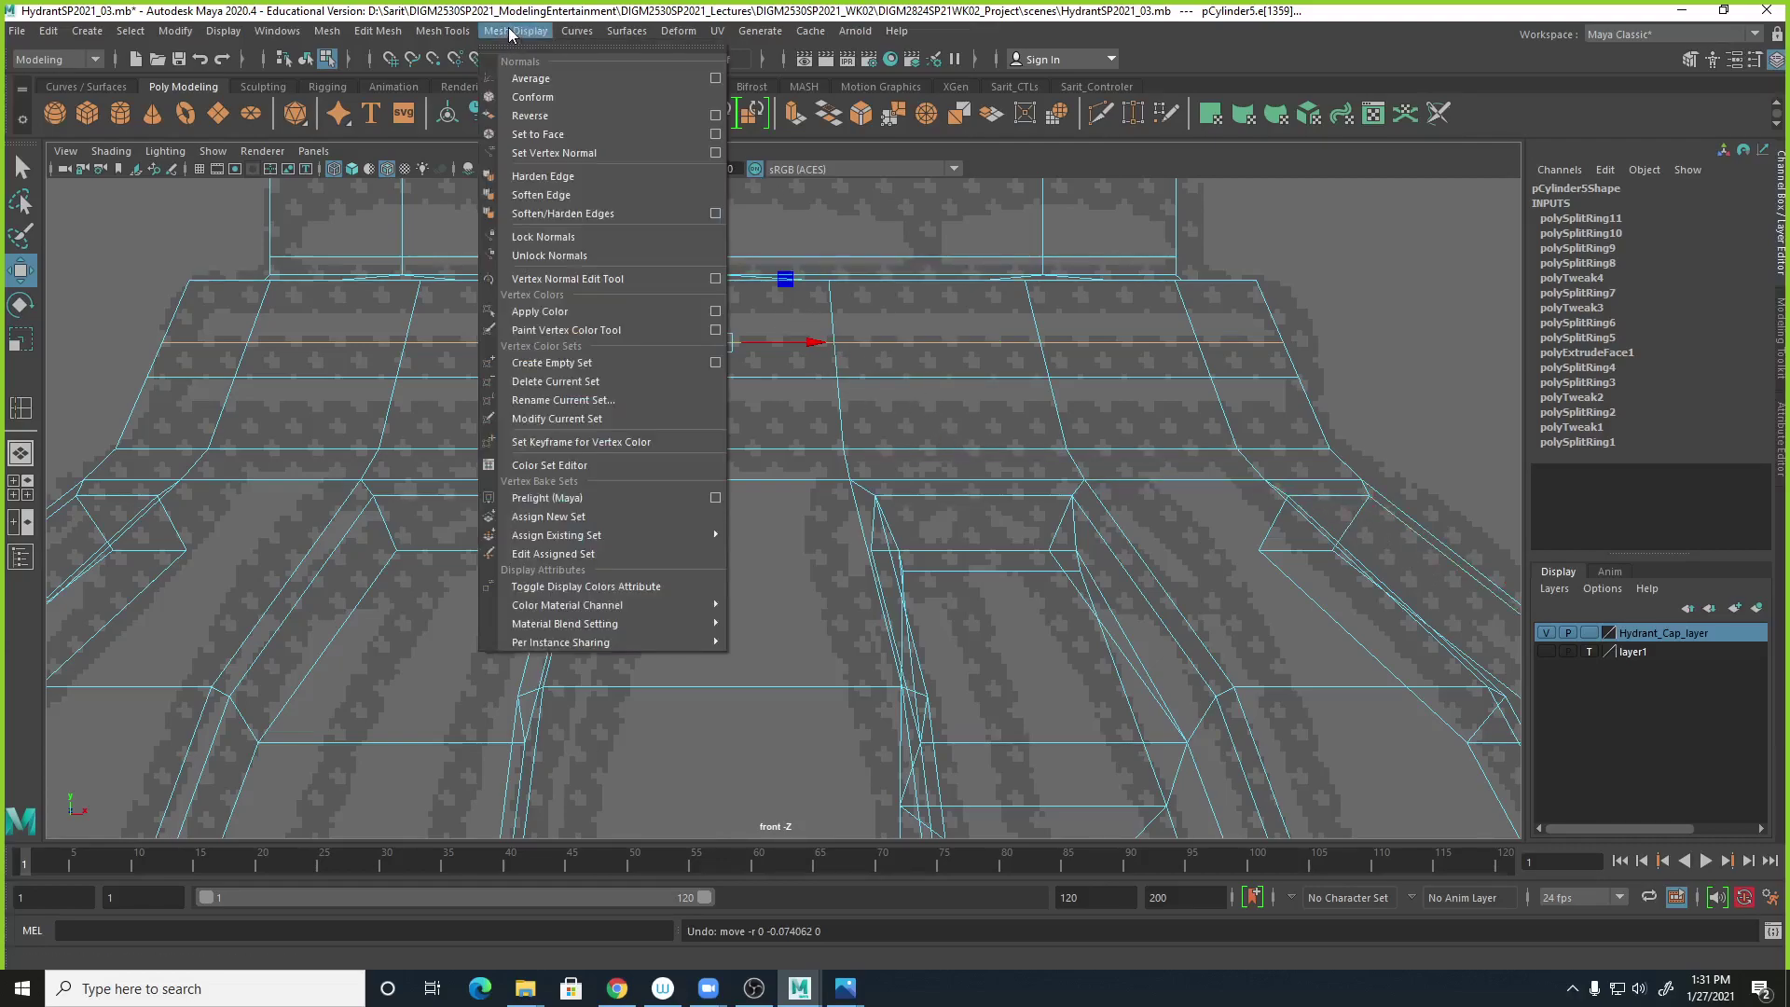
{"action": "mouse_move", "coordinate": [441, 36]}
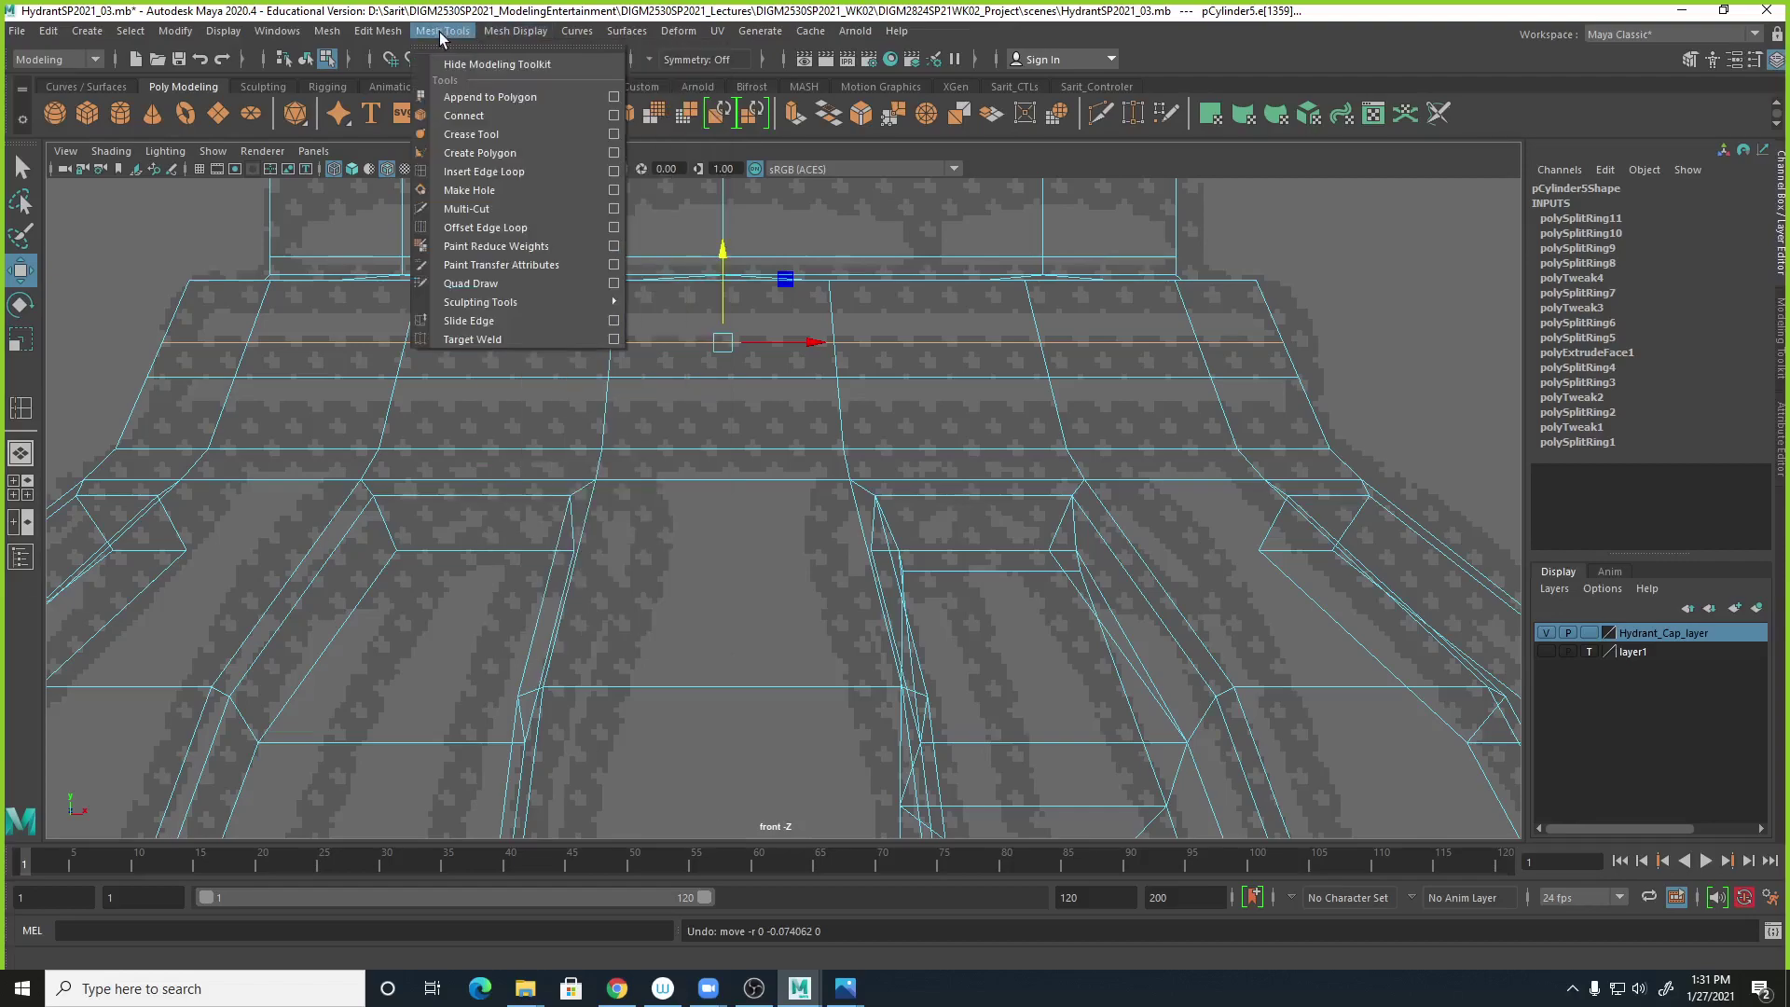
{"action": "left_click", "coordinate": [469, 321]}
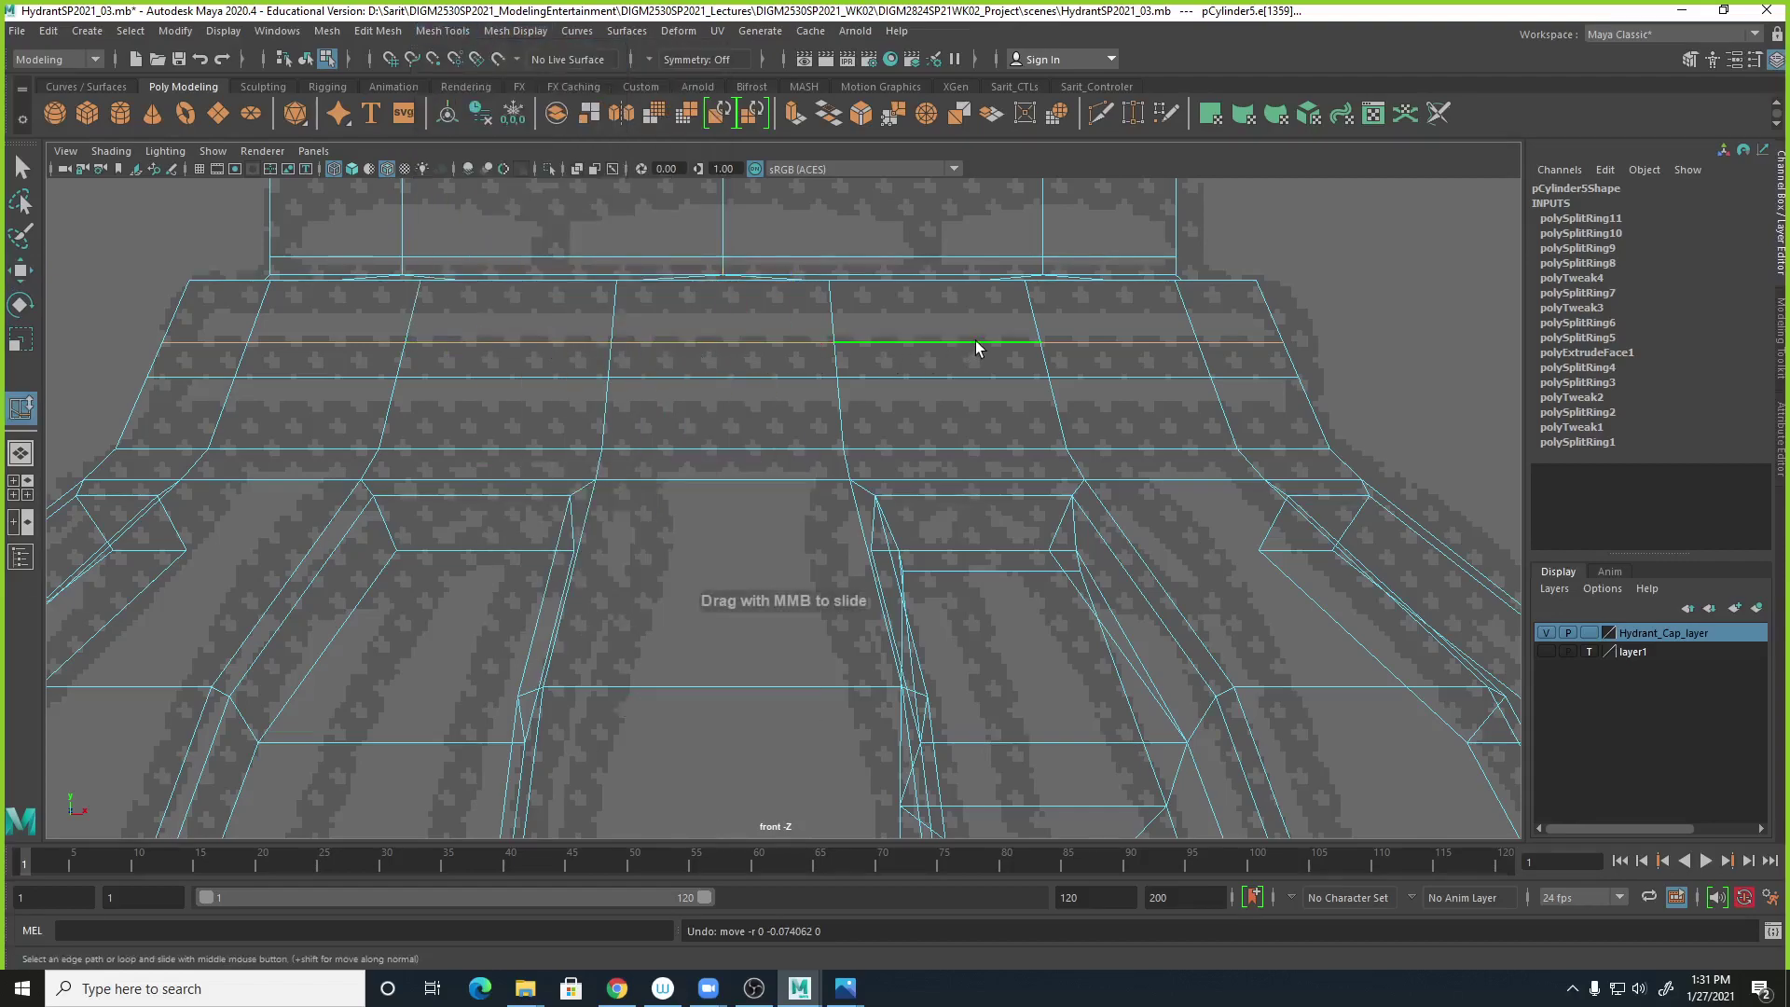
{"action": "middle_click_drag", "start_coordinate": [986, 347], "coordinate": [935, 358]}
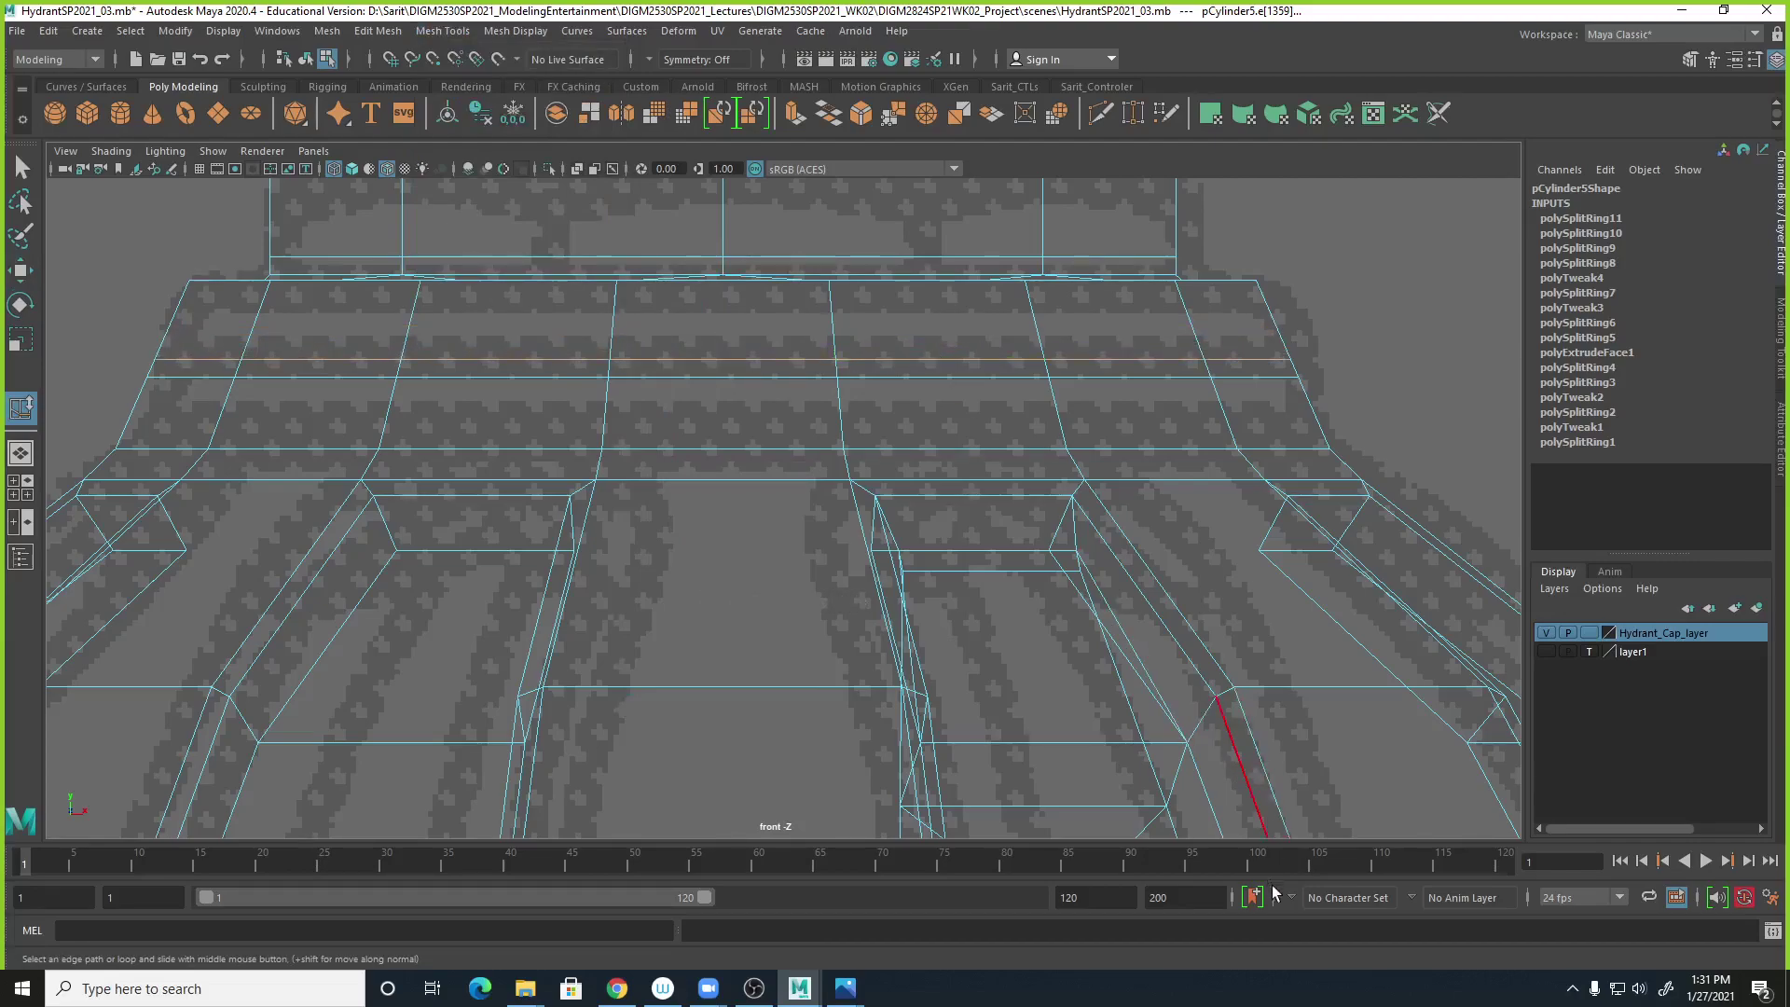
Select the narrow band of faces between the two close edge loops all around the sloped ring and extrude it.
{"action": "right_click", "coordinate": [1286, 363]}
{"action": "left_click", "coordinate": [1285, 411]}
{"action": "left_click", "coordinate": [1249, 369]}
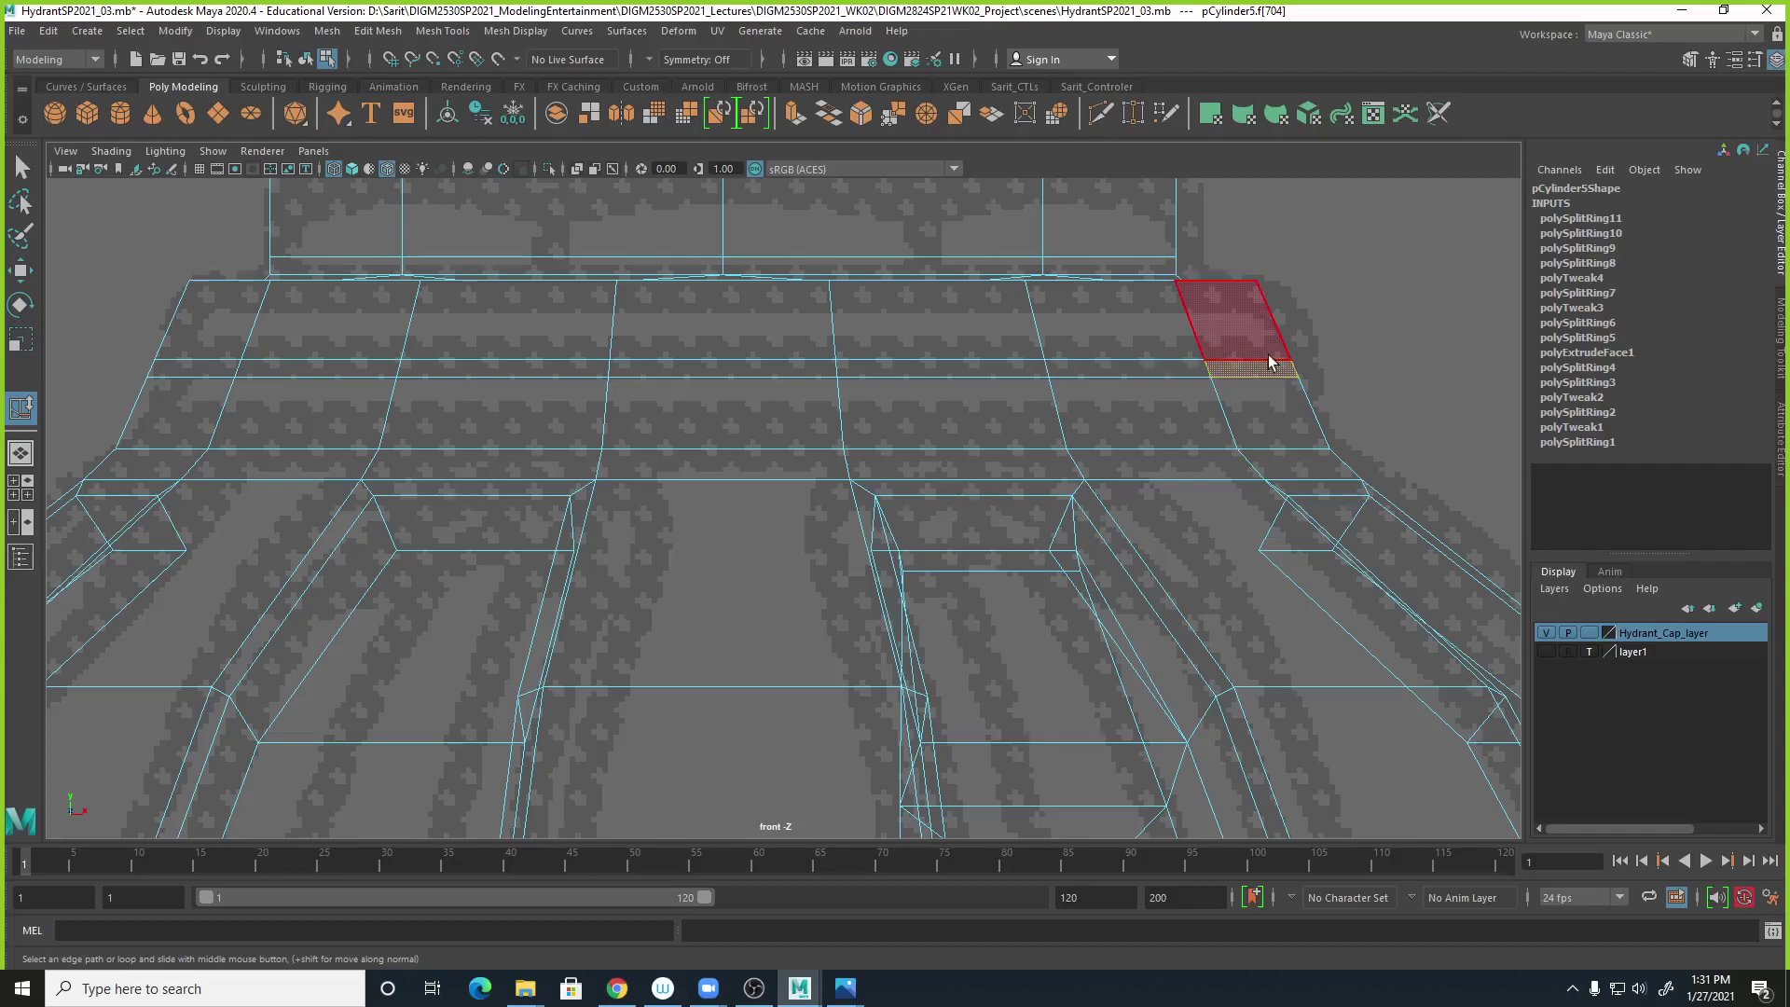
{"action": "key", "text": "space"}
{"action": "scroll", "coordinate": [1180, 308], "scroll_direction": "up", "scroll_amount": 5}
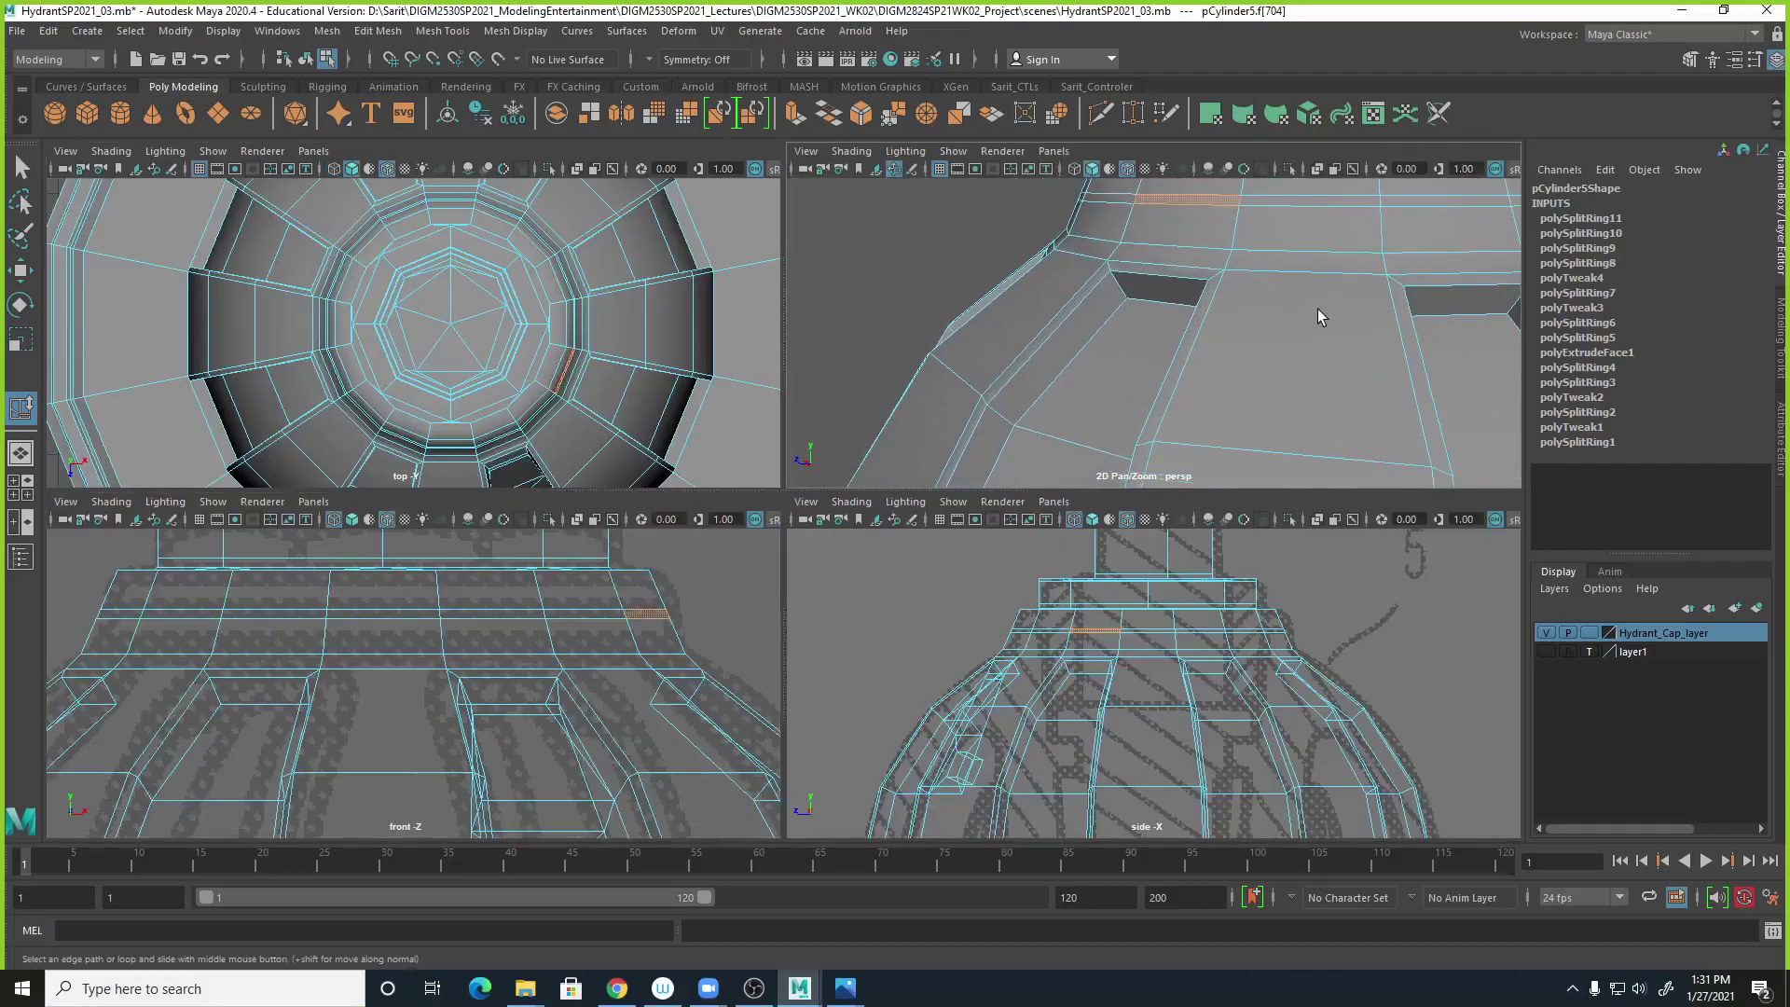
{"action": "double_click", "coordinate": [1224, 323]}
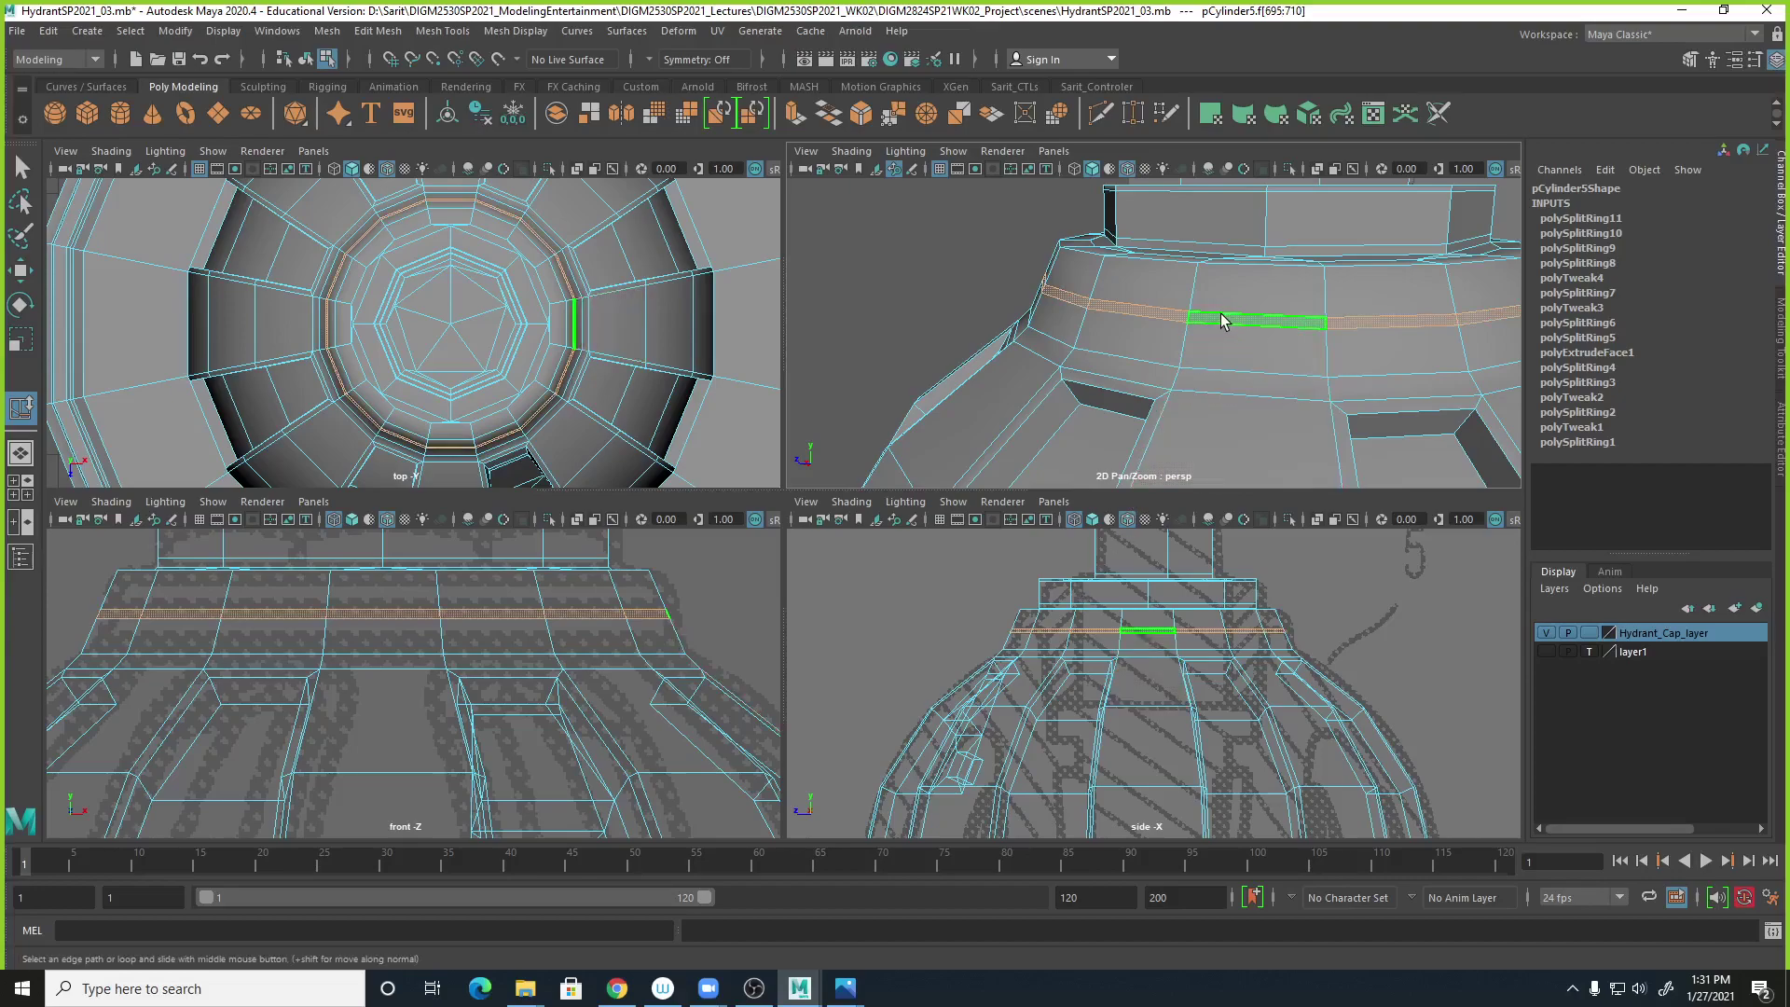
{"action": "right_click_drag", "start_coordinate": [1222, 315], "coordinate": [1231, 369], "text": "shift"}
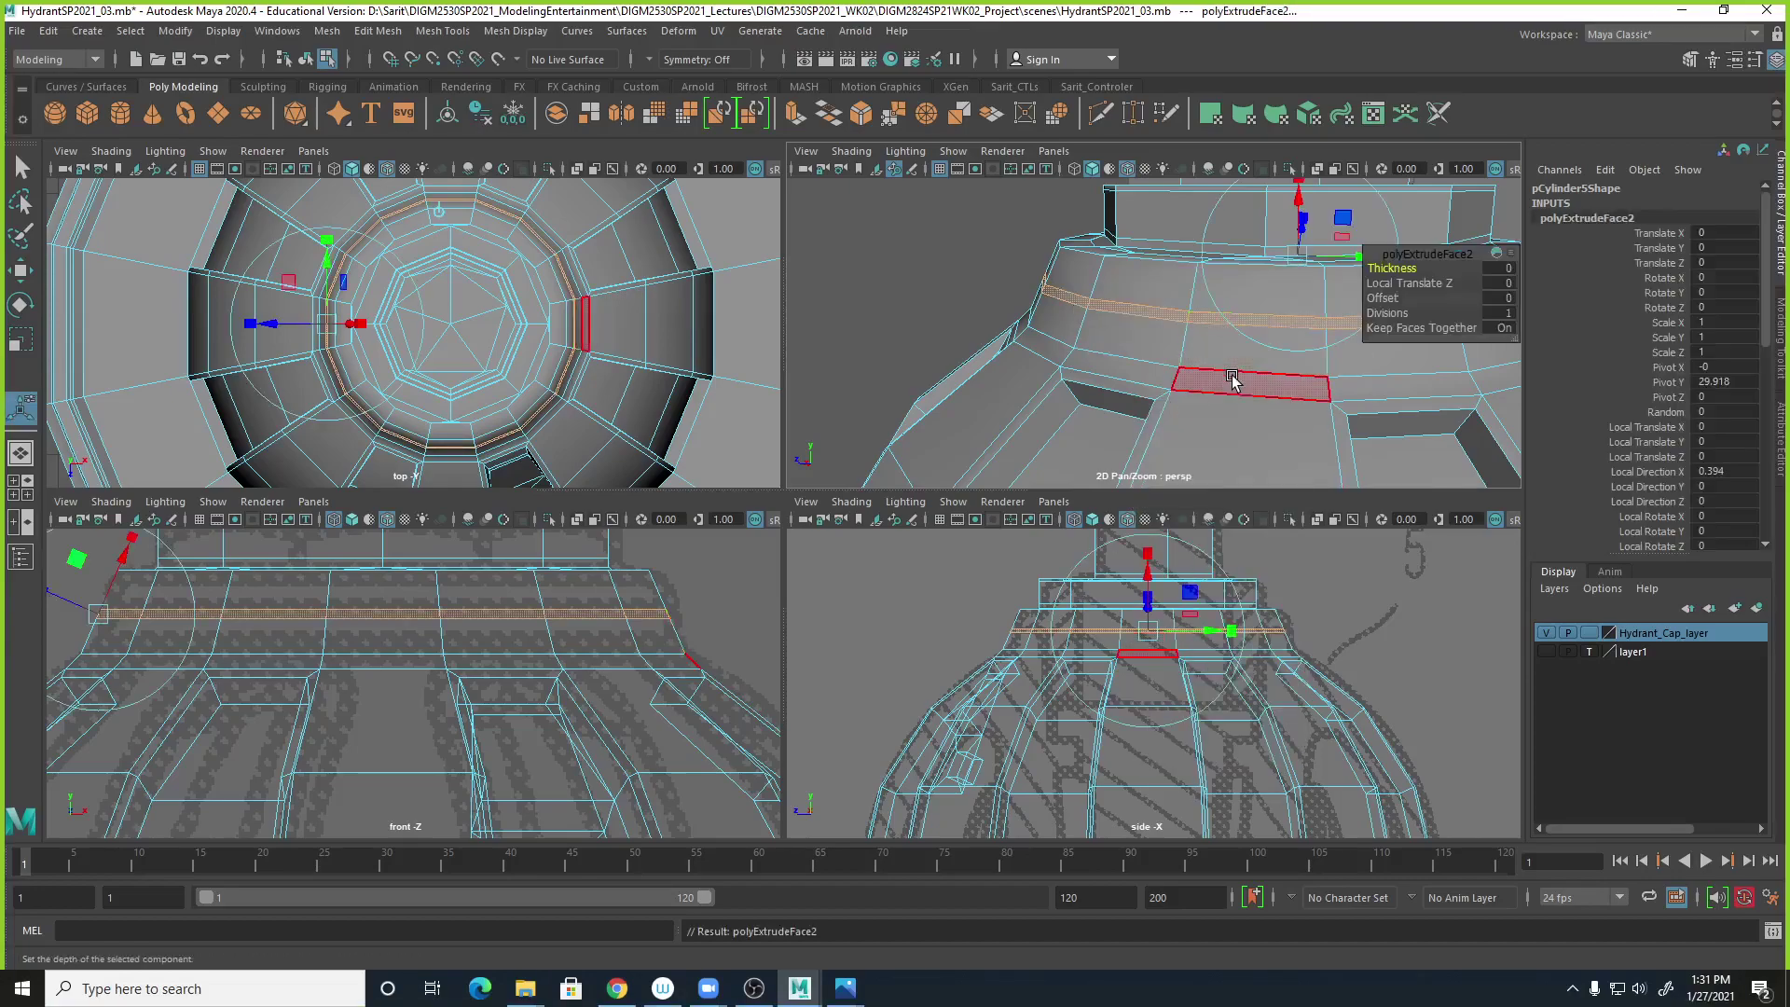
Try to push the extruded band inward with a Local Translate Z of -0.161, and undo that move.
{"action": "left_click_drag", "start_coordinate": [1285, 296], "coordinate": [1227, 352], "text": "alt"}
{"action": "right_click_drag", "start_coordinate": [1227, 352], "coordinate": [1162, 358], "text": "alt"}
{"action": "middle_click_drag", "start_coordinate": [1163, 358], "coordinate": [1031, 363], "text": "alt"}
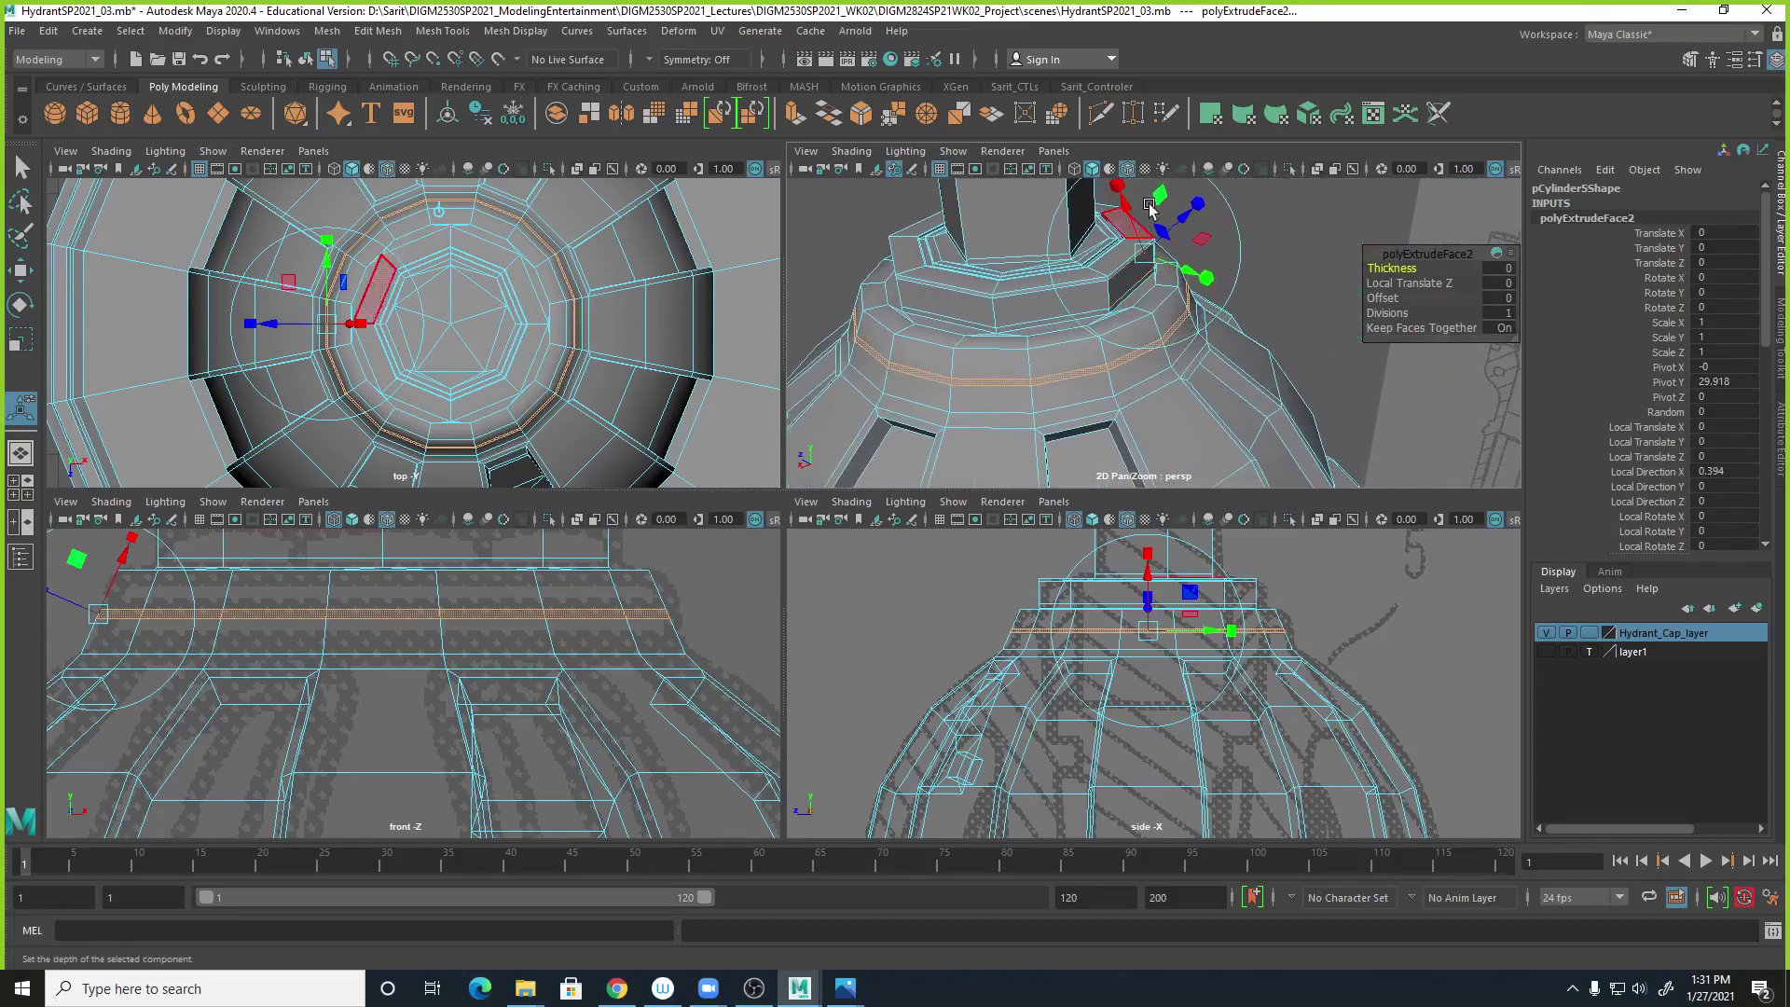
{"action": "left_click_drag", "start_coordinate": [1186, 212], "coordinate": [1179, 224]}
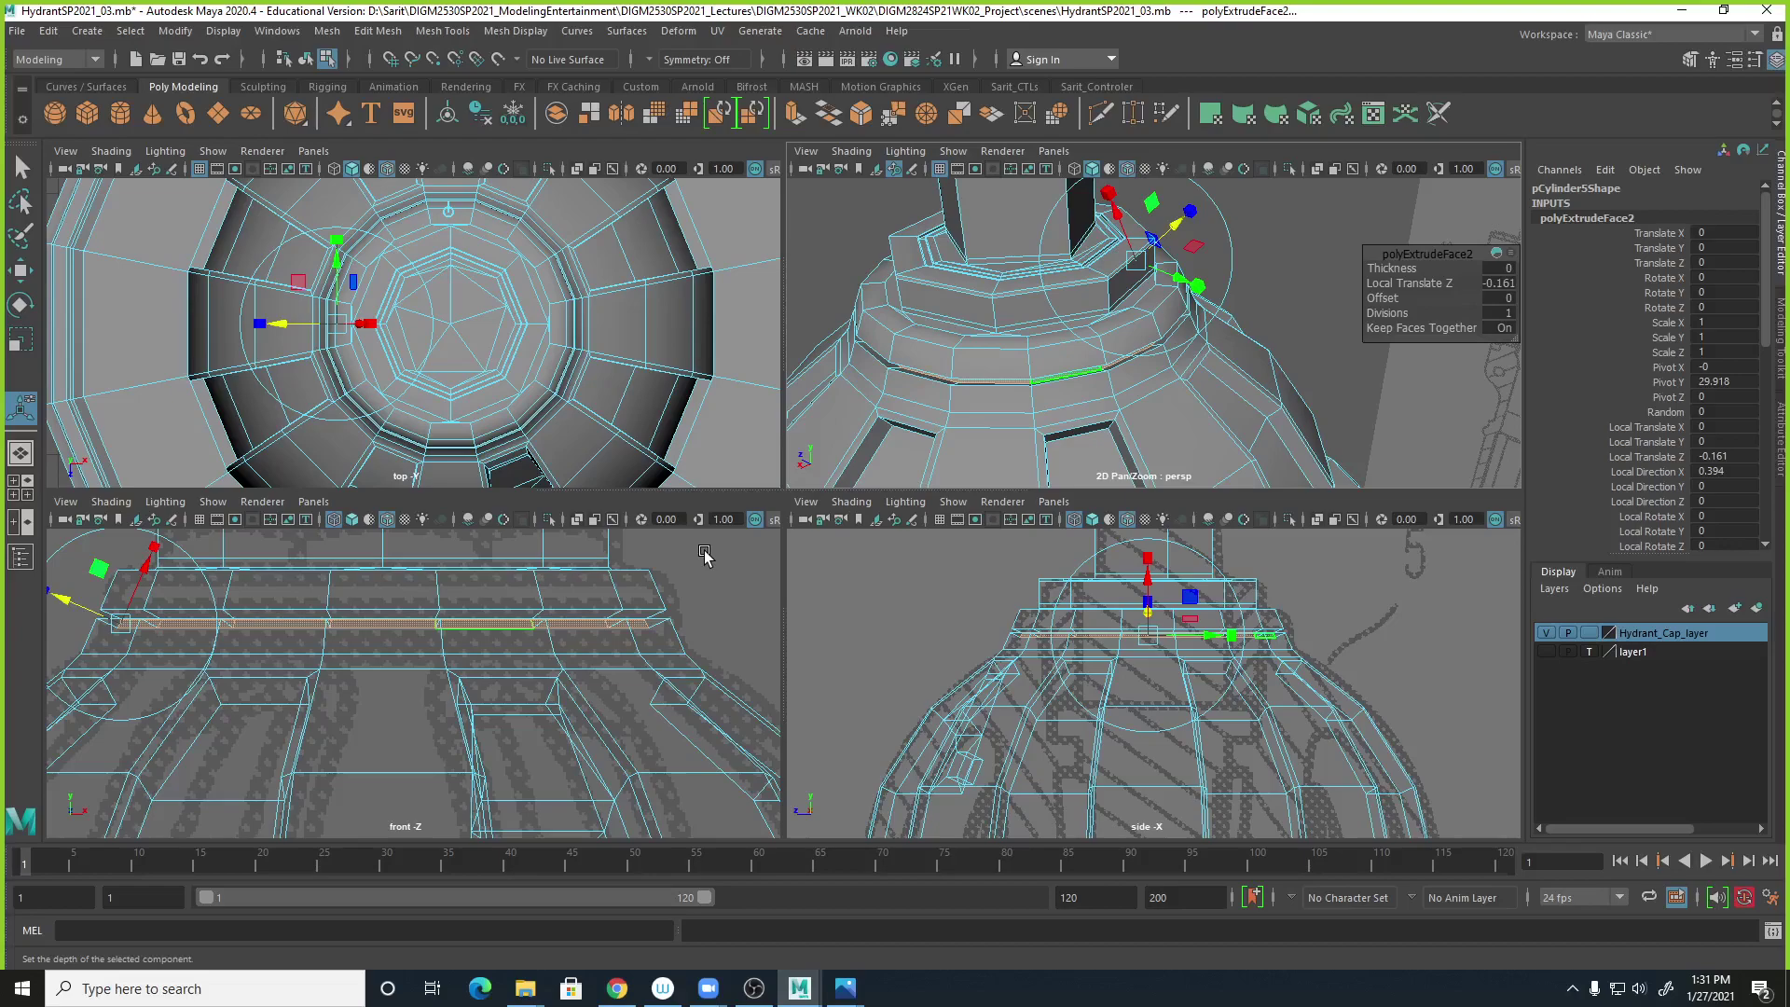
{"action": "key", "text": "ctrl+z"}
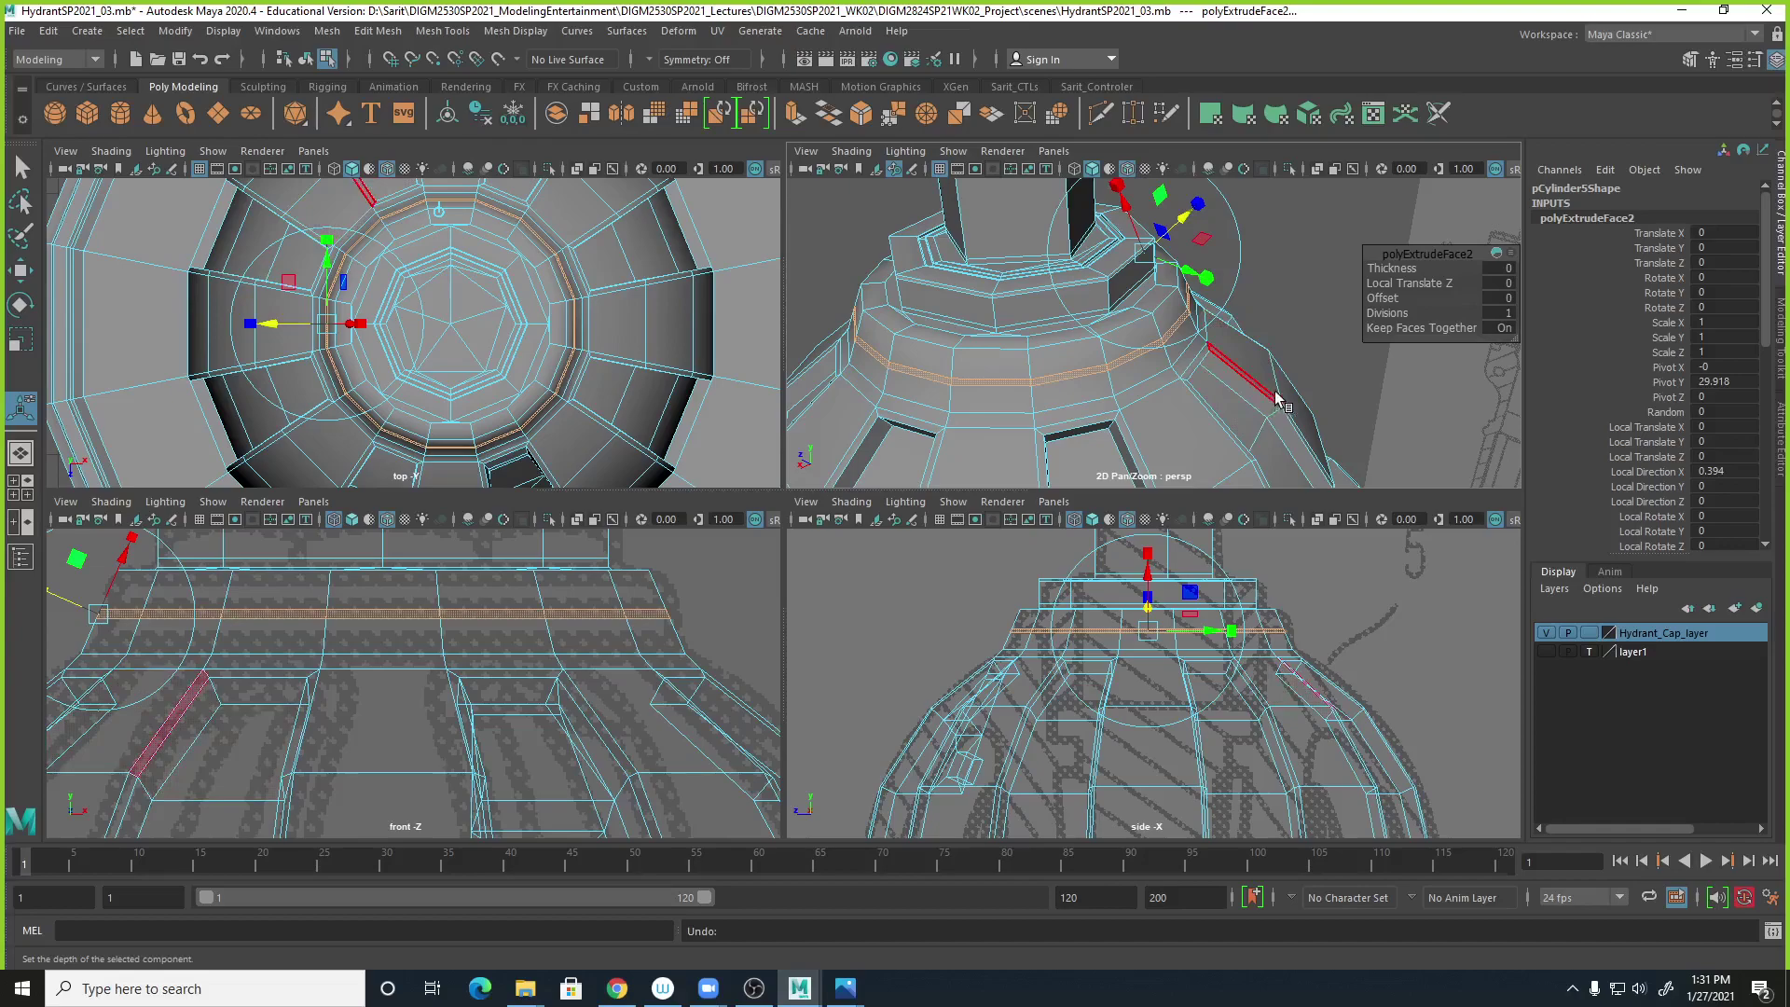
Switch the extrusion to world axes and scale the band inward to 0.957 in X and Z, keeping Y at 1.
{"action": "scroll", "coordinate": [1152, 353], "scroll_direction": "down", "scroll_amount": 3}
{"action": "middle_click_drag", "start_coordinate": [1227, 308], "coordinate": [1229, 399], "text": "alt"}
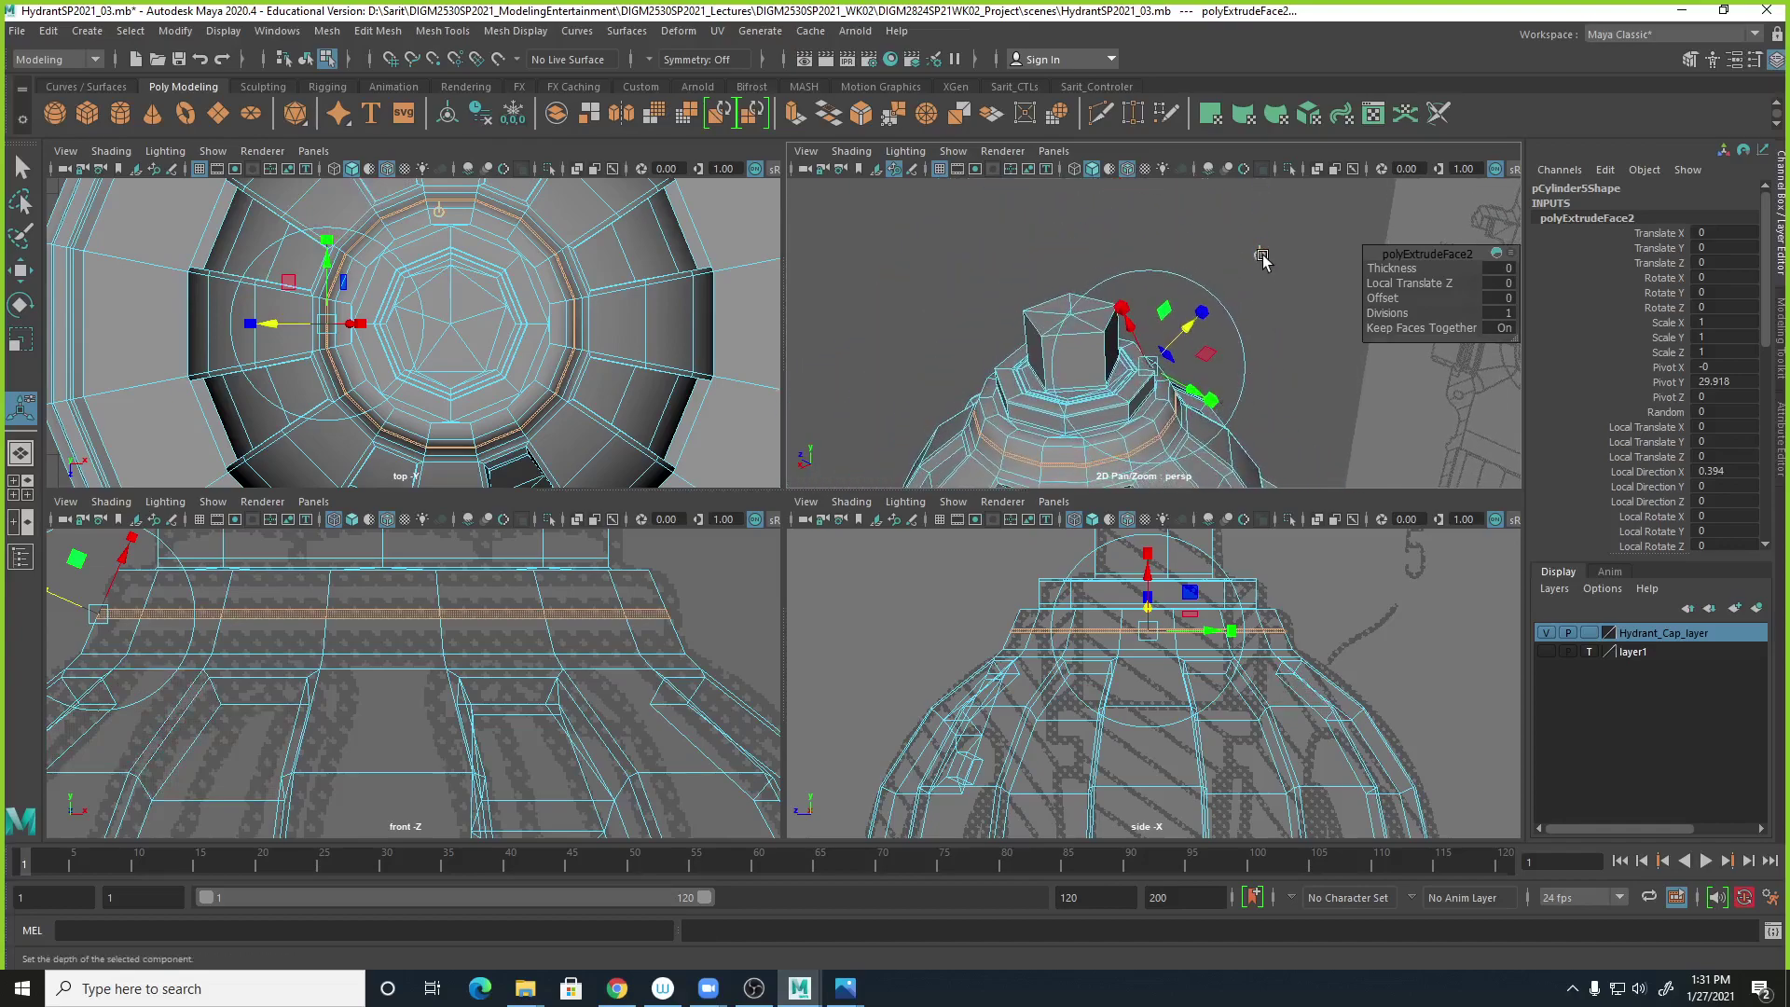
{"action": "left_click", "coordinate": [1262, 259]}
{"action": "scroll", "coordinate": [489, 296], "scroll_direction": "down", "scroll_amount": 1}
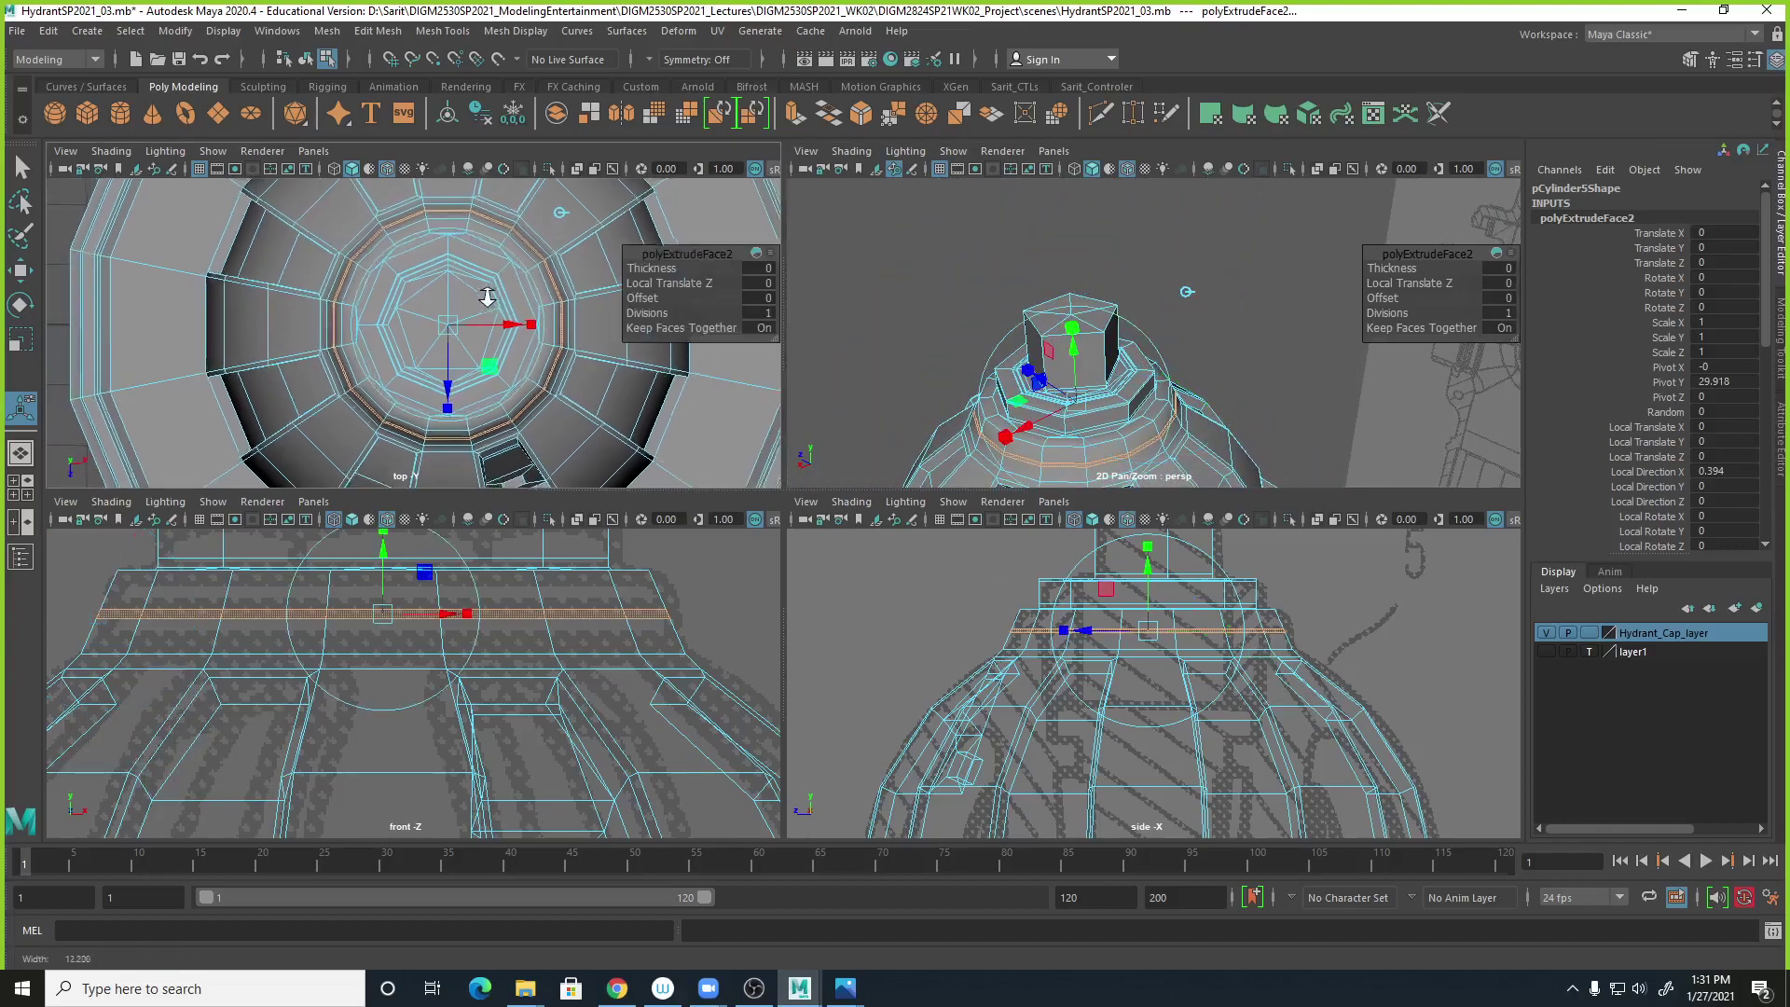
{"action": "scroll", "coordinate": [490, 296], "scroll_direction": "down", "scroll_amount": 1}
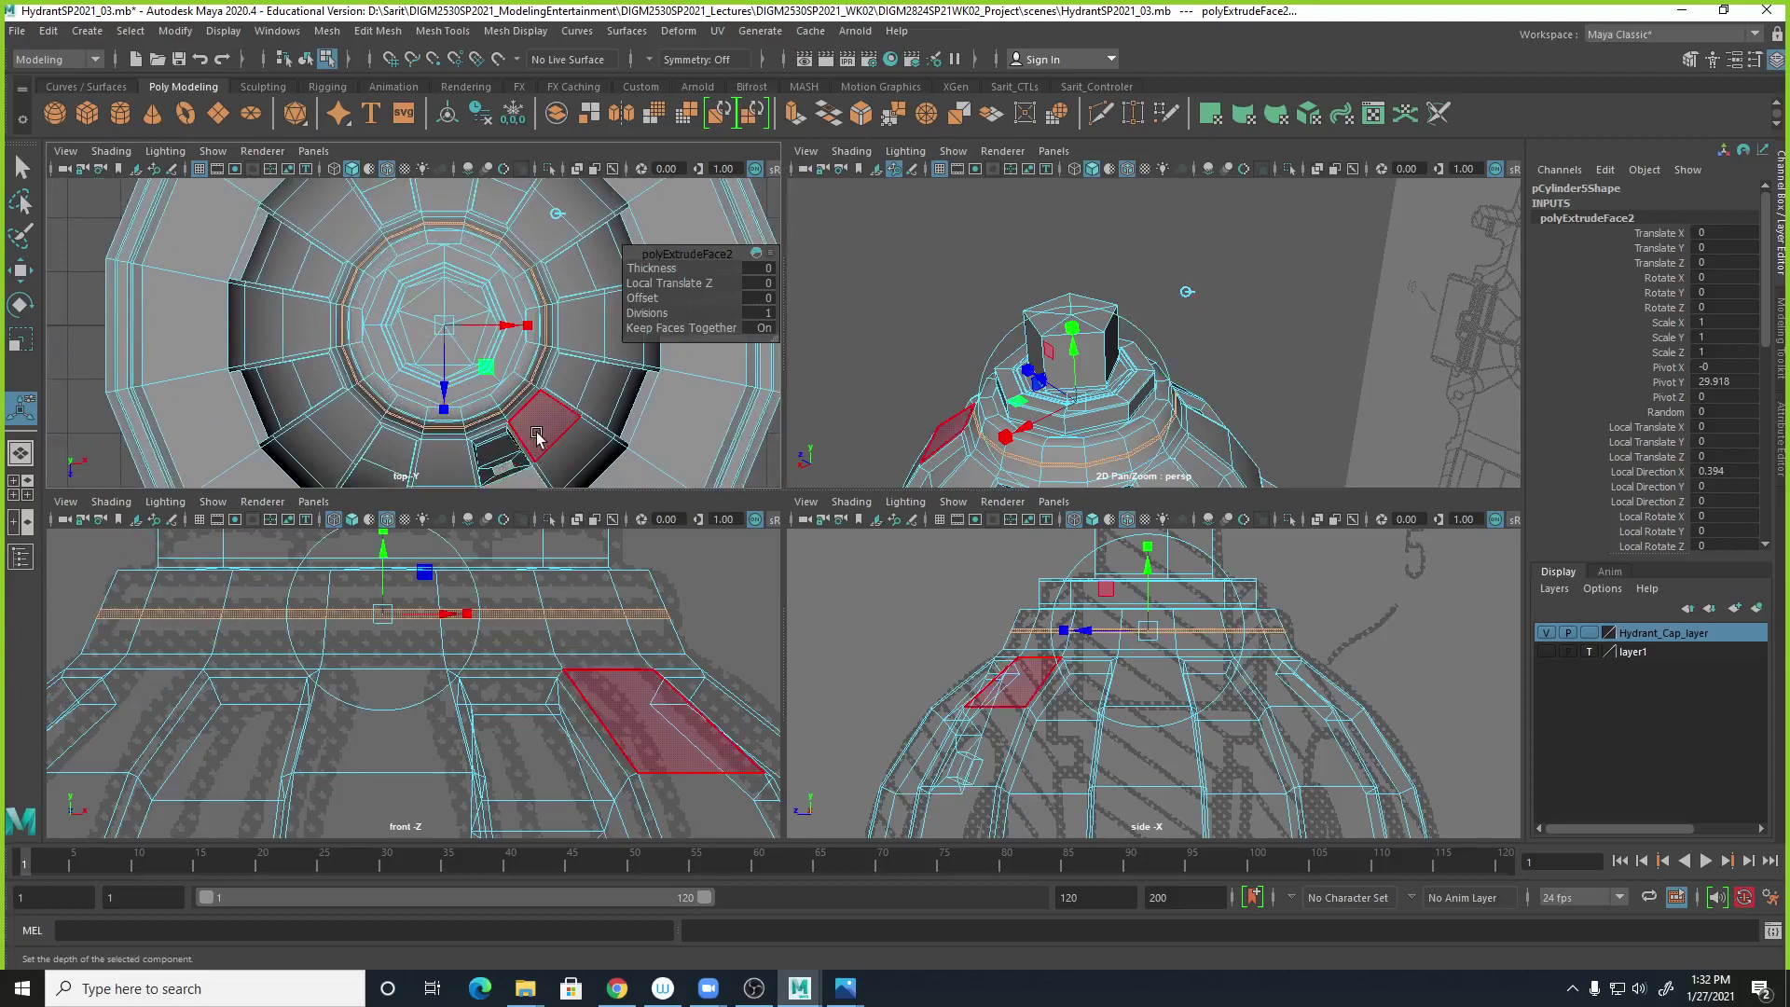
{"action": "left_click", "coordinate": [444, 411]}
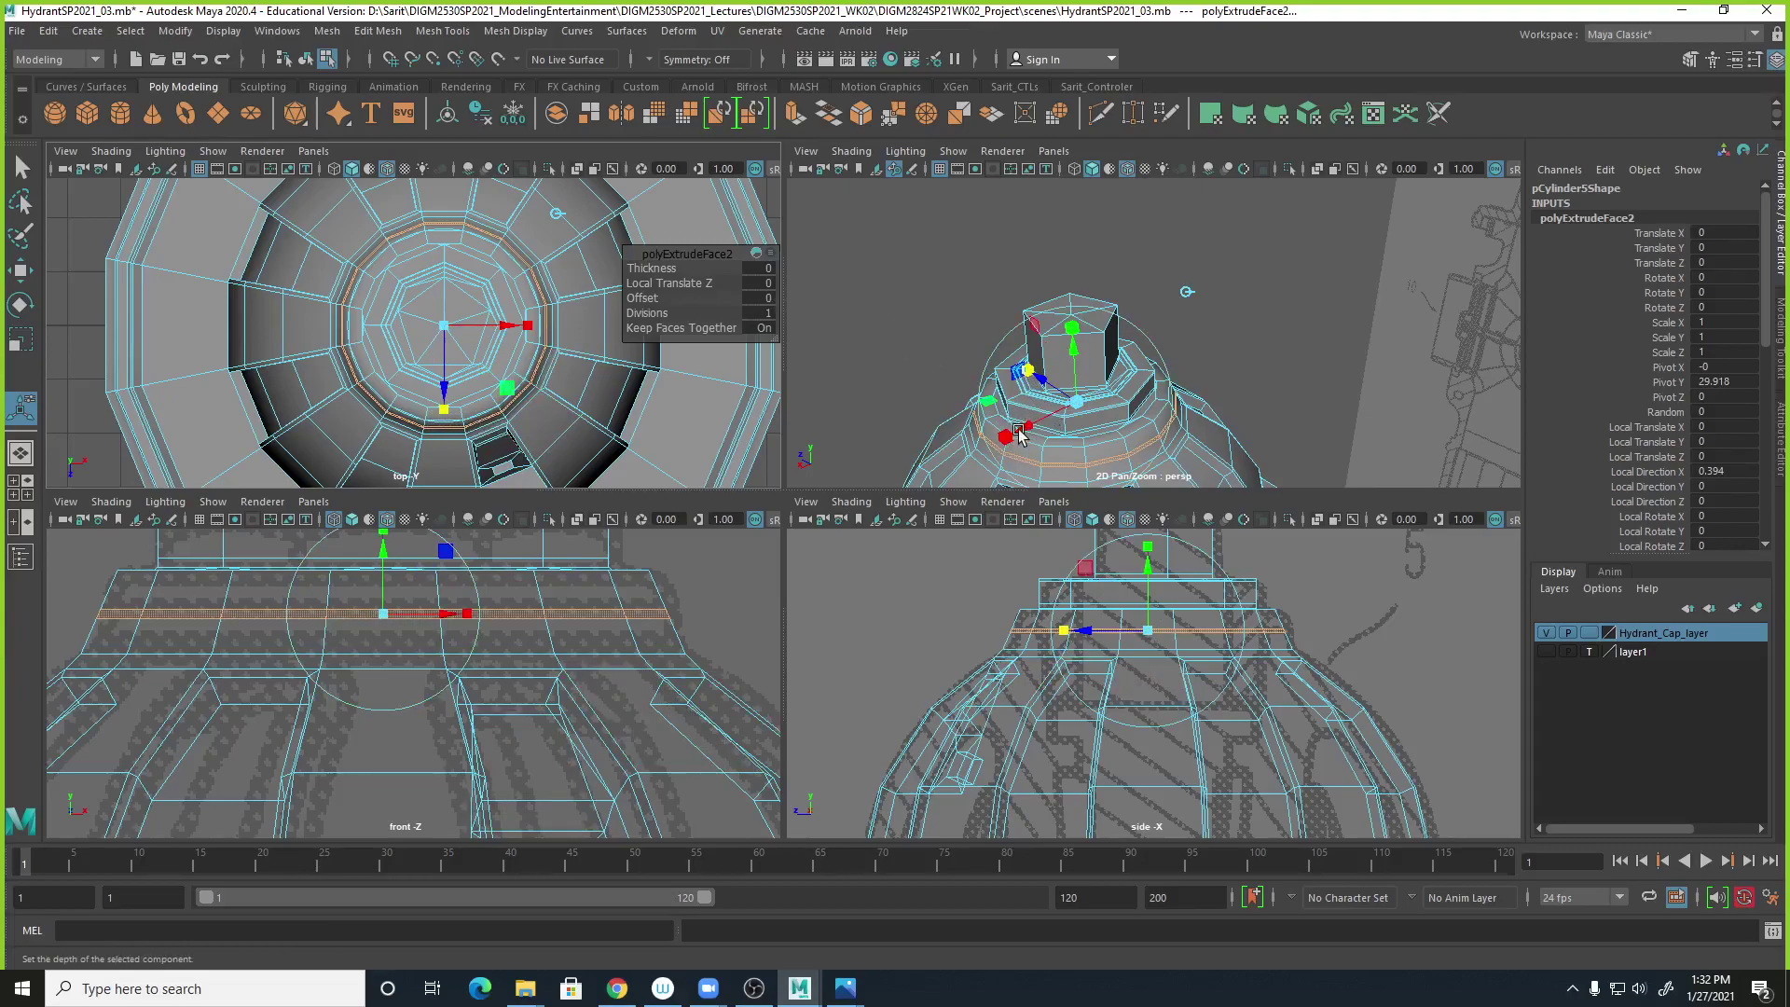
{"action": "left_click_drag", "start_coordinate": [1026, 432], "coordinate": [995, 404]}
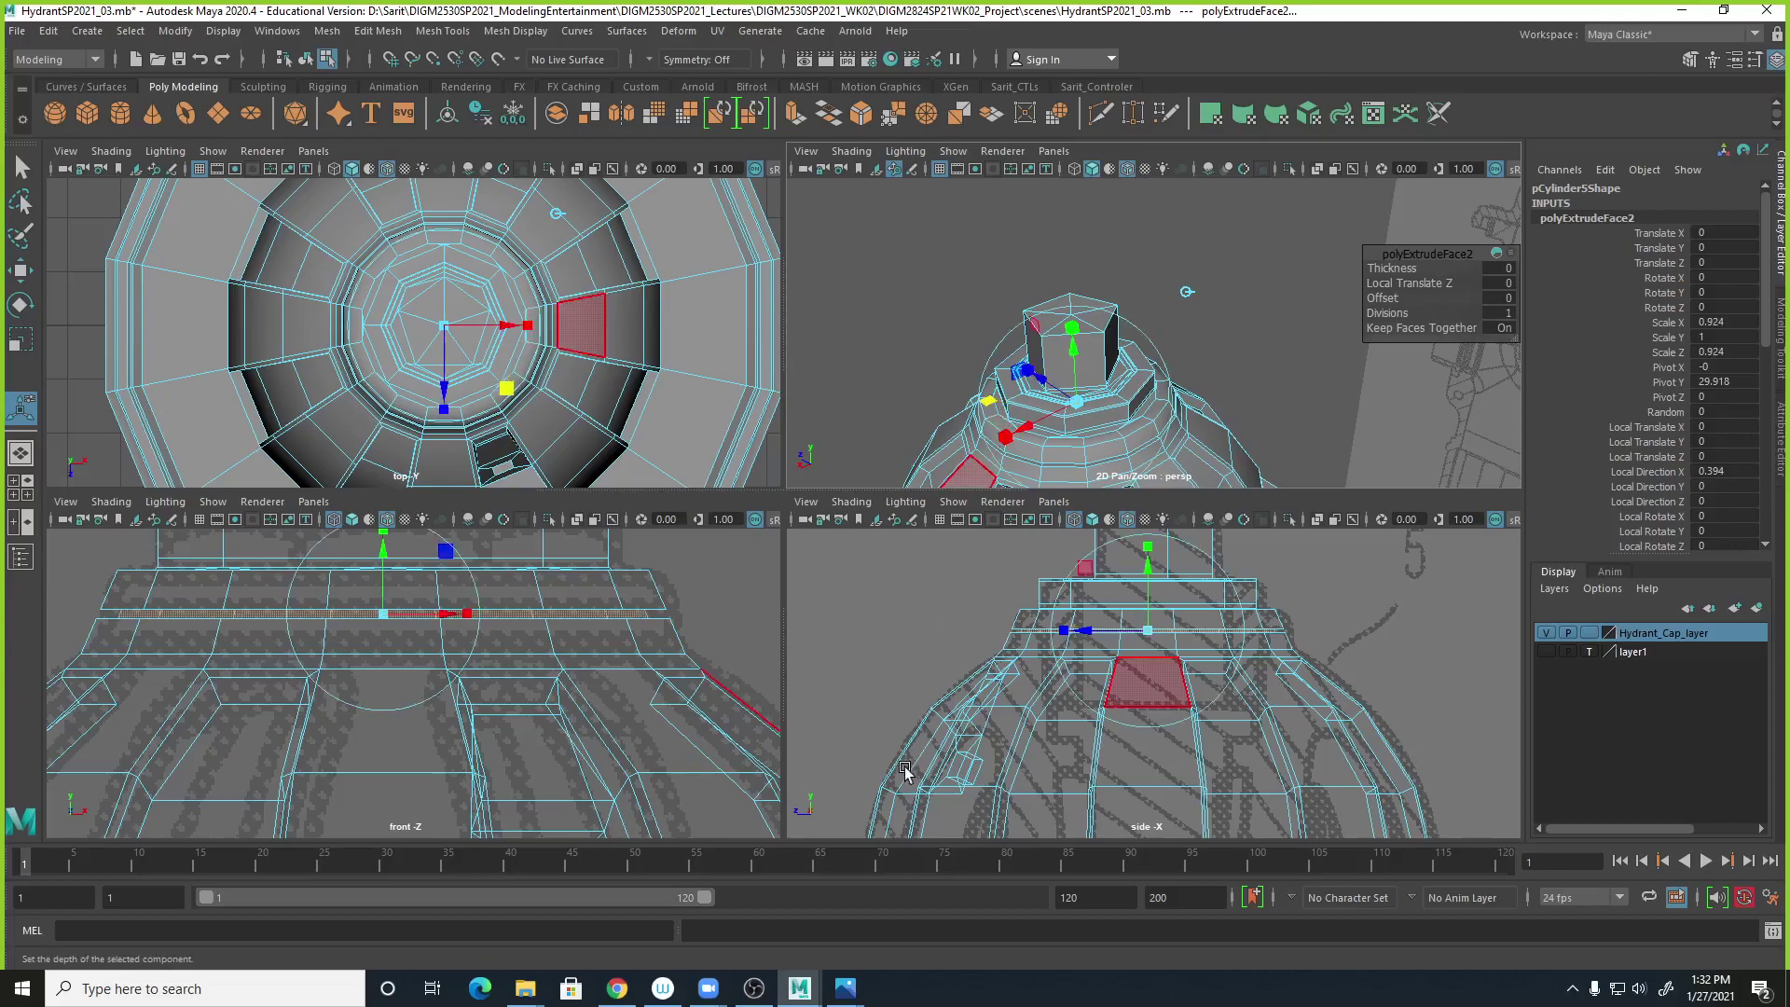
{"action": "left_click_drag", "start_coordinate": [1221, 373], "coordinate": [1264, 362], "text": "alt"}
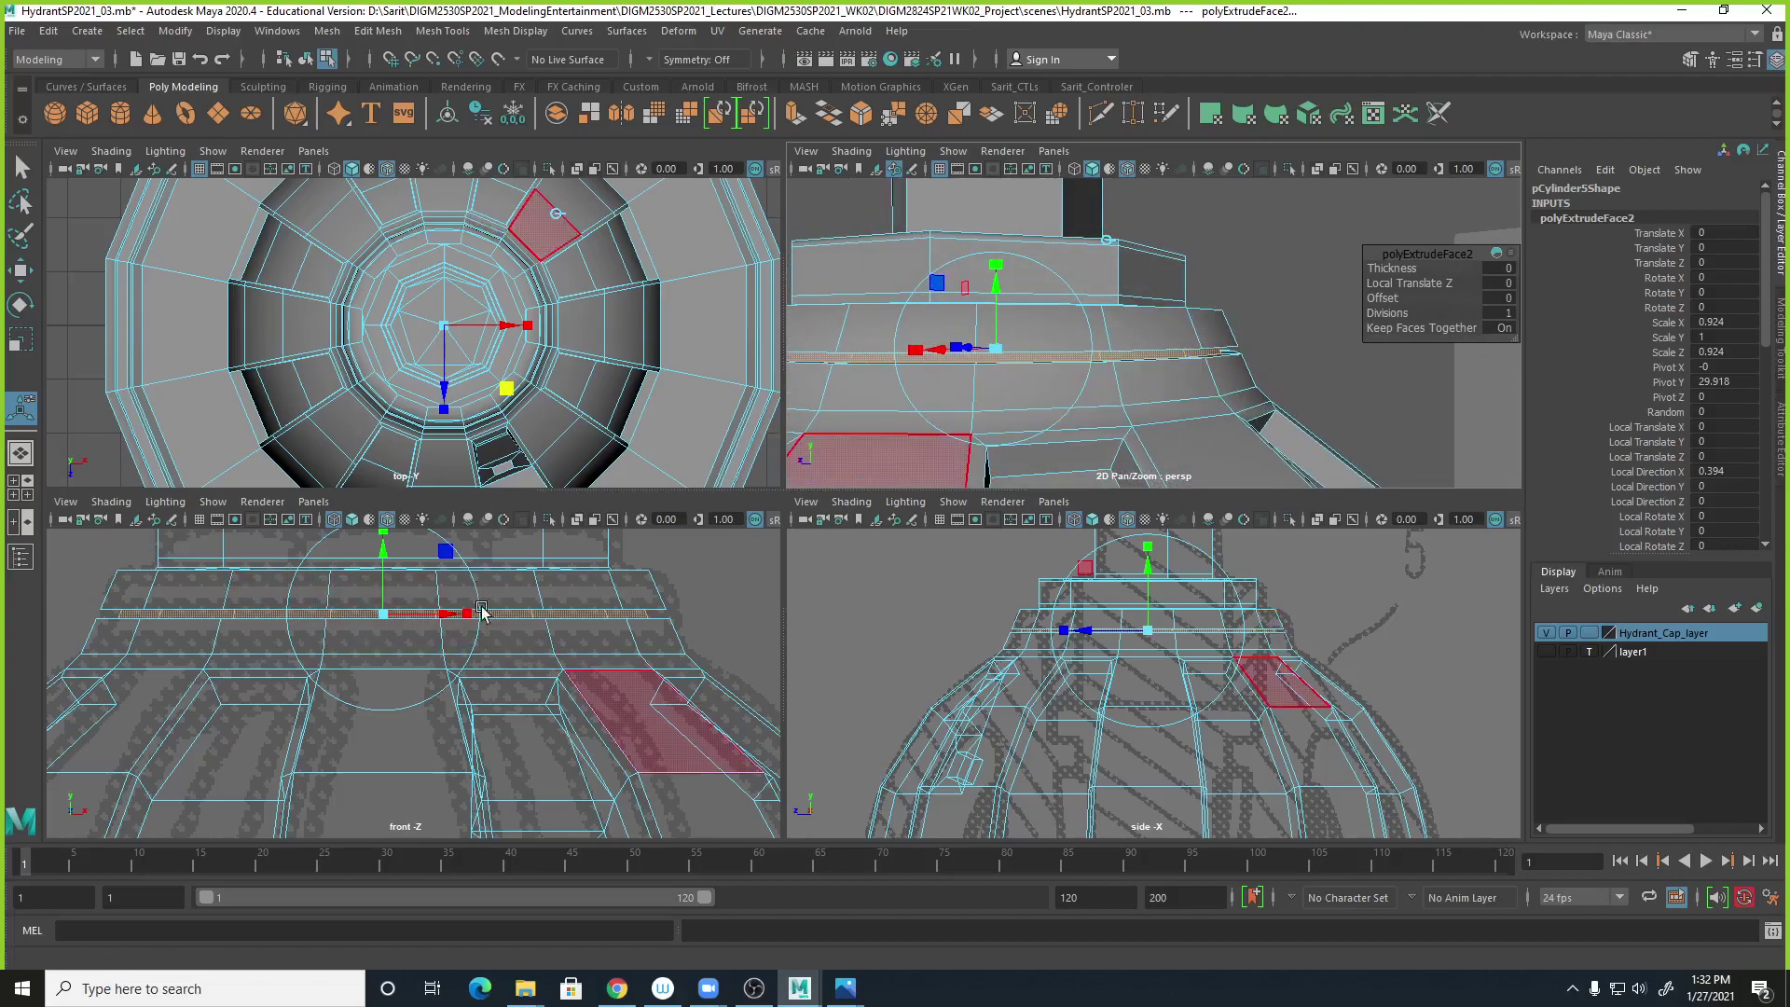
{"action": "left_click", "coordinate": [509, 389]}
{"action": "left_click_drag", "start_coordinate": [511, 391], "coordinate": [507, 388]}
{"action": "left_click_drag", "start_coordinate": [1166, 373], "coordinate": [1228, 377], "text": "alt"}
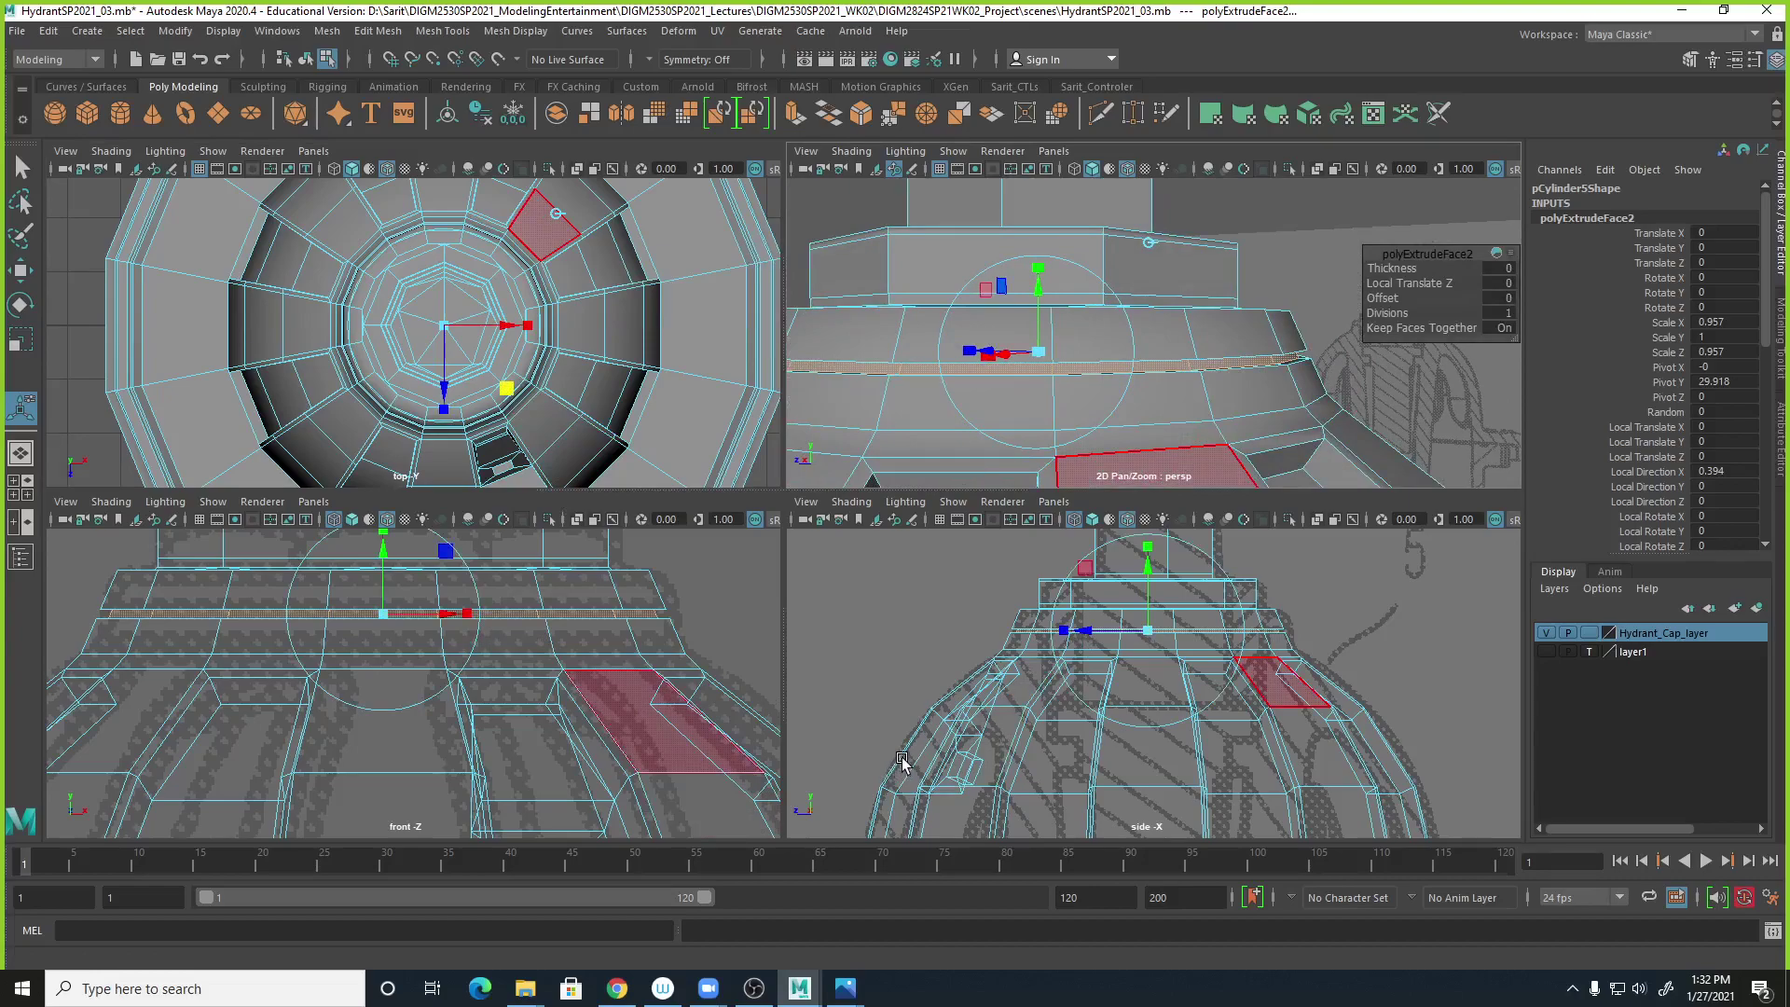
Return to object mode, inspect the new groove on the cap in smooth preview, and restore the unsmoothed display.
{"action": "scroll", "coordinate": [740, 598], "scroll_direction": "up", "scroll_amount": 1}
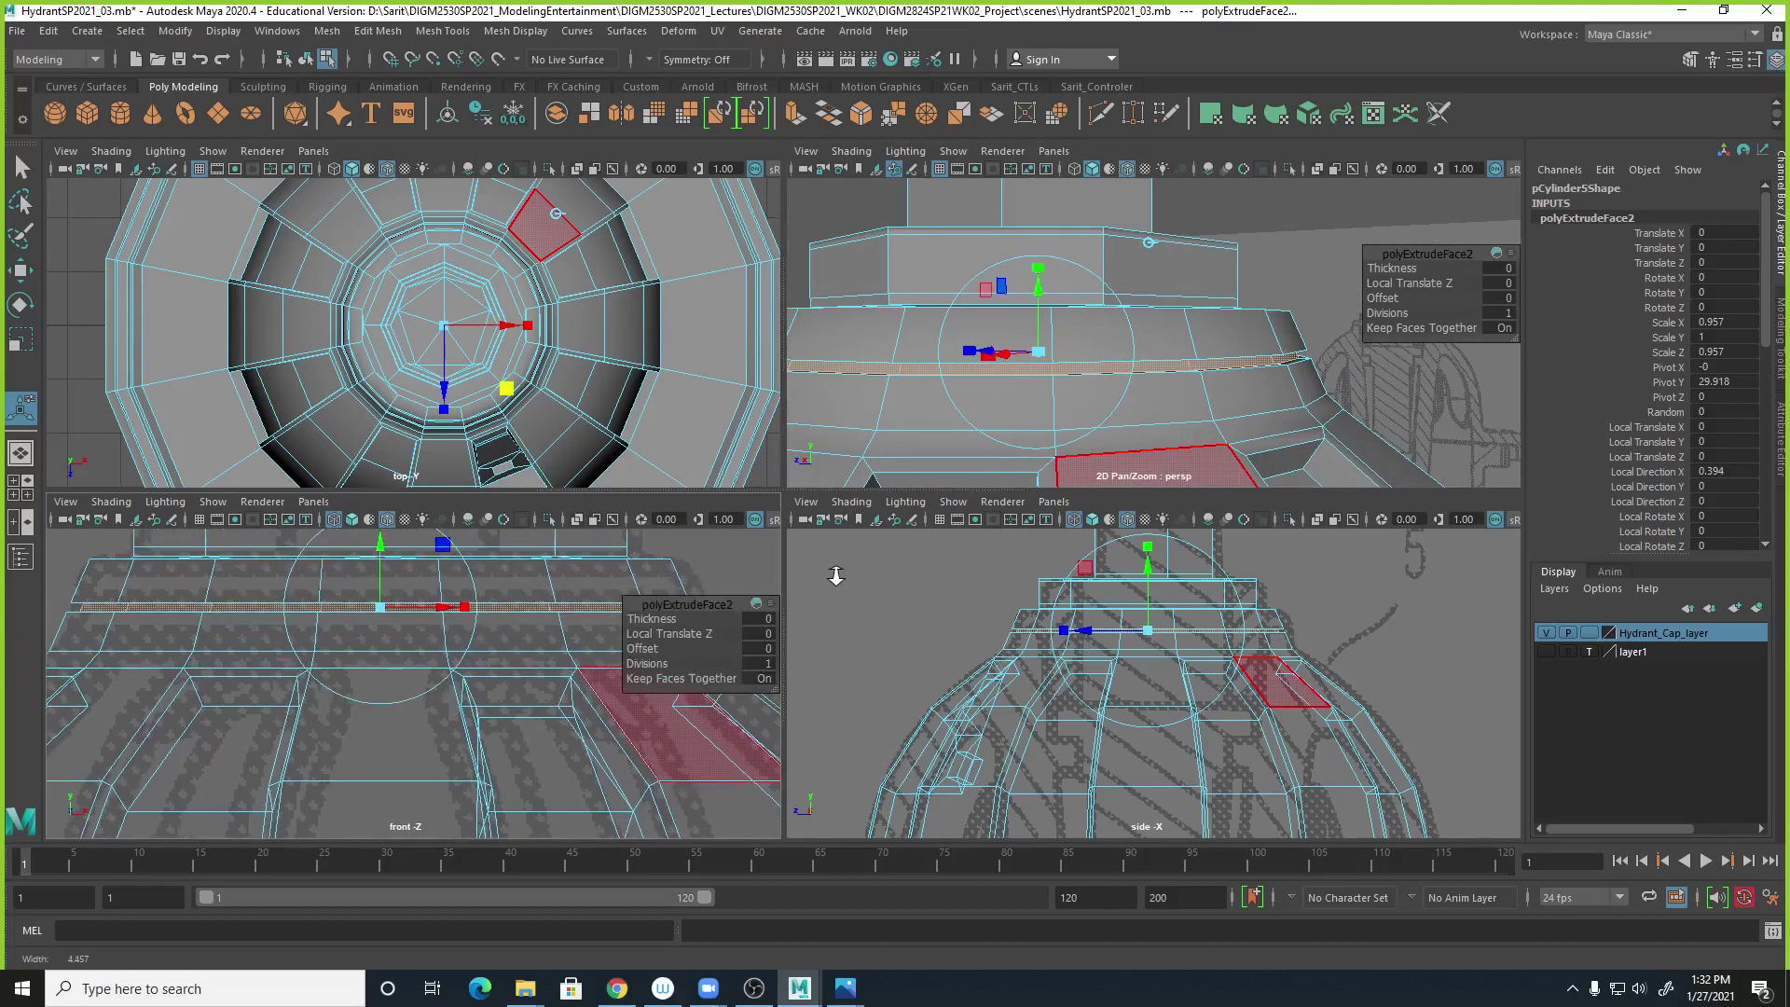
{"action": "left_click", "coordinate": [1339, 343]}
{"action": "right_click", "coordinate": [1256, 390]}
{"action": "right_click_drag", "start_coordinate": [1310, 373], "coordinate": [1182, 385]}
{"action": "left_click_drag", "start_coordinate": [1182, 385], "coordinate": [1247, 440], "text": "alt"}
{"action": "key", "text": "3"}
{"action": "left_click_drag", "start_coordinate": [1189, 382], "coordinate": [1188, 404], "text": "alt"}
{"action": "key", "text": "1"}
Select the complete edge loop around the upper outer rim of the sloped ring beneath the octagonal collar.
{"action": "scroll", "coordinate": [1158, 356], "scroll_direction": "up", "scroll_amount": 5}
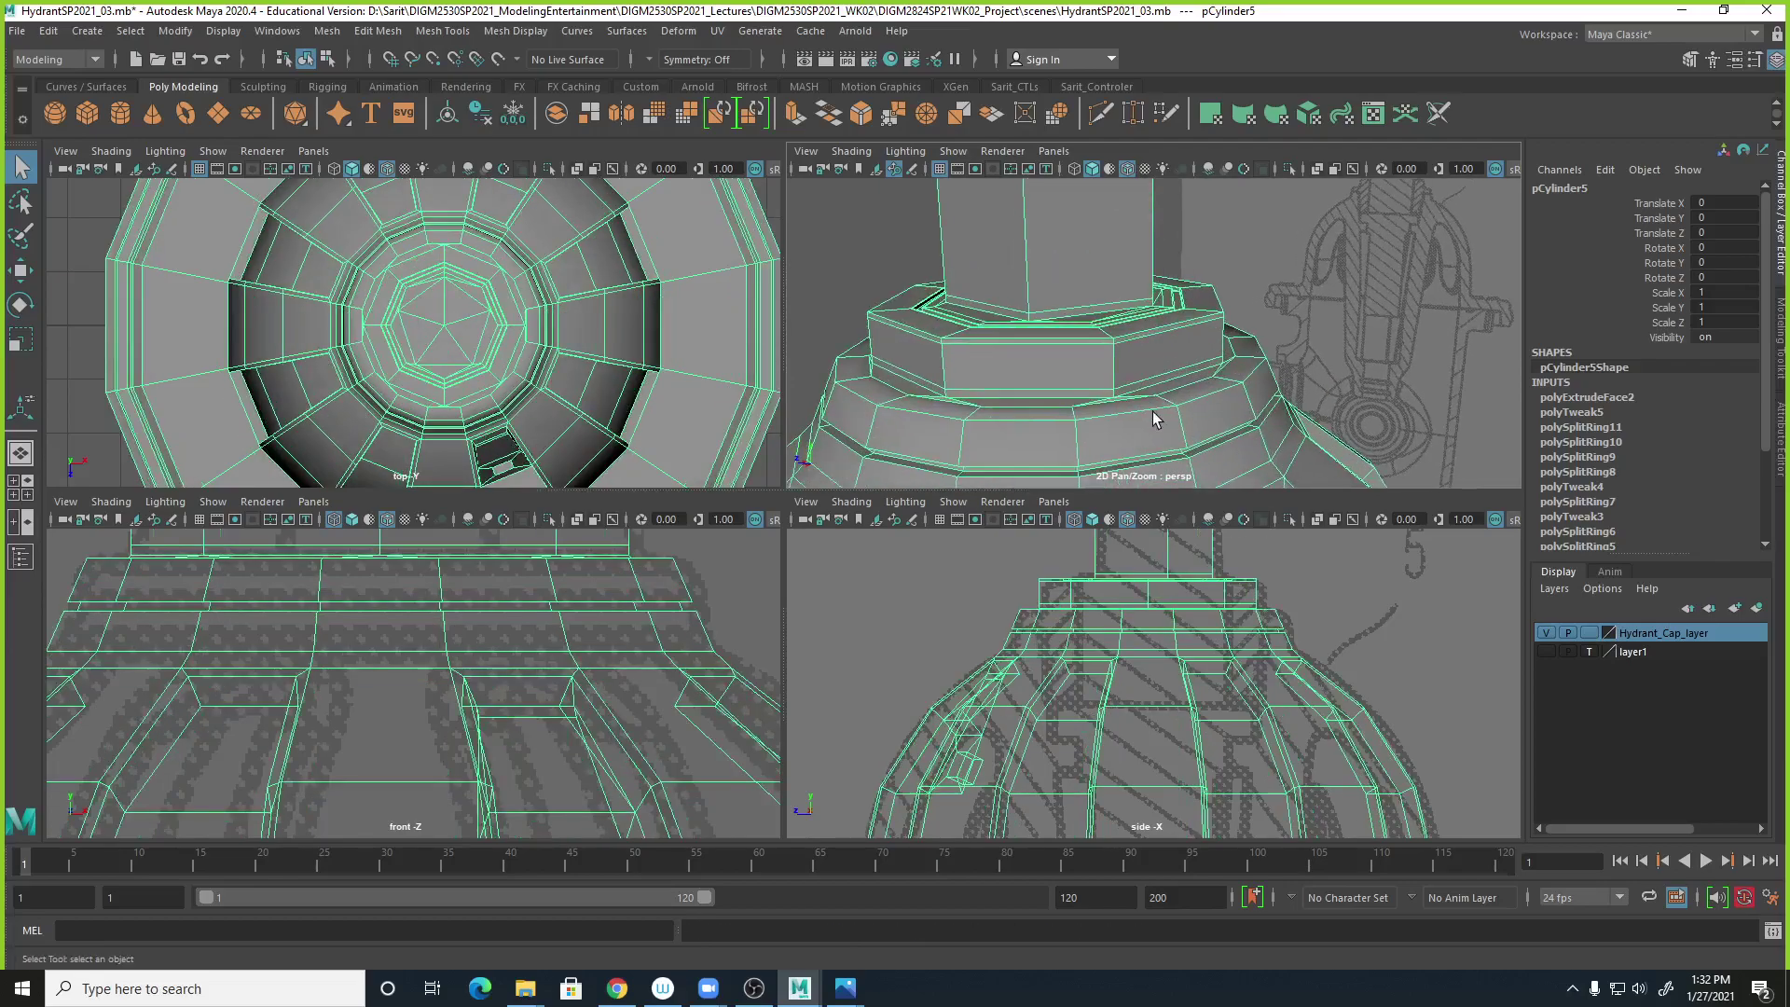
{"action": "right_click_drag", "start_coordinate": [1157, 356], "coordinate": [1158, 267]}
{"action": "left_click", "coordinate": [1154, 347]}
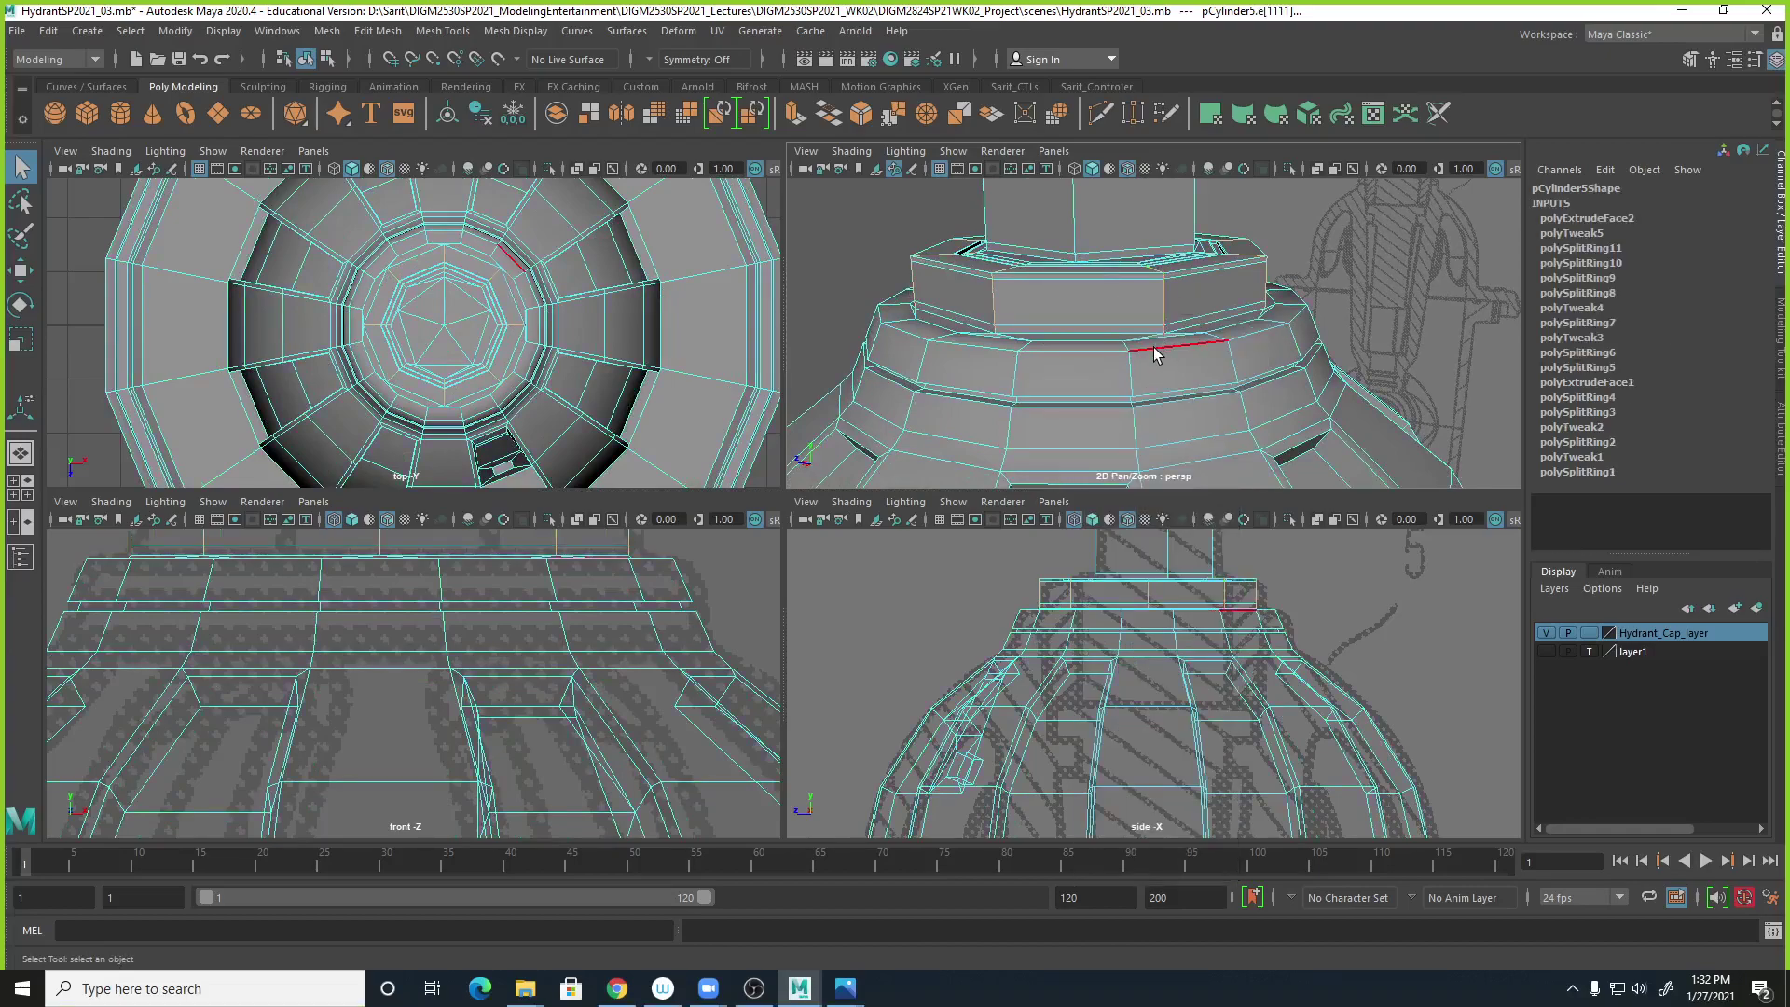
{"action": "left_click_drag", "start_coordinate": [1154, 347], "coordinate": [1172, 387], "text": "alt"}
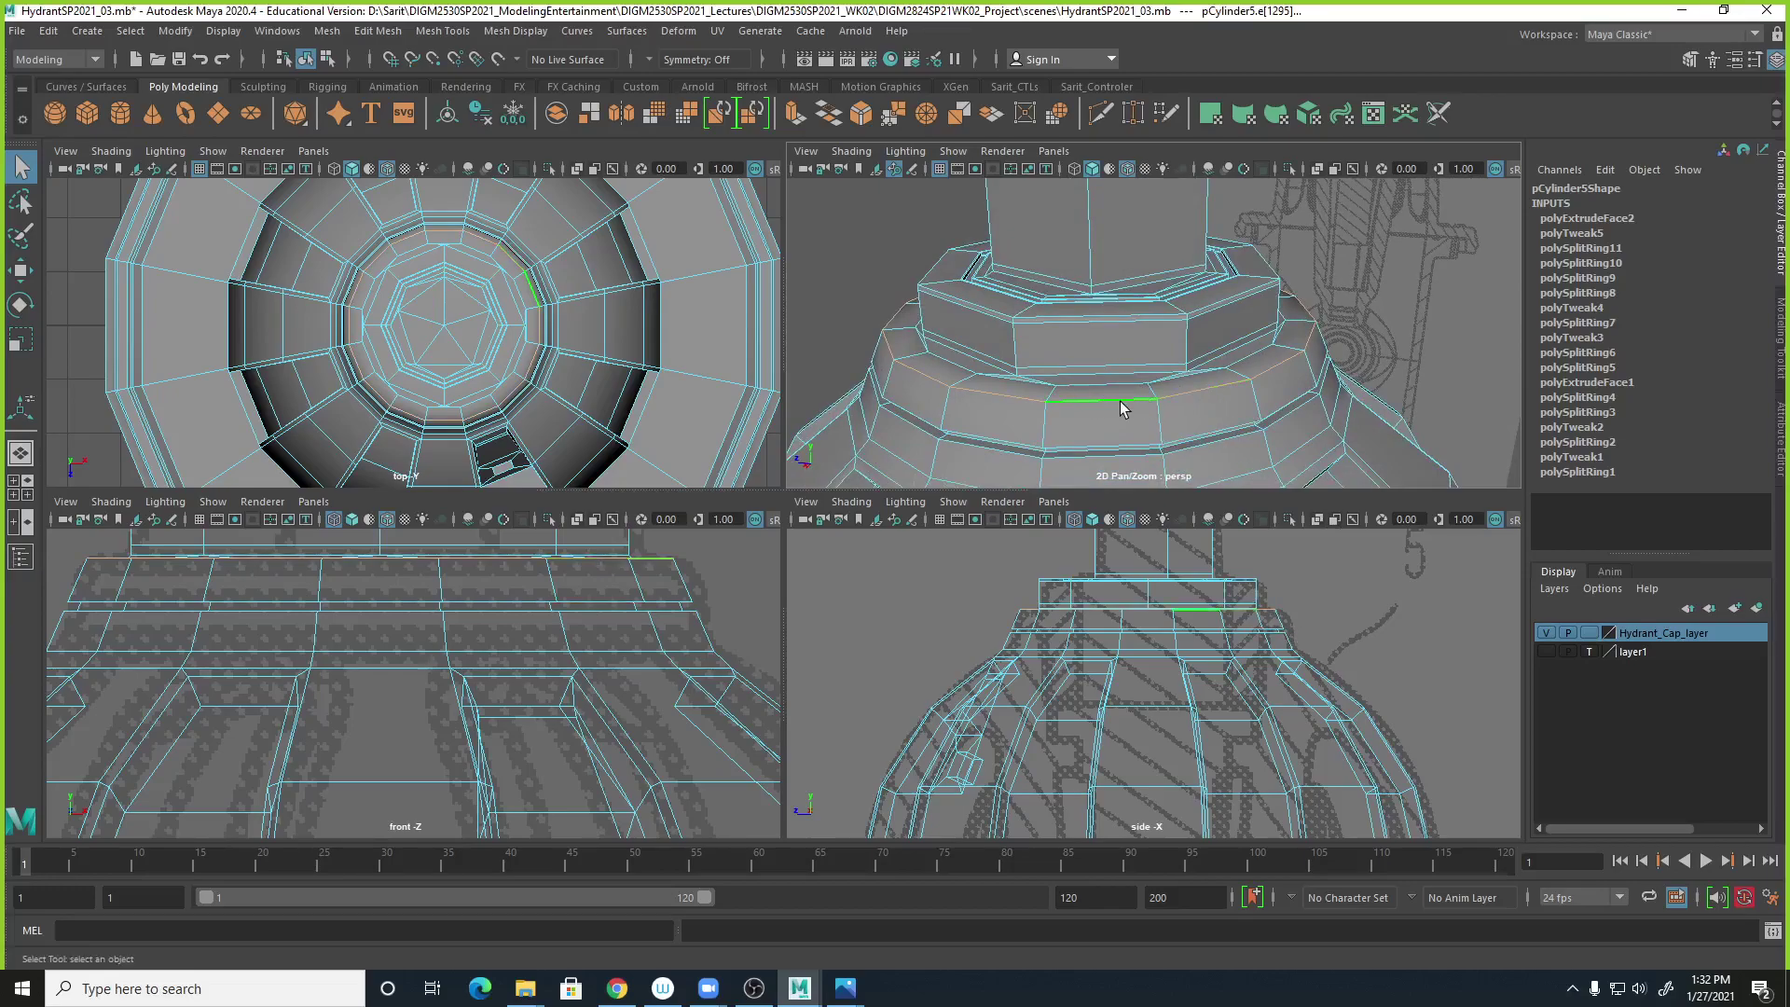
{"action": "scroll", "coordinate": [1099, 399], "scroll_direction": "down", "scroll_amount": 5}
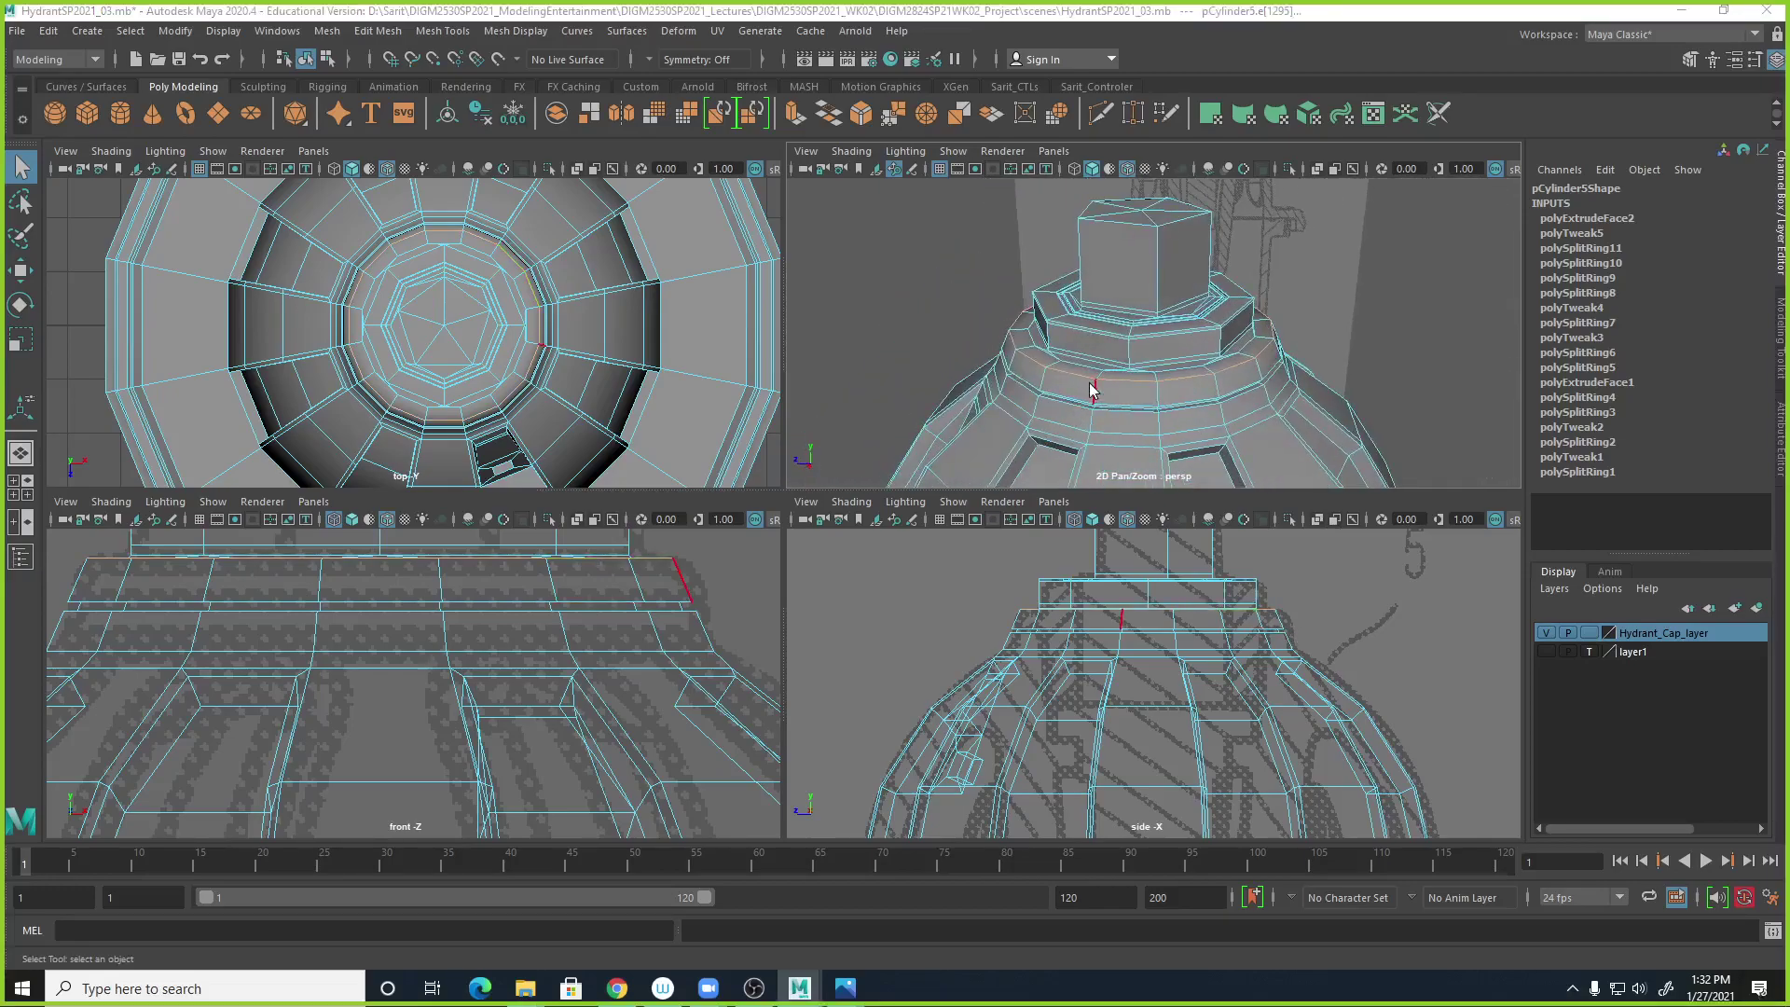
{"action": "key", "text": "space"}
{"action": "key", "text": "4"}
{"action": "mouse_move", "coordinate": [1025, 596]}
{"action": "left_mouse_down", "text": "alt"}
{"action": "mouse_move", "coordinate": [1186, 602]}
{"action": "mouse_move", "coordinate": [1040, 619]}
{"action": "left_mouse_up", "text": "alt"}
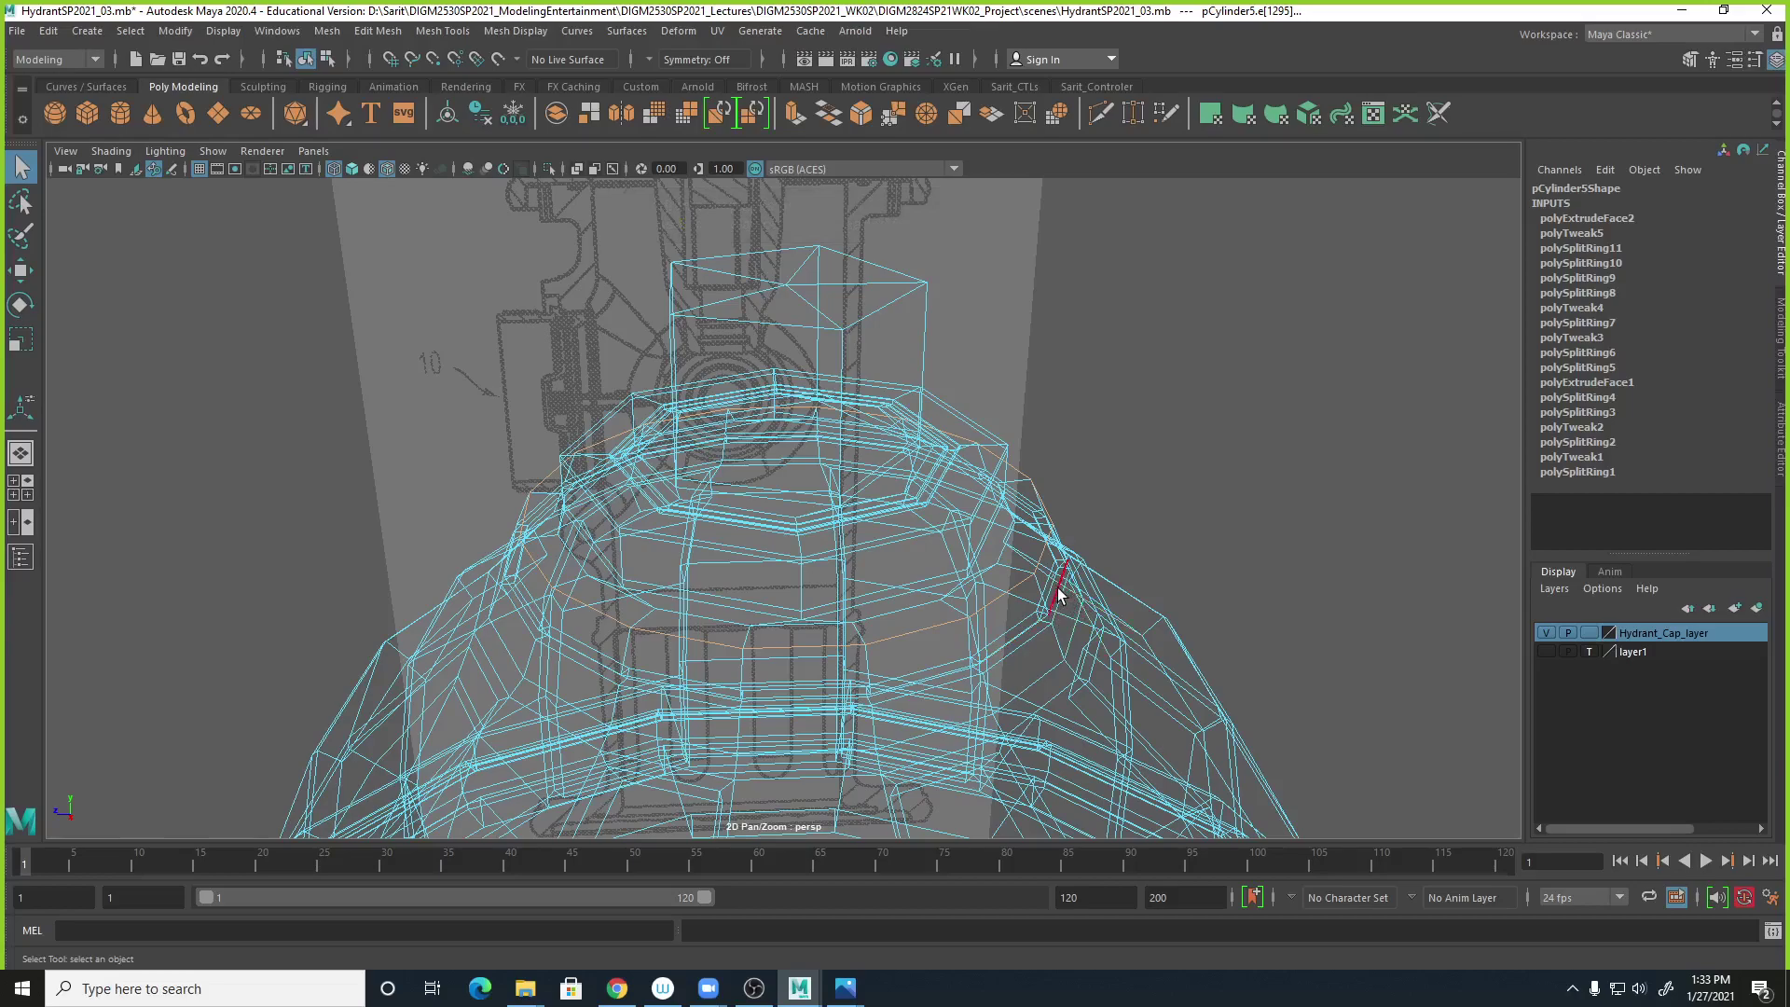
{"action": "key", "text": "5"}
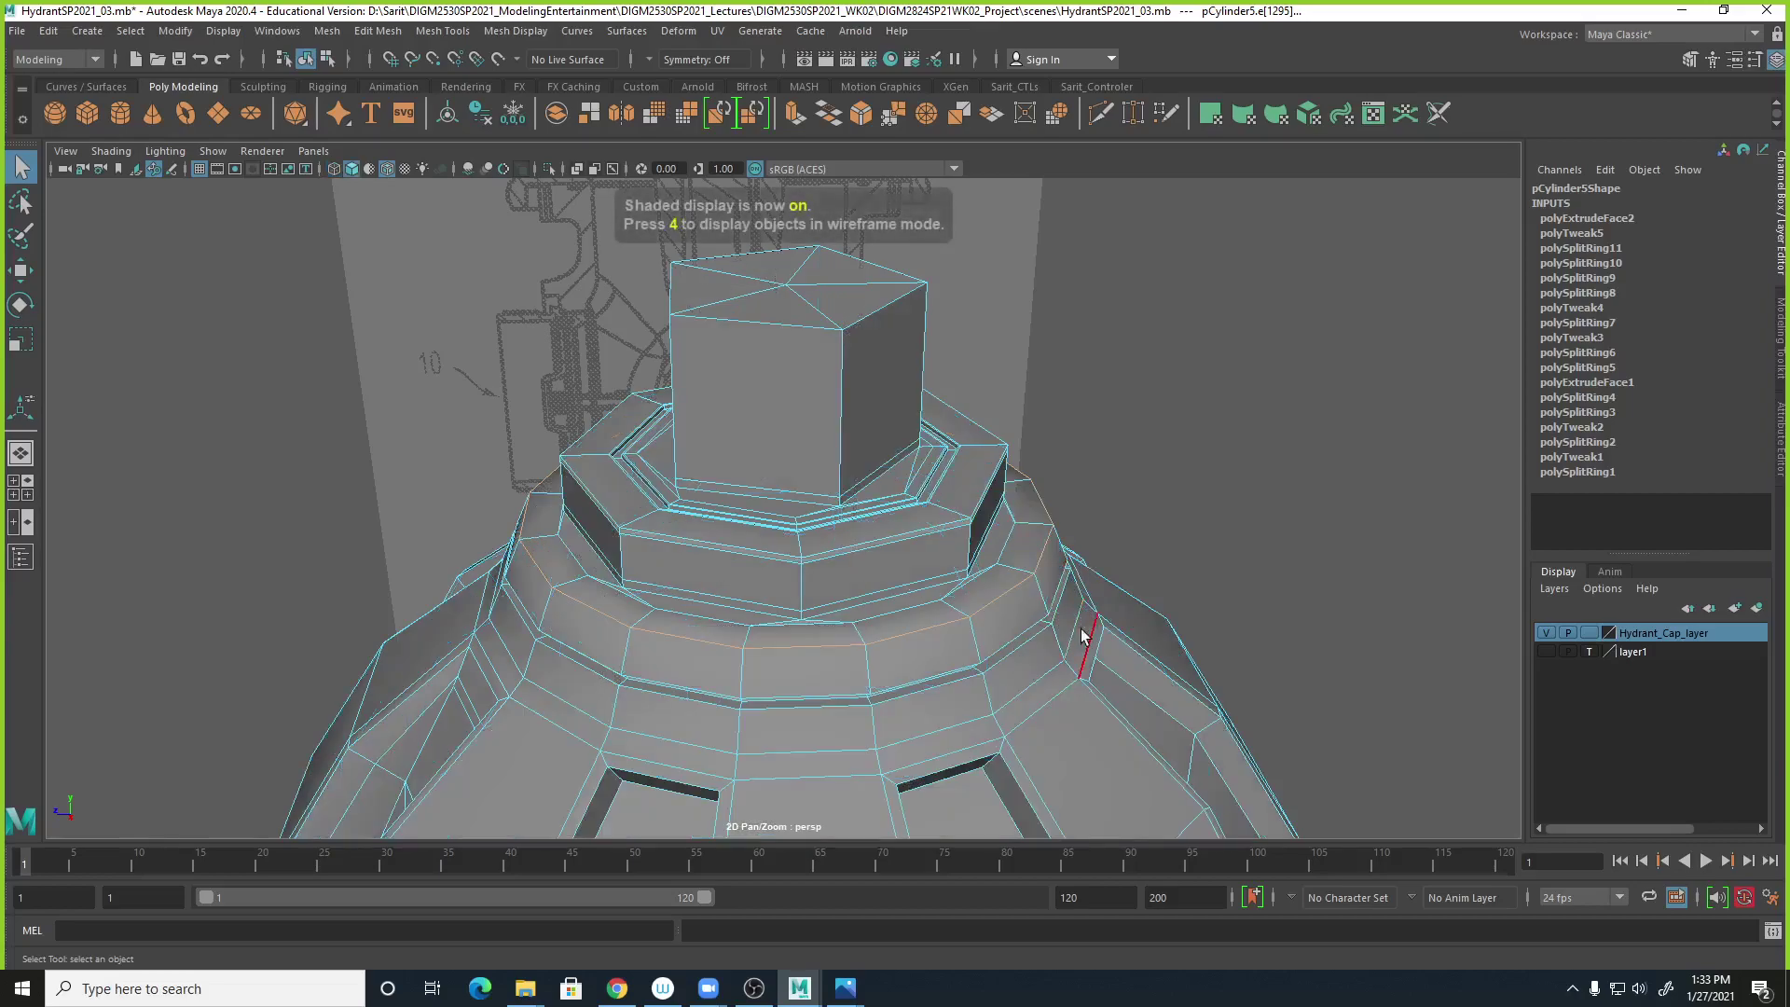
Bevel the selected rim loop with a Fraction of 0.3 and check the result in smooth preview.
{"action": "left_click", "coordinate": [398, 33]}
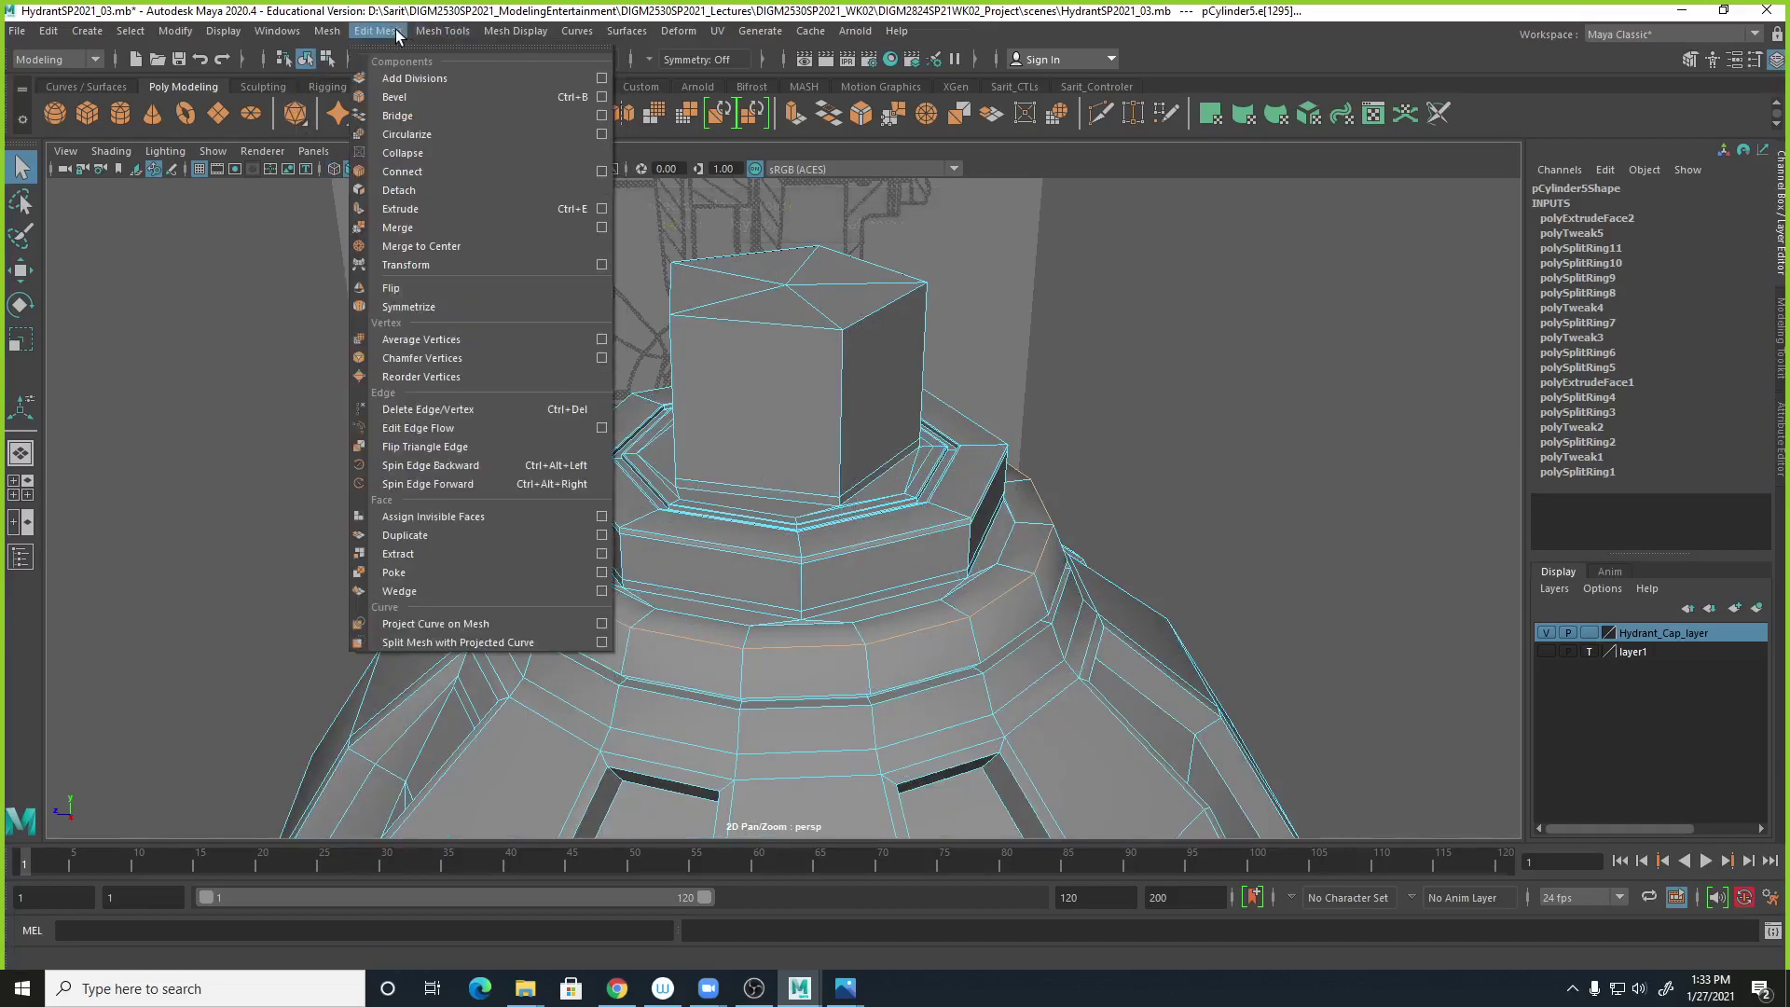
{"action": "left_click", "coordinate": [395, 97]}
{"action": "left_click_drag", "start_coordinate": [1190, 520], "coordinate": [1290, 472], "text": "alt"}
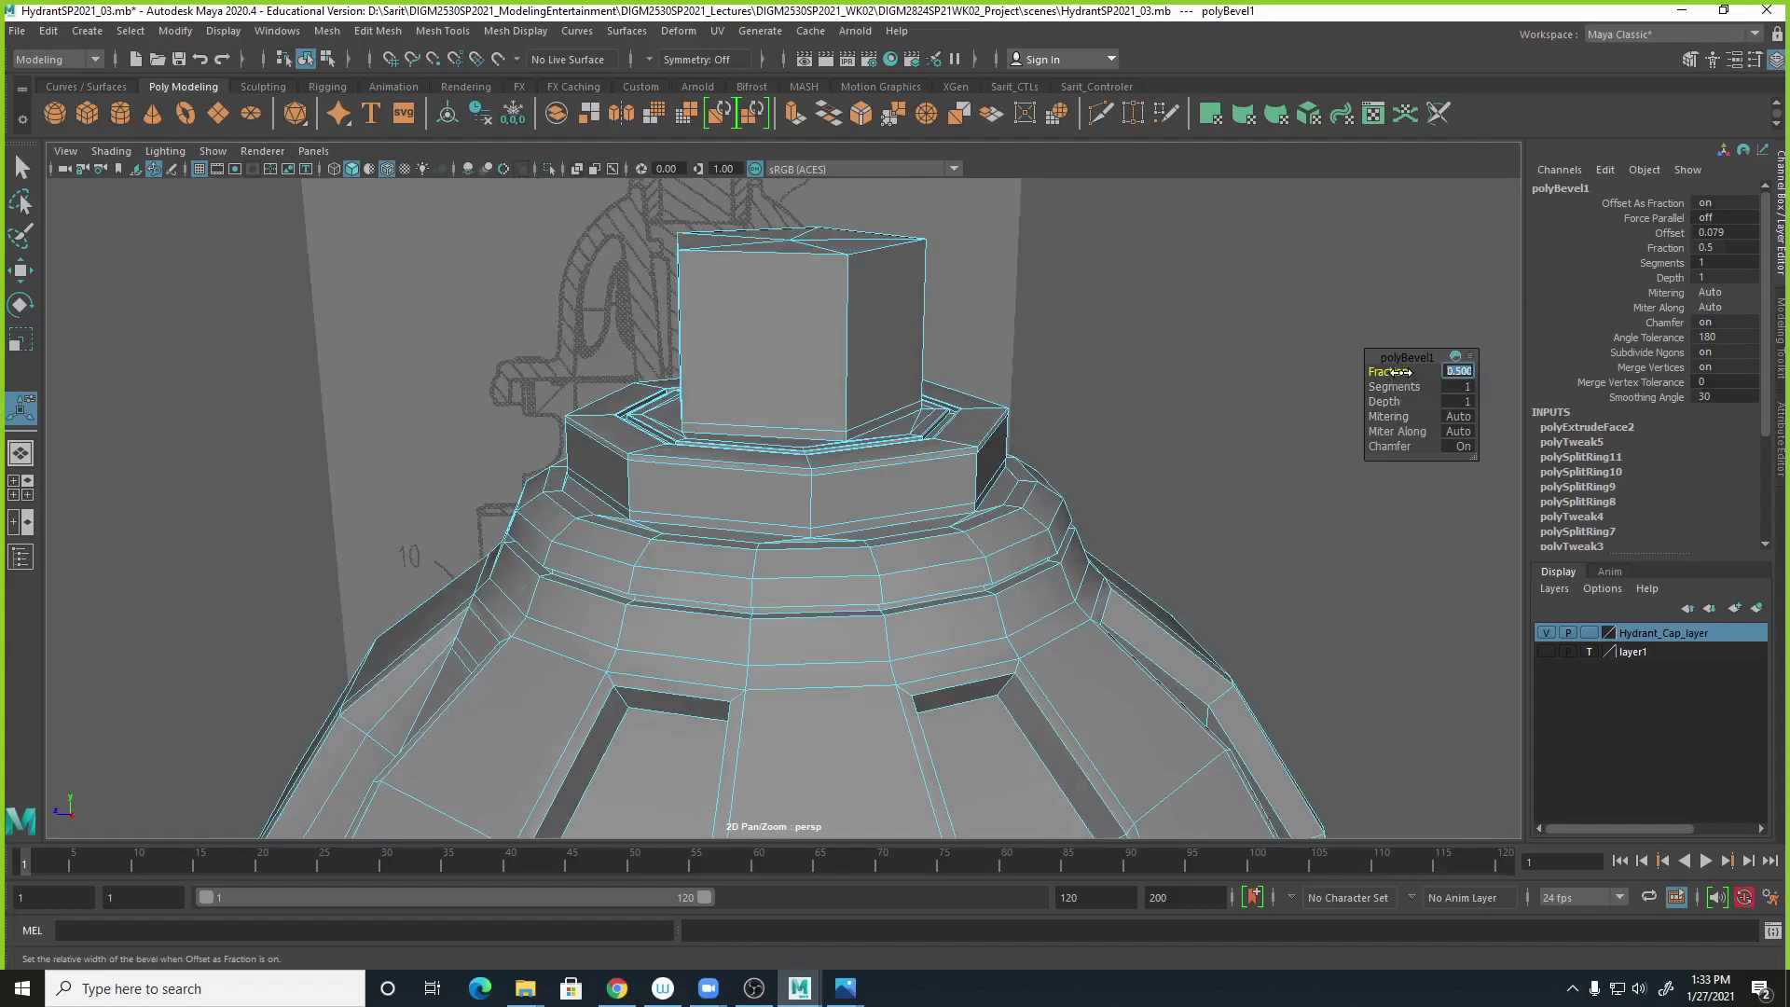
{"action": "middle_click_drag", "start_coordinate": [1396, 371], "coordinate": [1397, 371]}
{"action": "left_click_drag", "start_coordinate": [1156, 615], "coordinate": [1006, 604], "text": "alt"}
{"action": "key", "text": "3"}
{"action": "left_click_drag", "start_coordinate": [916, 658], "coordinate": [936, 667], "text": "alt"}
{"action": "key", "text": "1"}
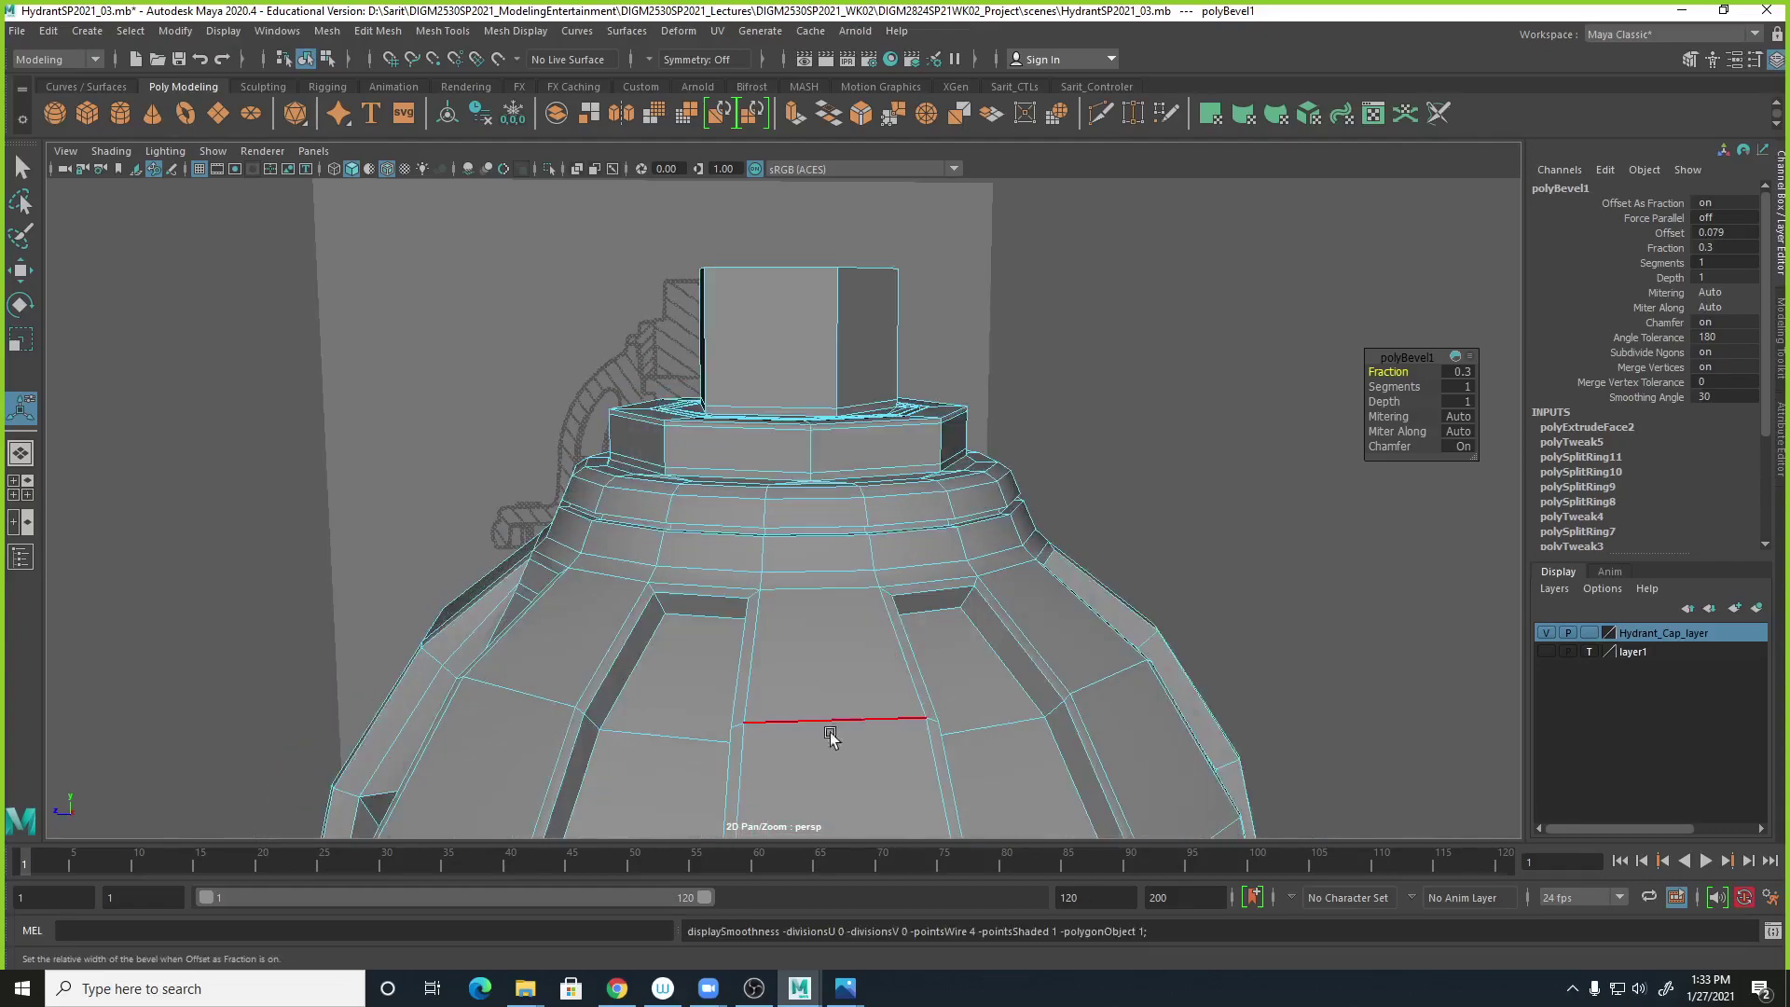
Scale the edge loop at the base of the sloped ring slightly inward in X and Z, checking its profile in smooth preview.
{"action": "key", "text": "space"}
{"action": "key", "text": "space"}
{"action": "middle_click_drag", "start_coordinate": [1133, 628], "coordinate": [1061, 678], "text": "alt"}
{"action": "right_click_drag", "start_coordinate": [1061, 678], "coordinate": [1099, 587], "text": "alt"}
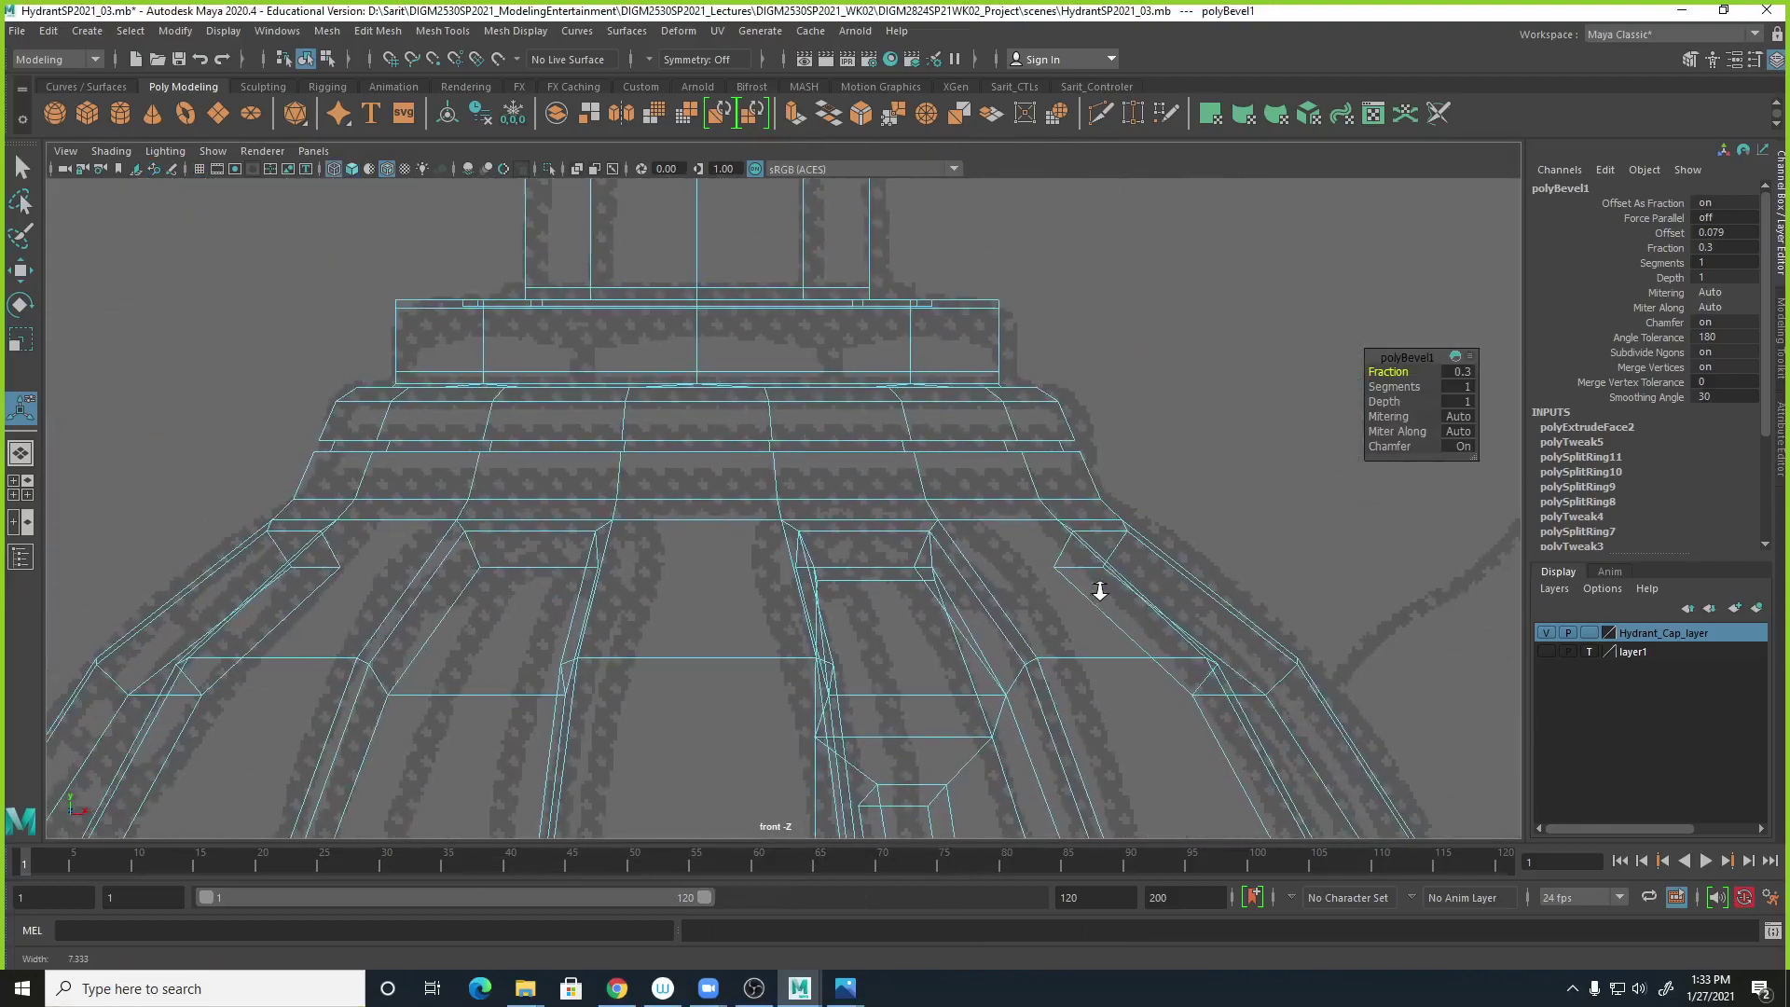
{"action": "double_click", "coordinate": [1072, 499]}
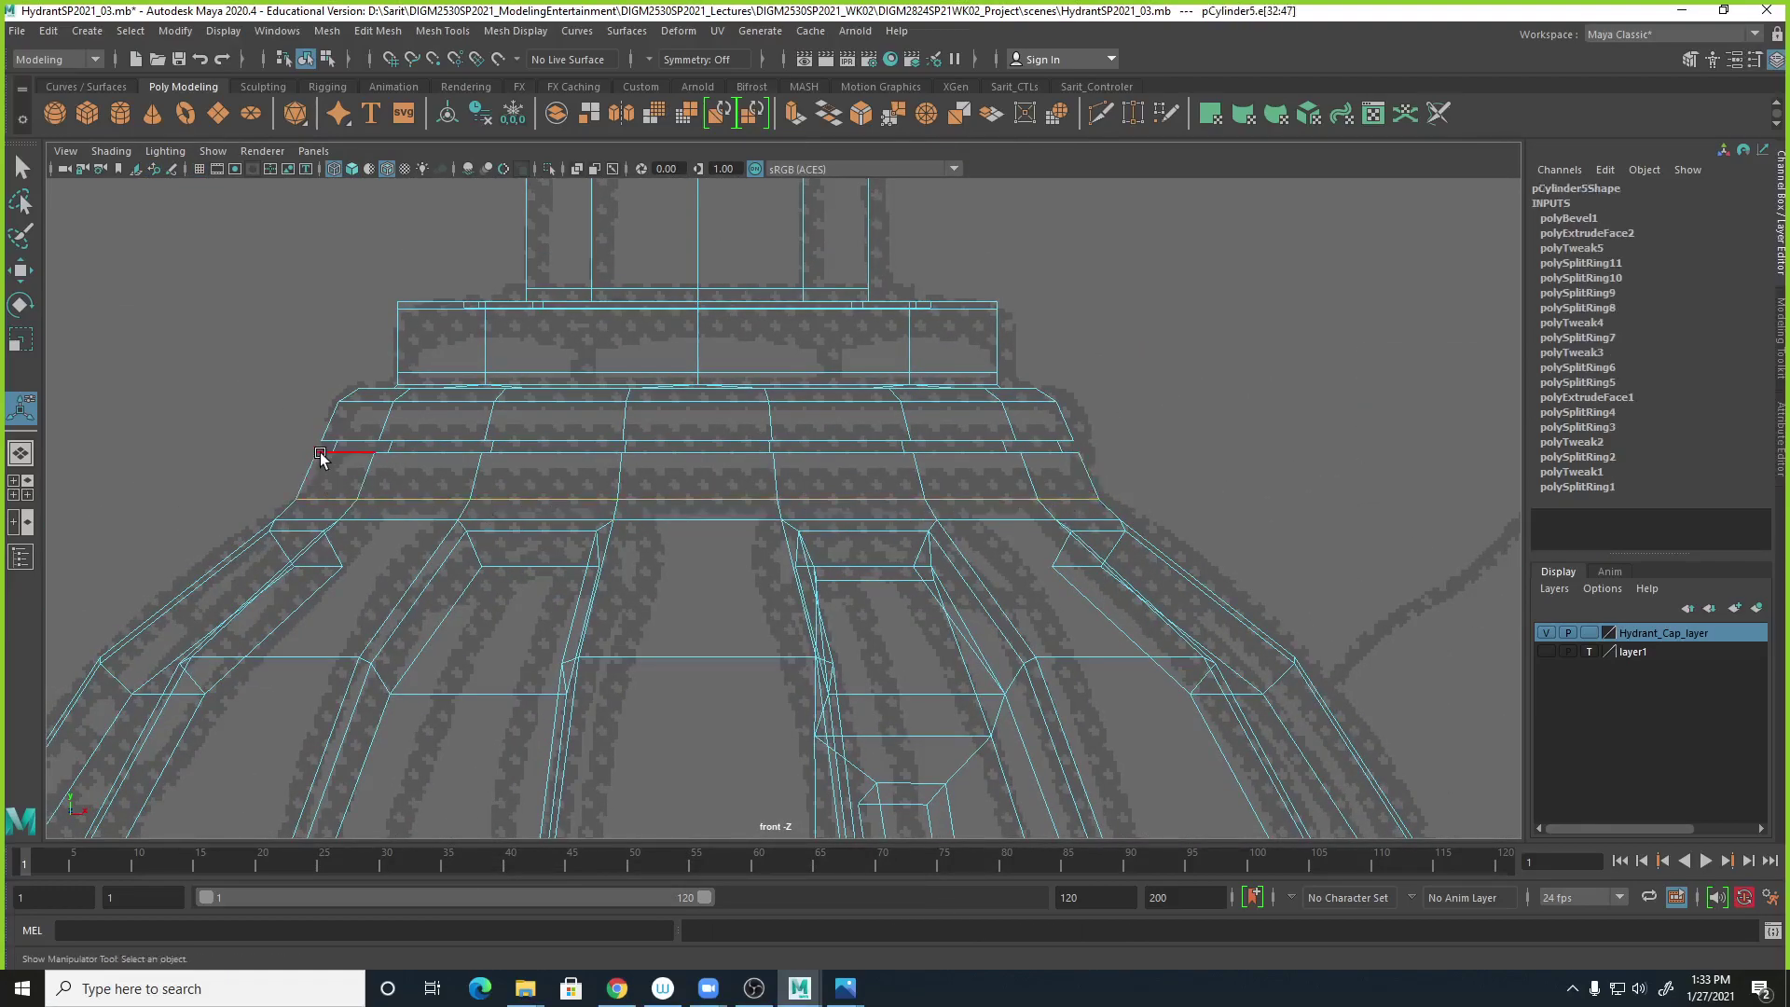
{"action": "key", "text": "r"}
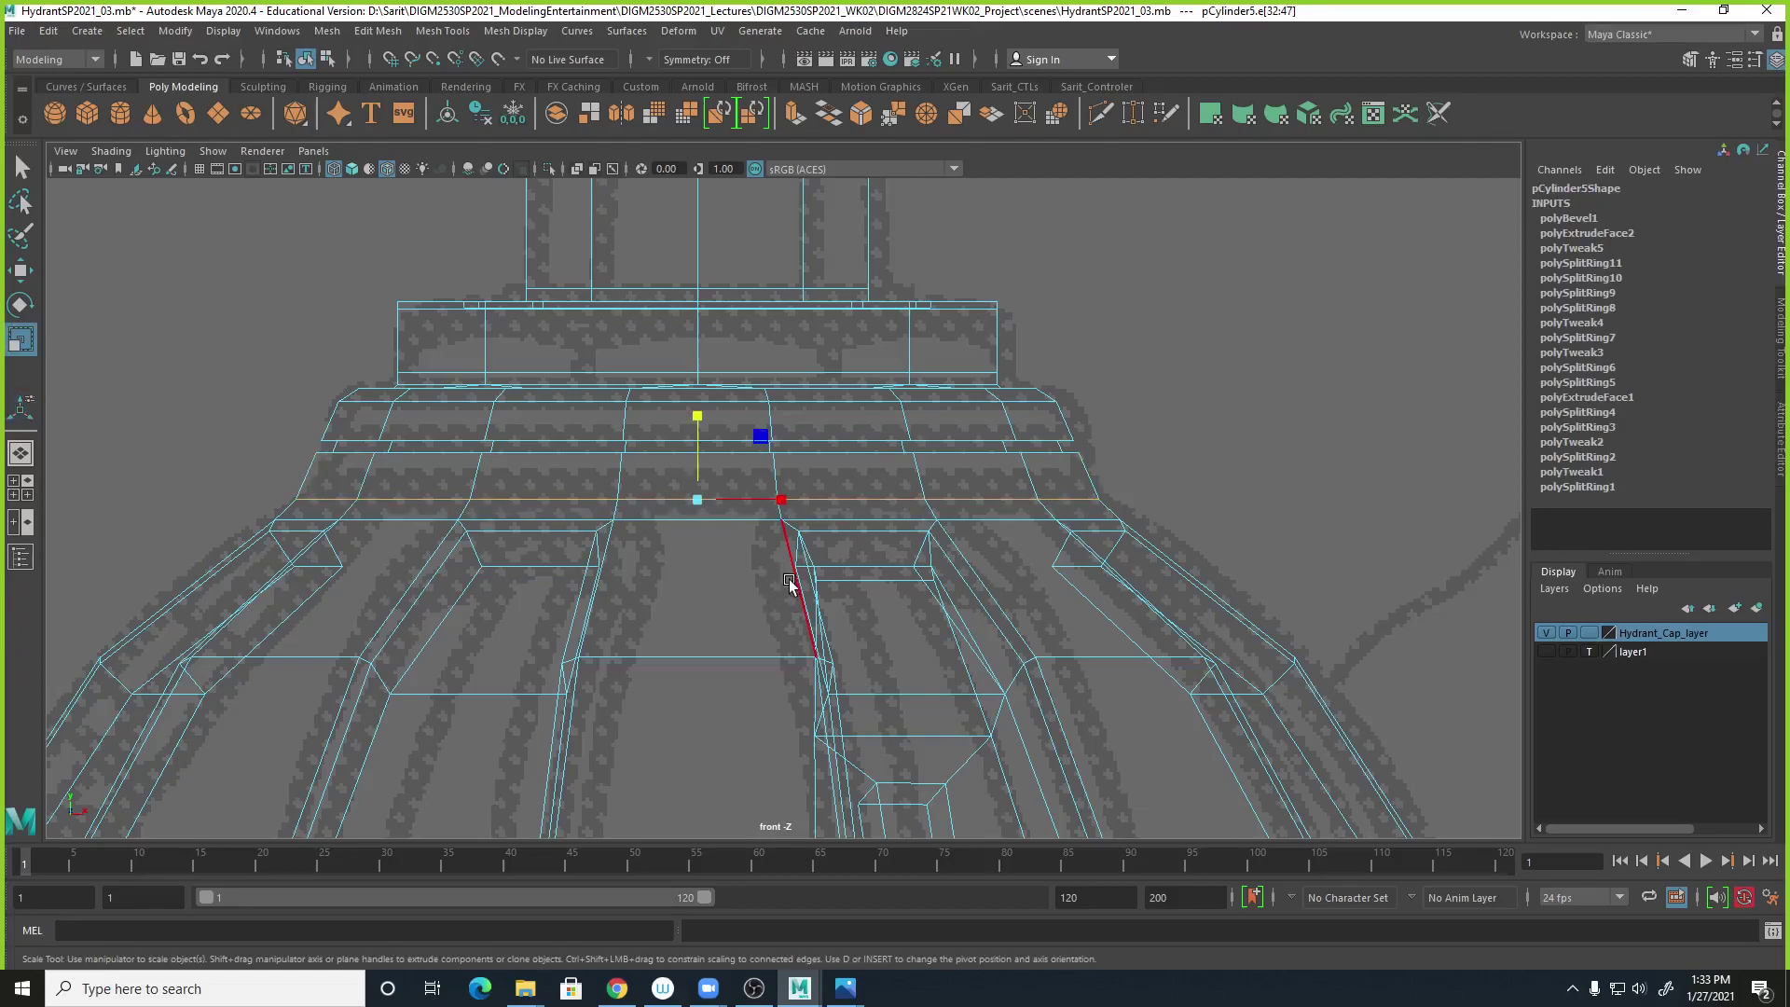
{"action": "left_click_drag", "start_coordinate": [700, 503], "coordinate": [689, 503]}
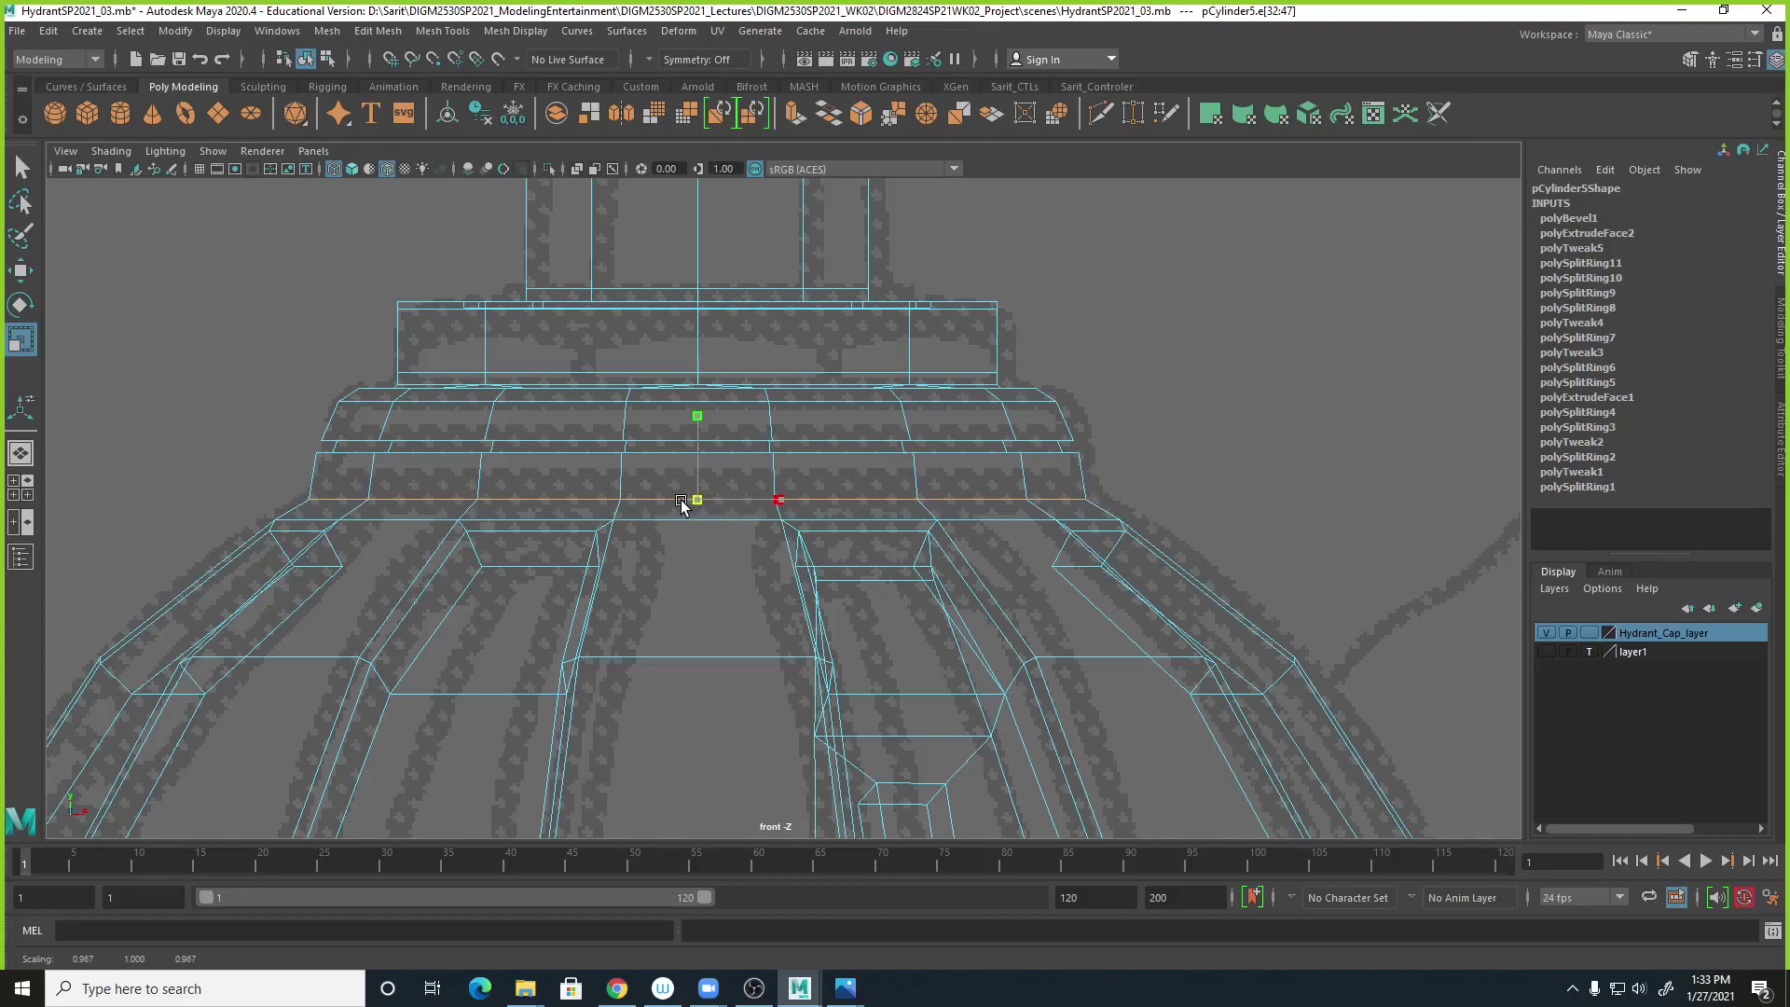
{"action": "left_click_drag", "start_coordinate": [682, 505], "coordinate": [687, 501]}
{"action": "key", "text": "3"}
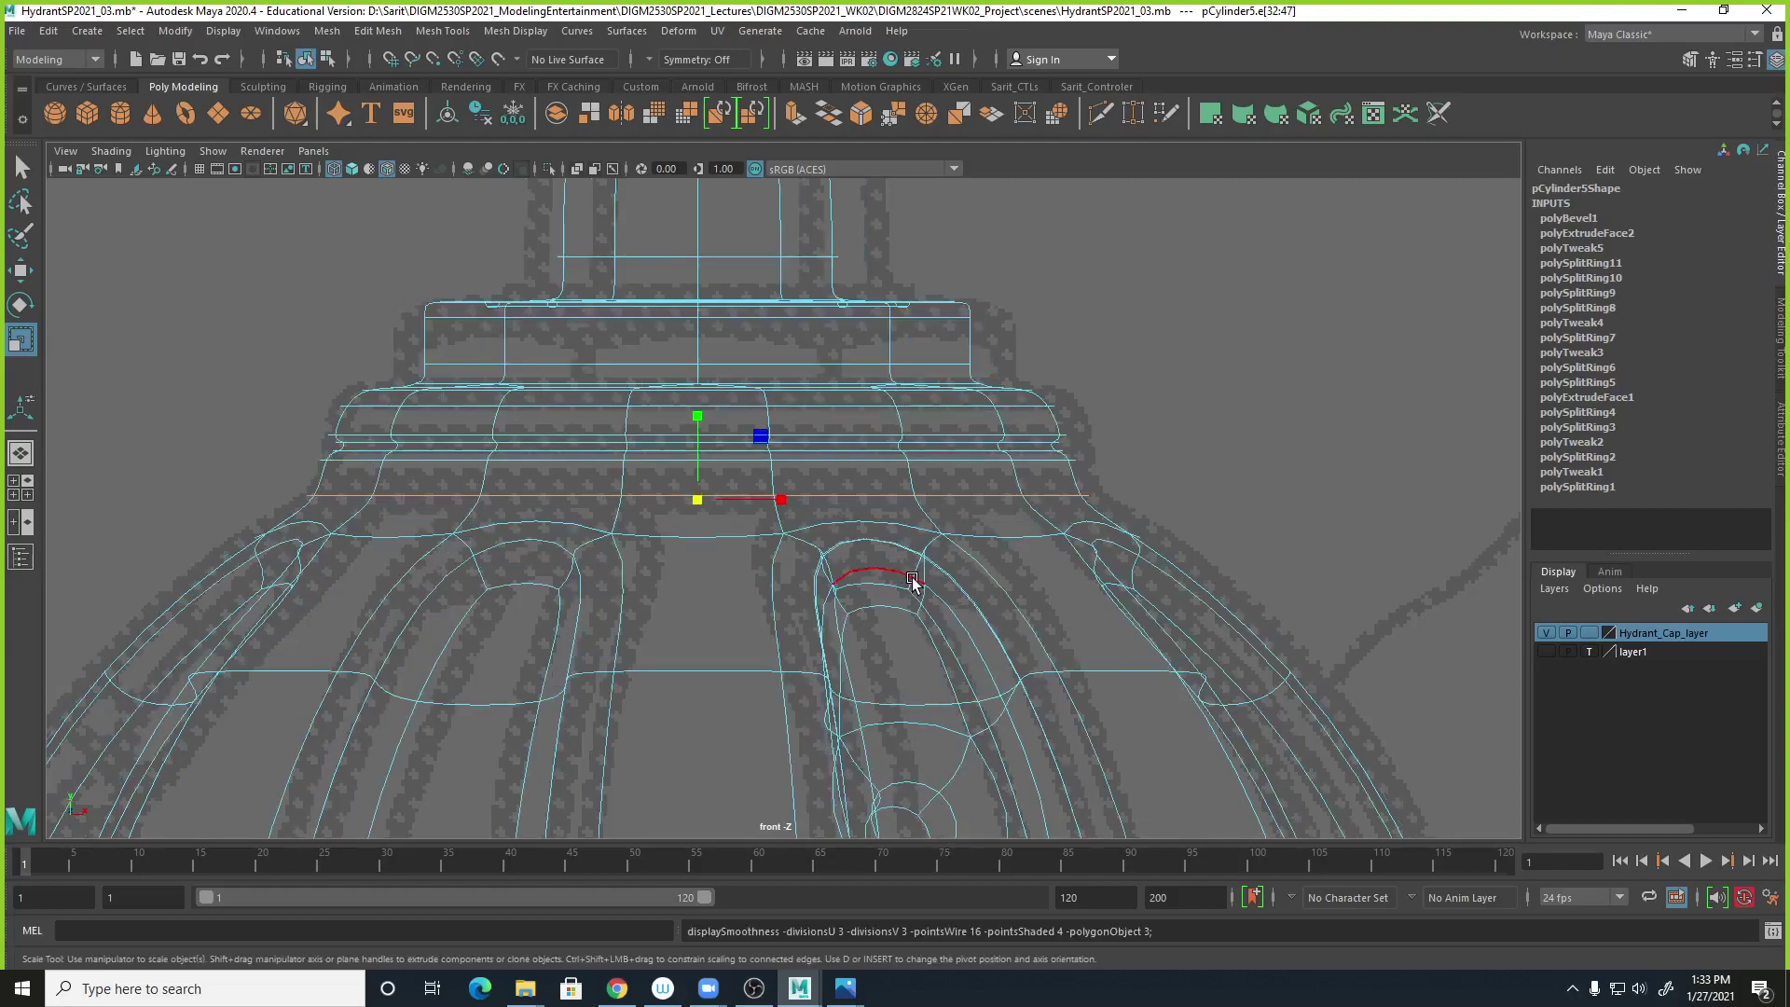
{"action": "key", "text": "5"}
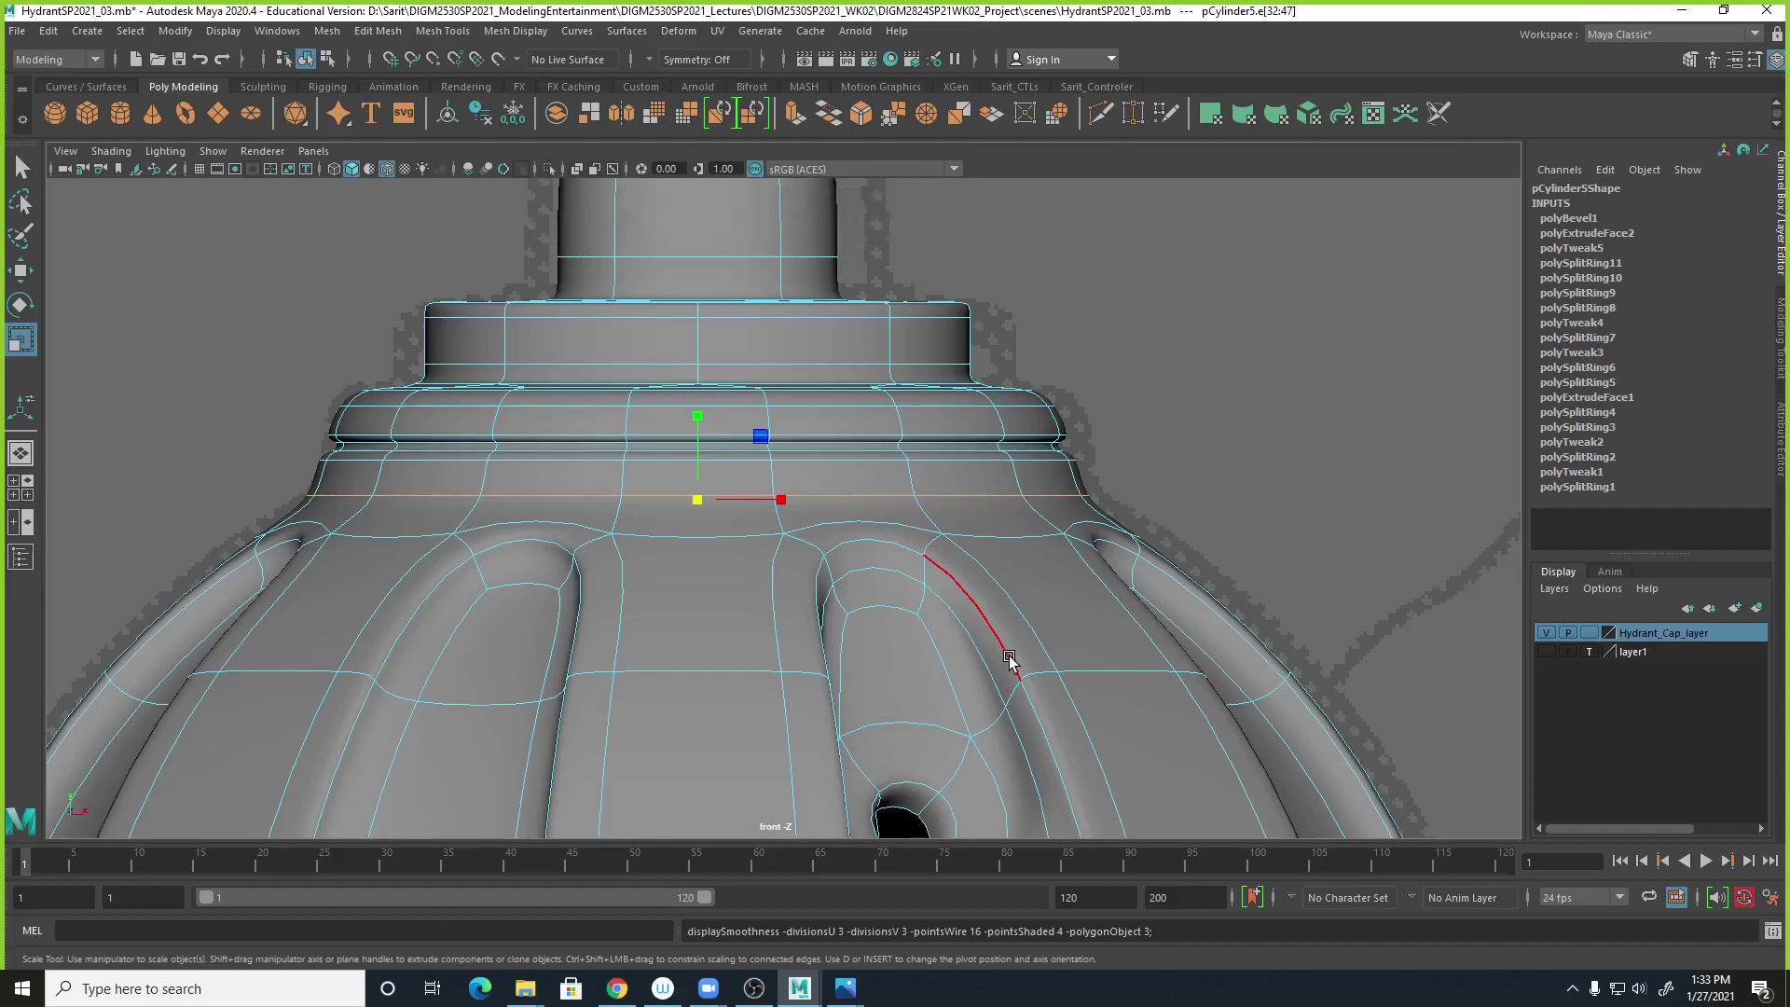
{"action": "key", "text": "1"}
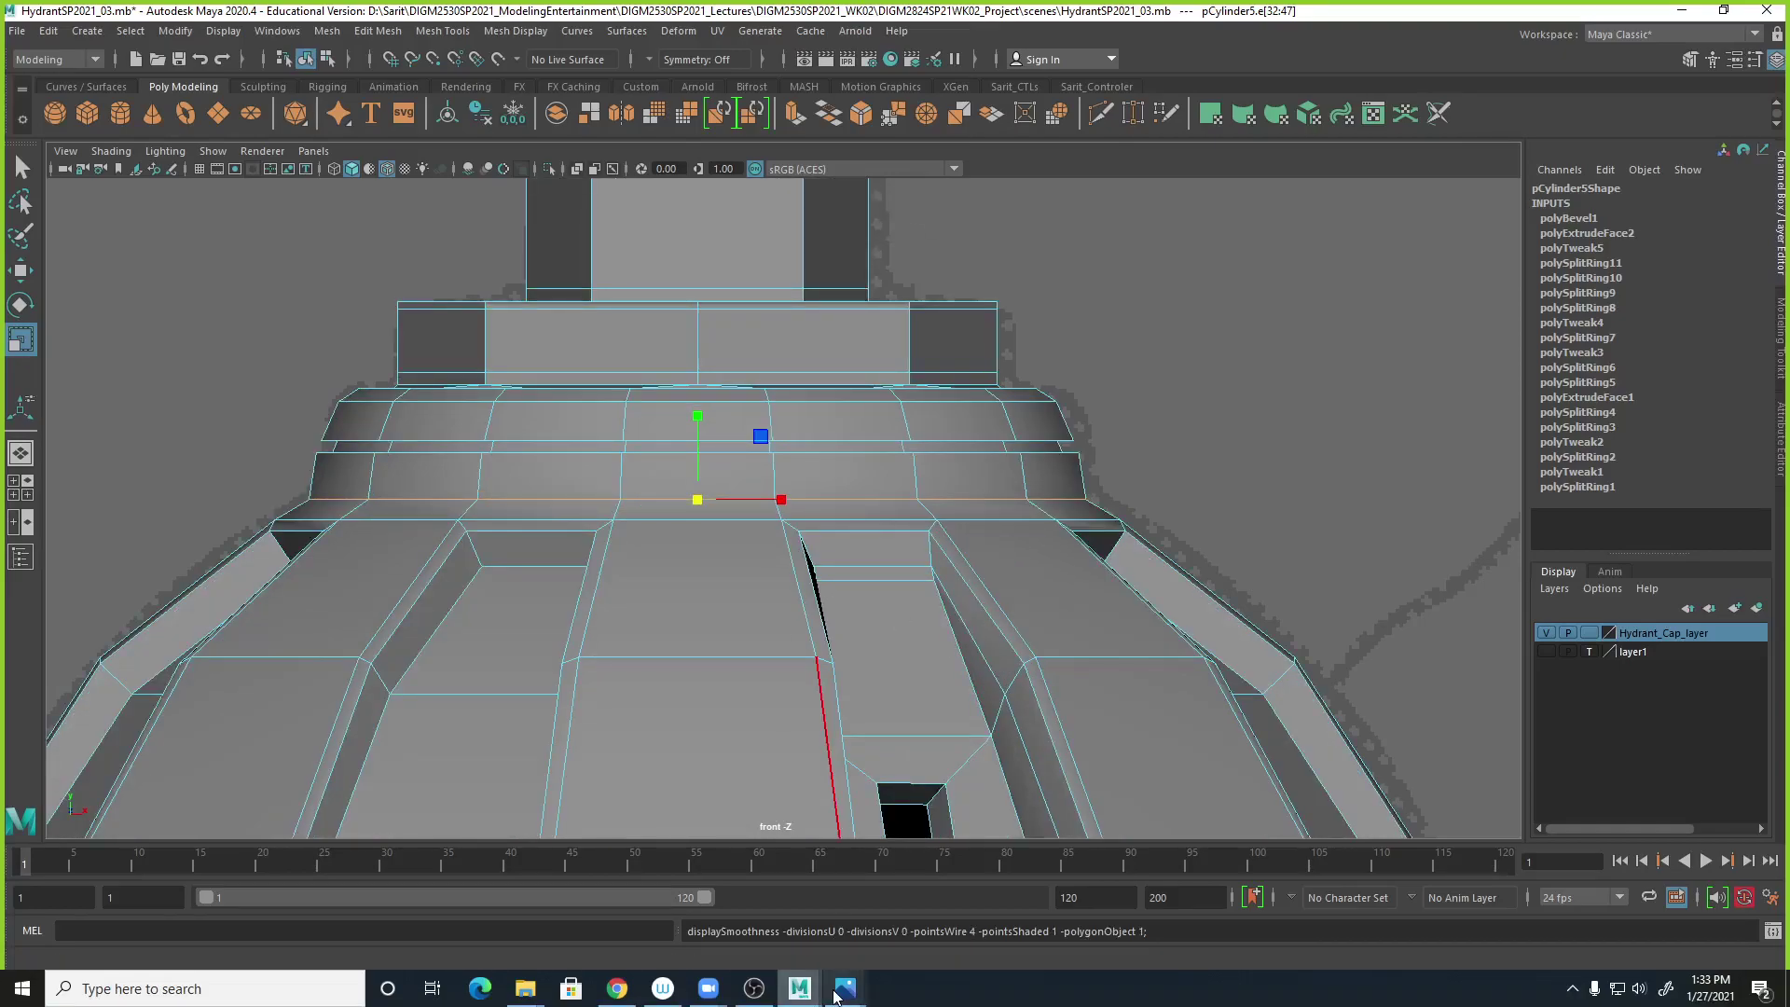
Examine the stepped ring and its groove up close in the Fire Hydrant 010.JPG reference photo, then return to Maya.
{"action": "mouse_move", "coordinate": [845, 988]}
{"action": "left_click", "coordinate": [811, 935]}
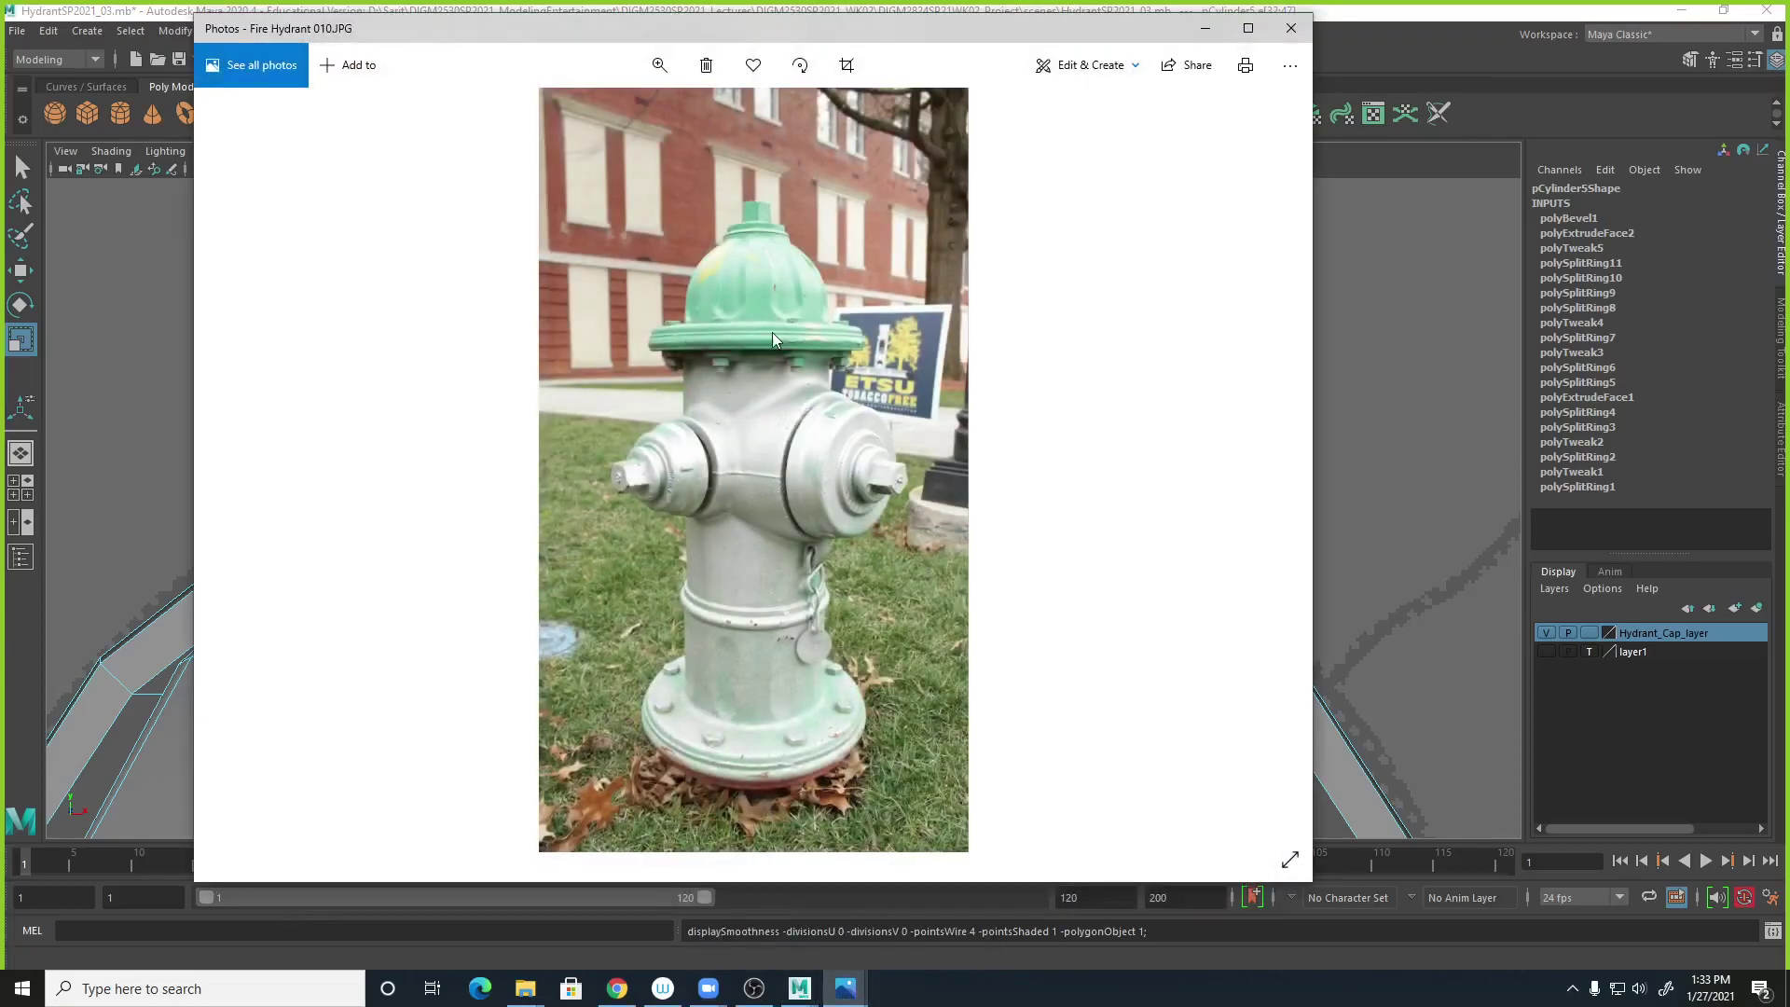
{"action": "left_click", "coordinate": [663, 80]}
{"action": "left_click_drag", "start_coordinate": [574, 114], "coordinate": [619, 116]}
{"action": "scroll", "coordinate": [839, 368], "scroll_direction": "up", "scroll_amount": 8}
{"action": "scroll", "coordinate": [943, 429], "scroll_direction": "up", "scroll_amount": 10}
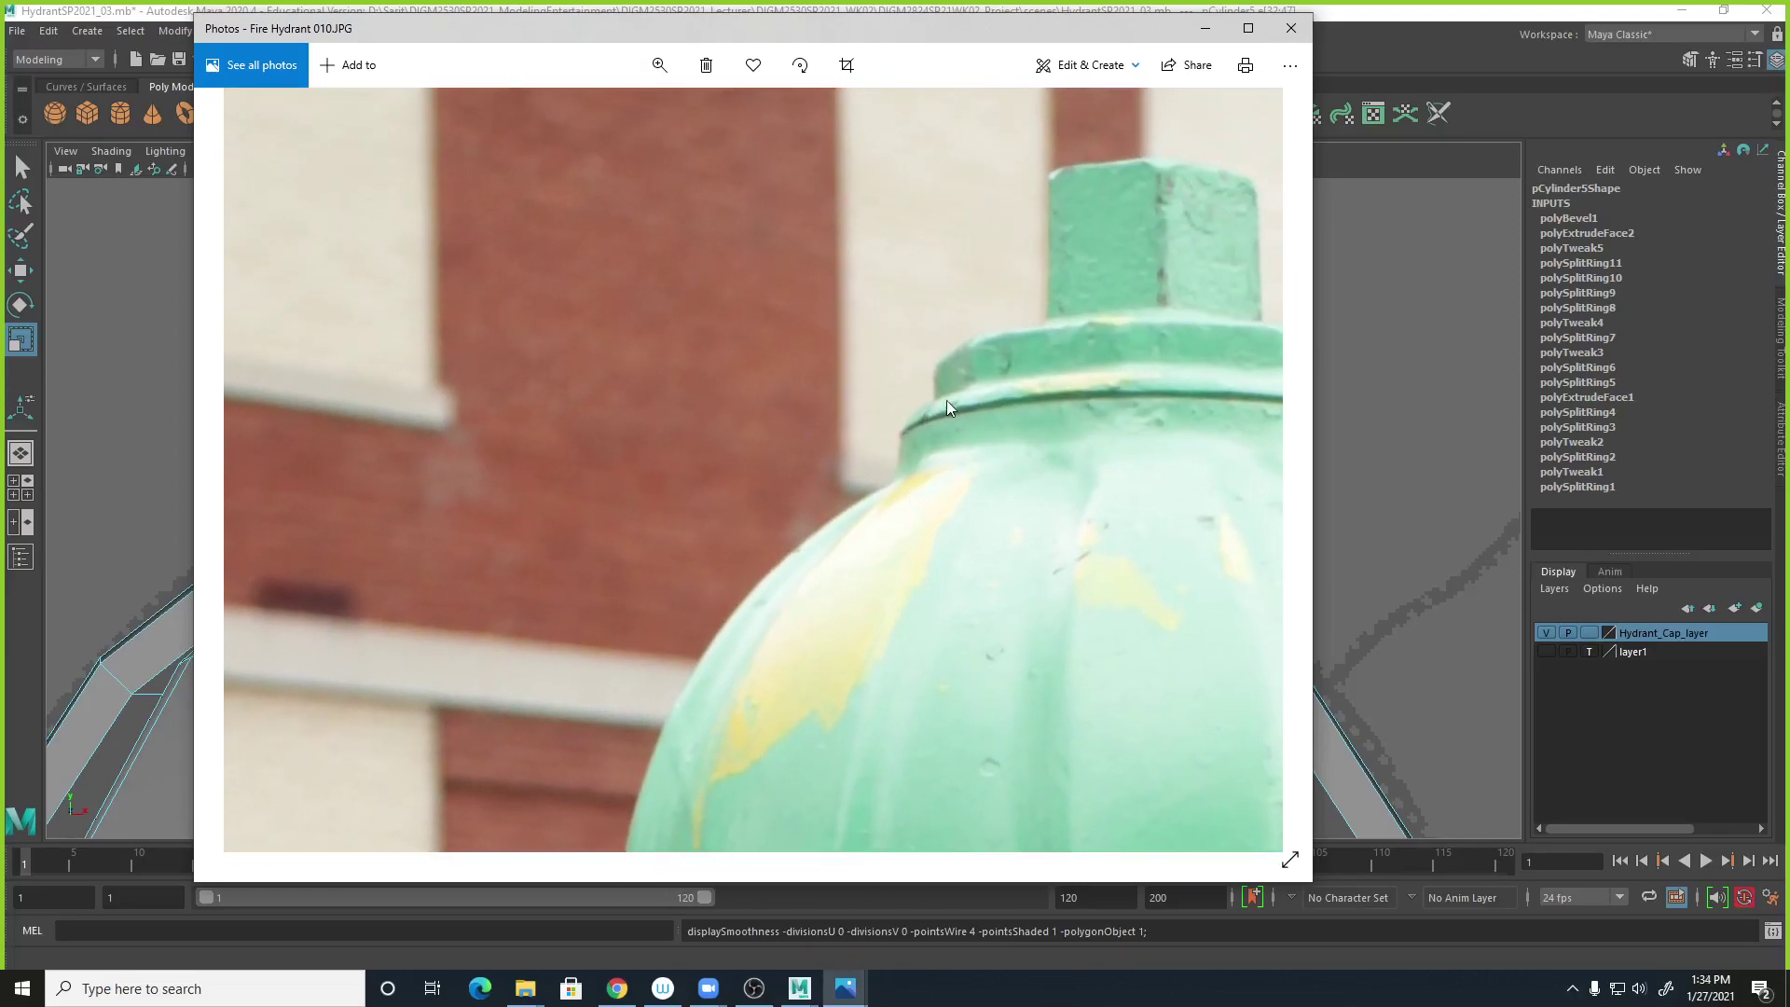
{"action": "left_click", "coordinate": [1367, 37]}
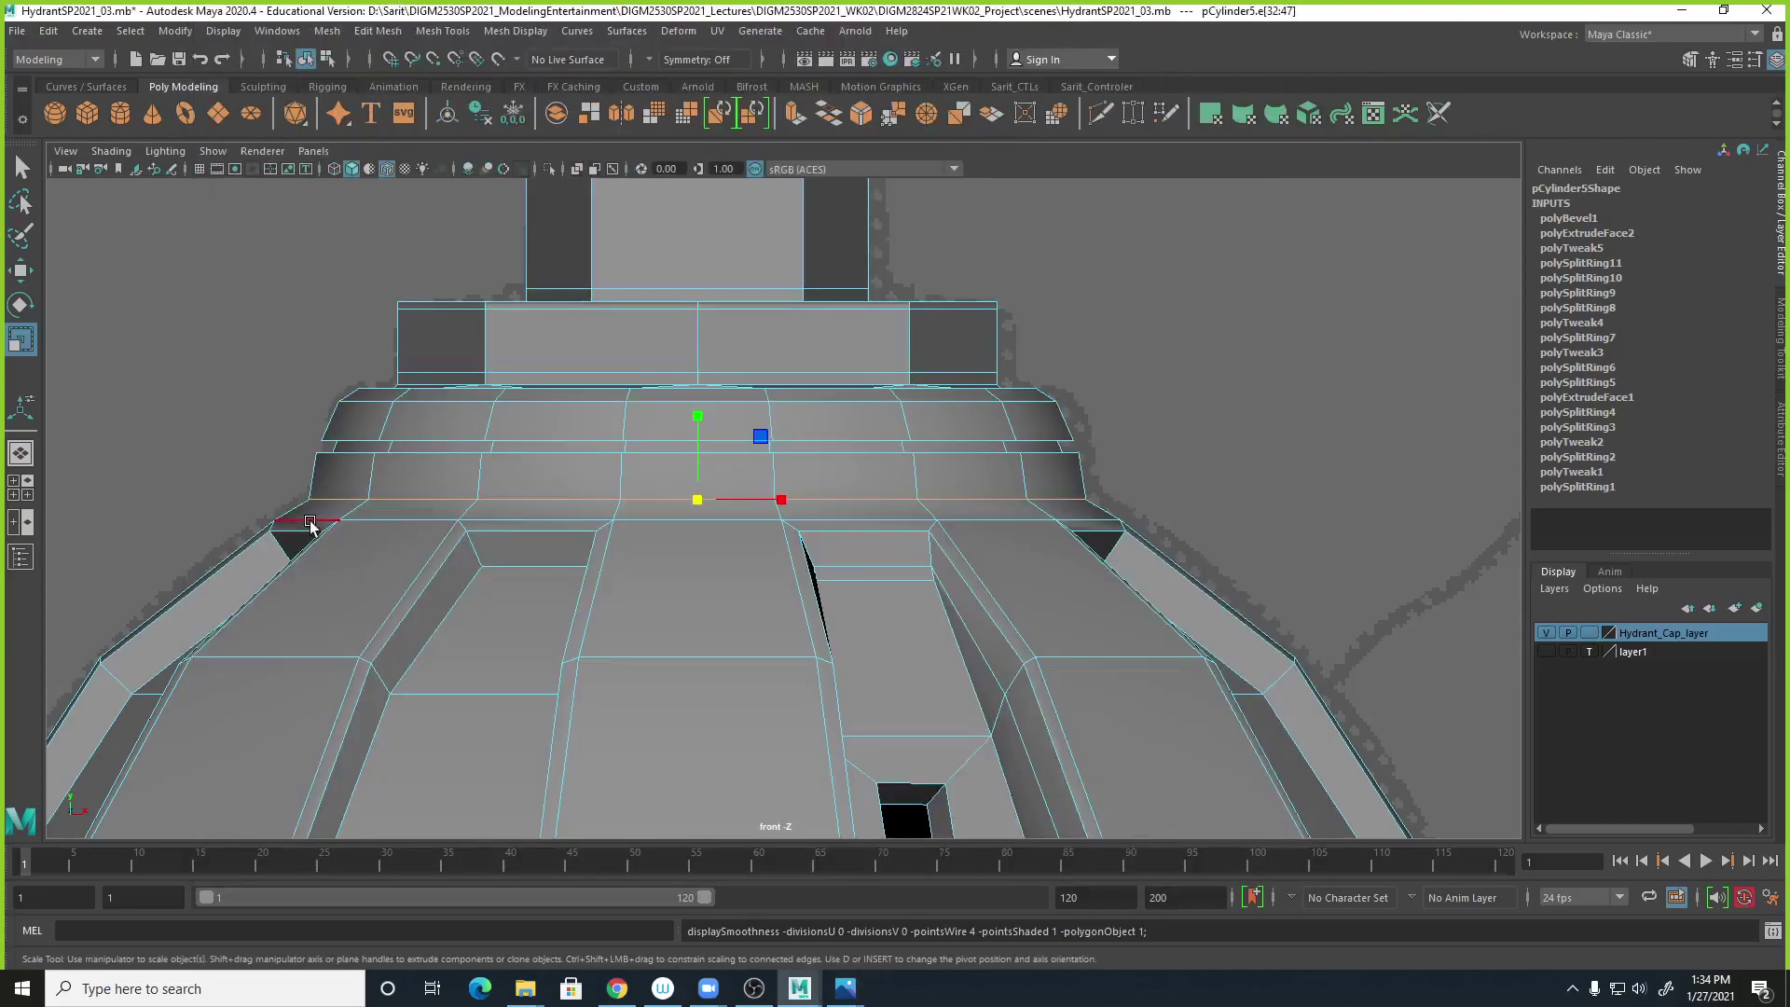
Insert edge loops on the stepped ring just below and just above the groove, check them in smooth preview, and return to object mode.
{"action": "right_click", "coordinate": [380, 473], "text": "shift"}
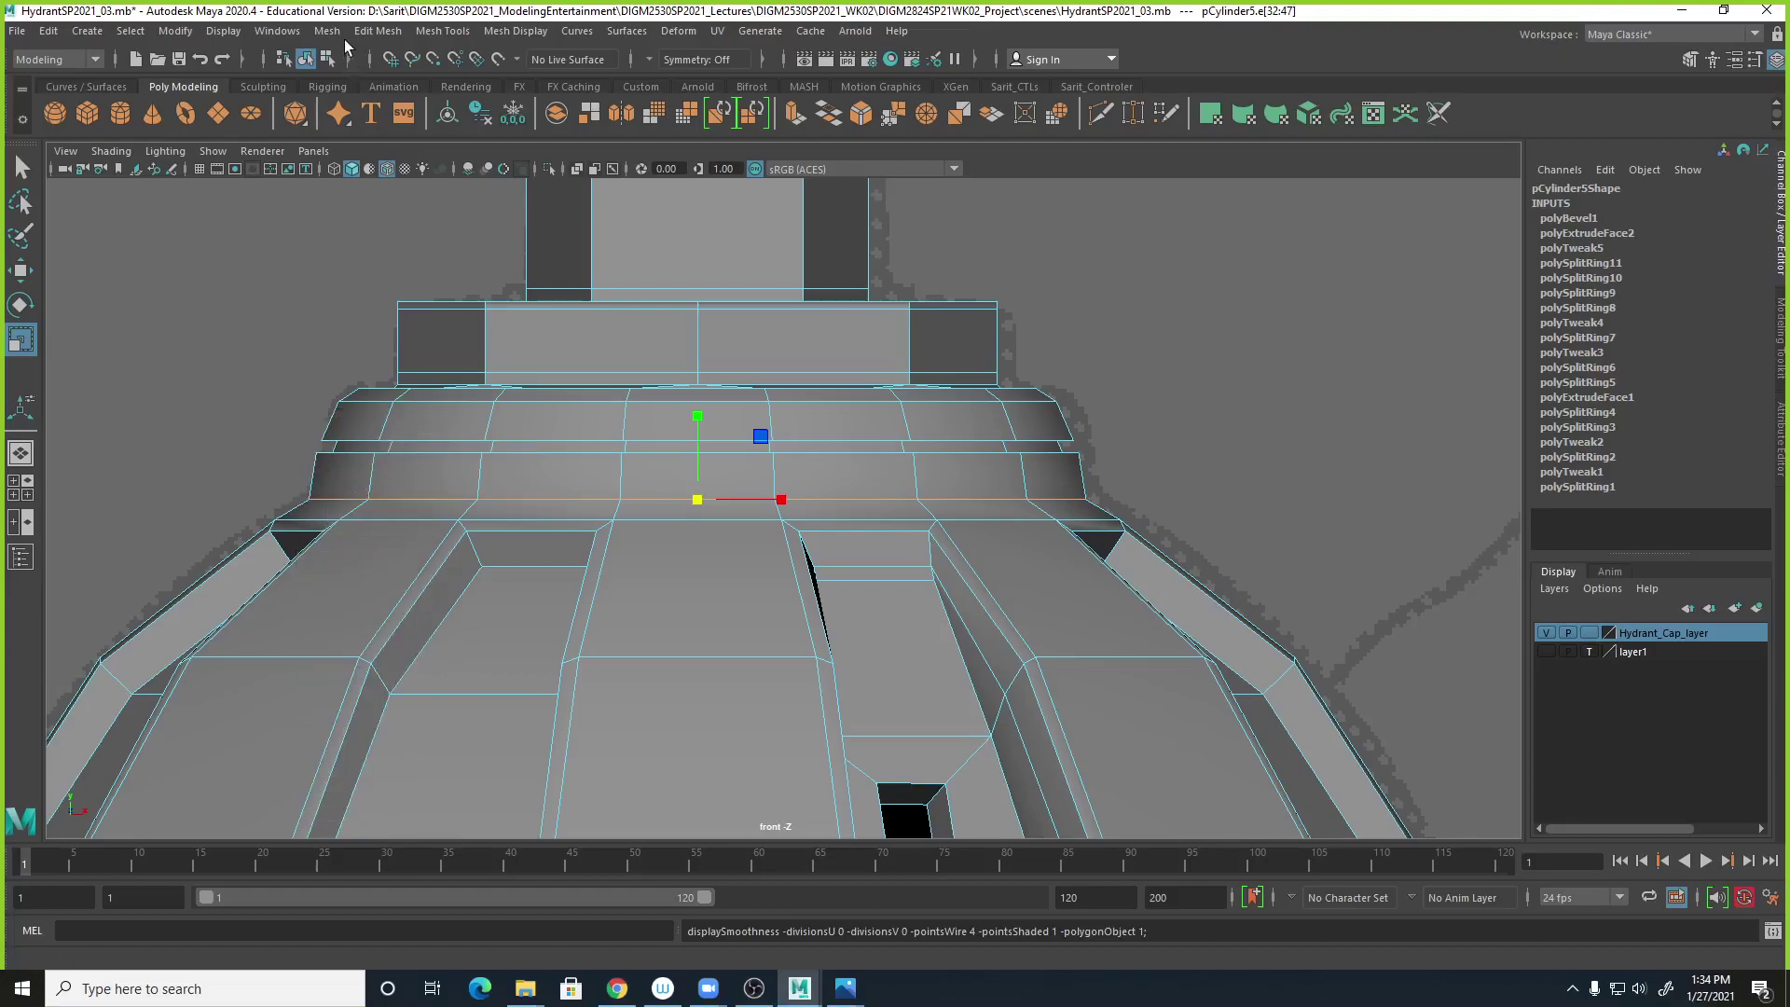
{"action": "left_click", "coordinate": [392, 35]}
{"action": "mouse_move", "coordinate": [443, 31]}
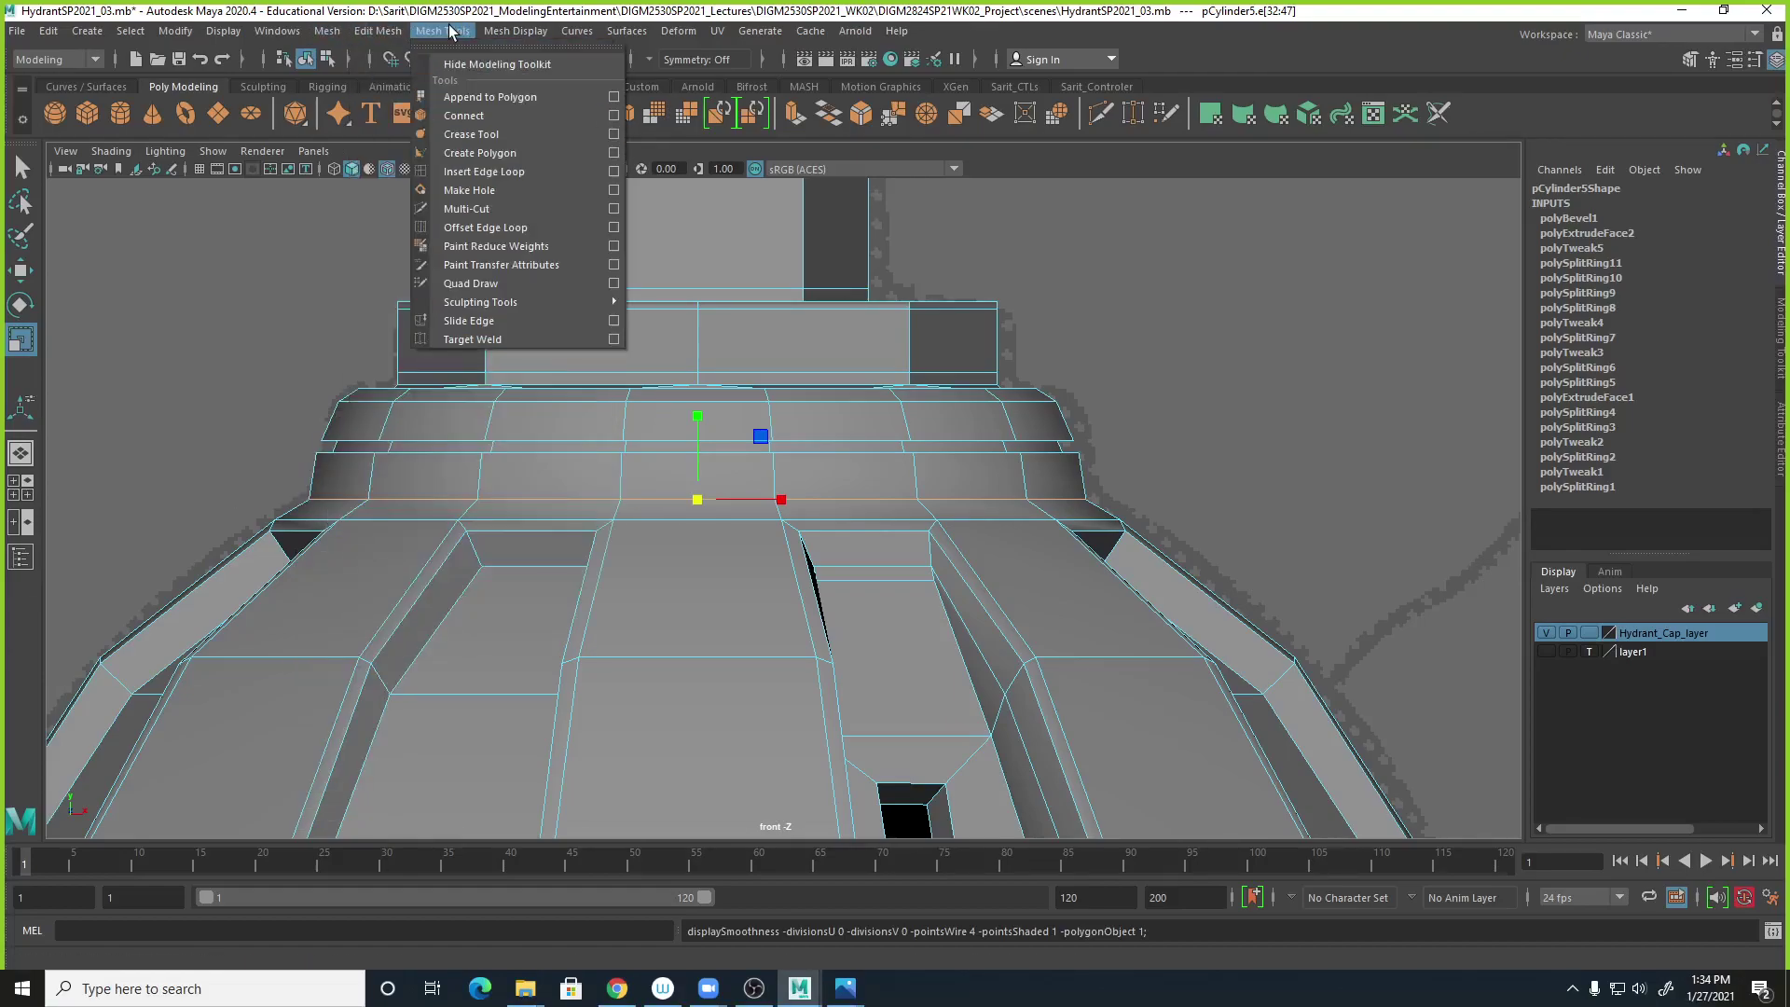
{"action": "left_click", "coordinate": [477, 174]}
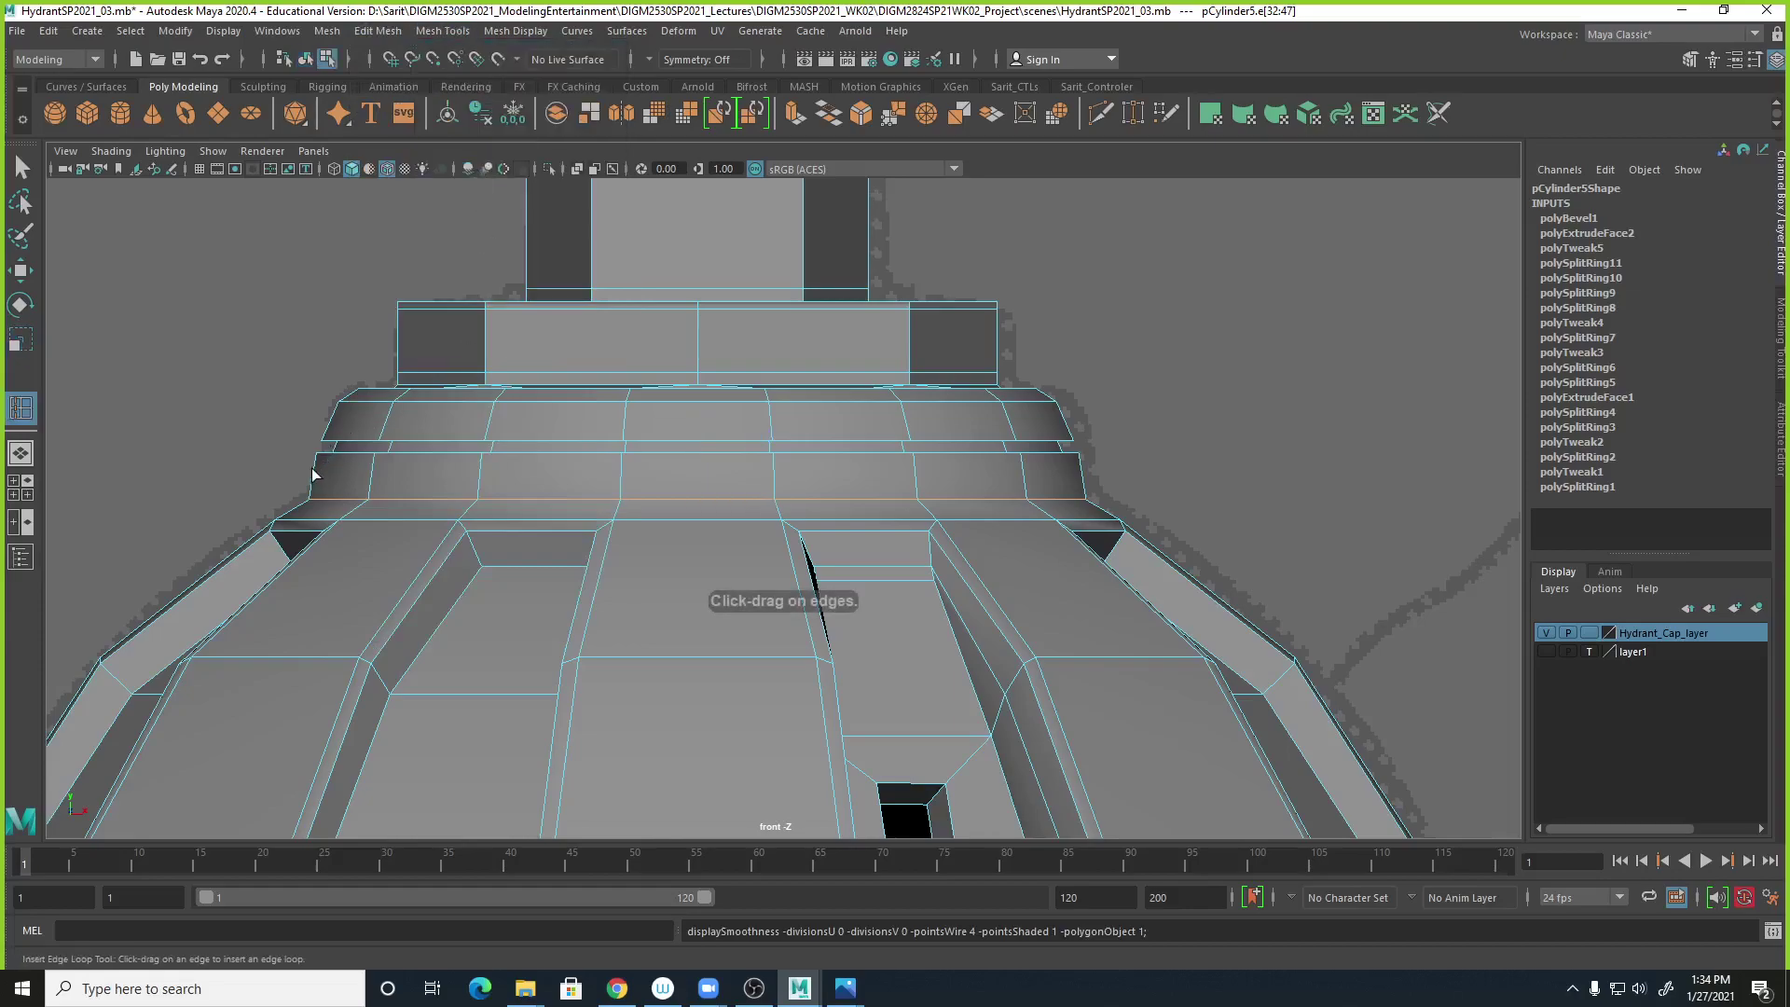
{"action": "left_click_drag", "start_coordinate": [317, 471], "coordinate": [327, 439]}
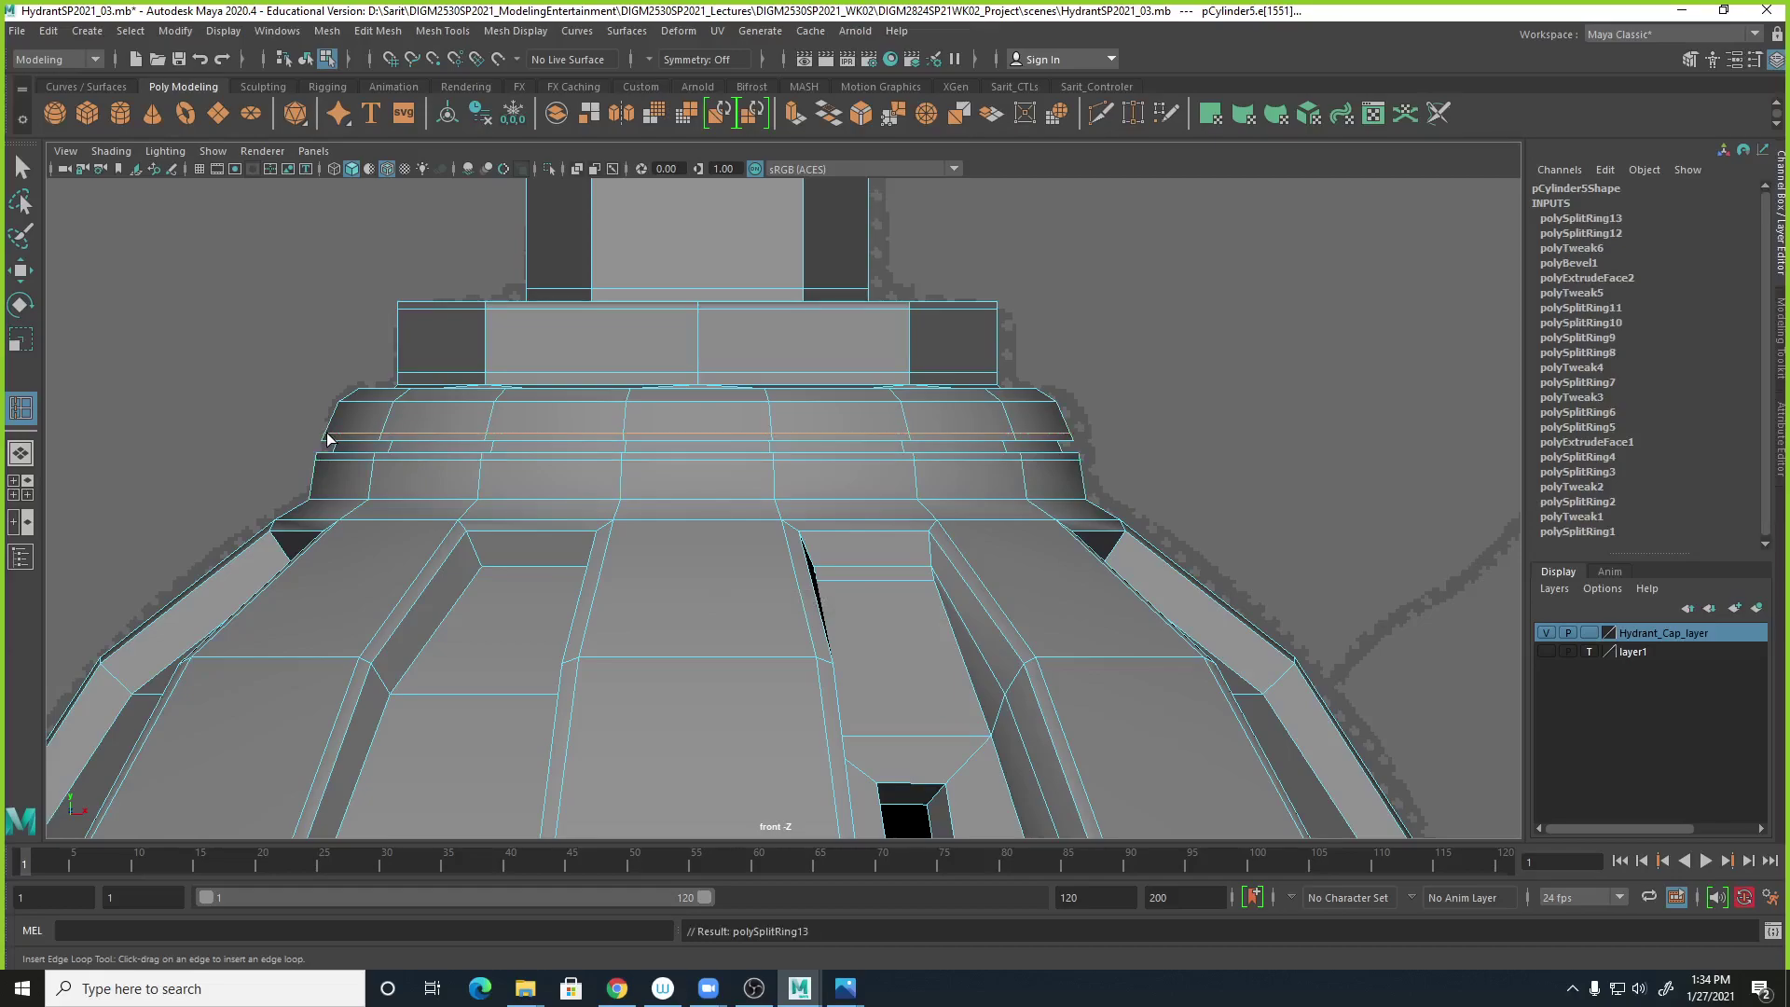
{"action": "key", "text": "3"}
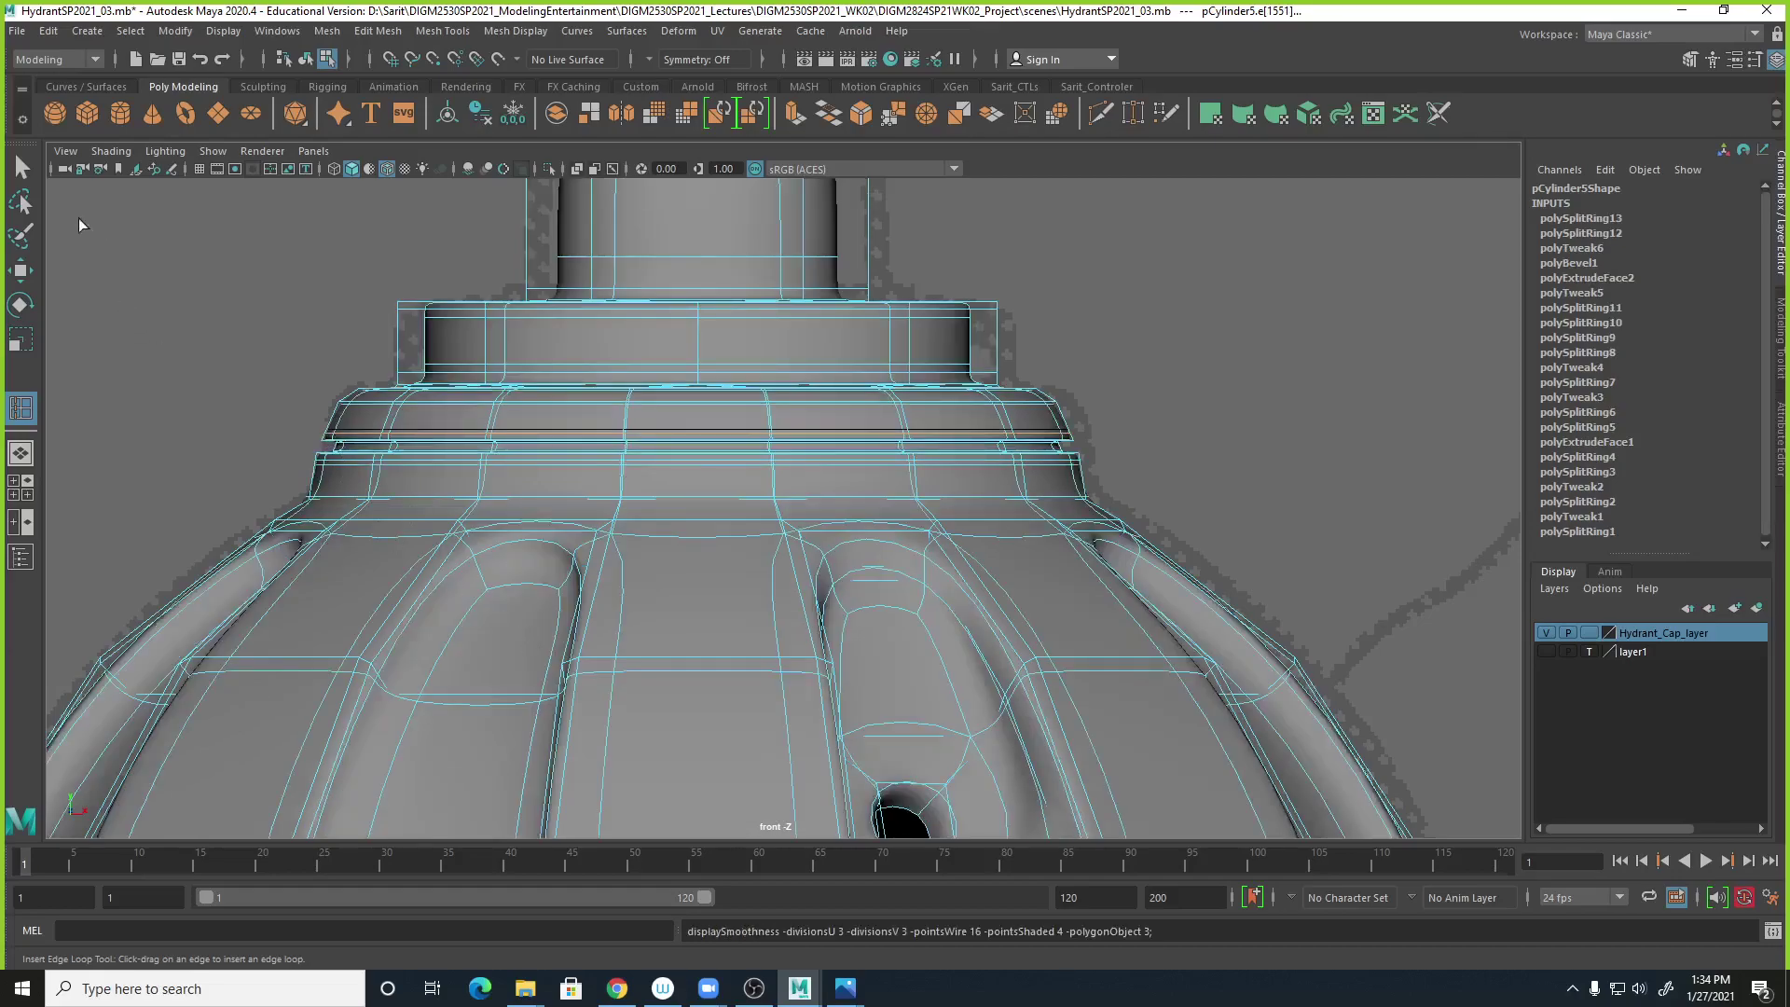
{"action": "left_click", "coordinate": [28, 168]}
{"action": "right_click_drag", "start_coordinate": [371, 468], "coordinate": [466, 438]}
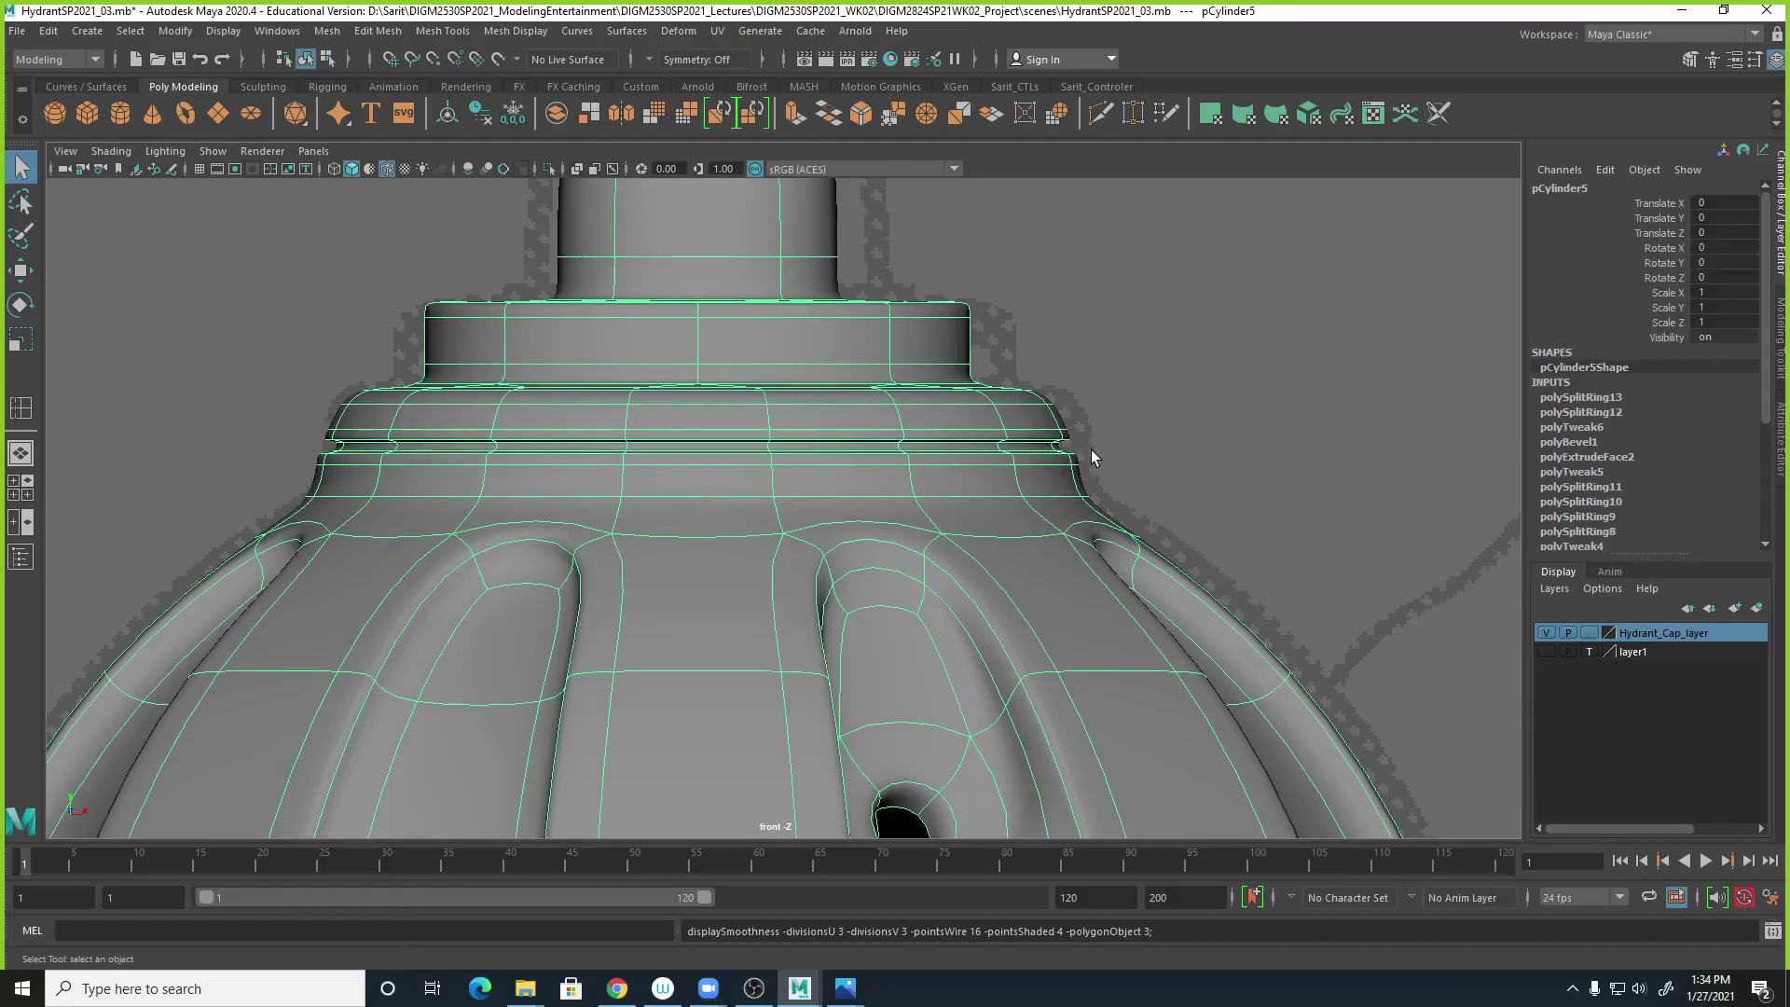
Examine the unsmoothed groove of the stepped ring up close in the perspective view.
{"action": "key", "text": "1"}
{"action": "scroll", "coordinate": [1096, 485], "scroll_direction": "up", "scroll_amount": 4}
{"action": "left_click_drag", "start_coordinate": [1123, 431], "coordinate": [1128, 425], "text": "alt"}
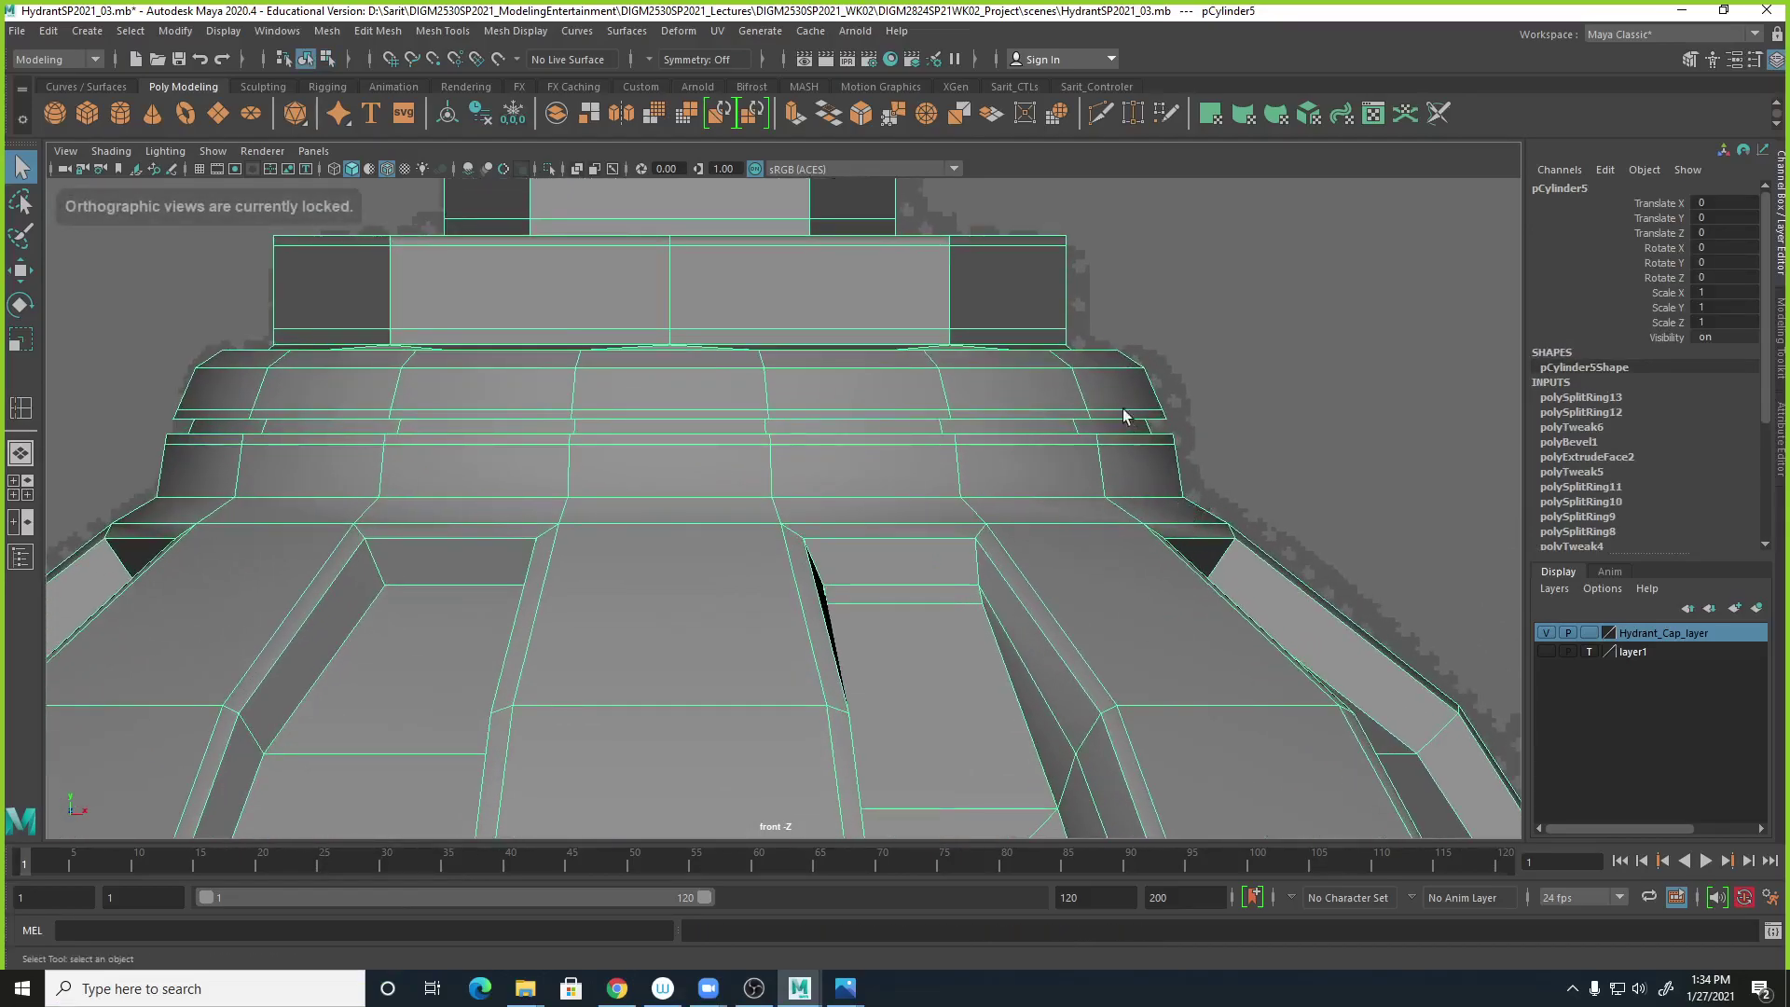
{"action": "key", "text": "space"}
{"action": "key", "text": "space"}
{"action": "left_click_drag", "start_coordinate": [1191, 288], "coordinate": [1044, 522], "text": "alt"}
{"action": "scroll", "coordinate": [1026, 591], "scroll_direction": "up", "scroll_amount": 5}
{"action": "middle_click_drag", "start_coordinate": [1102, 627], "coordinate": [1101, 613], "text": "alt"}
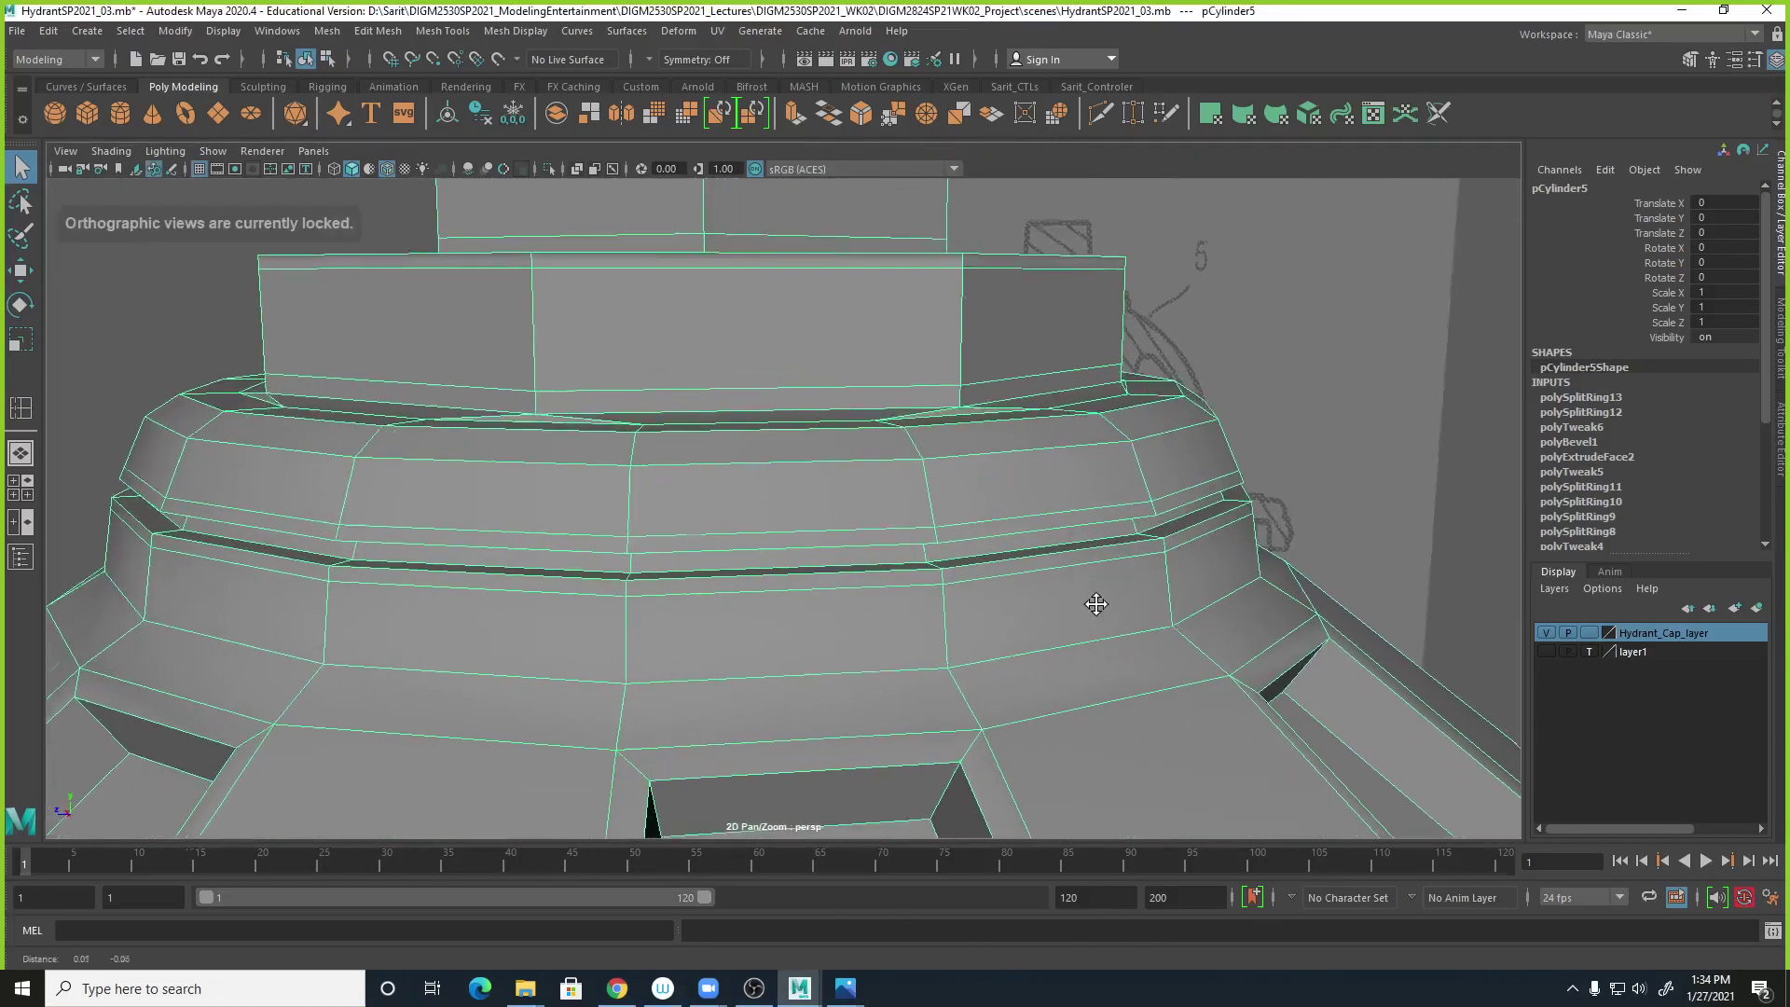
{"action": "scroll", "coordinate": [1109, 611], "scroll_direction": "up", "scroll_amount": 3}
{"action": "right_click_drag", "start_coordinate": [1152, 494], "coordinate": [1149, 543], "text": "shift"}
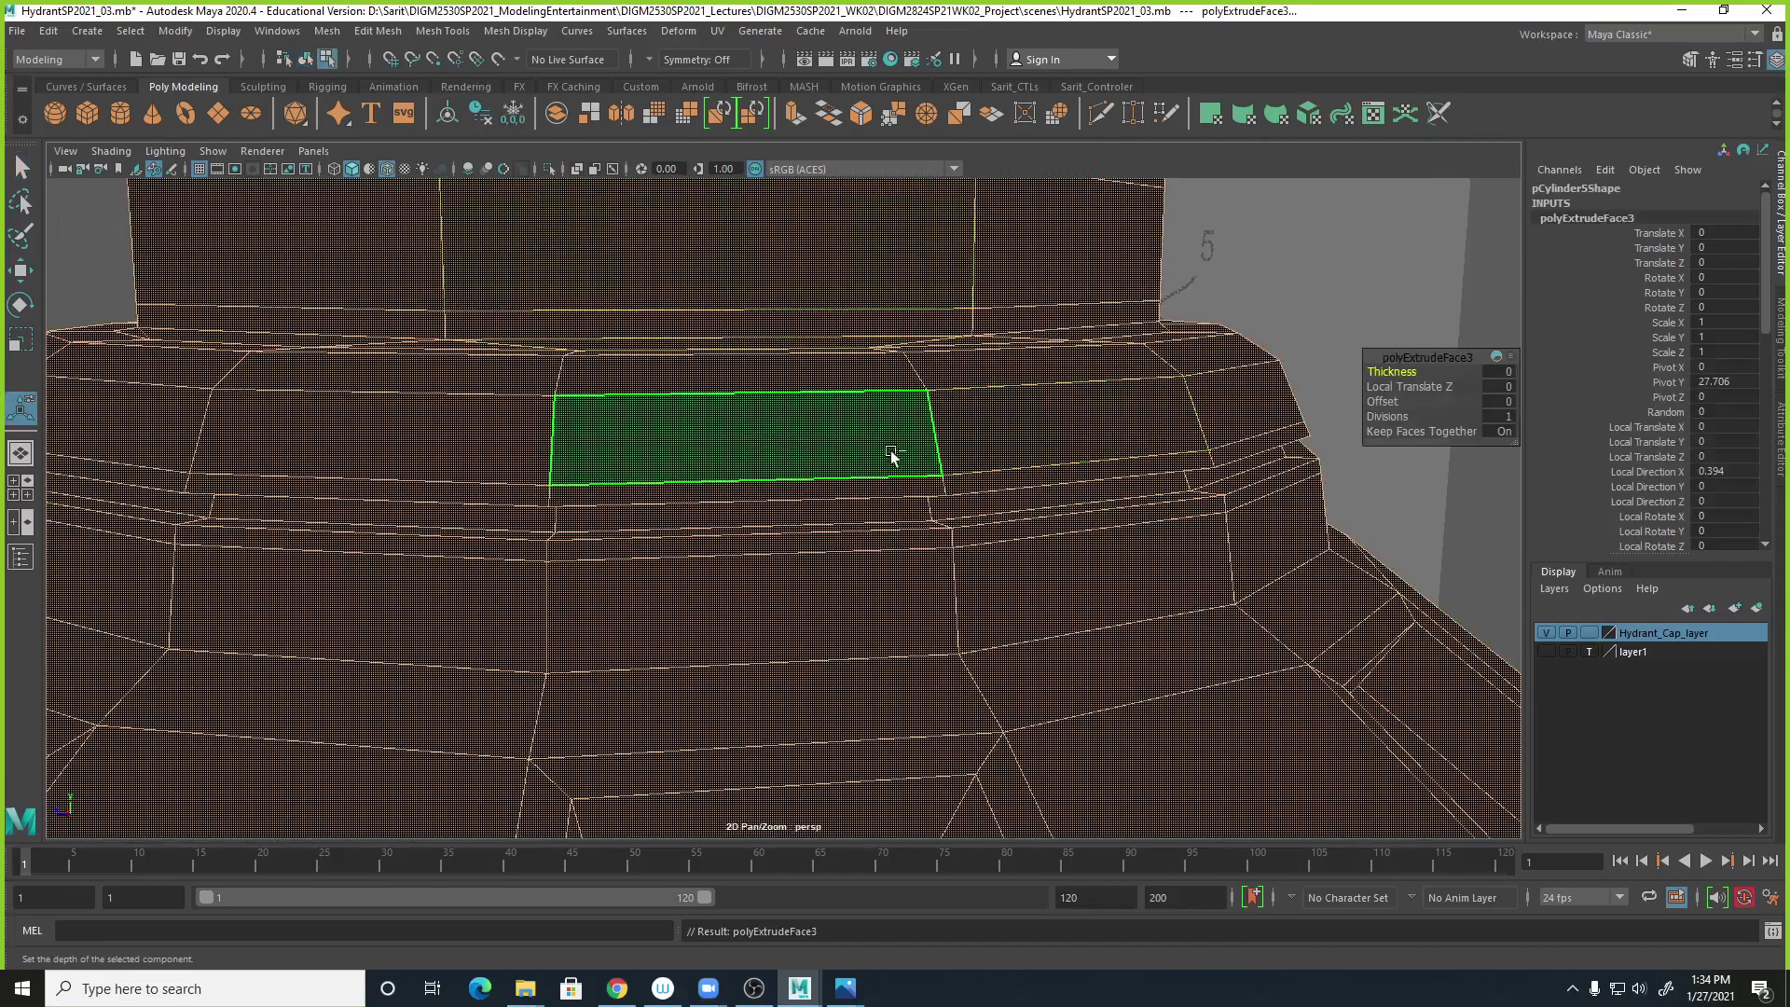
{"action": "key", "text": "ctrl+z"}
{"action": "key", "text": "ctrl+z"}
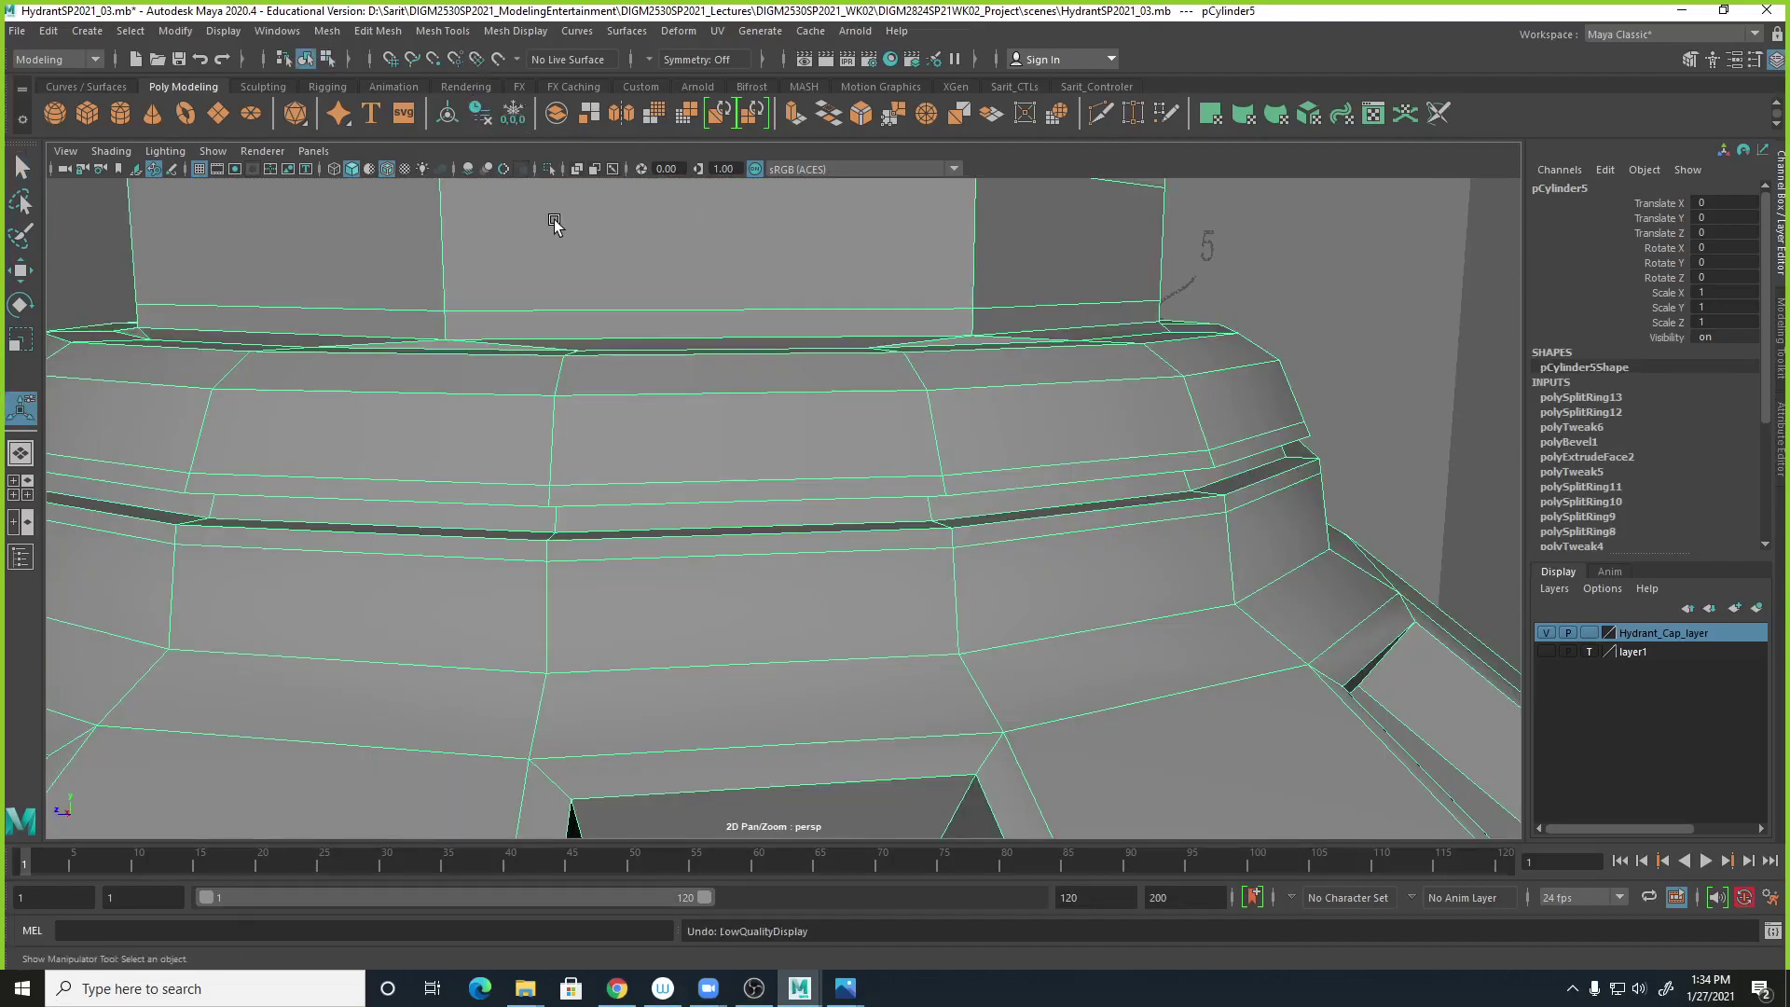
Insert three supporting edge loops inside the groove, along its lower ledge and the bottom of its back wall.
{"action": "left_click", "coordinate": [390, 33]}
{"action": "mouse_move", "coordinate": [442, 30]}
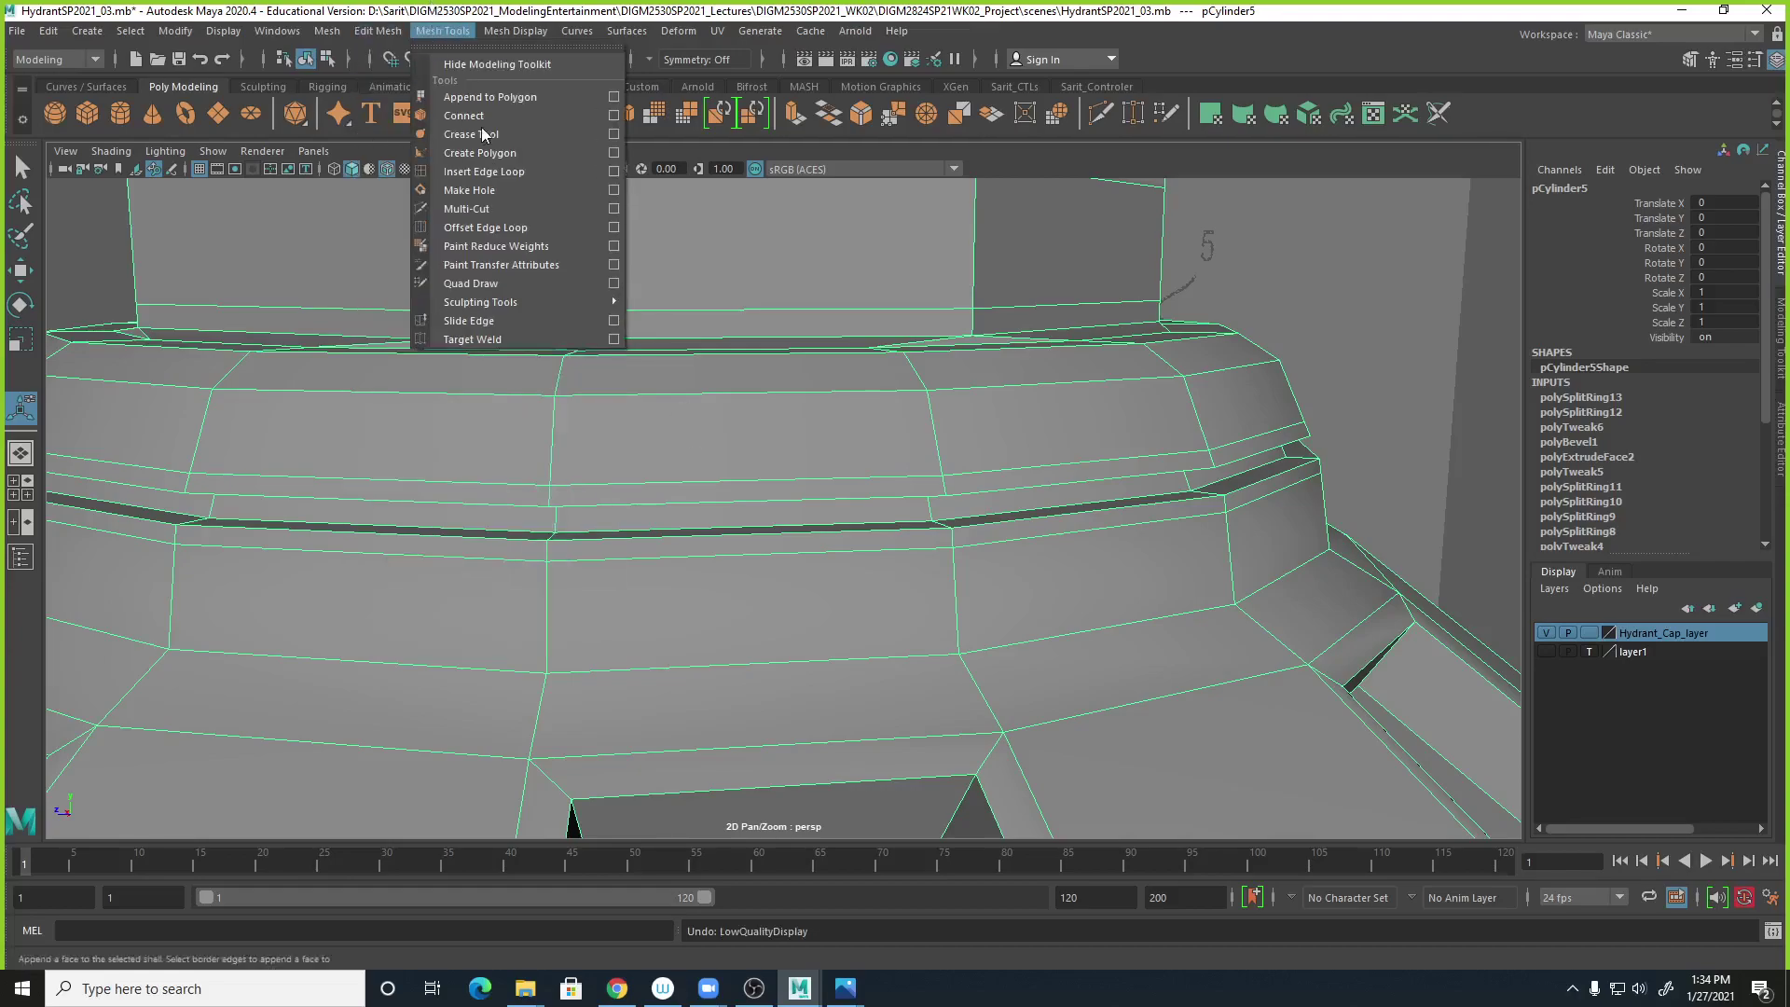
{"action": "left_click", "coordinate": [497, 177]}
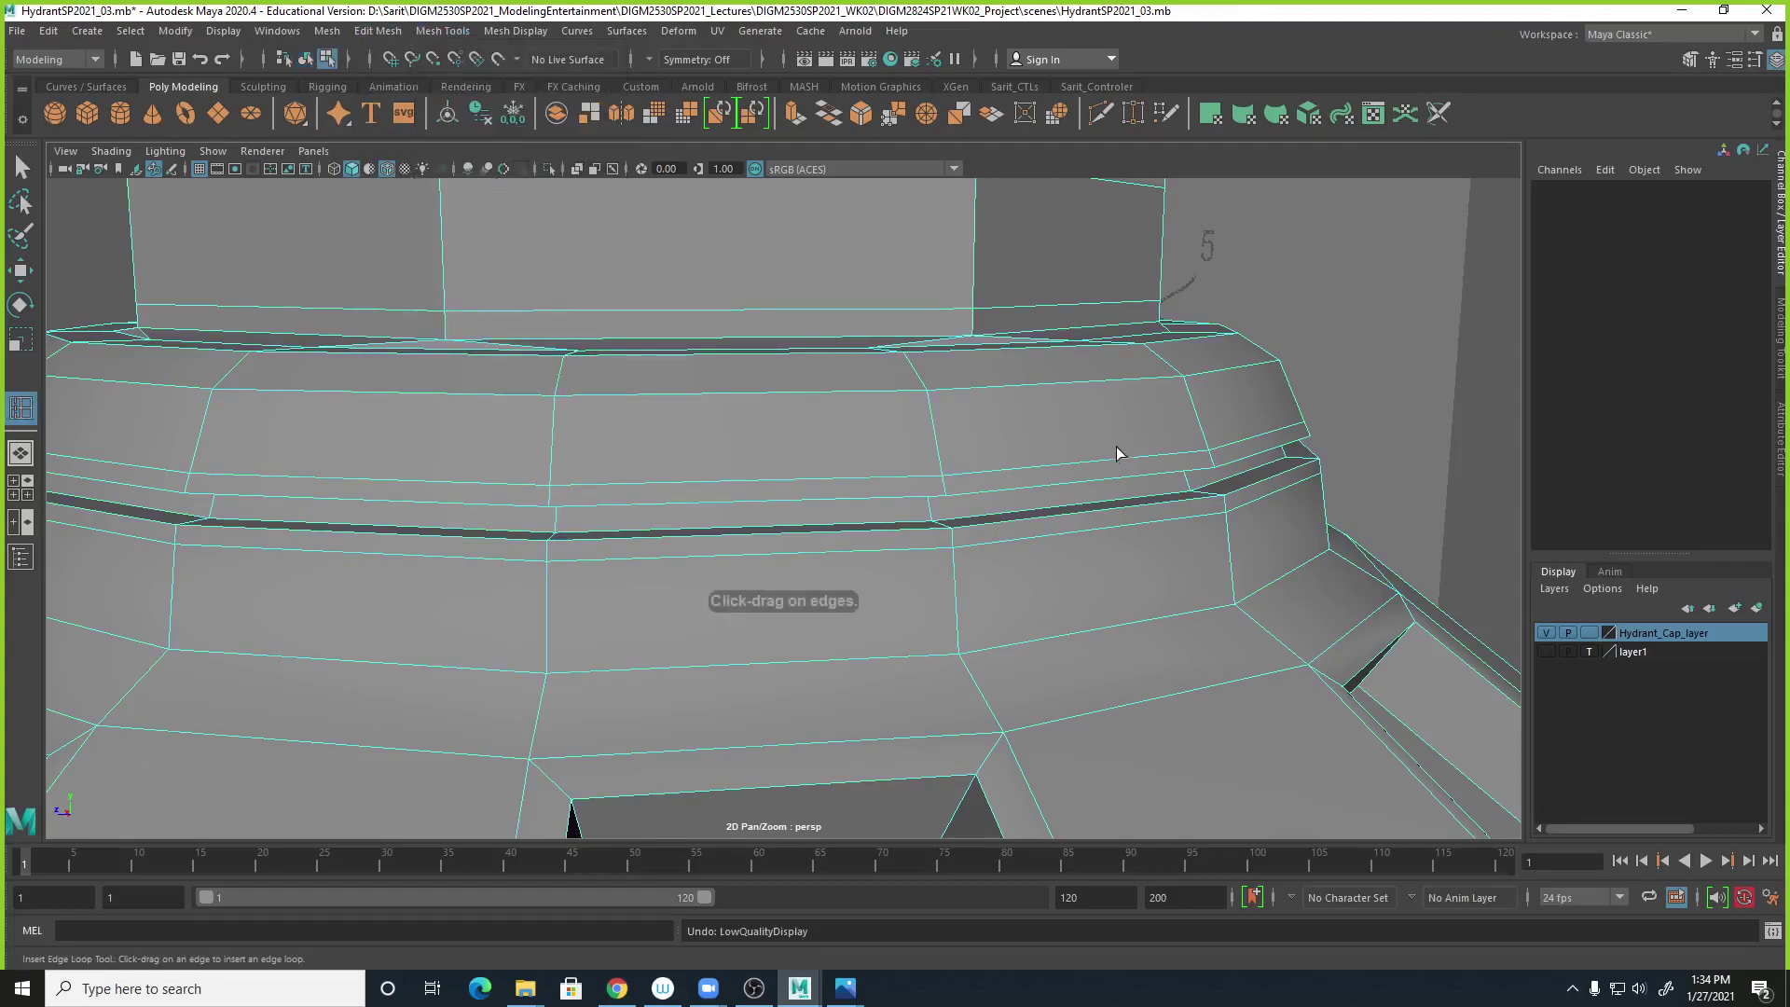
{"action": "left_click_drag", "start_coordinate": [1211, 546], "coordinate": [1454, 600], "text": "alt"}
{"action": "right_click_drag", "start_coordinate": [1427, 601], "coordinate": [1373, 591], "text": "alt"}
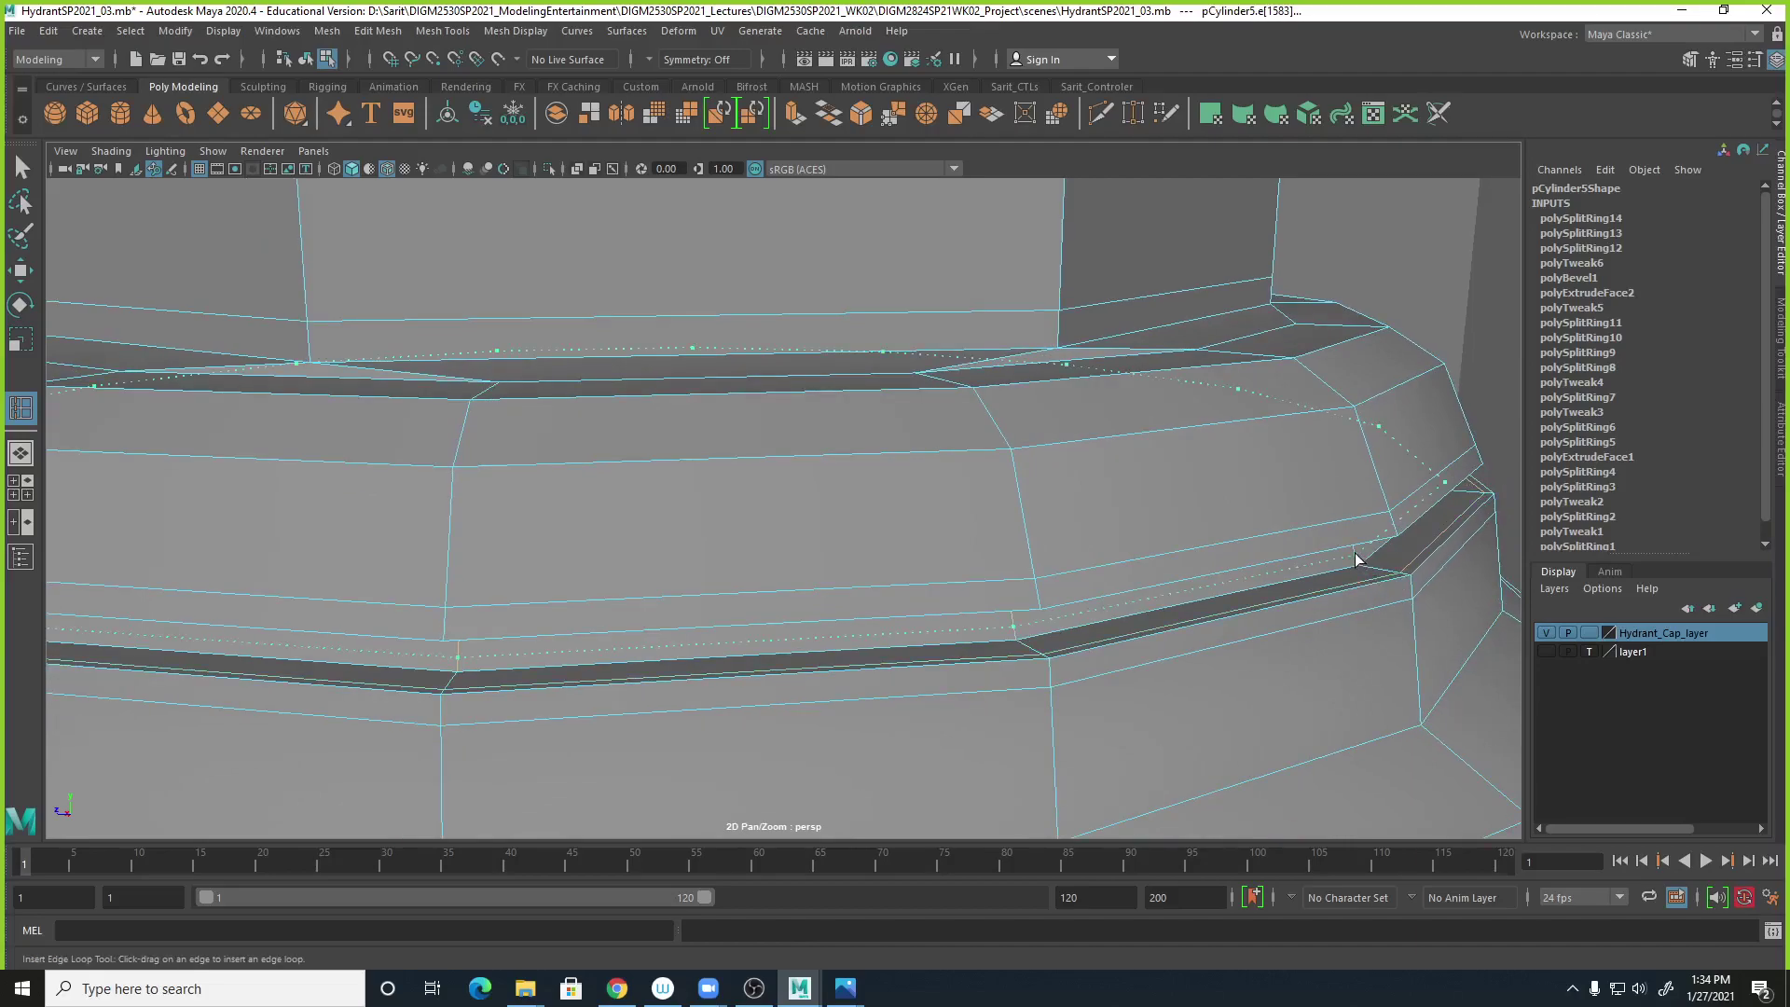
{"action": "left_click", "coordinate": [1361, 566]}
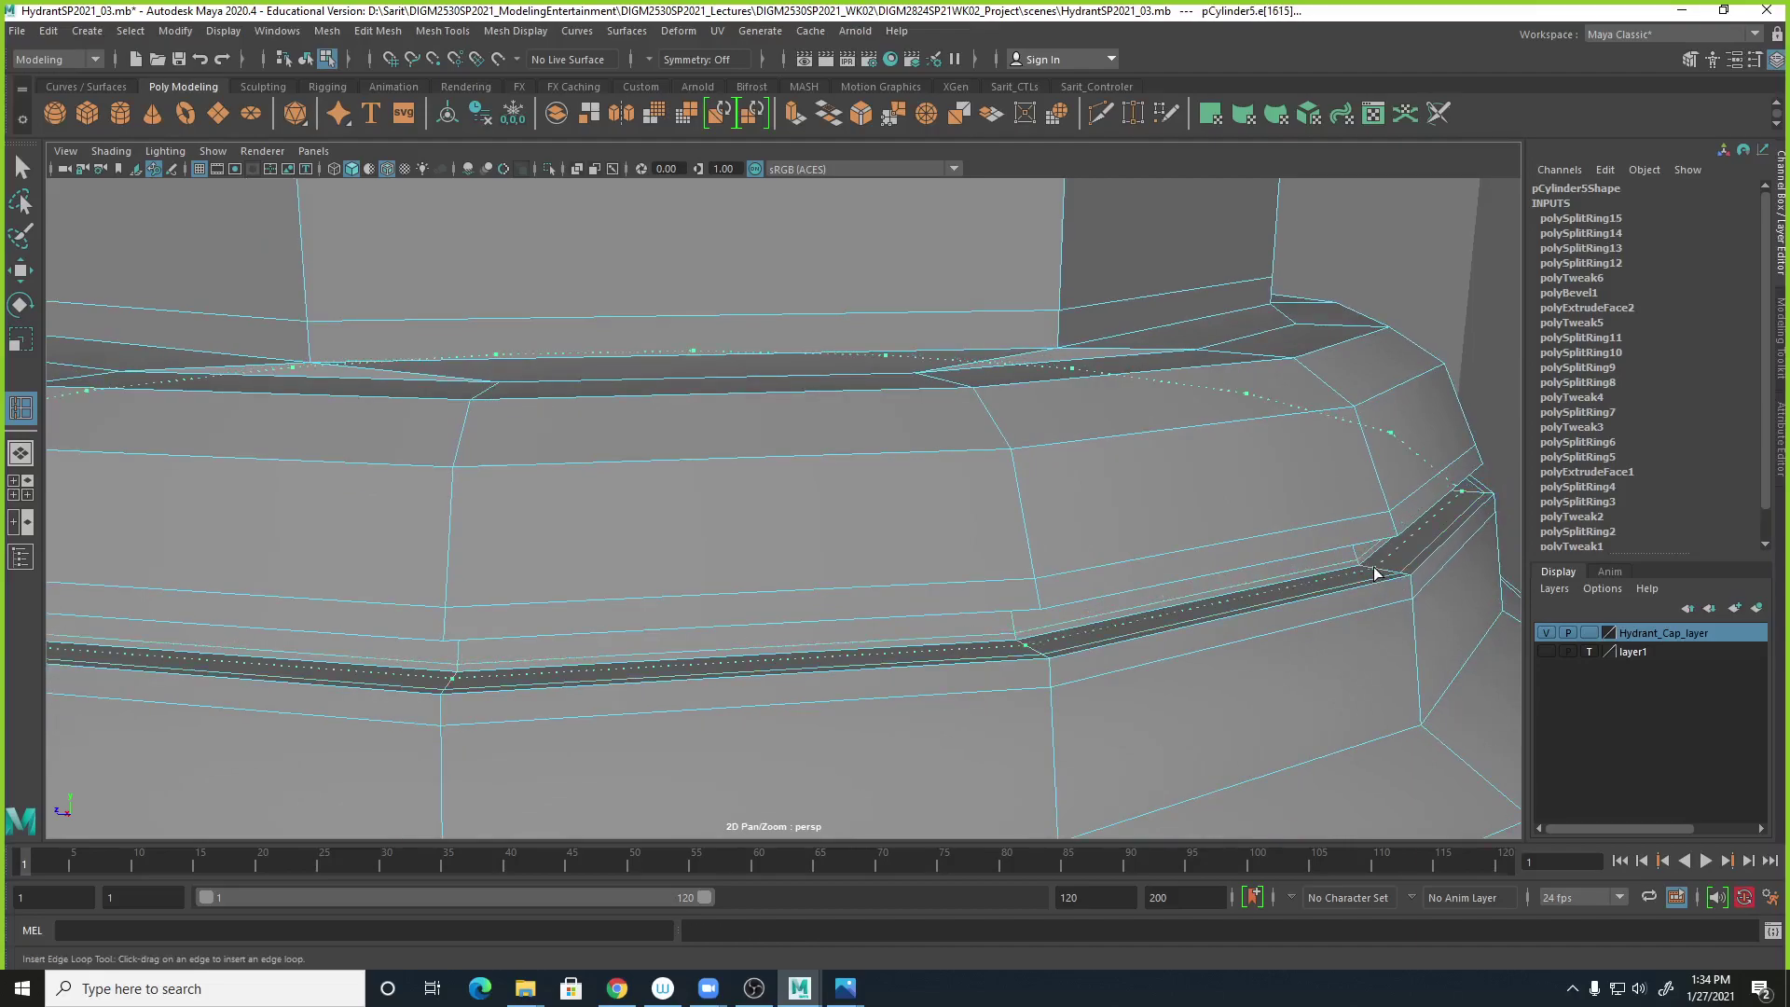
{"action": "left_click_drag", "start_coordinate": [1371, 573], "coordinate": [1372, 574]}
Inspect the groove's supporting loops from several angles in wireframe, shaded and smooth preview display.
{"action": "right_click_drag", "start_coordinate": [1408, 615], "coordinate": [1200, 536], "text": "alt"}
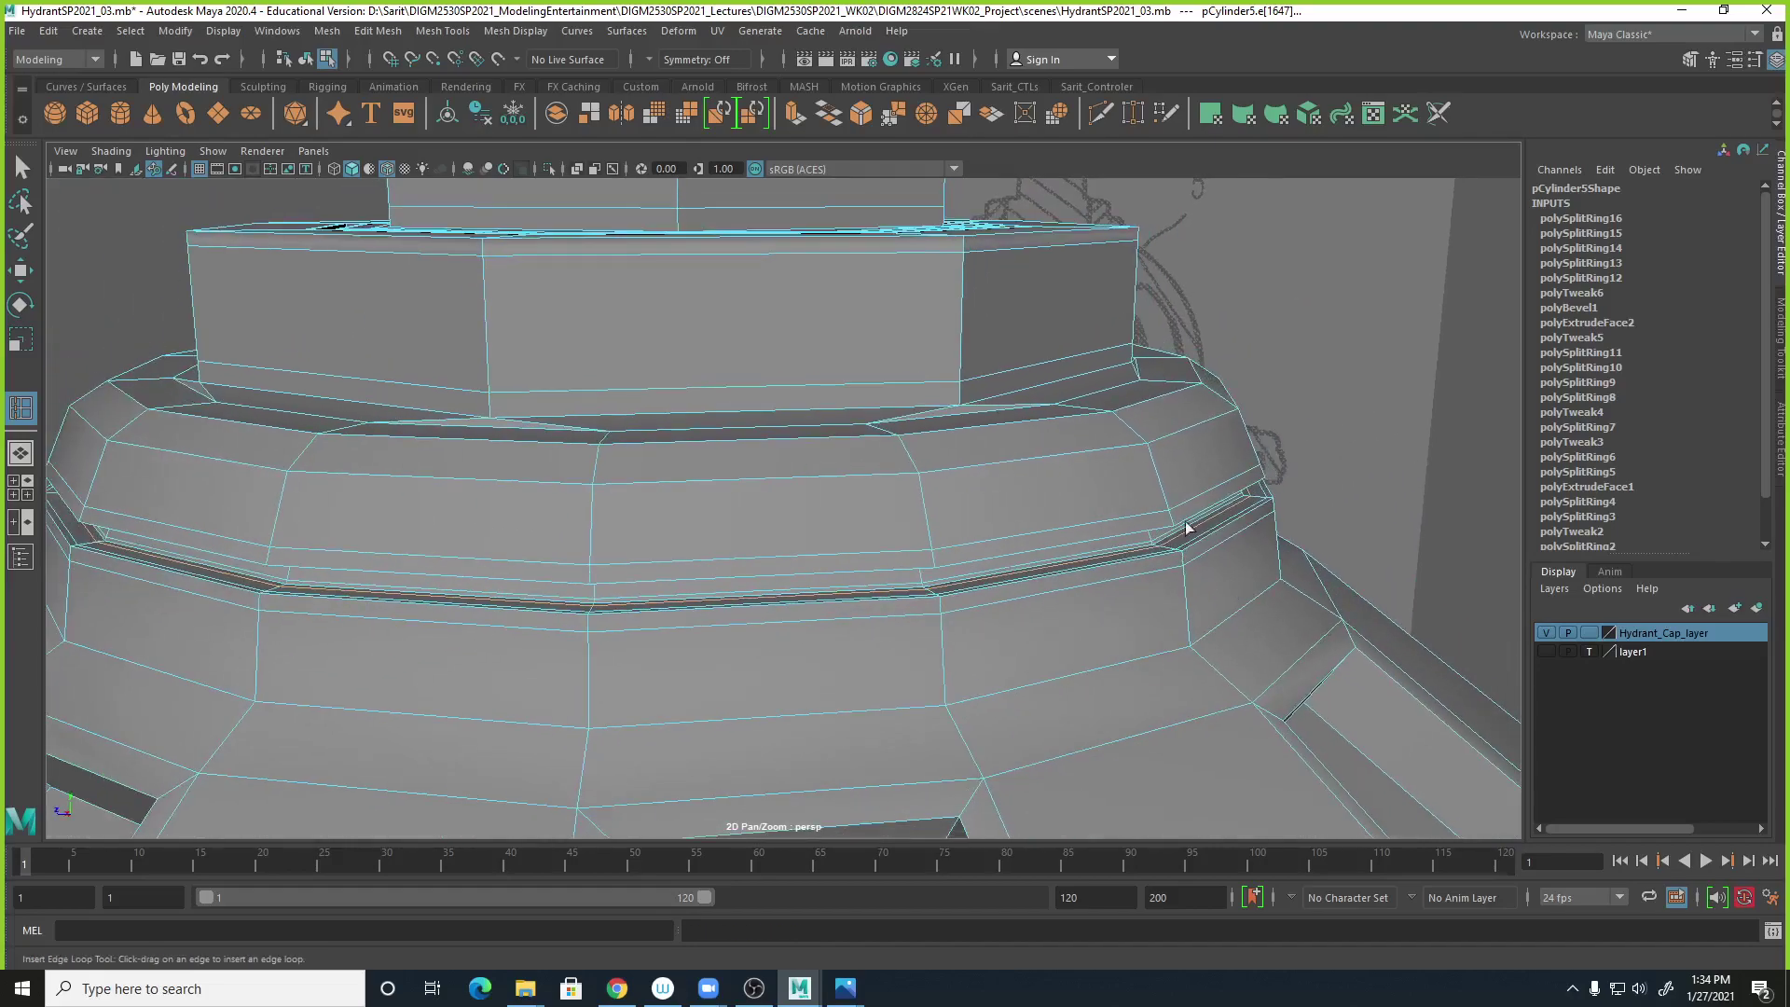
{"action": "right_click_drag", "start_coordinate": [1194, 610], "coordinate": [1349, 629], "text": "alt"}
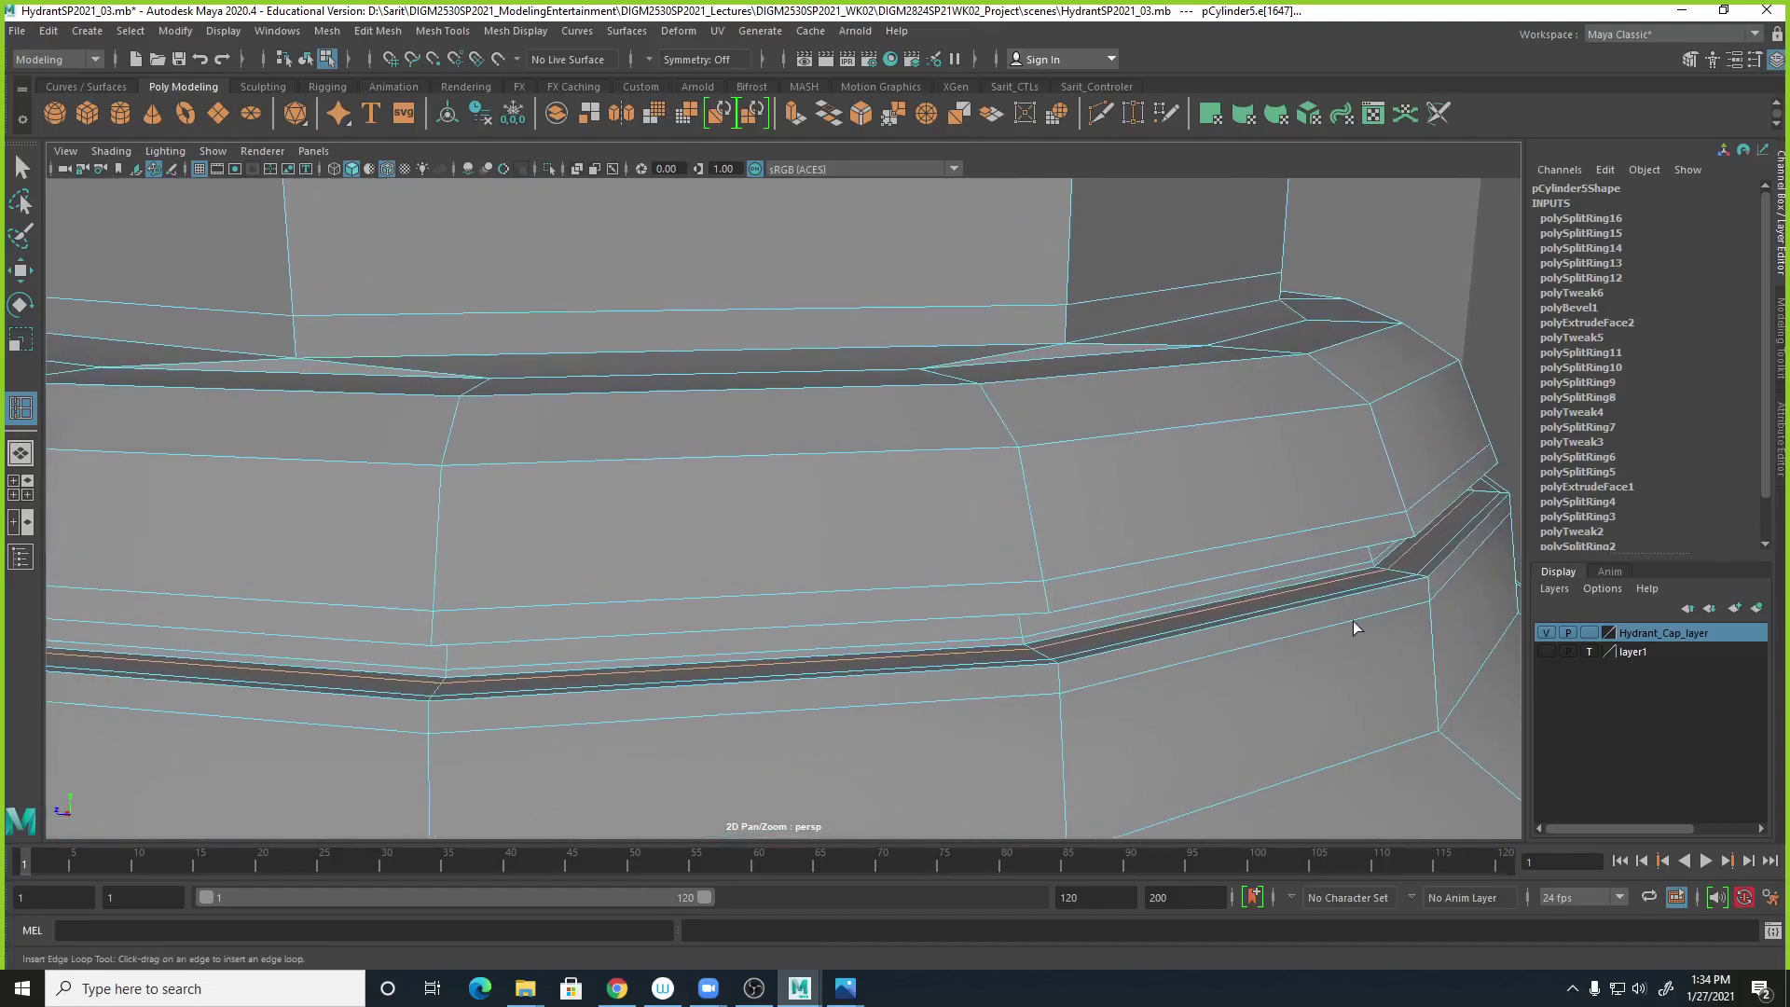
{"action": "left_click_drag", "start_coordinate": [1361, 660], "coordinate": [891, 597], "text": "alt"}
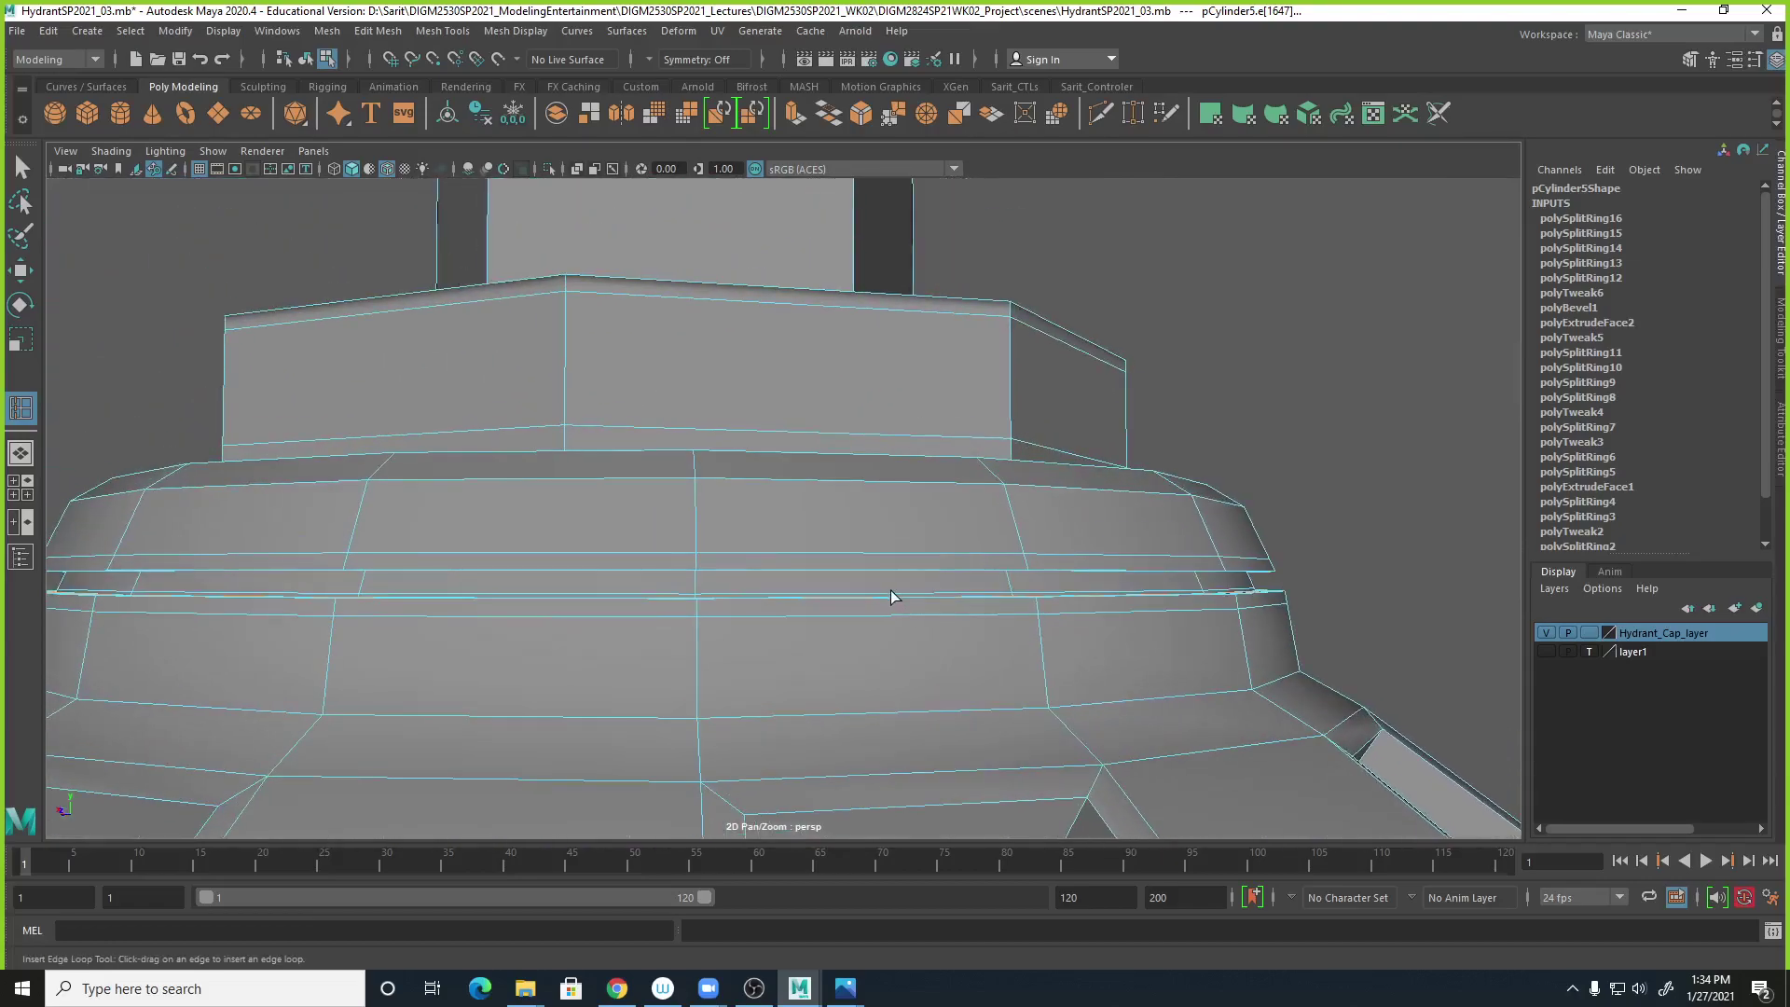
{"action": "key", "text": "4"}
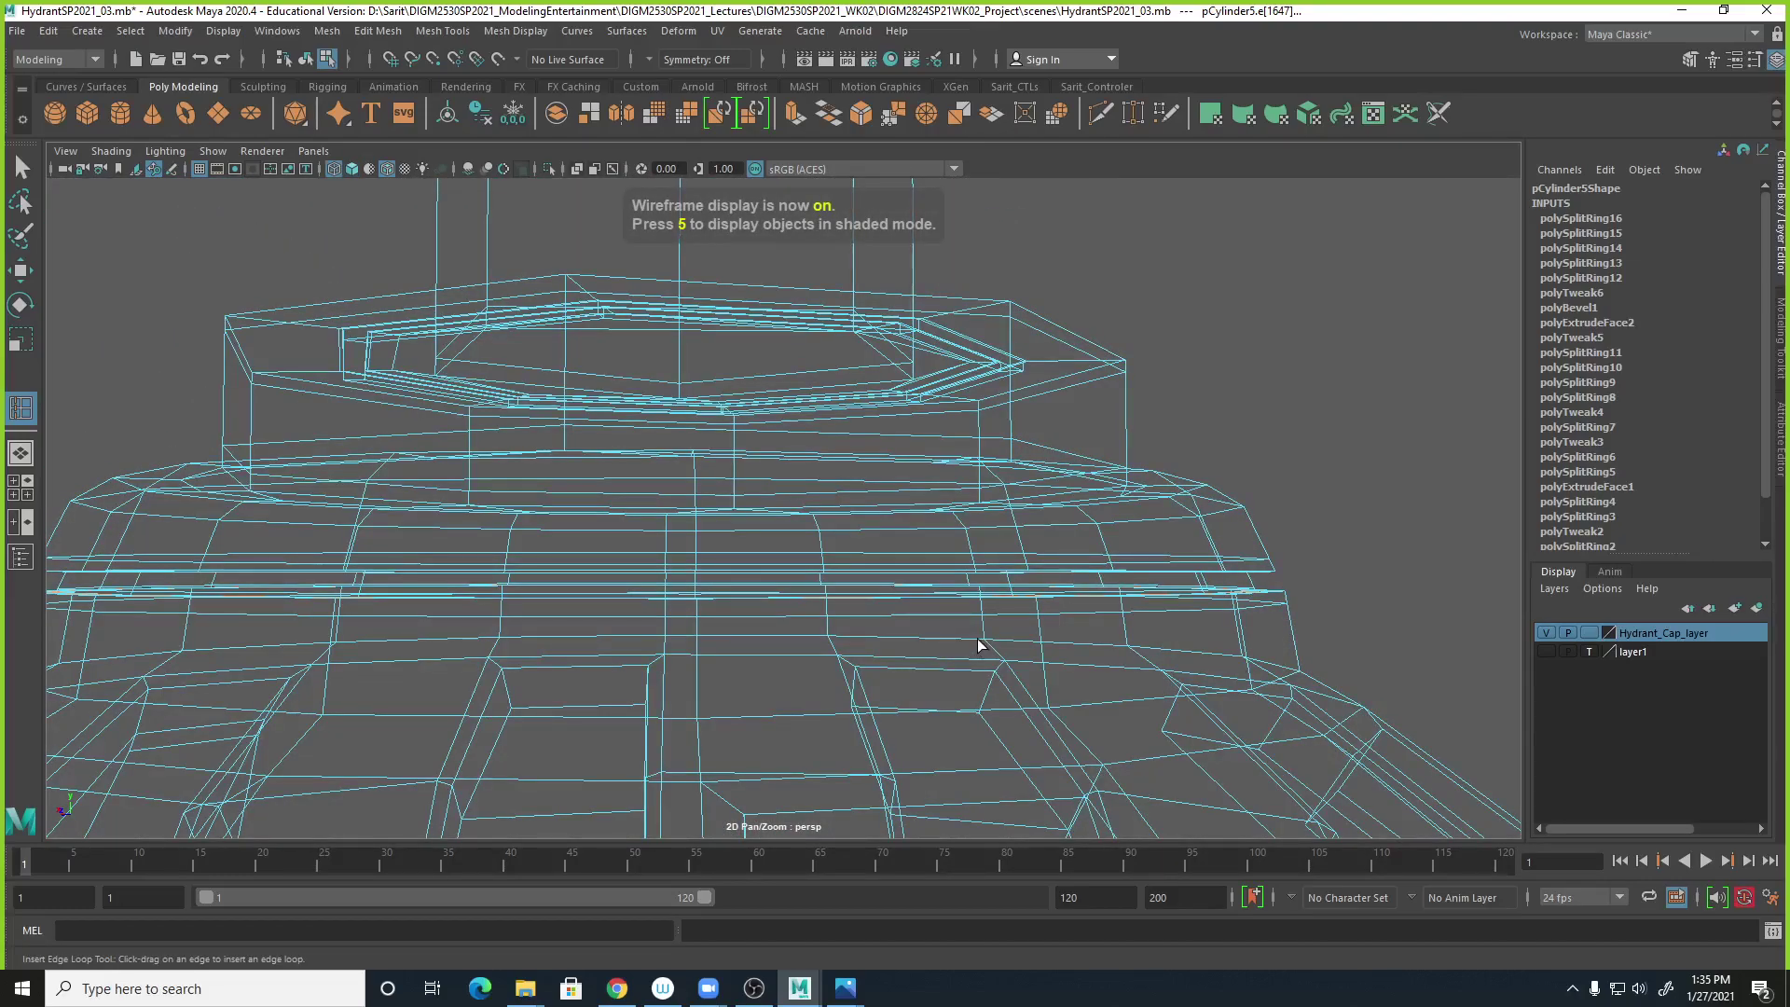
{"action": "key", "text": "5"}
{"action": "left_click_drag", "start_coordinate": [967, 639], "coordinate": [925, 677], "text": "alt"}
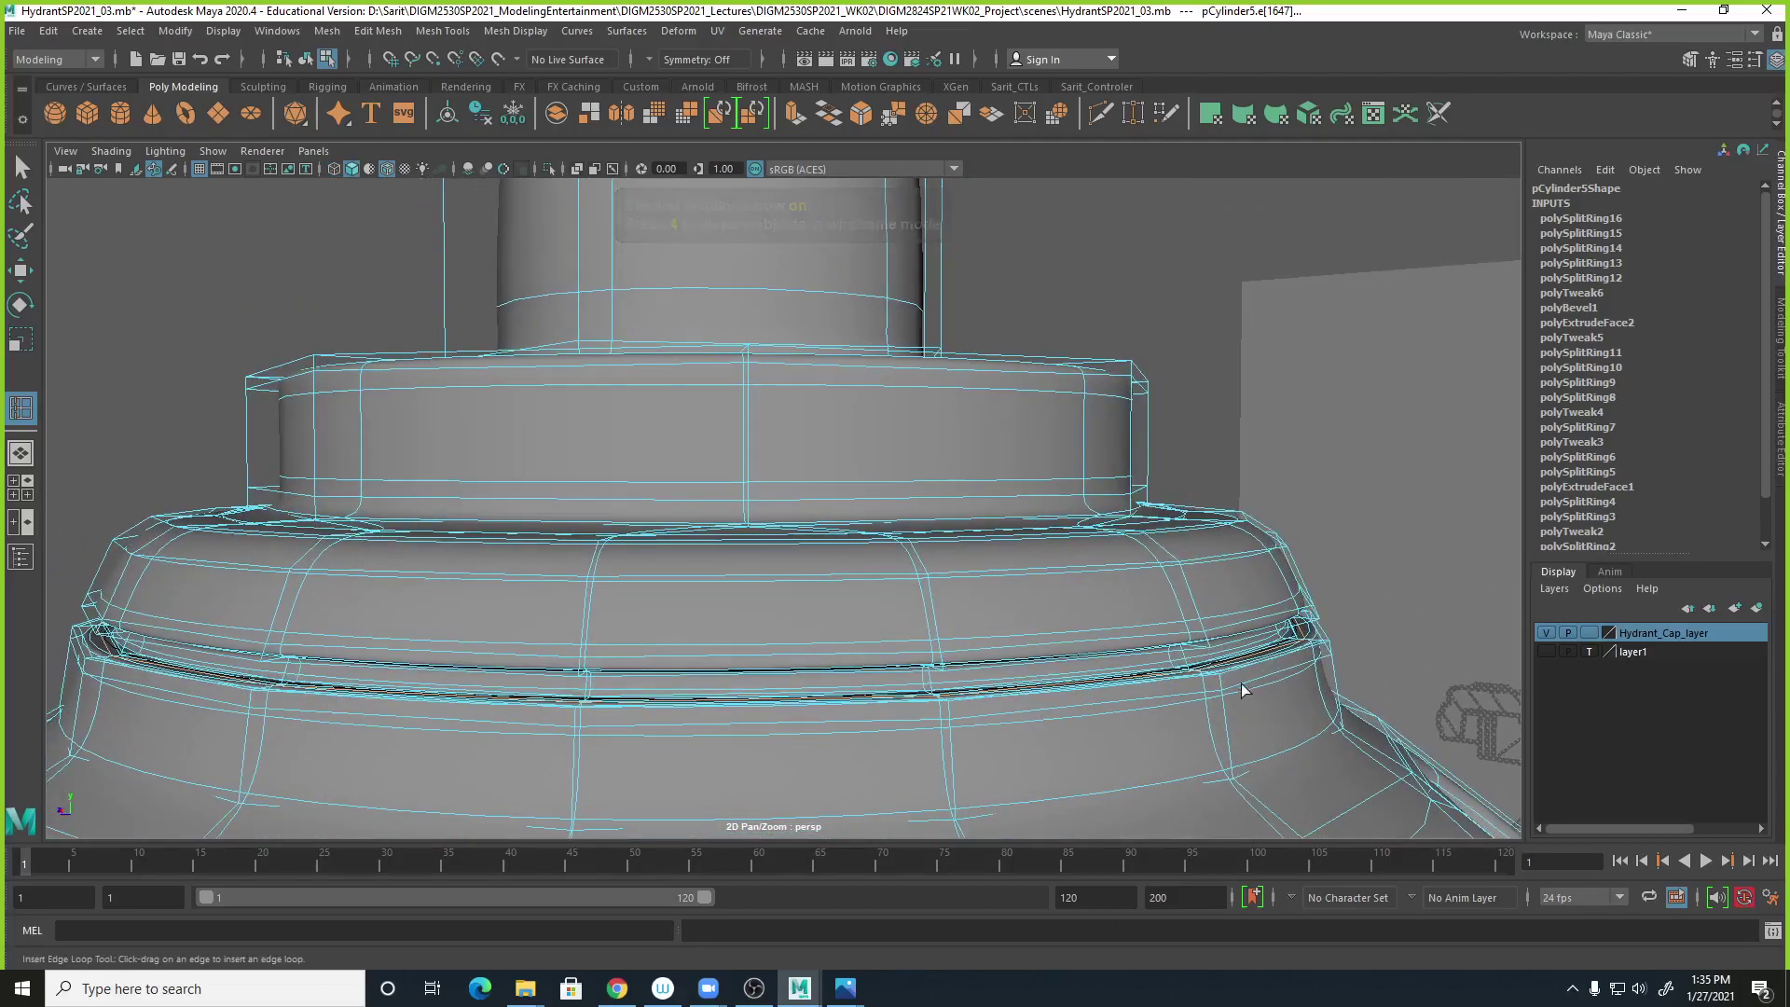
{"action": "left_click_drag", "start_coordinate": [1301, 662], "coordinate": [1278, 639], "text": "alt"}
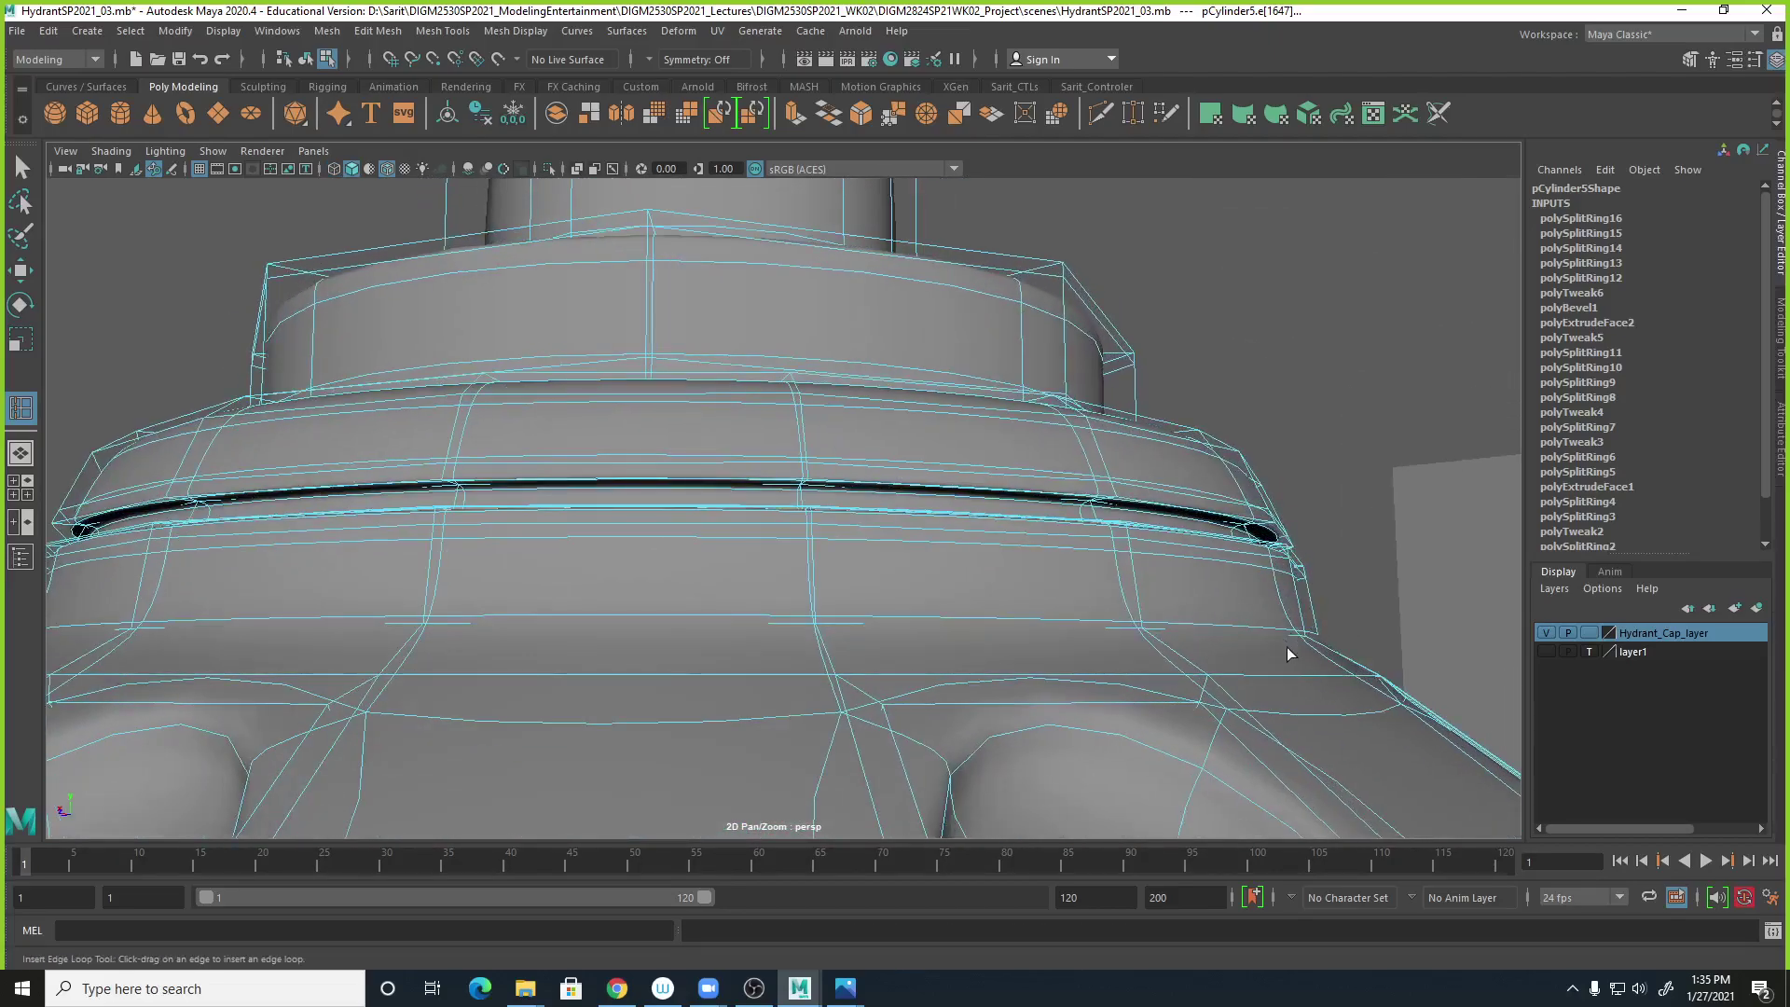
Insert supporting edge loops at the top of the groove's back wall and on its upper ledge, then check the smooth preview.
{"action": "key", "text": "1"}
{"action": "right_click_drag", "start_coordinate": [1105, 590], "coordinate": [1186, 578], "text": "alt"}
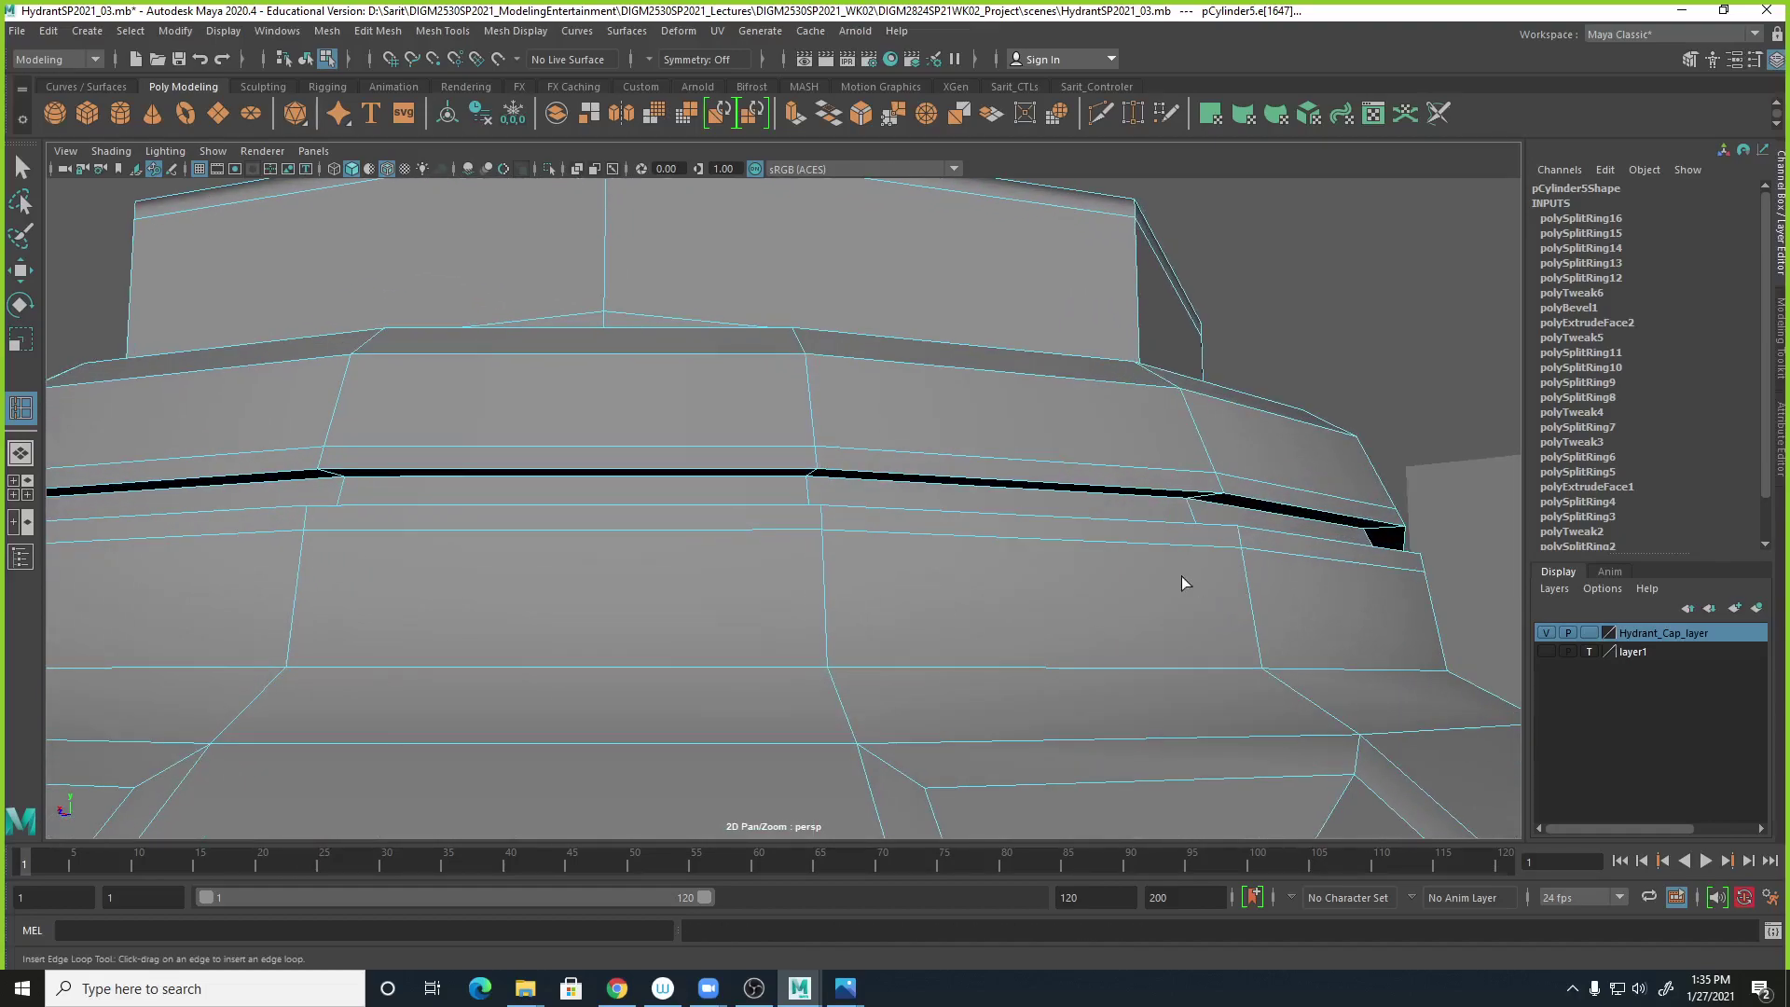
{"action": "middle_click_drag", "start_coordinate": [1185, 578], "coordinate": [1055, 580], "text": "alt"}
{"action": "right_click_drag", "start_coordinate": [1055, 580], "coordinate": [1175, 580], "text": "alt"}
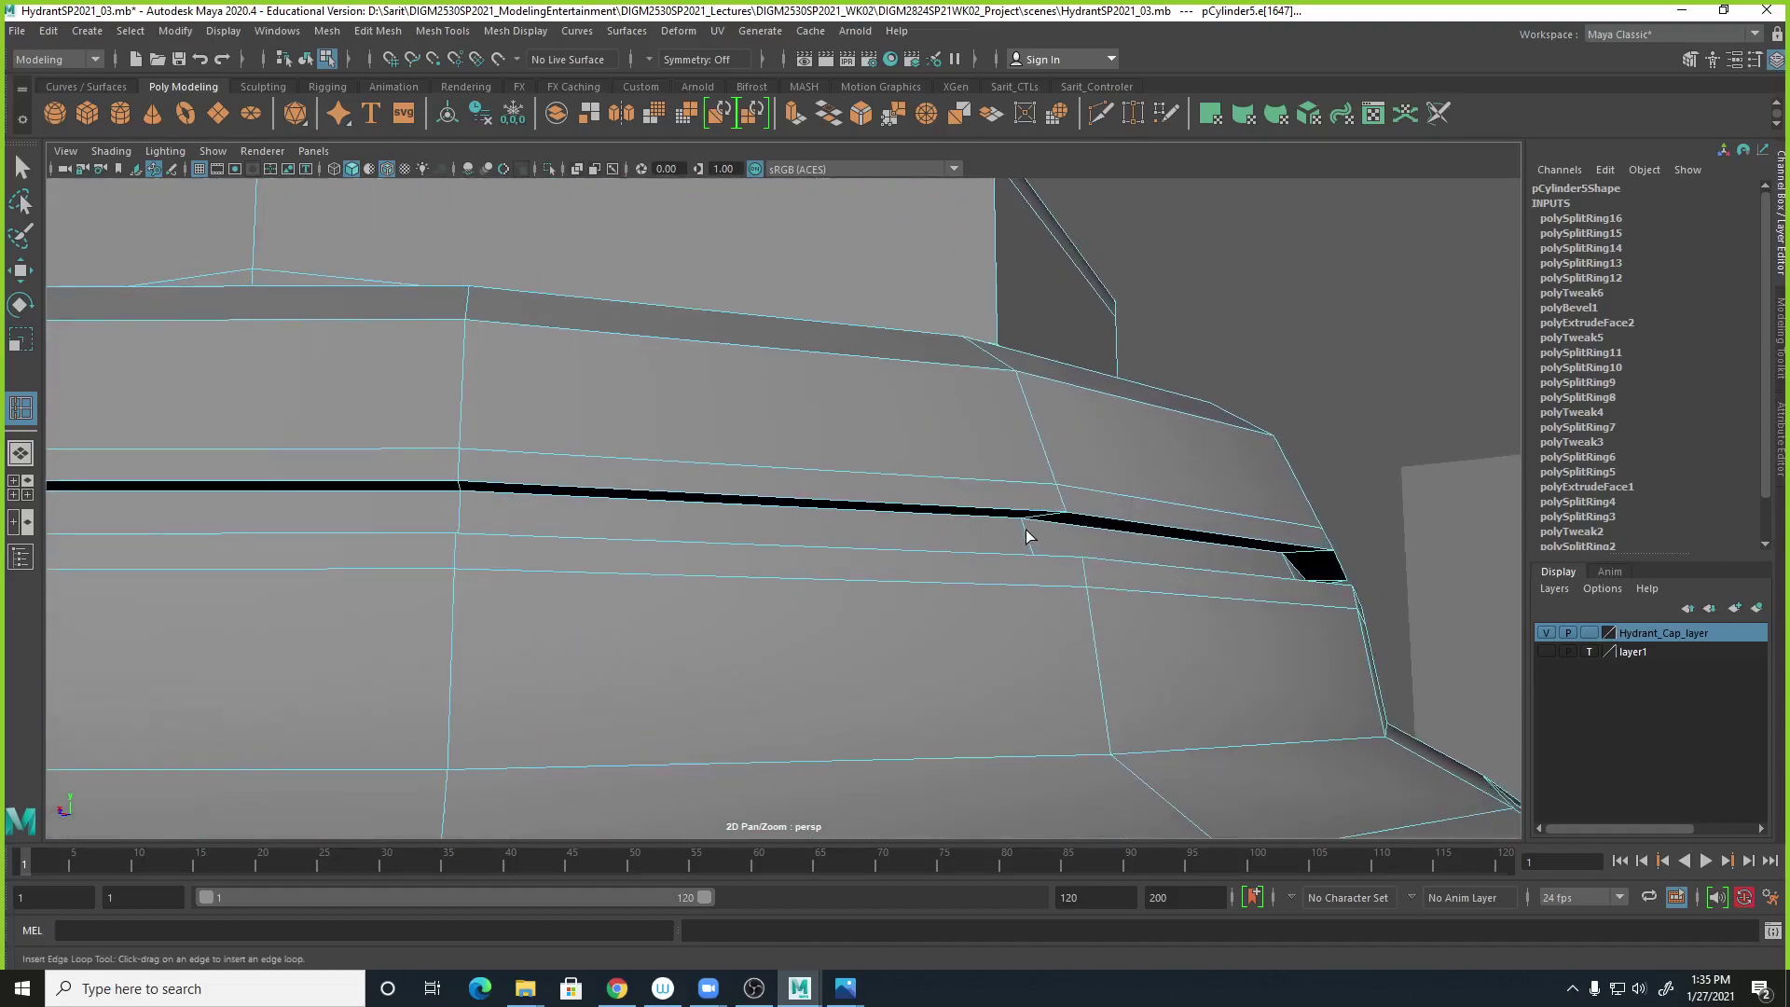
{"action": "left_click_drag", "start_coordinate": [1022, 528], "coordinate": [1051, 551]}
{"action": "right_click_drag", "start_coordinate": [697, 454], "coordinate": [921, 364], "text": "alt"}
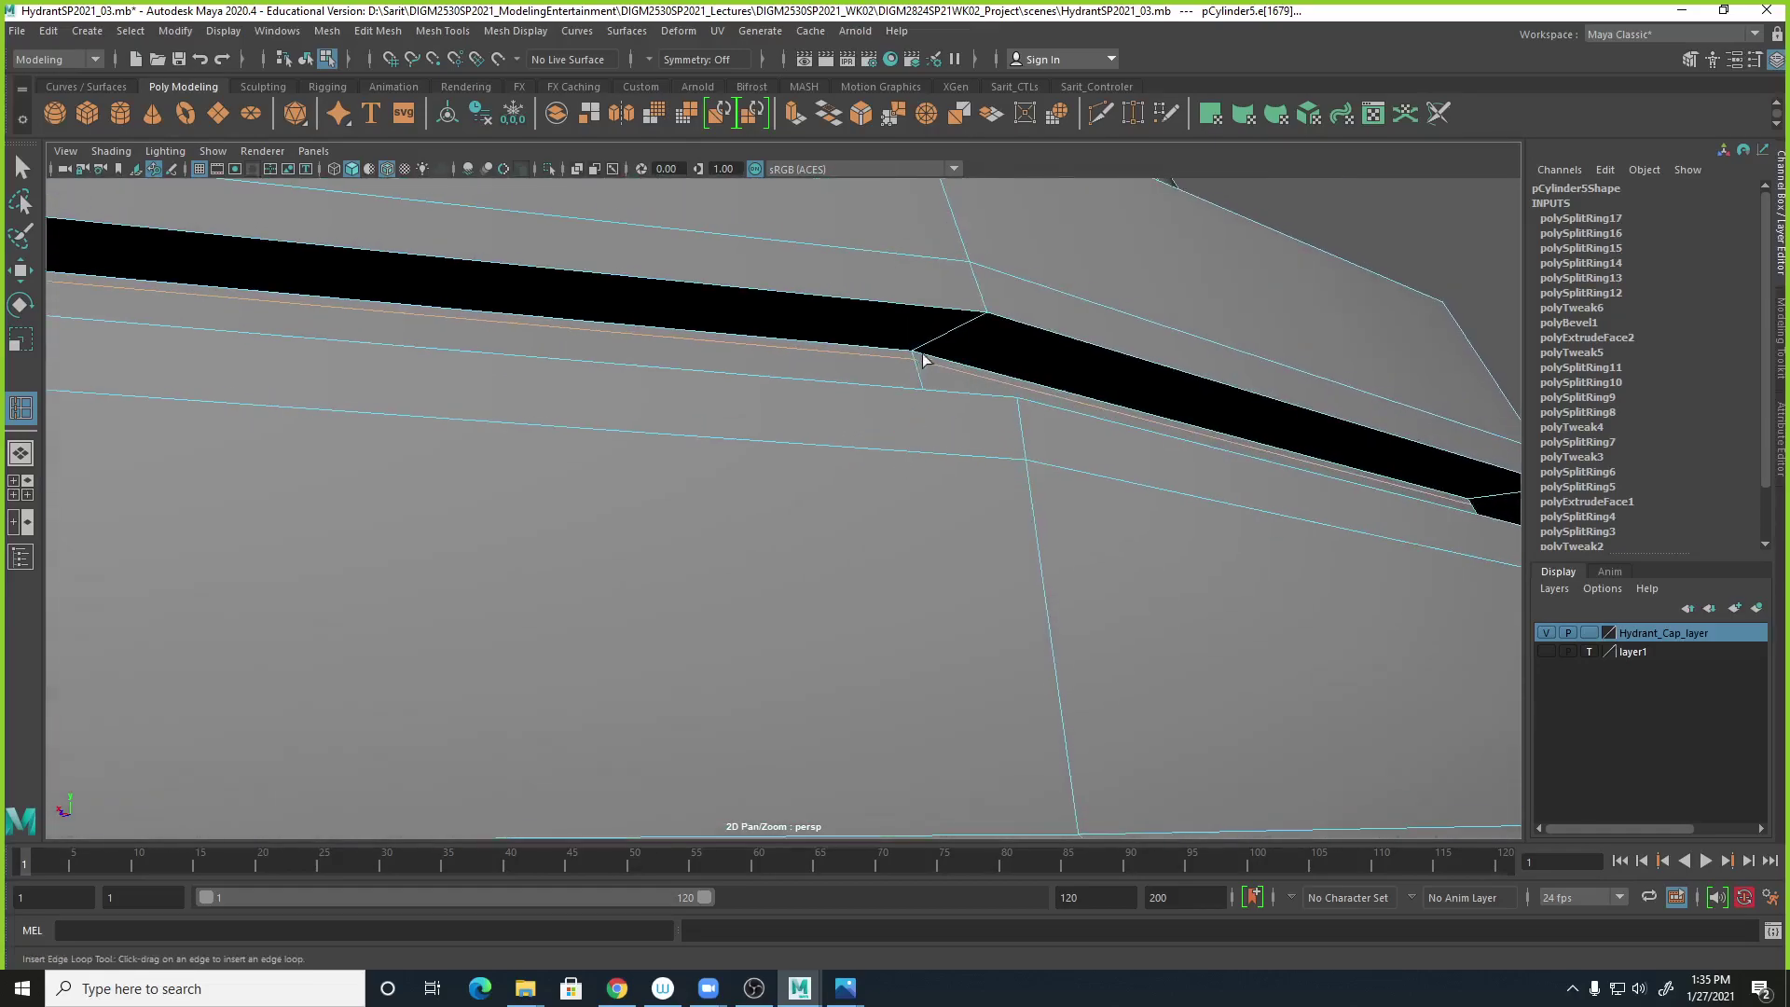
{"action": "left_click_drag", "start_coordinate": [923, 348], "coordinate": [973, 320]}
{"action": "right_click_drag", "start_coordinate": [1162, 440], "coordinate": [845, 395], "text": "alt"}
{"action": "scroll", "coordinate": [971, 530], "scroll_direction": "down", "scroll_amount": 2}
{"action": "key", "text": "q"}
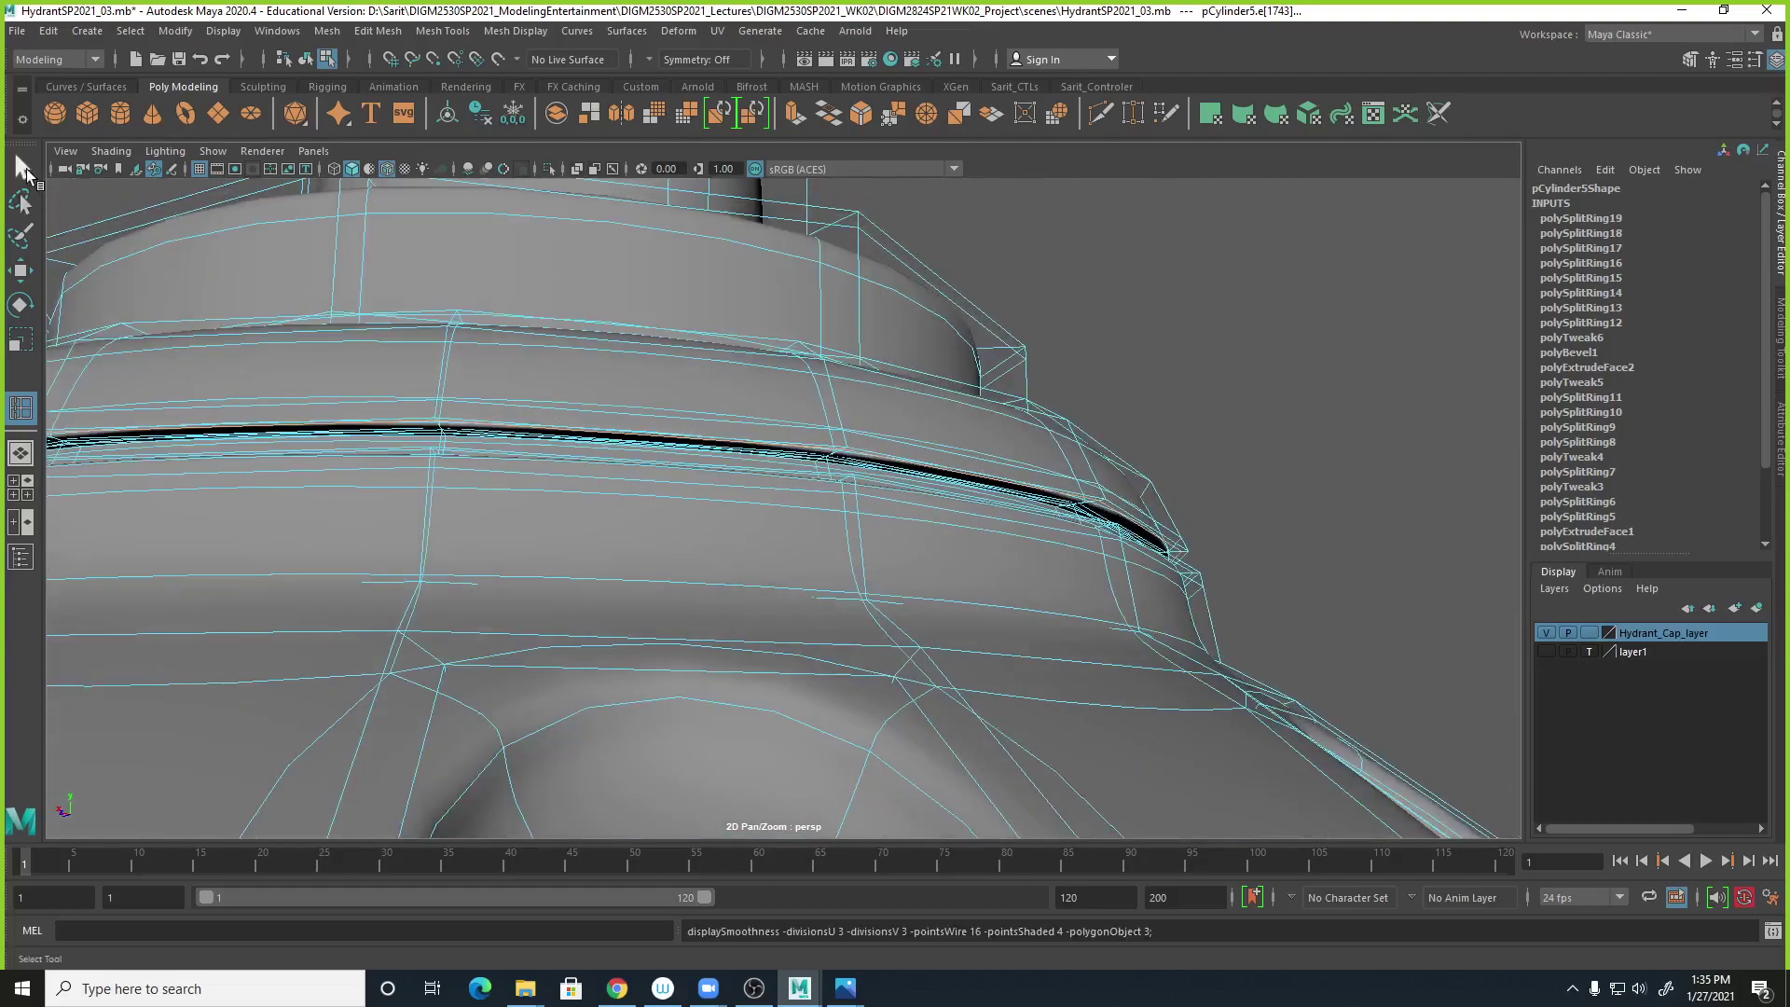
{"action": "key", "text": "3"}
{"action": "right_click_drag", "start_coordinate": [1238, 412], "coordinate": [760, 388], "text": "alt"}
Slide the edge loops just below and just above the groove closer to the groove's outer edges, with smooth preview off.
{"action": "left_click_drag", "start_coordinate": [760, 388], "coordinate": [1067, 670], "text": "alt"}
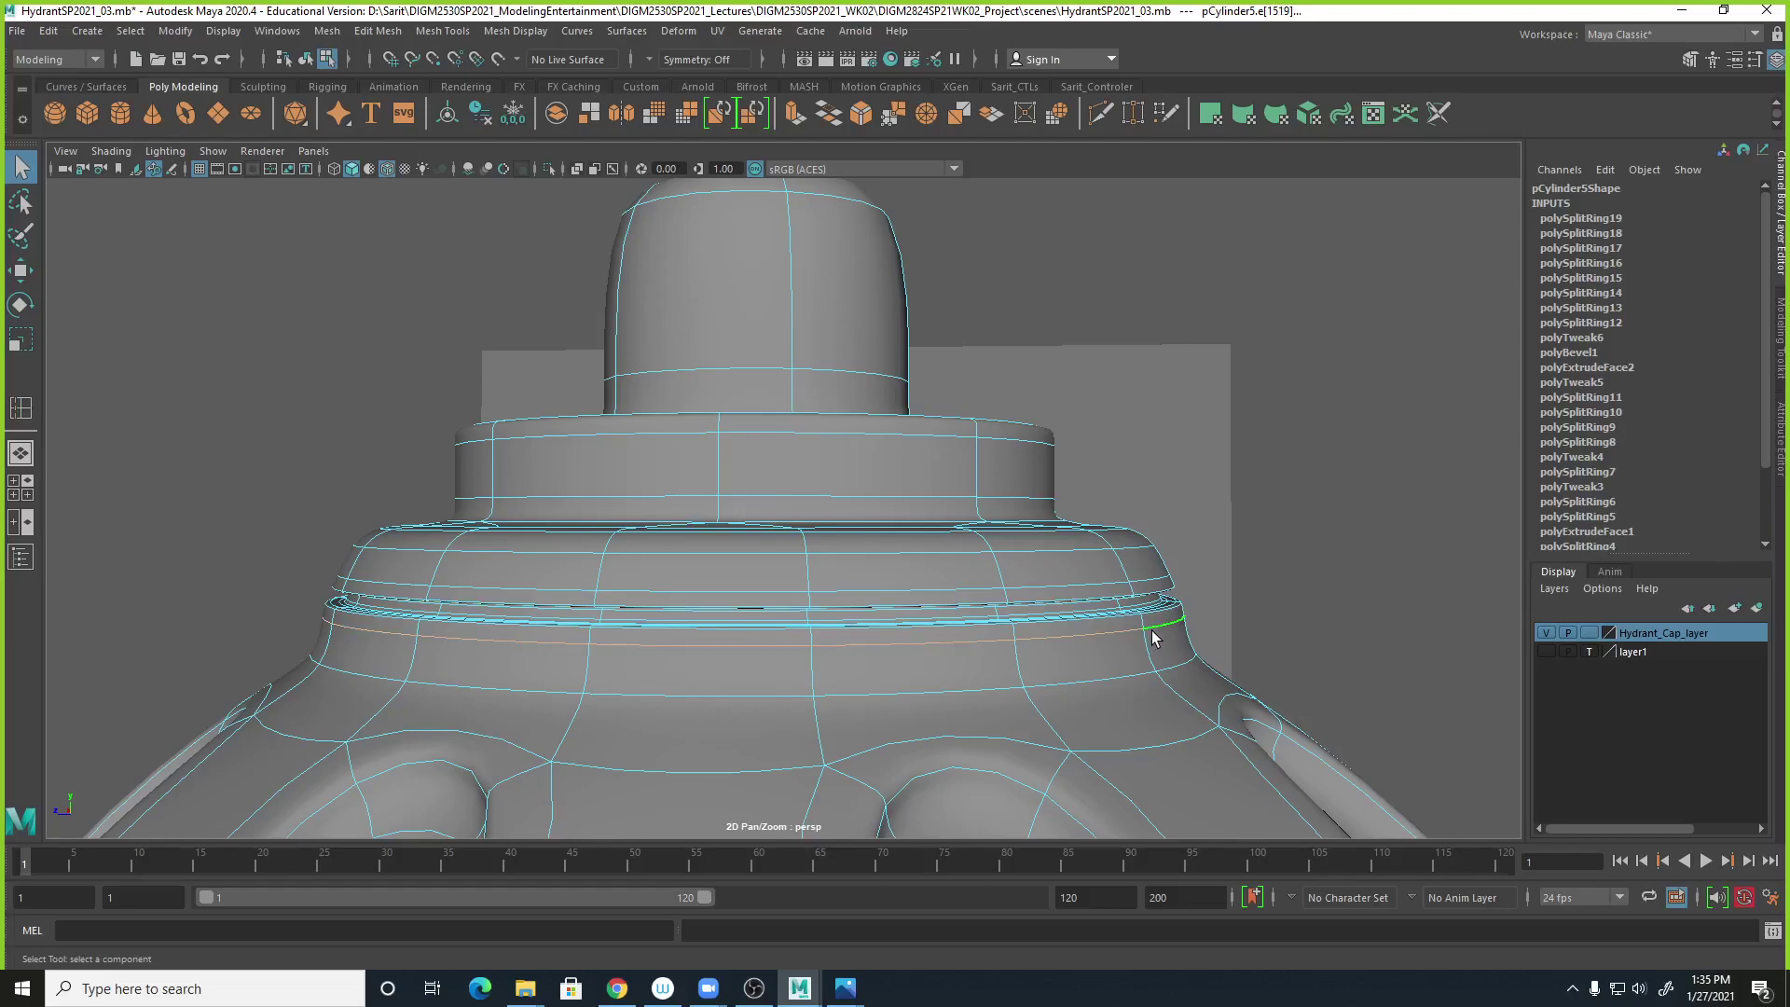
{"action": "key", "text": "1"}
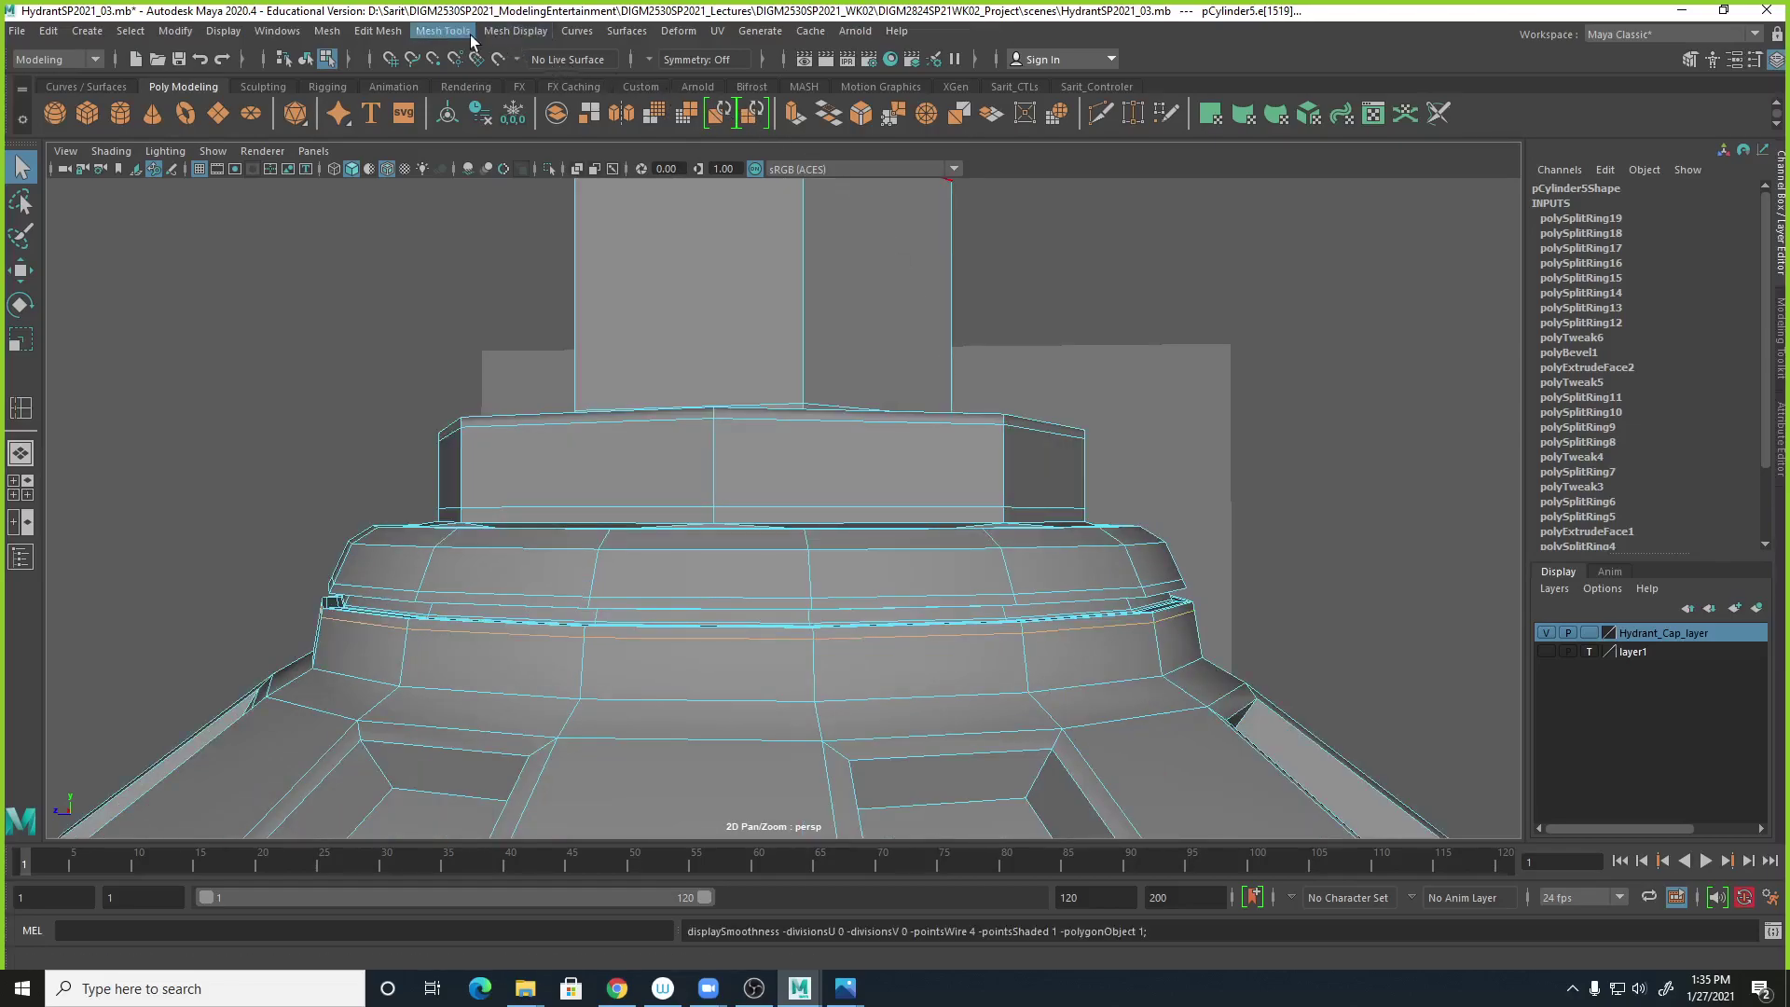
{"action": "left_click", "coordinate": [443, 30]}
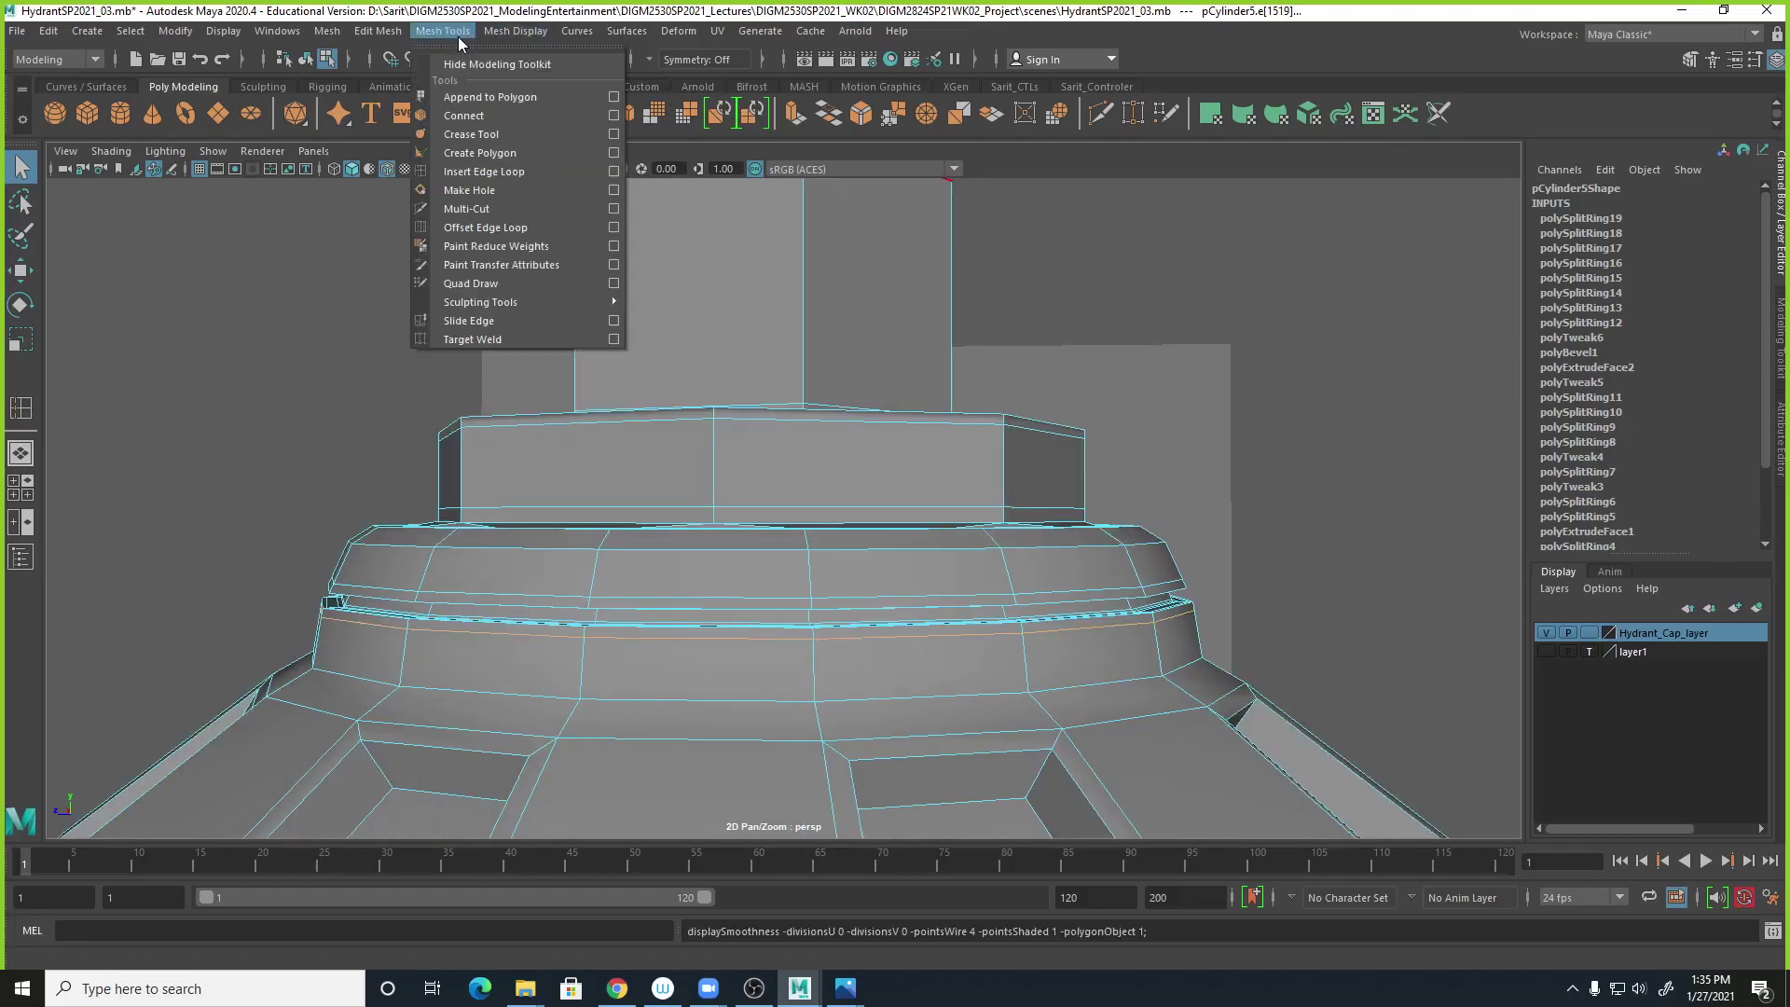
{"action": "left_click", "coordinate": [504, 313]}
{"action": "middle_click_drag", "start_coordinate": [1157, 652], "coordinate": [1018, 449], "text": "alt"}
{"action": "right_click_drag", "start_coordinate": [1018, 449], "coordinate": [1315, 531], "text": "alt"}
{"action": "middle_click_drag", "start_coordinate": [1246, 494], "coordinate": [1173, 593], "text": "alt"}
{"action": "middle_click_drag", "start_coordinate": [1197, 520], "coordinate": [1168, 499]}
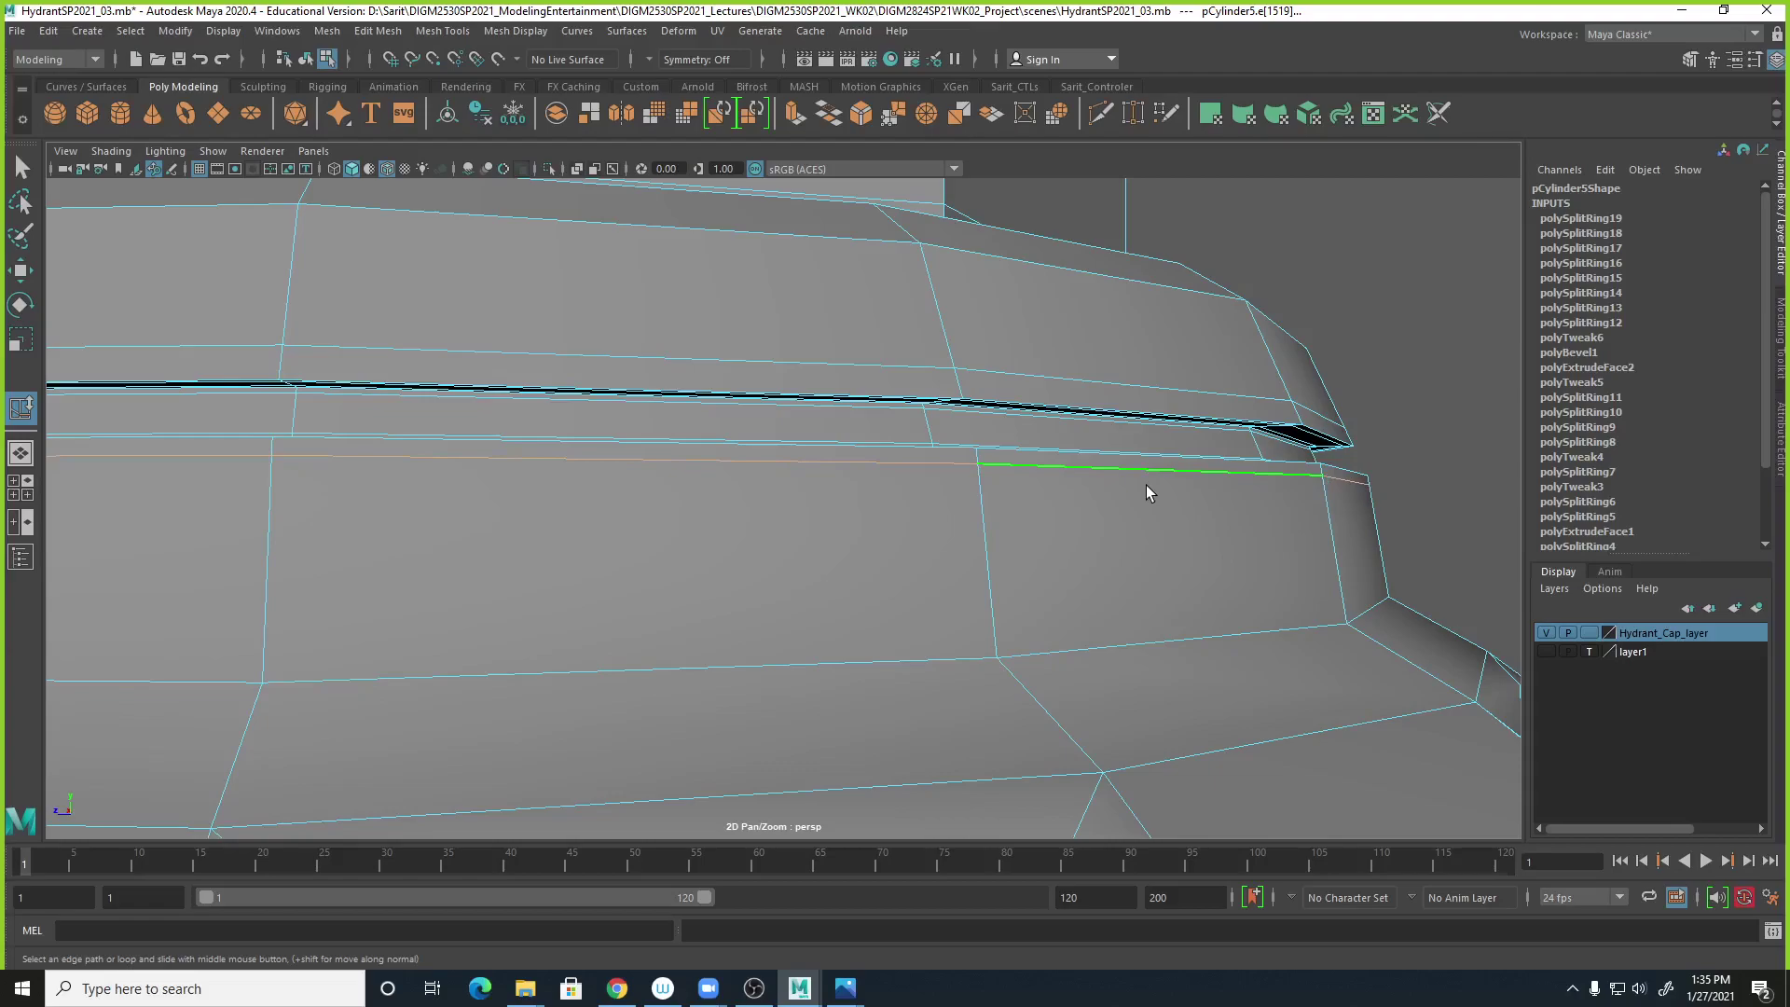
{"action": "left_click", "coordinate": [1186, 390]}
{"action": "middle_click_drag", "start_coordinate": [1186, 394], "coordinate": [1228, 399]}
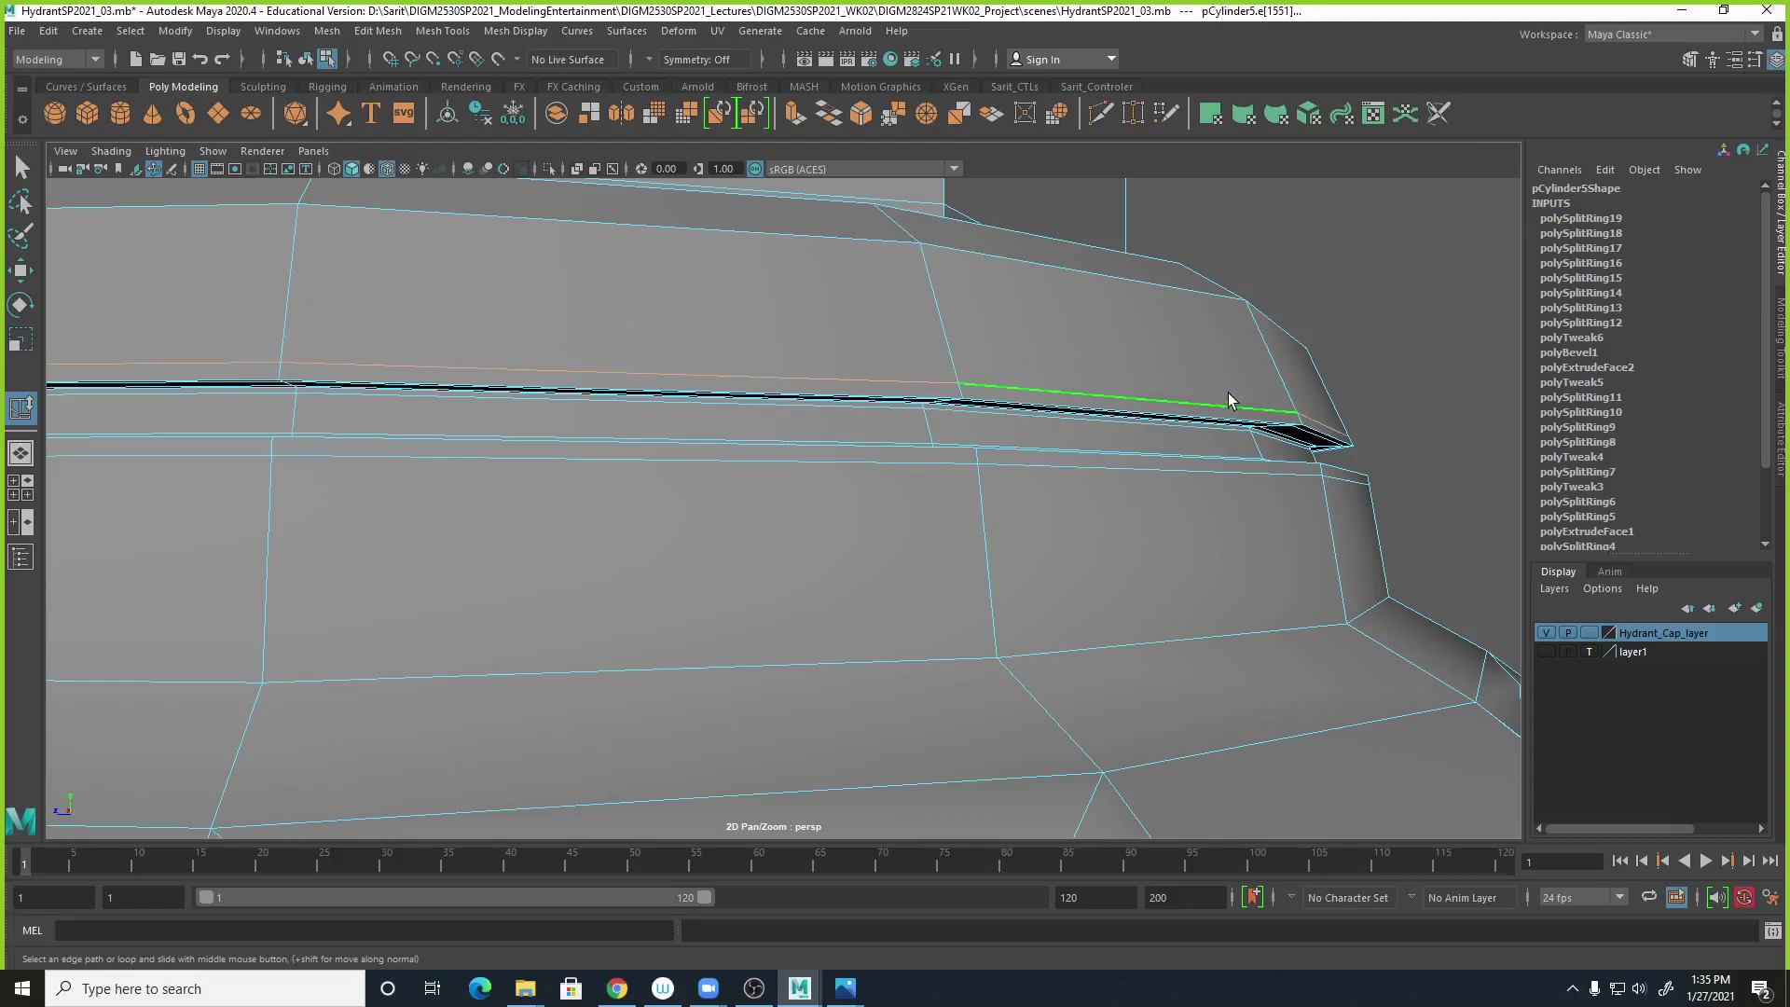
Check the tightened groove in smooth preview and save the scene.
{"action": "key", "text": "3"}
{"action": "right_click_drag", "start_coordinate": [1345, 629], "coordinate": [924, 473], "text": "alt"}
{"action": "left_click_drag", "start_coordinate": [924, 478], "coordinate": [758, 553], "text": "alt"}
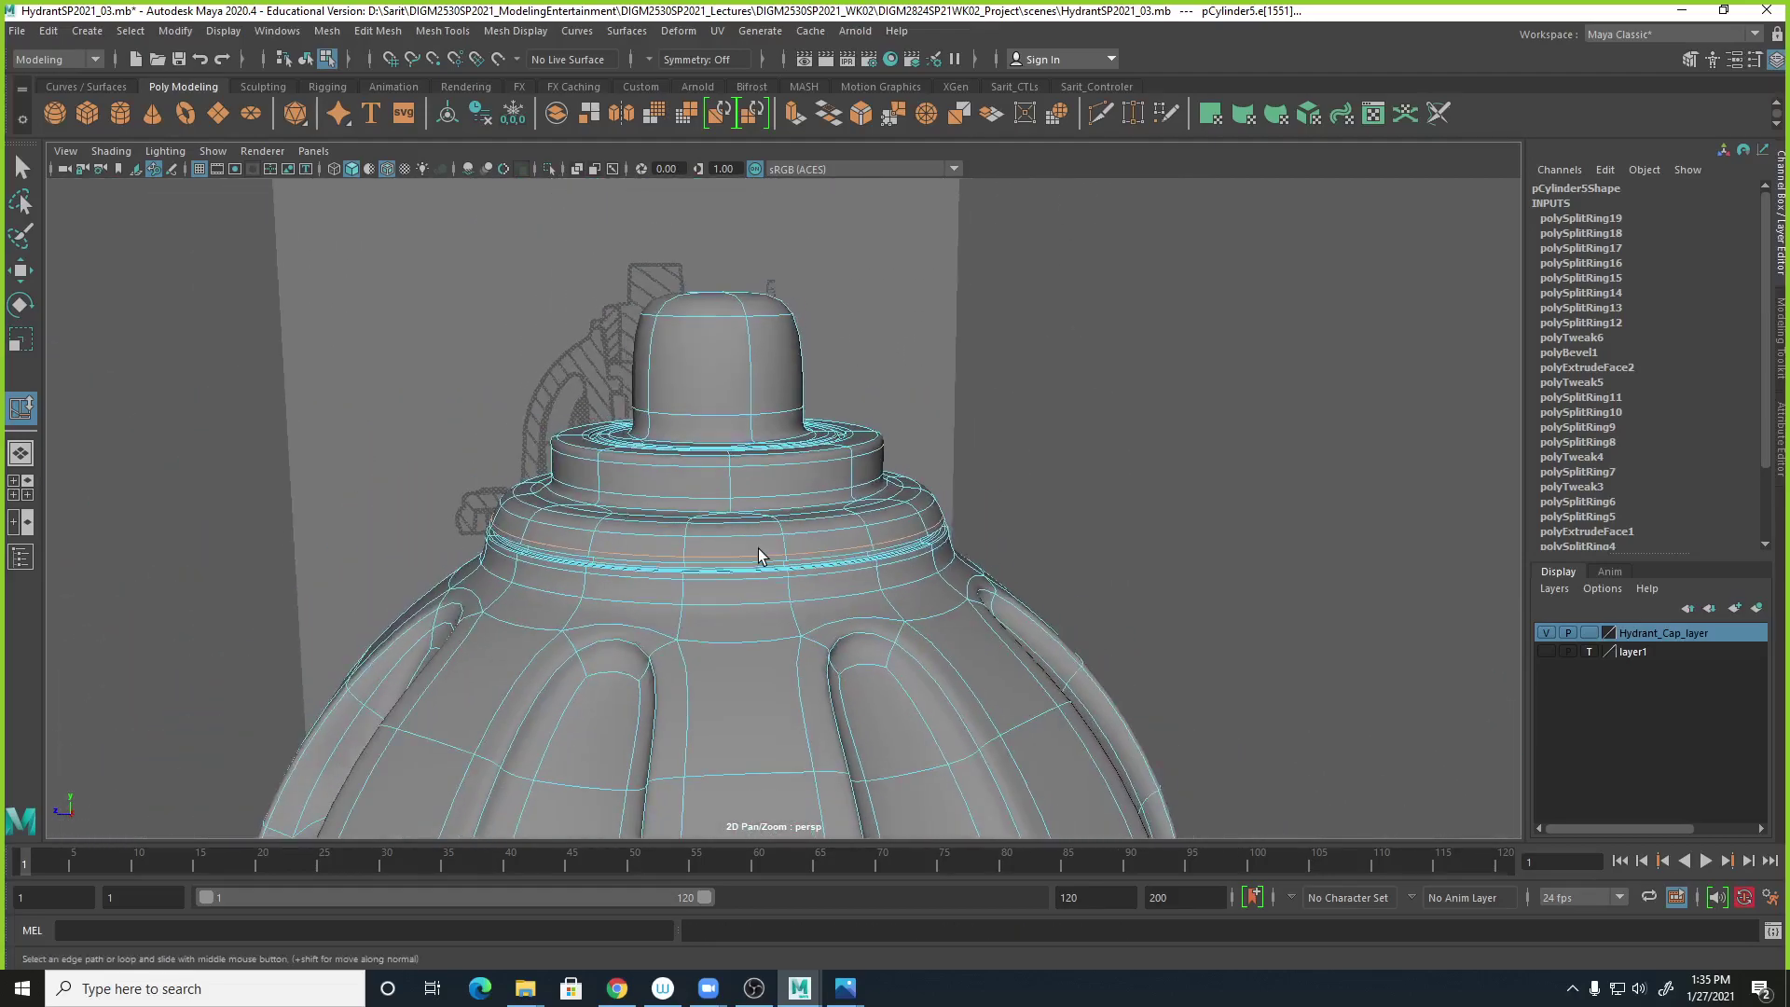
{"action": "key", "text": "ctrl+s"}
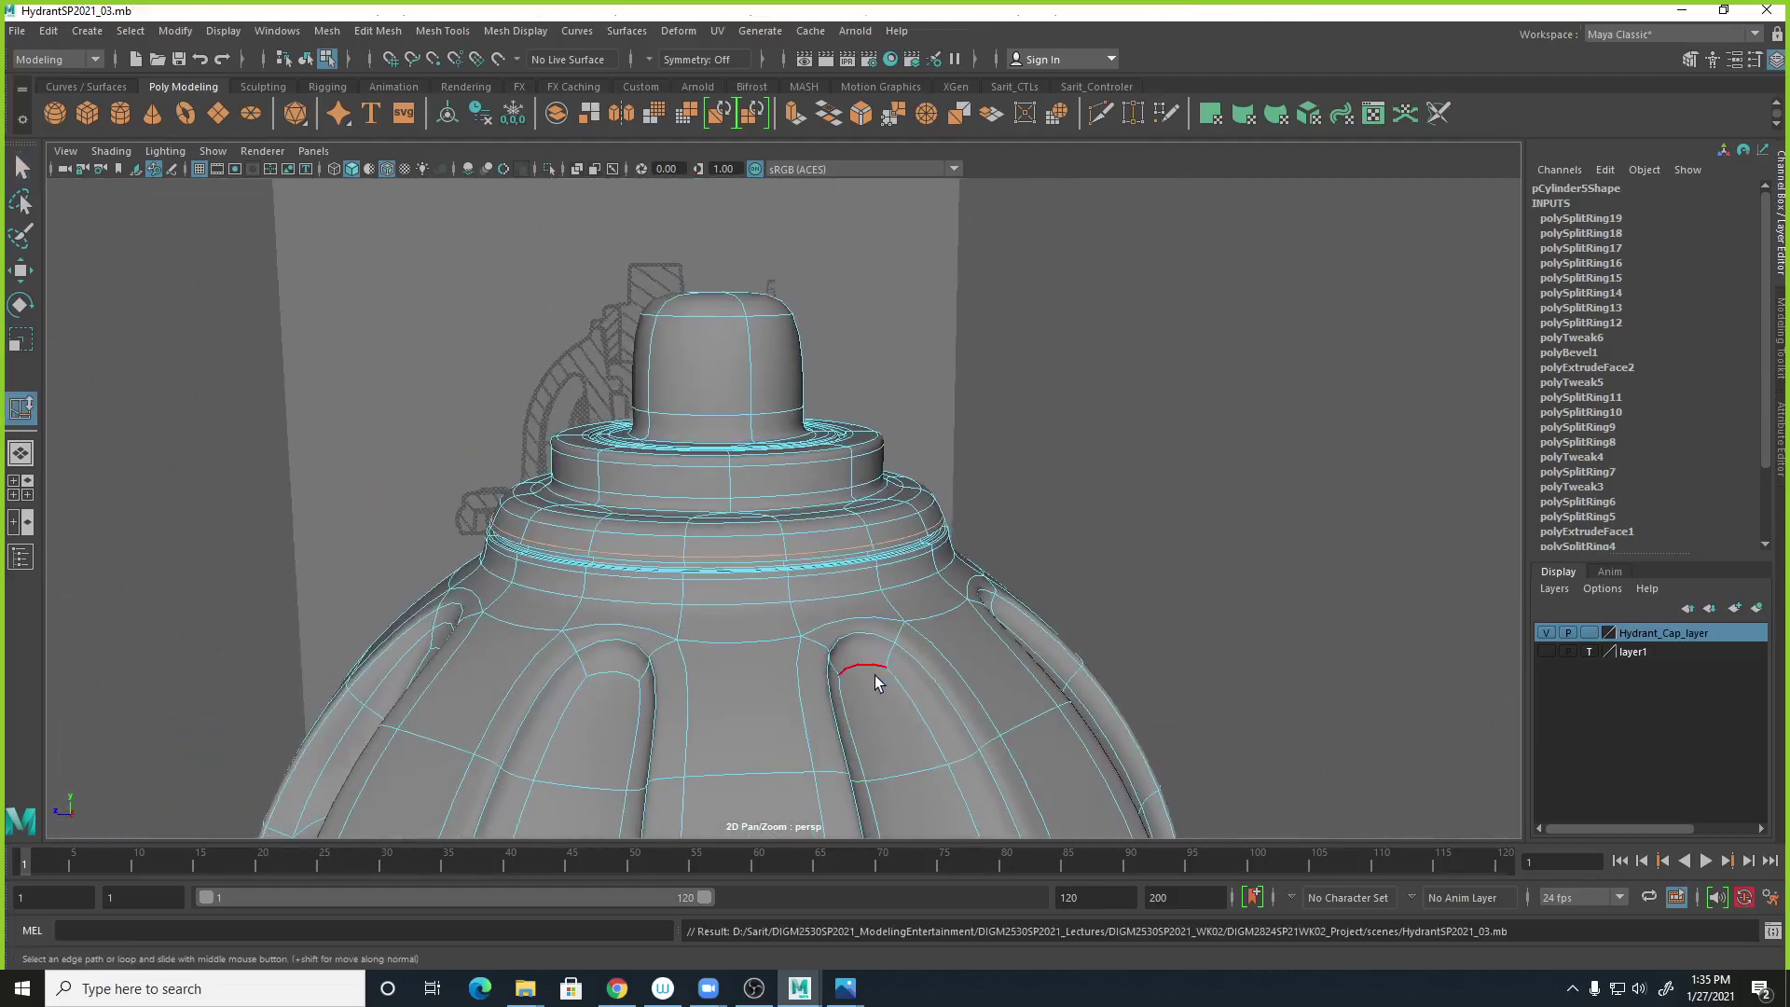
Return to object mode, inspect the whole smoothed cap from above and around, and reselect it with smooth preview off.
{"action": "right_click", "coordinate": [849, 473]}
{"action": "right_click_drag", "start_coordinate": [882, 480], "coordinate": [941, 448]}
{"action": "right_click_drag", "start_coordinate": [964, 507], "coordinate": [757, 390], "text": "alt"}
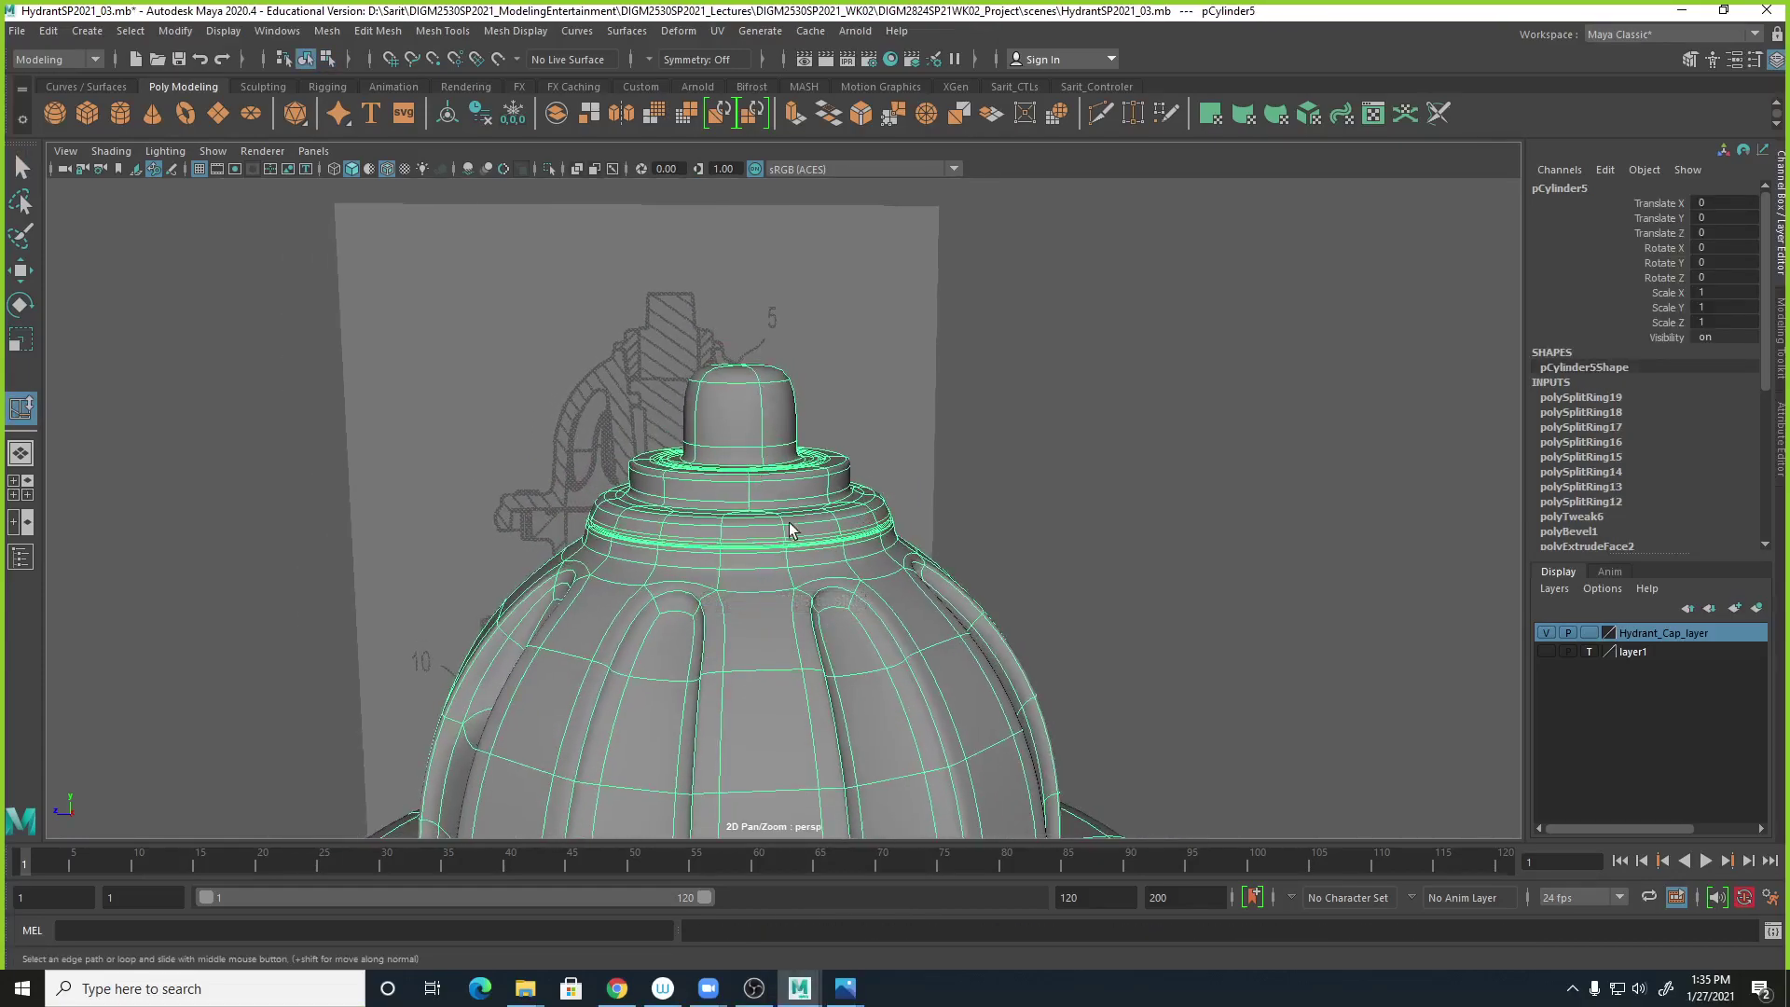
{"action": "left_click_drag", "start_coordinate": [868, 568], "coordinate": [876, 698], "text": "alt"}
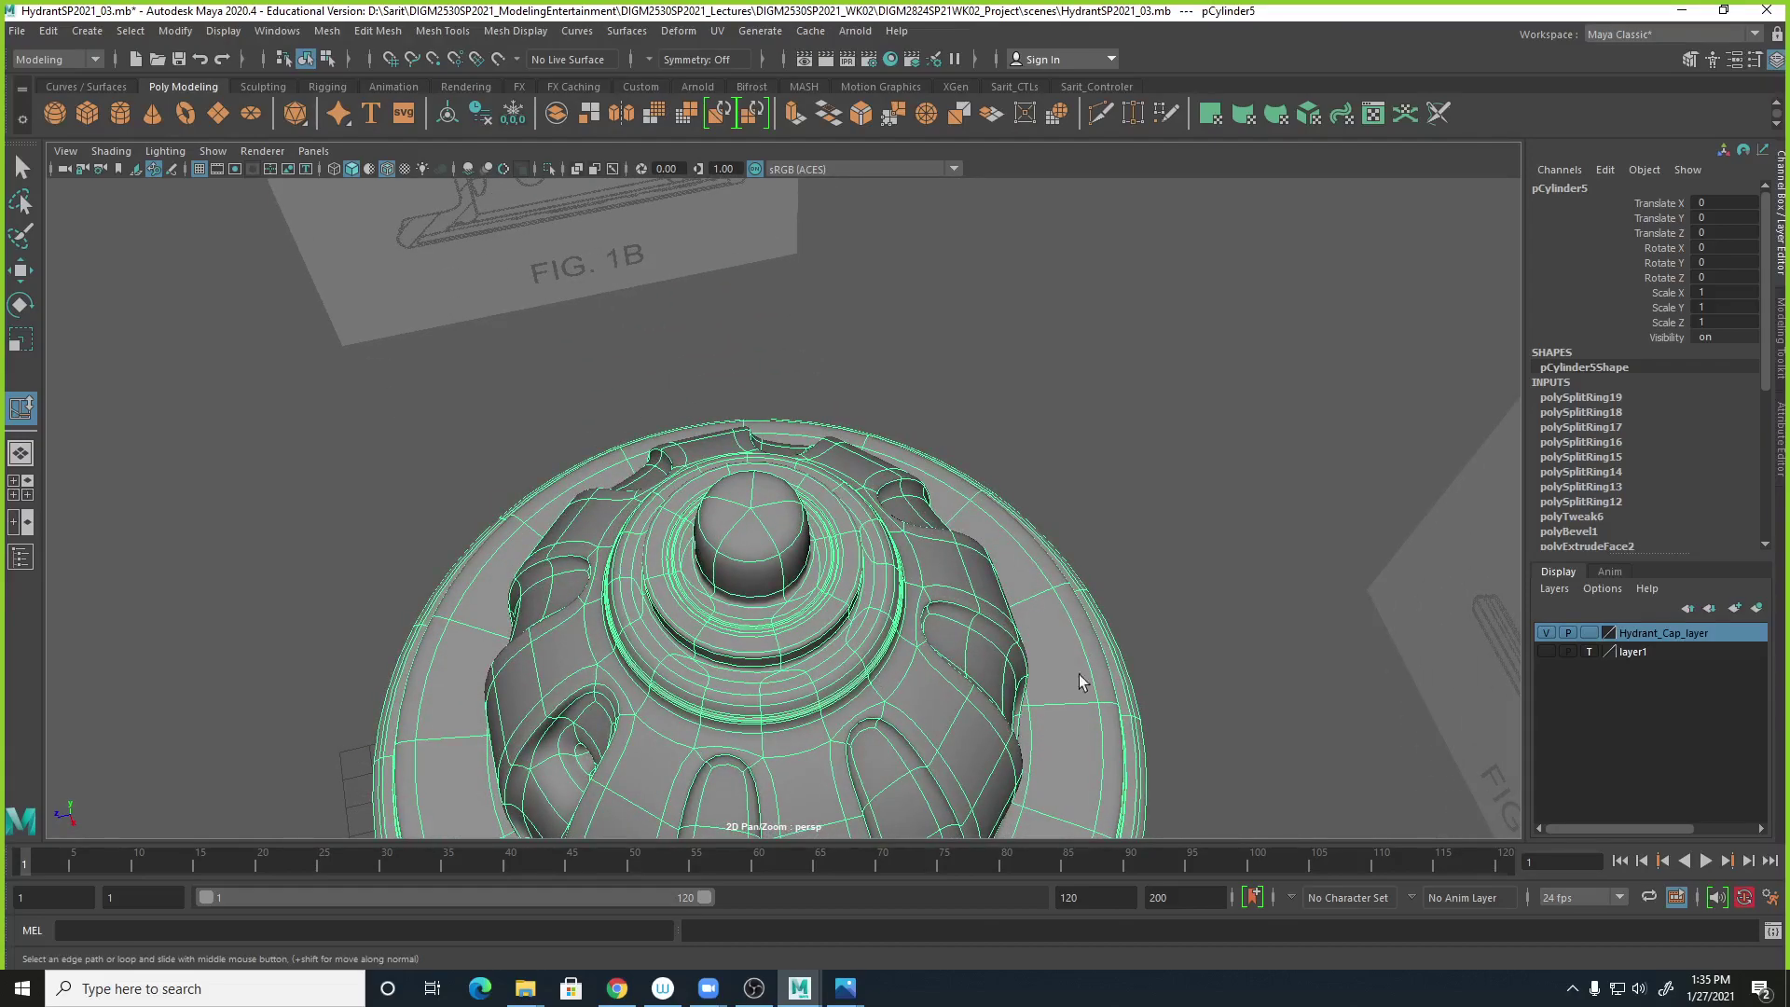
{"action": "left_click", "coordinate": [1156, 548]}
{"action": "left_click_drag", "start_coordinate": [1171, 571], "coordinate": [1017, 619], "text": "alt"}
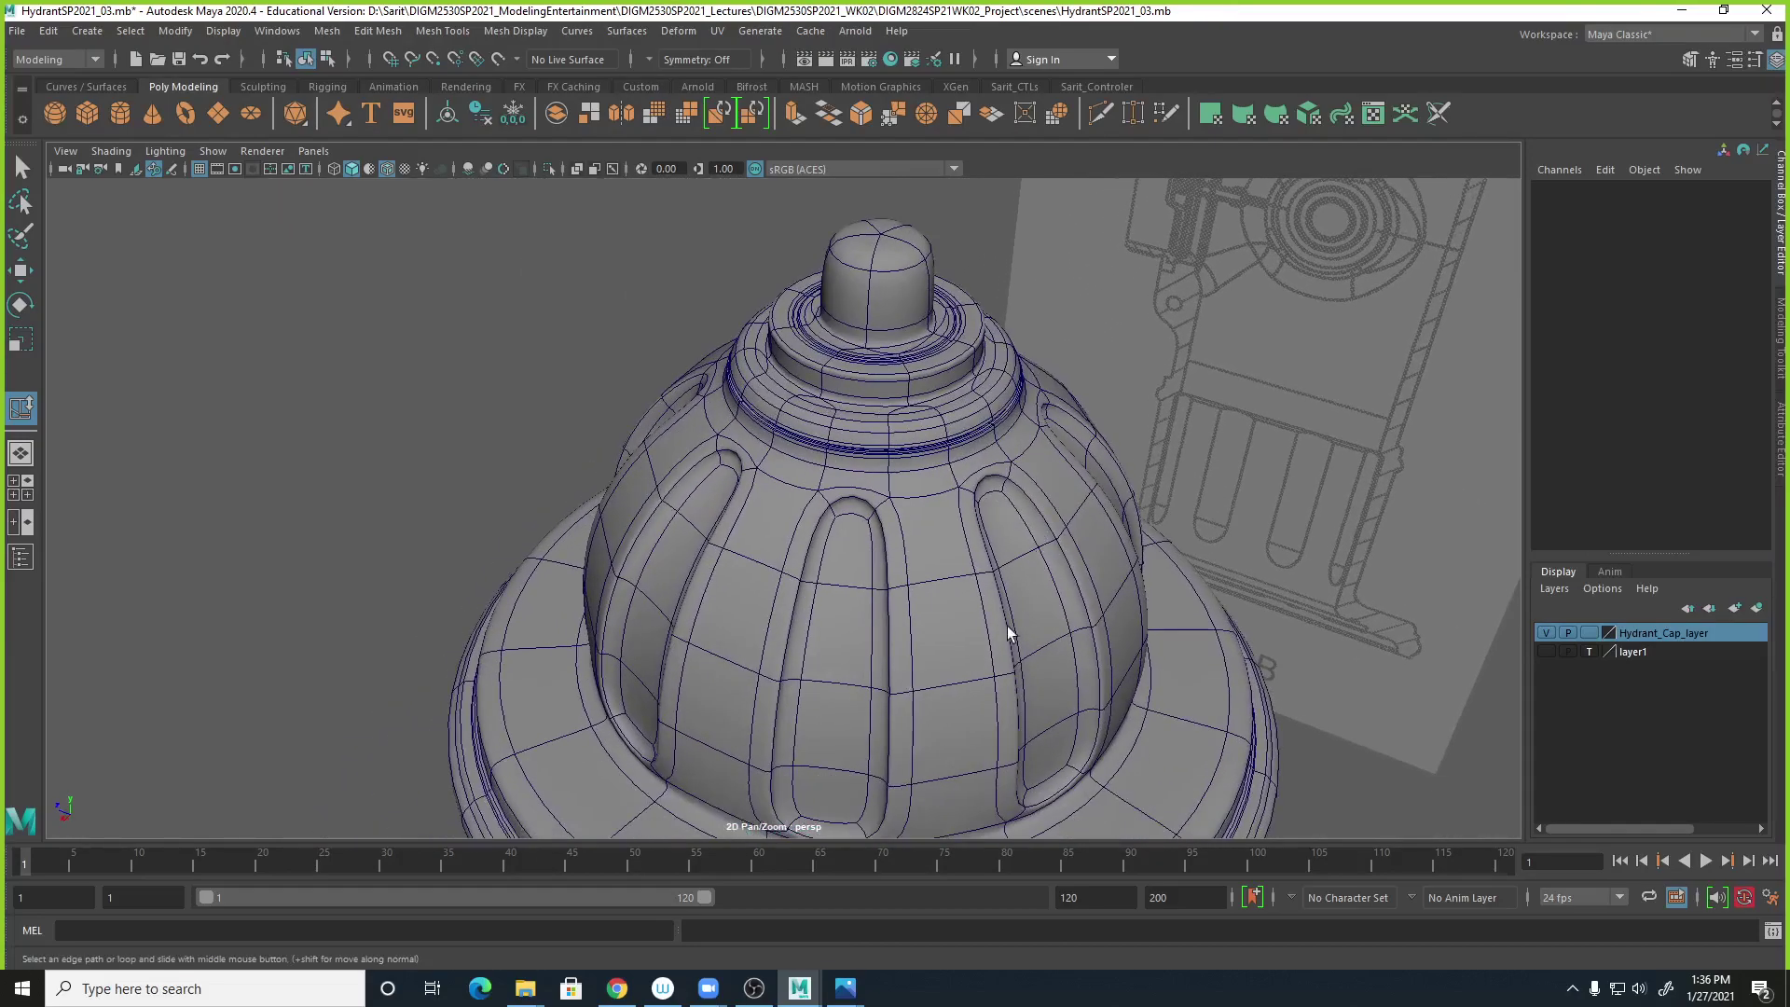
{"action": "left_click", "coordinate": [914, 315]}
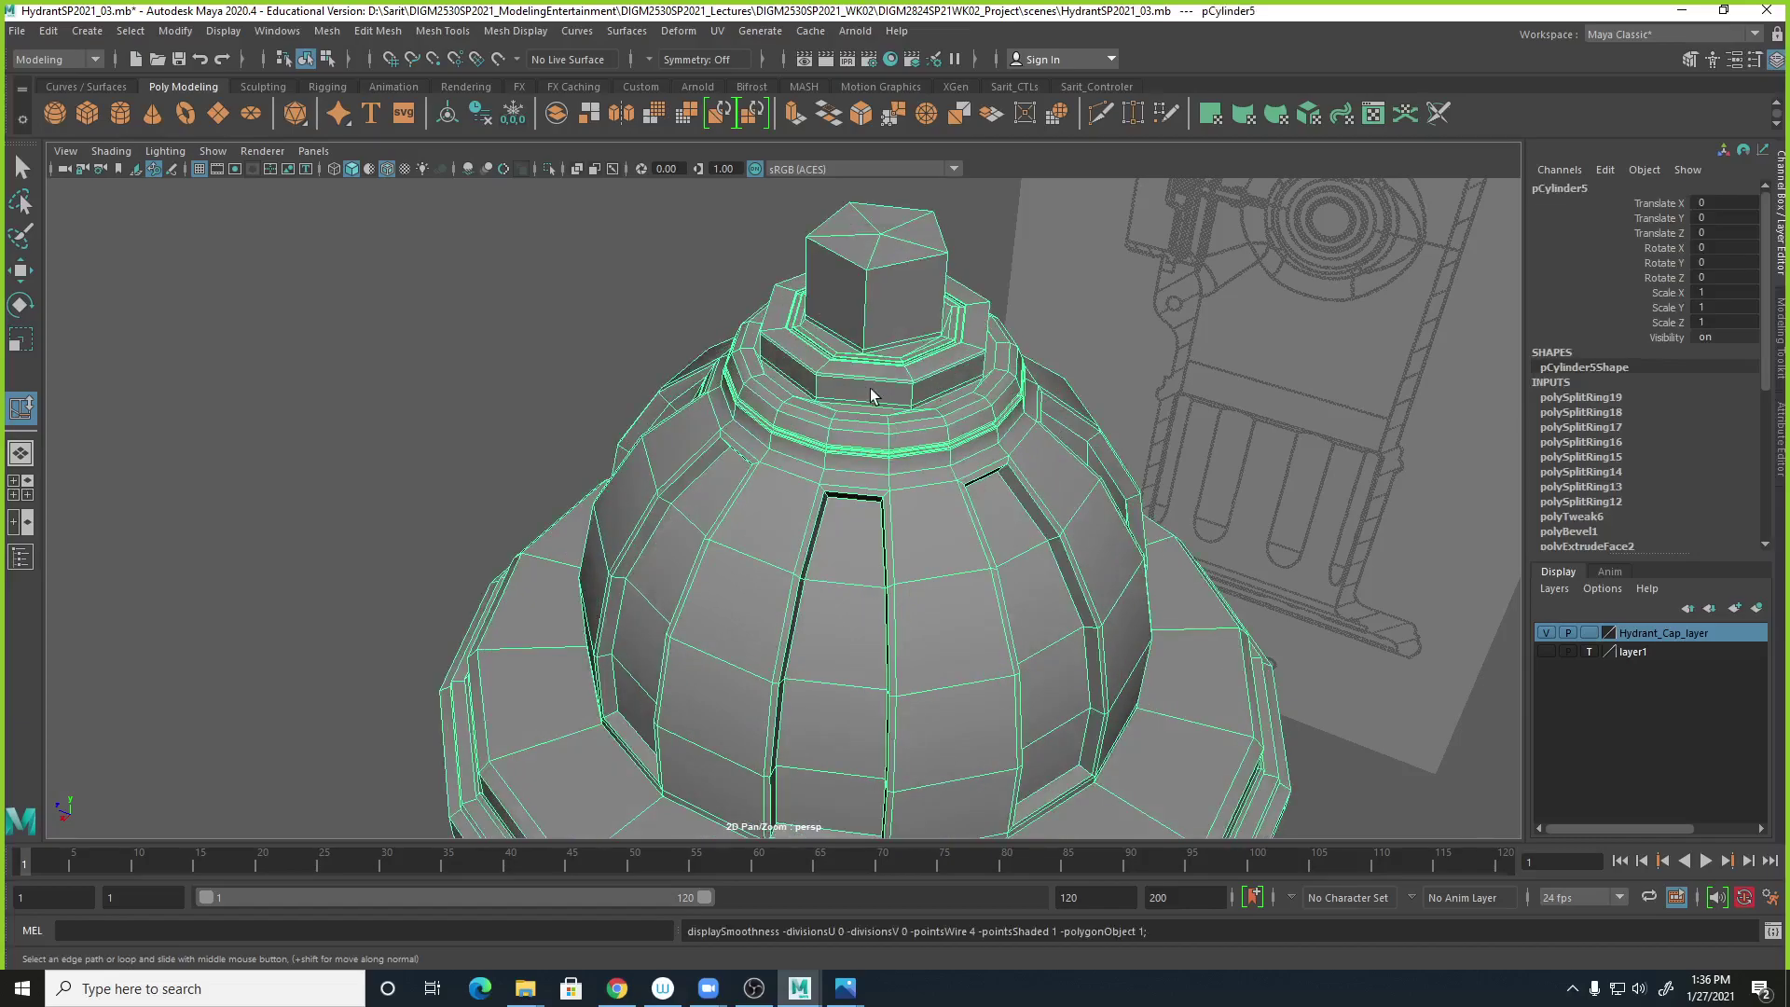
Examine the junction between the pentagonal nut and the grooved collar from above and several sides, and return to the Select tool.
{"action": "key", "text": "alt+grave"}
{"action": "key", "text": "w"}
{"action": "left_click_drag", "start_coordinate": [1210, 497], "coordinate": [1089, 631]}
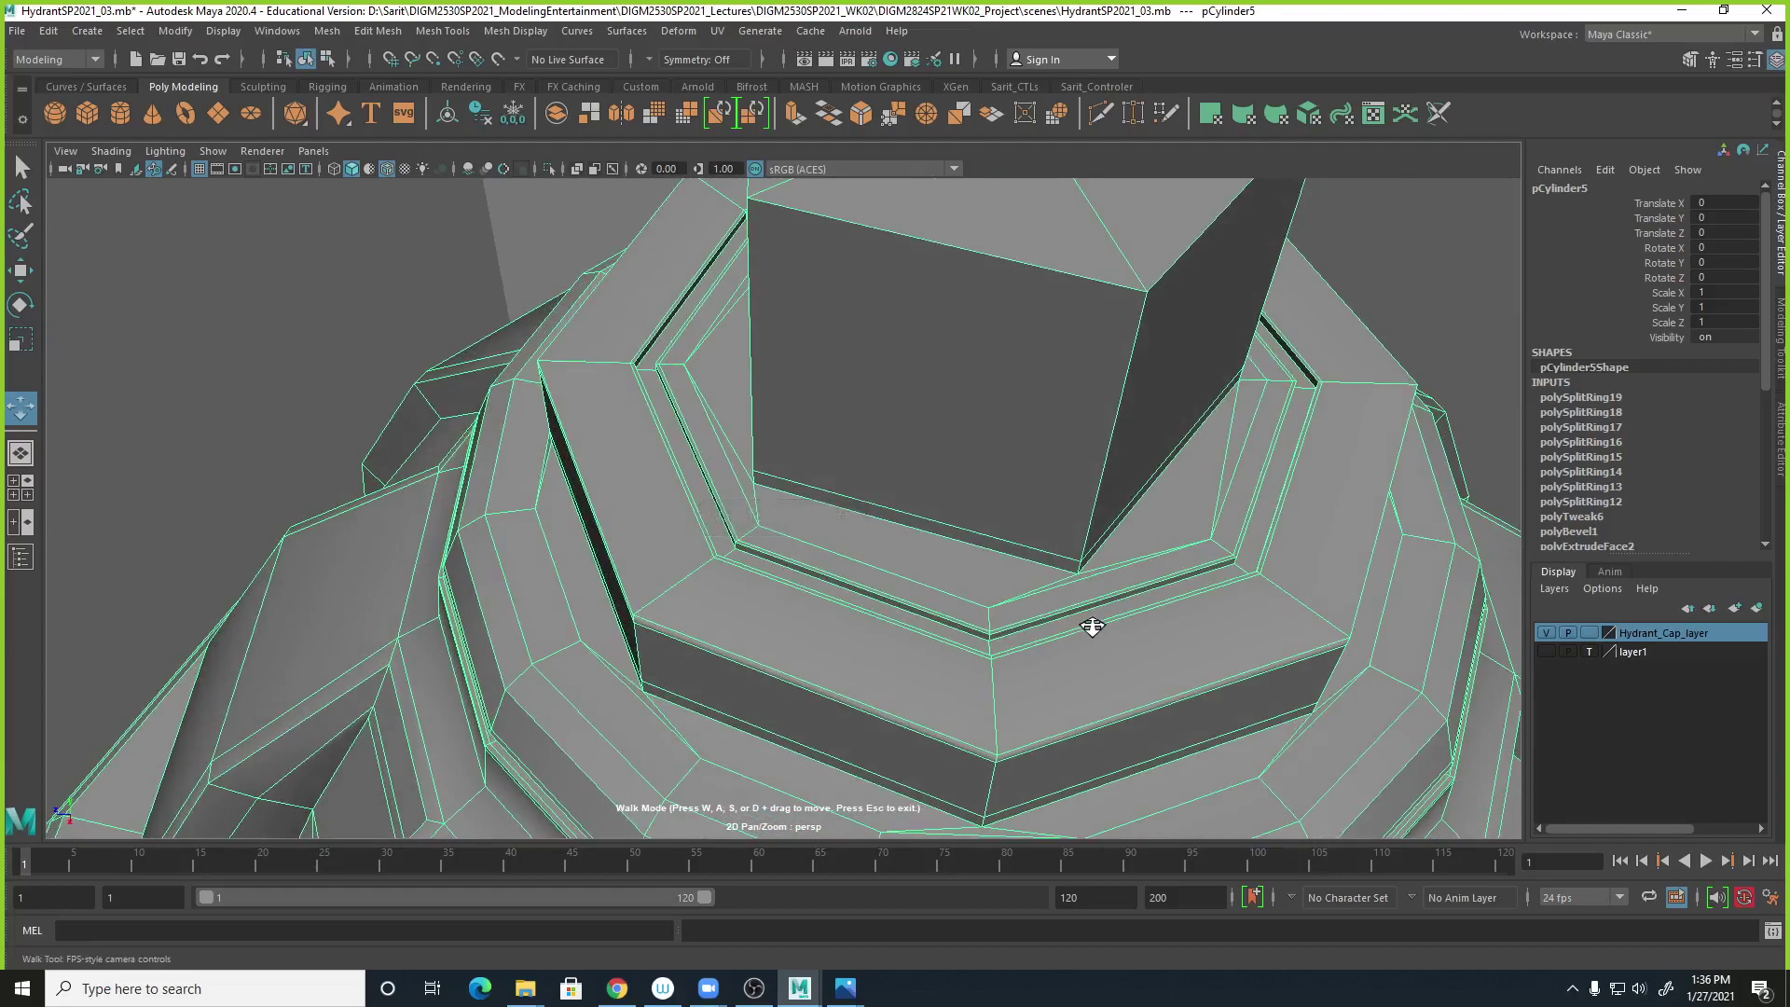
{"action": "left_click_drag", "start_coordinate": [1094, 609], "coordinate": [958, 582], "text": "alt"}
{"action": "right_click_drag", "start_coordinate": [958, 582], "coordinate": [1044, 597], "text": "alt"}
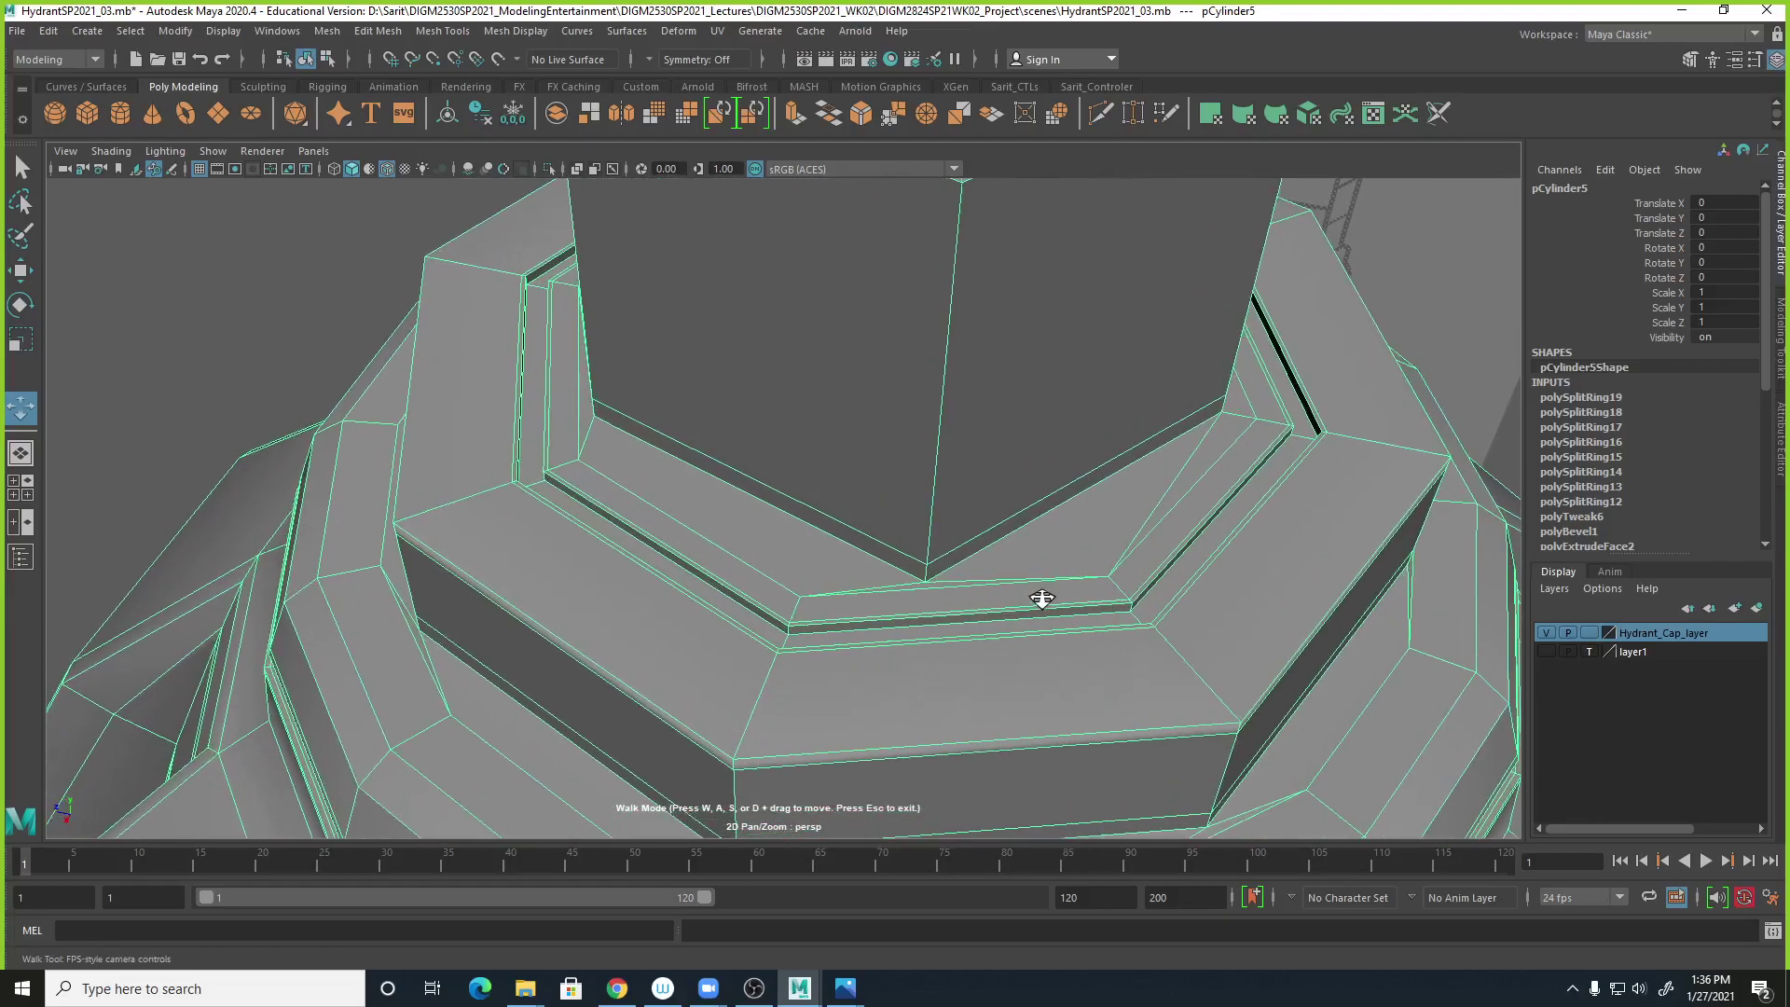
{"action": "left_click_drag", "start_coordinate": [1052, 622], "coordinate": [873, 621], "text": "alt"}
{"action": "left_click_drag", "start_coordinate": [737, 663], "coordinate": [764, 558], "text": "alt"}
{"action": "left_click_drag", "start_coordinate": [788, 637], "coordinate": [1107, 639], "text": "alt"}
{"action": "right_click_drag", "start_coordinate": [1106, 640], "coordinate": [1229, 644], "text": "alt"}
{"action": "middle_click_drag", "start_coordinate": [1229, 643], "coordinate": [1186, 591], "text": "alt"}
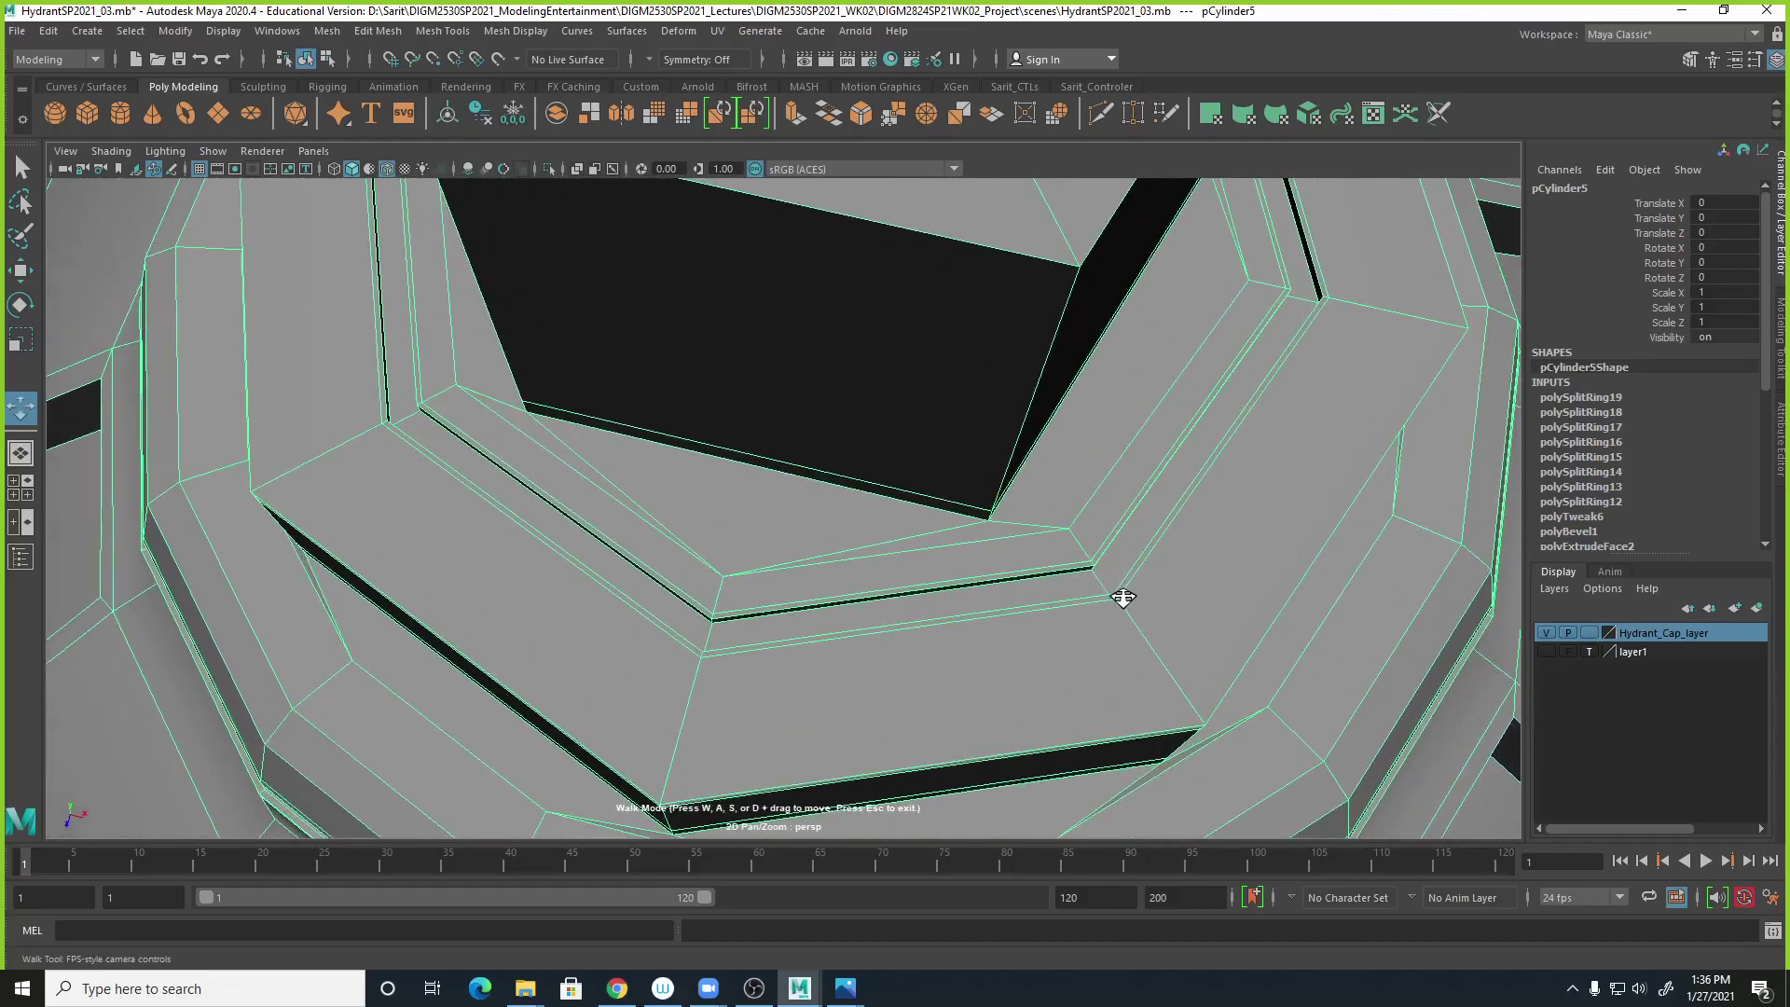
{"action": "left_click", "coordinate": [23, 168]}
{"action": "left_click_drag", "start_coordinate": [1145, 593], "coordinate": [1012, 571], "text": "alt"}
{"action": "middle_click_drag", "start_coordinate": [1010, 567], "coordinate": [1022, 764], "text": "alt"}
{"action": "right_click_drag", "start_coordinate": [1021, 765], "coordinate": [929, 573], "text": "alt"}
{"action": "right_click", "coordinate": [817, 427], "text": "shift"}
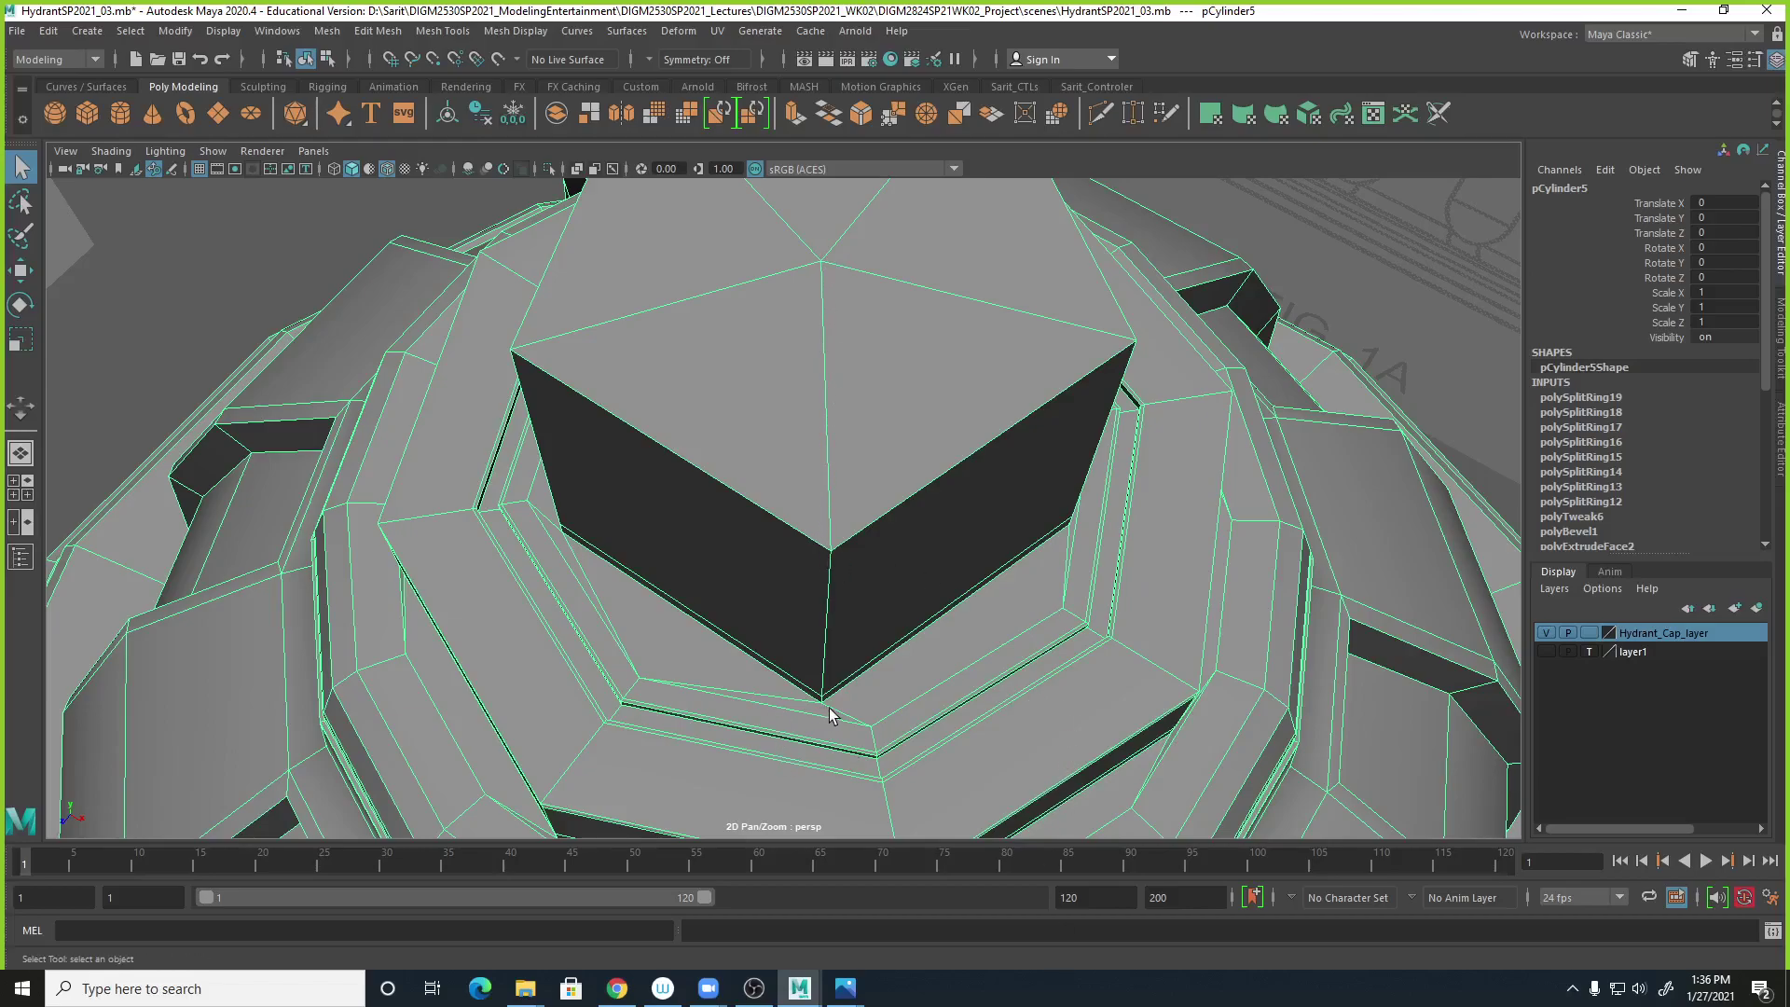
{"action": "right_click_drag", "start_coordinate": [1093, 571], "coordinate": [725, 536], "text": "alt"}
{"action": "left_click_drag", "start_coordinate": [724, 535], "coordinate": [852, 619], "text": "alt"}
{"action": "right_click_drag", "start_coordinate": [852, 619], "coordinate": [1089, 664], "text": "alt"}
{"action": "left_click_drag", "start_coordinate": [1089, 664], "coordinate": [1106, 700], "text": "alt"}
{"action": "left_click_drag", "start_coordinate": [1200, 669], "coordinate": [939, 563], "text": "alt"}
{"action": "right_click_drag", "start_coordinate": [939, 563], "coordinate": [1102, 611], "text": "alt"}
{"action": "middle_click_drag", "start_coordinate": [1033, 620], "coordinate": [1054, 704], "text": "alt"}
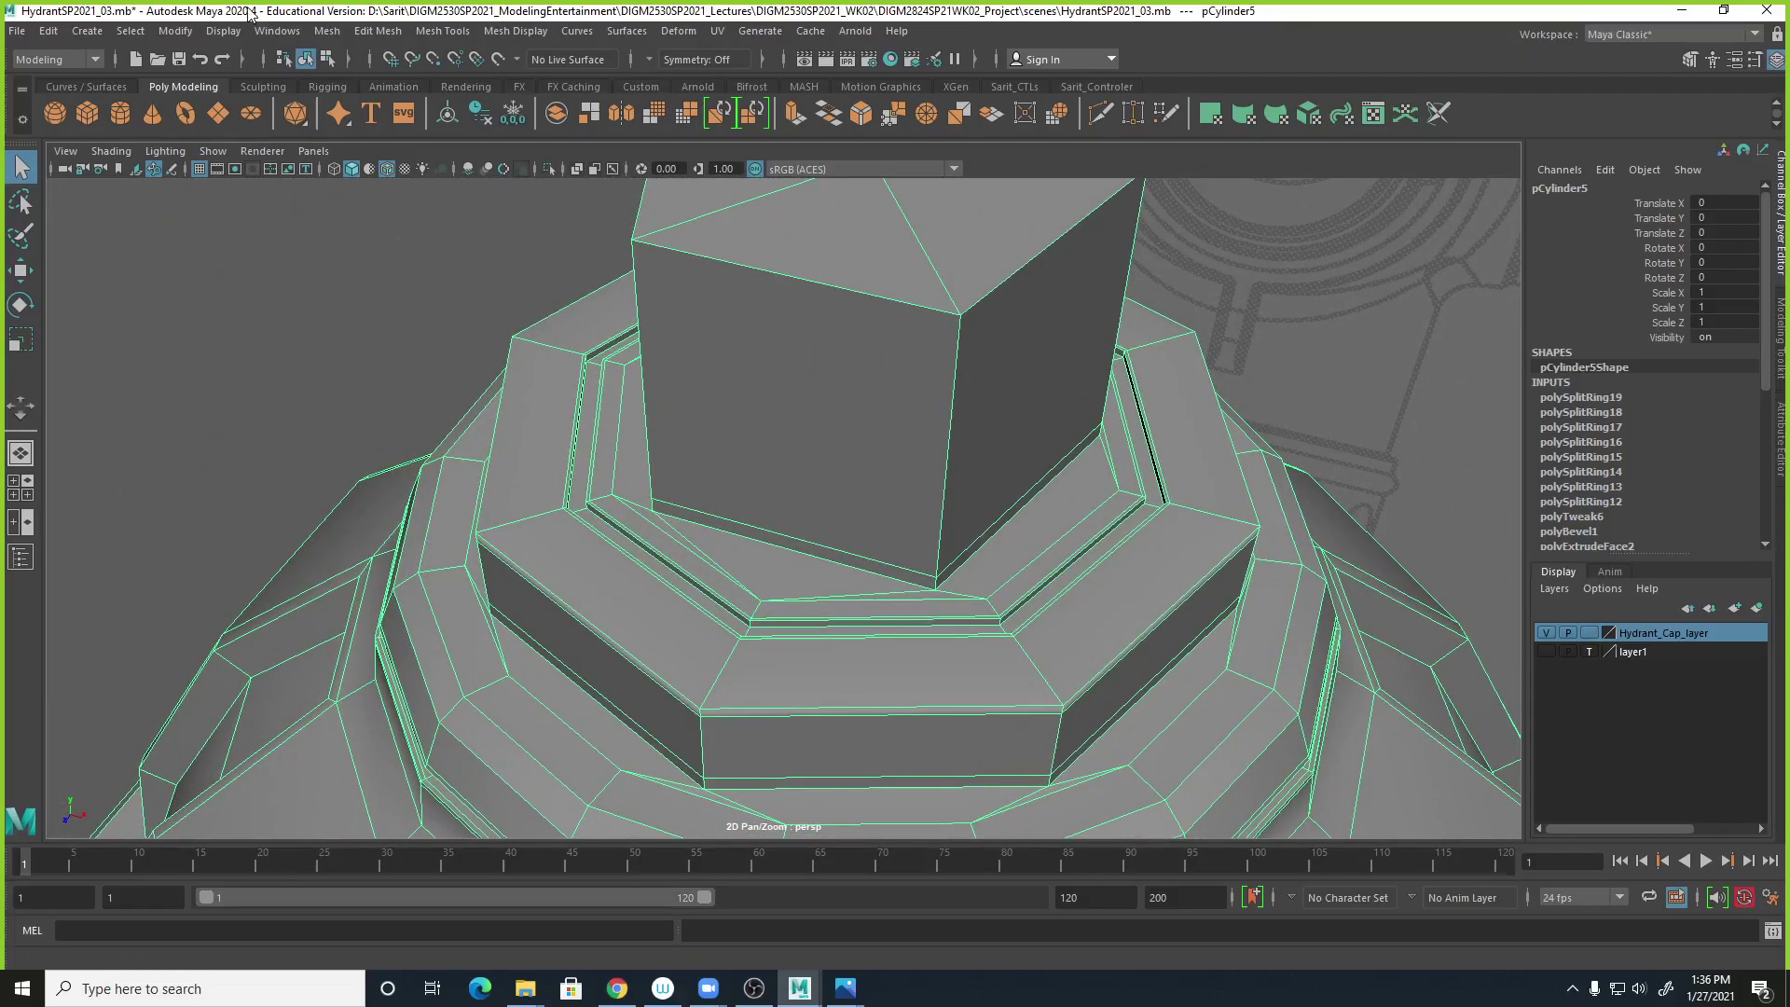
Bring up the mesh tool commands for editing the cap around the base of the pentagonal nut.
{"action": "left_click", "coordinate": [376, 32]}
{"action": "mouse_move", "coordinate": [446, 32]}
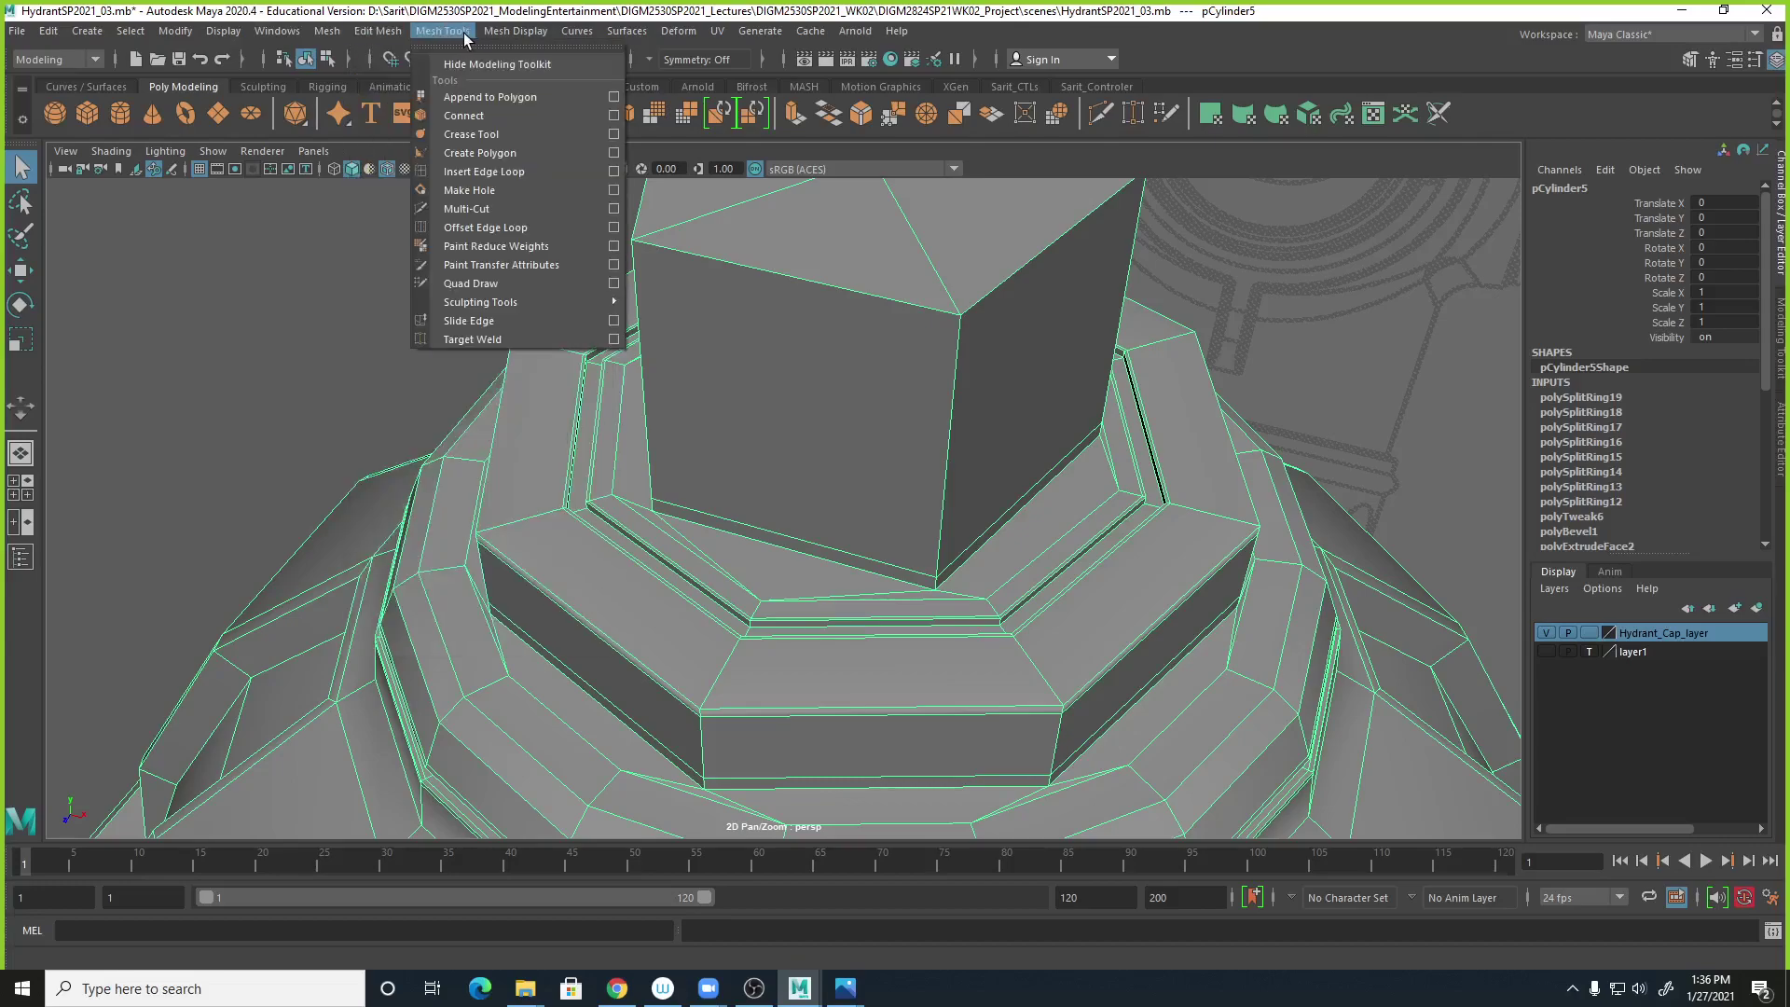
With Multi-Cut, cut from the nut's top centre vertex down its side face, just left of the front corner edge, towards the base.
{"action": "left_click", "coordinate": [478, 211]}
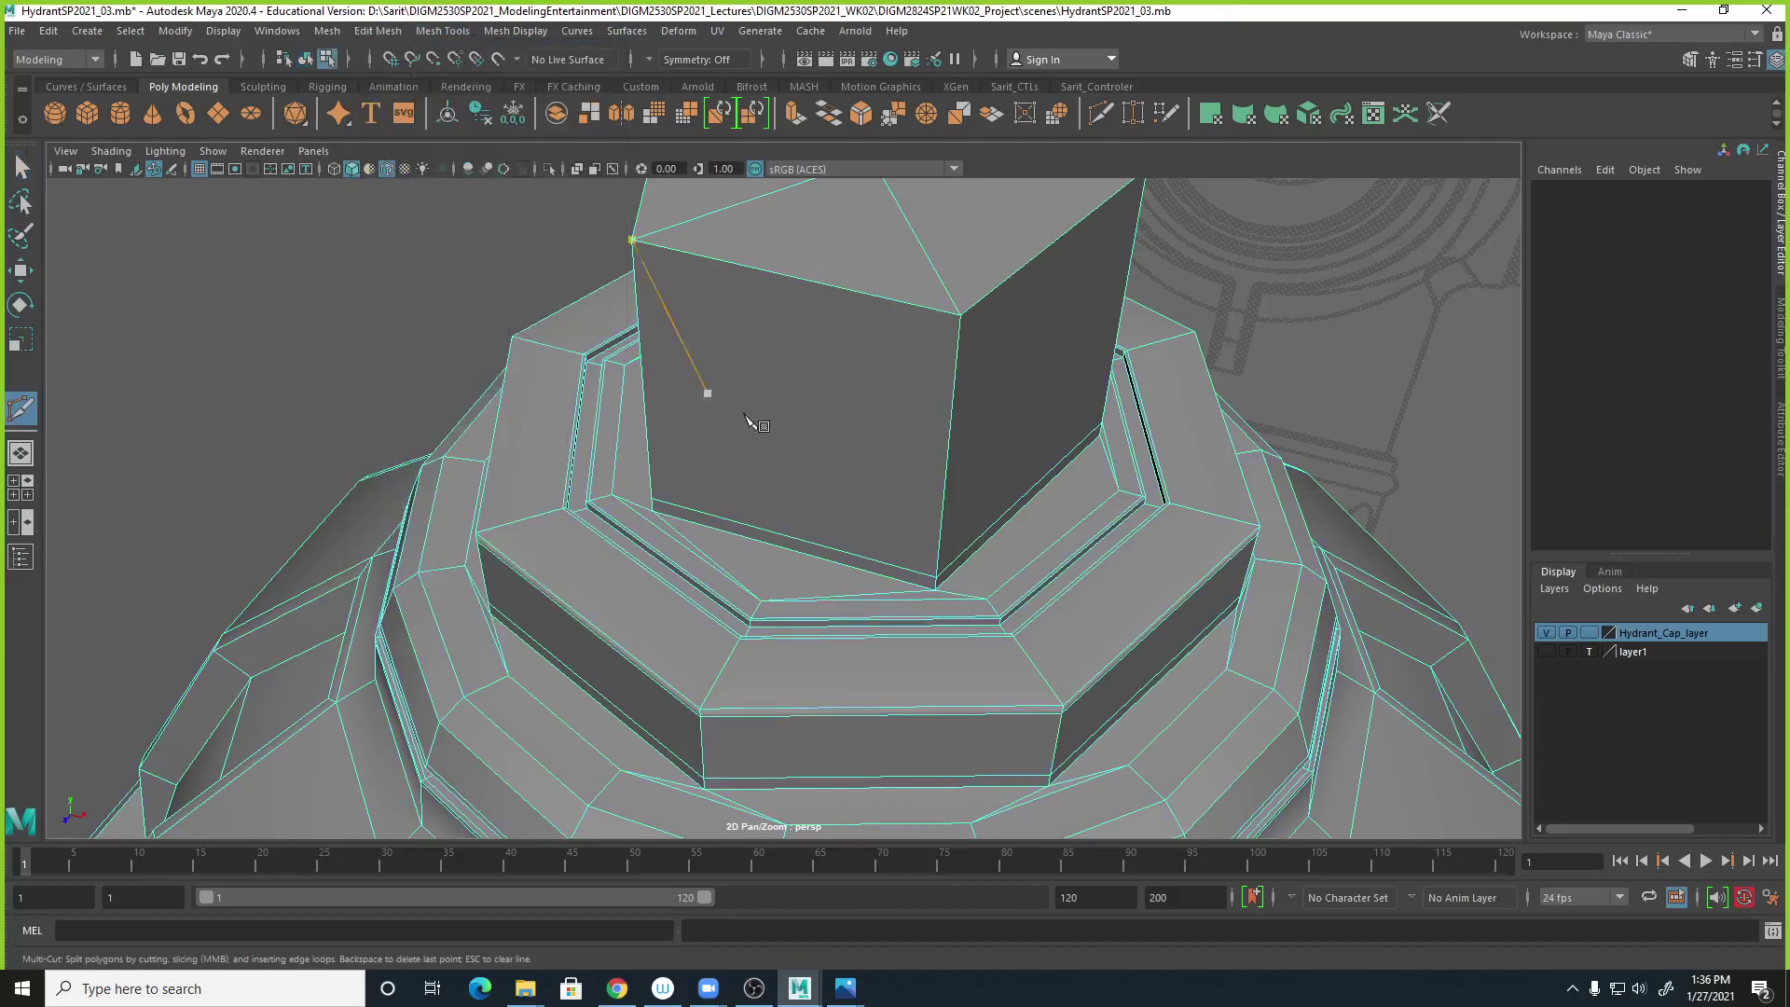
{"action": "right_click_drag", "start_coordinate": [817, 455], "coordinate": [900, 468], "text": "alt"}
{"action": "middle_click_drag", "start_coordinate": [899, 468], "coordinate": [879, 608], "text": "alt"}
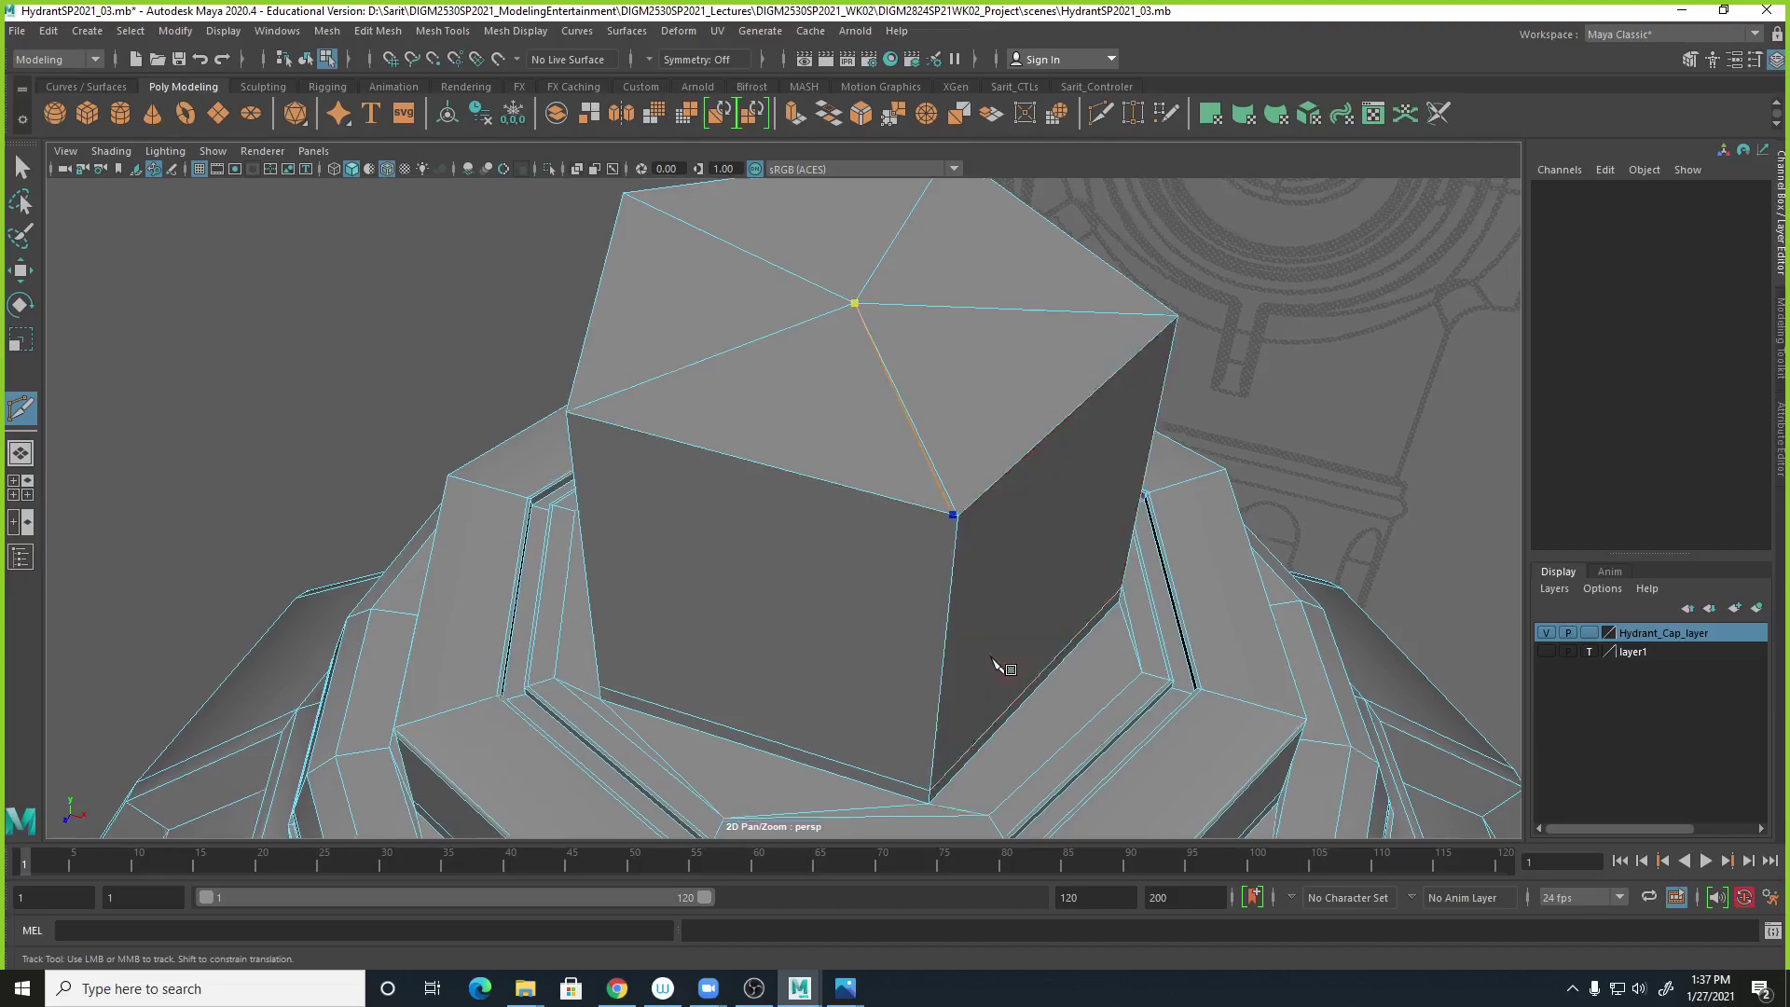
{"action": "middle_click_drag", "start_coordinate": [983, 729], "coordinate": [991, 647], "text": "alt"}
{"action": "right_click_drag", "start_coordinate": [991, 647], "coordinate": [1073, 690], "text": "alt"}
{"action": "middle_click_drag", "start_coordinate": [1072, 724], "coordinate": [1054, 595], "text": "alt"}
{"action": "right_click_drag", "start_coordinate": [1057, 599], "coordinate": [1198, 602], "text": "alt"}
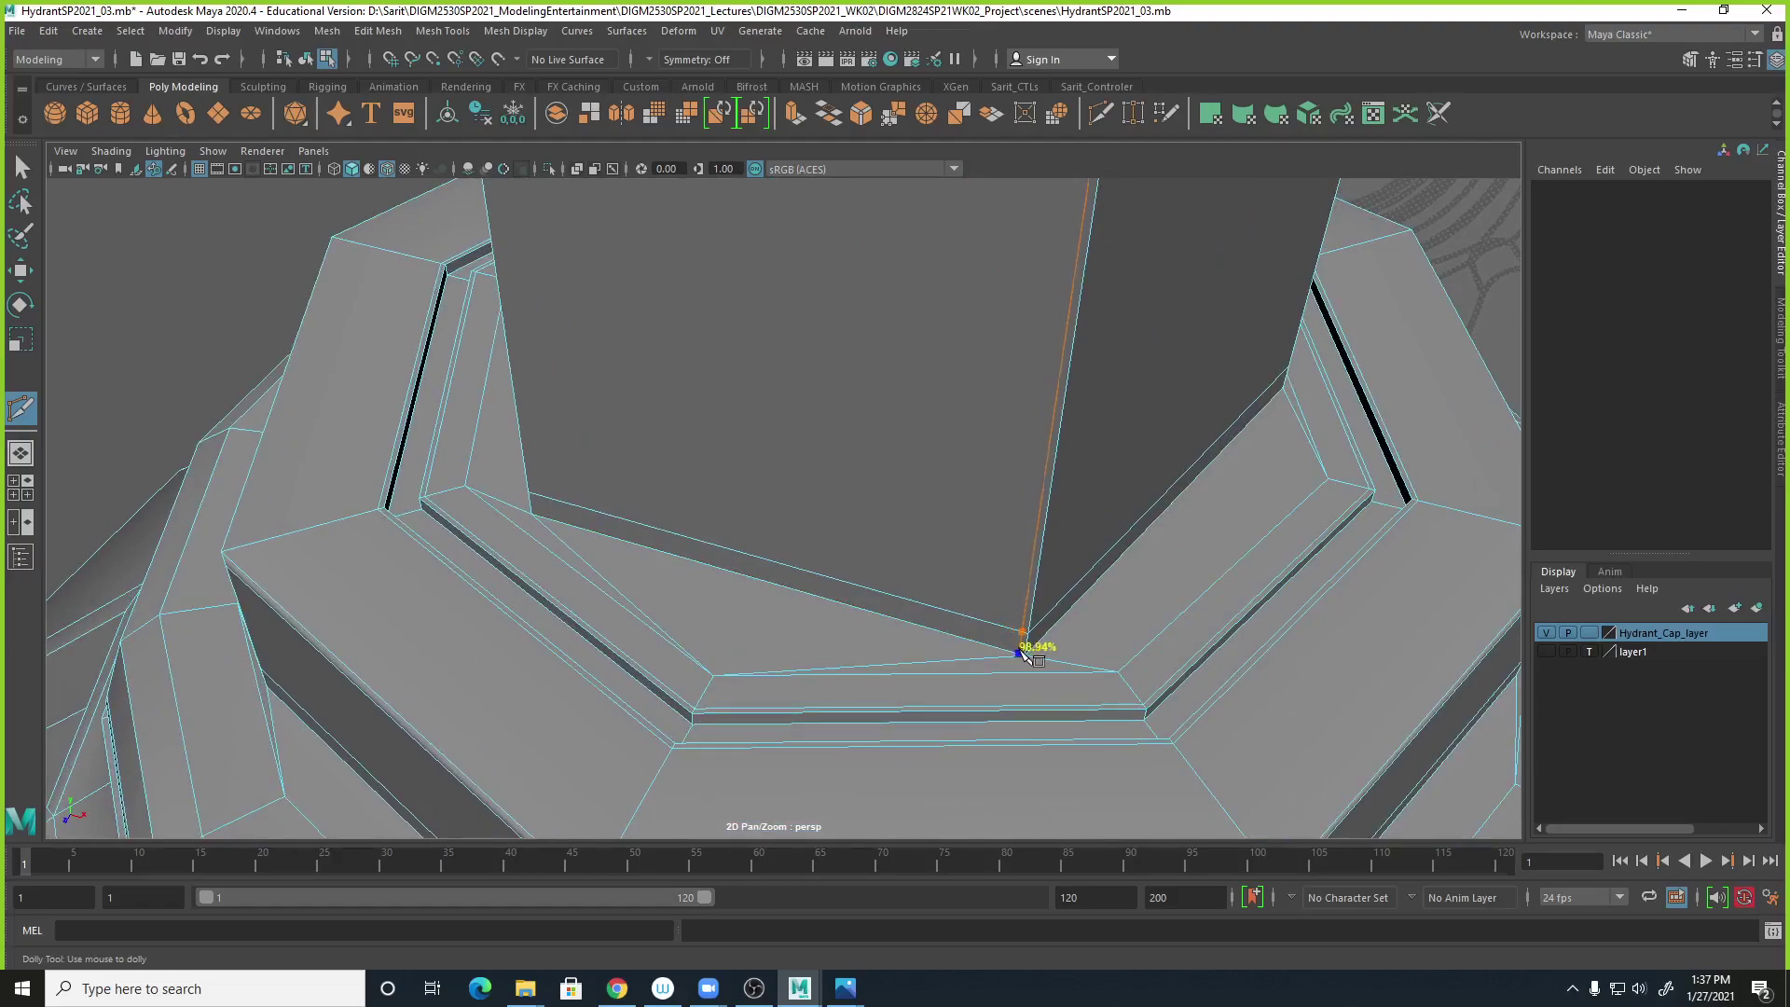
Extend the cut from the nut's bottom edge to the neighbouring inner-ring vertex and complete it.
{"action": "right_click_drag", "start_coordinate": [983, 763], "coordinate": [1202, 736], "text": "alt"}
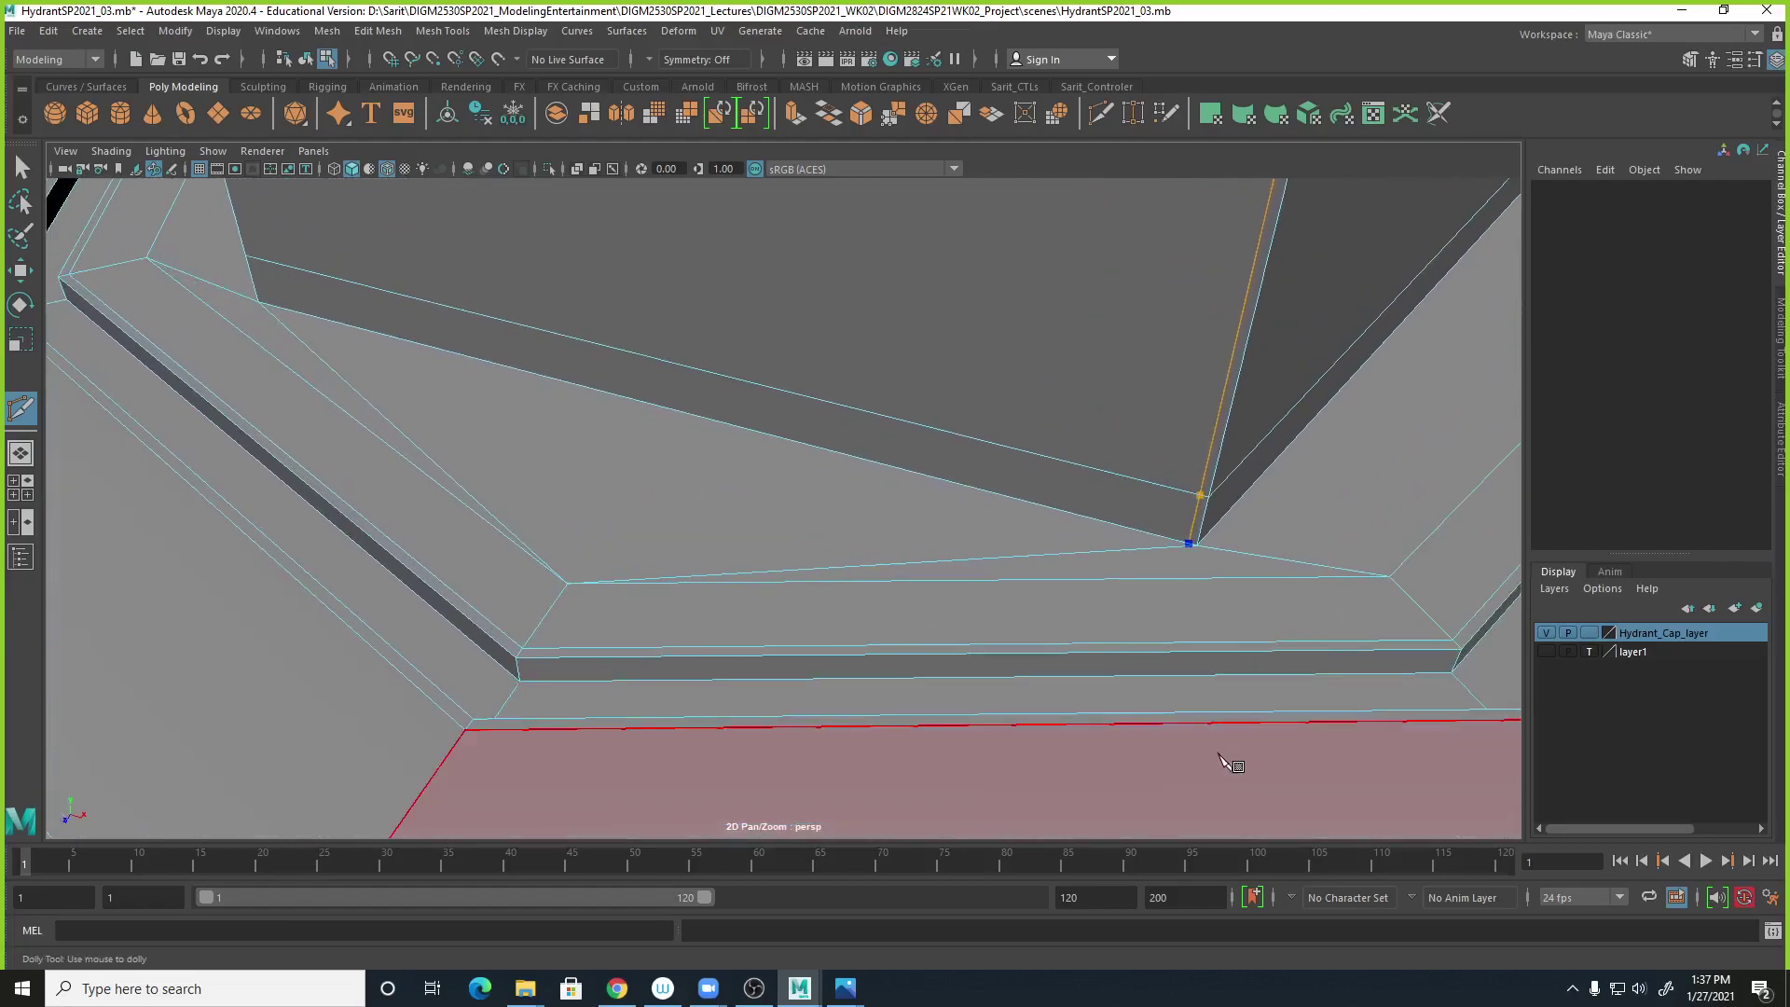
{"action": "right_click_drag", "start_coordinate": [1212, 585], "coordinate": [1287, 583], "text": "alt"}
{"action": "middle_click_drag", "start_coordinate": [1288, 582], "coordinate": [1194, 624], "text": "alt"}
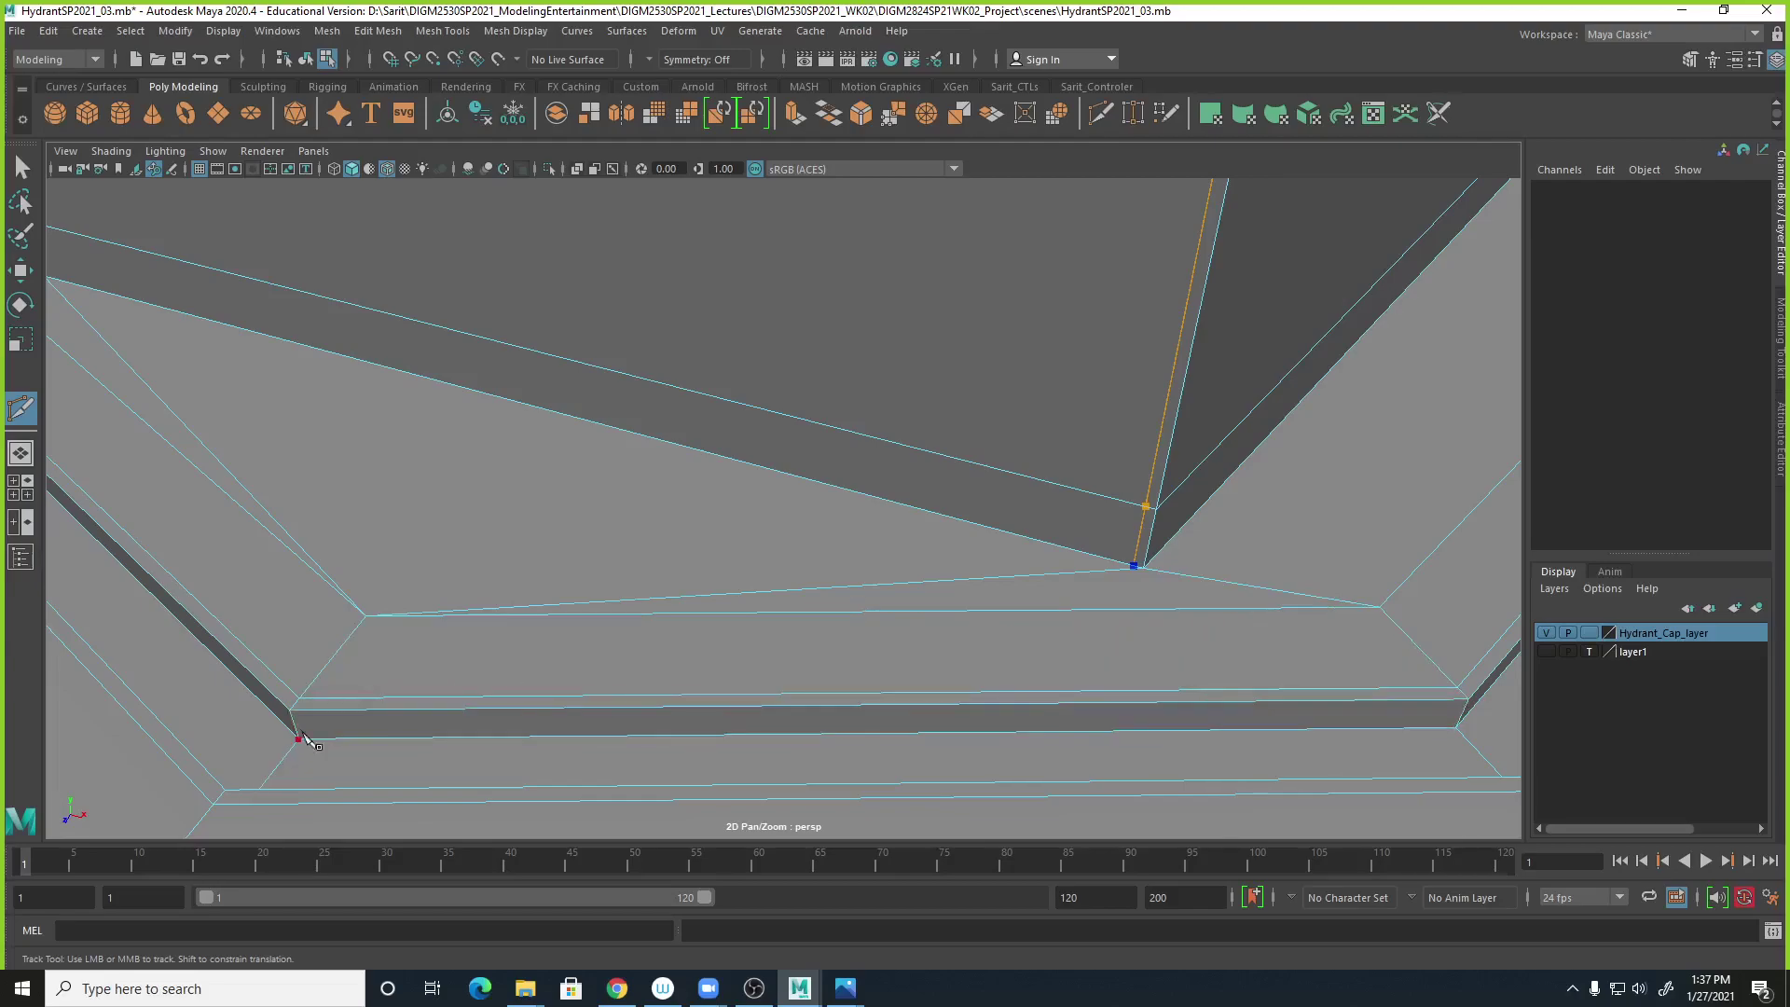
{"action": "left_click_drag", "start_coordinate": [876, 635], "coordinate": [909, 637], "text": "alt"}
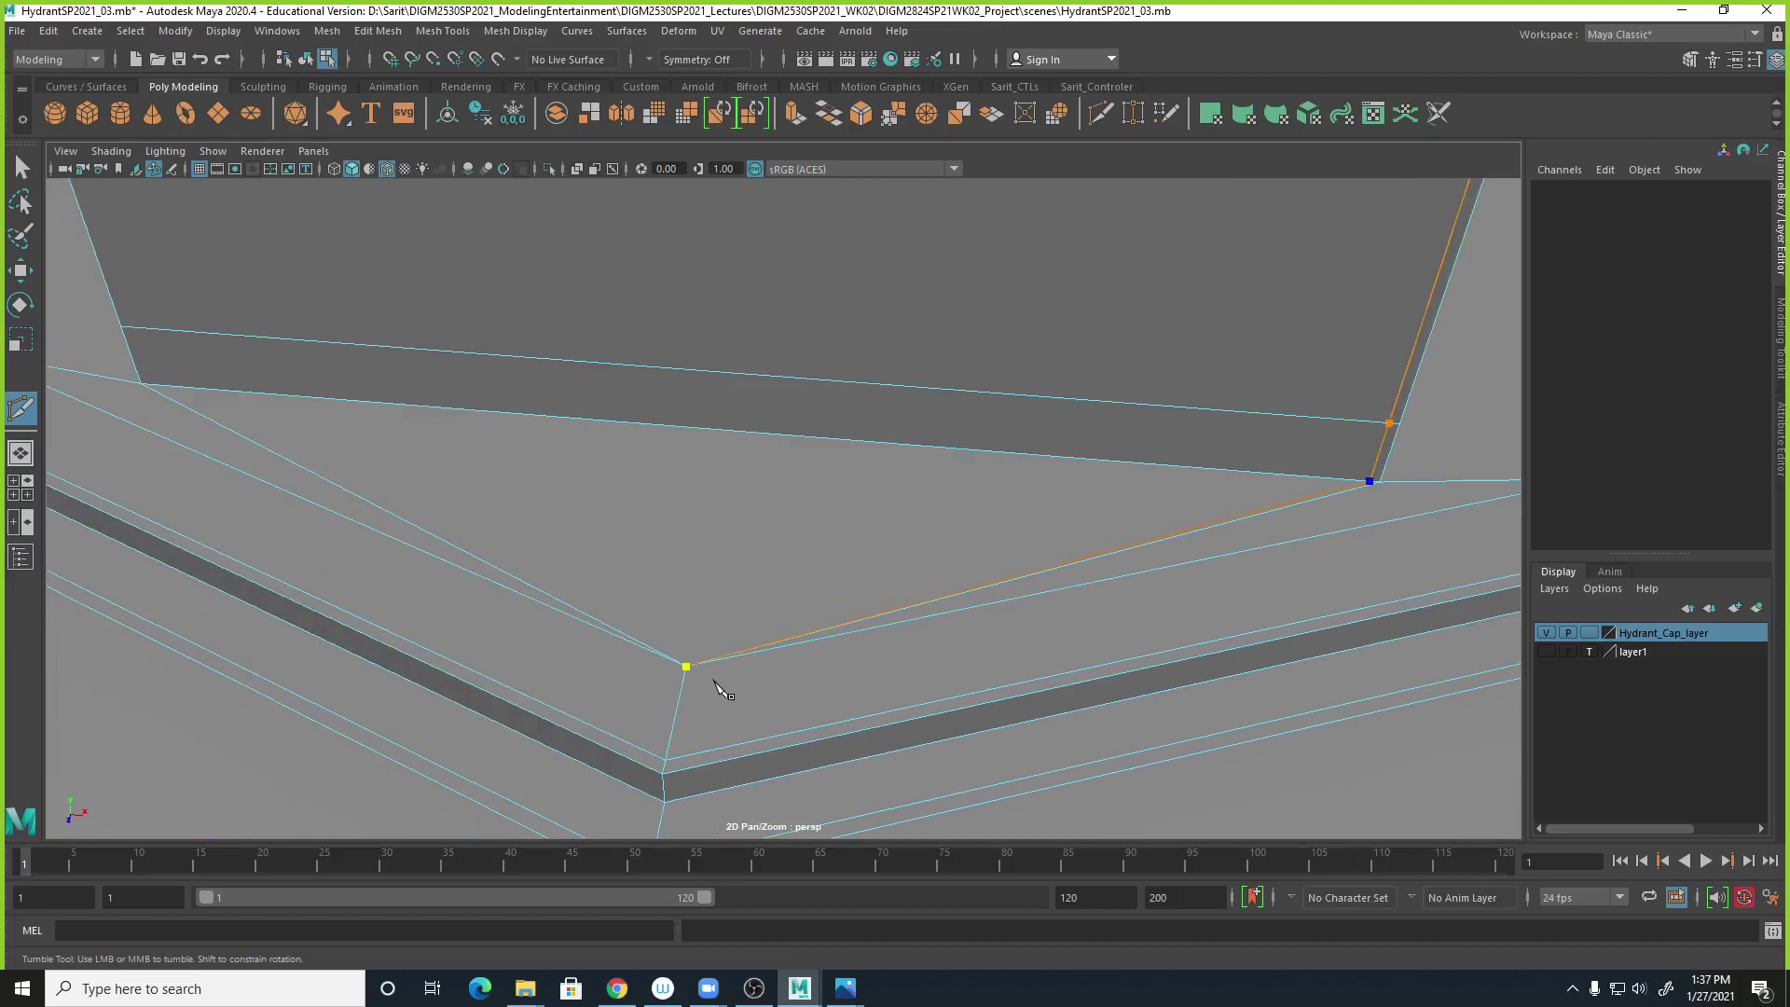
{"action": "right_click", "coordinate": [757, 780]}
Examine the new support edge at the nut's corner, from the top centre down to the ring around the base.
{"action": "left_click_drag", "start_coordinate": [971, 747], "coordinate": [795, 707], "text": "alt"}
{"action": "middle_click_drag", "start_coordinate": [795, 708], "coordinate": [1022, 576], "text": "alt"}
{"action": "left_click_drag", "start_coordinate": [1023, 576], "coordinate": [846, 559], "text": "alt"}
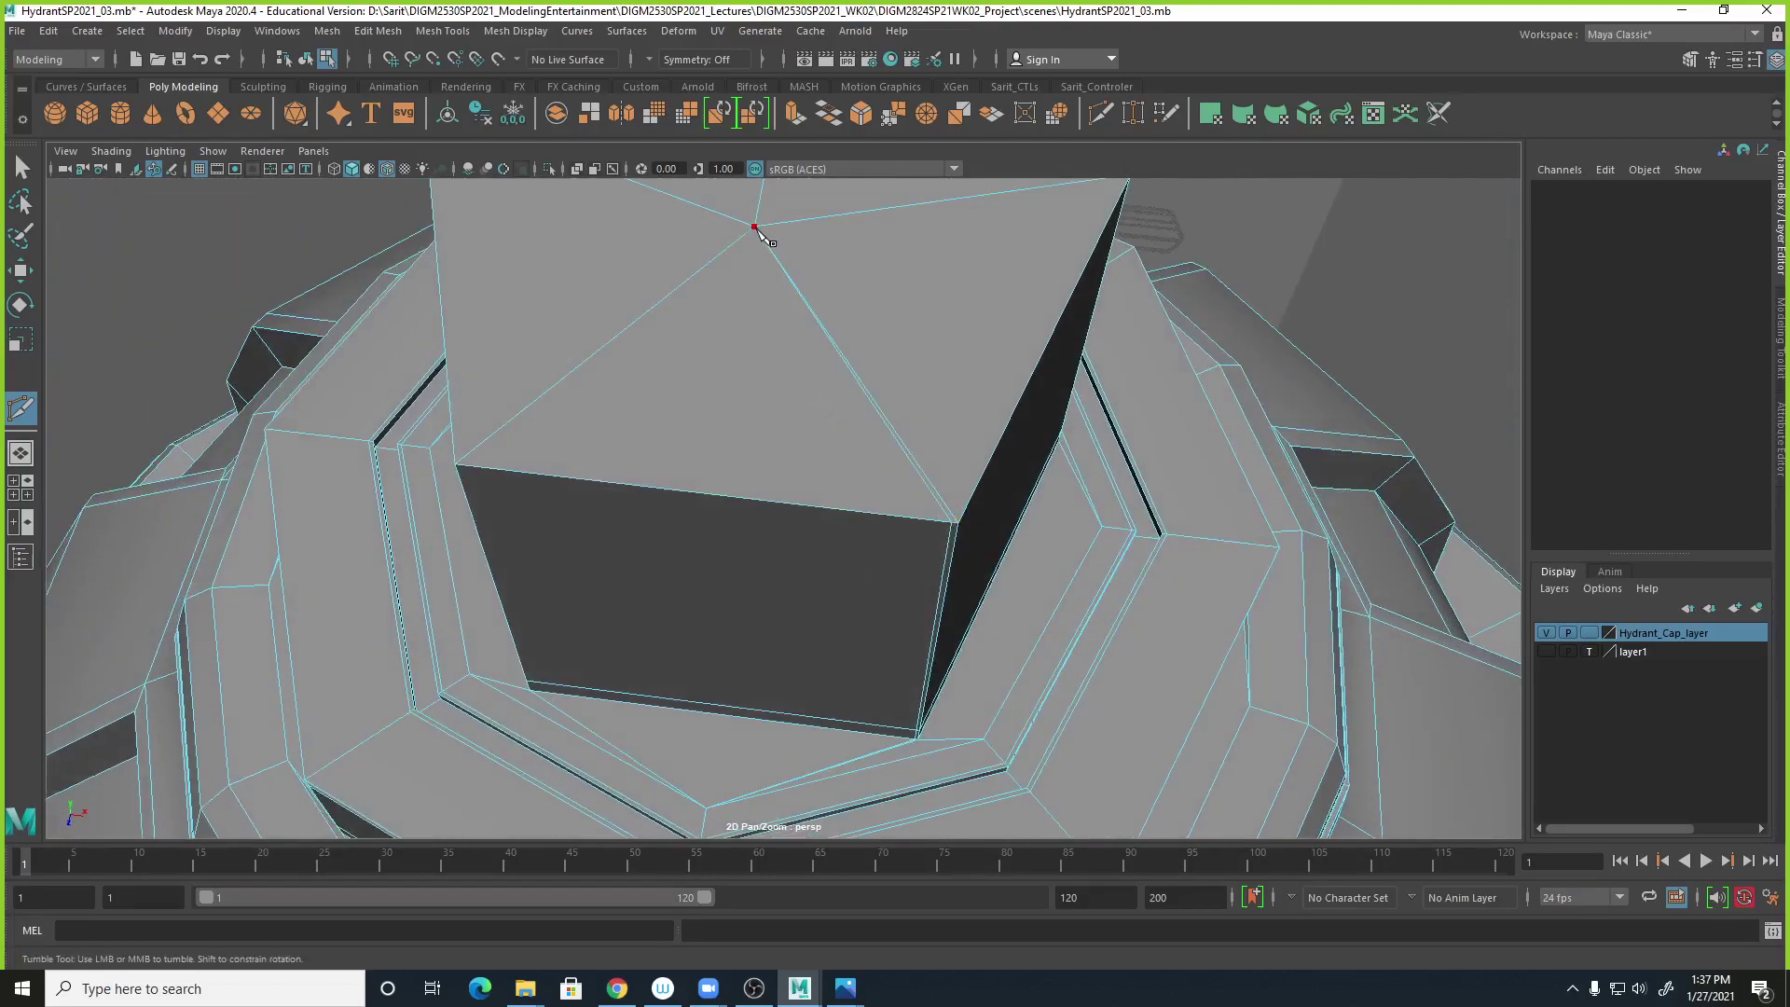
{"action": "right_click_drag", "start_coordinate": [998, 548], "coordinate": [1324, 603], "text": "alt"}
{"action": "middle_click_drag", "start_coordinate": [1324, 602], "coordinate": [1215, 532], "text": "alt"}
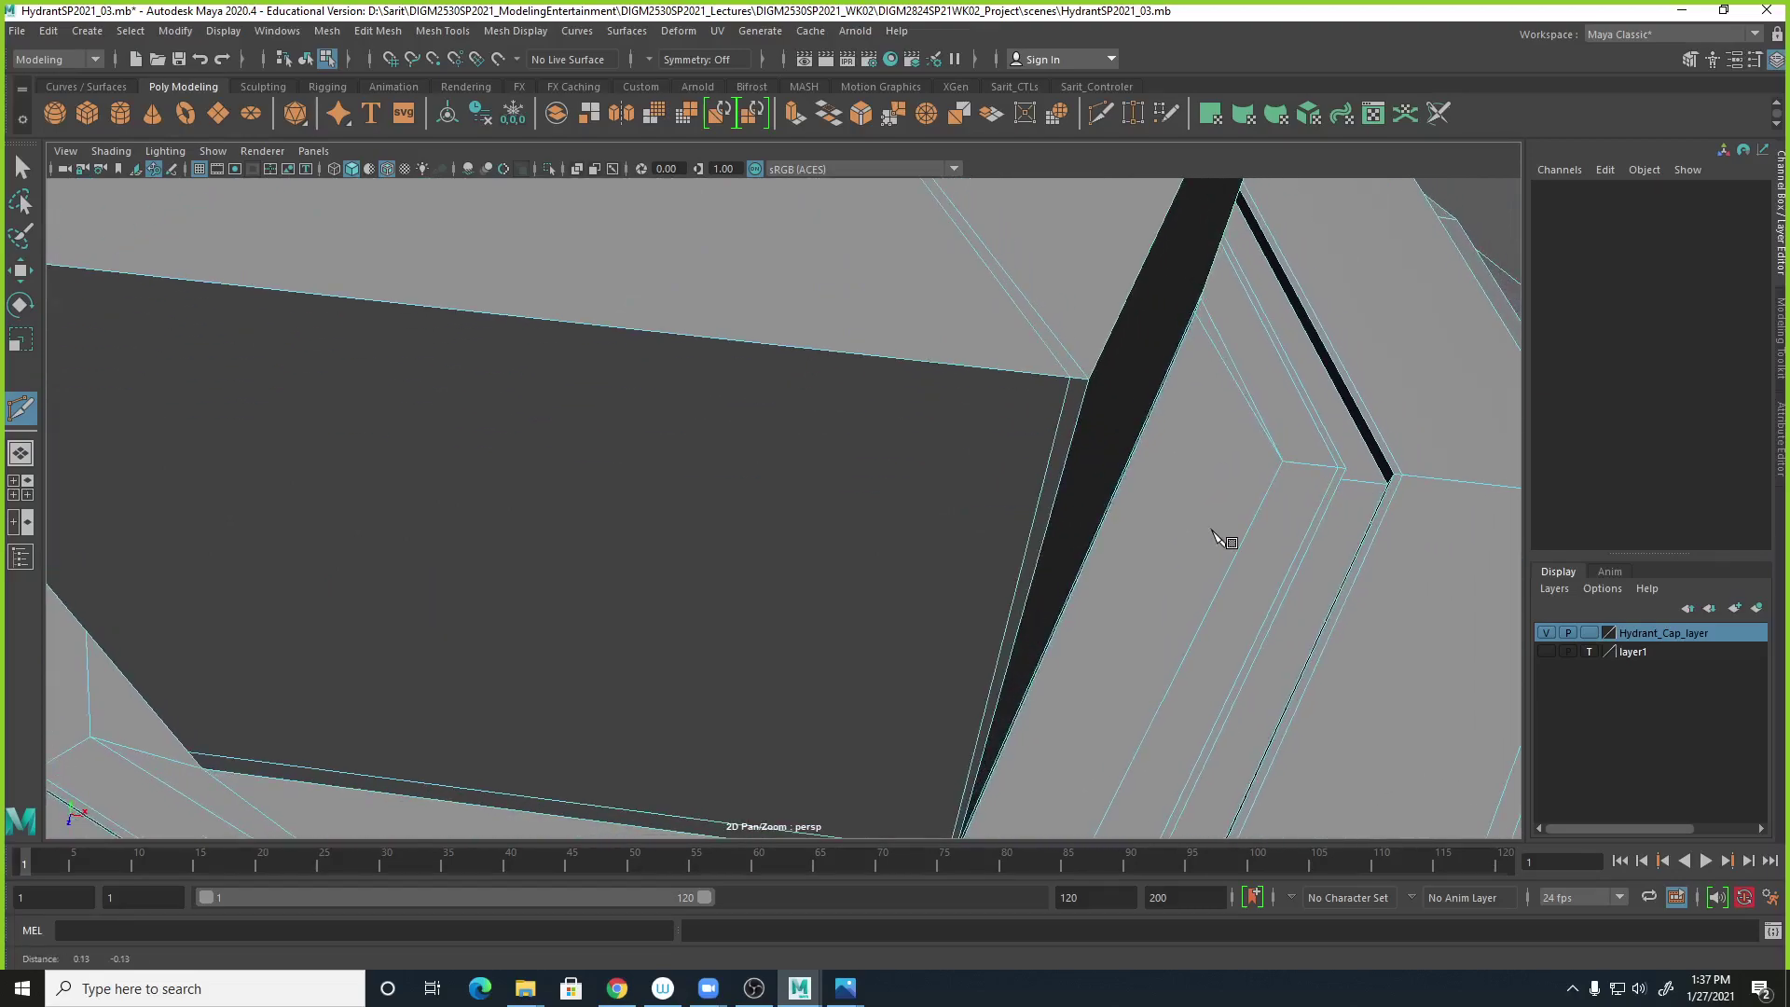
{"action": "middle_click_drag", "start_coordinate": [1098, 638], "coordinate": [1110, 416], "text": "alt"}
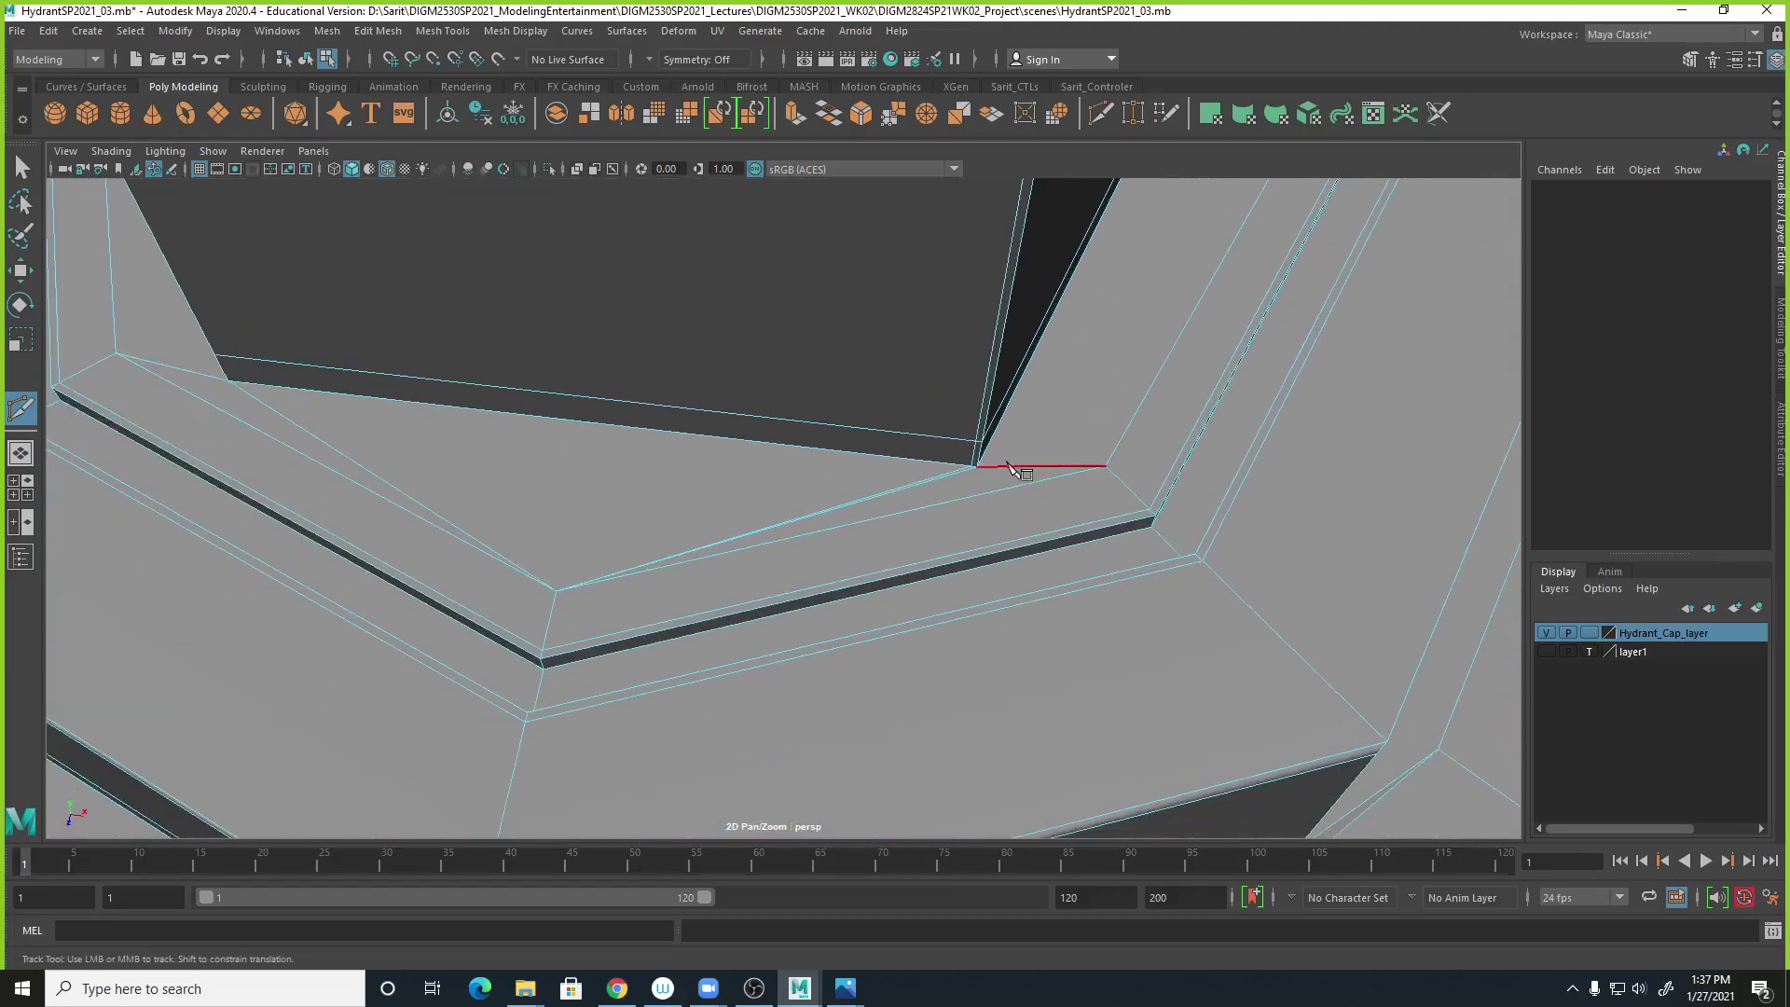
{"action": "right_click_drag", "start_coordinate": [1025, 533], "coordinate": [1268, 482], "text": "alt"}
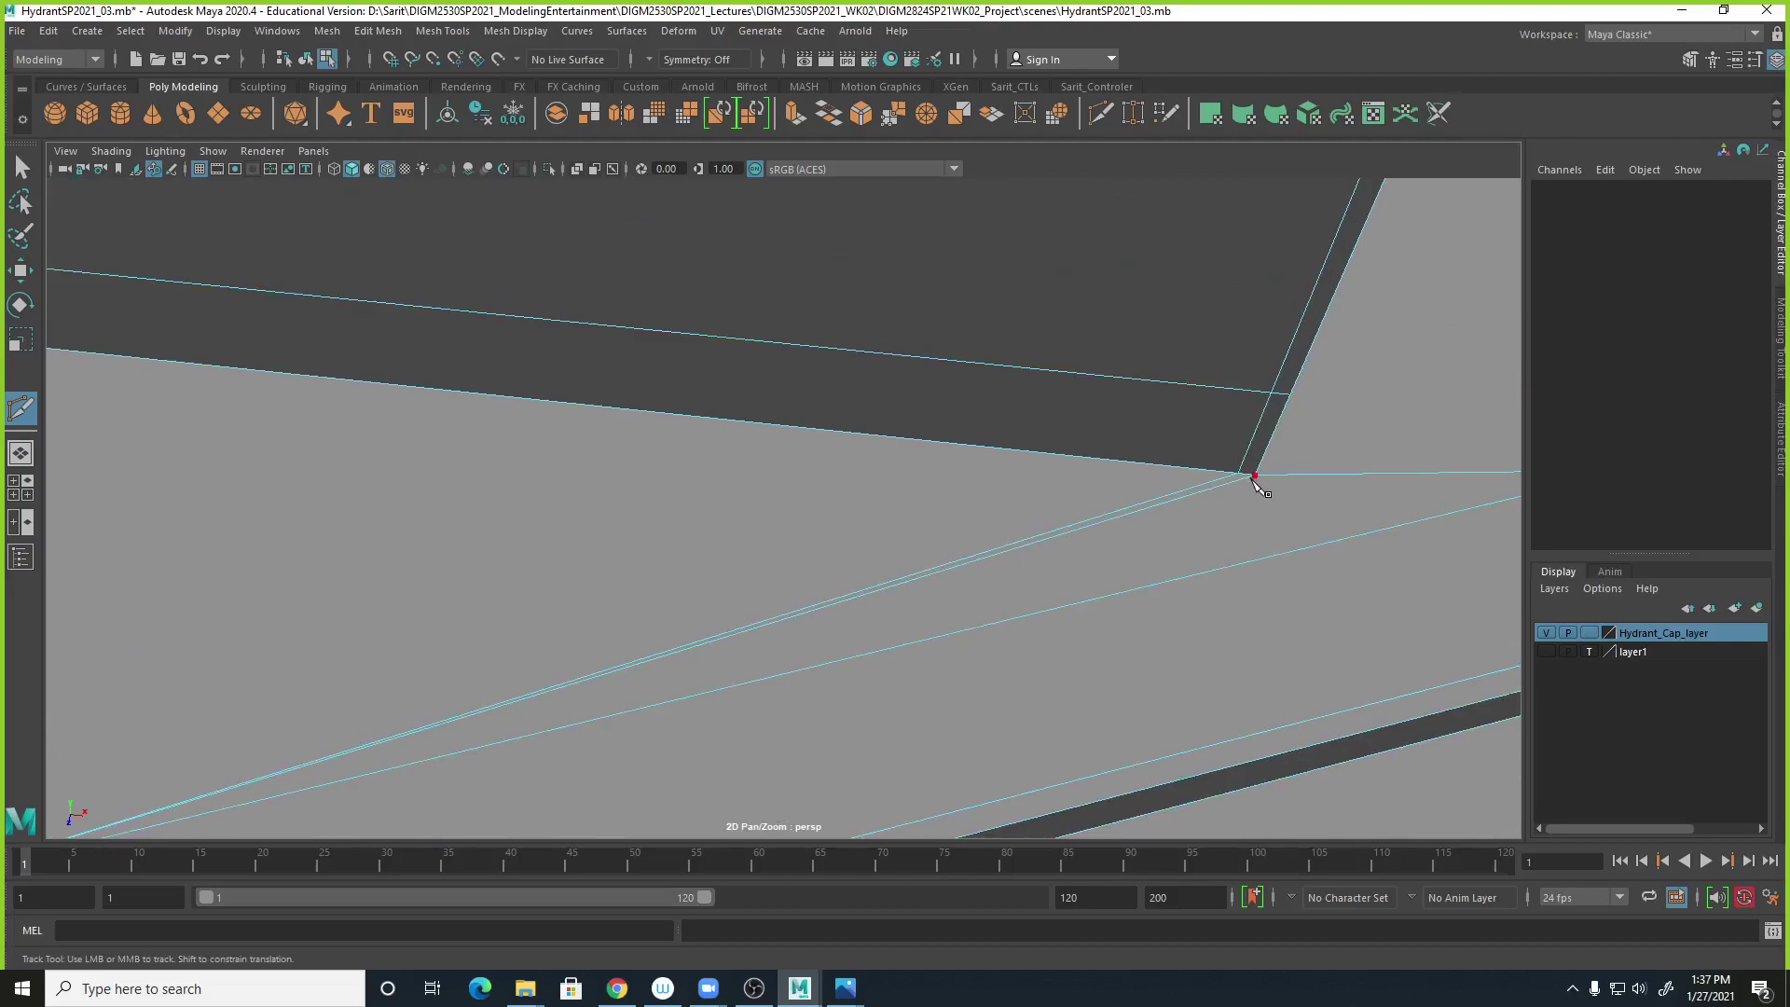
{"action": "right_click_drag", "start_coordinate": [1263, 591], "coordinate": [1013, 535], "text": "alt"}
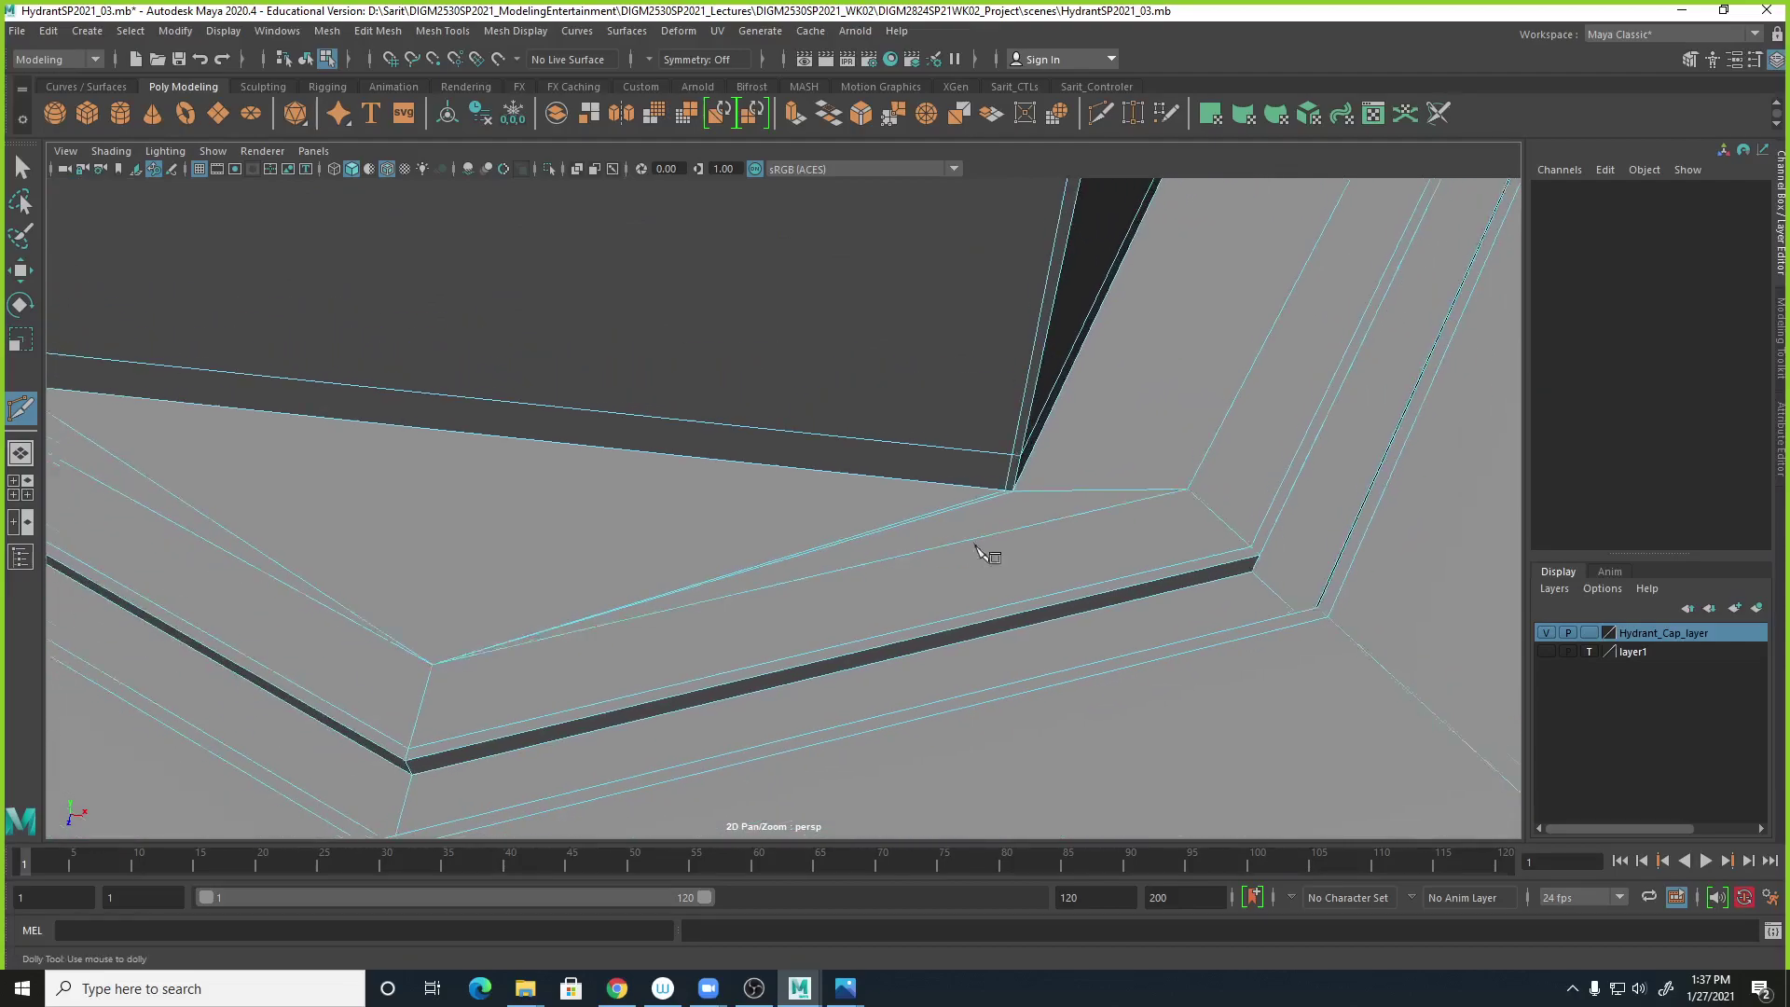
{"action": "middle_click_drag", "start_coordinate": [969, 555], "coordinate": [1202, 517], "text": "alt"}
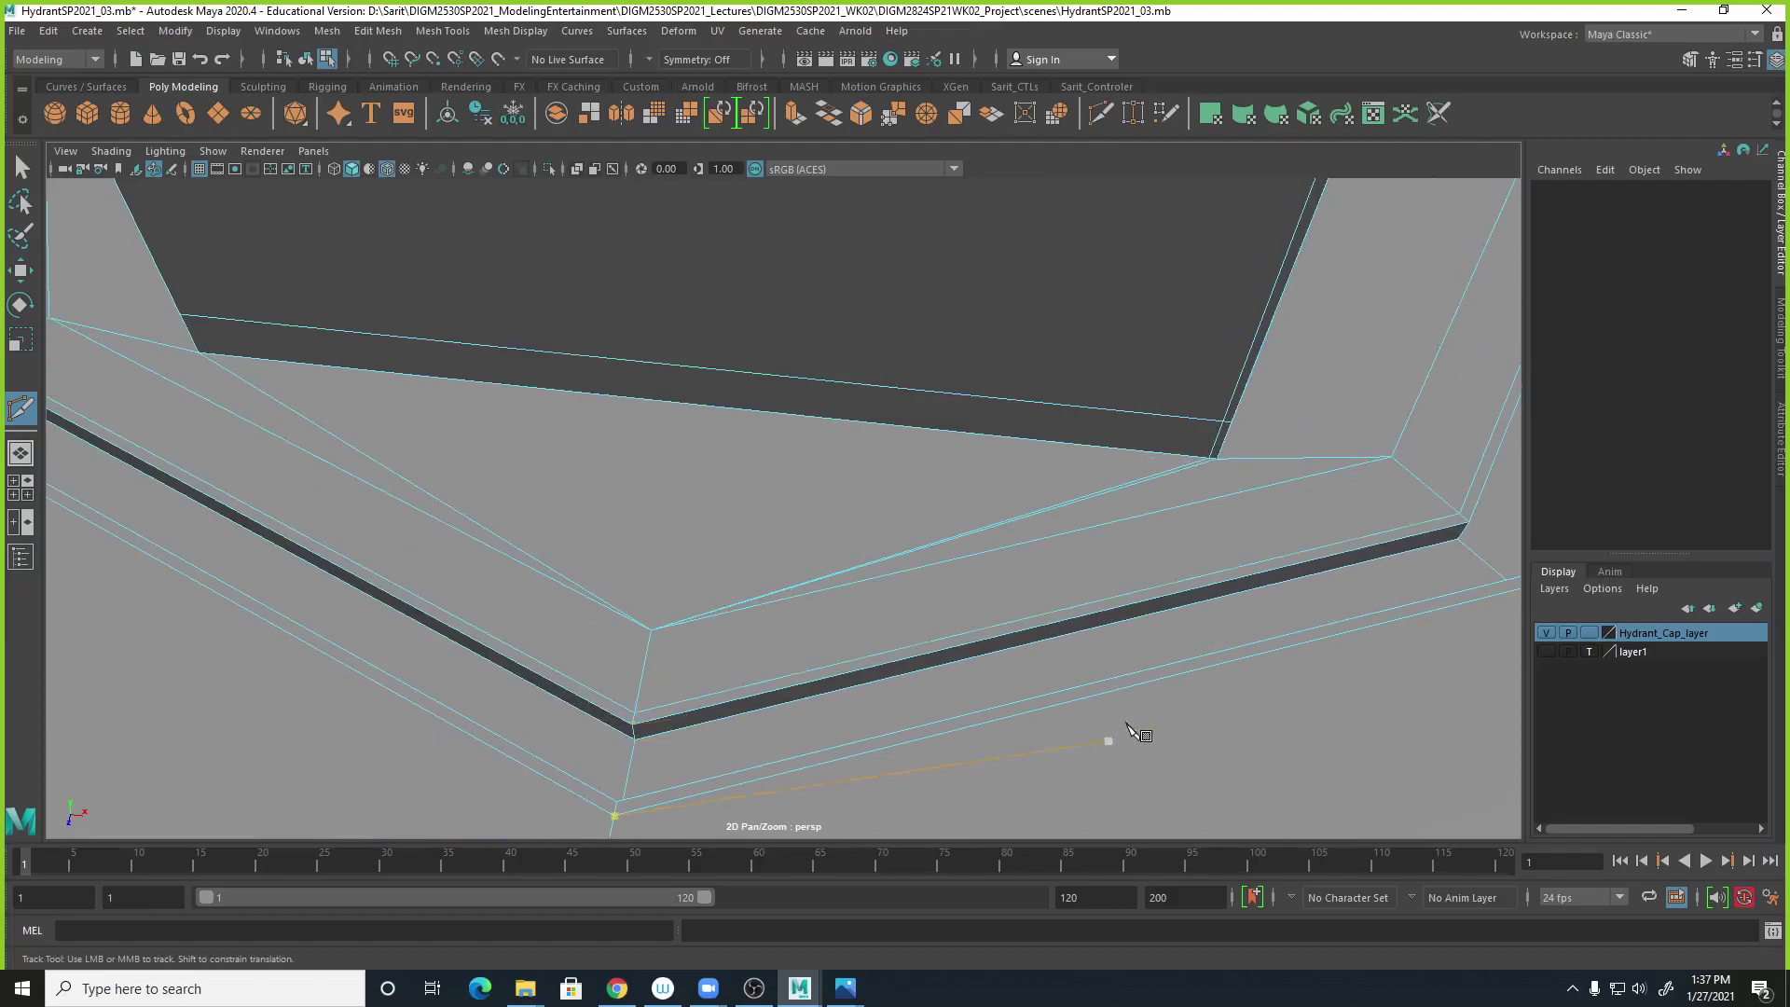
{"action": "right_click_drag", "start_coordinate": [1186, 672], "coordinate": [690, 565], "text": "alt"}
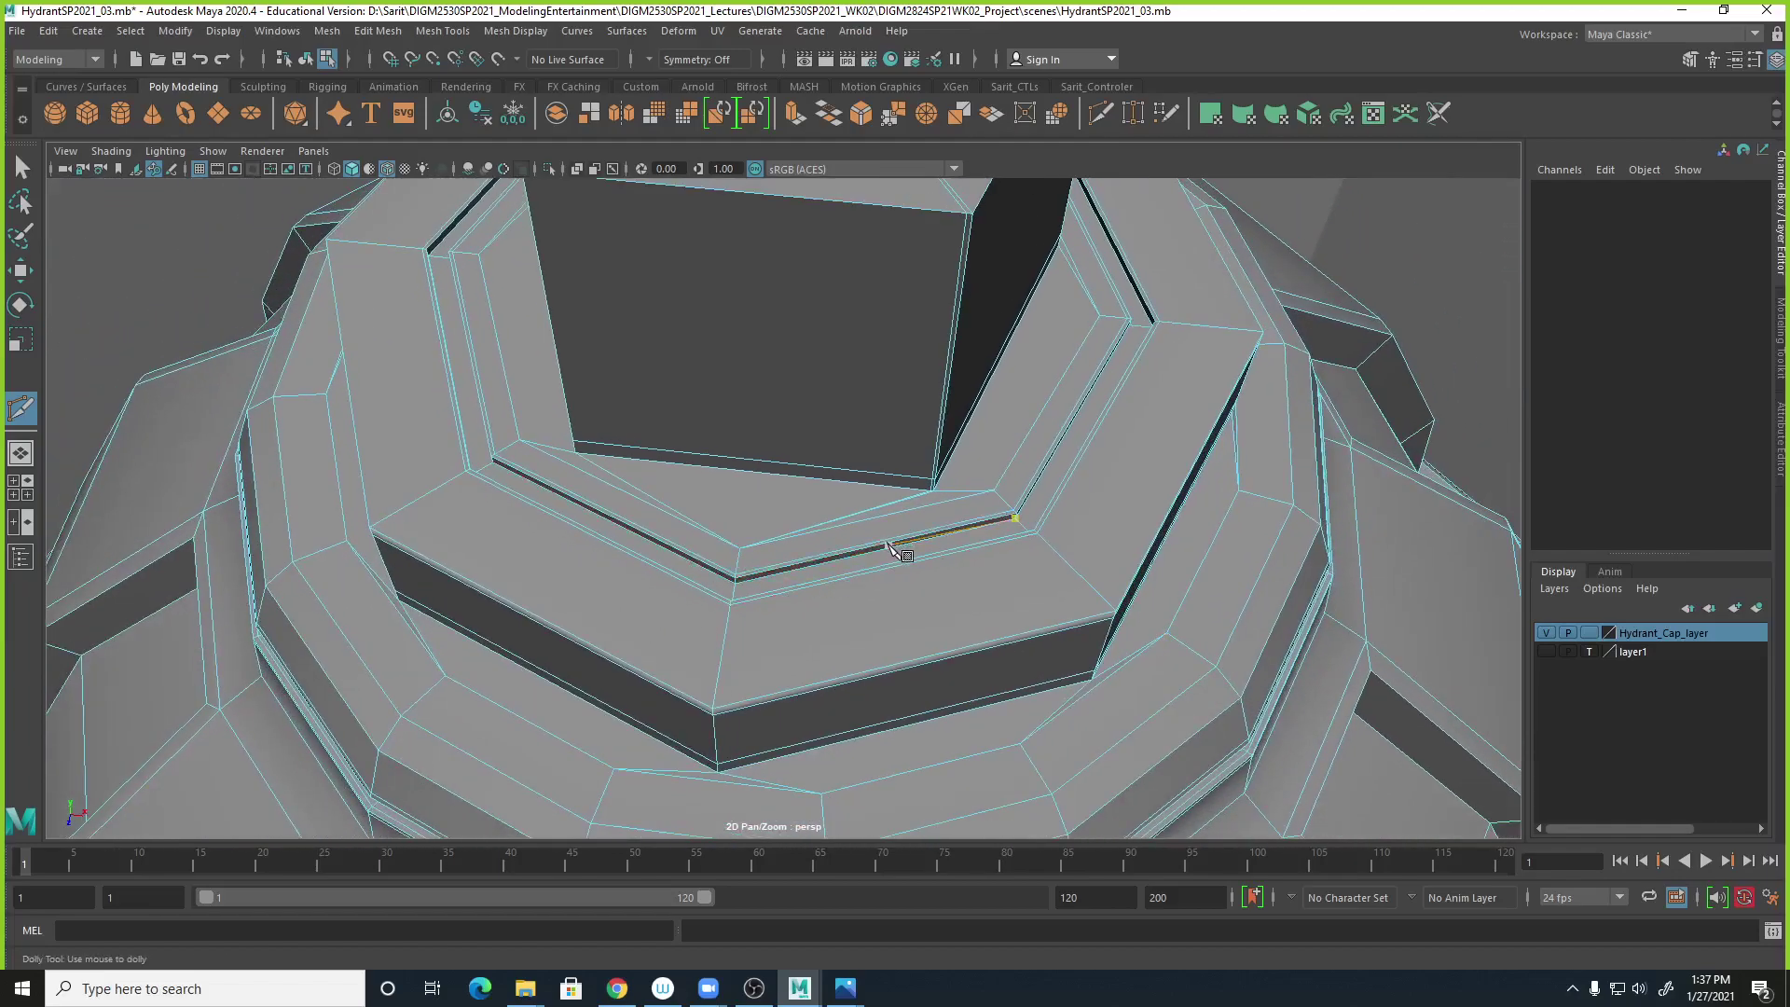
Preview the hydrant cap smoothed to check the nut's corner, and return to the unsmoothed display.
{"action": "key", "text": "3"}
{"action": "right_click_drag", "start_coordinate": [907, 524], "coordinate": [657, 560], "text": "alt"}
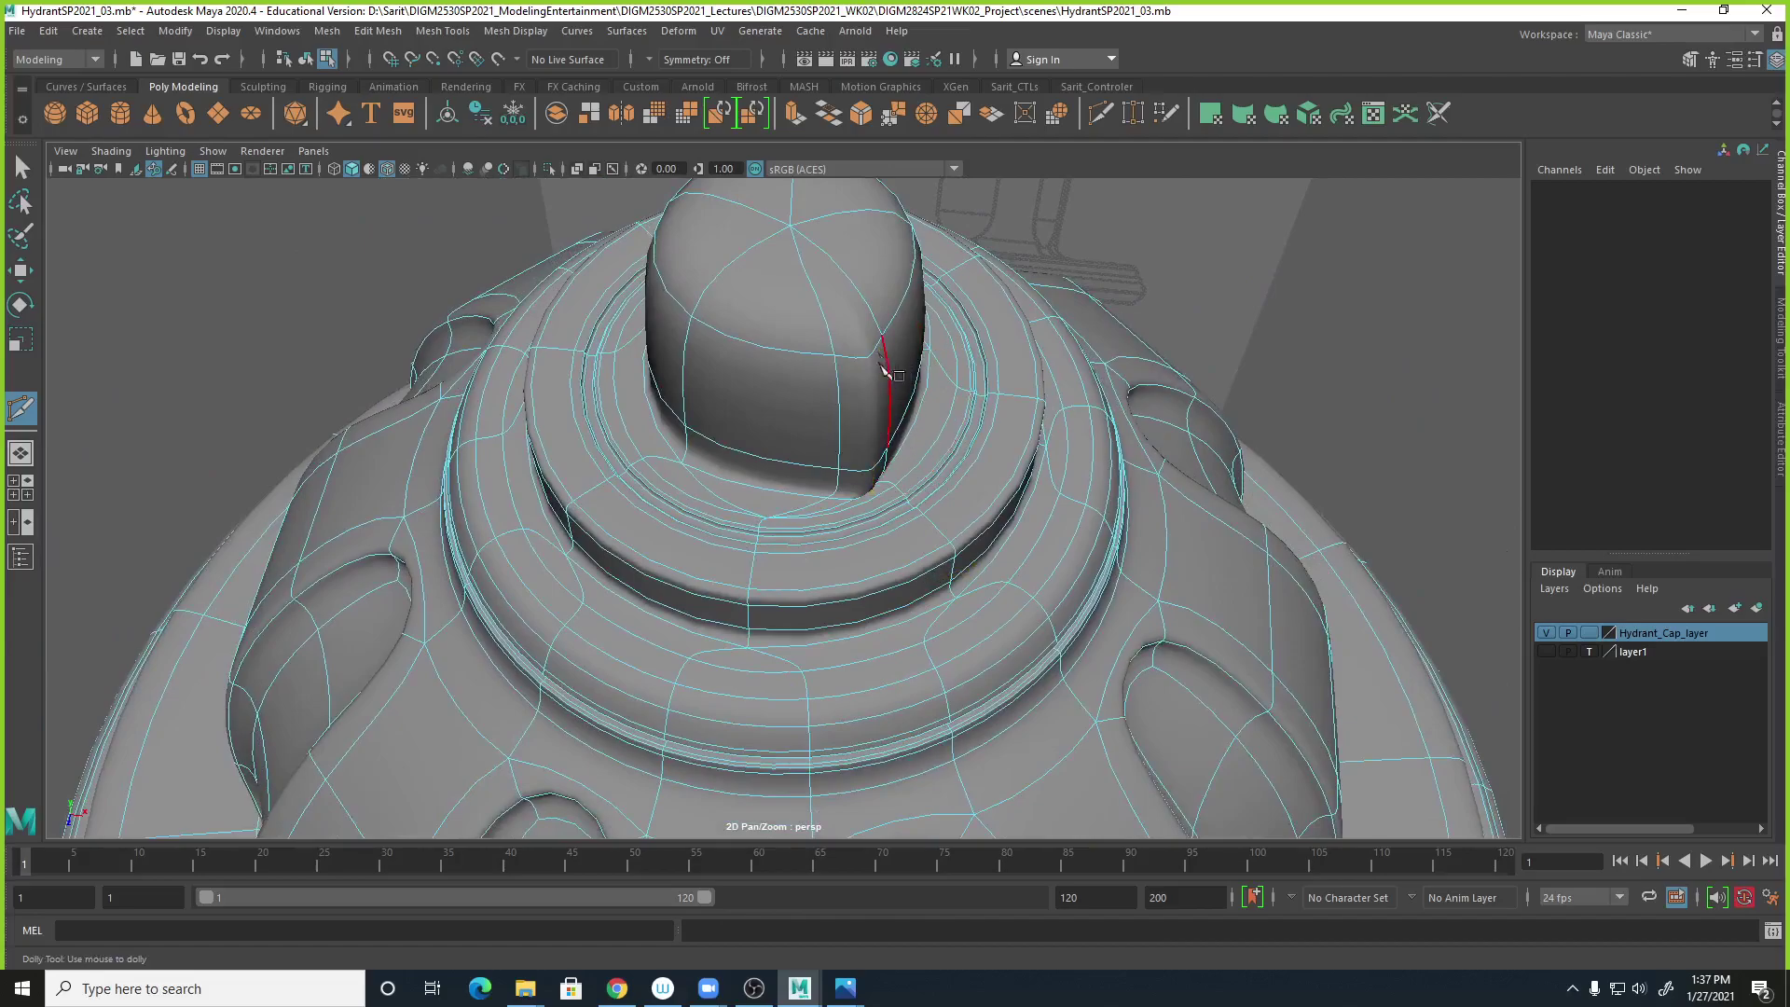
{"action": "left_click", "coordinate": [906, 593]}
{"action": "key", "text": "1"}
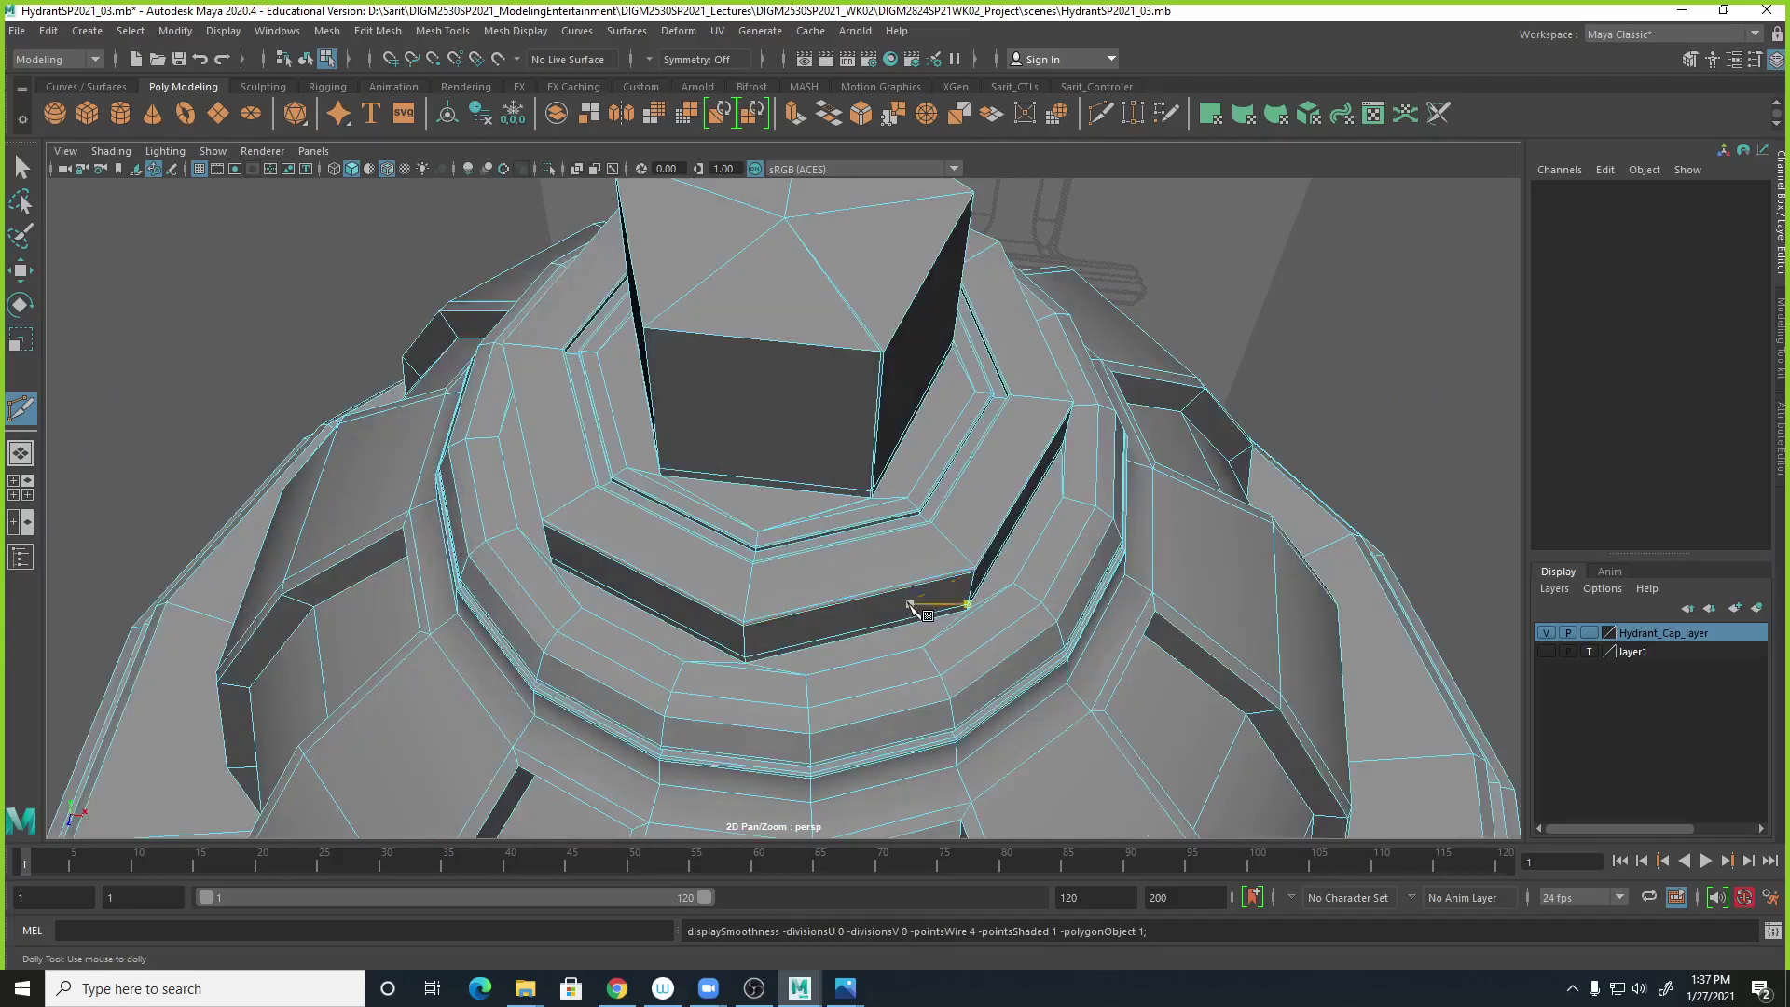
Cut a second support edge just right of the same nut corner, from the top centre vertex down to the base and inner ring.
{"action": "left_click_drag", "start_coordinate": [758, 546], "coordinate": [943, 487], "text": "alt"}
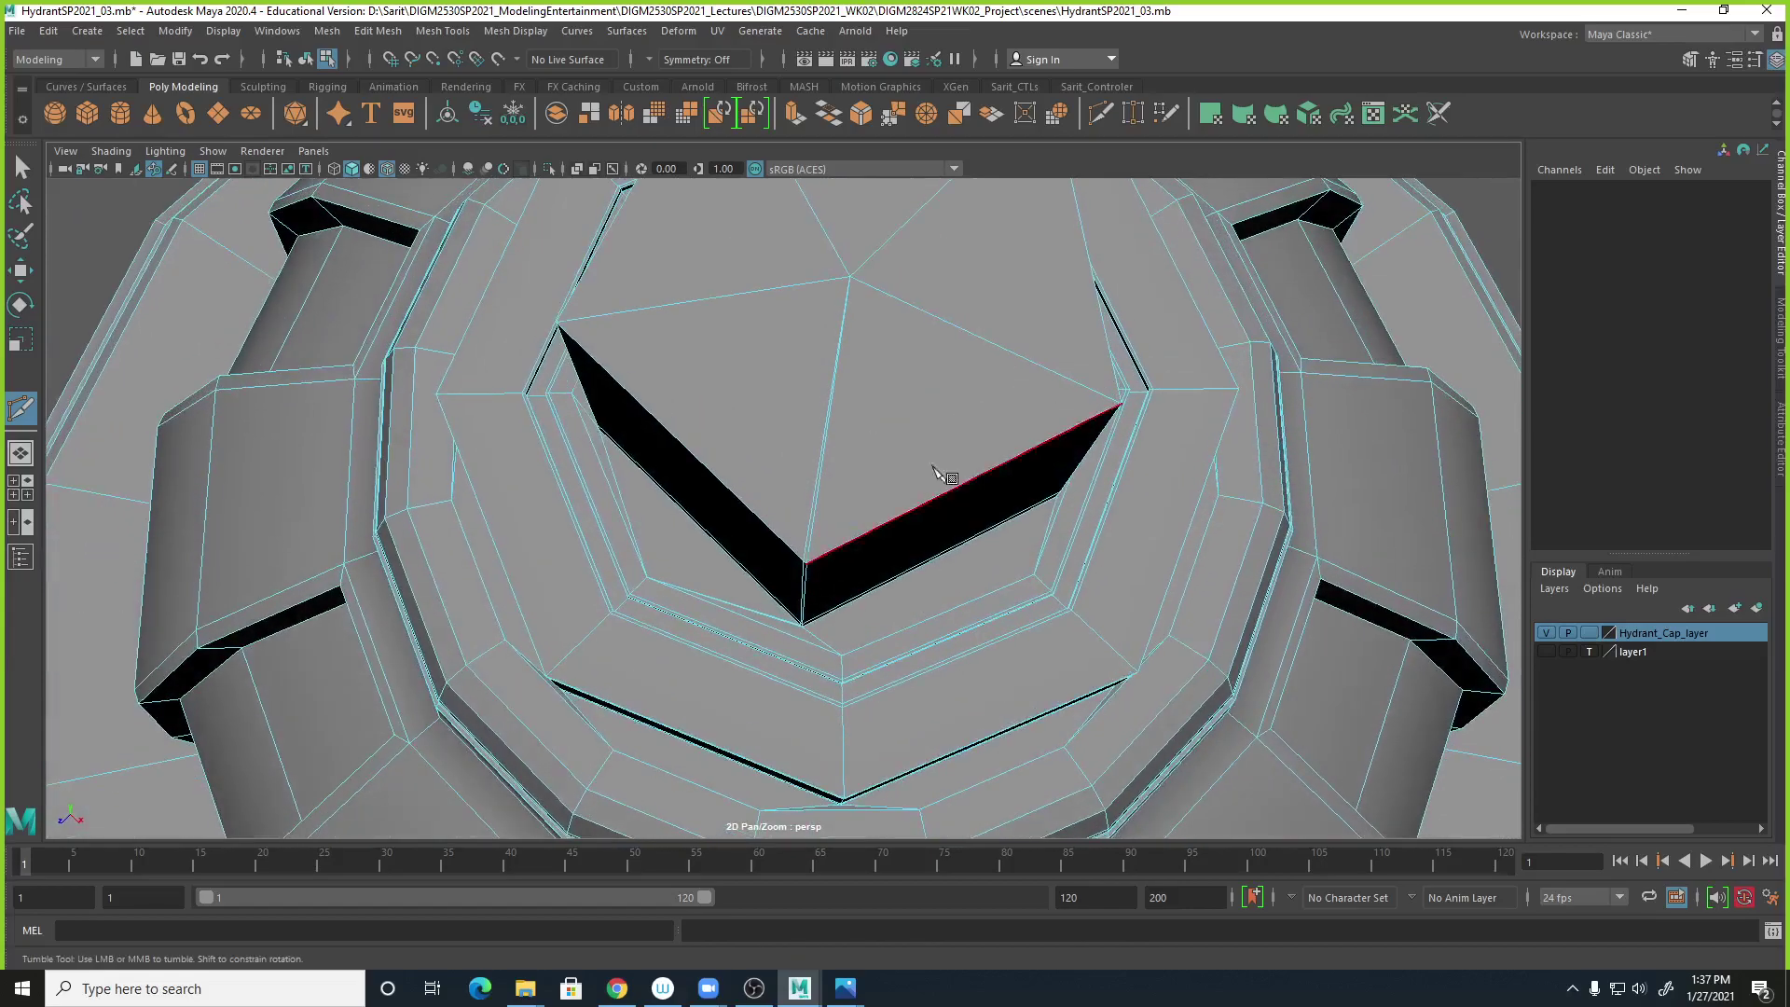
{"action": "right_click_drag", "start_coordinate": [839, 582], "coordinate": [1077, 559], "text": "alt"}
{"action": "middle_click_drag", "start_coordinate": [1076, 559], "coordinate": [831, 499], "text": "alt"}
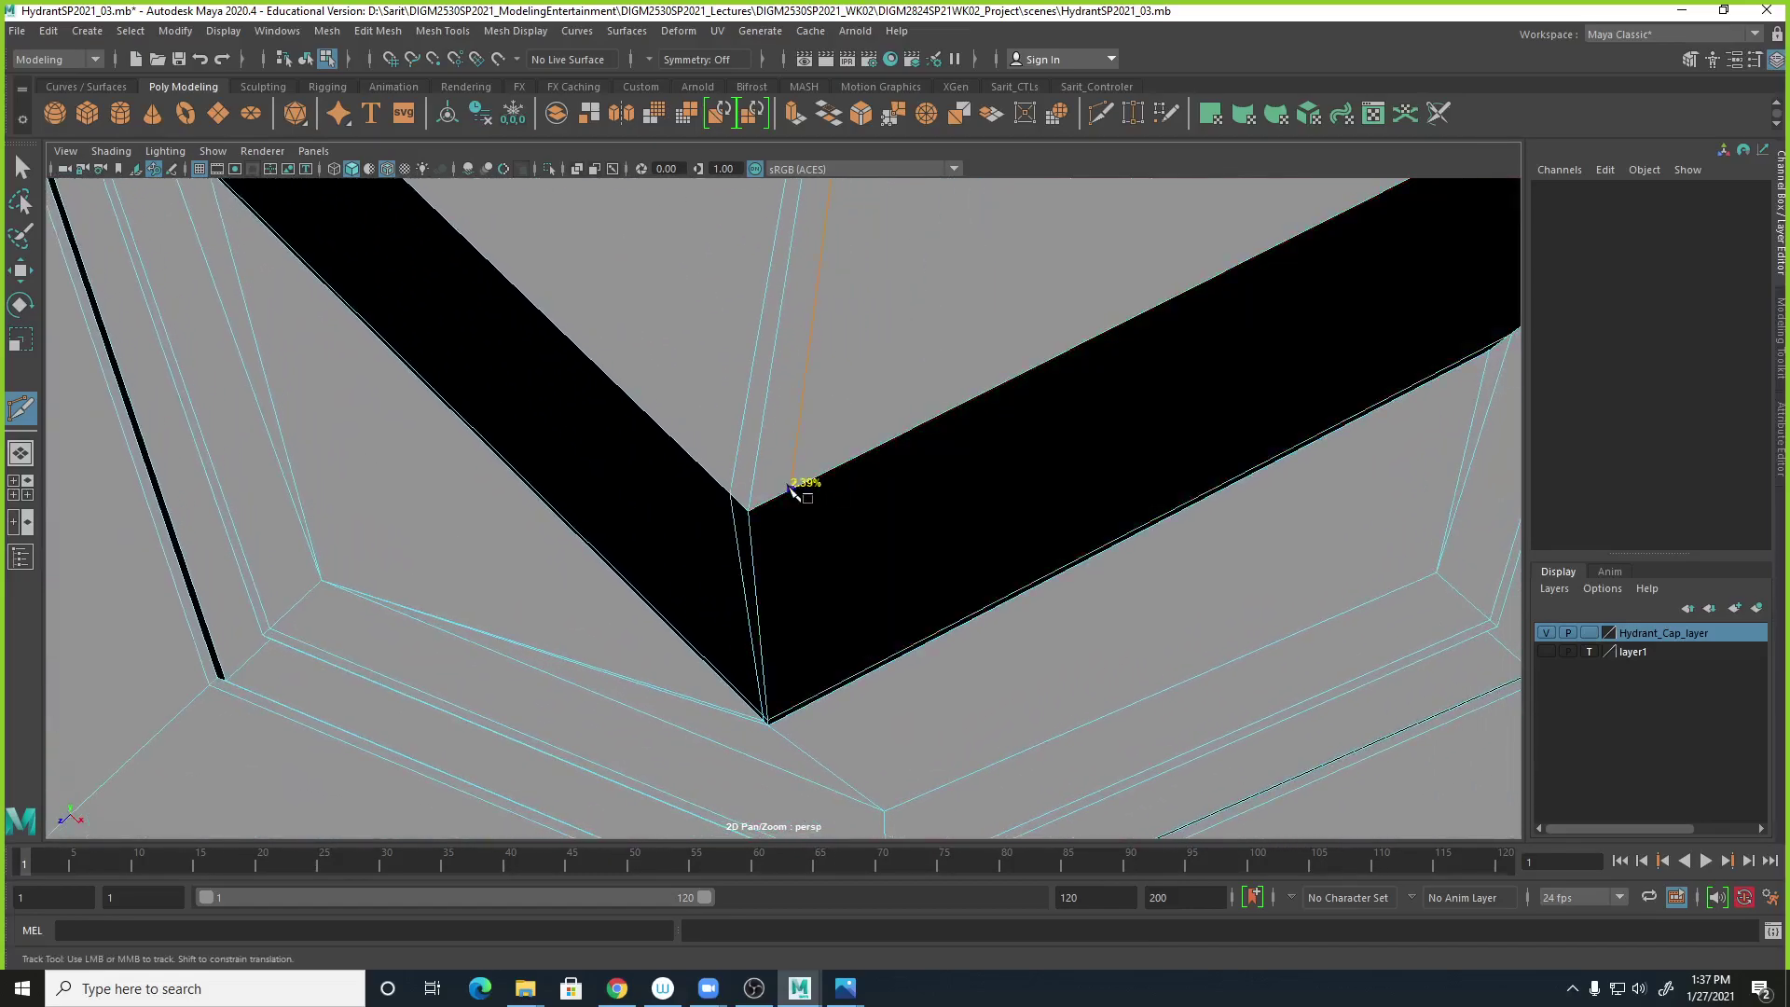
{"action": "left_click_drag", "start_coordinate": [770, 503], "coordinate": [858, 668], "text": "alt"}
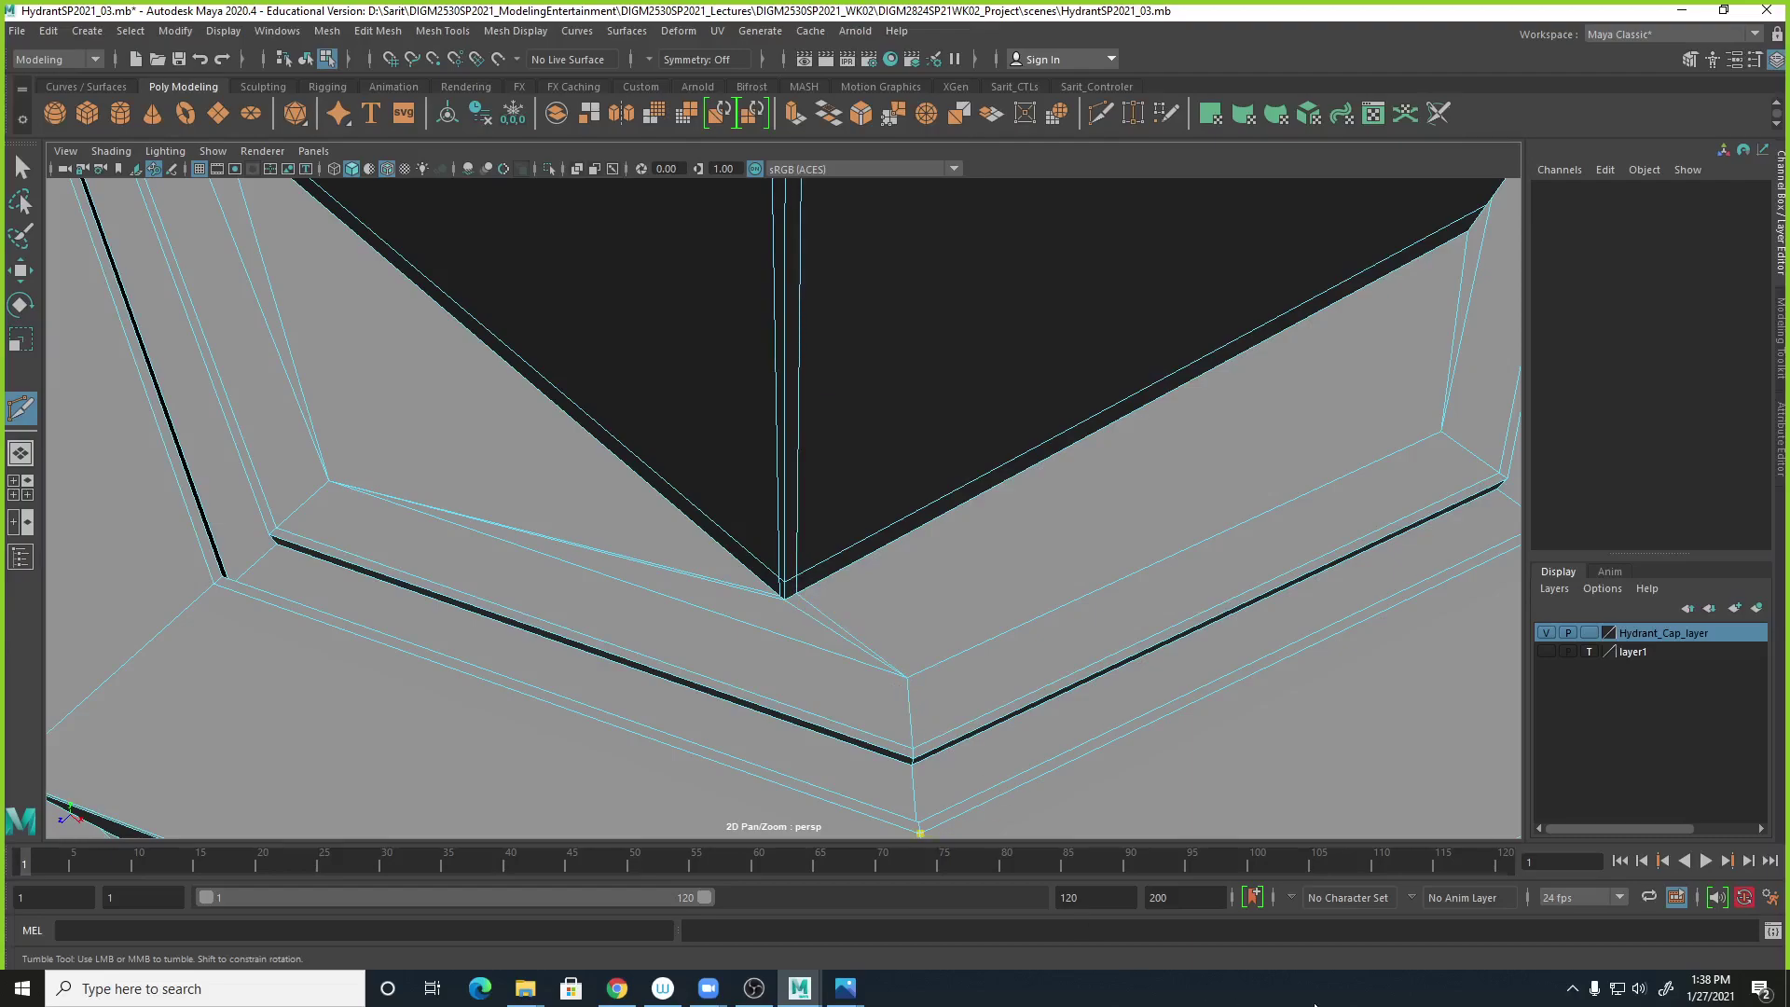
{"action": "right_click_drag", "start_coordinate": [1306, 739], "coordinate": [846, 618], "text": "alt"}
{"action": "middle_click_drag", "start_coordinate": [923, 617], "coordinate": [926, 657], "text": "alt"}
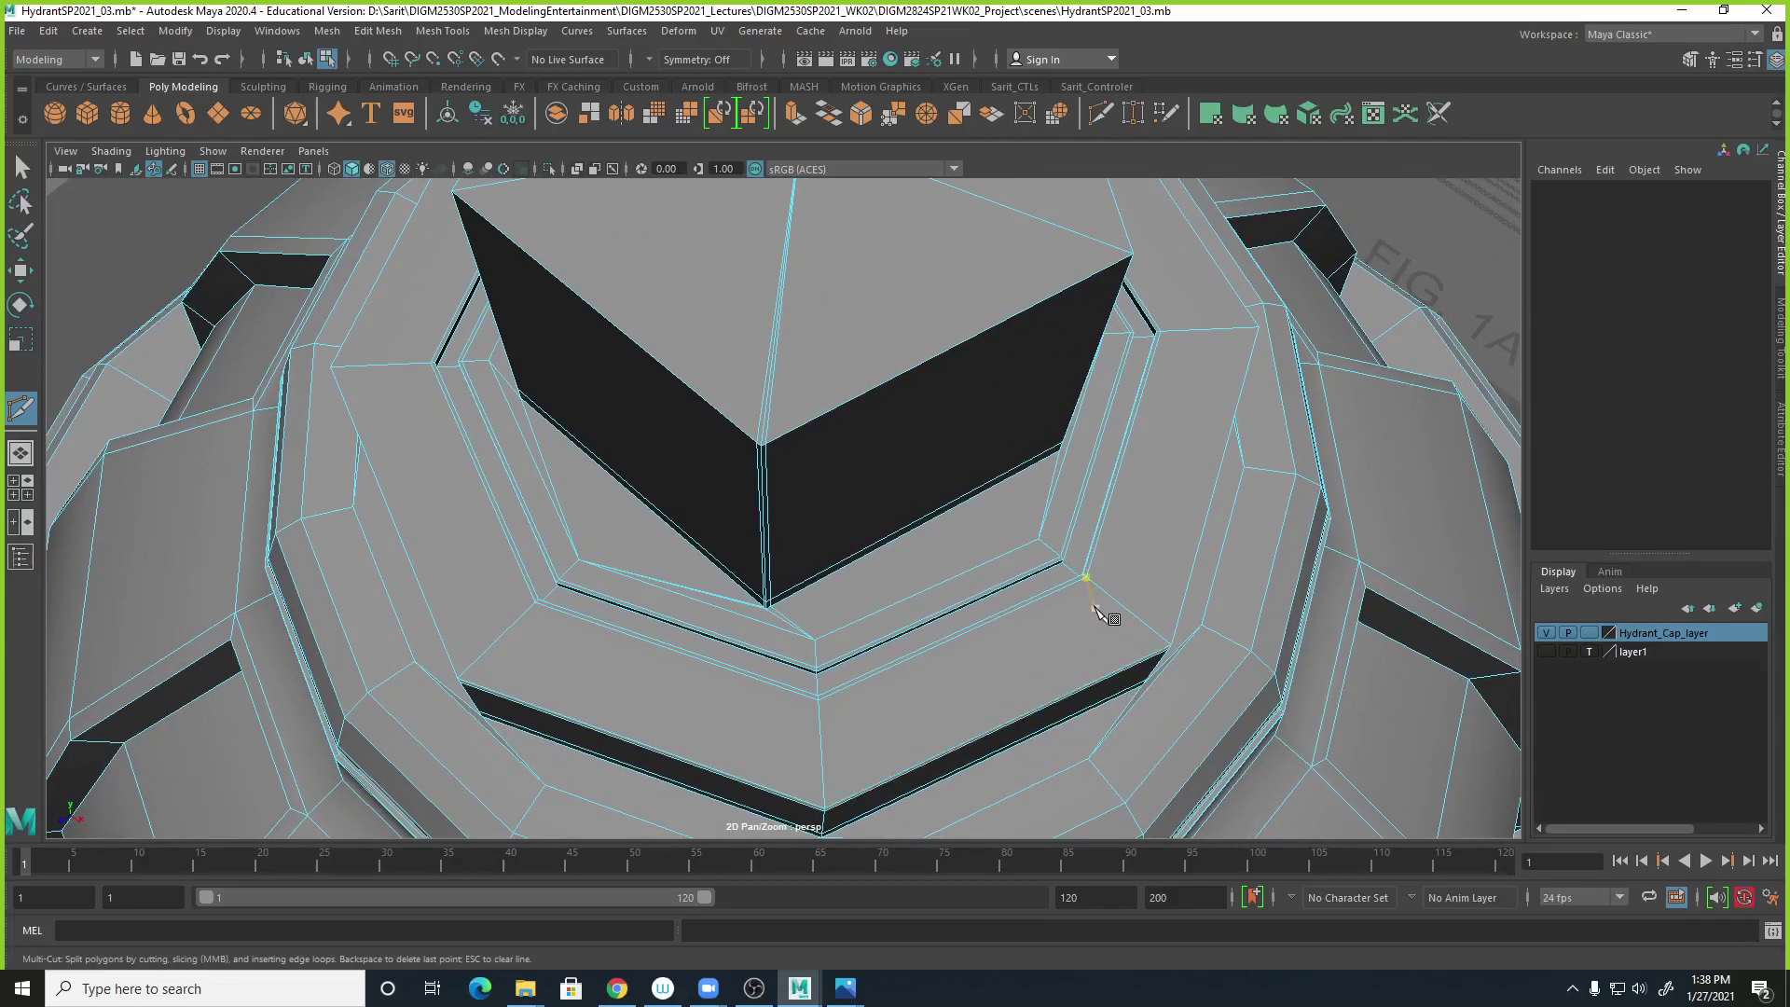
Cut a support edge just left of the next nut corner, from the top centre vertex through the base to the nearby inner-ring vertex.
{"action": "left_click_drag", "start_coordinate": [801, 652], "coordinate": [911, 528], "text": "alt"}
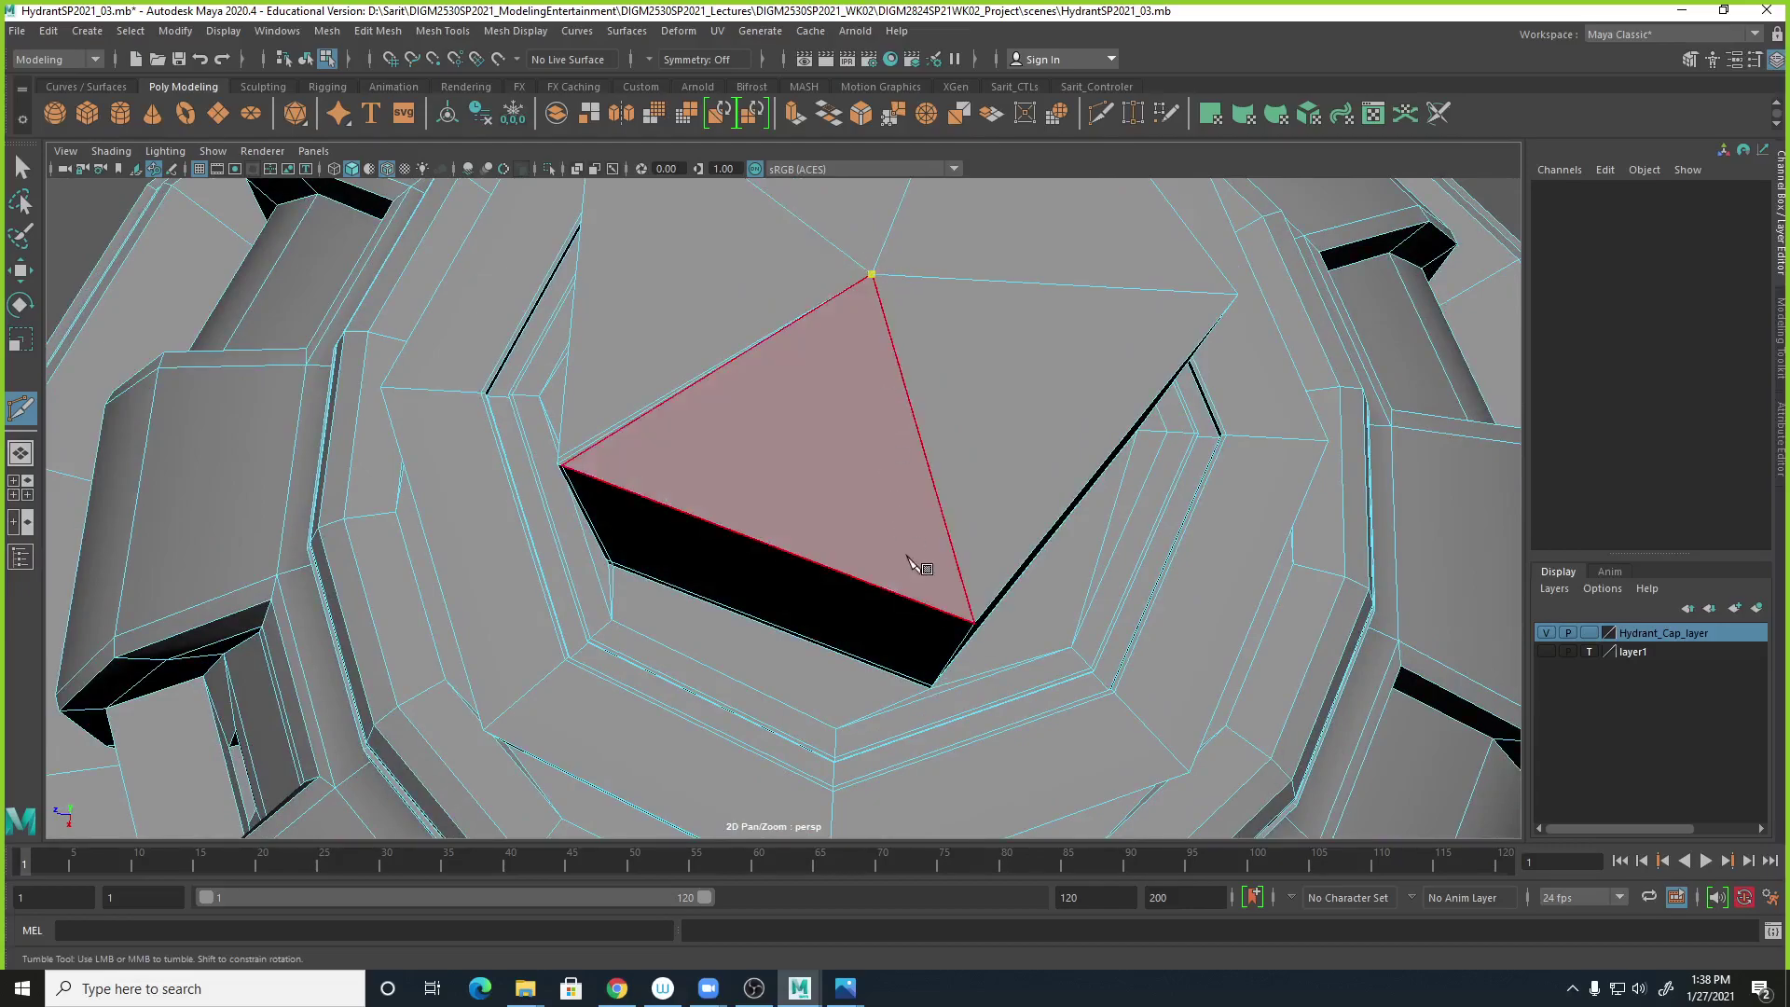
{"action": "left_click_drag", "start_coordinate": [929, 578], "coordinate": [922, 561], "text": "alt"}
{"action": "right_click_drag", "start_coordinate": [921, 561], "coordinate": [1131, 650], "text": "alt"}
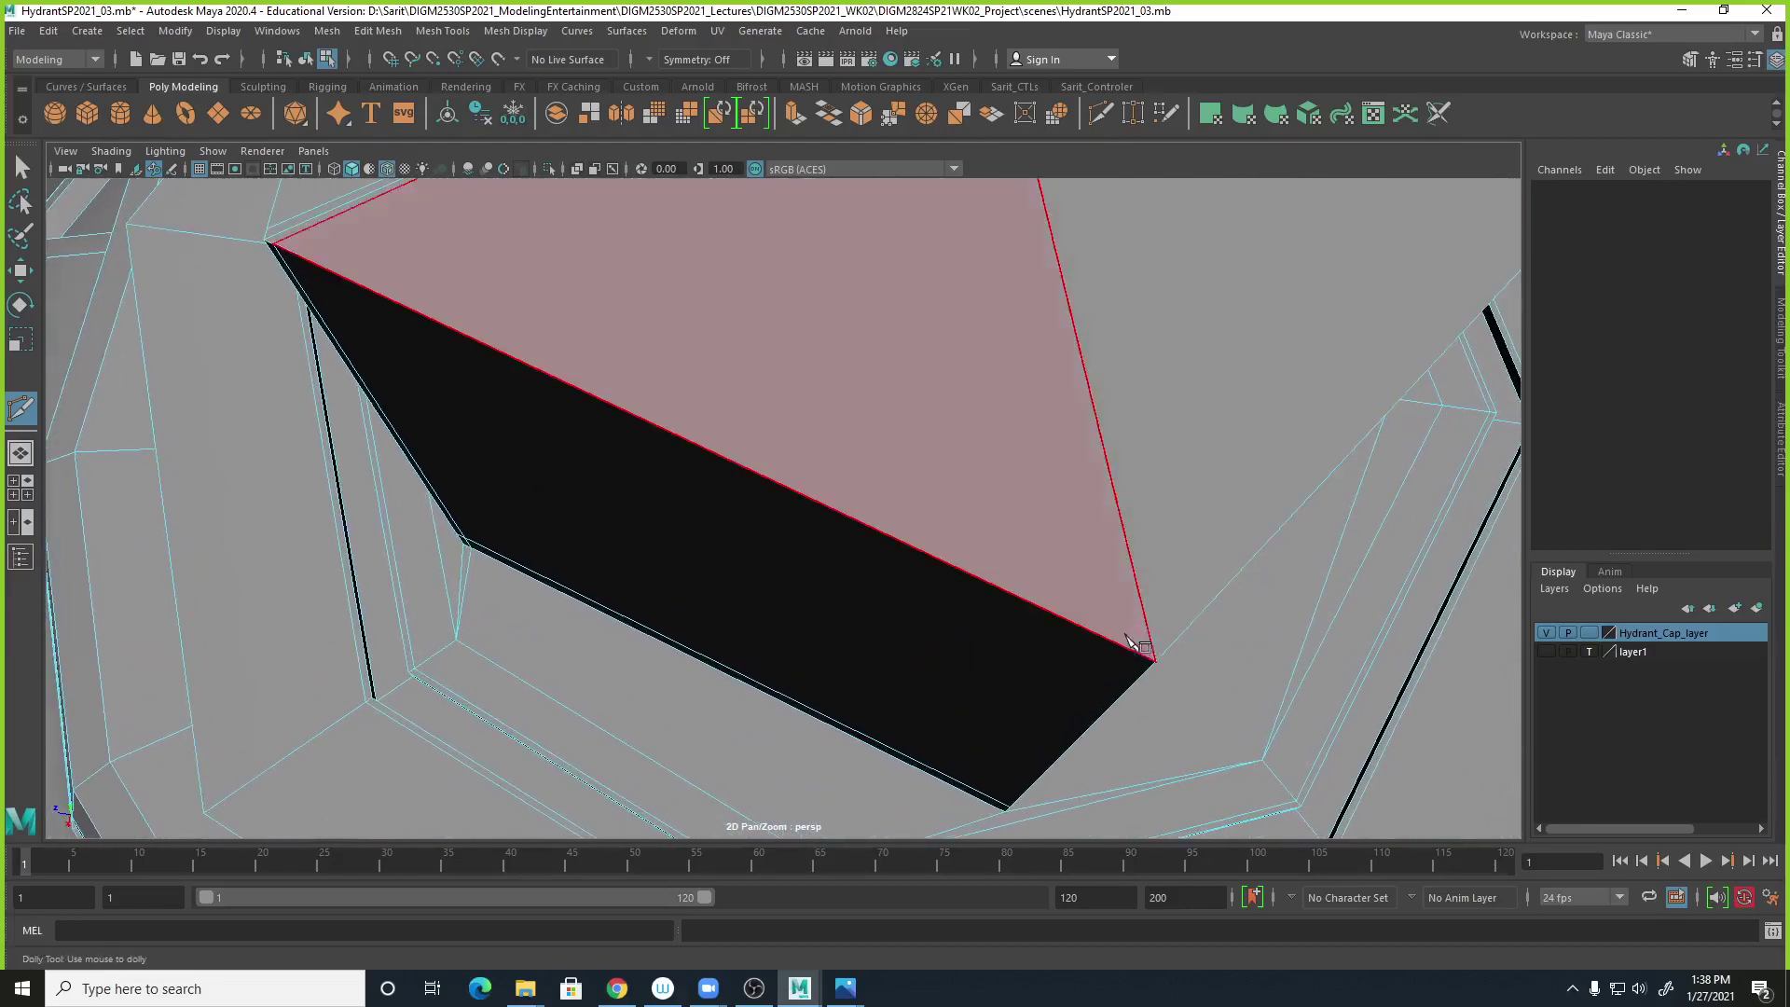
{"action": "left_click_drag", "start_coordinate": [1161, 688], "coordinate": [1163, 659], "text": "alt"}
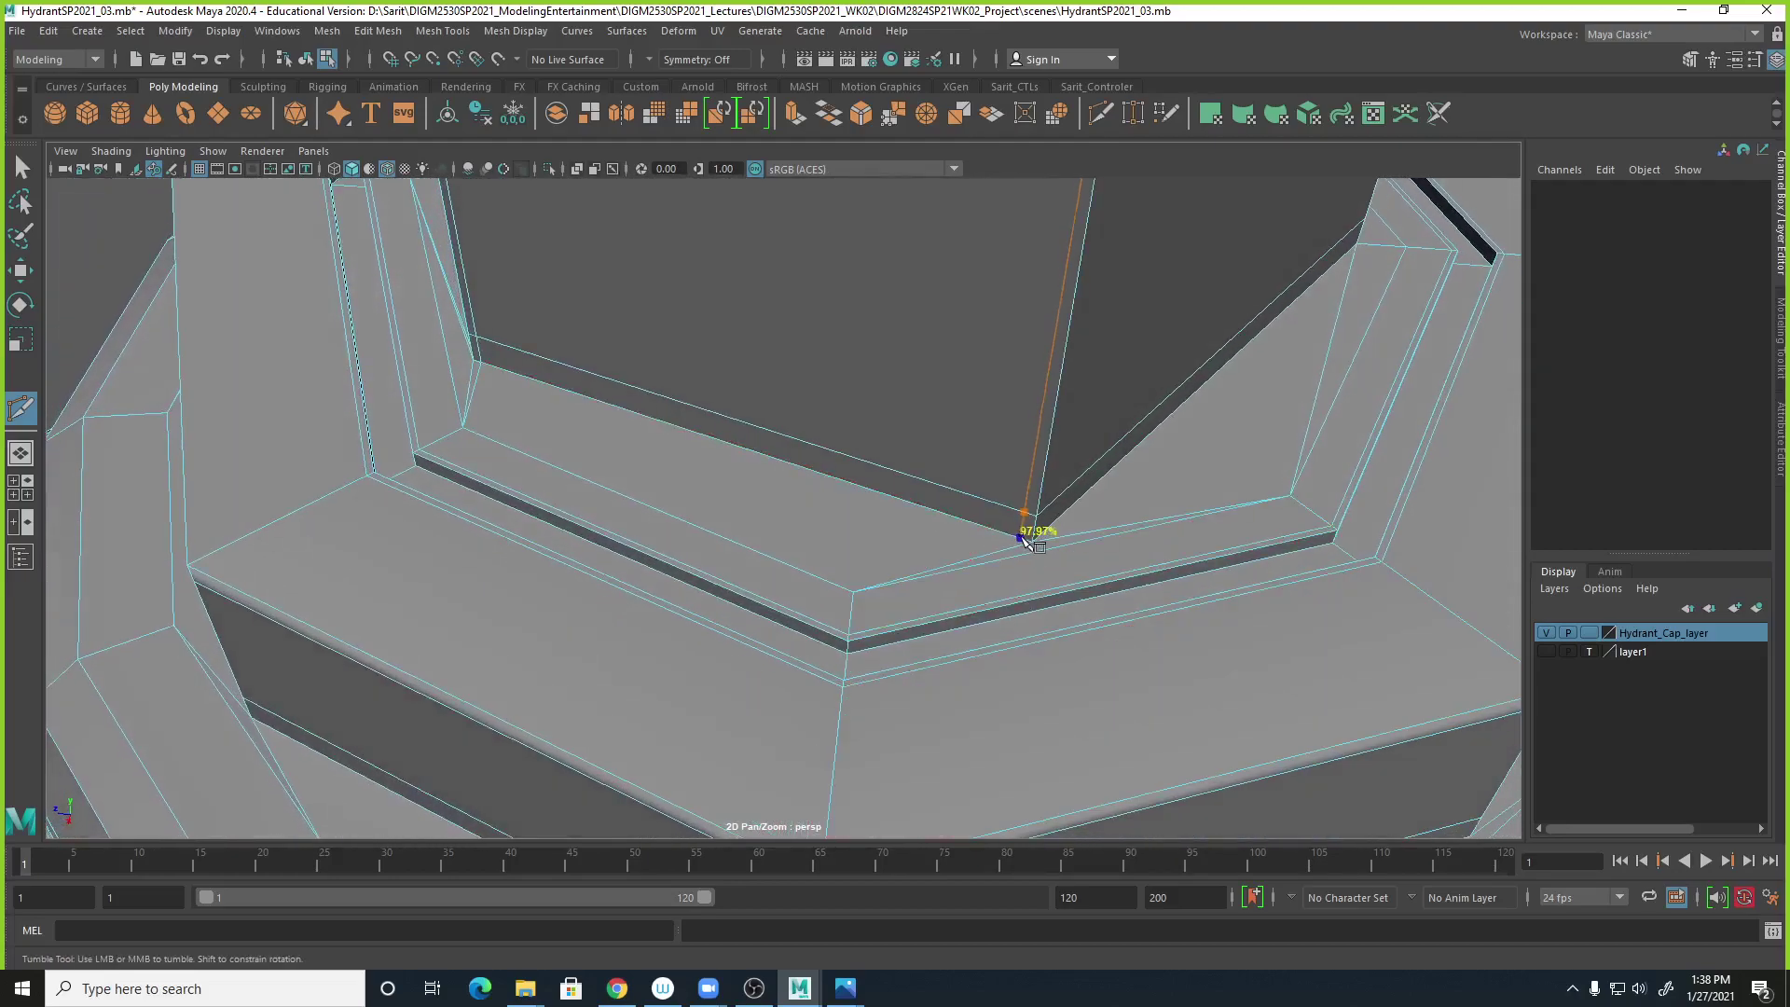
{"action": "right_click_drag", "start_coordinate": [1025, 556], "coordinate": [1194, 573], "text": "alt"}
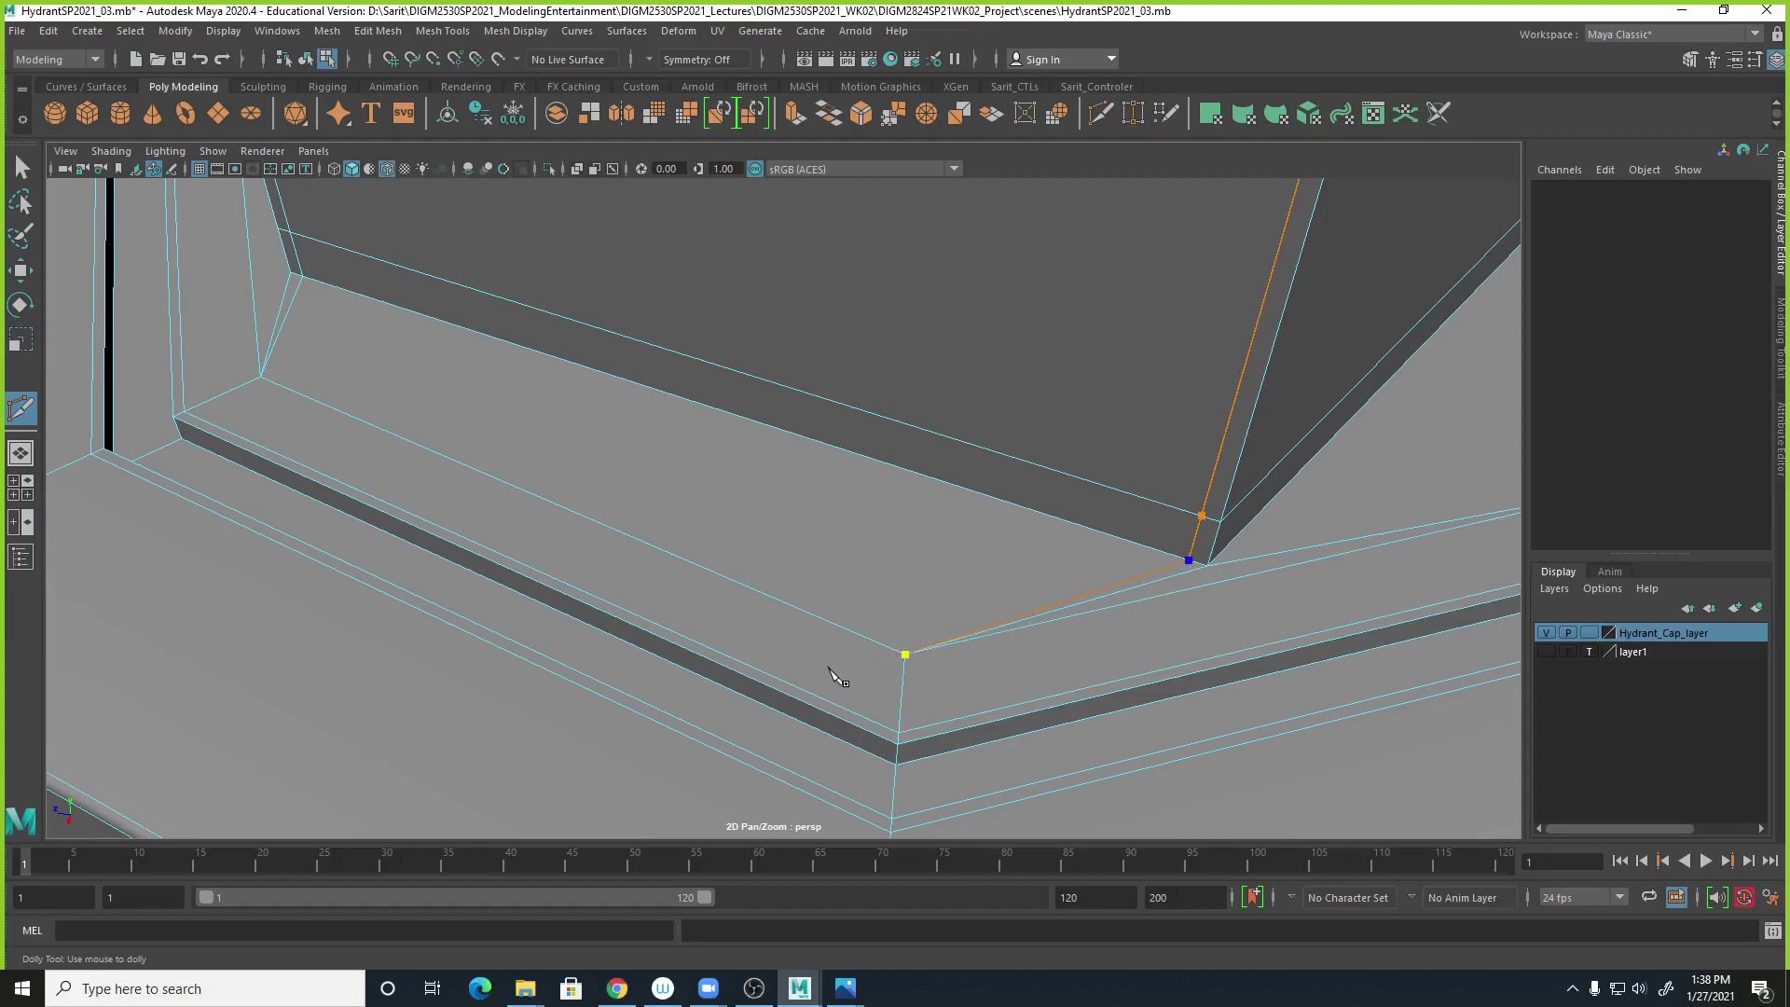
{"action": "left_click_drag", "start_coordinate": [844, 678], "coordinate": [969, 615], "text": "alt"}
{"action": "key", "text": "ctrl+z"}
{"action": "key", "text": "ctrl+z"}
{"action": "middle_click_drag", "start_coordinate": [961, 489], "coordinate": [932, 667], "text": "alt"}
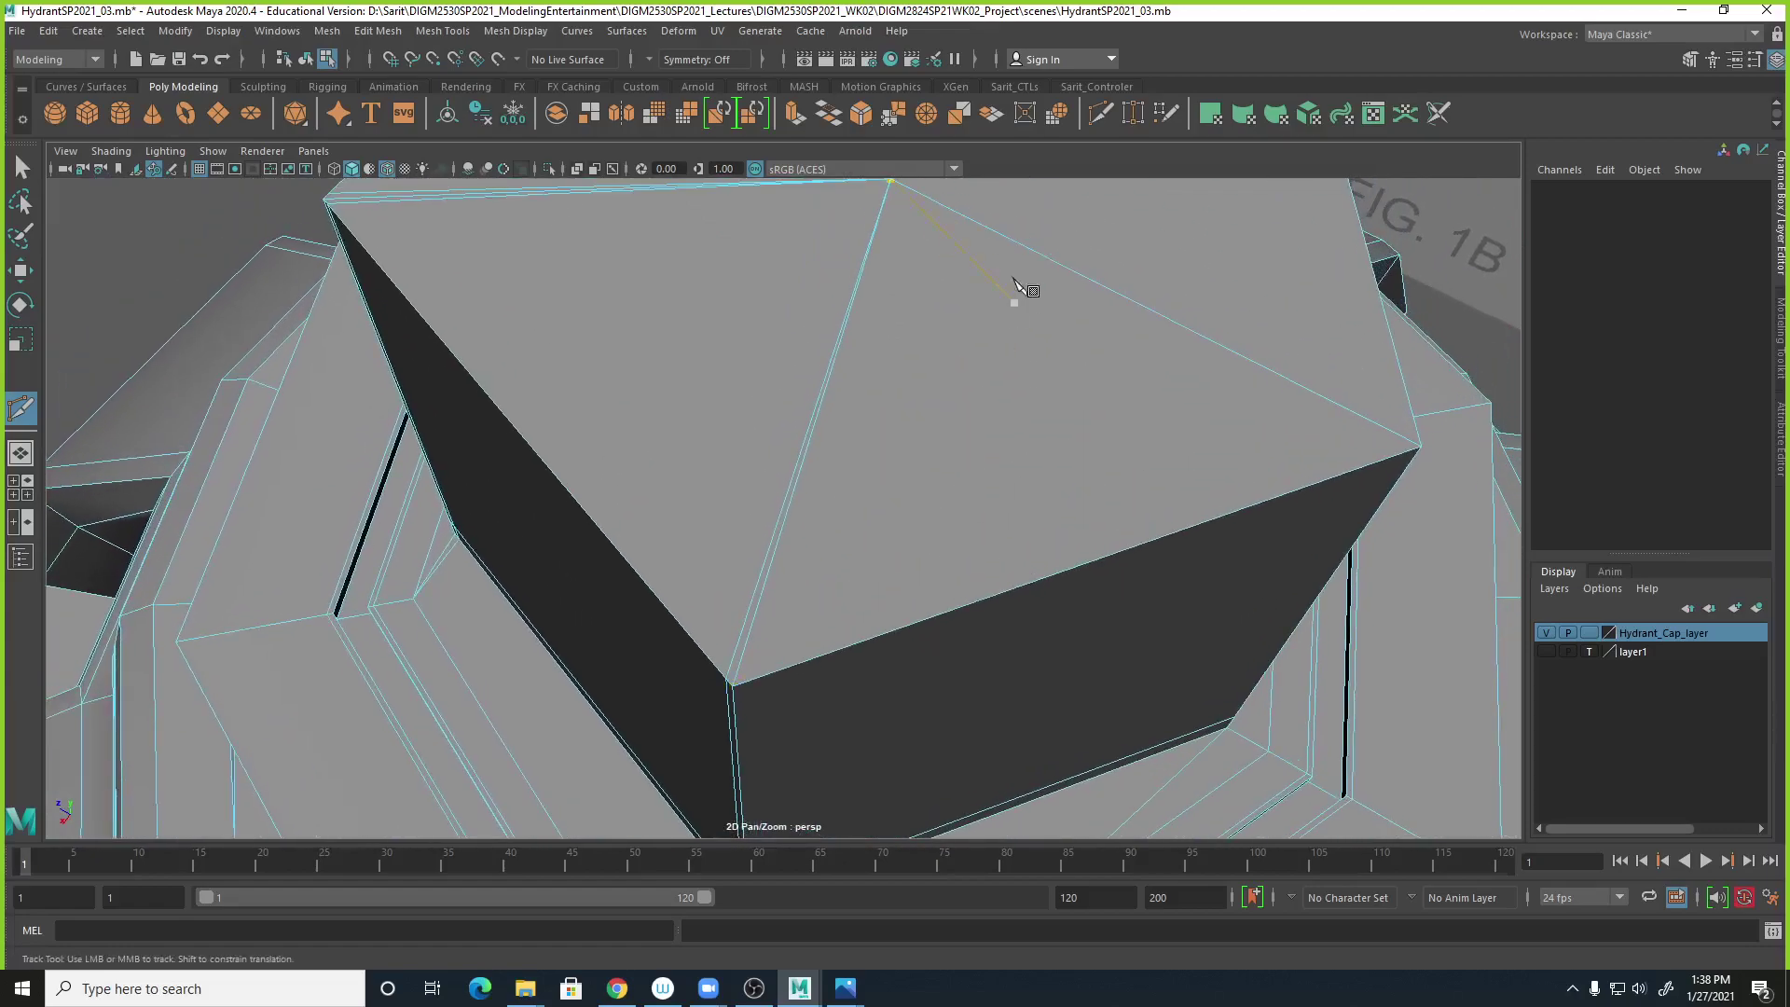
Cut the matching support edge just right of this second corner, from the top centre to the nearby inner-ring vertex, and complete it.
{"action": "left_click_drag", "start_coordinate": [1002, 235], "coordinate": [824, 161]}
{"action": "middle_click_drag", "start_coordinate": [951, 628], "coordinate": [938, 472], "text": "alt"}
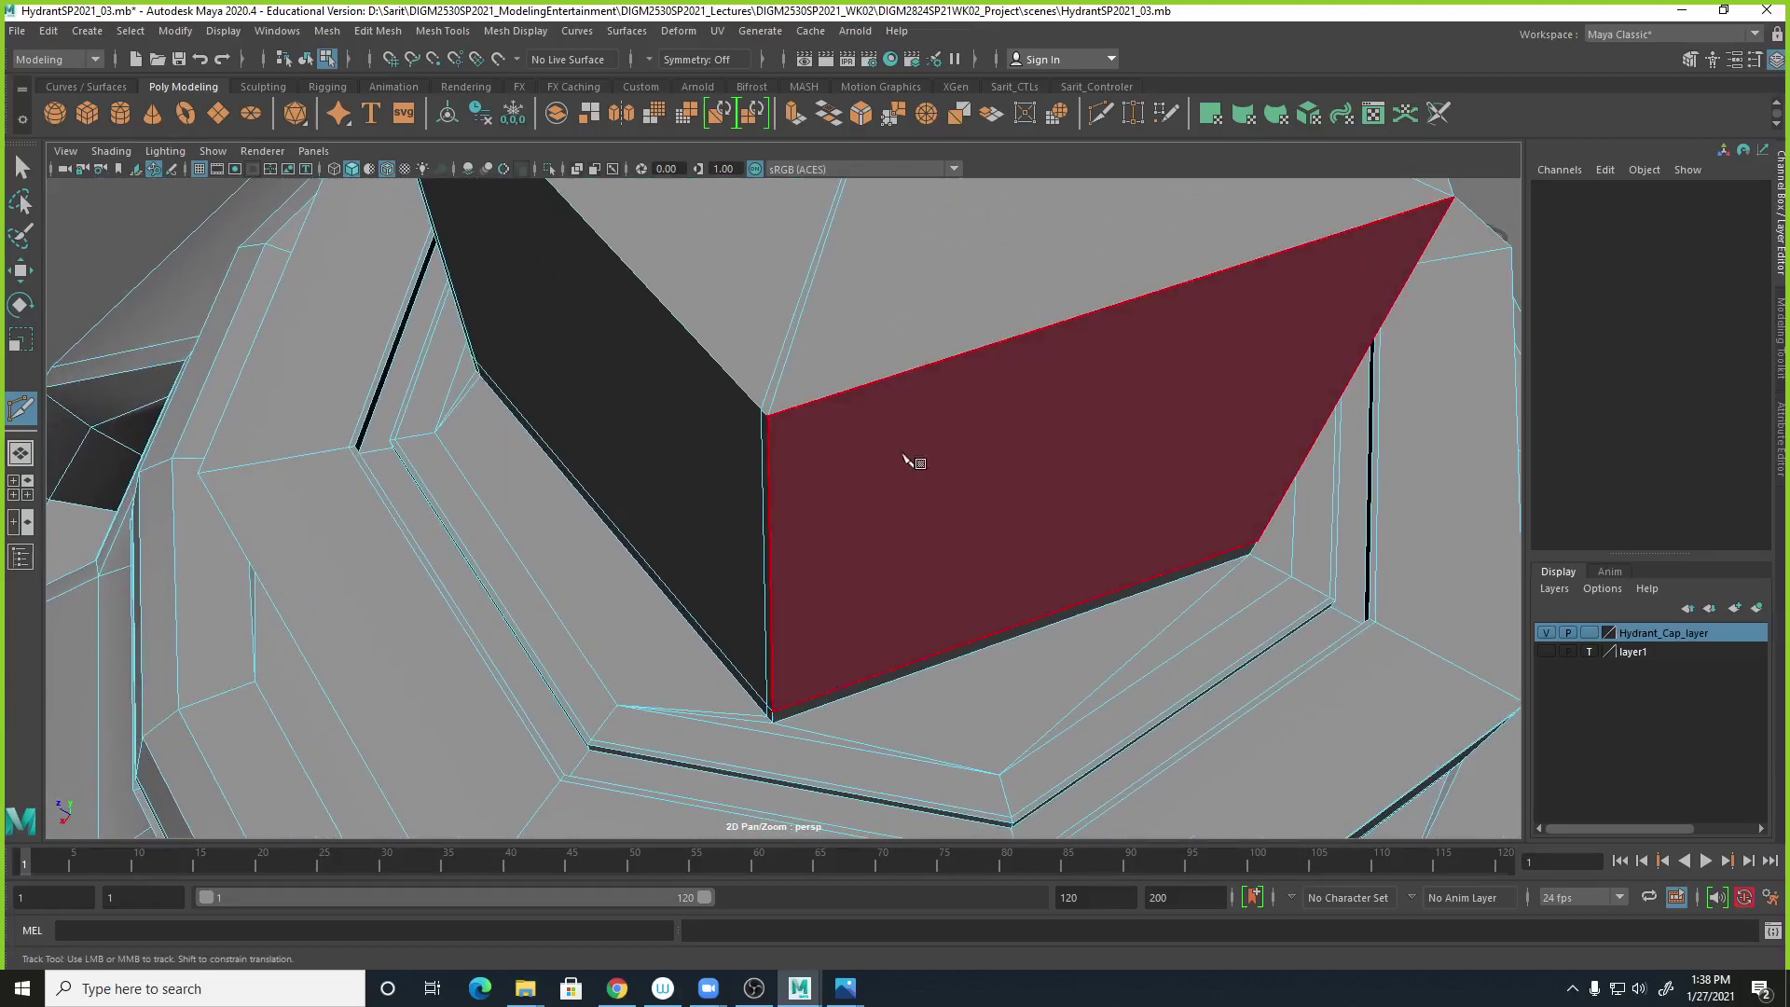
{"action": "right_click_drag", "start_coordinate": [867, 531], "coordinate": [799, 480], "text": "alt"}
{"action": "right_click_drag", "start_coordinate": [826, 547], "coordinate": [1159, 579], "text": "alt"}
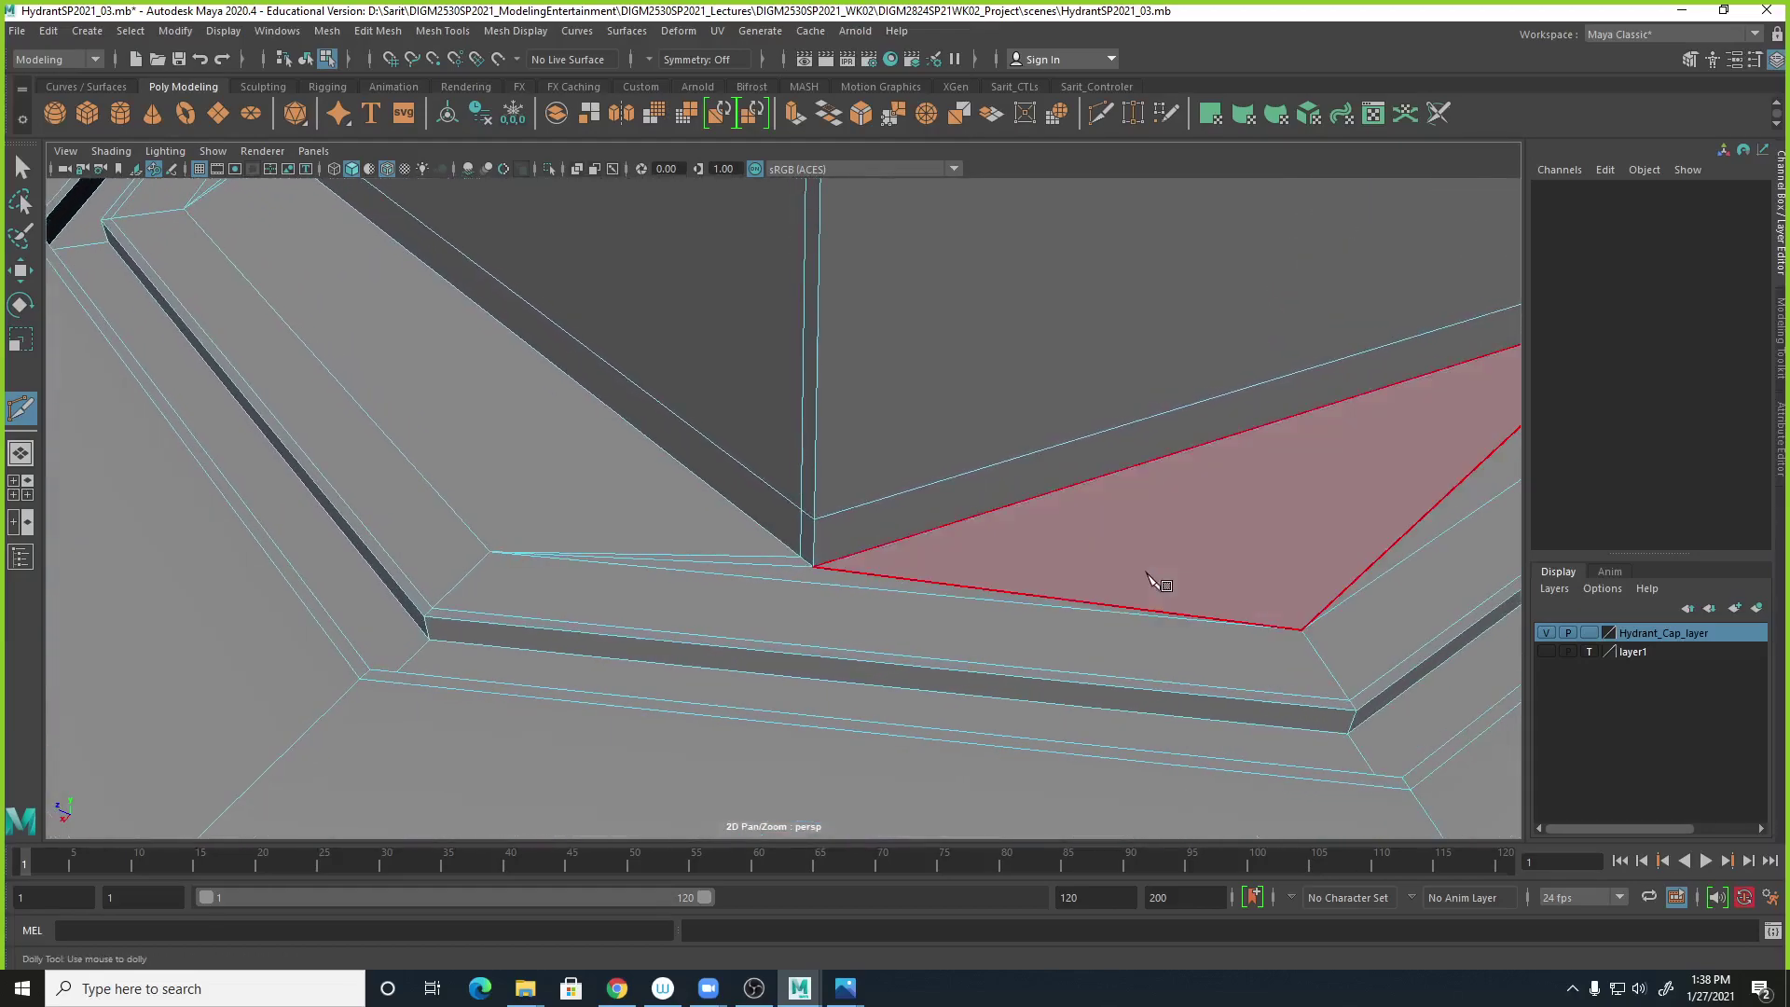
{"action": "left_click", "coordinate": [858, 566]}
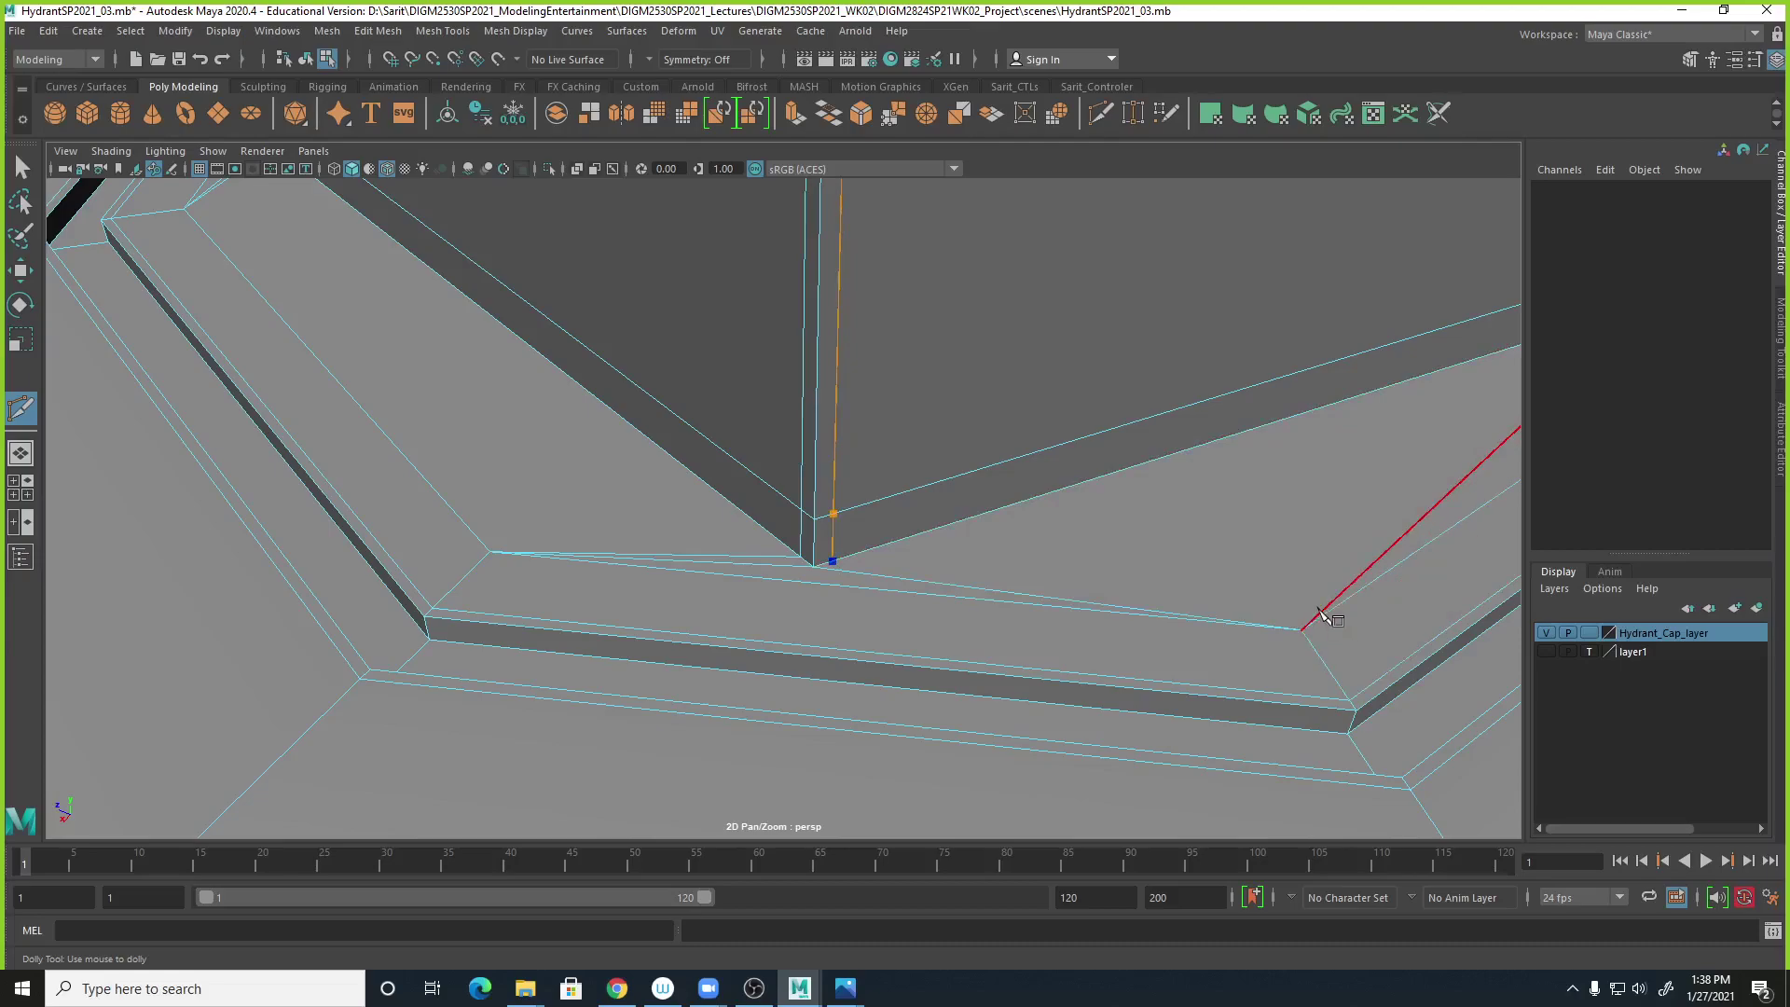
{"action": "left_click", "coordinate": [1308, 649]}
{"action": "right_click", "coordinate": [1315, 657]}
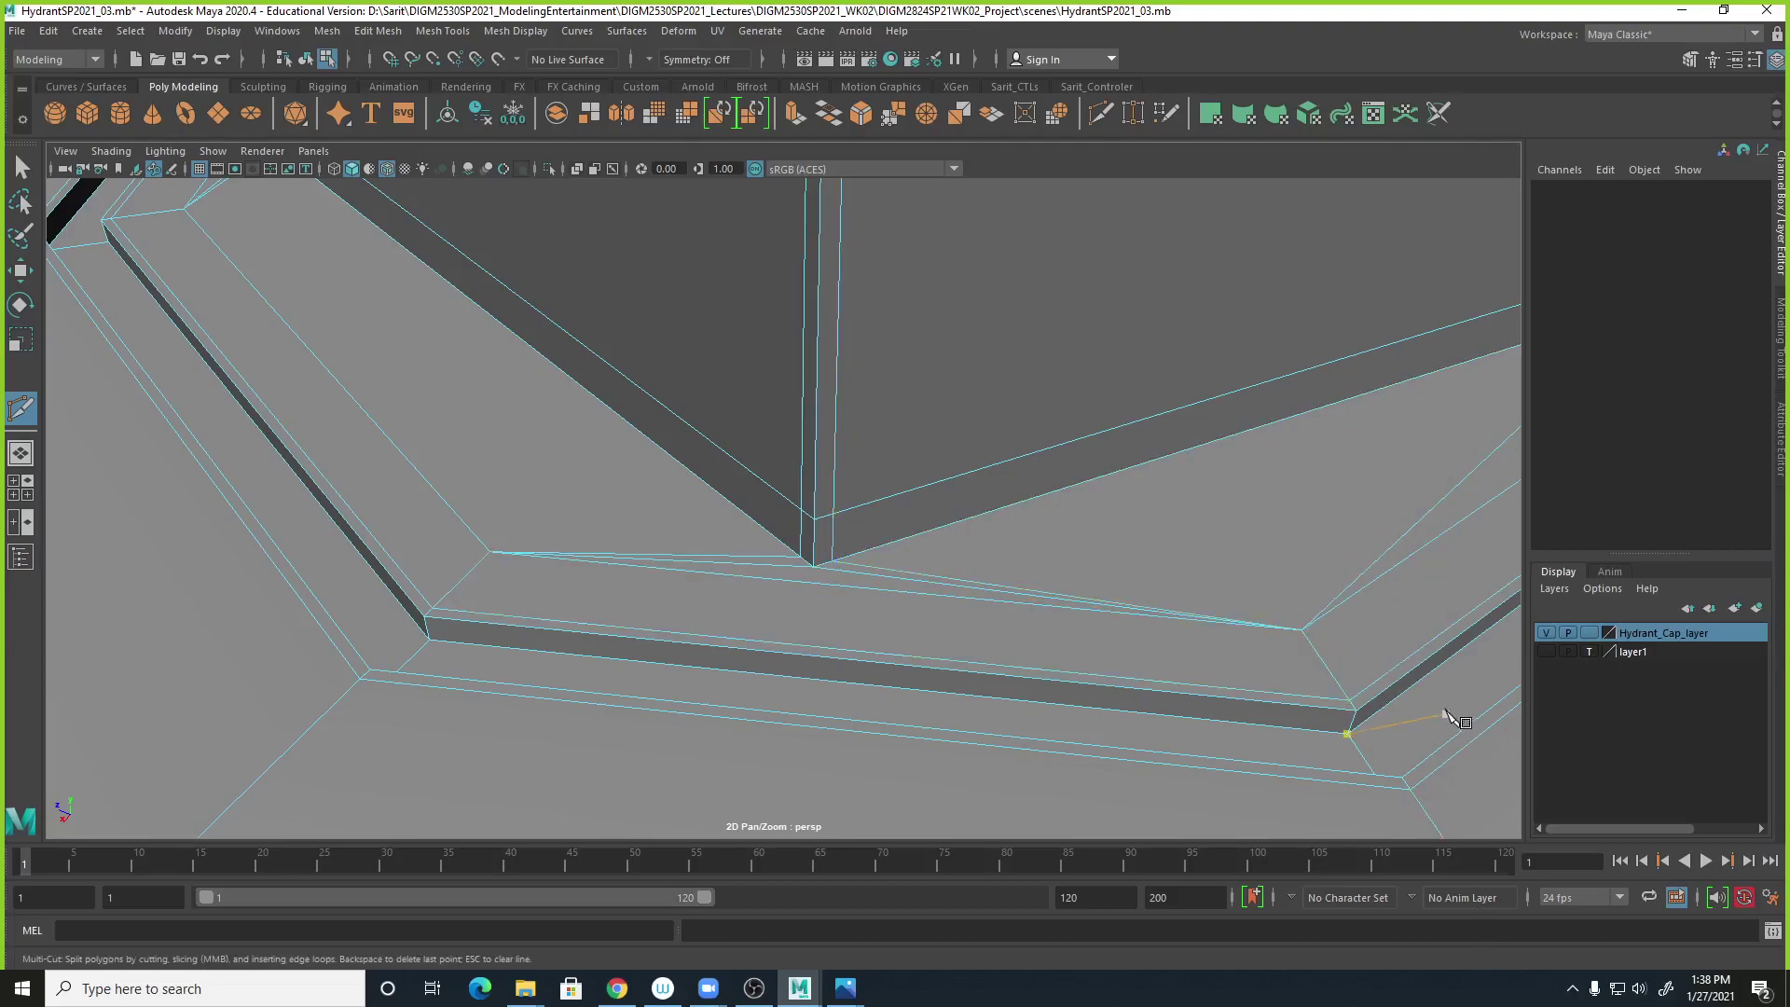
Start a cut at the nut's top centre vertex and place its next point just left of the third corner on the top rim.
{"action": "right_click_drag", "start_coordinate": [1446, 711], "coordinate": [919, 604], "text": "alt"}
{"action": "middle_click_drag", "start_coordinate": [1180, 471], "coordinate": [1072, 751], "text": "alt"}
{"action": "left_click_drag", "start_coordinate": [1071, 664], "coordinate": [1069, 692], "text": "alt"}
{"action": "right_click_drag", "start_coordinate": [1068, 692], "coordinate": [1280, 641], "text": "alt"}
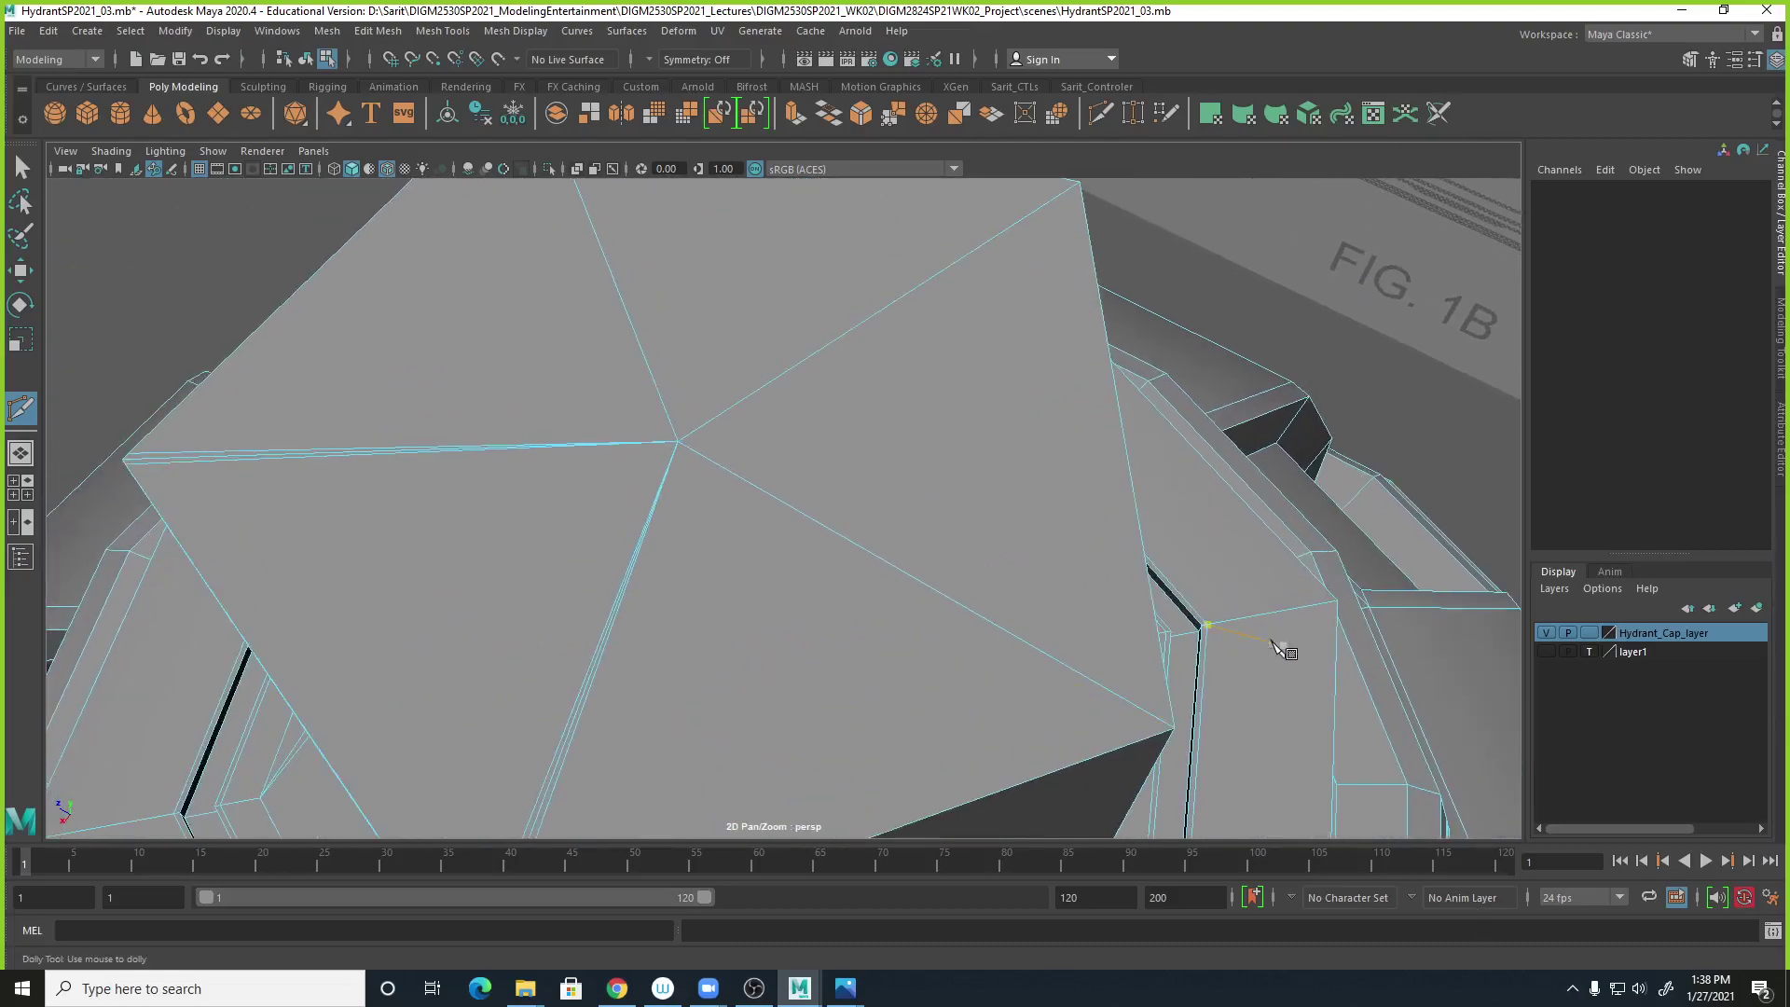
{"action": "left_click", "coordinate": [727, 460]}
{"action": "middle_click_drag", "start_coordinate": [1089, 767], "coordinate": [880, 558], "text": "alt"}
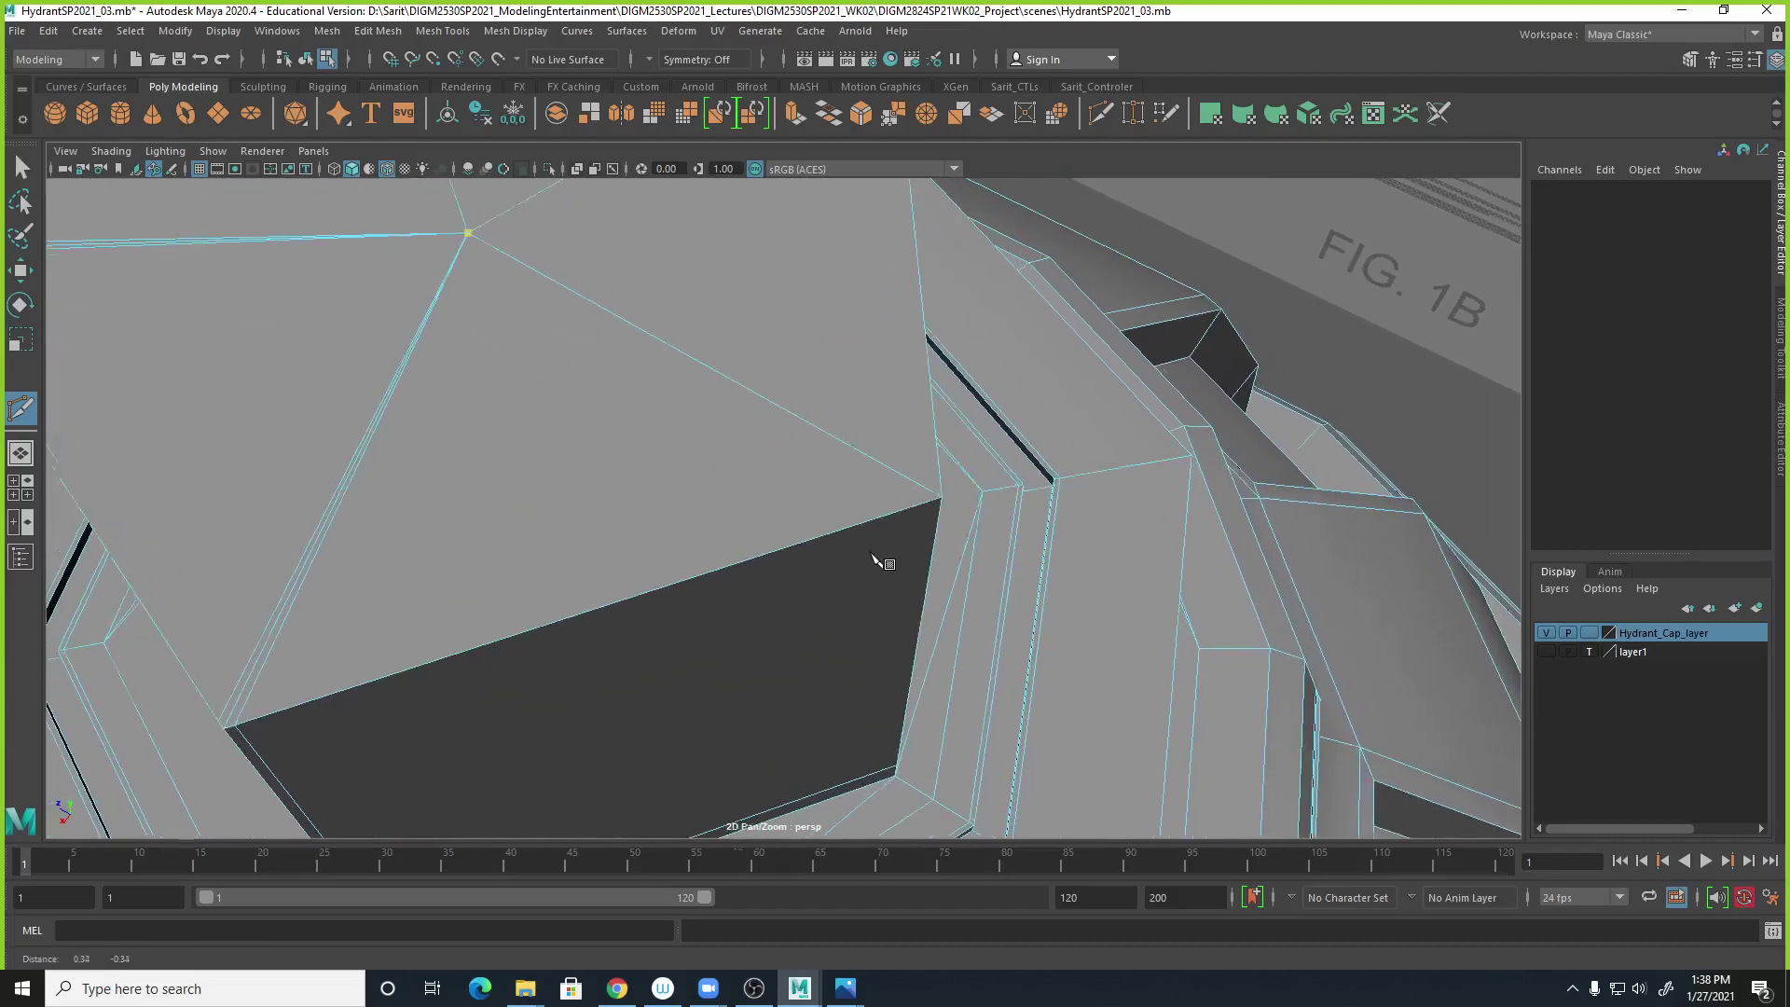
{"action": "right_click_drag", "start_coordinate": [880, 558], "coordinate": [1115, 596], "text": "alt"}
{"action": "left_click", "coordinate": [1026, 480]}
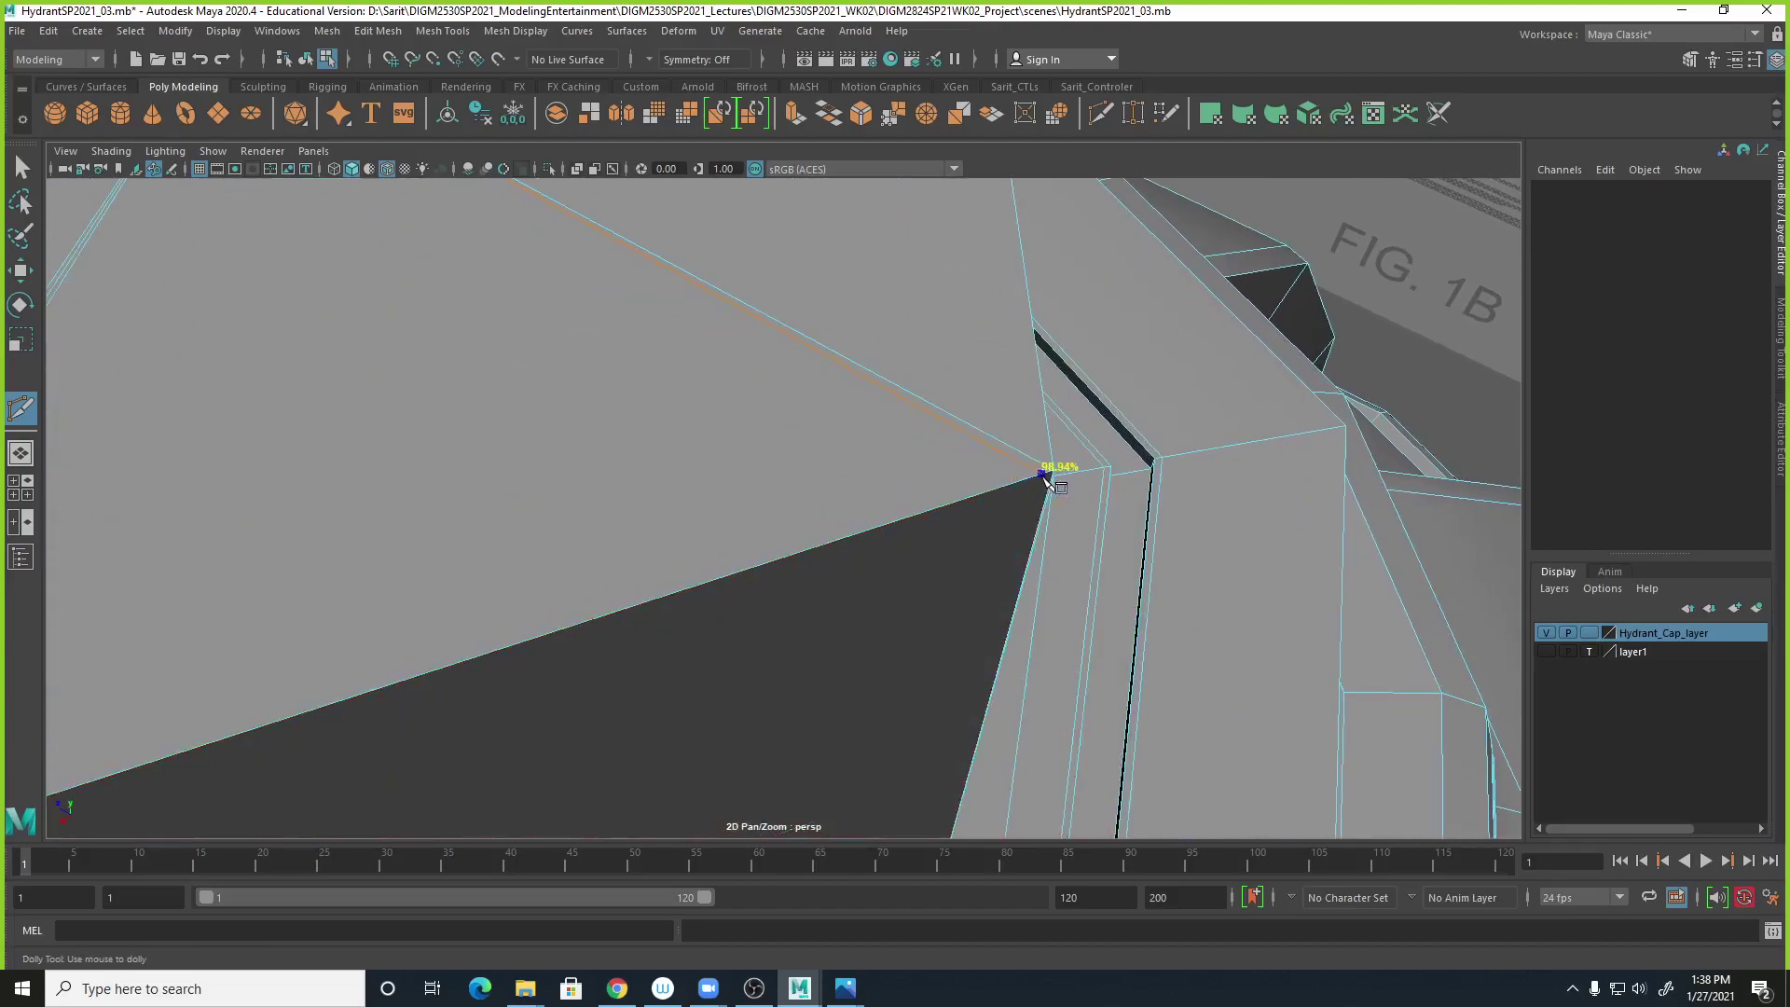
{"action": "left_click", "coordinate": [1043, 474]}
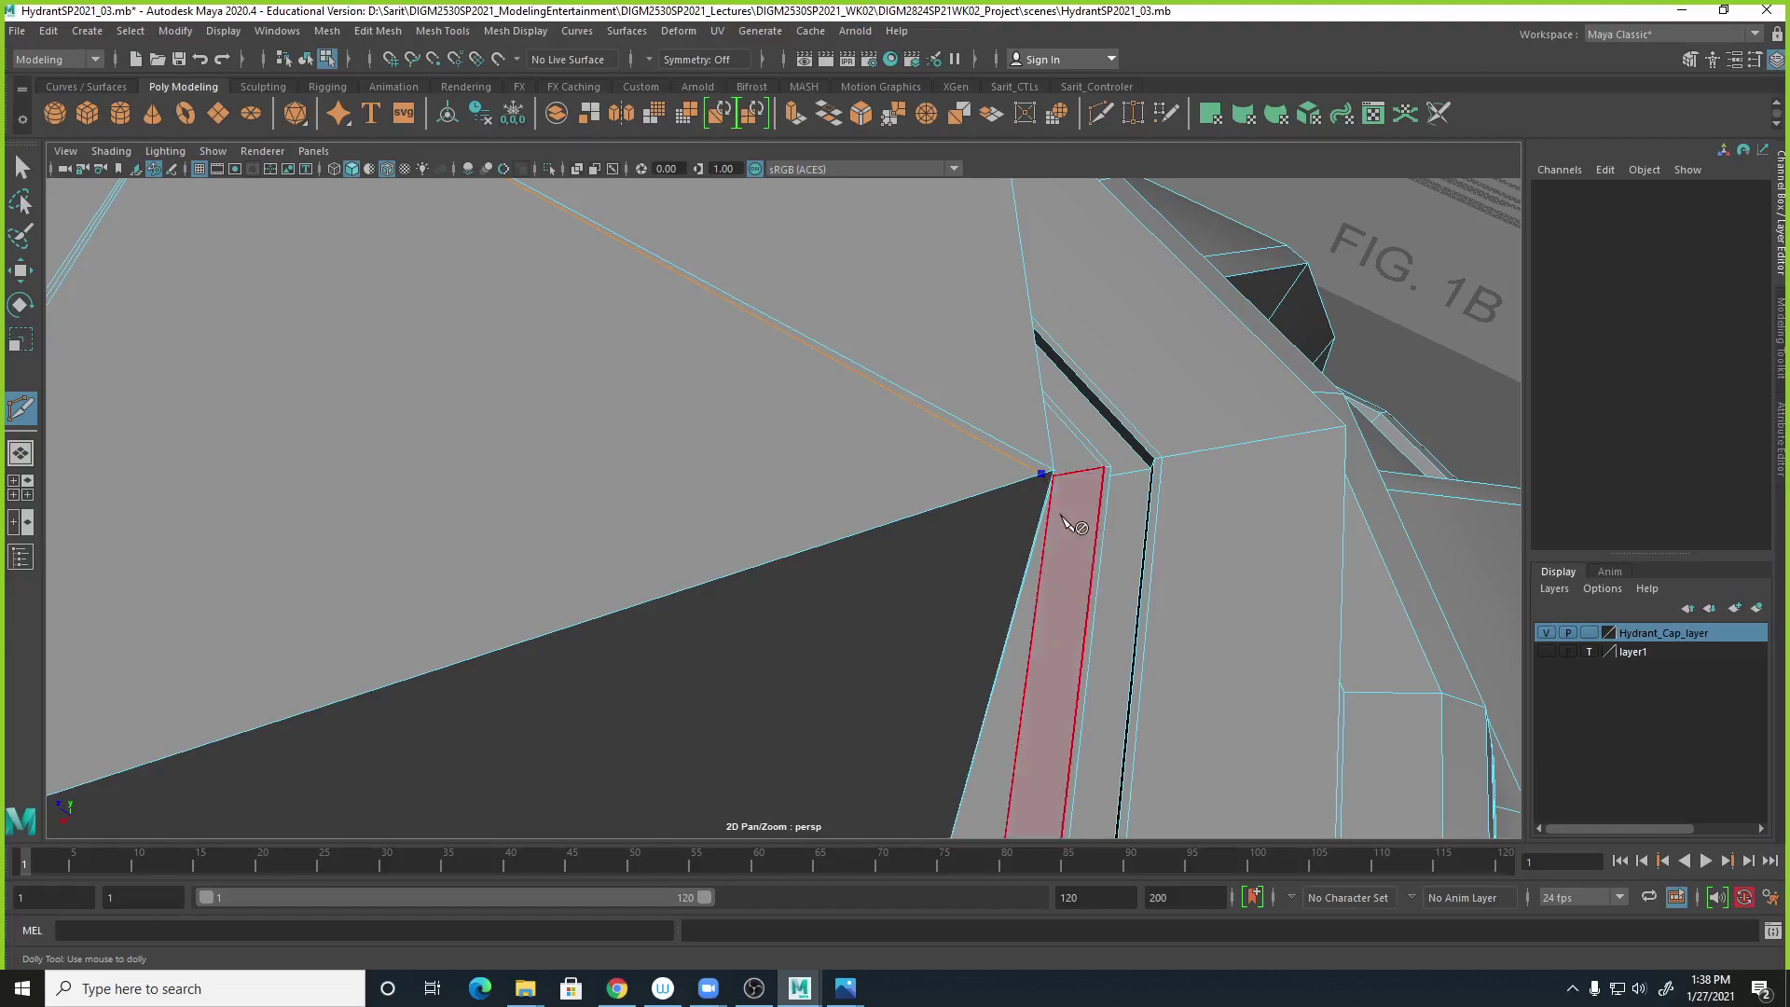
Continue the cut down beside the third corner, across the base strip to the adjoining inner-ring vertex, and complete it.
{"action": "left_click_drag", "start_coordinate": [1077, 685], "coordinate": [1056, 616], "text": "alt"}
{"action": "right_click_drag", "start_coordinate": [919, 623], "coordinate": [956, 643], "text": "alt"}
{"action": "middle_click_drag", "start_coordinate": [960, 648], "coordinate": [949, 564], "text": "alt"}
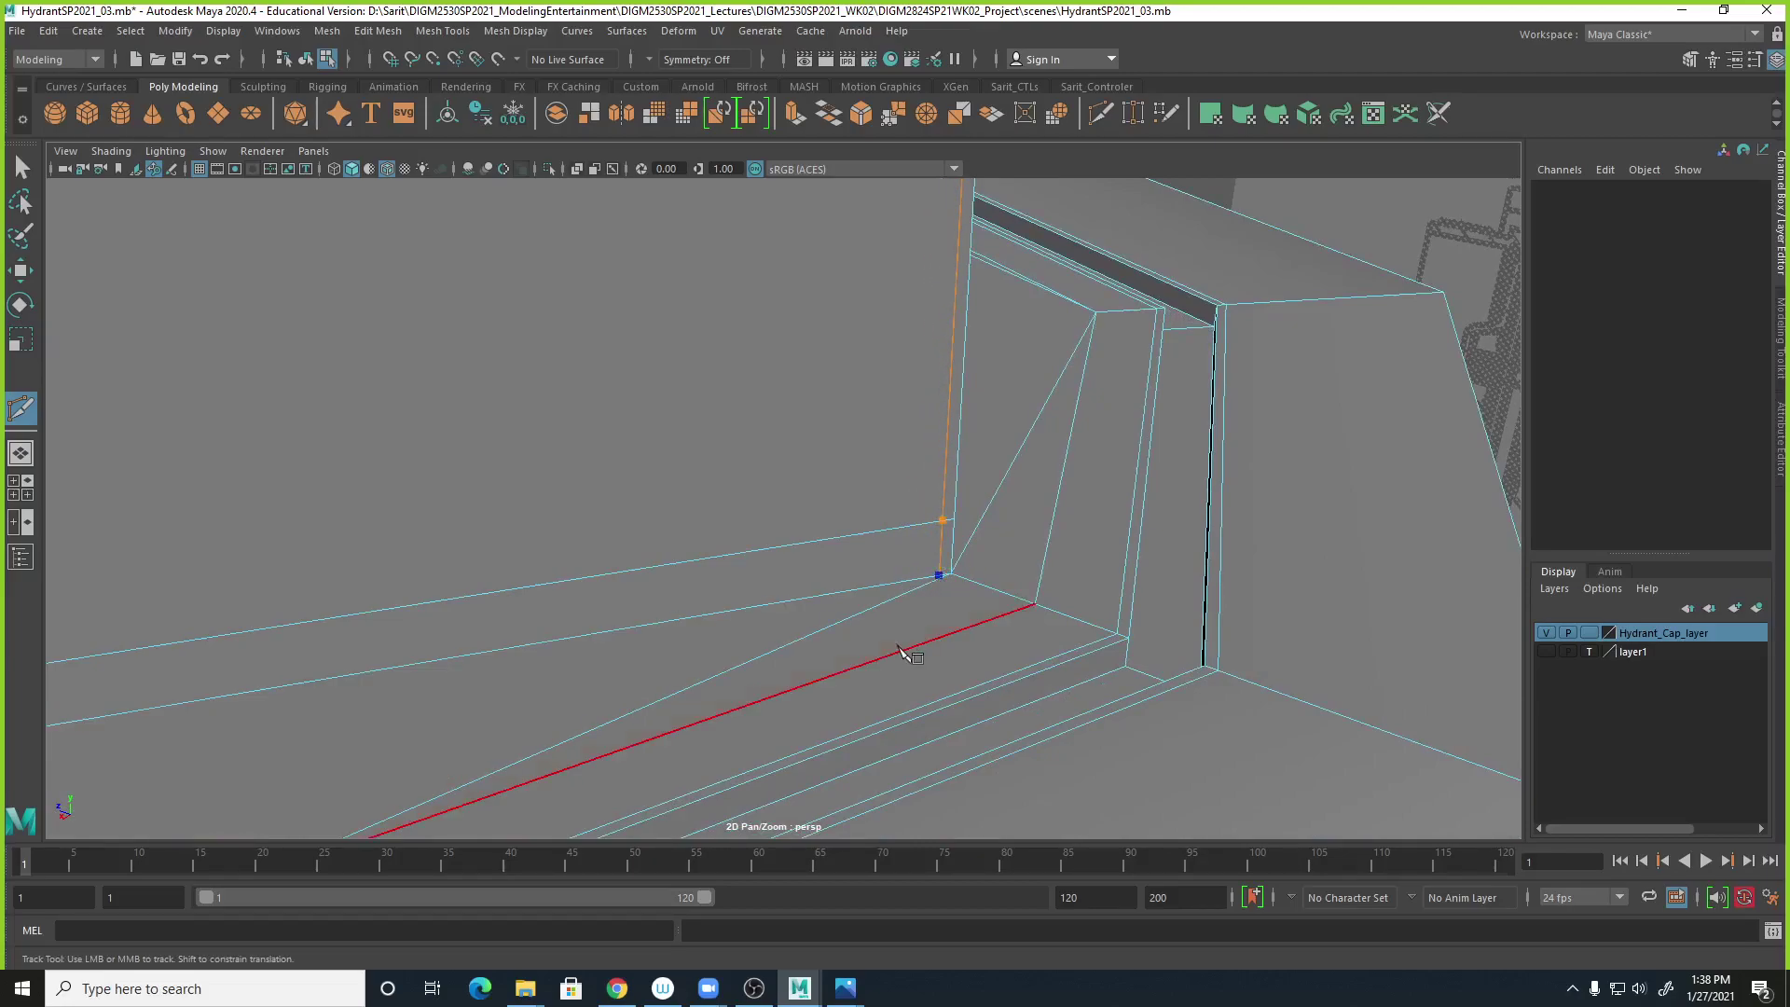
{"action": "middle_click_drag", "start_coordinate": [912, 647], "coordinate": [1156, 556], "text": "alt"}
{"action": "left_click_drag", "start_coordinate": [878, 646], "coordinate": [919, 665]}
{"action": "key", "text": "Return"}
Complete the left-hand cut at the third nut corner and start the matching cut from the top centre vertex to just right of it.
{"action": "right_click_drag", "start_coordinate": [927, 673], "coordinate": [559, 500], "text": "alt"}
{"action": "middle_click_drag", "start_coordinate": [559, 501], "coordinate": [746, 686], "text": "alt"}
{"action": "key", "text": "Return"}
{"action": "right_click_drag", "start_coordinate": [841, 608], "coordinate": [817, 595], "text": "alt"}
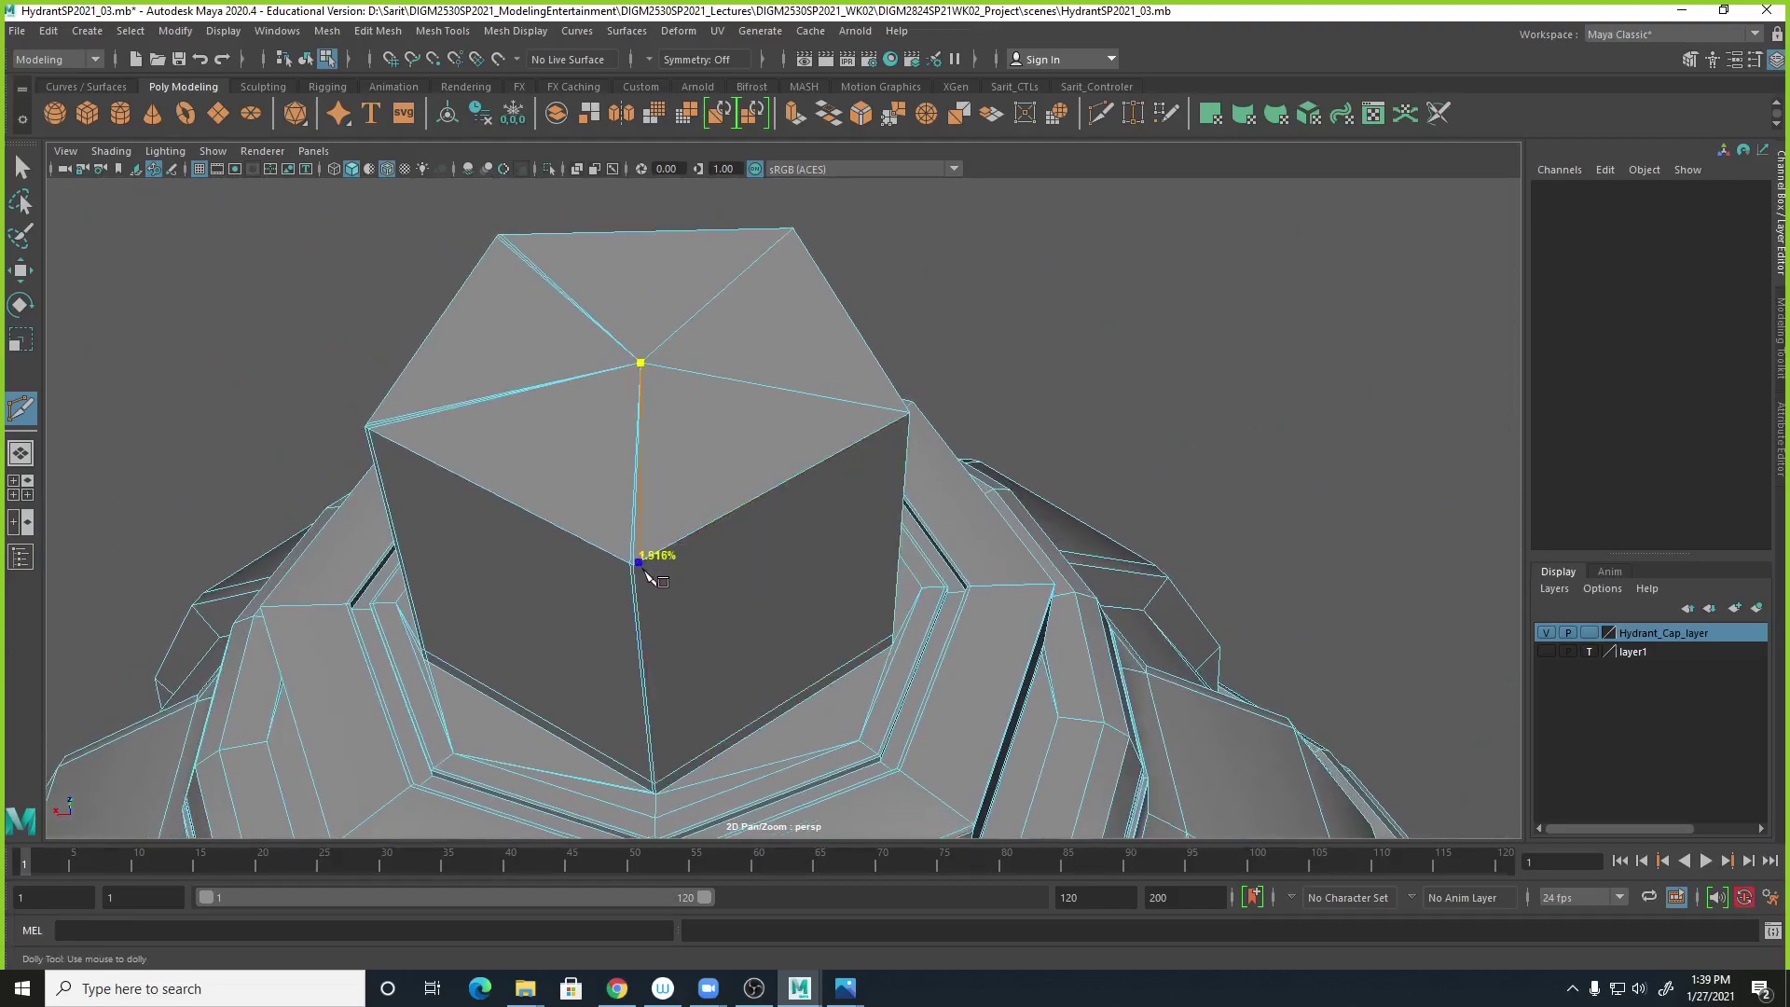
{"action": "left_click", "coordinate": [644, 569]}
{"action": "middle_click_drag", "start_coordinate": [694, 653], "coordinate": [740, 597], "text": "alt"}
{"action": "right_click_drag", "start_coordinate": [740, 596], "coordinate": [746, 683], "text": "alt"}
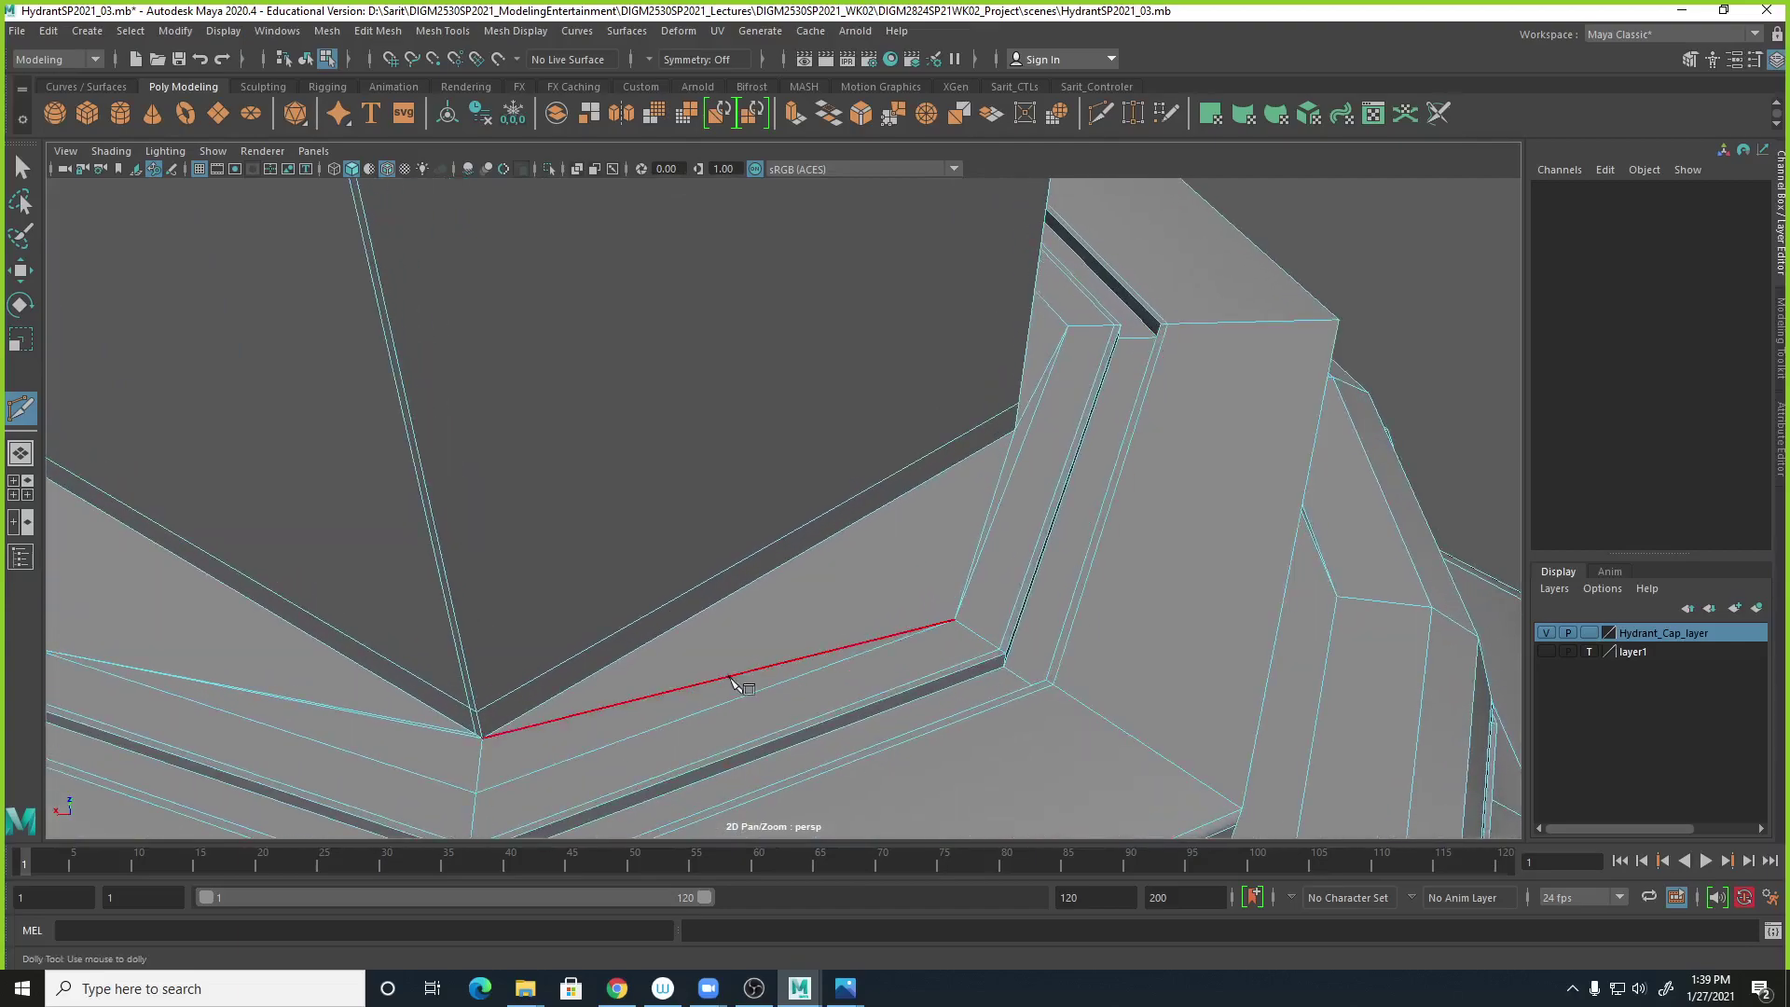
{"action": "middle_click_drag", "start_coordinate": [746, 684], "coordinate": [759, 582], "text": "alt"}
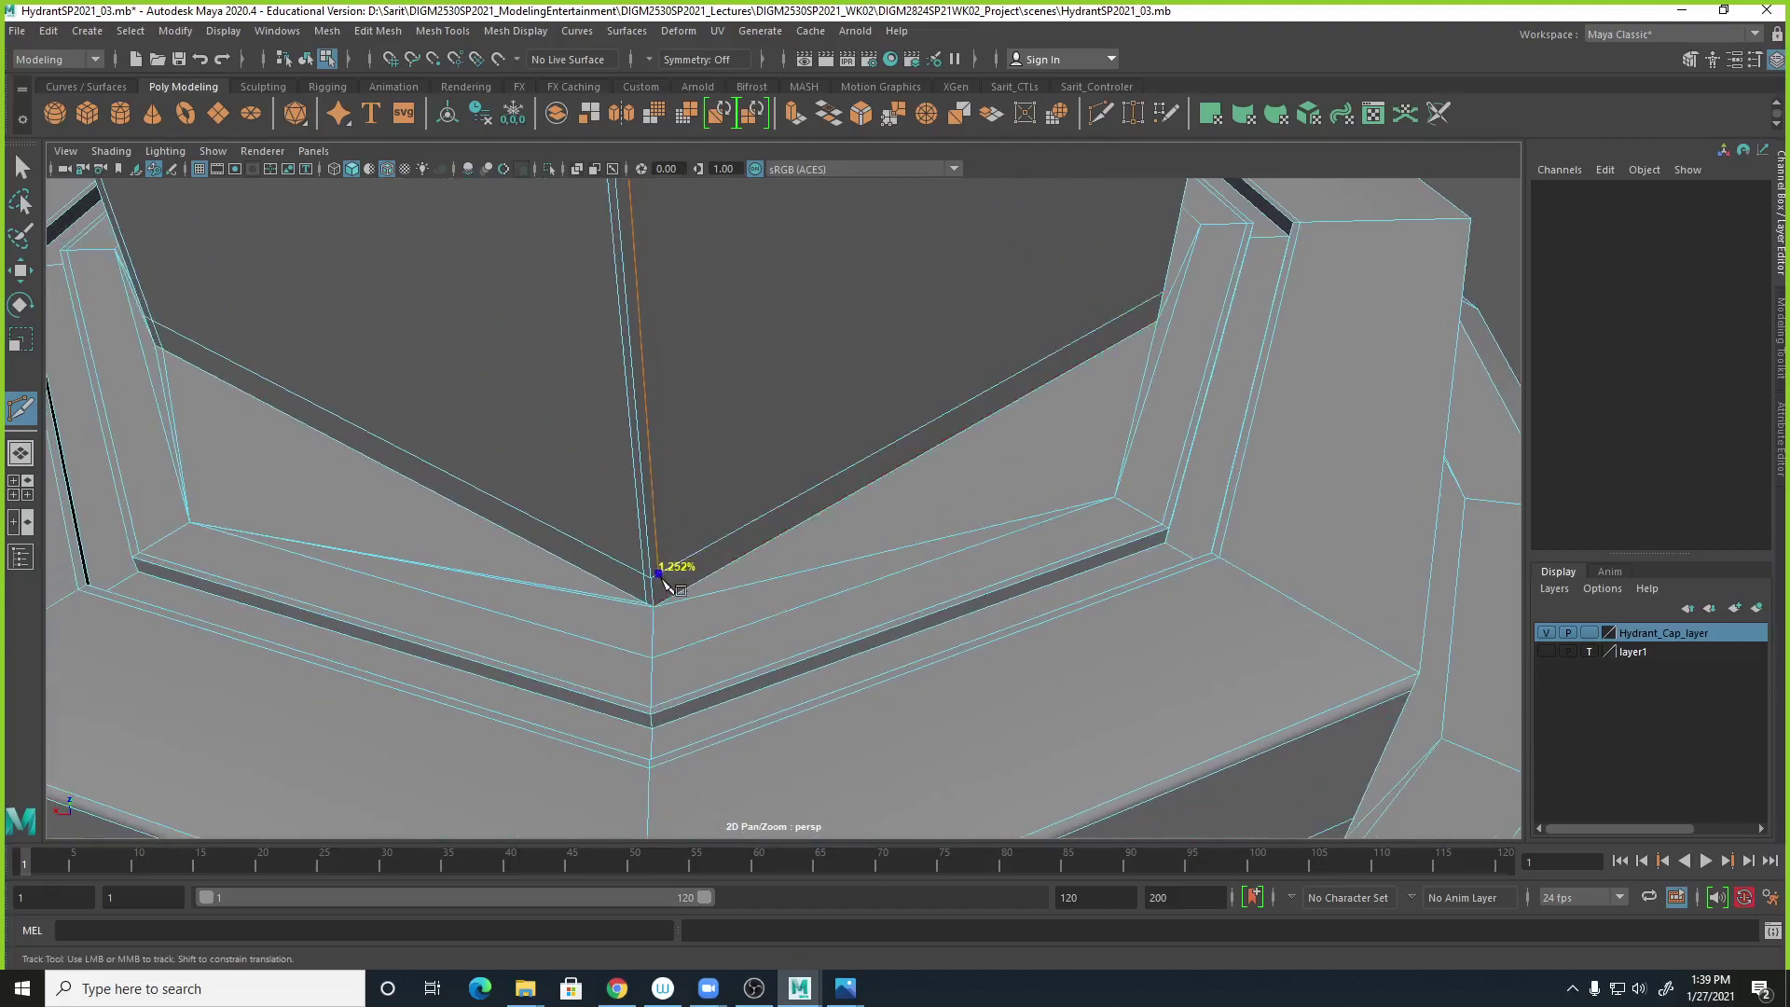
Continue the cut down the right side of the third corner, across the base strip to the neighbouring inner-ring vertex, and complete it.
{"action": "left_click", "coordinate": [691, 593]}
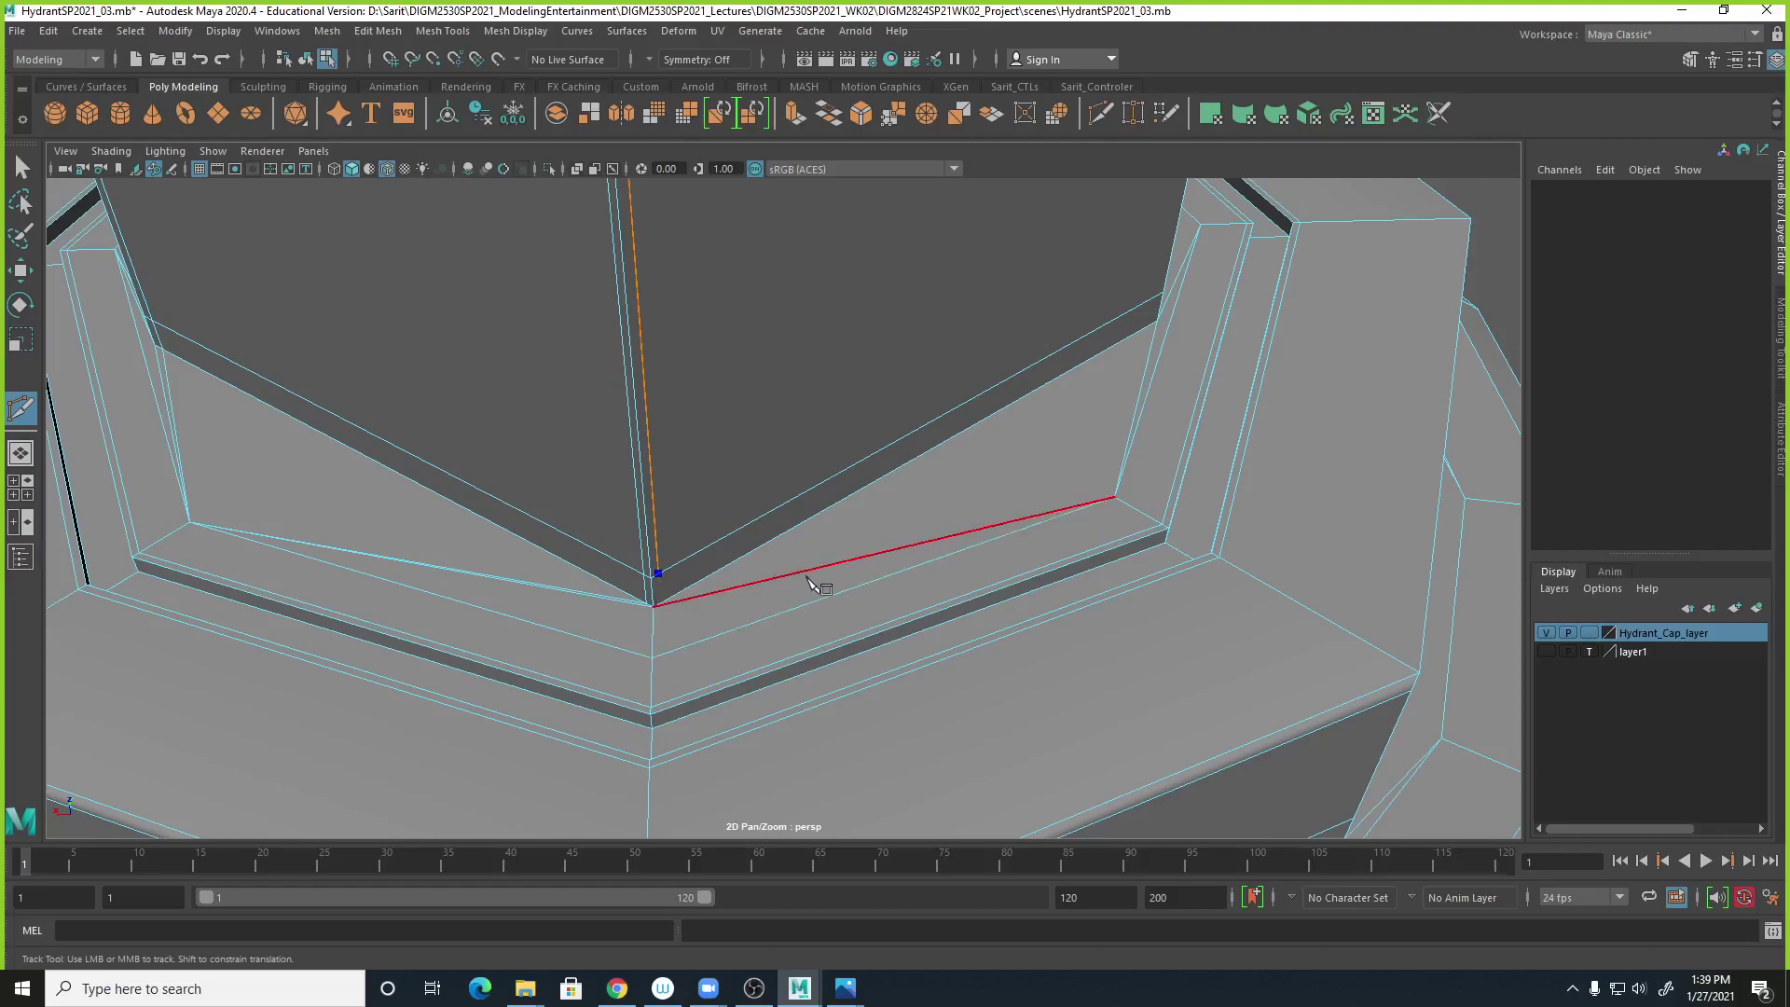
{"action": "right_click_drag", "start_coordinate": [988, 561], "coordinate": [703, 372], "text": "alt"}
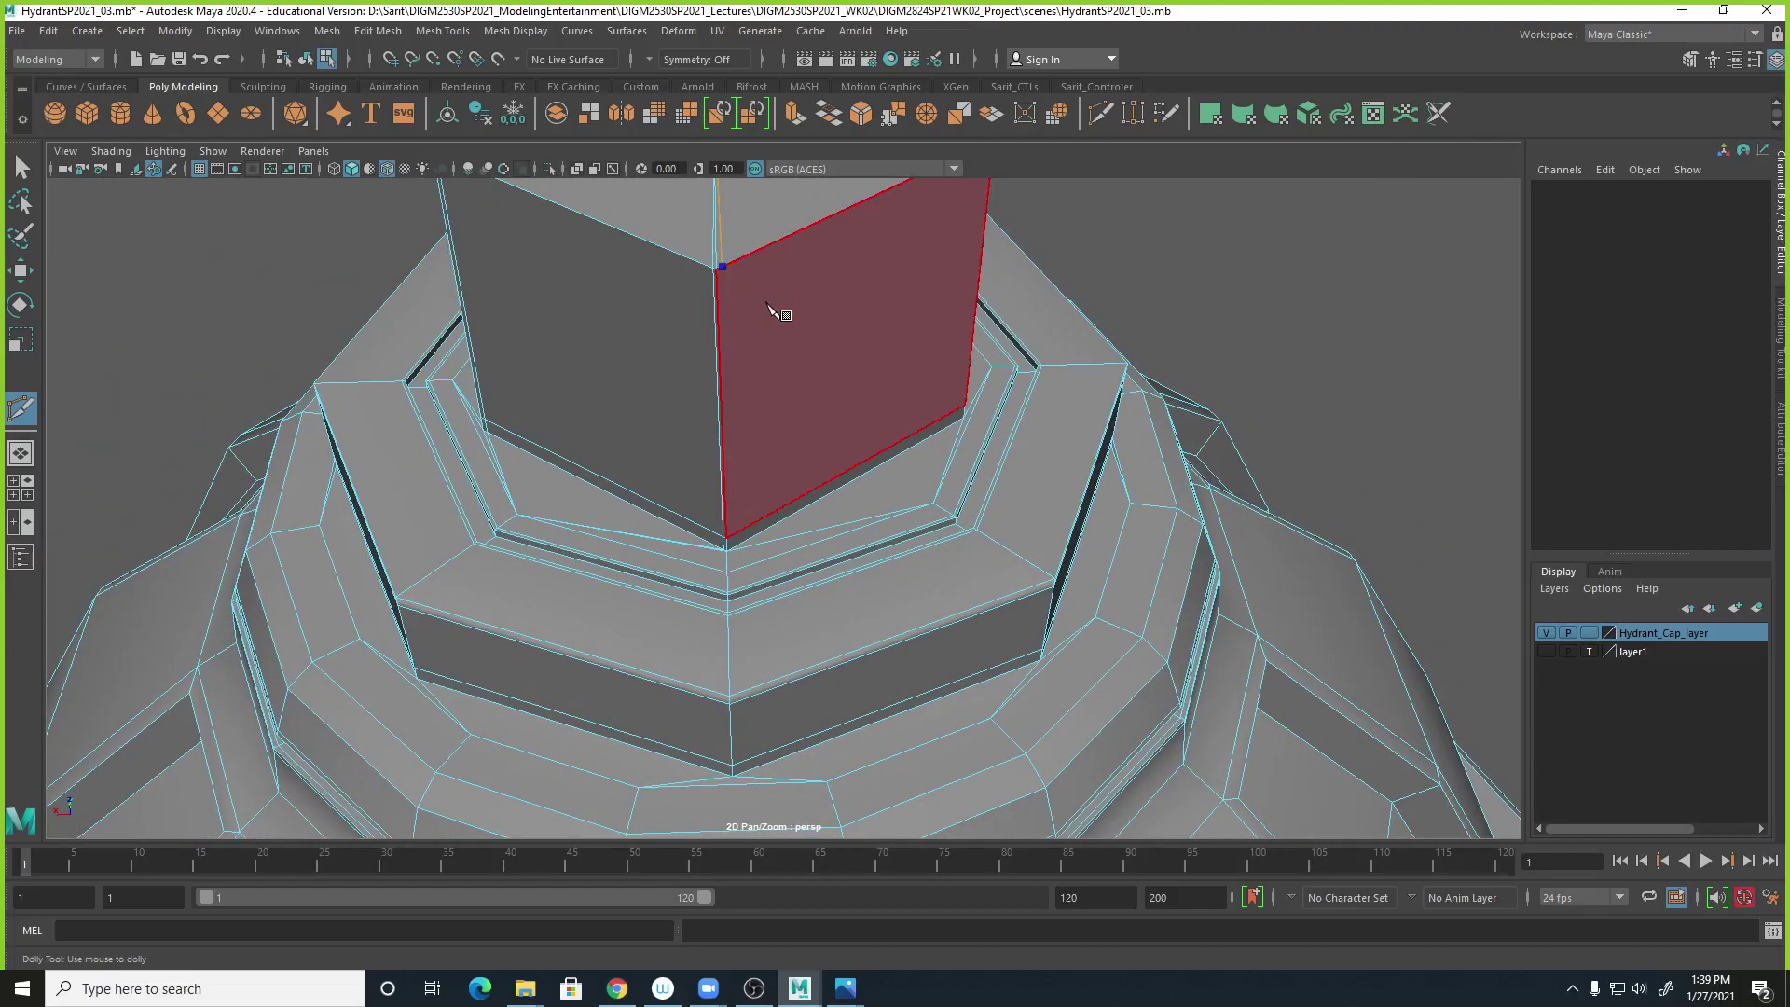
{"action": "left_click", "coordinate": [732, 542]}
{"action": "right_click_drag", "start_coordinate": [727, 719], "coordinate": [1012, 671], "text": "alt"}
{"action": "middle_click_drag", "start_coordinate": [1006, 663], "coordinate": [994, 660], "text": "alt"}
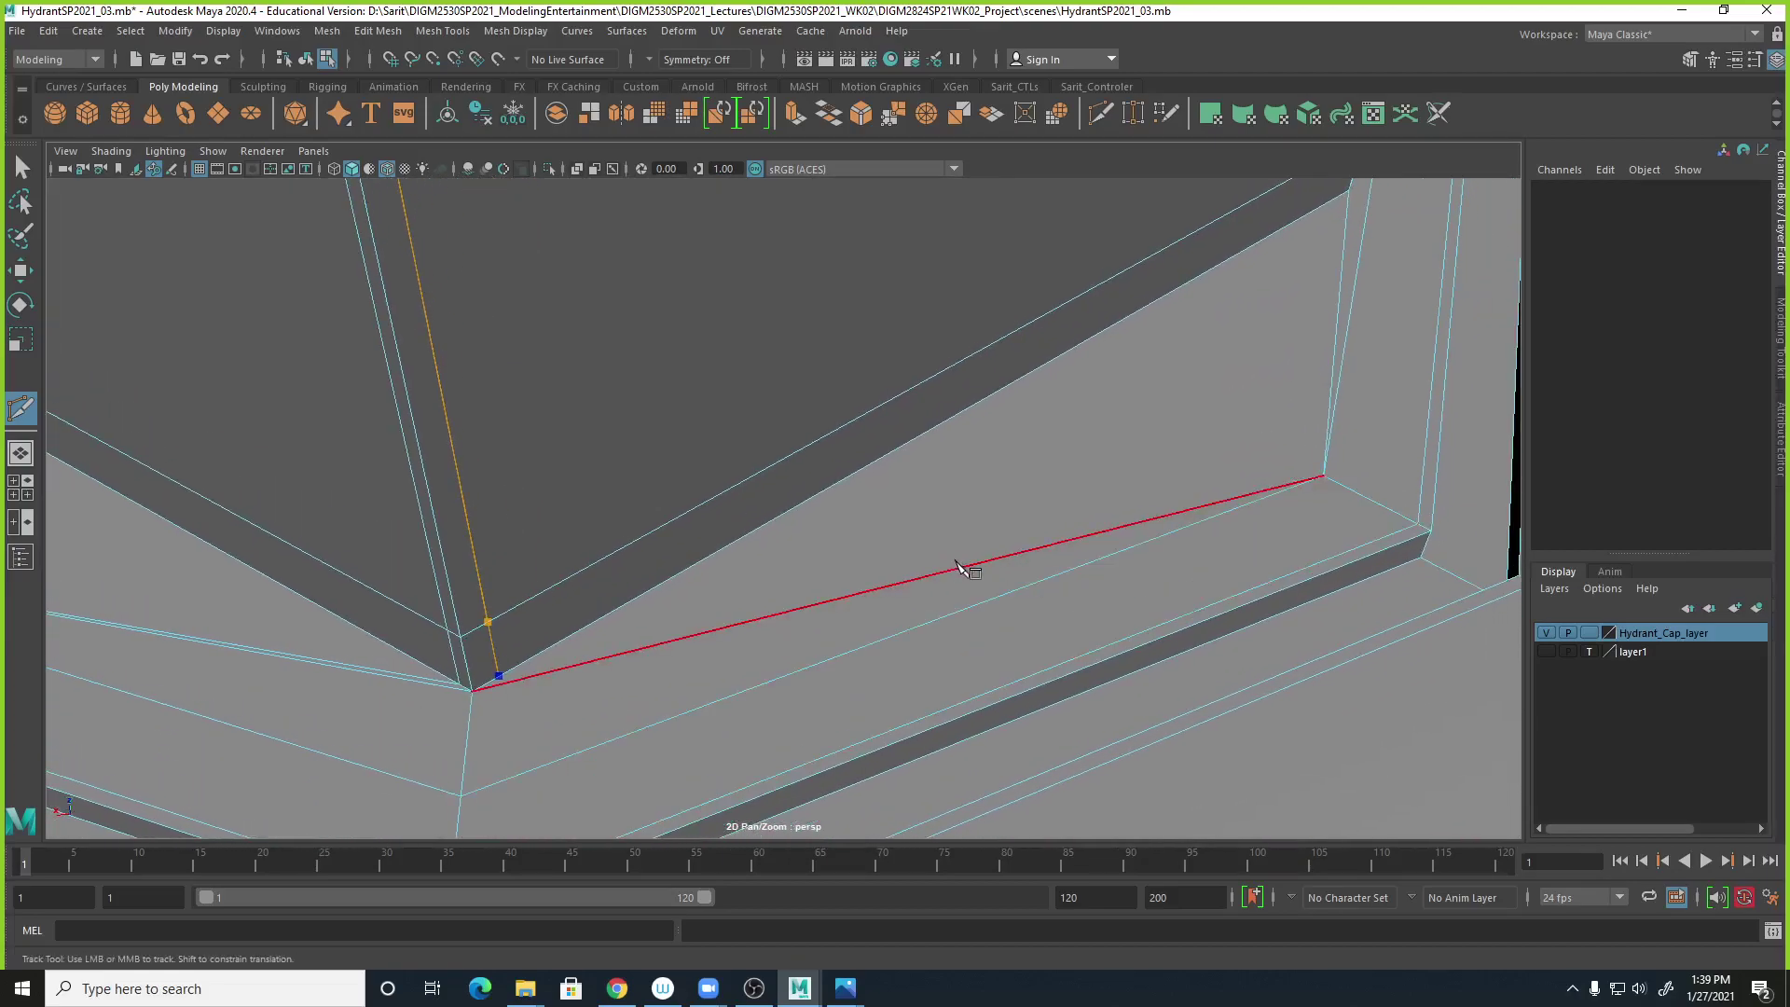
{"action": "left_click", "coordinate": [1325, 477]}
{"action": "key", "text": "Return"}
Start a cut at the nut's top centre vertex and place its next point on the rim just left of the fourth corner.
{"action": "right_click_drag", "start_coordinate": [1448, 586], "coordinate": [1228, 522], "text": "alt"}
{"action": "left_click_drag", "start_coordinate": [1235, 527], "coordinate": [1236, 631], "text": "alt"}
{"action": "right_click_drag", "start_coordinate": [1235, 631], "coordinate": [1235, 563], "text": "alt"}
{"action": "left_click_drag", "start_coordinate": [1234, 563], "coordinate": [1019, 379], "text": "alt"}
{"action": "left_click", "coordinate": [974, 338]}
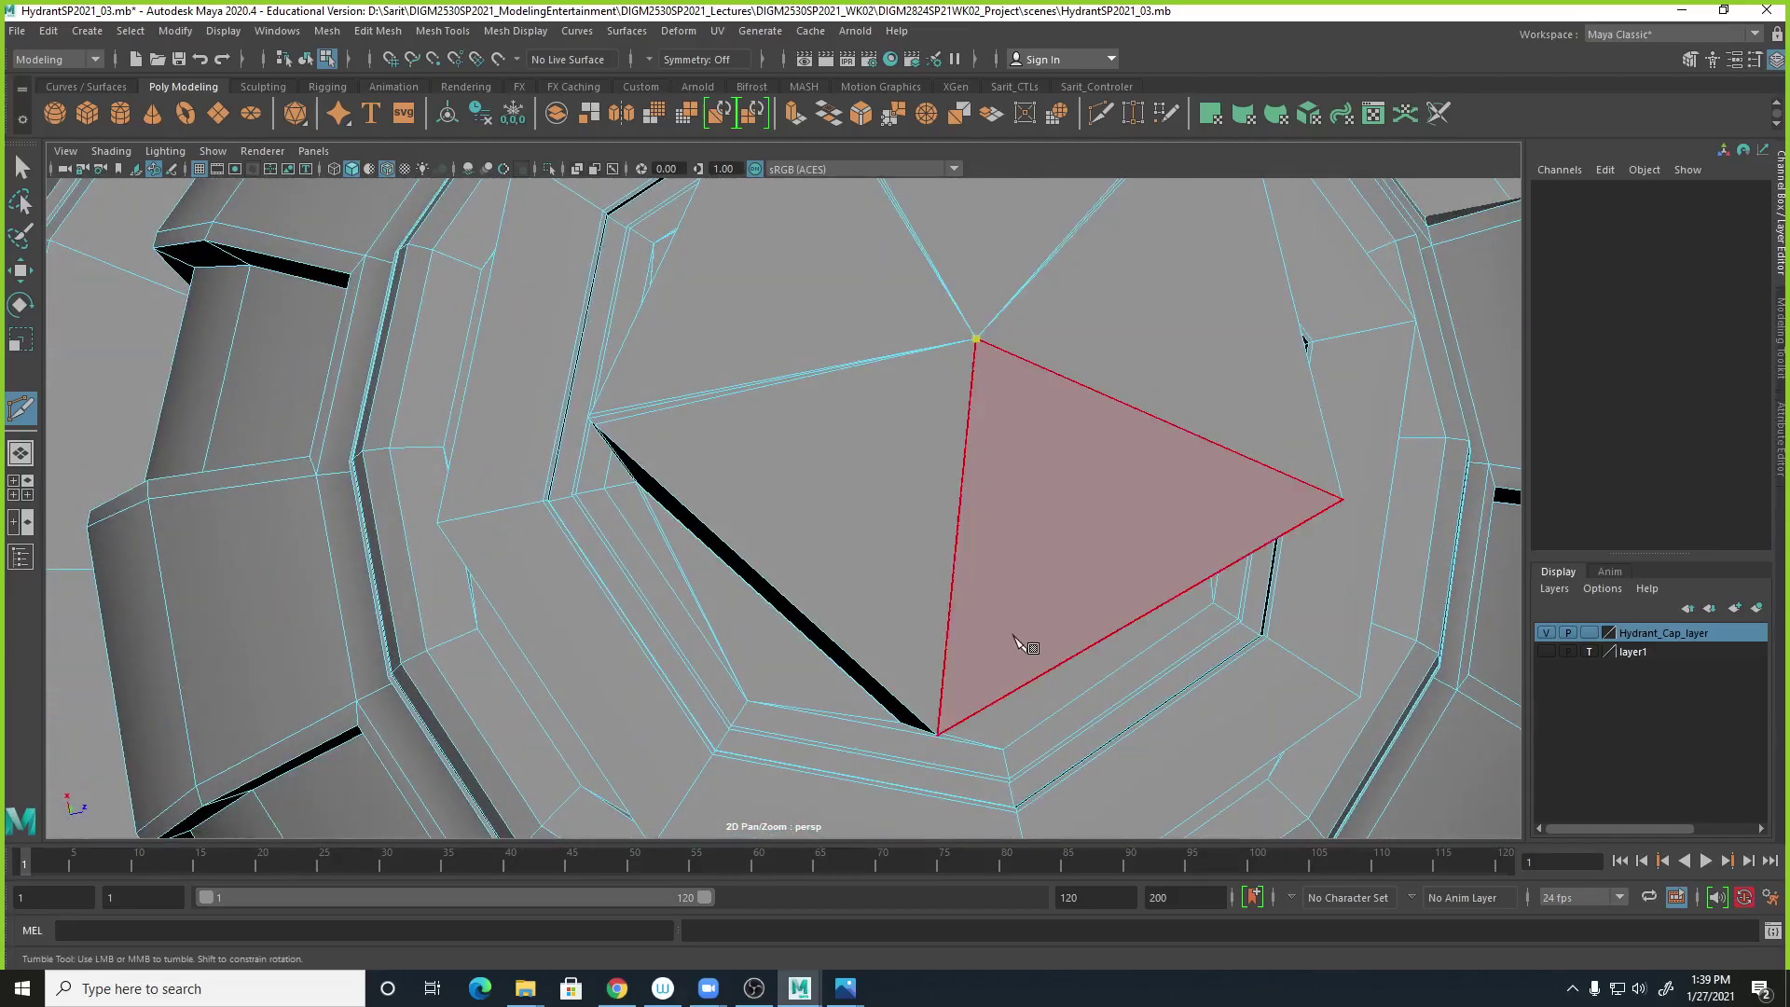
{"action": "left_click_drag", "start_coordinate": [1014, 636], "coordinate": [1022, 560], "text": "alt"}
{"action": "right_click_drag", "start_coordinate": [1022, 559], "coordinate": [1057, 502], "text": "alt"}
{"action": "right_click_drag", "start_coordinate": [971, 599], "coordinate": [1198, 571], "text": "alt"}
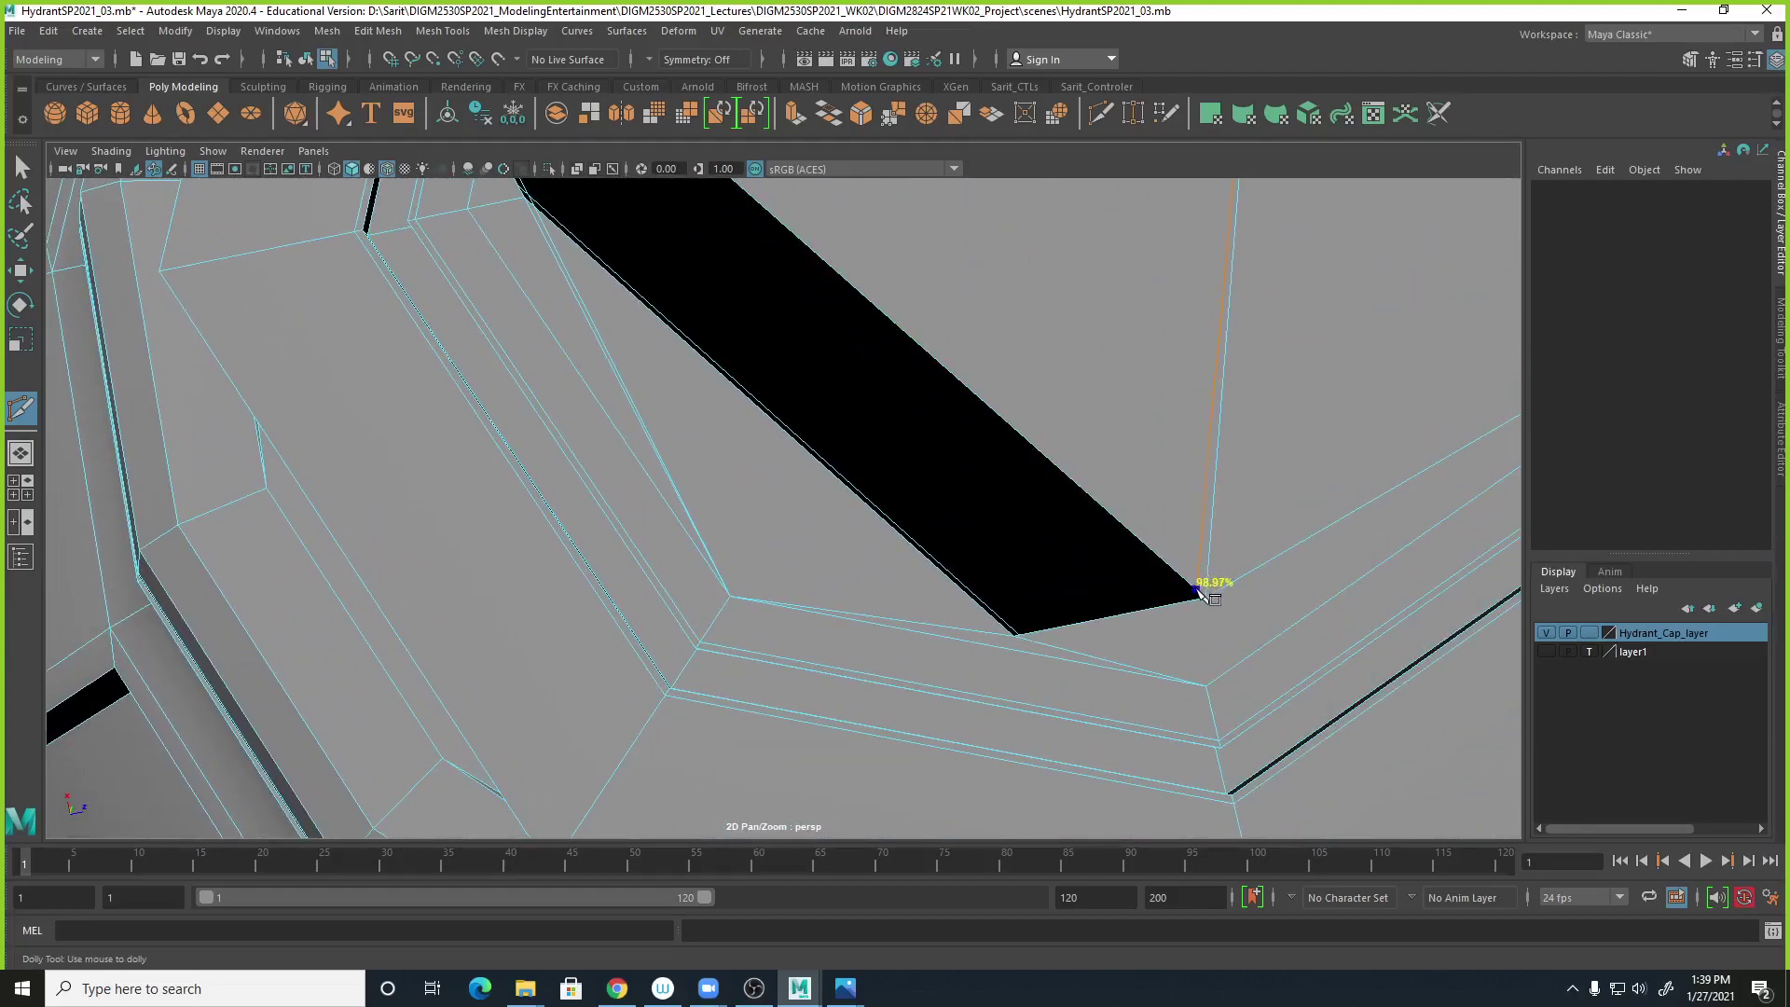
Continue the cut down the left side of the fourth corner, through the base strip to the adjoining inner-ring vertex, and complete it.
{"action": "left_click_drag", "start_coordinate": [1204, 608], "coordinate": [1115, 575], "text": "alt"}
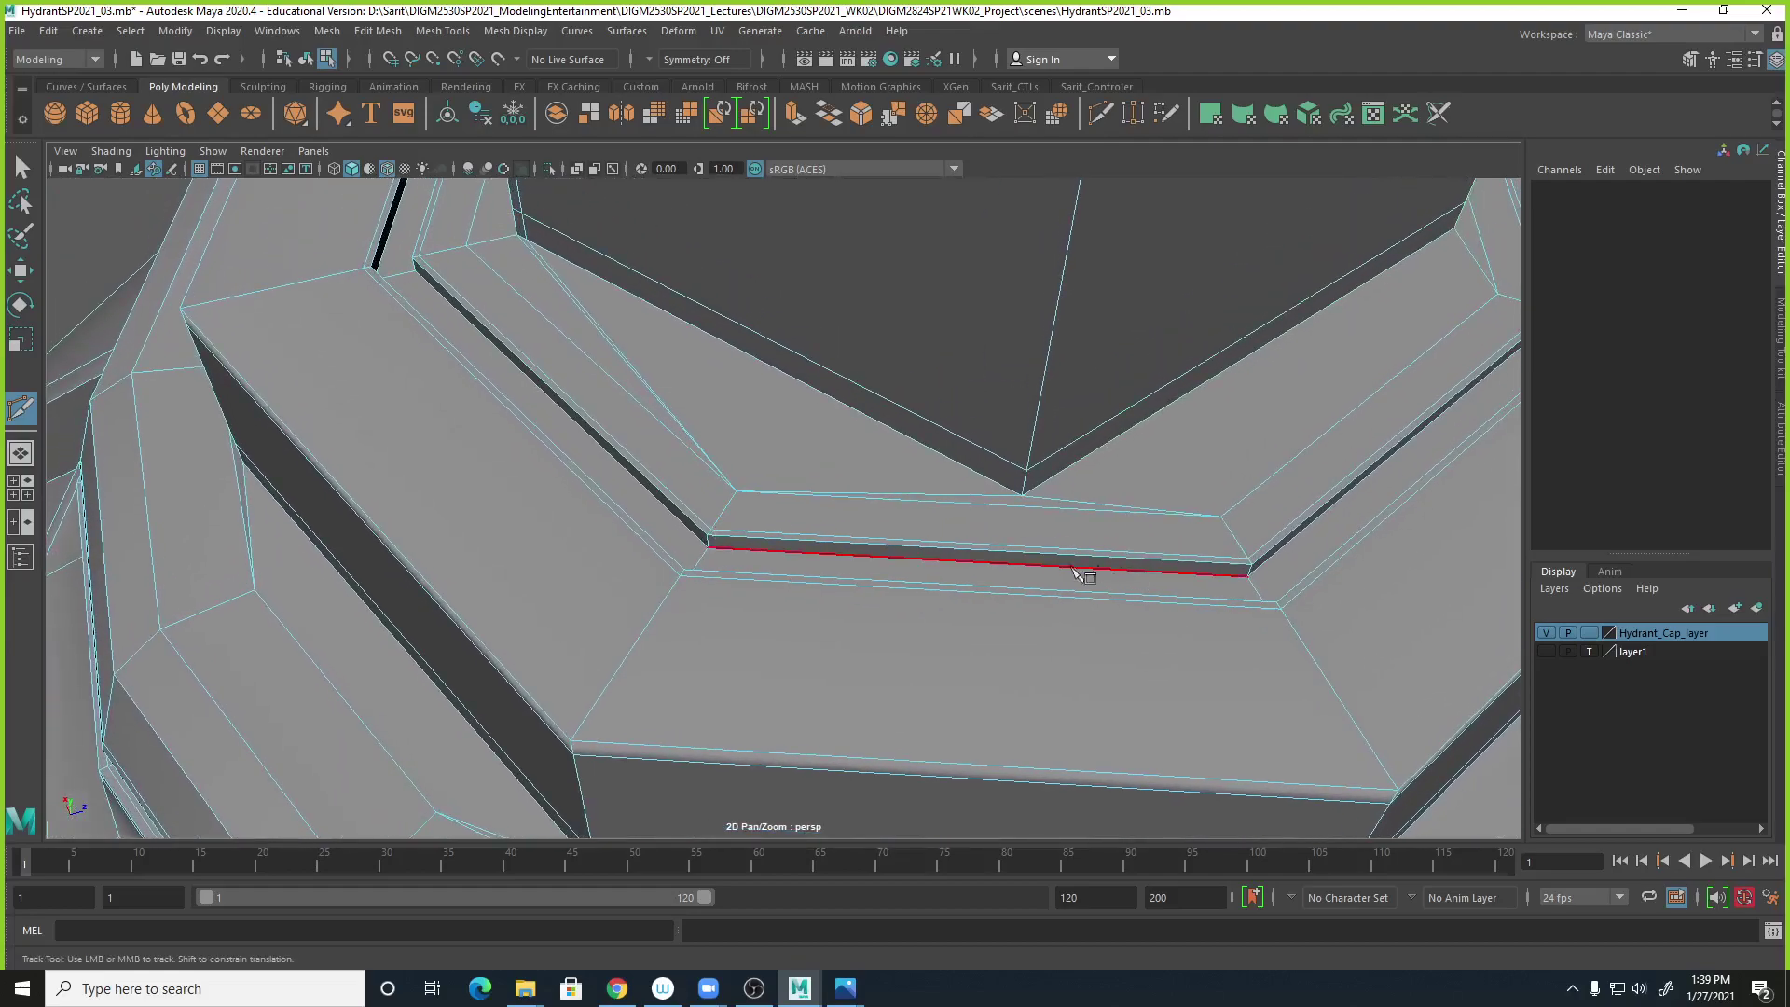
{"action": "right_click_drag", "start_coordinate": [1116, 576], "coordinate": [1114, 525], "text": "alt"}
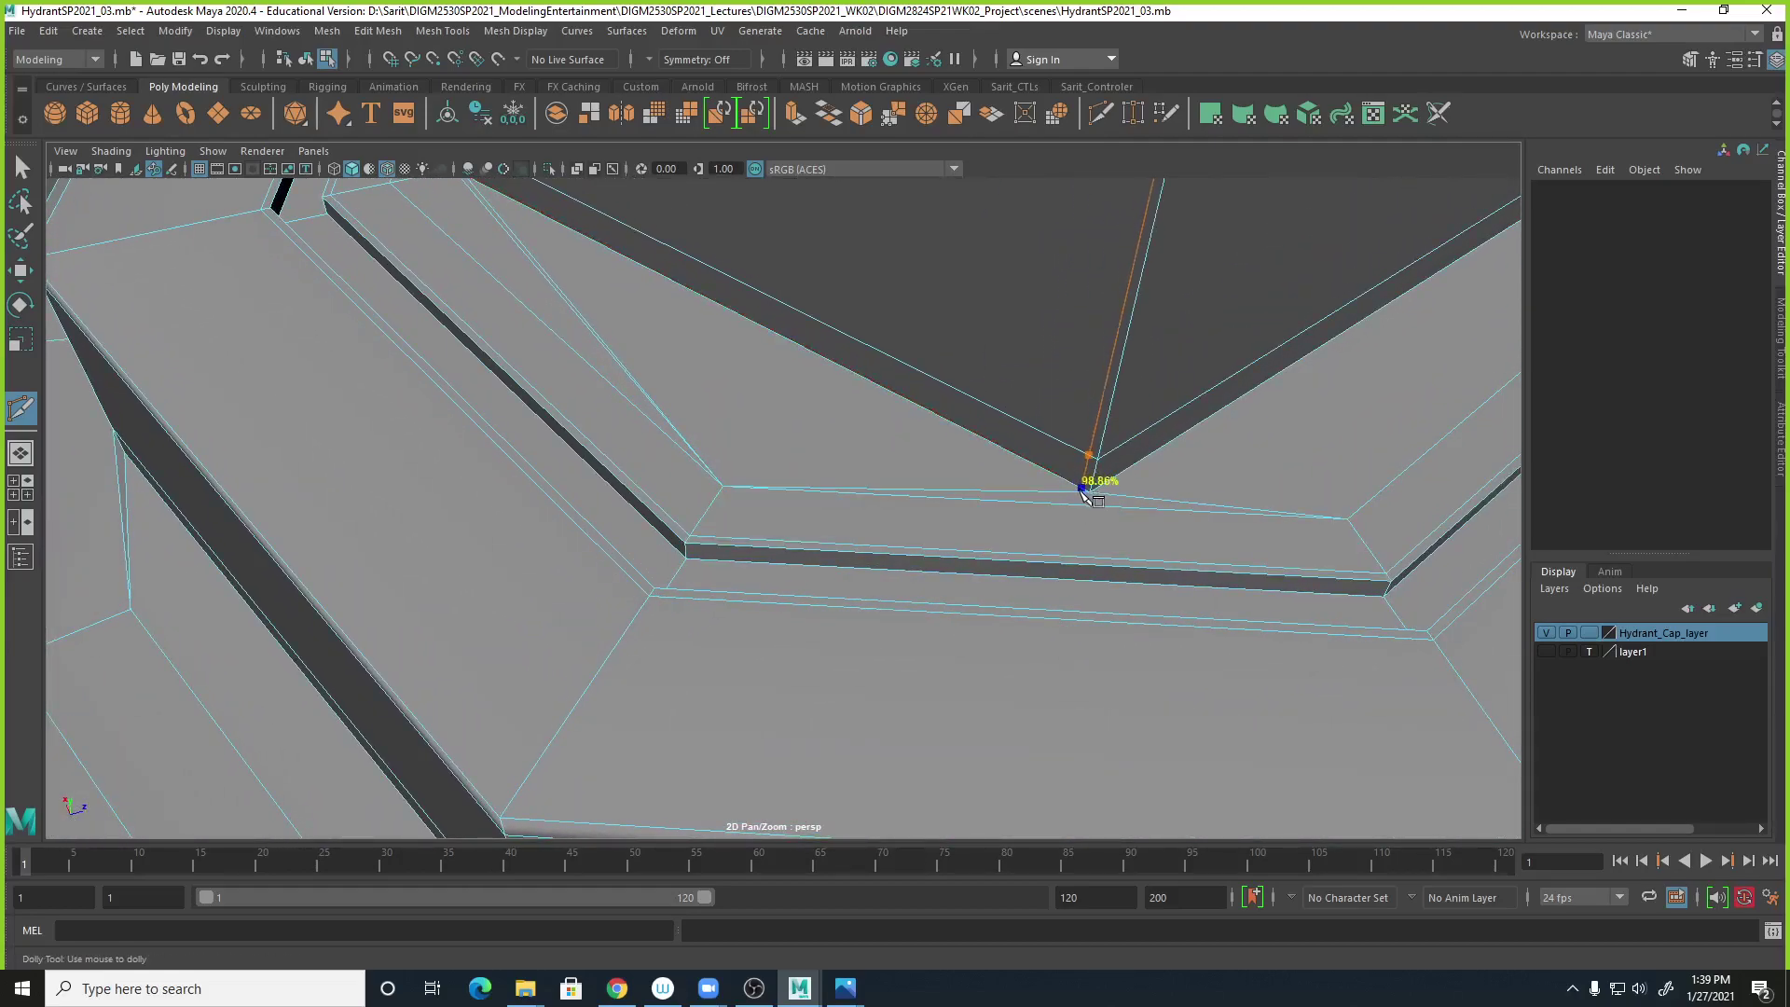
{"action": "left_click", "coordinate": [1083, 490]}
{"action": "left_click", "coordinate": [723, 485]}
{"action": "key", "text": "Return"}
Cut the matching support edge just right of the fourth corner, from the top centre through the base to the nearby inner-ring vertex.
{"action": "middle_click_drag", "start_coordinate": [1278, 550], "coordinate": [1156, 687], "text": "alt"}
{"action": "left_click_drag", "start_coordinate": [1156, 687], "coordinate": [1047, 540], "text": "alt"}
{"action": "right_click_drag", "start_coordinate": [1047, 539], "coordinate": [809, 440], "text": "alt"}
{"action": "left_click_drag", "start_coordinate": [809, 440], "coordinate": [814, 496], "text": "alt"}
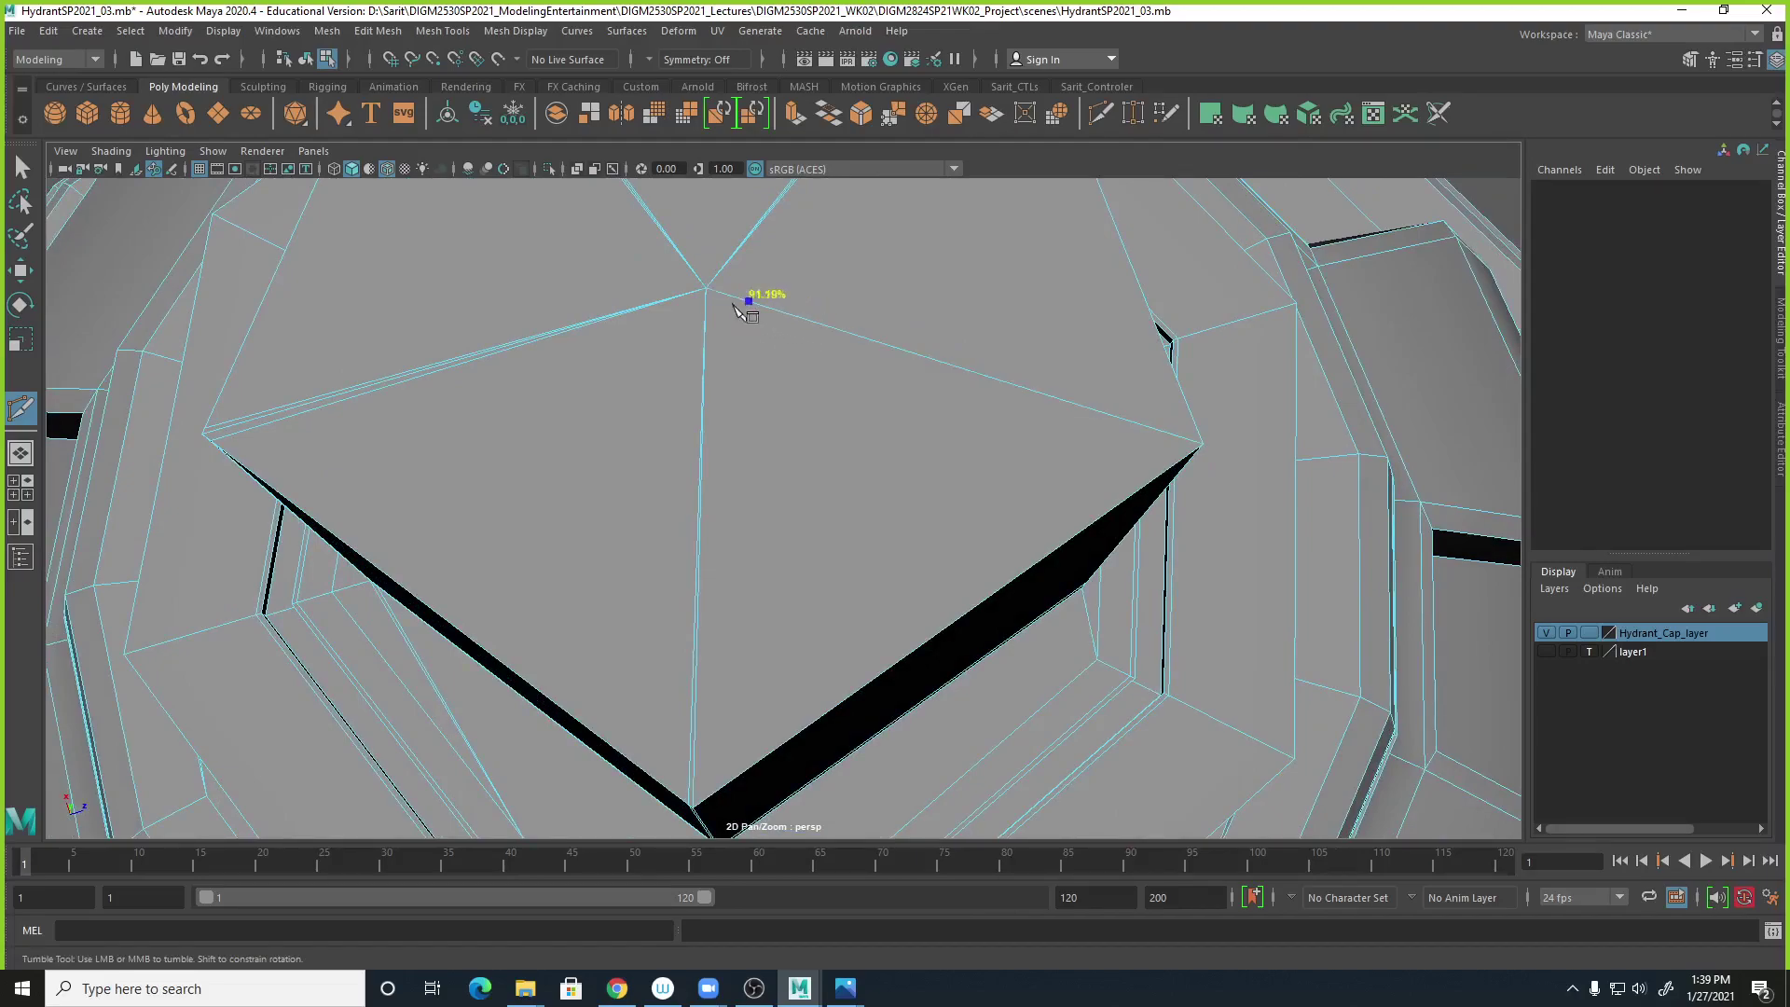
{"action": "middle_click_drag", "start_coordinate": [798, 585], "coordinate": [845, 485], "text": "alt"}
{"action": "mouse_move", "coordinate": [796, 564]}
{"action": "left_mouse_down"}
{"action": "mouse_move", "coordinate": [742, 607]}
{"action": "mouse_move", "coordinate": [765, 573]}
{"action": "left_mouse_up"}
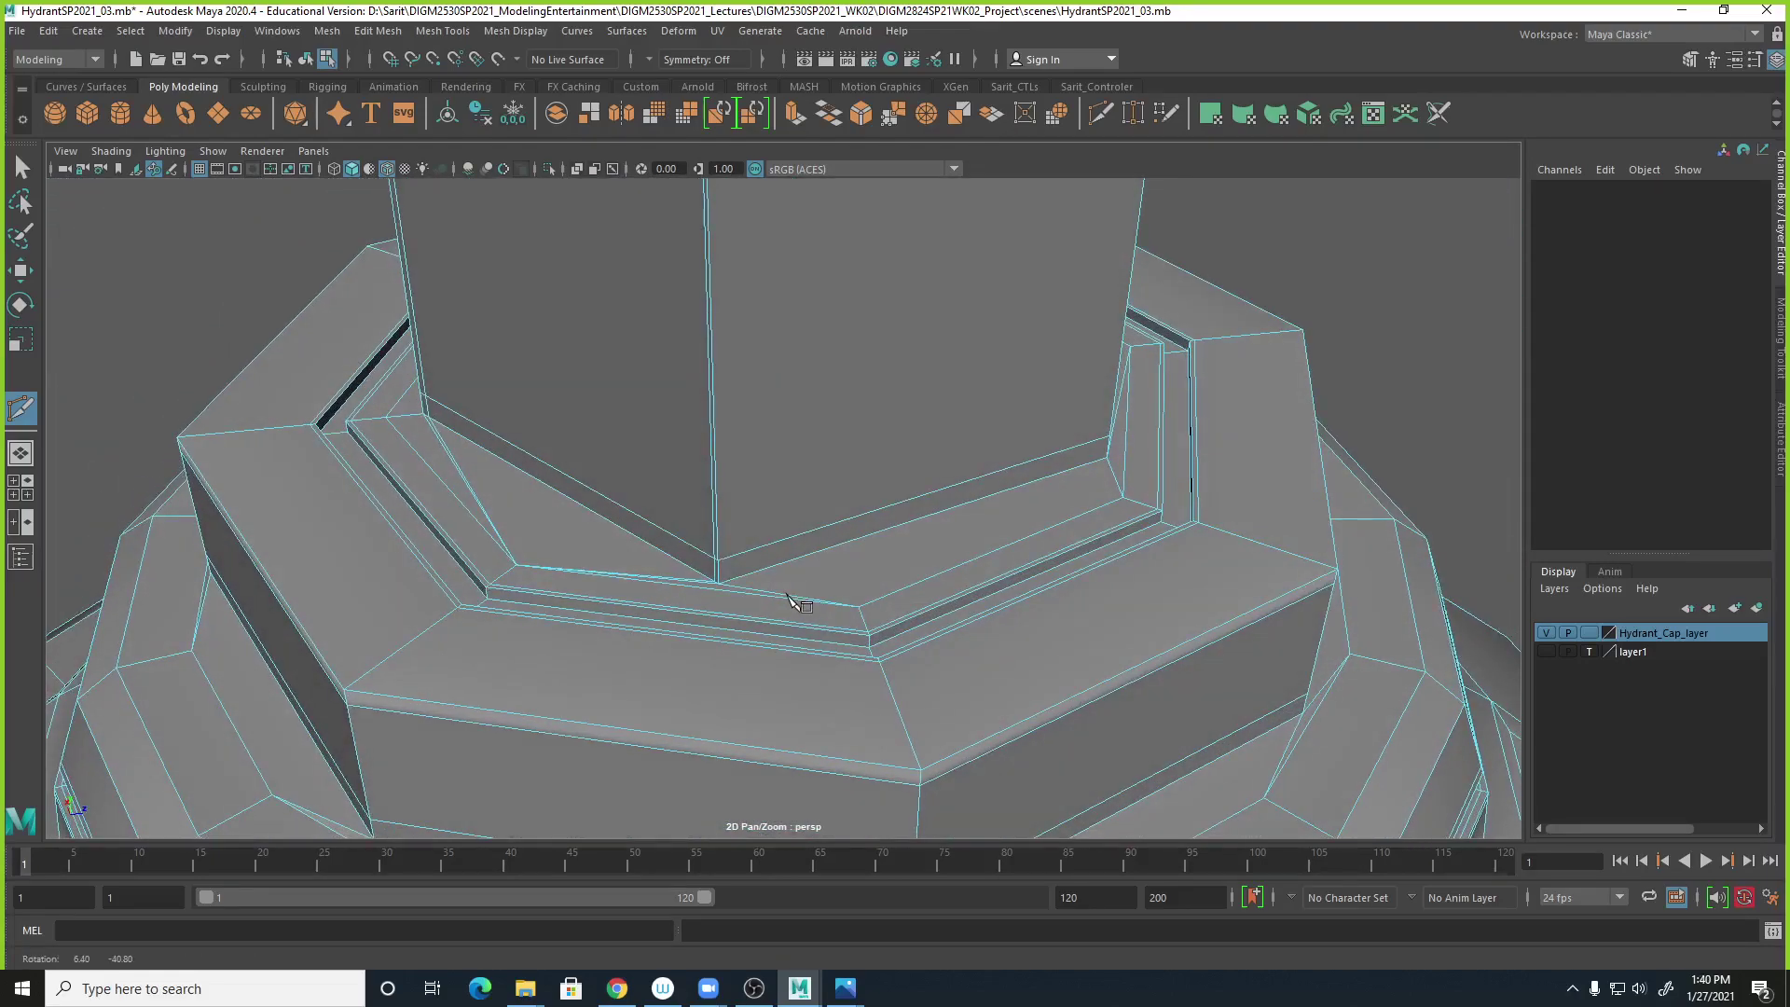
{"action": "left_click", "coordinate": [723, 580]}
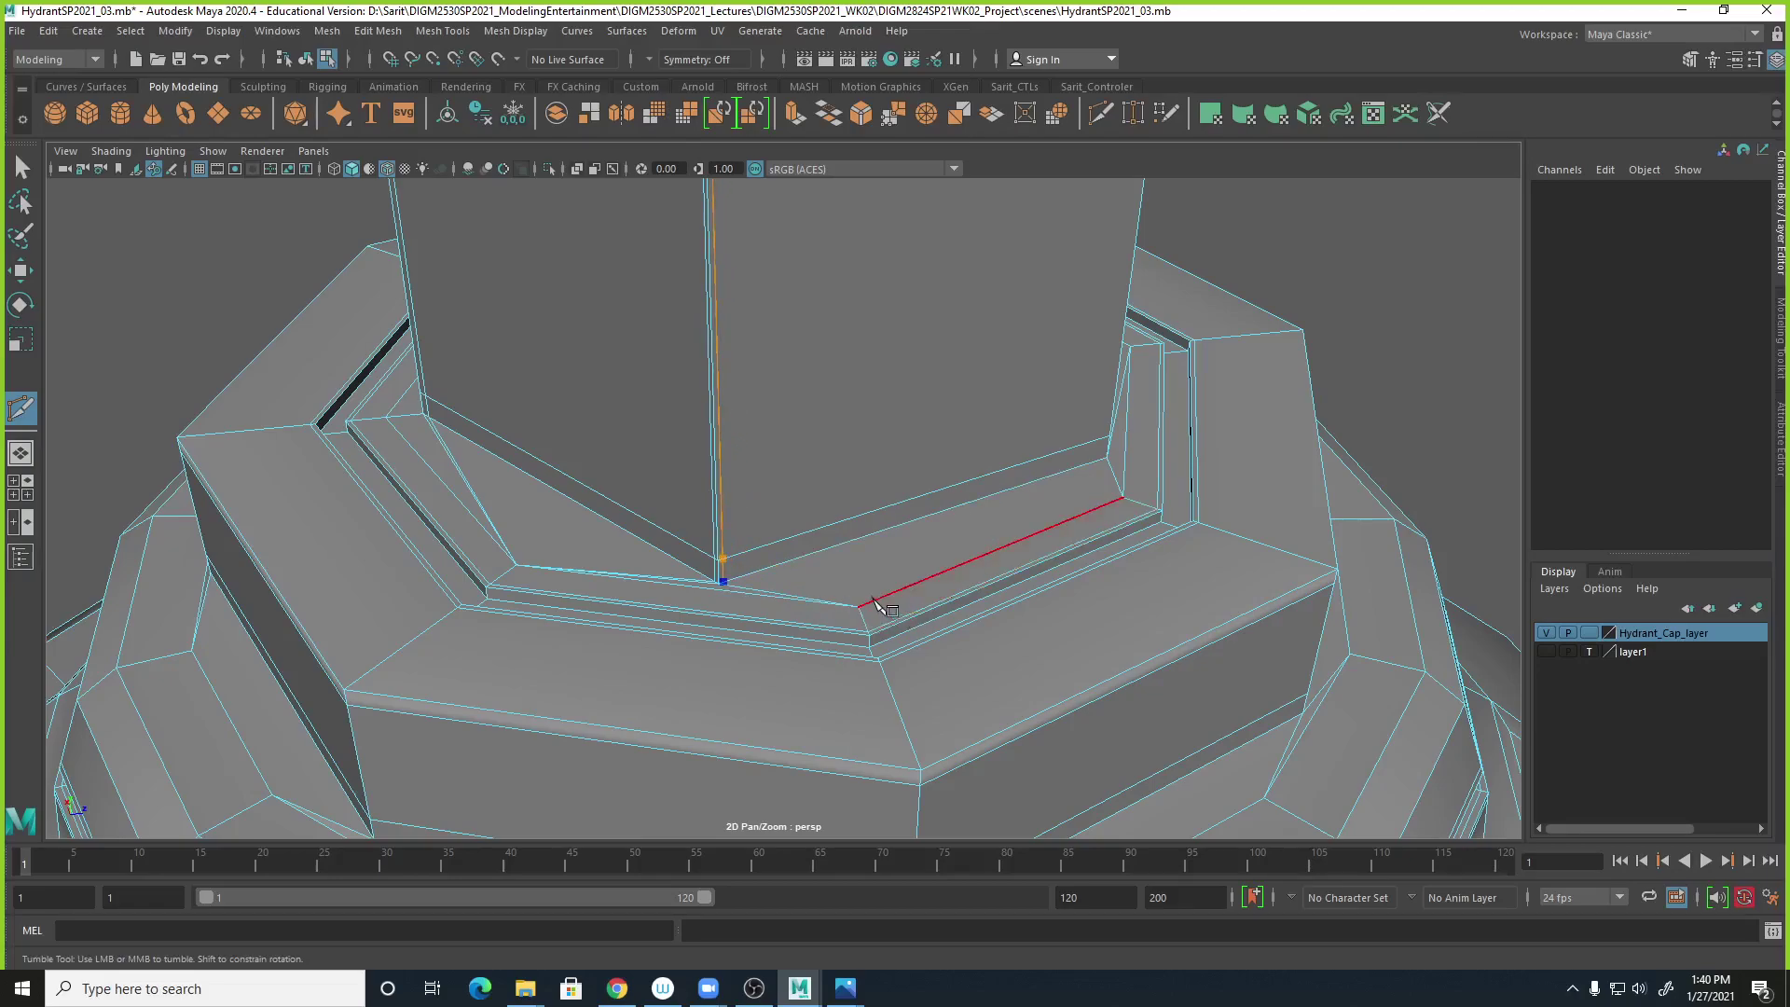
Cut a support edge just left of the fifth corner, from the top centre down through the base to the inner ring, and complete it.
{"action": "left_click_drag", "start_coordinate": [1191, 563], "coordinate": [884, 532], "text": "alt"}
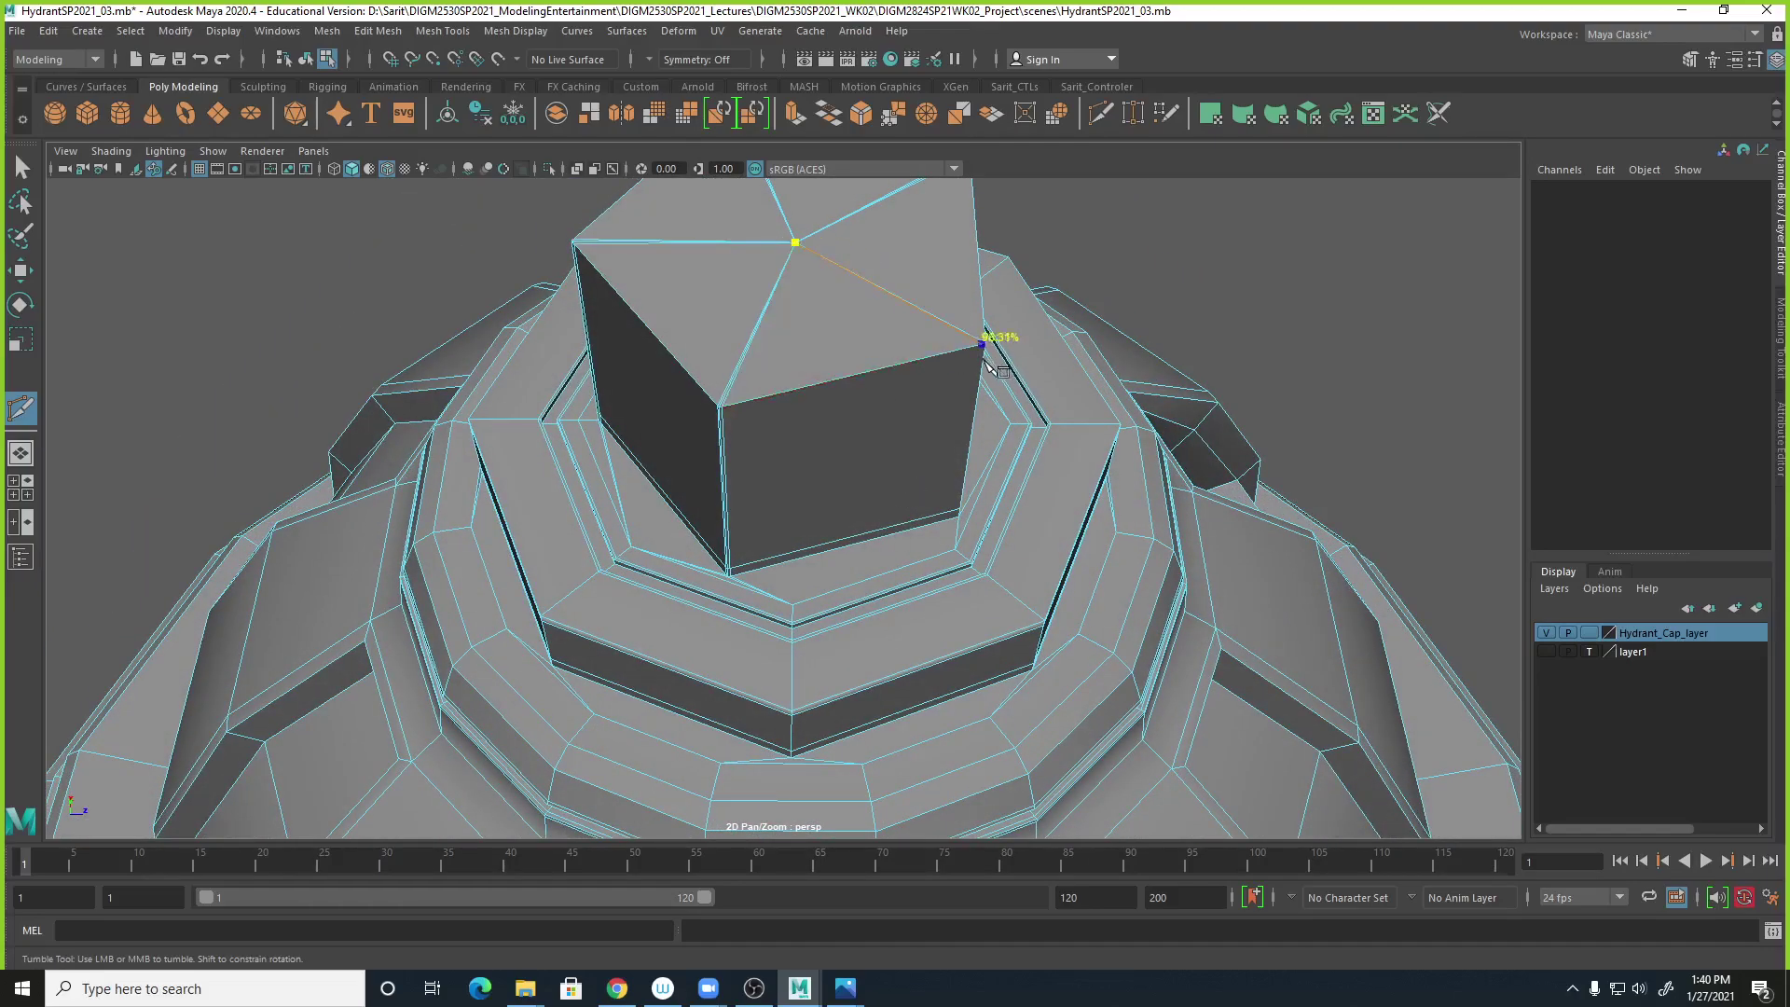
{"action": "right_click_drag", "start_coordinate": [991, 340], "coordinate": [1389, 439], "text": "alt"}
{"action": "middle_click_drag", "start_coordinate": [1389, 438], "coordinate": [1076, 557], "text": "alt"}
{"action": "right_click_drag", "start_coordinate": [1076, 557], "coordinate": [1096, 562], "text": "alt"}
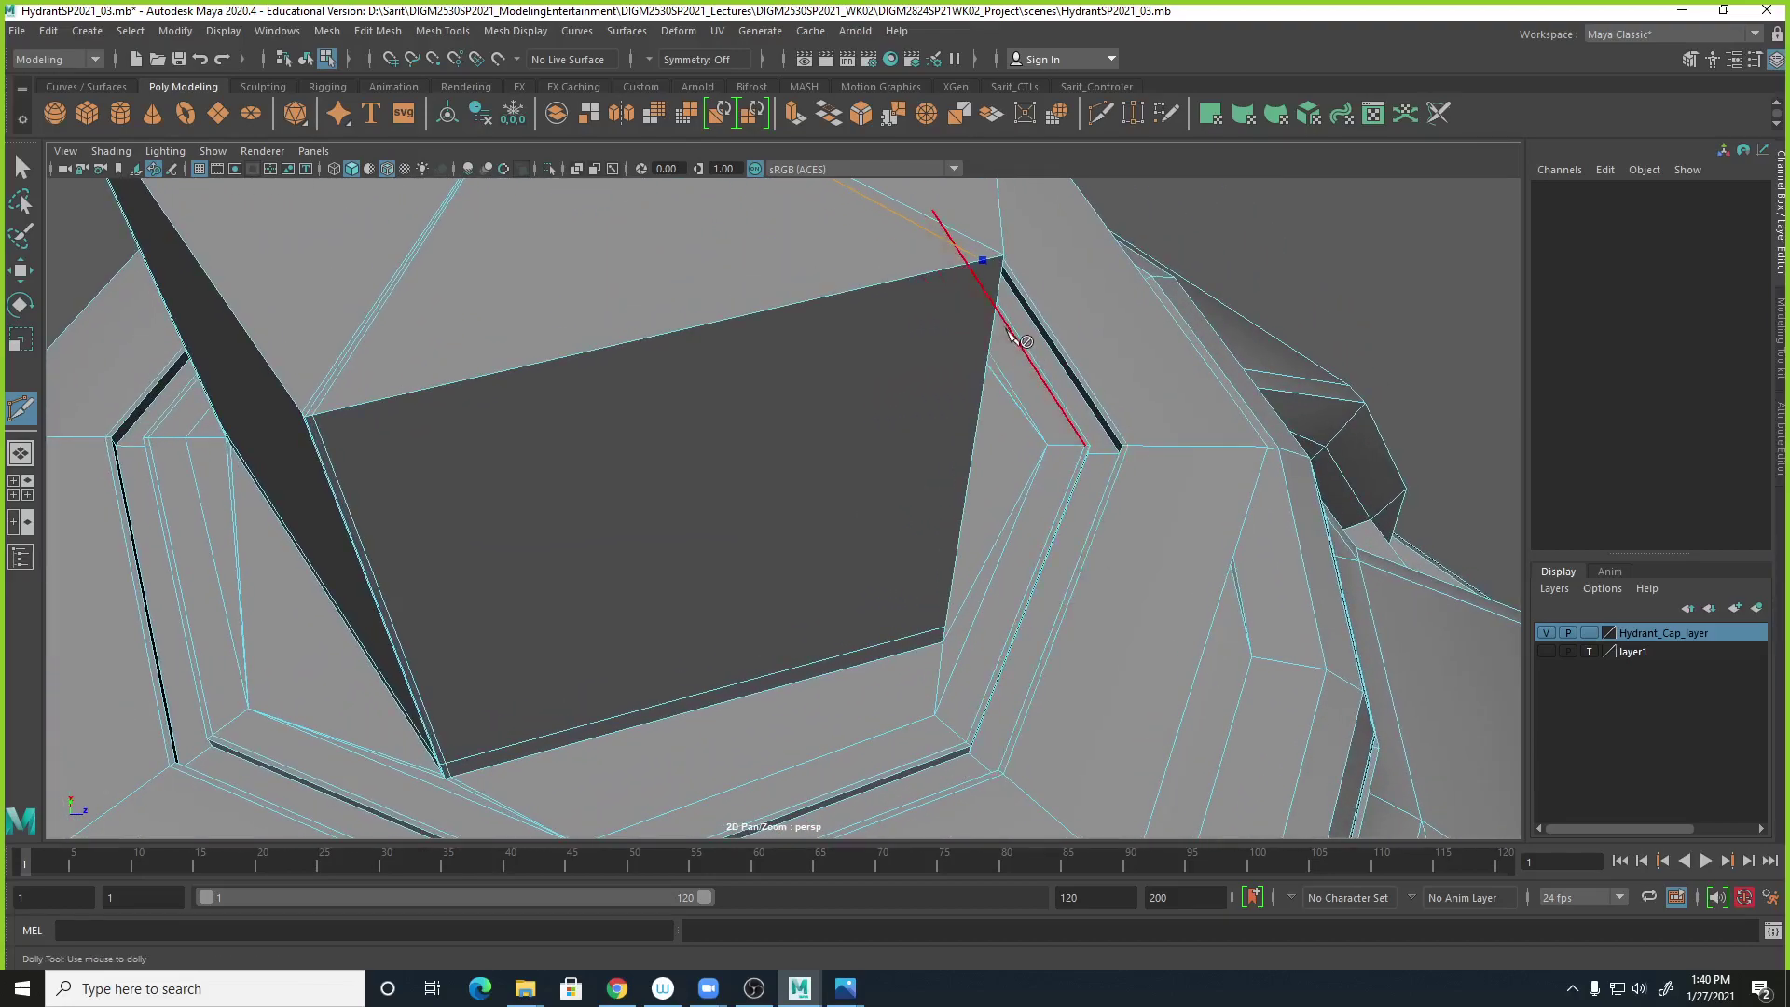
{"action": "left_click", "coordinate": [990, 259]}
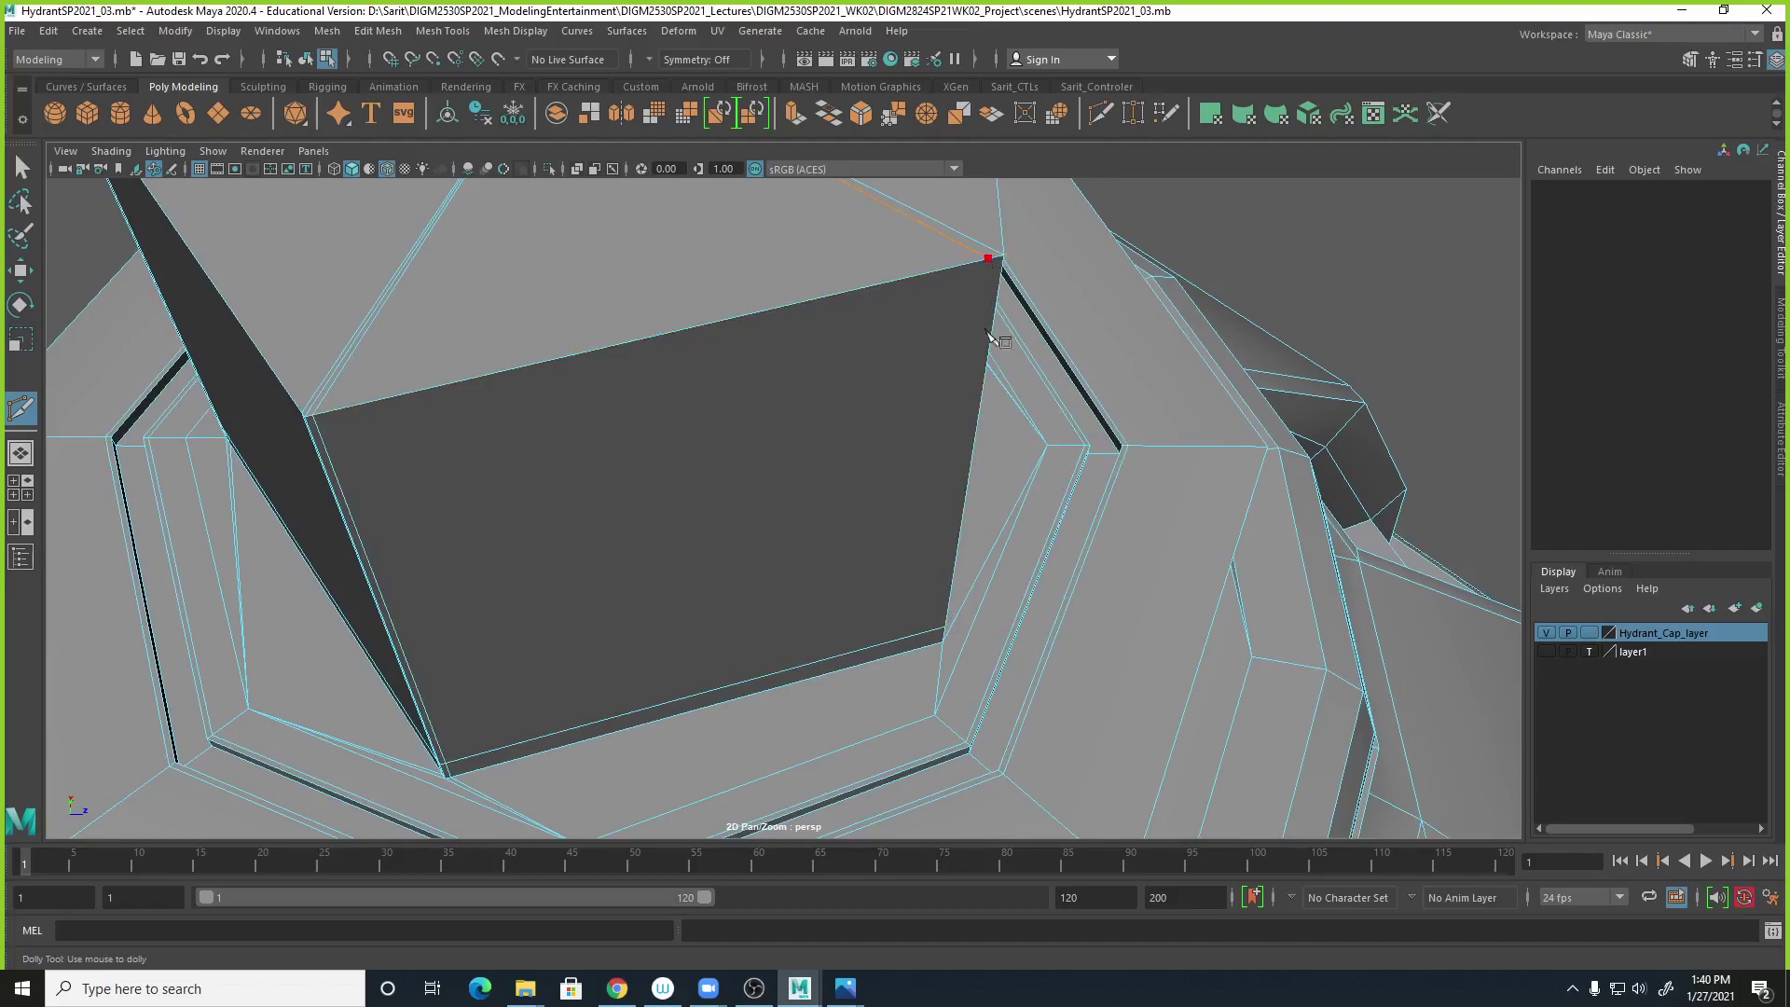
{"action": "left_click", "coordinate": [934, 650]}
{"action": "left_click_drag", "start_coordinate": [1022, 687], "coordinate": [926, 676], "text": "alt"}
{"action": "left_click", "coordinate": [929, 674]}
{"action": "right_click", "coordinate": [961, 679]}
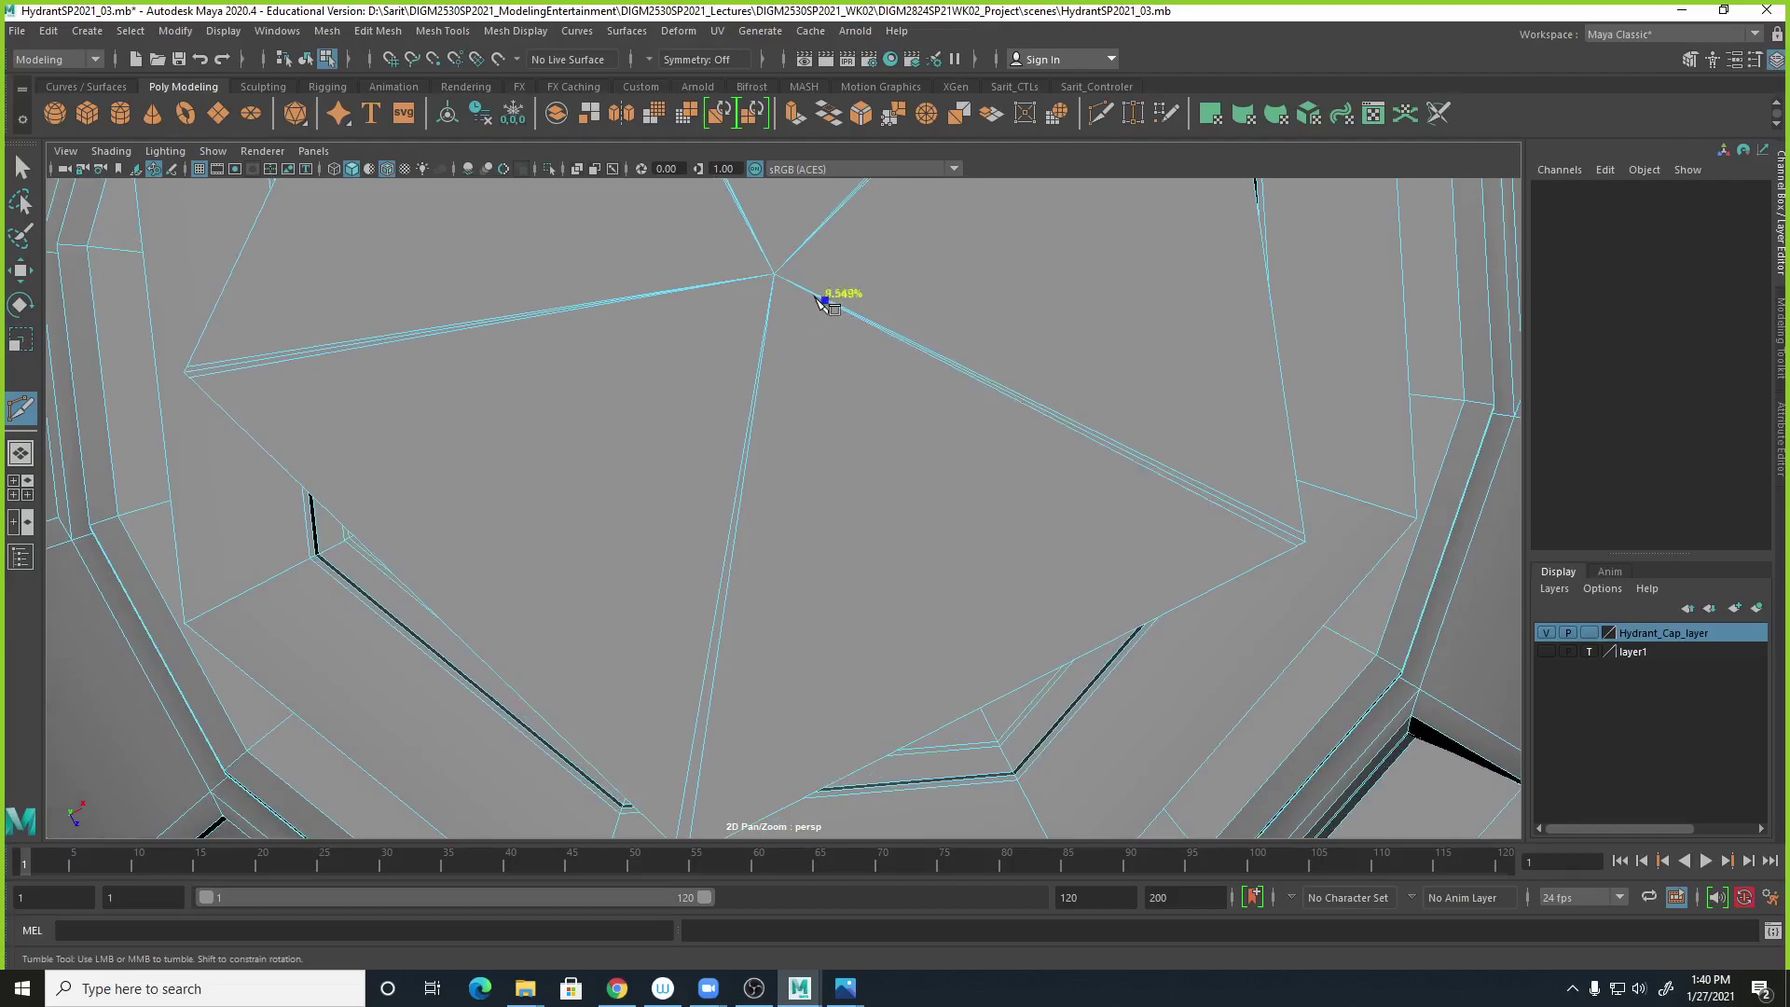
Cut the matching support edge just right of the fifth corner, from the top centre through the base to the inner-ring vertex, and complete it.
{"action": "middle_click_drag", "start_coordinate": [867, 523], "coordinate": [880, 326], "text": "alt"}
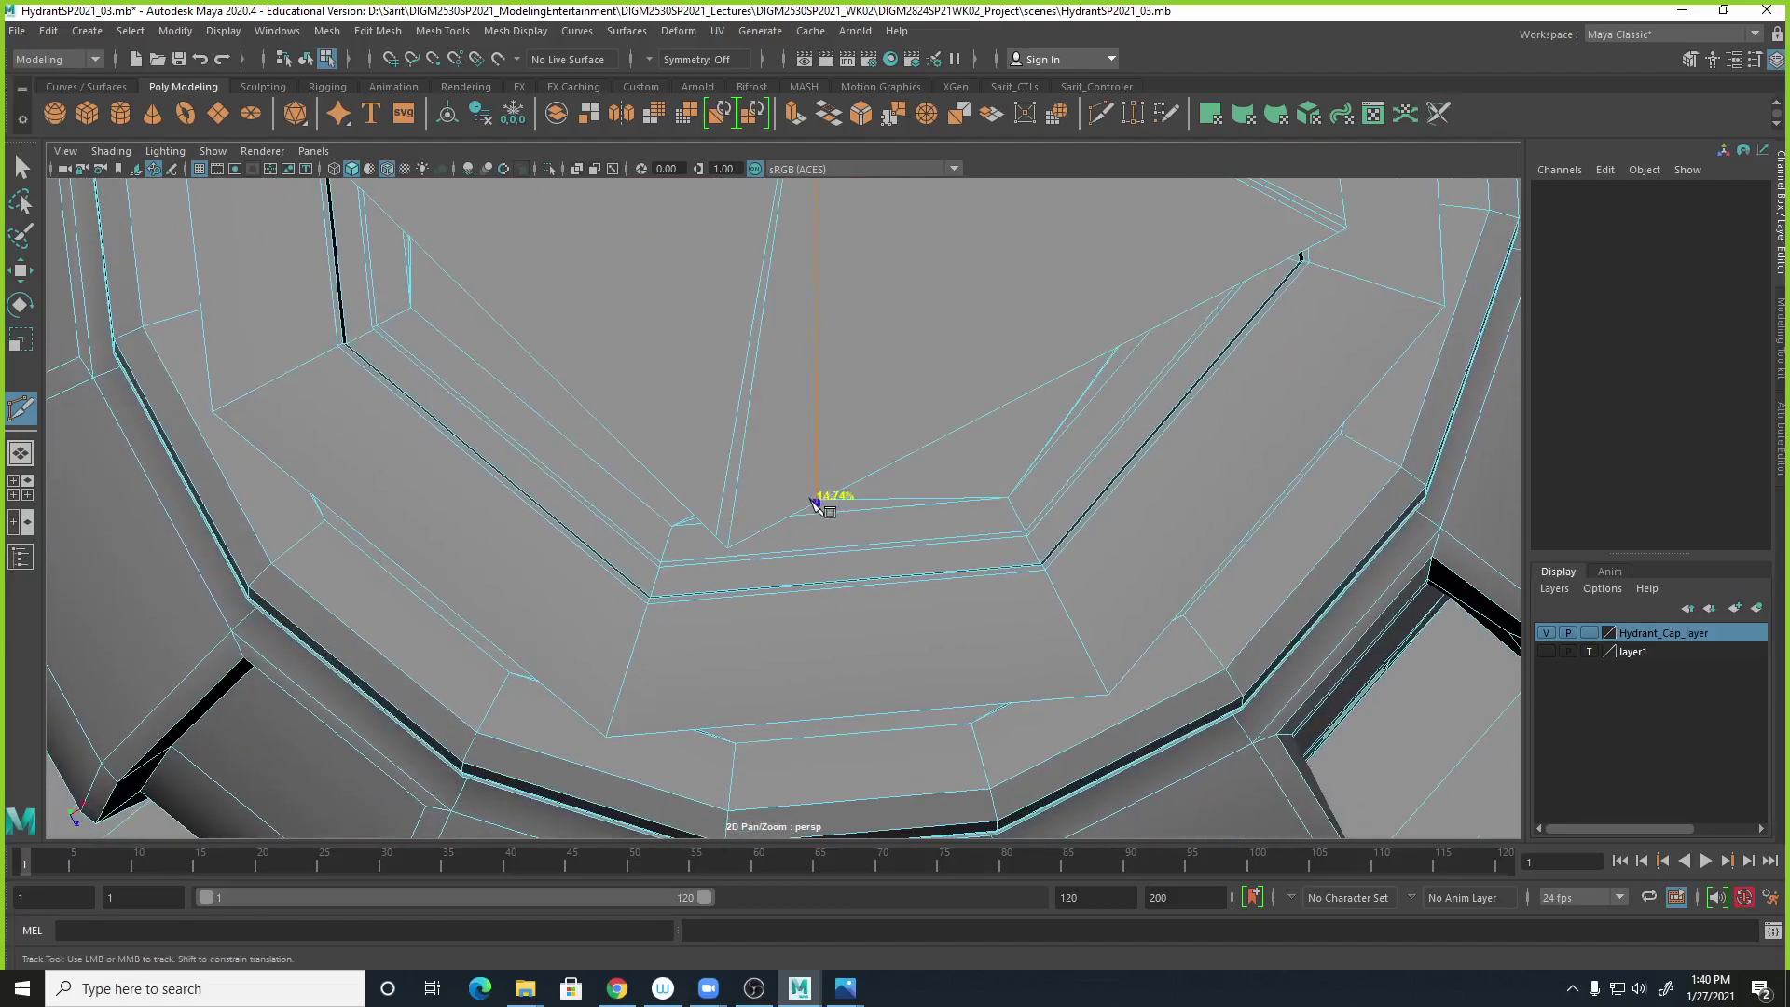
{"action": "left_click_drag", "start_coordinate": [739, 532], "coordinate": [799, 515], "text": "alt"}
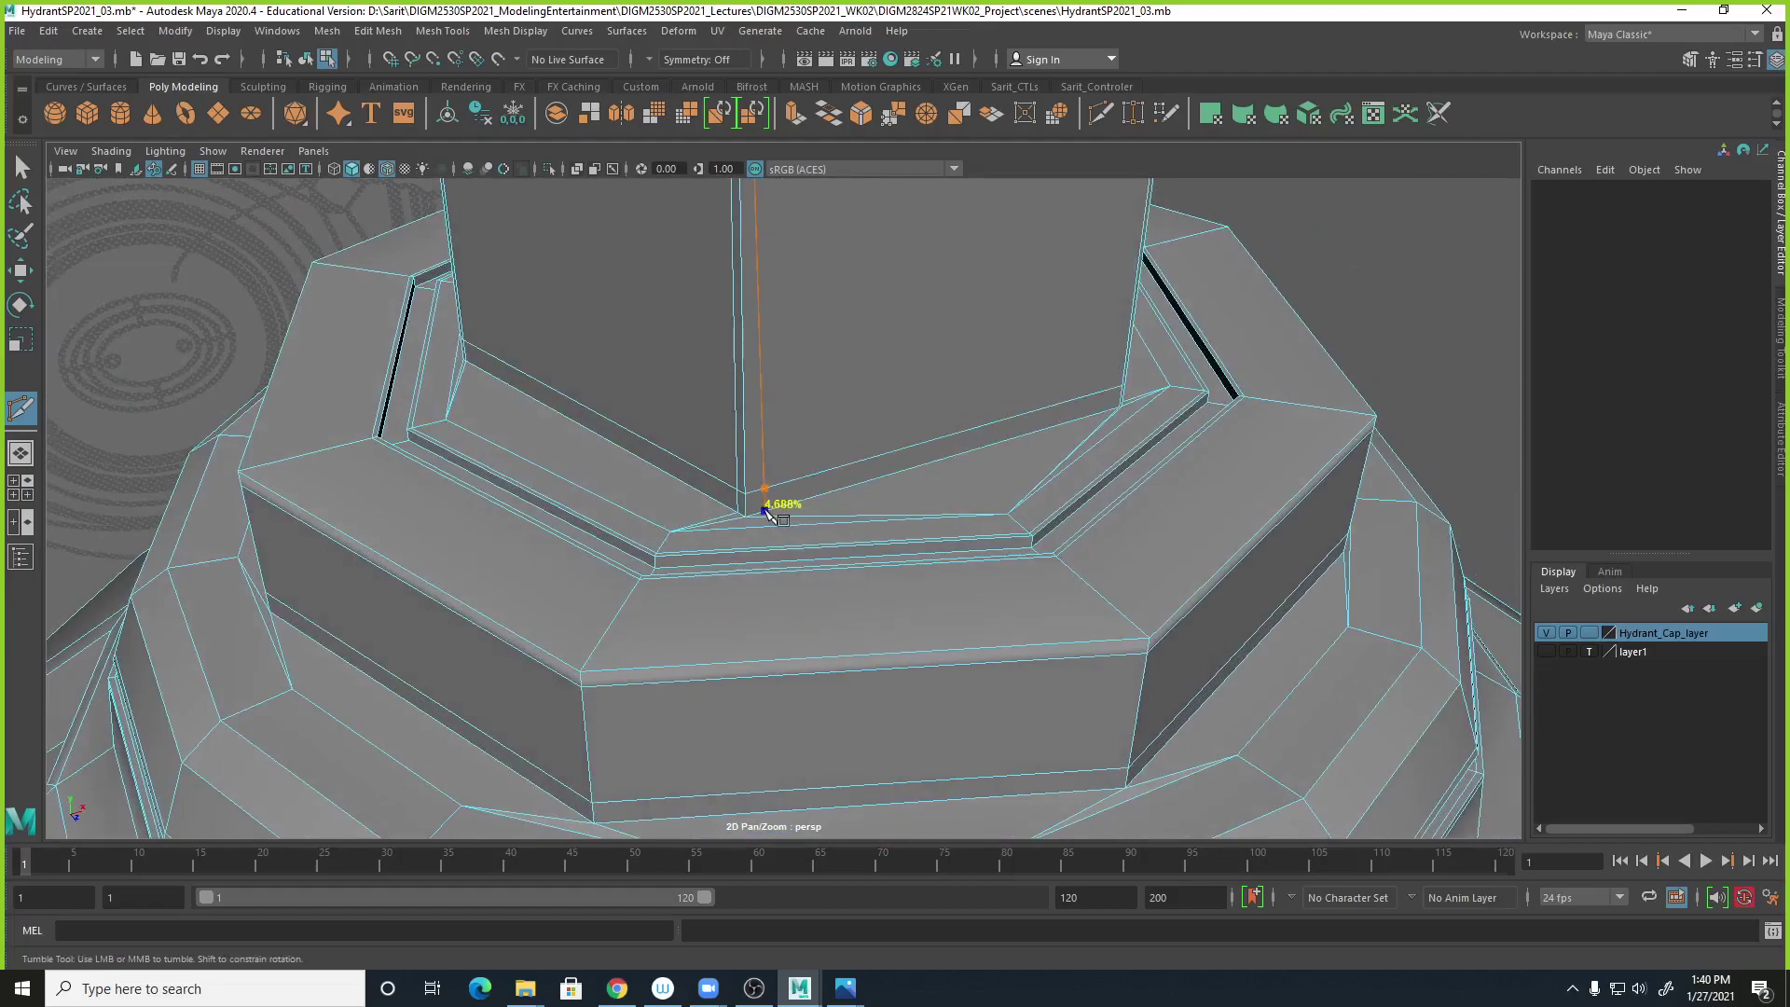
{"action": "left_click", "coordinate": [757, 512], "text": "ctrl"}
{"action": "right_click_drag", "start_coordinate": [757, 515], "coordinate": [1651, 651], "text": "alt"}
{"action": "middle_click_drag", "start_coordinate": [1407, 601], "coordinate": [937, 550], "text": "alt"}
{"action": "right_click_drag", "start_coordinate": [937, 550], "coordinate": [812, 523], "text": "alt"}
{"action": "middle_click_drag", "start_coordinate": [811, 523], "coordinate": [1358, 563], "text": "alt"}
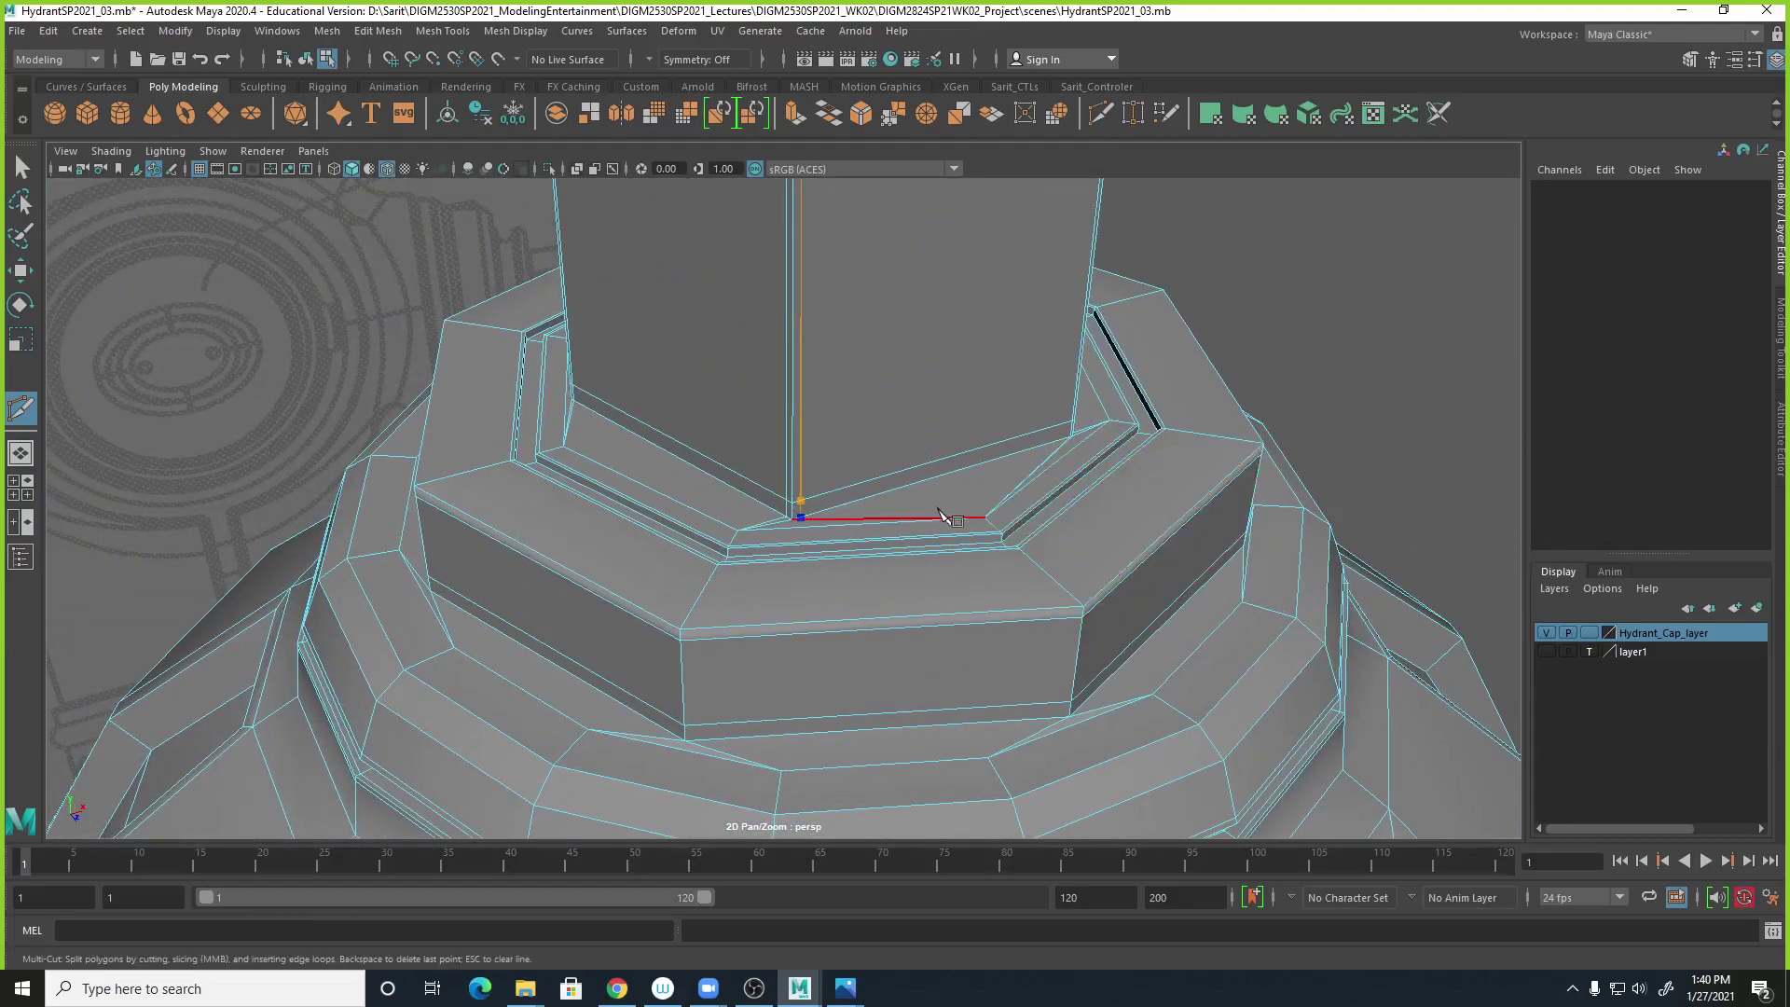
{"action": "left_click", "coordinate": [987, 517]}
{"action": "right_click", "coordinate": [1057, 535]}
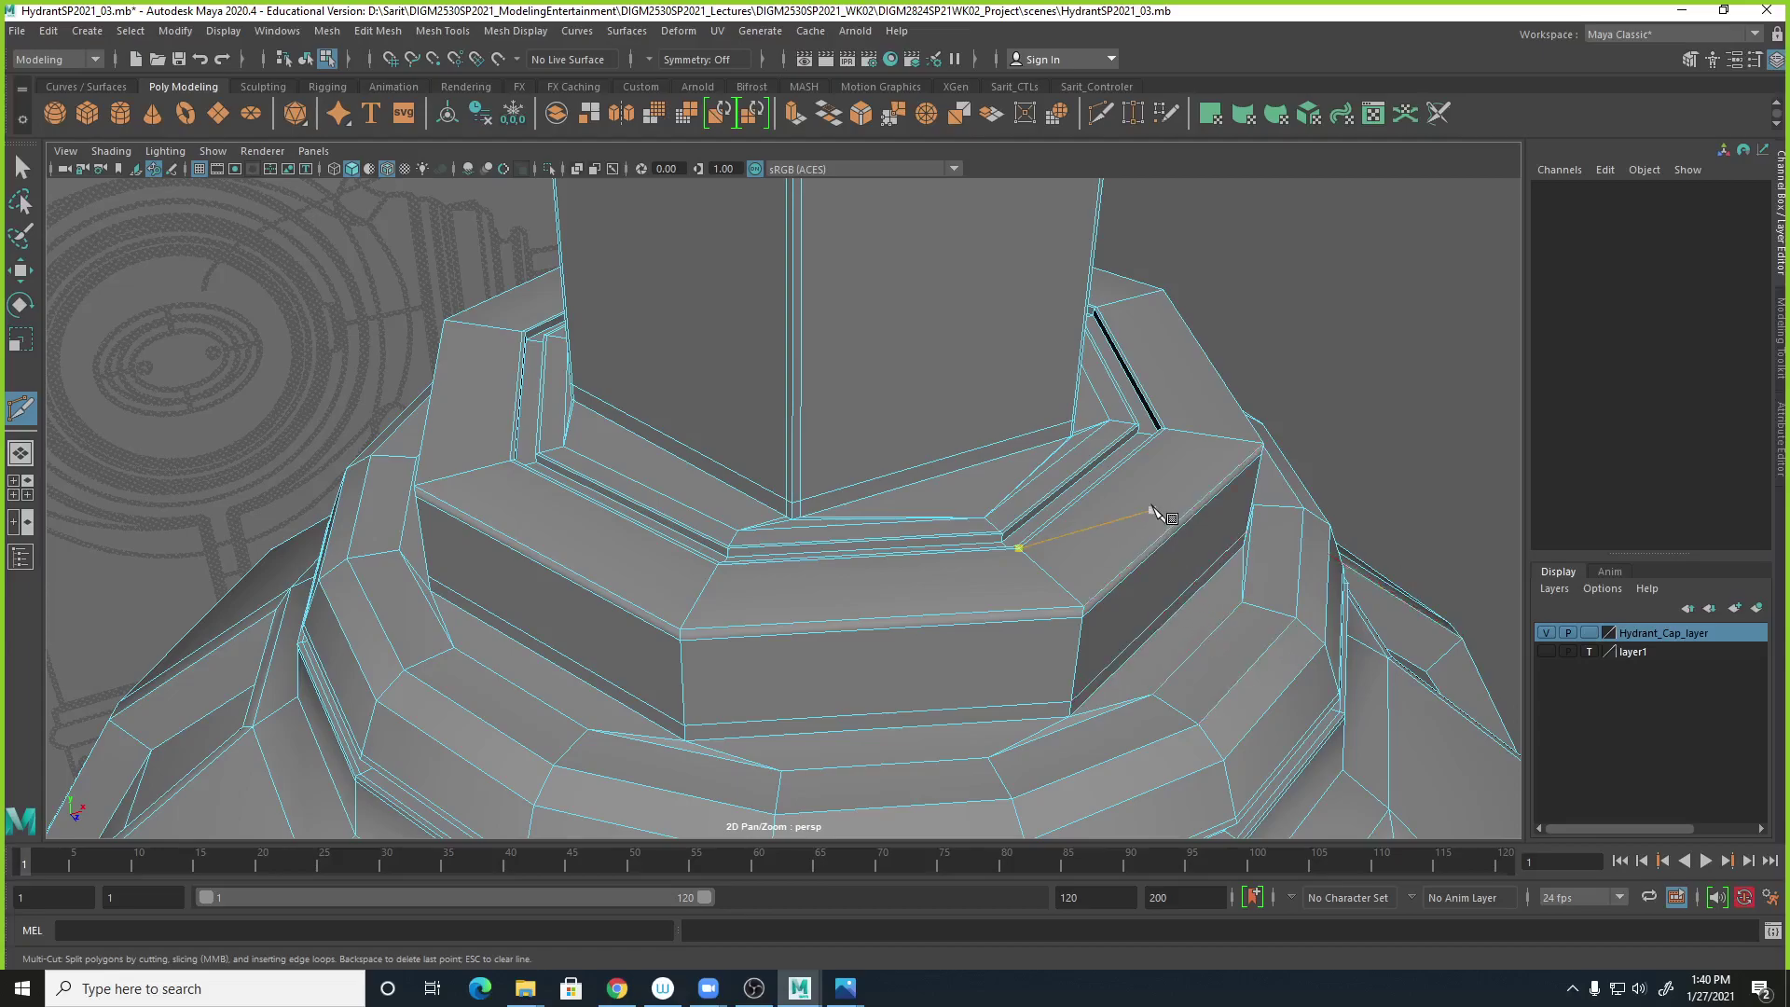
Preview the cap smoothed and inspect the nut's corners and top rim.
{"action": "key", "text": "3"}
{"action": "left_click", "coordinate": [20, 168]}
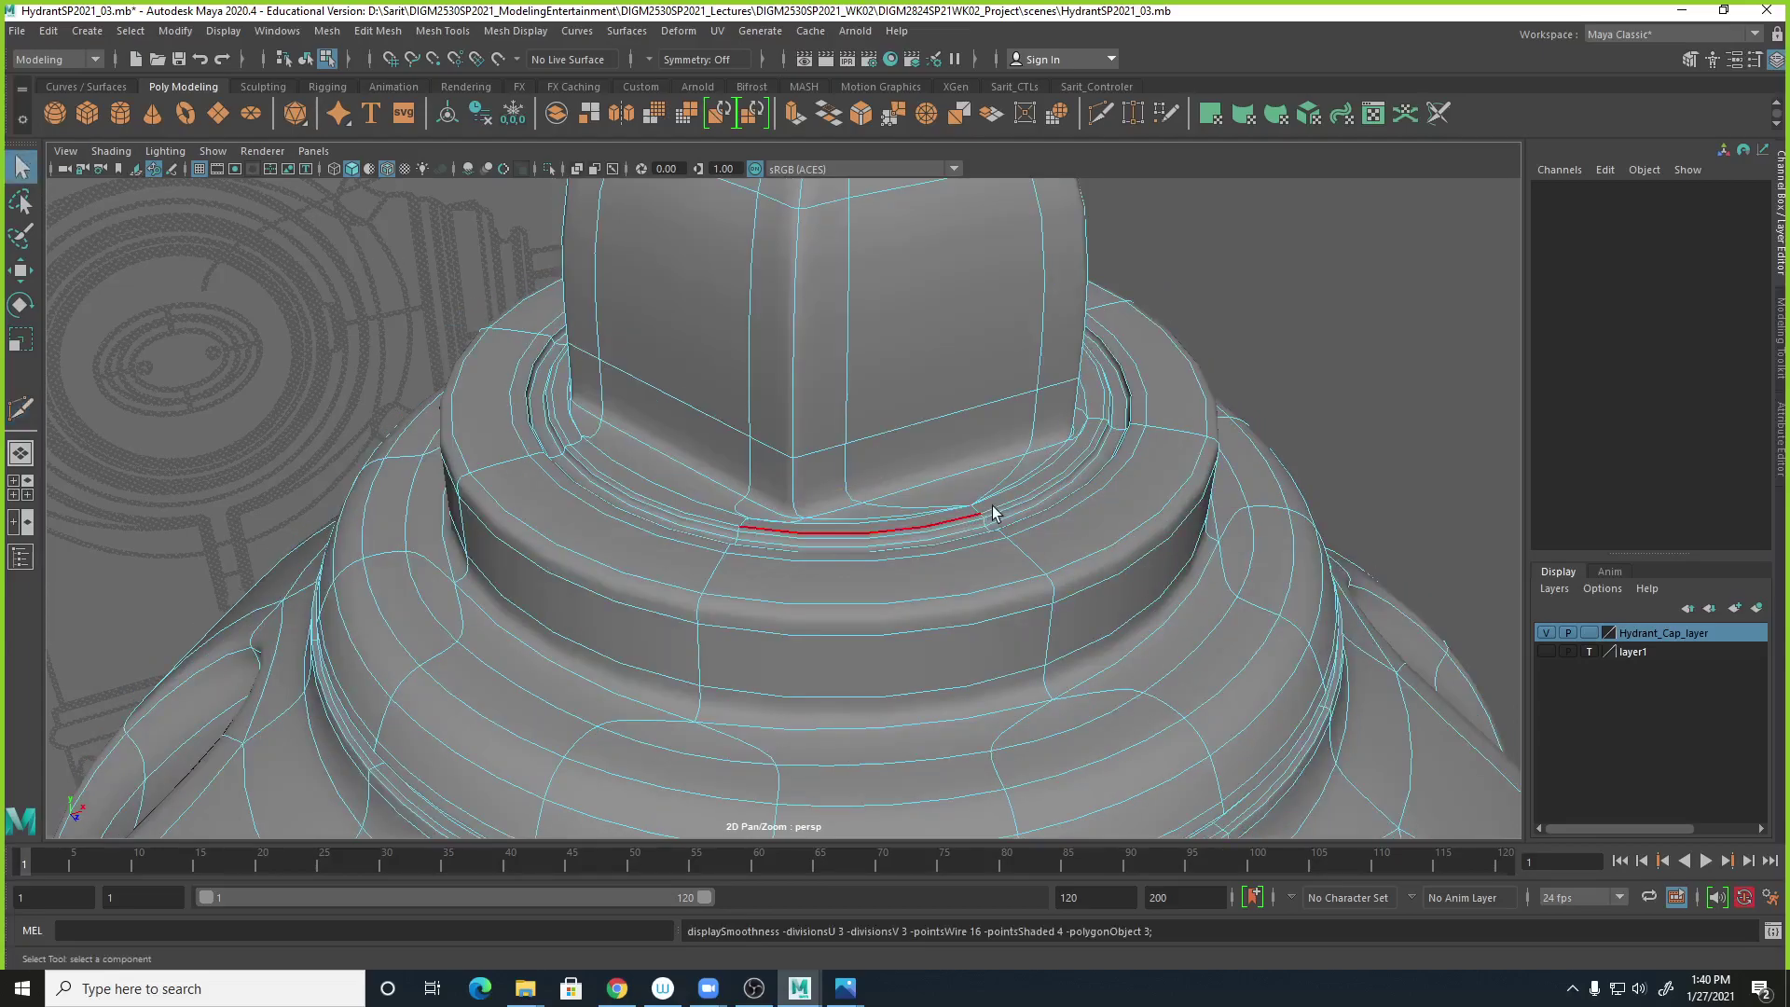
{"action": "right_click_drag", "start_coordinate": [994, 509], "coordinate": [673, 505], "text": "alt"}
{"action": "left_click_drag", "start_coordinate": [673, 506], "coordinate": [863, 574], "text": "alt"}
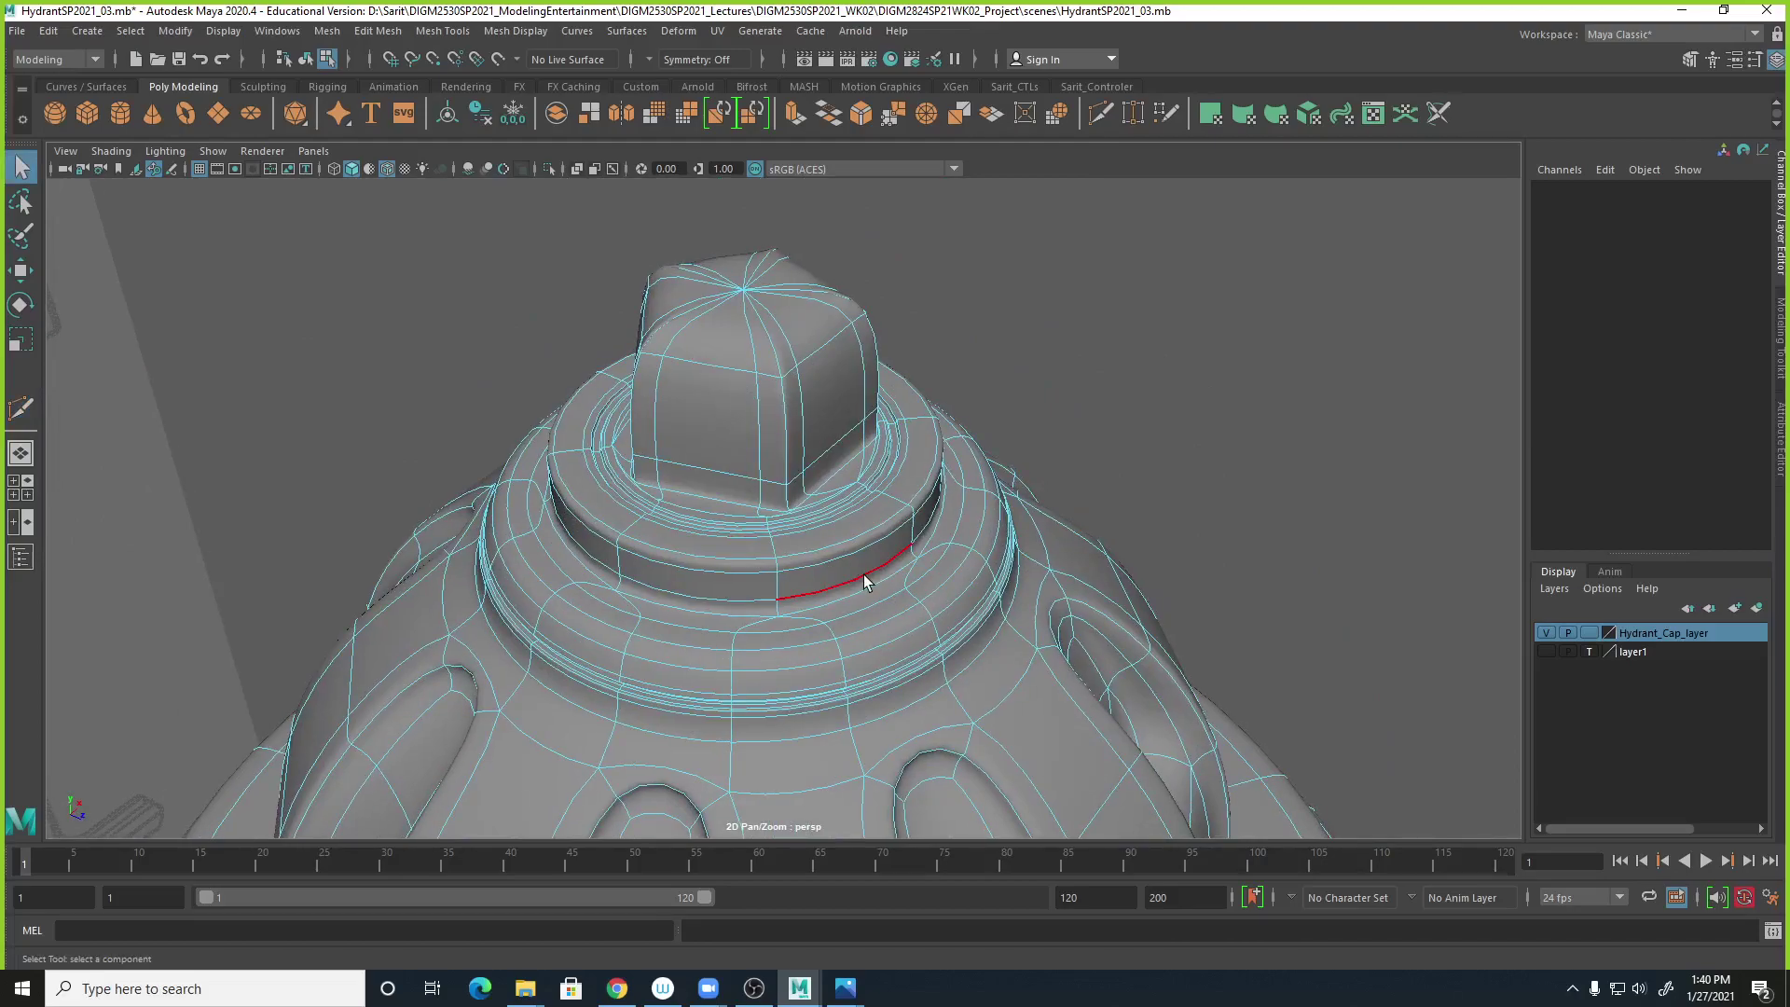
Return to the unsmoothed display and insert an edge loop around the nut's side faces just below the top rim.
{"action": "key", "text": "1"}
{"action": "scroll", "coordinate": [803, 479], "scroll_direction": "up", "scroll_amount": 3}
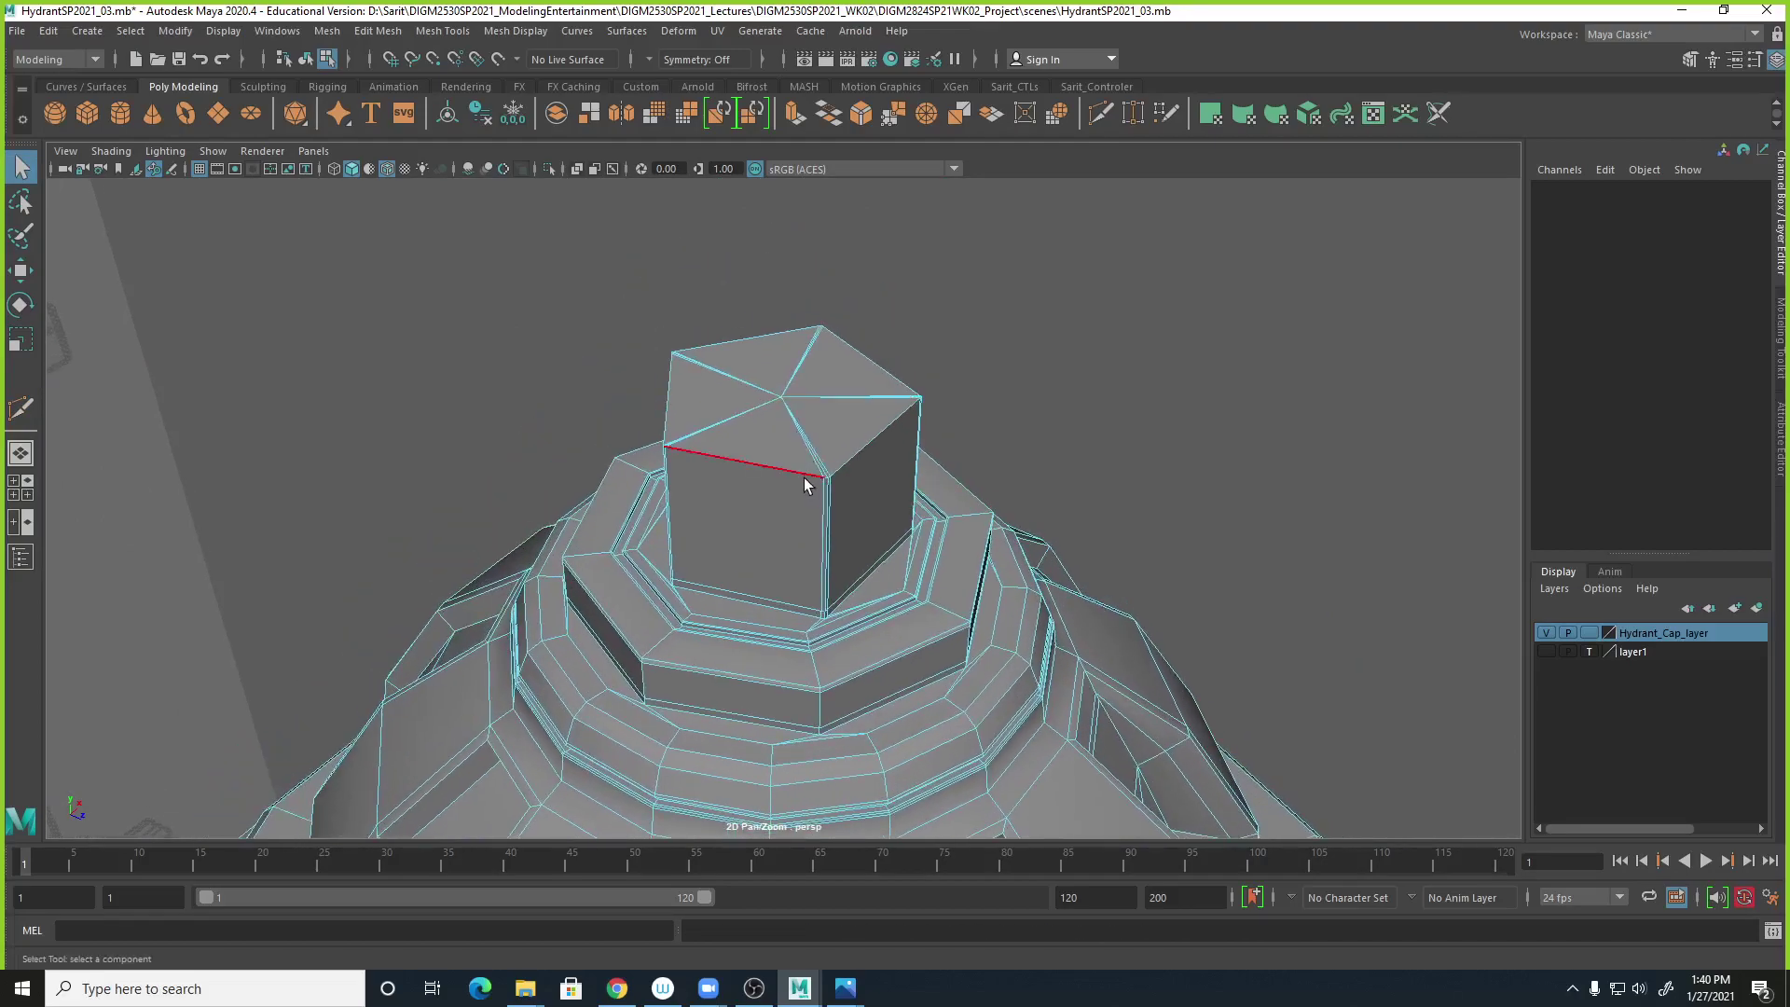
{"action": "right_click", "coordinate": [806, 479], "text": "shift"}
{"action": "mouse_move", "coordinate": [806, 479]}
{"action": "right_mouse_down", "text": "shift"}
{"action": "mouse_move", "coordinate": [722, 483]}
{"action": "mouse_move", "coordinate": [813, 478]}
{"action": "right_mouse_up", "text": "shift"}
{"action": "scroll", "coordinate": [971, 380], "scroll_direction": "up", "scroll_amount": 4}
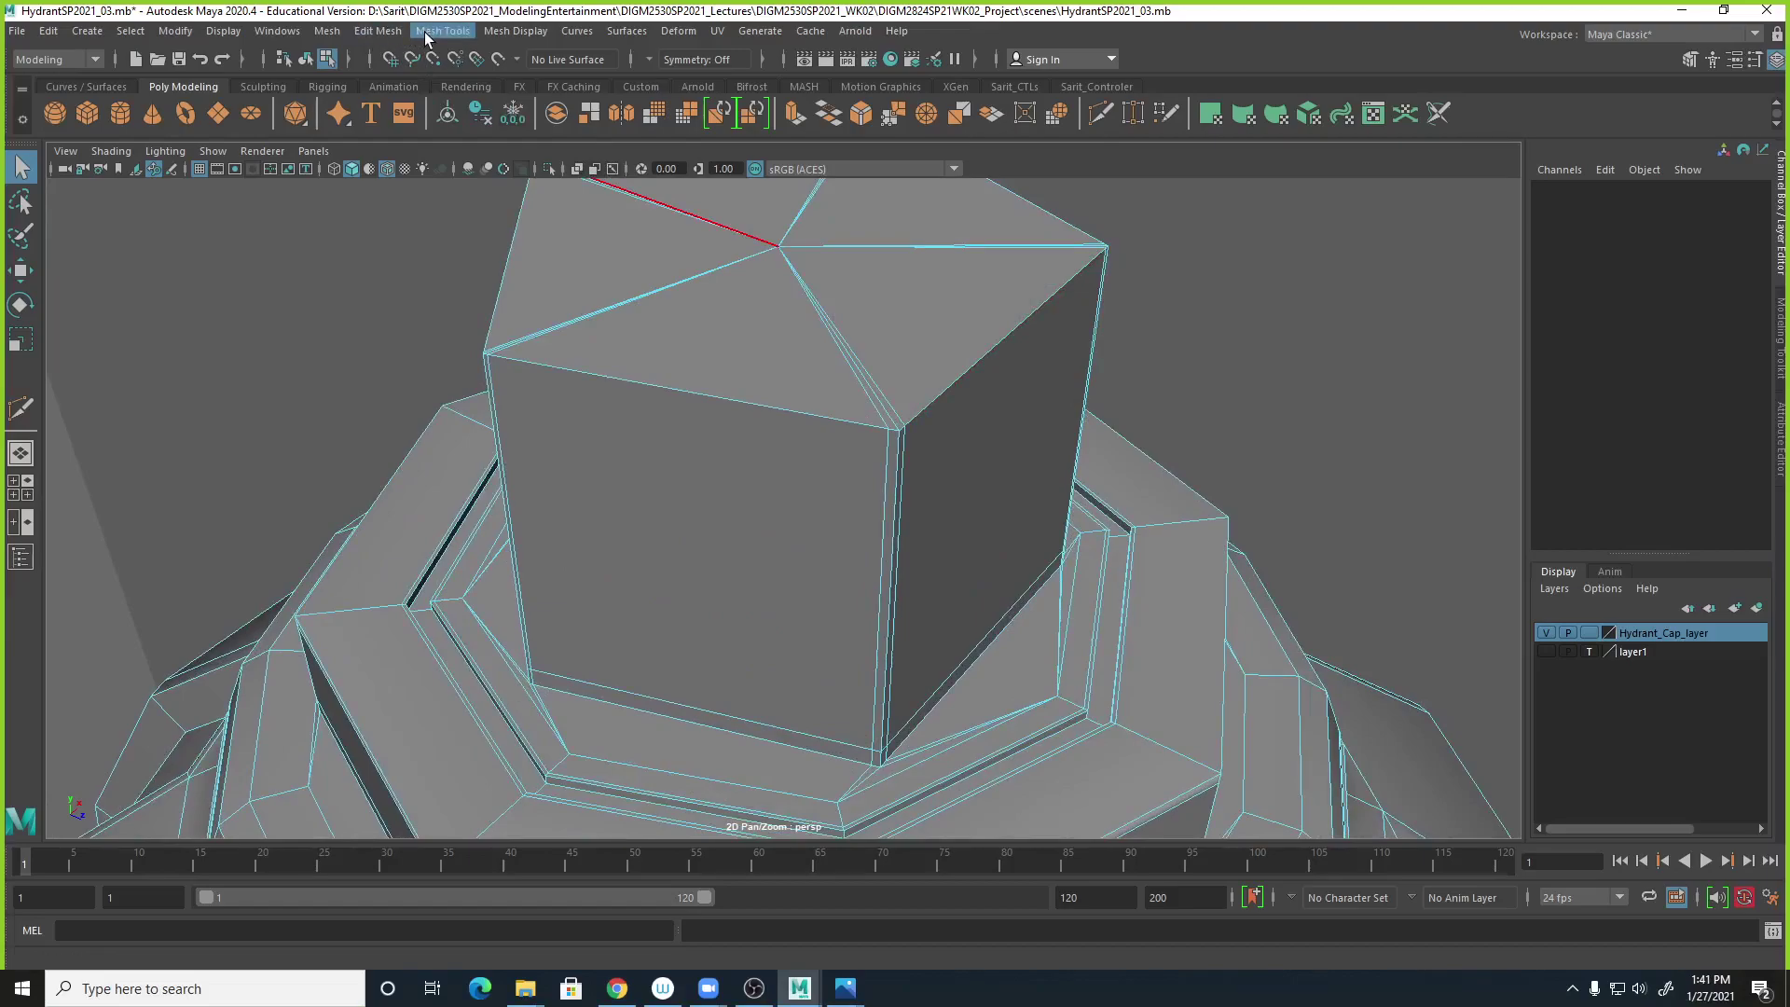
{"action": "left_click", "coordinate": [391, 33]}
{"action": "mouse_move", "coordinate": [442, 31]}
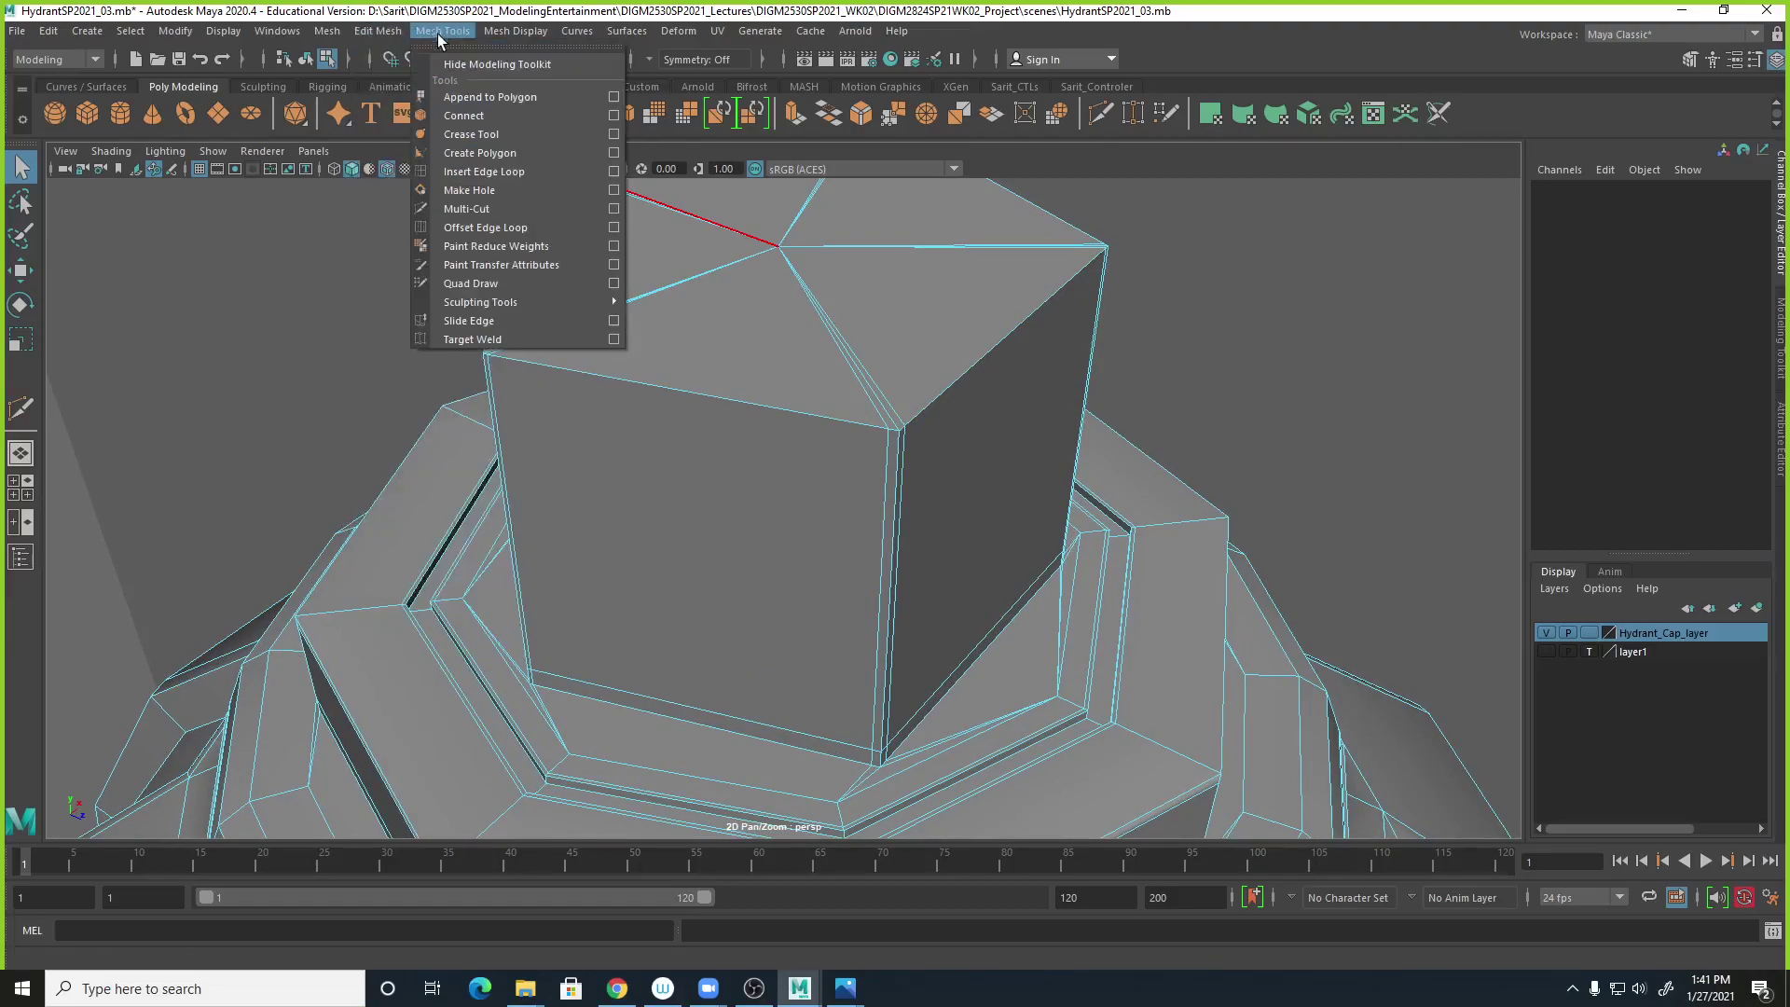
{"action": "left_click", "coordinate": [484, 171]}
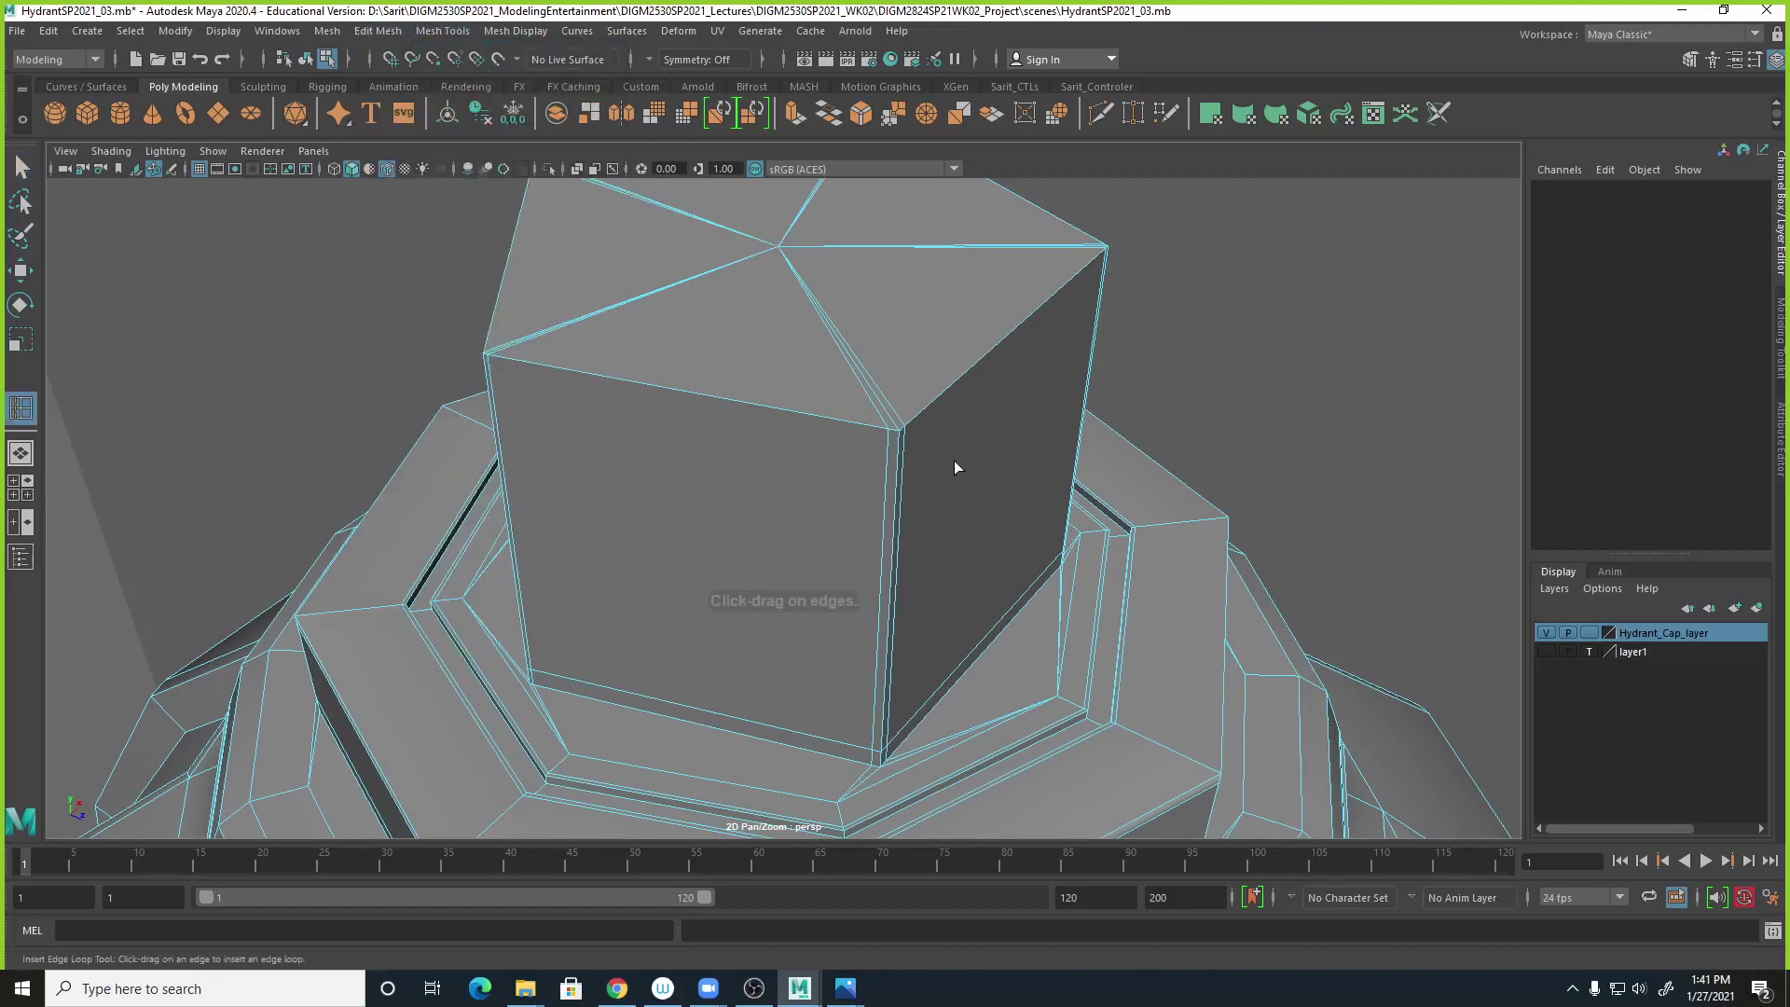
{"action": "left_click_drag", "start_coordinate": [887, 459], "coordinate": [892, 453]}
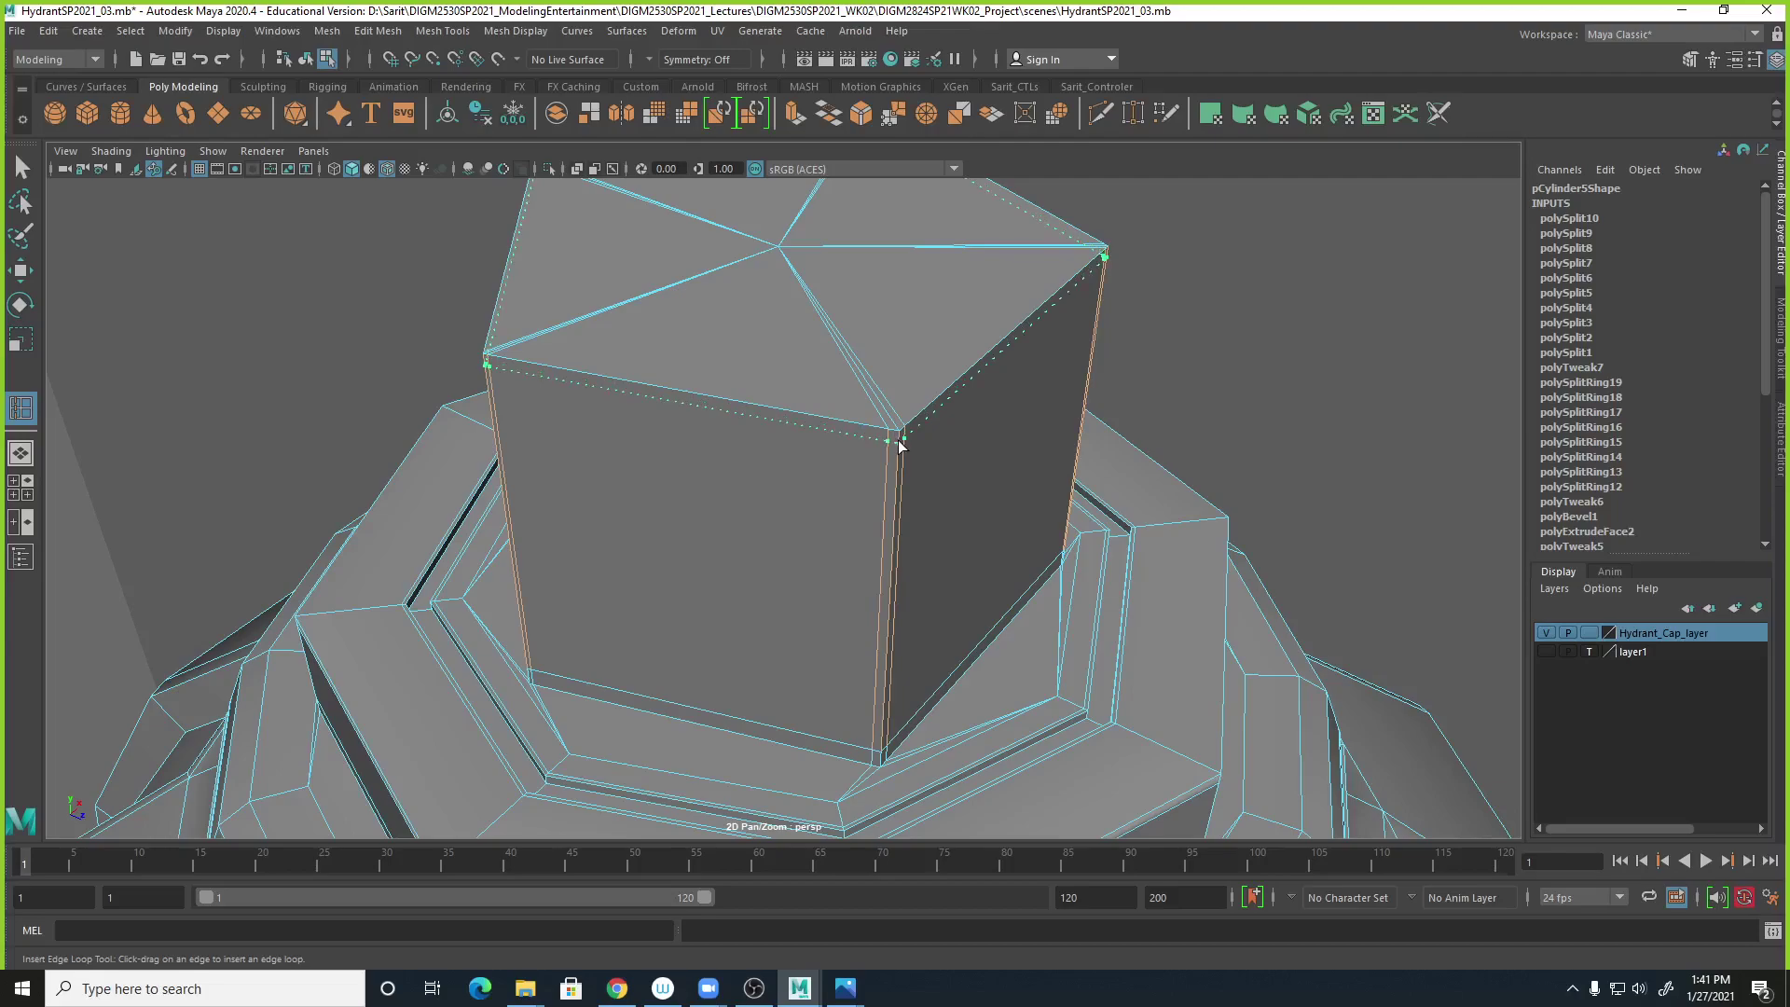
{"action": "left_click_drag", "start_coordinate": [901, 444], "coordinate": [902, 446]}
Preview the smoothed cap with the whole object selected and examine the nut's top rim from several angles.
{"action": "key", "text": "2"}
{"action": "right_click_drag", "start_coordinate": [1242, 576], "coordinate": [839, 480], "text": "alt"}
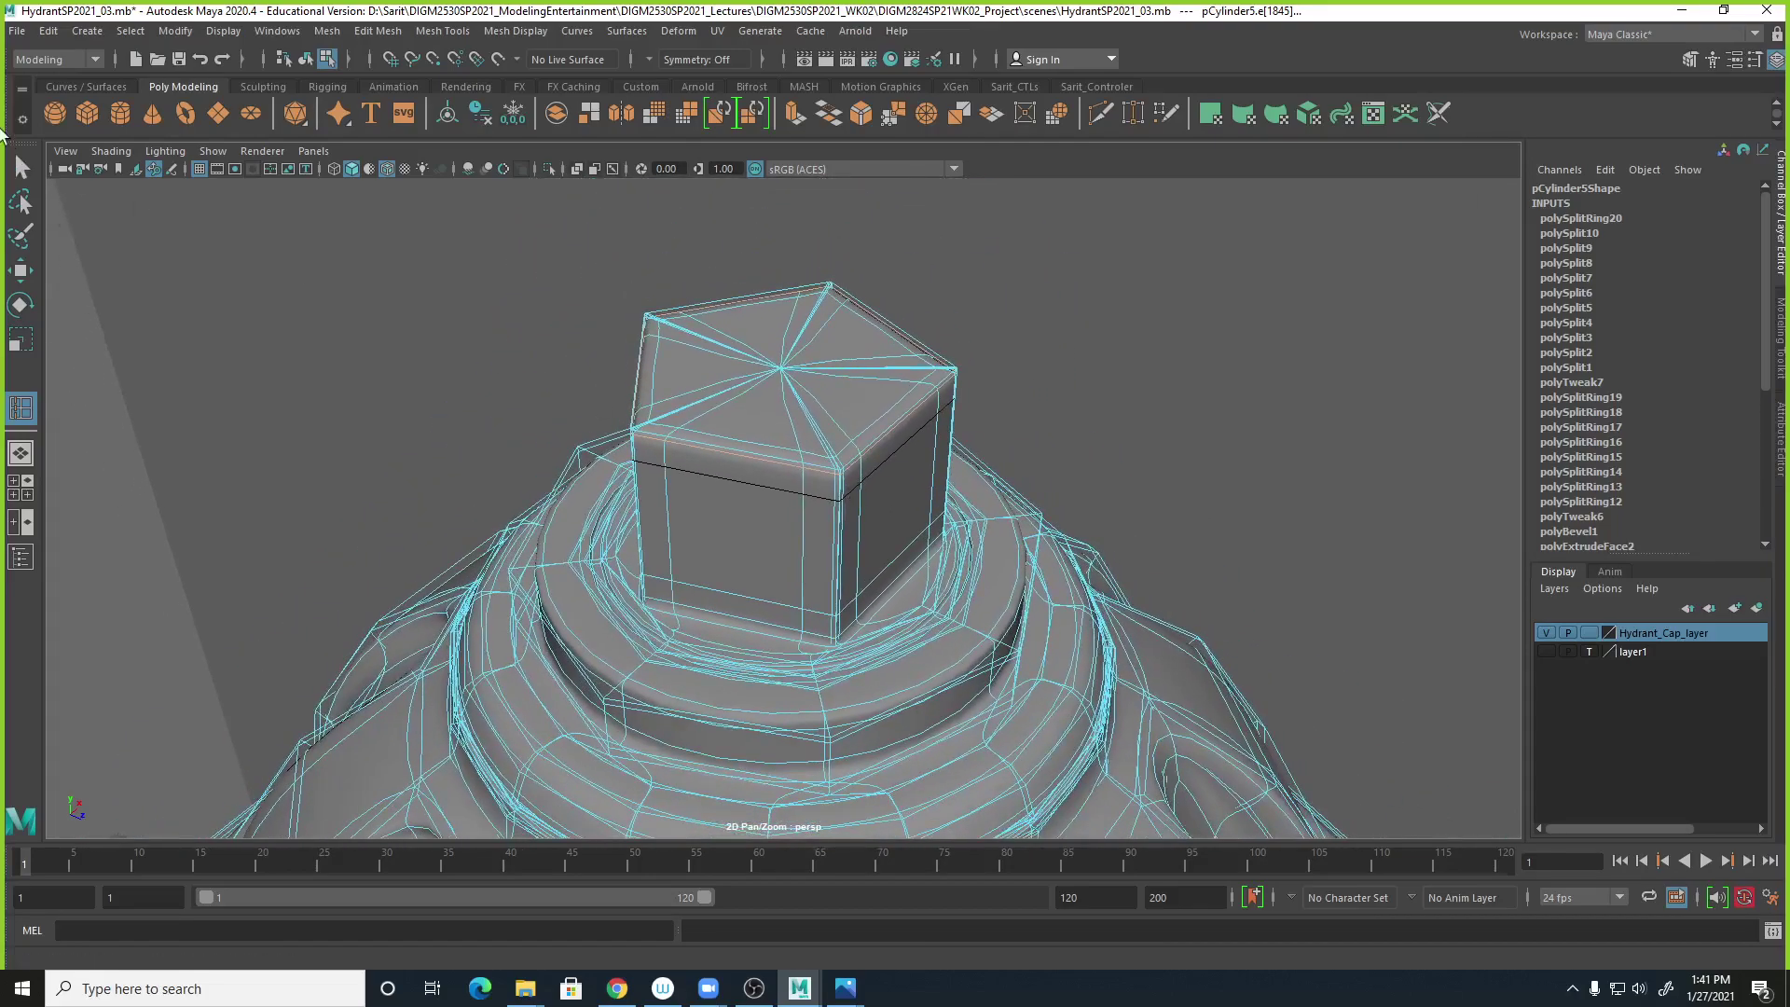
{"action": "left_click", "coordinate": [20, 168]}
{"action": "right_click_drag", "start_coordinate": [801, 333], "coordinate": [899, 306]}
{"action": "left_click_drag", "start_coordinate": [1130, 380], "coordinate": [781, 352], "text": "alt"}
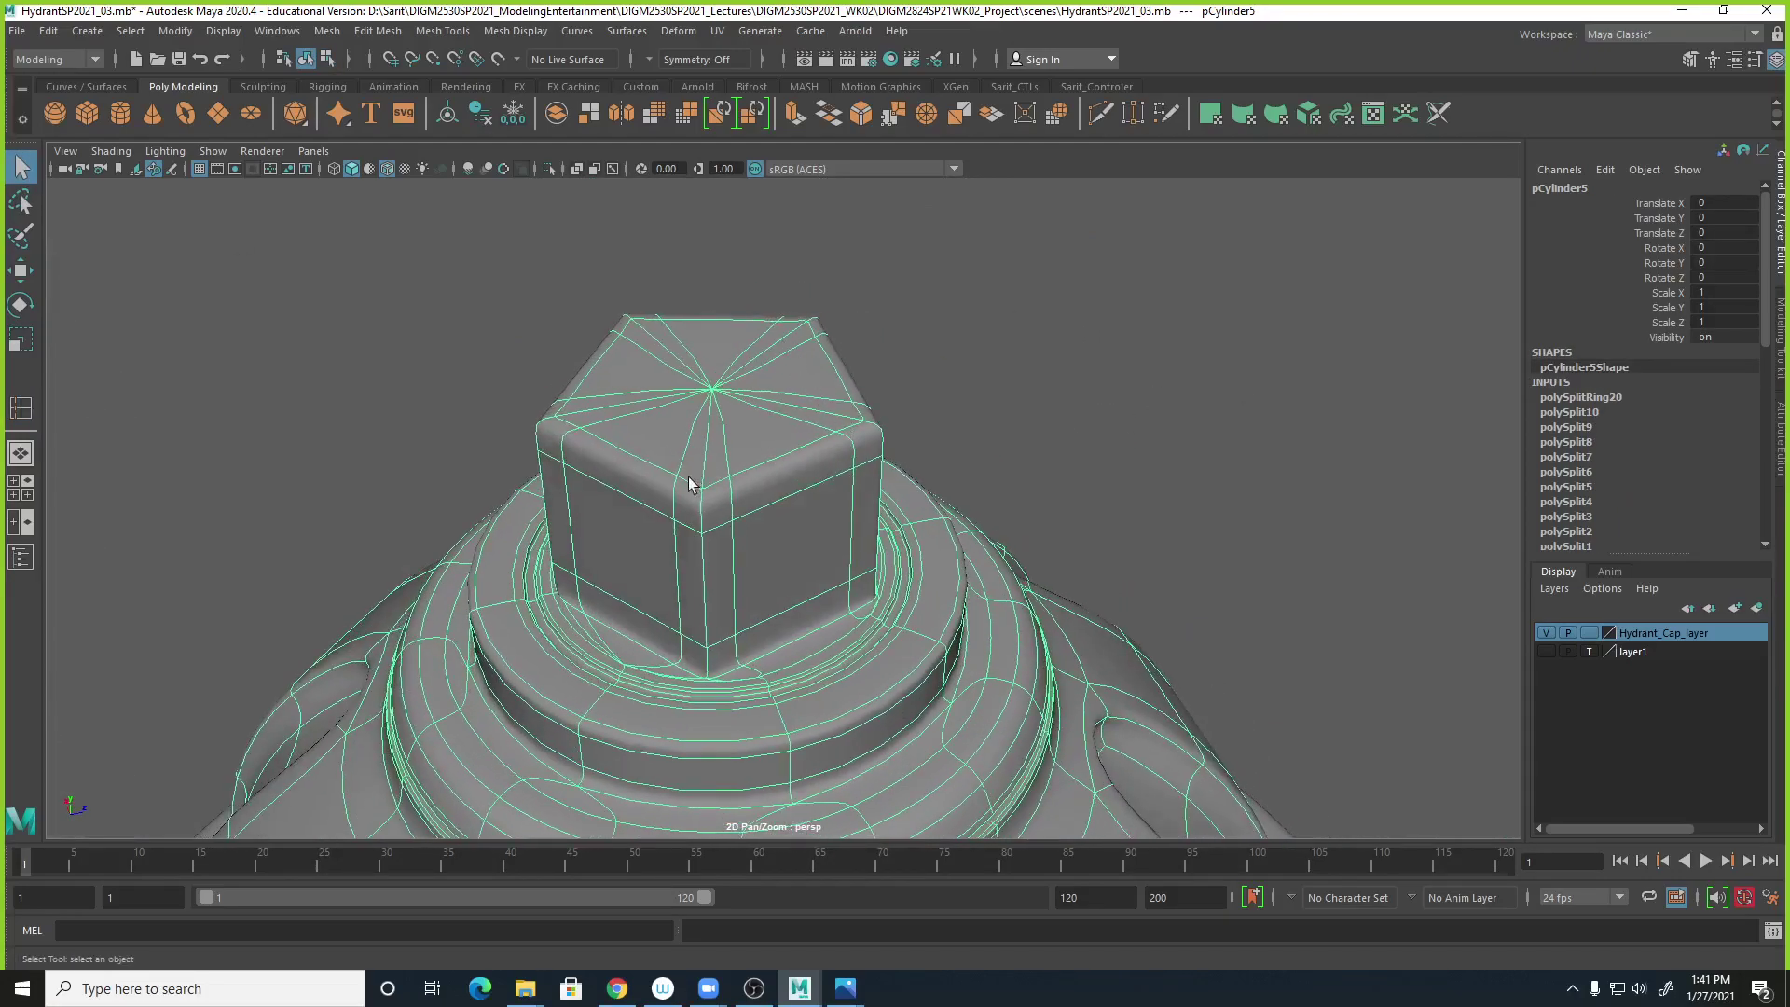
Try to insert an edge loop across the nut's unsmoothed top faces just inside the rim, and undo it.
{"action": "key", "text": "1"}
{"action": "right_click_drag", "start_coordinate": [787, 492], "coordinate": [784, 593], "text": "alt"}
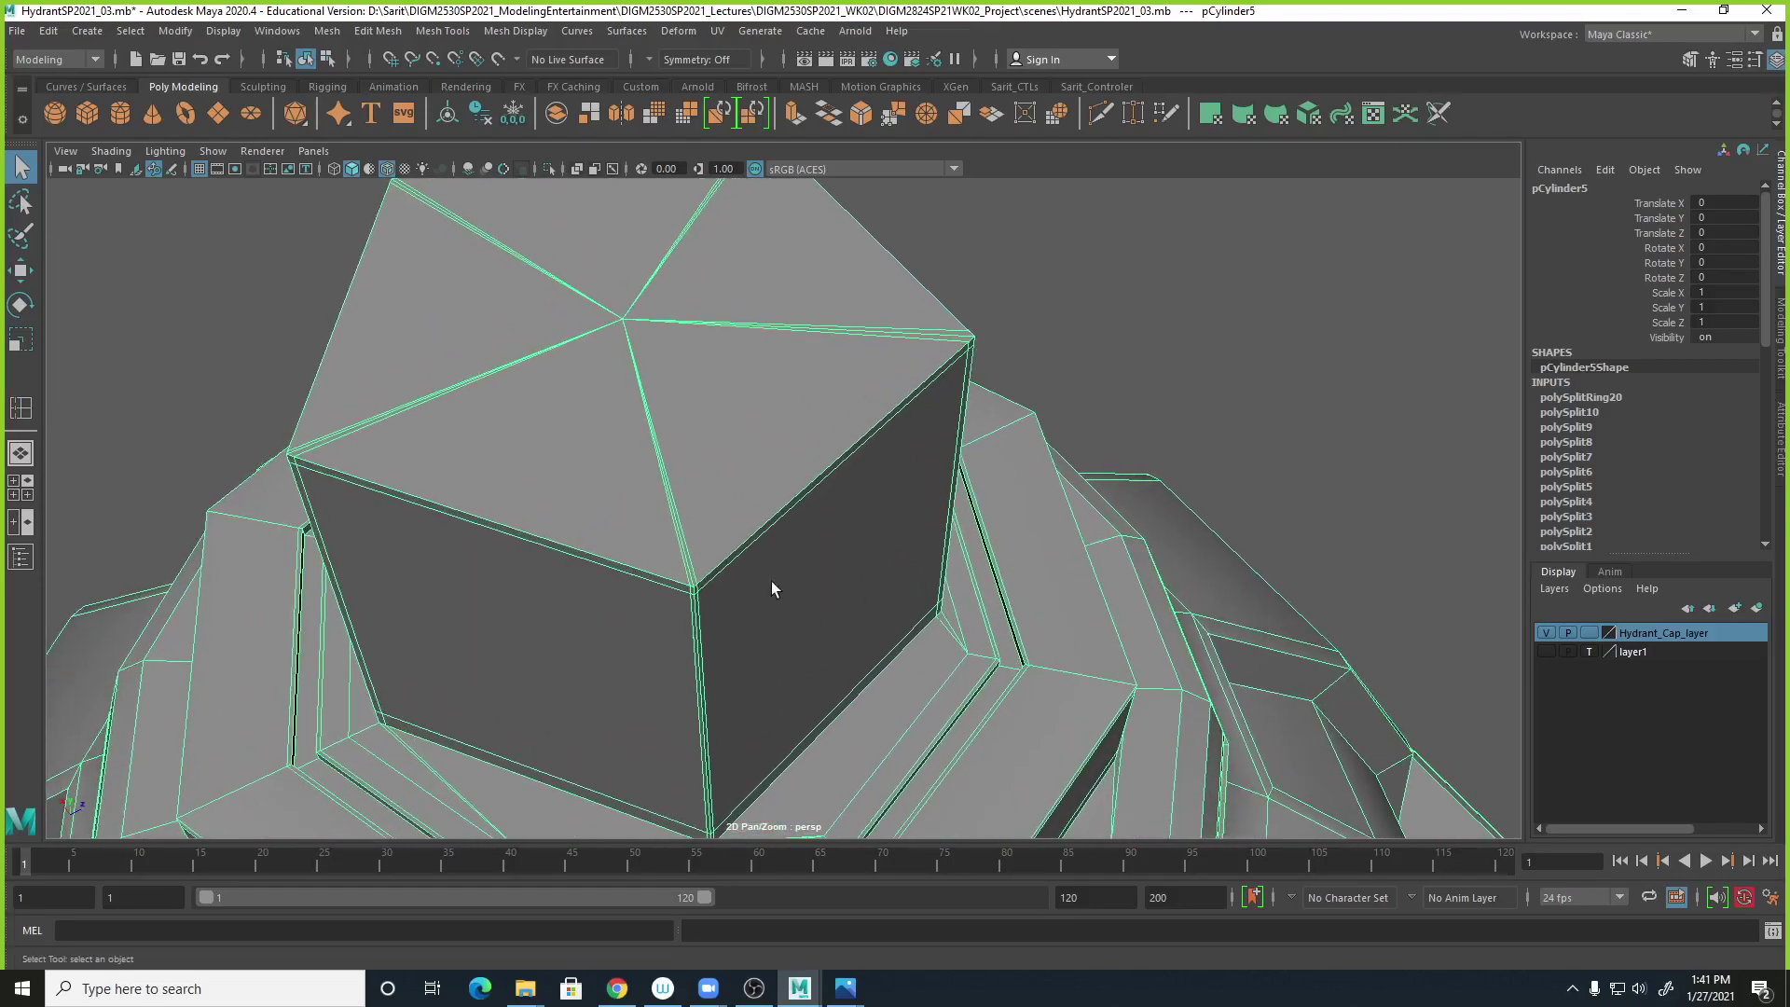
{"action": "left_click", "coordinate": [20, 408]}
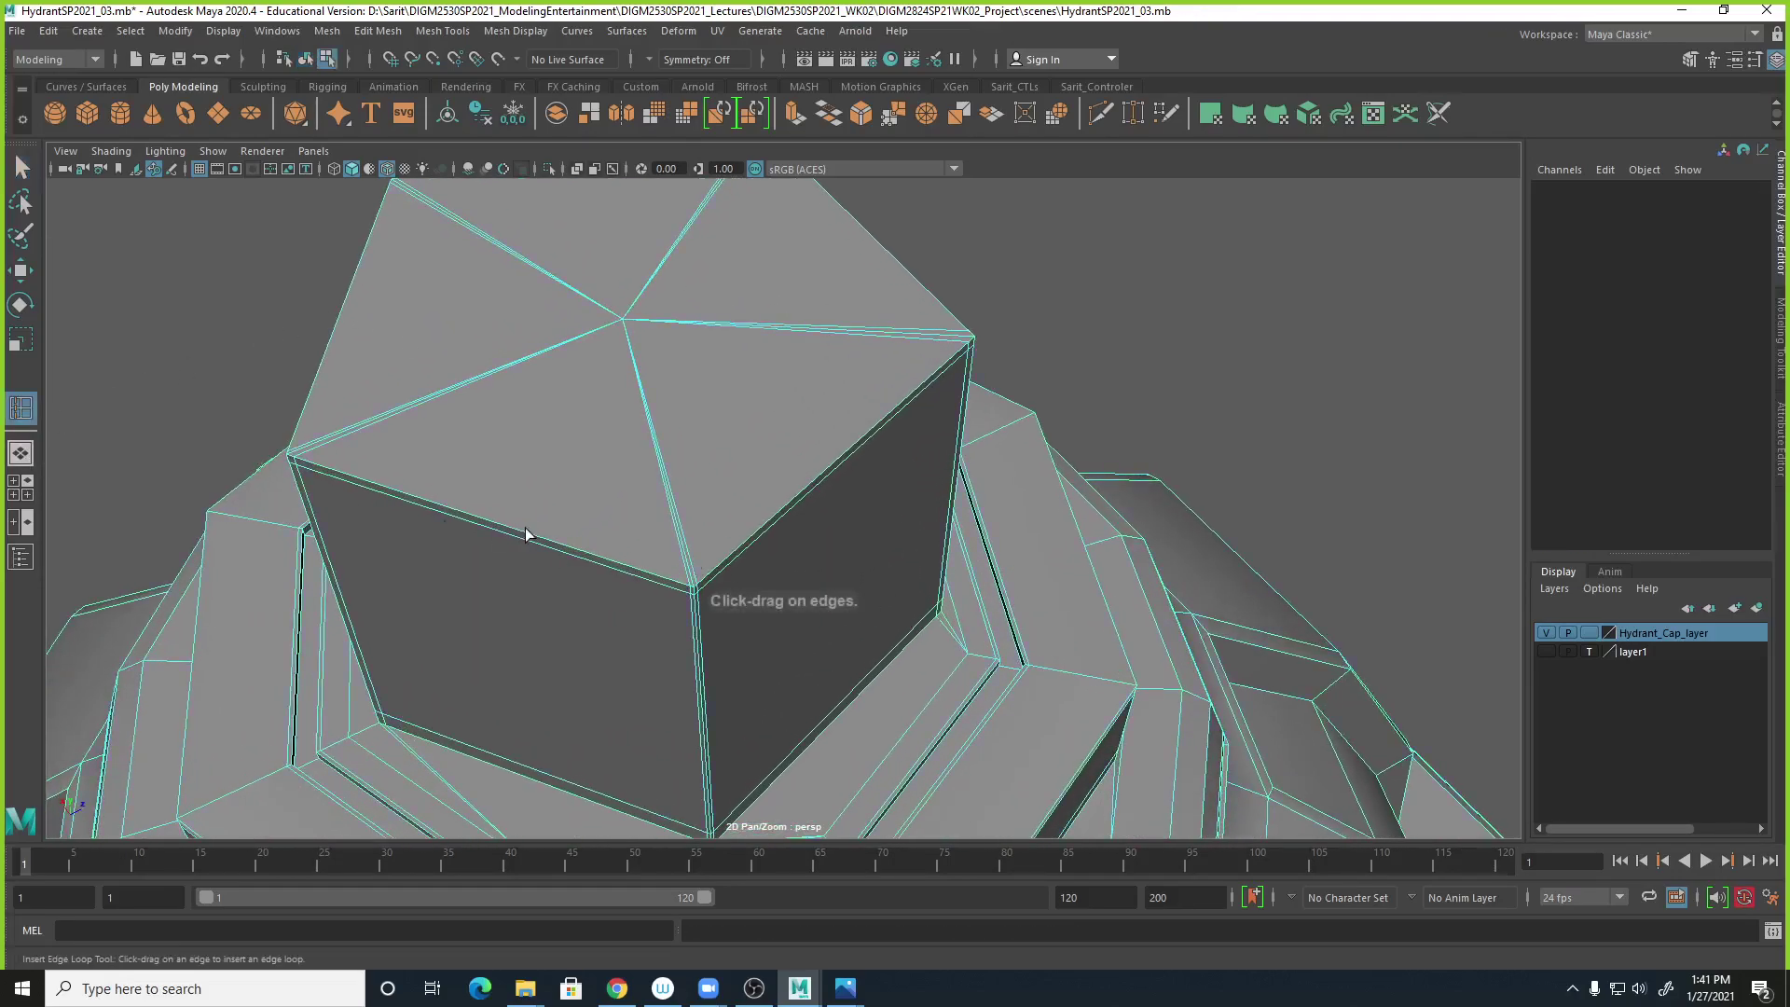
{"action": "left_click", "coordinate": [698, 588]}
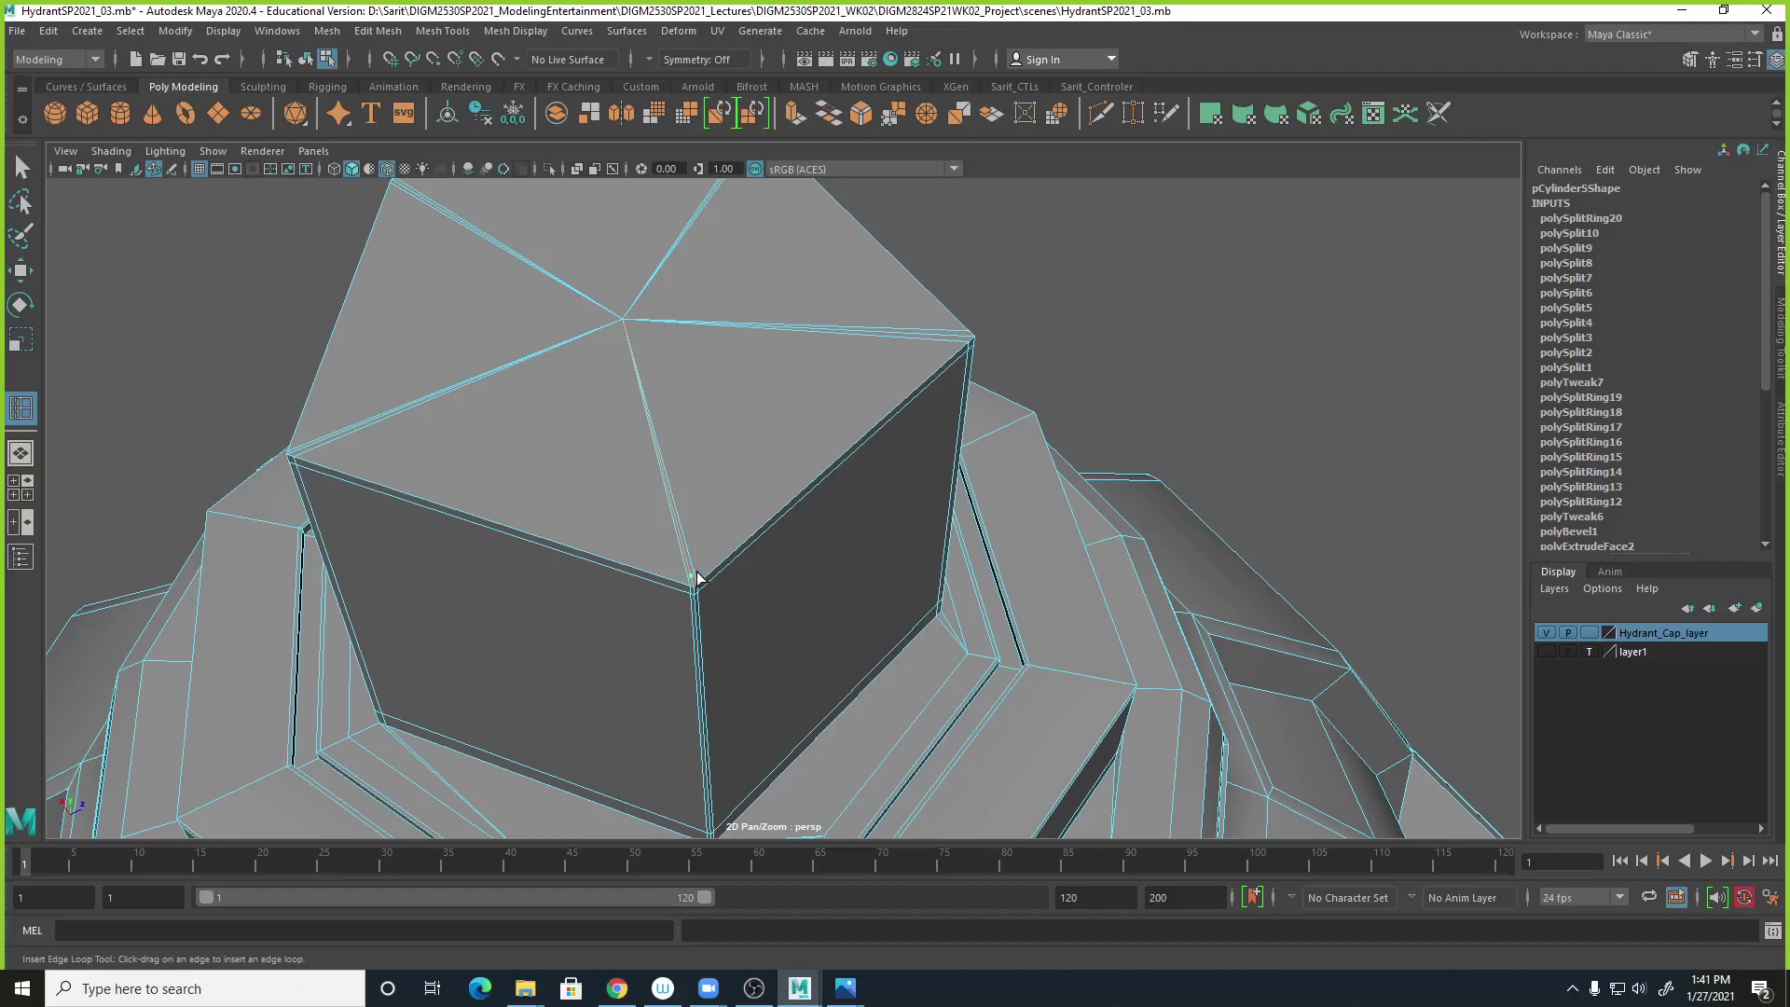
{"action": "left_click_drag", "start_coordinate": [696, 569], "coordinate": [696, 570]}
{"action": "left_click", "coordinate": [1415, 787]}
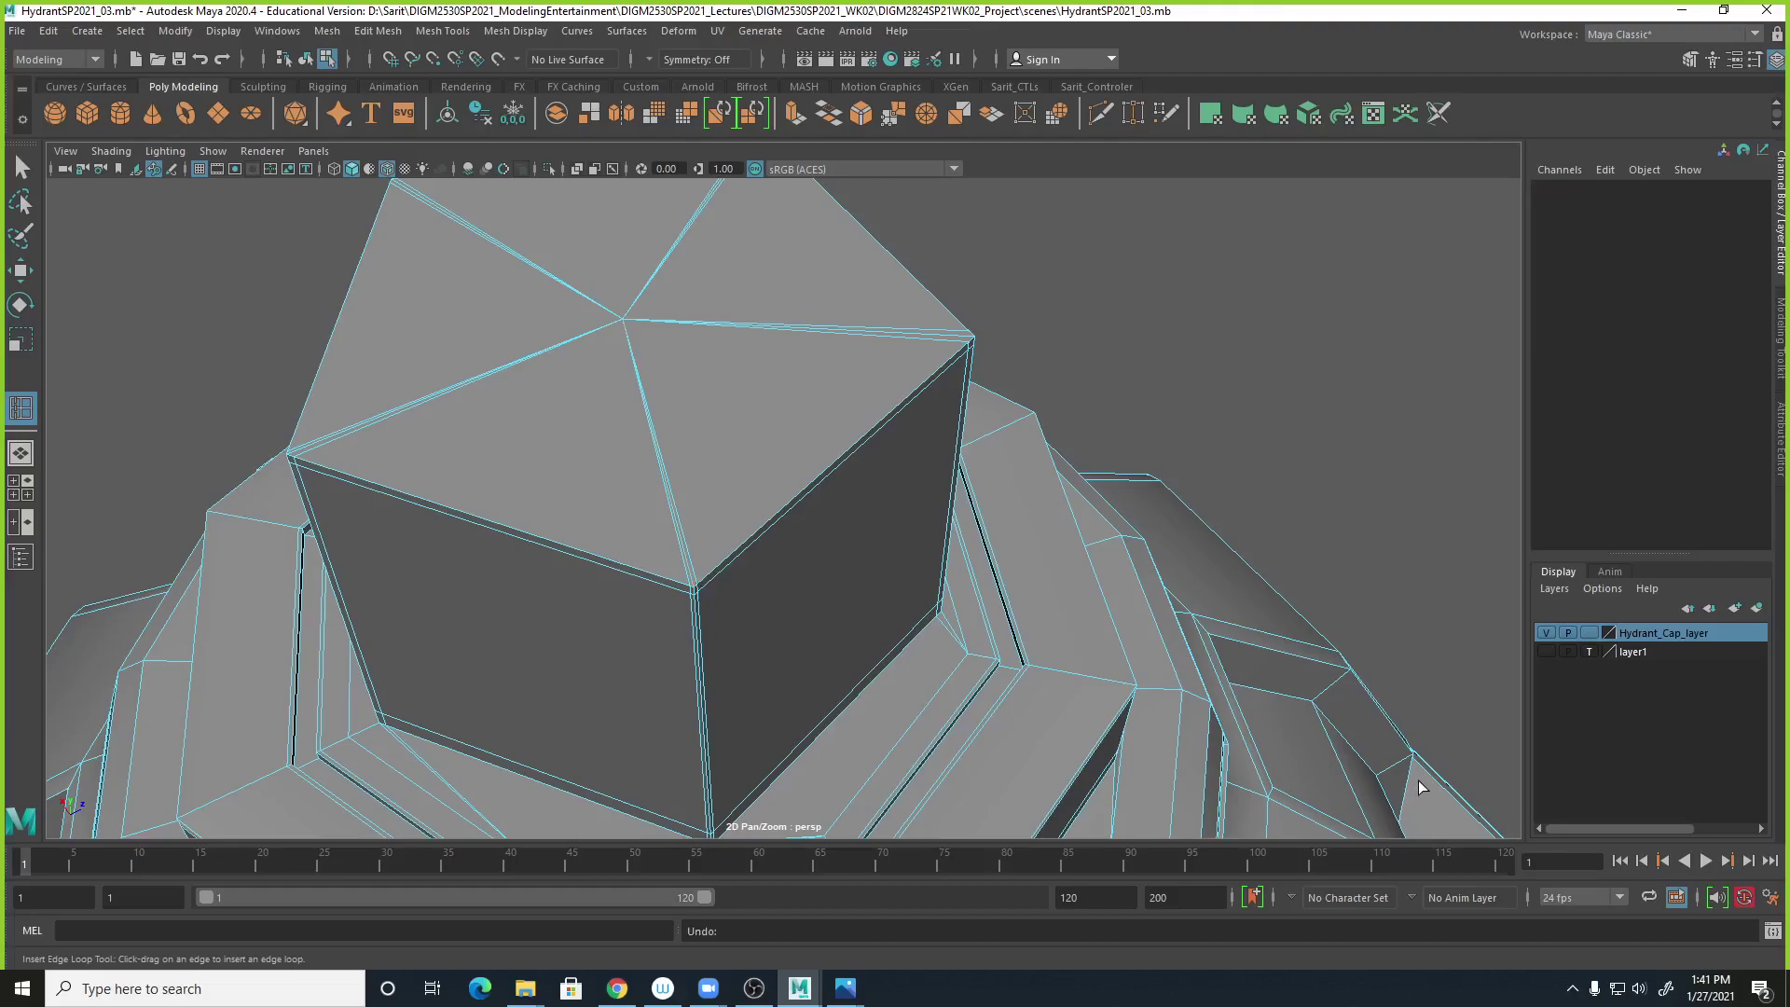
{"action": "scroll", "coordinate": [819, 562], "scroll_direction": "up", "scroll_amount": 2}
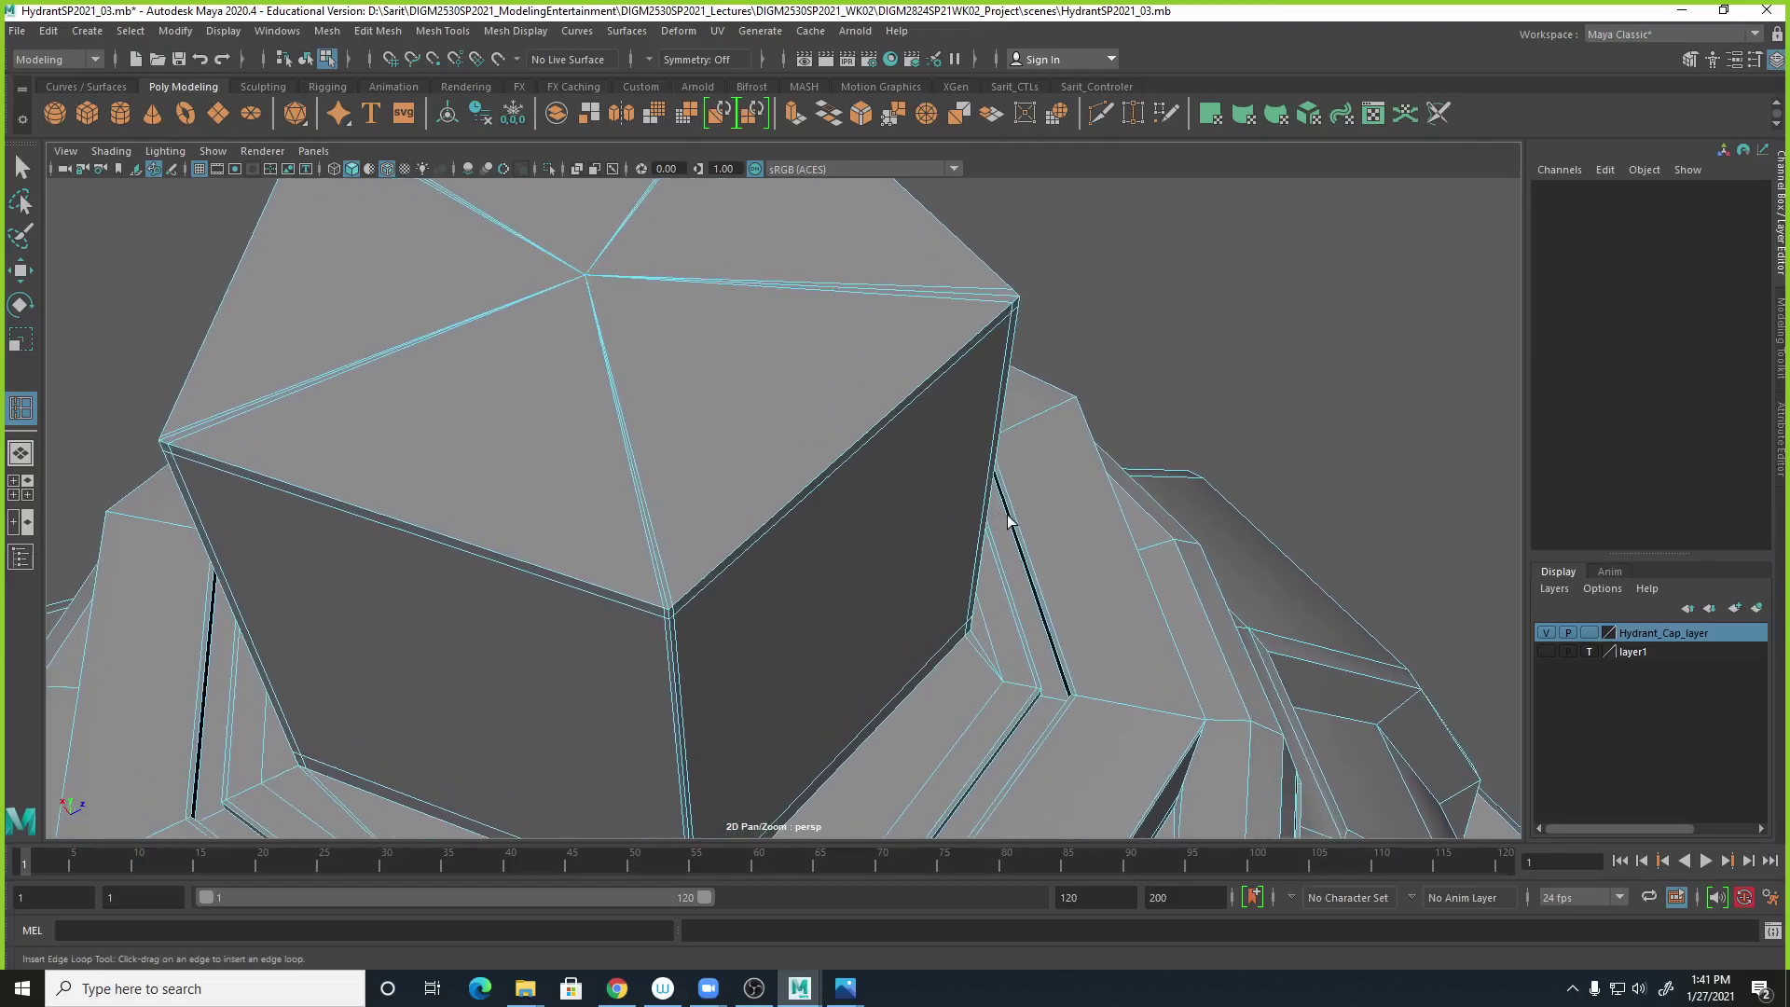
Try to insert an edge loop across the nut's top faces near the front corner, and show the cap's vertices.
{"action": "left_click", "coordinate": [639, 478]}
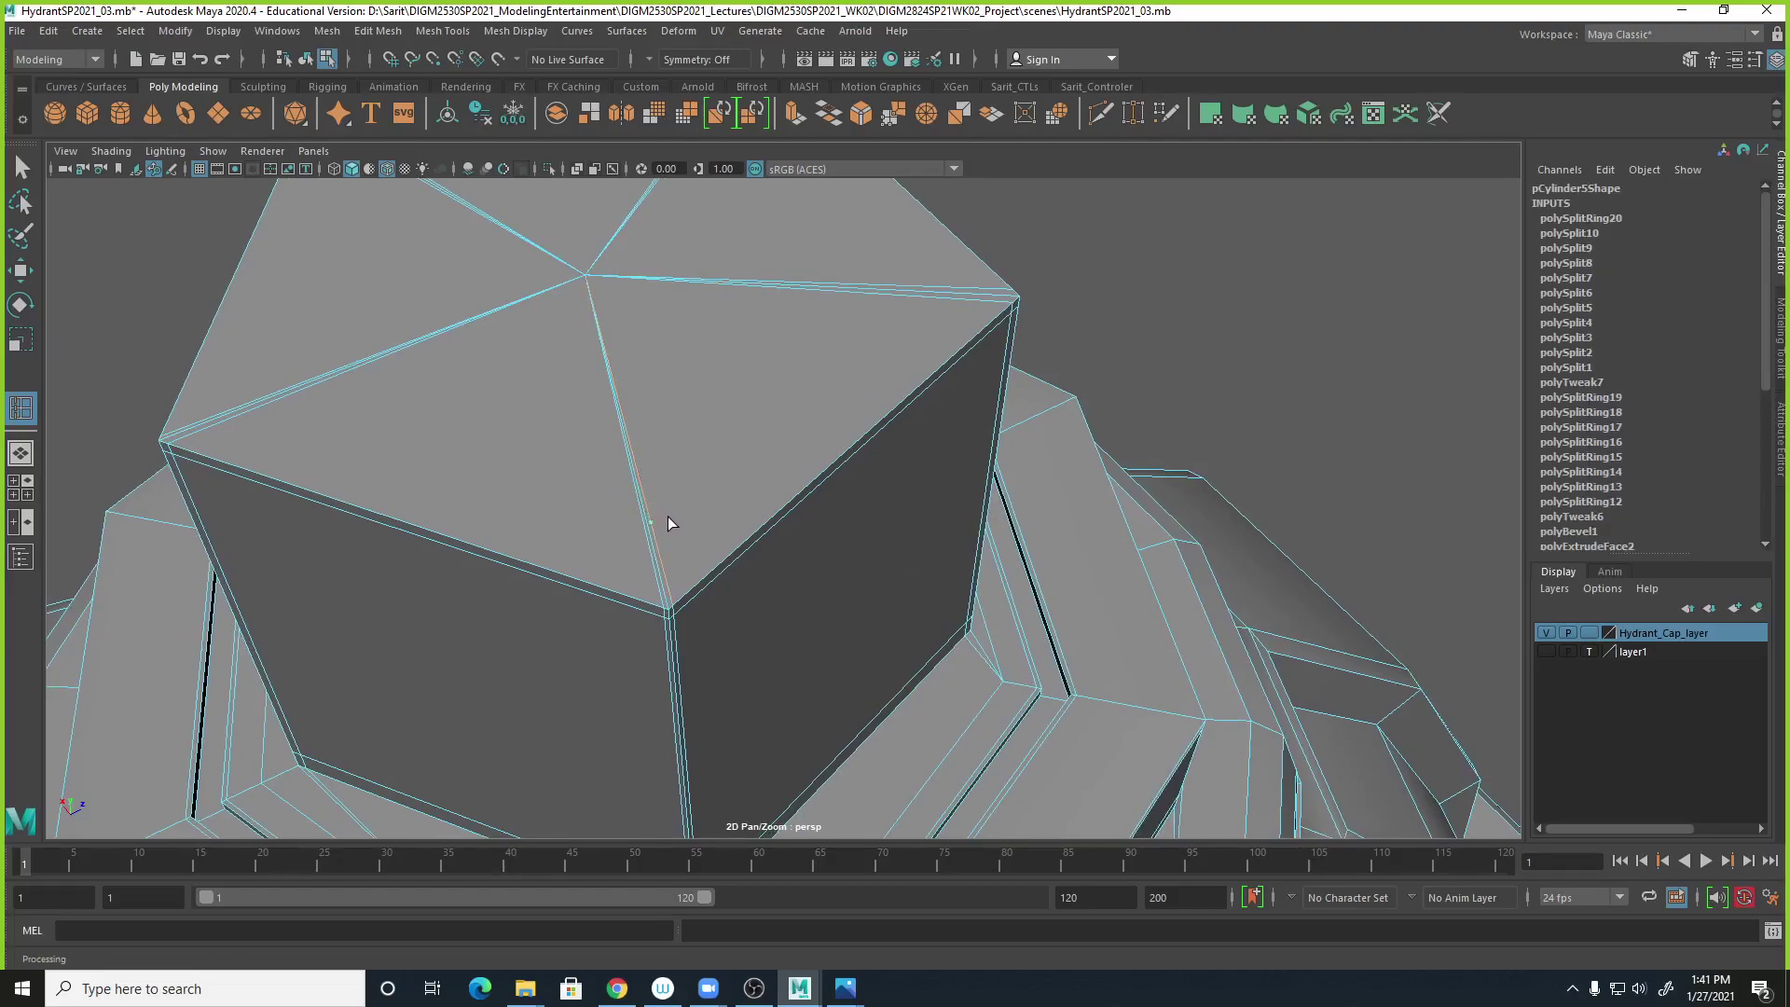
{"action": "left_click", "coordinate": [699, 579]}
{"action": "right_click_drag", "start_coordinate": [701, 578], "coordinate": [609, 475]}
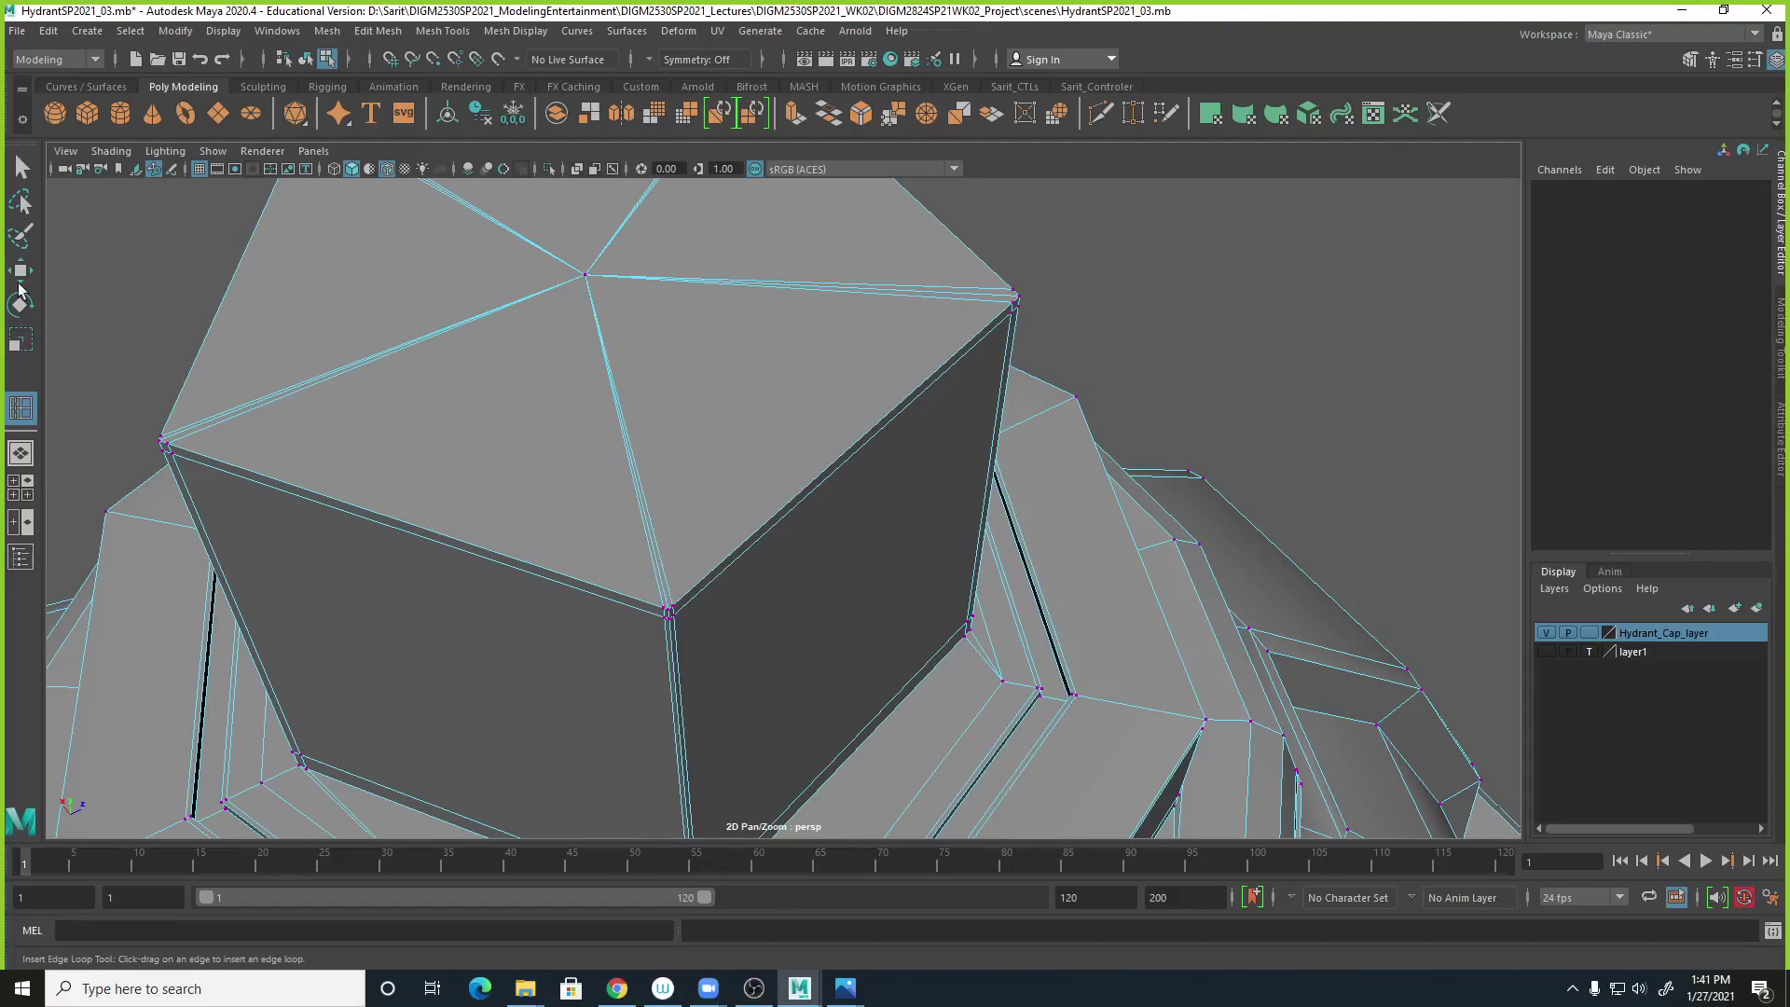
Return to the Select tool, switch to face selection and select one triangular face on top of the nut.
{"action": "left_click", "coordinate": [20, 167]}
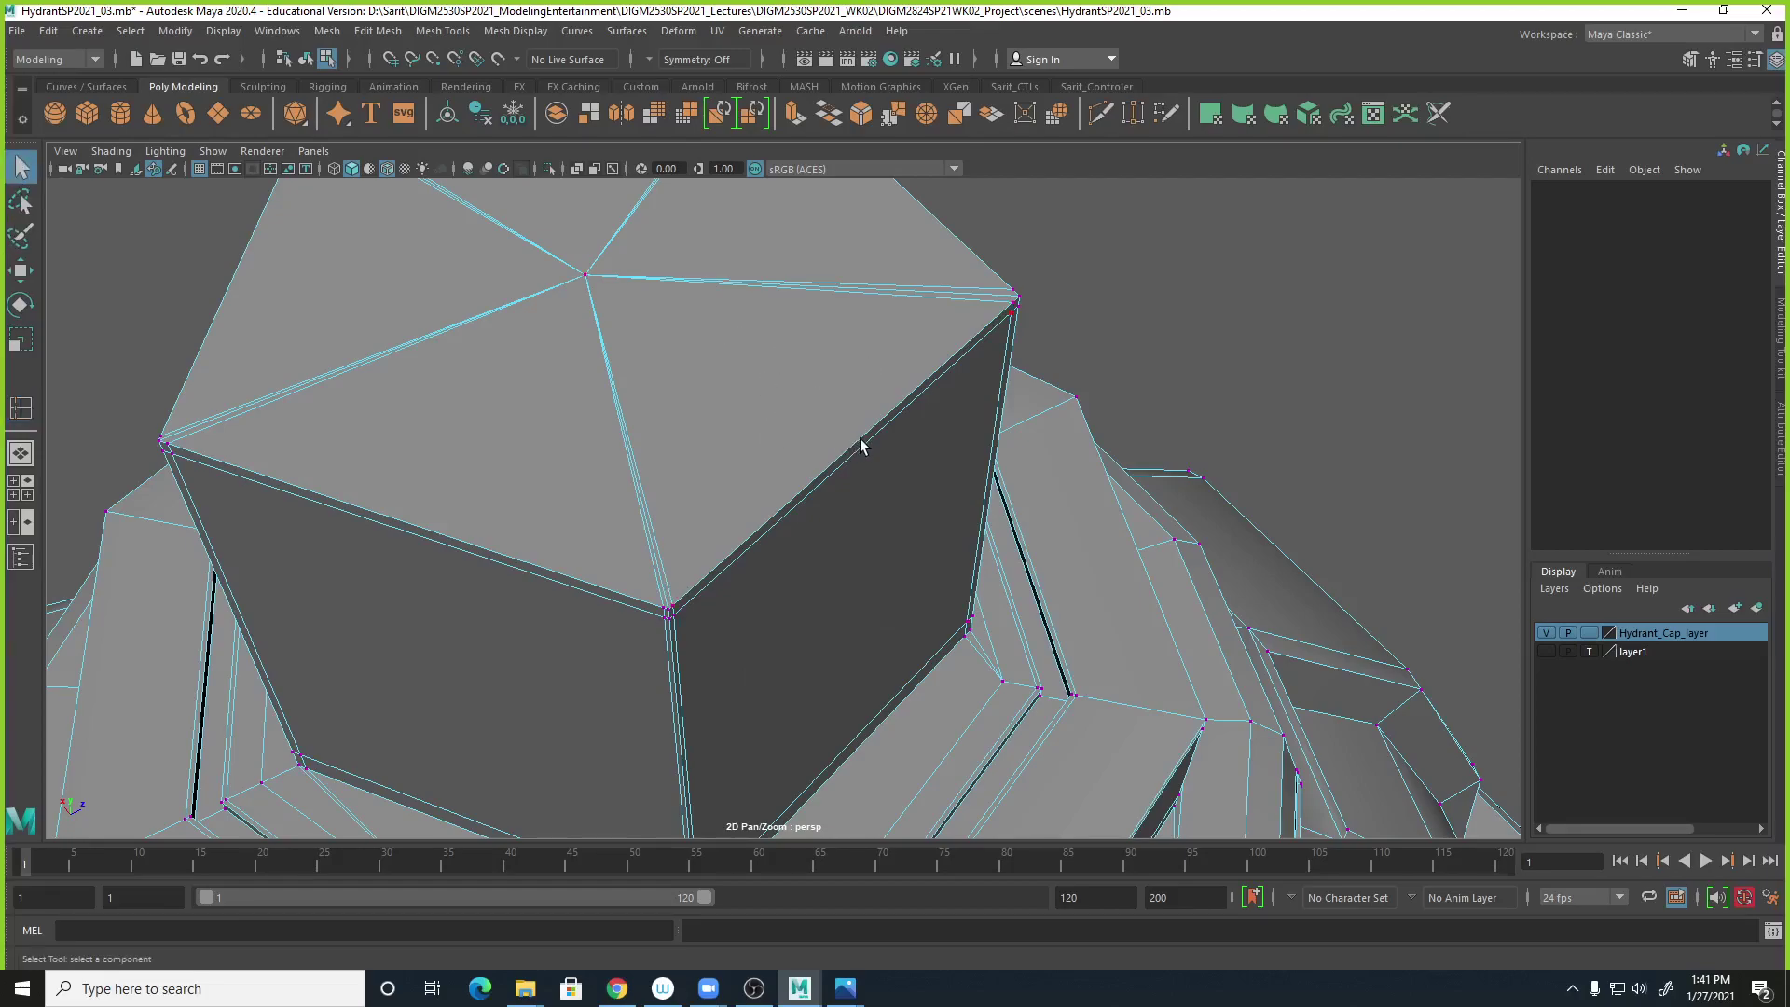
{"action": "right_click_drag", "start_coordinate": [1211, 296], "coordinate": [965, 283], "text": "alt"}
{"action": "middle_click_drag", "start_coordinate": [1072, 333], "coordinate": [1205, 328], "text": "alt"}
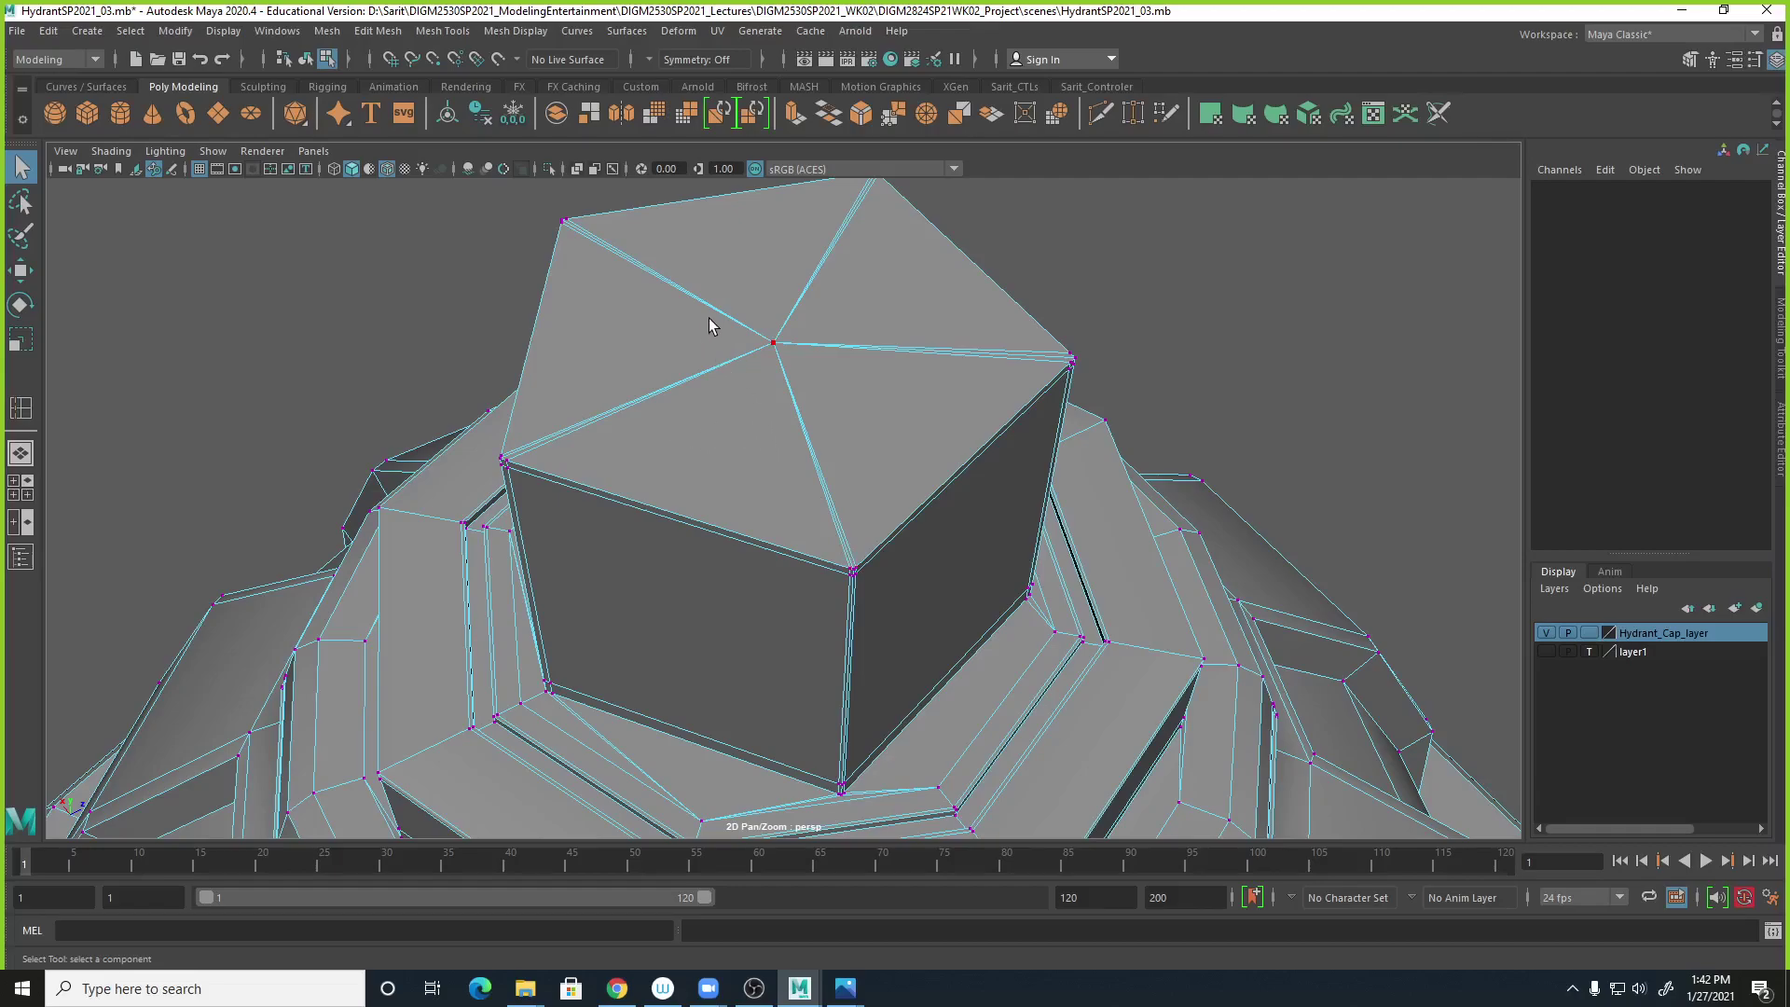
{"action": "right_click_drag", "start_coordinate": [756, 350], "coordinate": [757, 401]}
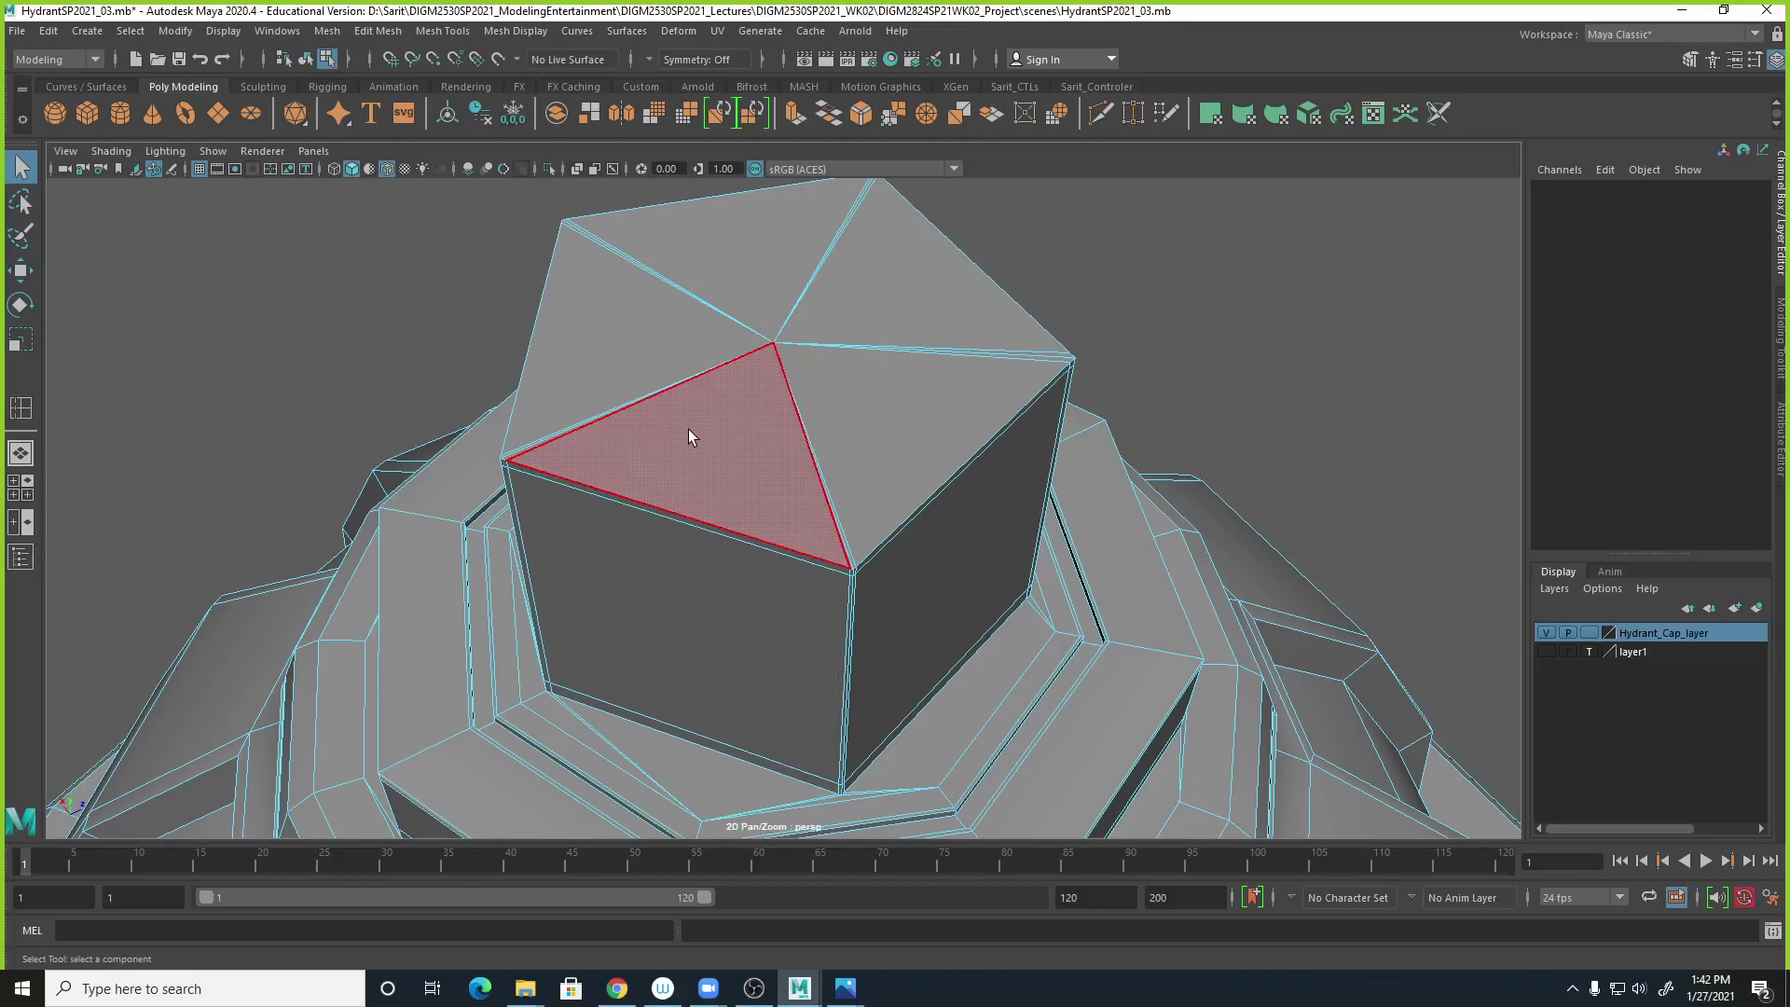
{"action": "left_click", "coordinate": [585, 428]}
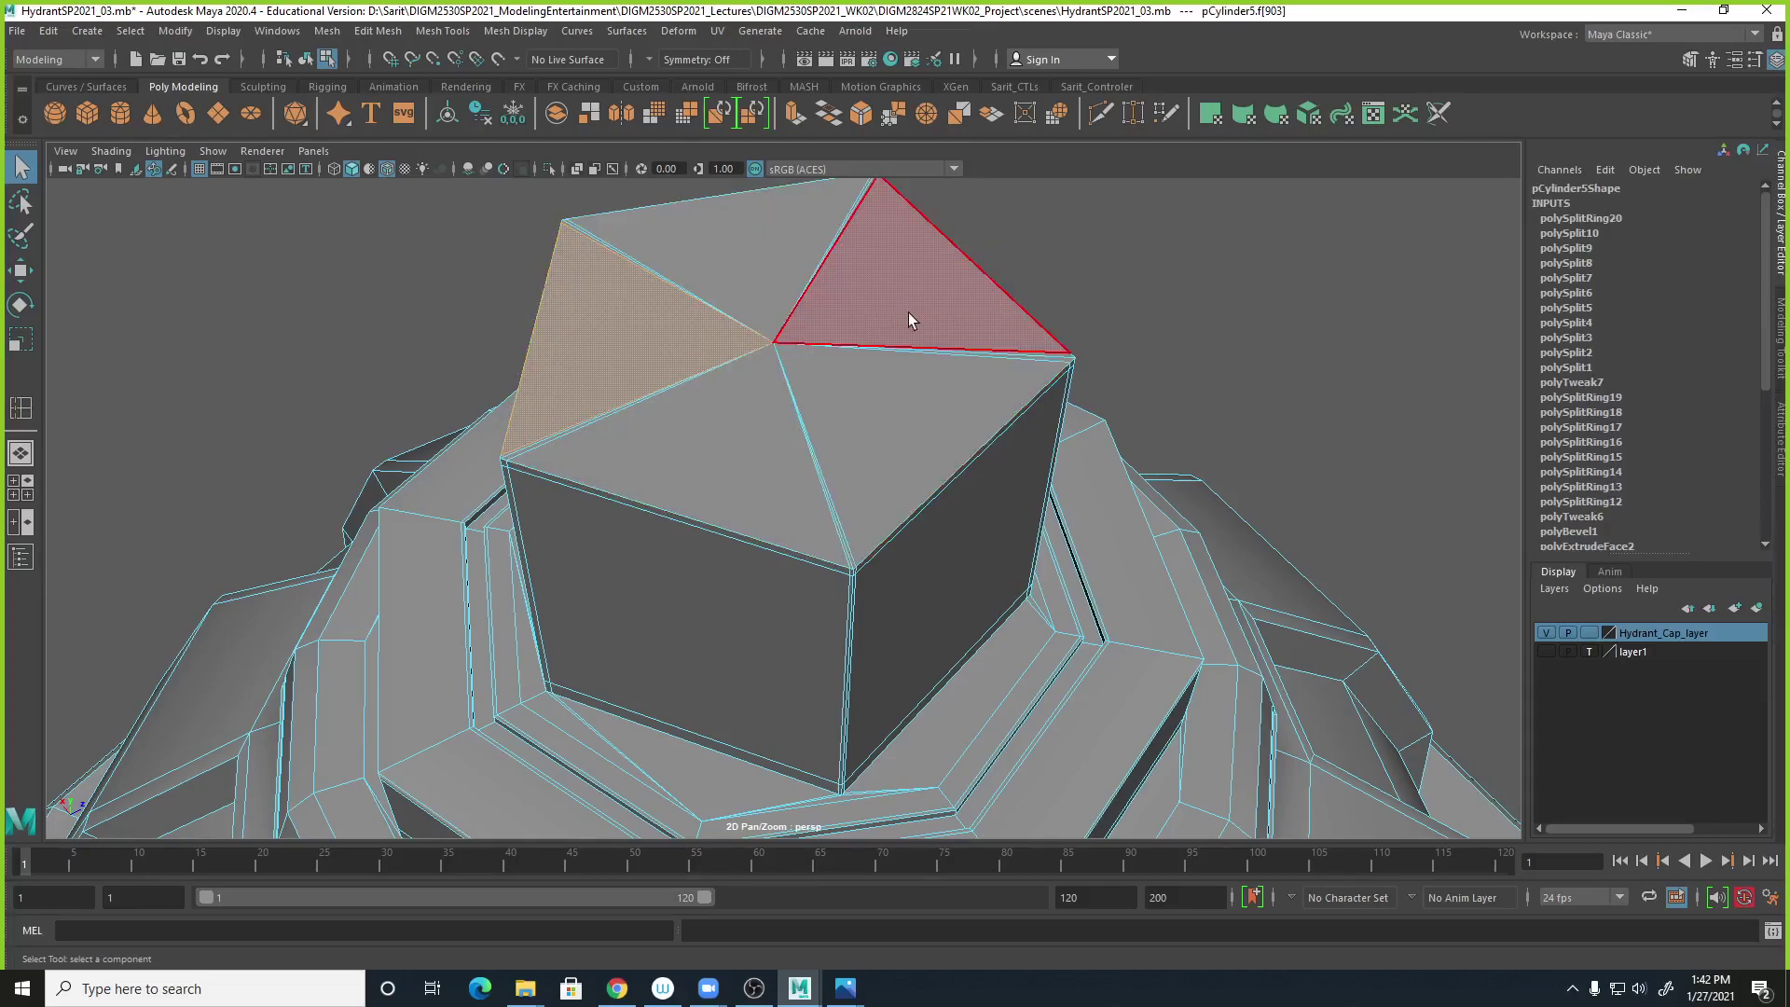
Paint-select the nut's top faces with a brush sized to the top, and clear the selection.
{"action": "left_click", "coordinate": [22, 241]}
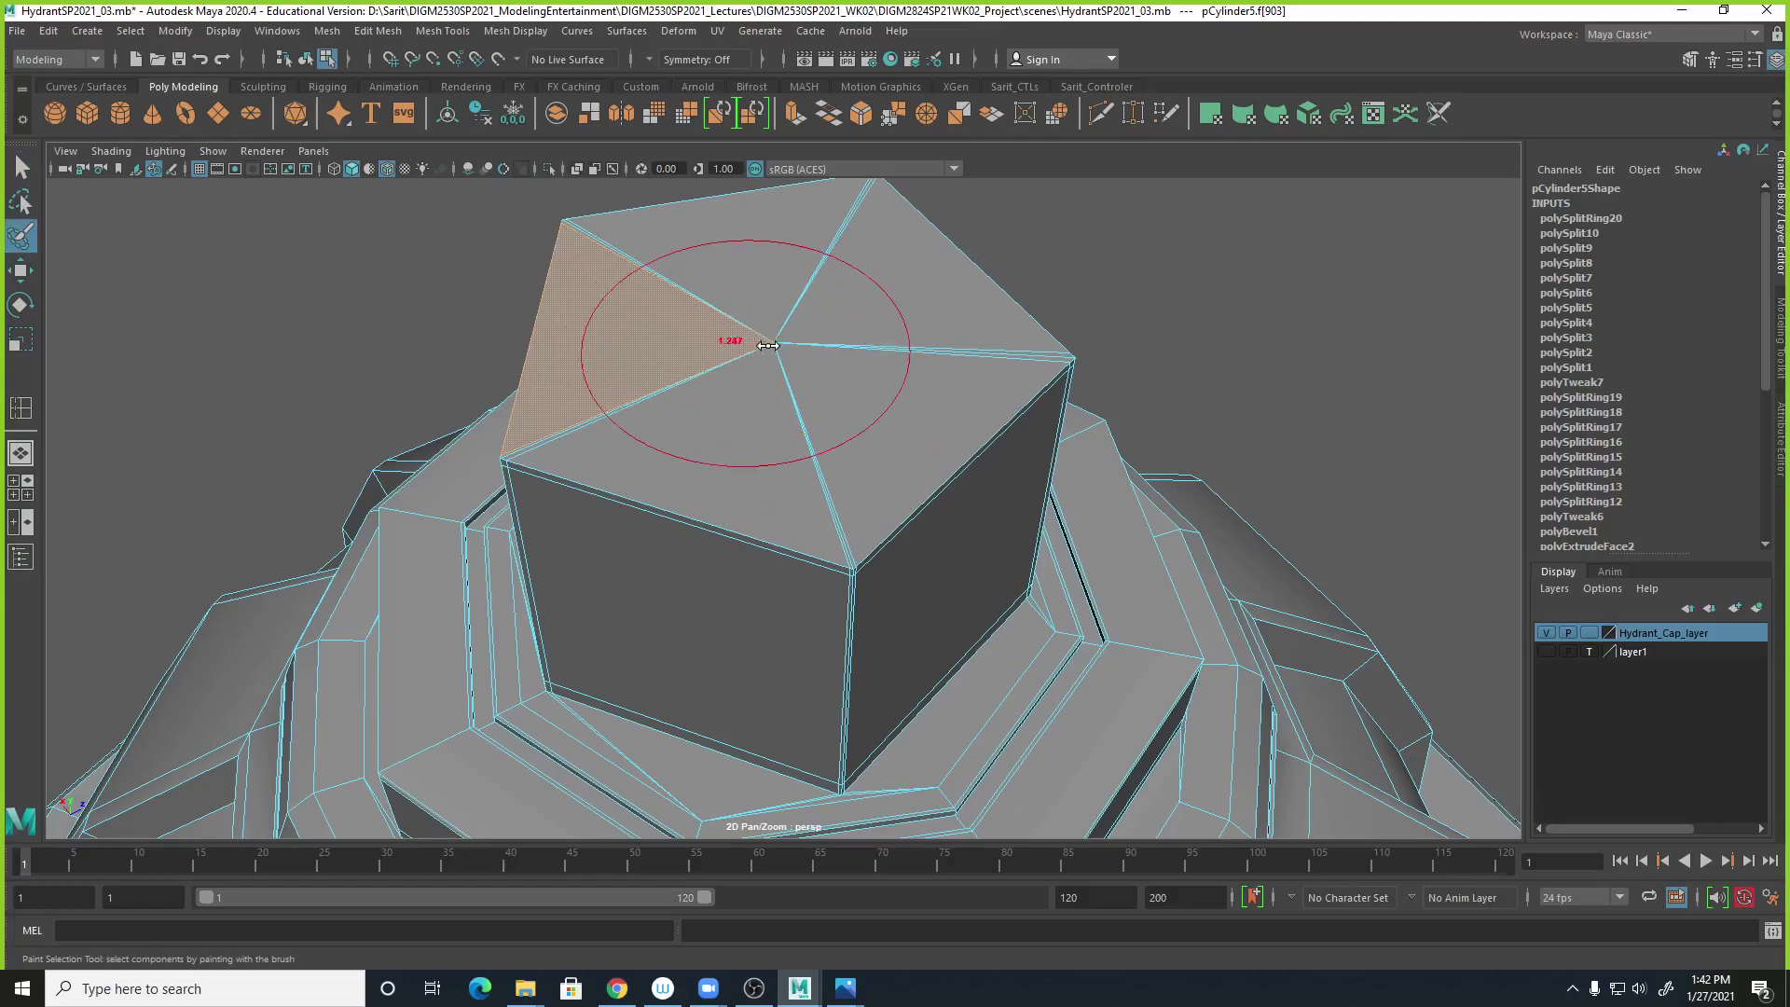
{"action": "mouse_move", "coordinate": [746, 343]}
{"action": "left_mouse_down"}
{"action": "mouse_move", "coordinate": [696, 341]}
{"action": "mouse_move", "coordinate": [762, 342]}
{"action": "mouse_move", "coordinate": [742, 341]}
{"action": "left_mouse_up"}
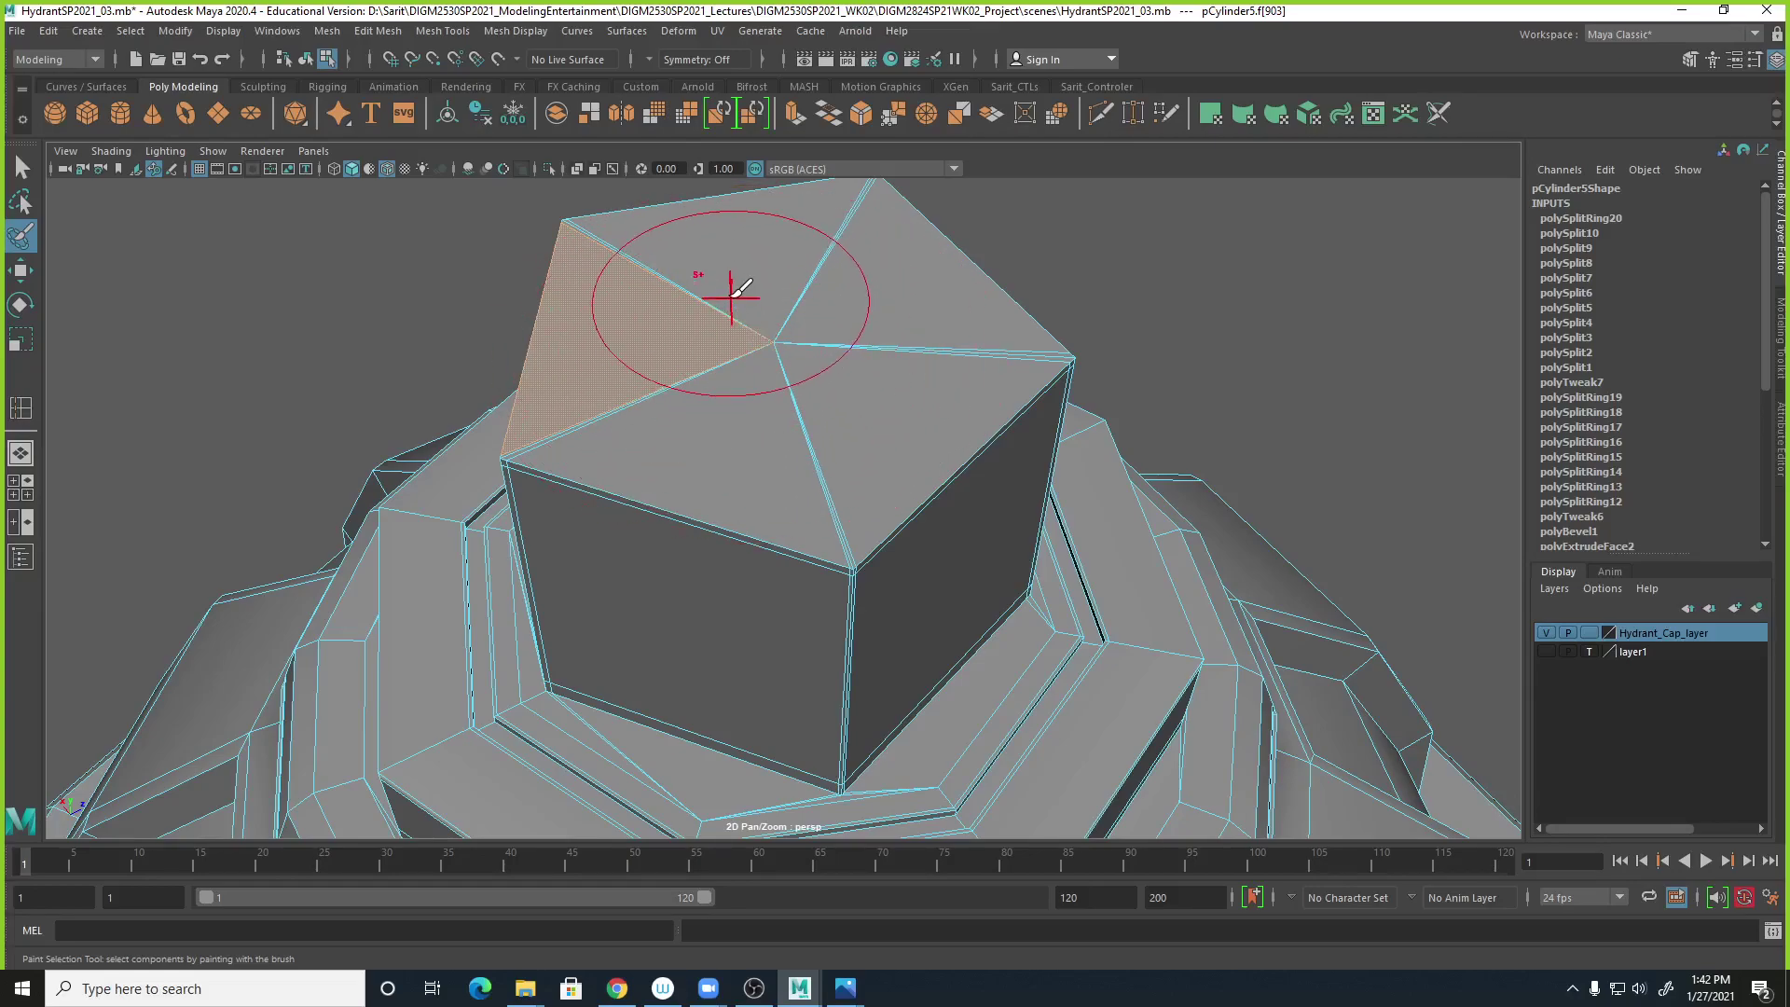
{"action": "right_click_drag", "start_coordinate": [751, 295], "coordinate": [749, 346]}
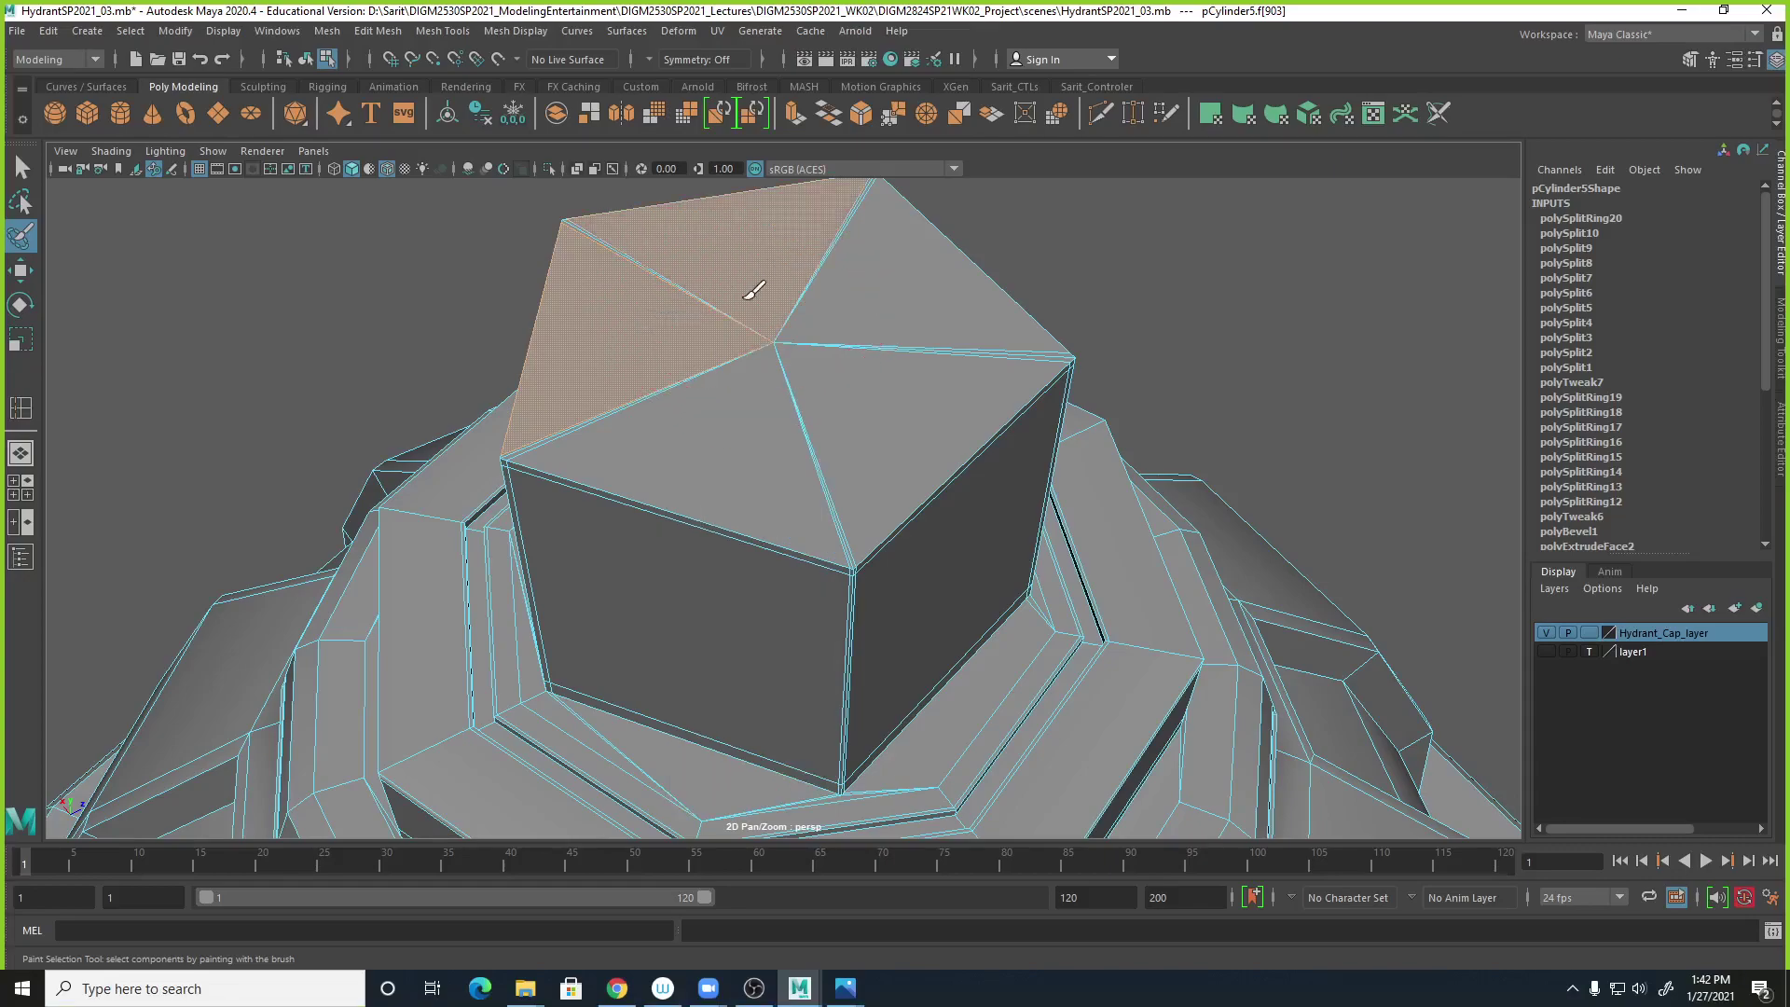
{"action": "mouse_move", "coordinate": [689, 351]}
{"action": "left_mouse_down"}
{"action": "mouse_move", "coordinate": [711, 394]}
{"action": "mouse_move", "coordinate": [895, 348]}
{"action": "mouse_move", "coordinate": [867, 286]}
{"action": "mouse_move", "coordinate": [833, 271]}
{"action": "mouse_move", "coordinate": [867, 315]}
{"action": "mouse_move", "coordinate": [819, 410]}
{"action": "mouse_move", "coordinate": [867, 317]}
{"action": "mouse_move", "coordinate": [851, 271]}
{"action": "left_mouse_up"}
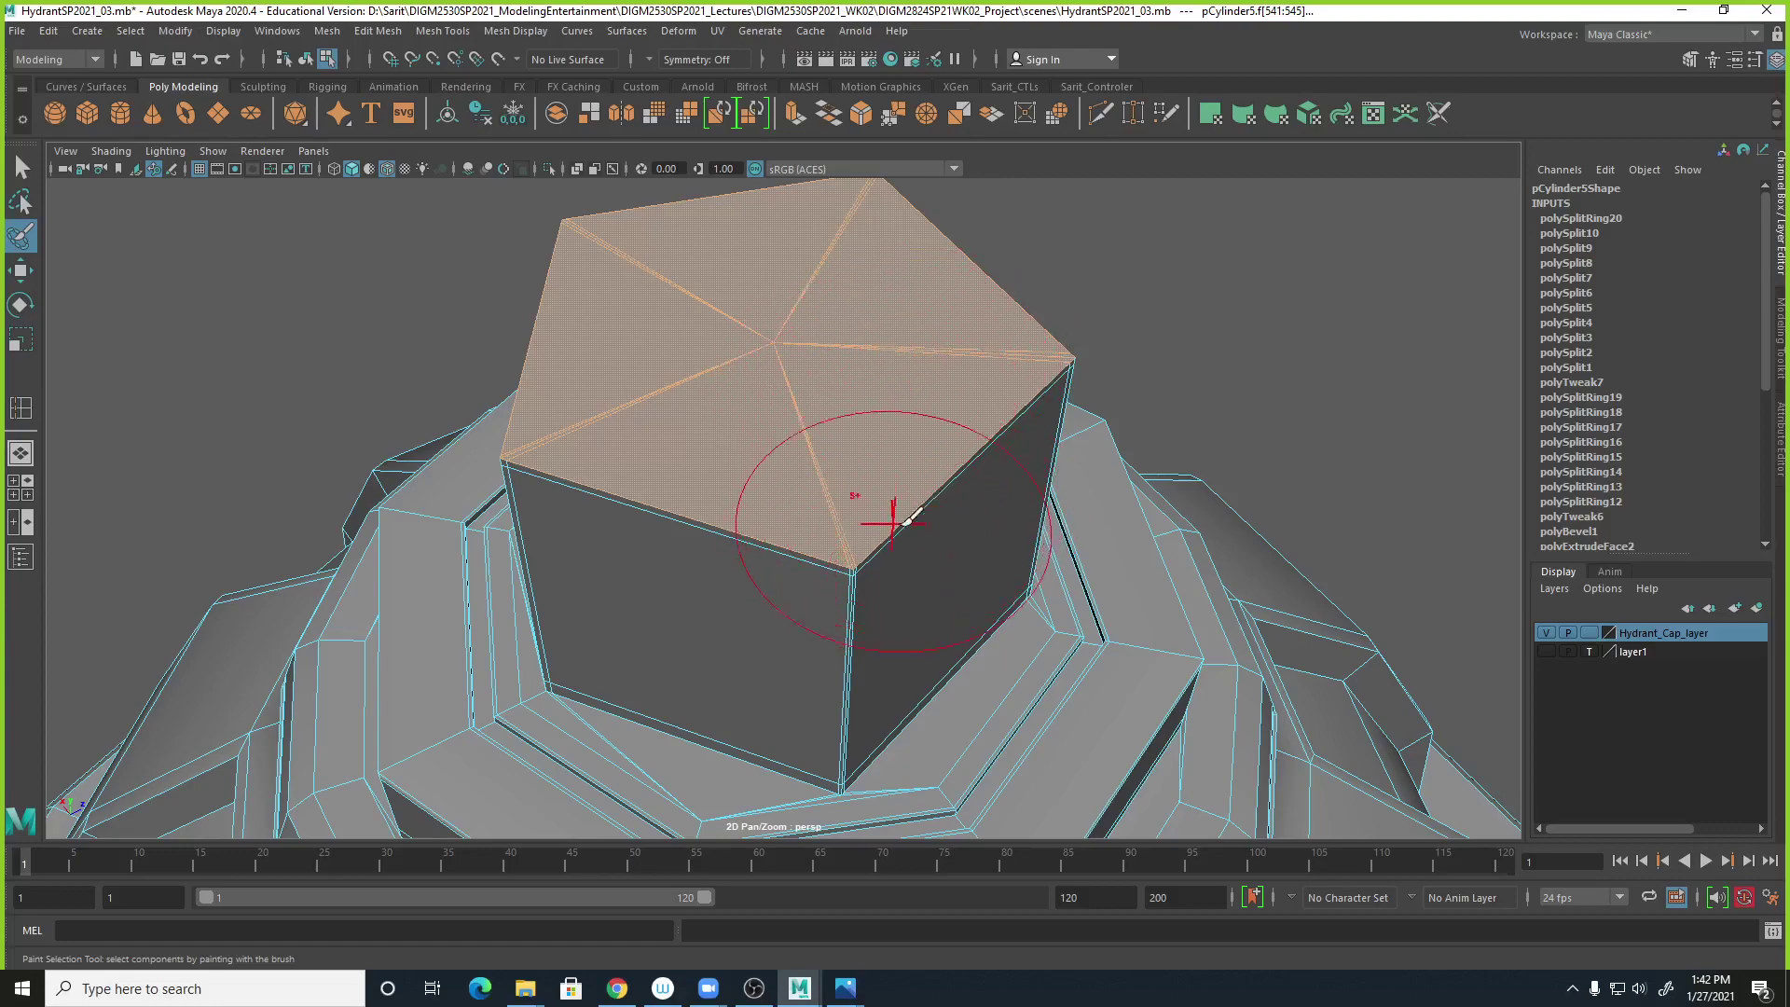
{"action": "left_click", "coordinate": [1201, 360]}
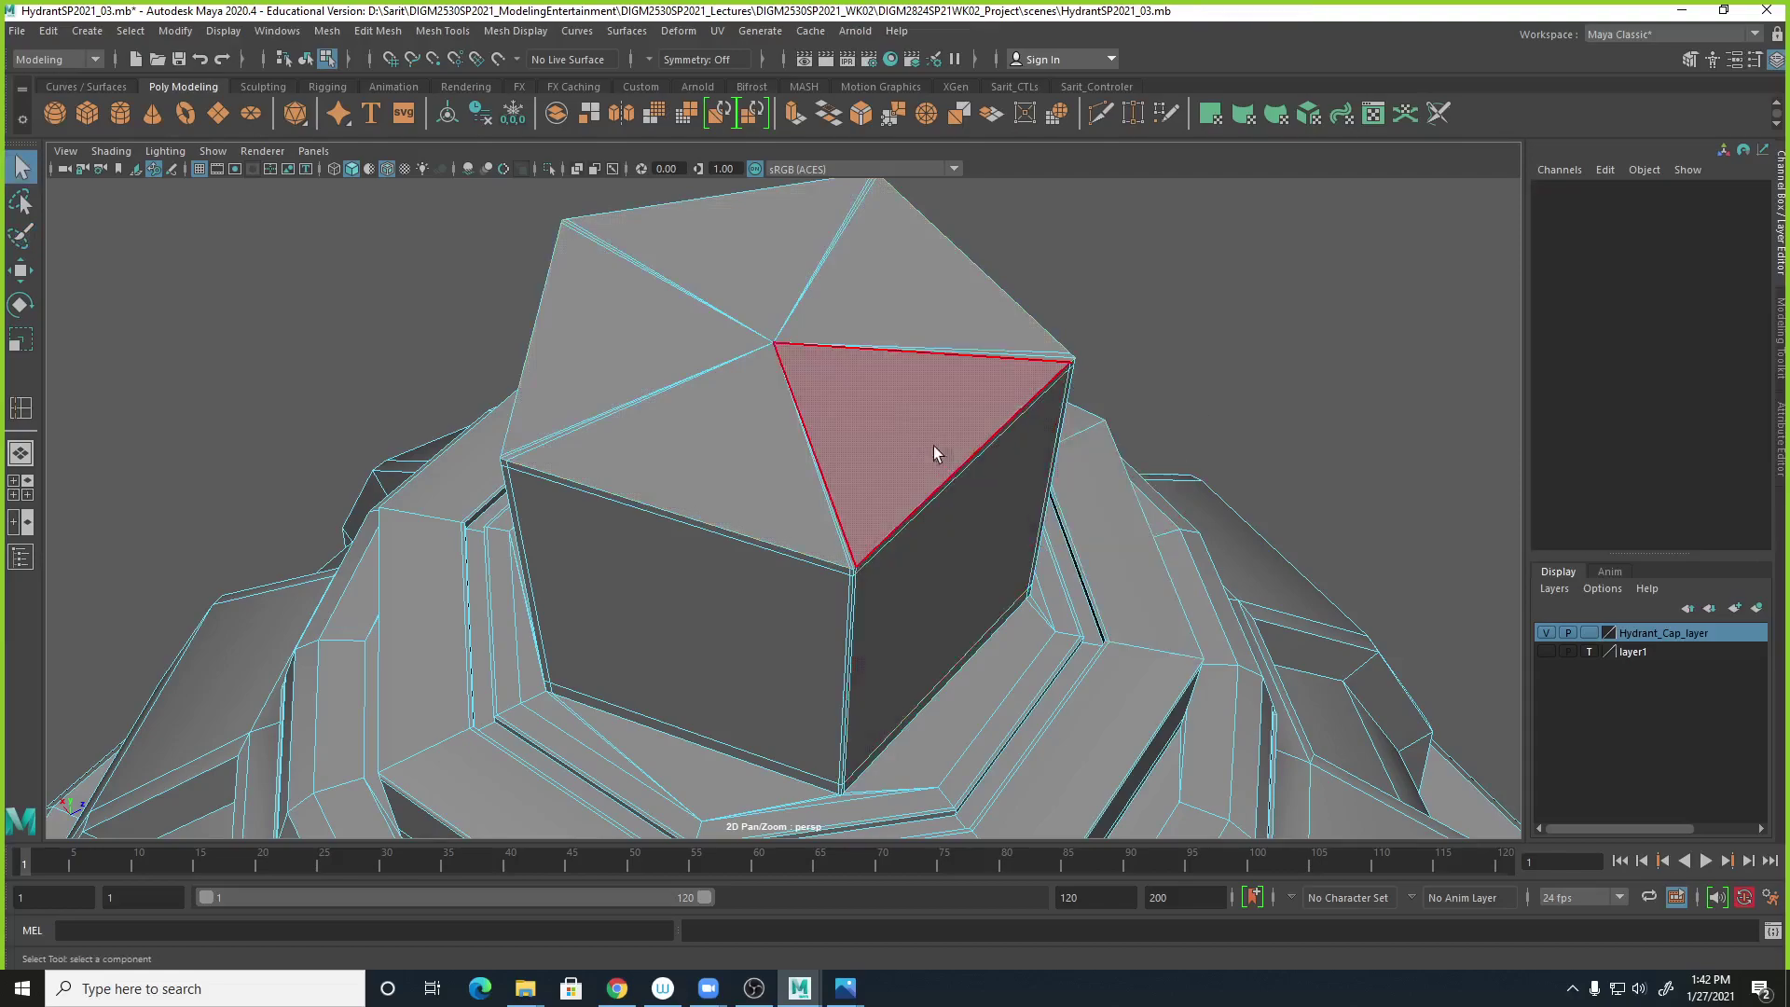
Select the triangular faces and narrow corner strips around the whole top of the nut.
{"action": "mouse_move", "coordinate": [882, 398]}
{"action": "left_mouse_down"}
{"action": "mouse_move", "coordinate": [773, 496]}
{"action": "mouse_move", "coordinate": [597, 339]}
{"action": "mouse_move", "coordinate": [711, 232]}
{"action": "mouse_move", "coordinate": [930, 382]}
{"action": "mouse_move", "coordinate": [878, 420]}
{"action": "left_mouse_up"}
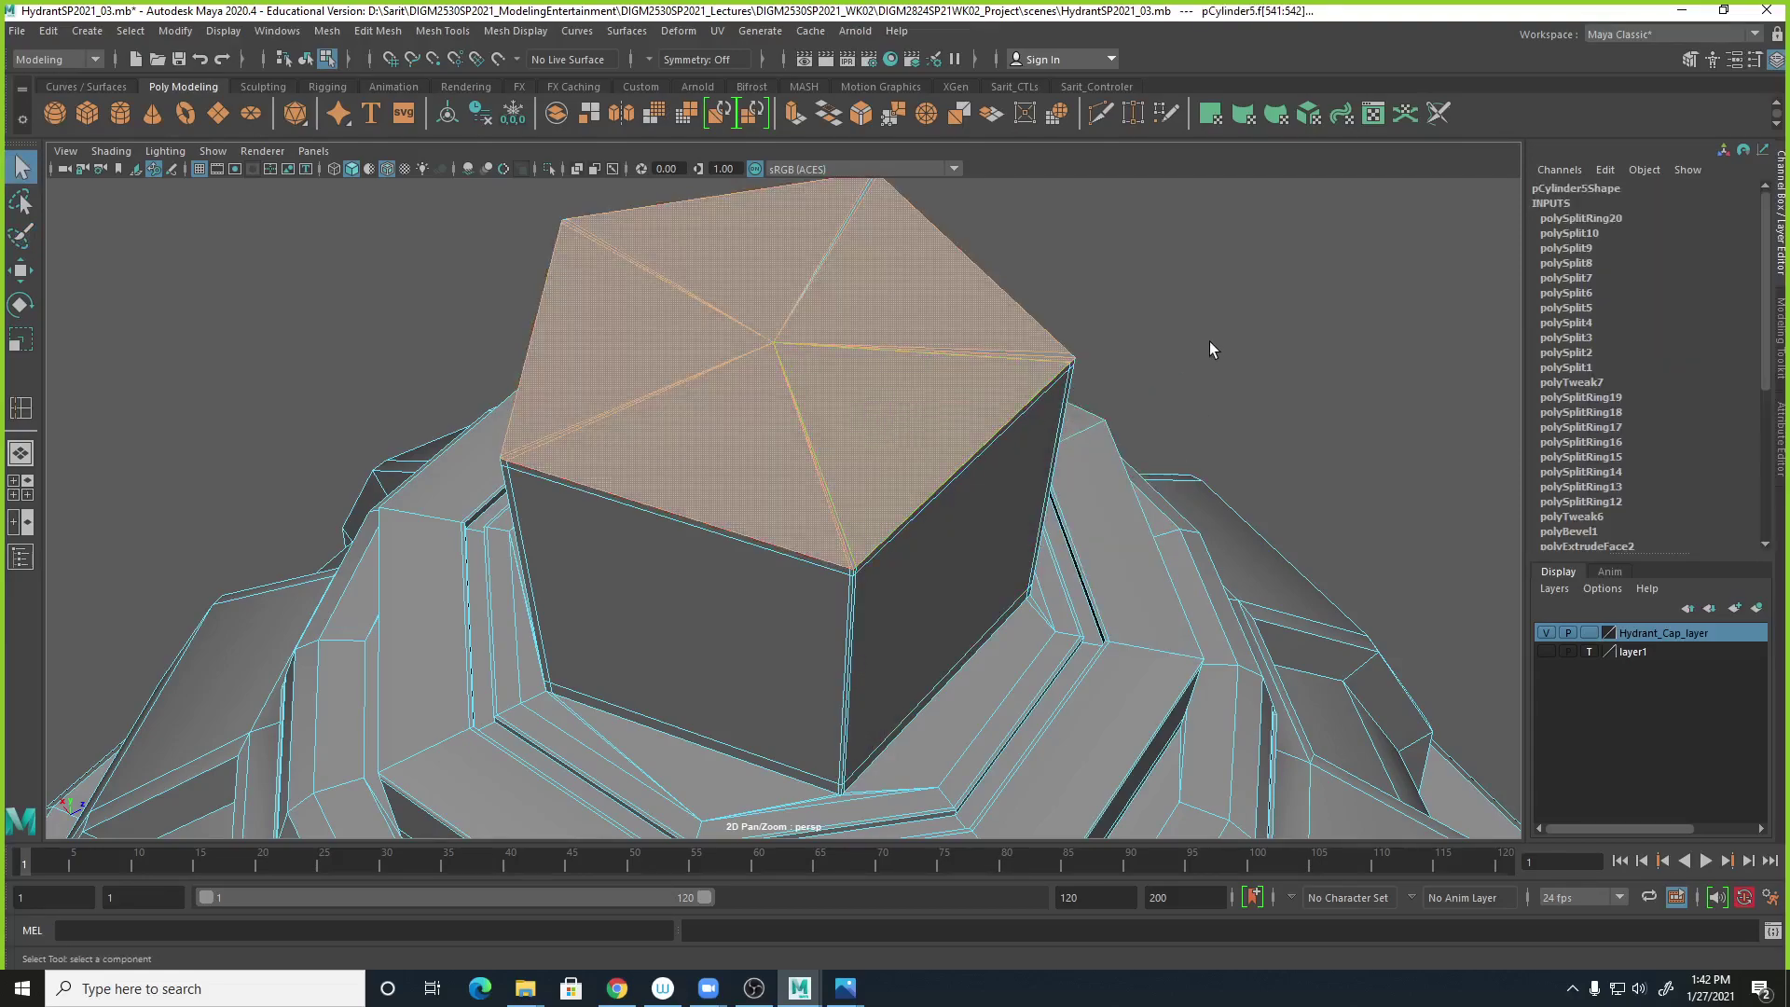
{"action": "left_click_drag", "start_coordinate": [1205, 328], "coordinate": [1165, 387], "text": "alt"}
{"action": "key", "text": "Caps_Lock"}
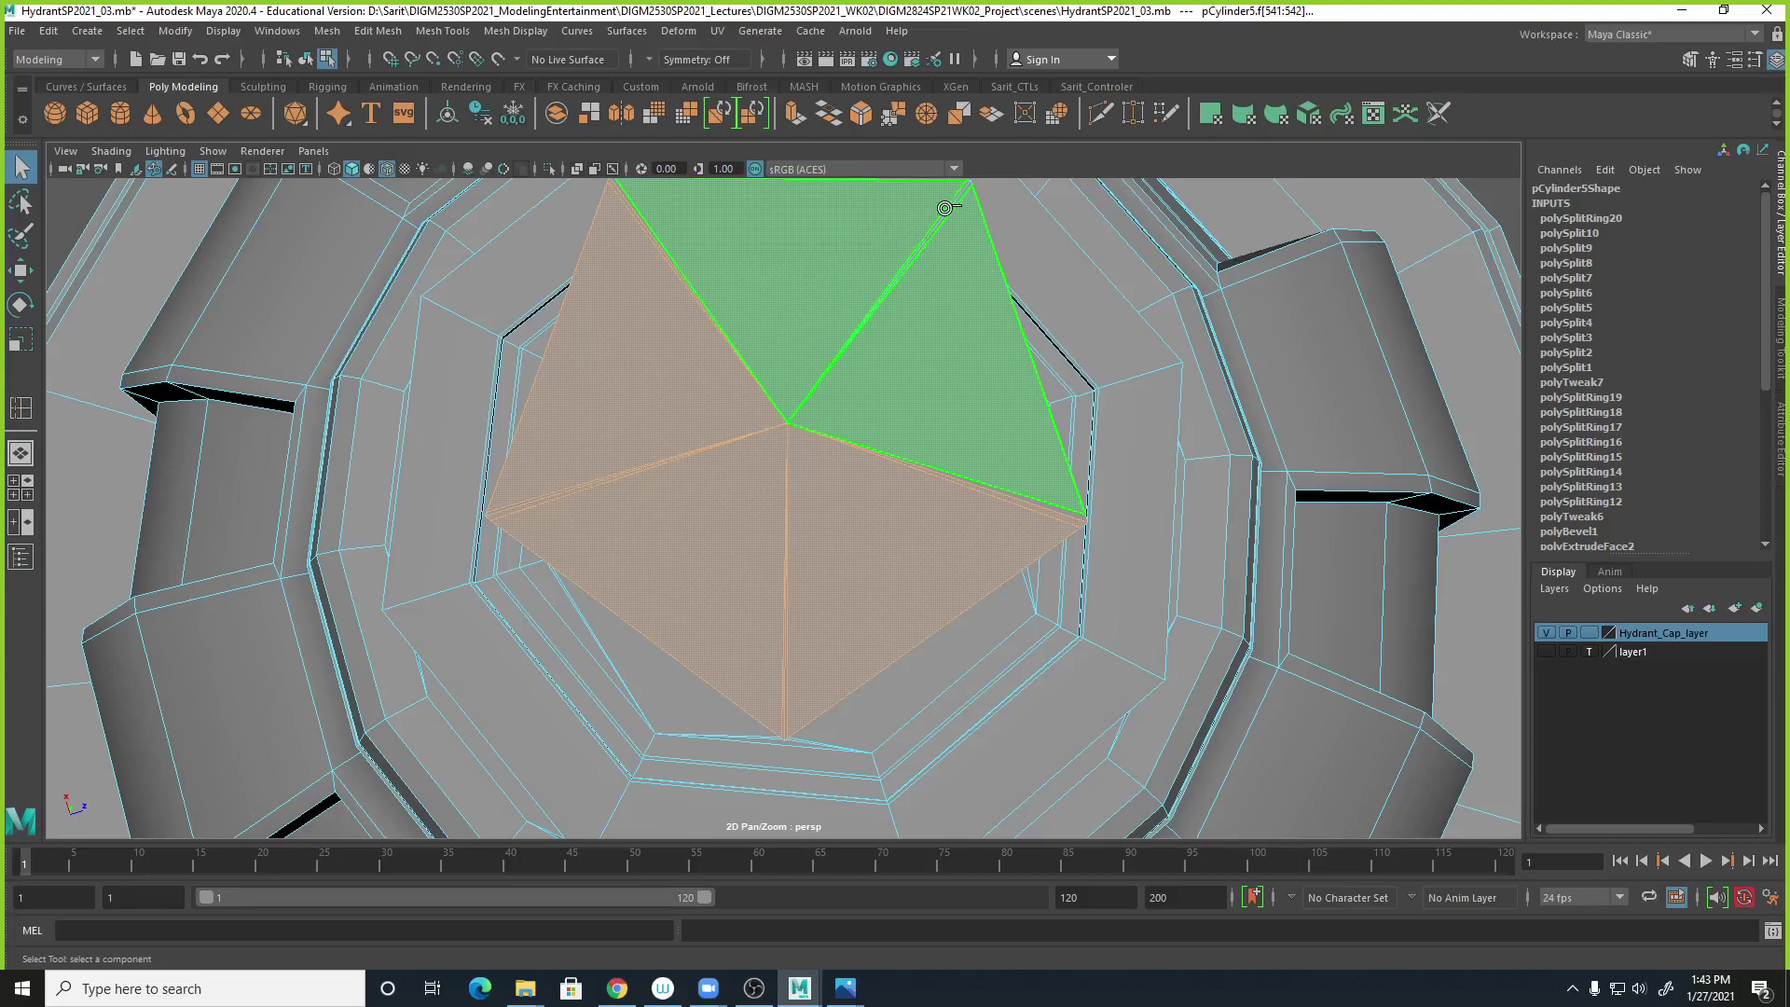
{"action": "middle_click_drag", "start_coordinate": [911, 352], "coordinate": [845, 546], "text": "alt"}
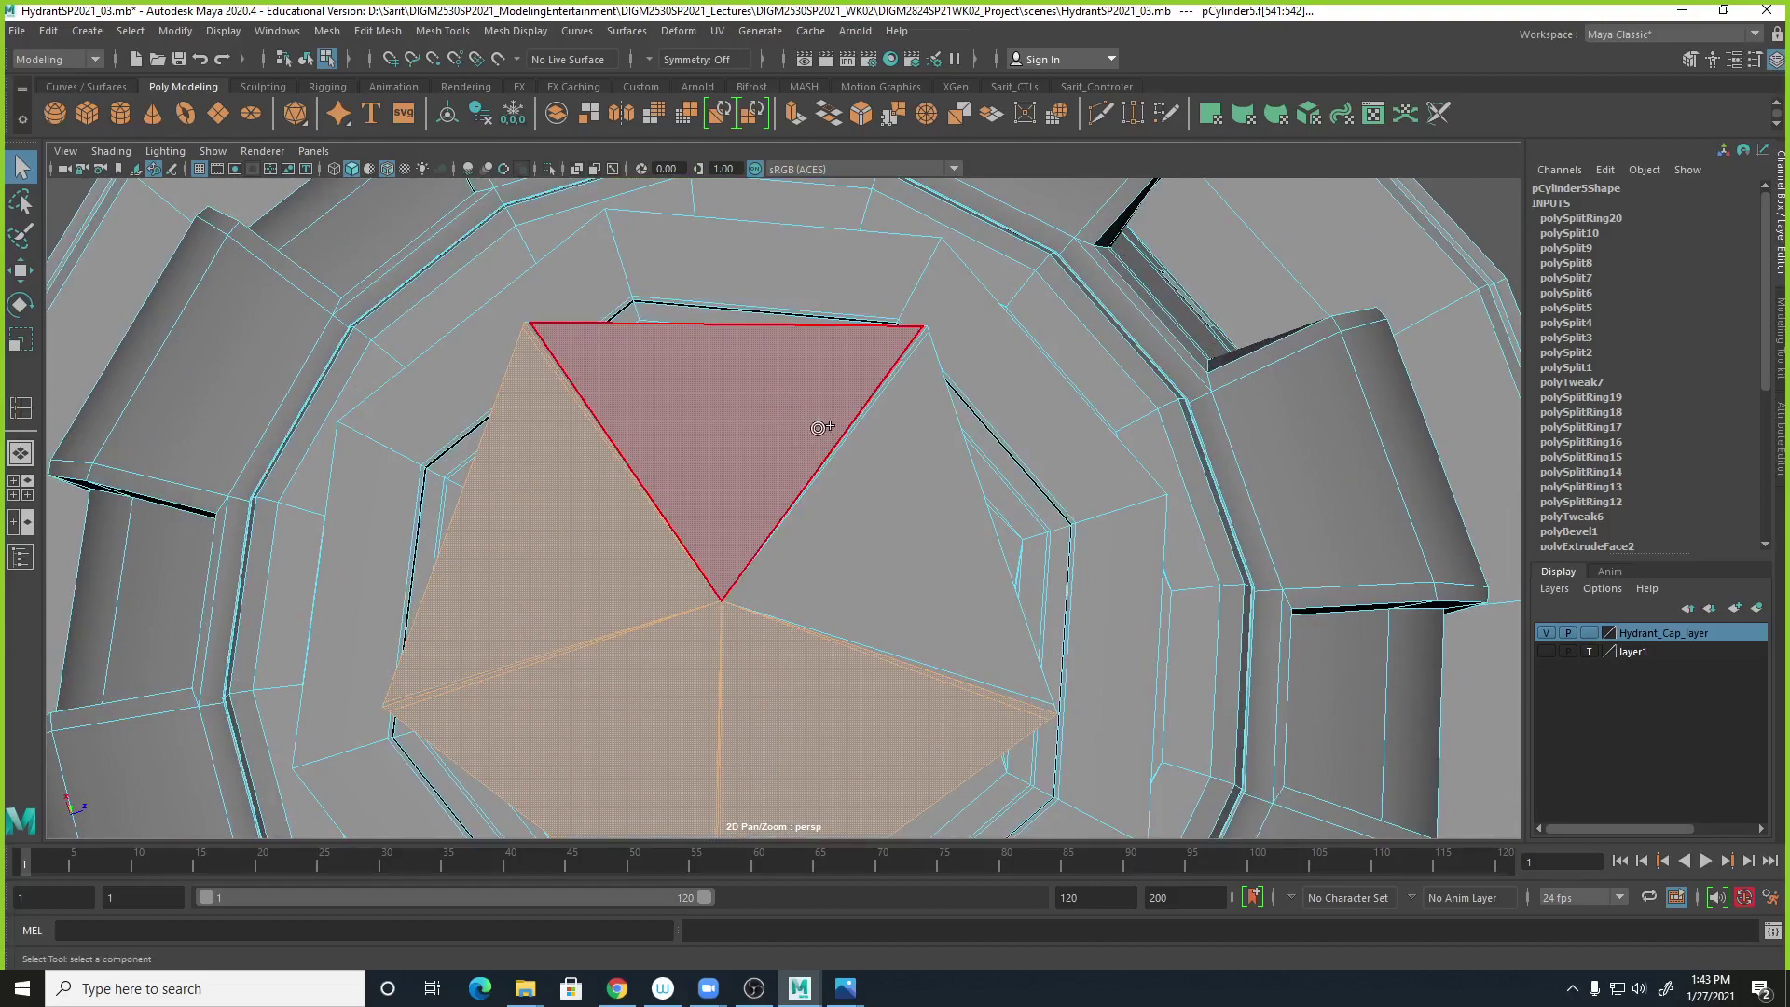
{"action": "left_click_drag", "start_coordinate": [814, 425], "coordinate": [892, 550], "text": "shift"}
{"action": "left_click_drag", "start_coordinate": [888, 629], "coordinate": [875, 667], "text": "shift"}
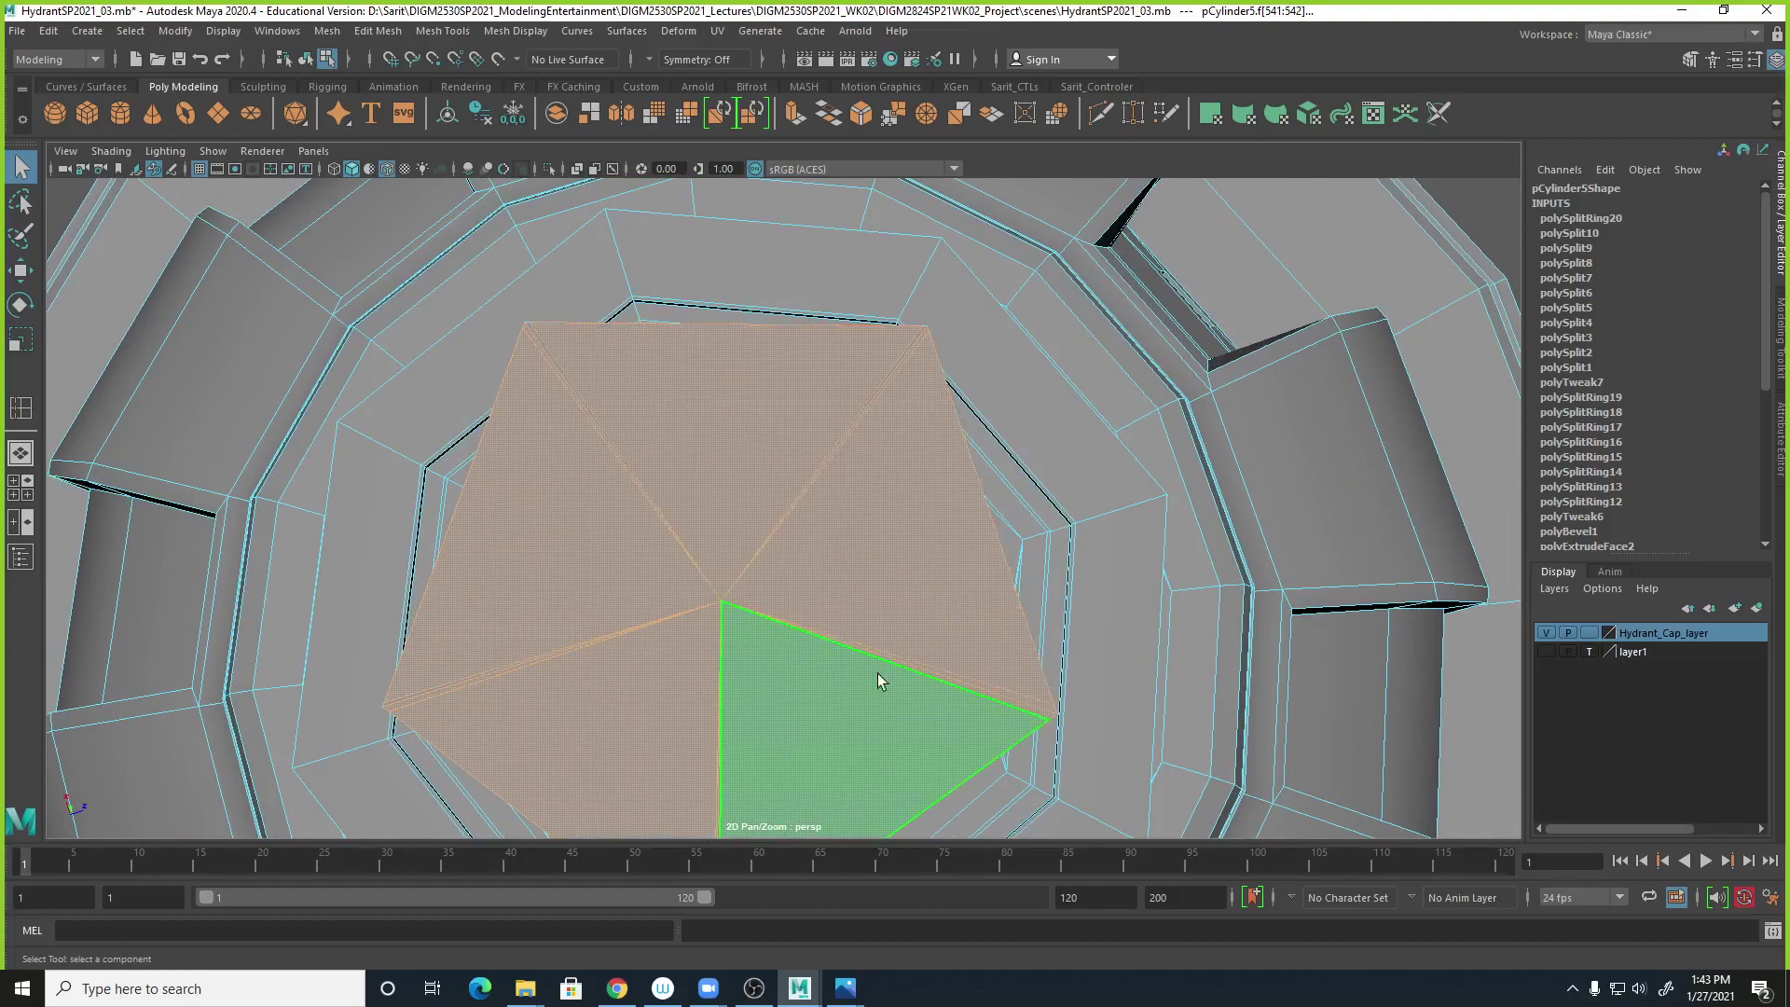
Extrude the selected top faces of the nut with an offset of 0.1.
{"action": "mouse_move", "coordinate": [943, 572]}
{"action": "left_mouse_down", "text": "alt"}
{"action": "mouse_move", "coordinate": [820, 558]}
{"action": "mouse_move", "coordinate": [971, 447]}
{"action": "left_mouse_up", "text": "alt"}
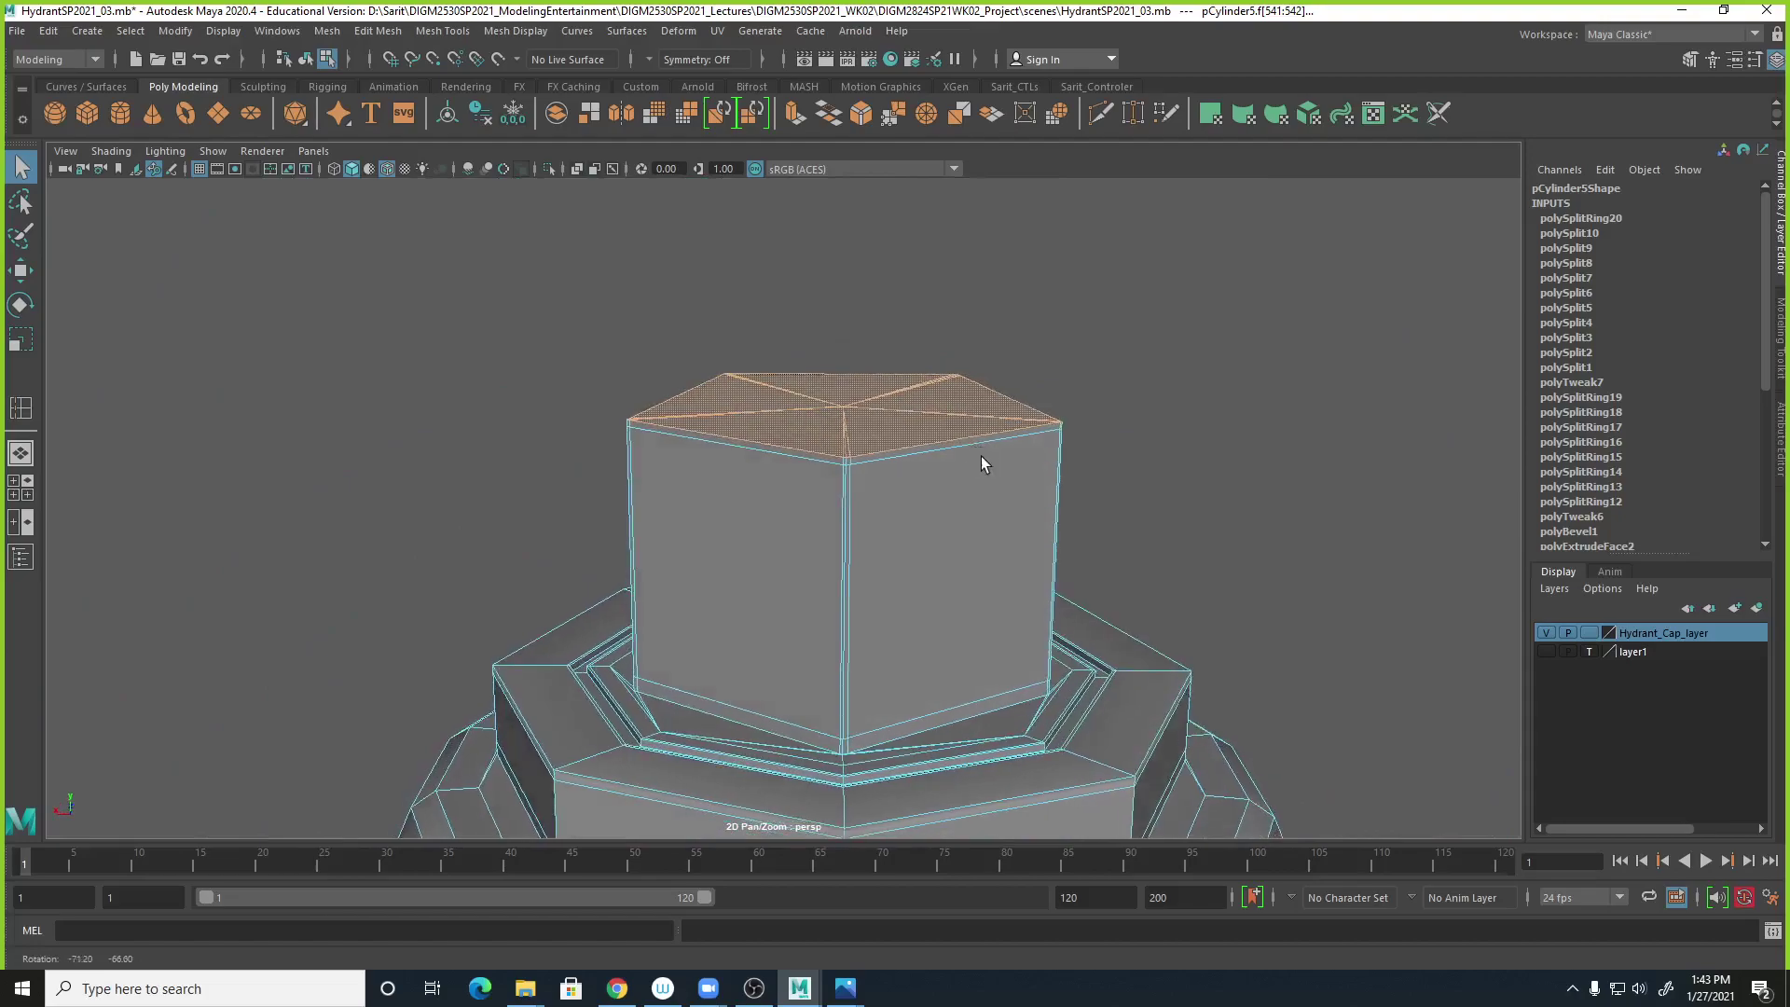
{"action": "mouse_move", "coordinate": [955, 540]}
{"action": "right_mouse_down", "text": "alt"}
{"action": "mouse_move", "coordinate": [1027, 579]}
{"action": "mouse_move", "coordinate": [938, 559]}
{"action": "right_mouse_up", "text": "alt"}
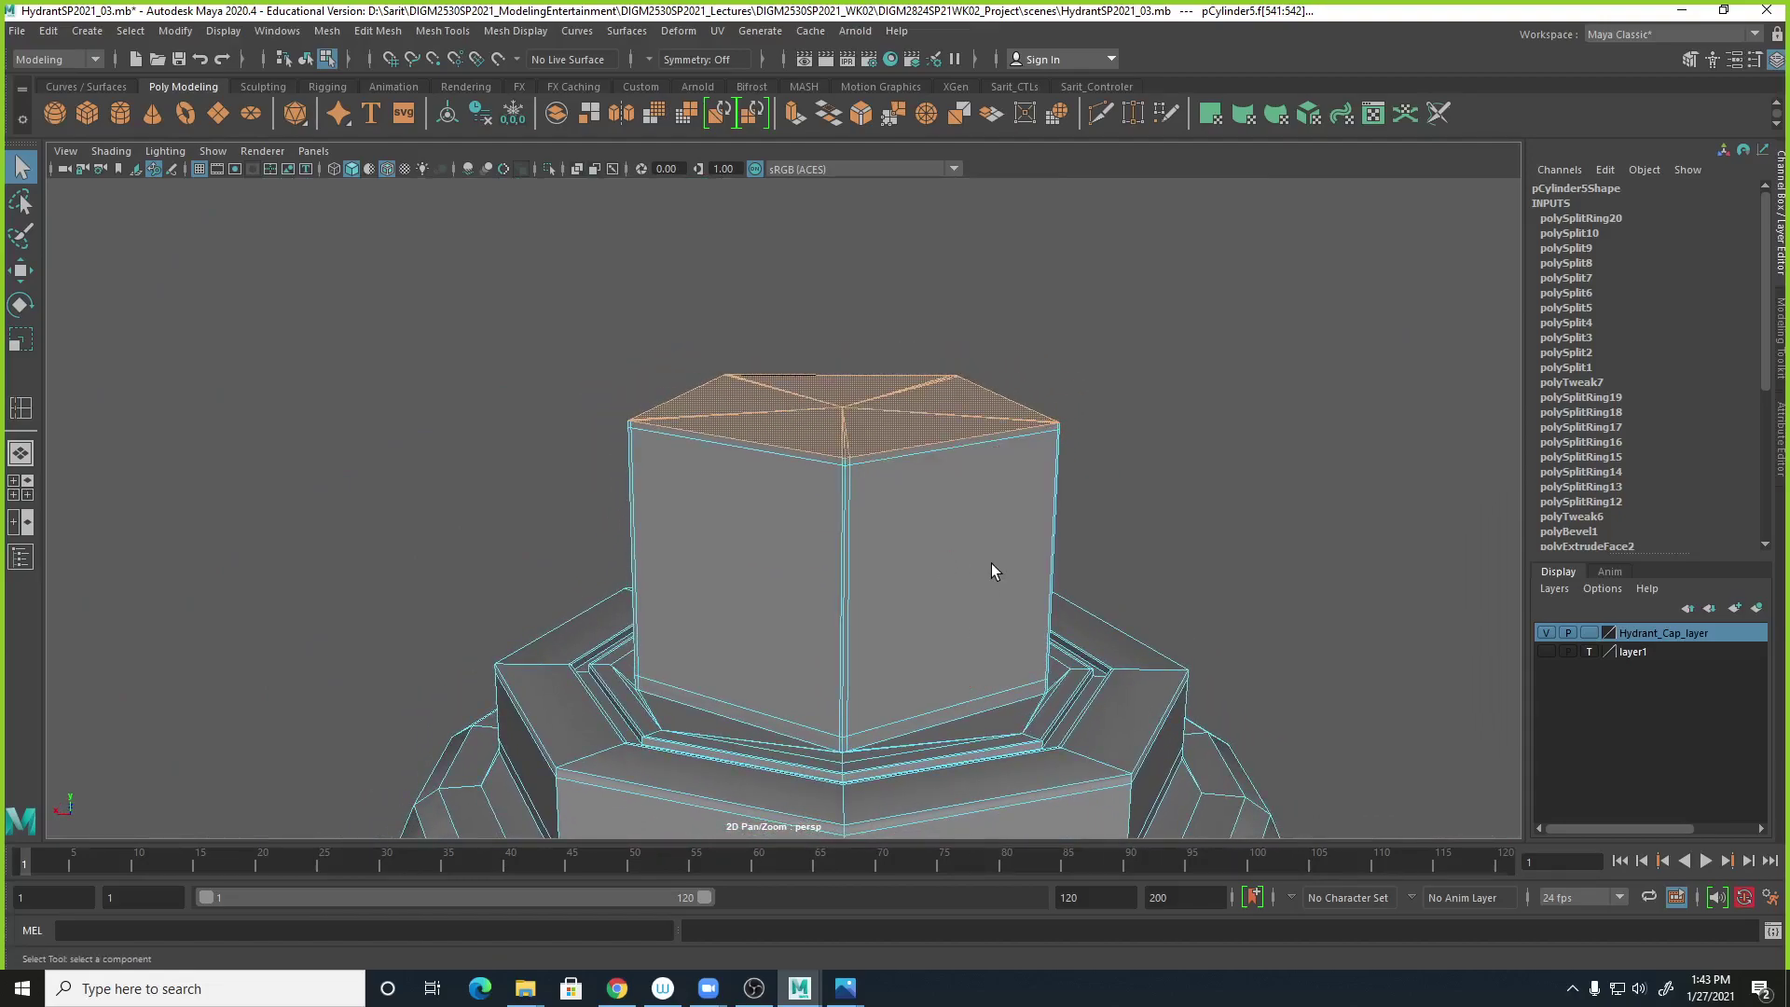
{"action": "left_click_drag", "start_coordinate": [994, 558], "coordinate": [968, 563], "text": "alt"}
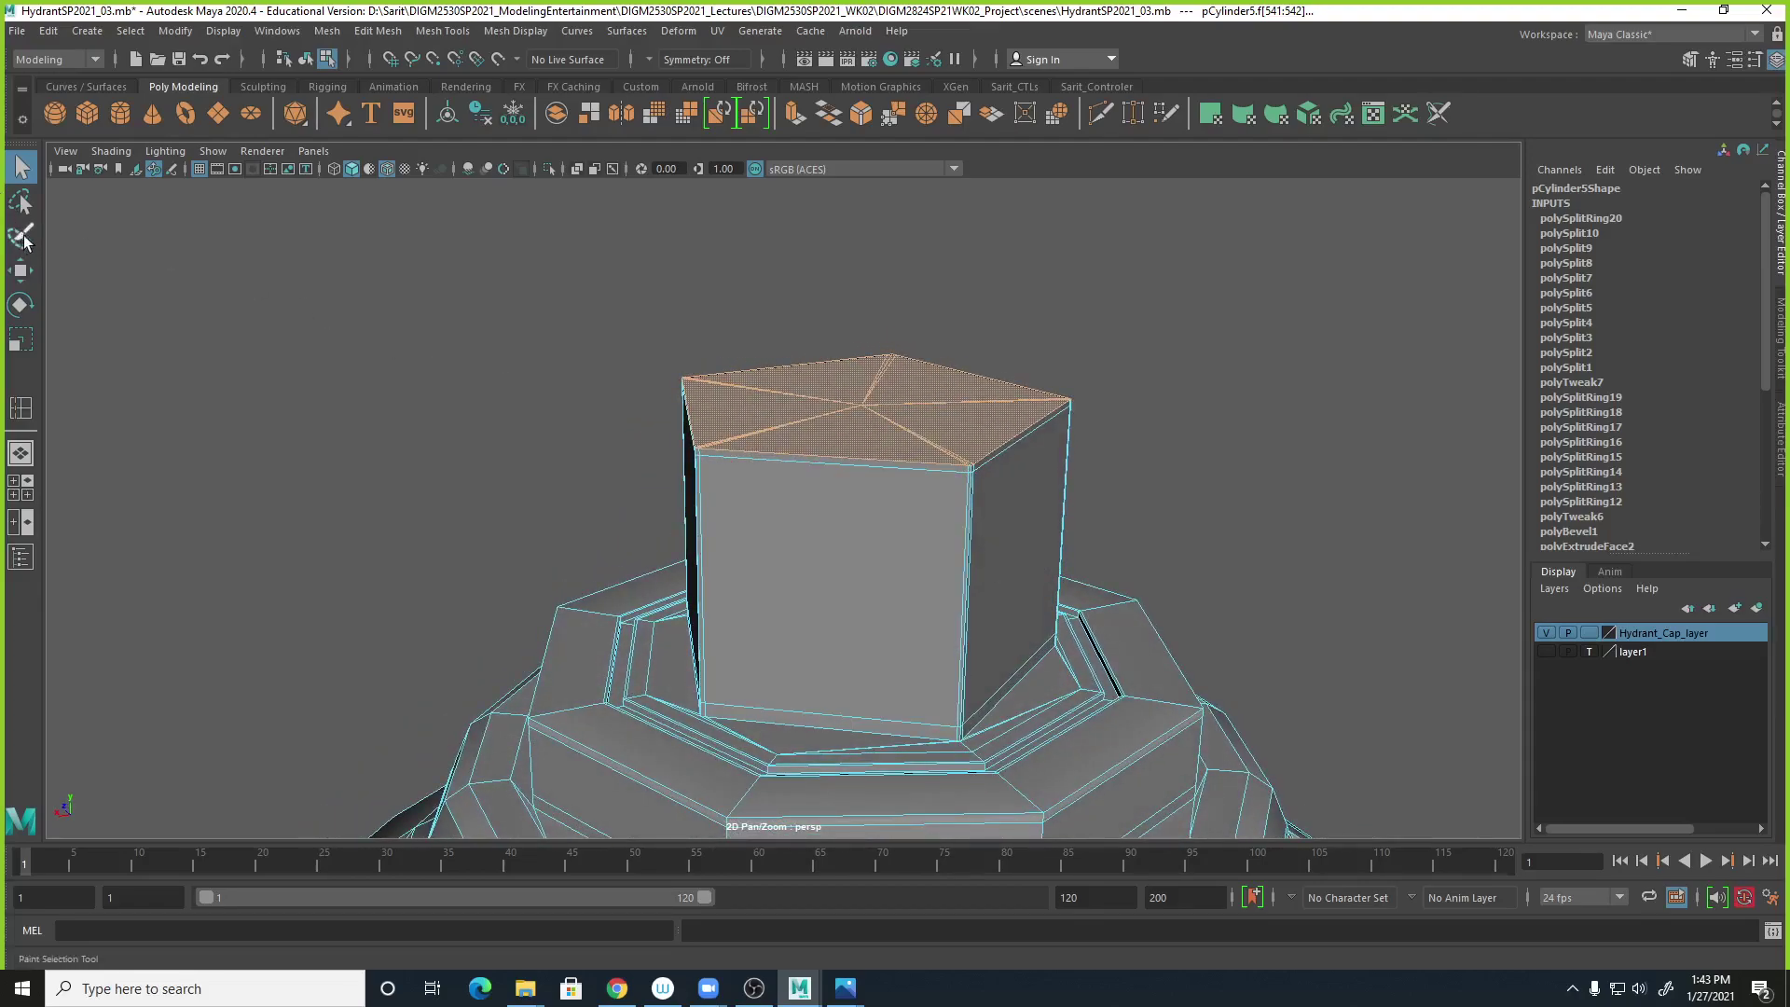
{"action": "right_click_drag", "start_coordinate": [1023, 518], "coordinate": [1243, 533], "text": "alt"}
{"action": "left_click_drag", "start_coordinate": [1243, 533], "coordinate": [1263, 548], "text": "alt"}
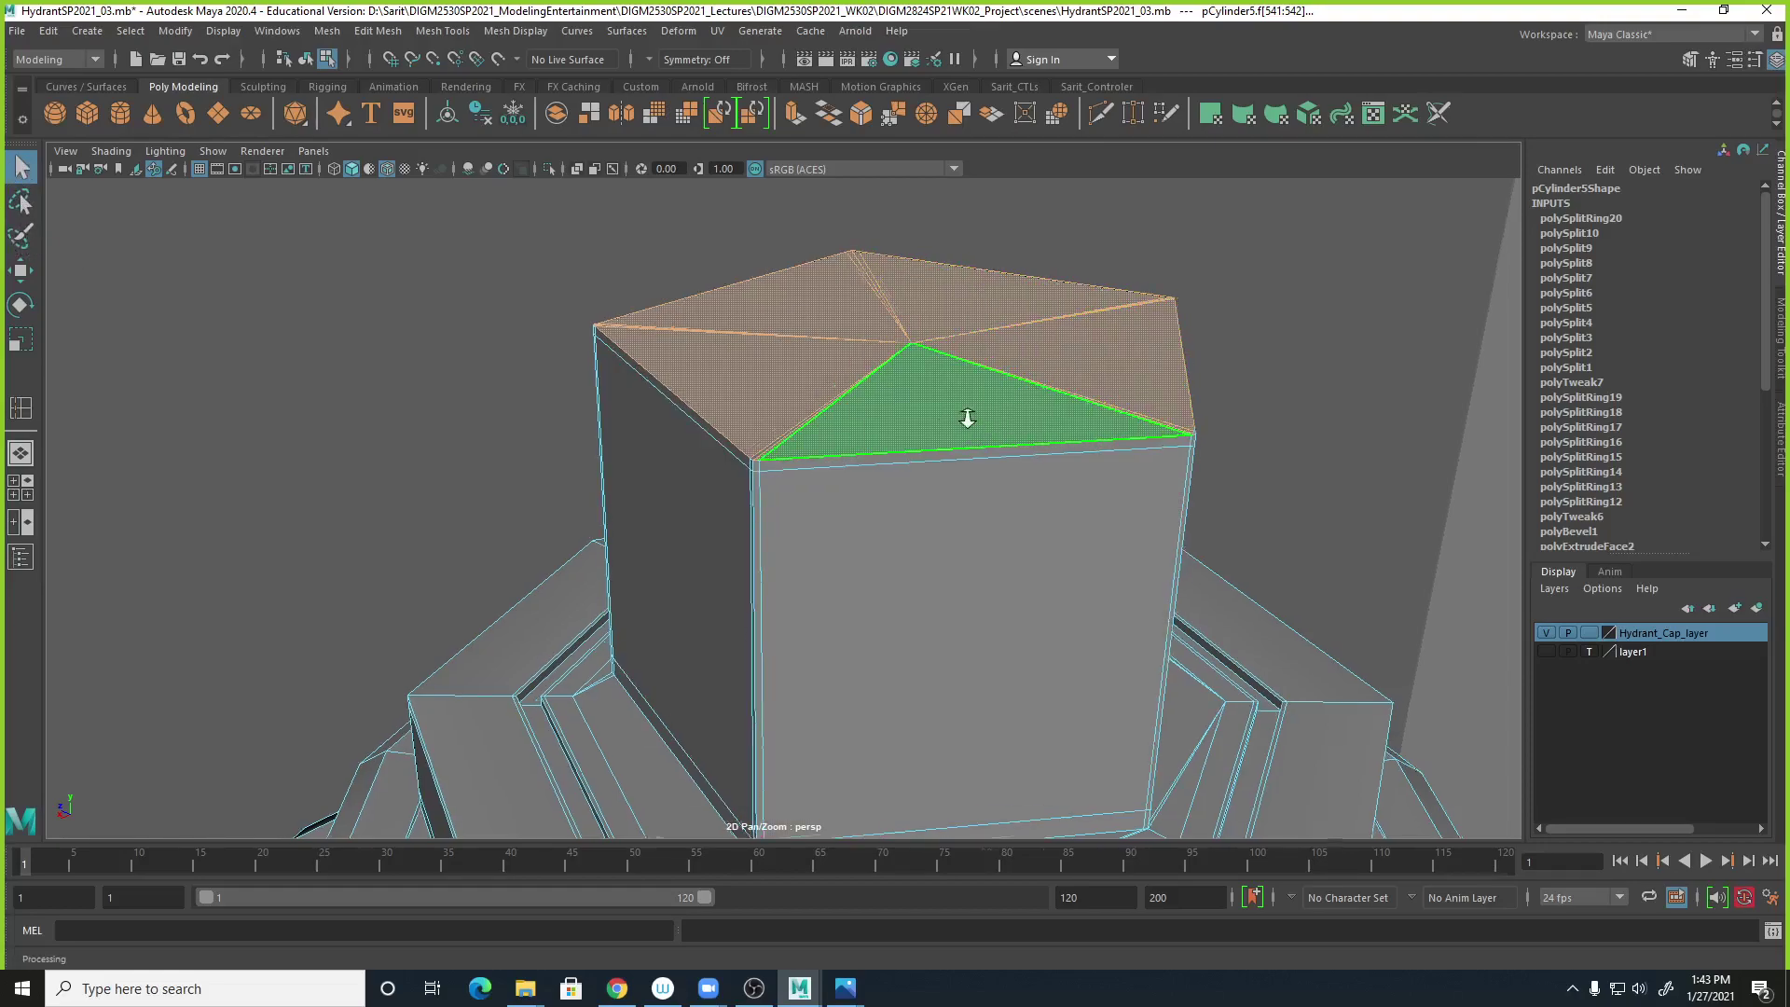
{"action": "scroll", "coordinate": [983, 418], "scroll_direction": "down", "scroll_amount": 4}
{"action": "left_click_drag", "start_coordinate": [903, 467], "coordinate": [909, 490], "text": "alt"}
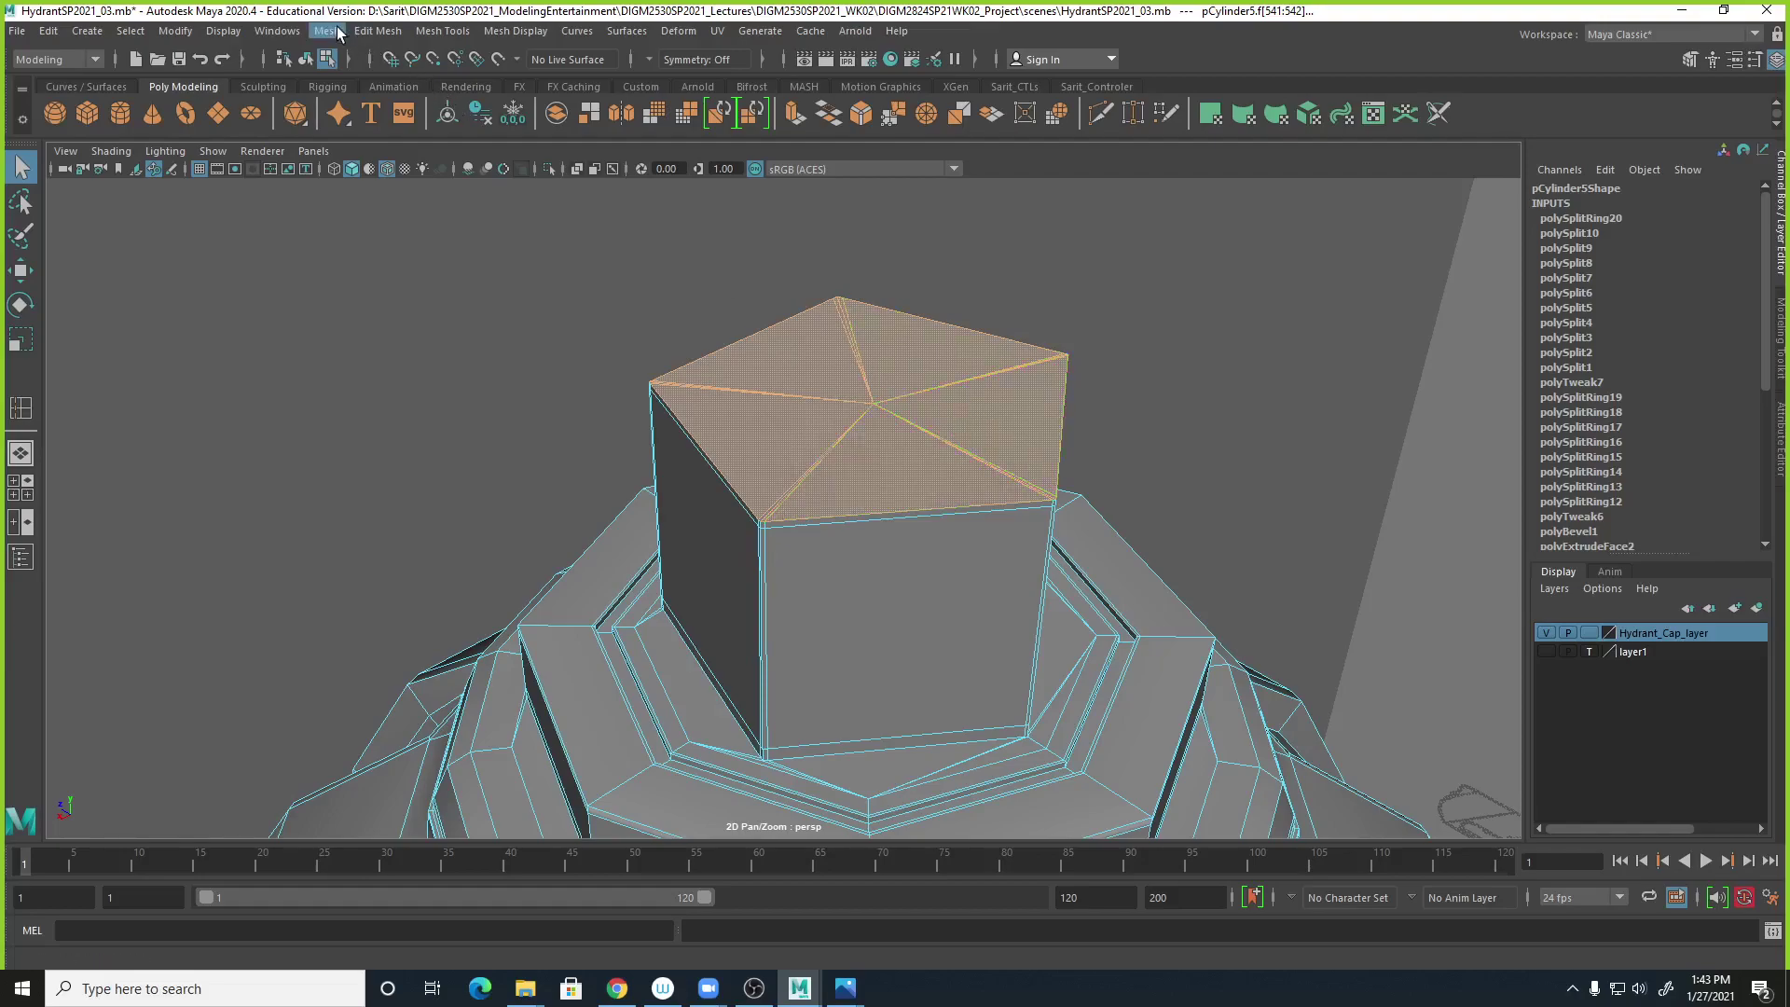
{"action": "left_click", "coordinate": [382, 30]}
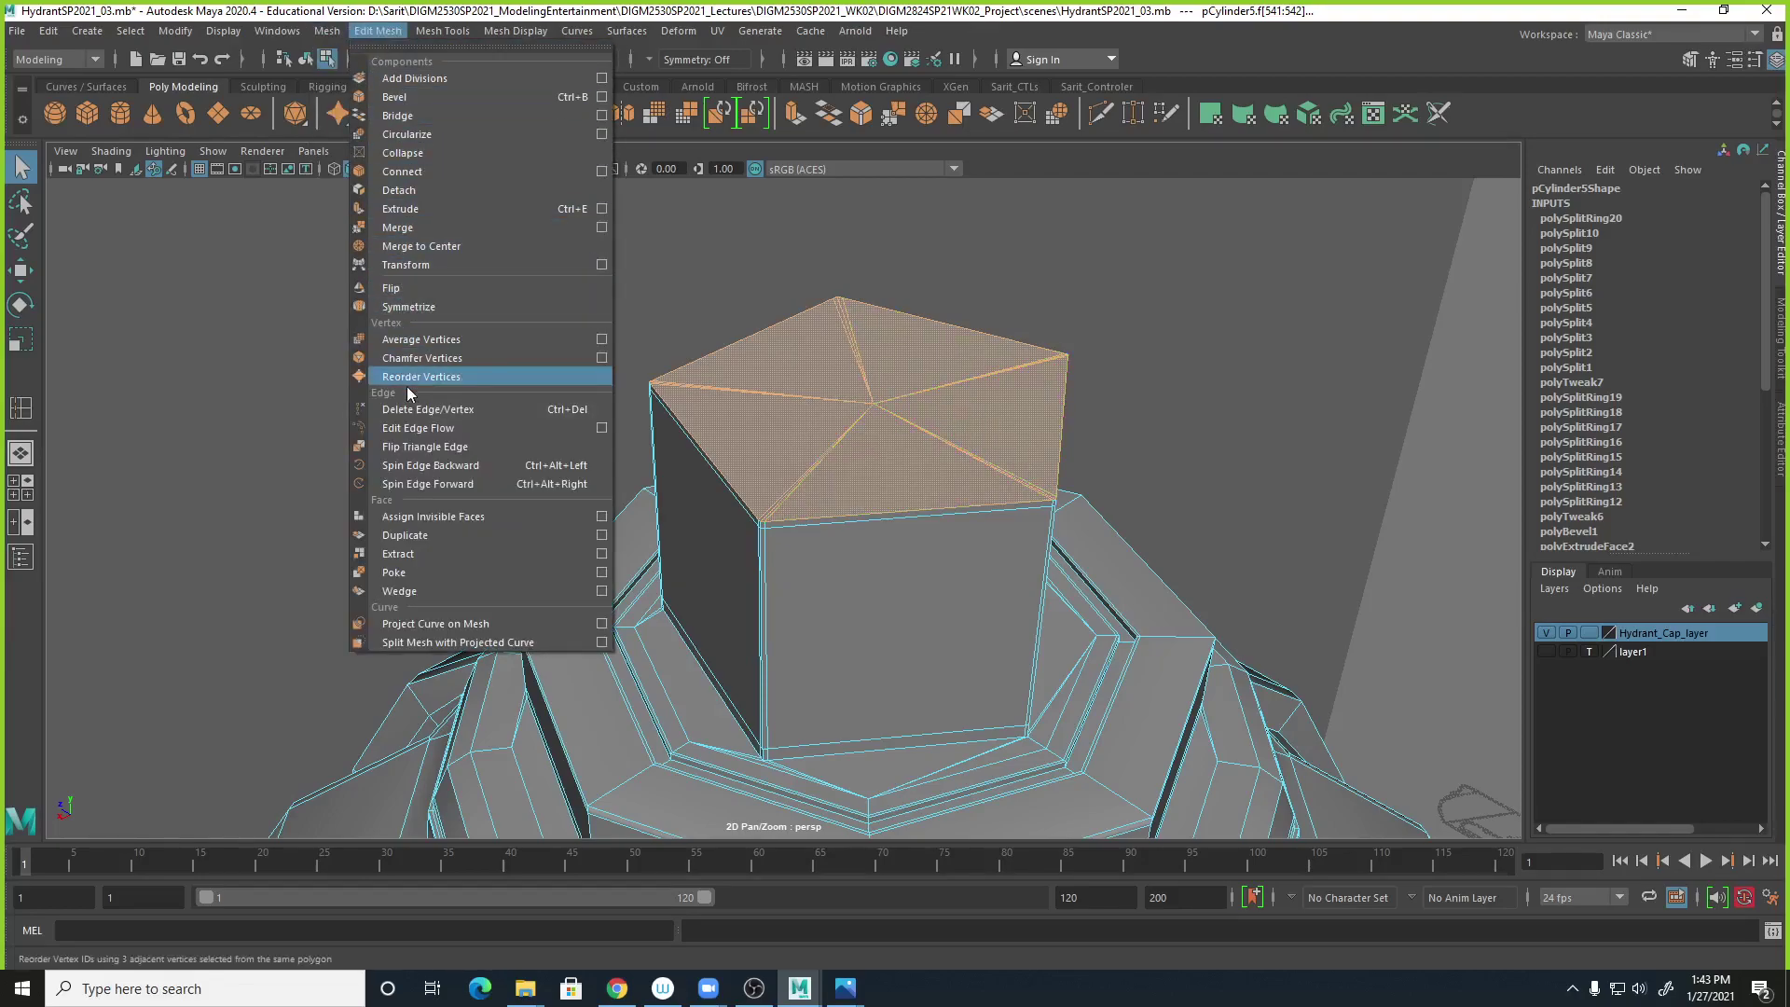
{"action": "left_click", "coordinate": [401, 209]}
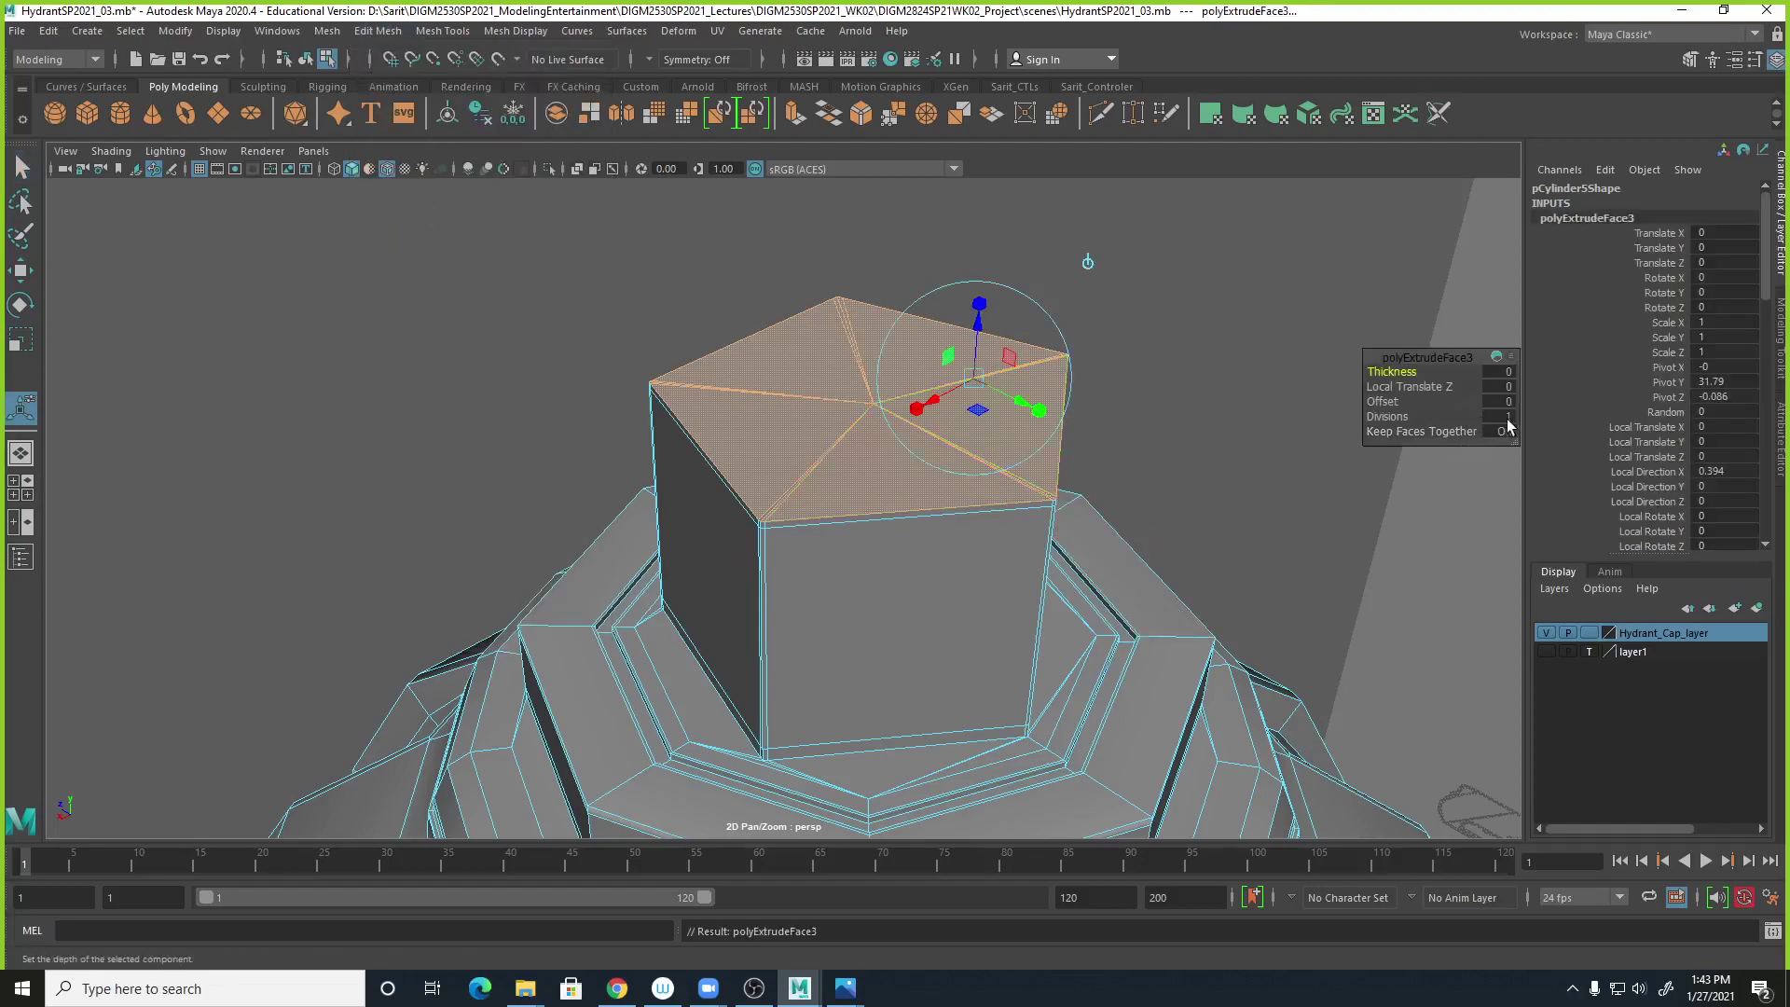
{"action": "left_click", "coordinate": [1499, 401]}
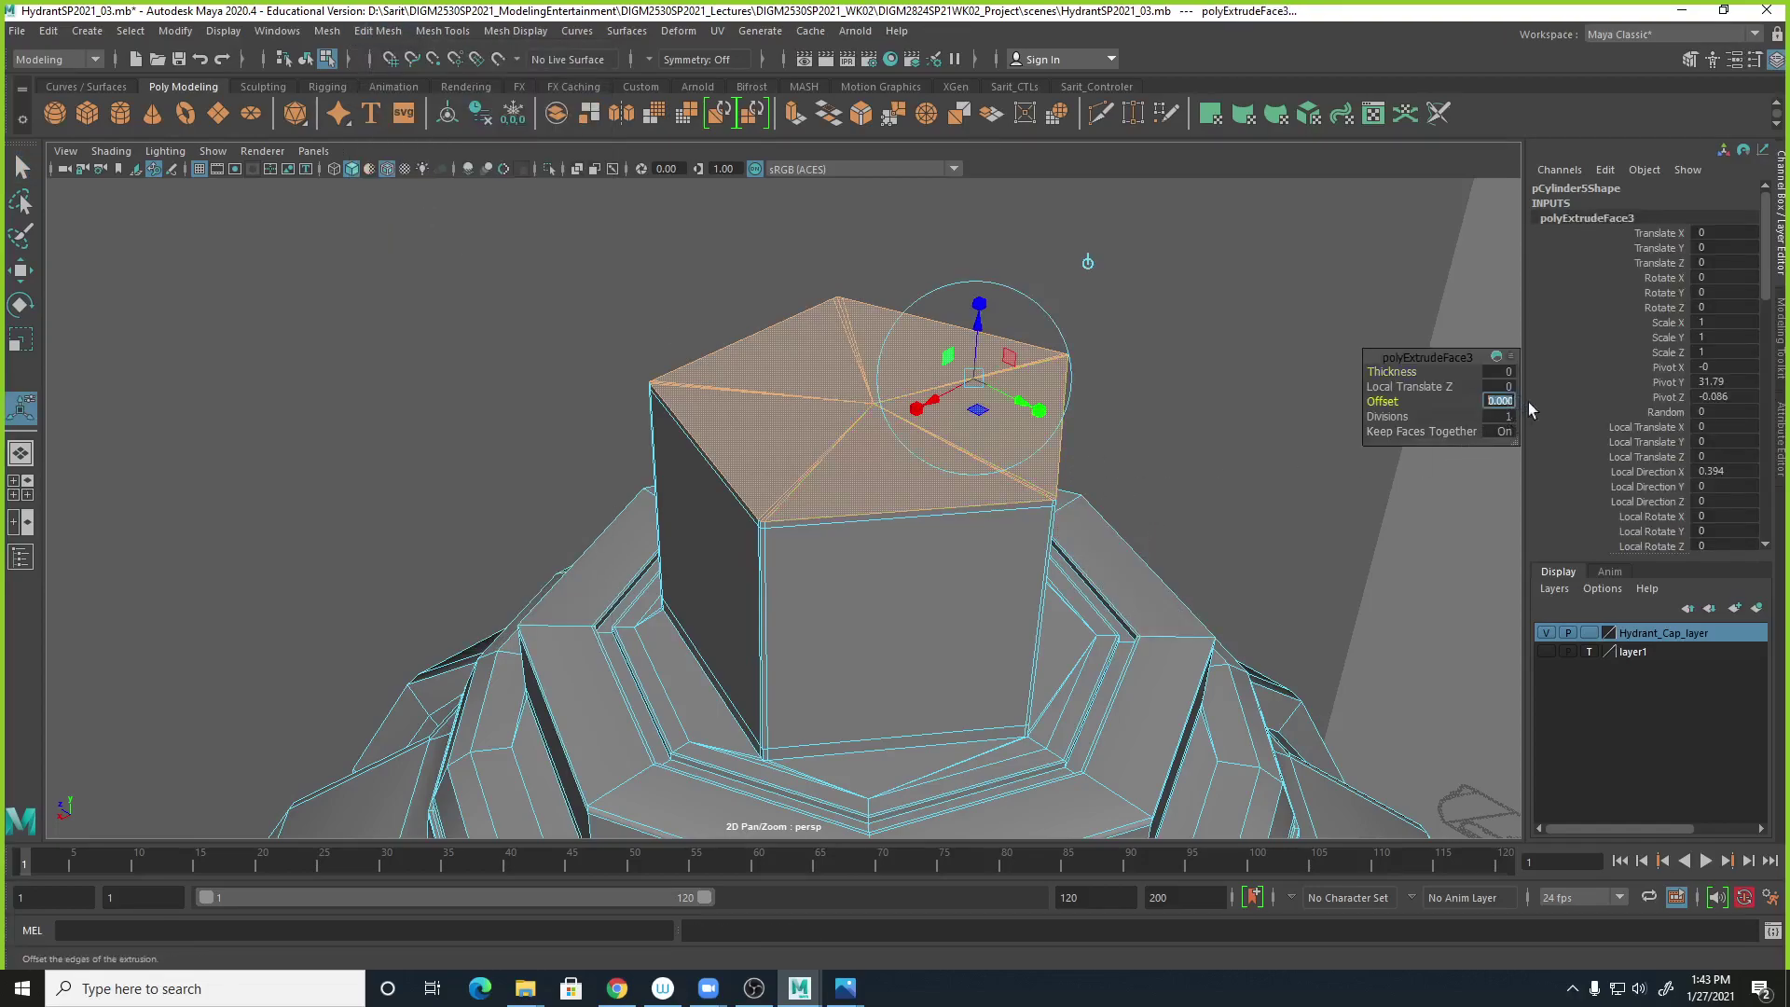
{"action": "key", "text": "Return"}
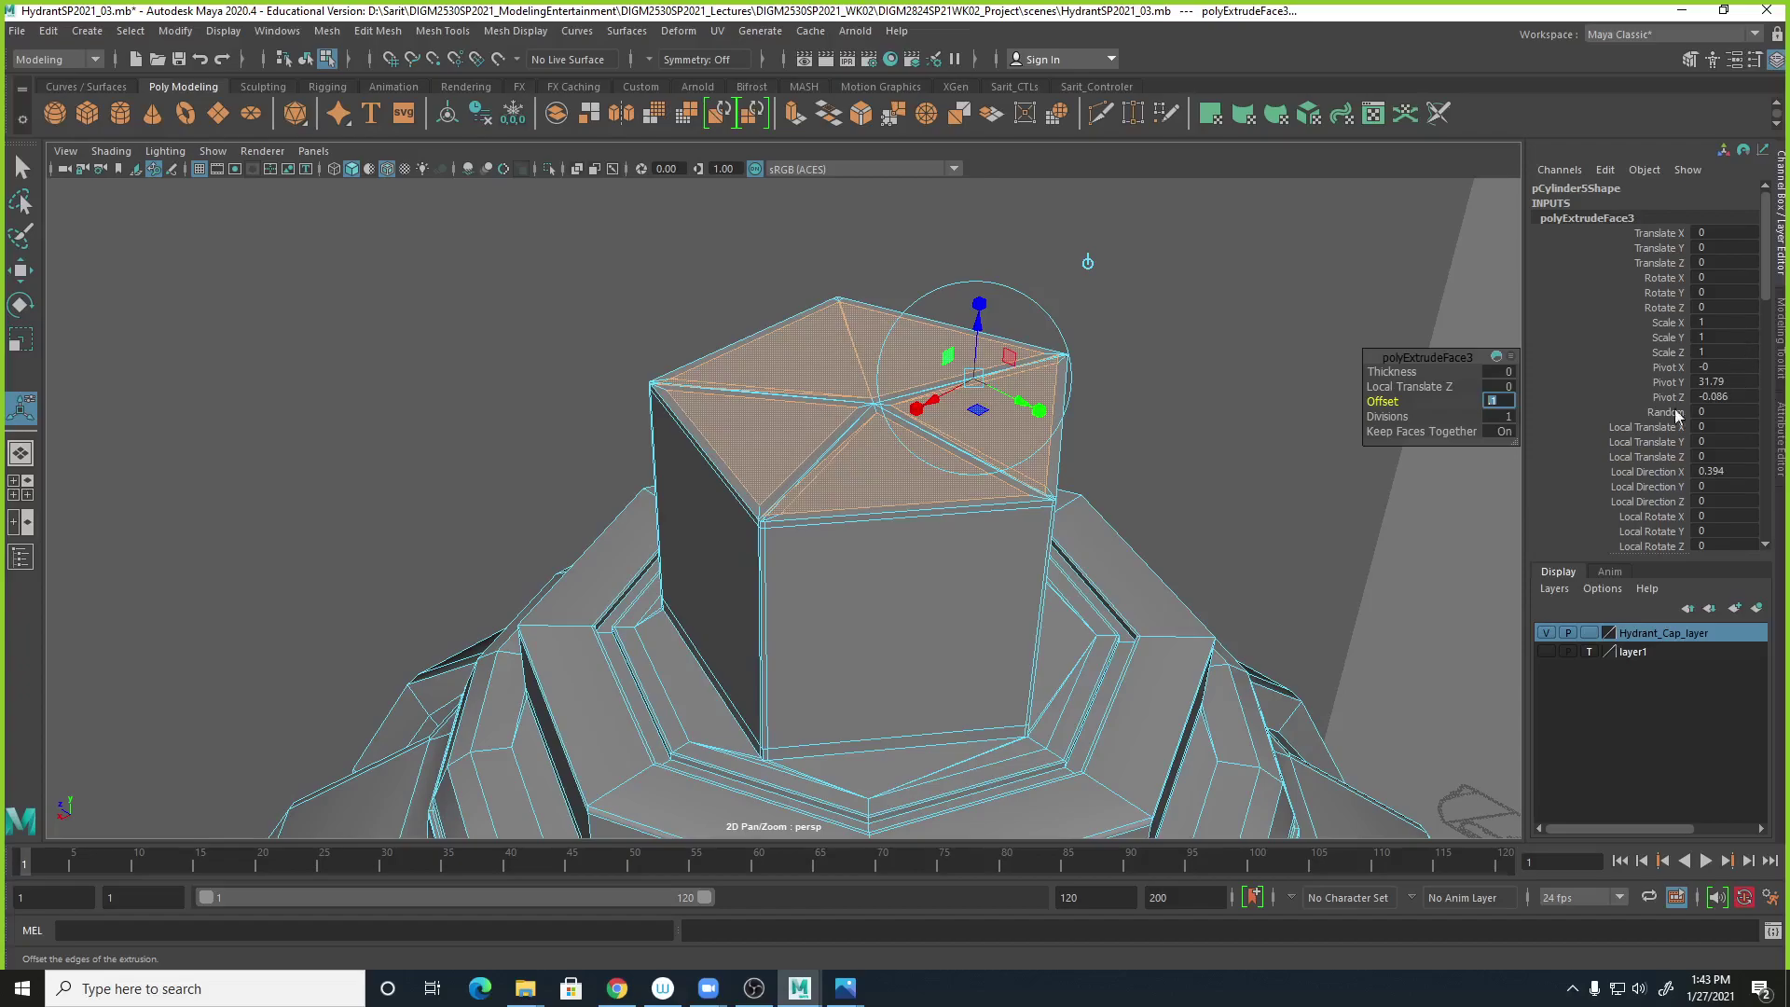
Inspect the offset faces on the nut's top up close and undo the extrusion.
{"action": "left_click_drag", "start_coordinate": [943, 566], "coordinate": [1058, 613], "text": "alt"}
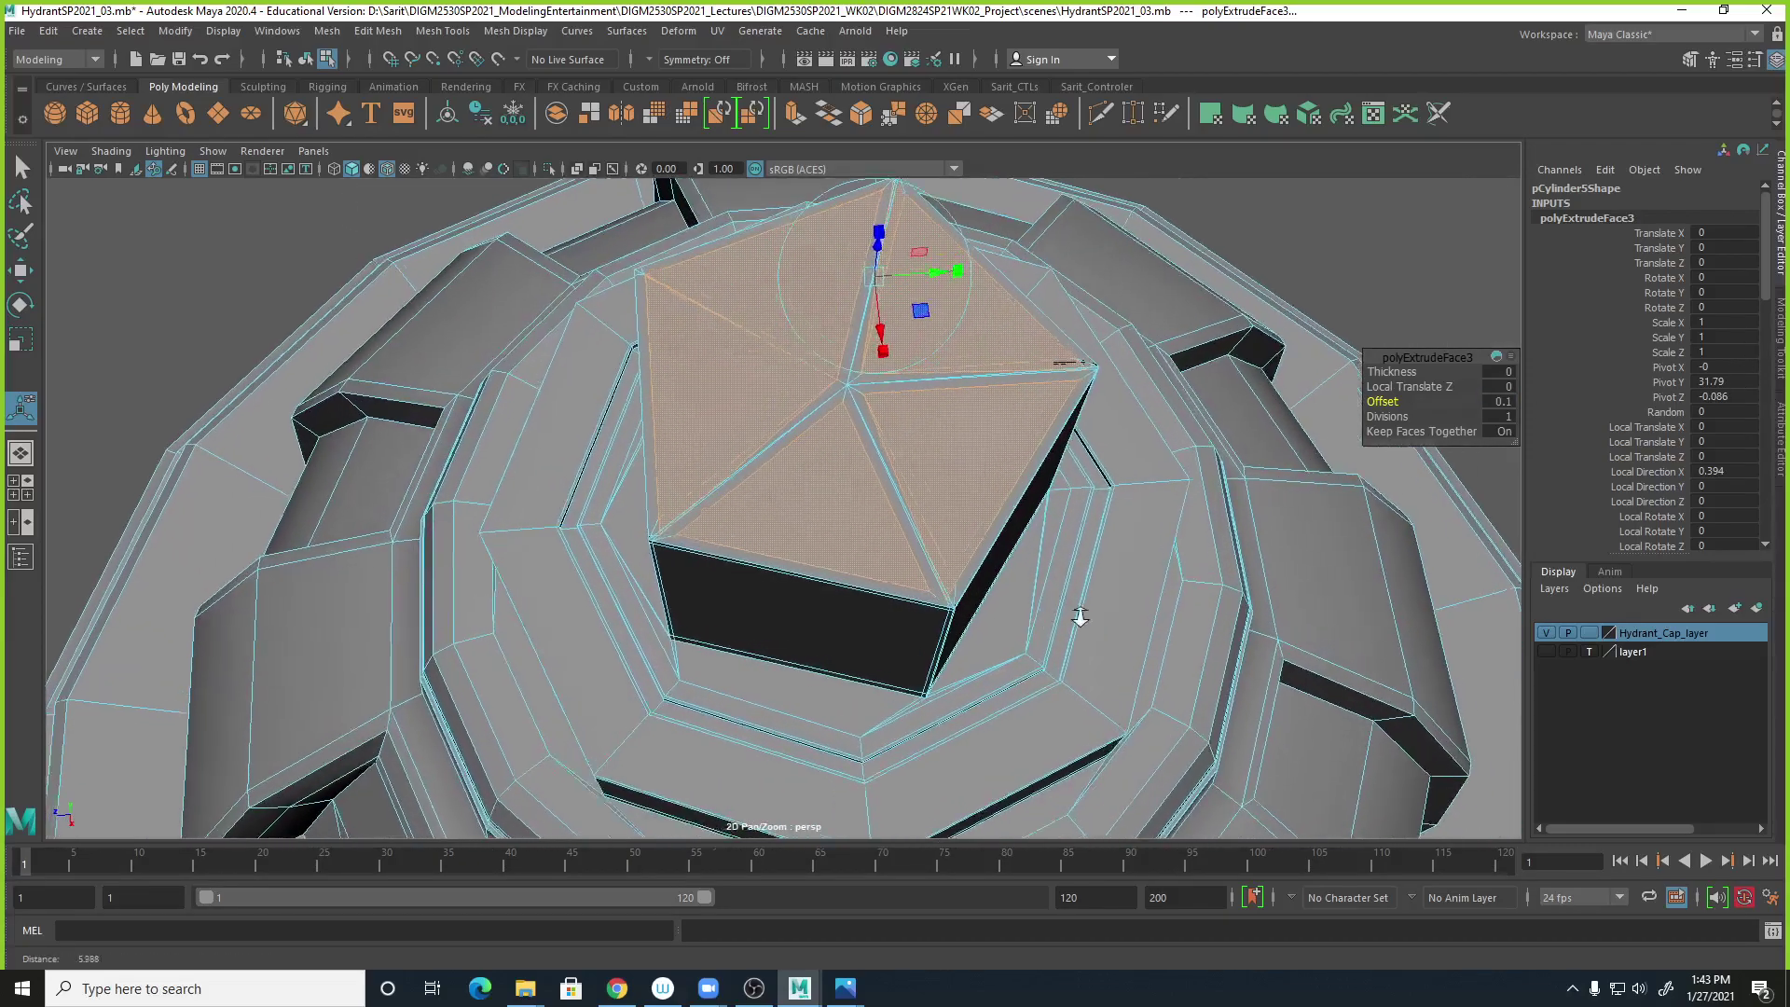
{"action": "right_click_drag", "start_coordinate": [1058, 614], "coordinate": [1163, 620], "text": "alt"}
{"action": "key", "text": "ctrl+z"}
{"action": "left_click_drag", "start_coordinate": [1108, 580], "coordinate": [1021, 572], "text": "alt"}
{"action": "right_click_drag", "start_coordinate": [1026, 575], "coordinate": [1288, 630], "text": "alt"}
{"action": "middle_click_drag", "start_coordinate": [1150, 600], "coordinate": [941, 532], "text": "alt"}
{"action": "left_click_drag", "start_coordinate": [951, 518], "coordinate": [849, 485], "text": "alt"}
{"action": "key", "text": "ctrl+z"}
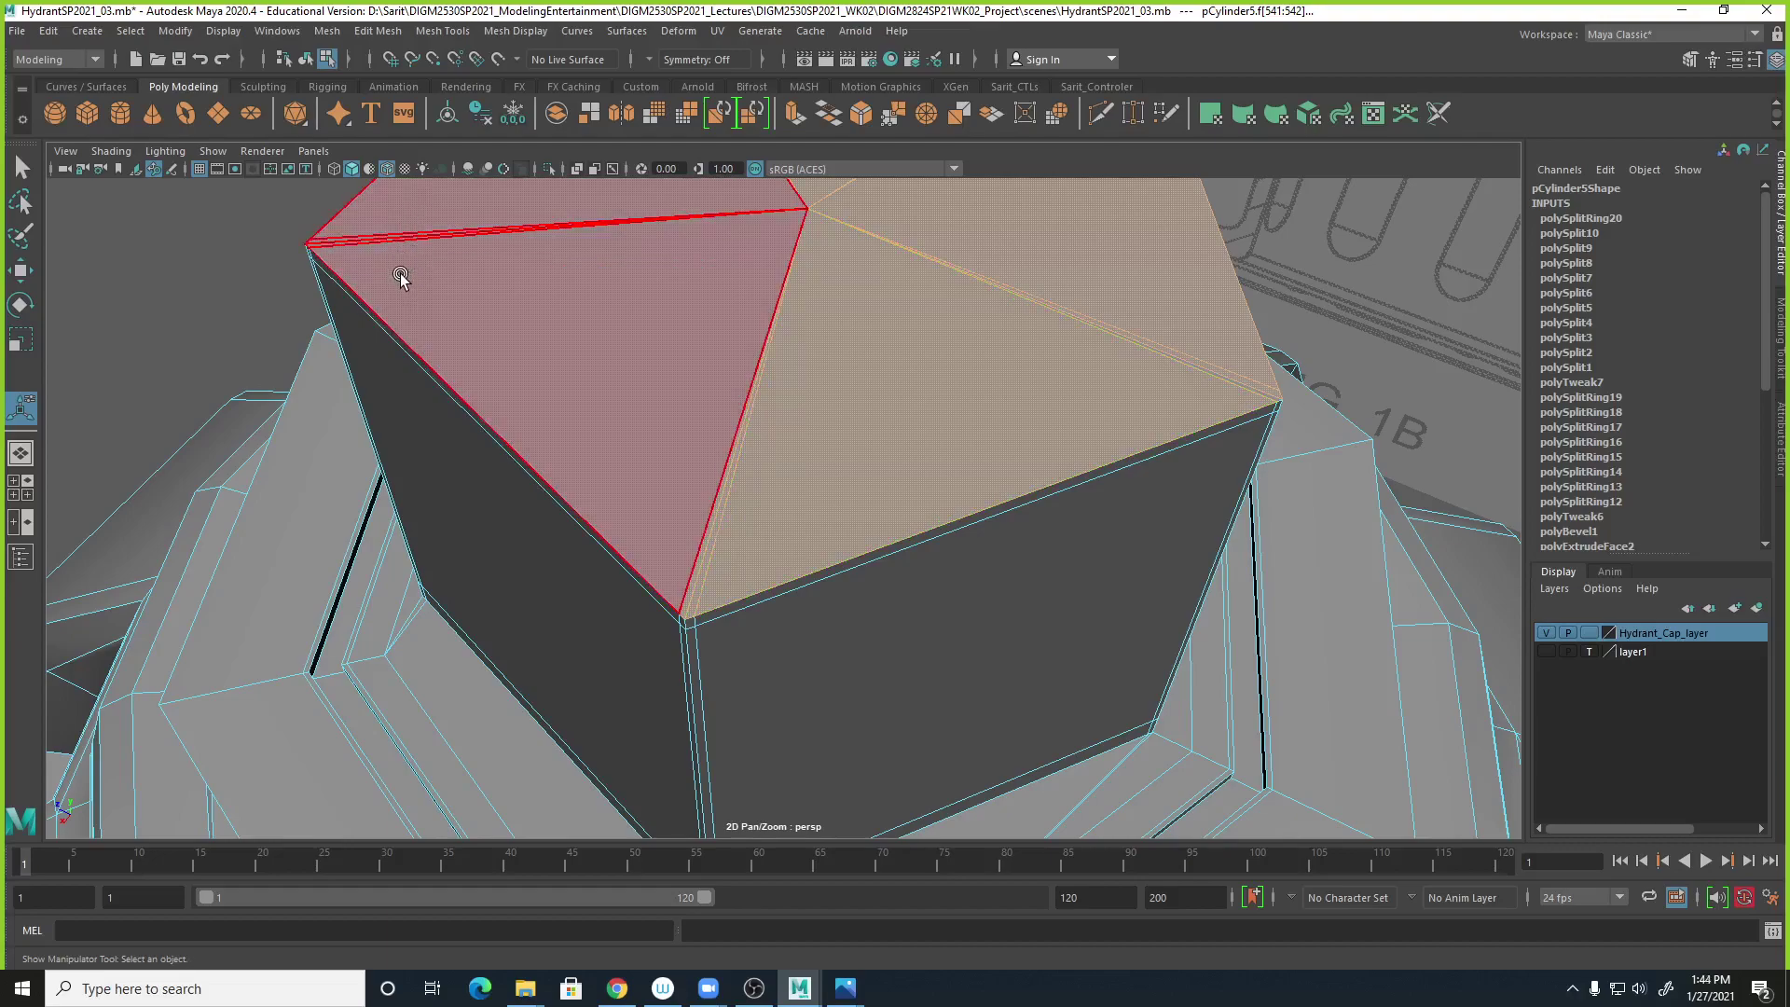
Add the missed narrow strip faces at the nut's corner to the top face selection and check every corner.
{"action": "left_click_drag", "start_coordinate": [951, 419], "coordinate": [663, 467], "text": "alt"}
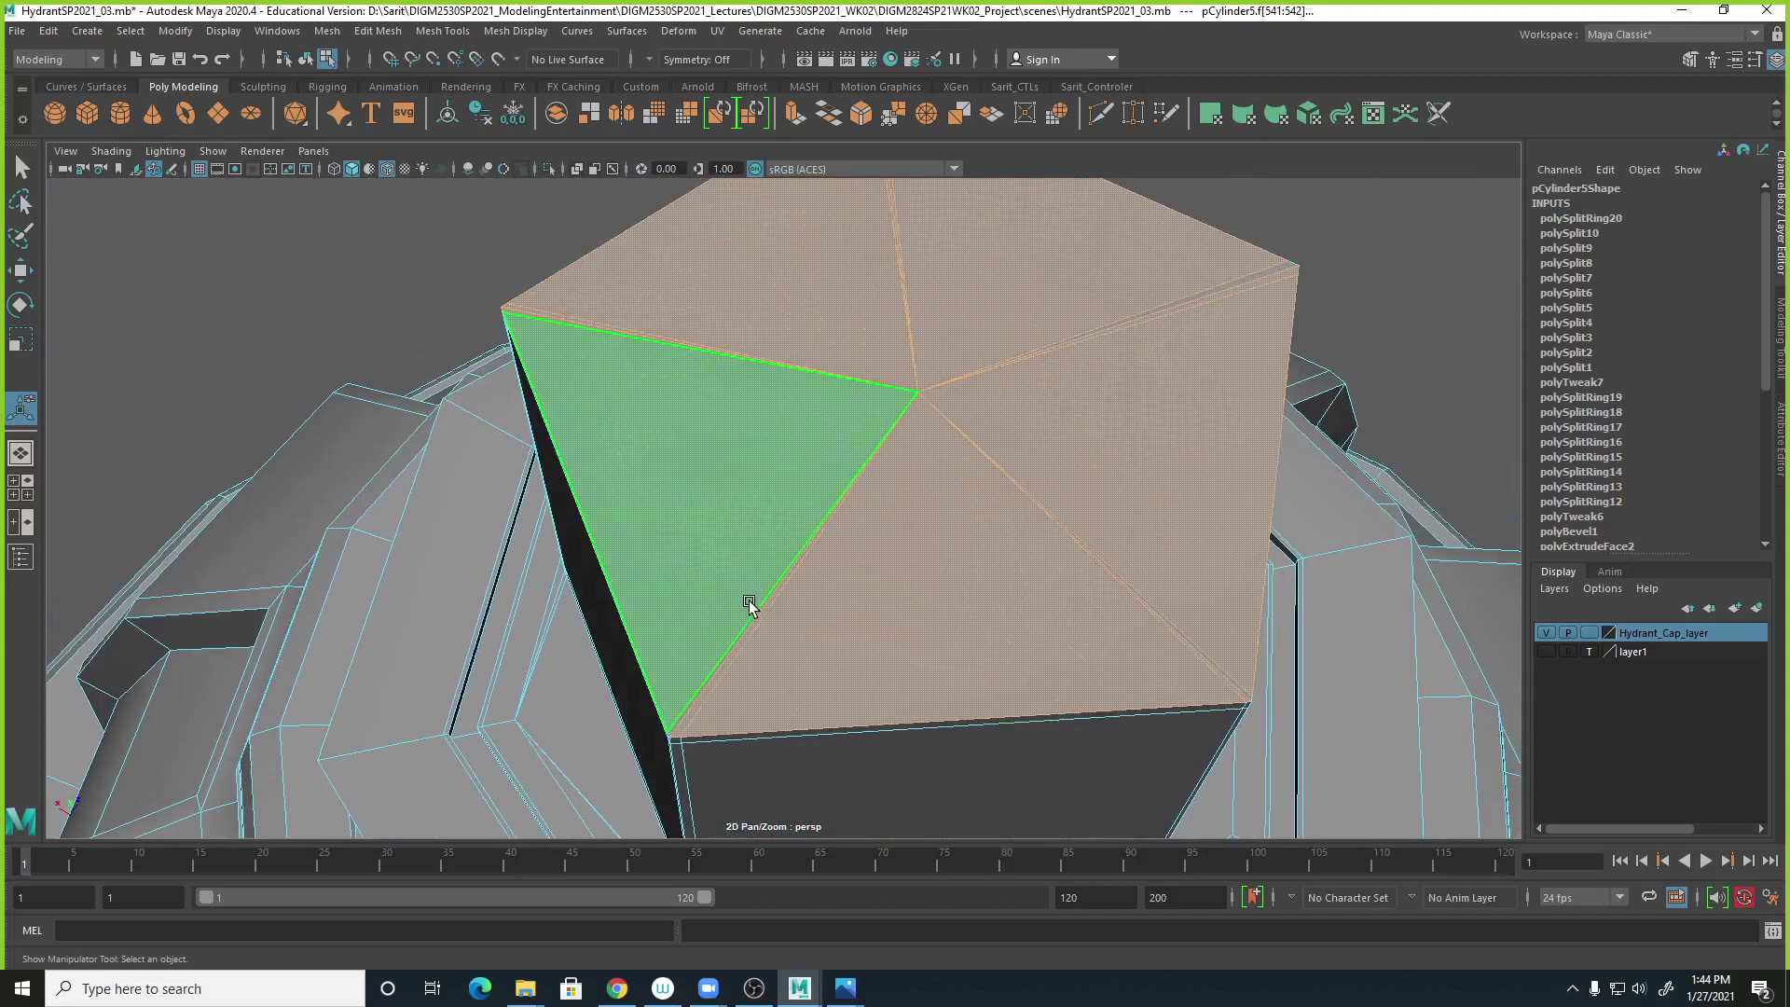
{"action": "left_click", "coordinate": [717, 669], "text": "shift"}
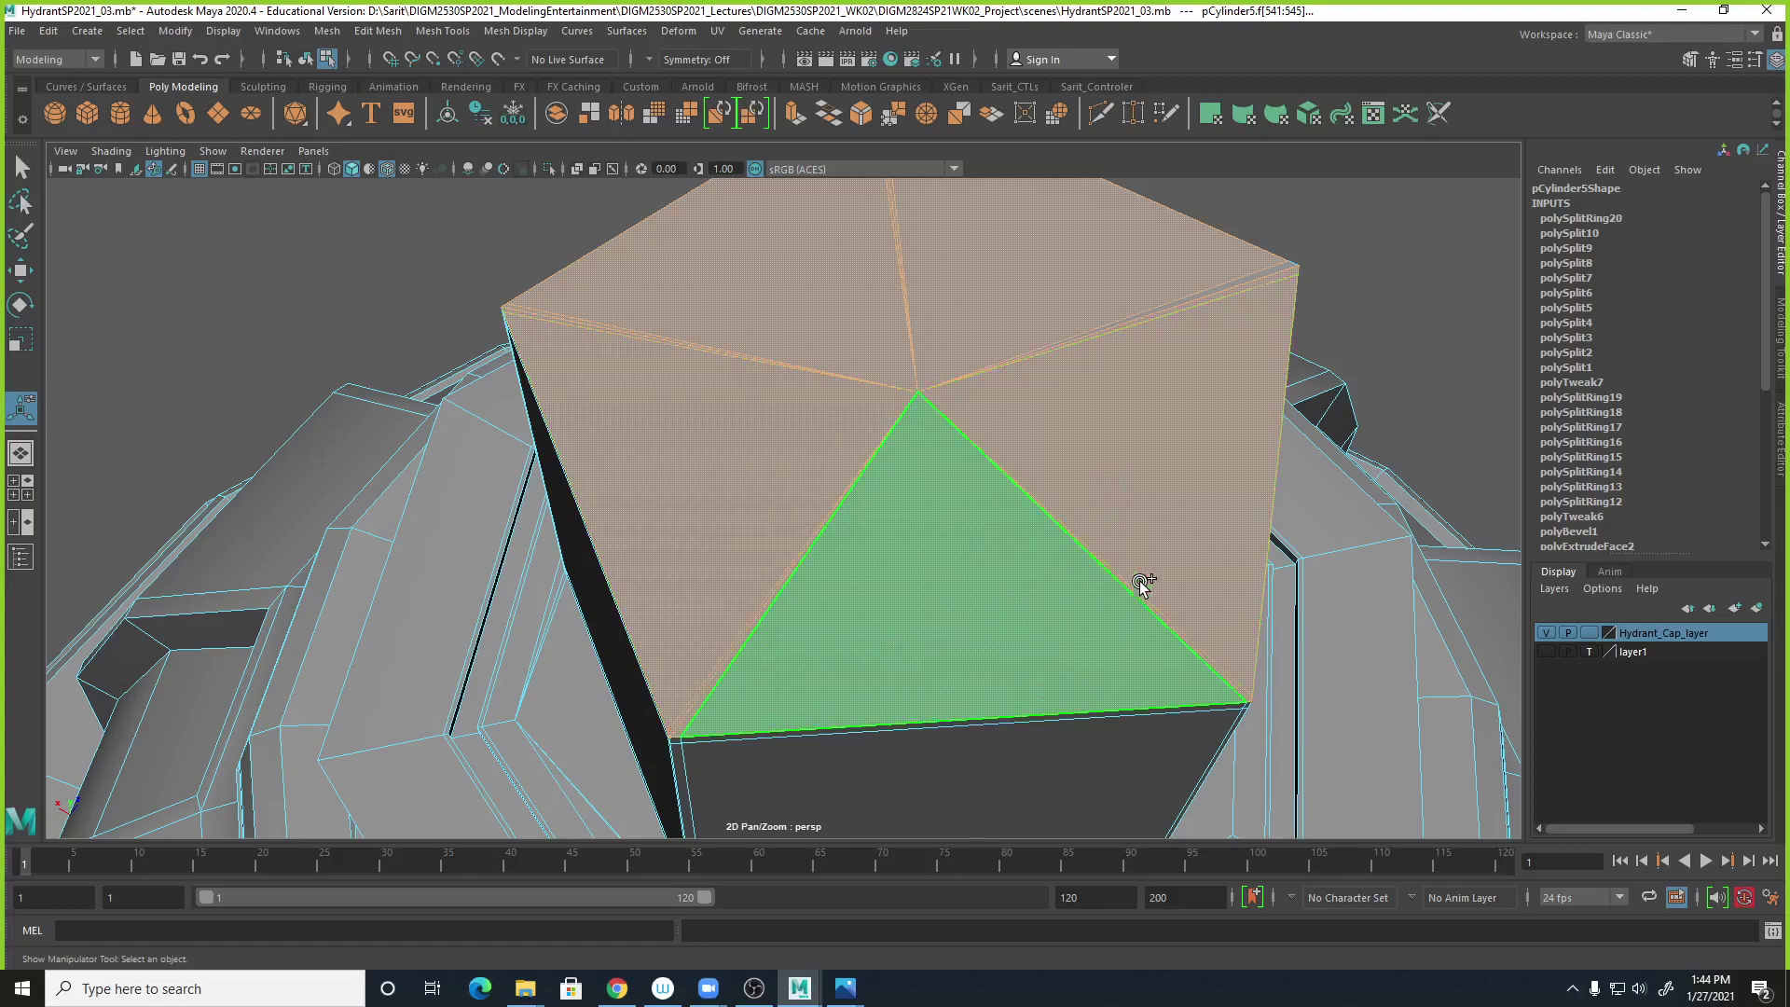
{"action": "left_click_drag", "start_coordinate": [1174, 468], "coordinate": [1038, 499], "text": "alt"}
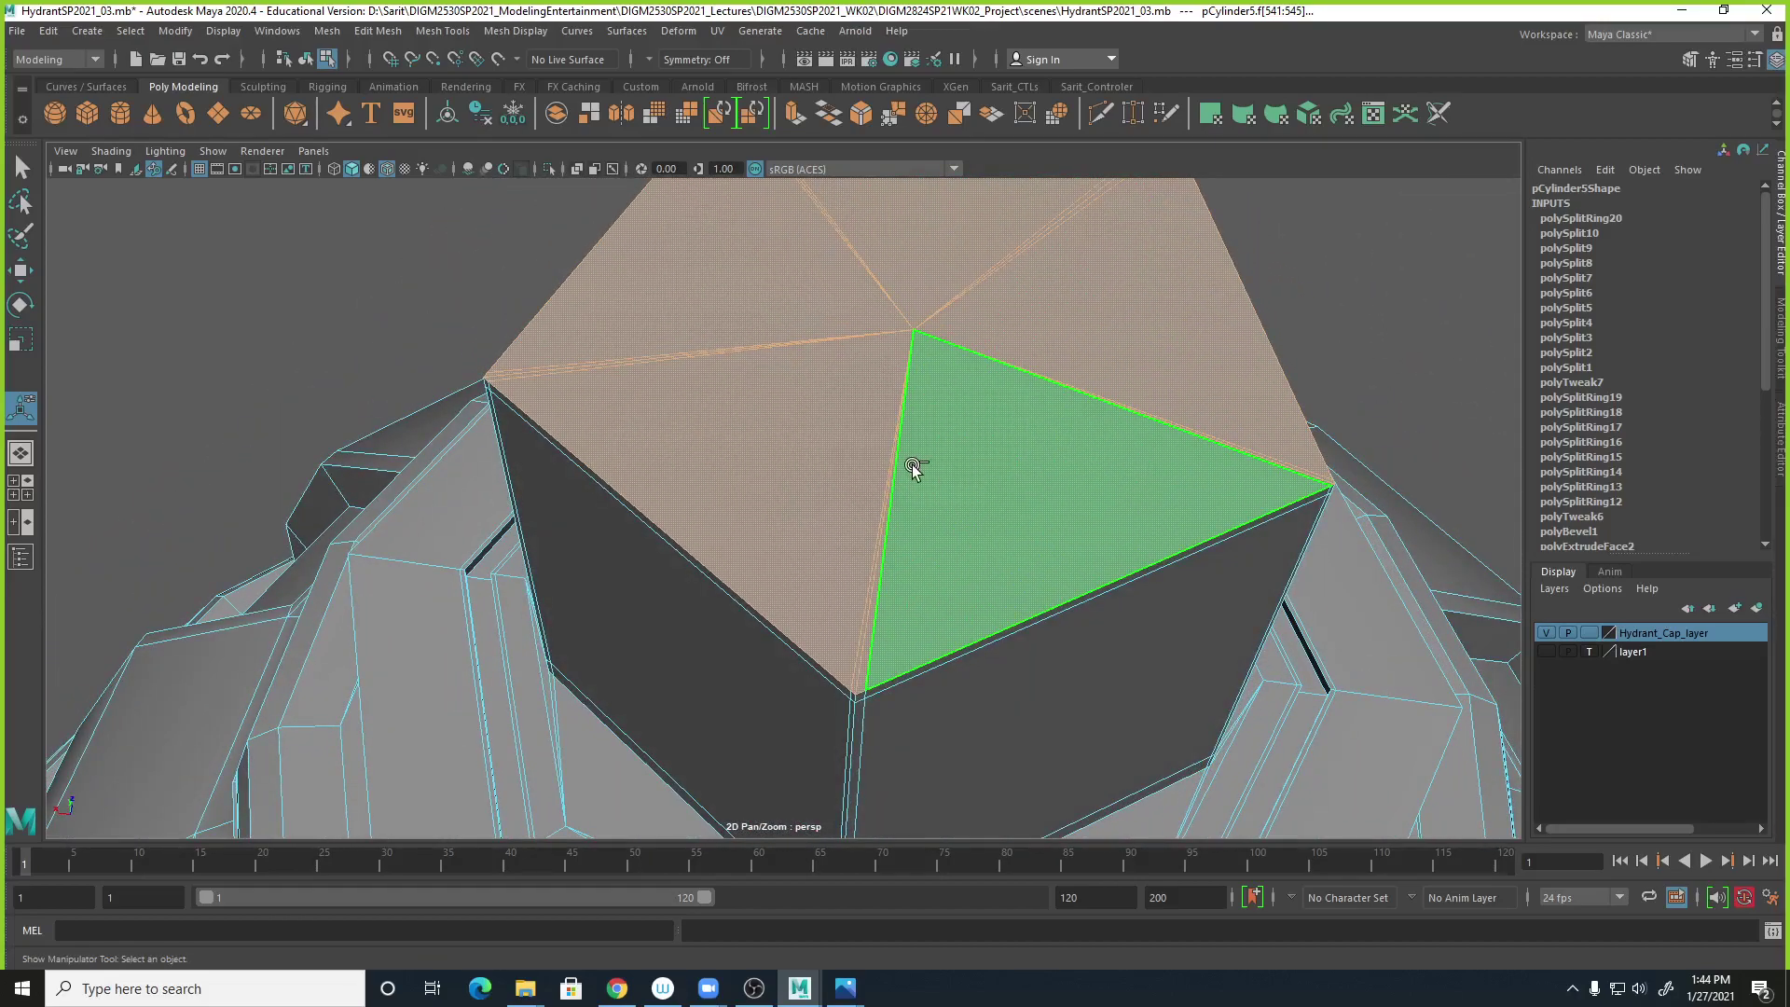
{"action": "mouse_move", "coordinate": [1039, 443]}
{"action": "left_mouse_down", "text": "alt"}
{"action": "mouse_move", "coordinate": [1015, 423]}
{"action": "mouse_move", "coordinate": [1023, 442]}
{"action": "left_mouse_up", "text": "alt"}
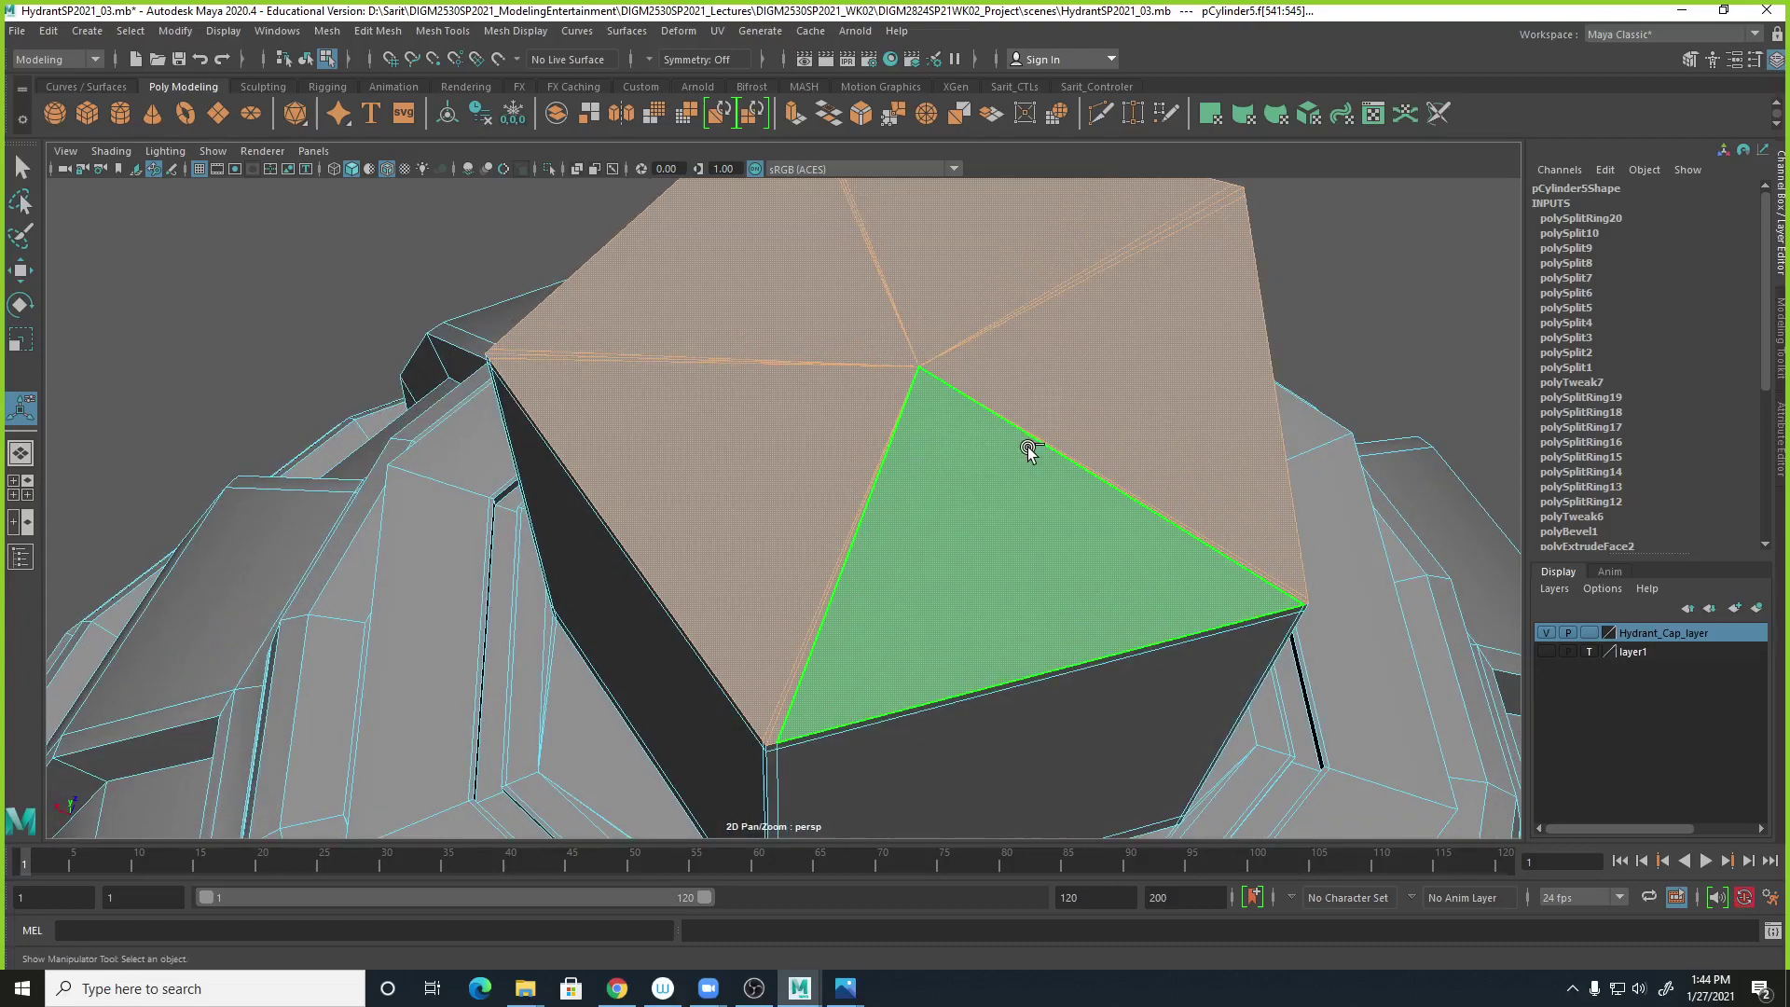
Extrude the completed top face selection inward as one piece with an offset of 0.1.
{"action": "key", "text": "ctrl+e"}
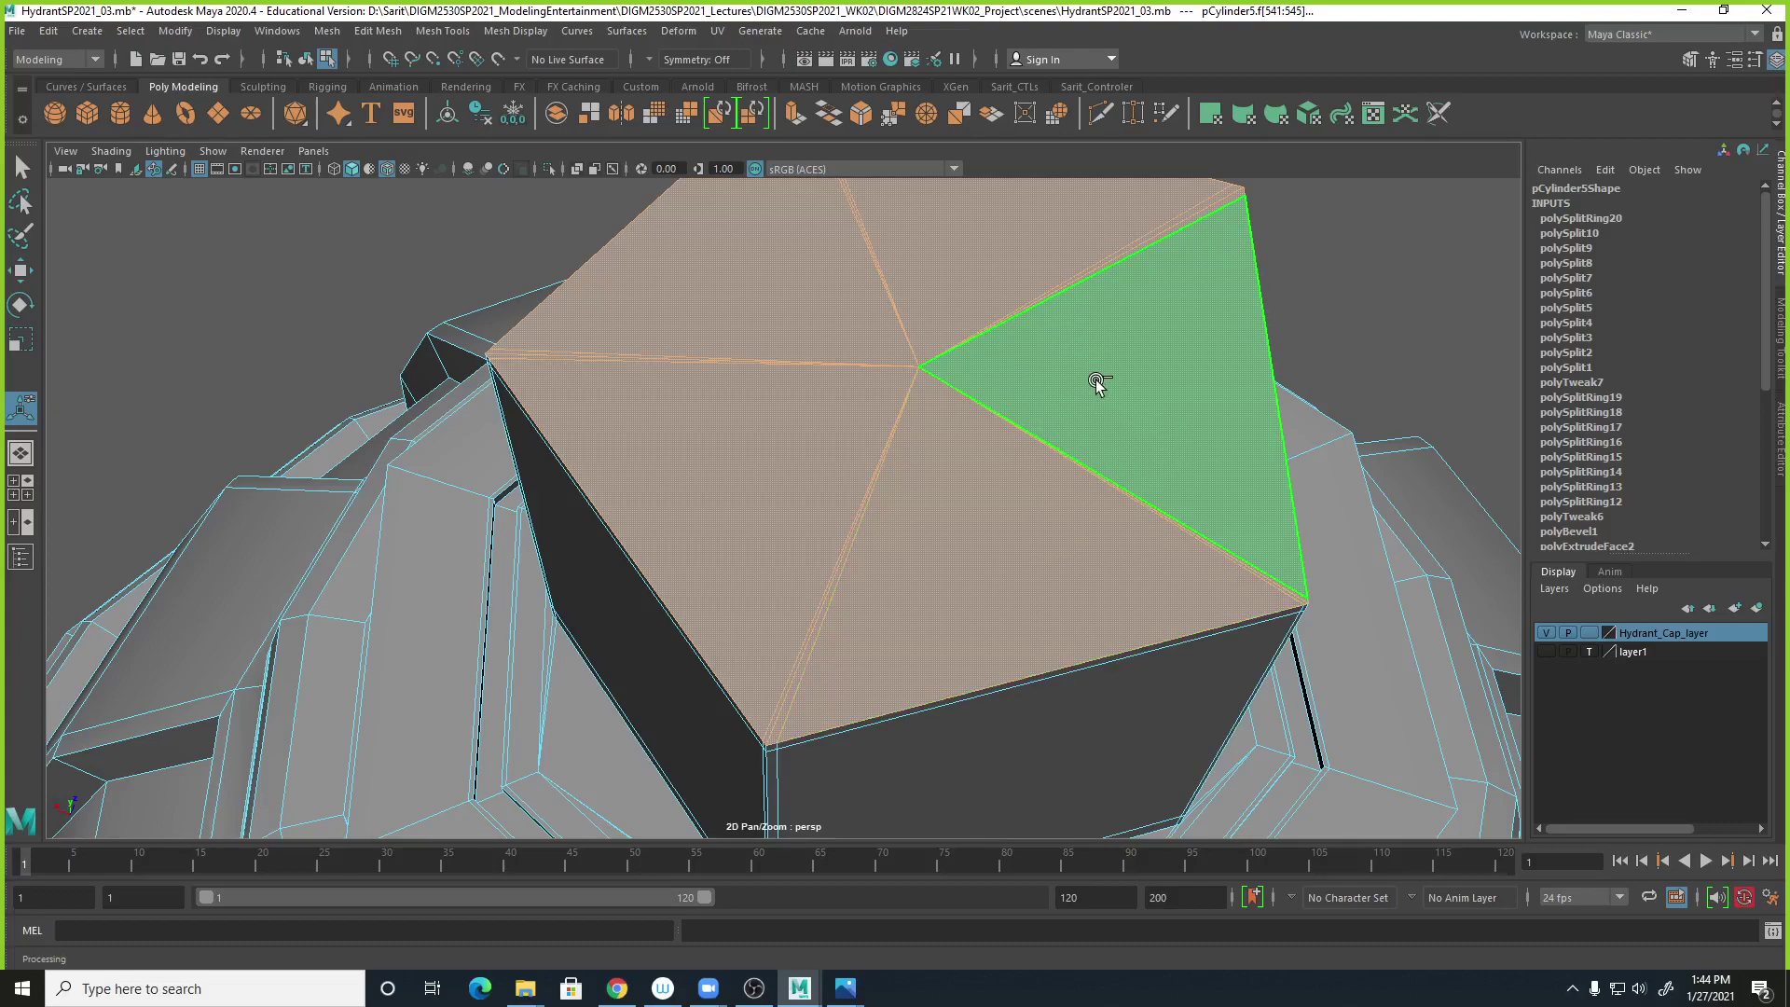
{"action": "right_click_drag", "start_coordinate": [1097, 379], "coordinate": [1101, 373], "text": "ctrl"}
{"action": "left_click", "coordinate": [443, 33]}
{"action": "mouse_move", "coordinate": [396, 33]}
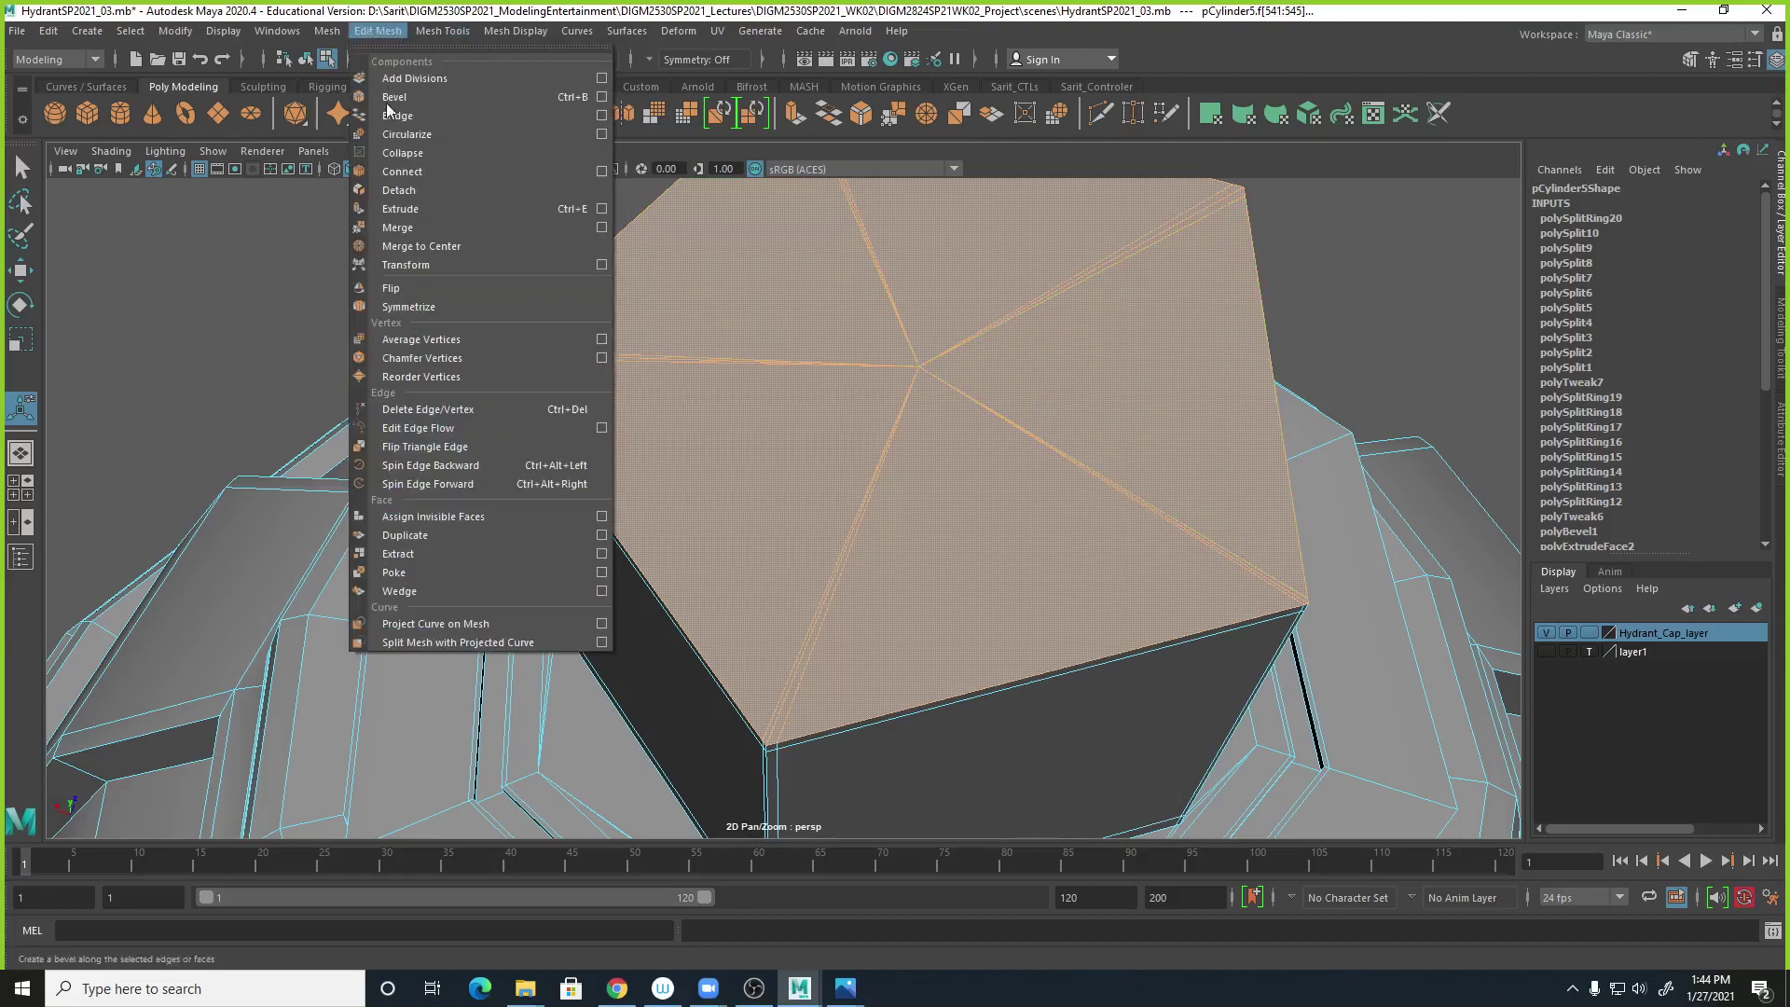
{"action": "left_click", "coordinate": [399, 221]}
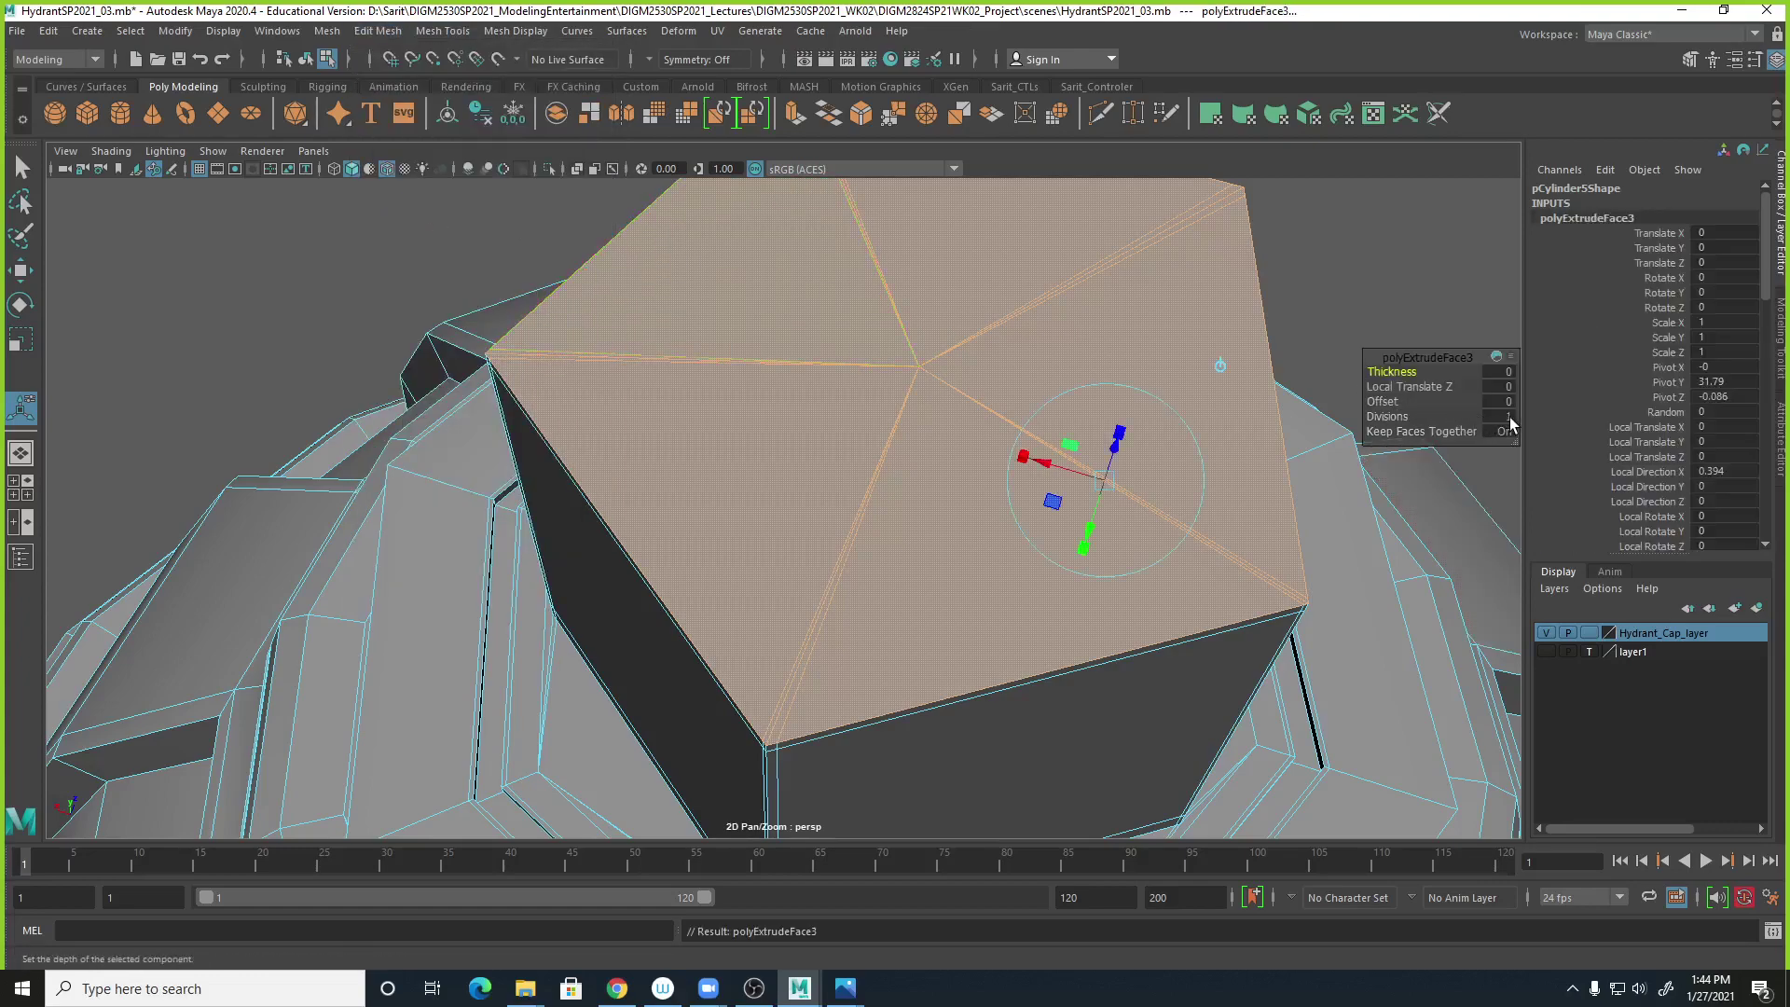
{"action": "left_click", "coordinate": [1496, 401]}
{"action": "type", "text": "1"}
{"action": "key", "text": "Return"}
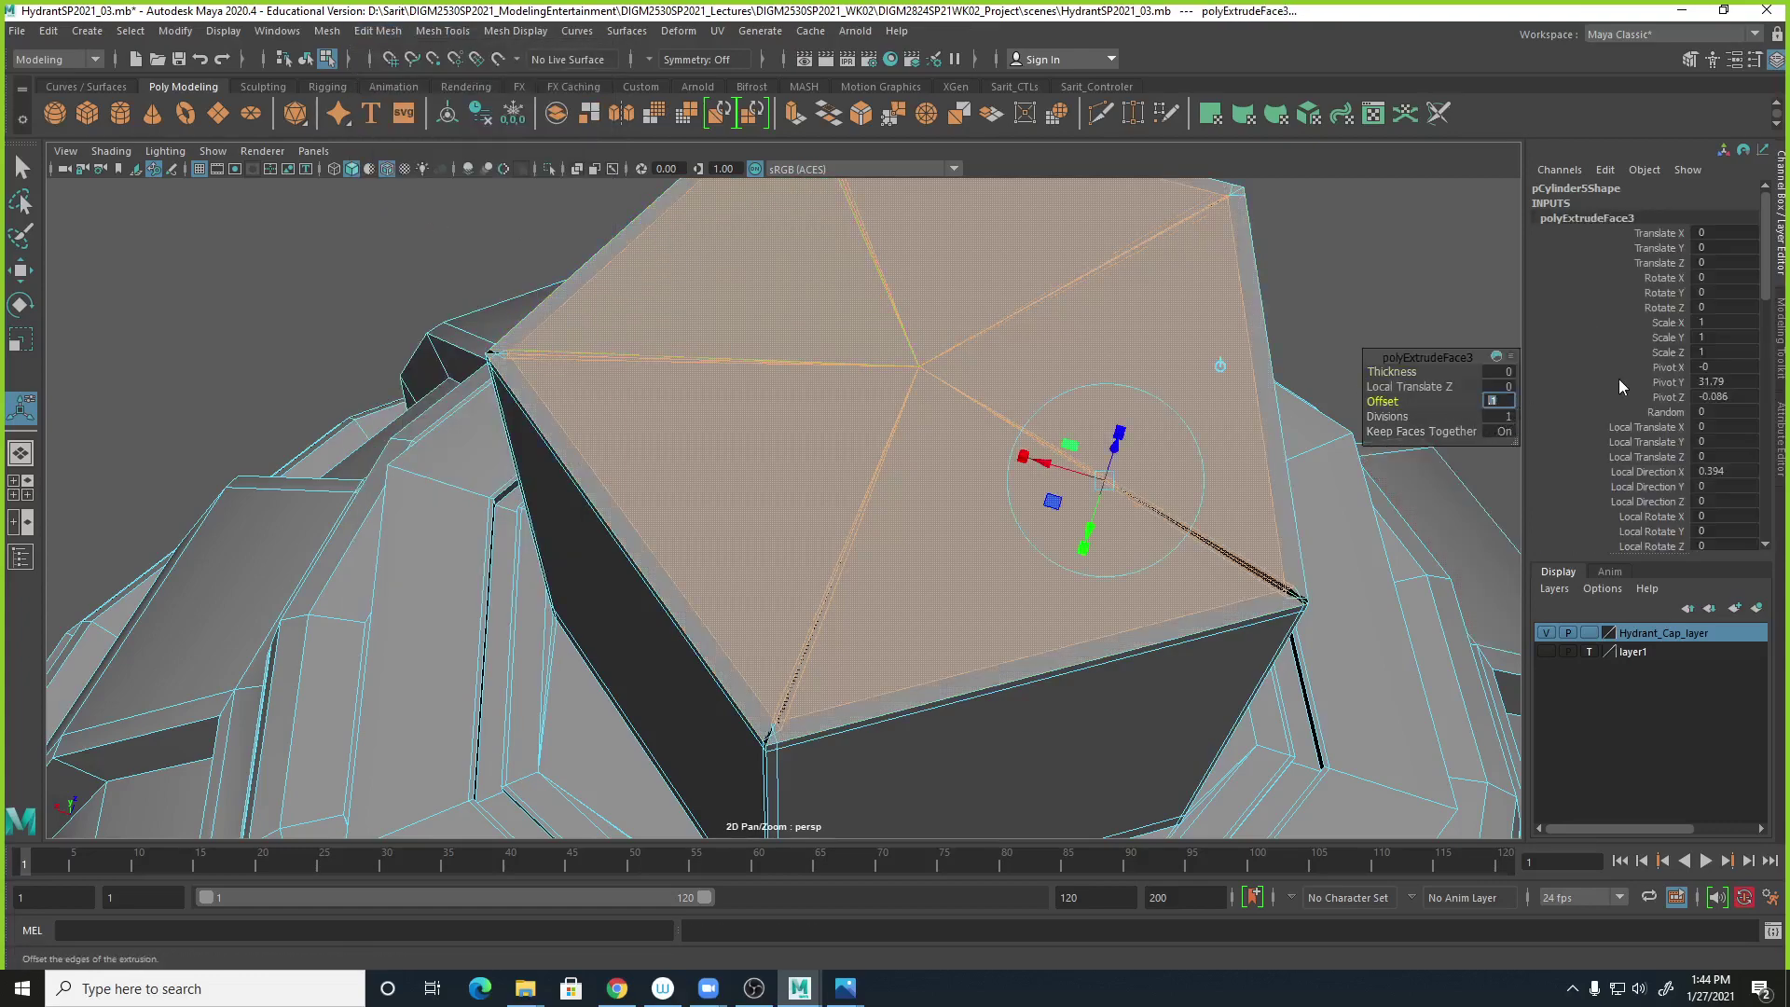
{"action": "key", "text": "Return"}
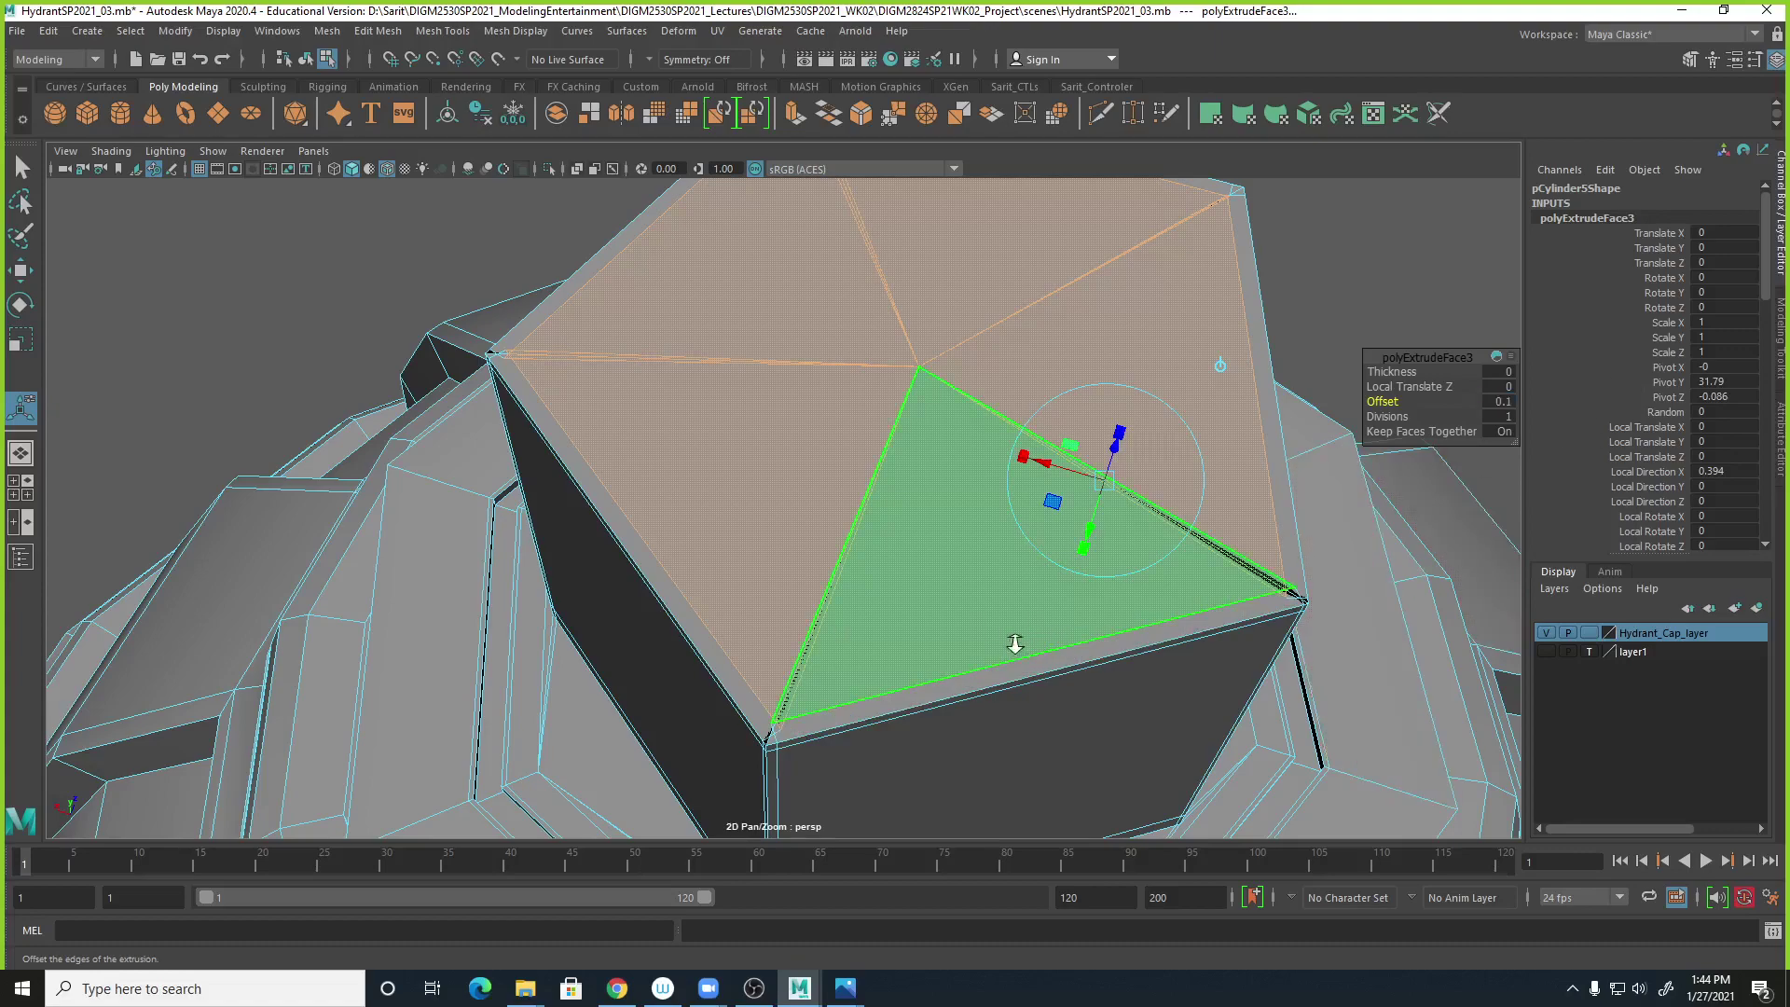
Set the offset of the nut's top face extrusion to 0.02 so the new edges sit close to the rim.
{"action": "left_click", "coordinate": [1507, 399]}
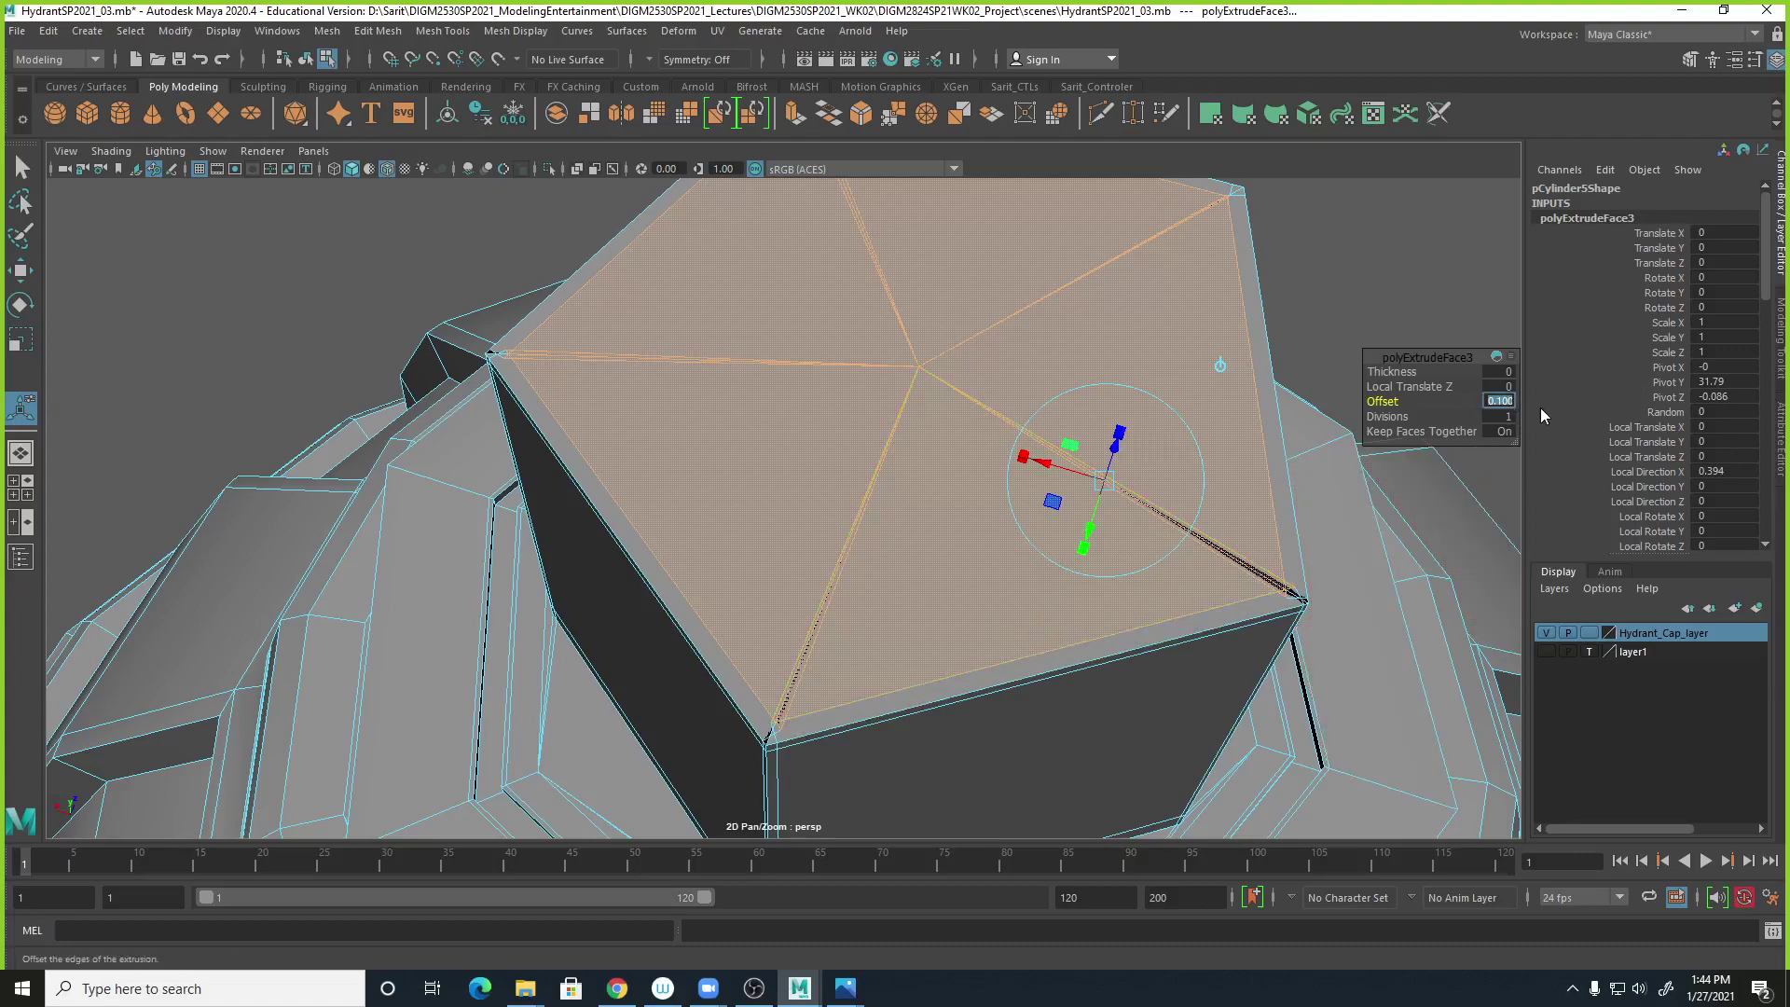
{"action": "type", "text": ".01"}
{"action": "key", "text": "Return"}
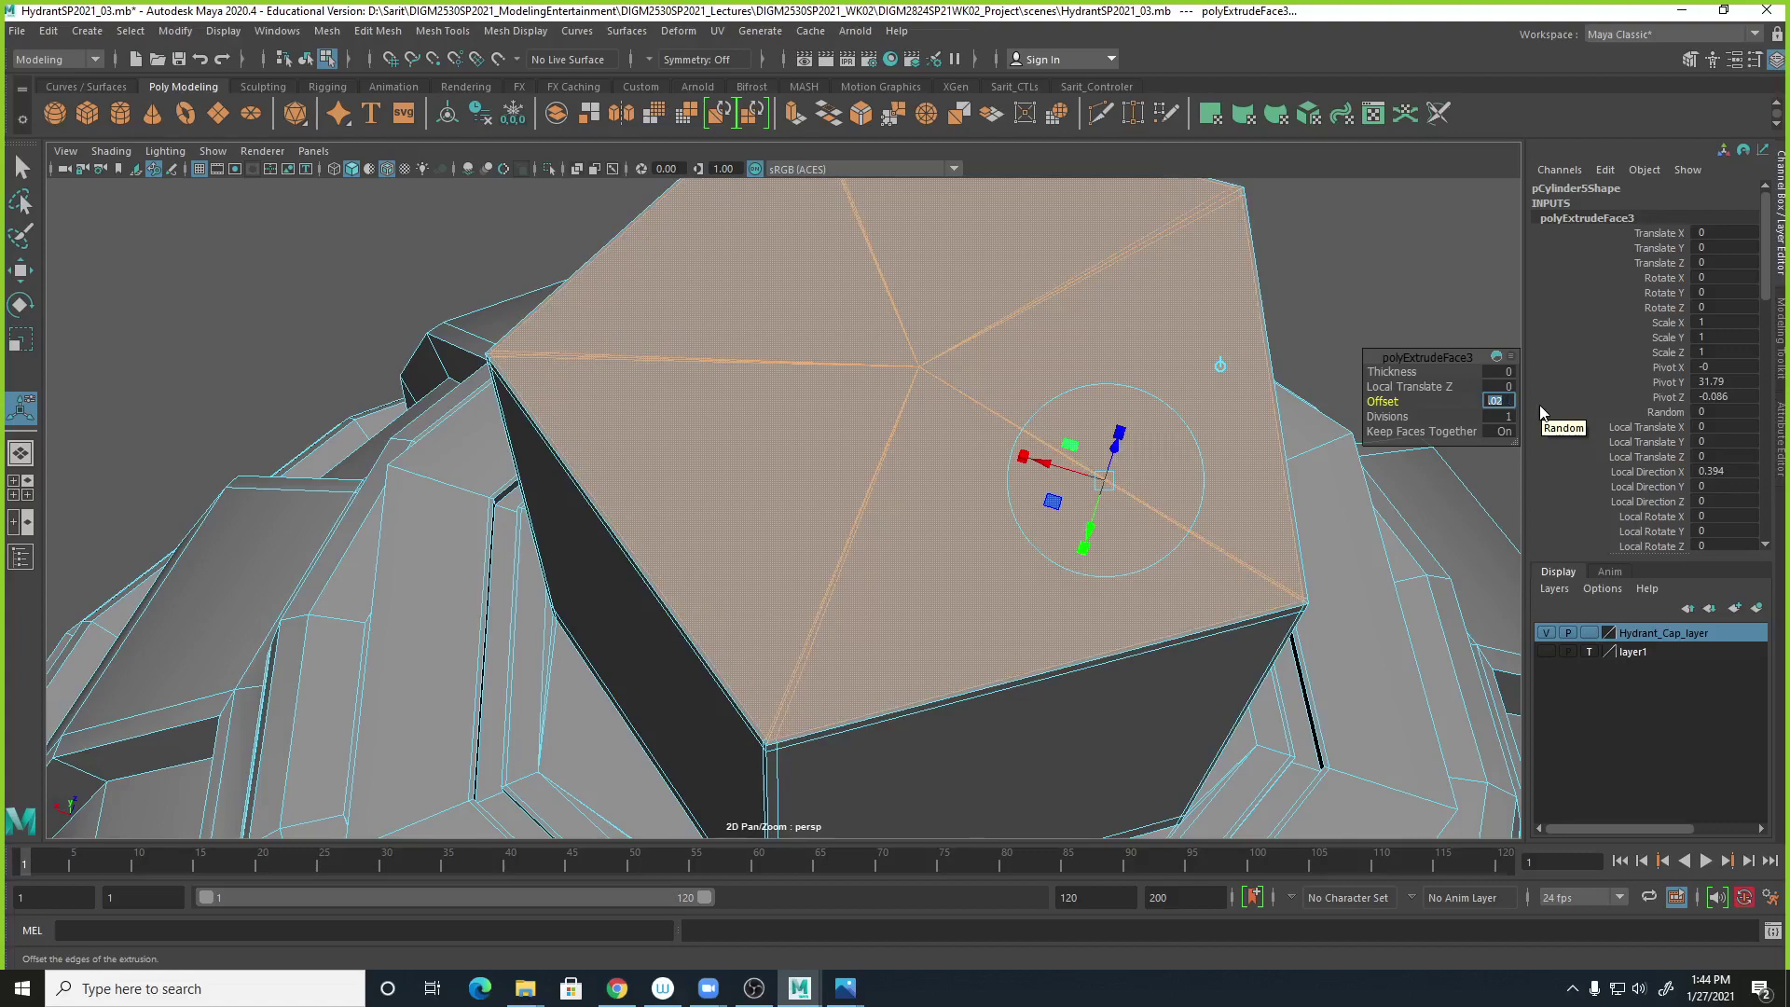
{"action": "key", "text": "Return"}
{"action": "right_click_drag", "start_coordinate": [1091, 588], "coordinate": [955, 583], "text": "alt"}
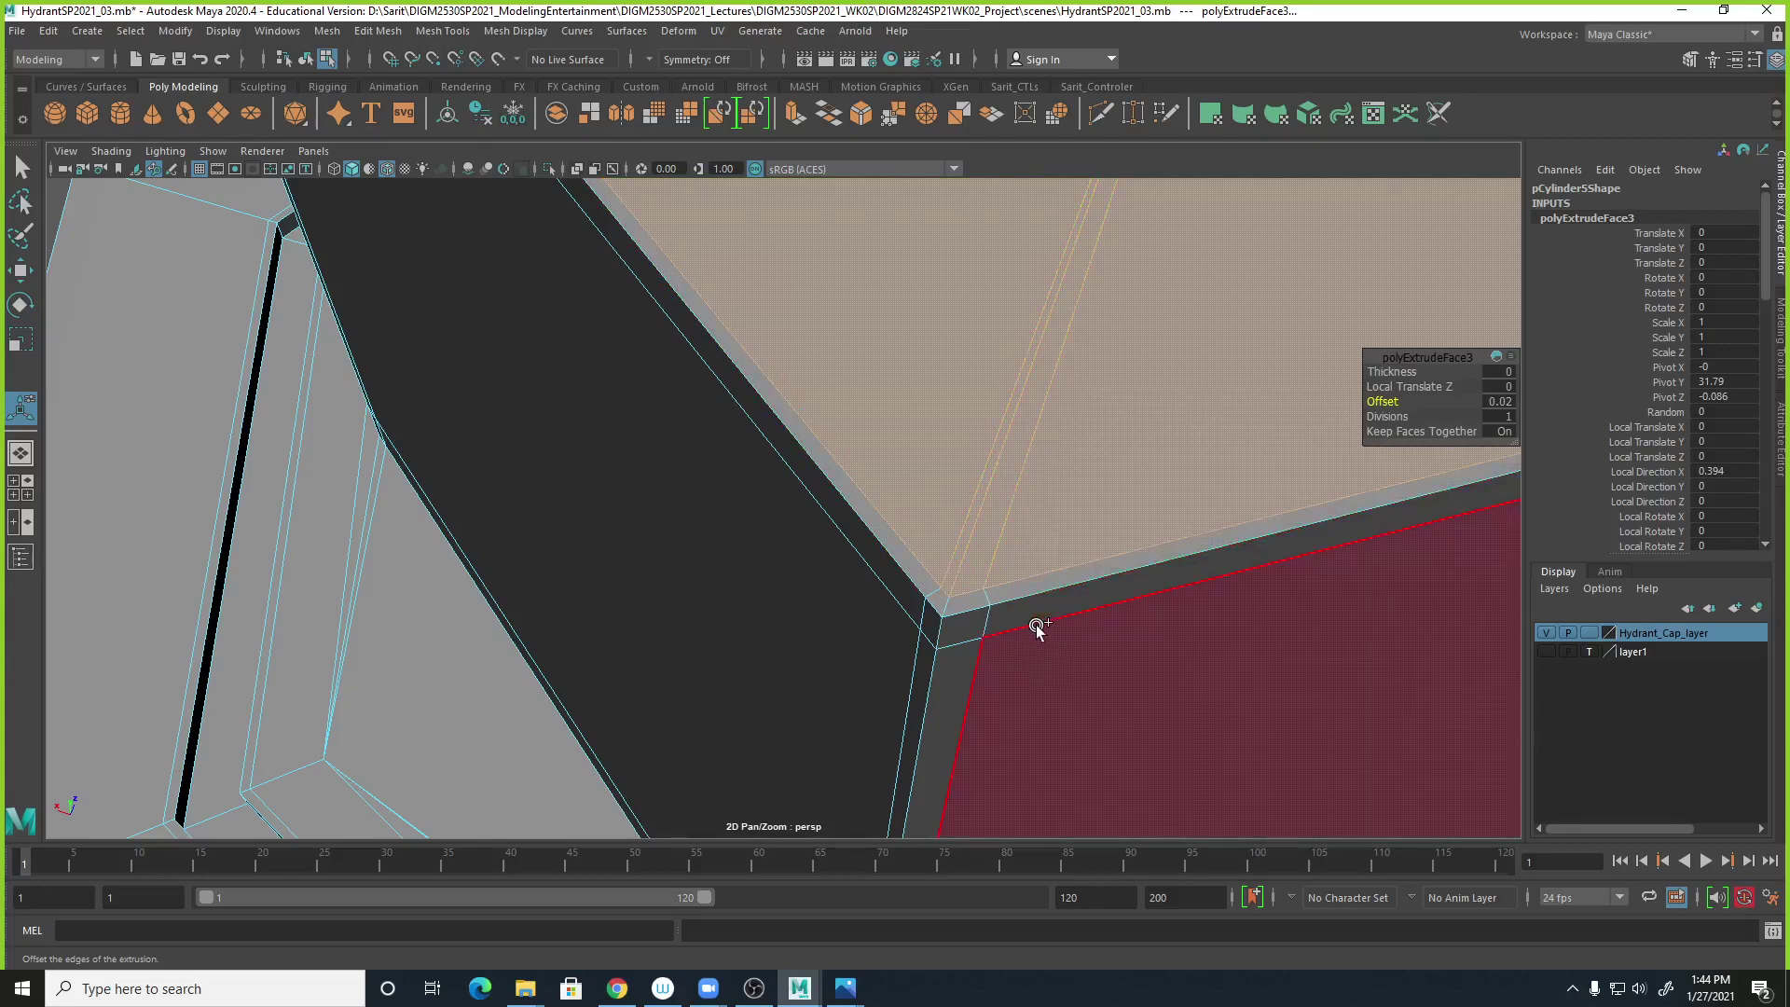
Return from face selection to object mode and examine the new rim edges at the nut's corner.
{"action": "left_click", "coordinate": [1114, 631], "text": "shift"}
{"action": "left_click", "coordinate": [1101, 562], "text": "shift"}
{"action": "left_click", "coordinate": [1102, 645], "text": "shift"}
{"action": "right_click_drag", "start_coordinate": [995, 468], "coordinate": [1081, 449]}
{"action": "right_click_drag", "start_coordinate": [1264, 663], "coordinate": [672, 560], "text": "alt"}
{"action": "left_click_drag", "start_coordinate": [672, 560], "coordinate": [746, 662], "text": "alt"}
{"action": "right_click_drag", "start_coordinate": [746, 653], "coordinate": [1054, 646], "text": "alt"}
{"action": "middle_click_drag", "start_coordinate": [1054, 646], "coordinate": [1074, 568], "text": "alt"}
{"action": "right_click_drag", "start_coordinate": [940, 661], "coordinate": [989, 680], "text": "alt"}
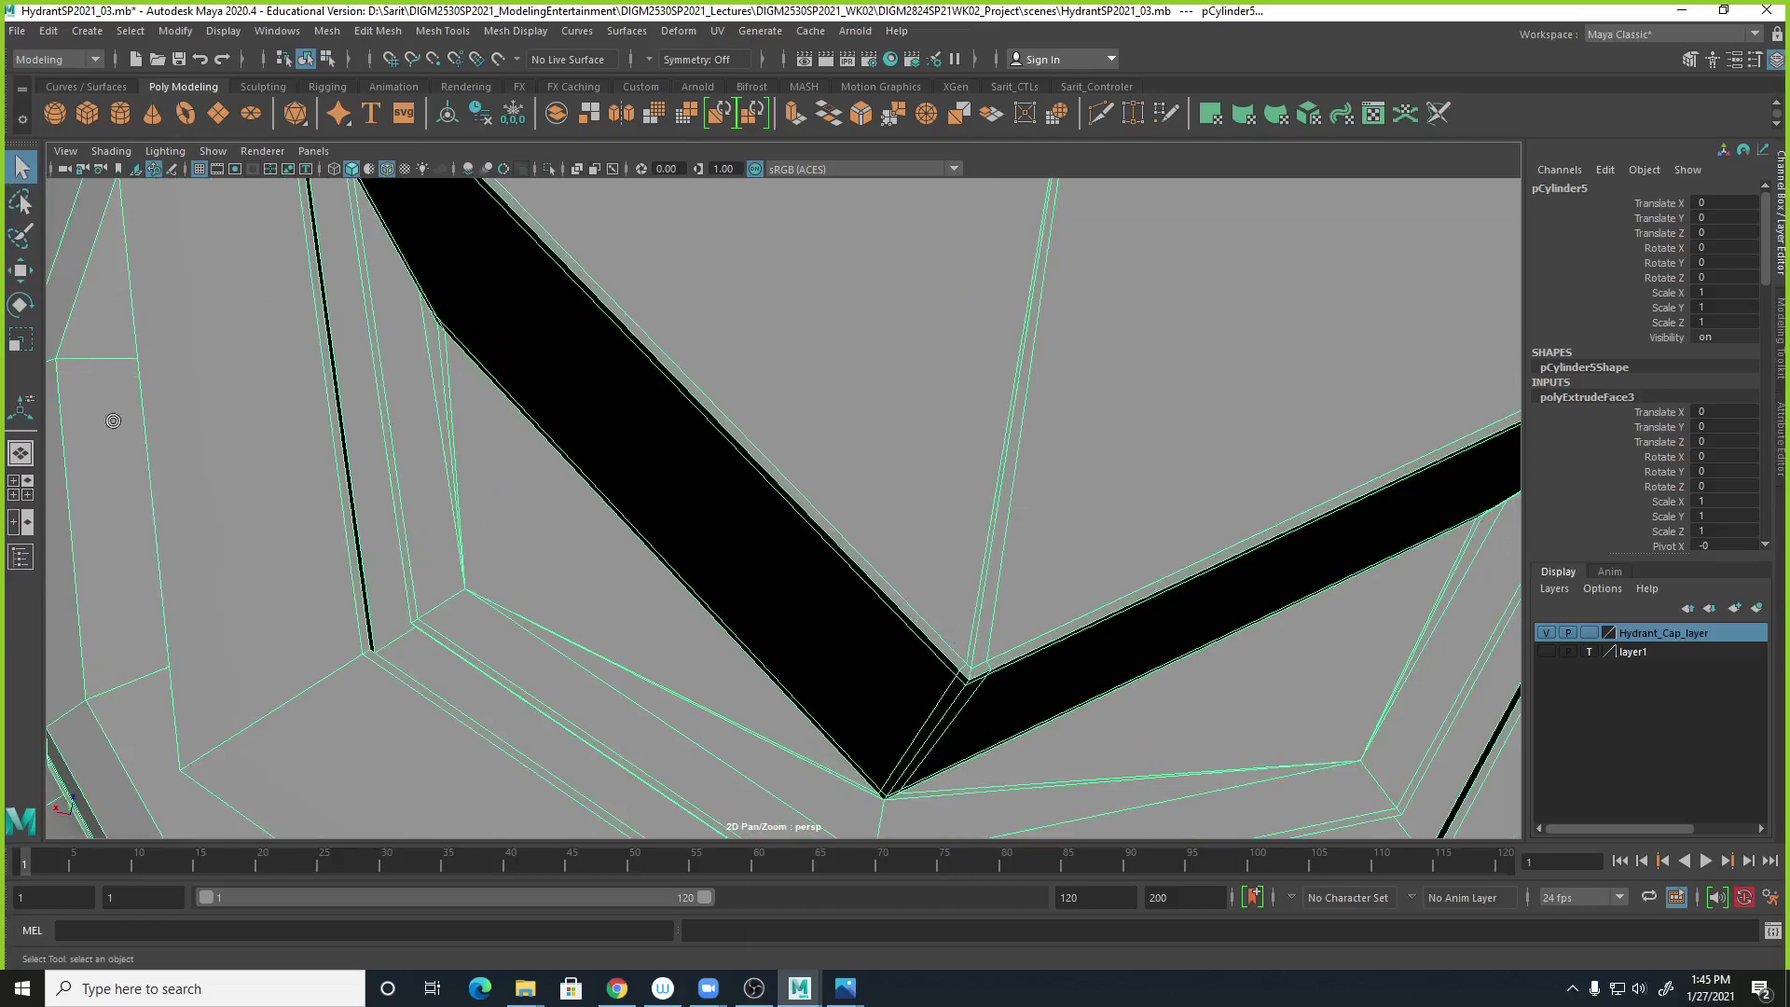
Deselect the mesh and check how the support edges meet at the nut's corner.
{"action": "left_click", "coordinate": [21, 201]}
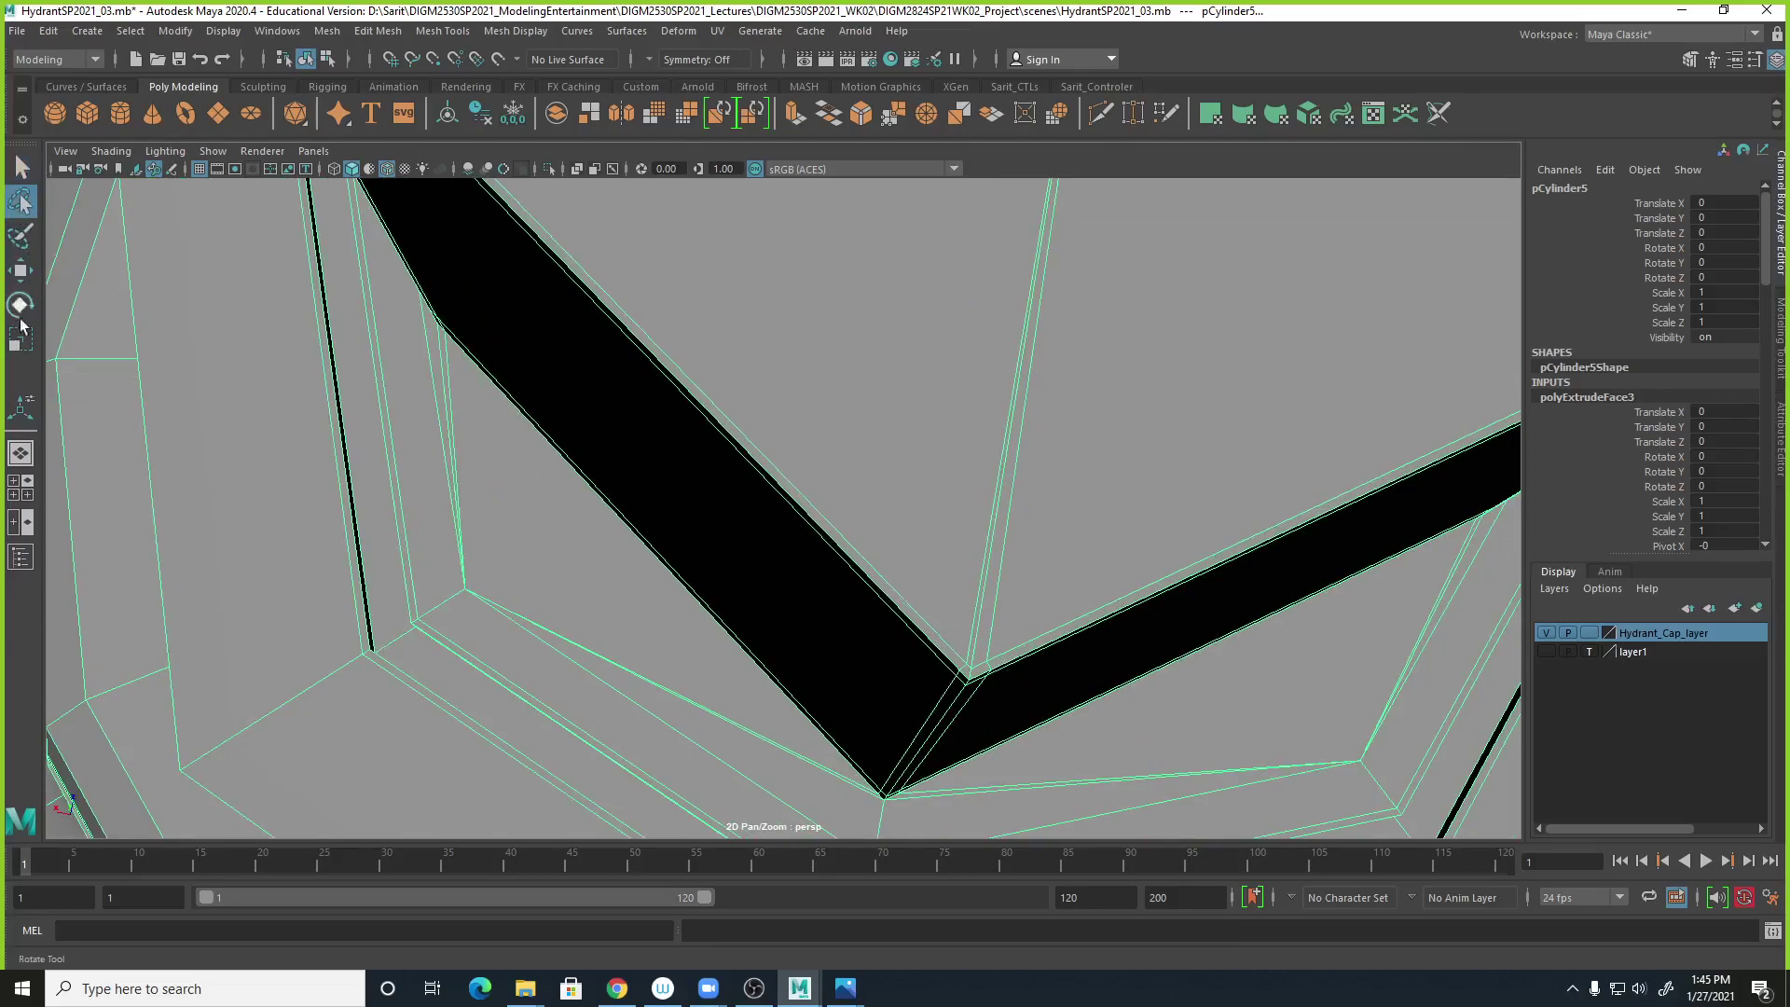
{"action": "left_click", "coordinate": [960, 648]}
{"action": "key", "text": "q"}
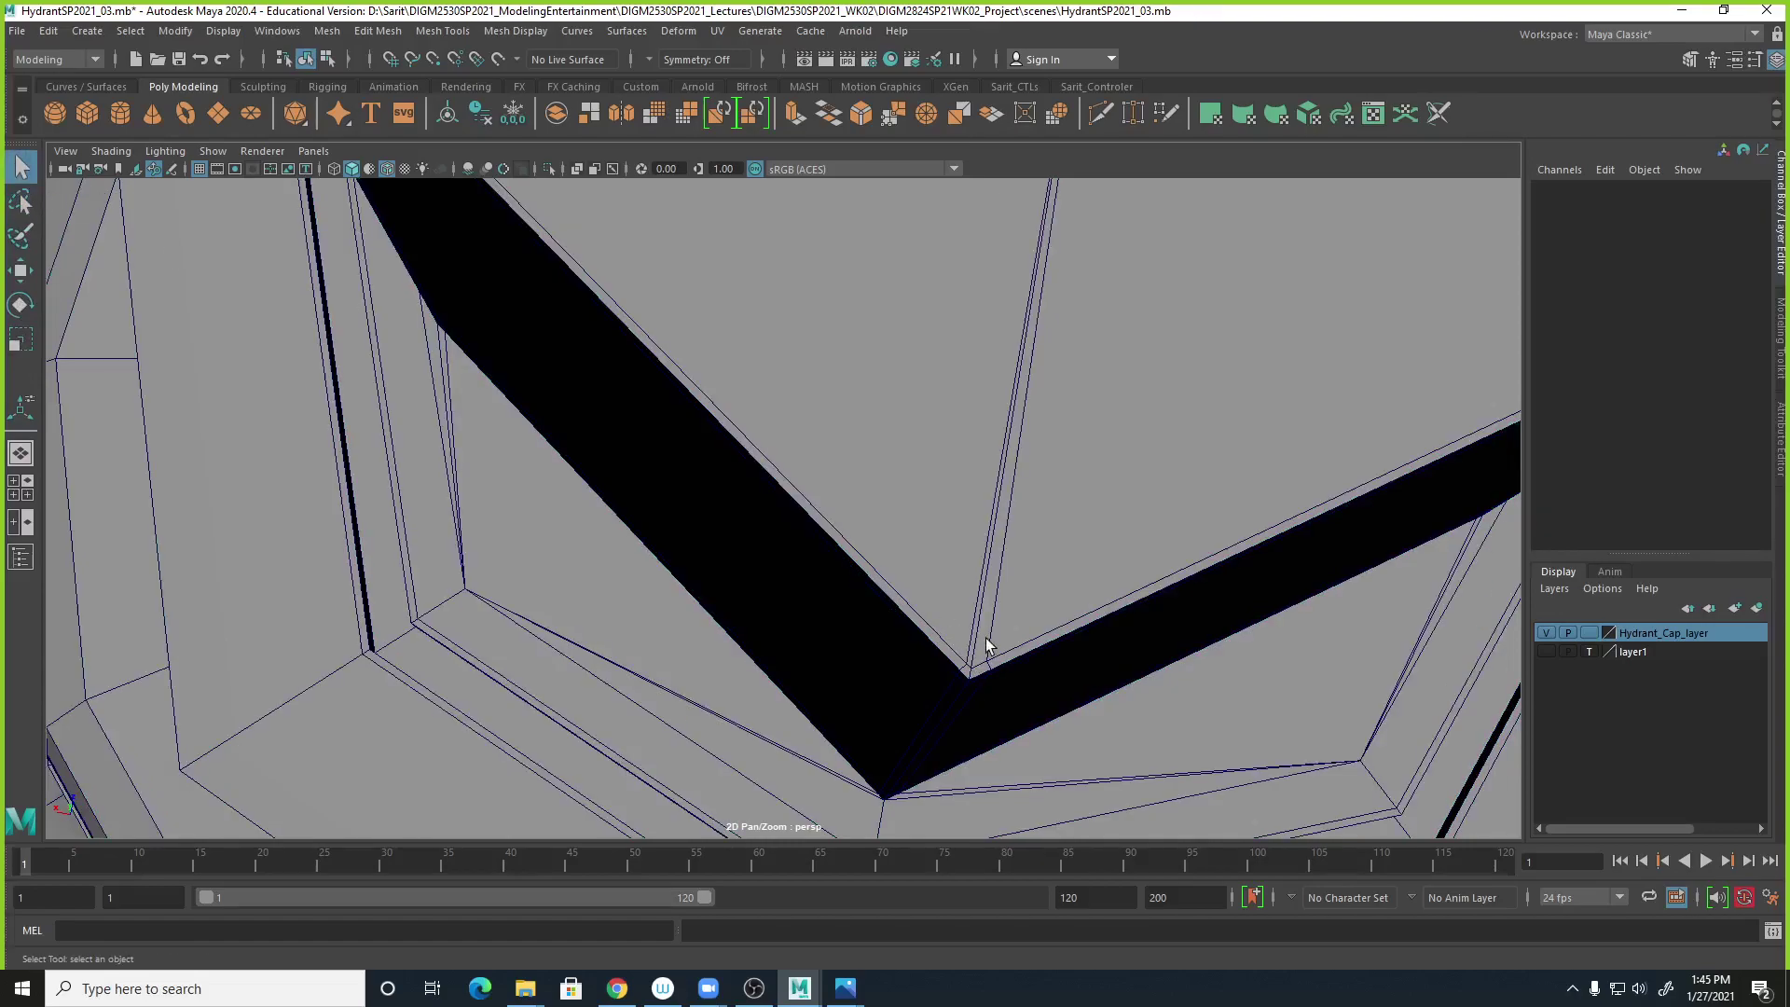
{"action": "scroll", "coordinate": [965, 645], "scroll_direction": "down", "scroll_amount": 2}
{"action": "left_click_drag", "start_coordinate": [975, 657], "coordinate": [944, 626], "text": "alt"}
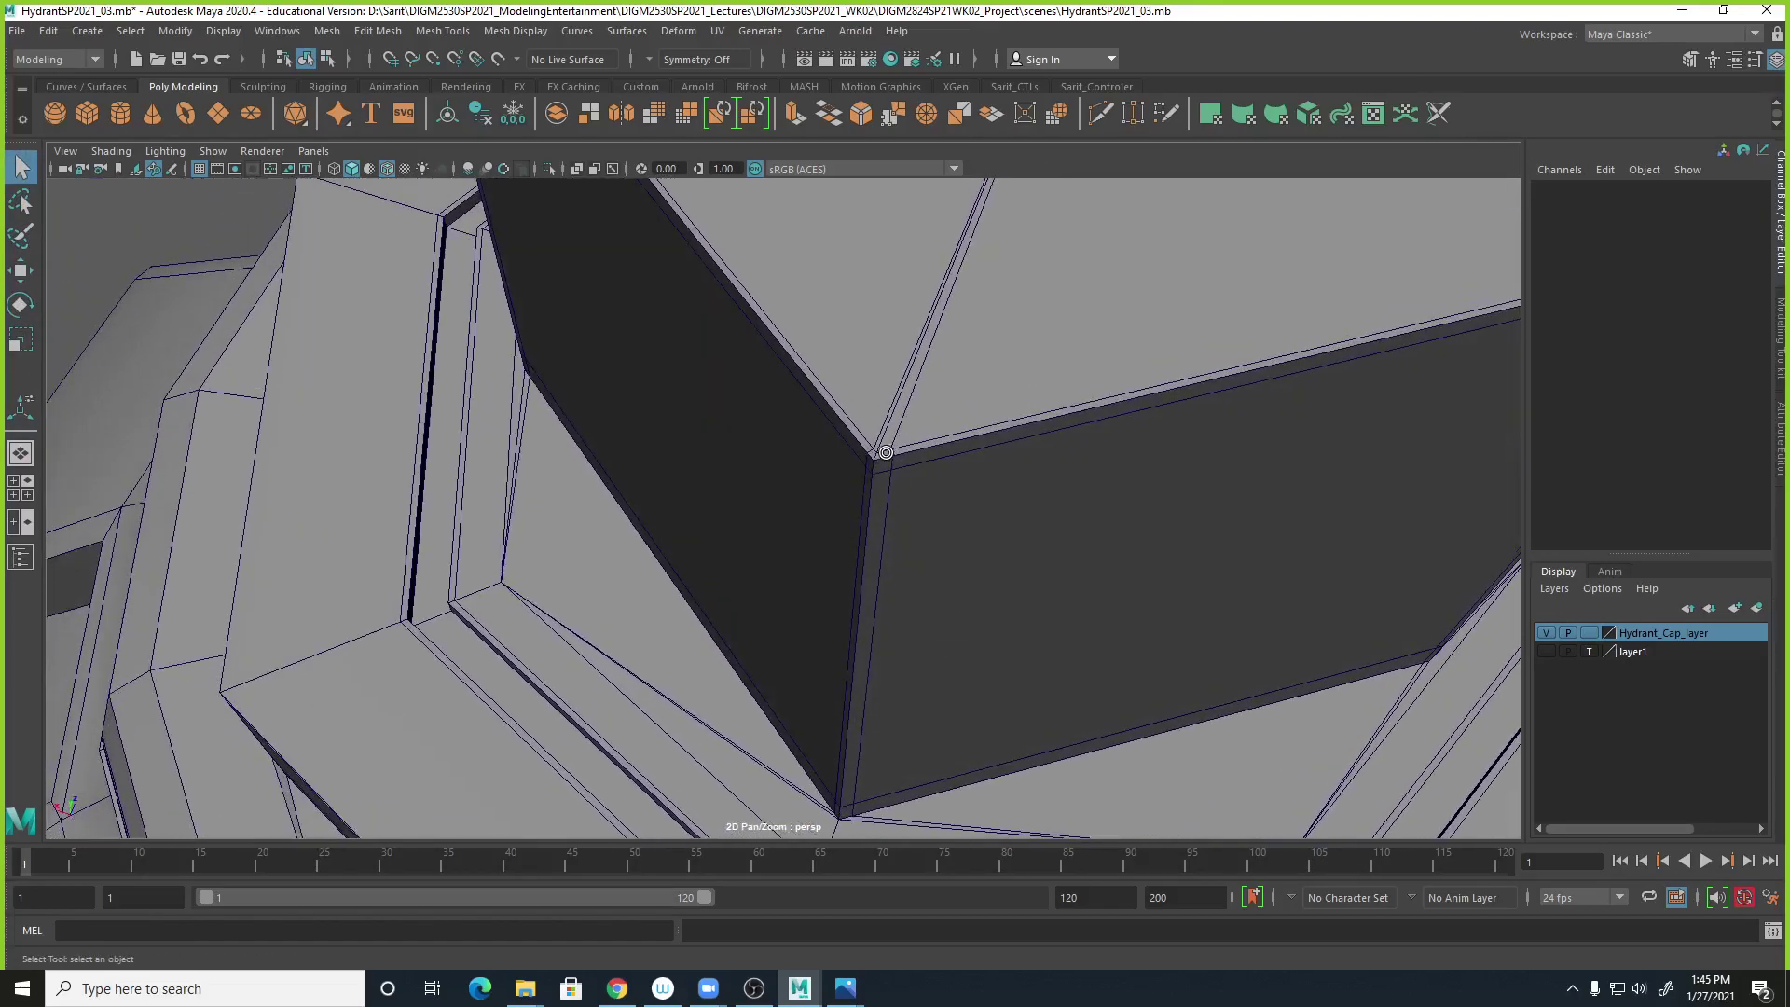
{"action": "left_click_drag", "start_coordinate": [918, 478], "coordinate": [879, 518], "text": "alt"}
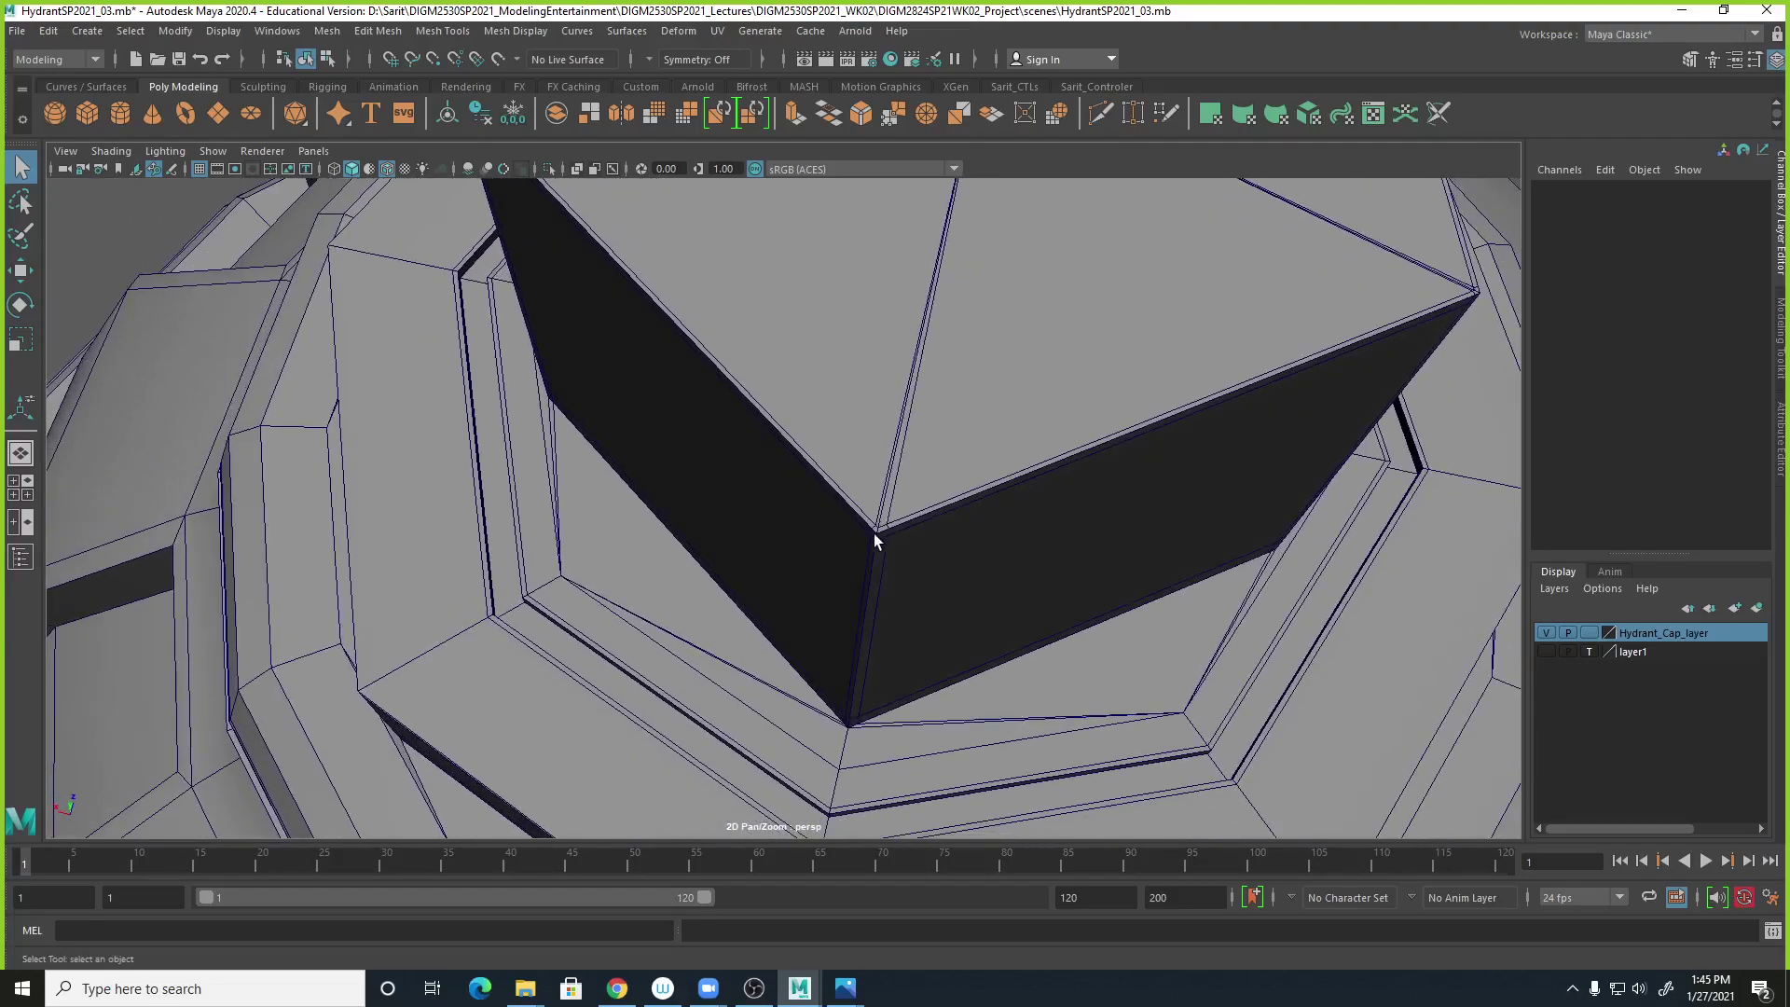
Preview the cap mesh smoothed, check the nut's corners, and switch back to the unsmoothed display.
{"action": "left_click", "coordinate": [965, 549]}
{"action": "key", "text": "3"}
{"action": "left_click", "coordinate": [333, 284]}
{"action": "right_click_drag", "start_coordinate": [709, 466], "coordinate": [268, 358], "text": "alt"}
{"action": "left_click_drag", "start_coordinate": [740, 504], "coordinate": [827, 472], "text": "alt"}
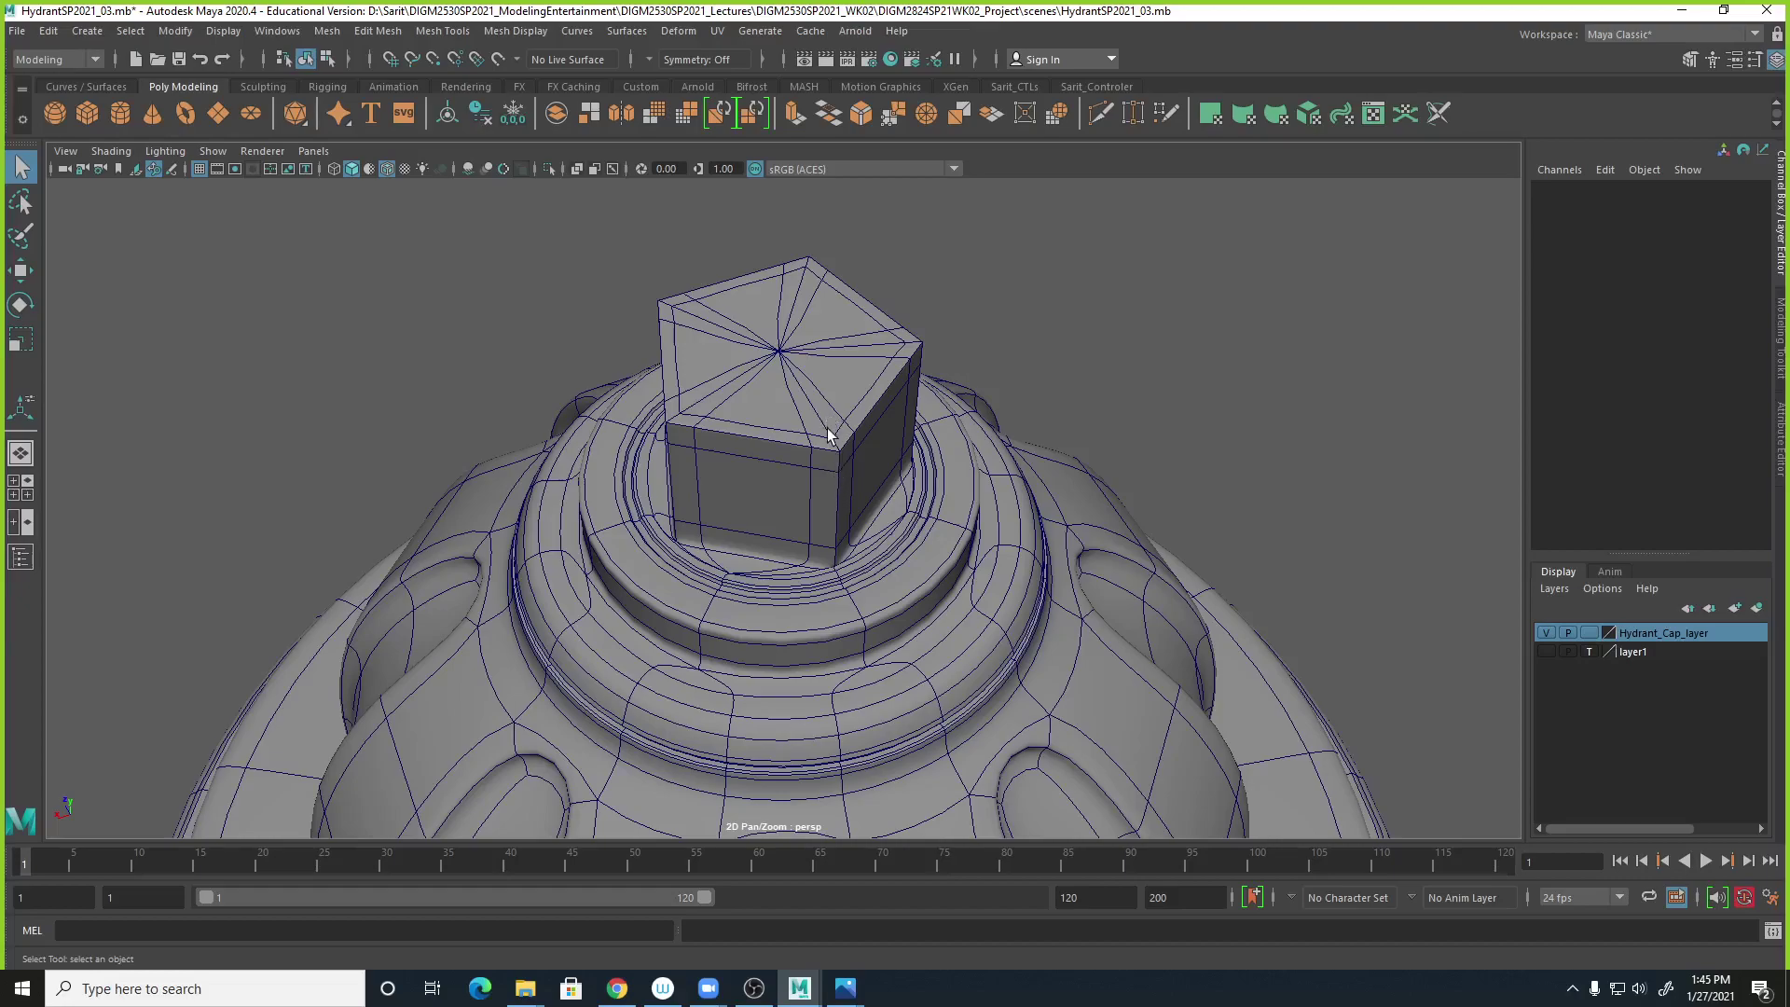
{"action": "left_click", "coordinate": [832, 437]}
{"action": "key", "text": "1"}
Cut a new Multi-Cut edge from the centre of the nut's top to one support edge at the near corner.
{"action": "right_click_drag", "start_coordinate": [814, 452], "coordinate": [1519, 543], "text": "alt"}
{"action": "left_click_drag", "start_coordinate": [1224, 471], "coordinate": [1216, 559], "text": "alt"}
{"action": "right_click_drag", "start_coordinate": [917, 537], "coordinate": [1082, 619], "text": "alt"}
{"action": "middle_click_drag", "start_coordinate": [1083, 619], "coordinate": [986, 695], "text": "alt"}
{"action": "right_click_drag", "start_coordinate": [986, 695], "coordinate": [1023, 699], "text": "alt"}
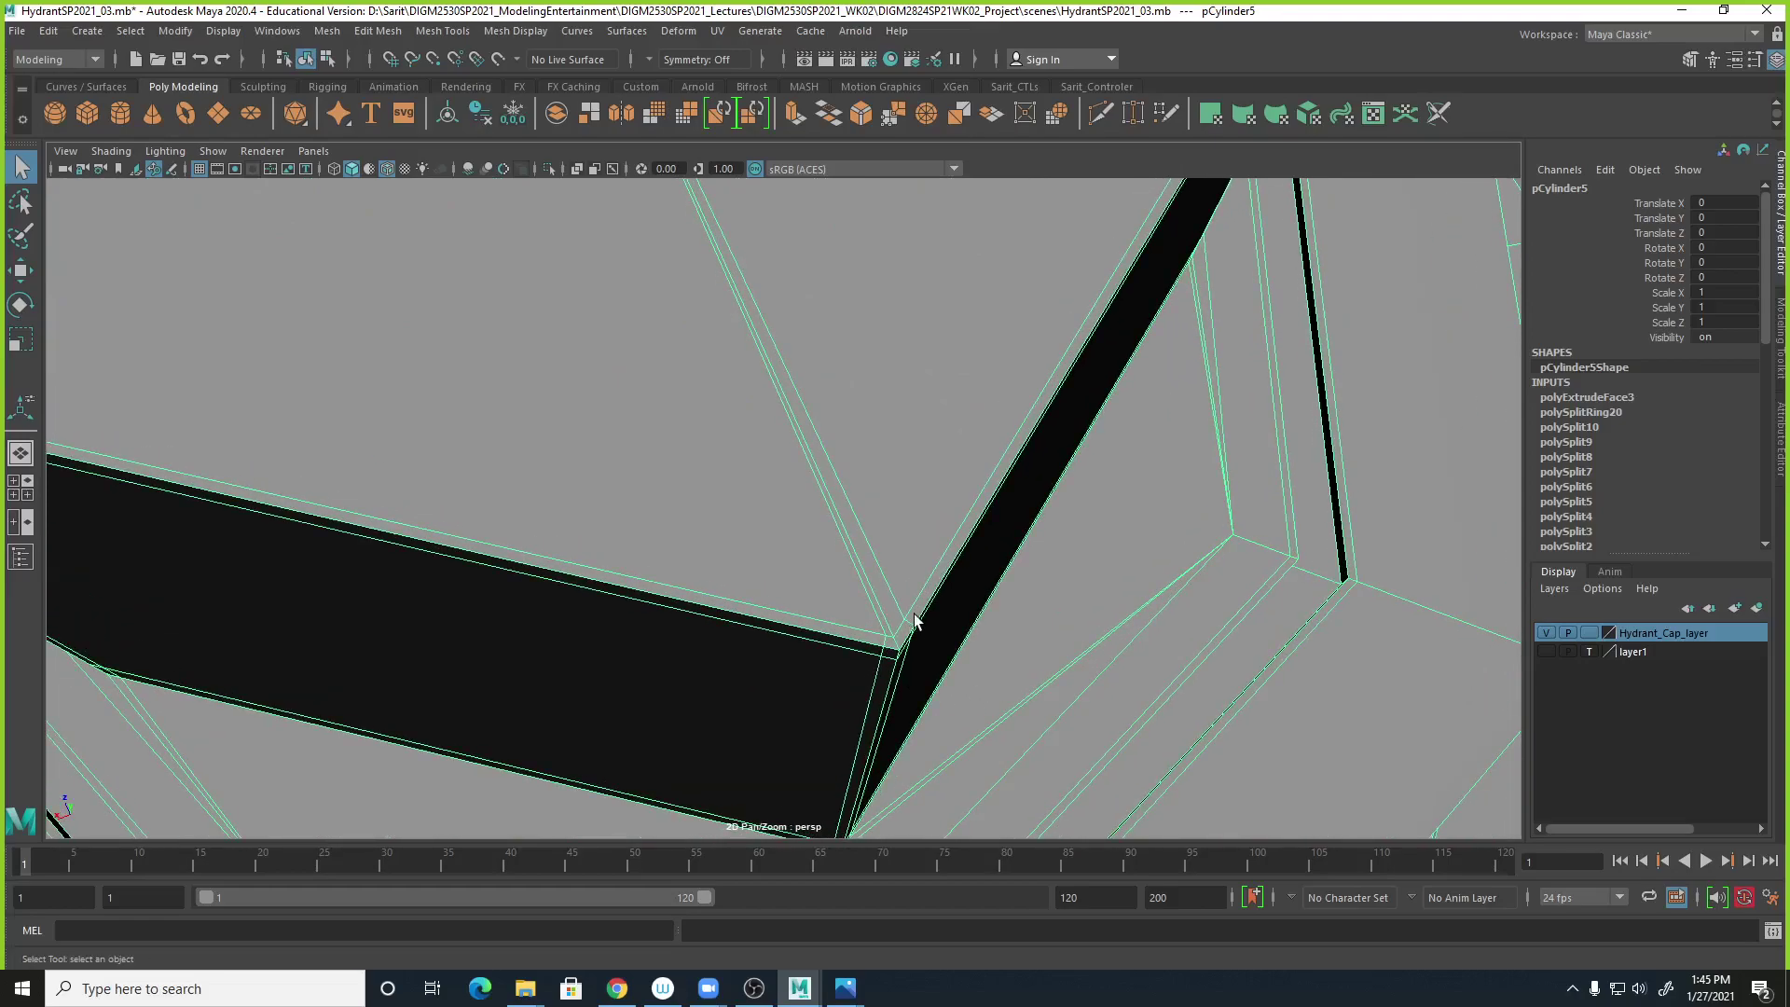
{"action": "right_click_drag", "start_coordinate": [926, 607], "coordinate": [832, 564], "text": "alt"}
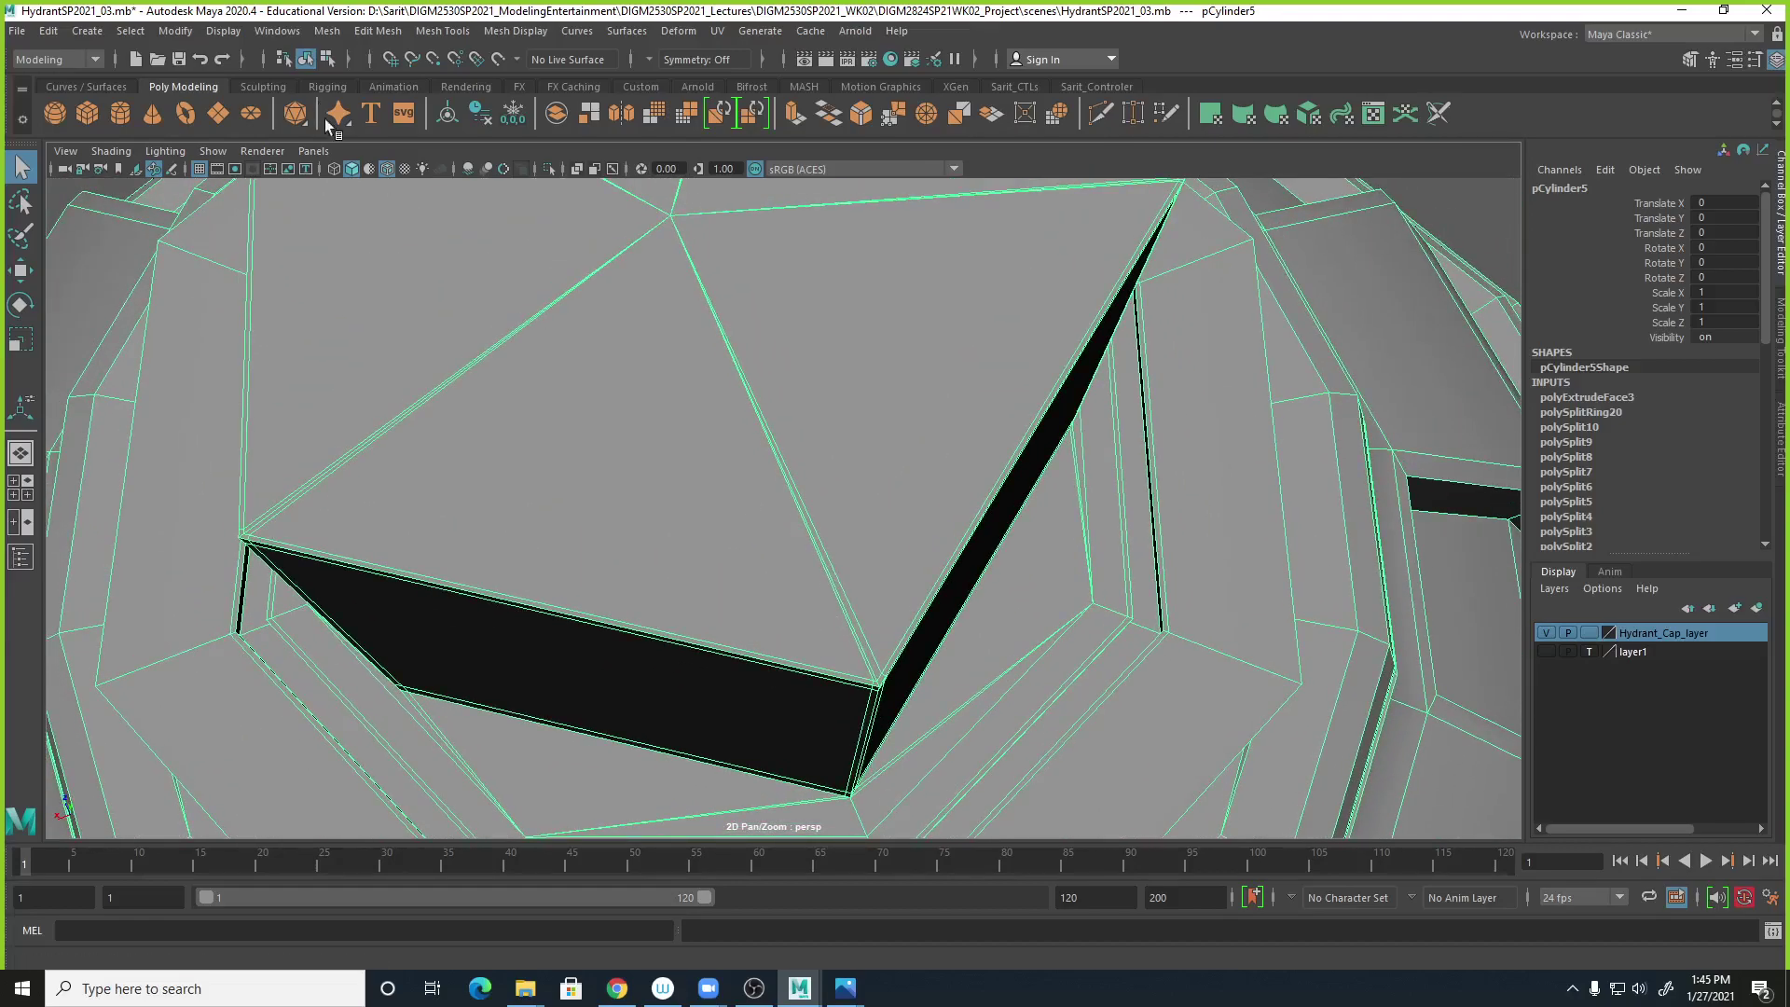
{"action": "left_click", "coordinate": [378, 30]}
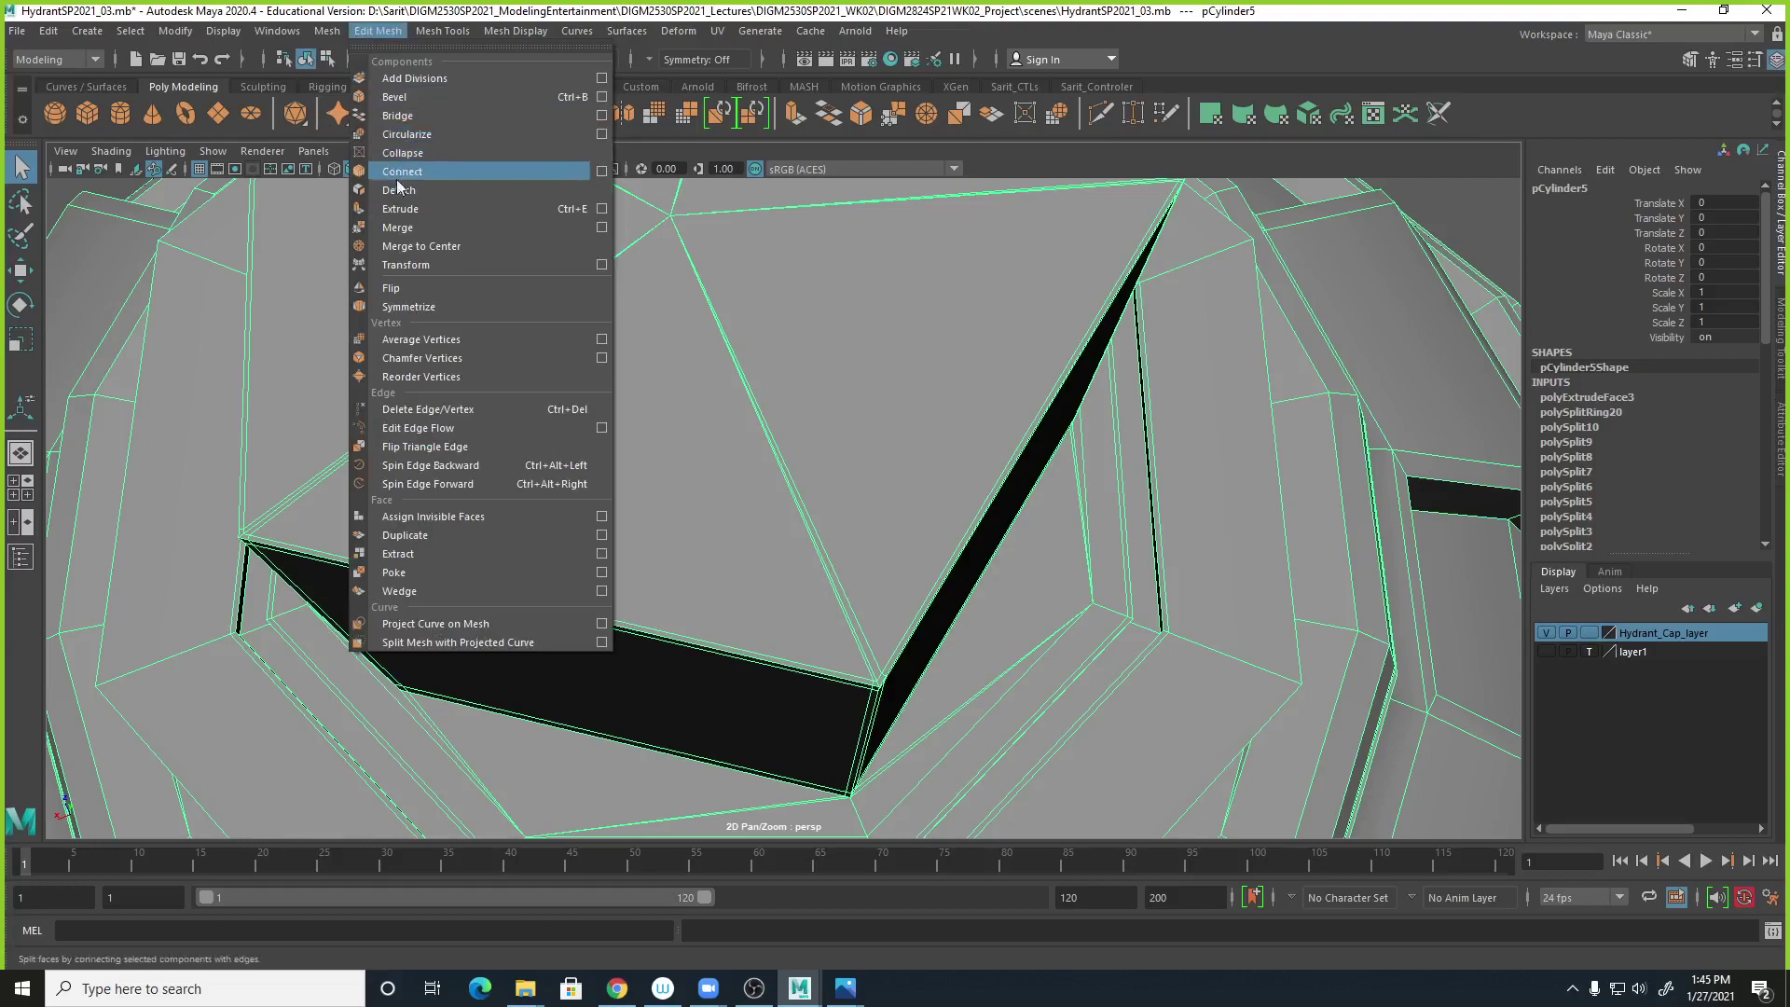
{"action": "mouse_move", "coordinate": [431, 37]}
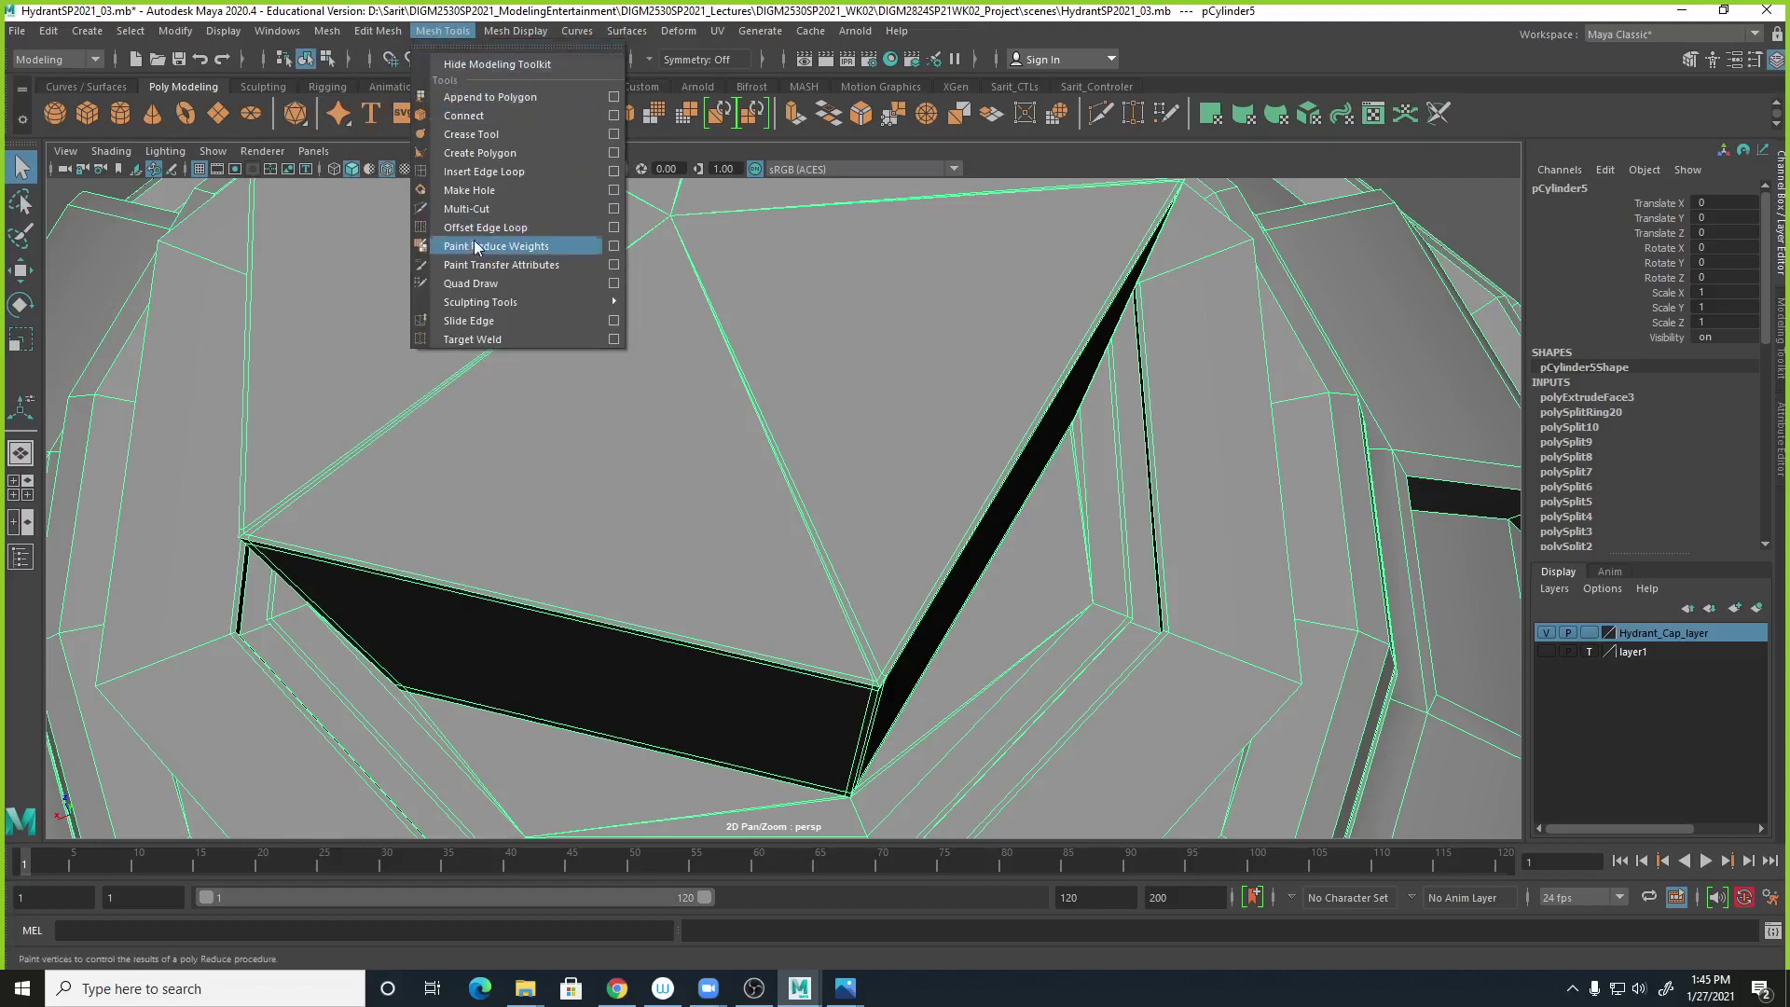
{"action": "left_click", "coordinate": [466, 209]}
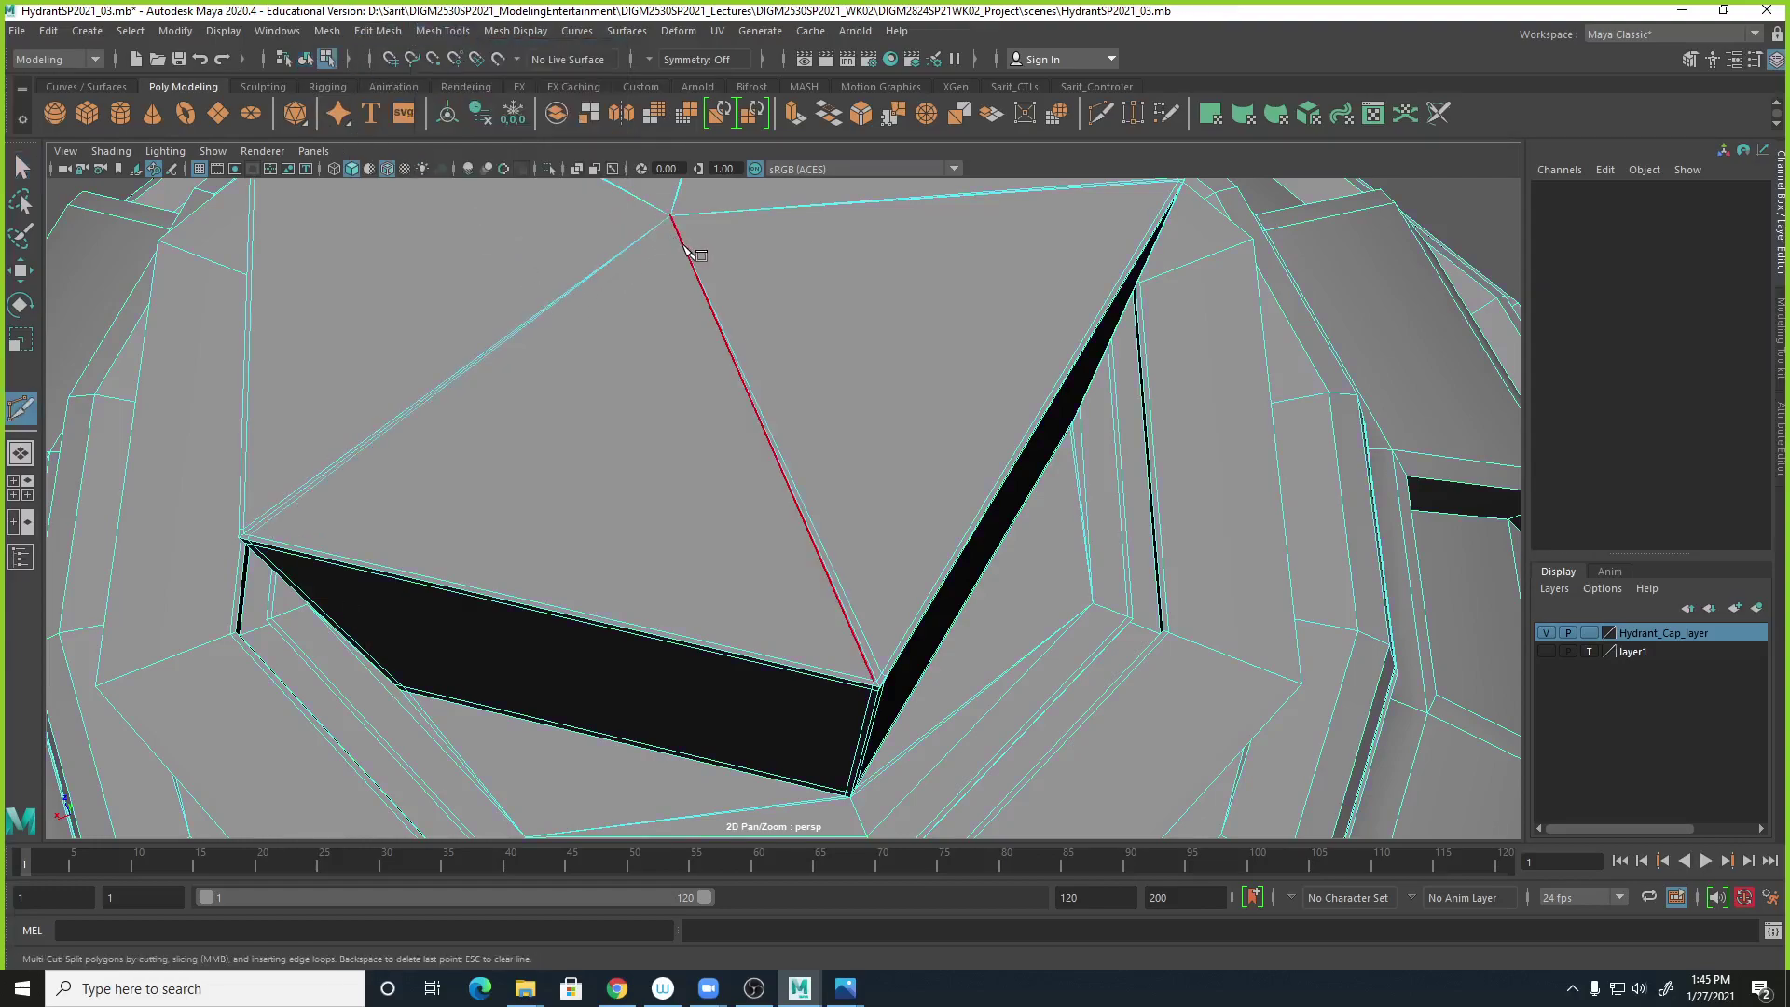
{"action": "right_click_drag", "start_coordinate": [769, 564], "coordinate": [1128, 725], "text": "alt"}
{"action": "middle_click_drag", "start_coordinate": [1118, 716], "coordinate": [997, 447], "text": "alt"}
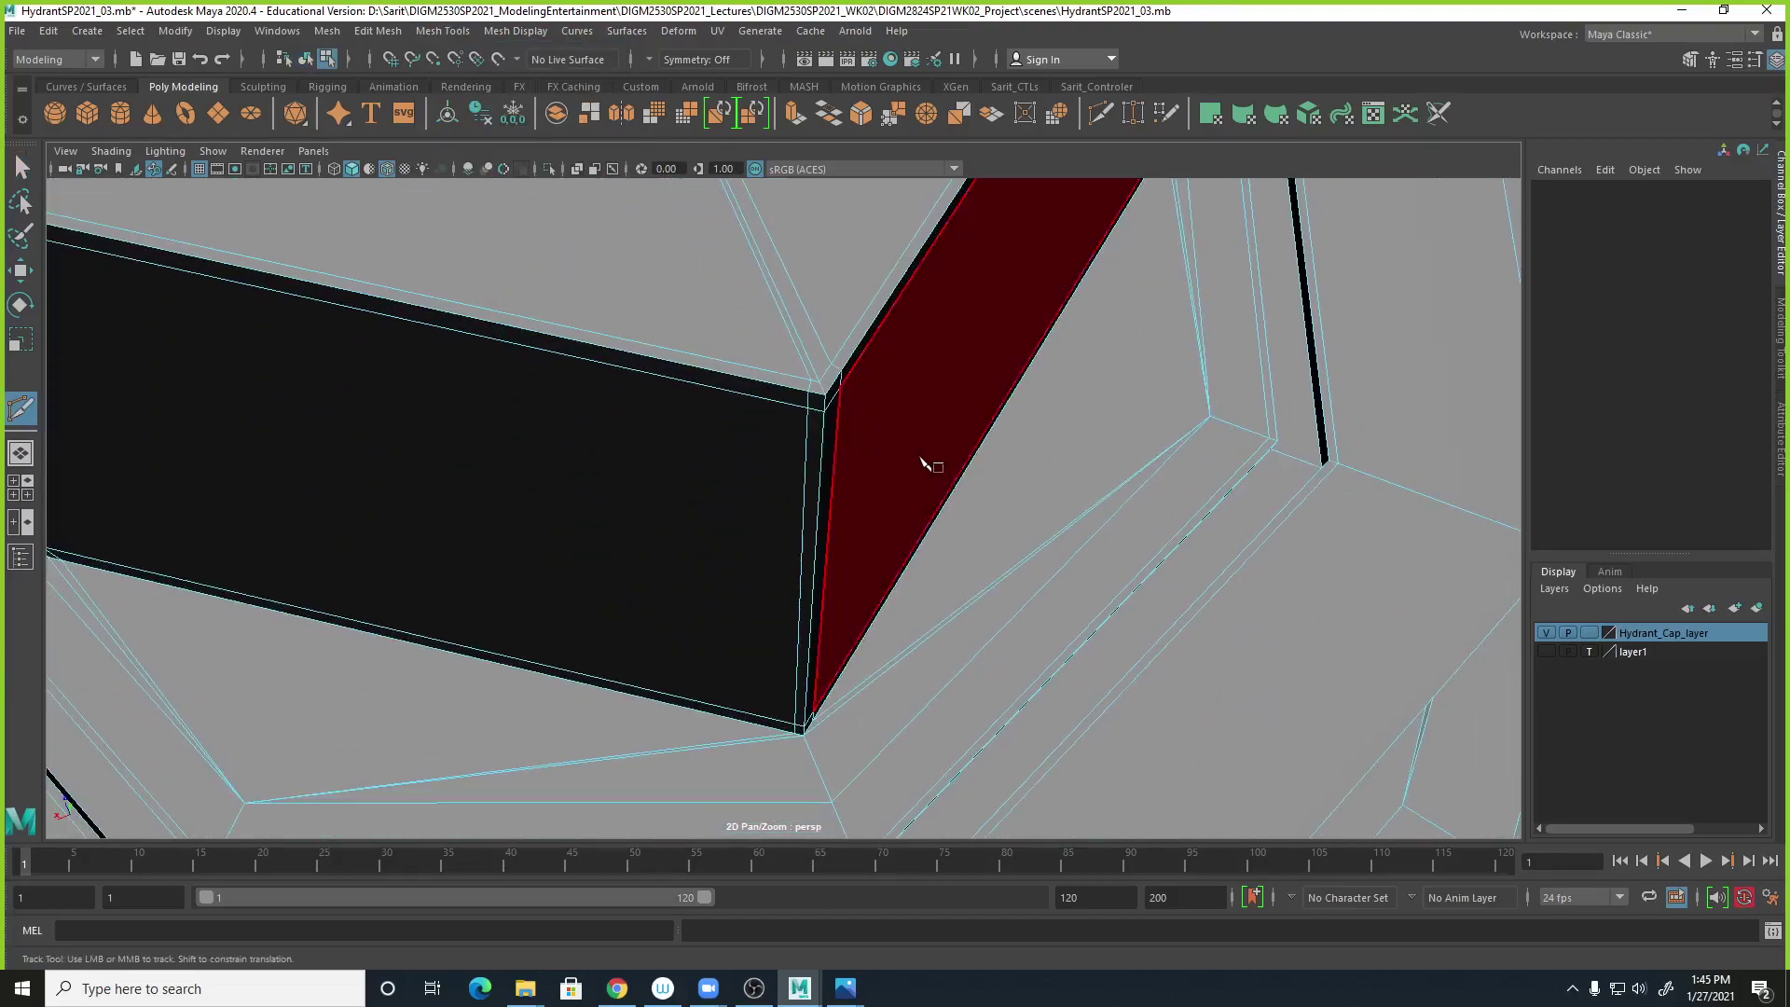
{"action": "left_click", "coordinate": [800, 381]}
{"action": "left_click", "coordinate": [809, 394]}
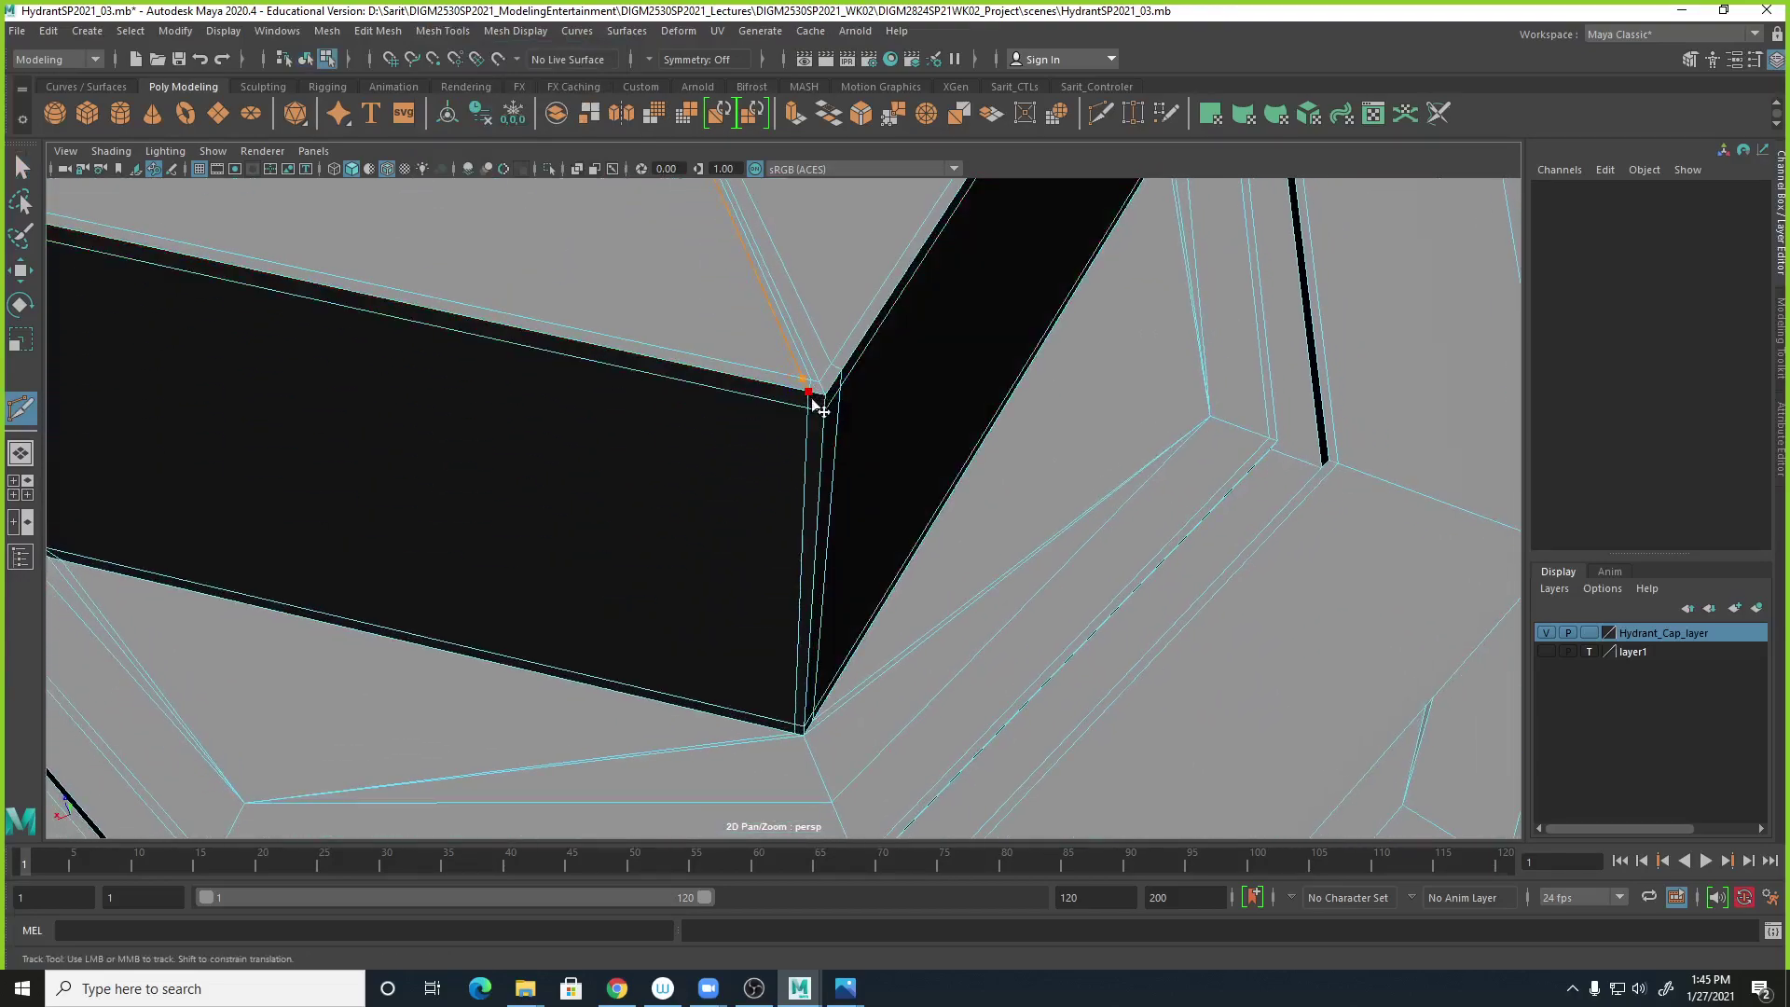
{"action": "key", "text": "q"}
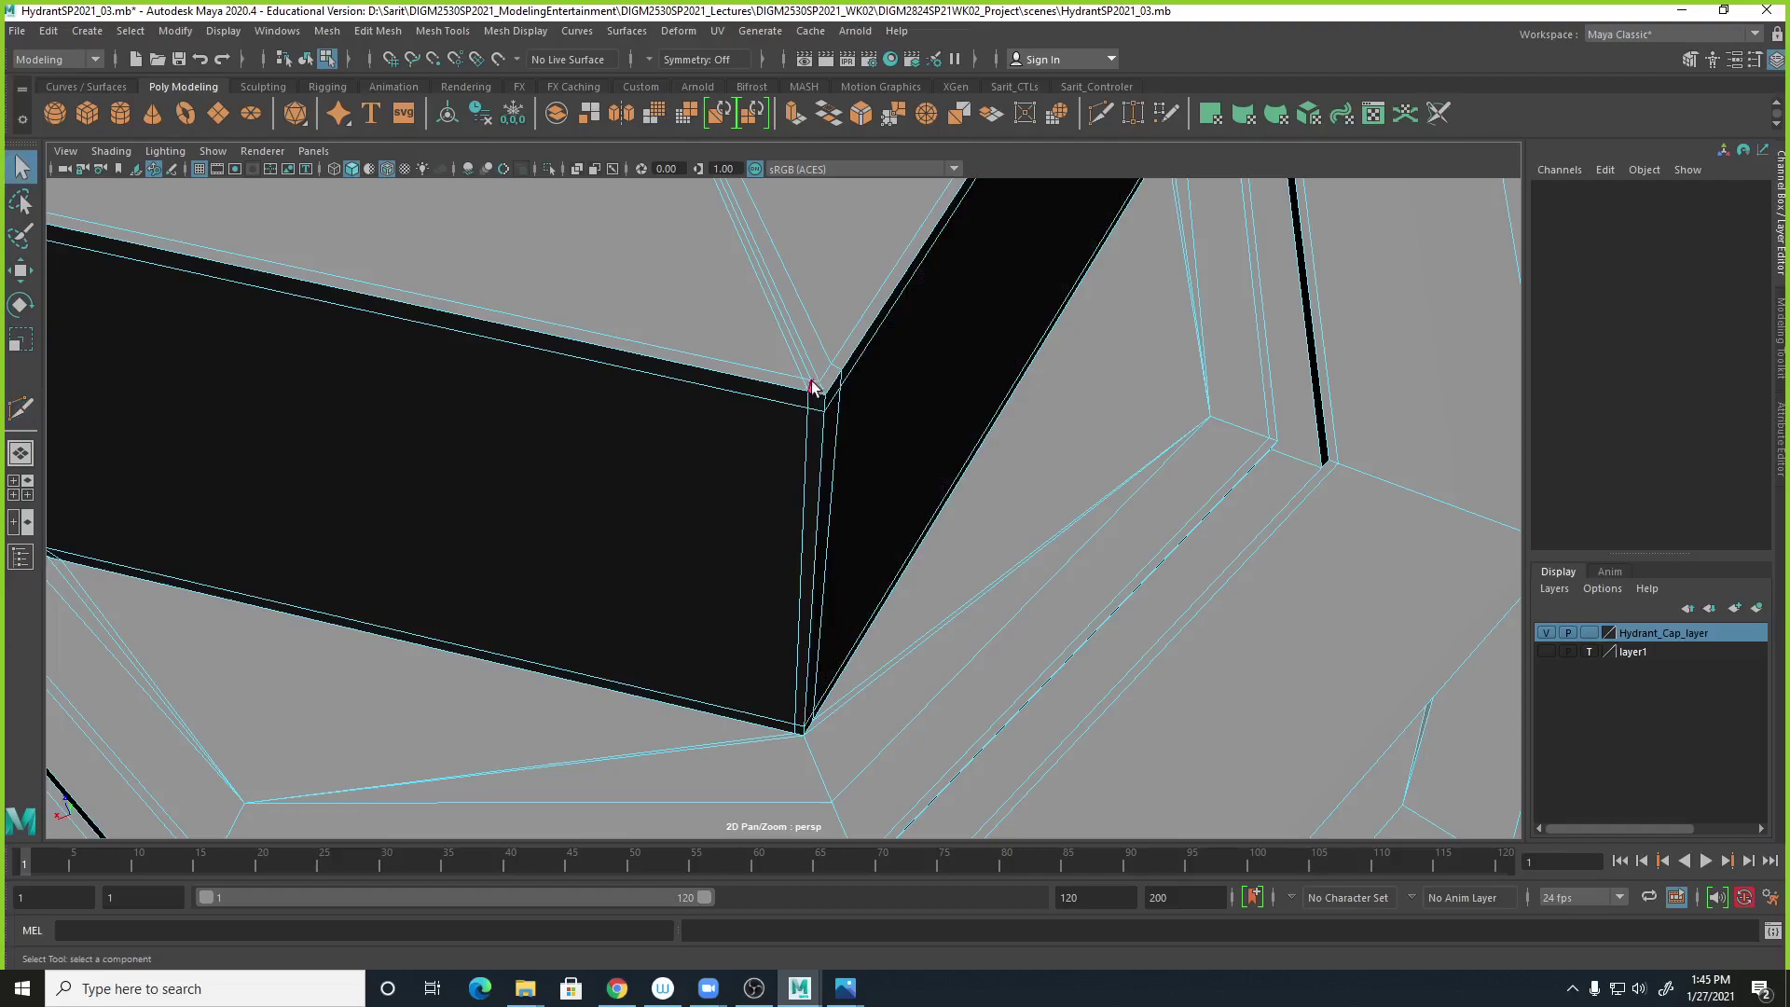
Delete the redundant radial edge beside the new cut at the nut's corner.
{"action": "right_click_drag", "start_coordinate": [811, 392], "coordinate": [807, 334]}
{"action": "left_click", "coordinate": [799, 358]}
{"action": "left_click_drag", "start_coordinate": [887, 459], "coordinate": [903, 612], "text": "alt"}
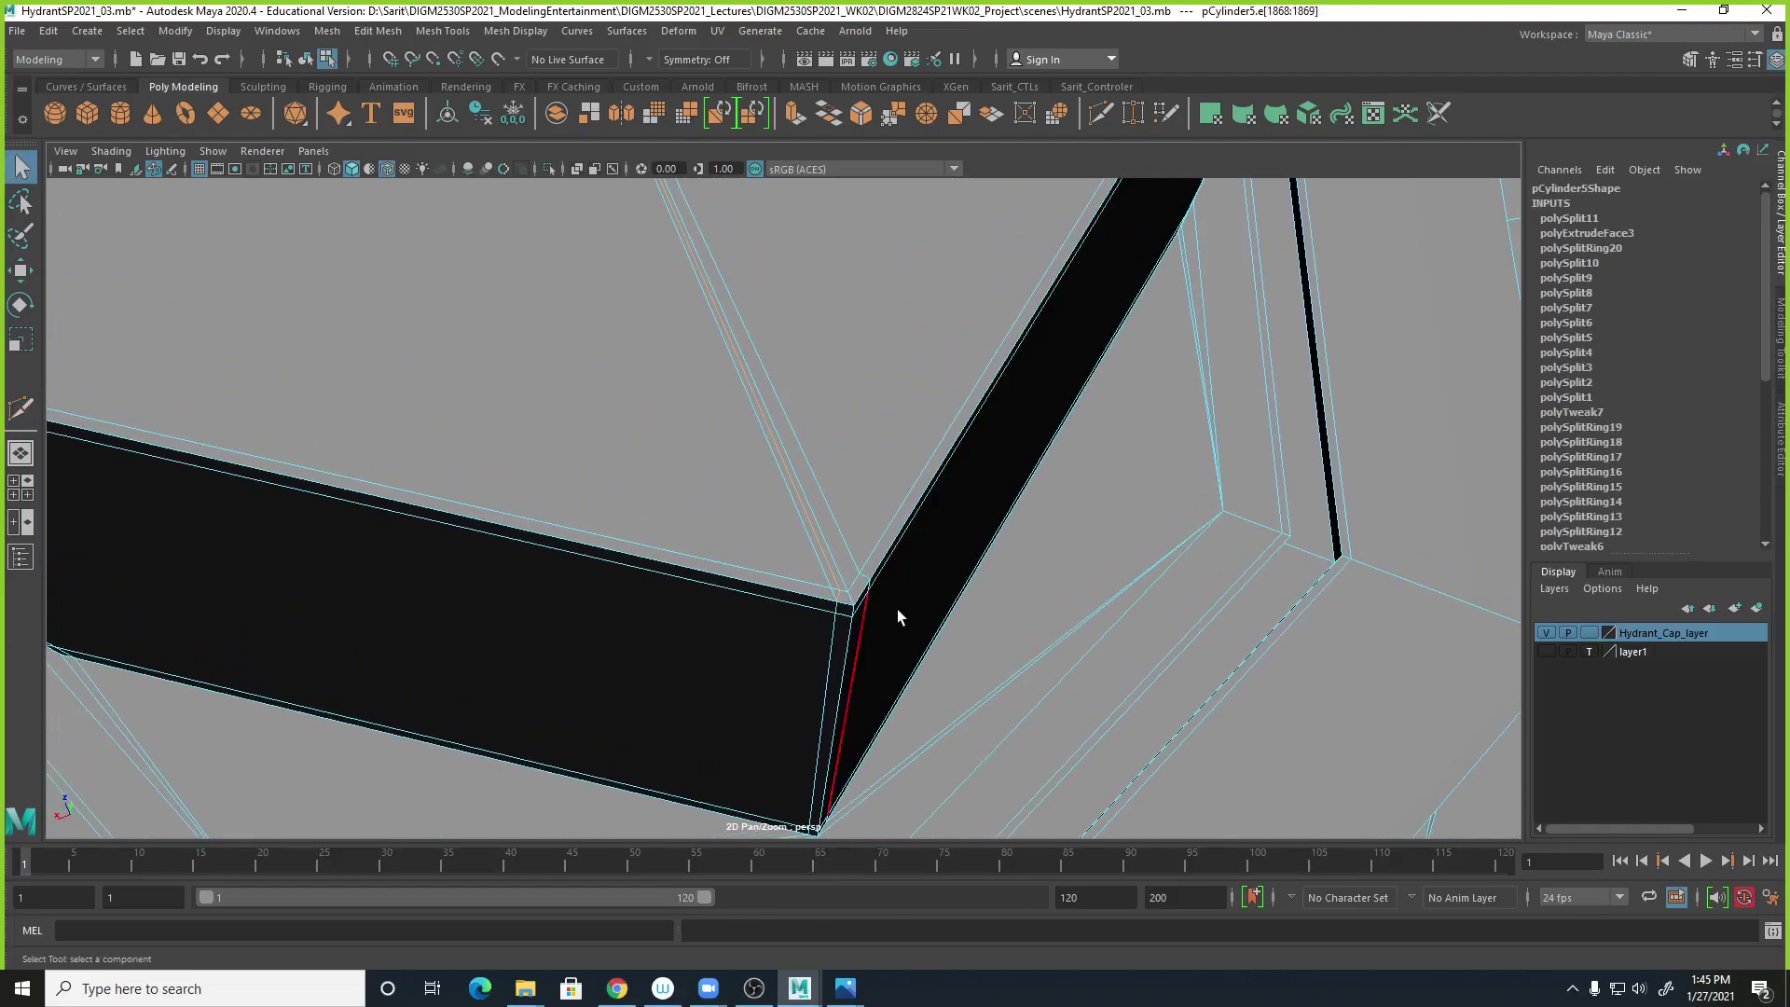
{"action": "right_click_drag", "start_coordinate": [842, 599], "coordinate": [773, 623], "text": "shift"}
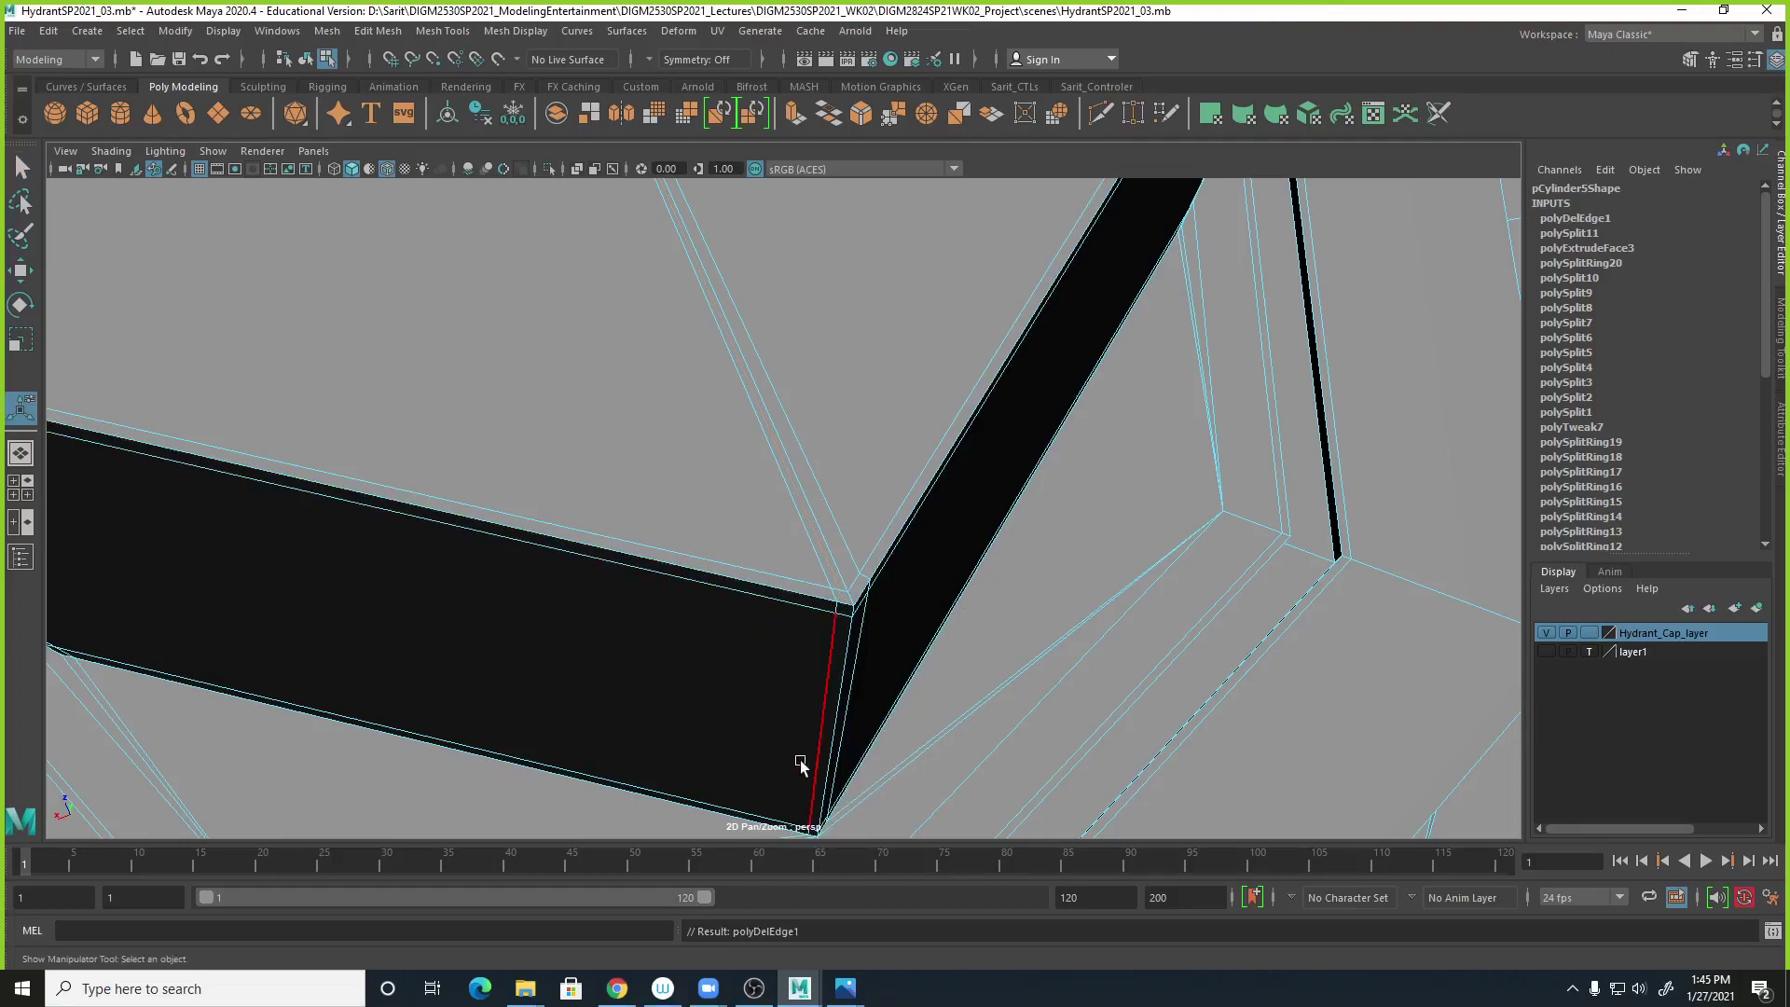
{"action": "left_click_drag", "start_coordinate": [959, 628], "coordinate": [827, 699], "text": "alt"}
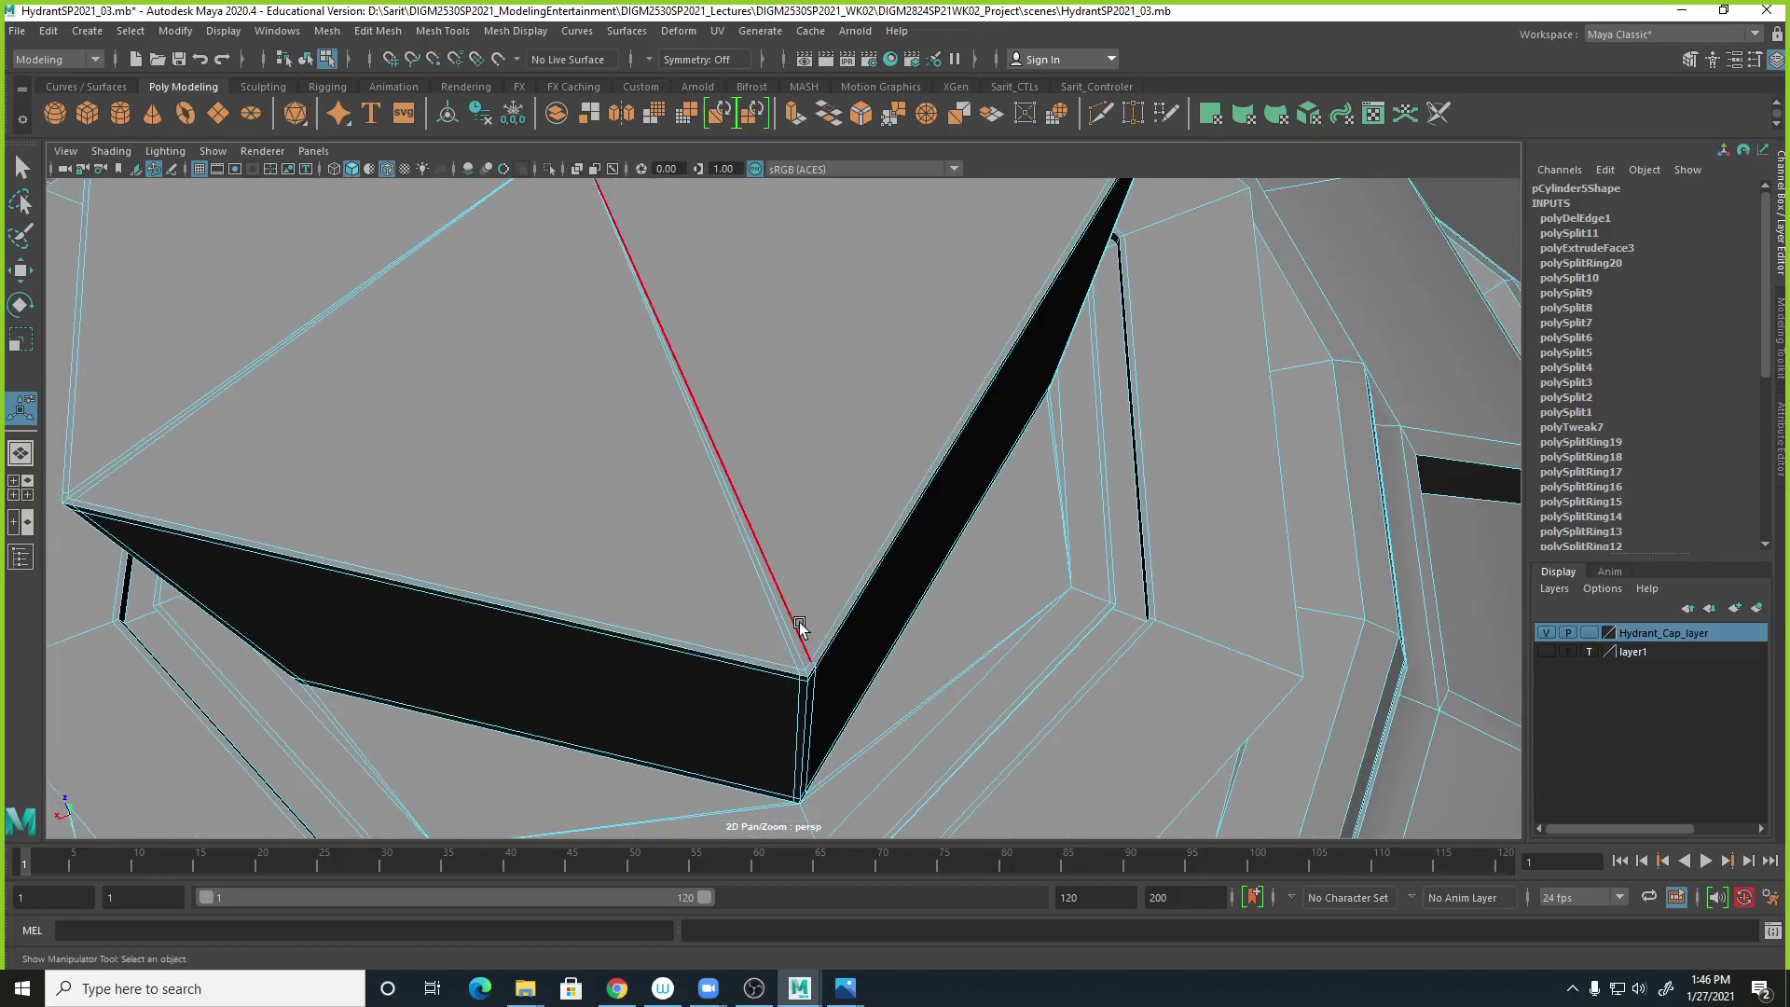
Cut another Multi-Cut edge from the top's centre to the support edge on the other side of the same corner.
{"action": "left_click", "coordinate": [444, 32]}
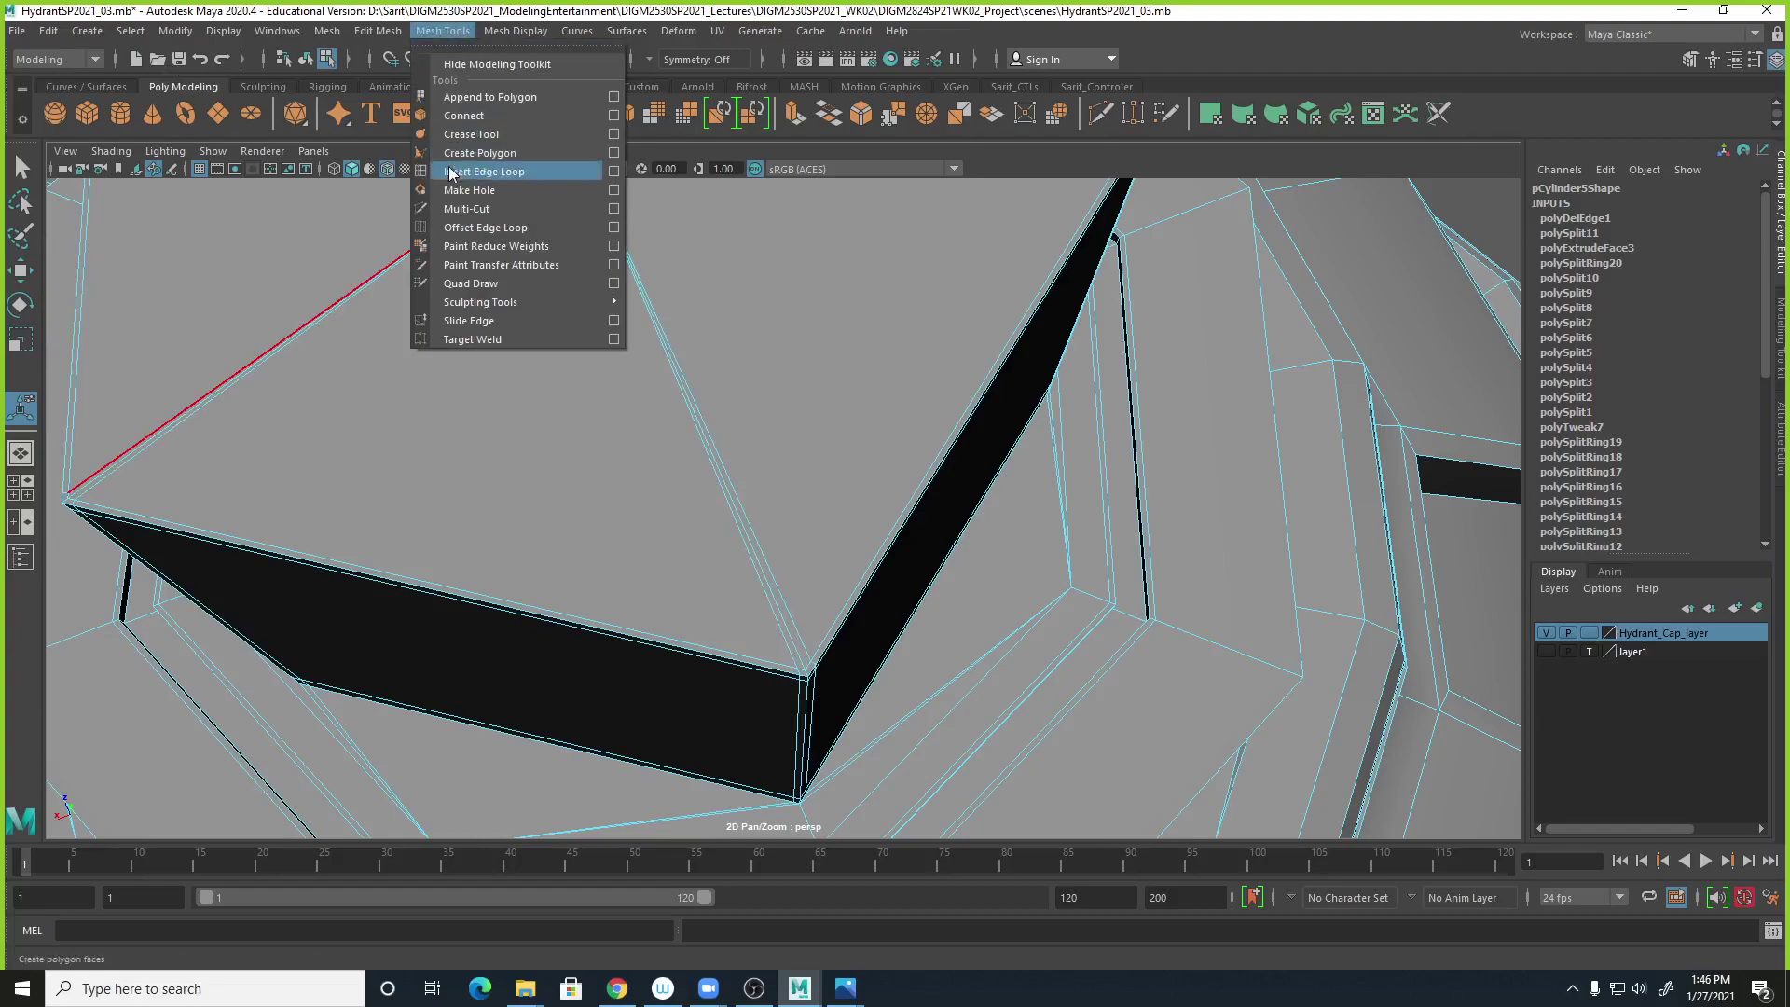
{"action": "left_click", "coordinate": [466, 209]}
{"action": "left_click_drag", "start_coordinate": [460, 200], "coordinate": [700, 322], "text": "alt"}
{"action": "middle_click_drag", "start_coordinate": [741, 370], "coordinate": [711, 453], "text": "alt"}
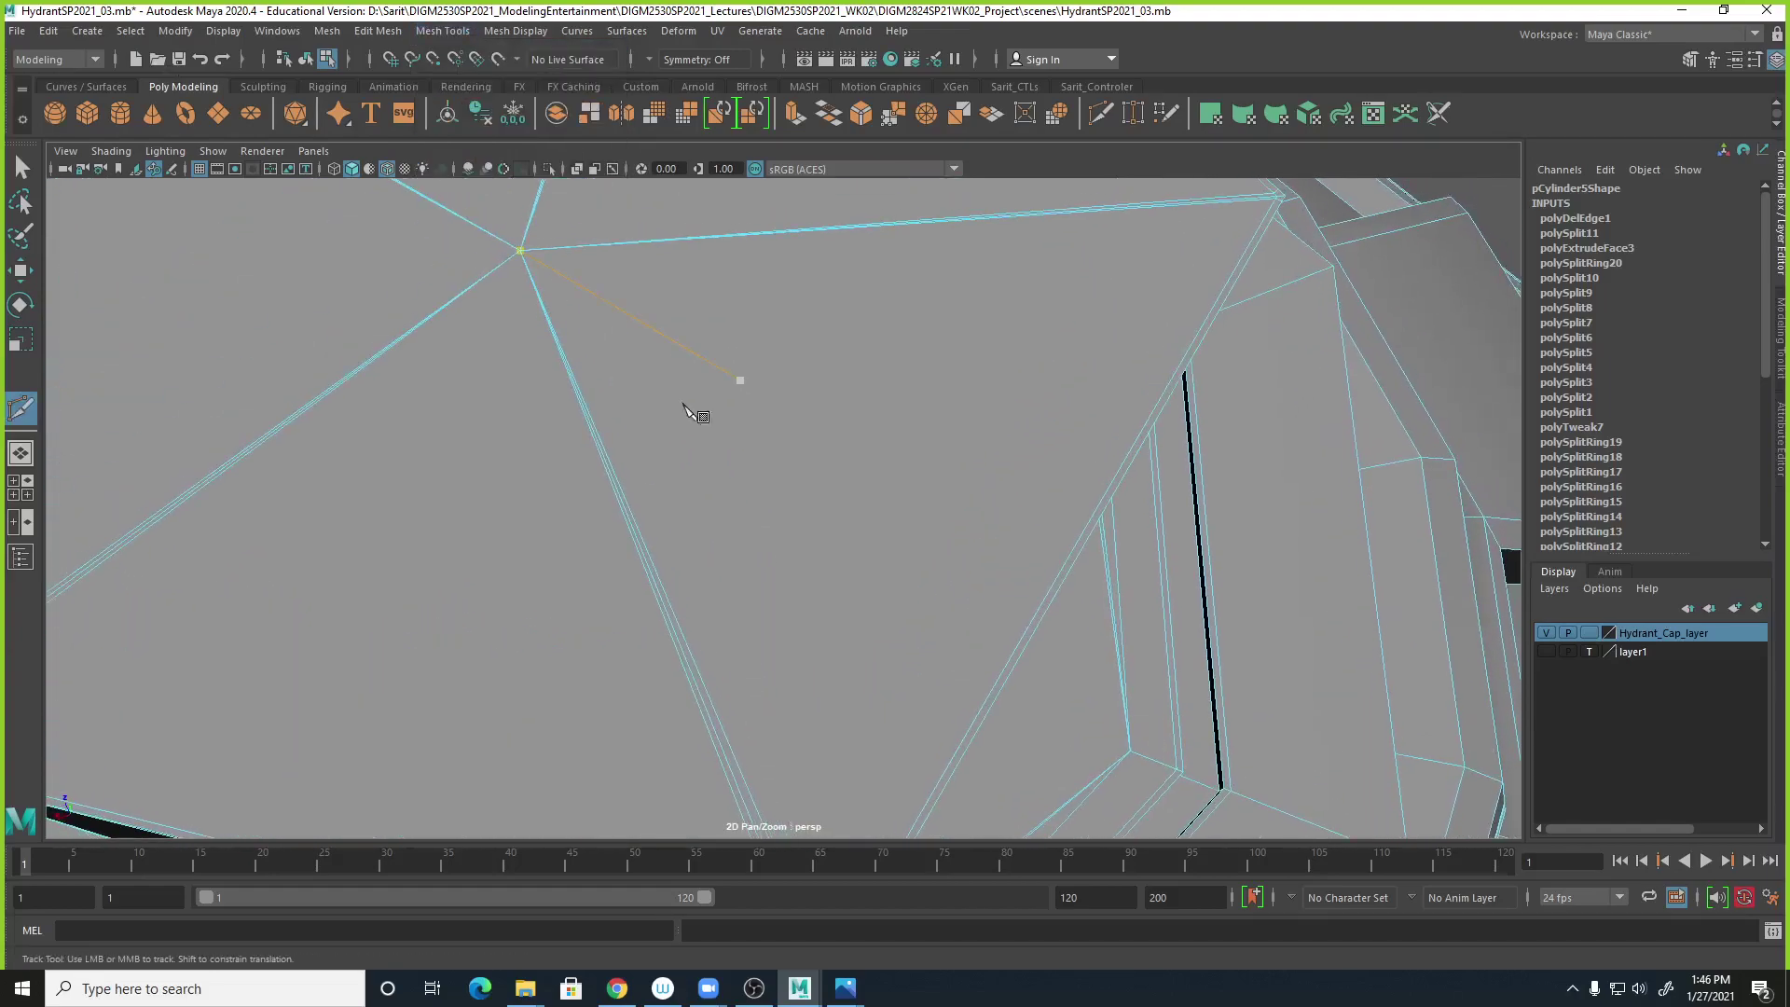
{"action": "left_click_drag", "start_coordinate": [605, 248], "coordinate": [482, 257]}
{"action": "middle_click_drag", "start_coordinate": [623, 401], "coordinate": [588, 149], "text": "alt"}
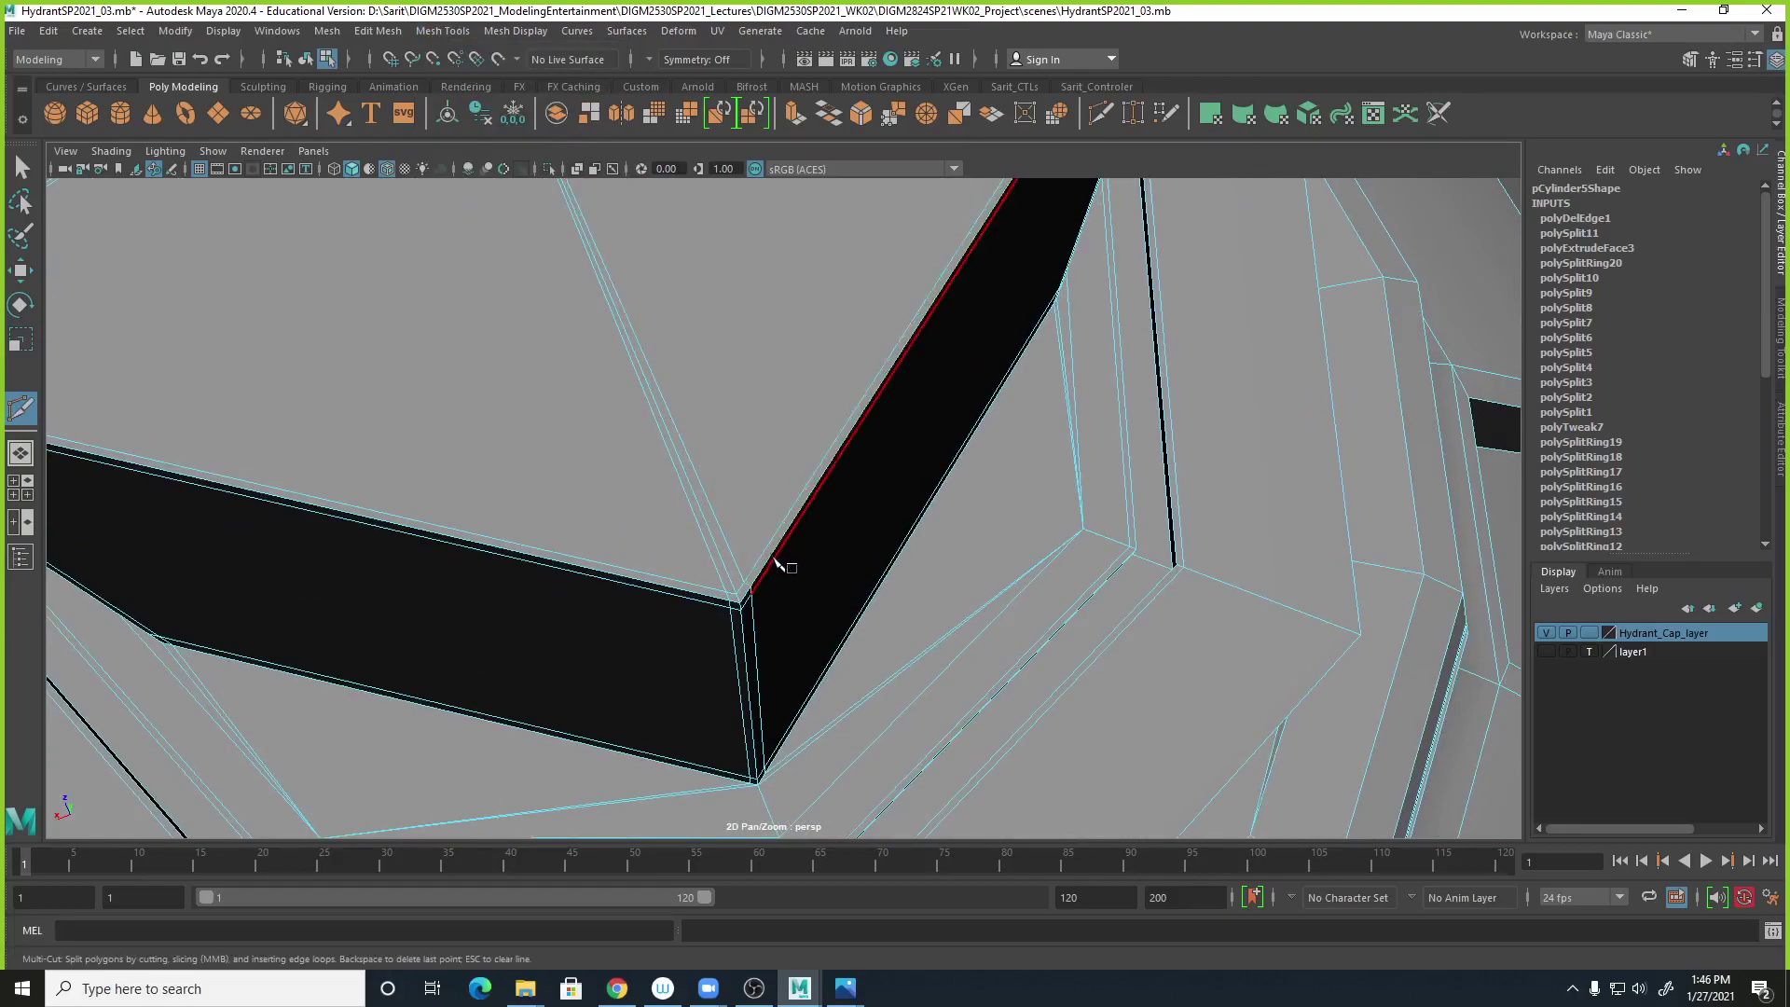
{"action": "left_click", "coordinate": [746, 585]}
{"action": "right_click_drag", "start_coordinate": [843, 680], "coordinate": [1140, 668], "text": "alt"}
{"action": "key", "text": "Return"}
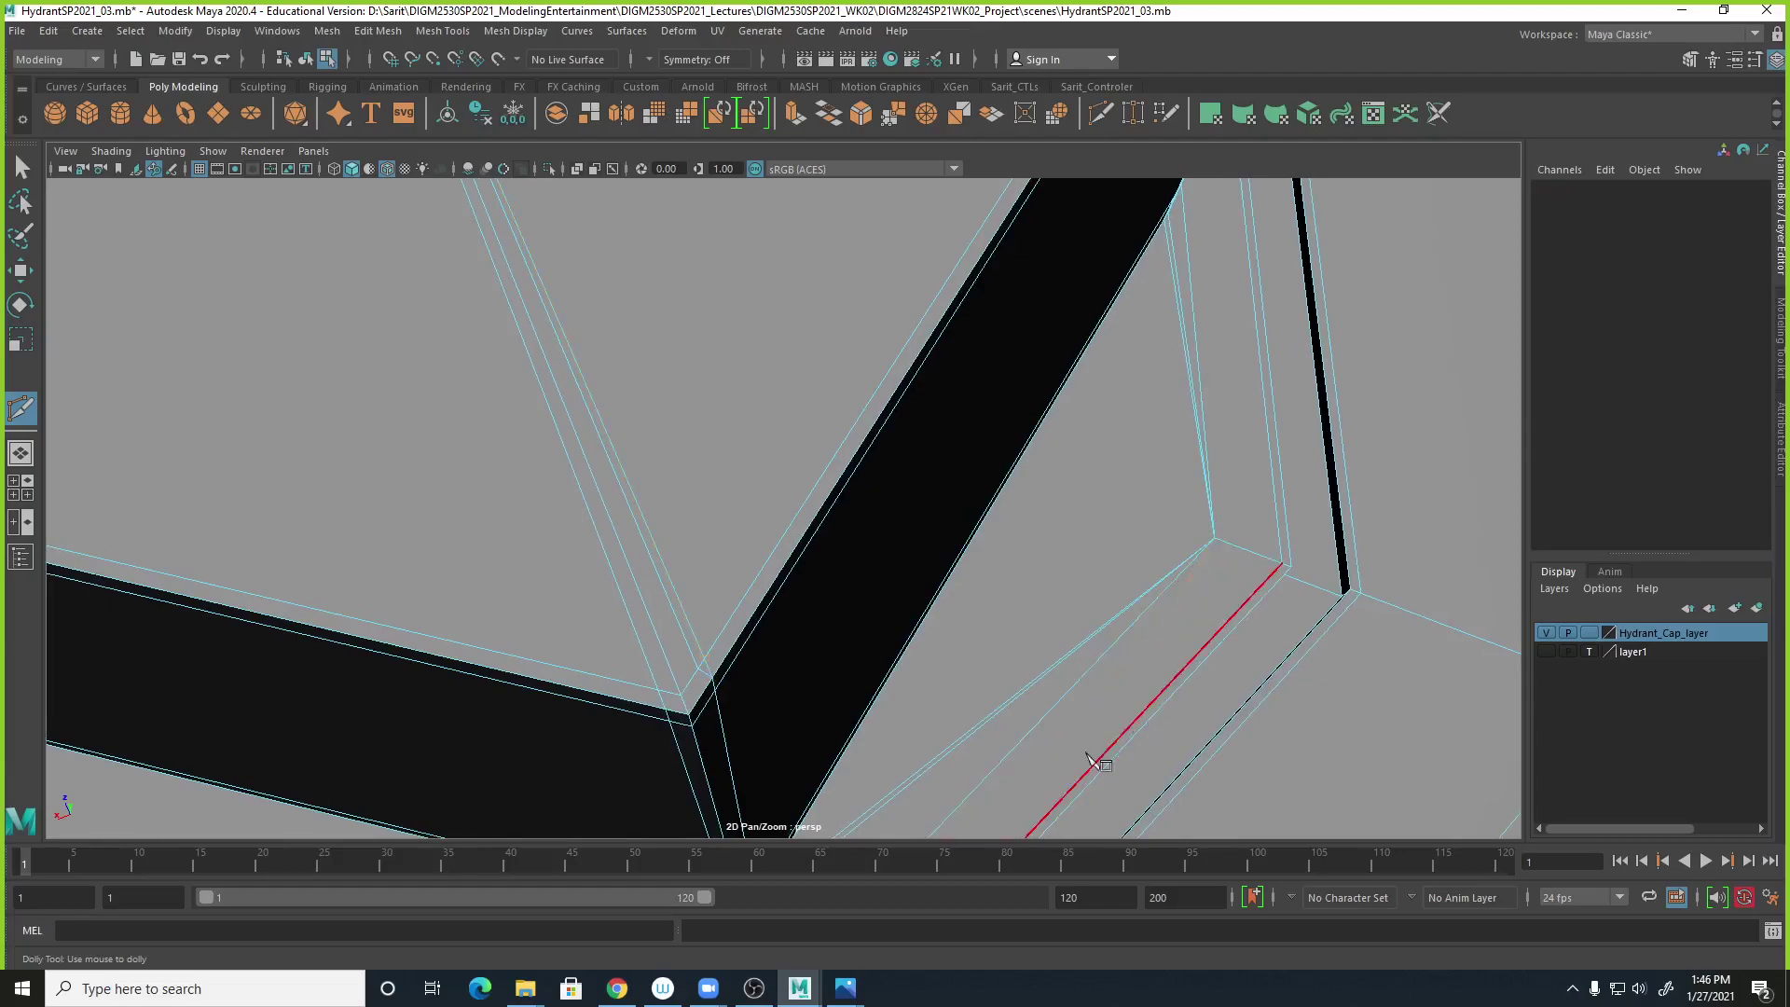
{"action": "key", "text": "q"}
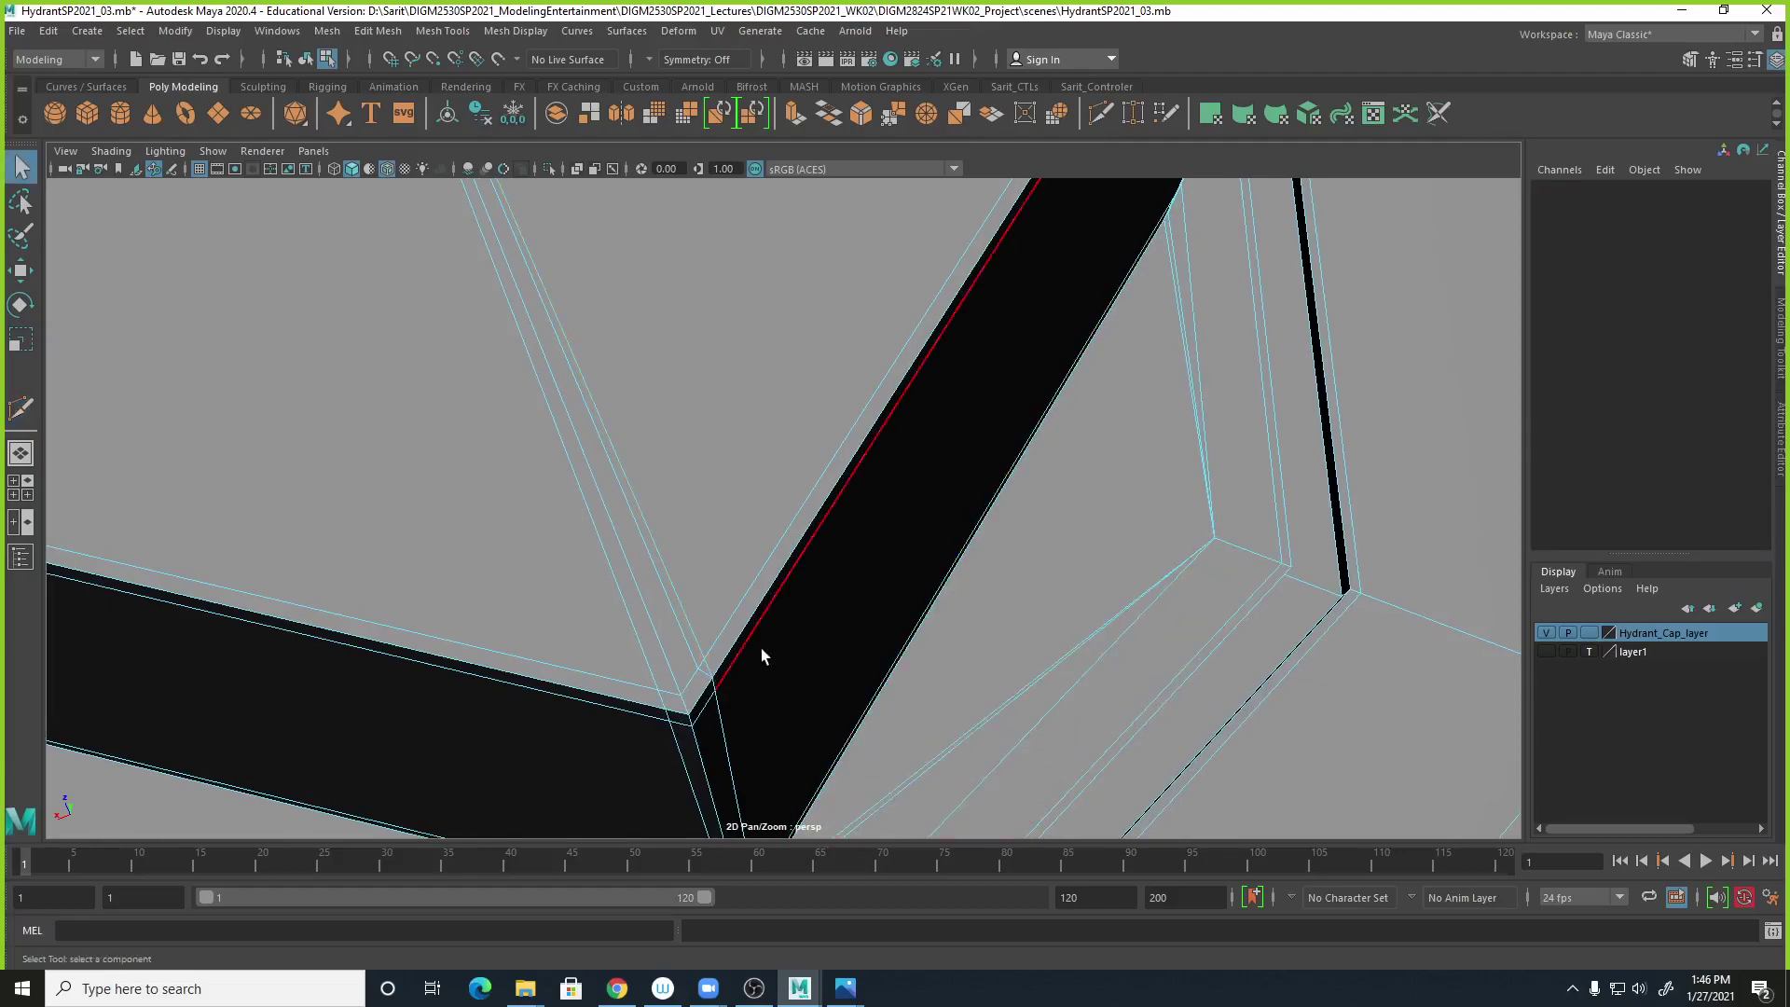
Delete the redundant radial edge beside the second cut on the nut's top.
{"action": "left_click", "coordinate": [705, 679]}
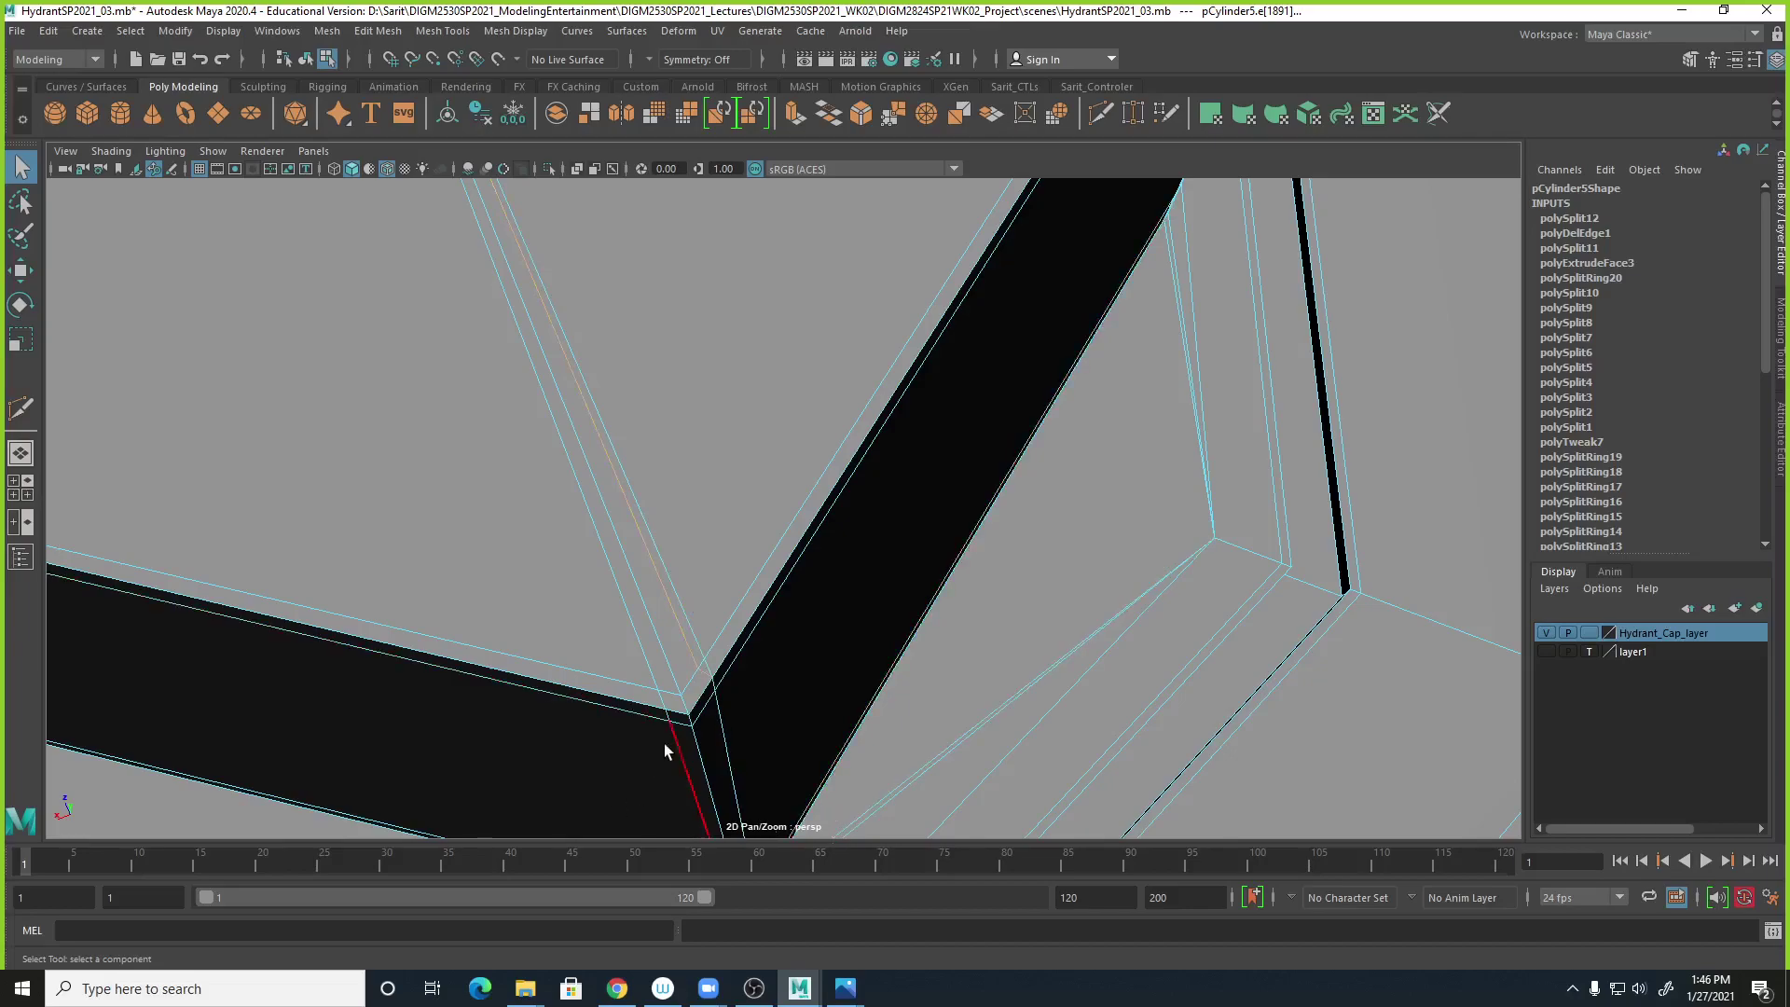
{"action": "right_click_drag", "start_coordinate": [699, 681], "coordinate": [501, 645], "text": "shift"}
{"action": "left_click_drag", "start_coordinate": [708, 617], "coordinate": [746, 630], "text": "alt"}
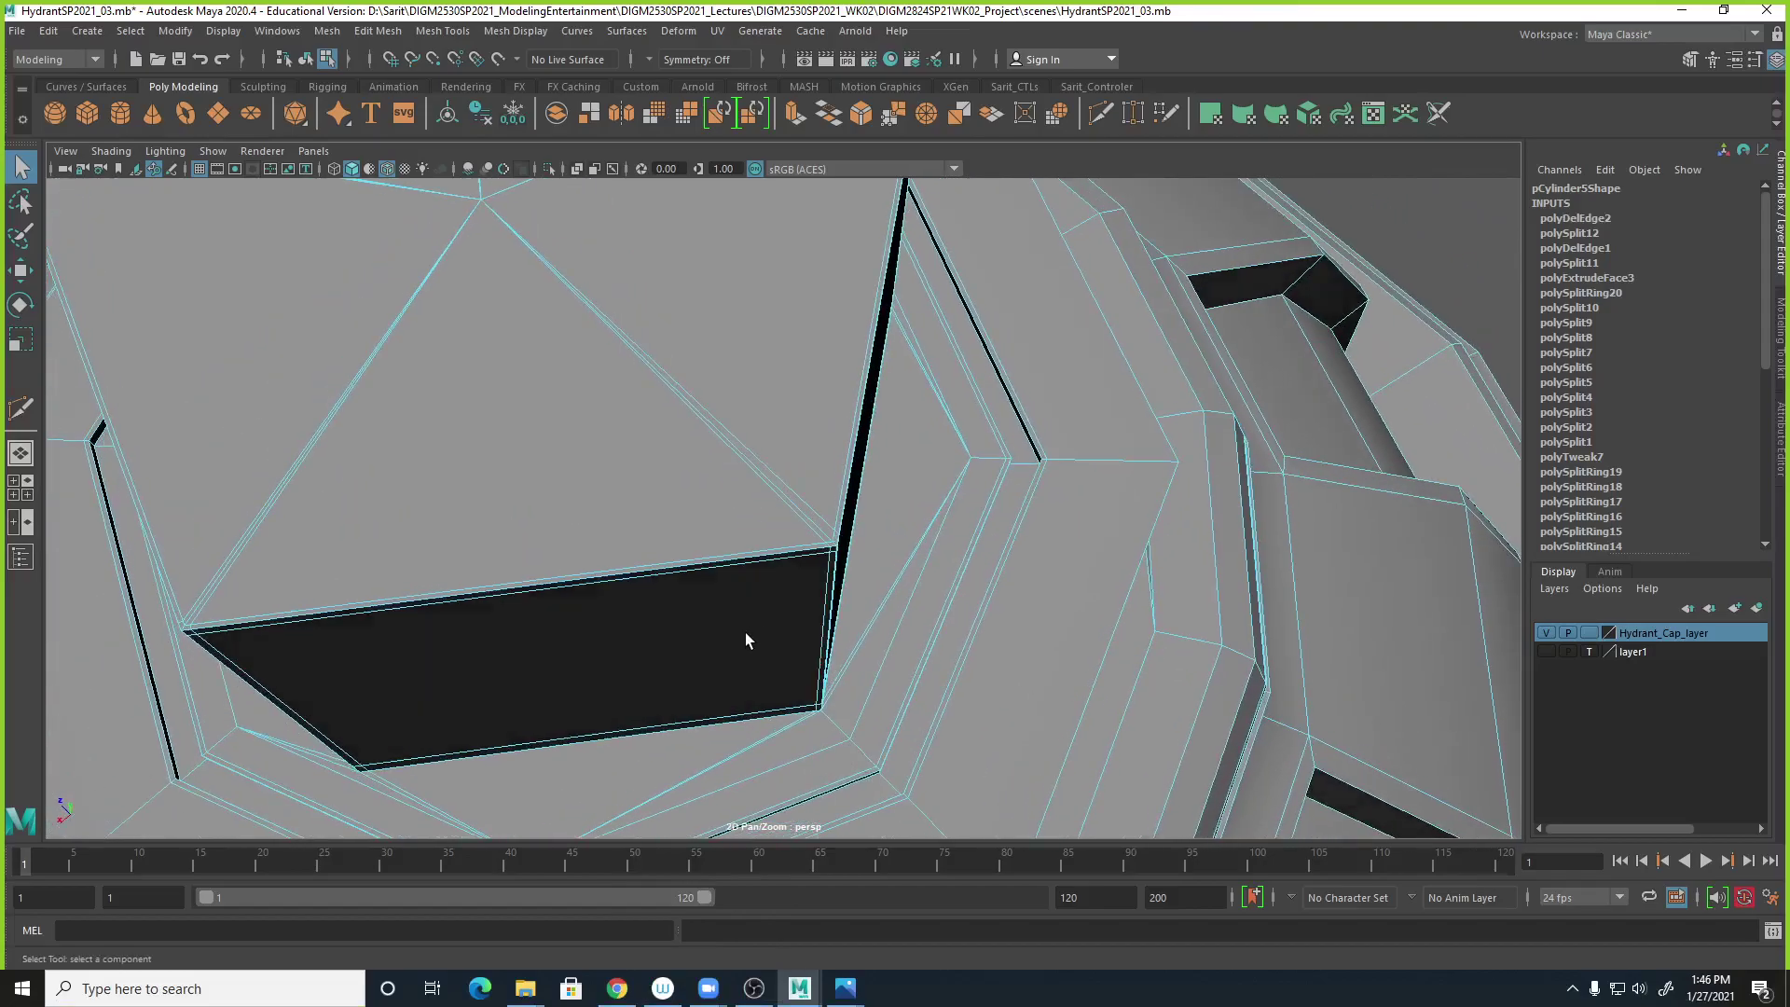
Inspect the nut's other corners and its base edges, and save the scene.
{"action": "middle_click_drag", "start_coordinate": [745, 630], "coordinate": [999, 628], "text": "alt"}
{"action": "right_click_drag", "start_coordinate": [1002, 634], "coordinate": [990, 677], "text": "alt"}
{"action": "middle_click_drag", "start_coordinate": [990, 677], "coordinate": [1063, 675], "text": "alt"}
{"action": "right_click_drag", "start_coordinate": [1063, 675], "coordinate": [1092, 688], "text": "alt"}
{"action": "left_click_drag", "start_coordinate": [601, 708], "coordinate": [692, 694], "text": "alt"}
{"action": "right_click_drag", "start_coordinate": [1001, 772], "coordinate": [828, 729], "text": "alt"}
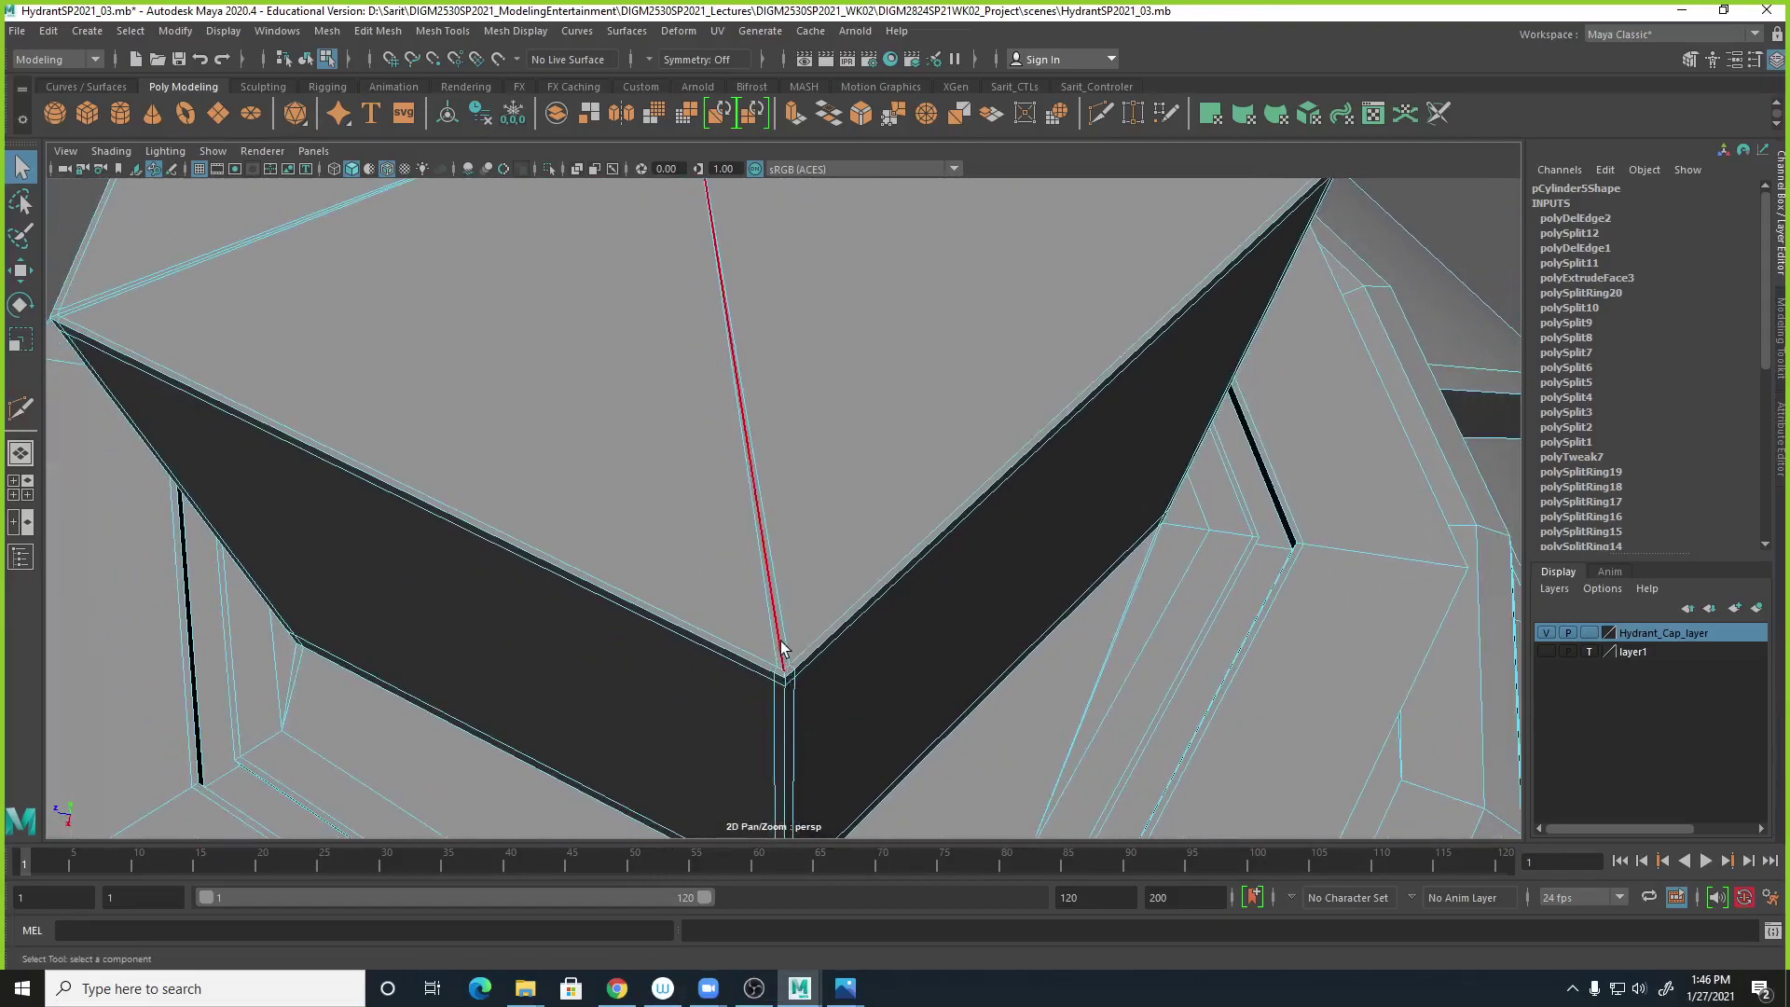
{"action": "right_click_drag", "start_coordinate": [843, 647], "coordinate": [653, 634], "text": "alt"}
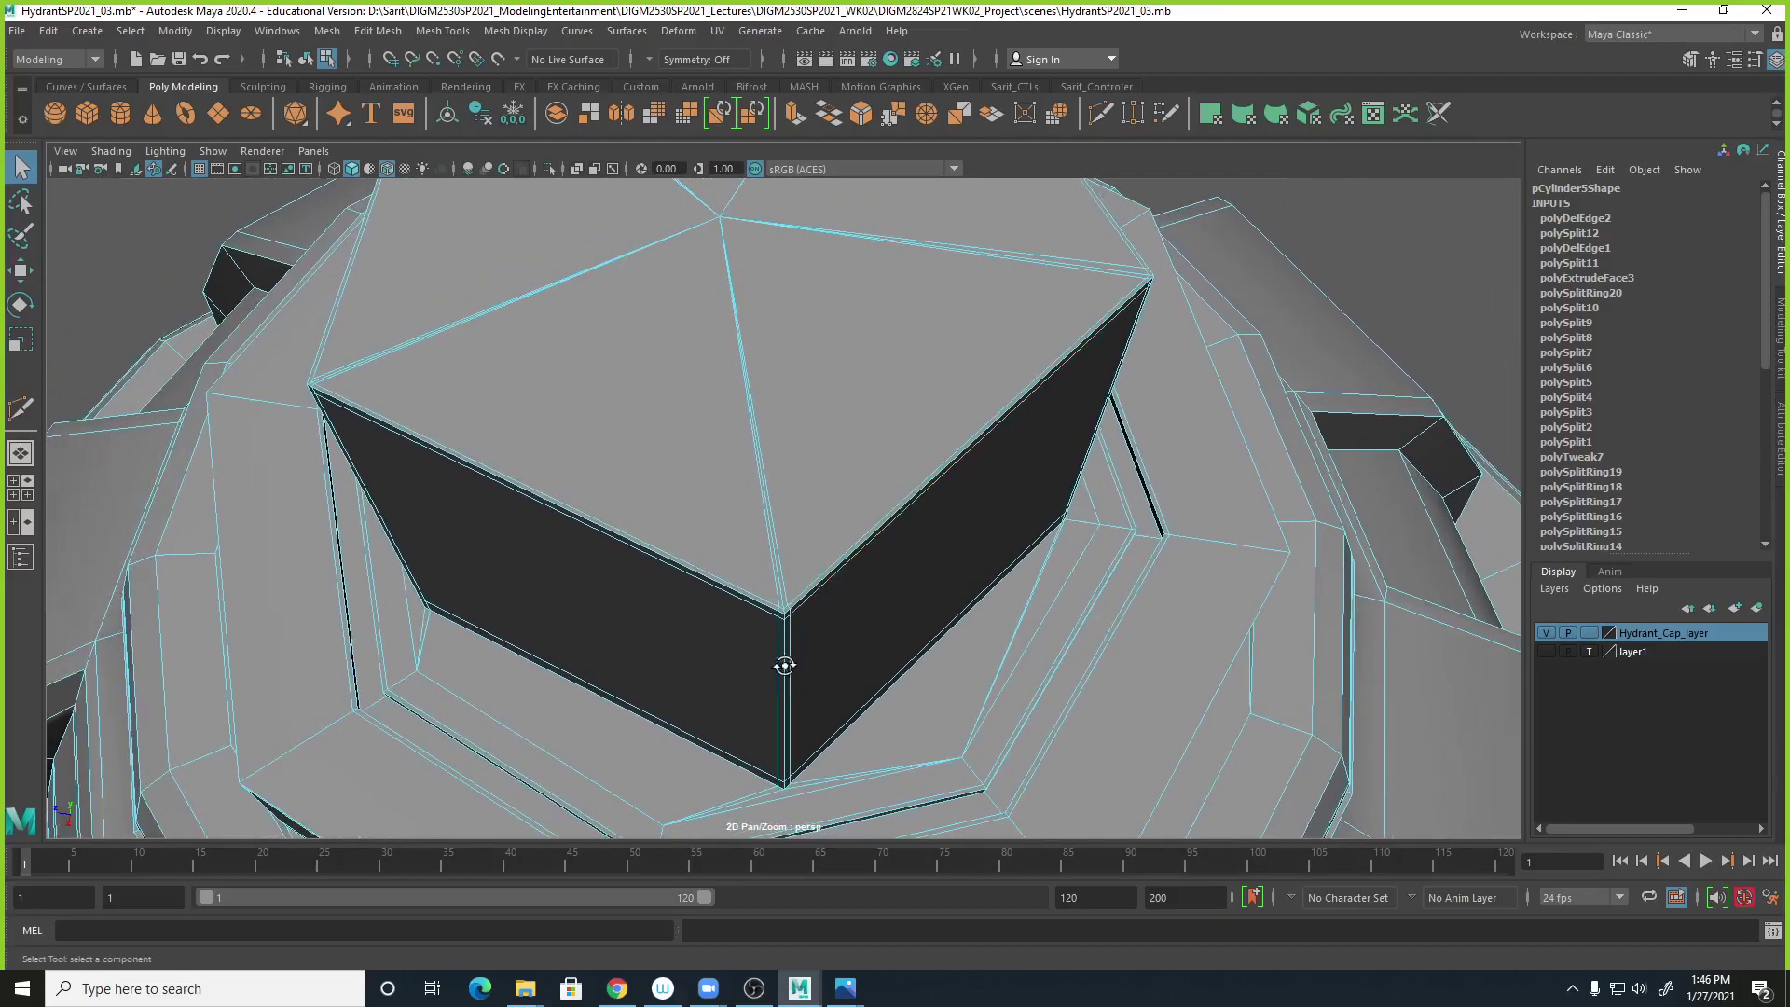
{"action": "left_click_drag", "start_coordinate": [785, 664], "coordinate": [822, 536], "text": "alt"}
{"action": "left_click_drag", "start_coordinate": [943, 664], "coordinate": [831, 659], "text": "alt"}
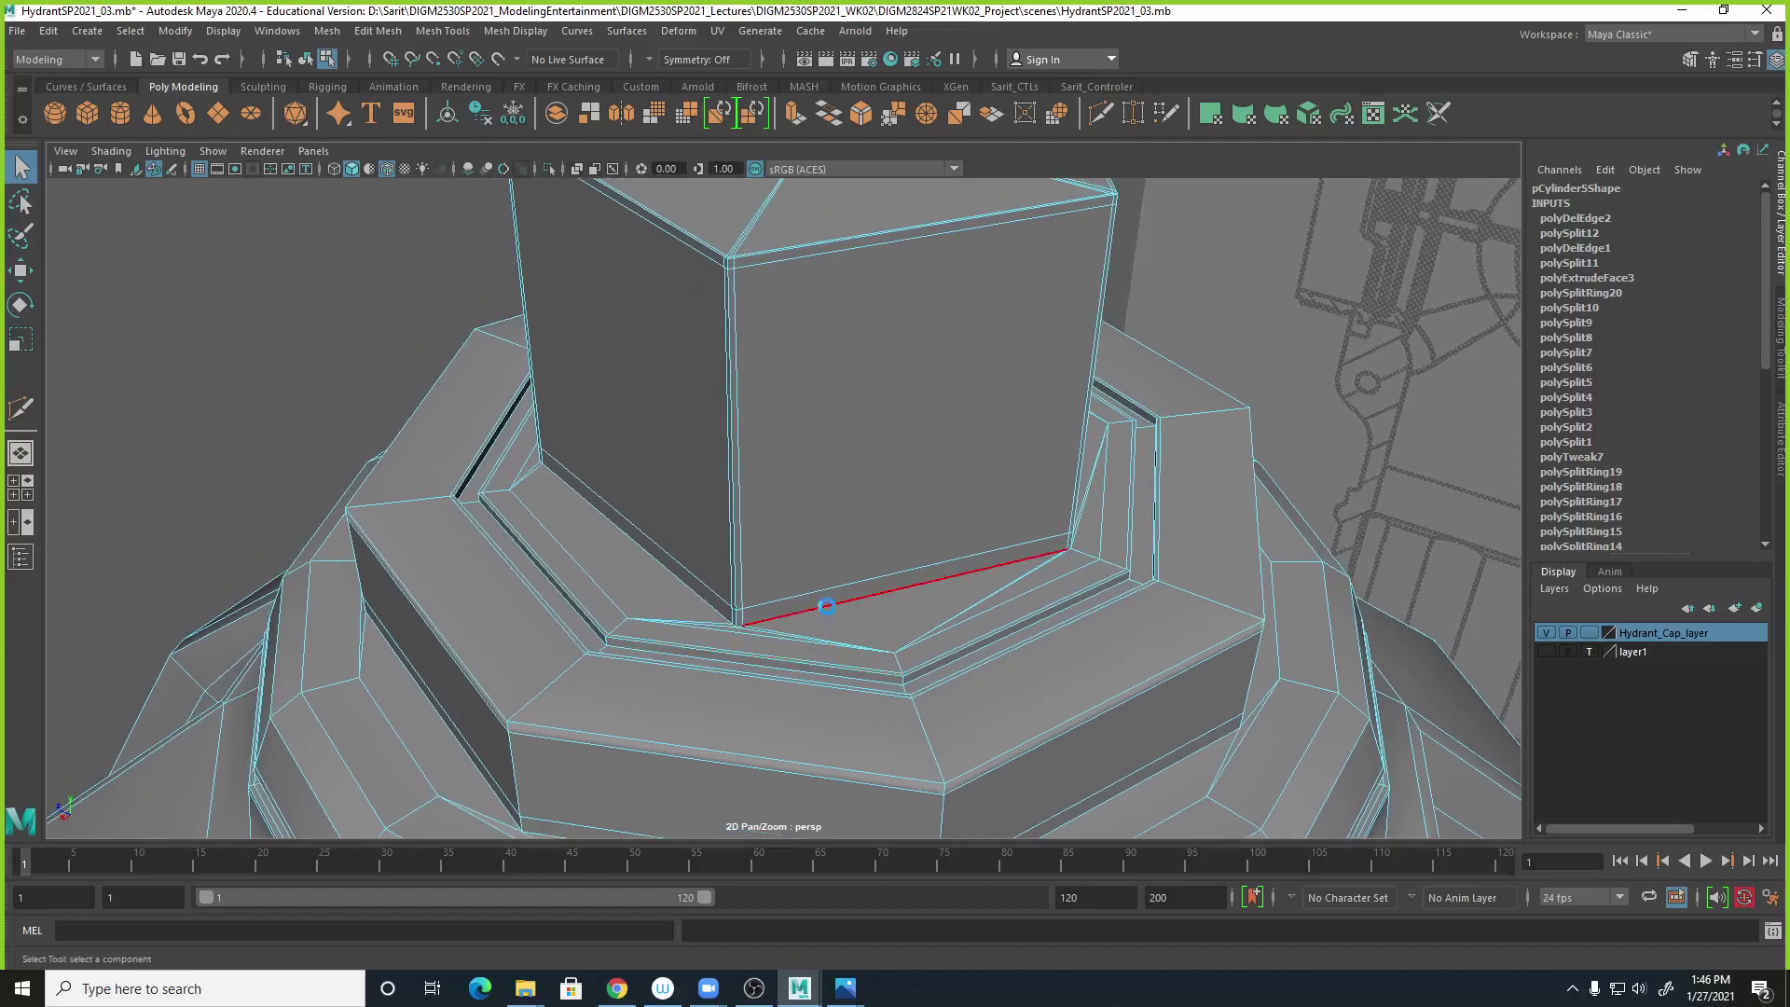
{"action": "key", "text": "ctrl+s"}
Start a Multi-Cut at a corner of the stepped ring around the nut's base, beside the existing corner edge.
{"action": "right_click_drag", "start_coordinate": [791, 643], "coordinate": [1055, 686], "text": "alt"}
{"action": "left_click_drag", "start_coordinate": [1055, 685], "coordinate": [971, 560], "text": "alt"}
{"action": "left_click_drag", "start_coordinate": [731, 639], "coordinate": [772, 770], "text": "alt"}
{"action": "right_click_drag", "start_coordinate": [772, 770], "coordinate": [869, 750], "text": "alt"}
{"action": "middle_click_drag", "start_coordinate": [869, 750], "coordinate": [919, 623], "text": "alt"}
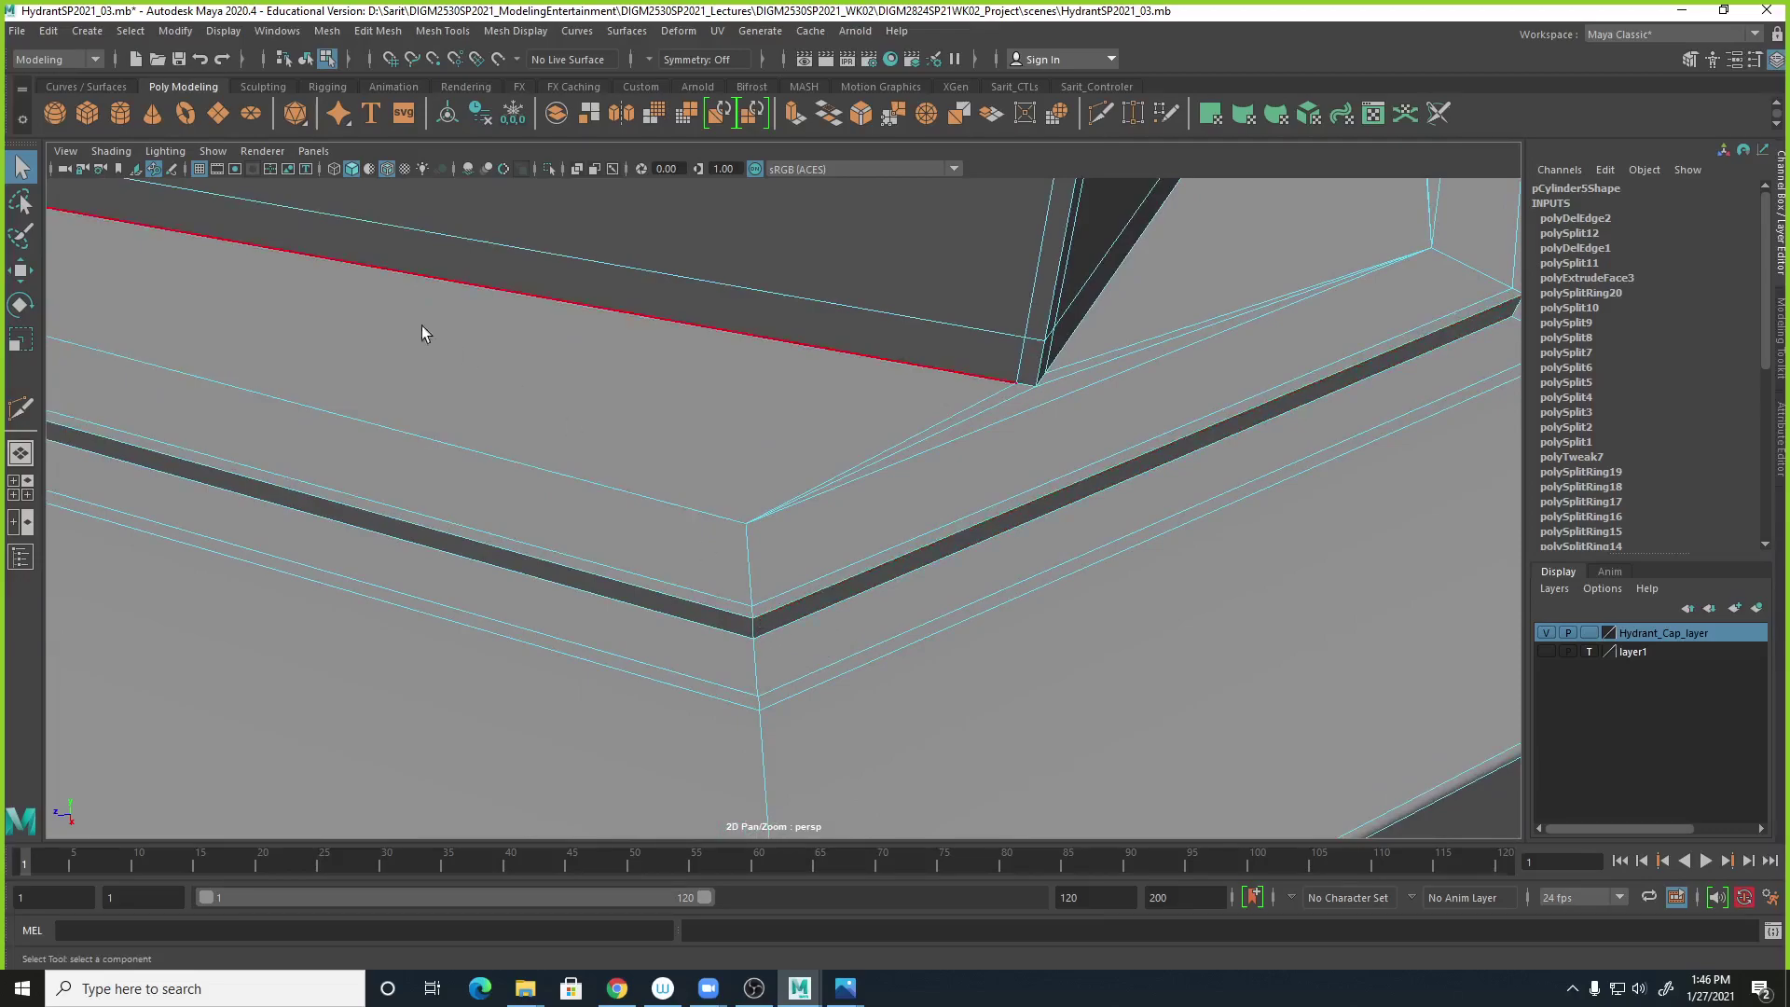
{"action": "left_click", "coordinate": [26, 414]}
{"action": "left_click", "coordinate": [760, 709]}
{"action": "right_click_drag", "start_coordinate": [955, 713], "coordinate": [982, 685], "text": "alt"}
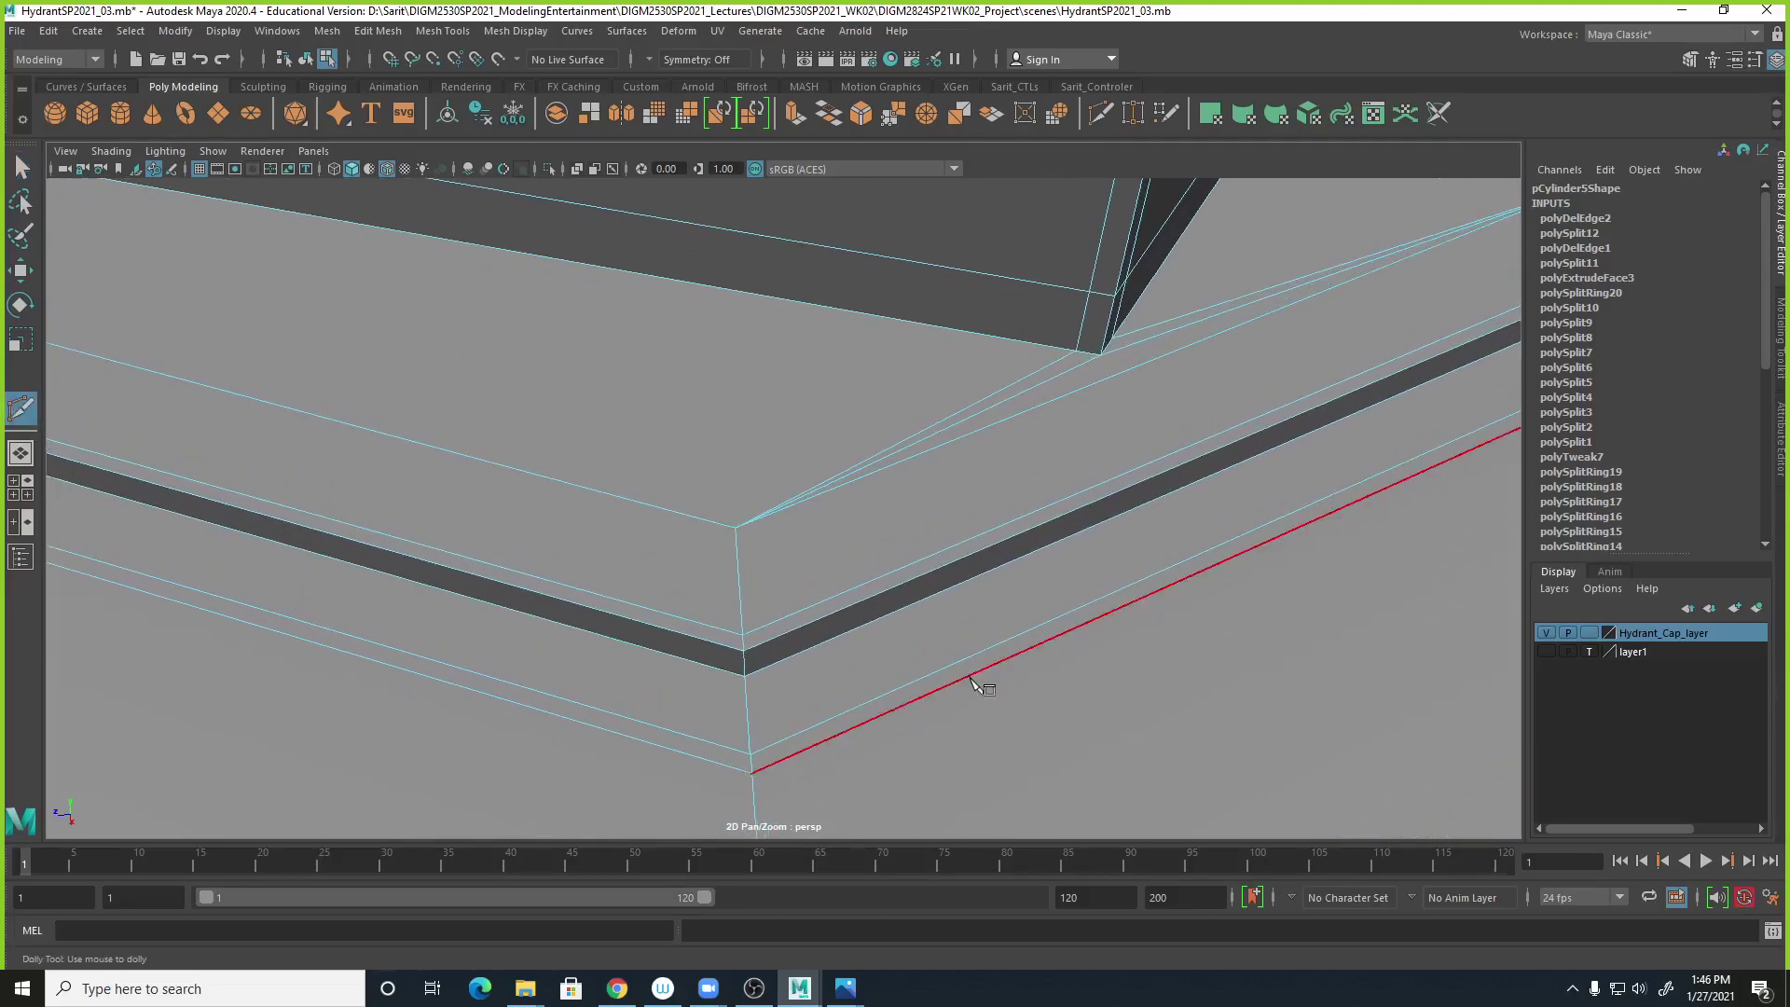
{"action": "middle_click_drag", "start_coordinate": [983, 685], "coordinate": [993, 569], "text": "alt"}
{"action": "left_click_drag", "start_coordinate": [828, 649], "coordinate": [1078, 599], "text": "alt"}
{"action": "right_click_drag", "start_coordinate": [1078, 598], "coordinate": [1191, 571], "text": "alt"}
{"action": "left_click_drag", "start_coordinate": [1194, 574], "coordinate": [1198, 512], "text": "alt"}
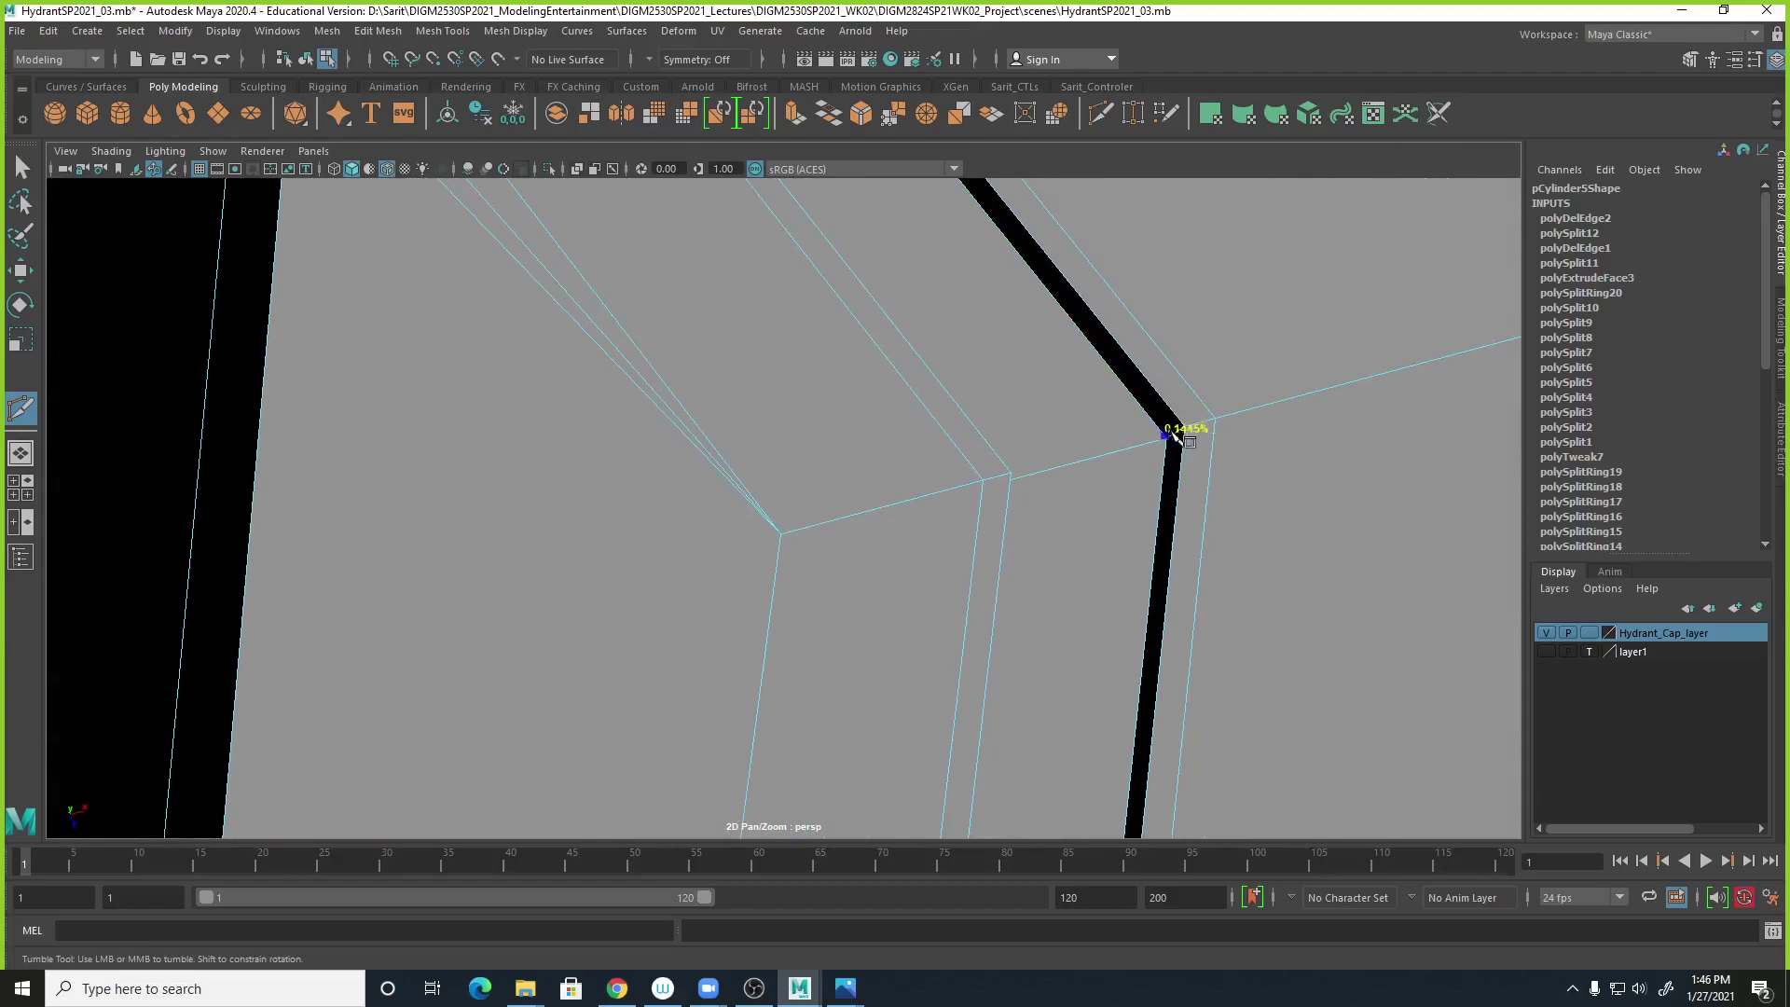
{"action": "left_click_drag", "start_coordinate": [1172, 444], "coordinate": [699, 515], "text": "alt"}
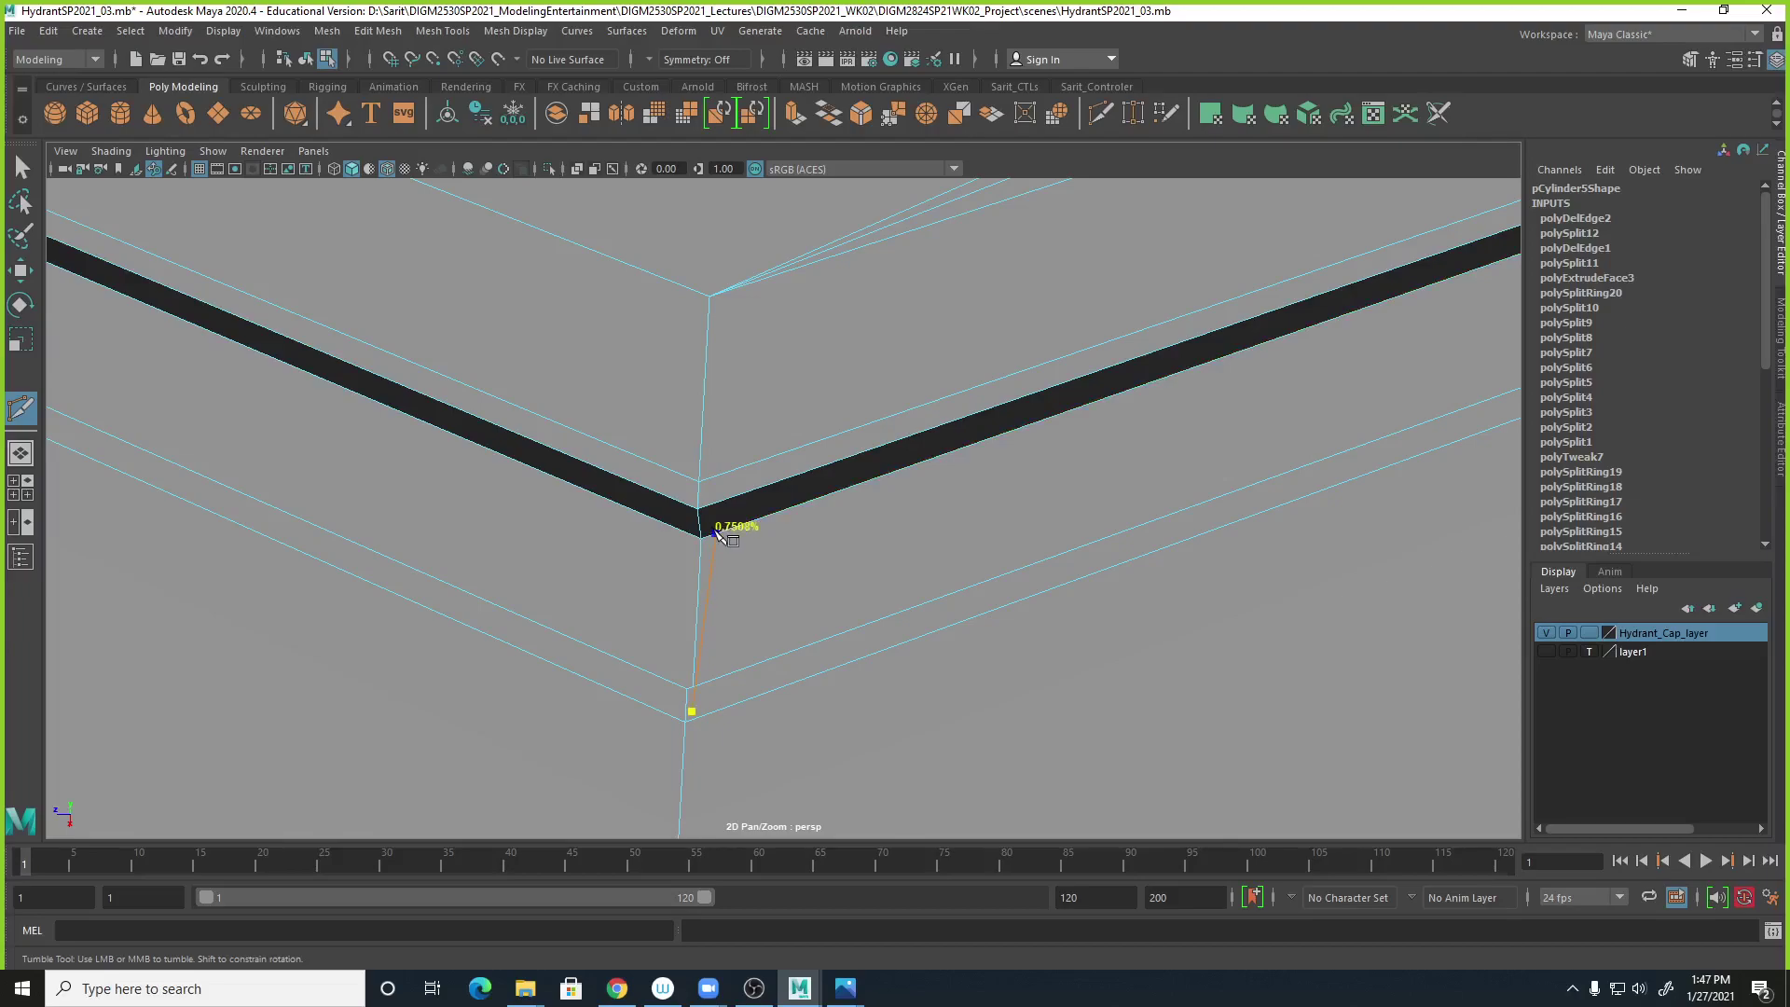
Continue the Multi-Cut beside the ring's corner edge, up across the dark step to the support edge above it.
{"action": "left_click", "coordinate": [715, 532]}
{"action": "left_click", "coordinate": [711, 505]}
{"action": "left_click_drag", "start_coordinate": [742, 358], "coordinate": [747, 451], "text": "alt"}
{"action": "right_click_drag", "start_coordinate": [746, 452], "coordinate": [552, 387], "text": "alt"}
{"action": "right_click_drag", "start_coordinate": [778, 489], "coordinate": [956, 512], "text": "alt"}
{"action": "middle_click_drag", "start_coordinate": [837, 483], "coordinate": [897, 515], "text": "alt"}
{"action": "right_click_drag", "start_coordinate": [902, 524], "coordinate": [819, 472], "text": "alt"}
{"action": "left_click", "coordinate": [830, 456]}
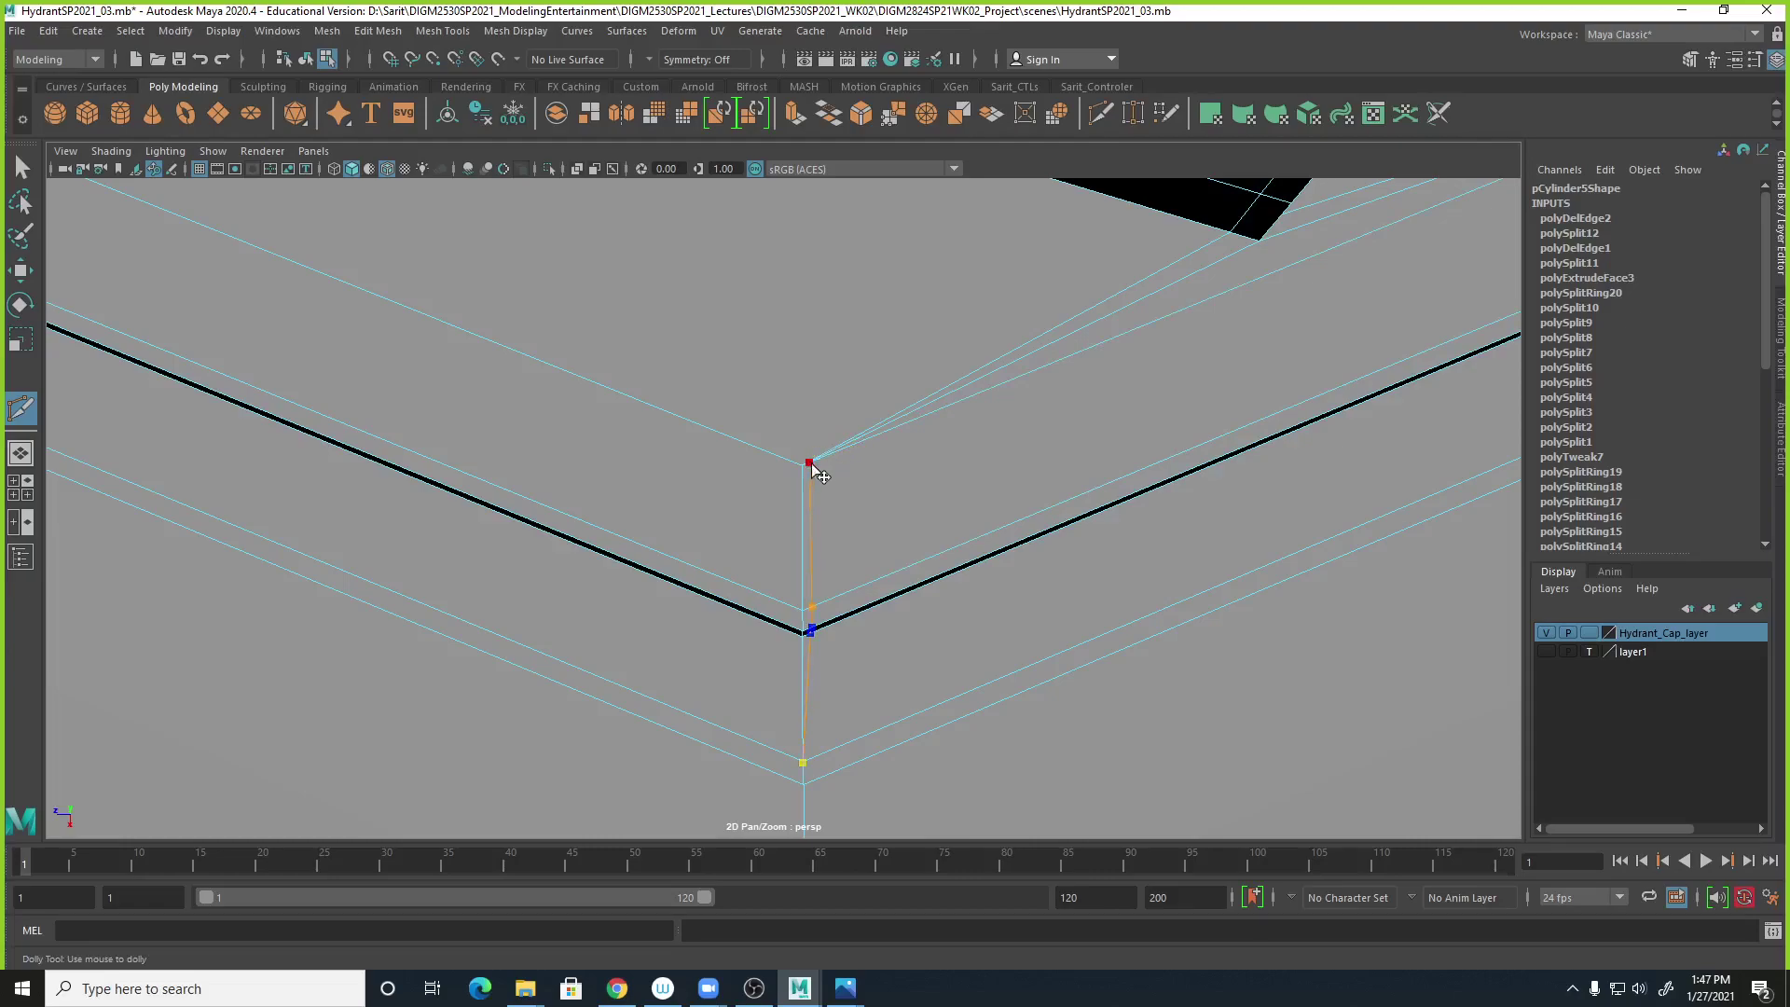
{"action": "left_click_drag", "start_coordinate": [909, 541], "coordinate": [783, 417], "text": "alt"}
{"action": "middle_click_drag", "start_coordinate": [783, 417], "coordinate": [809, 580], "text": "alt"}
{"action": "left_click", "coordinate": [815, 414]}
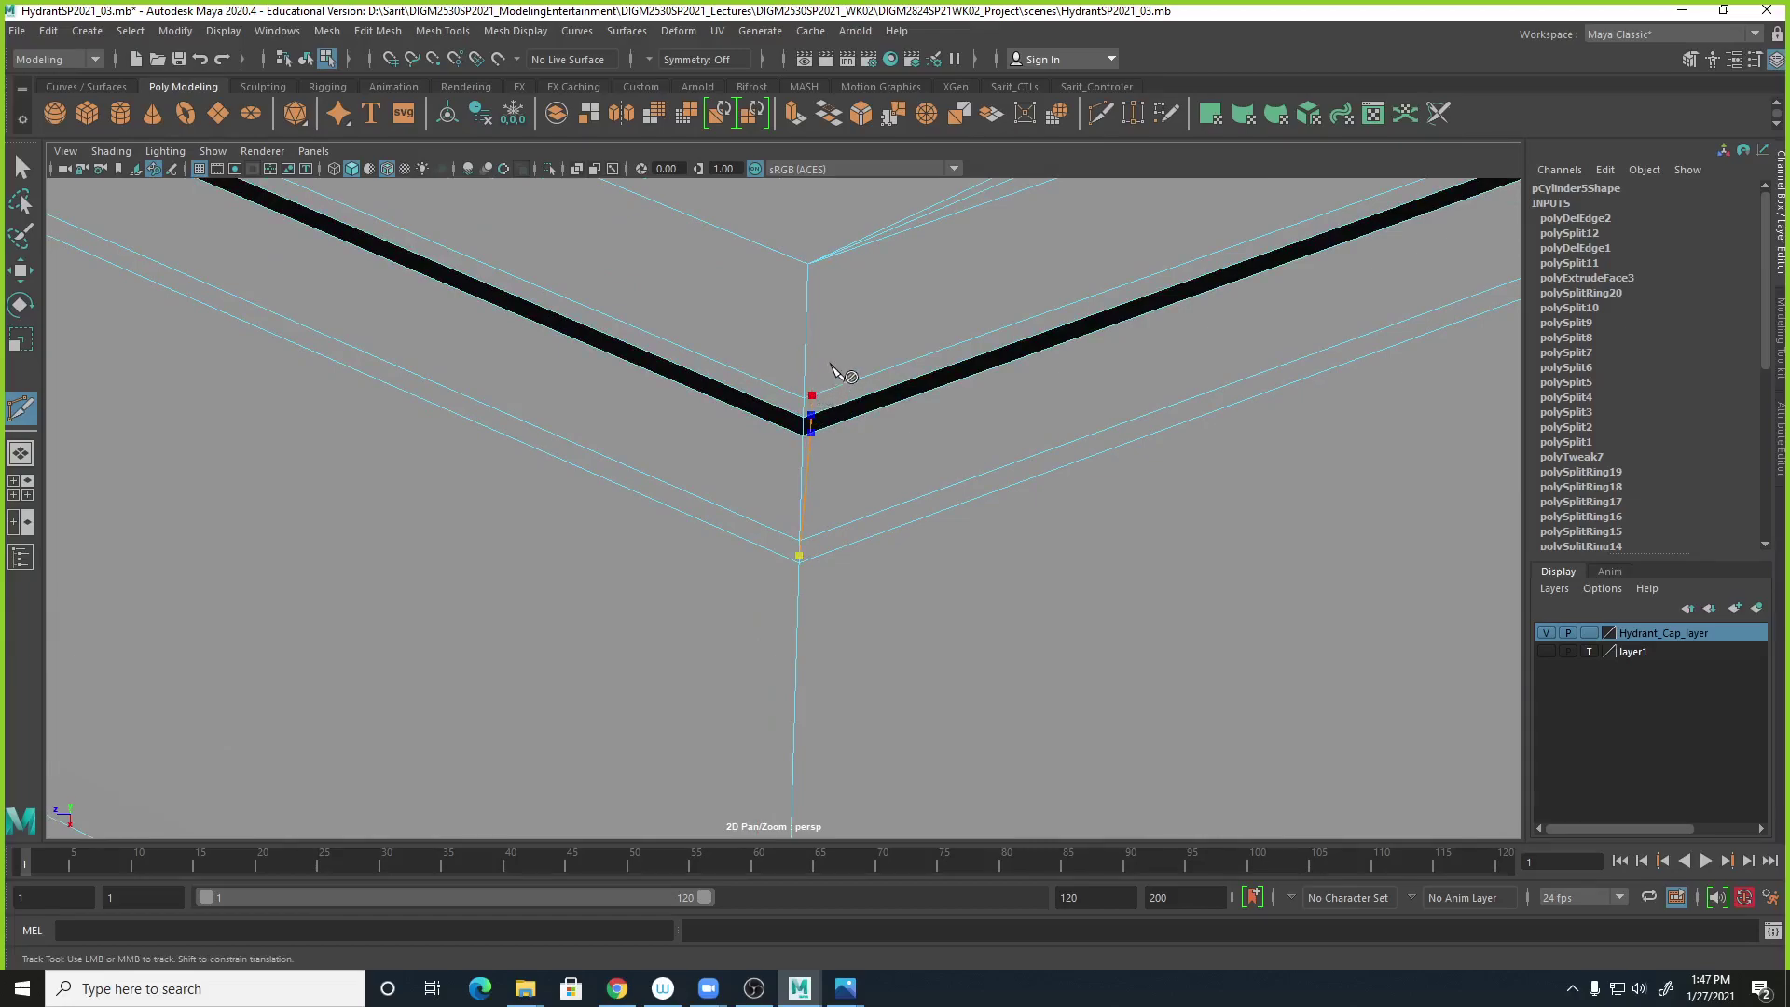
Extend the cut to the edge beside the ring's inner corner and finish it at the nut's bottom corner.
{"action": "middle_click_drag", "start_coordinate": [831, 366], "coordinate": [830, 415], "text": "alt"}
{"action": "right_click_drag", "start_coordinate": [830, 415], "coordinate": [1008, 407], "text": "alt"}
{"action": "middle_click_drag", "start_coordinate": [1008, 408], "coordinate": [972, 447], "text": "alt"}
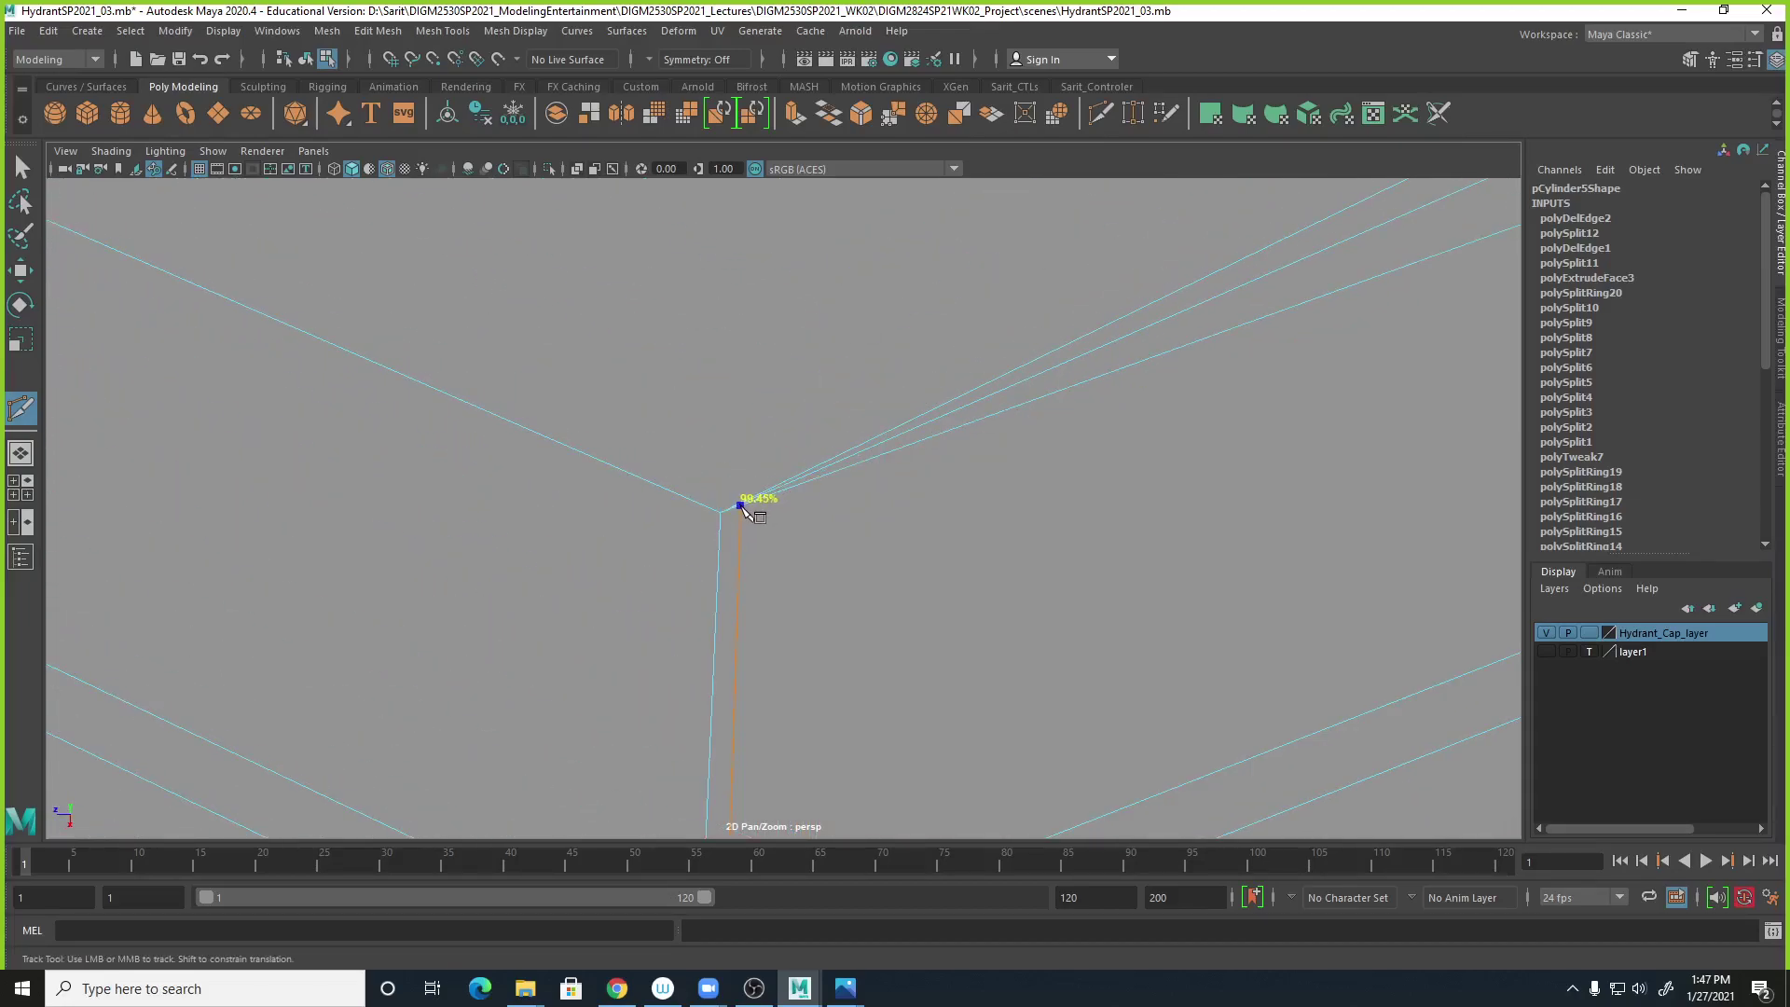
{"action": "right_click_drag", "start_coordinate": [963, 523], "coordinate": [551, 479], "text": "alt"}
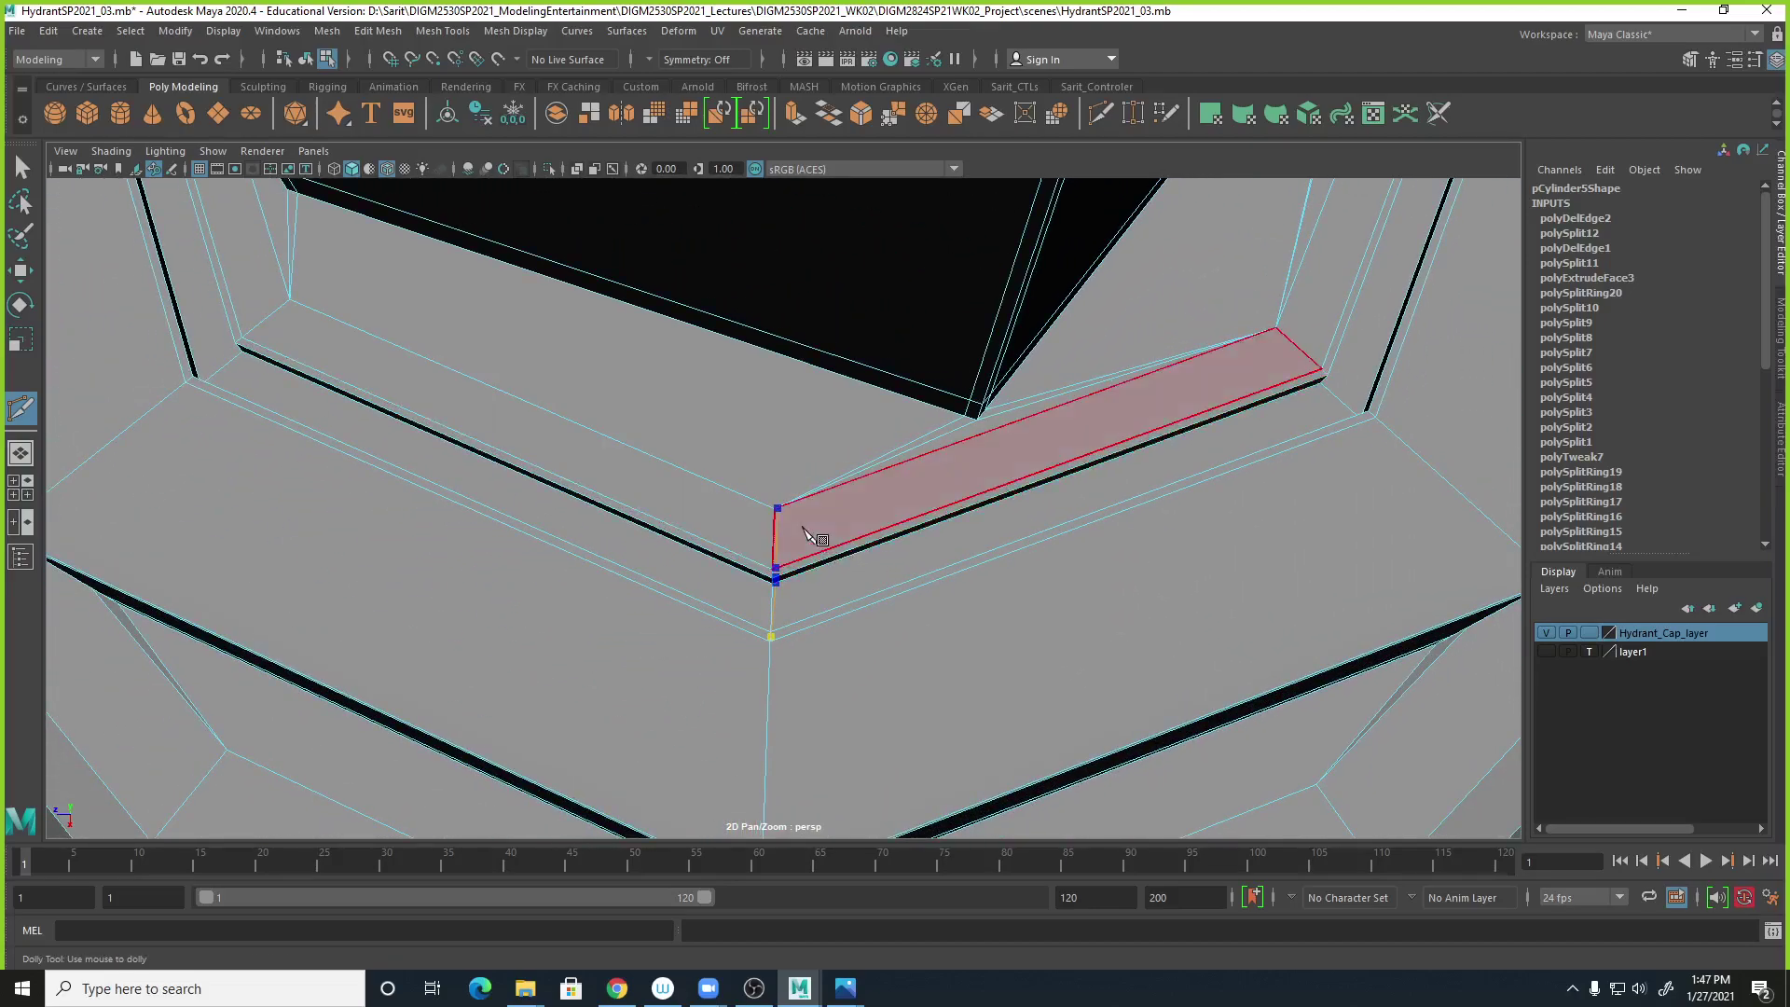
{"action": "right_click_drag", "start_coordinate": [791, 527], "coordinate": [905, 536], "text": "alt"}
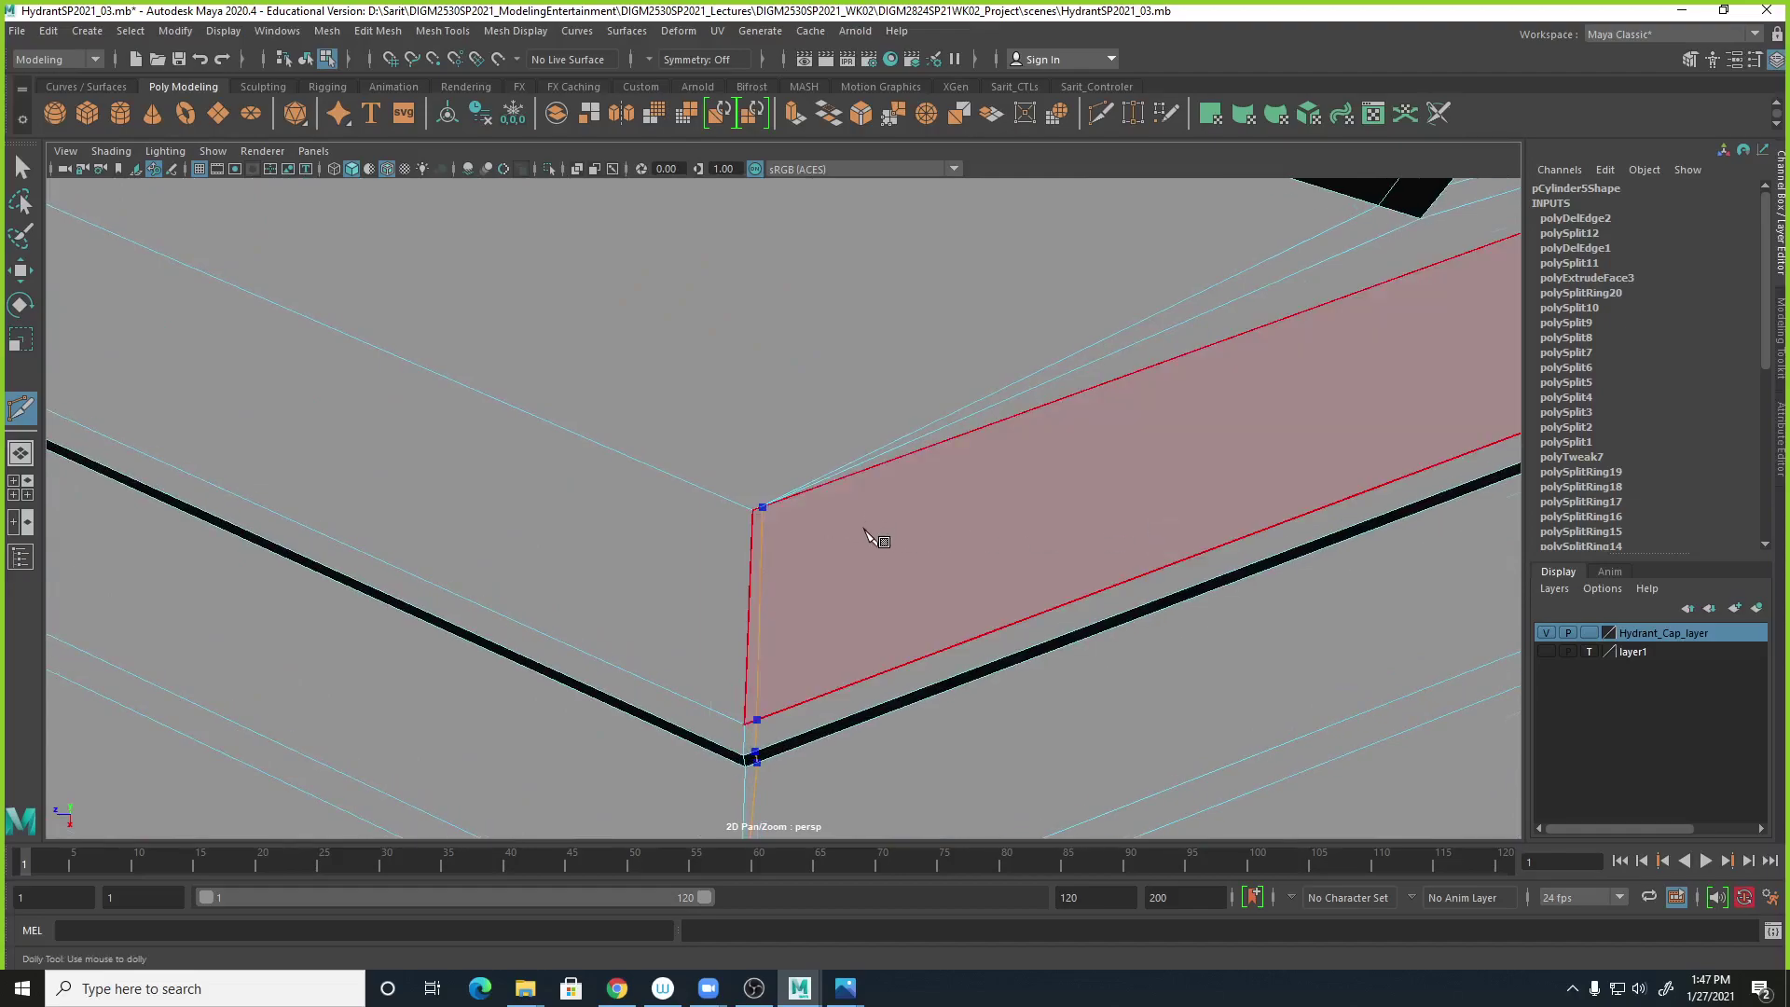
{"action": "middle_click_drag", "start_coordinate": [867, 528], "coordinate": [851, 559], "text": "alt"}
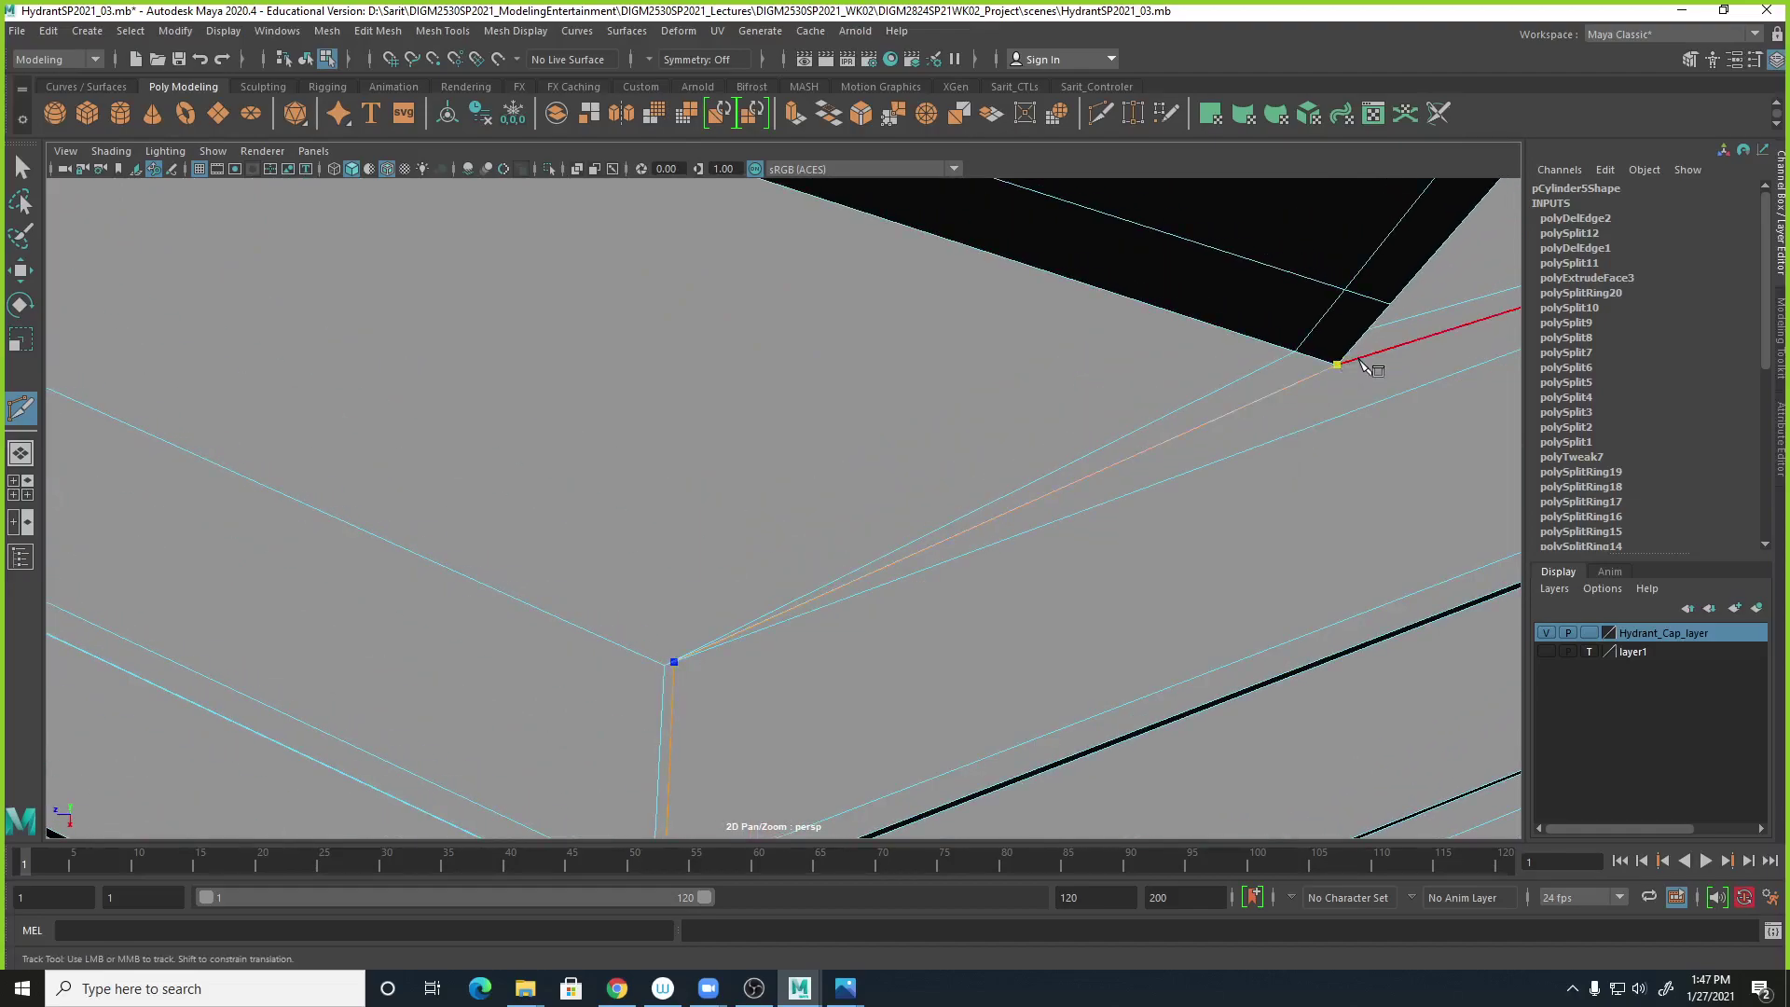
{"action": "left_click", "coordinate": [1361, 363]}
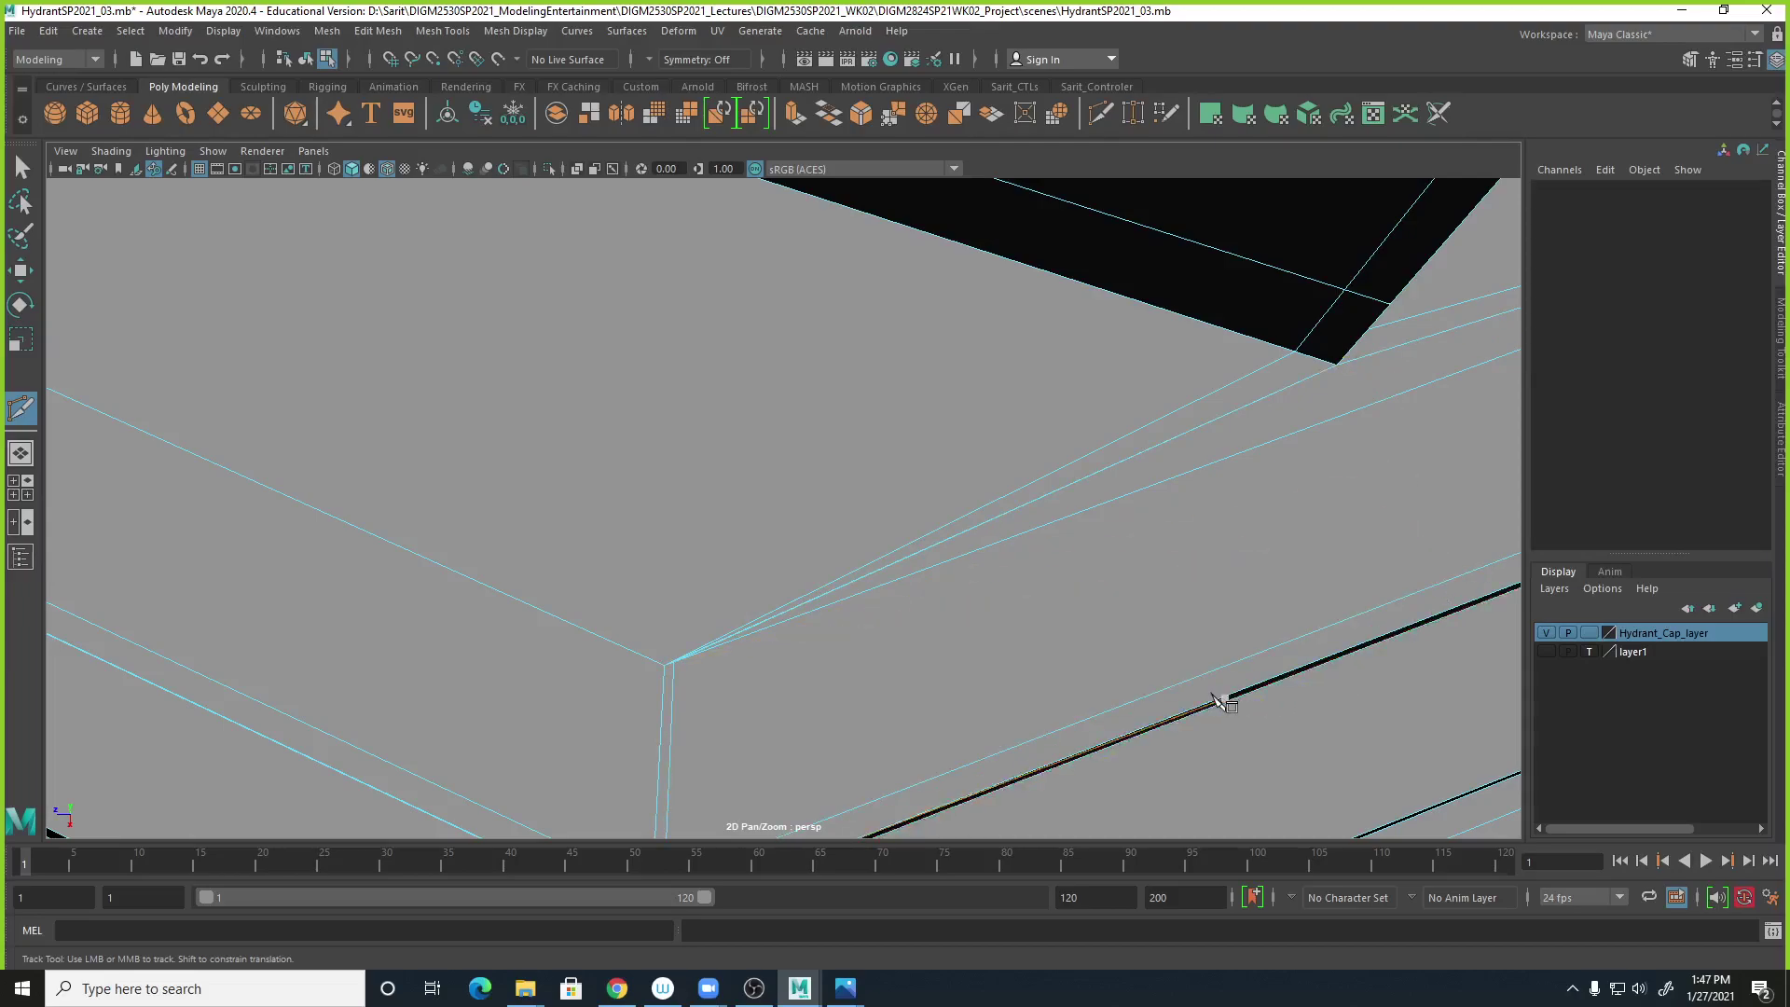
{"action": "key", "text": "q"}
Delete the redundant edge beside the new cut that runs from the ring's inner corner to the nut's corner.
{"action": "right_click_drag", "start_coordinate": [806, 622], "coordinate": [952, 620], "text": "alt"}
{"action": "middle_click_drag", "start_coordinate": [953, 619], "coordinate": [964, 566], "text": "alt"}
{"action": "right_click_drag", "start_coordinate": [881, 570], "coordinate": [934, 571], "text": "alt"}
{"action": "middle_click_drag", "start_coordinate": [898, 567], "coordinate": [903, 577], "text": "alt"}
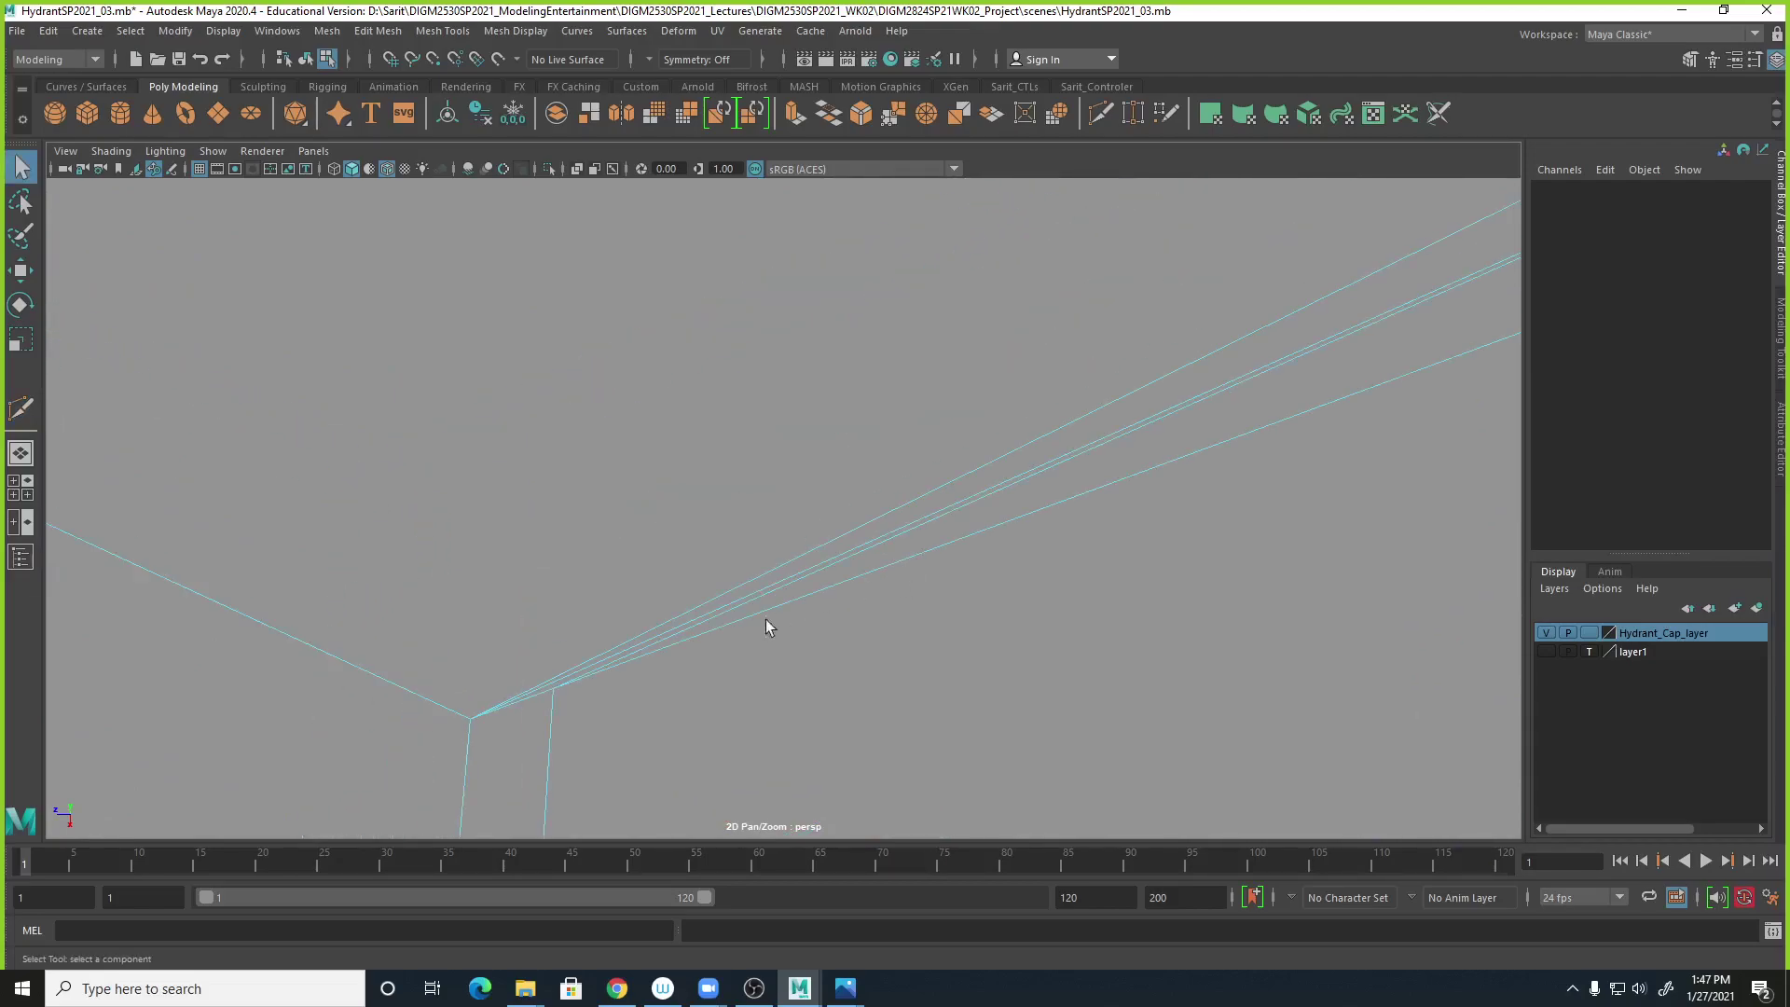
{"action": "left_click", "coordinate": [586, 663]}
{"action": "left_click_drag", "start_coordinate": [740, 685], "coordinate": [819, 682], "text": "alt"}
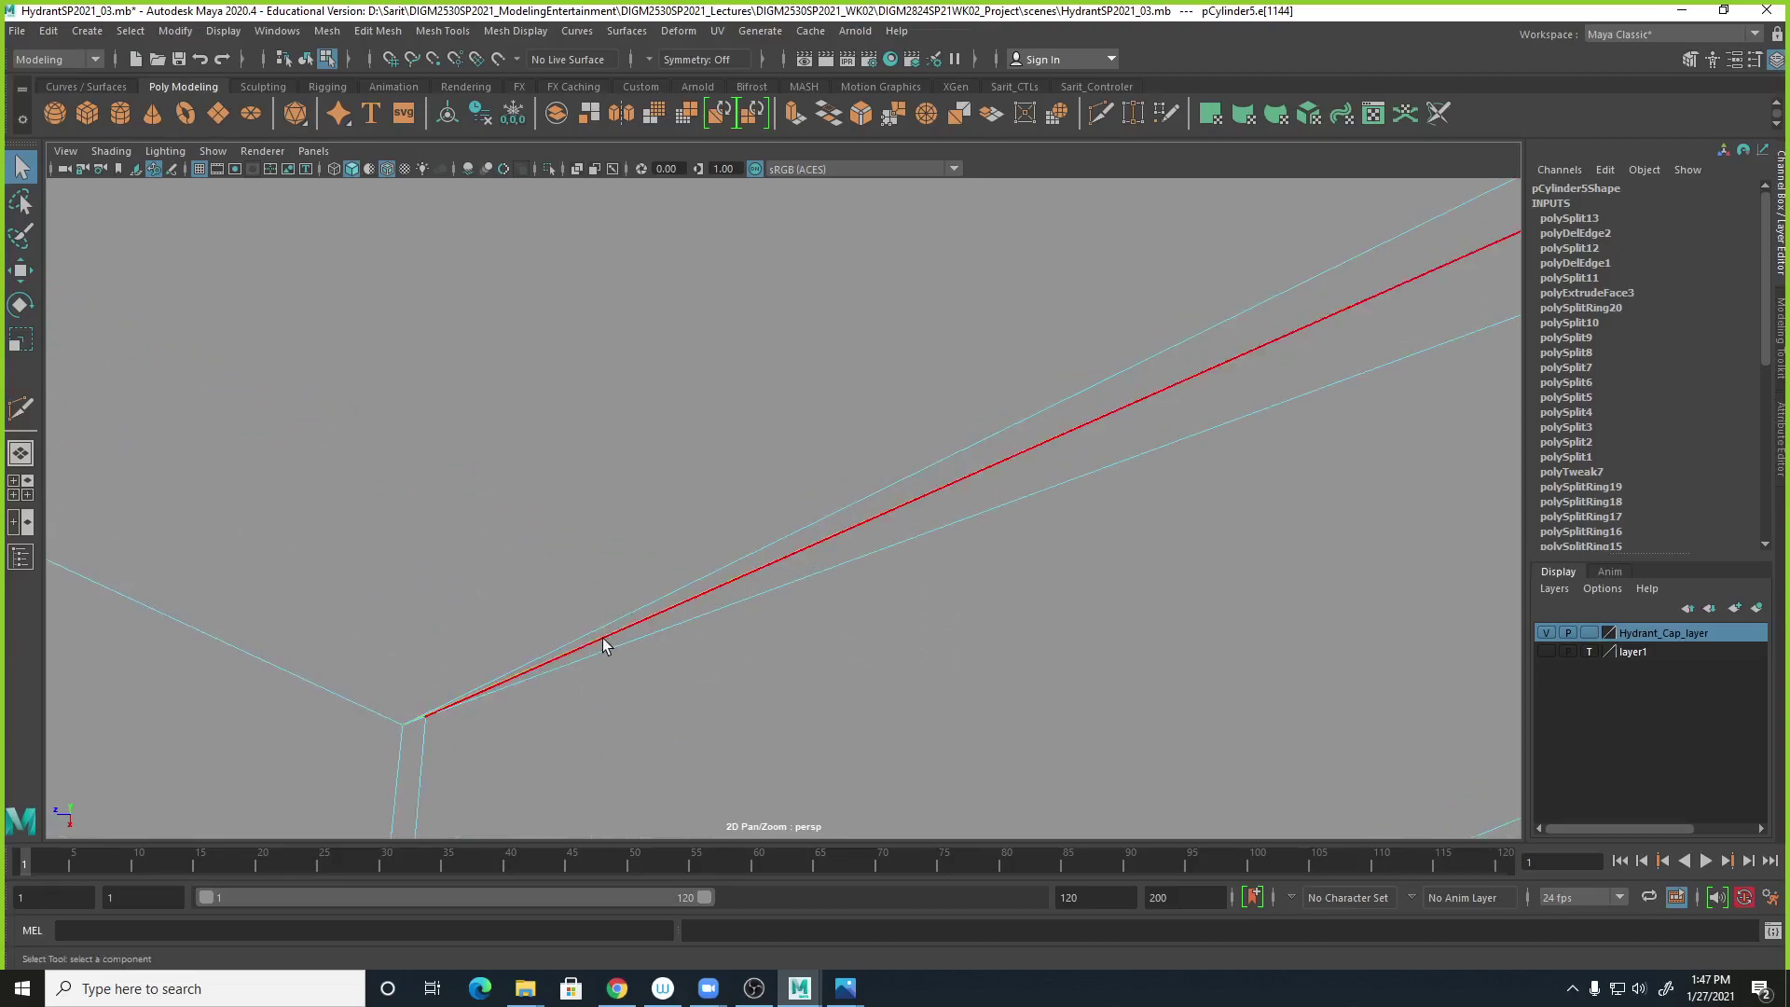
{"action": "middle_click_drag", "start_coordinate": [666, 623], "coordinate": [785, 475], "text": "alt"}
{"action": "right_click_drag", "start_coordinate": [736, 523], "coordinate": [697, 524], "text": "alt"}
{"action": "middle_click_drag", "start_coordinate": [872, 509], "coordinate": [830, 575], "text": "alt"}
{"action": "right_click_drag", "start_coordinate": [791, 588], "coordinate": [929, 579], "text": "alt"}
{"action": "middle_click_drag", "start_coordinate": [905, 578], "coordinate": [918, 586], "text": "alt"}
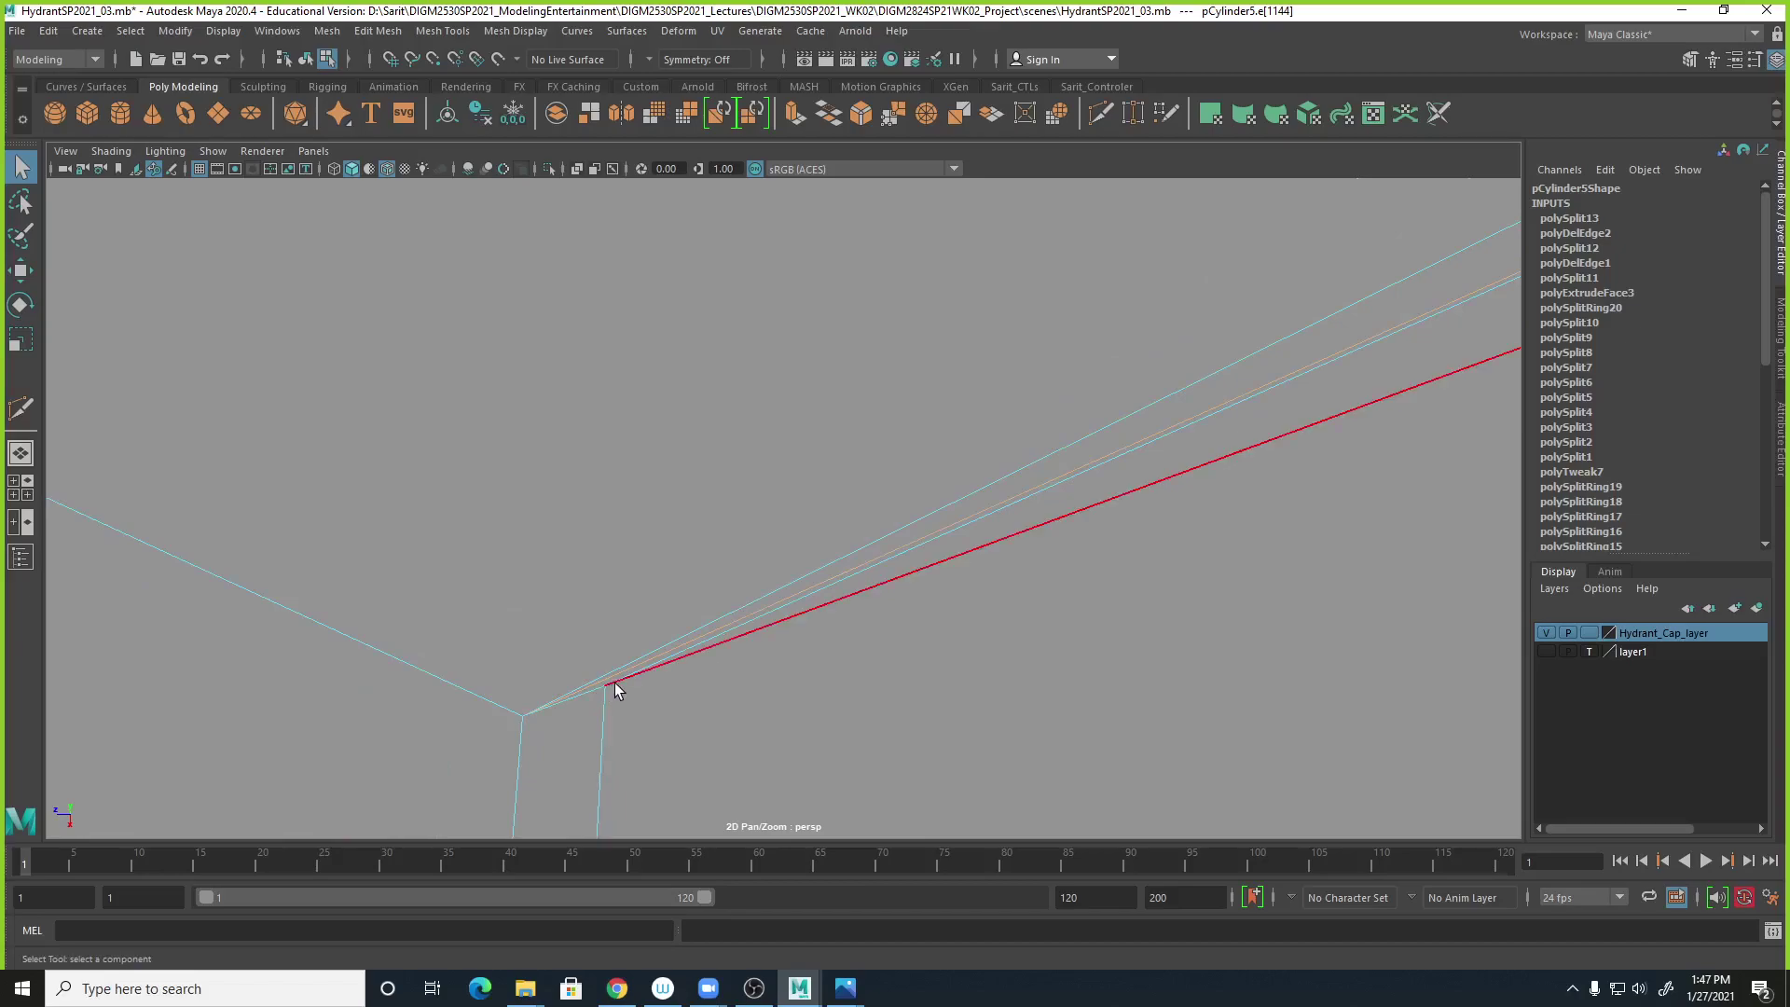
{"action": "middle_click_drag", "start_coordinate": [1326, 399], "coordinate": [1334, 430], "text": "alt"}
{"action": "right_click_drag", "start_coordinate": [1334, 430], "coordinate": [1270, 428], "text": "alt"}
{"action": "middle_click_drag", "start_coordinate": [1270, 429], "coordinate": [1243, 442], "text": "alt"}
{"action": "middle_click_drag", "start_coordinate": [1390, 278], "coordinate": [1305, 322], "text": "alt"}
{"action": "middle_click_drag", "start_coordinate": [1117, 490], "coordinate": [1202, 447], "text": "alt"}
{"action": "right_click_drag", "start_coordinate": [940, 561], "coordinate": [1003, 556], "text": "alt"}
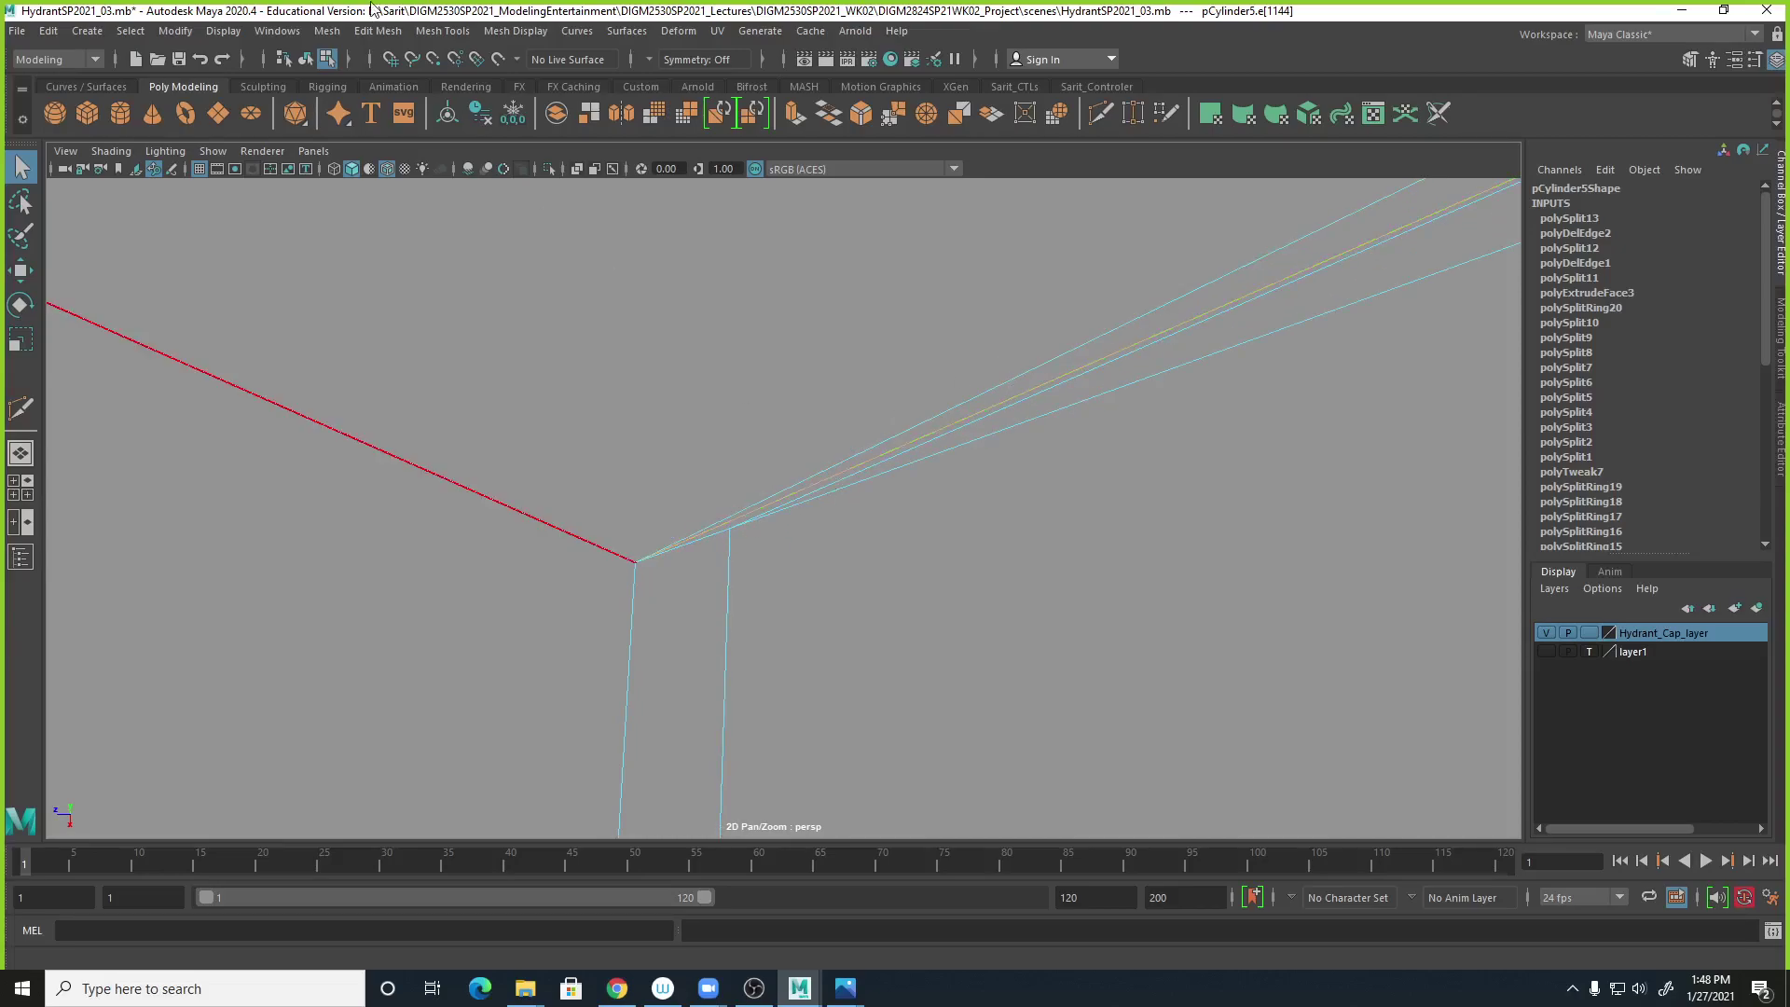
{"action": "left_click", "coordinate": [388, 32]}
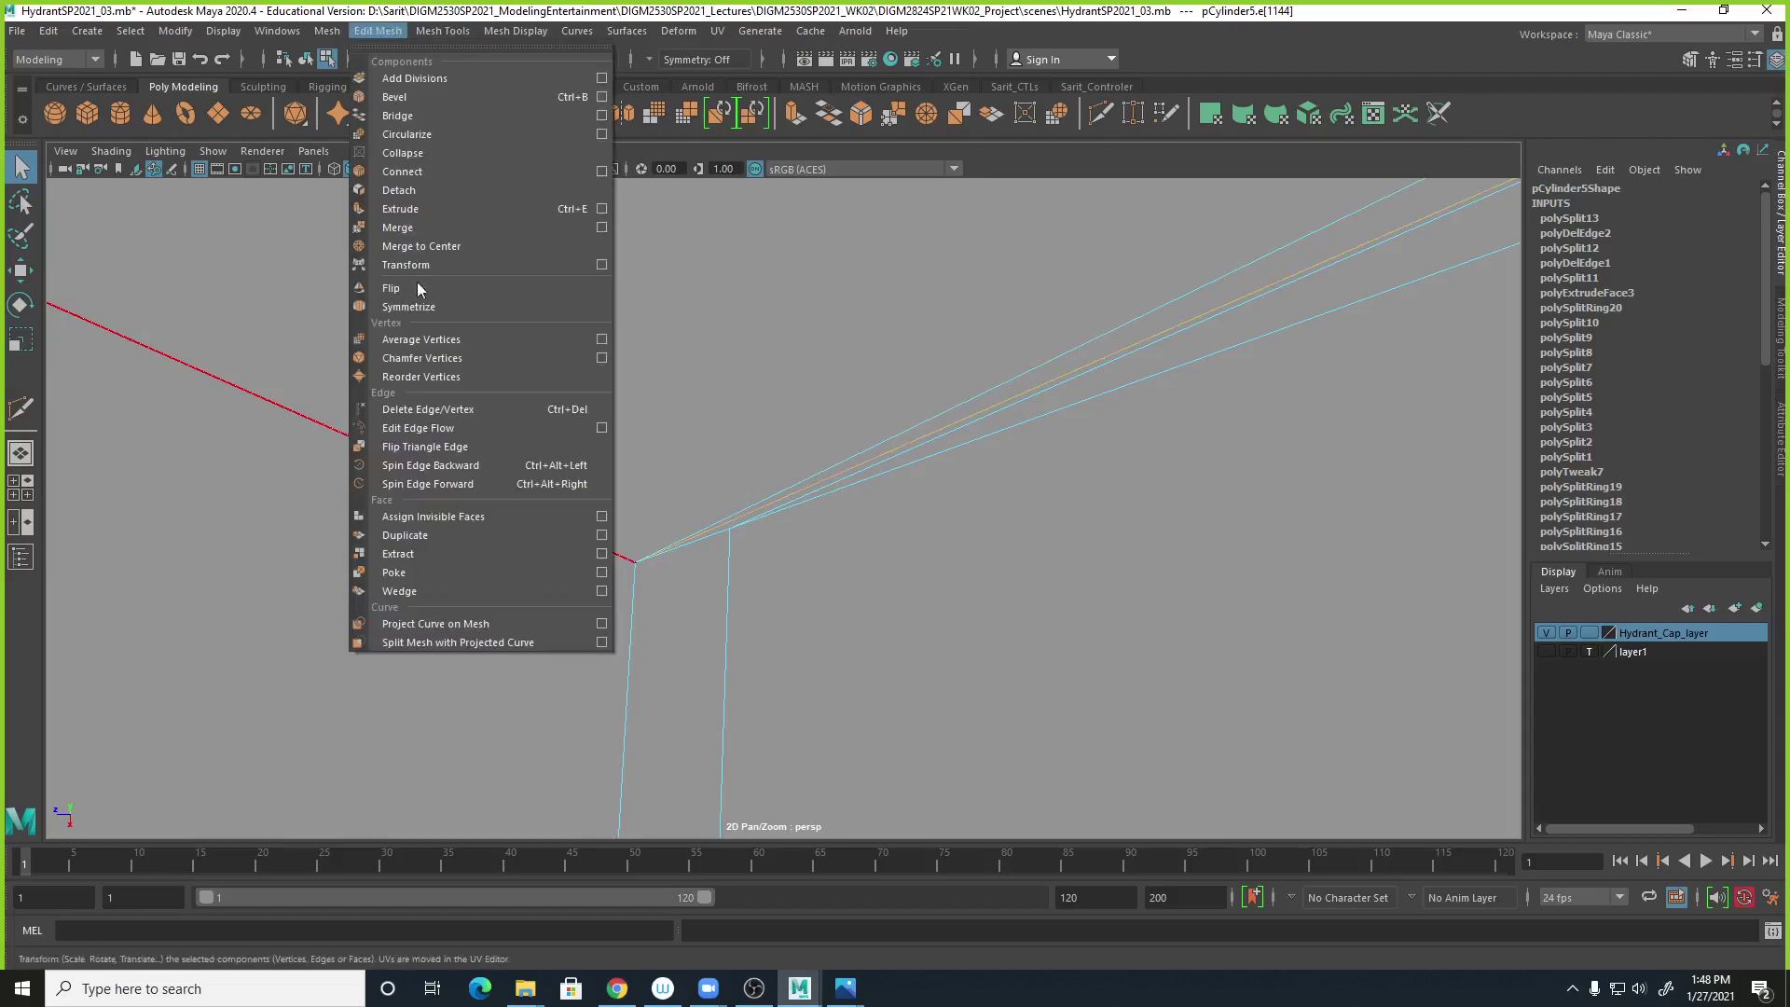
{"action": "left_click", "coordinate": [436, 411]}
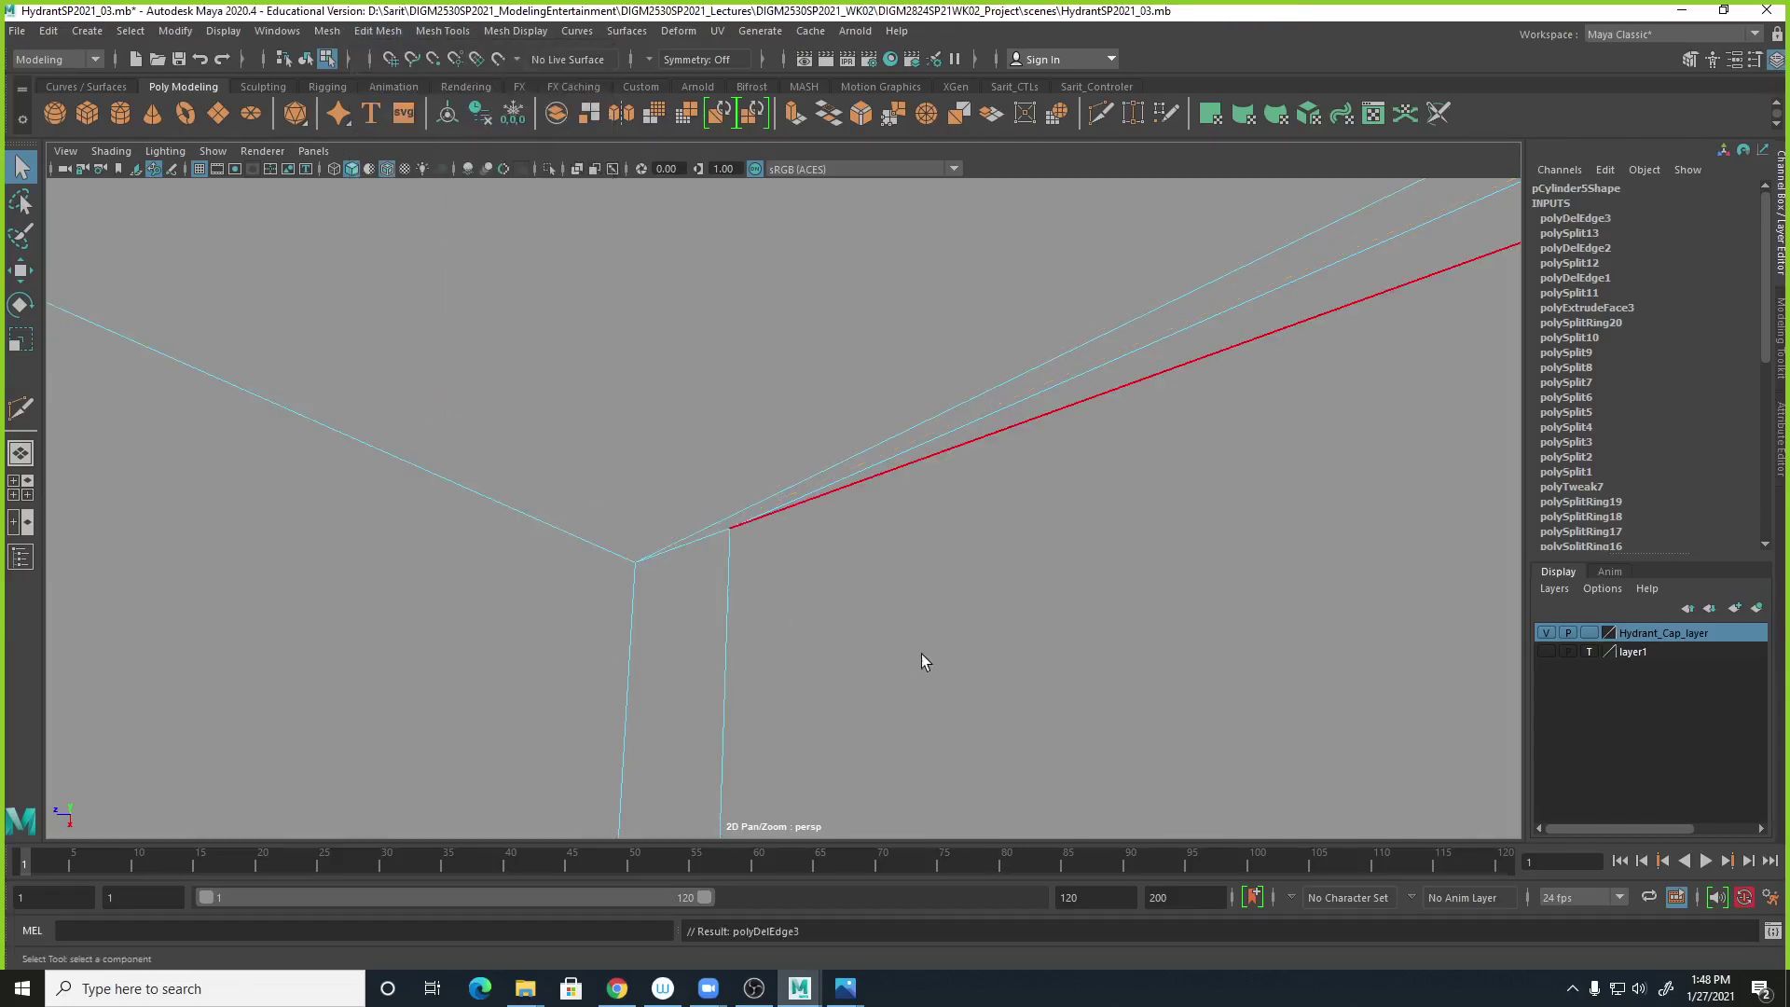
Delete the new cut's slanted segment between the dark step's lower edge and the support edge below it.
{"action": "right_click_drag", "start_coordinate": [1046, 596], "coordinate": [1022, 597], "text": "alt"}
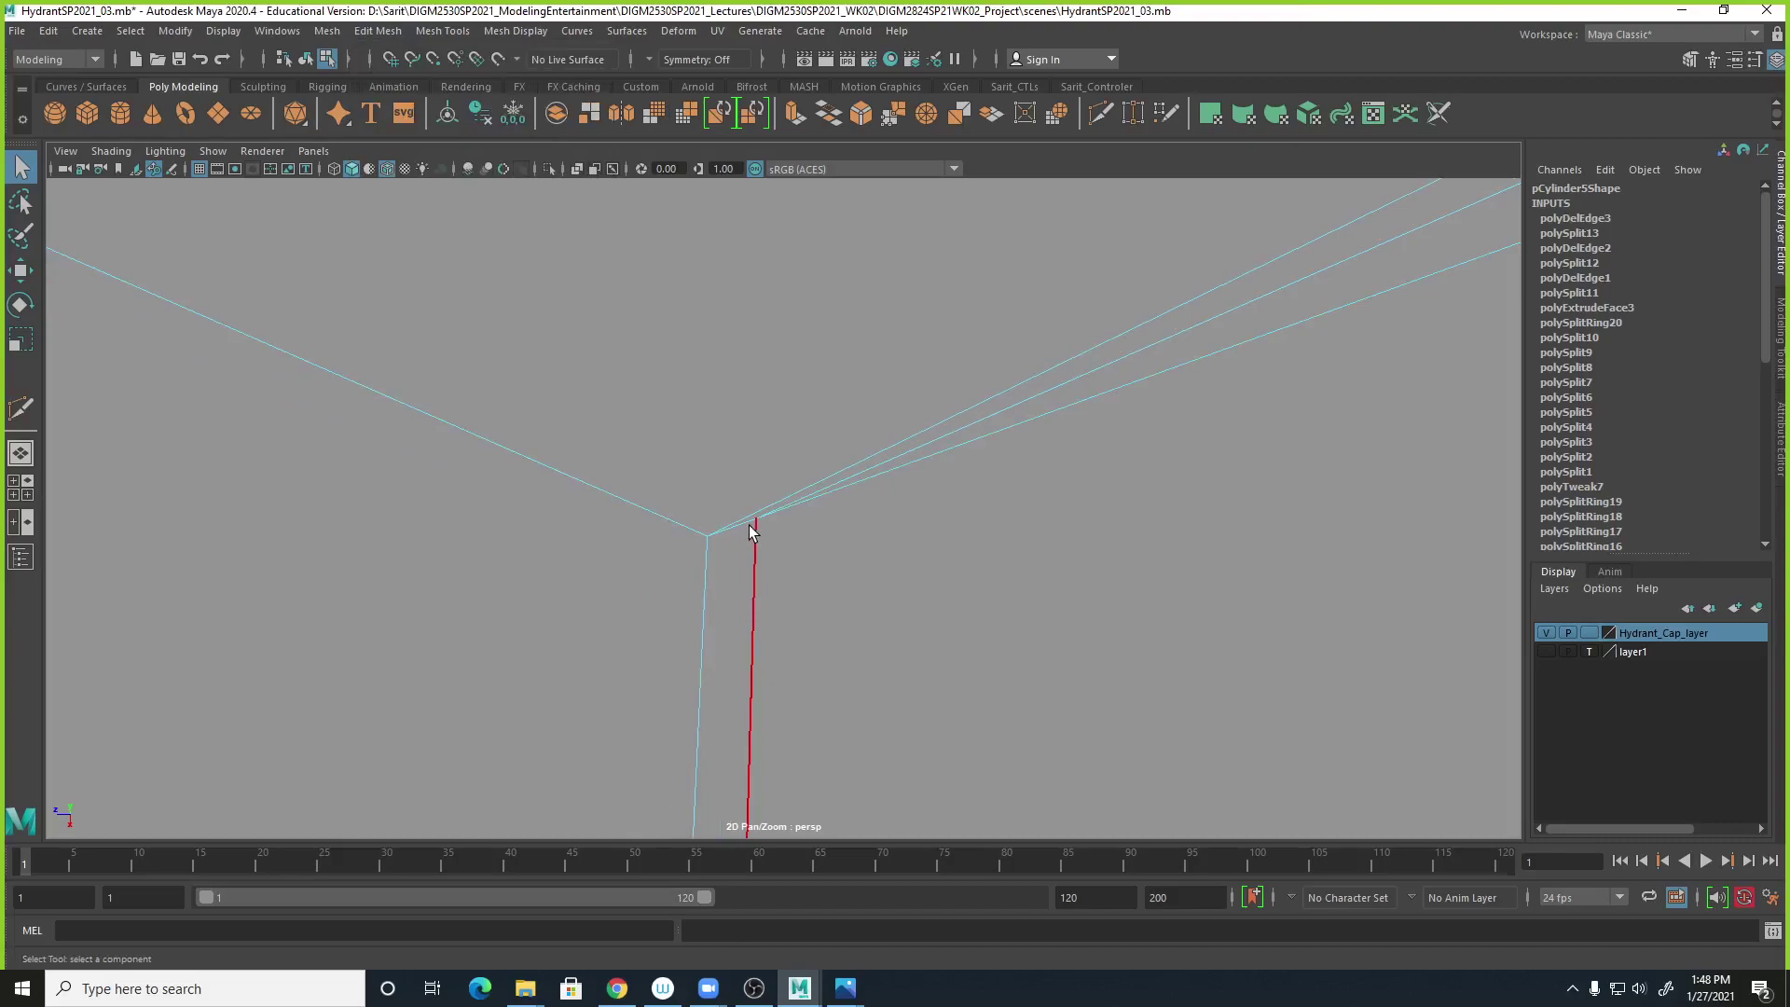
{"action": "left_click", "coordinate": [788, 506]}
{"action": "right_click_drag", "start_coordinate": [900, 563], "coordinate": [962, 590], "text": "alt"}
{"action": "middle_click_drag", "start_coordinate": [1063, 570], "coordinate": [954, 624], "text": "alt"}
{"action": "left_click", "coordinate": [1204, 306]}
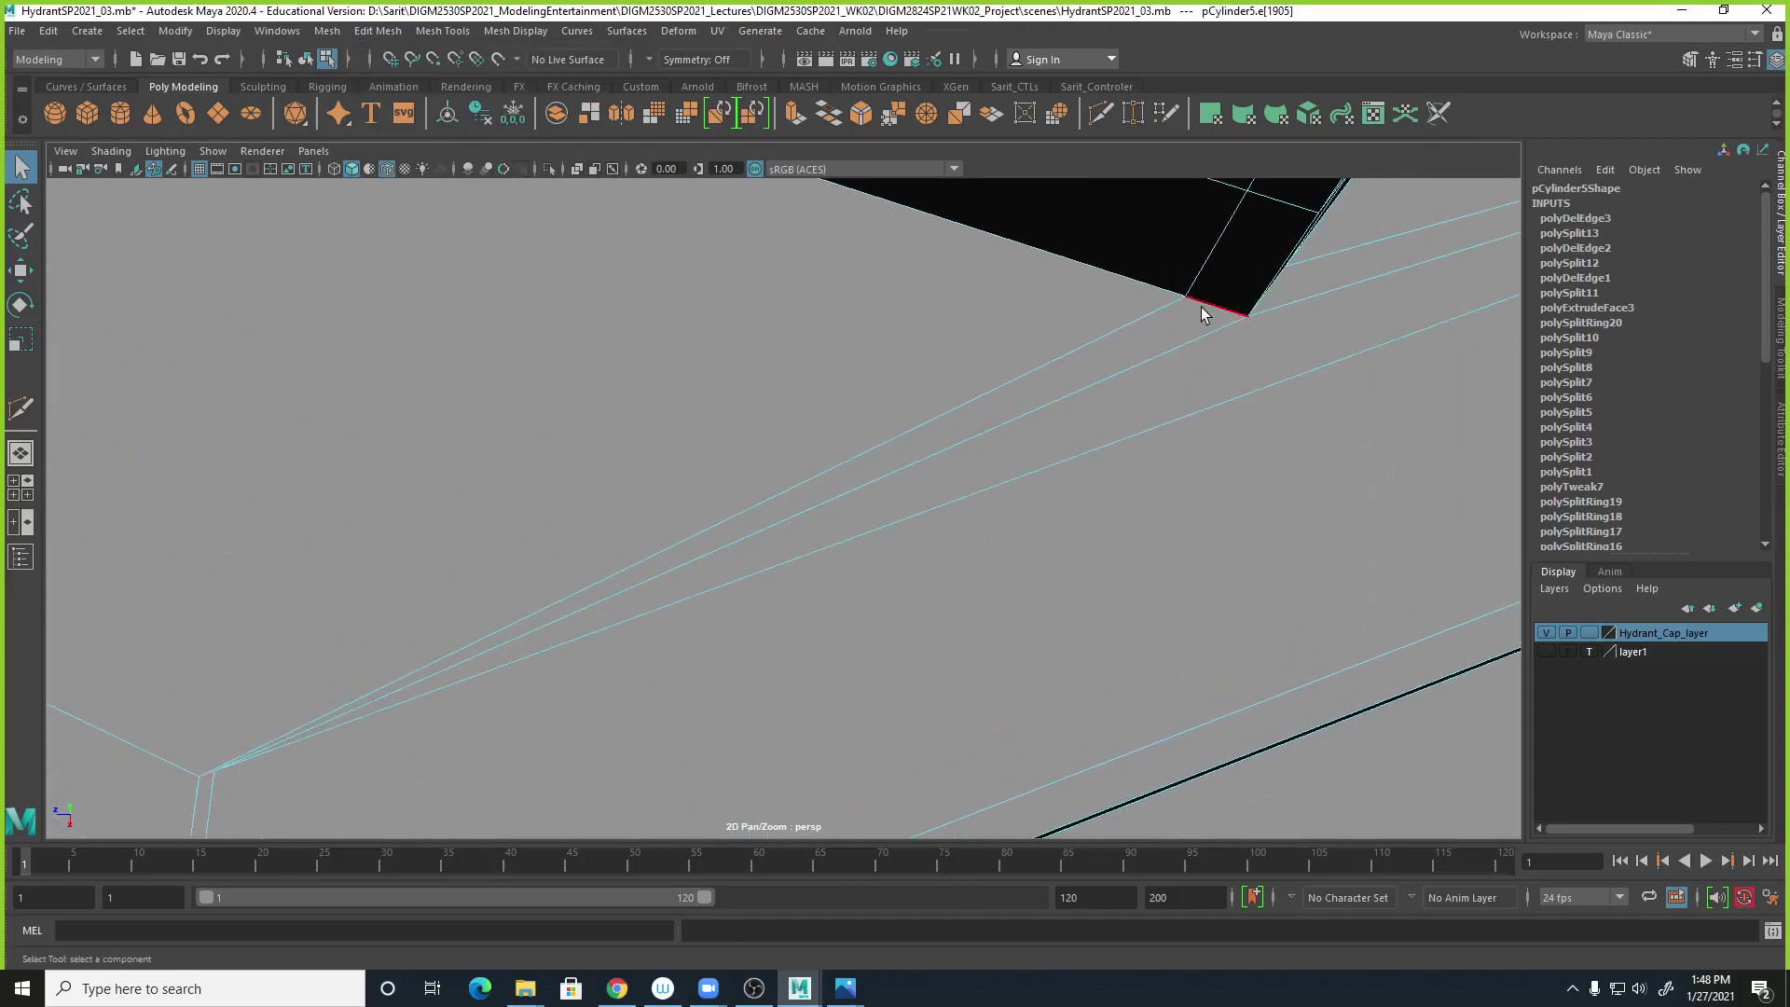
{"action": "right_click_drag", "start_coordinate": [1277, 479], "coordinate": [1164, 454], "text": "alt"}
{"action": "middle_click_drag", "start_coordinate": [1082, 516], "coordinate": [1171, 428], "text": "alt"}
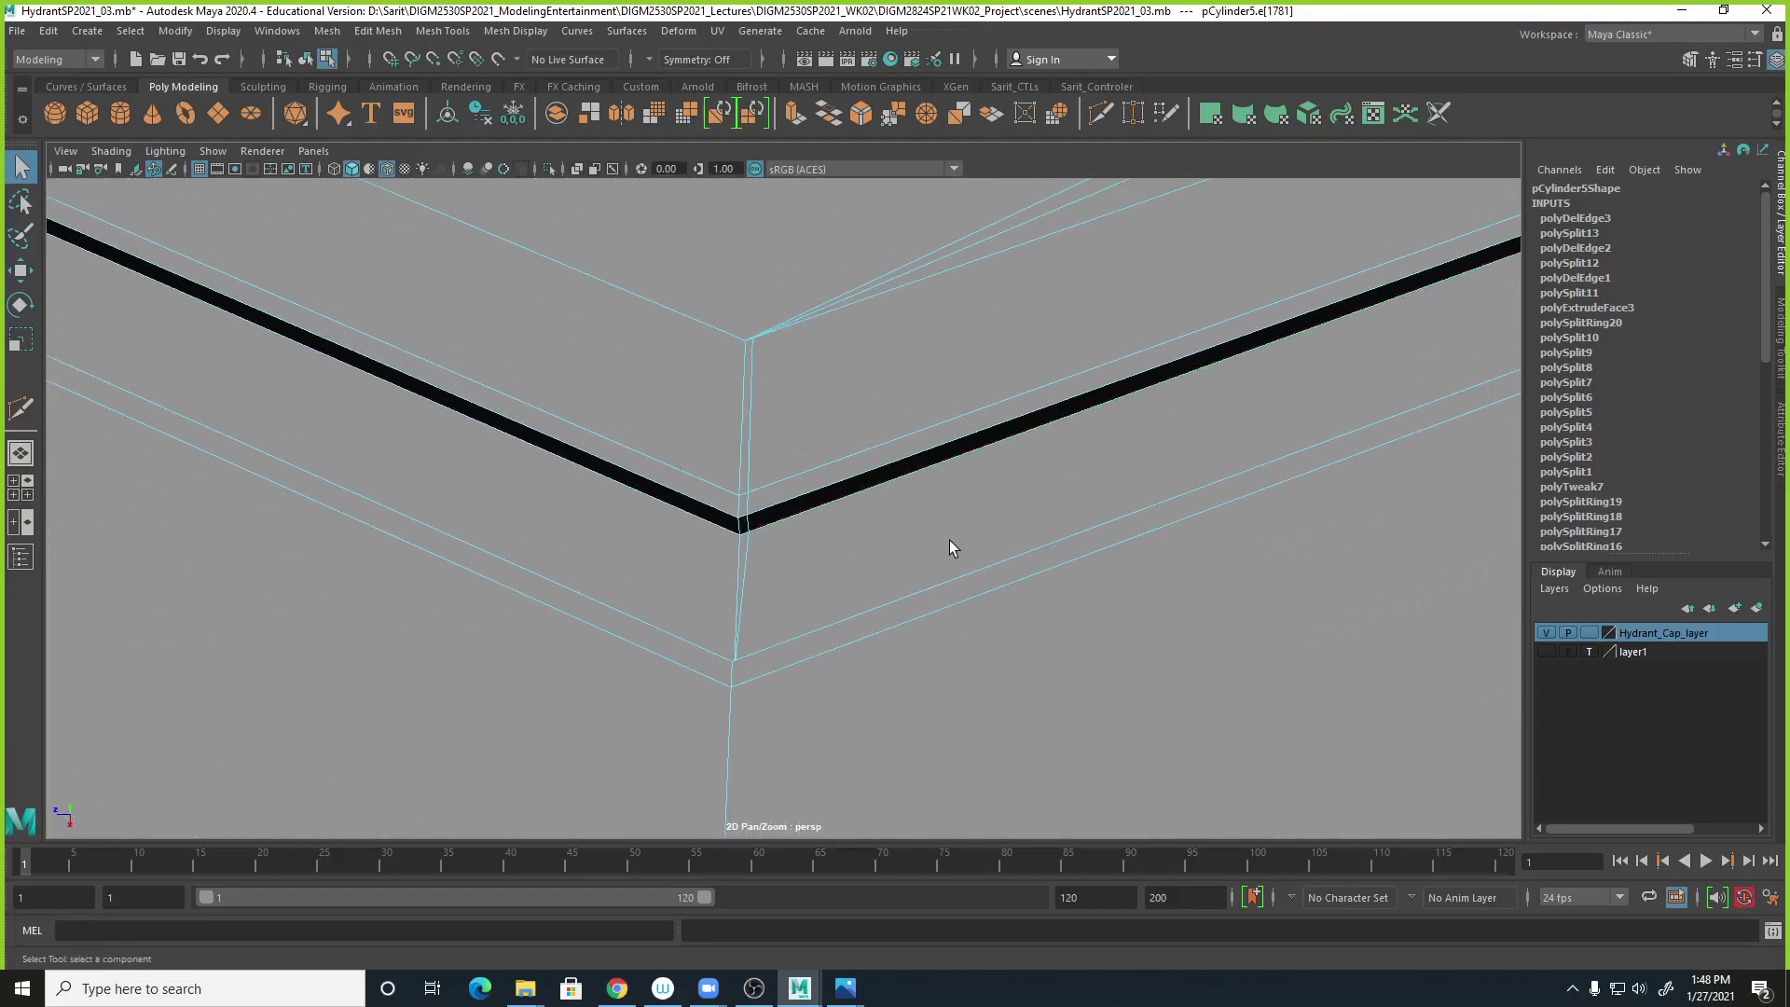
{"action": "scroll", "coordinate": [949, 544], "scroll_direction": "down", "scroll_amount": 3}
{"action": "left_click_drag", "start_coordinate": [1138, 560], "coordinate": [1089, 567], "text": "alt"}
{"action": "middle_click_drag", "start_coordinate": [1039, 469], "coordinate": [1028, 549], "text": "alt"}
{"action": "right_click_drag", "start_coordinate": [1028, 548], "coordinate": [935, 411], "text": "alt"}
{"action": "middle_click_drag", "start_coordinate": [966, 375], "coordinate": [988, 413], "text": "alt"}
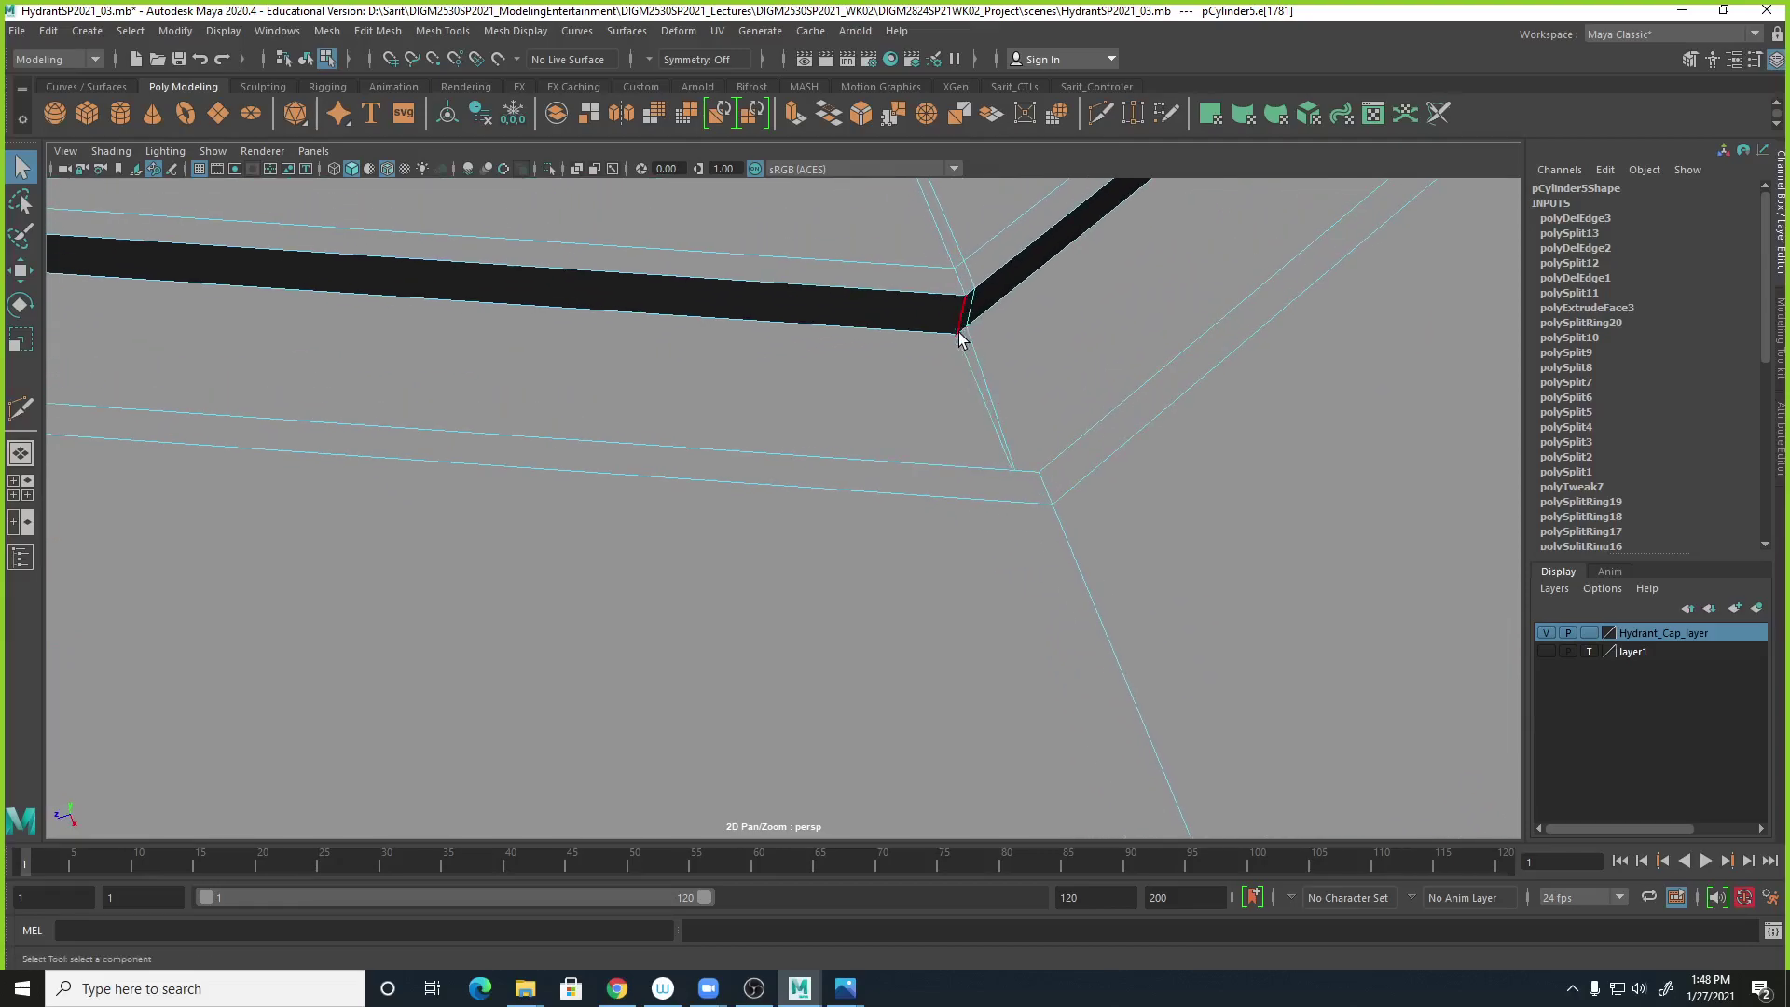
{"action": "right_click_drag", "start_coordinate": [984, 371], "coordinate": [923, 392], "text": "ctrl"}
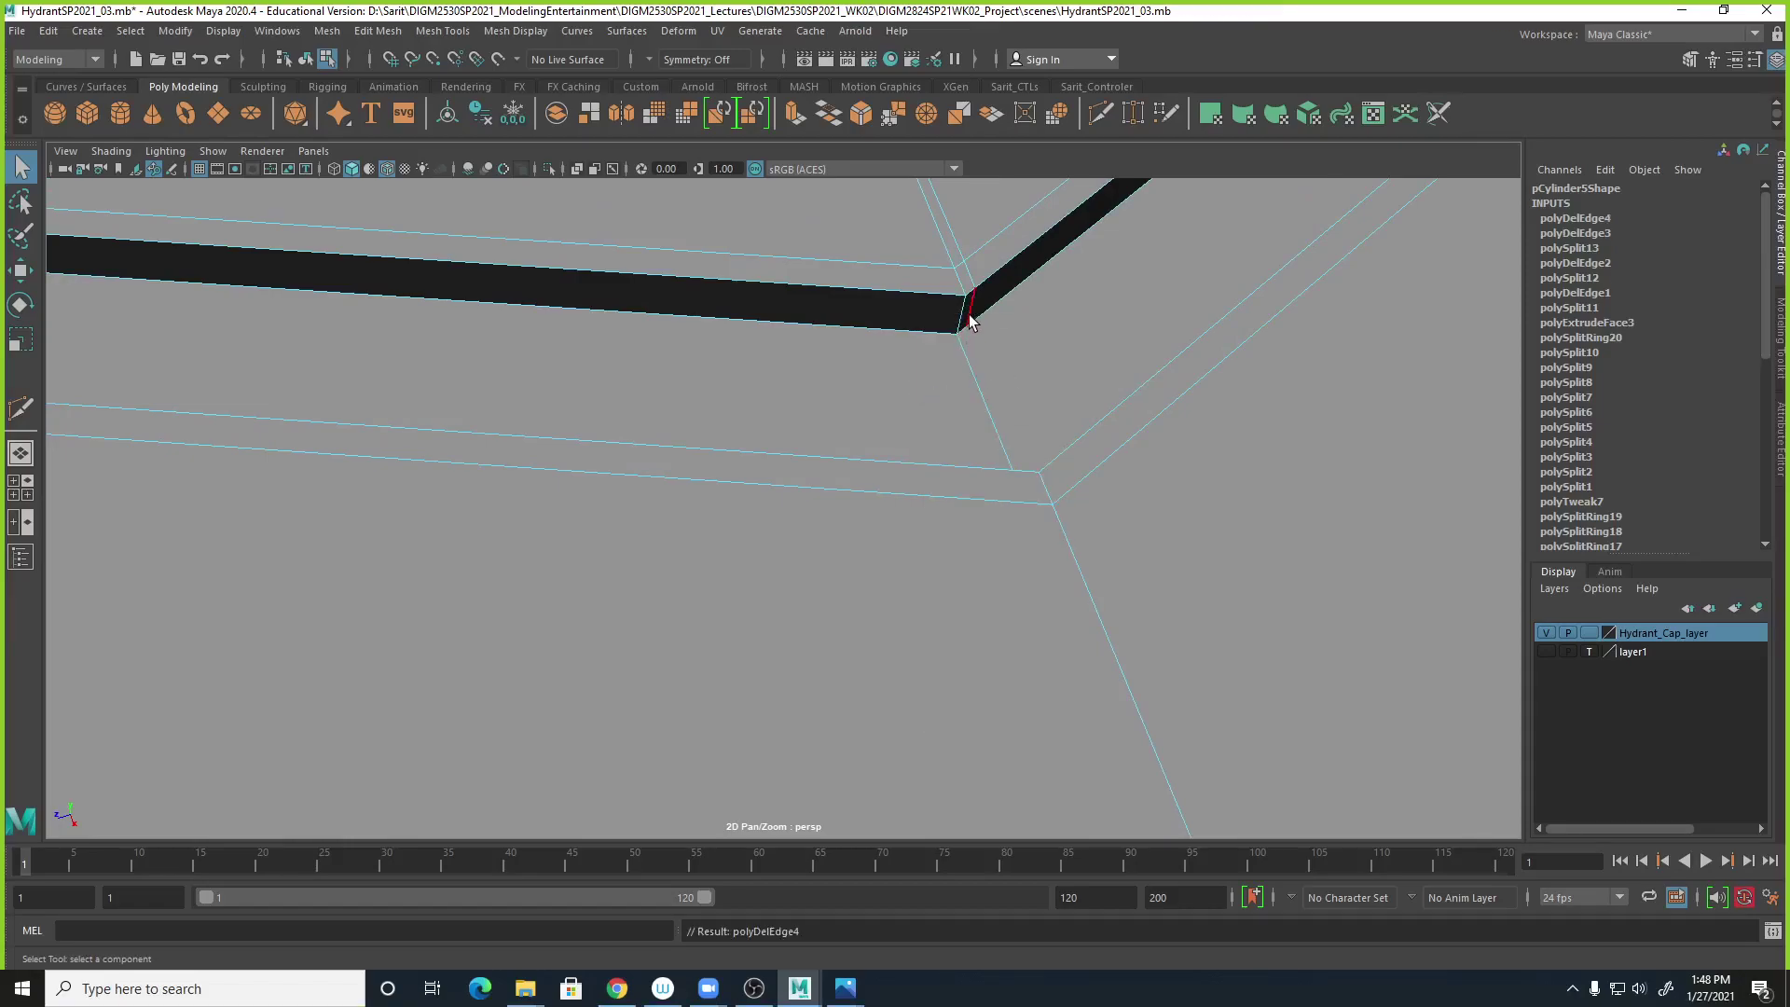
Insert an edge loop around the ring, close below the dark step's lower edge.
{"action": "left_click", "coordinate": [440, 31]}
{"action": "mouse_move", "coordinate": [393, 31]}
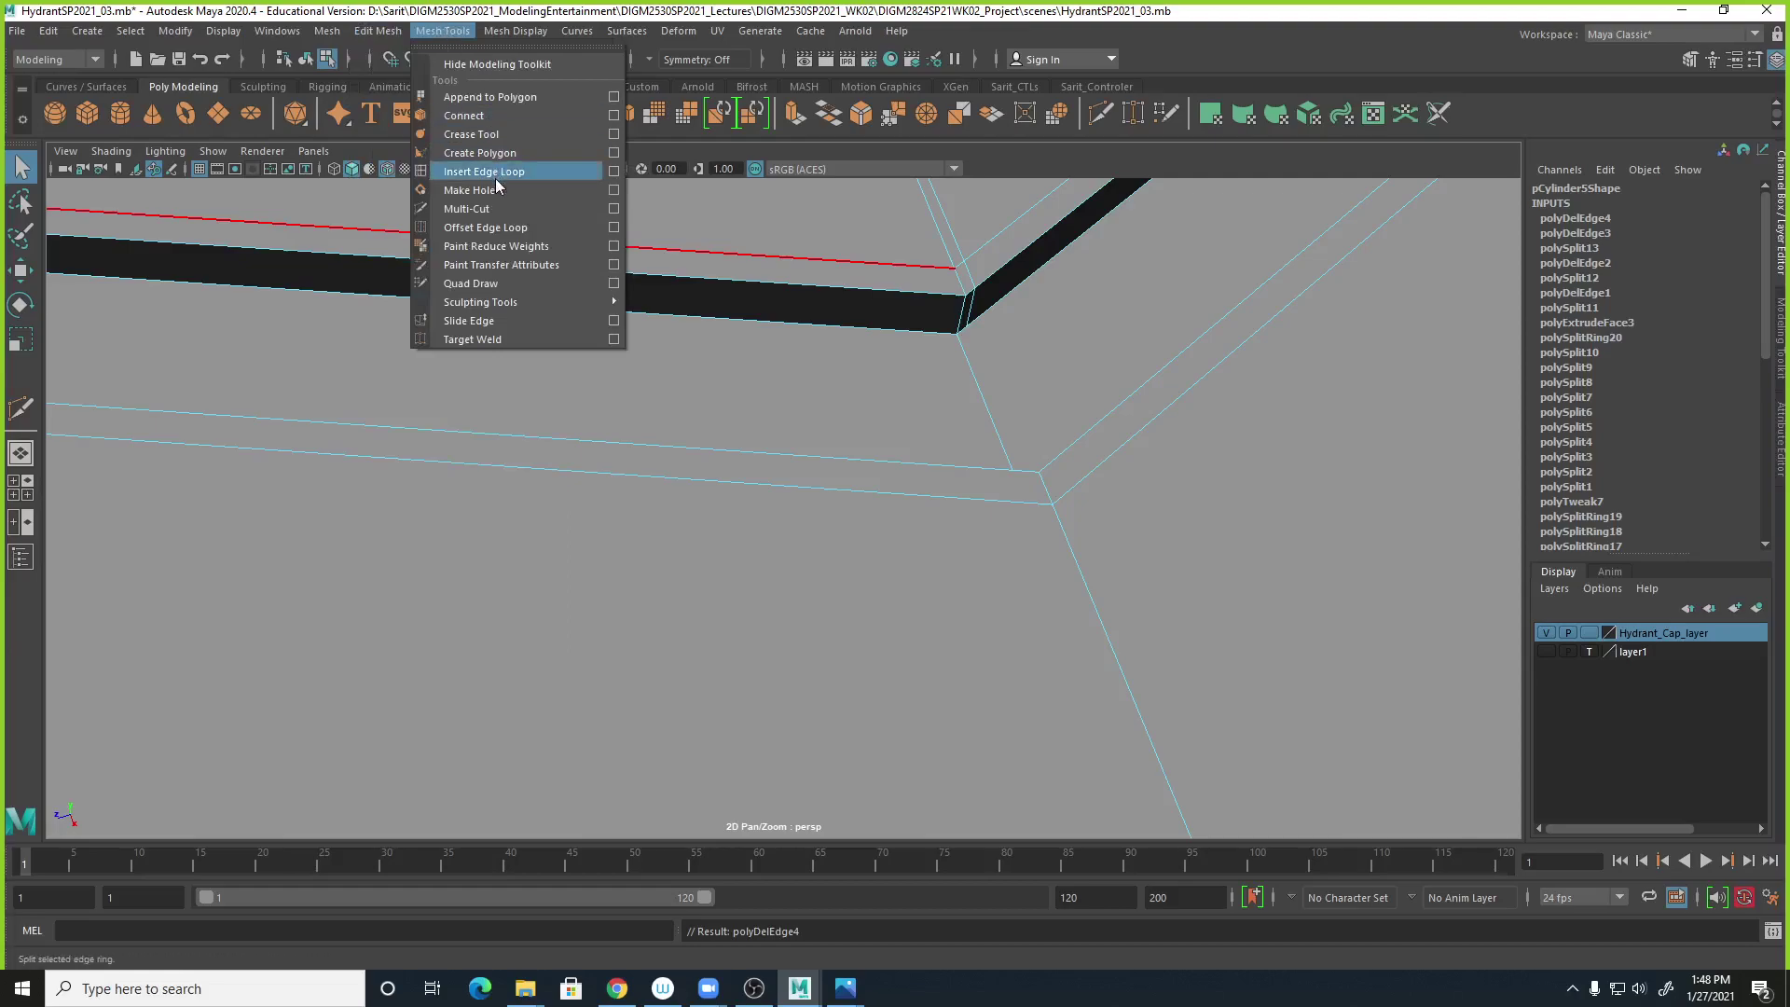
{"action": "left_click", "coordinate": [495, 175]}
{"action": "left_click_drag", "start_coordinate": [968, 363], "coordinate": [918, 343]}
{"action": "scroll", "coordinate": [1006, 363], "scroll_direction": "down", "scroll_amount": 4}
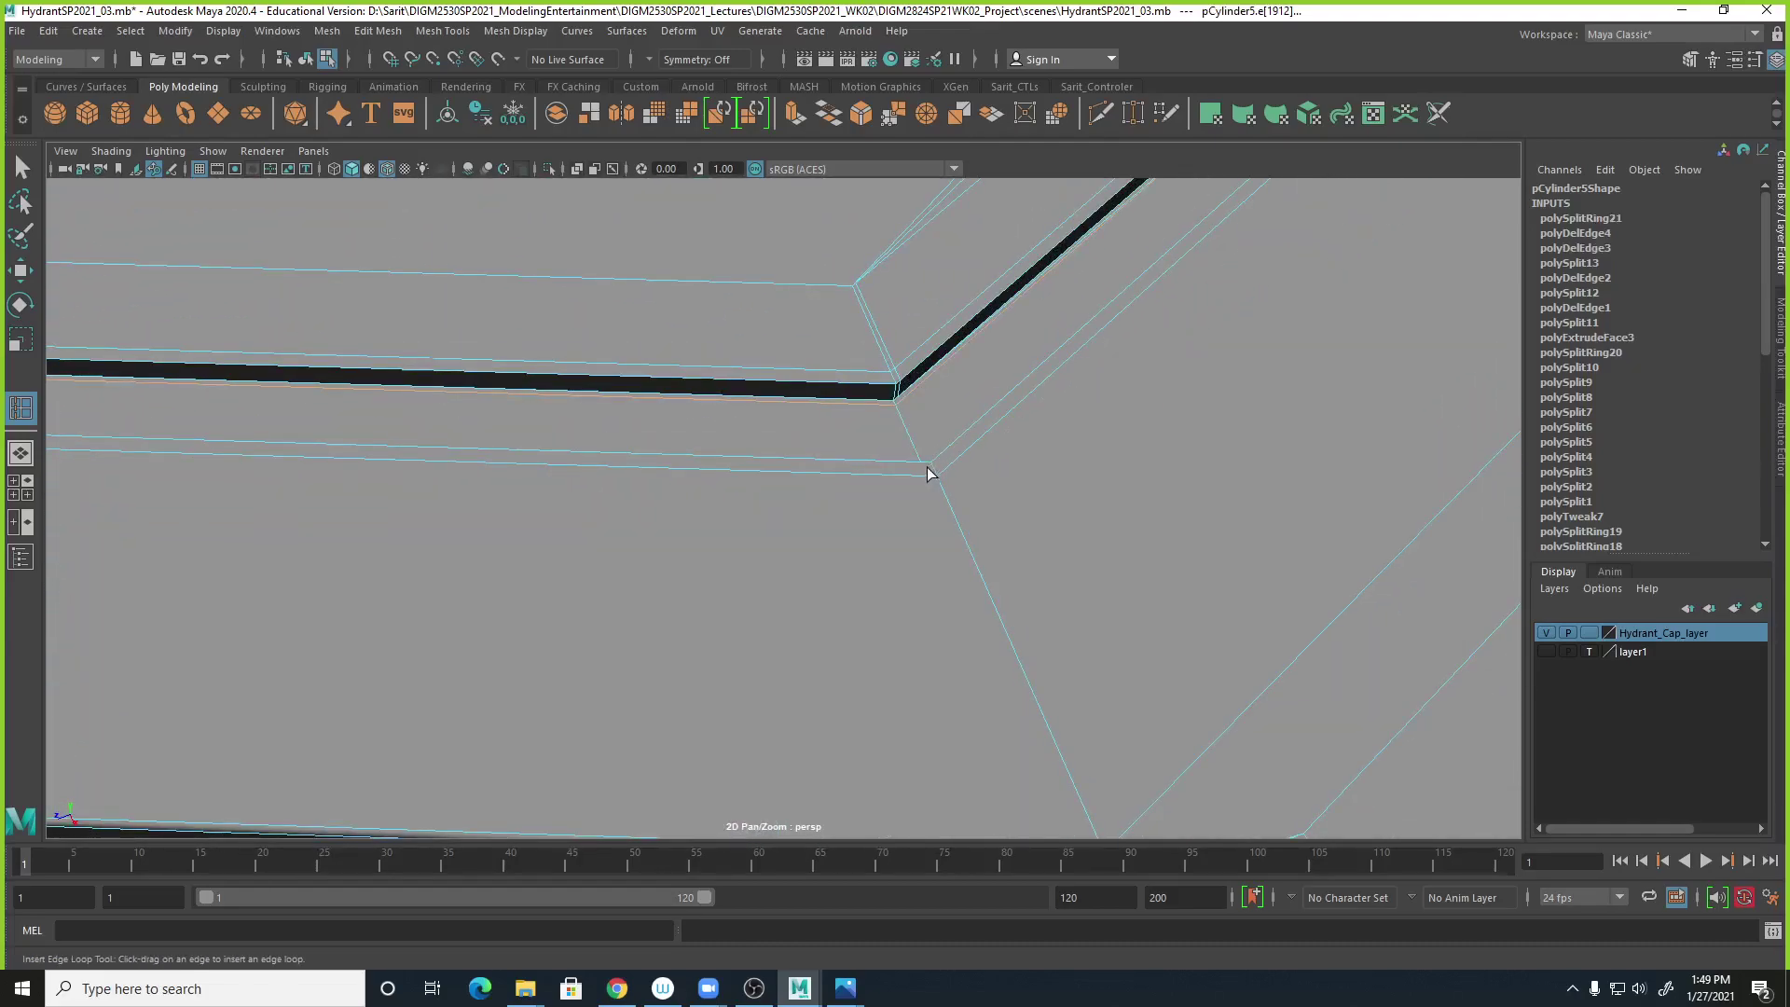
Multi-Cut an edge from the lower end of the step's extra corner edge to the new loop's corner vertex.
{"action": "left_click", "coordinate": [24, 169]}
{"action": "right_click_drag", "start_coordinate": [783, 406], "coordinate": [1091, 298], "text": "alt"}
{"action": "middle_click_drag", "start_coordinate": [1090, 298], "coordinate": [948, 405], "text": "alt"}
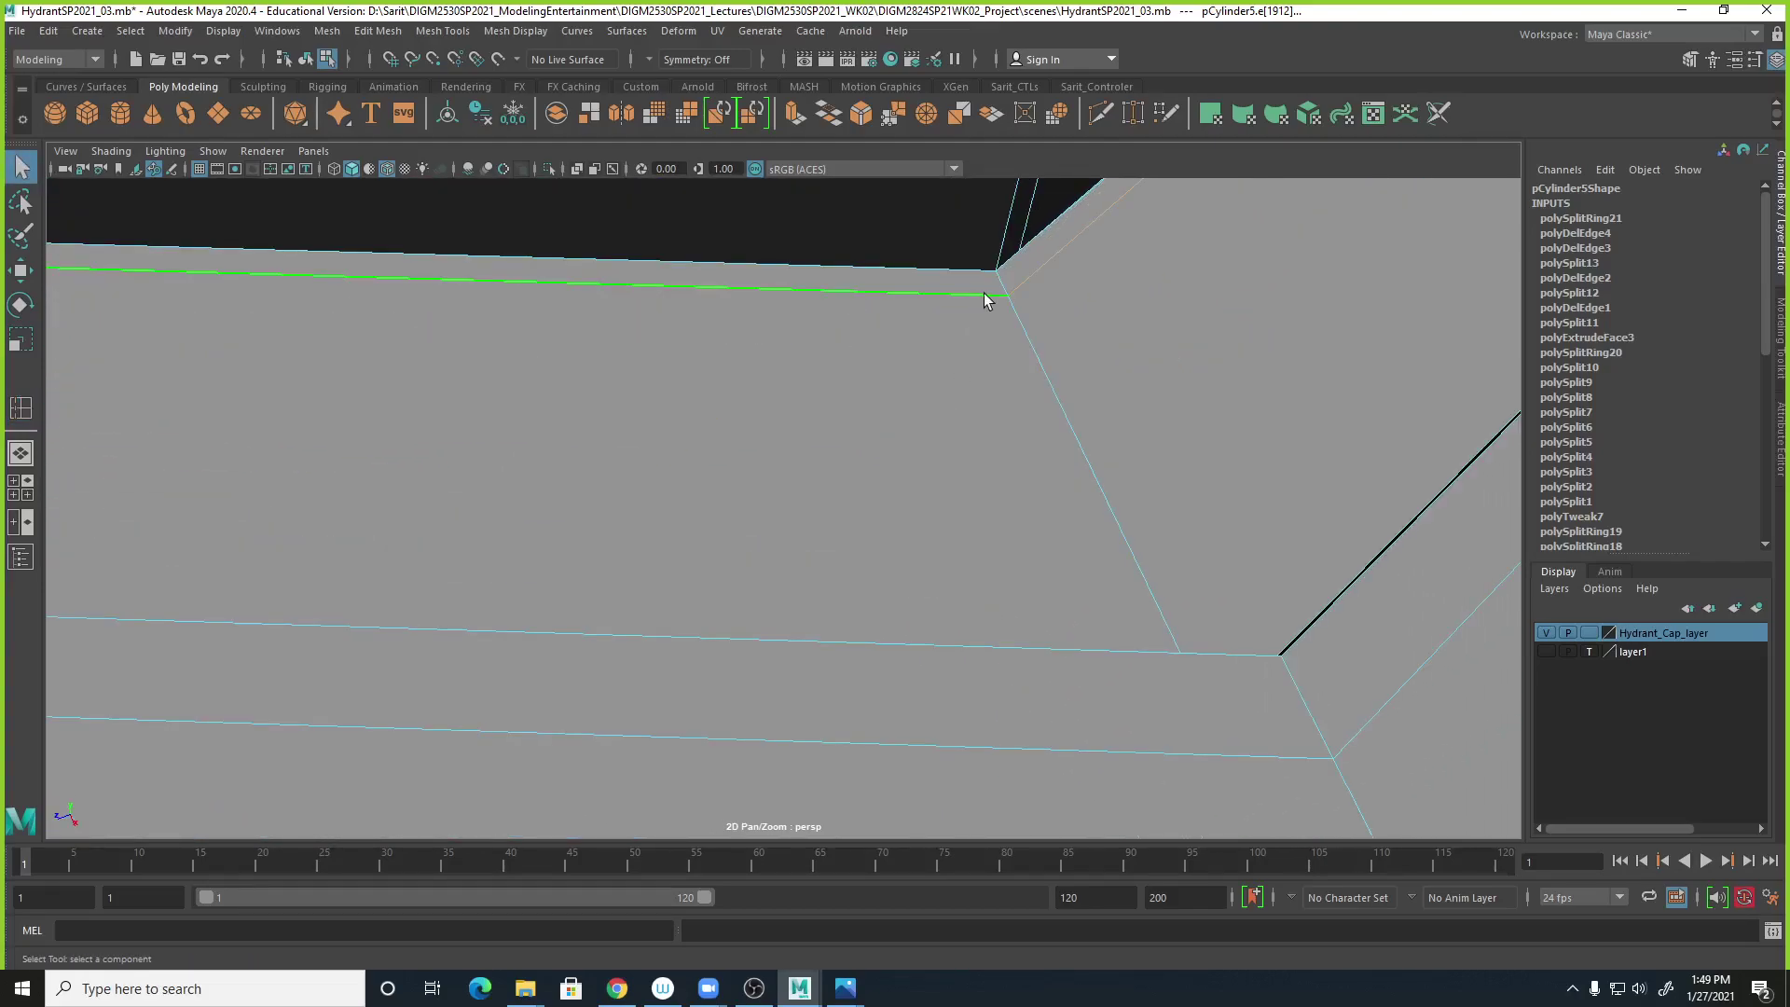
{"action": "middle_click_drag", "start_coordinate": [985, 297], "coordinate": [964, 319], "text": "alt"}
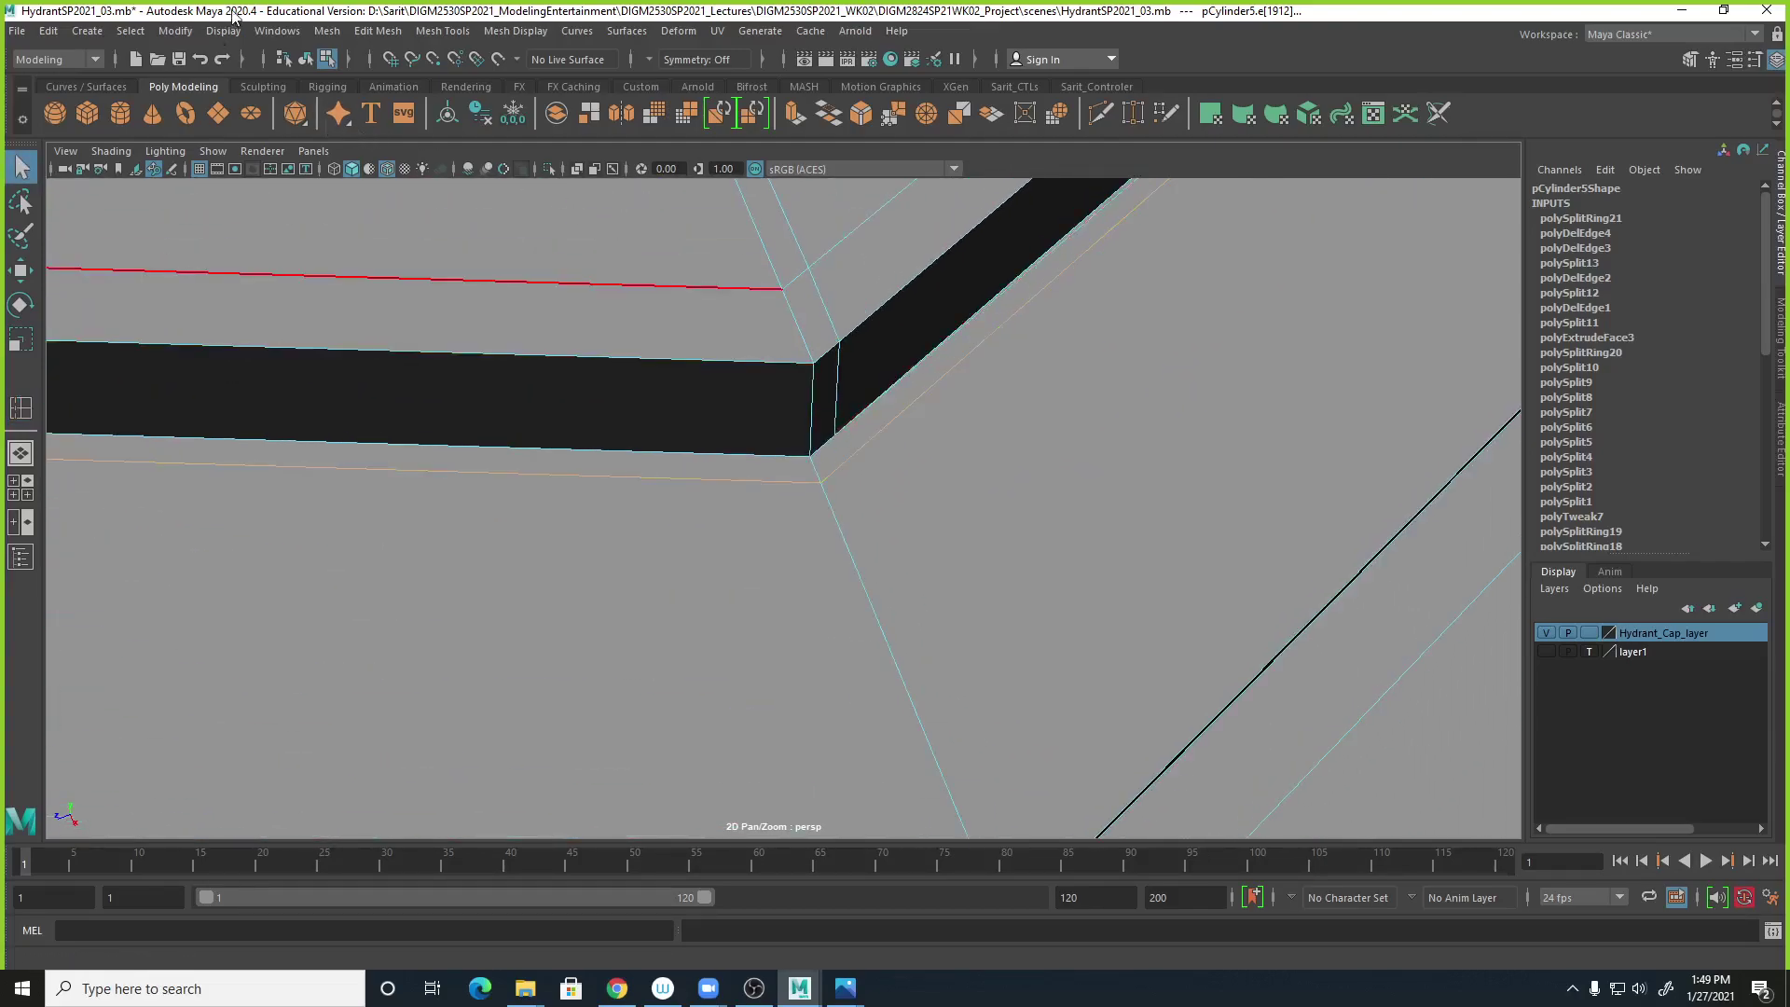
{"action": "left_click", "coordinate": [378, 31]}
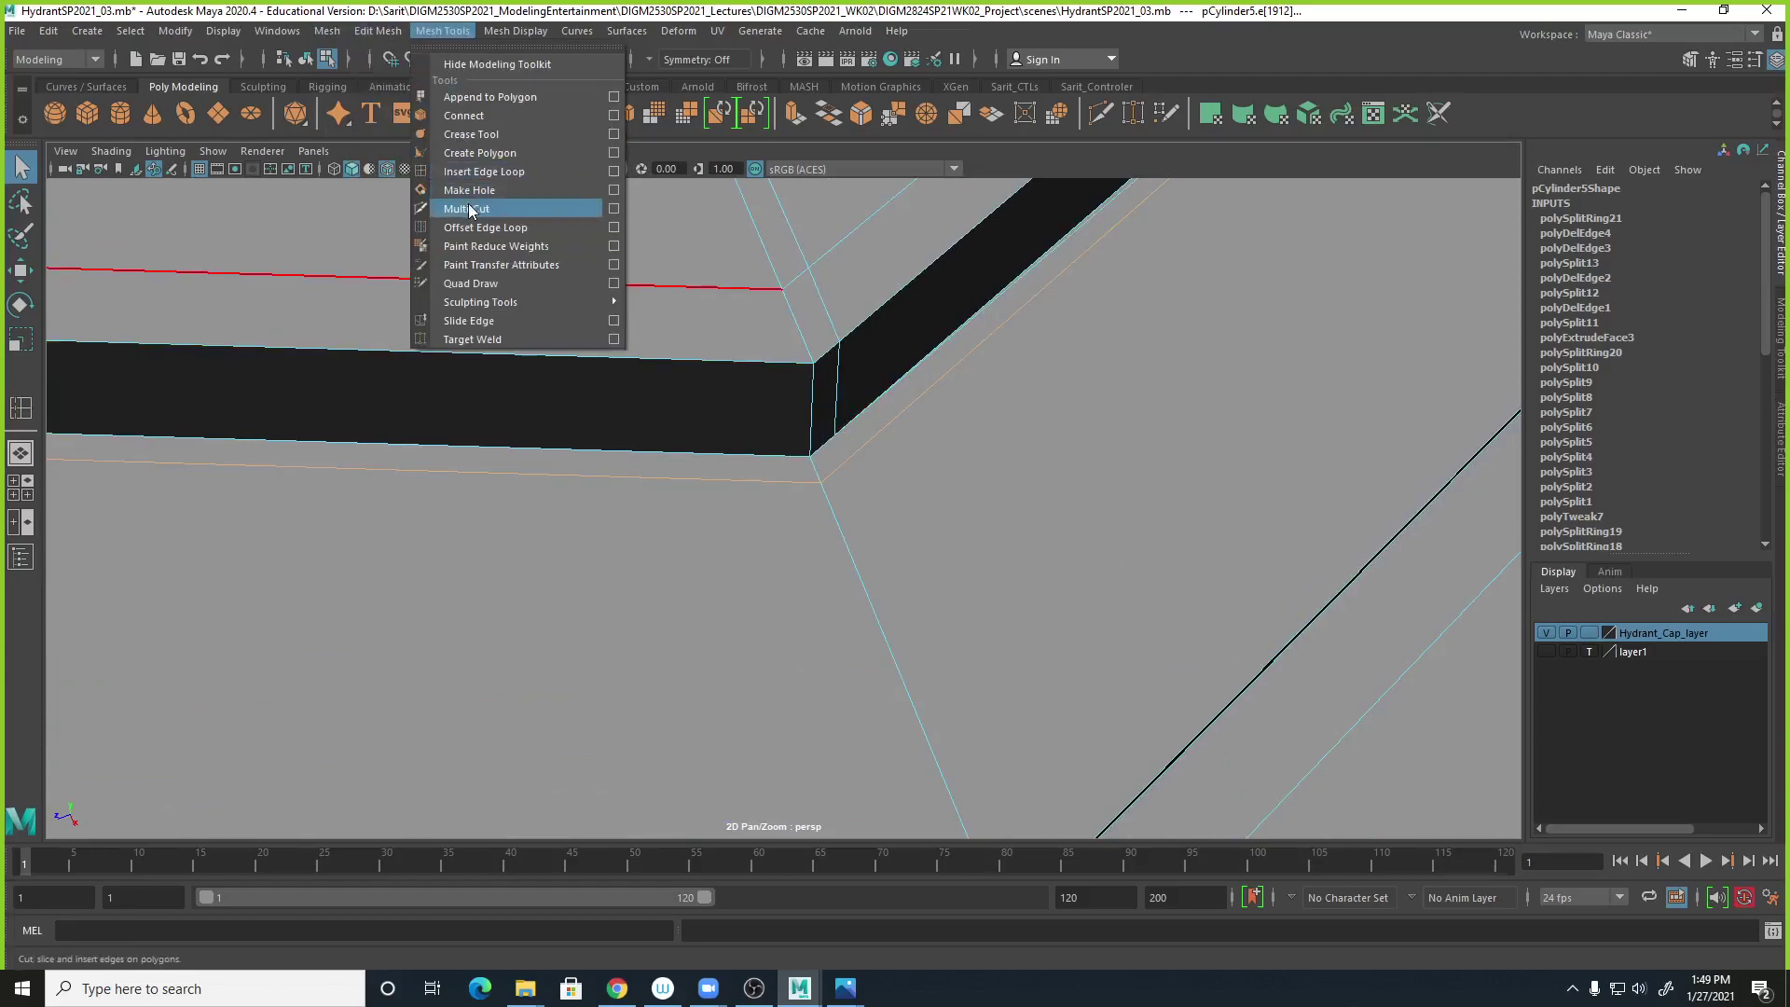
{"action": "left_click", "coordinate": [476, 207]}
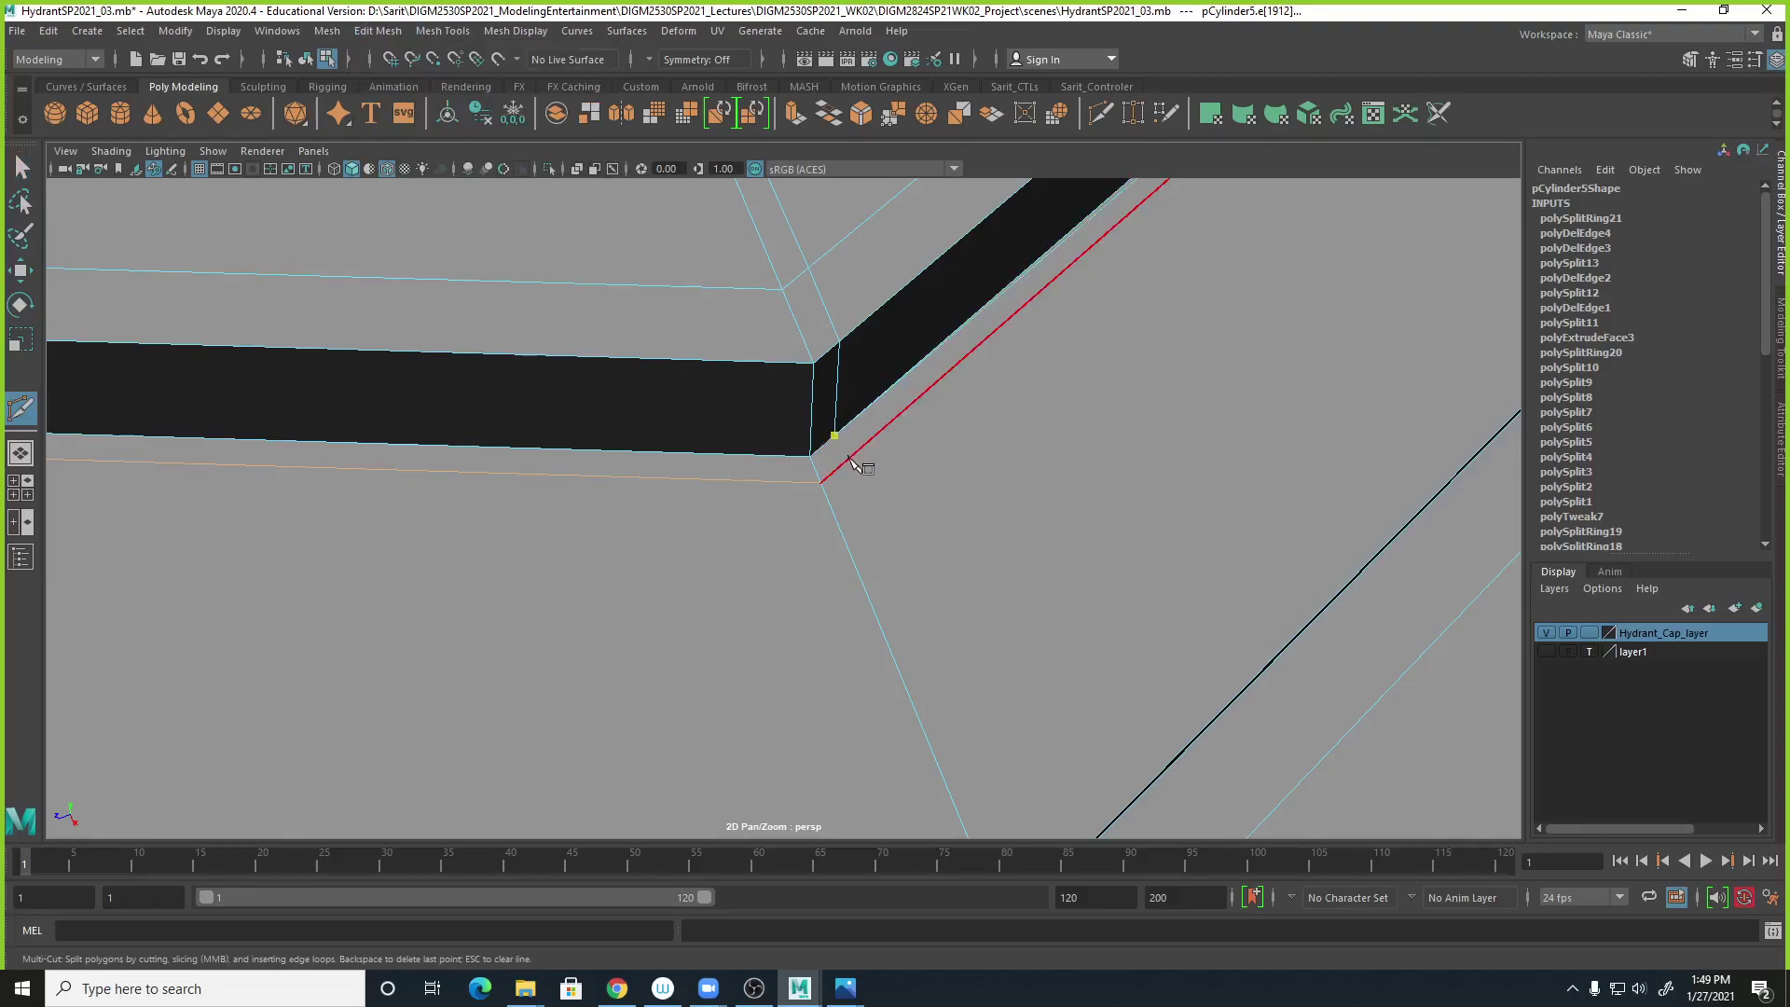
{"action": "left_click", "coordinate": [822, 483]}
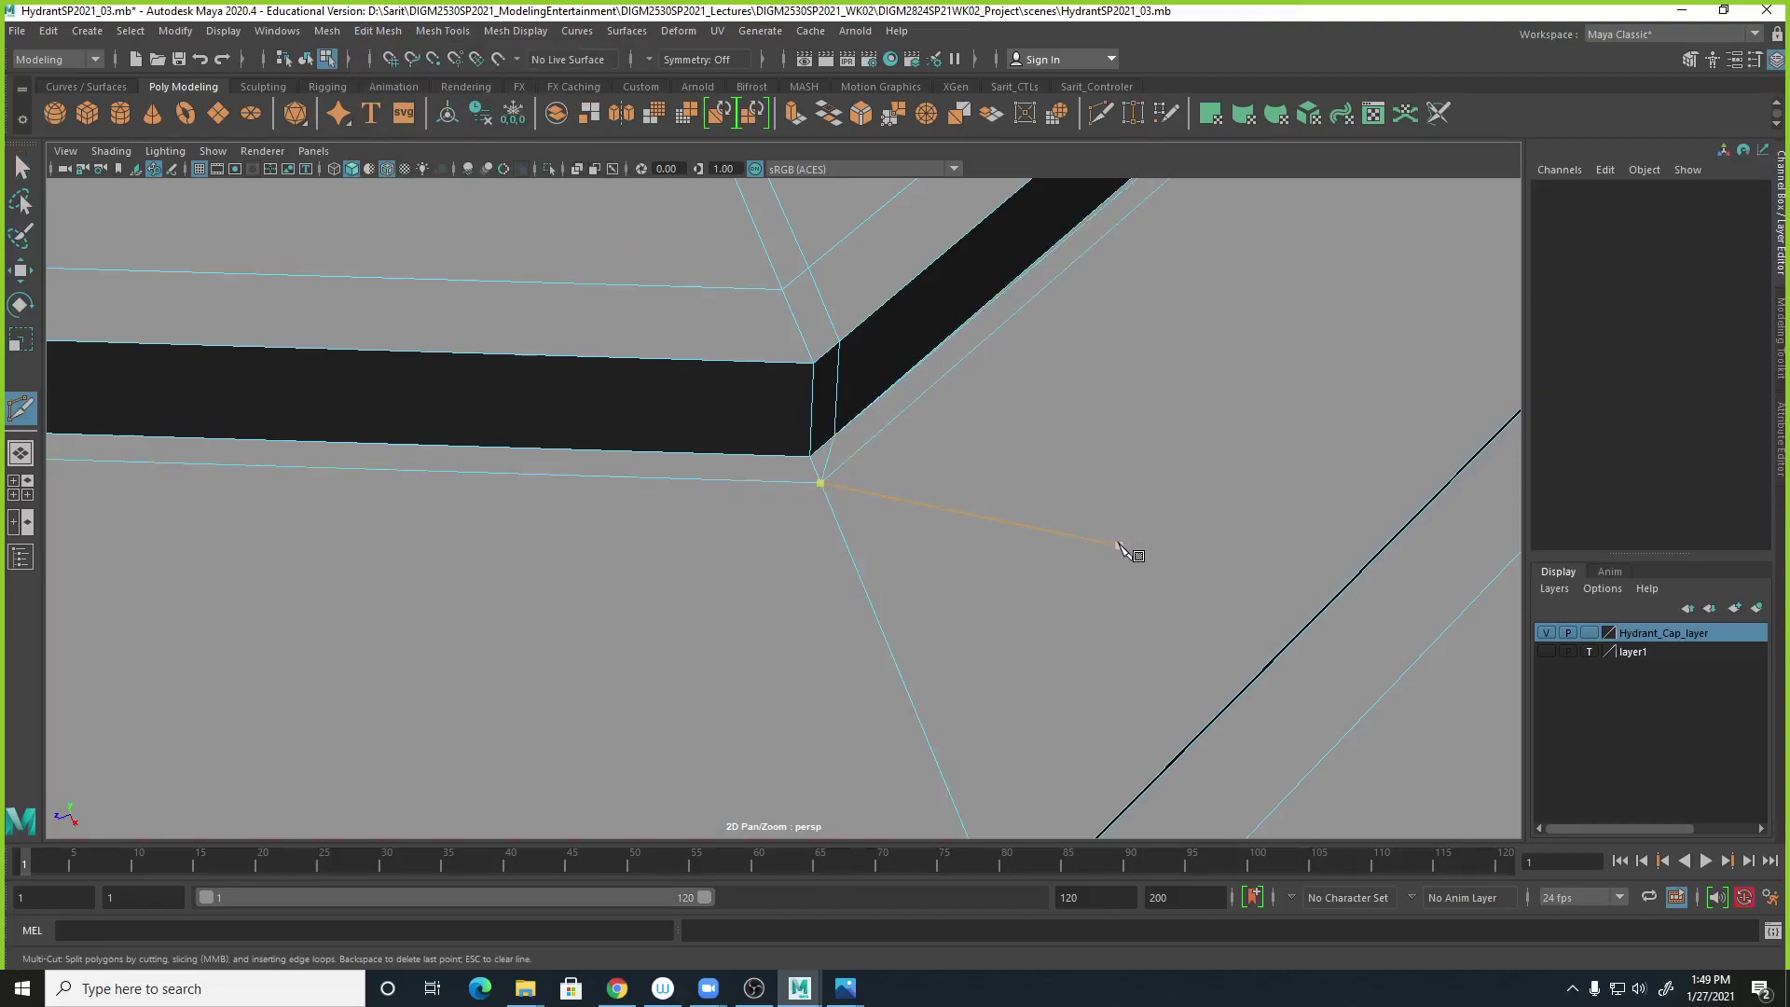
Check another ring corner in smooth preview and insert a Multi-Cut edge loop along the flat near the outer step.
{"action": "scroll", "coordinate": [960, 634], "scroll_direction": "down", "scroll_amount": 4}
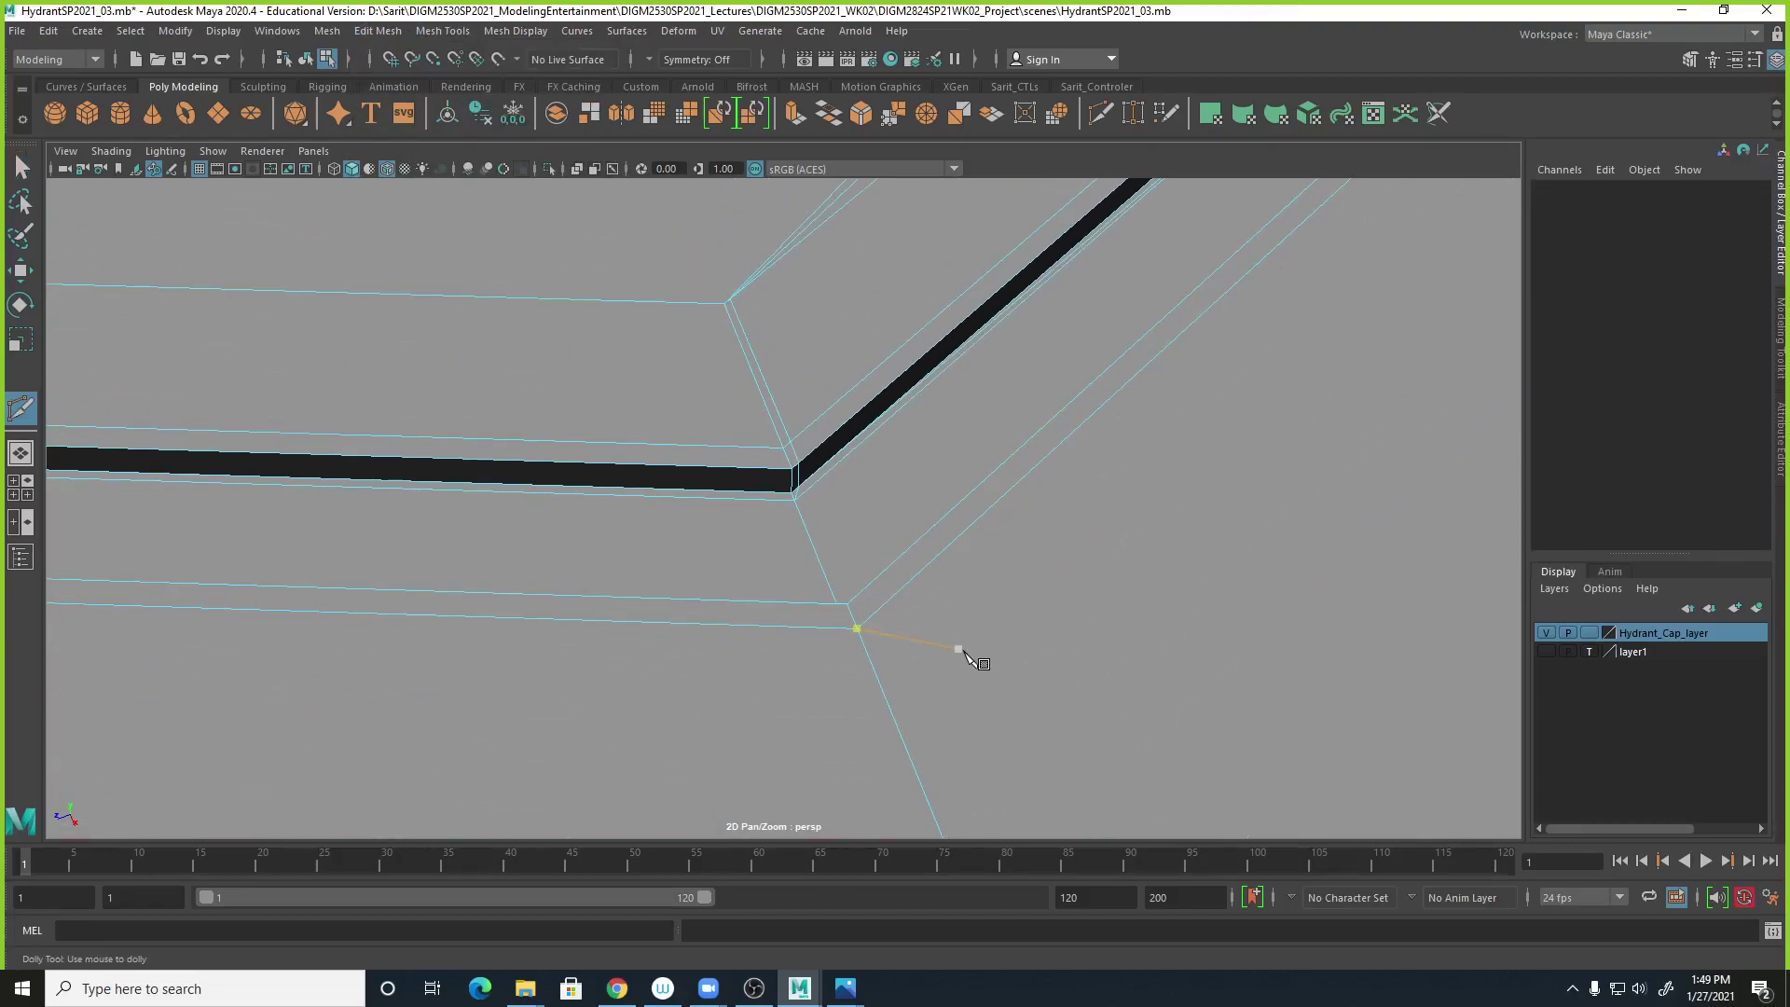
{"action": "left_click_drag", "start_coordinate": [1017, 655], "coordinate": [928, 633], "text": "alt"}
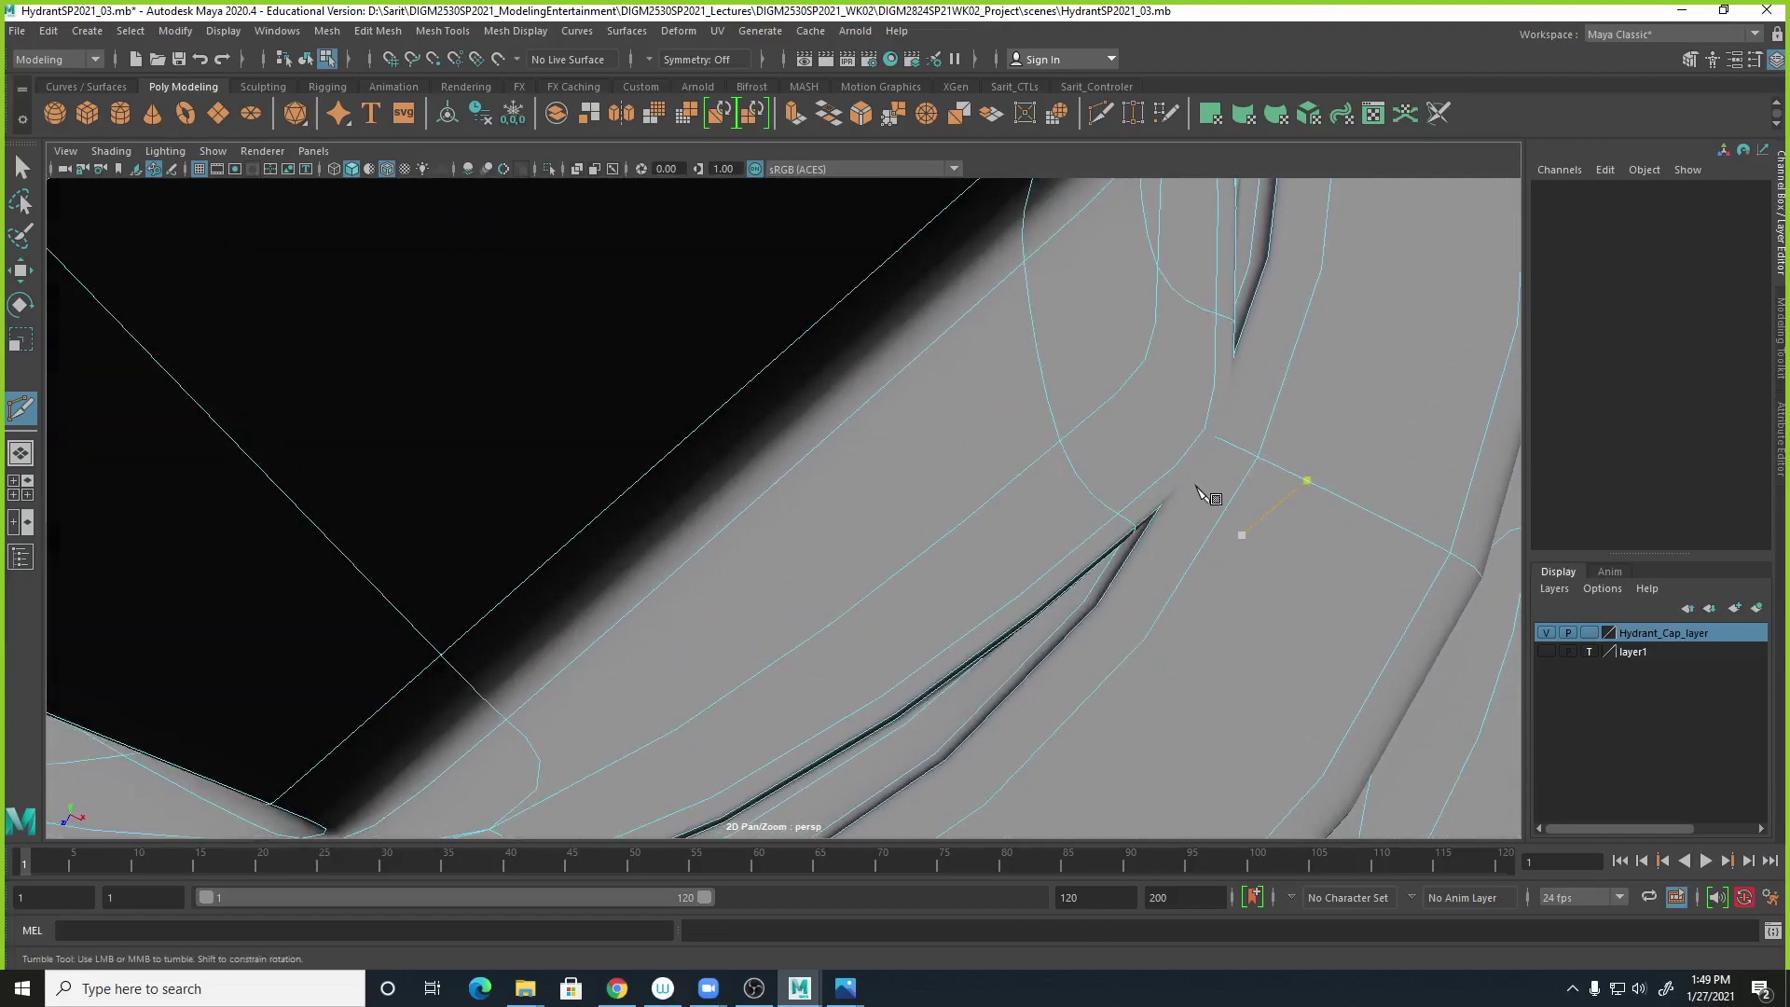
{"action": "key", "text": "1"}
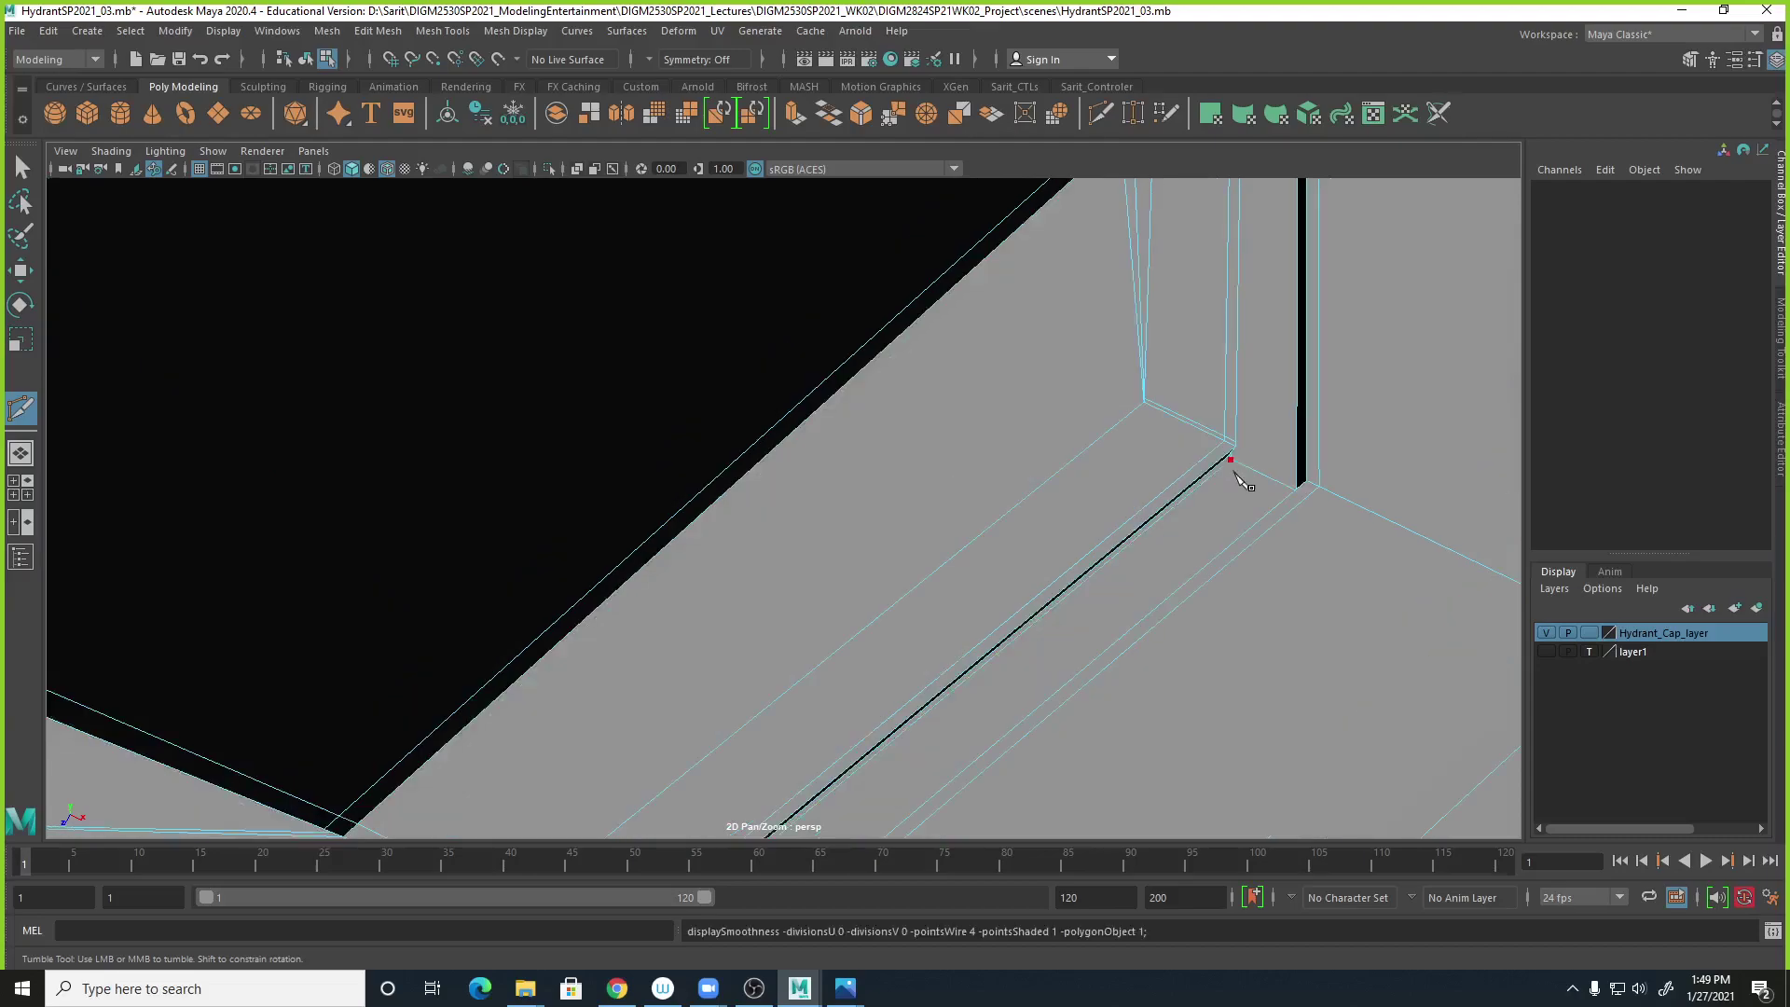
{"action": "left_click_drag", "start_coordinate": [1280, 518], "coordinate": [1229, 515], "text": "alt"}
{"action": "scroll", "coordinate": [1179, 508], "scroll_direction": "up", "scroll_amount": 2}
{"action": "scroll", "coordinate": [1190, 412], "scroll_direction": "up", "scroll_amount": 2}
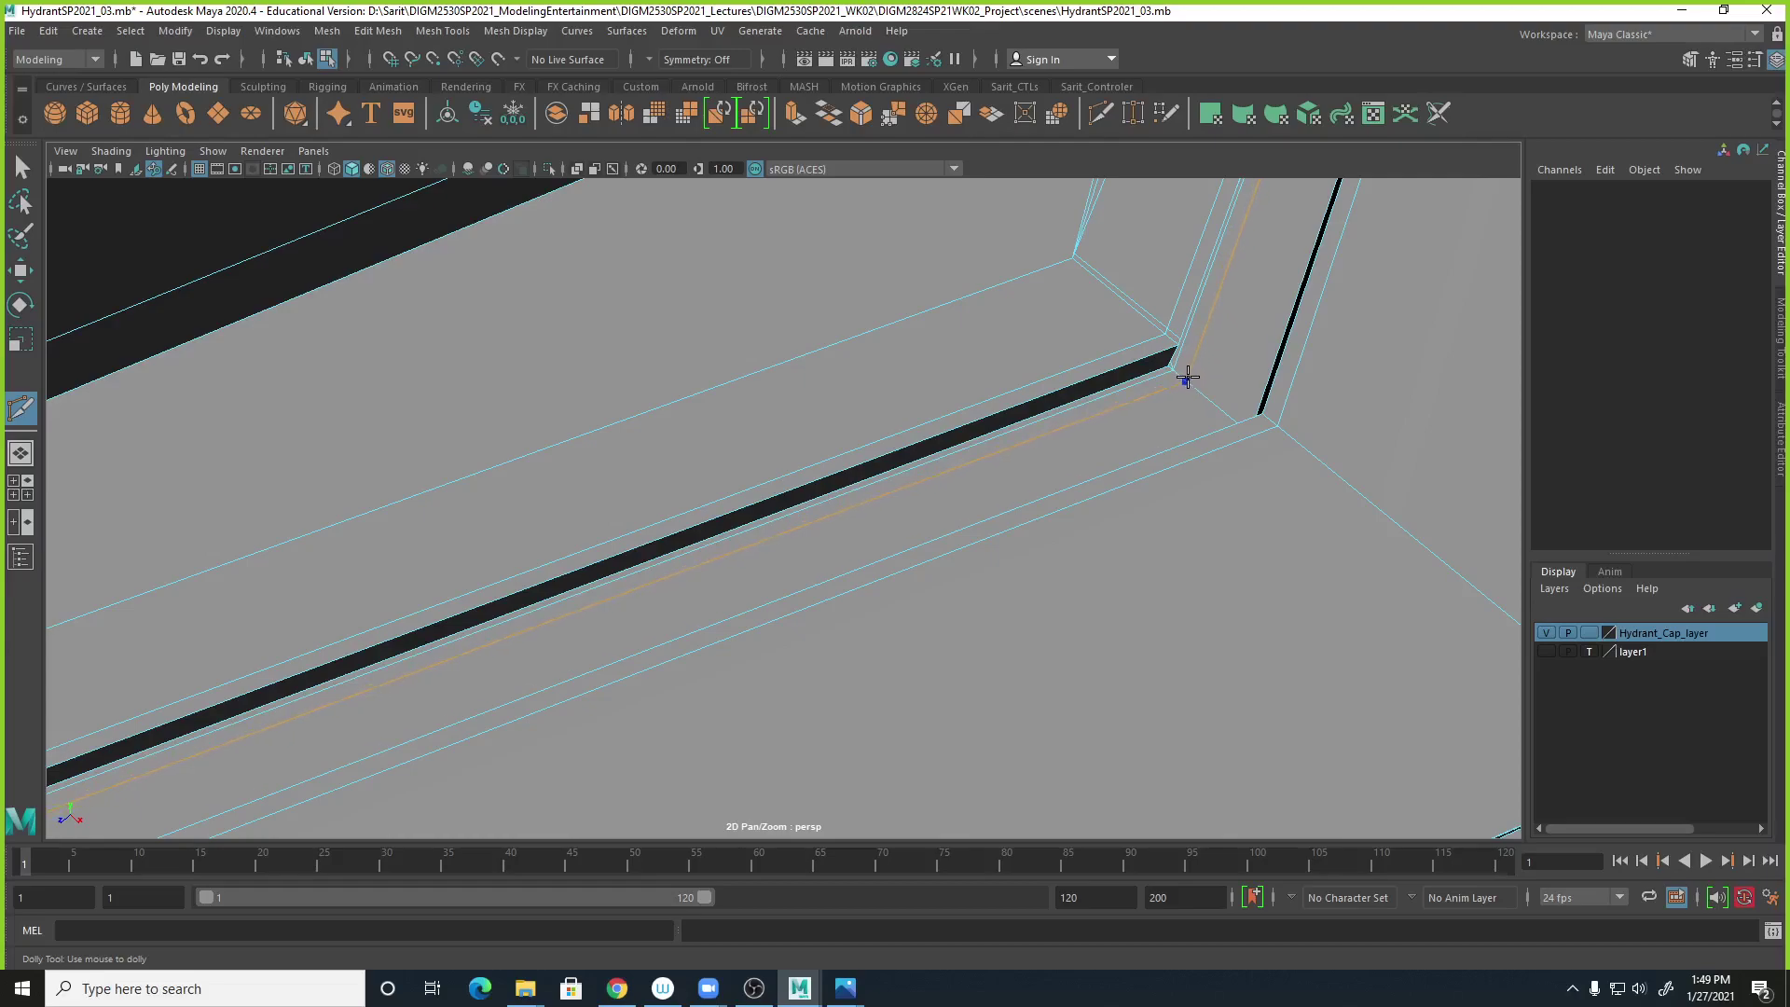
{"action": "left_click_drag", "start_coordinate": [1239, 400], "coordinate": [1398, 640], "text": "alt"}
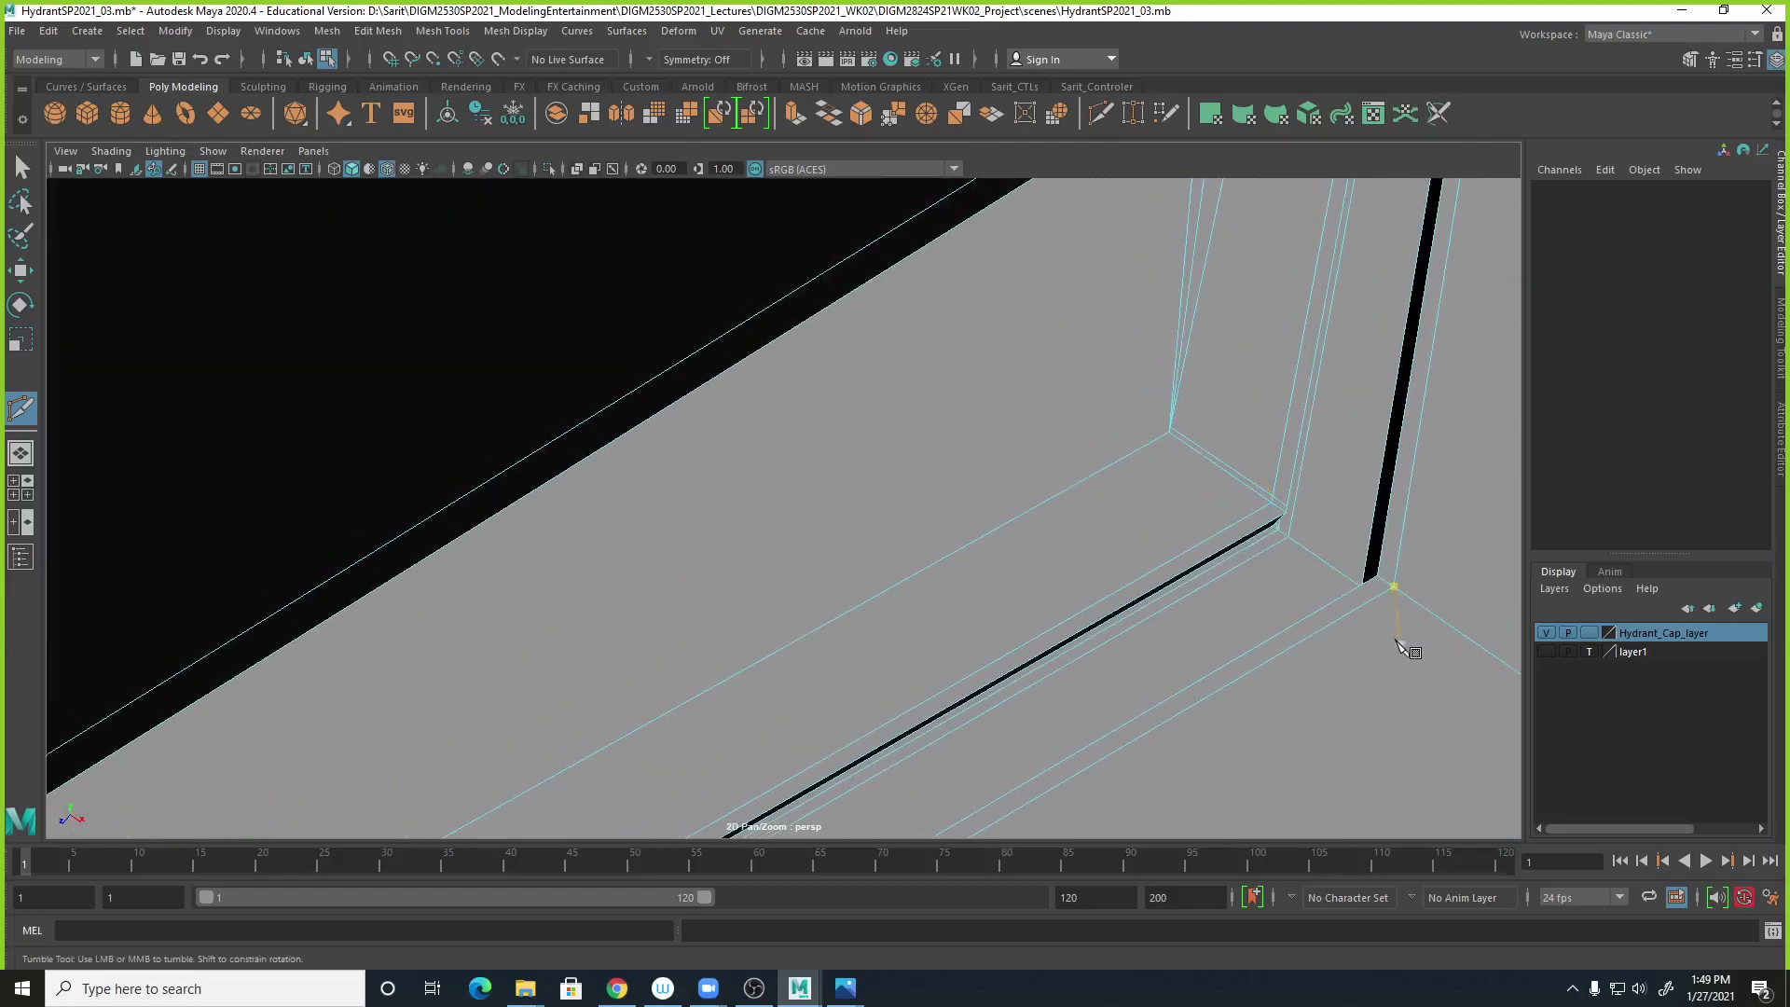
{"action": "left_click", "coordinate": [1353, 578], "text": "ctrl"}
{"action": "right_click_drag", "start_coordinate": [1398, 693], "coordinate": [1292, 666], "text": "alt"}
Preview the smoothed nut and ring, return to the unsmoothed mesh, and examine the remaining ring corners.
{"action": "key", "text": "3"}
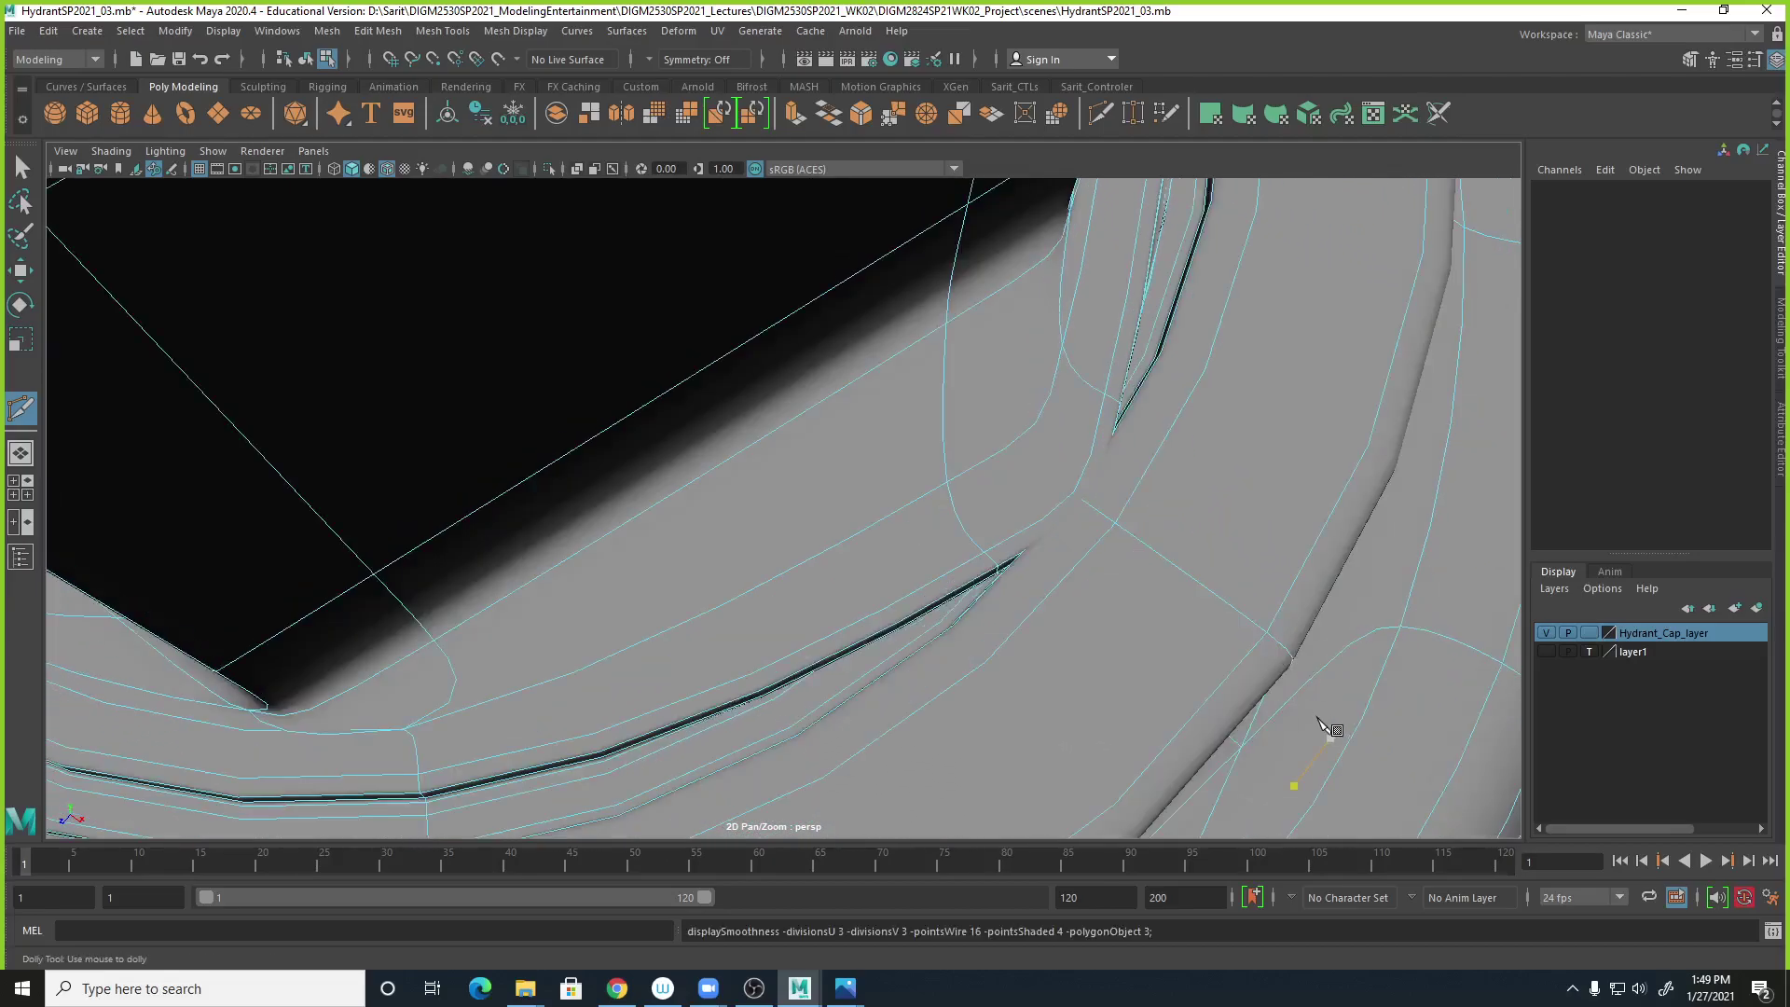
{"action": "right_click_drag", "start_coordinate": [1288, 601], "coordinate": [948, 594], "text": "alt"}
{"action": "left_click_drag", "start_coordinate": [948, 594], "coordinate": [851, 481], "text": "alt"}
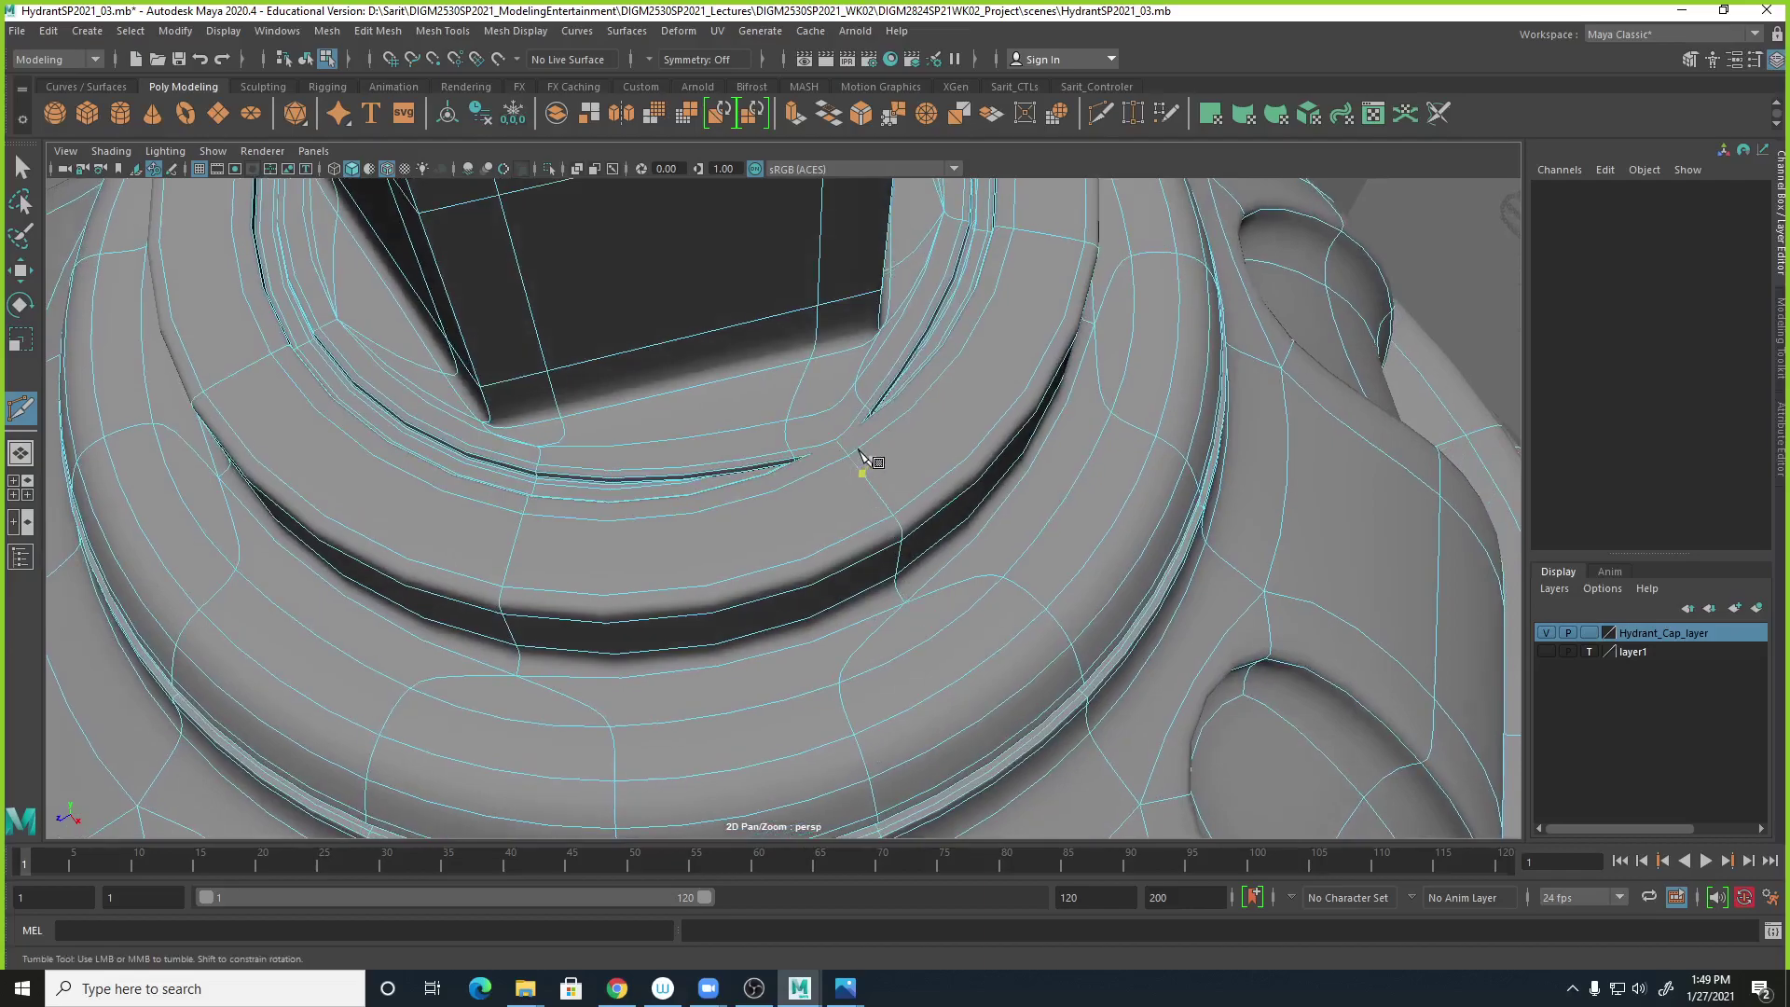
{"action": "key", "text": "1"}
{"action": "right_click_drag", "start_coordinate": [843, 531], "coordinate": [1048, 576], "text": "alt"}
{"action": "left_click_drag", "start_coordinate": [1049, 585], "coordinate": [1196, 555], "text": "alt"}
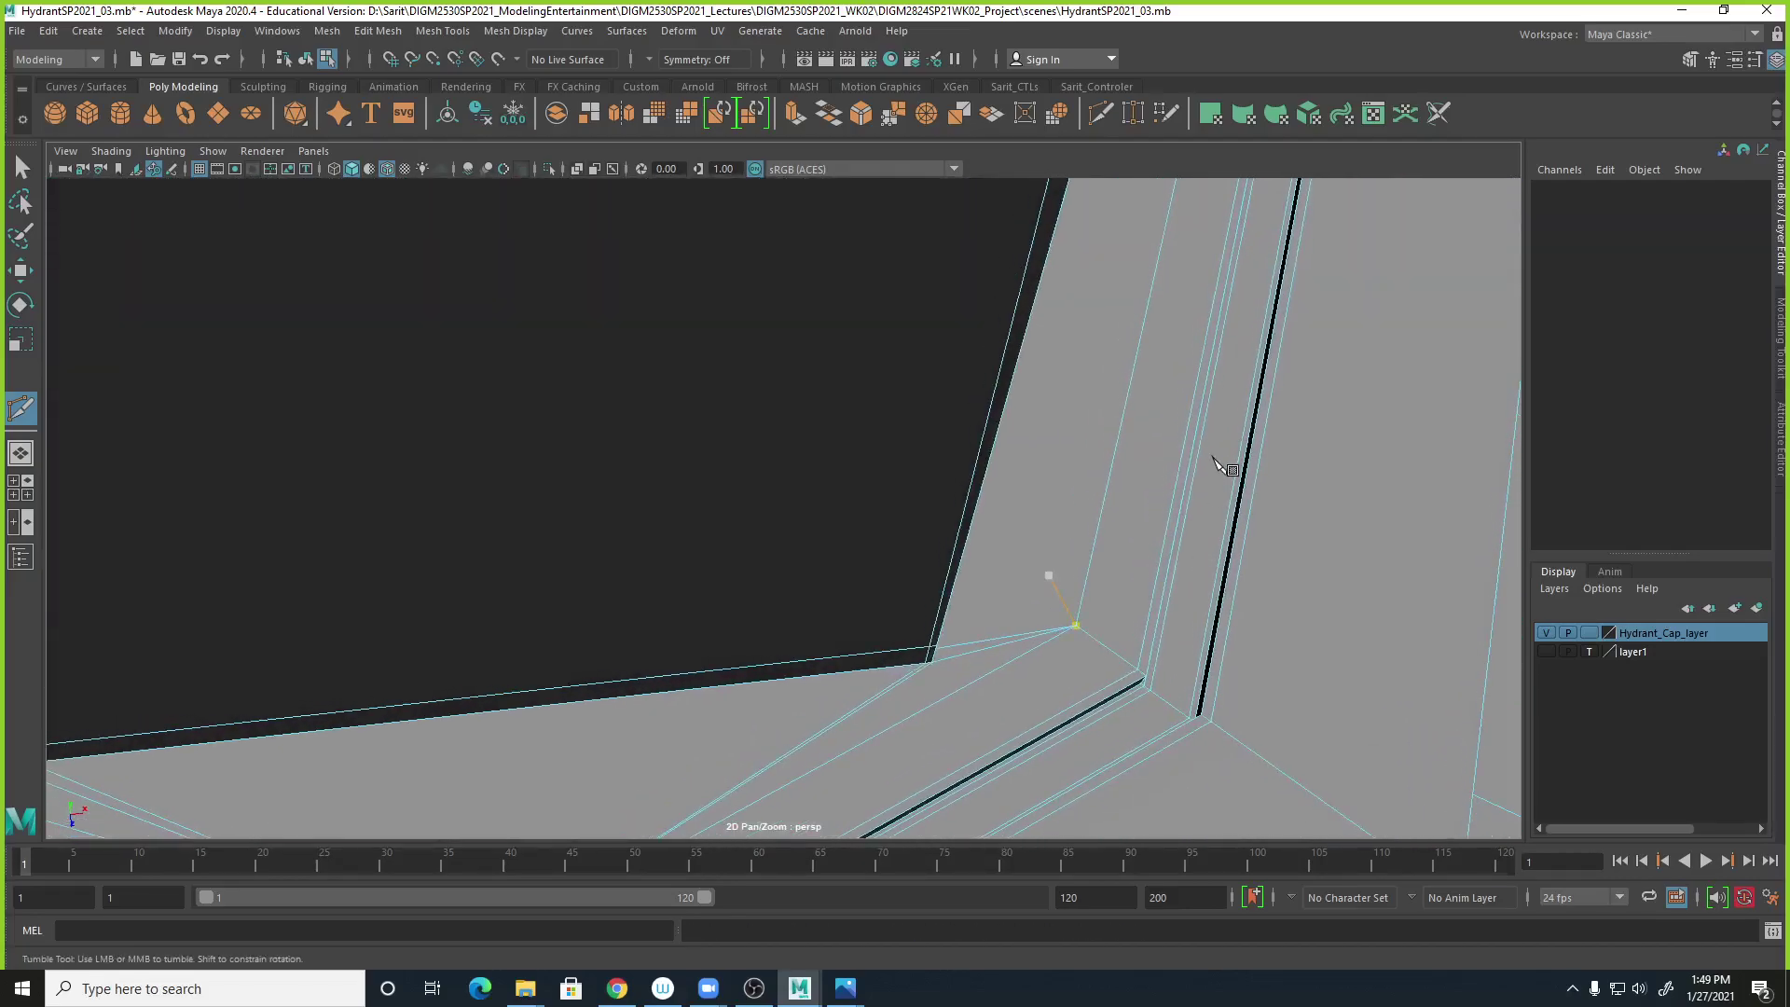
{"action": "left_click_drag", "start_coordinate": [1217, 460], "coordinate": [1109, 560], "text": "alt"}
{"action": "middle_click_drag", "start_coordinate": [1109, 559], "coordinate": [1063, 644], "text": "alt"}
{"action": "left_click_drag", "start_coordinate": [1063, 650], "coordinate": [595, 566], "text": "alt"}
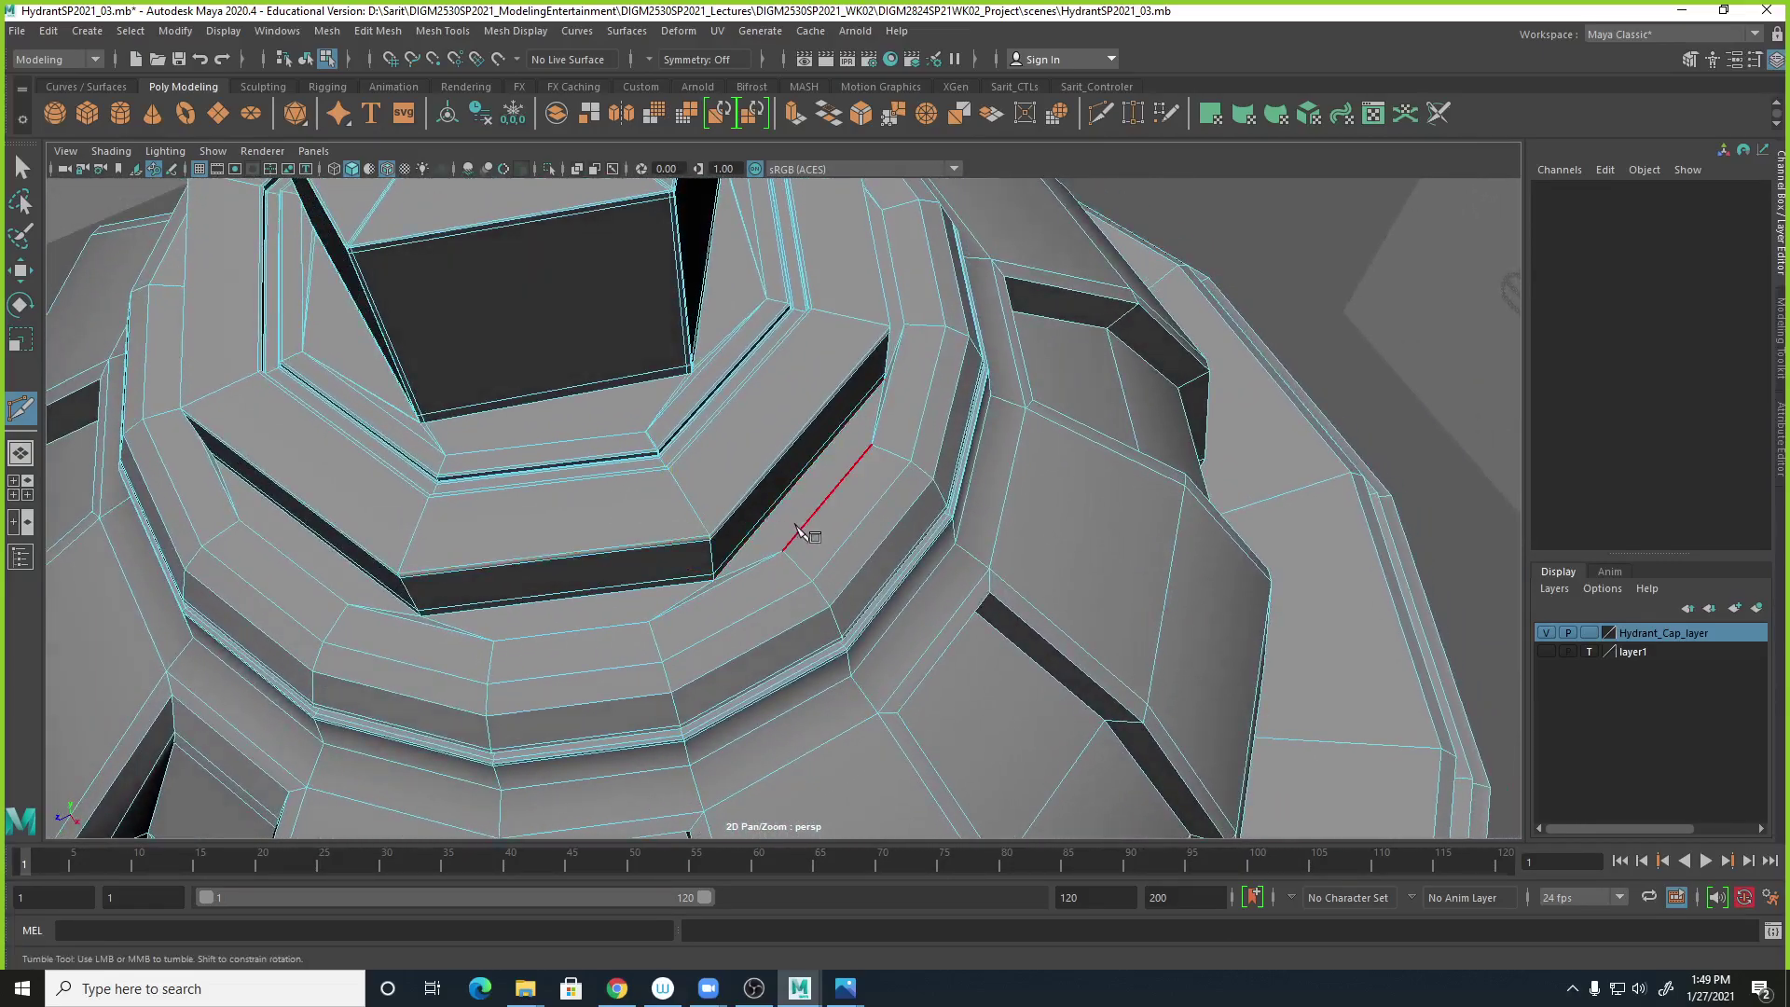
{"action": "right_click_drag", "start_coordinate": [742, 519], "coordinate": [643, 490], "text": "alt"}
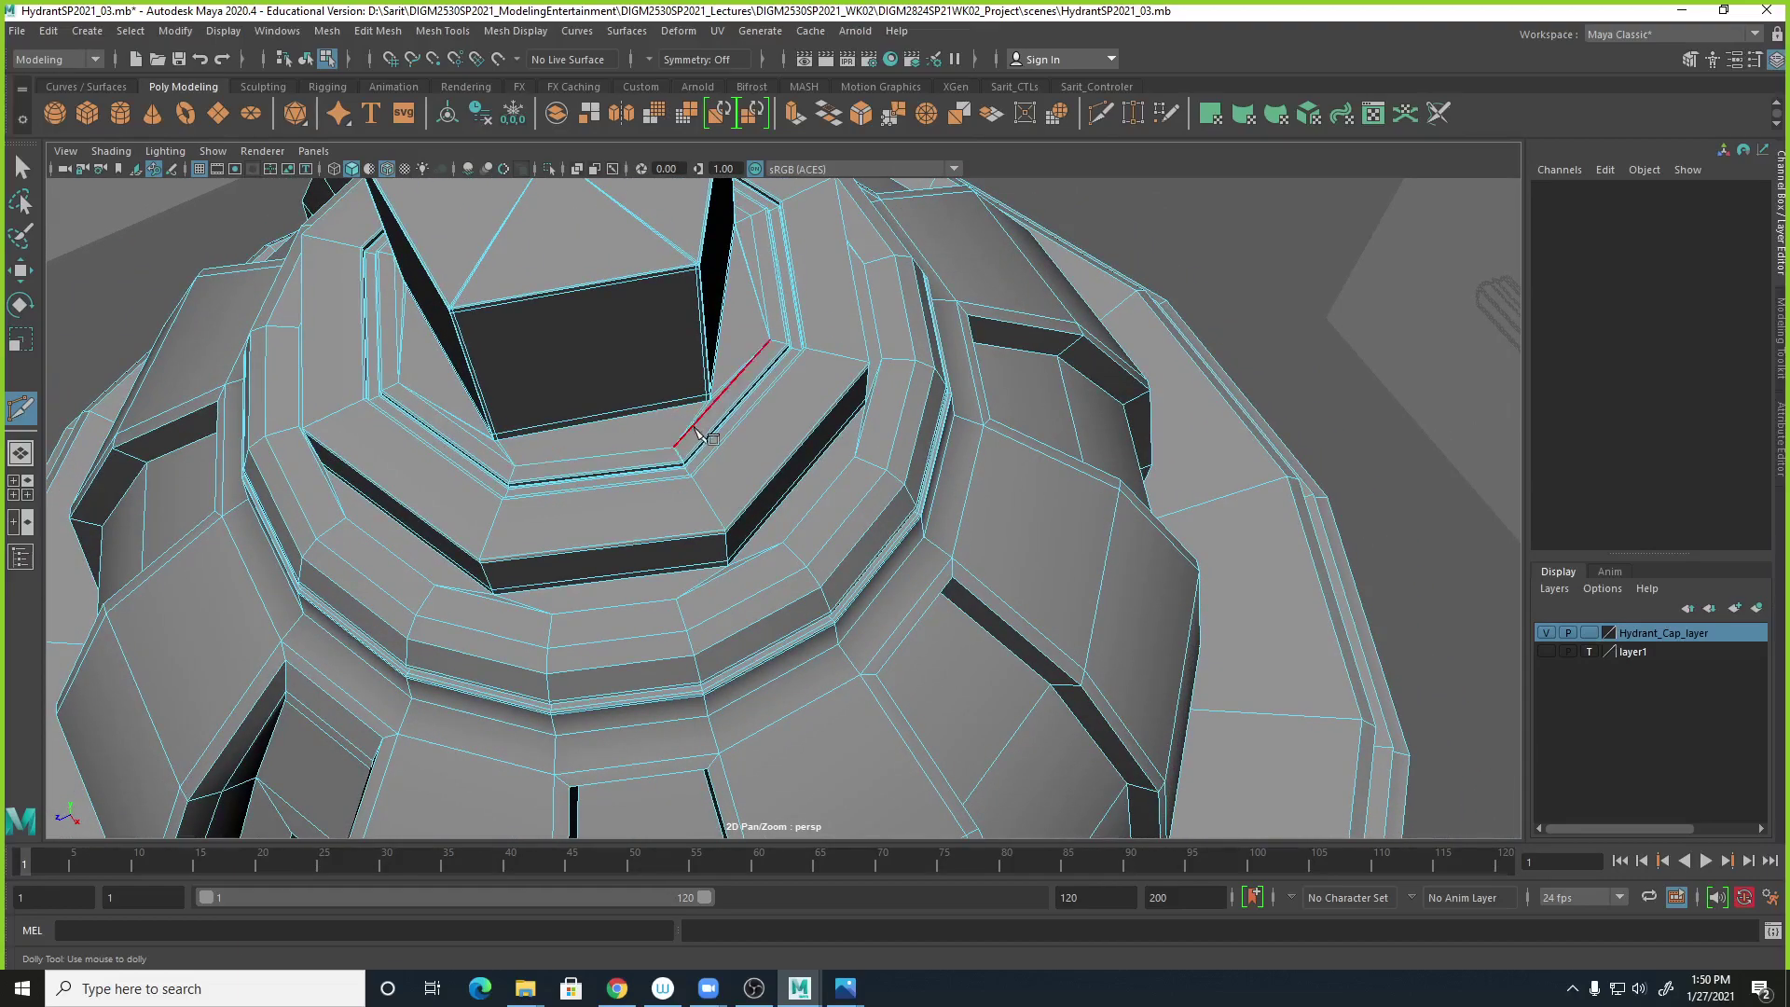
Undo the latest edge loops and cuts around the ring and return the cap to the unsmoothed mesh.
{"action": "key", "text": "ctrl+z"}
{"action": "key", "text": "ctrl+z"}
{"action": "key", "text": "ctrl+z"}
{"action": "key", "text": "ctrl+z"}
{"action": "key", "text": "ctrl+z"}
{"action": "key", "text": "ctrl+z"}
{"action": "key", "text": "ctrl+z"}
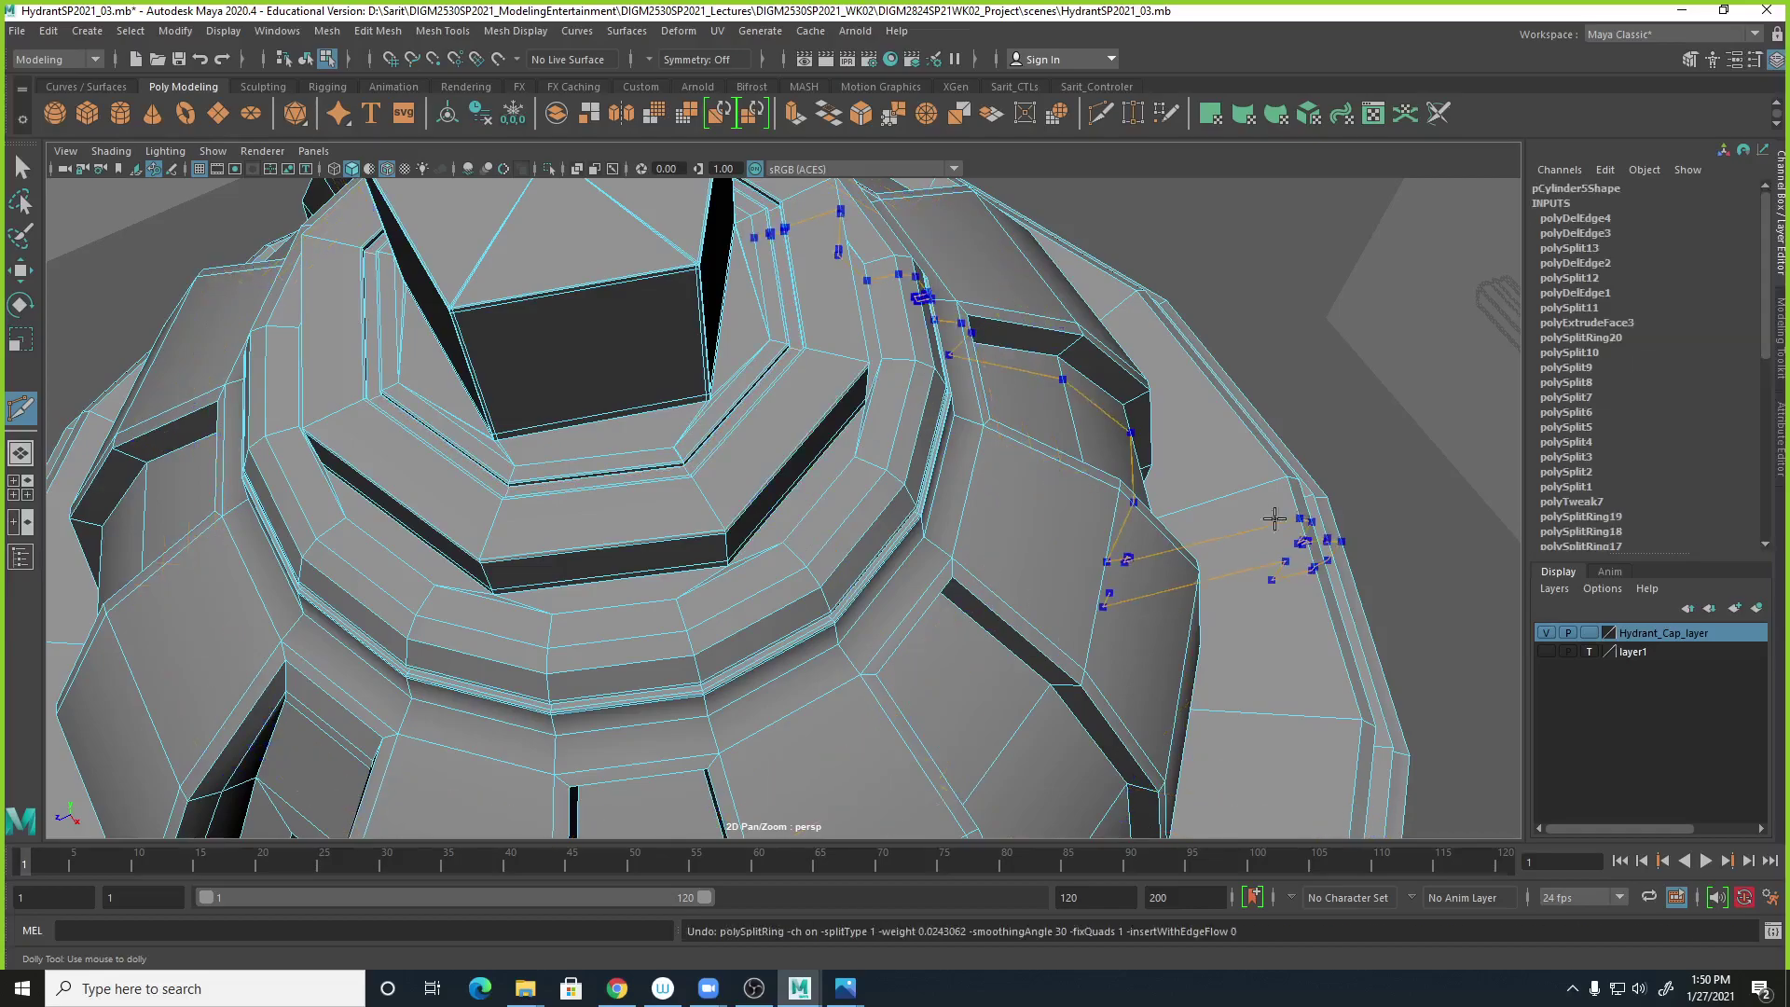
{"action": "scroll", "coordinate": [1217, 517], "scroll_direction": "down", "scroll_amount": 3}
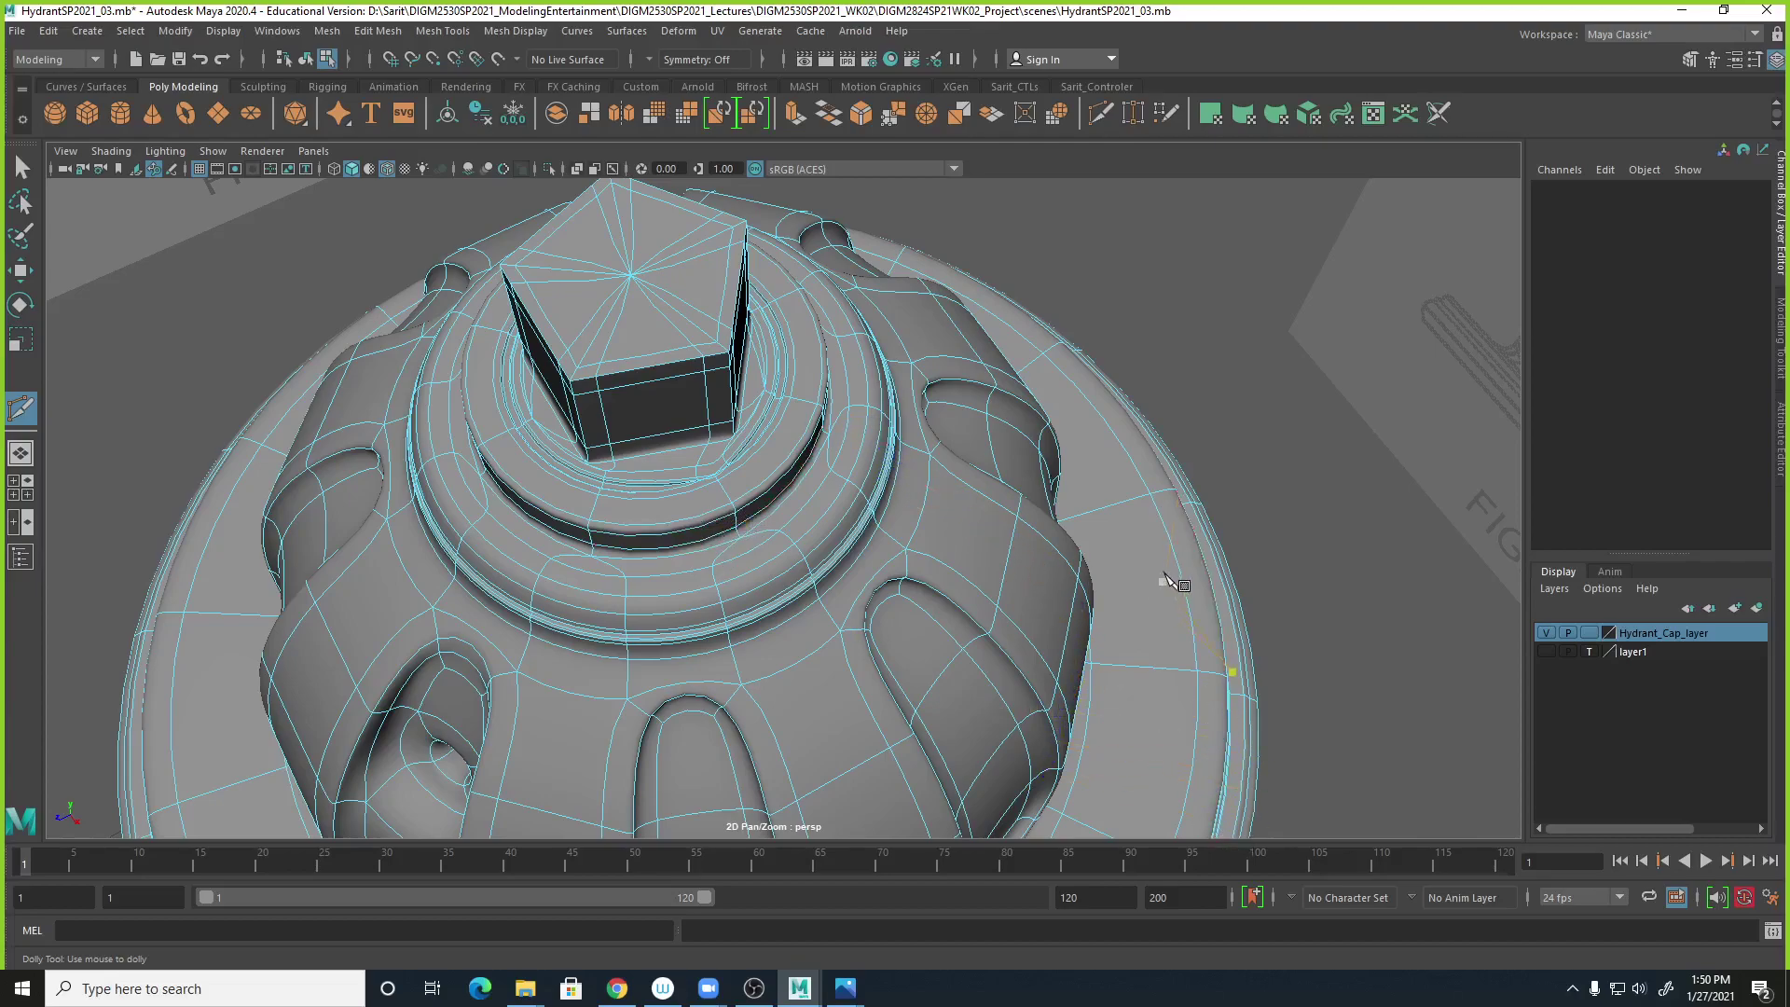
{"action": "key", "text": "1"}
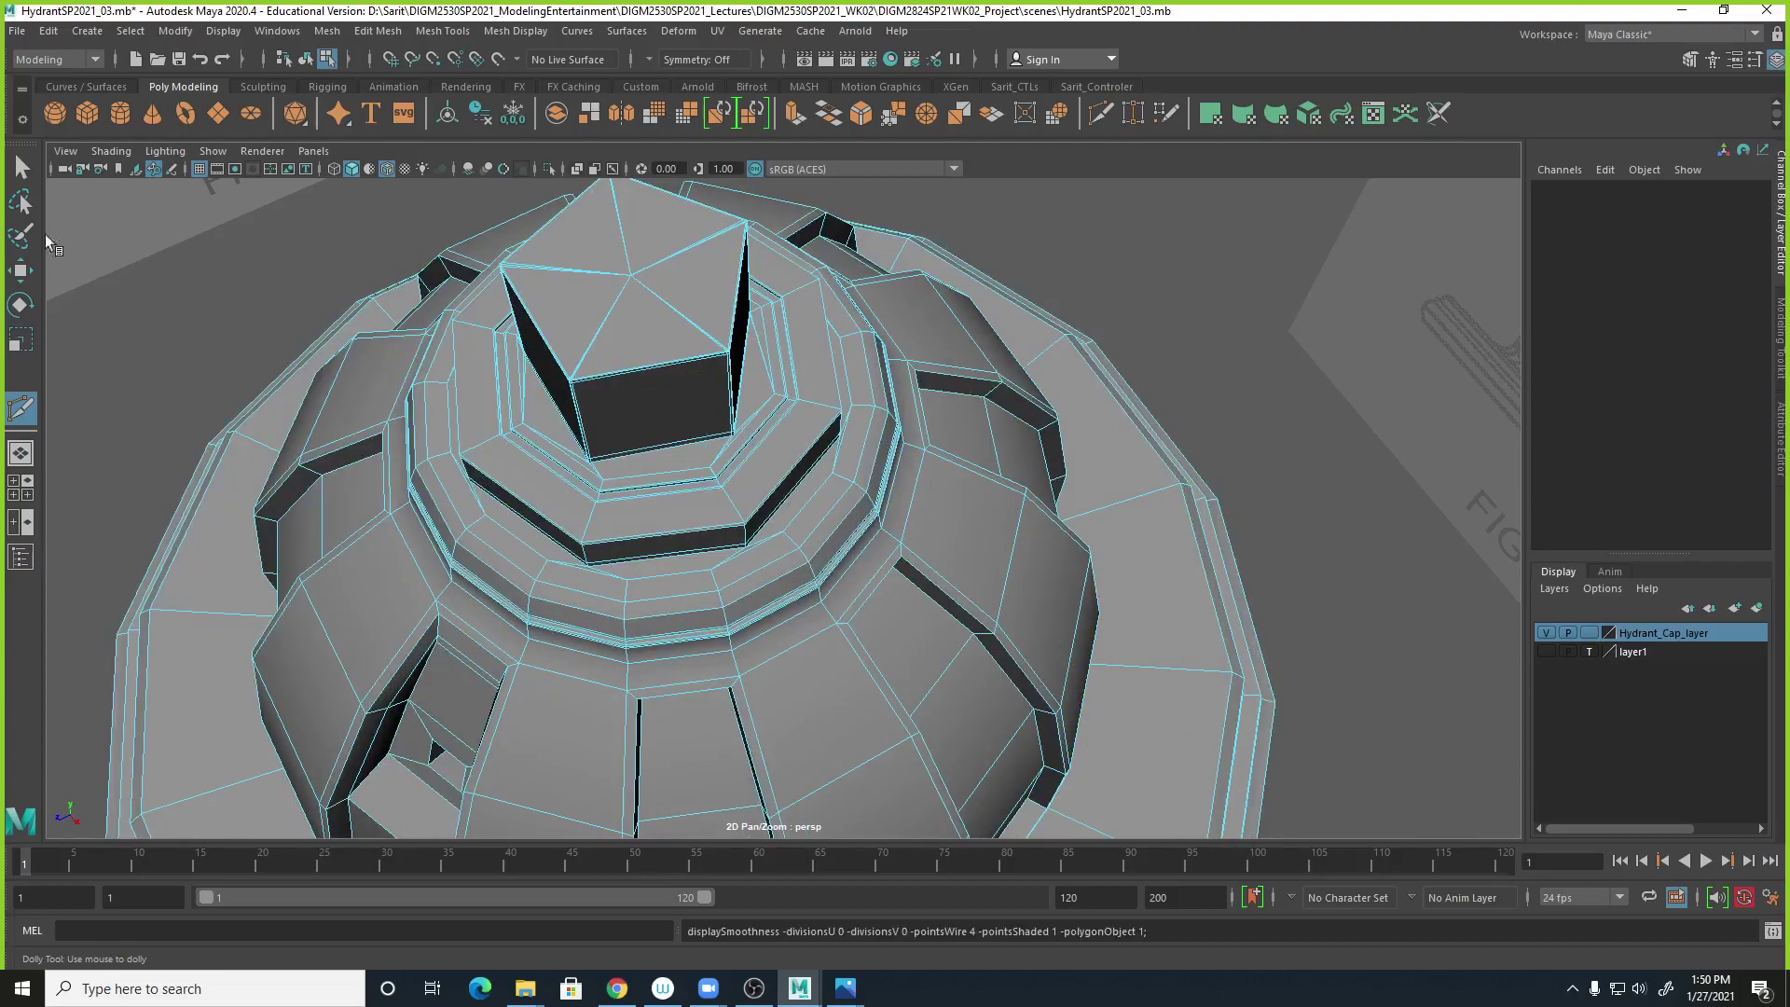
Delete the extra short edge running outward from the inner ring's corner vertex in front of the nut corner.
{"action": "left_click", "coordinate": [21, 168]}
{"action": "scroll", "coordinate": [853, 539], "scroll_direction": "up", "scroll_amount": 3}
{"action": "scroll", "coordinate": [853, 538], "scroll_direction": "up", "scroll_amount": 5}
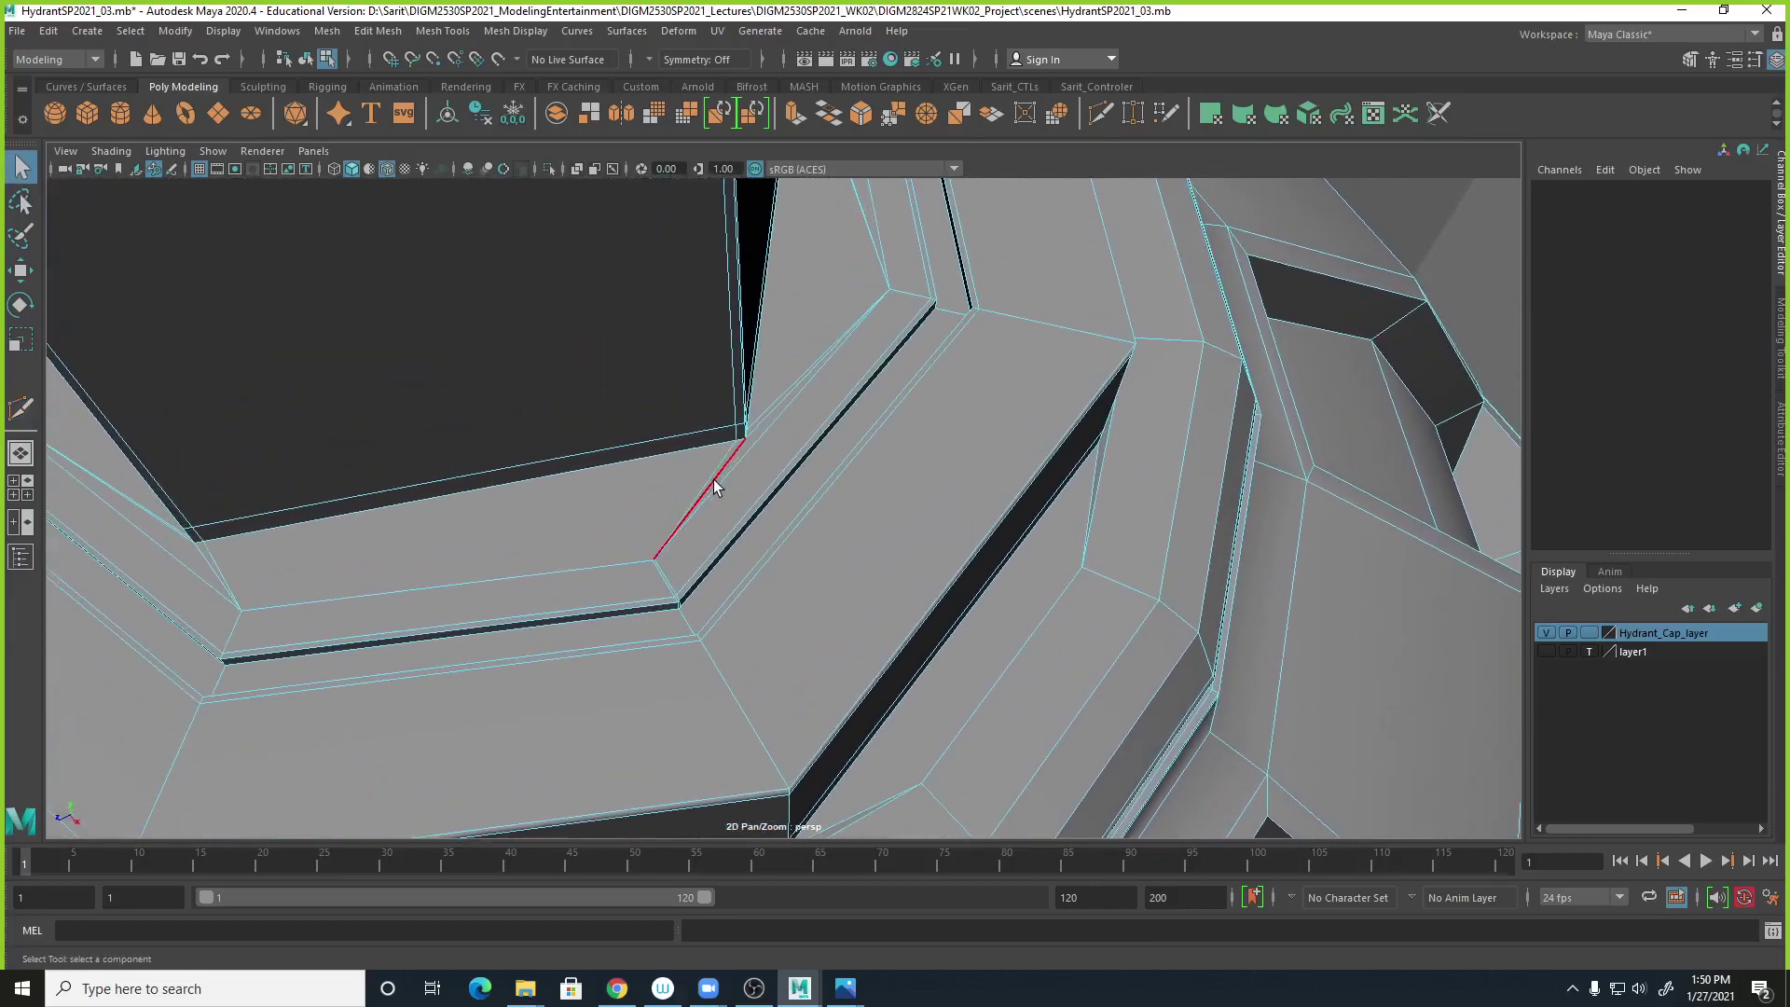
{"action": "right_click_drag", "start_coordinate": [677, 582], "coordinate": [1143, 603], "text": "alt"}
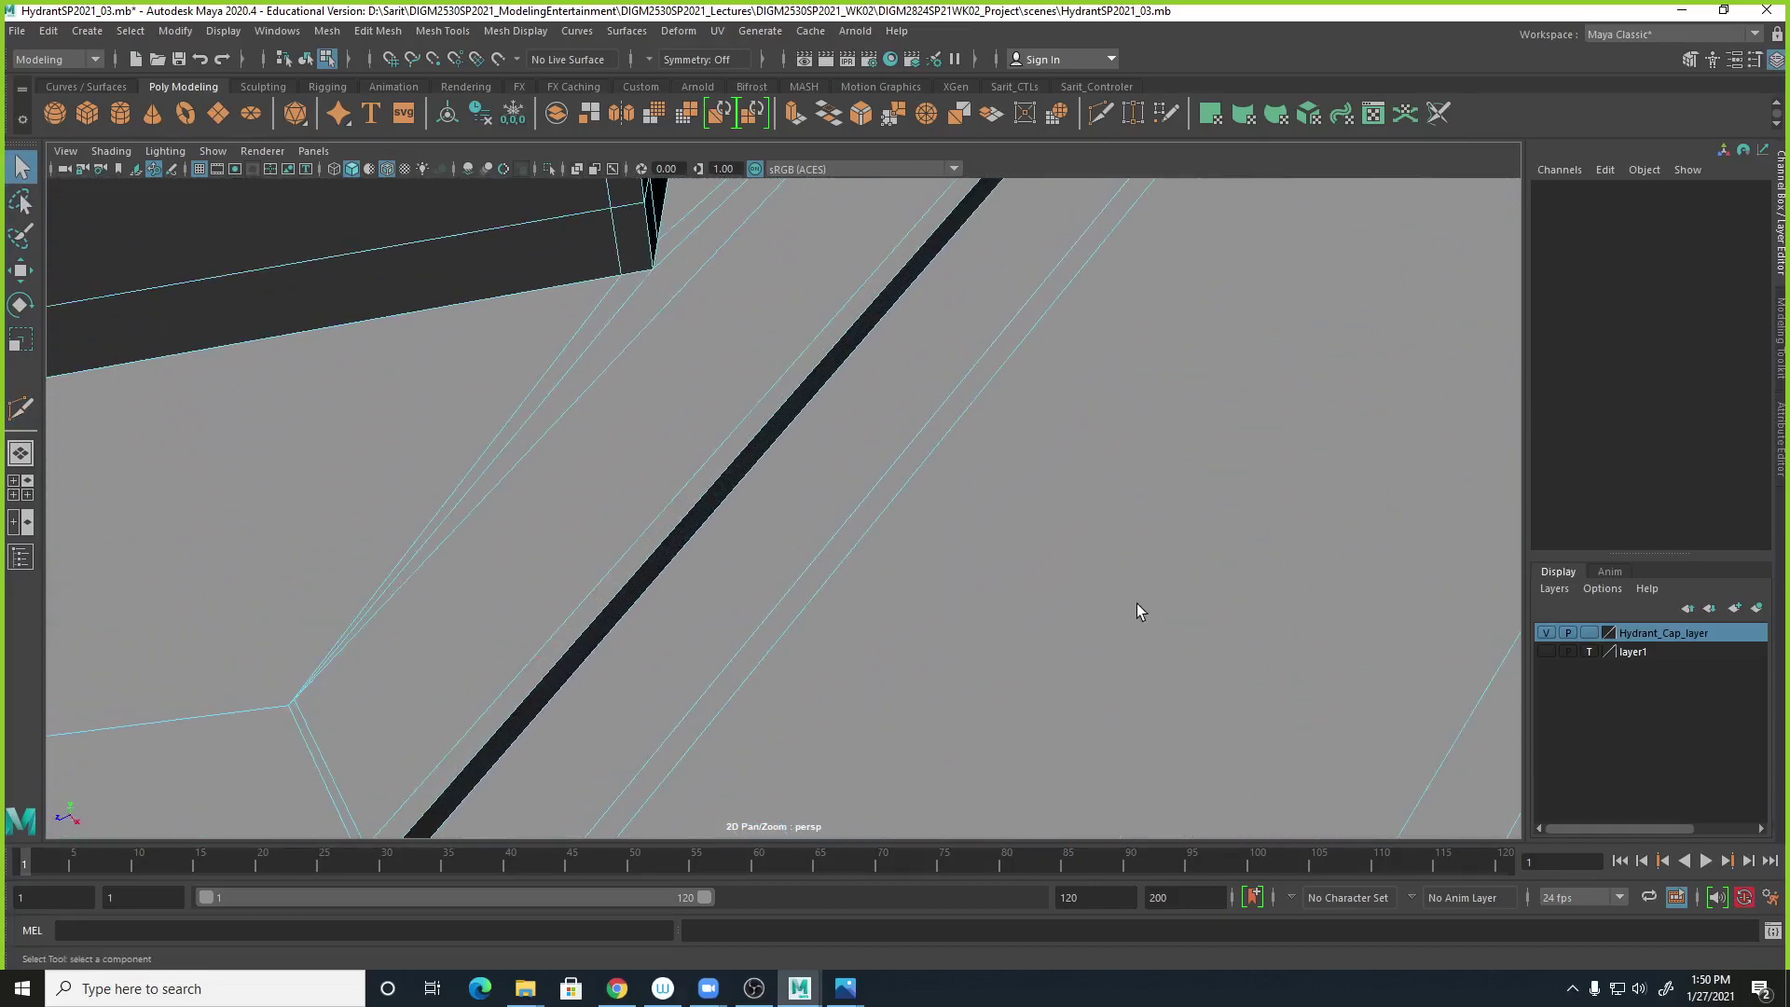
{"action": "middle_click_drag", "start_coordinate": [601, 586], "coordinate": [792, 508], "text": "alt"}
{"action": "left_click", "coordinate": [501, 648]}
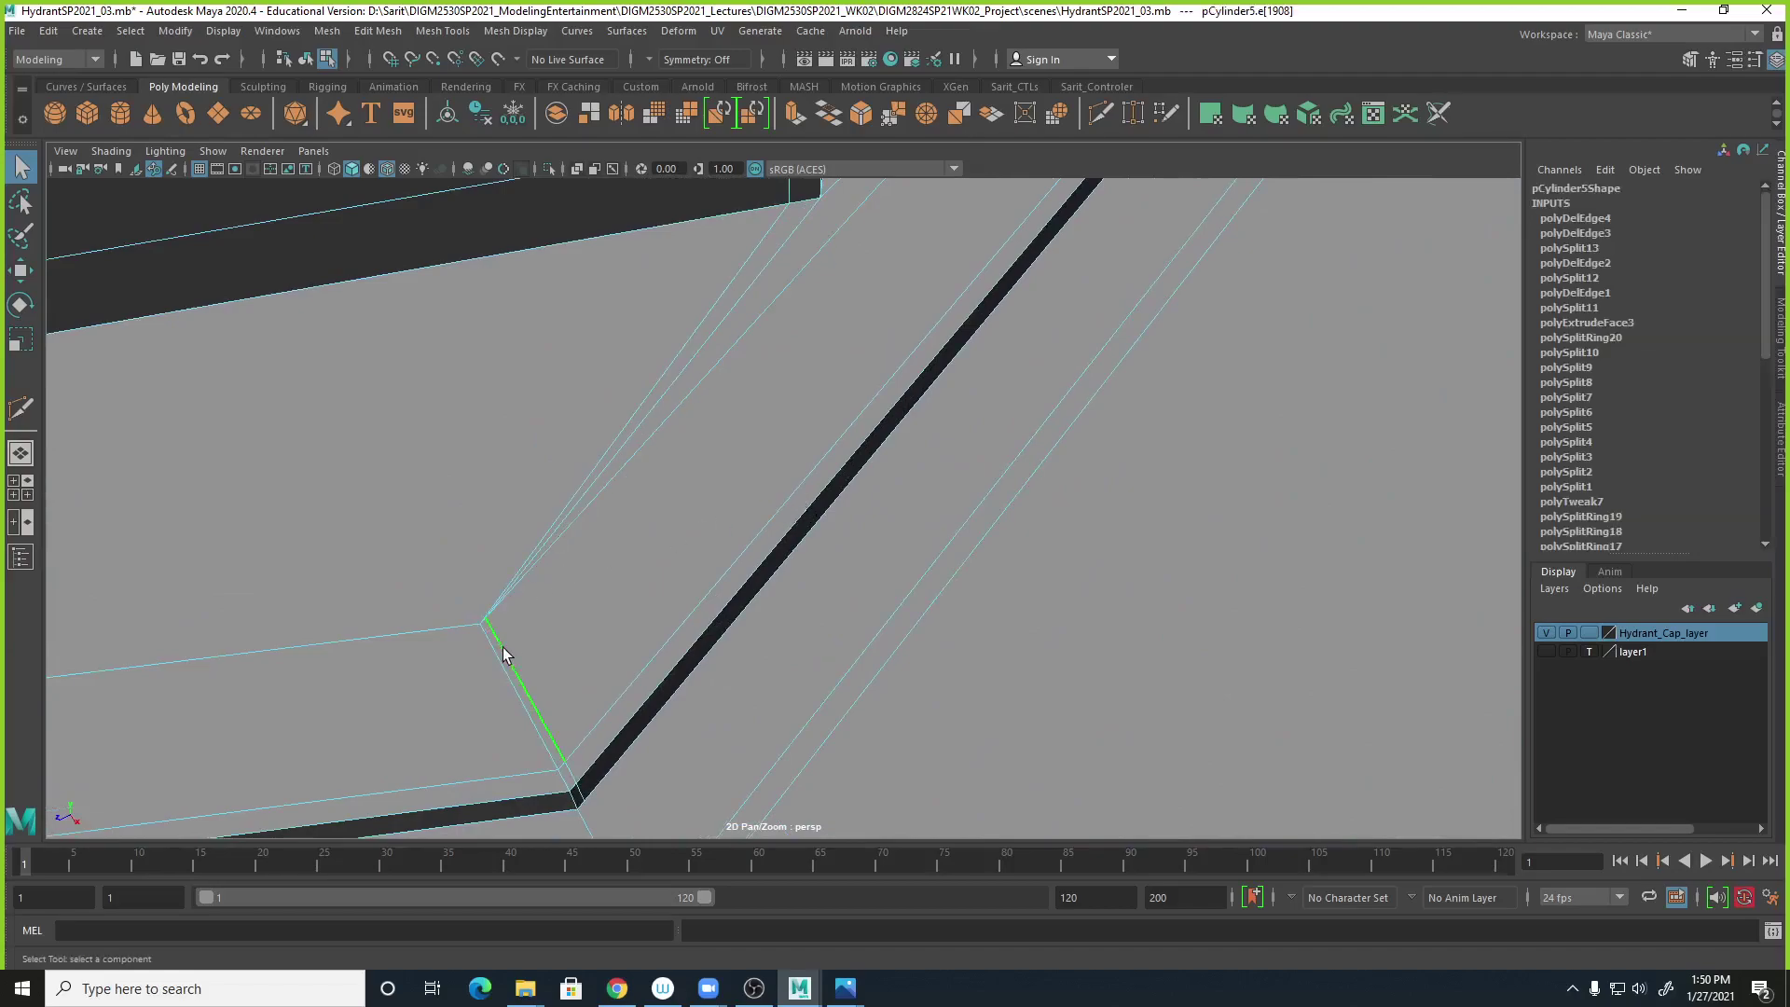
{"action": "scroll", "coordinate": [759, 731], "scroll_direction": "down", "scroll_amount": 2}
{"action": "right_click_drag", "start_coordinate": [590, 642], "coordinate": [485, 670], "text": "shift"}
{"action": "left_click_drag", "start_coordinate": [705, 703], "coordinate": [684, 667], "text": "alt"}
{"action": "left_click_drag", "start_coordinate": [540, 505], "coordinate": [570, 563], "text": "alt"}
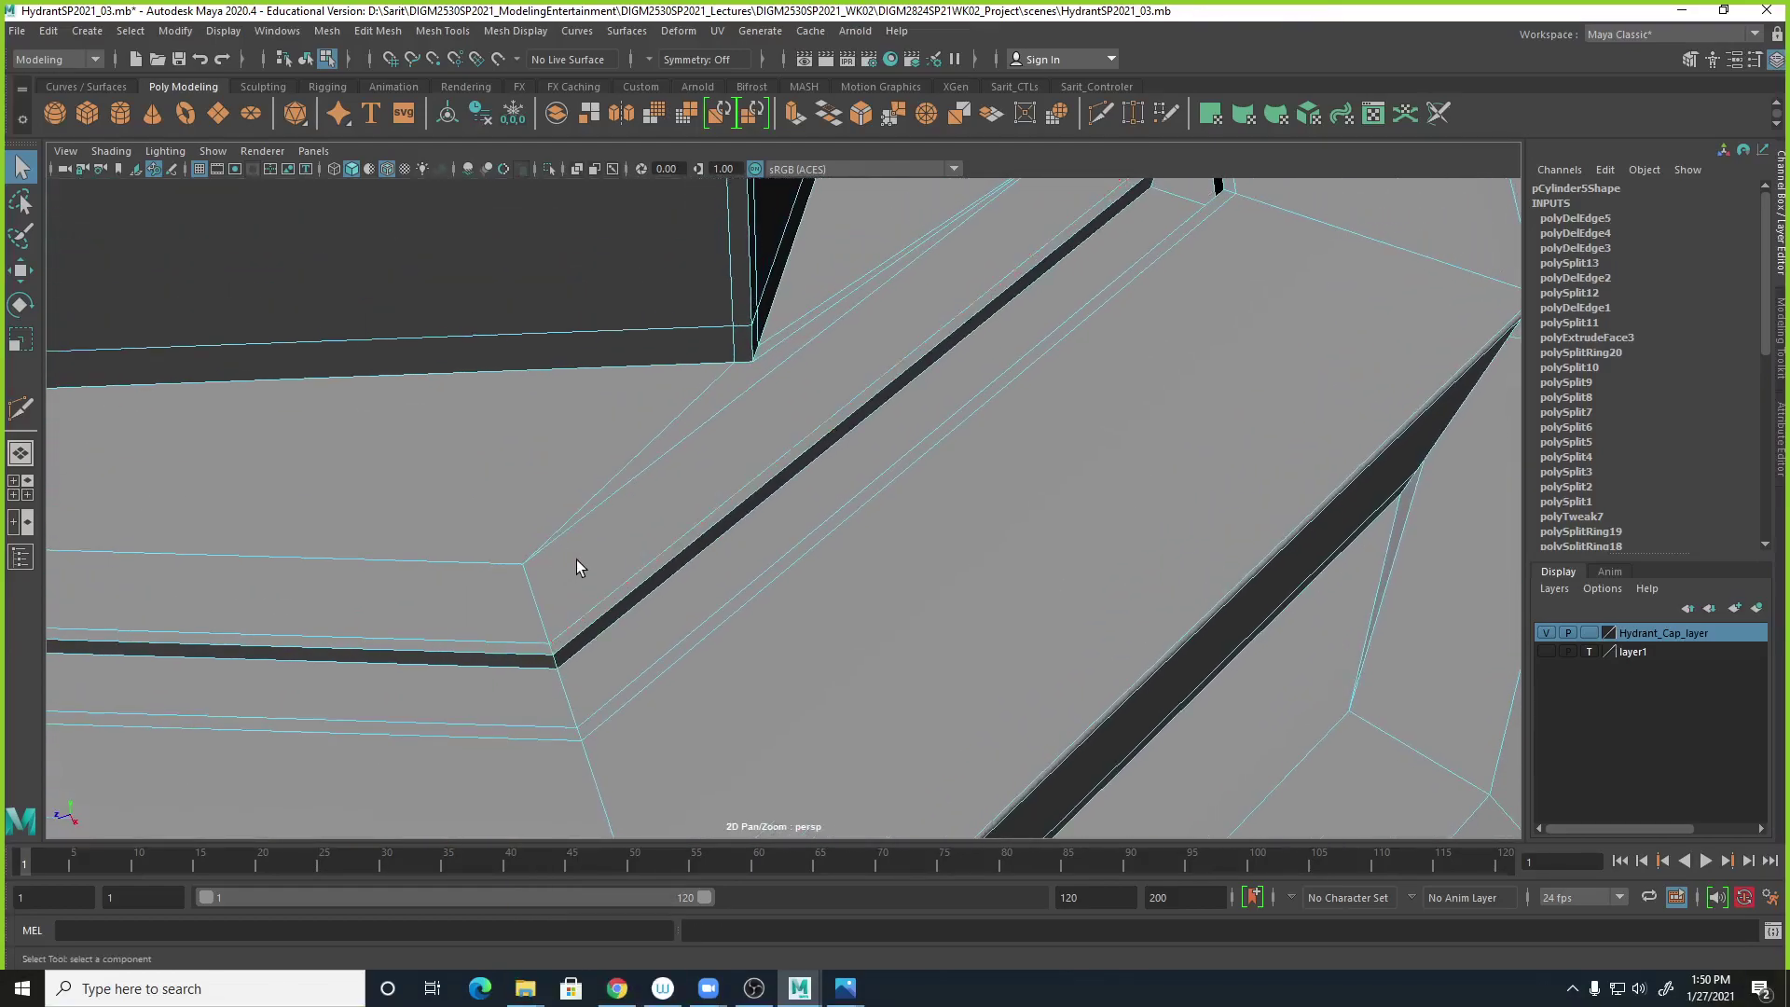
Multi-Cut an edge between the nut's lower corner and the neighbouring corner vertex of the inner ring.
{"action": "right_click_drag", "start_coordinate": [669, 459], "coordinate": [606, 453], "text": "shift"}
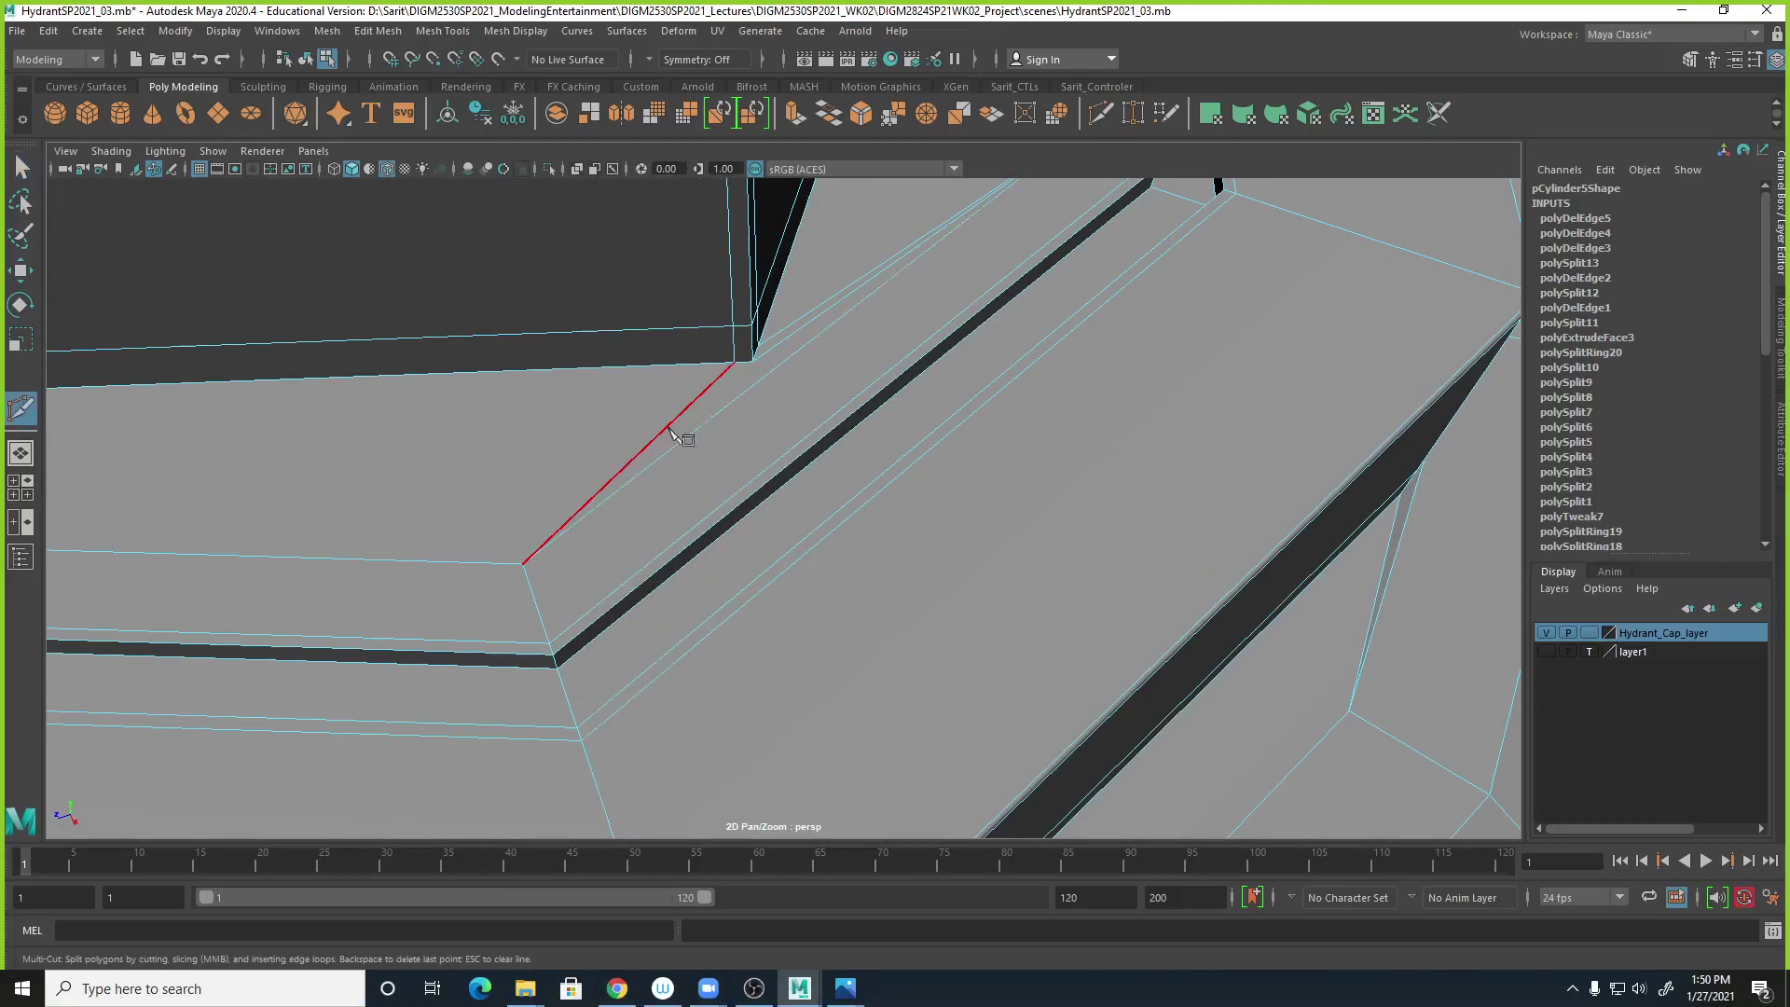
{"action": "left_click", "coordinate": [725, 393]}
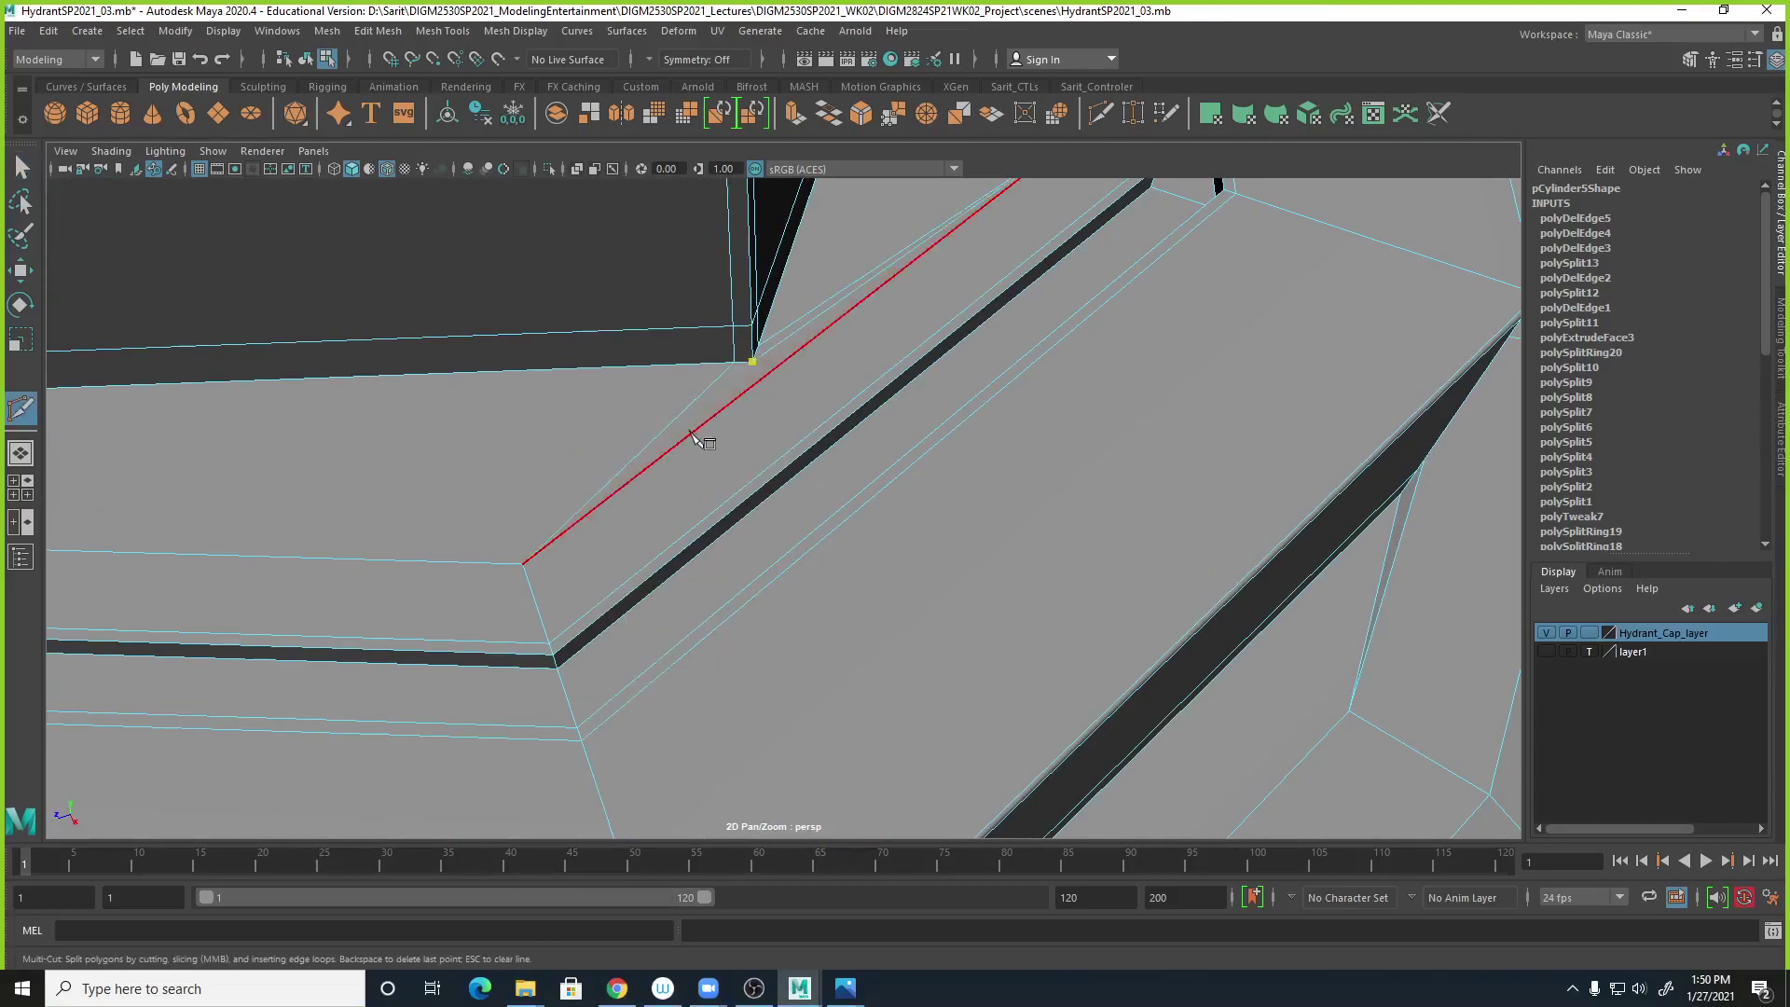
{"action": "key", "text": "Return"}
{"action": "right_click_drag", "start_coordinate": [830, 606], "coordinate": [70, 261], "text": "alt"}
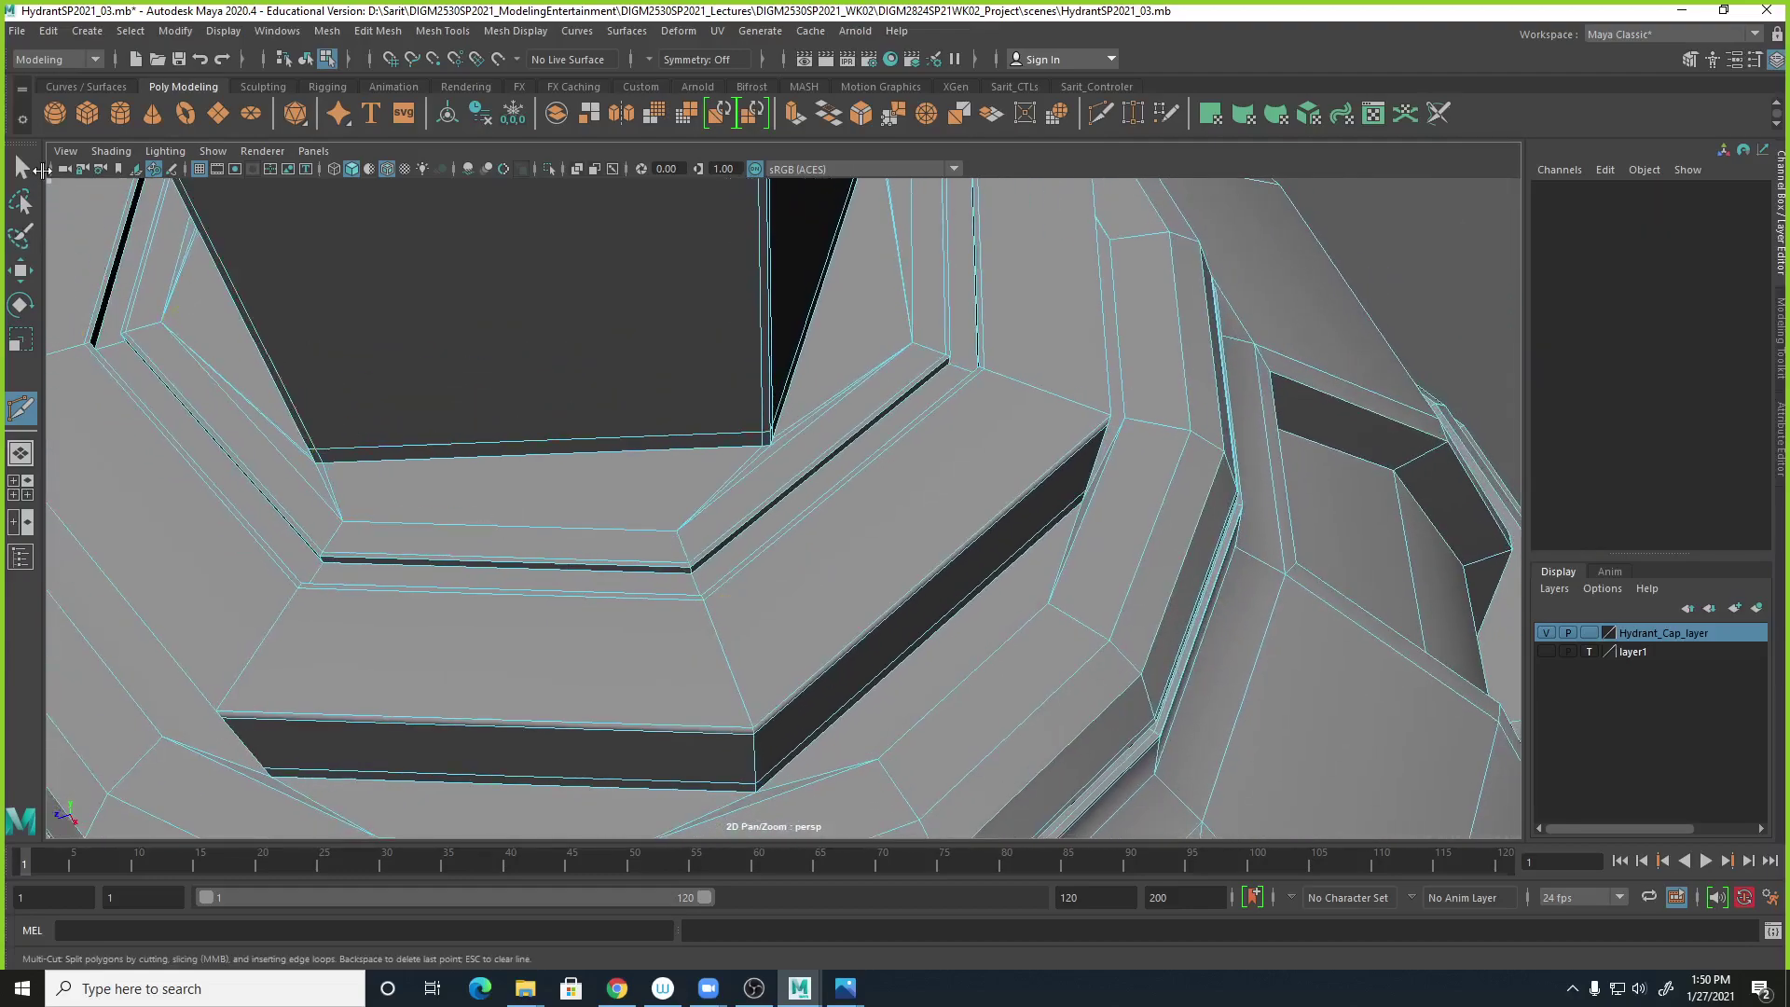
Switch to object mode, check the nut and ring in smooth preview, and return to the unsmoothed mesh.
{"action": "left_click", "coordinate": [20, 168]}
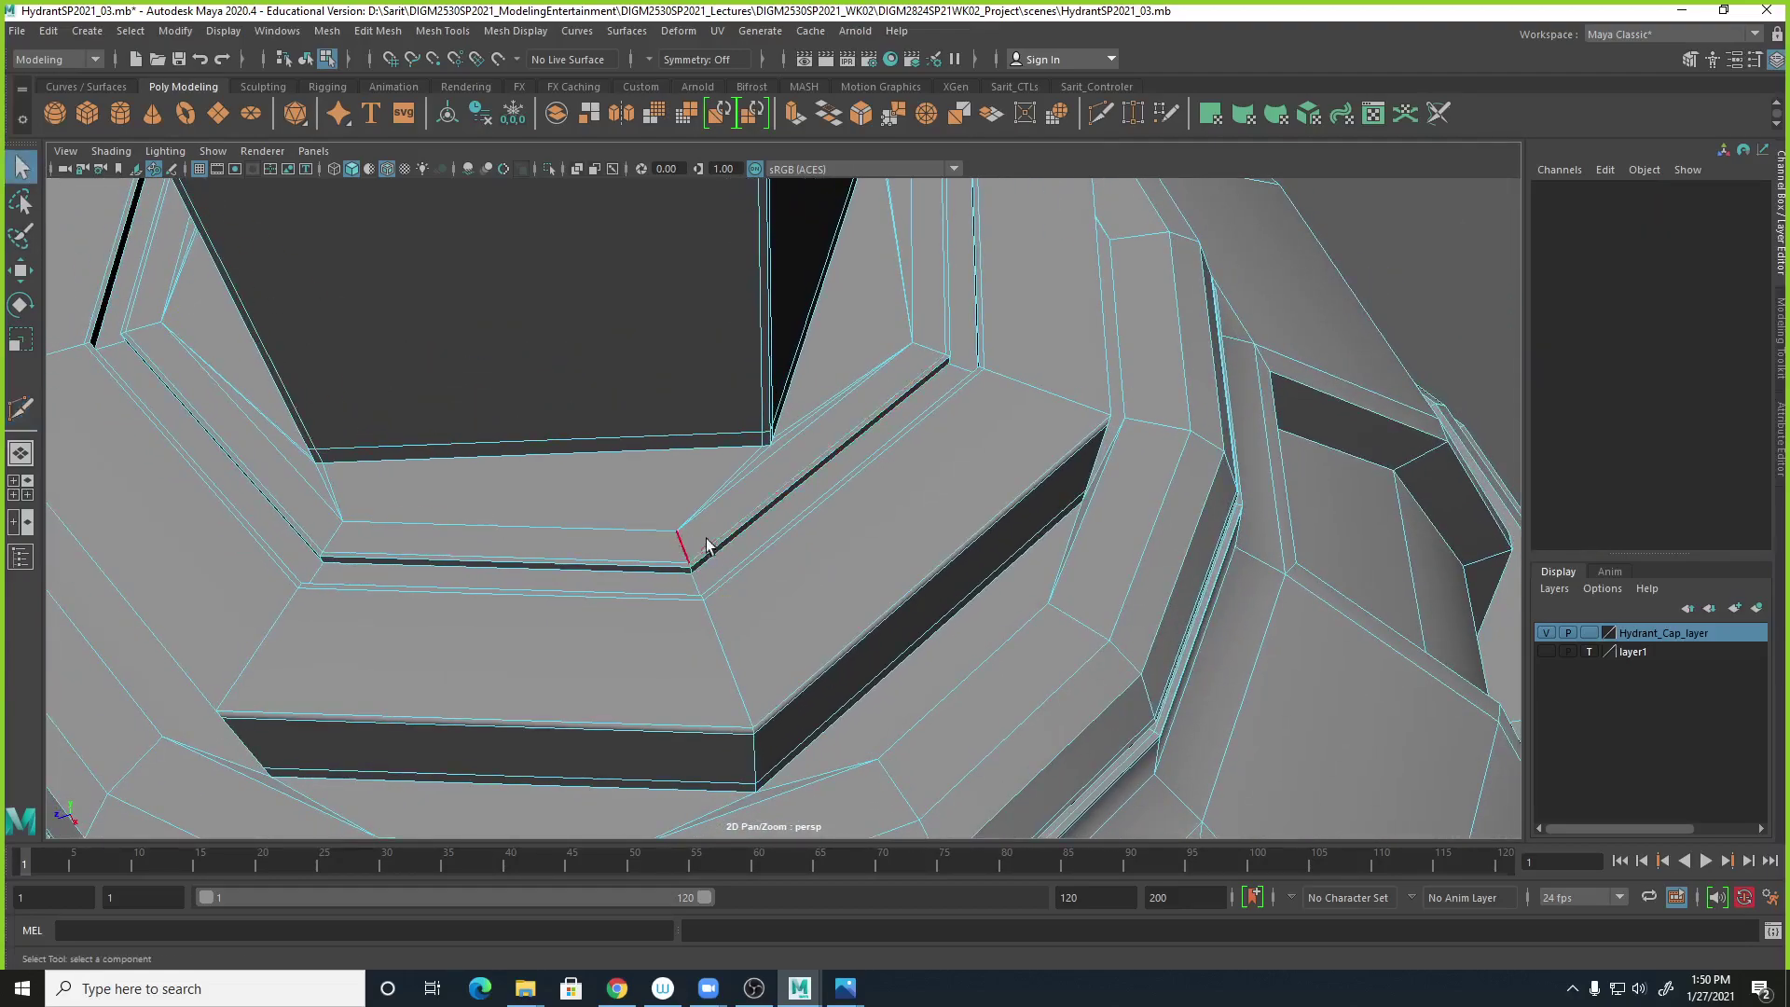
{"action": "right_click_drag", "start_coordinate": [728, 531], "coordinate": [800, 500]}
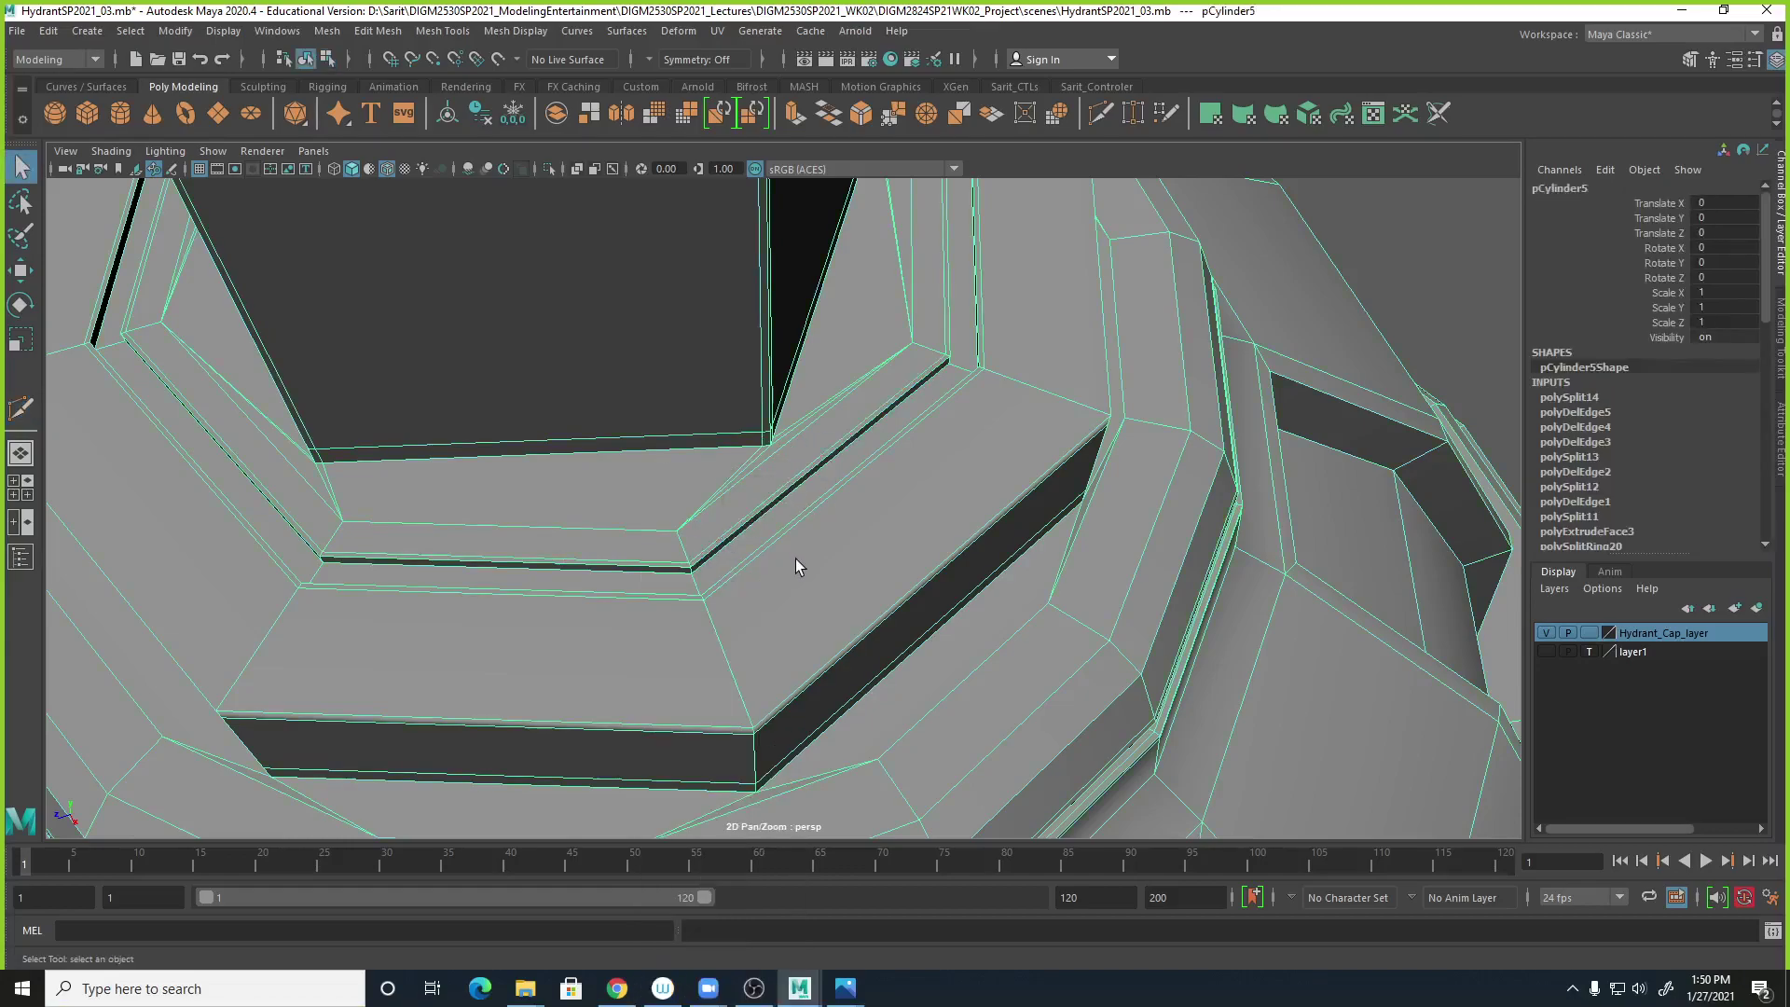
{"action": "scroll", "coordinate": [796, 558], "scroll_direction": "down", "scroll_amount": 5}
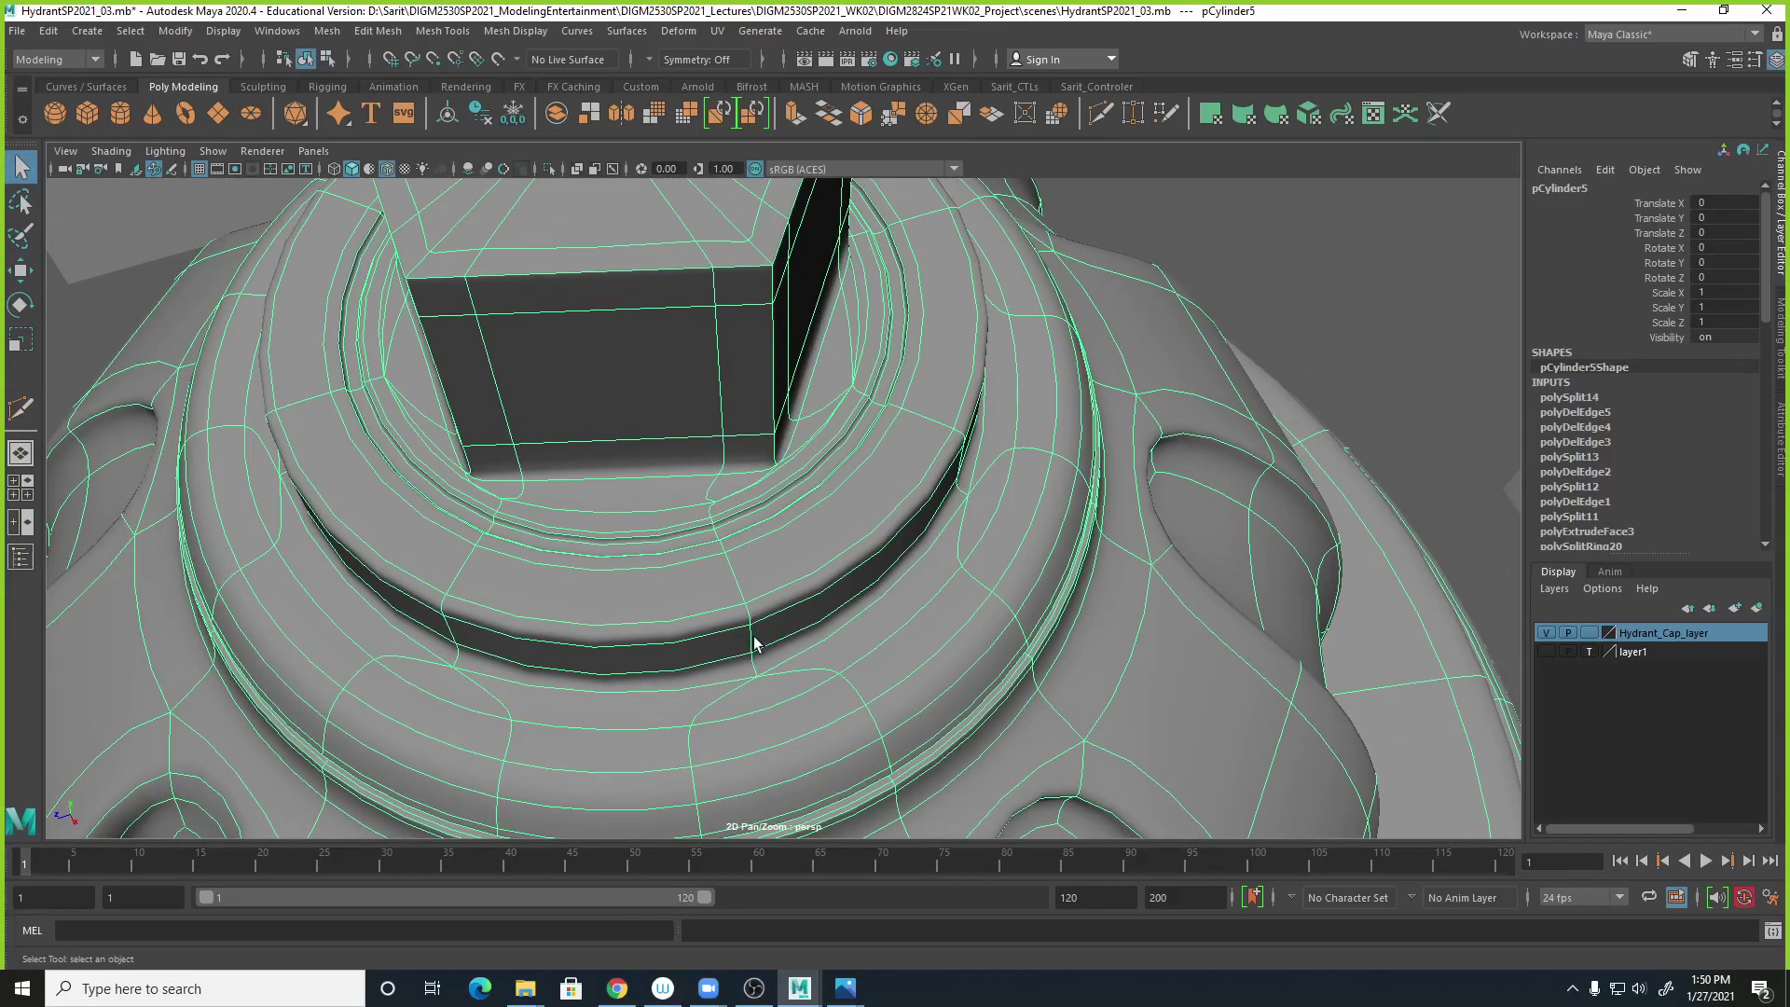
{"action": "left_click_drag", "start_coordinate": [754, 650], "coordinate": [838, 586], "text": "alt"}
{"action": "key", "text": "1"}
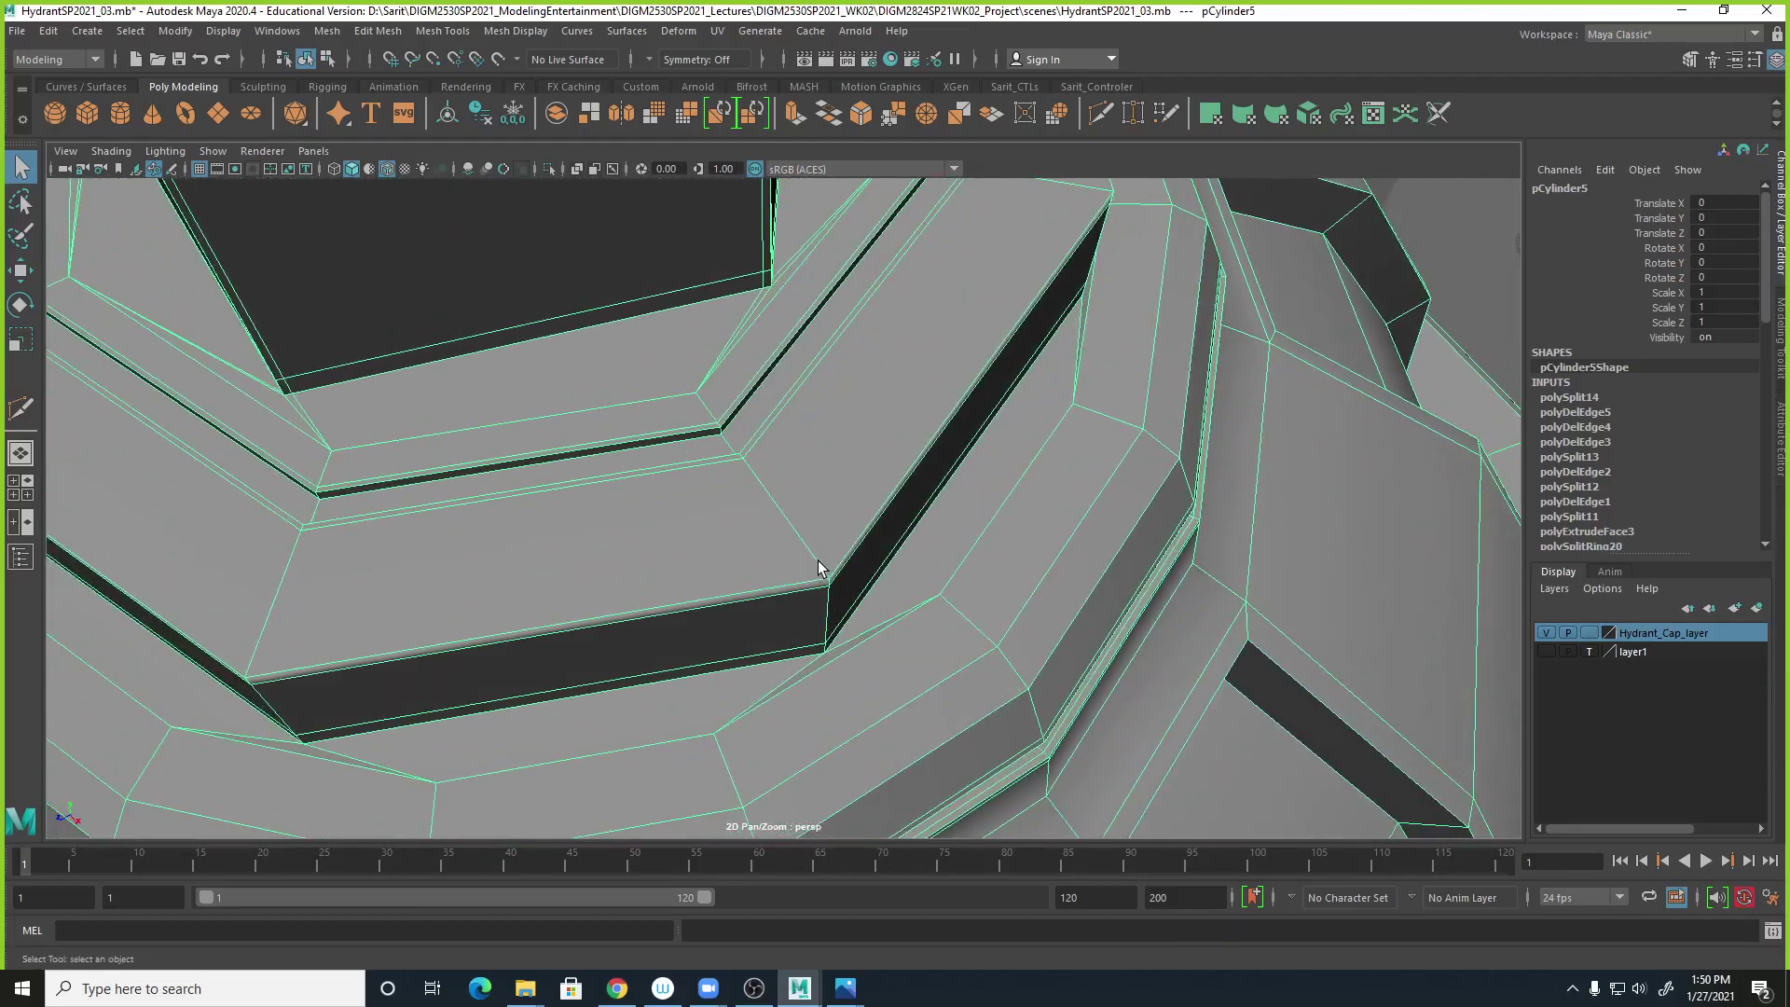
Insert an edge loop on the ring's flat top, close to the dark step's upper edge.
{"action": "right_click_drag", "start_coordinate": [821, 568], "coordinate": [812, 471]}
{"action": "left_click", "coordinate": [378, 31]}
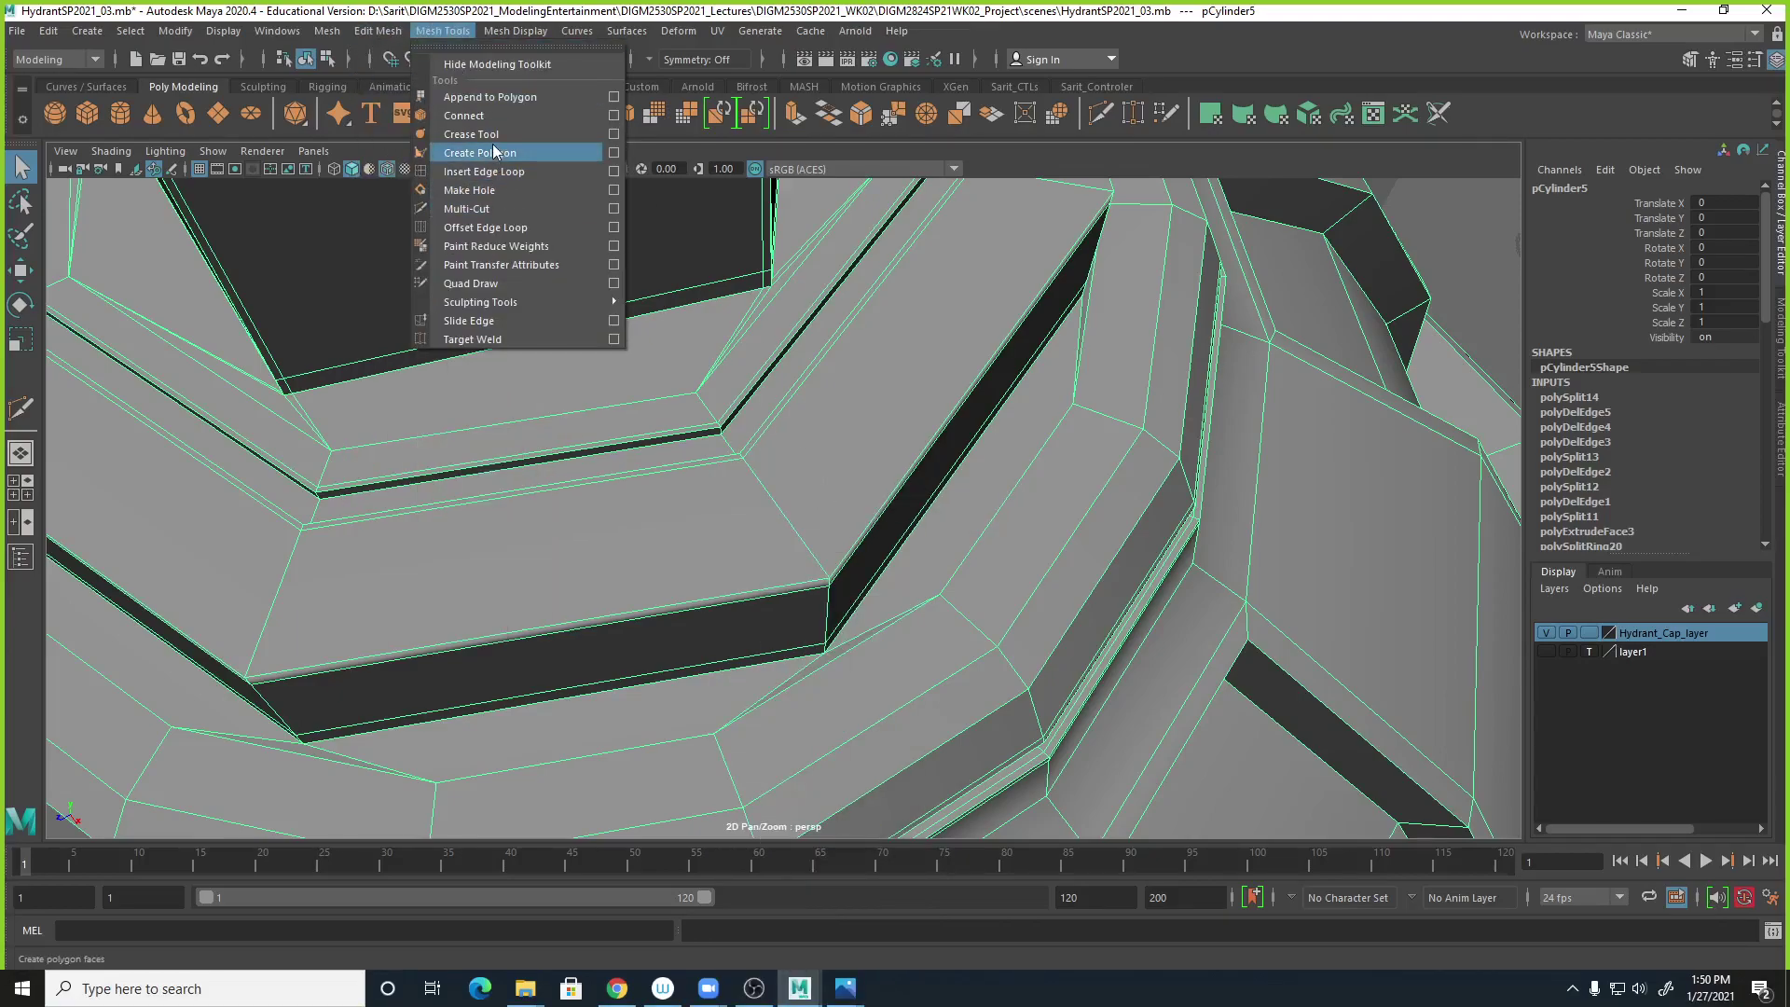
{"action": "left_click", "coordinate": [489, 171]}
{"action": "left_click_drag", "start_coordinate": [783, 517], "coordinate": [817, 556]}
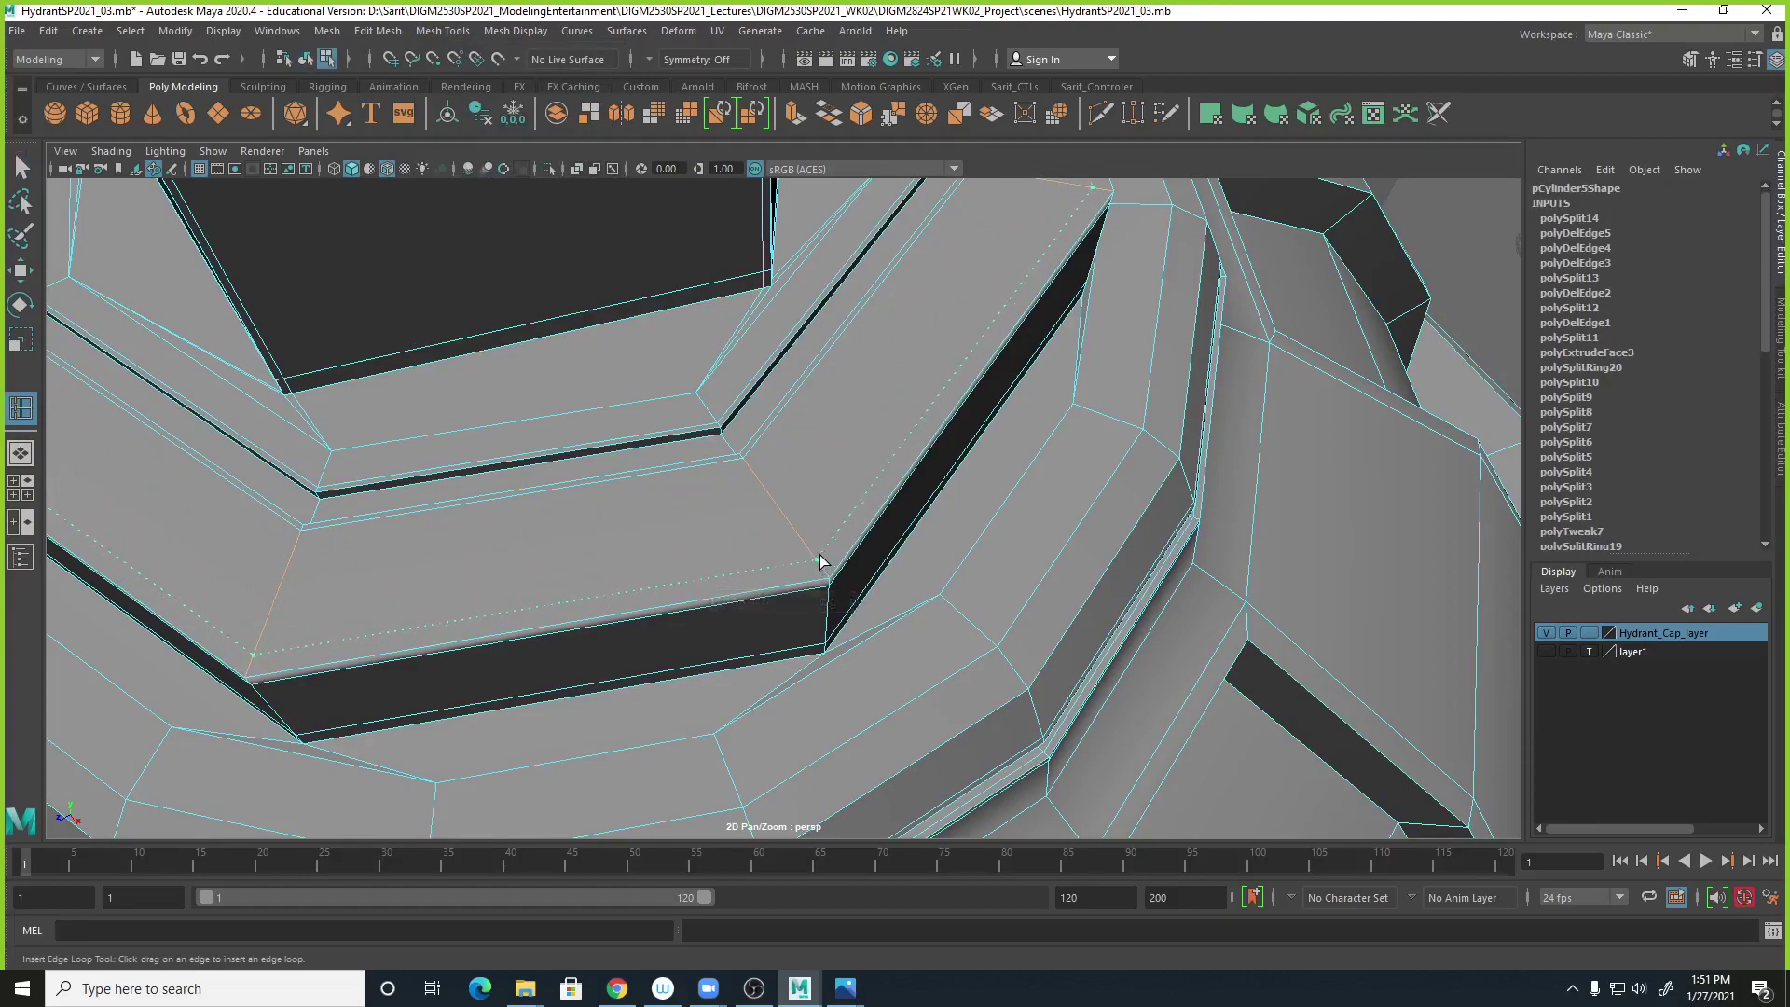
{"action": "left_click_drag", "start_coordinate": [826, 565], "coordinate": [828, 566]}
Insert an edge loop just outside the ring corners below the dark step, and undo the extra loop across the step's corner.
{"action": "left_click_drag", "start_coordinate": [1033, 634], "coordinate": [813, 567], "text": "alt"}
{"action": "right_click_drag", "start_coordinate": [812, 568], "coordinate": [1160, 563], "text": "alt"}
{"action": "right_click_drag", "start_coordinate": [939, 542], "coordinate": [1011, 539], "text": "alt"}
{"action": "left_click_drag", "start_coordinate": [942, 543], "coordinate": [948, 552], "text": "alt"}
{"action": "right_click_drag", "start_coordinate": [949, 553], "coordinate": [1119, 587], "text": "alt"}
{"action": "left_click_drag", "start_coordinate": [953, 624], "coordinate": [927, 565], "text": "alt"}
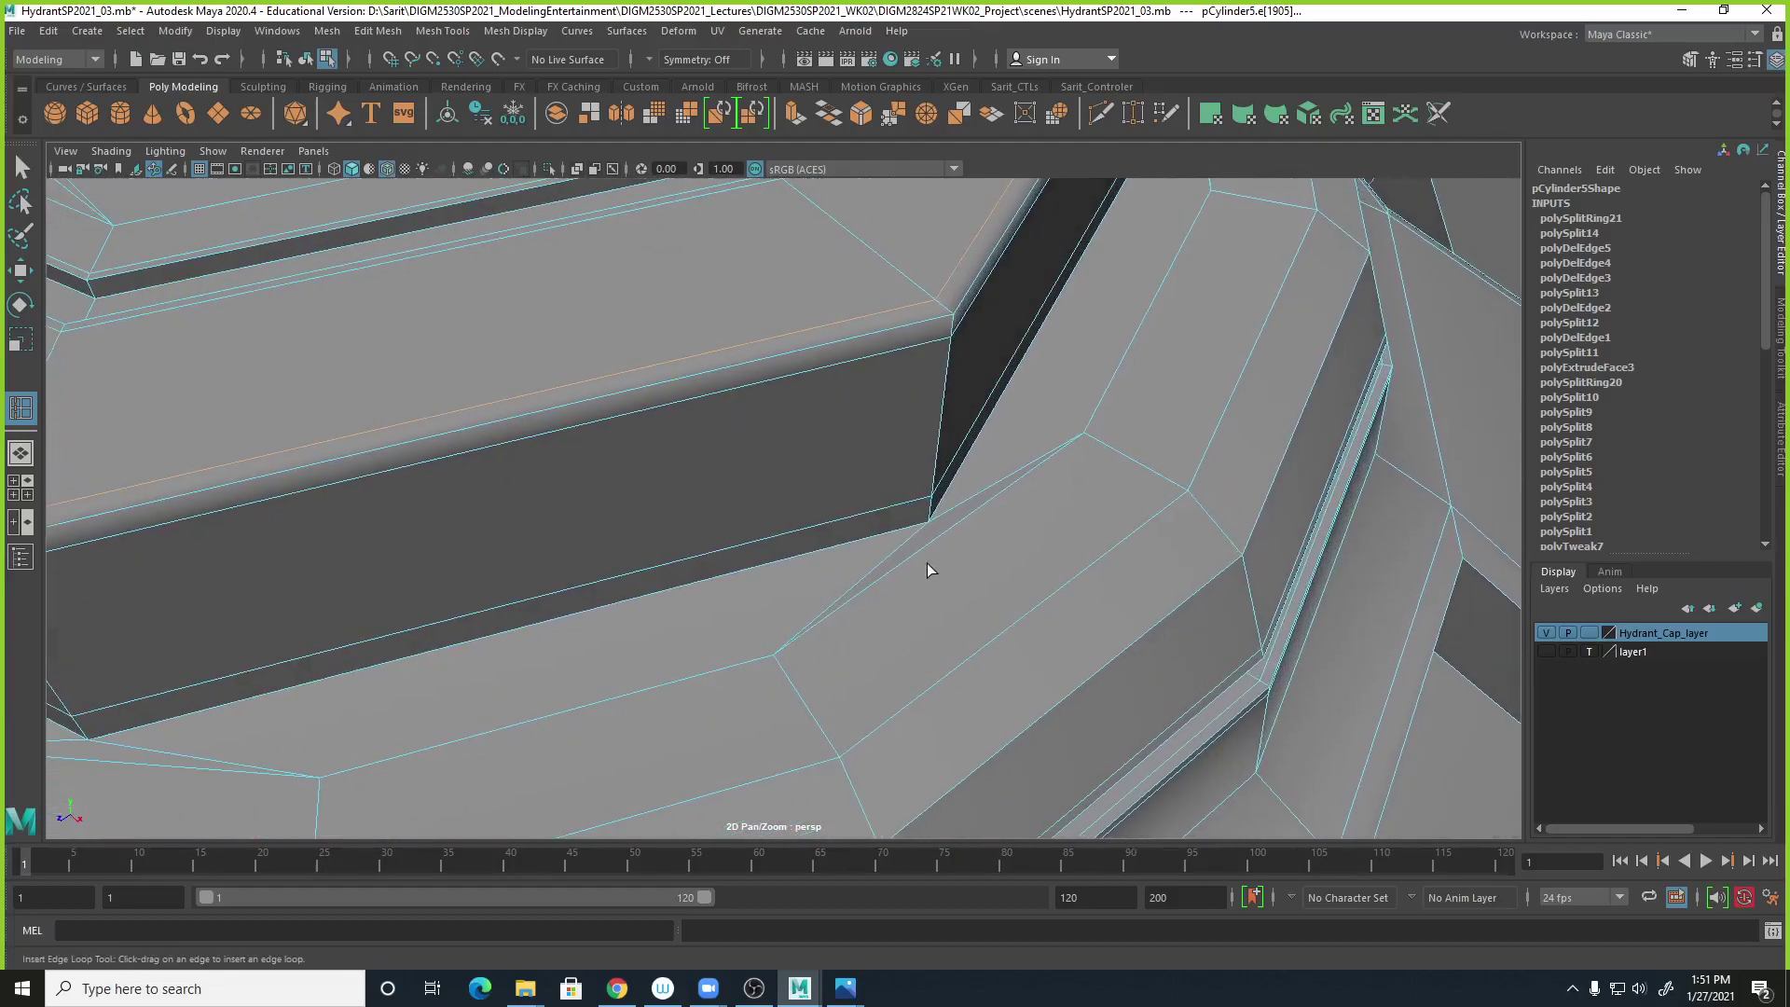
{"action": "left_click", "coordinate": [781, 668]}
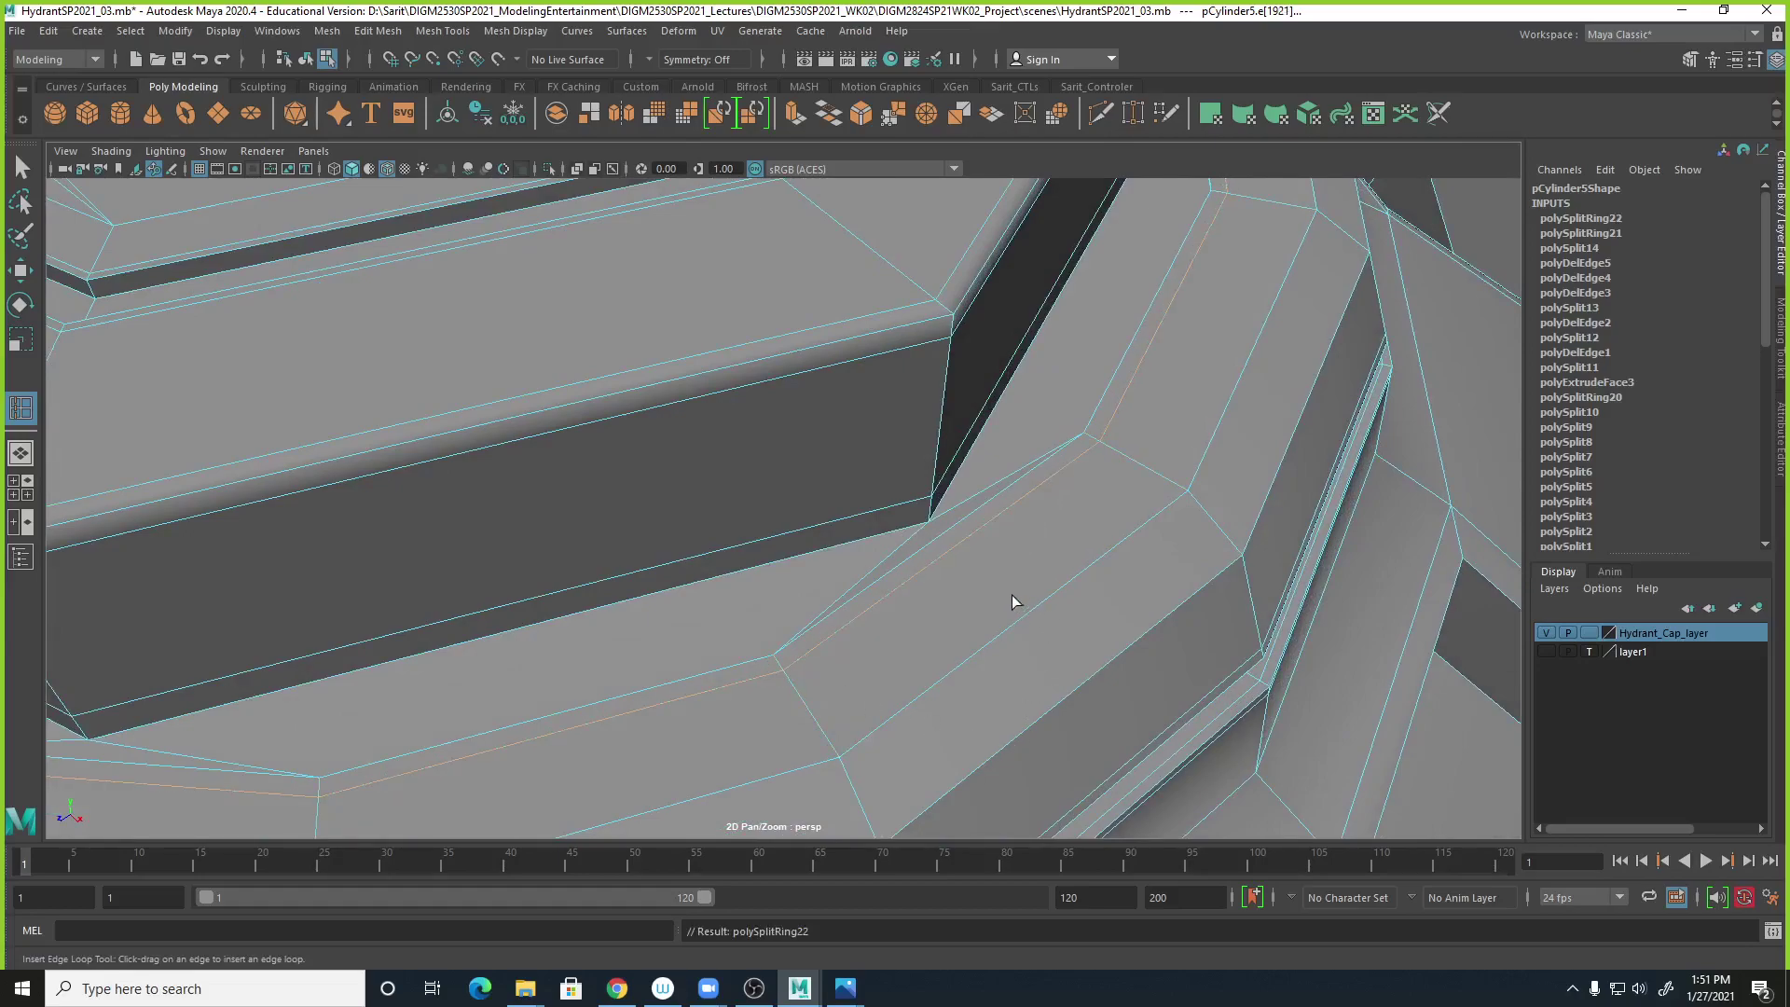
{"action": "mouse_move", "coordinate": [1038, 533]}
{"action": "left_mouse_down", "text": "alt"}
{"action": "mouse_move", "coordinate": [968, 519]}
{"action": "mouse_move", "coordinate": [920, 560]}
{"action": "mouse_move", "coordinate": [1054, 546]}
{"action": "left_mouse_up", "text": "alt"}
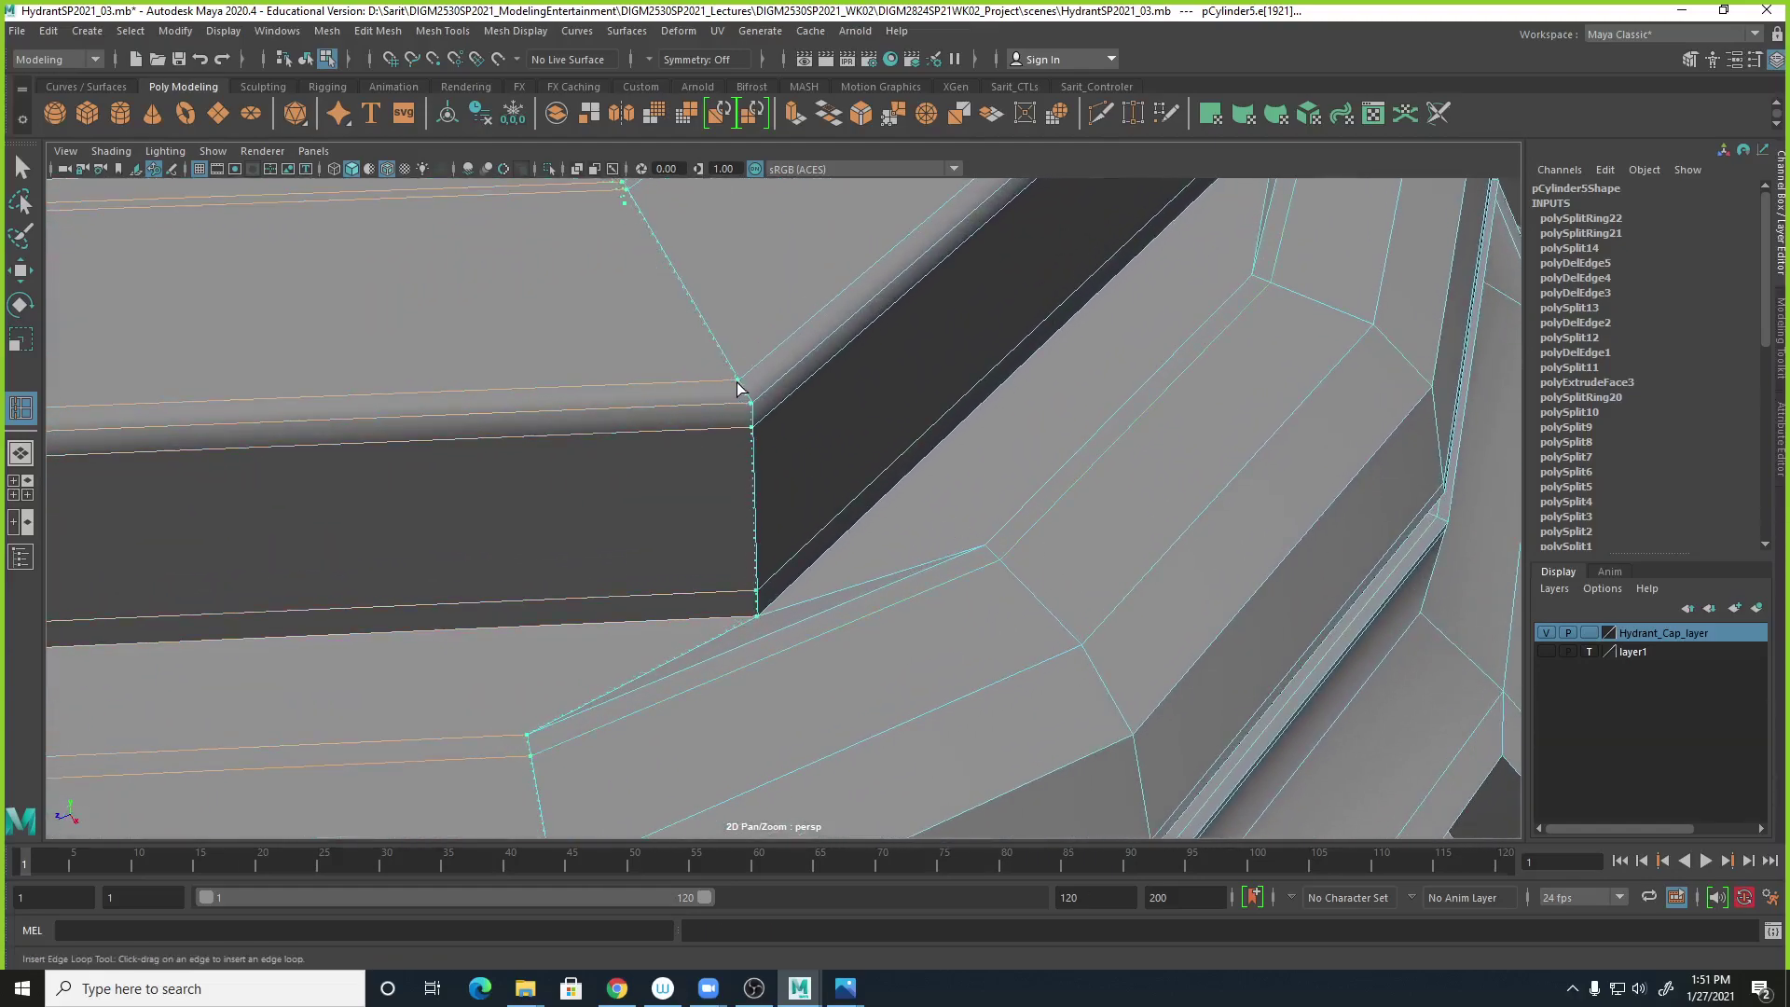
{"action": "key", "text": "ctrl+z"}
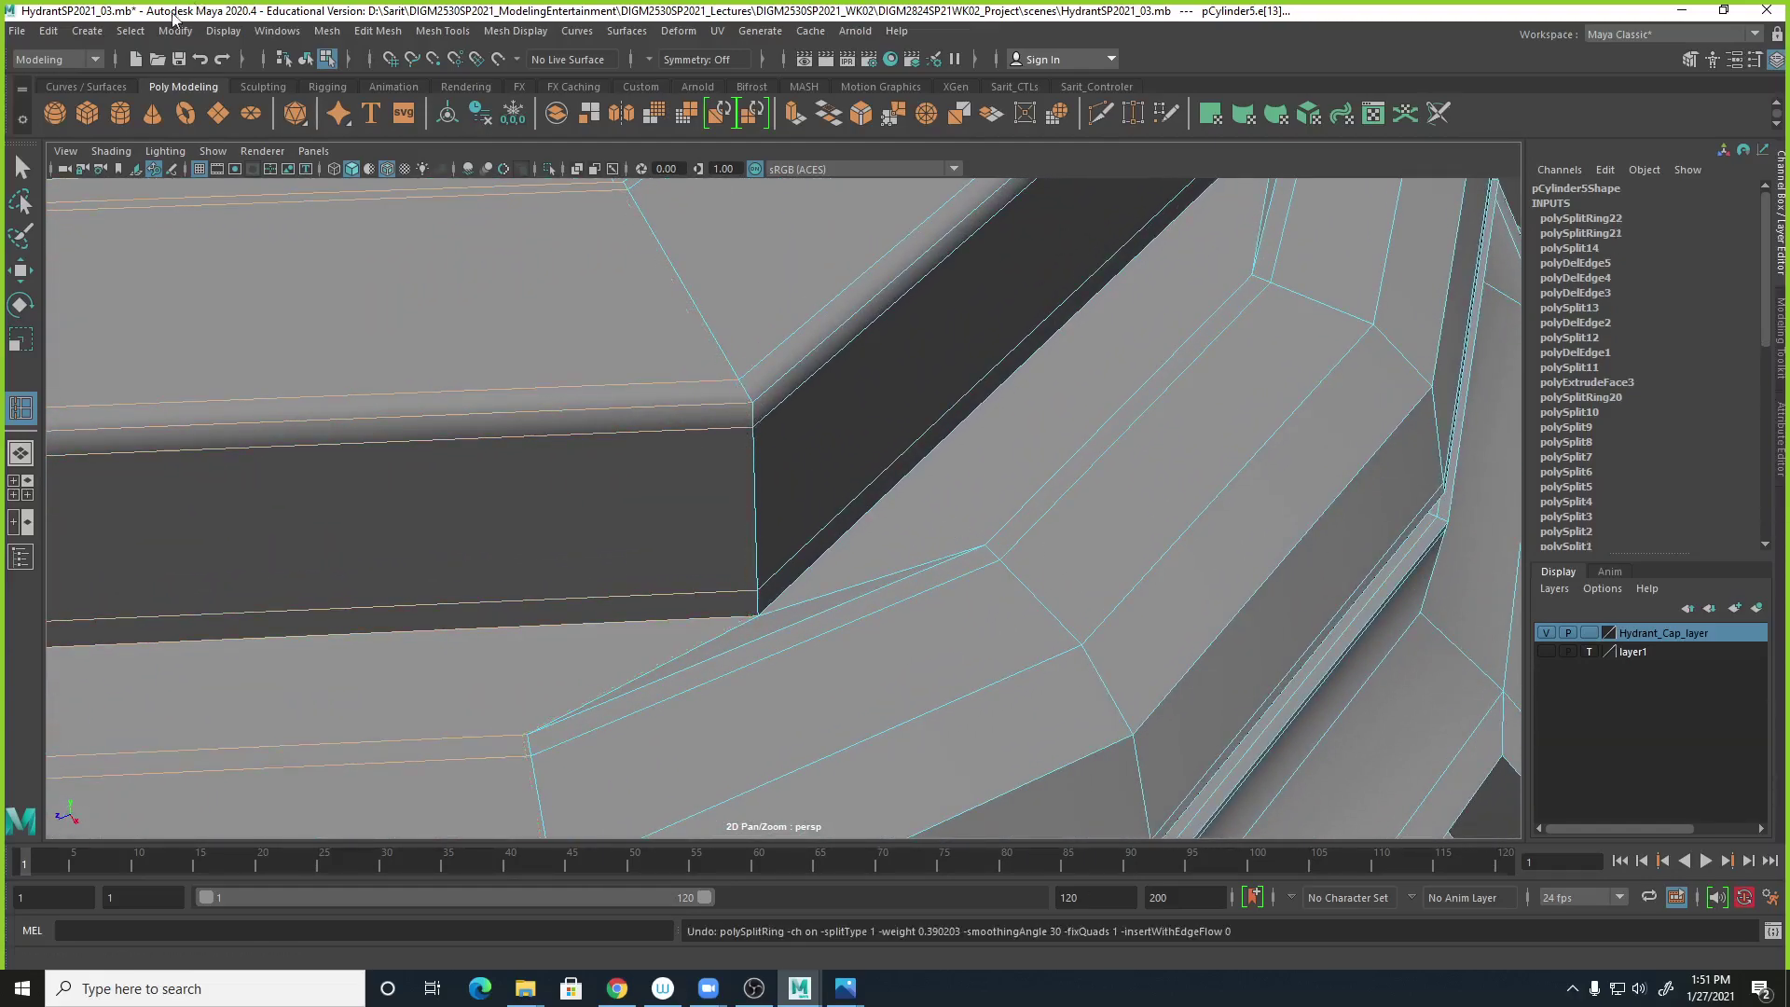
Multi-Cut a support edge down one side of the dark step's corner to the ring corner vertex below.
{"action": "key", "text": "F8"}
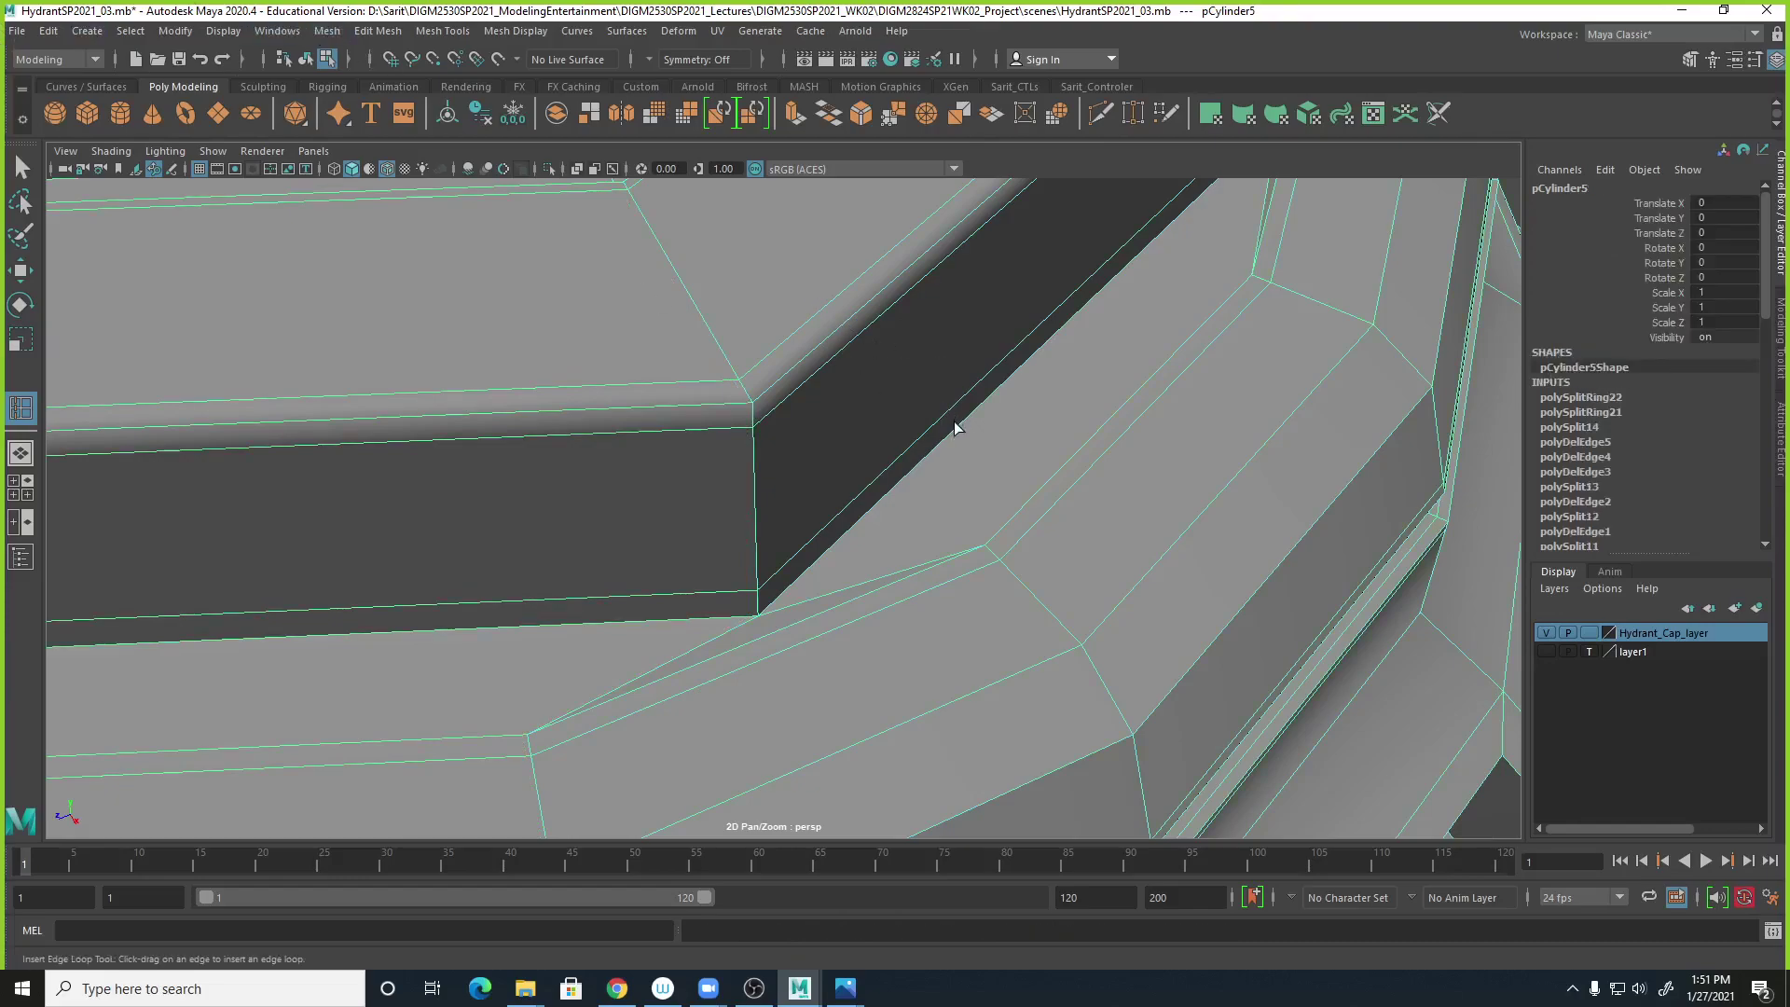
{"action": "left_click", "coordinate": [439, 31]}
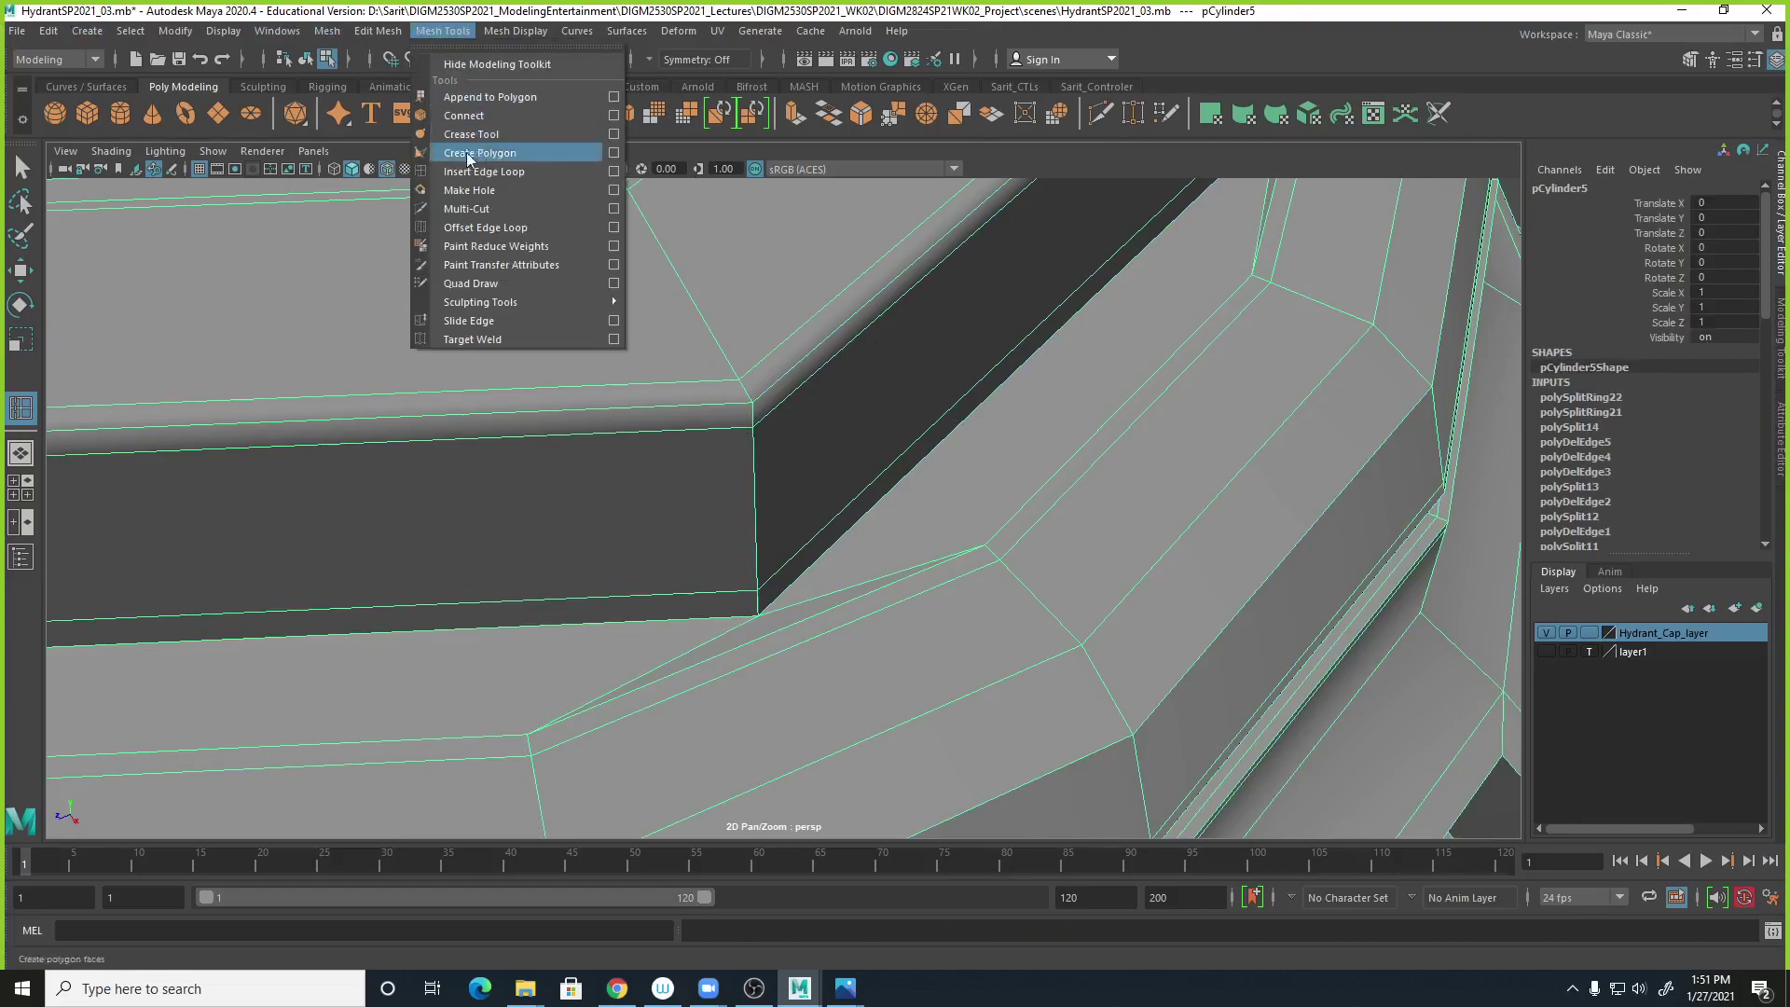
{"action": "left_click", "coordinate": [494, 192]}
{"action": "left_click_drag", "start_coordinate": [751, 439], "coordinate": [895, 463], "text": "alt"}
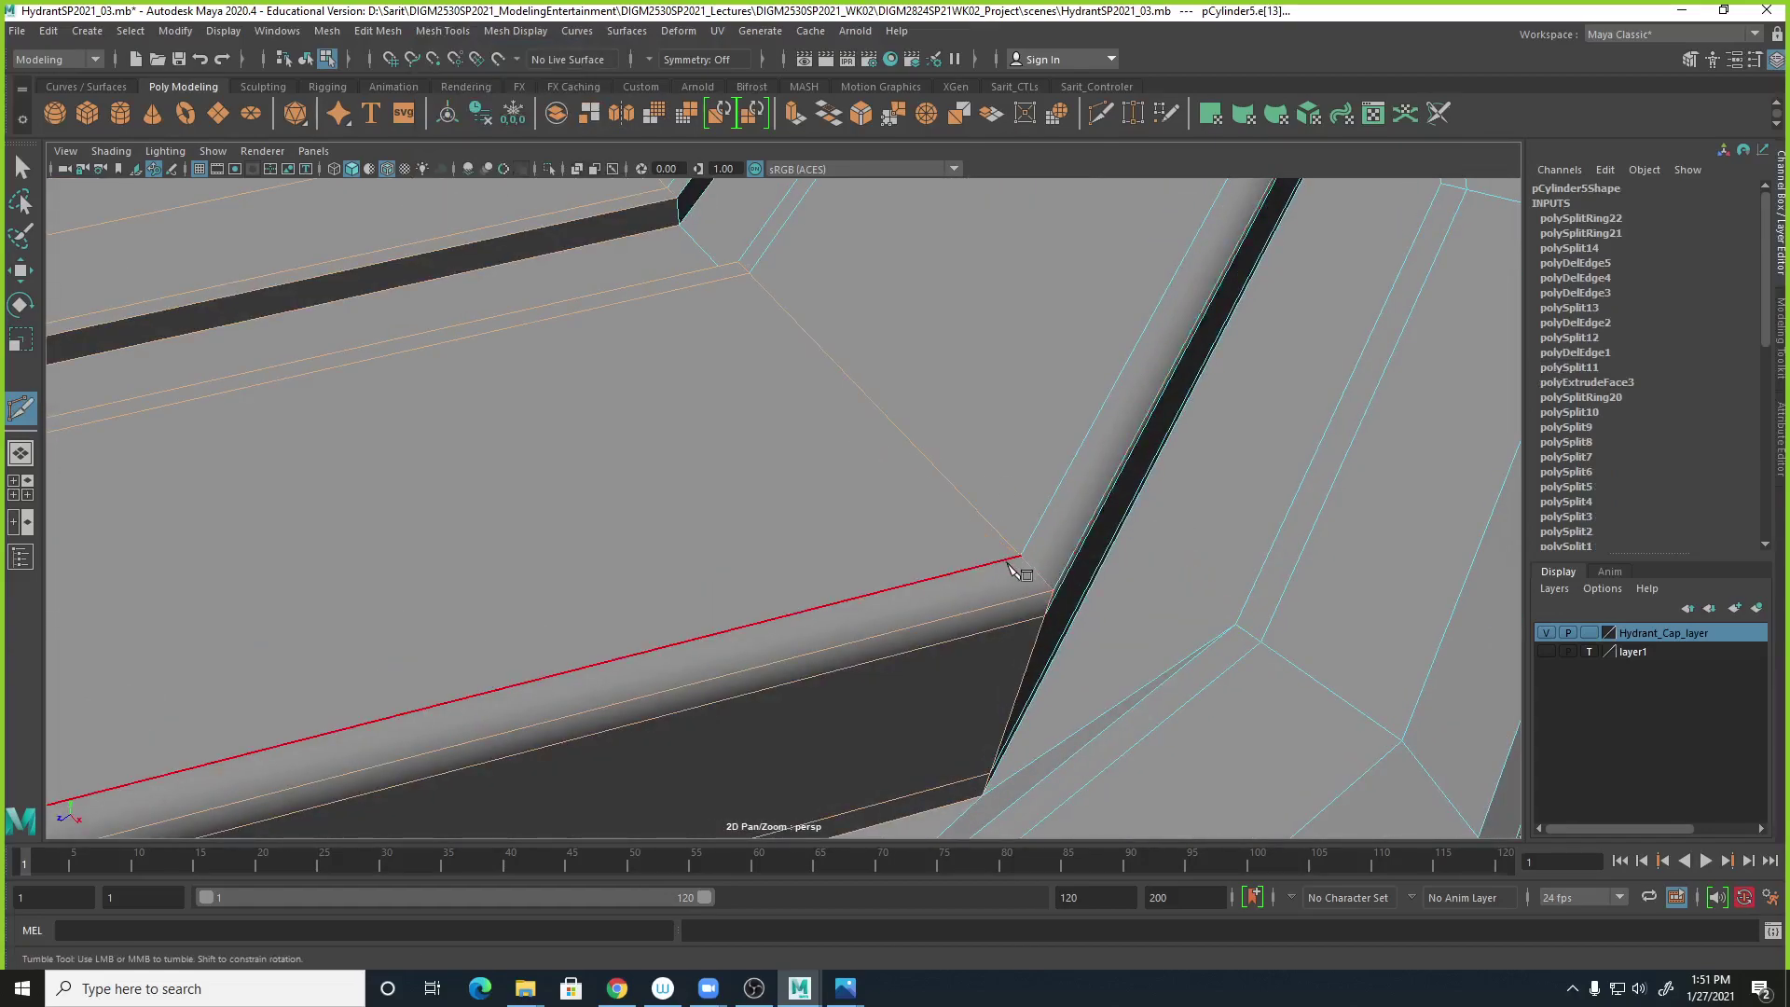
{"action": "left_click_drag", "start_coordinate": [1054, 611], "coordinate": [1048, 608], "text": "alt"}
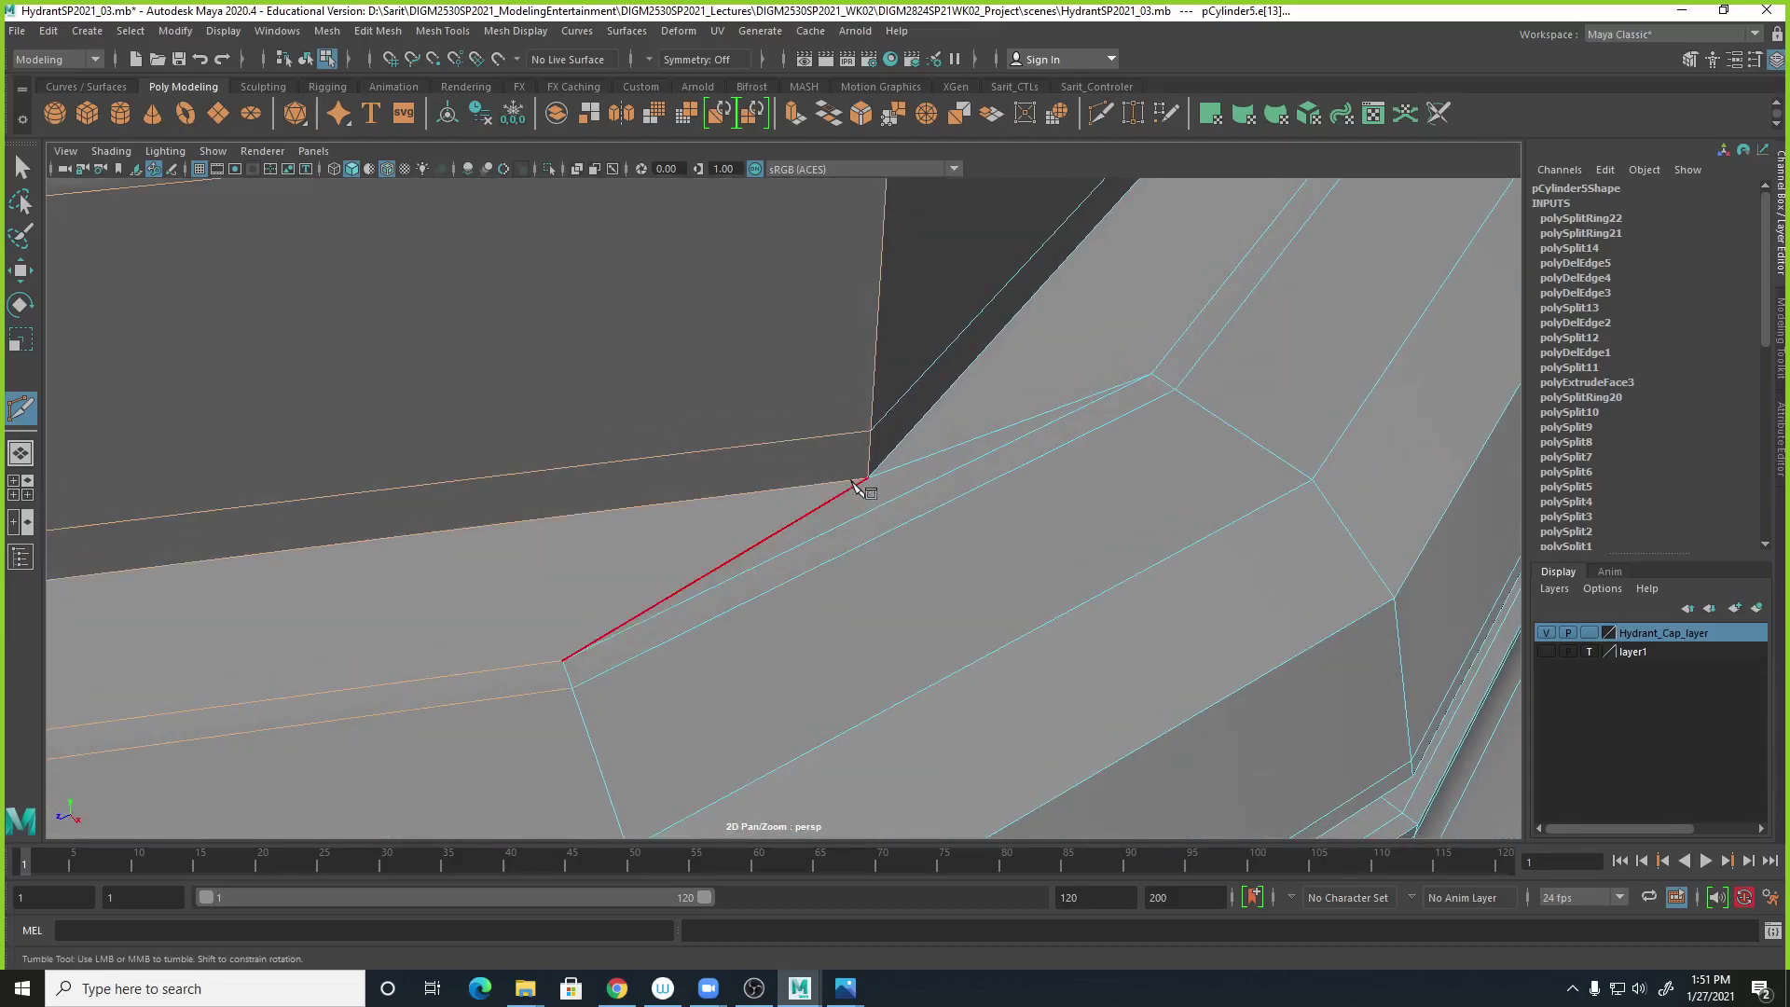
{"action": "left_click", "coordinate": [857, 479]}
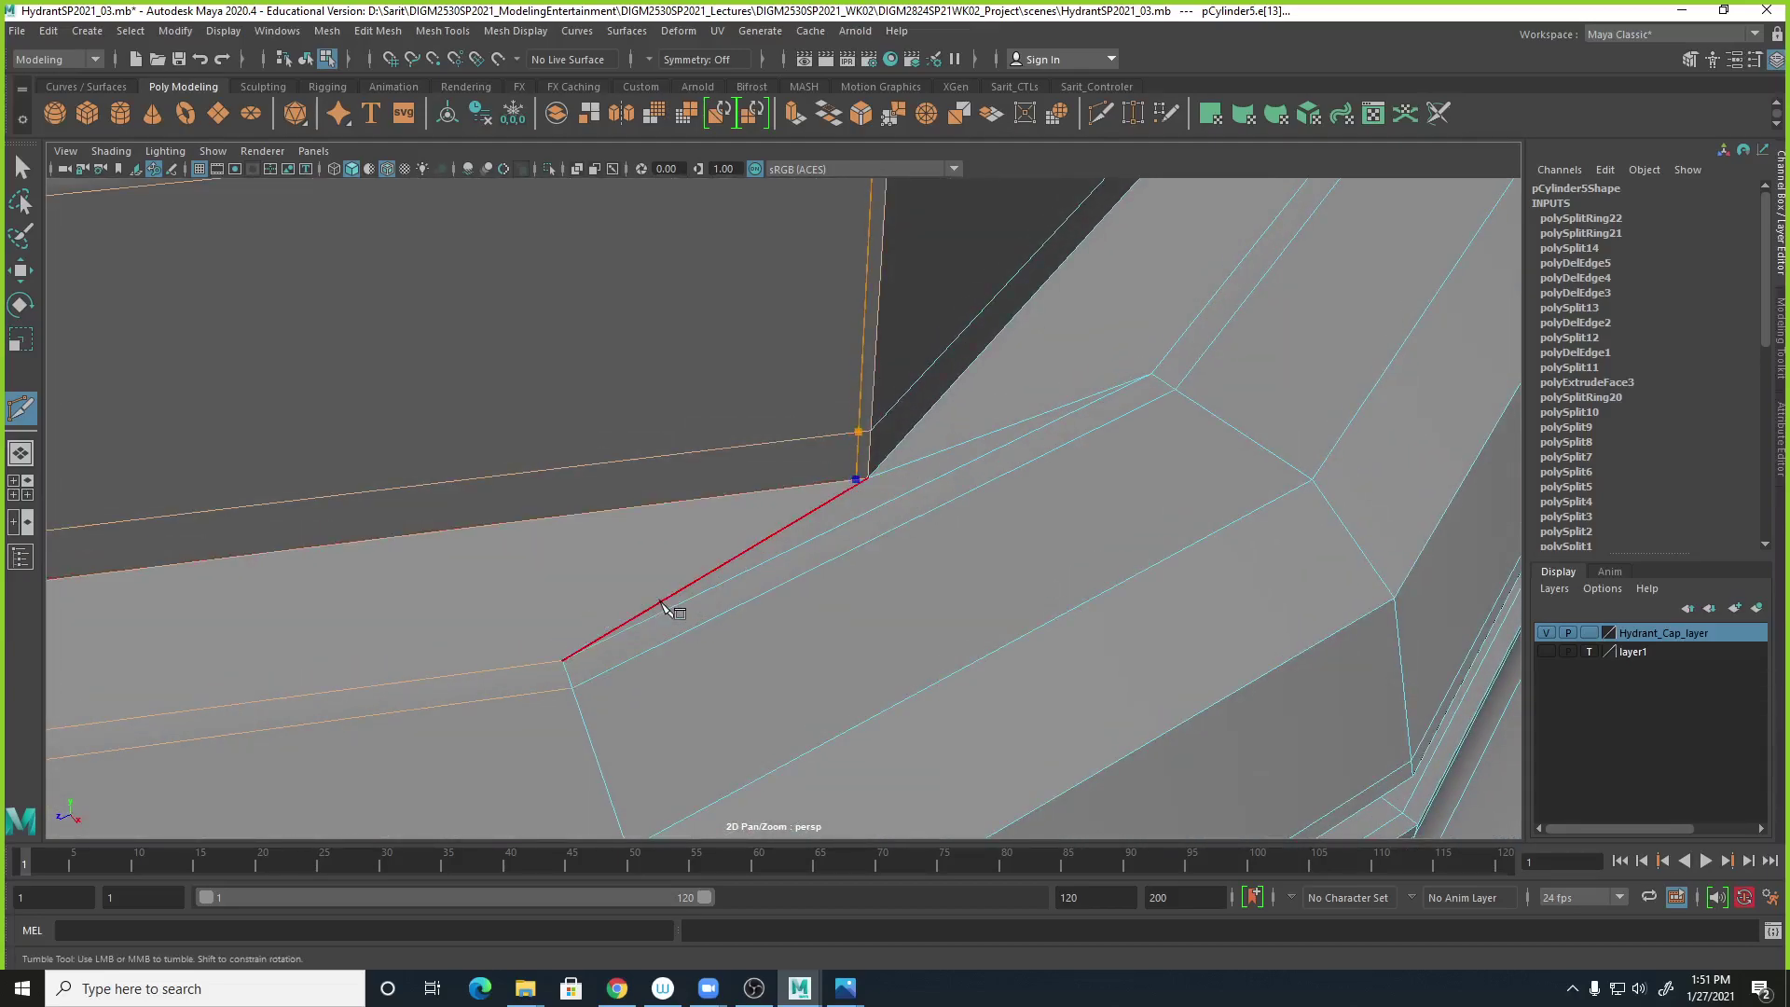
{"action": "right_click", "coordinate": [494, 696]}
Multi-Cut a matching support edge down the other side of the step's corner to the adjacent ring vertex.
{"action": "scroll", "coordinate": [934, 541], "scroll_direction": "down", "scroll_amount": 5}
{"action": "left_click_drag", "start_coordinate": [933, 541], "coordinate": [826, 553], "text": "alt"}
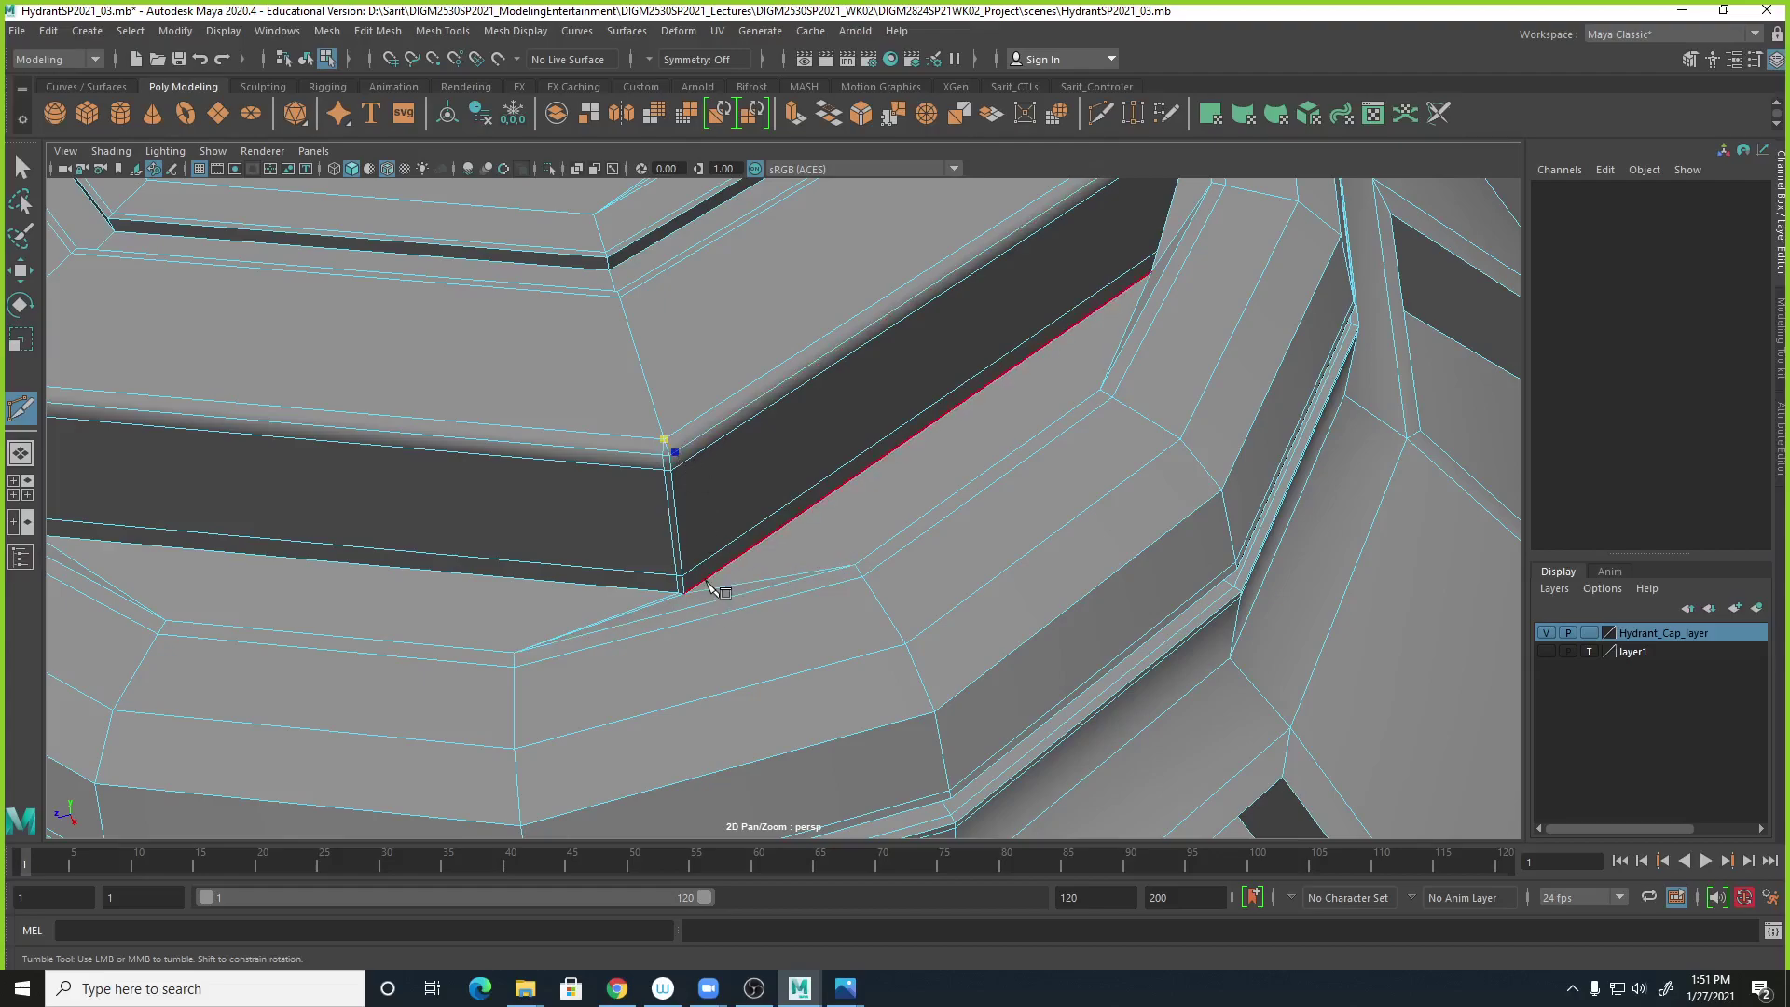
{"action": "left_click", "coordinate": [856, 566]}
{"action": "right_click", "coordinate": [856, 581]}
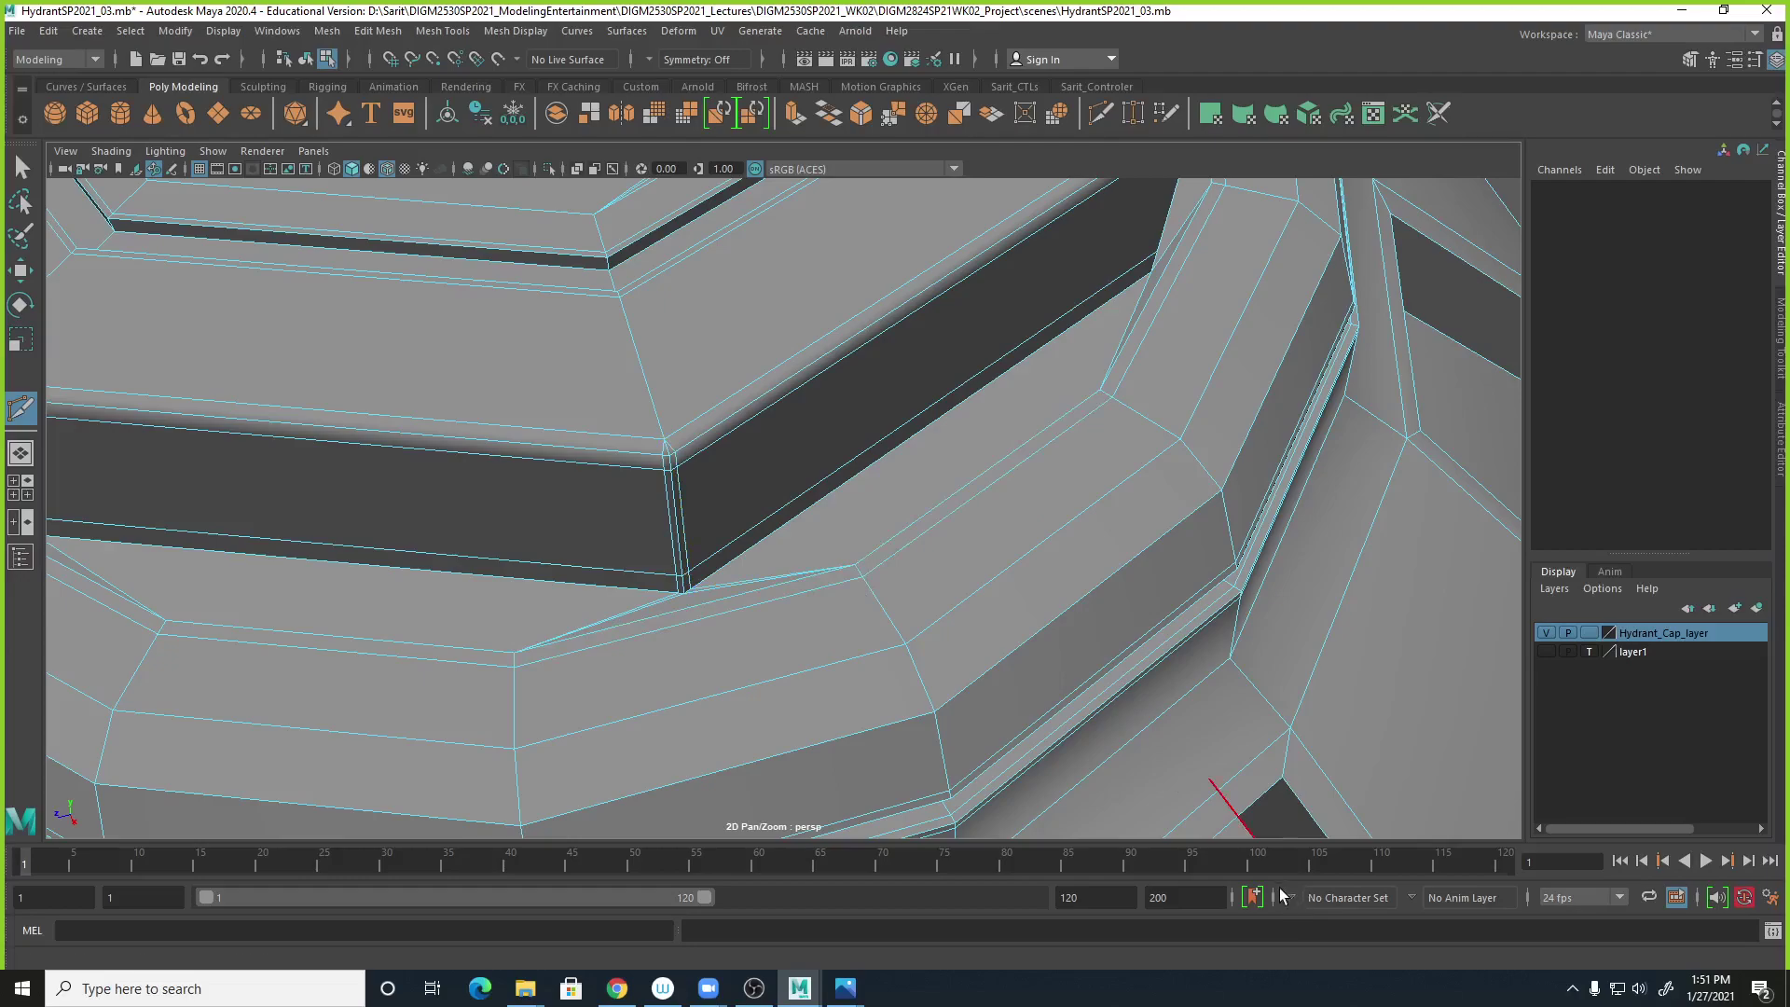
Preview the smoothed step with its newly supported corner and return to the unsmoothed mesh.
{"action": "scroll", "coordinate": [970, 718], "scroll_direction": "down", "scroll_amount": 6}
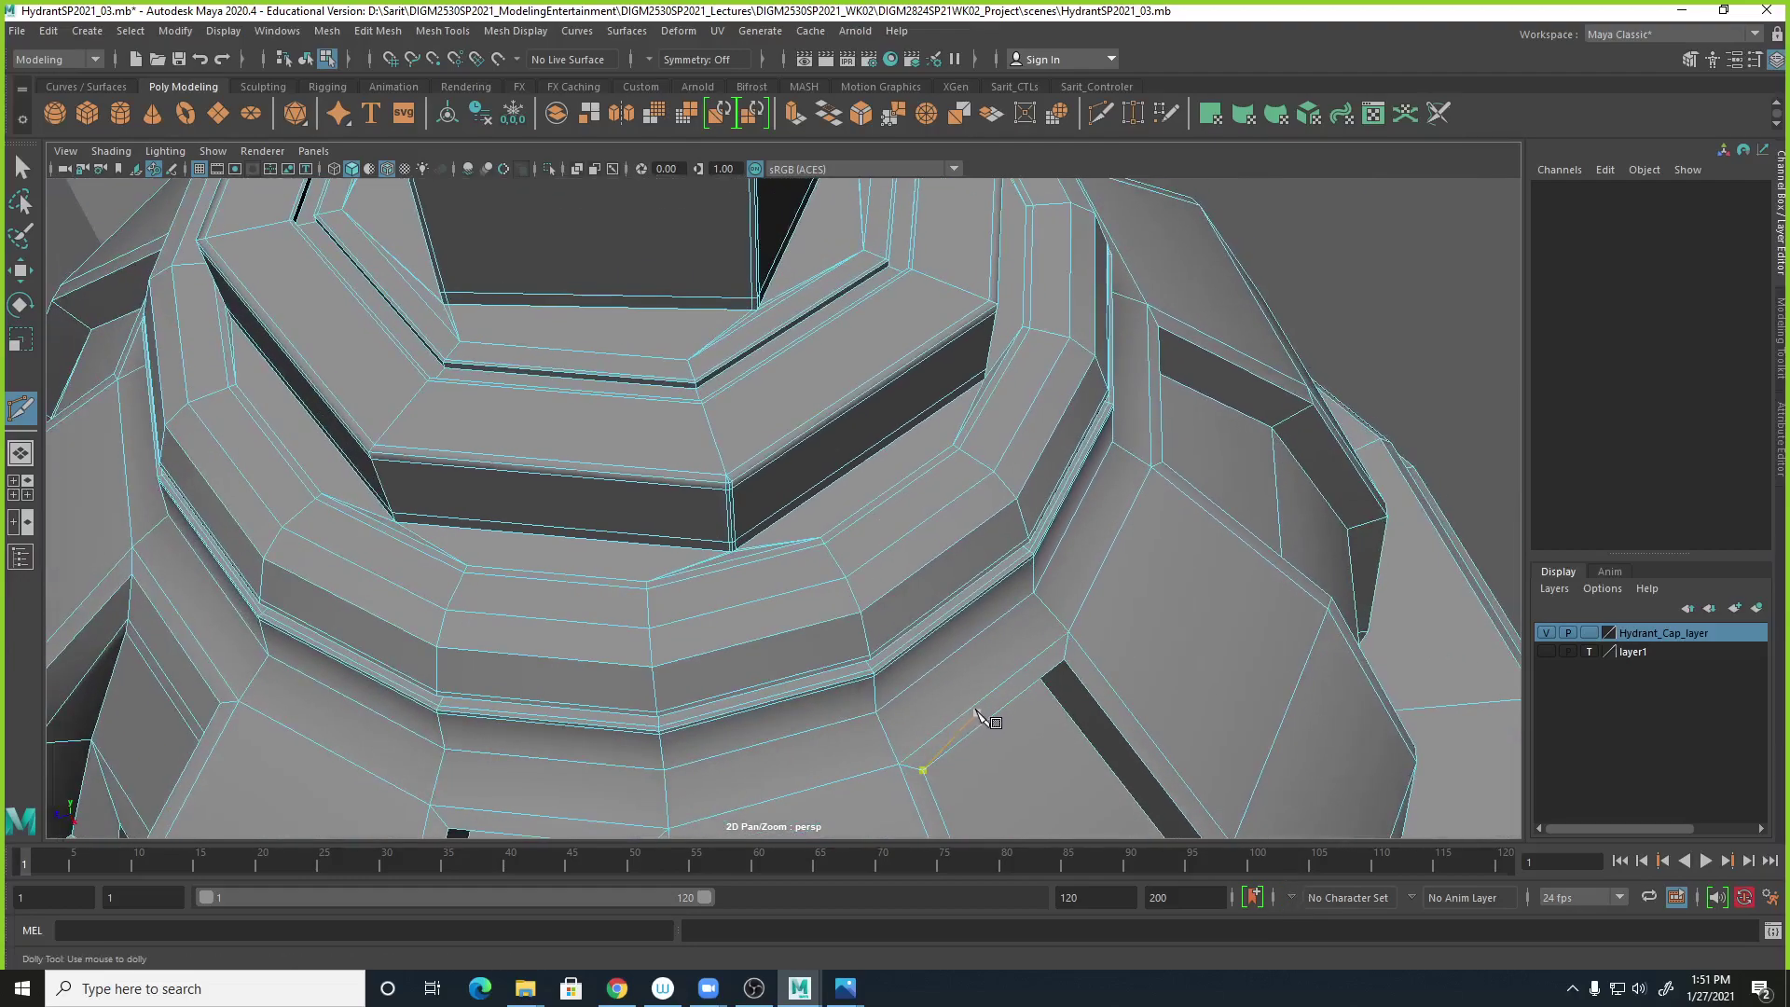
{"action": "key", "text": "3"}
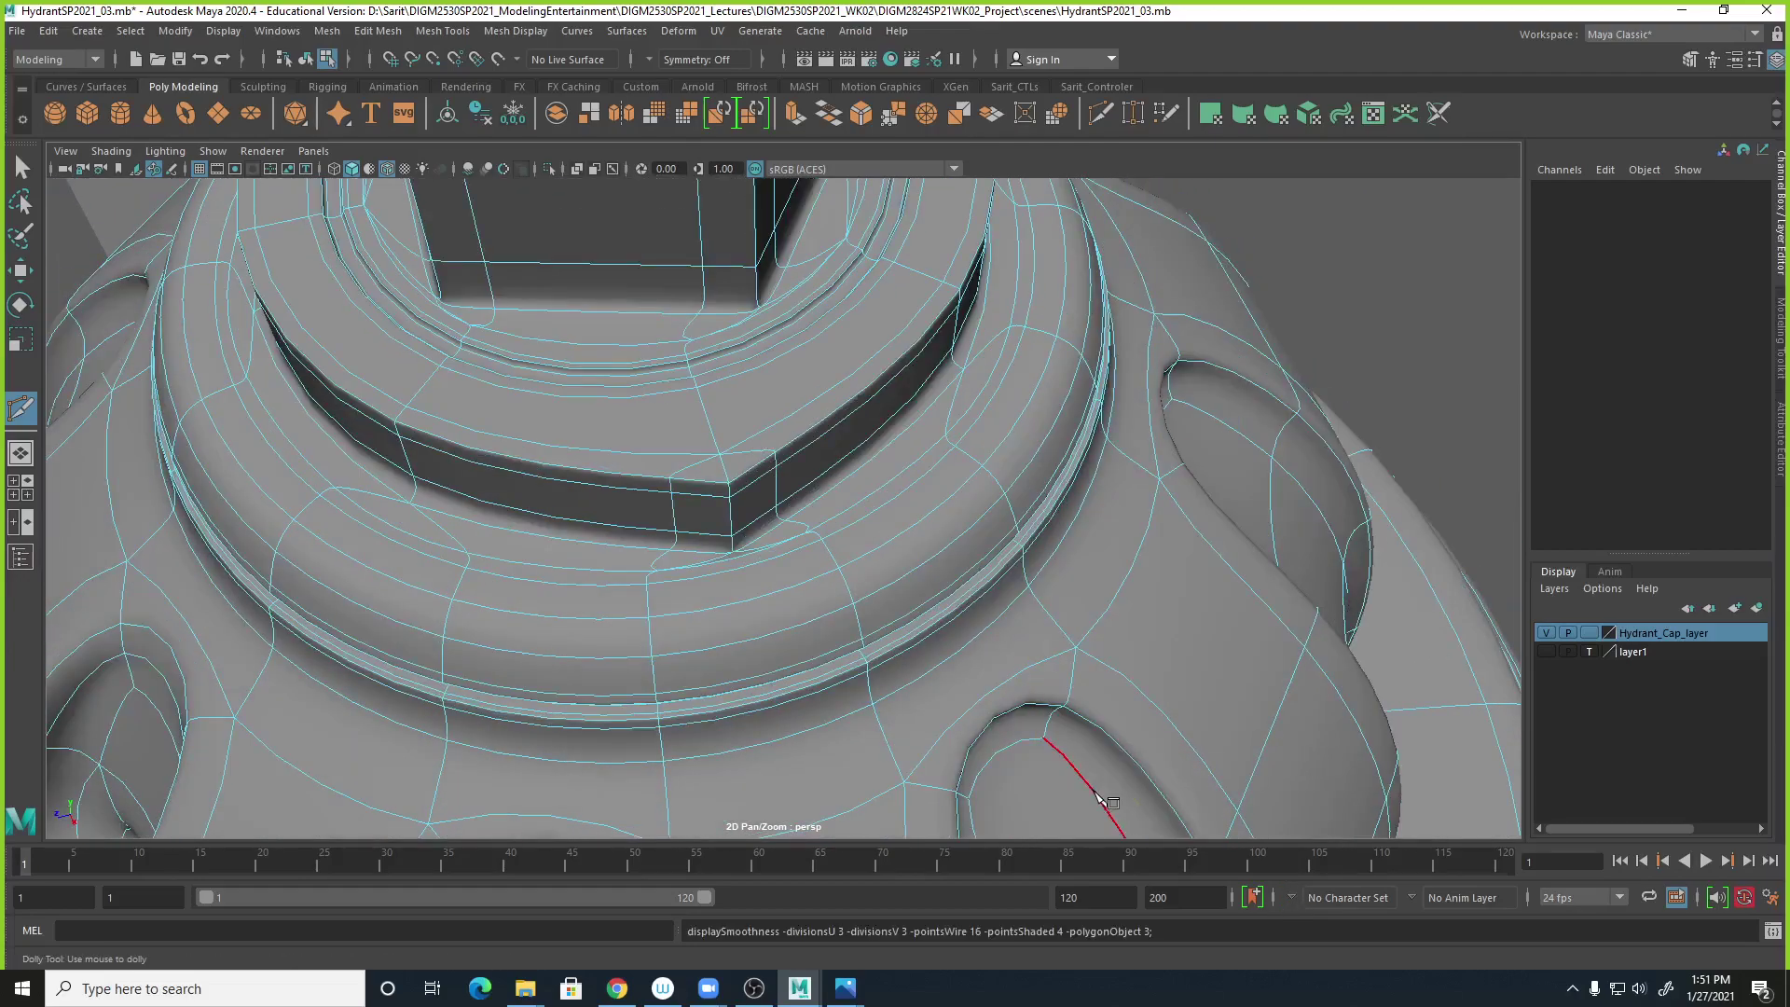
{"action": "scroll", "coordinate": [1072, 699], "scroll_direction": "down", "scroll_amount": 3}
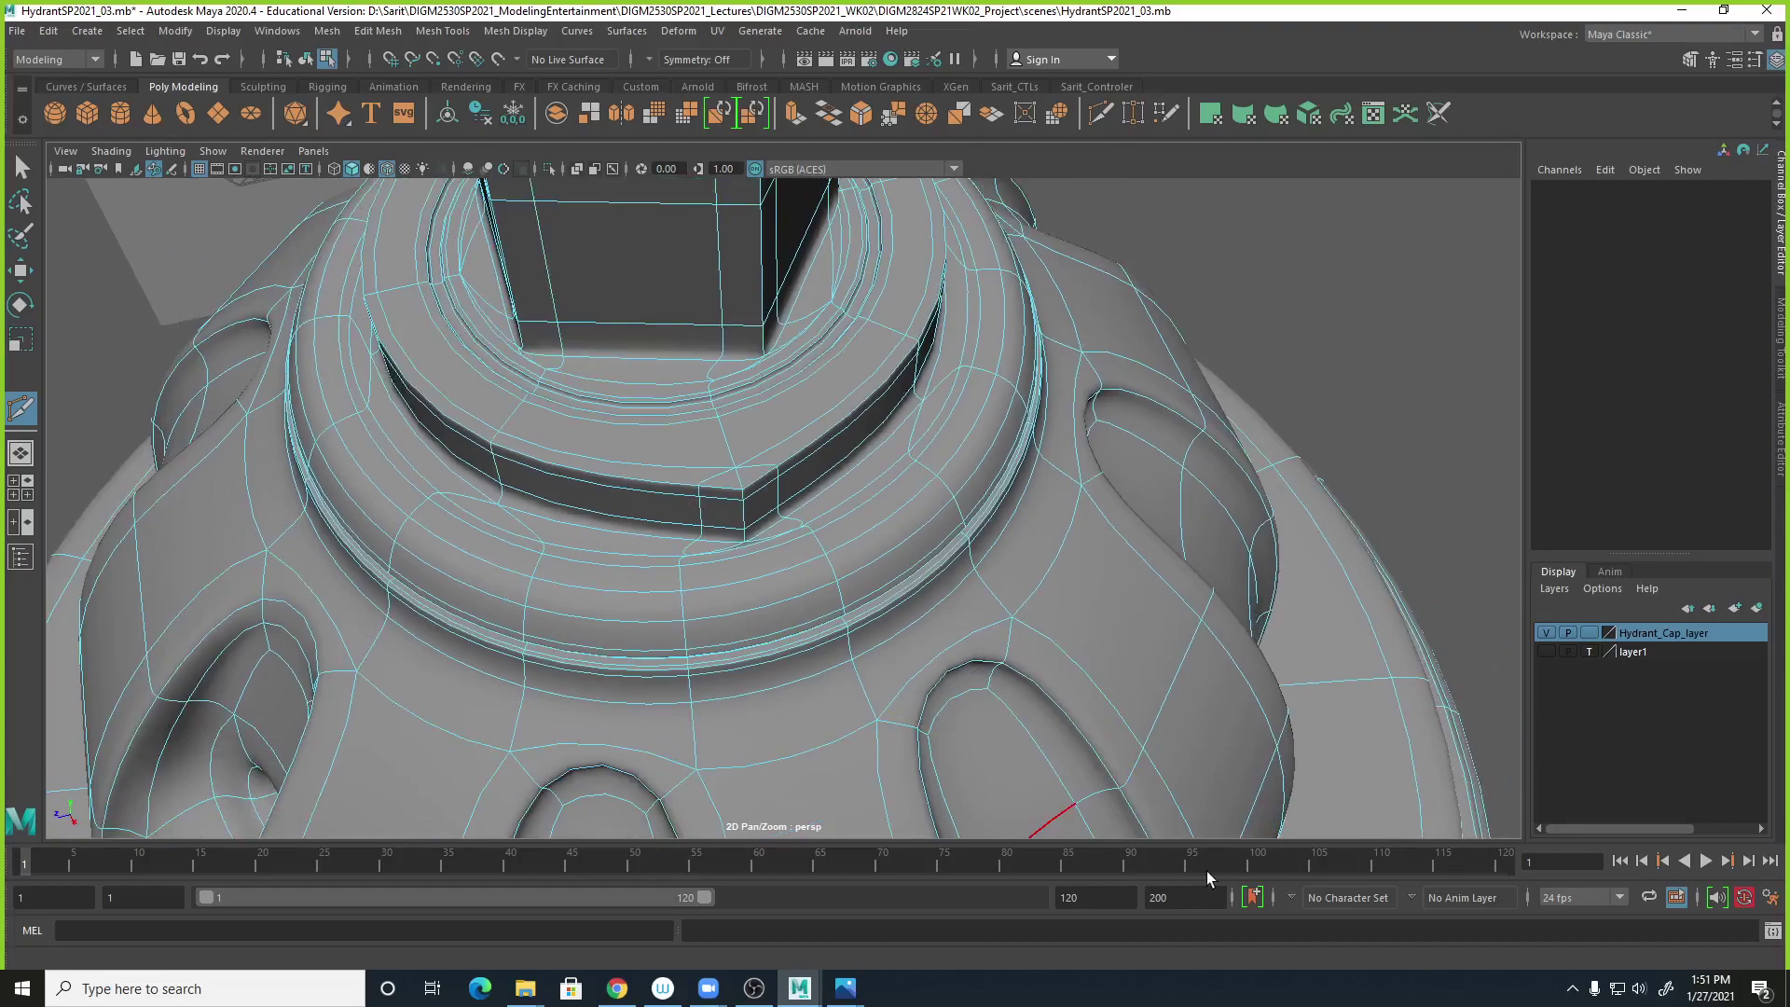
{"action": "key", "text": "1"}
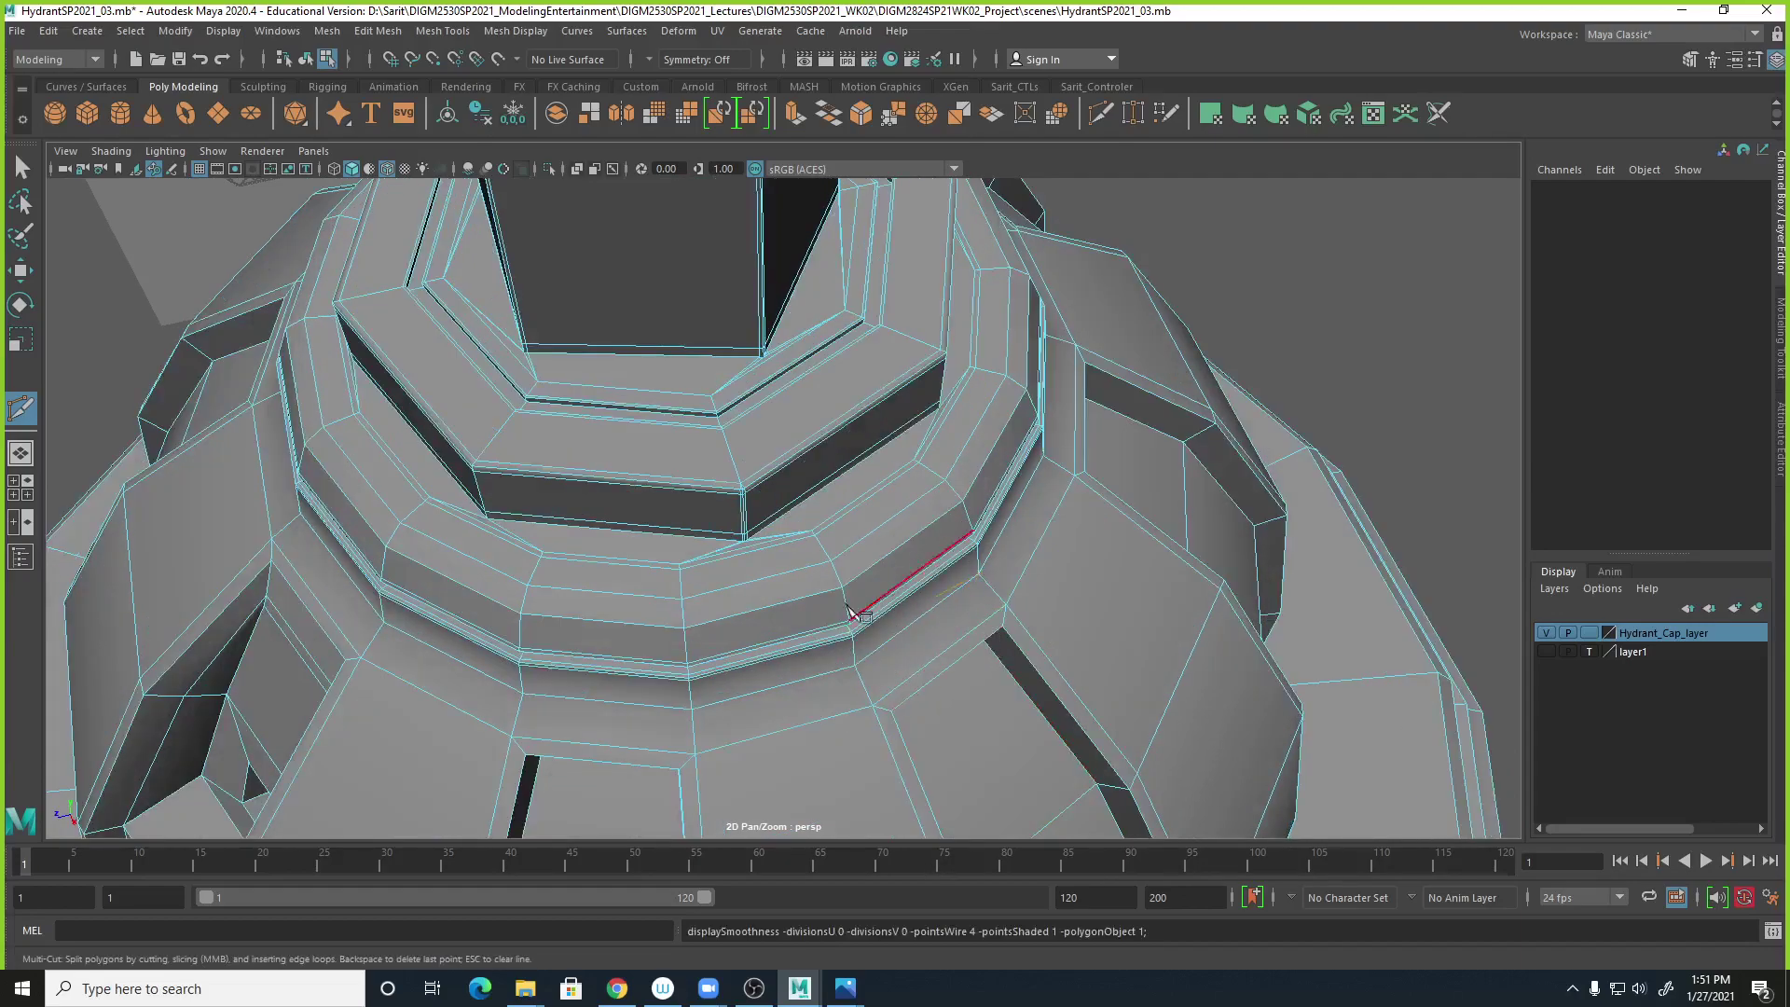
Examine the step corner's support edges and the ring vertices below it up close, first unsmoothed and in smooth preview.
{"action": "scroll", "coordinate": [886, 610], "scroll_direction": "up", "scroll_amount": 5}
{"action": "middle_click_drag", "start_coordinate": [699, 590], "coordinate": [853, 686], "text": "alt"}
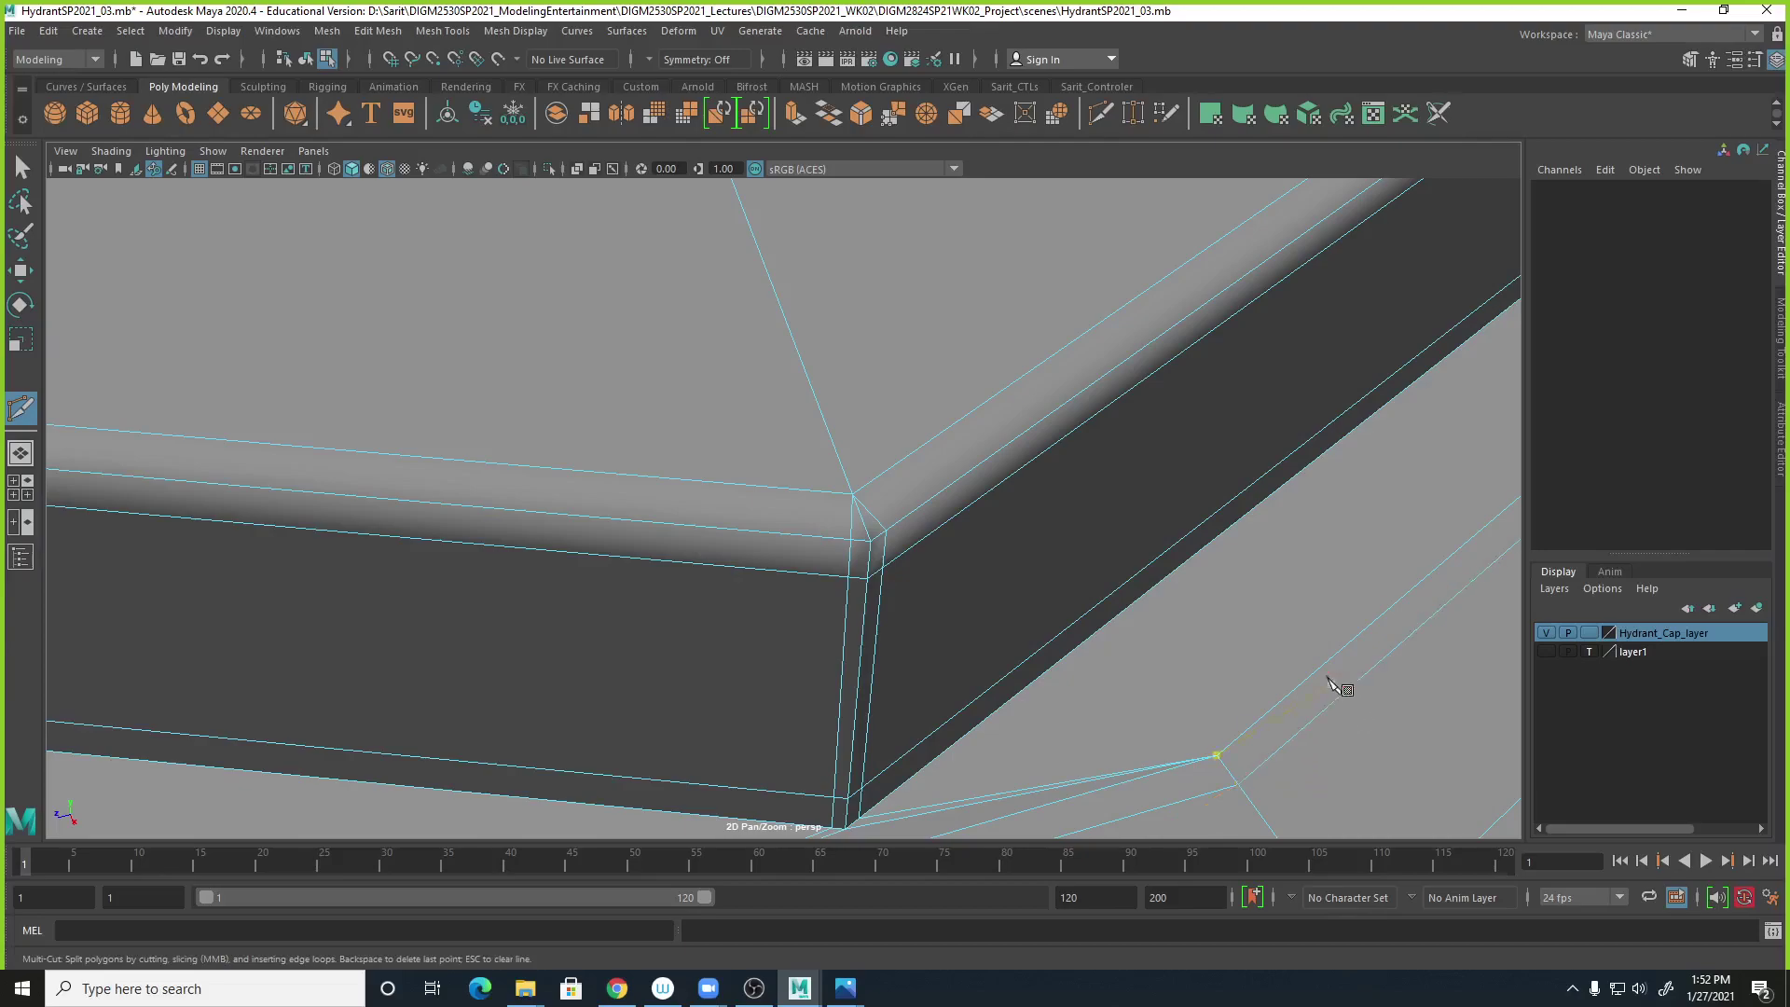
{"action": "right_click_drag", "start_coordinate": [1315, 673], "coordinate": [1156, 620], "text": "alt"}
{"action": "middle_click_drag", "start_coordinate": [1090, 660], "coordinate": [1138, 606], "text": "alt"}
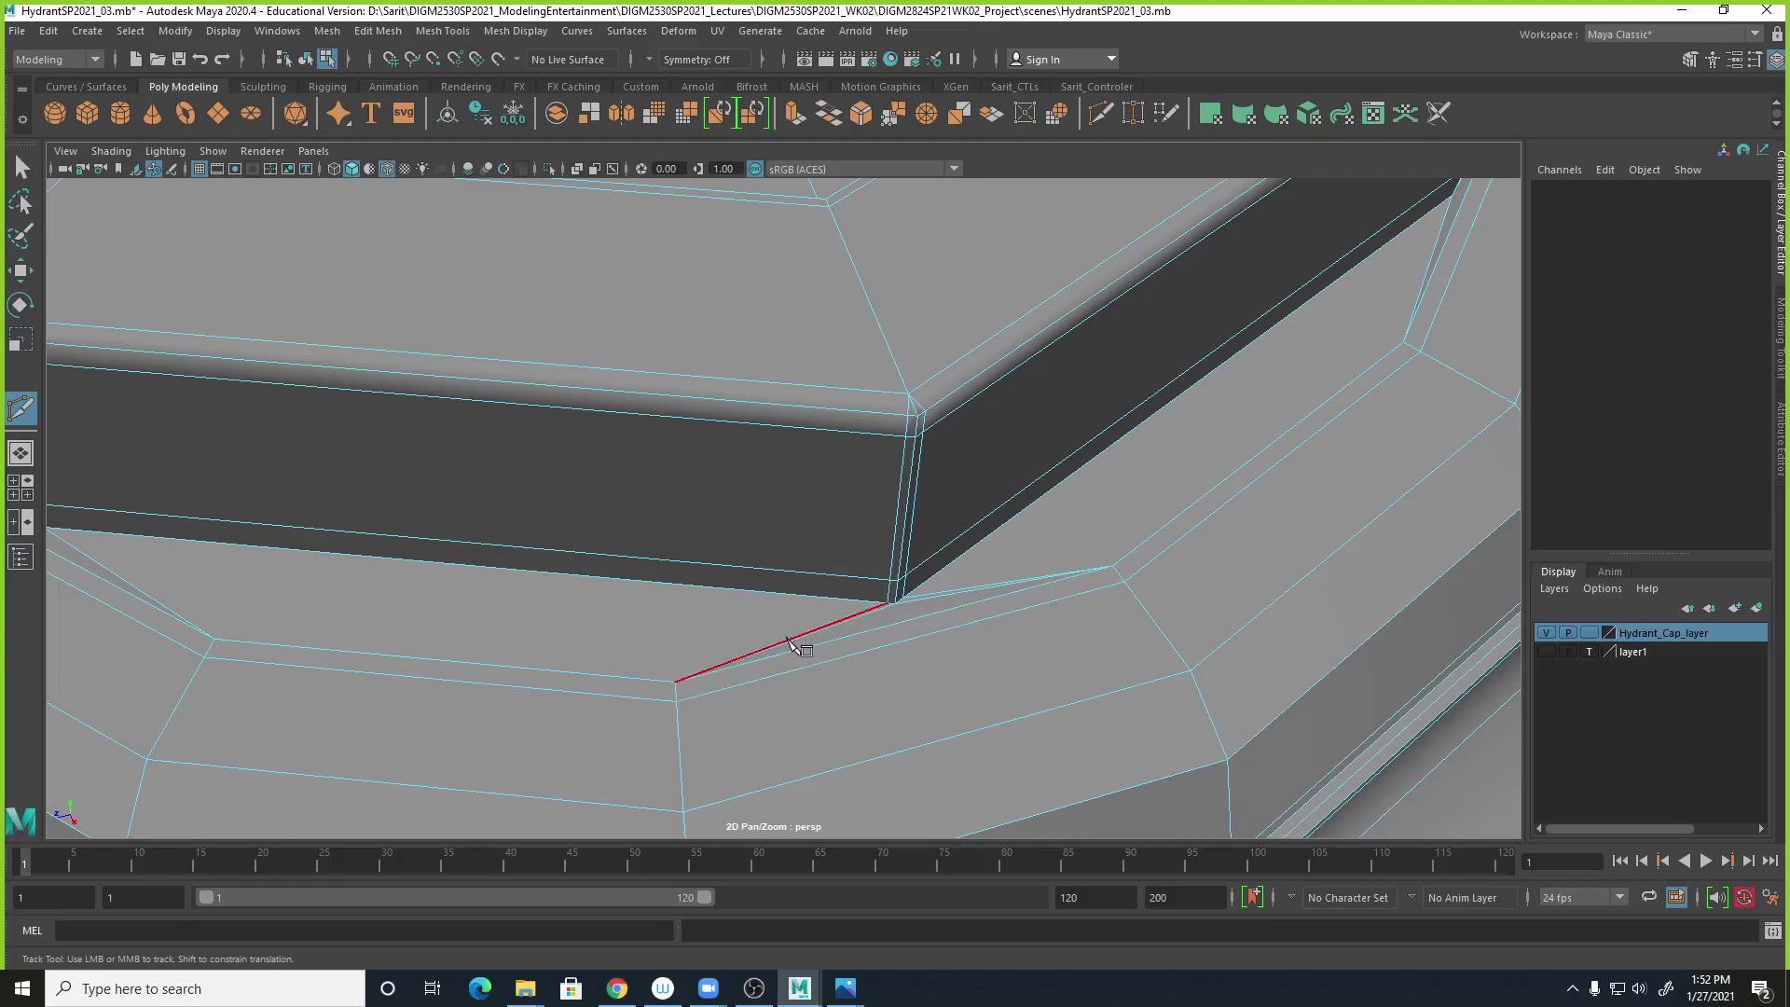
{"action": "left_click", "coordinate": [677, 683]}
{"action": "key", "text": "Escape"}
{"action": "key", "text": "3"}
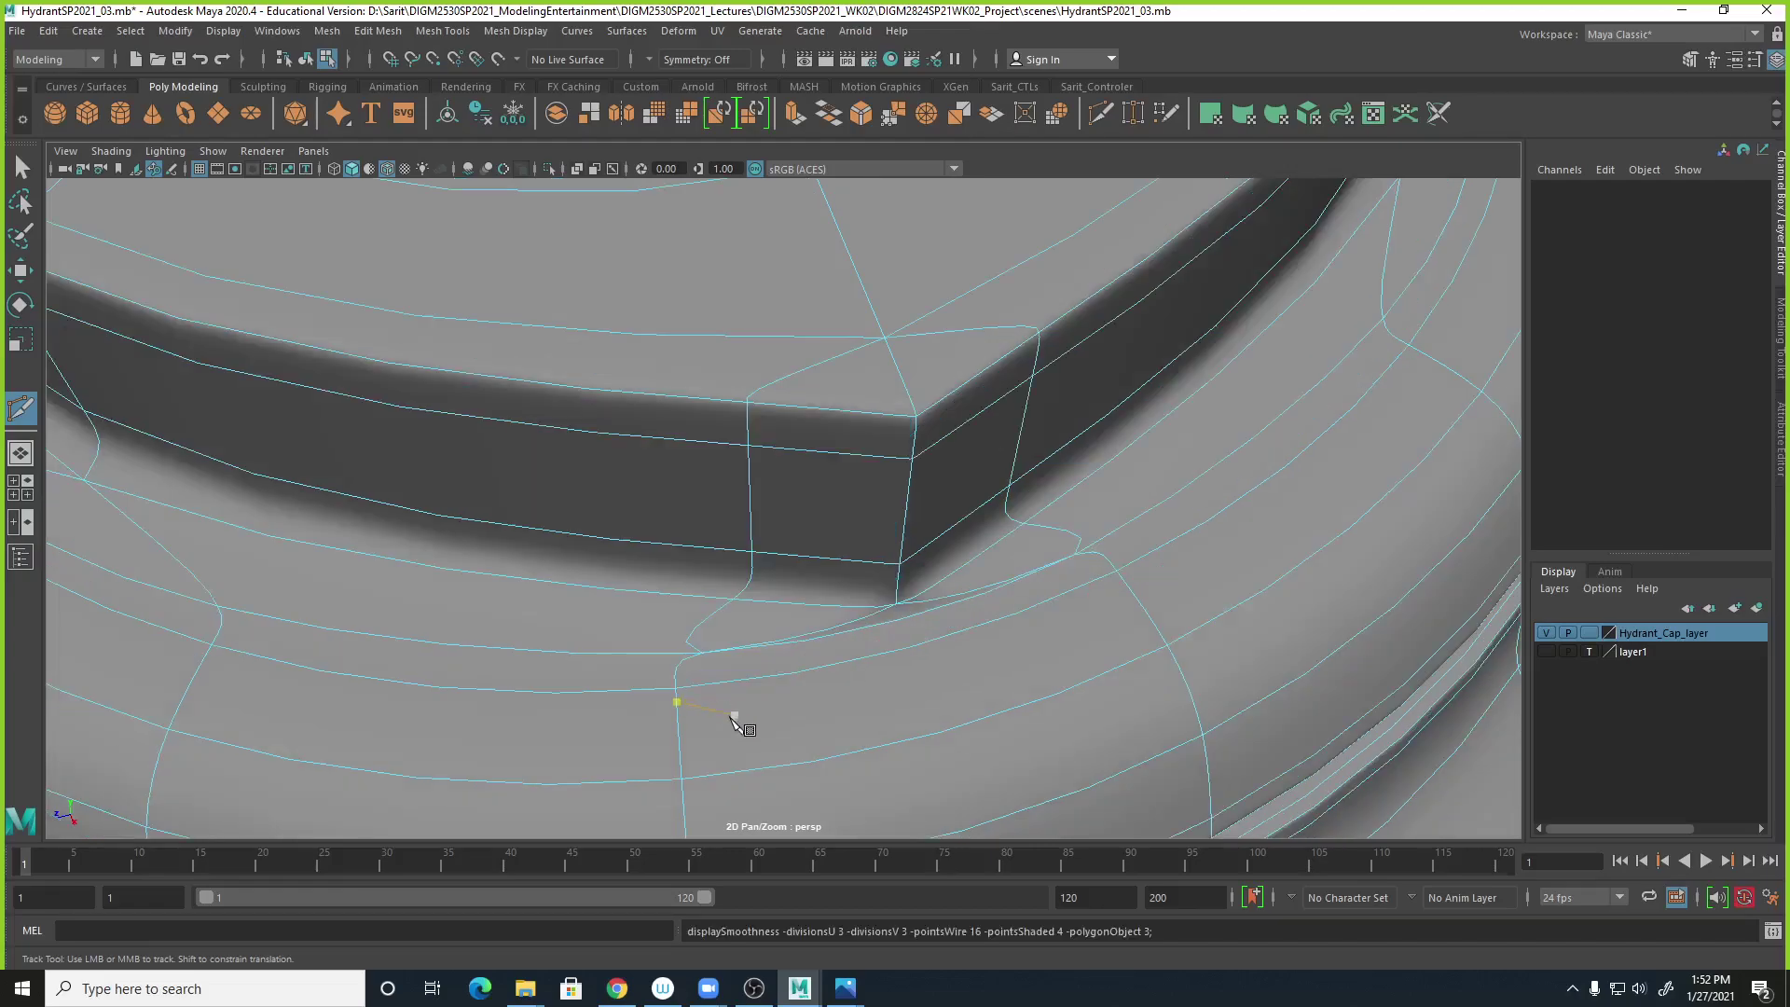
{"action": "left_click", "coordinate": [679, 681]}
{"action": "left_click", "coordinate": [681, 698]}
{"action": "right_click_drag", "start_coordinate": [761, 737], "coordinate": [706, 717], "text": "alt"}
{"action": "left_click", "coordinate": [704, 738]}
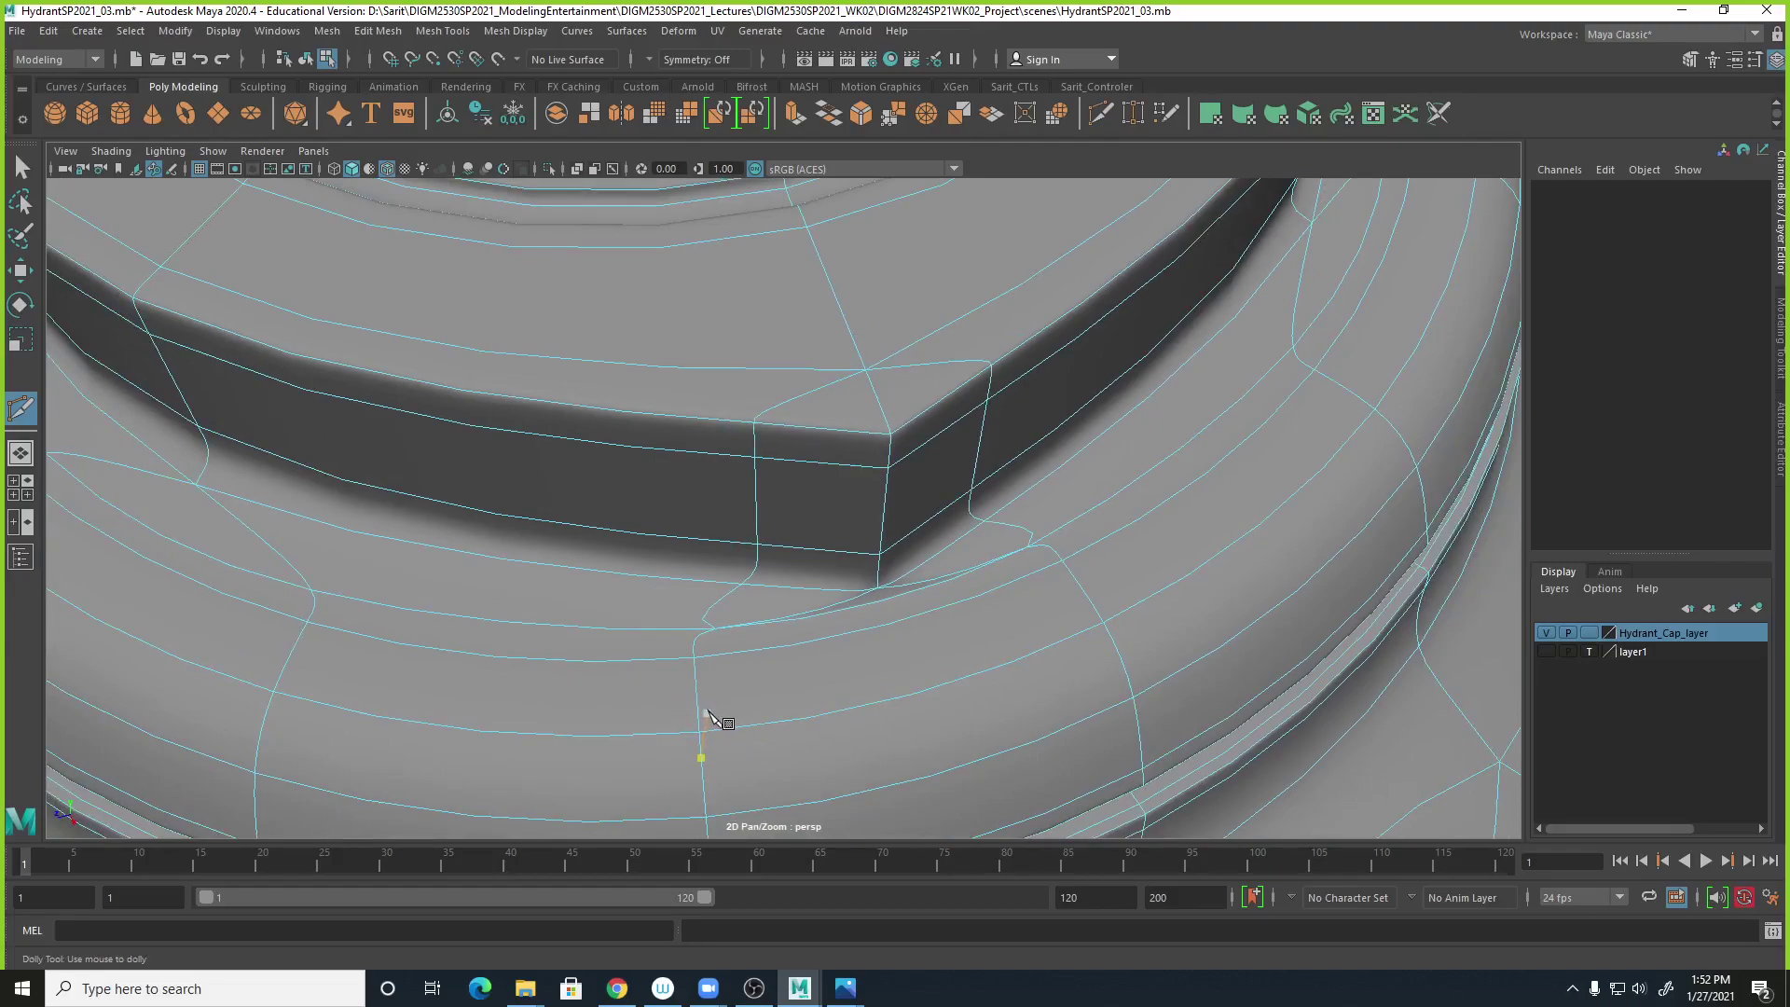
Return to the unsmoothed mesh and Multi-Cut a support edge down one side of the dark step's next unsupported corner to the adjacent ring vertex.
{"action": "key", "text": "1"}
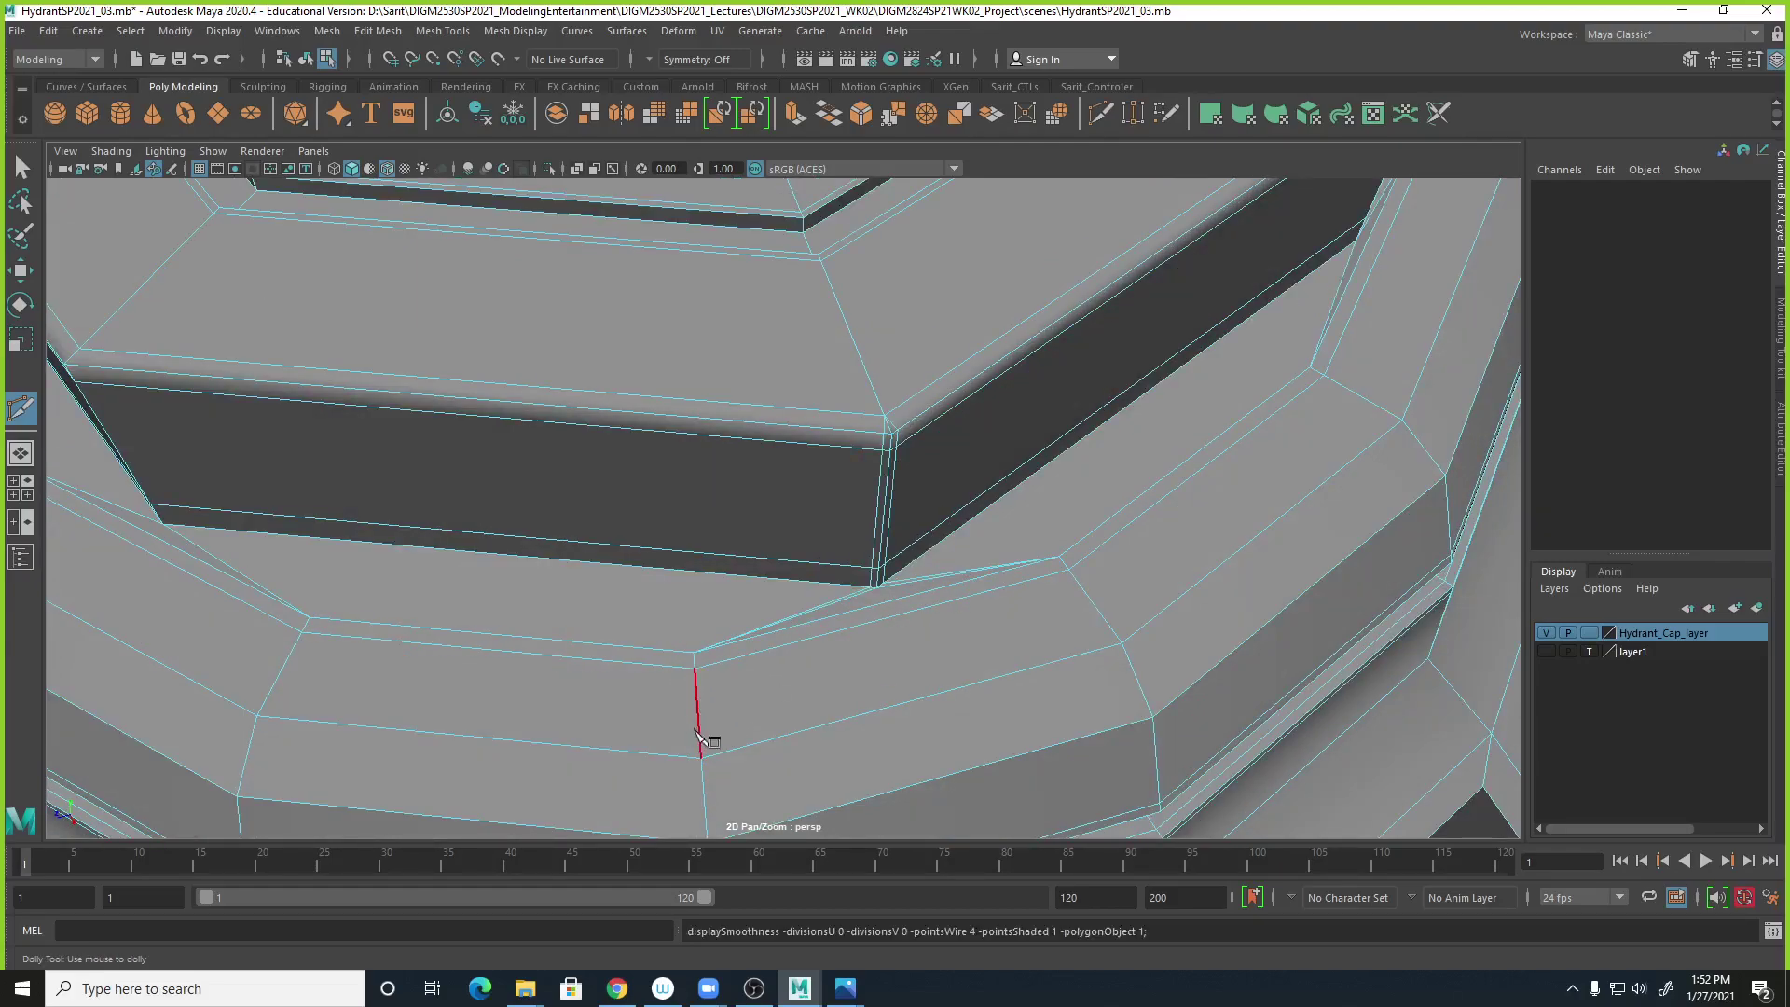
{"action": "left_click_drag", "start_coordinate": [1294, 612], "coordinate": [1135, 612], "text": "alt"}
{"action": "scroll", "coordinate": [1136, 606], "scroll_direction": "down", "scroll_amount": 3}
{"action": "scroll", "coordinate": [1165, 587], "scroll_direction": "up", "scroll_amount": 3}
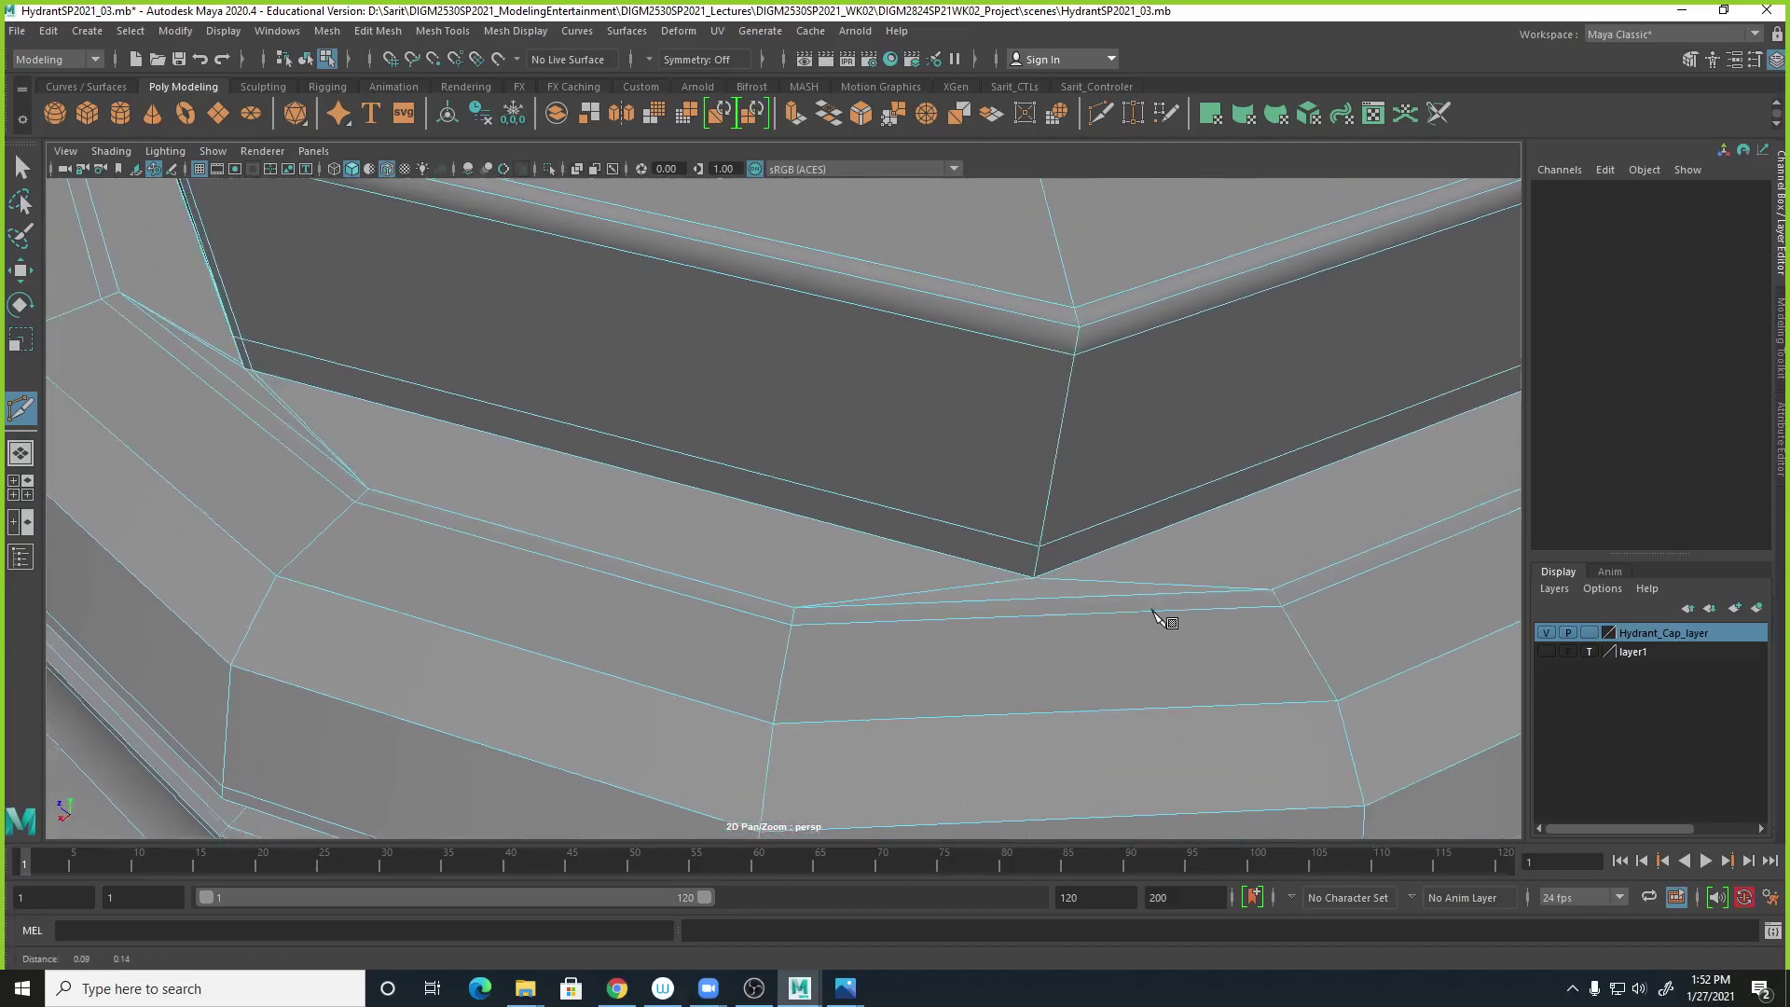
{"action": "middle_click_drag", "start_coordinate": [1171, 611], "coordinate": [962, 303], "text": "alt"}
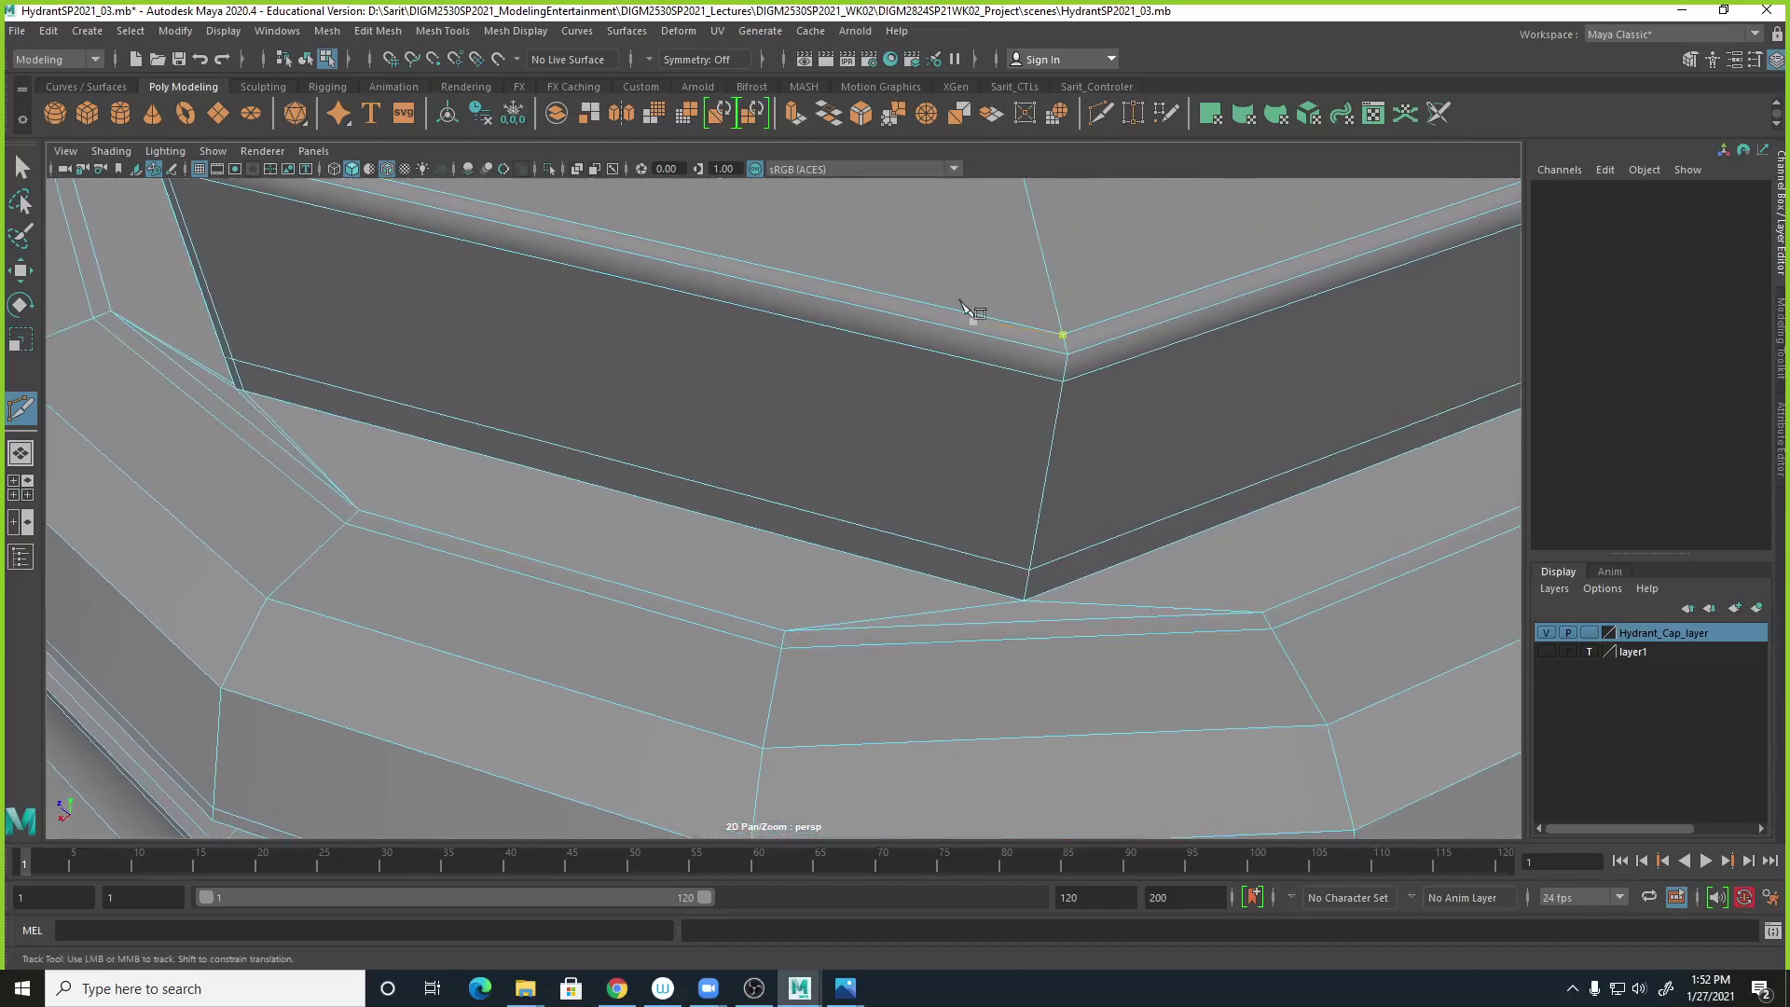
{"action": "left_click", "coordinate": [1051, 344]}
{"action": "left_click", "coordinate": [1059, 353]}
{"action": "left_click", "coordinate": [1014, 598]}
{"action": "right_click", "coordinate": [732, 620]}
Multi-Cut a matching support edge down the other side of this step corner to the ring vertex on that side.
{"action": "left_click", "coordinate": [1261, 611]}
{"action": "scroll", "coordinate": [1234, 566], "scroll_direction": "down", "scroll_amount": 1}
{"action": "left_click", "coordinate": [1056, 360]}
{"action": "left_click", "coordinate": [1051, 366]}
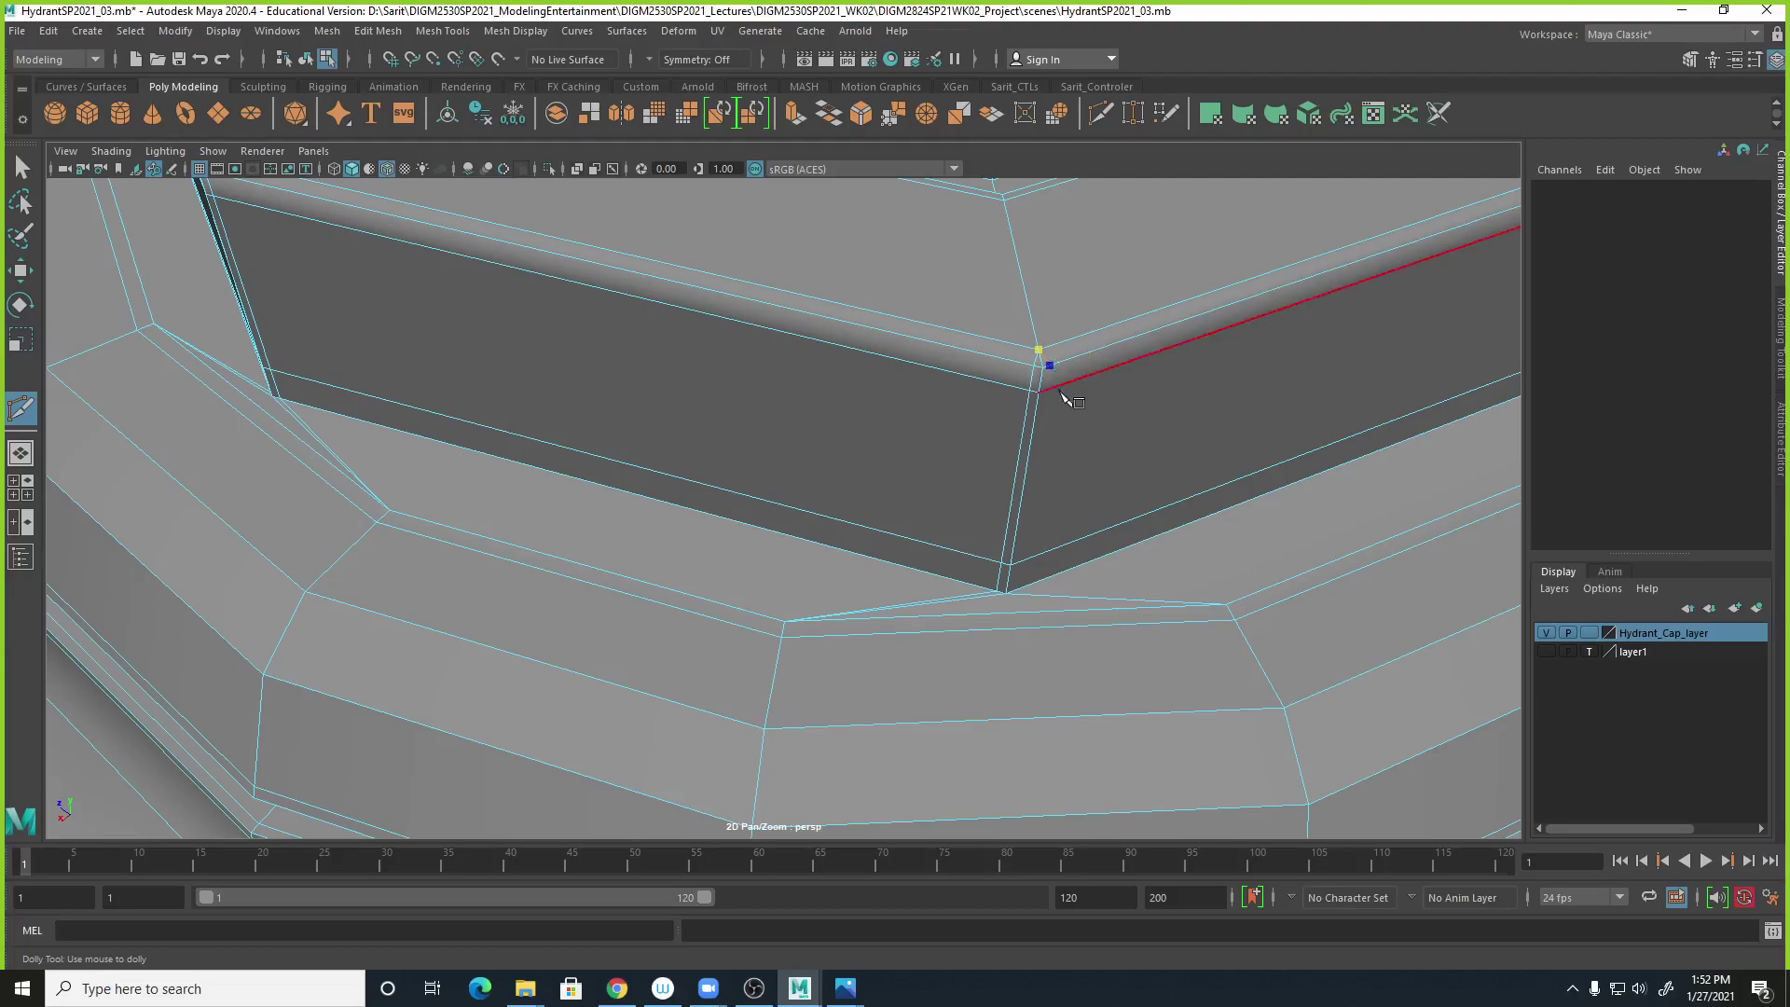
{"action": "left_click", "coordinate": [1017, 591]}
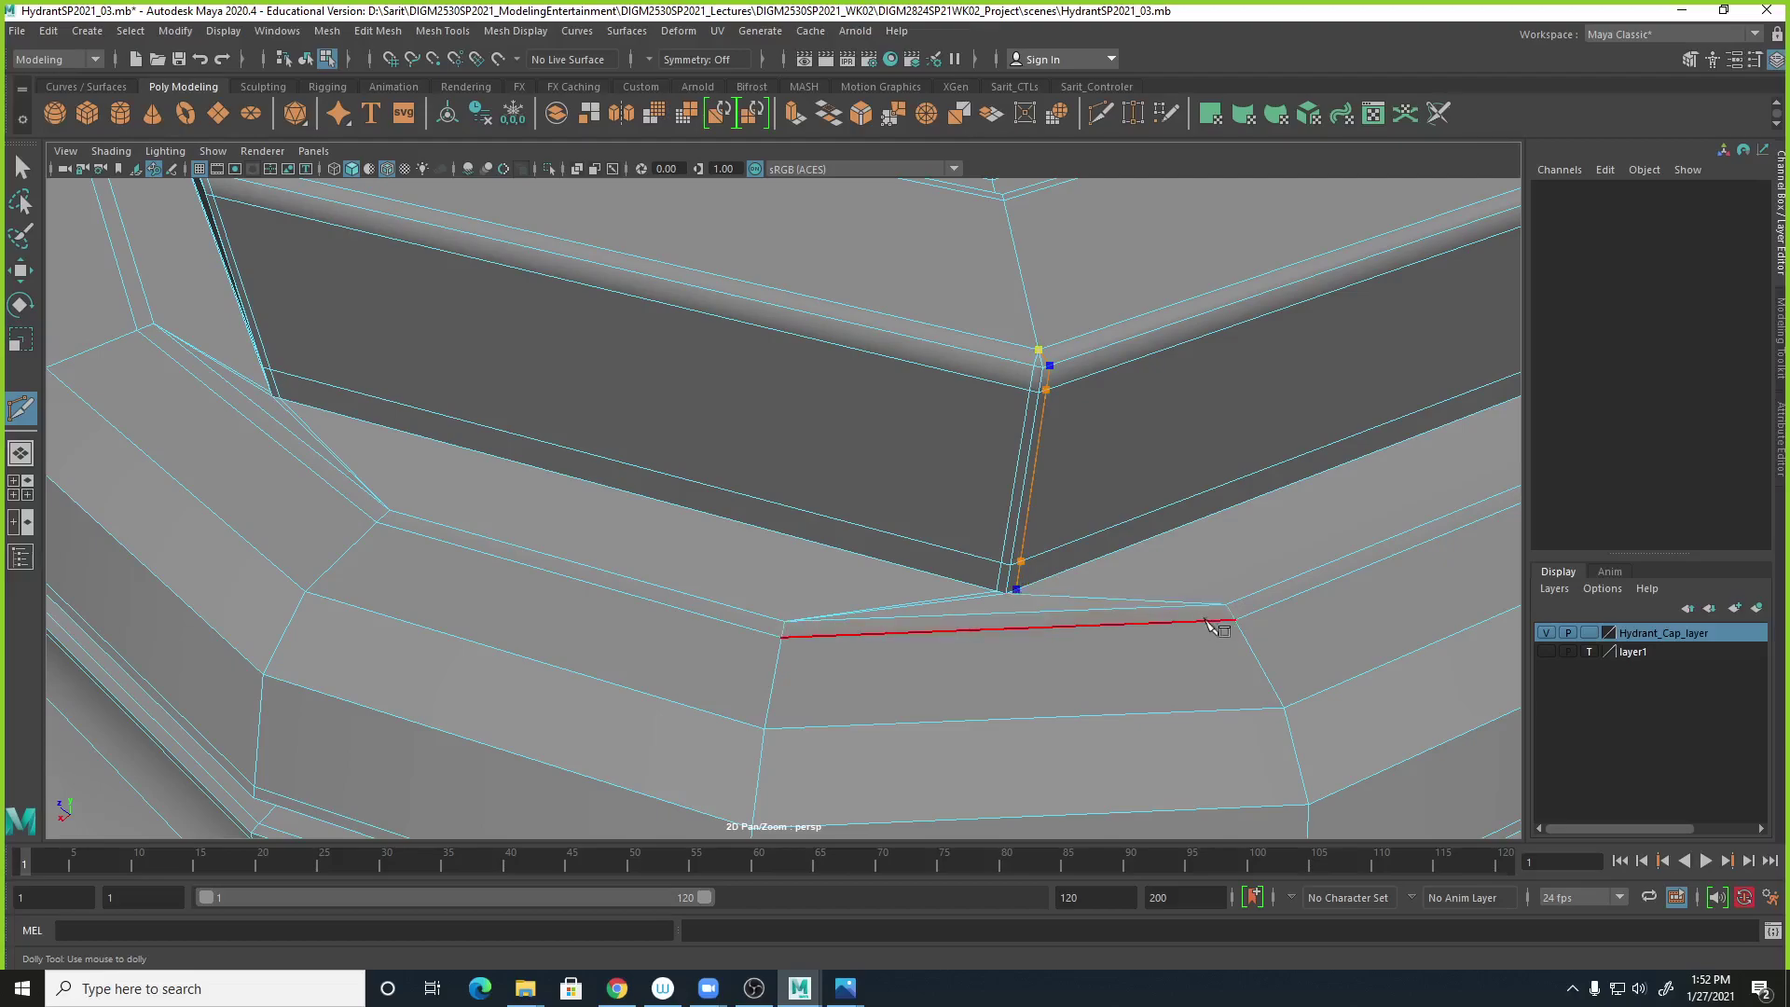
{"action": "right_click", "coordinate": [1232, 615]}
Multi-Cut support edges down both sides of the following step corner, ending each one at its neighbouring ring vertex.
{"action": "middle_click_drag", "start_coordinate": [1293, 558], "coordinate": [1100, 616], "text": "alt"}
{"action": "right_click_drag", "start_coordinate": [1100, 616], "coordinate": [1002, 578], "text": "alt"}
{"action": "left_click_drag", "start_coordinate": [1212, 606], "coordinate": [1131, 591], "text": "alt"}
{"action": "right_click_drag", "start_coordinate": [1131, 591], "coordinate": [1026, 551], "text": "alt"}
{"action": "middle_click_drag", "start_coordinate": [996, 456], "coordinate": [971, 491], "text": "alt"}
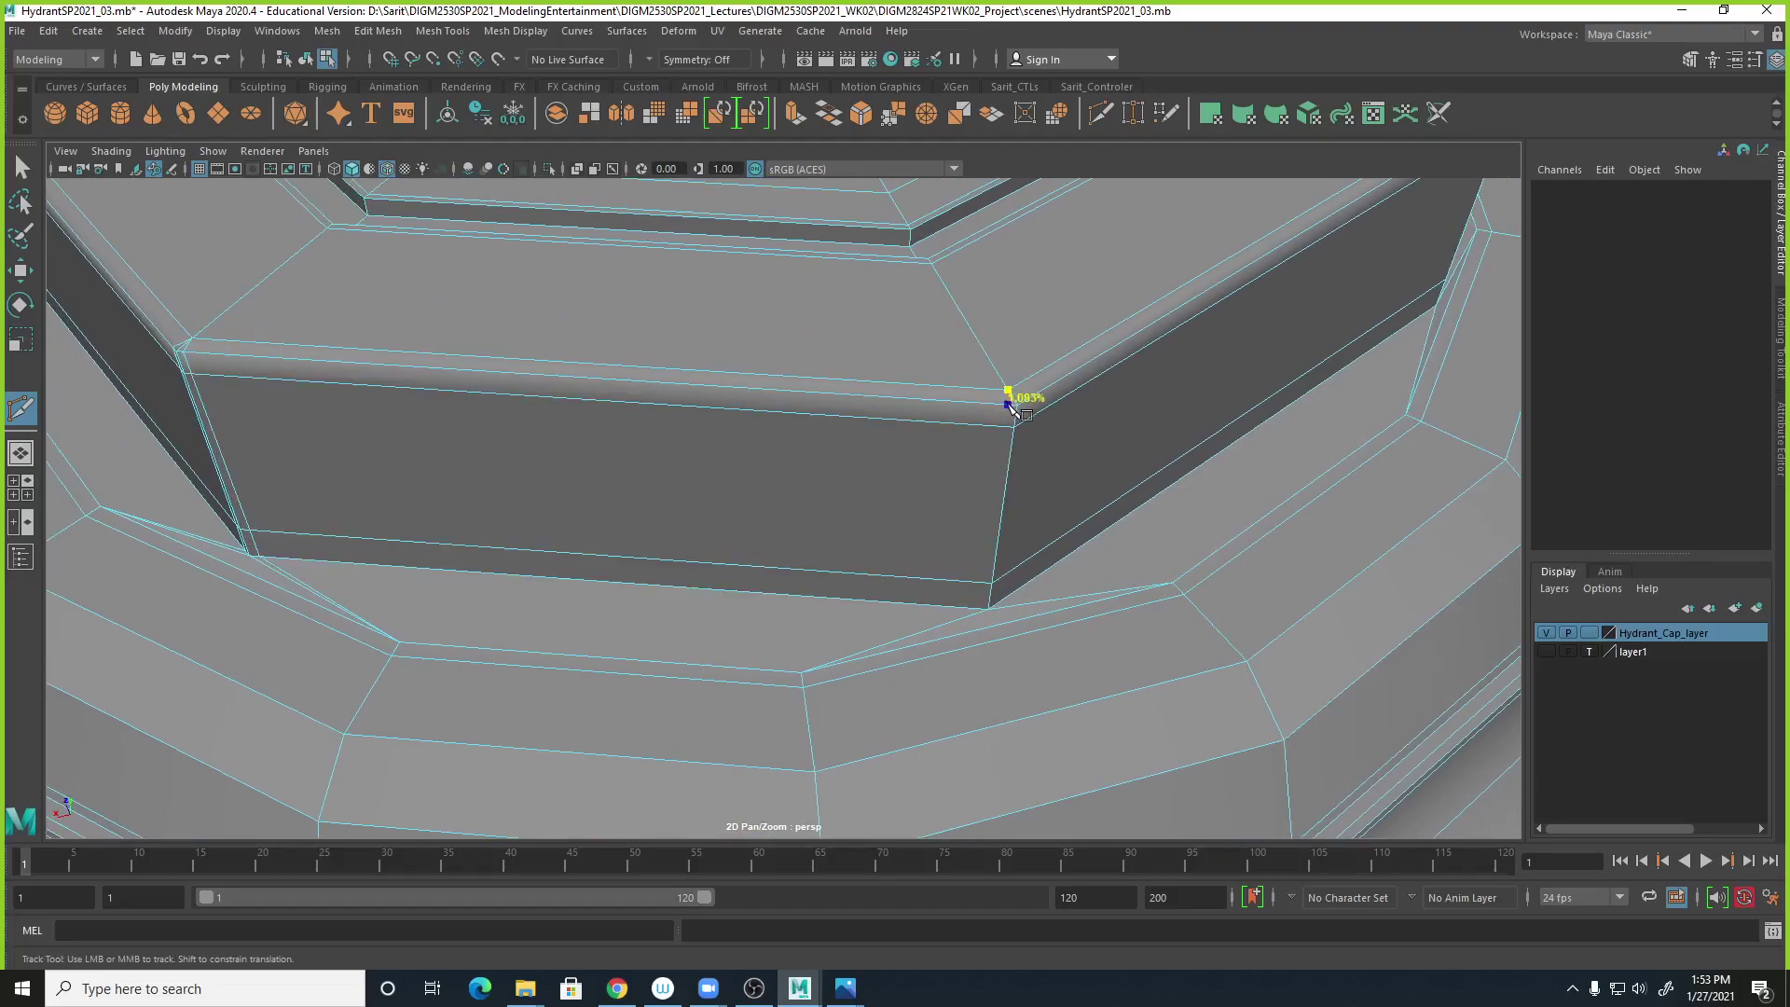
{"action": "left_click", "coordinate": [1002, 457]}
{"action": "key", "text": "Return"}
{"action": "left_click_drag", "start_coordinate": [1091, 511], "coordinate": [739, 472], "text": "alt"}
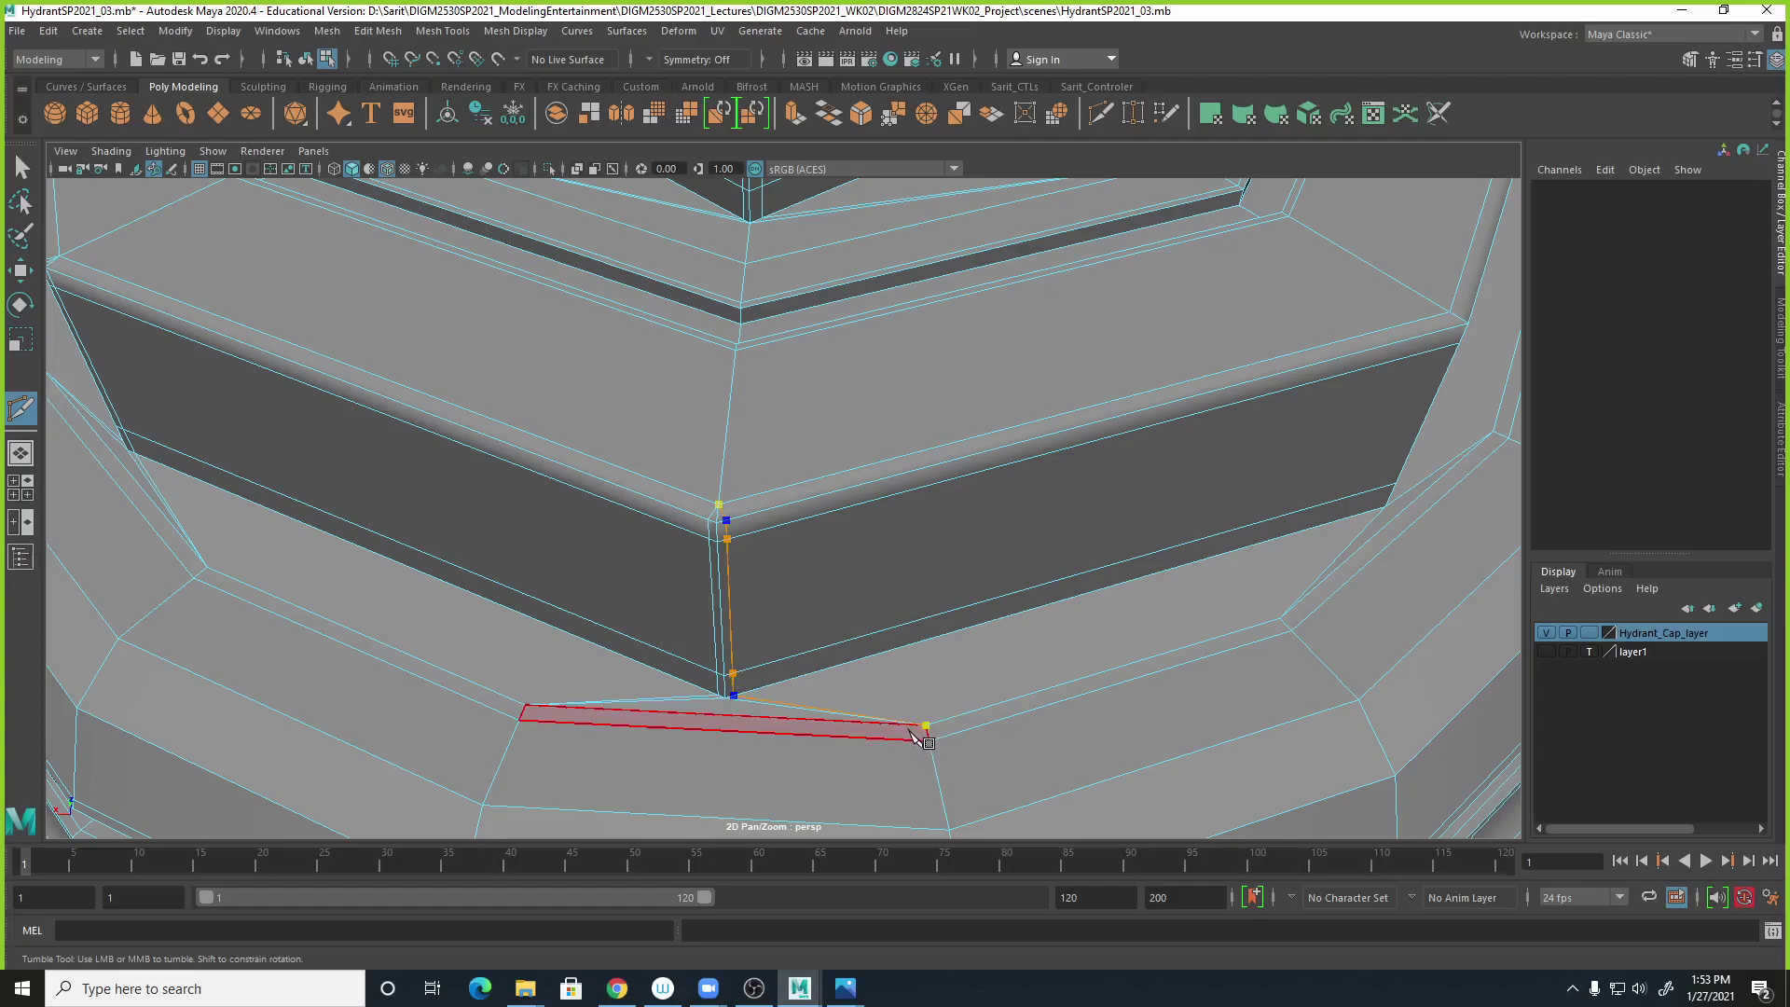
{"action": "key", "text": "Return"}
Move on to the next unsupported step corner and Multi-Cut a close support edge down its first side to the ring vertex below.
{"action": "left_click", "coordinate": [1281, 617]}
{"action": "scroll", "coordinate": [1175, 578], "scroll_direction": "down", "scroll_amount": 1}
{"action": "right_click_drag", "start_coordinate": [1175, 578], "coordinate": [1070, 589], "text": "alt"}
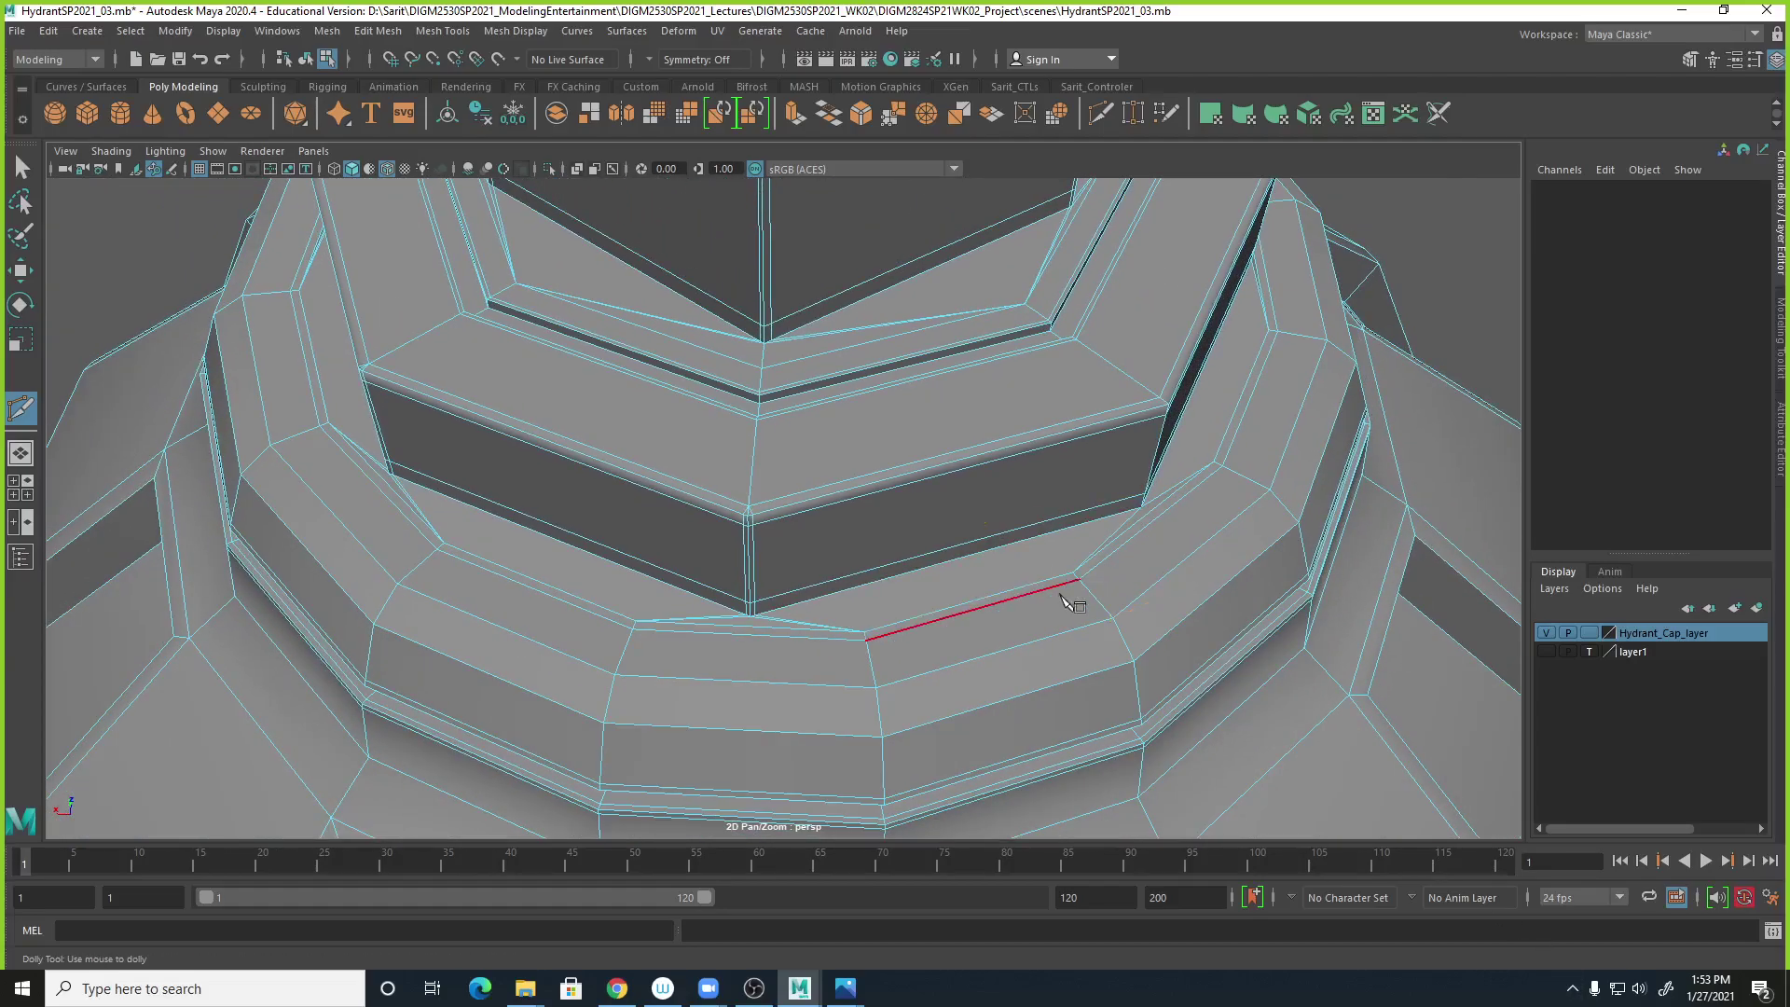
{"action": "left_click_drag", "start_coordinate": [1070, 589], "coordinate": [1022, 592], "text": "alt"}
{"action": "right_click_drag", "start_coordinate": [1022, 591], "coordinate": [1245, 592], "text": "alt"}
{"action": "middle_click_drag", "start_coordinate": [1245, 592], "coordinate": [1010, 600], "text": "alt"}
{"action": "right_click_drag", "start_coordinate": [1010, 600], "coordinate": [1134, 605], "text": "alt"}
{"action": "key", "text": "Return"}
{"action": "left_click", "coordinate": [1120, 346]}
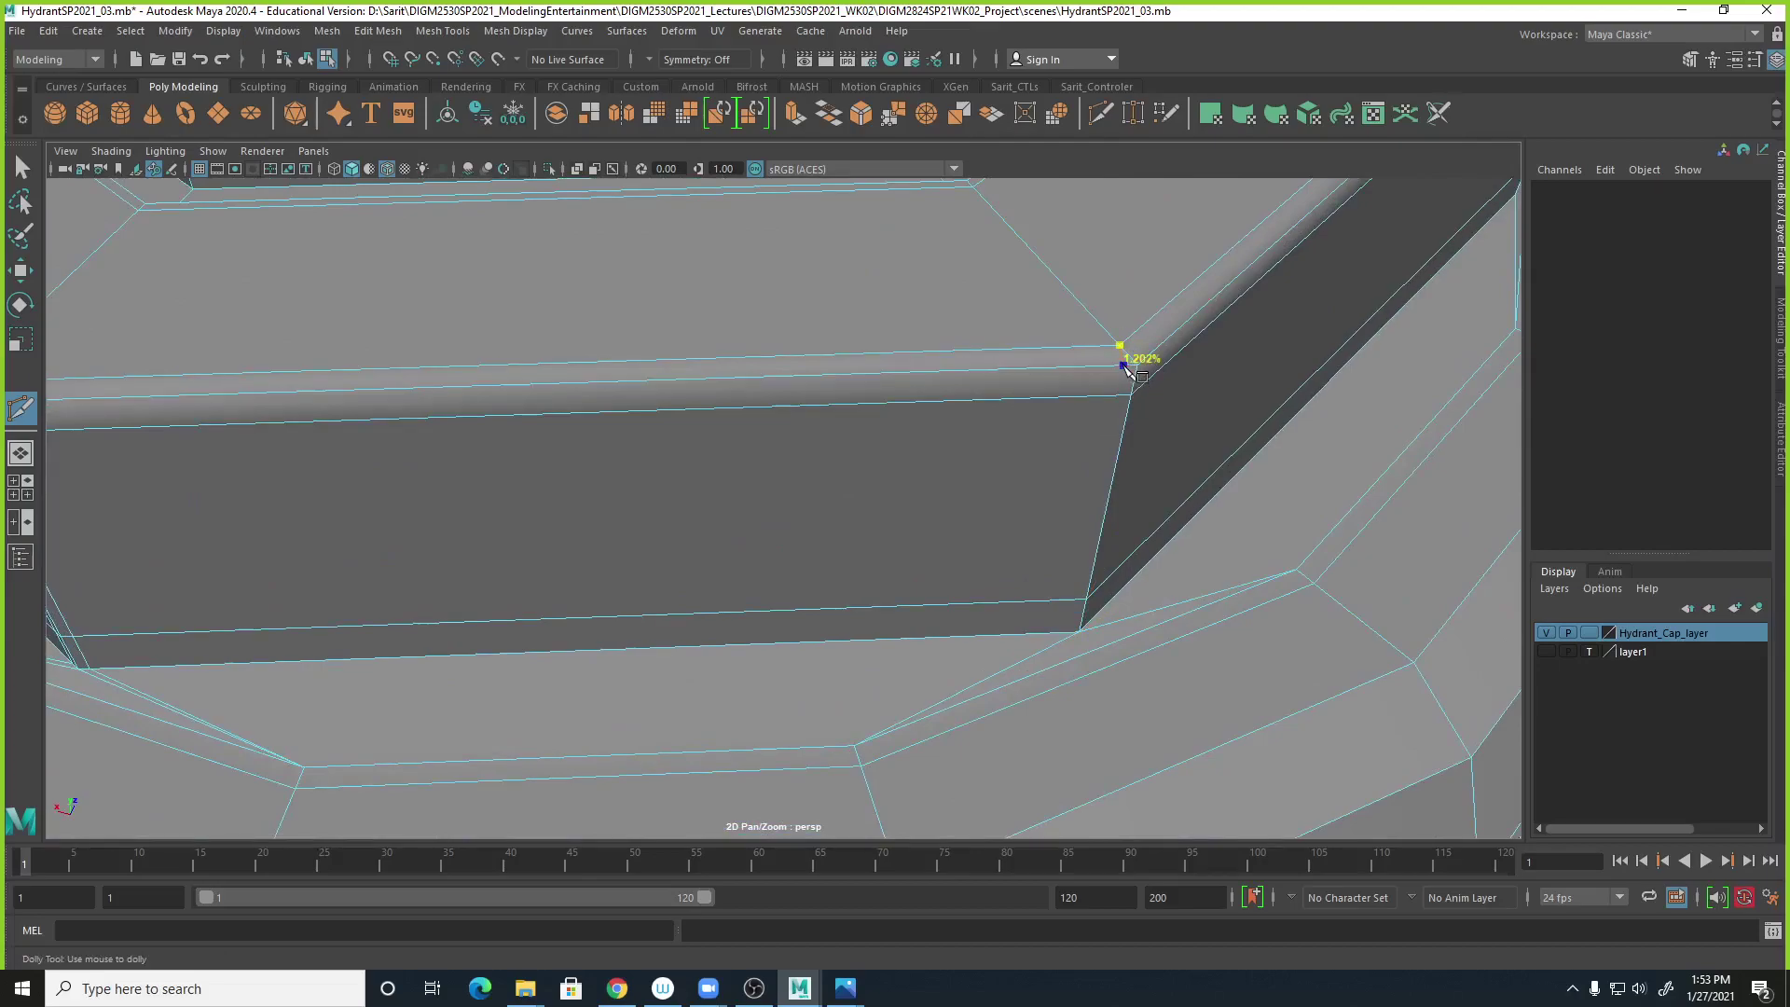
{"action": "left_click", "coordinate": [1129, 366]}
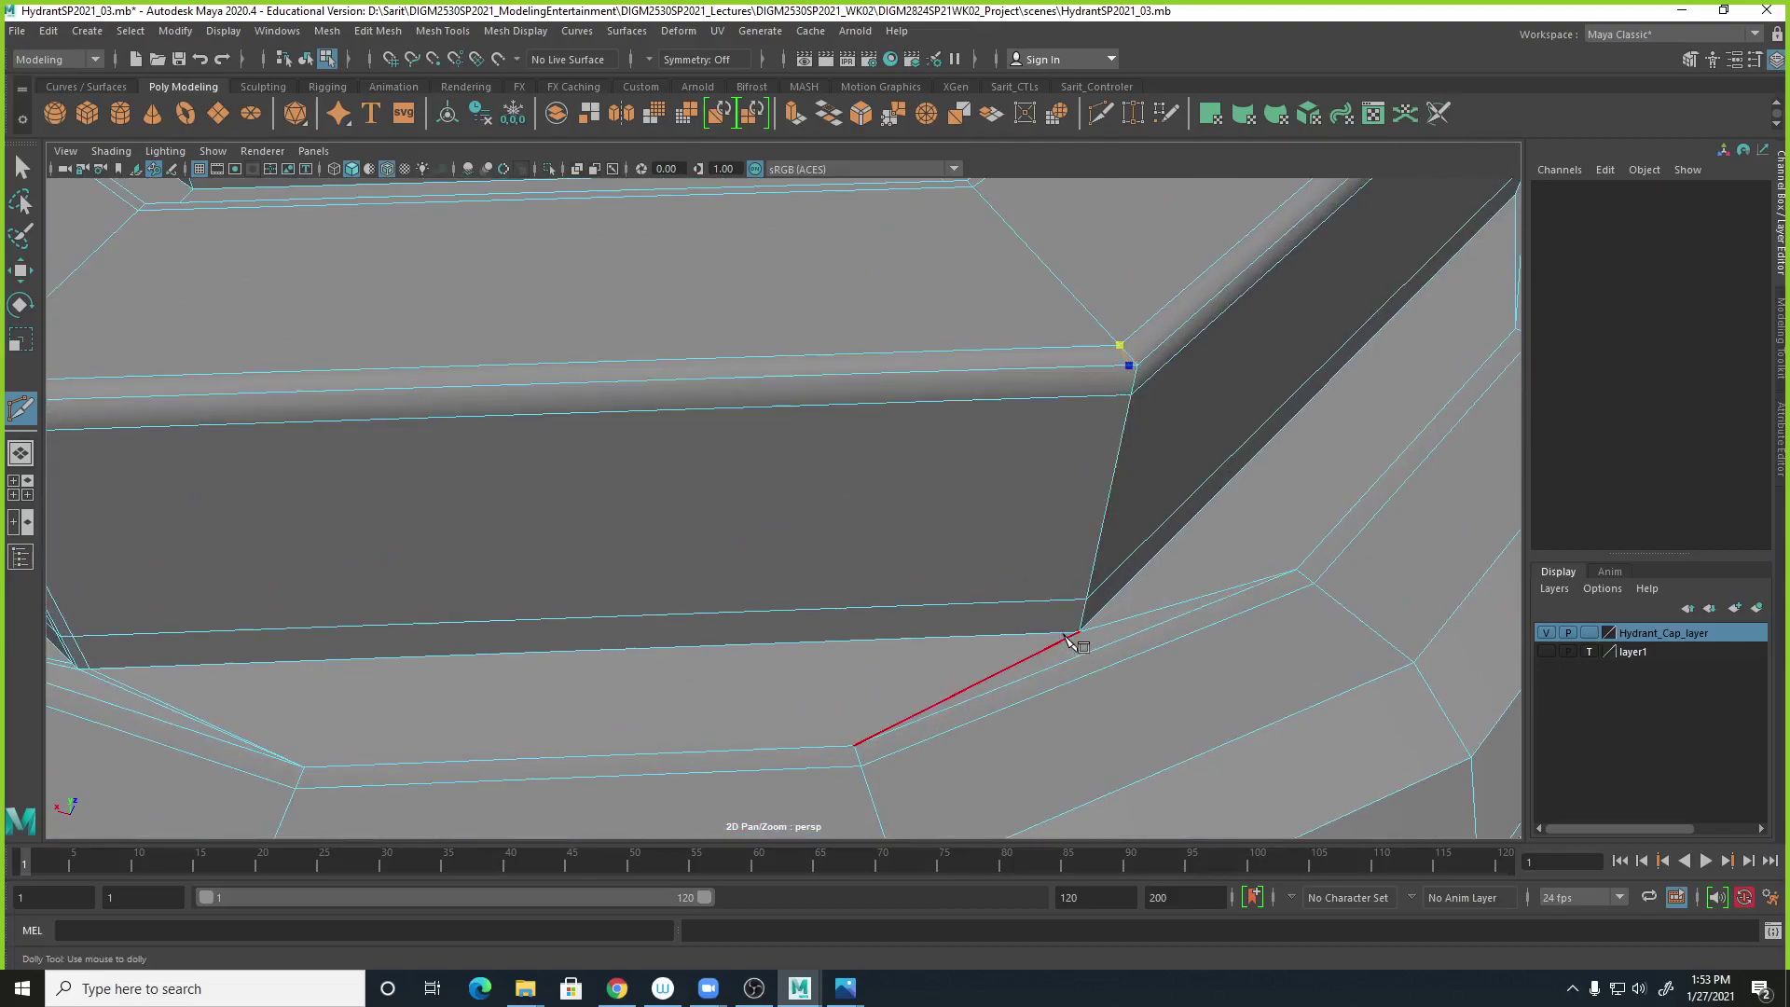
{"action": "right_click_drag", "start_coordinate": [1048, 631], "coordinate": [1215, 635], "text": "alt"}
{"action": "middle_click_drag", "start_coordinate": [1215, 635], "coordinate": [1118, 476], "text": "alt"}
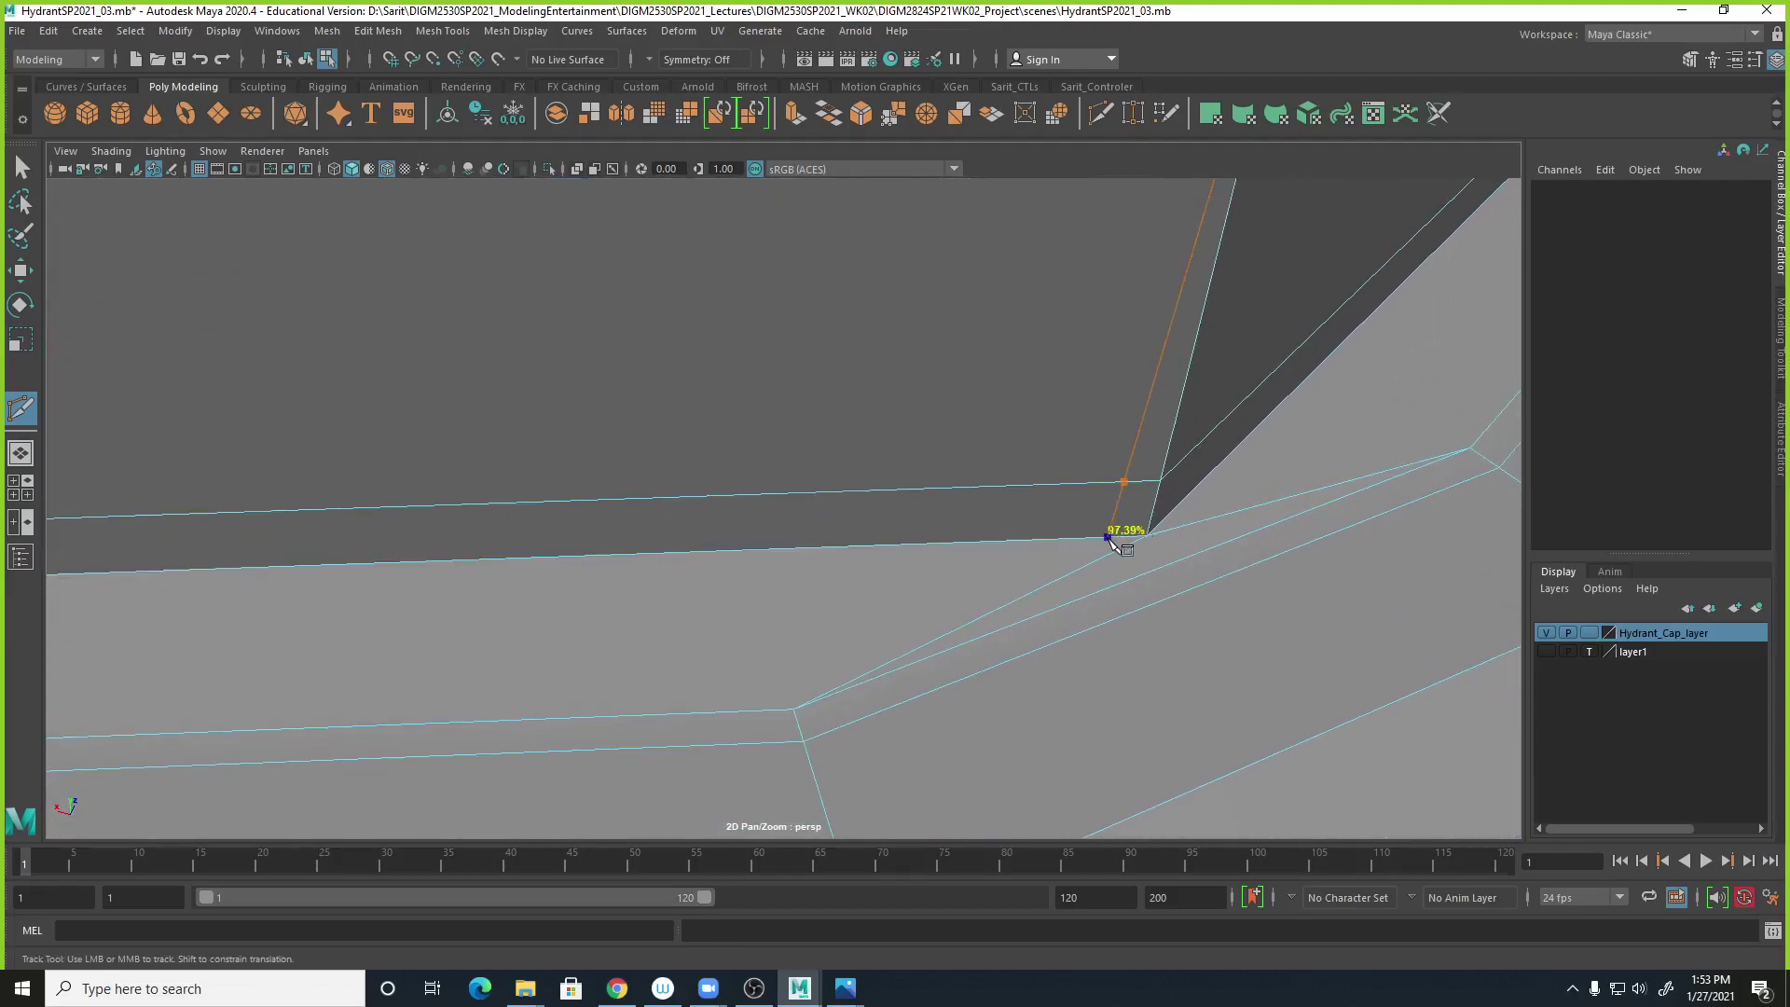
{"action": "left_click", "coordinate": [1136, 537]}
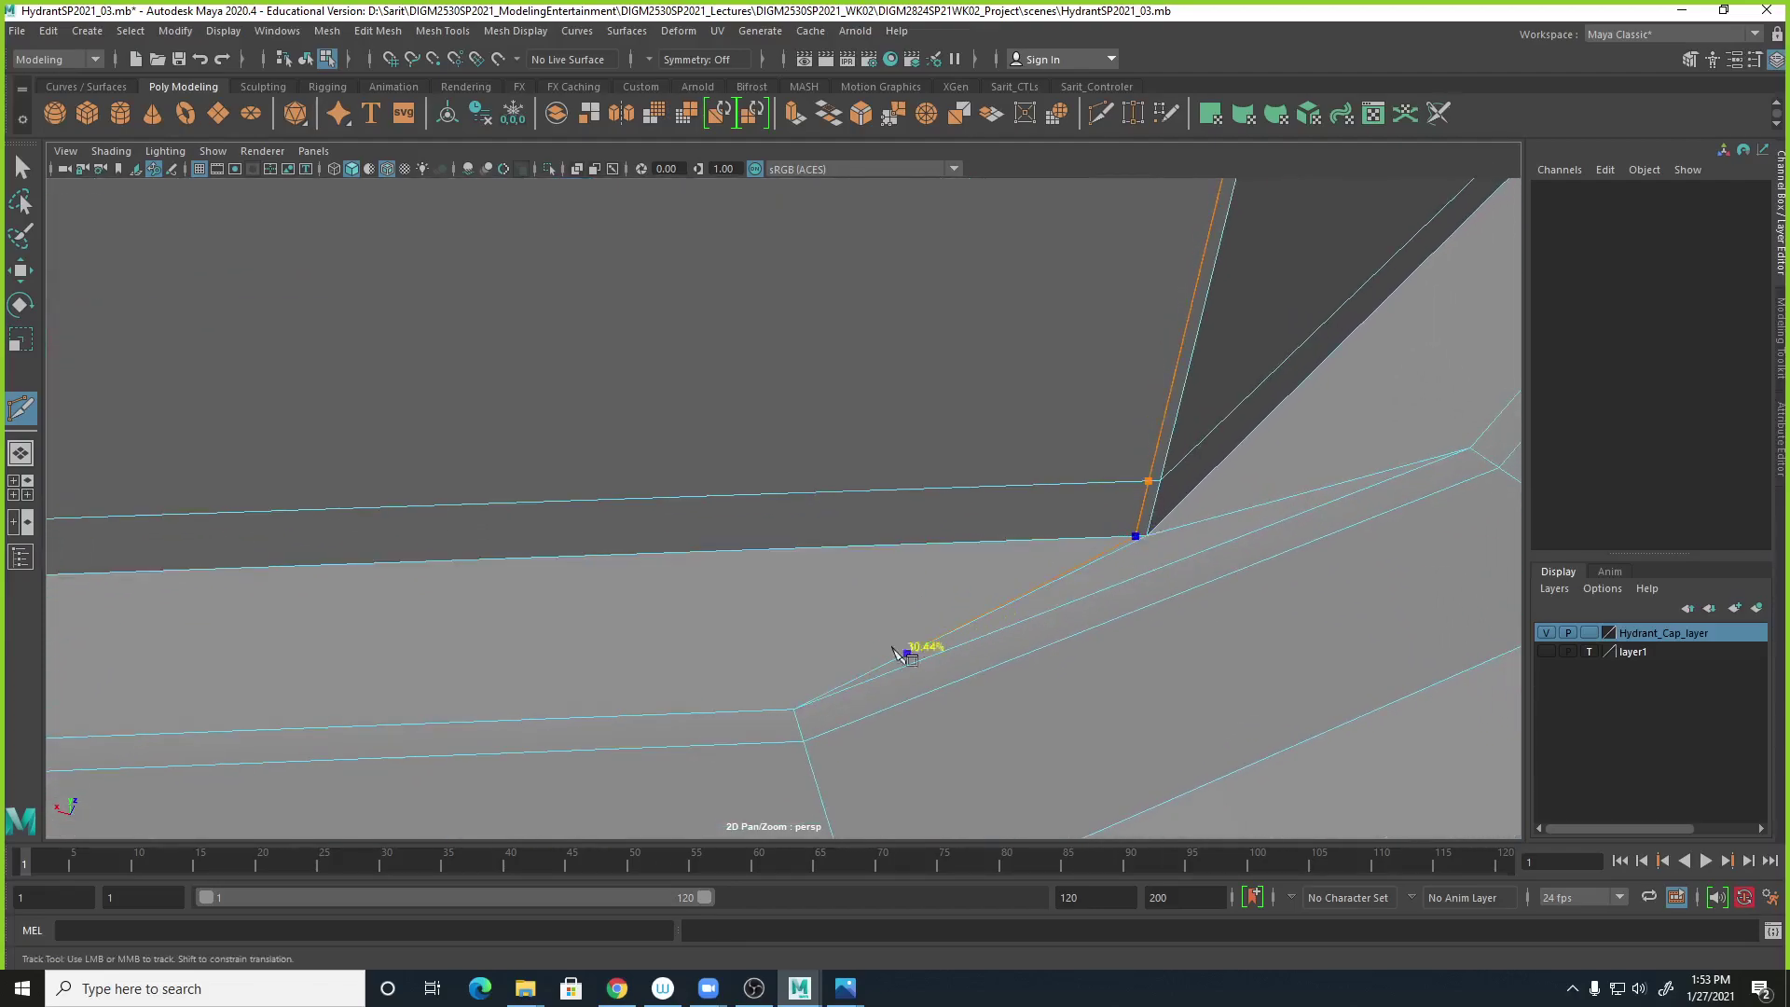
{"action": "left_click", "coordinate": [691, 699]}
{"action": "right_click", "coordinate": [1497, 488]}
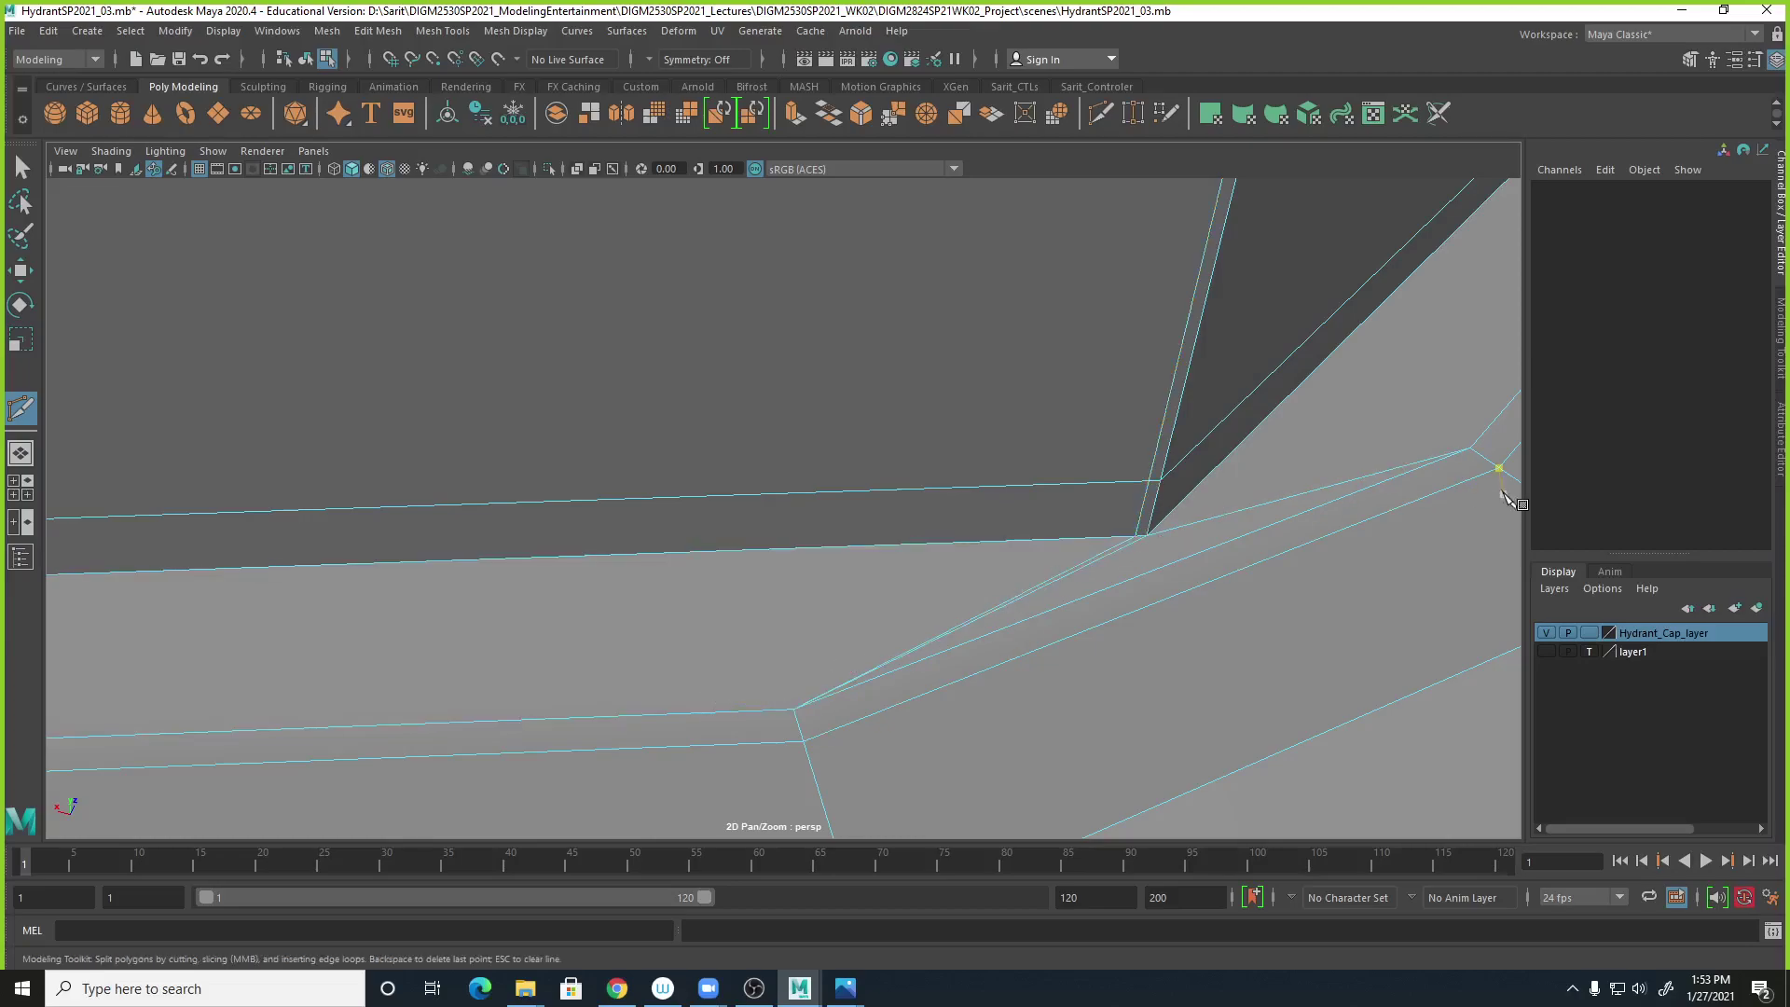
Multi-Cut the second support edge down the same corner's opposite side to the adjacent ring vertex.
{"action": "right_click_drag", "start_coordinate": [1497, 488], "coordinate": [1203, 486], "text": "alt"}
{"action": "left_click_drag", "start_coordinate": [1203, 487], "coordinate": [1102, 502], "text": "alt"}
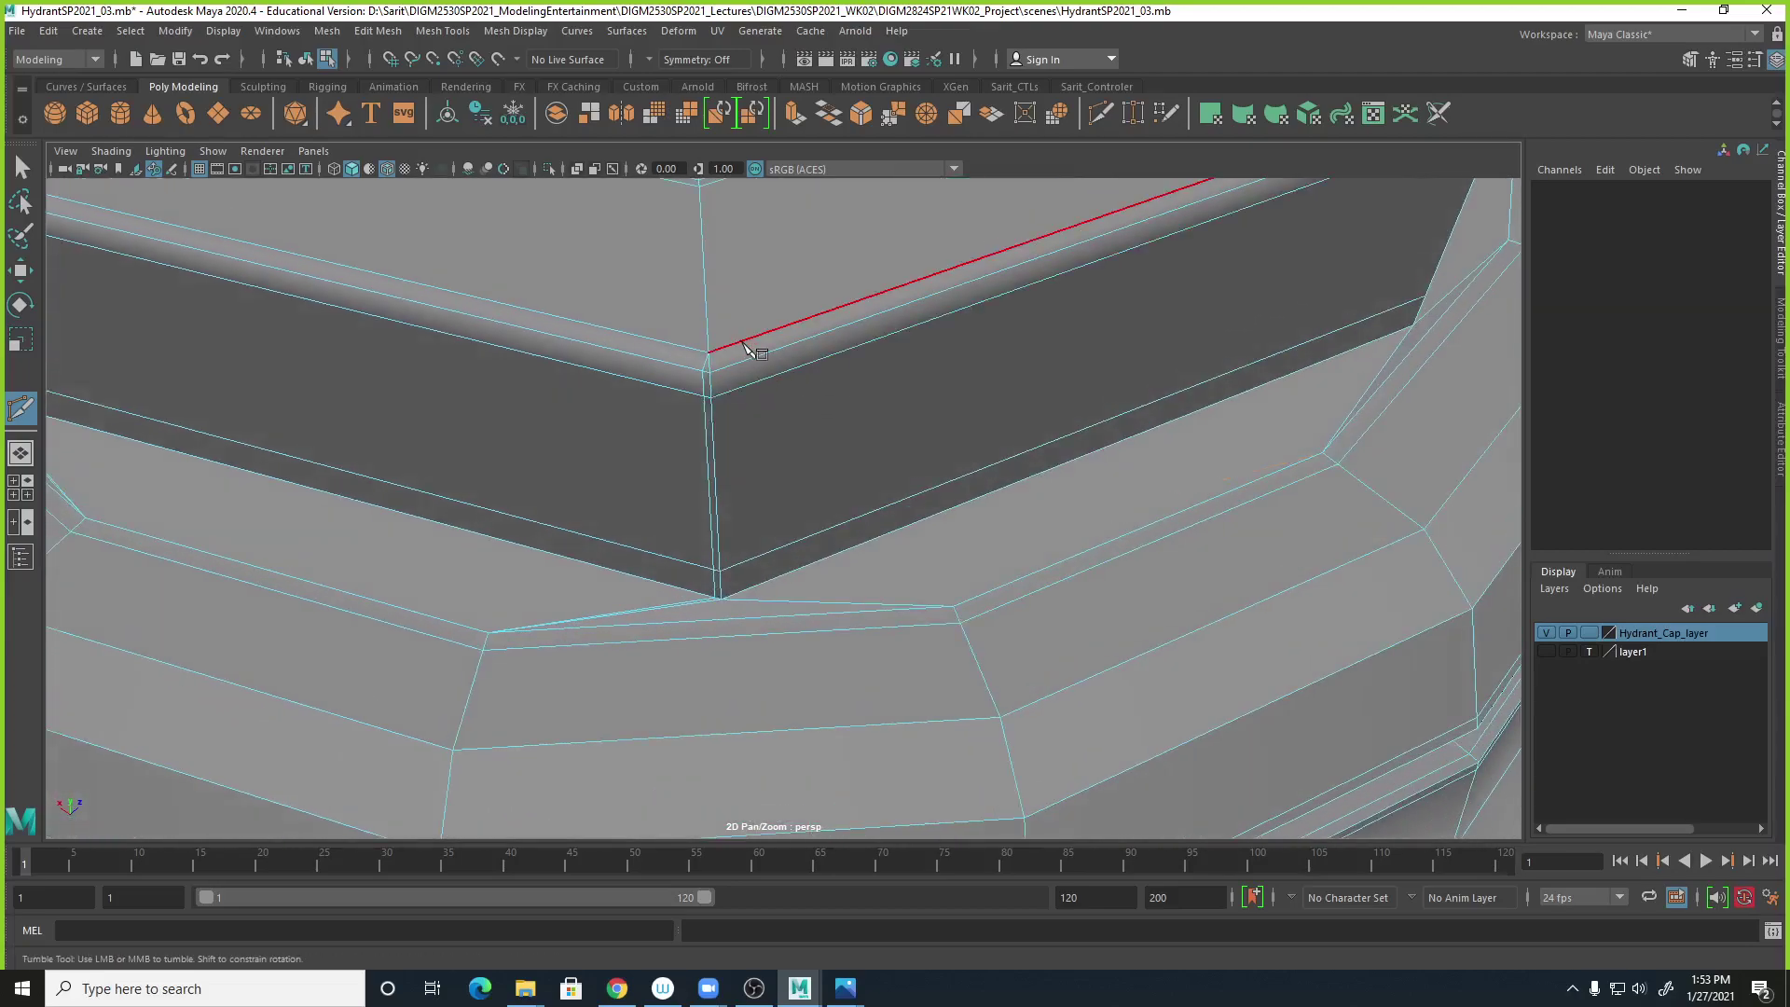
{"action": "left_click", "coordinate": [718, 371]}
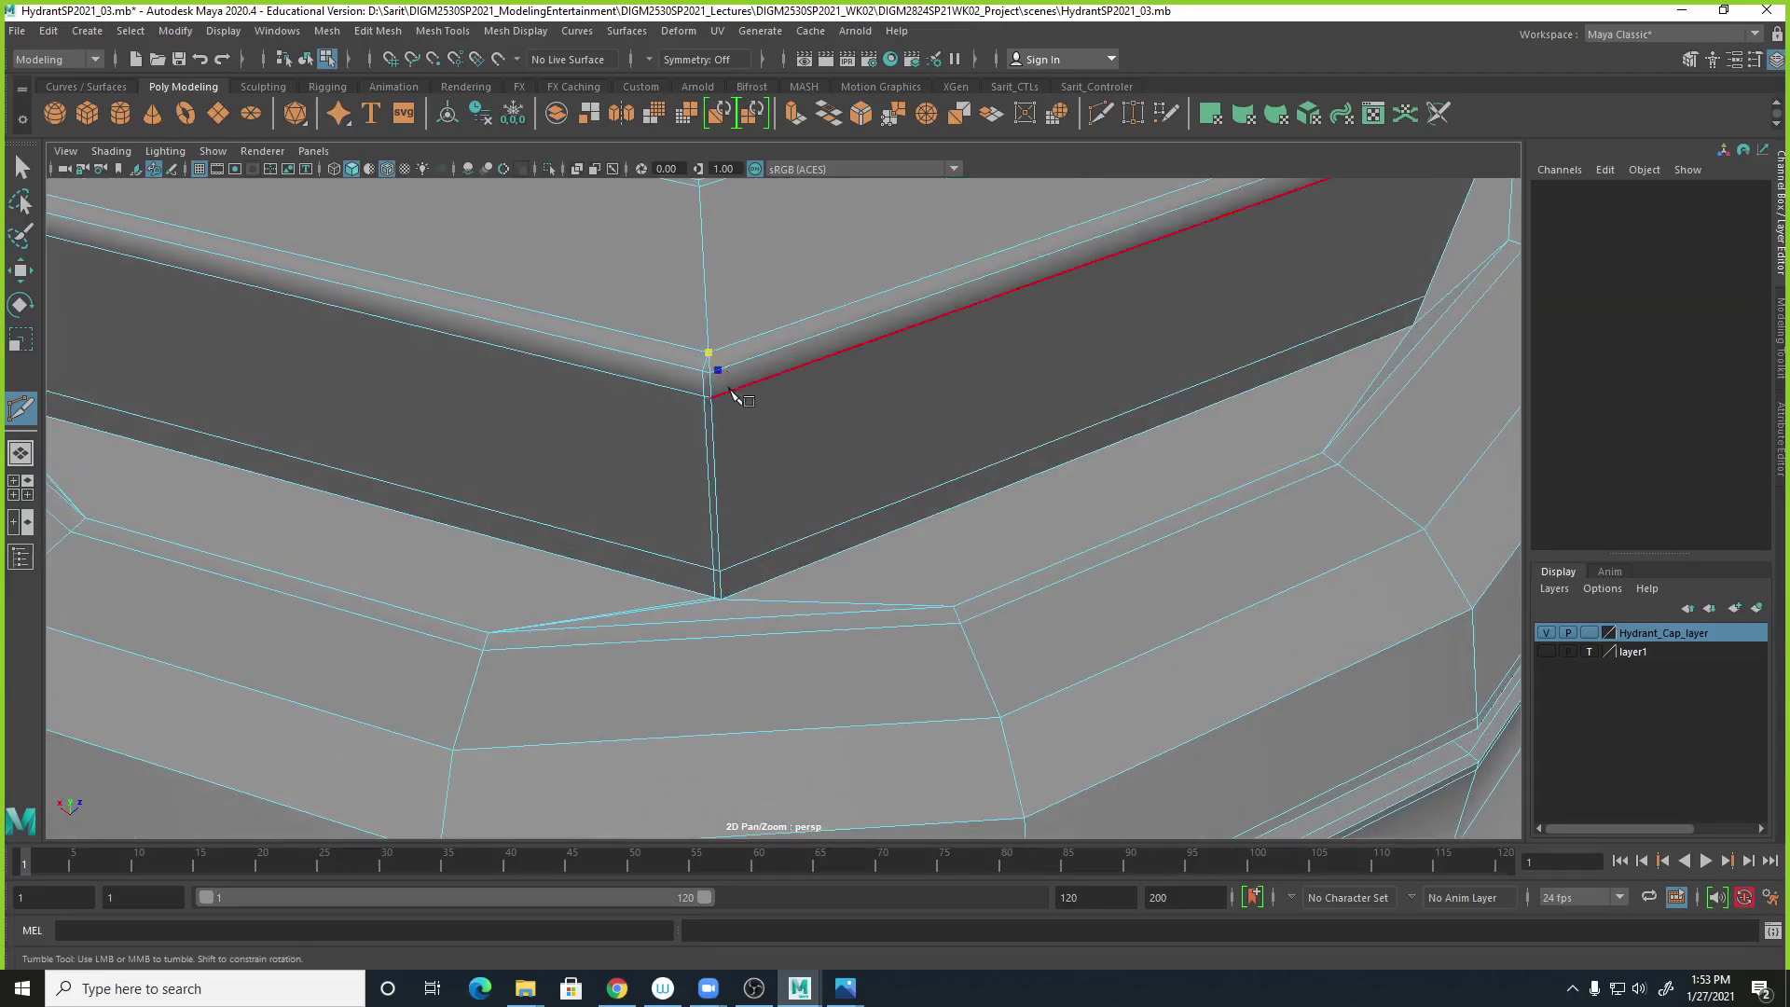
{"action": "left_click", "coordinate": [729, 597]}
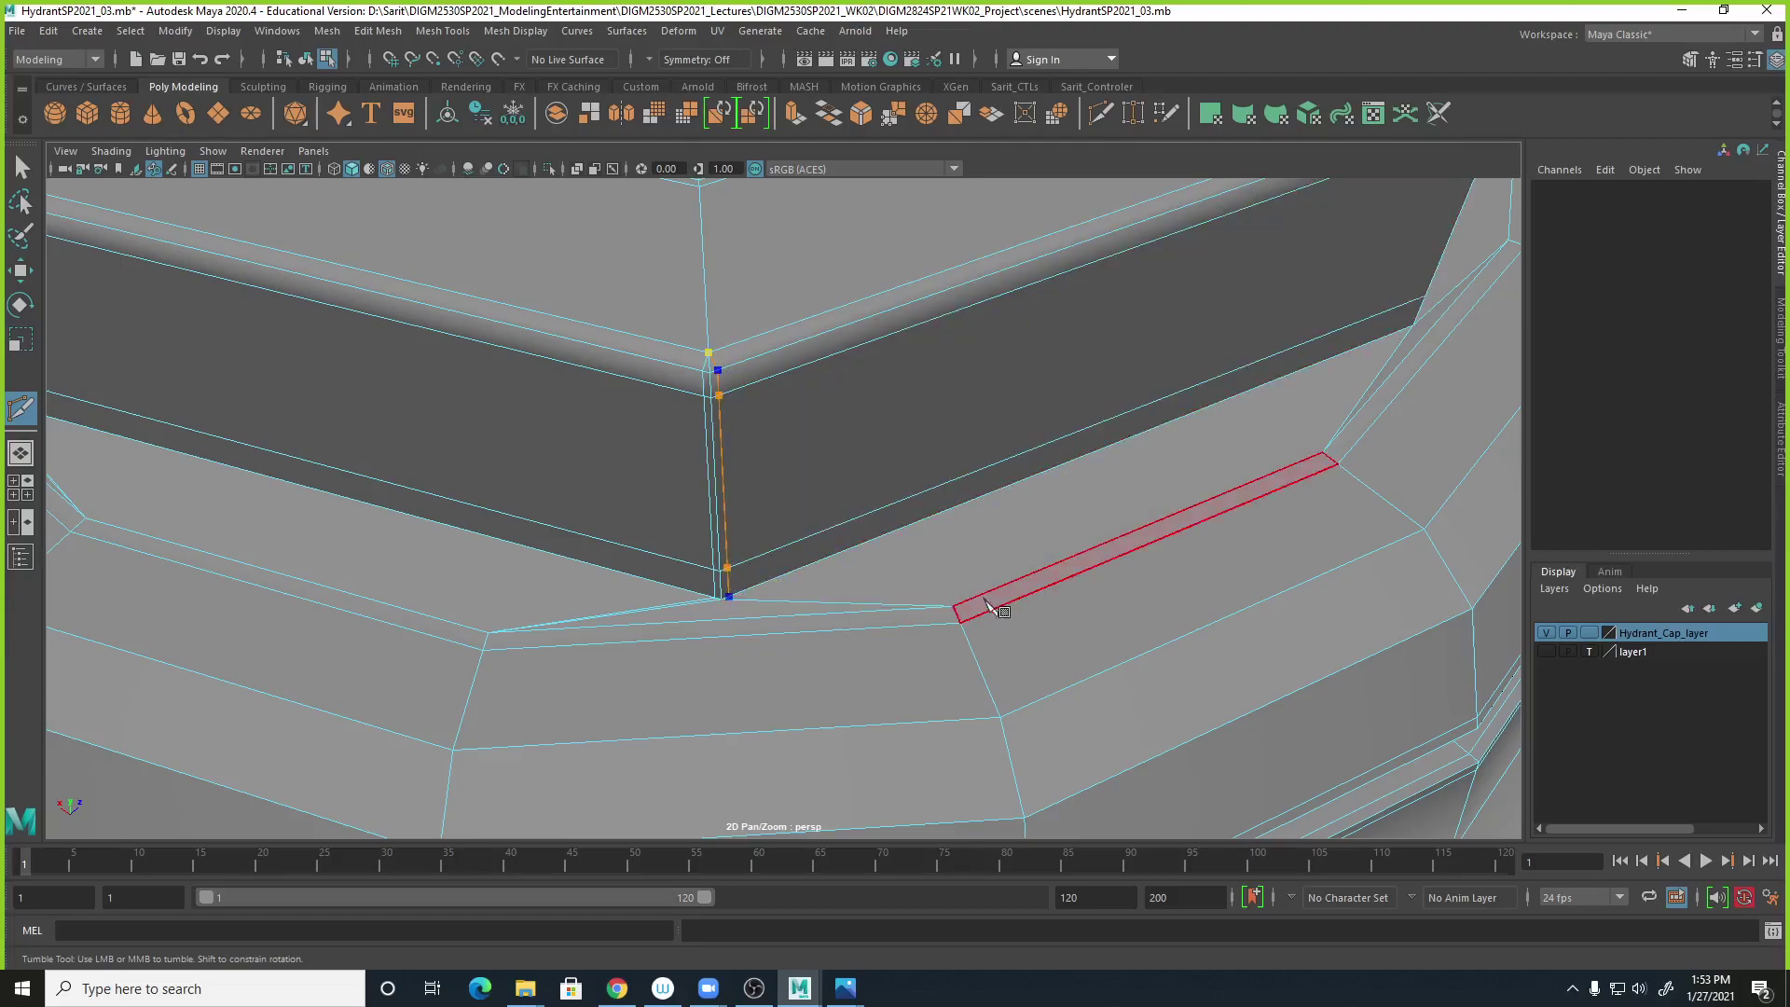
{"action": "left_click_drag", "start_coordinate": [1191, 507], "coordinate": [1157, 532], "text": "alt"}
Multi-Cut a support edge from the top vertex of the next step corner down its first side to the nearby ring vertex.
{"action": "left_click", "coordinate": [986, 472]}
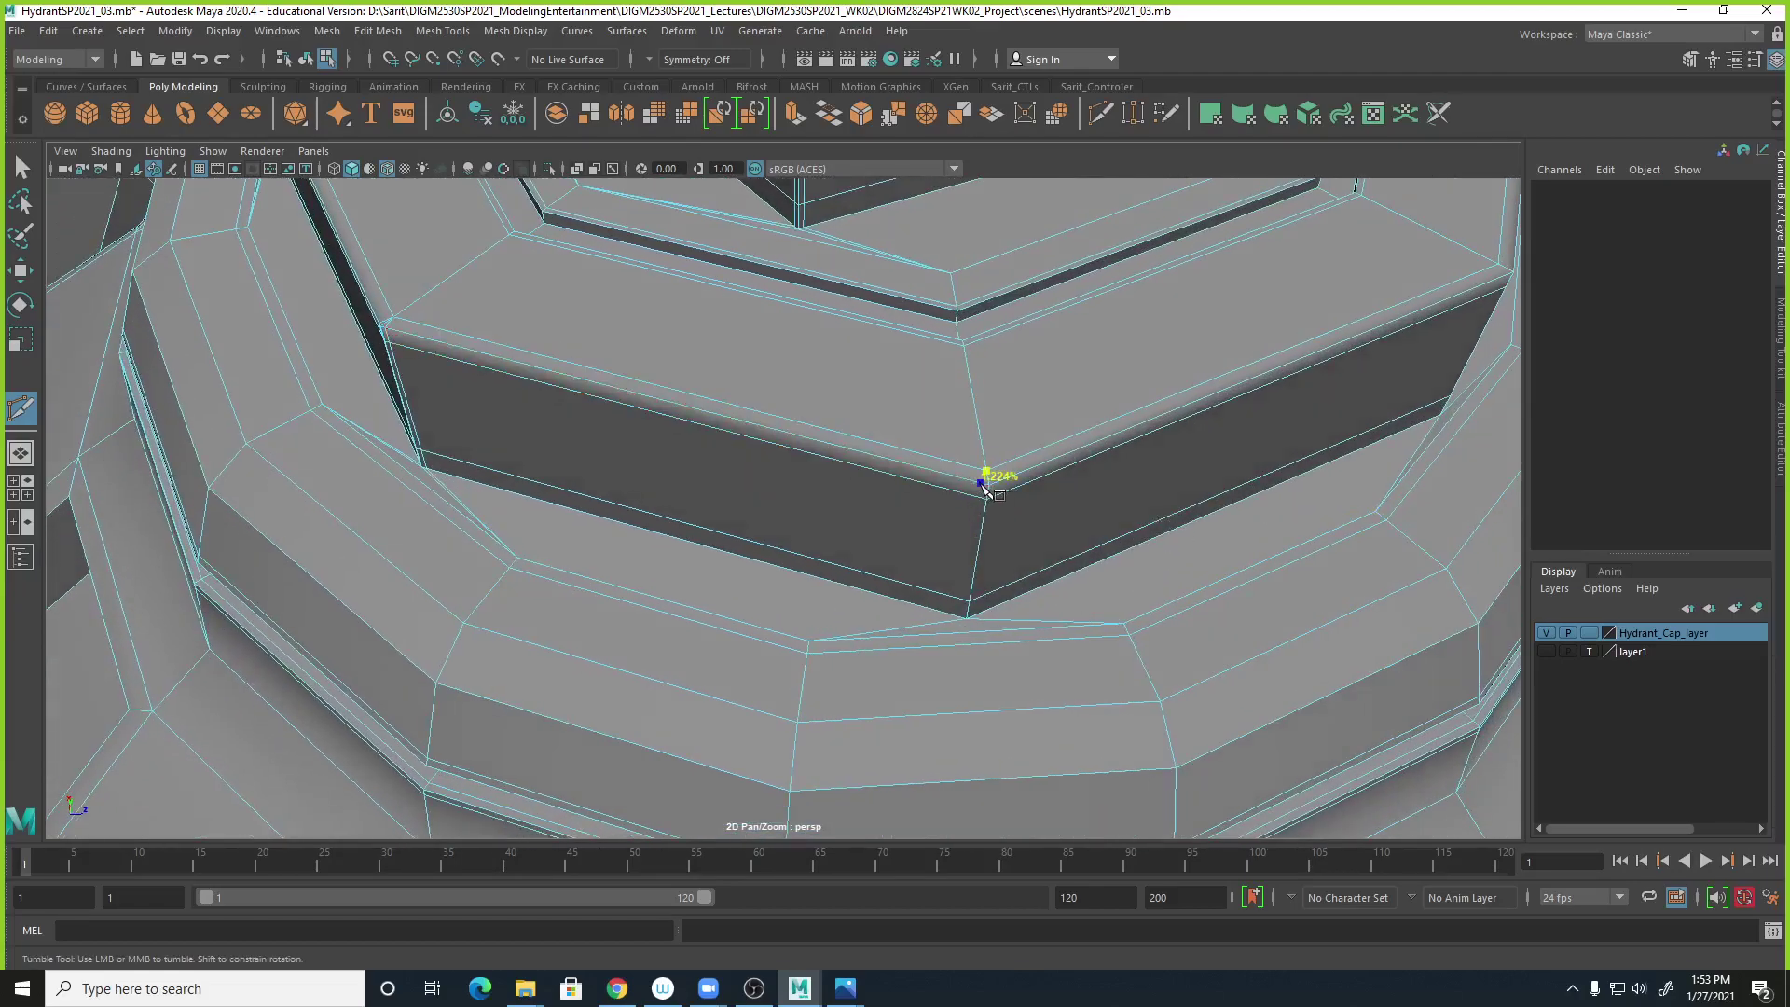
{"action": "left_click_drag", "start_coordinate": [979, 631], "coordinate": [986, 601], "text": "alt"}
{"action": "right_click_drag", "start_coordinate": [997, 601], "coordinate": [1149, 668], "text": "alt"}
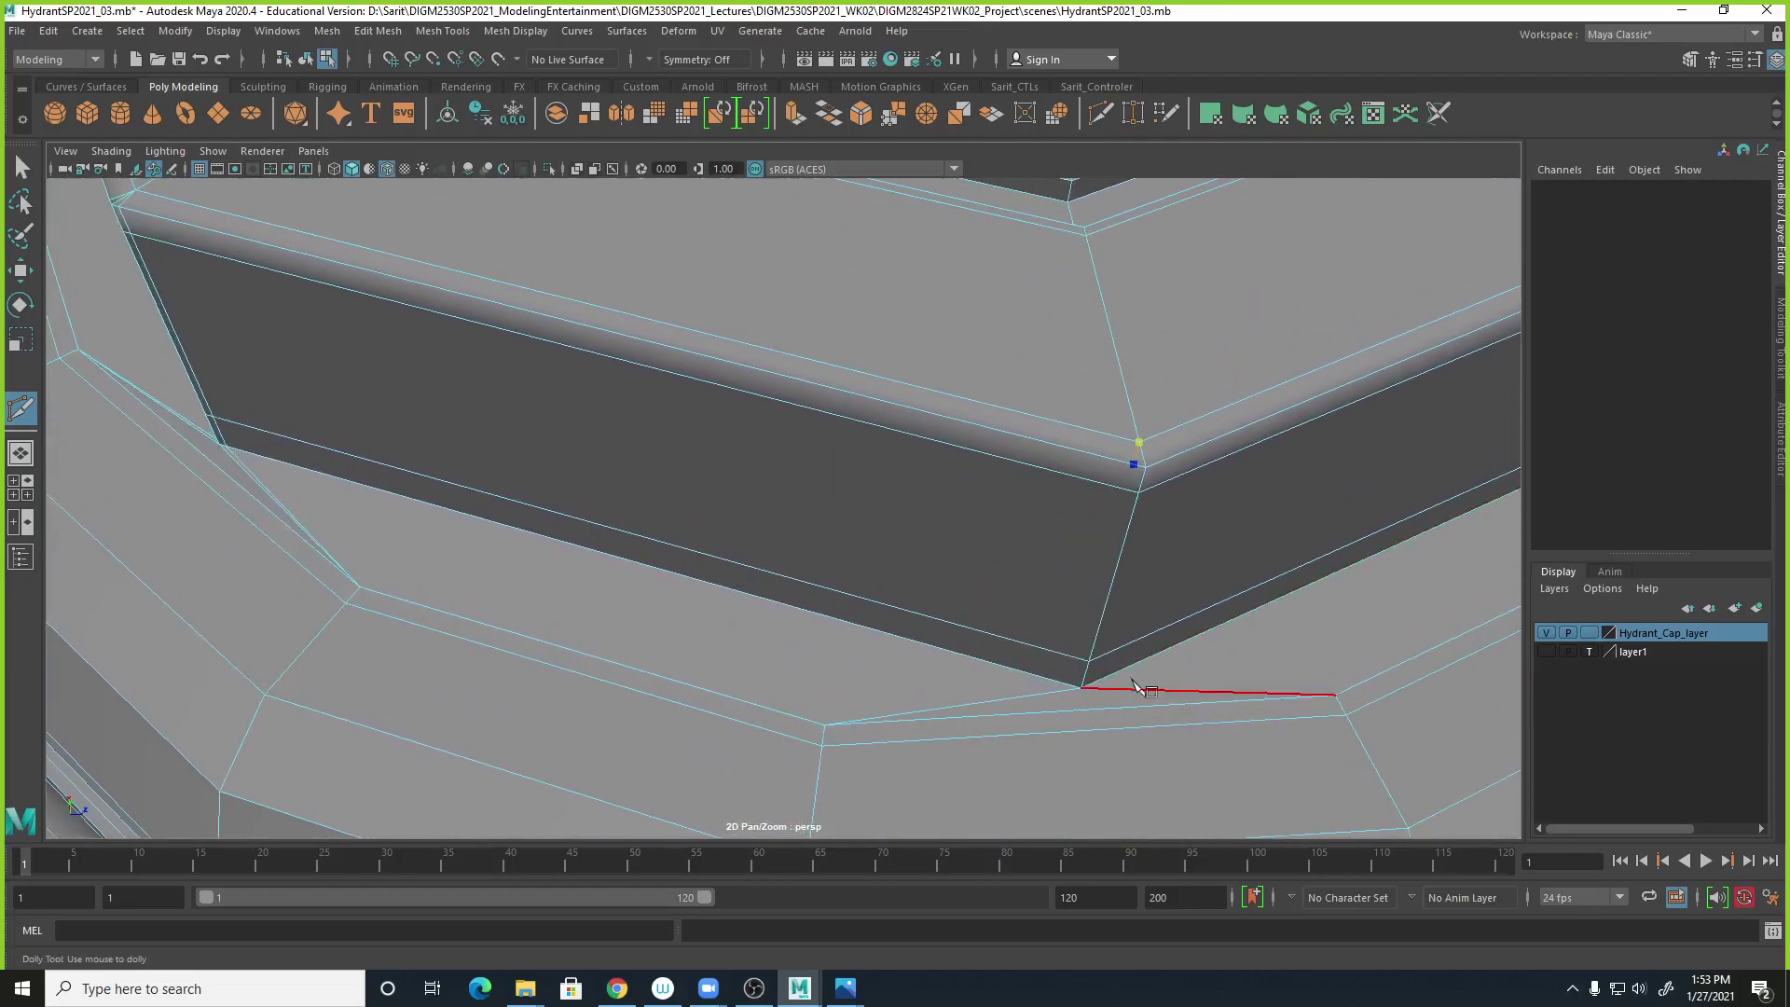
{"action": "left_click_drag", "start_coordinate": [1053, 680], "coordinate": [1065, 682]}
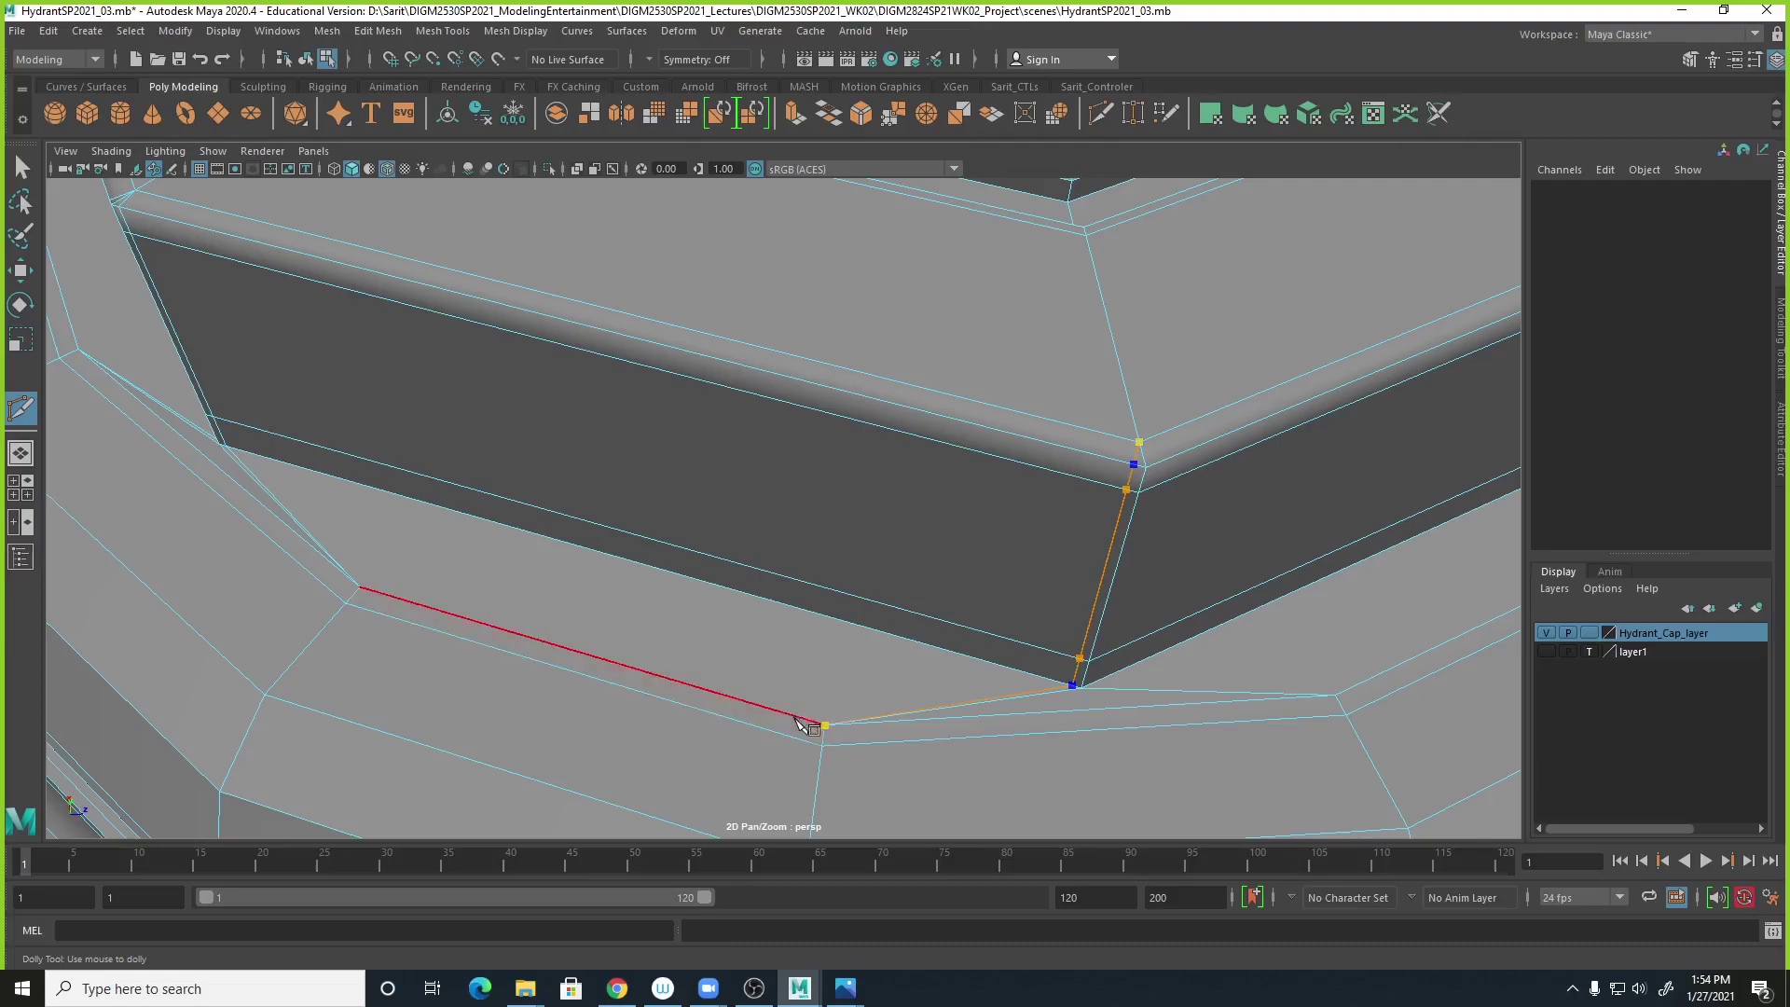
{"action": "key", "text": "Return"}
Multi-Cut the mirrored support edge down that corner's other side to the opposite ring vertex.
{"action": "left_click", "coordinate": [1165, 432]}
{"action": "left_click", "coordinate": [1149, 456]}
{"action": "left_click", "coordinate": [1158, 464]}
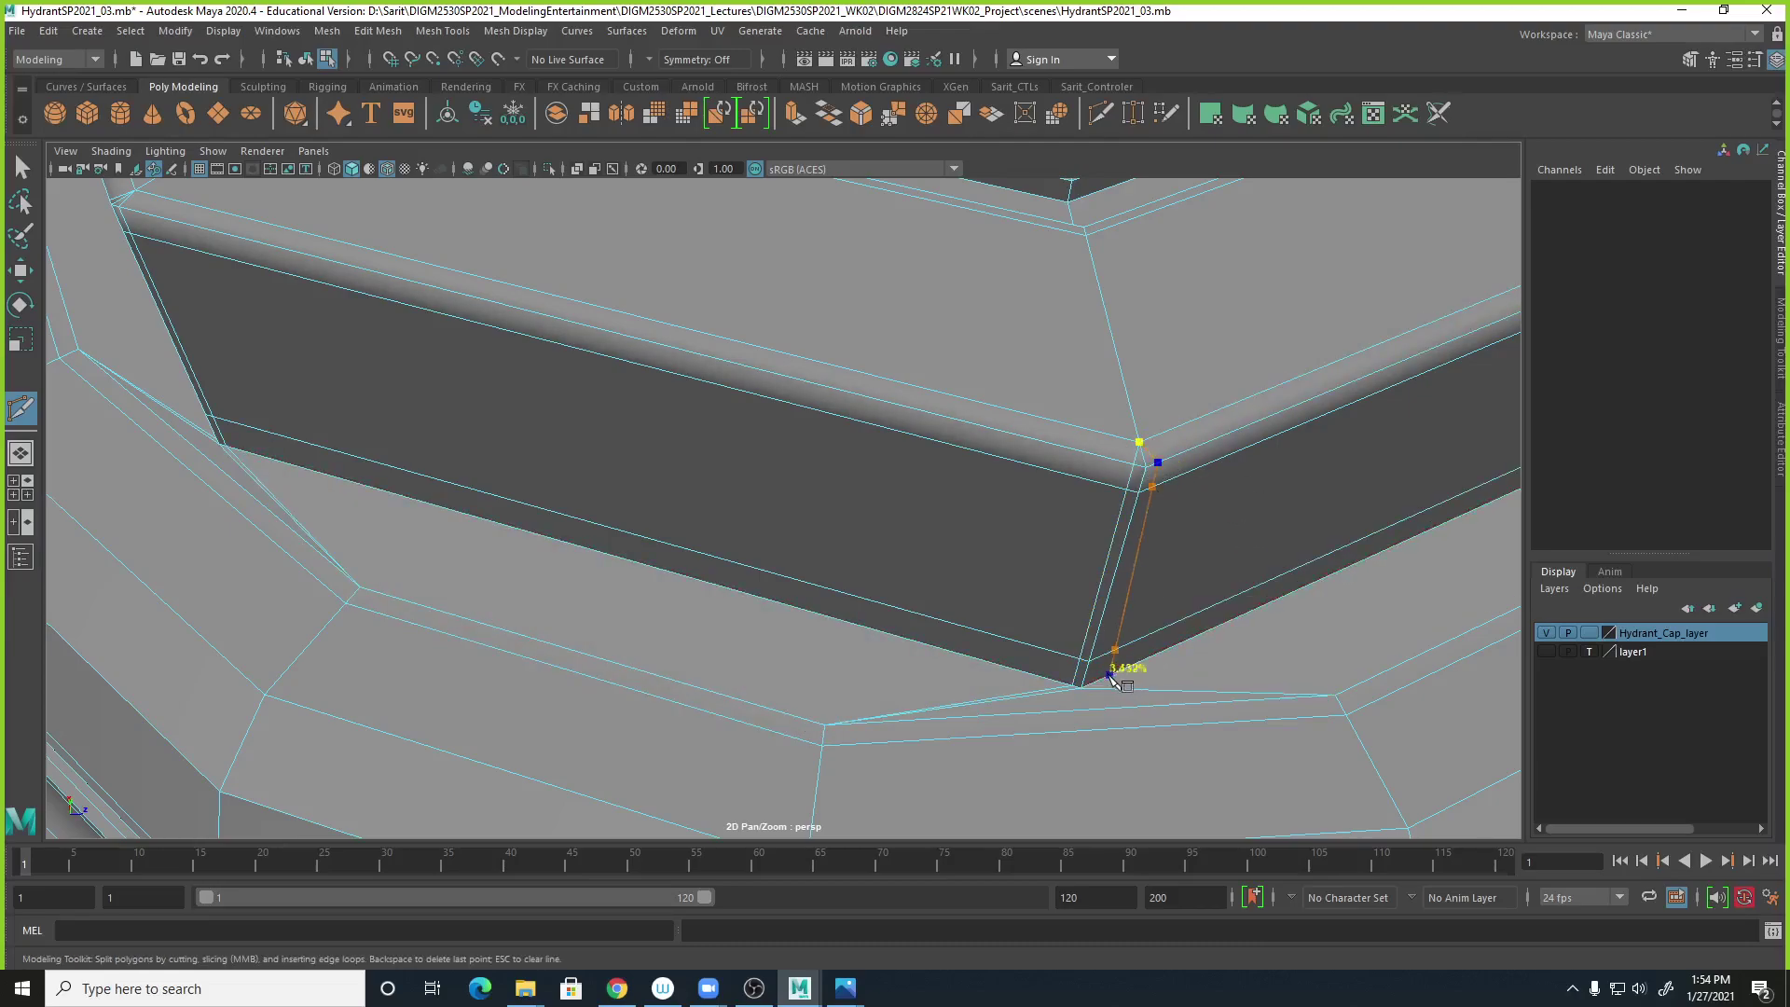
{"action": "right_click", "coordinate": [1335, 707]}
At the following step corner, Multi-Cut a support edge down the first dark face beside the corner edge to the adjacent ring vertex.
{"action": "left_click_drag", "start_coordinate": [1103, 660], "coordinate": [1001, 544], "text": "alt"}
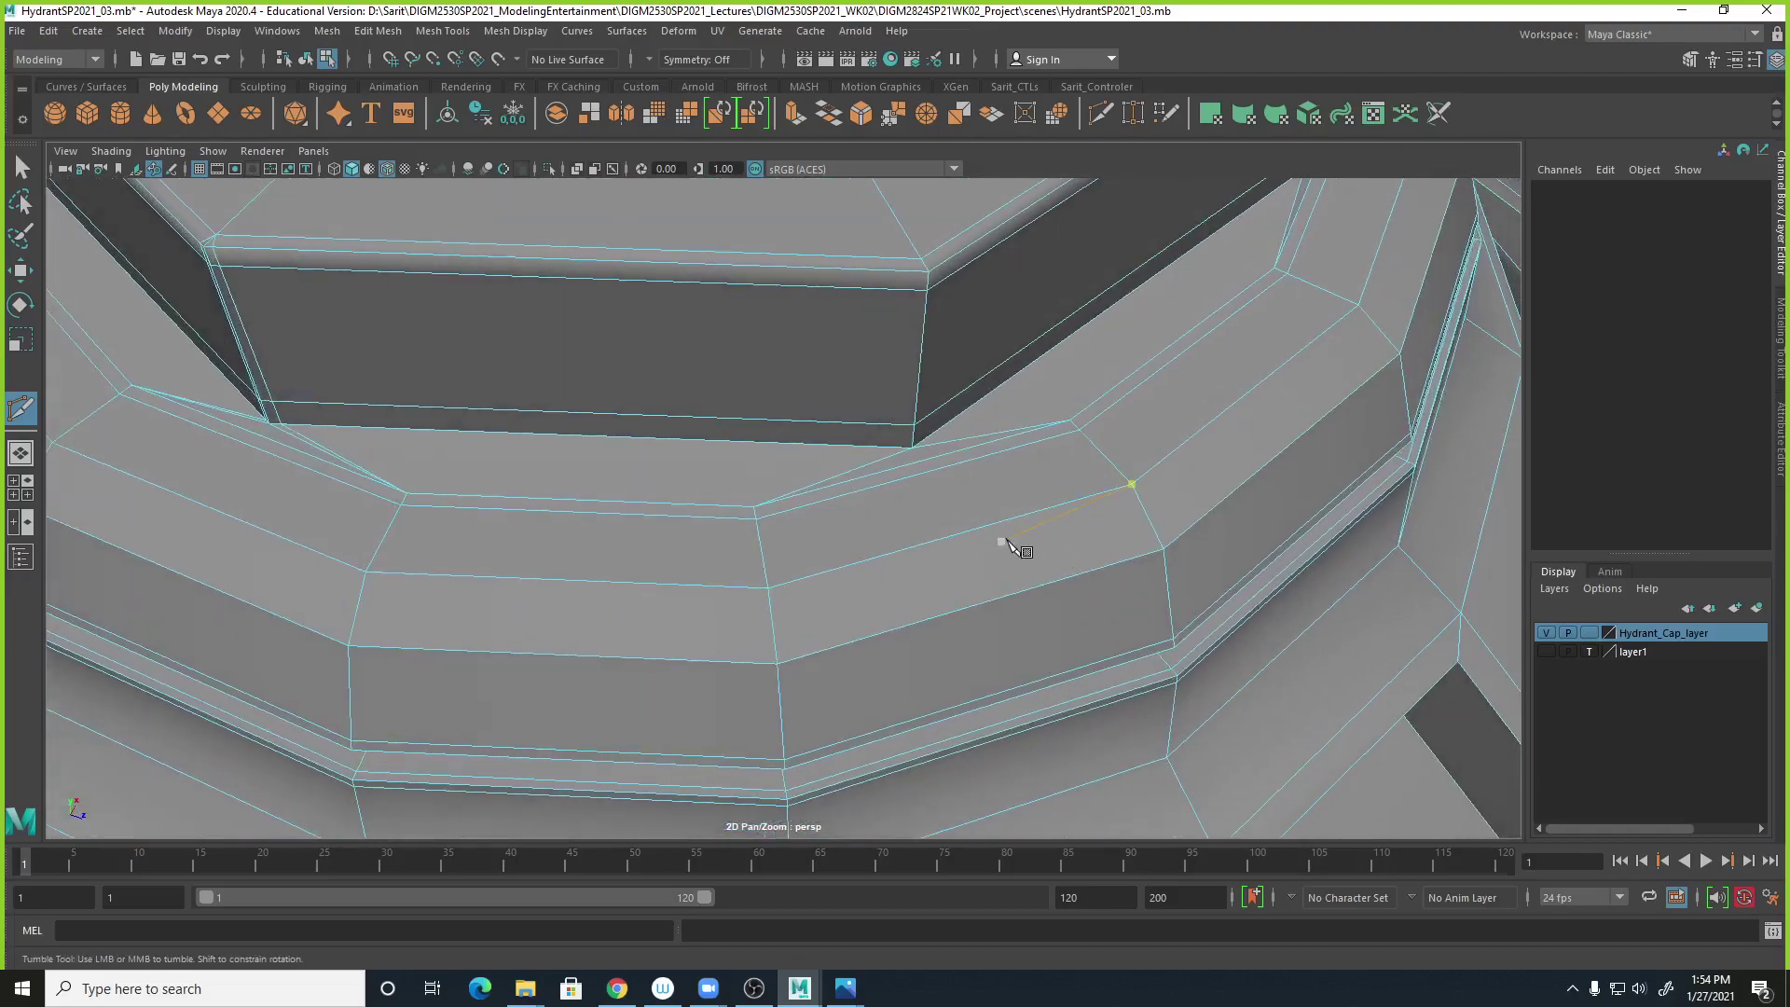
{"action": "right_click_drag", "start_coordinate": [1002, 544], "coordinate": [1460, 552], "text": "alt"}
{"action": "middle_click_drag", "start_coordinate": [1268, 472], "coordinate": [1236, 579], "text": "alt"}
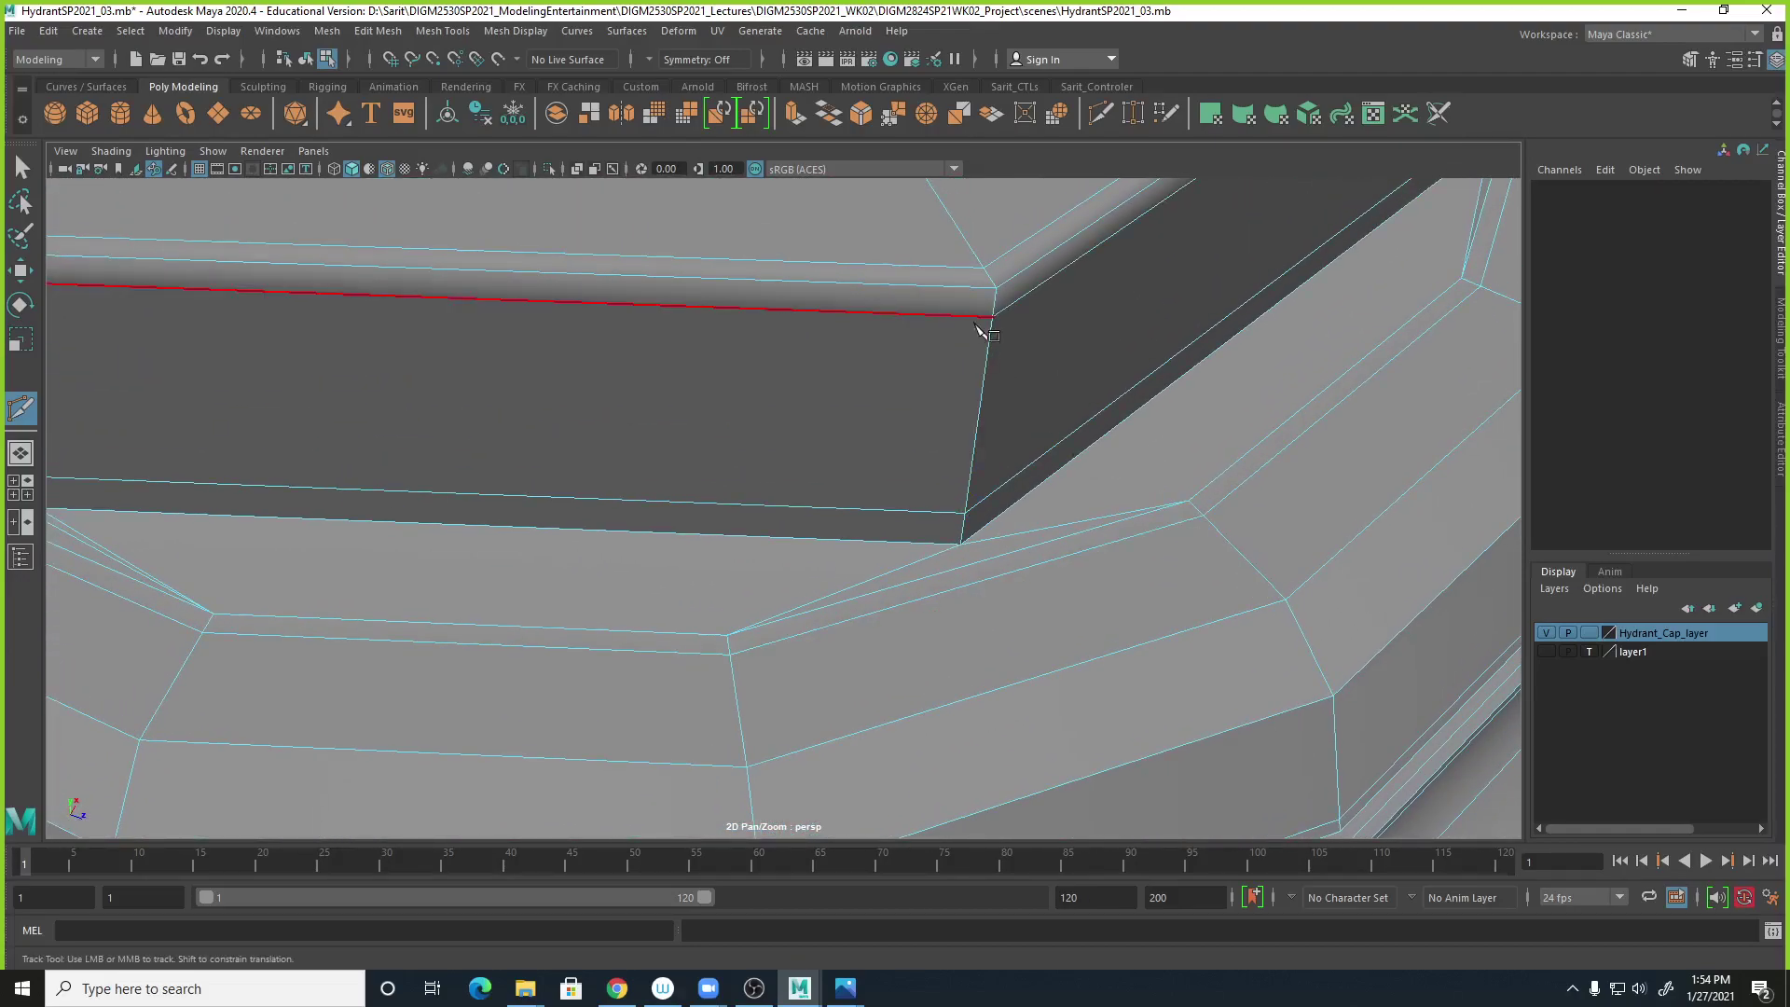
{"action": "left_click", "coordinate": [979, 286]}
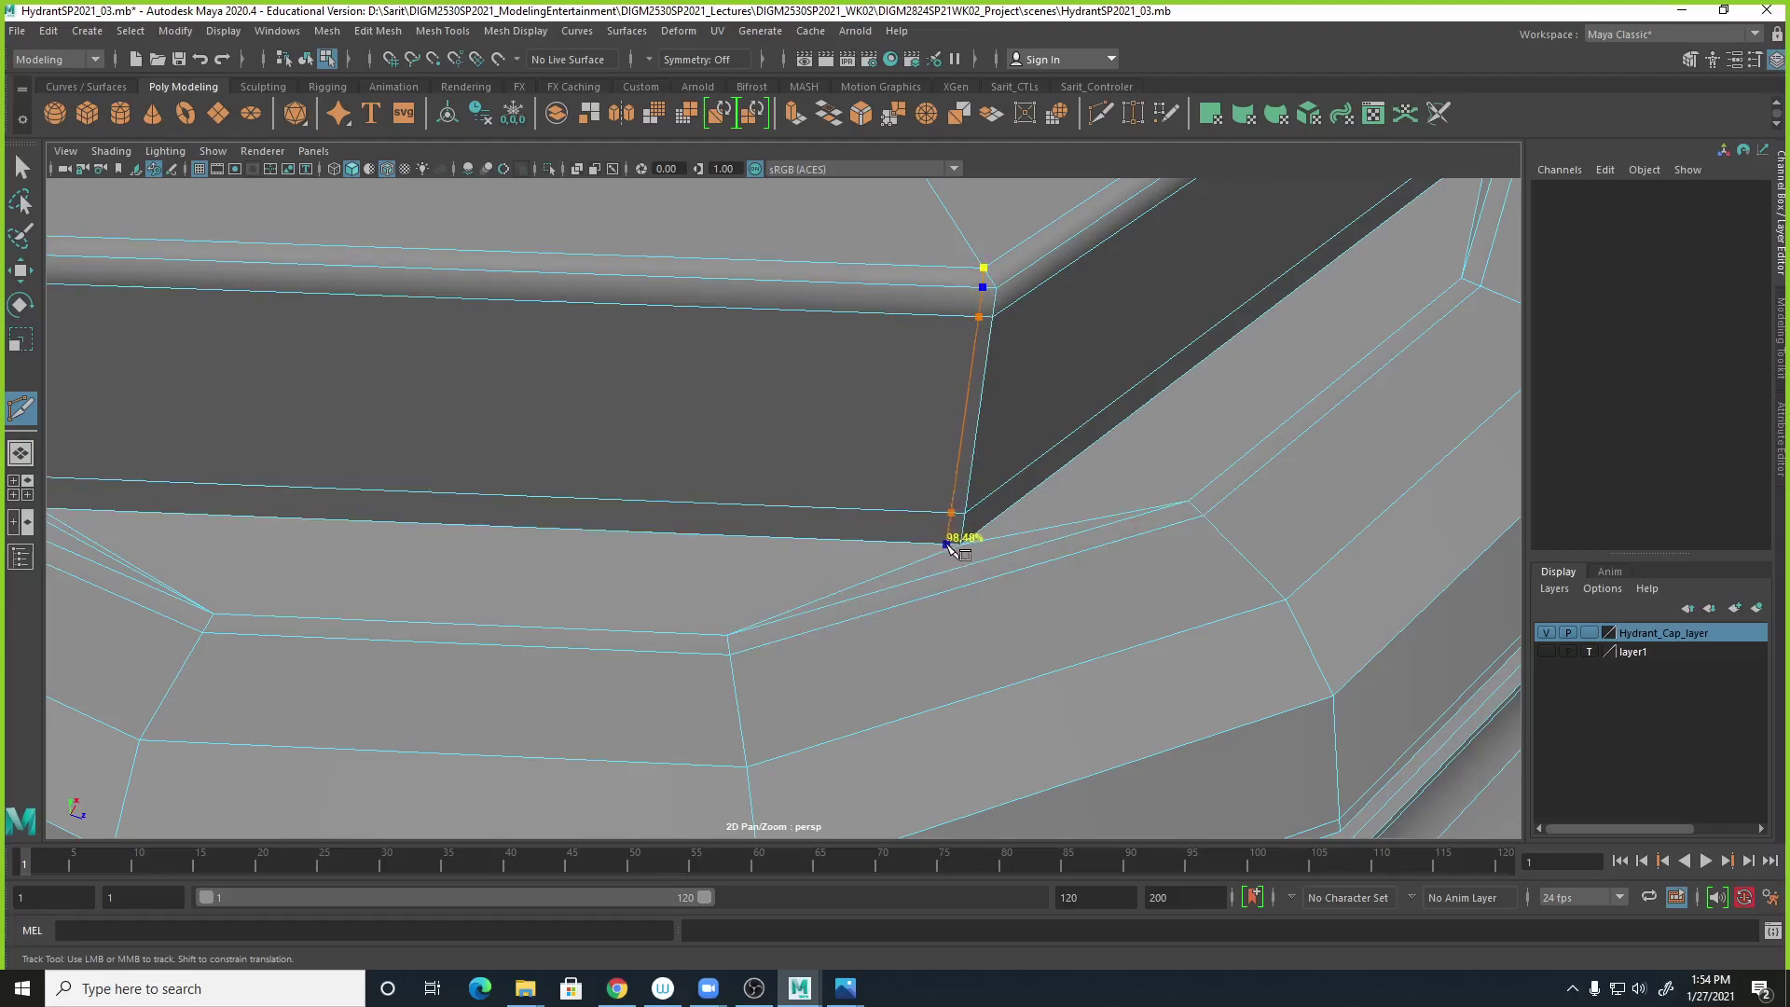
{"action": "left_click", "coordinate": [728, 635]}
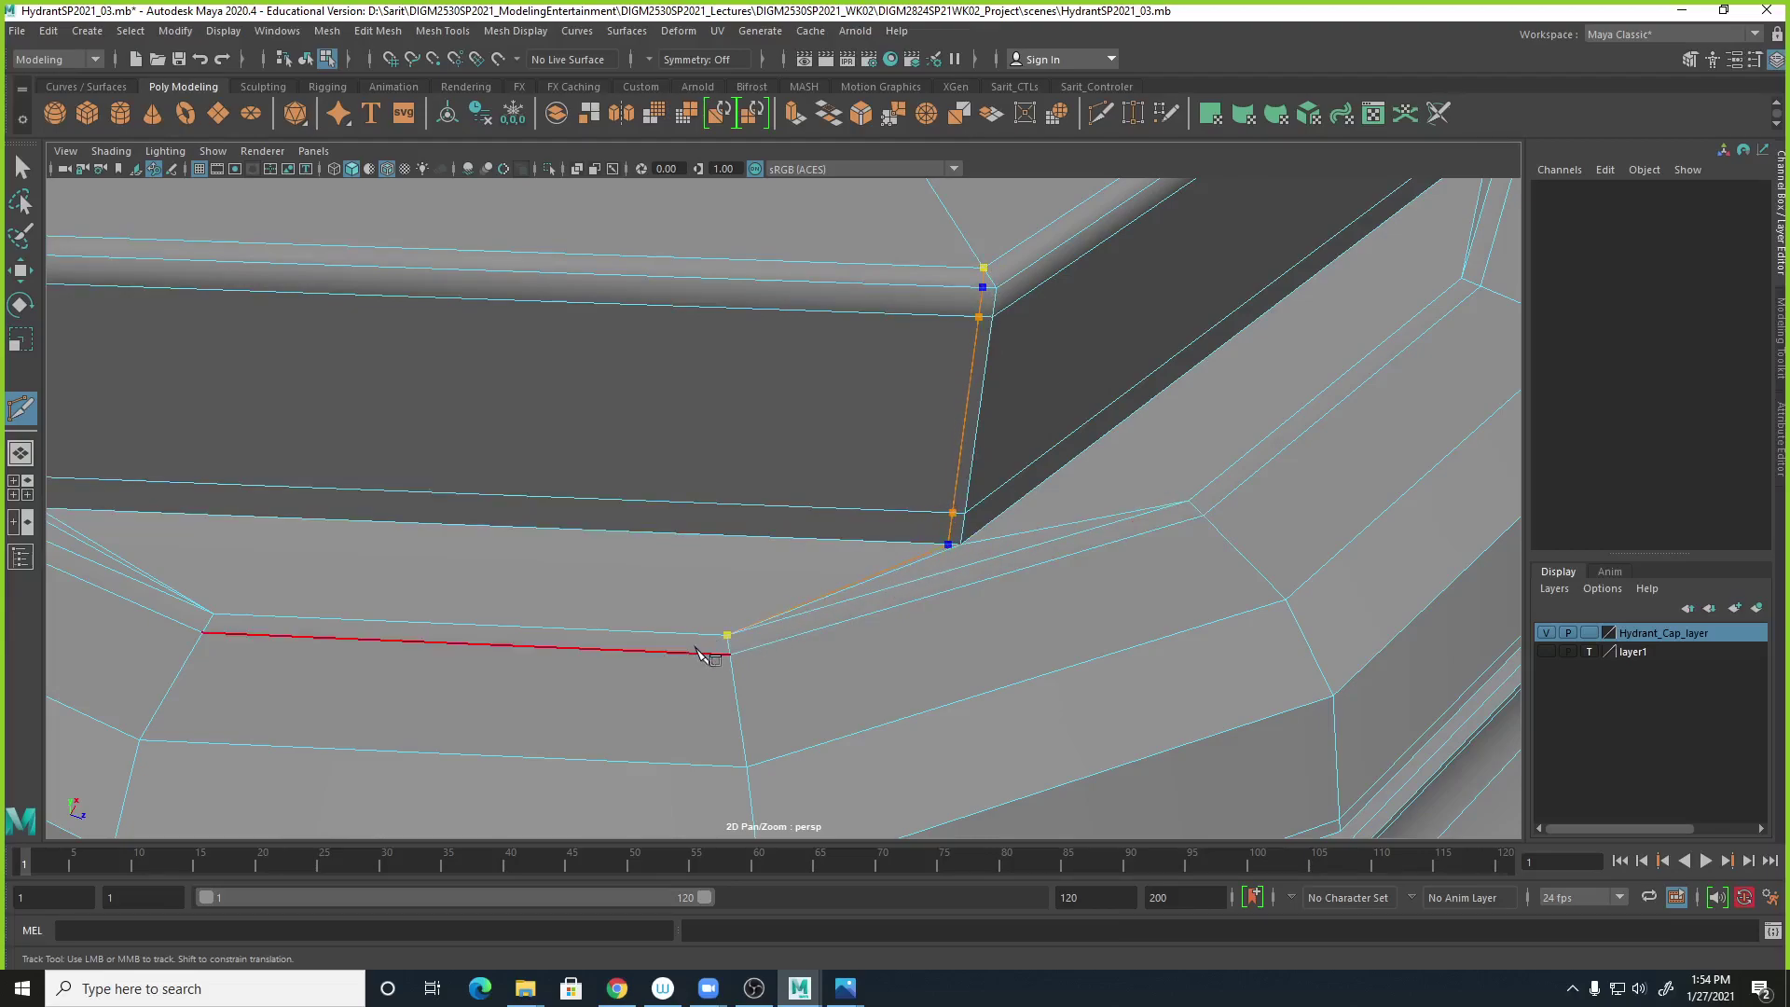
{"action": "key", "text": "Return"}
Multi-Cut a parallel support edge down the other dark face of this corner to its adjacent ring vertex.
{"action": "right_click_drag", "start_coordinate": [998, 411], "coordinate": [991, 420], "text": "alt"}
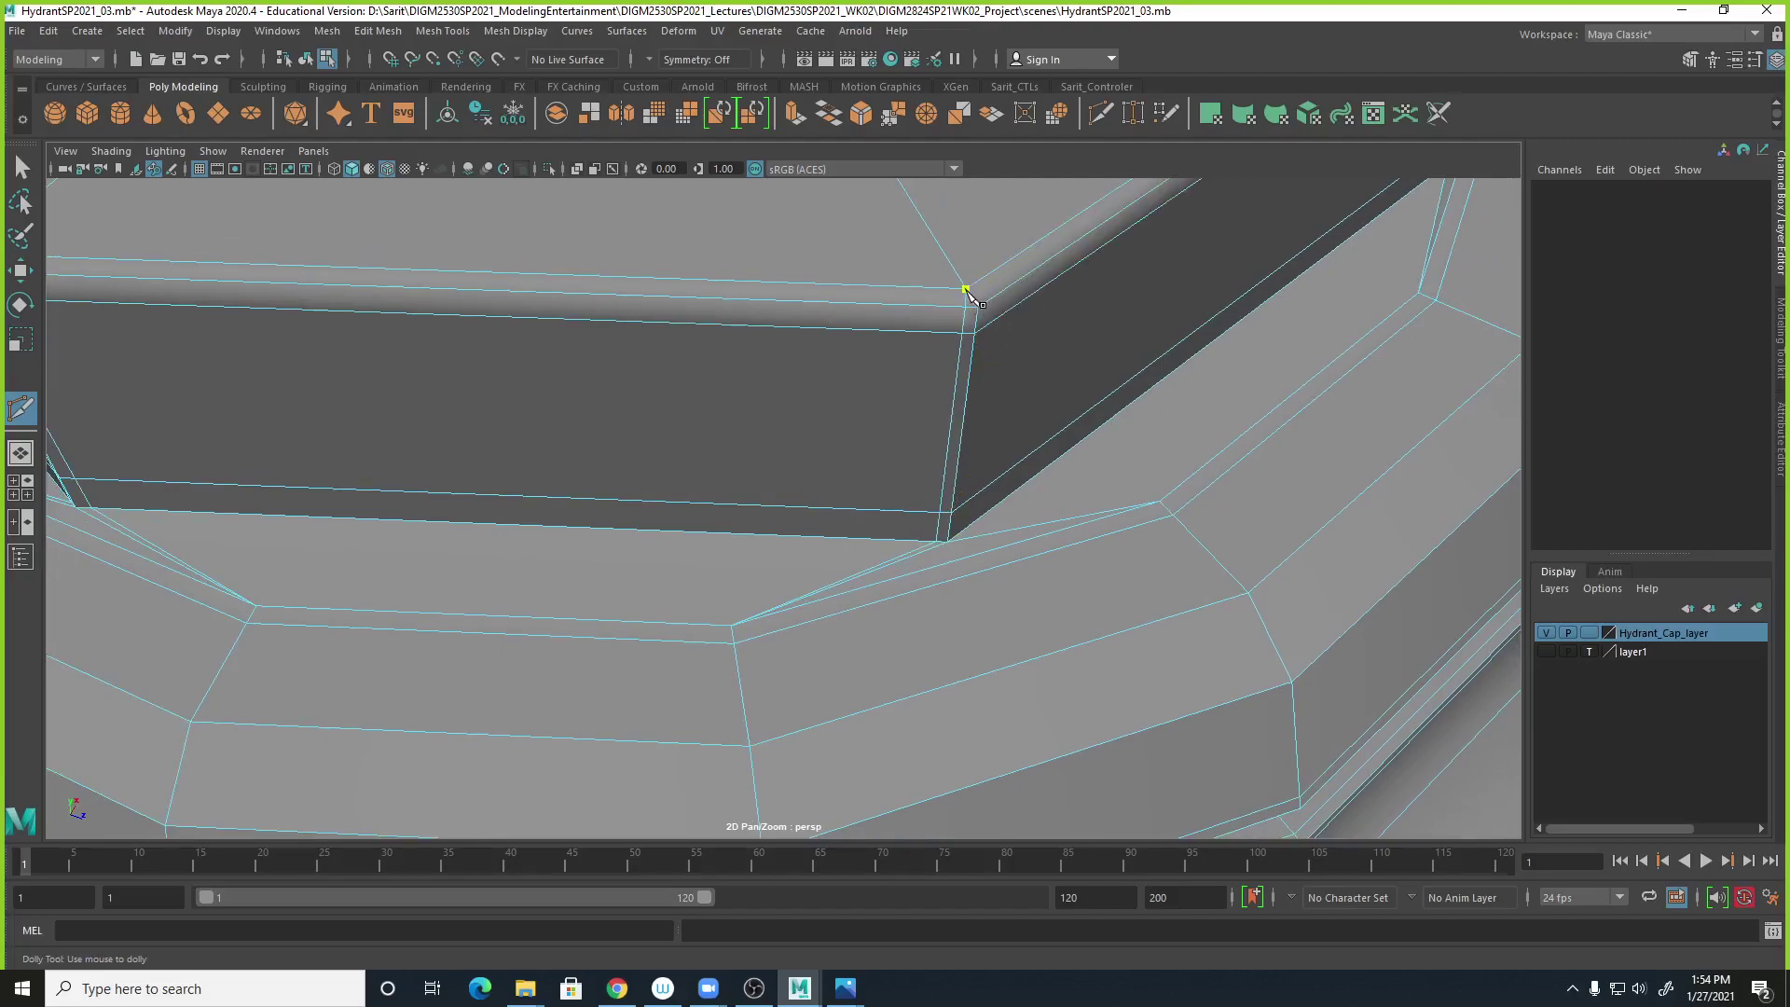
{"action": "left_click", "coordinate": [989, 305]}
{"action": "left_click", "coordinate": [958, 532]}
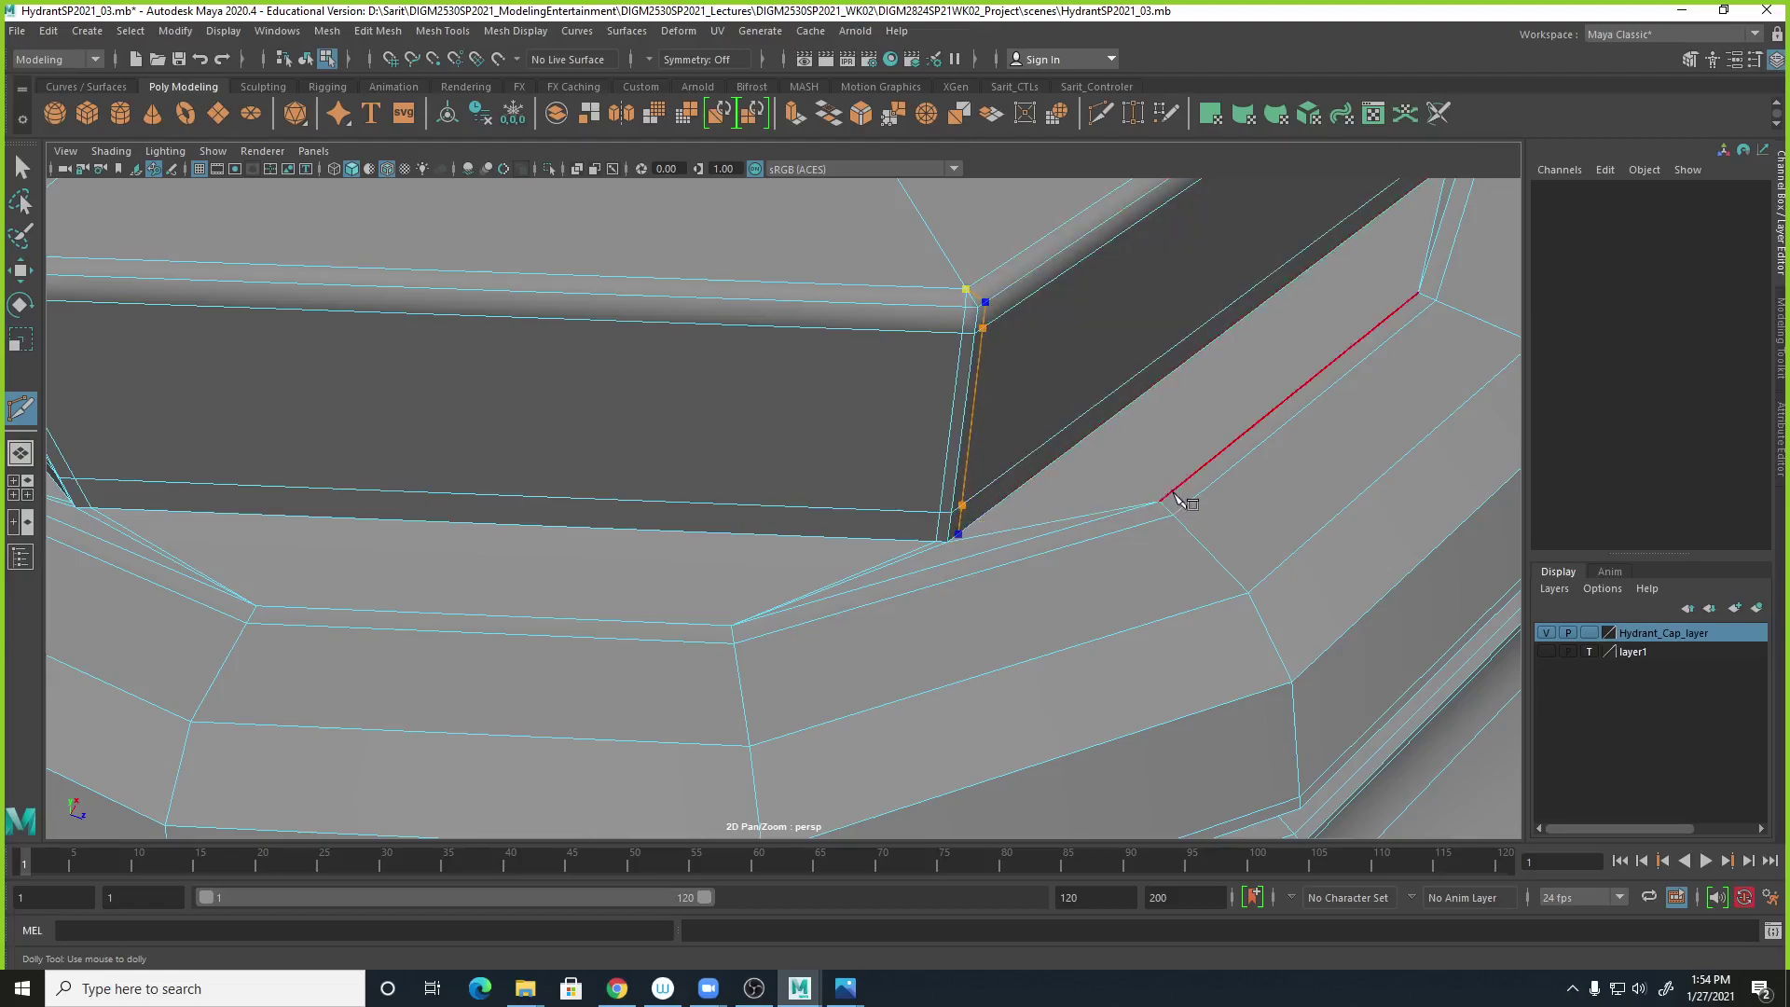
{"action": "left_click", "coordinate": [1160, 505]}
{"action": "key", "text": "t"}
Reactivate Multi-Cut and cut a support edge down one side of the next unsupported step corner to the neighbouring ring vertex.
{"action": "left_click_drag", "start_coordinate": [1262, 472], "coordinate": [1063, 450], "text": "alt"}
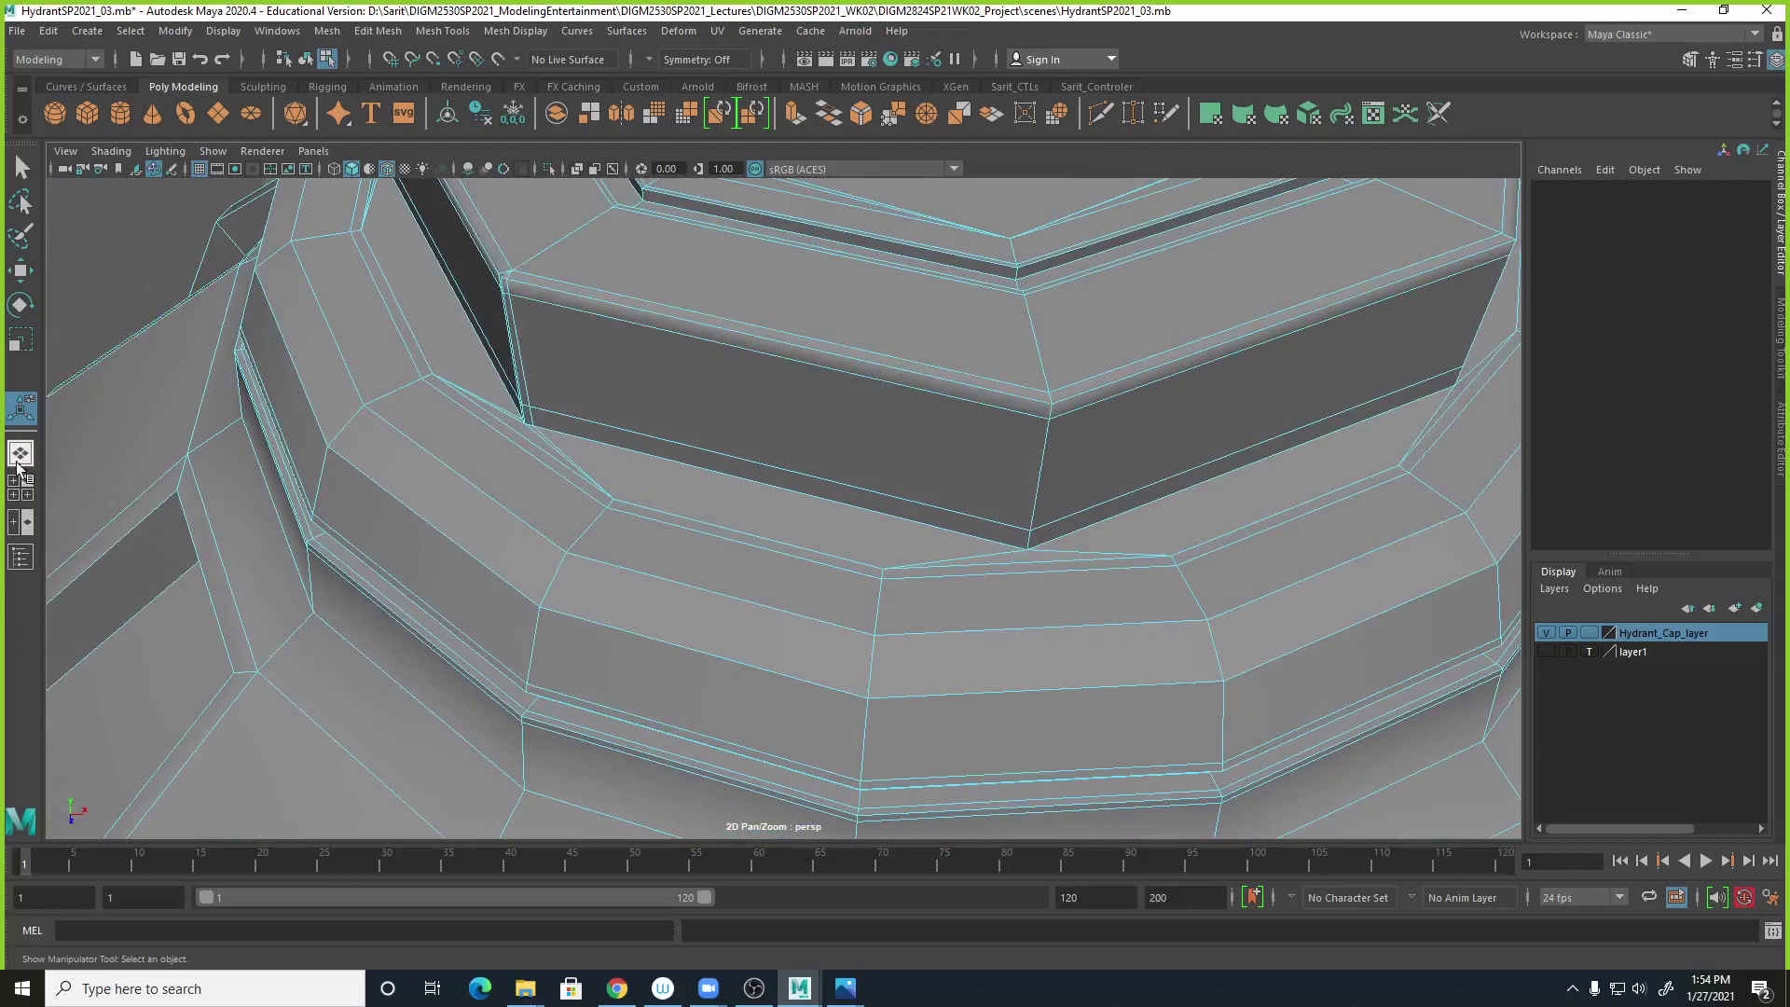
{"action": "left_click", "coordinate": [454, 33]}
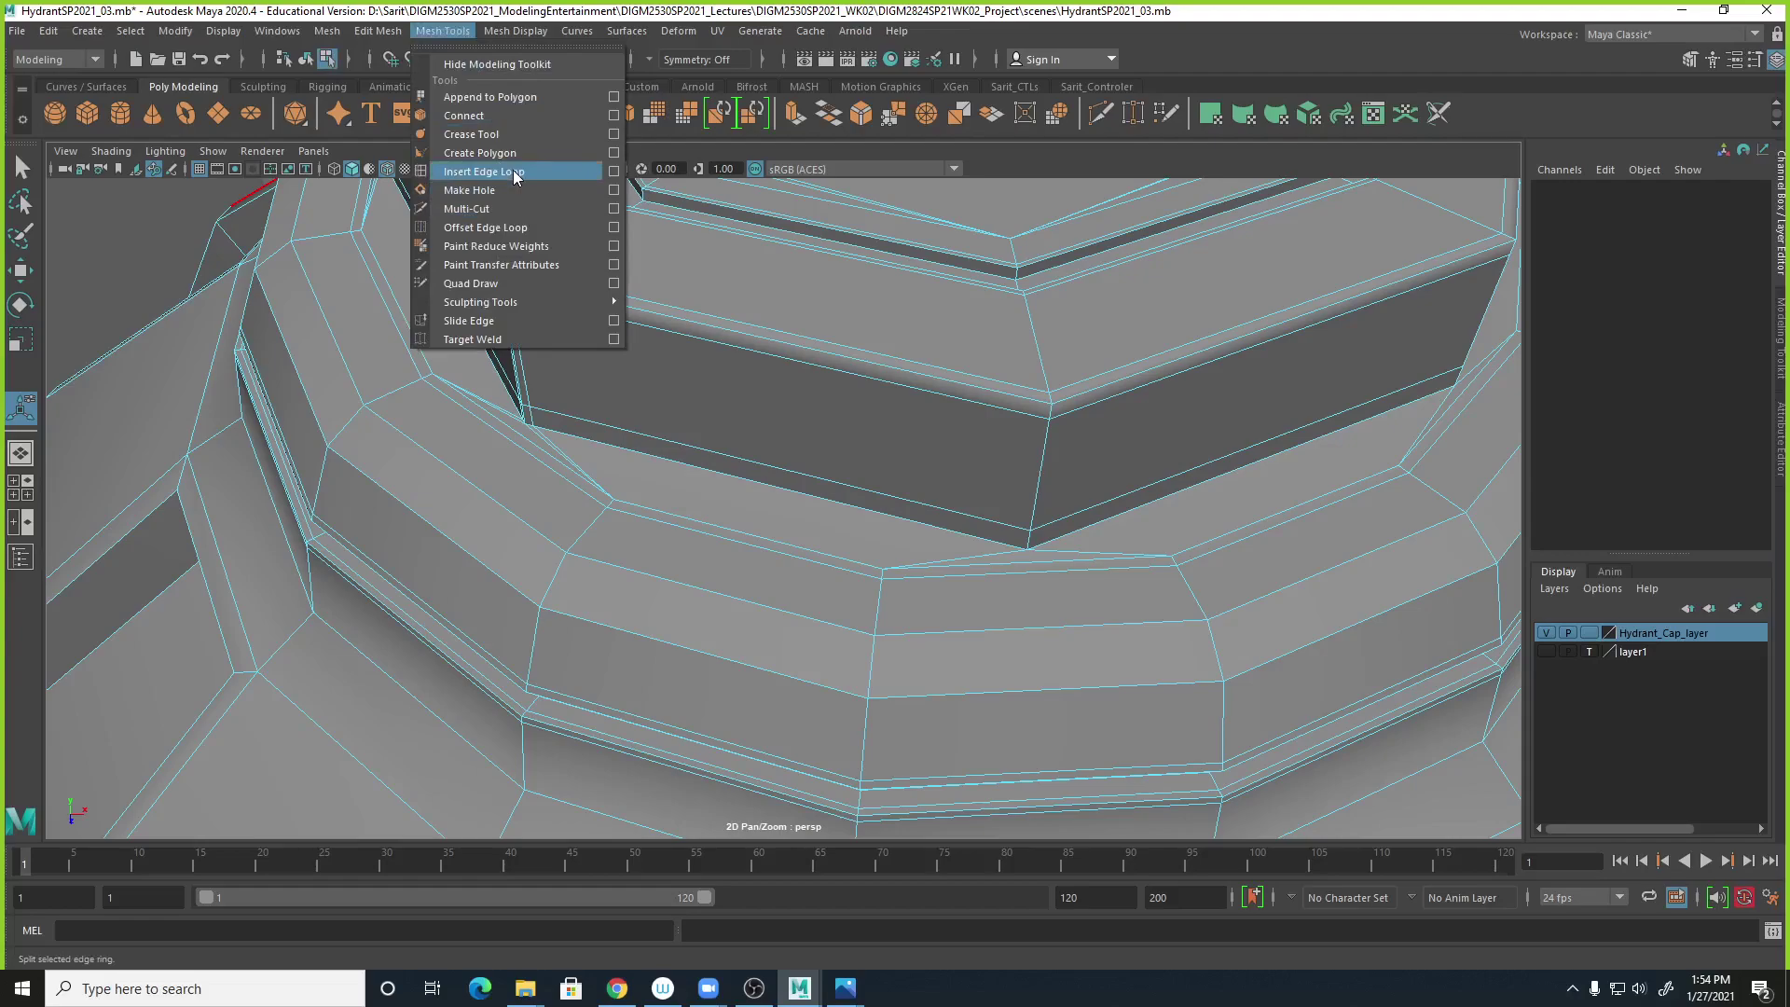
{"action": "left_click", "coordinate": [514, 173]}
{"action": "left_click", "coordinate": [443, 31]}
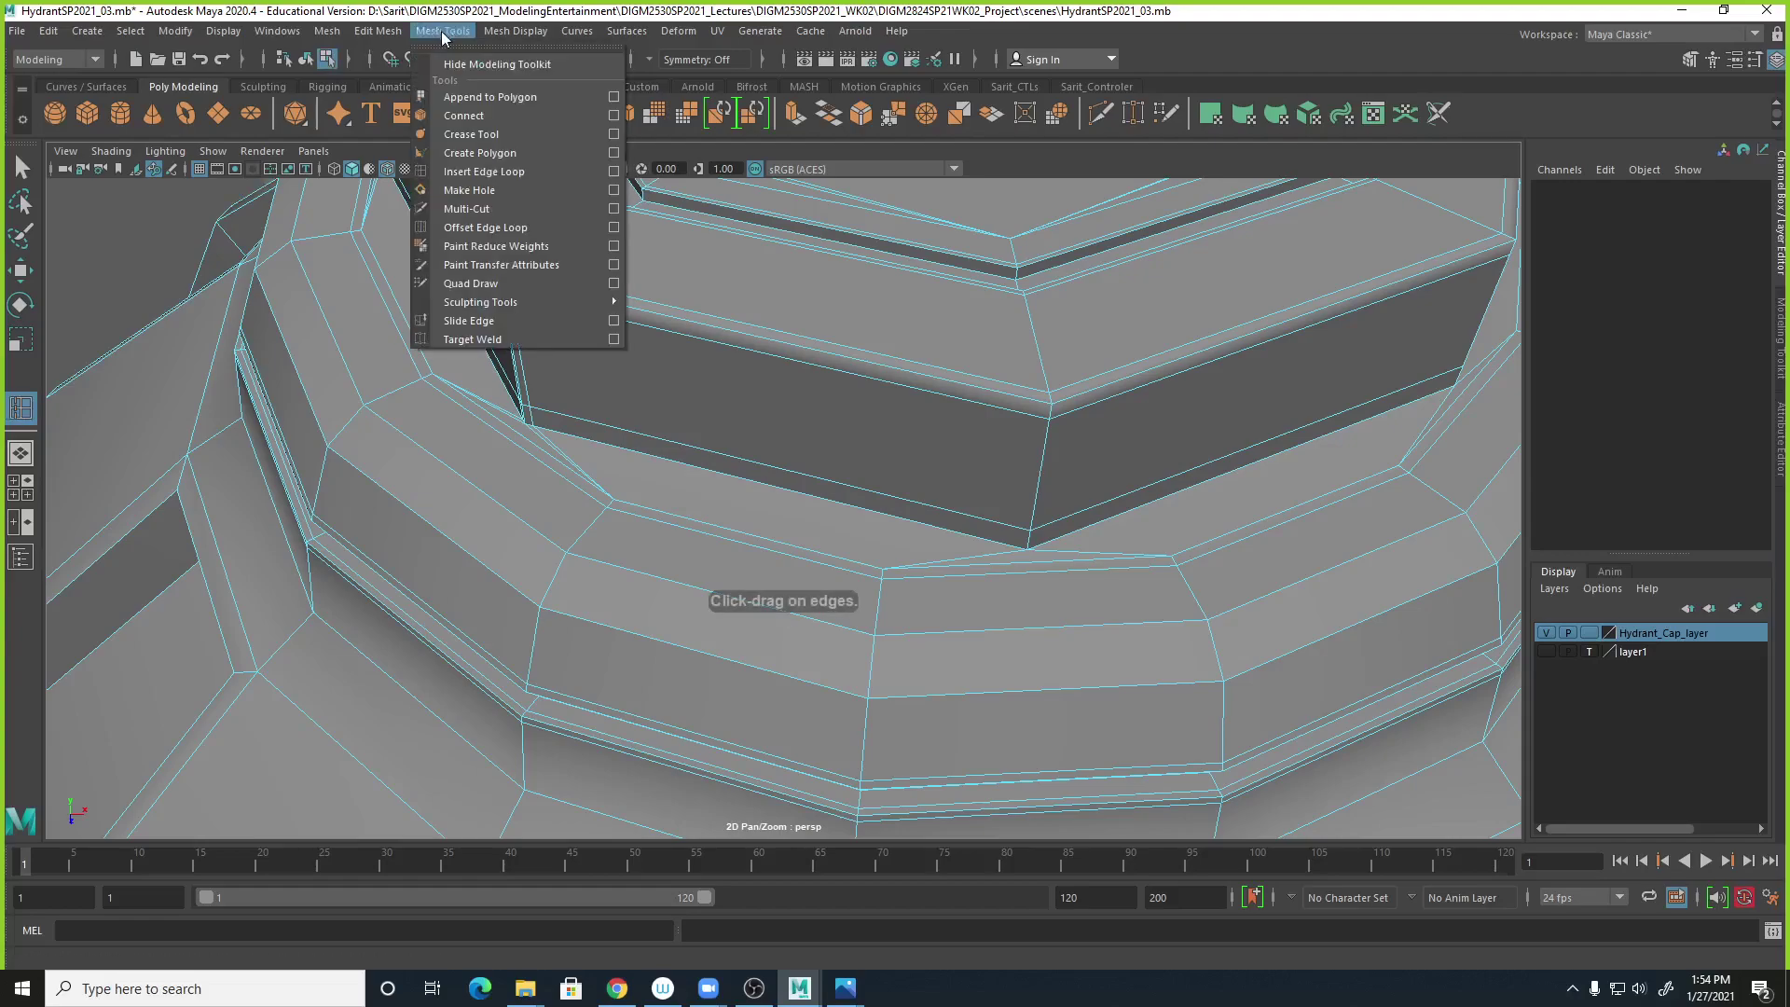
{"action": "left_click", "coordinate": [466, 208]}
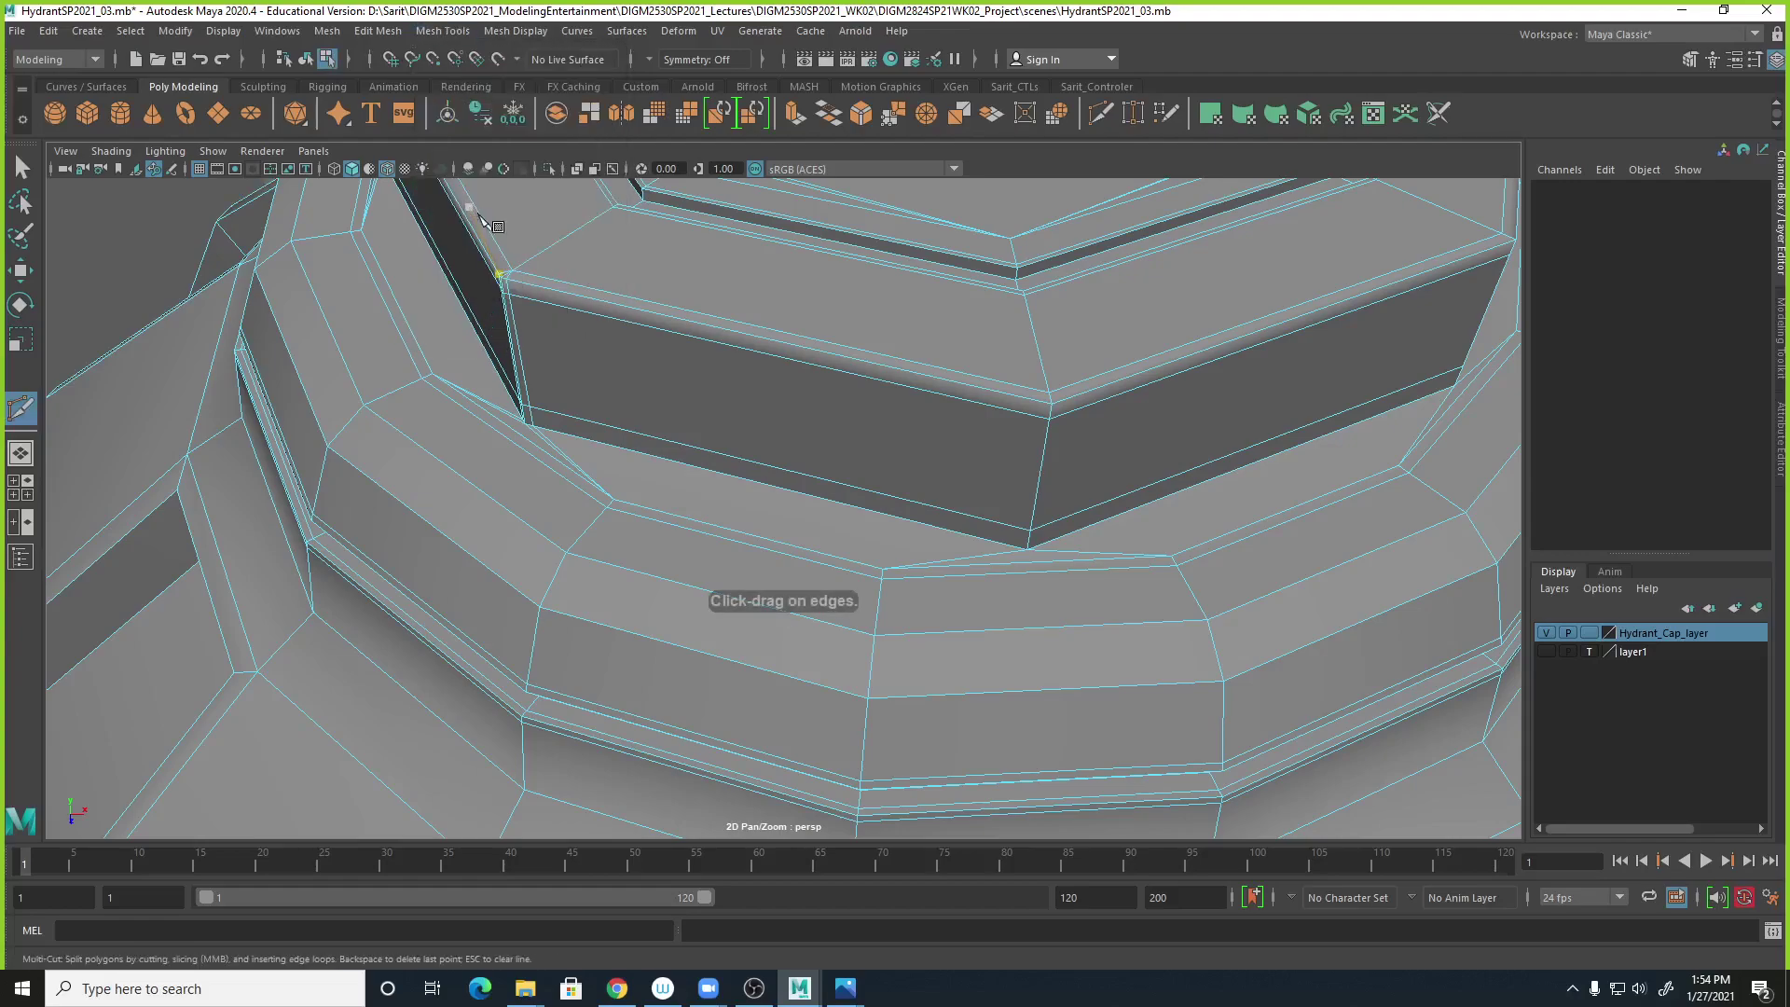
{"action": "left_click", "coordinate": [1044, 408]}
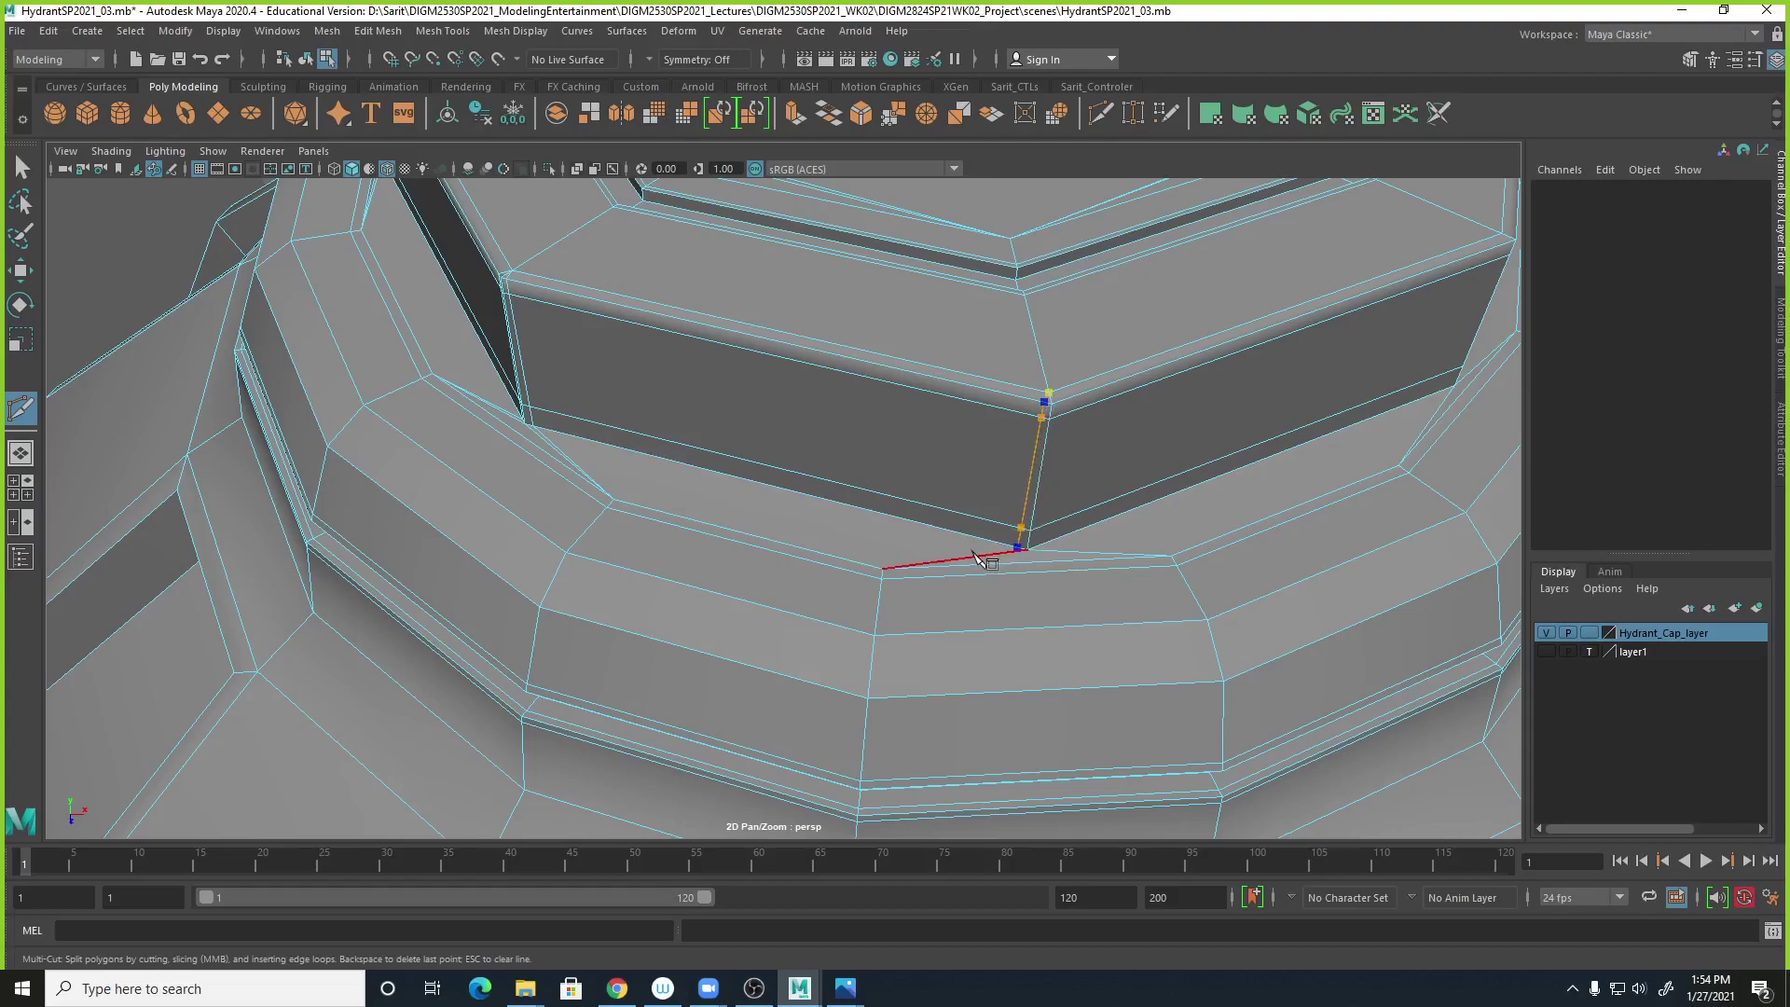
{"action": "left_click", "coordinate": [886, 571]}
{"action": "key", "text": "Return"}
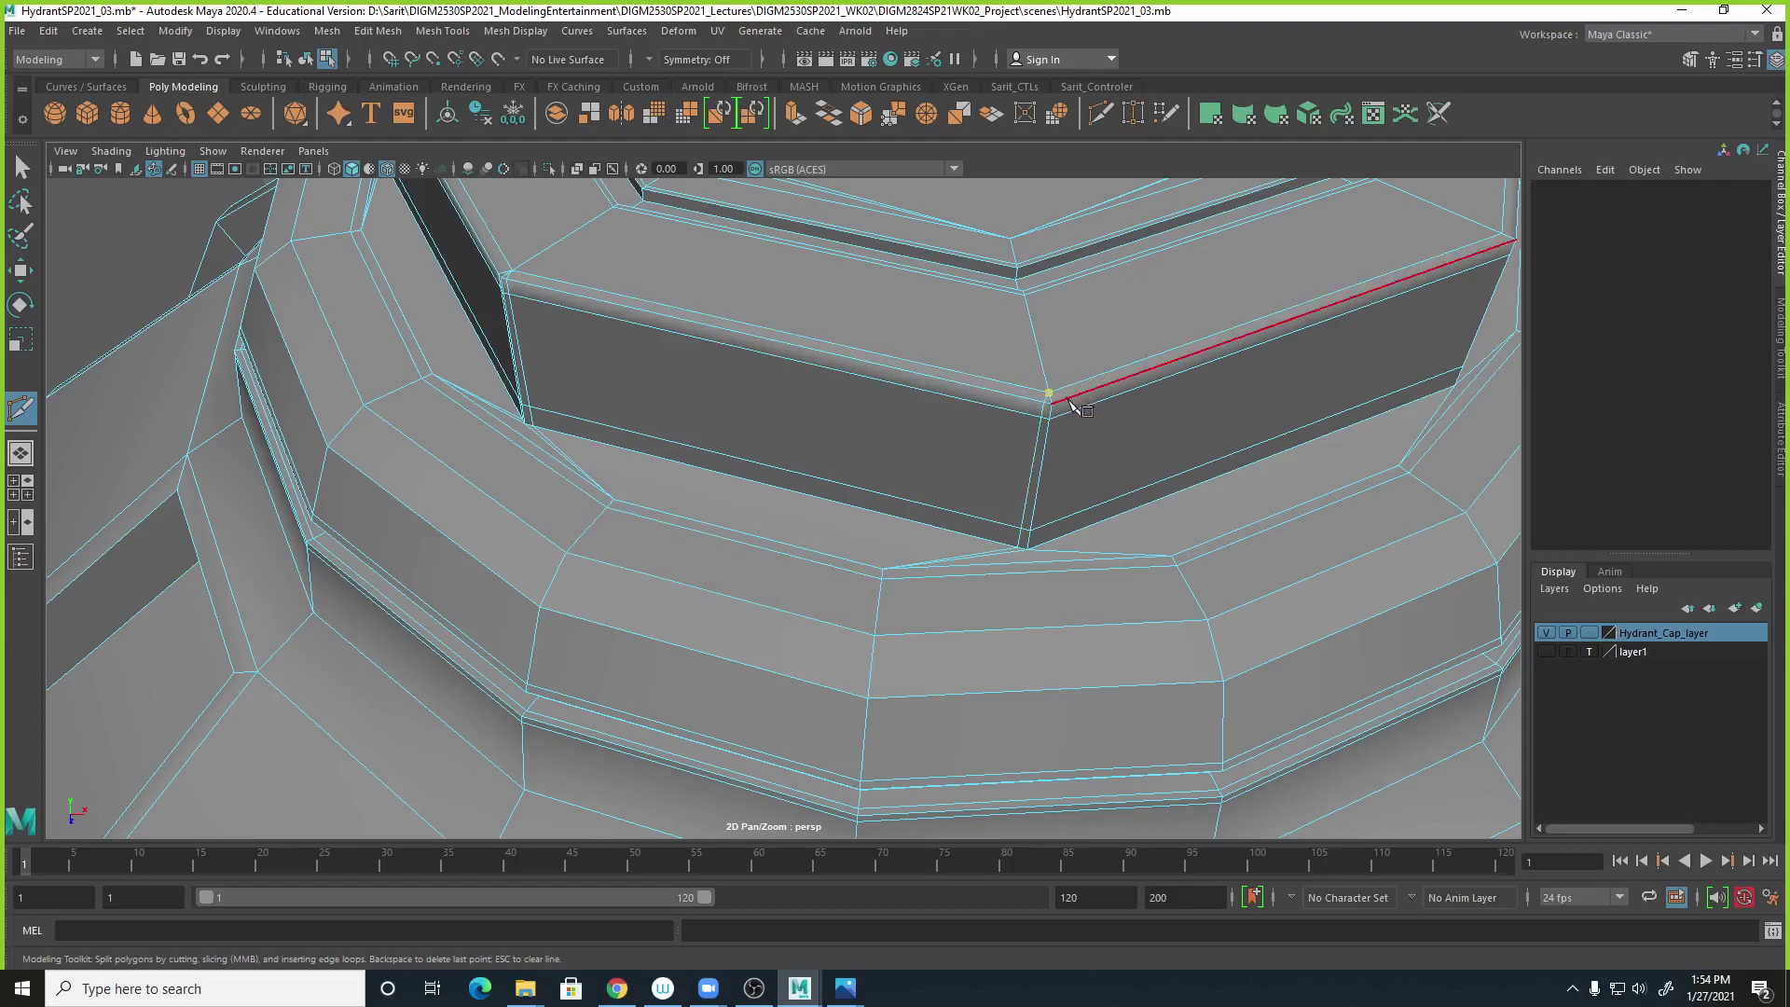
Multi-Cut the matching support edge down the remaining side of this step corner to the adjacent ring vertex.
{"action": "right_click_drag", "start_coordinate": [1058, 399], "coordinate": [1286, 399], "text": "alt"}
{"action": "left_click", "coordinate": [1228, 336]}
{"action": "left_click", "coordinate": [1171, 567]}
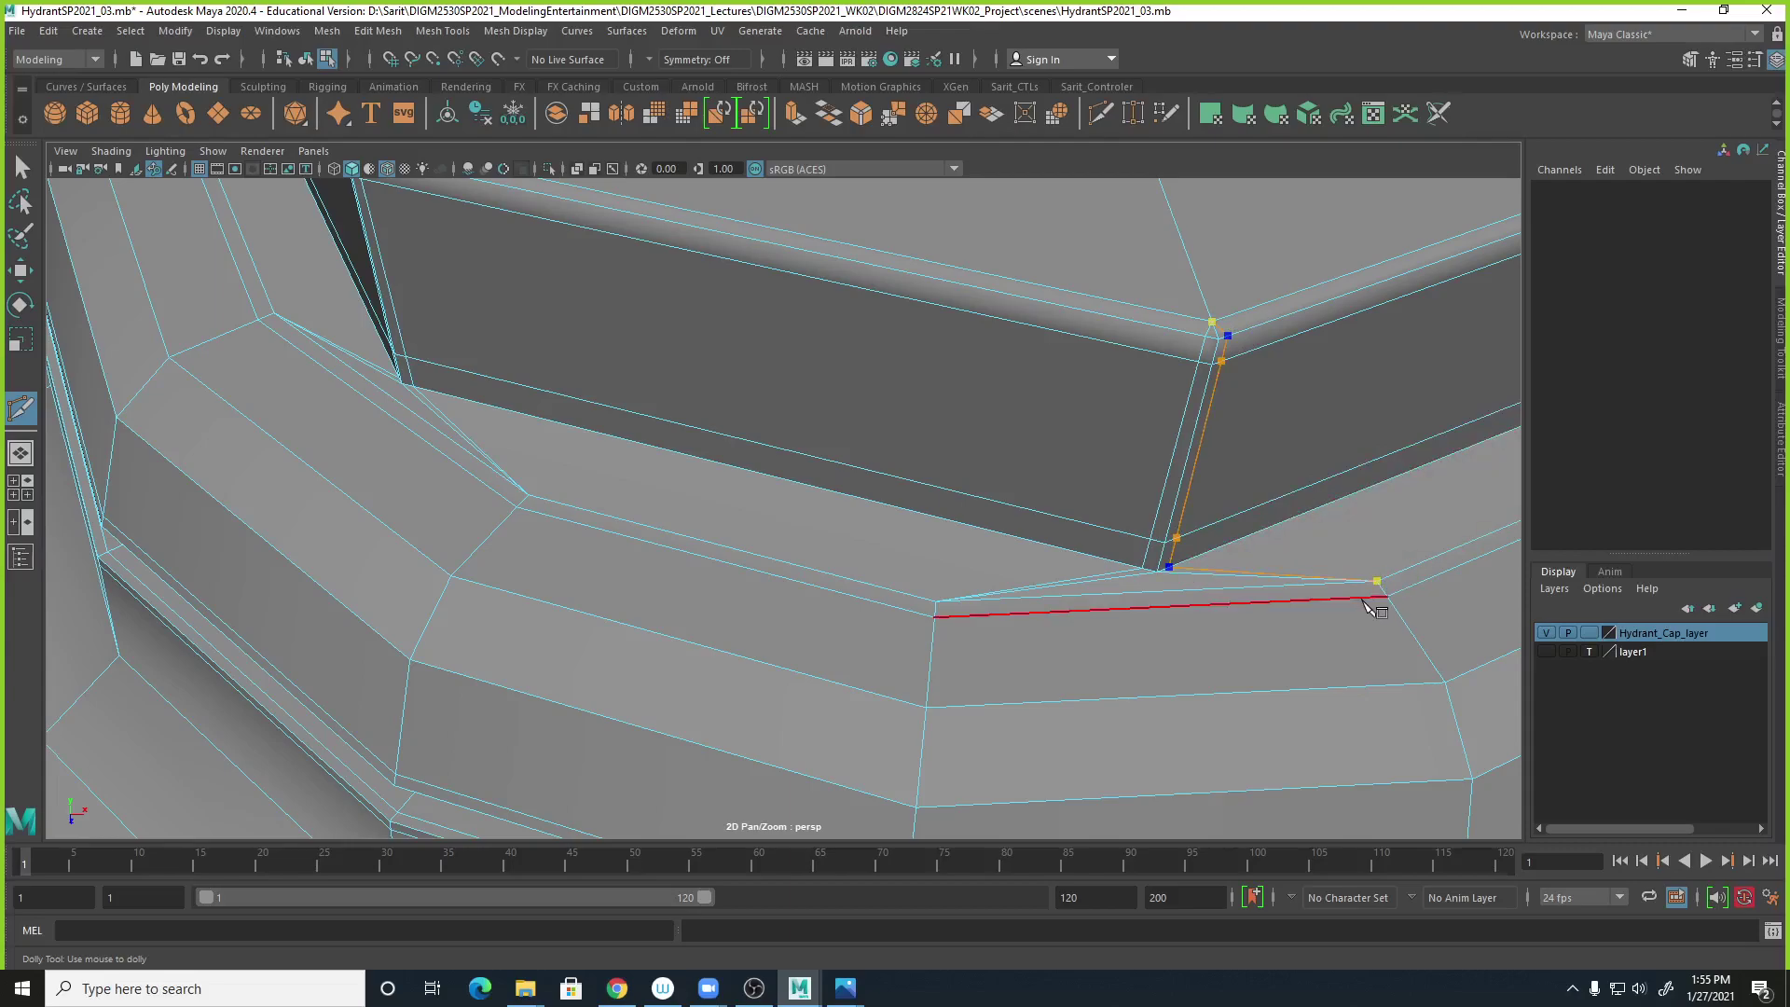
{"action": "right_click", "coordinate": [1390, 587]}
Multi-Cut a support edge down one dark face of the next unsupported step corner to the neighbouring ring vertex.
{"action": "left_click_drag", "start_coordinate": [1416, 508], "coordinate": [762, 395], "text": "alt"}
{"action": "left_click", "coordinate": [745, 364]}
{"action": "left_click", "coordinate": [764, 381]}
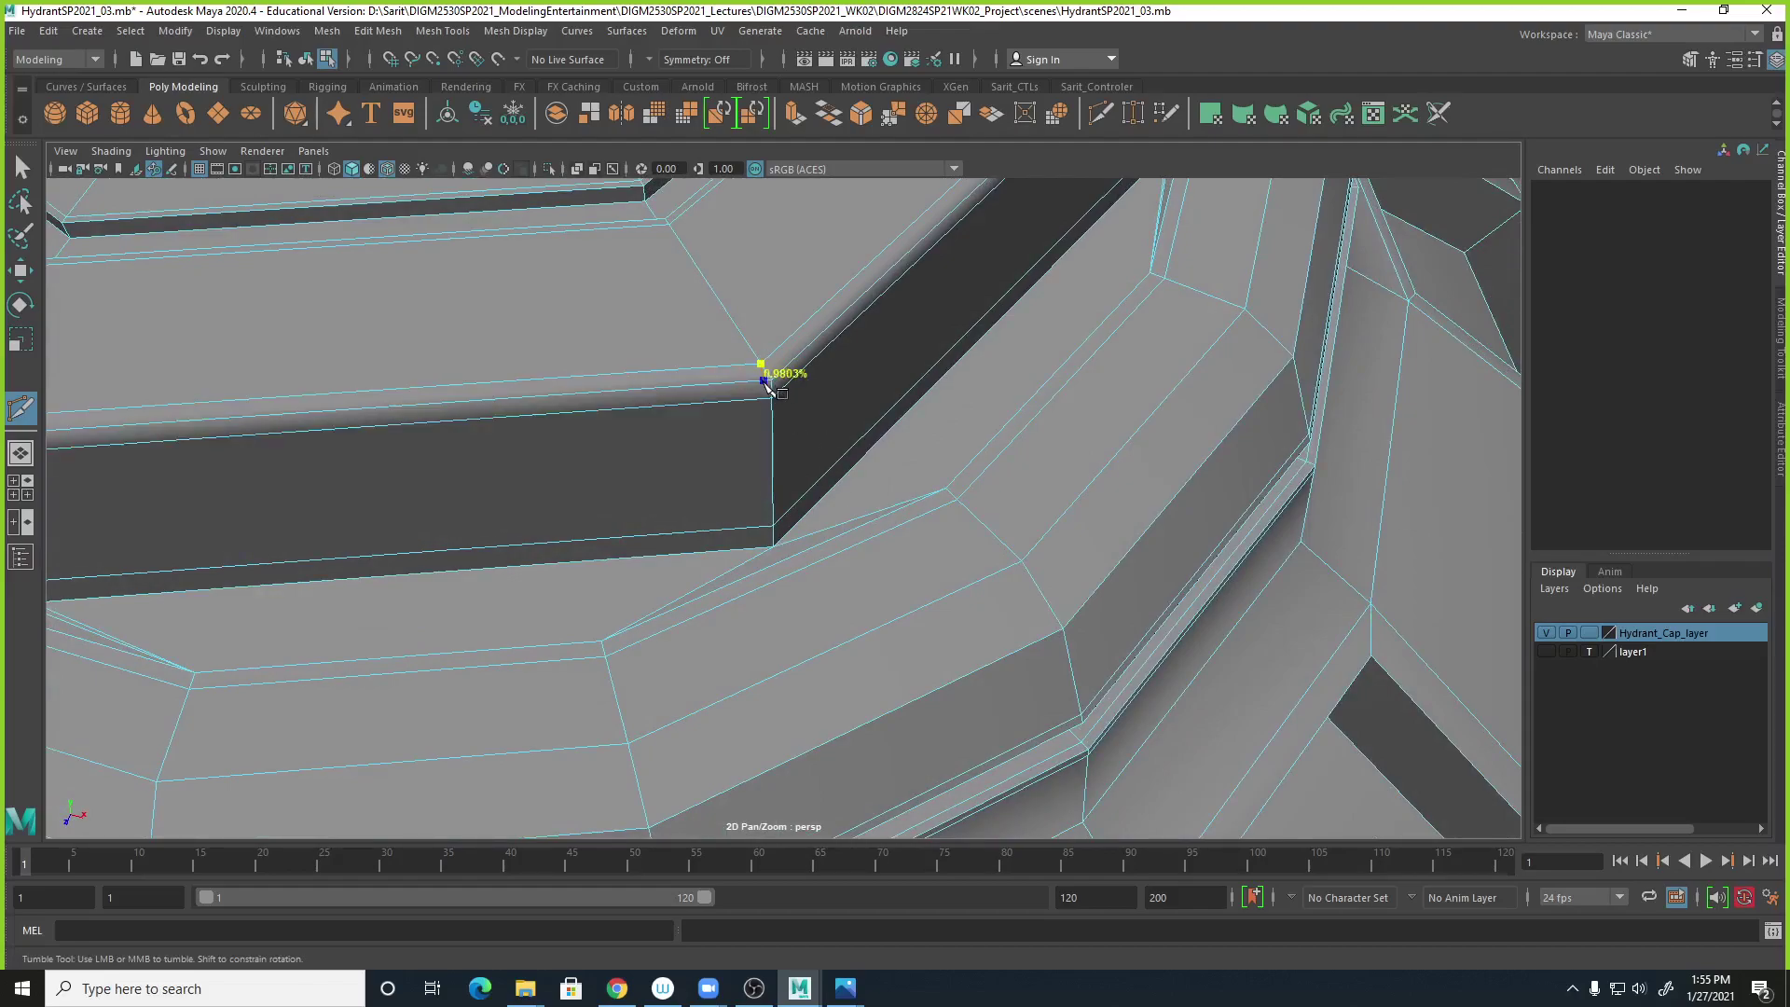
{"action": "left_click", "coordinate": [763, 548]}
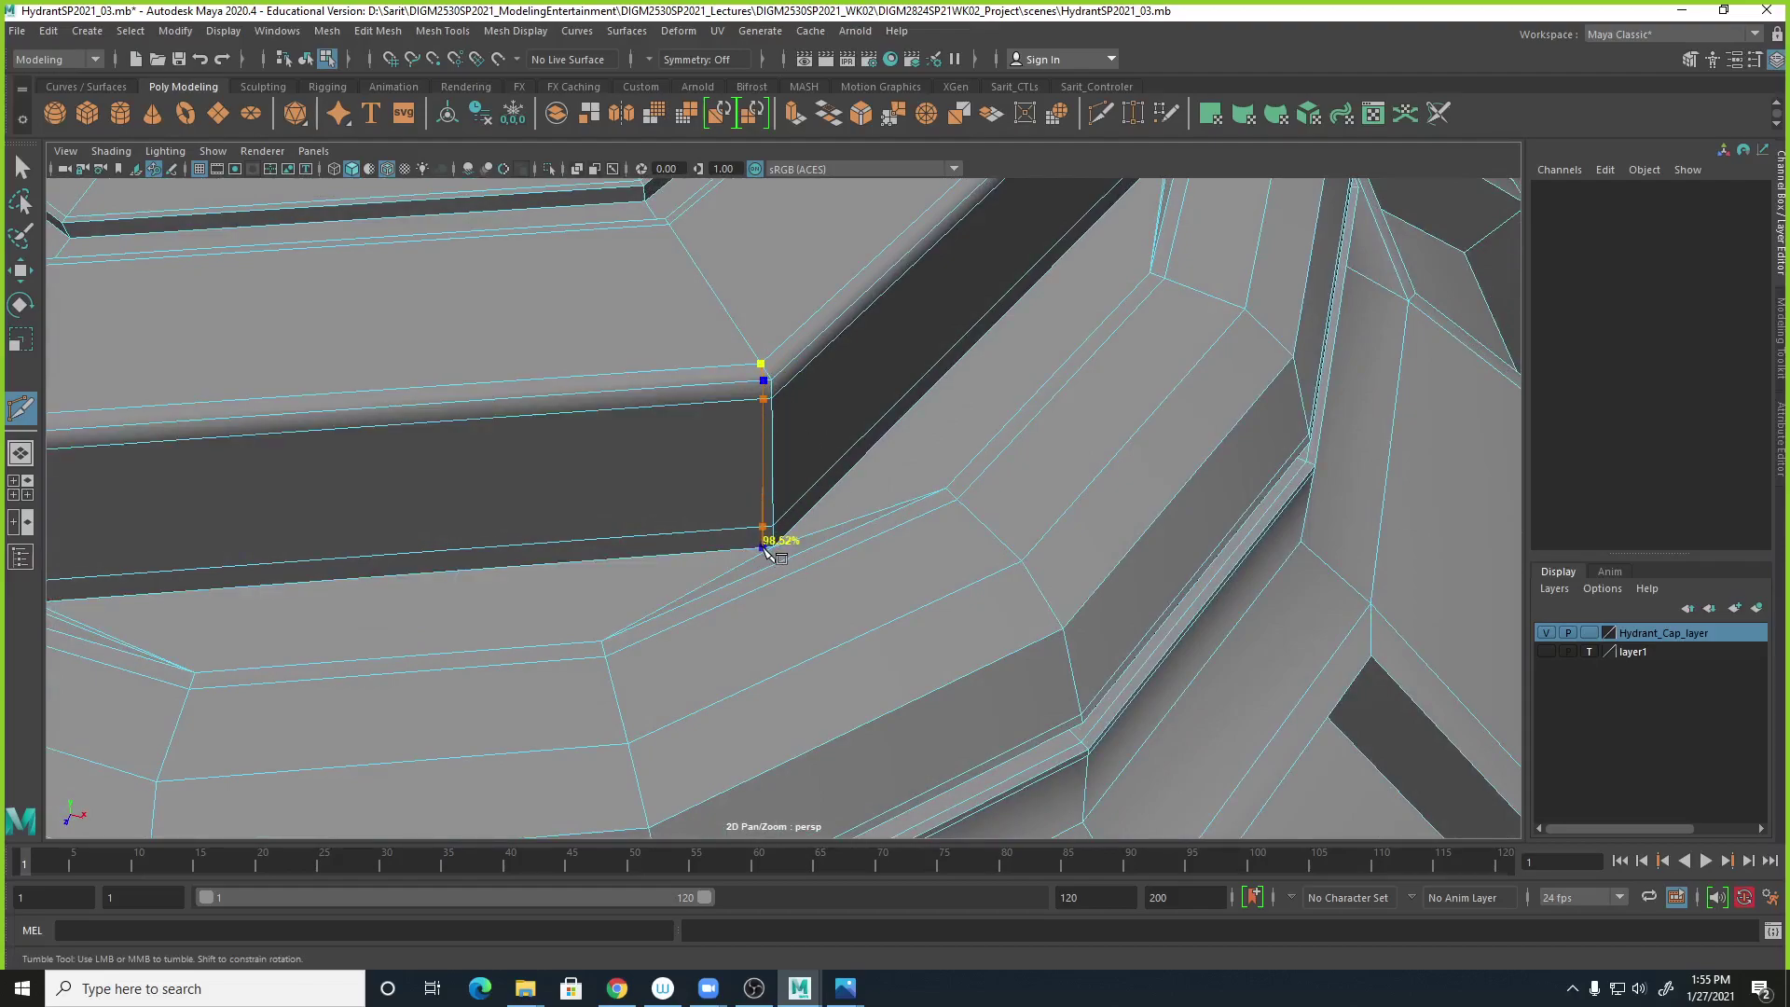
{"action": "right_click", "coordinate": [792, 542]}
Multi-Cut the matching support edge down the other dark face of this same corner, ending at its adjacent ring vertex.
{"action": "left_click_drag", "start_coordinate": [833, 530], "coordinate": [781, 535], "text": "alt"}
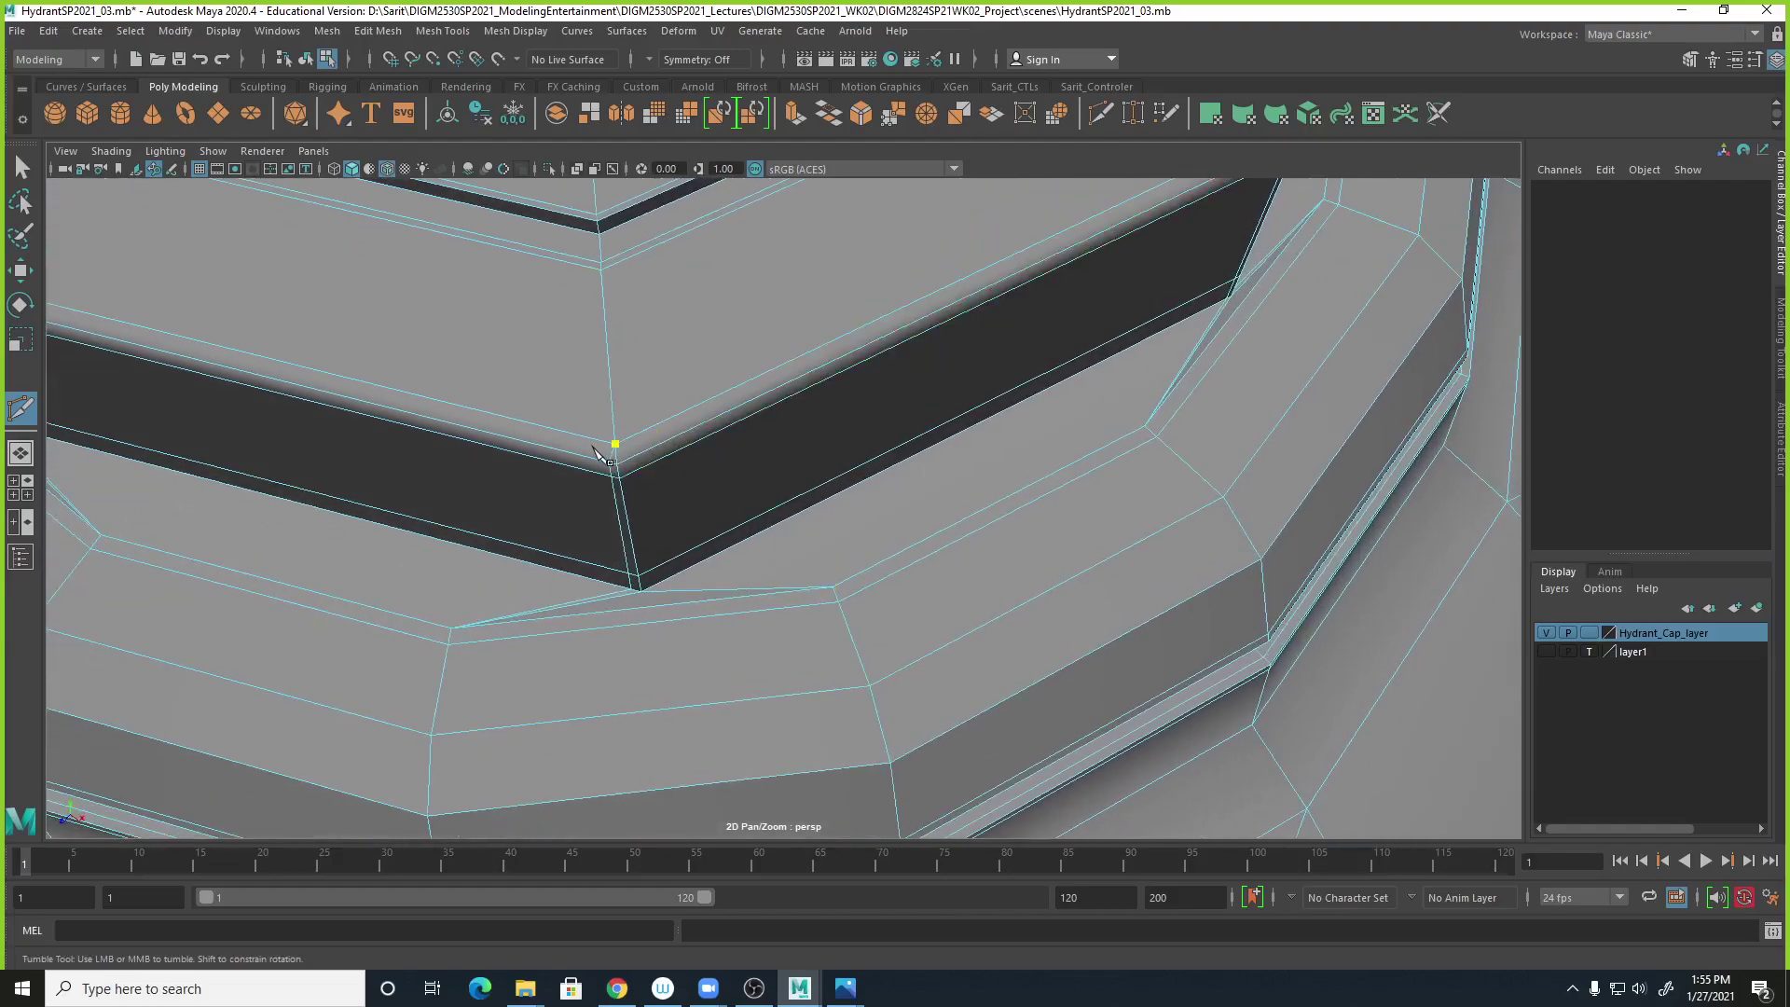
{"action": "left_click", "coordinate": [626, 464]}
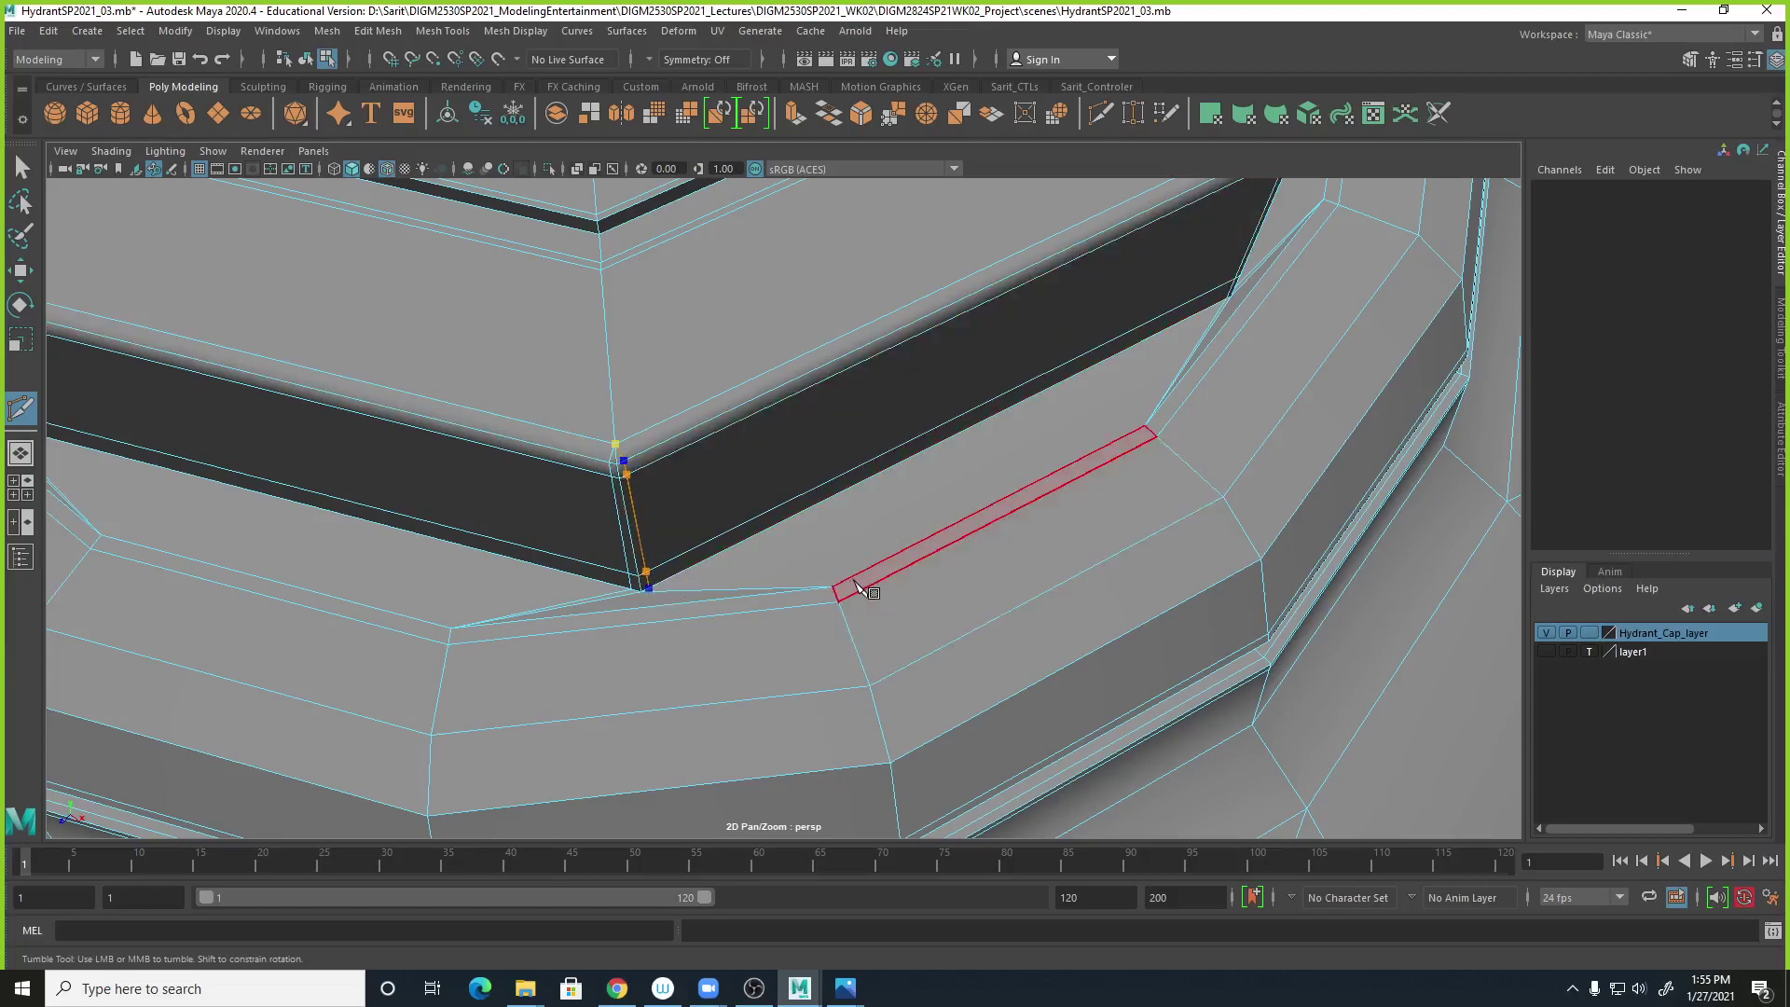
{"action": "right_click", "coordinate": [962, 577]}
Display the cap in smooth preview, return to object selection and turn off the wireframe on shaded overlay.
{"action": "scroll", "coordinate": [1078, 471], "scroll_direction": "down", "scroll_amount": 3}
{"action": "left_click_drag", "start_coordinate": [1193, 472], "coordinate": [995, 451], "text": "alt"}
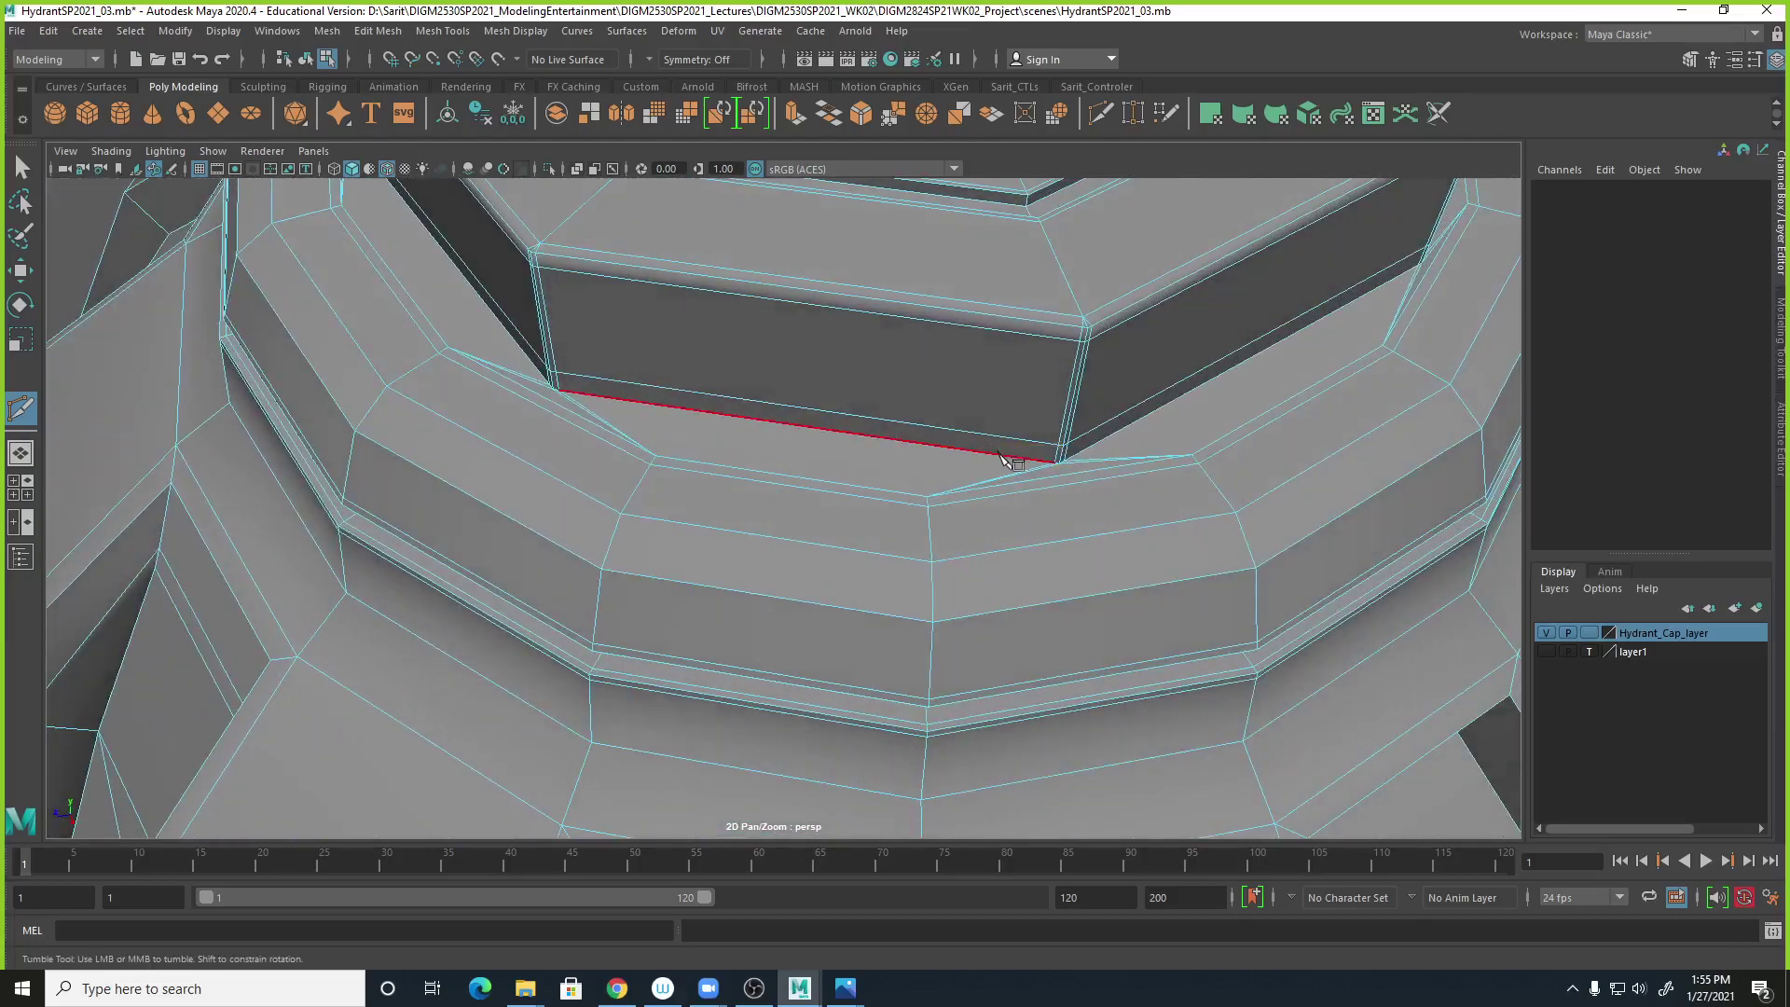
{"action": "key", "text": "3"}
{"action": "left_click", "coordinate": [21, 169]}
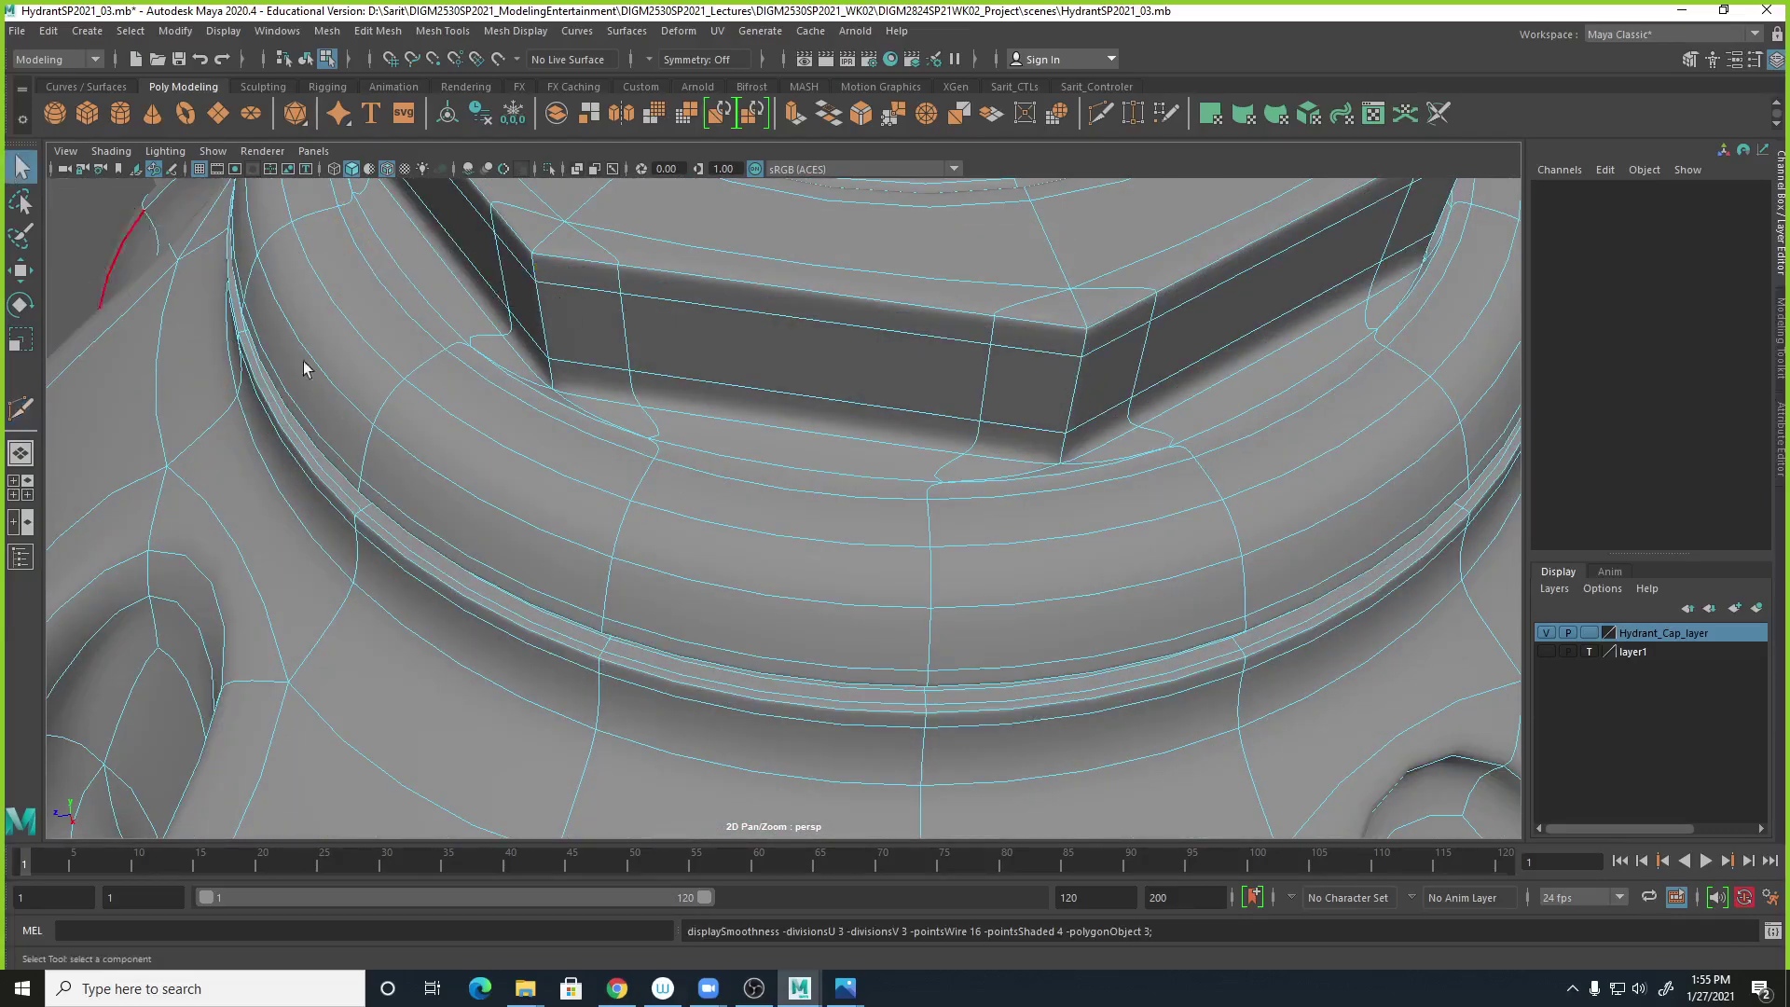
{"action": "left_click_drag", "start_coordinate": [1063, 660], "coordinate": [947, 455], "text": "alt"}
{"action": "scroll", "coordinate": [938, 550], "scroll_direction": "up", "scroll_amount": 3}
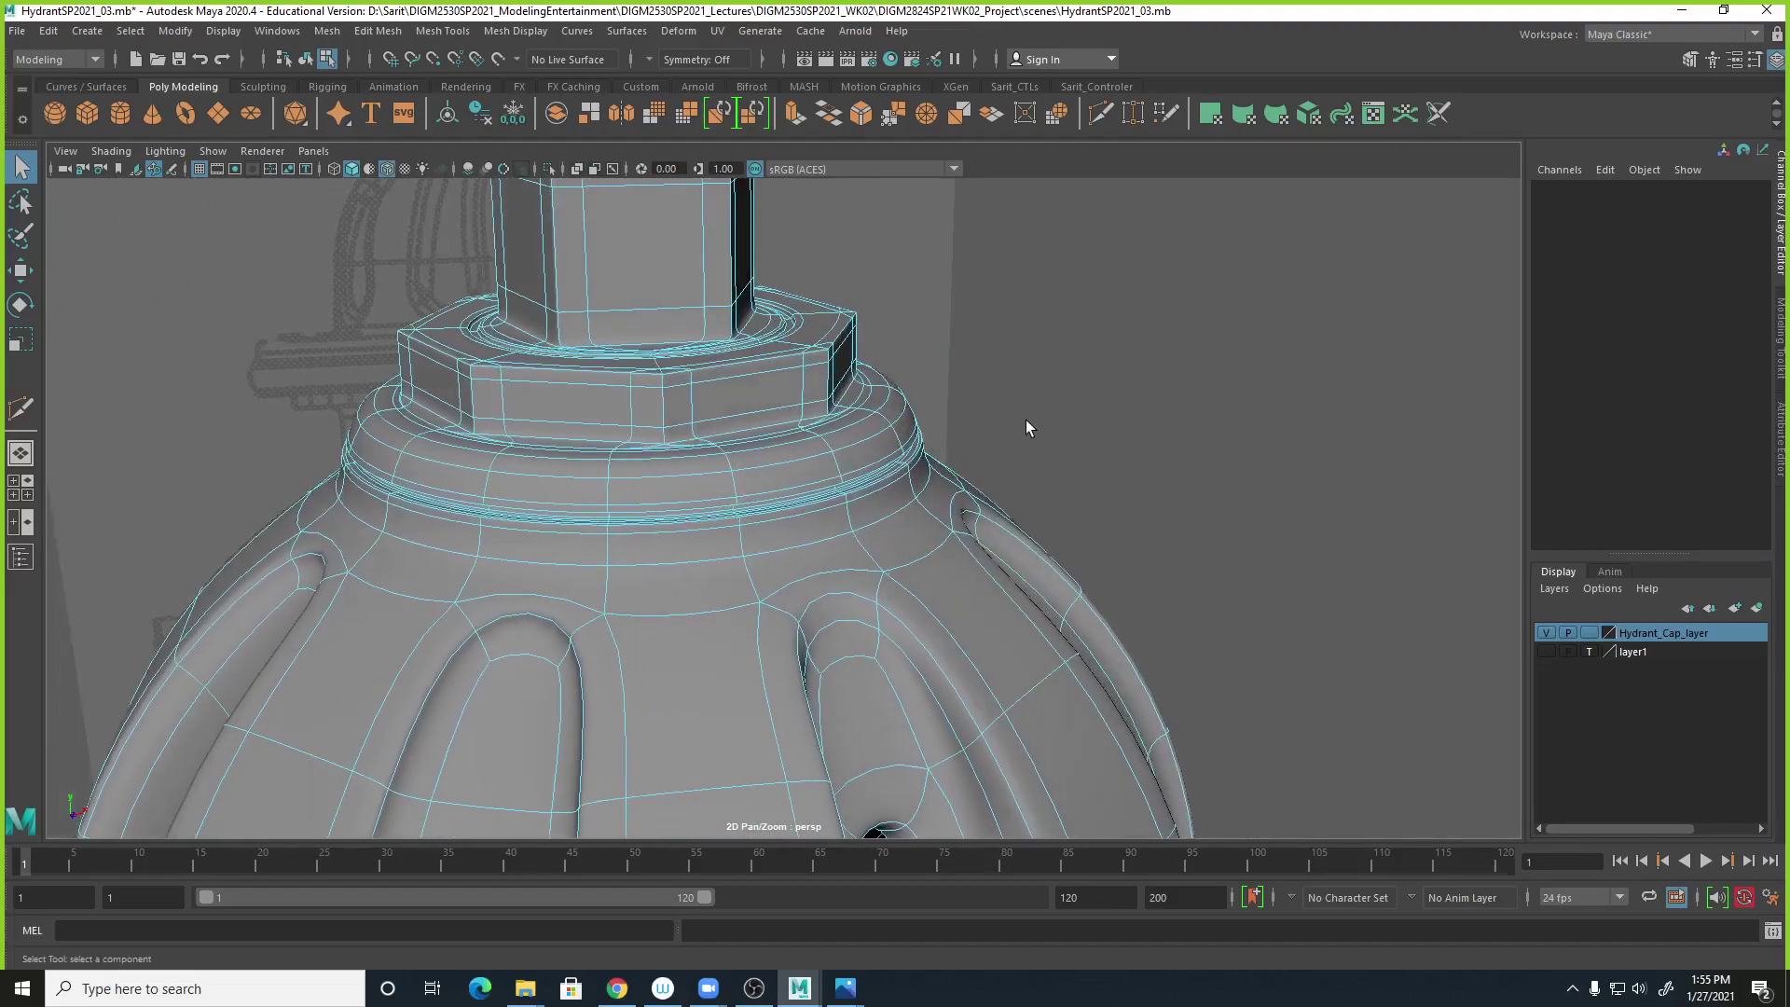
{"action": "right_click_drag", "start_coordinate": [696, 362], "coordinate": [1252, 390]}
{"action": "left_click", "coordinate": [1251, 390]}
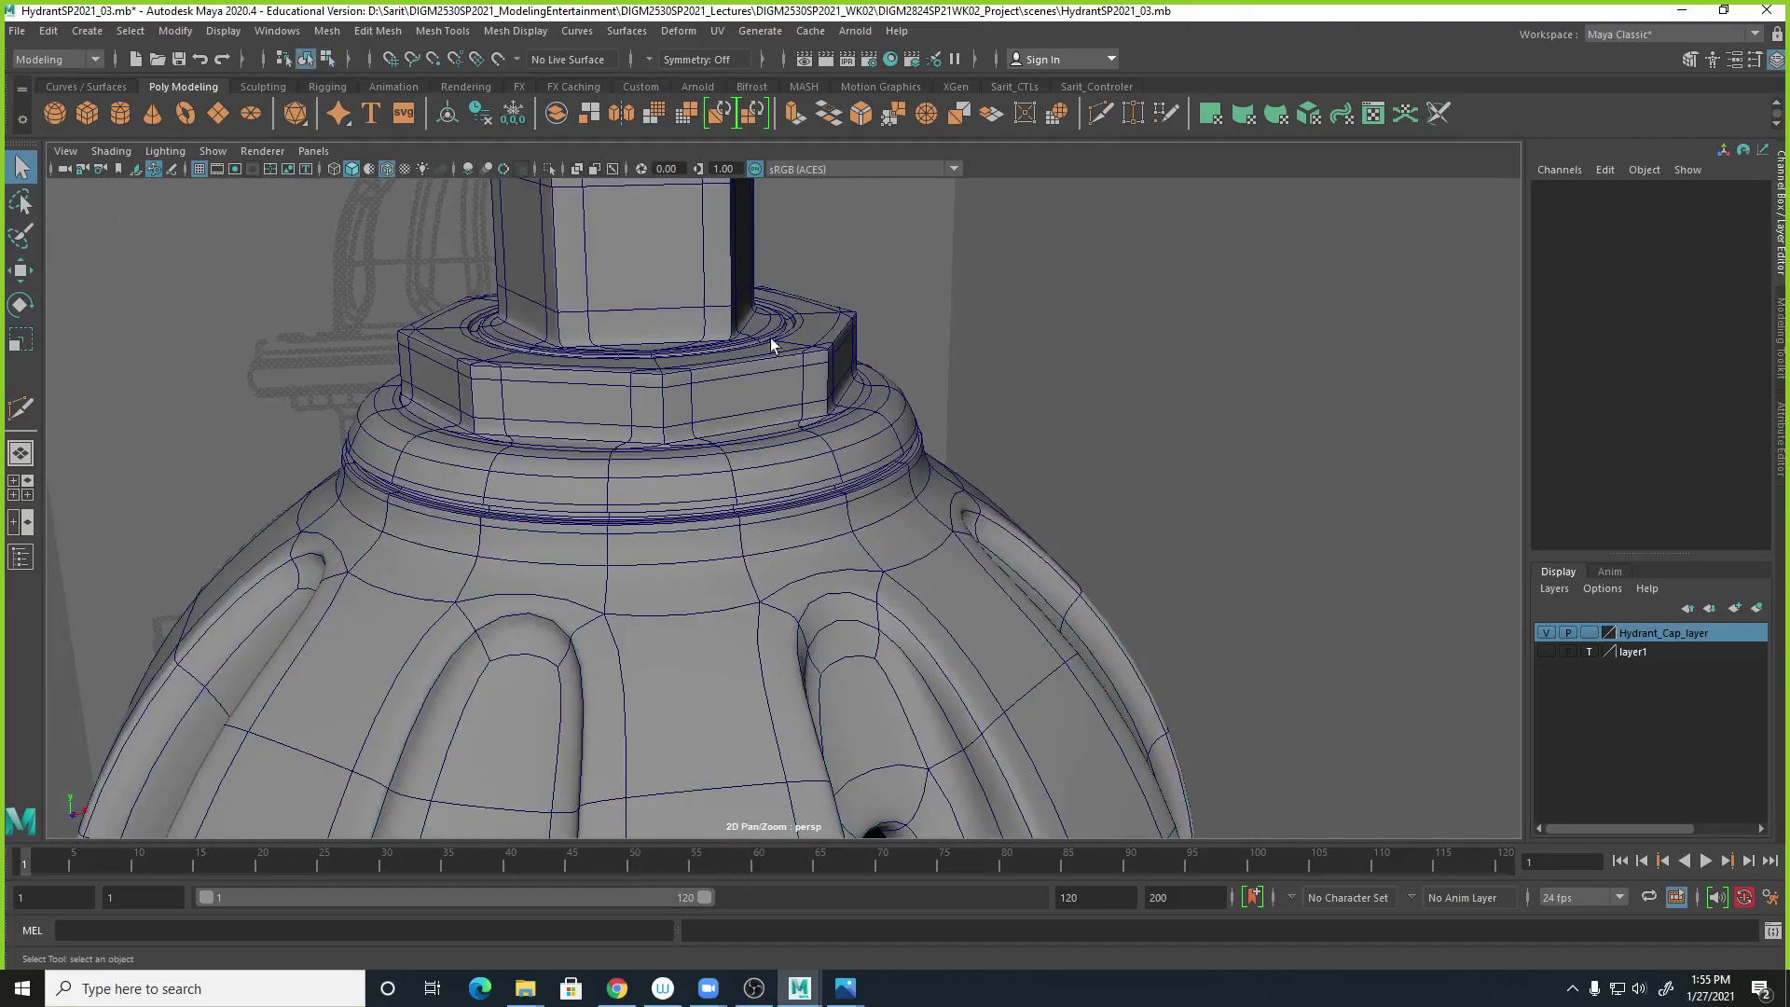
{"action": "left_click", "coordinate": [382, 170]}
Examine the smoothed nut, stepped ring, dome flutes and flange from several angles.
{"action": "mouse_move", "coordinate": [1175, 558]}
{"action": "left_mouse_down", "text": "alt"}
{"action": "mouse_move", "coordinate": [971, 500]}
{"action": "mouse_move", "coordinate": [946, 548]}
{"action": "mouse_move", "coordinate": [870, 560]}
{"action": "mouse_move", "coordinate": [628, 534]}
{"action": "mouse_move", "coordinate": [659, 560]}
{"action": "mouse_move", "coordinate": [1010, 559]}
{"action": "mouse_move", "coordinate": [1143, 536]}
{"action": "mouse_move", "coordinate": [794, 600]}
{"action": "mouse_move", "coordinate": [869, 631]}
{"action": "mouse_move", "coordinate": [447, 608]}
{"action": "mouse_move", "coordinate": [549, 607]}
{"action": "left_mouse_up", "text": "alt"}
{"action": "scroll", "coordinate": [998, 570], "scroll_direction": "up", "scroll_amount": 2}
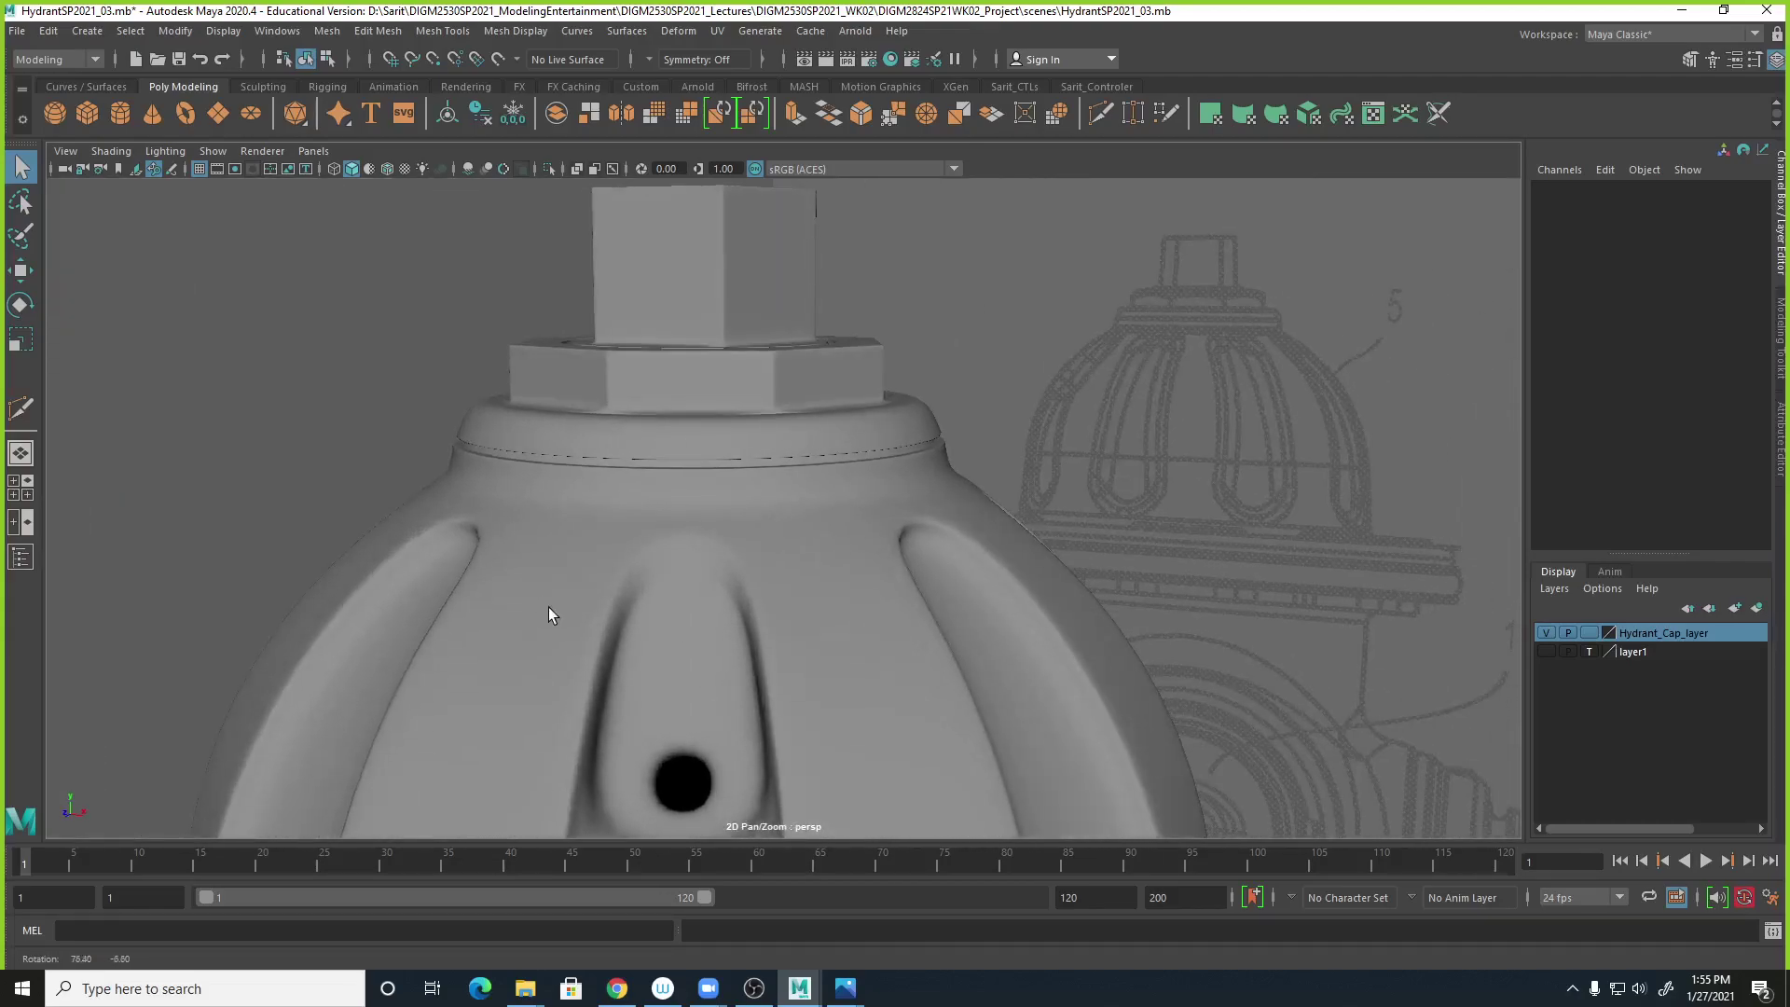
{"action": "left_click", "coordinate": [528, 430]}
{"action": "left_click_drag", "start_coordinate": [837, 372], "coordinate": [843, 455], "text": "alt"}
{"action": "right_click_drag", "start_coordinate": [843, 455], "coordinate": [466, 288], "text": "alt"}
{"action": "middle_click_drag", "start_coordinate": [731, 492], "coordinate": [856, 352], "text": "alt"}
{"action": "left_click_drag", "start_coordinate": [856, 352], "coordinate": [817, 401], "text": "alt"}
{"action": "left_click_drag", "start_coordinate": [935, 543], "coordinate": [974, 545], "text": "alt"}
{"action": "left_click", "coordinate": [1393, 637]}
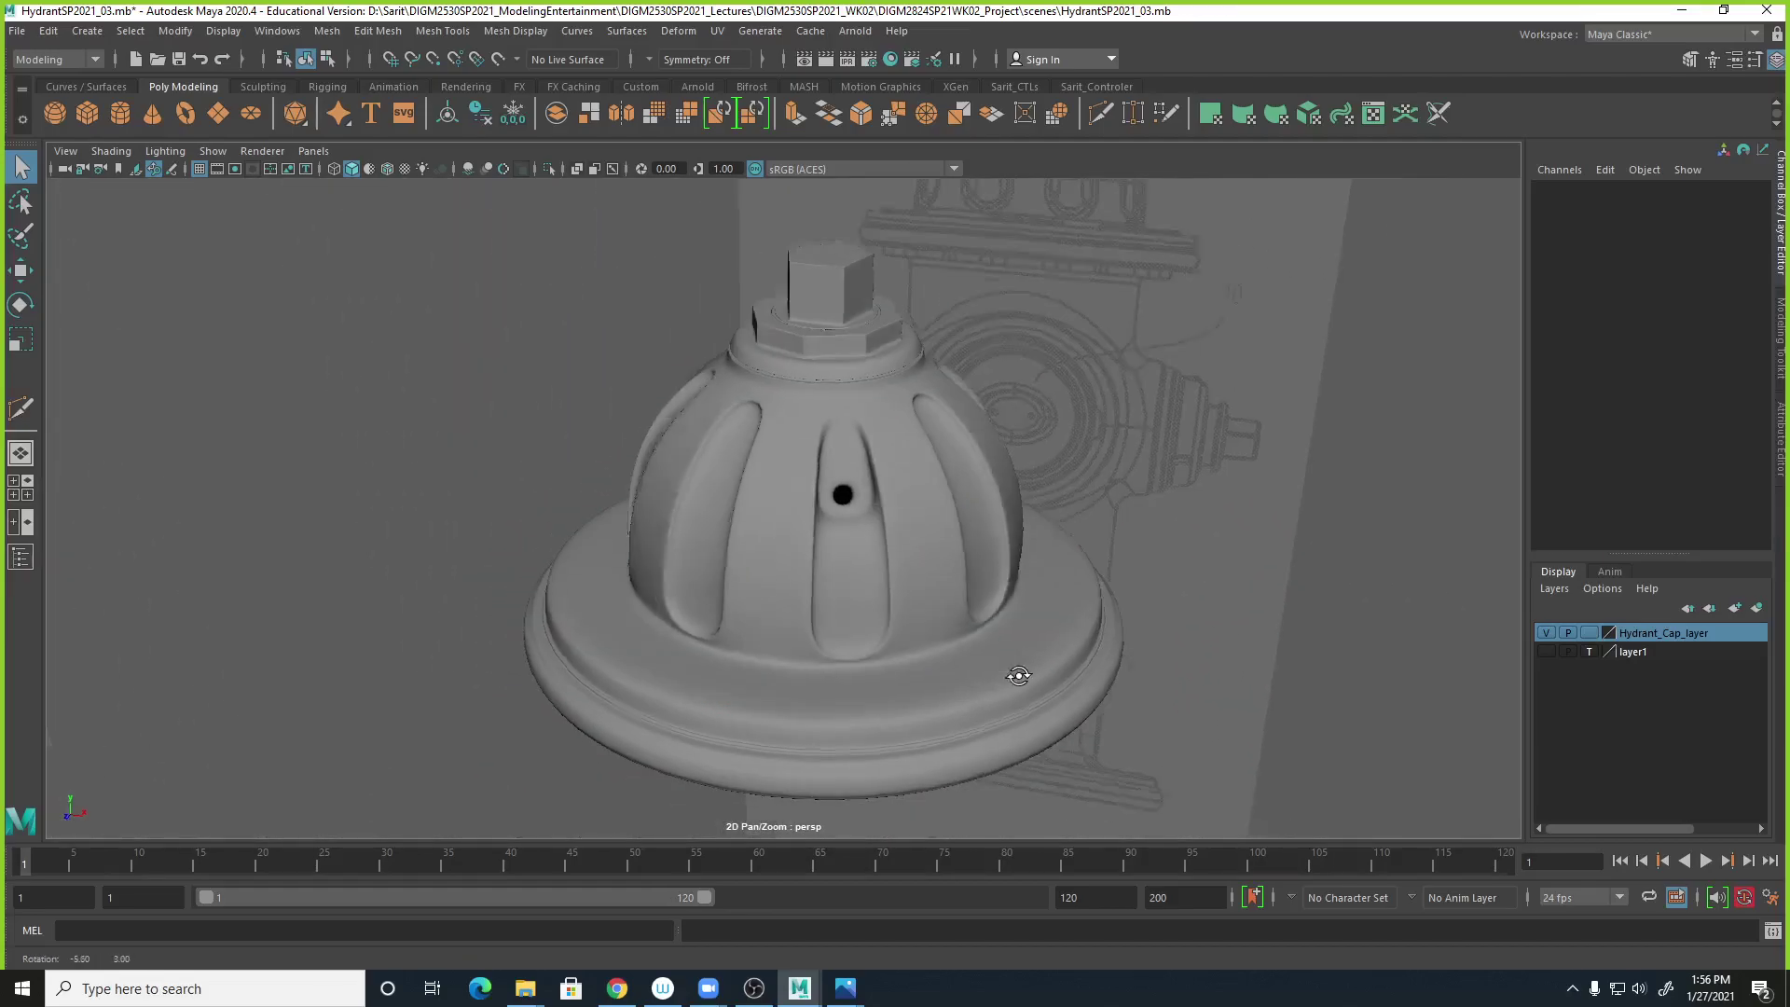
{"action": "left_click_drag", "start_coordinate": [1007, 679], "coordinate": [1115, 673], "text": "alt"}
{"action": "right_click_drag", "start_coordinate": [1115, 673], "coordinate": [1359, 666], "text": "alt"}
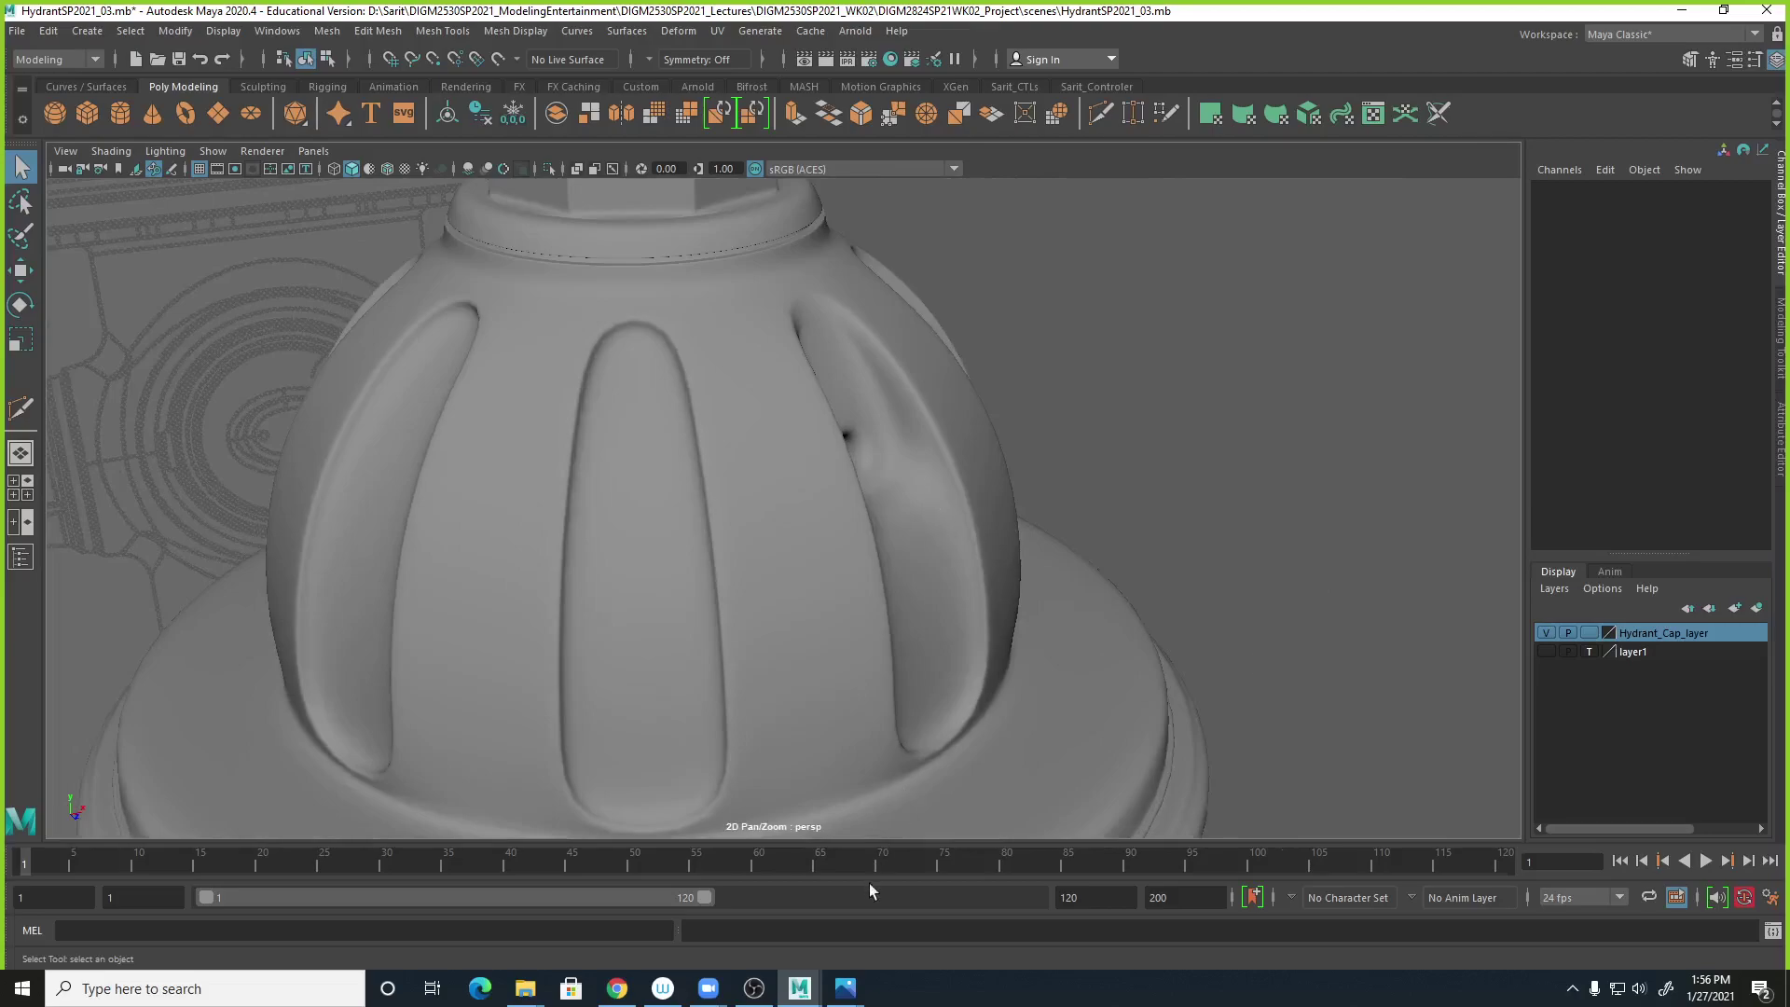
Switch to Photos and browse from Fire Hydrant 010.JPG to Fire Hydrant 026.JPG to study the dome flutes and the recessed hole.
{"action": "mouse_move", "coordinate": [845, 988]}
{"action": "left_click", "coordinate": [781, 916]}
{"action": "left_click_drag", "start_coordinate": [960, 635], "coordinate": [611, 99]}
{"action": "left_click", "coordinate": [659, 65]}
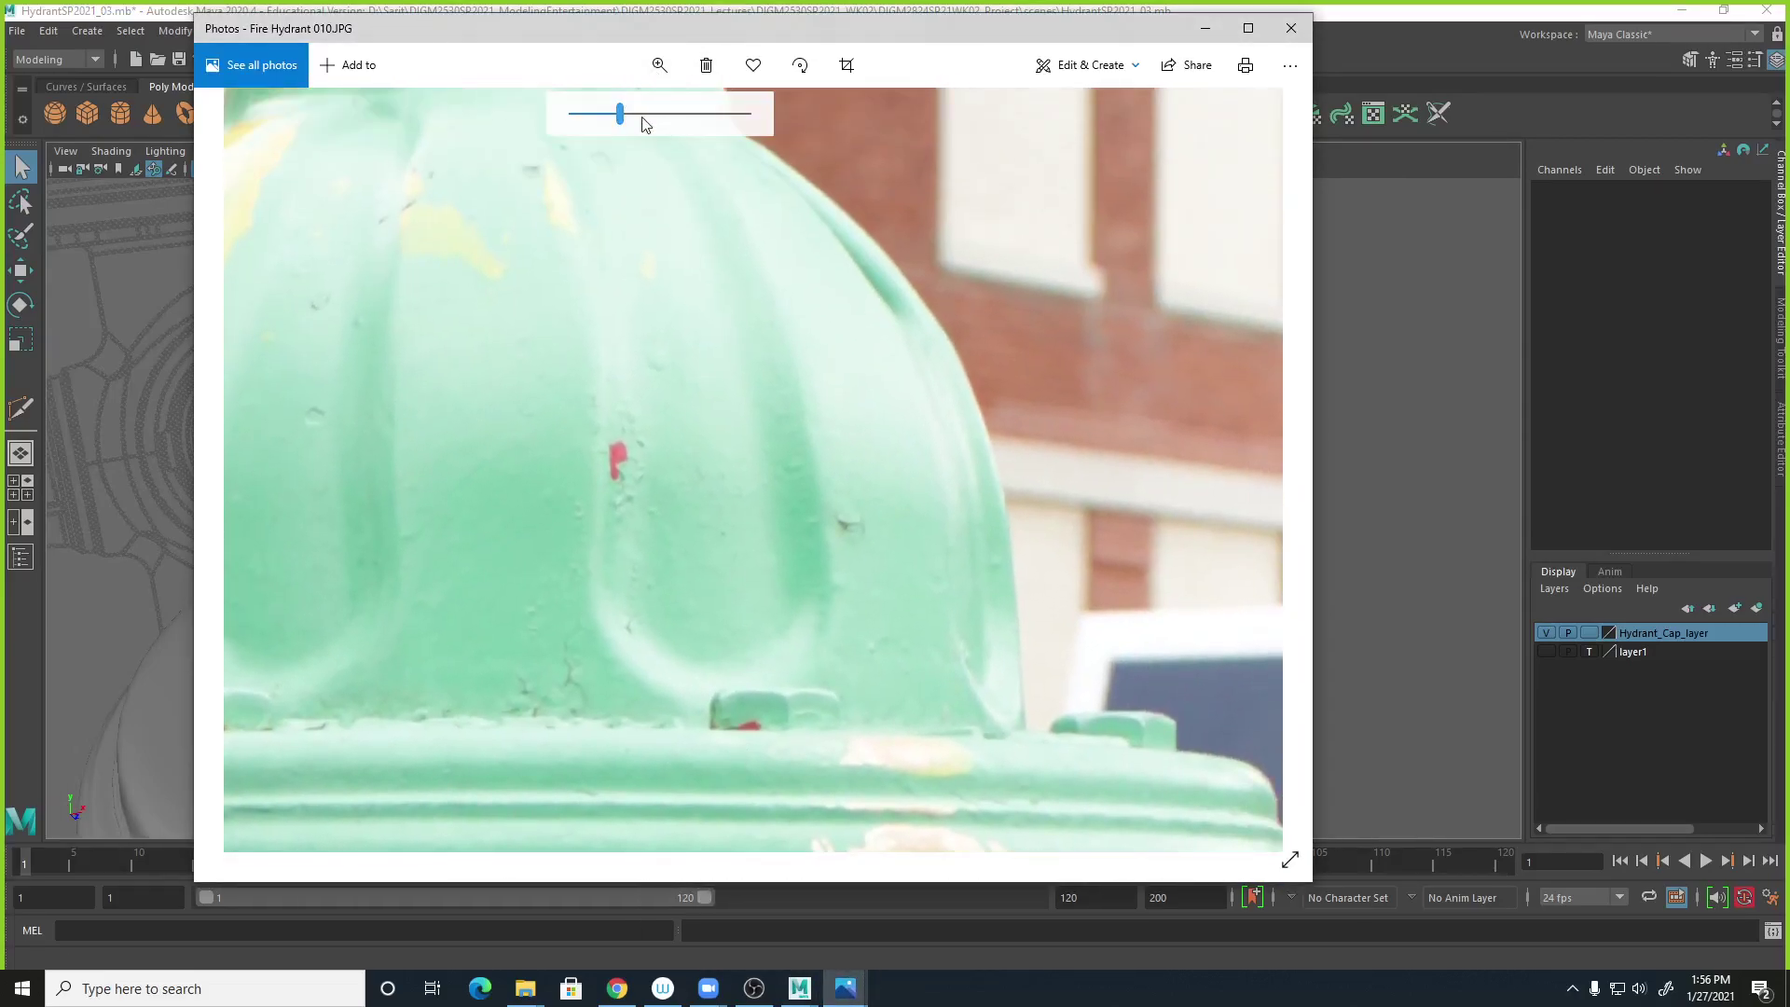
{"action": "left_click_drag", "start_coordinate": [644, 113], "coordinate": [512, 128]}
{"action": "scroll", "coordinate": [760, 389], "scroll_direction": "down", "scroll_amount": 1}
{"action": "scroll", "coordinate": [783, 403], "scroll_direction": "down", "scroll_amount": 1}
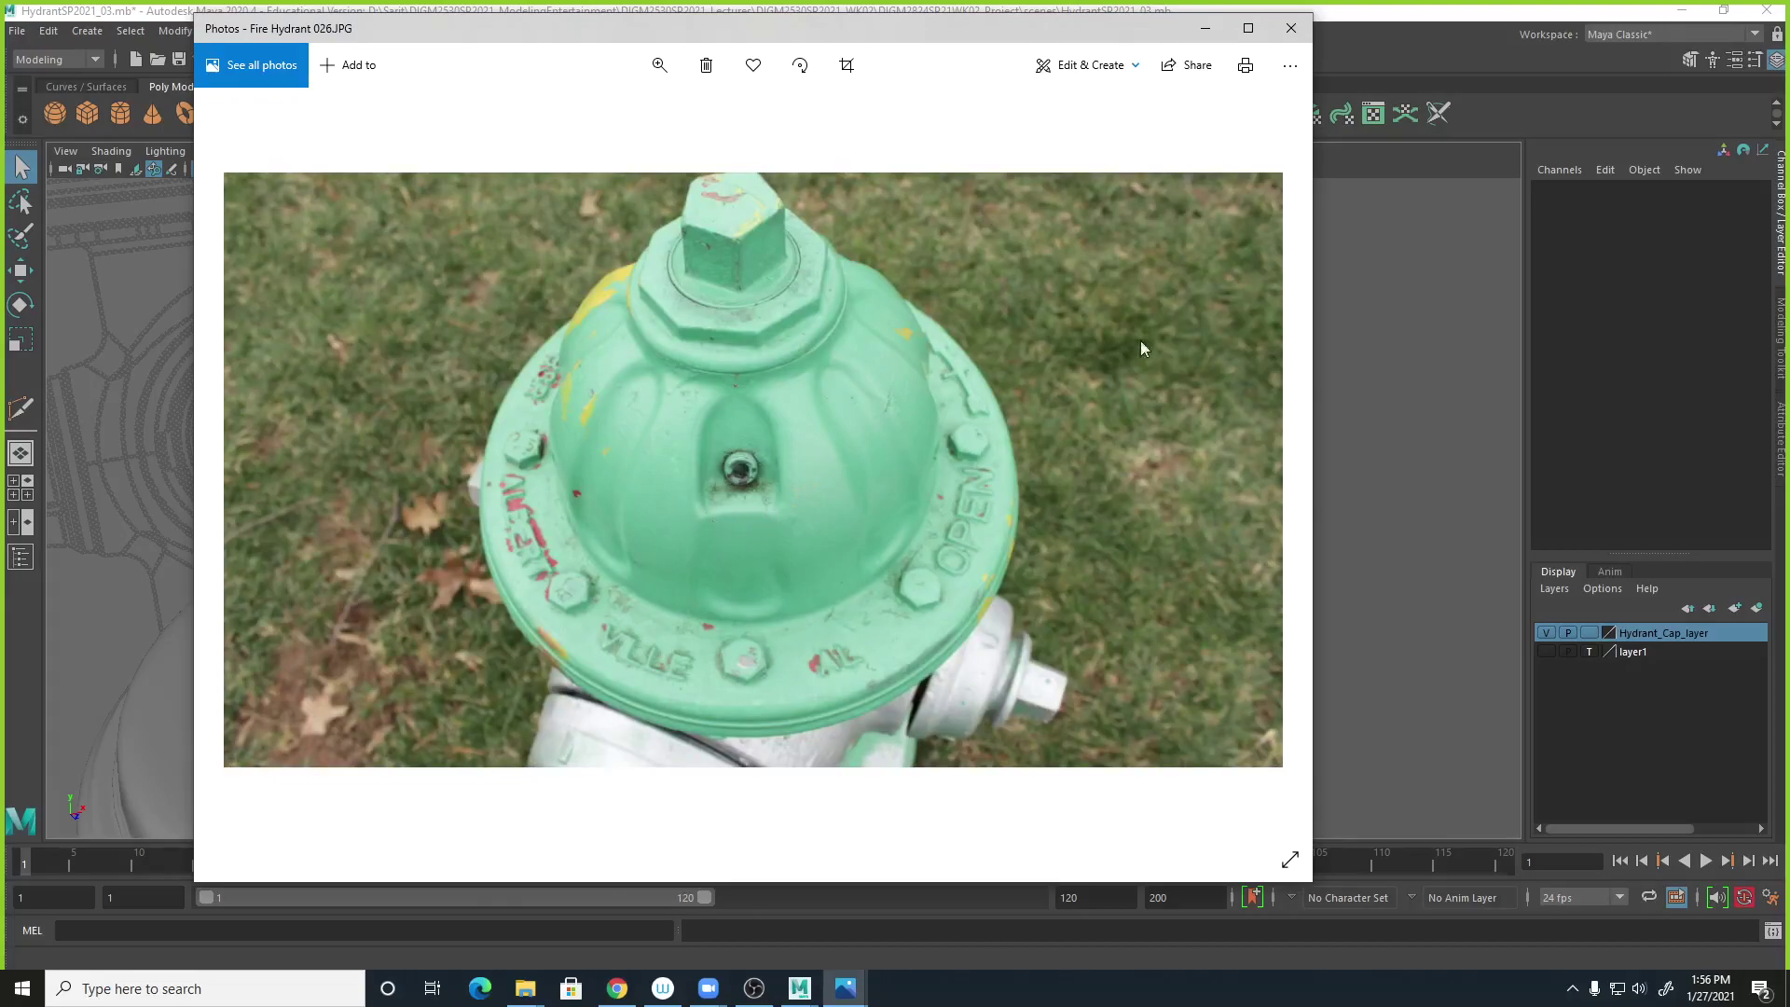
{"action": "left_click", "coordinate": [1396, 28]}
Select the hydrant cap, show it unsmoothed and enter component editing on its edges.
{"action": "left_click", "coordinate": [920, 586]}
{"action": "left_click_drag", "start_coordinate": [826, 597], "coordinate": [809, 646], "text": "alt"}
{"action": "key", "text": "1"}
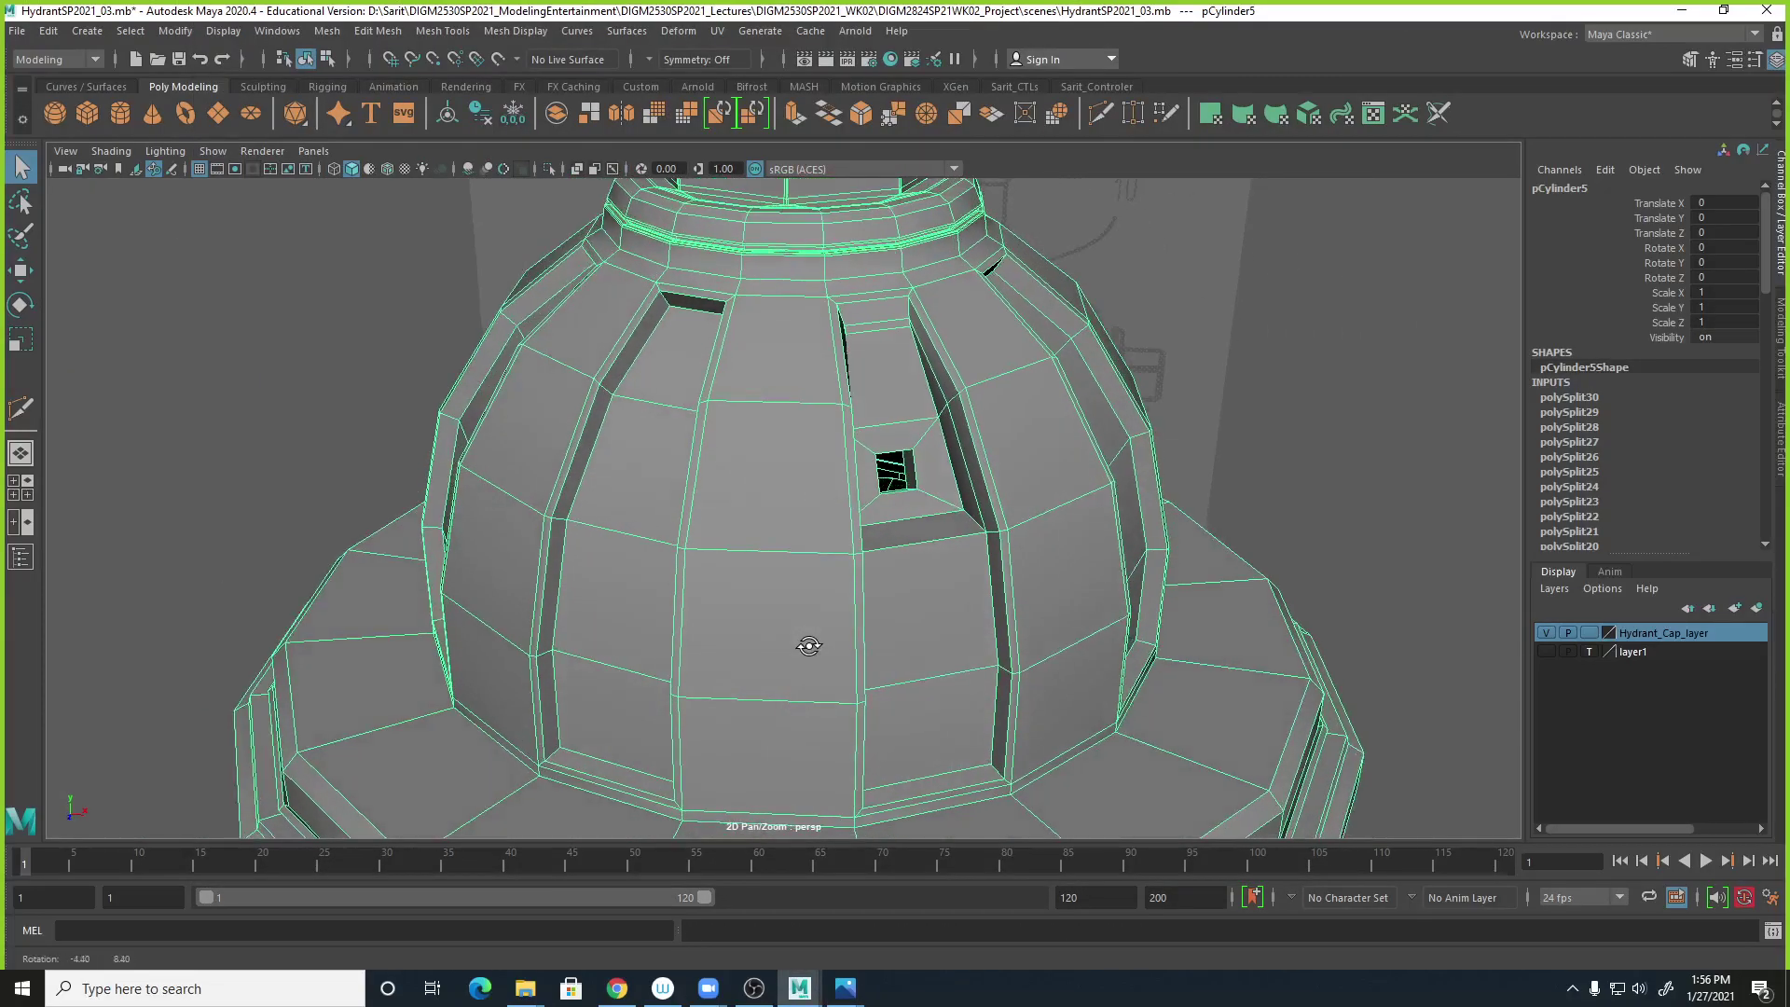
{"action": "right_click_drag", "start_coordinate": [852, 493], "coordinate": [851, 528], "text": "shift"}
{"action": "left_click", "coordinate": [21, 408]}
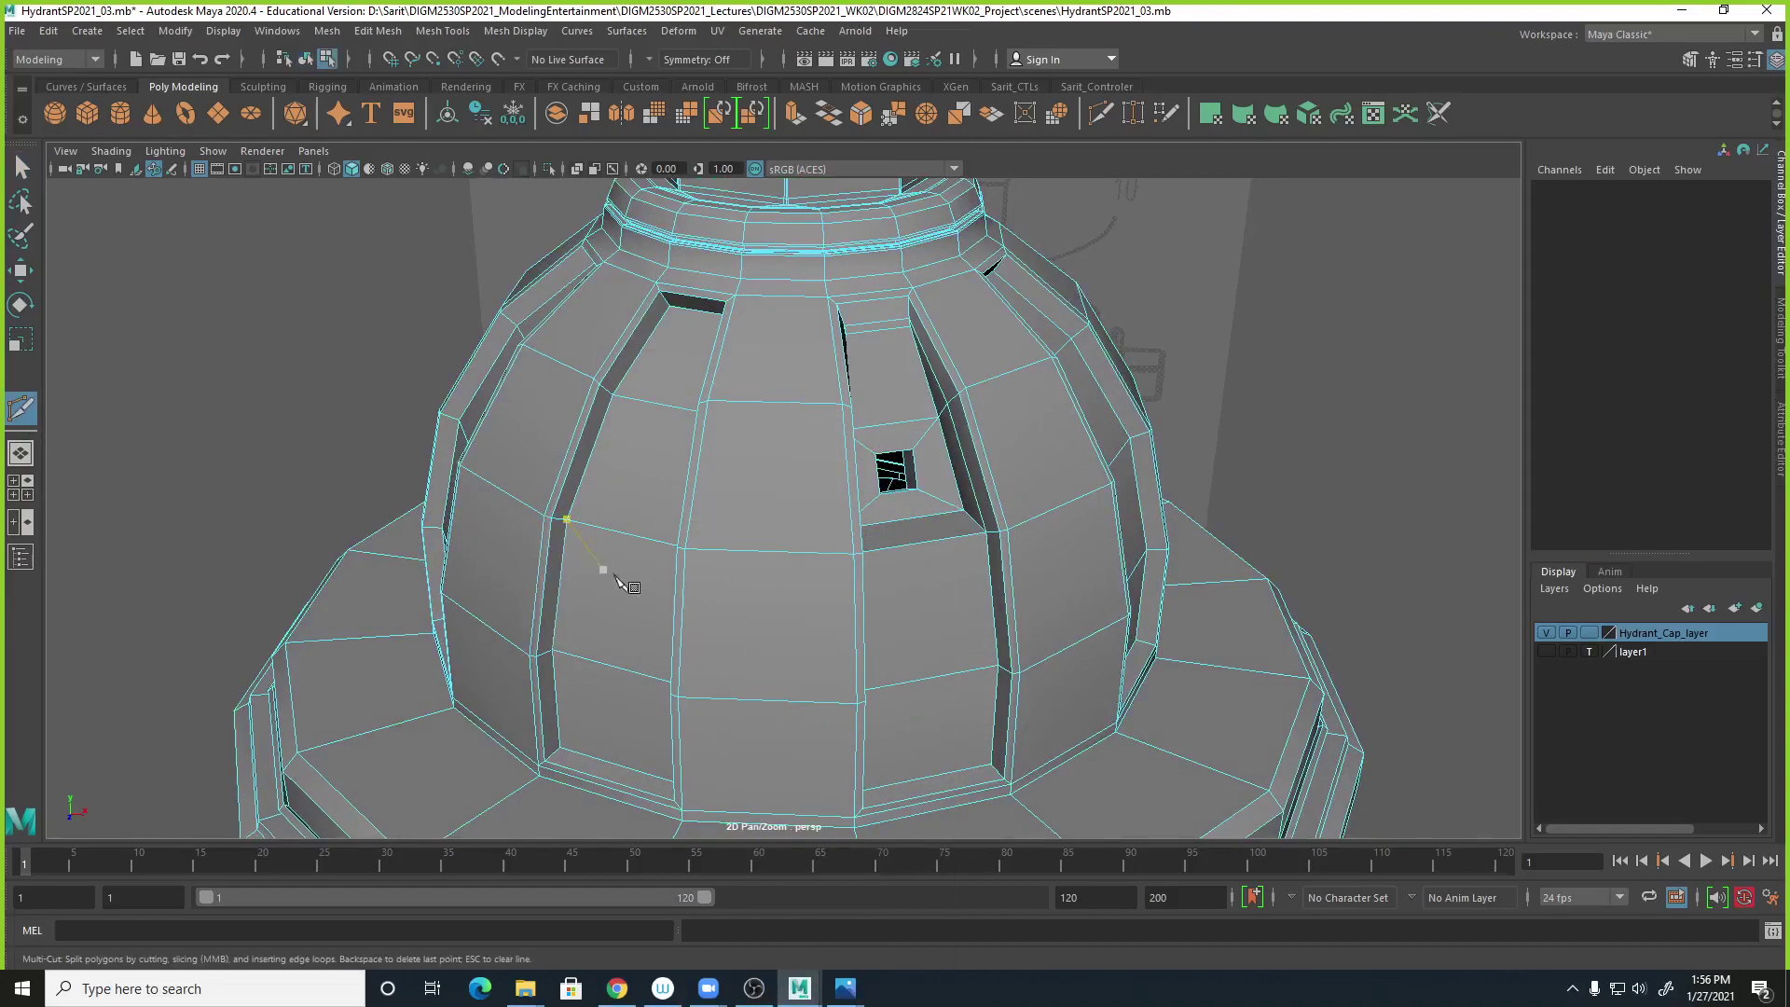
{"action": "left_click_drag", "start_coordinate": [848, 606], "coordinate": [844, 567], "text": "ctrl"}
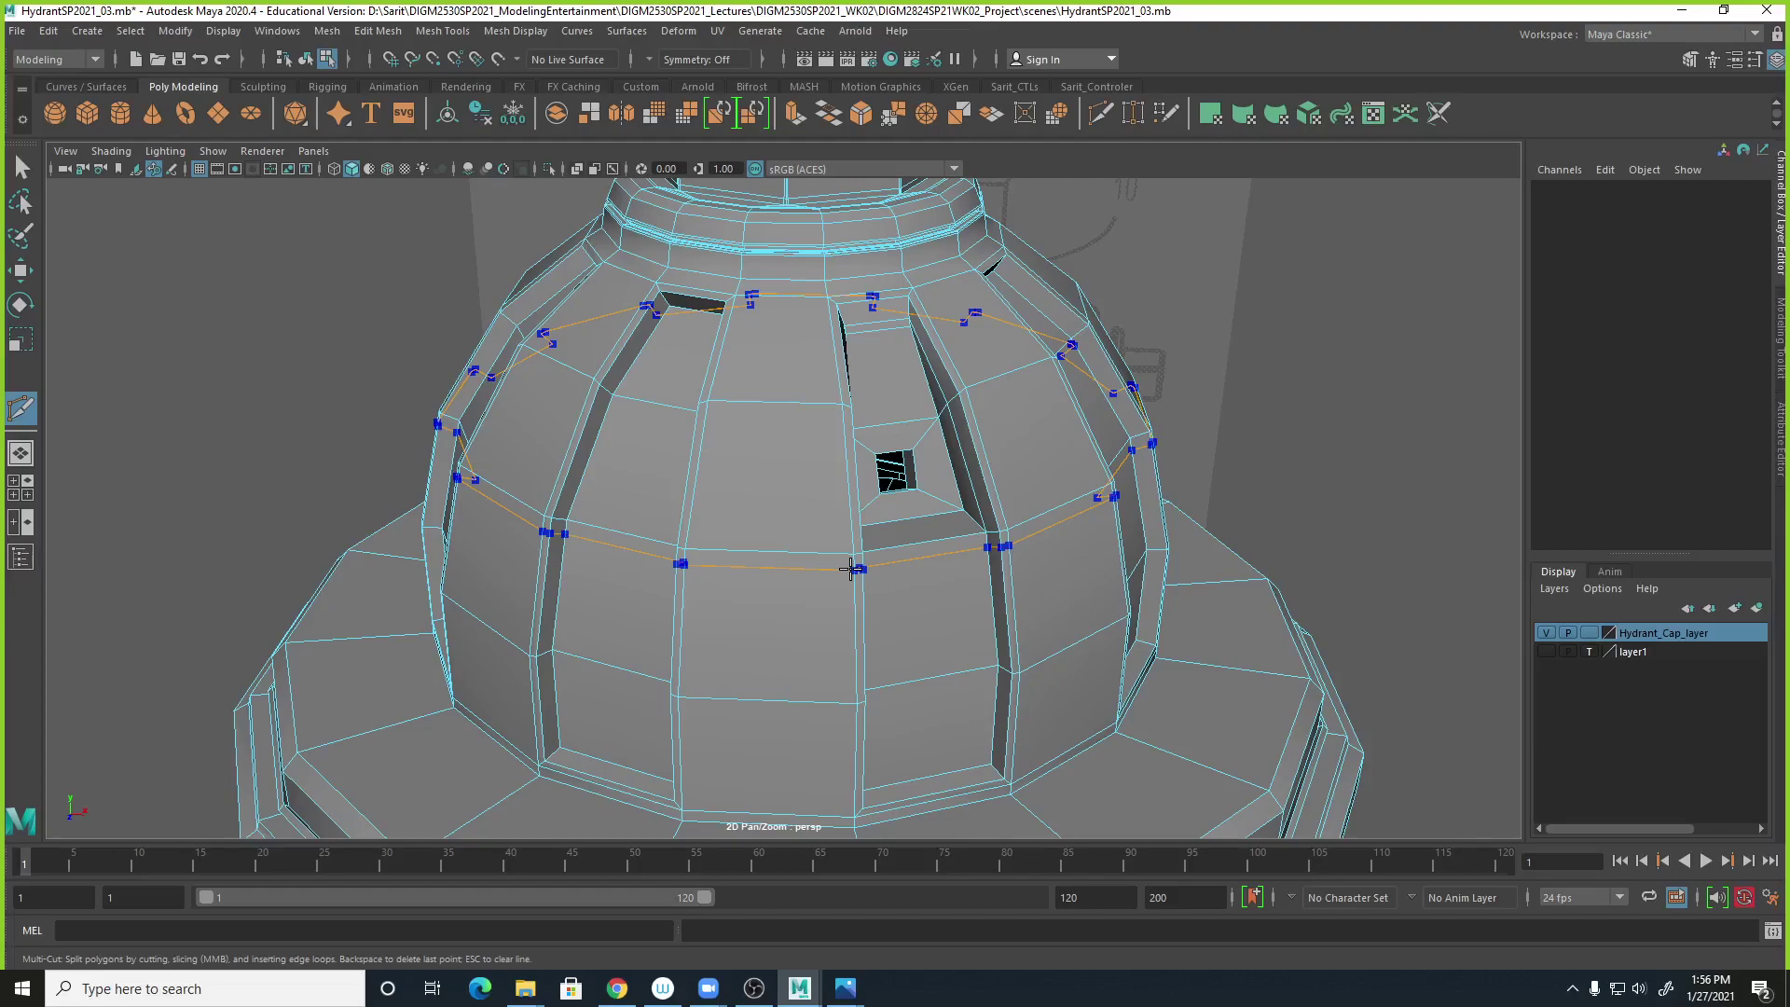
{"action": "key", "text": "Escape"}
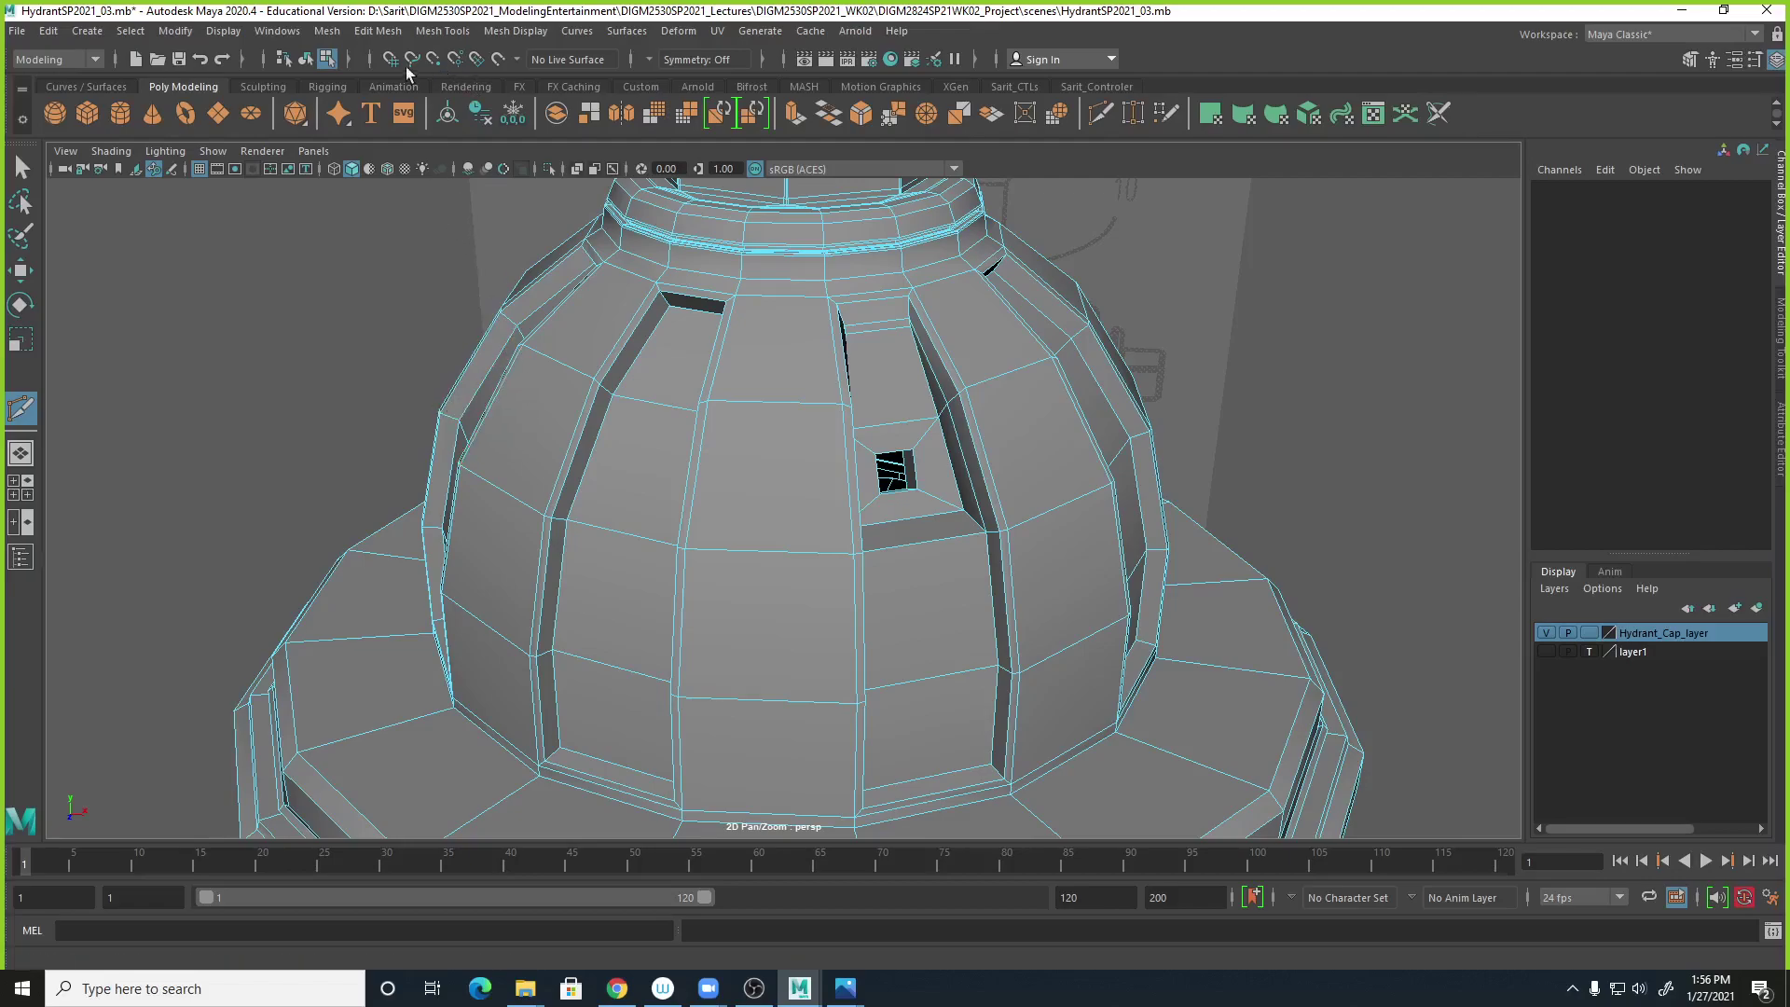
Activate the Insert Edge Loop tool with its position setting on Relative distance from edge.
{"action": "left_click", "coordinate": [389, 32]}
{"action": "mouse_move", "coordinate": [444, 35]}
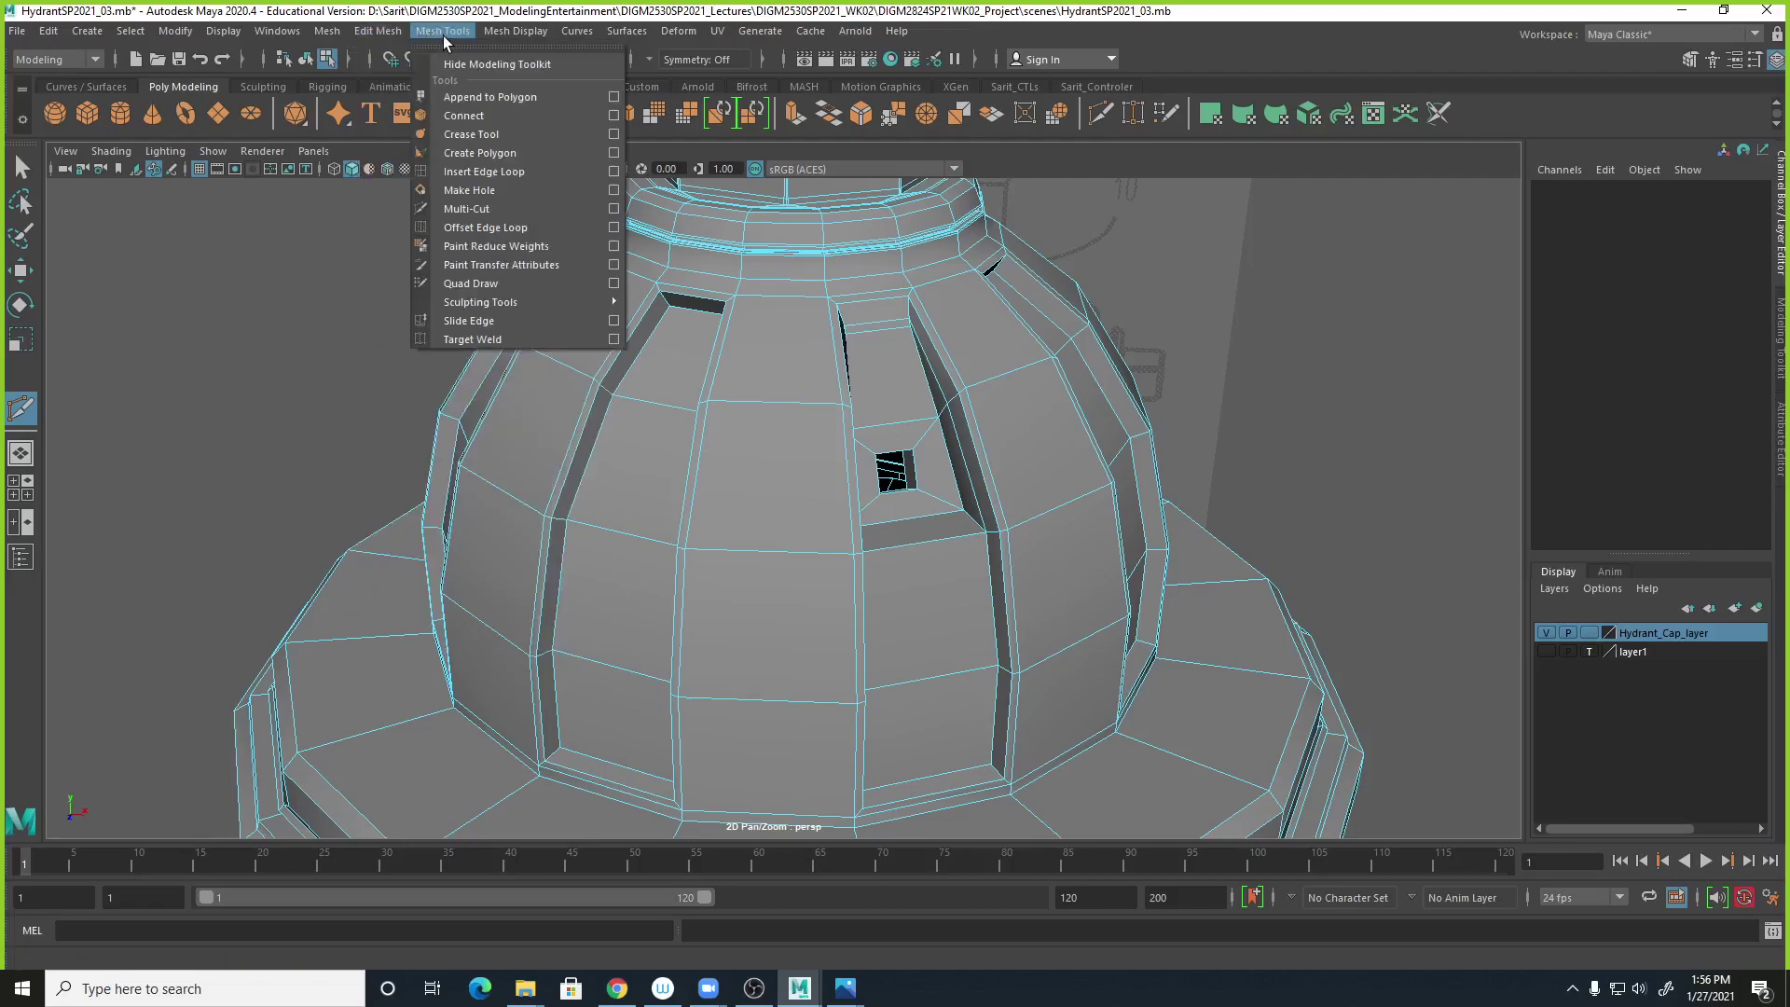
{"action": "left_click", "coordinate": [612, 171]}
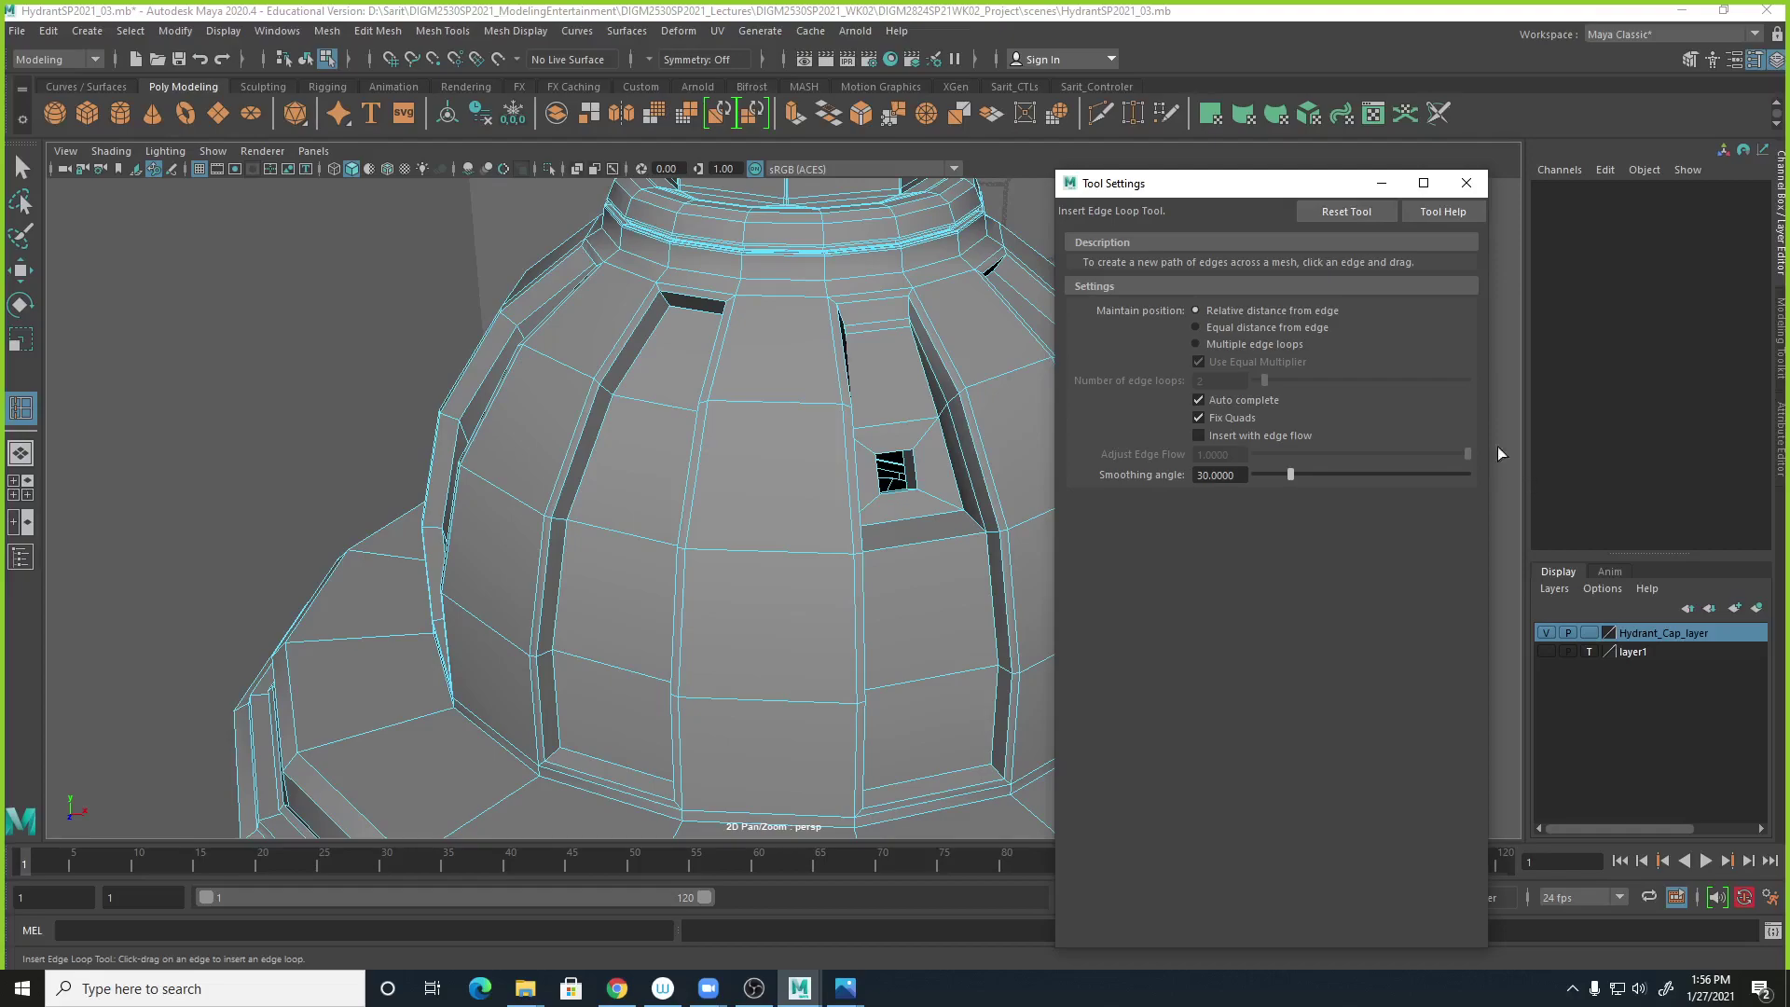
{"action": "left_click", "coordinate": [1209, 345]}
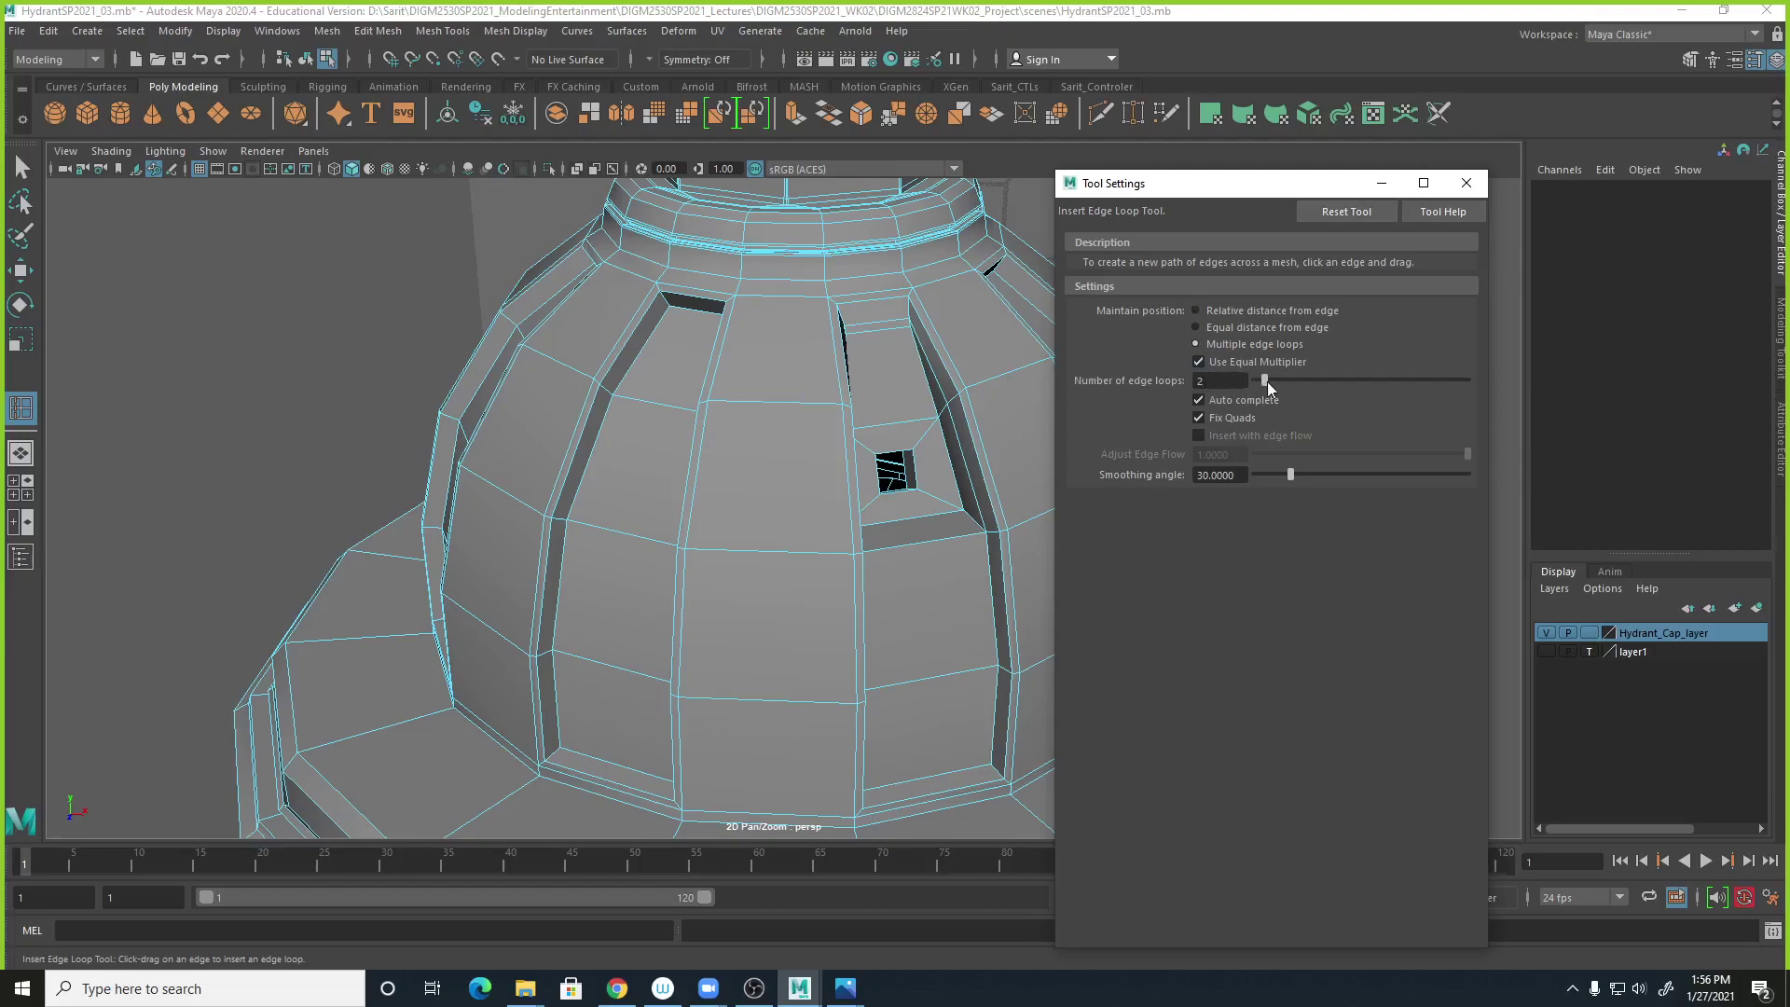
{"action": "left_click", "coordinate": [1197, 311]}
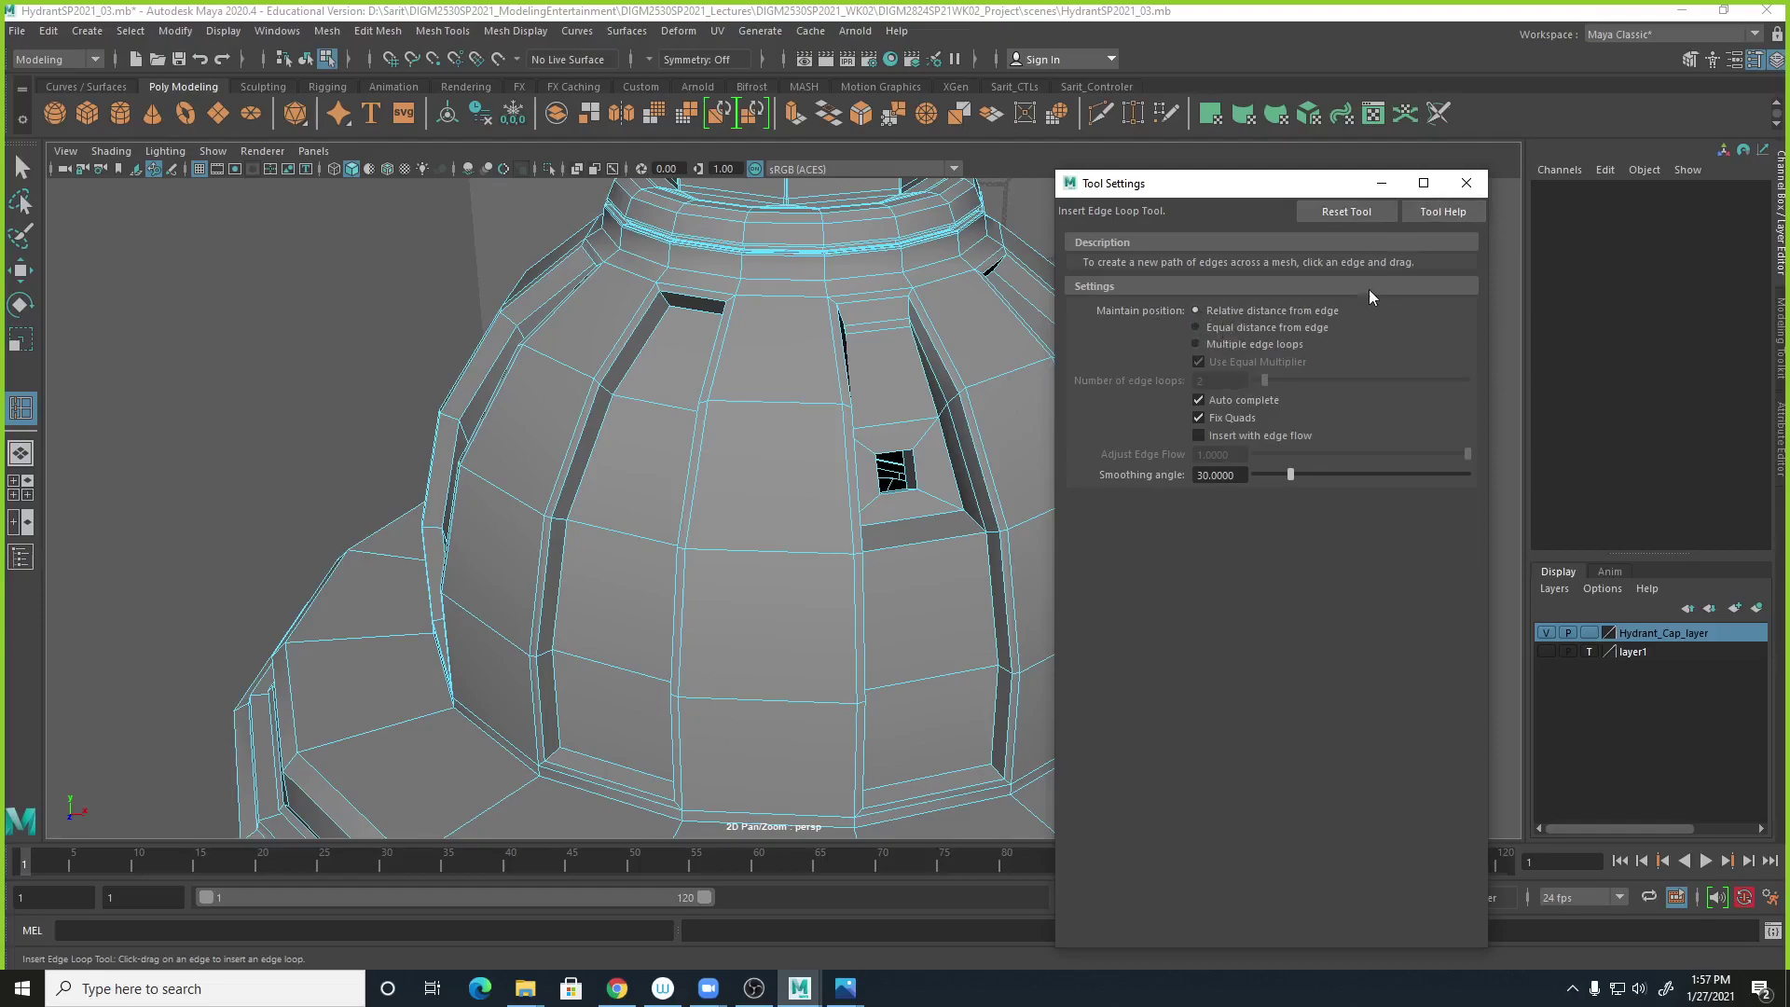
{"action": "left_click", "coordinate": [1466, 182]}
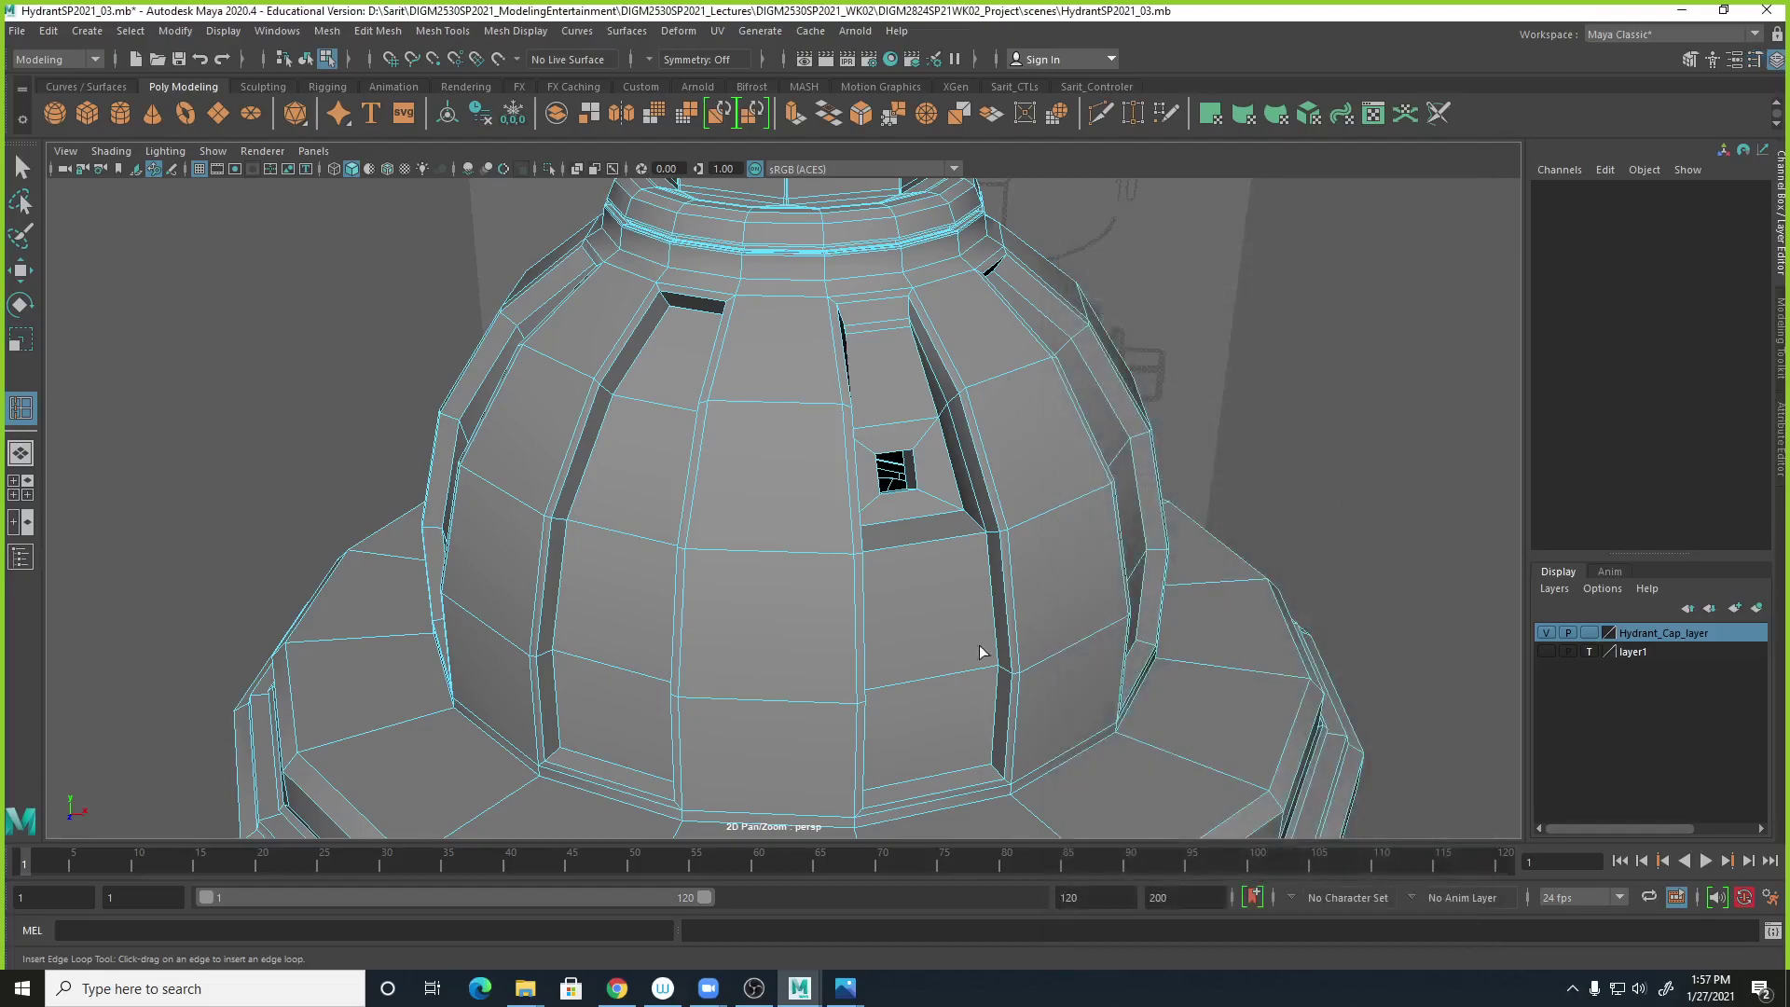
Try an edge loop around the whole dome just below the hole's recess and check it in smooth preview.
{"action": "left_click_drag", "start_coordinate": [863, 589], "coordinate": [867, 570]}
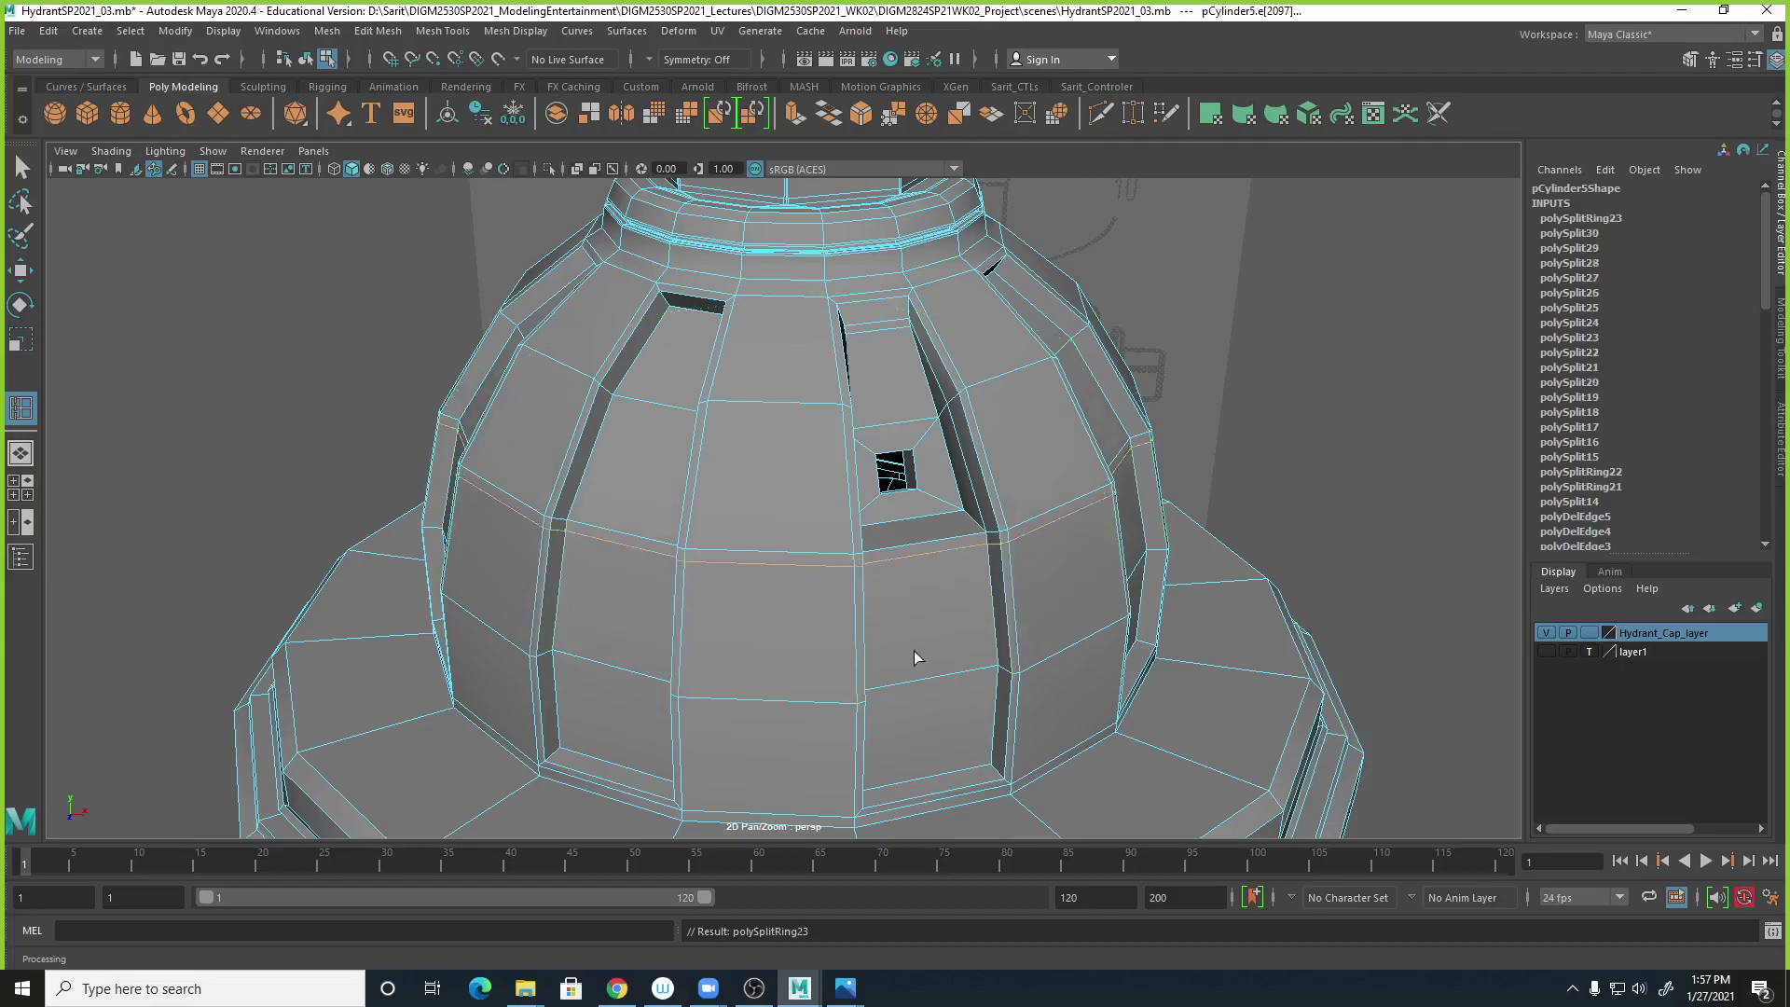
{"action": "key", "text": "3"}
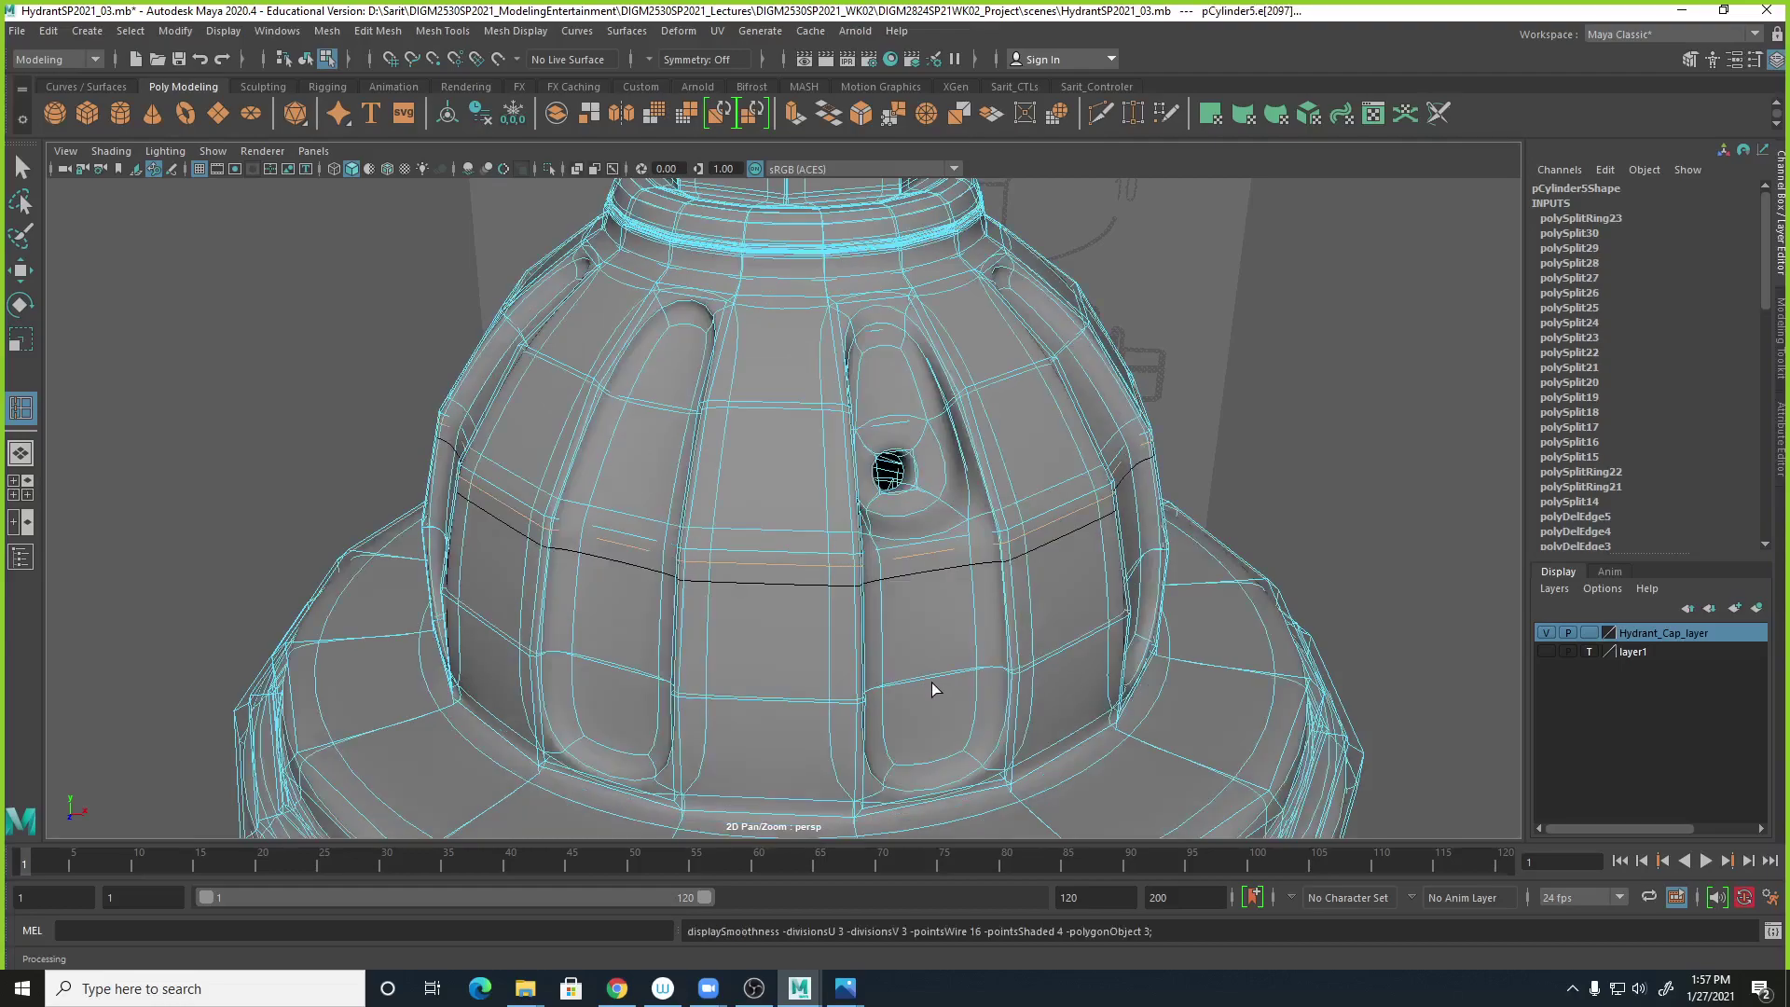
{"action": "key", "text": "q"}
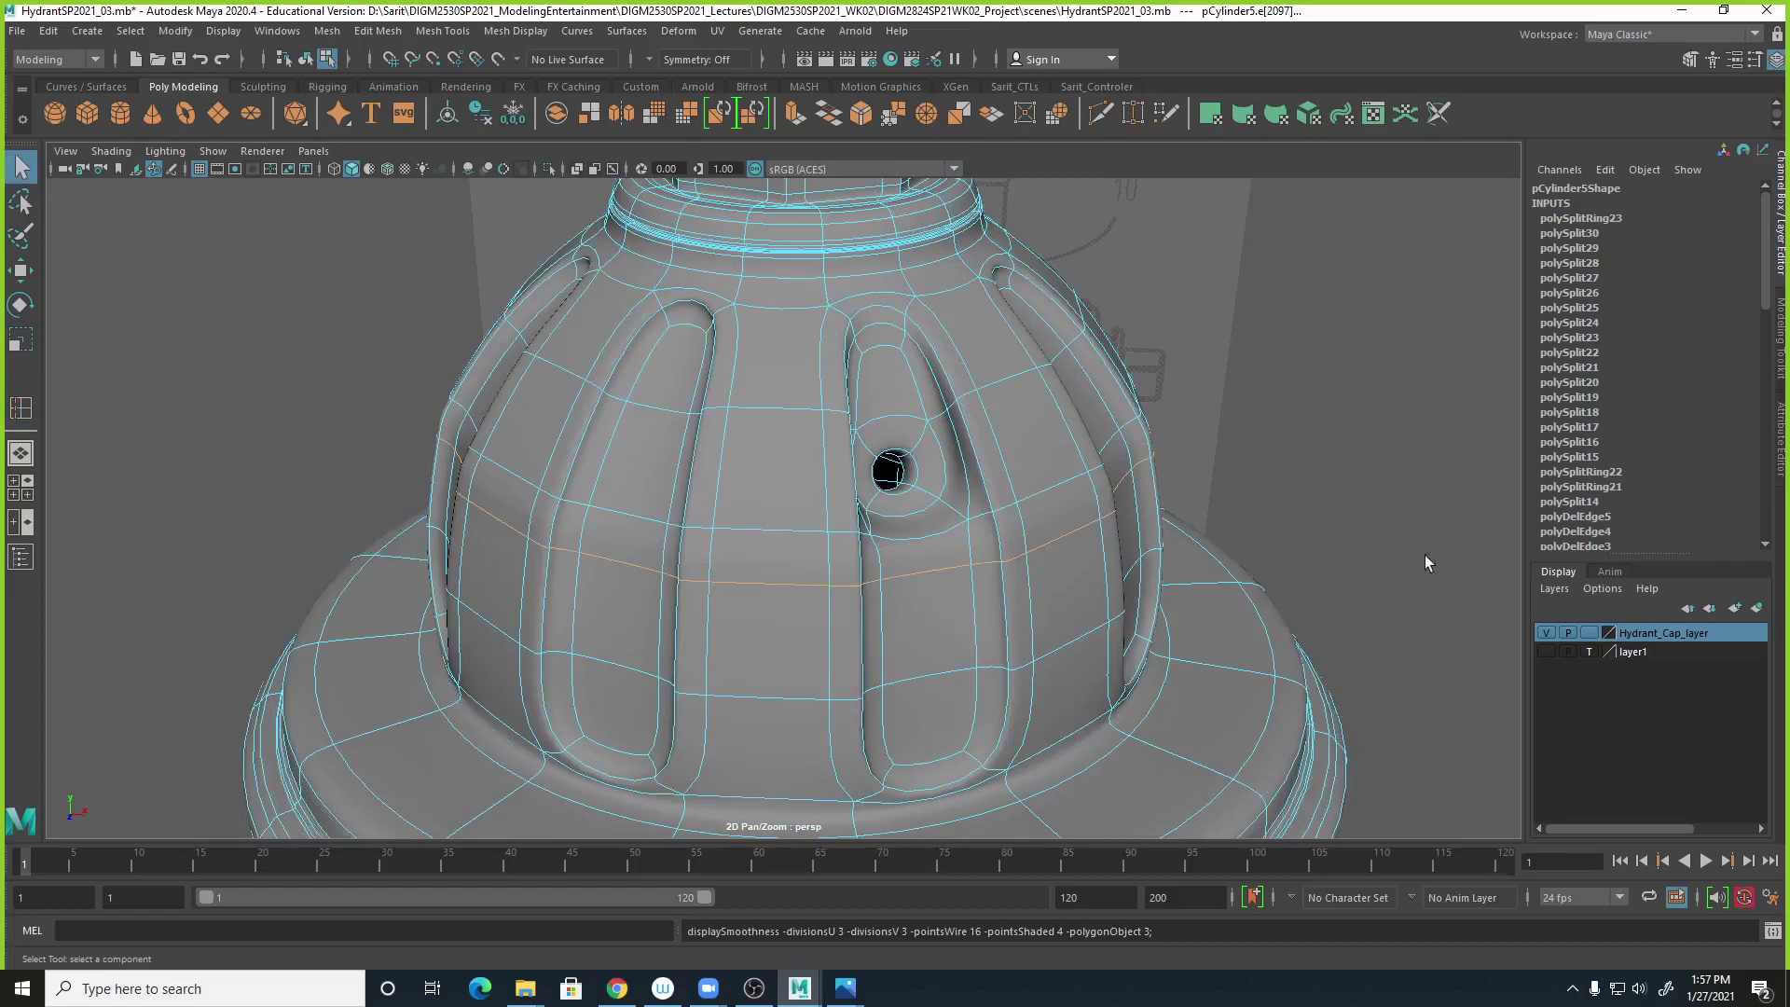
{"action": "scroll", "coordinate": [1373, 463], "scroll_direction": "down", "scroll_amount": 5}
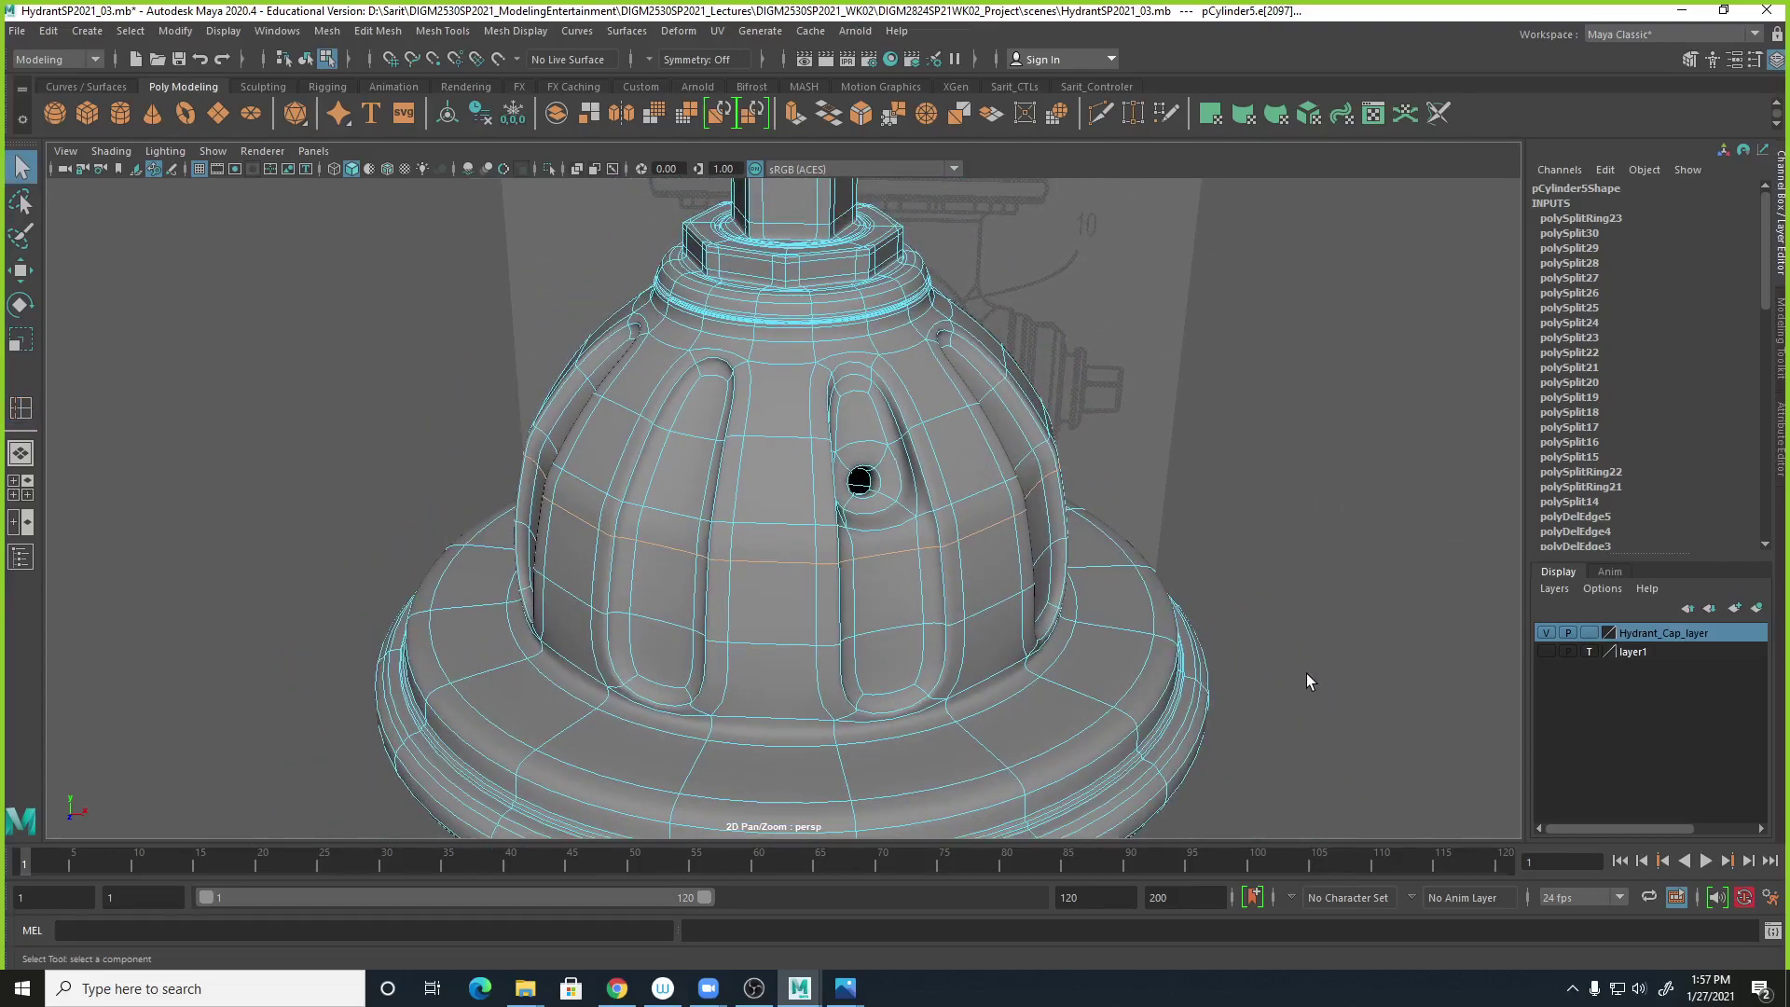
{"action": "left_click_drag", "start_coordinate": [1378, 440], "coordinate": [1381, 575], "text": "alt"}
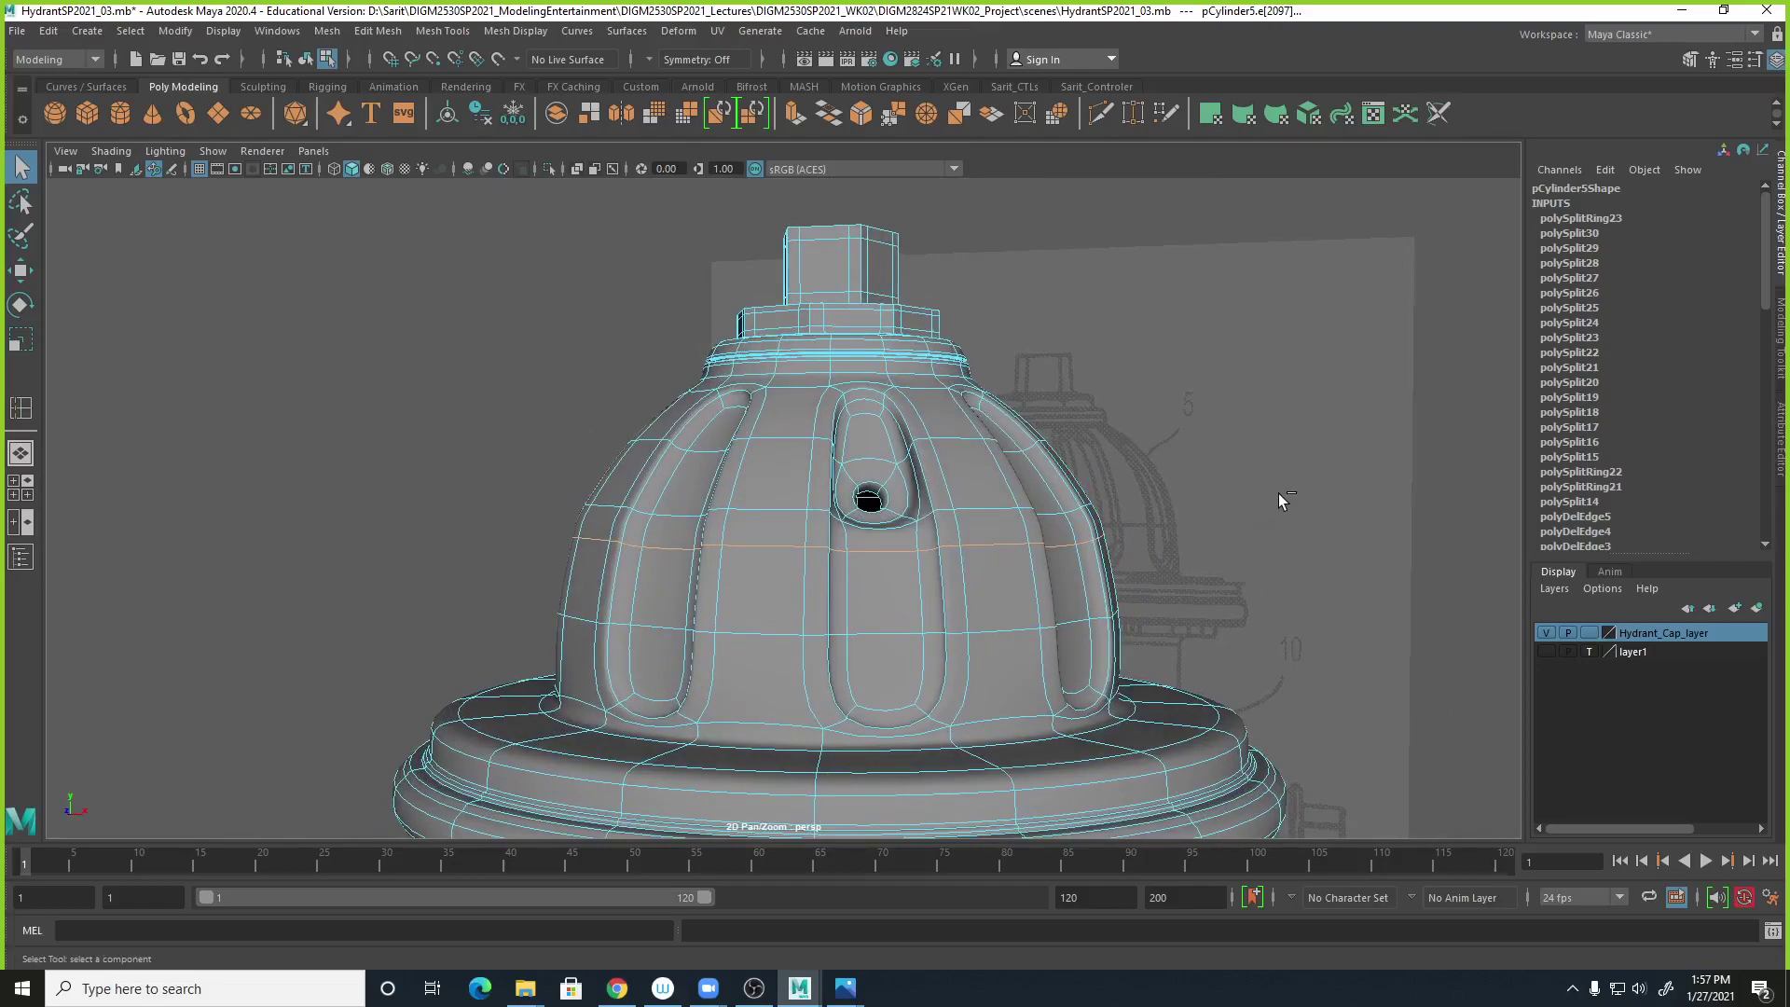
Undo the edge loop inserted around the whole dome.
{"action": "key", "text": "ctrl+z"}
{"action": "key", "text": "ctrl+z"}
{"action": "key", "text": "ctrl+z"}
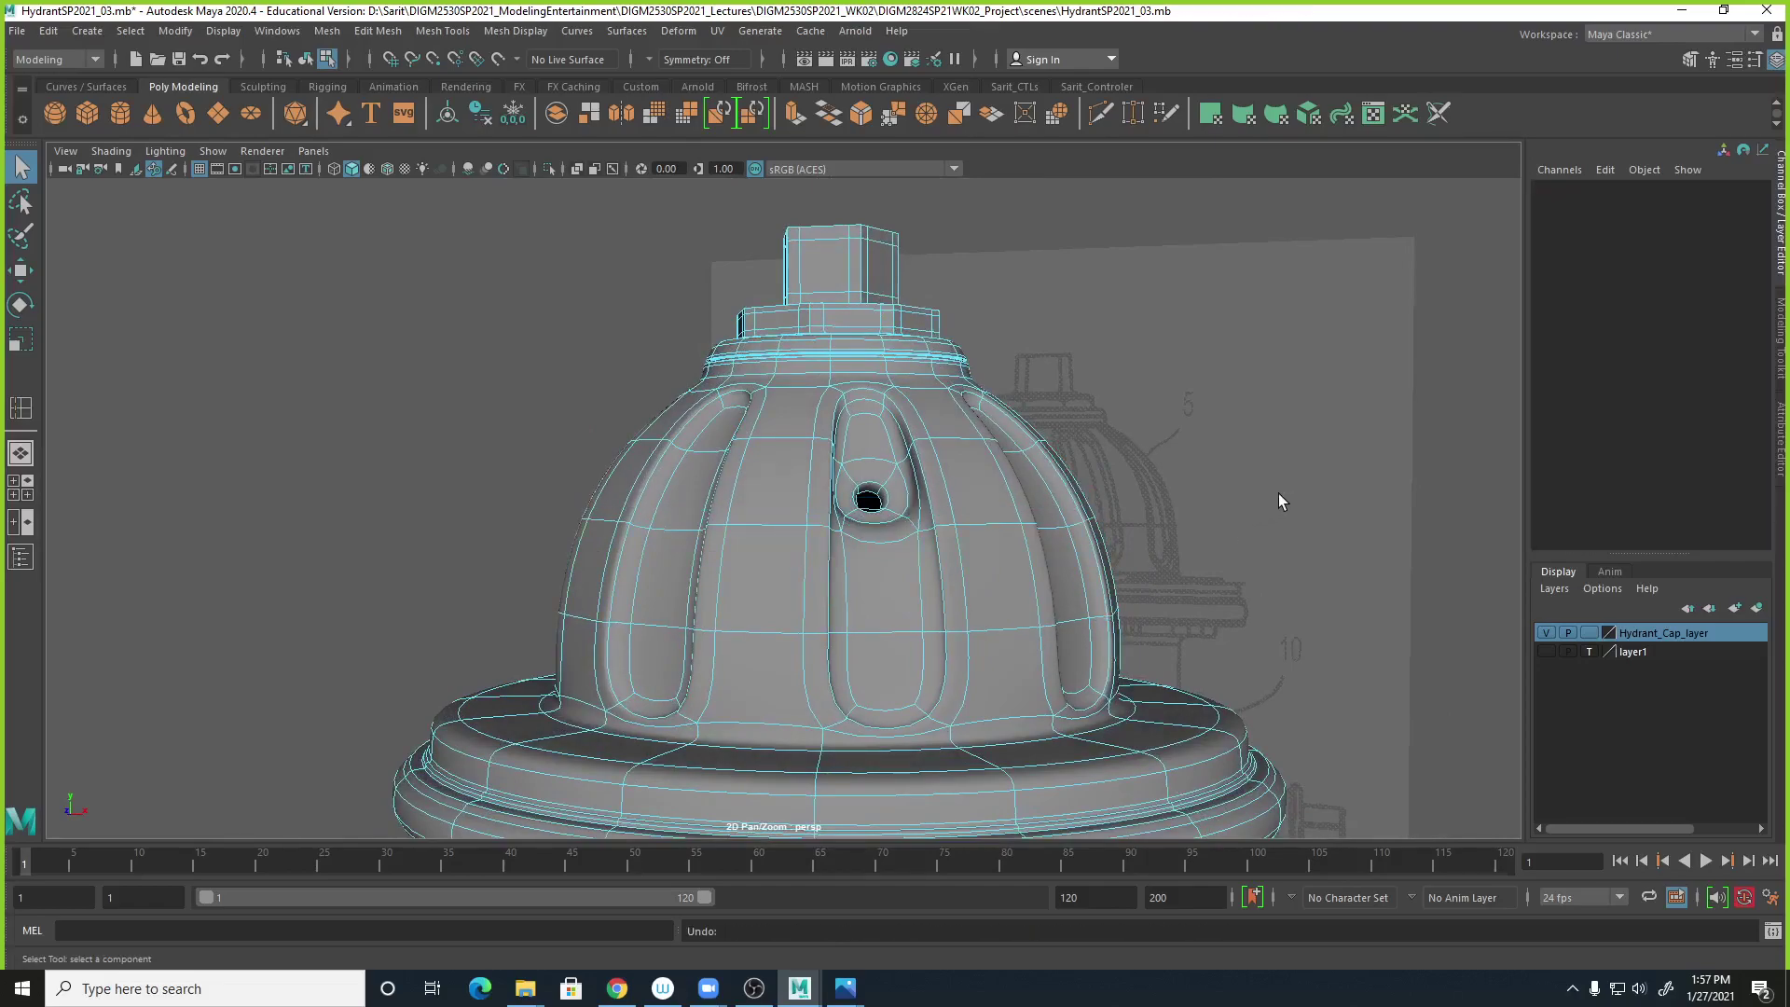
On the unsmoothed cap, insert an edge loop through the sloped ledge below the hole, close to the ledge's lower edge.
{"action": "left_click_drag", "start_coordinate": [1097, 521], "coordinate": [1115, 576], "text": "alt"}
{"action": "key", "text": "1"}
{"action": "right_click_drag", "start_coordinate": [687, 475], "coordinate": [1212, 643], "text": "alt"}
{"action": "left_click_drag", "start_coordinate": [1217, 644], "coordinate": [1100, 699], "text": "alt"}
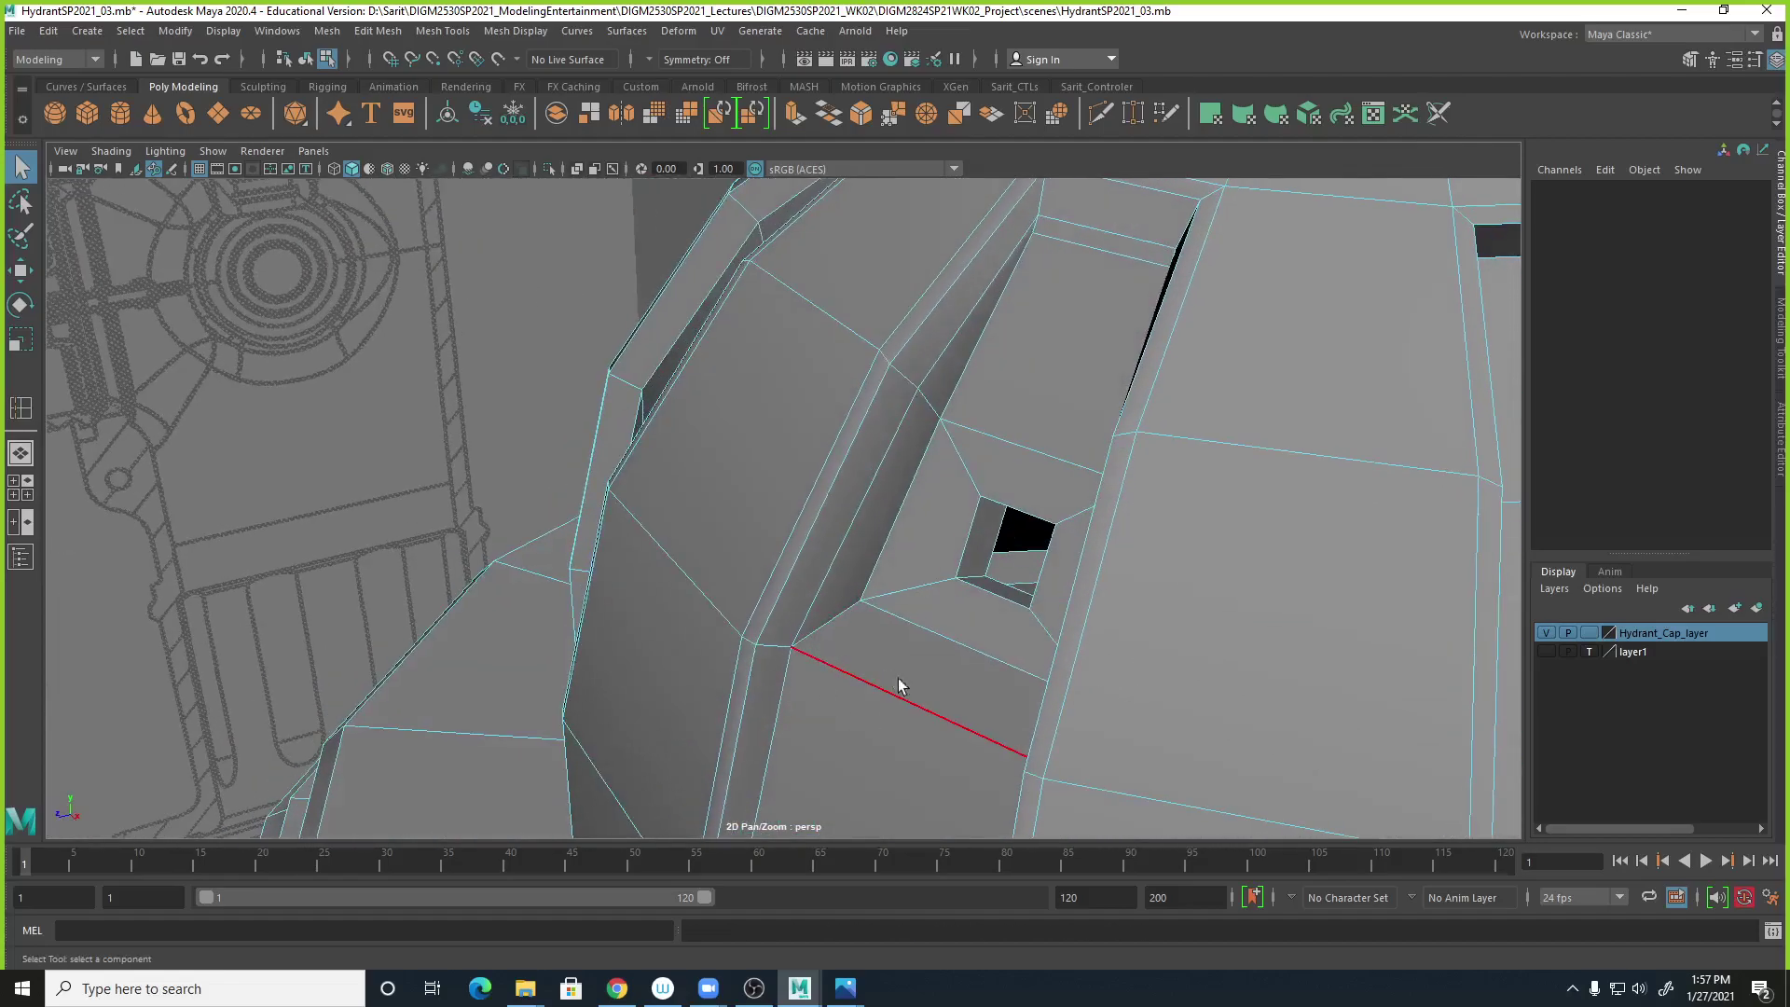
{"action": "left_click_drag", "start_coordinate": [926, 643], "coordinate": [855, 628], "text": "alt"}
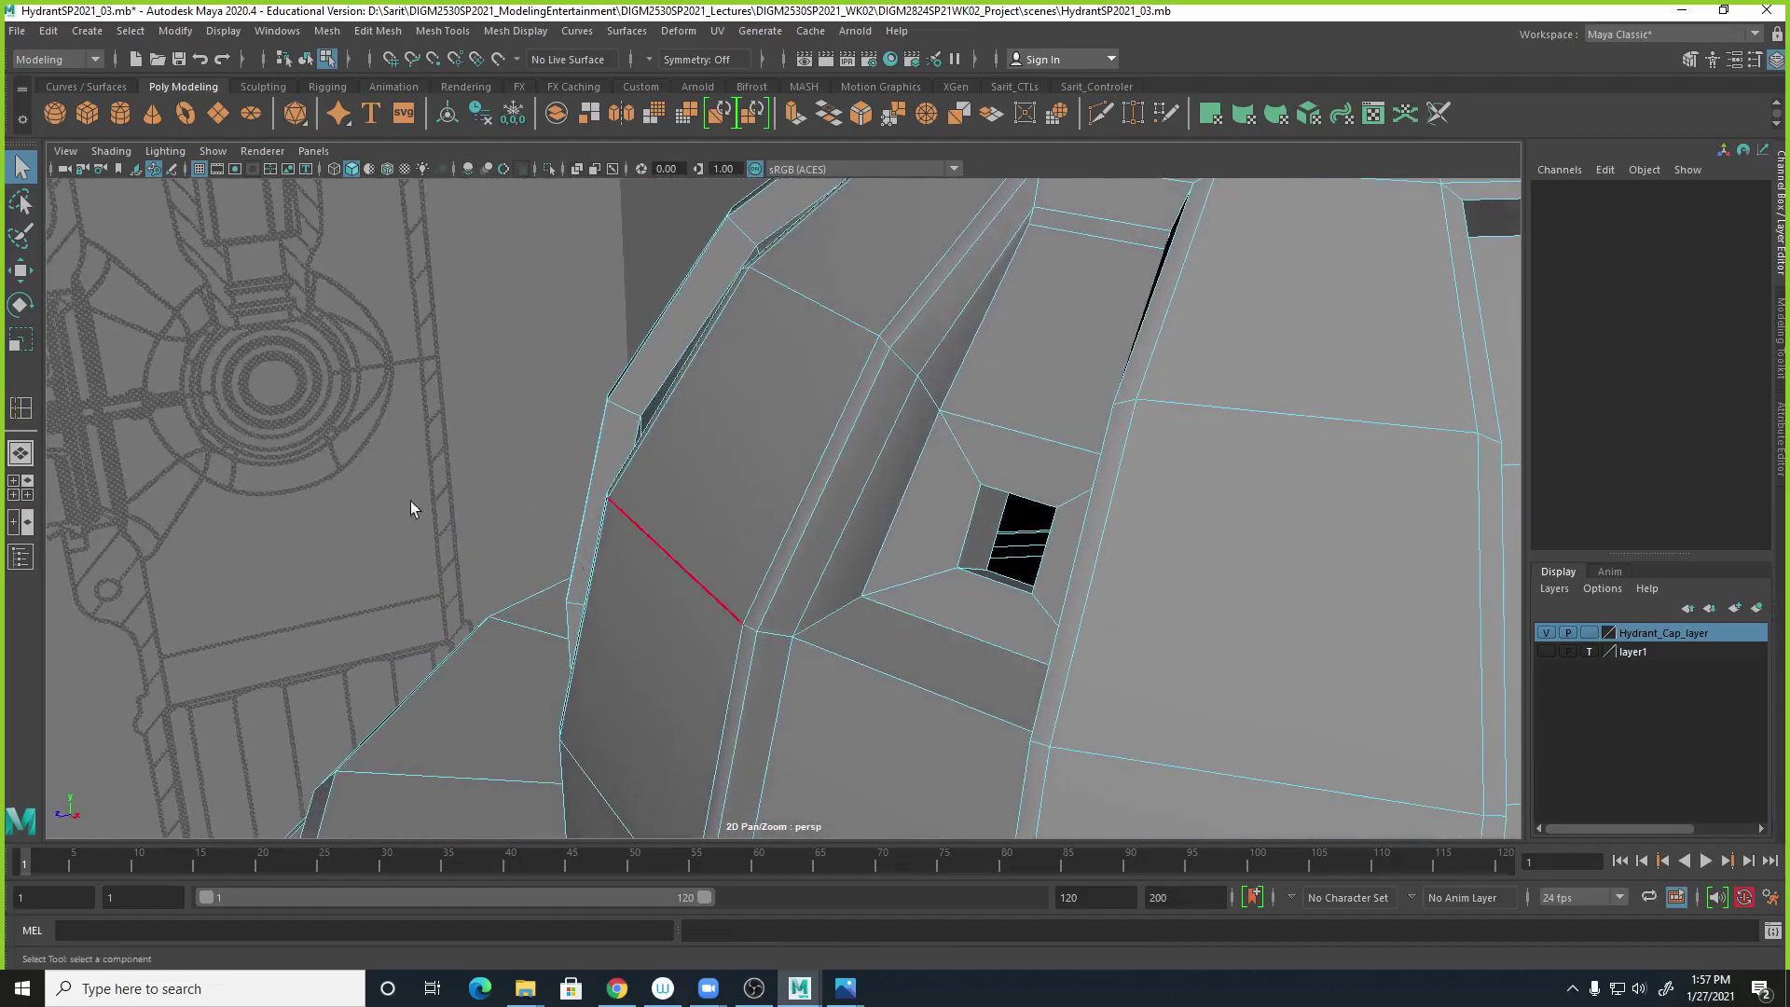
{"action": "left_click", "coordinate": [20, 408]}
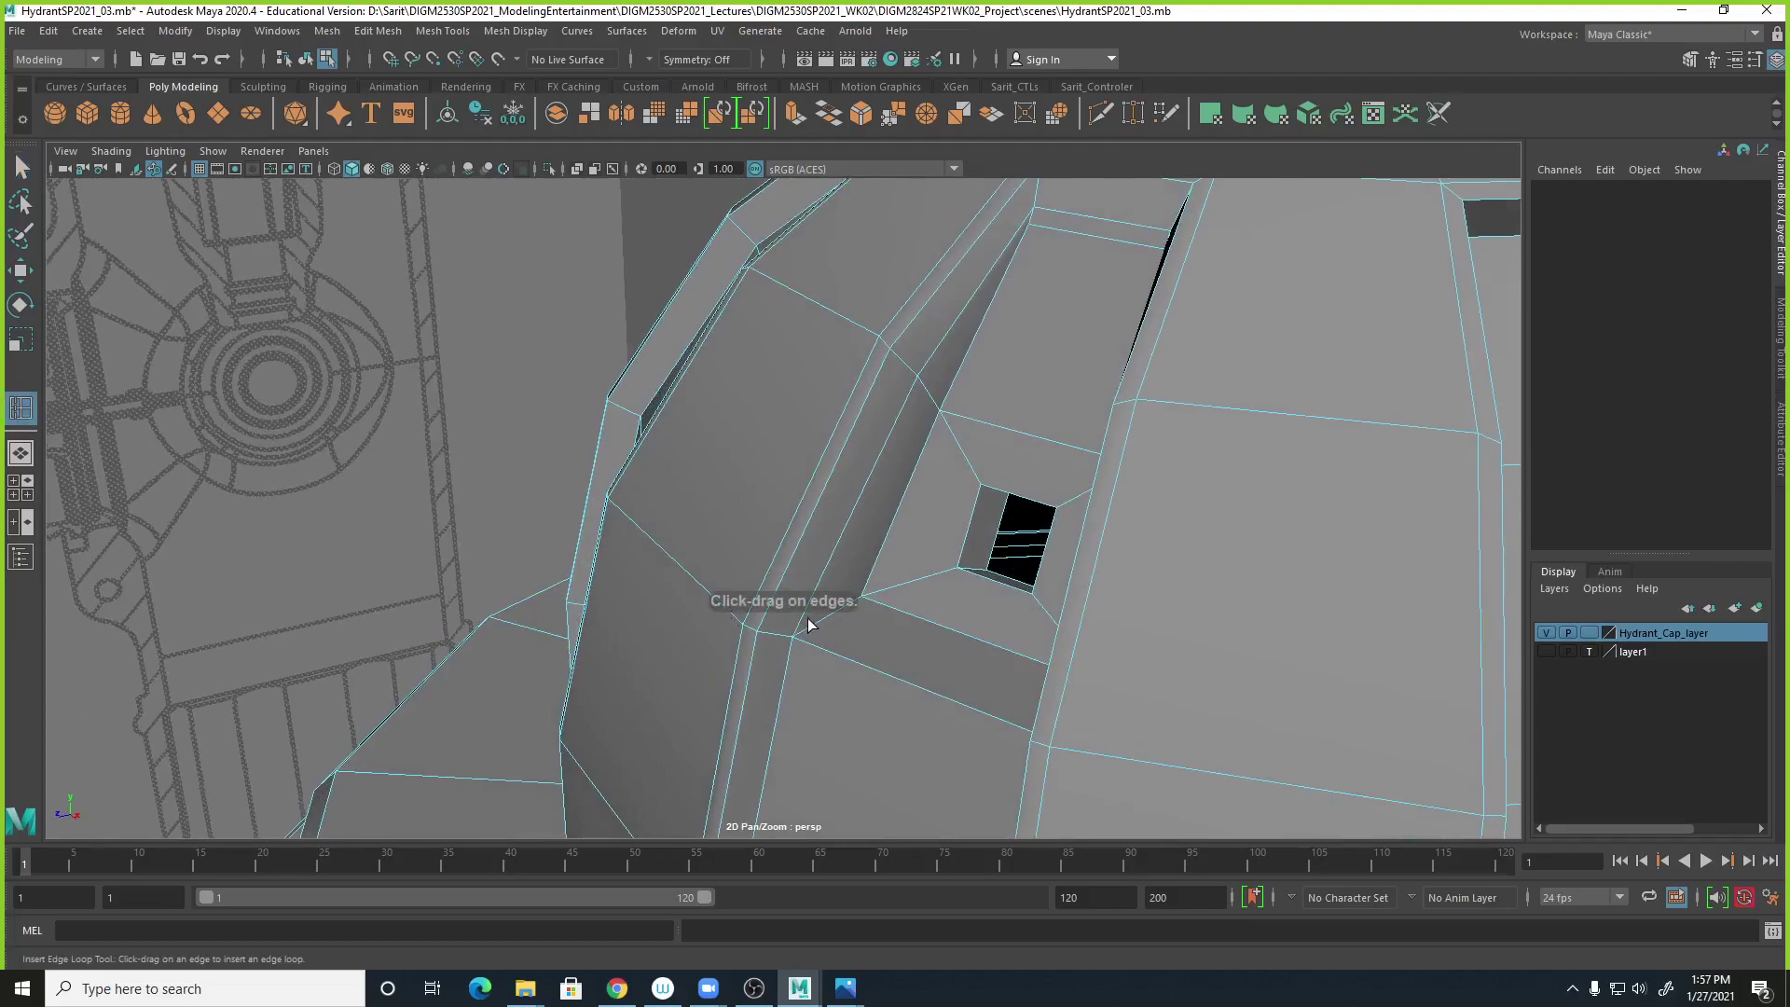
{"action": "left_click_drag", "start_coordinate": [820, 626], "coordinate": [804, 635]}
Preview the cap smoothed and examine how the new loop shapes the recess around the hole.
{"action": "key", "text": "2"}
{"action": "right_click_drag", "start_coordinate": [1262, 664], "coordinate": [943, 682], "text": "alt"}
{"action": "left_click_drag", "start_coordinate": [943, 681], "coordinate": [1079, 699], "text": "alt"}
{"action": "key", "text": "q"}
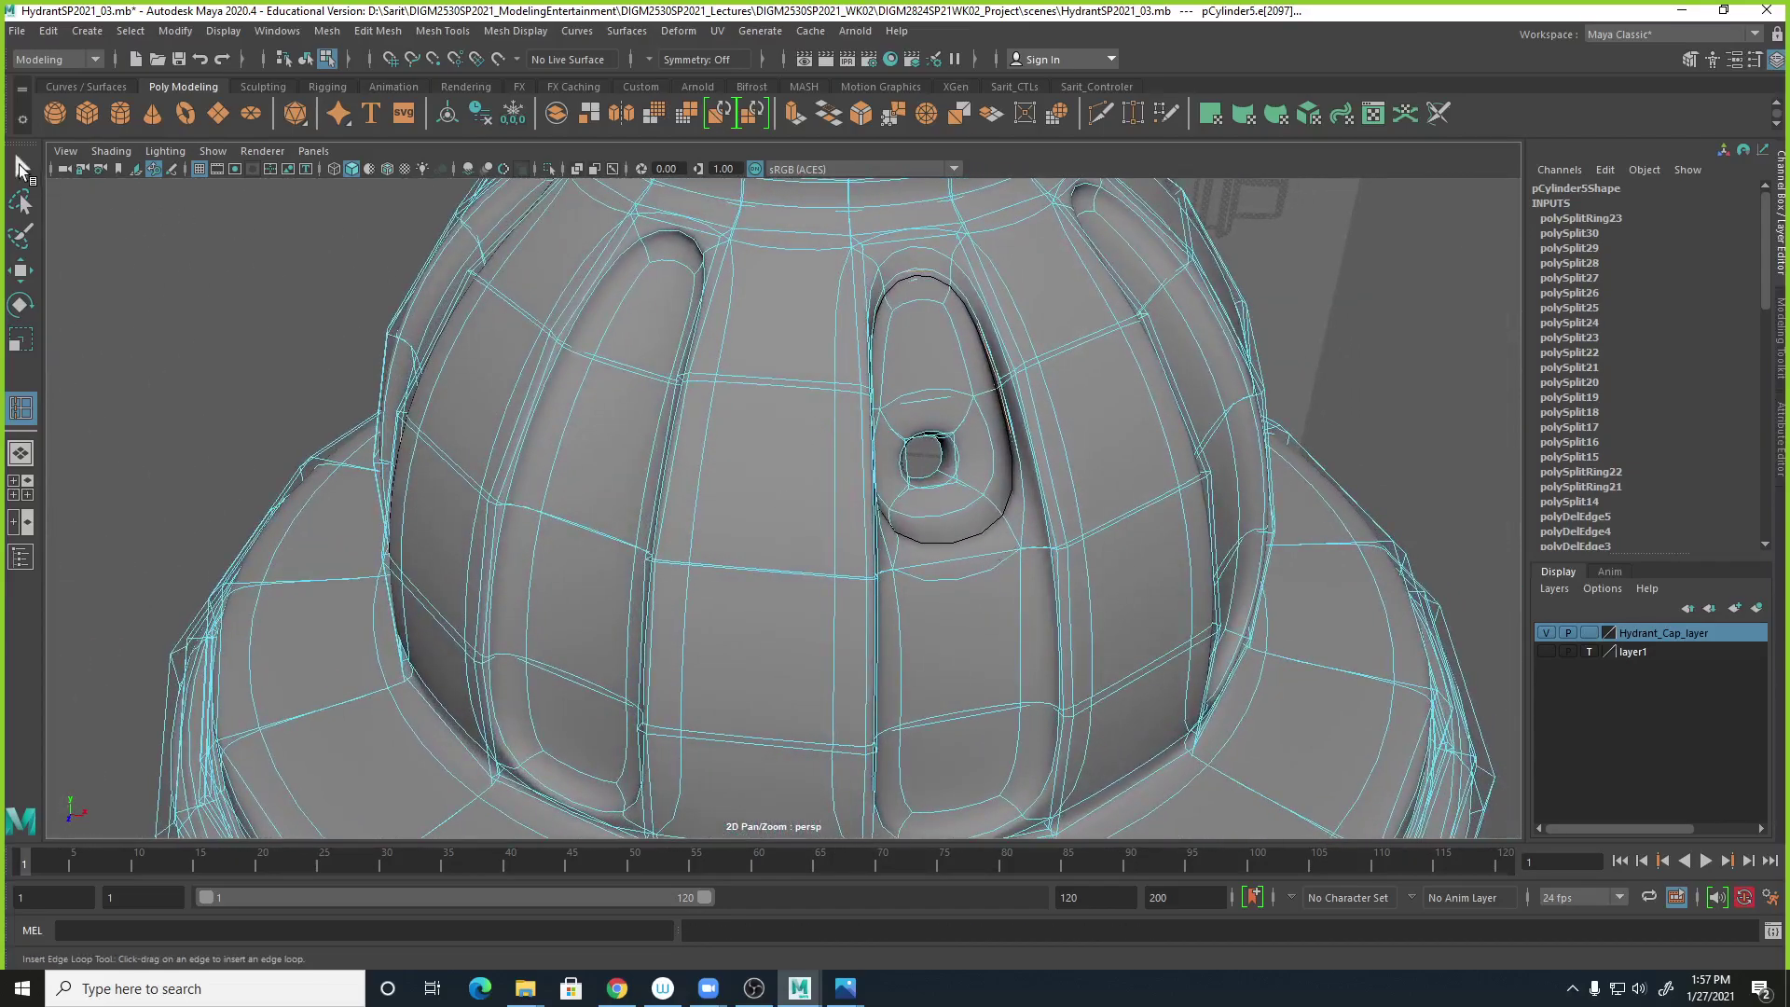
{"action": "left_click", "coordinate": [1404, 440]}
{"action": "left_click_drag", "start_coordinate": [1274, 570], "coordinate": [1259, 682], "text": "alt"}
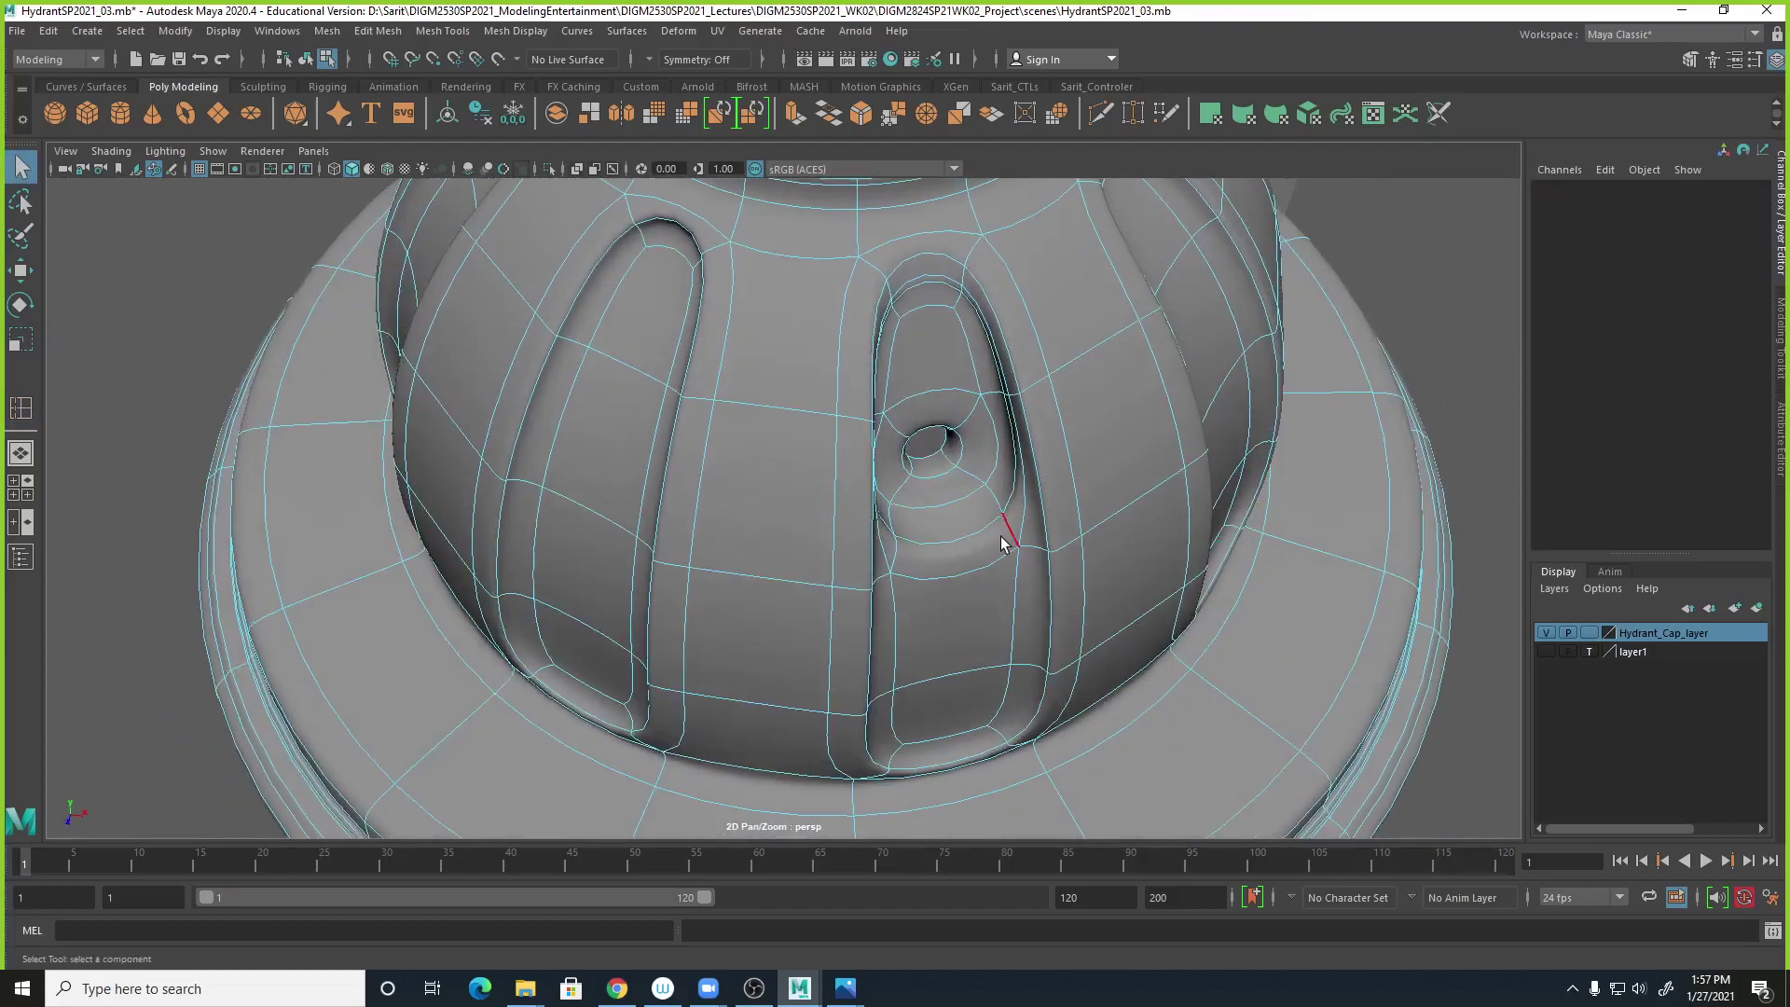
Compare the smoothed recess around the hole with the reference photo Fire Hydrant 026.JPG.
{"action": "mouse_move", "coordinate": [845, 987]}
{"action": "left_click", "coordinate": [804, 928]}
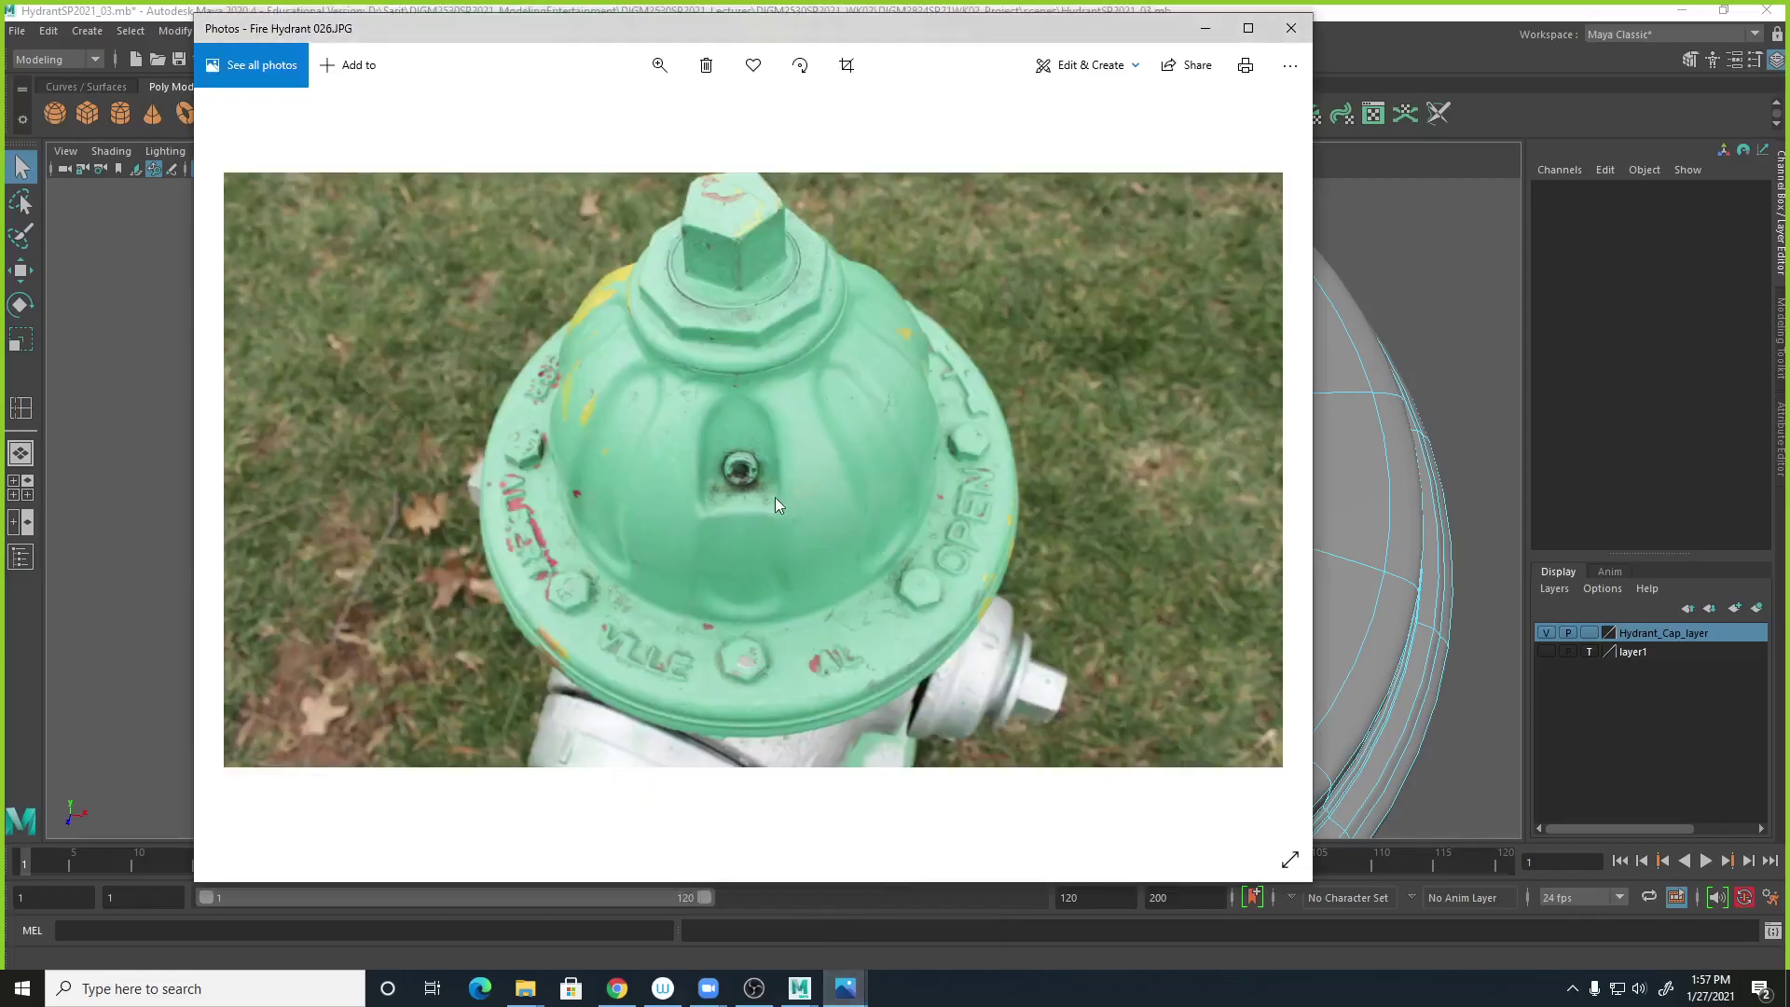
{"action": "left_click", "coordinate": [1459, 17]}
{"action": "left_click_drag", "start_coordinate": [1336, 489], "coordinate": [1159, 525], "text": "alt"}
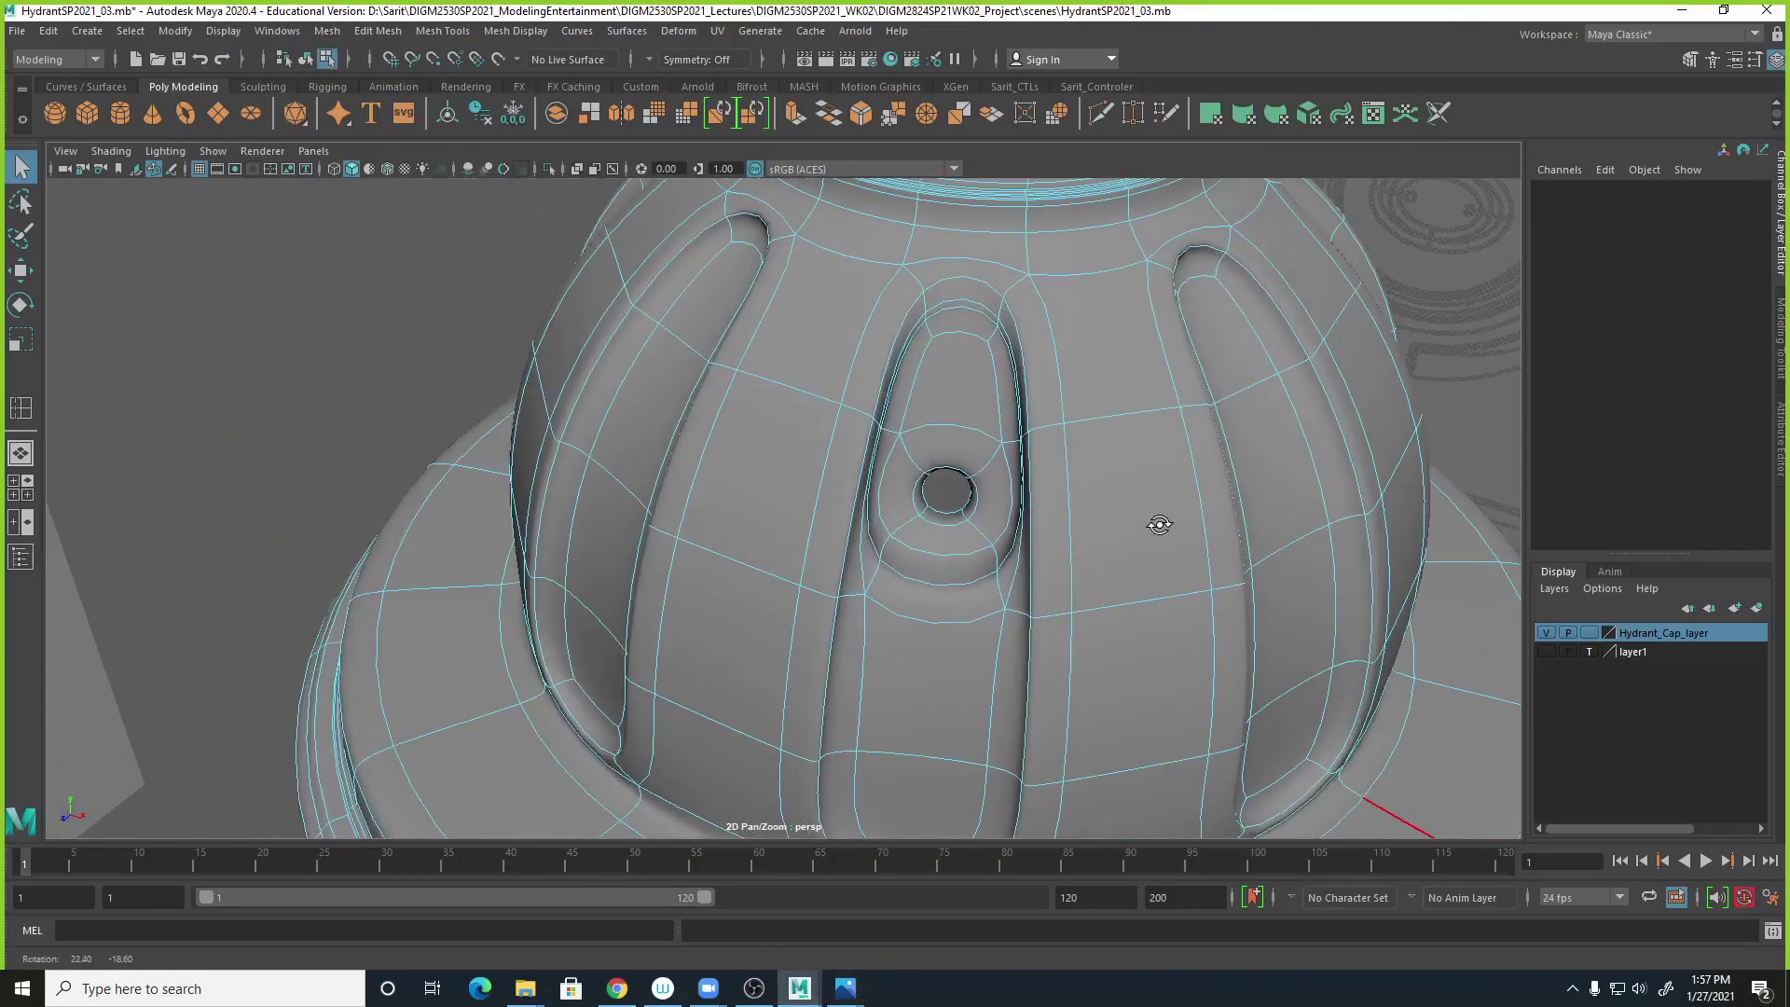
On the unsmoothed cap, try a Multi-Cut from the recess ledge's lower left corner, up its slanted edge, to the nearest hole corner.
{"action": "left_click", "coordinate": [1069, 580]}
{"action": "key", "text": "1"}
{"action": "left_click_drag", "start_coordinate": [1004, 651], "coordinate": [886, 624], "text": "alt"}
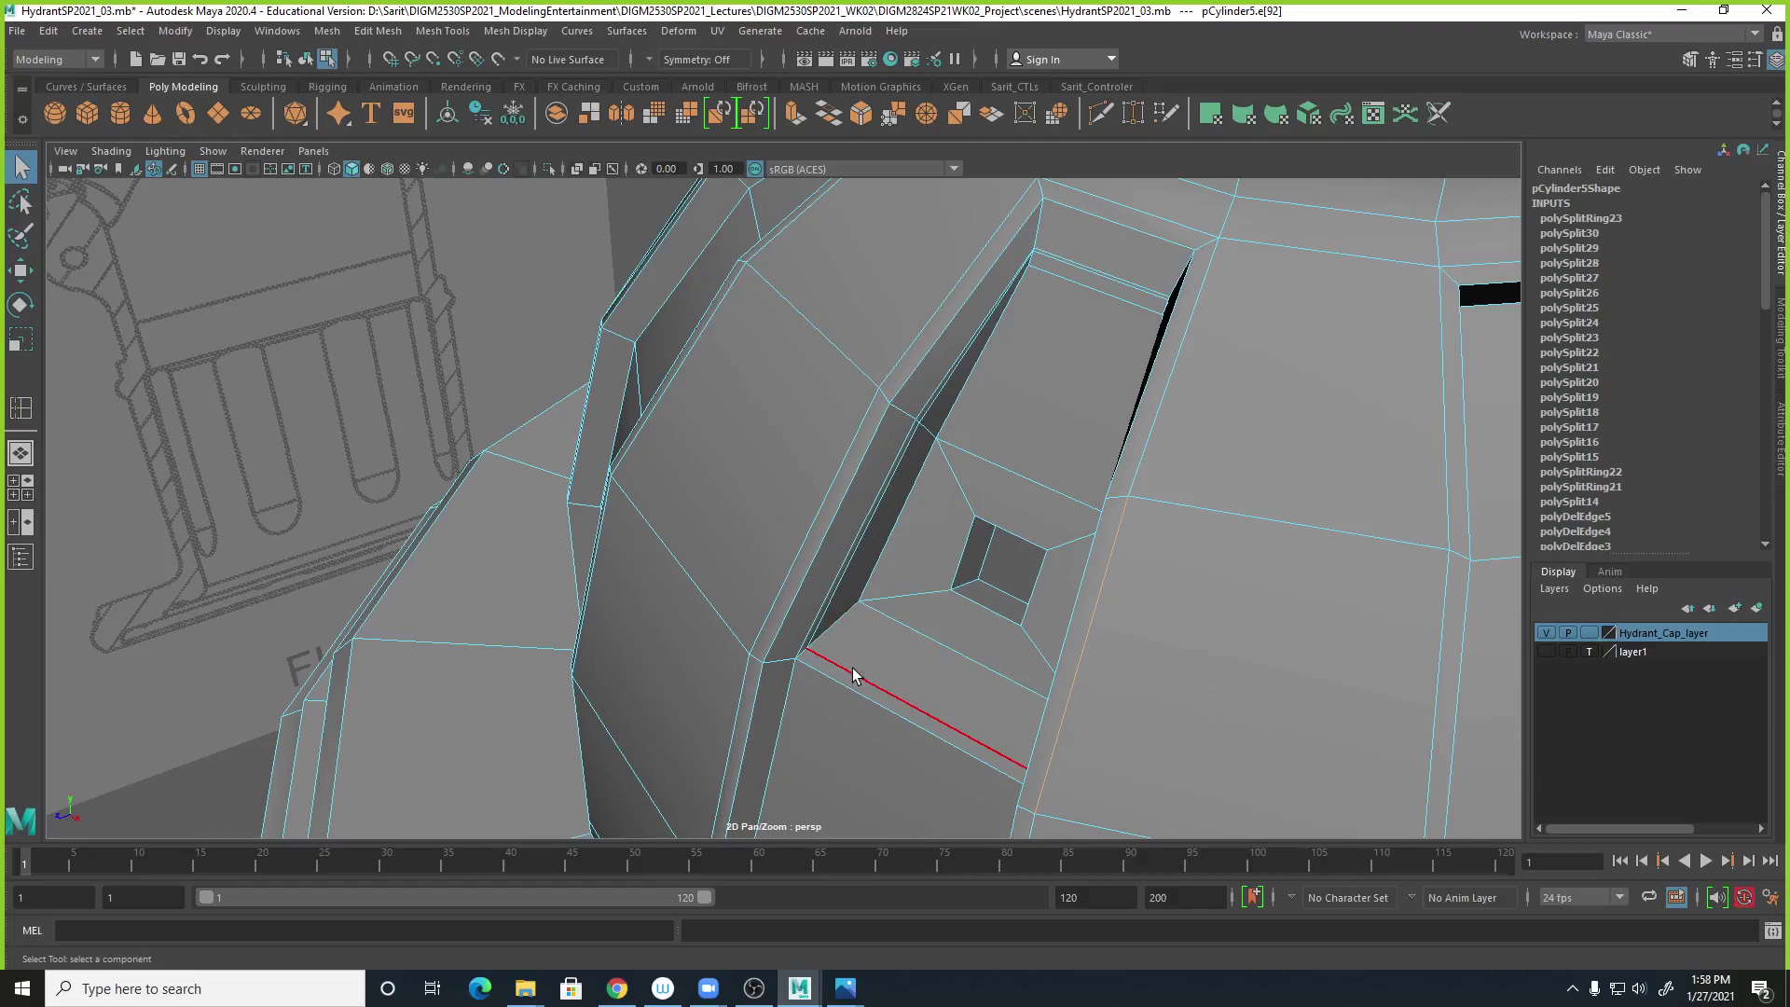
{"action": "scroll", "coordinate": [972, 672], "scroll_direction": "up", "scroll_amount": 2}
{"action": "left_click_drag", "start_coordinate": [973, 671], "coordinate": [941, 686], "text": "alt"}
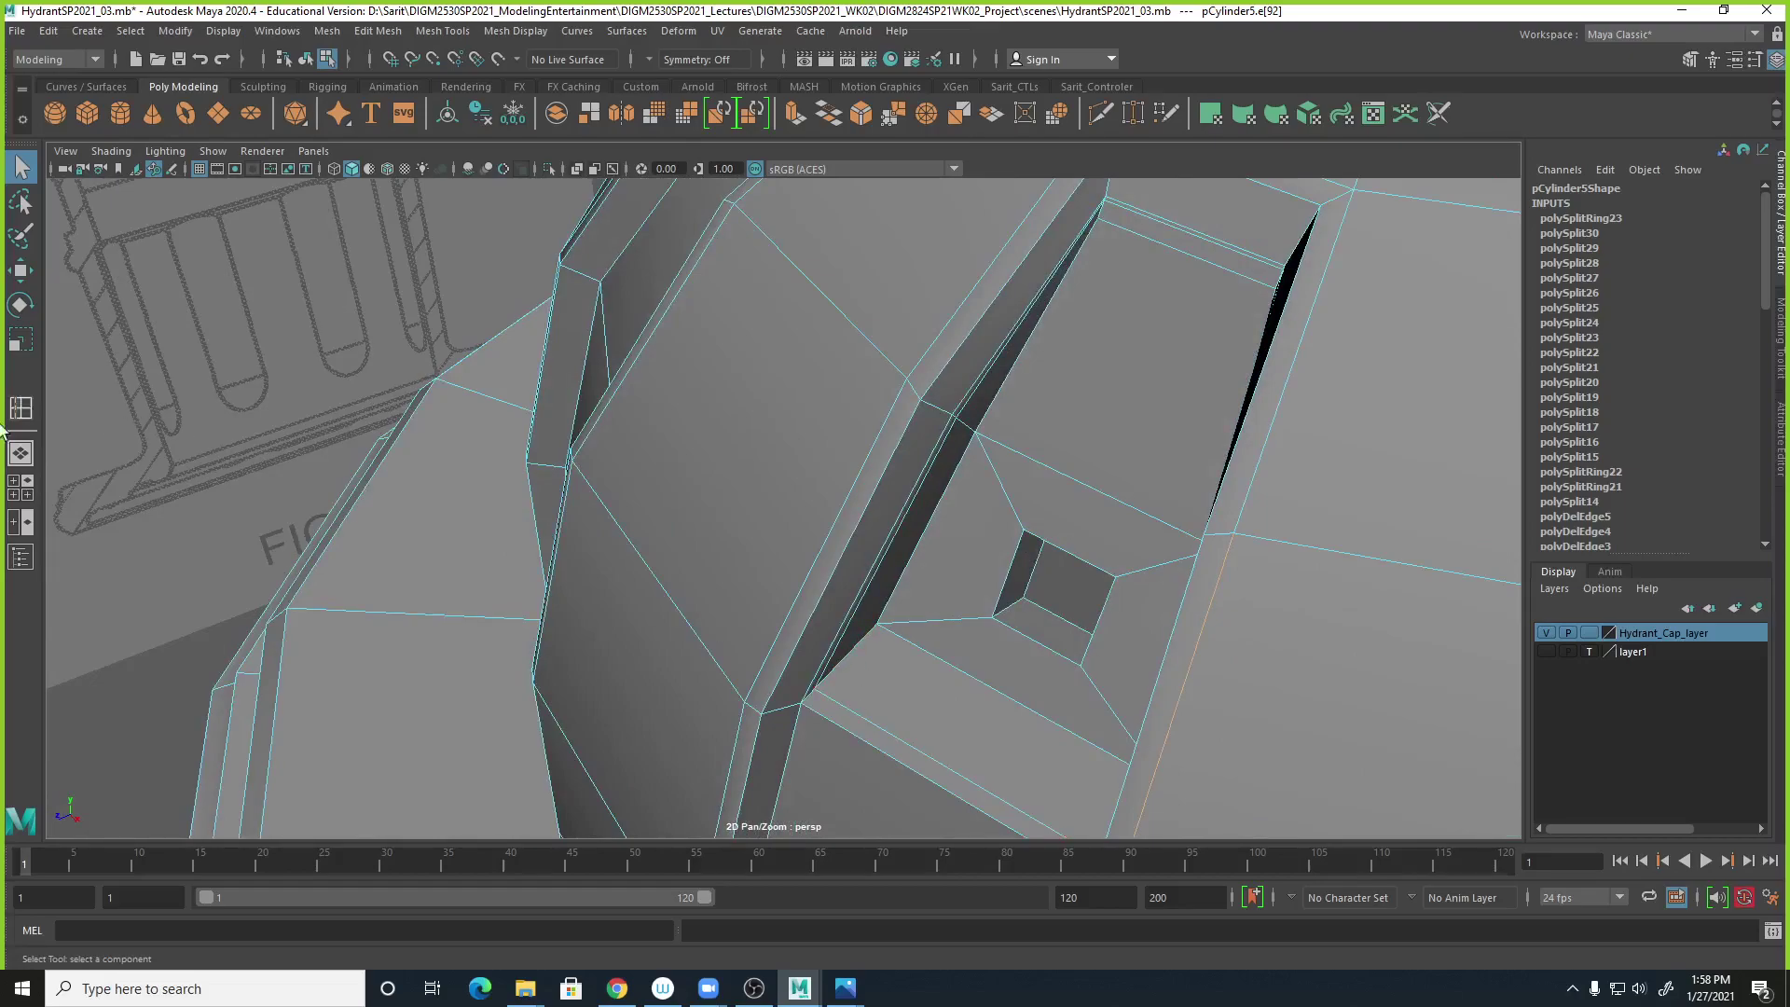
{"action": "left_click", "coordinate": [398, 37]}
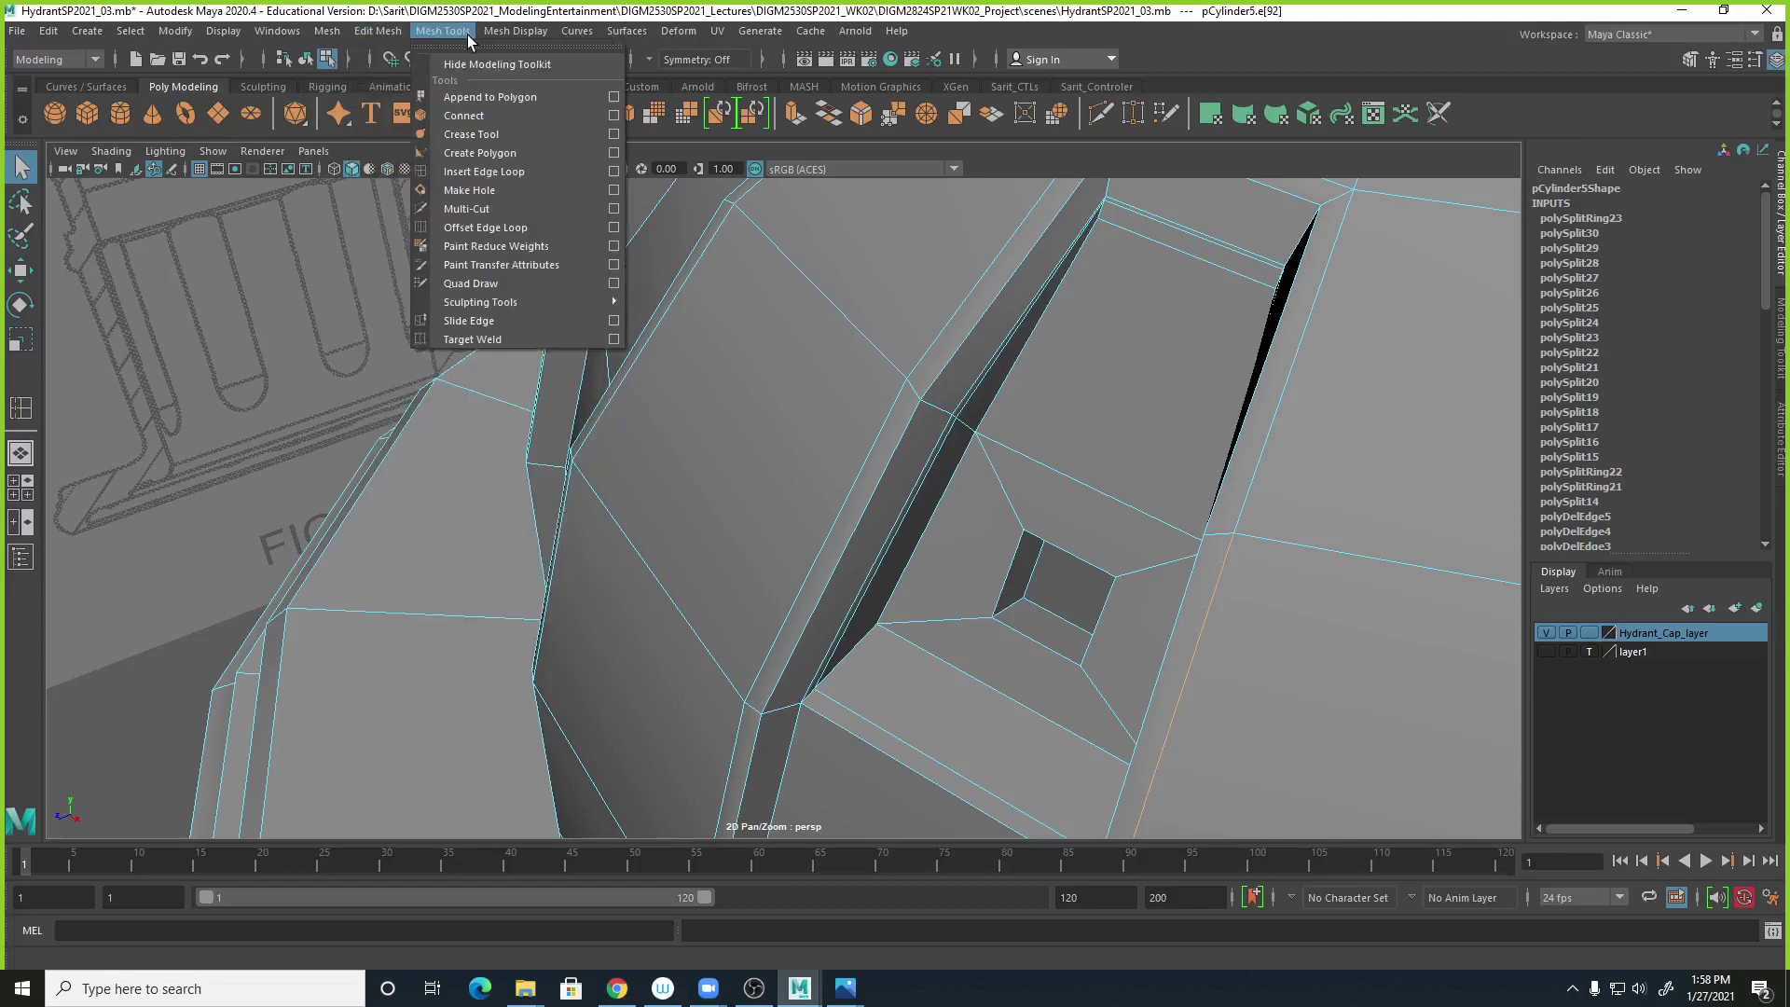
{"action": "mouse_move", "coordinate": [454, 25]}
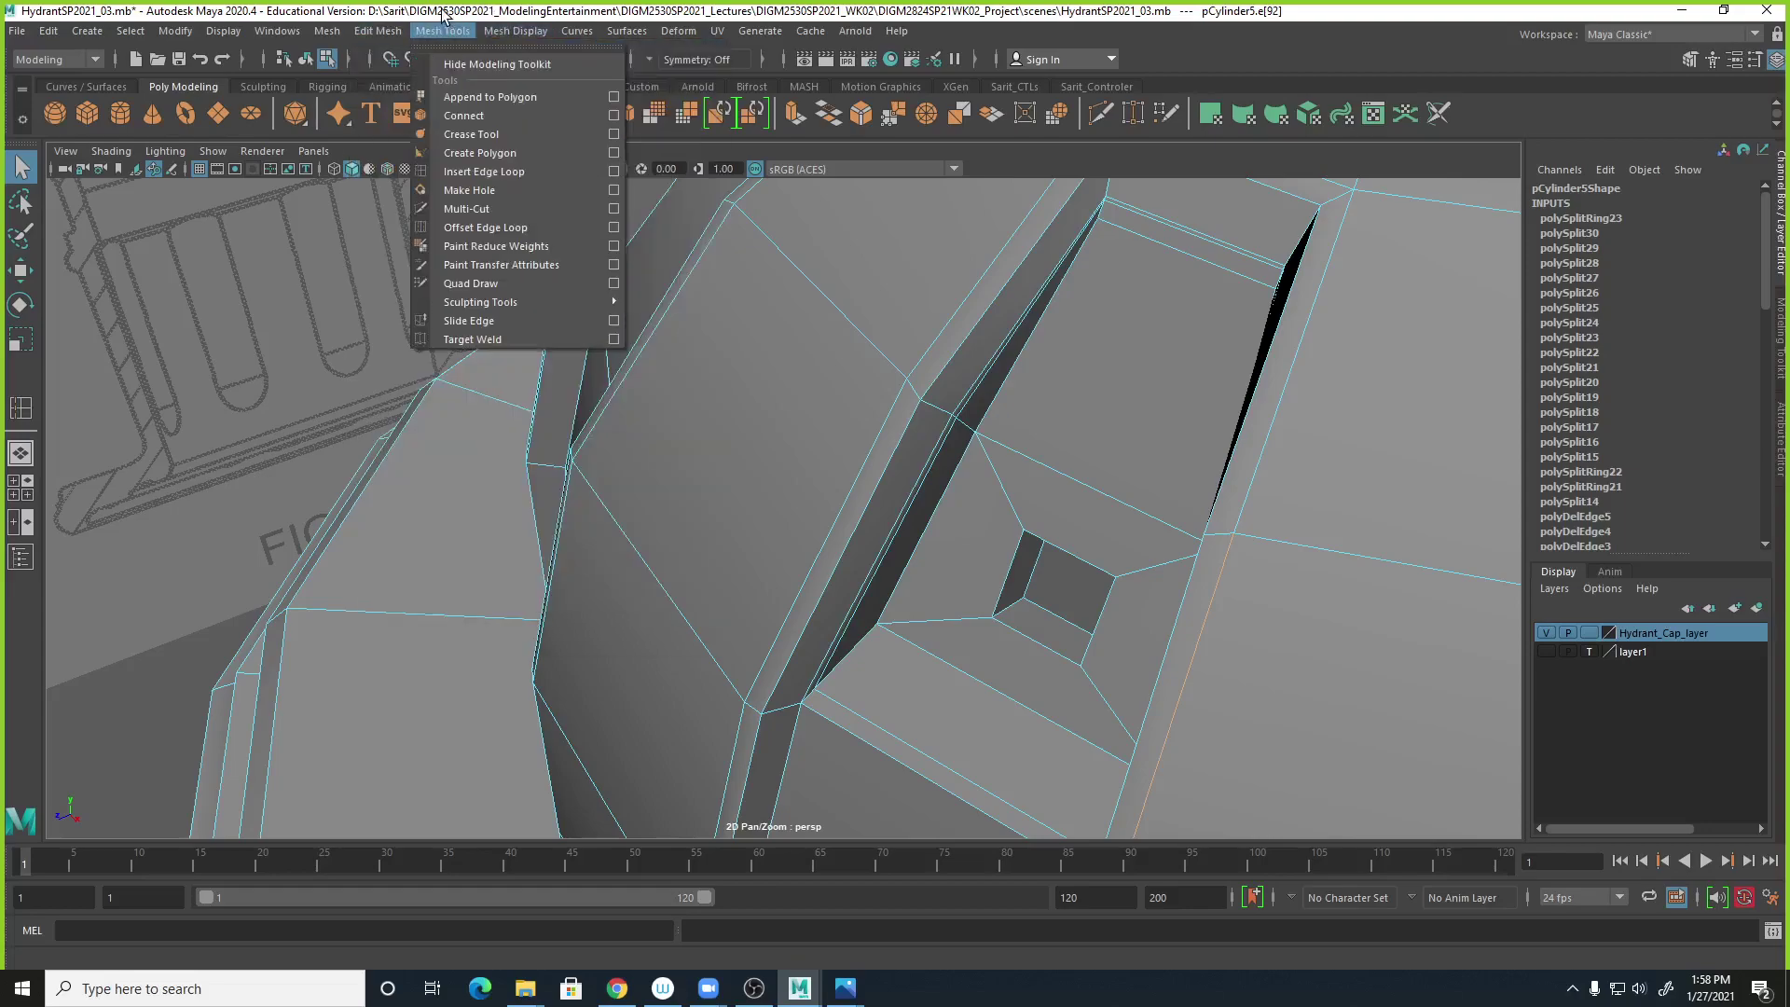
{"action": "left_click", "coordinate": [466, 209]}
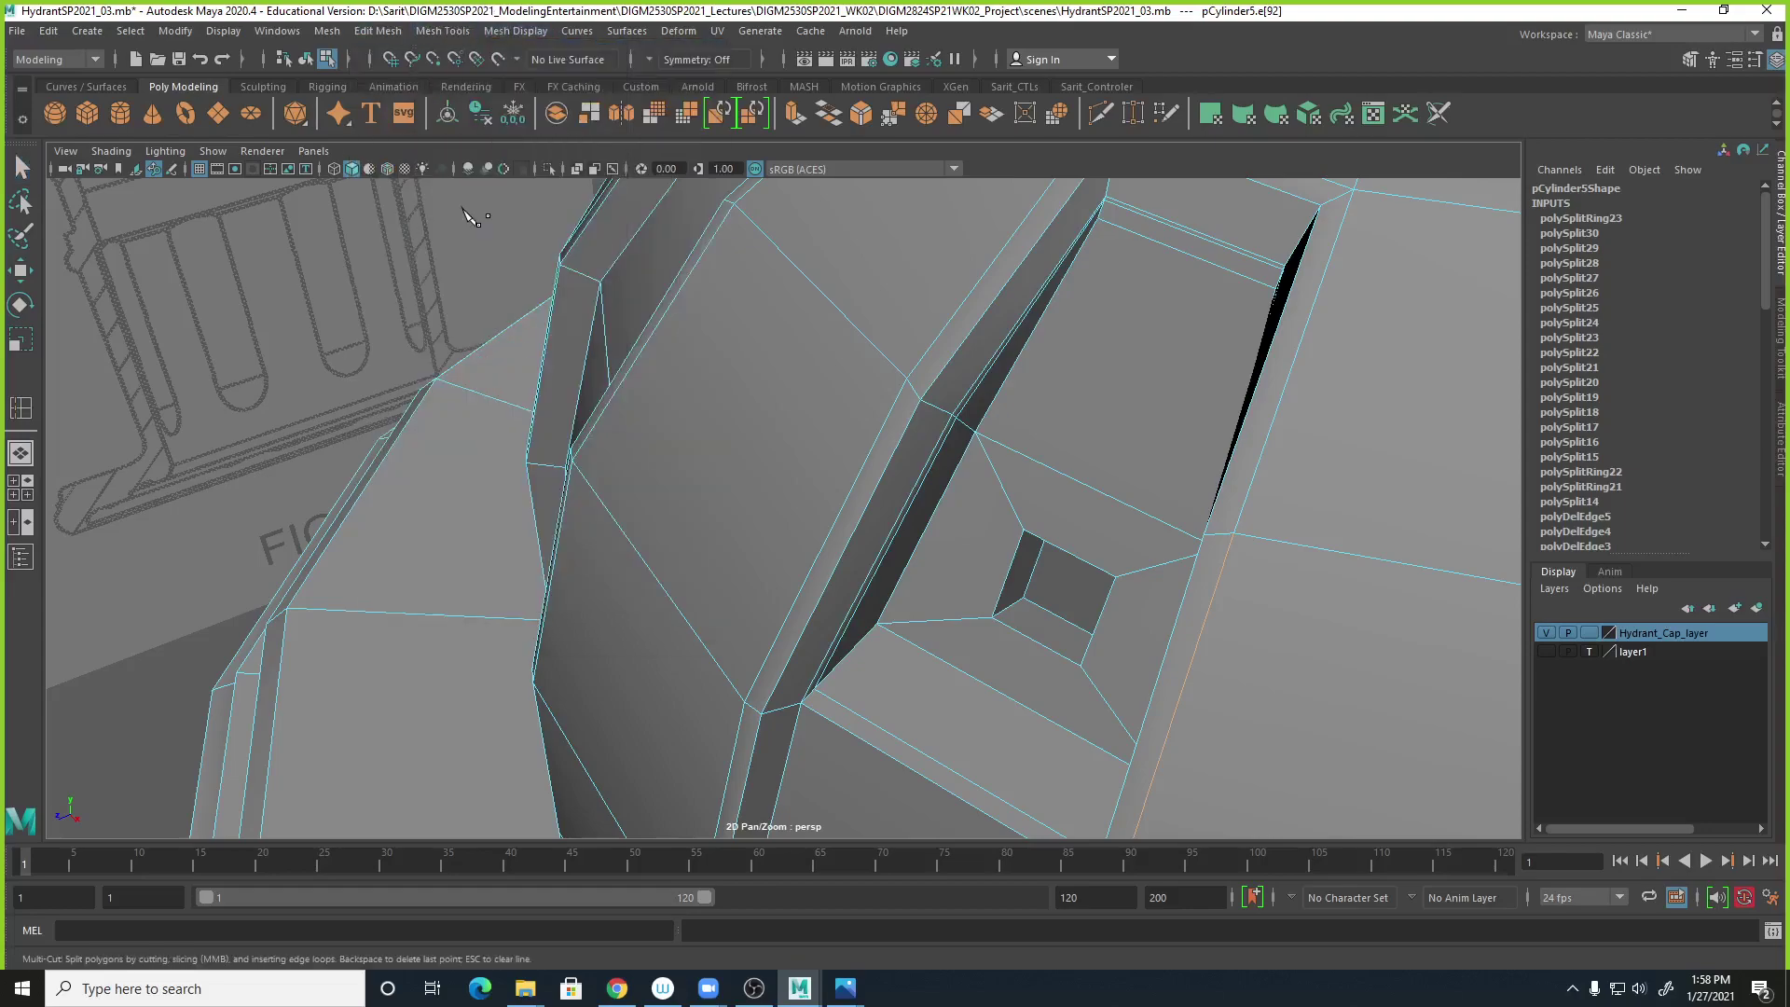
{"action": "left_click", "coordinate": [802, 703]}
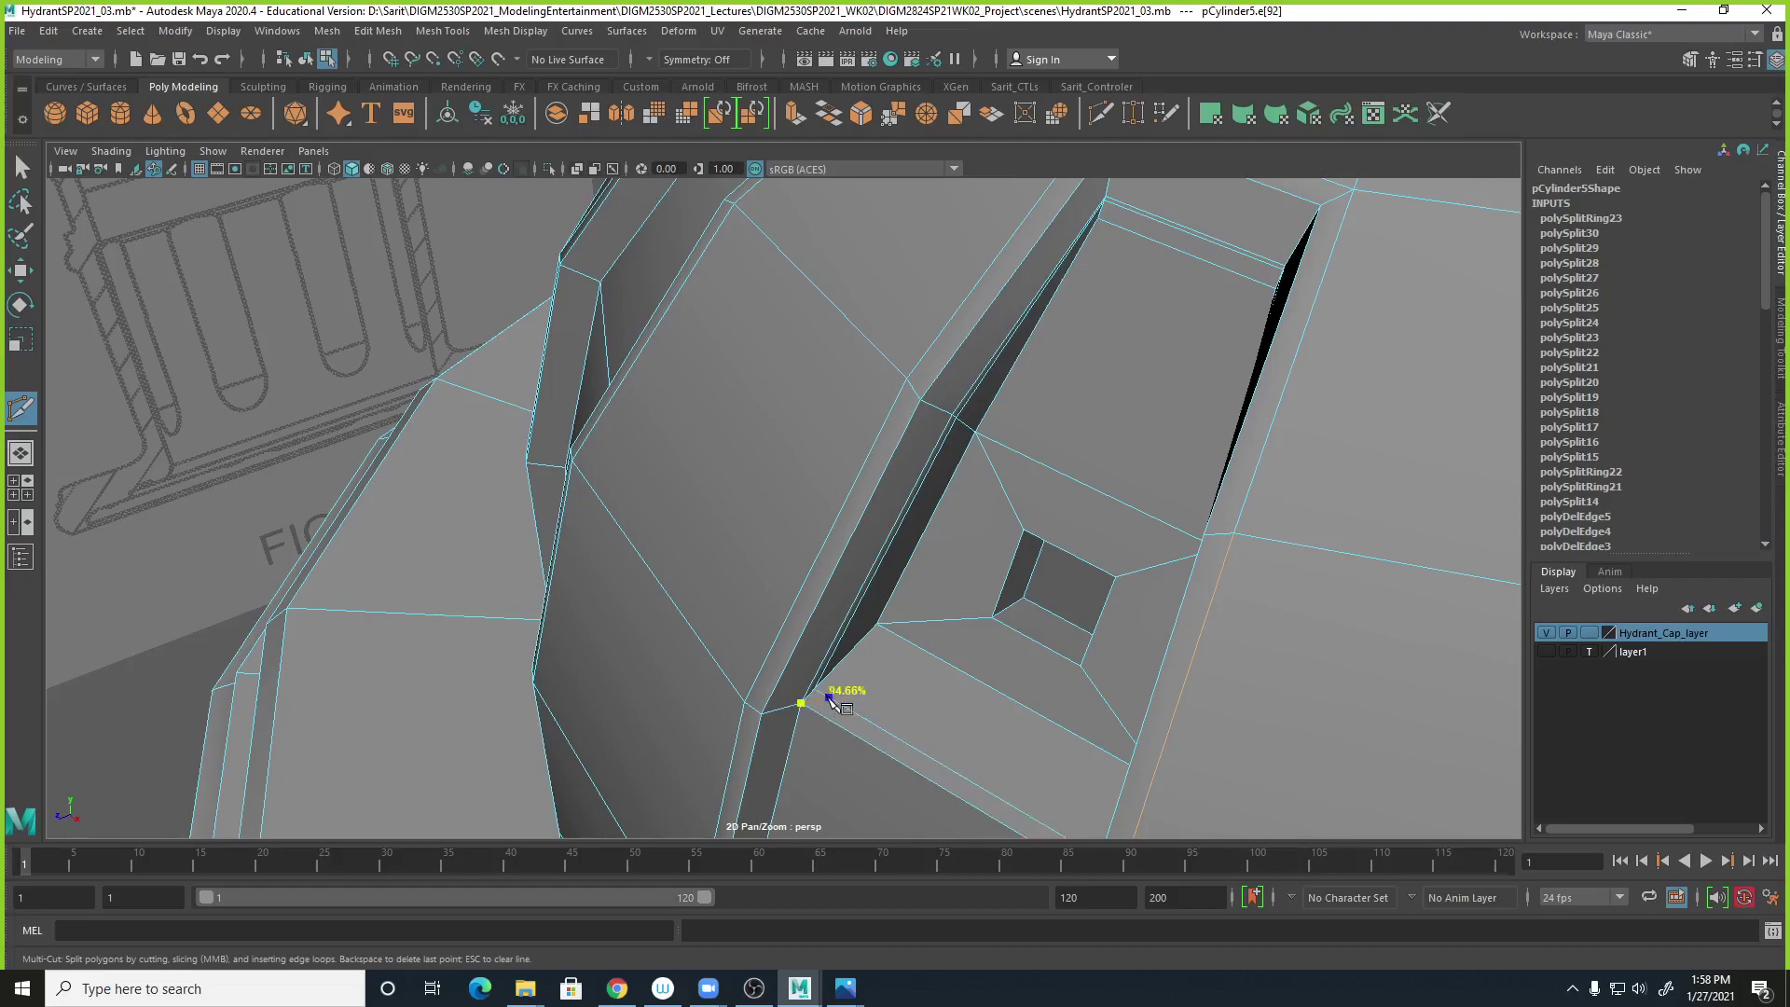
{"action": "left_click", "coordinate": [821, 694]}
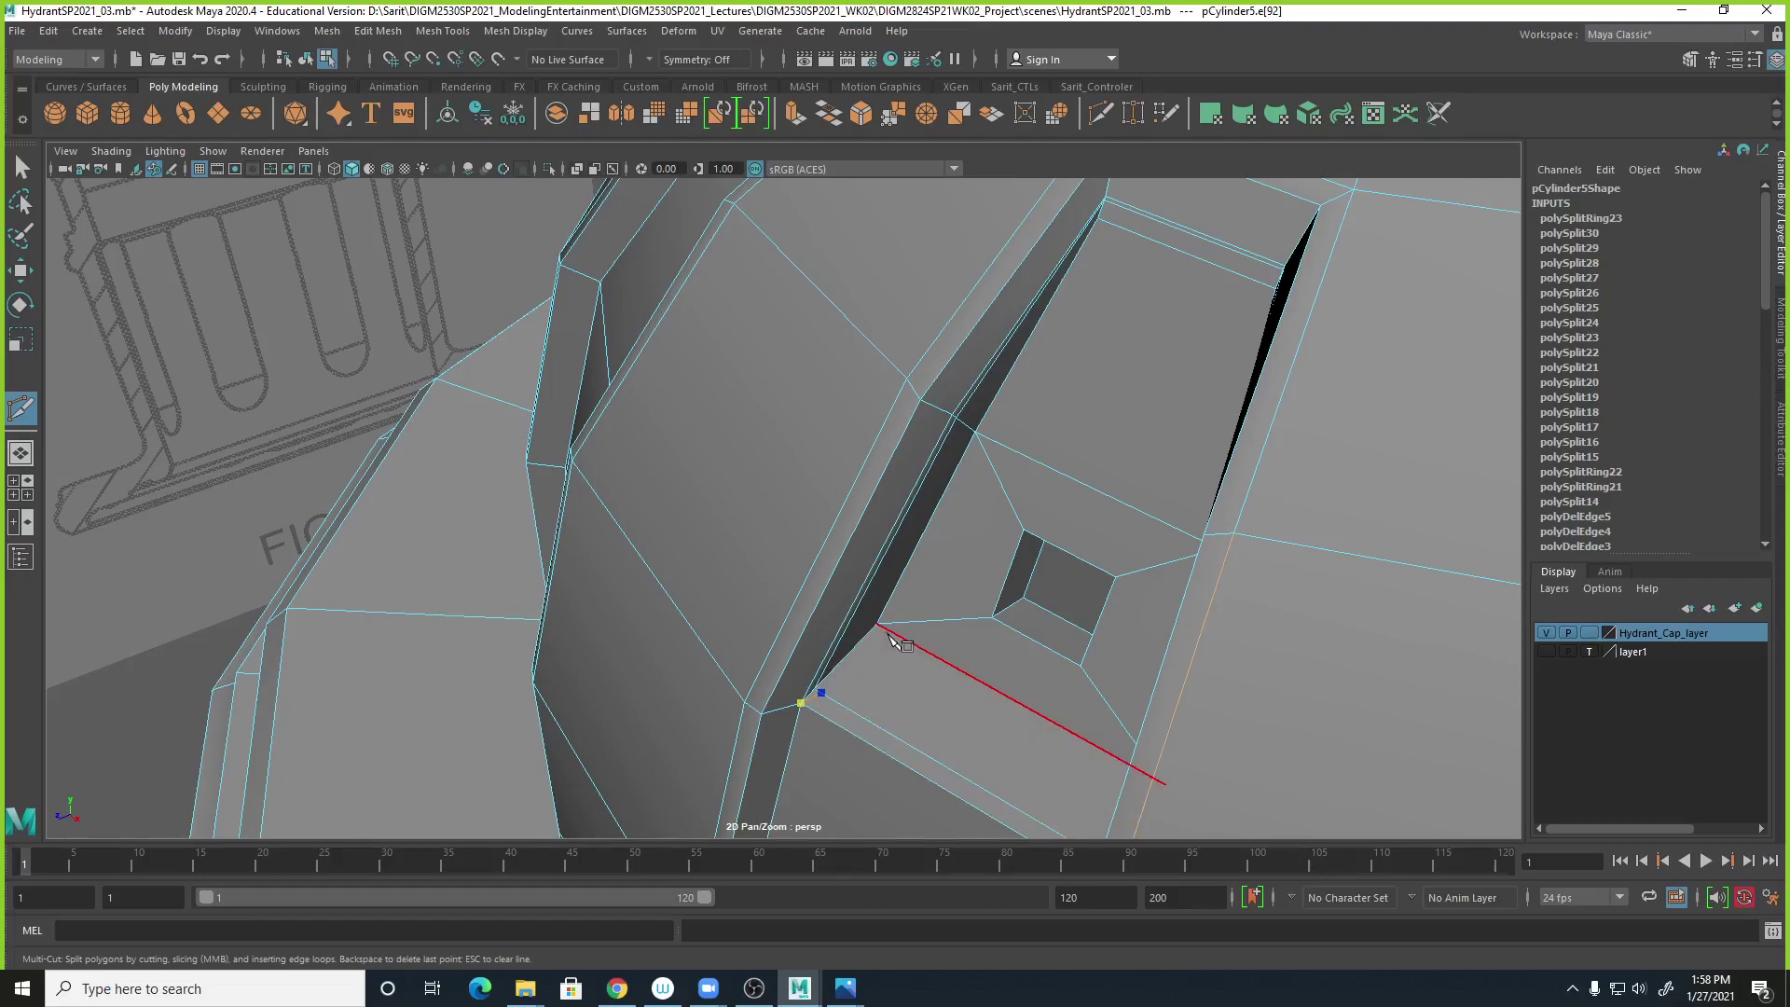
{"action": "left_click", "coordinate": [884, 629]}
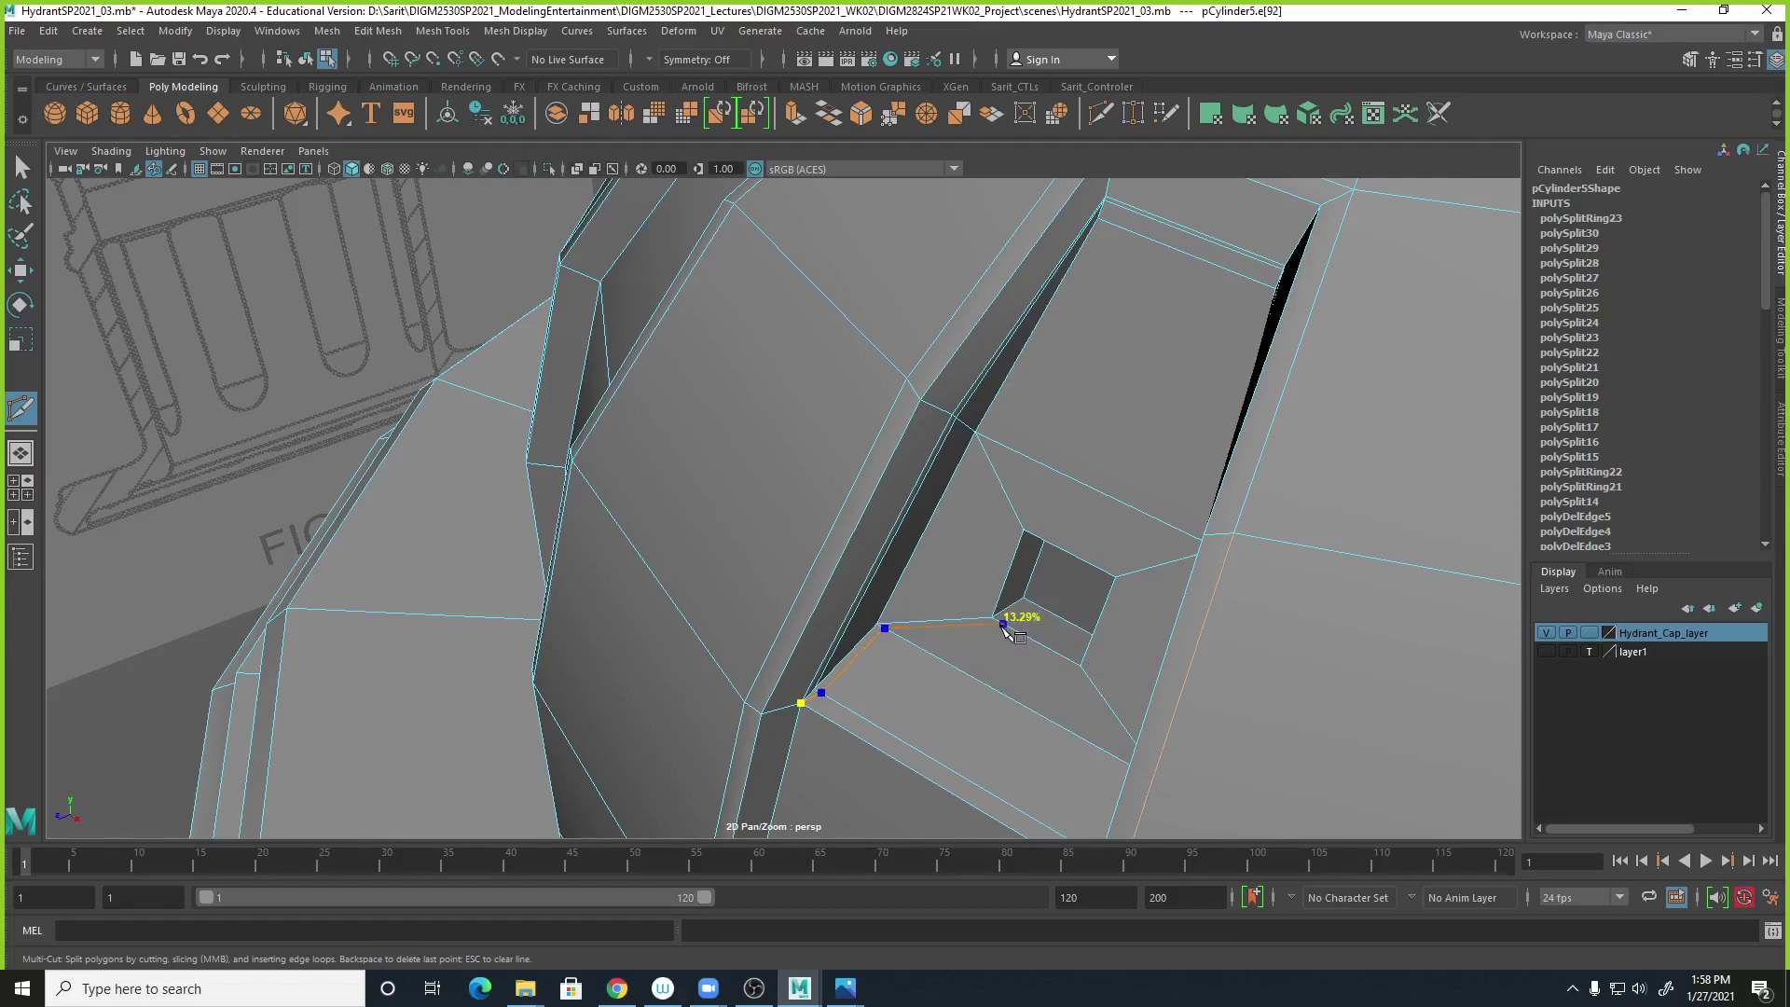
{"action": "left_click", "coordinate": [1003, 623]}
{"action": "key", "text": "Return"}
{"action": "left_click", "coordinate": [1080, 665]}
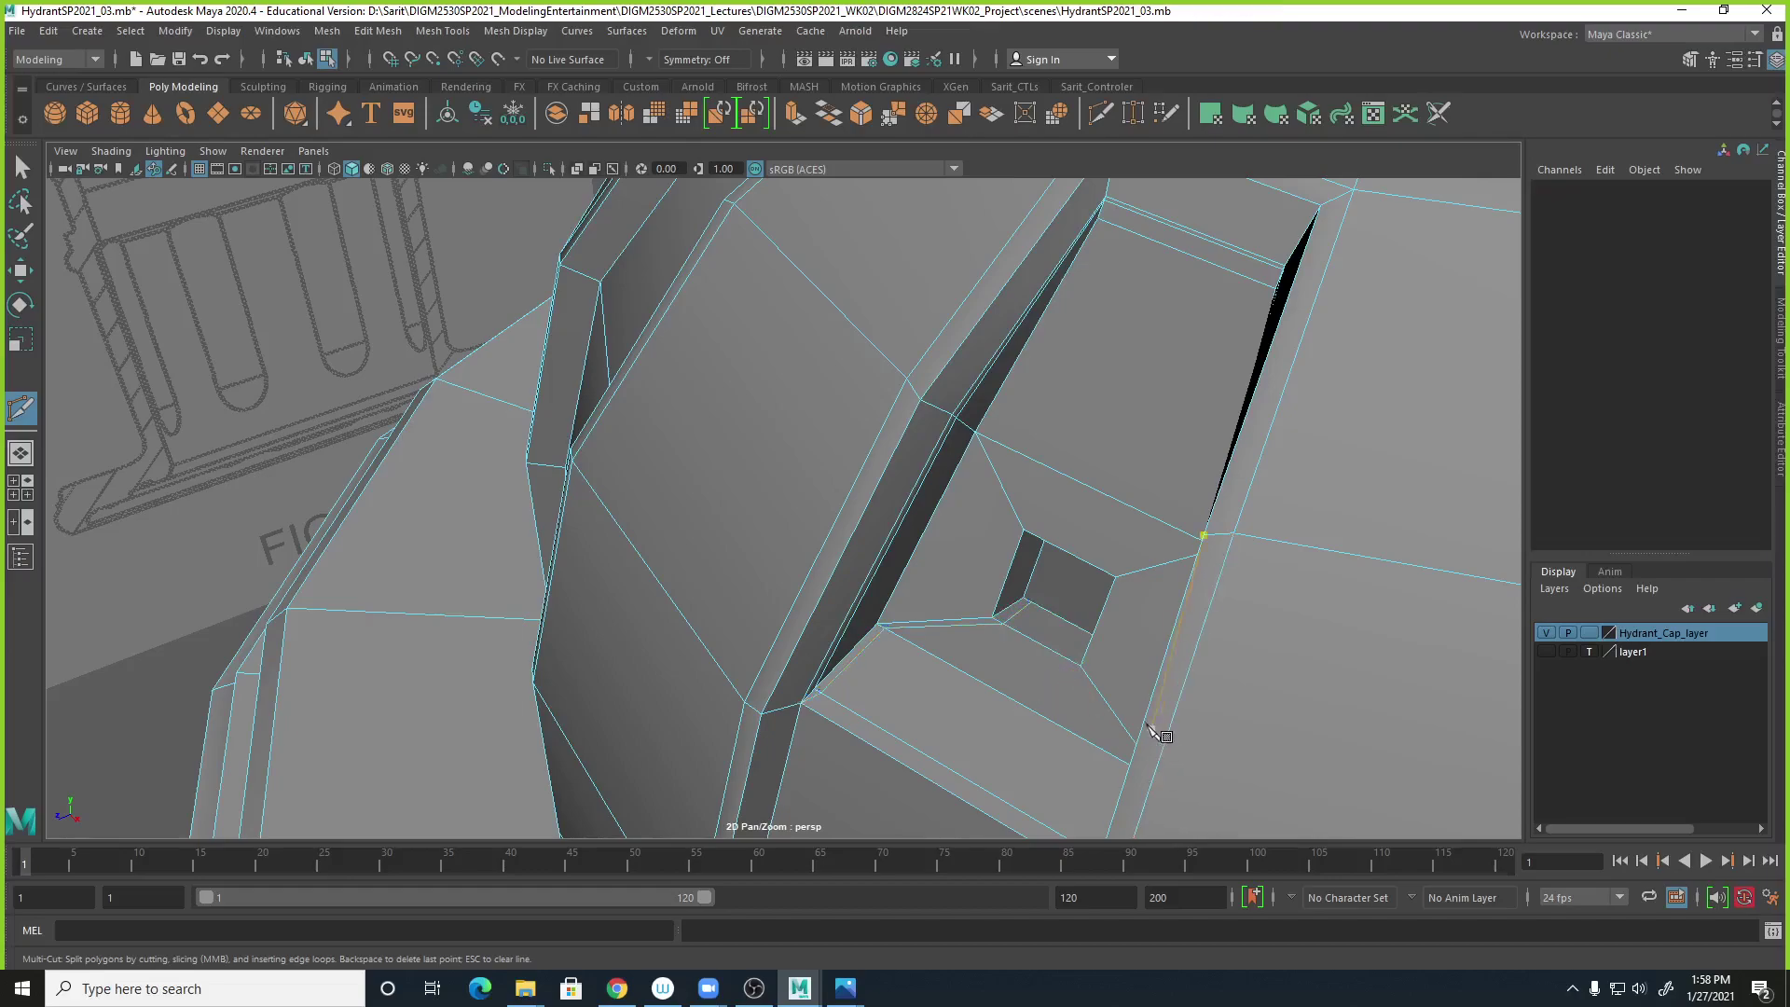
{"action": "left_click", "coordinate": [1144, 716]}
{"action": "key", "text": "q"}
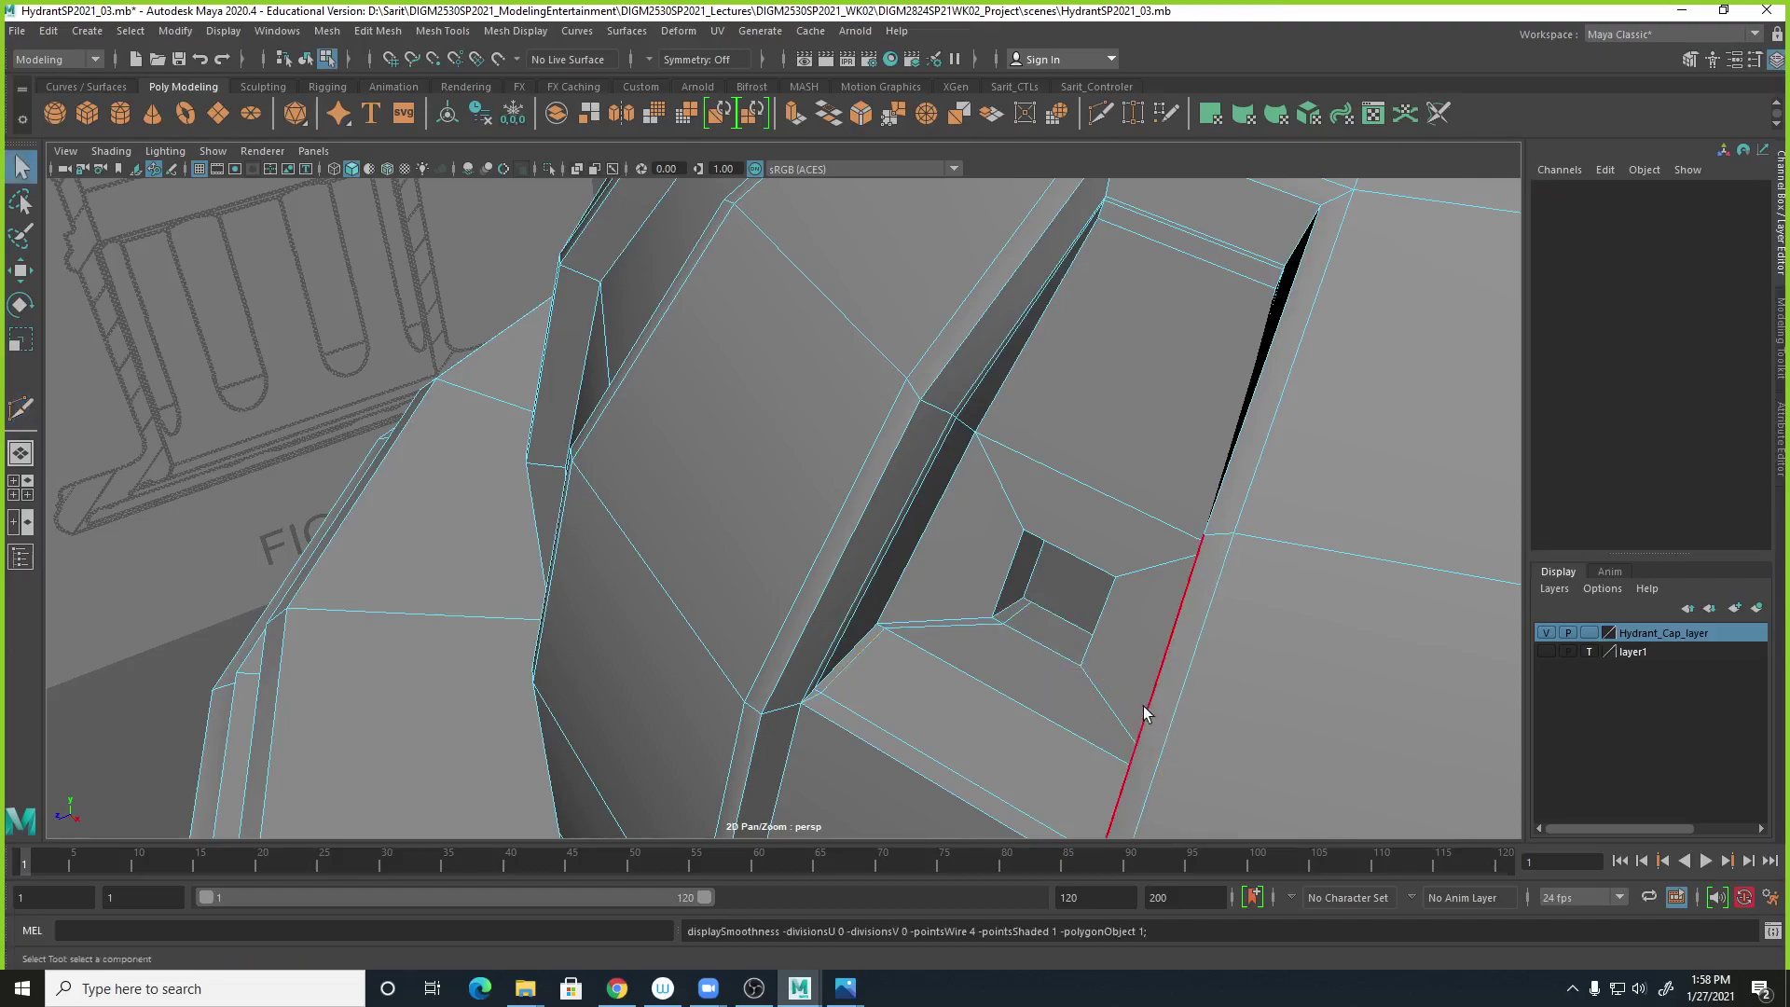
Preview the recess smoothed to check the new cut, and undo the Multi-Cut beside the hole.
{"action": "key", "text": "3"}
{"action": "right_click_drag", "start_coordinate": [1141, 729], "coordinate": [867, 656], "text": "alt"}
{"action": "mouse_move", "coordinate": [867, 655]}
{"action": "left_mouse_down", "text": "alt"}
{"action": "mouse_move", "coordinate": [943, 552]}
{"action": "mouse_move", "coordinate": [921, 570]}
{"action": "mouse_move", "coordinate": [922, 513]}
{"action": "left_mouse_up", "text": "alt"}
{"action": "left_click_drag", "start_coordinate": [959, 580], "coordinate": [835, 600], "text": "alt"}
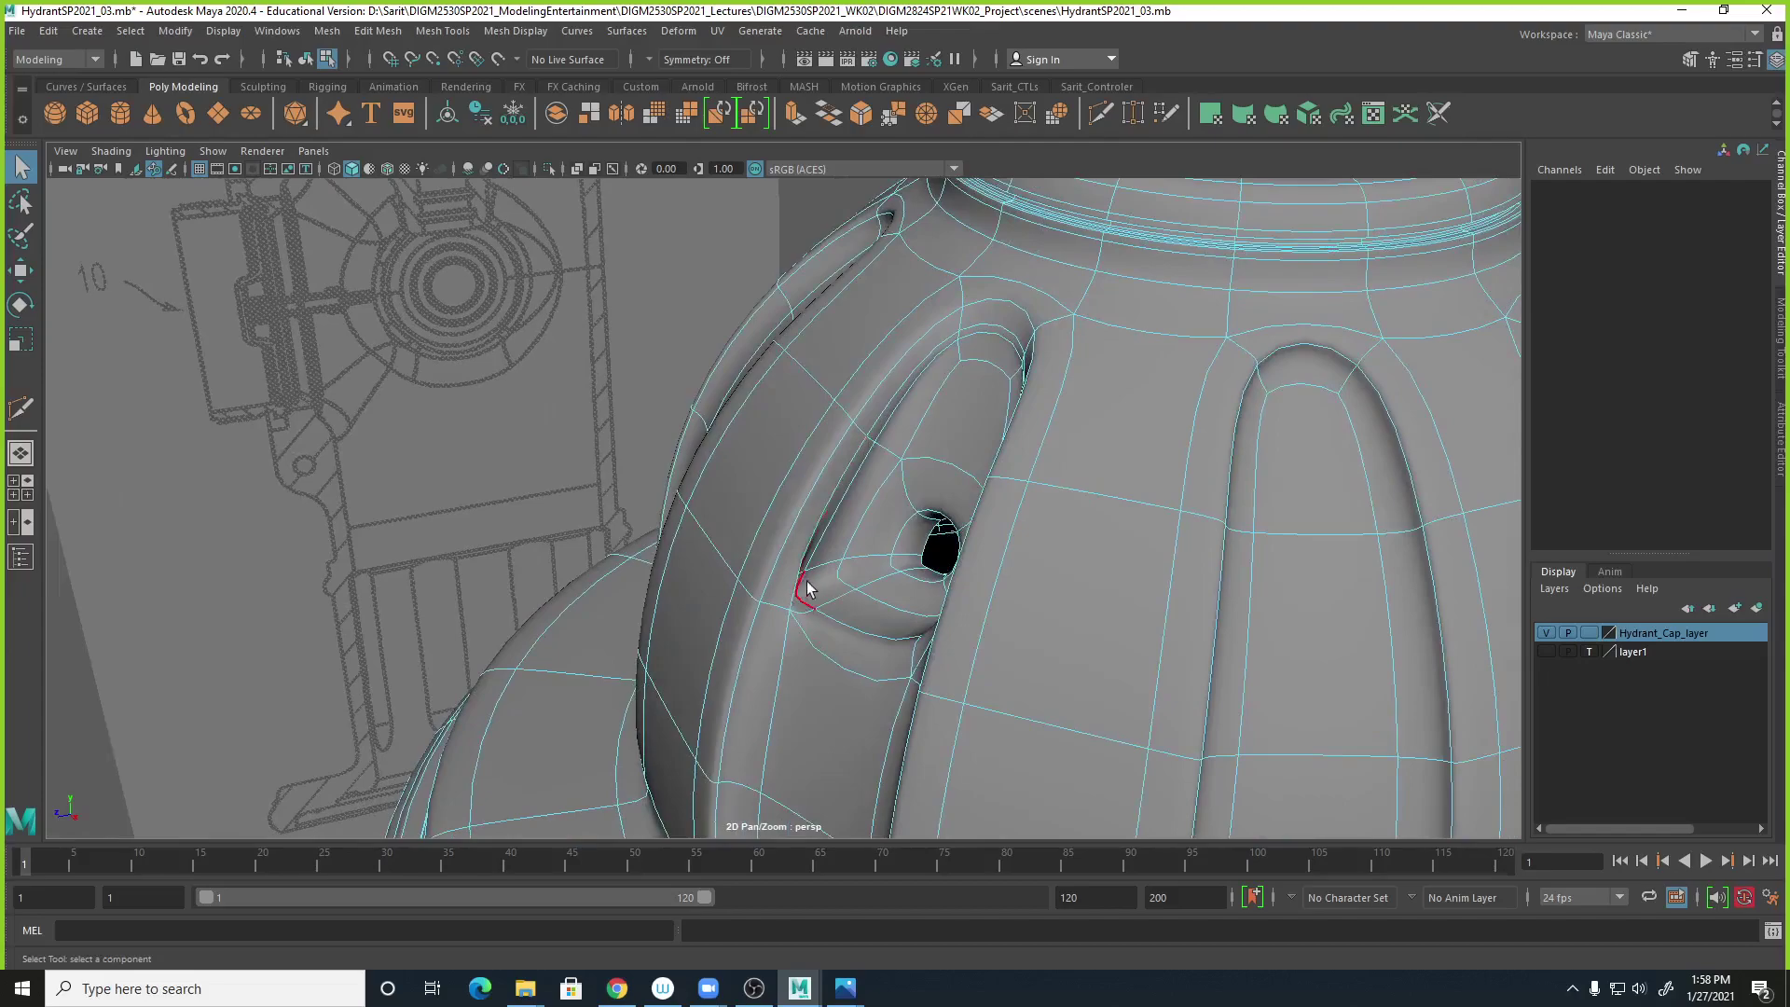
{"action": "key", "text": "ctrl+z"}
{"action": "key", "text": "ctrl+z"}
{"action": "key", "text": "ctrl+z"}
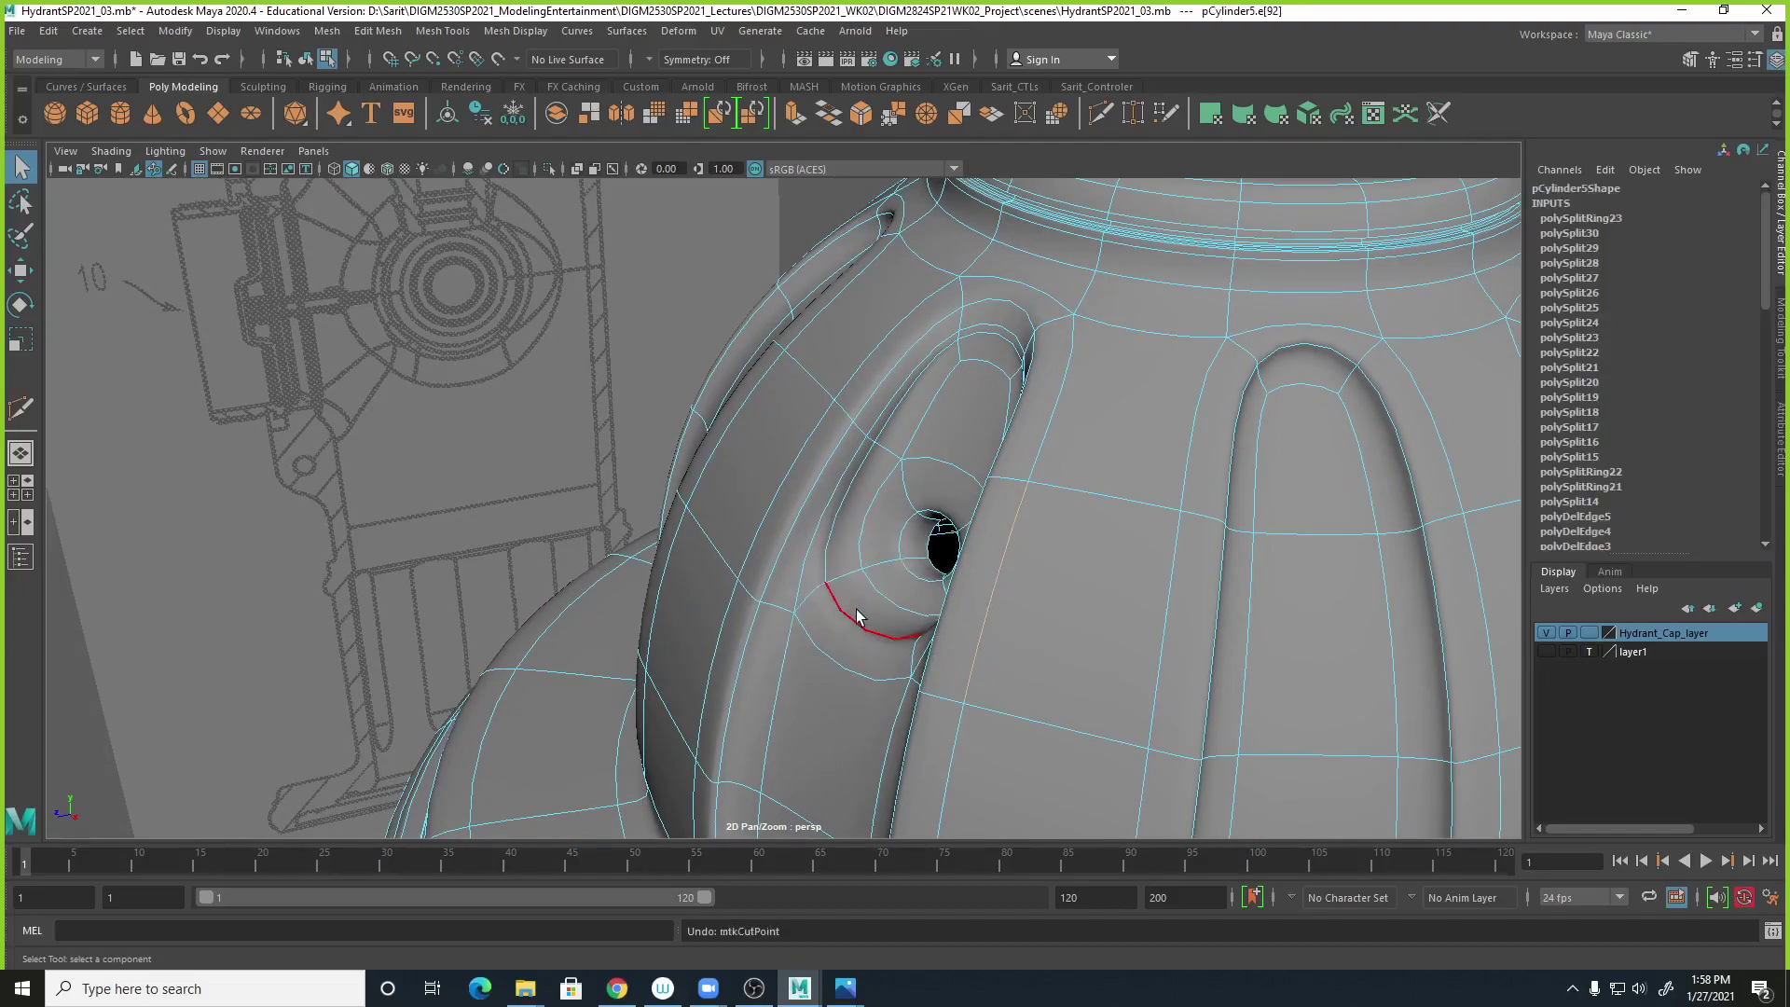
On the unsmoothed cap, delete the support edge near the lower edge of the sloped ledge below the hole.
{"action": "key", "text": "1"}
{"action": "double_click", "coordinate": [841, 636]}
{"action": "left_click_drag", "start_coordinate": [842, 636], "coordinate": [871, 633], "text": "alt"}
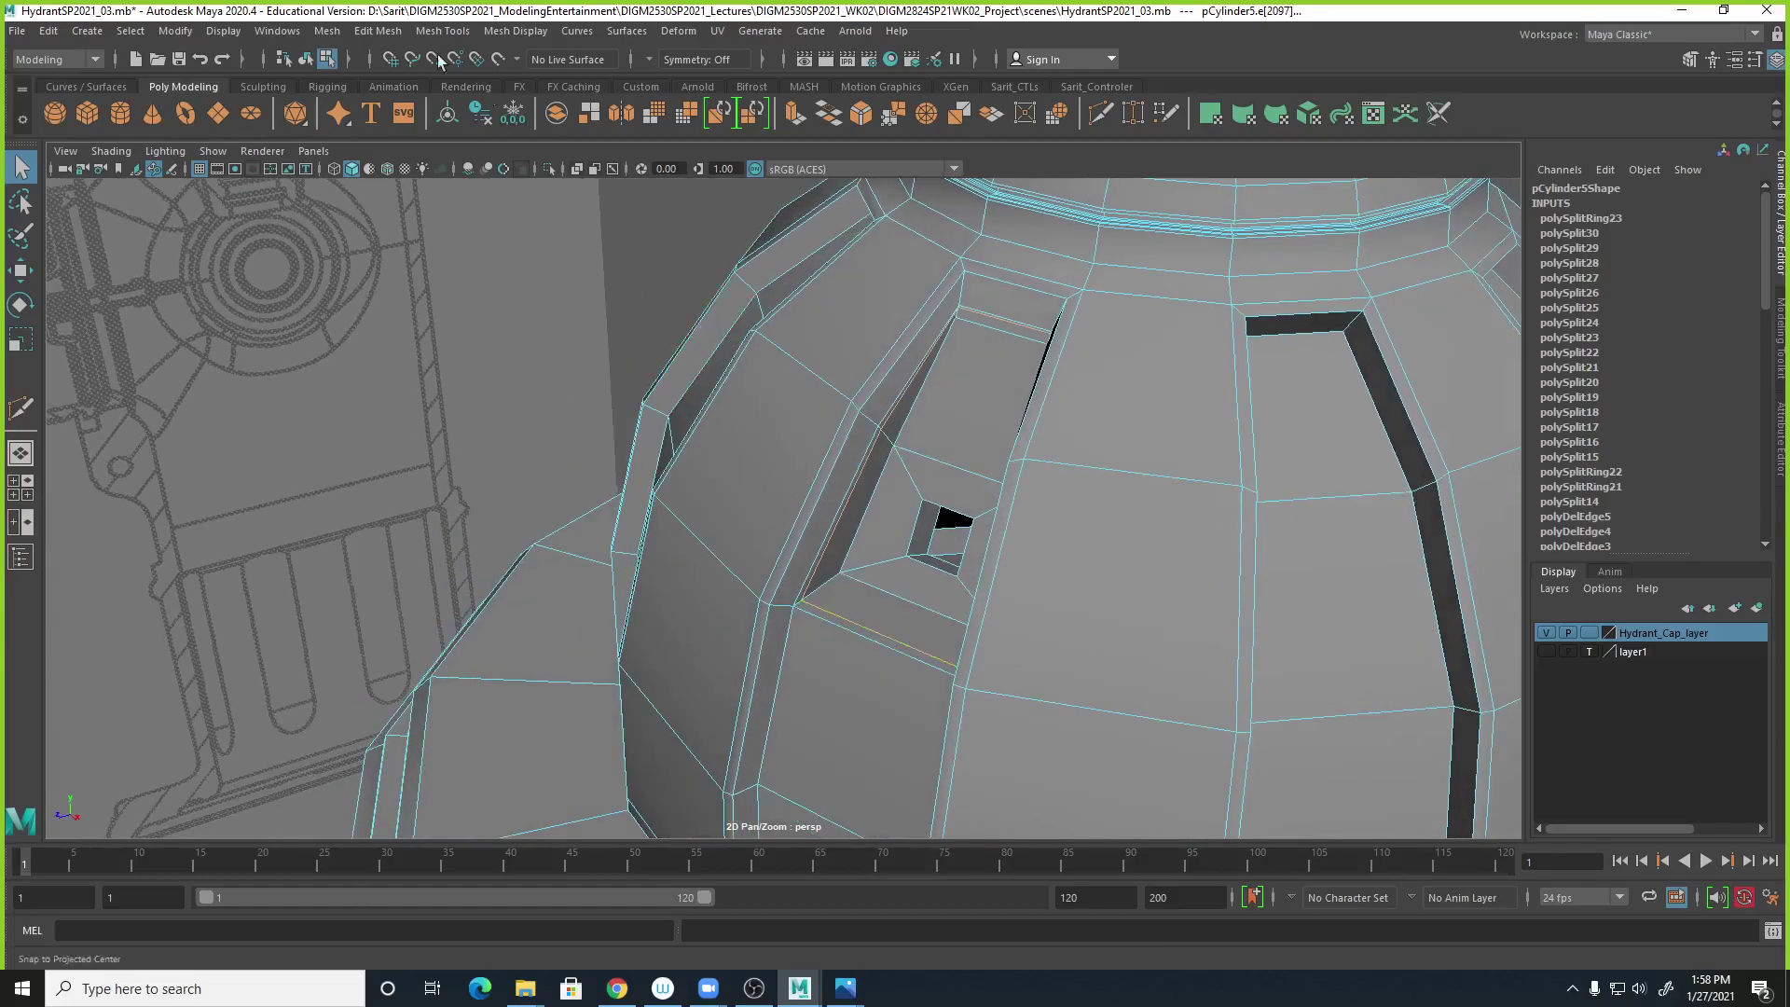
{"action": "left_click", "coordinate": [378, 31]}
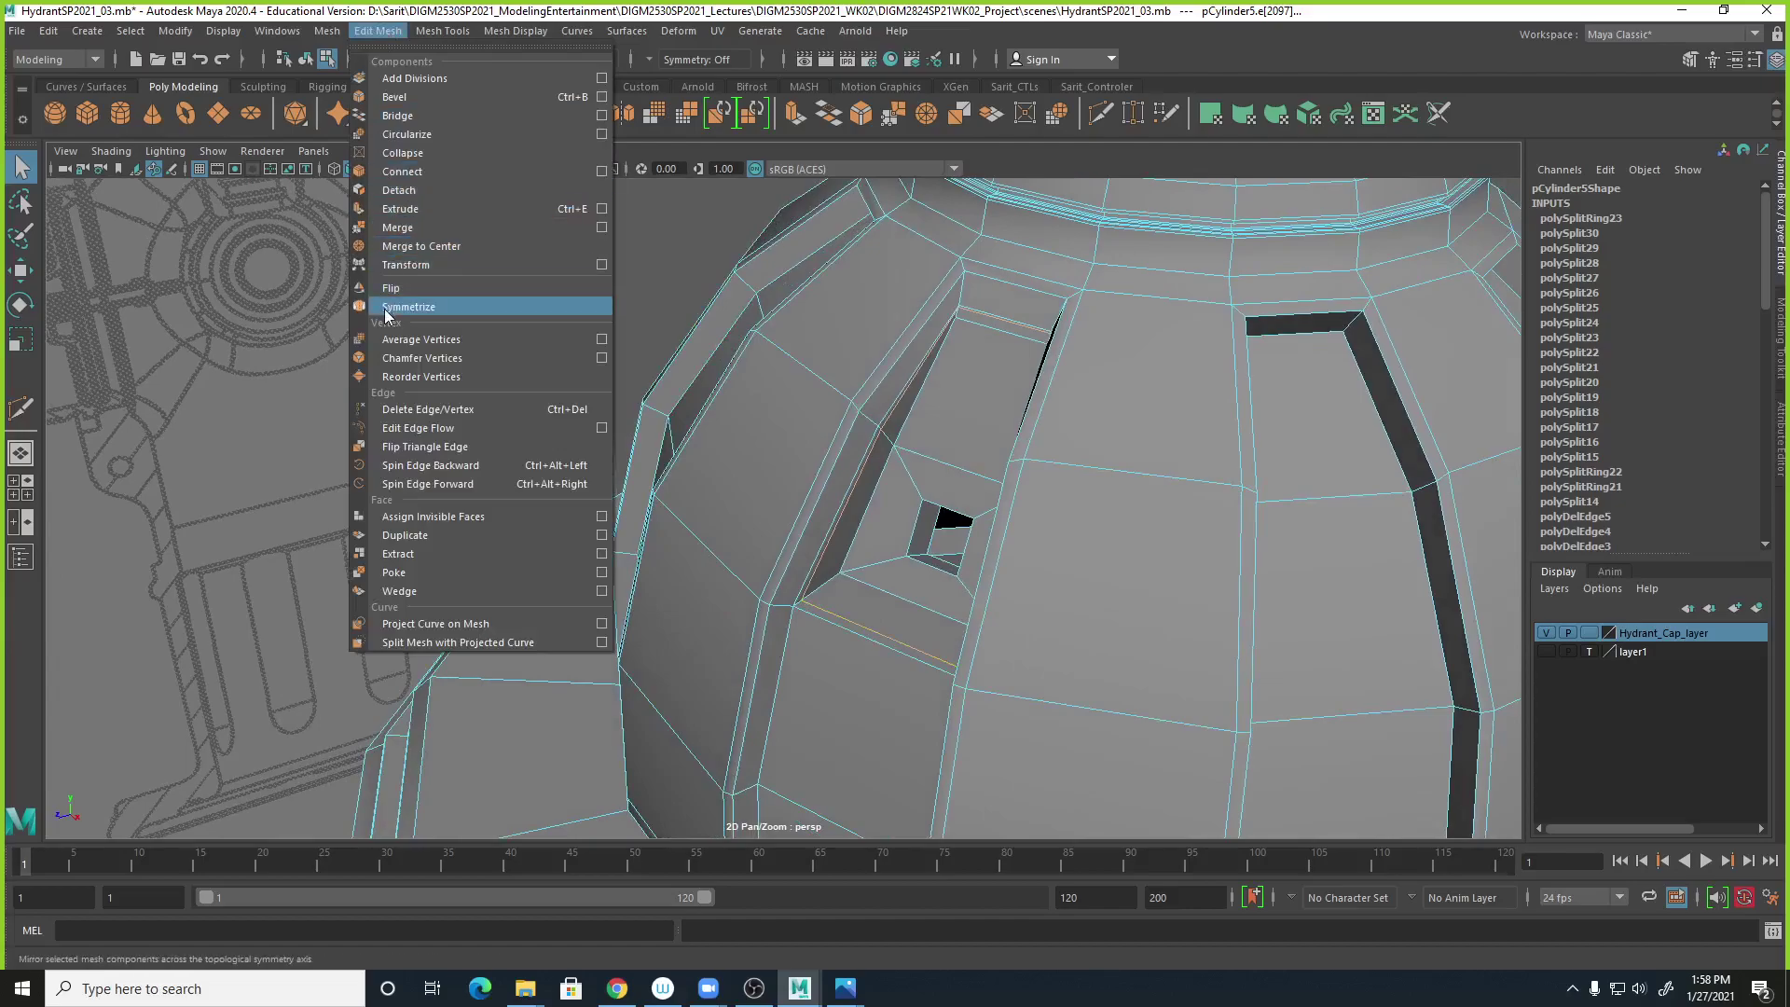
{"action": "left_click", "coordinate": [415, 410]}
Extrude the sloped ledge face below the hole with an offset of 0.1.
{"action": "left_click_drag", "start_coordinate": [998, 628], "coordinate": [957, 639], "text": "alt"}
{"action": "right_click_drag", "start_coordinate": [958, 639], "coordinate": [1072, 634], "text": "alt"}
{"action": "middle_click_drag", "start_coordinate": [1072, 634], "coordinate": [943, 479], "text": "alt"}
{"action": "left_click_drag", "start_coordinate": [943, 480], "coordinate": [909, 555], "text": "alt"}
{"action": "left_click", "coordinate": [814, 497]}
{"action": "right_click", "coordinate": [915, 523]}
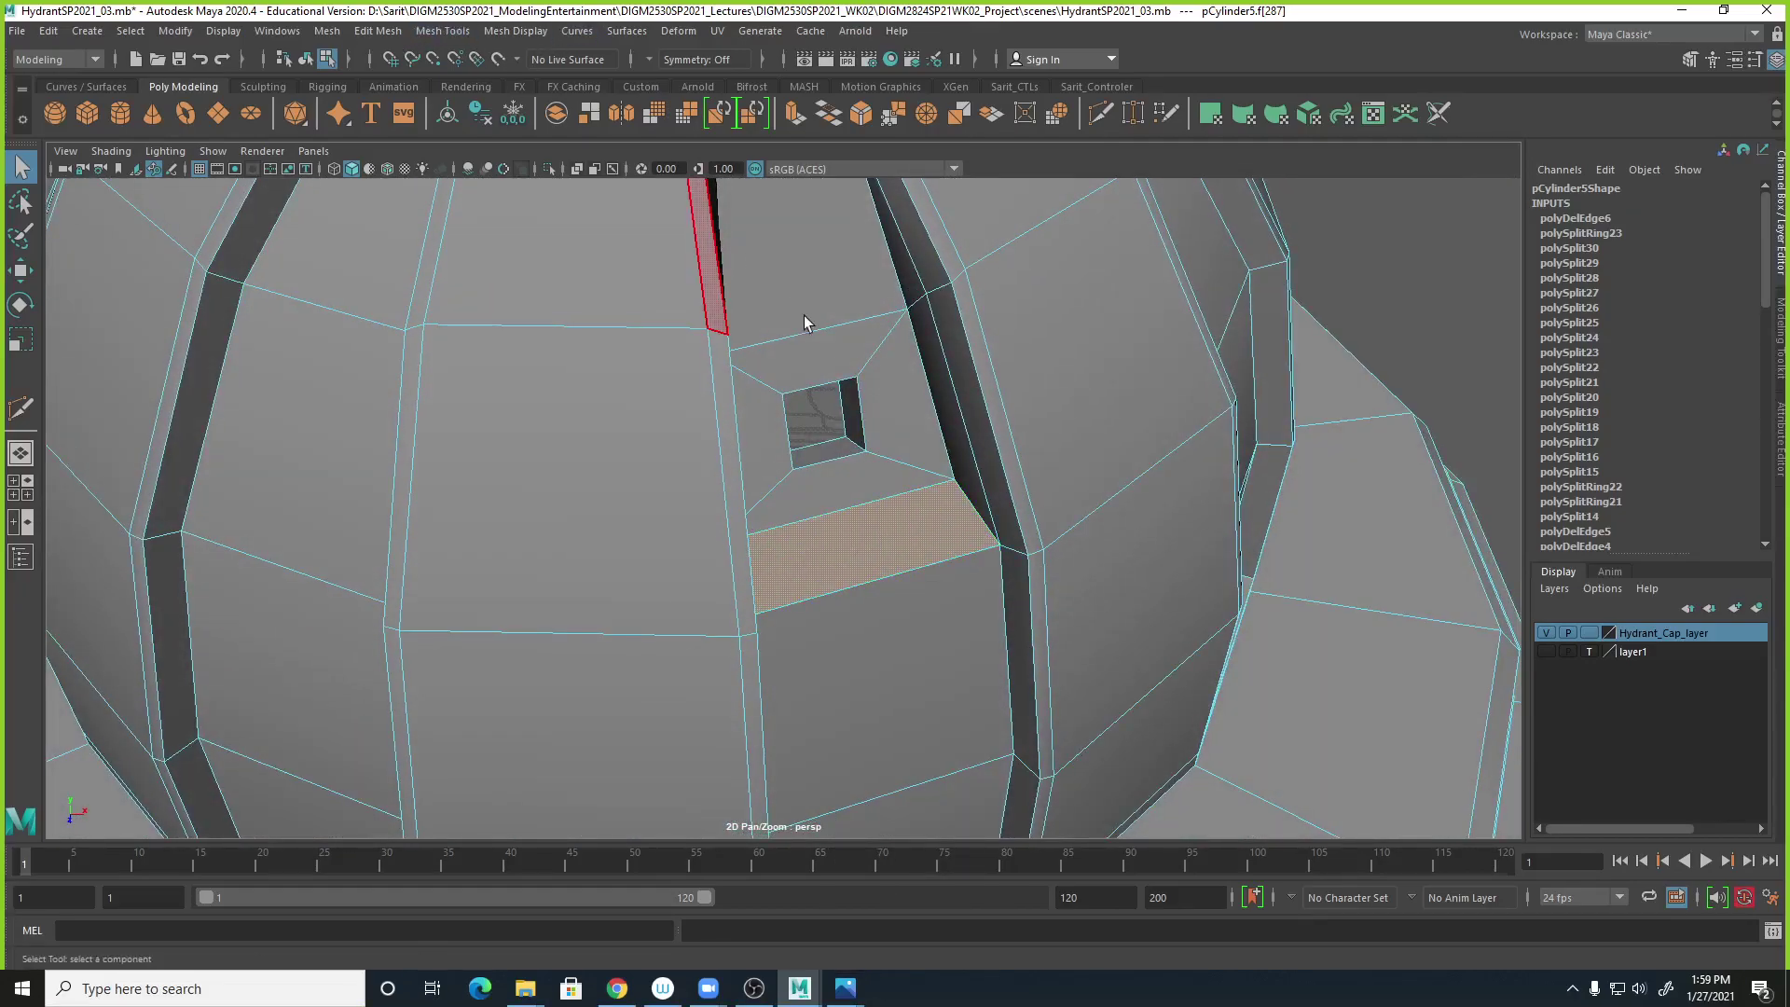
{"action": "left_click_drag", "start_coordinate": [799, 316], "coordinate": [775, 305], "text": "alt"}
{"action": "left_click", "coordinate": [332, 36]}
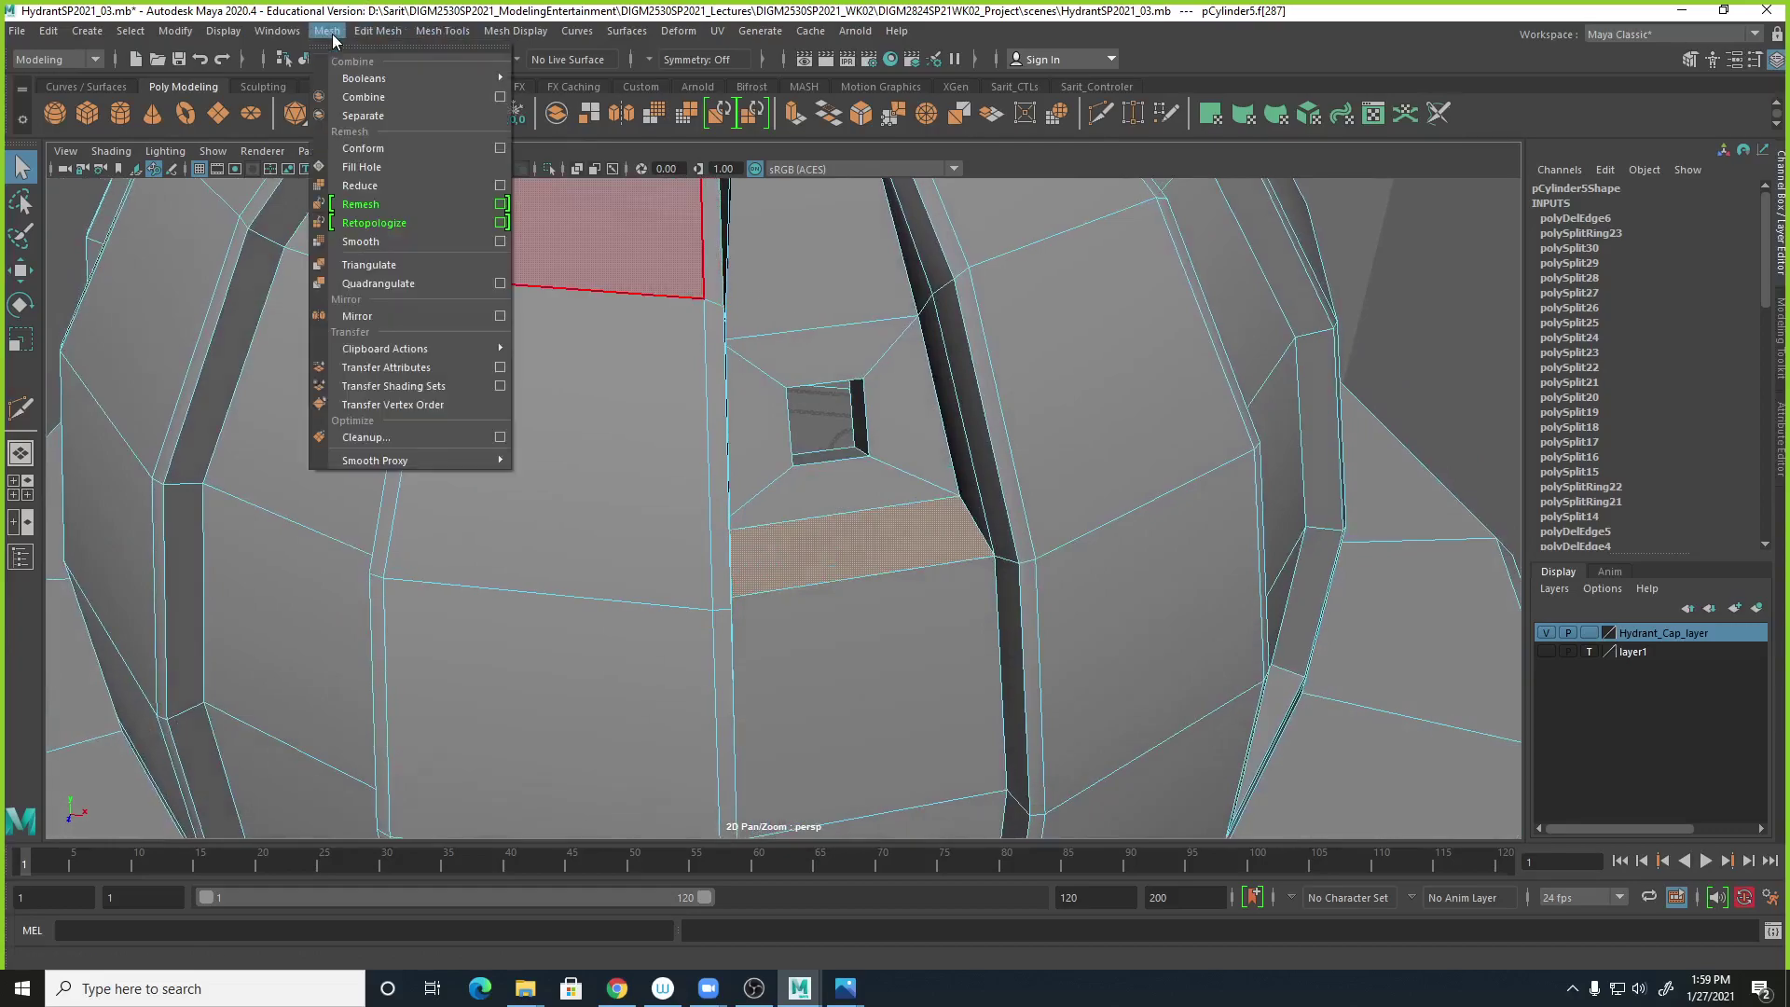
{"action": "mouse_move", "coordinate": [387, 32]}
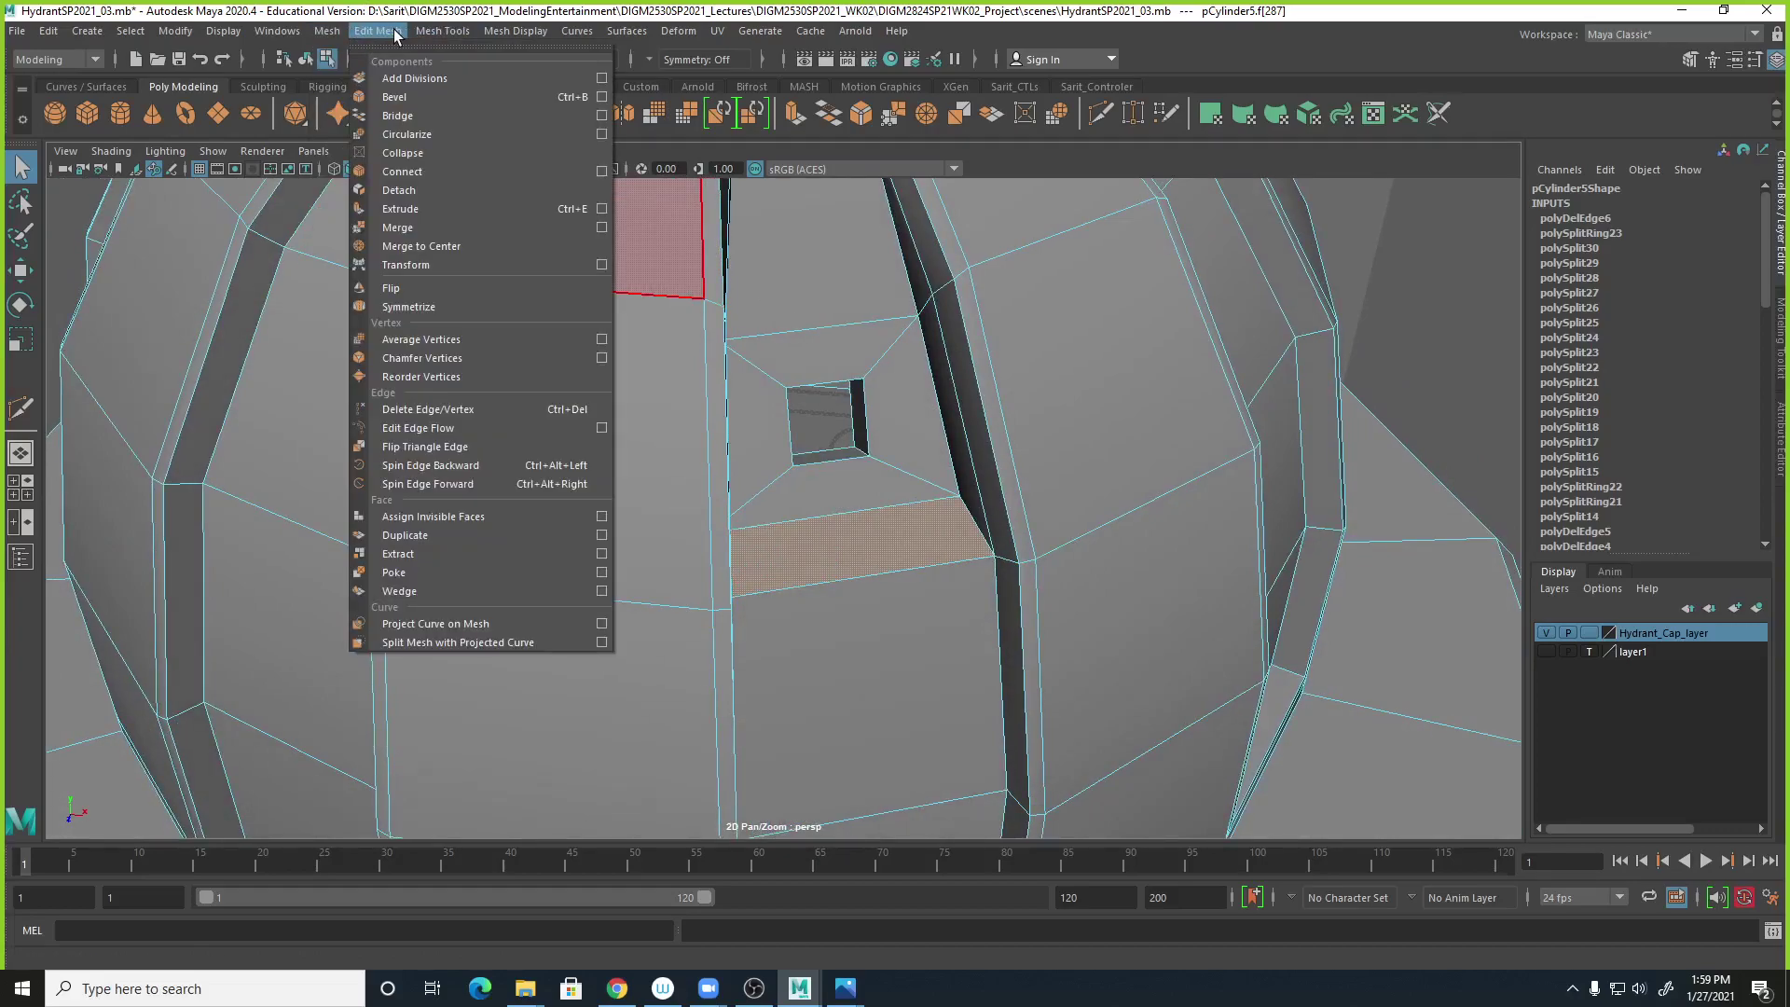
{"action": "left_click", "coordinate": [403, 208]}
{"action": "left_click", "coordinate": [1508, 402]}
{"action": "type", "text": ".1"}
{"action": "key", "text": "Return"}
{"action": "left_click_drag", "start_coordinate": [1247, 507], "coordinate": [1215, 516], "text": "alt"}
Preview the cap smoothed and examine the ledge below the hole from several angles.
{"action": "right_click_drag", "start_coordinate": [891, 475], "coordinate": [979, 448]}
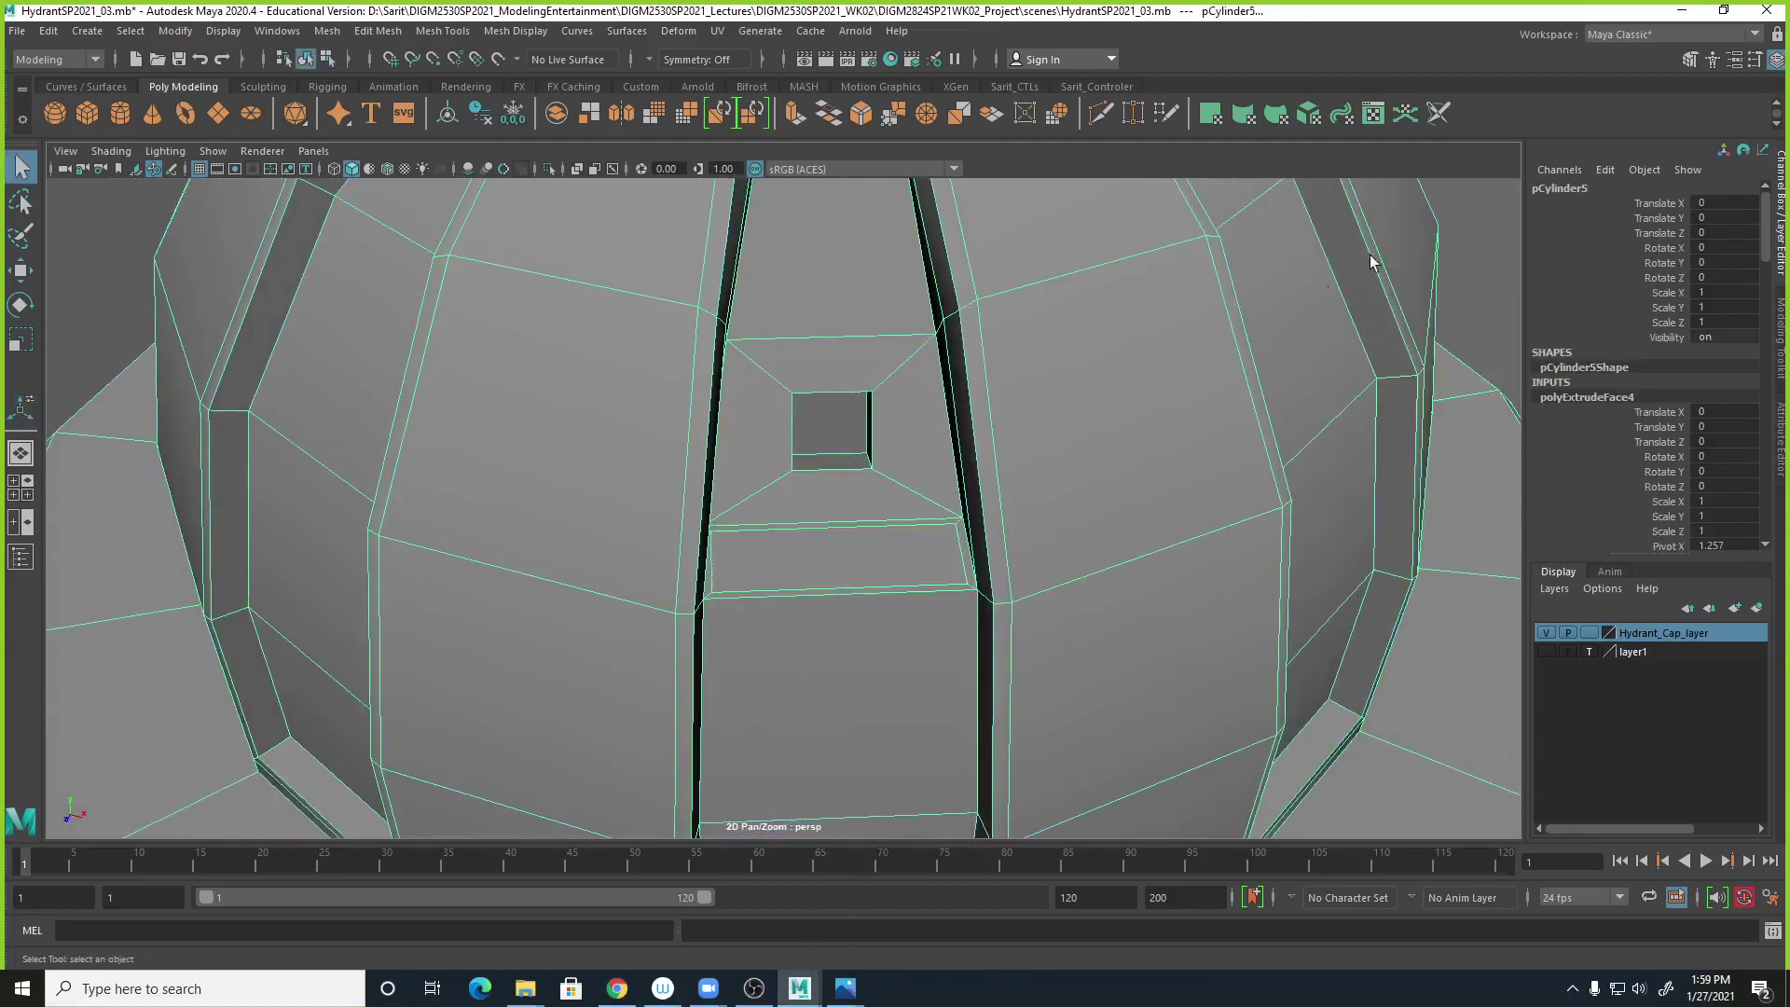
{"action": "right_click_drag", "start_coordinate": [1492, 295], "coordinate": [959, 591], "text": "alt"}
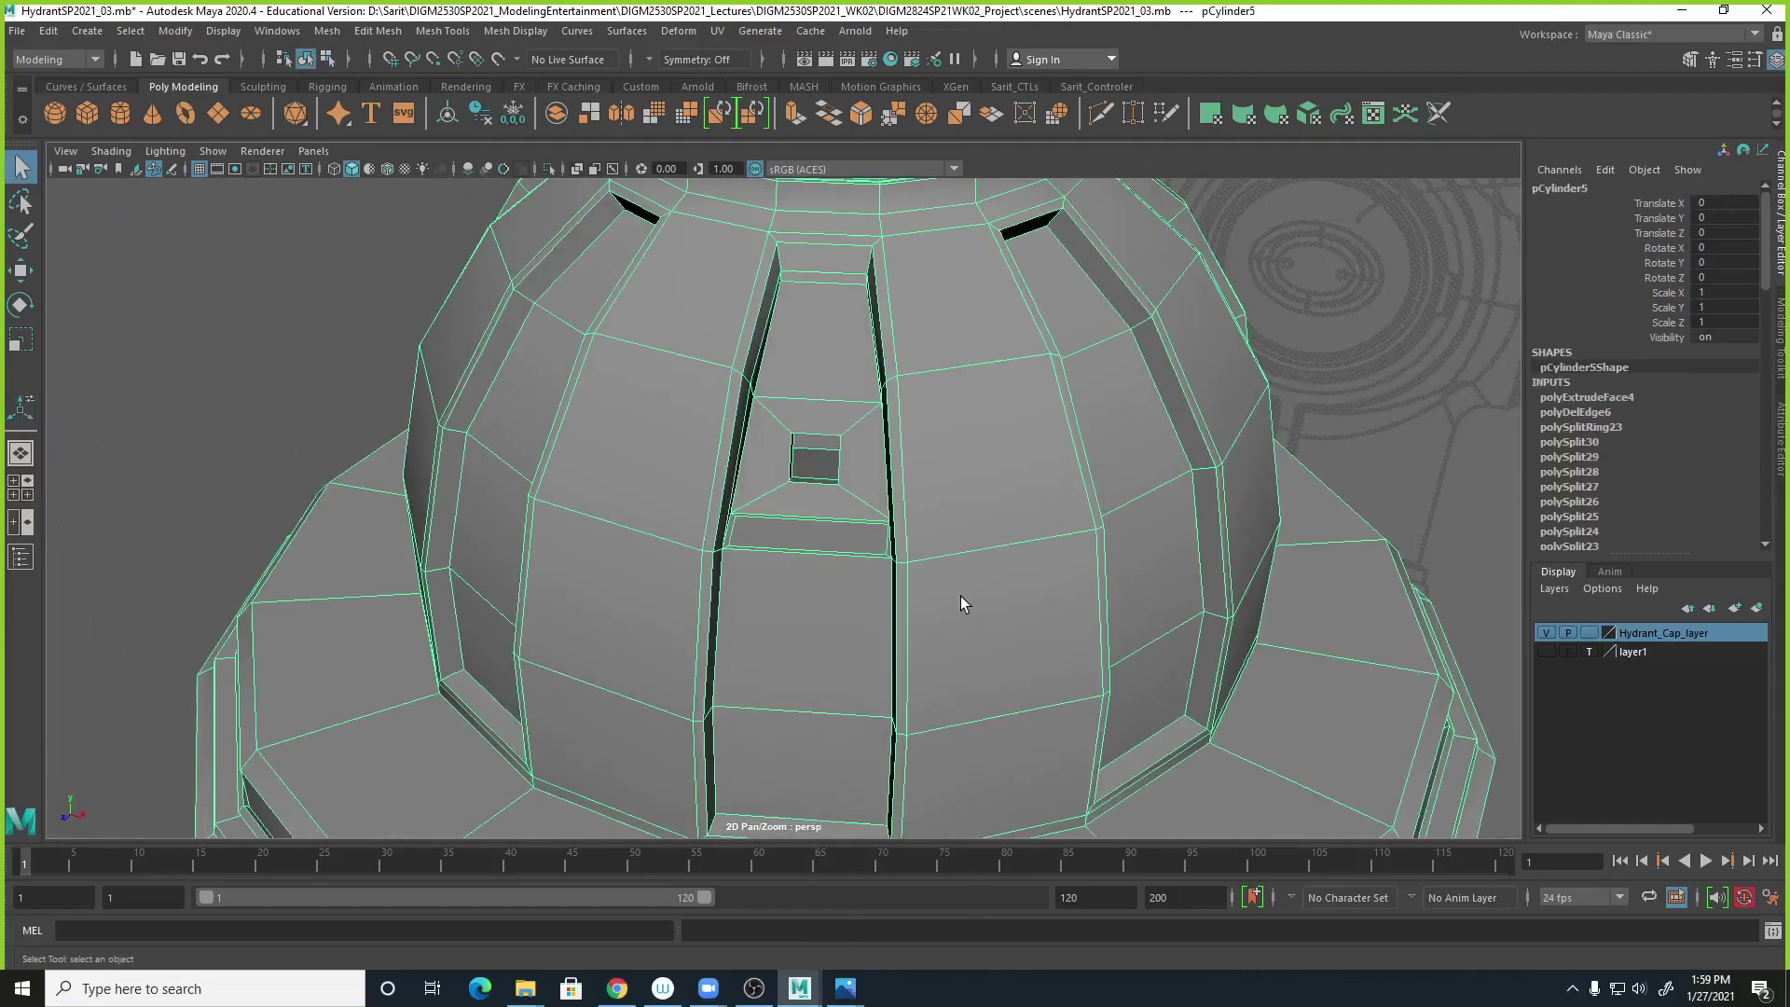
{"action": "key", "text": "3"}
{"action": "left_click", "coordinate": [1423, 626]}
{"action": "left_click_drag", "start_coordinate": [1423, 627], "coordinate": [1193, 697], "text": "alt"}
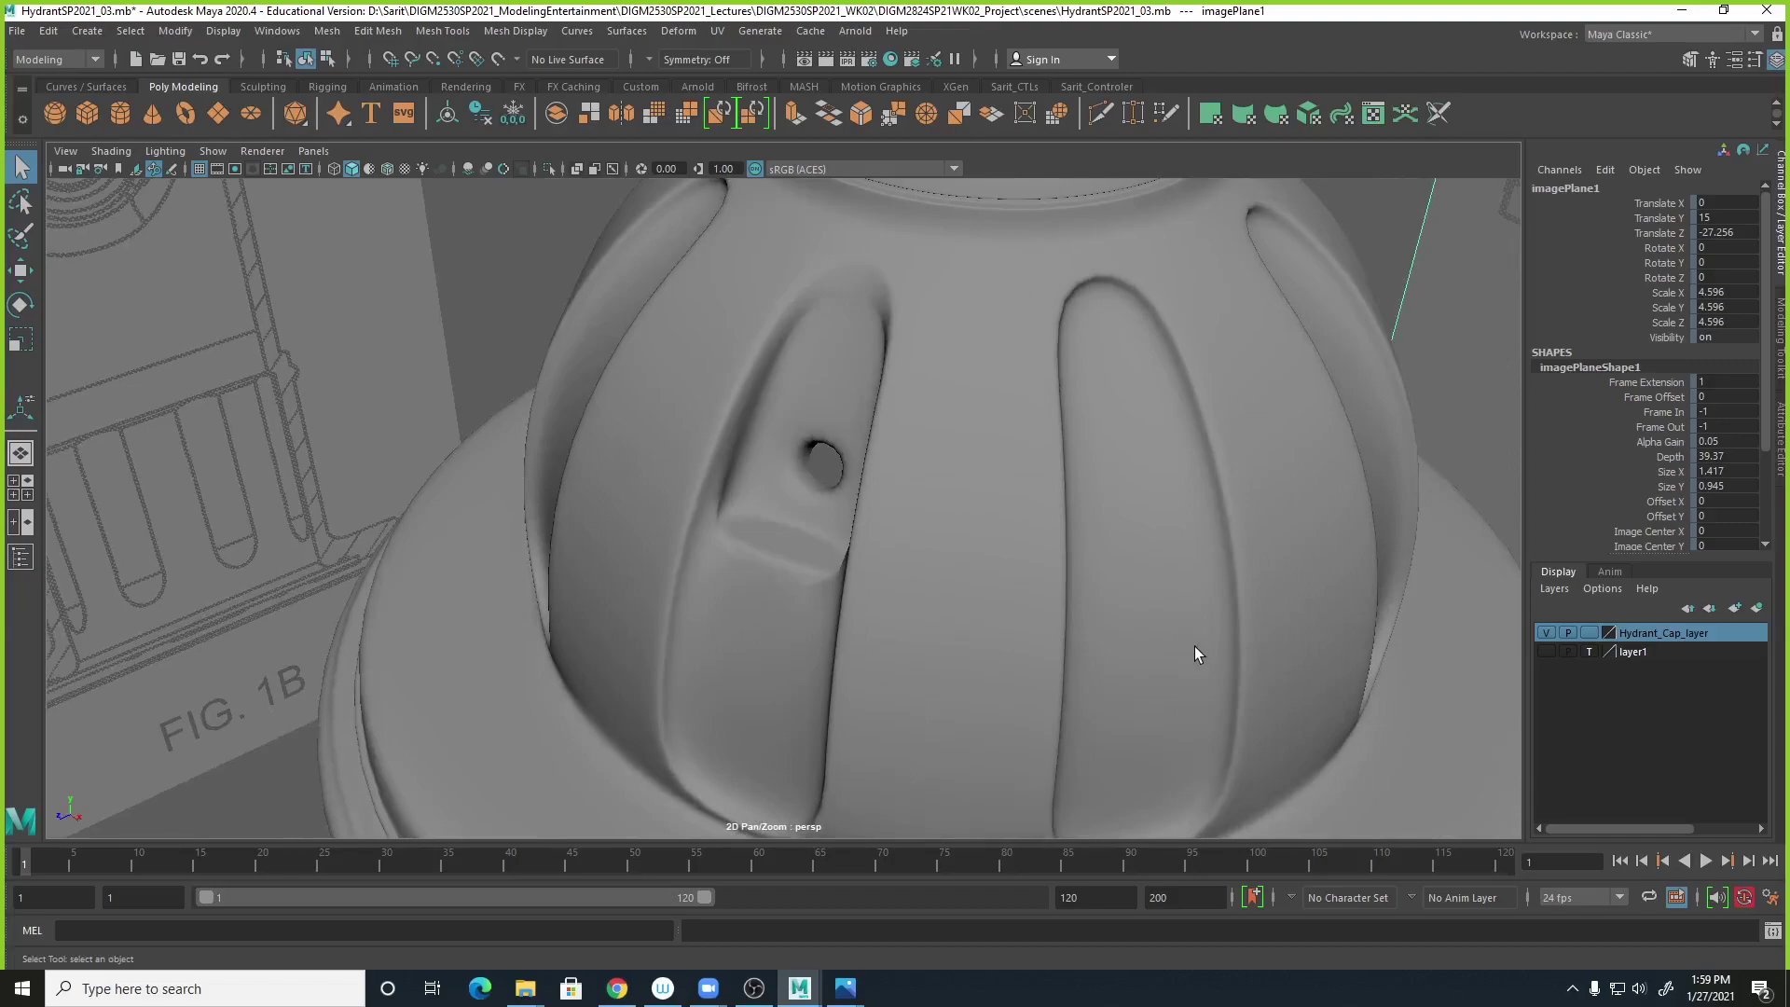
{"action": "left_click_drag", "start_coordinate": [876, 411], "coordinate": [775, 377], "text": "alt"}
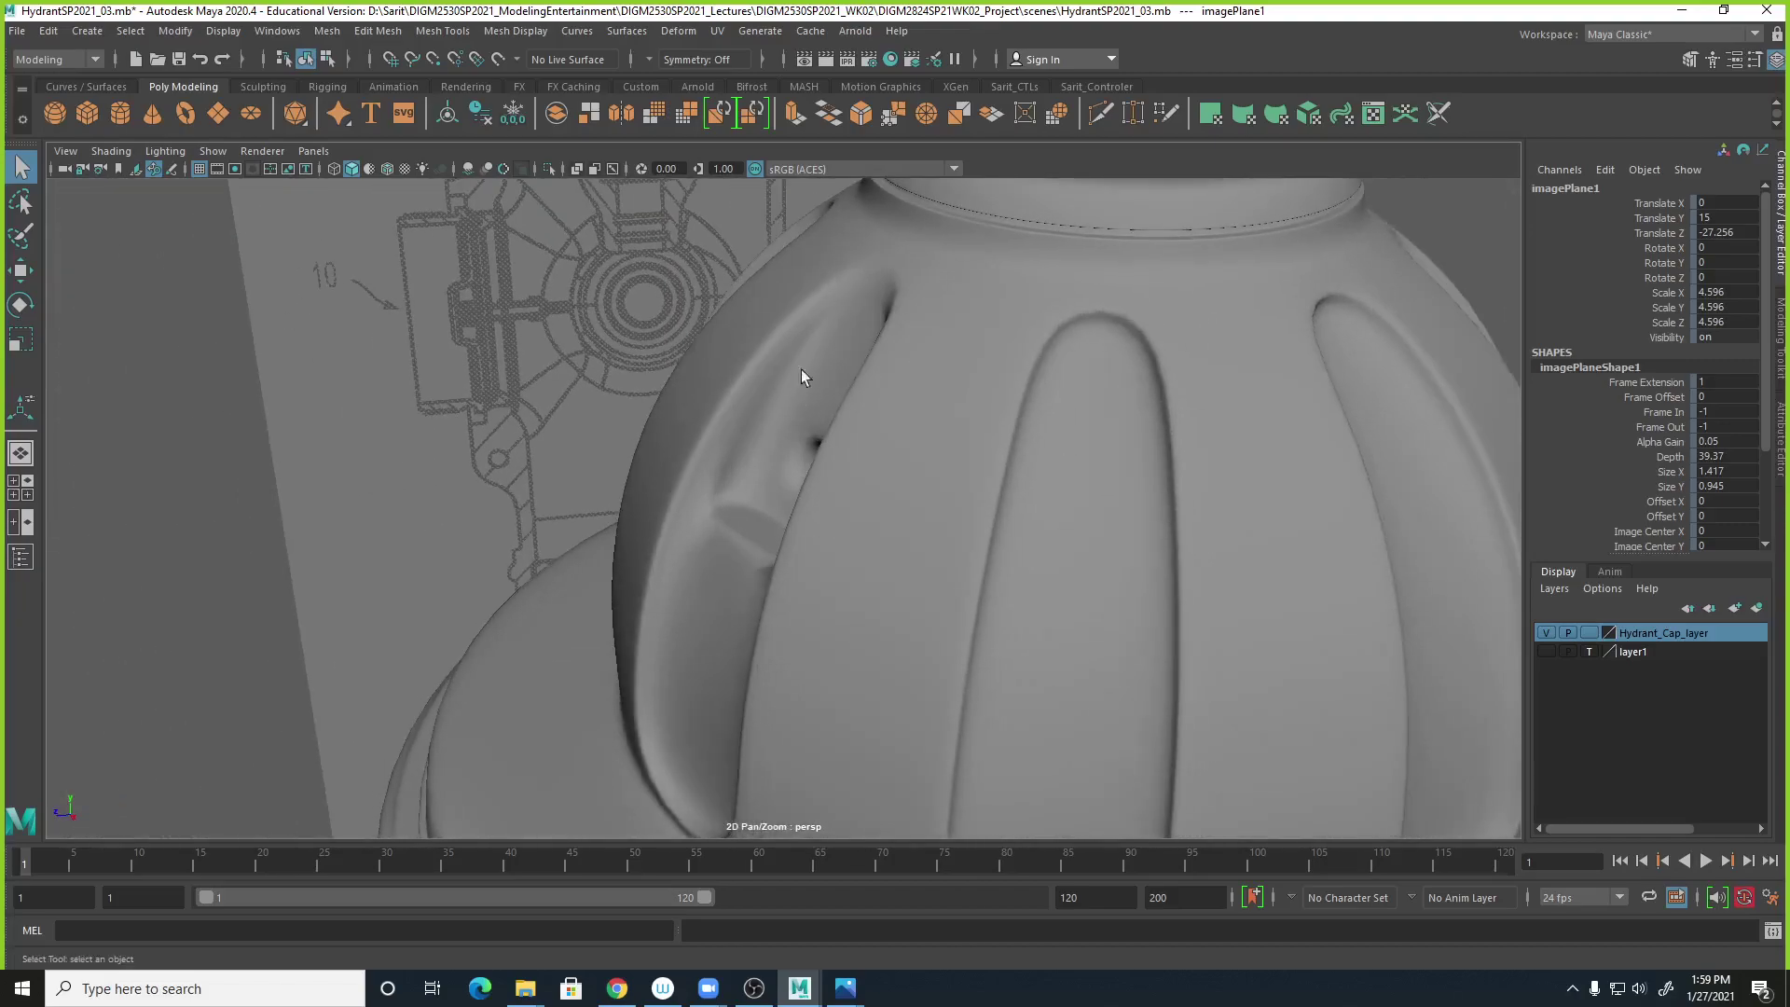
On the unsmoothed cap, select the inner side wall faces on both sides of the hole's recess and extrude them.
{"action": "left_click", "coordinate": [743, 517]}
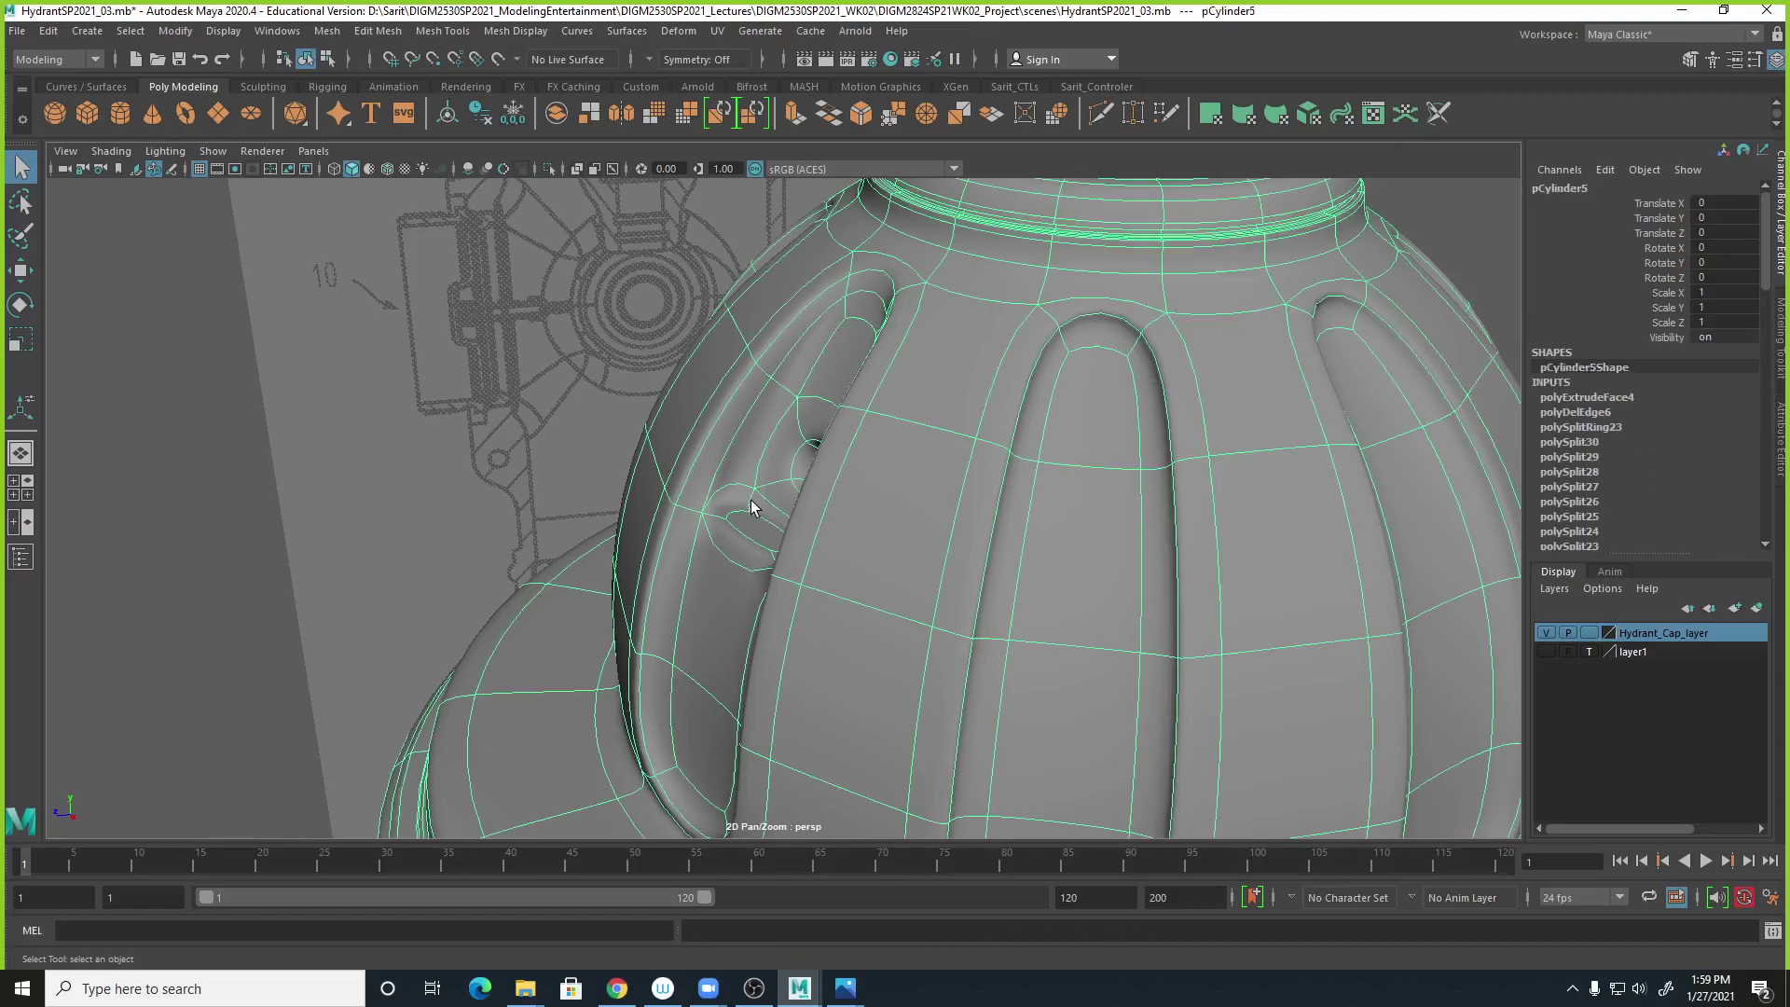
{"action": "left_click_drag", "start_coordinate": [743, 504], "coordinate": [753, 506], "text": "alt"}
{"action": "scroll", "coordinate": [820, 485], "scroll_direction": "up", "scroll_amount": 3}
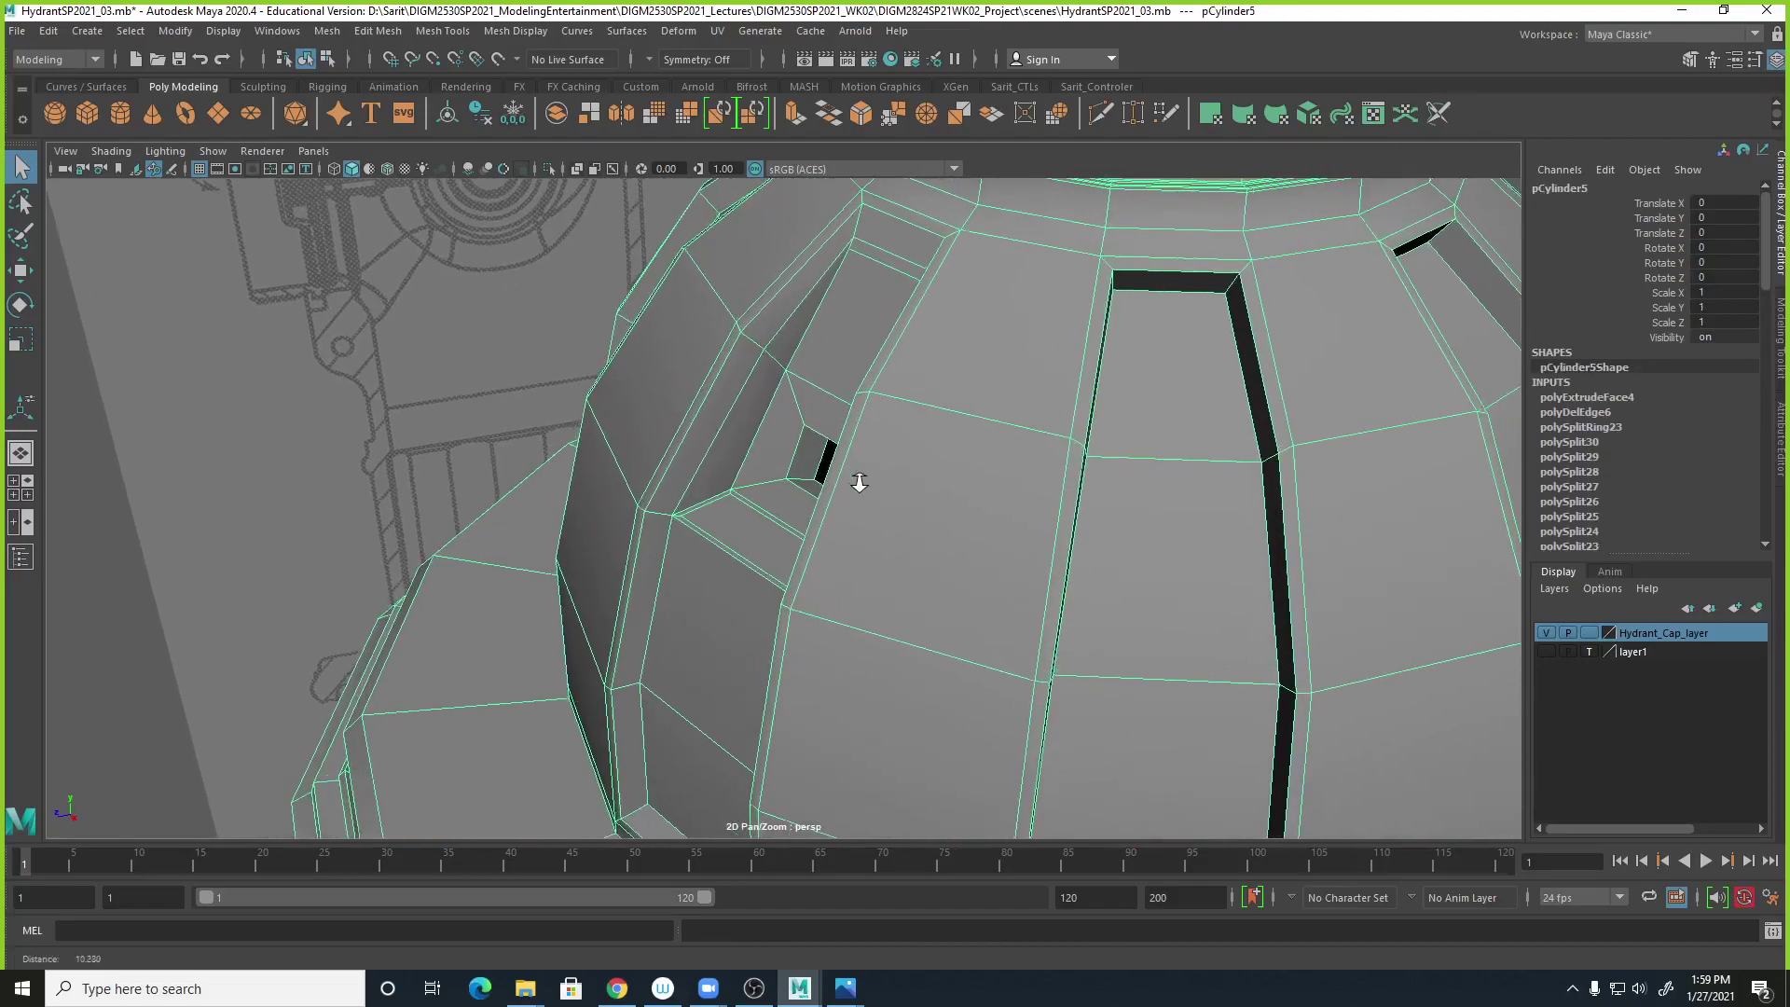
{"action": "right_click_drag", "start_coordinate": [731, 454], "coordinate": [720, 477]}
{"action": "left_click", "coordinate": [721, 477]}
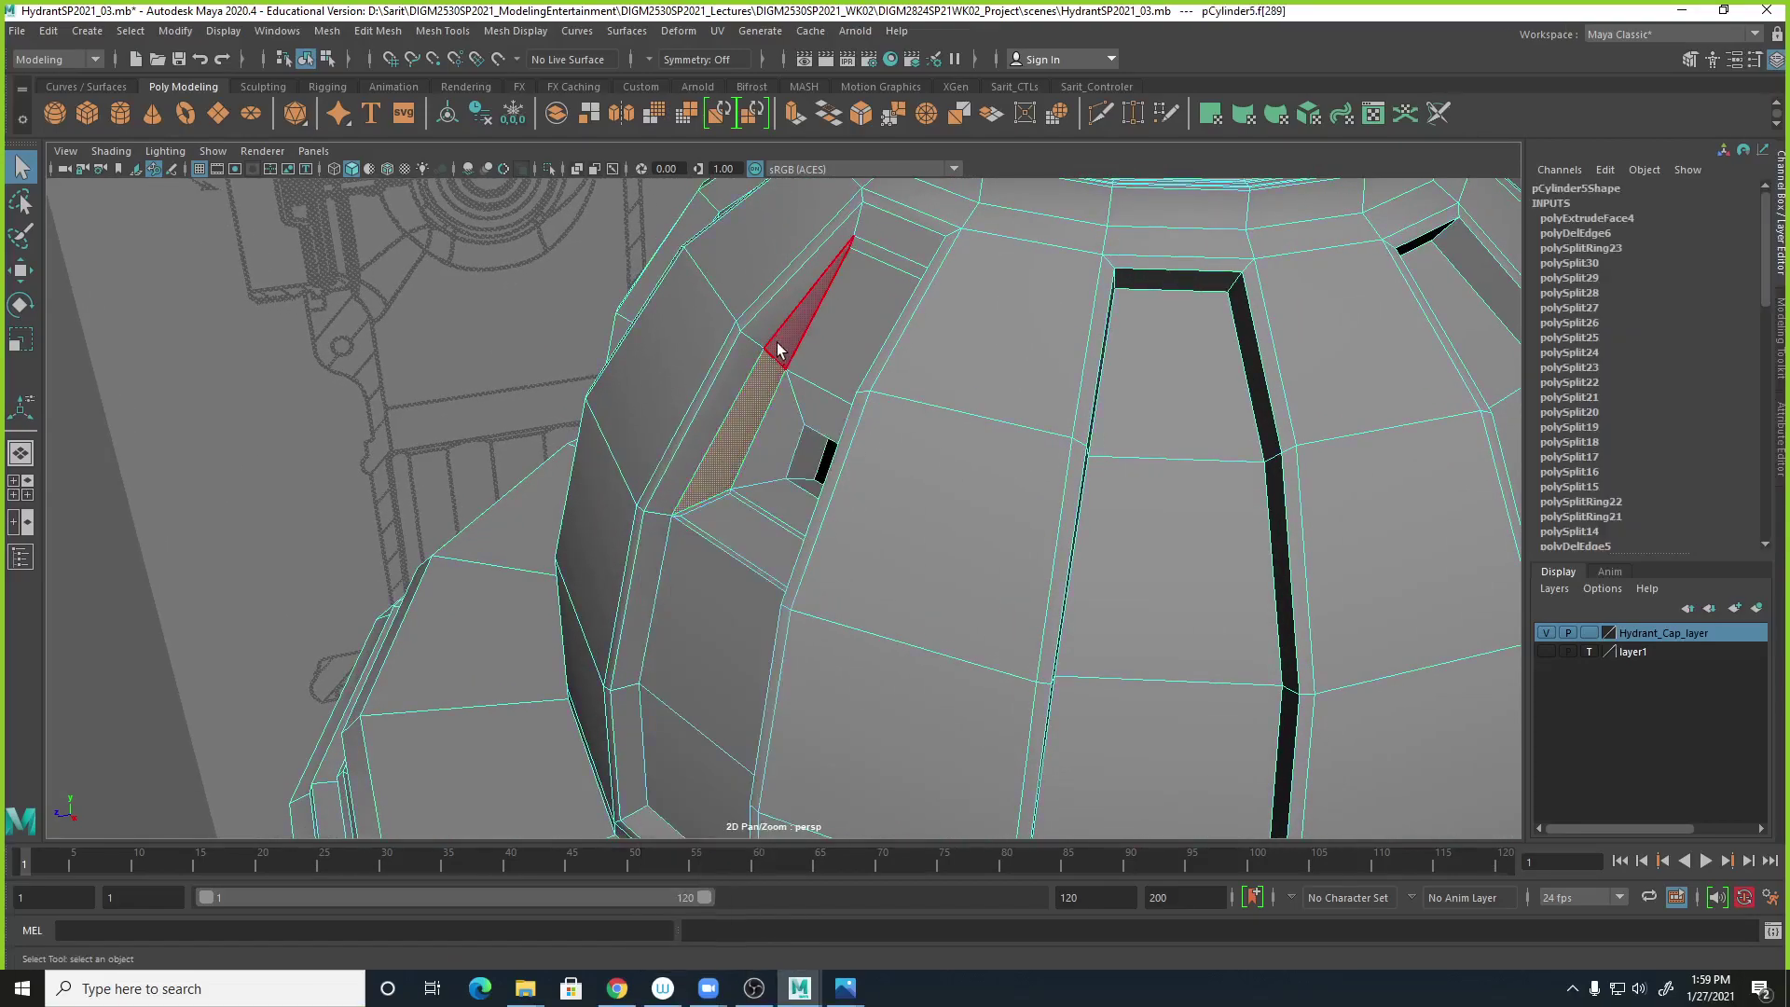
{"action": "left_click_drag", "start_coordinate": [781, 338], "coordinate": [746, 393], "text": "alt"}
{"action": "left_click", "coordinate": [857, 375], "text": "shift"}
{"action": "right_click_drag", "start_coordinate": [739, 400], "coordinate": [1075, 528], "text": "shift"}
{"action": "left_click_drag", "start_coordinate": [1075, 528], "coordinate": [987, 530], "text": "alt"}
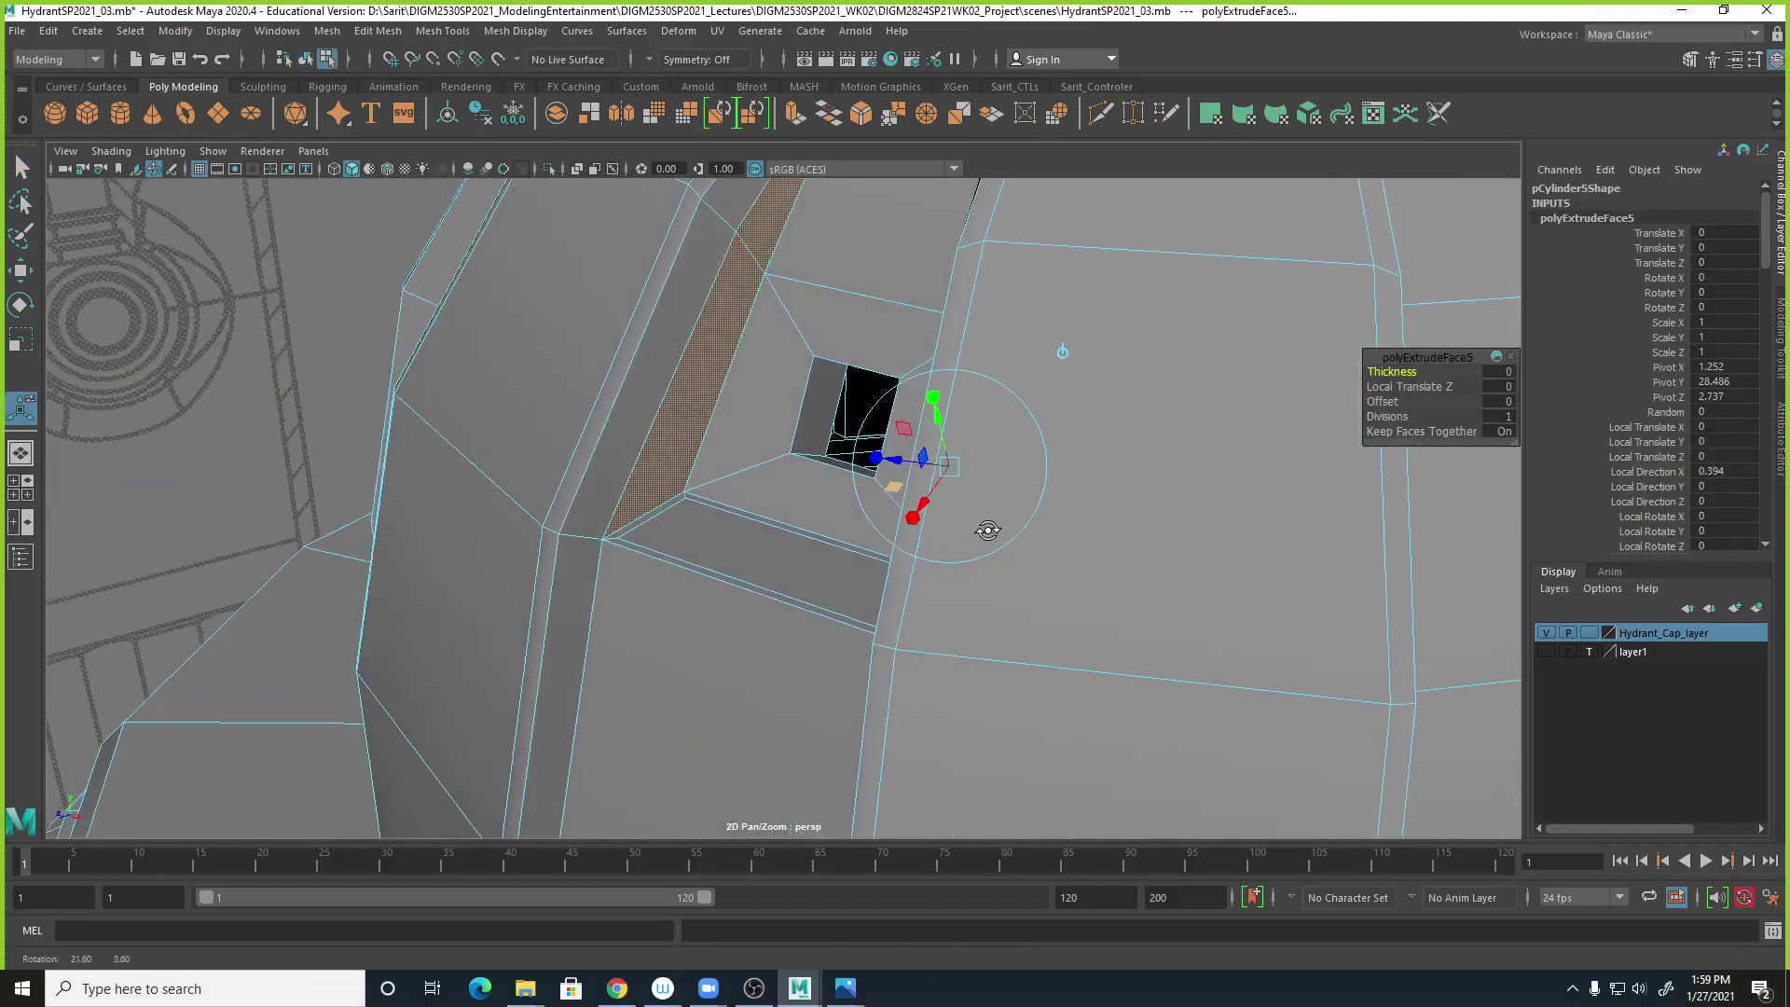
Try offsets of 0.1 and 0.01 on the extruded side wall faces of the recess.
{"action": "left_click", "coordinate": [1510, 403]}
{"action": "left_click_drag", "start_coordinate": [1070, 460], "coordinate": [731, 327], "text": "alt"}
{"action": "left_click", "coordinate": [1507, 402]}
{"action": "type", "text": ".1"}
{"action": "key", "text": "Return"}
{"action": "left_click_drag", "start_coordinate": [713, 320], "coordinate": [680, 308], "text": "alt"}
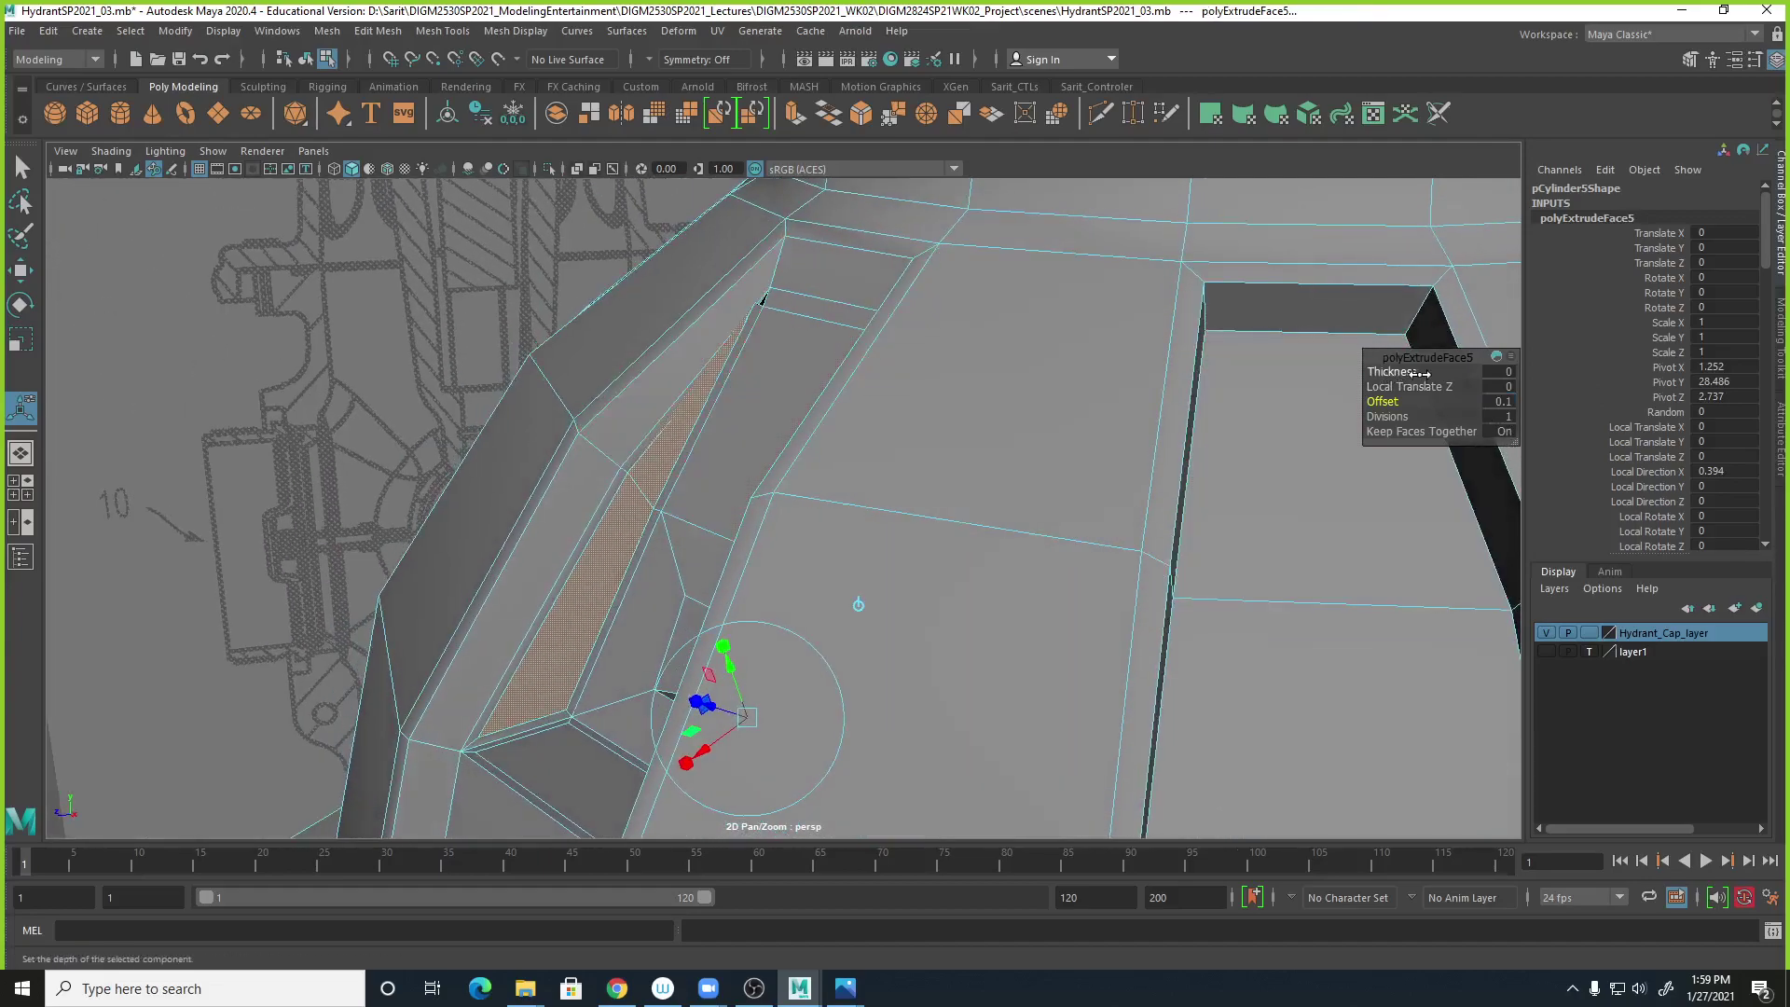
{"action": "left_click", "coordinate": [1502, 405]}
{"action": "type", "text": "."}
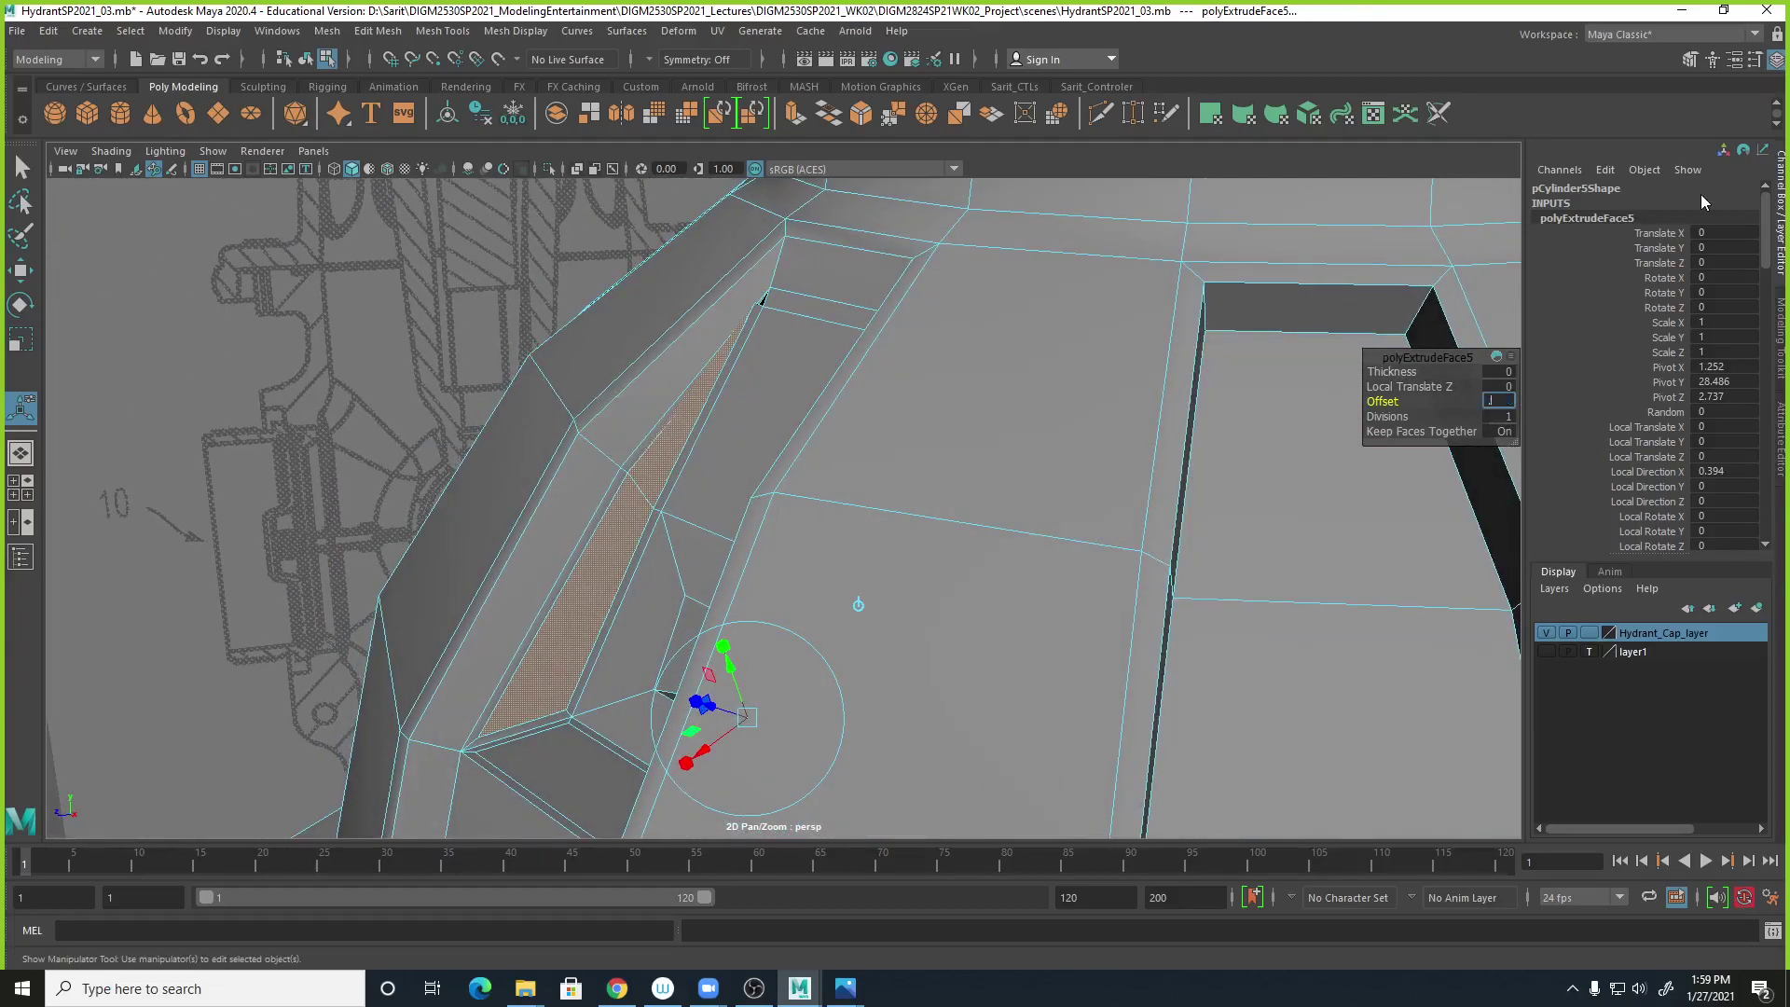
{"action": "type", "text": "01"}
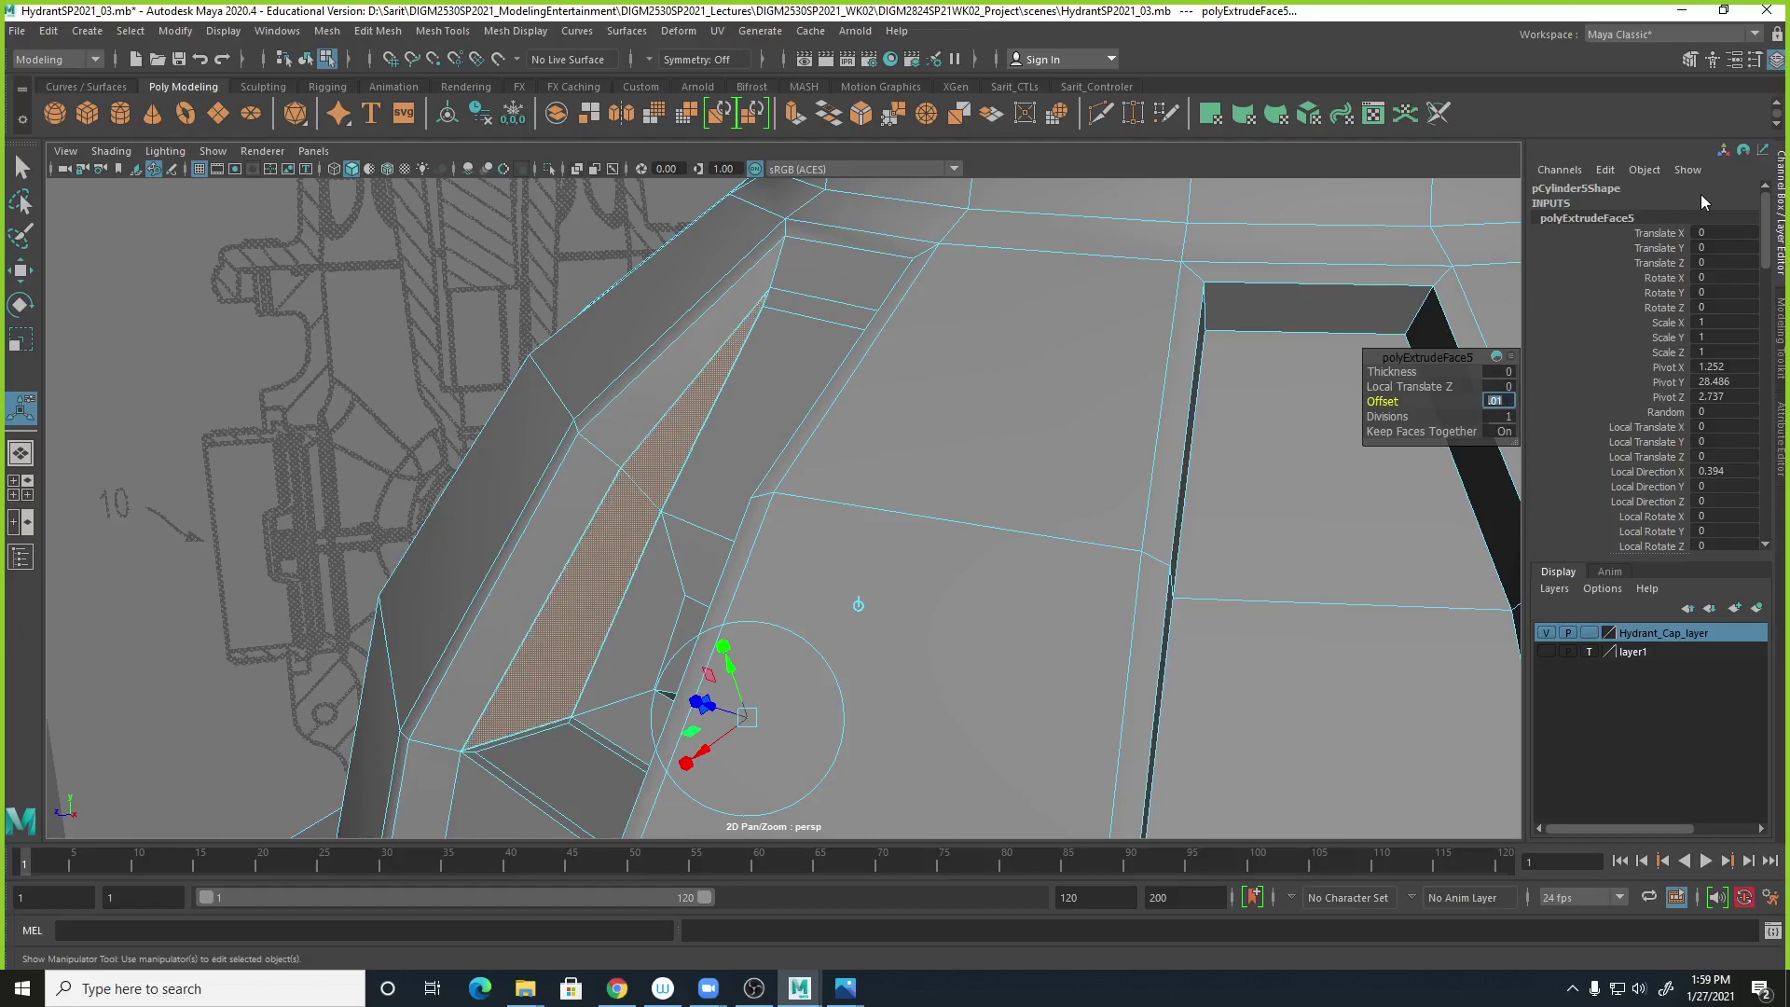
{"action": "key", "text": "Return"}
{"action": "right_click_drag", "start_coordinate": [706, 452], "coordinate": [751, 410], "text": "alt"}
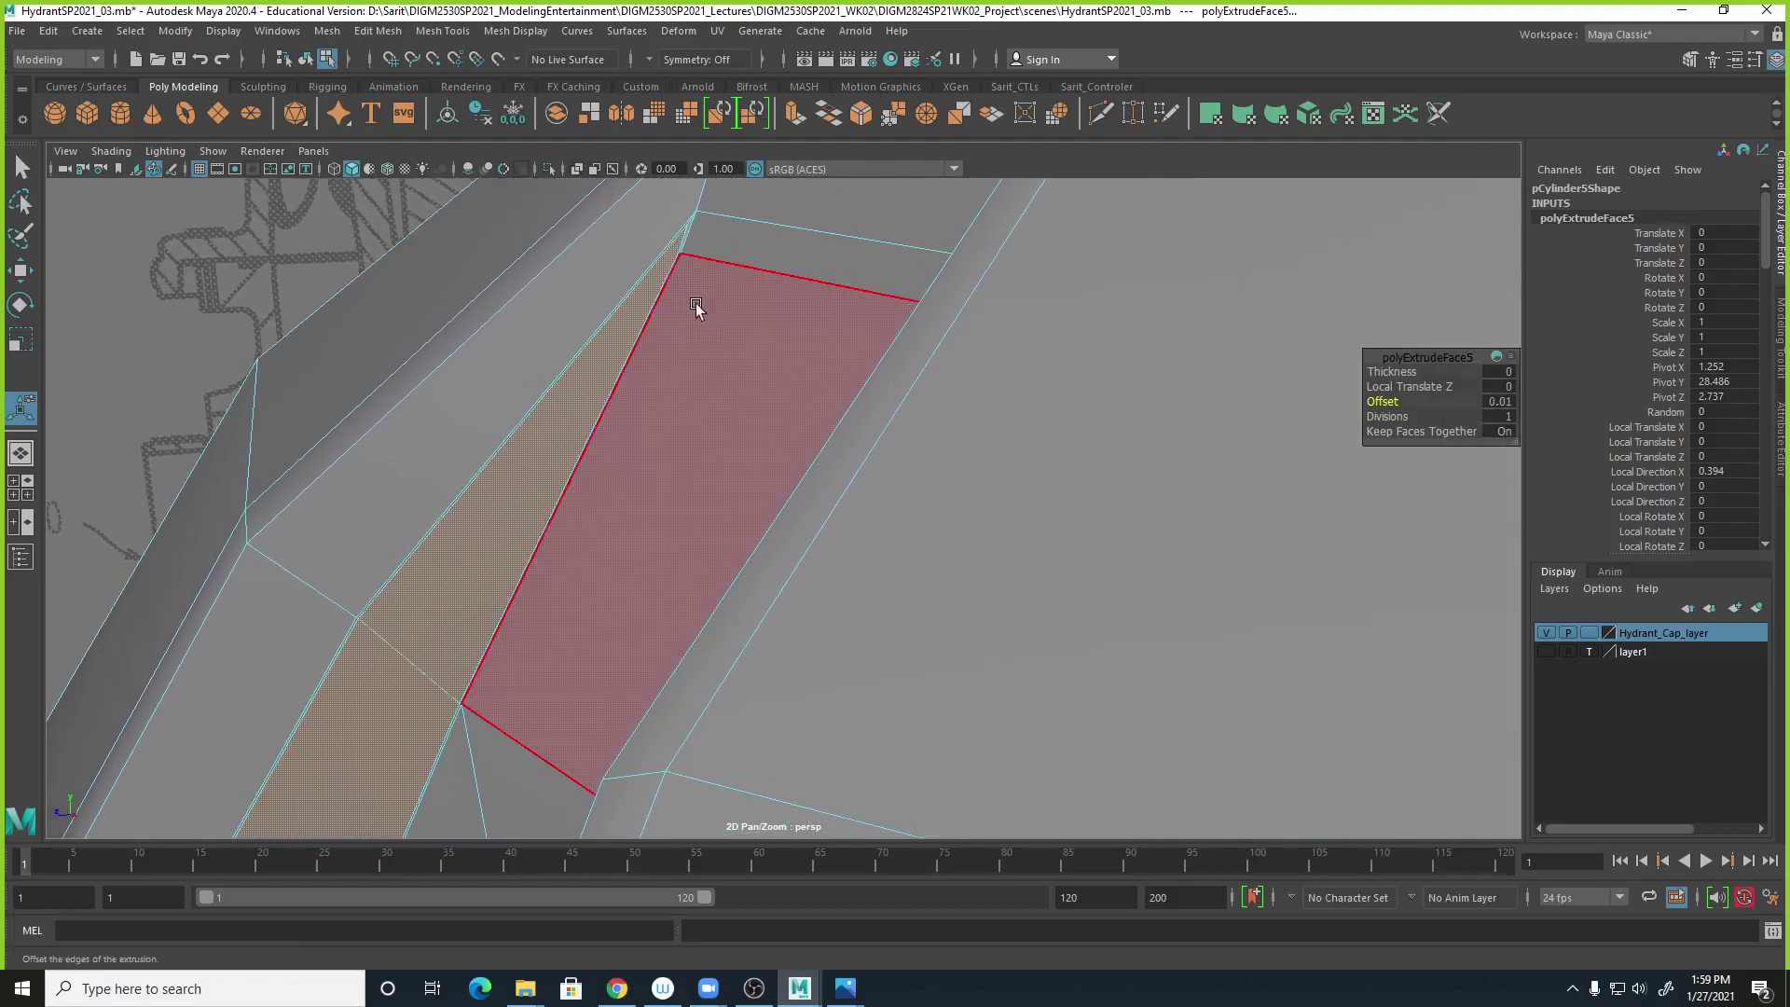
Set the offset of the recess's side wall extrusion to 0.02 and inspect the inset along both walls.
{"action": "left_click", "coordinate": [1501, 401]}
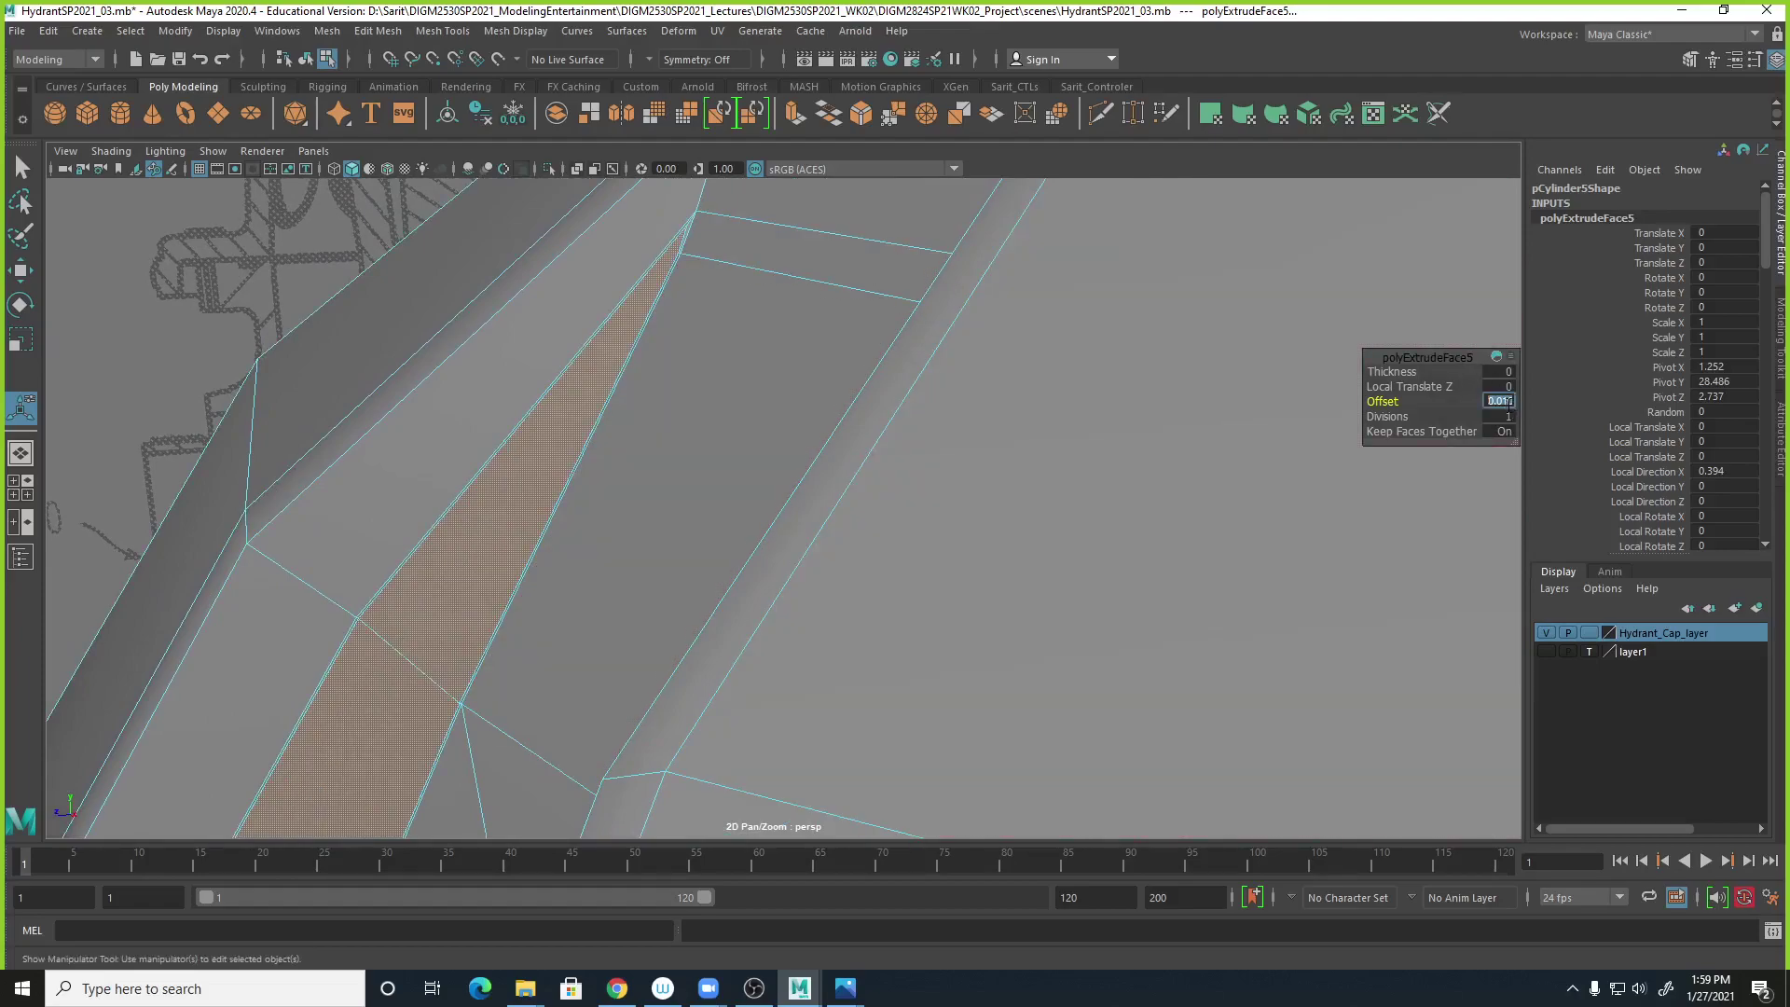
{"action": "type", "text": "0.02"}
{"action": "key", "text": "Return"}
{"action": "left_click", "coordinate": [1575, 306]}
{"action": "right_click_drag", "start_coordinate": [933, 280], "coordinate": [803, 262], "text": "alt"}
{"action": "left_click_drag", "start_coordinate": [804, 263], "coordinate": [837, 376], "text": "alt"}
{"action": "left_click_drag", "start_coordinate": [845, 457], "coordinate": [1002, 364], "text": "alt"}
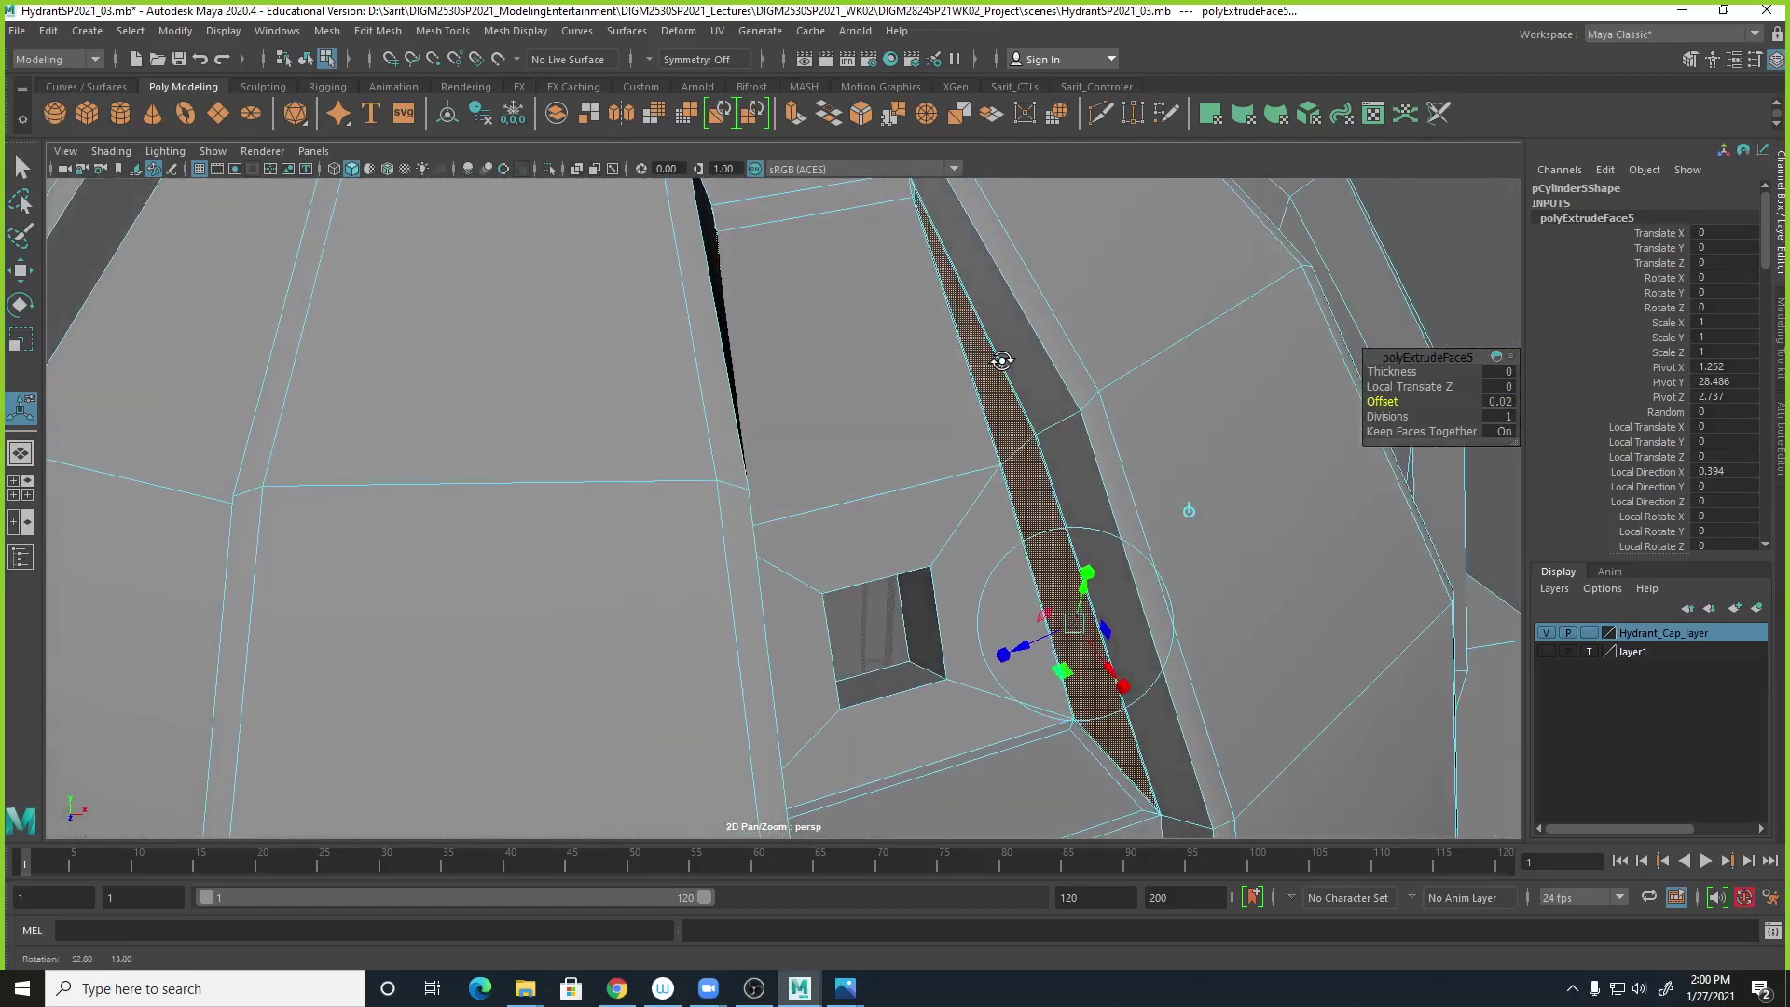
Return to object selection, preview the cap smoothed and examine the recess with its inset side walls.
{"action": "right_click", "coordinate": [1044, 358]}
{"action": "left_click", "coordinate": [1115, 331]}
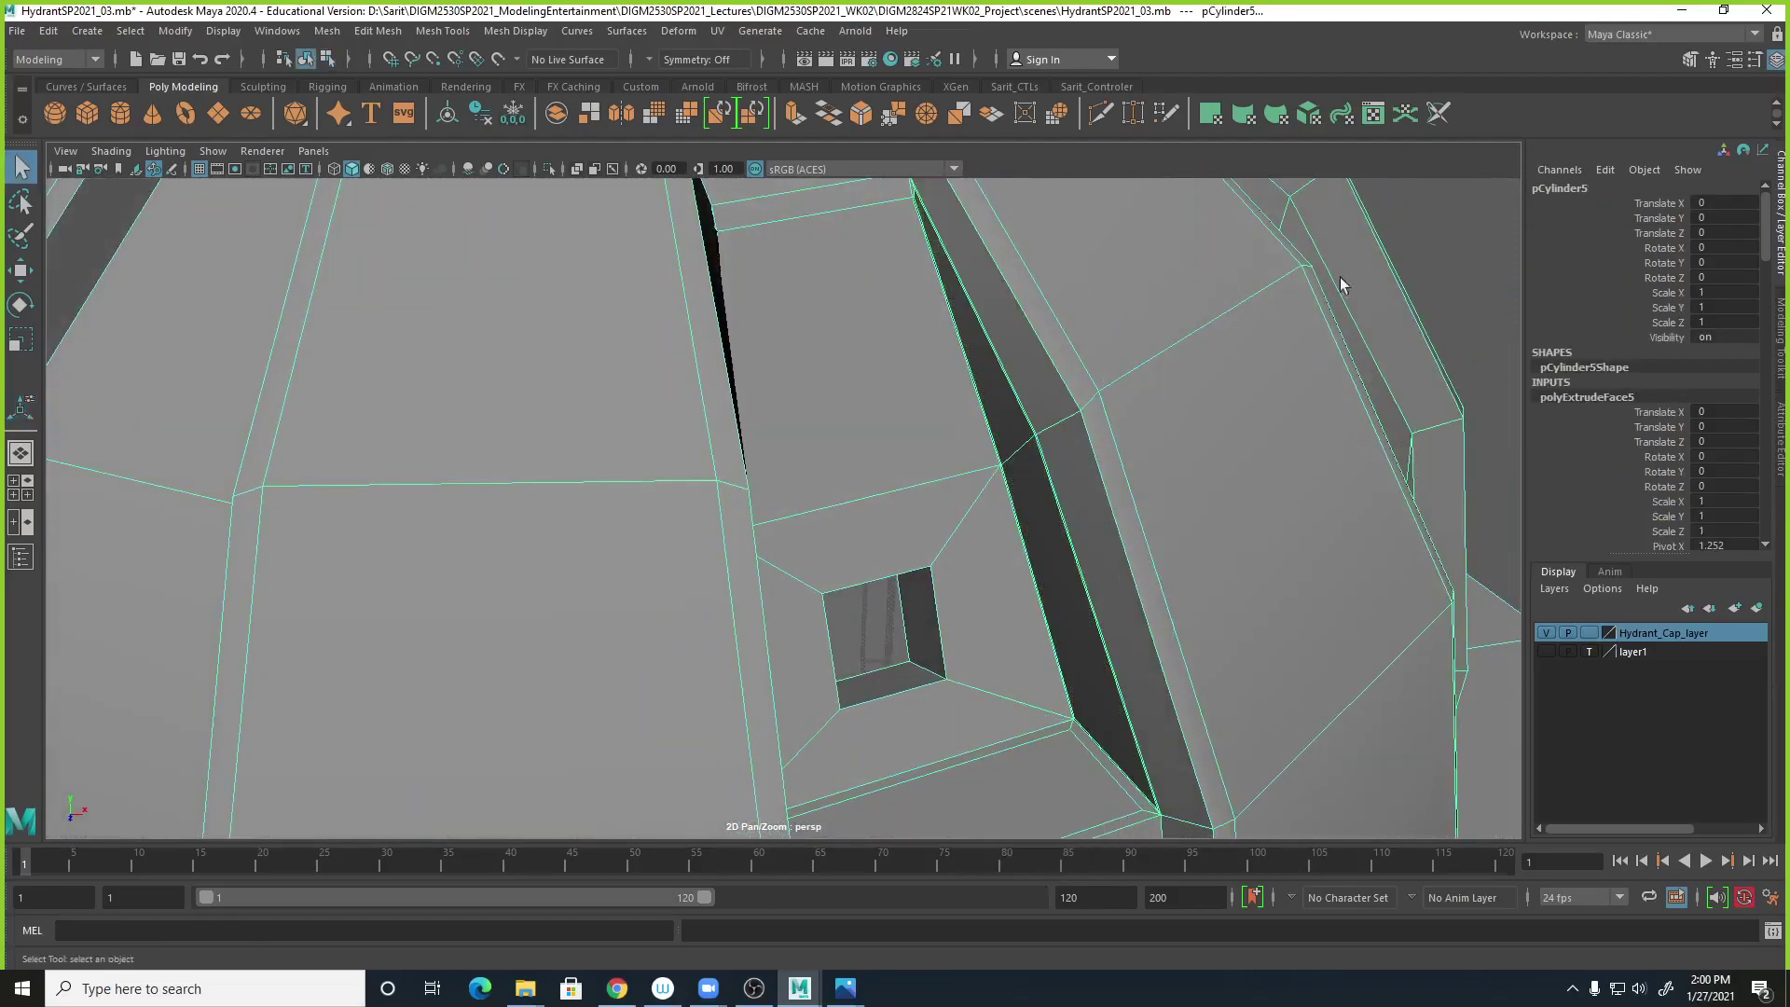
{"action": "left_click", "coordinate": [1434, 270]}
{"action": "right_click_drag", "start_coordinate": [1433, 270], "coordinate": [862, 448], "text": "alt"}
{"action": "left_click", "coordinate": [955, 509]}
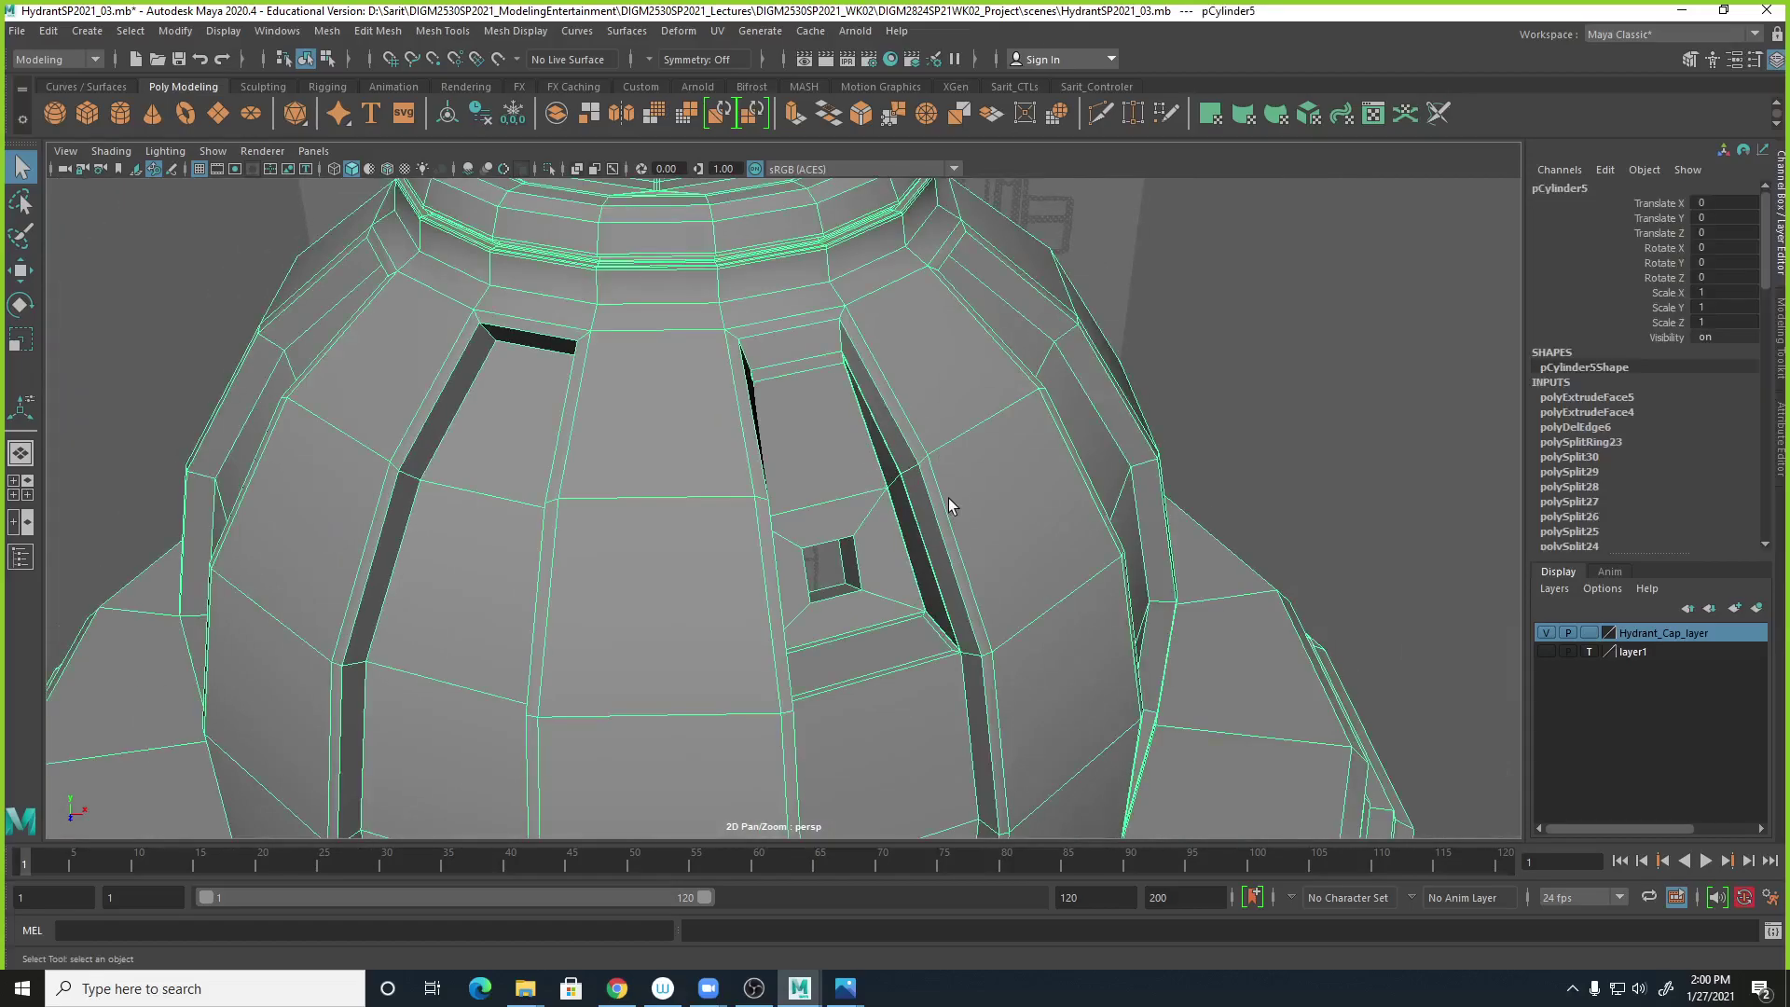
{"action": "key", "text": "3"}
{"action": "left_click_drag", "start_coordinate": [1250, 402], "coordinate": [1216, 385], "text": "alt"}
{"action": "left_click", "coordinate": [335, 318]}
{"action": "left_click_drag", "start_coordinate": [675, 540], "coordinate": [909, 695], "text": "alt"}
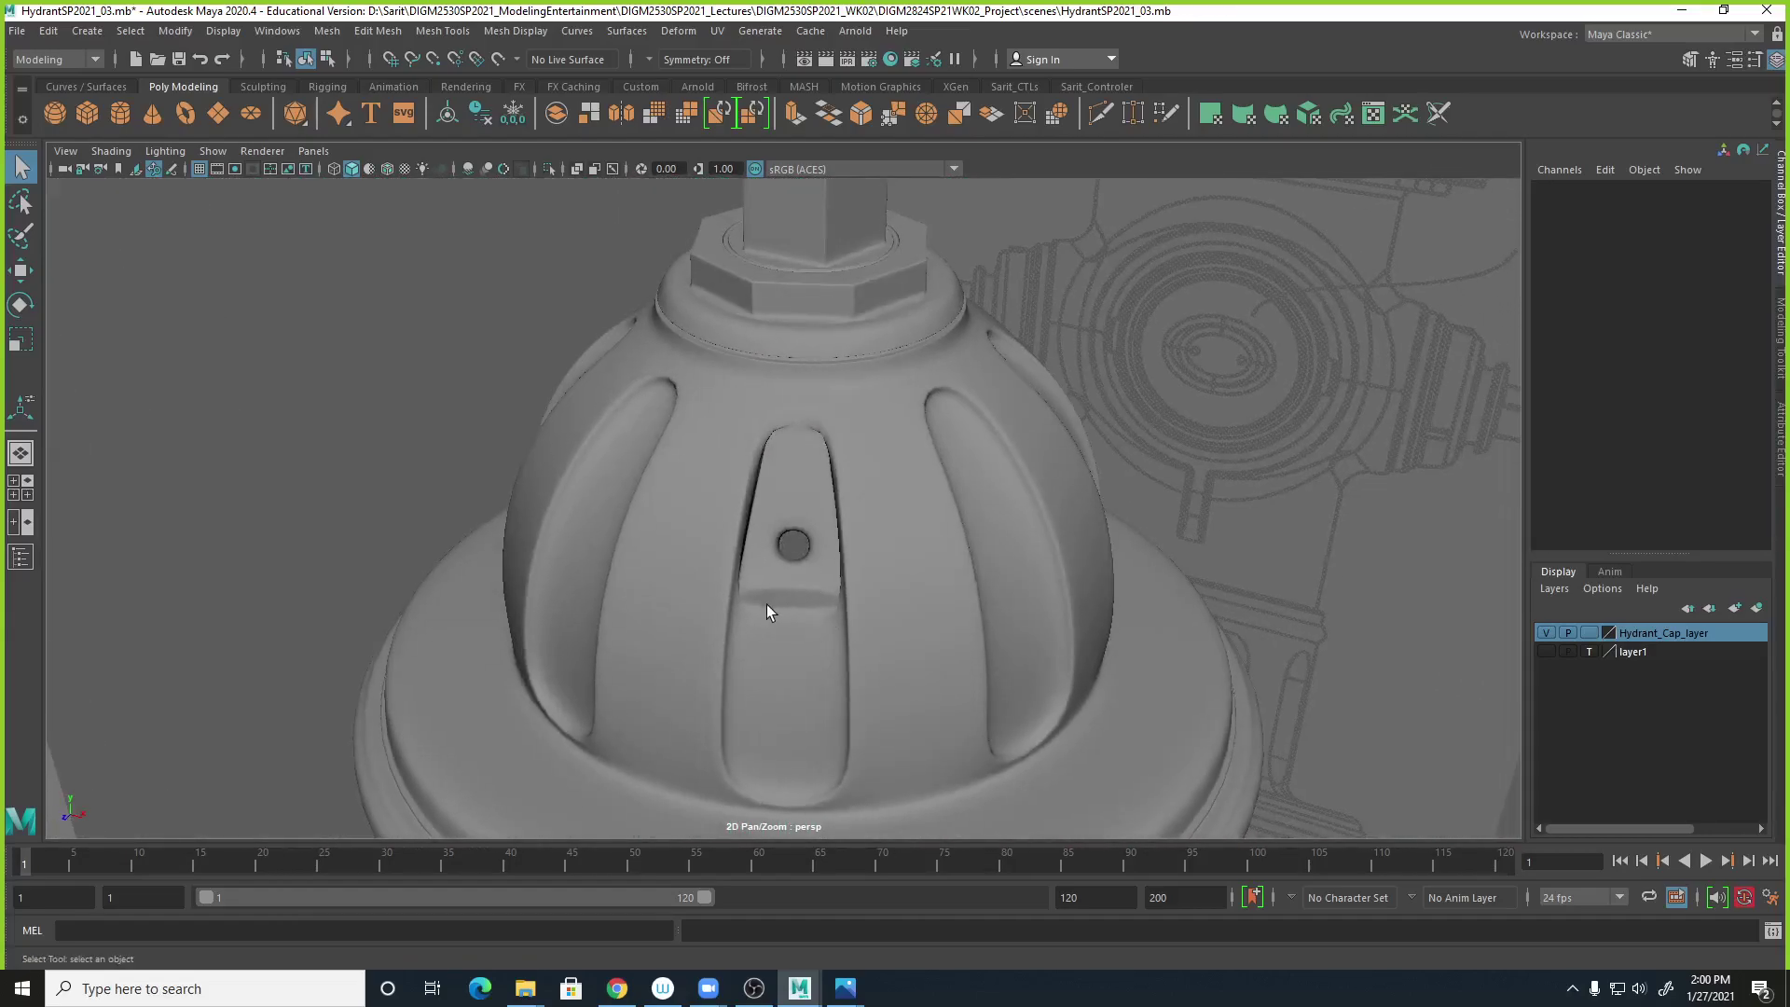
Undo the side wall extrusion of the hole's recess and its face selection.
{"action": "right_click_drag", "start_coordinate": [768, 602], "coordinate": [1267, 640], "text": "alt"}
{"action": "key", "text": "ctrl+z"}
{"action": "key", "text": "ctrl+z"}
{"action": "key", "text": "ctrl+z"}
{"action": "key", "text": "ctrl+z"}
{"action": "key", "text": "ctrl+z"}
{"action": "key", "text": "ctrl+z"}
{"action": "key", "text": "ctrl+z"}
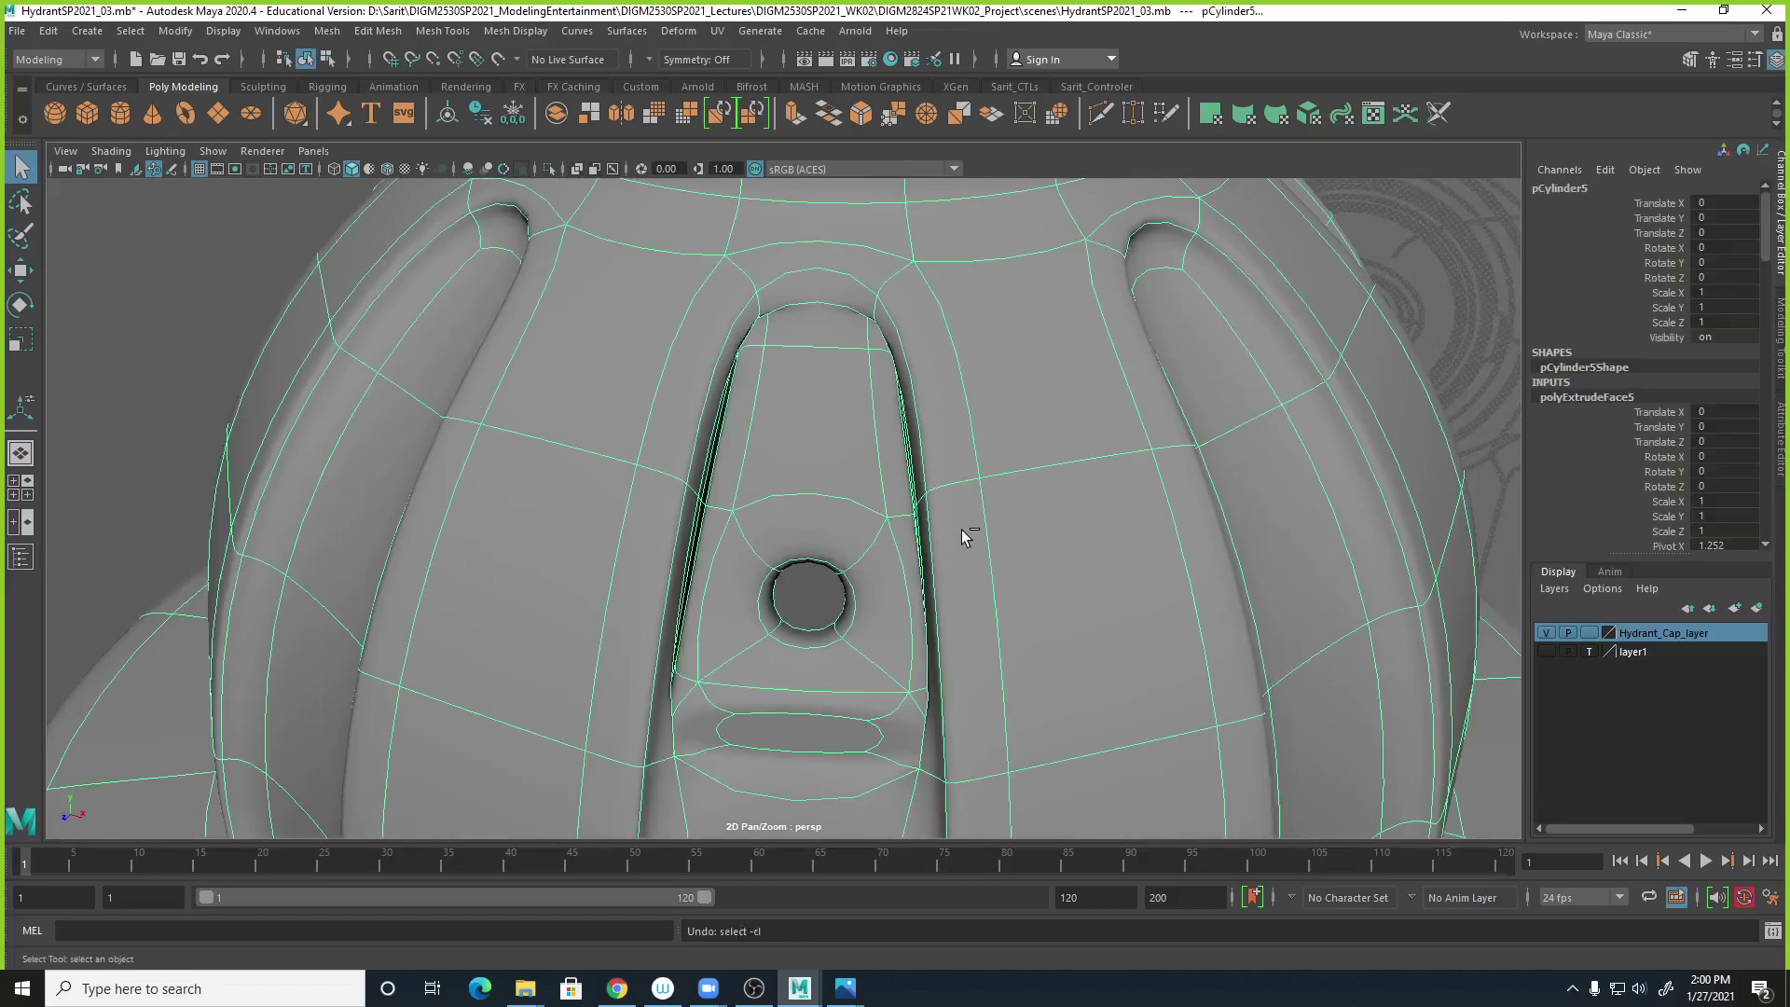
{"action": "key", "text": "ctrl+z"}
Examine the recess, its hole and the ledge below it in the unsmoothed display.
{"action": "left_click_drag", "start_coordinate": [936, 535], "coordinate": [992, 532], "text": "alt"}
{"action": "left_click", "coordinate": [170, 239]}
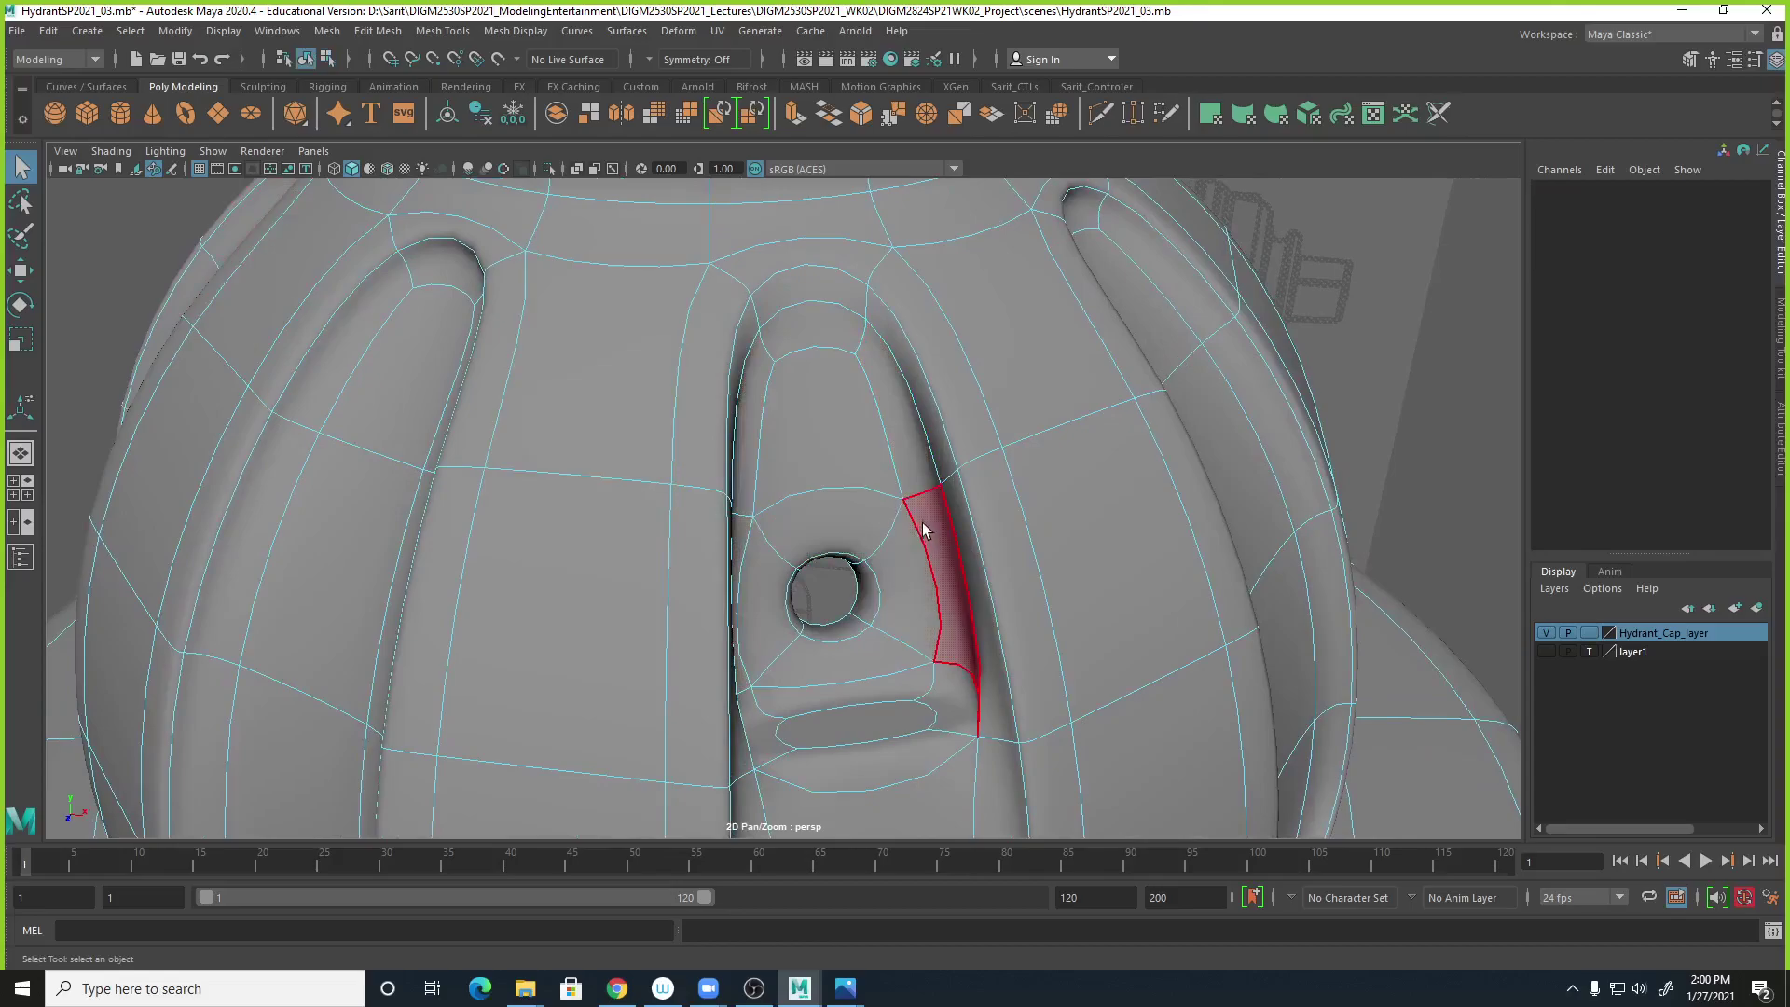
{"action": "key", "text": "1"}
{"action": "left_click_drag", "start_coordinate": [887, 664], "coordinate": [675, 617], "text": "alt"}
{"action": "left_click", "coordinate": [815, 630]}
{"action": "left_click_drag", "start_coordinate": [815, 630], "coordinate": [748, 608], "text": "alt"}
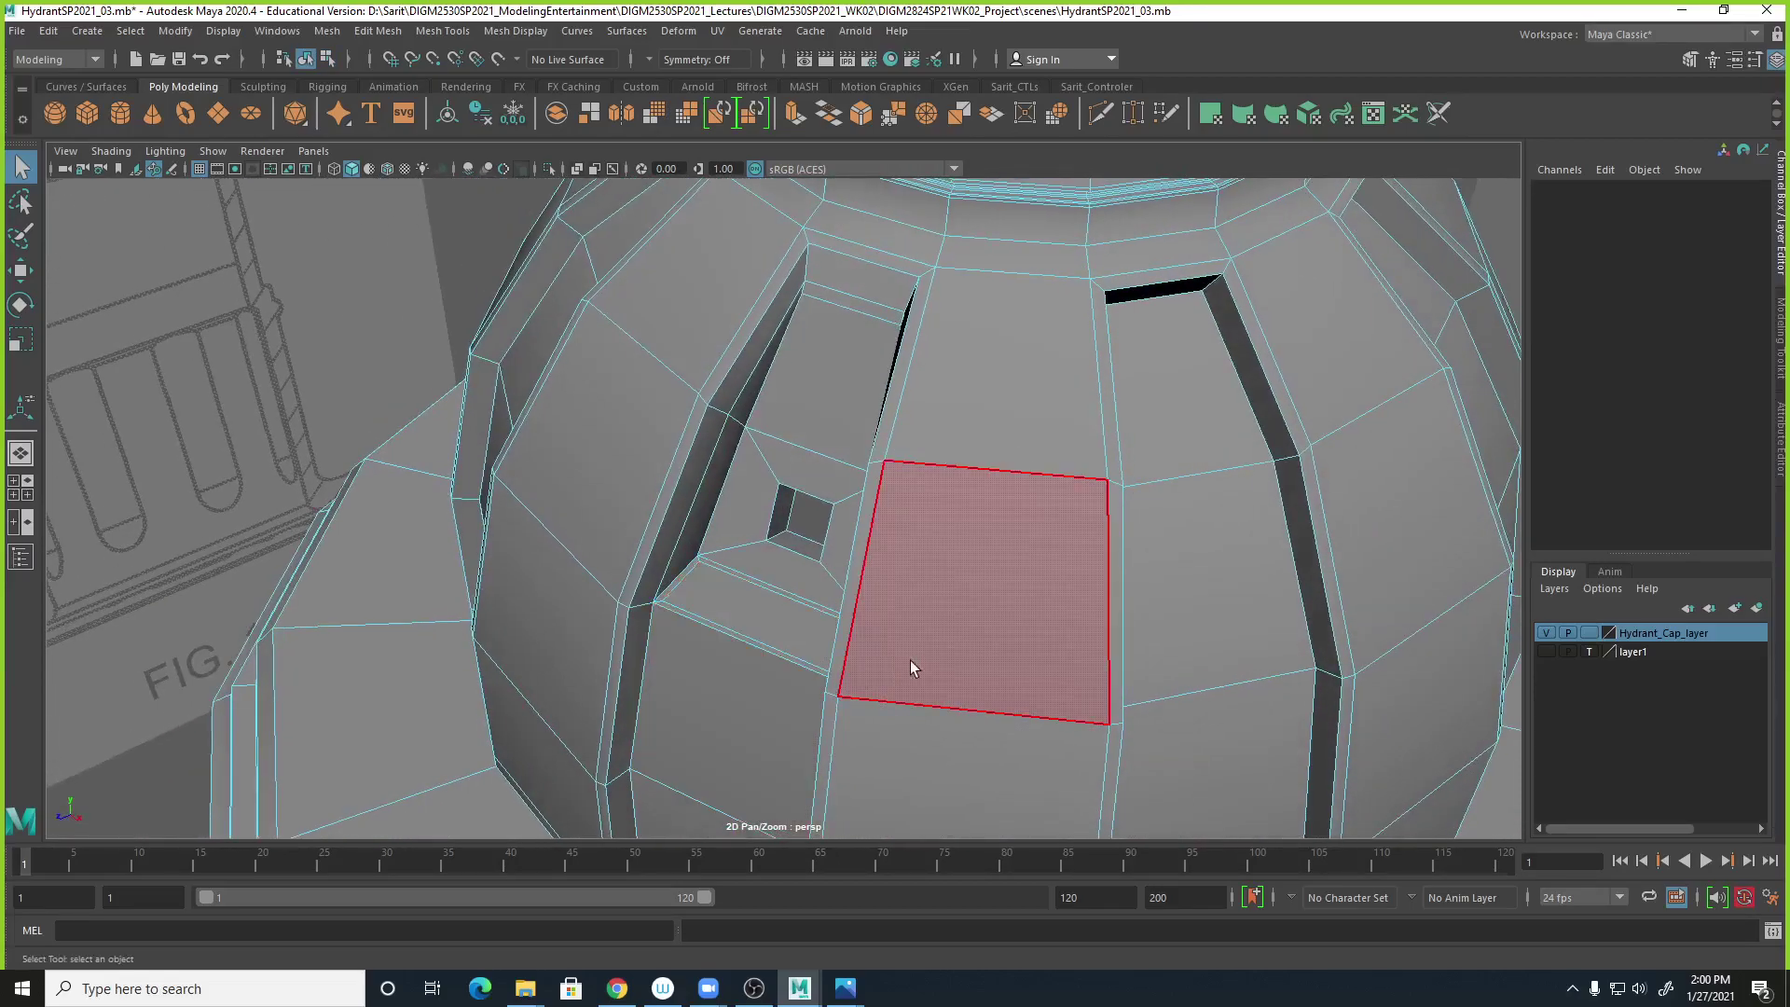
{"action": "right_click_drag", "start_coordinate": [900, 662], "coordinate": [684, 636], "text": "alt"}
{"action": "left_click_drag", "start_coordinate": [684, 636], "coordinate": [859, 601], "text": "alt"}
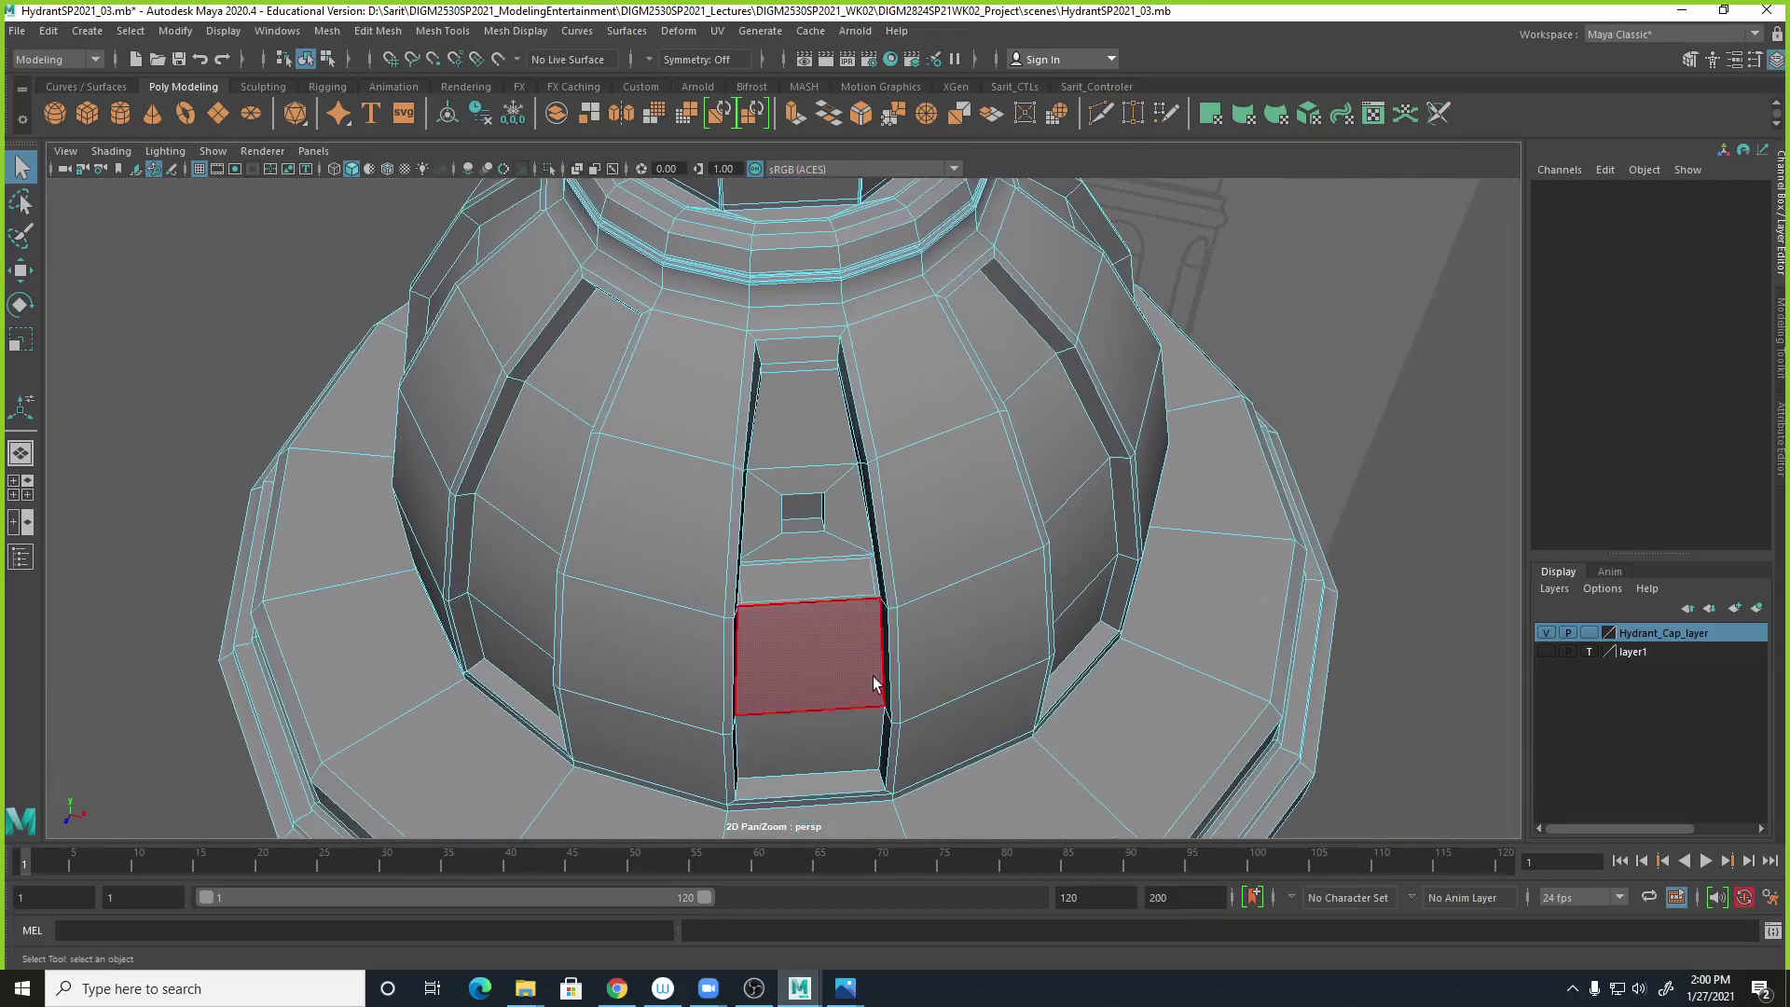
Preview the cap smoothed in object selection and examine the dome's recess and slots from several sides.
{"action": "key", "text": "3"}
{"action": "right_click_drag", "start_coordinate": [1077, 474], "coordinate": [1181, 448]}
{"action": "left_click", "coordinate": [1462, 759]}
{"action": "right_click_drag", "start_coordinate": [1462, 759], "coordinate": [1015, 625], "text": "alt"}
{"action": "left_click_drag", "start_coordinate": [1016, 624], "coordinate": [1130, 780], "text": "alt"}
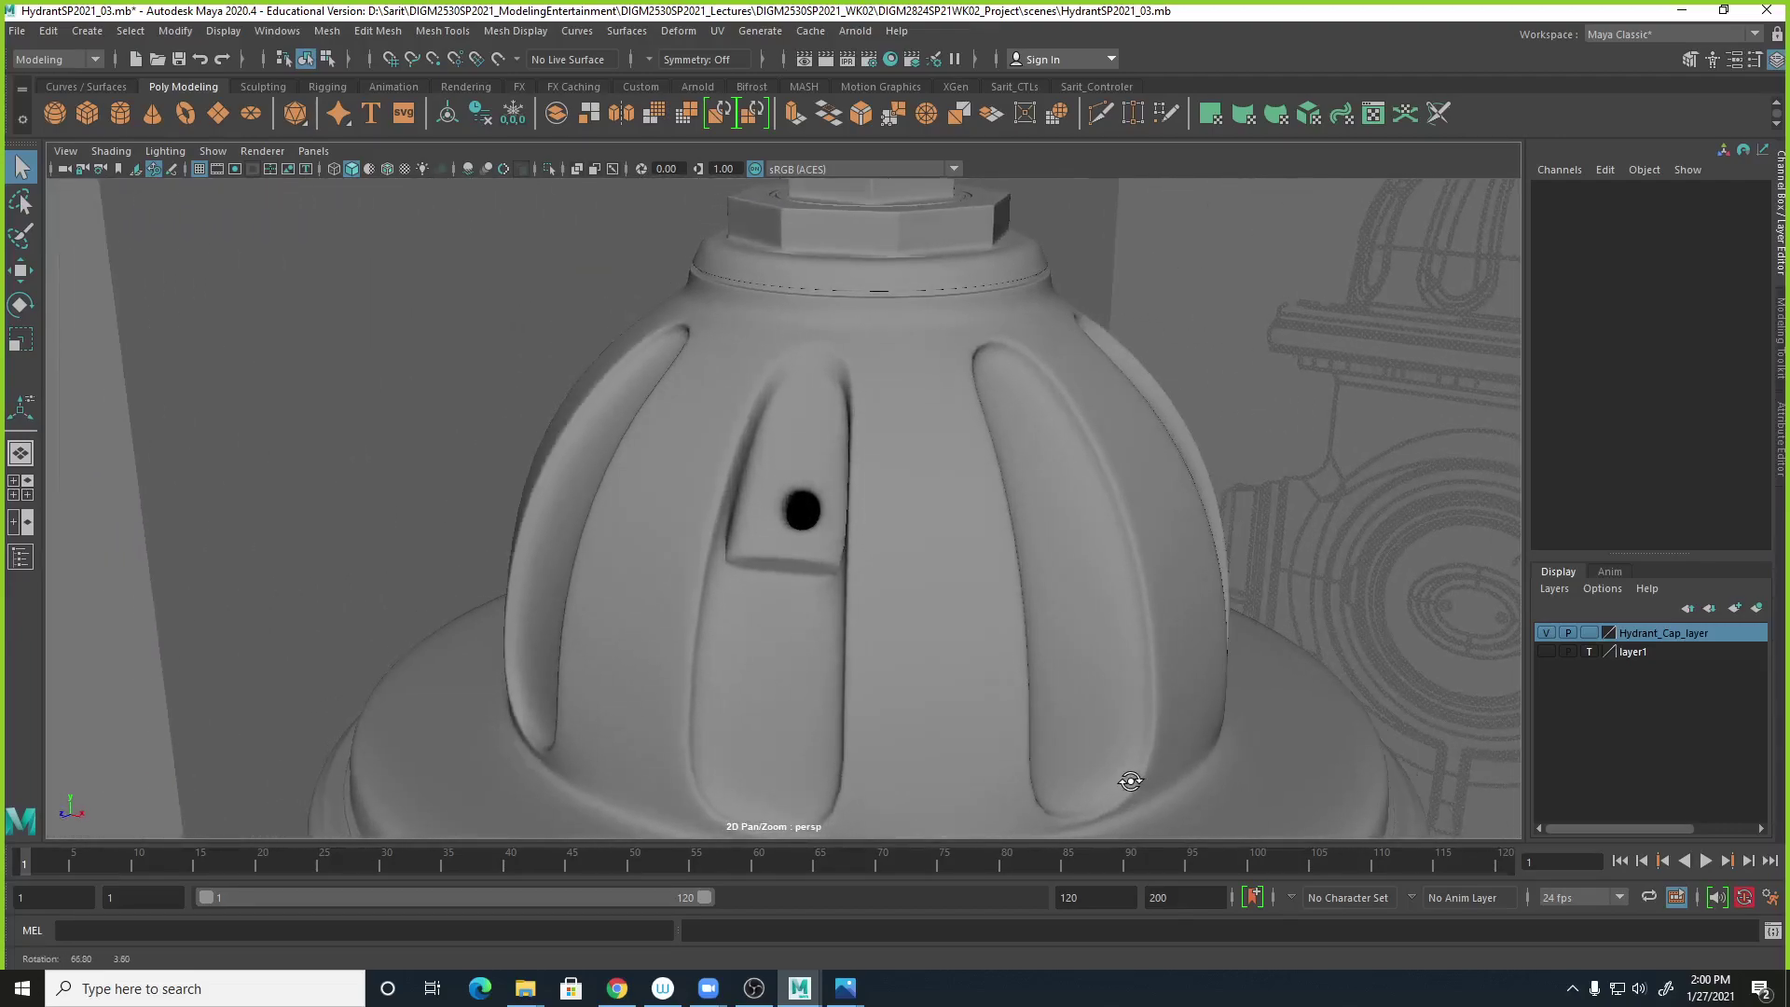
{"action": "right_click_drag", "start_coordinate": [870, 669], "coordinate": [683, 624], "text": "alt"}
{"action": "left_click_drag", "start_coordinate": [683, 624], "coordinate": [743, 491], "text": "alt"}
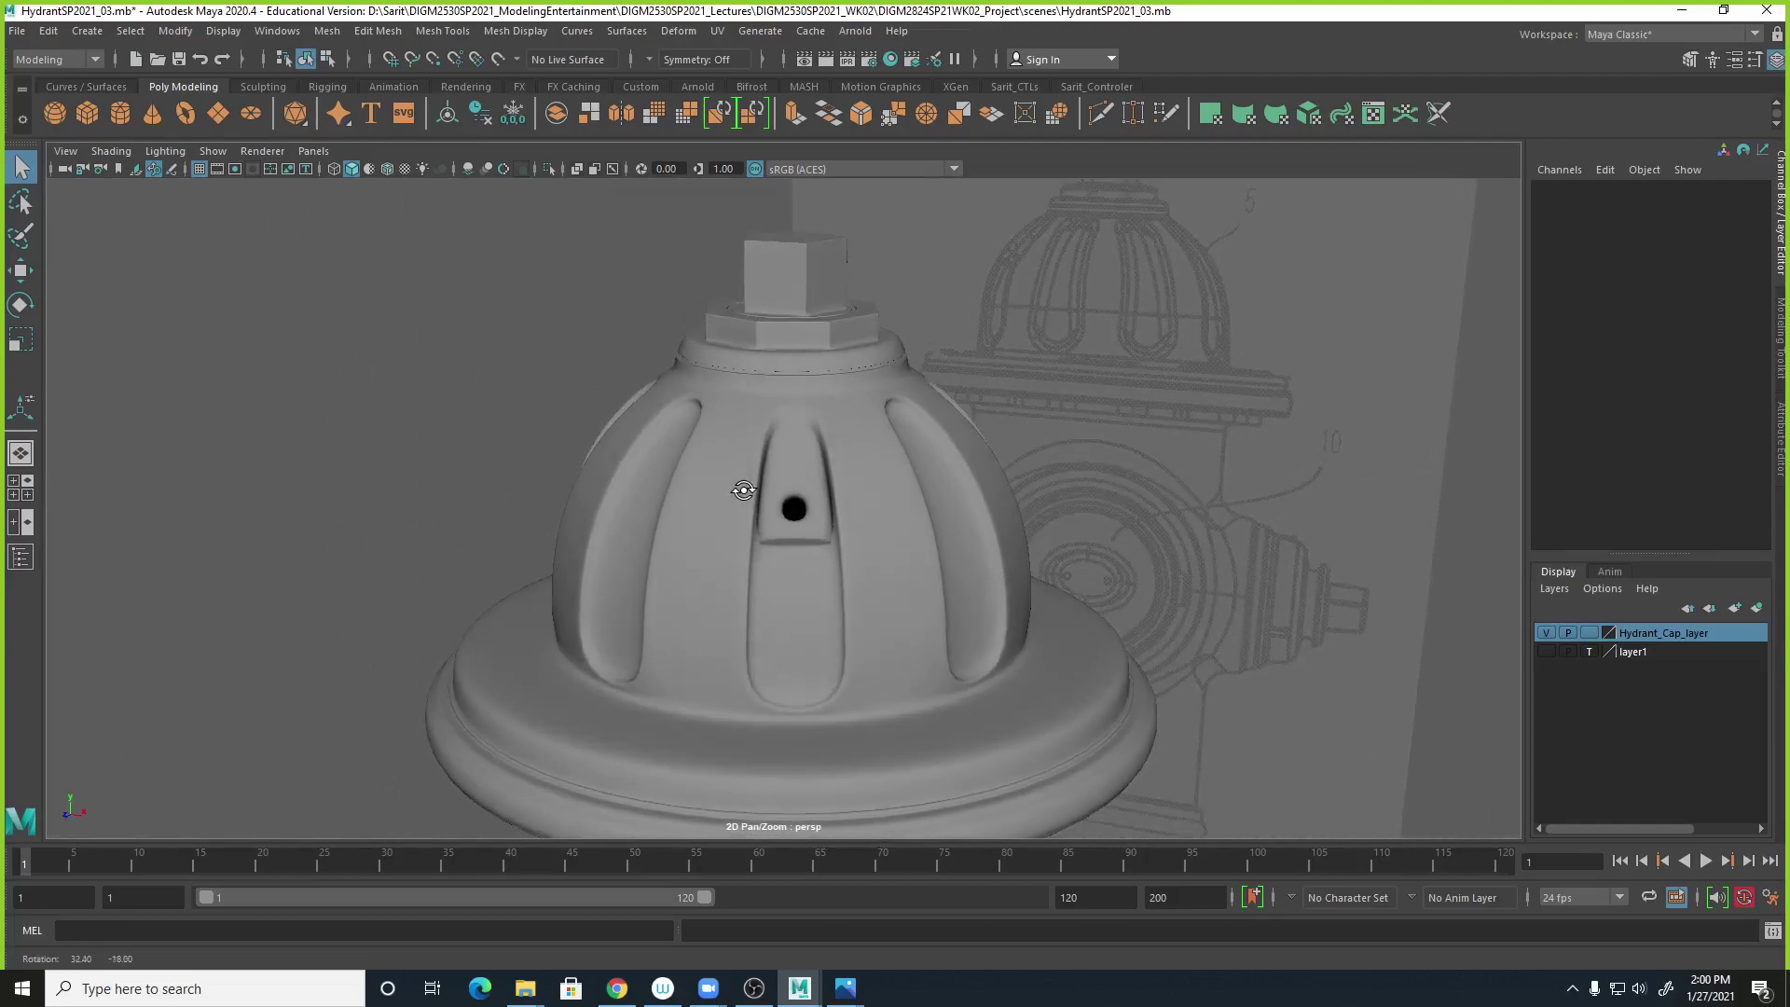
Insert an edge loop on the recess face around the square hole, close to its rim.
{"action": "left_click", "coordinate": [834, 494]}
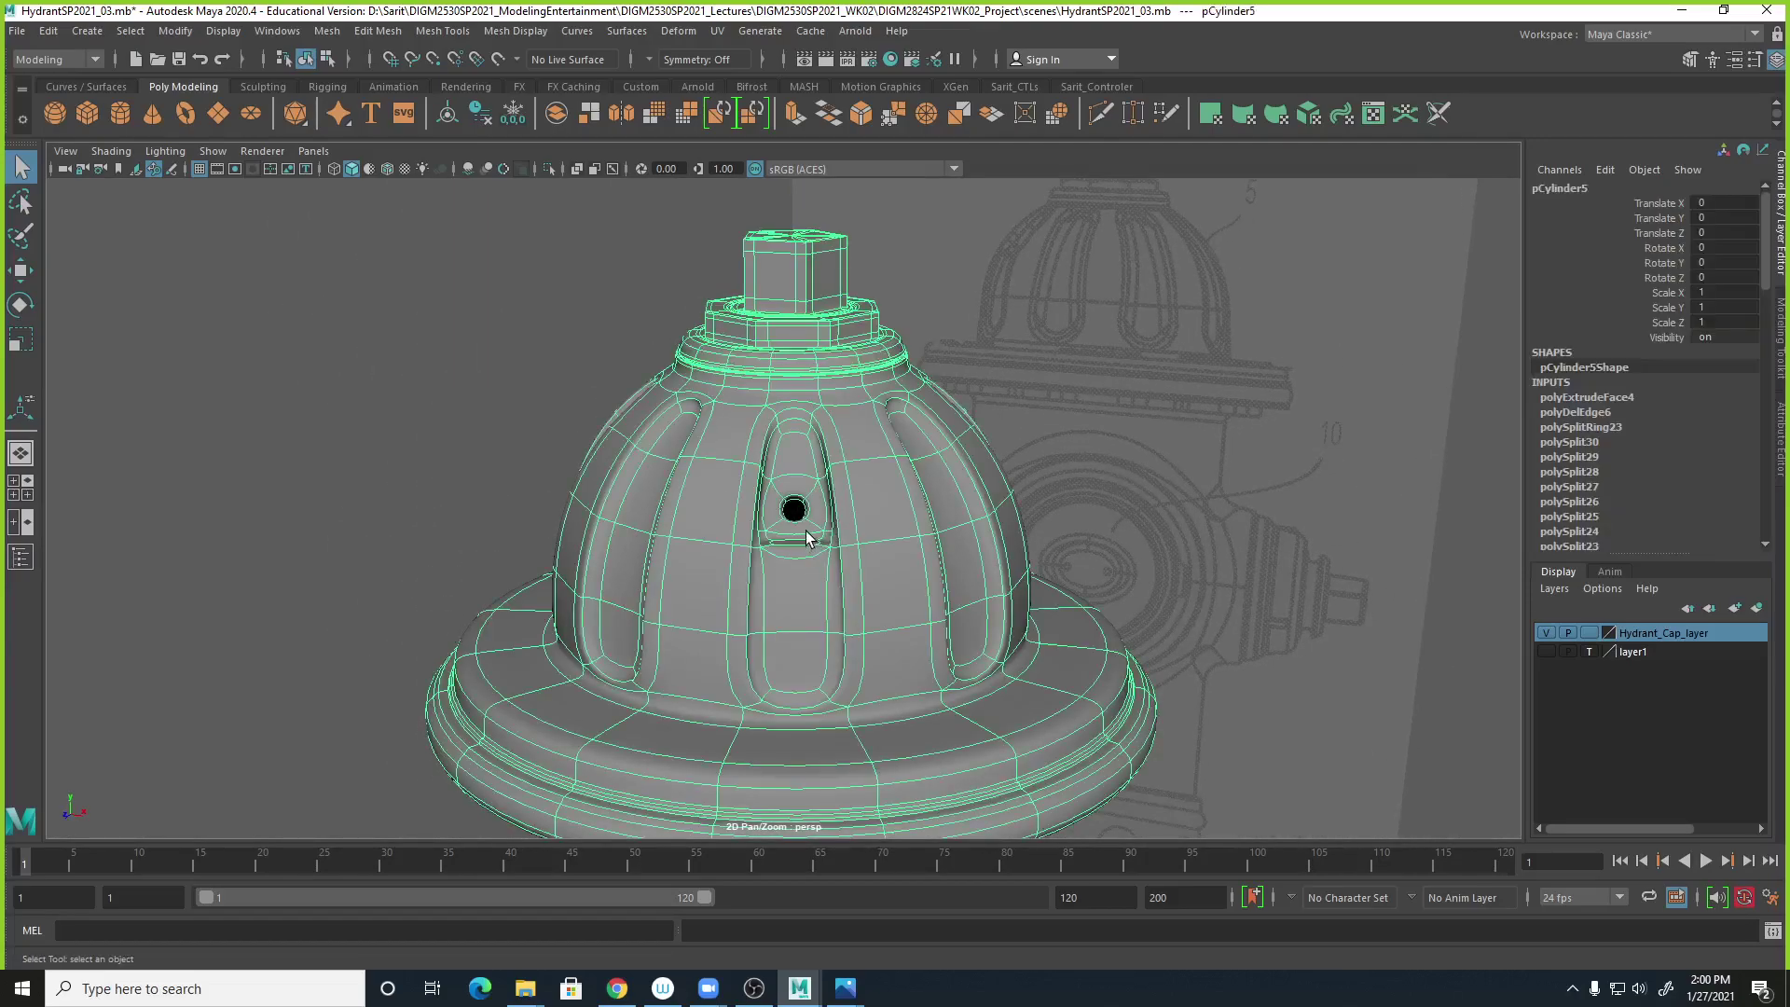
{"action": "key", "text": "1"}
{"action": "right_click_drag", "start_coordinate": [764, 551], "coordinate": [1758, 679], "text": "alt"}
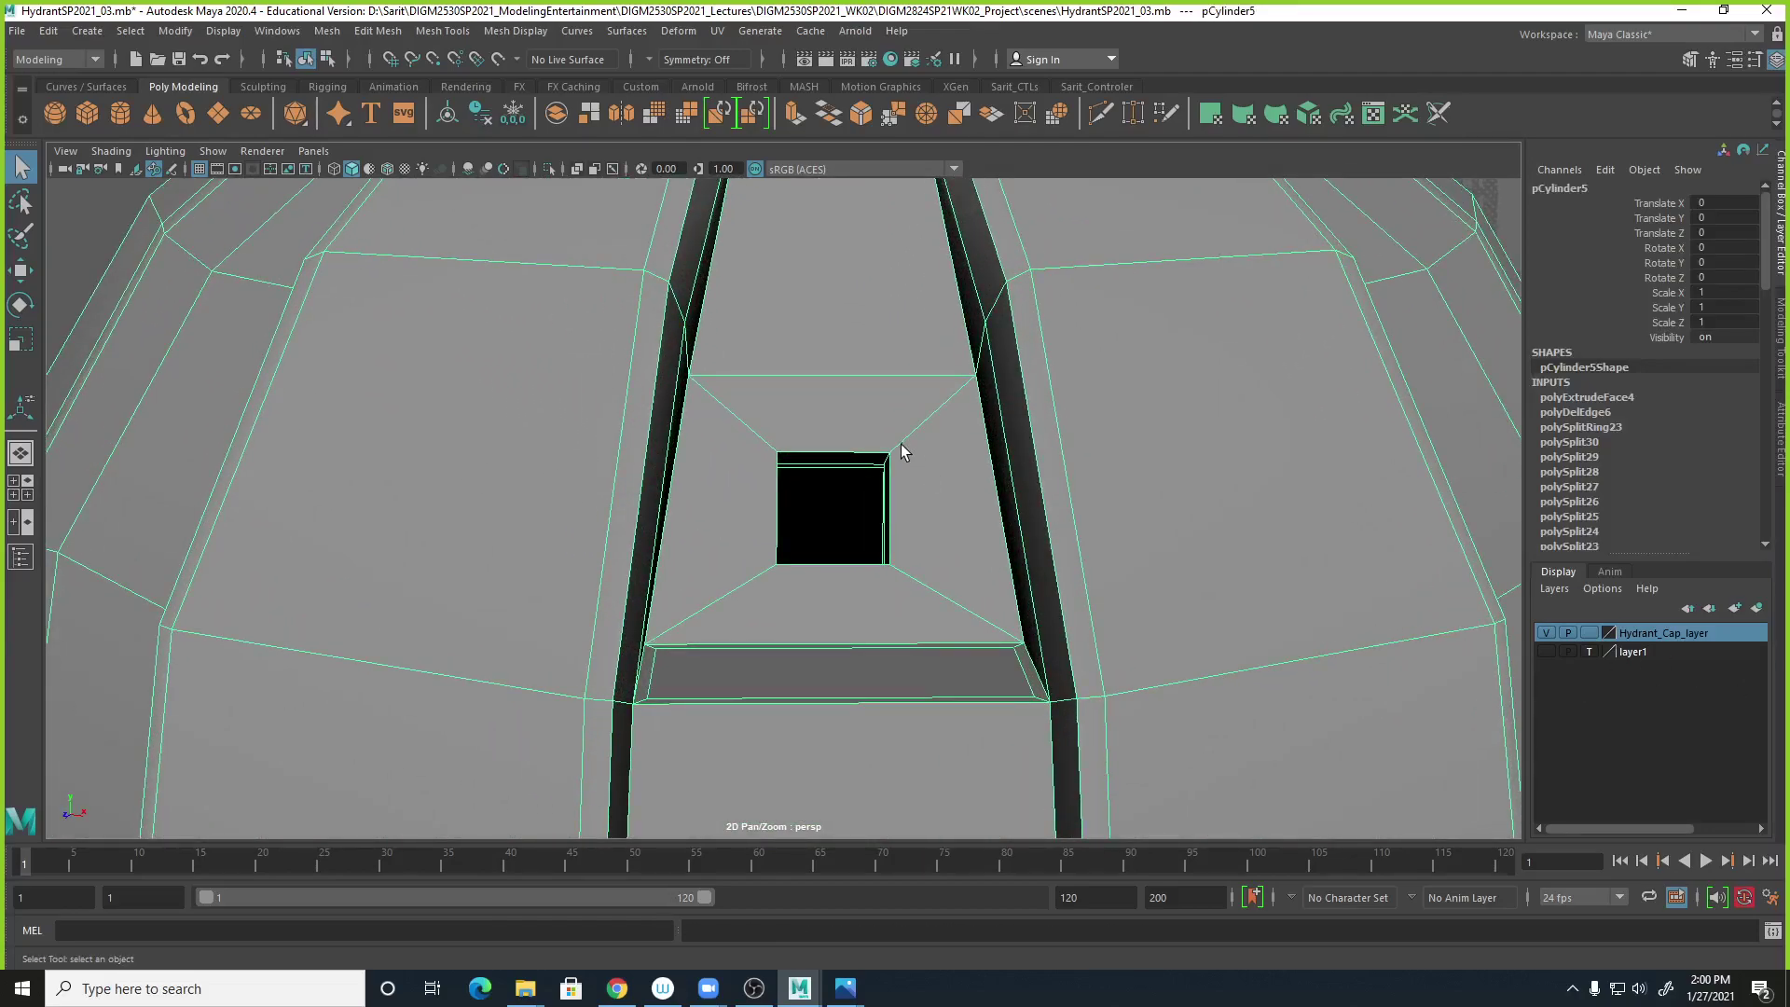
{"action": "left_click", "coordinate": [378, 31]}
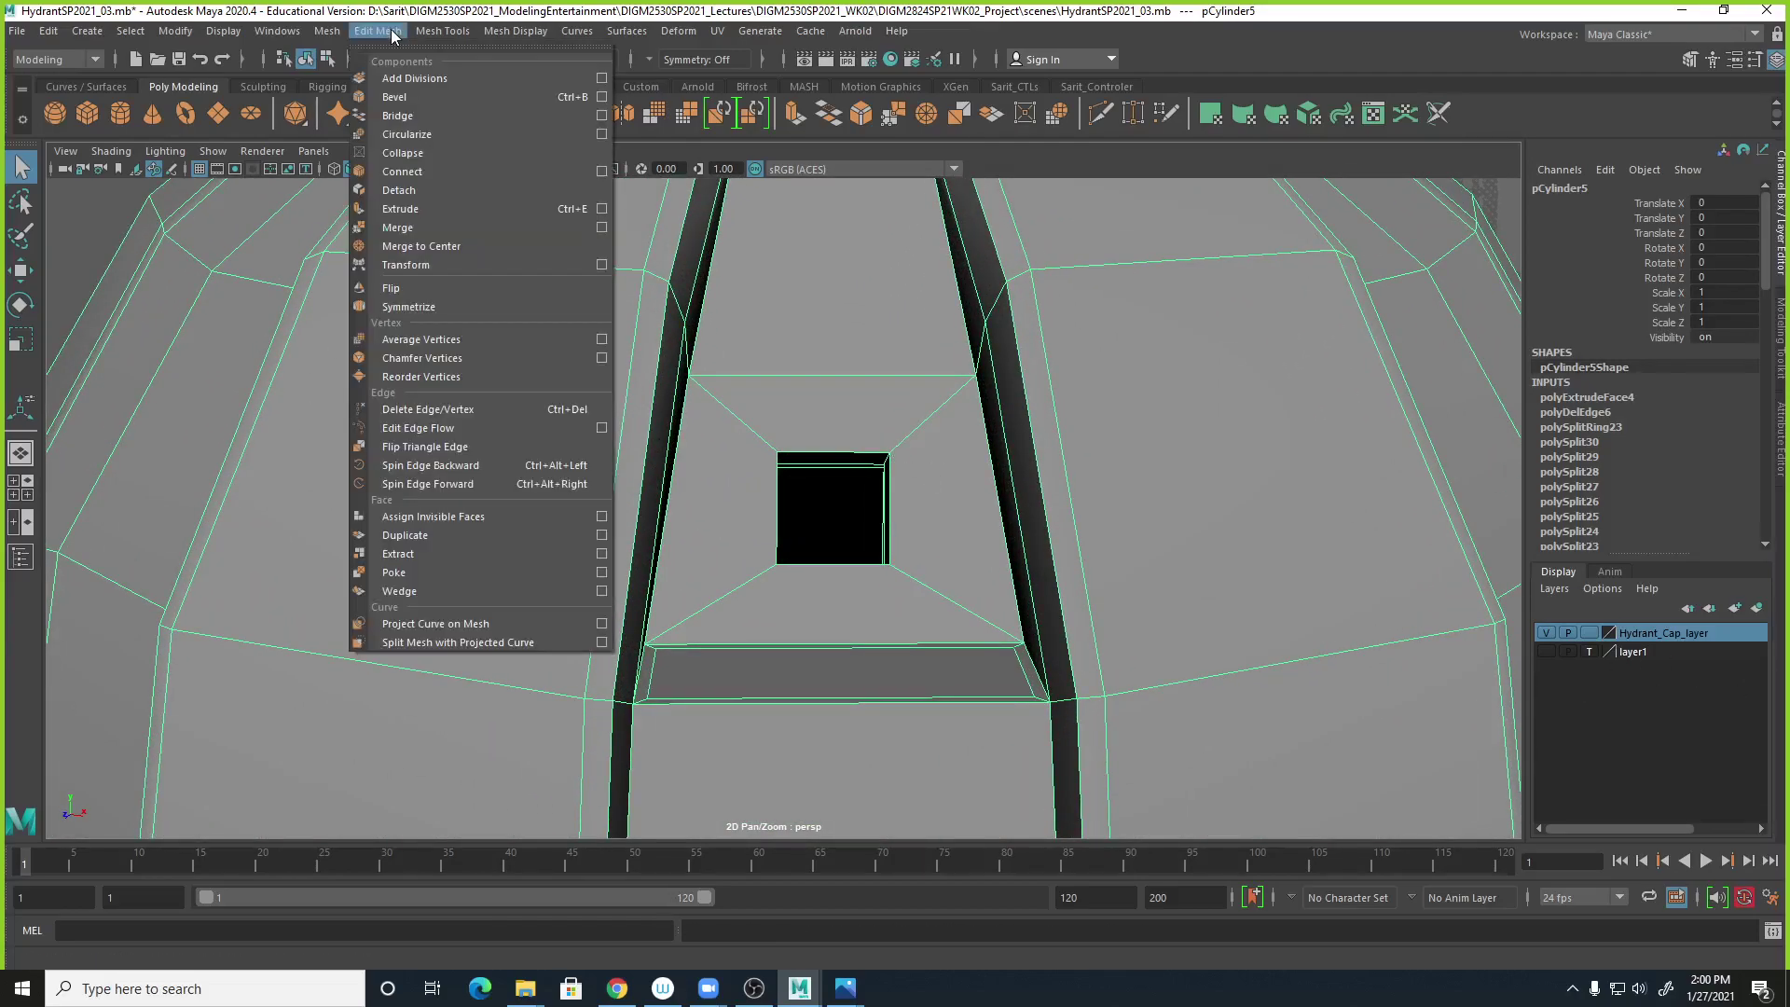
{"action": "mouse_move", "coordinate": [443, 31]}
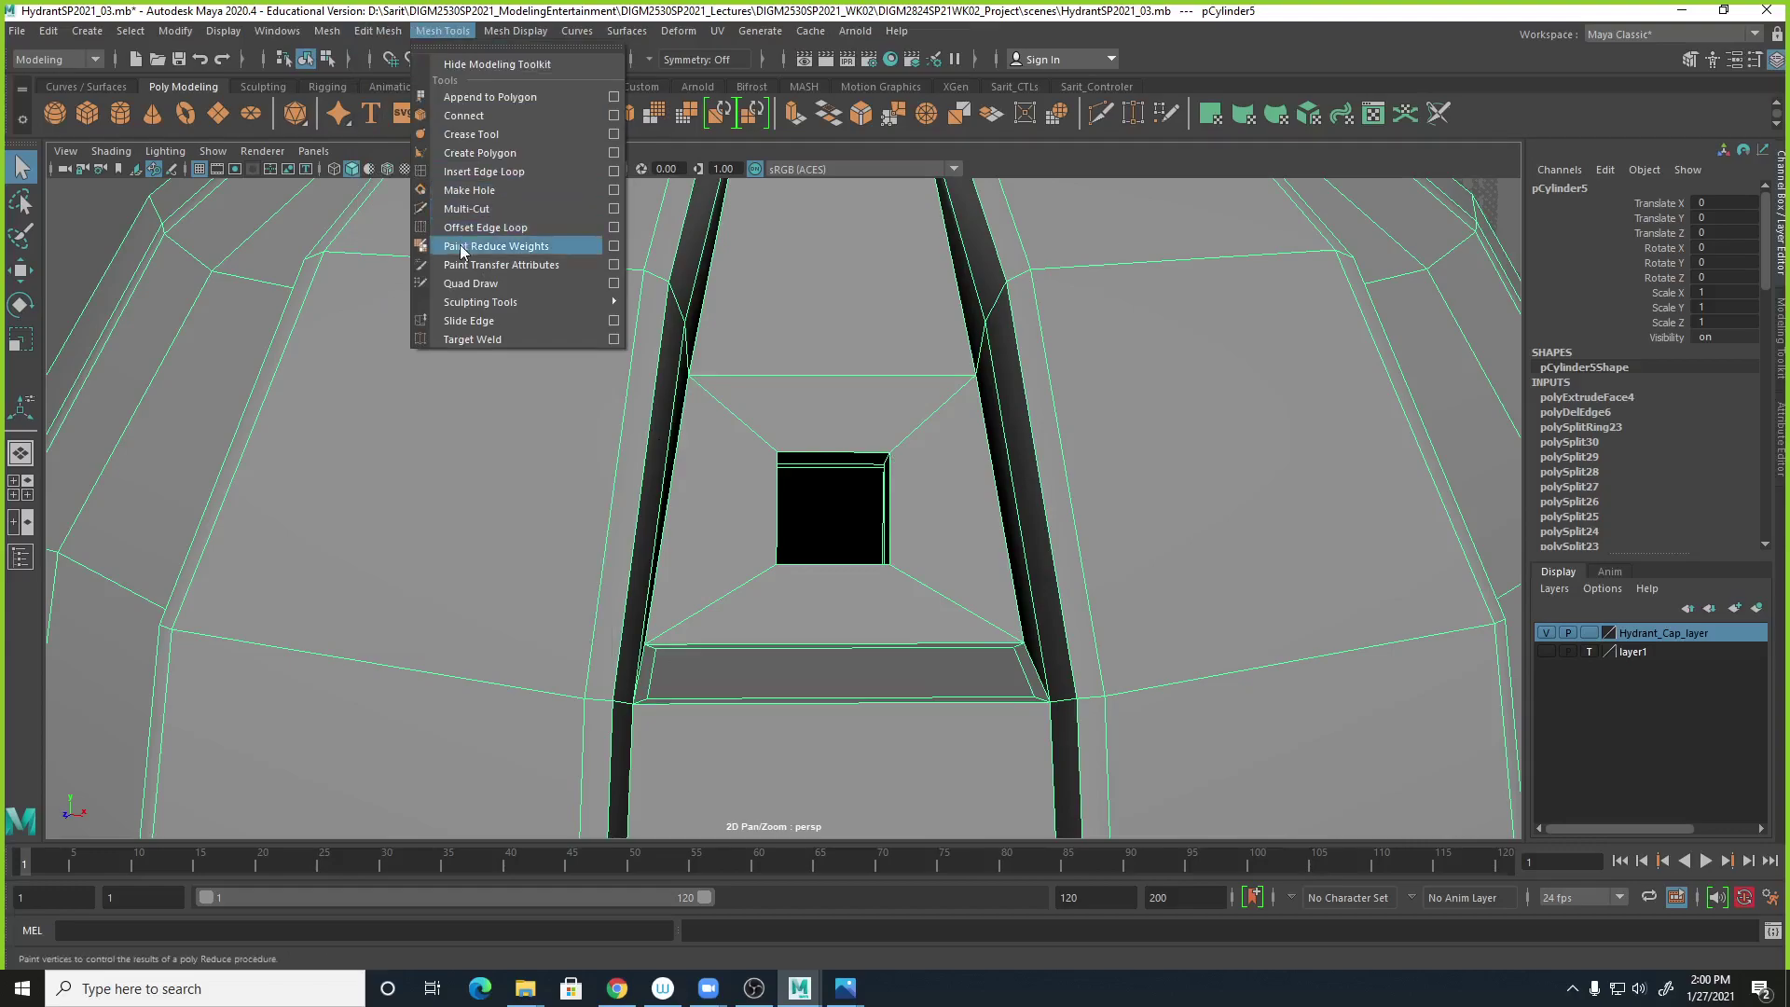
{"action": "left_click", "coordinate": [484, 171]}
{"action": "left_click_drag", "start_coordinate": [833, 495], "coordinate": [847, 568], "text": "alt"}
{"action": "key", "text": "3"}
{"action": "left_click", "coordinate": [28, 170]}
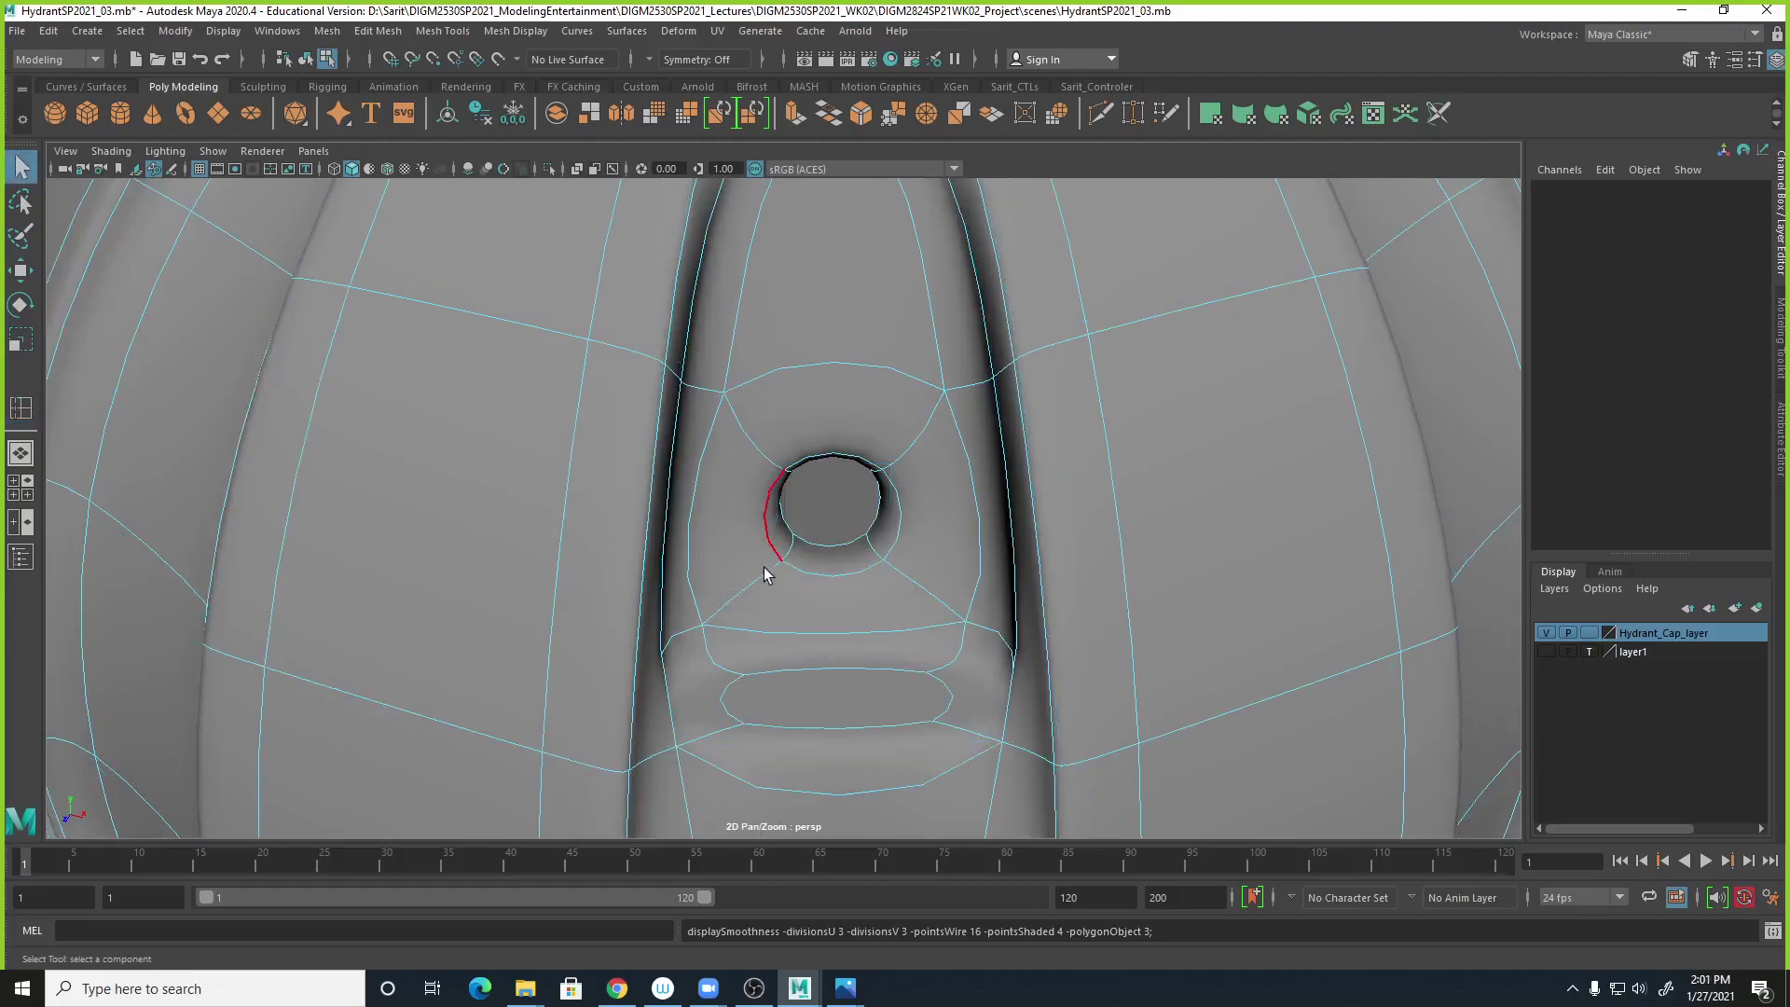
{"action": "left_click_drag", "start_coordinate": [760, 566], "coordinate": [774, 482], "text": "alt"}
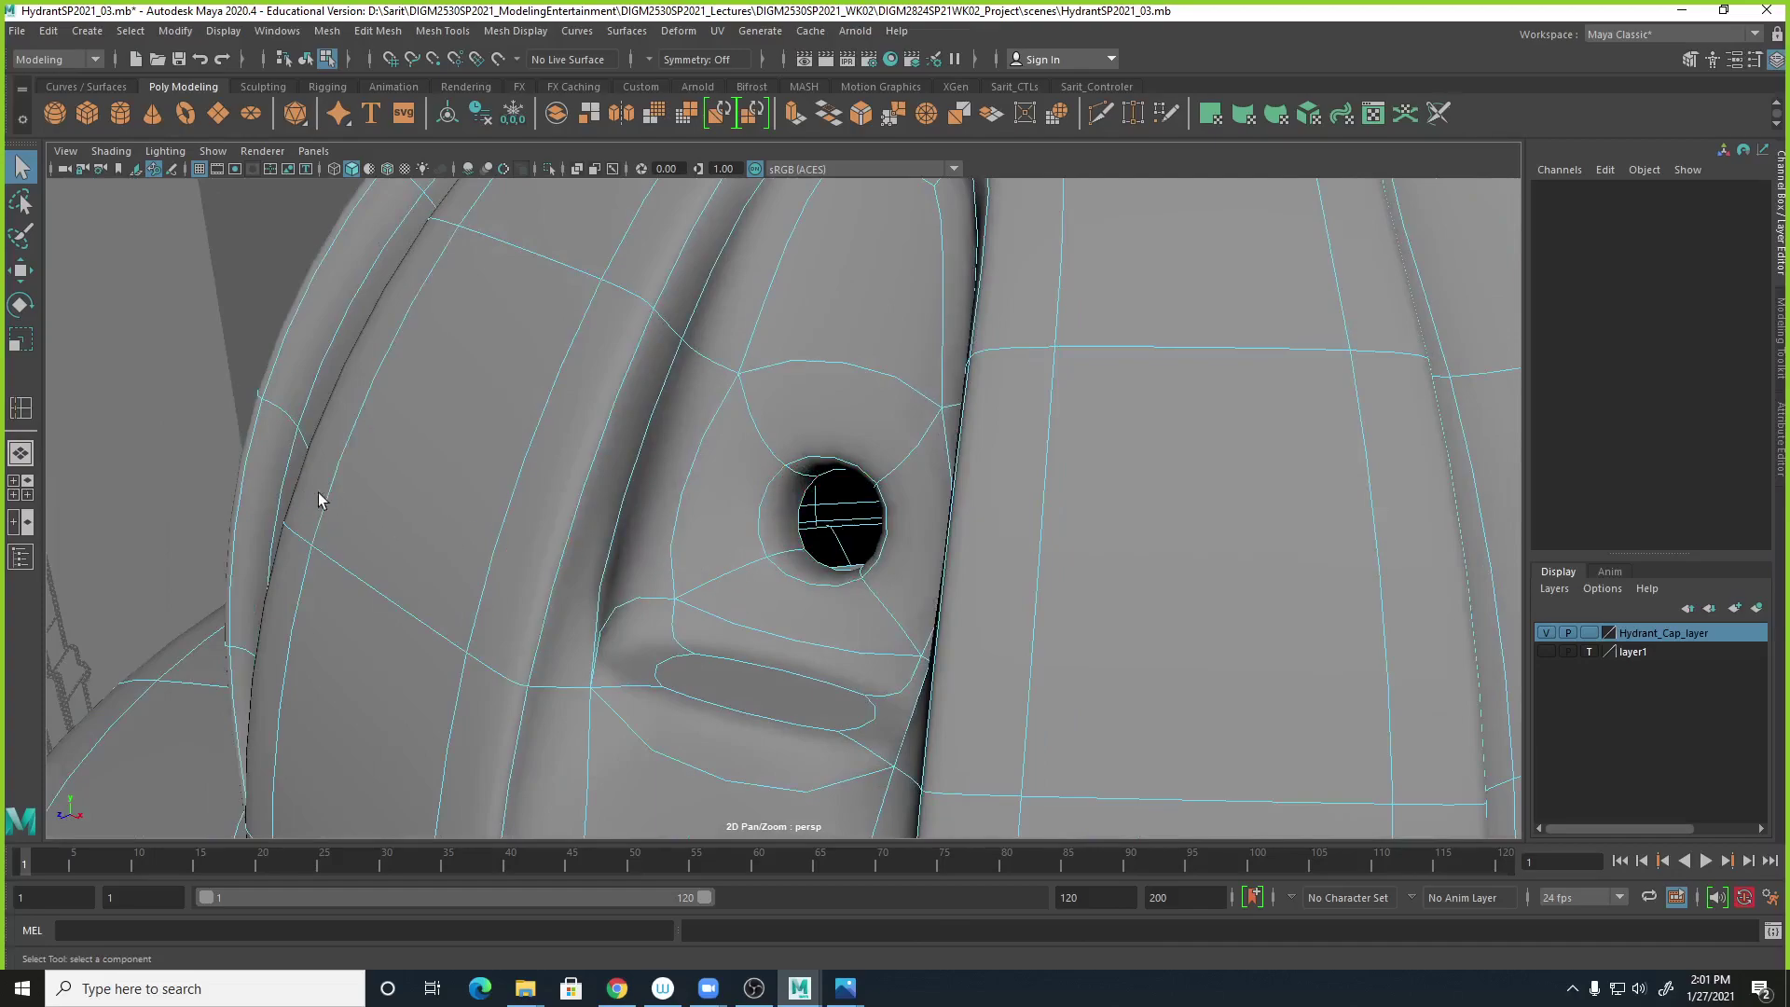
{"action": "left_click_drag", "start_coordinate": [849, 532], "coordinate": [781, 590], "text": "alt"}
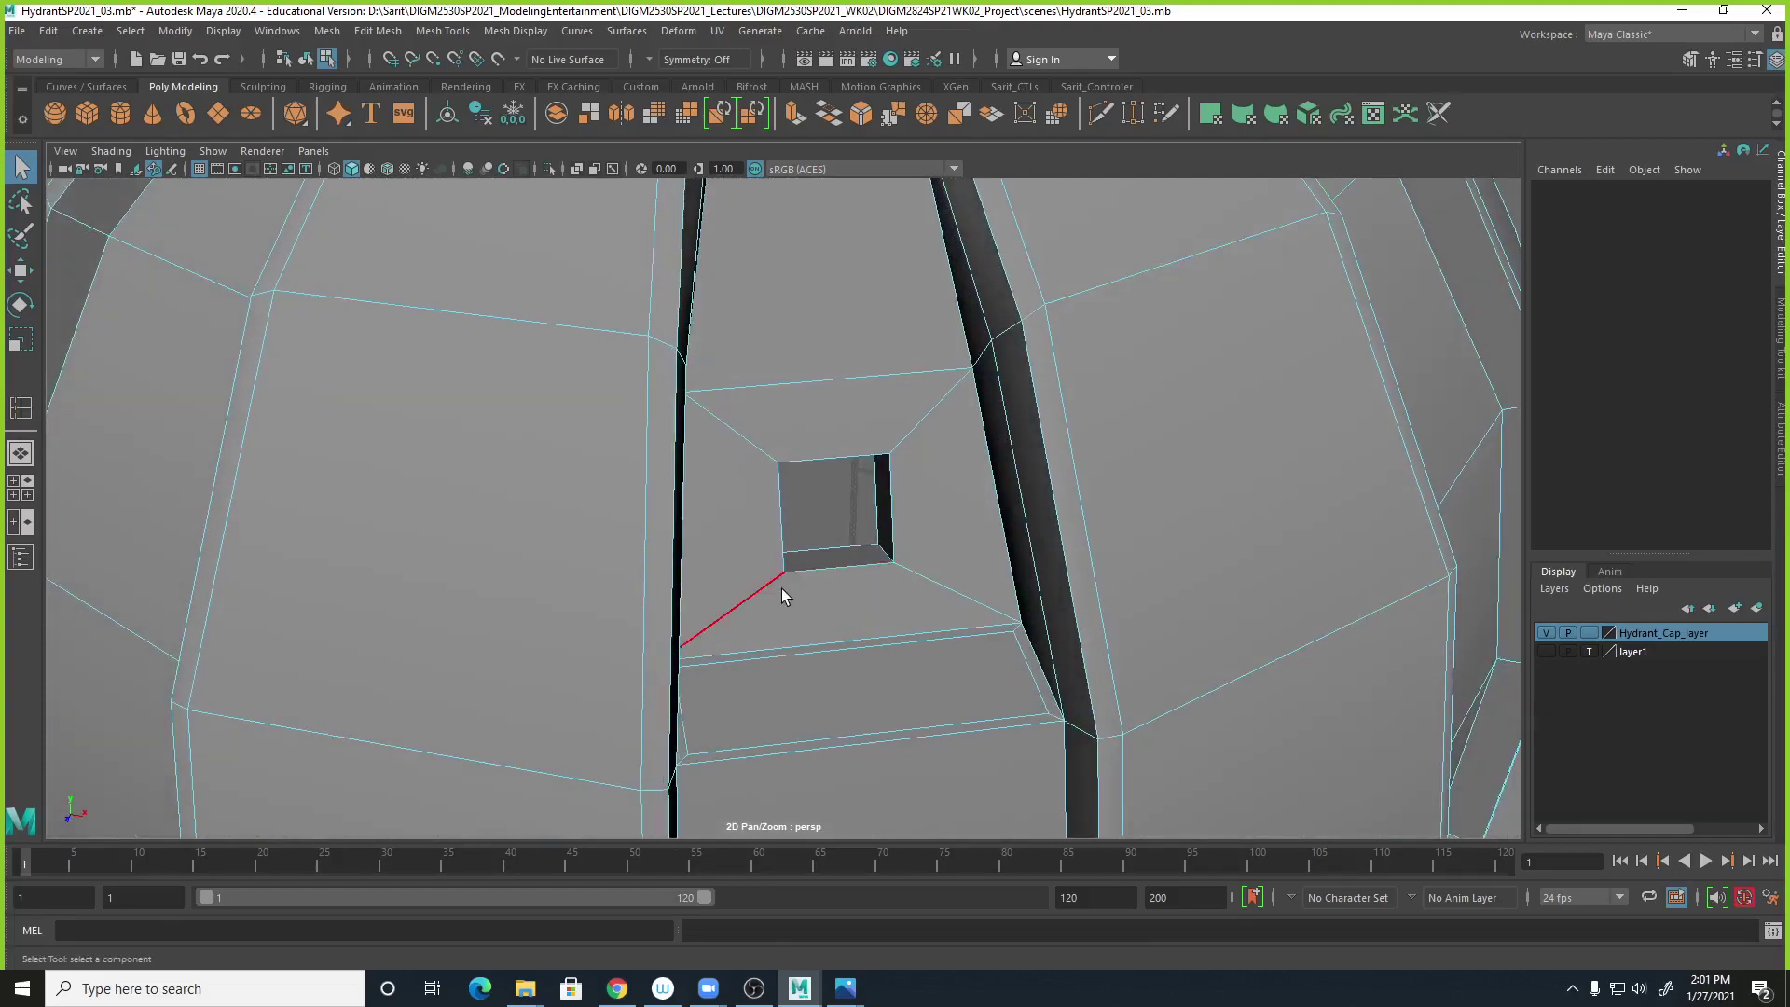
{"action": "key", "text": "y"}
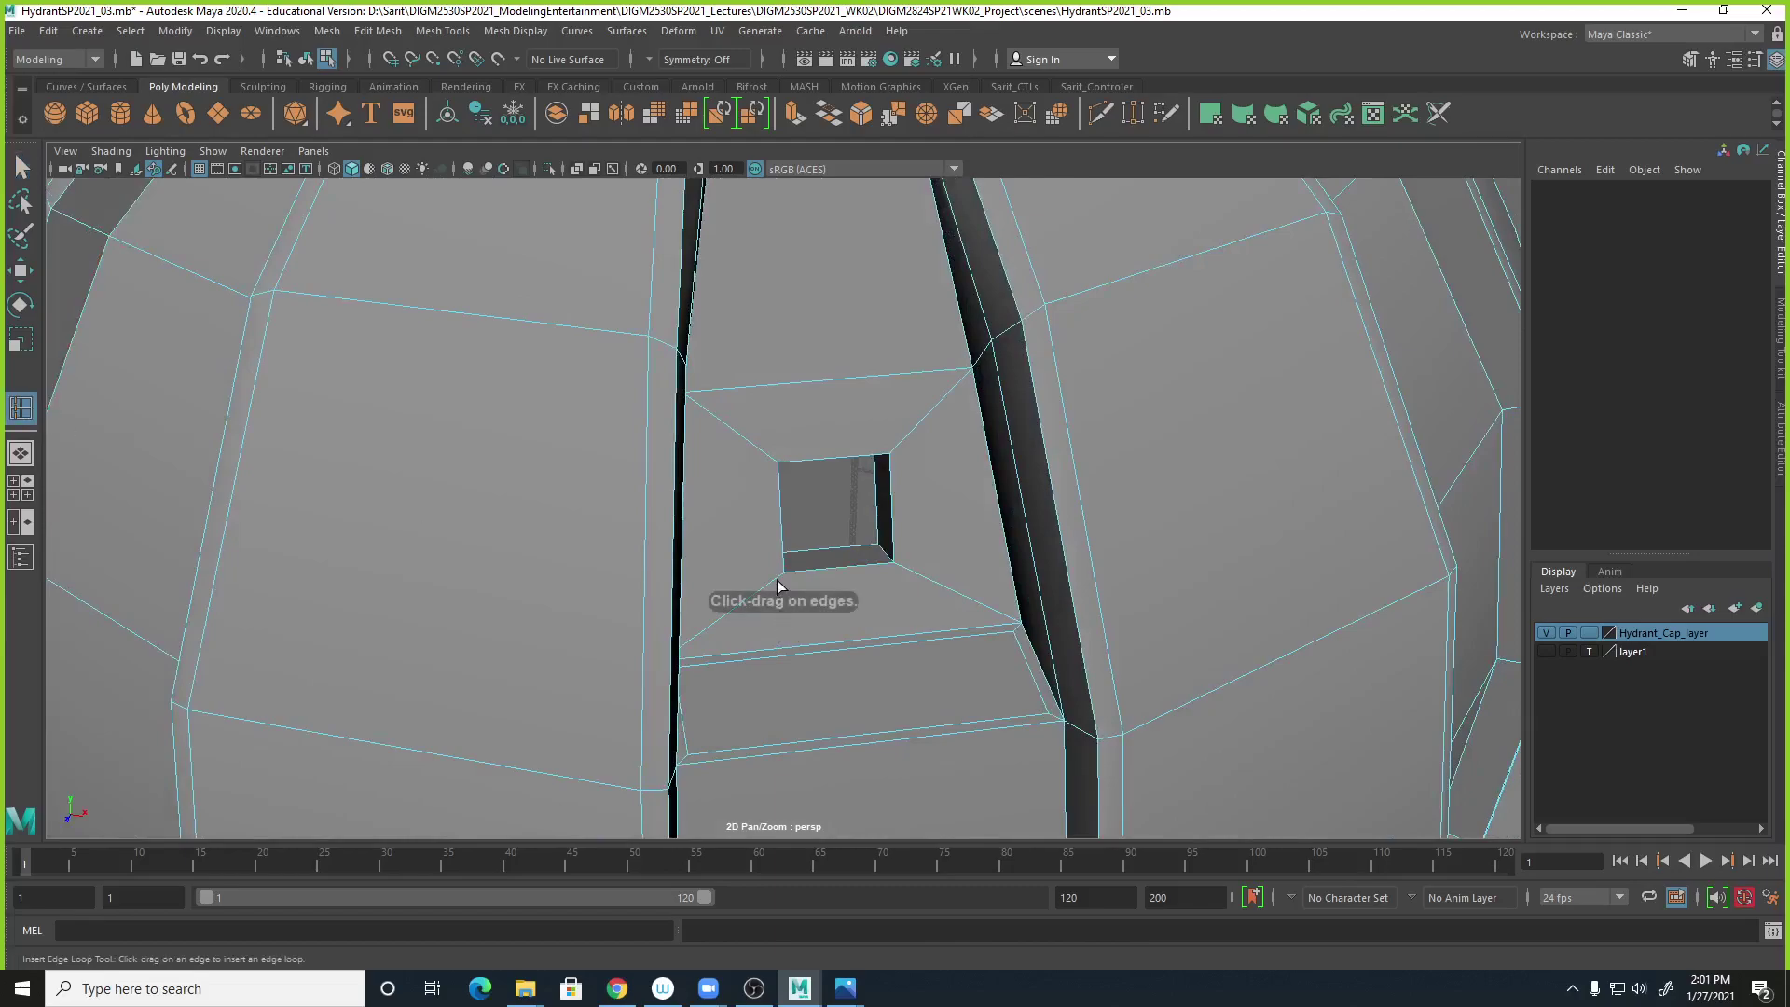
{"action": "left_click", "coordinate": [777, 579]}
Insert a second edge loop on the hole's inner walls just inside the rim and check both loops.
{"action": "left_click_drag", "start_coordinate": [781, 579], "coordinate": [699, 570], "text": "alt"}
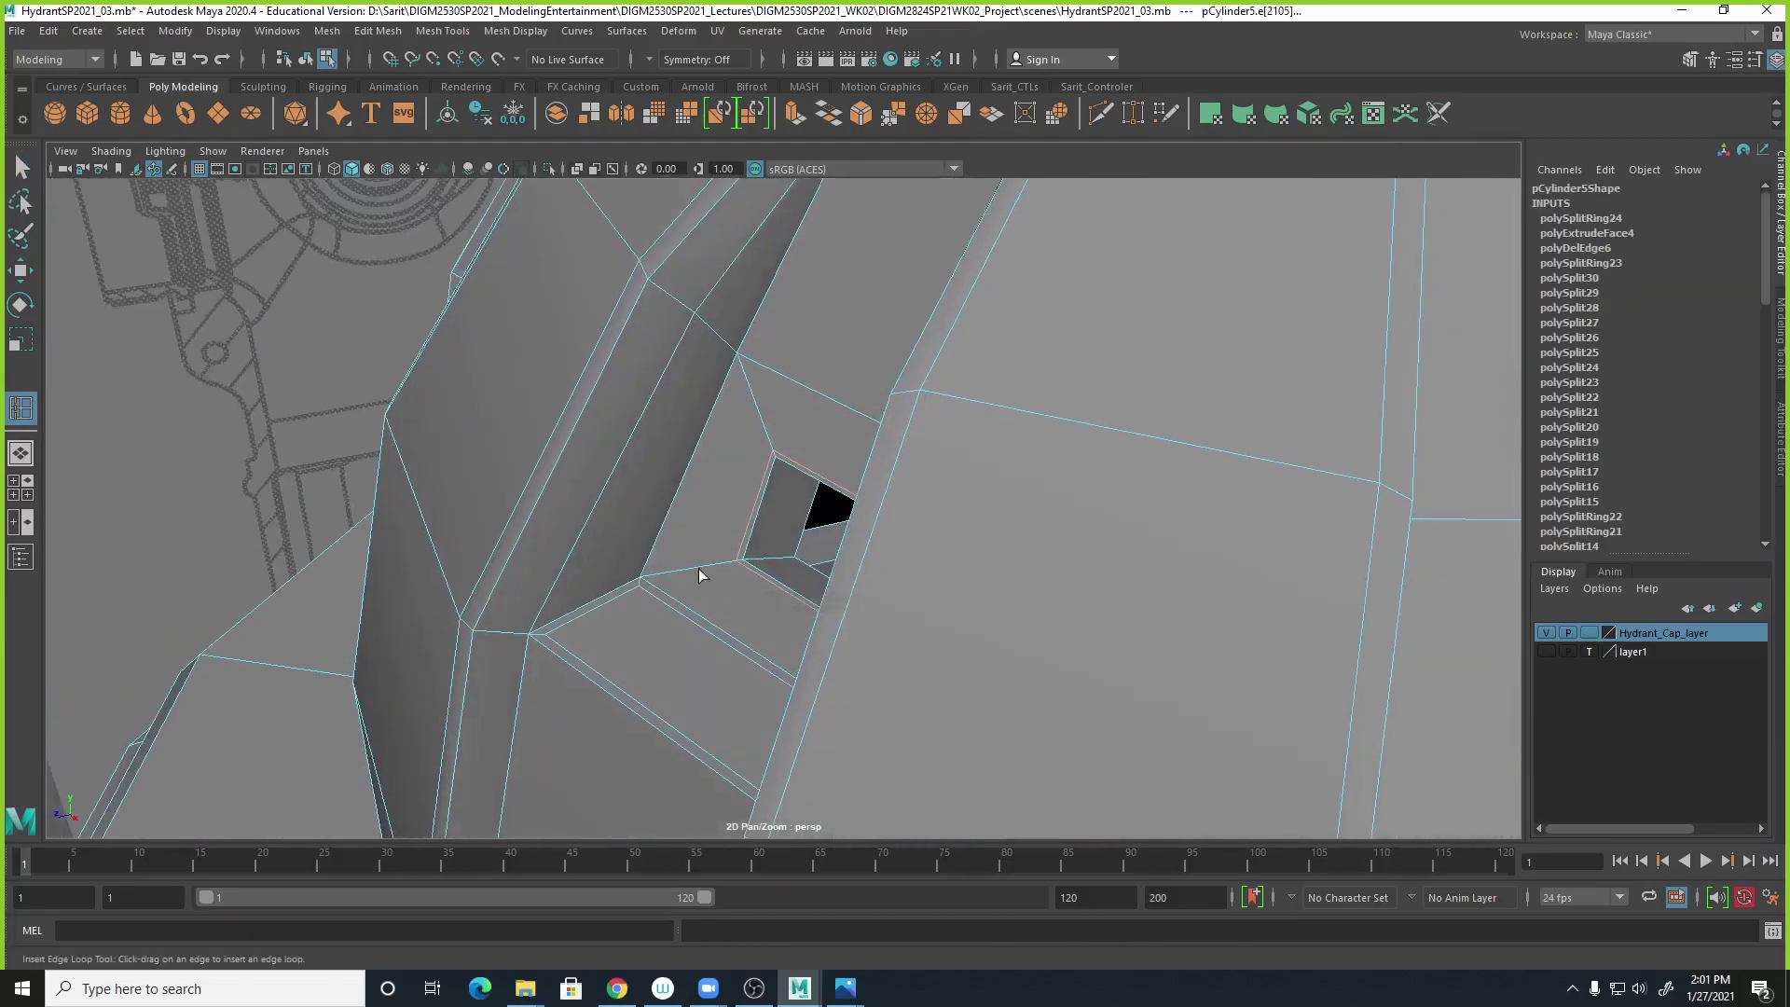
{"action": "left_click", "coordinate": [750, 563]}
{"action": "left_click_drag", "start_coordinate": [769, 593], "coordinate": [854, 573], "text": "alt"}
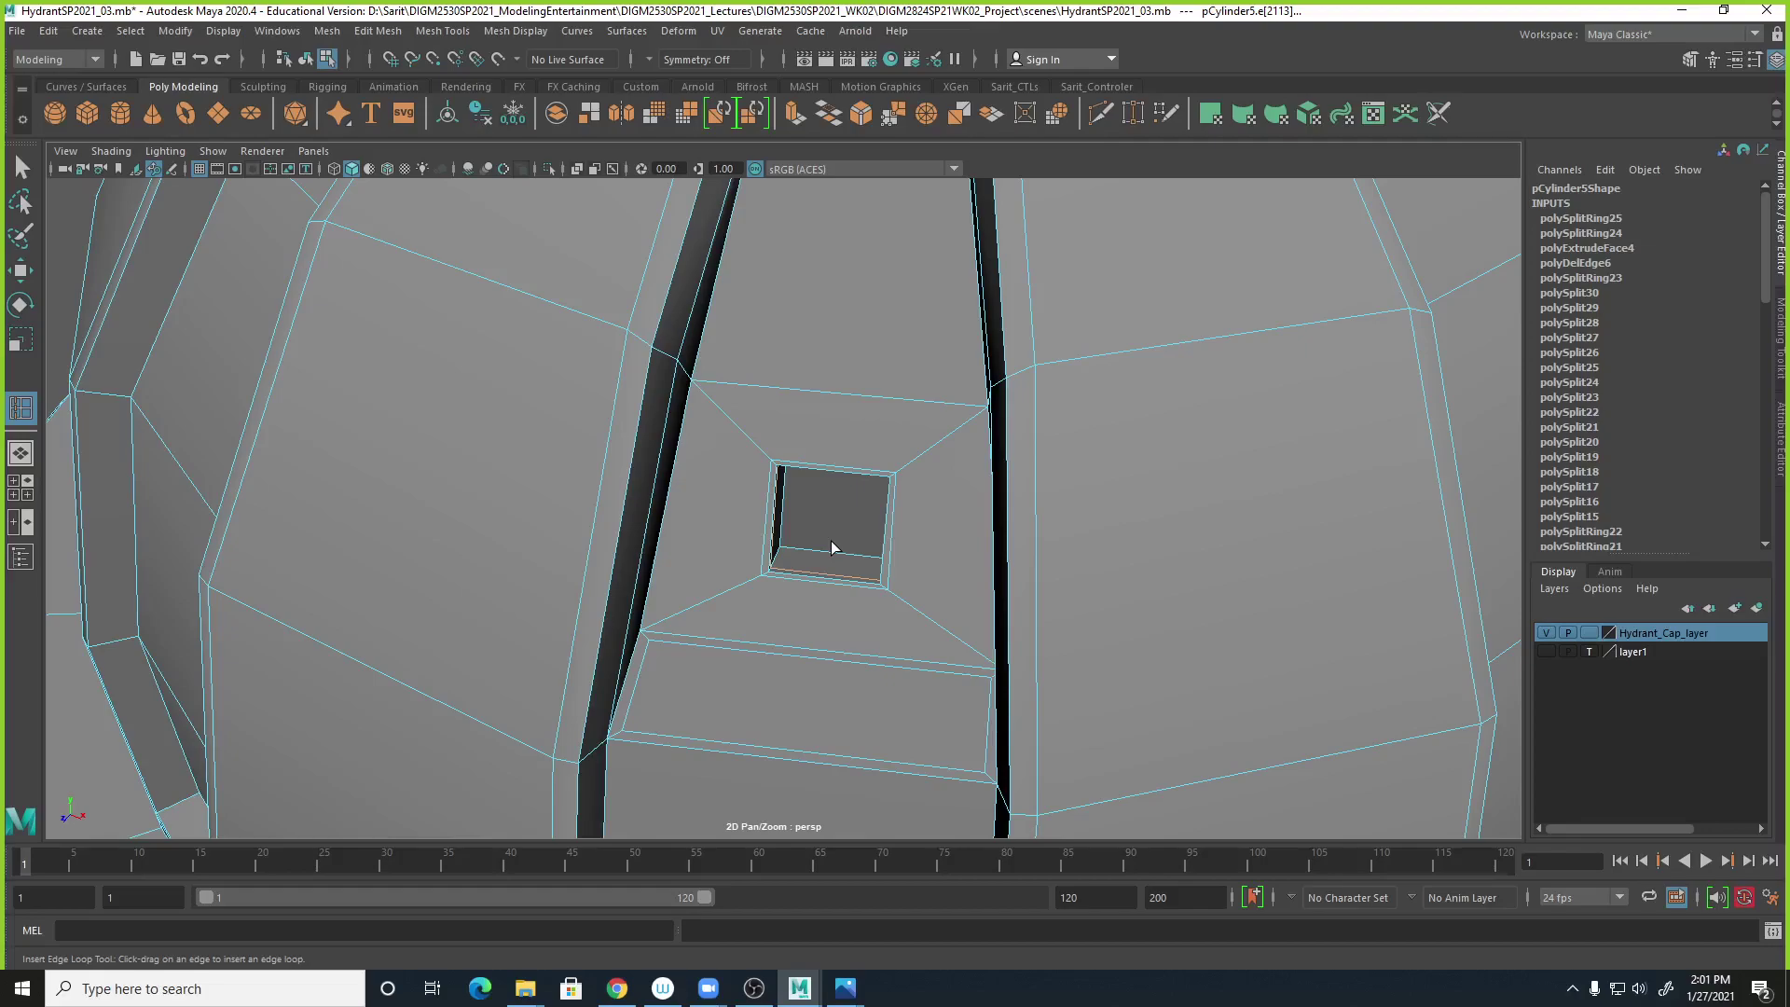
{"action": "left_click_drag", "start_coordinate": [826, 534], "coordinate": [790, 548], "text": "alt"}
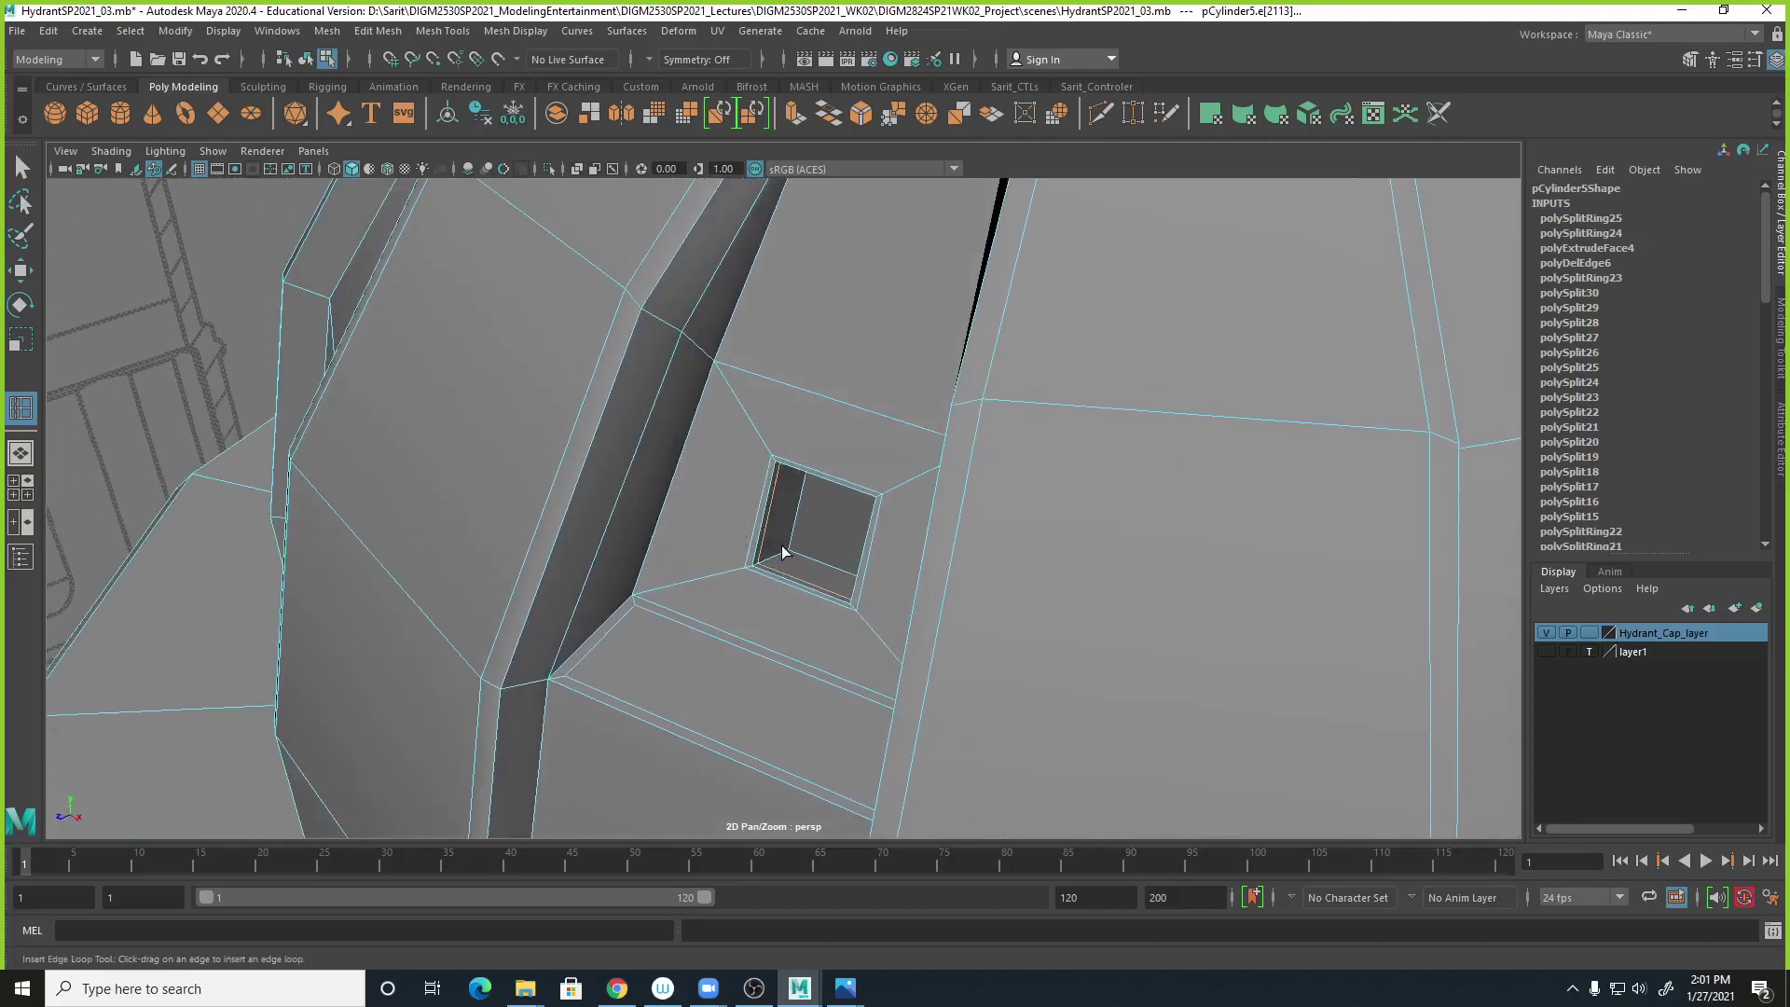
{"action": "left_click_drag", "start_coordinate": [798, 621], "coordinate": [884, 624], "text": "alt"}
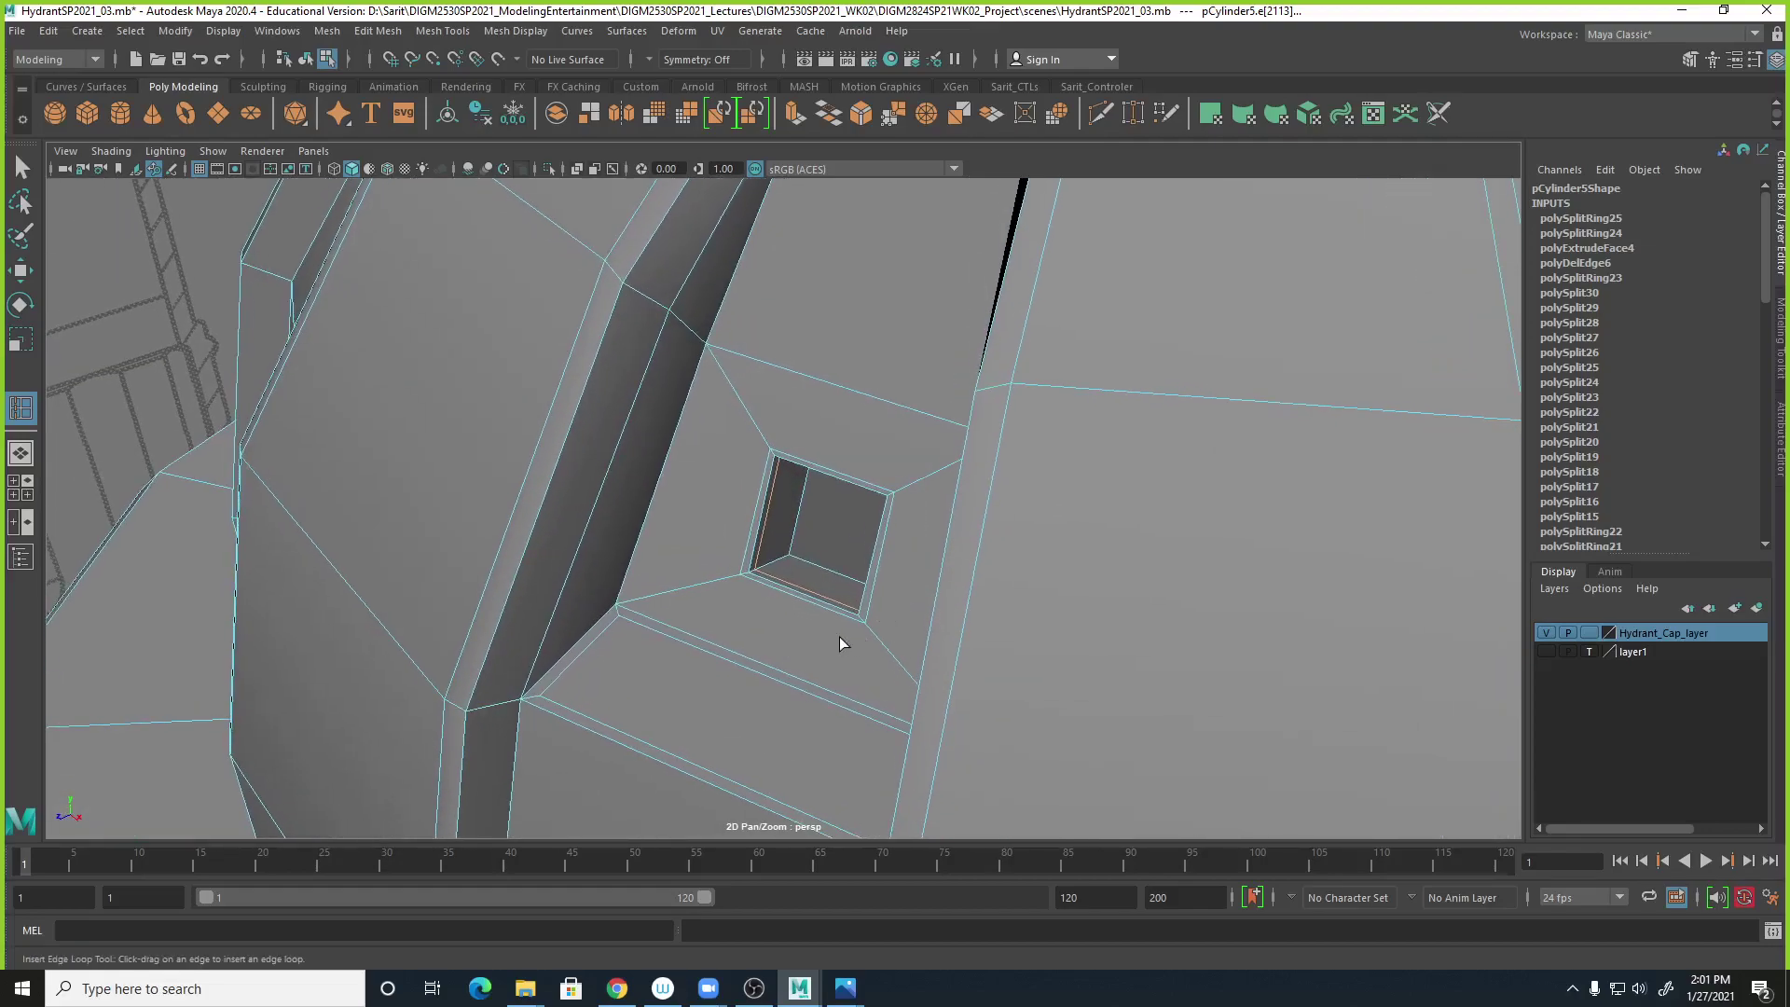
Preview the cap smoothed, return to object selection and examine the hole's rim and the whole dome.
{"action": "left_click", "coordinate": [23, 168]}
{"action": "key", "text": "3"}
{"action": "scroll", "coordinate": [814, 719], "scroll_direction": "down", "scroll_amount": 6}
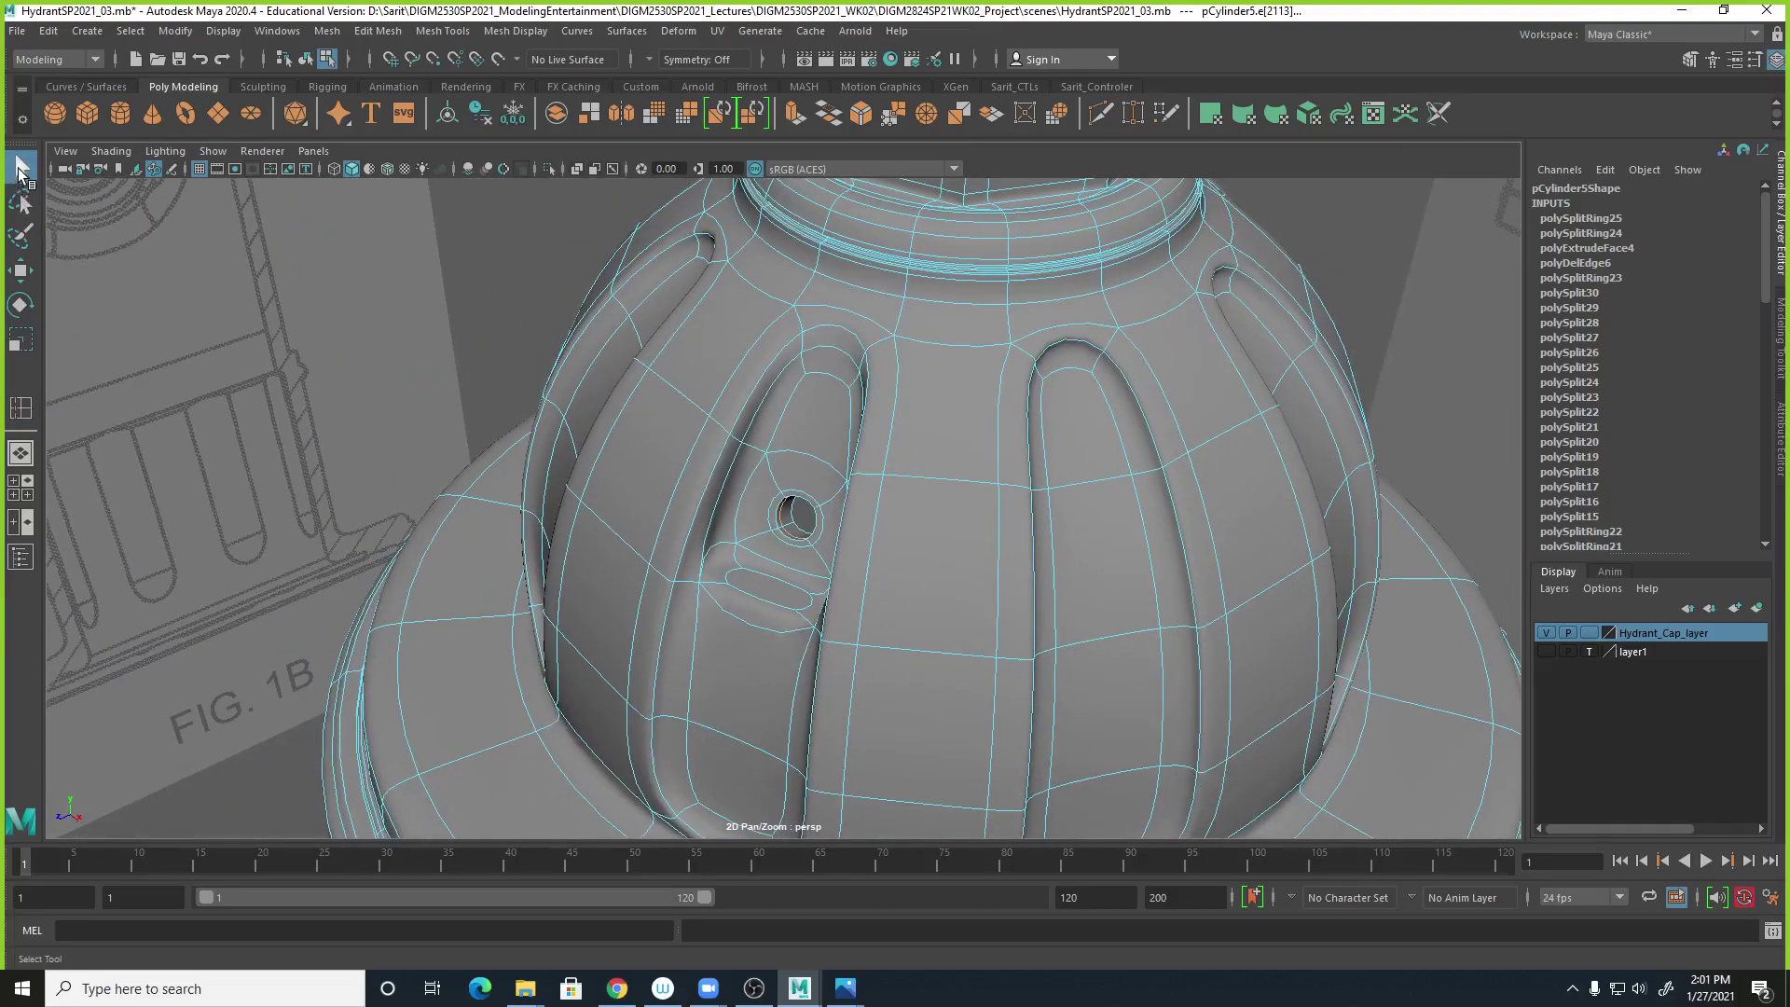
{"action": "right_click", "coordinate": [518, 360]}
{"action": "right_click_drag", "start_coordinate": [519, 360], "coordinate": [594, 335]}
{"action": "left_click", "coordinate": [529, 322]}
{"action": "scroll", "coordinate": [1074, 643], "scroll_direction": "down", "scroll_amount": 5}
{"action": "left_click_drag", "start_coordinate": [1044, 651], "coordinate": [800, 513], "text": "alt"}
{"action": "left_click_drag", "start_coordinate": [832, 624], "coordinate": [922, 587], "text": "alt"}
{"action": "middle_click_drag", "start_coordinate": [921, 587], "coordinate": [1070, 663], "text": "alt"}
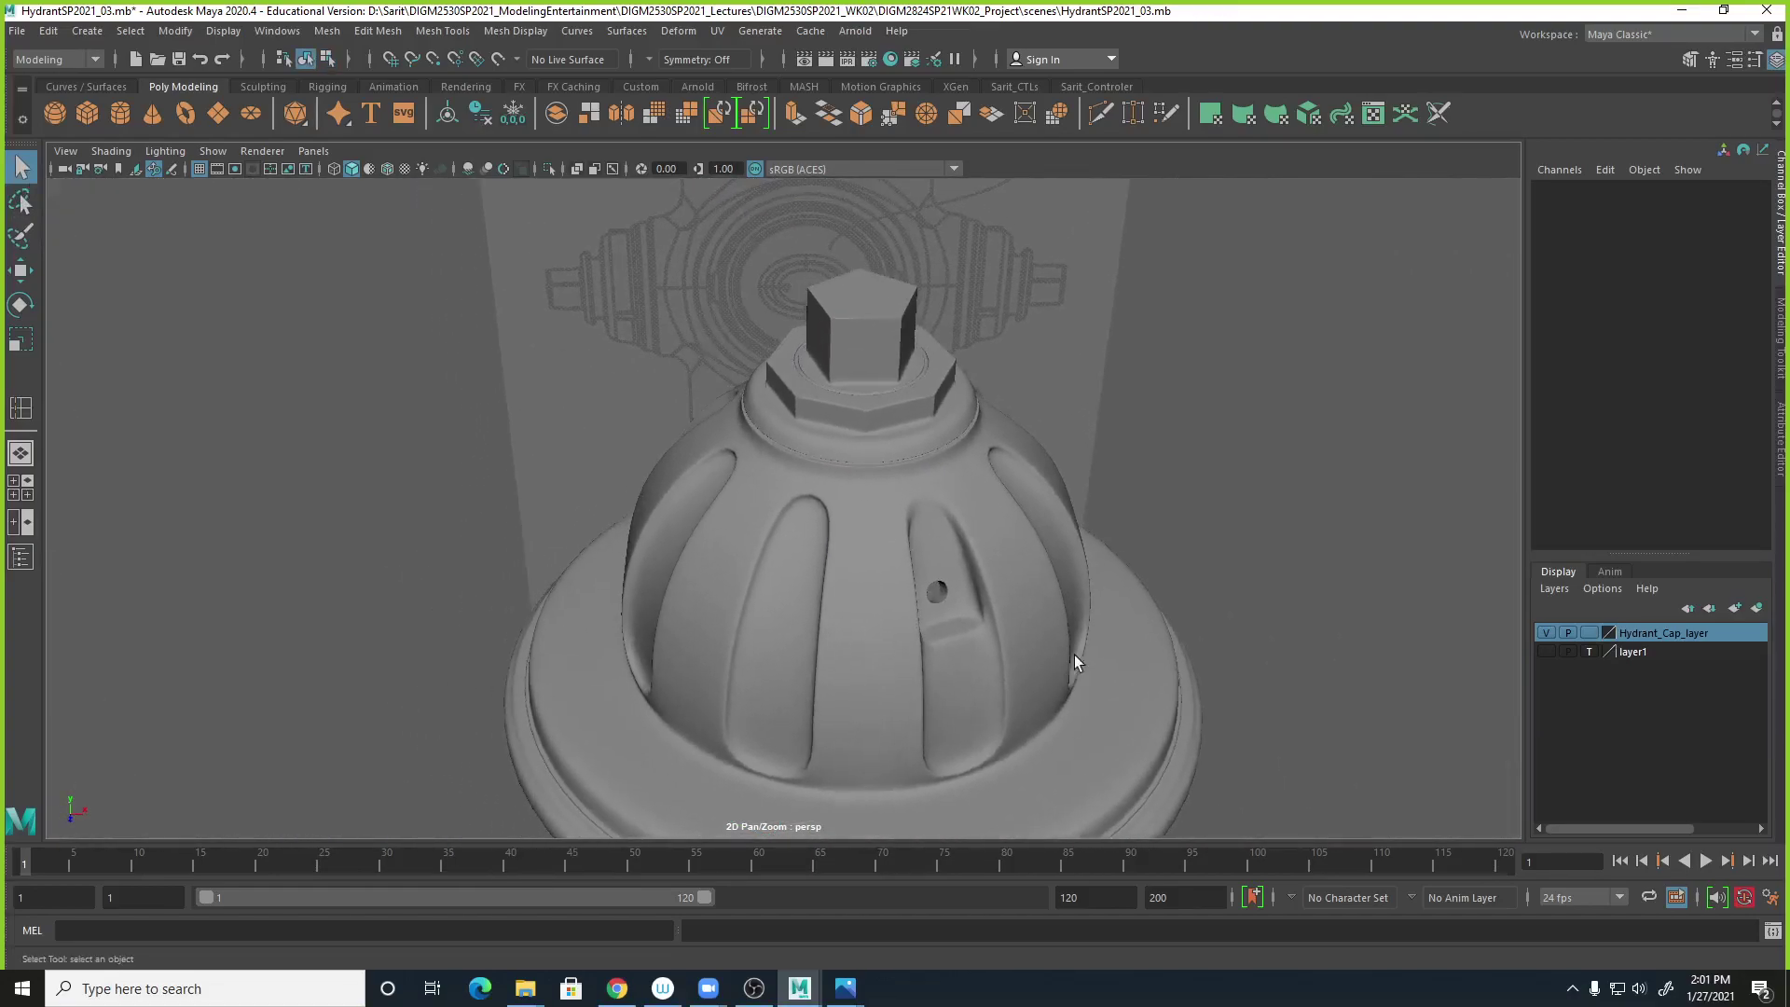
{"action": "right_click_drag", "start_coordinate": [1071, 663], "coordinate": [960, 664], "text": "alt"}
{"action": "mouse_move", "coordinate": [961, 664]}
{"action": "left_mouse_down", "text": "alt"}
{"action": "mouse_move", "coordinate": [981, 580]}
{"action": "mouse_move", "coordinate": [1010, 646]}
{"action": "mouse_move", "coordinate": [953, 635]}
{"action": "left_mouse_up", "text": "alt"}
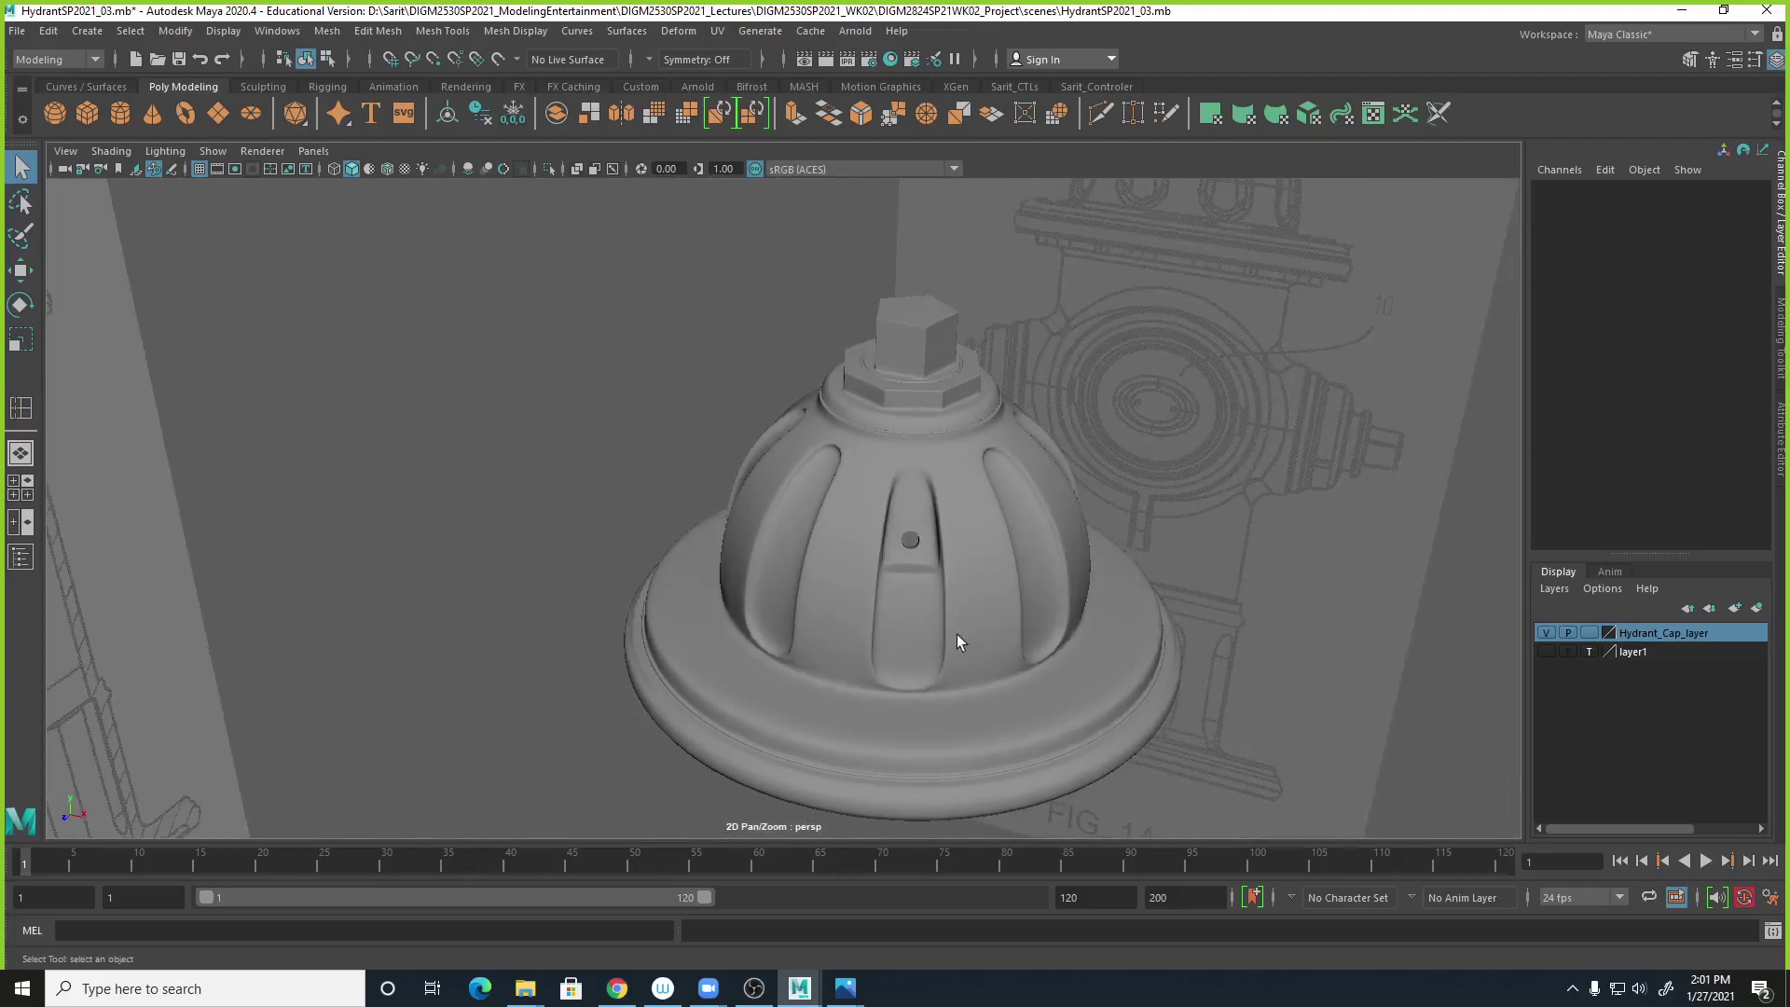
Show wireframe on the shaded model and add the cap to the Hydrant_Cap_layer display layer.
{"action": "left_click", "coordinate": [386, 170]}
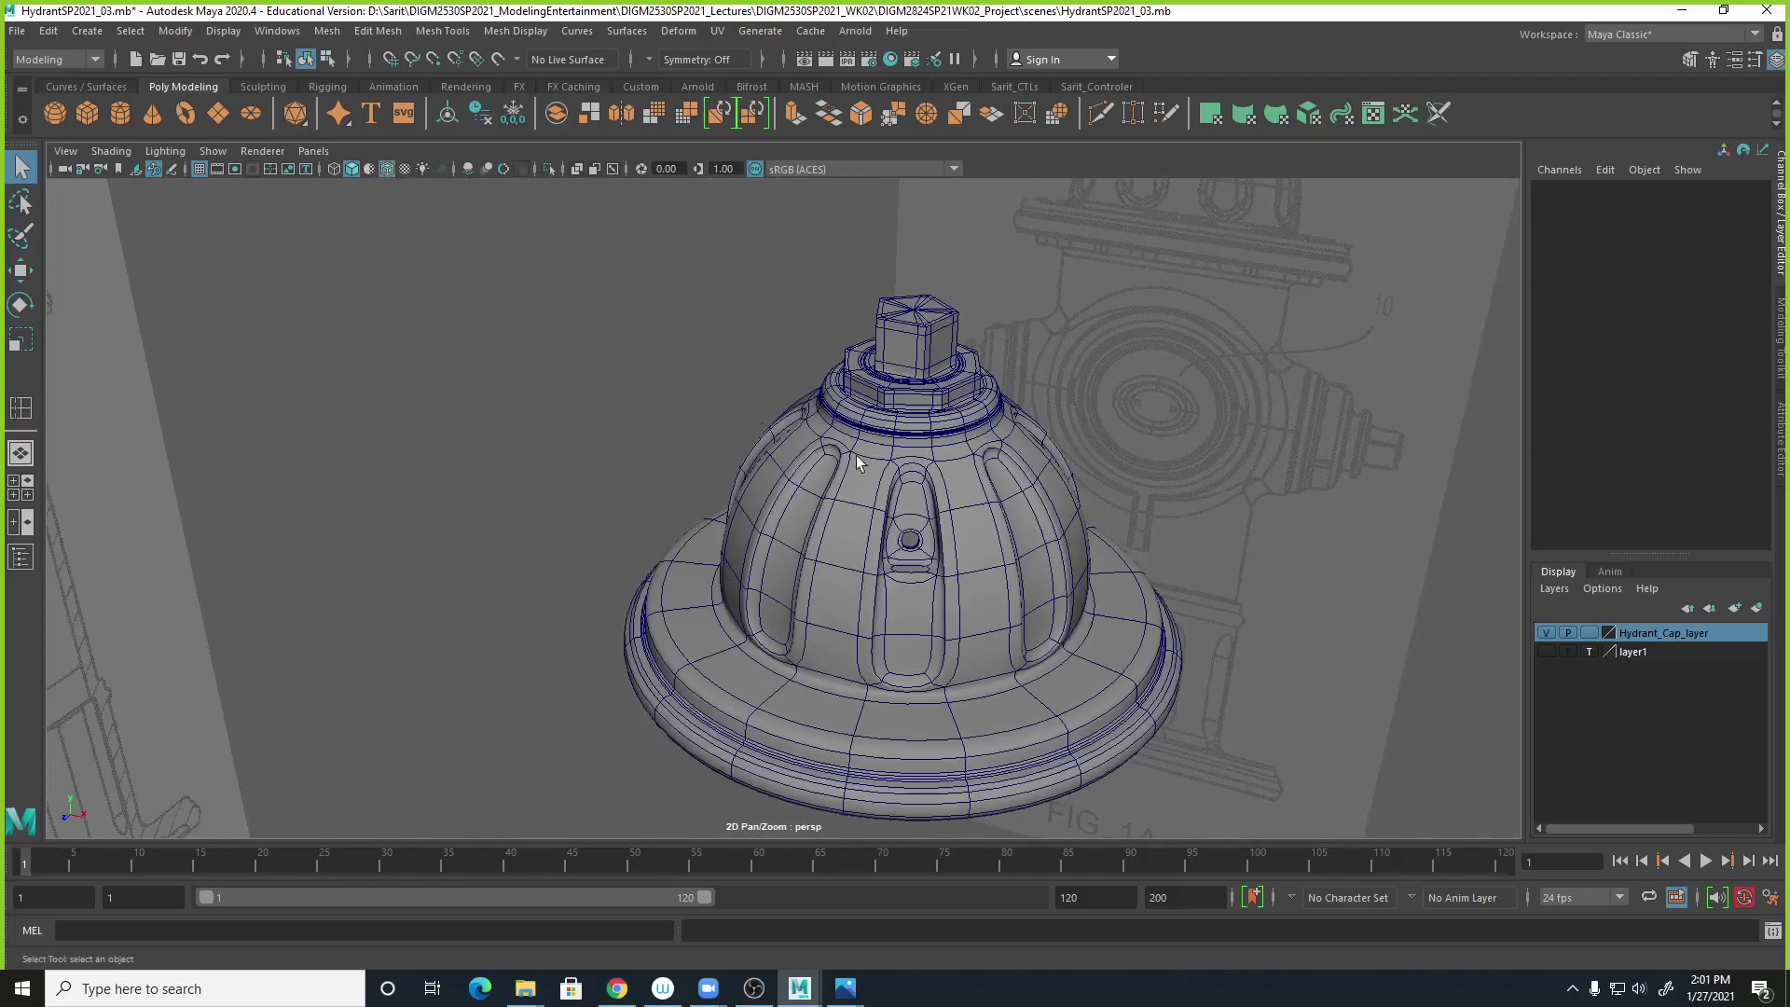
{"action": "left_click_drag", "start_coordinate": [1219, 572], "coordinate": [1241, 580], "text": "alt"}
{"action": "right_click", "coordinate": [1700, 632]}
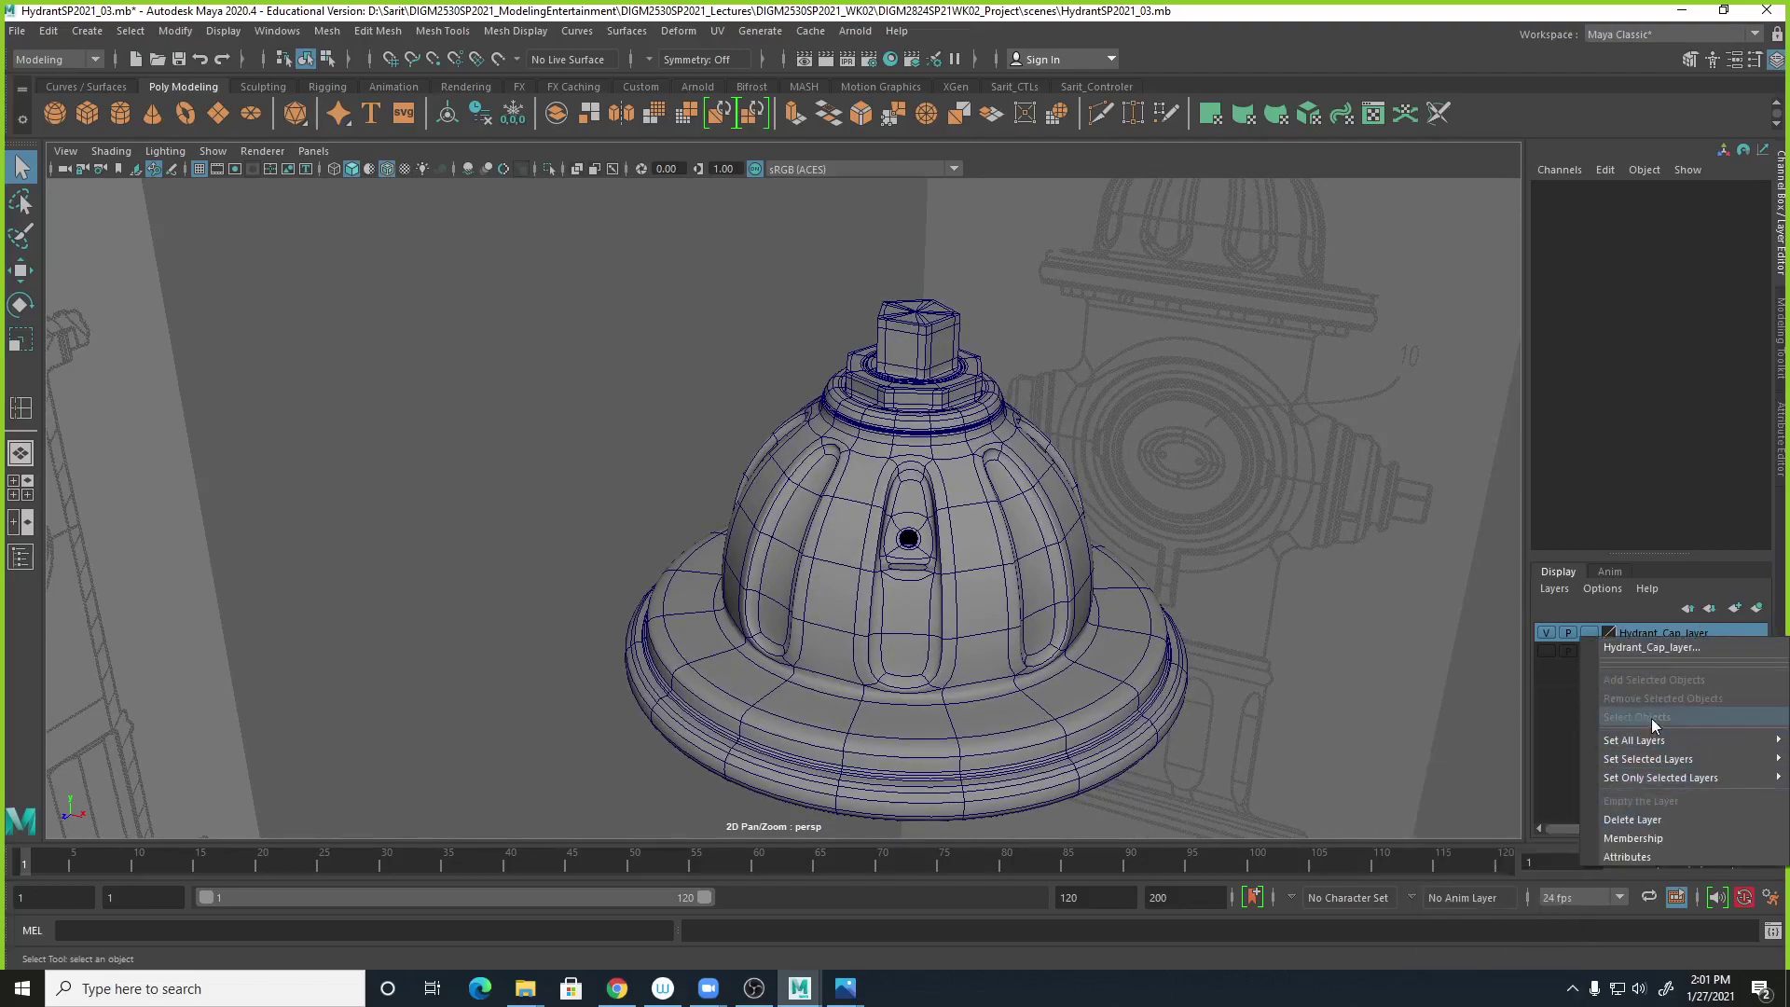
{"action": "left_click", "coordinate": [1110, 525]}
{"action": "left_click", "coordinate": [1044, 522]}
{"action": "right_click", "coordinate": [1642, 634]}
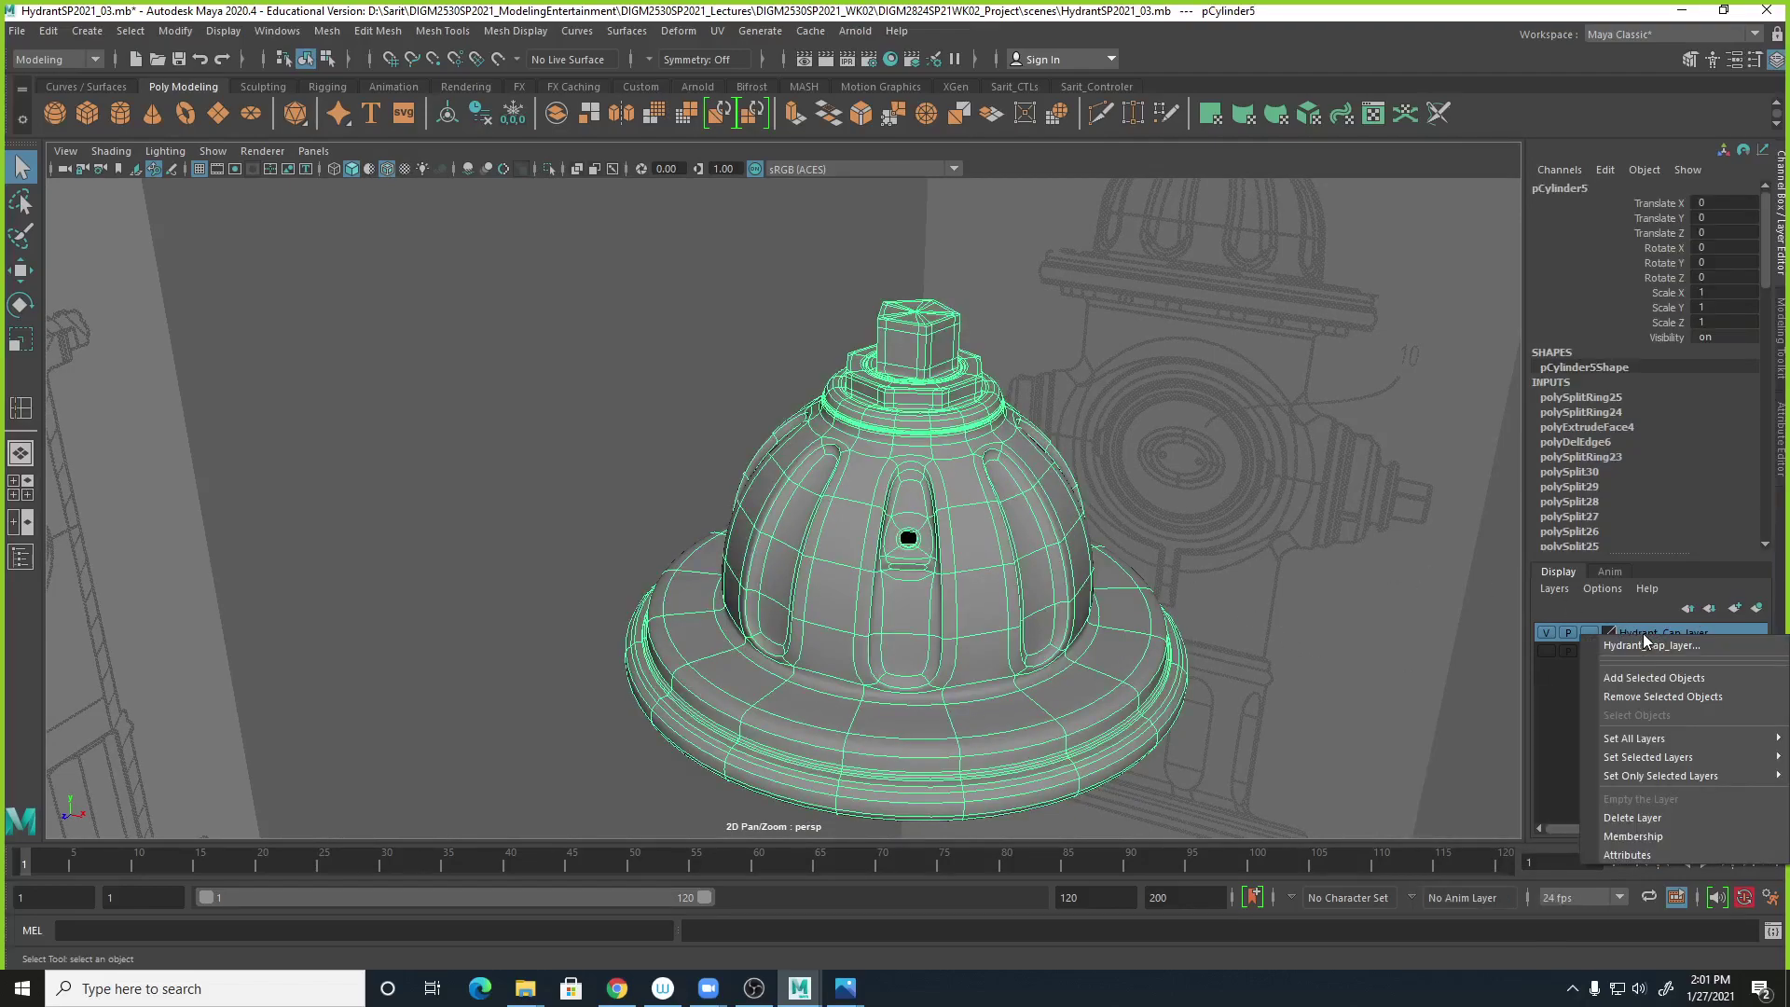
{"action": "left_click", "coordinate": [1659, 684]}
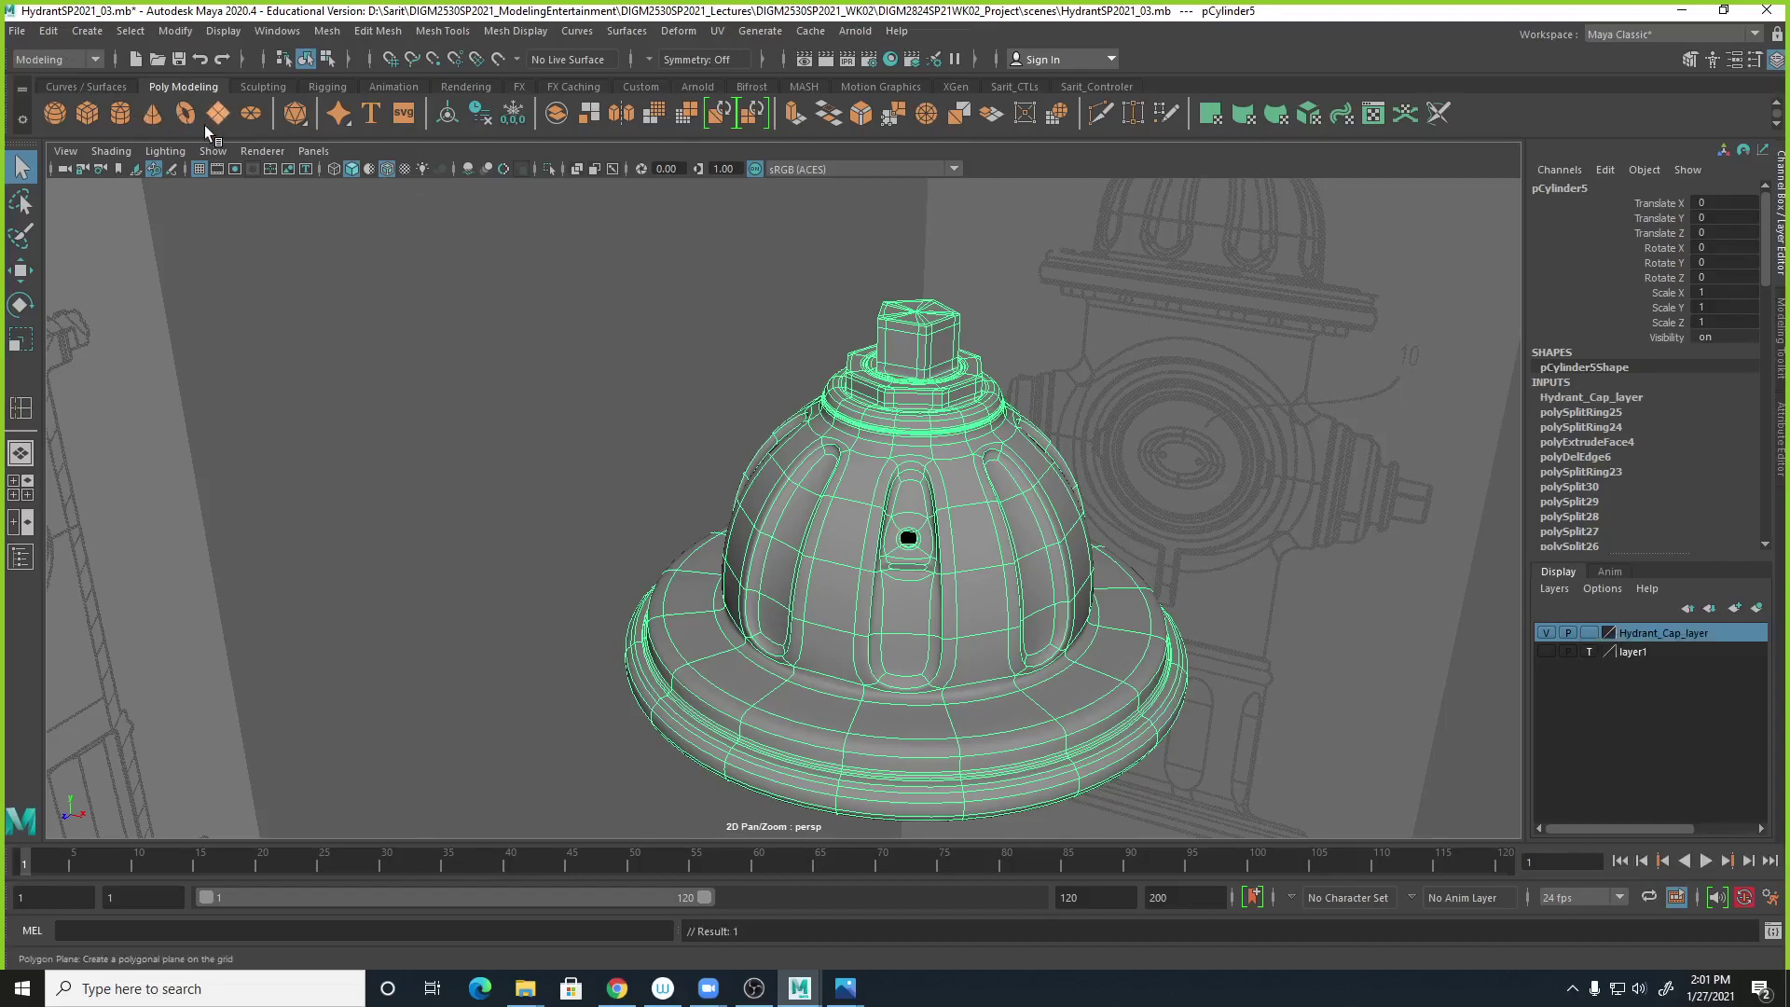
Save the scene, and save a further copy as HydrantSP2021_03a.mb.
{"action": "key", "text": "ctrl+s"}
{"action": "left_click", "coordinate": [18, 31]}
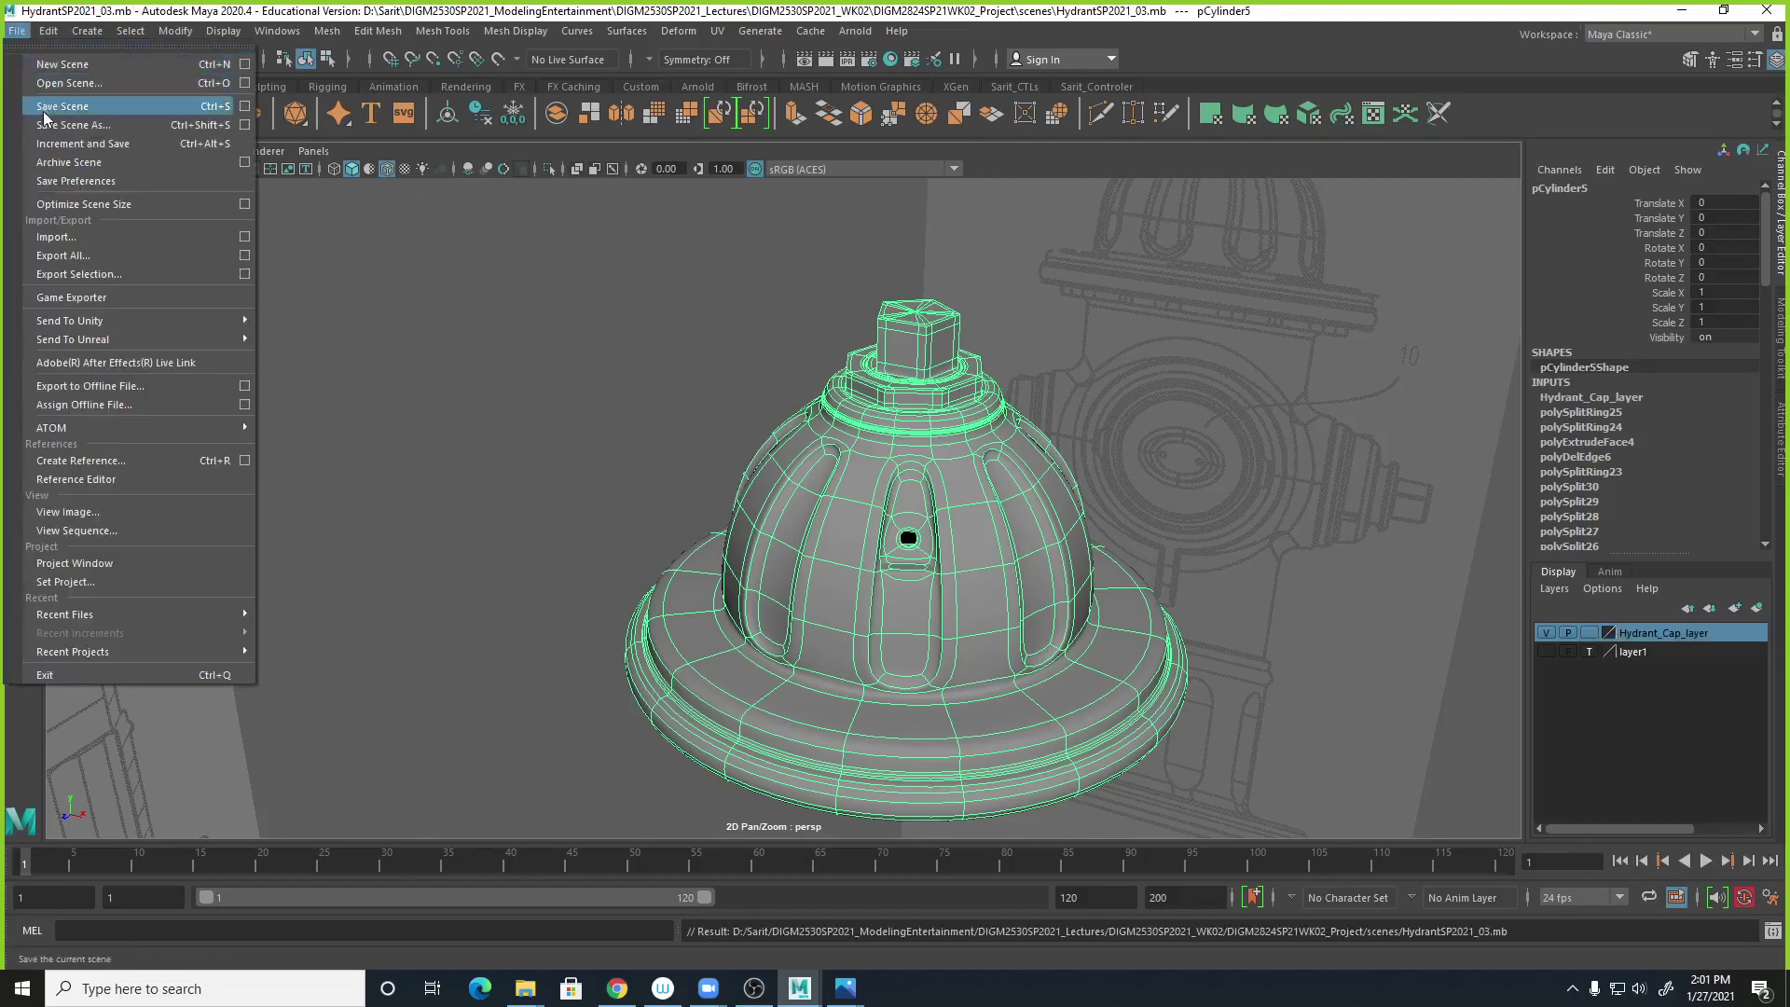
{"action": "left_click", "coordinate": [73, 125]}
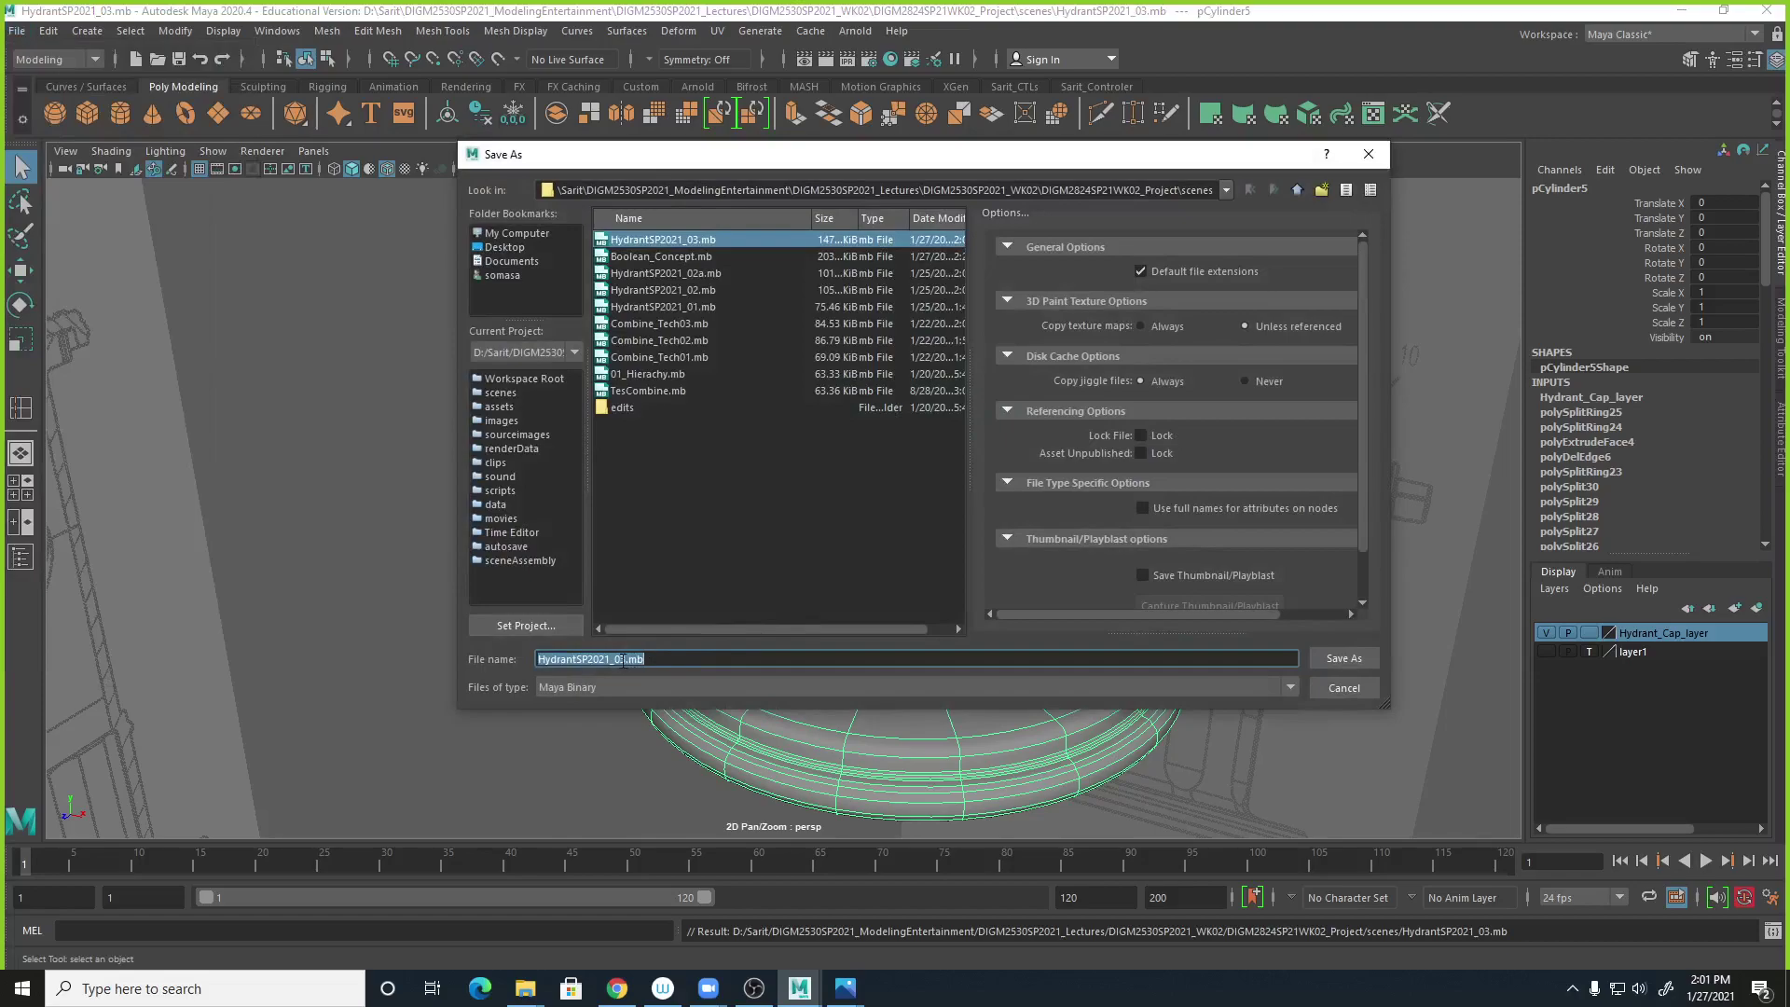
{"action": "left_click", "coordinate": [627, 659]}
{"action": "type", "text": "a"}
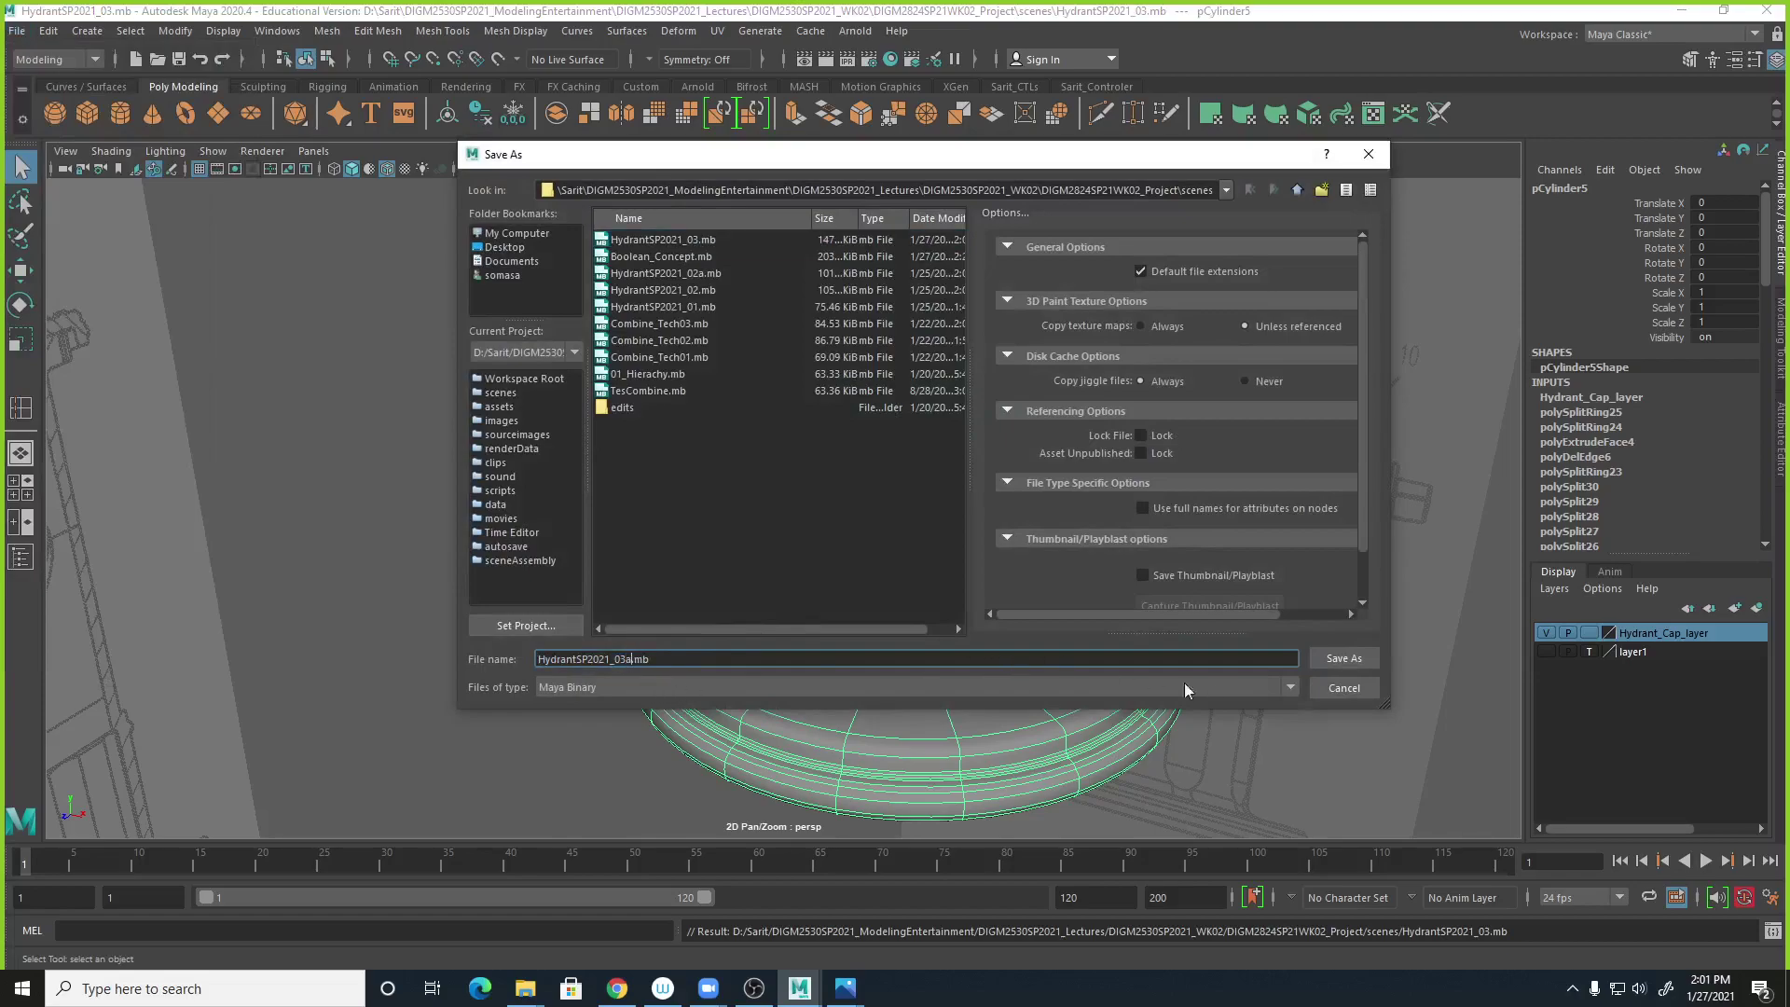
{"action": "left_click", "coordinate": [1343, 658]}
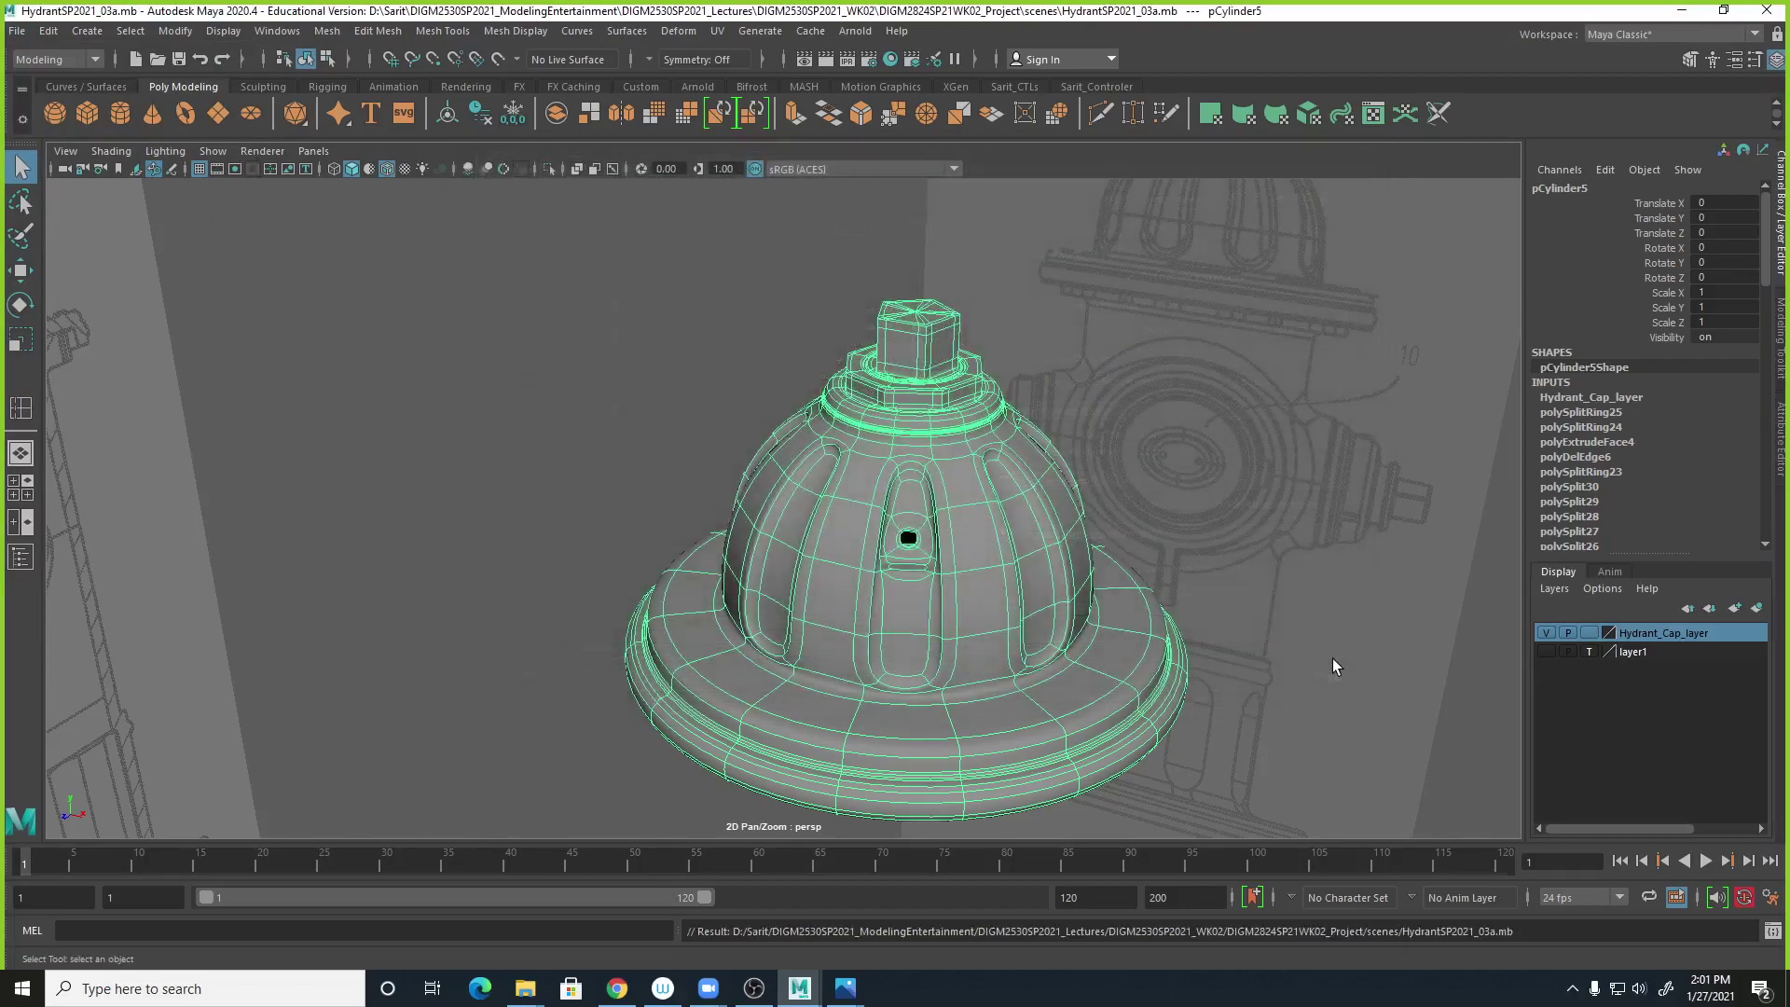
Delete the construction history of the selected cap.
{"action": "left_click", "coordinate": [49, 31]}
{"action": "mouse_move", "coordinate": [84, 252]}
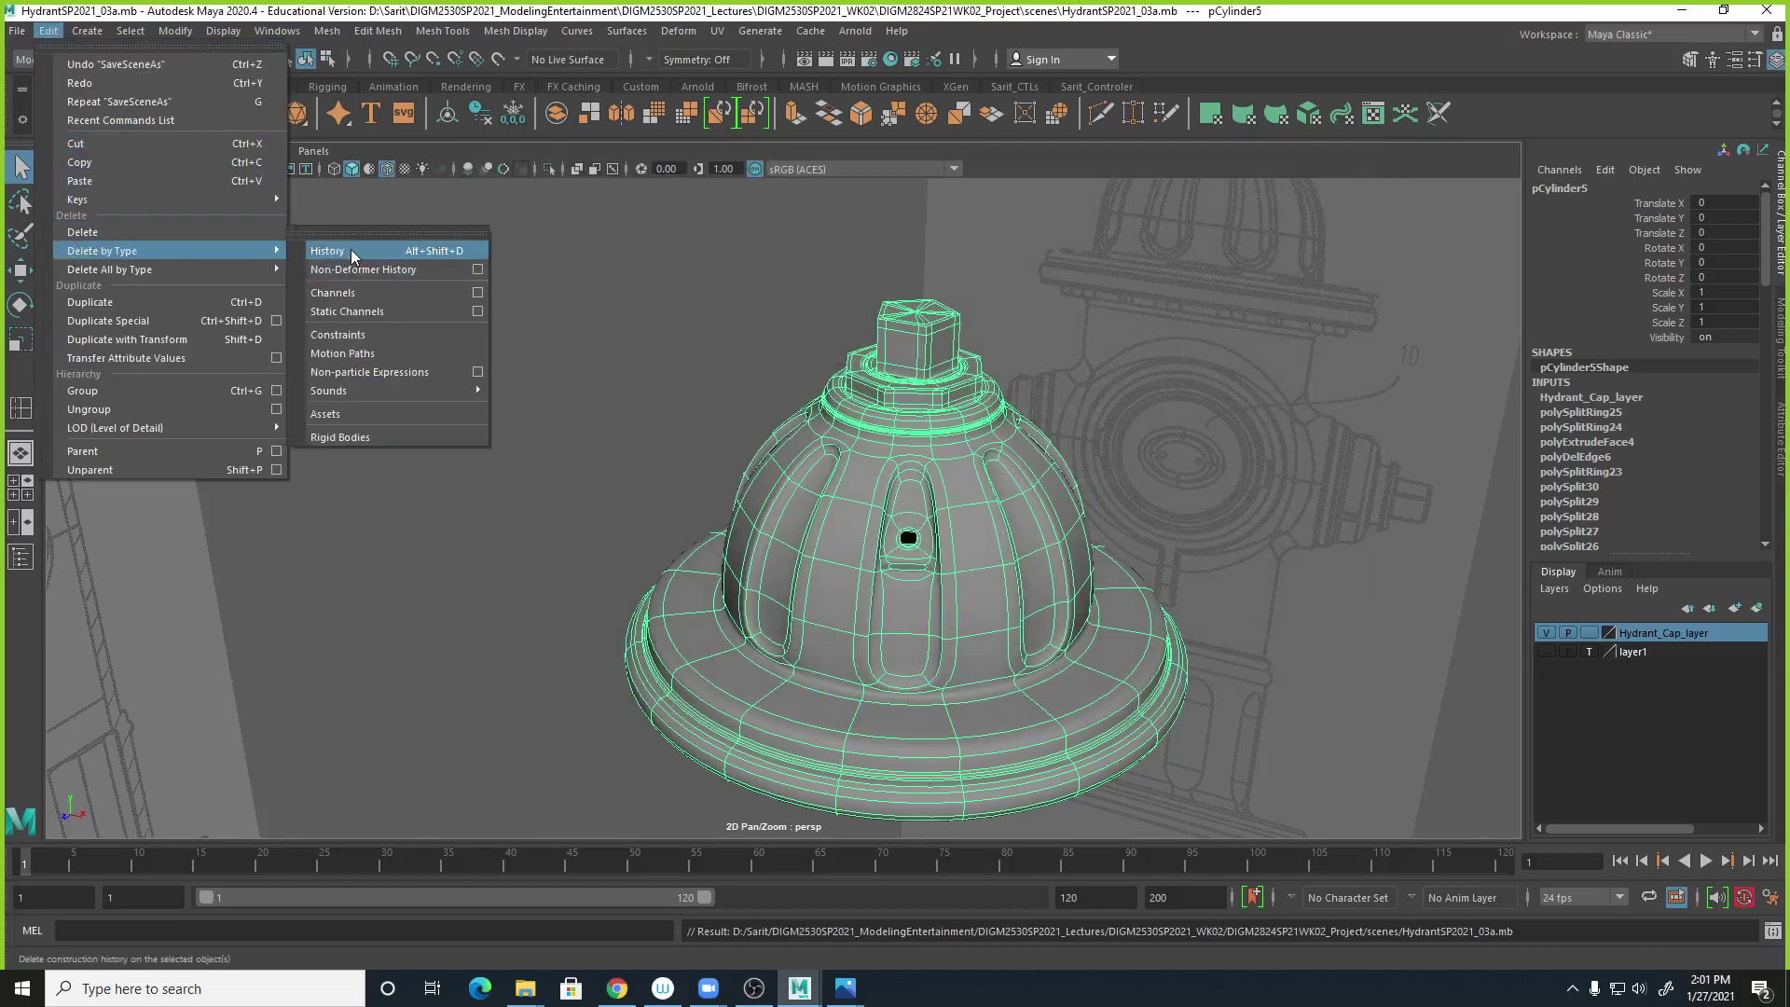
{"action": "left_click", "coordinate": [351, 252]}
Inspect the cap's dome, slots and lower ring in wireframe from several sides.
{"action": "left_click_drag", "start_coordinate": [1418, 492], "coordinate": [1239, 563], "text": "alt"}
{"action": "left_click", "coordinate": [1227, 578]}
{"action": "right_click_drag", "start_coordinate": [1113, 606], "coordinate": [1278, 608], "text": "alt"}
{"action": "left_click_drag", "start_coordinate": [1072, 587], "coordinate": [885, 574], "text": "alt"}
{"action": "left_click", "coordinate": [946, 578]}
{"action": "middle_click_drag", "start_coordinate": [993, 699], "coordinate": [978, 655], "text": "alt"}
{"action": "mouse_move", "coordinate": [978, 655]}
{"action": "left_mouse_down", "text": "alt"}
{"action": "mouse_move", "coordinate": [1022, 627]}
{"action": "mouse_move", "coordinate": [919, 668]}
{"action": "mouse_move", "coordinate": [993, 631]}
{"action": "left_mouse_up", "text": "alt"}
{"action": "middle_click_drag", "start_coordinate": [993, 630], "coordinate": [985, 723], "text": "alt"}
{"action": "left_click", "coordinate": [1135, 452]}
{"action": "middle_click_drag", "start_coordinate": [1102, 611], "coordinate": [1052, 515], "text": "alt"}
{"action": "left_click_drag", "start_coordinate": [1052, 516], "coordinate": [1185, 551], "text": "alt"}
{"action": "middle_click_drag", "start_coordinate": [1252, 488], "coordinate": [1339, 500], "text": "alt"}
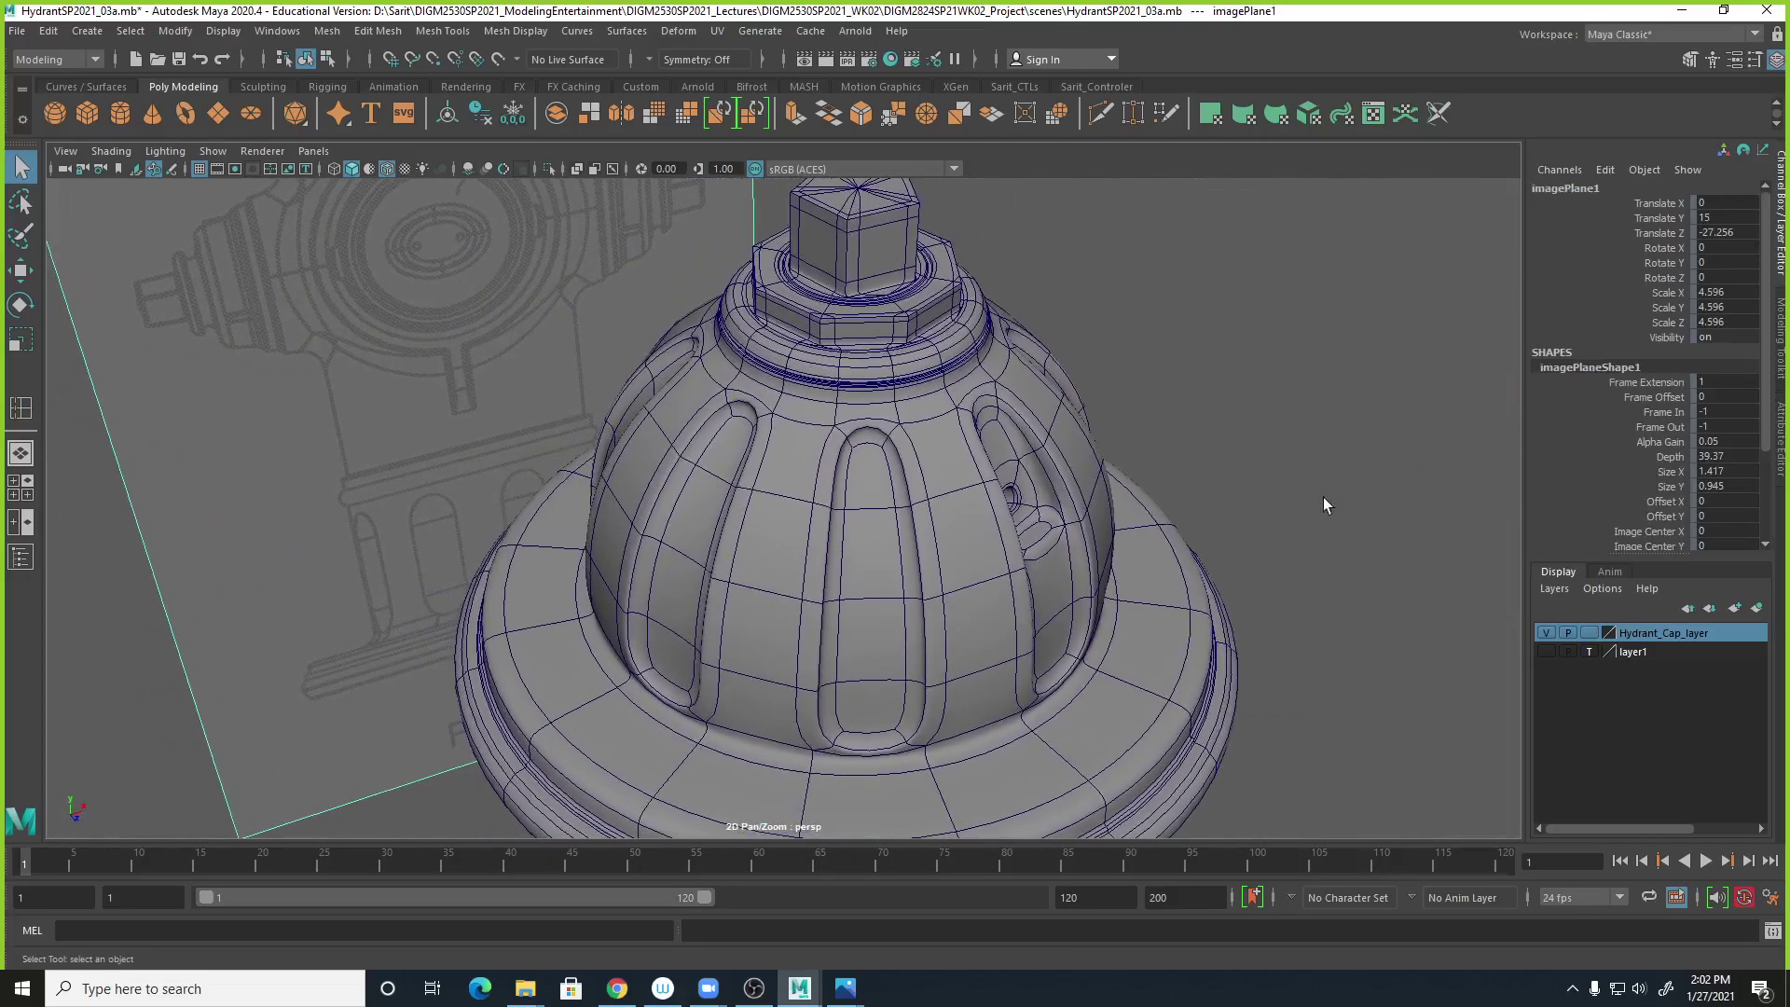
Select the cap, check its underside and rename the object Hydrant_Cap_mesh.
{"action": "left_click", "coordinate": [985, 427]}
{"action": "right_click_drag", "start_coordinate": [1243, 537], "coordinate": [1188, 546], "text": "alt"}
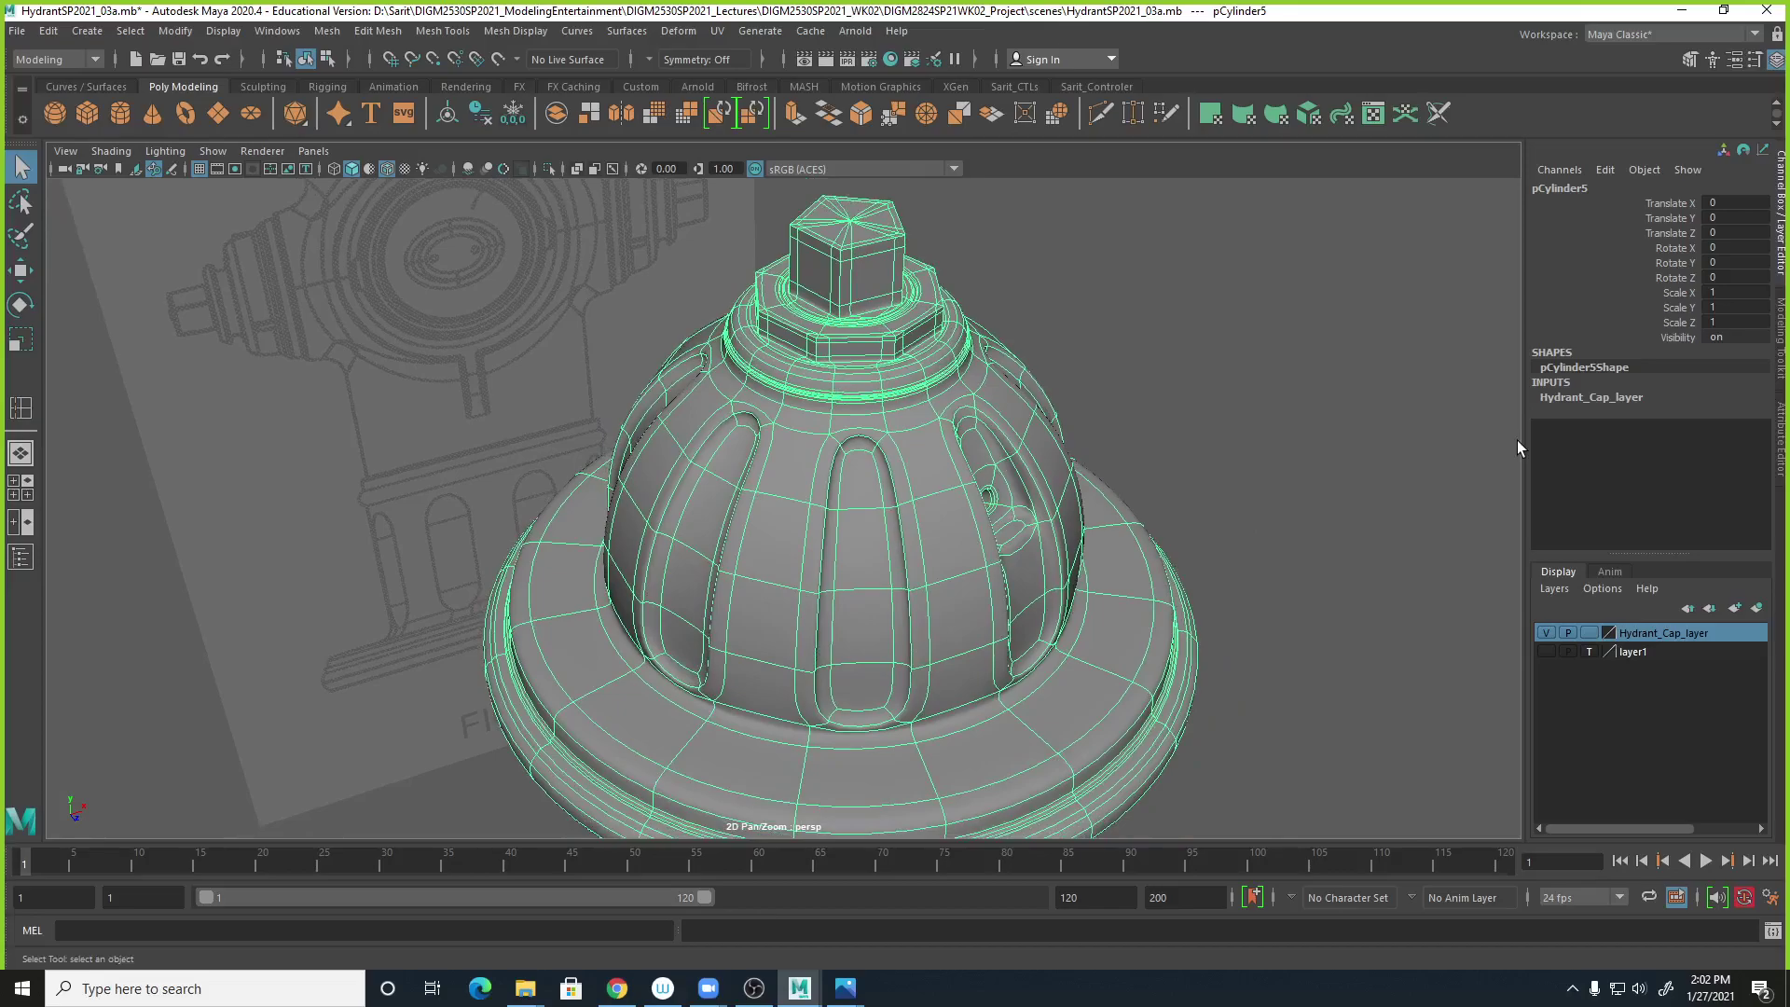
{"action": "left_click_drag", "start_coordinate": [1358, 568], "coordinate": [1258, 424], "text": "alt"}
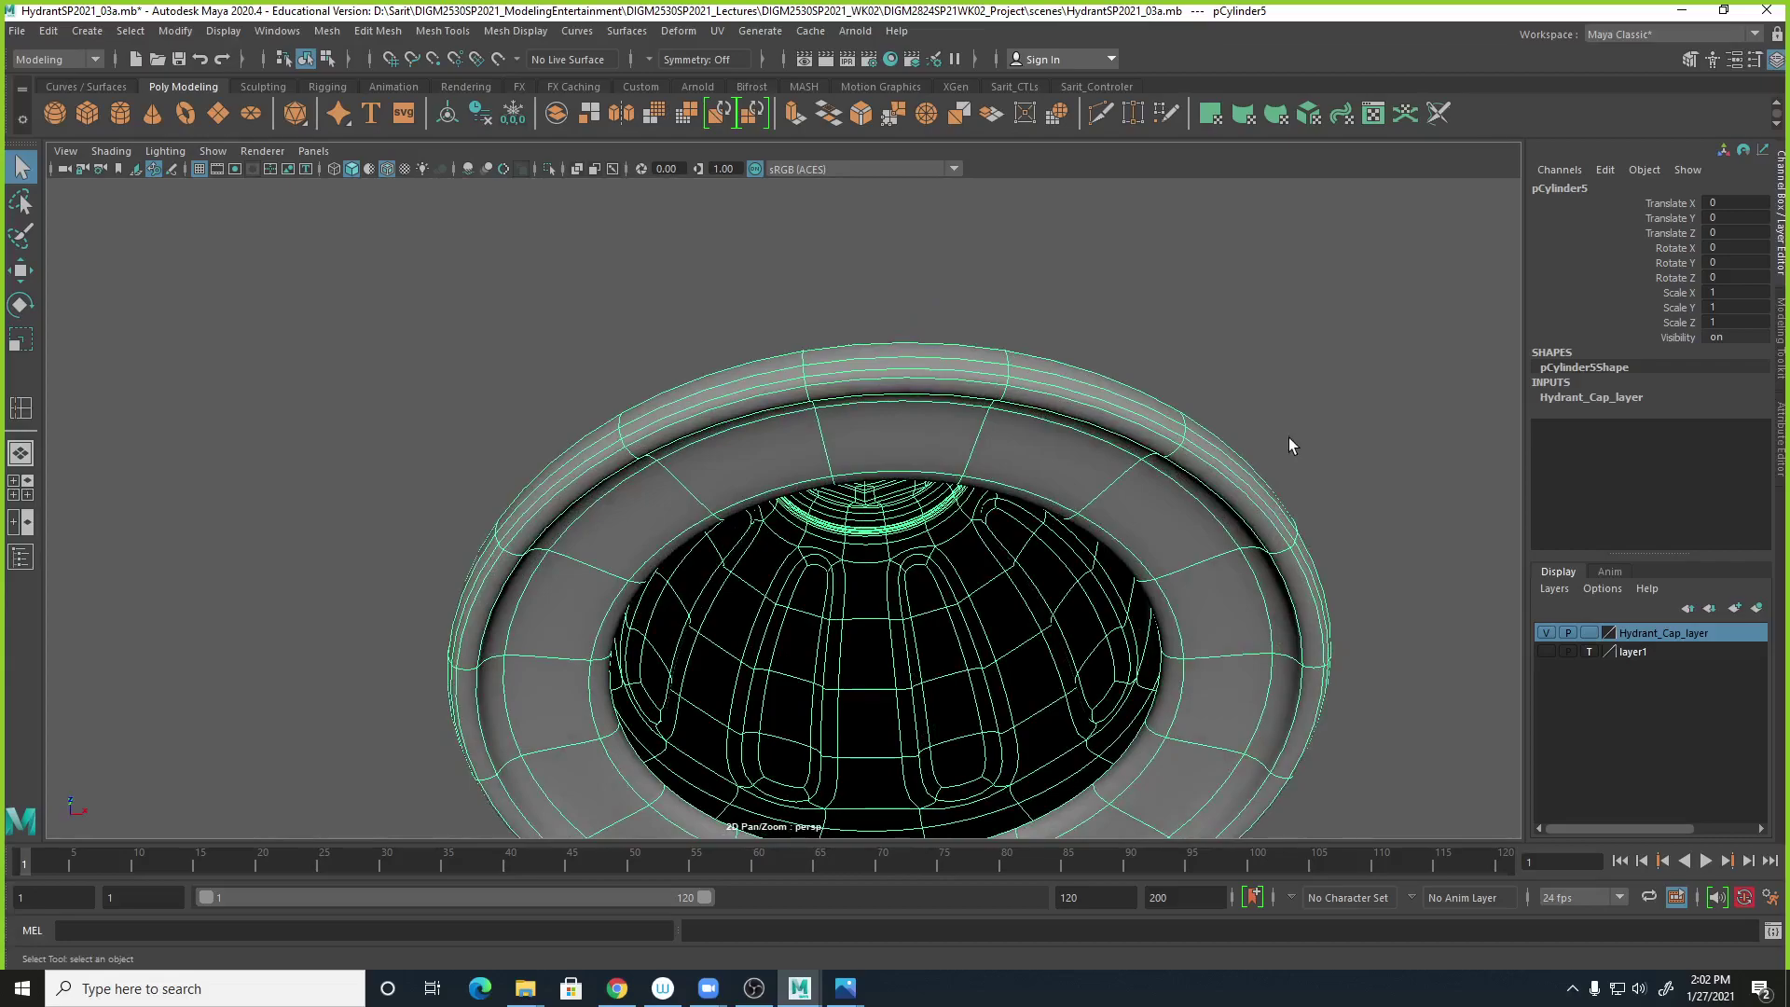
{"action": "left_click_drag", "start_coordinate": [1459, 460], "coordinate": [1236, 586], "text": "alt"}
{"action": "double_click", "coordinate": [1583, 187]}
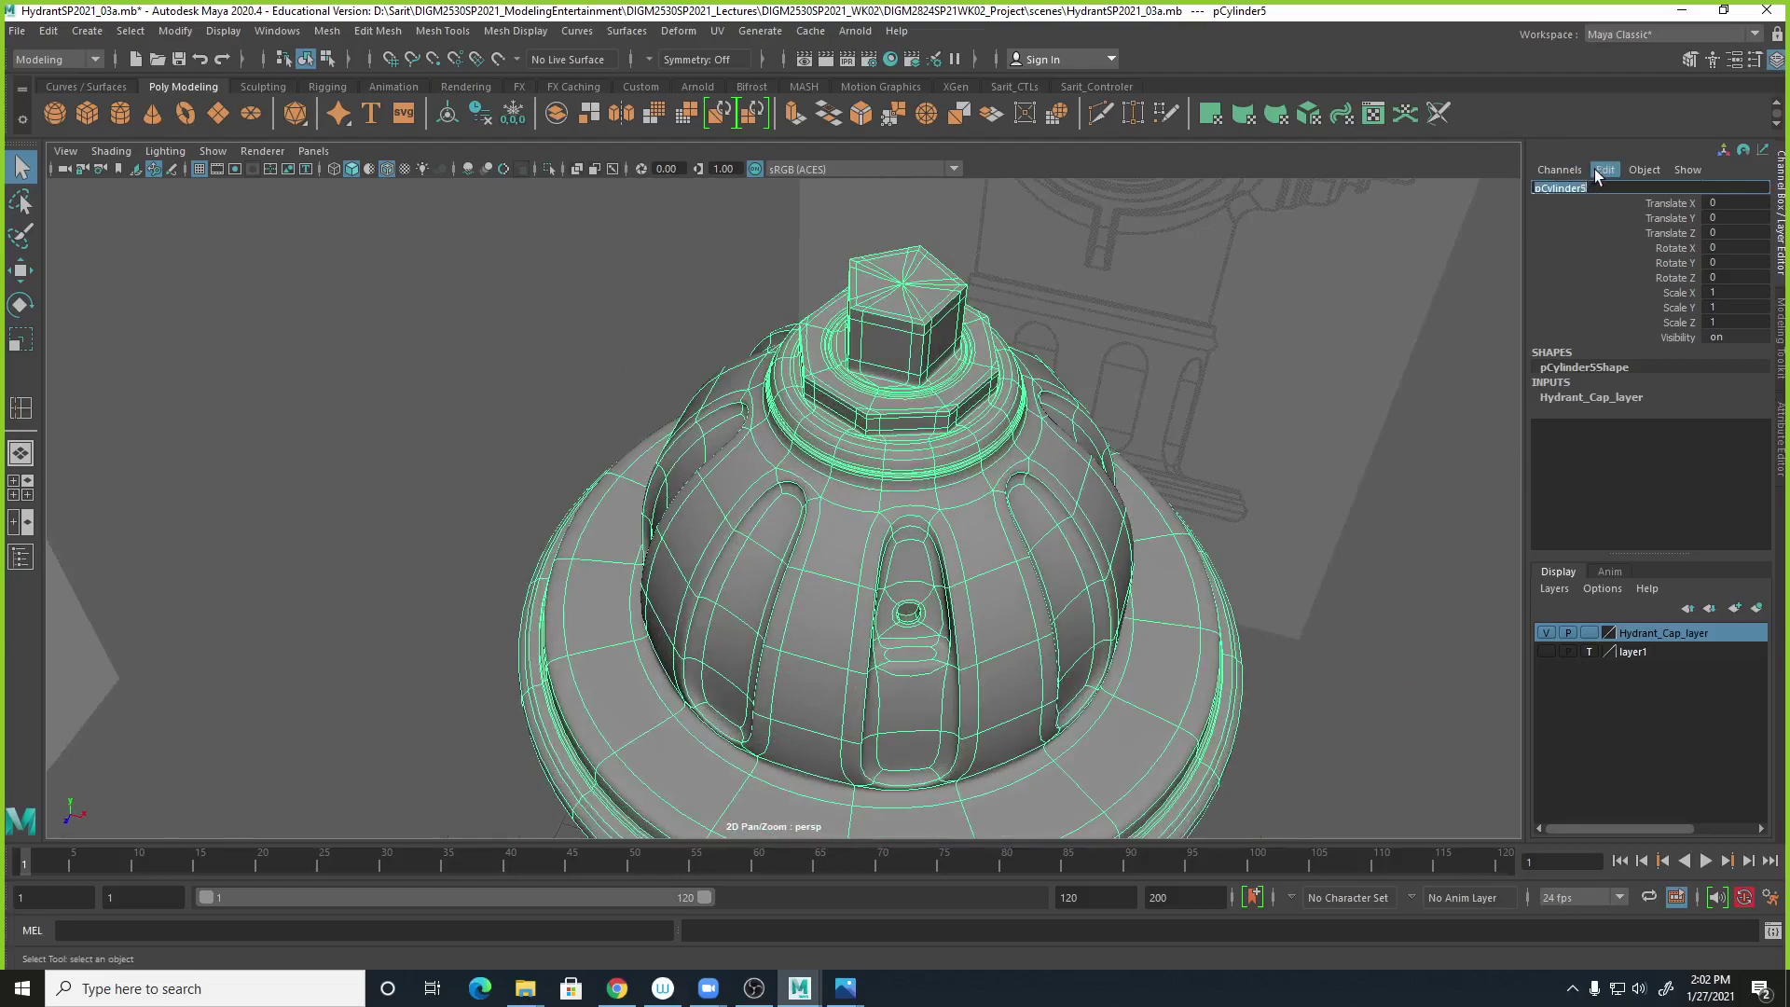
{"action": "type", "text": "Hydrant_Cap_mesh"}
{"action": "key", "text": "Return"}
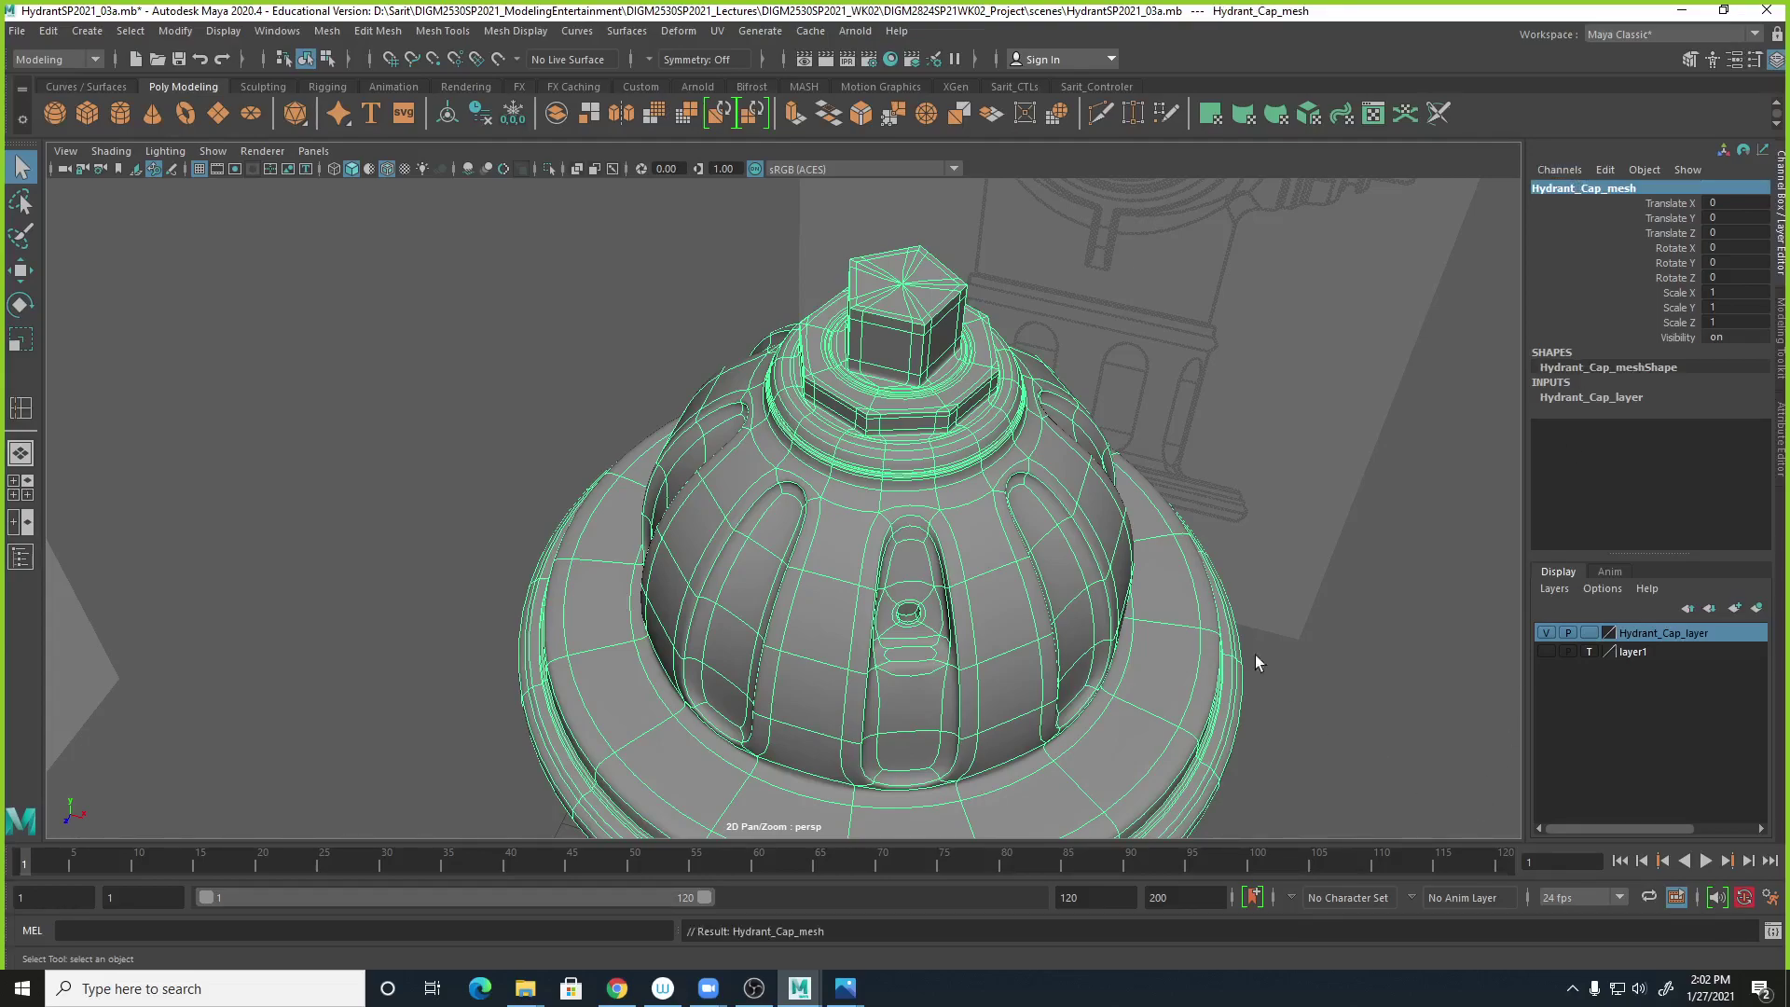
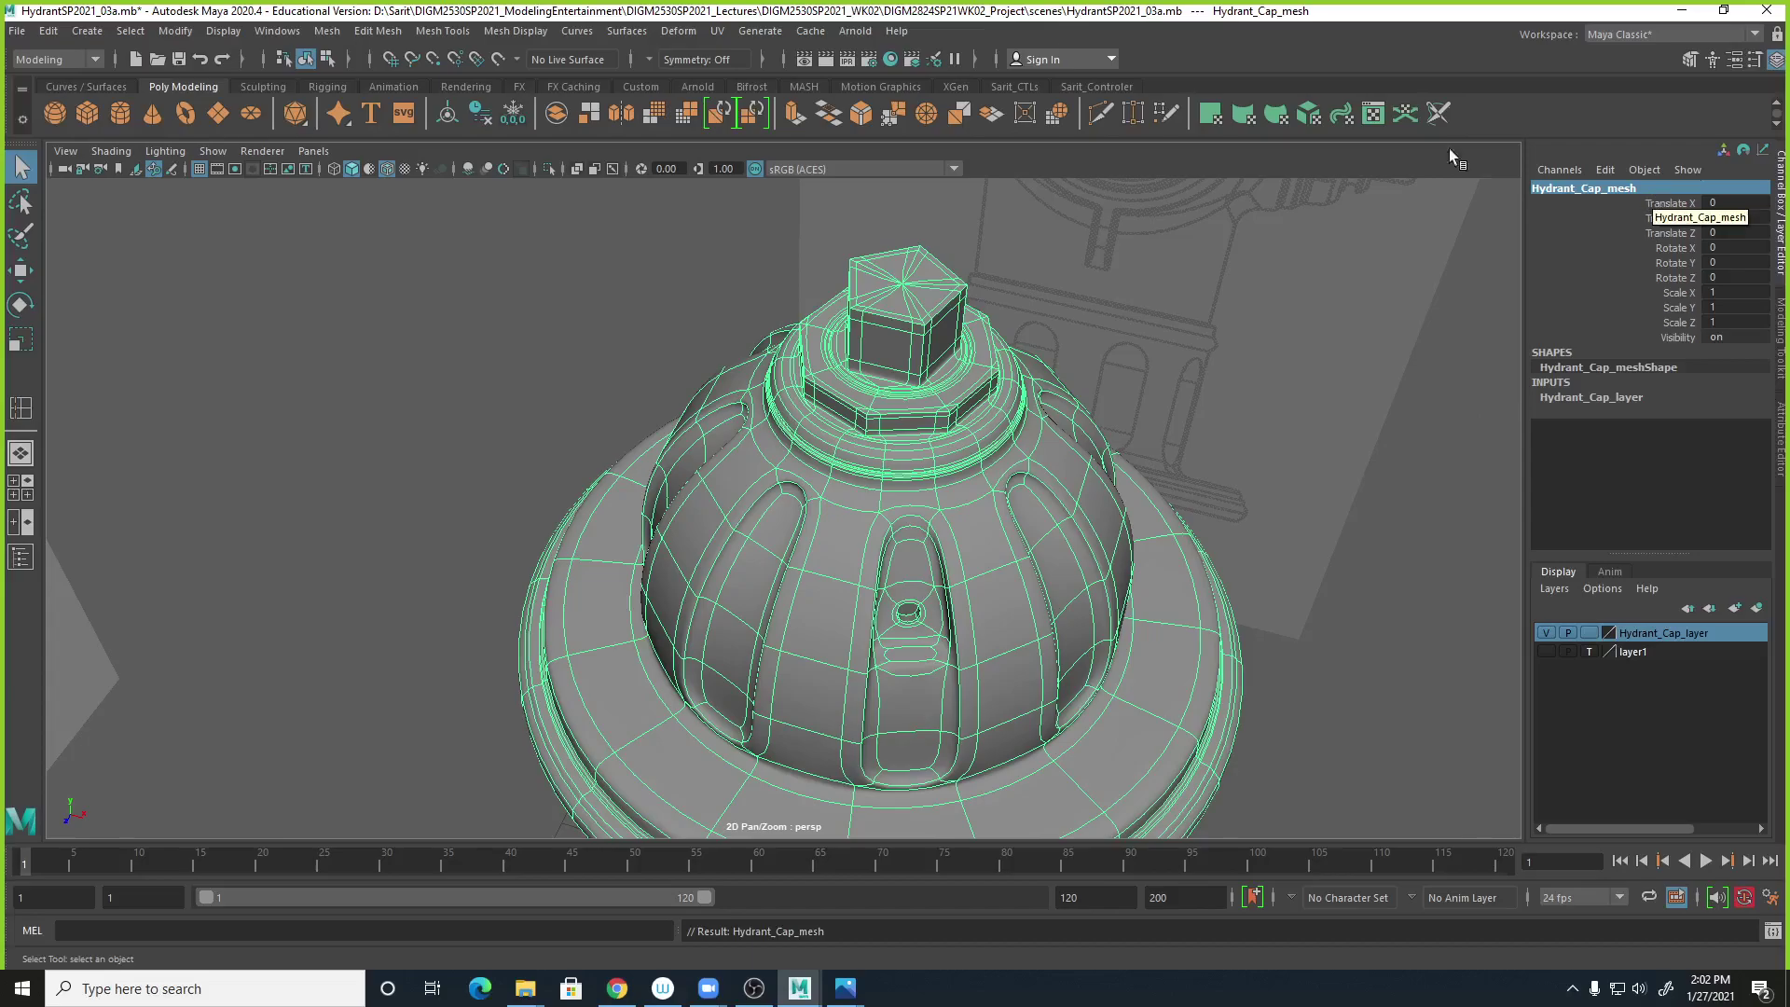
Frame the whole scene with the reference planes, save the file and keep the cap selected.
{"action": "left_click_drag", "start_coordinate": [1221, 574], "coordinate": [1219, 506], "text": "alt"}
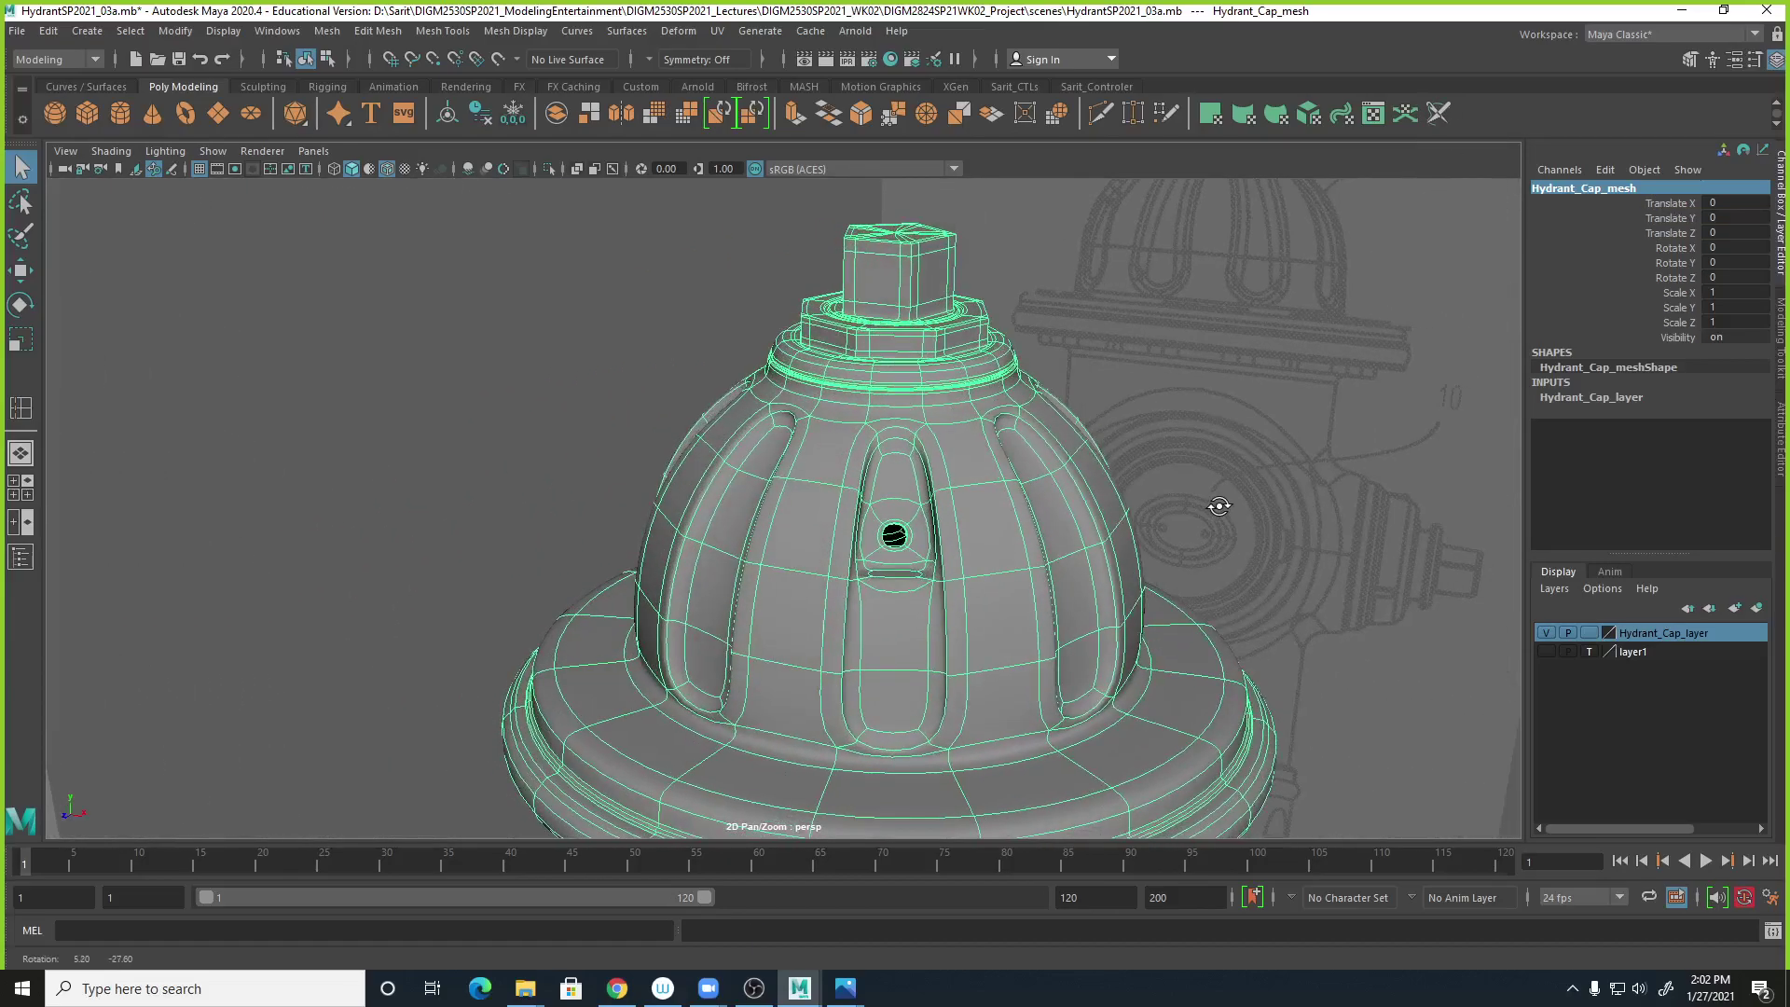
{"action": "key", "text": "a"}
{"action": "left_click", "coordinate": [994, 536]}
{"action": "key", "text": "ctrl+s"}
{"action": "left_click", "coordinate": [835, 599]}
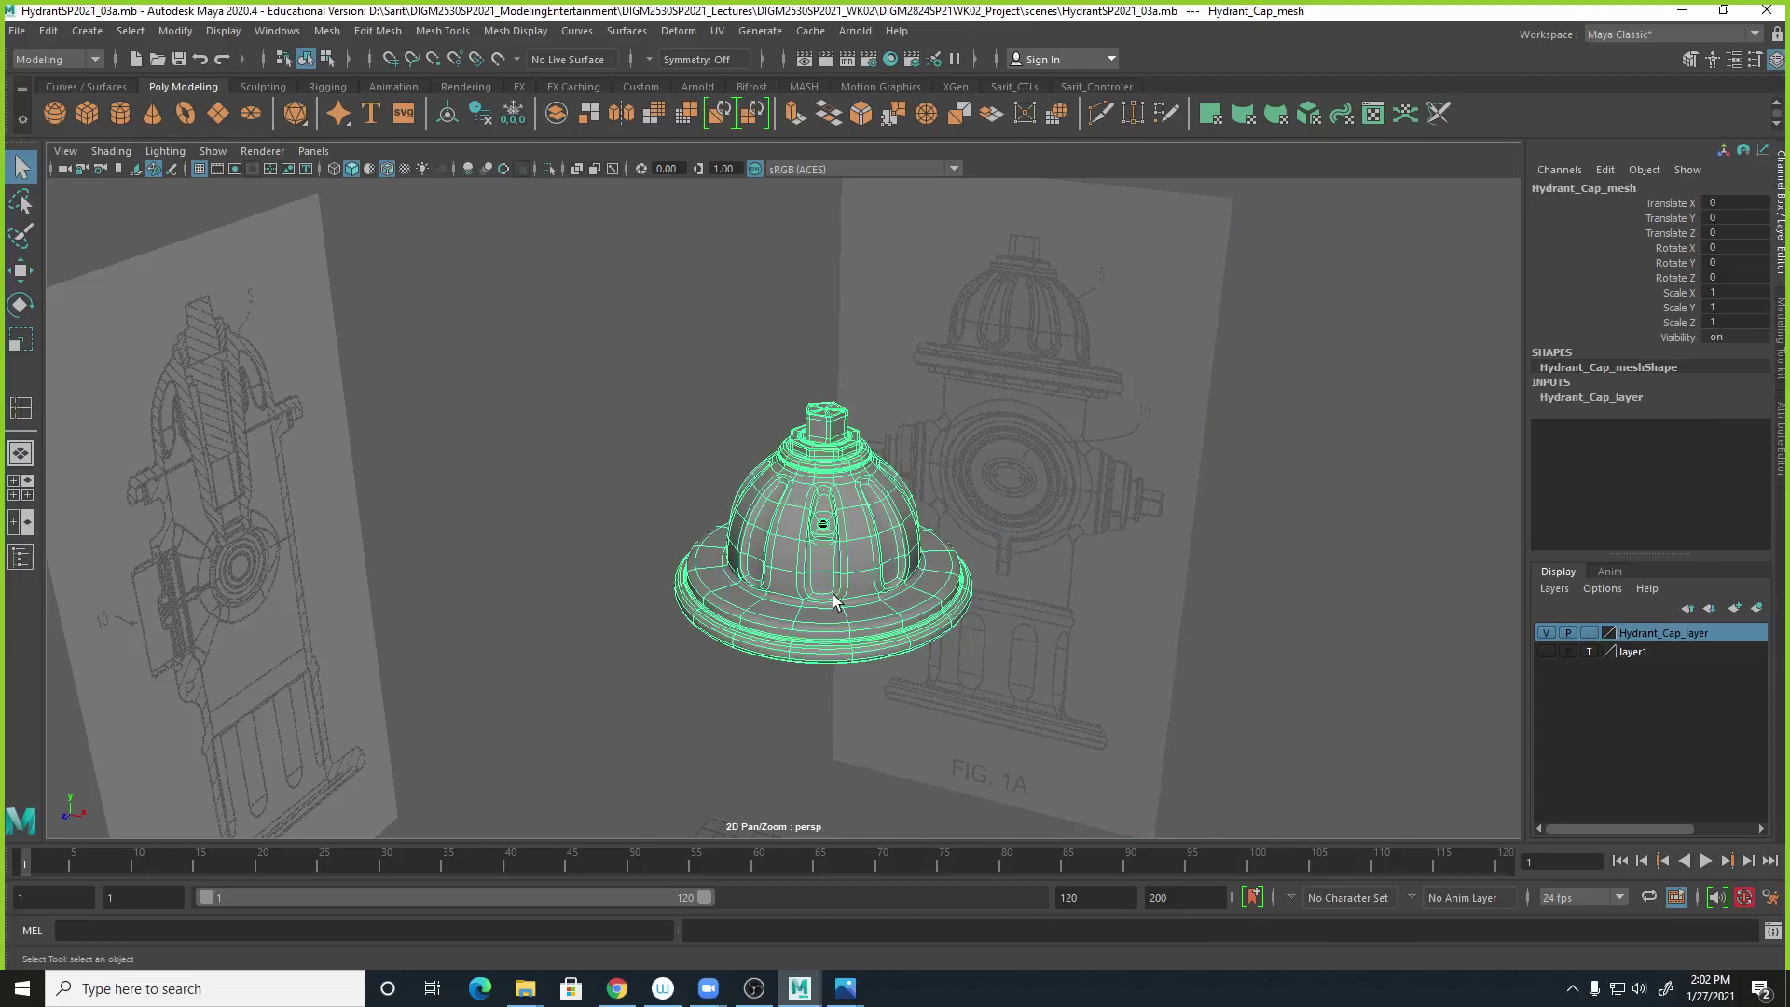
View the finished cap from another side and switch to Chrome for the Week 2 lectures page.
{"action": "left_click_drag", "start_coordinate": [1123, 550], "coordinate": [895, 502], "text": "alt"}
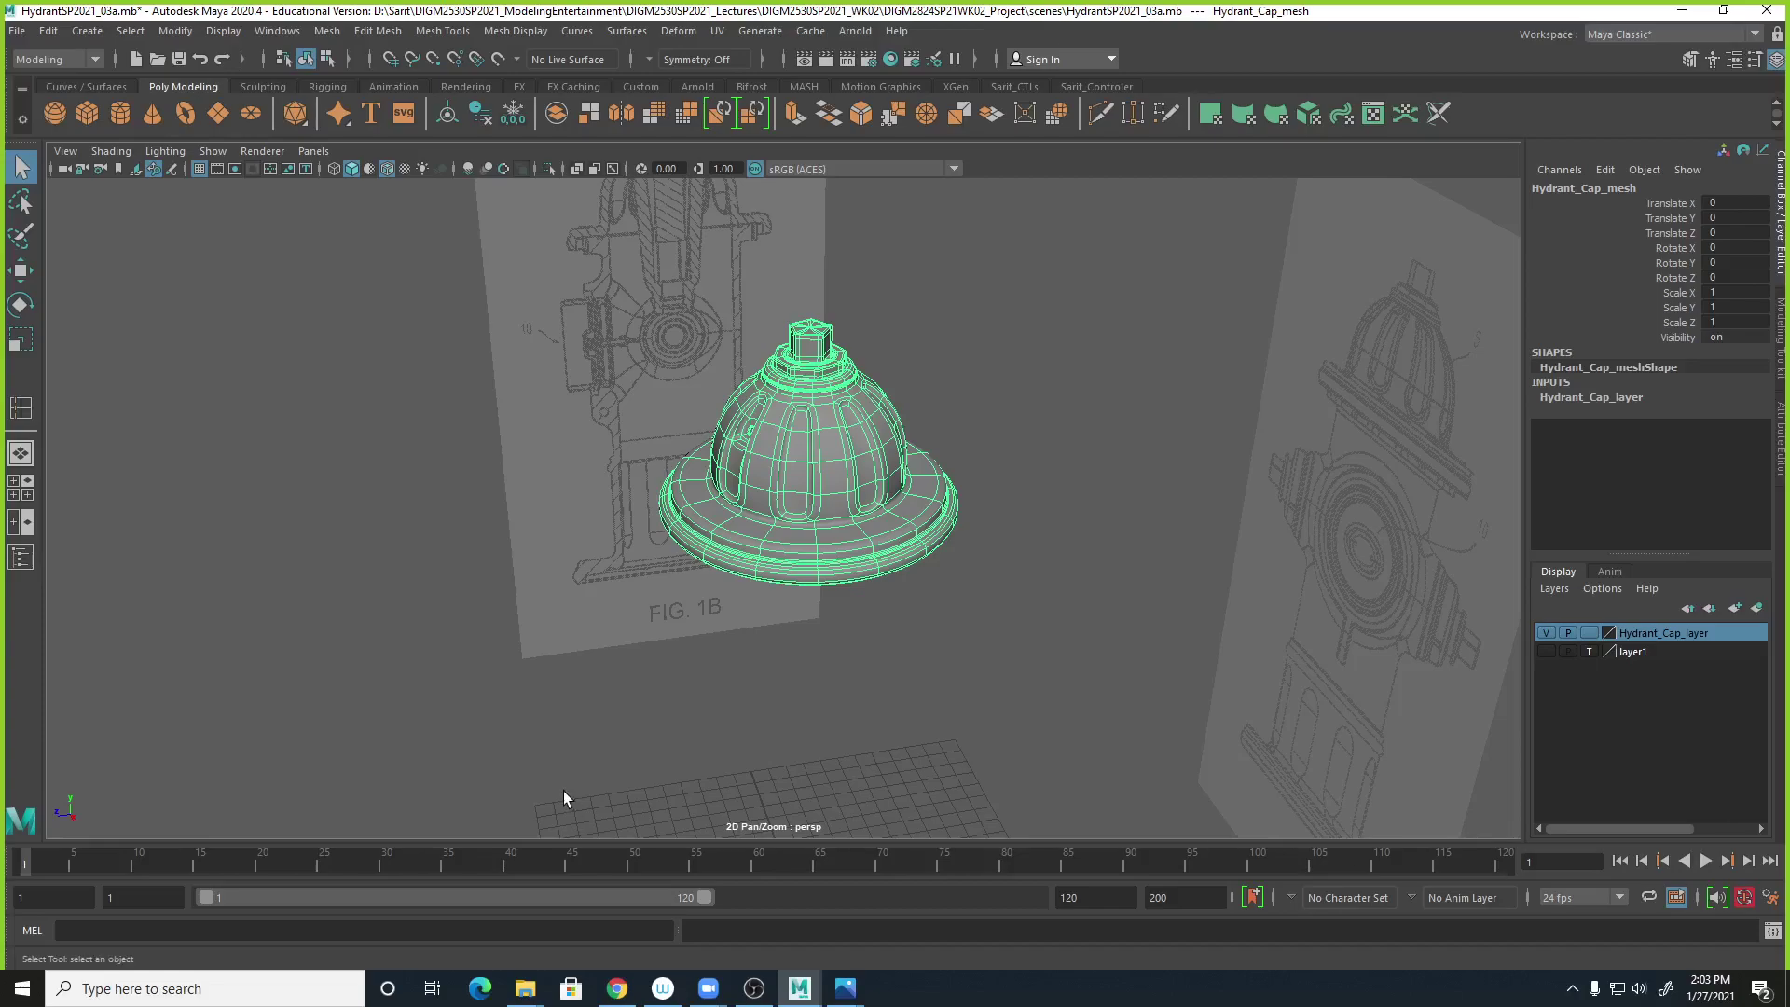
{"action": "left_click", "coordinate": [628, 995]}
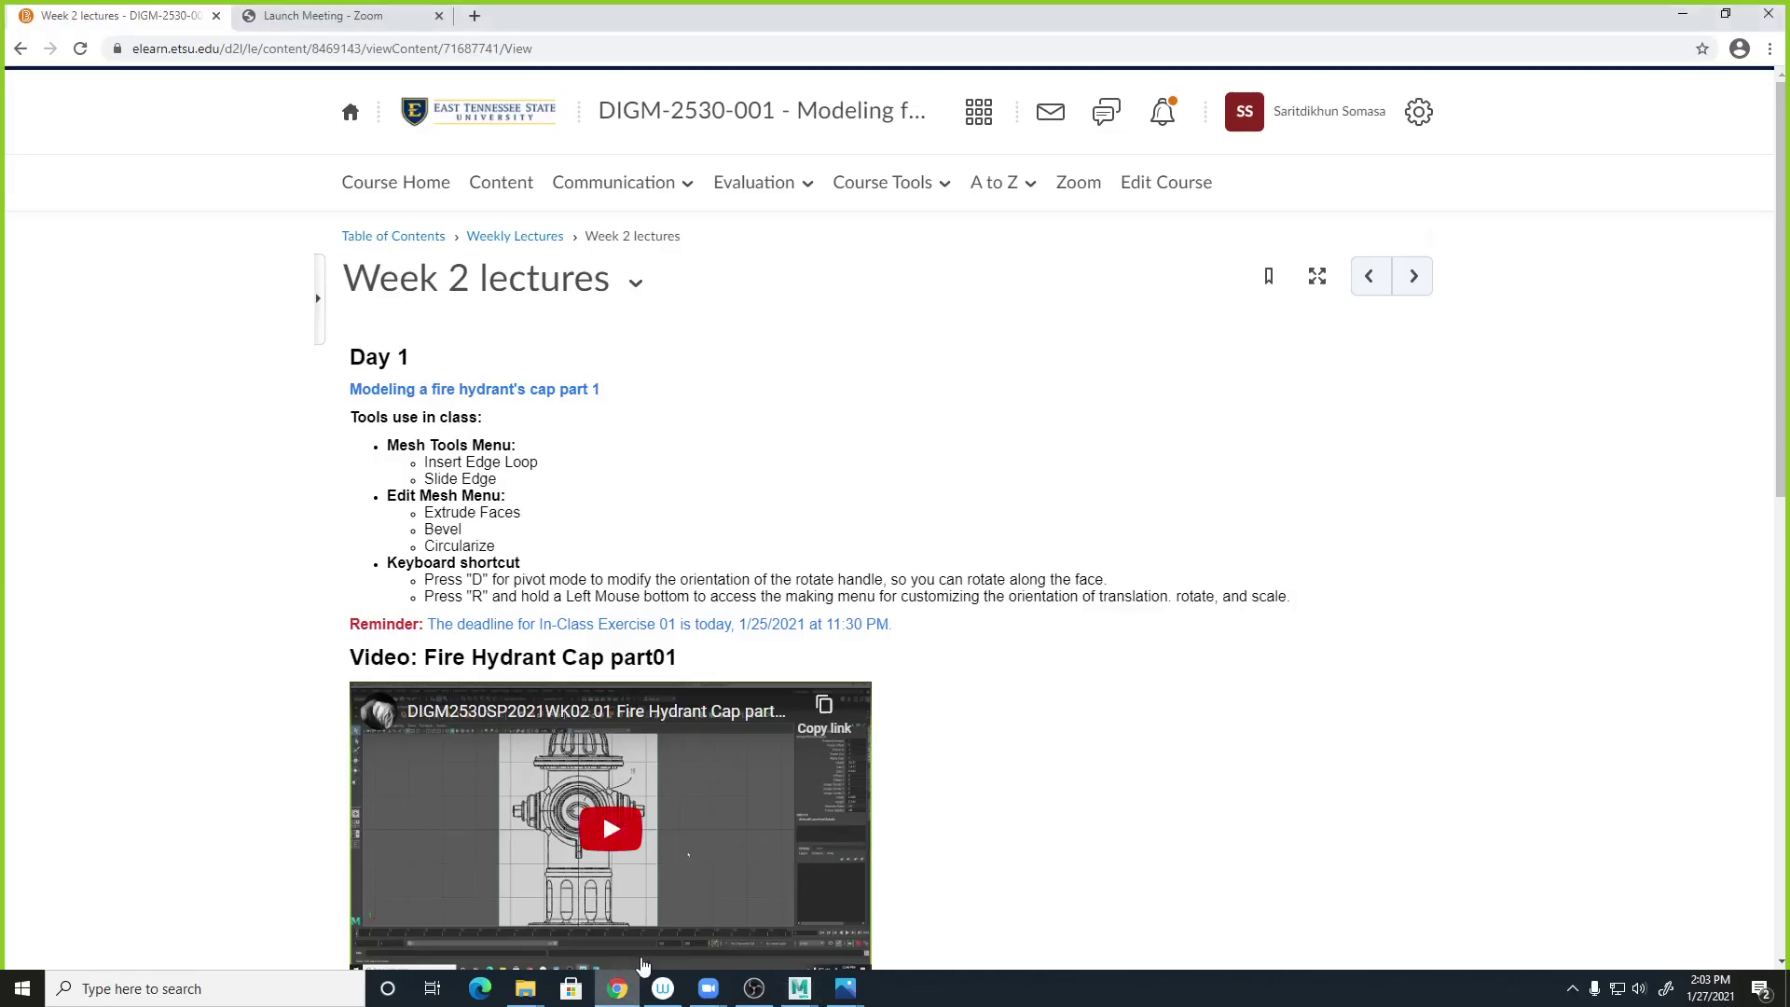